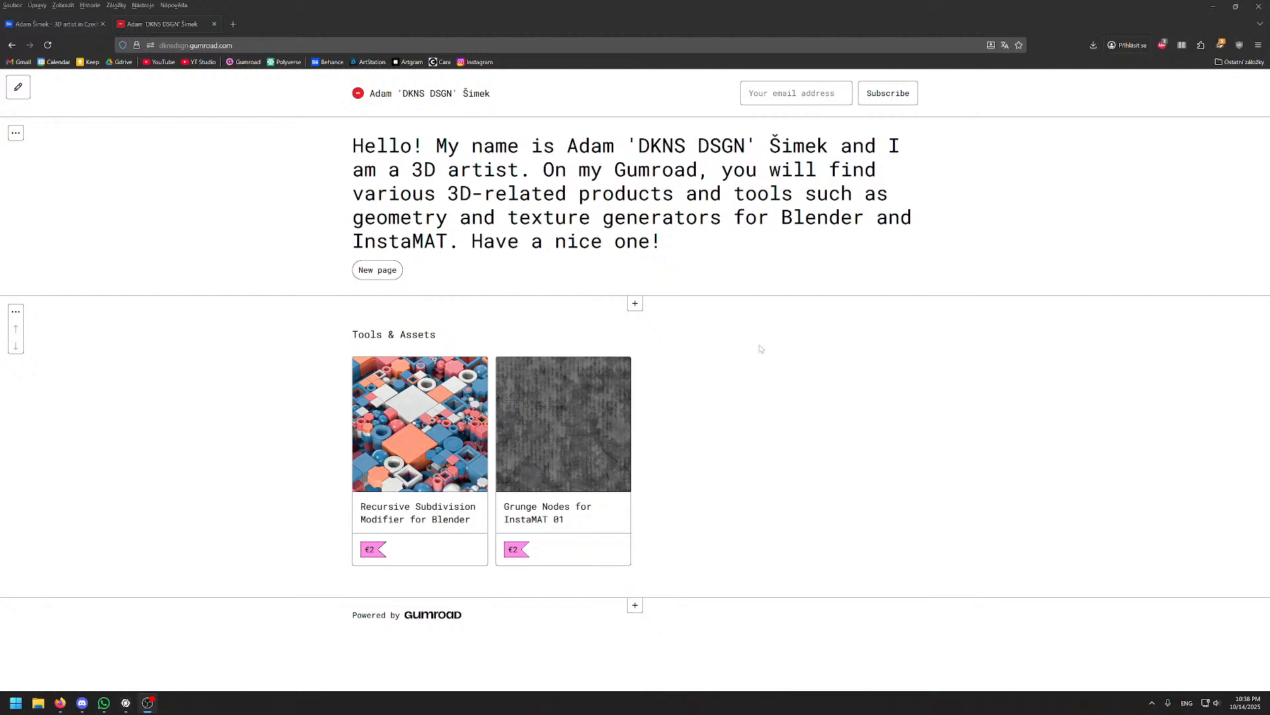
- Open the Grunge Nodes for InstaMAT 01 product page and examine its description and grunge preview images
click(570, 423)
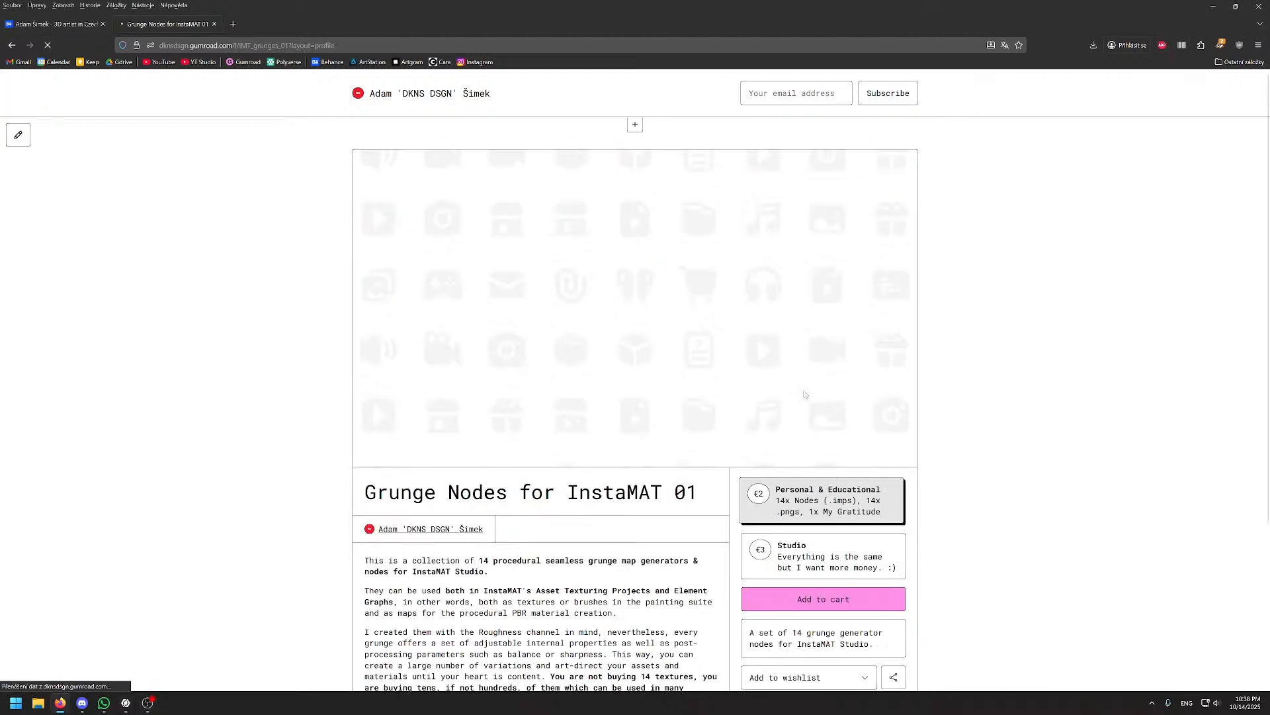
scroll(622, 395, down, 5)
scroll(797, 391, down, 3)
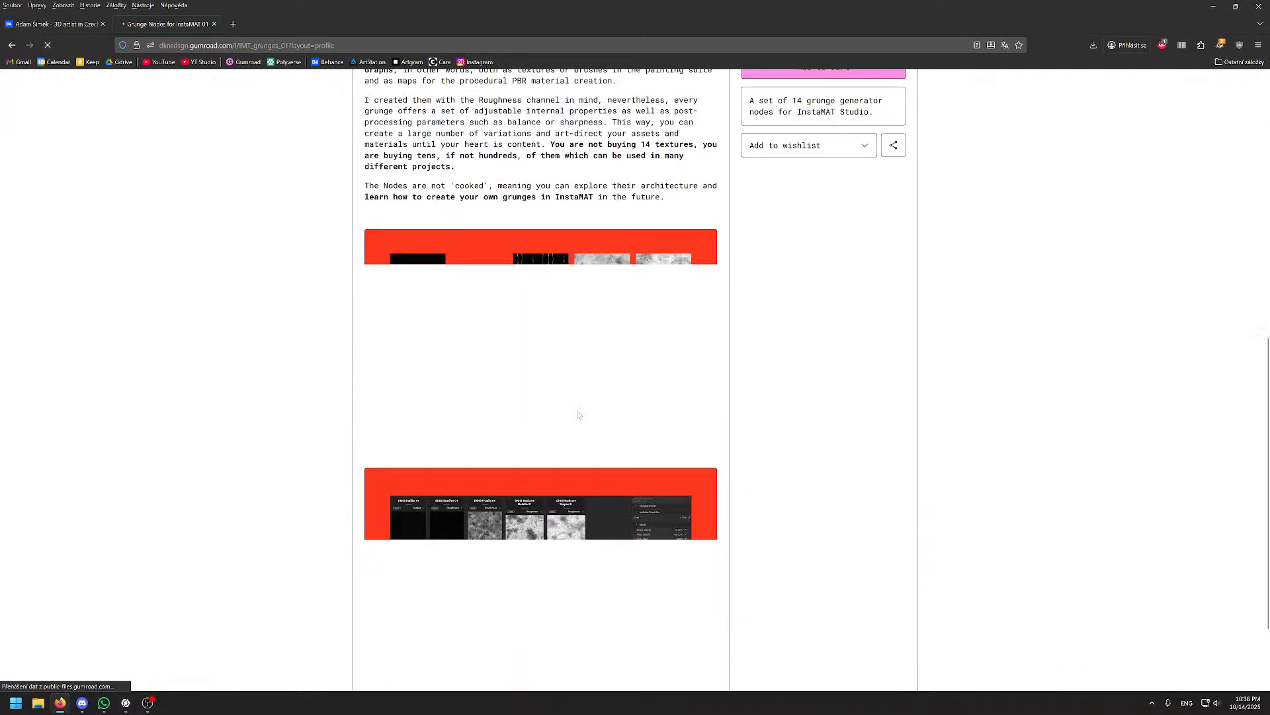
scroll(676, 407, down, 2)
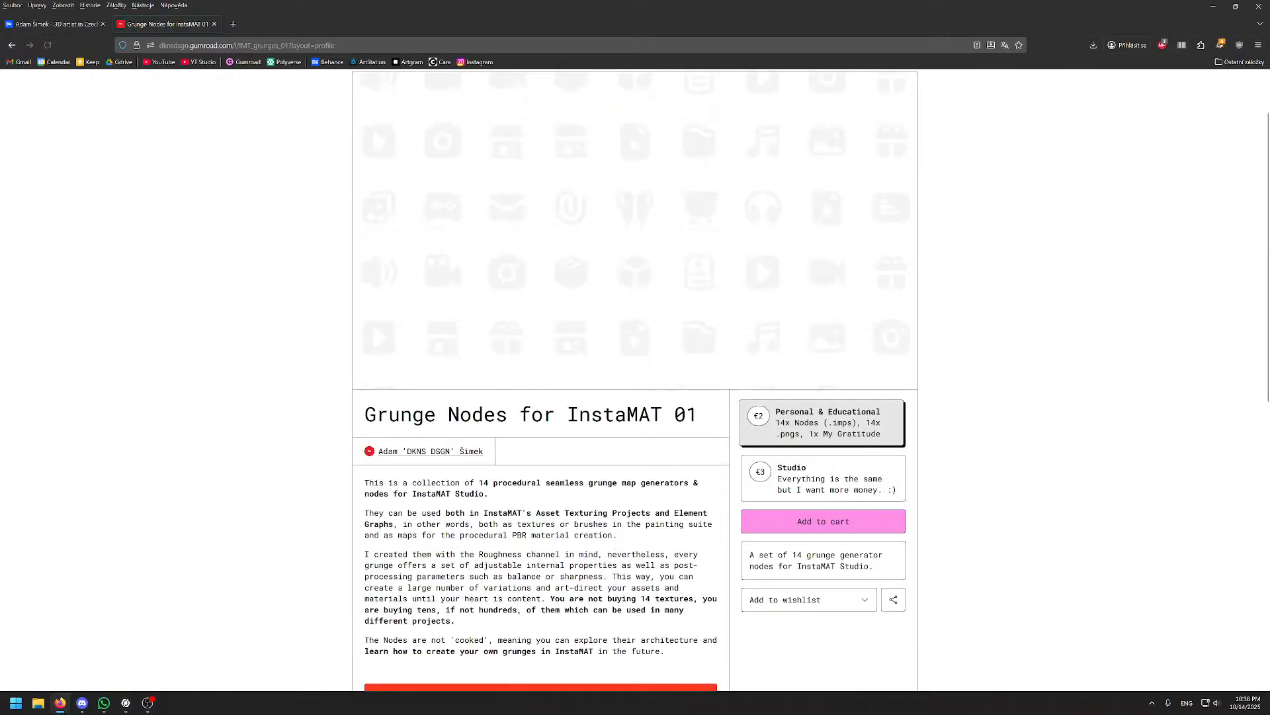
scroll(680, 434, down, 5)
scroll(681, 434, down, 4)
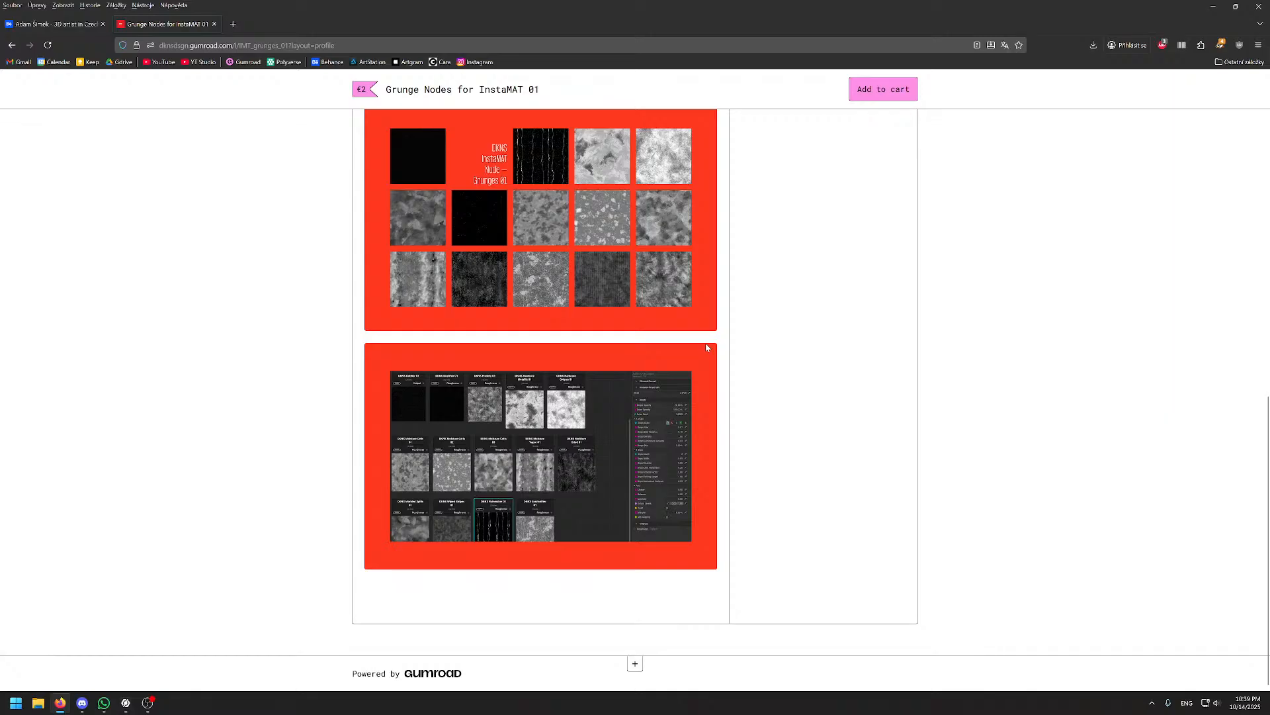
scroll(708, 348, up, 3)
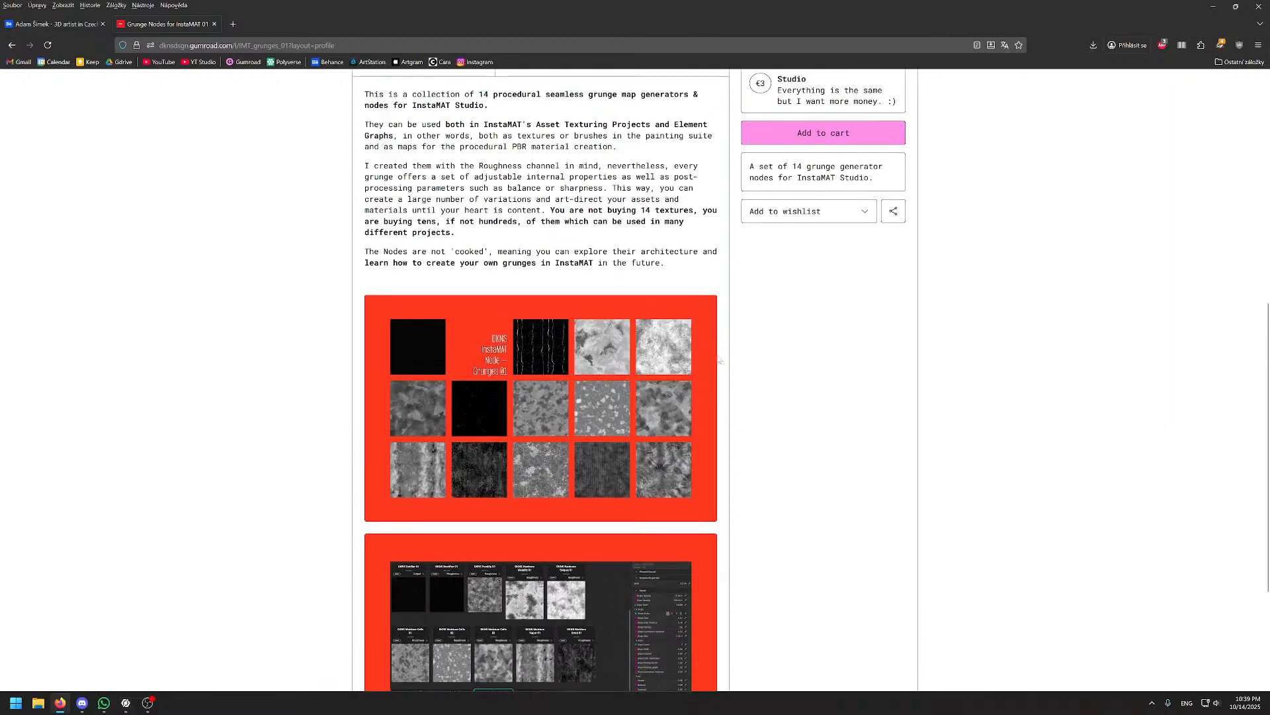
scroll(720, 360, down, 2)
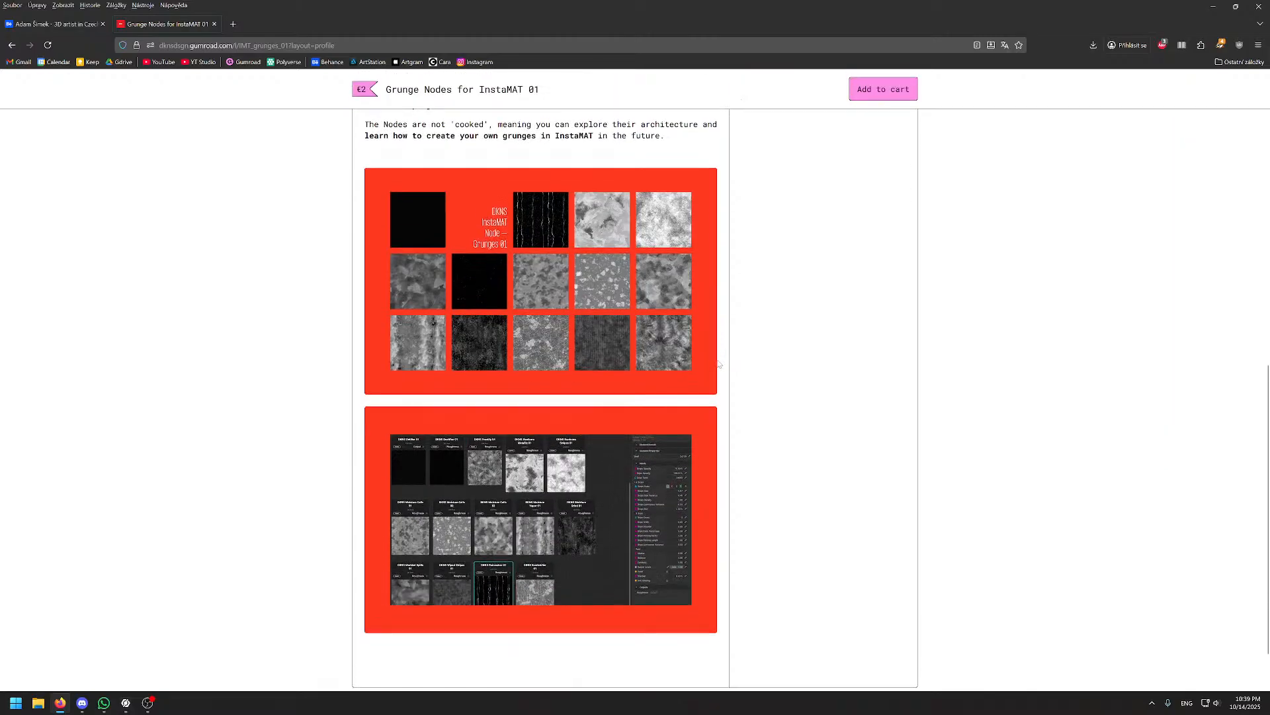
scroll(718, 364, down, 1)
scroll(716, 361, up, 4)
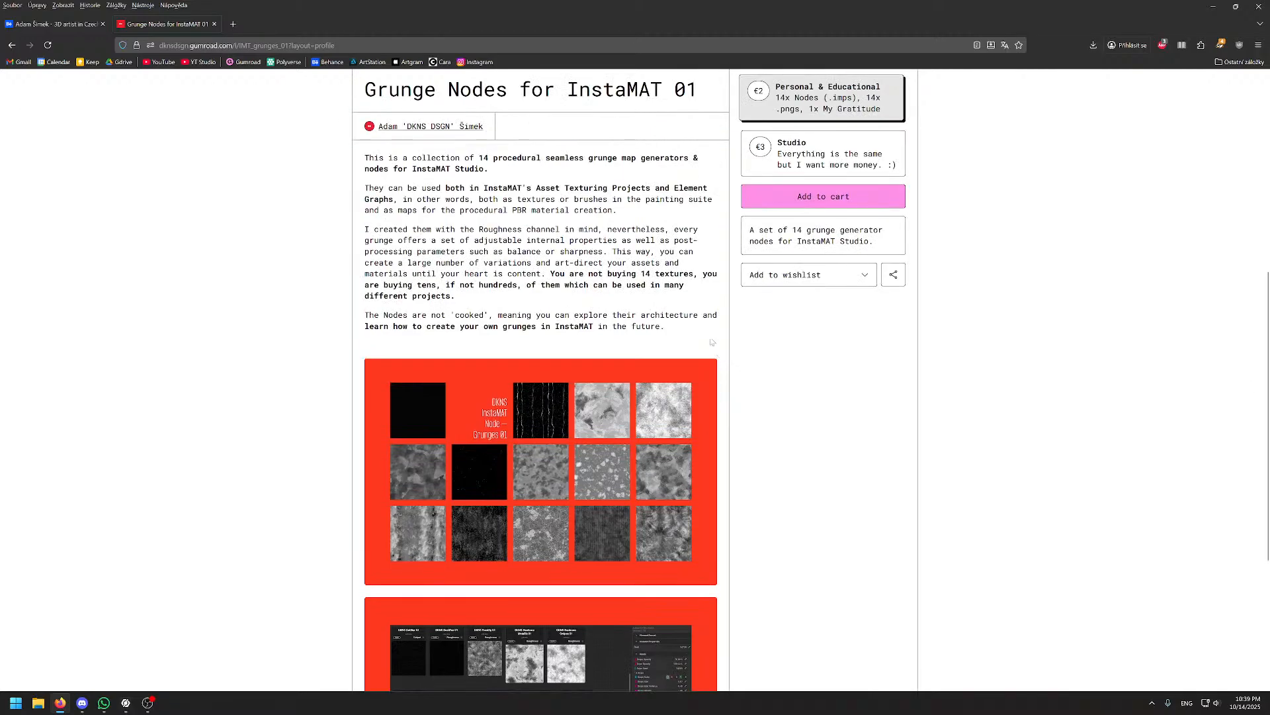
scroll(712, 342, down, 2)
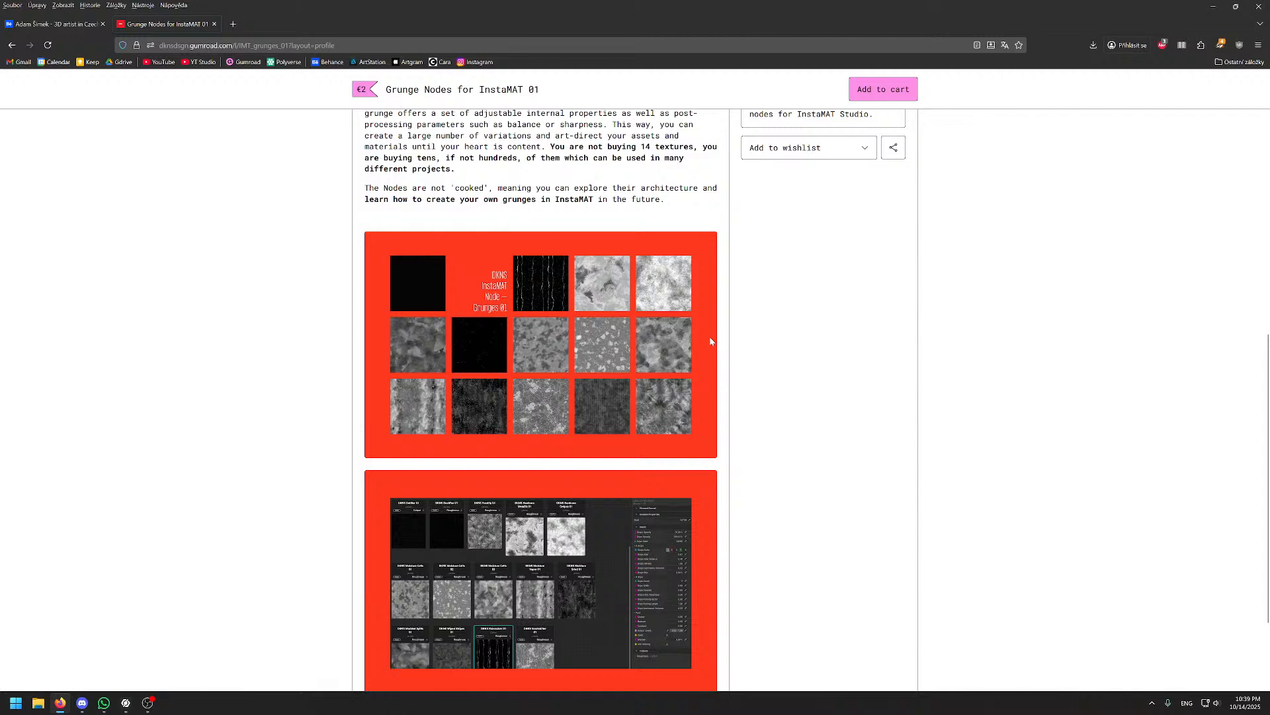
scroll(710, 340, down, 1)
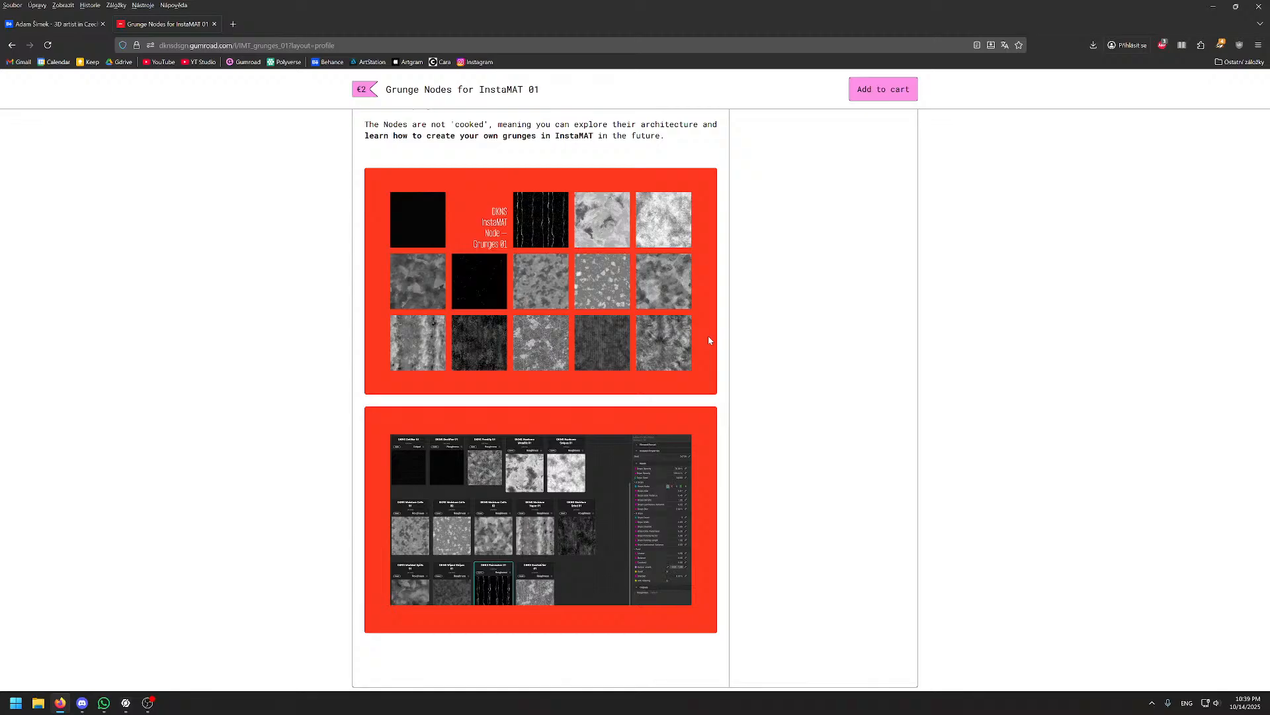
scroll(709, 340, down, 2)
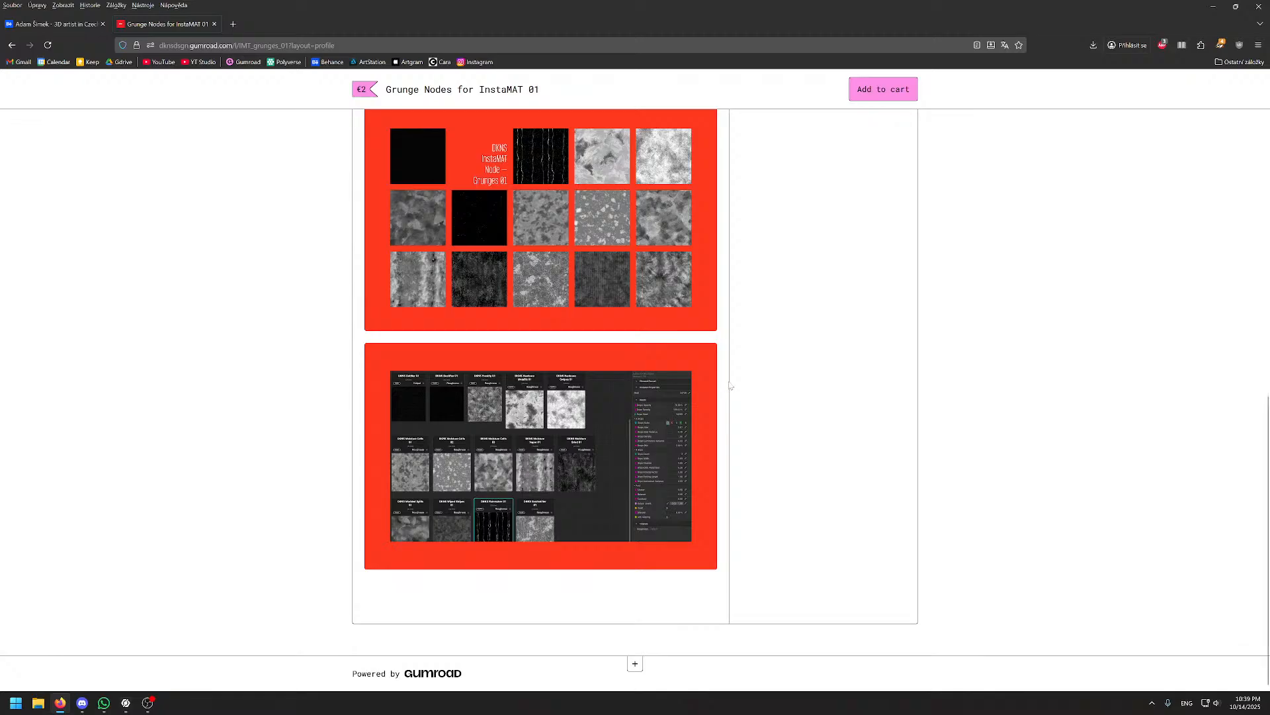
- Review the grunge product page again, from the preview sheets up to the cover image and pricing options
middle_click(724, 365)
middle_click(724, 374)
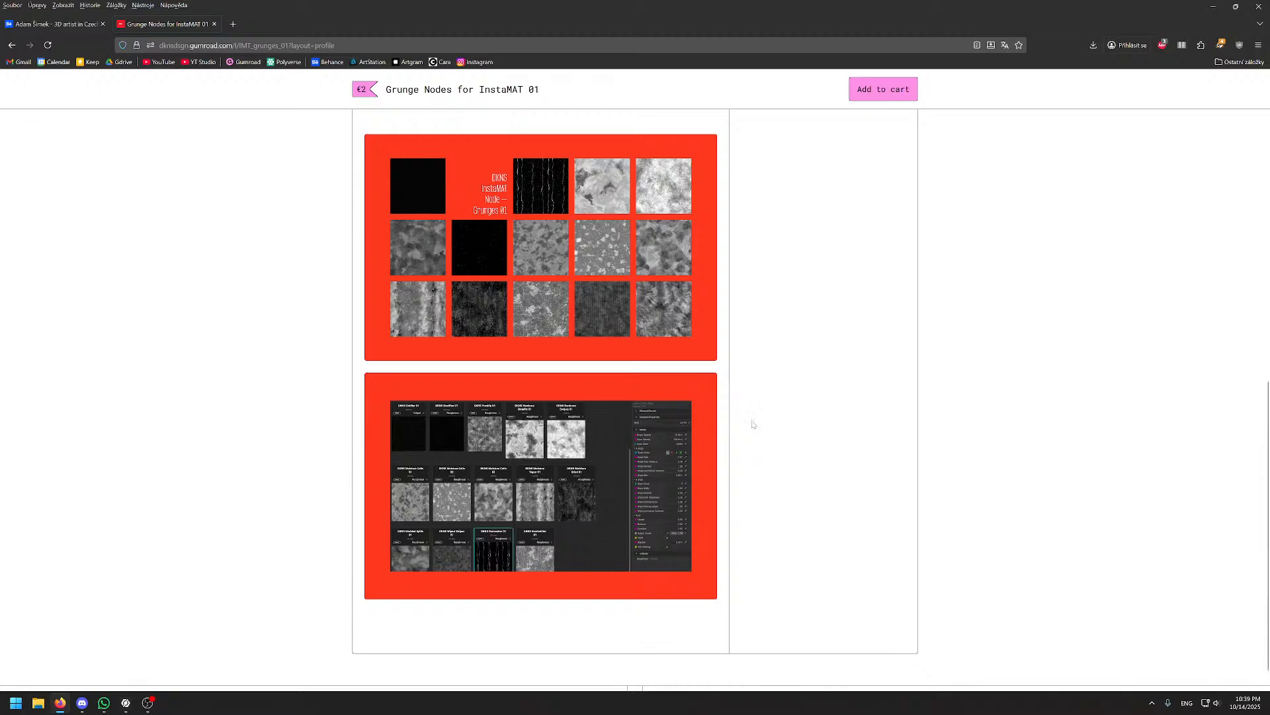
scroll(719, 301, down, 1)
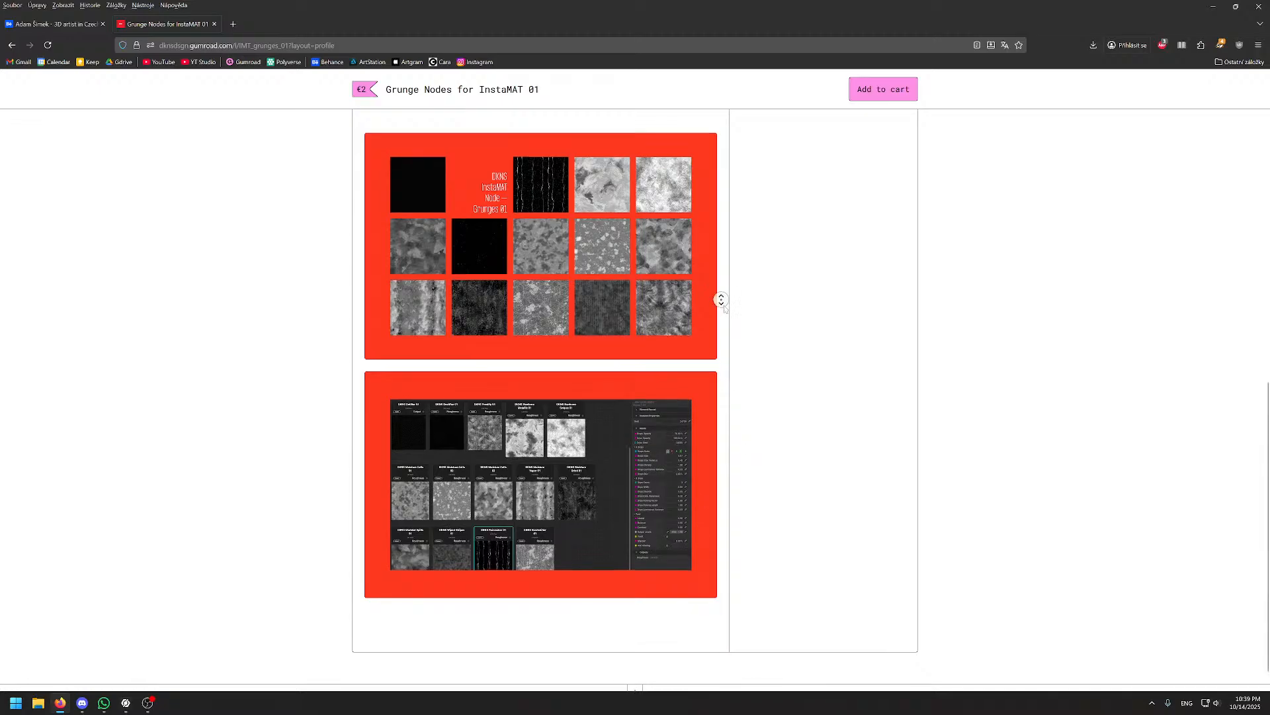
scroll(720, 304, up, 1)
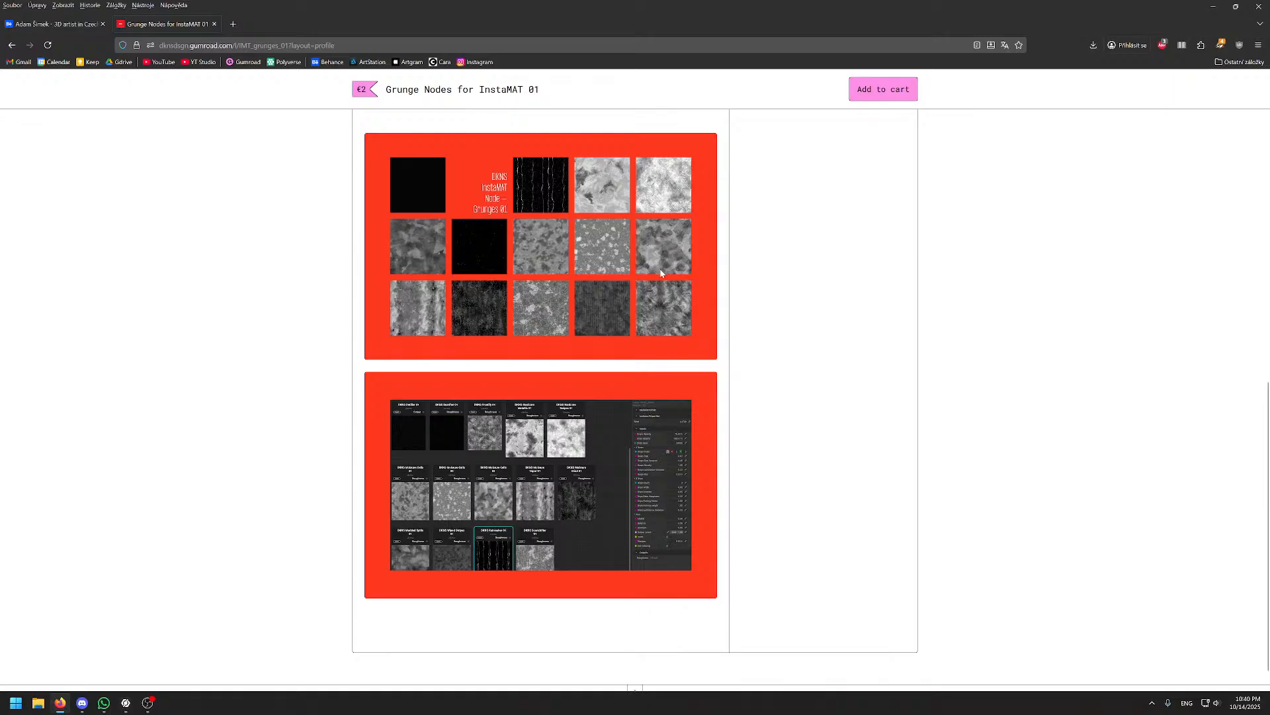
scroll(737, 237, up, 7)
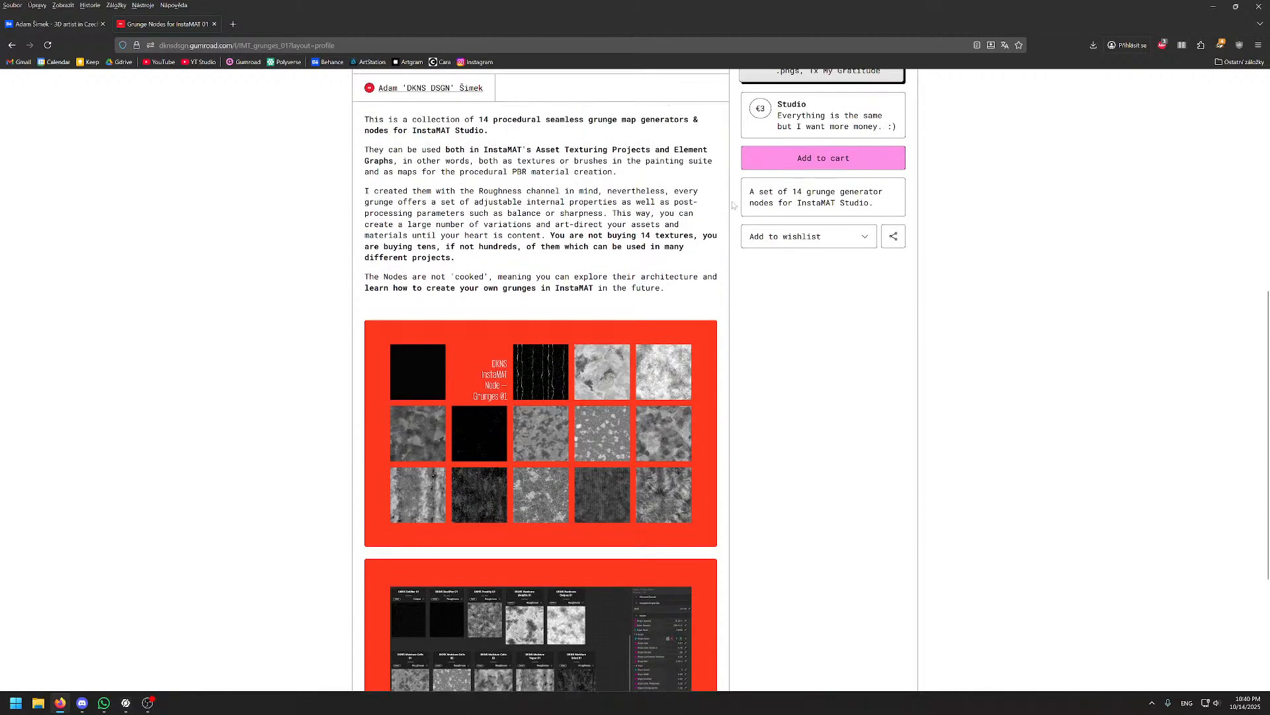
scroll(983, 210, up, 3)
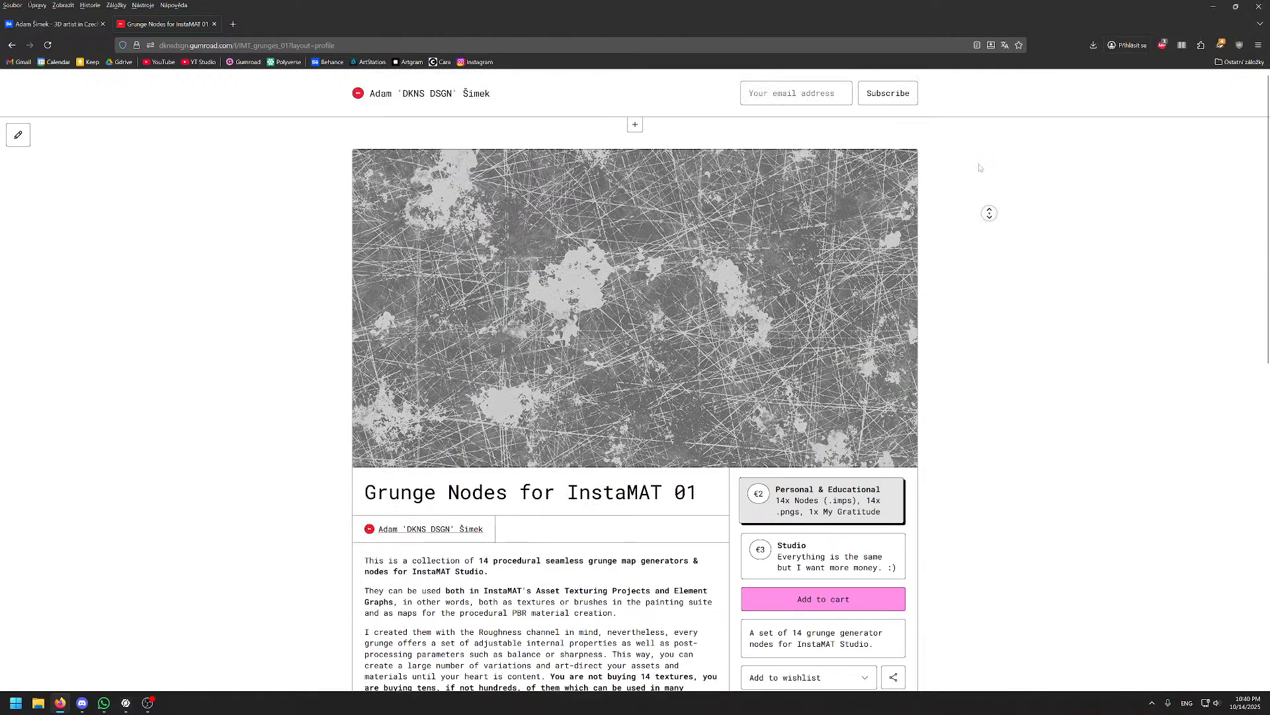
middle_click(964, 225)
middle_click(965, 238)
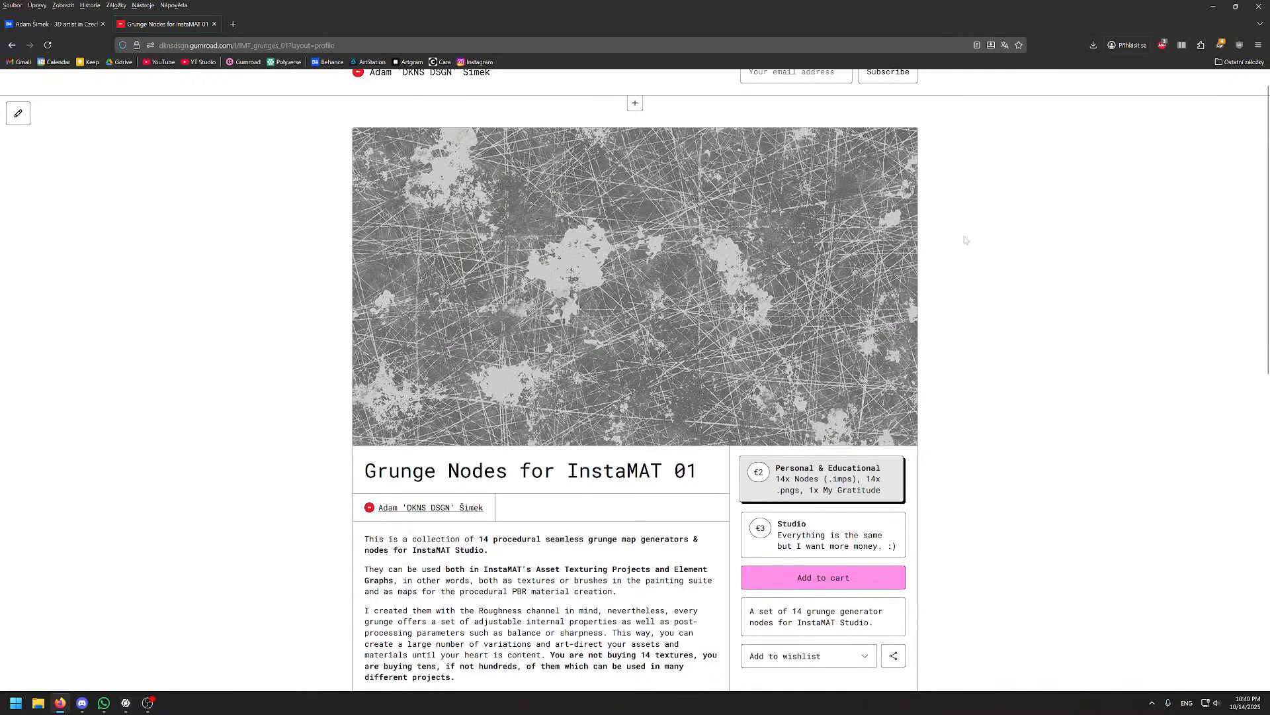
middle_click(291, 274)
middle_click(279, 349)
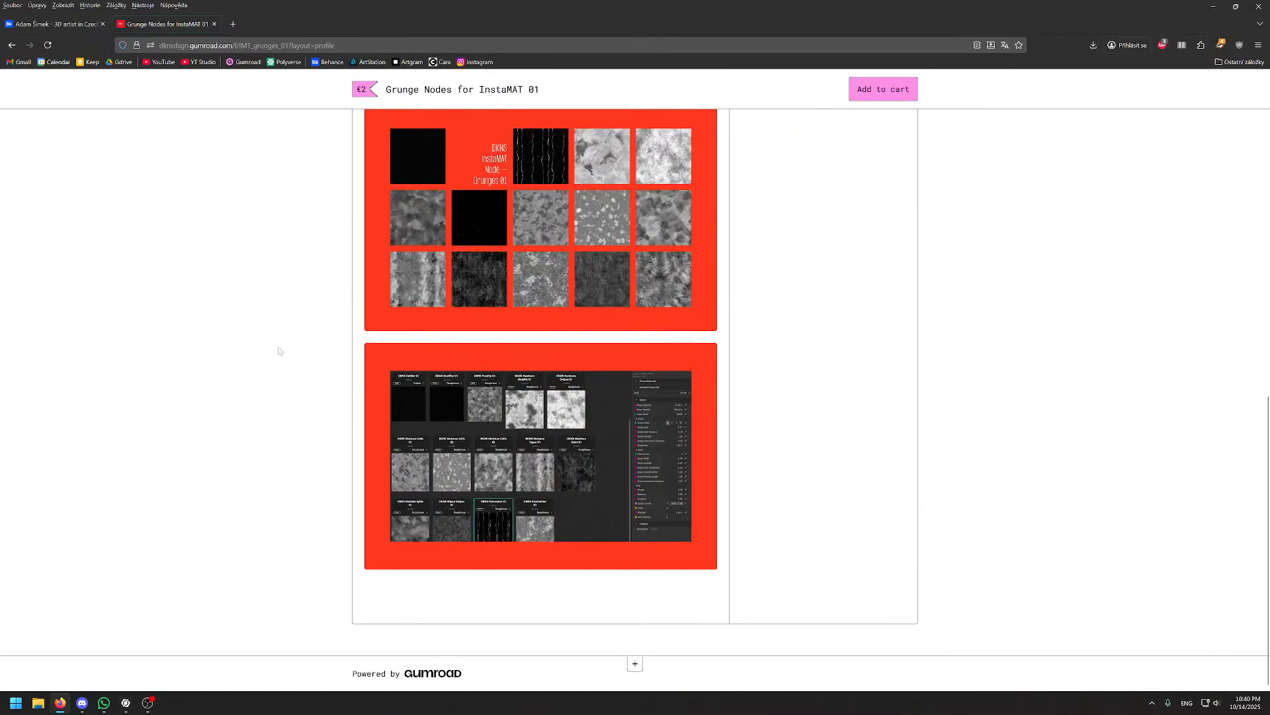
middle_click(281, 324)
middle_click(274, 233)
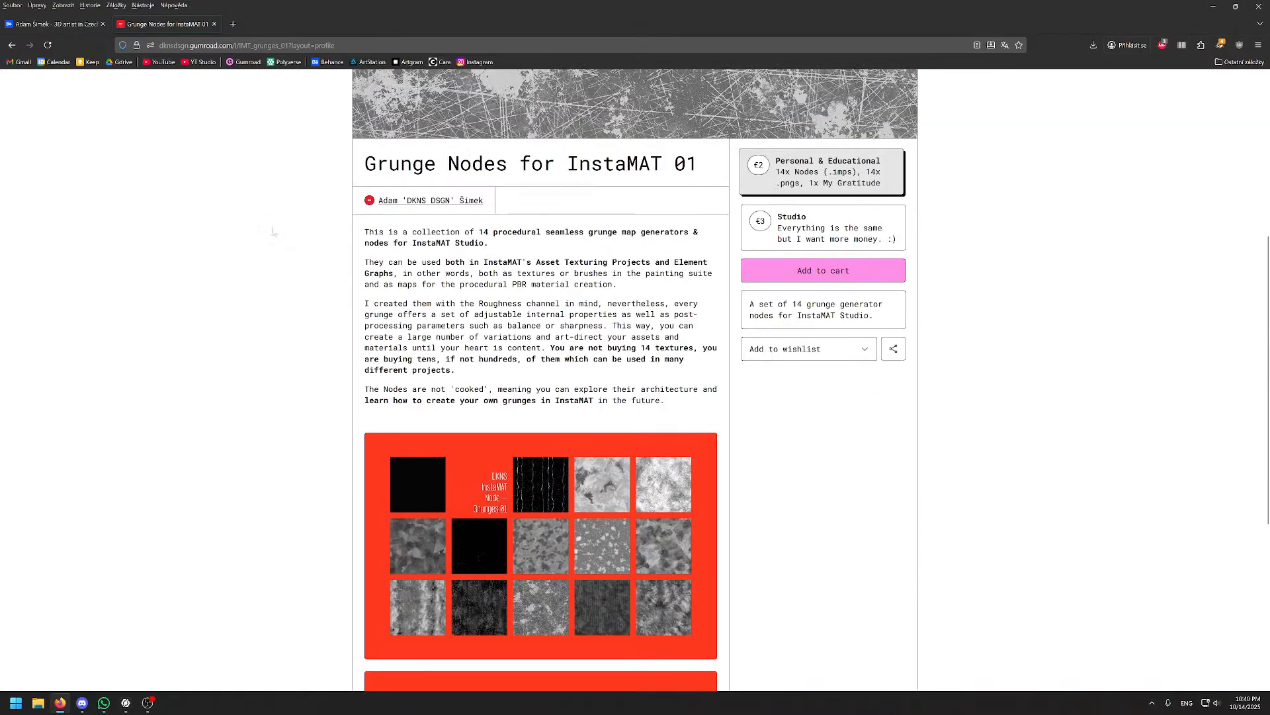
- Switch to the artist's Behance portfolio and look over the profile and project thumbnails
click(61, 23)
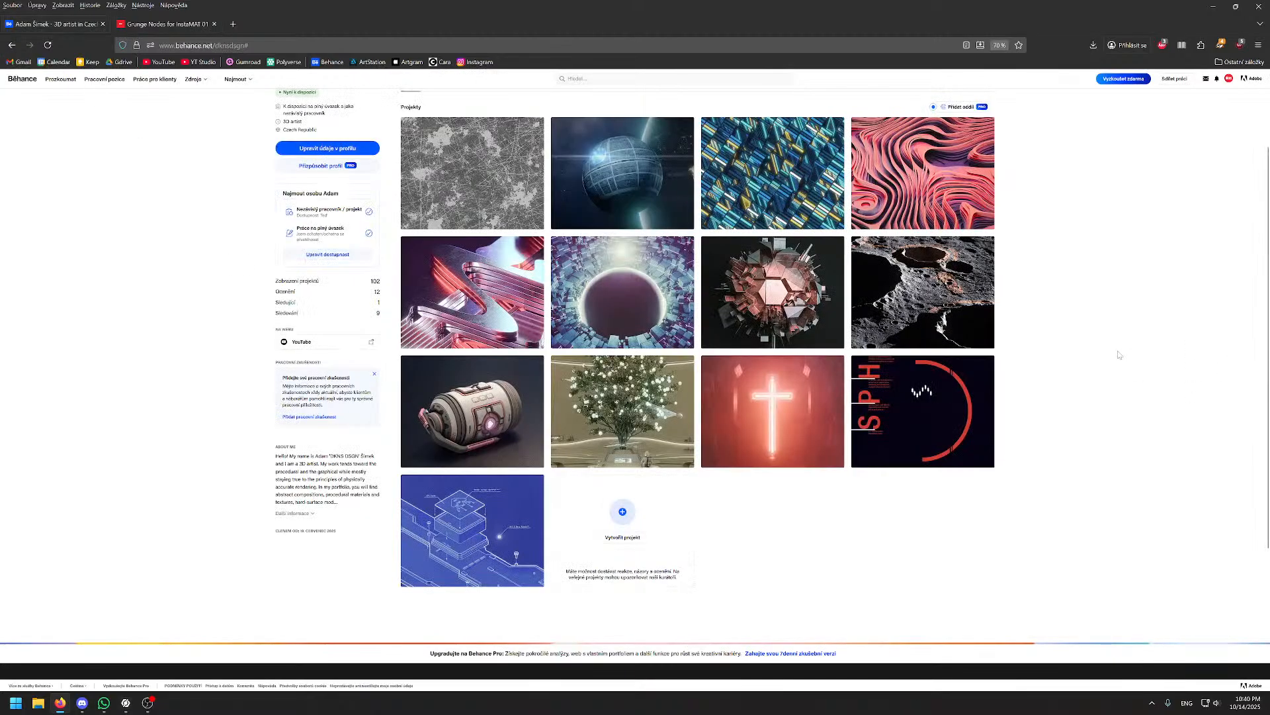
scroll(1100, 344, up, 3)
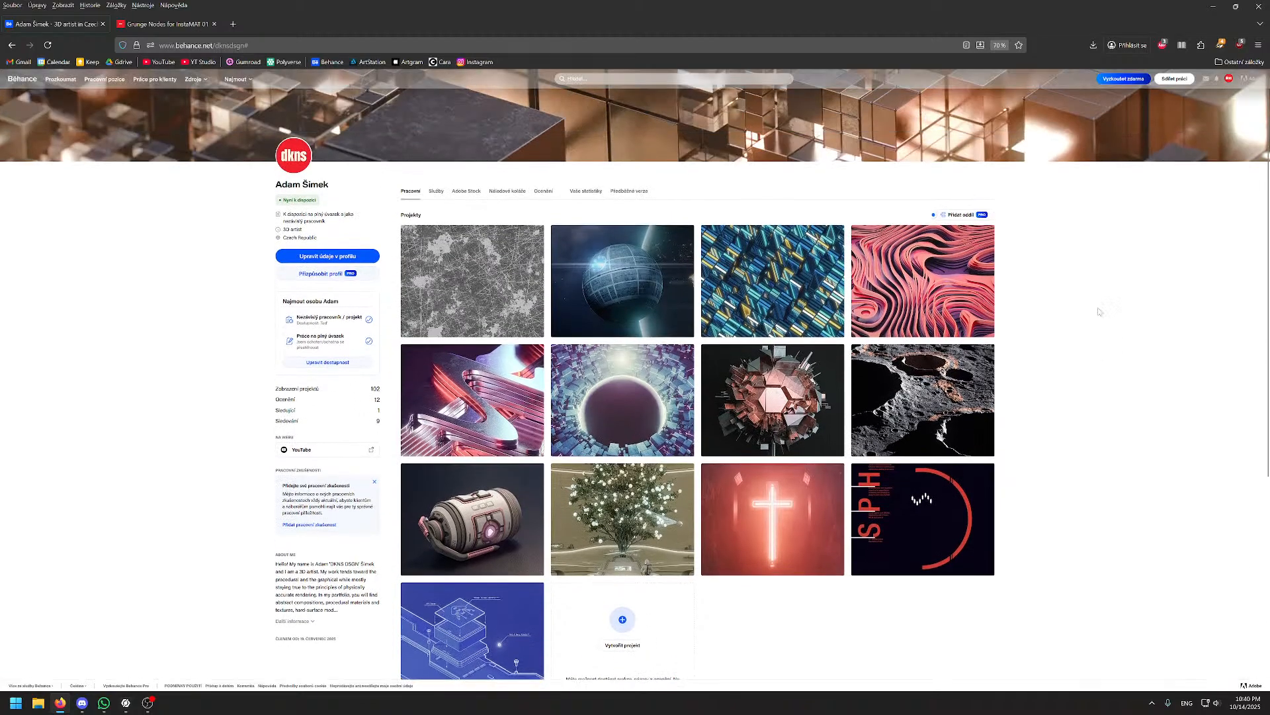
middle_click(1066, 325)
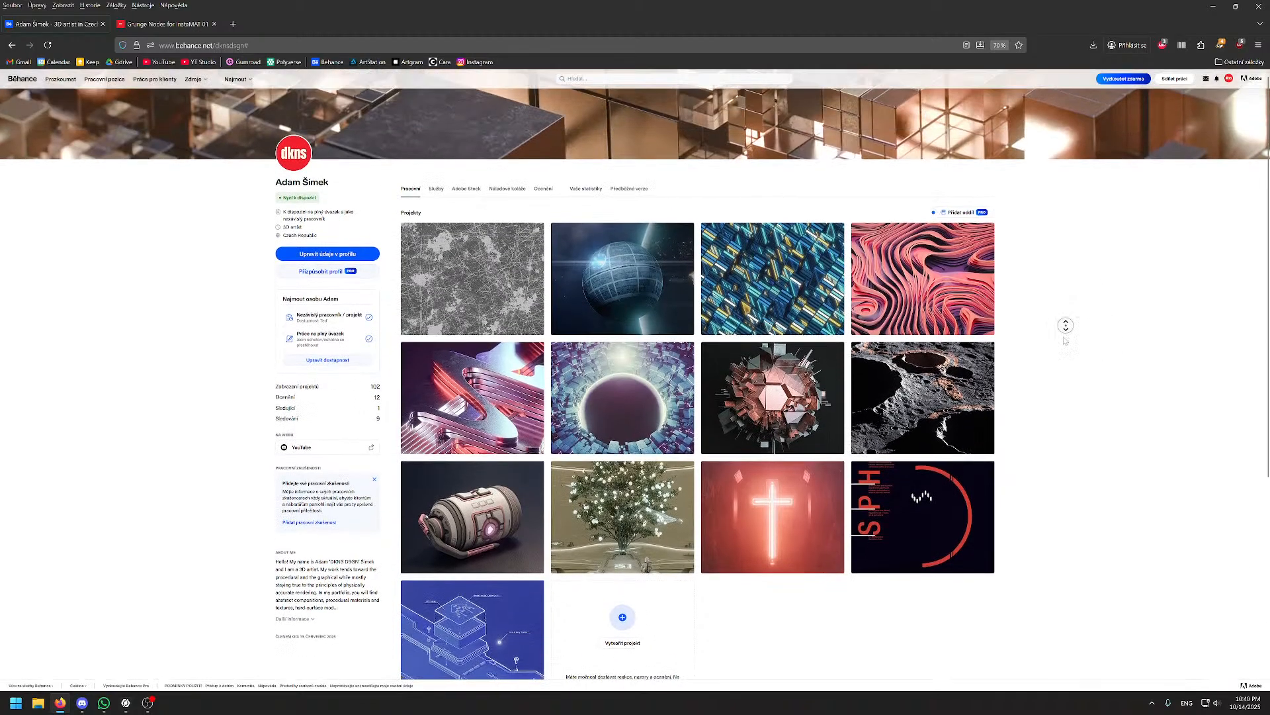
middle_drag(1065, 341, 1058, 354)
scroll(1050, 352, up, 1)
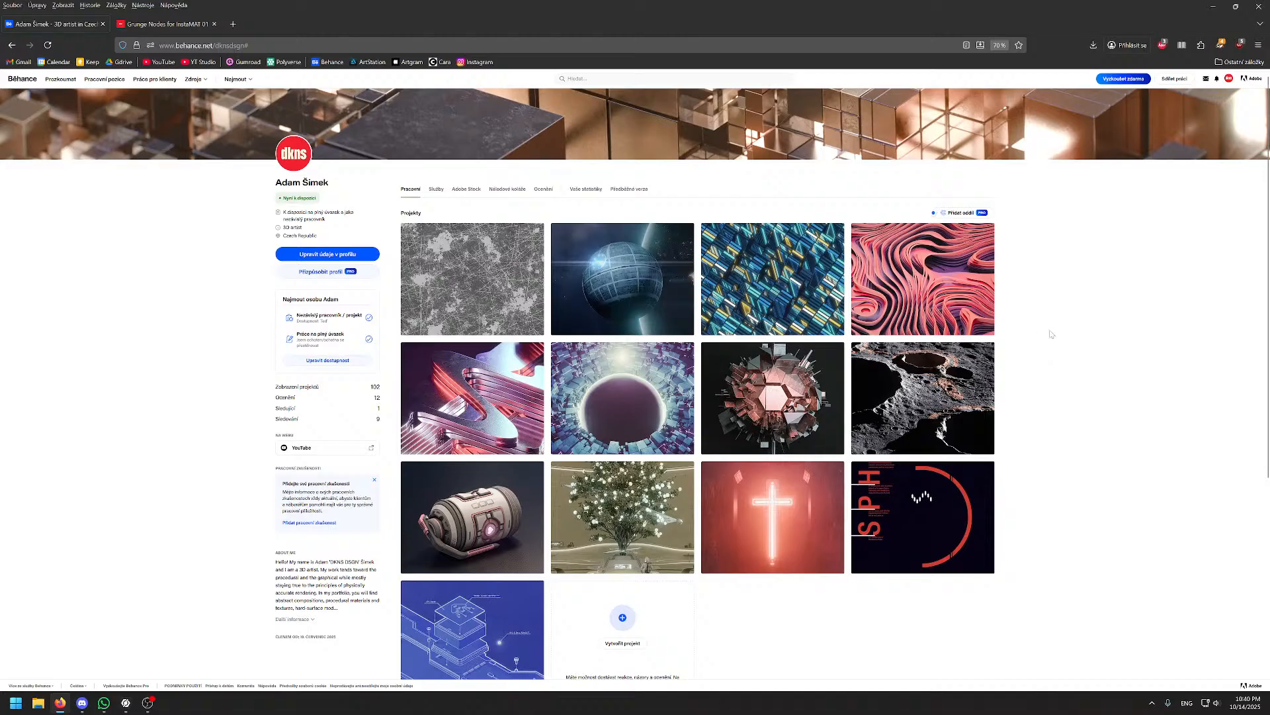
scroll(1052, 324, up, 1)
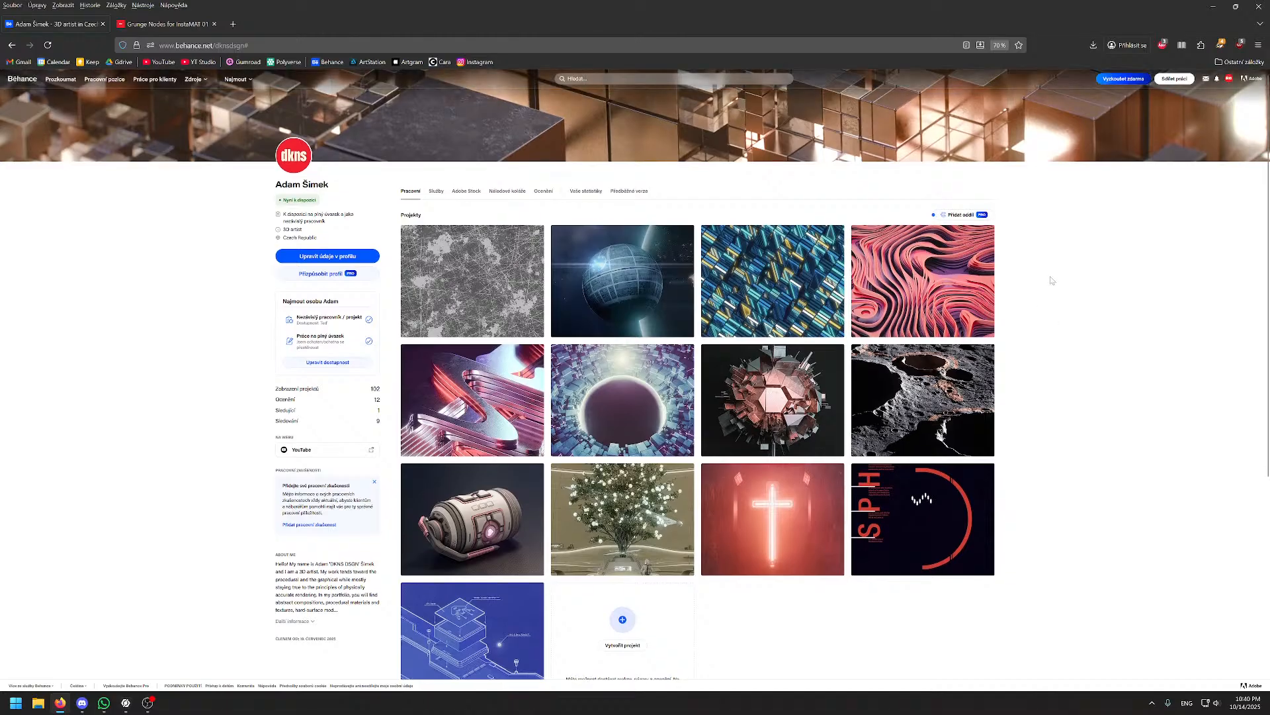
middle_click(1052, 278)
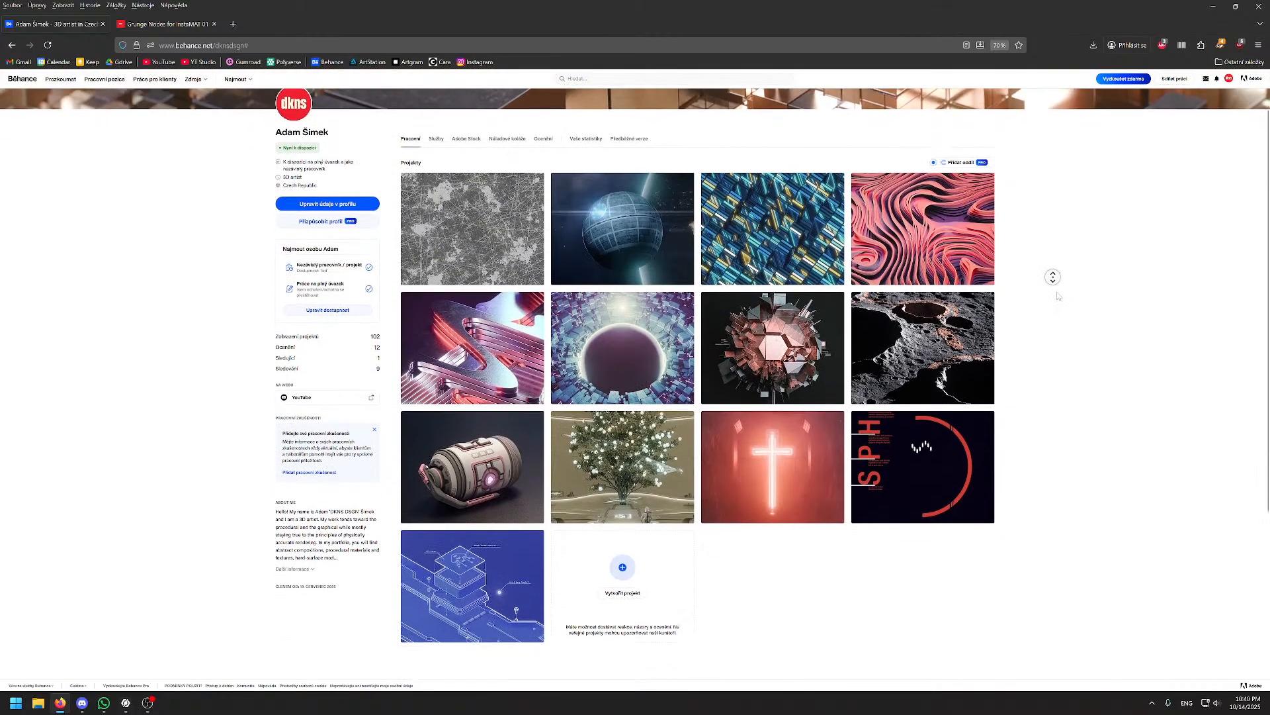
middle_click(1057, 296)
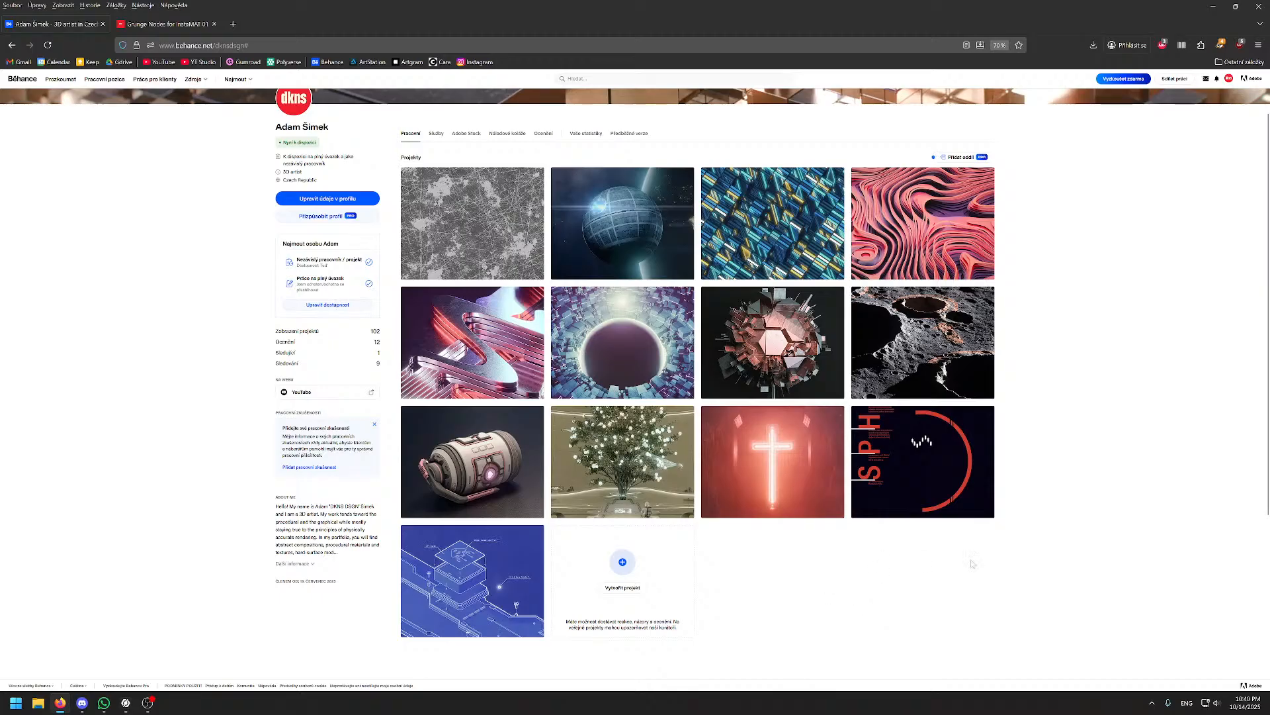
middle_drag(1097, 440, 1101, 405)
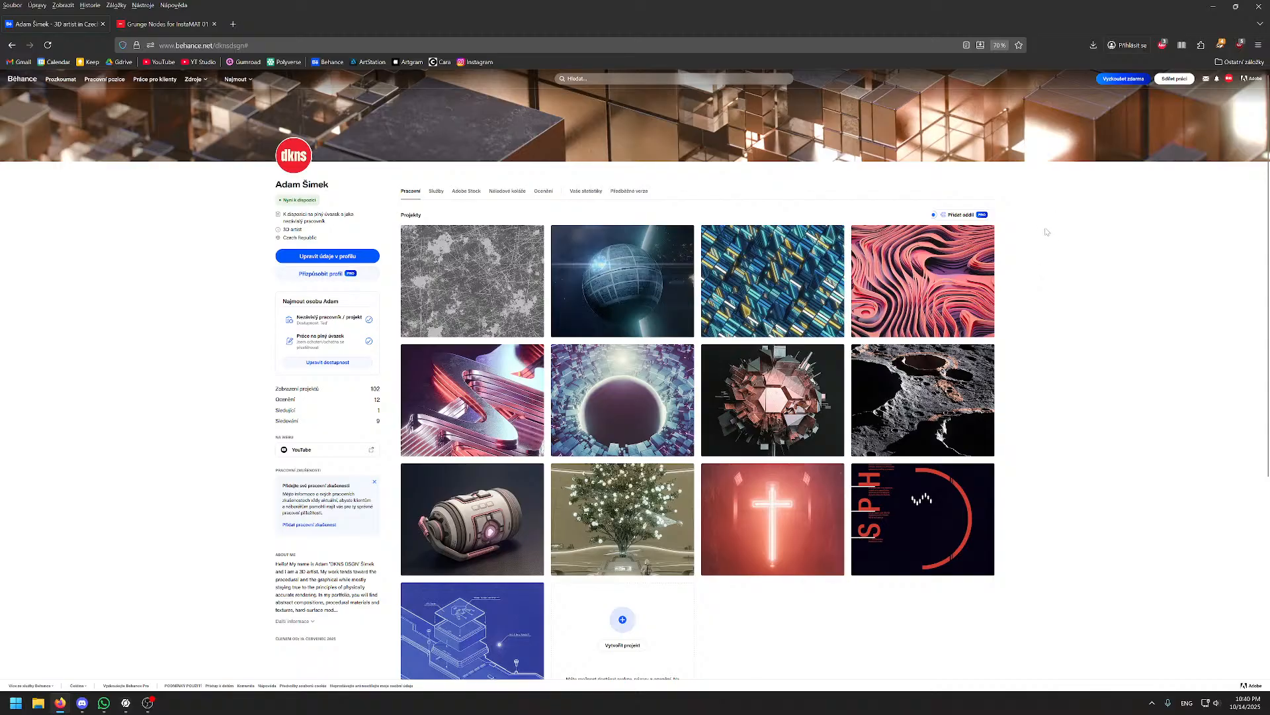
middle_drag(1042, 234, 1032, 265)
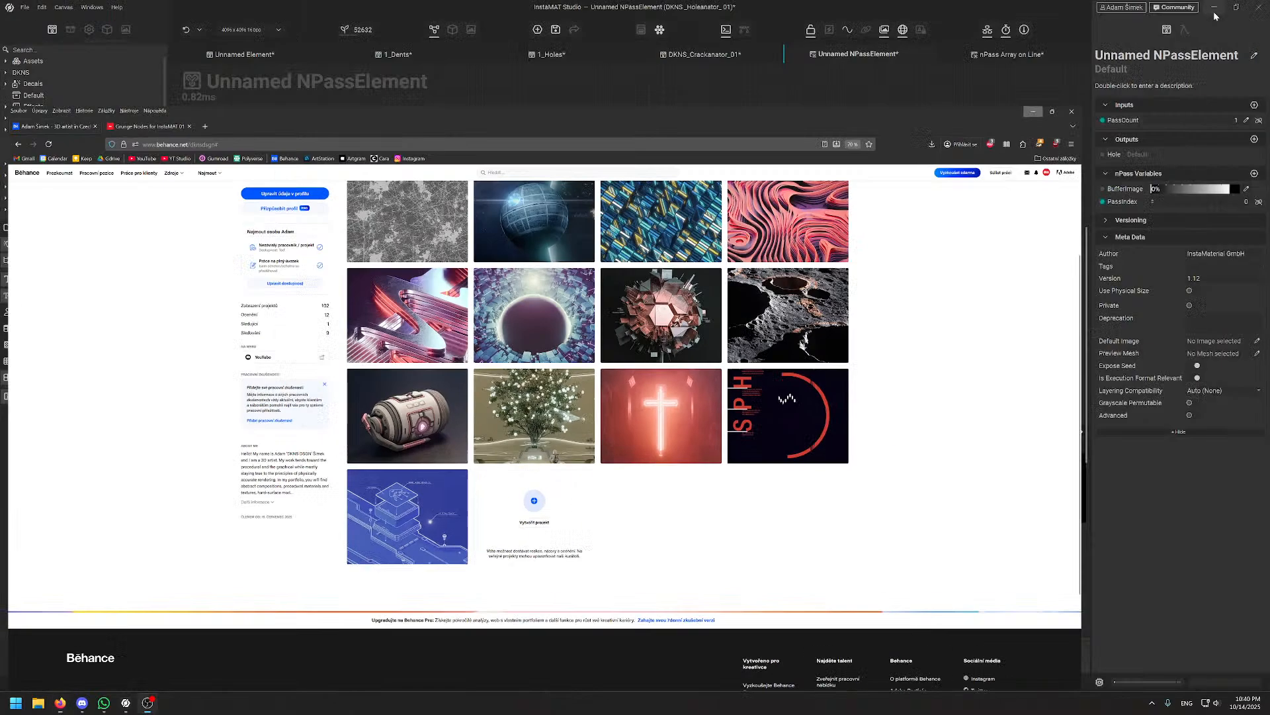
- Switch to InstaMAT Studio and create a new nPass Element Graph project
click(1213, 6)
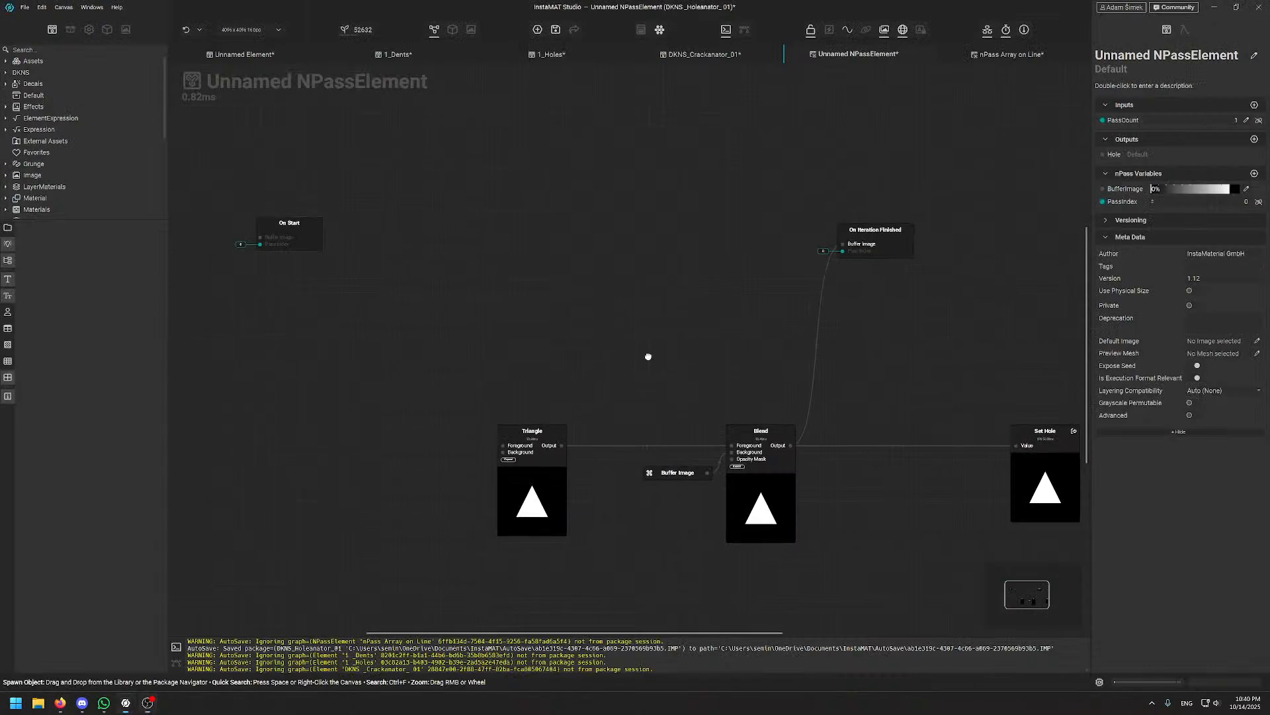
middle_drag(648, 357, 655, 315)
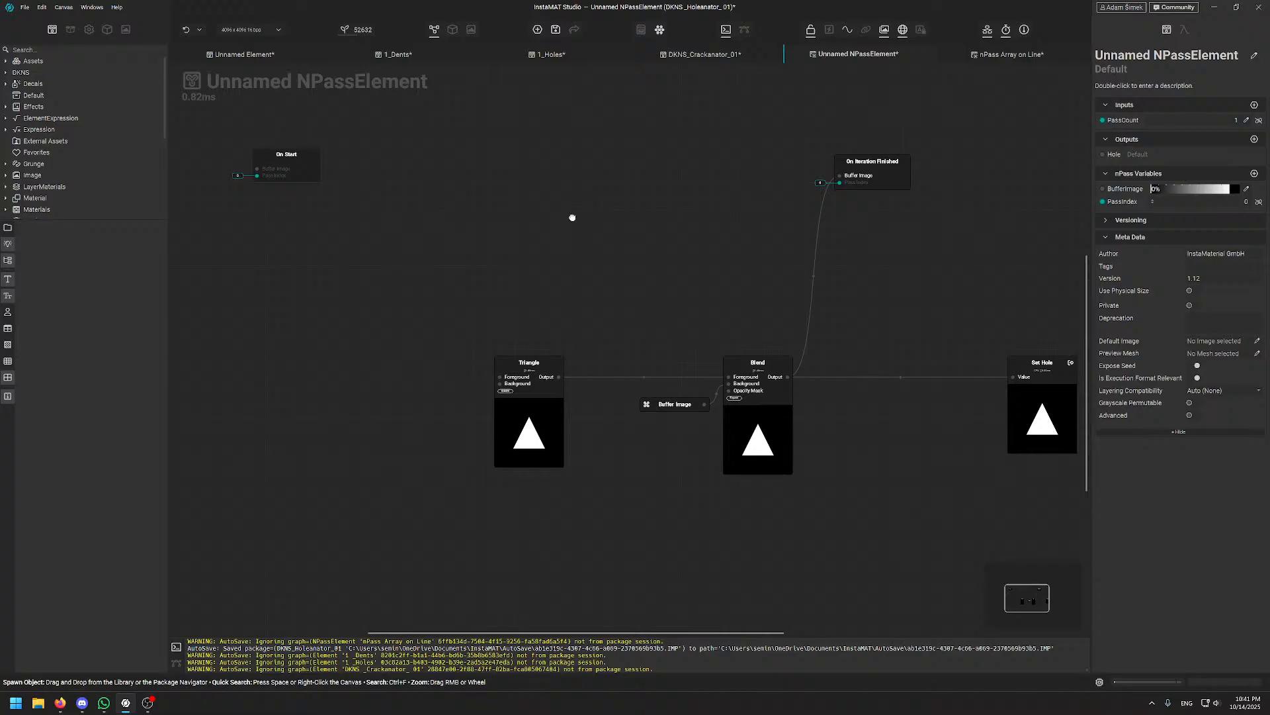
middle_drag(572, 217, 549, 235)
middle_drag(489, 203, 502, 355)
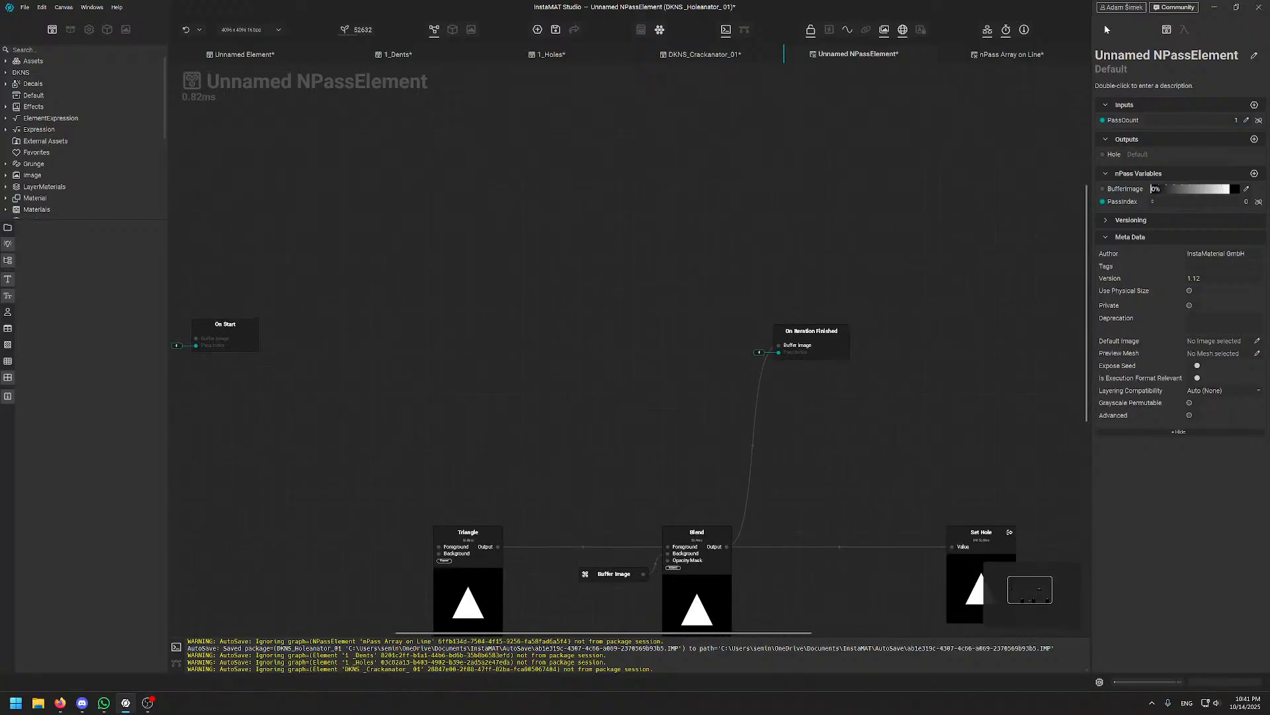
click(538, 30)
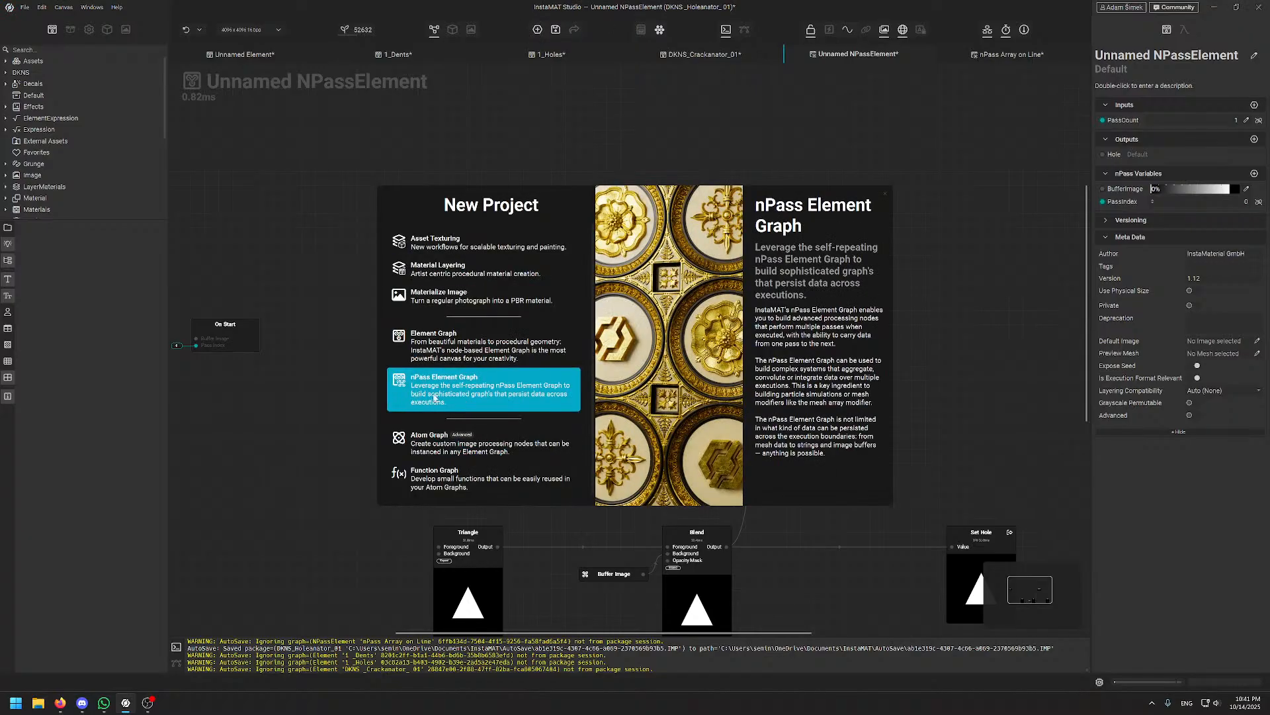
click(435, 397)
click(437, 334)
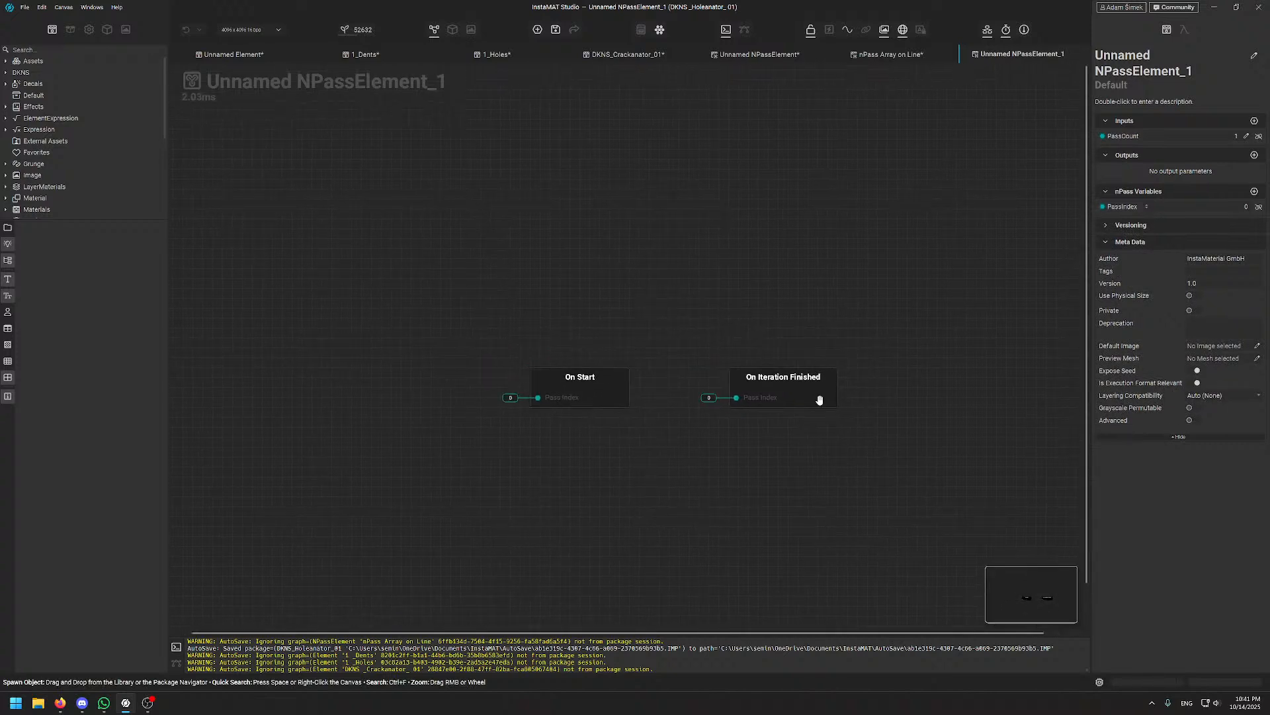
- Move the On Start node farther left of the On Iteration Finished node to leave a wide gap between them
drag(576, 377, 386, 375)
middle_drag(452, 369, 543, 261)
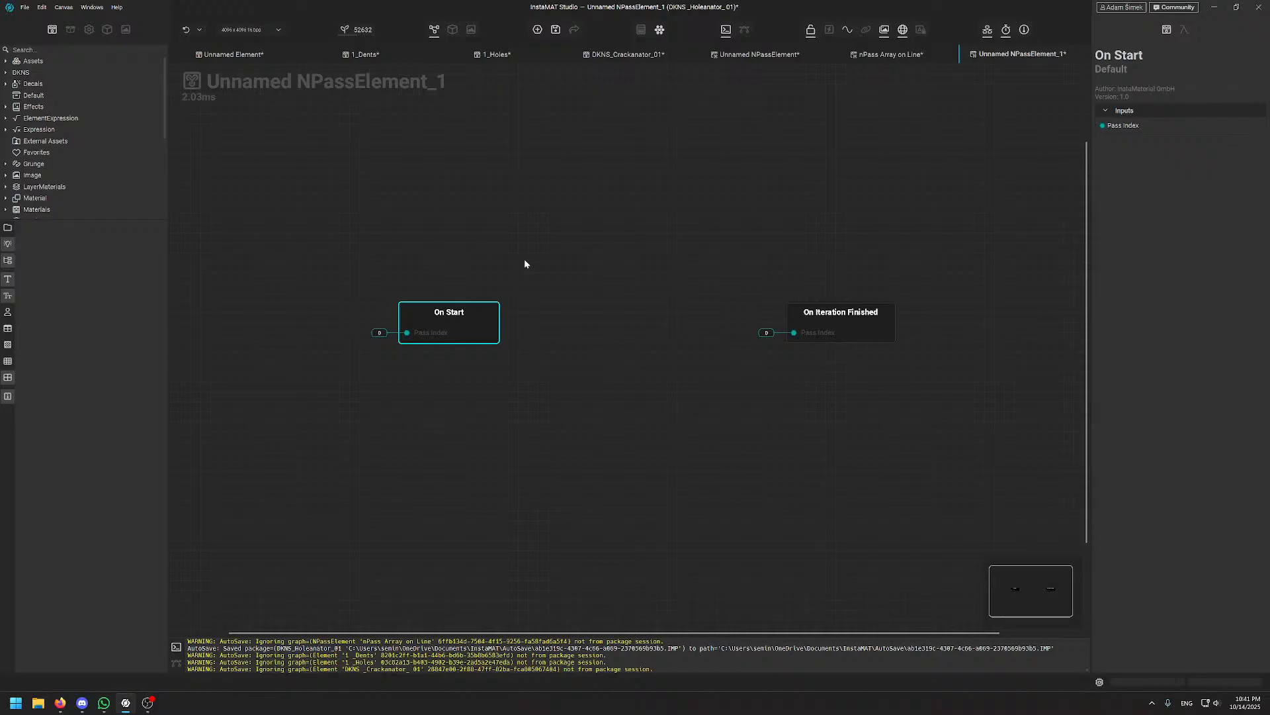
click(840, 321)
click(867, 220)
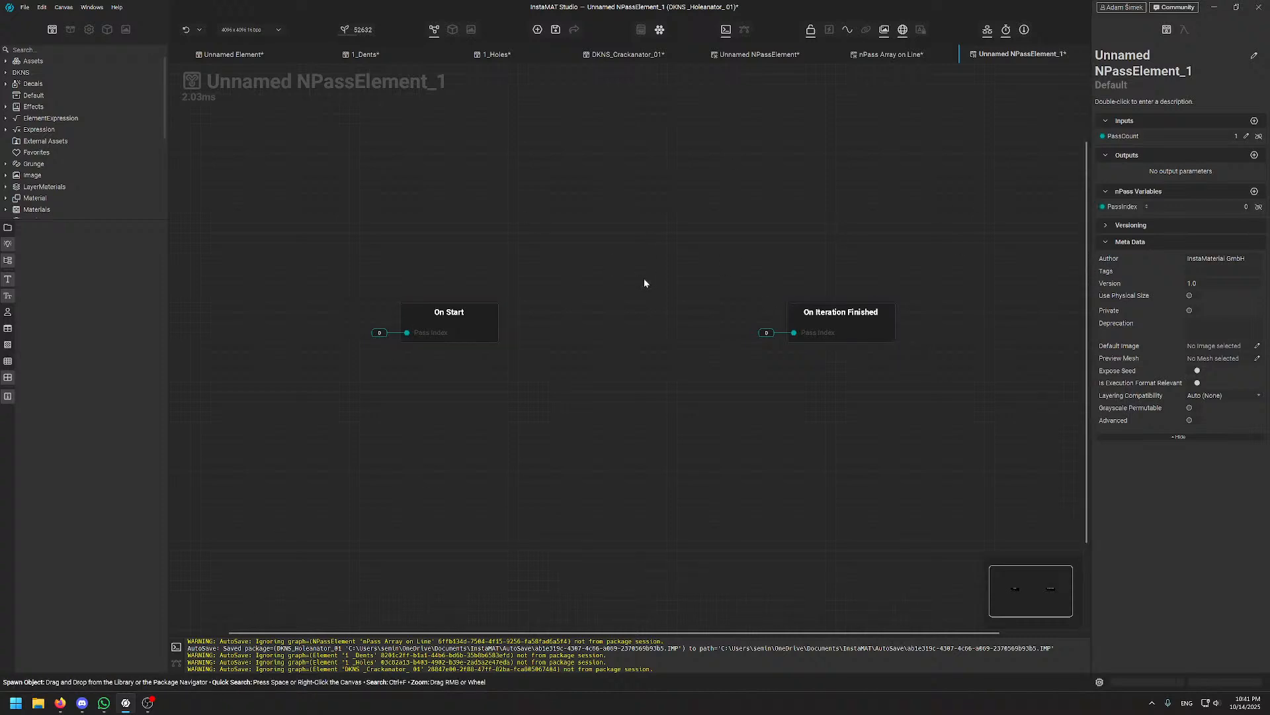
middle_drag(645, 283, 634, 216)
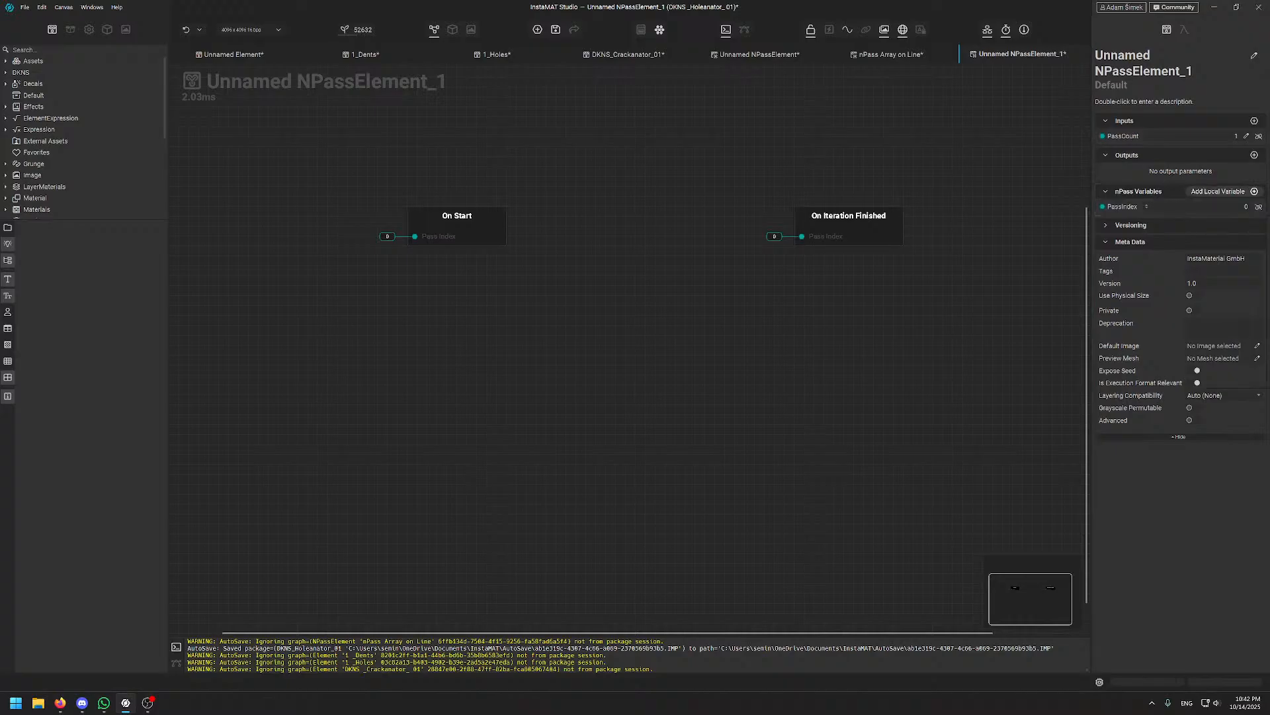
- Add a grayscale image local variable to the graph's nPass variables
click(1254, 191)
click(1256, 216)
scroll(658, 336, down, 3)
scroll(638, 297, up, 6)
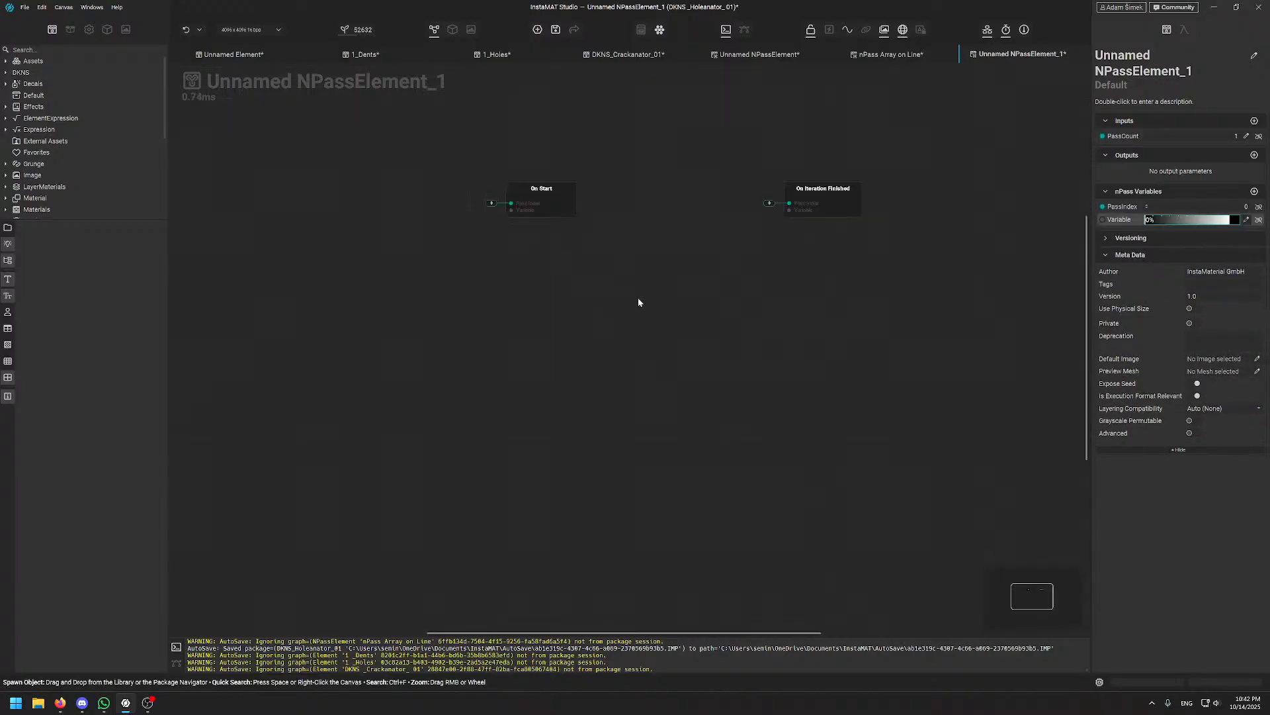
click(790, 265)
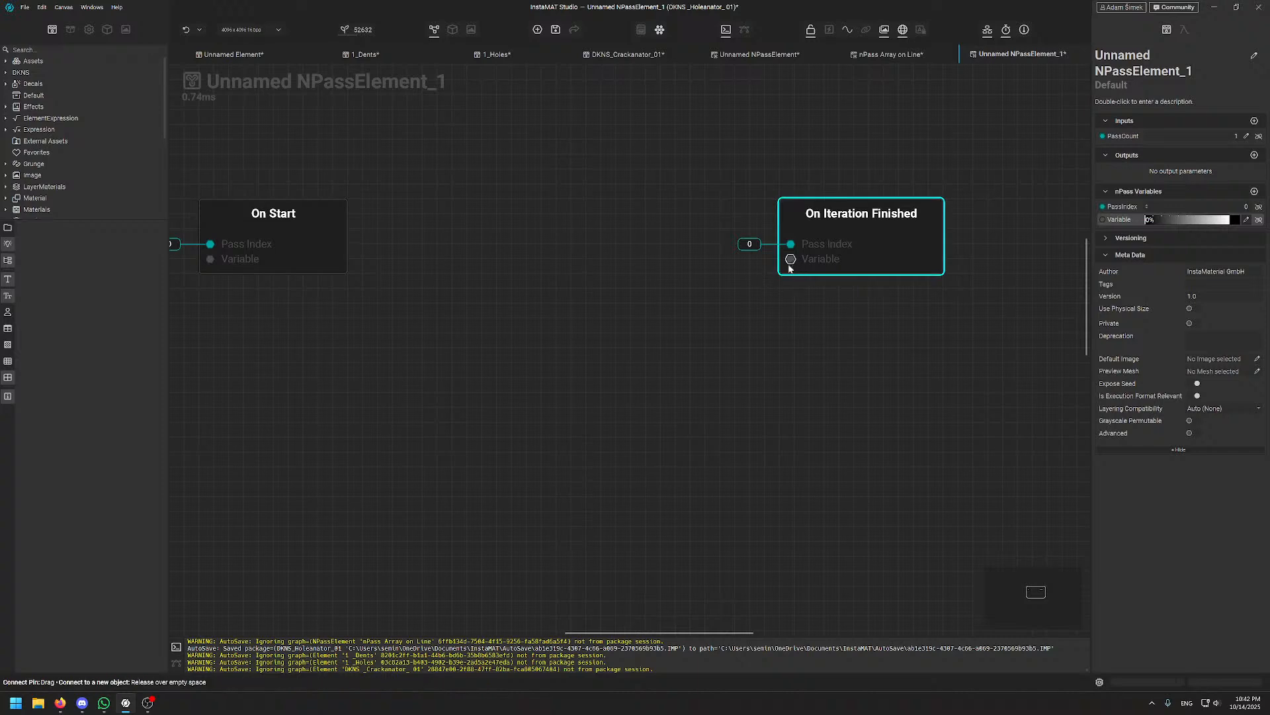
click(789, 262)
scroll(761, 271, down, 4)
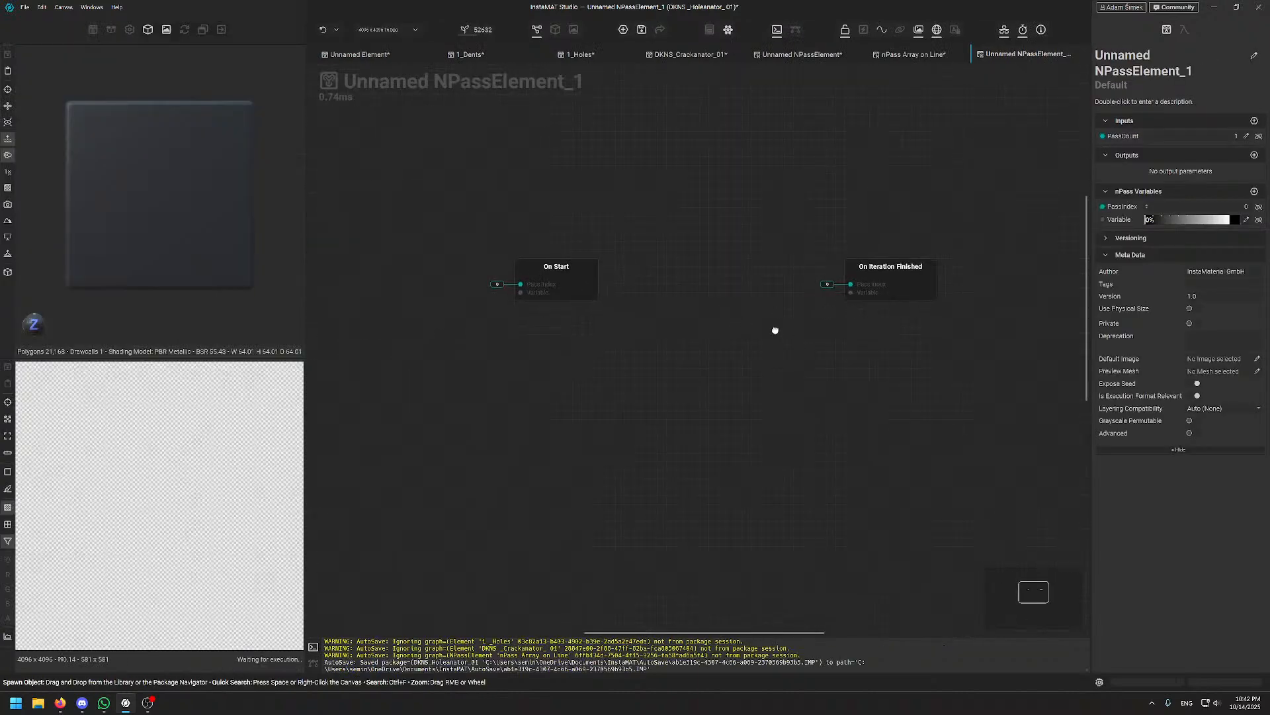
middle_drag(774, 332, 766, 240)
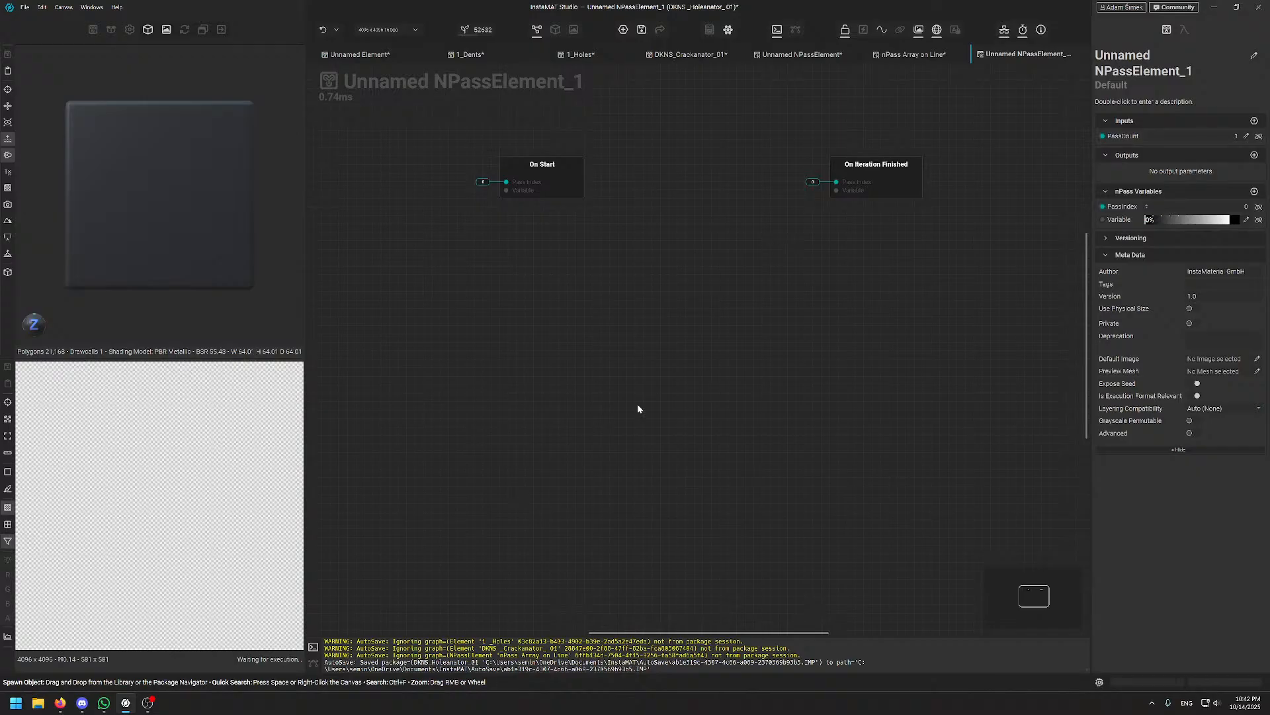
- Rename the new nPass variable to BufferImg
double_click(1123, 221)
text(Buf)
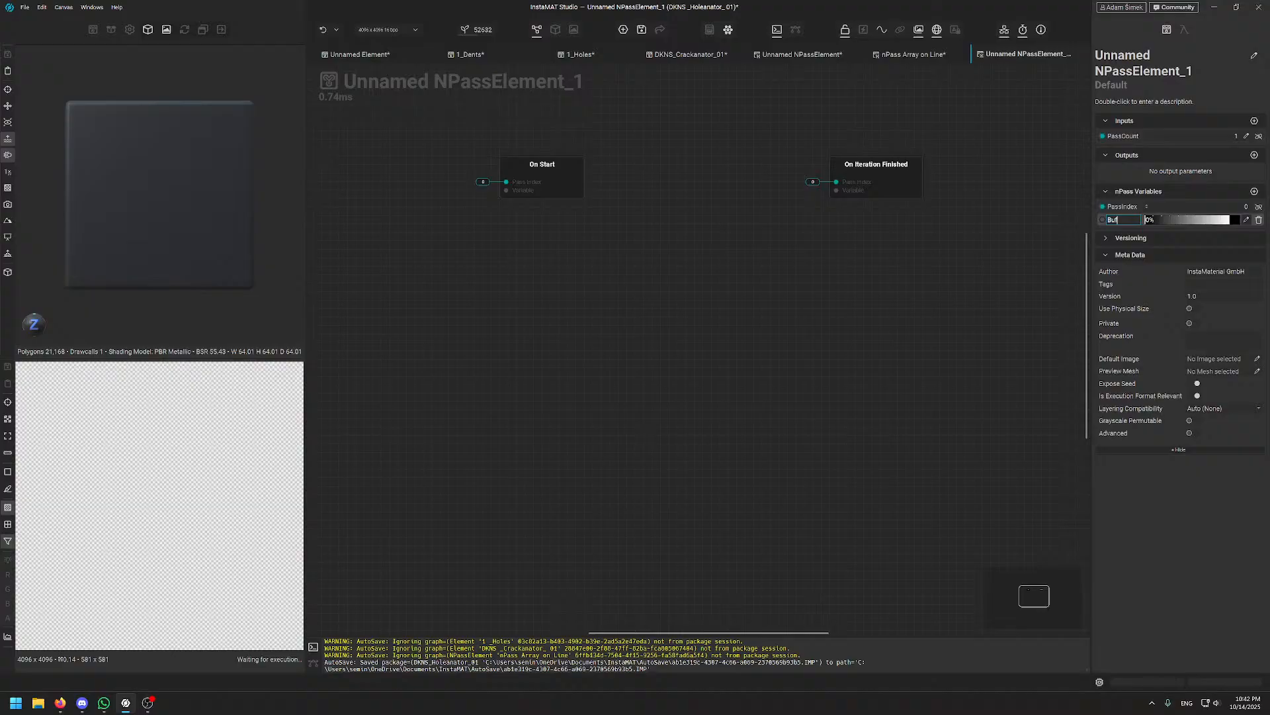
text(ferImg)
key(Return)
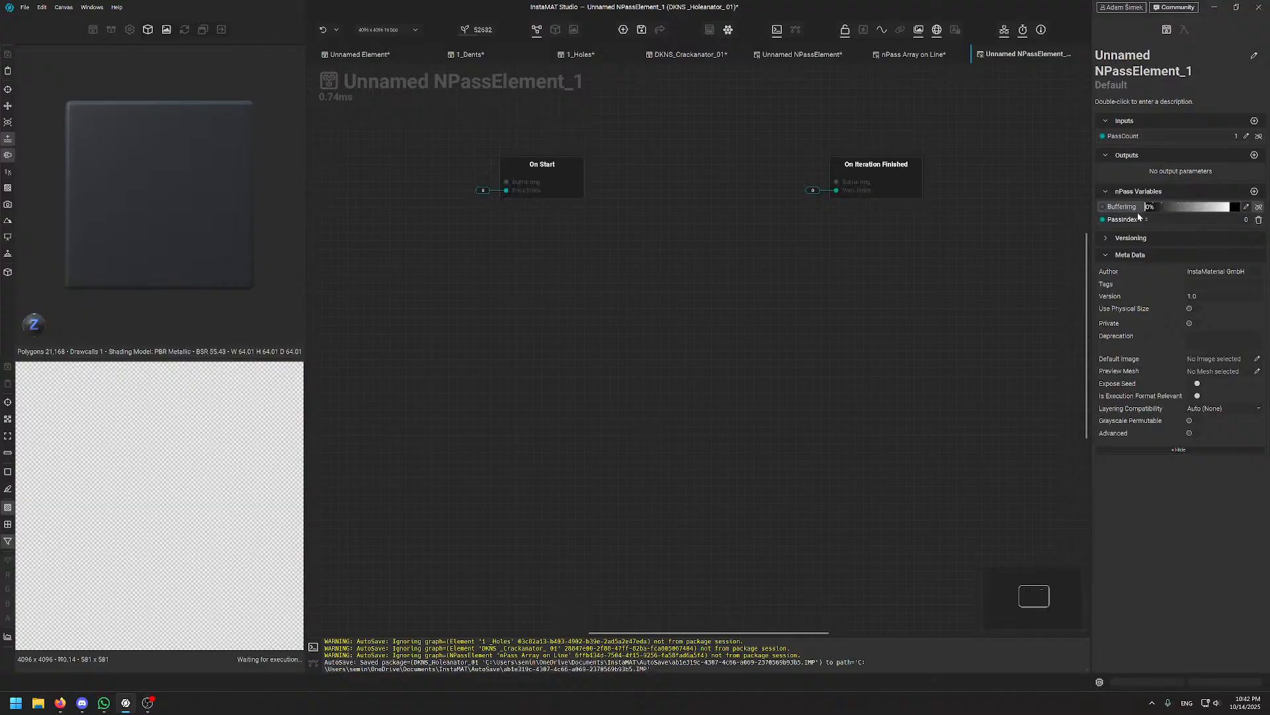
- Place a BufferImg variable node on the canvas below the two event nodes and confirm black as the variable's default value
drag(1130, 207, 672, 377)
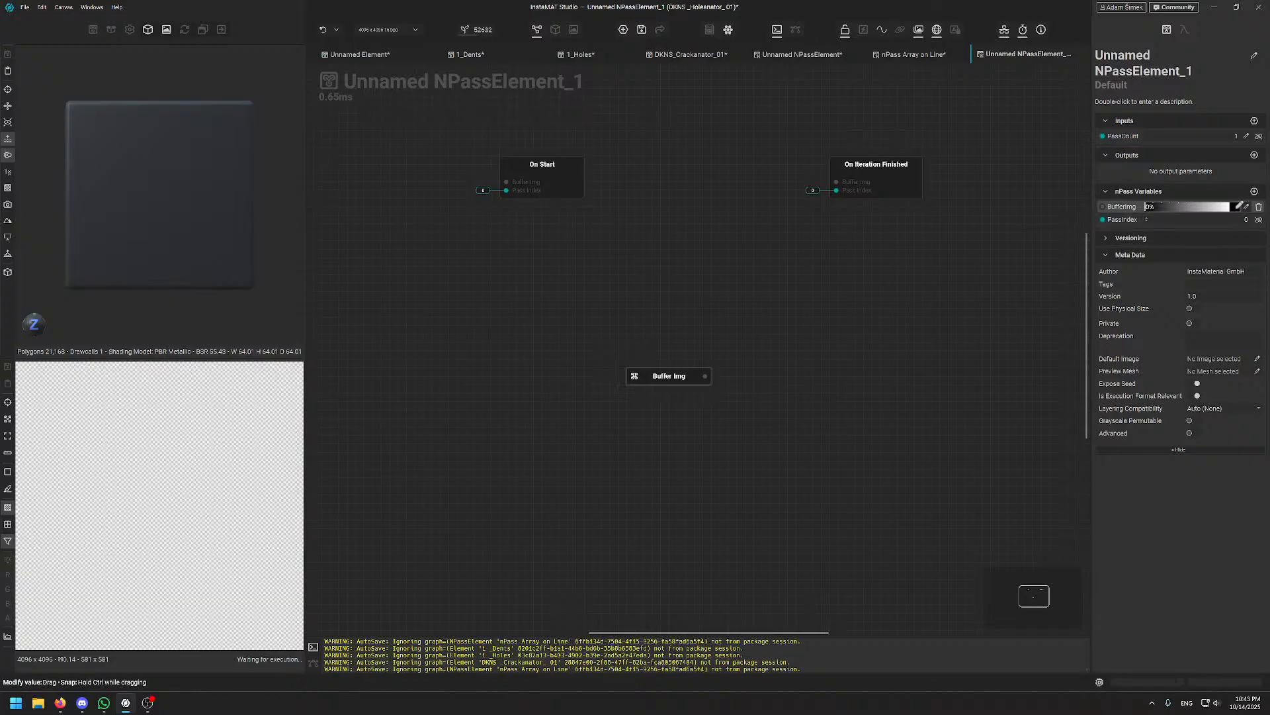
click(1235, 207)
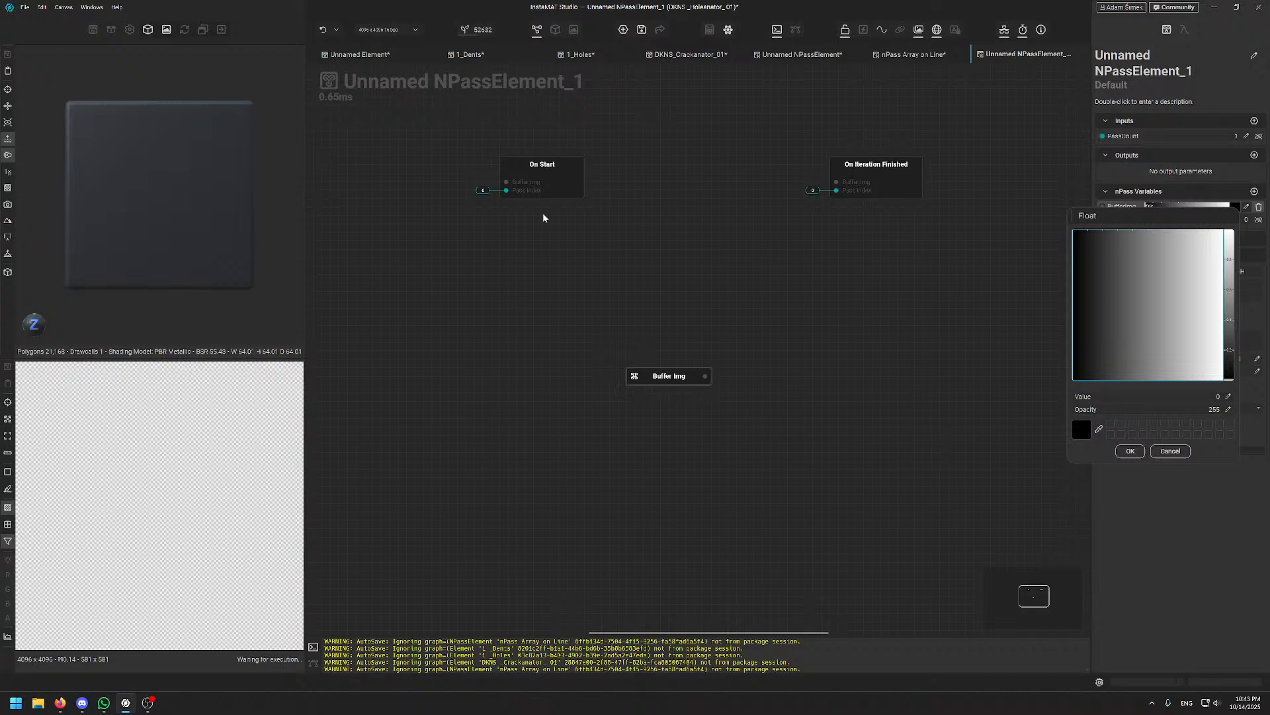
click(1131, 452)
middle_drag(545, 363, 550, 365)
- Add a Blend node beside the Buffer Img node, with Buffer Img feeding its Background input
drag(652, 380, 813, 327)
click(788, 377)
middle_drag(510, 343, 553, 344)
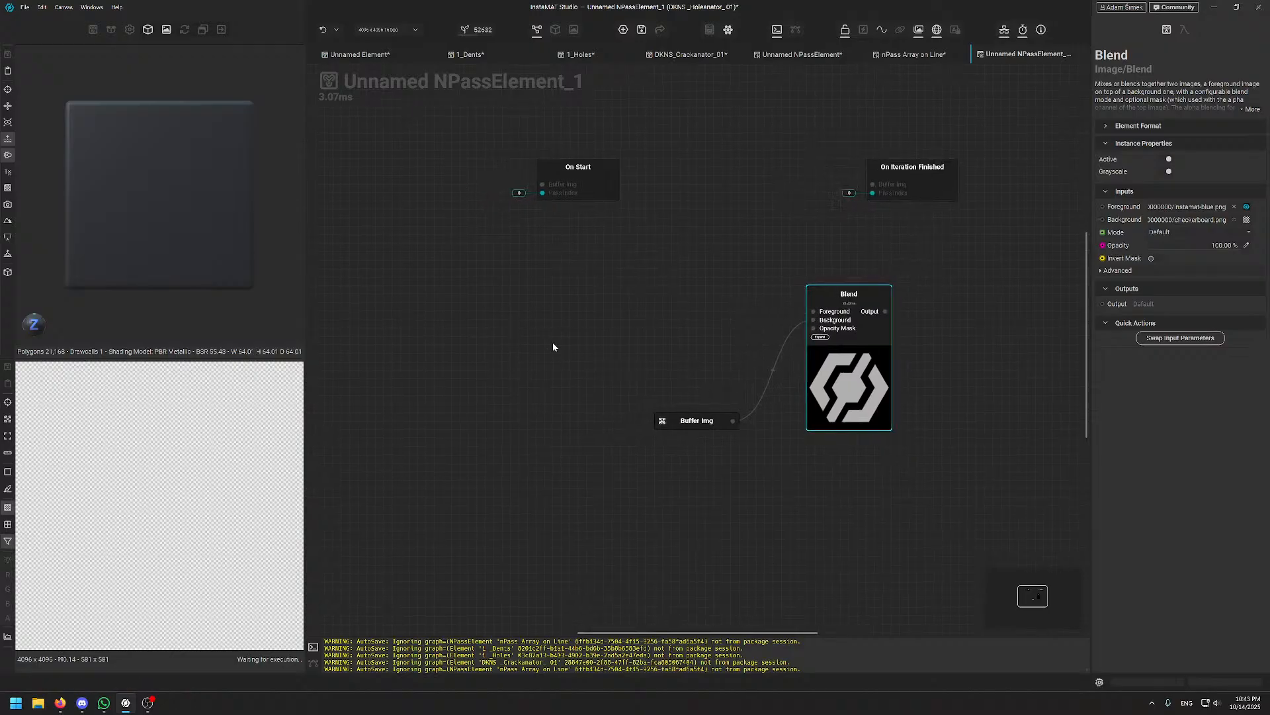
- Add a Triangle shape node, enable its grayscale mode, and place it to the left of the Buffer Img node
click(553, 344)
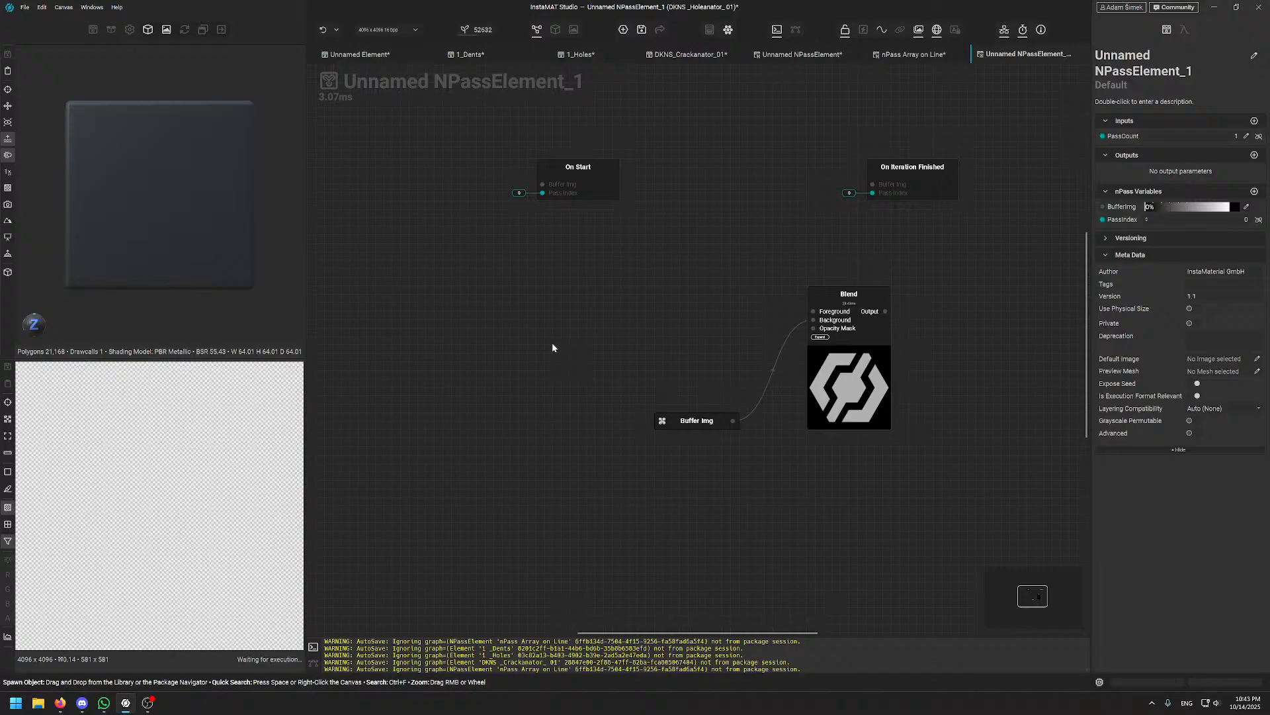
key(space)
text(tria)
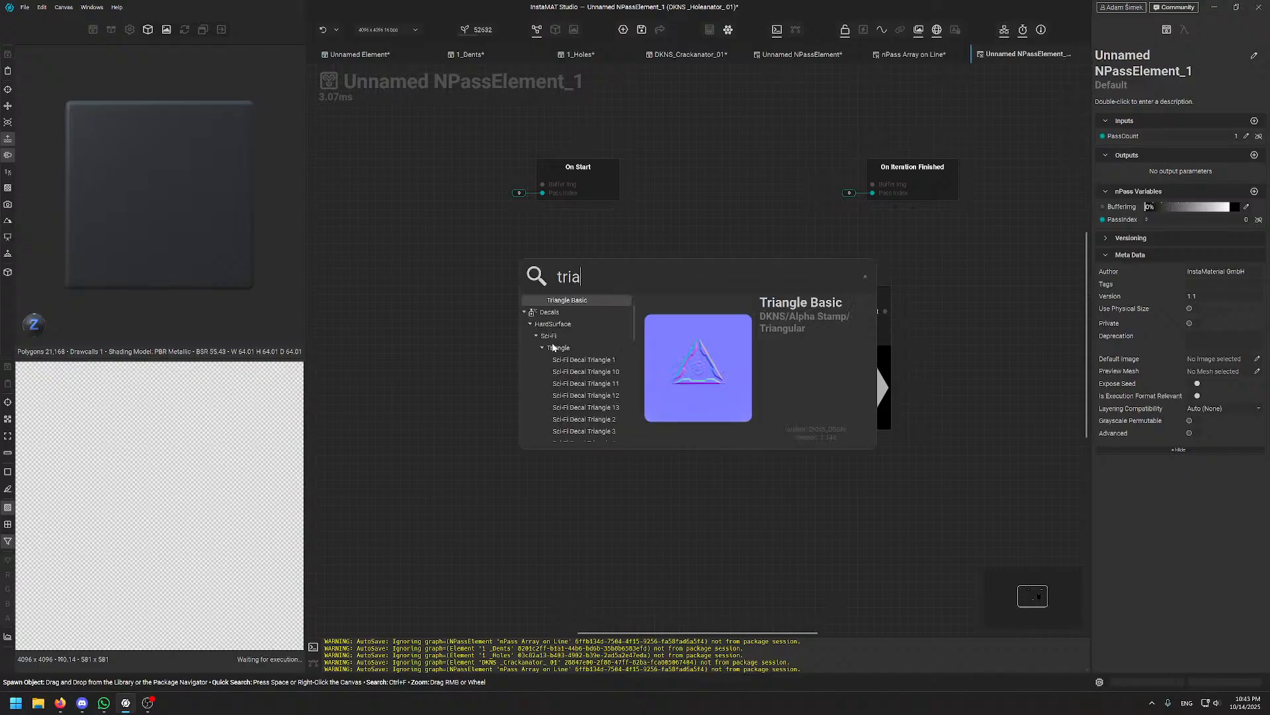
text(ngle)
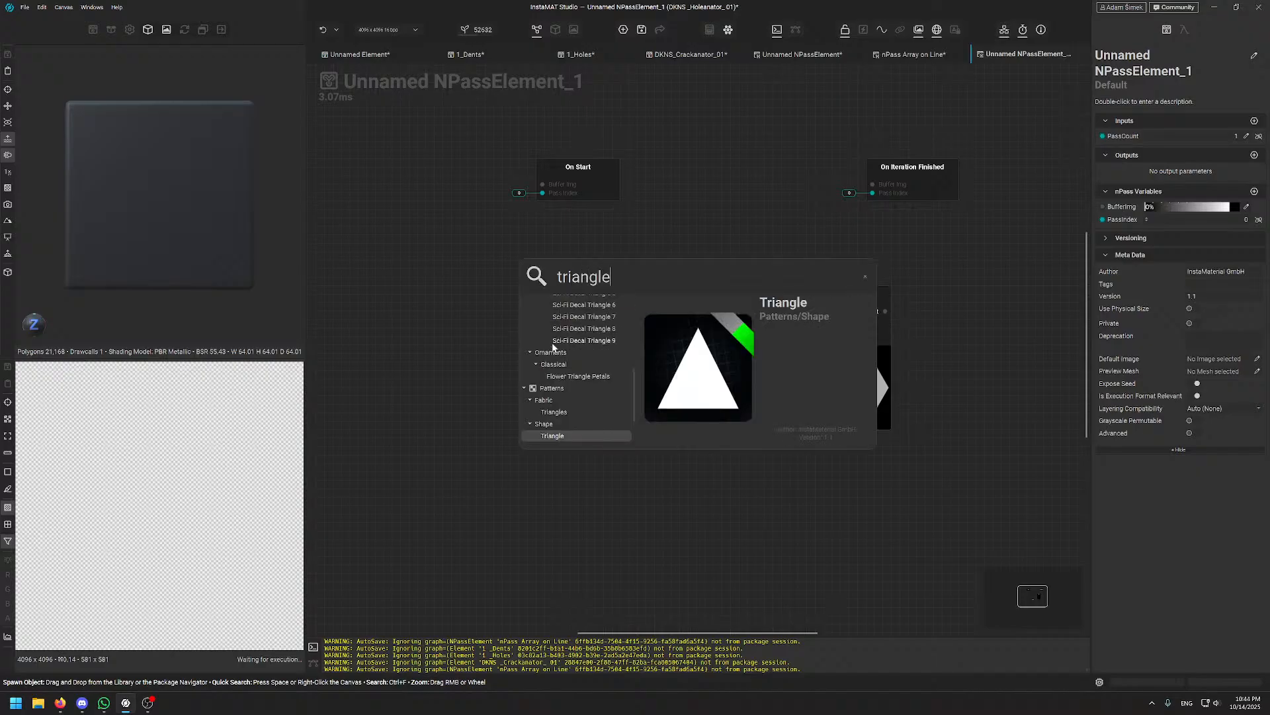
key(Return)
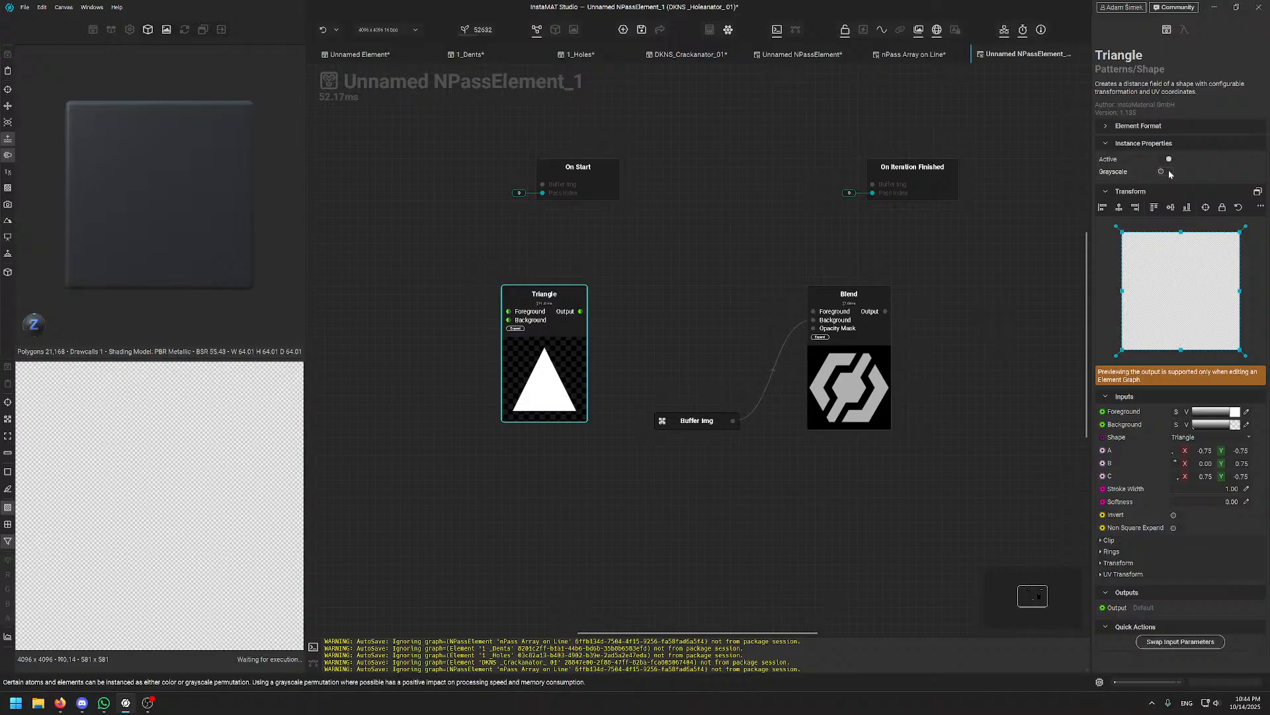
drag(516, 387, 542, 388)
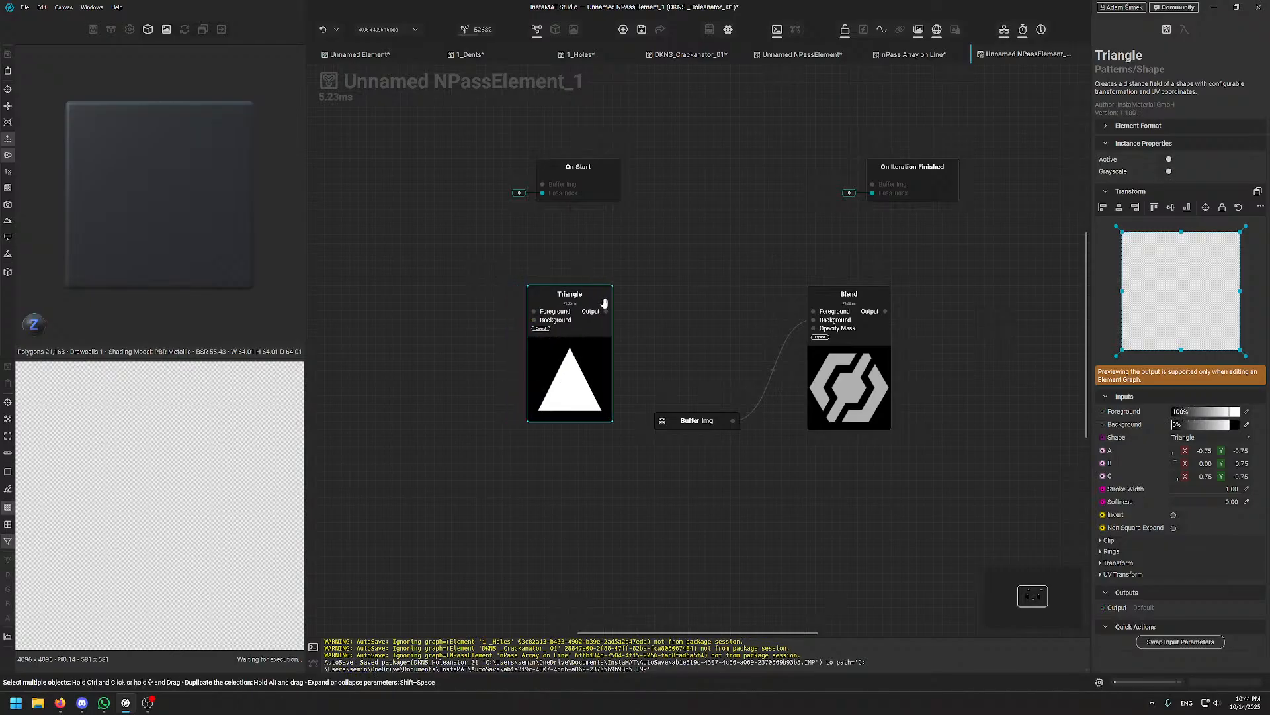
- Connect the Triangle node's output to the Blend node's Foreground input
drag(607, 311, 814, 311)
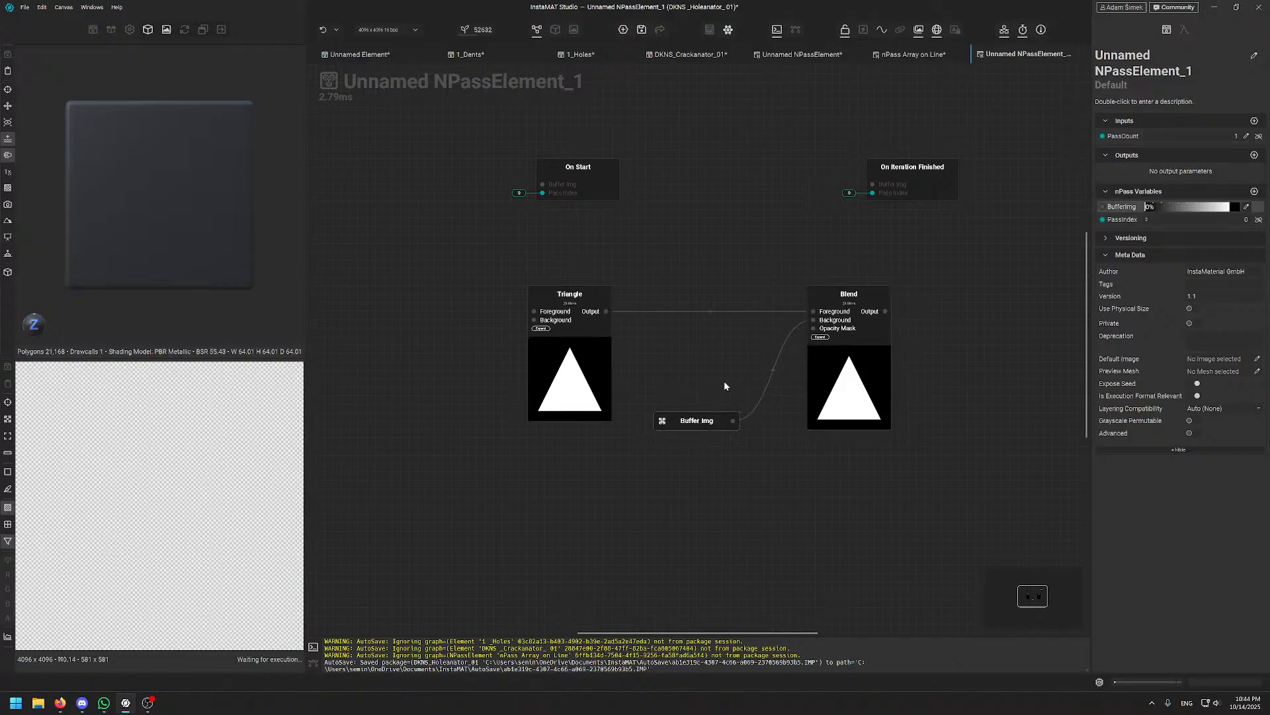
click(821, 384)
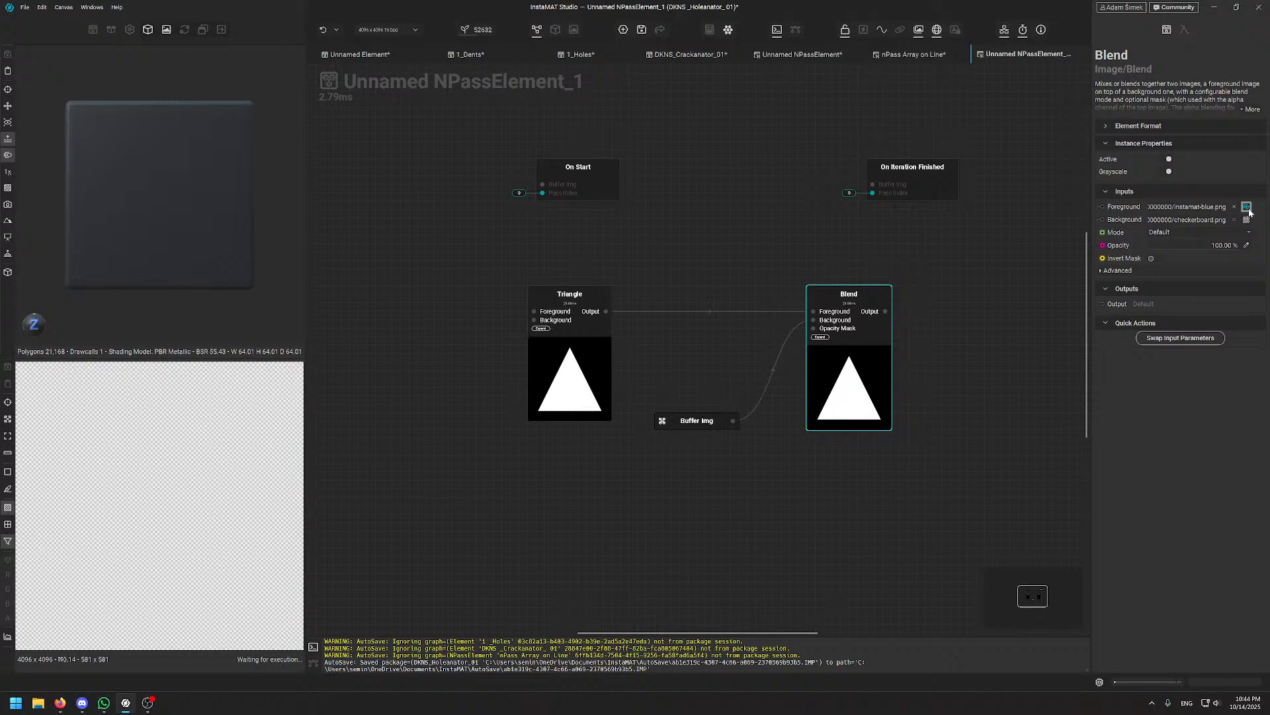
click(559, 390)
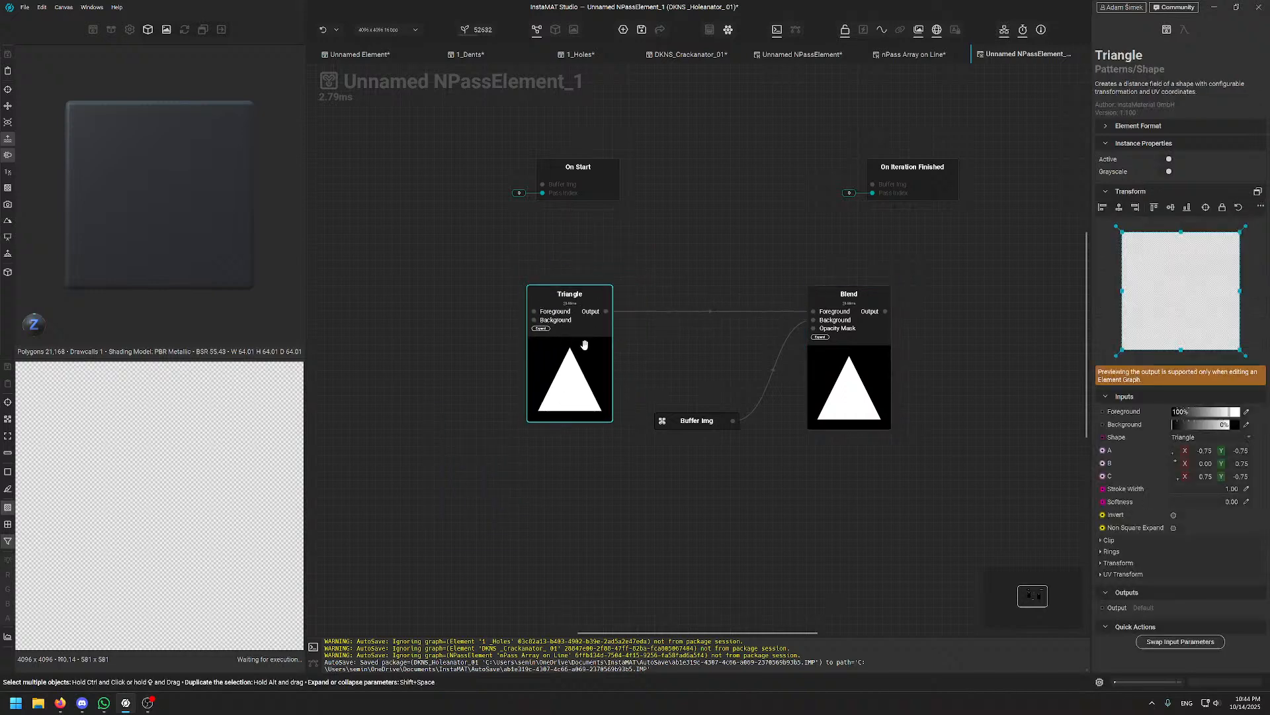
- Move the On Iteration Finished node farther right, so that it sits past the Blend node
middle_drag(805, 220, 654, 234)
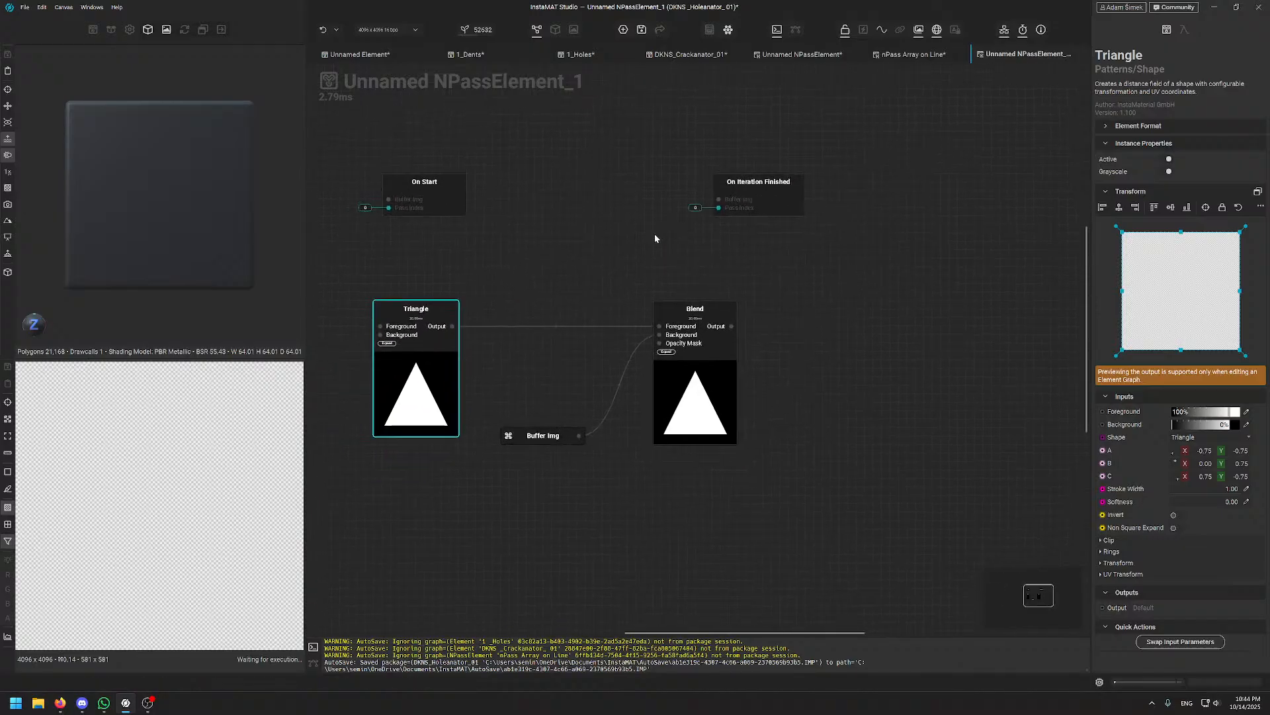
middle_drag(553, 278, 621, 256)
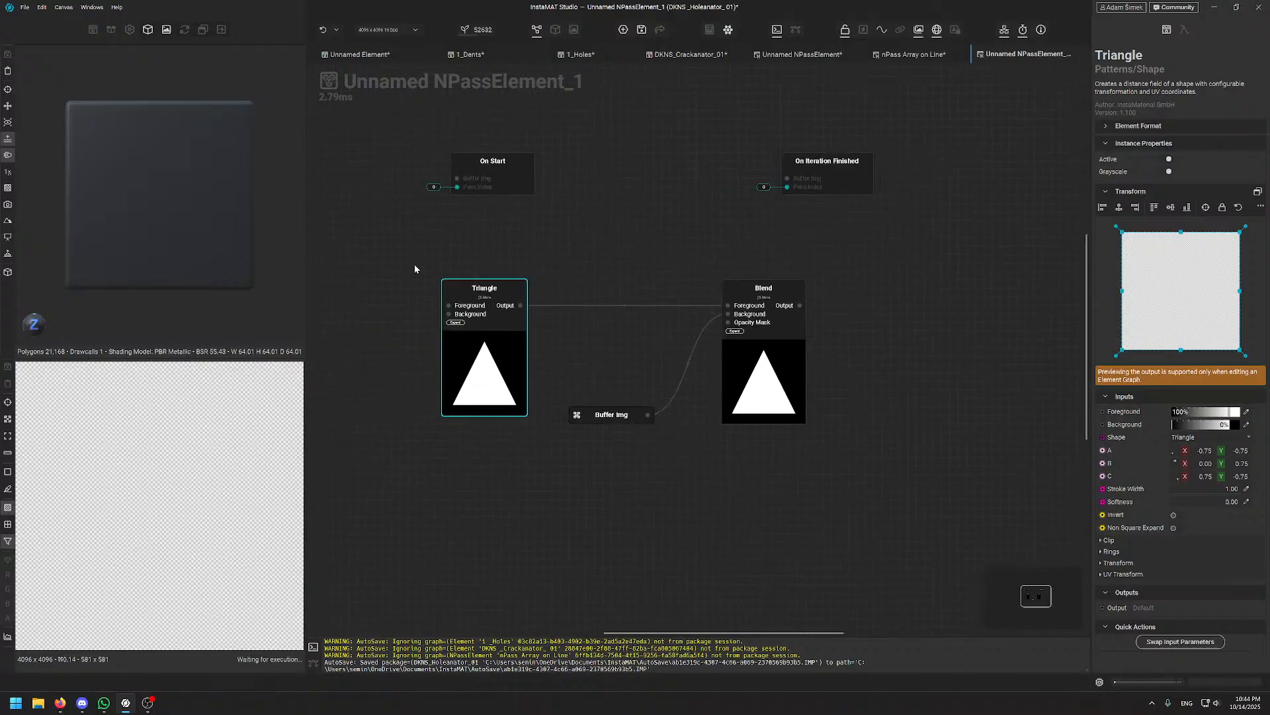
middle_drag(844, 219, 847, 219)
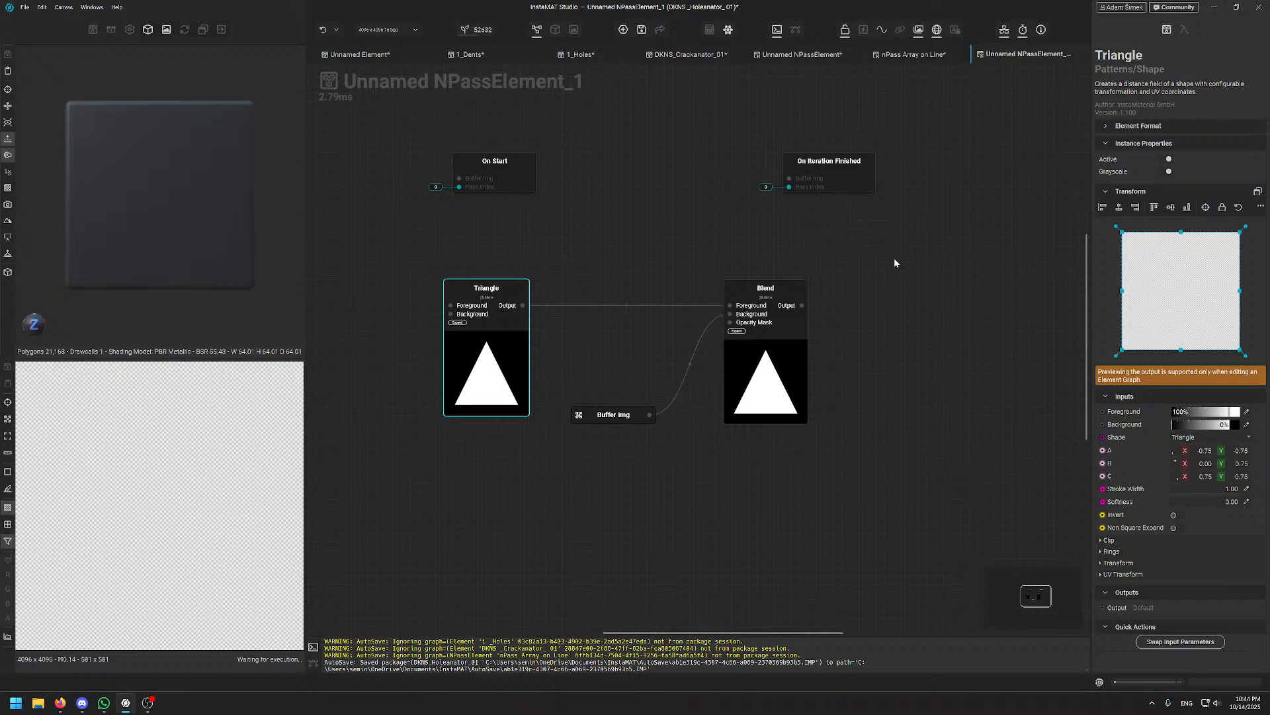
middle_drag(896, 261, 786, 301)
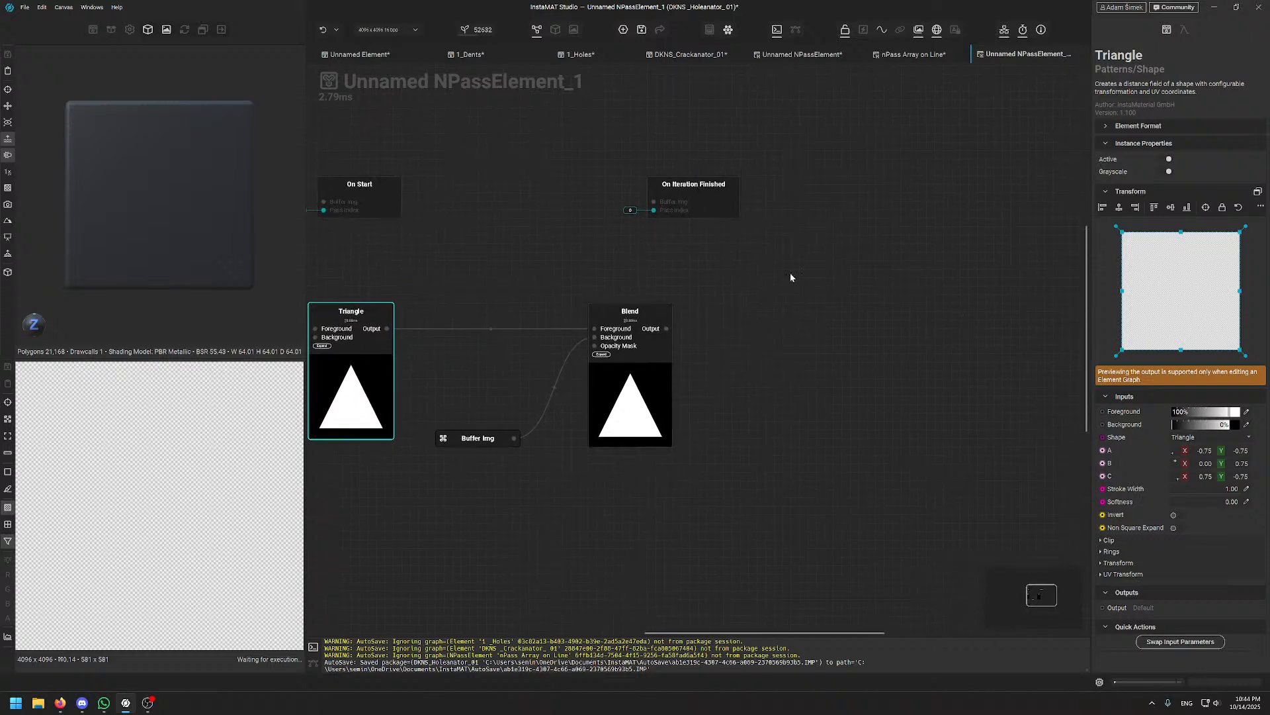
drag(688, 193, 757, 193)
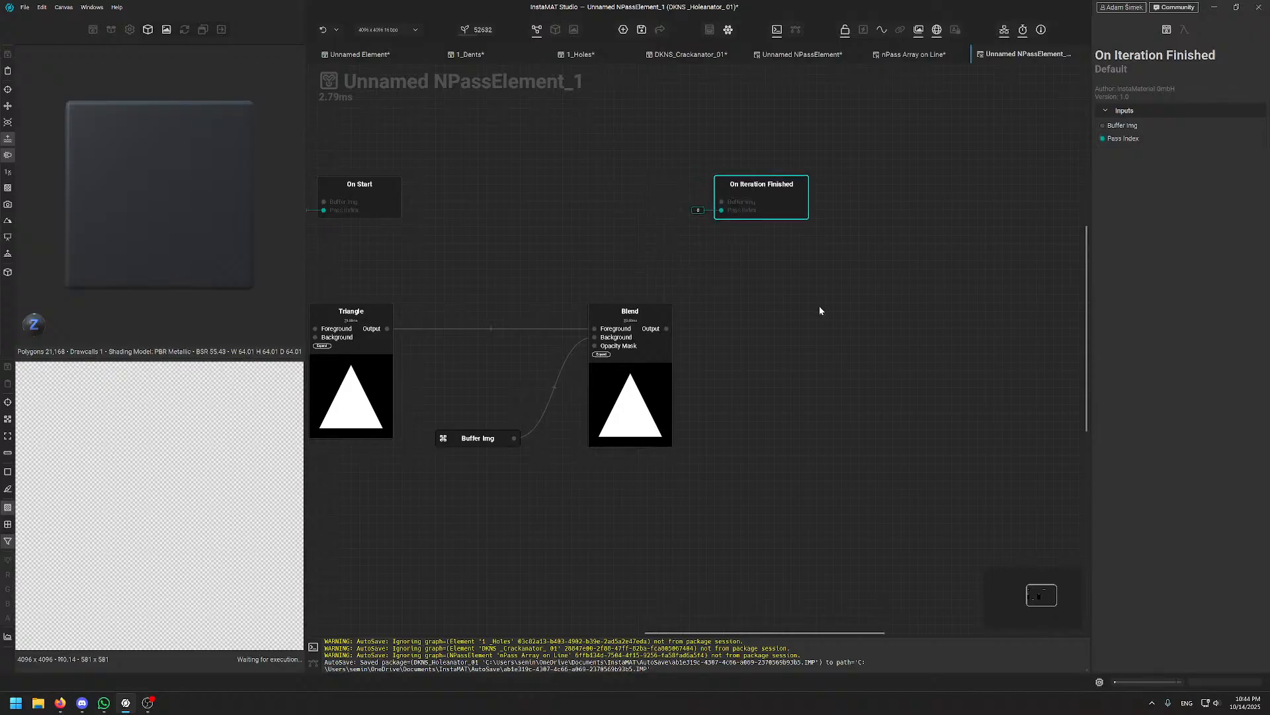
- Expose the Blend node's output as a graph output and place the Set Output node well to the right of Blend
middle_drag(819, 310, 654, 304)
drag(633, 310, 910, 310)
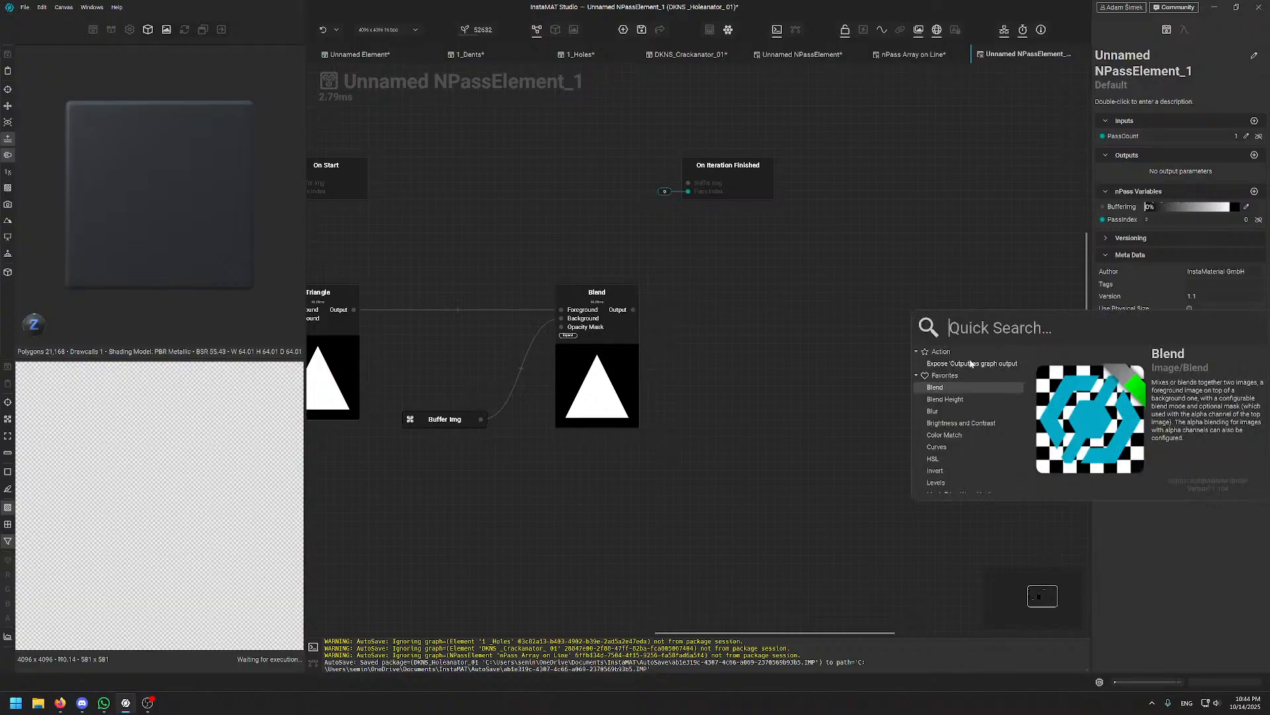
click(970, 364)
drag(941, 361, 1012, 340)
drag(1003, 368, 1037, 369)
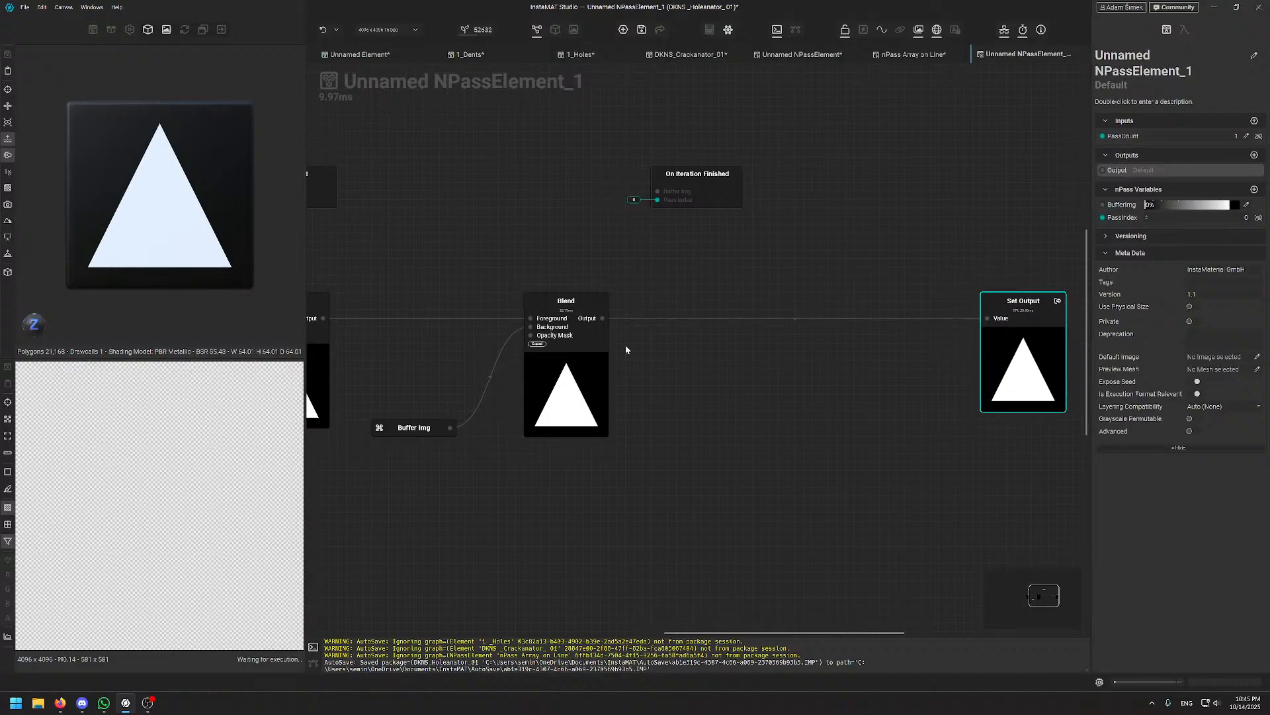
- Connect the Blend node's output to the Buffer Img input of On Iteration Finished
middle_drag(625, 344, 880, 276)
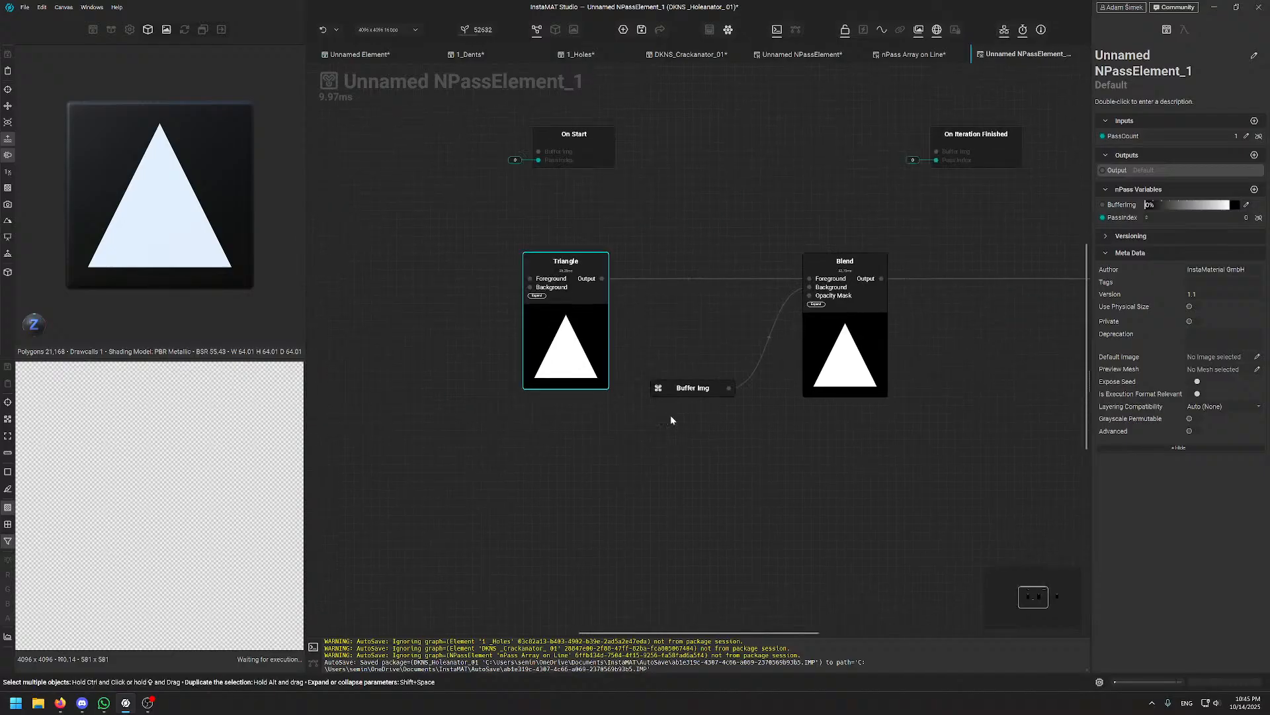
middle_drag(794, 231, 696, 268)
click(777, 301)
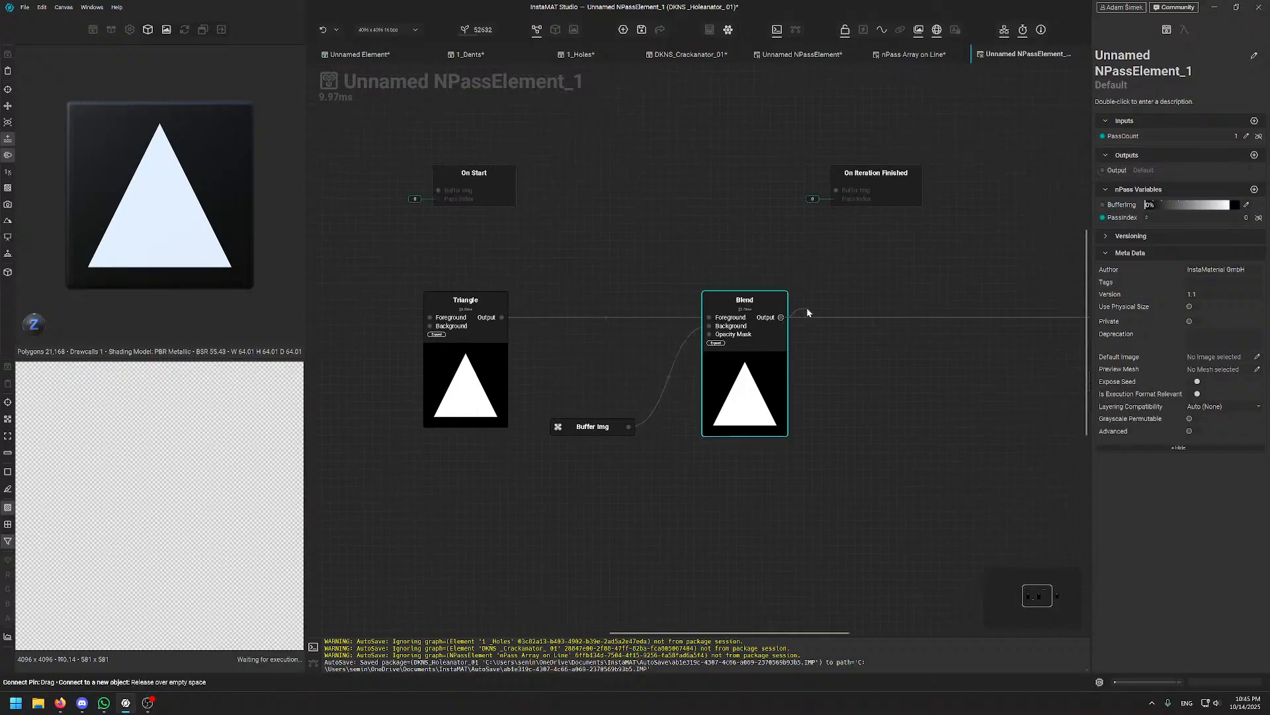
drag(807, 307, 680, 142)
drag(841, 191, 841, 191)
- Shift the Set Output node a little farther right along the Blend output connection
middle_drag(977, 295, 720, 268)
middle_drag(999, 343, 1020, 344)
drag(970, 342, 1028, 338)
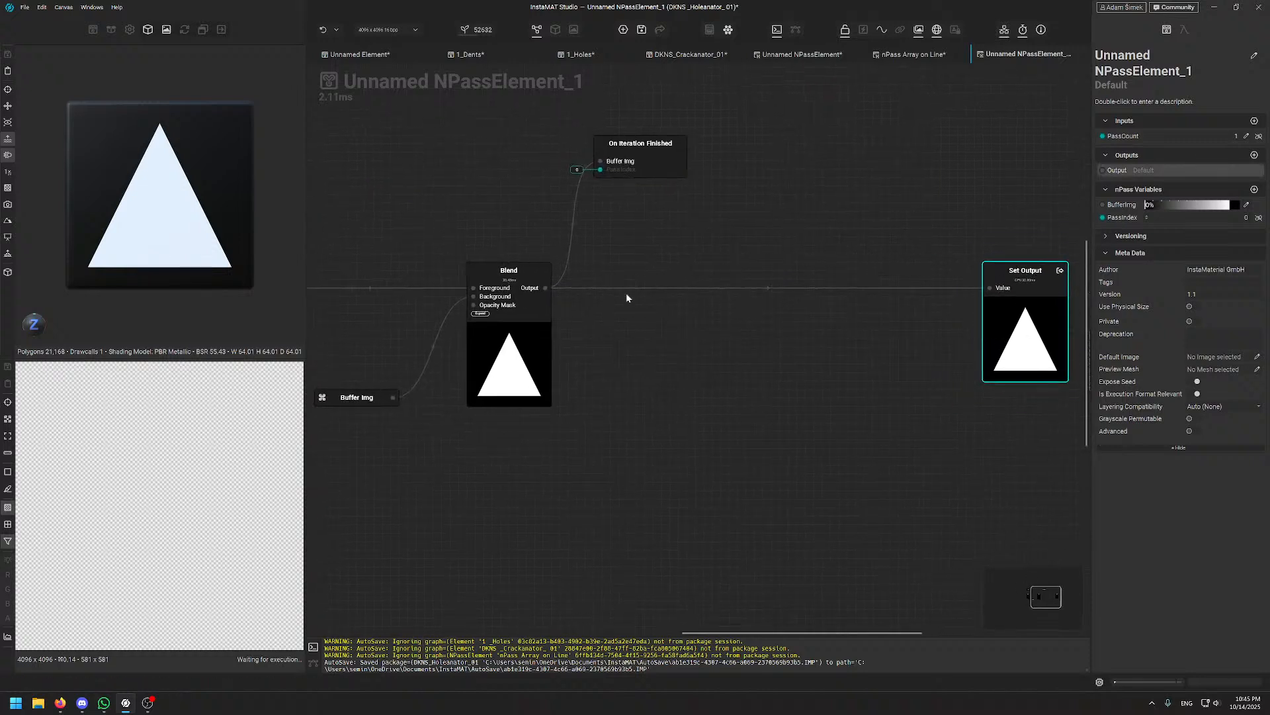
- Move the On Start node far to the left, clear of the Triangle and Blend nodes
middle_drag(626, 294, 853, 330)
scroll(853, 329, down, 2)
middle_drag(494, 184, 546, 262)
drag(588, 283, 386, 287)
scroll(582, 359, up, 3)
middle_drag(712, 358, 577, 327)
scroll(582, 358, down, 2)
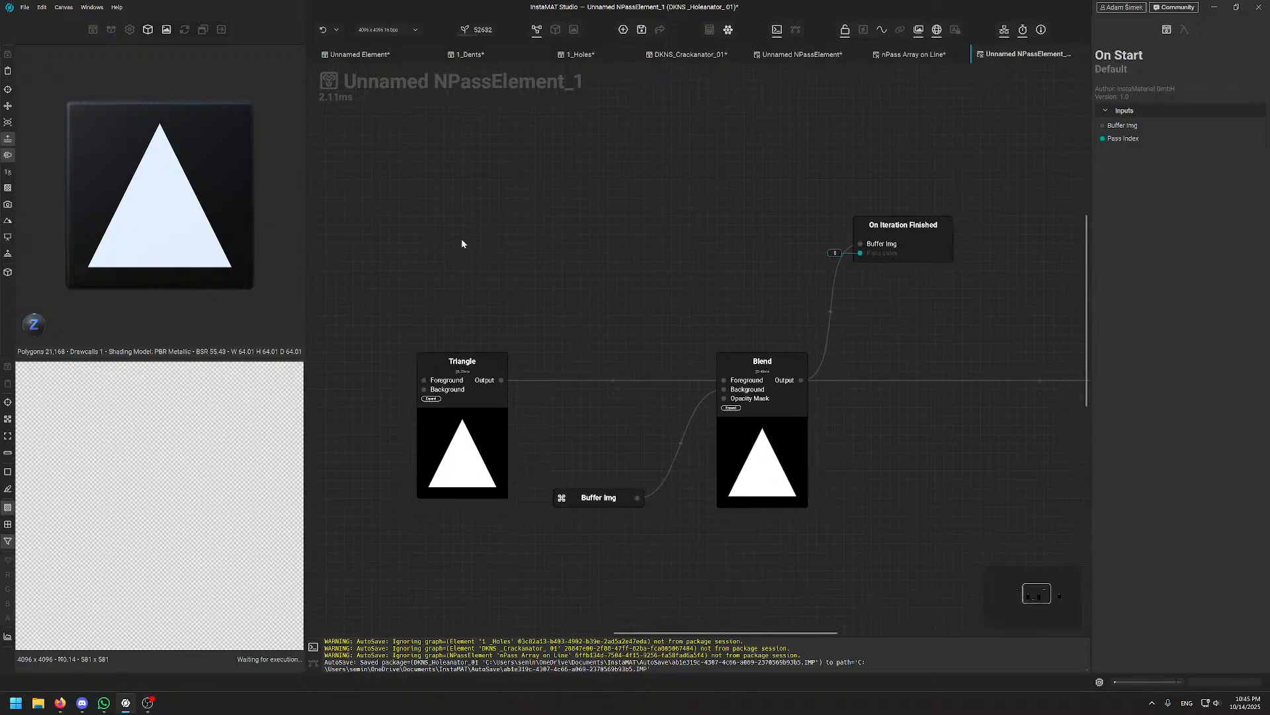
middle_drag(462, 243, 482, 186)
click(611, 429)
mouse_move(611, 428)
mouse_down()
mouse_move(552, 490)
mouse_move(625, 439)
mouse_up()
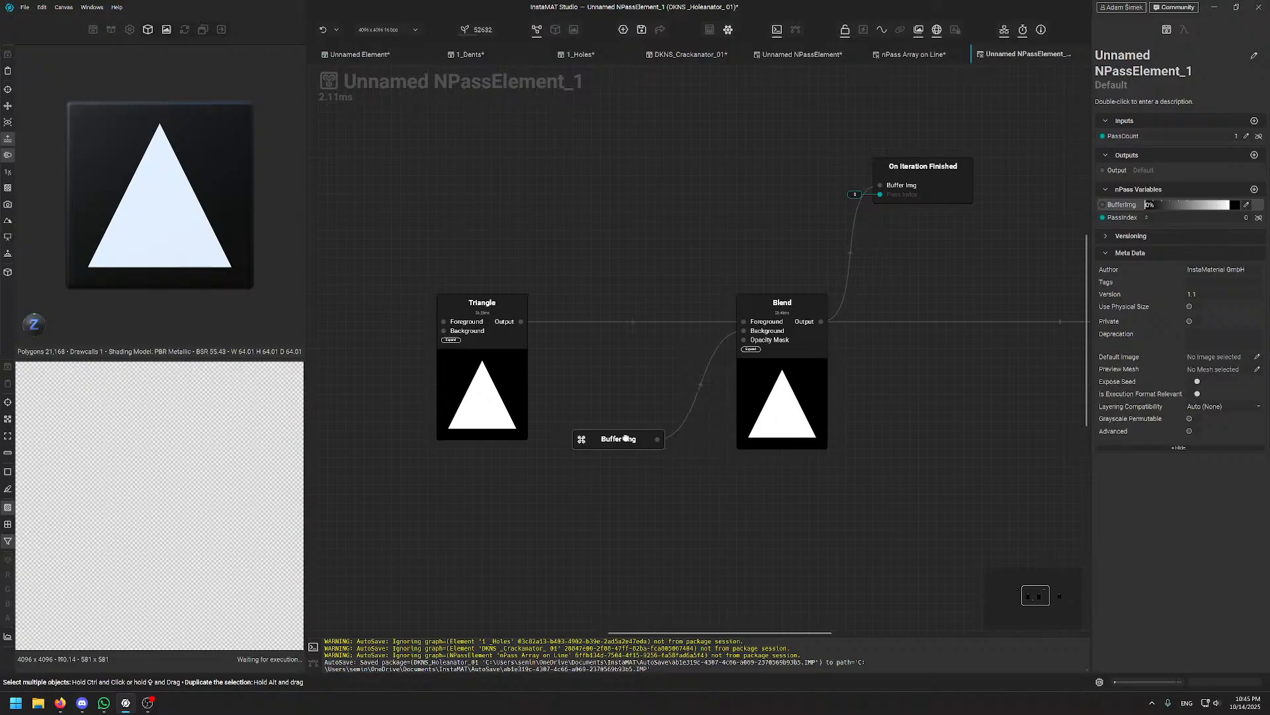
click(573, 303)
mouse_move(487, 303)
mouse_down()
mouse_move(477, 203)
mouse_move(483, 308)
mouse_up()
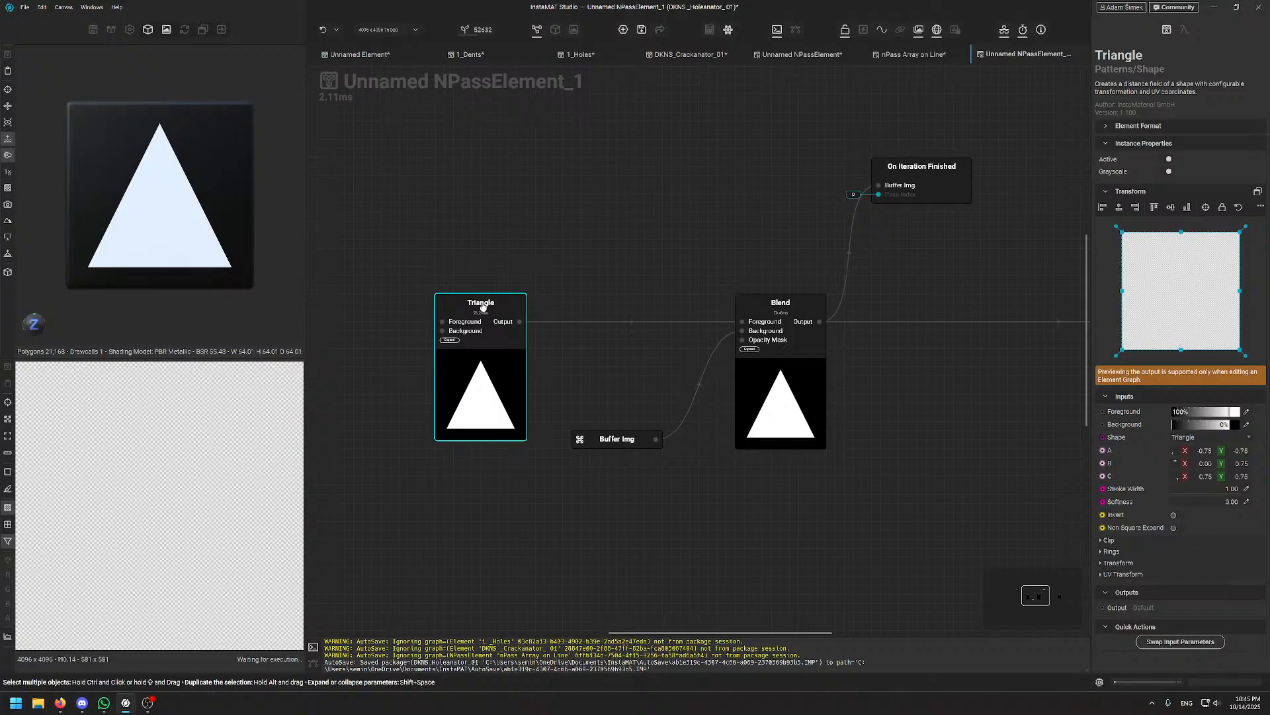
click(953, 192)
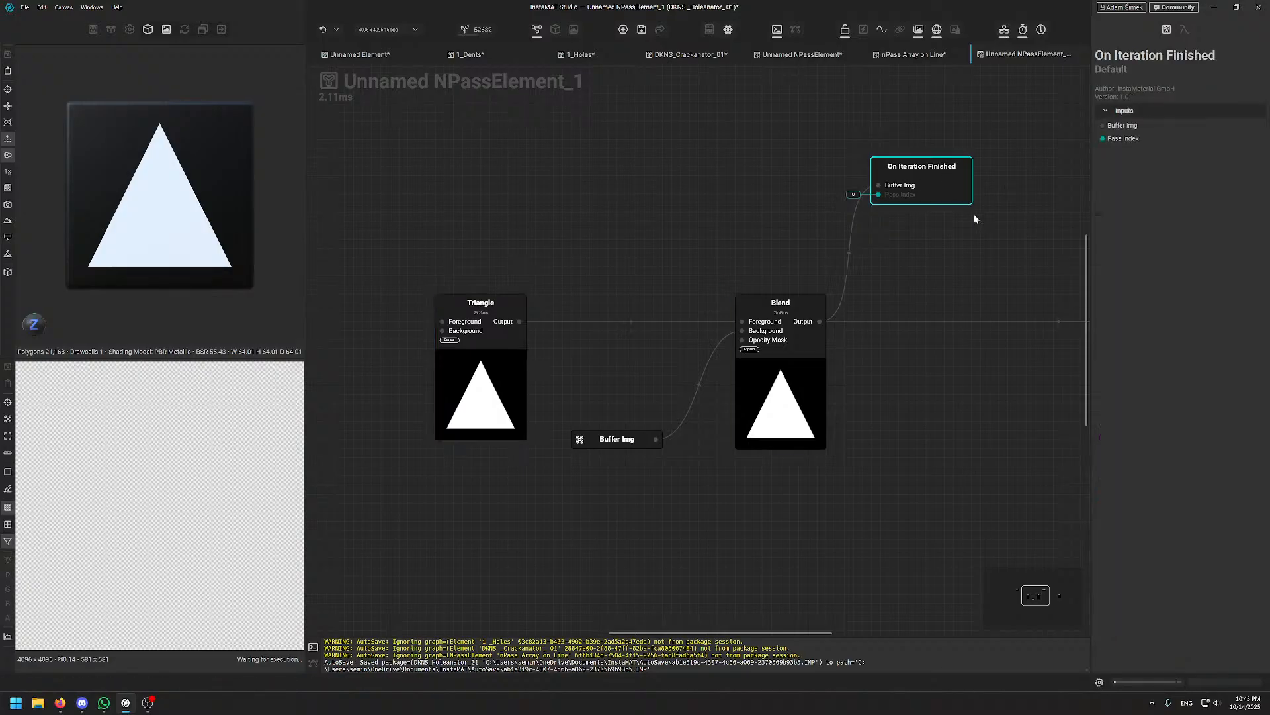
- Set the graph's PassCount input to 2
click(766, 156)
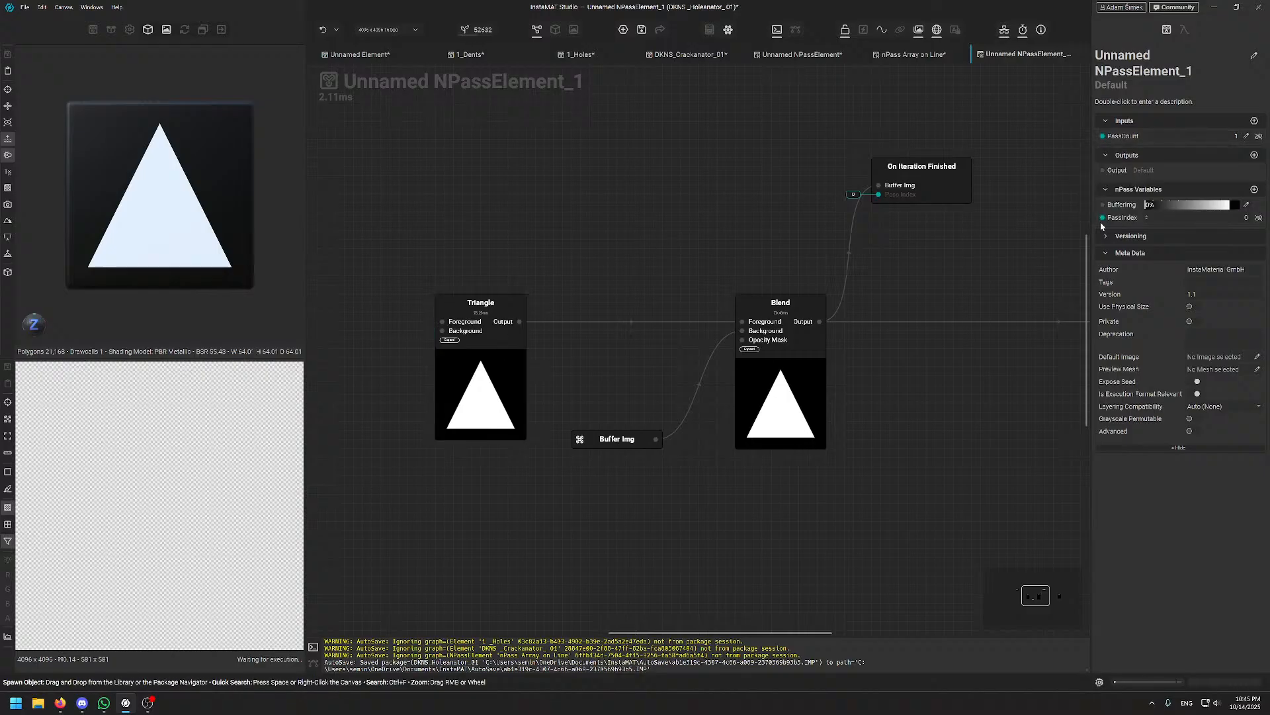
click(1239, 134)
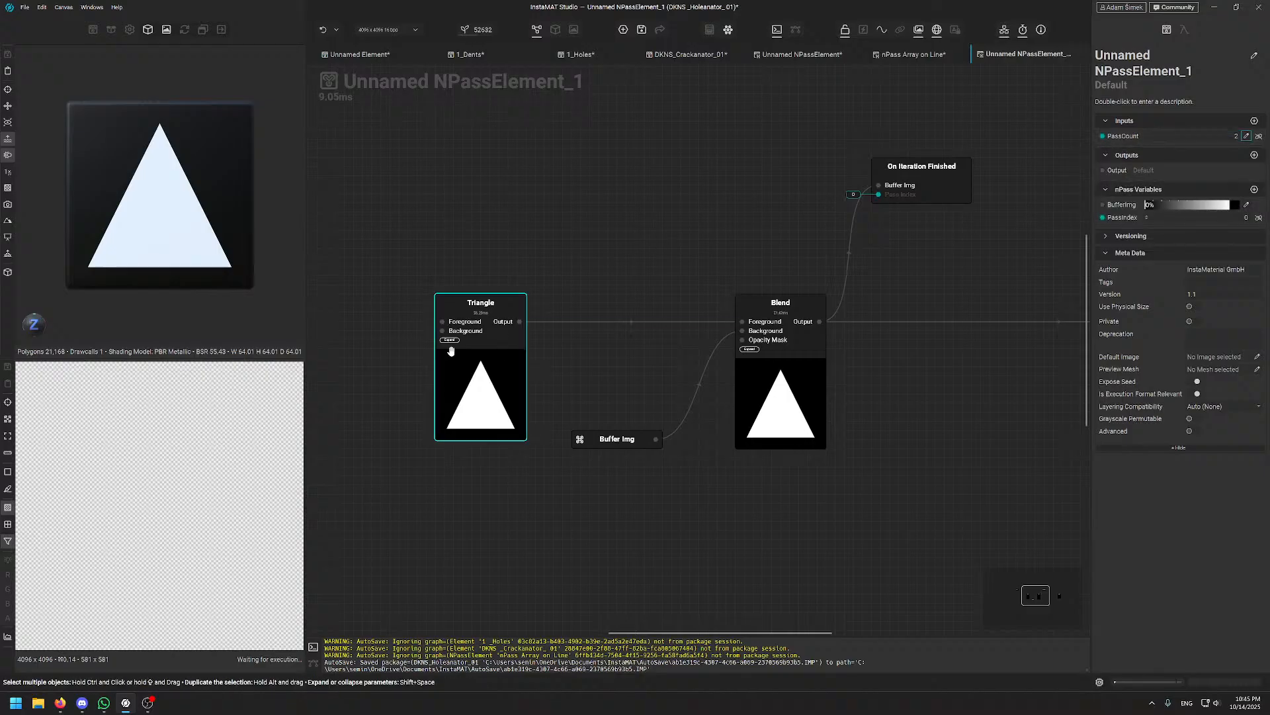
click(465, 368)
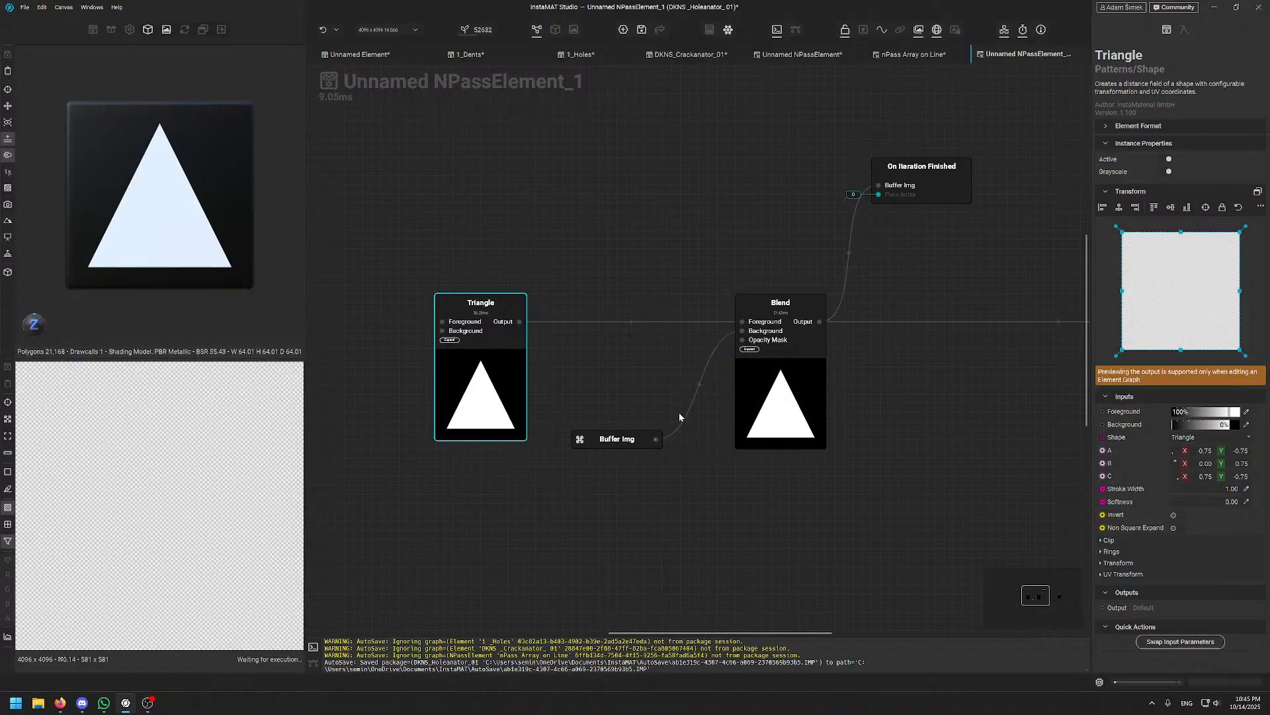
click(763, 422)
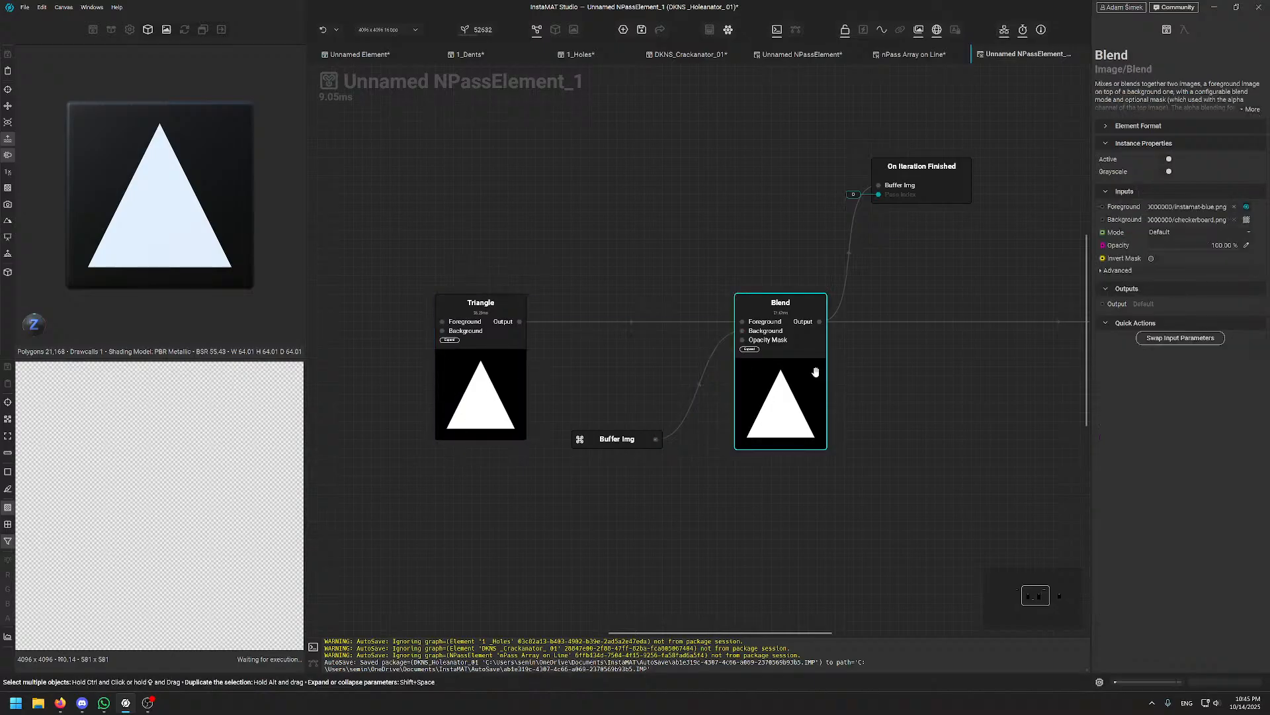
- Set the Blend node's blending mode to Add
click(1231, 232)
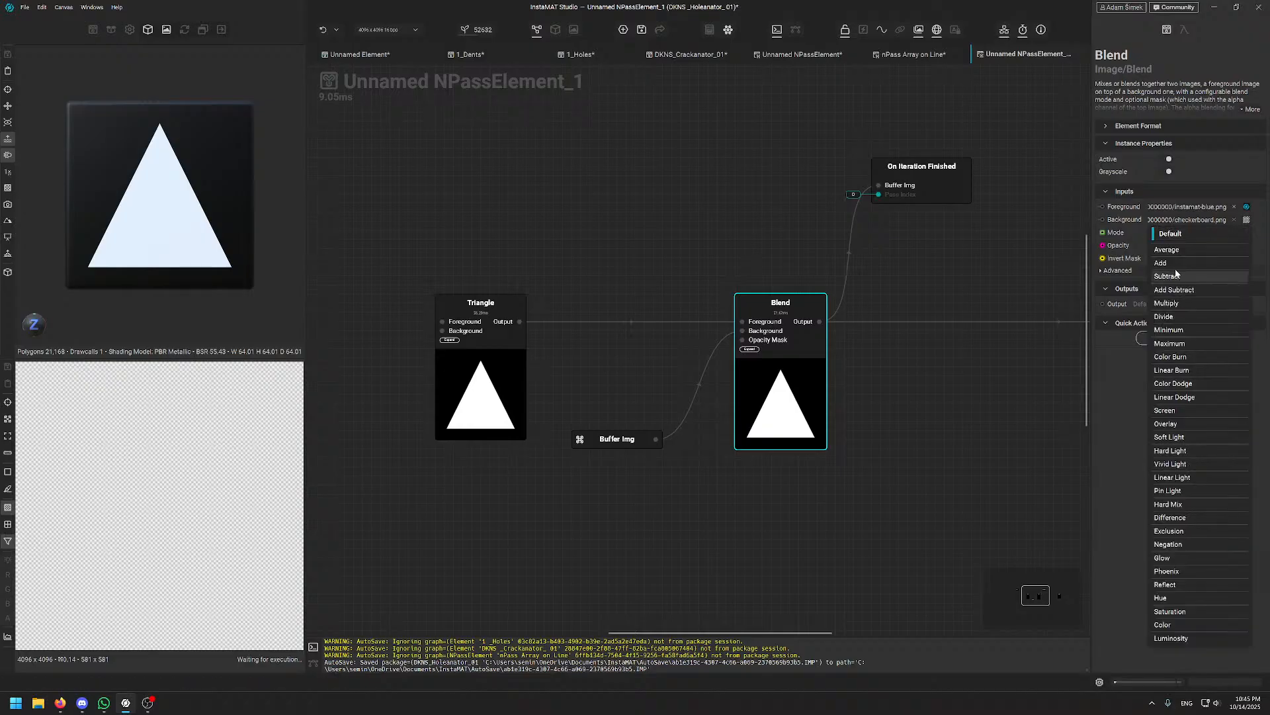
click(1221, 263)
click(554, 249)
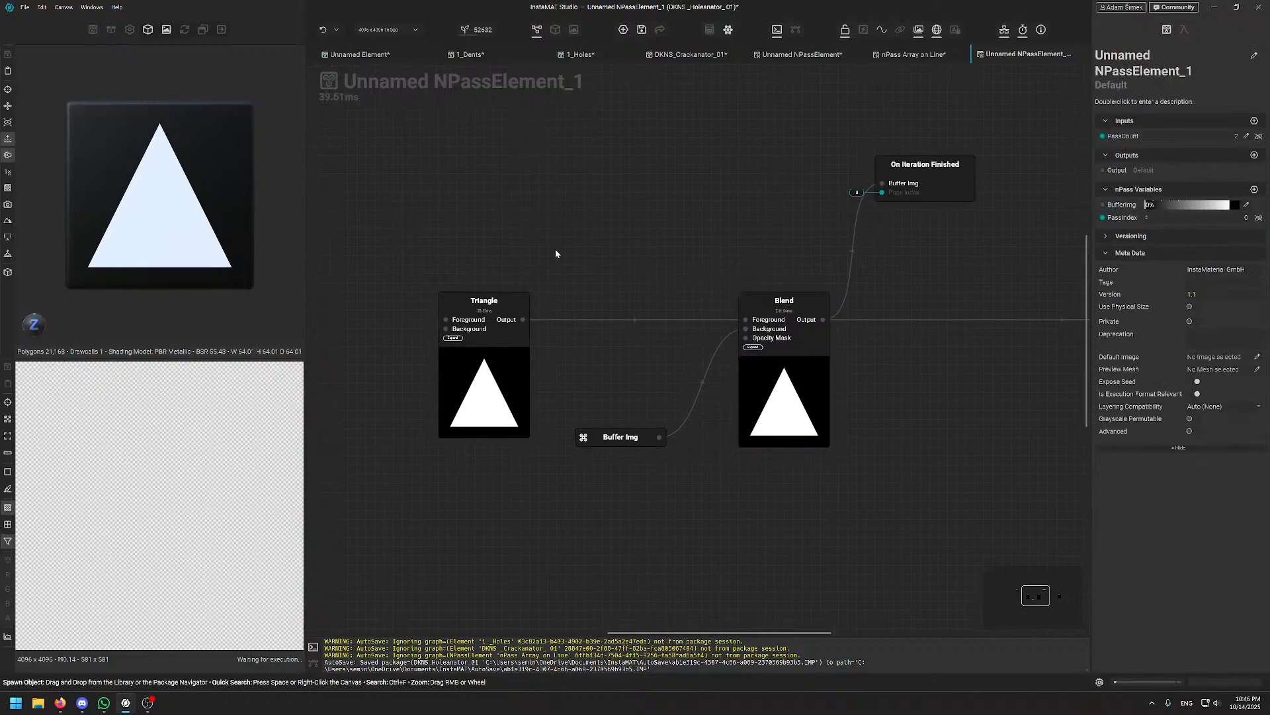
- Expose the Triangle node's Rotate transform as an input parameter and place its node to the lower left of the Triangle
click(462, 360)
middle_drag(672, 255, 657, 278)
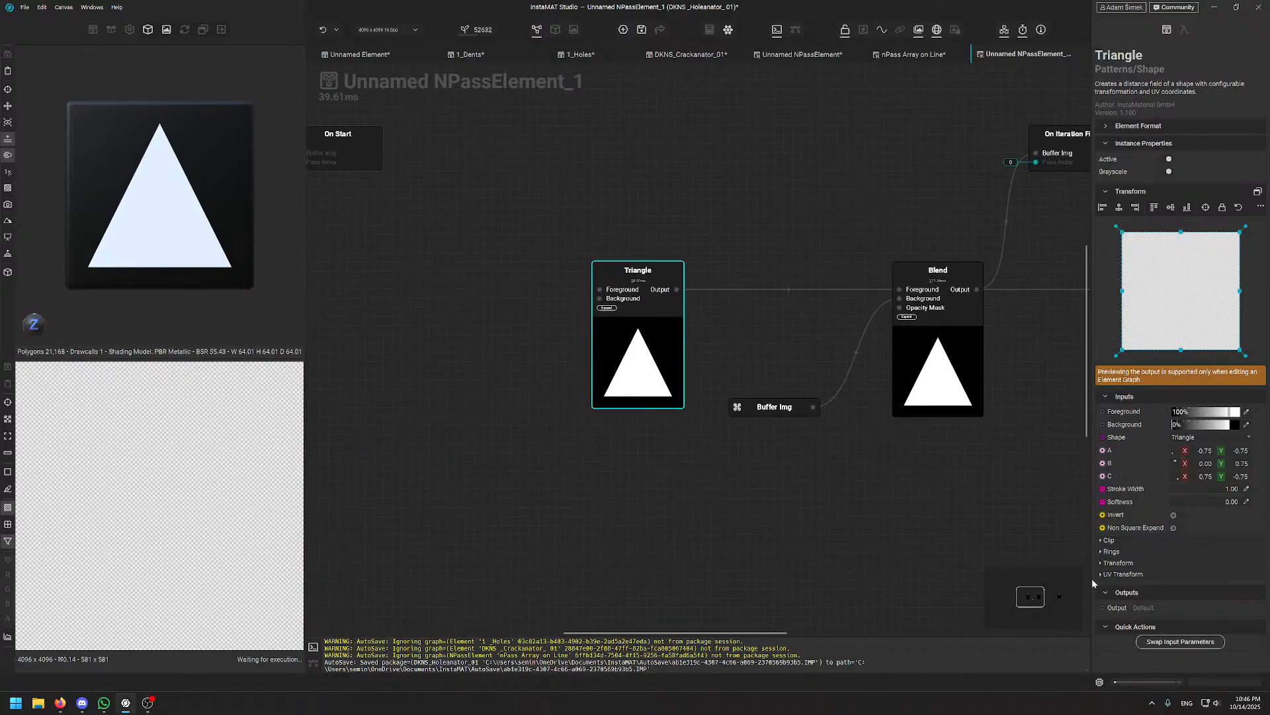
click(1103, 563)
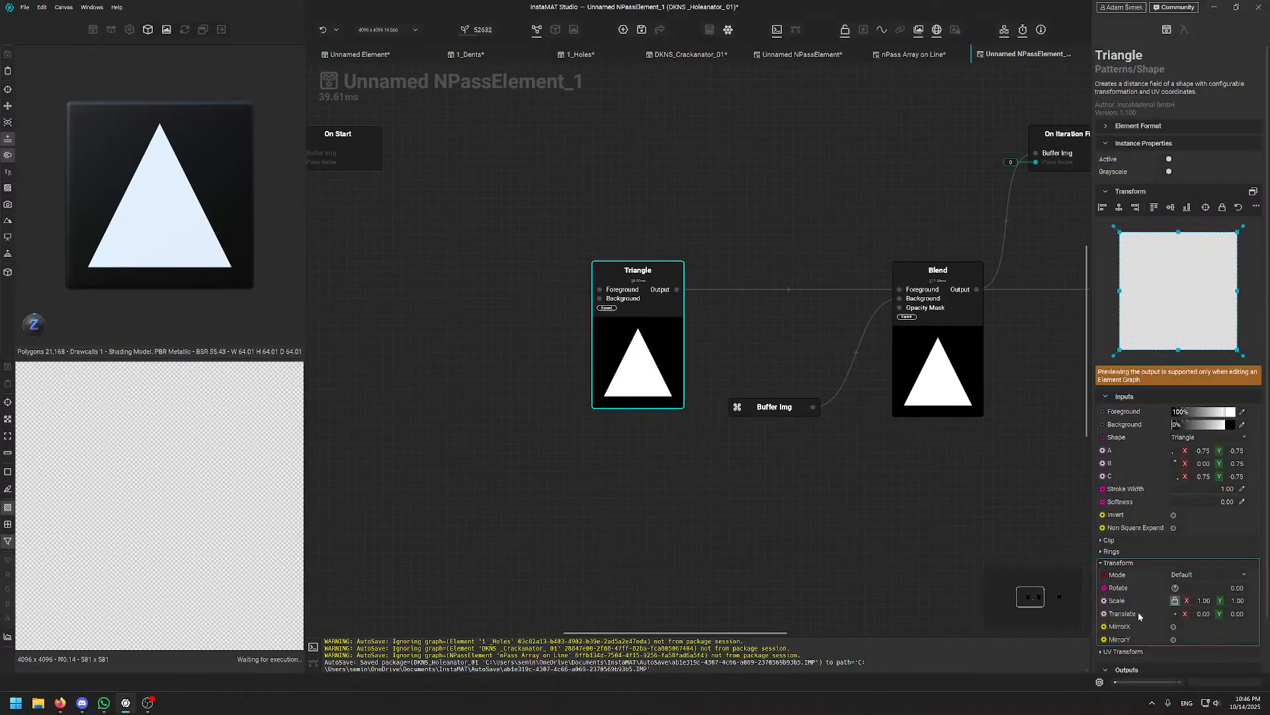
right_click(1117, 587)
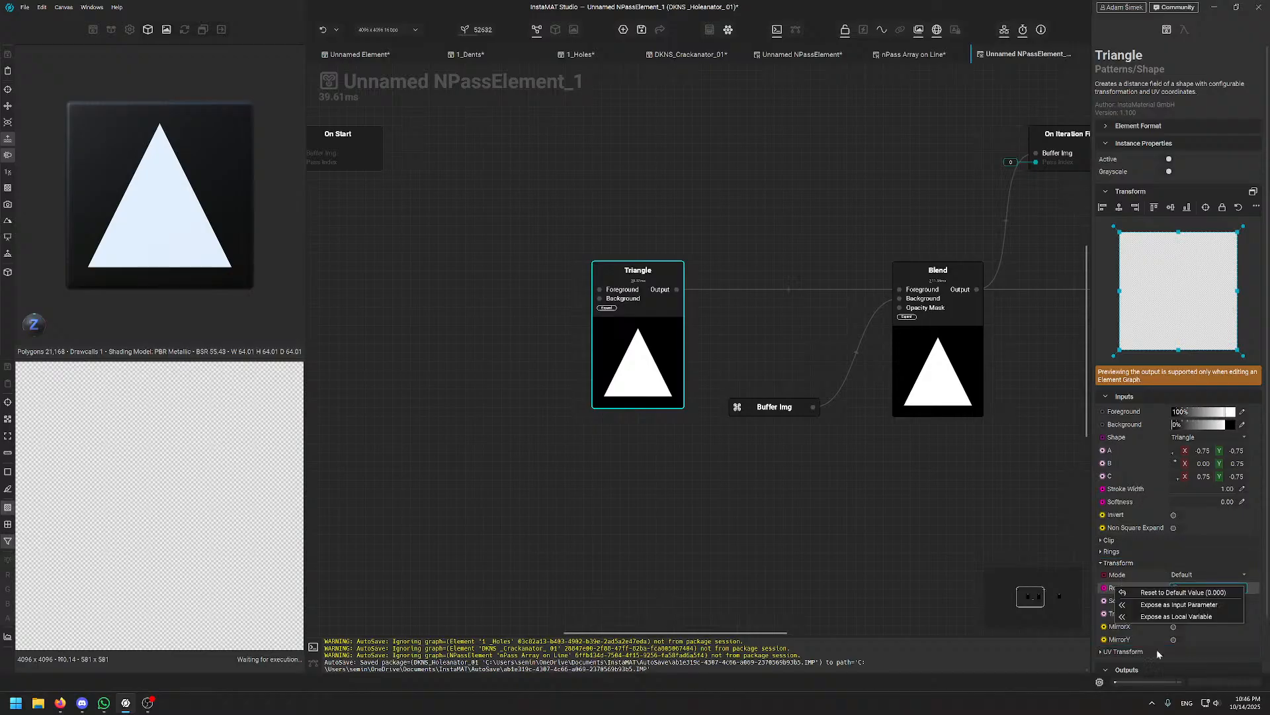
click(1215, 606)
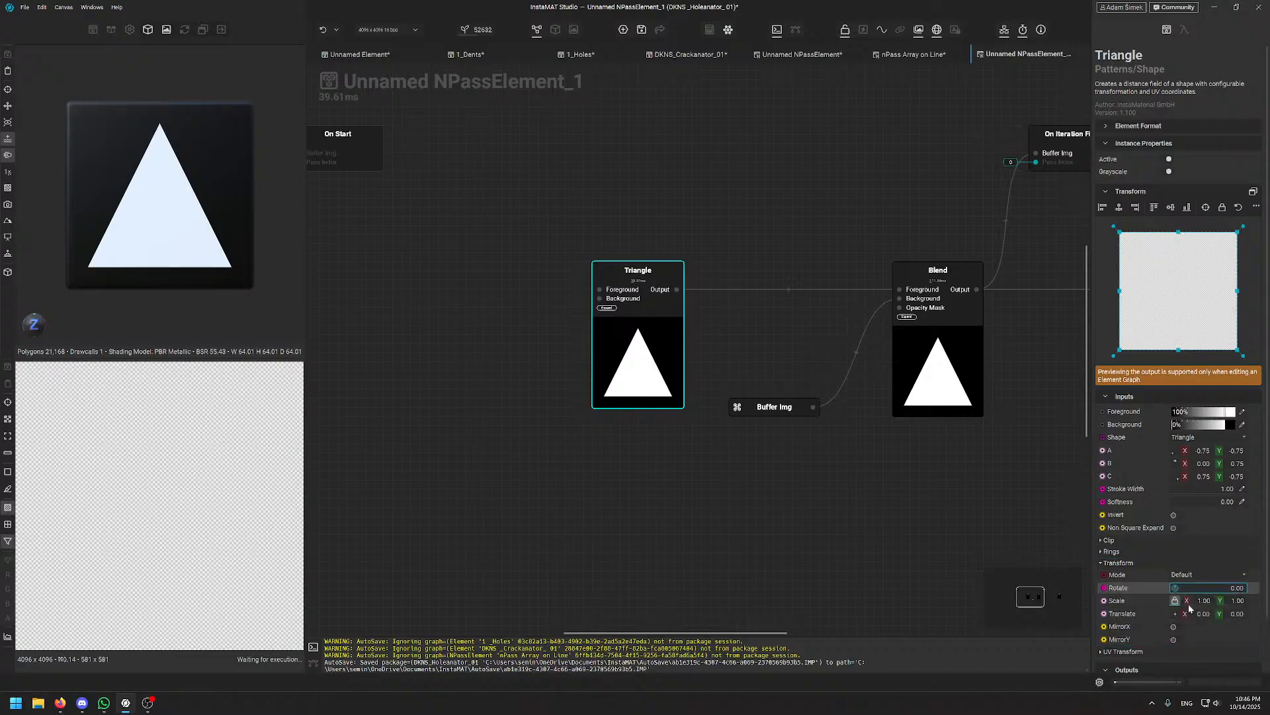
drag(516, 278, 443, 452)
middle_drag(340, 389, 421, 364)
click(516, 358)
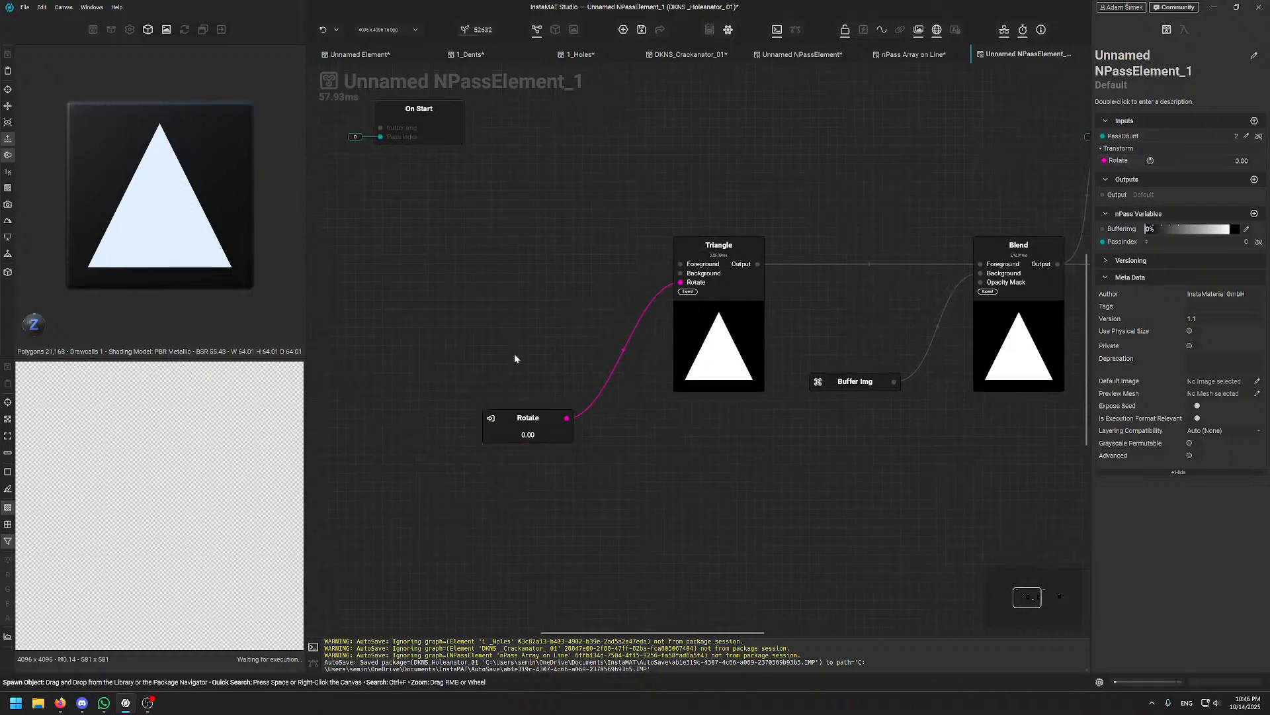
- Add a Random Number Float node just above the Rotate parameter node
key(space)
text(rando)
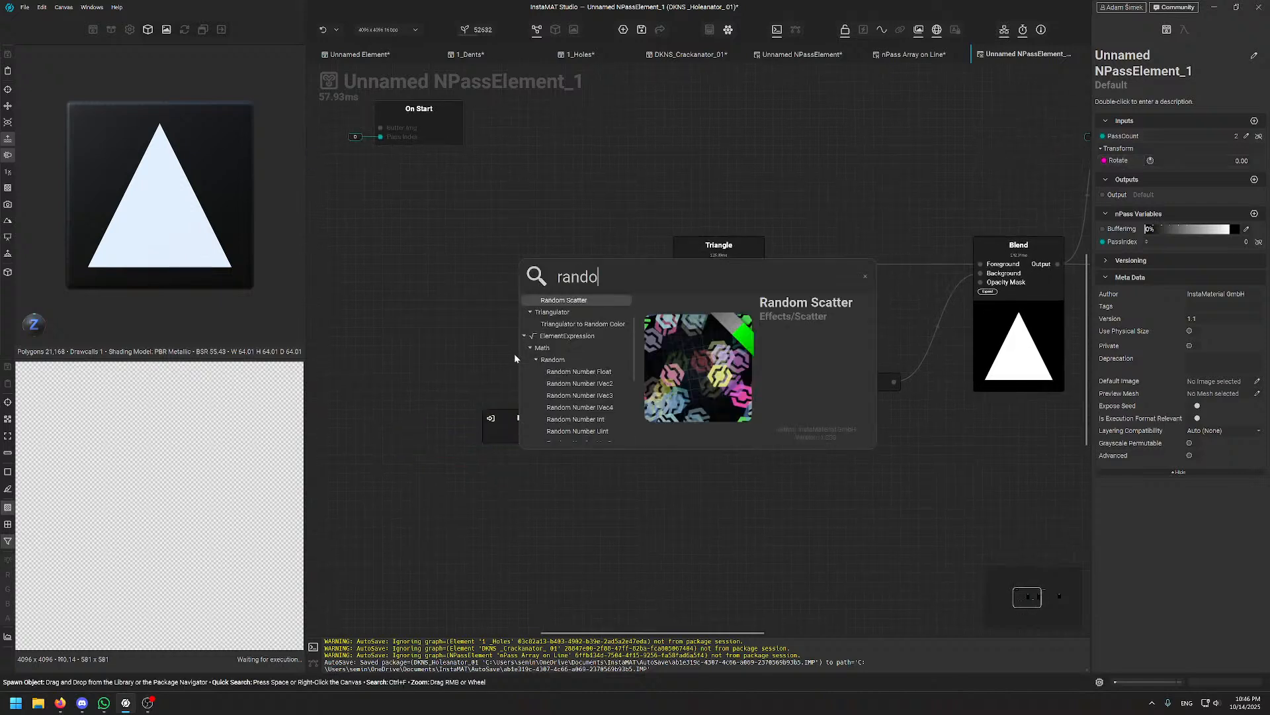
text(m v)
key(BackSpace)
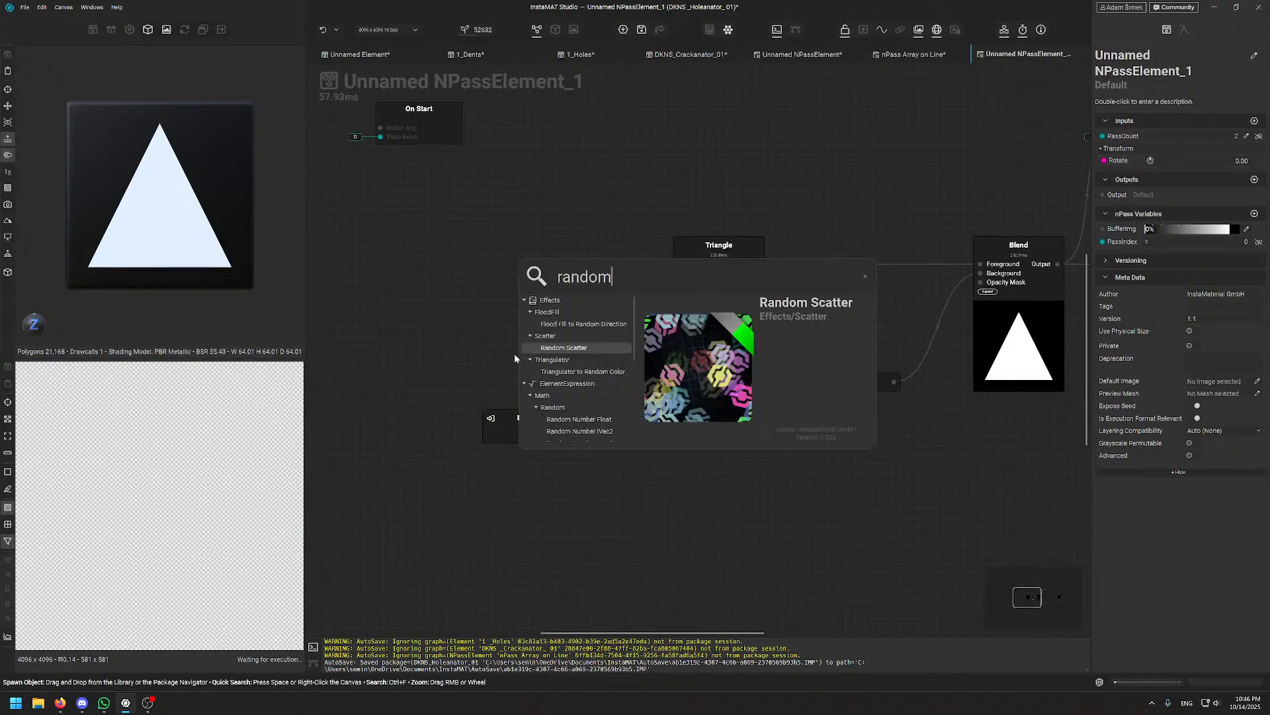
text(fl;)
key(BackSpace)
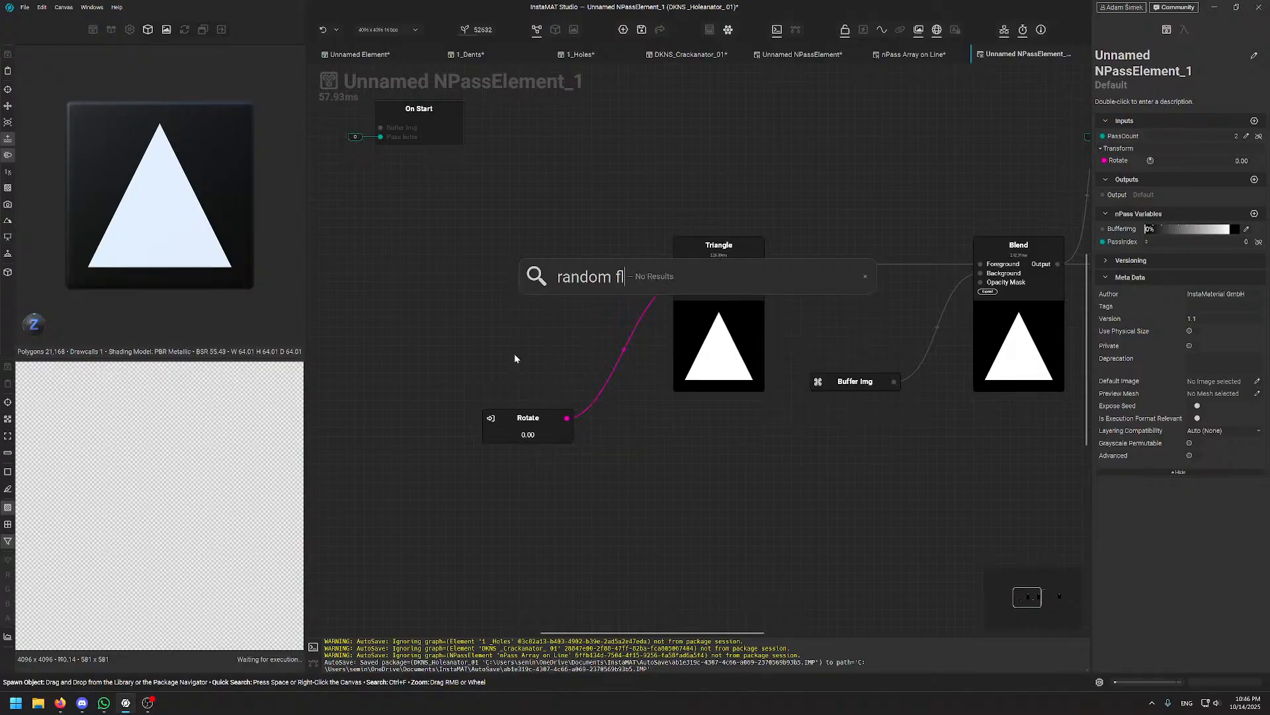
text(oat)
key(BackSpace)
key(BackSpace)
key(BackSpace)
key(BackSpace)
key(BackSpace)
key(BackSpace)
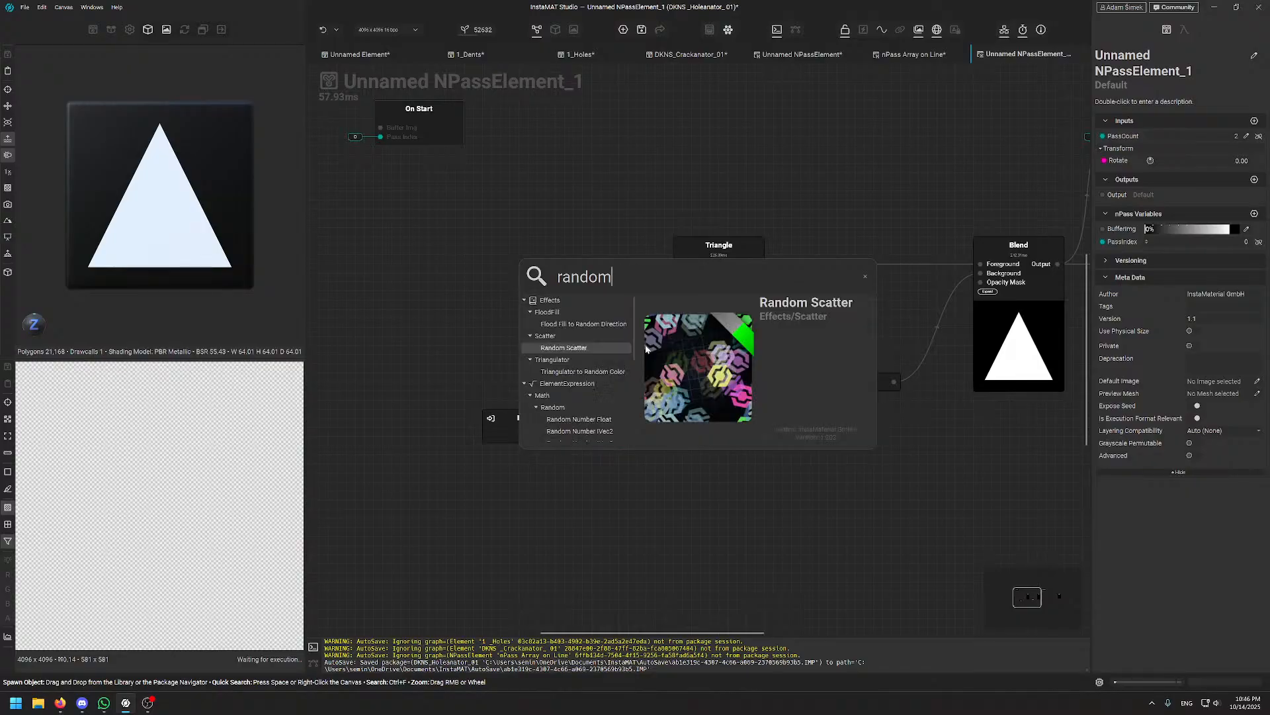
double_click(580, 419)
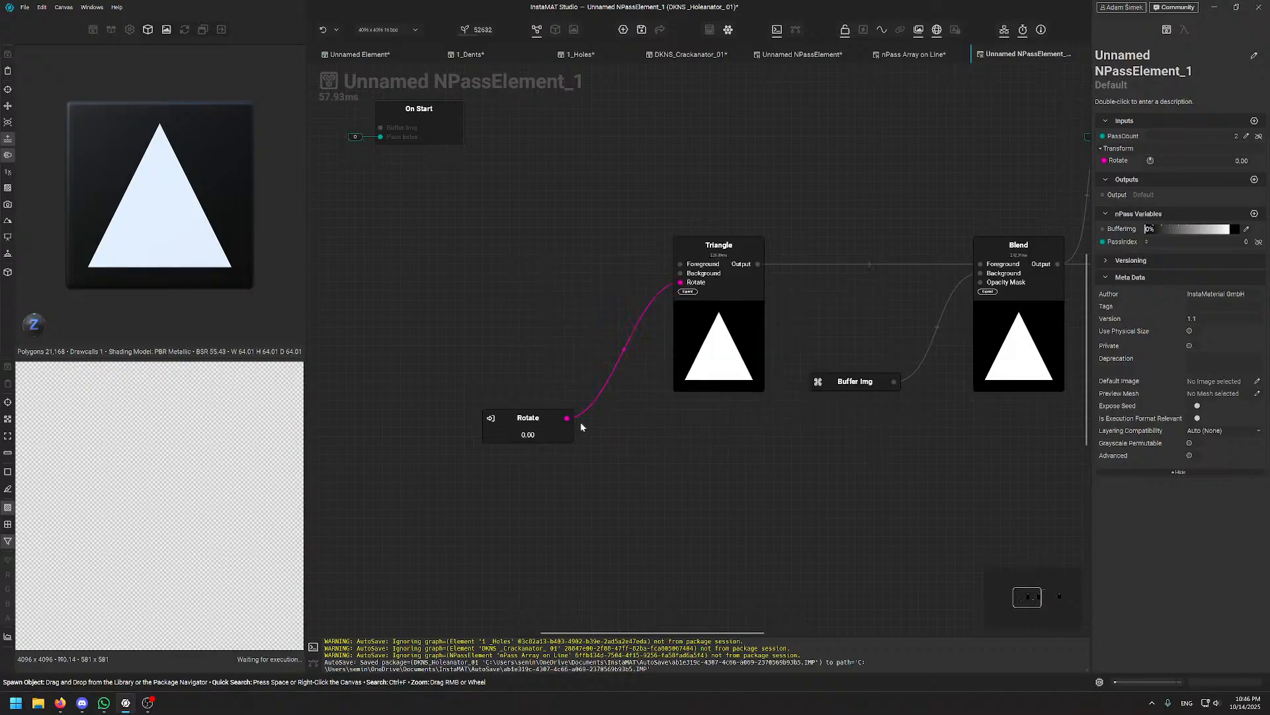
drag(523, 319, 541, 328)
- Set the Random Number Float node's Maximum to 360
click(718, 331)
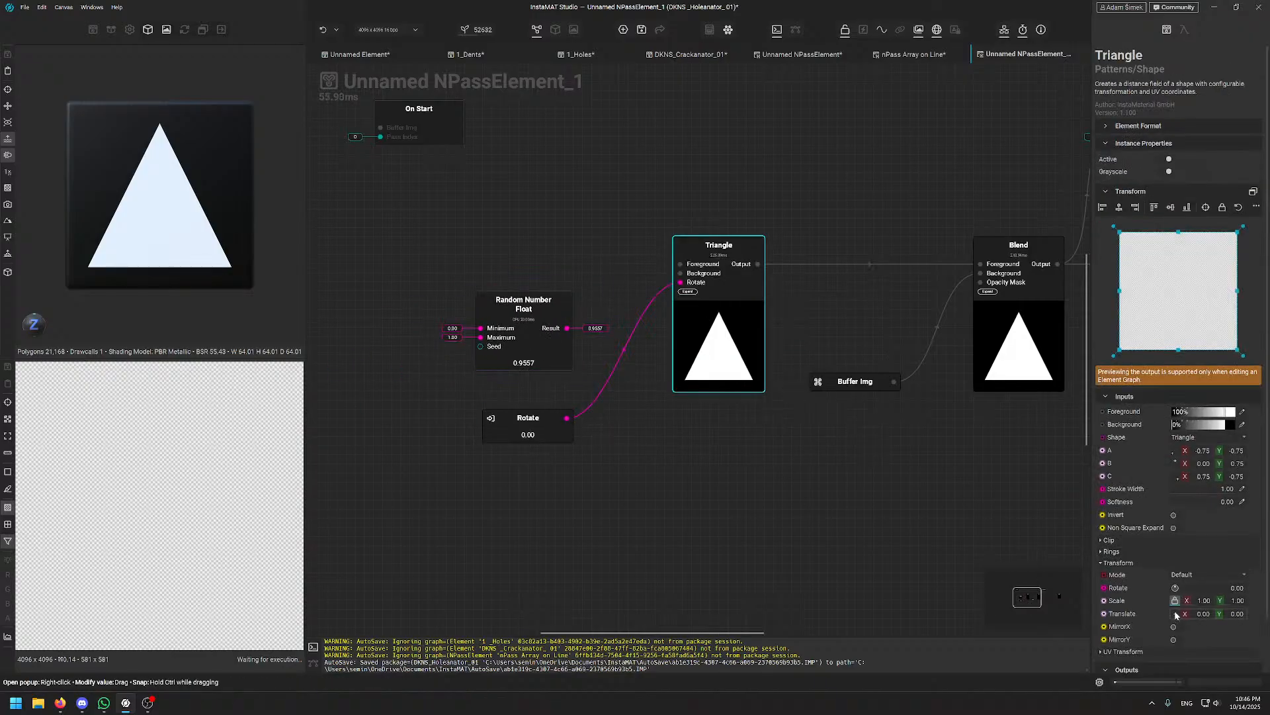
click(542, 358)
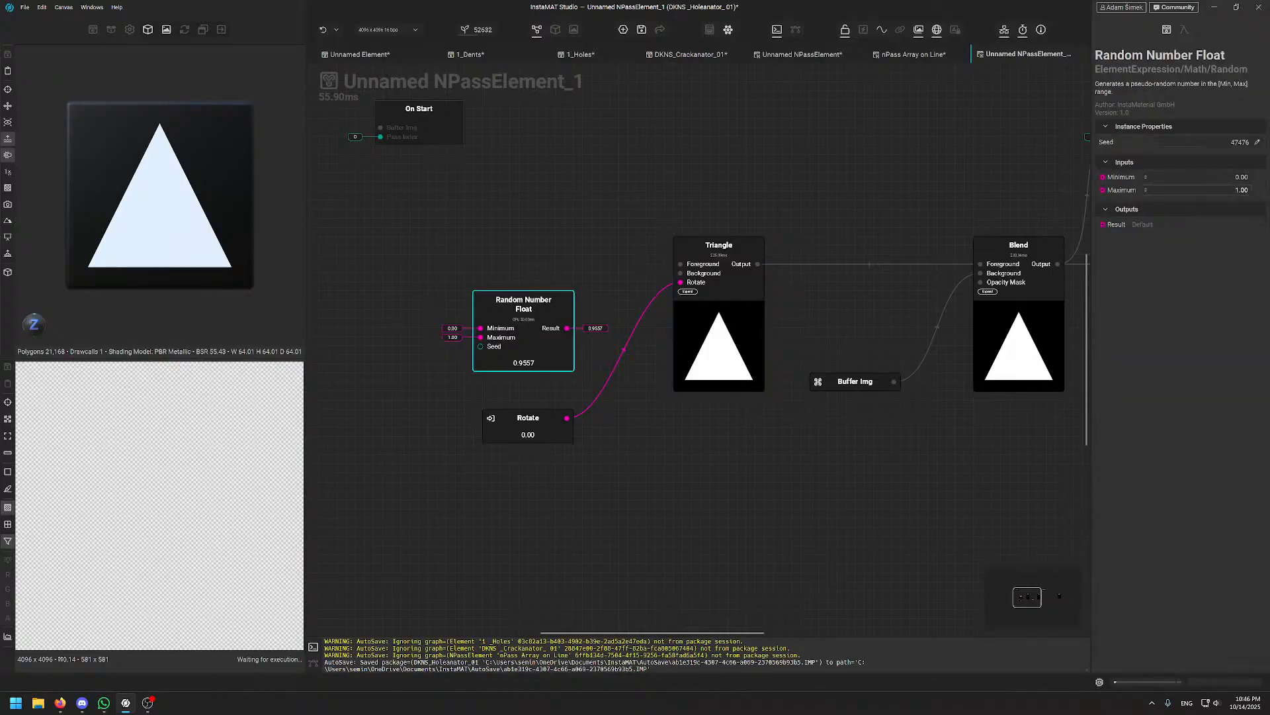
click(1241, 190)
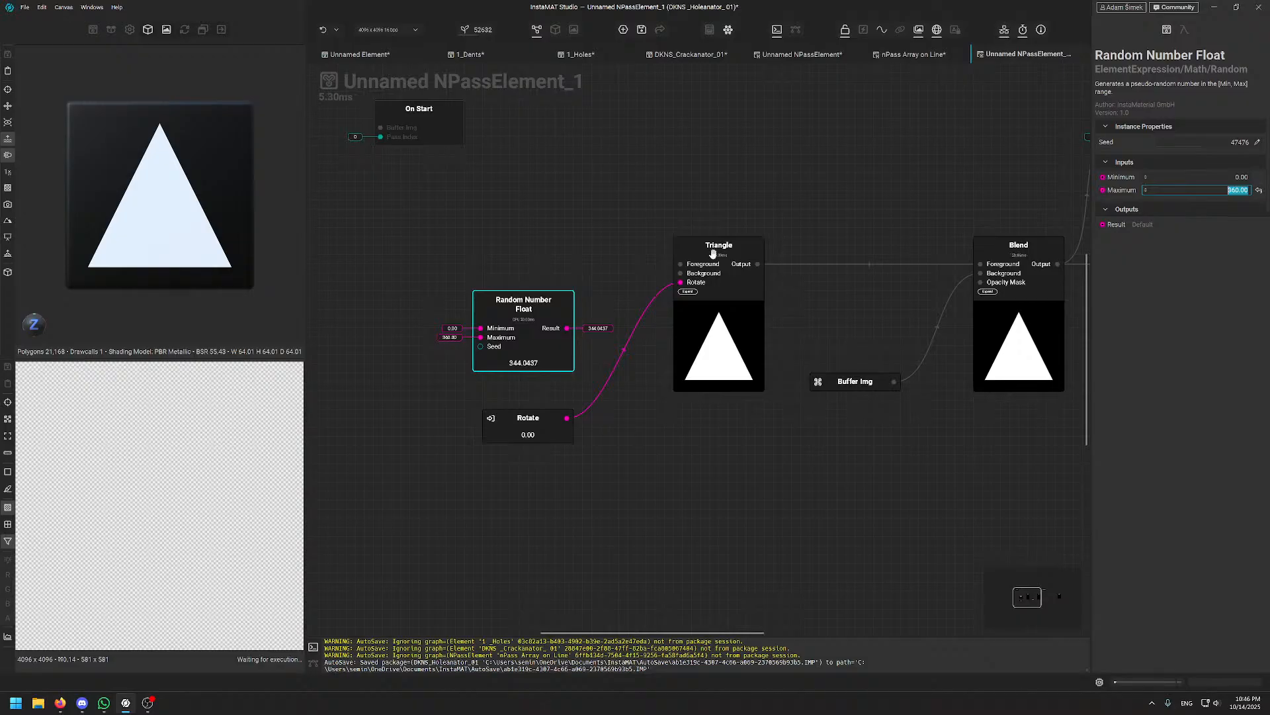
- Adjust the Random Number Float node's placement so it sits directly above the Rotate parameter node
drag(541, 329, 513, 351)
middle_drag(545, 246, 644, 223)
click(612, 311)
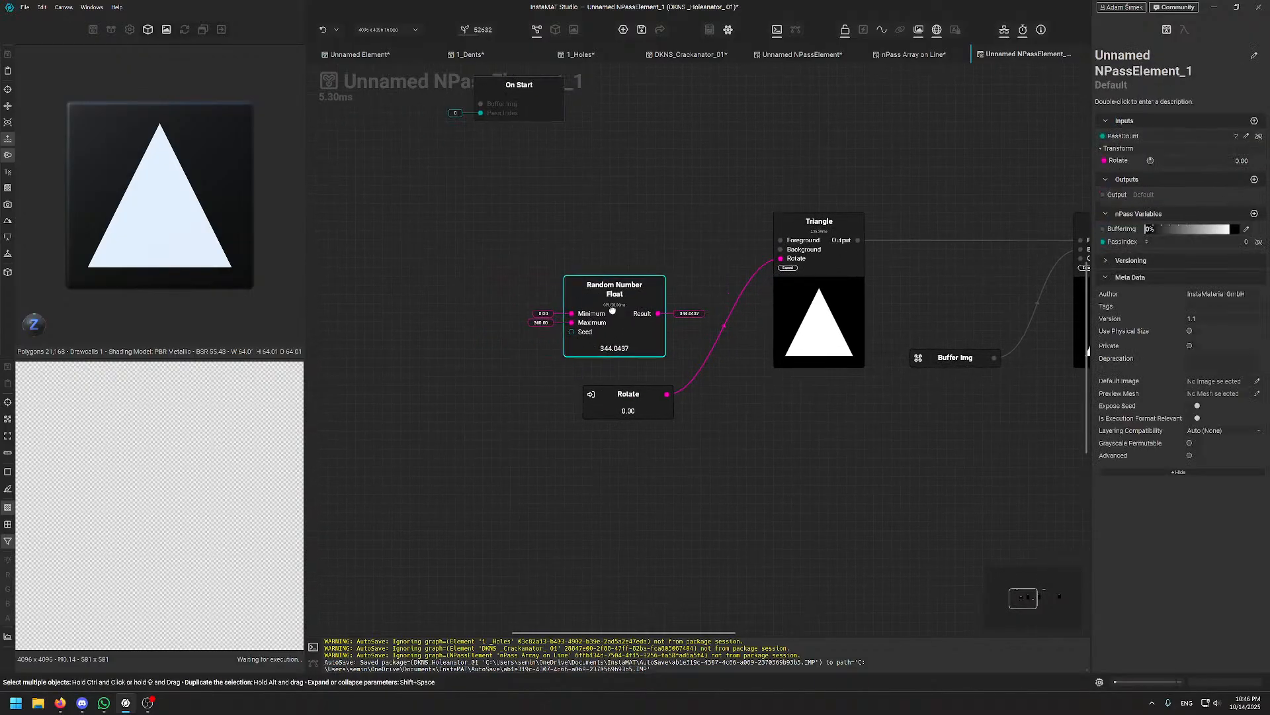
drag(612, 310, 631, 311)
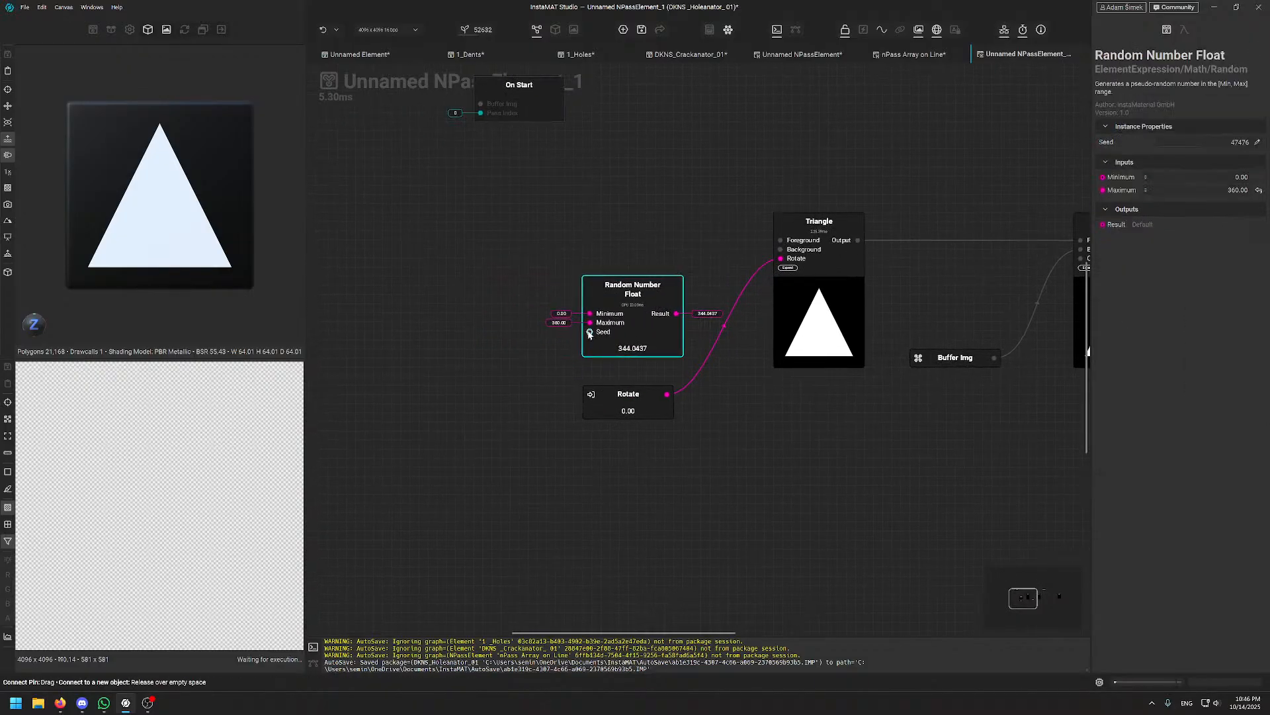
click(621, 198)
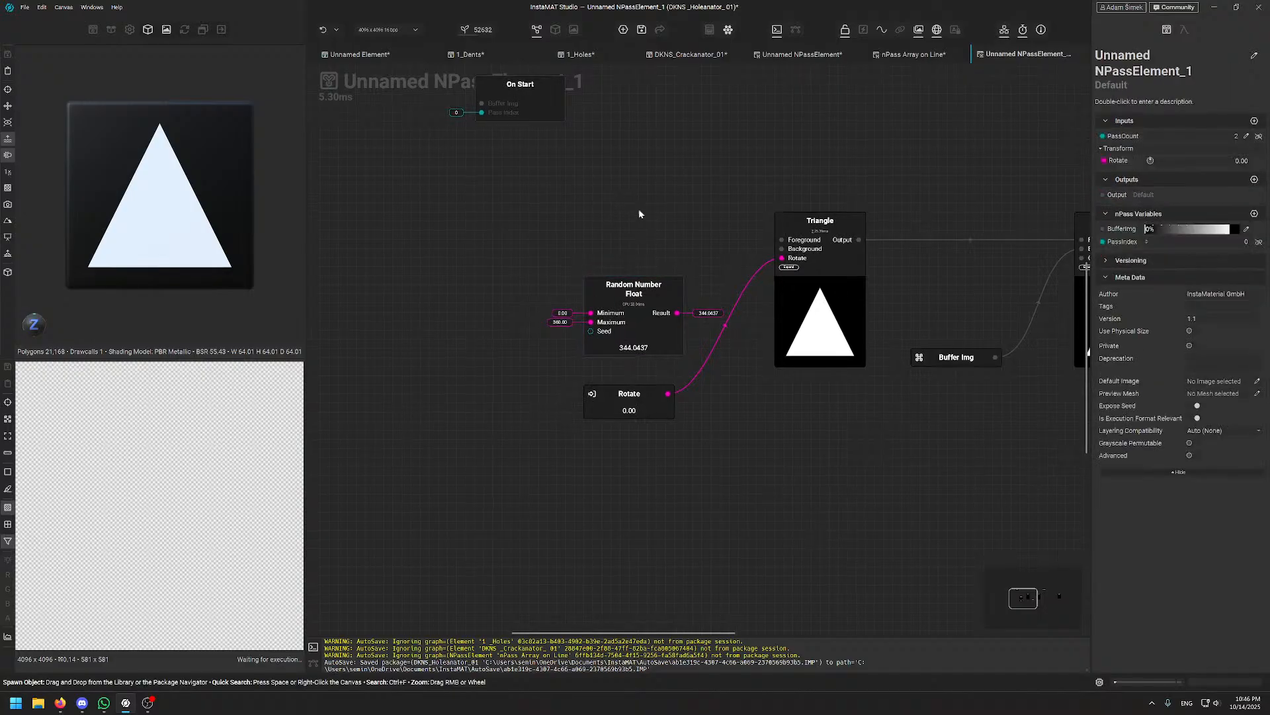
middle_drag(772, 166, 657, 182)
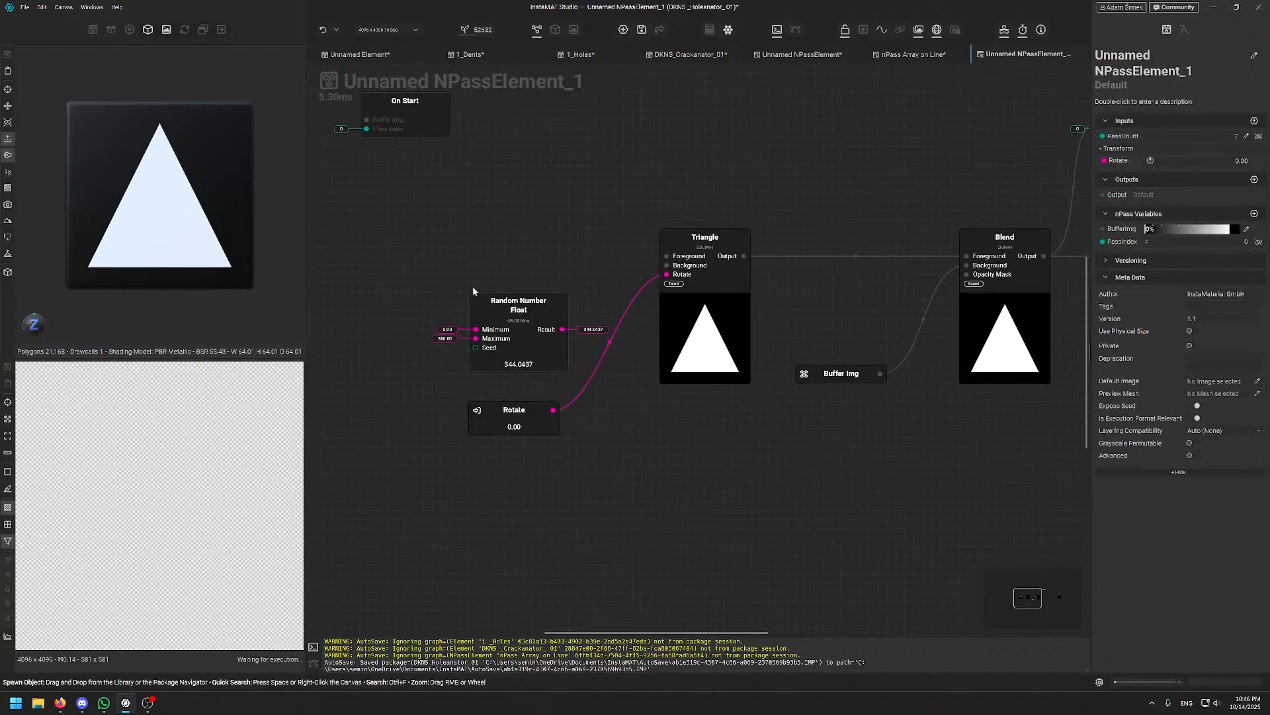
mouse_move(476, 298)
mouse_down()
mouse_move(438, 299)
mouse_move(466, 298)
mouse_up()
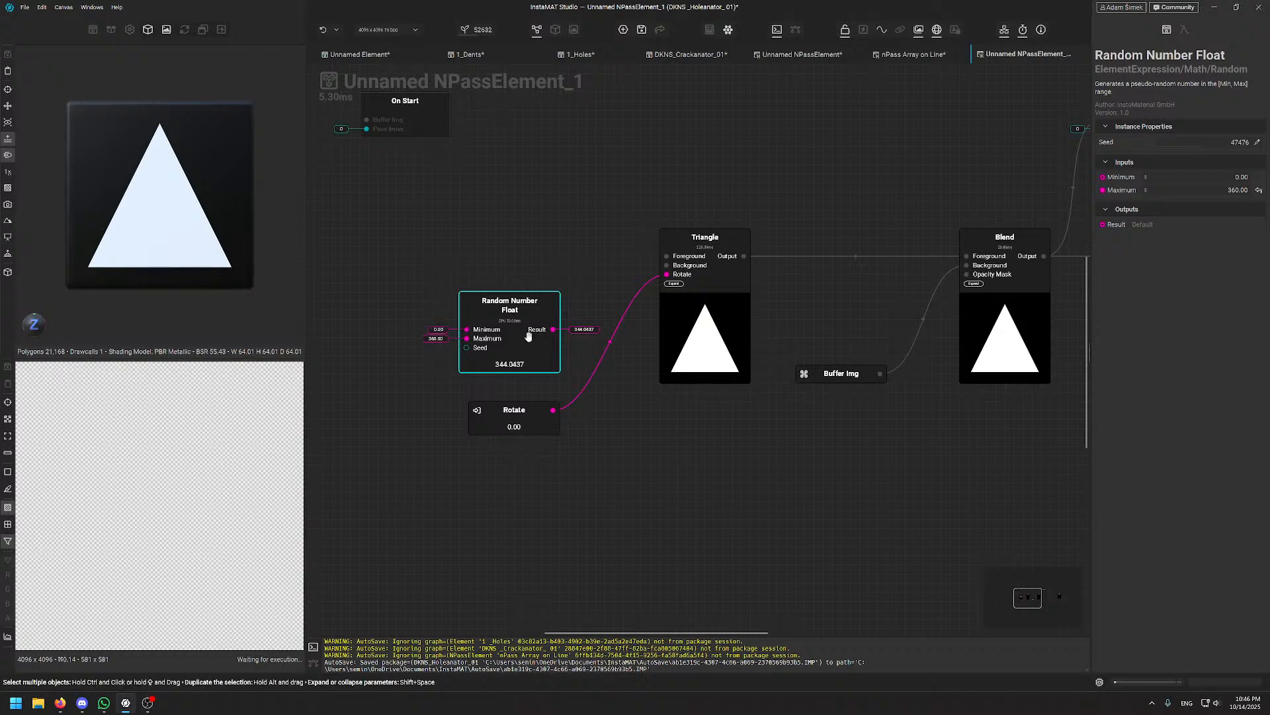
click(530, 244)
click(509, 296)
ctrl+click(1016, 273)
click(919, 271)
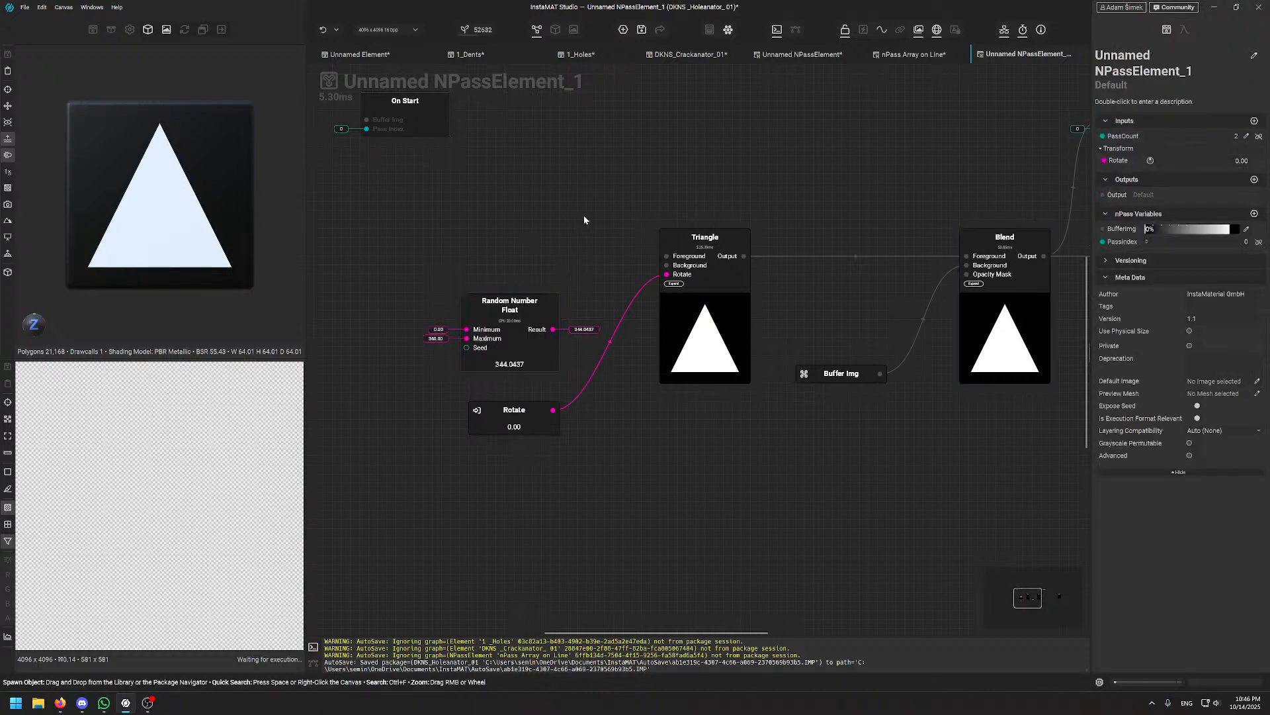
- Add the PassCount input to the graph above the Random Number Float node and connect it to that node's Seed
middle_drag(667, 159, 852, 160)
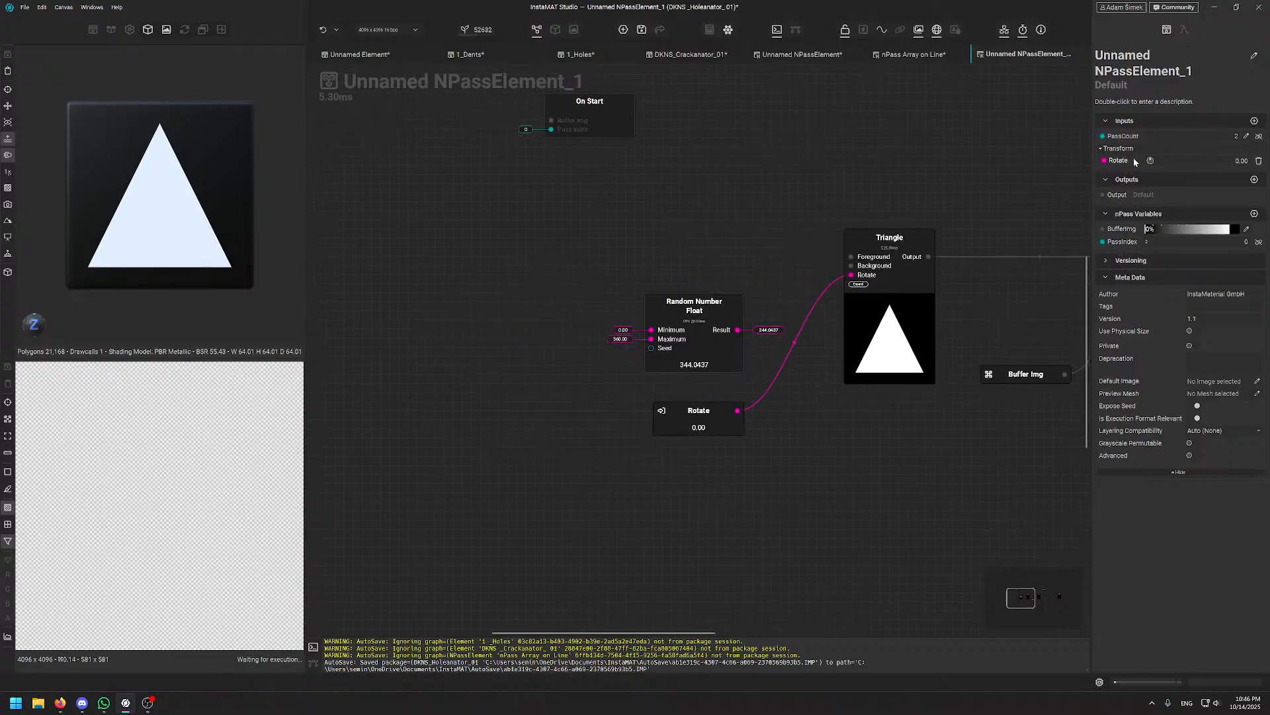
mouse_move(1132, 142)
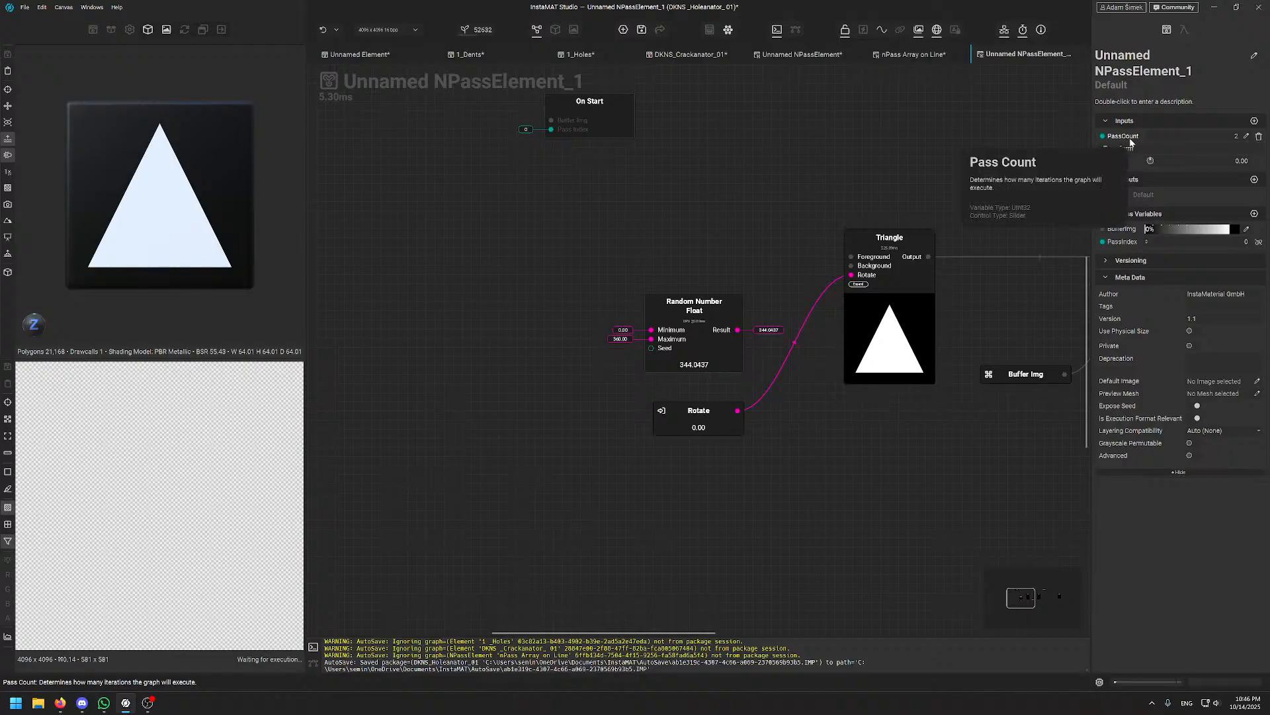
drag(1131, 142, 721, 373)
scroll(520, 301, up, 2)
drag(536, 416, 765, 276)
middle_drag(883, 205, 728, 216)
click(728, 216)
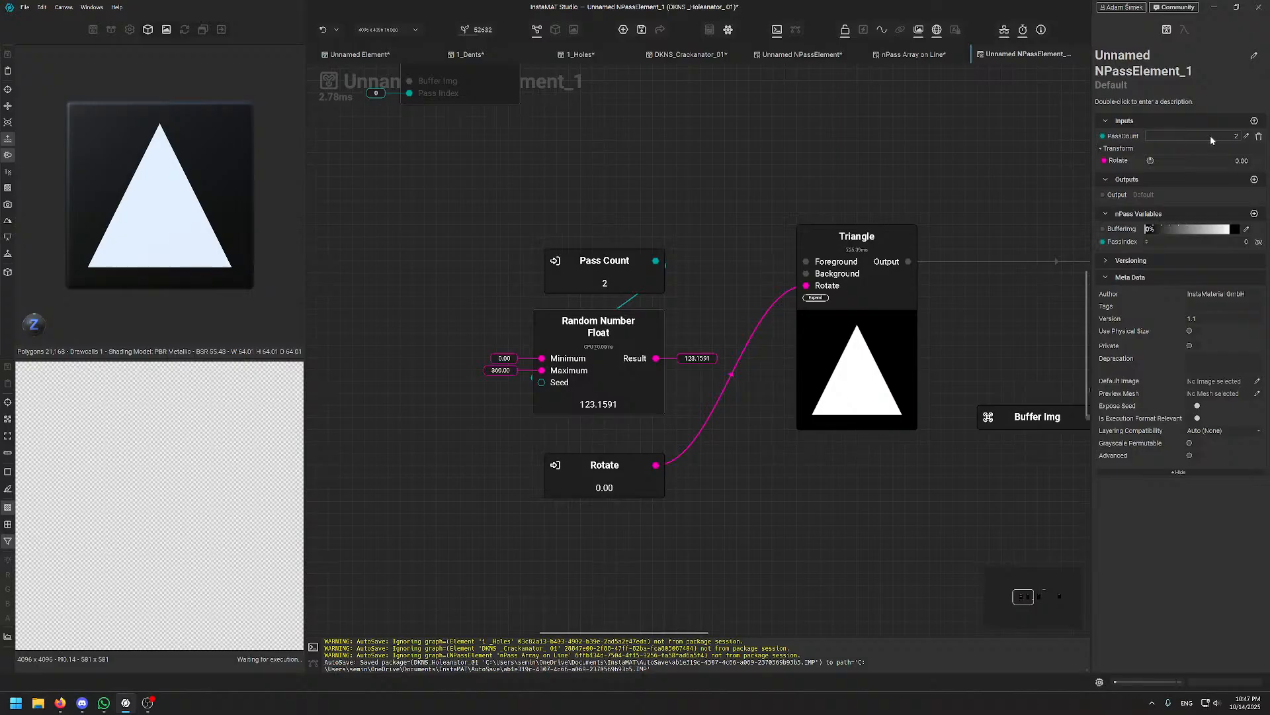
- Connect the Random Number Float Result to the Triangle's Rotate input and delete the Rotate parameter node from the graph
middle_drag(803, 195, 546, 216)
scroll(800, 256, down, 3)
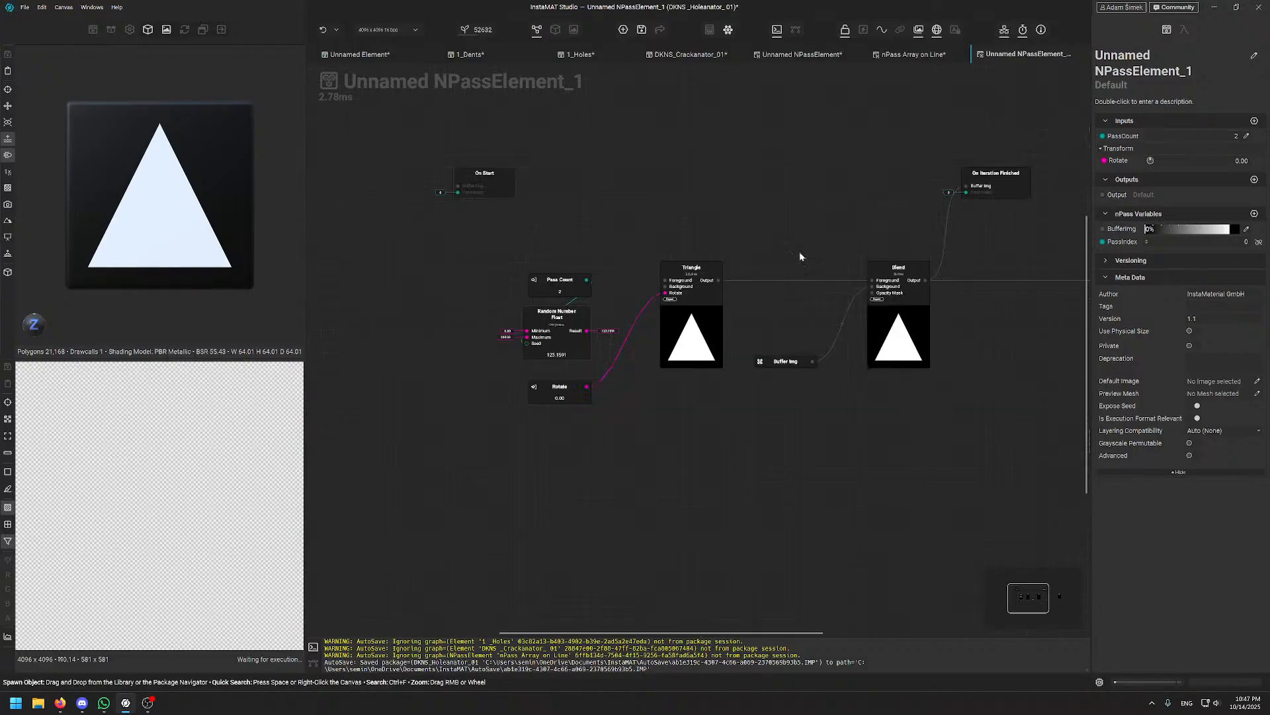
middle_drag(933, 288, 846, 297)
middle_drag(801, 261, 890, 293)
middle_drag(995, 290, 757, 295)
middle_drag(427, 310, 662, 302)
scroll(661, 301, up, 1)
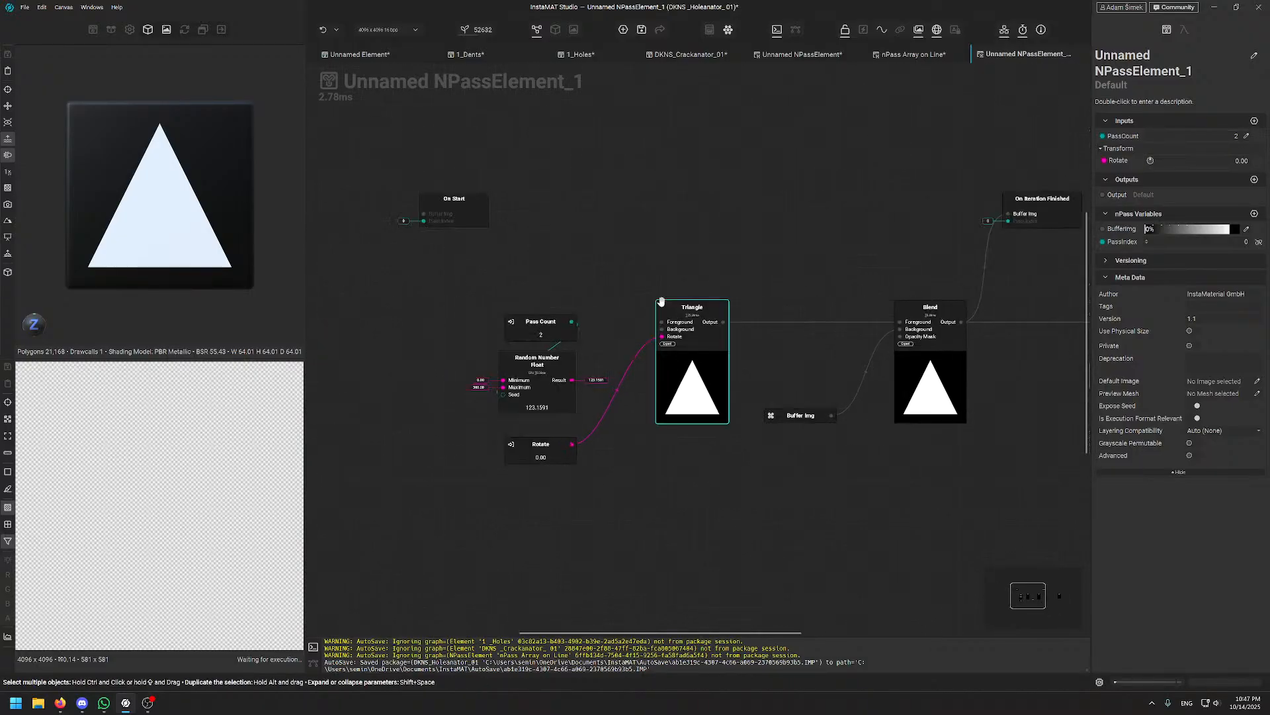
scroll(578, 368, up, 3)
click(576, 383)
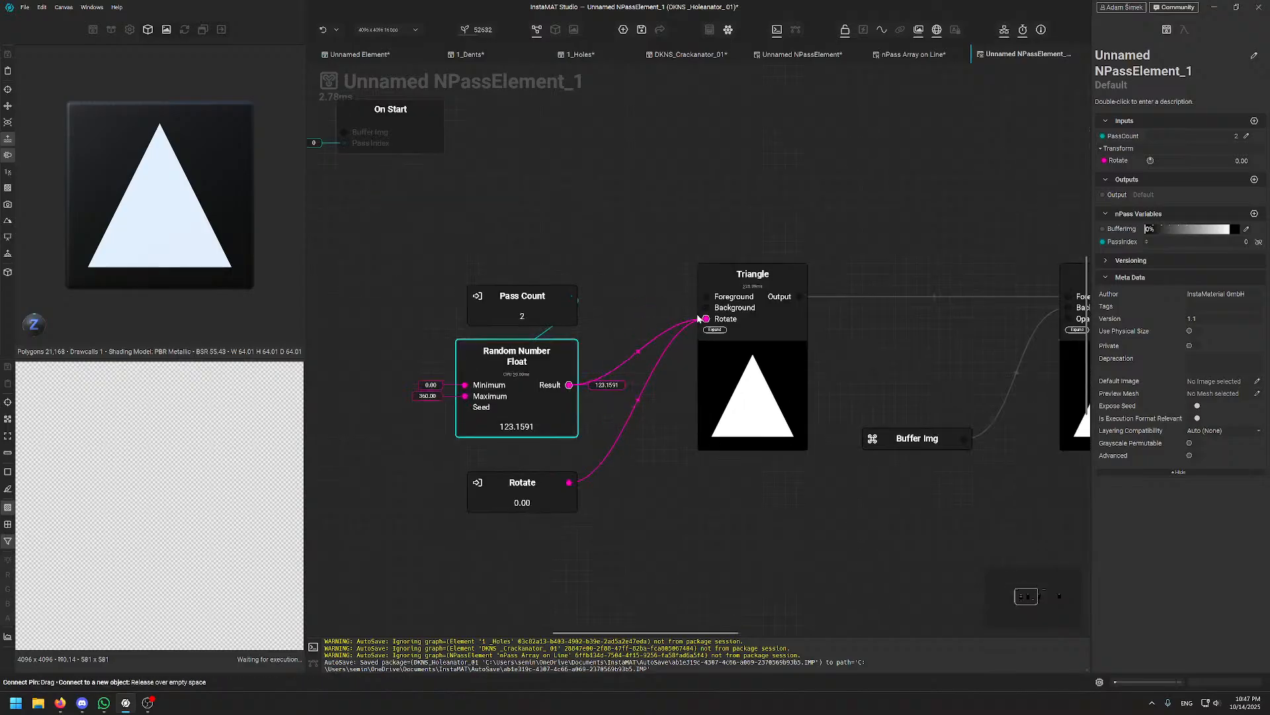
drag(698, 318, 706, 318)
middle_drag(611, 495, 413, 516)
key(Delete)
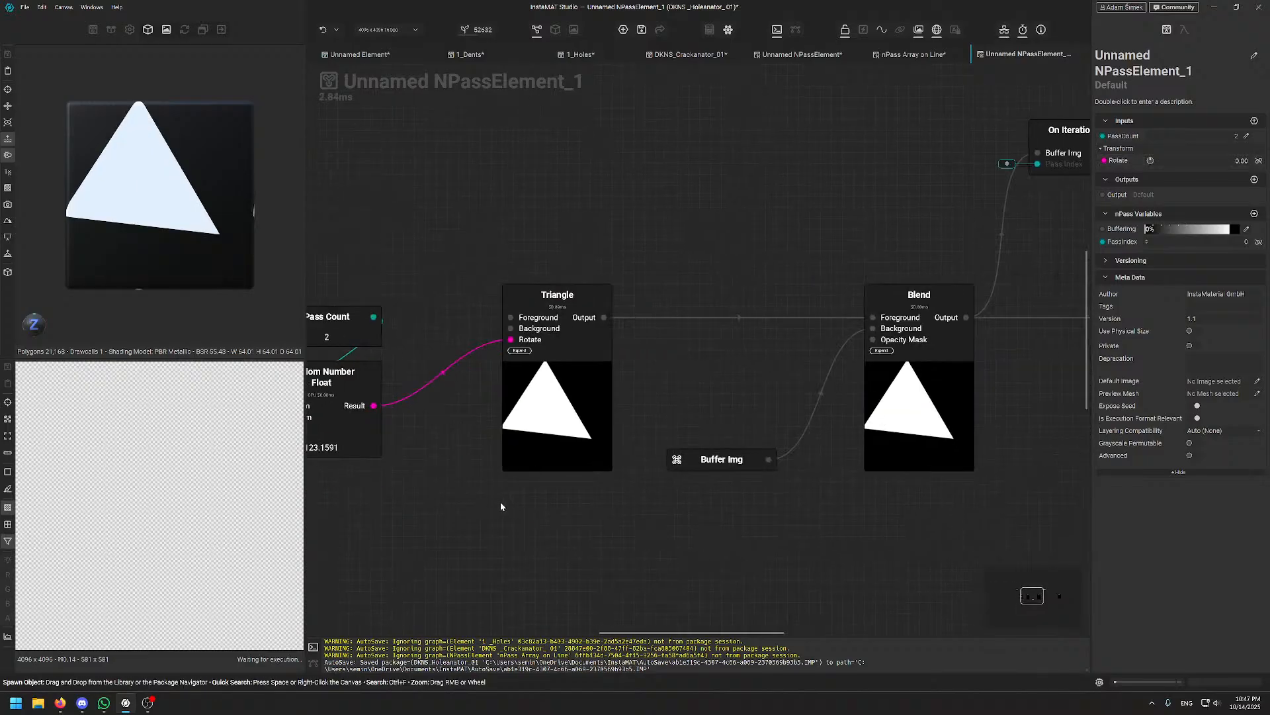
- Examine the node chain from Pass Count through the Triangle and Blend nodes to On Iteration Finished
middle_drag(500, 502, 689, 430)
click(547, 317)
click(649, 171)
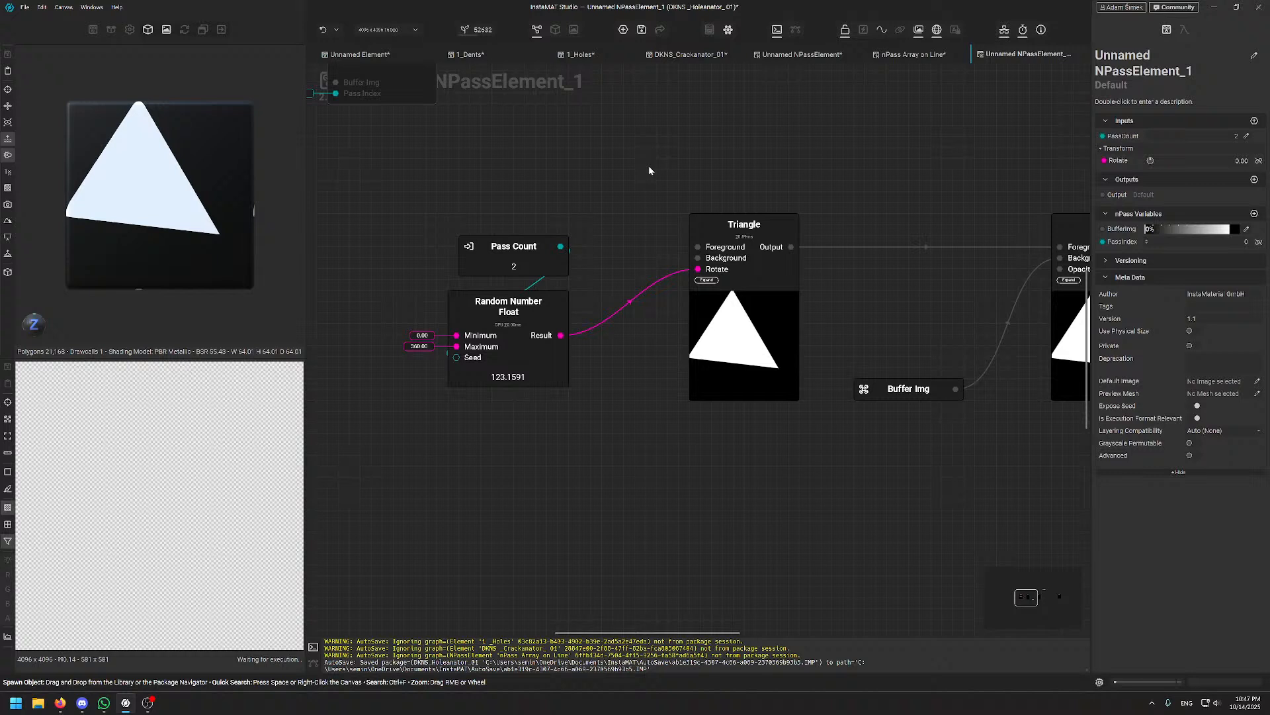
middle_drag(648, 170, 486, 200)
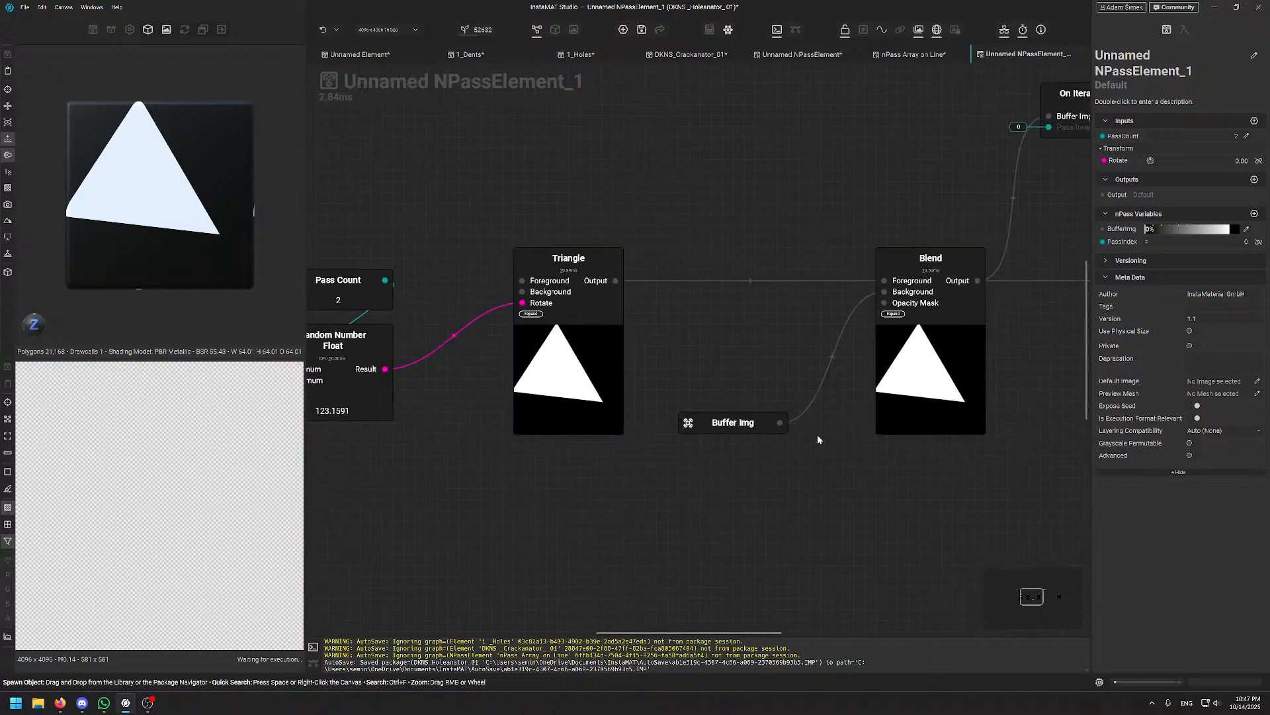
middle_drag(877, 375, 711, 435)
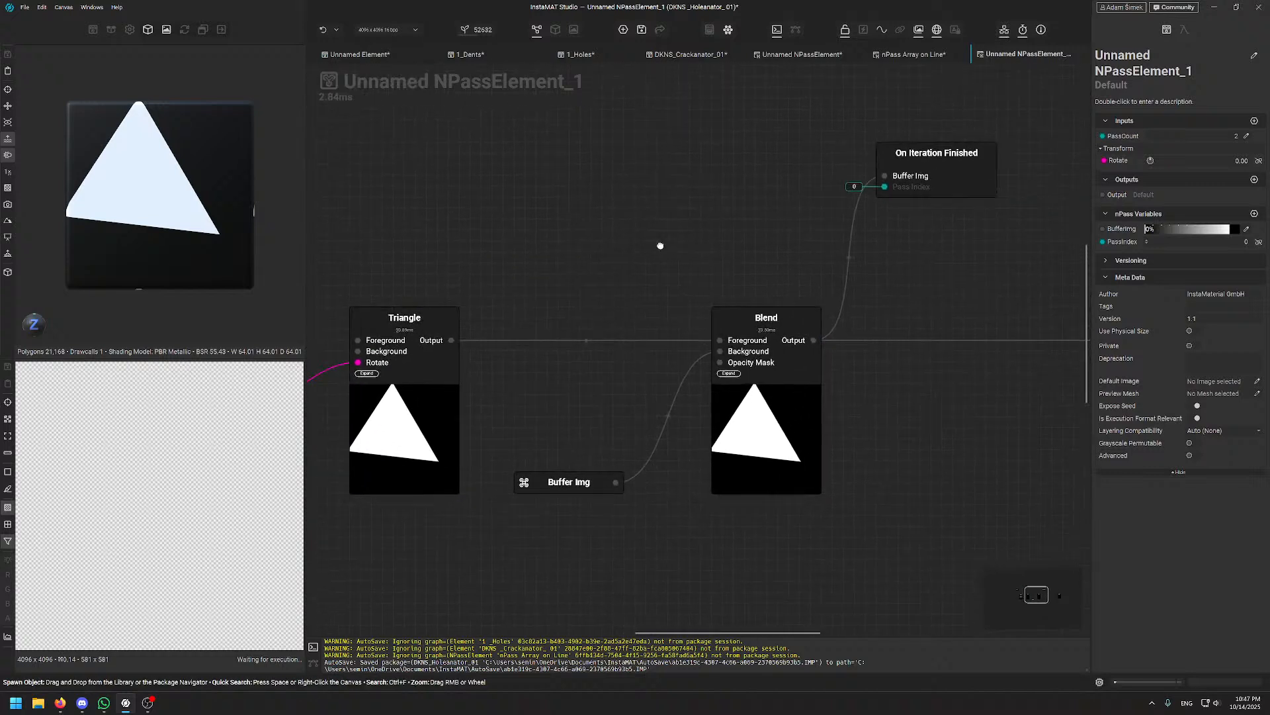
click(762, 438)
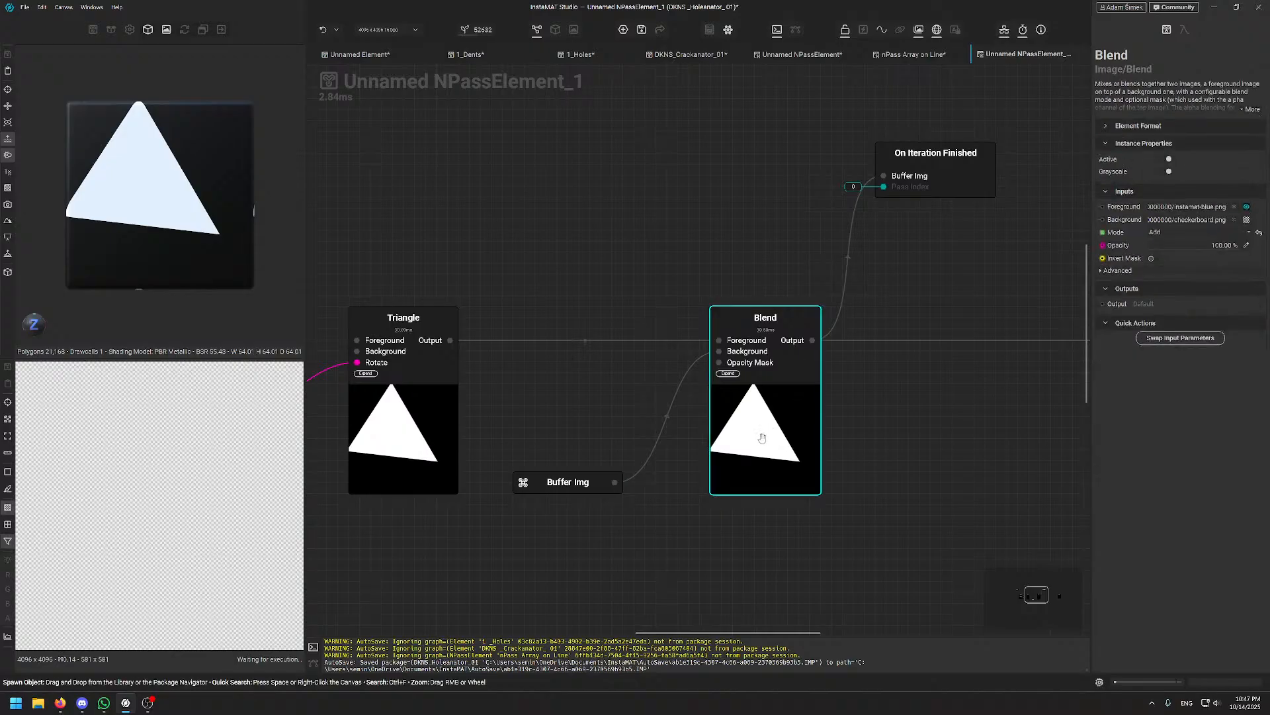
mouse_move(910, 291)
middle_down()
mouse_move(507, 292)
mouse_move(917, 277)
middle_up()
middle_drag(536, 323, 838, 323)
click(746, 299)
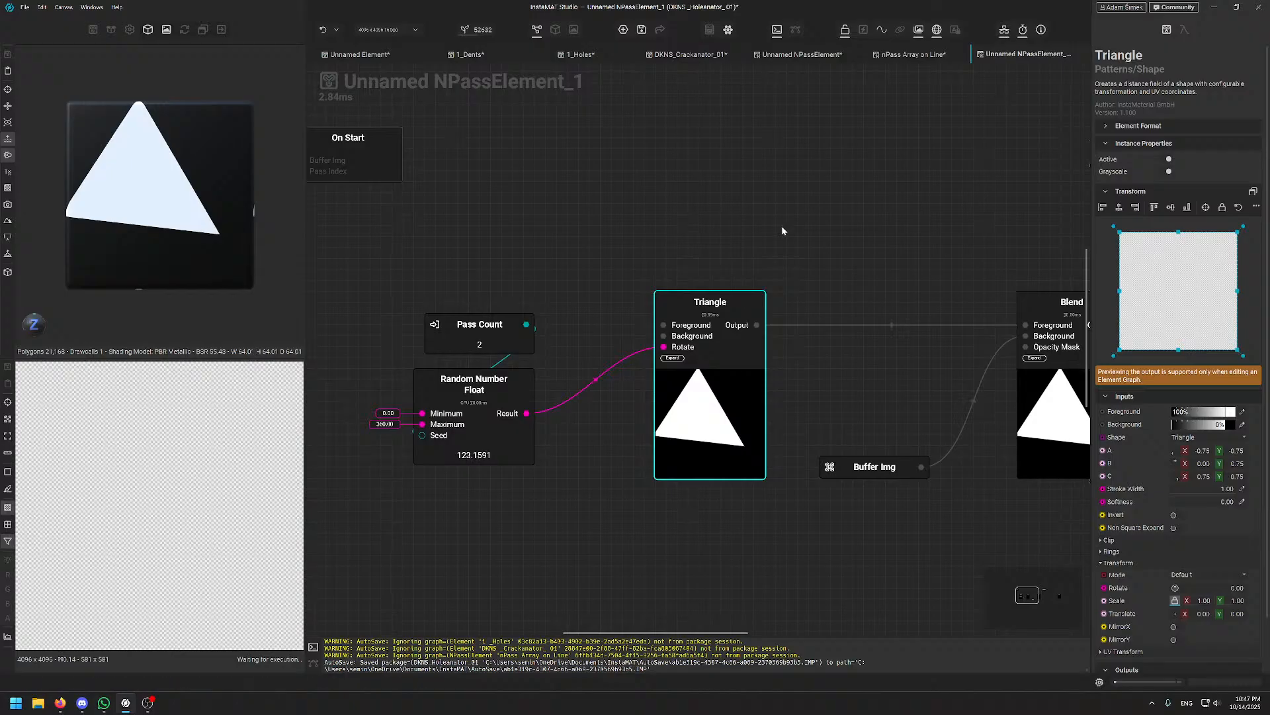
- Try several values for the graph's PassCount input, starting with 3 and ending at 59
click(741, 210)
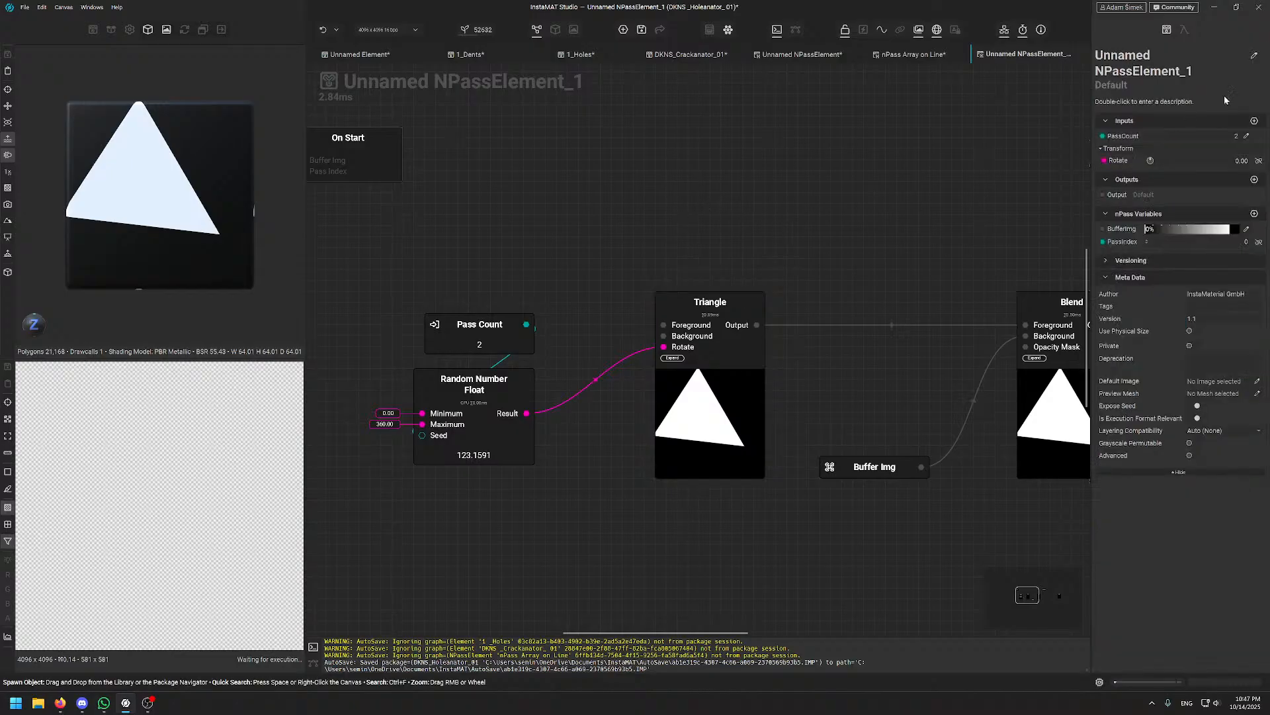
key(Return)
key(Up)
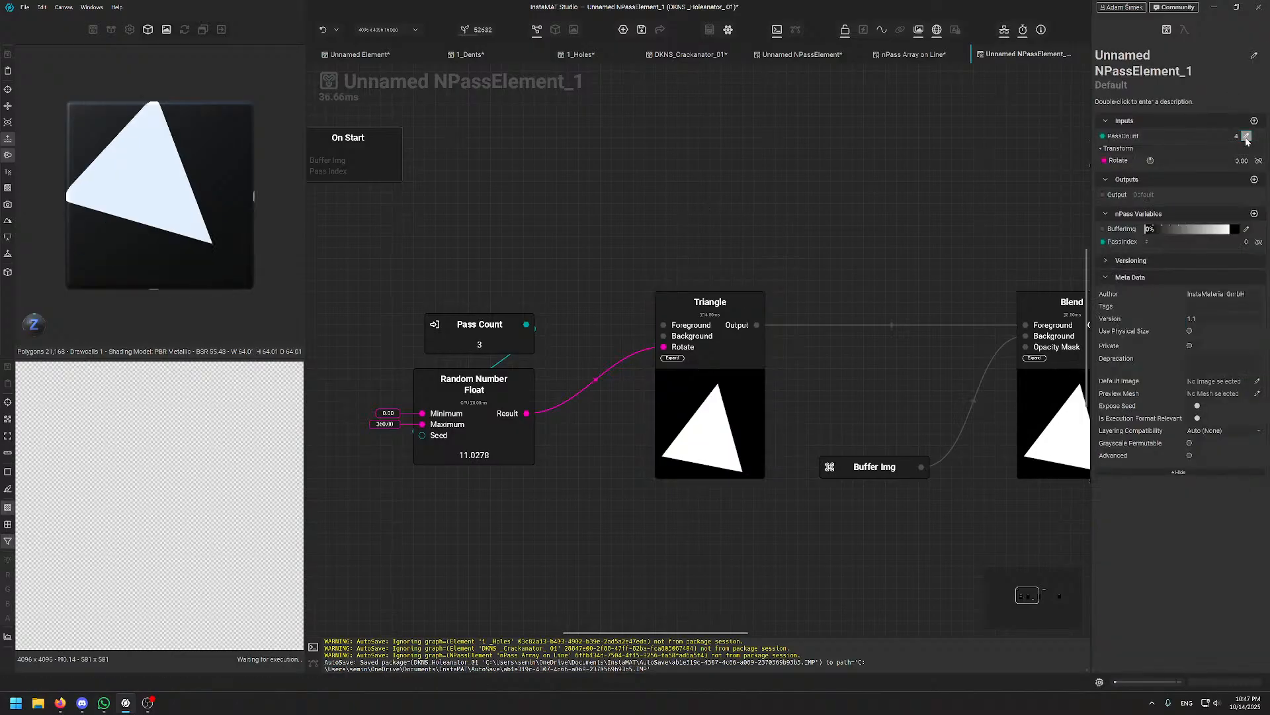
click(1242, 139)
drag(1242, 139, 1150, 145)
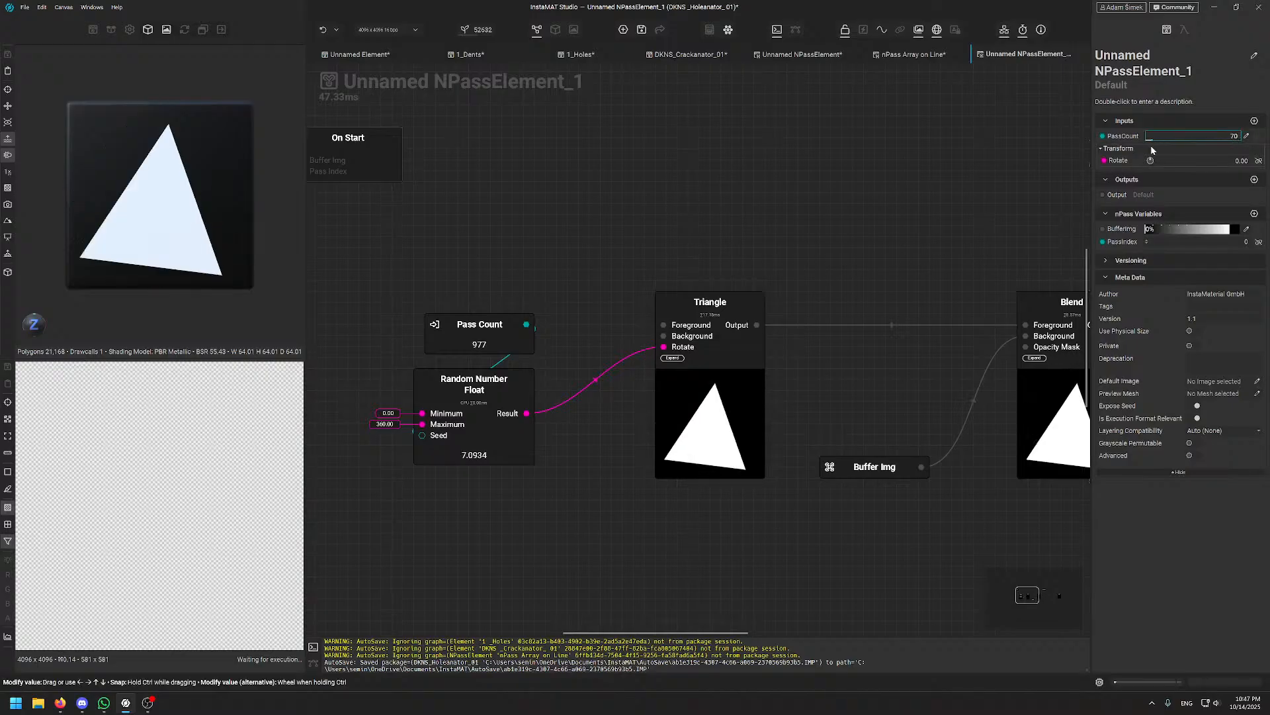
- Add the PassIndex variable to the graph, connect it to the Random Number Float's Seed, and place its node beside that node's inputs
middle_drag(723, 271, 805, 262)
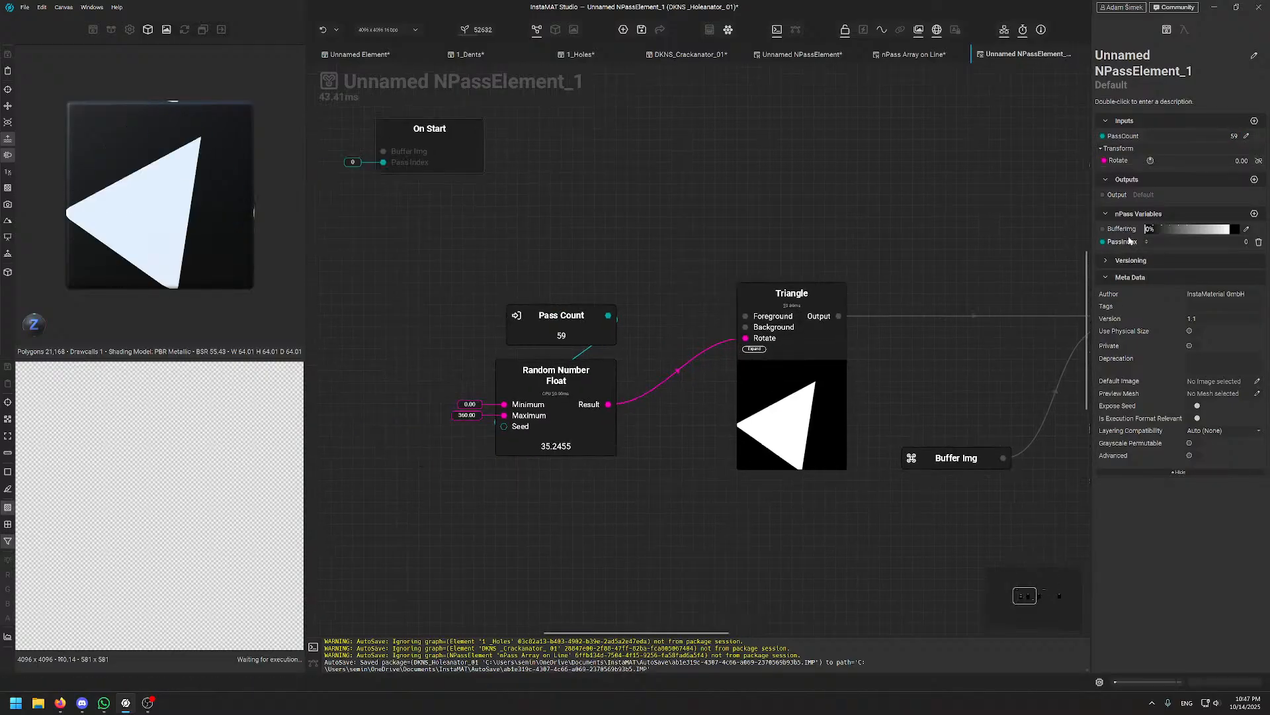
drag(1123, 242, 506, 428)
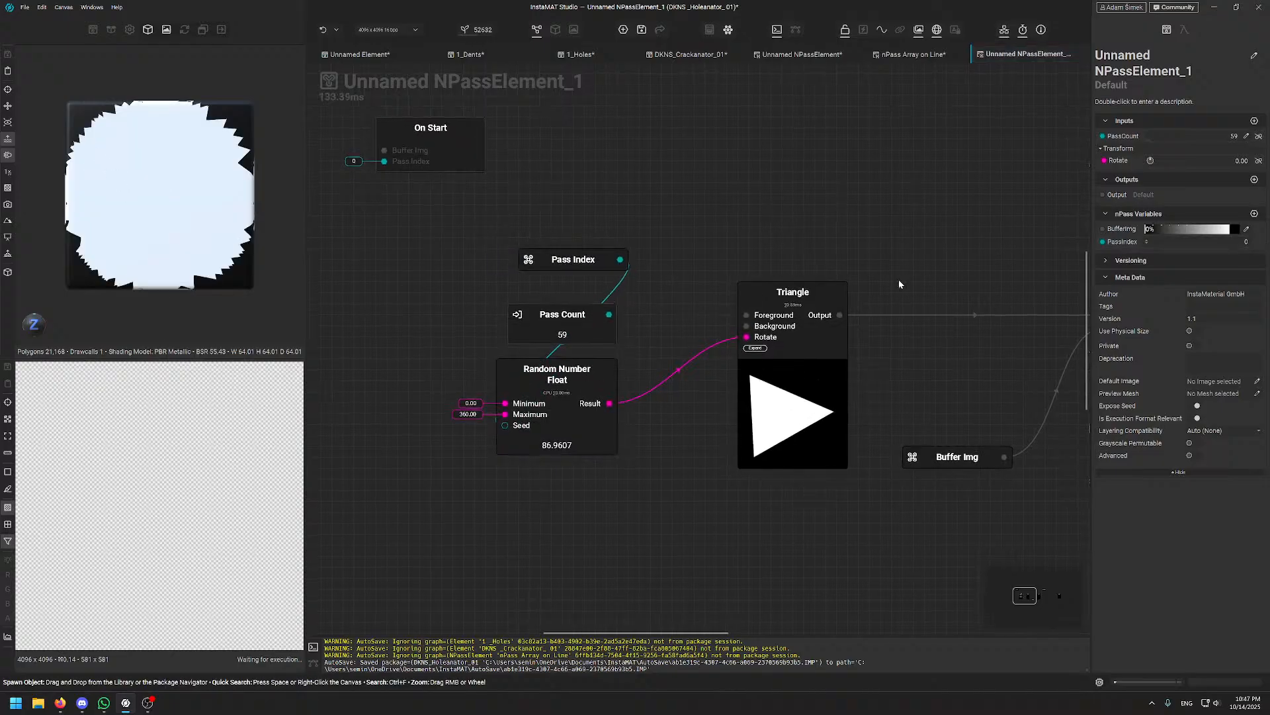
alt+drag(125, 131, 193, 266)
mouse_move(161, 184)
alt+mouse_down()
mouse_move(122, 172)
mouse_move(173, 185)
alt+mouse_up()
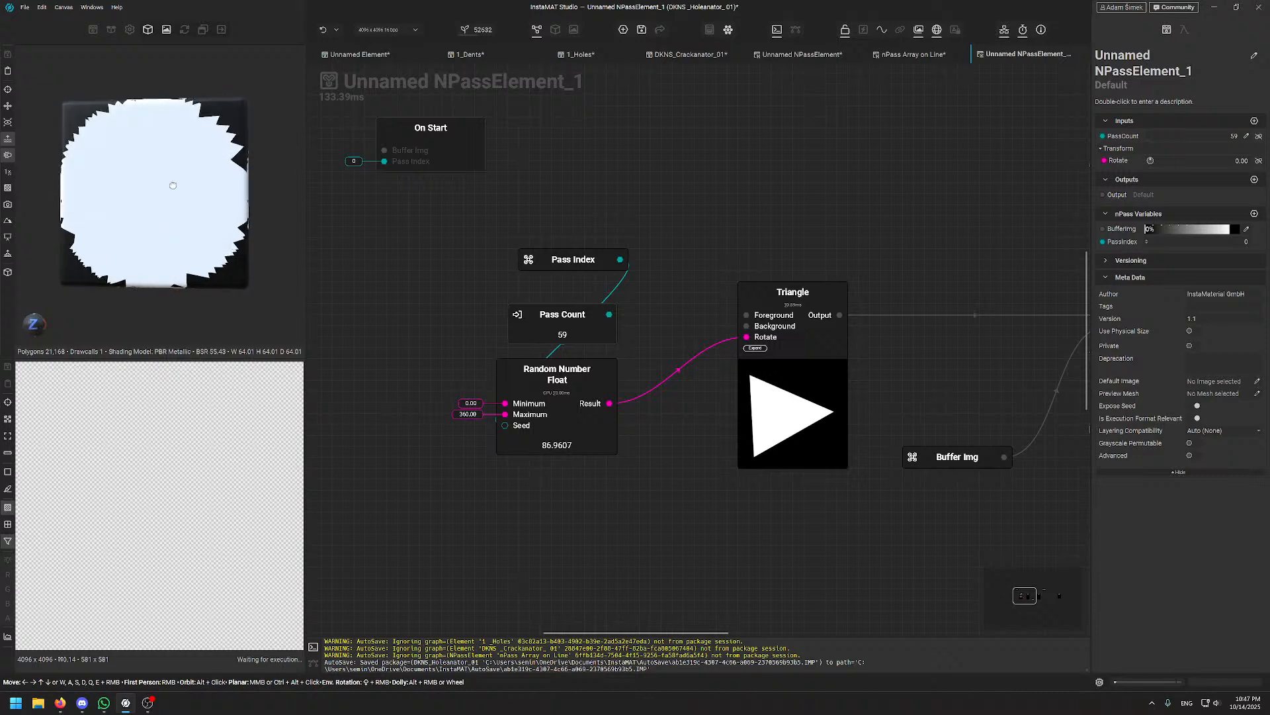
drag(605, 270, 429, 413)
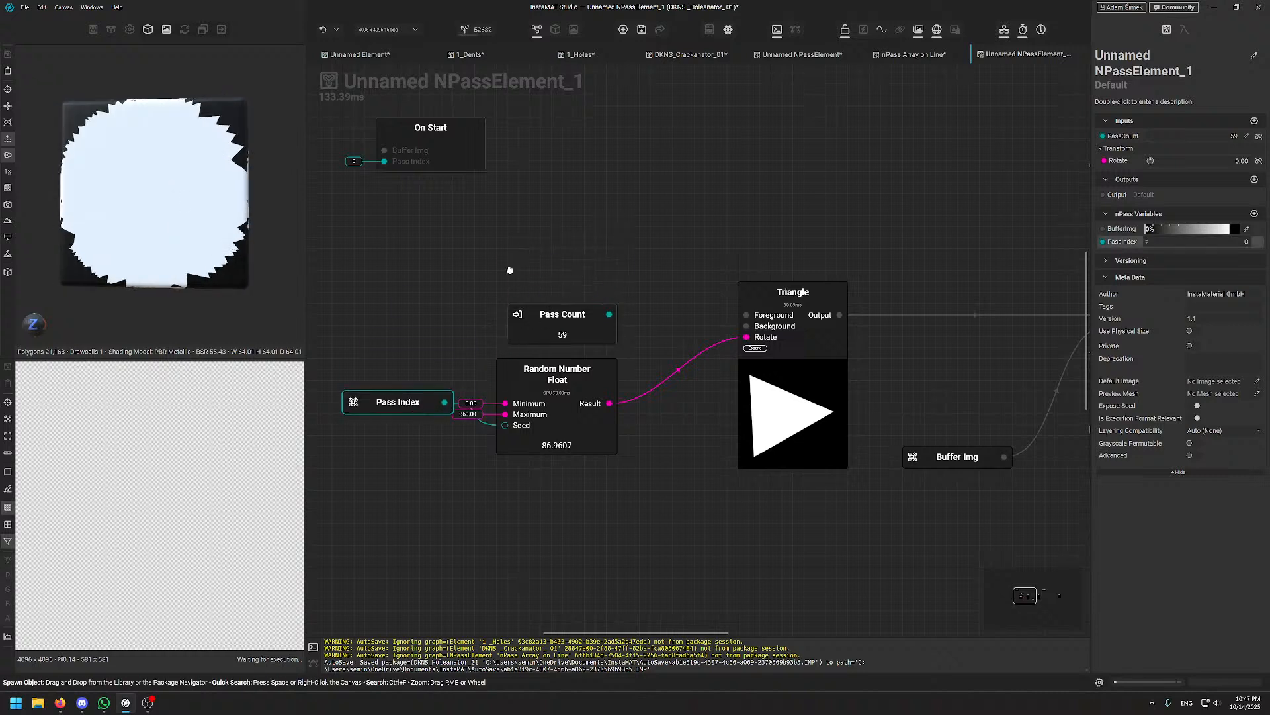
- Compare Pass Count with Pass Index as the Random Number Float's Seed, keeping Pass Index connected, and delete the Pass Count node
drag(609, 314, 505, 440)
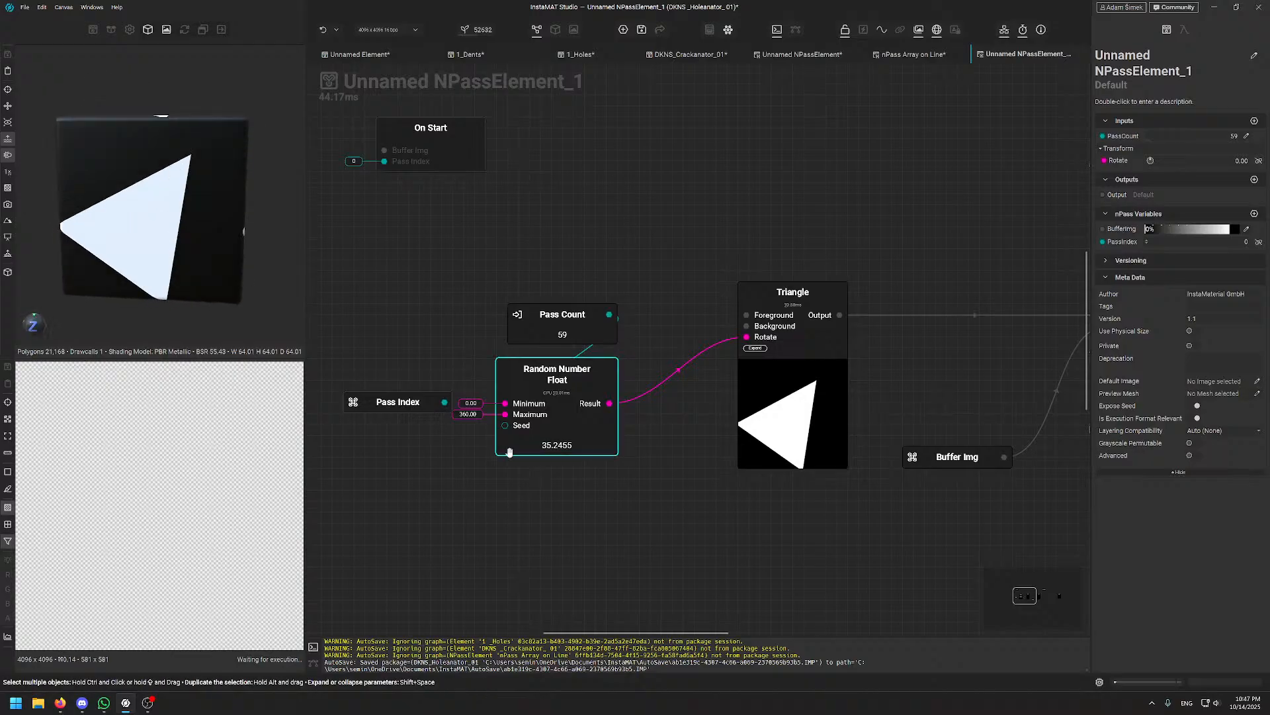
drag(445, 401, 505, 425)
drag(547, 332, 547, 299)
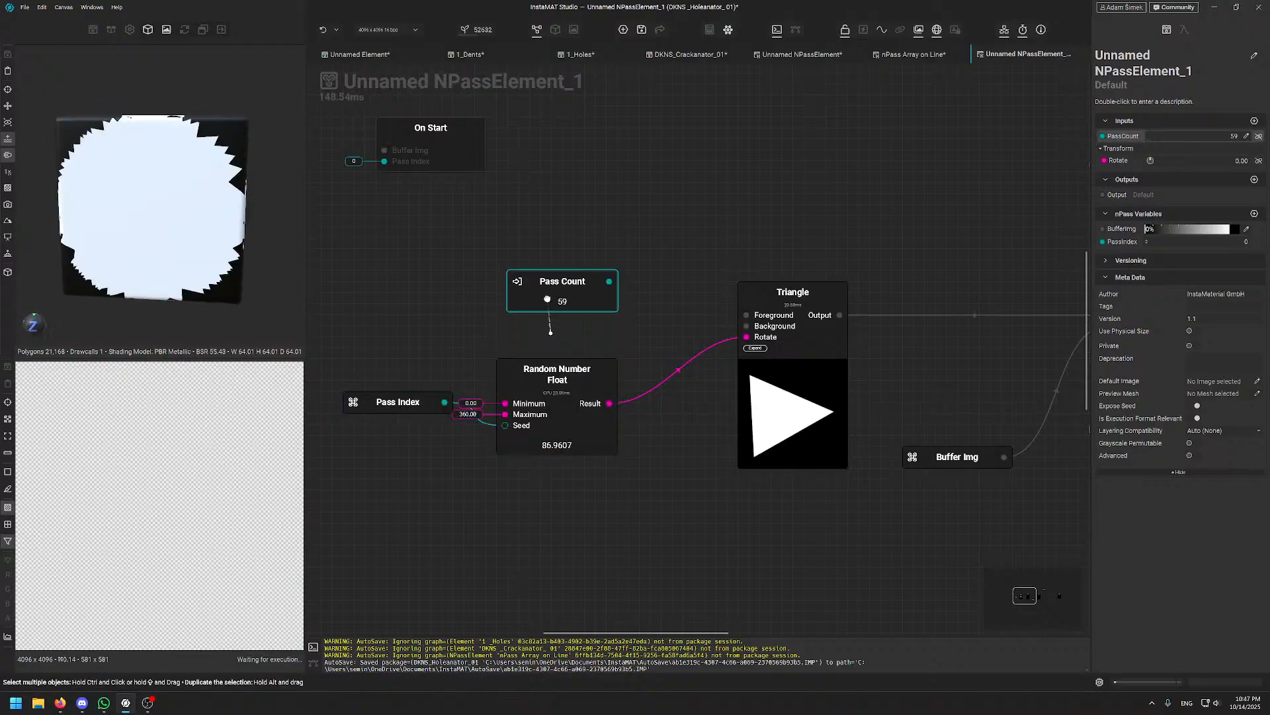
key(Delete)
- Move the Pass Index node directly beneath the Random Number Float node and set the graph's PassCount to 5
middle_drag(641, 278, 657, 240)
drag(430, 361, 608, 439)
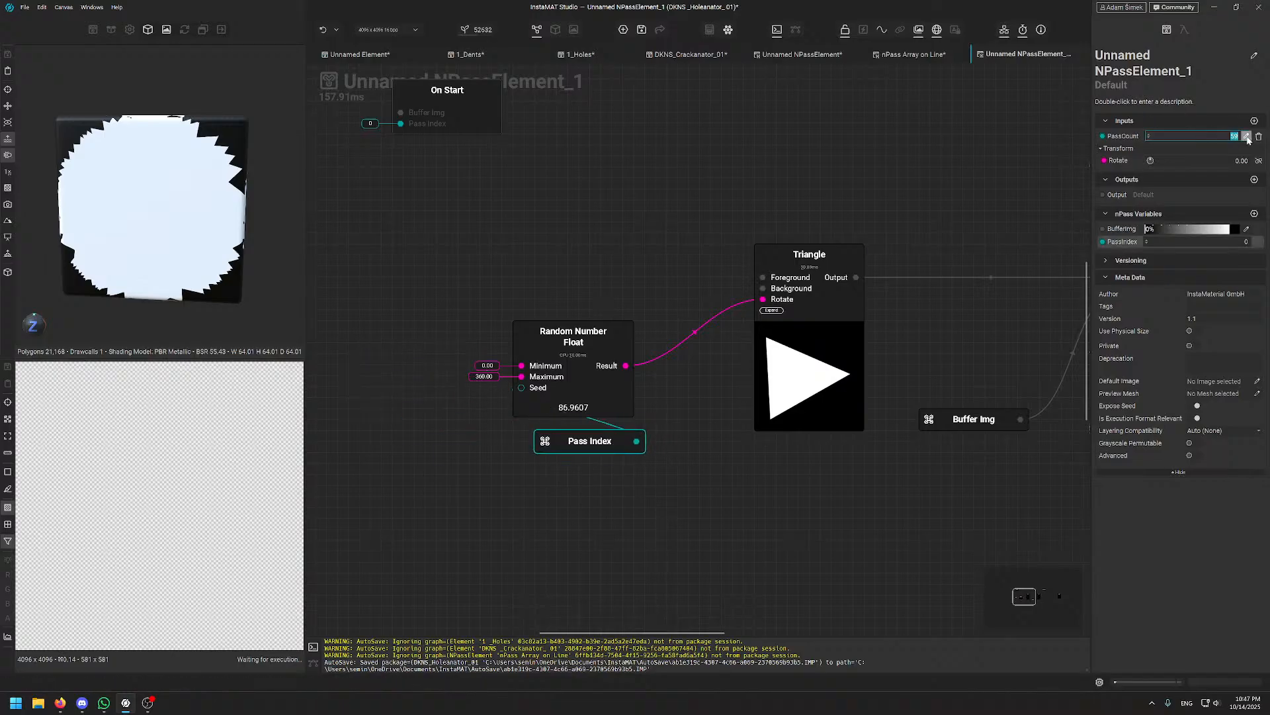
text(5)
key(Return)
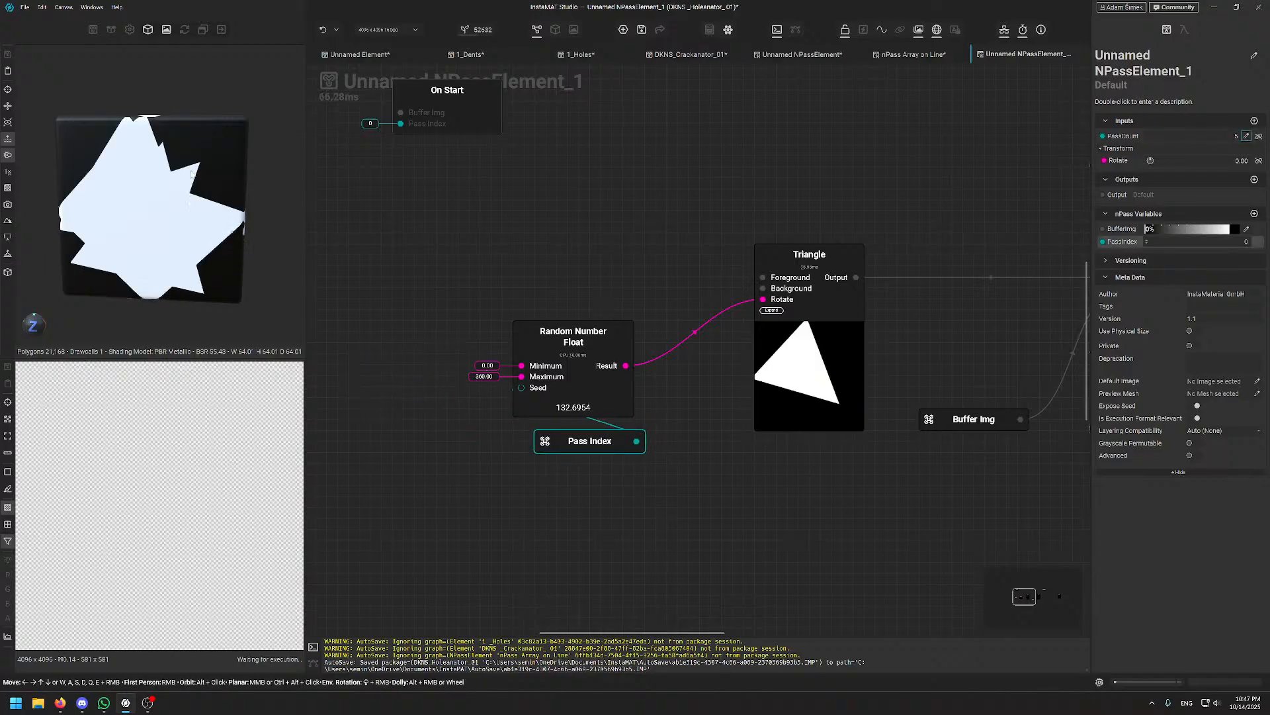
- Display the Blend node's output in the 2D viewport and inspect it alongside the Buffer Img connection
middle_drag(683, 217, 415, 230)
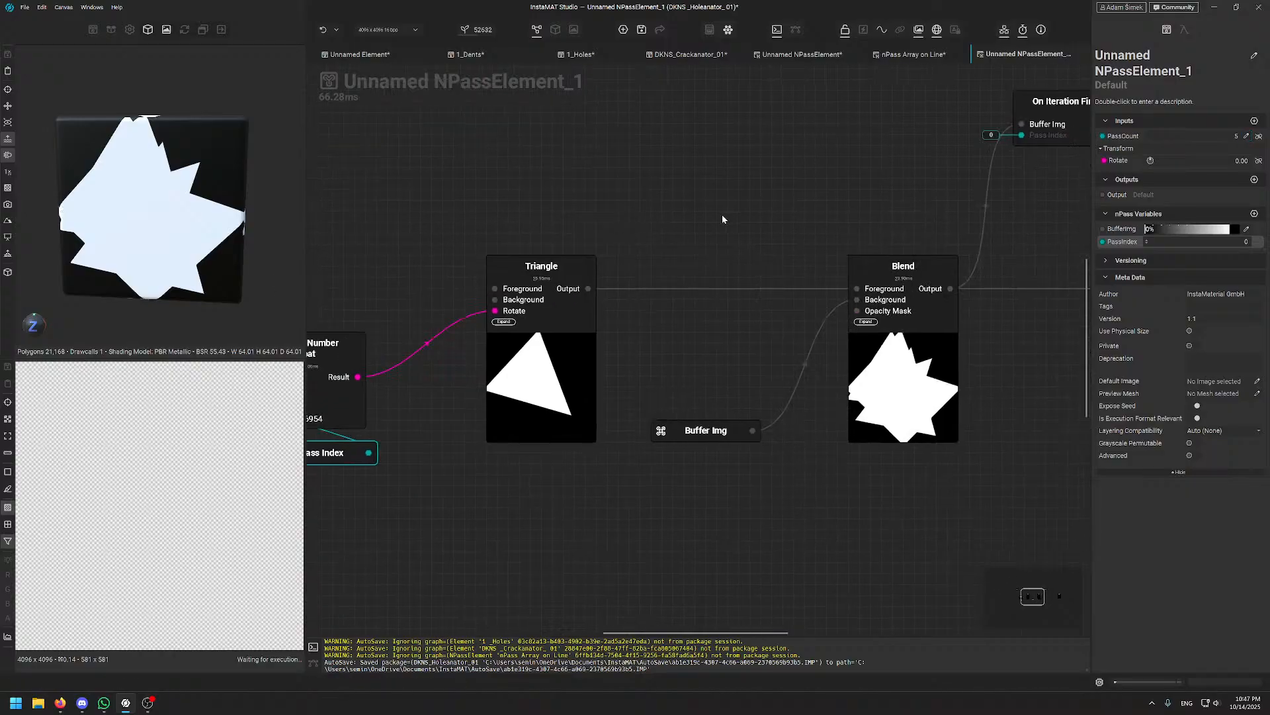
scroll(724, 214, down, 3)
middle_drag(769, 229, 646, 259)
double_click(712, 318)
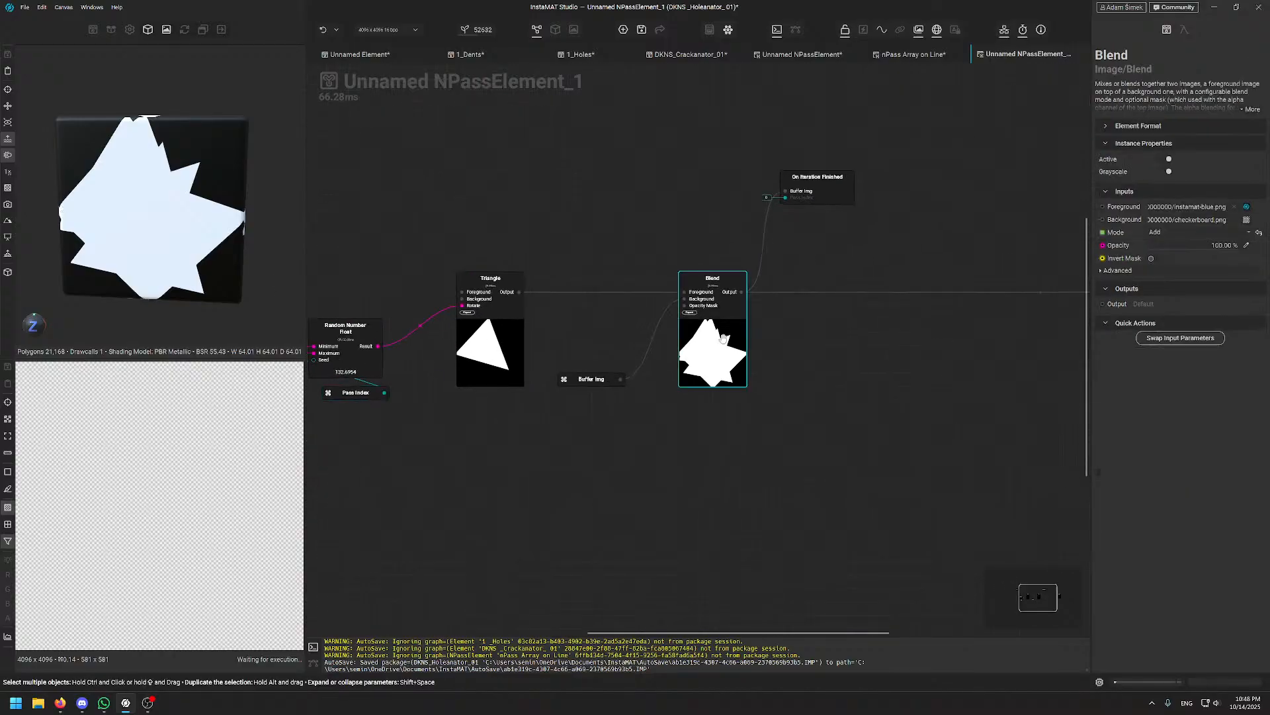
scroll(641, 379, up, 5)
click(526, 382)
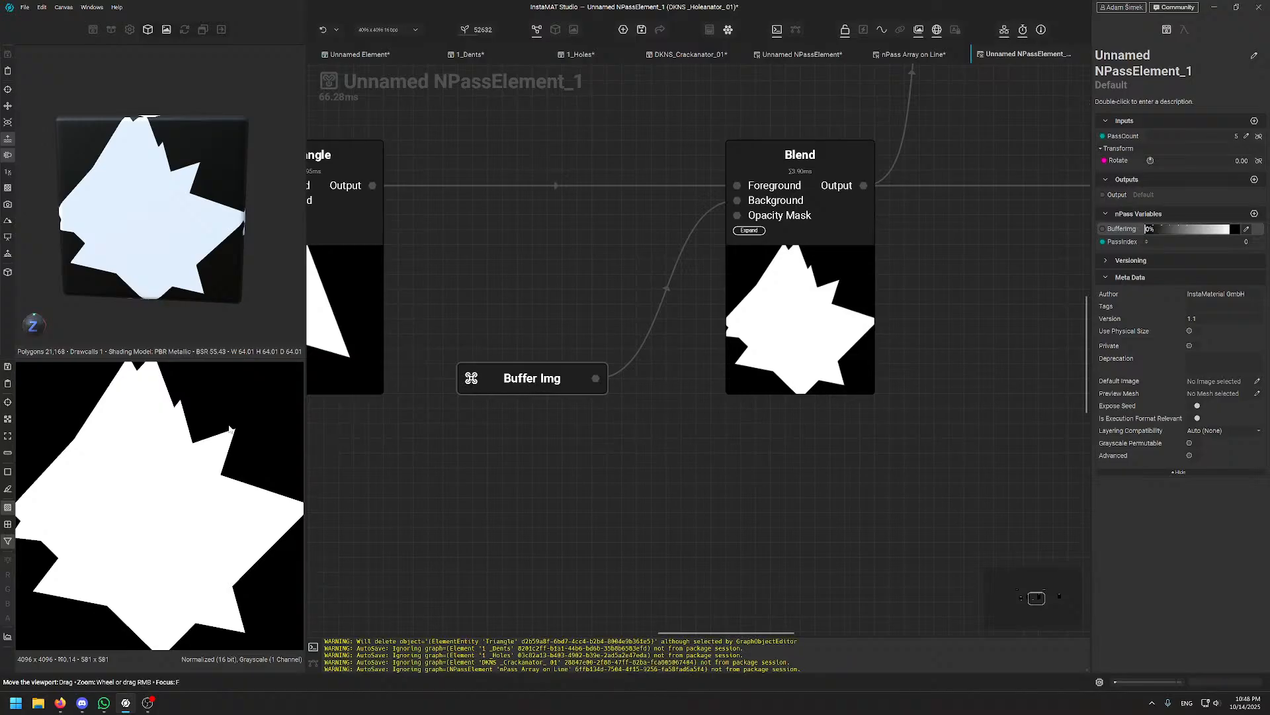
scroll(681, 457, down, 5)
scroll(721, 371, up, 5)
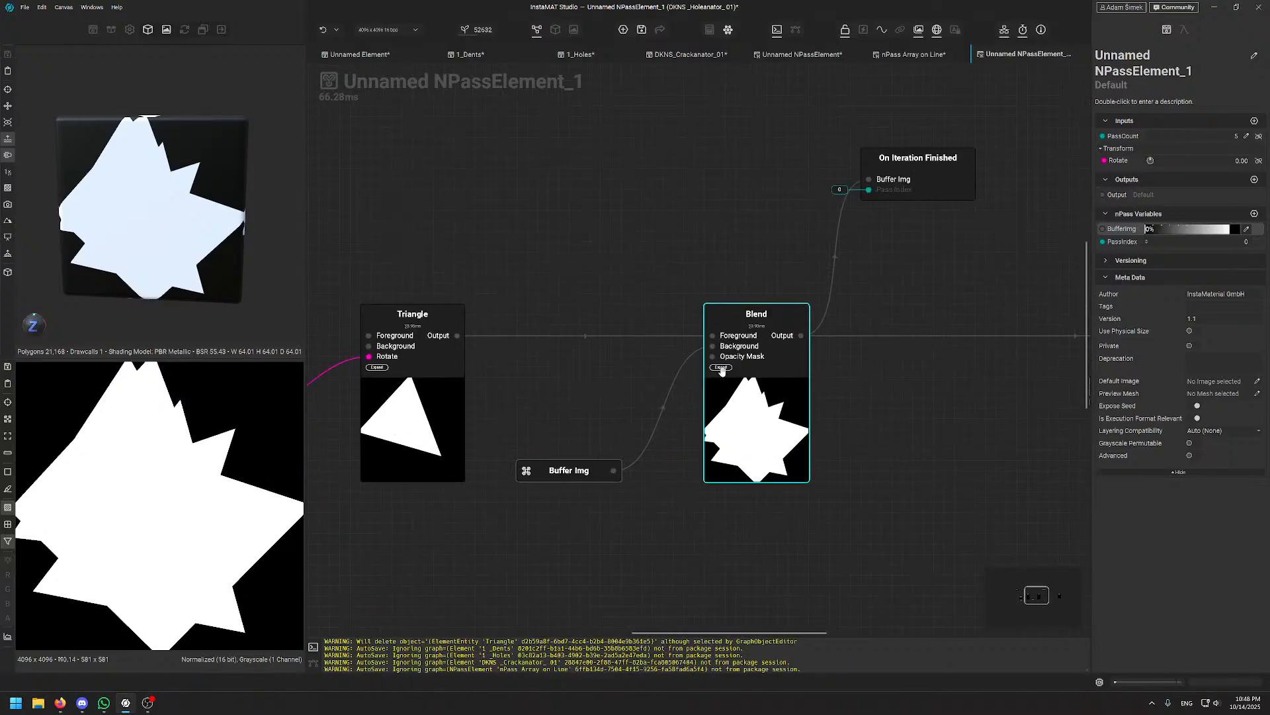
click(783, 387)
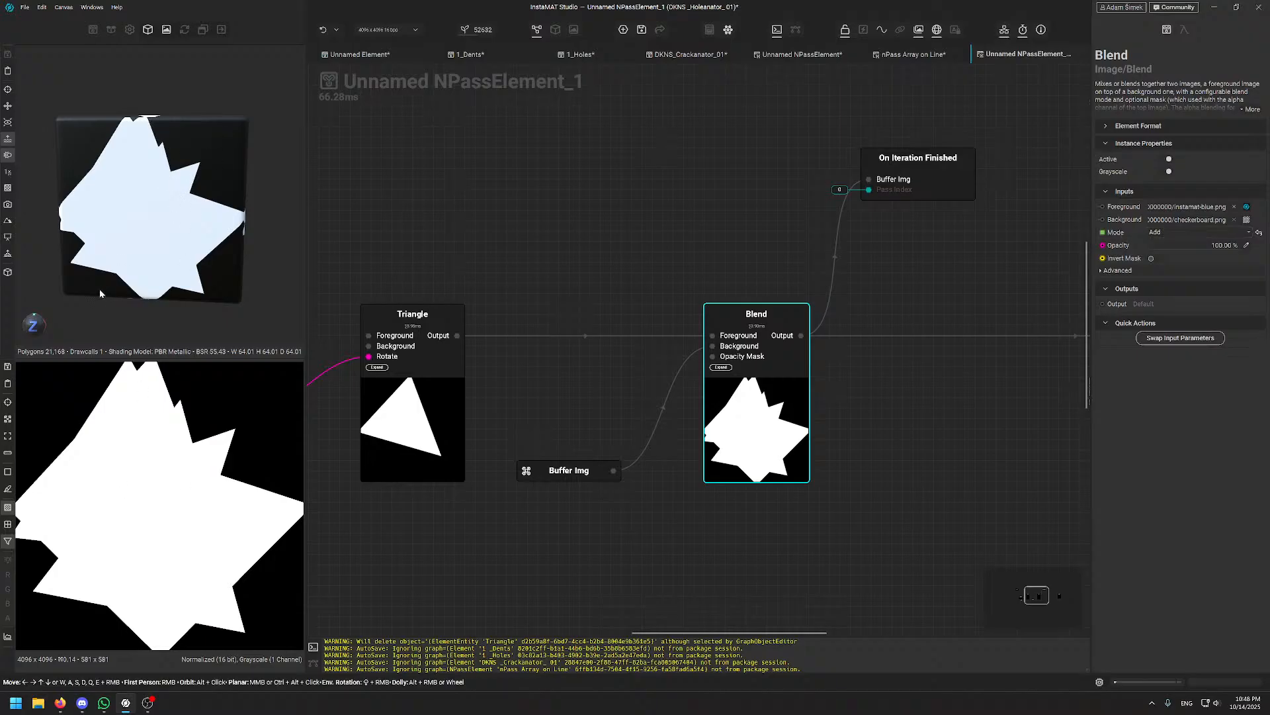
- Shift the Pass Index node slightly so it lines up with the Random Number Float node above it
middle_drag(534, 304, 579, 290)
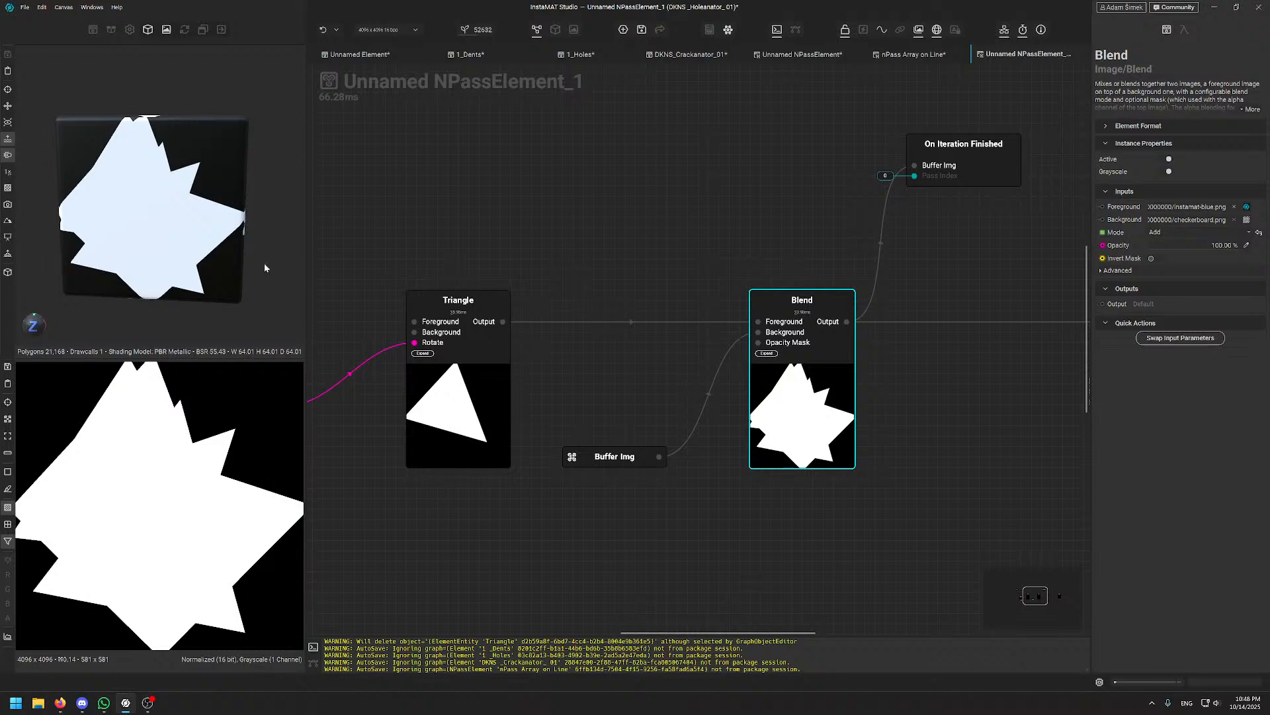
middle_drag(265, 265, 303, 259)
middle_drag(500, 266, 693, 252)
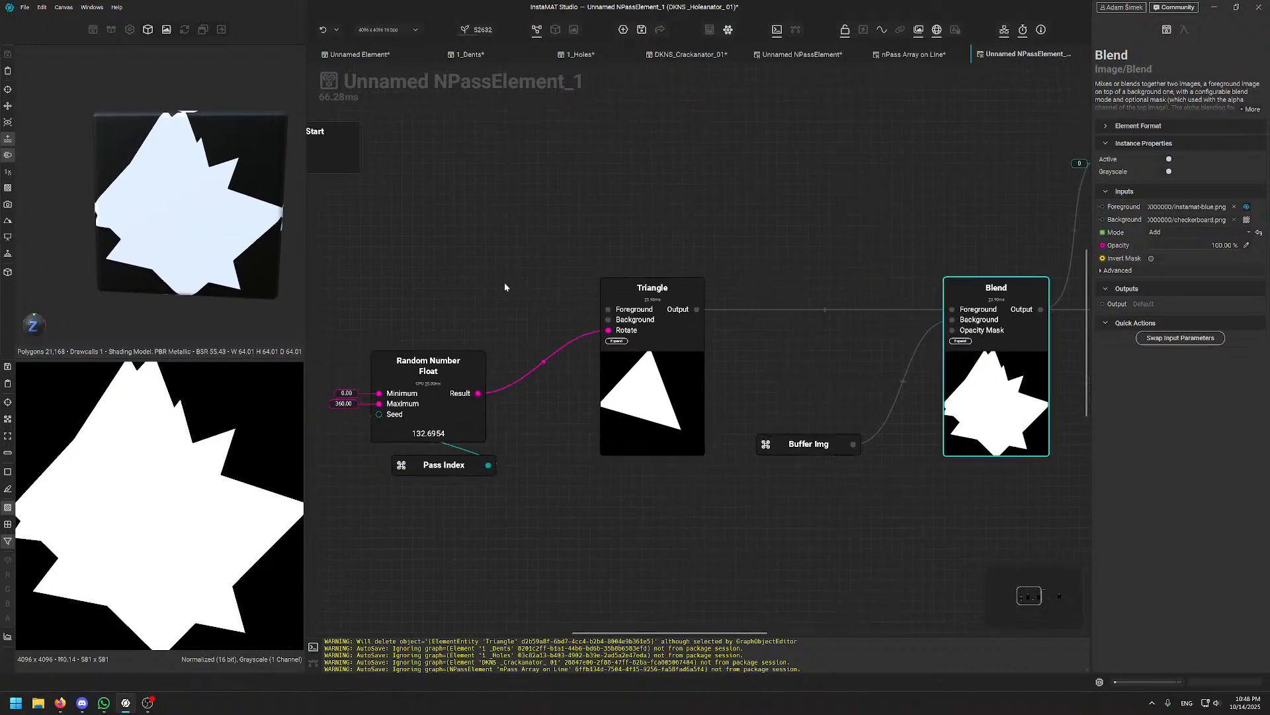
drag(431, 467, 420, 466)
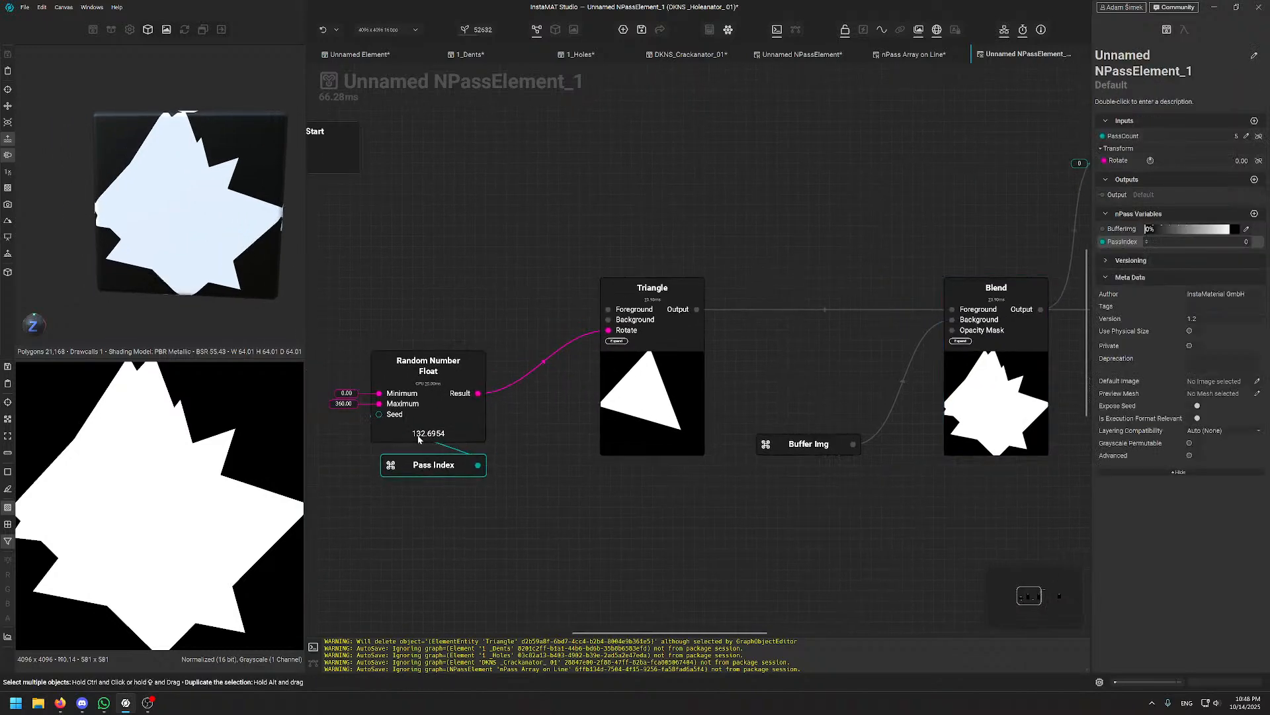
- Trace how each pass runs from the Random Number Float through Triangle and Blend to On Iteration Finished and back via Buffer Img
ctrl+click(426, 368)
ctrl+click(429, 409)
ctrl+click(666, 389)
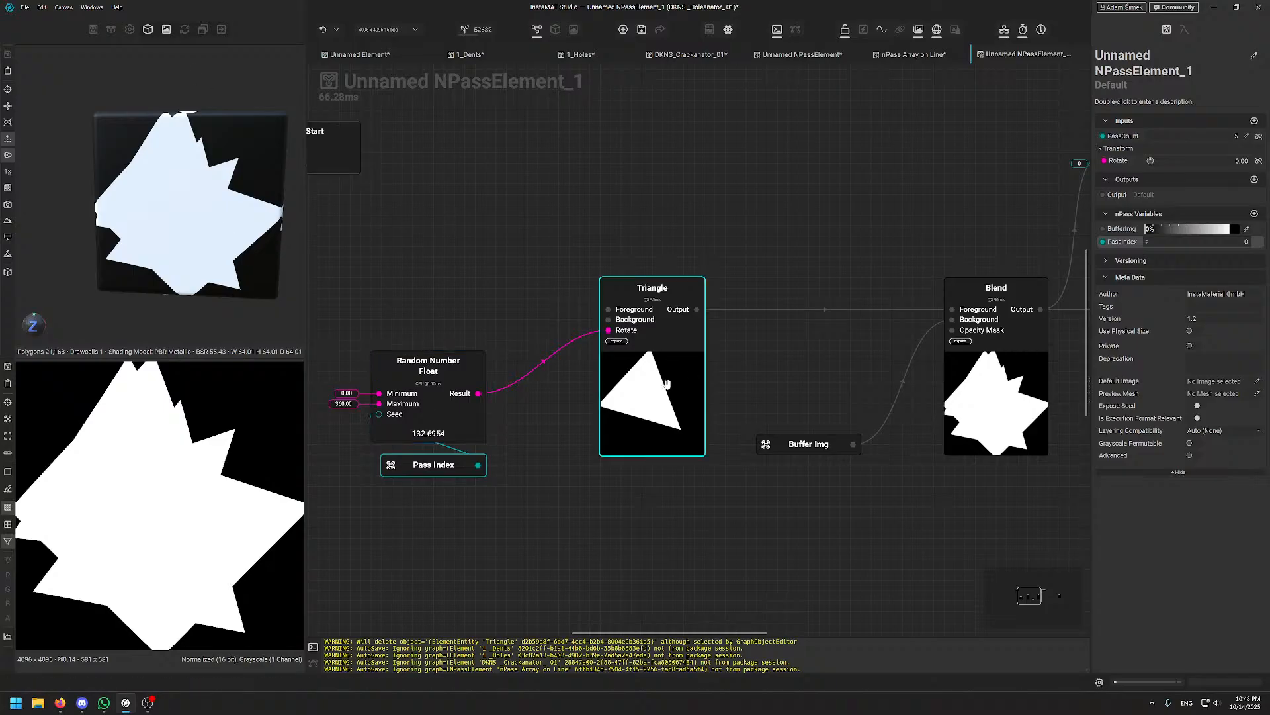
drag(671, 369, 677, 376)
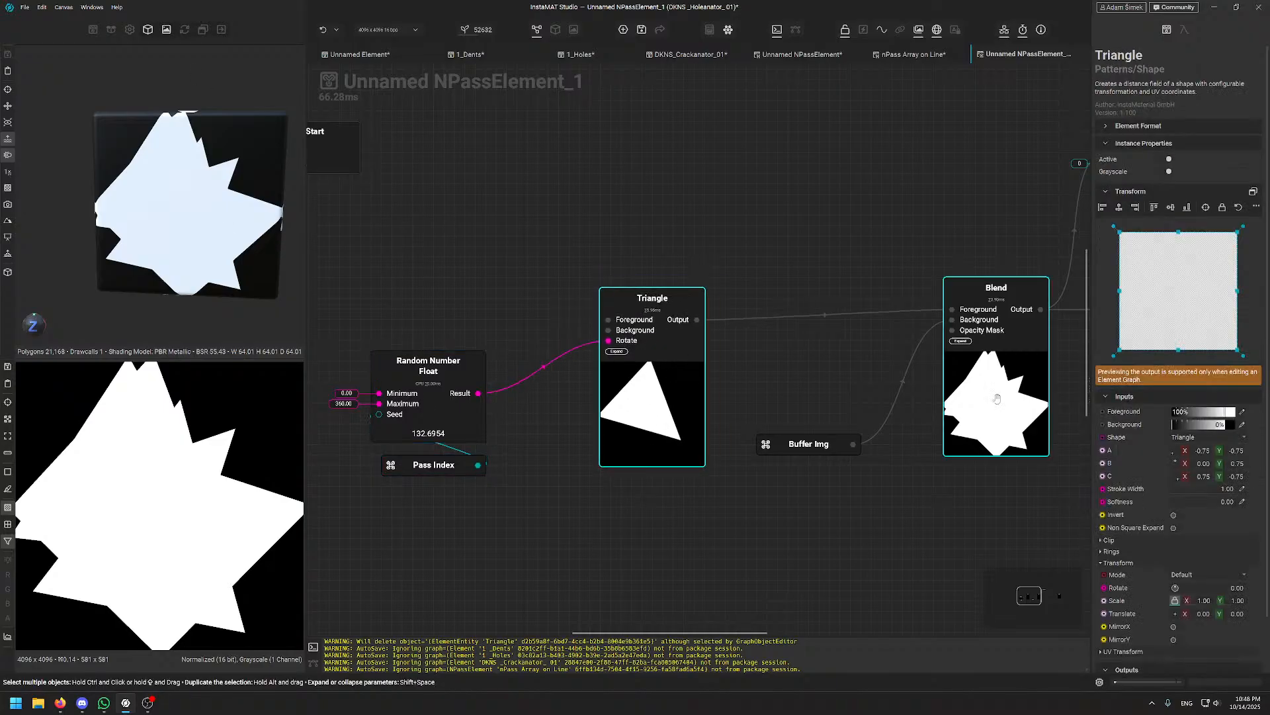
click(992, 403)
middle_drag(835, 241, 581, 301)
click(878, 223)
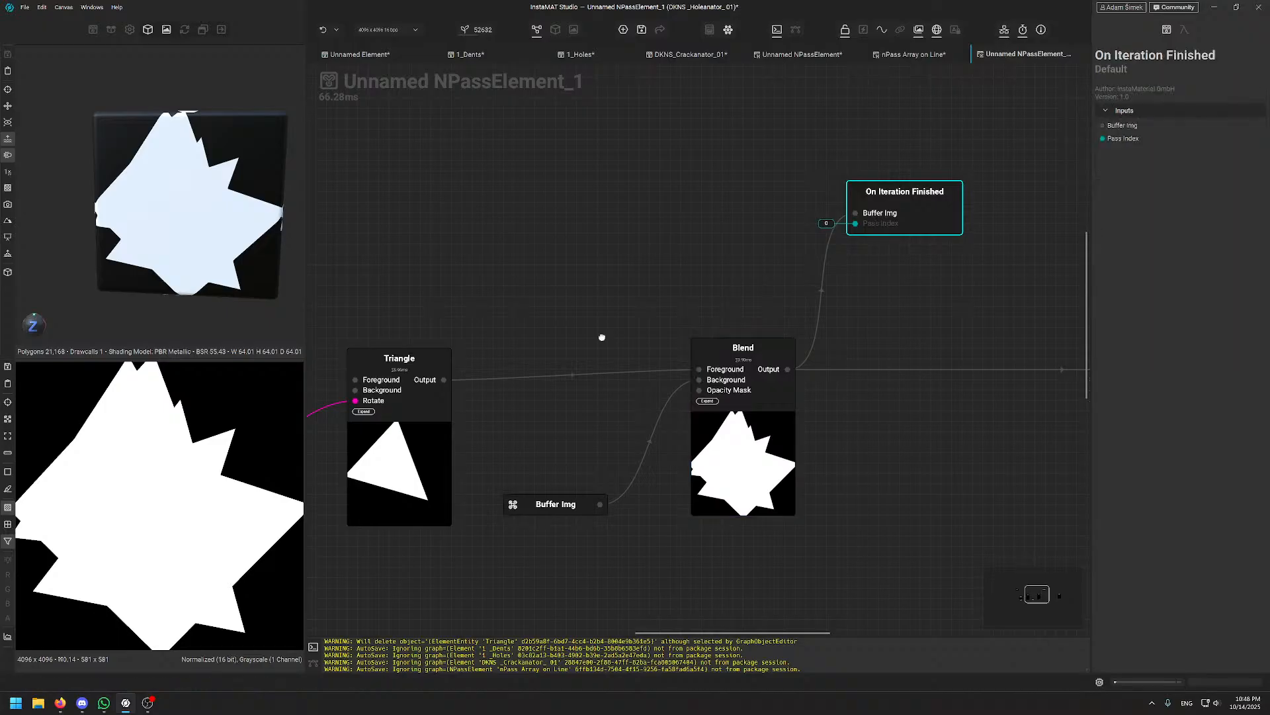
middle_drag(601, 338, 756, 309)
mouse_move(448, 312)
middle_down()
mouse_move(733, 253)
mouse_move(456, 297)
middle_up()
click(602, 402)
click(603, 401)
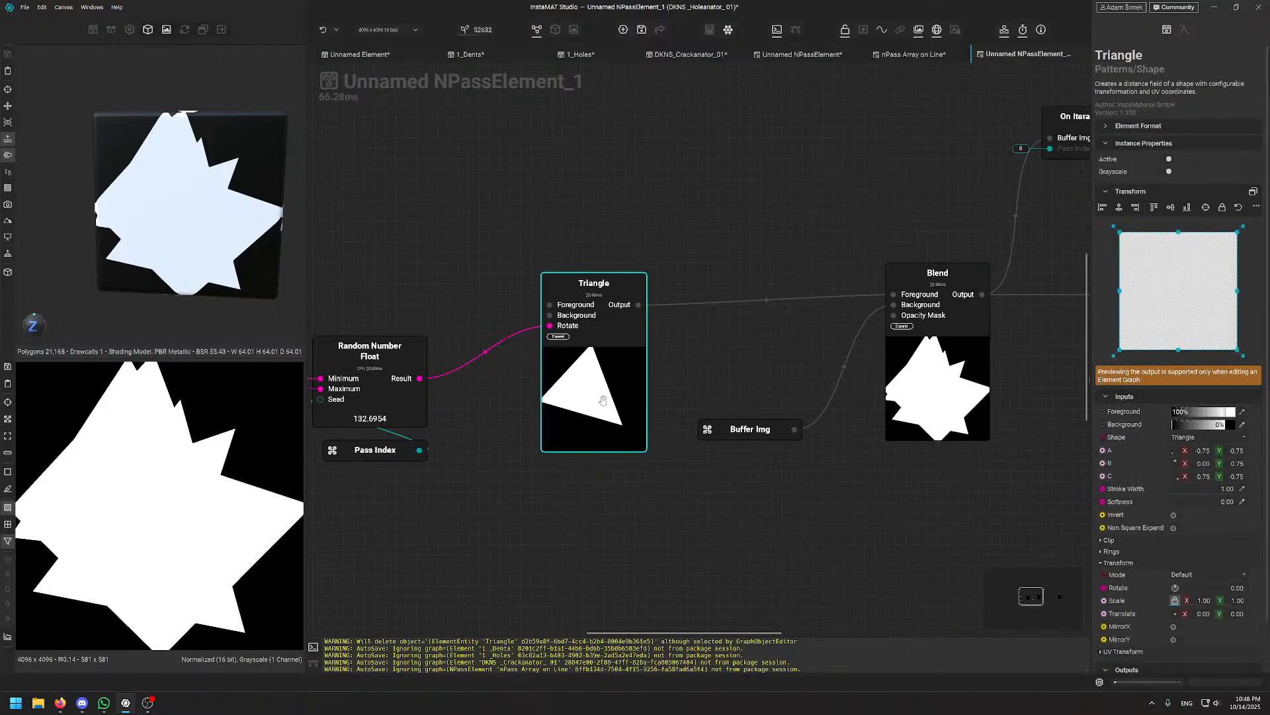
middle_drag(620, 401, 494, 363)
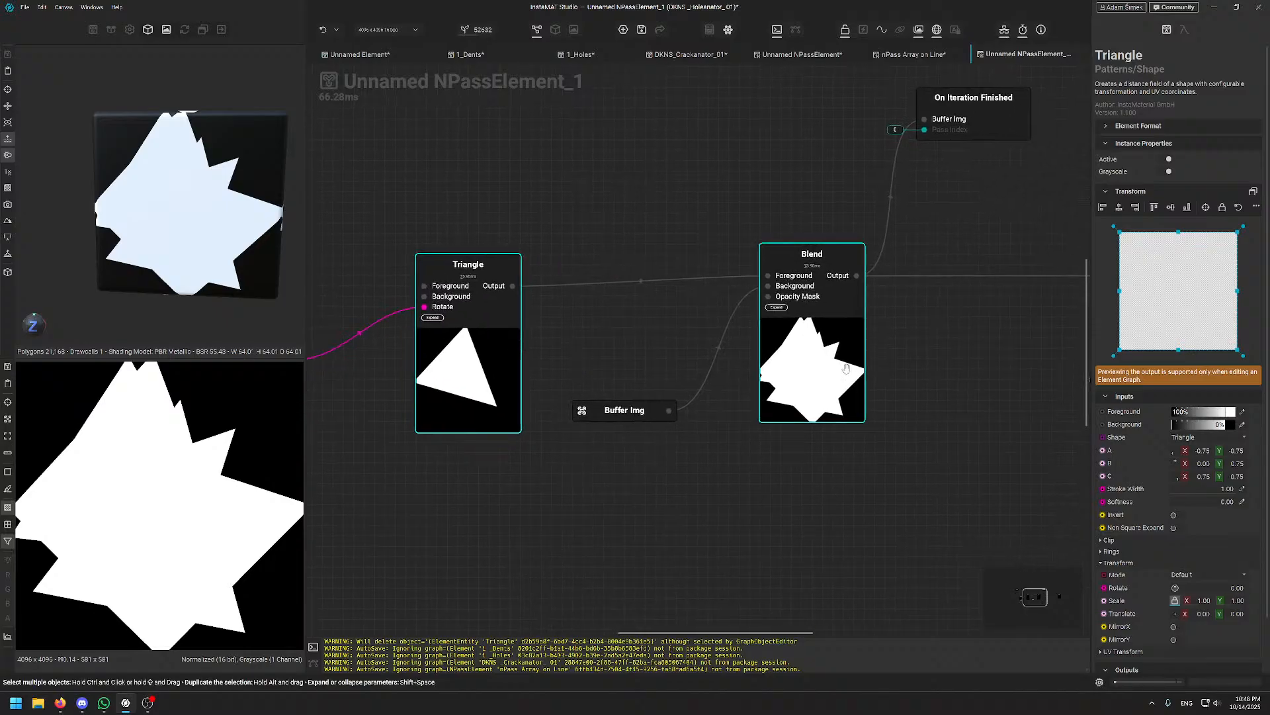
click(862, 358)
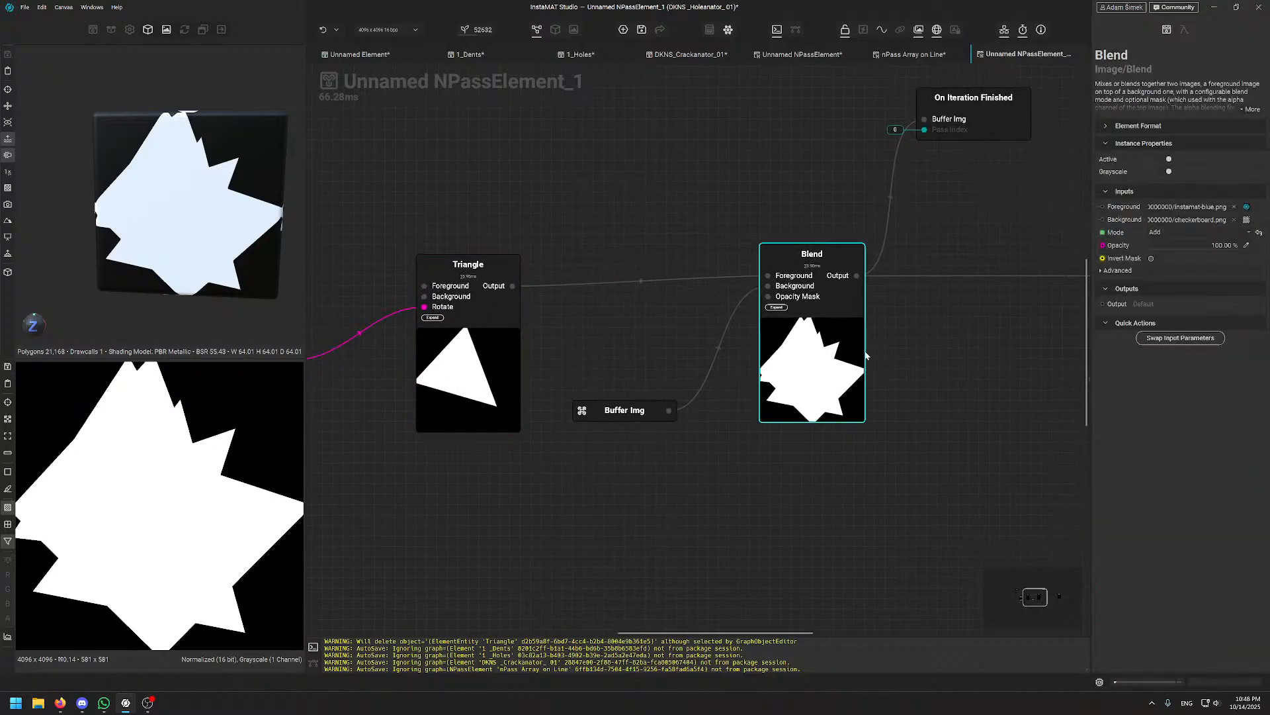
middle_drag(903, 355, 860, 349)
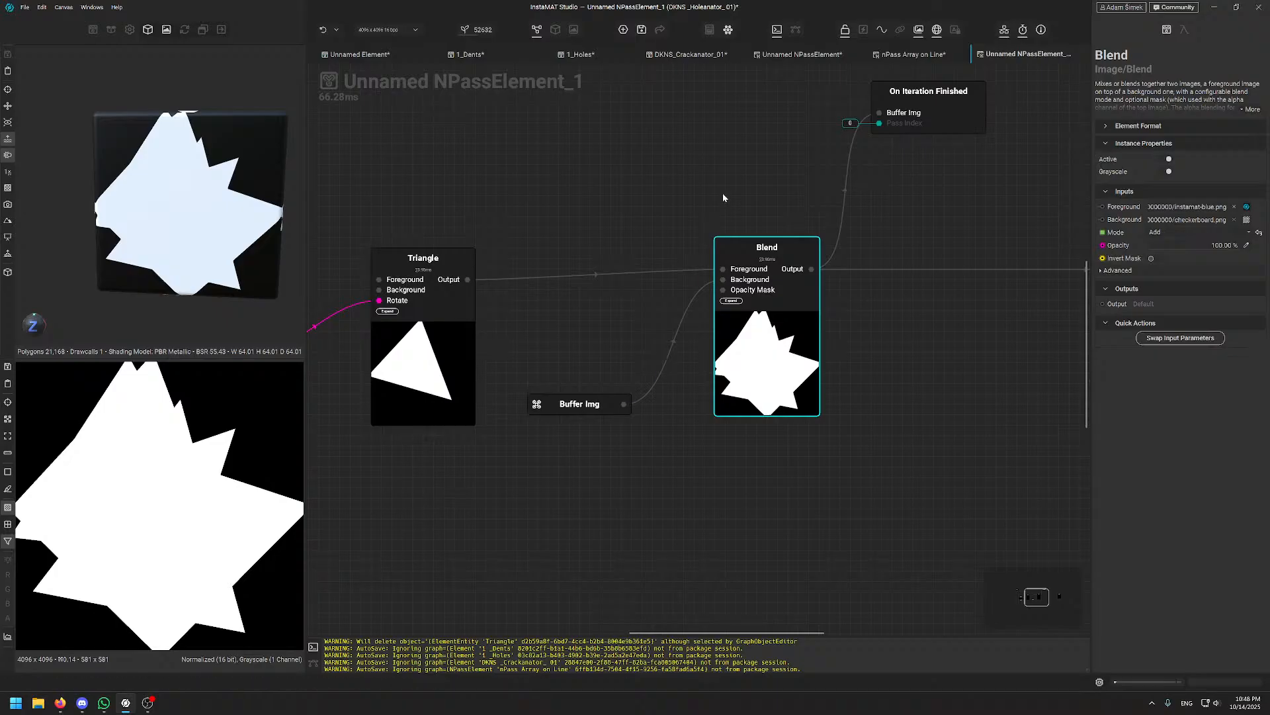
middle_drag(723, 197, 708, 236)
click(761, 211)
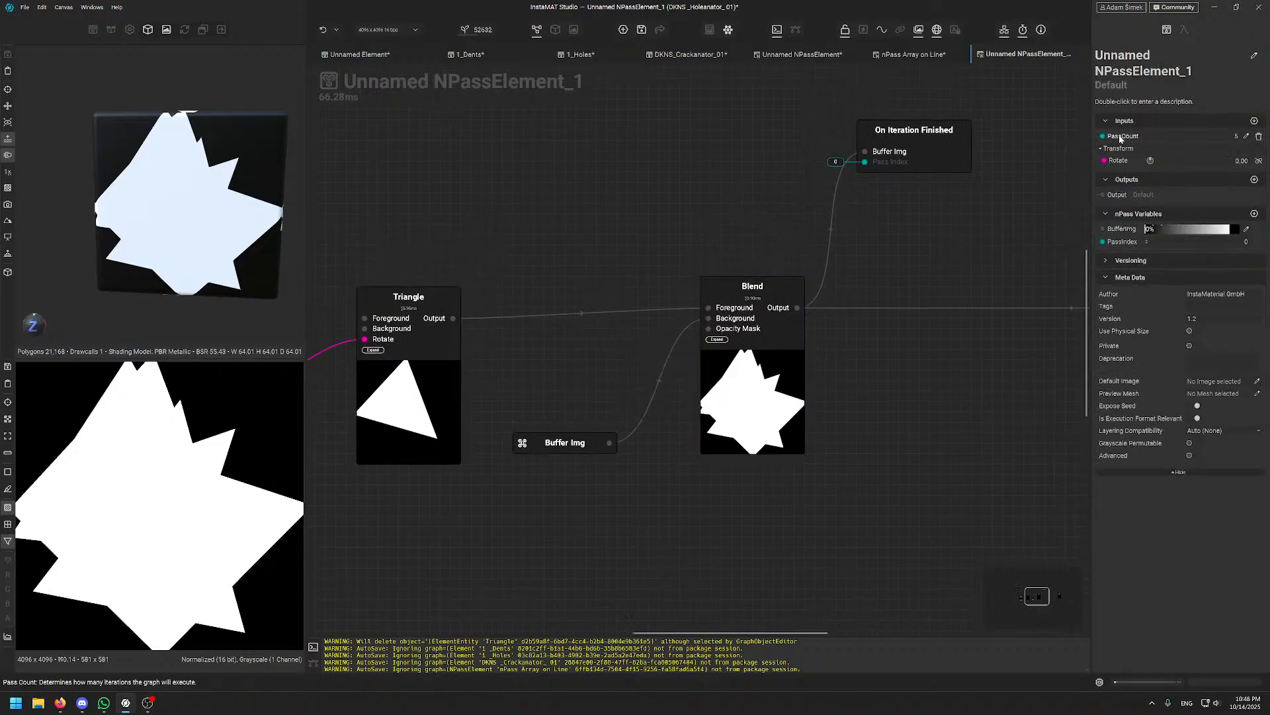
- Inspect how the Blend output feeds the Set Output node at the end of the graph
middle_drag(839, 300, 388, 340)
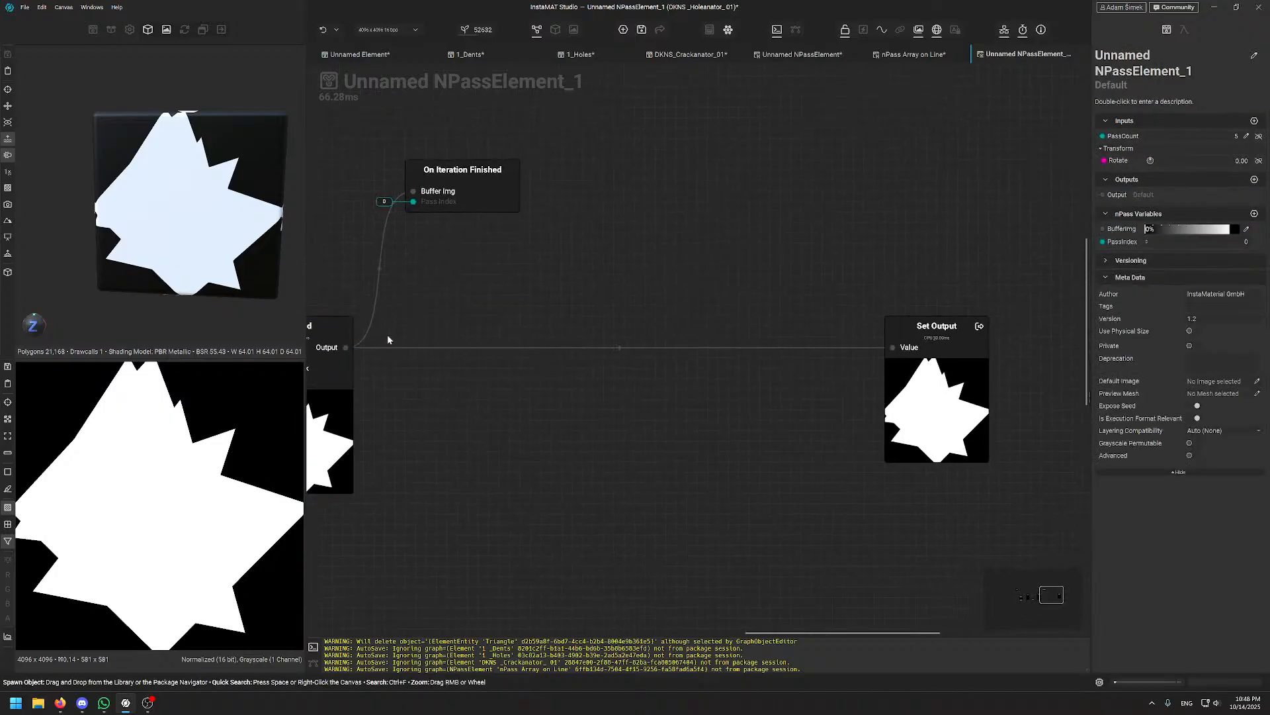
middle_drag(787, 399, 546, 390)
click(669, 388)
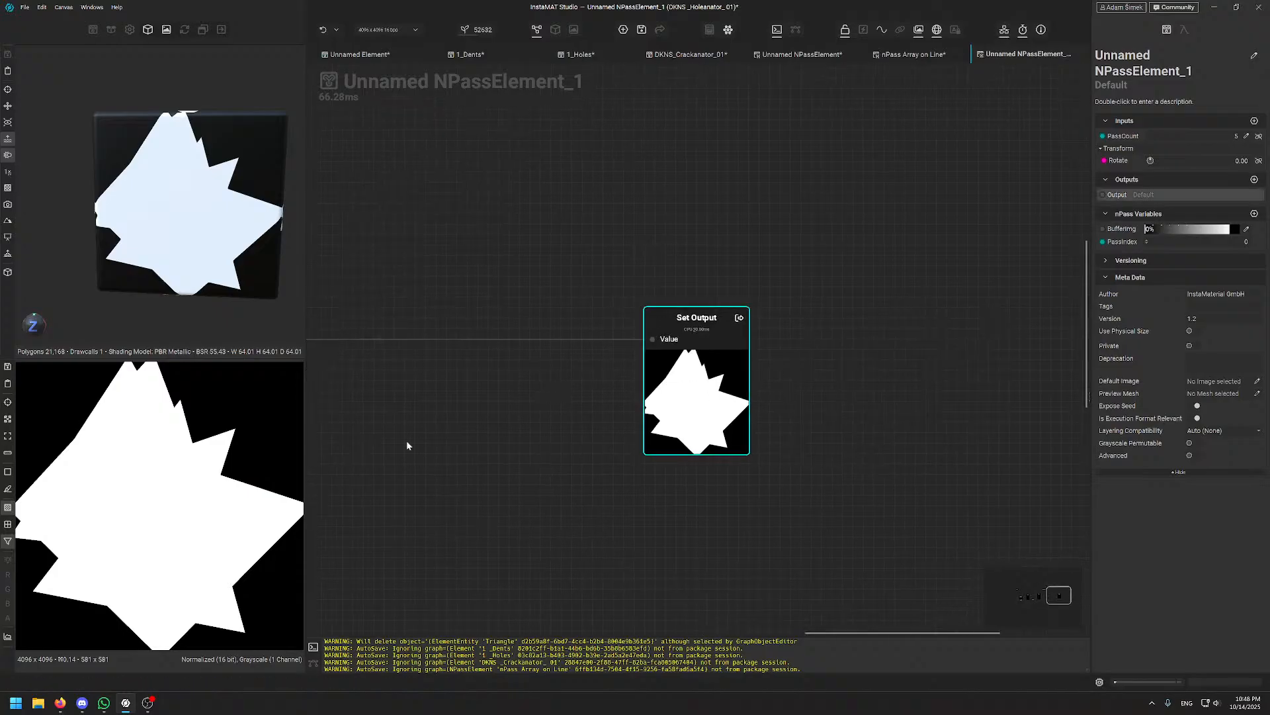
middle_drag(382, 388, 792, 402)
scroll(769, 406, down, 5)
middle_drag(533, 370, 632, 365)
scroll(632, 364, up, 4)
- Level the Triangle node with the Blend node and move the Random Number Float and Pass Index nodes close beside the Triangle
click(537, 382)
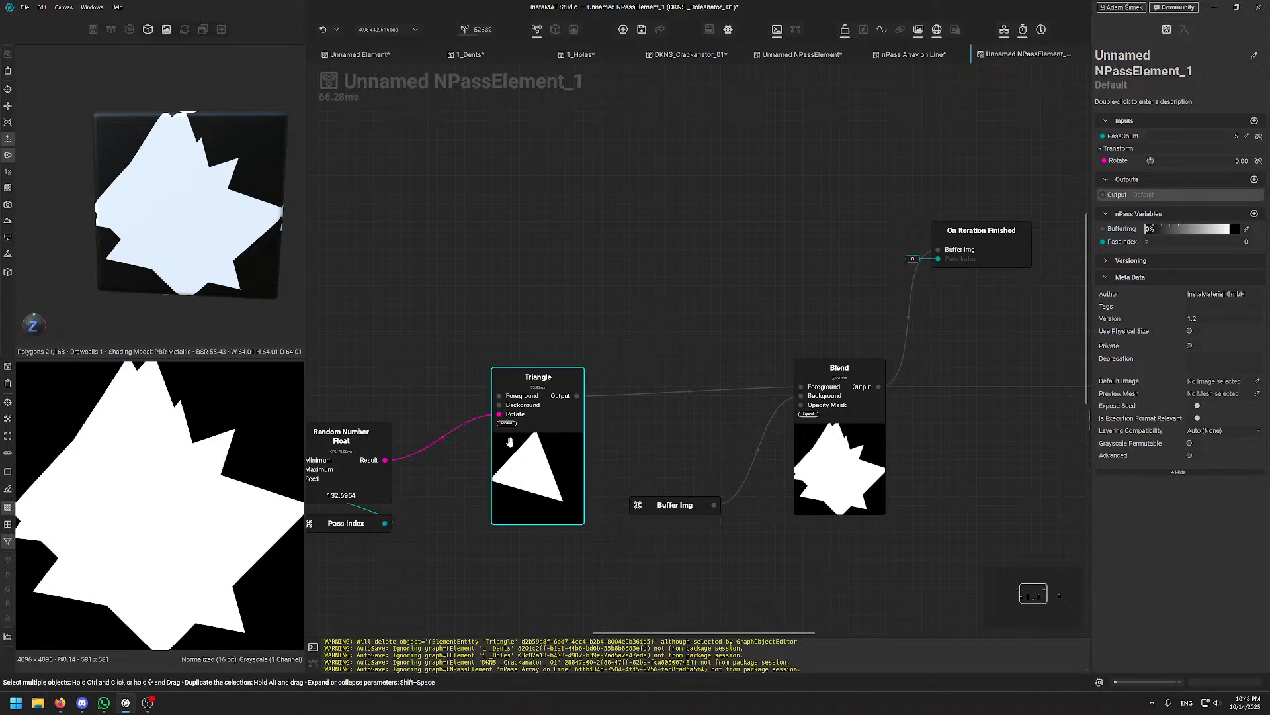
middle_drag(425, 427, 624, 317)
middle_drag(475, 310, 462, 368)
drag(400, 332, 530, 498)
drag(518, 429, 579, 377)
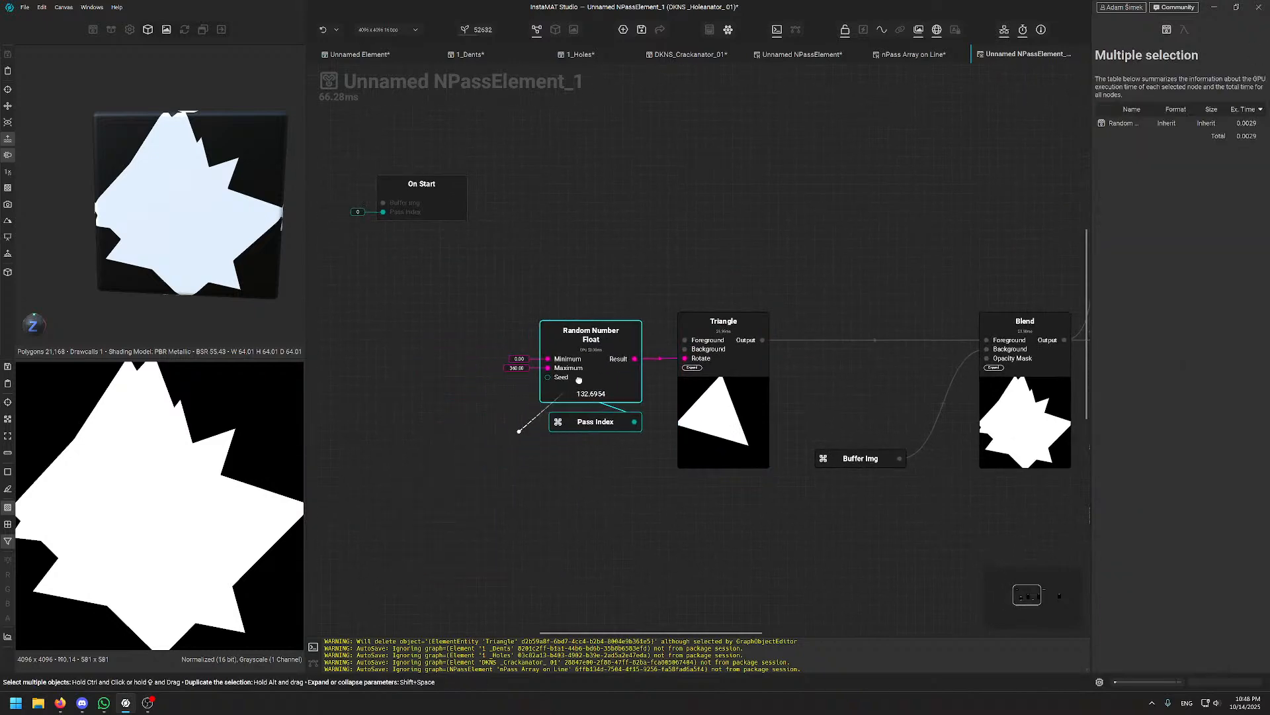
click(741, 211)
middle_drag(740, 211, 543, 227)
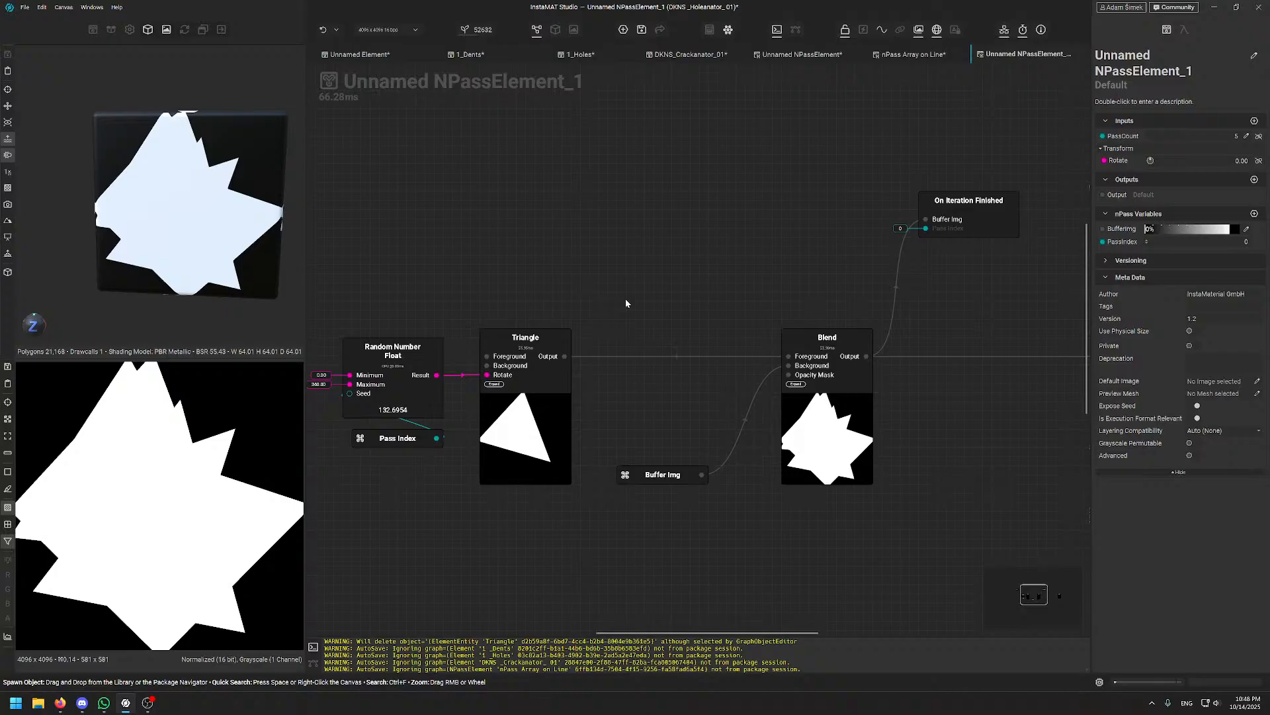
middle_drag(626, 303, 693, 276)
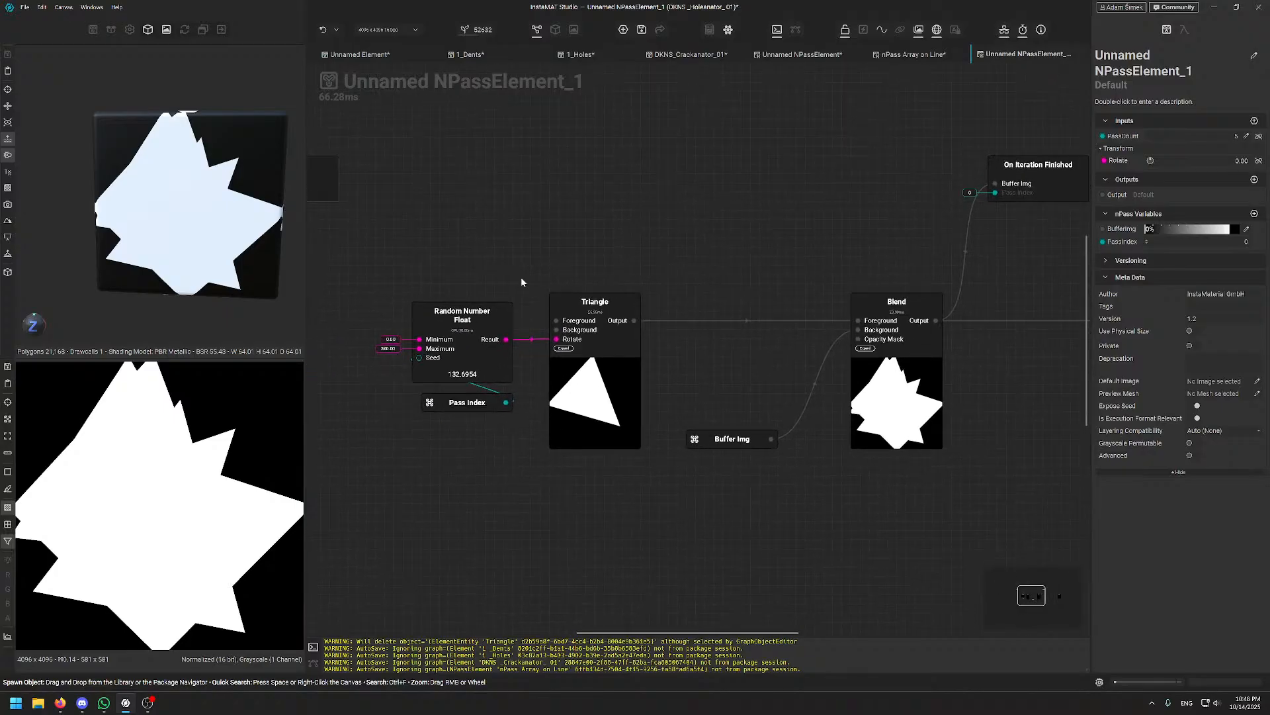
scroll(688, 129, down, 5)
scroll(713, 204, up, 4)
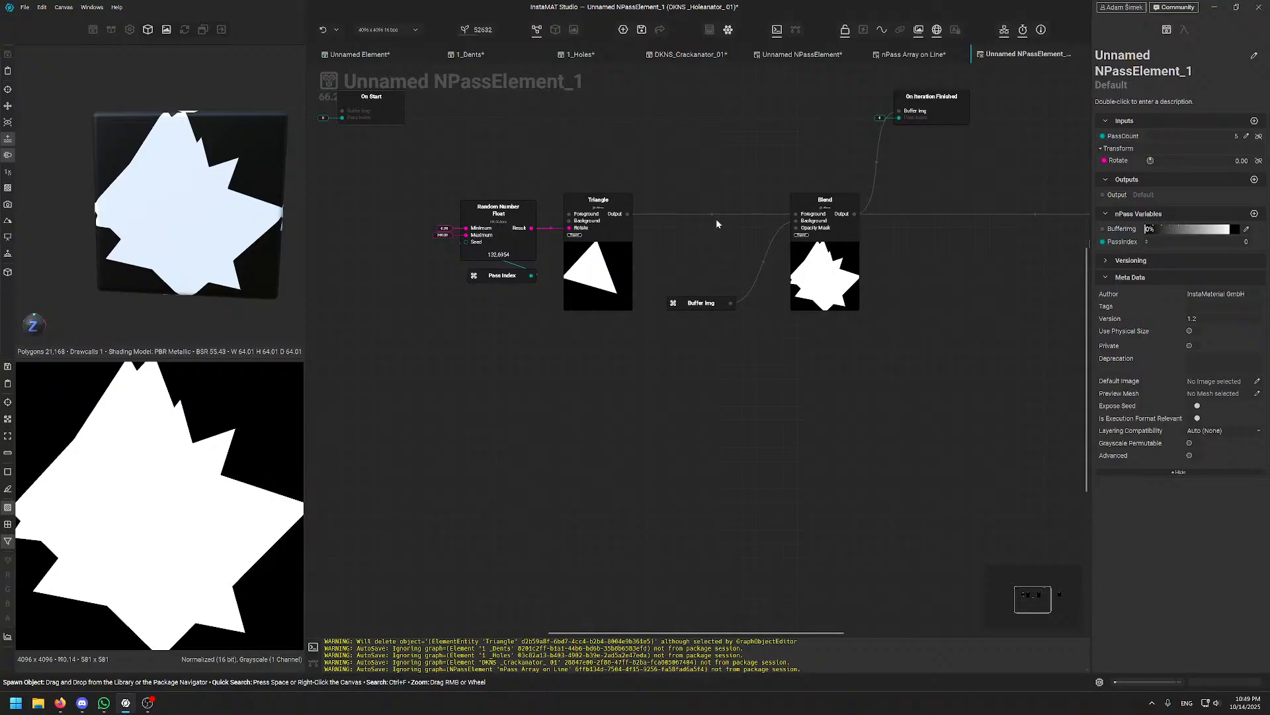
middle_drag(624, 477, 646, 418)
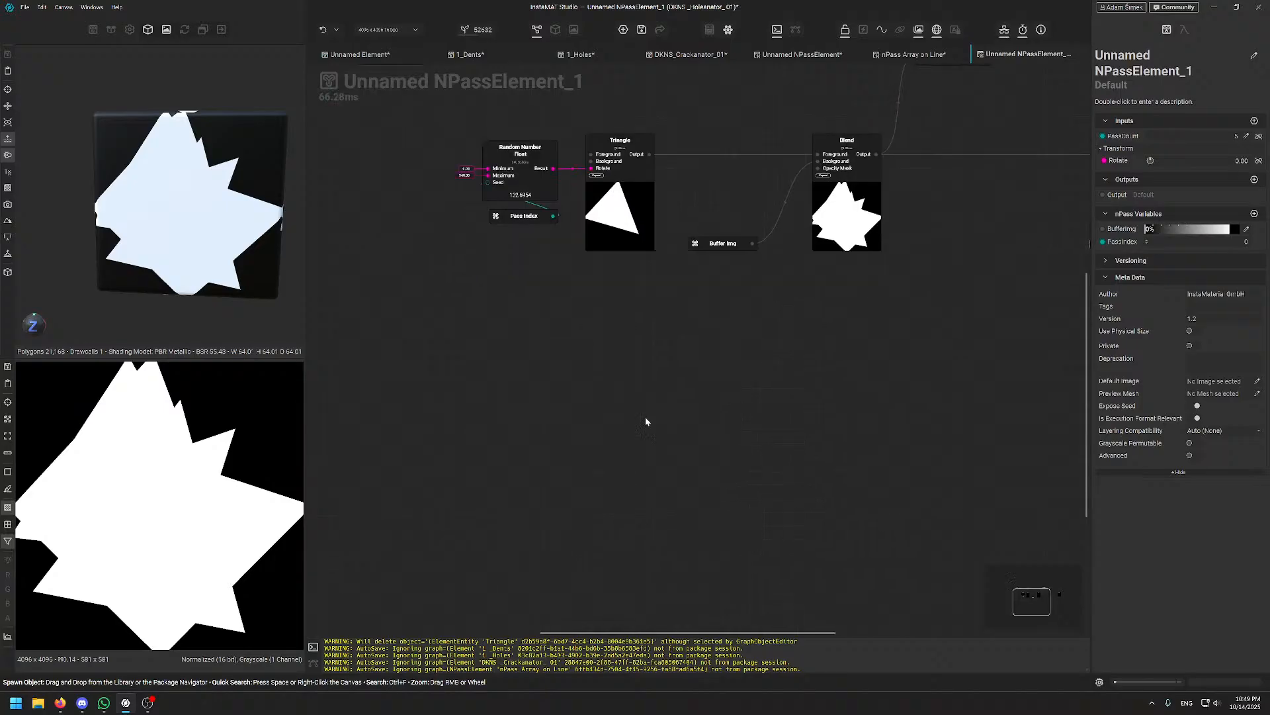
- Switch to the nPass Array on Line graph and examine its node chain from Make Vec2 through Transform and Blend
click(913, 54)
middle_drag(716, 368, 847, 188)
scroll(773, 206, up, 3)
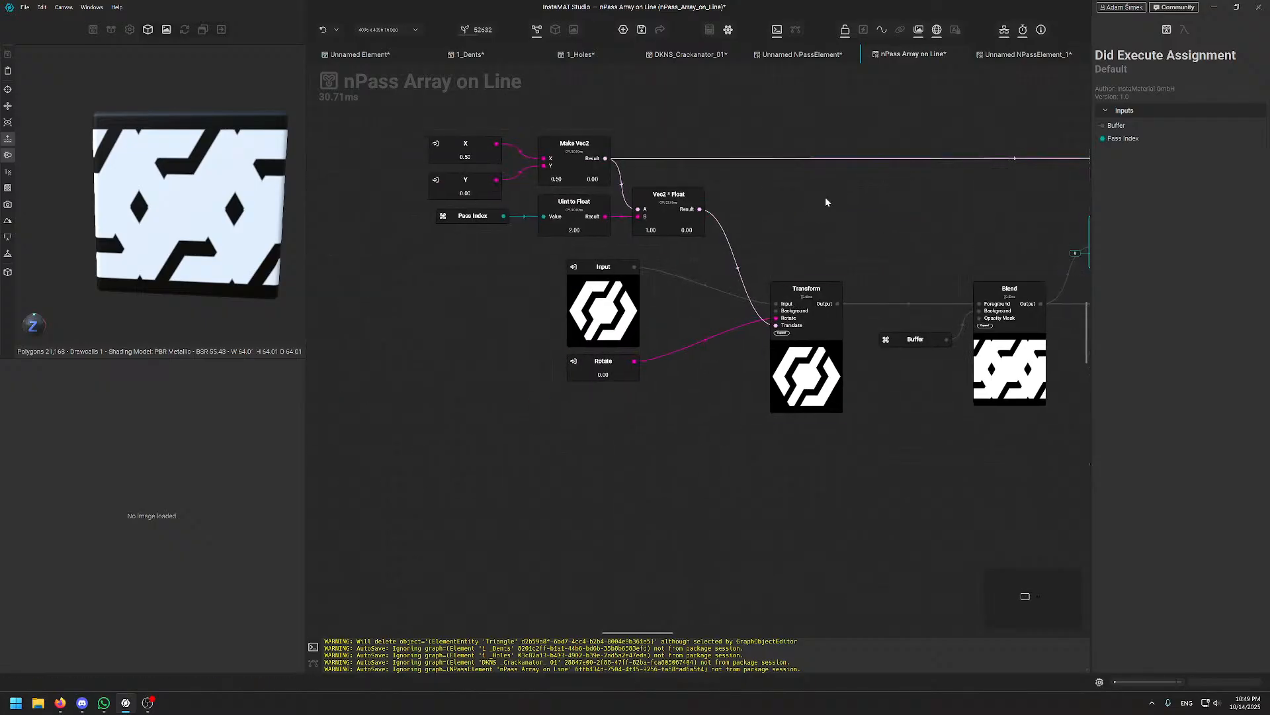
mouse_move(769, 224)
middle_down()
mouse_move(514, 224)
mouse_move(730, 230)
mouse_move(686, 224)
mouse_move(774, 217)
middle_up()
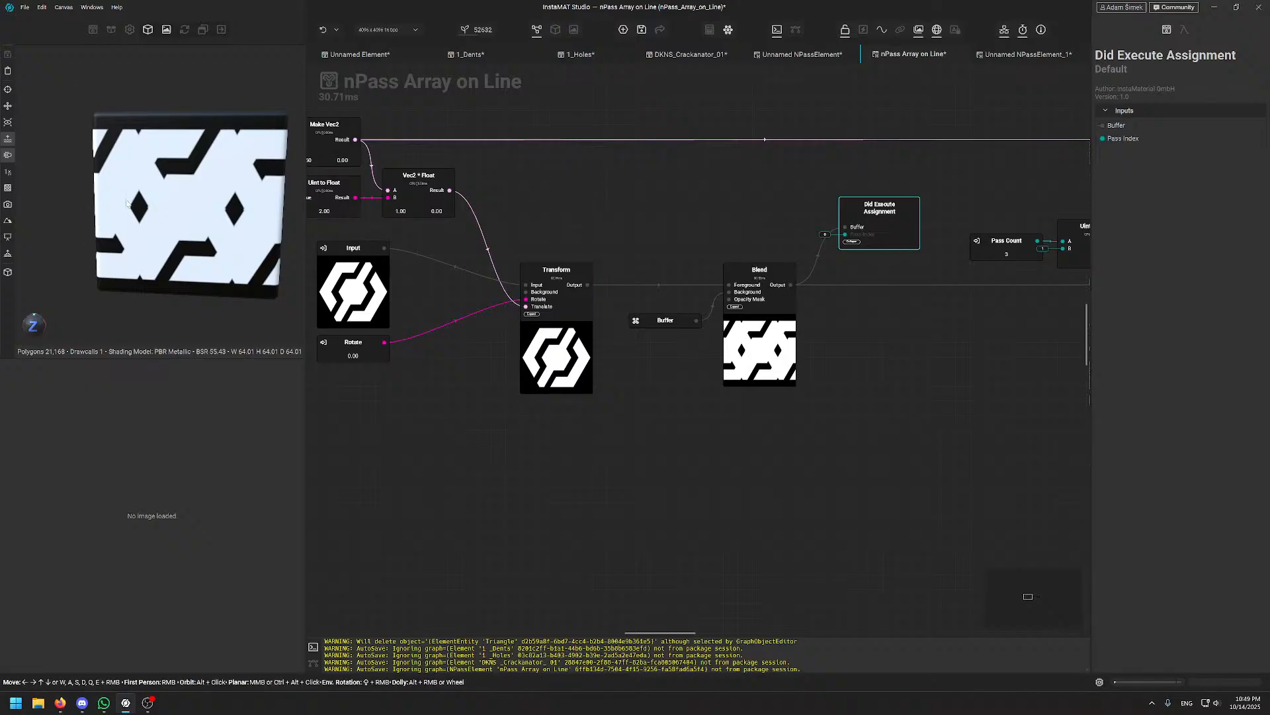
middle_drag(127, 203, 147, 198)
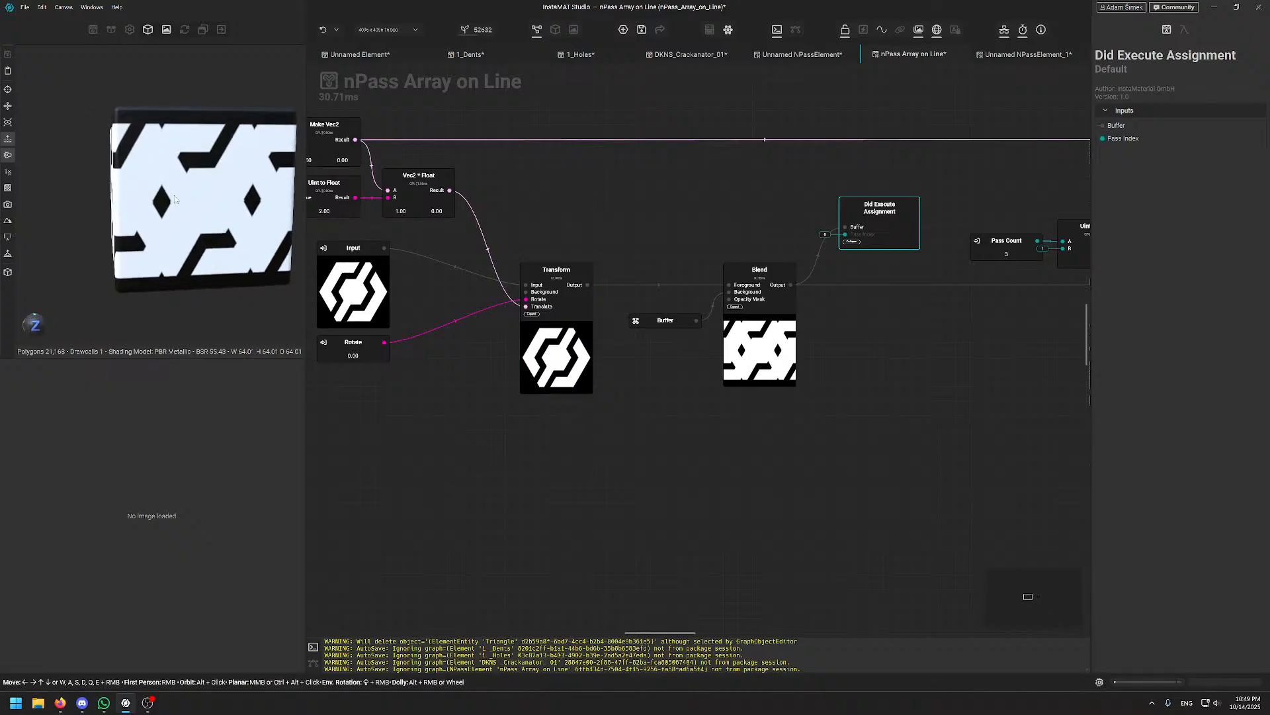
alt+drag(176, 196, 151, 176)
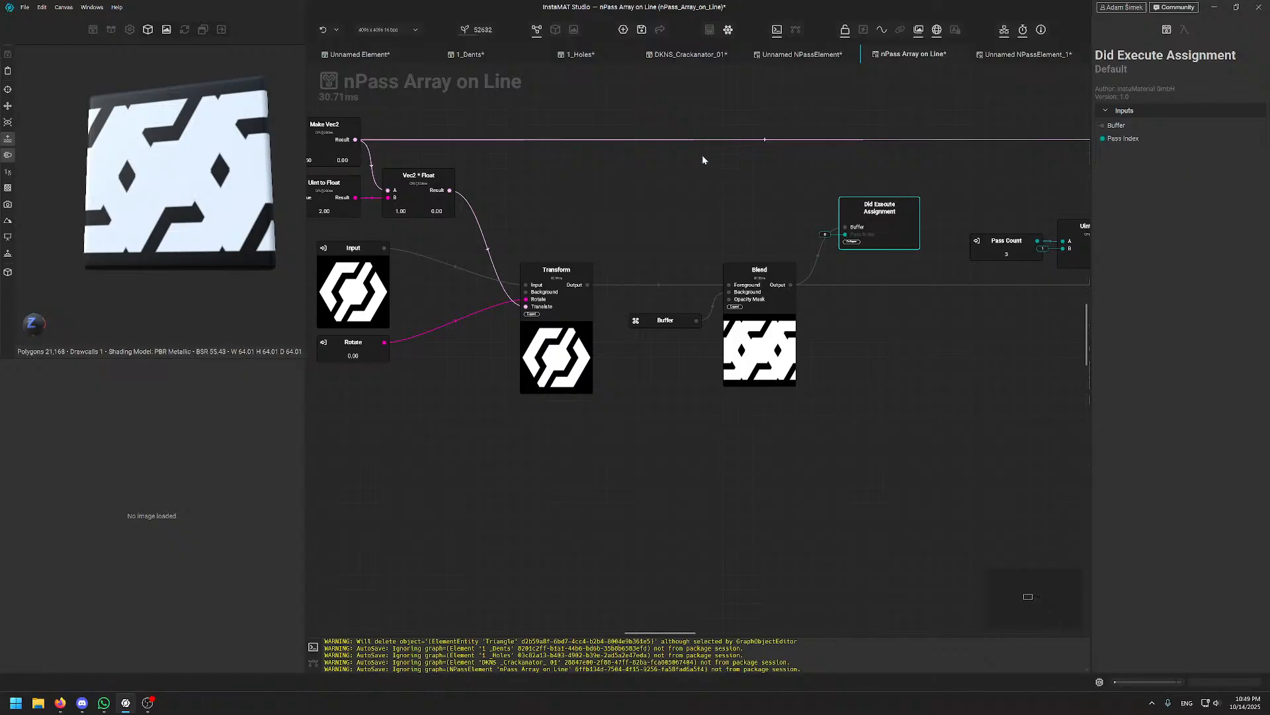
- Return to the Unnamed NPassElement_1 graph and add an nPass Ringify node in the empty space below the Triangle and Blend chain
click(1024, 54)
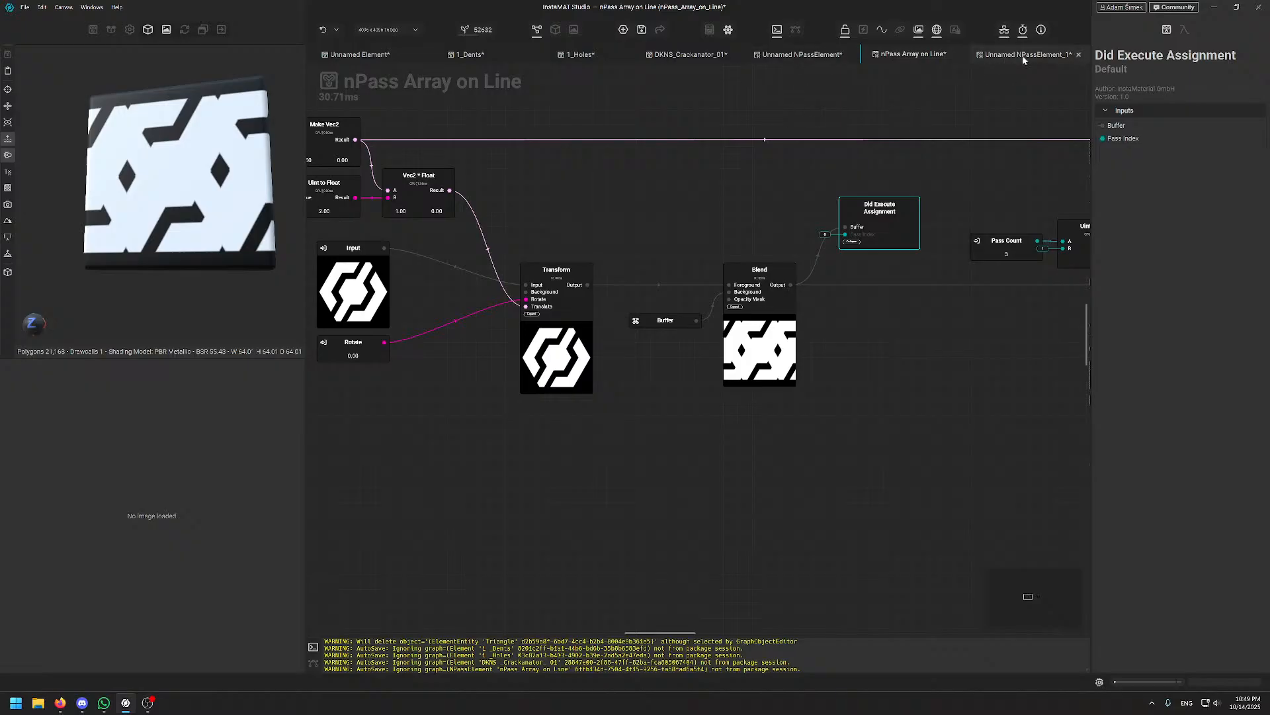
key(space)
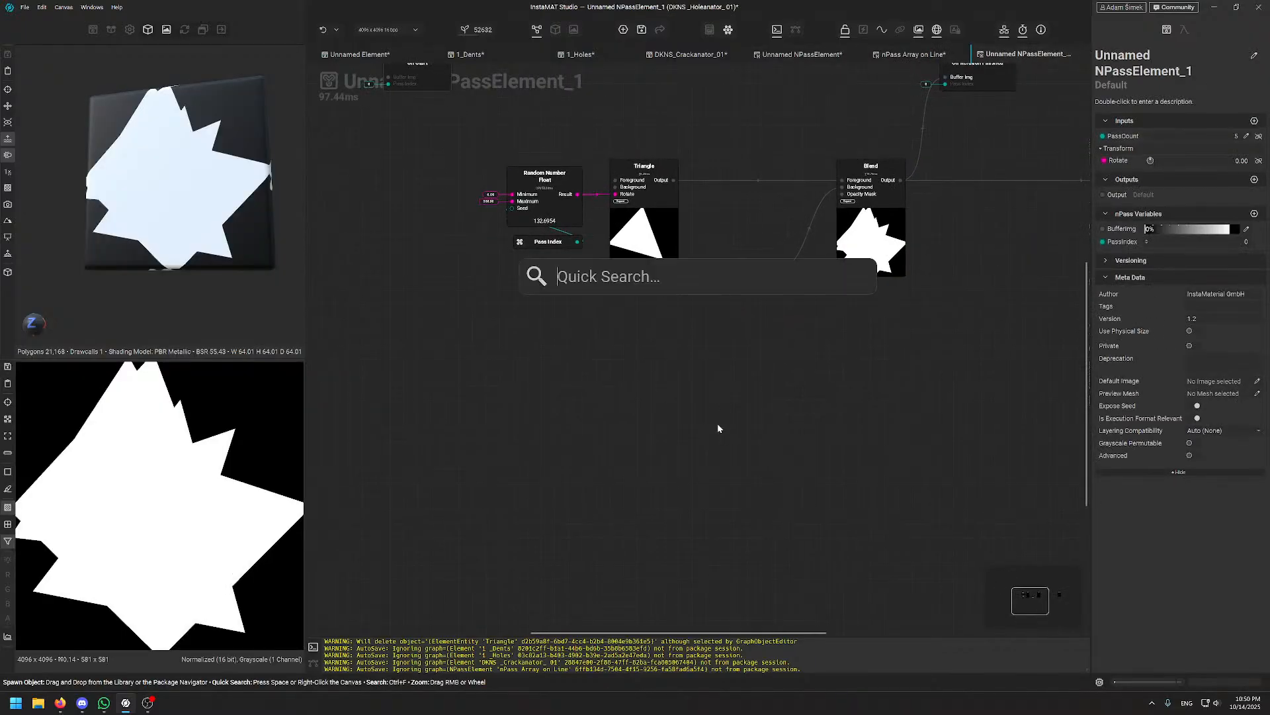
text(ringif)
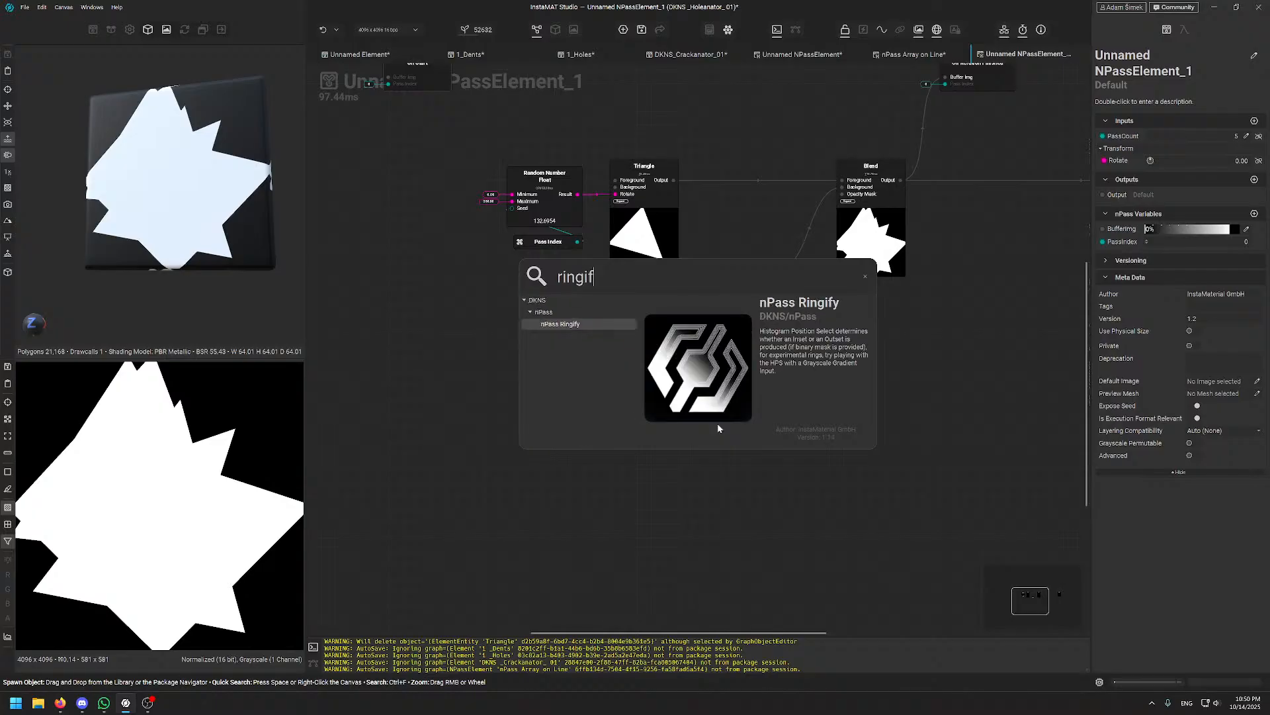
key(Return)
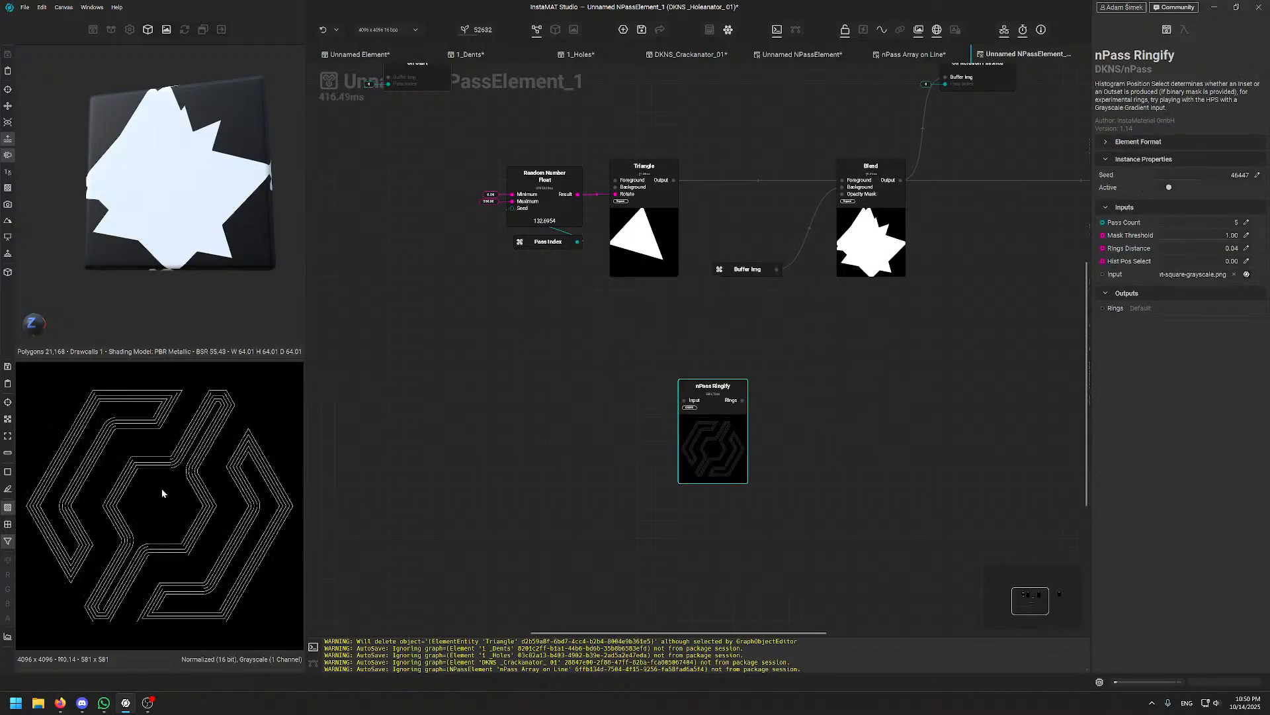
- Open the nPass Ringify node's own graph and examine its chain from Input and Pass Index through Histogram Select, Distance, Grayscale to Mask and Edge Detection
right_click(735, 438)
click(787, 489)
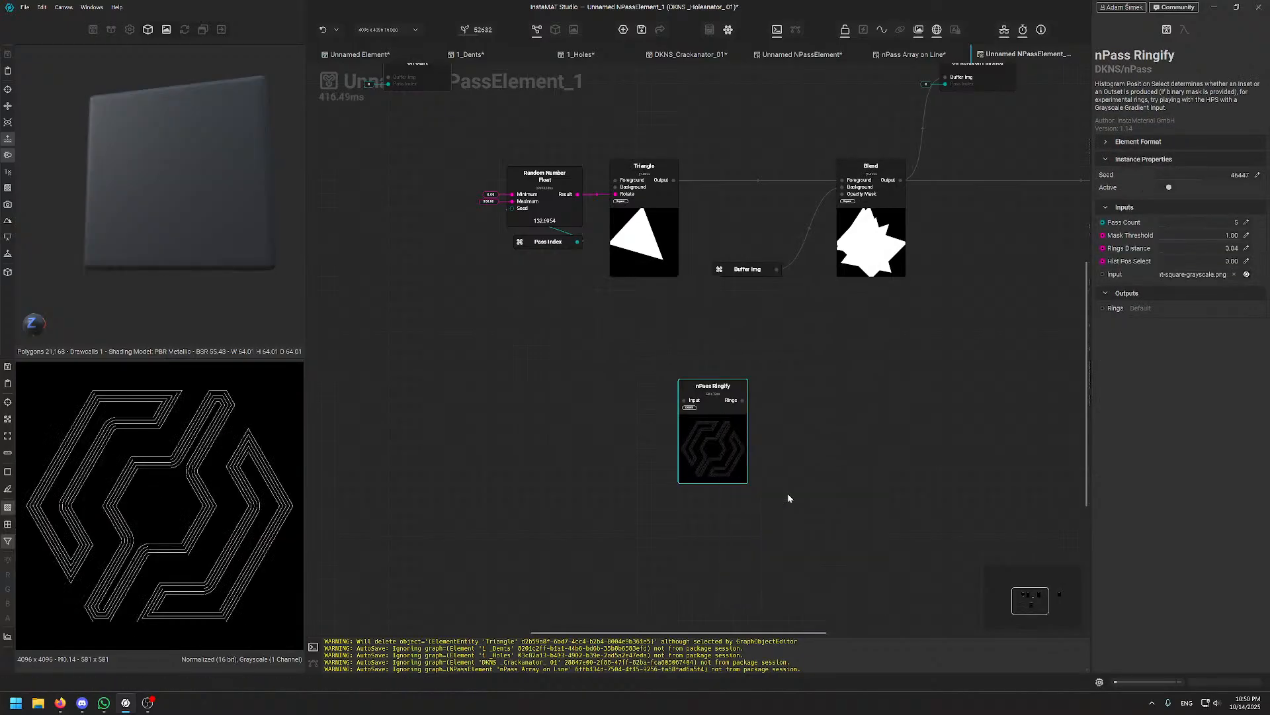
middle_drag(561, 266, 820, 347)
scroll(688, 363, up, 5)
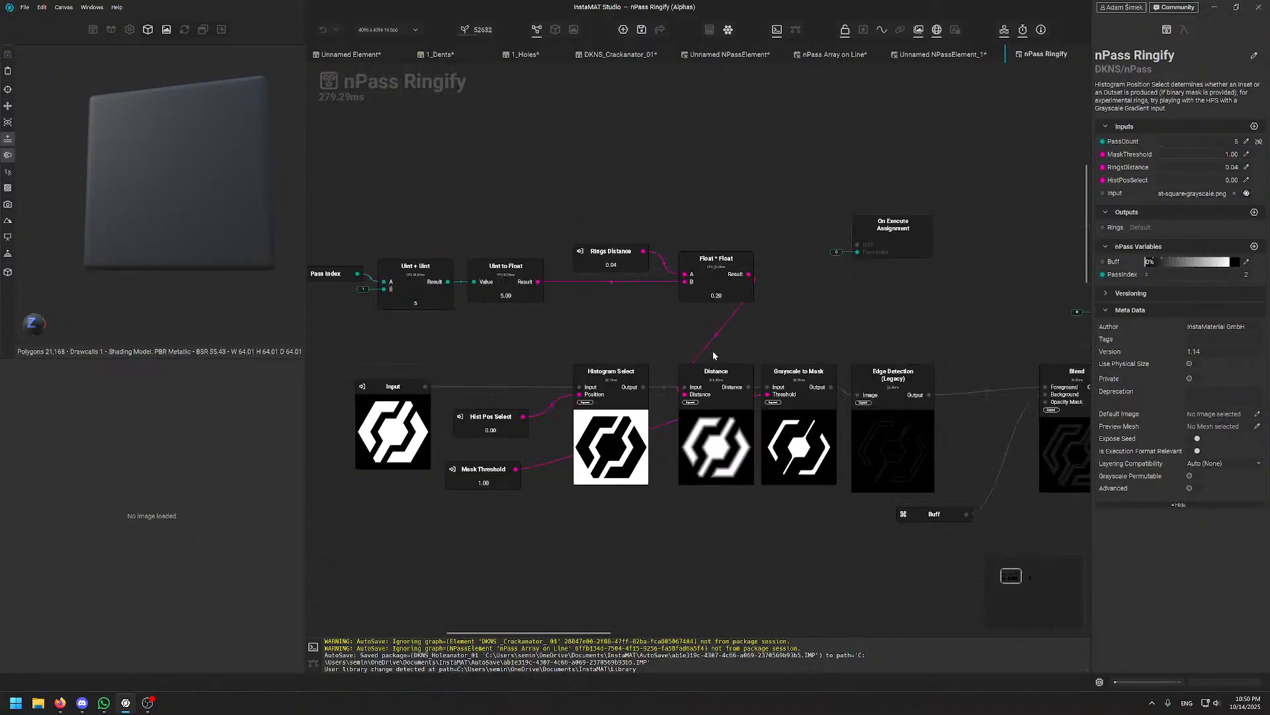
middle_drag(688, 315, 1086, 263)
scroll(602, 264, down, 5)
middle_drag(840, 275, 744, 258)
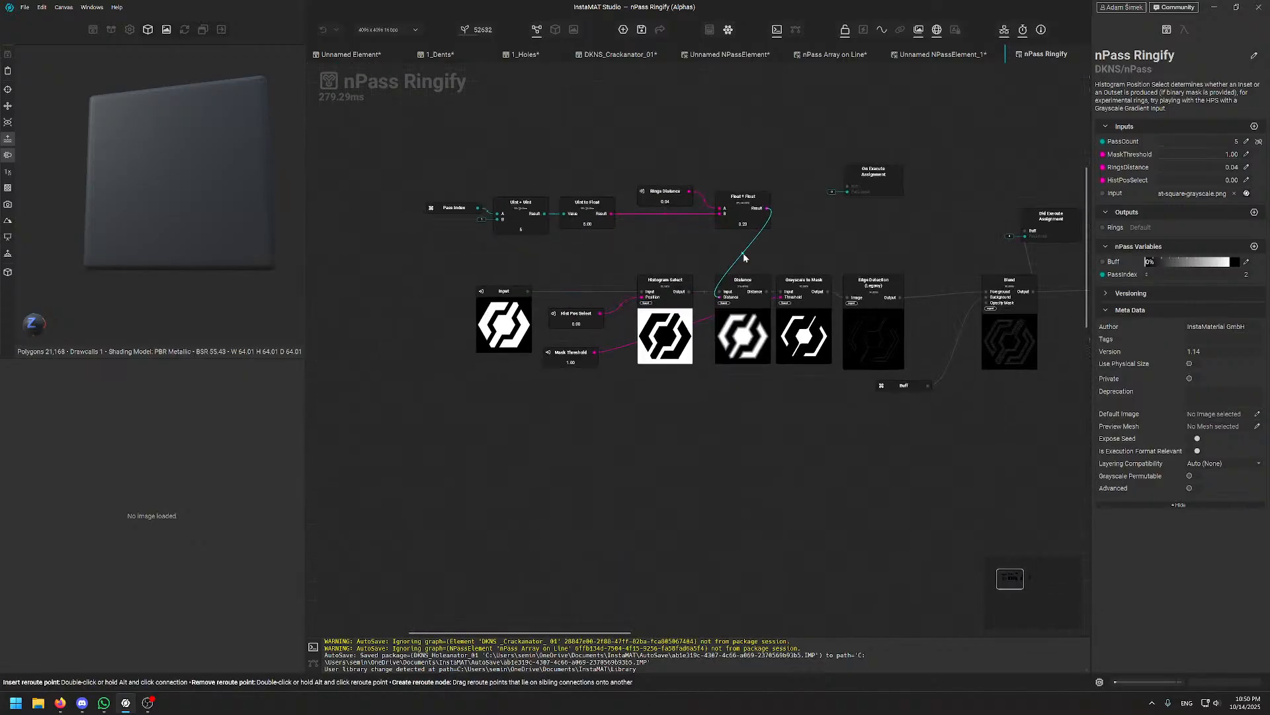
scroll(844, 266, up, 5)
middle_drag(884, 271, 825, 260)
middle_drag(664, 239, 793, 223)
scroll(735, 217, down, 1)
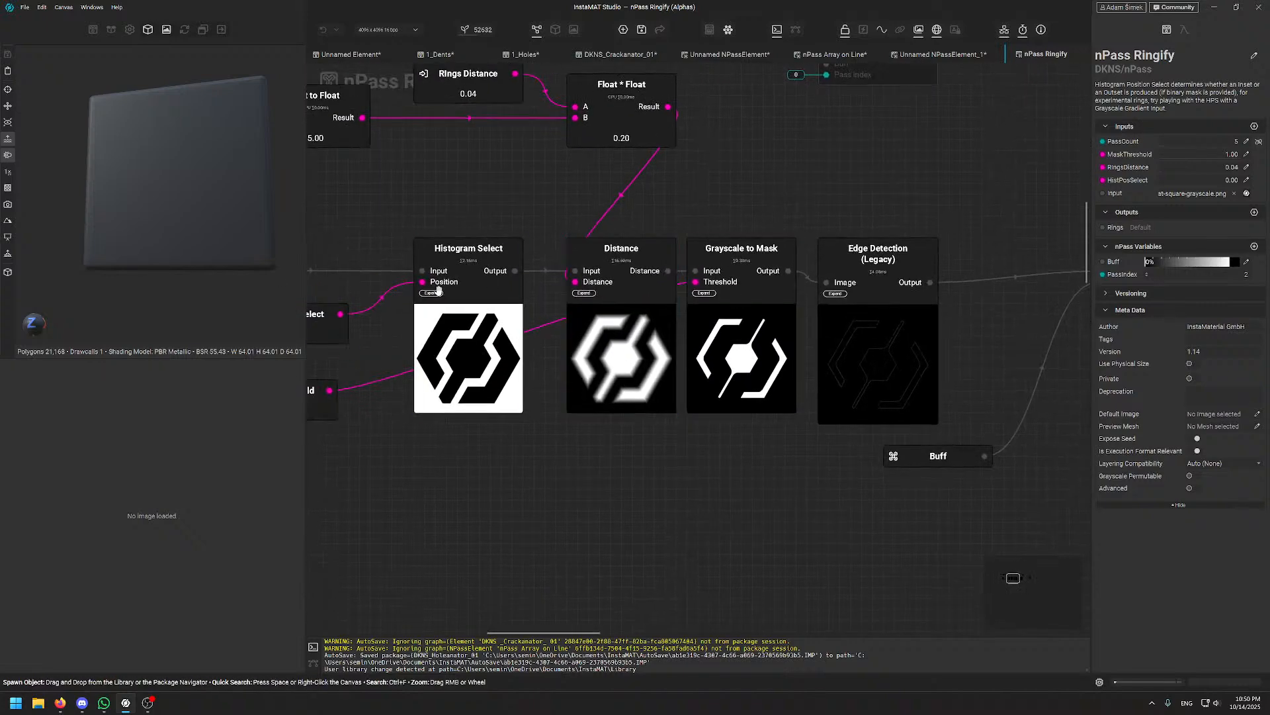
middle_drag(519, 219, 547, 217)
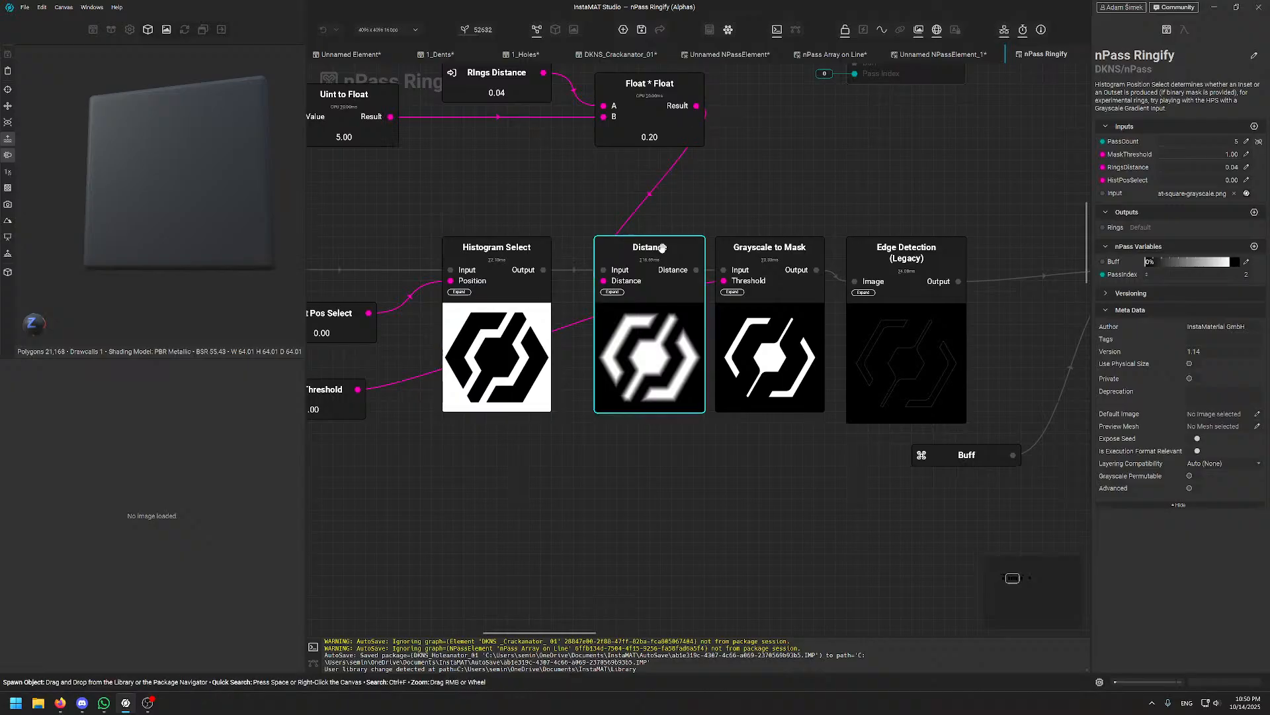
middle_drag(749, 209, 692, 213)
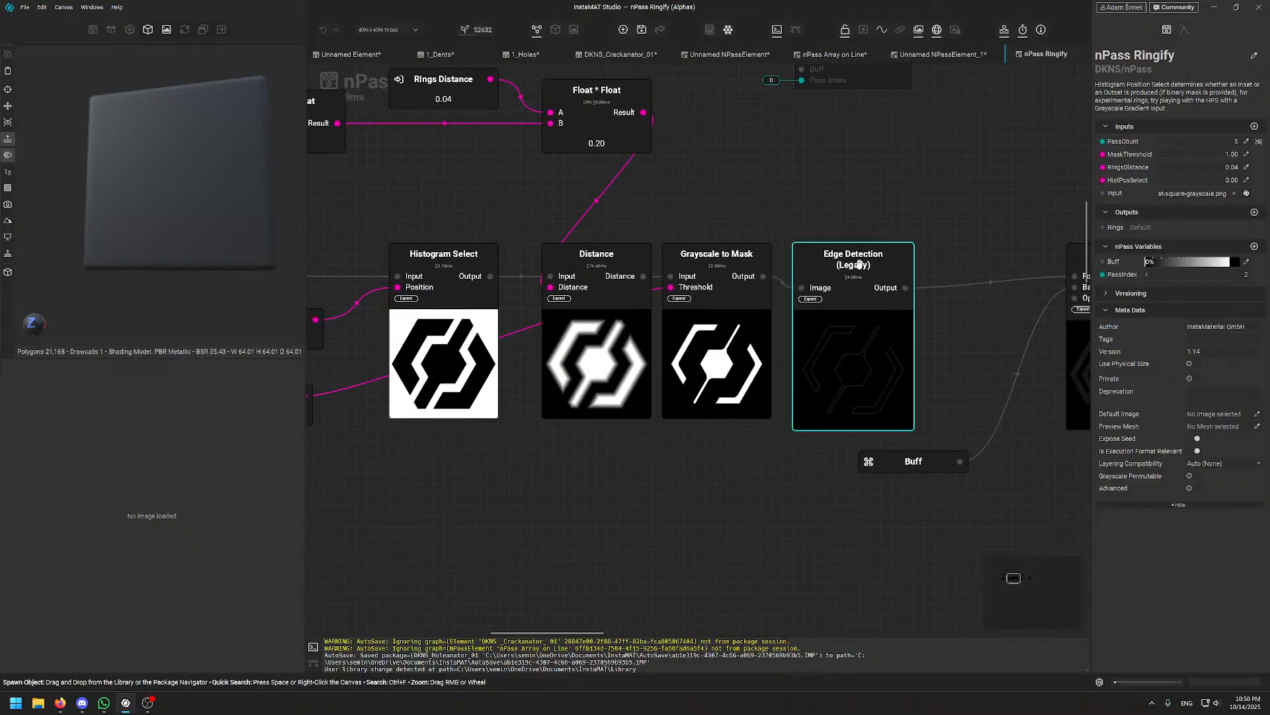
- Preview the Blend node's output in the nPass Ringify graph and inspect the ring lines up close
middle_drag(918, 205, 609, 259)
scroll(907, 402, up, 1)
click(846, 327)
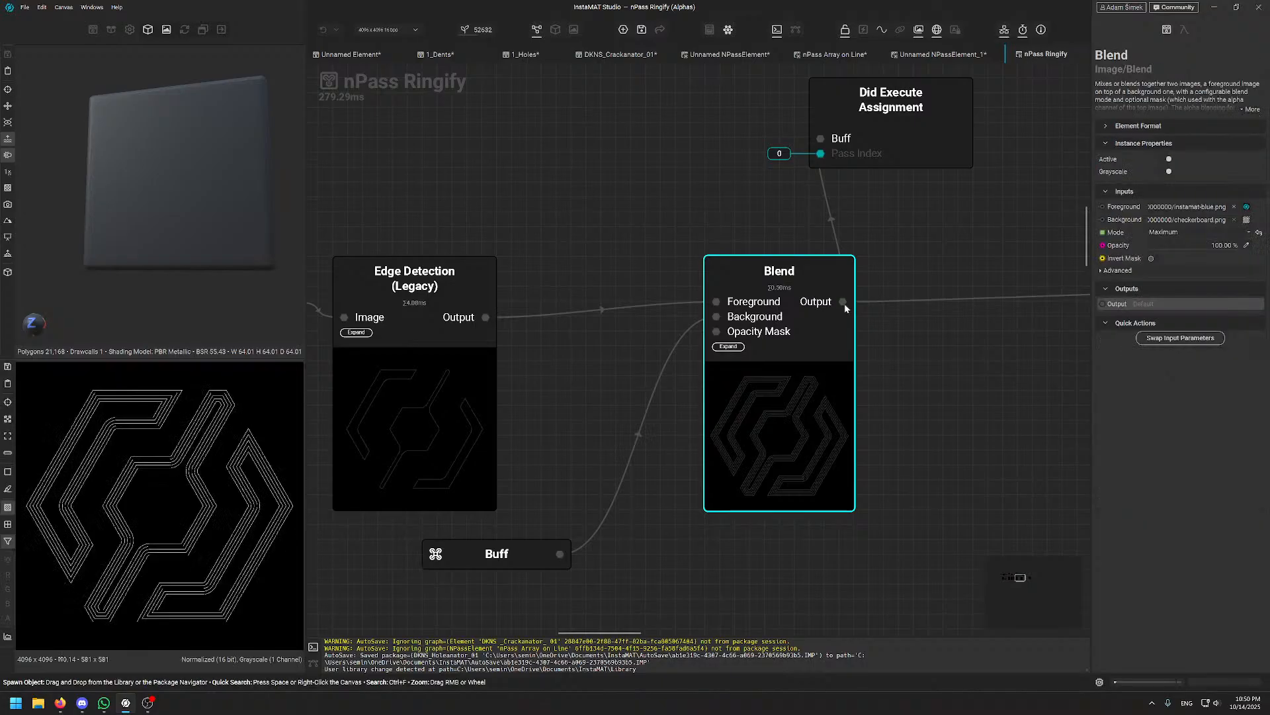
scroll(101, 443, up, 3)
middle_drag(101, 444, 140, 564)
scroll(170, 505, up, 5)
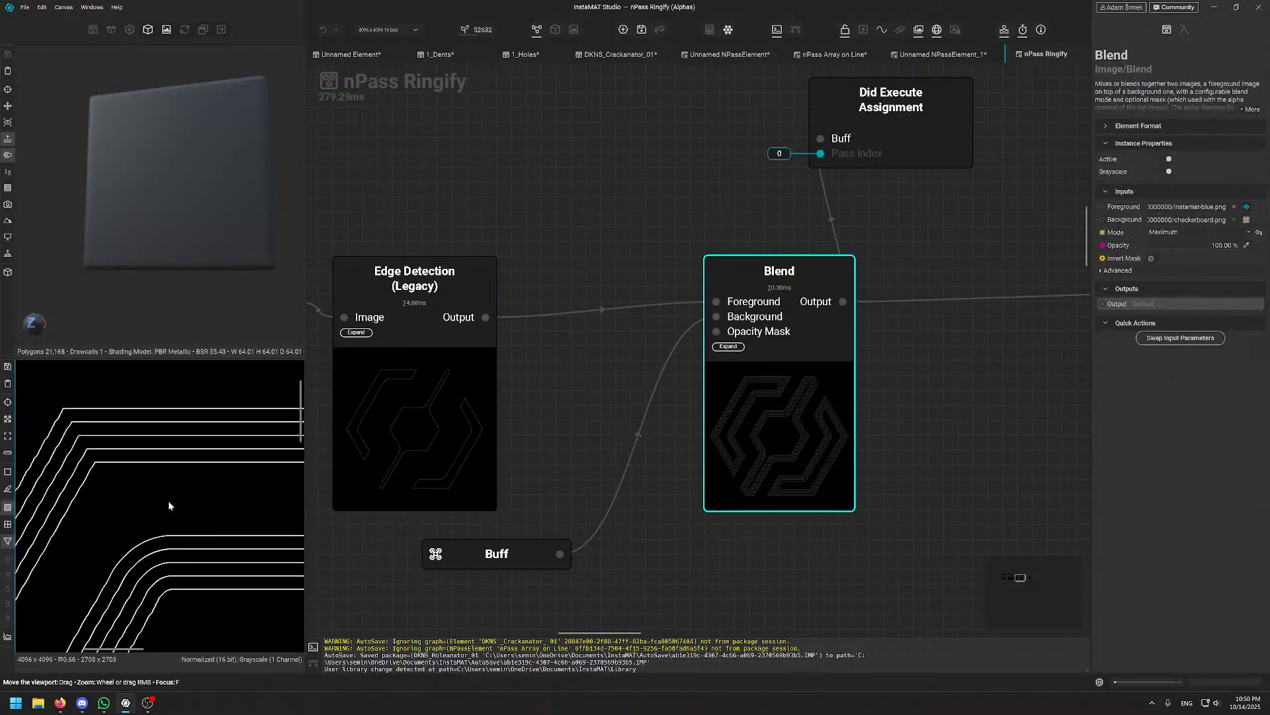
scroll(174, 506, down, 6)
middle_drag(185, 518, 190, 472)
scroll(192, 476, down, 3)
scroll(207, 487, up, 3)
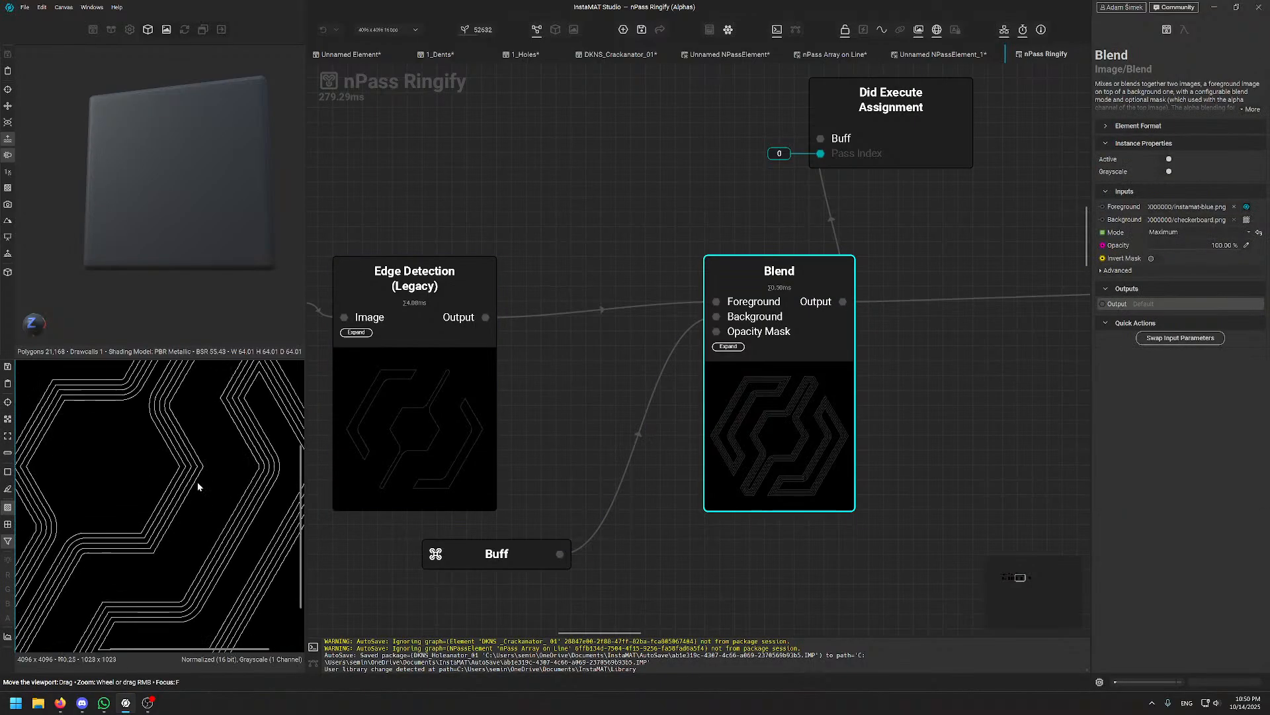
- Stack the On Execute Assignment node directly above Did Execute Assignment and shift both a little further right of the Blend node
middle_drag(963, 245, 828, 274)
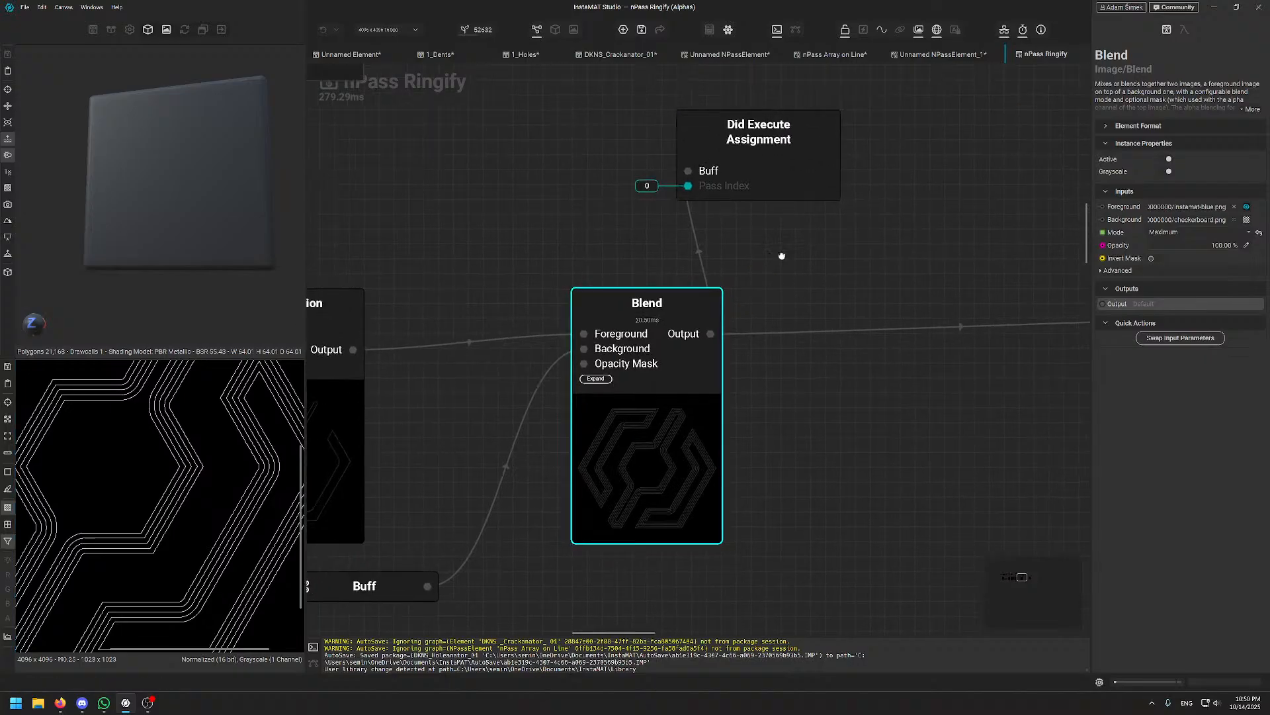
scroll(782, 257, down, 5)
middle_drag(640, 301, 656, 356)
scroll(660, 347, up, 4)
drag(604, 340, 924, 349)
middle_drag(916, 348, 720, 270)
drag(704, 198, 775, 356)
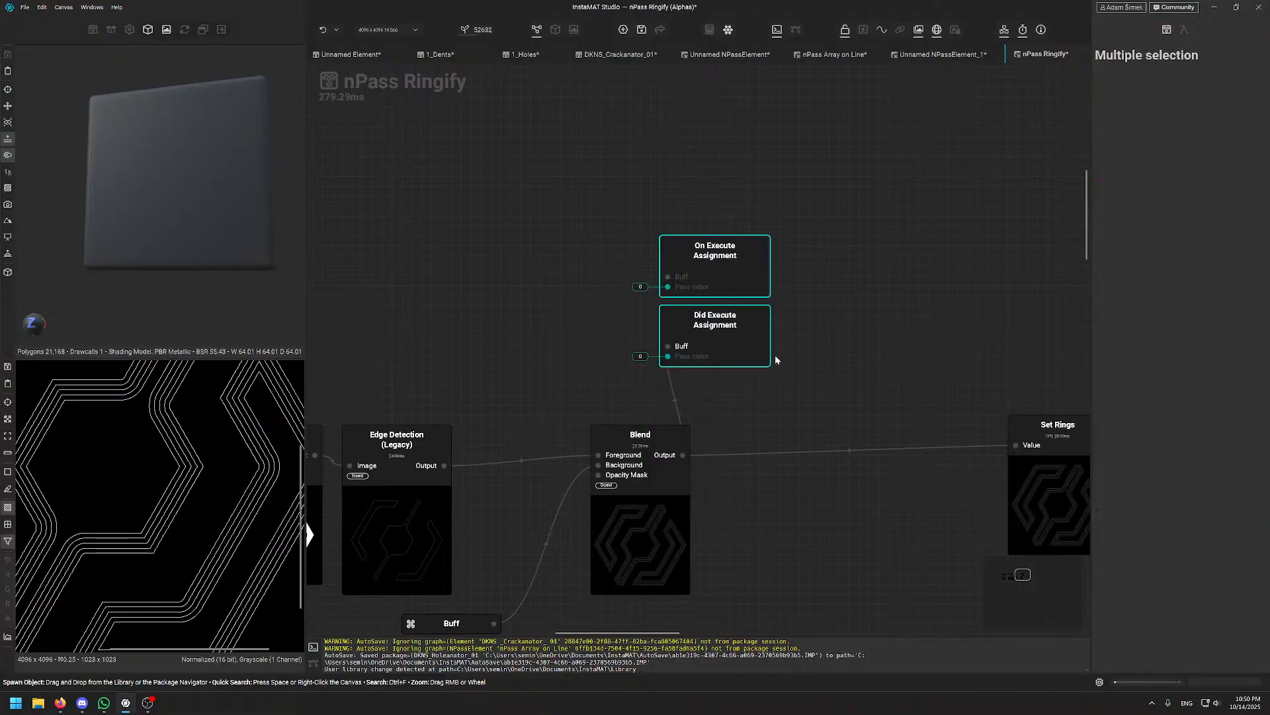
drag(744, 276, 813, 276)
click(774, 201)
scroll(773, 198, up, 3)
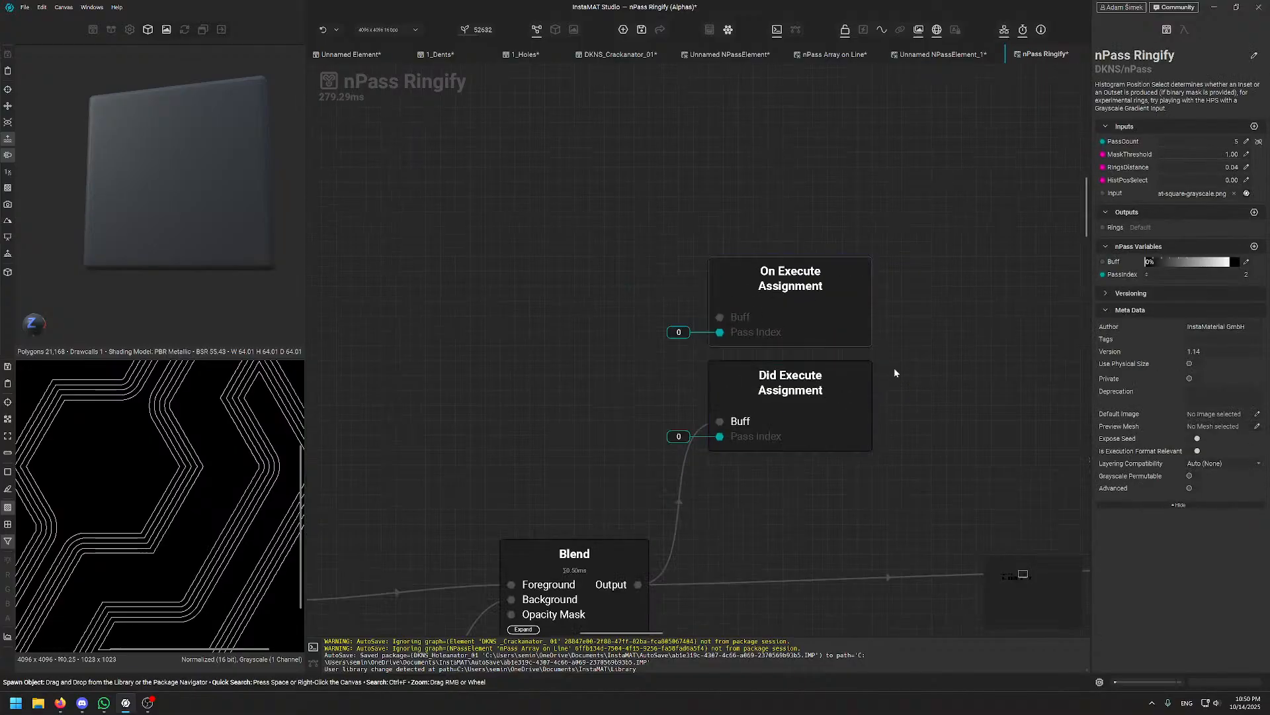
- Back in the Unnamed NPassElement_1 graph, move On Start above the Triangle node and shift On Iteration Finished slightly right
click(930, 55)
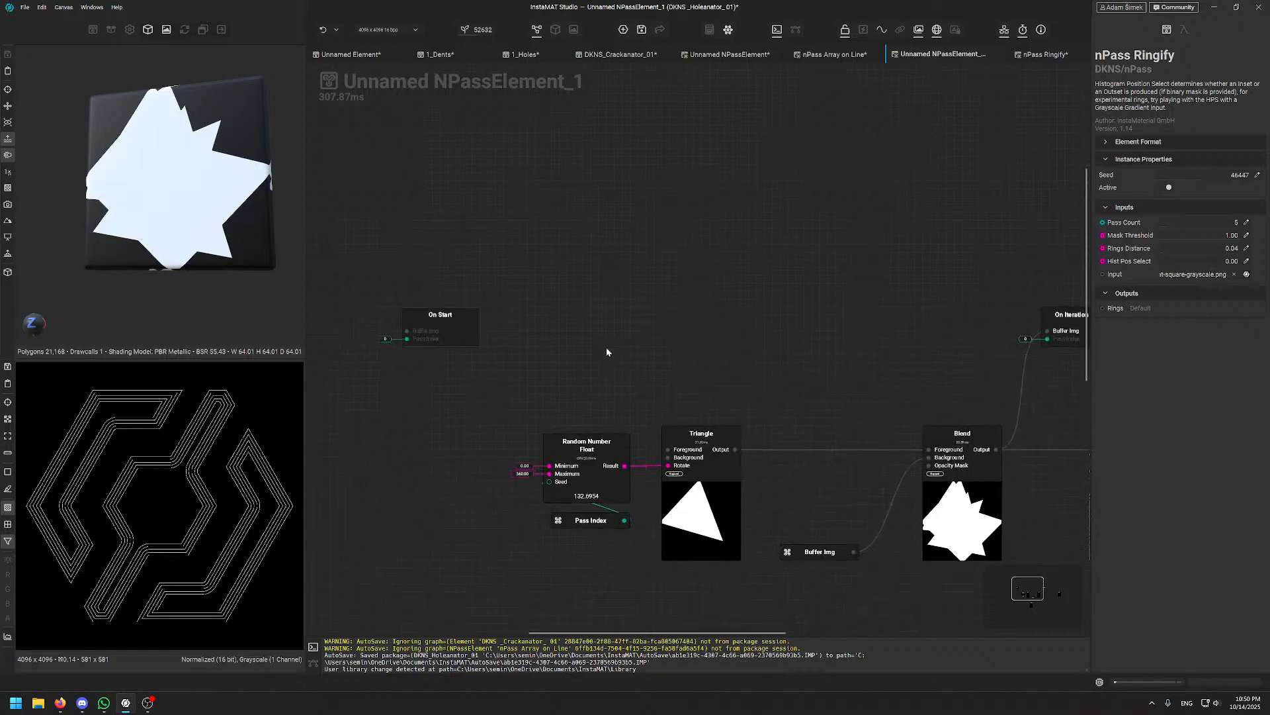
click(648, 338)
scroll(884, 342, up, 3)
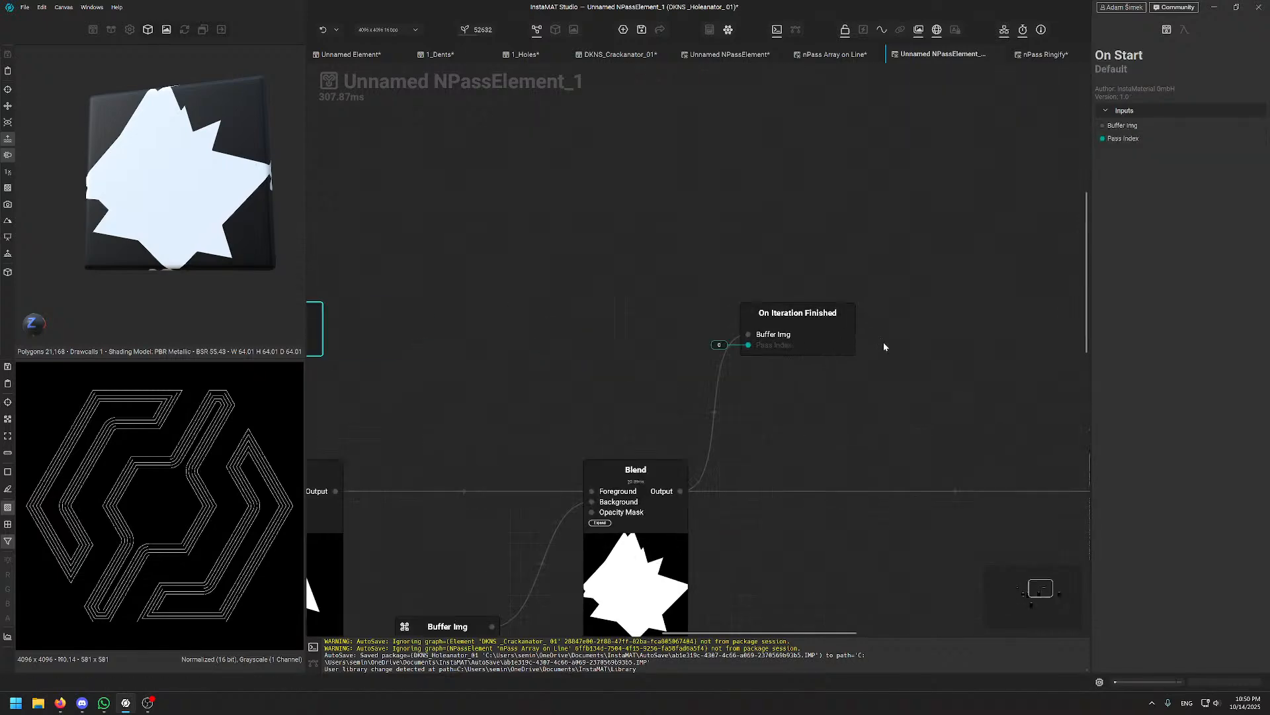
drag(839, 335, 869, 333)
- Examine how the Blend output feeds On Iteration Finished and how On Start relates to the Triangle and Buffer Img nodes
middle_drag(589, 363, 717, 292)
scroll(698, 310, down, 8)
scroll(717, 292, up, 7)
scroll(786, 245, up, 4)
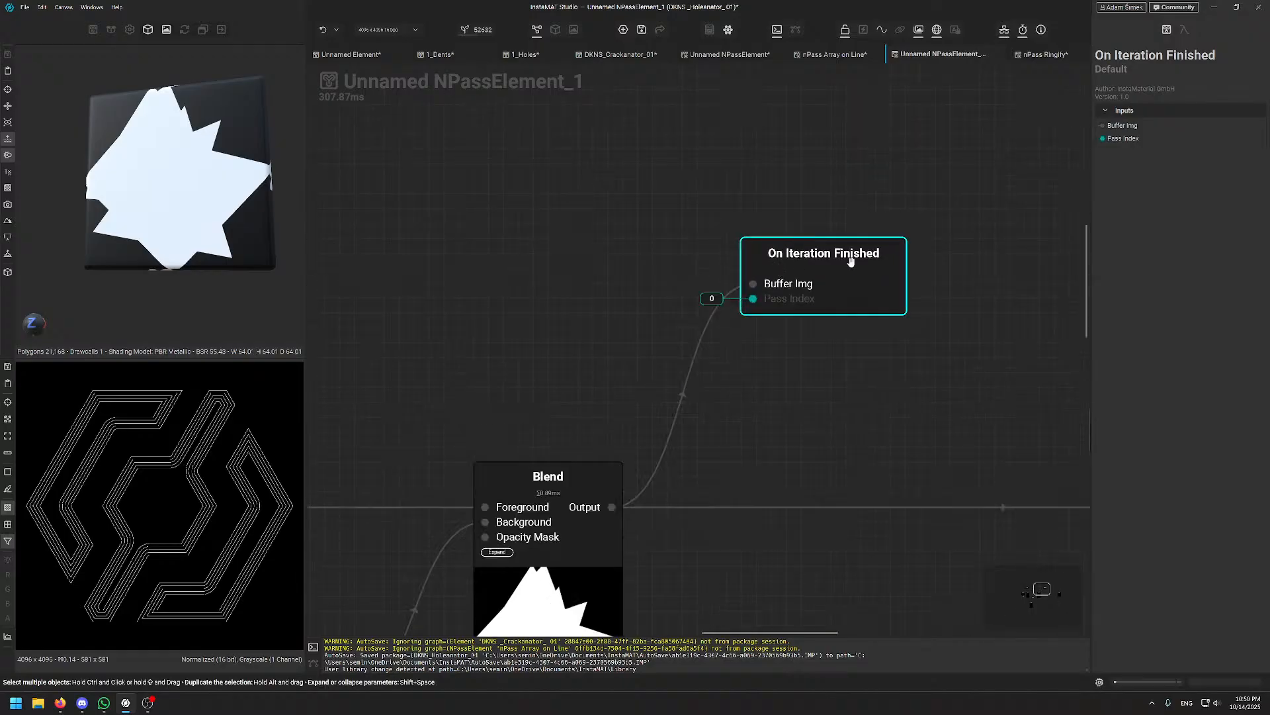
scroll(807, 278, down, 3)
middle_drag(749, 340, 848, 292)
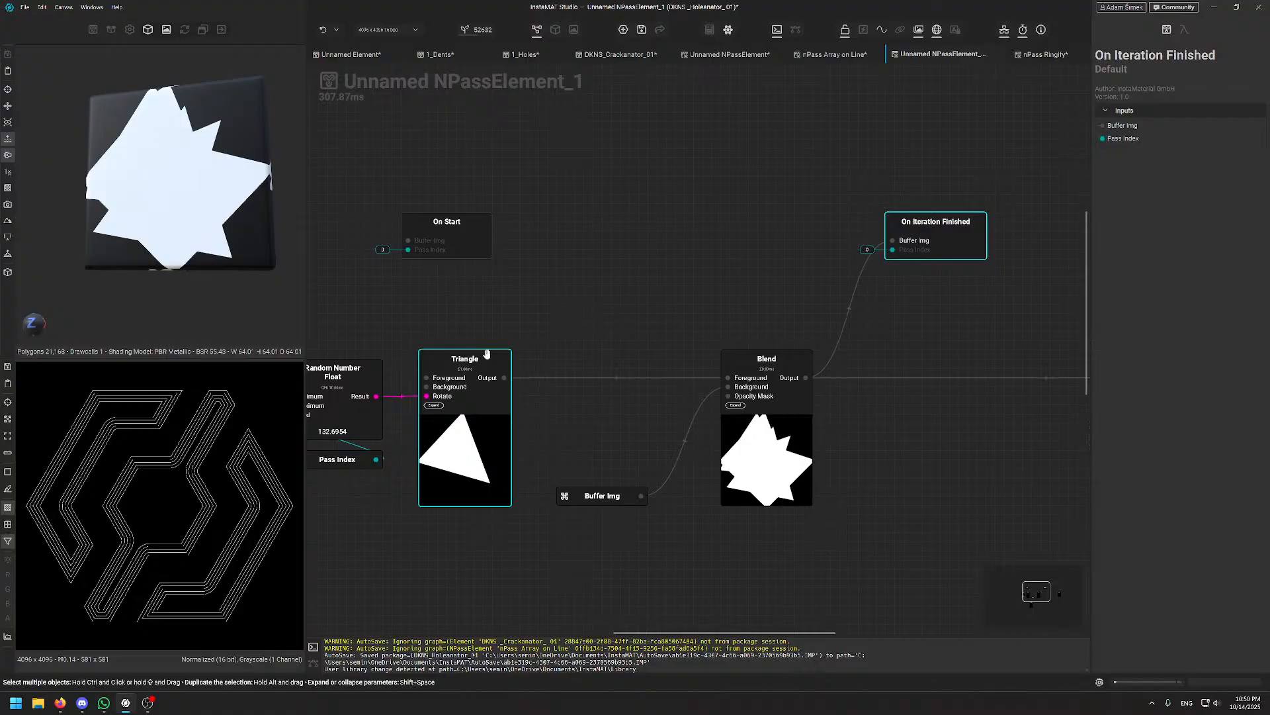
middle_drag(566, 321, 581, 300)
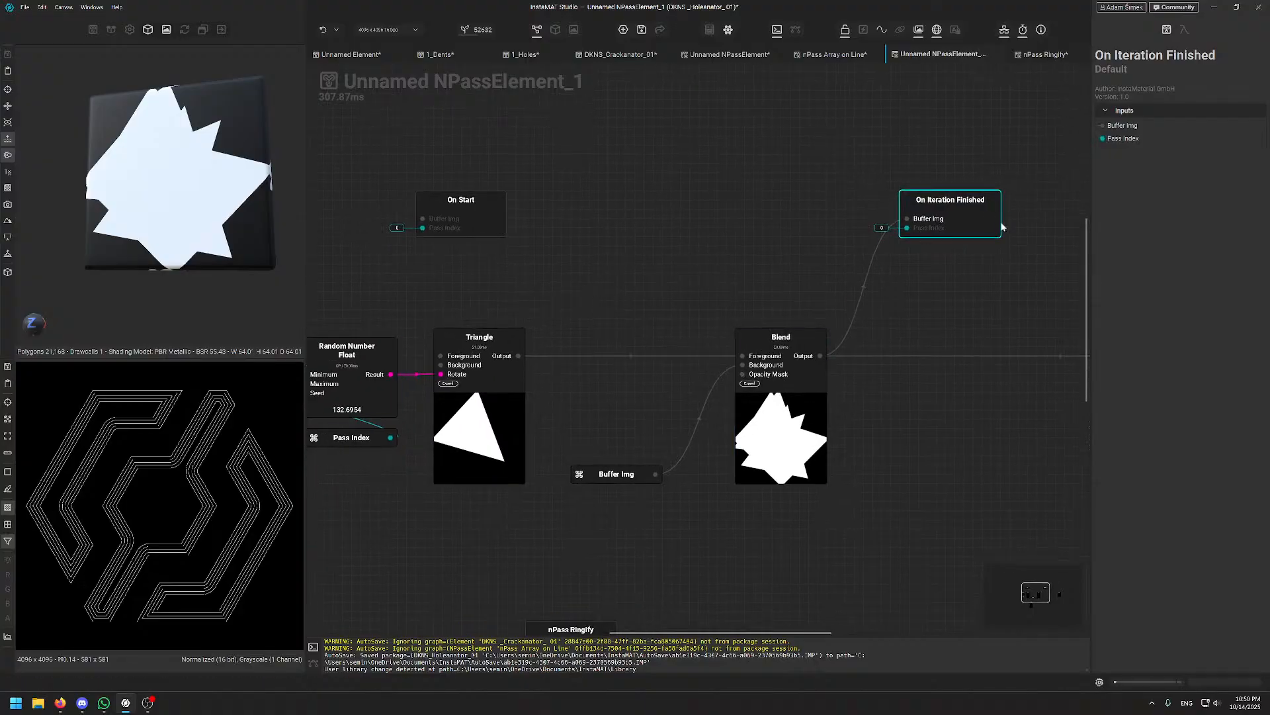
- Nudge the On Iteration Finished node slightly further right and down from its place above the Blend node
mouse_move(975, 211)
mouse_down()
mouse_move(880, 237)
mouse_move(981, 210)
mouse_move(978, 220)
mouse_up()
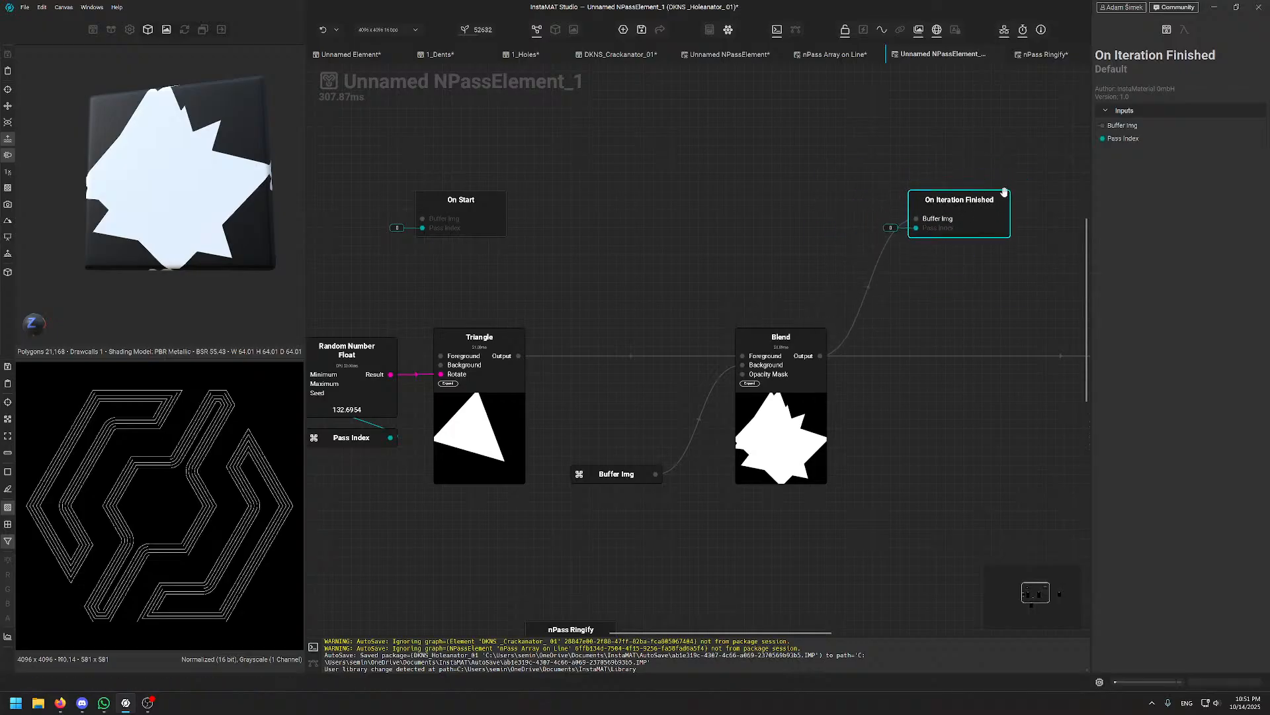
middle_drag(973, 277, 918, 272)
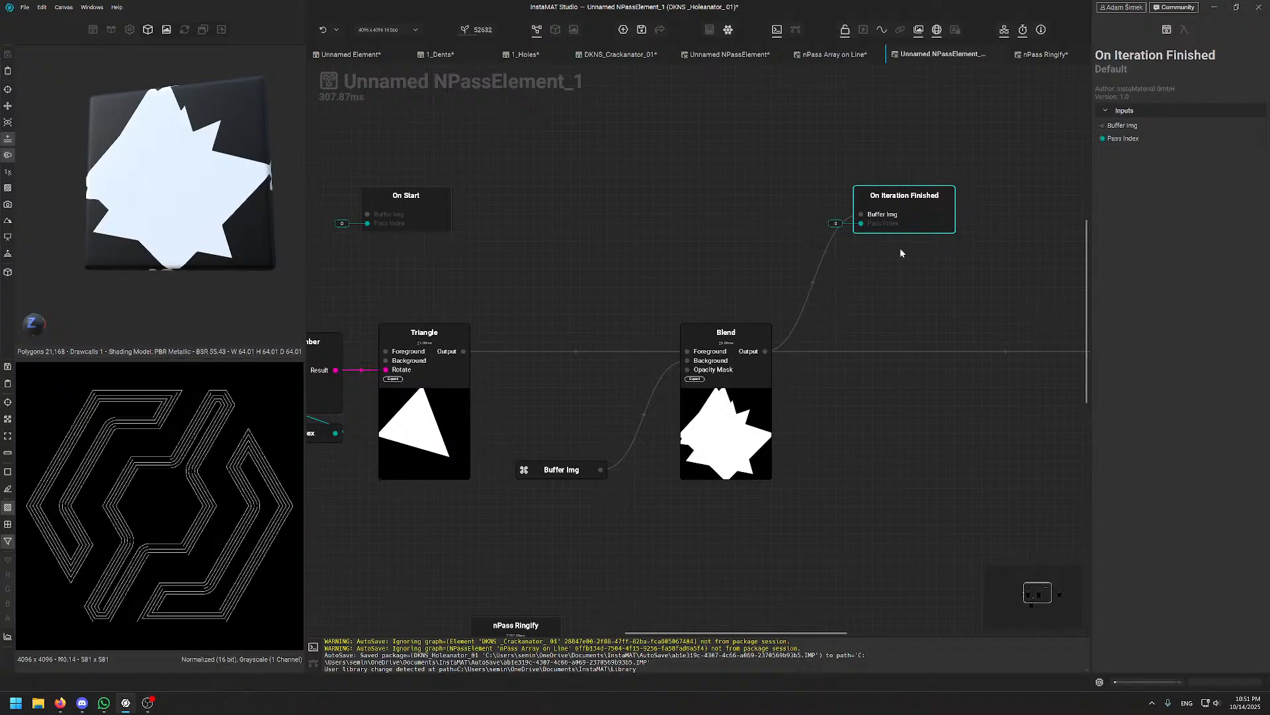
mouse_move(912, 207)
mouse_down()
mouse_move(1007, 187)
mouse_move(924, 219)
mouse_up()
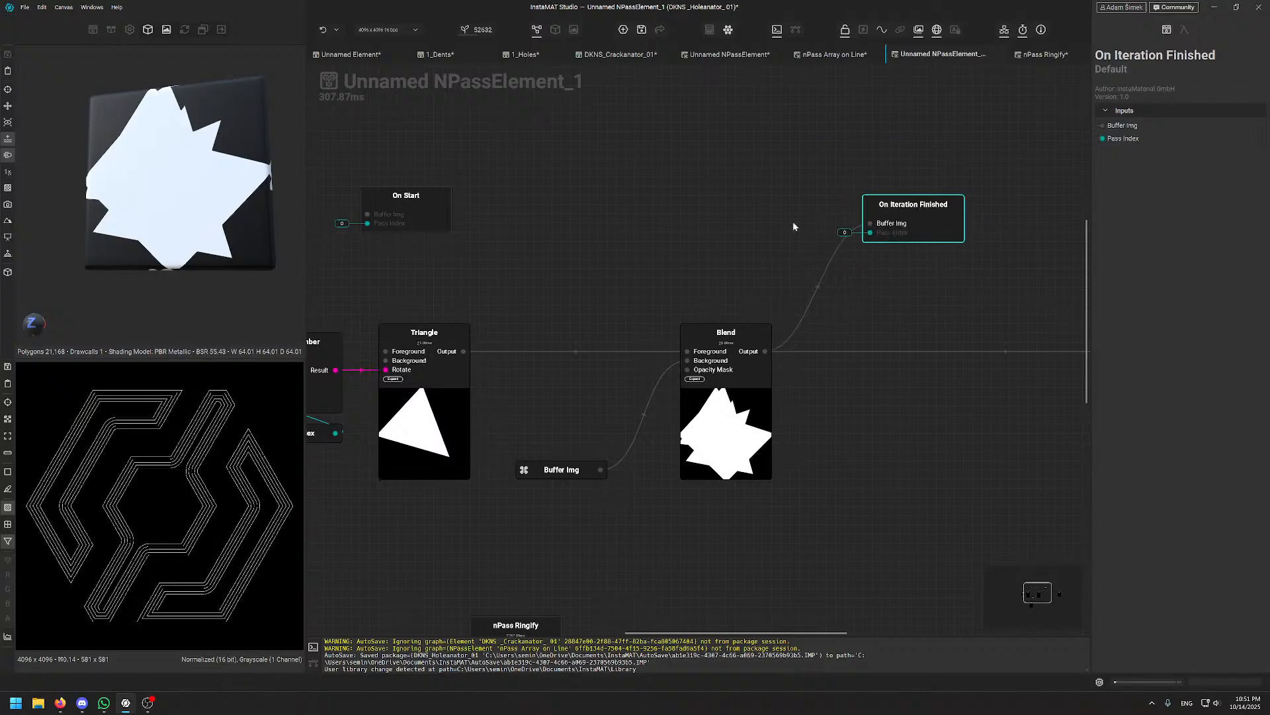
- Move the On Start node left of the Triangle and try pulling a connection out of its Buffer Img input
middle_drag(473, 274, 742, 327)
drag(701, 251, 527, 251)
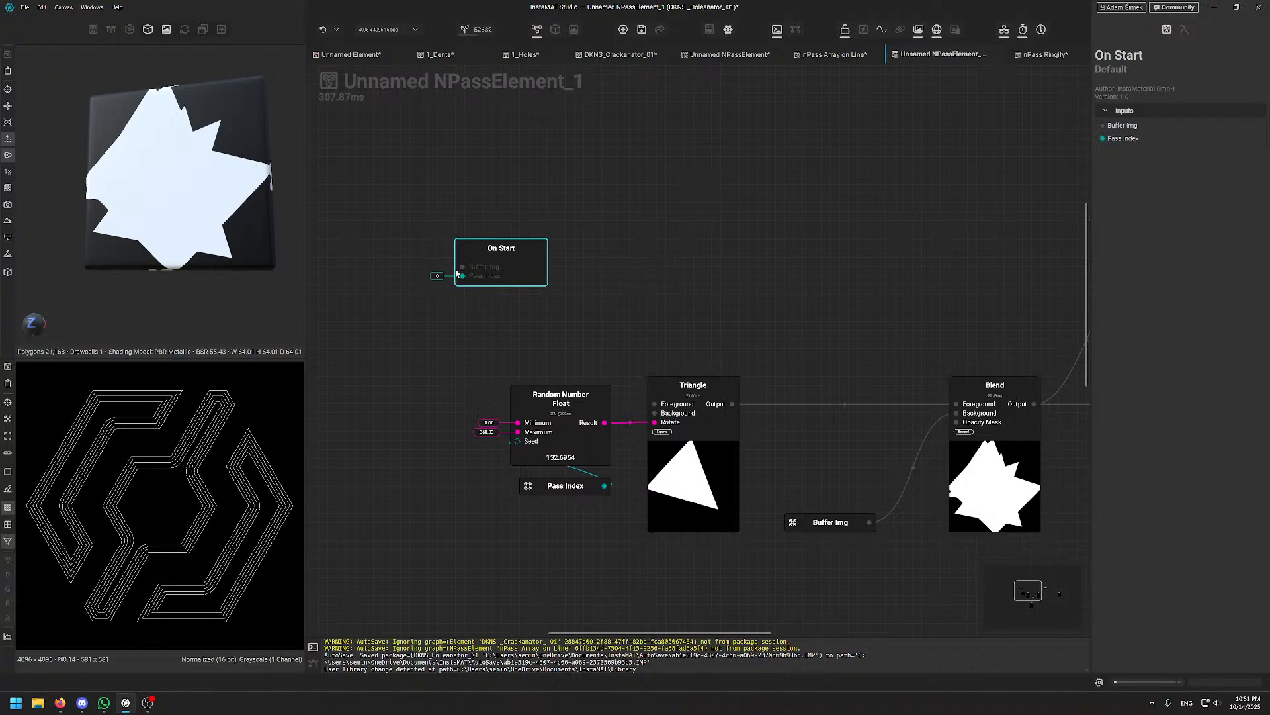
drag(462, 267, 373, 270)
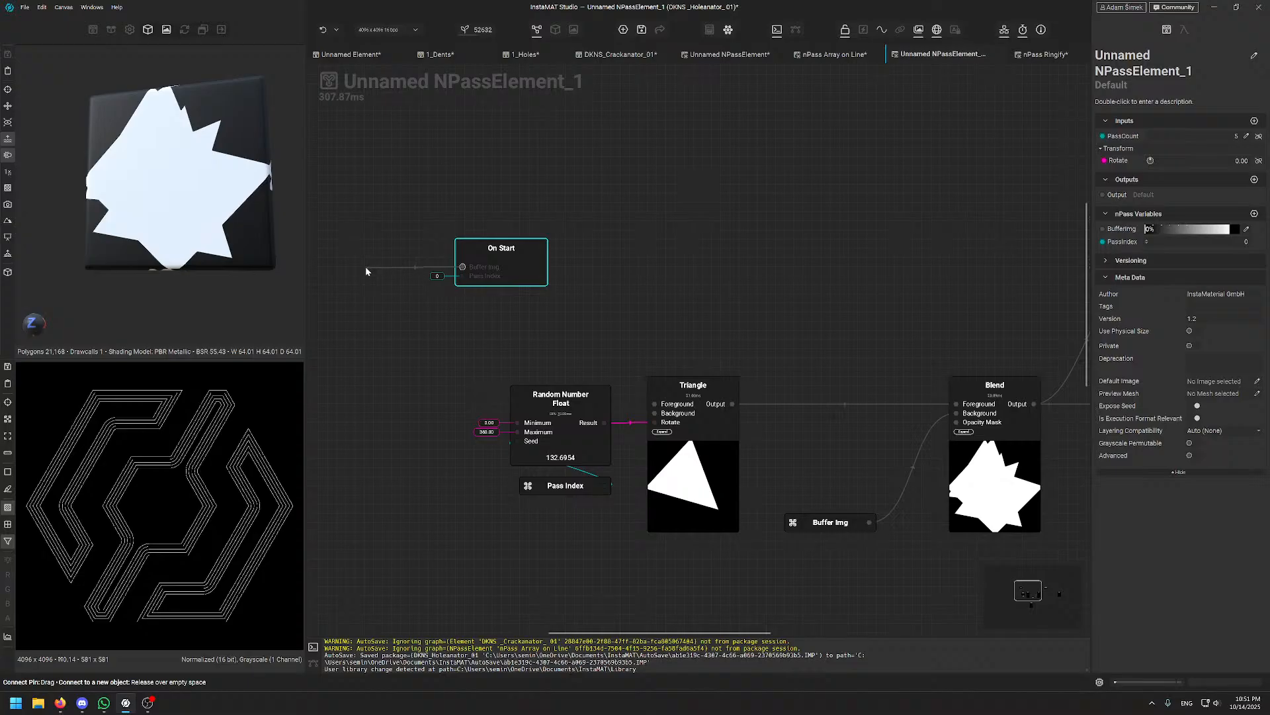
drag(366, 268, 366, 268)
click(366, 268)
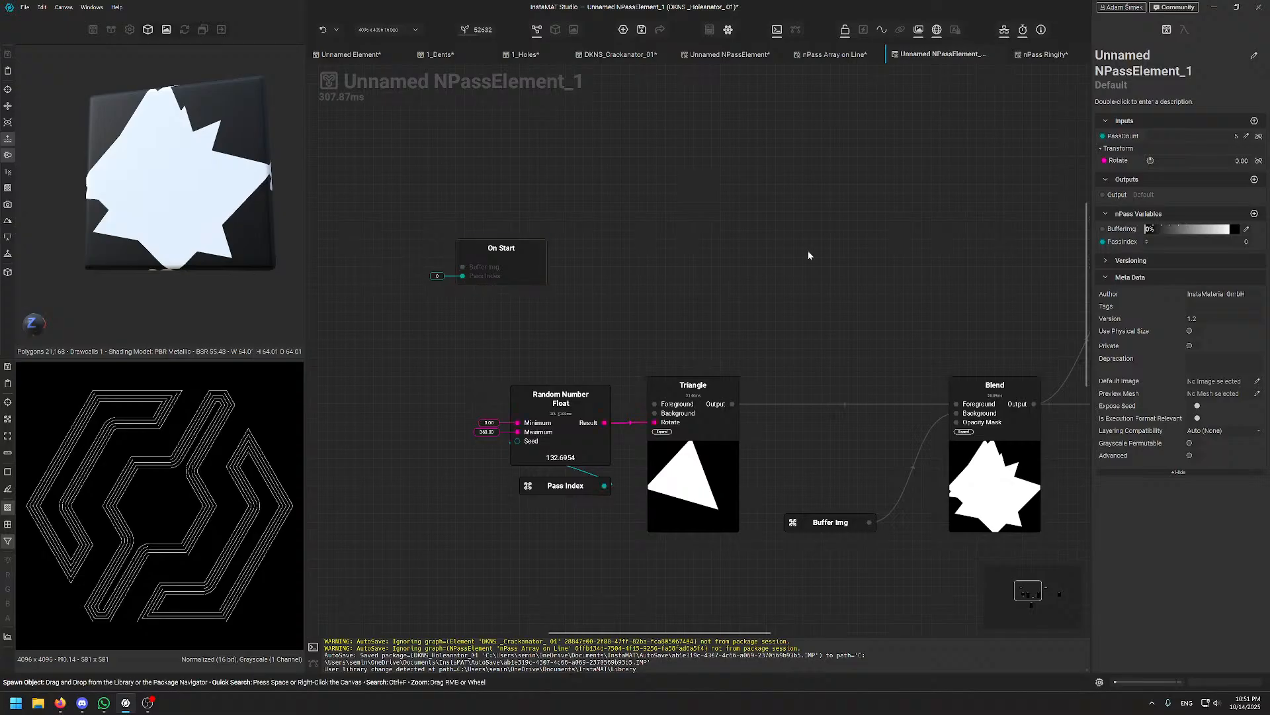
- Place the On Start node directly above the Random Number Float node
middle_drag(719, 262, 645, 250)
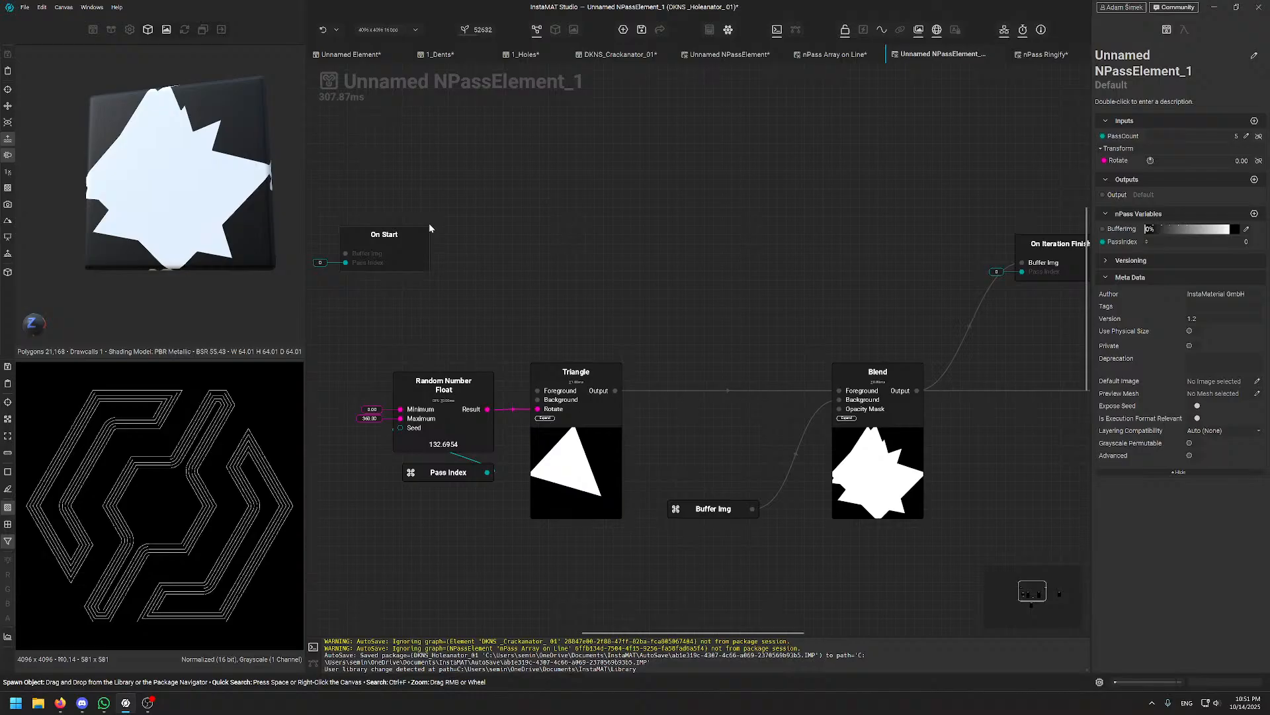
drag(429, 229, 492, 209)
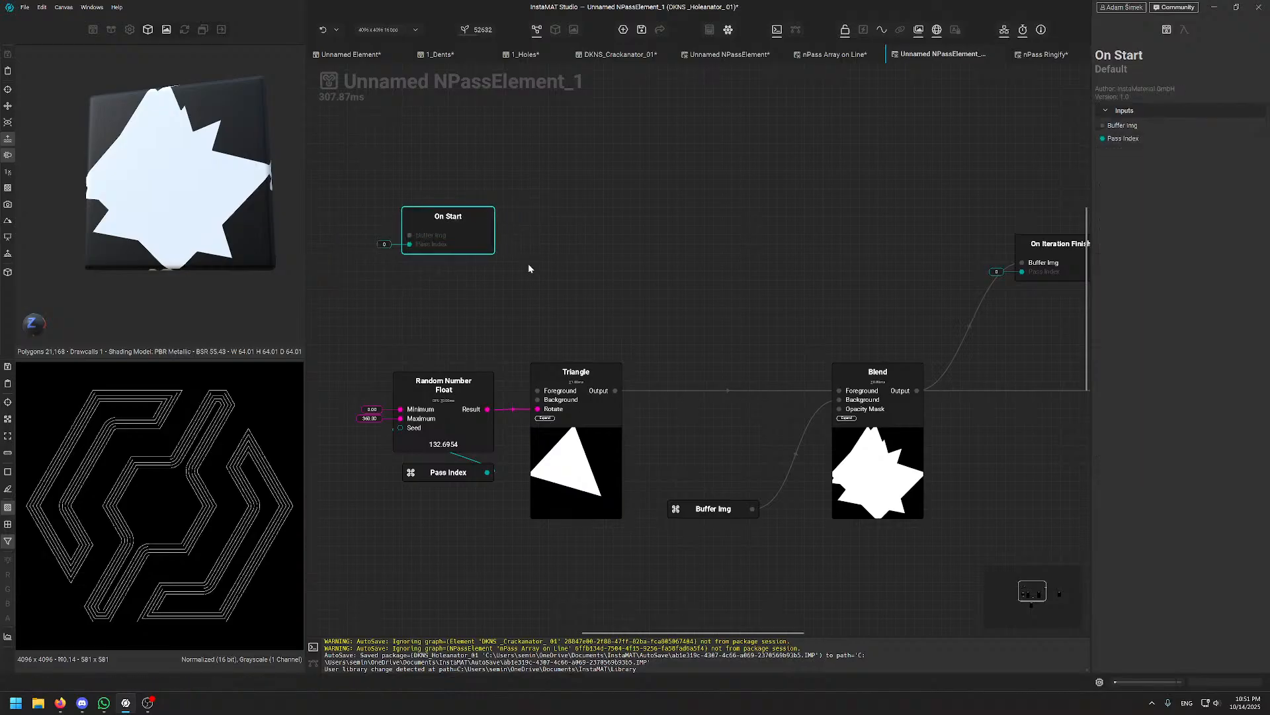
middle_drag(504, 266, 845, 213)
middle_drag(647, 280, 587, 277)
drag(818, 343, 479, 250)
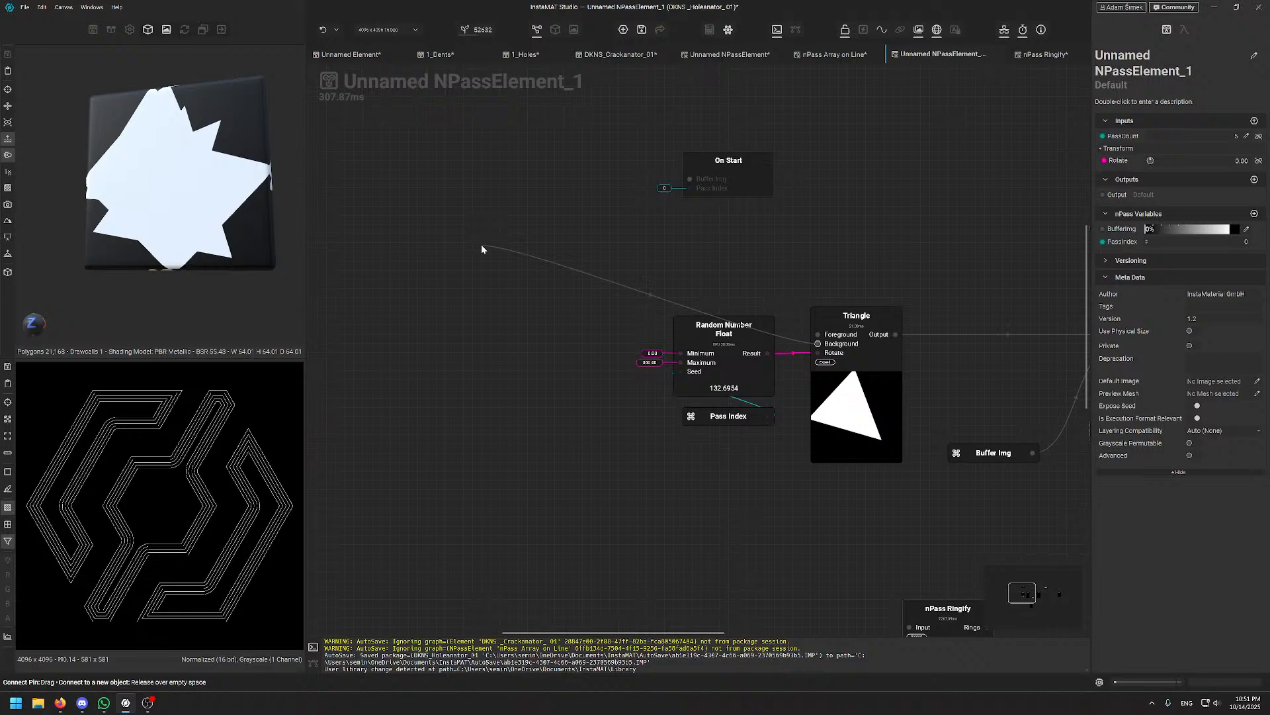
drag(481, 246, 491, 295)
middle_drag(878, 249, 850, 298)
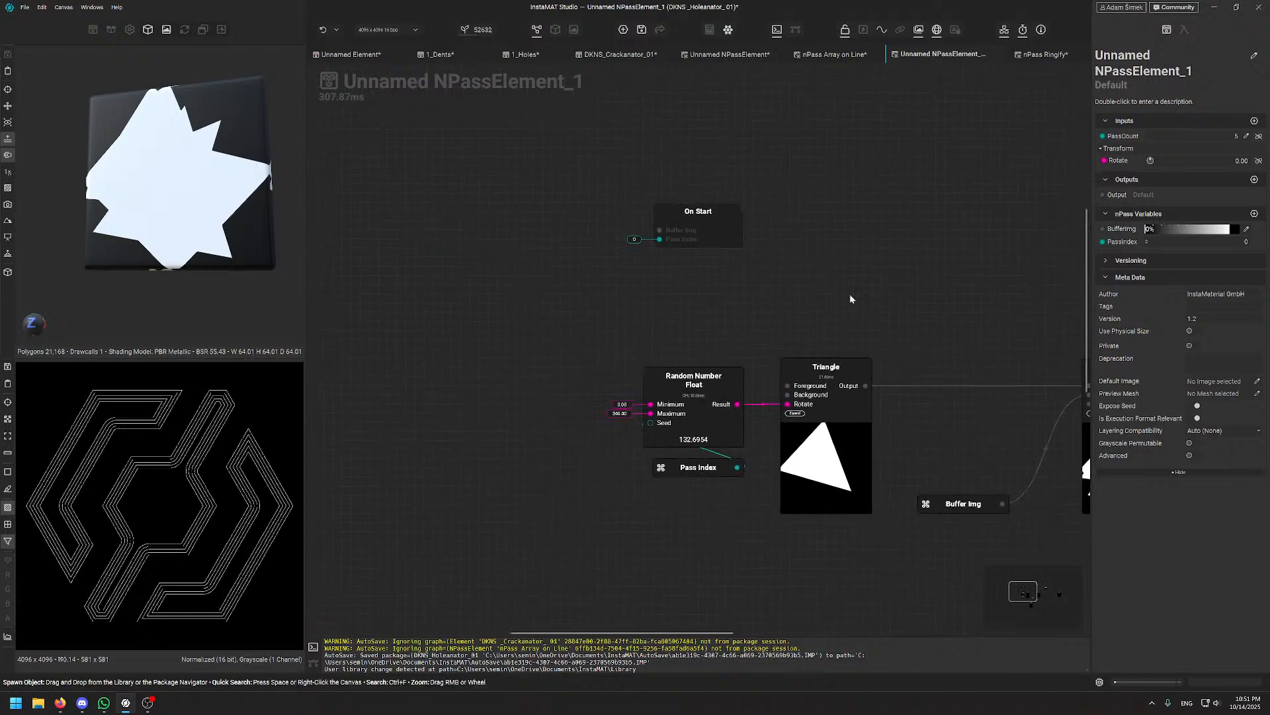
- Move the On Start node right so it sits above the gap between the Triangle and Blend nodes
mouse_move(679, 236)
mouse_down()
mouse_move(671, 229)
mouse_move(693, 226)
mouse_up()
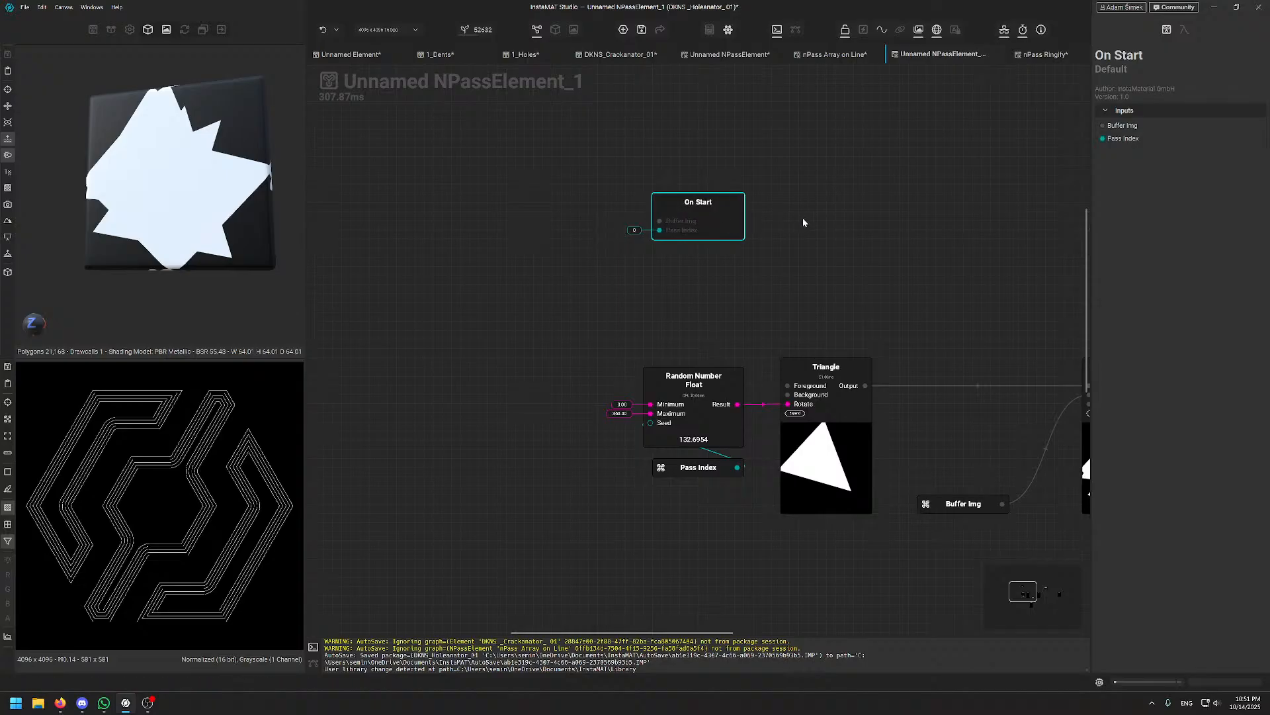
mouse_move(804, 218)
middle_down()
mouse_move(633, 232)
mouse_move(488, 191)
mouse_move(398, 257)
middle_up()
drag(369, 283, 652, 118)
- Select the per-iteration nodes from Random Number Float through Blend to On Iteration Finished to review the looped section
middle_drag(773, 302, 589, 164)
scroll(589, 163, down, 4)
middle_drag(528, 220, 610, 221)
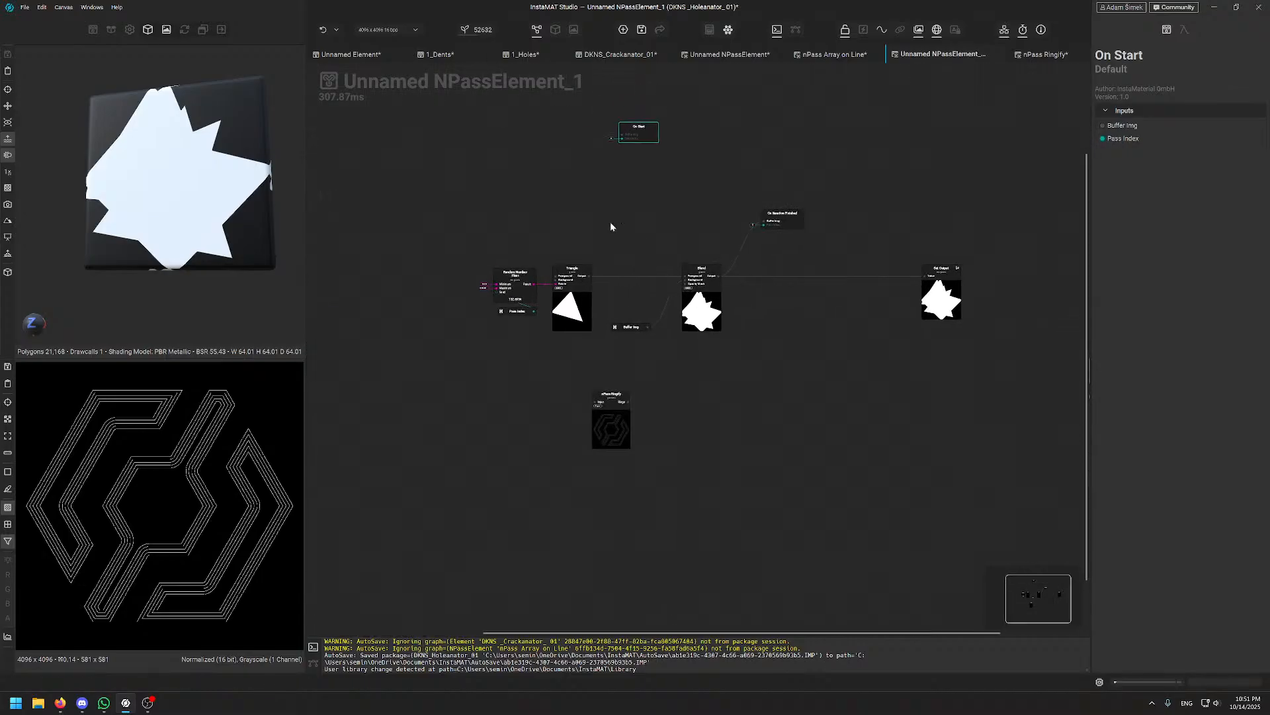
scroll(489, 193, up, 2)
drag(433, 198, 973, 438)
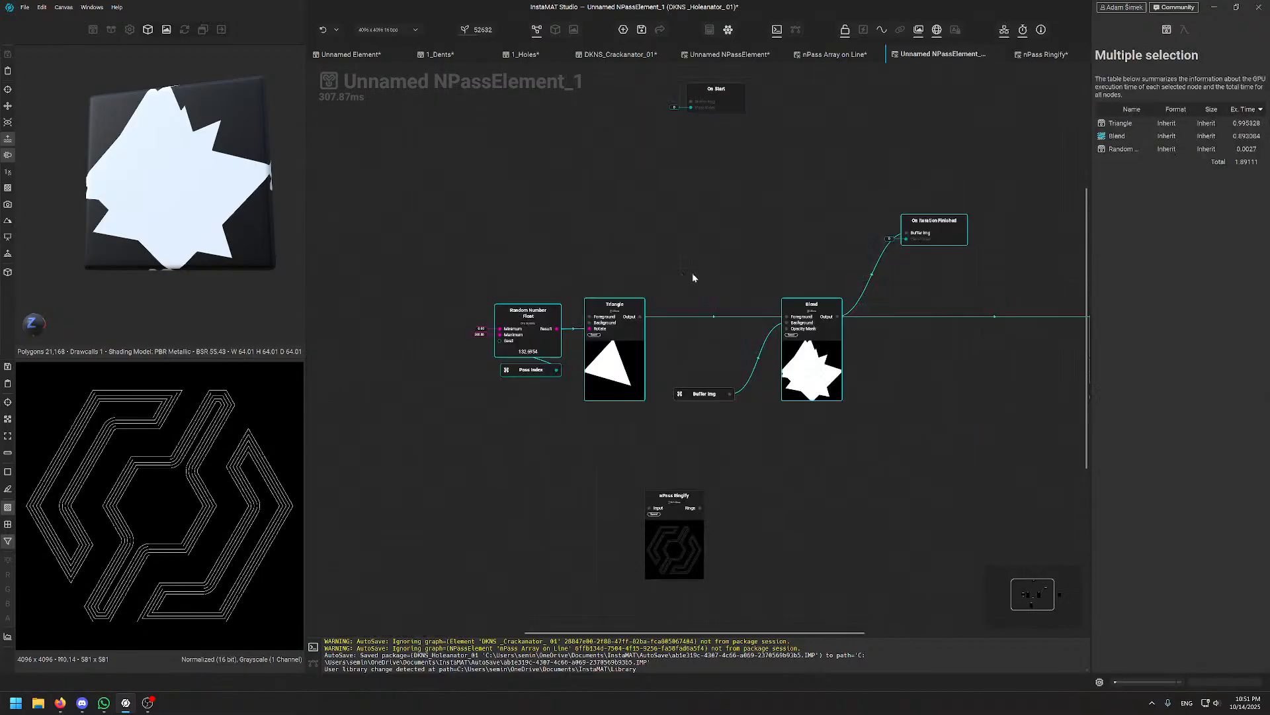
- Delete the nPass Ringify node from the graph
click(616, 220)
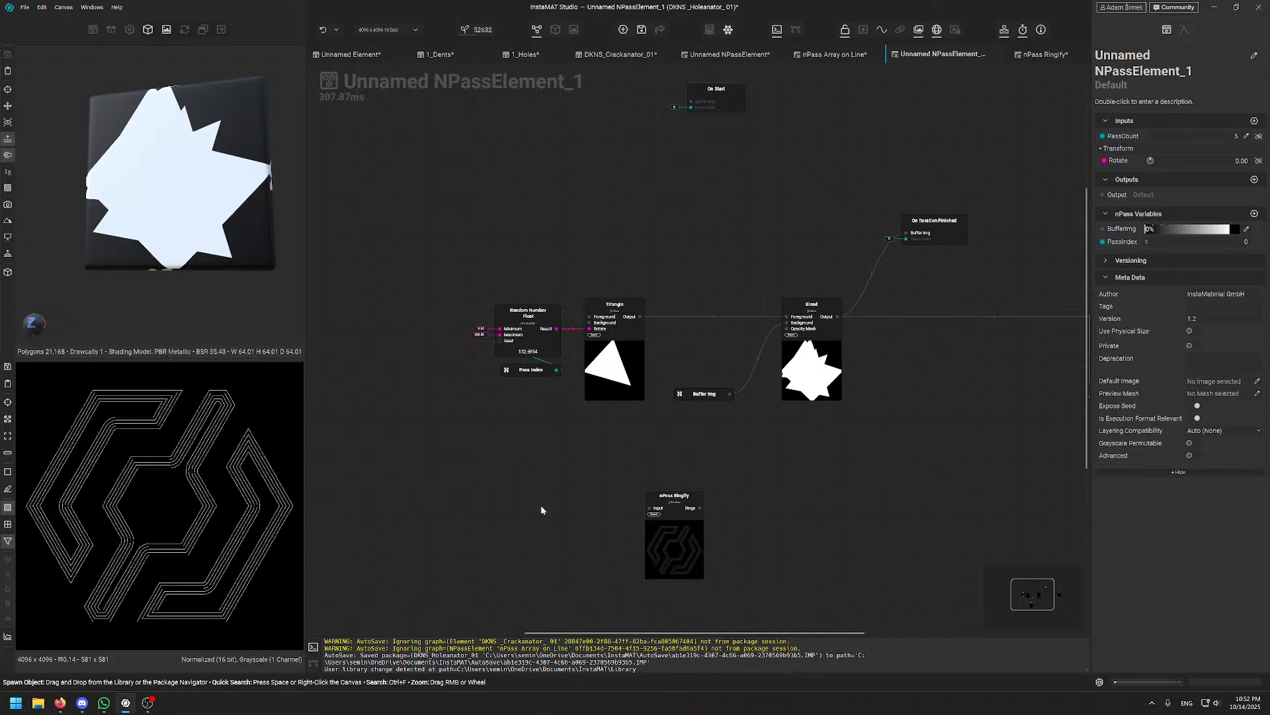
click(654, 504)
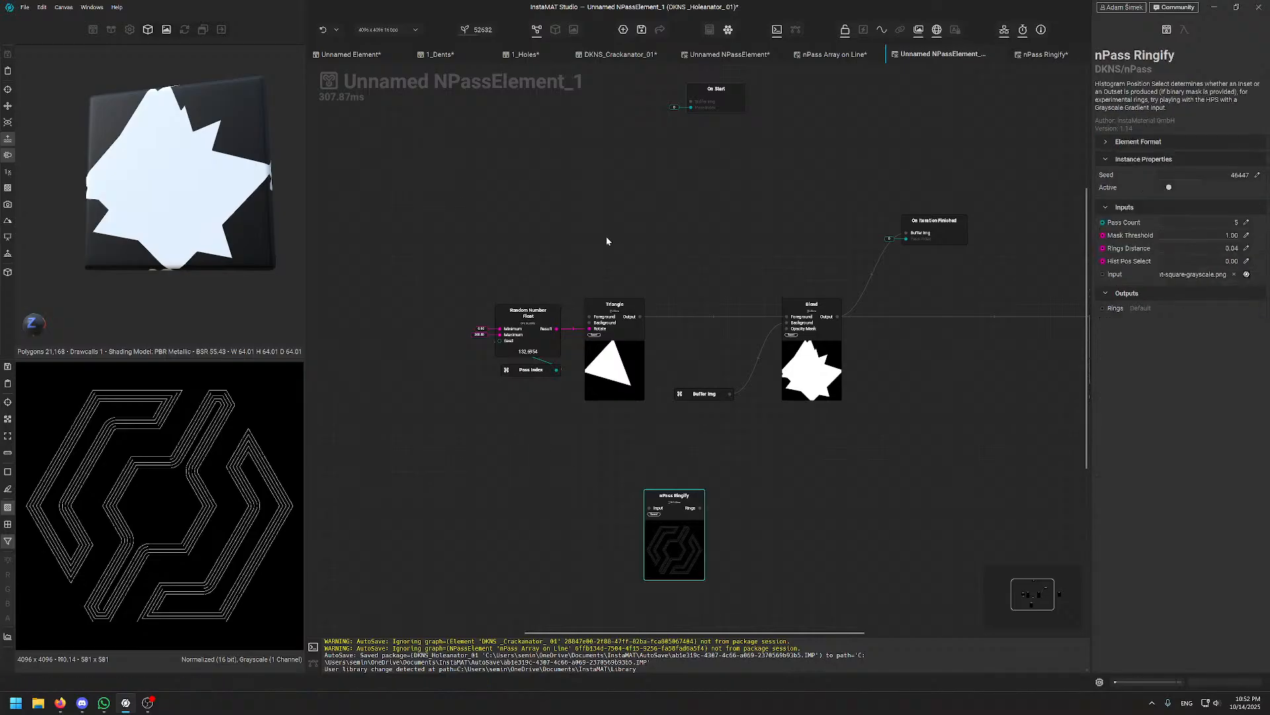
key(Delete)
- Examine how the Pass Index and Random Number Float nodes drive the Triangle's Rotate input
click(520, 327)
scroll(520, 328, up, 4)
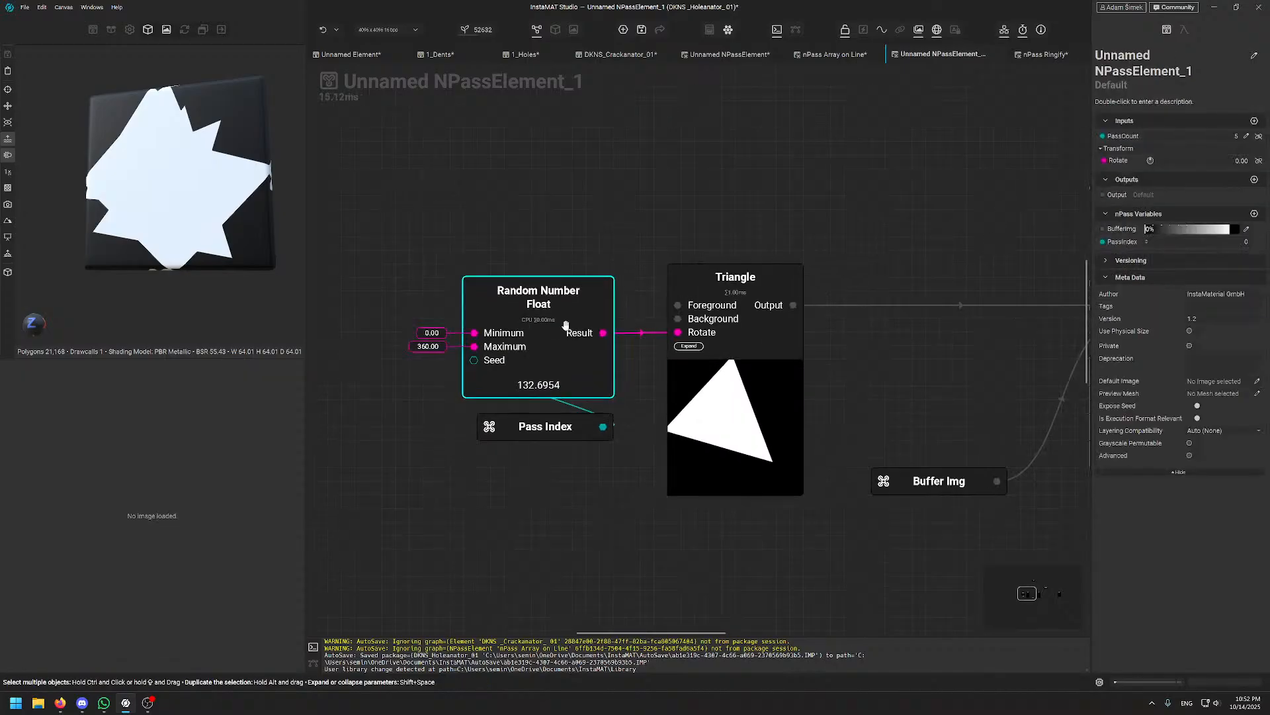
click(573, 424)
click(438, 384)
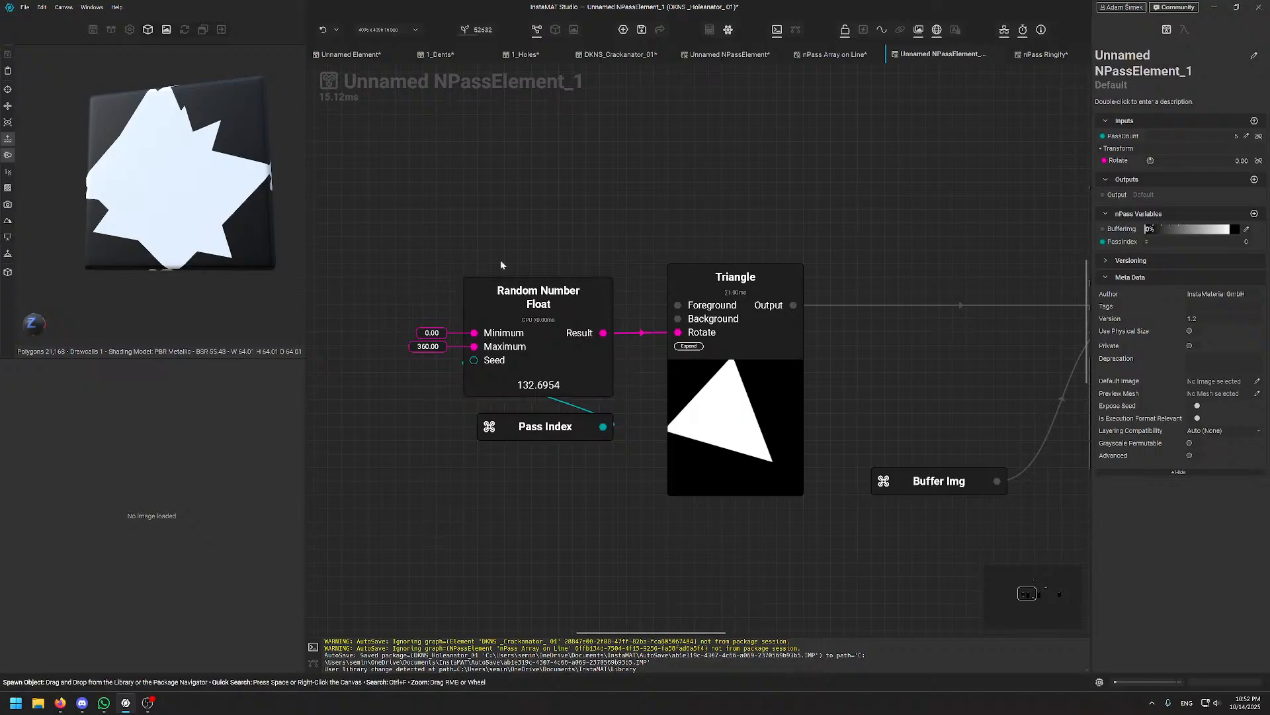
middle_drag(569, 211, 565, 169)
middle_drag(387, 193, 480, 257)
drag(487, 266, 690, 536)
click(654, 232)
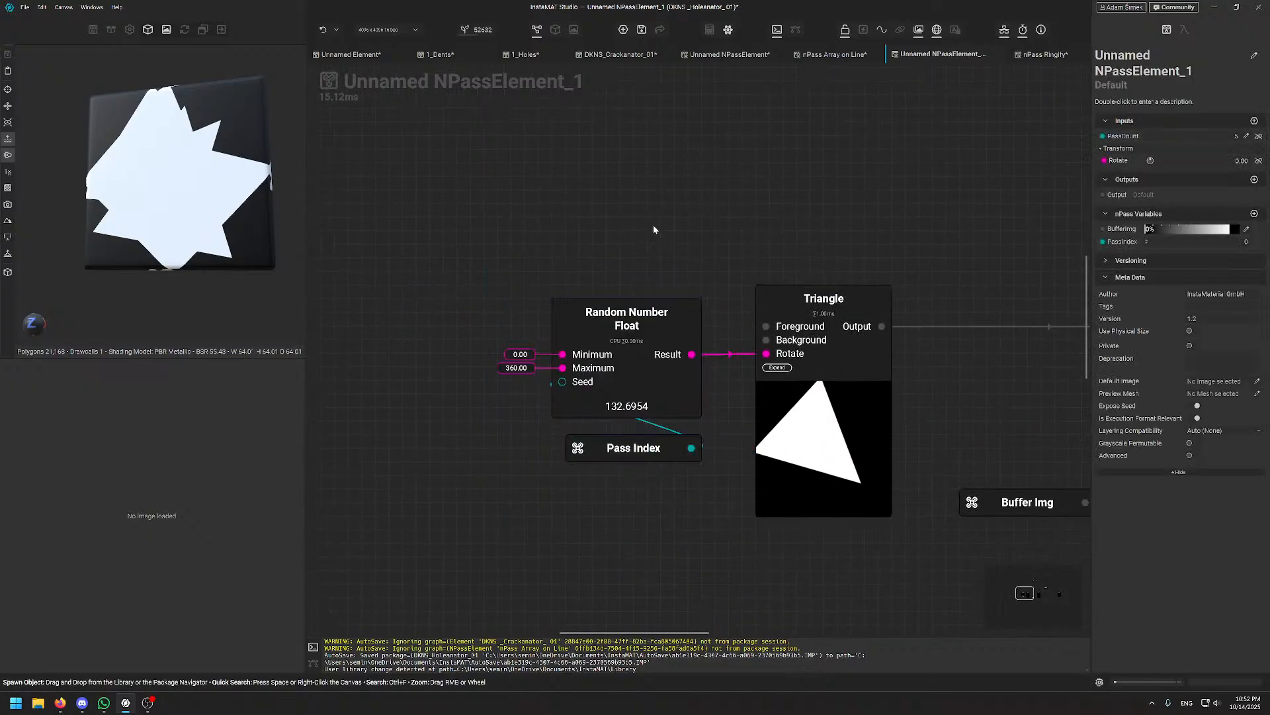
- Examine the Triangle node's transform parameters and available shape options, along with its connection to Blend
middle_drag(654, 233, 559, 196)
click(675, 301)
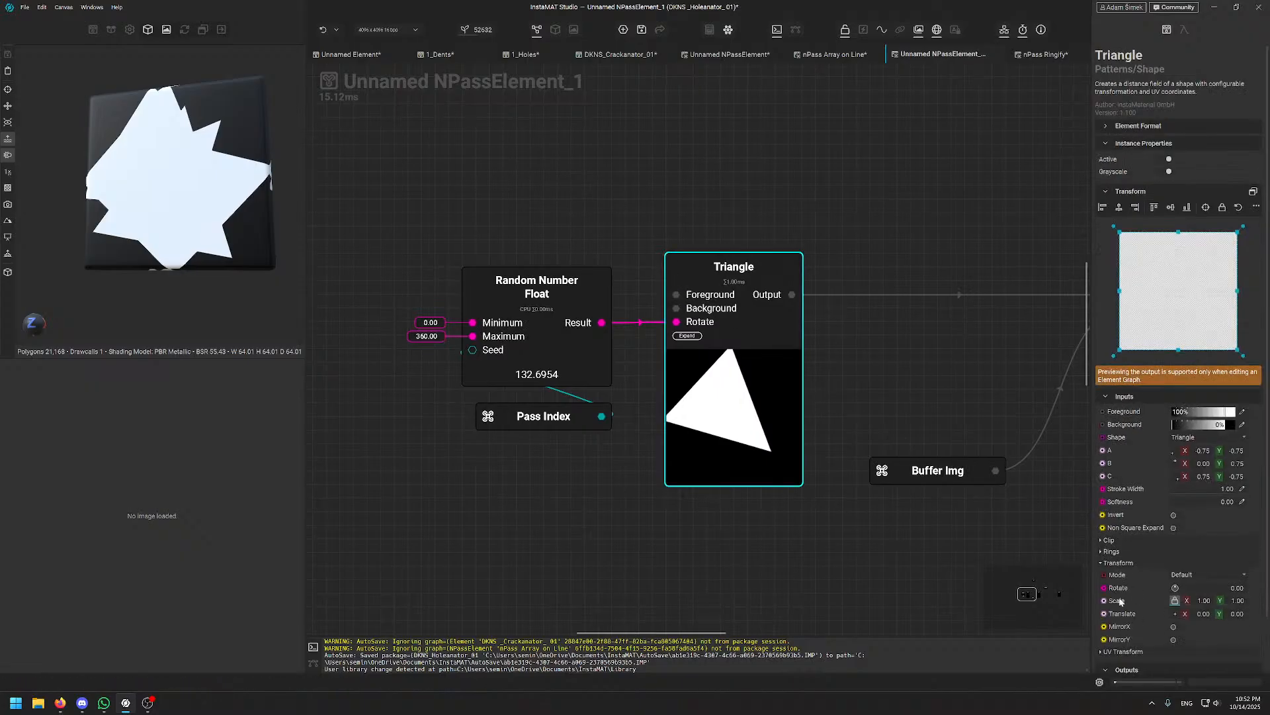
scroll(757, 420, down, 6)
middle_drag(828, 417, 693, 394)
scroll(694, 393, up, 5)
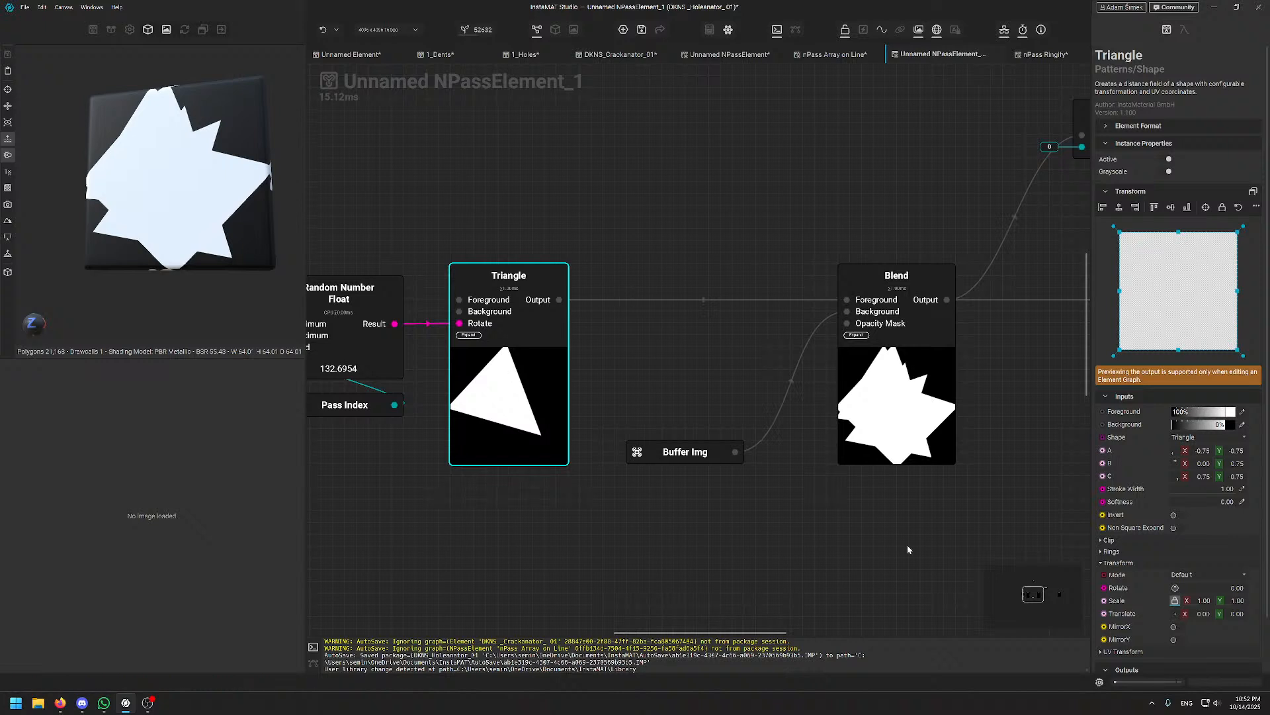
scroll(1157, 610, down, 2)
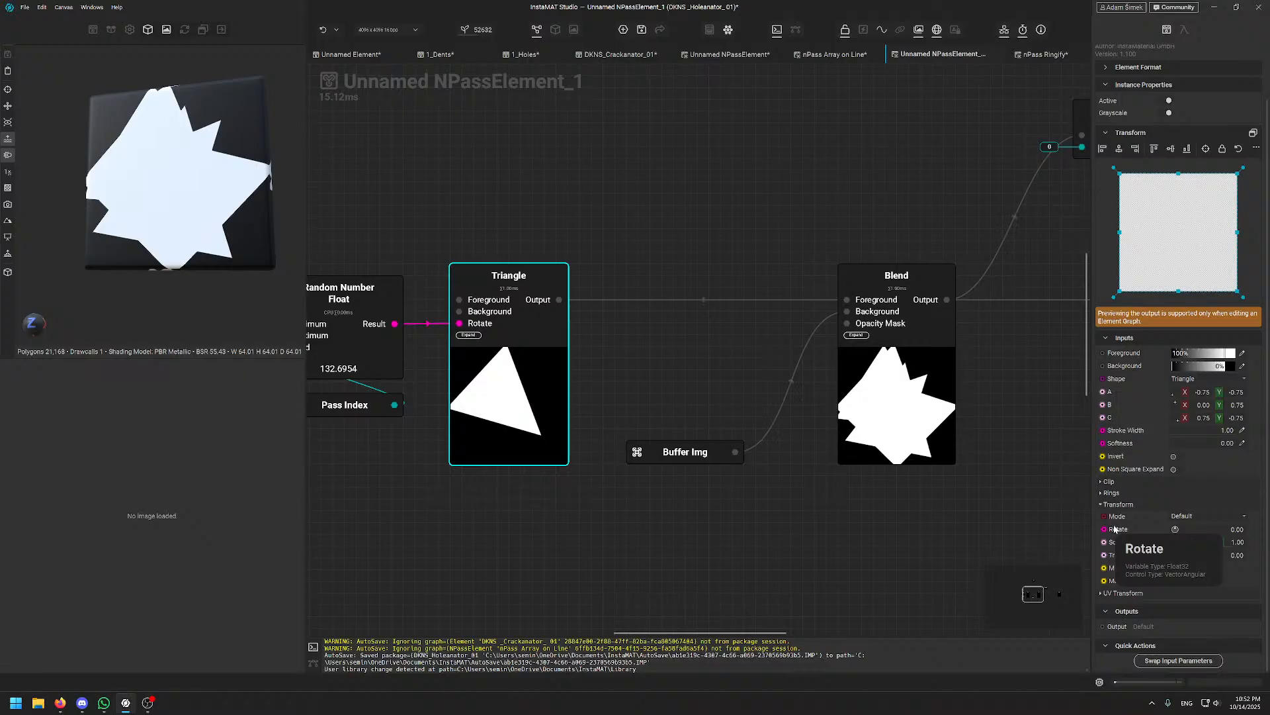
middle_drag(496, 221, 564, 218)
drag(622, 346, 634, 345)
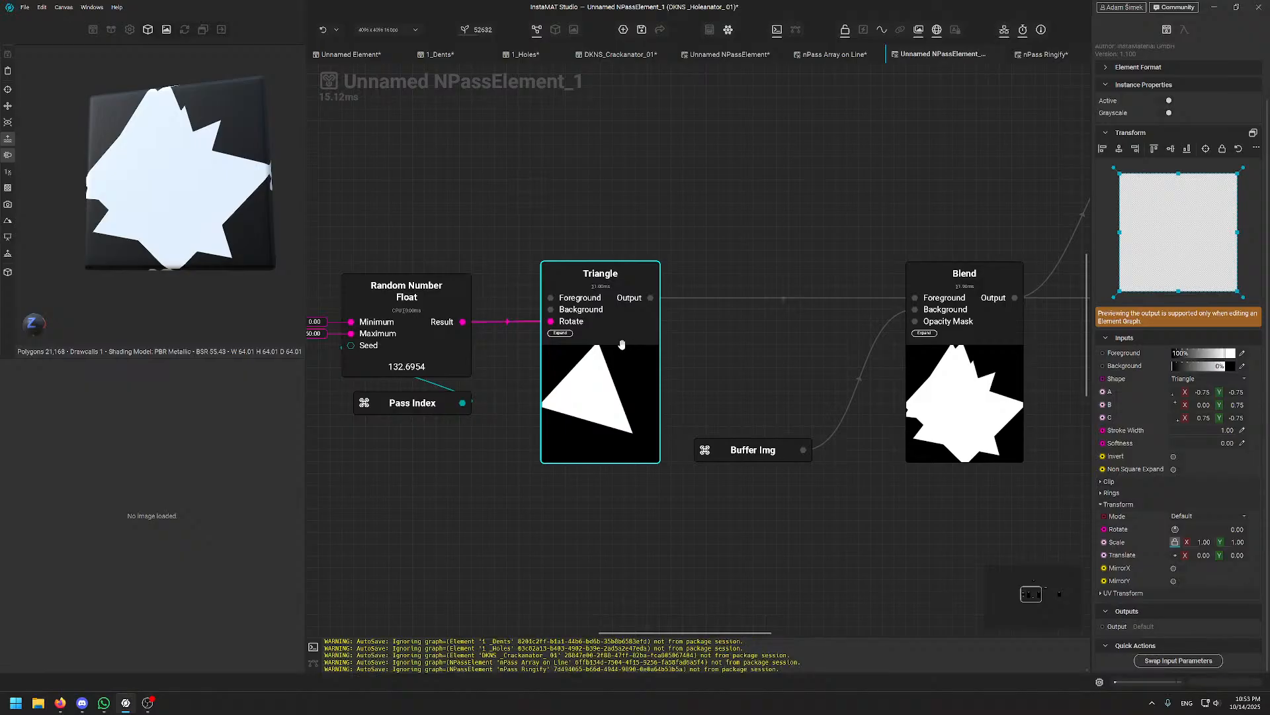
click(1194, 379)
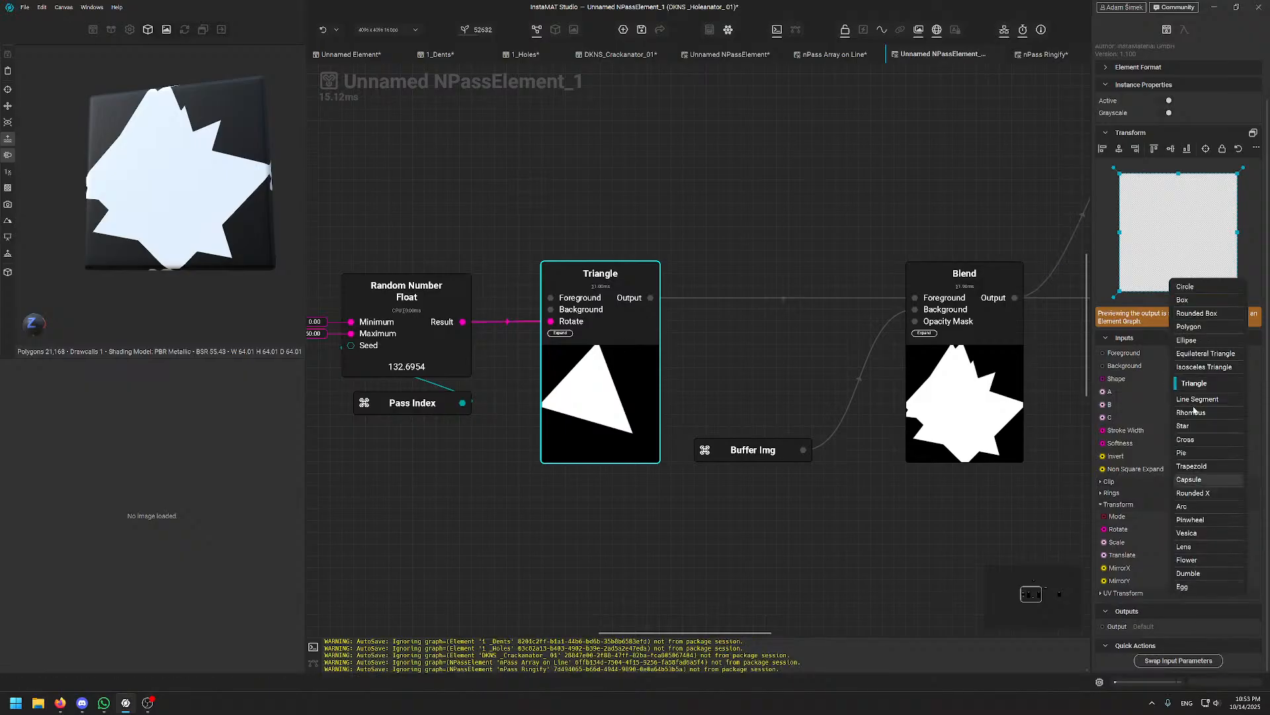
click(1145, 471)
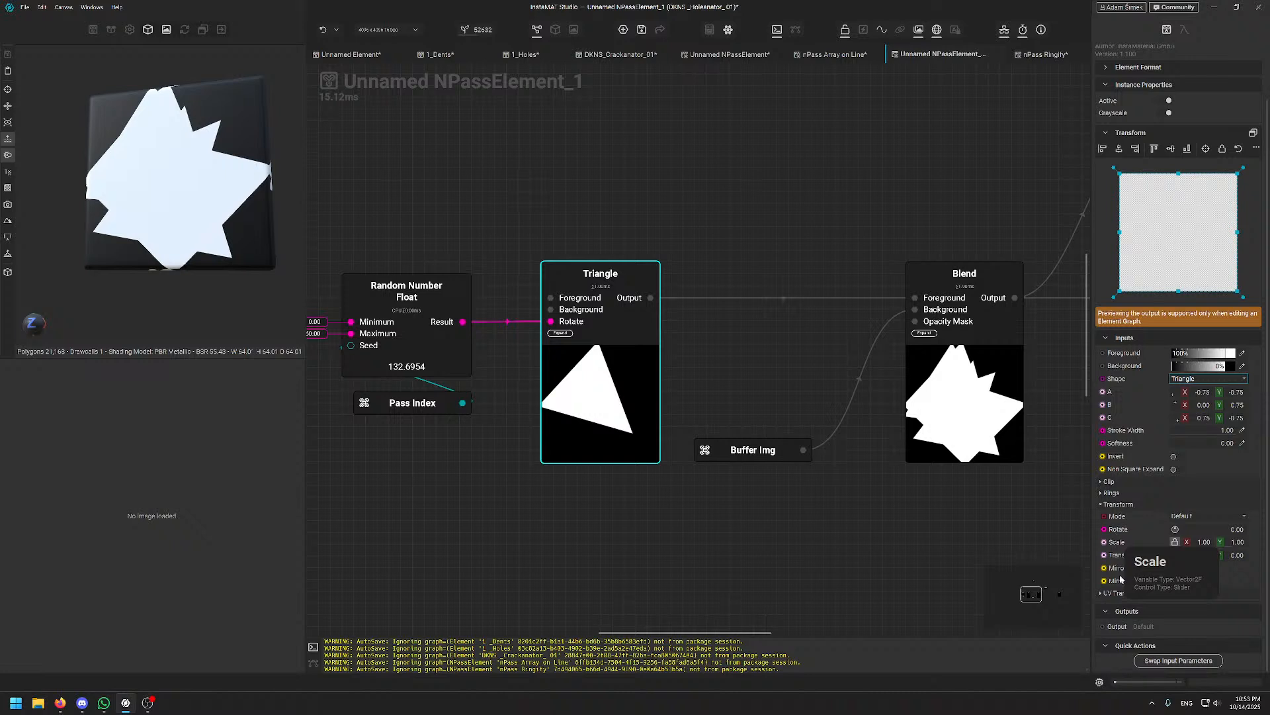
- Add an image Transform node above the Triangle and Buffer Img nodes
middle_drag(691, 133, 675, 264)
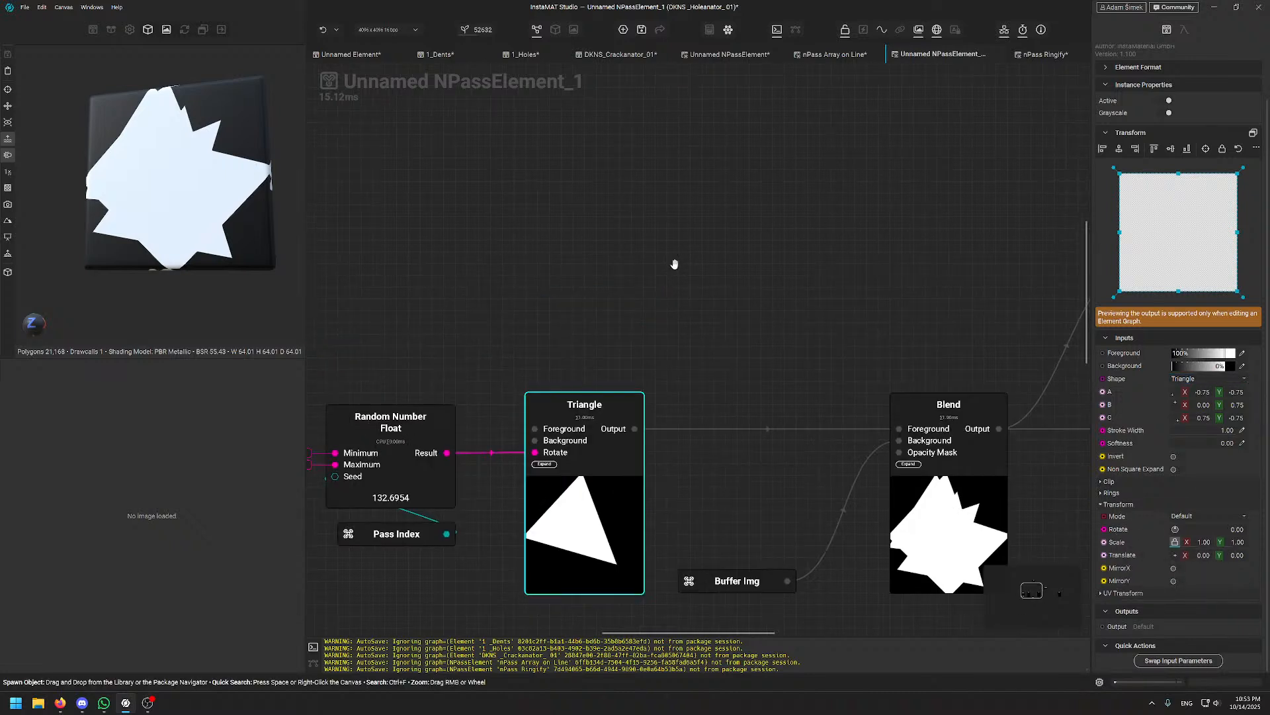
click(673, 263)
key(space)
text(tran)
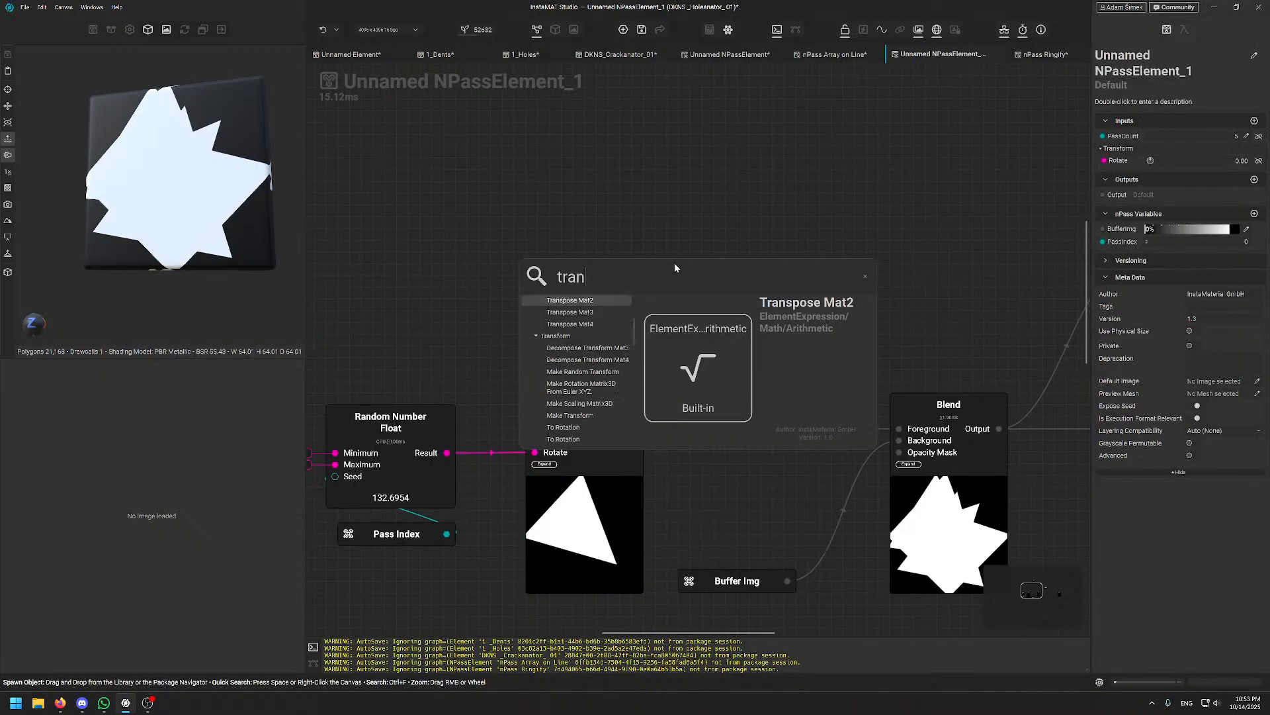
text(sfor)
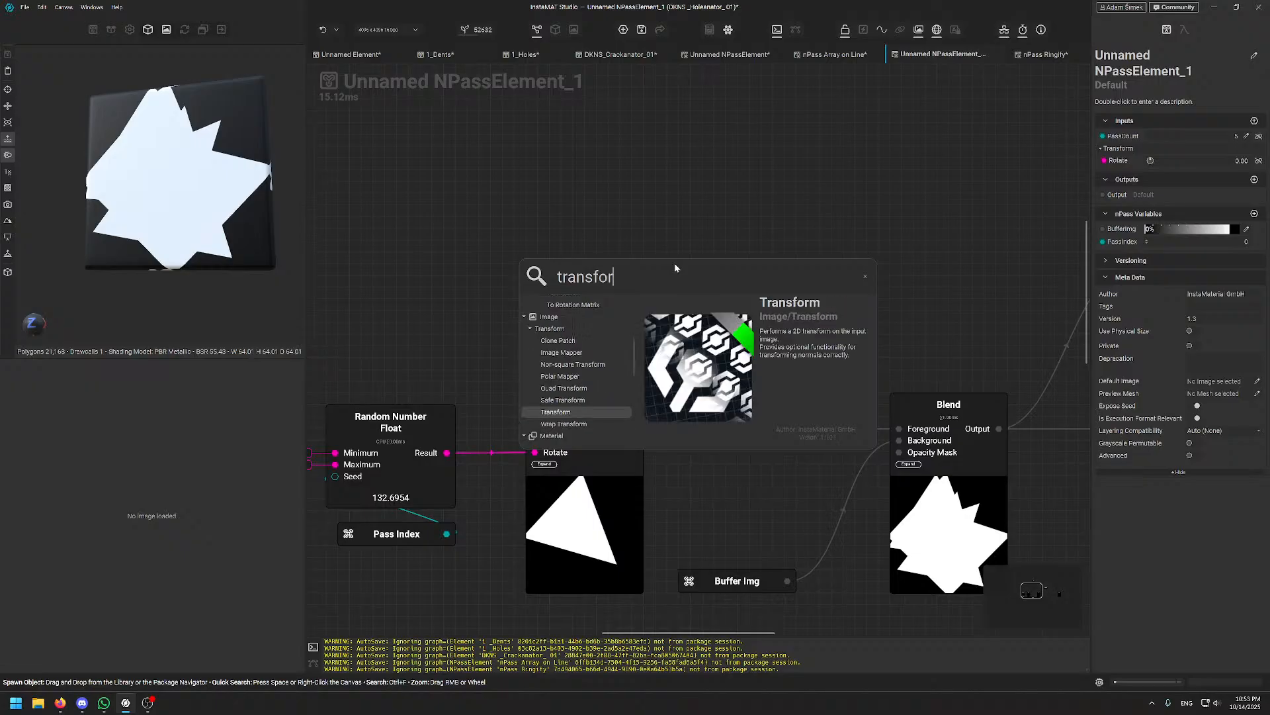
key(Return)
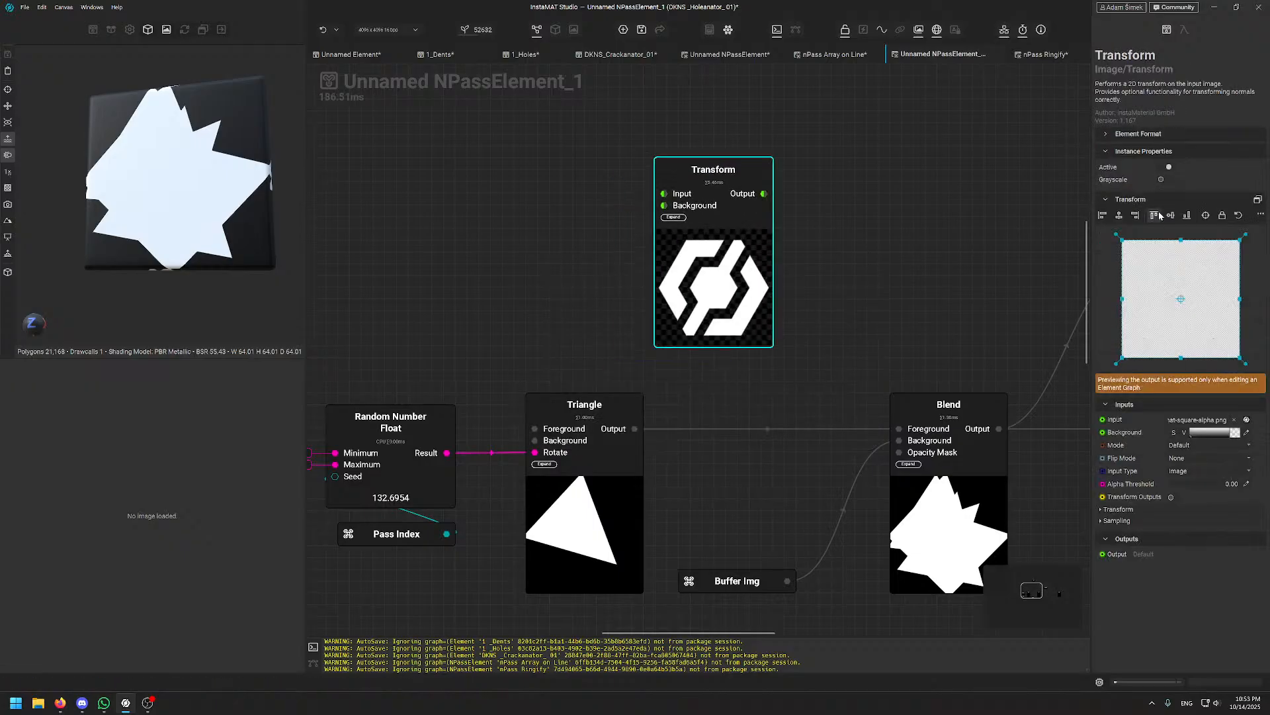
drag(699, 266, 747, 244)
- Try feeding the Triangle output into the Transform node's Input, and delete the Transform node again
click(1112, 496)
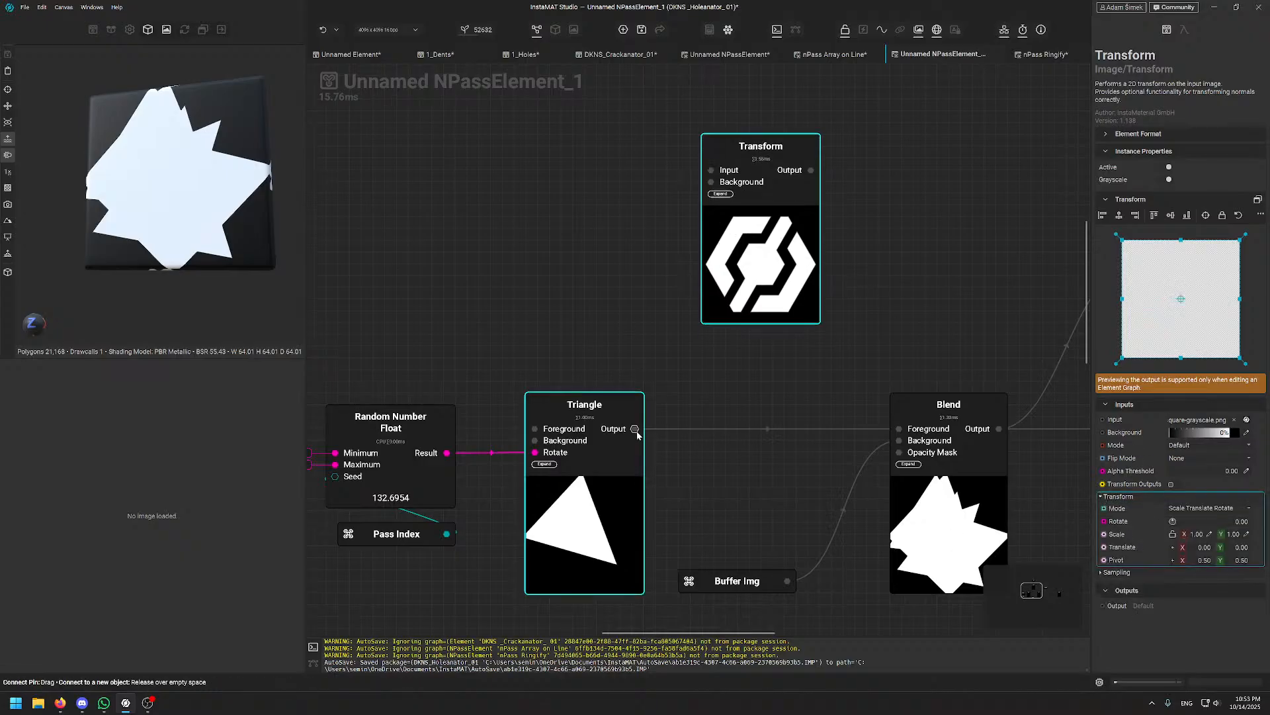
drag(635, 429, 712, 170)
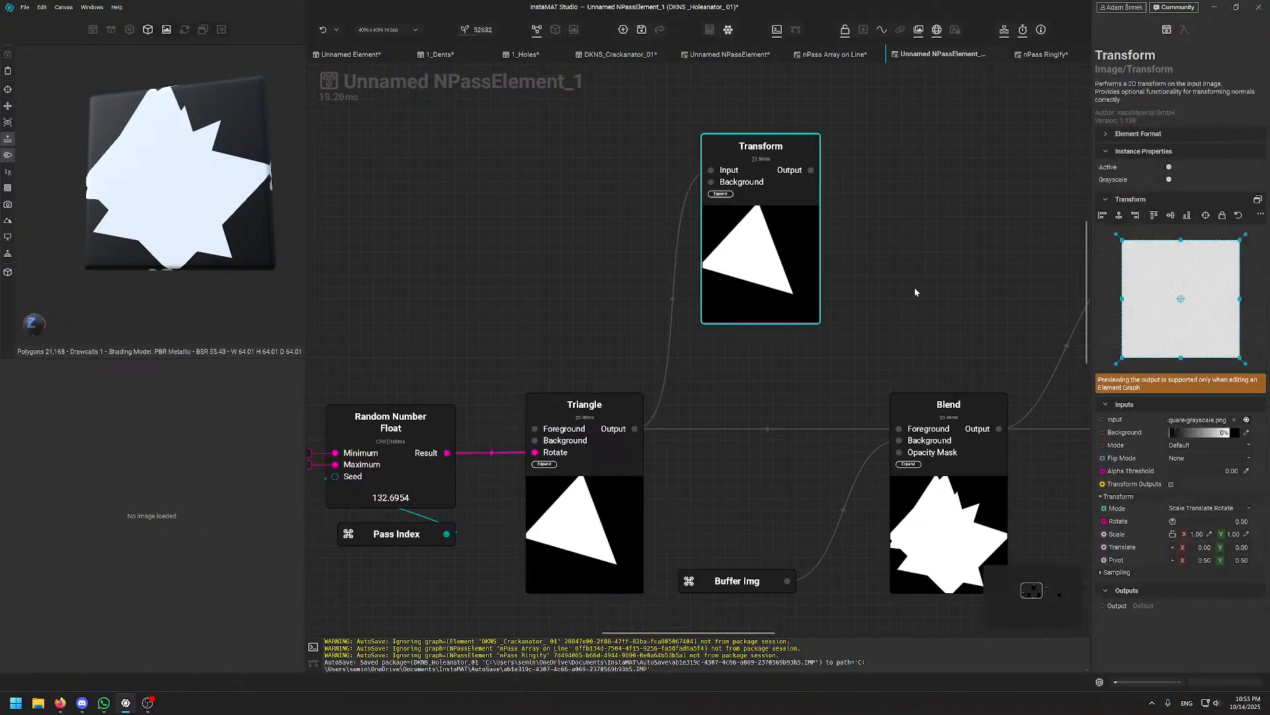
middle_drag(896, 277, 872, 199)
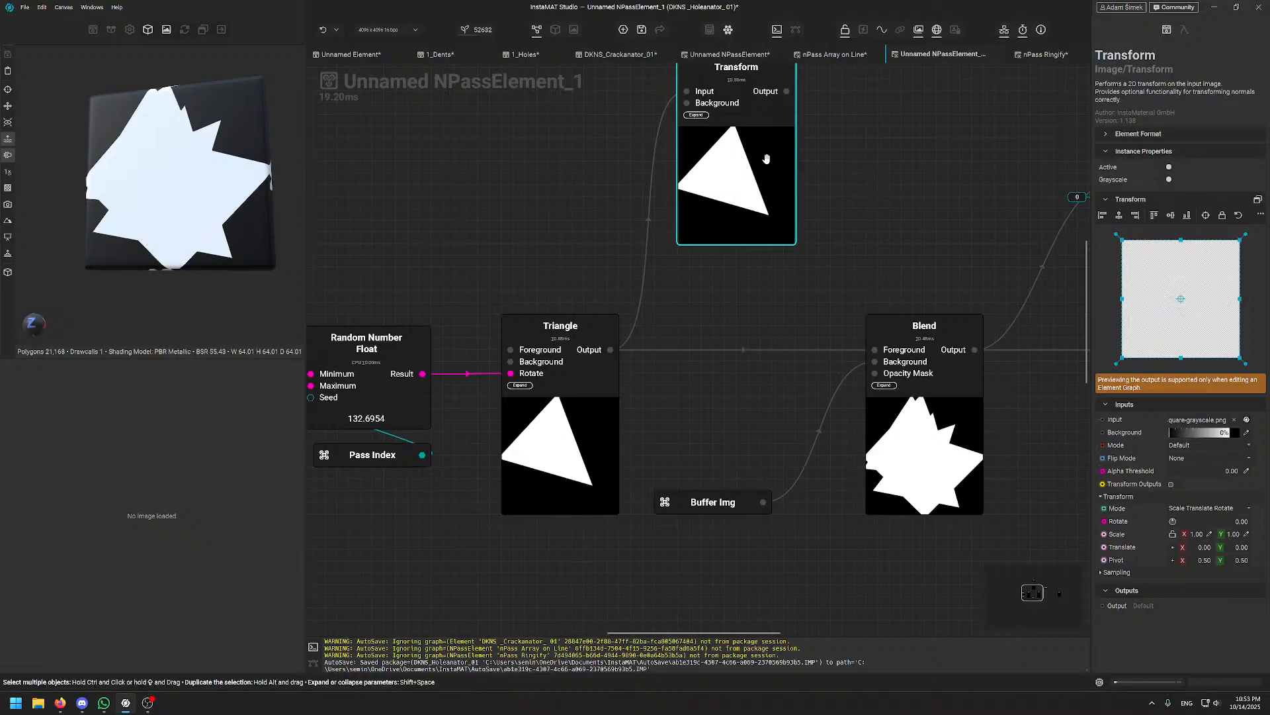
key(Delete)
- Move the Random Number Float and Pass Index nodes together farther left of the Triangle to free up space
middle_drag(588, 395, 801, 283)
click(800, 284)
middle_drag(499, 445, 717, 437)
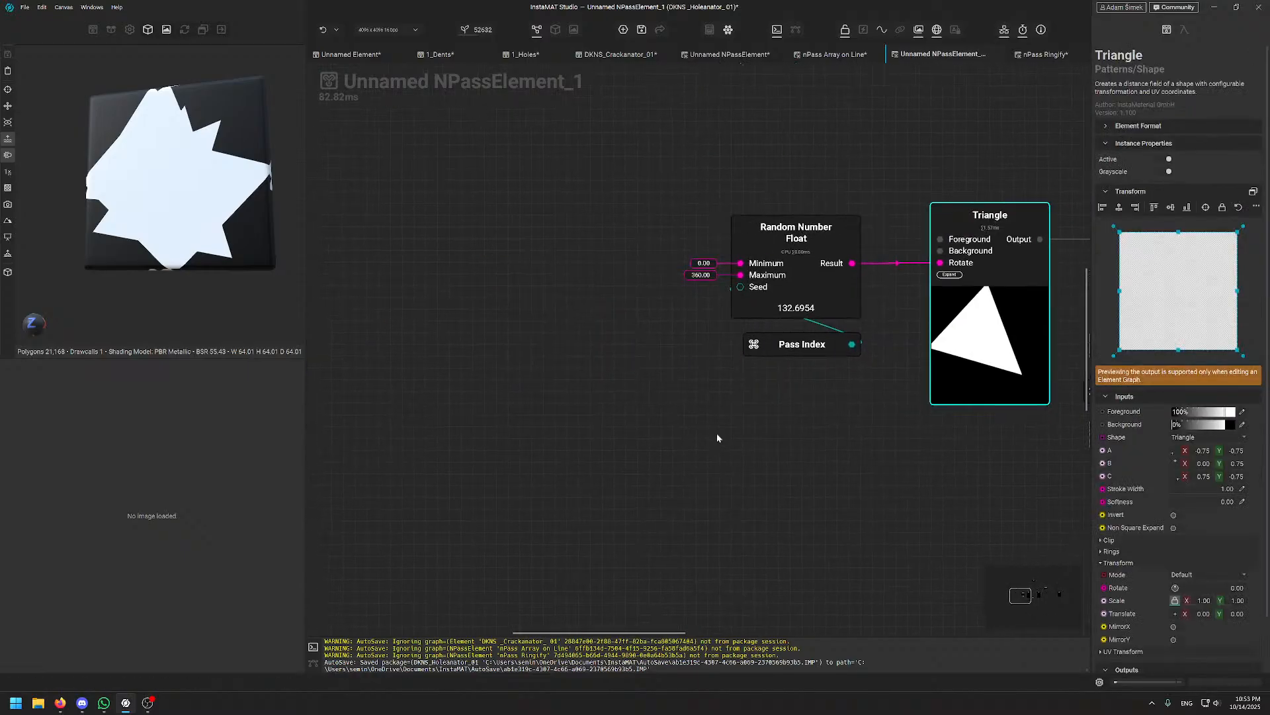
middle_drag(644, 200, 550, 192)
drag(580, 165, 766, 358)
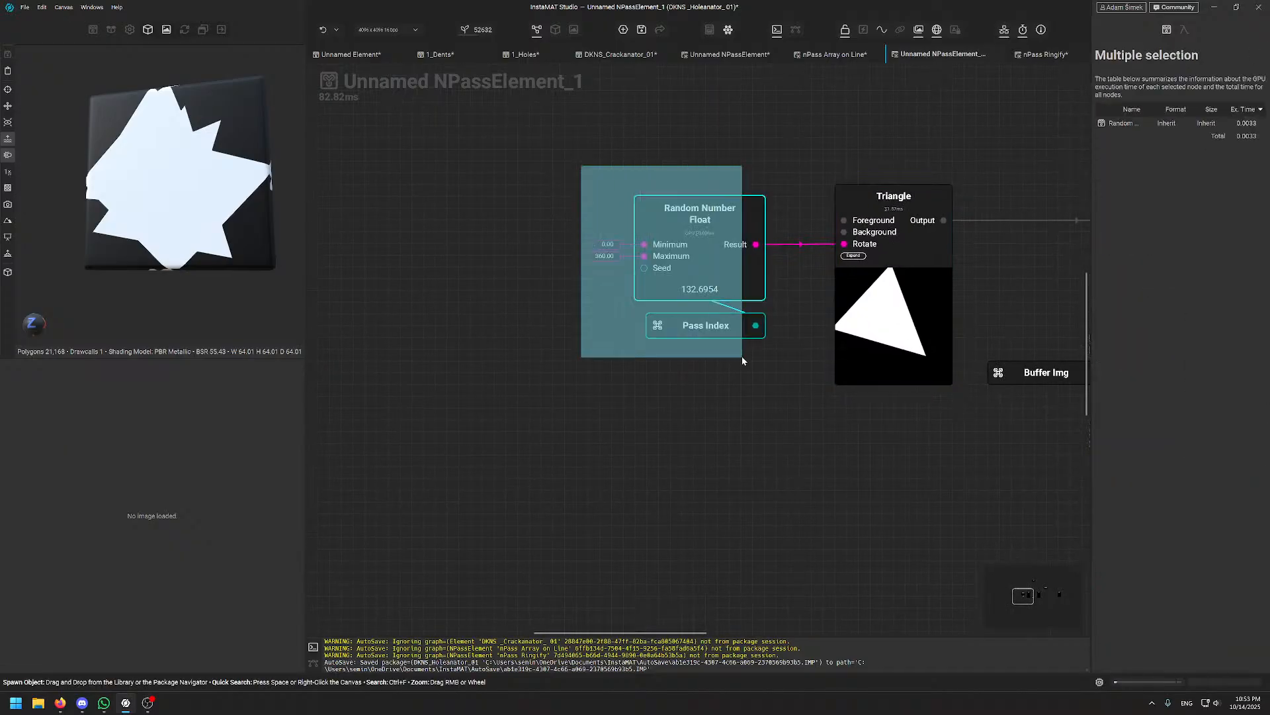
drag(703, 266, 389, 256)
- Place the Pass Index node to the left of Random Number Float, level with its Seed input
click(520, 208)
middle_drag(514, 204, 730, 194)
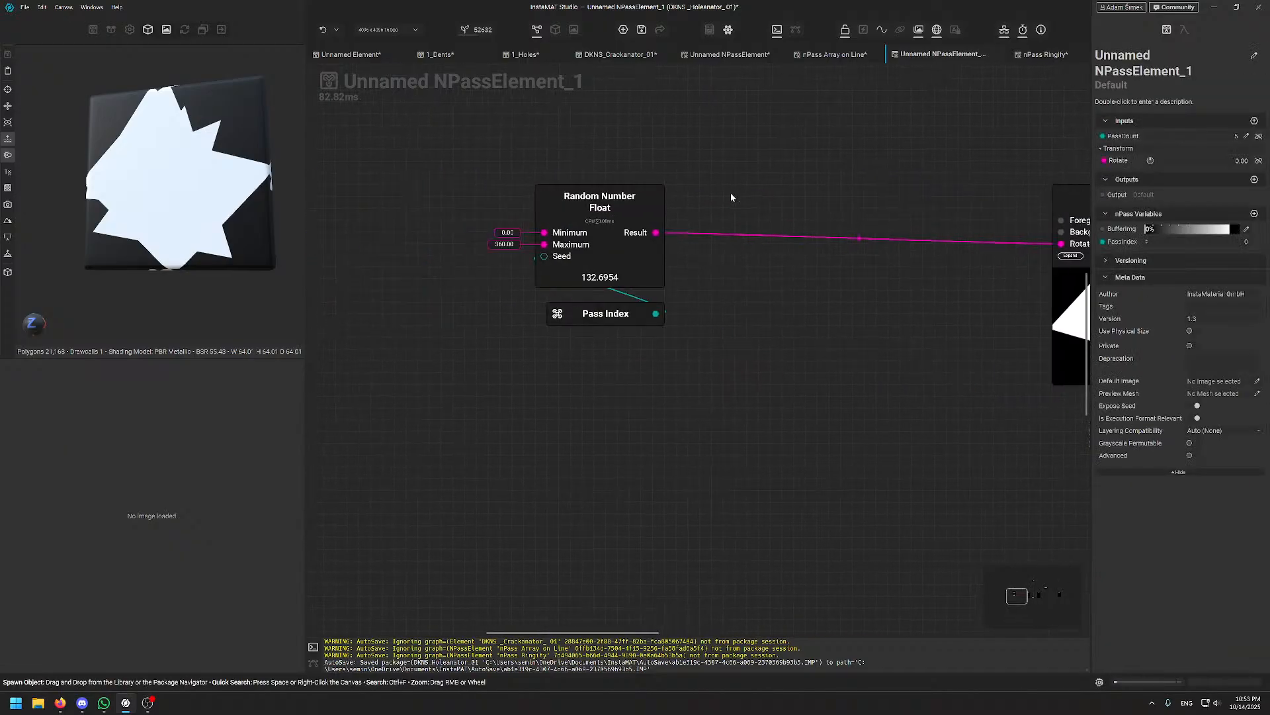
drag(612, 322, 391, 264)
- Expose the Triangle node's Softness as an input parameter of the graph
middle_drag(745, 359, 712, 358)
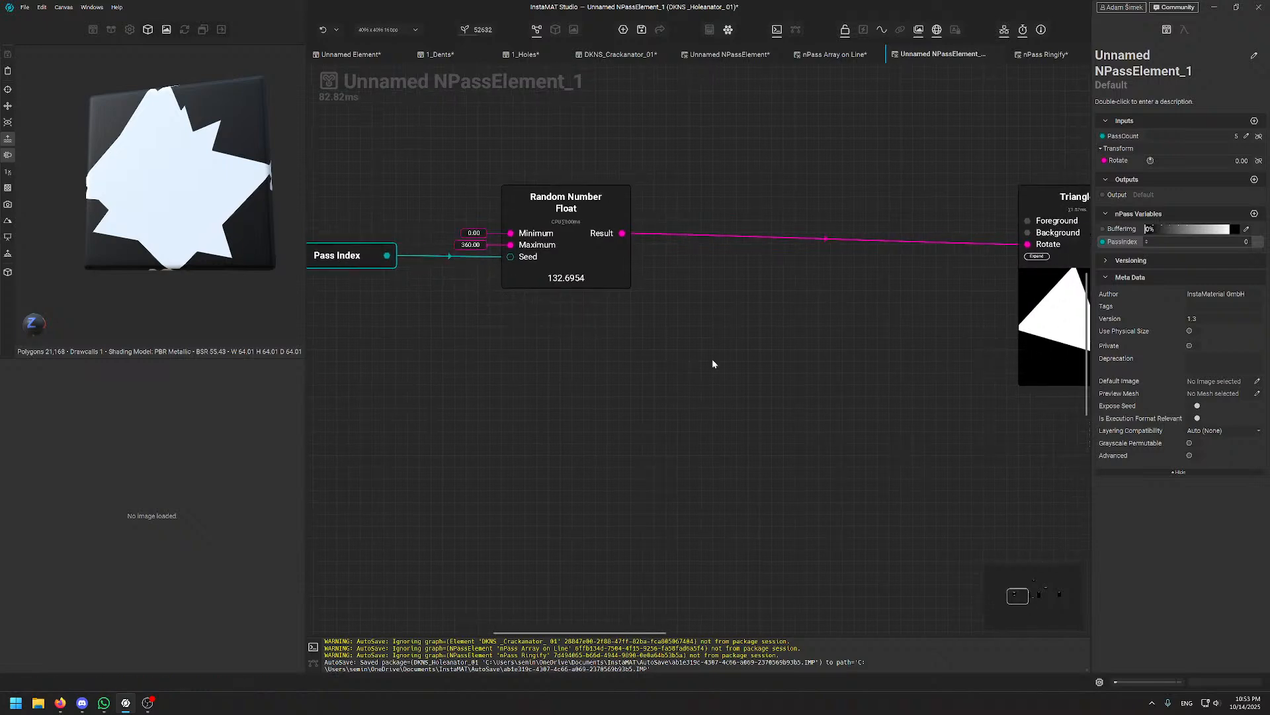
click(1029, 304)
middle_drag(894, 328, 800, 331)
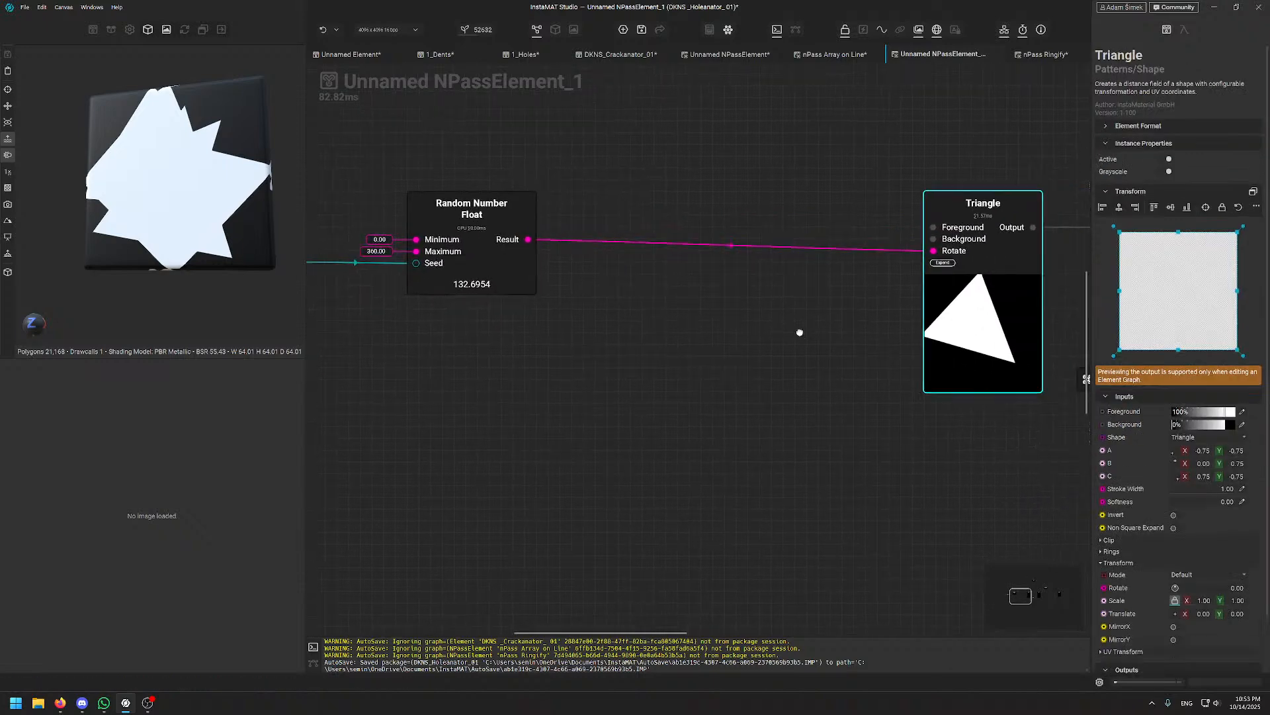
right_click(1129, 502)
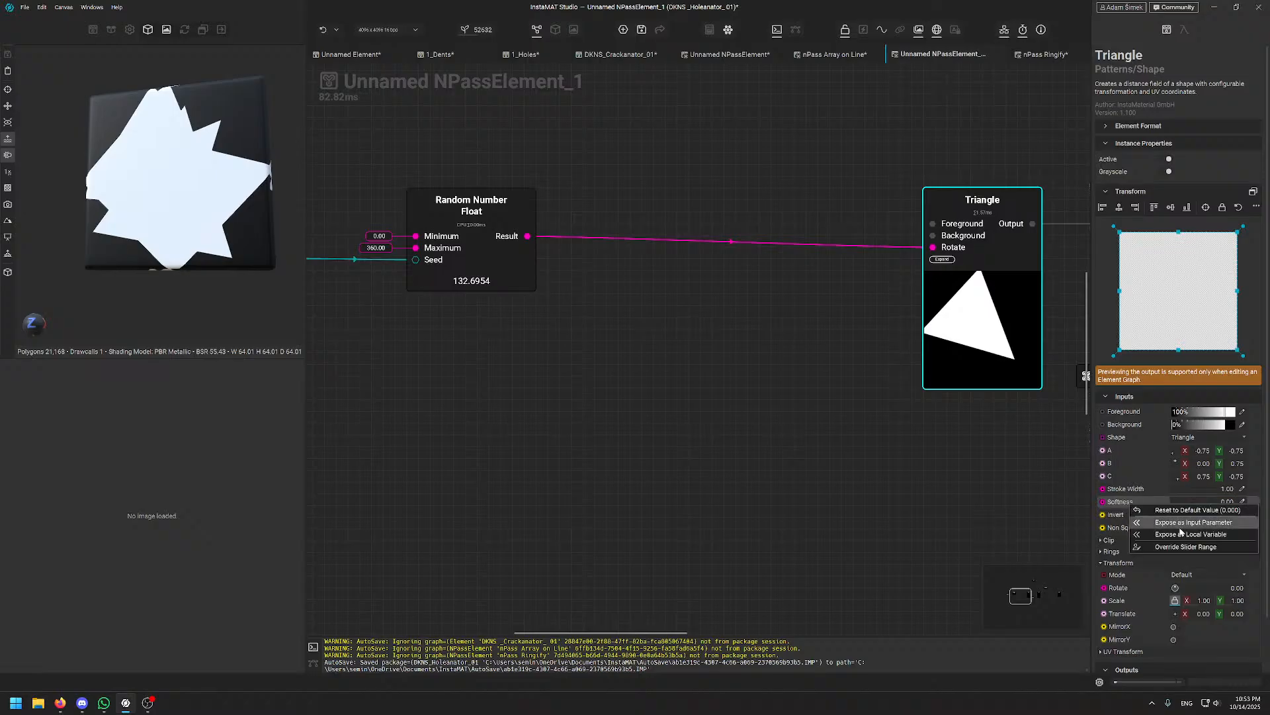
click(1235, 529)
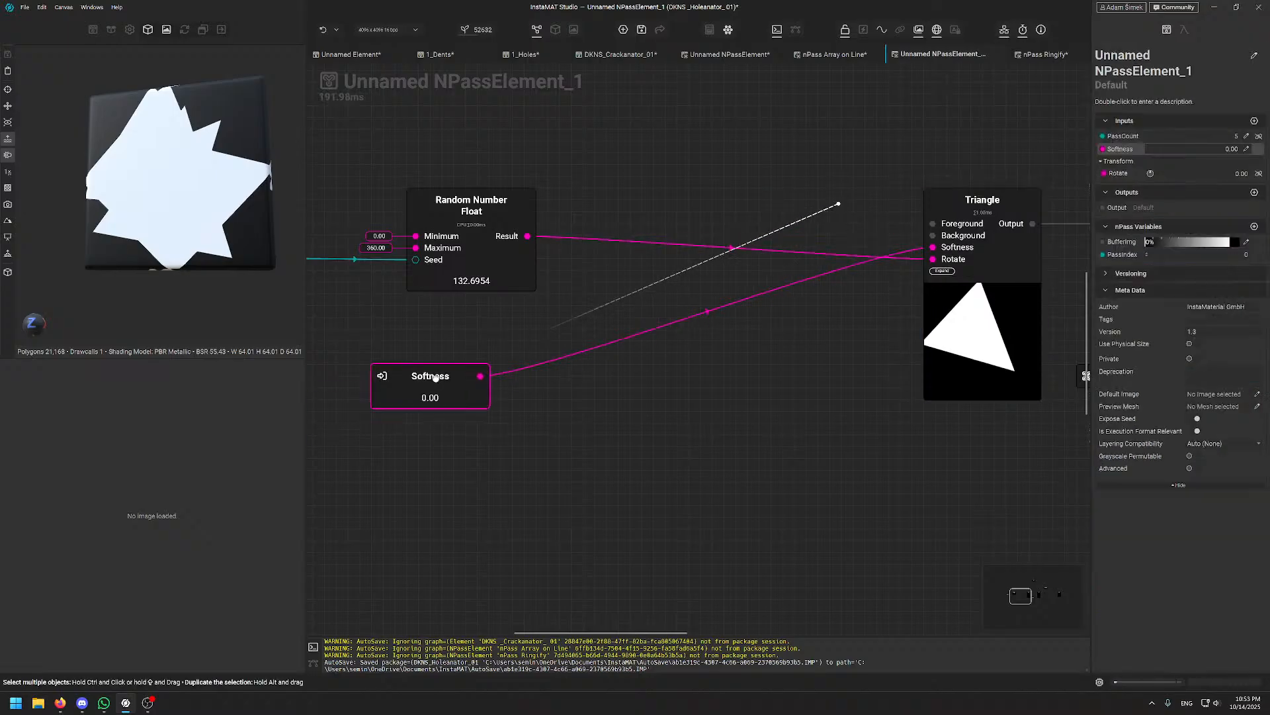
- Expose the Triangle node's Scale and Translate as input parameters of the graph
click(971, 340)
scroll(1127, 505, down, 1)
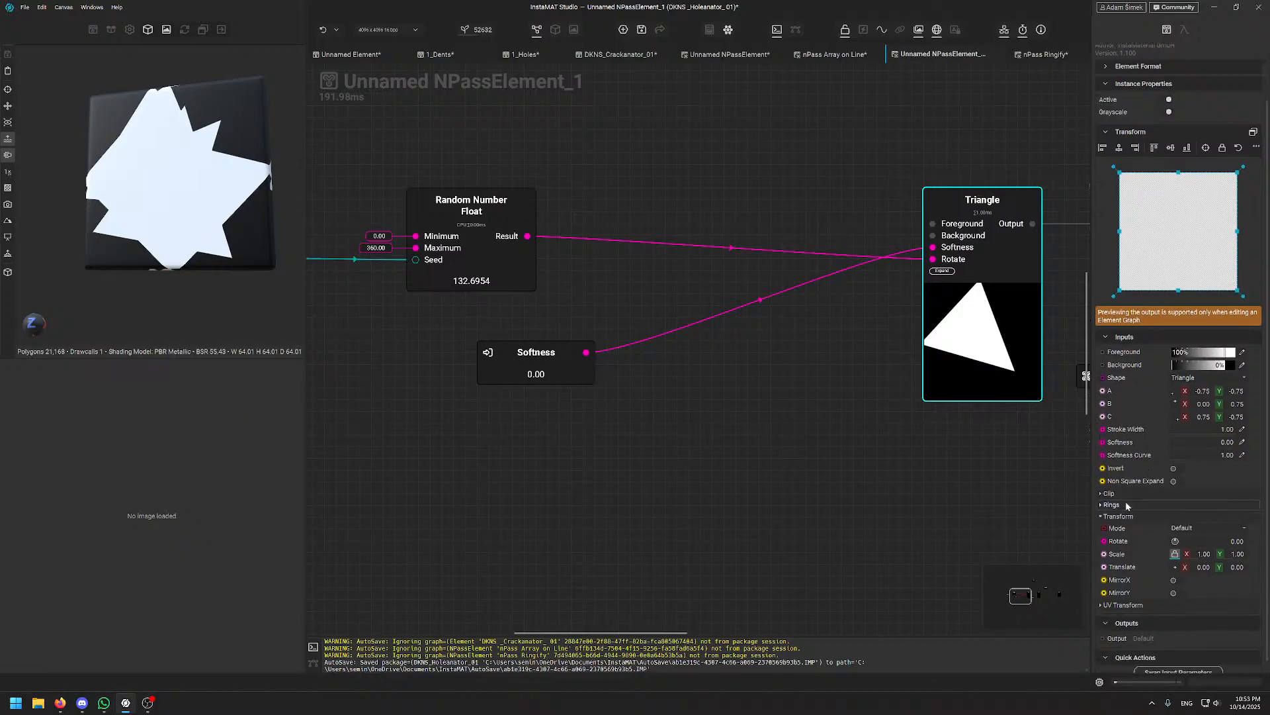
right_click(974, 267)
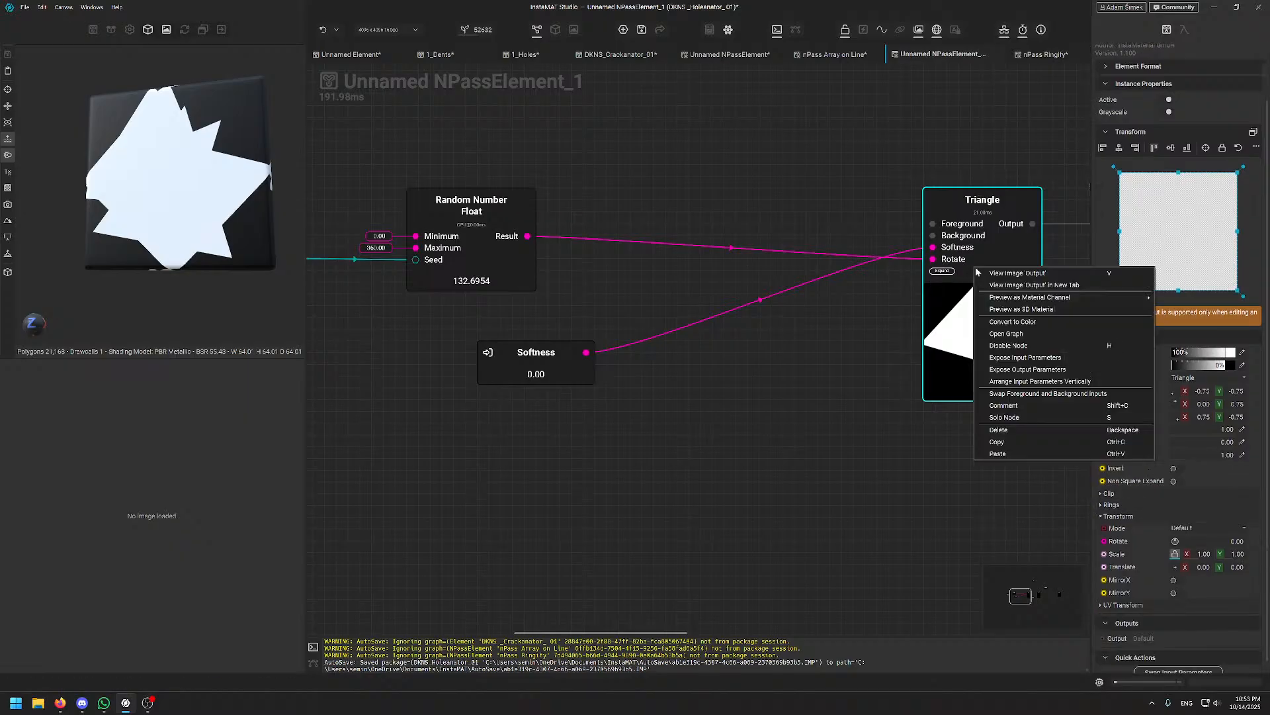
click(1037, 358)
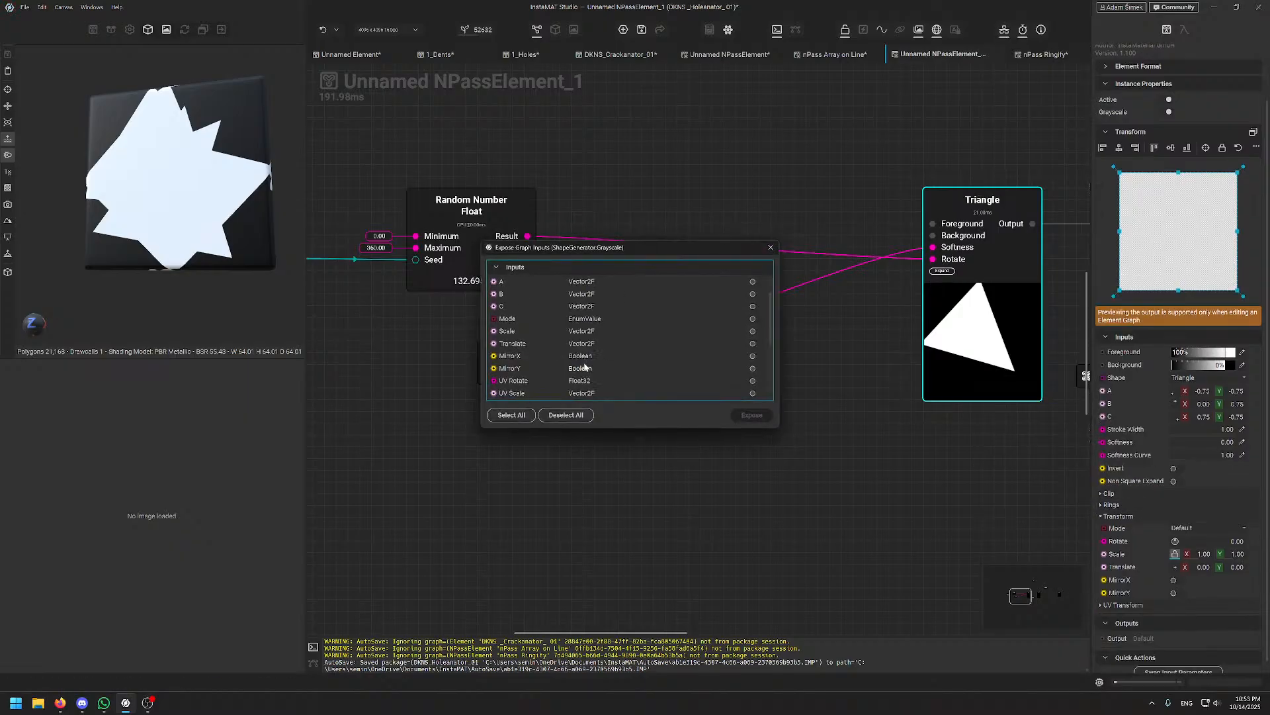
click(754, 332)
click(753, 343)
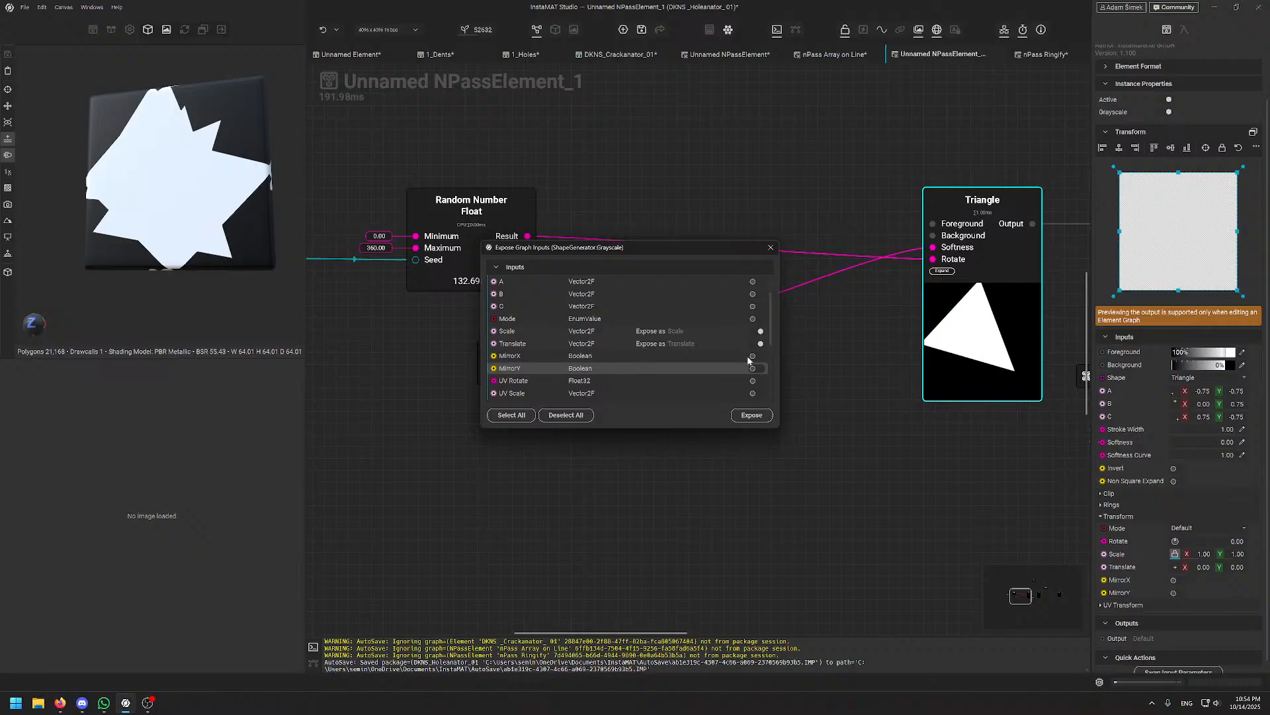
scroll(699, 306, down, 1)
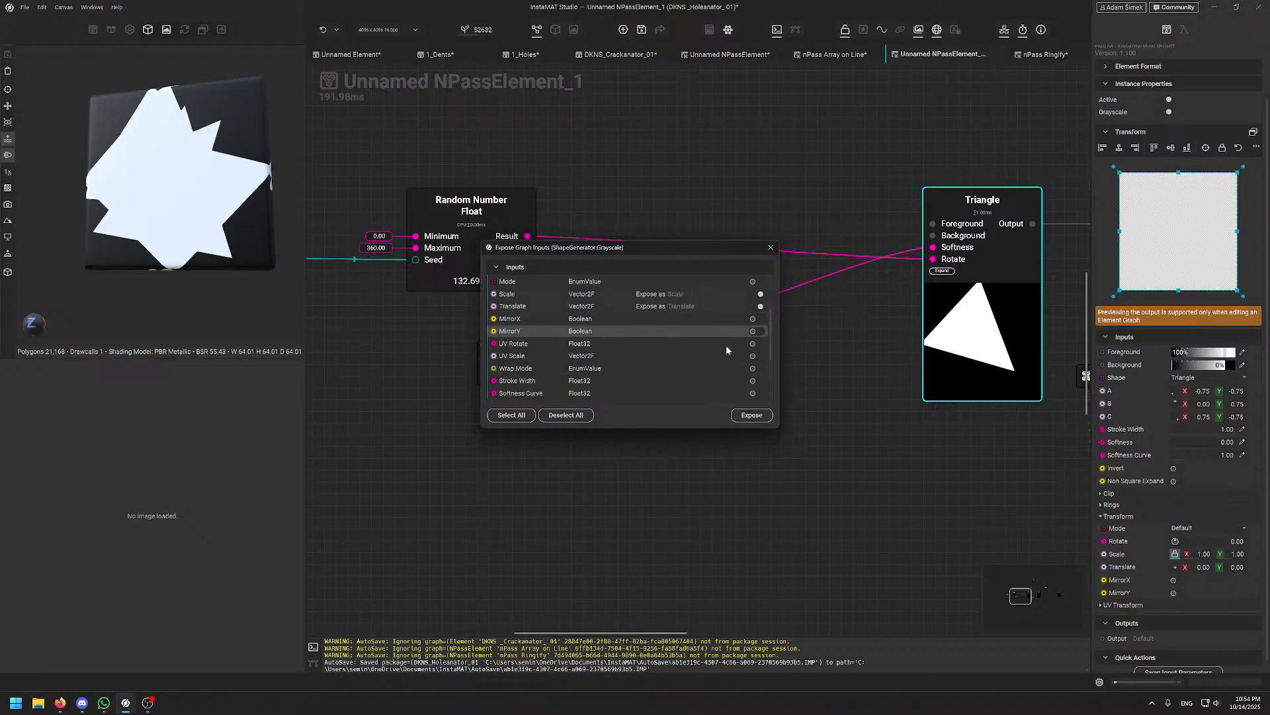
scroll(727, 349, up, 1)
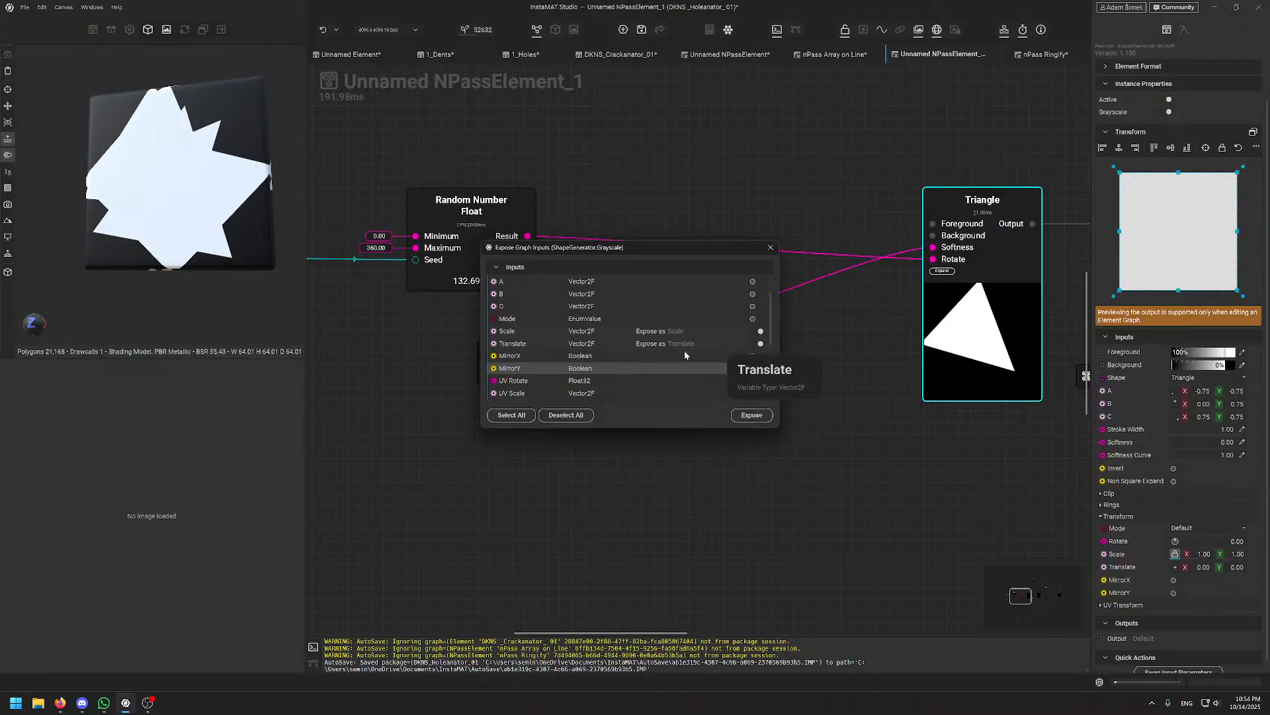
scroll(538, 349, down, 3)
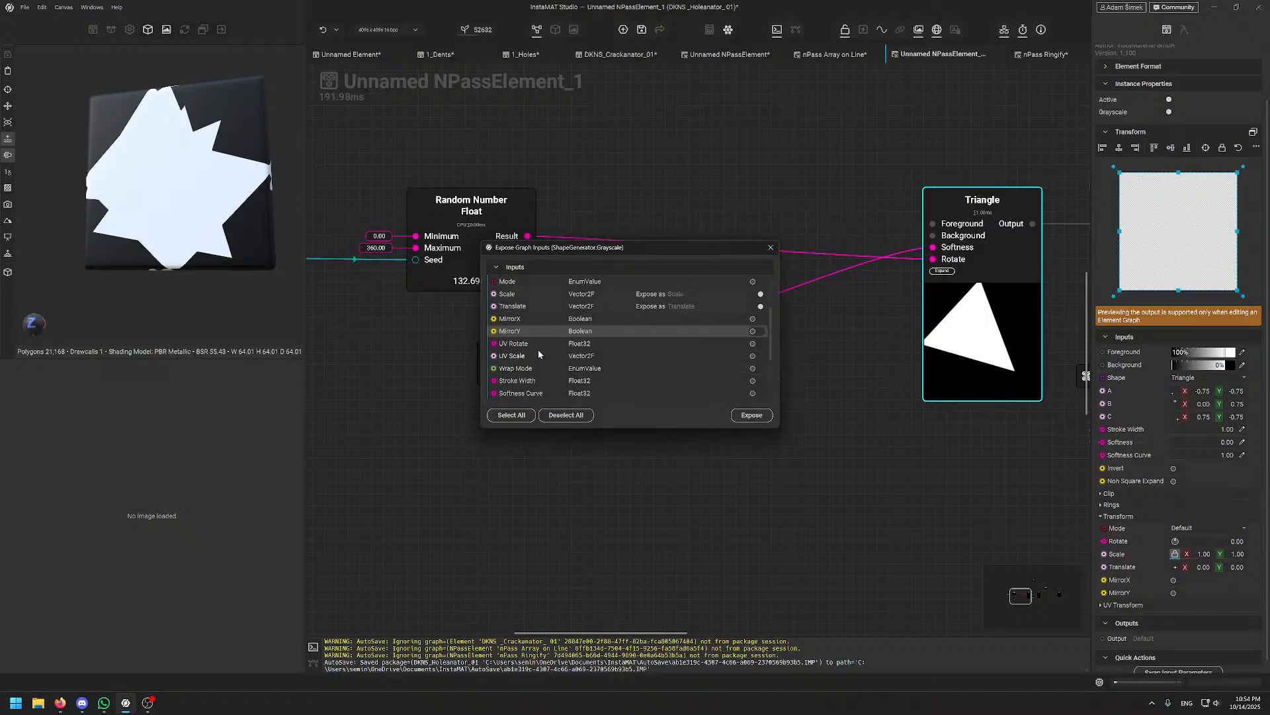
scroll(687, 349, down, 1)
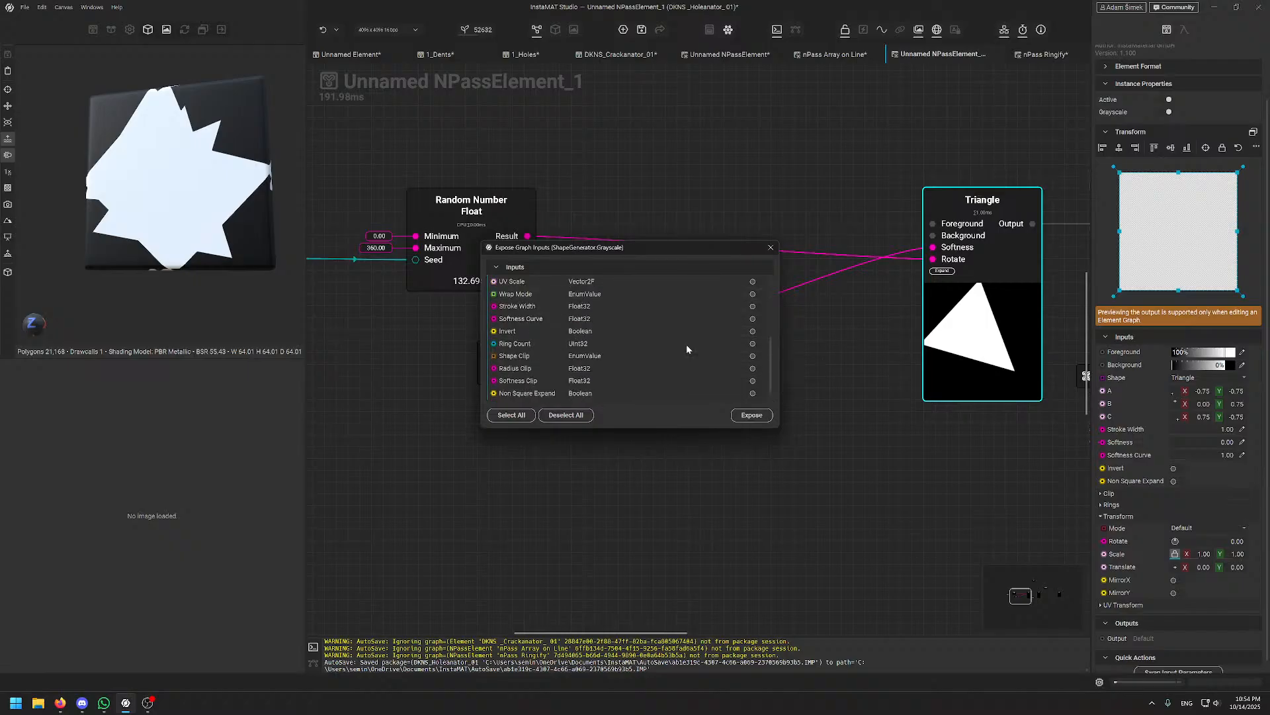
scroll(687, 348, down, 1)
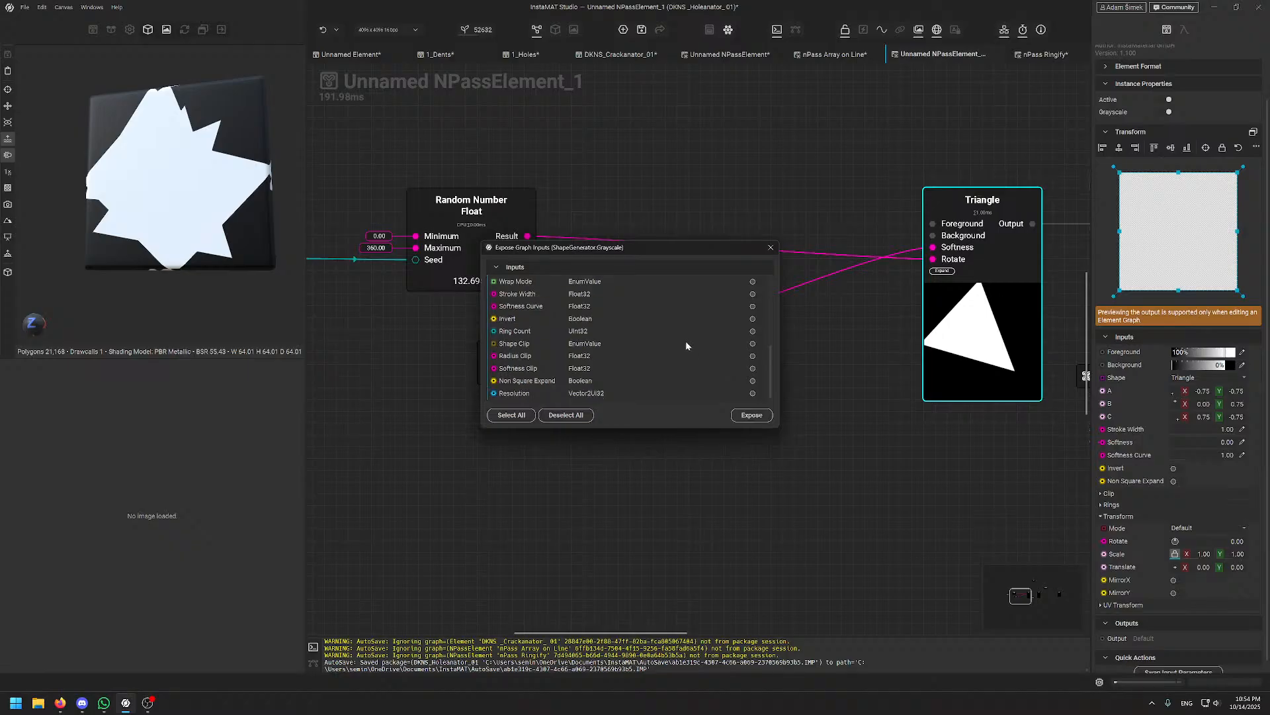
scroll(686, 344, up, 10)
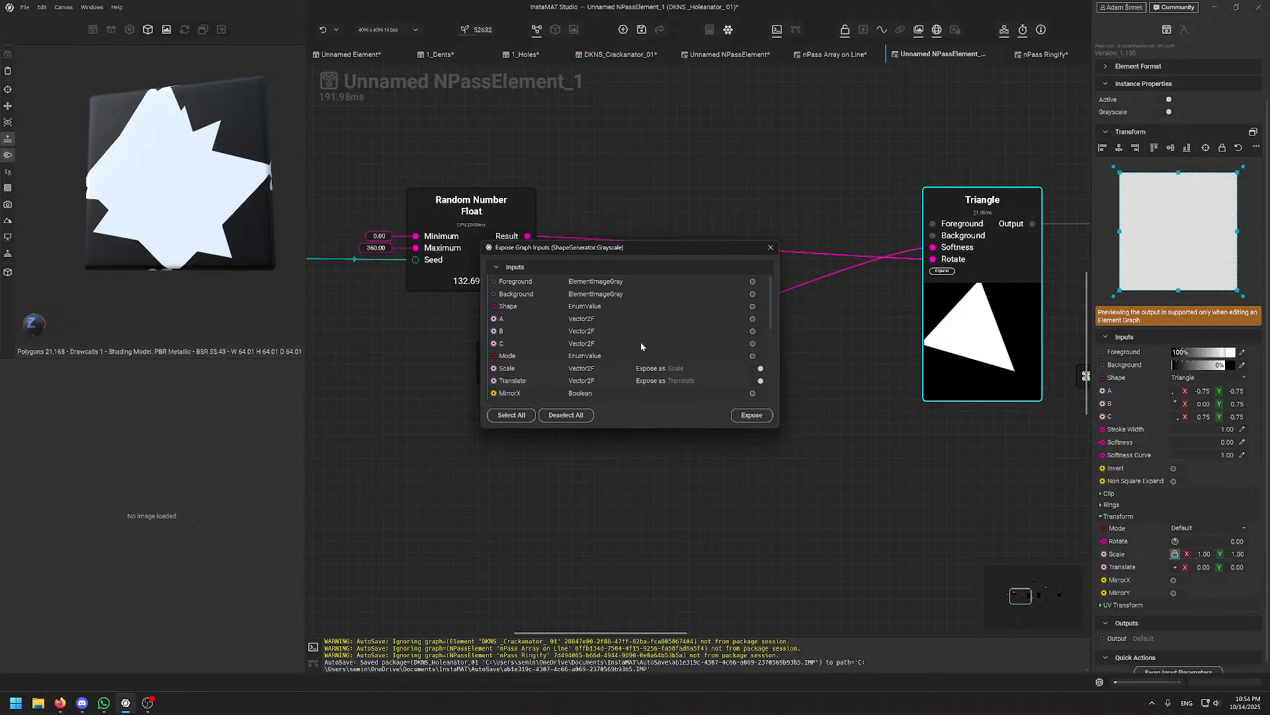
scroll(638, 340, down, 6)
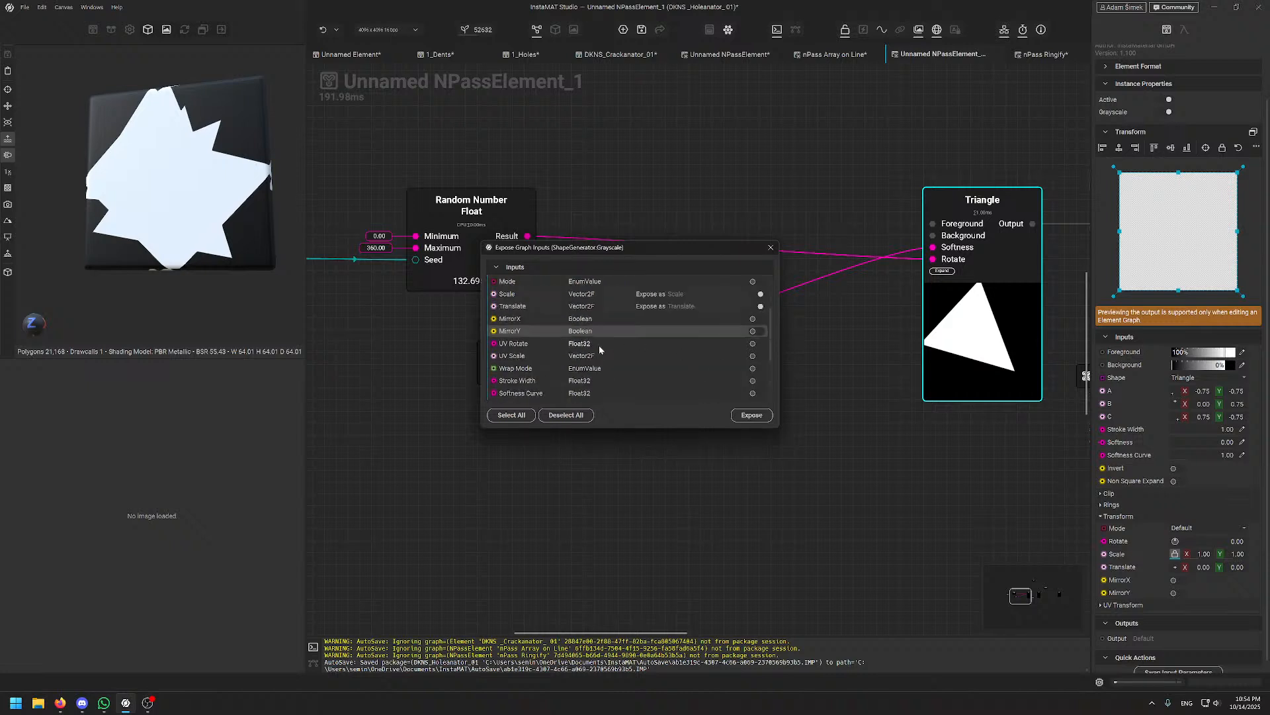
scroll(645, 328, up, 6)
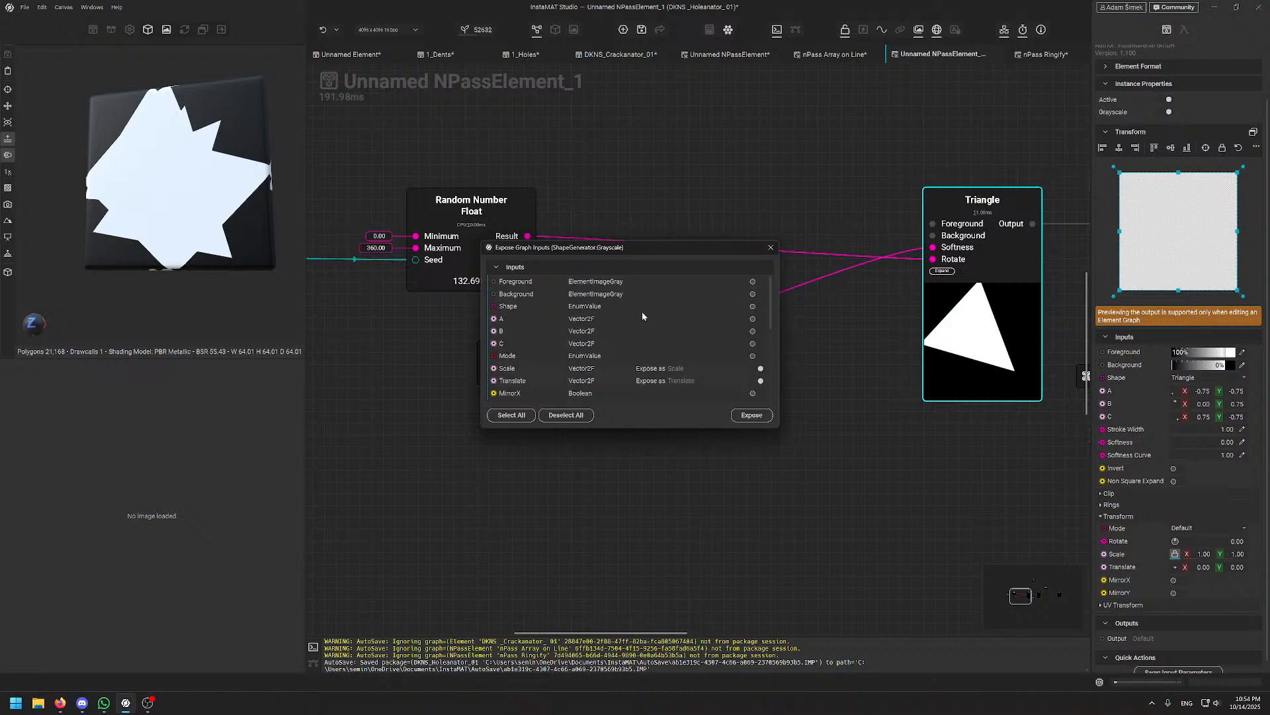
scroll(642, 316, down, 3)
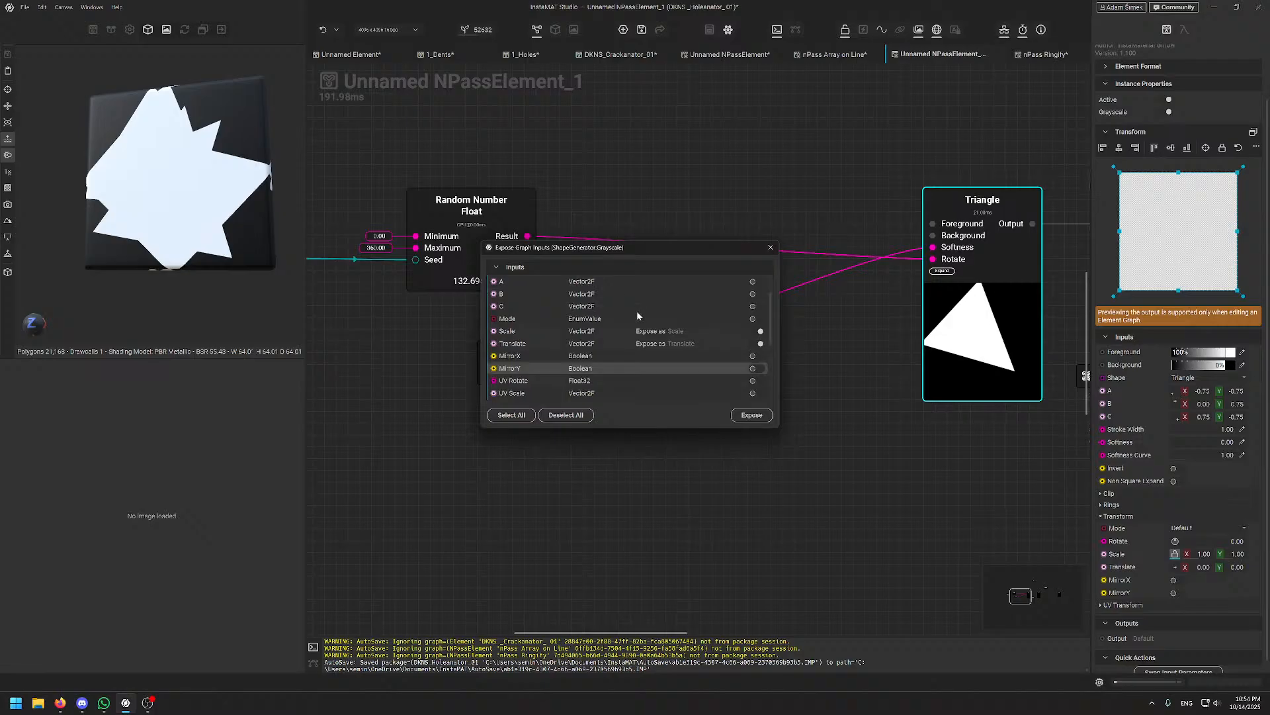
click(731, 415)
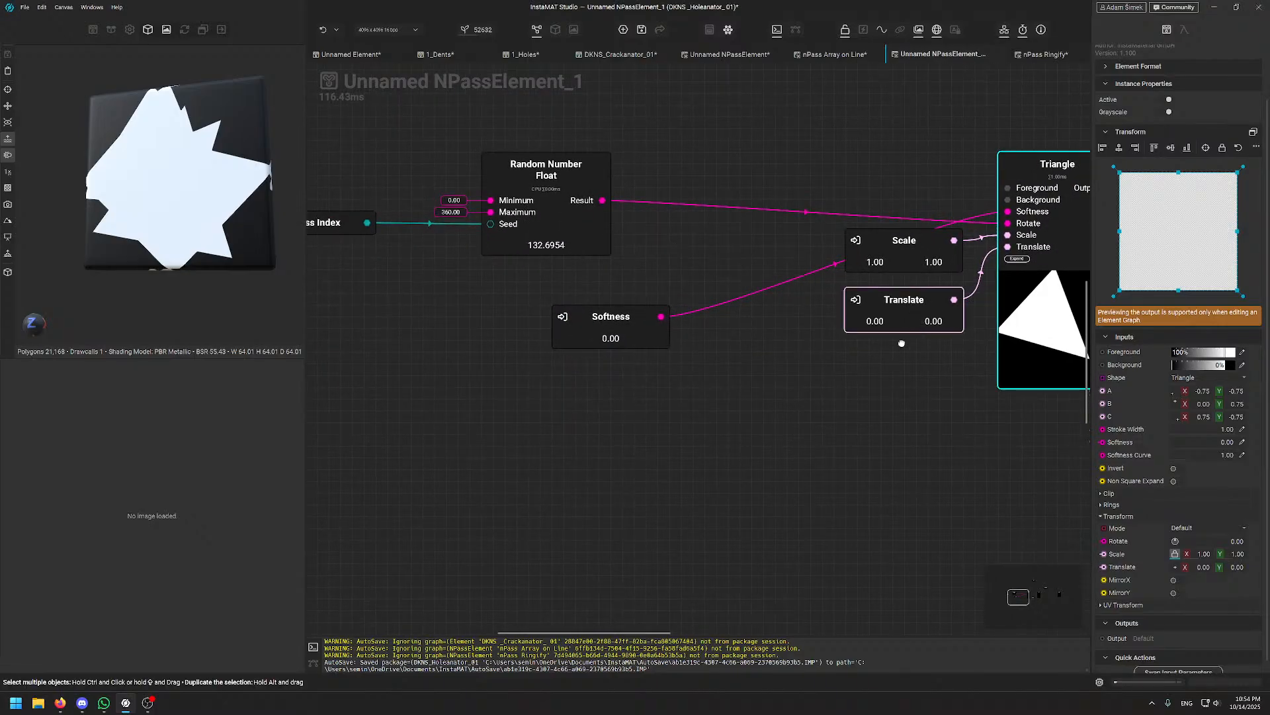
- Stack the Softness, Scale and Translate input nodes in an aligned column between Random Number Float and Triangle
drag(938, 259, 798, 418)
drag(616, 338, 769, 362)
drag(675, 281, 803, 516)
click(677, 331)
middle_drag(676, 334, 682, 282)
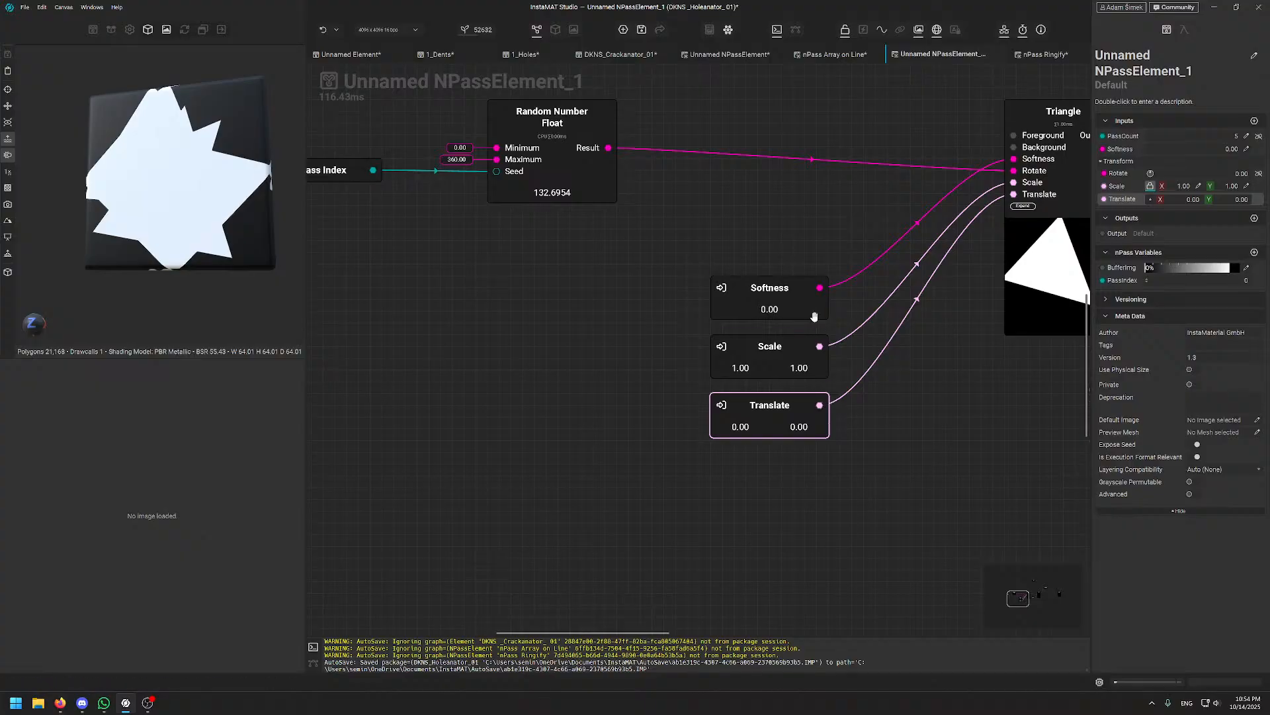
mouse_move(790, 303)
mouse_down()
mouse_move(777, 304)
mouse_move(801, 303)
mouse_up()
middle_drag(554, 213, 542, 224)
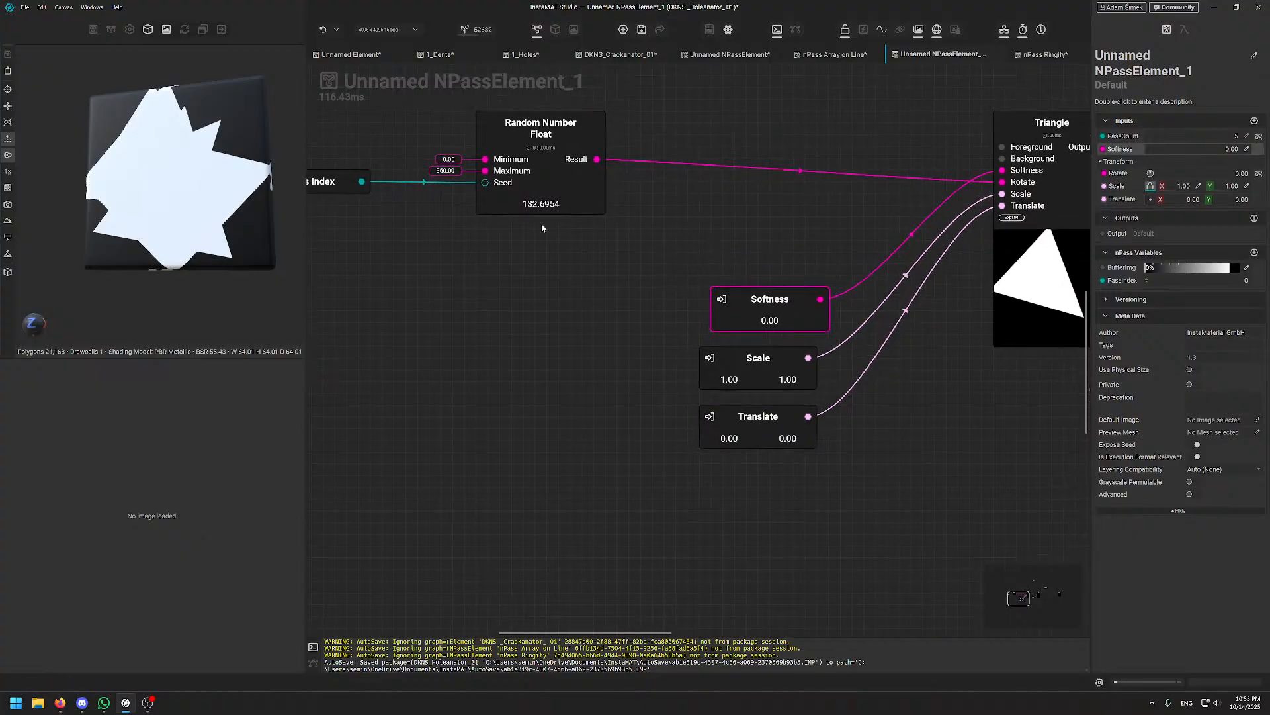
drag(784, 305, 772, 304)
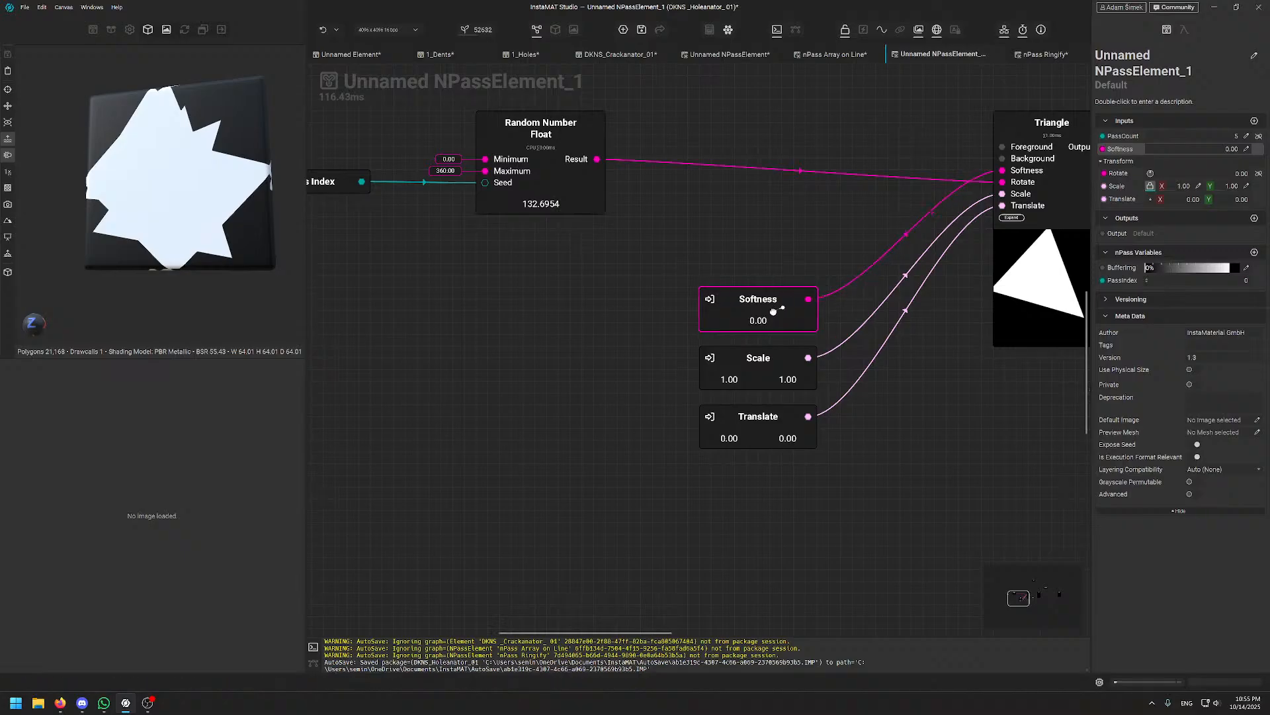
click(772, 374)
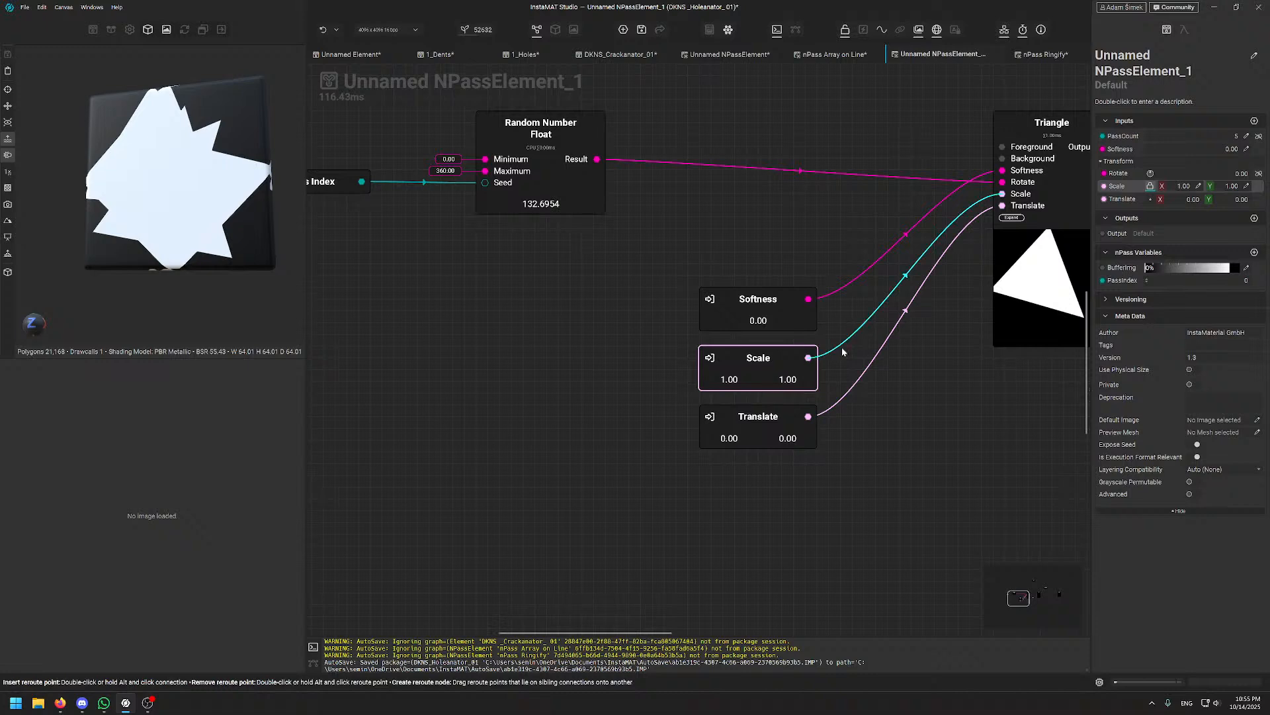
key(f)
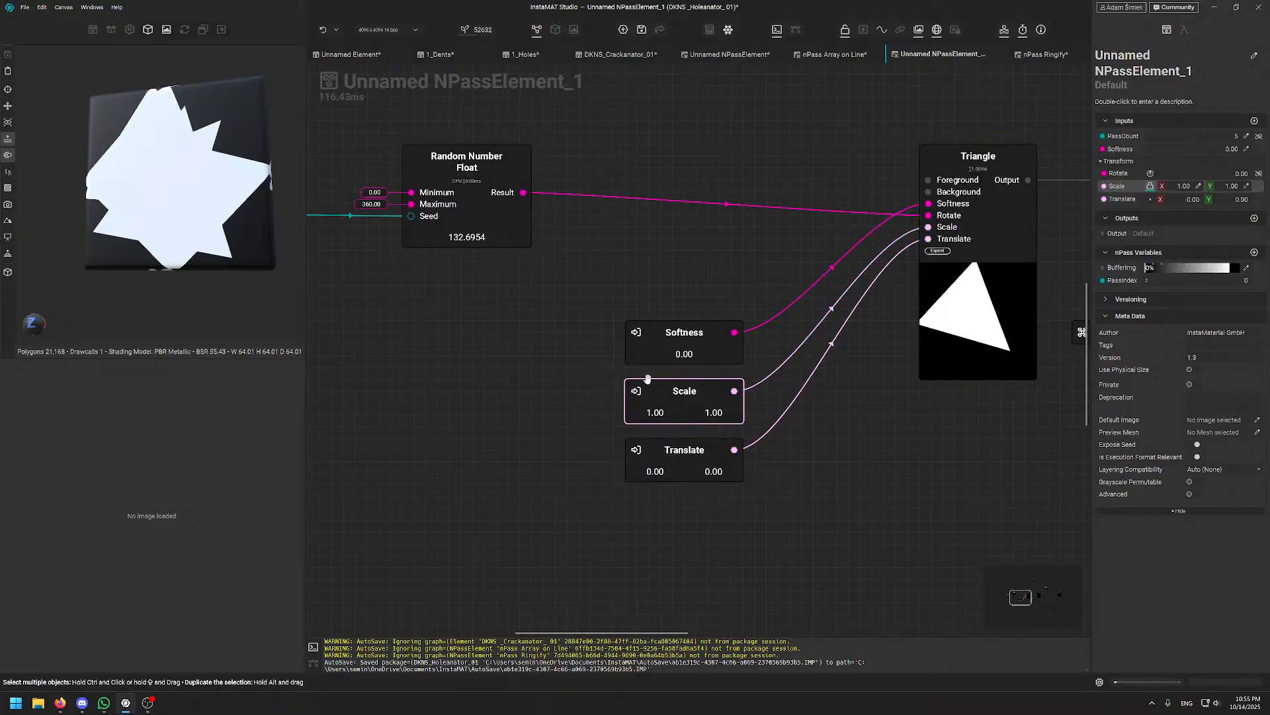
- Duplicate the Random Number Float node directly below the original, keeping Pass Index connected to the copy's Seed
middle_drag(511, 351, 705, 306)
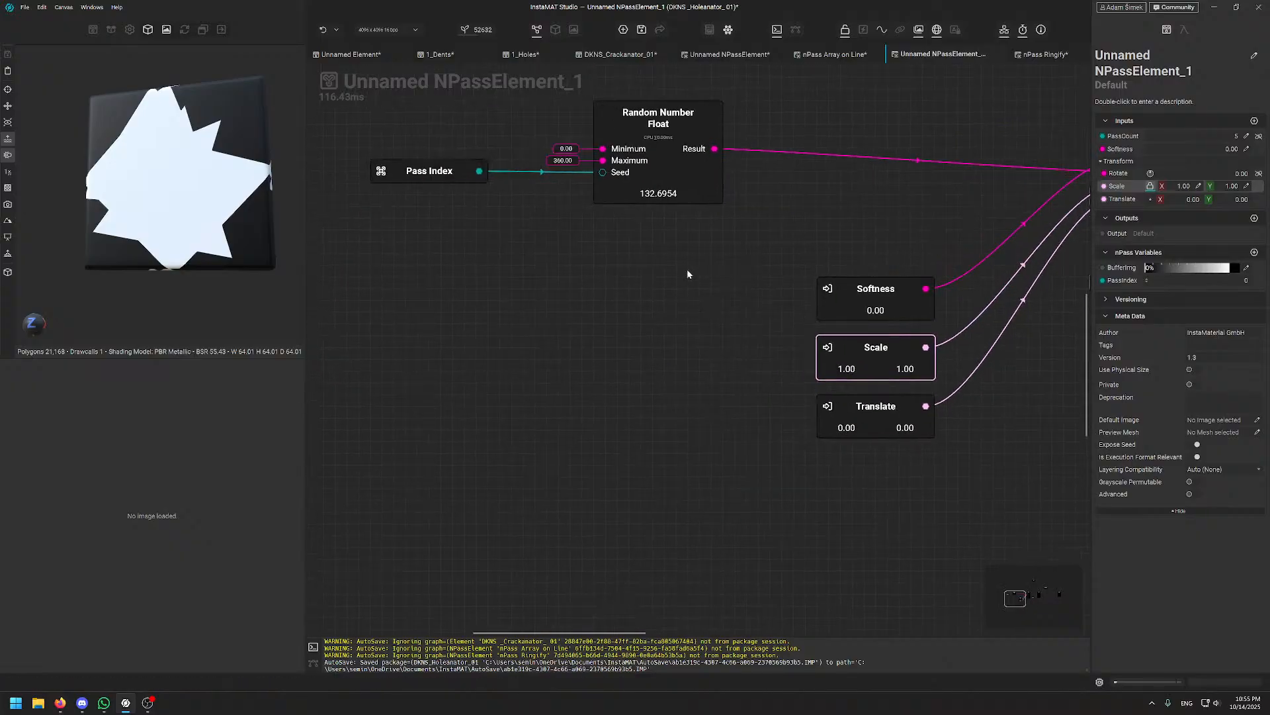
click(672, 153)
alt+drag(672, 153, 673, 283)
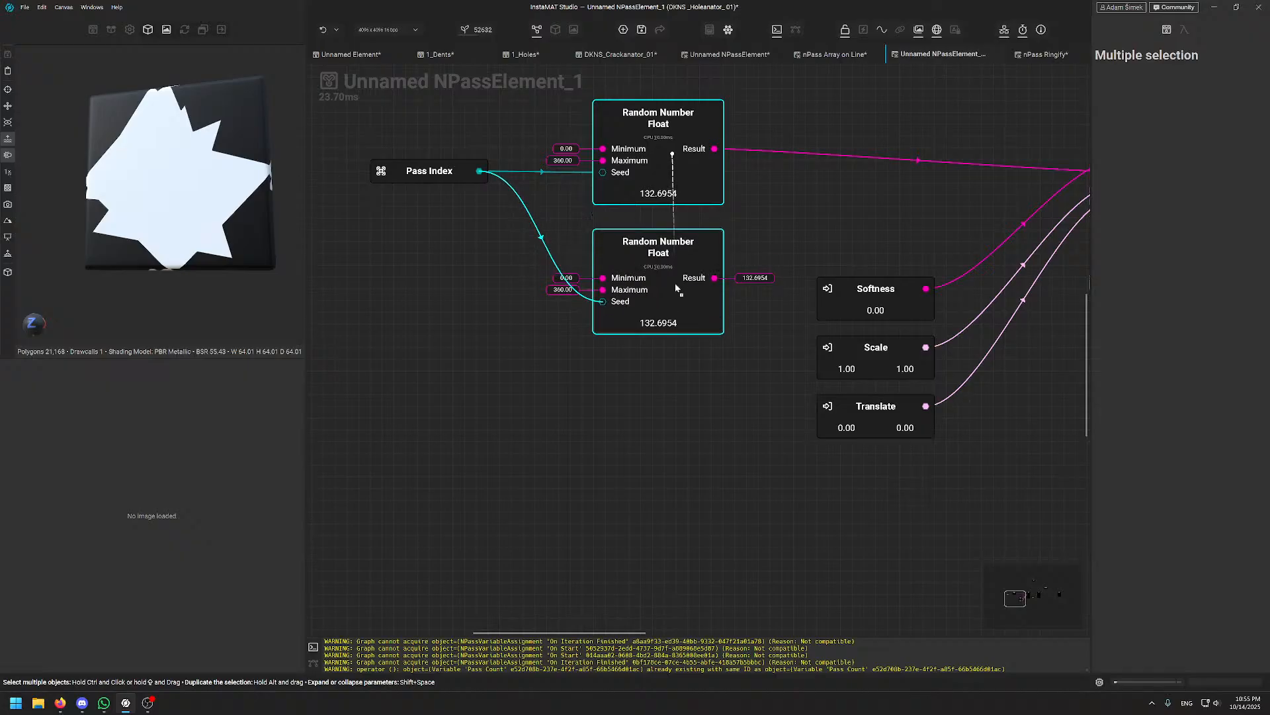
click(673, 283)
click(769, 223)
middle_drag(770, 224, 759, 269)
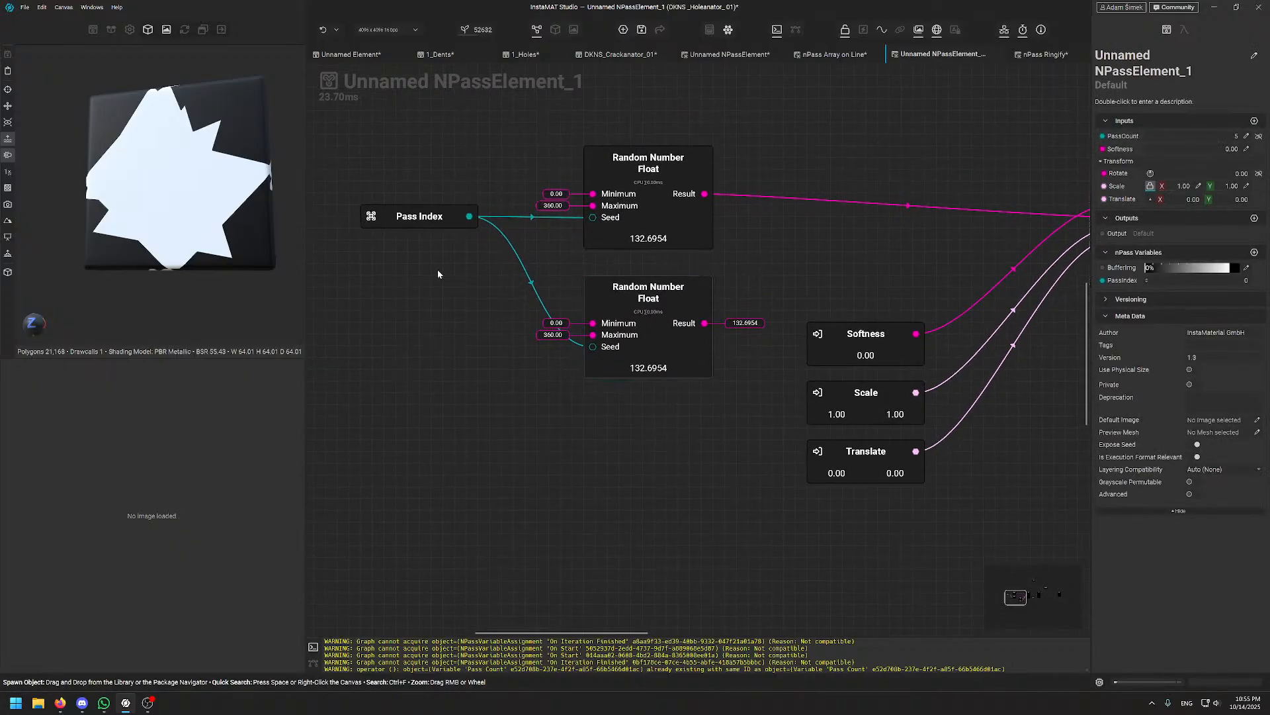
- Shift the Pass Index node slightly closer to the two Random Number Float nodes
click(428, 221)
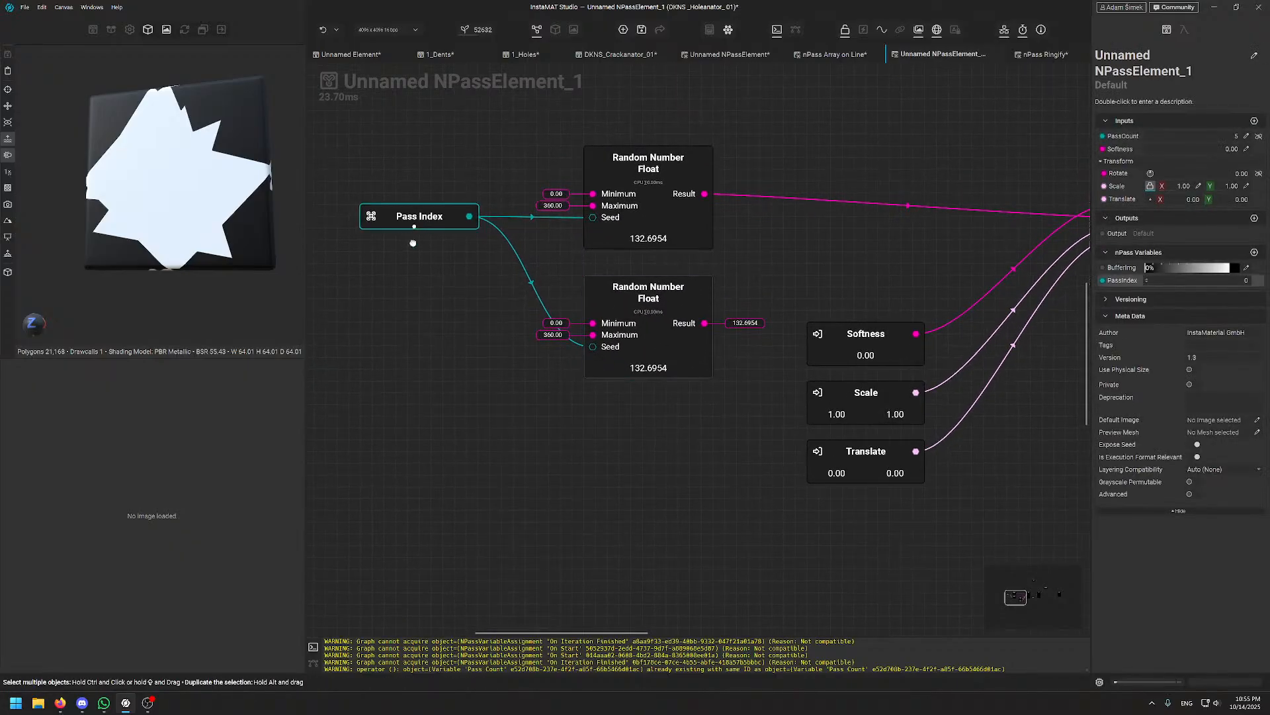
drag(427, 221, 439, 222)
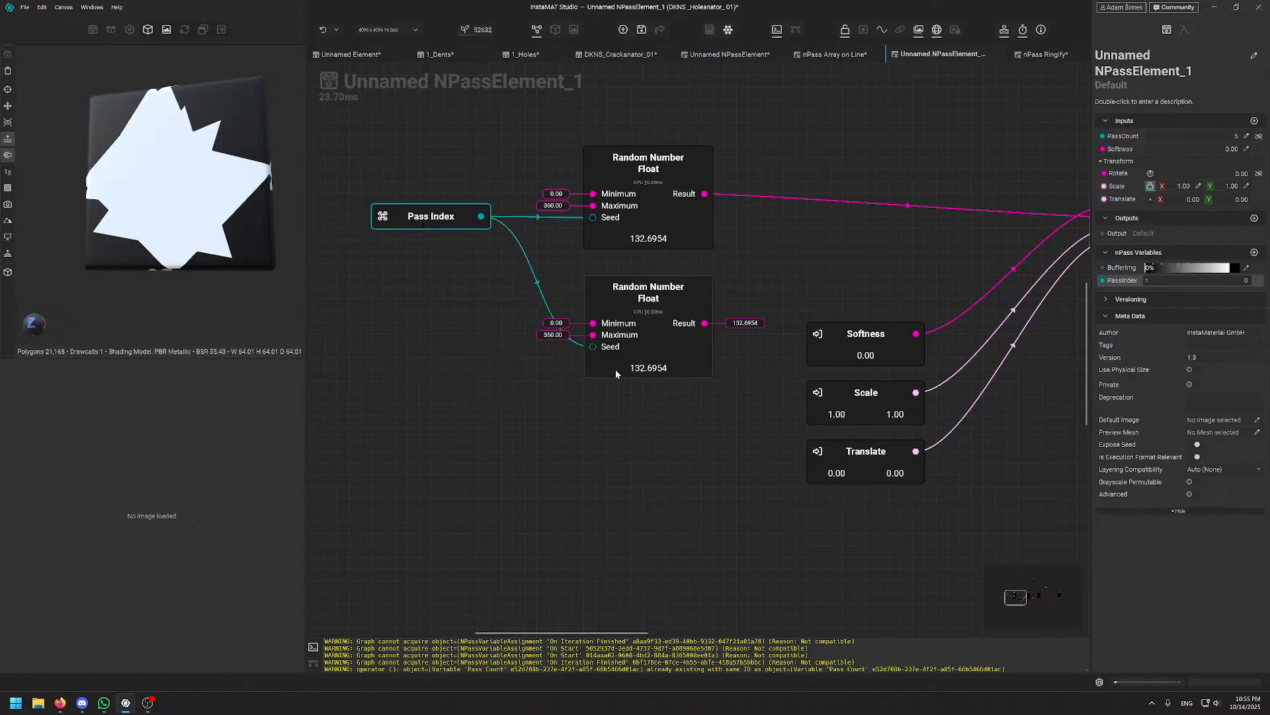
click(639, 368)
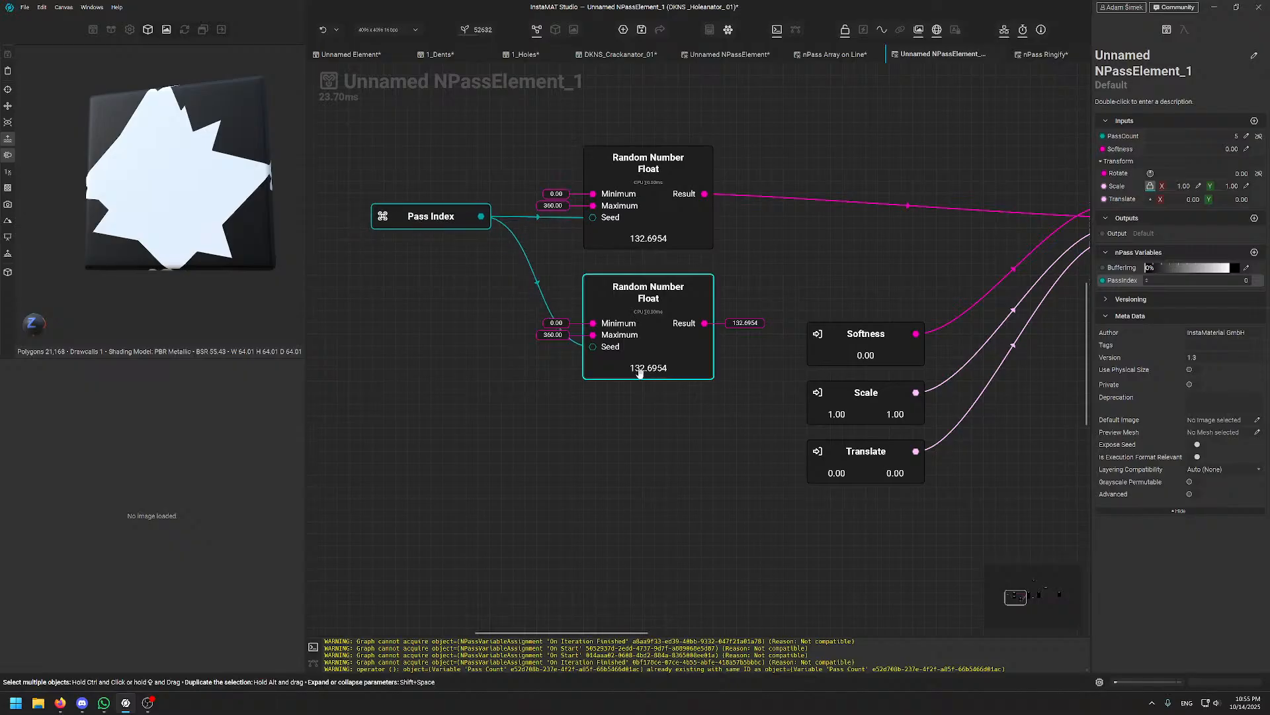
click(431, 215)
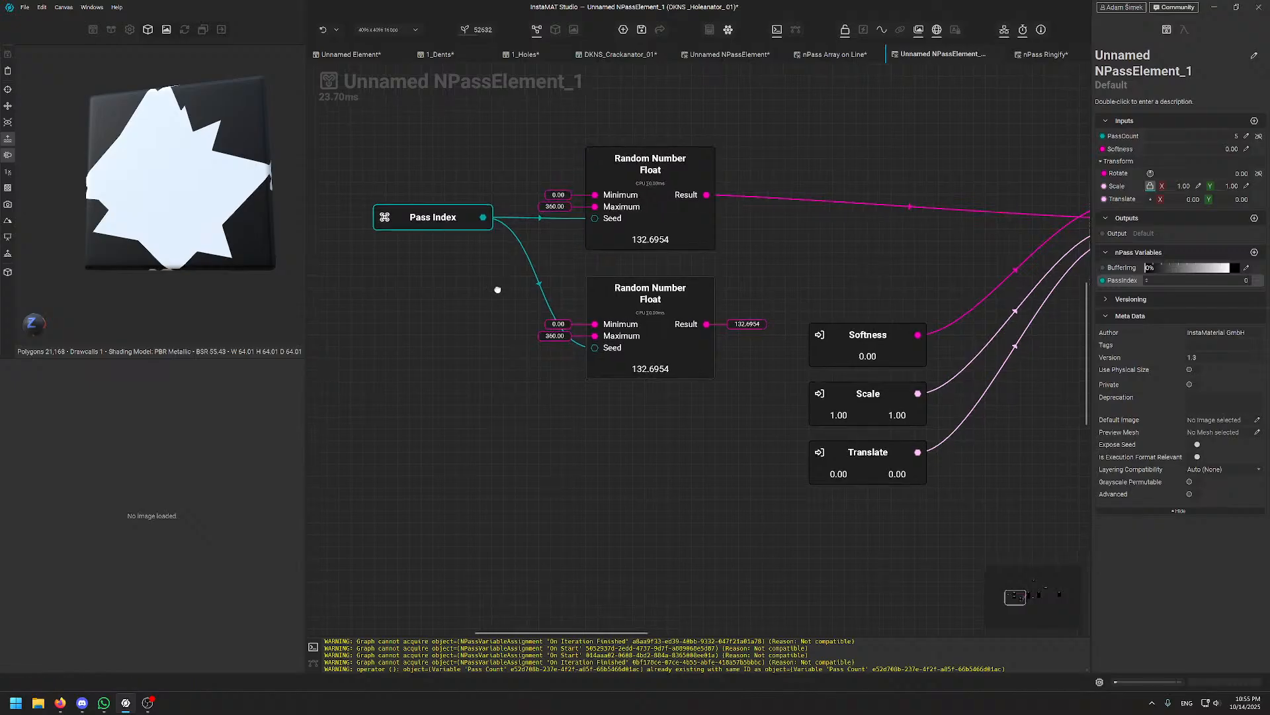
middle_drag(498, 290, 585, 308)
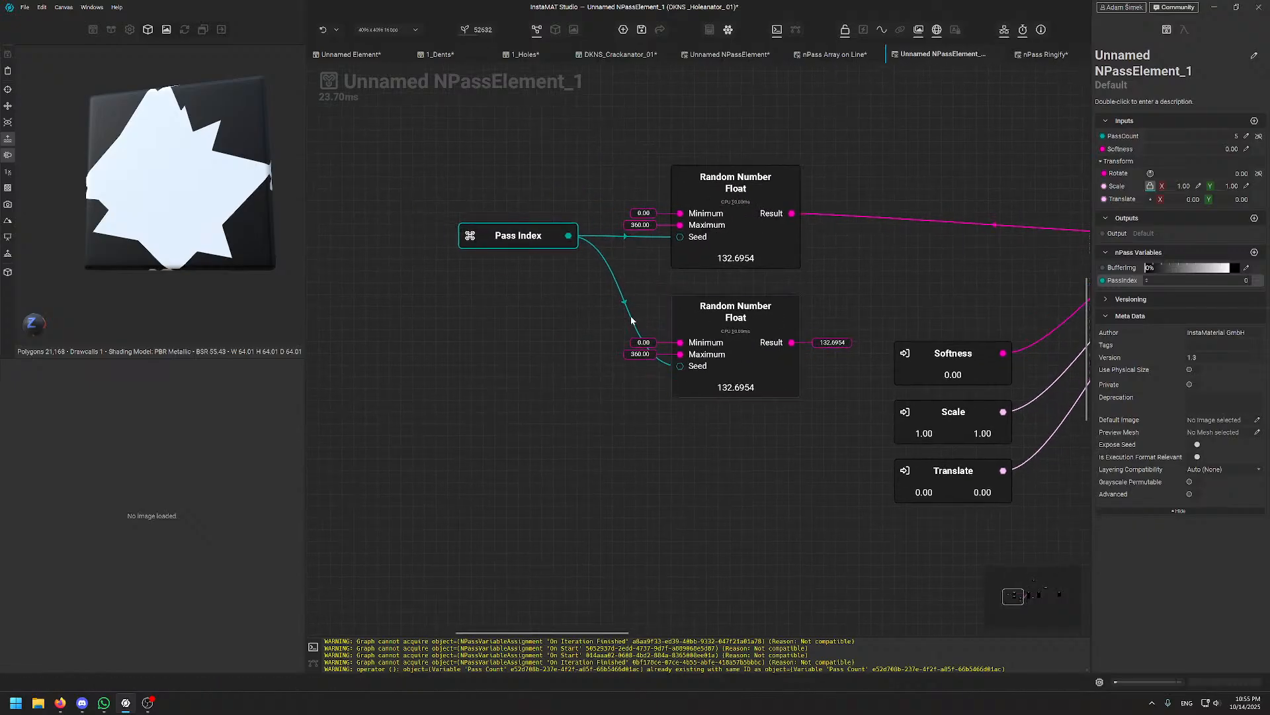
- Try seeding both Random Number Float nodes from the Pass Count input, undo the connections and delete the Pass Count node
click(899, 300)
drag(1138, 136, 678, 364)
drag(543, 292, 678, 238)
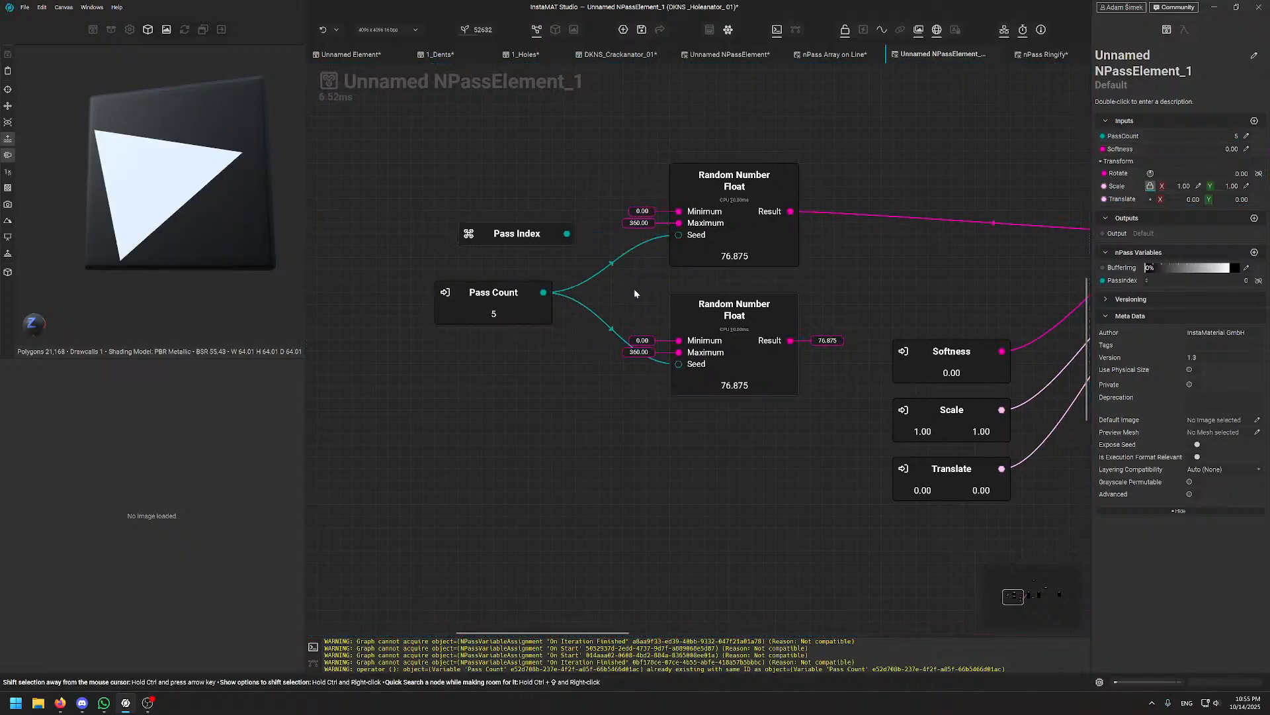
key(ctrl+z)
key(ctrl+z)
click(520, 303)
key(Delete)
click(694, 368)
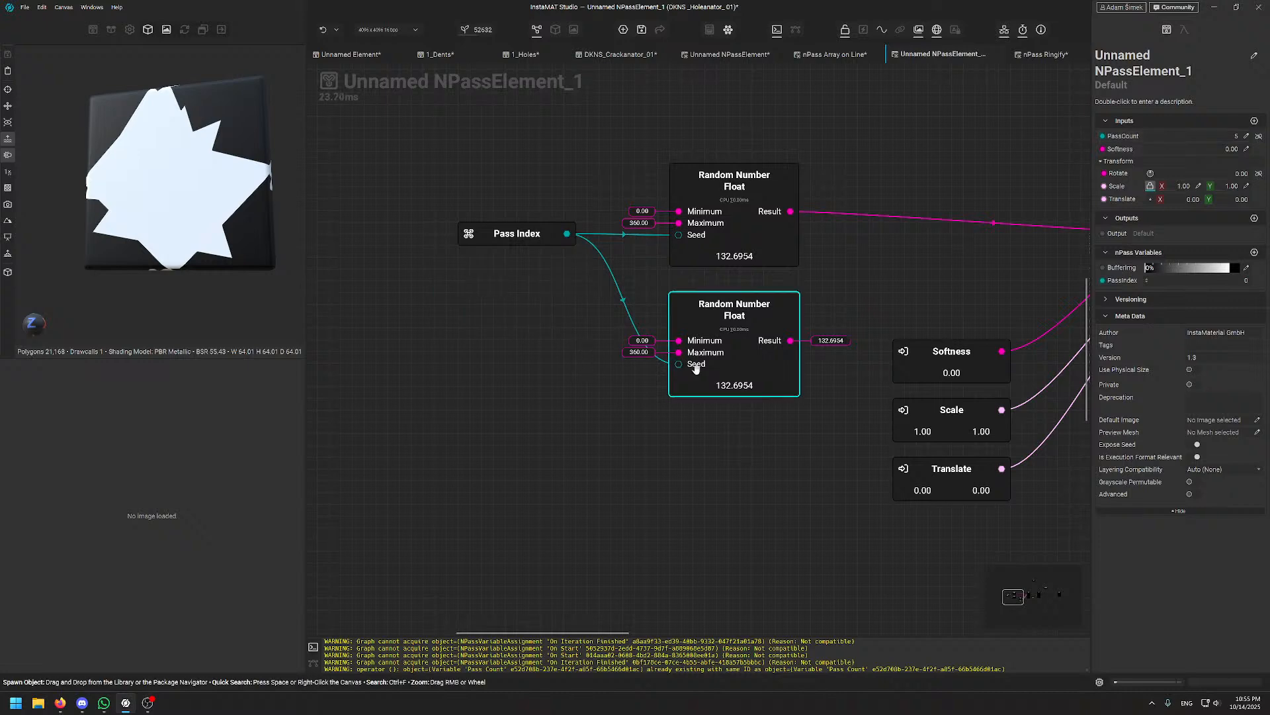
drag(678, 363, 510, 365)
middle_drag(538, 400, 542, 377)
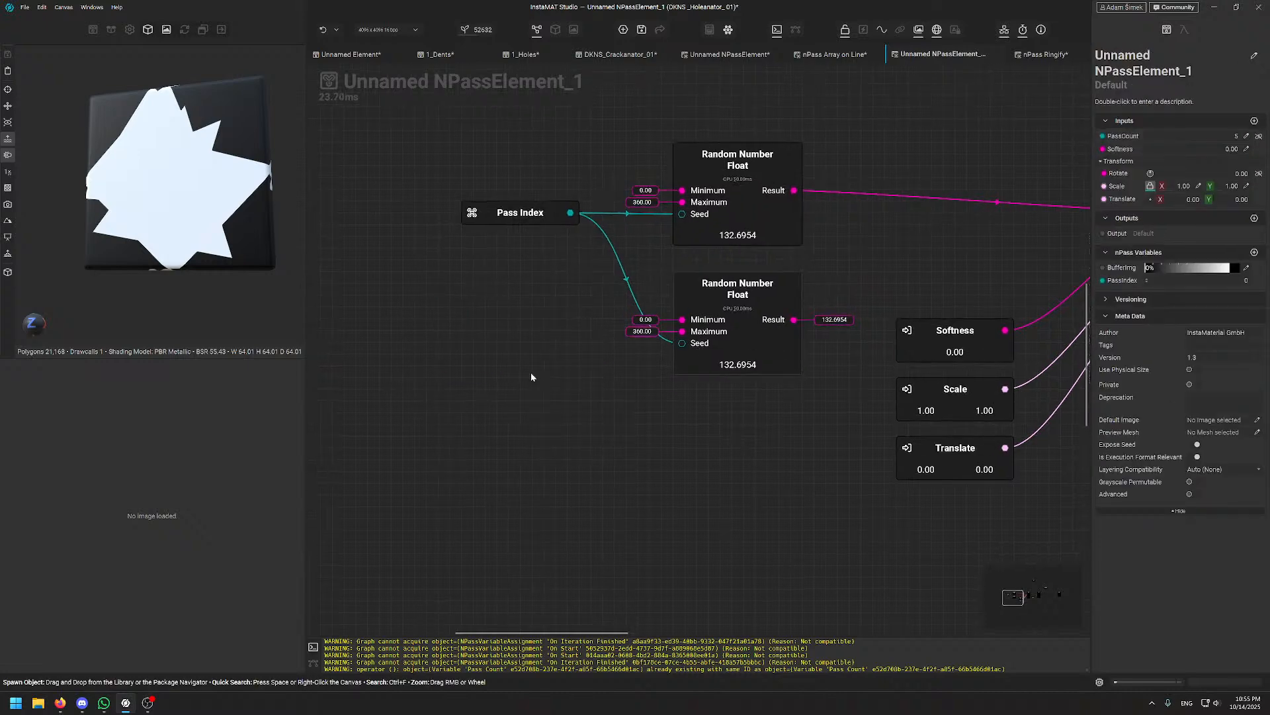
middle_drag(719, 395, 630, 421)
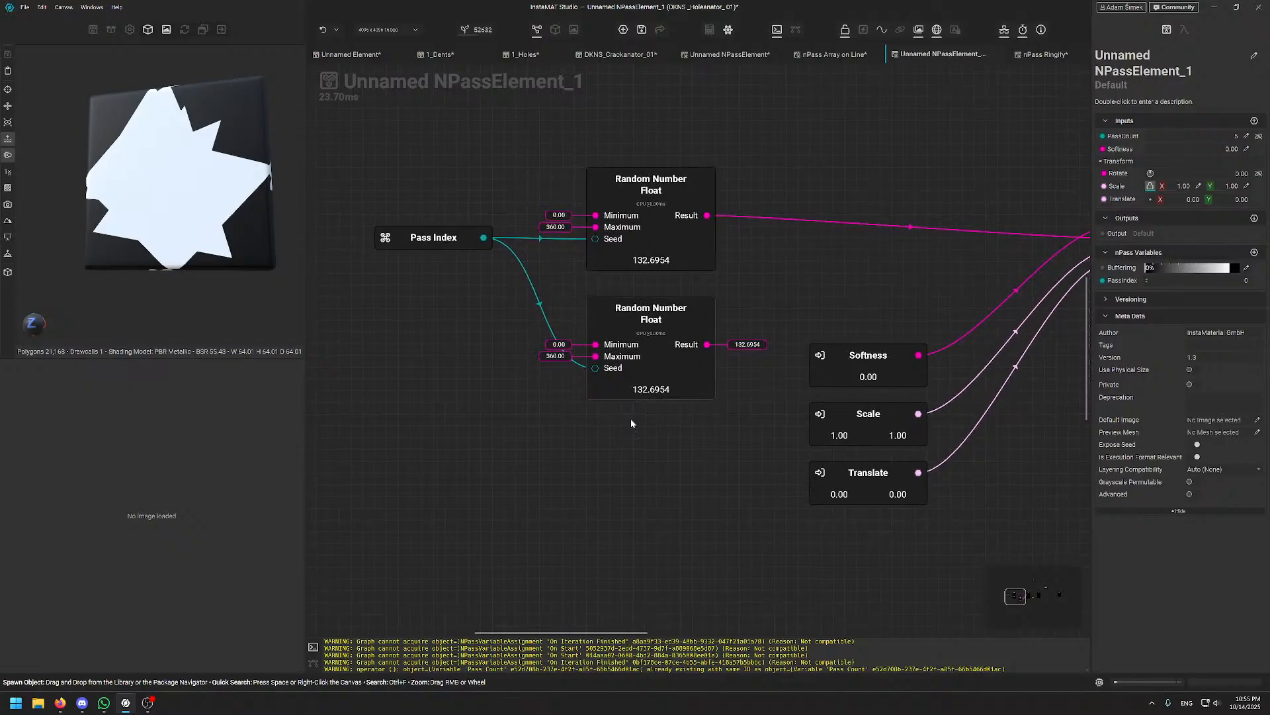
- Connect the Result of the lower Random Number Float to the Triangle's Softness in place of the Softness input node
click(704, 322)
middle_drag(859, 364, 660, 355)
click(487, 345)
click(670, 338)
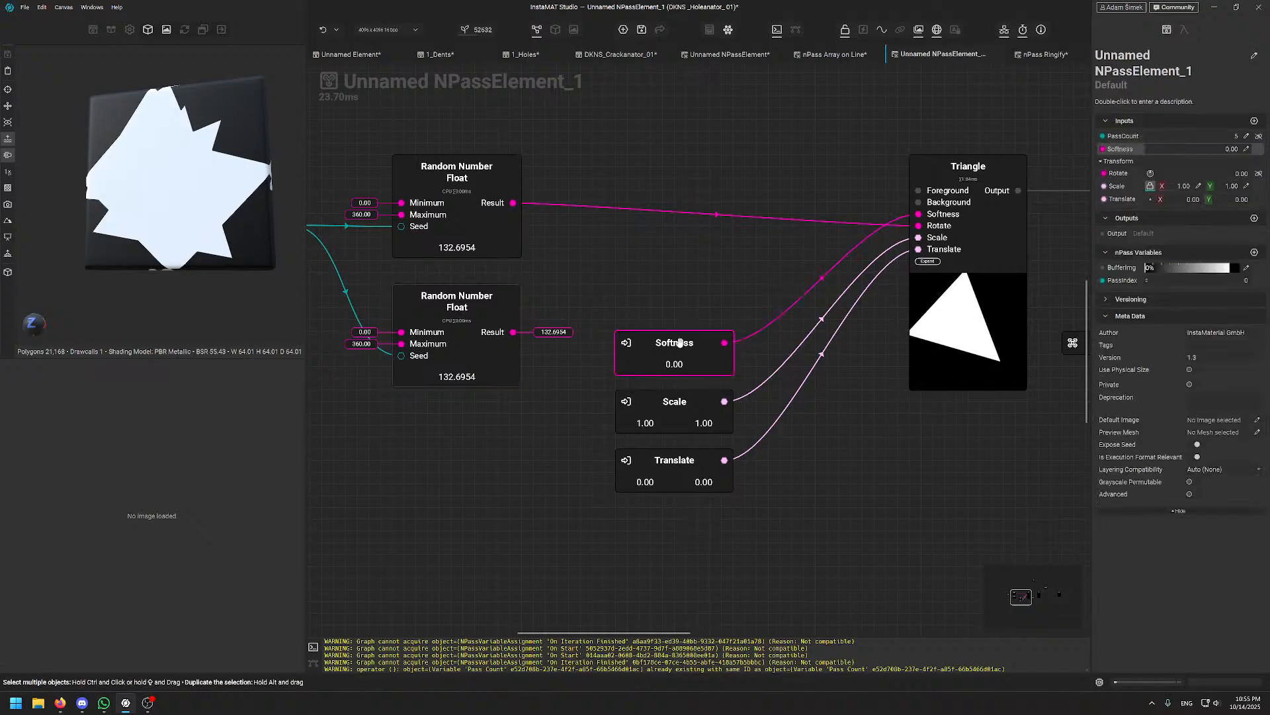
click(515, 304)
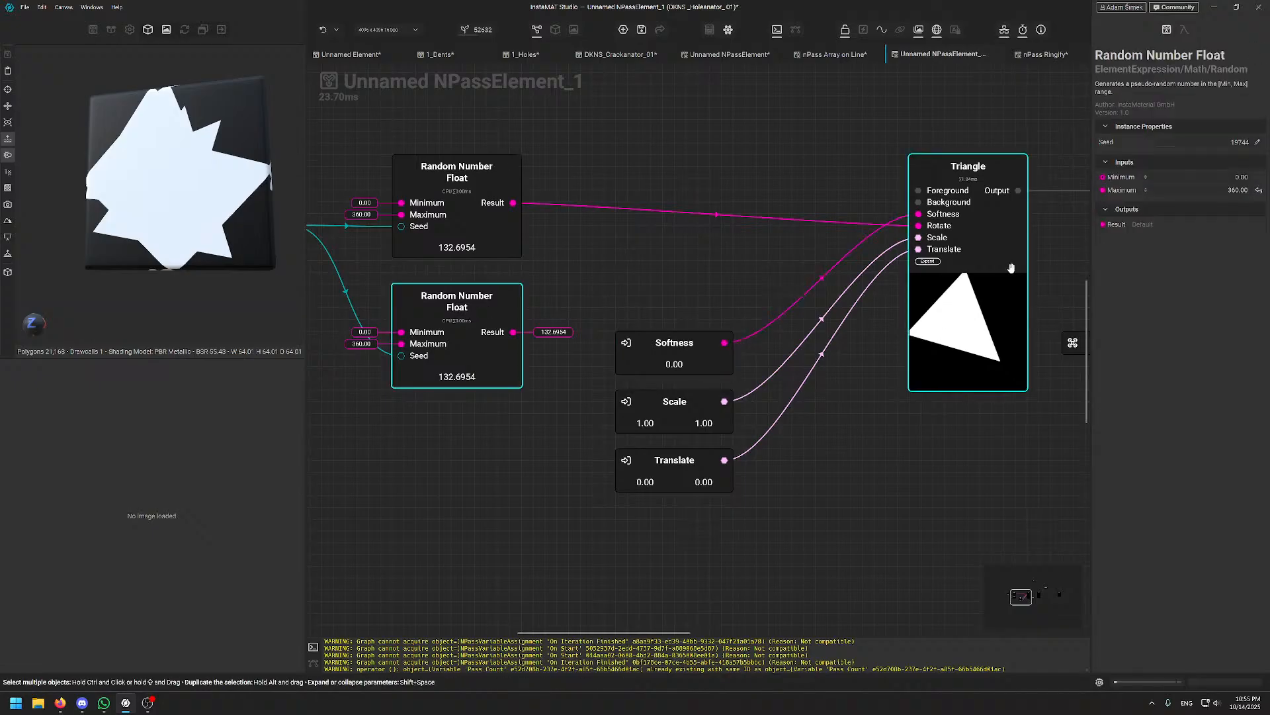
drag(513, 332, 926, 212)
- Set the Maximum of the lower Random Number Float to 1
click(421, 343)
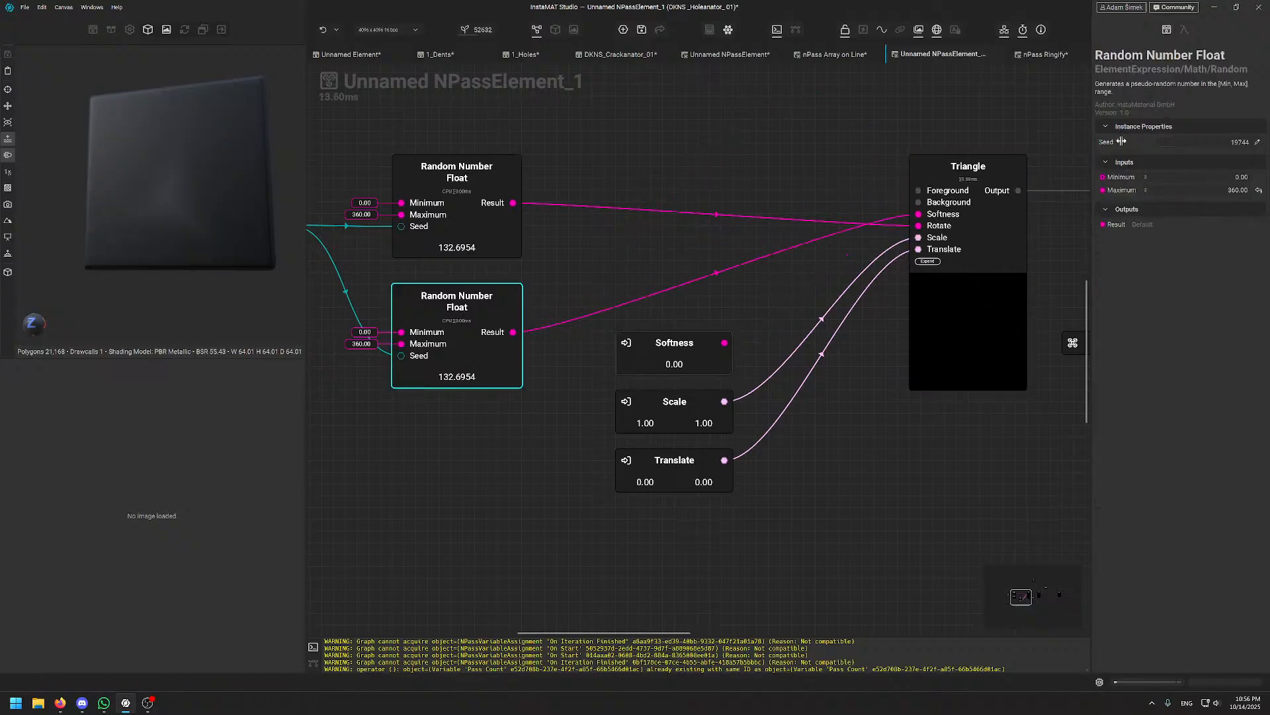
double_click(1191, 190)
text(1)
key(Return)
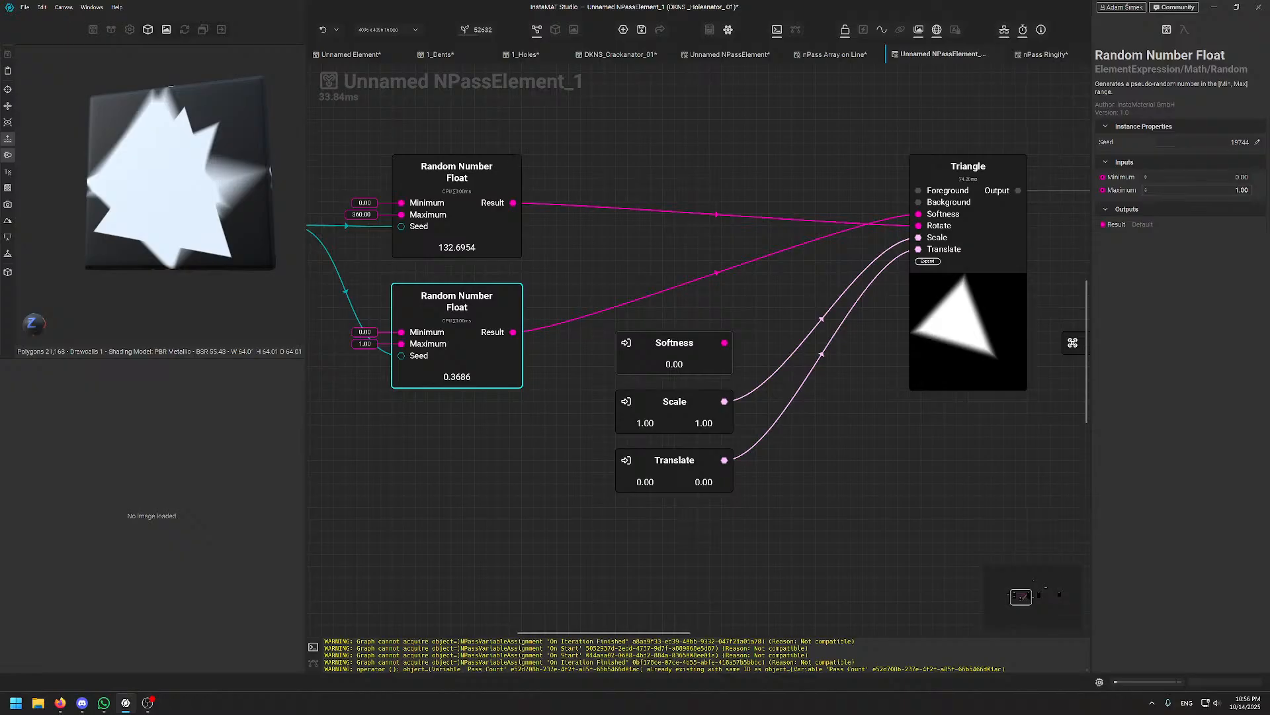
- Preview the Triangle node's output in the 2D viewport and examine its soft edges alongside the blended result on the 3D mesh
double_click(1196, 190)
click(968, 311)
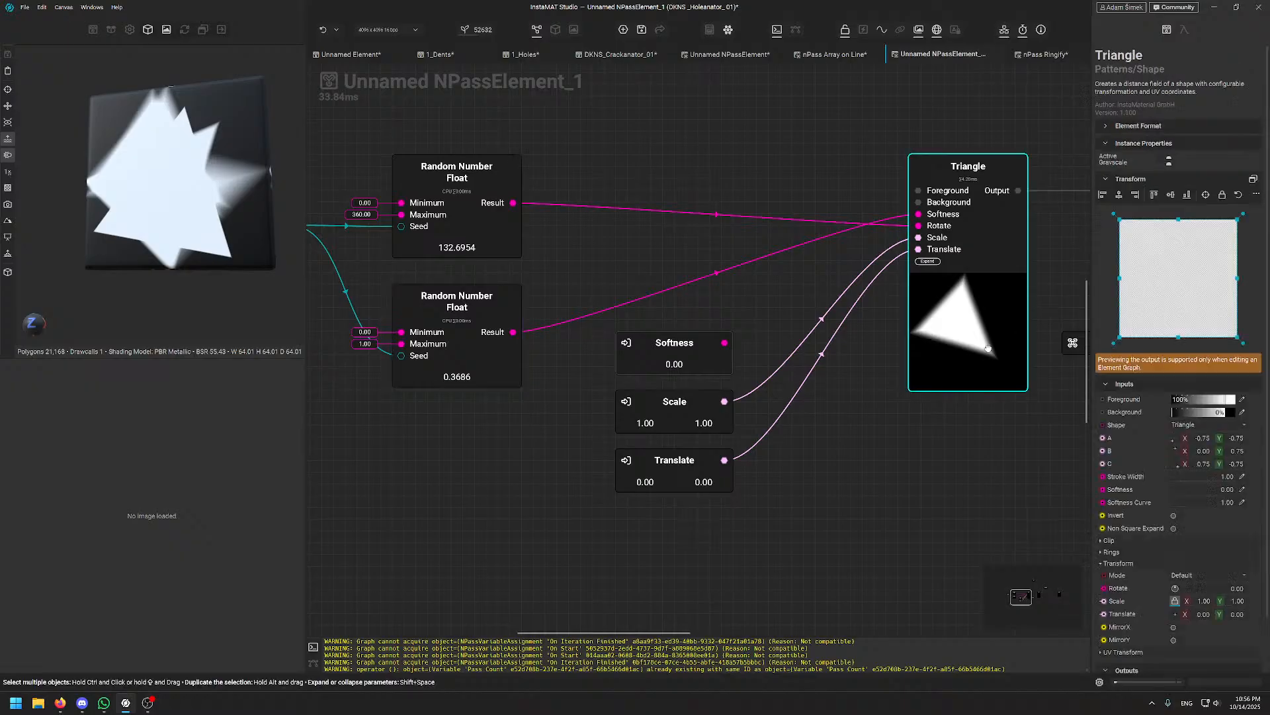
scroll(187, 448, up, 5)
scroll(131, 422, down, 4)
scroll(173, 433, up, 5)
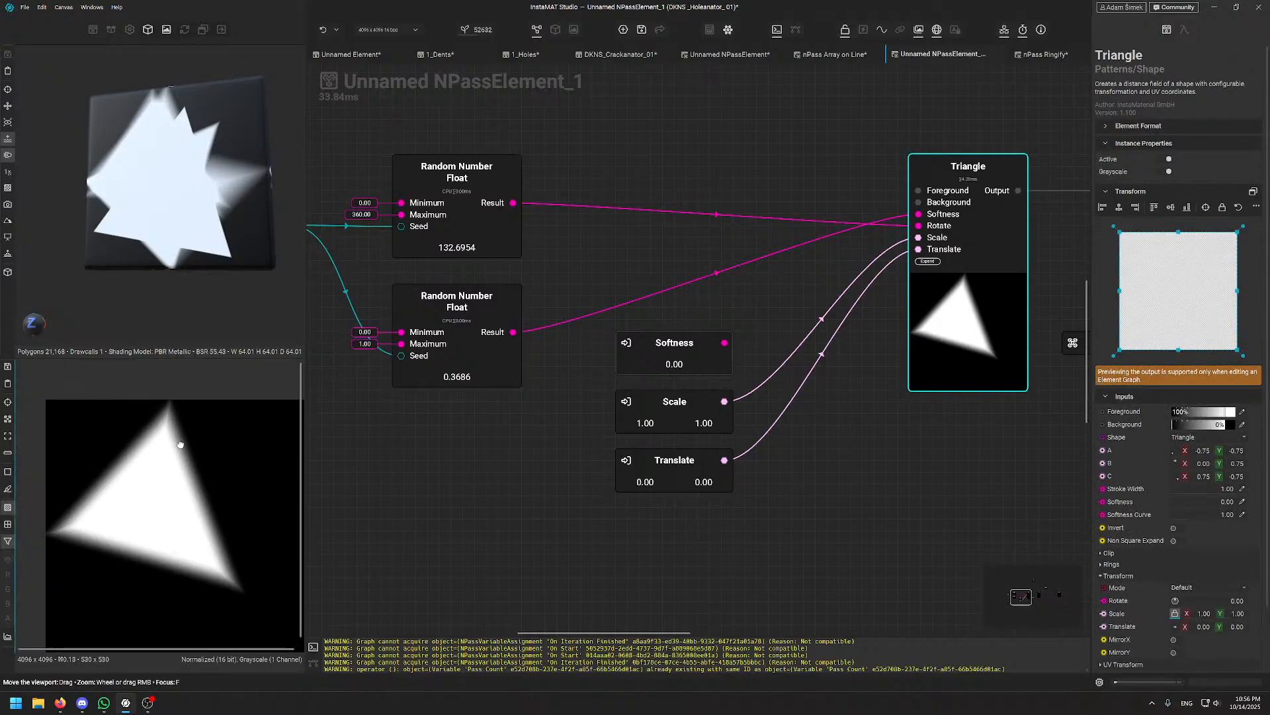
scroll(173, 433, down, 4)
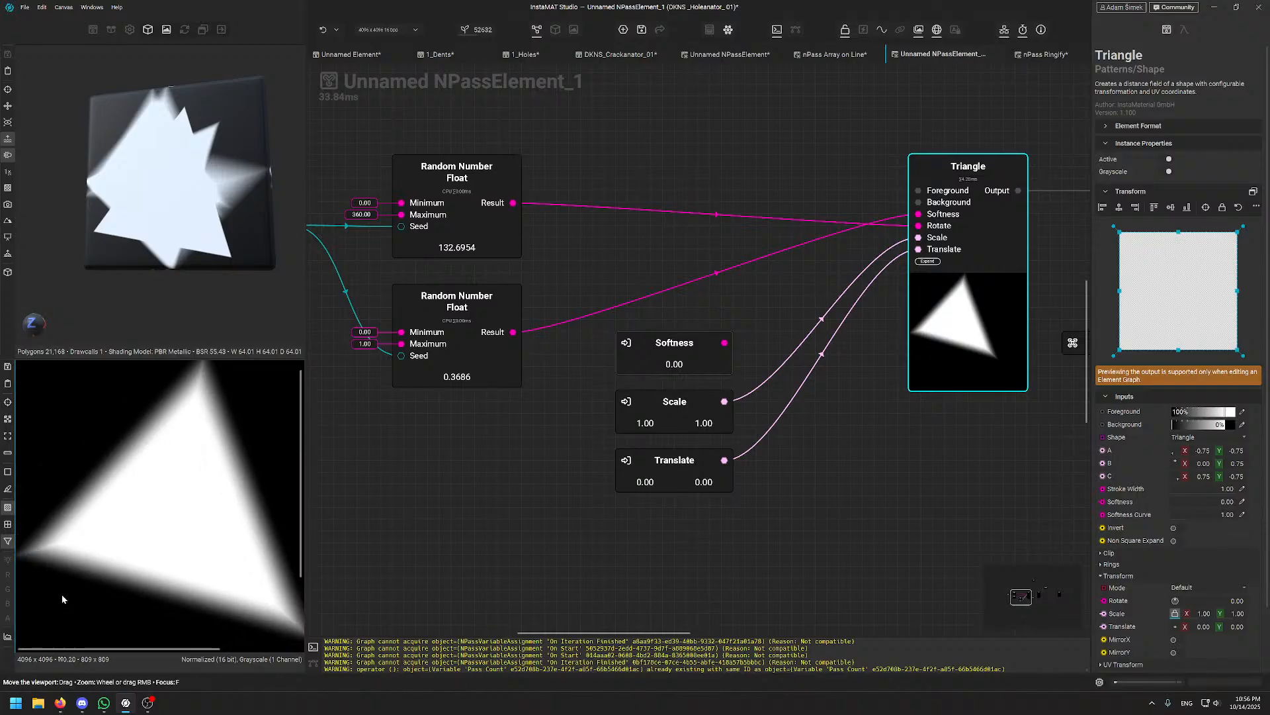
scroll(185, 464, down, 3)
mouse_move(174, 182)
alt+mouse_down()
mouse_move(135, 179)
mouse_move(149, 209)
mouse_move(206, 175)
mouse_move(178, 162)
alt+mouse_up()
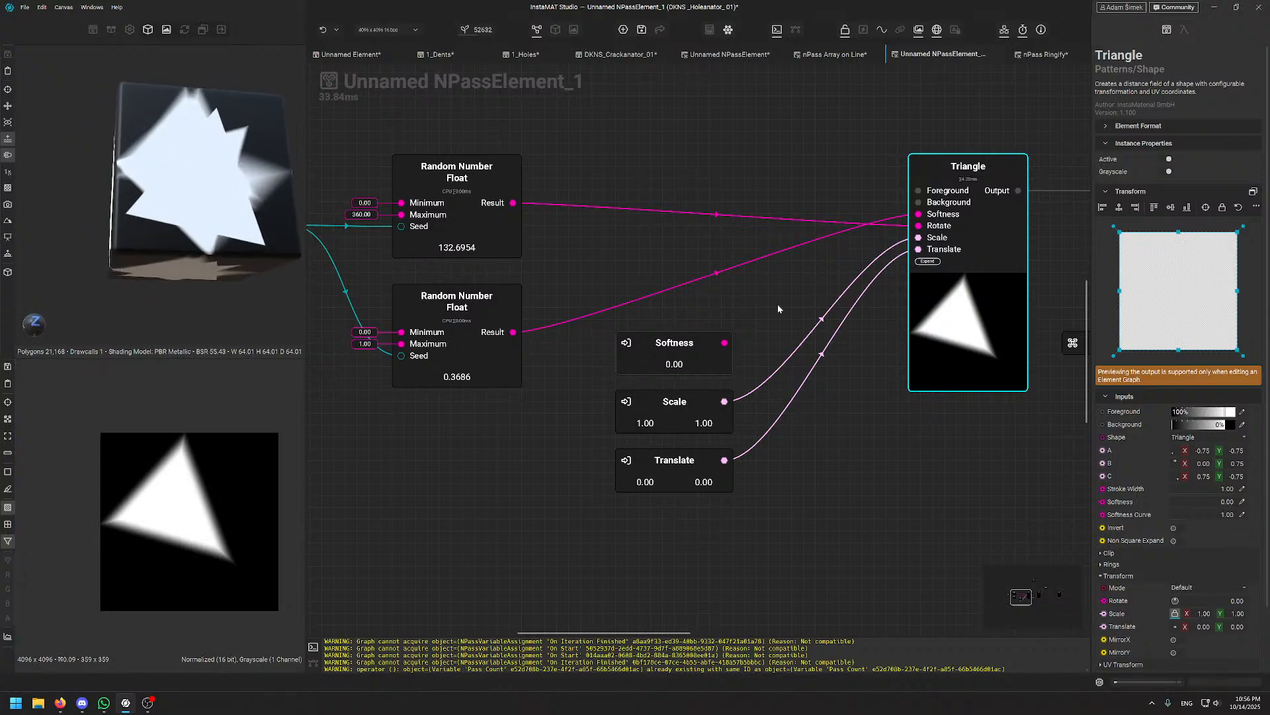
- Nudge both Random Number Float nodes and the Pass Index node down to straighten their connections to the Rotate and Seed inputs
click(471, 336)
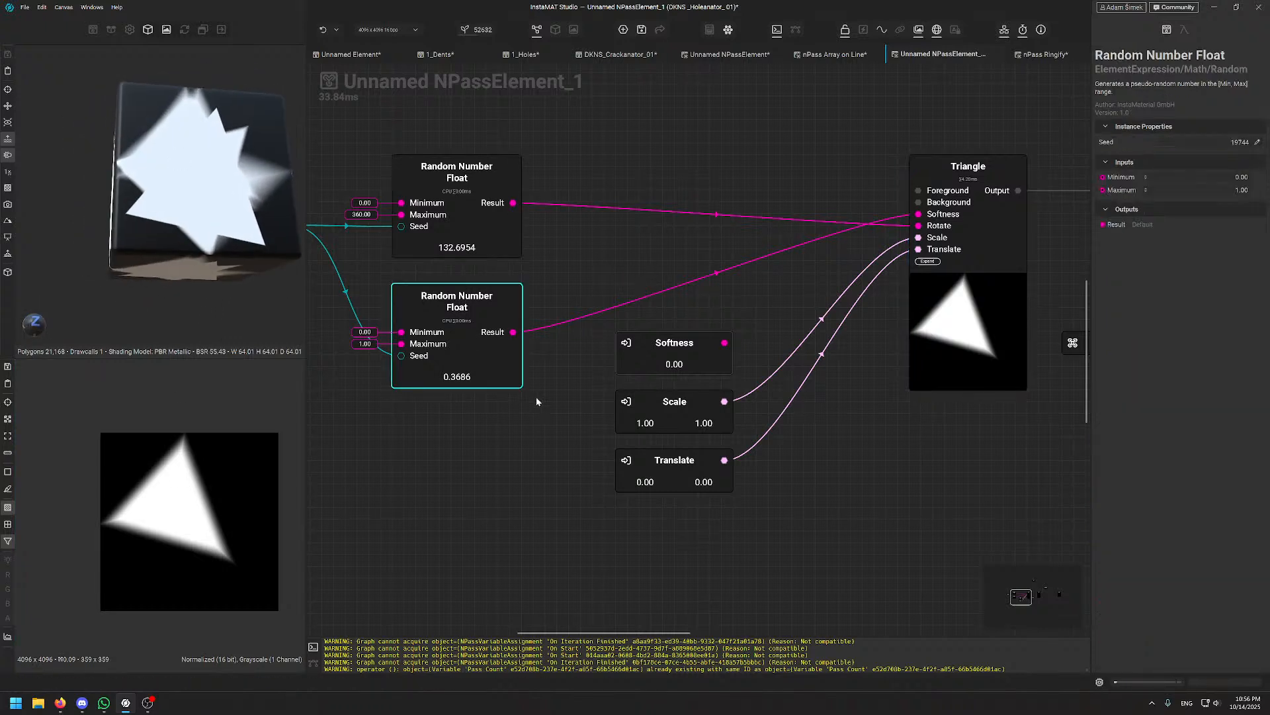
scroll(535, 445, down, 4)
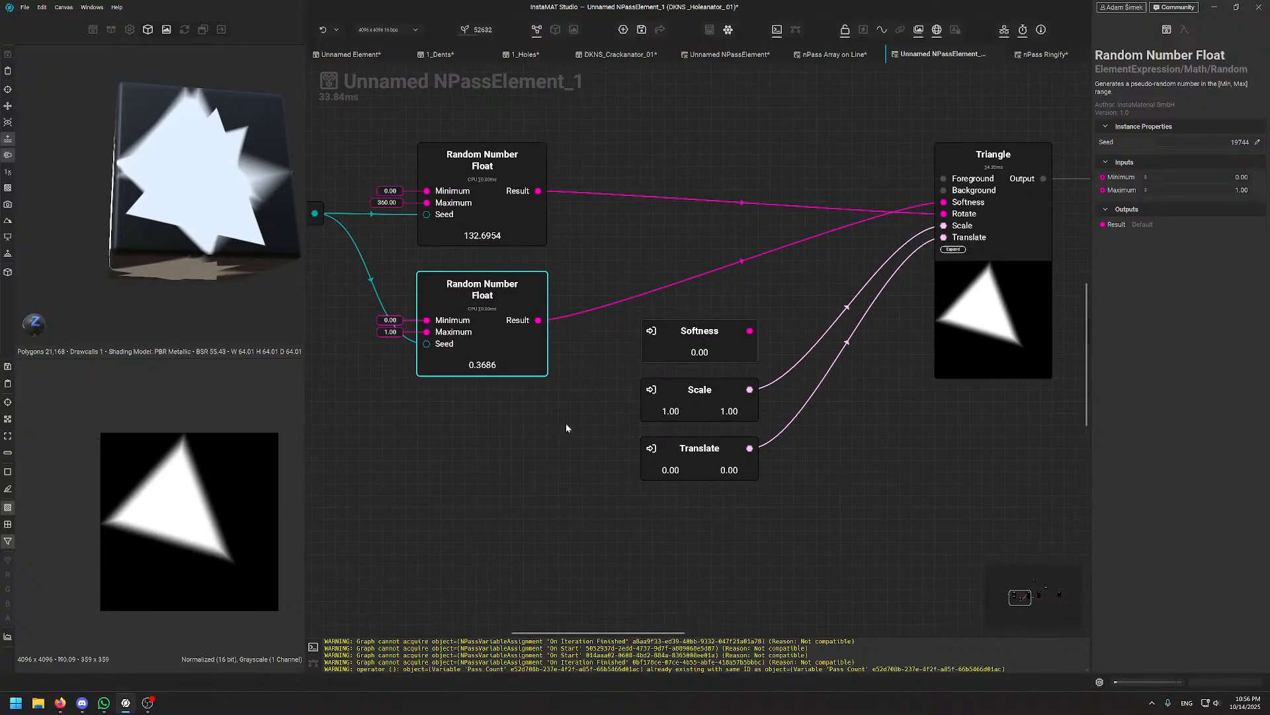
mouse_move(613, 369)
mouse_down()
mouse_move(611, 393)
mouse_move(612, 377)
mouse_up()
drag(614, 267, 614, 283)
middle_drag(787, 230, 663, 218)
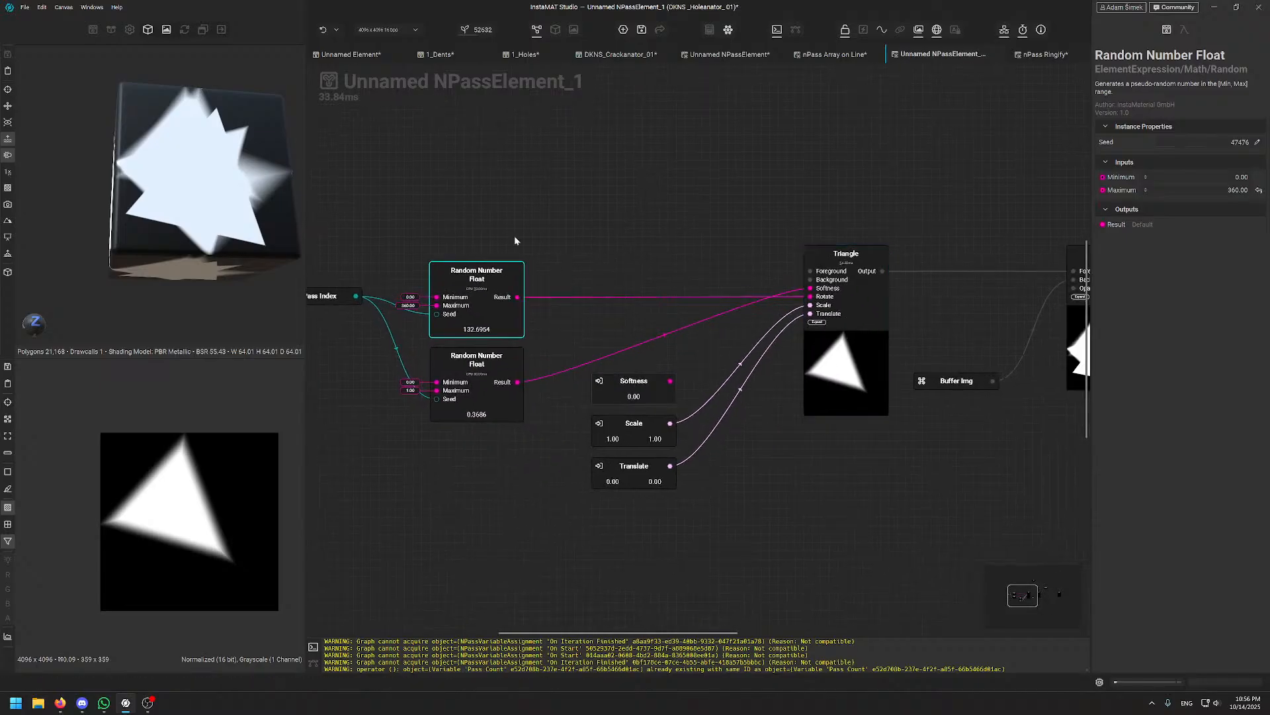
click(589, 230)
middle_drag(587, 233, 726, 243)
middle_drag(412, 224, 523, 220)
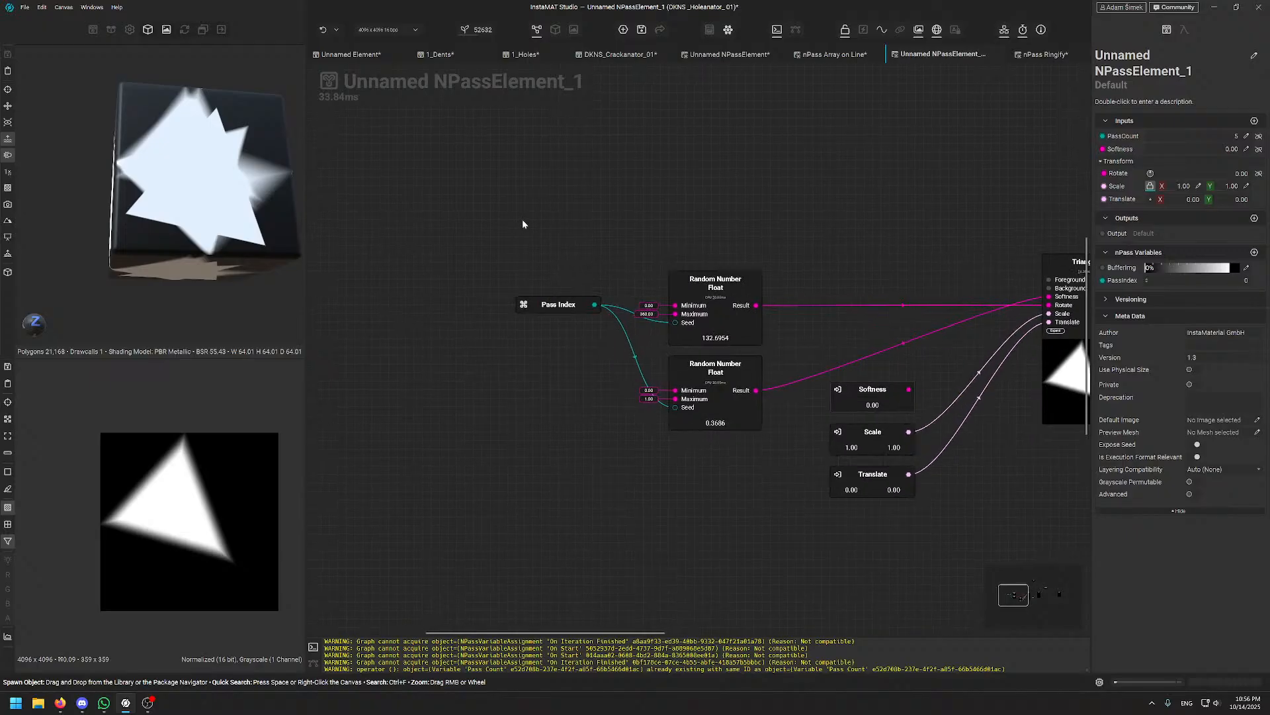
drag(543, 305, 546, 321)
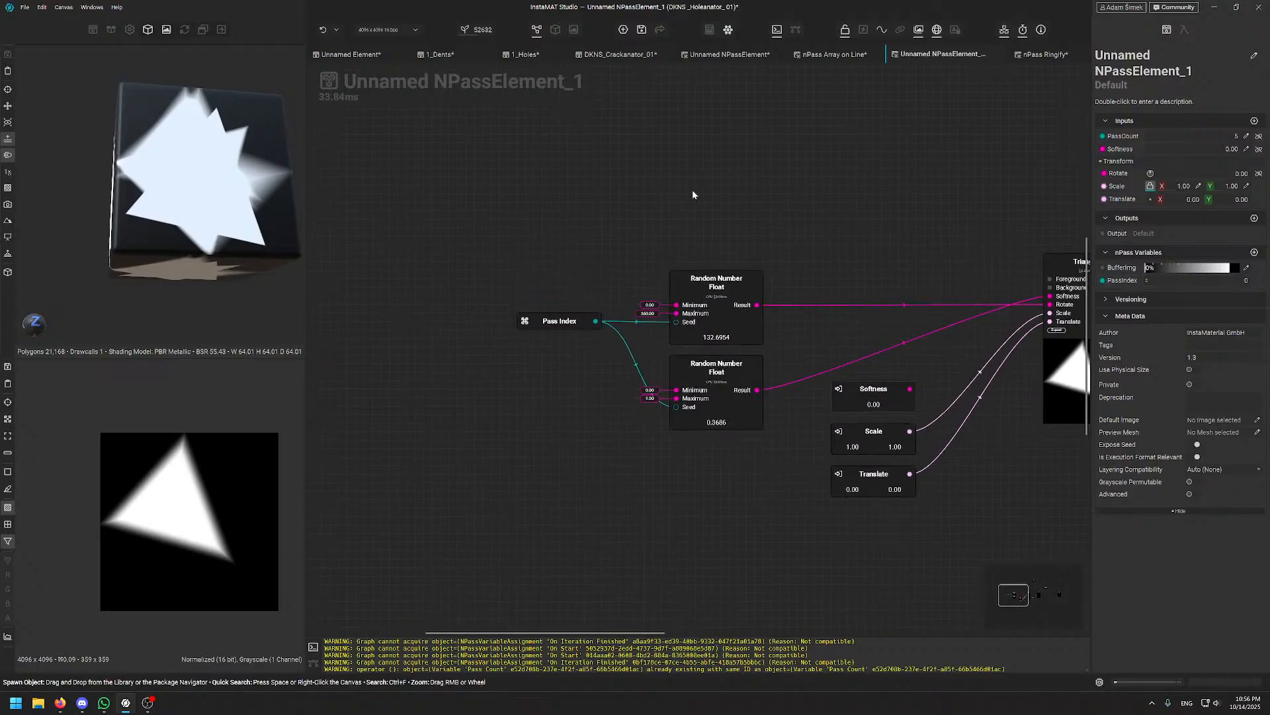
- Place the PassCount graph input on the canvas as a node above the Pass Index node
drag(1134, 141, 574, 218)
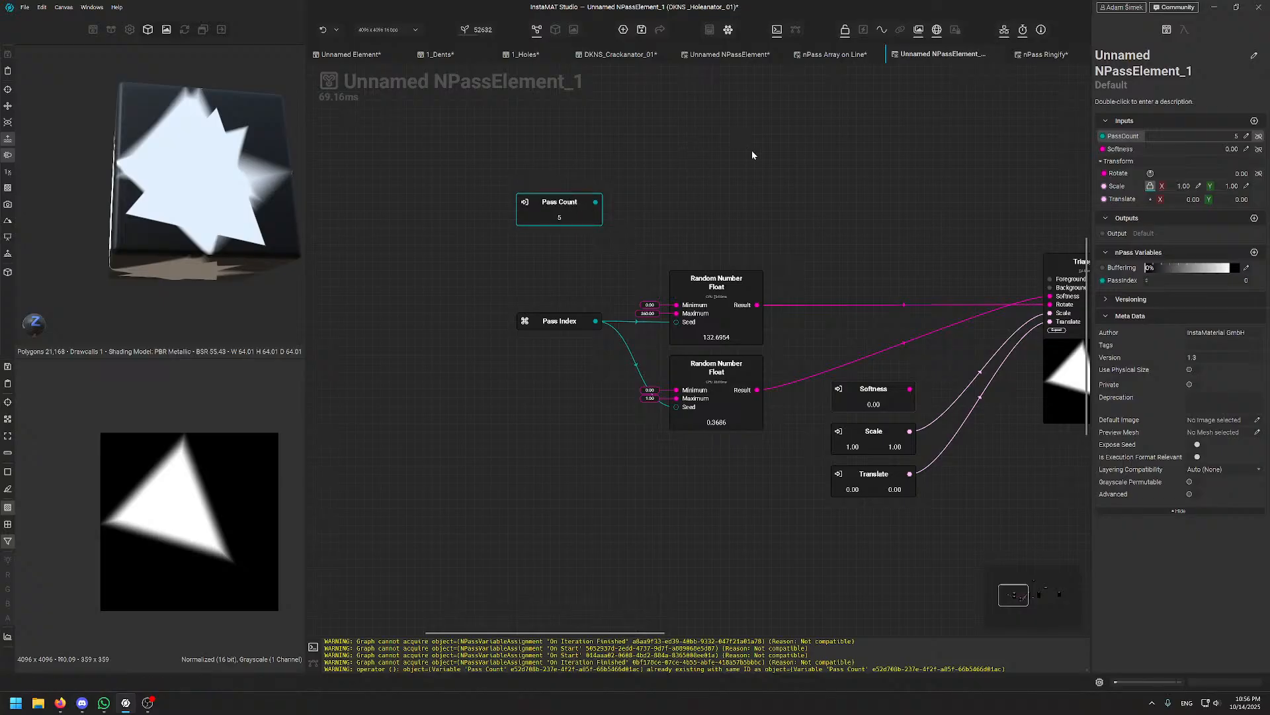
scroll(752, 150, down, 5)
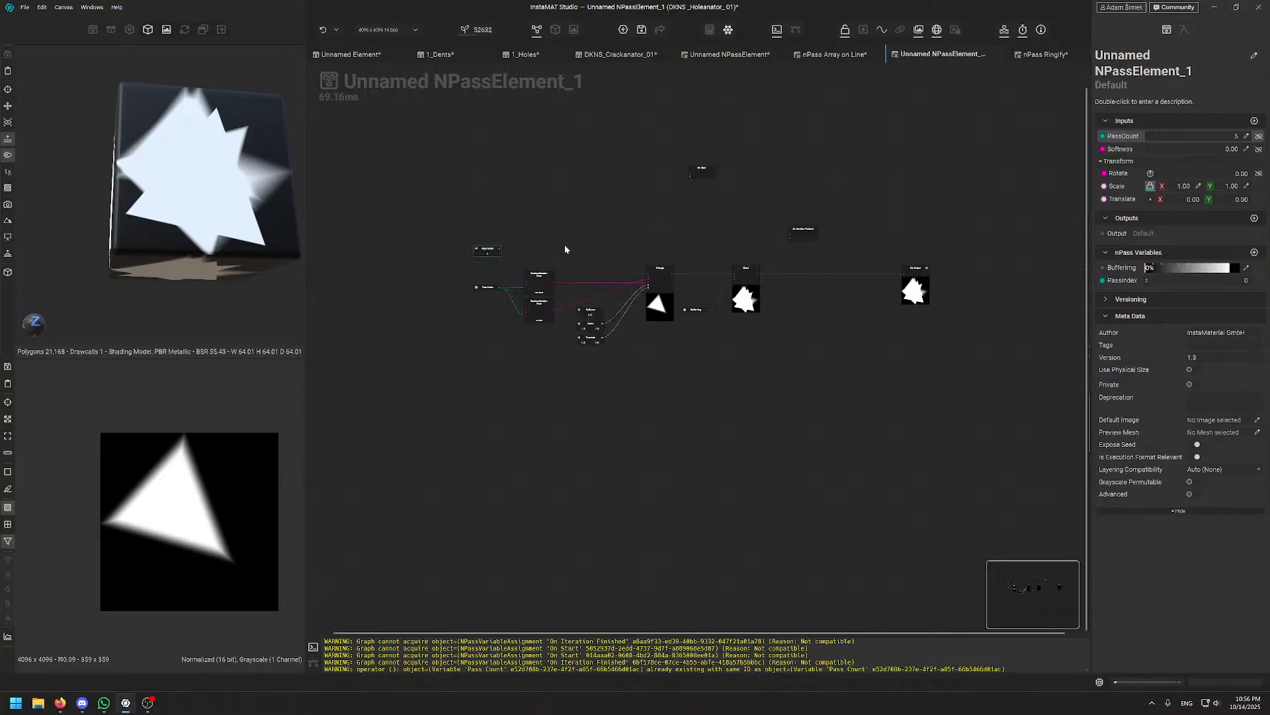
scroll(535, 234, up, 5)
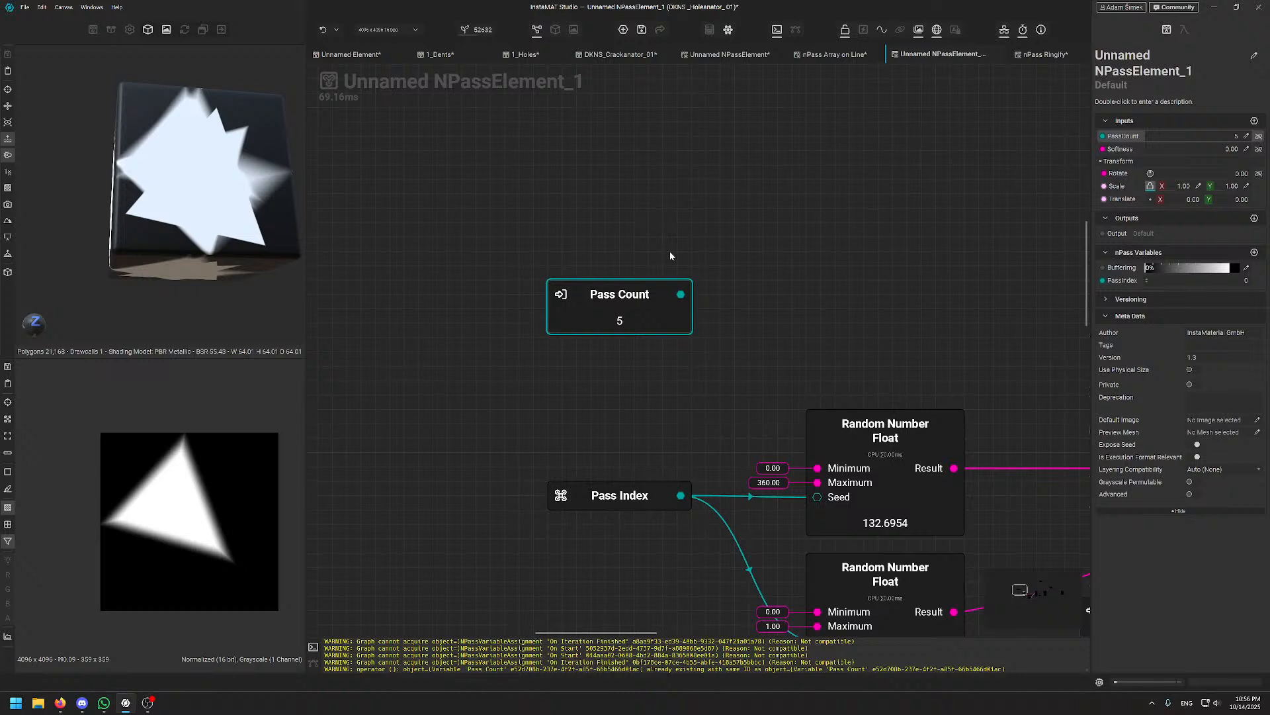
middle_drag(712, 302, 642, 238)
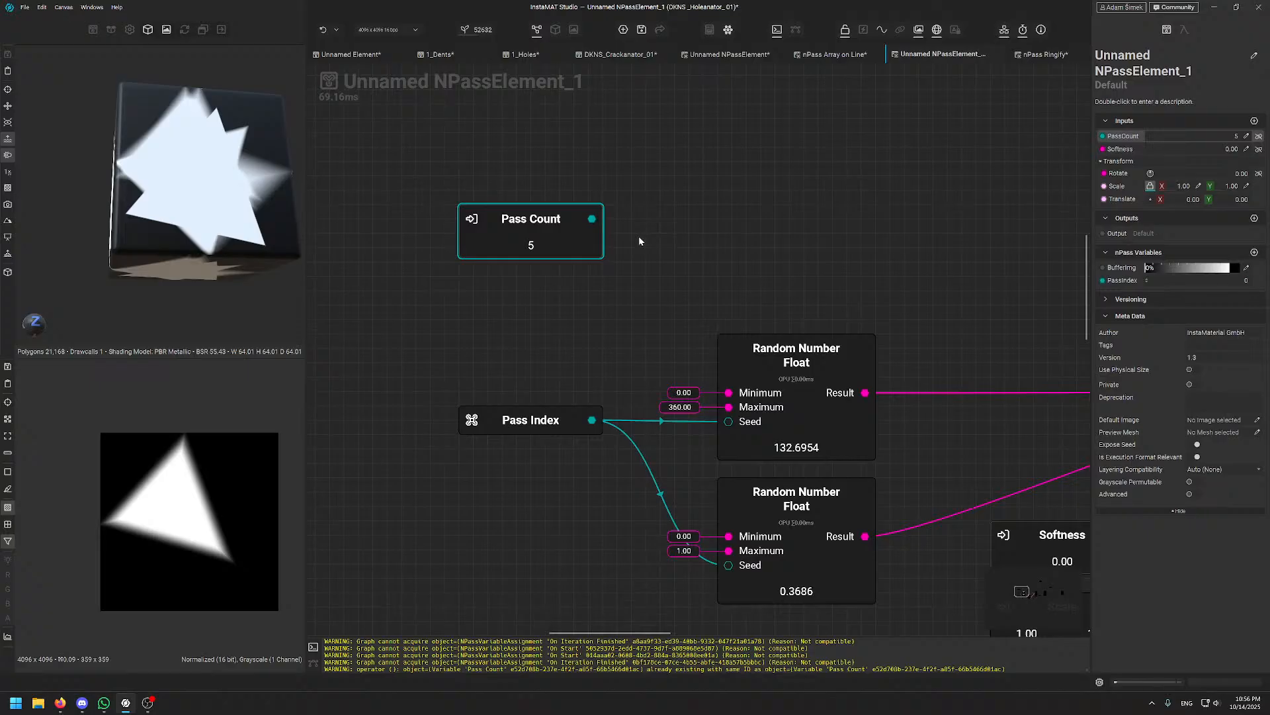
click(519, 434)
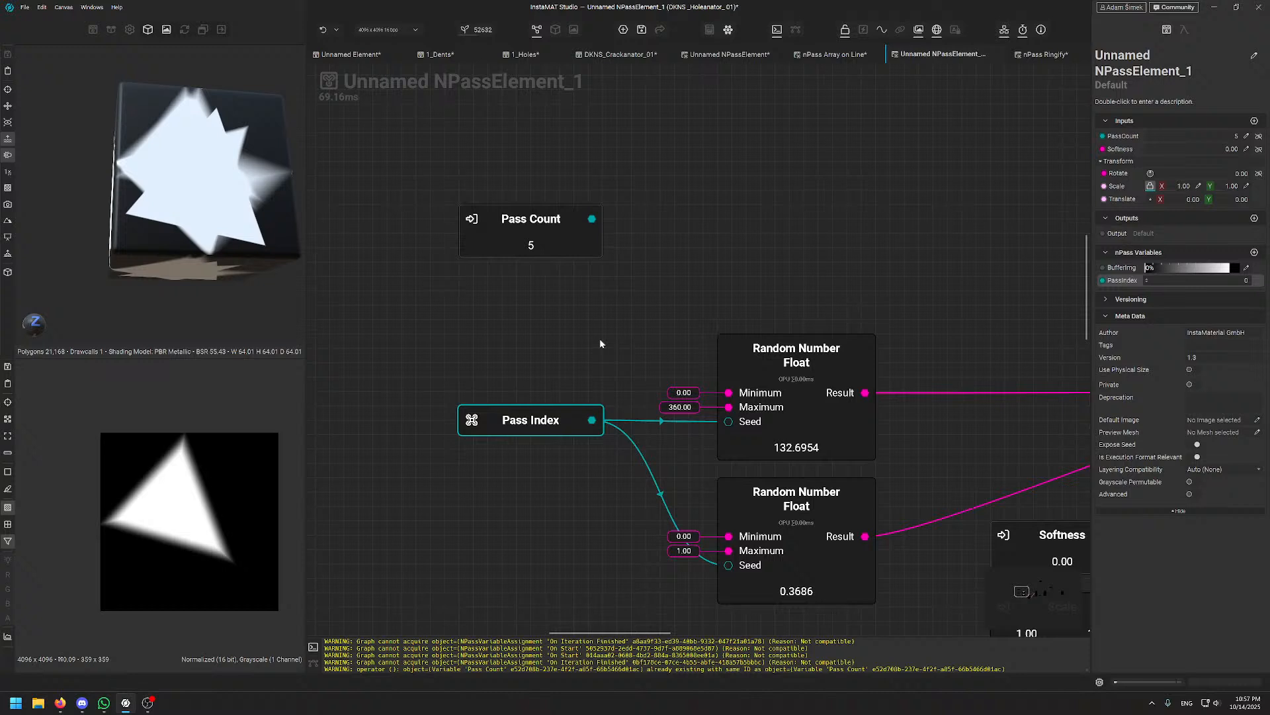
click(531, 225)
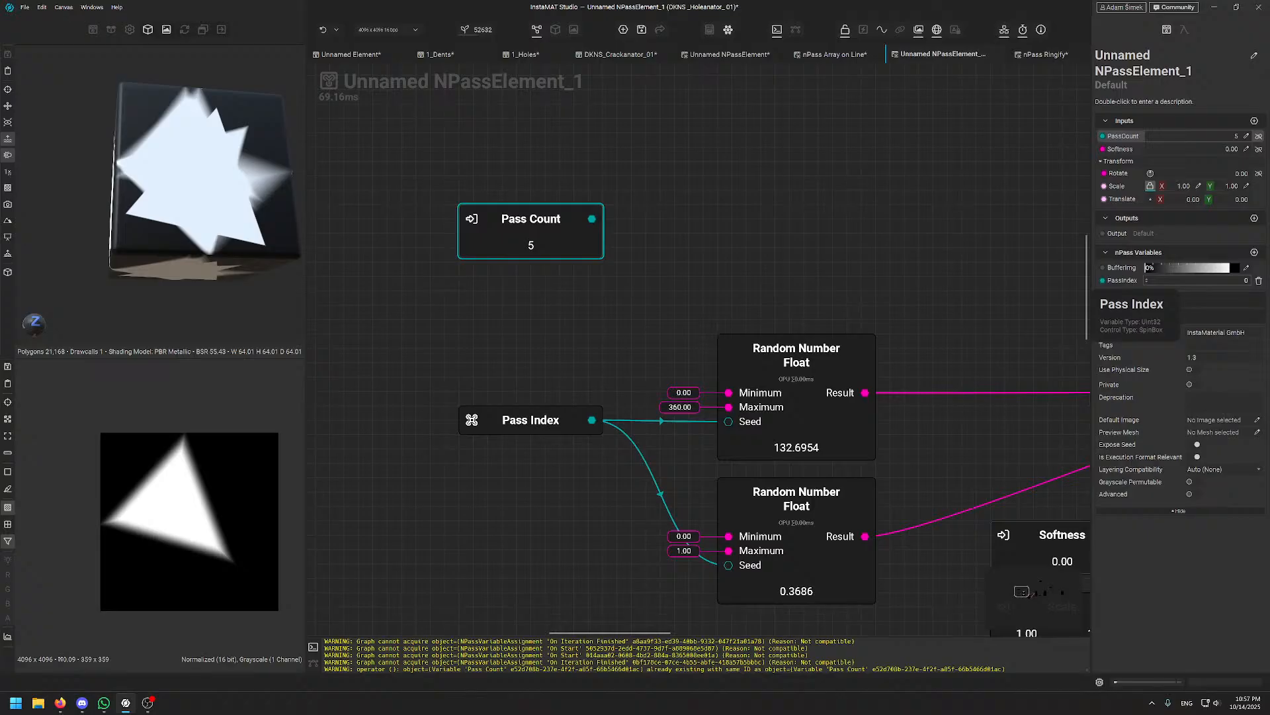
middle_drag(712, 264, 635, 237)
scroll(698, 180, down, 6)
scroll(639, 246, up, 5)
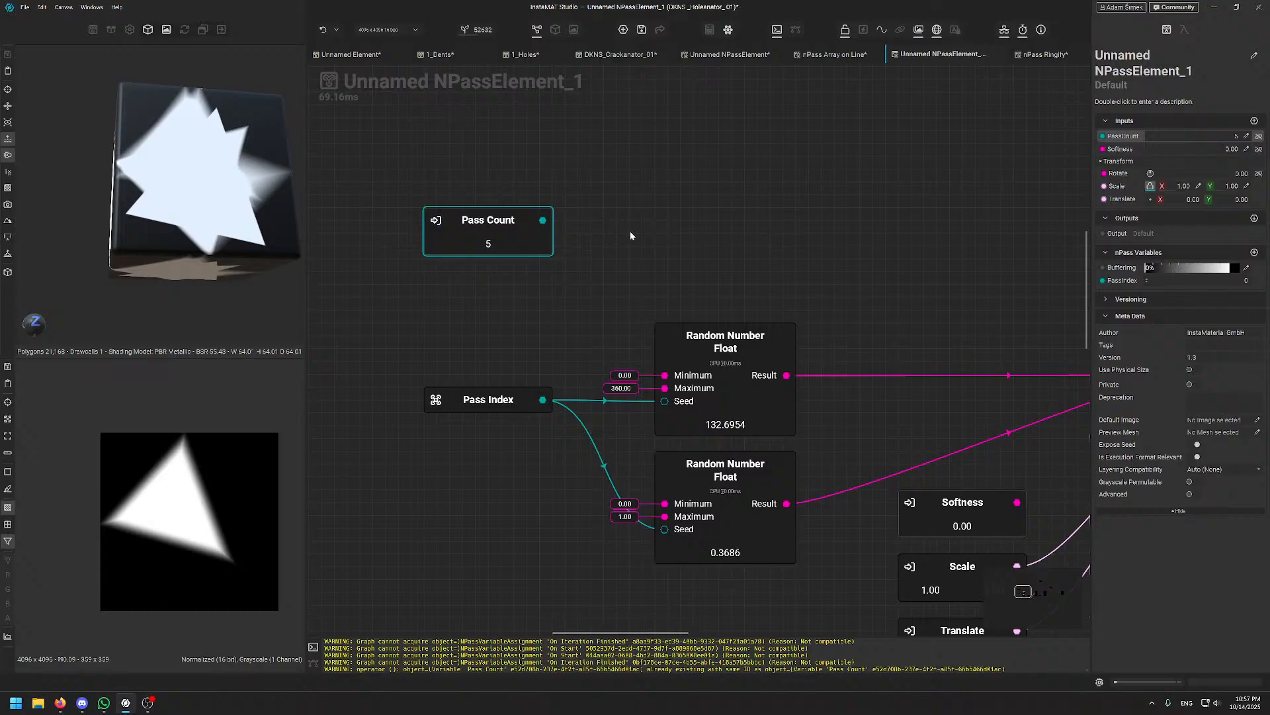
middle_drag(631, 236, 690, 233)
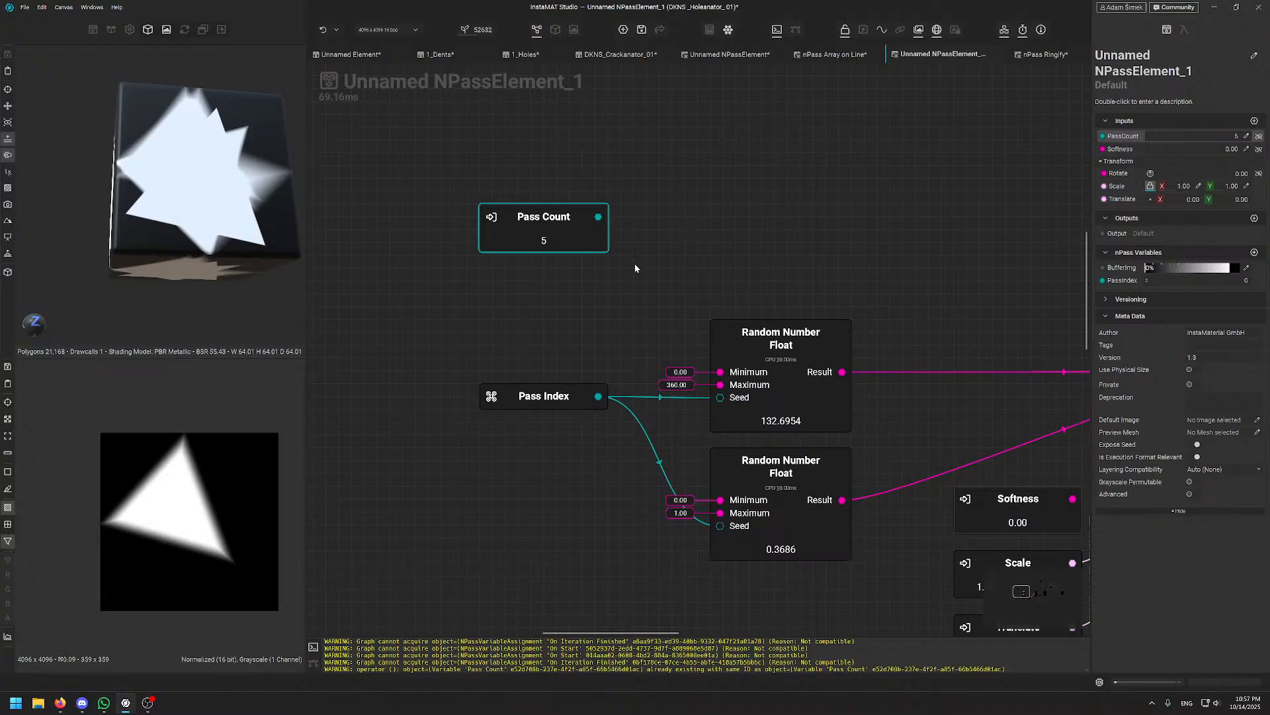
- Add an Assign Uint node fed by Pass Index, and arrange Pass Count and Pass Index close together beside it
click(581, 396)
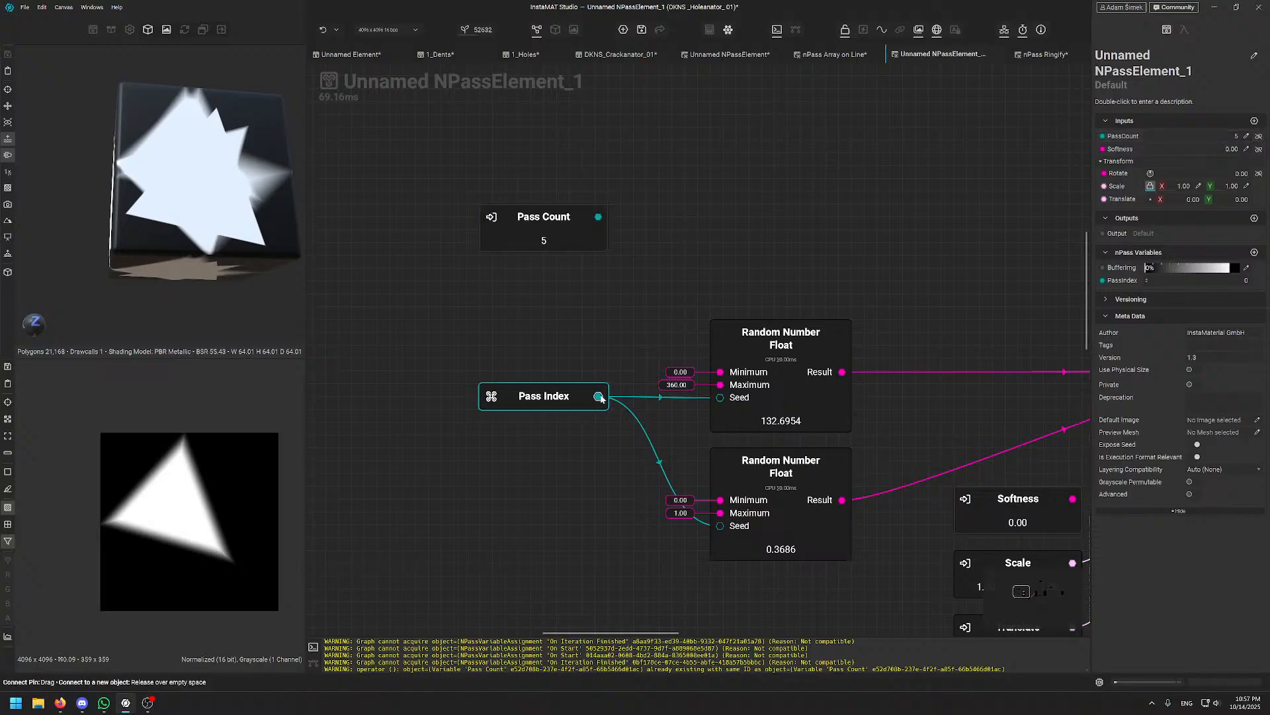
click(601, 399)
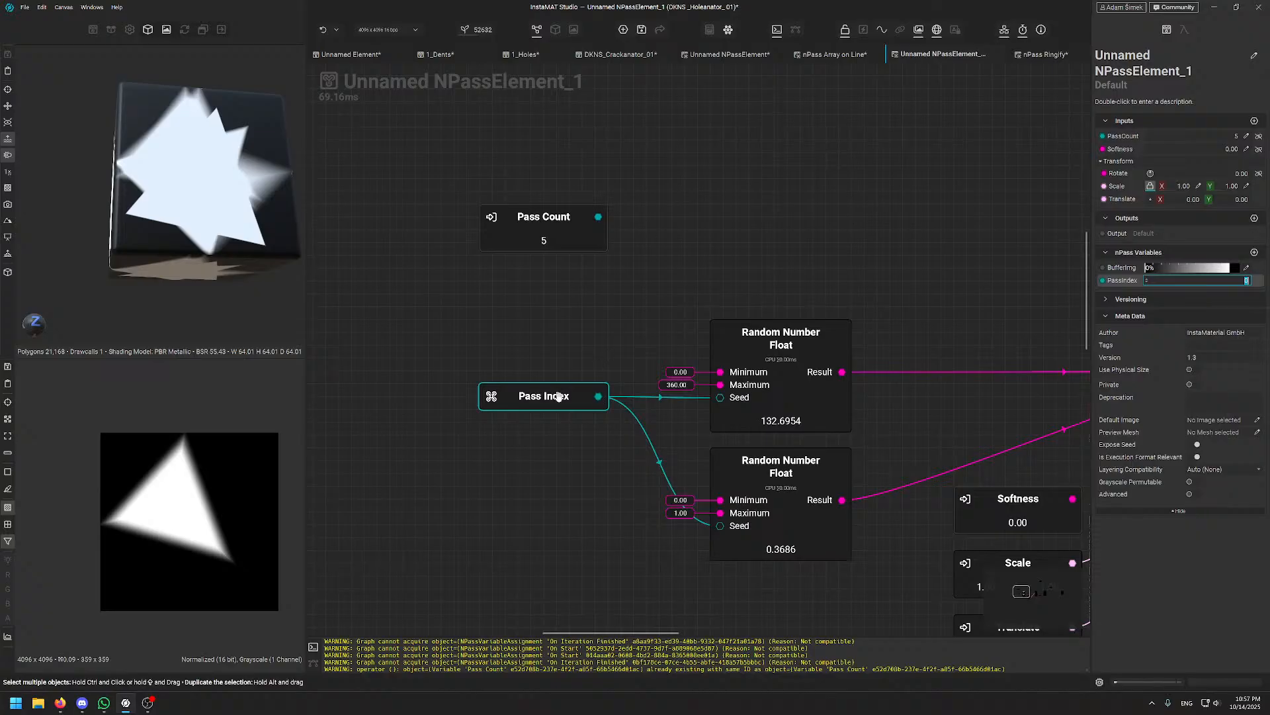
drag(538, 397, 808, 221)
text(ass)
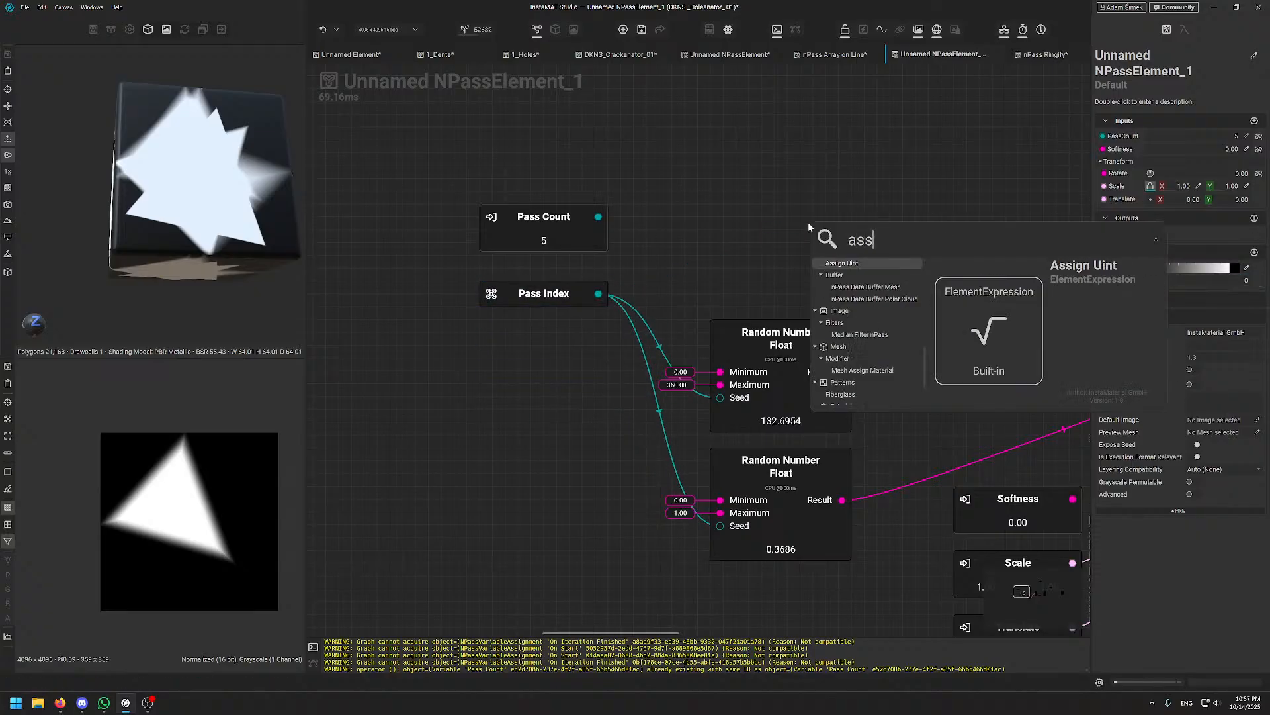
text(ign)
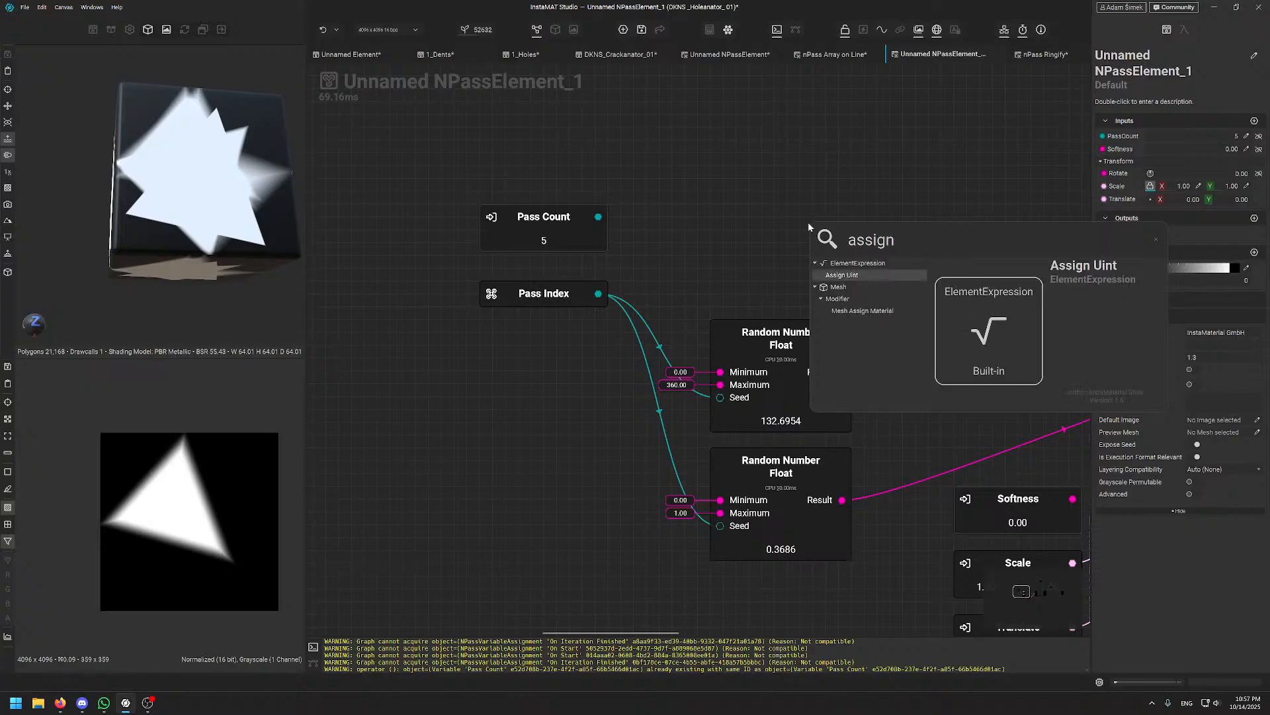
key(Return)
drag(808, 221, 781, 286)
drag(541, 235, 542, 209)
drag(543, 296, 542, 258)
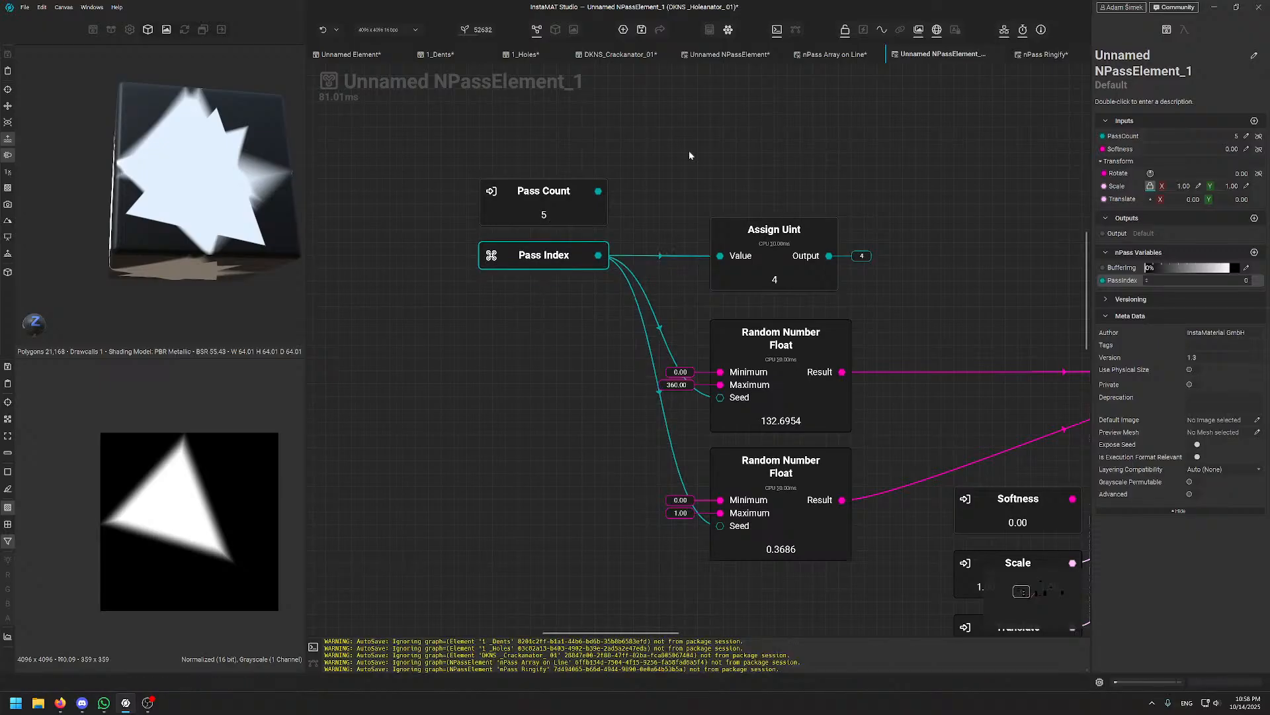
- Compare the Pass Count value with the Pass Index value shown by the Assign Uint node
click(687, 155)
middle_drag(653, 207, 669, 338)
click(556, 335)
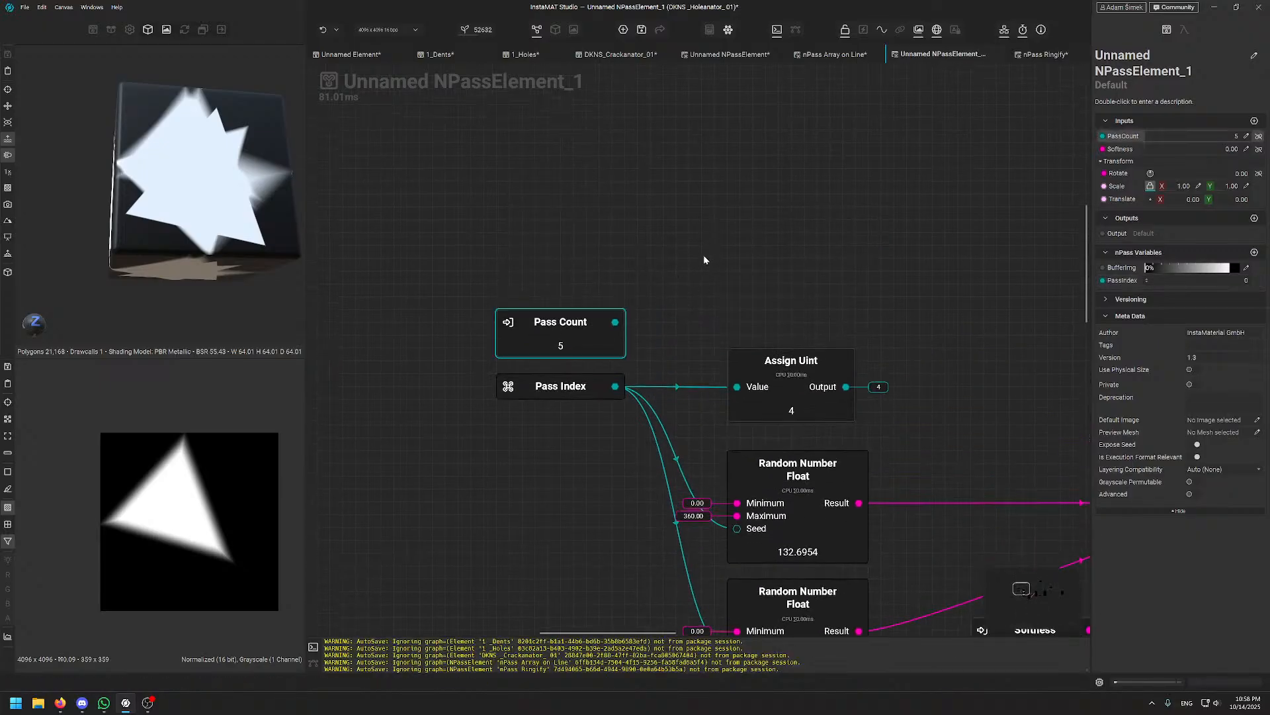
click(550, 386)
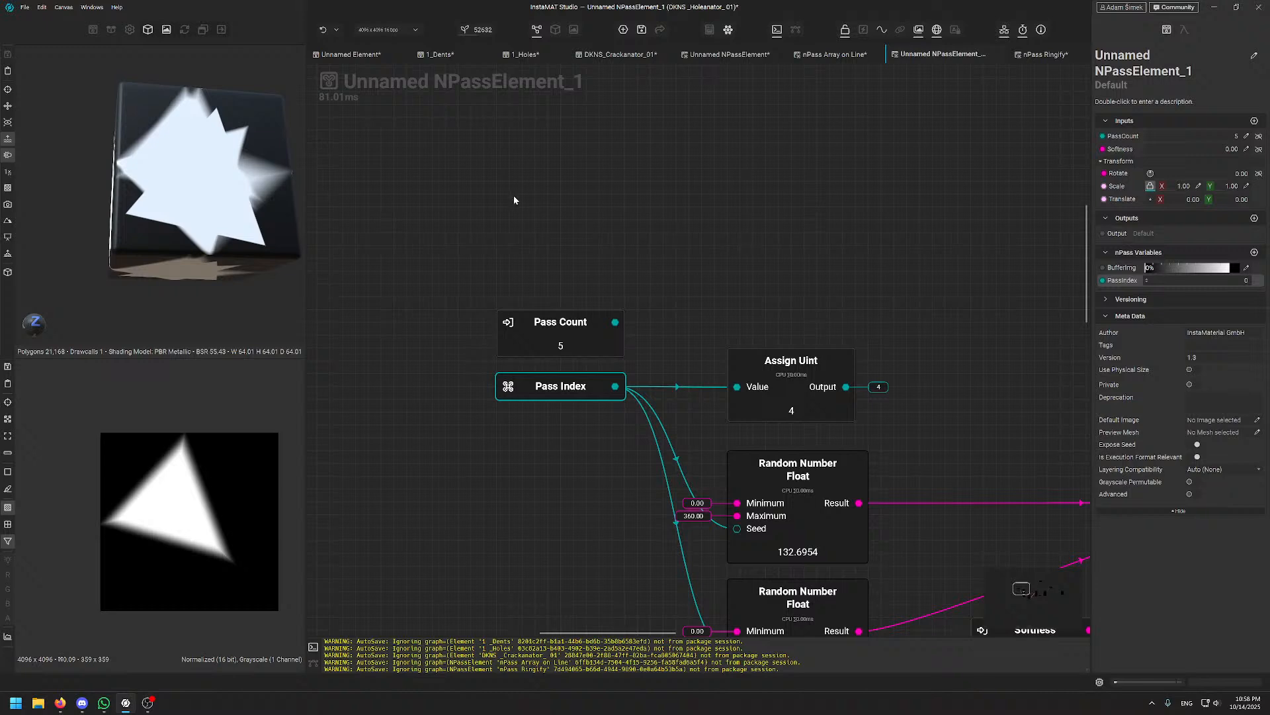
ctrl+click(594, 338)
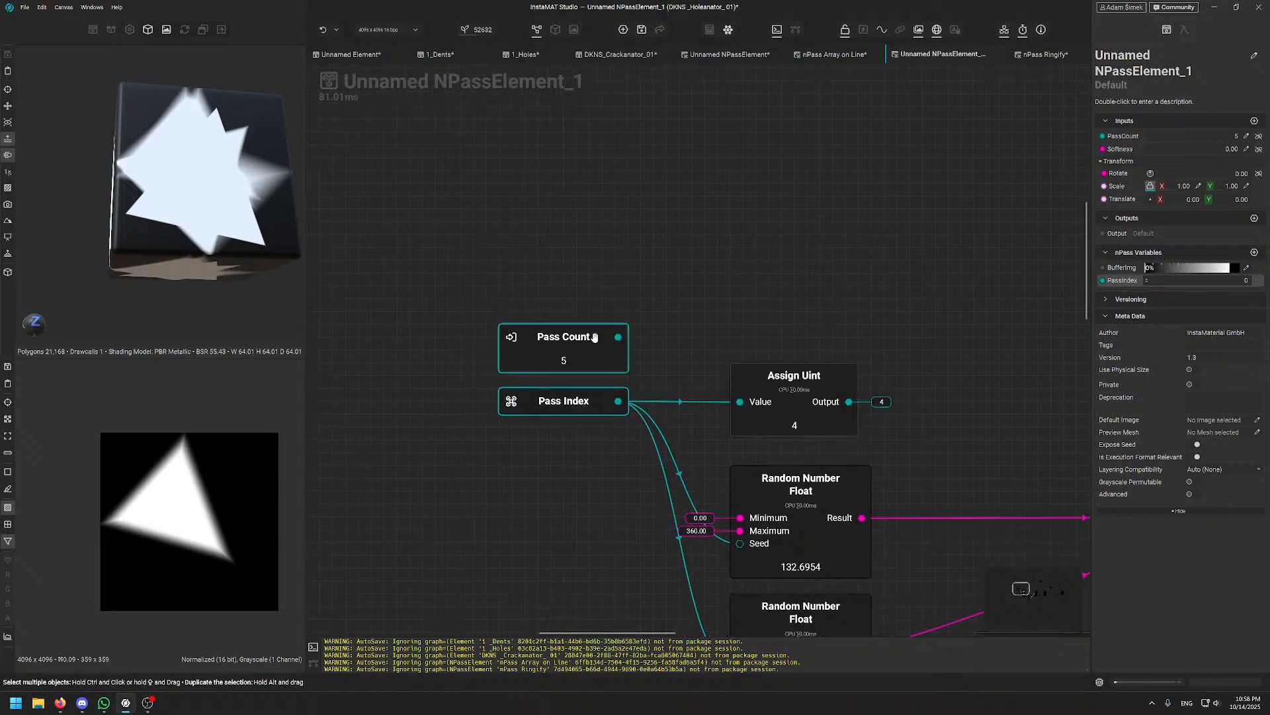
middle_drag(597, 241, 605, 209)
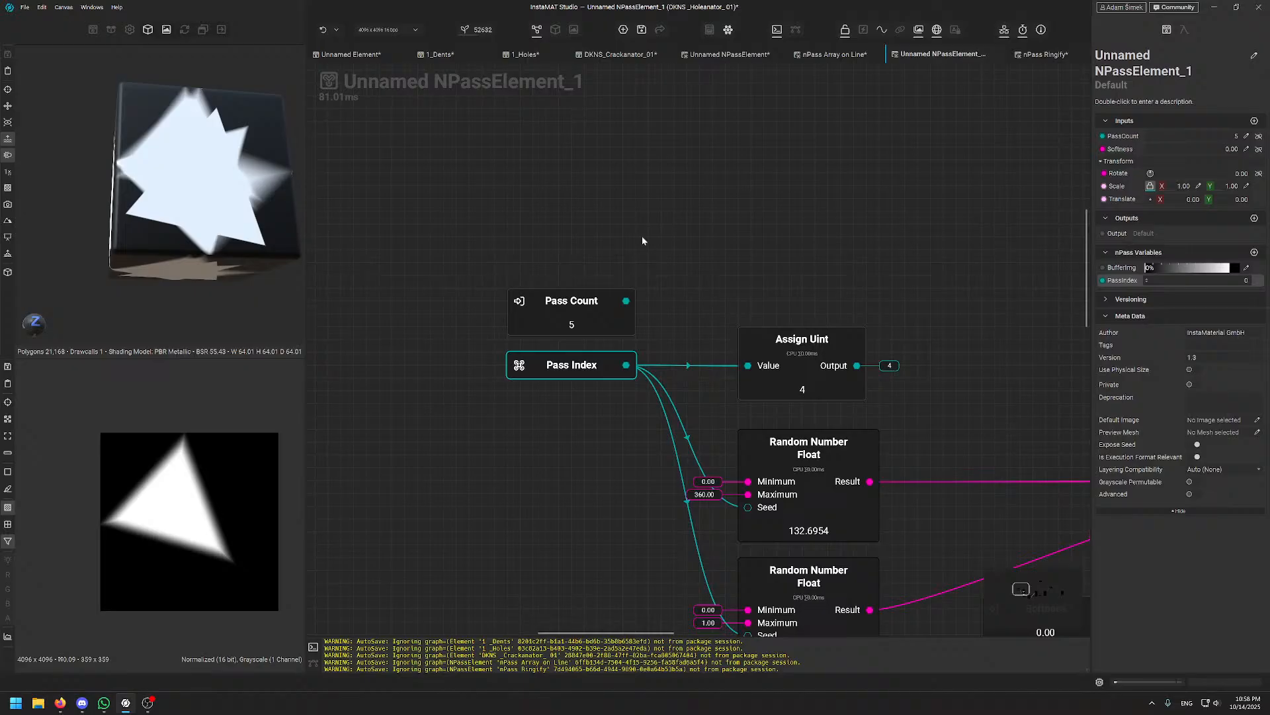
- Move the Pass Count node below Pass Index, leaving free space between it and the Random Number Float nodes
middle_drag(654, 244, 607, 81)
click(604, 252)
drag(585, 161, 528, 360)
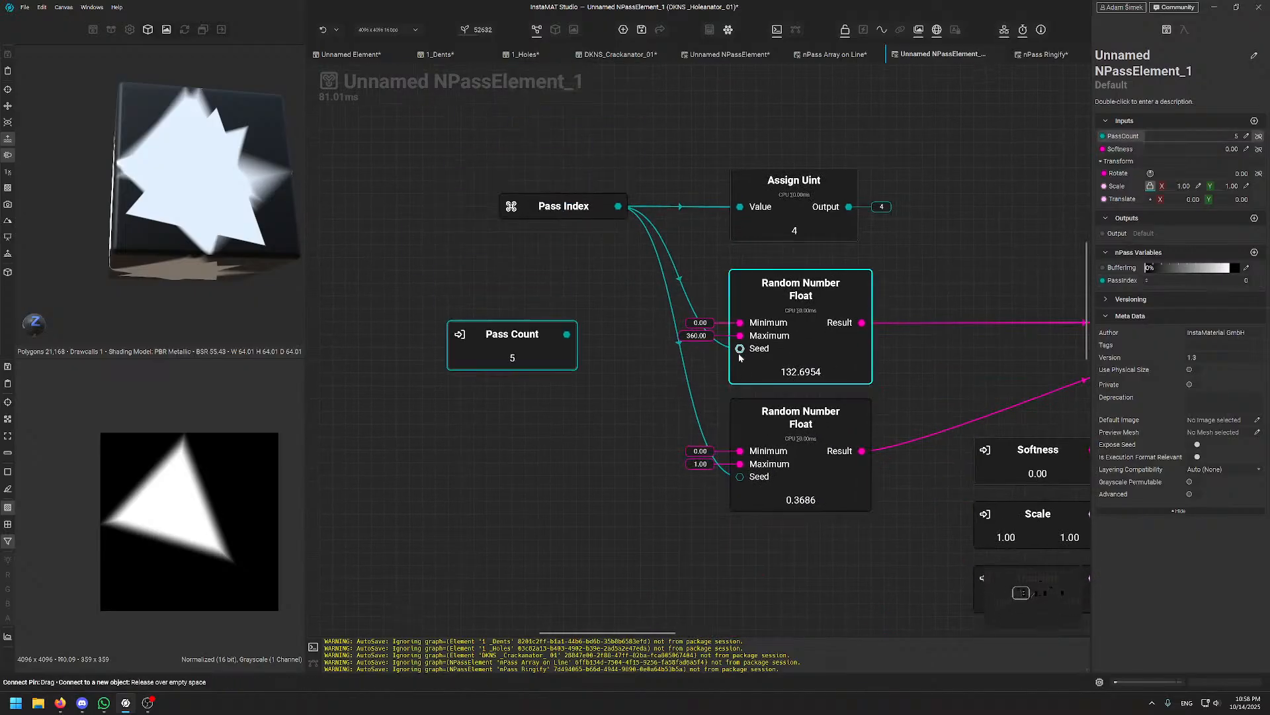
click(813, 375)
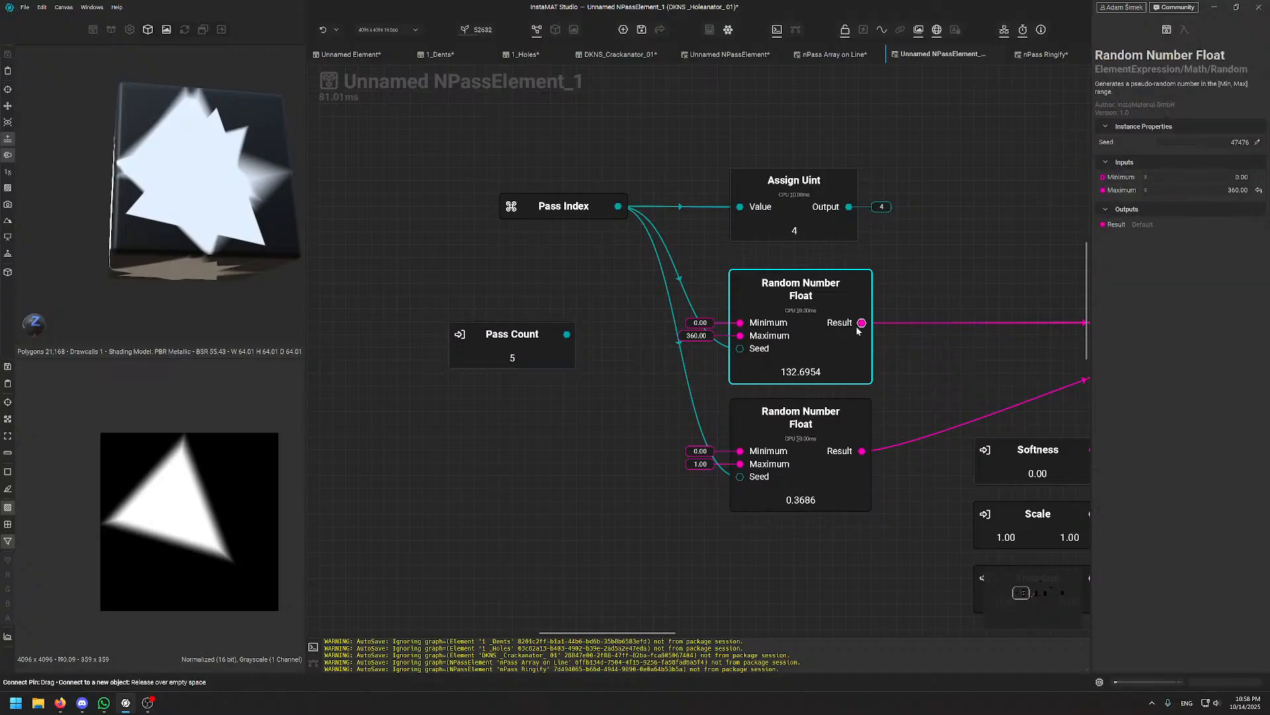
middle_drag(817, 481, 809, 441)
middle_drag(776, 334, 765, 293)
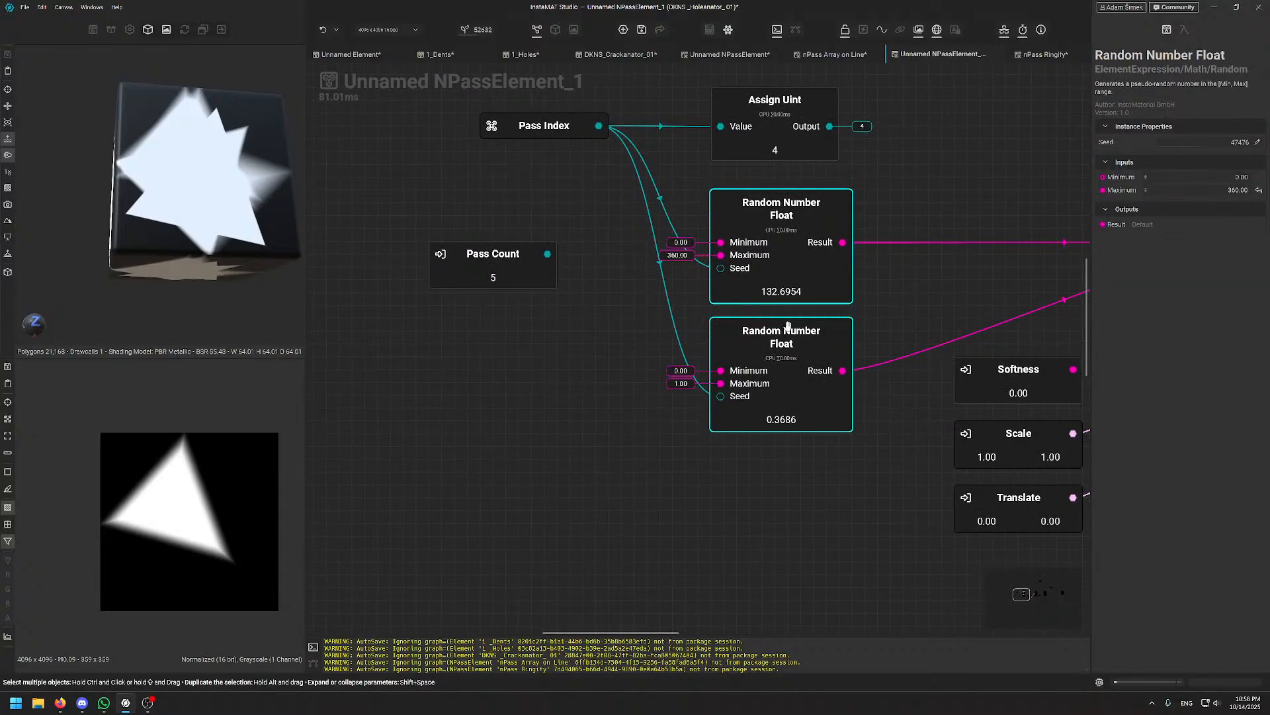
mouse_move(806, 254)
mouse_down()
mouse_move(794, 253)
mouse_move(806, 241)
mouse_move(807, 253)
mouse_up()
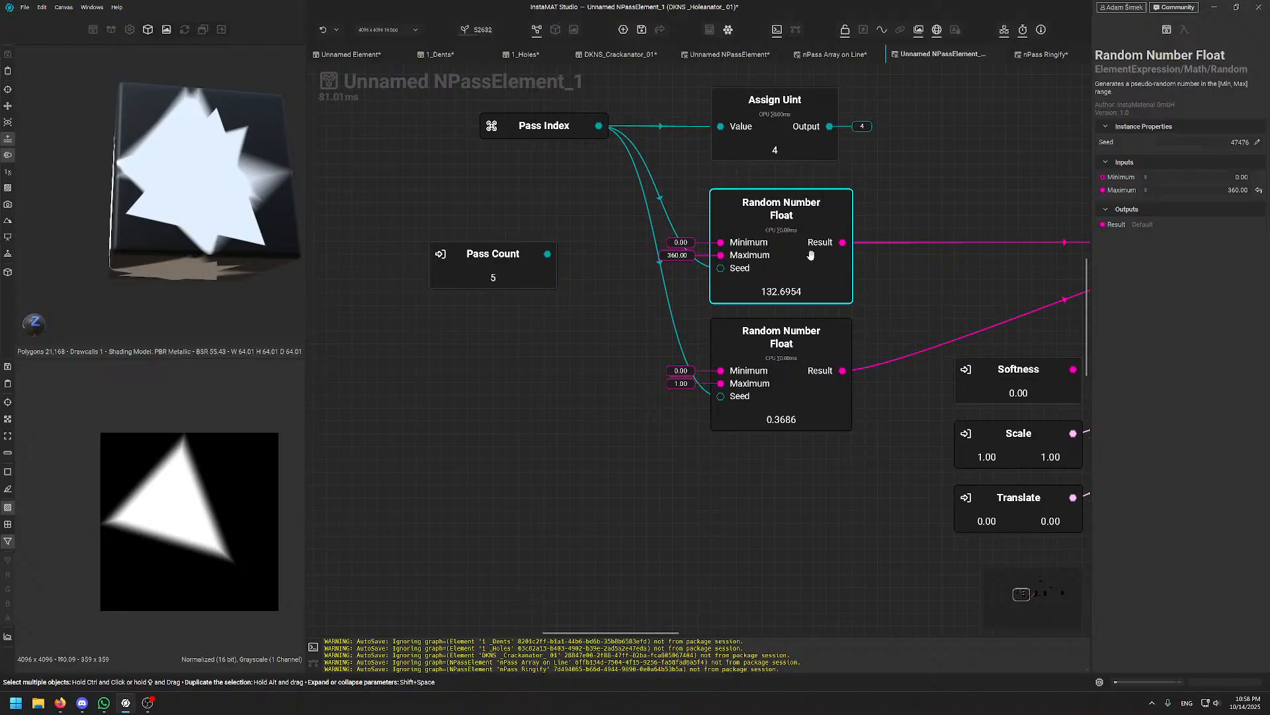
drag(504, 266, 555, 218)
middle_drag(532, 203, 491, 282)
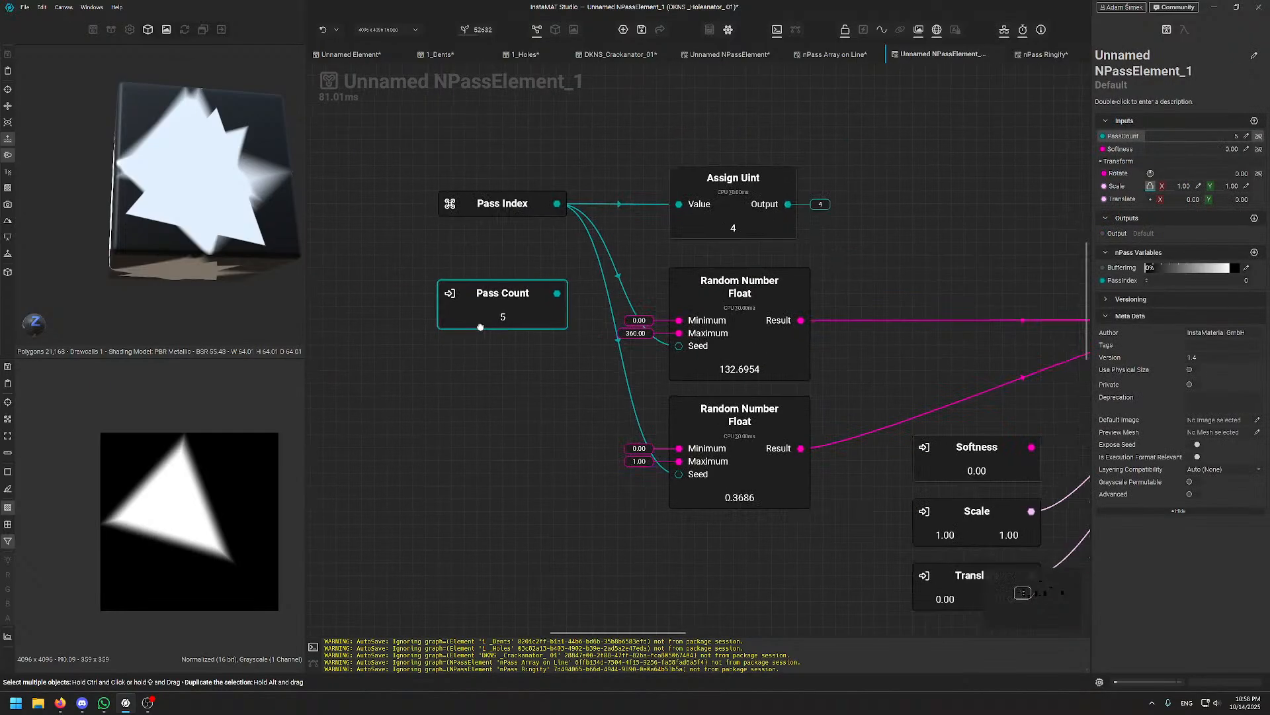
drag(536, 308, 421, 308)
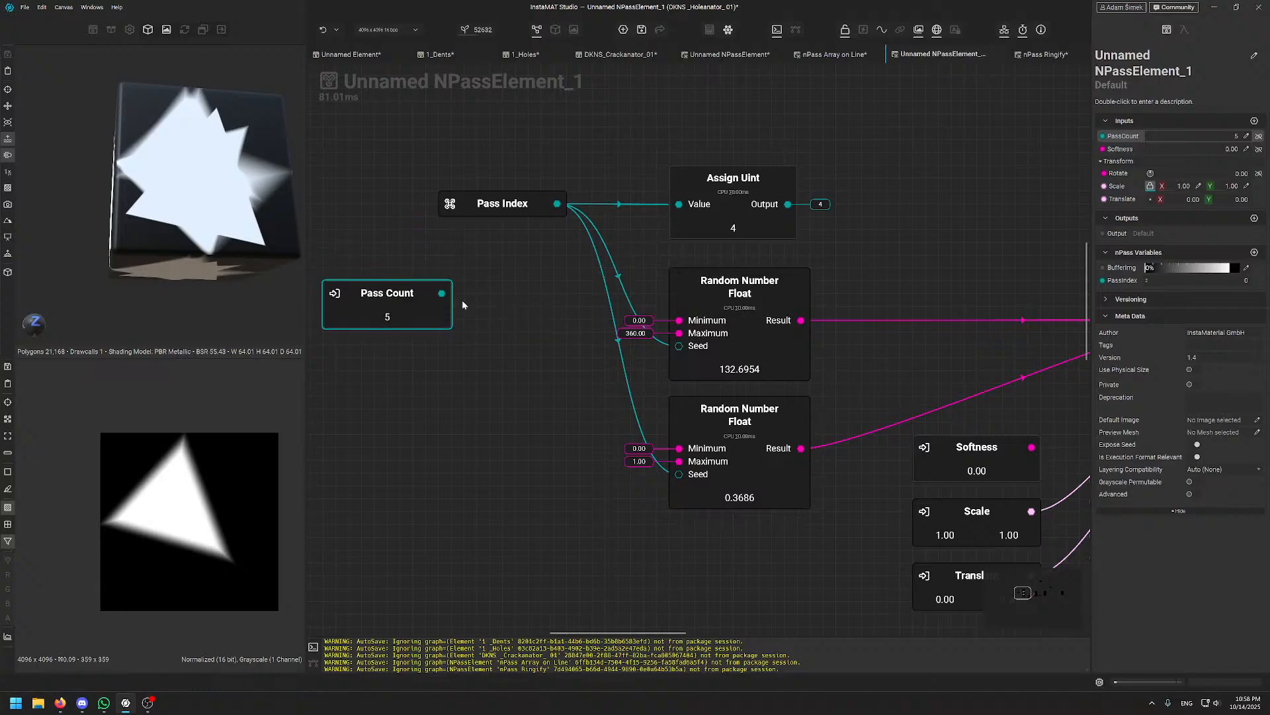
- Add a Uint + Uint node fed by the Pass Count node
middle_drag(446, 293, 486, 285)
drag(484, 285, 557, 344)
text(add)
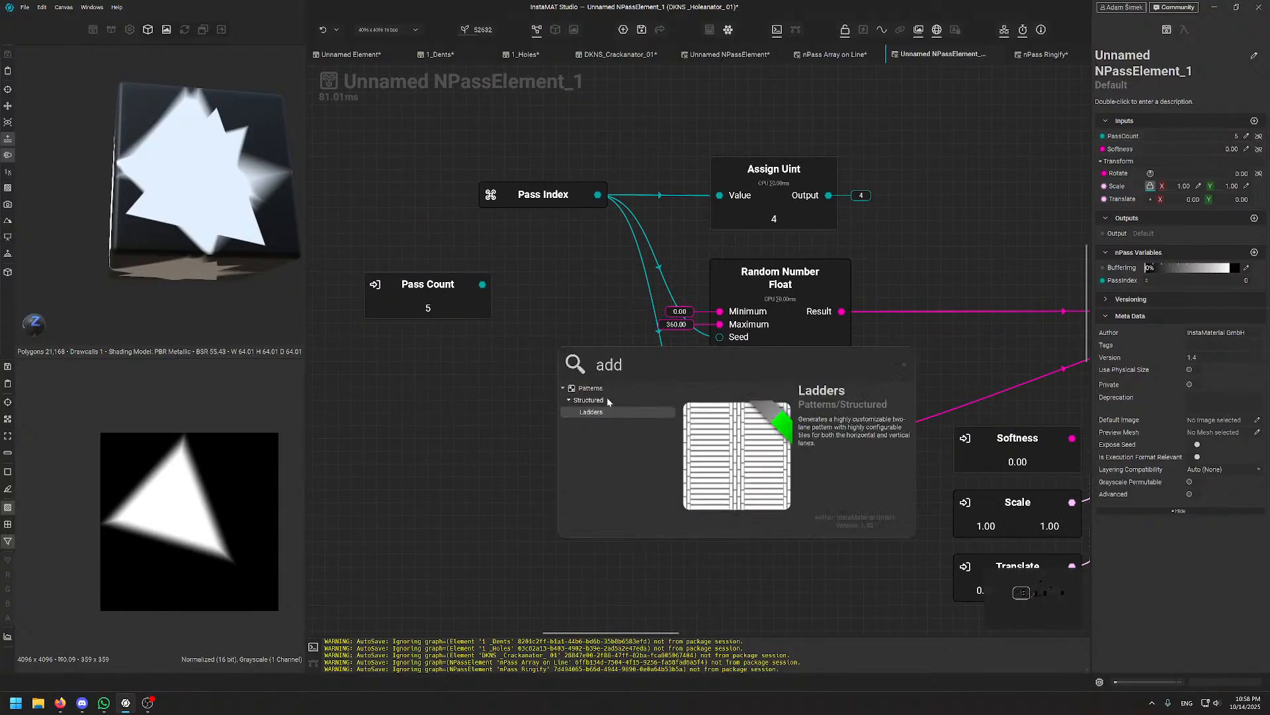
key(BackSpace)
key(BackSpace)
key(BackSpace)
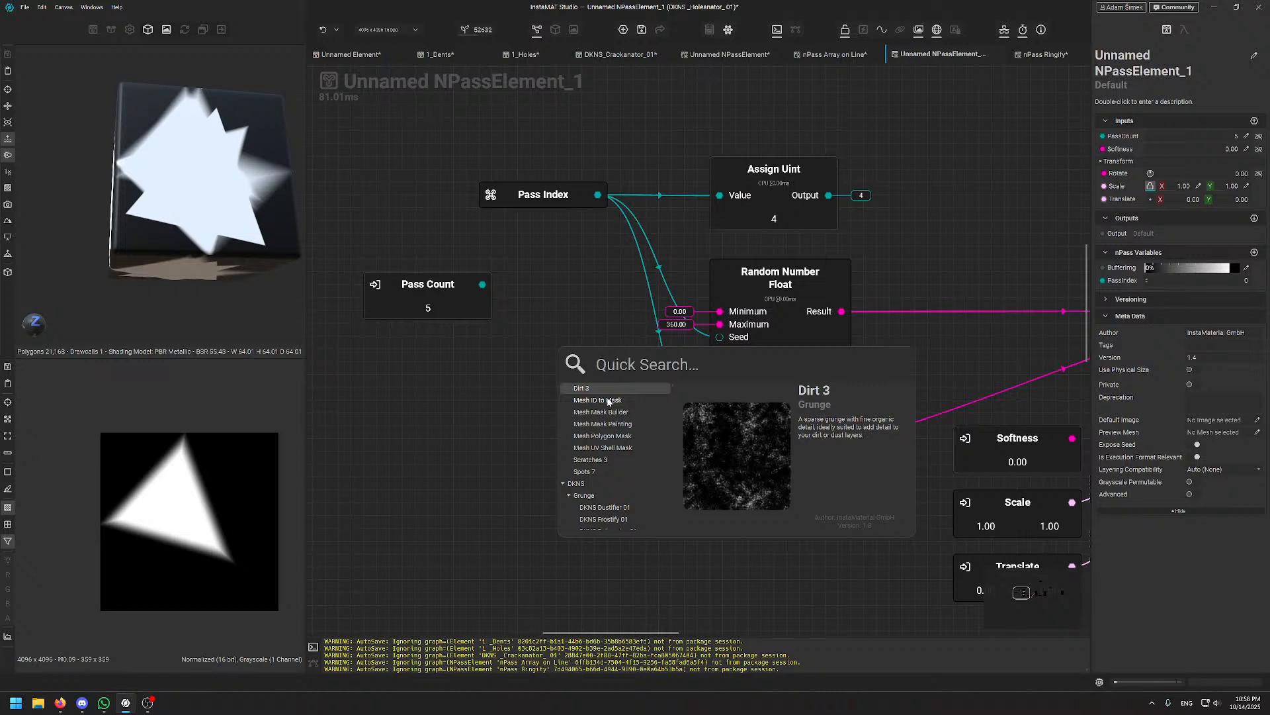
text(uint)
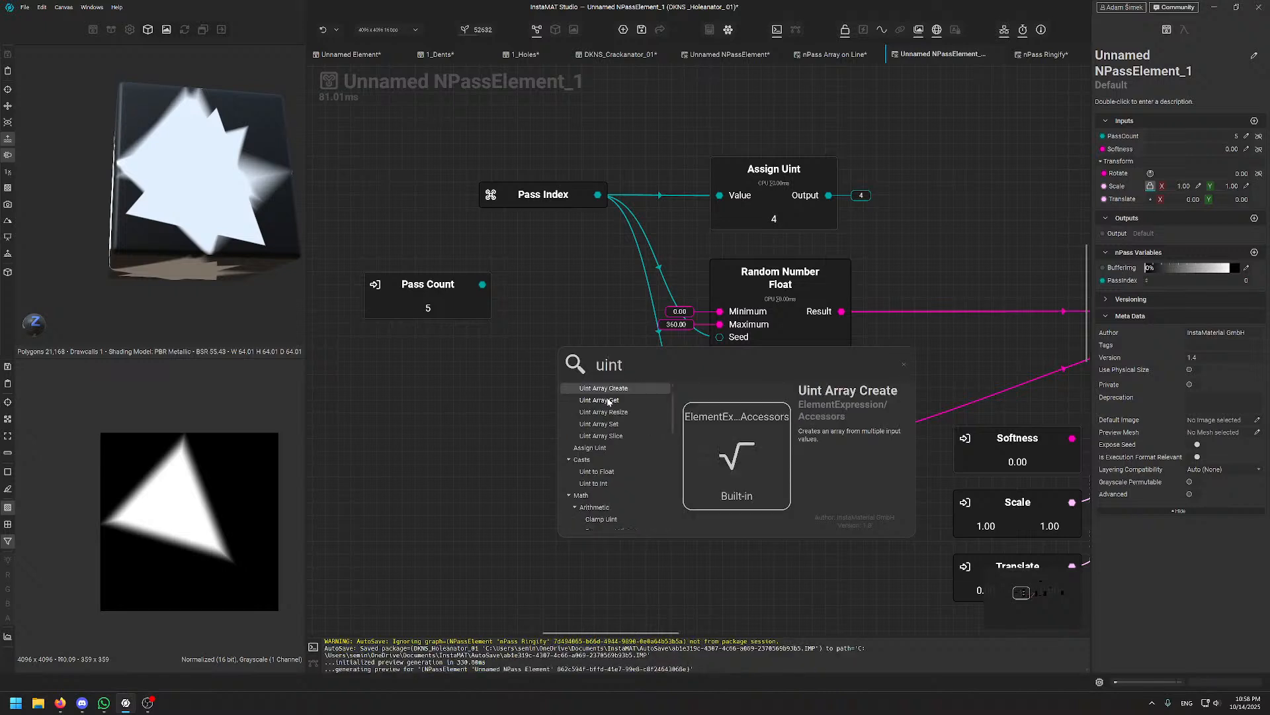
text( +)
key(Return)
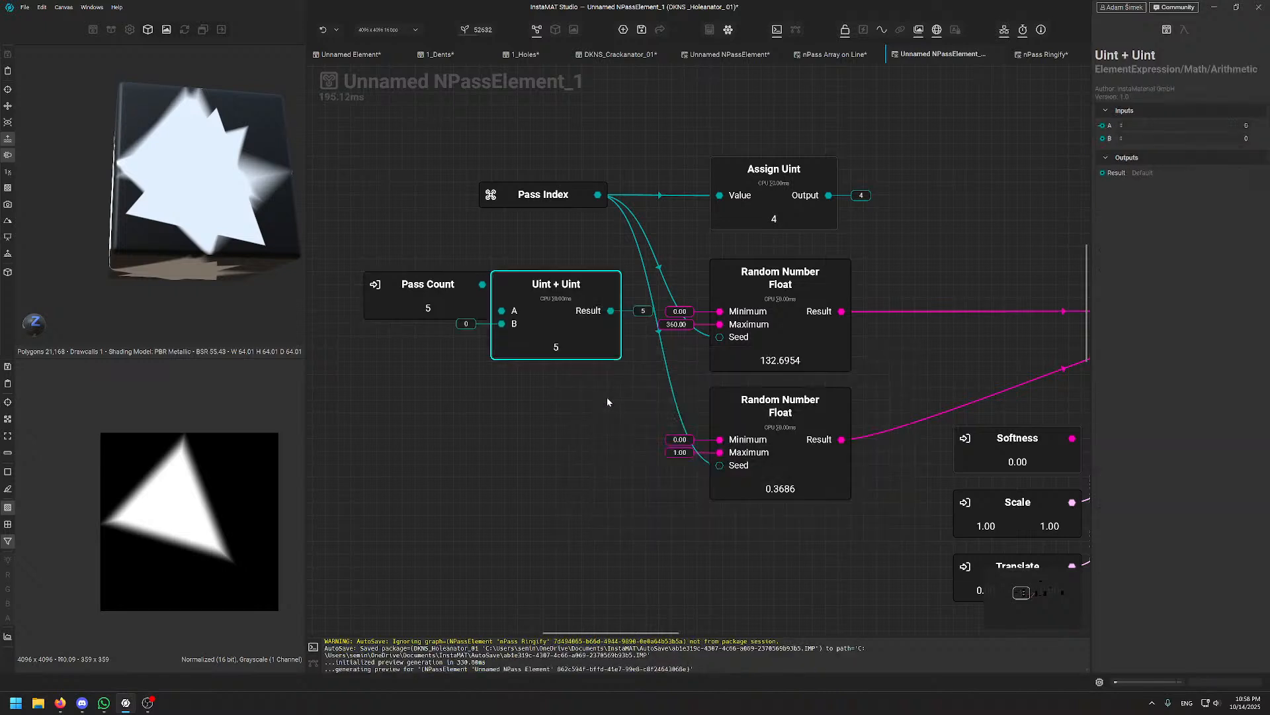
- Space out the Pass Index, Pass Count and Uint + Uint nodes, and connect Pass Index to input B of Uint + Uint
drag(548, 352, 586, 378)
middle_drag(402, 201, 408, 202)
drag(424, 277, 397, 275)
drag(580, 308, 543, 285)
middle_drag(478, 199, 591, 201)
drag(628, 202, 532, 188)
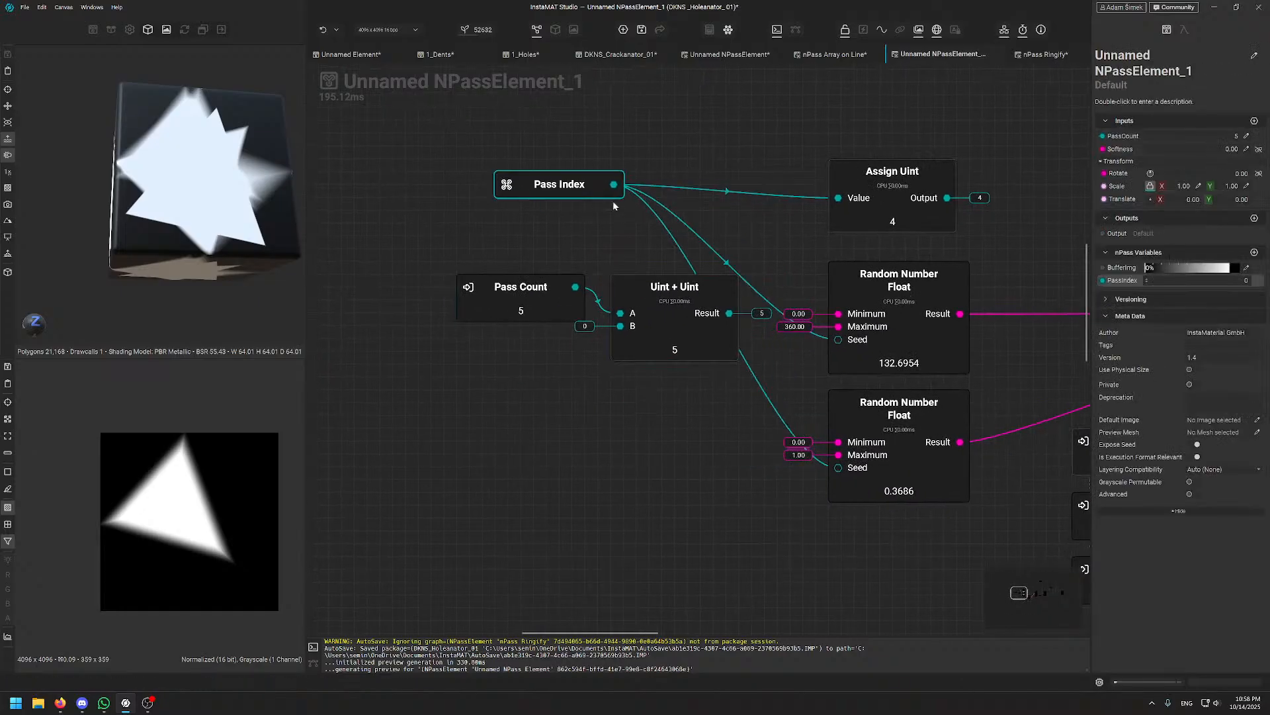
drag(529, 294, 503, 295)
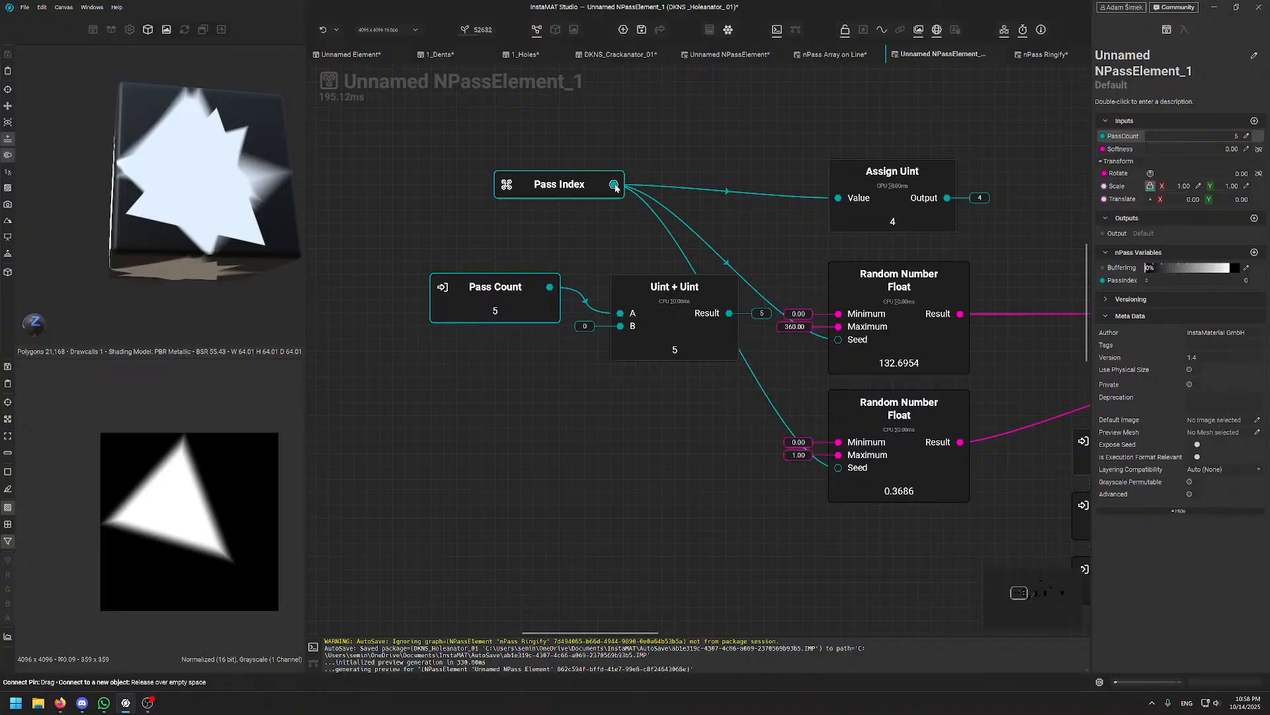
drag(614, 185, 673, 424)
middle_drag(657, 297, 742, 353)
drag(635, 239, 584, 227)
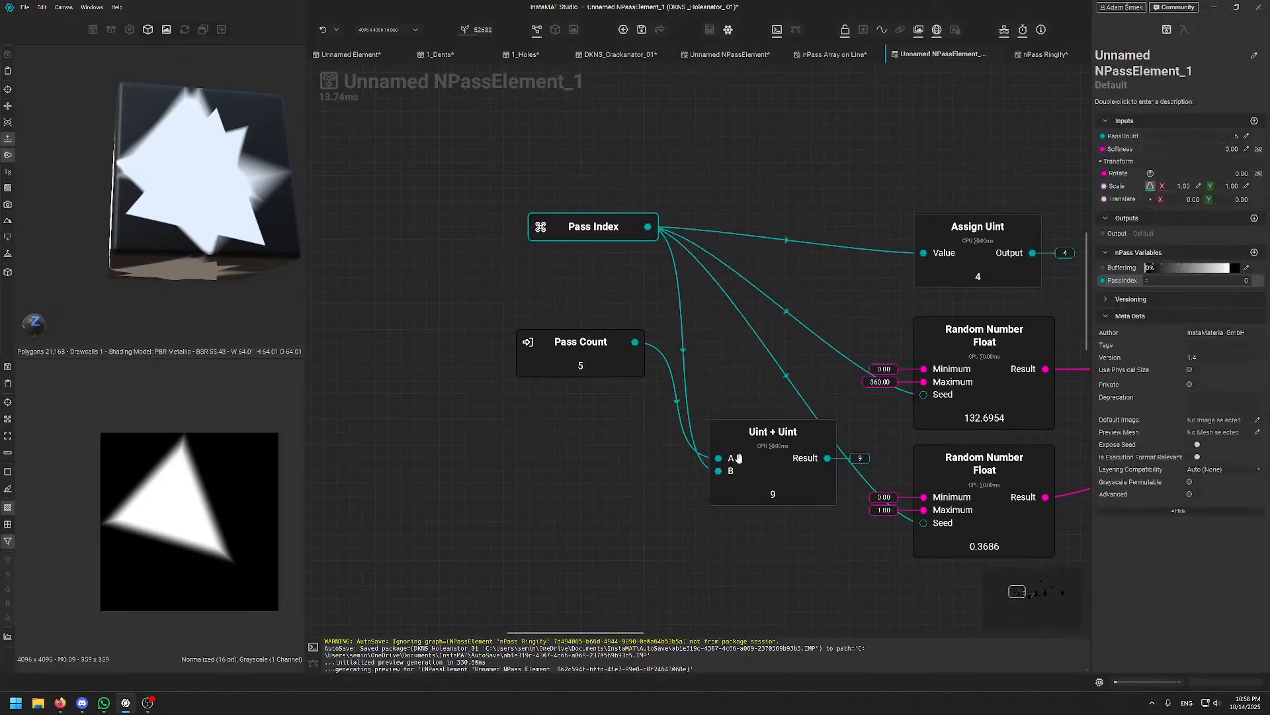
- Delete the Uint + Uint node from the graph
click(739, 445)
key(Delete)
middle_drag(797, 241, 519, 296)
scroll(644, 260, down, 4)
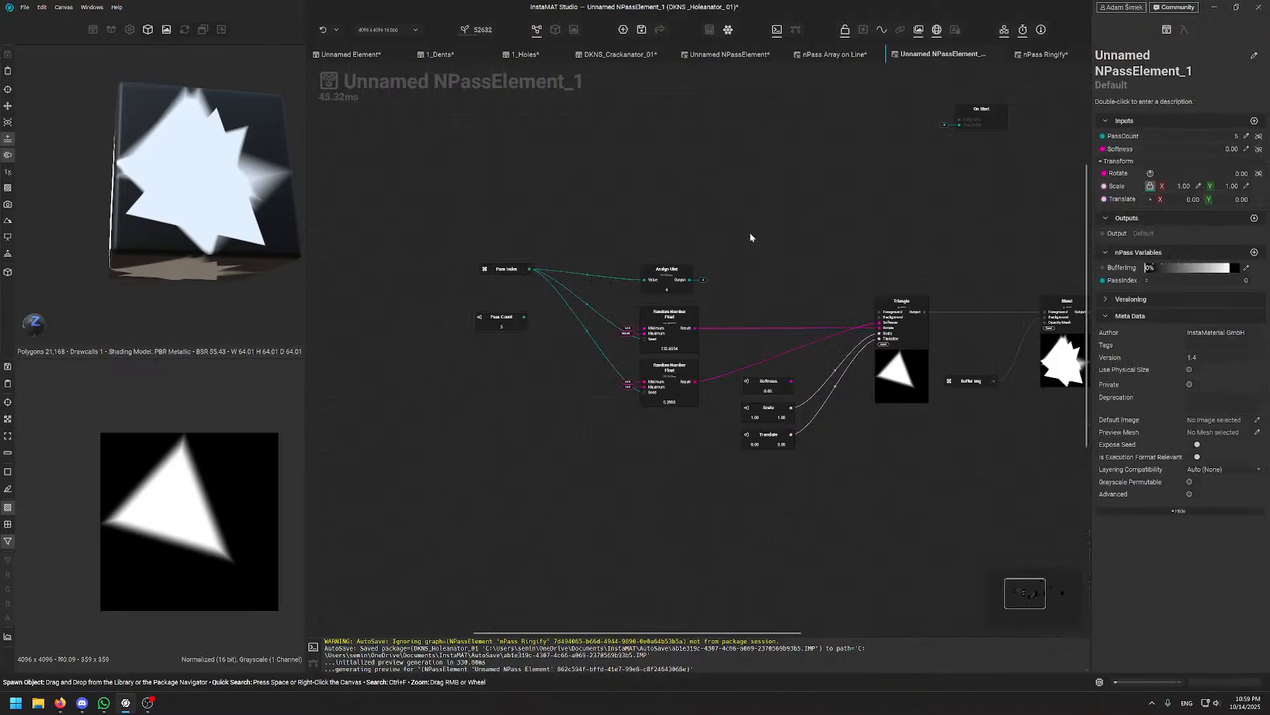
middle_drag(666, 245, 735, 242)
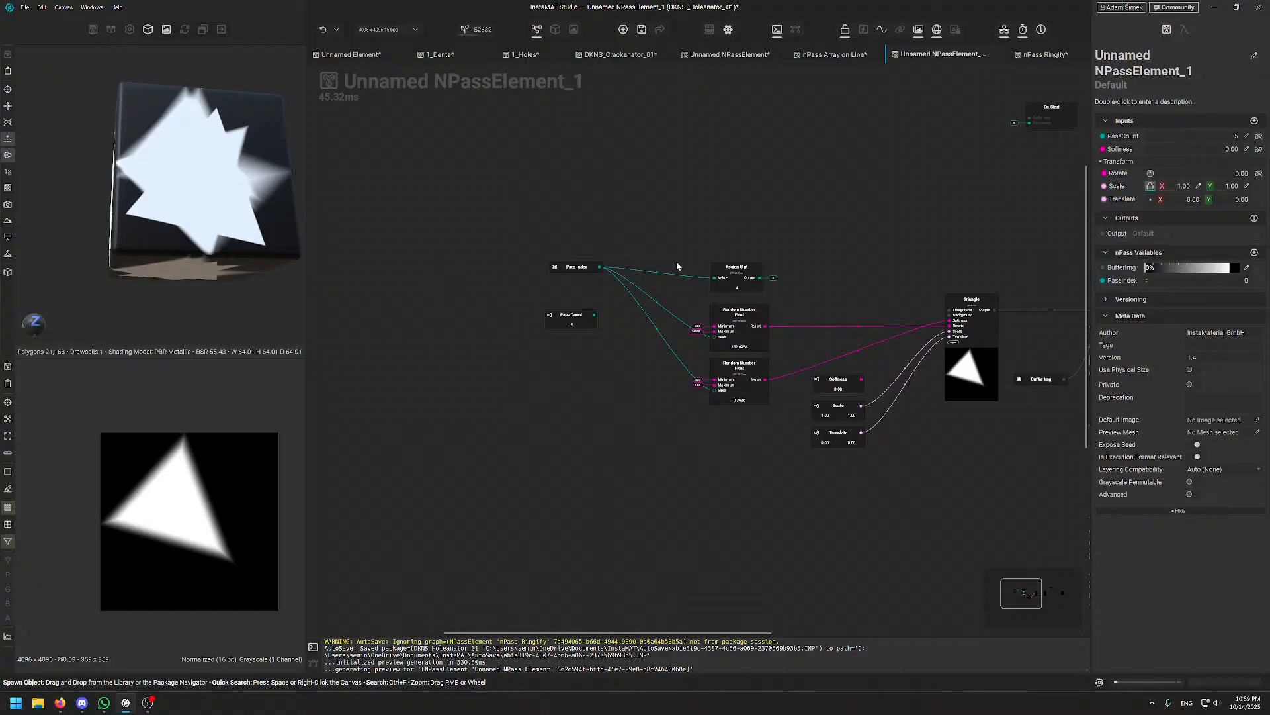
- Feed the Assign Uint node from Pass Count instead of Pass Index, and set PassCount to 7
scroll(676, 261, up, 3)
drag(554, 343, 761, 282)
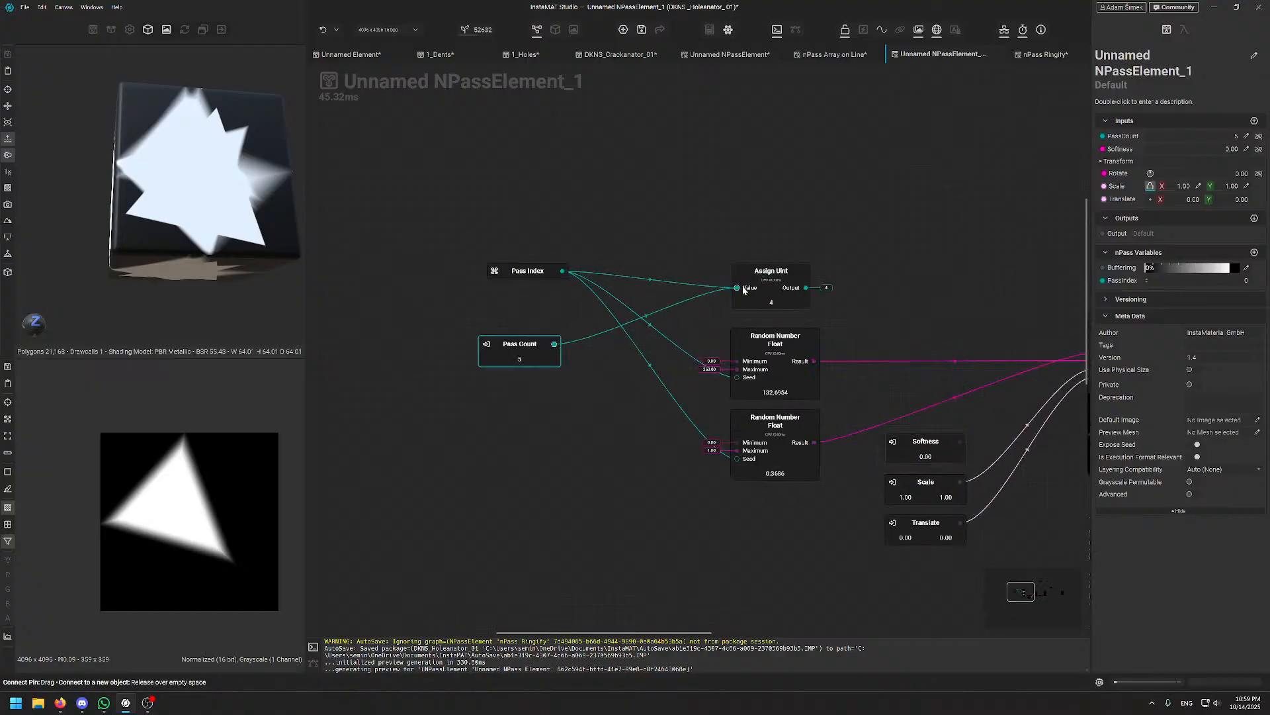
click(548, 268)
click(534, 345)
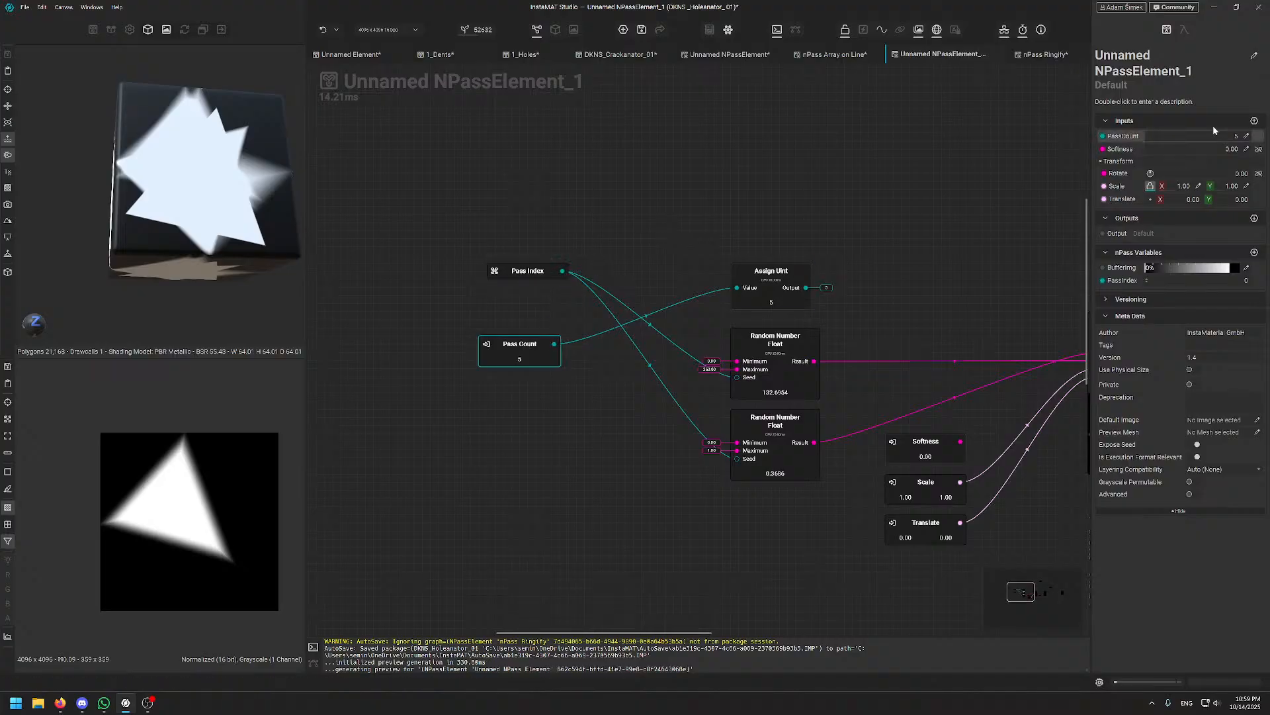
click(1246, 137)
text(7)
key(Return)
click(662, 230)
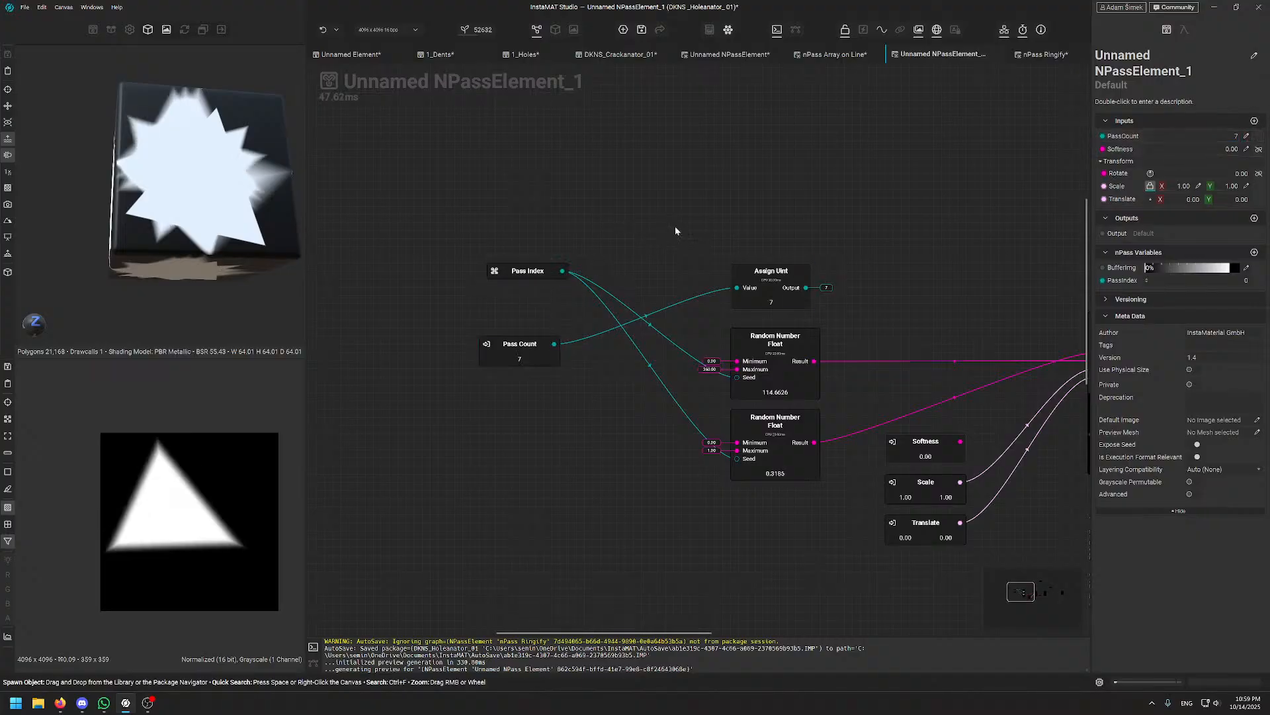
- Reconnect Pass Index to the Assign Uint node's Value input and align the Pass Index node above Pass Count
drag(563, 271, 741, 288)
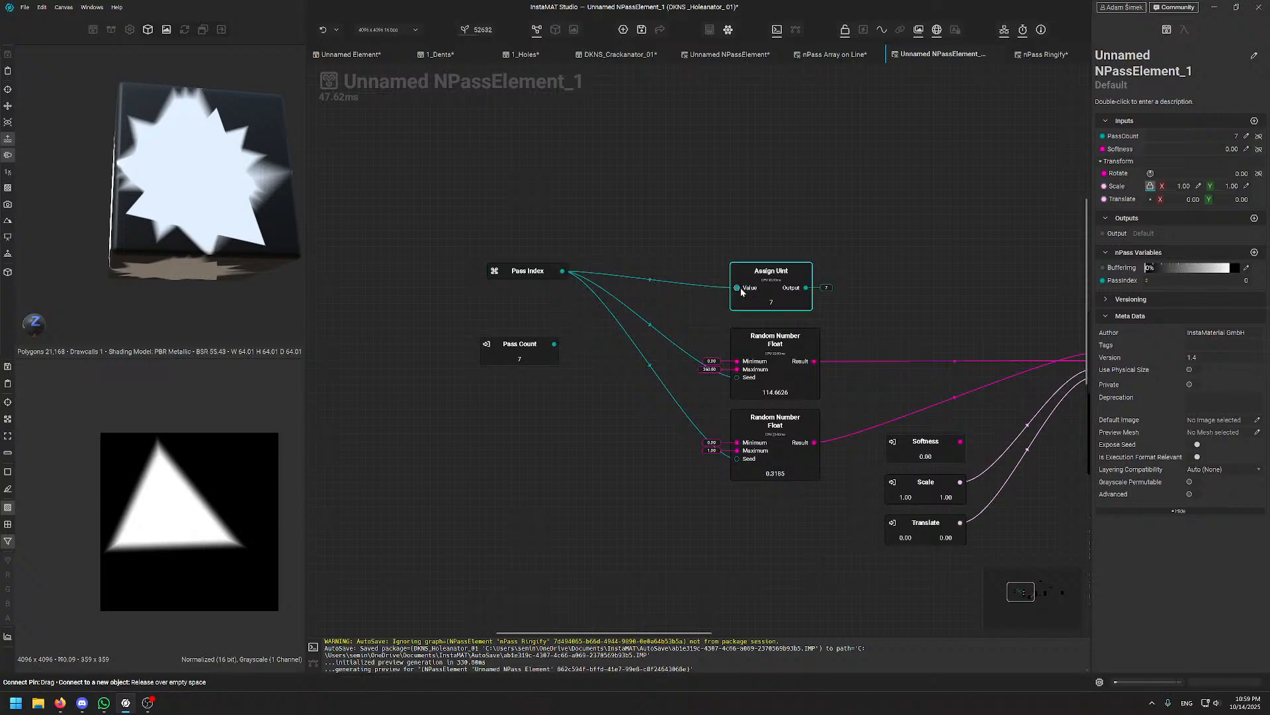
click(771, 272)
middle_drag(662, 226, 675, 266)
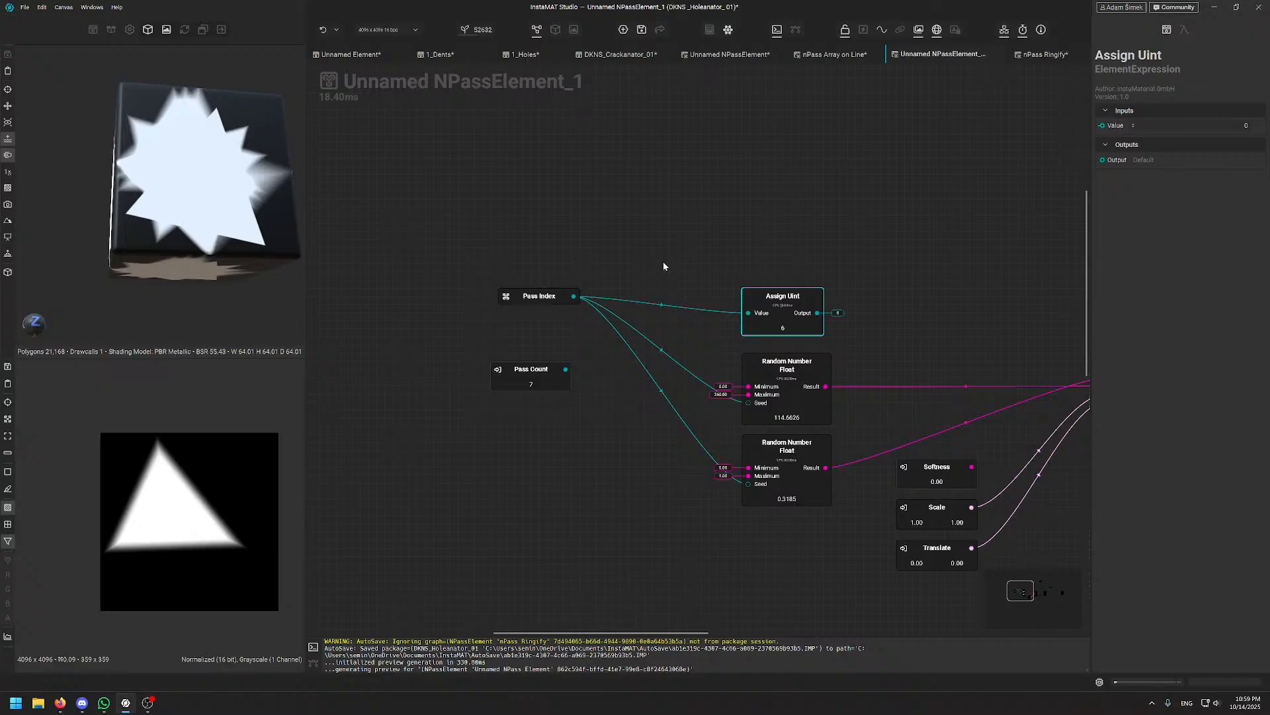
middle_drag(559, 262, 603, 247)
drag(580, 285, 569, 289)
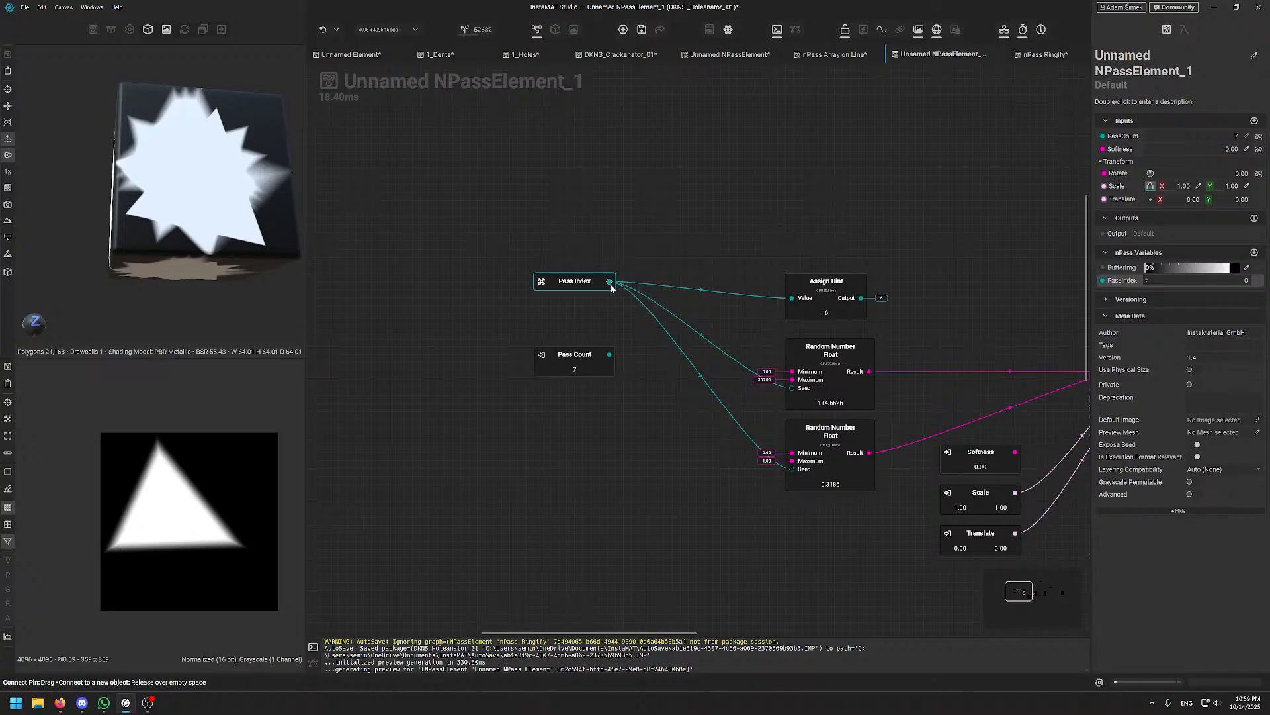
- Set the PassCount graph input to 1
click(576, 366)
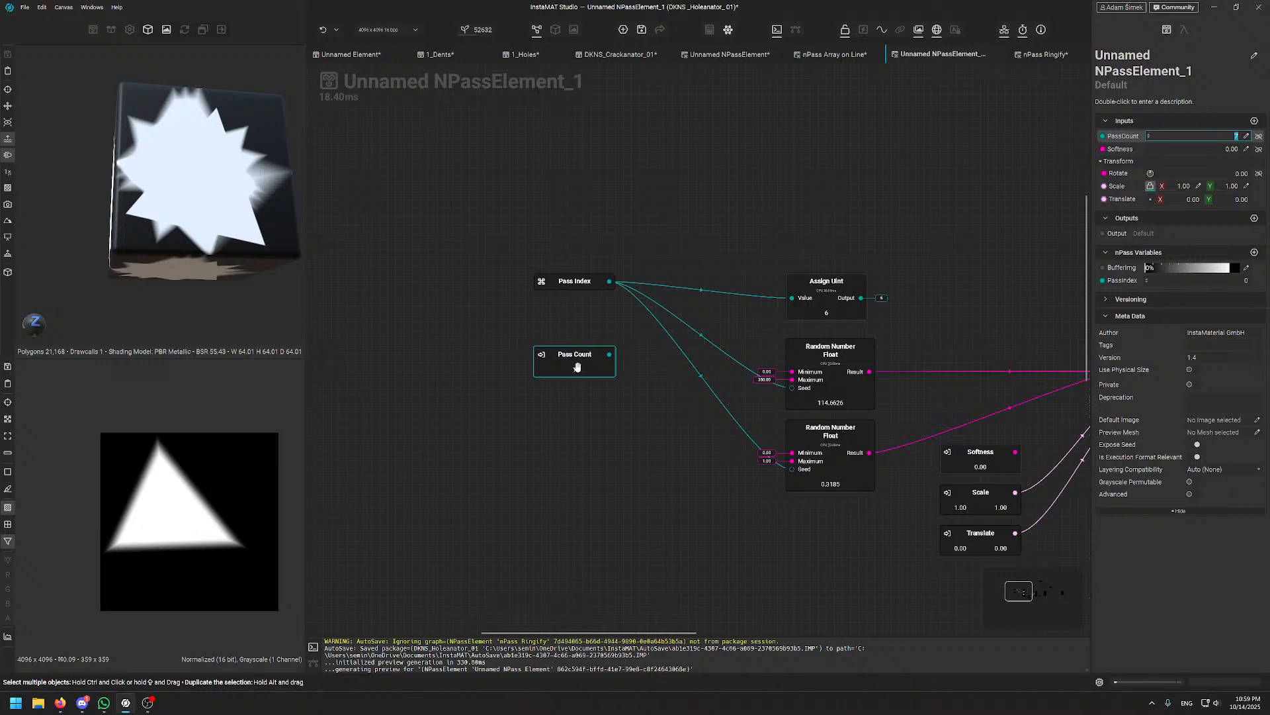
click(573, 282)
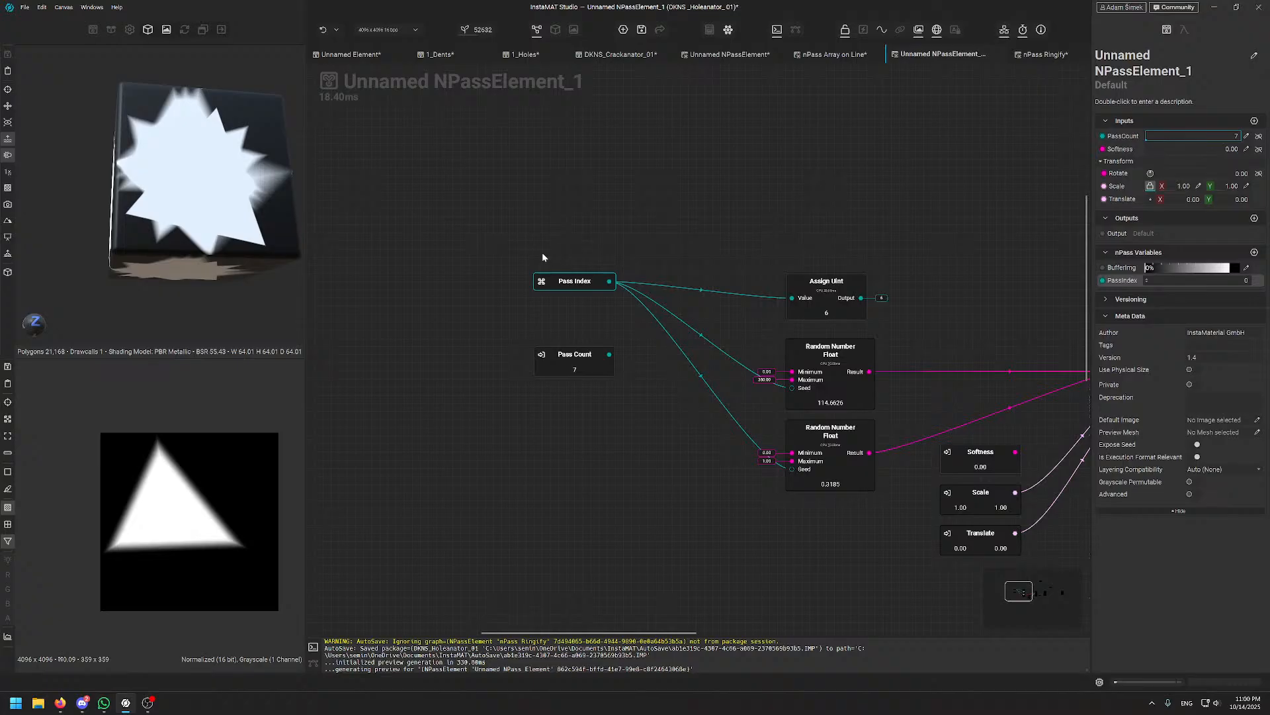
click(573, 368)
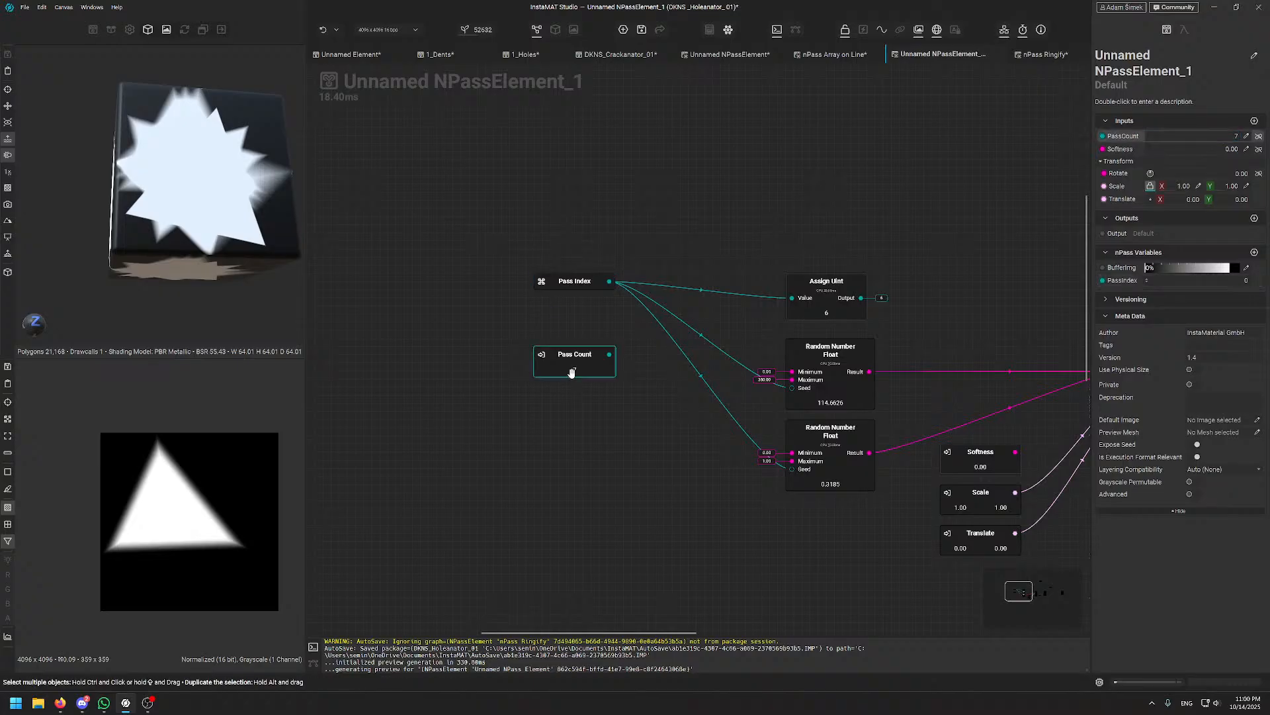
click(1247, 137)
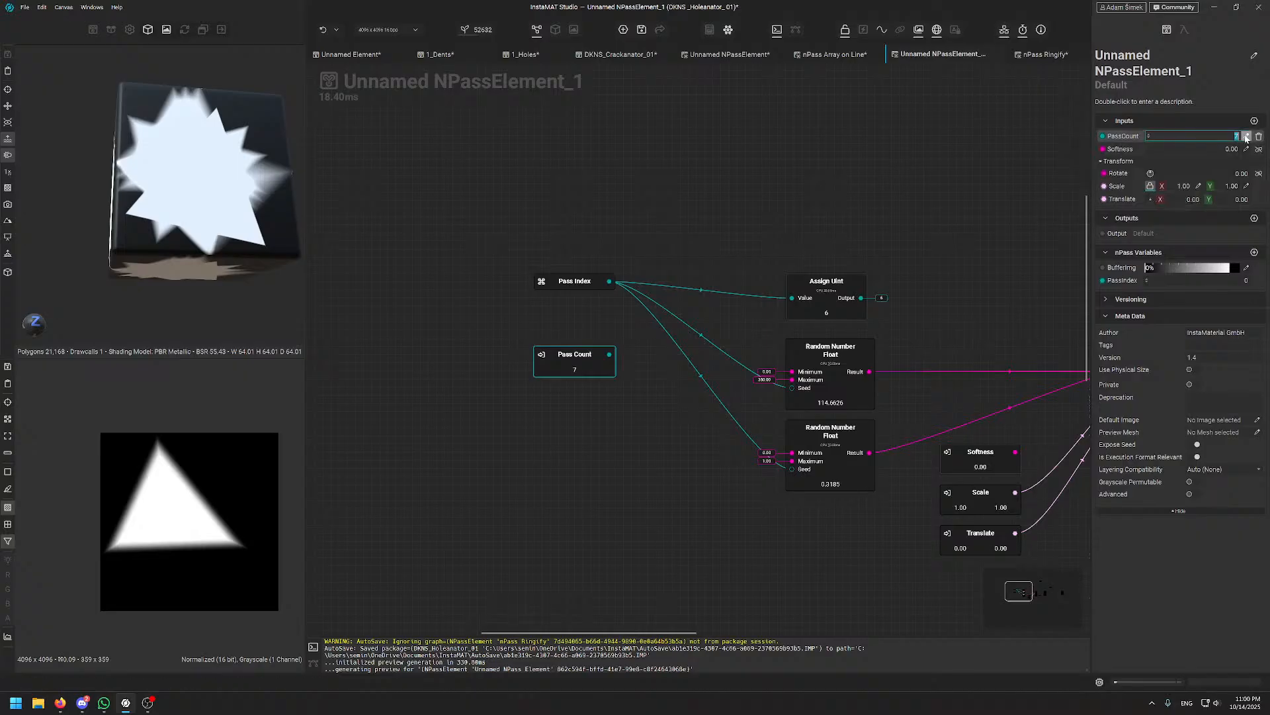
text(1)
key(Return)
middle_drag(626, 342, 625, 340)
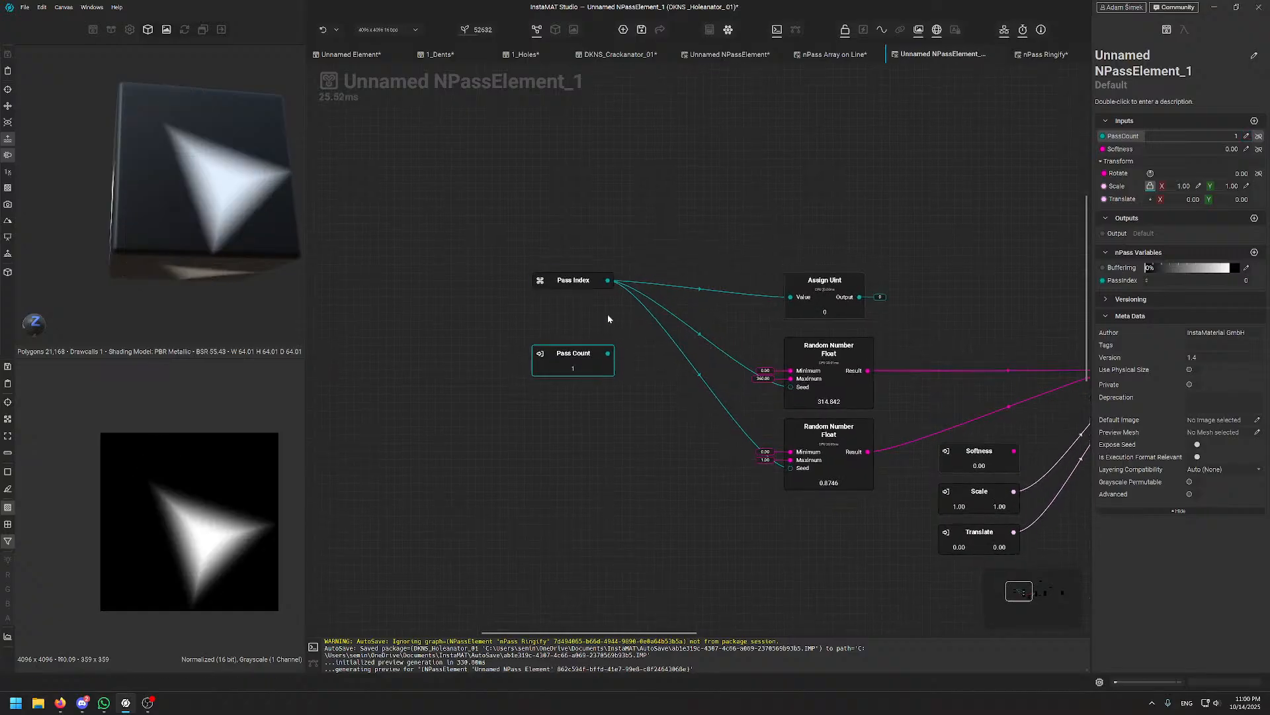
- Move Assign Uint away from the Random Number Float nodes, placing Pass Count directly above it and Pass Index level beside it
drag(835, 296, 739, 240)
middle_drag(557, 468, 603, 493)
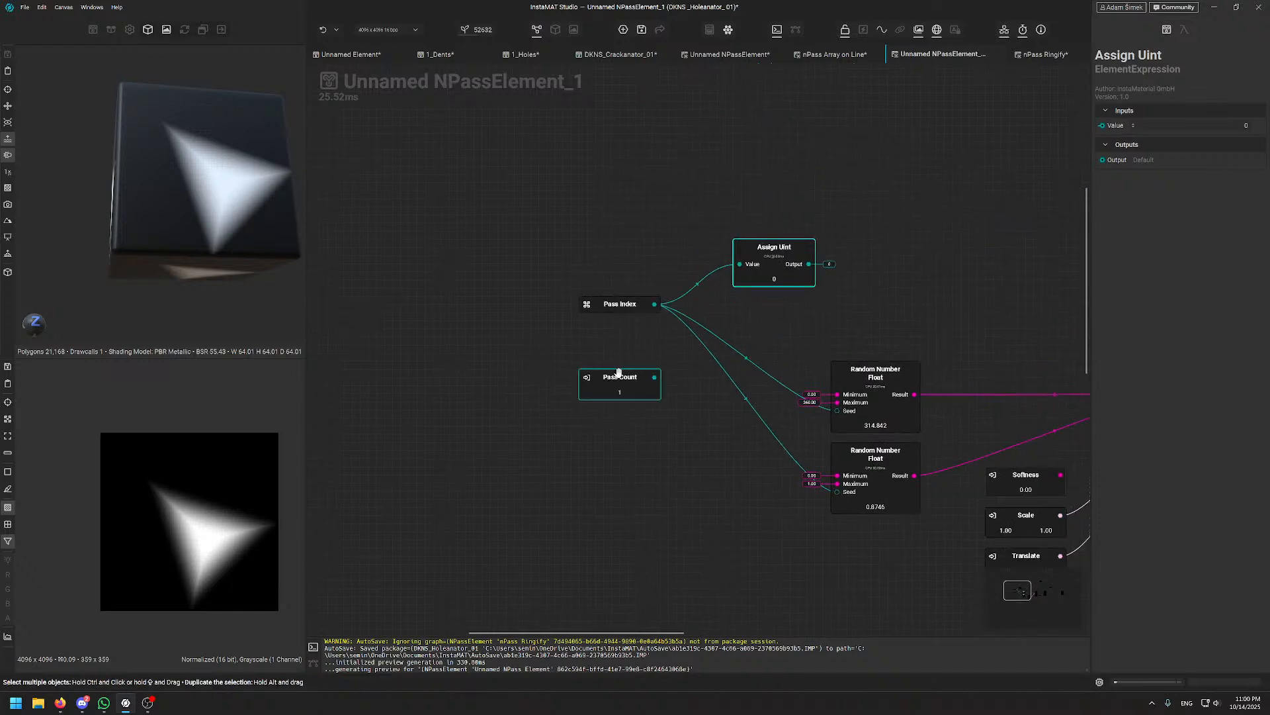
drag(619, 372, 771, 193)
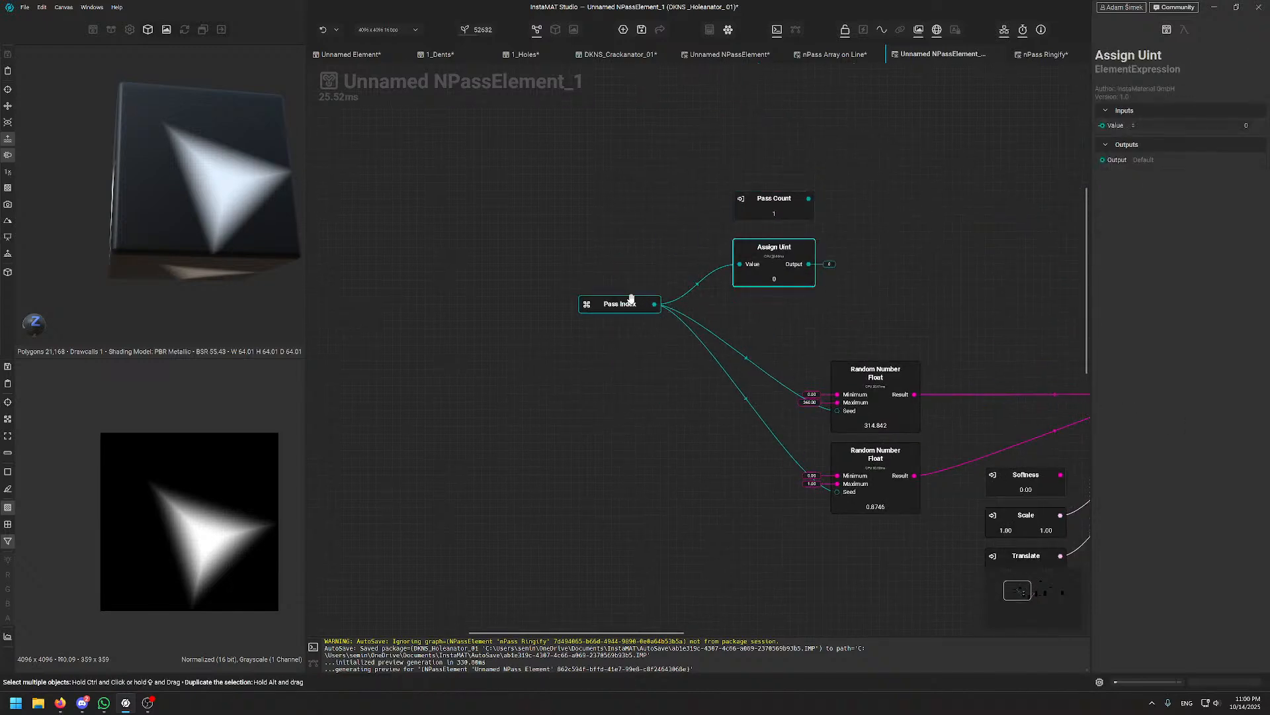
drag(631, 298, 655, 259)
middle_drag(626, 272, 619, 283)
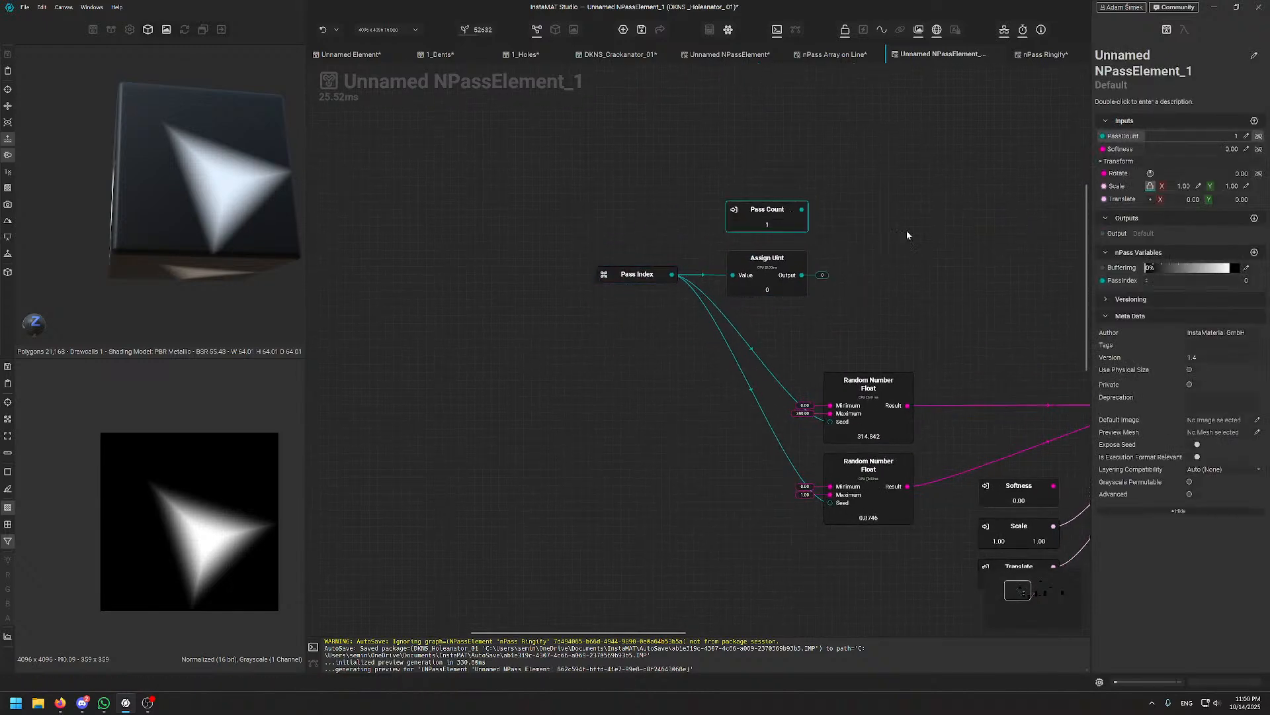
- Change the PassCount input to 2, 4 and finally 5 to compare Pass Count with the Pass Index value in Assign Uint
click(1246, 136)
text(2)
key(Return)
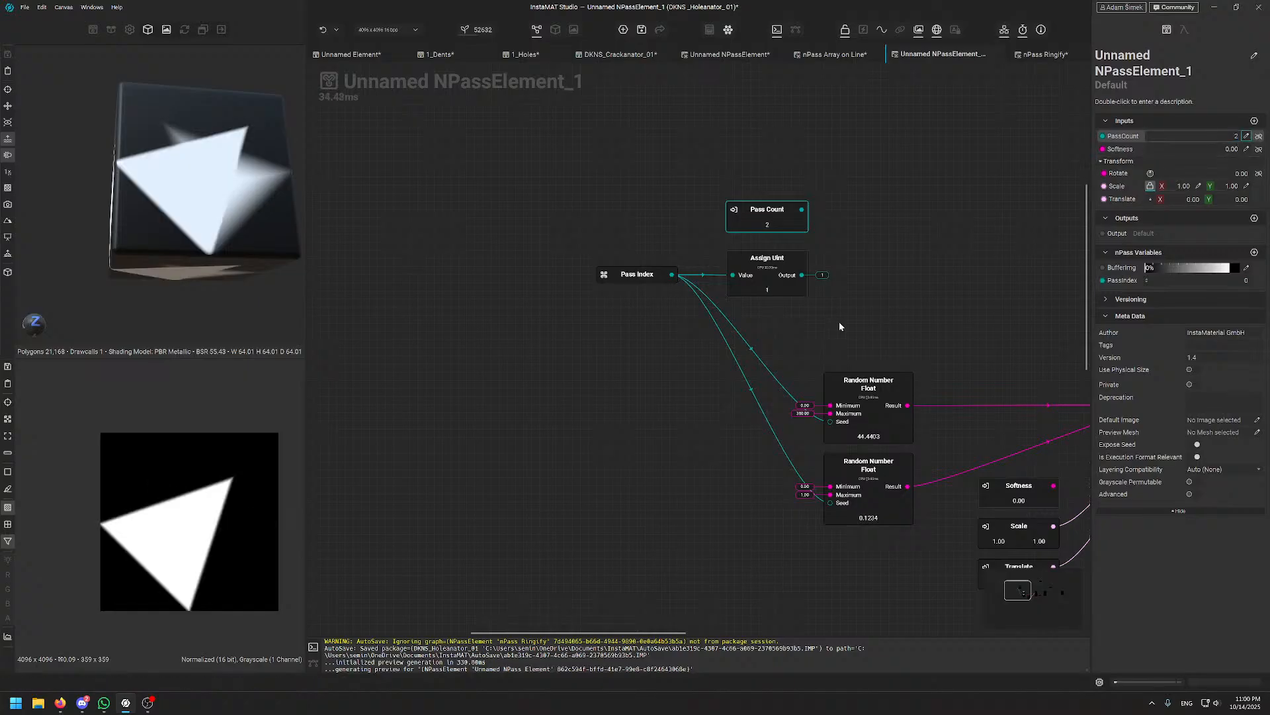
click(1247, 136)
text(4)
key(Return)
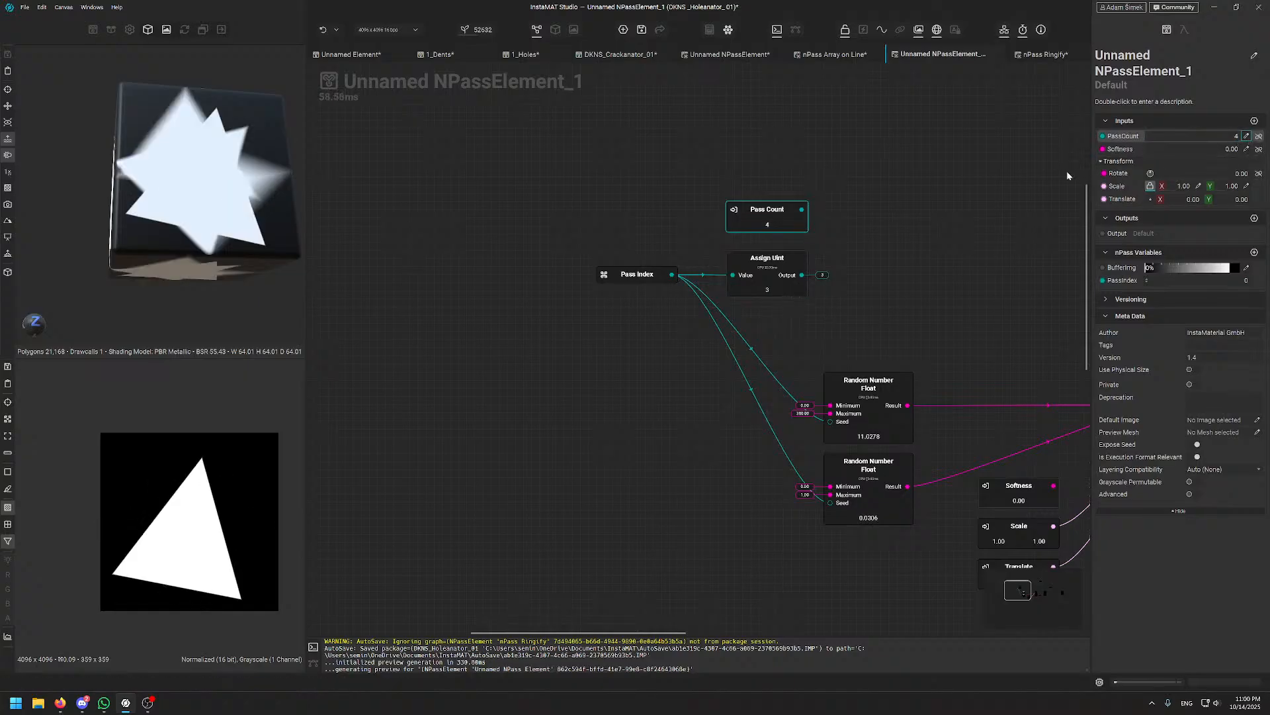
click(1247, 137)
text(5)
key(Return)
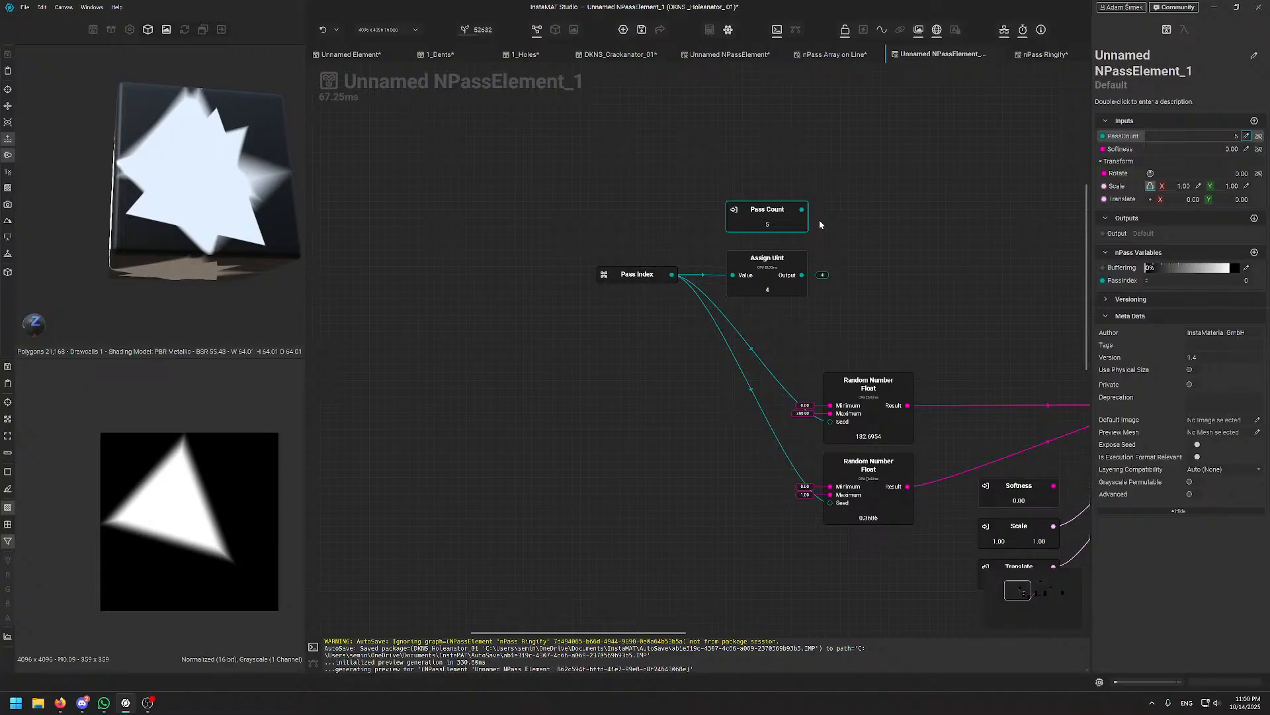
- Move the upper Random Number Float node slightly upward and inspect the Pass Index connection to its seed
middle_drag(824, 217, 777, 246)
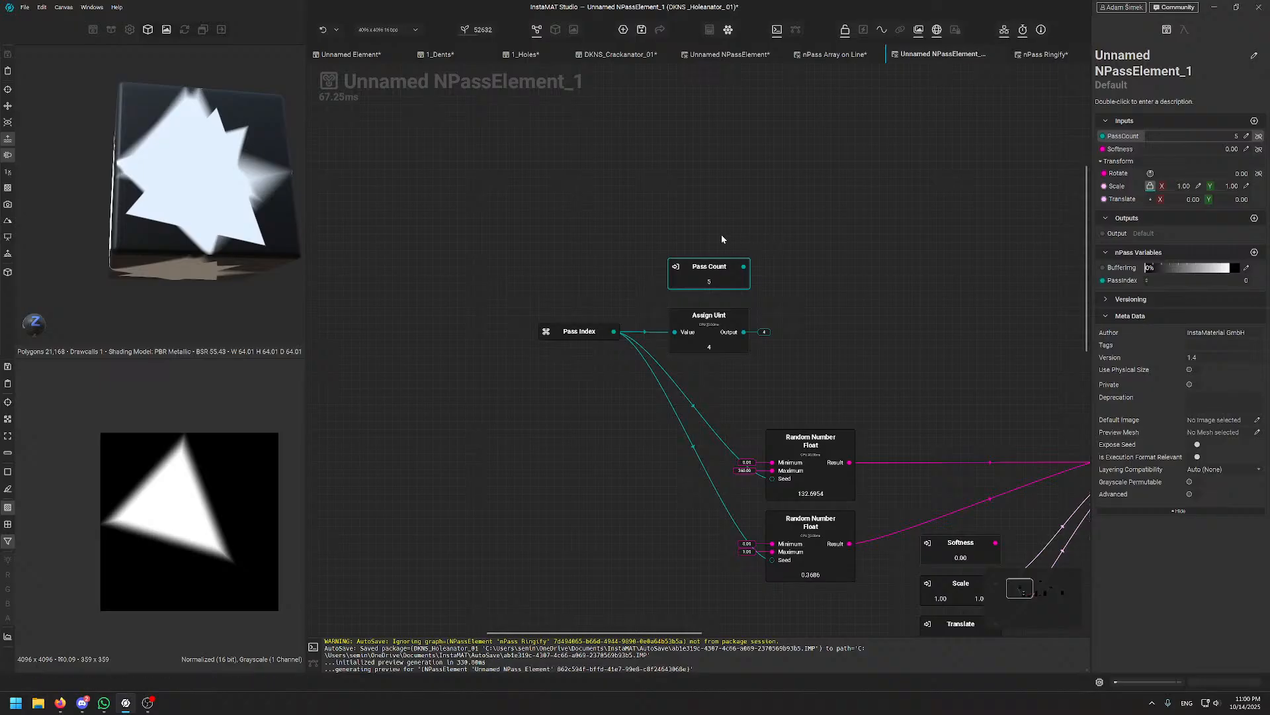
middle_drag(769, 249, 779, 178)
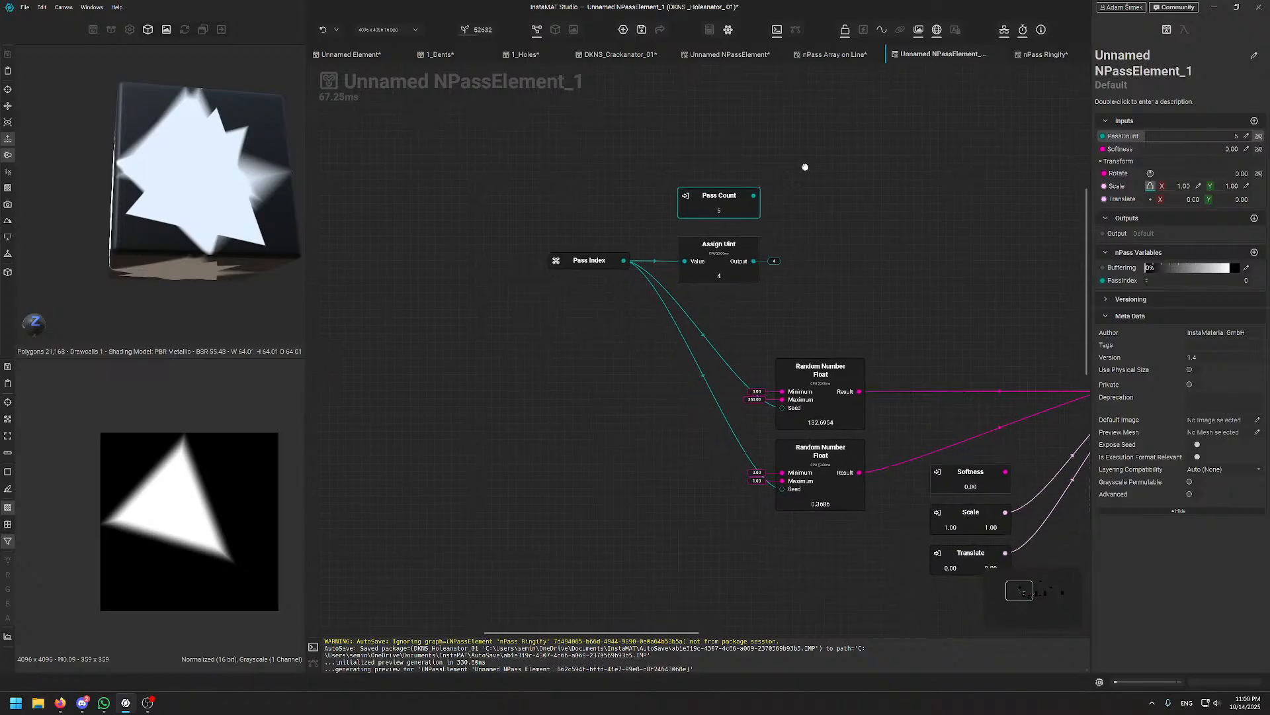
mouse_move(822, 382)
mouse_down()
mouse_move(846, 357)
mouse_move(830, 366)
mouse_move(832, 390)
mouse_up()
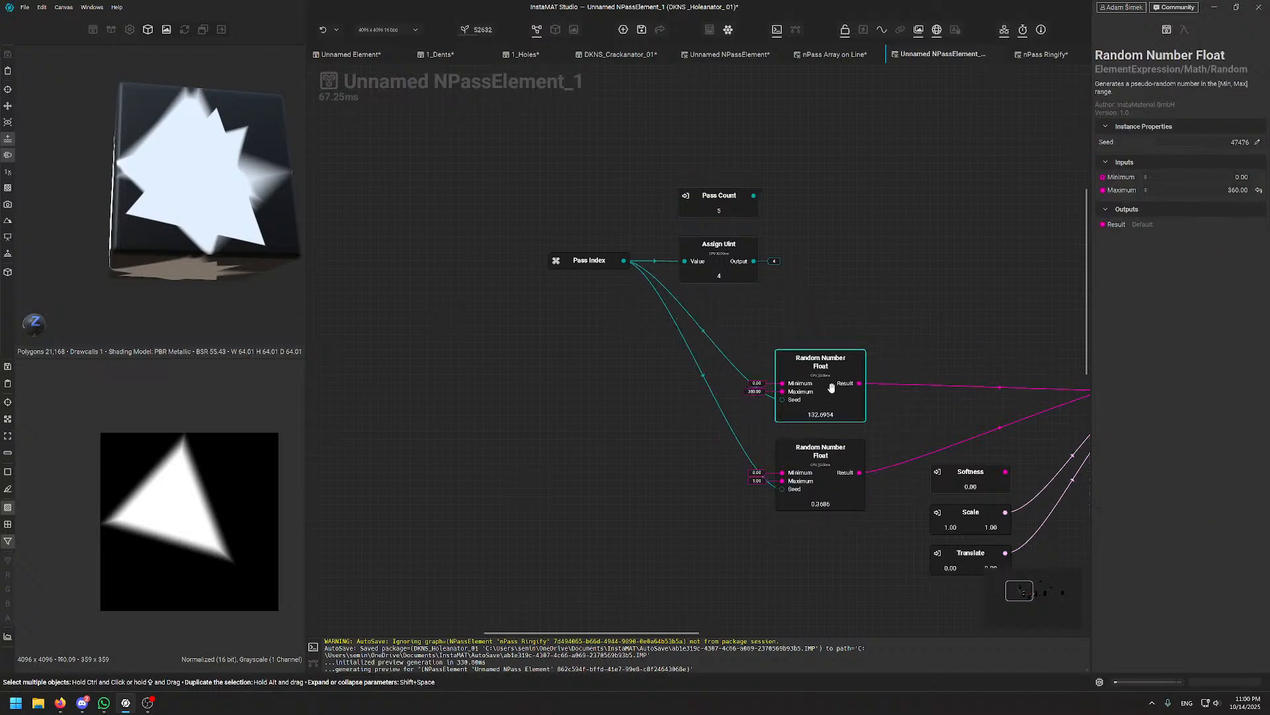
click(722, 359)
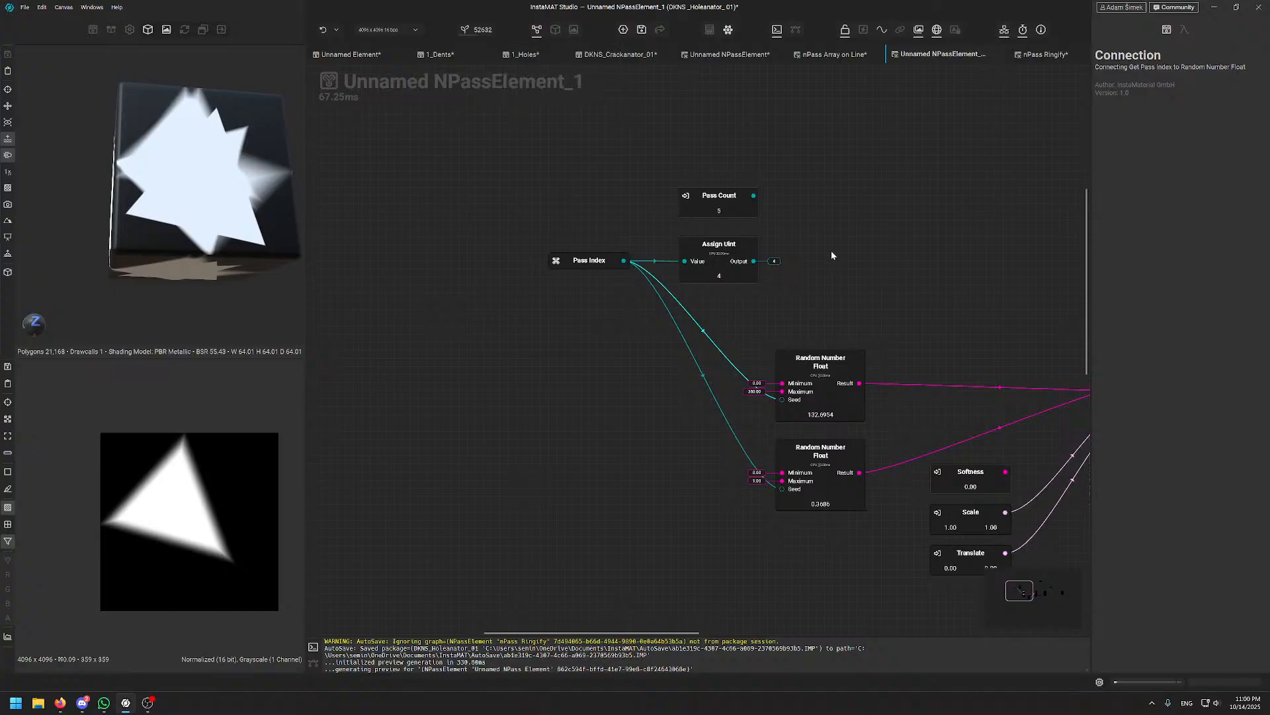
middle_drag(583, 165, 576, 146)
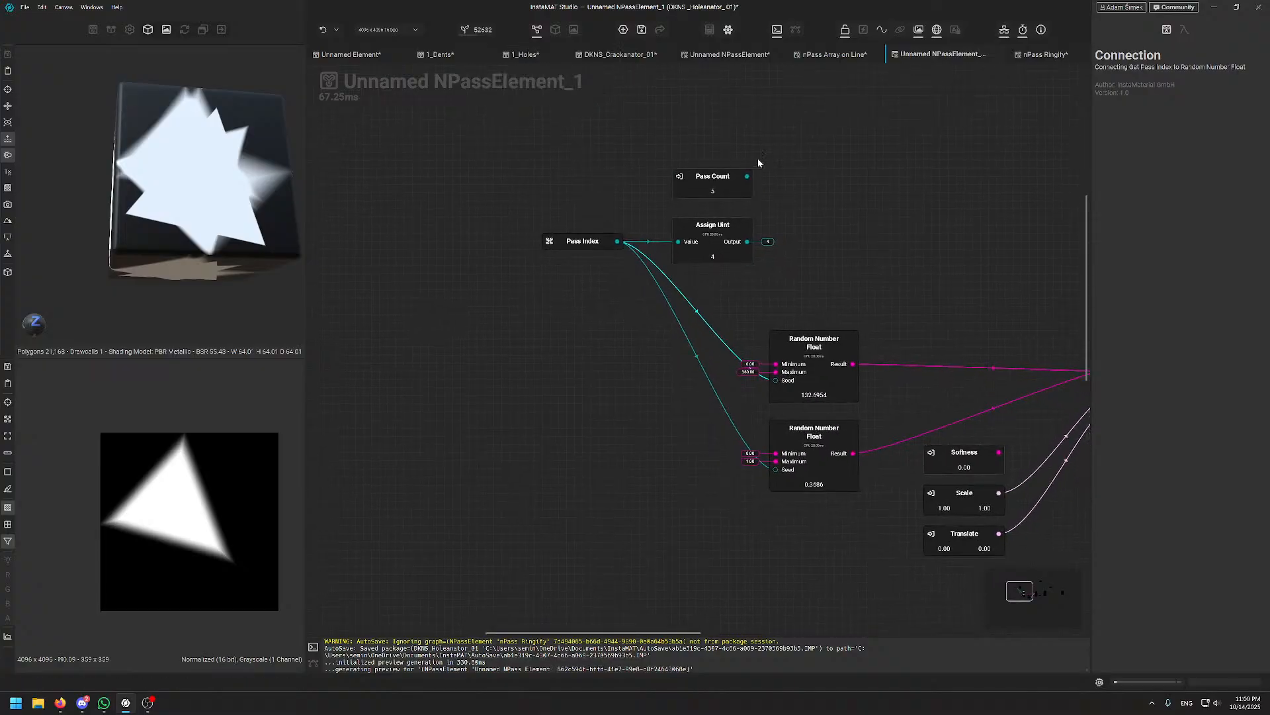
click(843, 217)
middle_drag(843, 217, 739, 220)
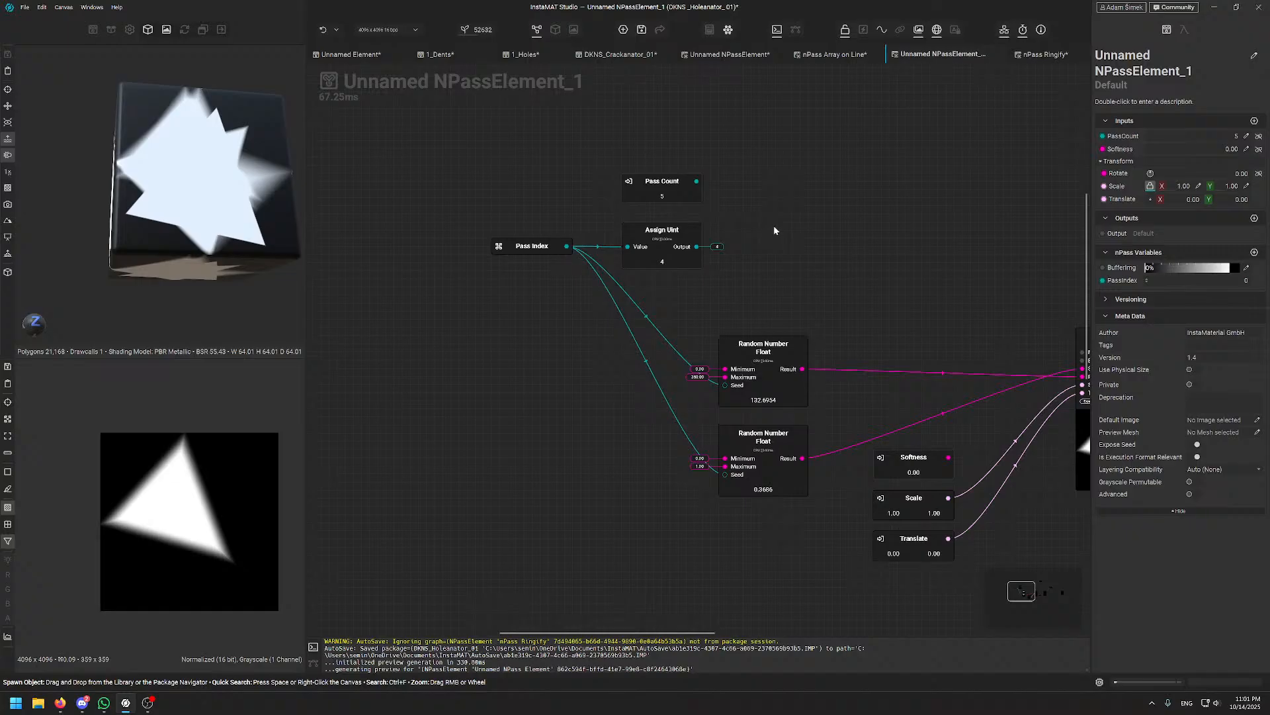
middle_drag(759, 214, 764, 230)
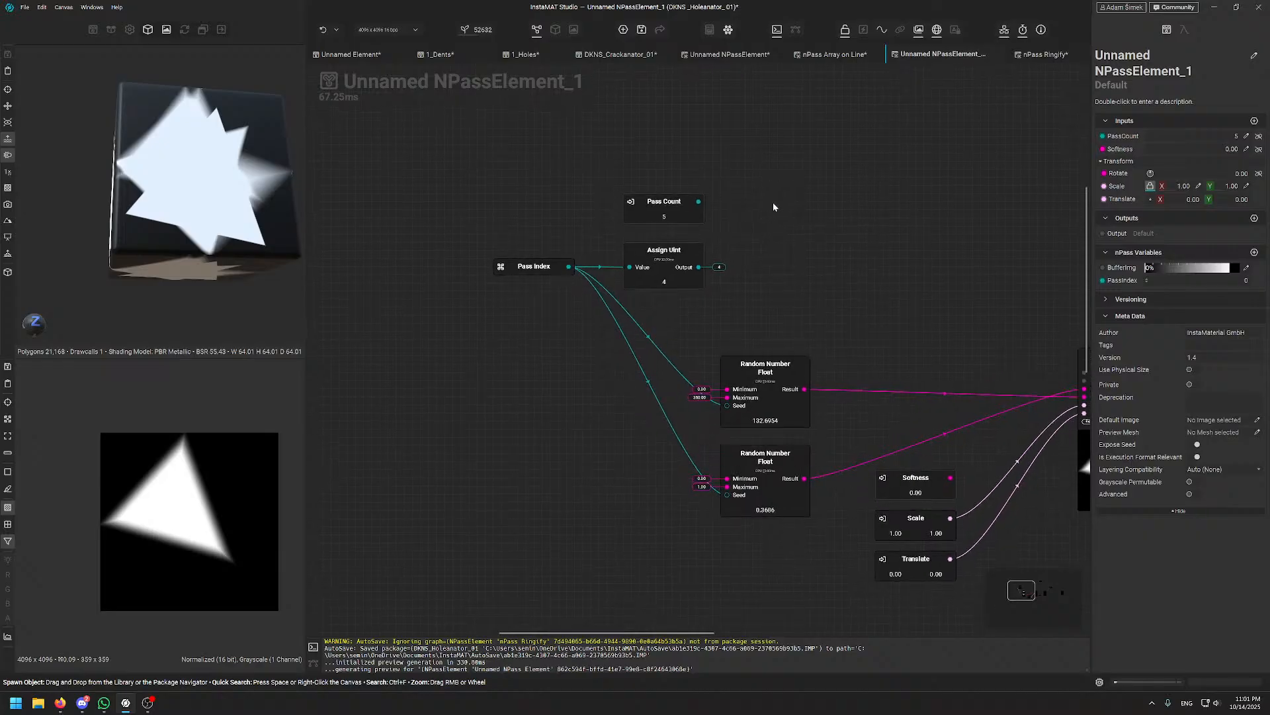
middle_drag(774, 206, 677, 237)
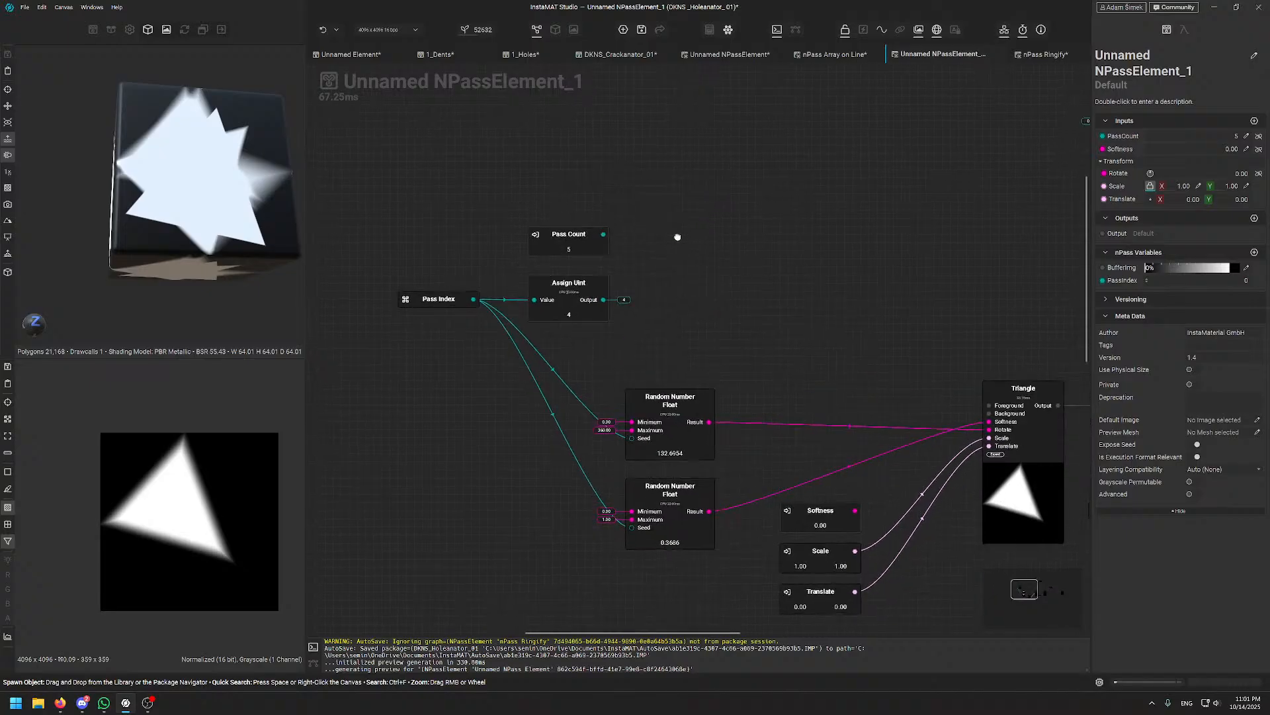
middle_drag(828, 215, 764, 207)
middle_drag(793, 284, 704, 210)
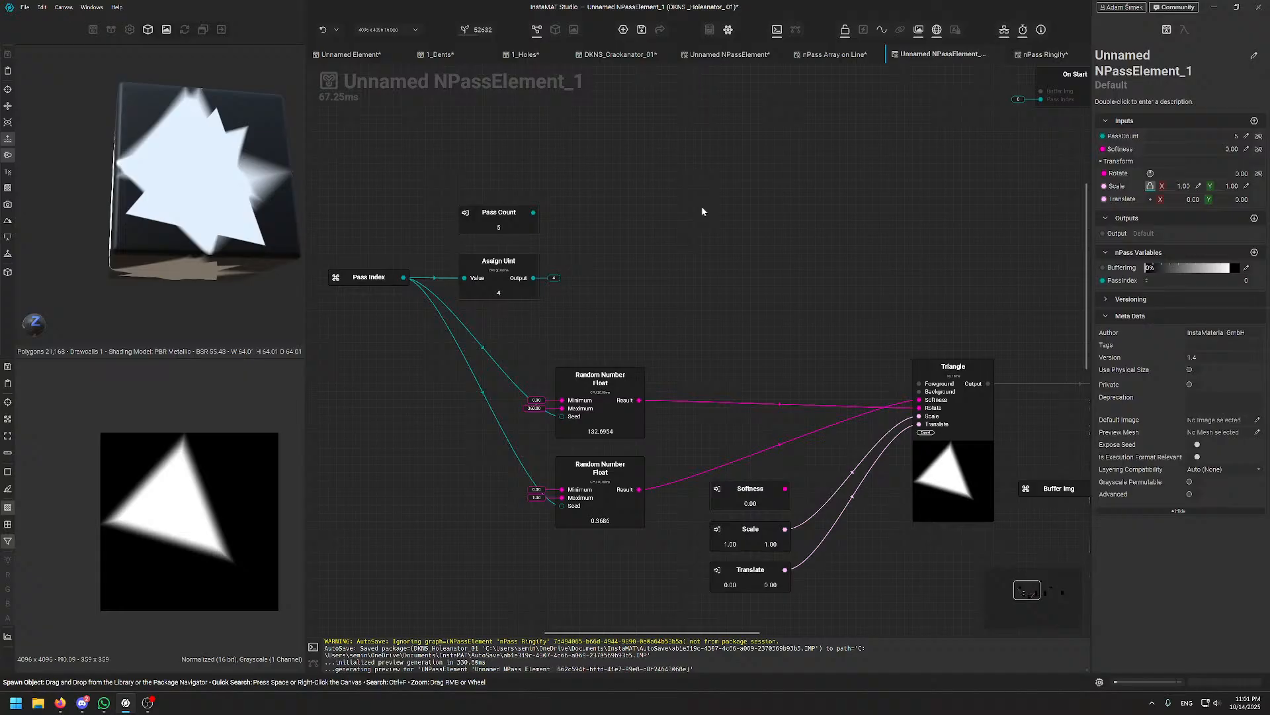
- Delete the connections from Pass Index to the Seed inputs of both Random Number Float nodes
middle_drag(528, 293, 723, 241)
mouse_move(556, 232)
mouse_down()
mouse_move(539, 312)
mouse_move(540, 240)
mouse_up()
click(661, 291)
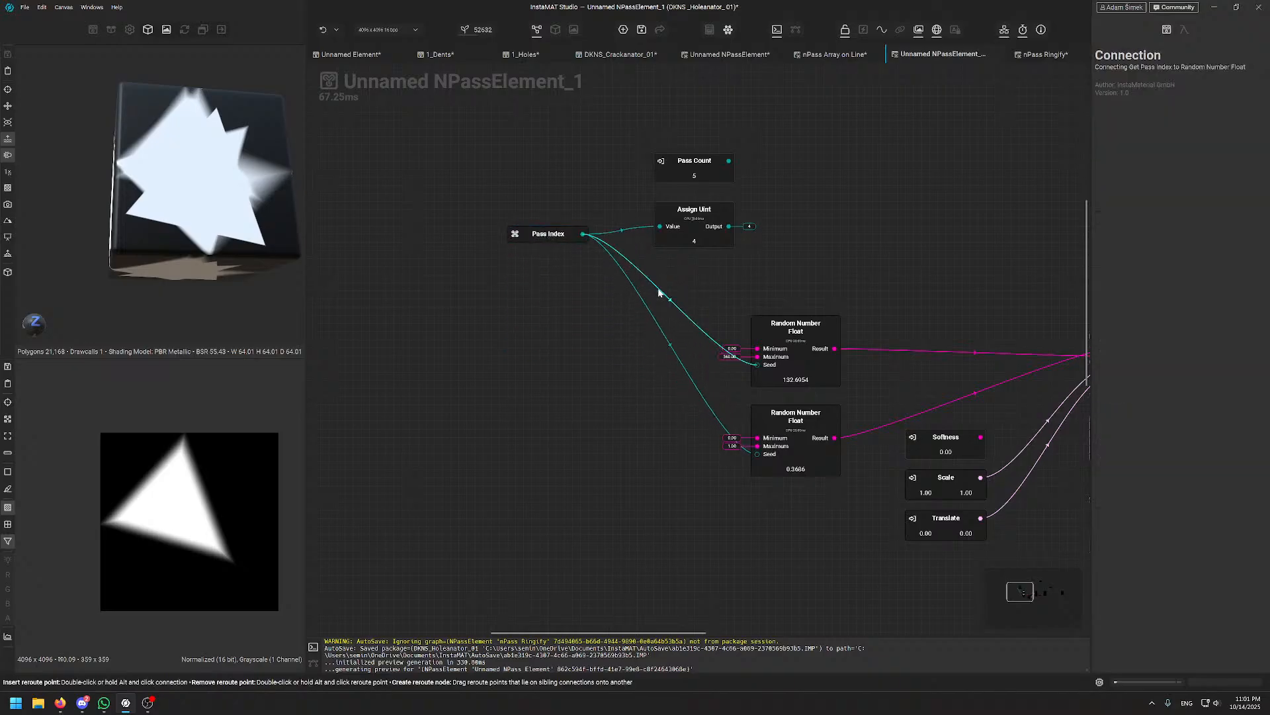
key(Delete)
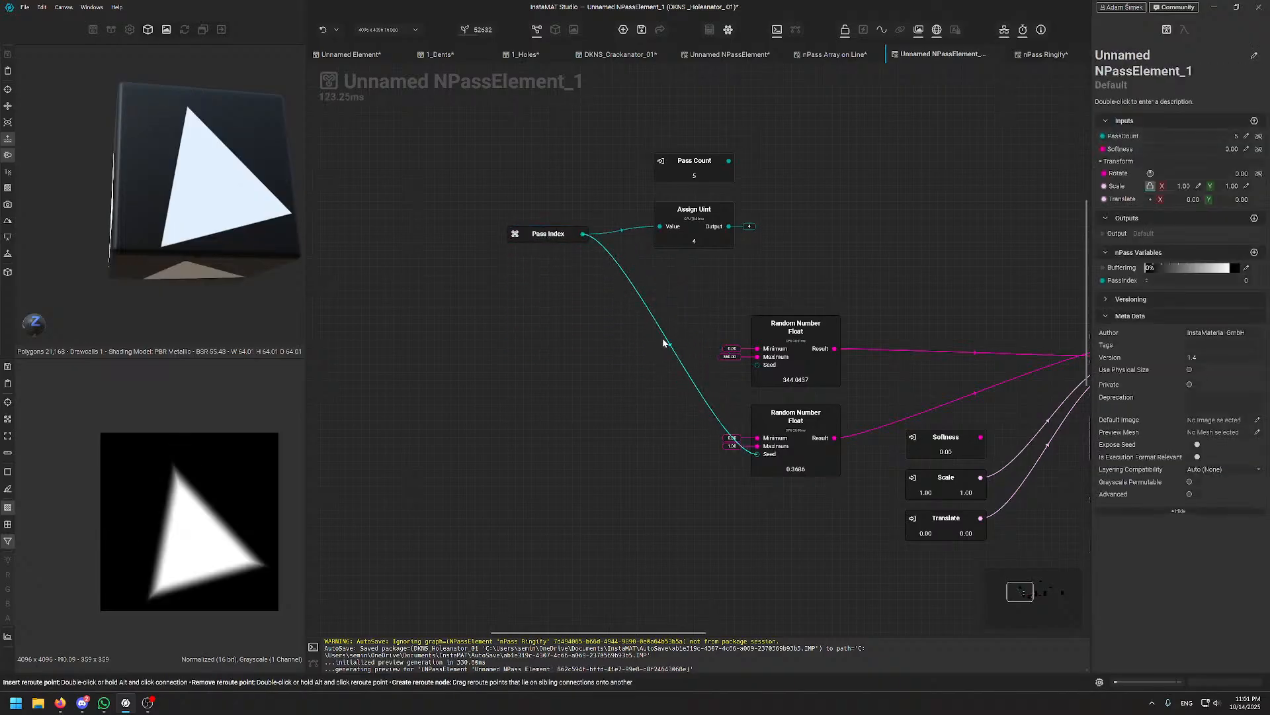
click(665, 341)
key(Delete)
- Delete the Assign Uint node from the graph
middle_drag(748, 277, 693, 230)
click(640, 164)
key(Delete)
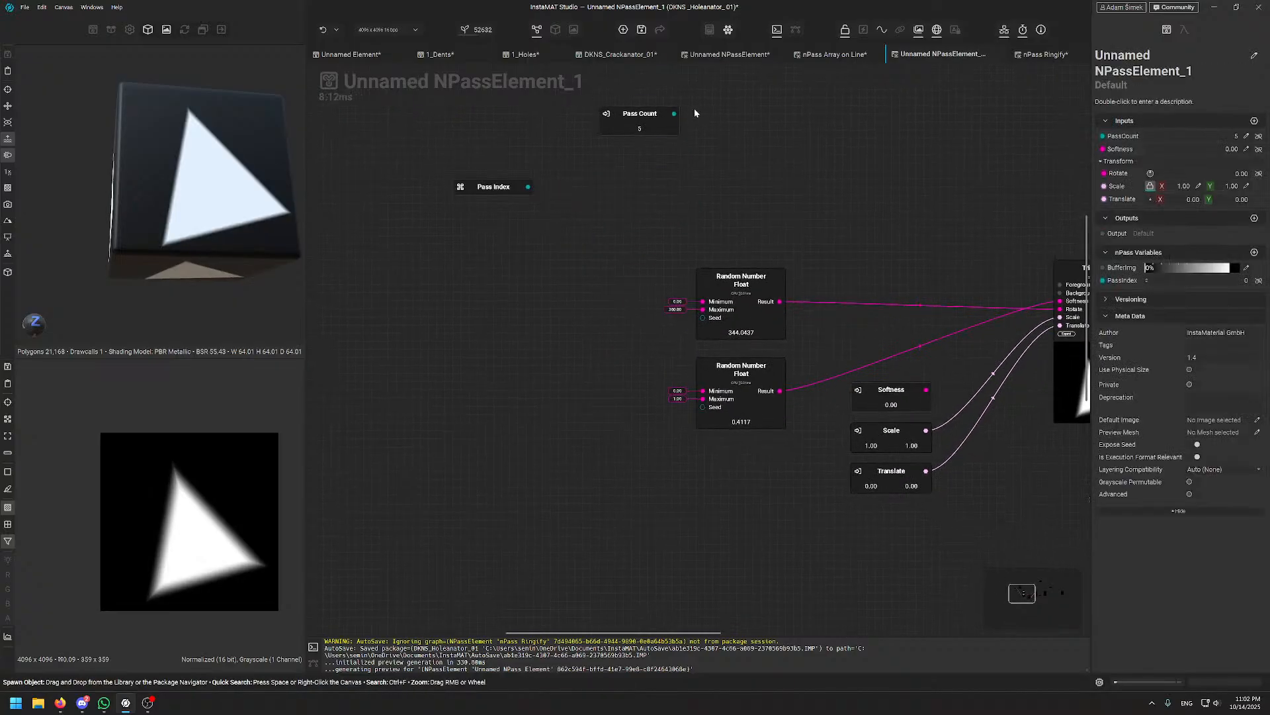
- Connect Pass Count to the Seed inputs of both Random Number Float nodes and place the unconnected Pass Index above it
drag(640, 119, 485, 245)
click(610, 200)
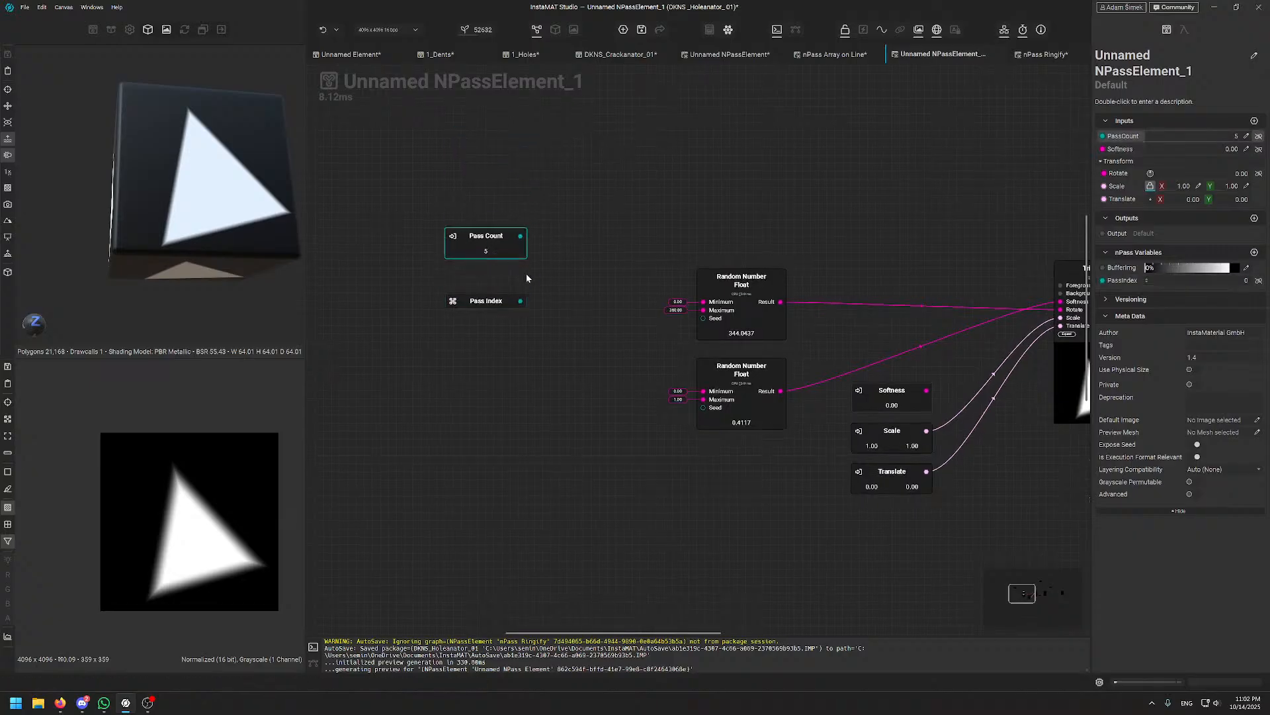
drag(503, 301, 503, 285)
click(509, 244)
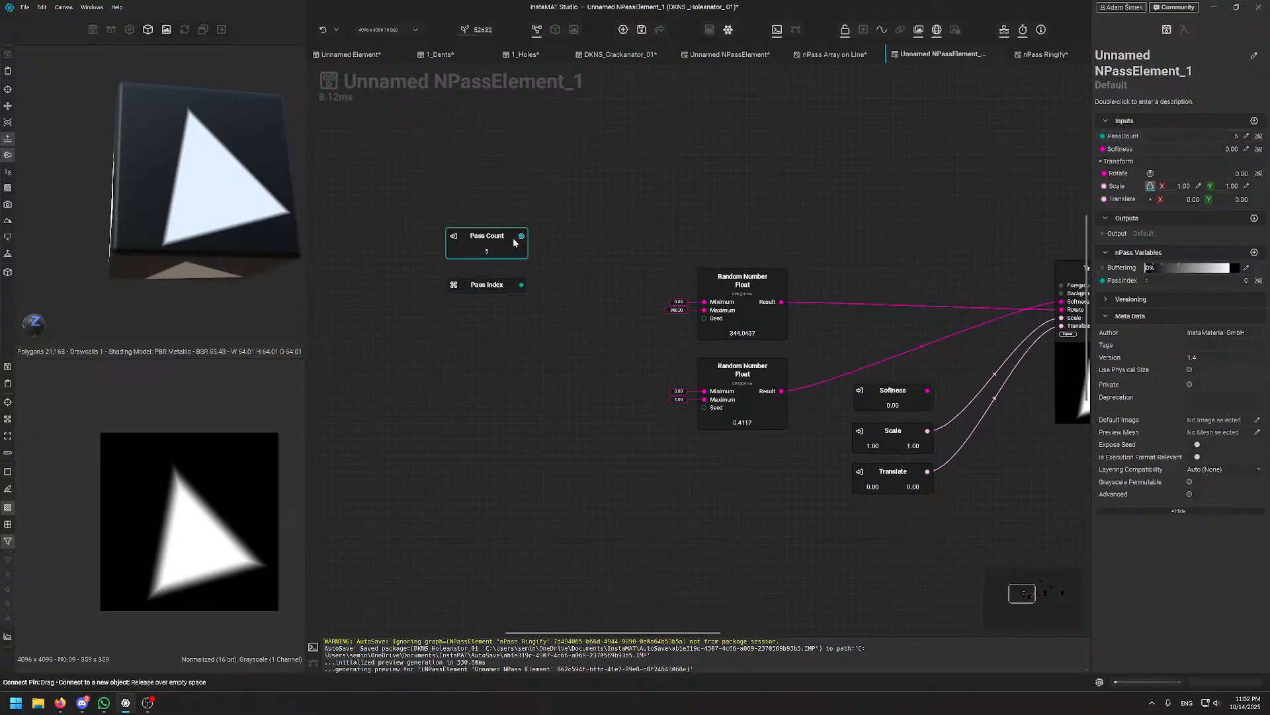
drag(513, 242, 704, 318)
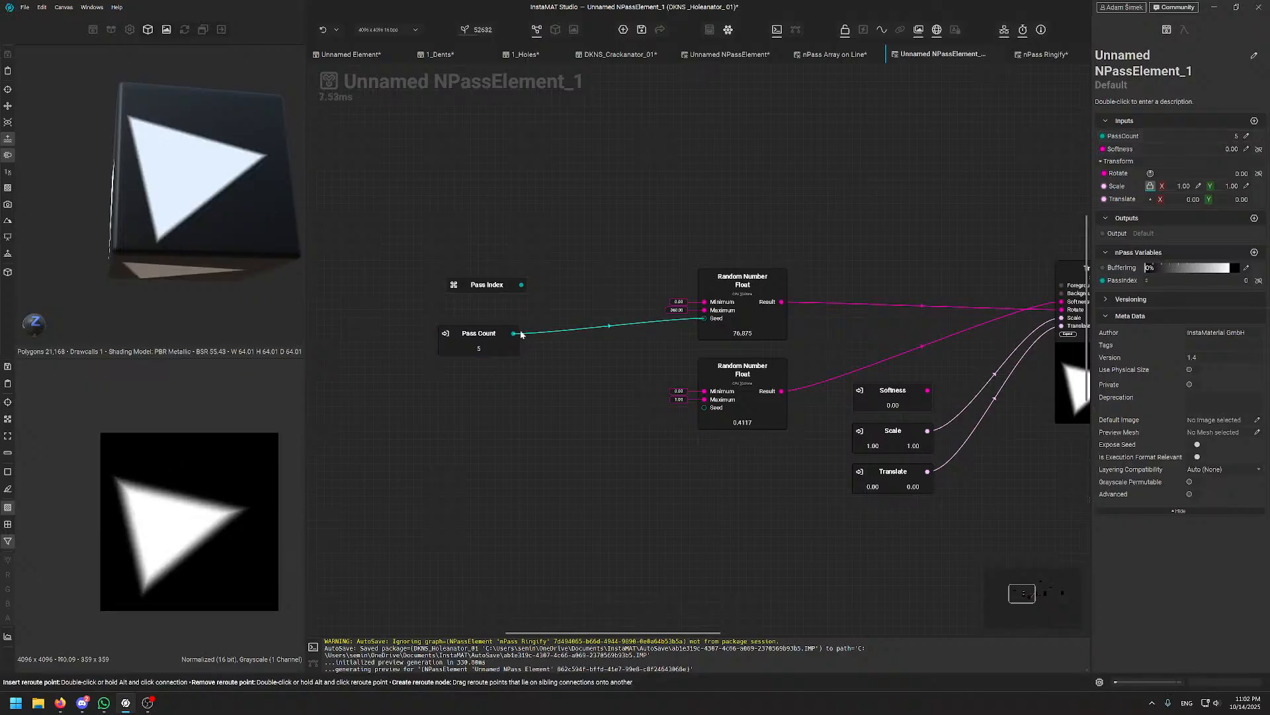
drag(514, 333, 704, 407)
drag(465, 347, 475, 331)
drag(486, 285, 502, 213)
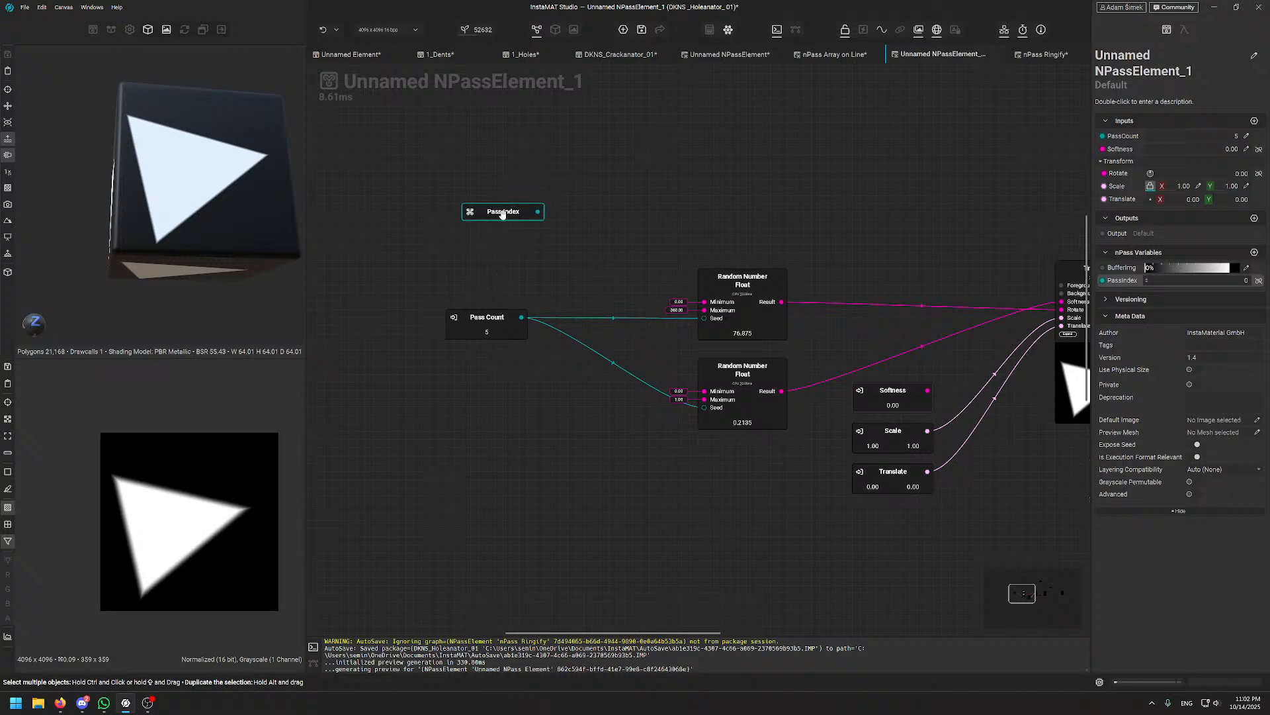
- Delete the unconnected Softness input node beside the Scale and Translate nodes
middle_drag(624, 233, 445, 301)
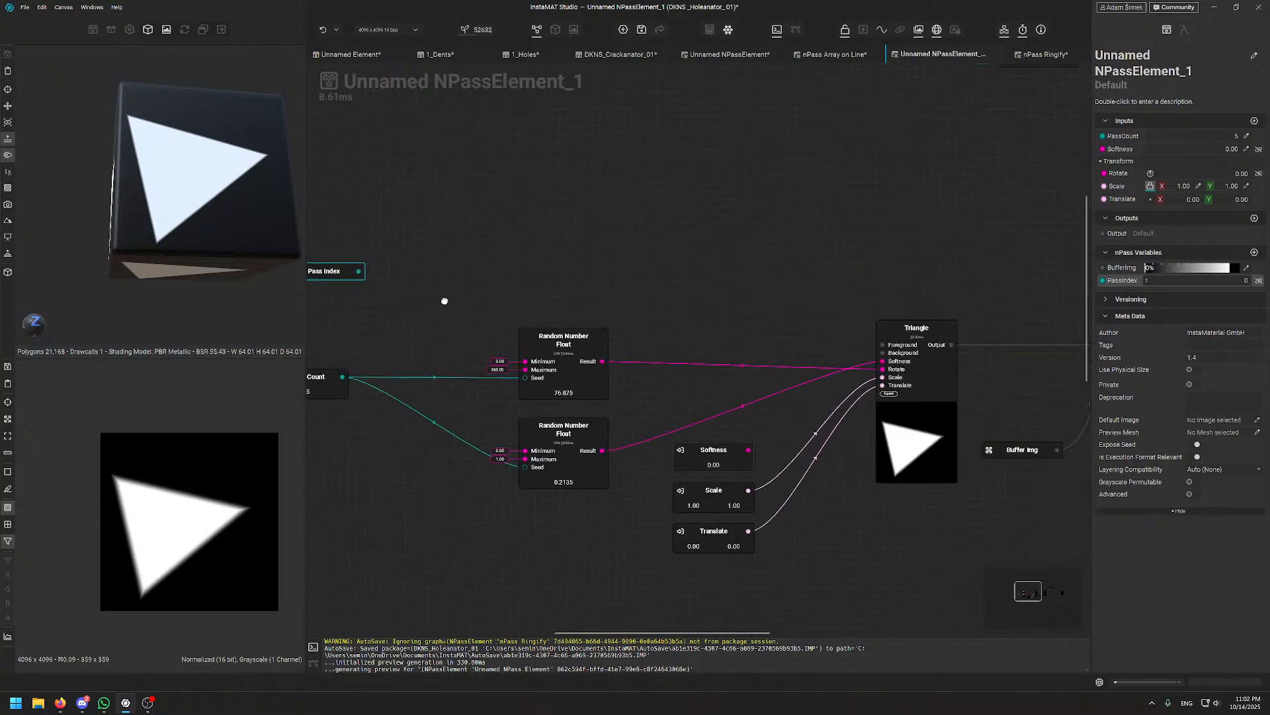
middle_drag(710, 283, 757, 210)
click(659, 255)
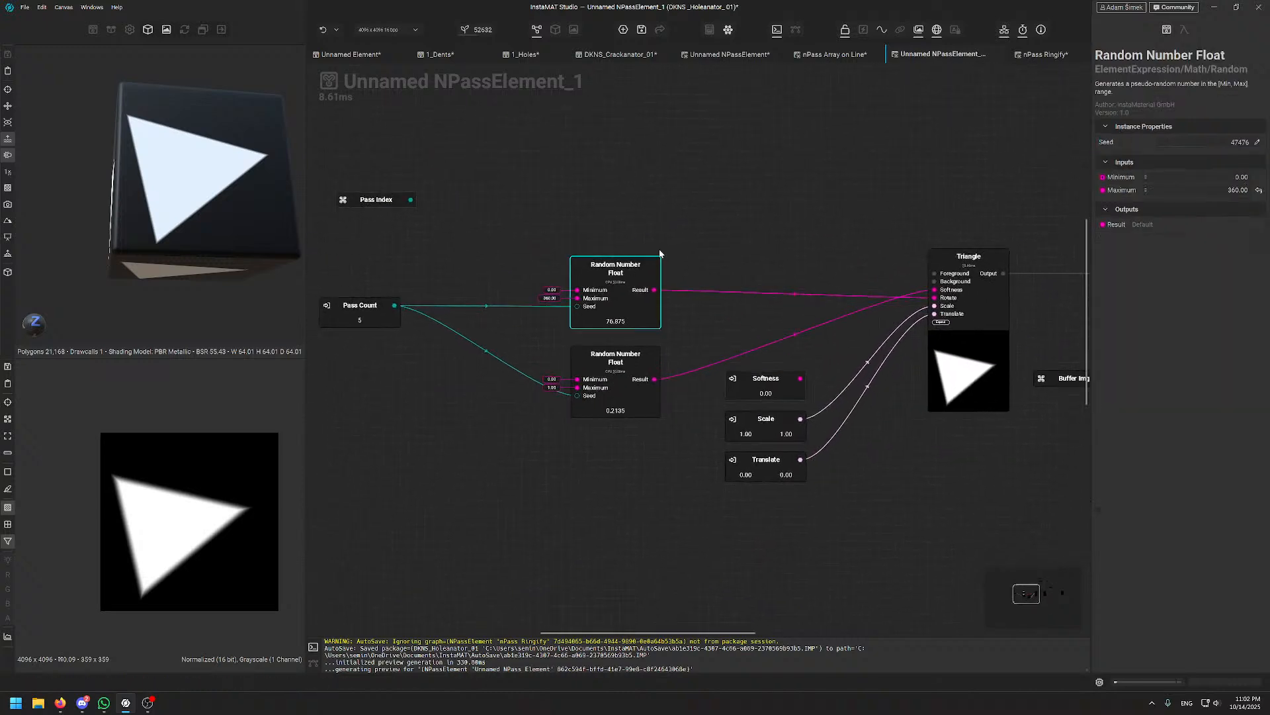
middle_drag(662, 384, 657, 339)
click(627, 336)
click(767, 341)
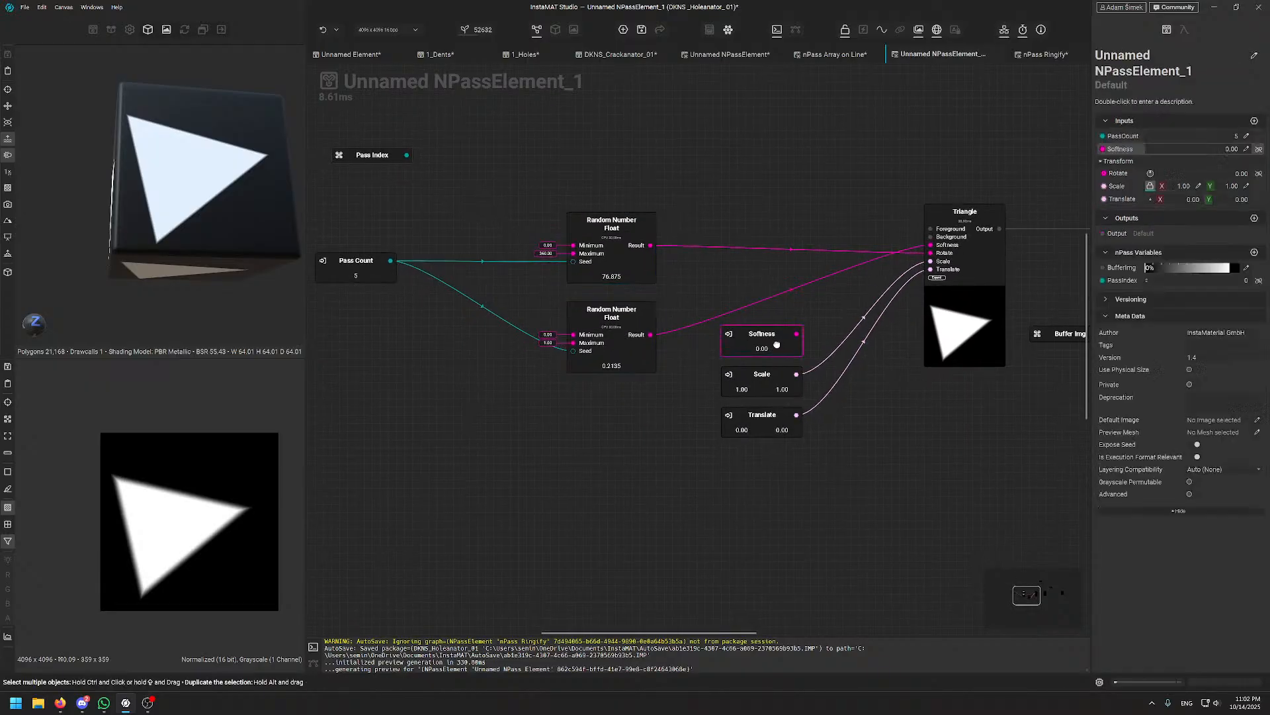
key(Delete)
- Move the Scale and Translate nodes together to a spot lower down, clear of the Random Number Float nodes
middle_drag(761, 366, 784, 302)
drag(785, 308, 663, 358)
drag(772, 360, 746, 457)
drag(652, 374, 746, 374)
drag(758, 461, 747, 419)
middle_drag(619, 387, 628, 379)
click(611, 382)
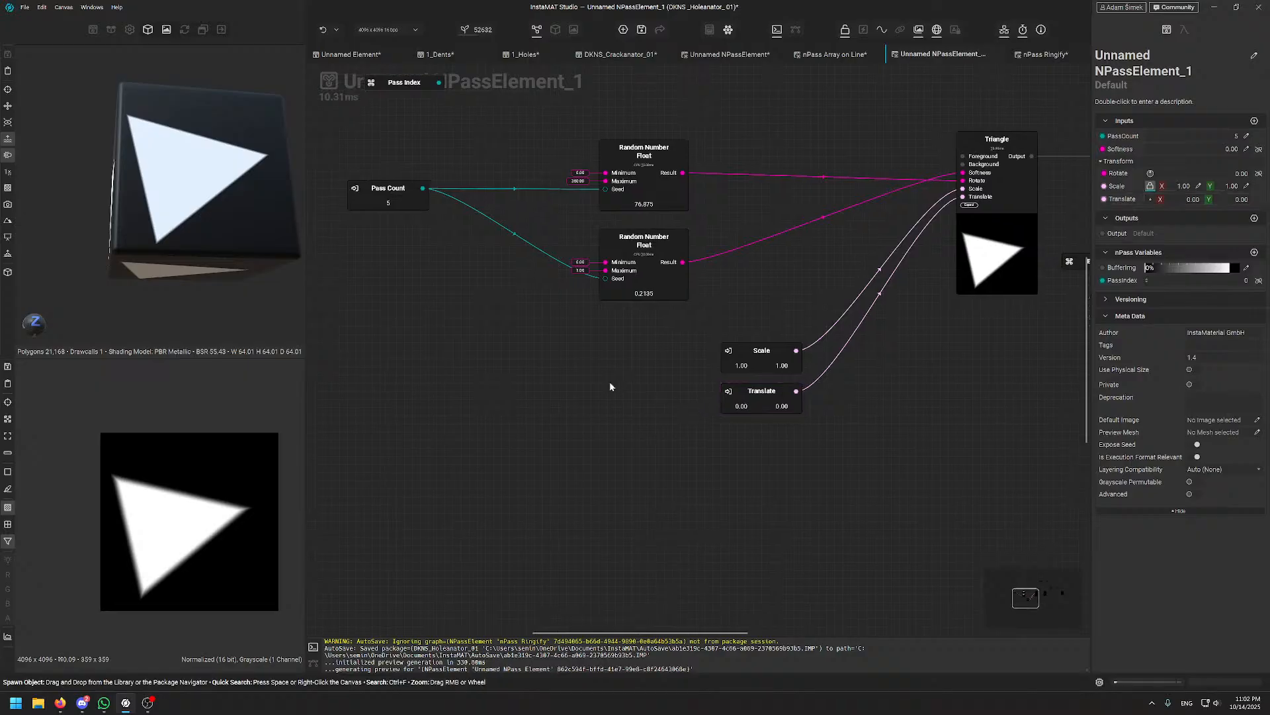
key(space)
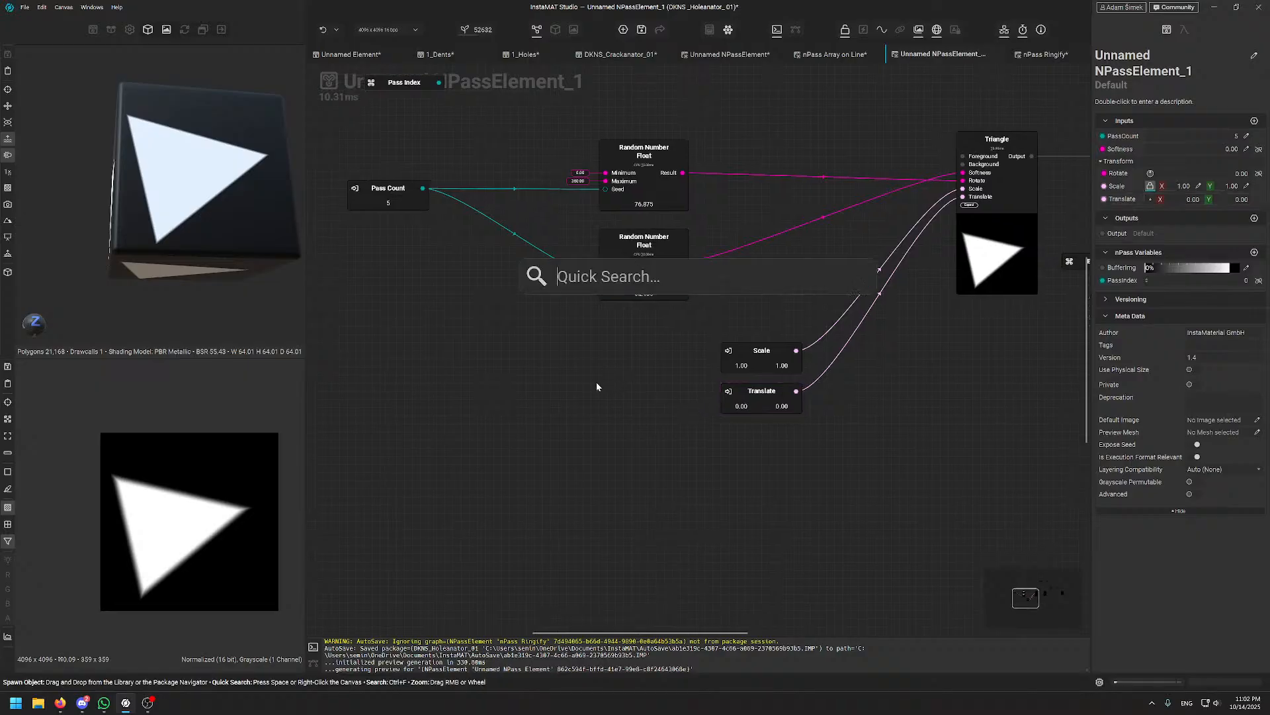
text(vec)
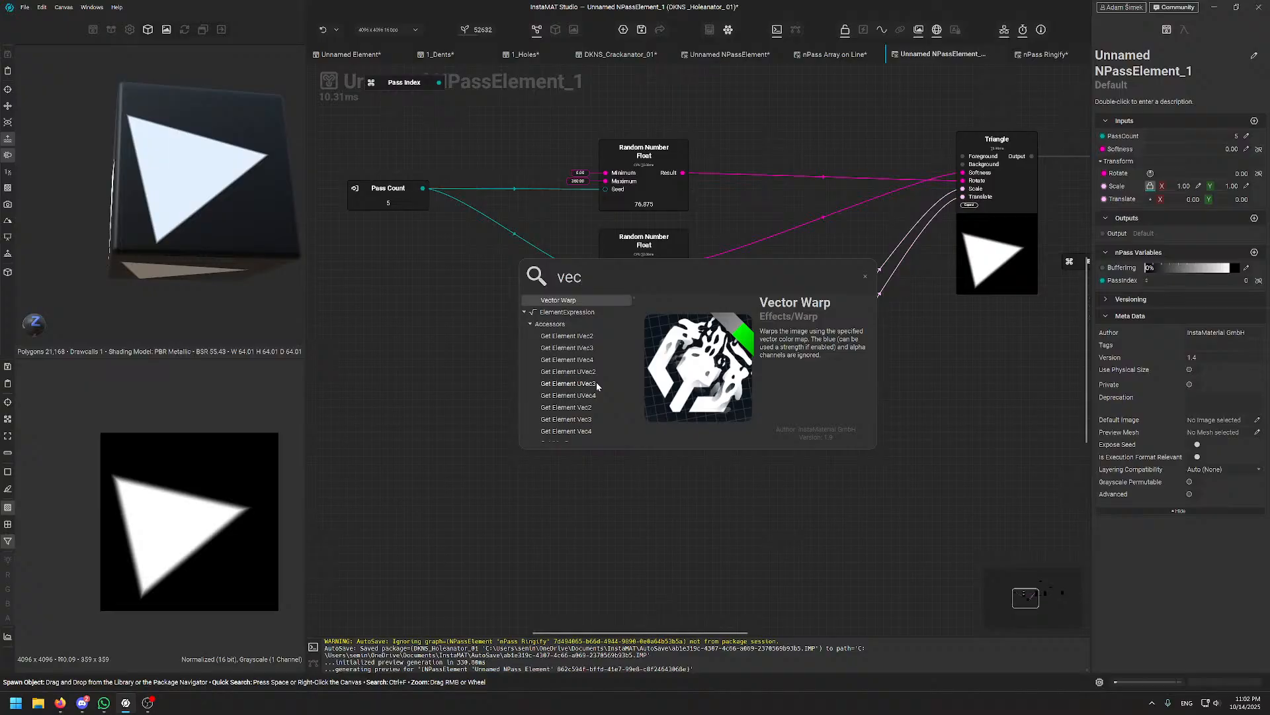
key(Down)
key(Down)
key(Down)
key(Down)
key(Down)
key(Down)
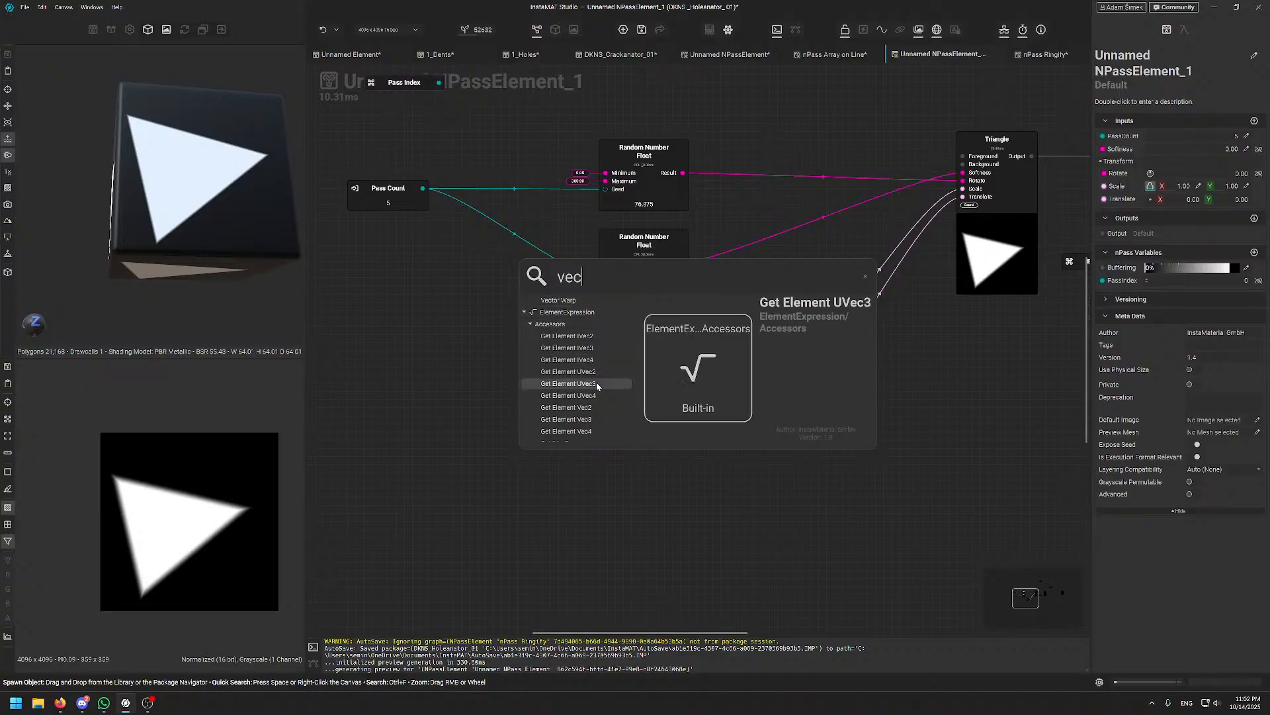
key(Return)
mouse_move(597, 383)
mouse_down()
mouse_move(609, 404)
mouse_move(618, 395)
mouse_up()
key(Delete)
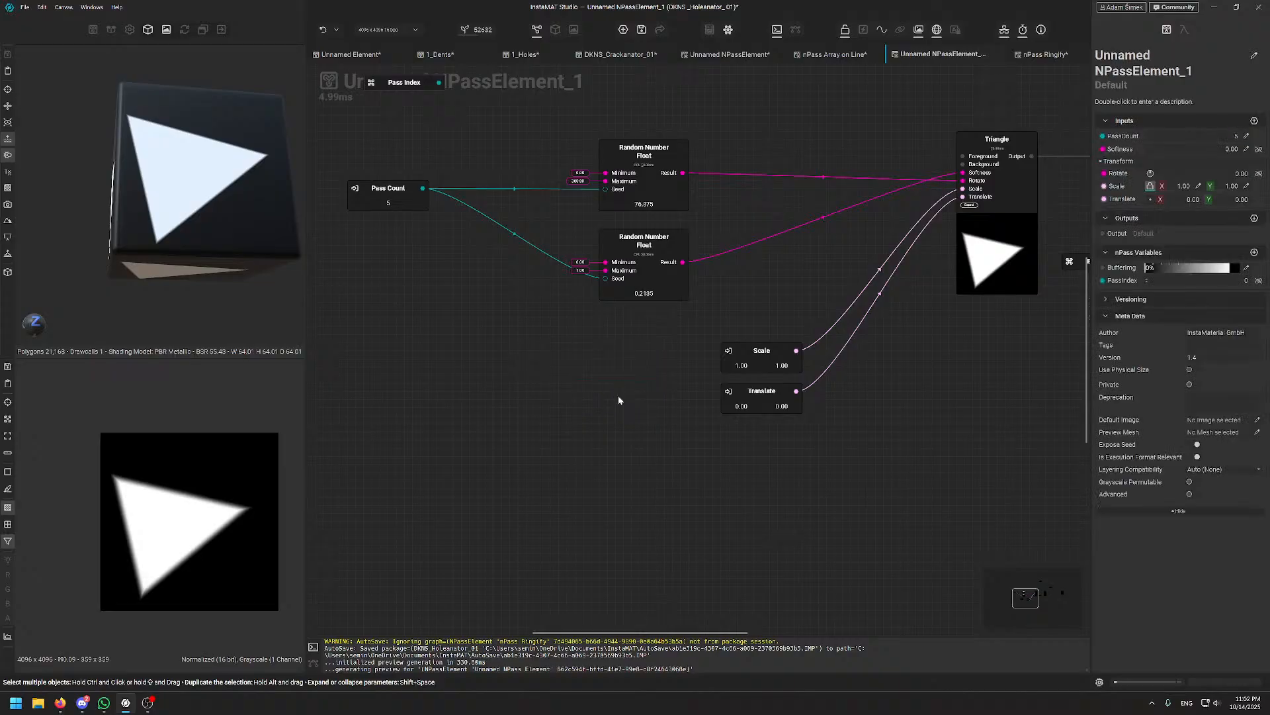
- Add a Make Vec4 node and place it to the left of the Scale and Translate nodes
key(space)
text(vec4)
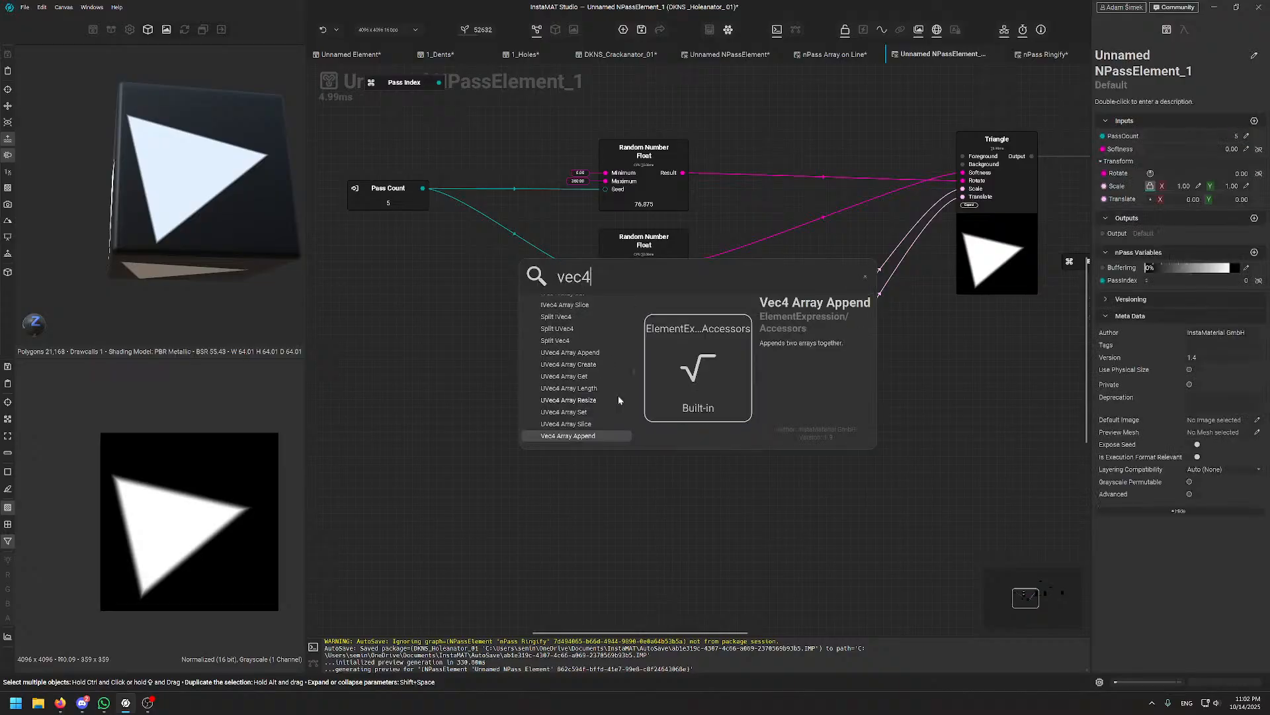
key(Up)
key(Up)
key(Up)
key(Up)
key(Up)
key(Up)
key(Up)
key(Up)
key(Up)
key(Up)
key(Up)
key(Up)
key(Up)
key(Up)
key(Up)
key(Up)
key(Up)
key(Up)
key(Up)
key(Up)
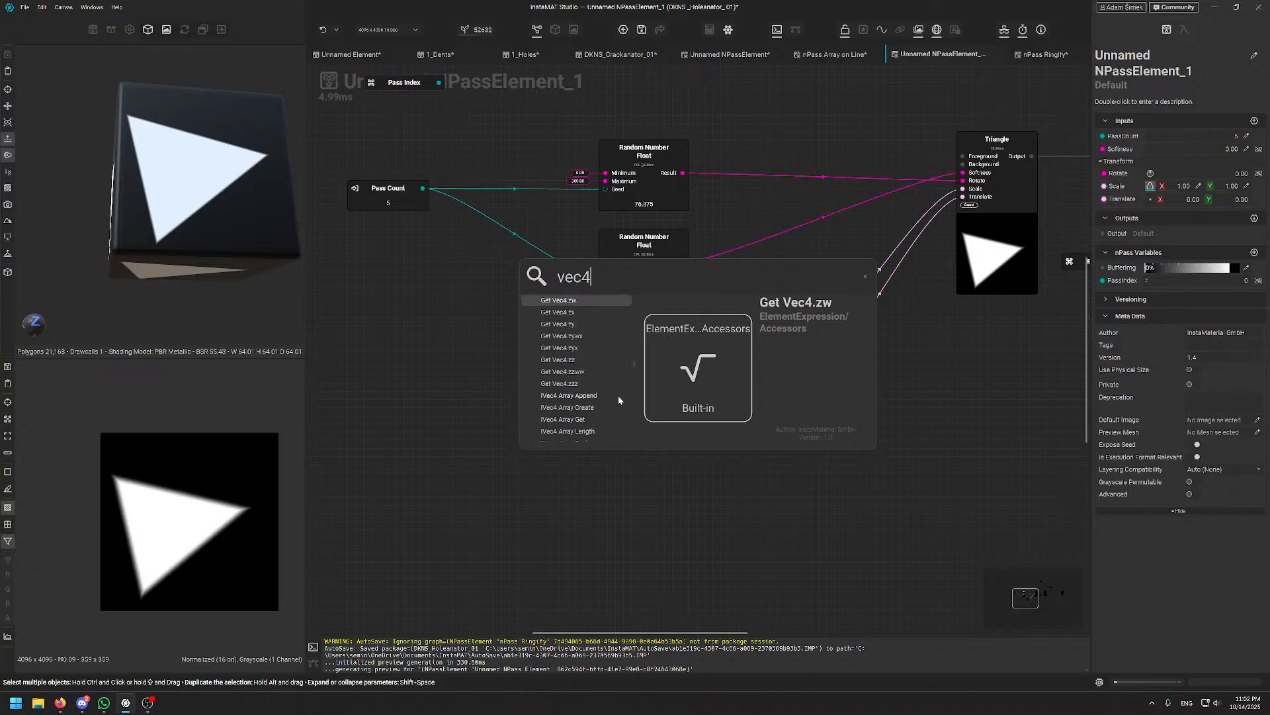
key(ctrl+a)
text(make)
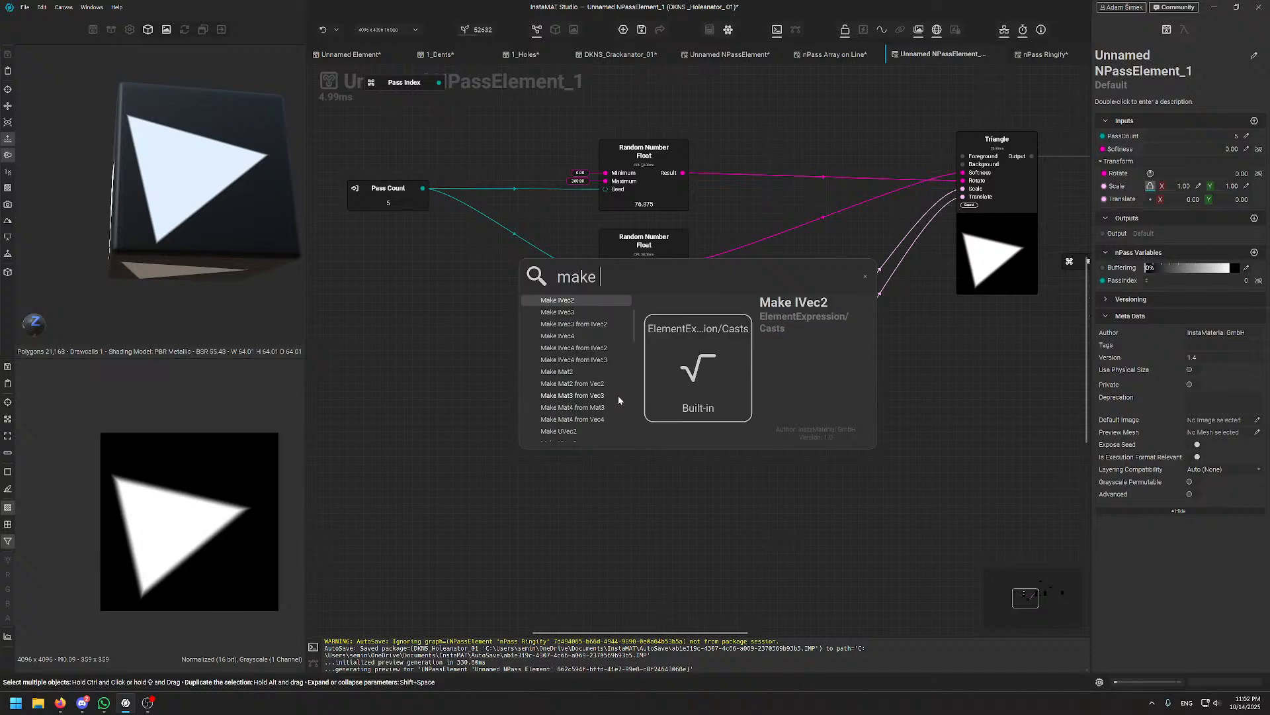
key(Down)
key(Down)
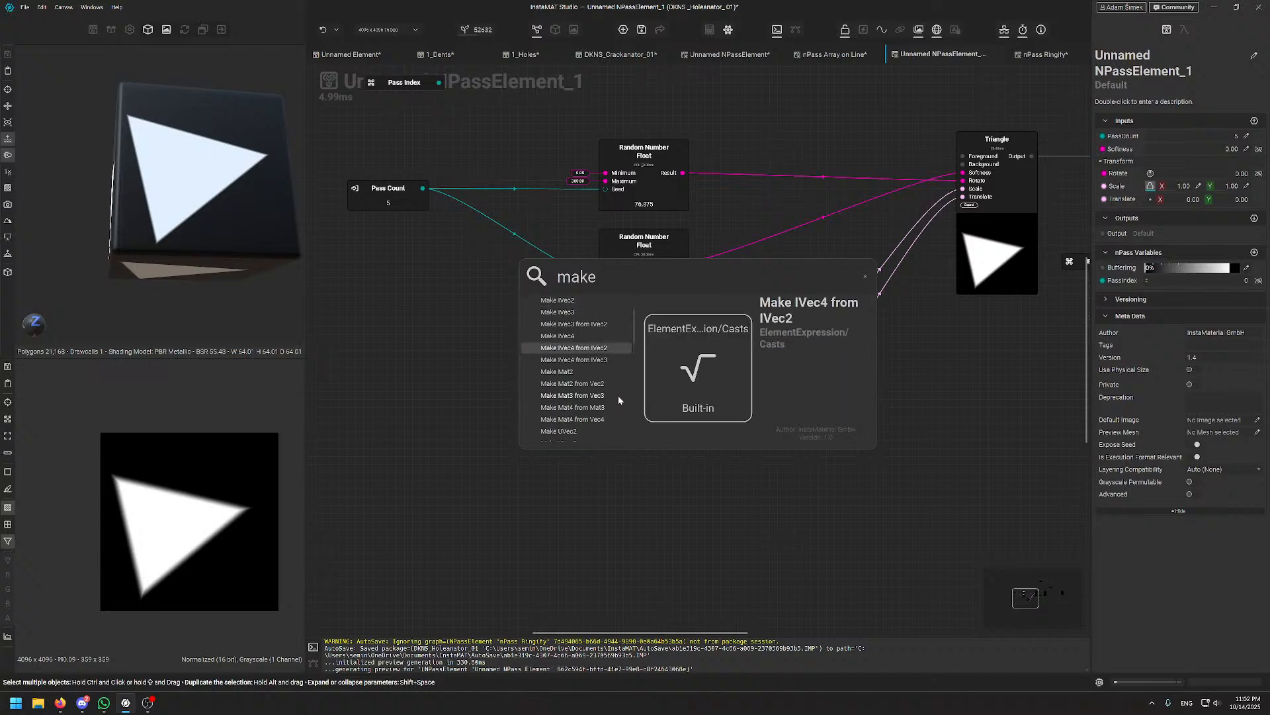
text(vec)
key(Down)
key(Down)
key(Down)
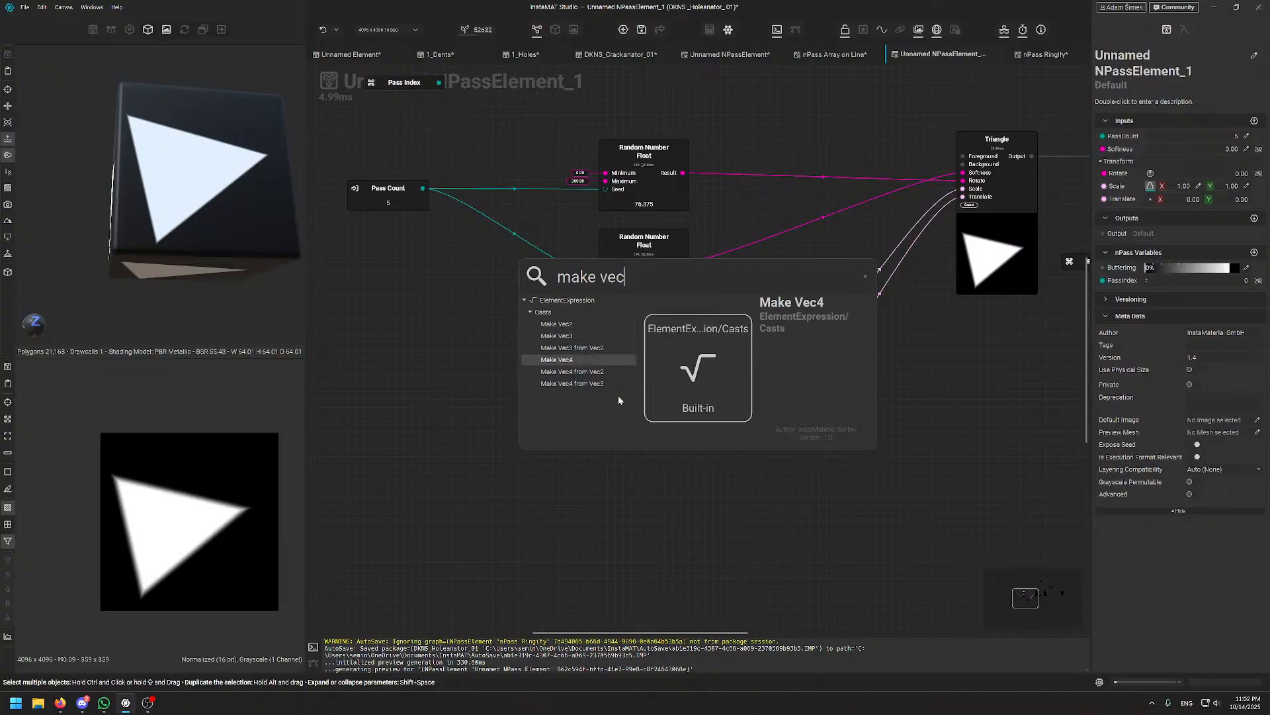
key(Return)
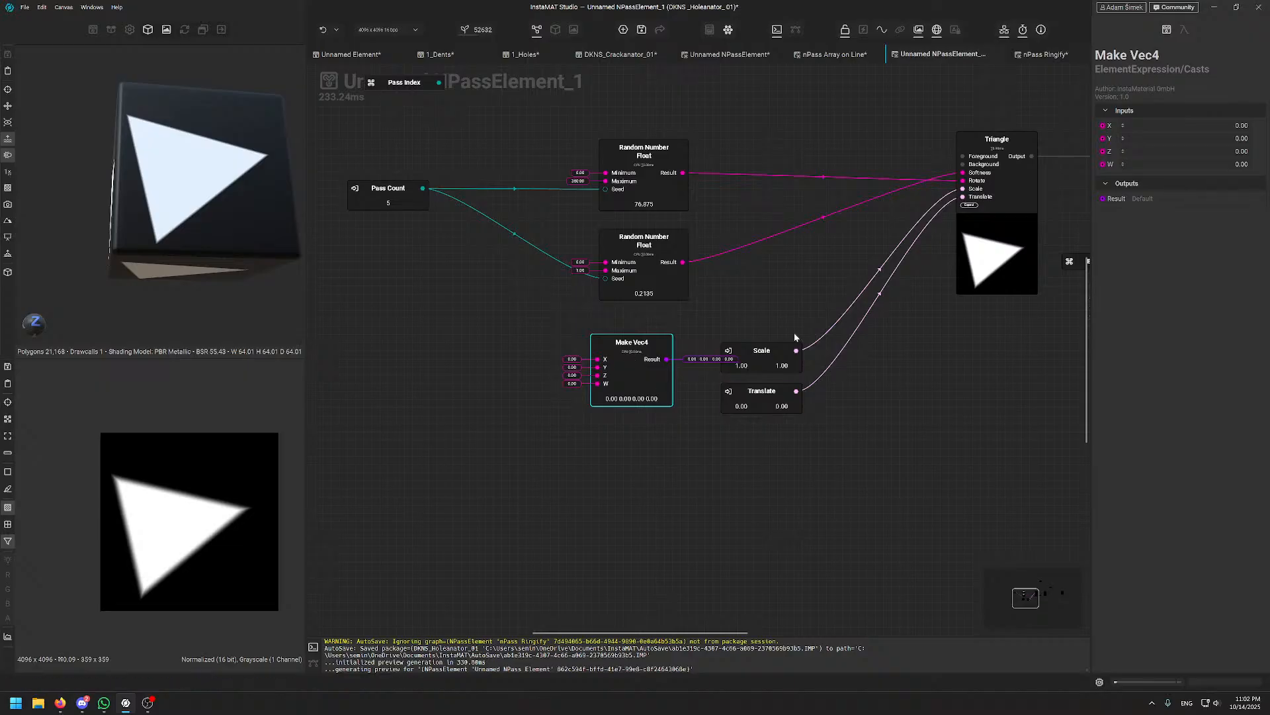
drag(622, 377, 493, 417)
- Search the node library for "random" and go to the Random Number entries
click(657, 478)
key(space)
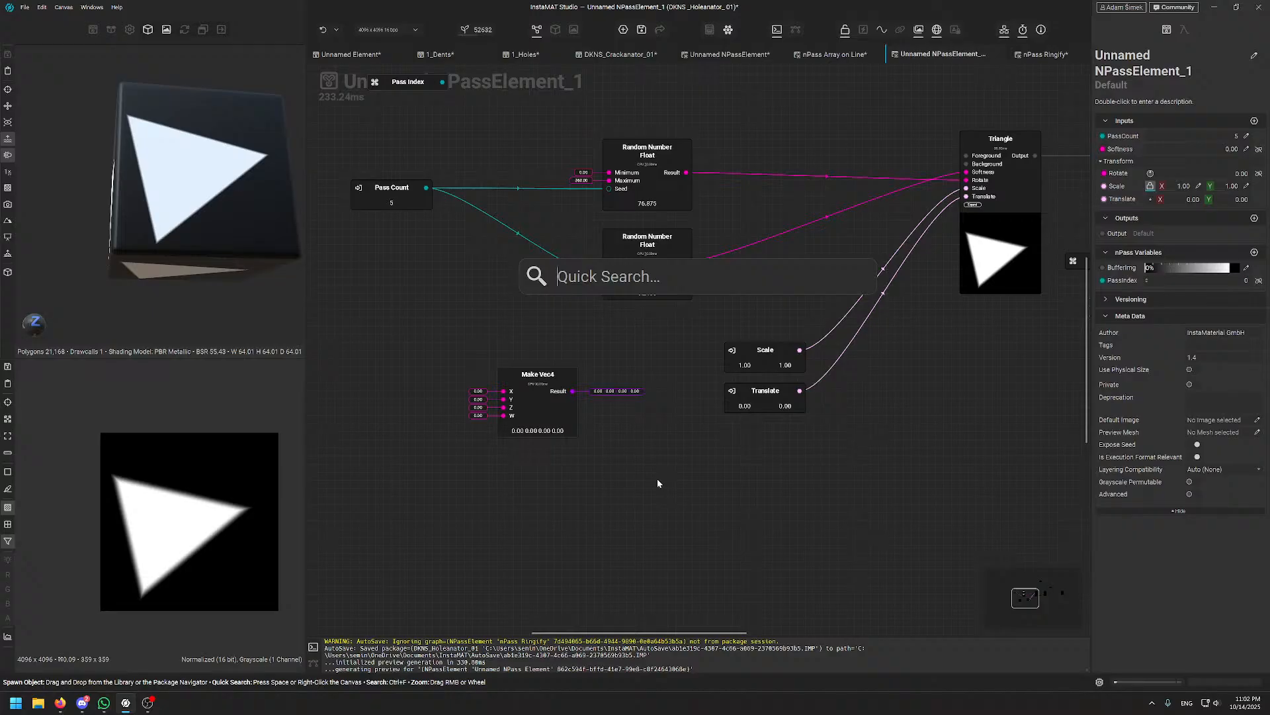
text(random)
key(Down)
key(Down)
key(Down)
key(Down)
key(Down)
key(Down)
key(Down)
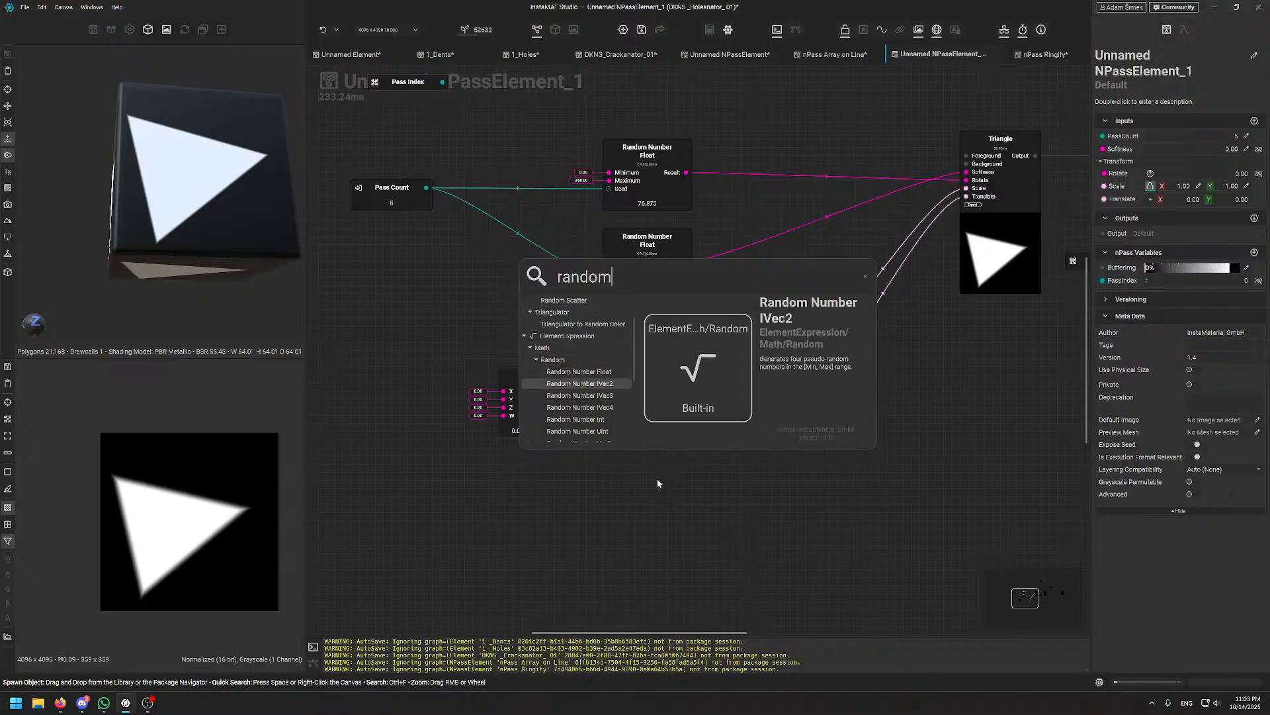
- Add two Random Number Vec2 nodes below the Random Number Float nodes and delete the node with X, Y, Z and W inputs
key(Down)
key(Down)
key(Down)
key(Down)
key(Down)
key(Down)
key(Down)
key(Down)
key(Down)
key(Up)
key(Up)
key(Up)
key(Up)
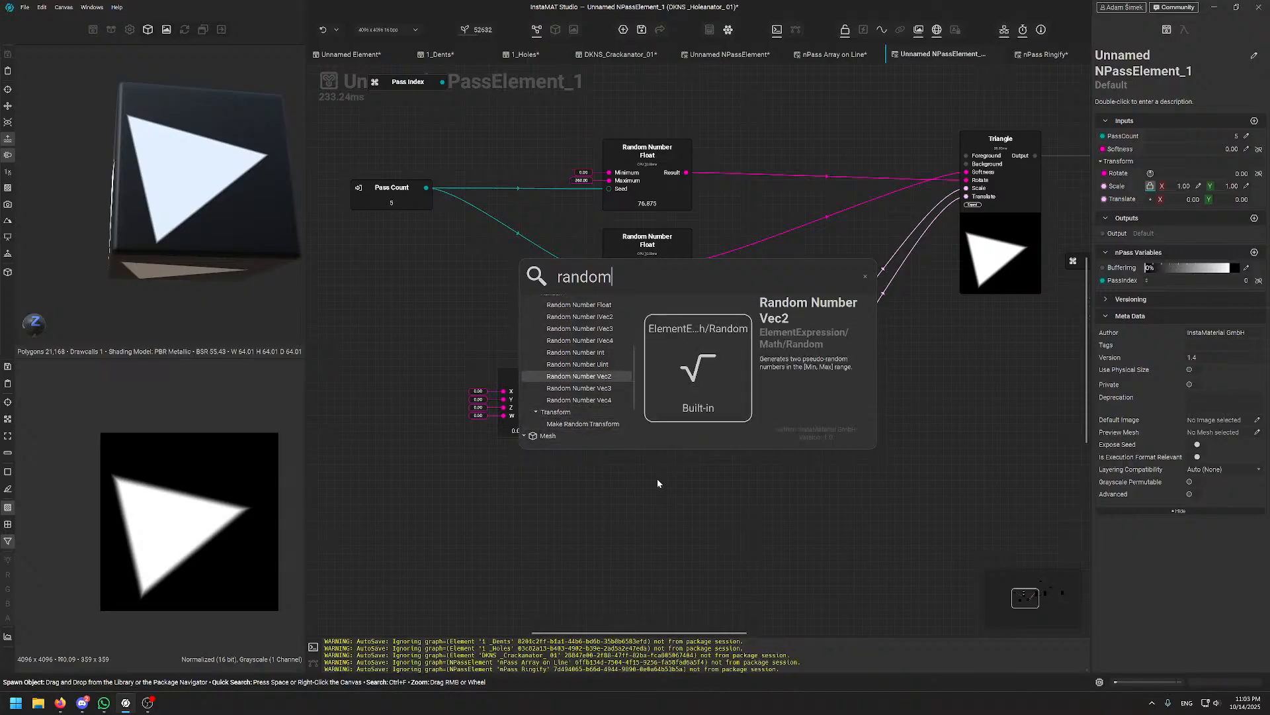
key(Return)
drag(657, 478, 645, 455)
click(536, 400)
key(Delete)
- Set the upper Random Number Vec2 node's minimum to 0.2 in both X and Y
middle_drag(753, 289, 696, 322)
click(577, 370)
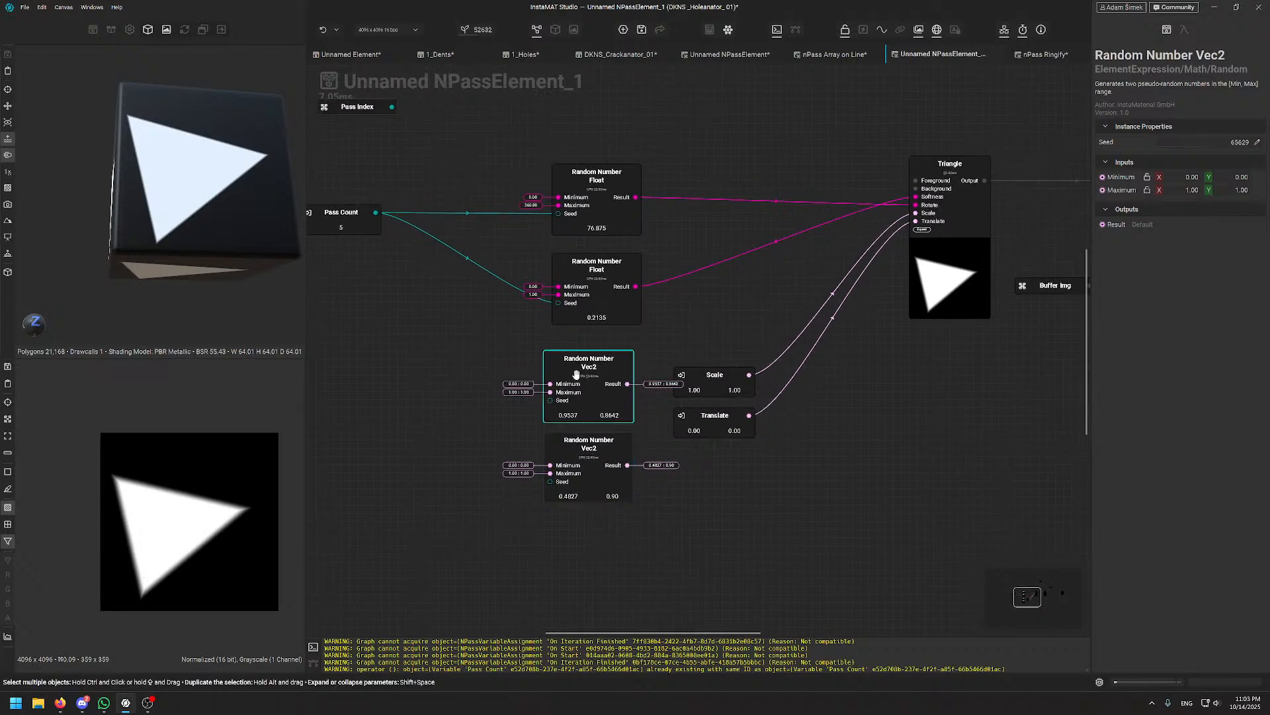
click(1188, 177)
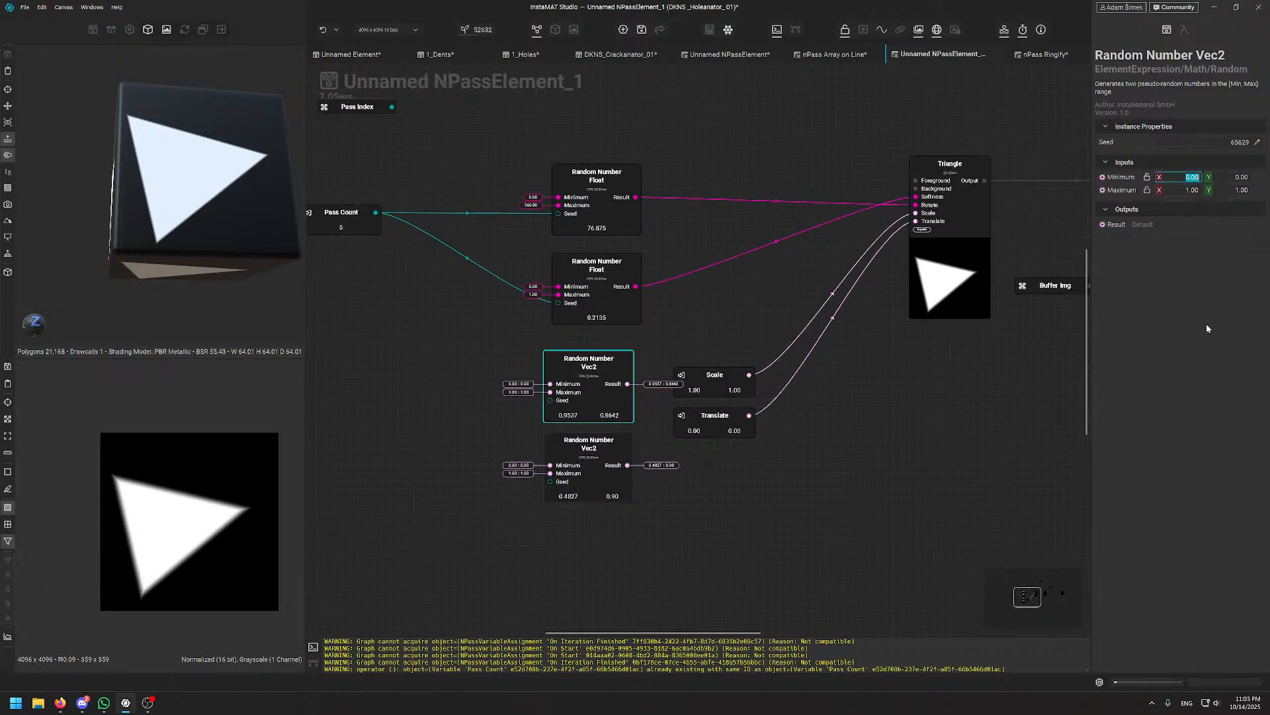
text(0.2)
key(Return)
text(0.2)
drag(1233, 177, 1193, 190)
key(Return)
- Set the upper Random Number Vec2 node's maximum to 0.7 in both X and Y
text(.8)
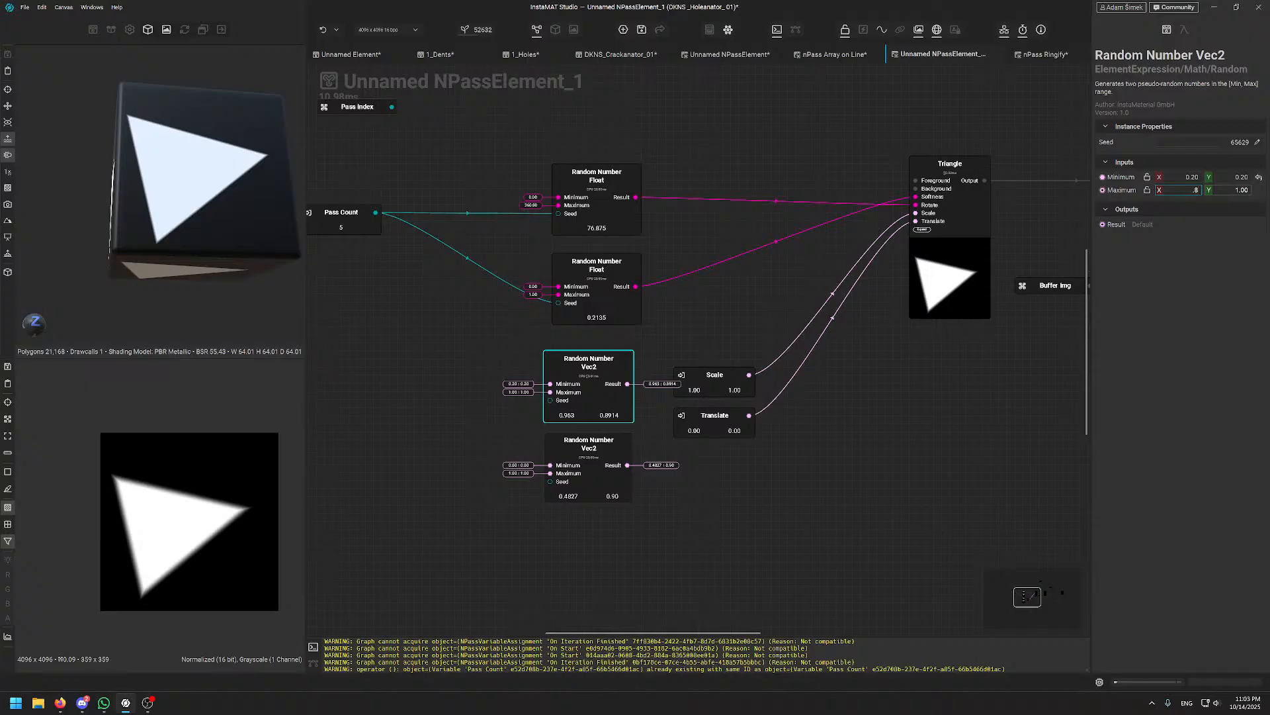
text(7)
key(Return)
drag(1232, 190, 1256, 192)
text(.7)
key(Return)
- Connect the upper Random Number Vec2 result to the Triangle's Scale input and delete the Scale input node
middle_drag(664, 311, 611, 356)
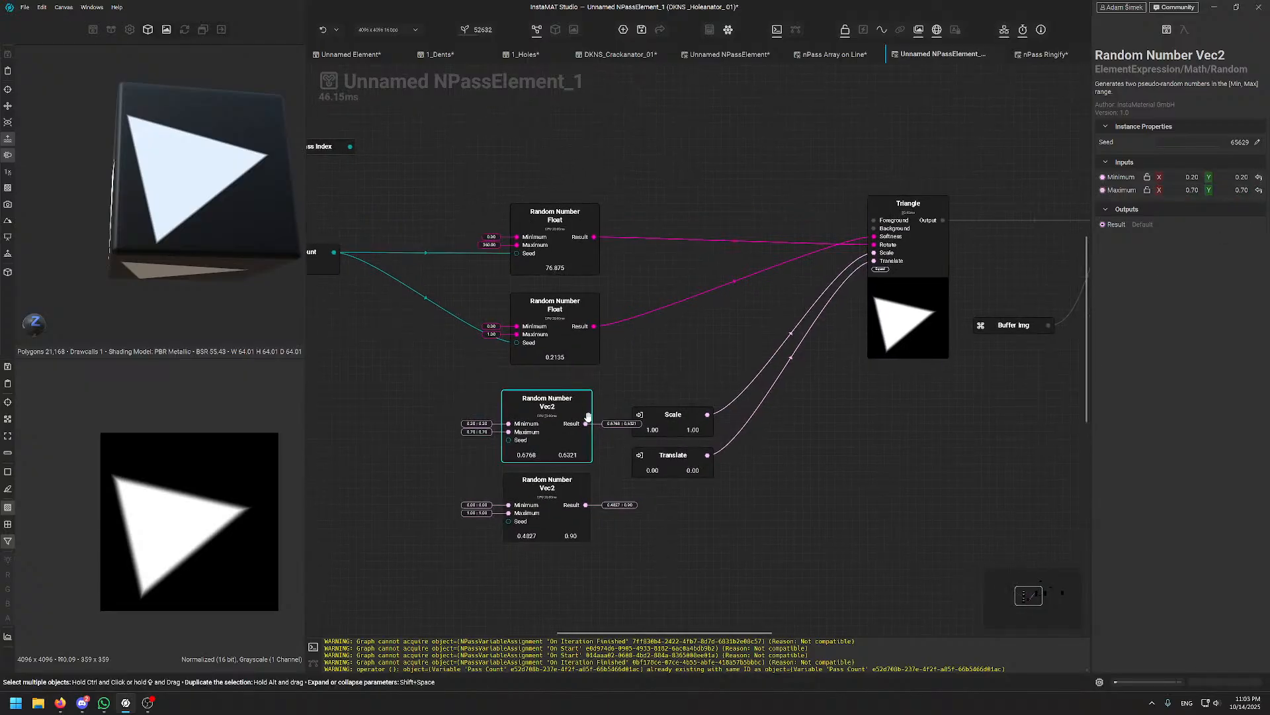
drag(585, 424, 876, 254)
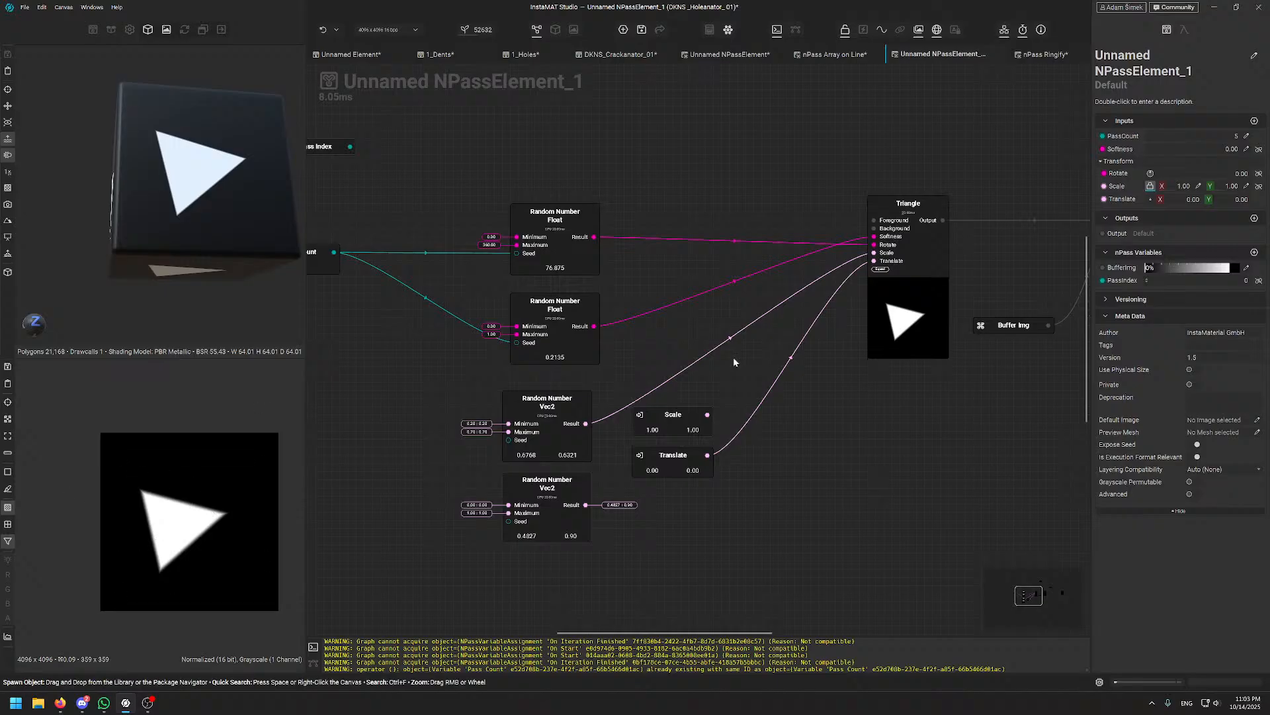
middle_drag(782, 356, 836, 275)
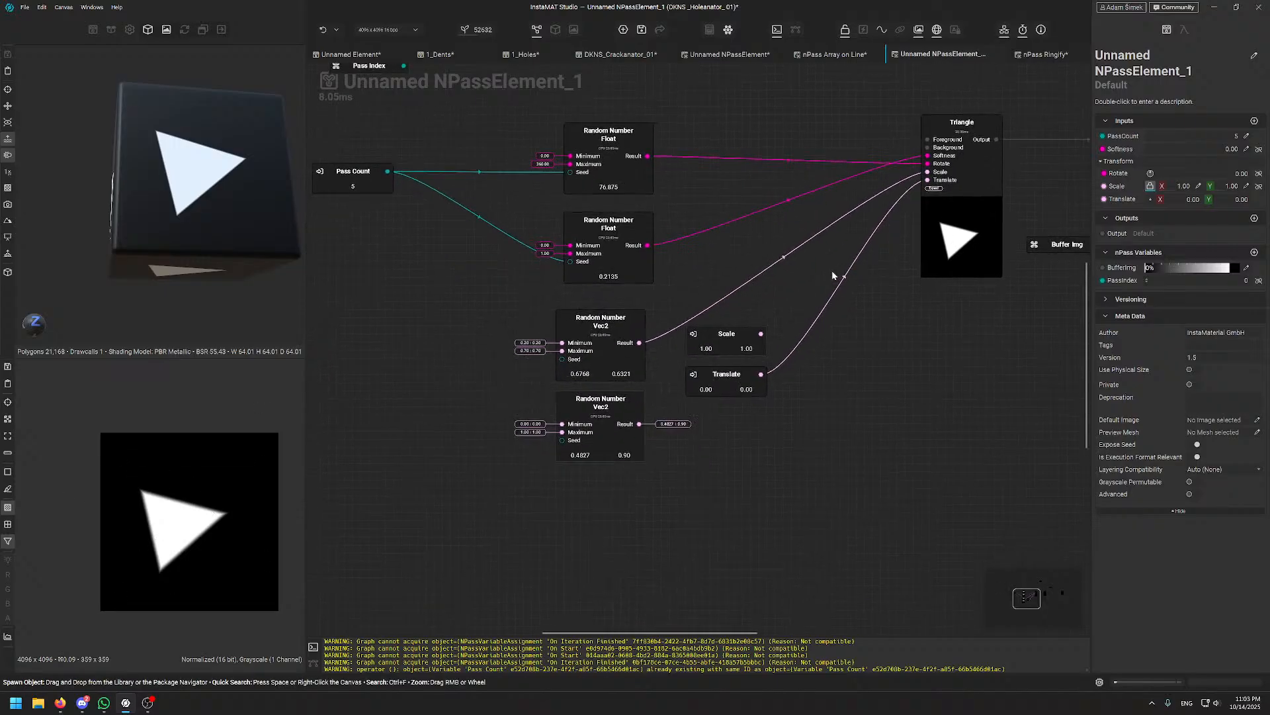
click(734, 339)
key(Delete)
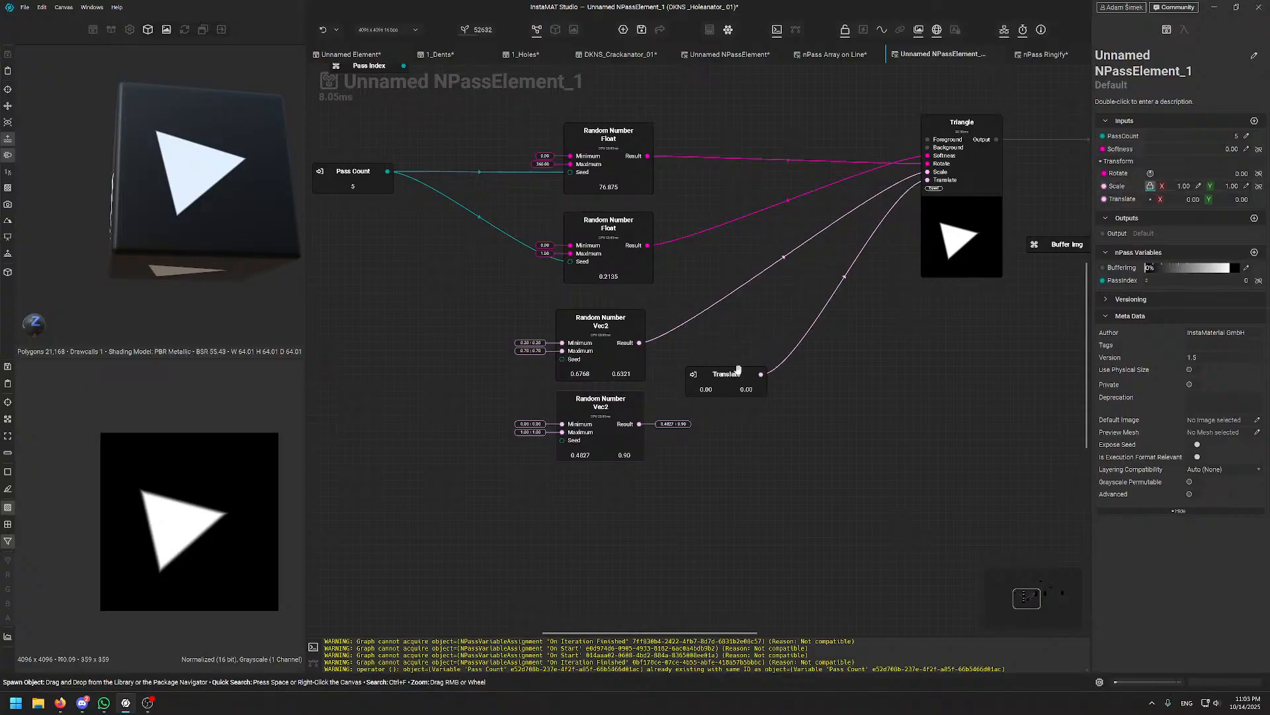
drag(739, 369, 764, 360)
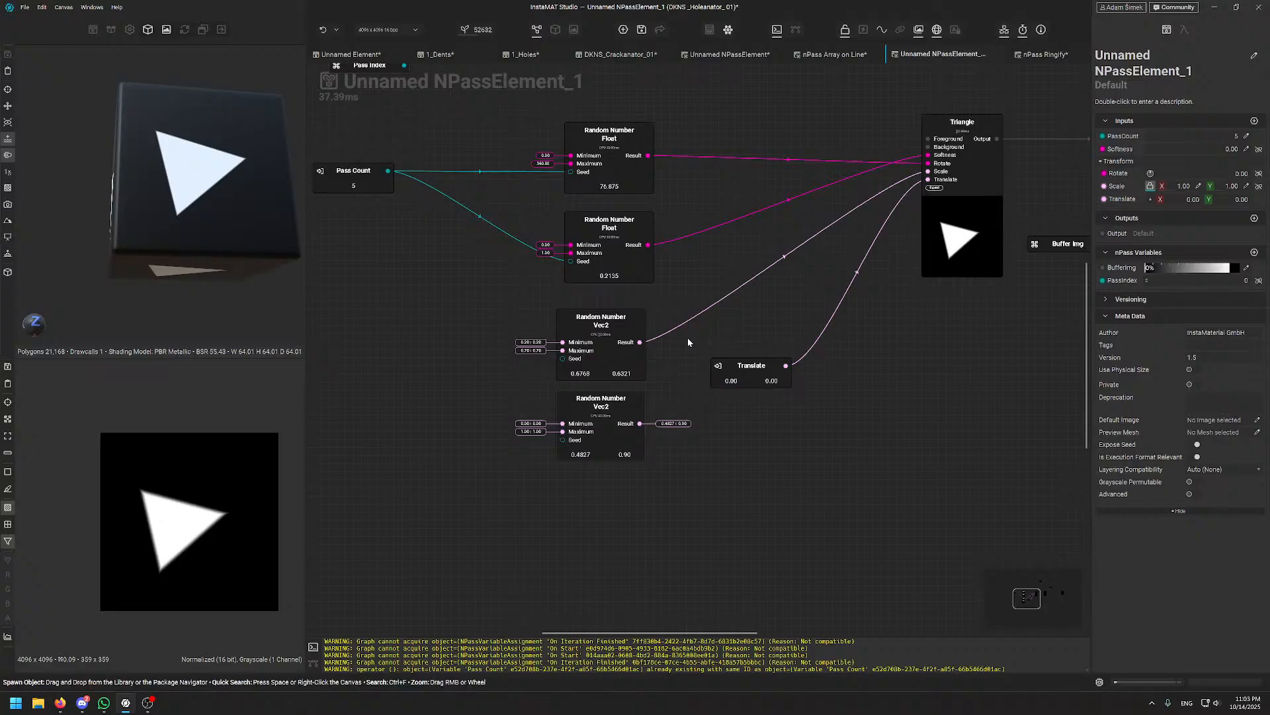
- Set the lower Random Number Vec2 node's minimum to -0.2 in both X and Y
middle_drag(708, 321, 687, 363)
click(593, 424)
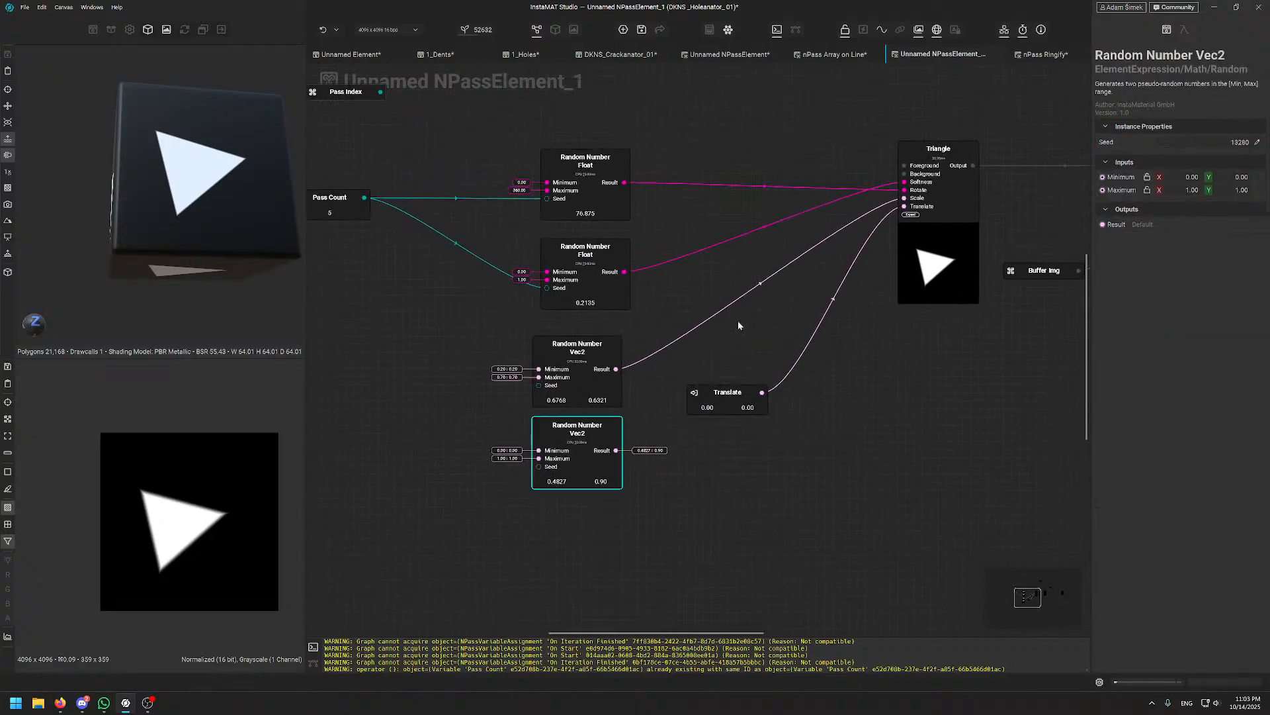
double_click(1192, 177)
key(BackSpace)
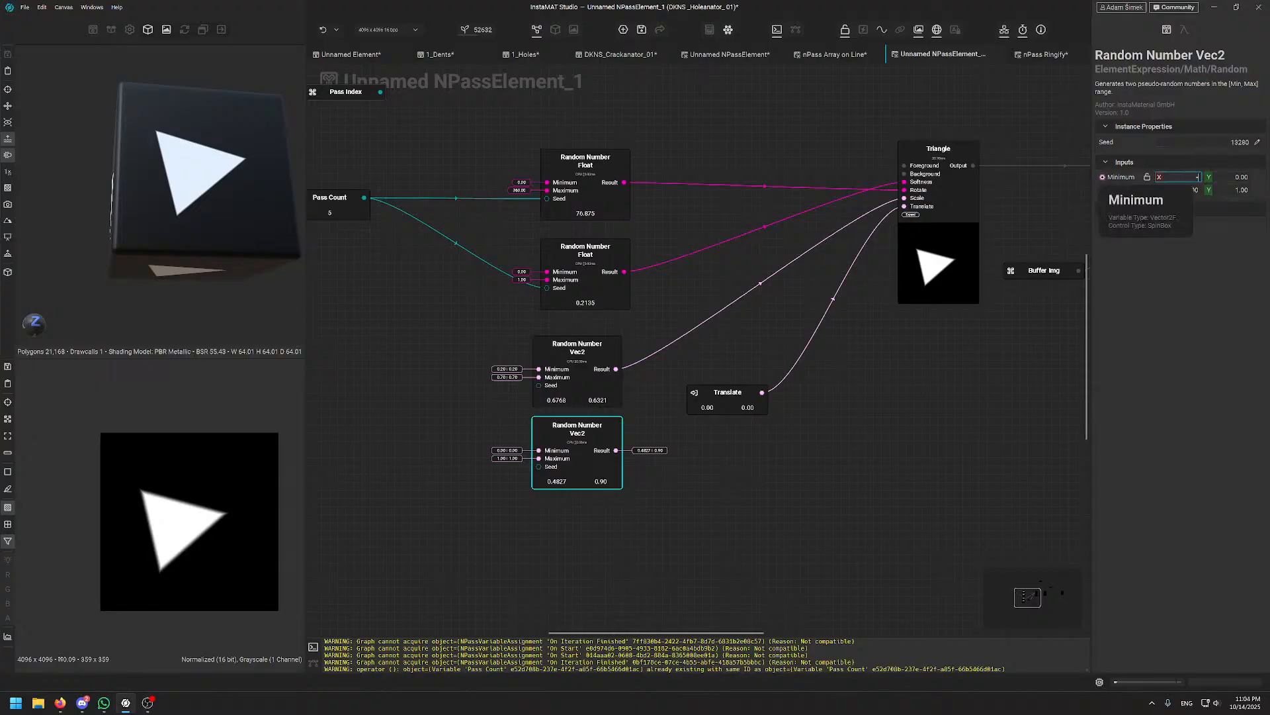
text(-.2)
key(Tab)
text(-.2)
key(Return)
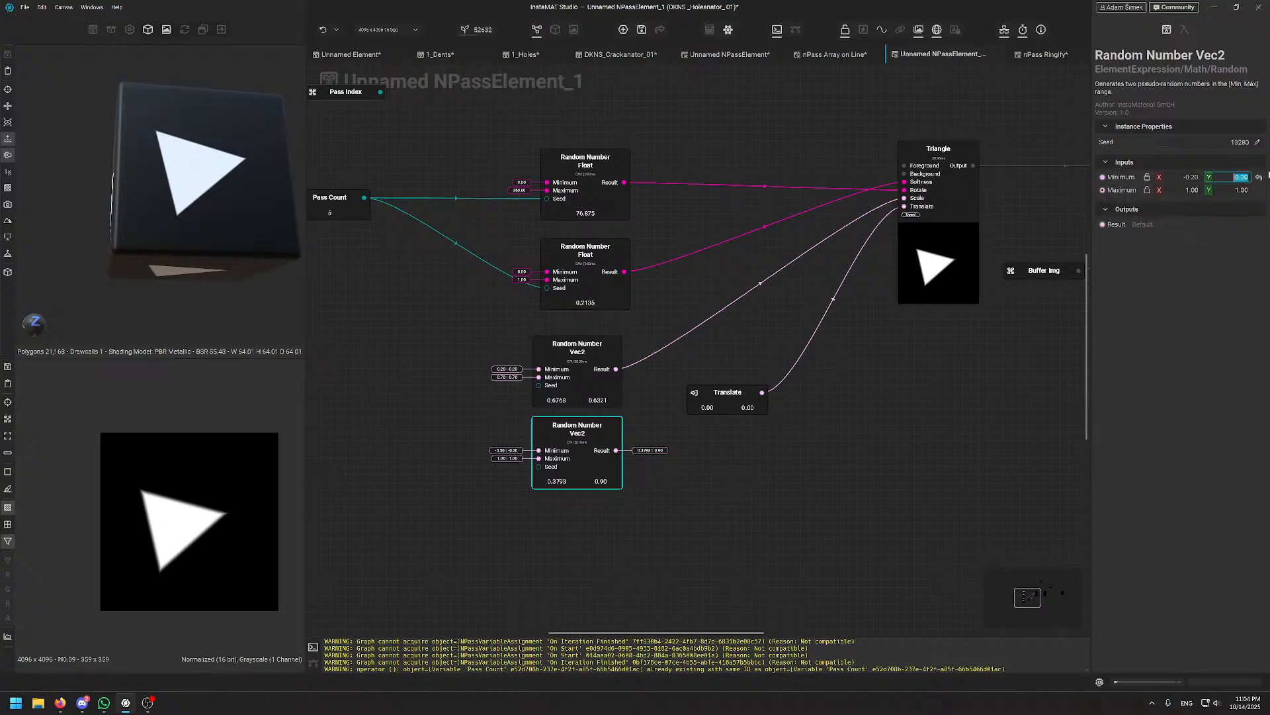
- Set the lower Random Number Vec2 node's maximum to 0.2 in X and Y and connect its result to the Triangle's Translate input
key(Tab)
text(.2)
key(Tab)
text(.2)
key(Return)
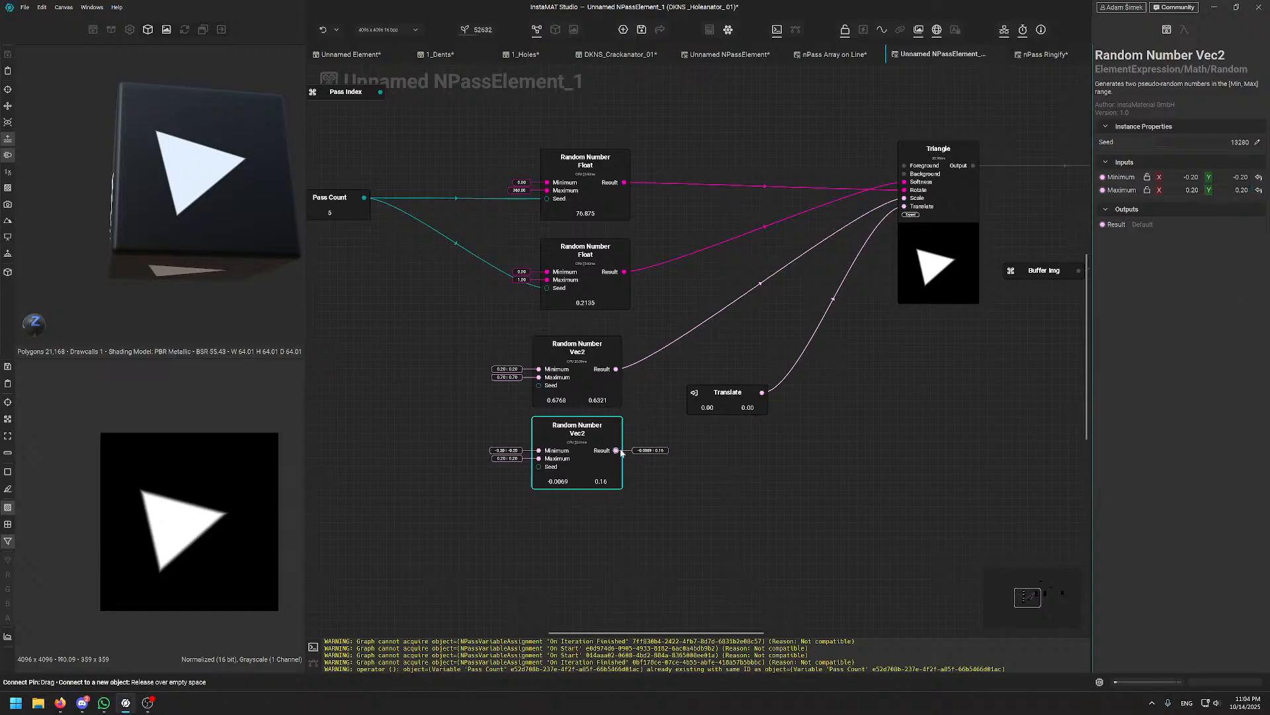
drag(616, 450, 692, 400)
click(461, 500)
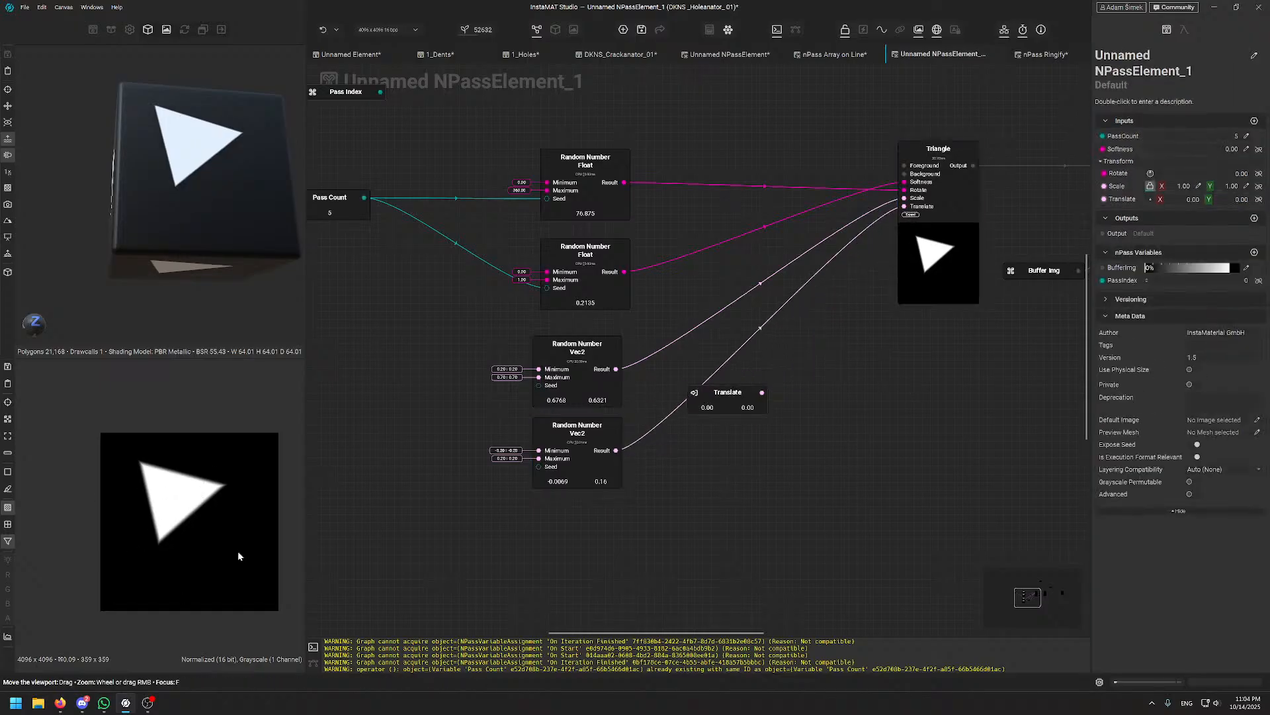
- Move Pass Index near Pass Count and connect it to the Seed inputs of both Random Number Float nodes, replacing Pass Count
middle_drag(778, 178, 644, 196)
scroll(759, 196, down, 1)
scroll(759, 196, down, 5)
scroll(679, 222, up, 2)
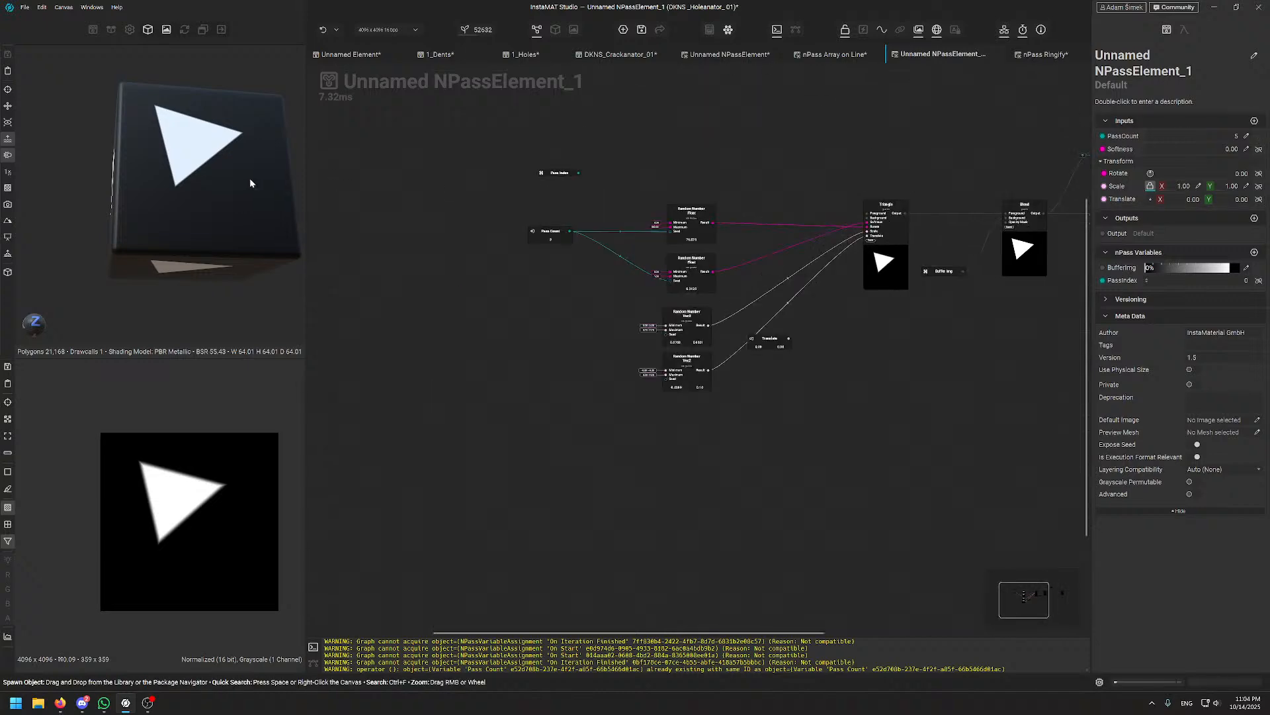
drag(256, 184, 213, 212)
scroll(569, 213, up, 4)
middle_drag(656, 203, 536, 273)
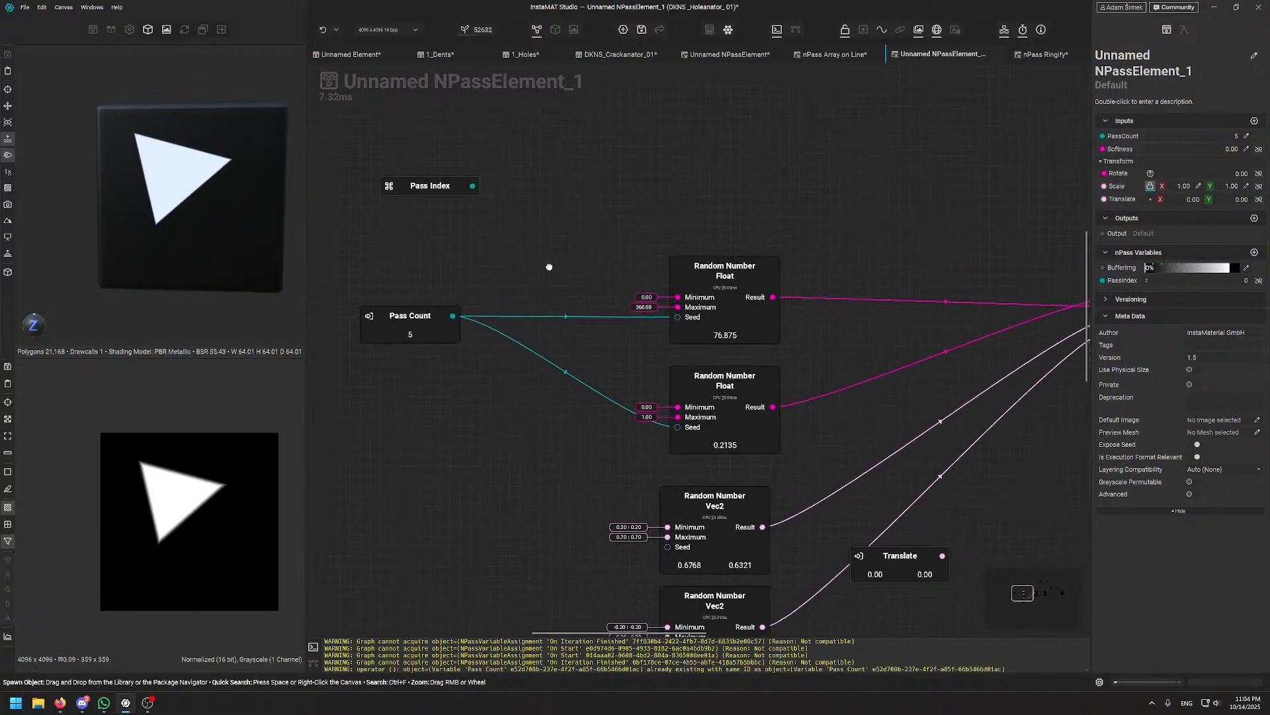
drag(417, 187, 387, 266)
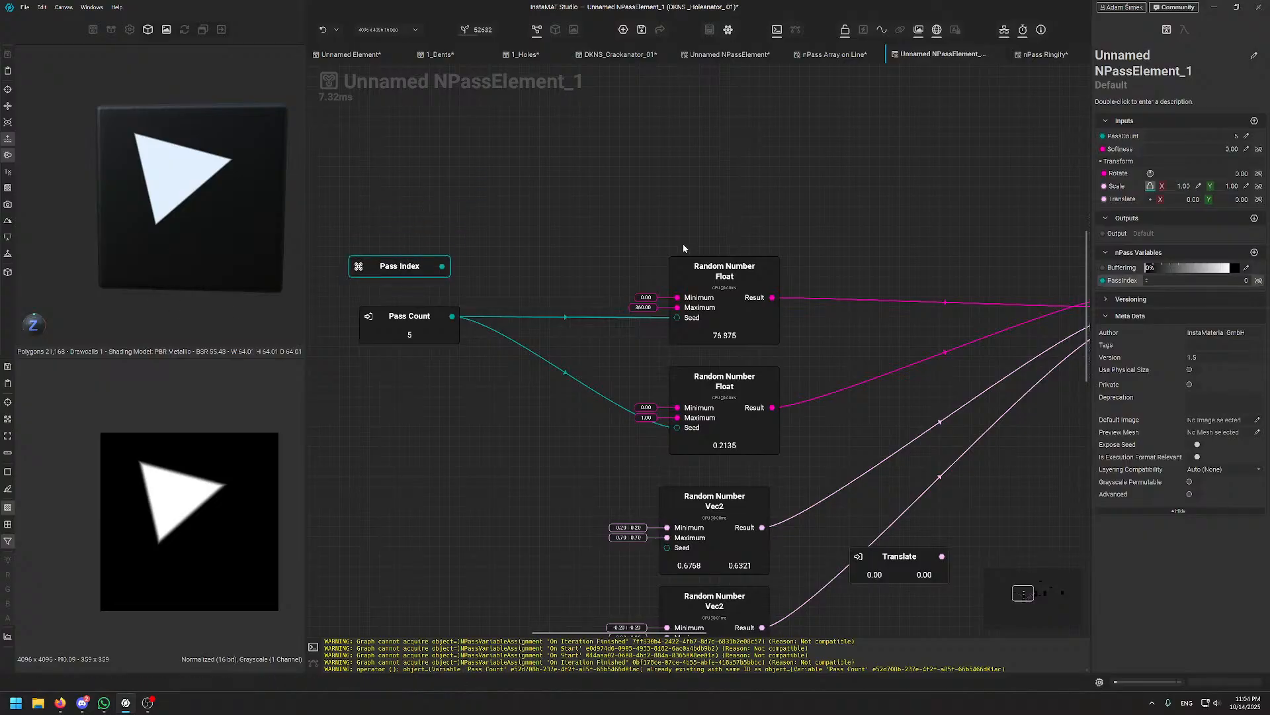
alt+drag(210, 211, 246, 215)
drag(442, 266, 677, 317)
drag(443, 266, 676, 427)
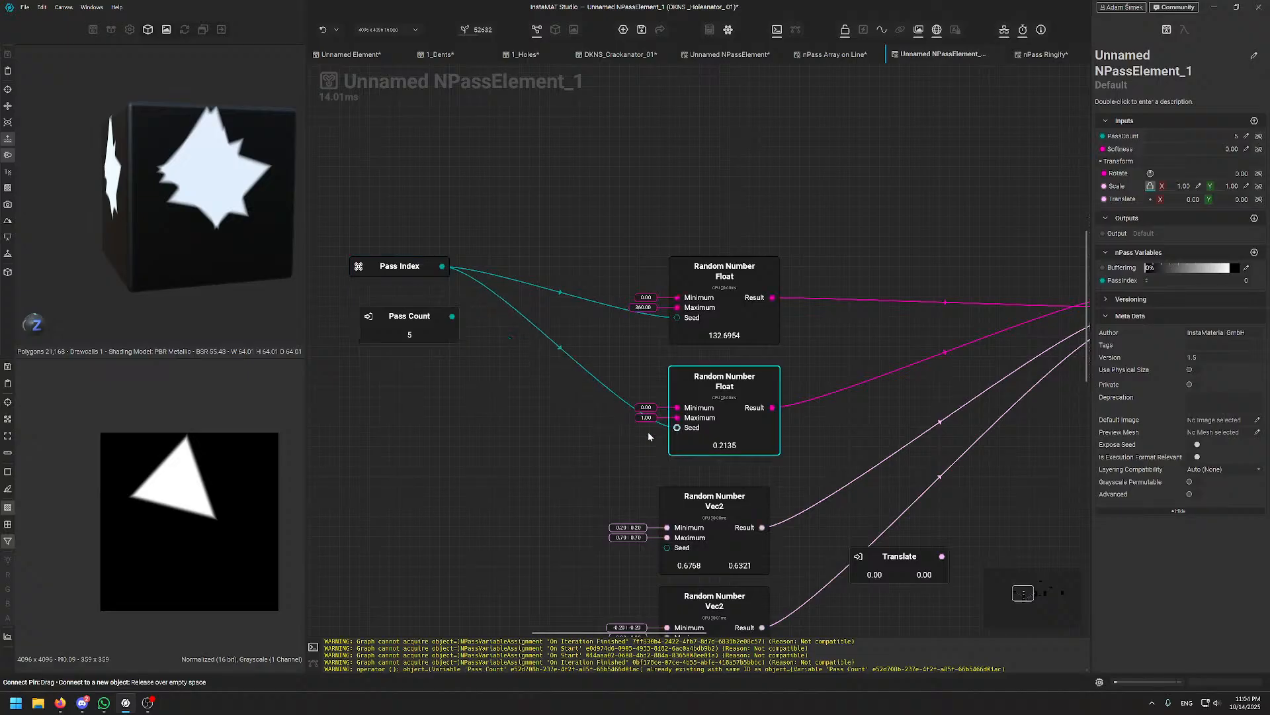
- Place the Pass Count node above the seed wiring and the Pass Index node level with the second Random Number Float node
drag(383, 310, 423, 119)
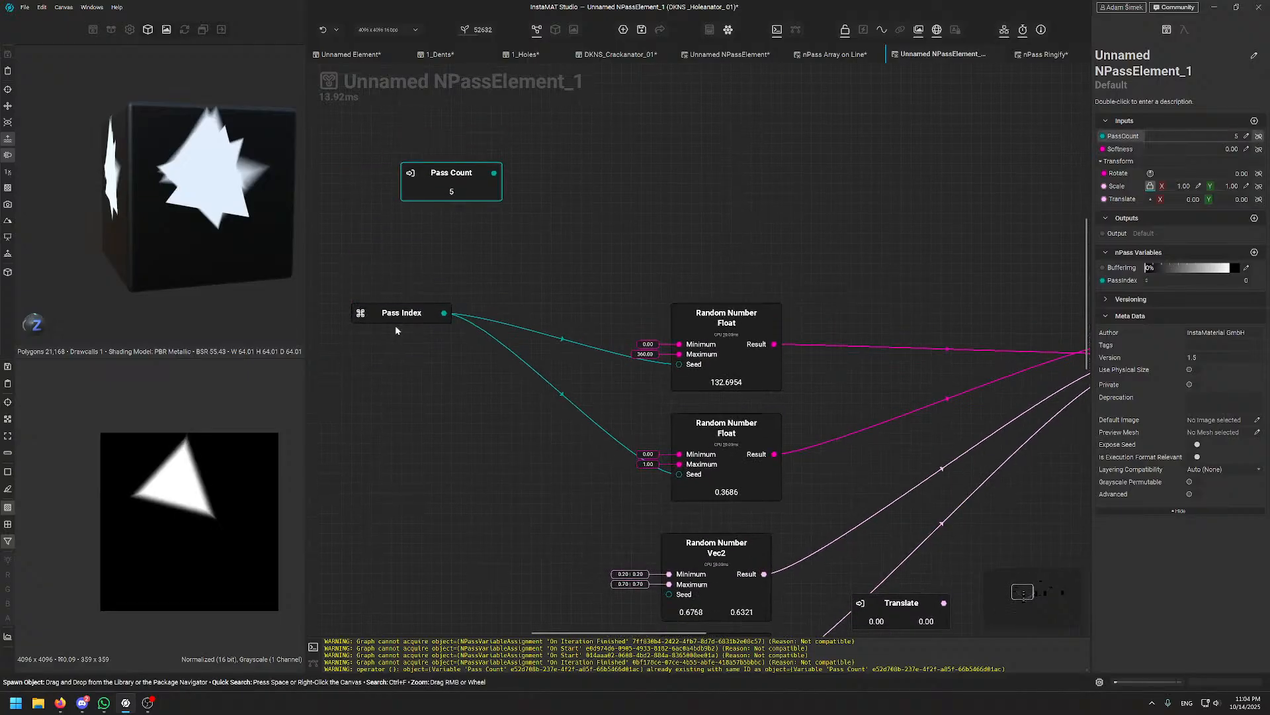
drag(397, 316, 428, 467)
click(471, 212)
drag(457, 198, 437, 246)
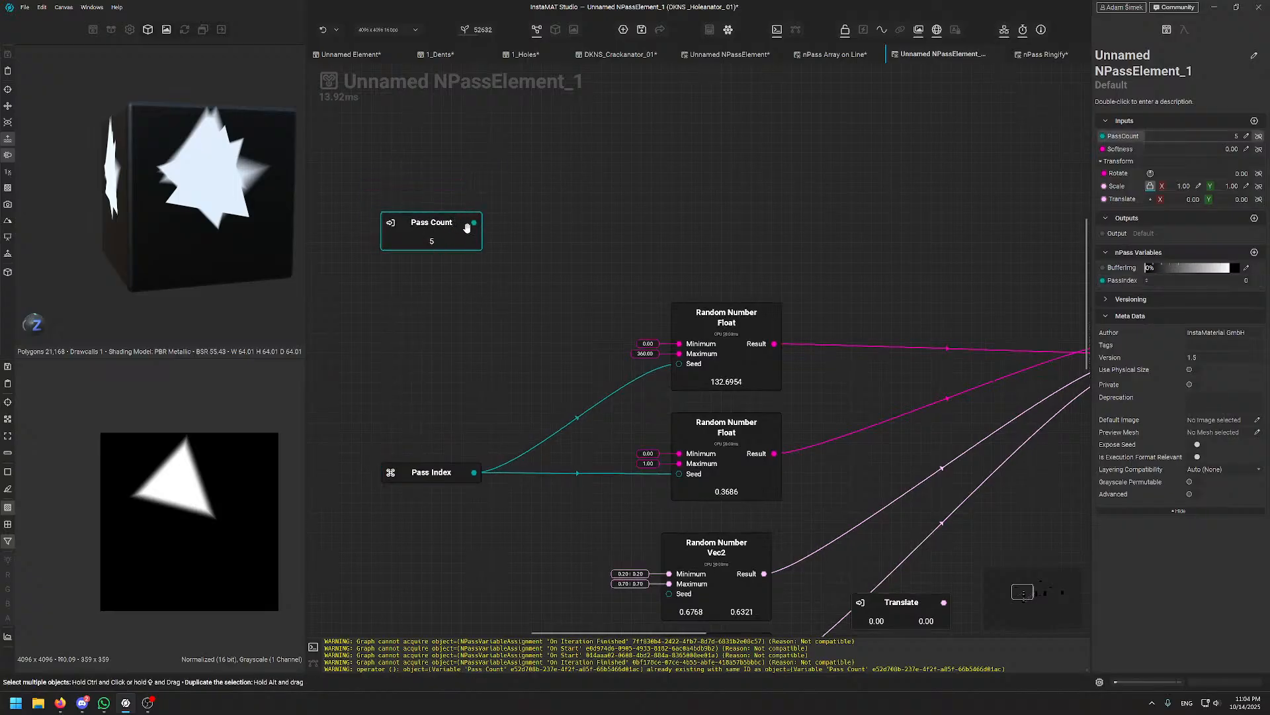
click(441, 478)
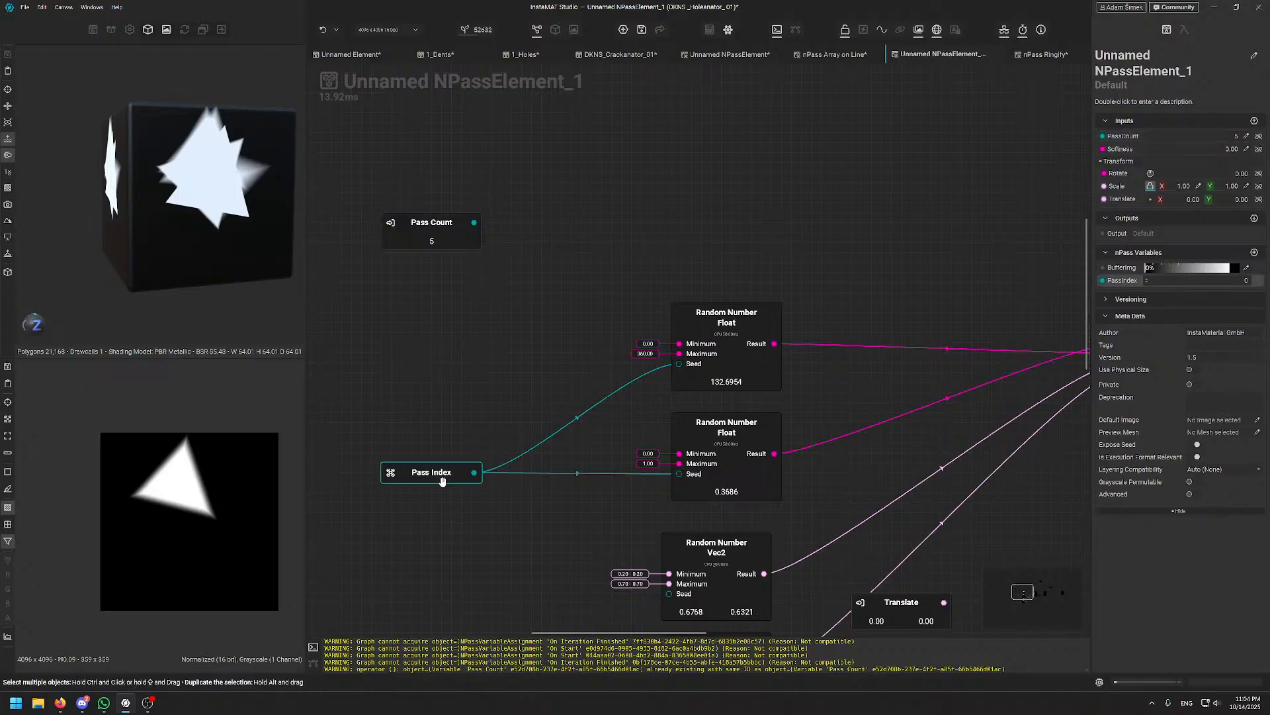
click(554, 252)
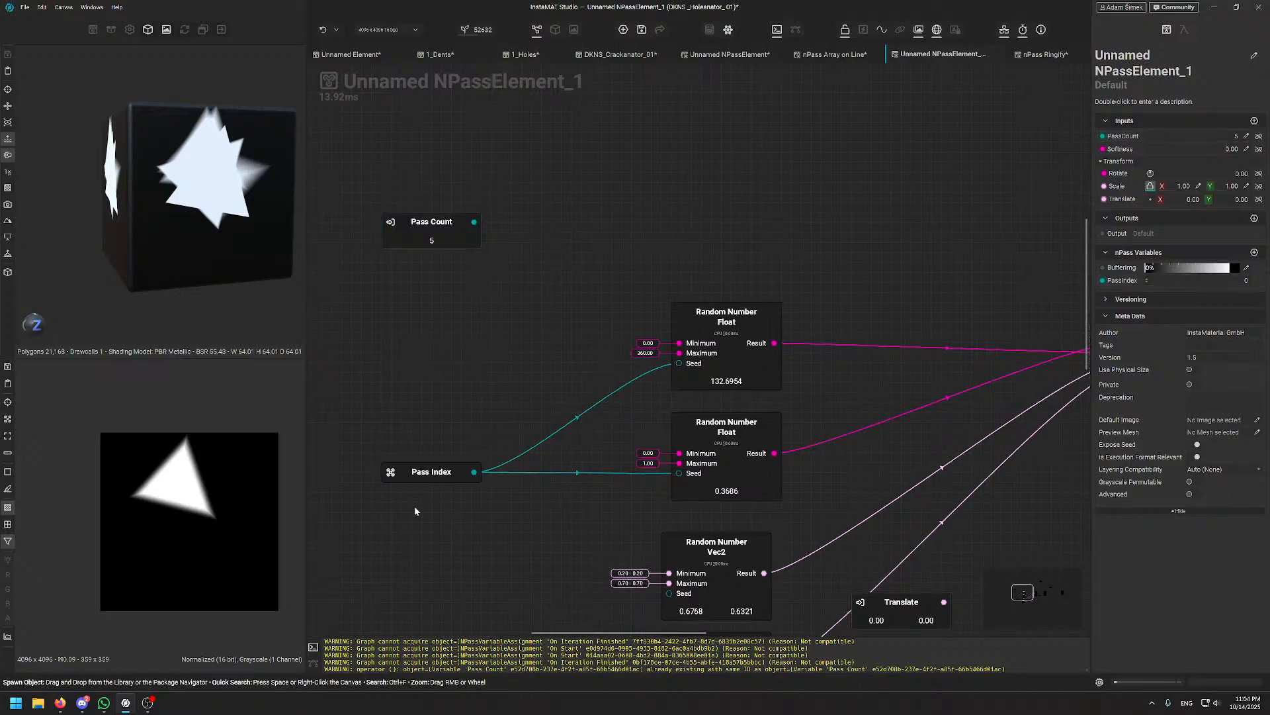
click(420, 472)
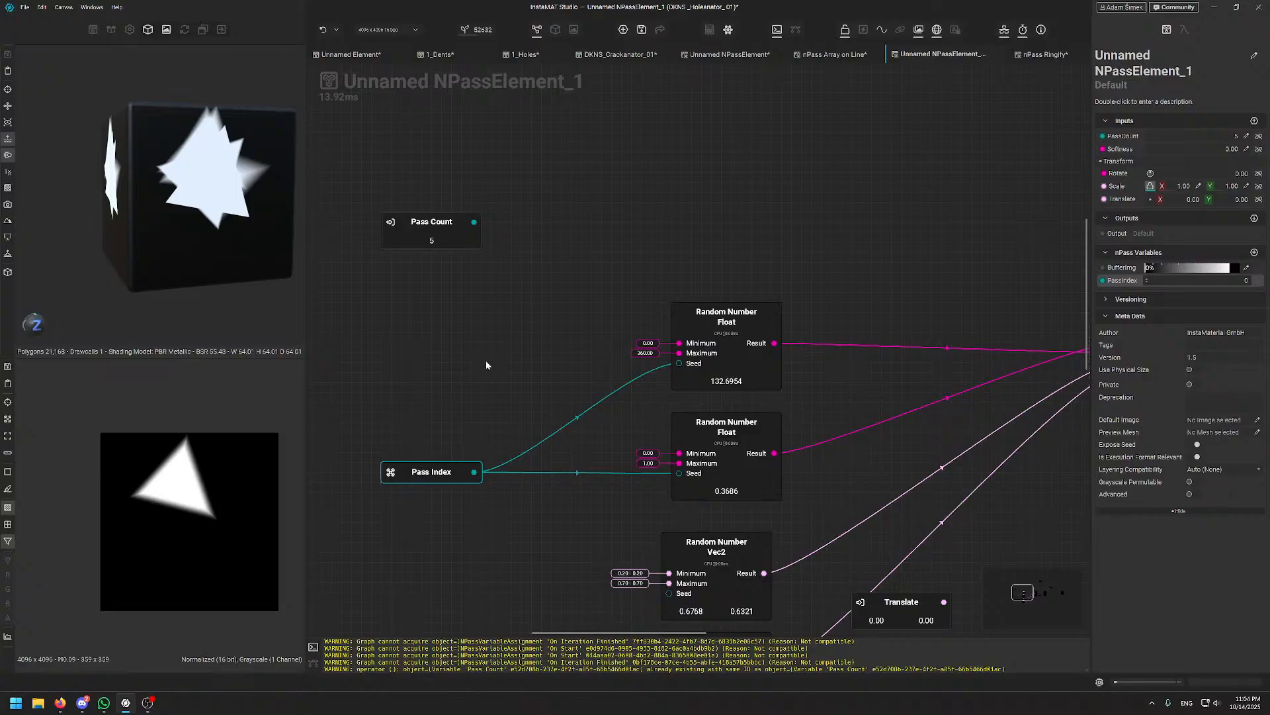
mouse_move(458, 235)
mouse_down()
mouse_move(447, 204)
mouse_move(457, 243)
mouse_move(449, 235)
mouse_up()
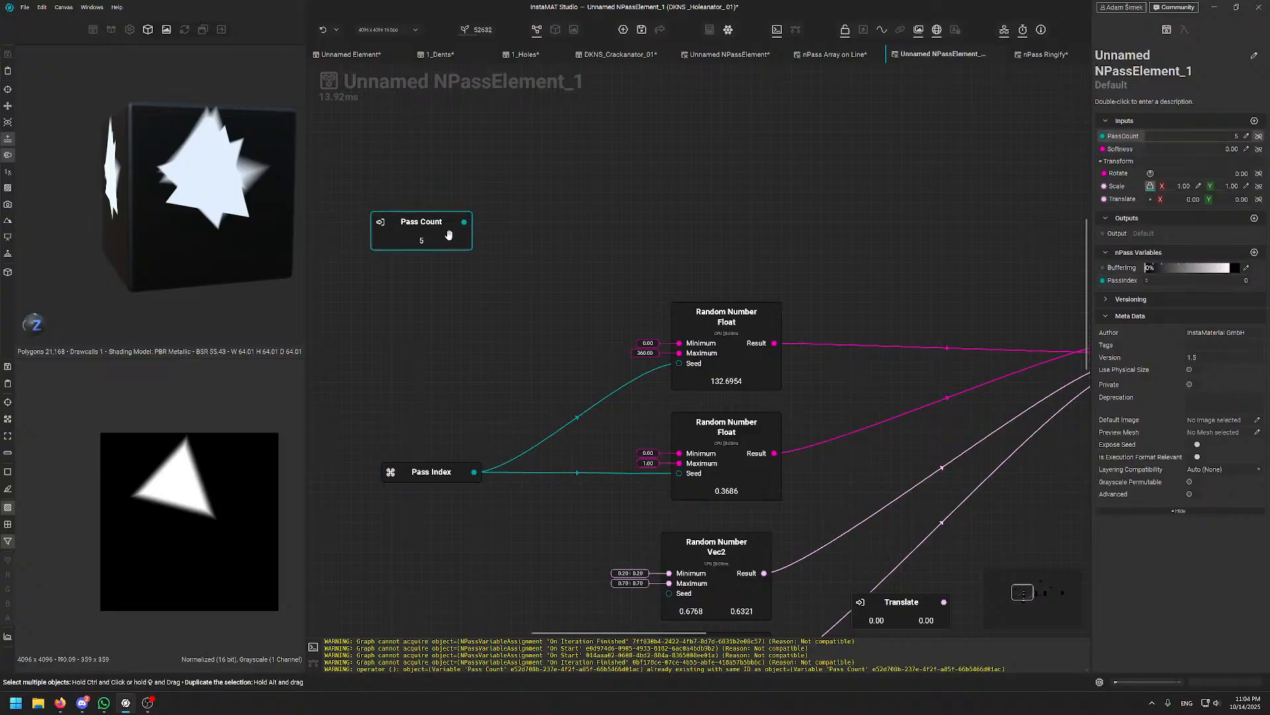
click(475, 476)
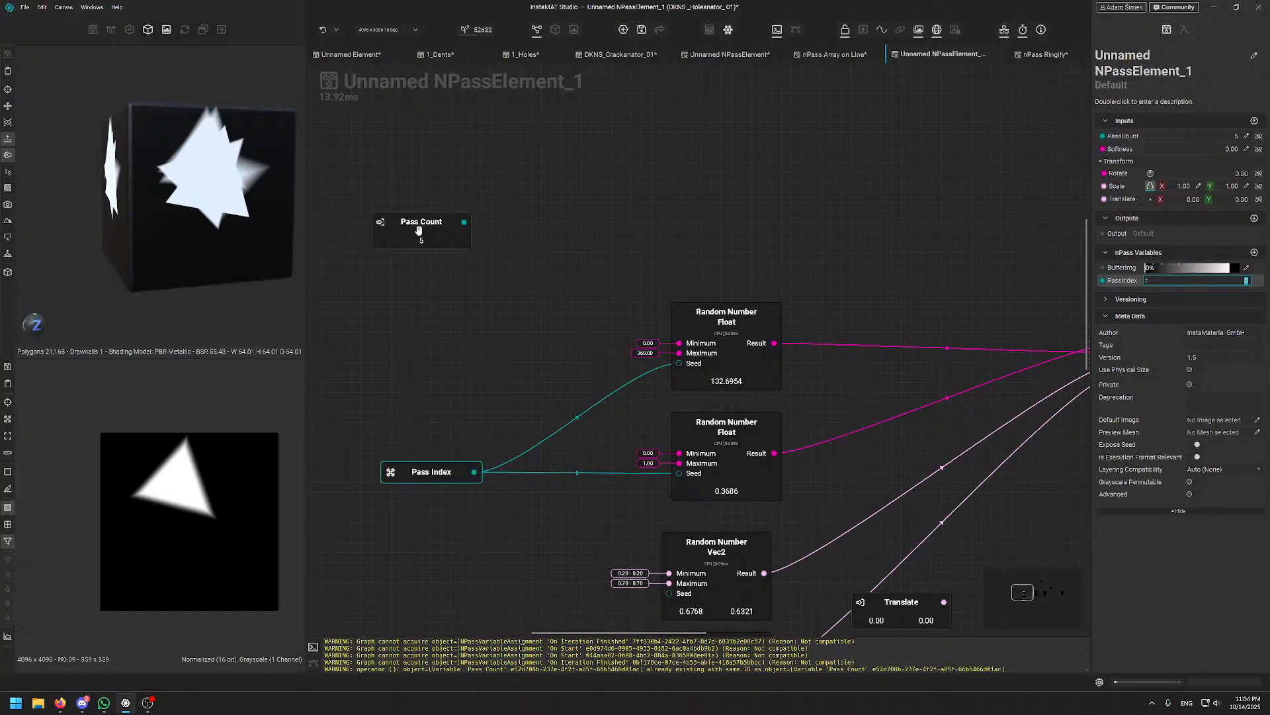
mouse_move(451, 476)
mouse_down()
mouse_move(452, 324)
mouse_move(444, 474)
mouse_up()
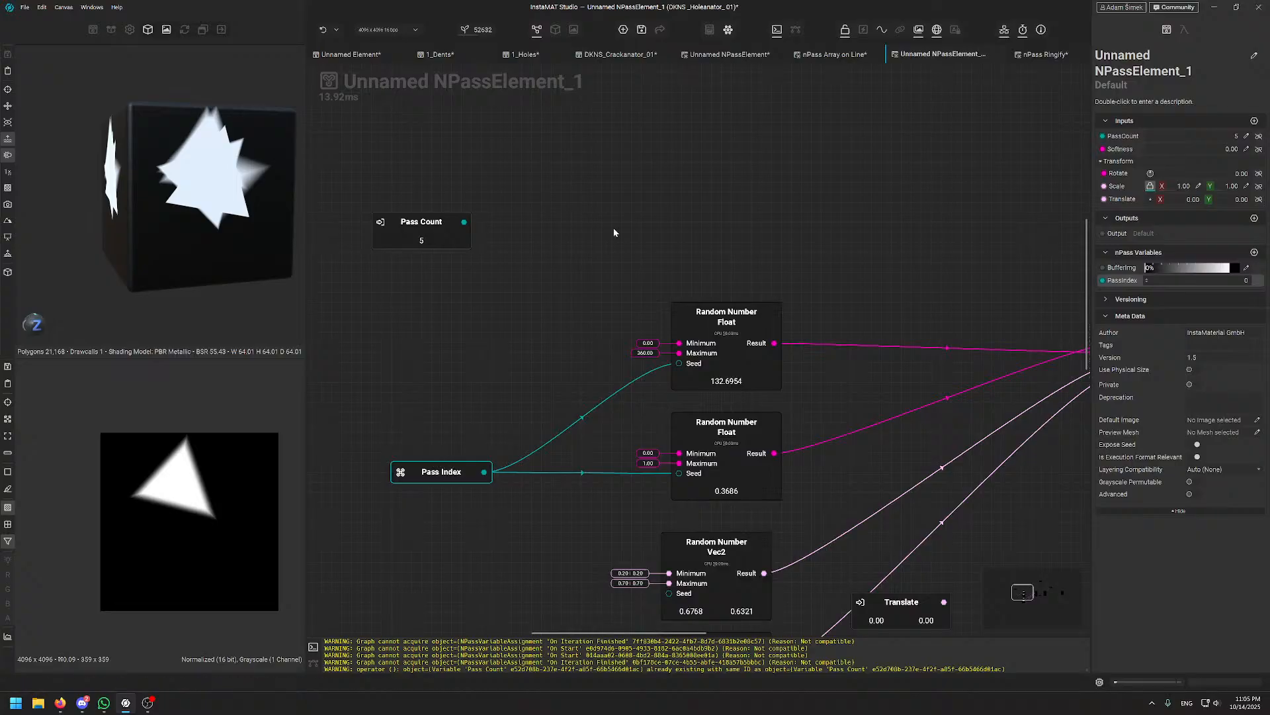
drag(615, 246, 603, 292)
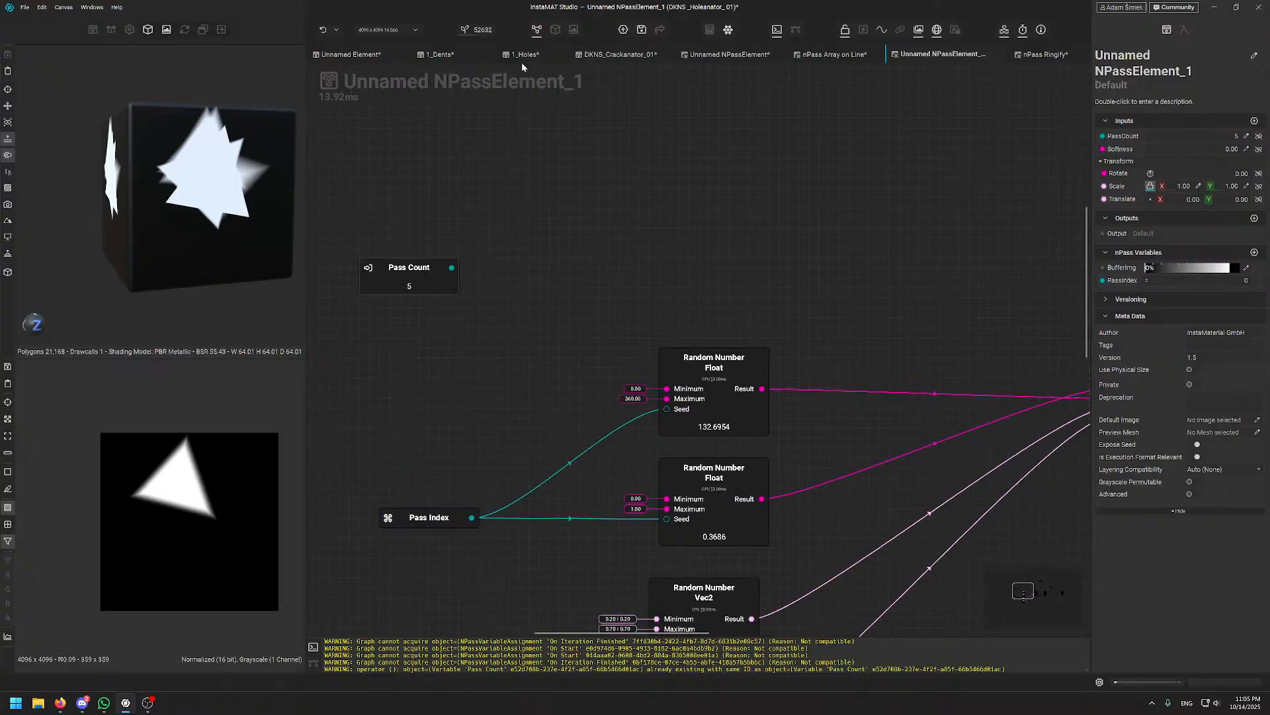
- Open the 1_Dents graph and look over its groups of dent-generating nodes
click(441, 55)
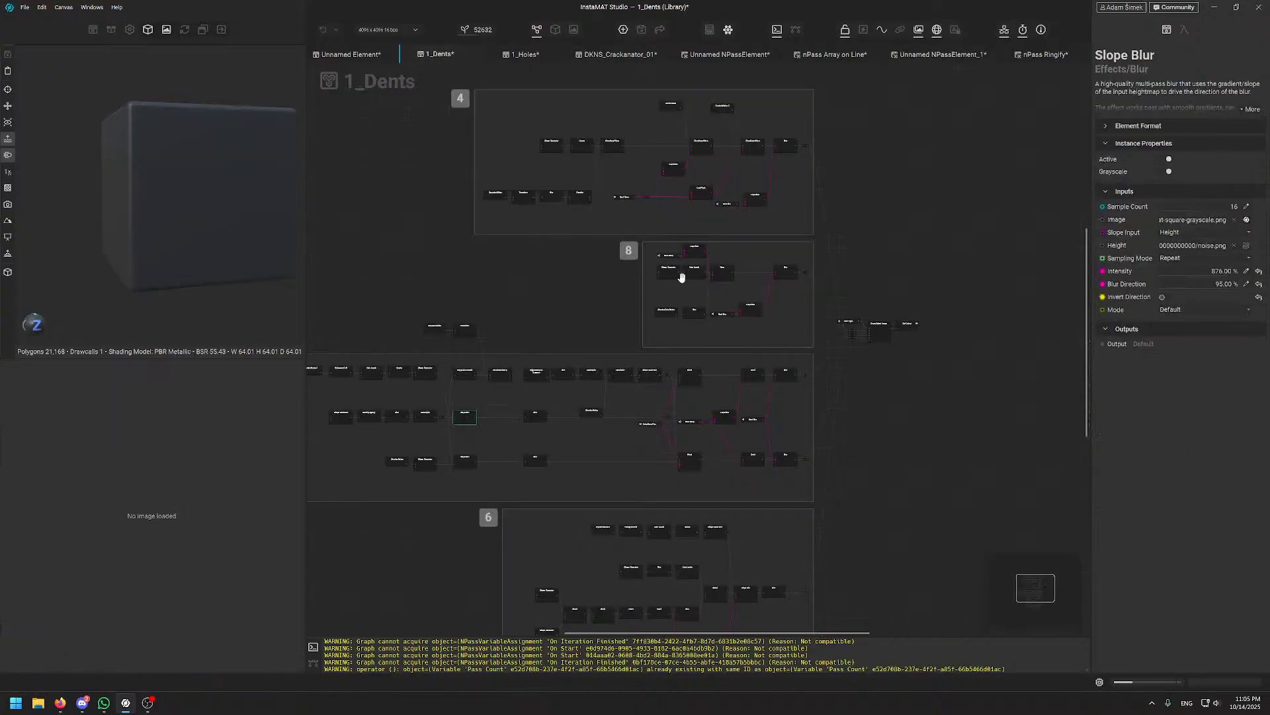
scroll(555, 349, up, 5)
middle_drag(550, 353, 541, 284)
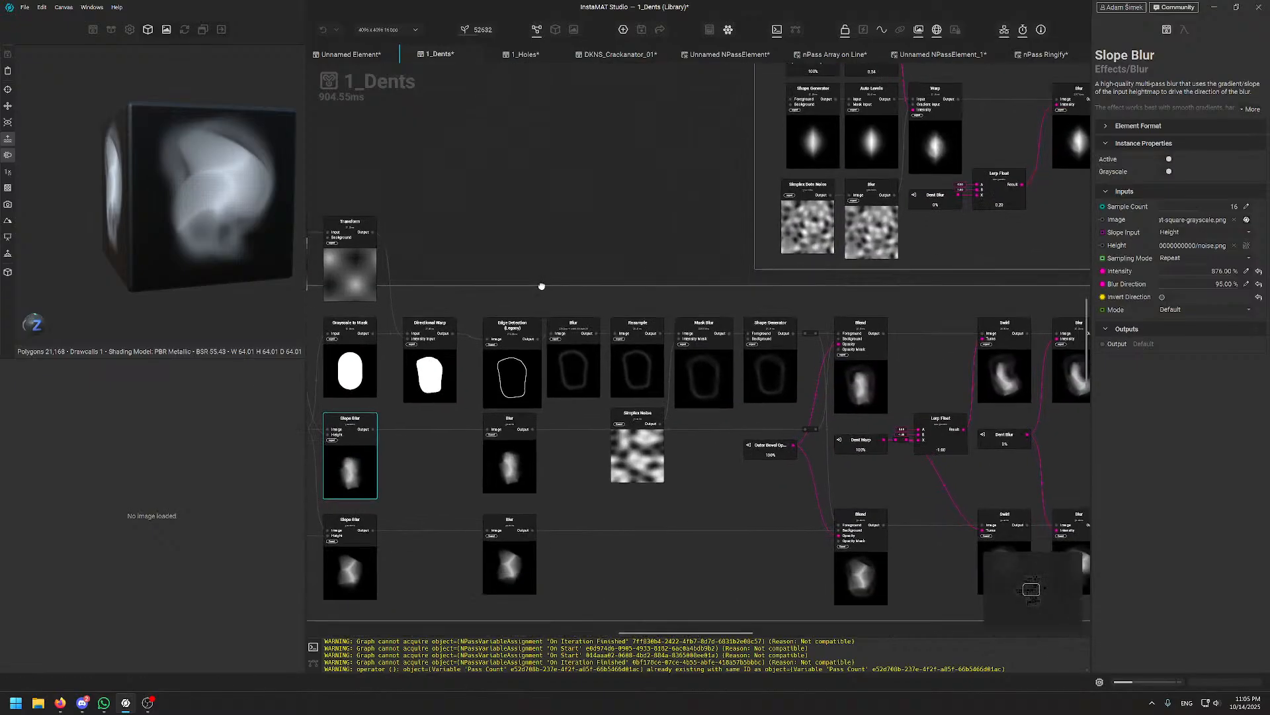
scroll(351, 116, down, 7)
middle_drag(473, 103, 545, 165)
scroll(736, 449, up, 5)
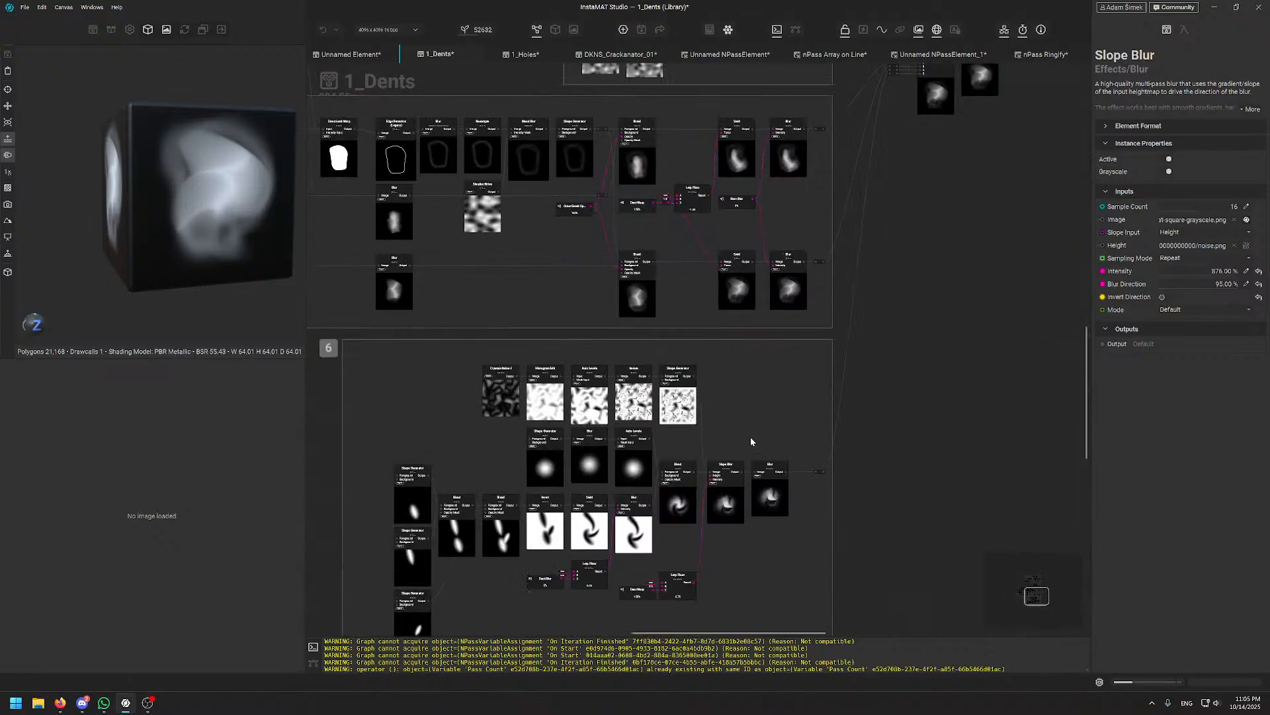
- Examine the node chain of group 6, from its Shape Generator and Blend nodes to the Slope Blur and final Blur
scroll(726, 546, up, 5)
scroll(827, 387, down, 6)
middle_drag(598, 426, 585, 376)
scroll(585, 377, up, 6)
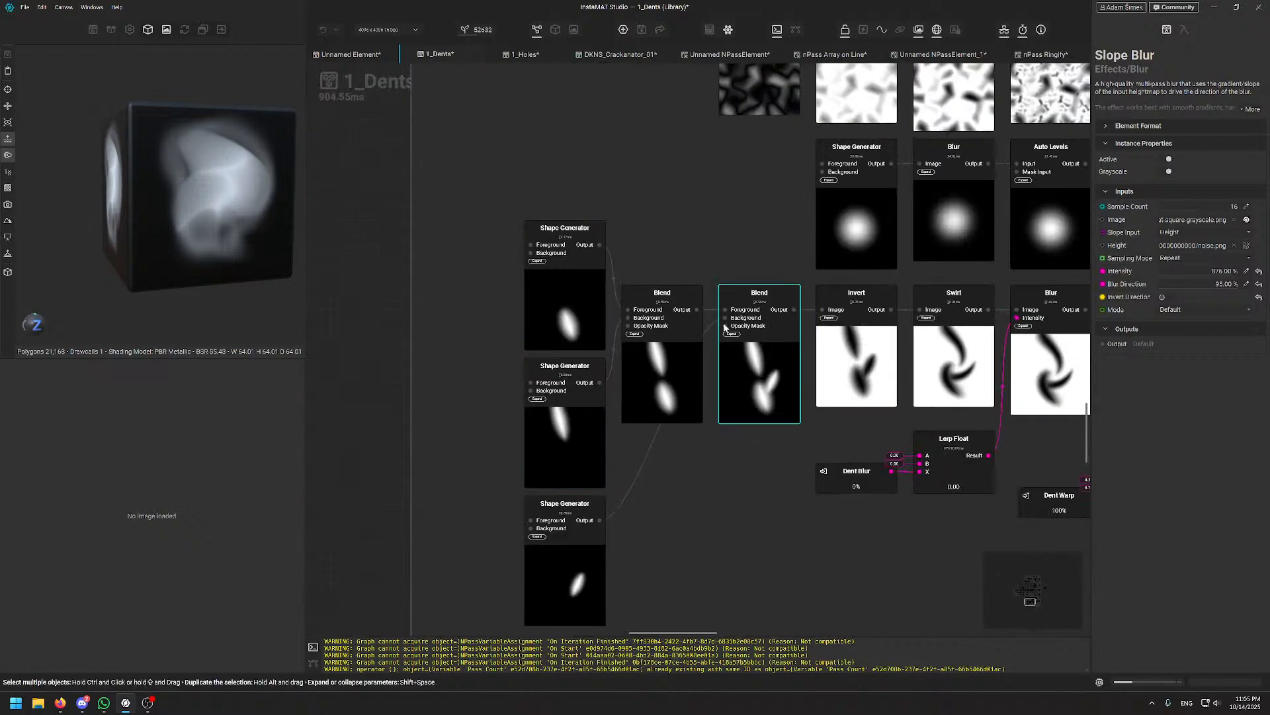
middle_drag(726, 326, 537, 463)
middle_drag(761, 346, 669, 285)
middle_drag(853, 234, 789, 349)
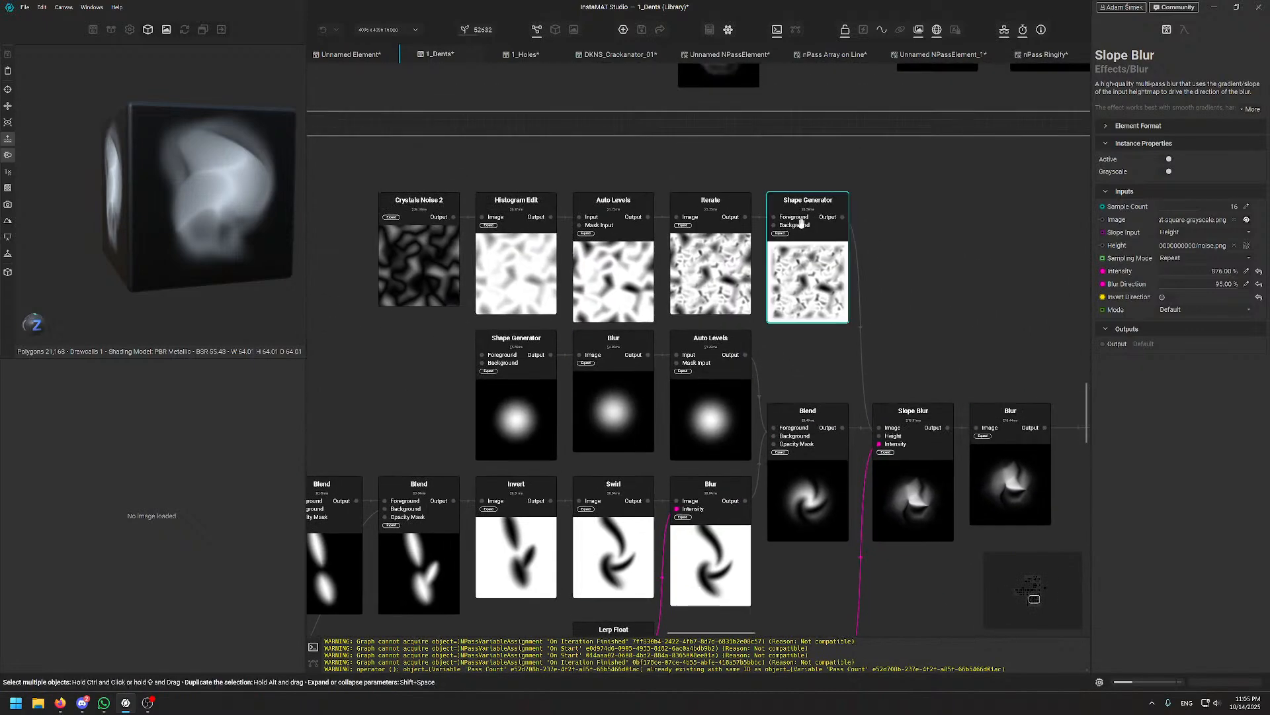
middle_drag(938, 144, 879, 450)
middle_drag(786, 323, 886, 502)
- Examine the dent groups above group 6 and inspect the final Blur node of group 8 that feeds the dent type selection
scroll(616, 255, down, 4)
middle_drag(447, 277, 735, 436)
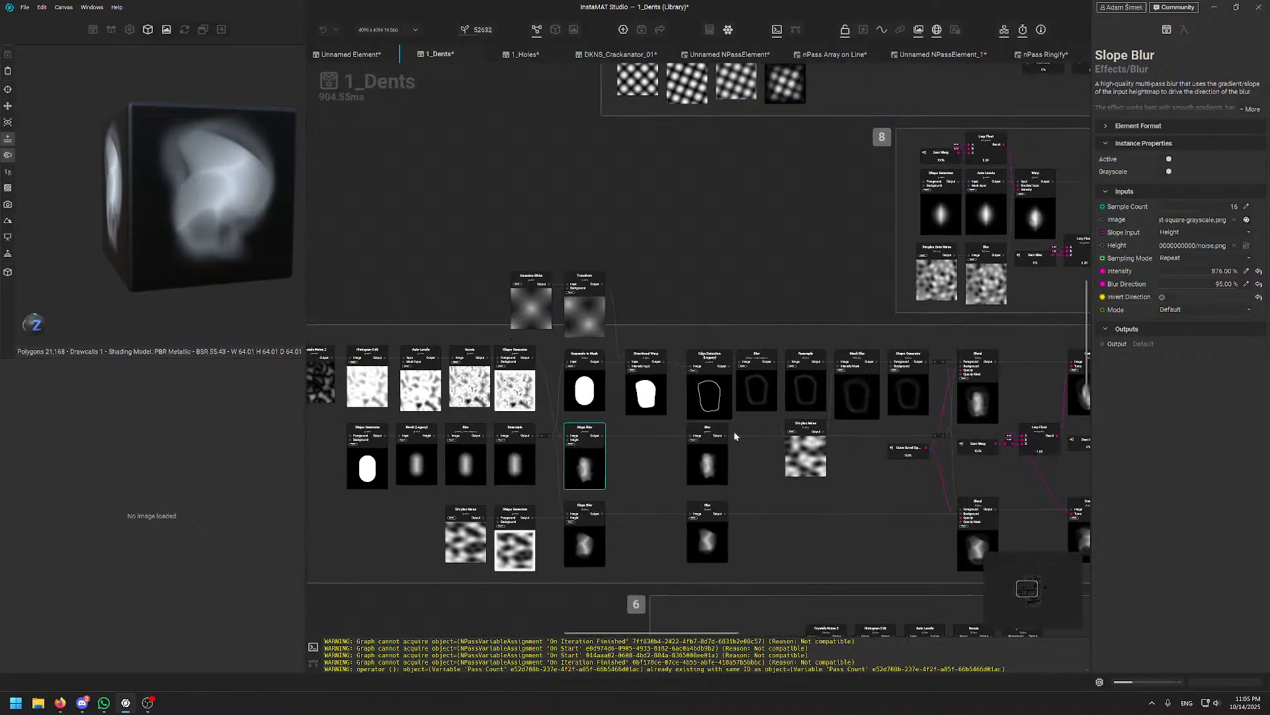
mouse_move(473, 427)
middle_down()
mouse_move(736, 358)
mouse_move(550, 392)
middle_up()
middle_drag(915, 301, 601, 502)
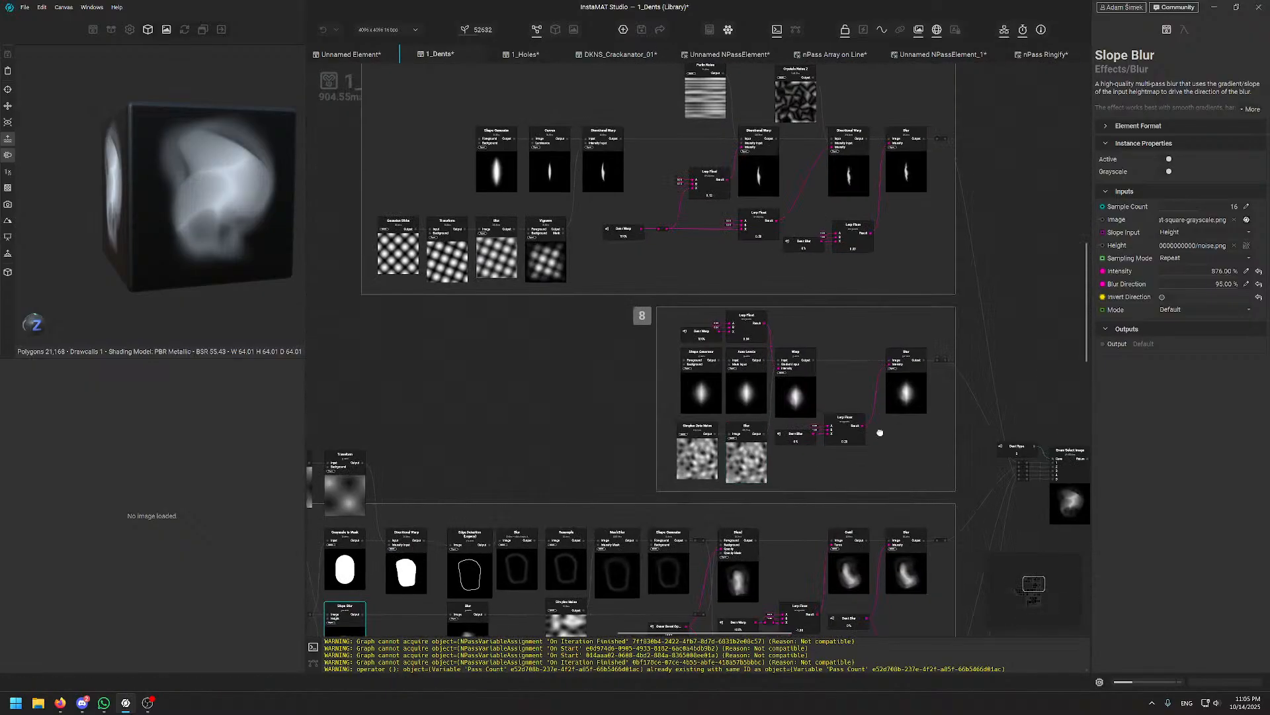
scroll(519, 278, up, 6)
mouse_move(879, 434)
middle_down()
mouse_move(519, 291)
mouse_move(537, 306)
middle_up()
scroll(536, 304, up, 1)
click(550, 145)
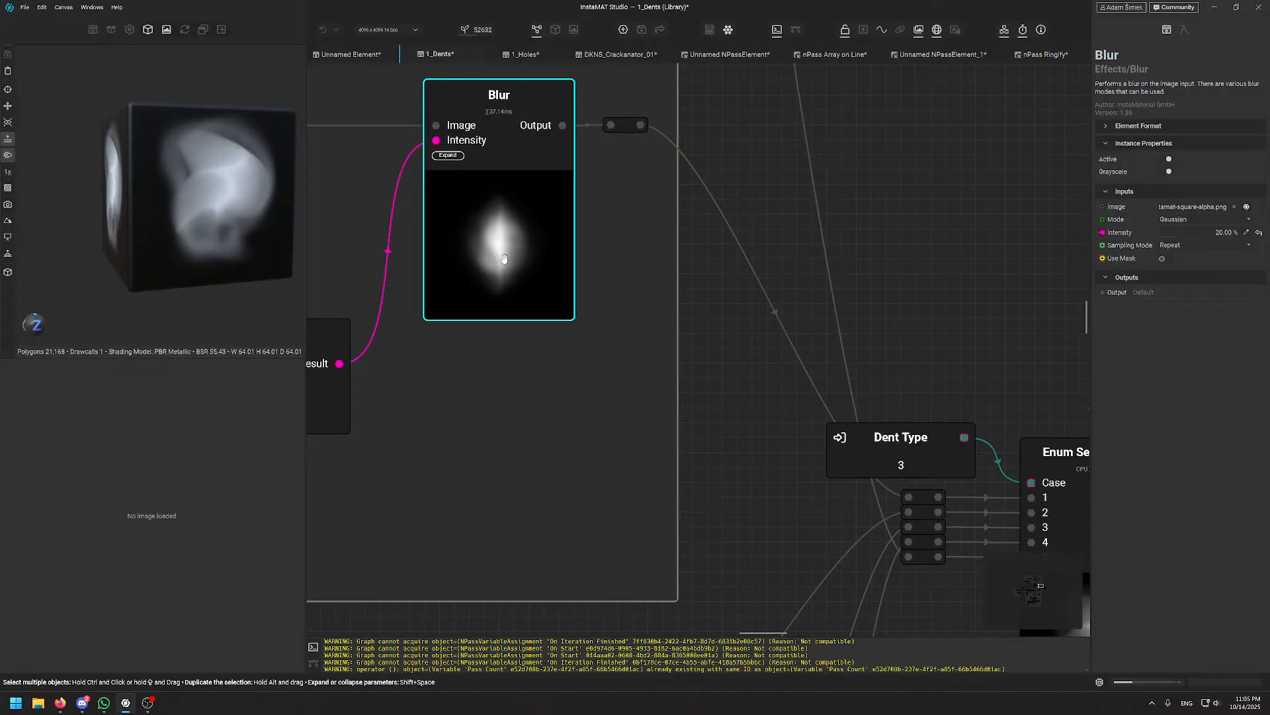
- Open the 1_Holes graph and look over its node groups 2, 3 and 4
click(525, 55)
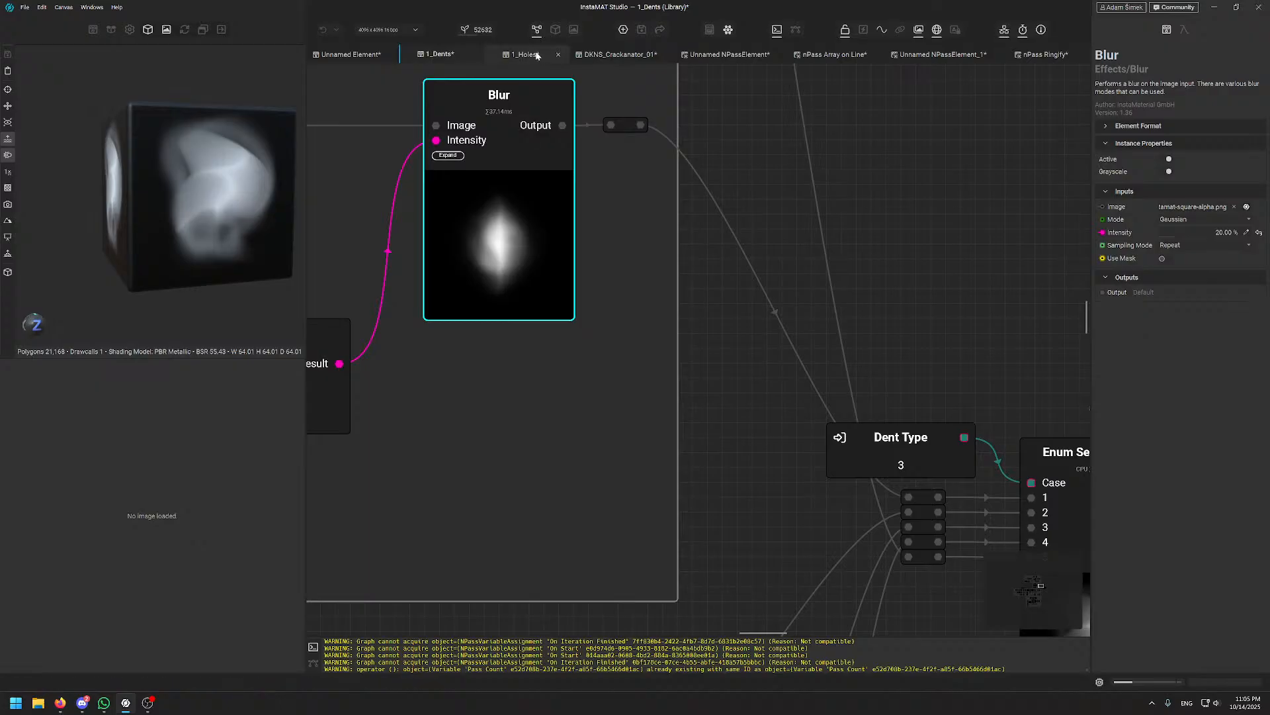
scroll(766, 221, down, 5)
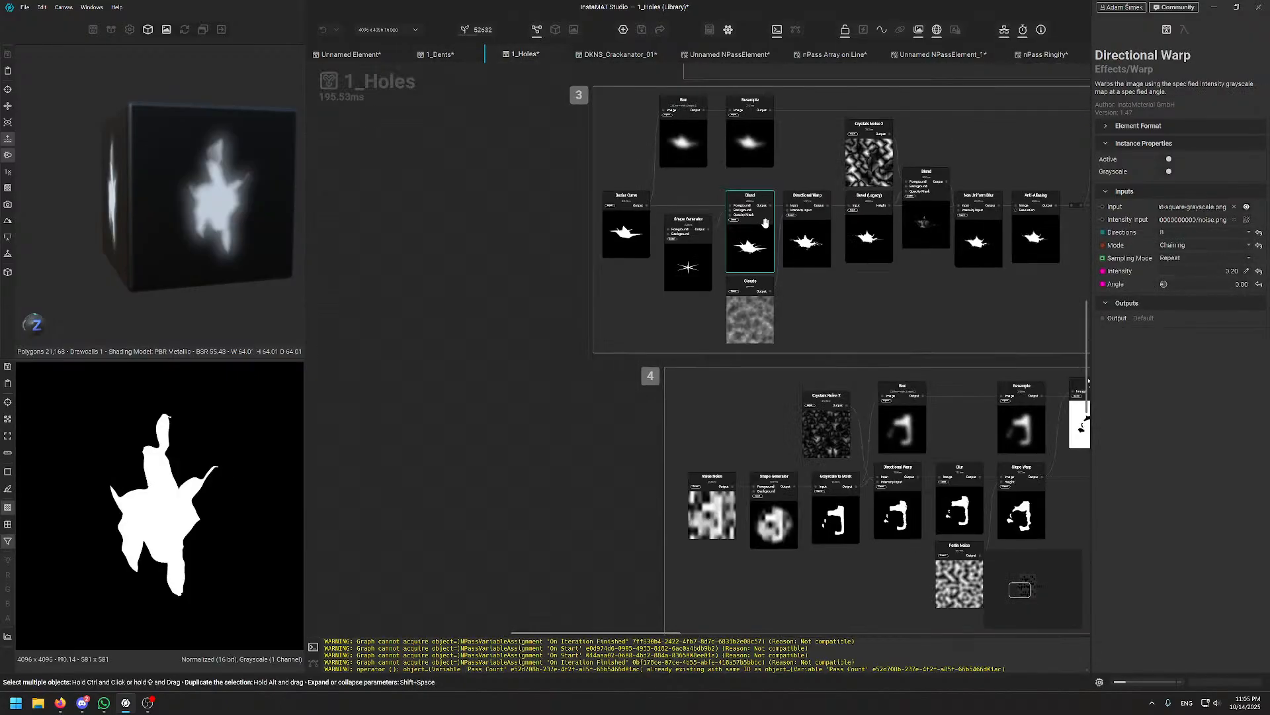
middle_drag(649, 217, 647, 360)
scroll(616, 363, up, 6)
middle_drag(628, 428, 657, 414)
scroll(657, 415, down, 8)
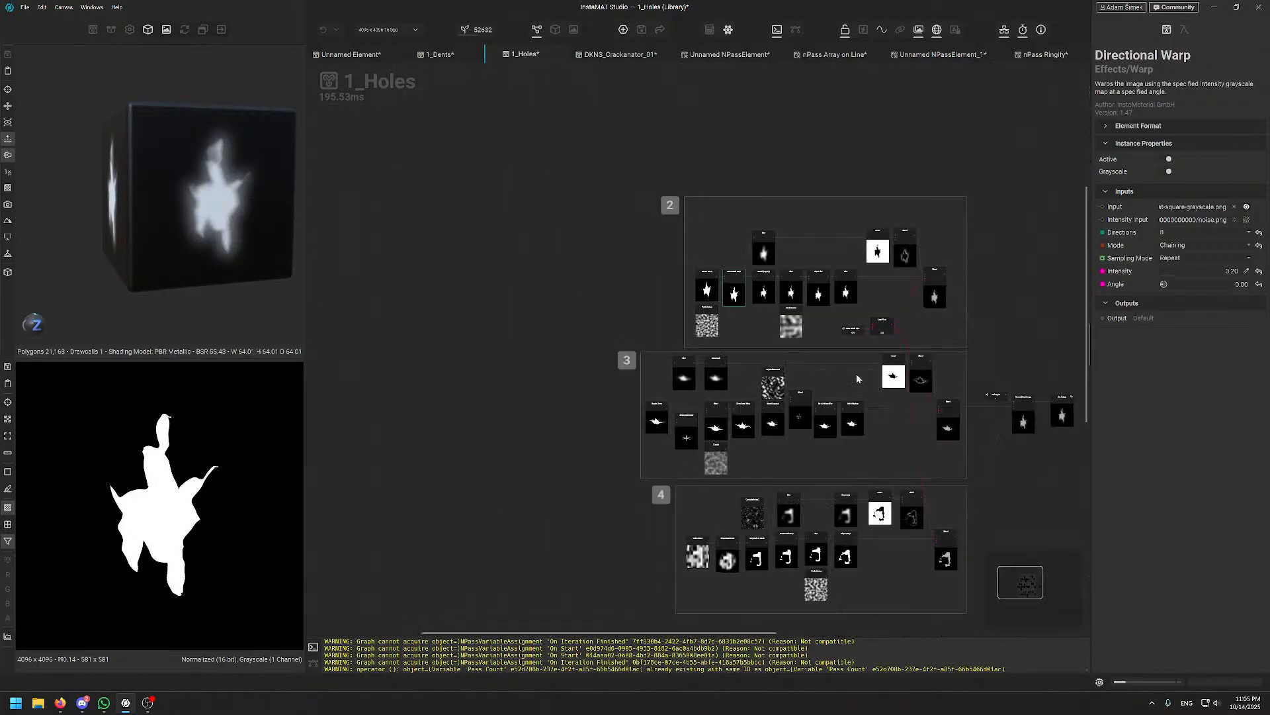
middle_drag(942, 364, 785, 327)
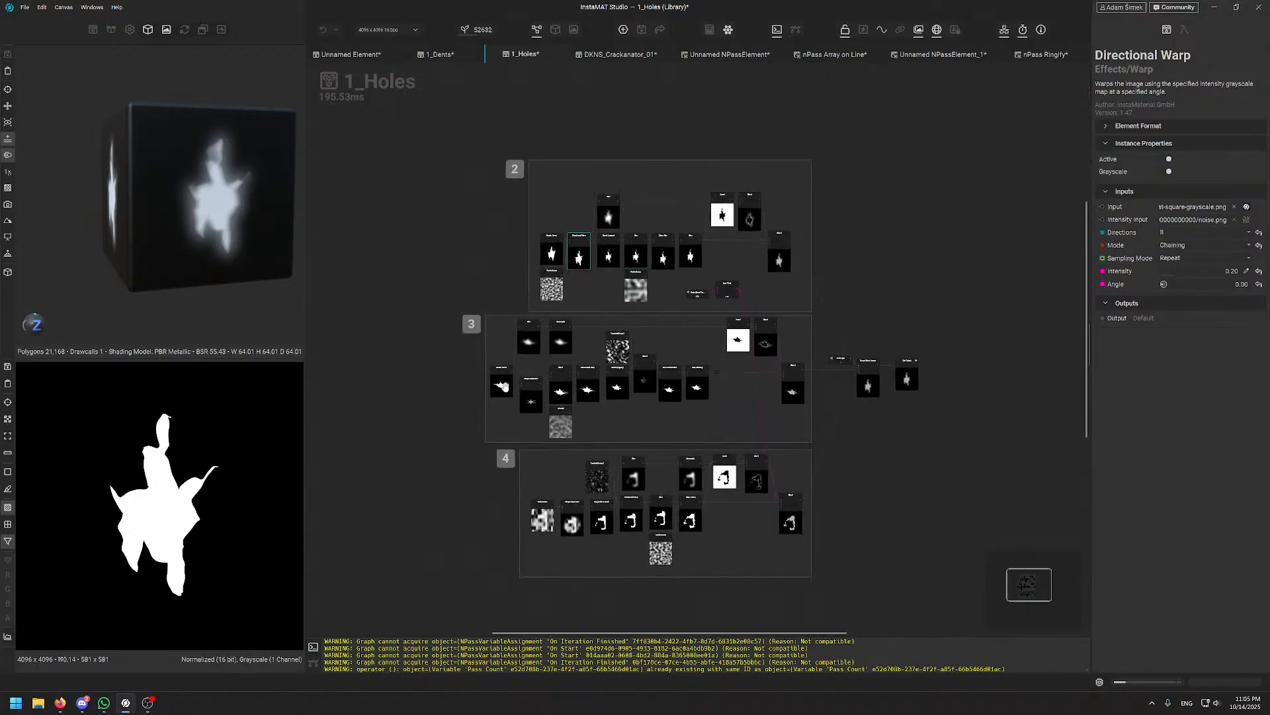
- Preview the Bezier Curve node at the start of group 3 and inspect its curve shape
scroll(547, 260, up, 8)
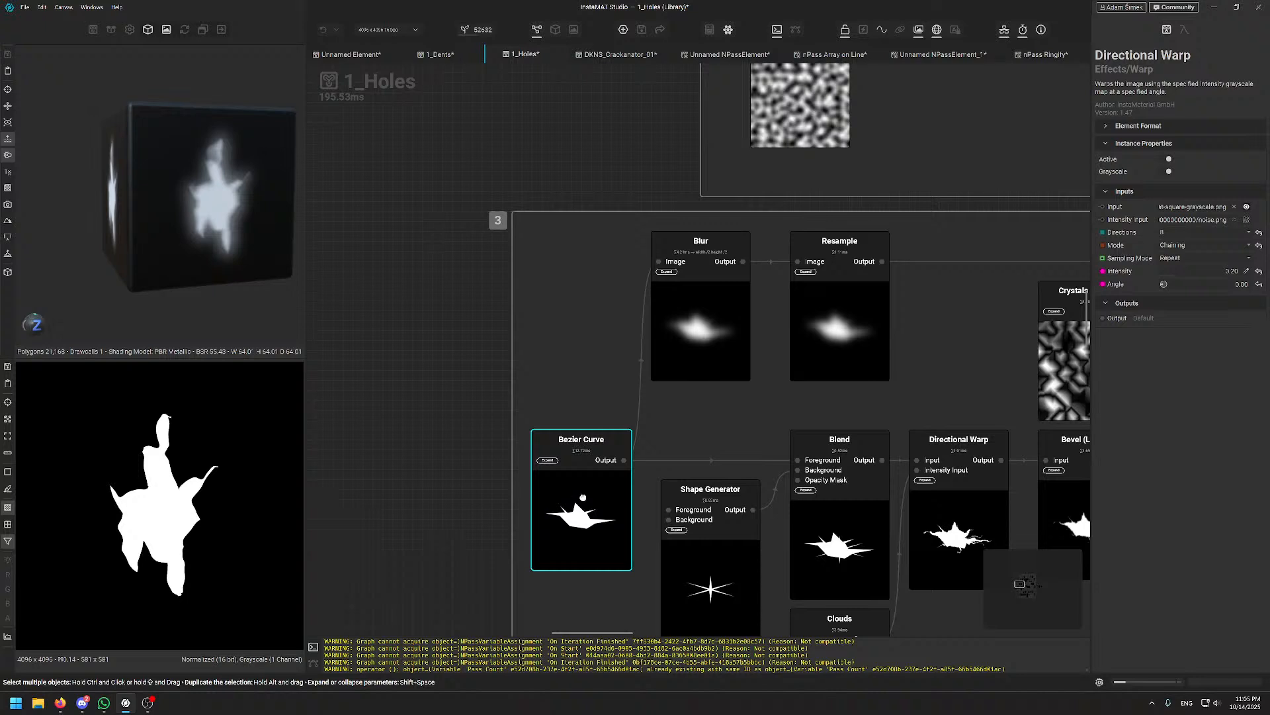
click(583, 497)
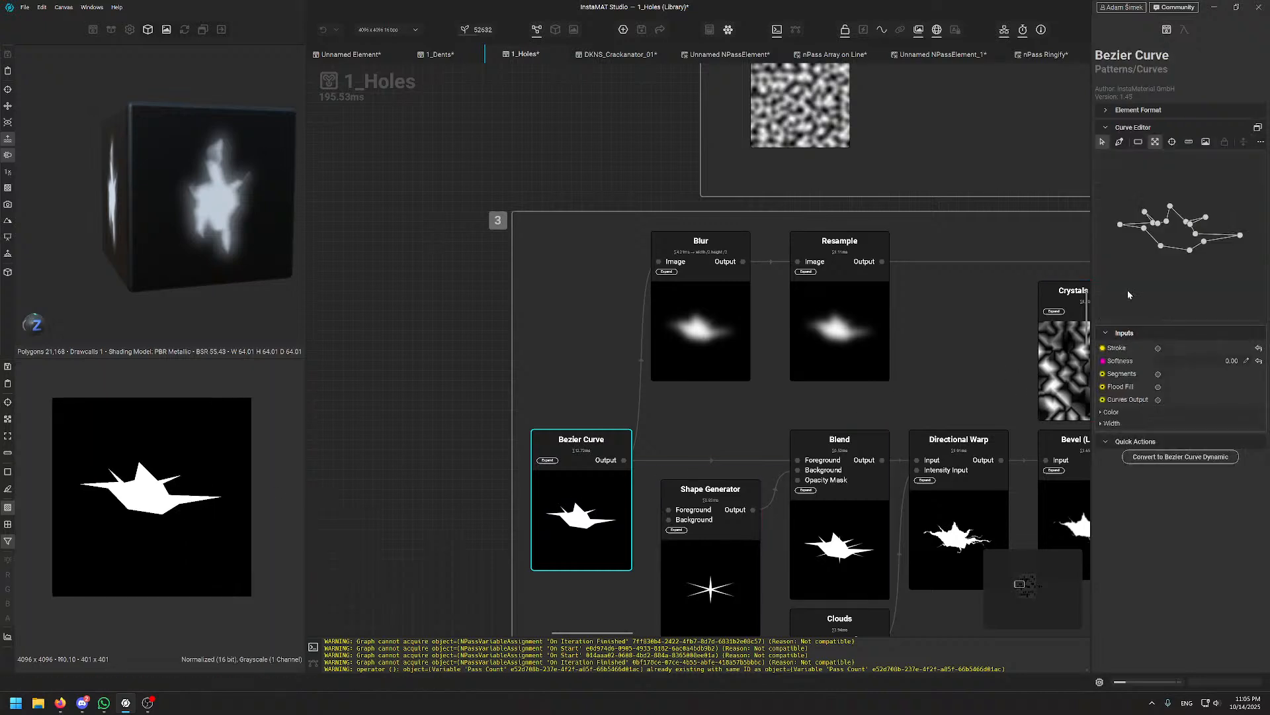
scroll(120, 496, up, 2)
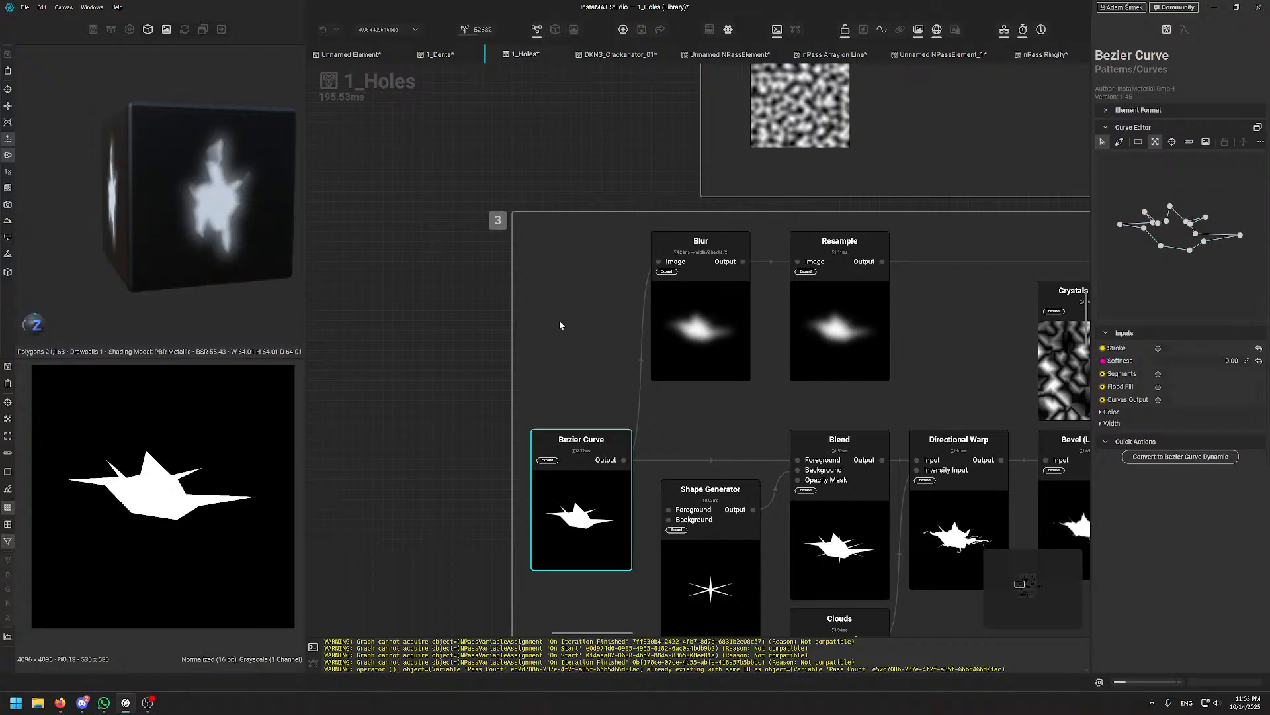
scroll(558, 320, down, 5)
middle_drag(808, 309, 781, 288)
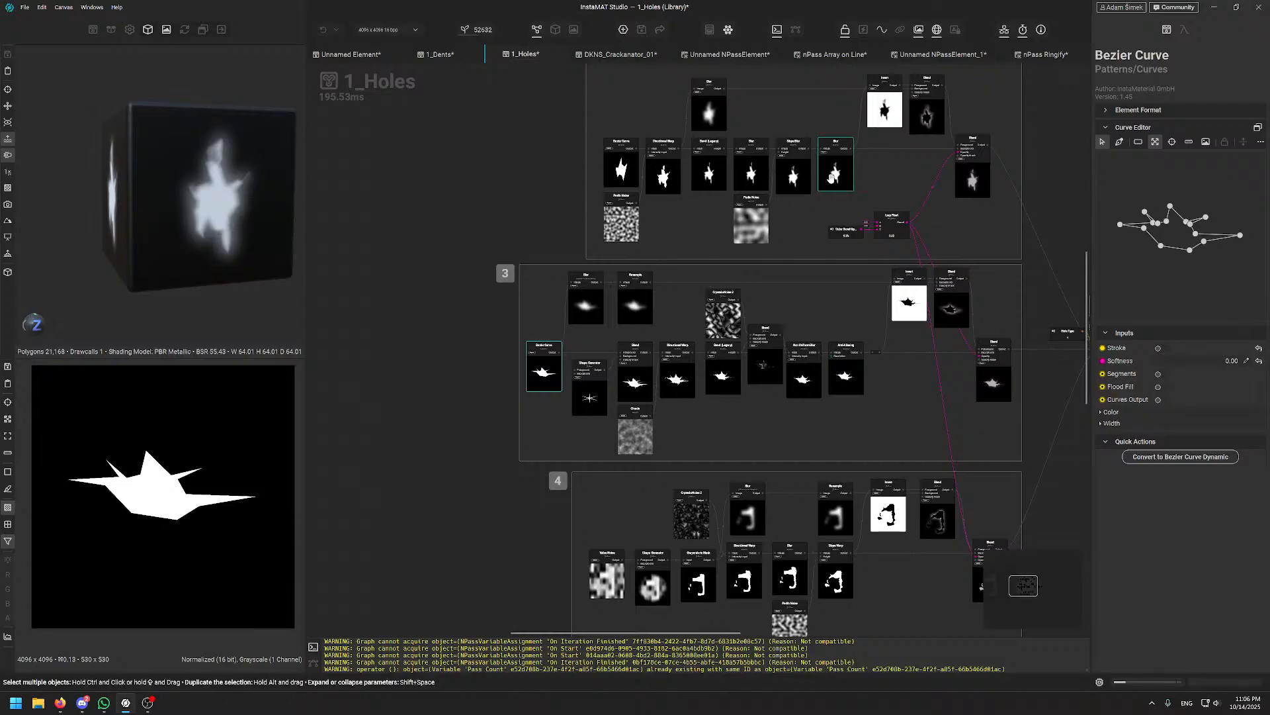
scroll(486, 381, up, 5)
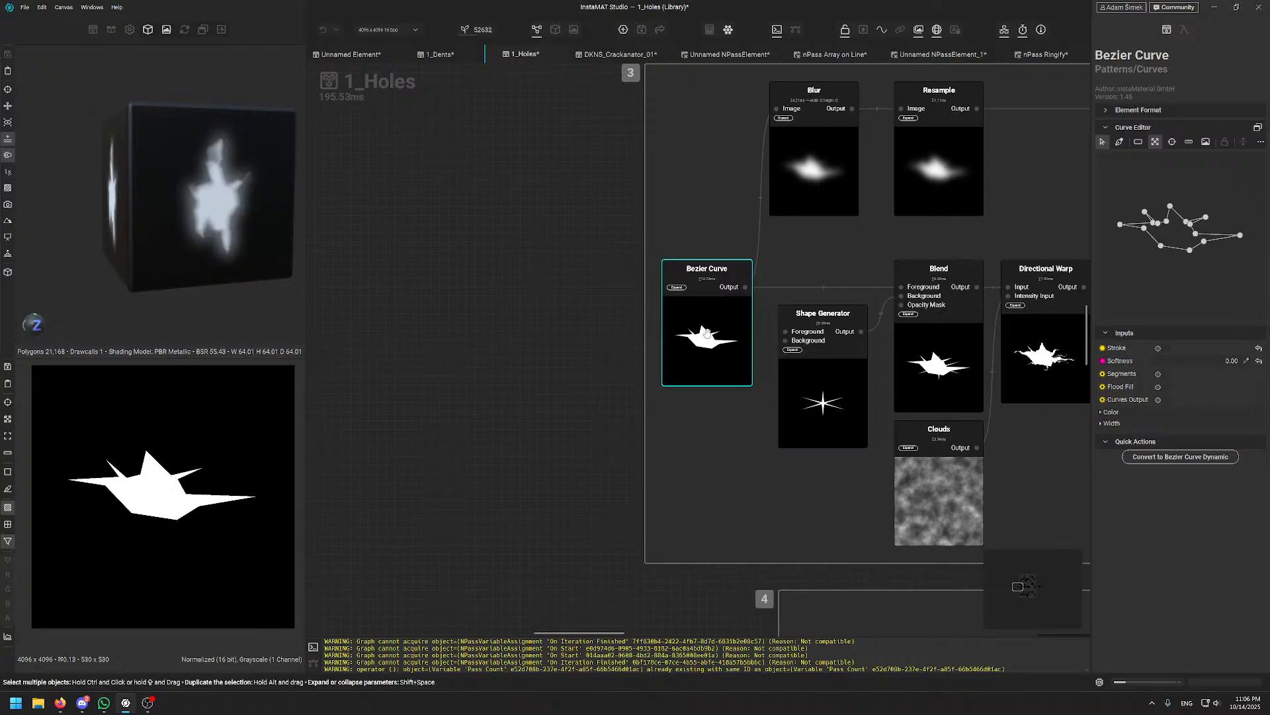
scroll(700, 286, down, 5)
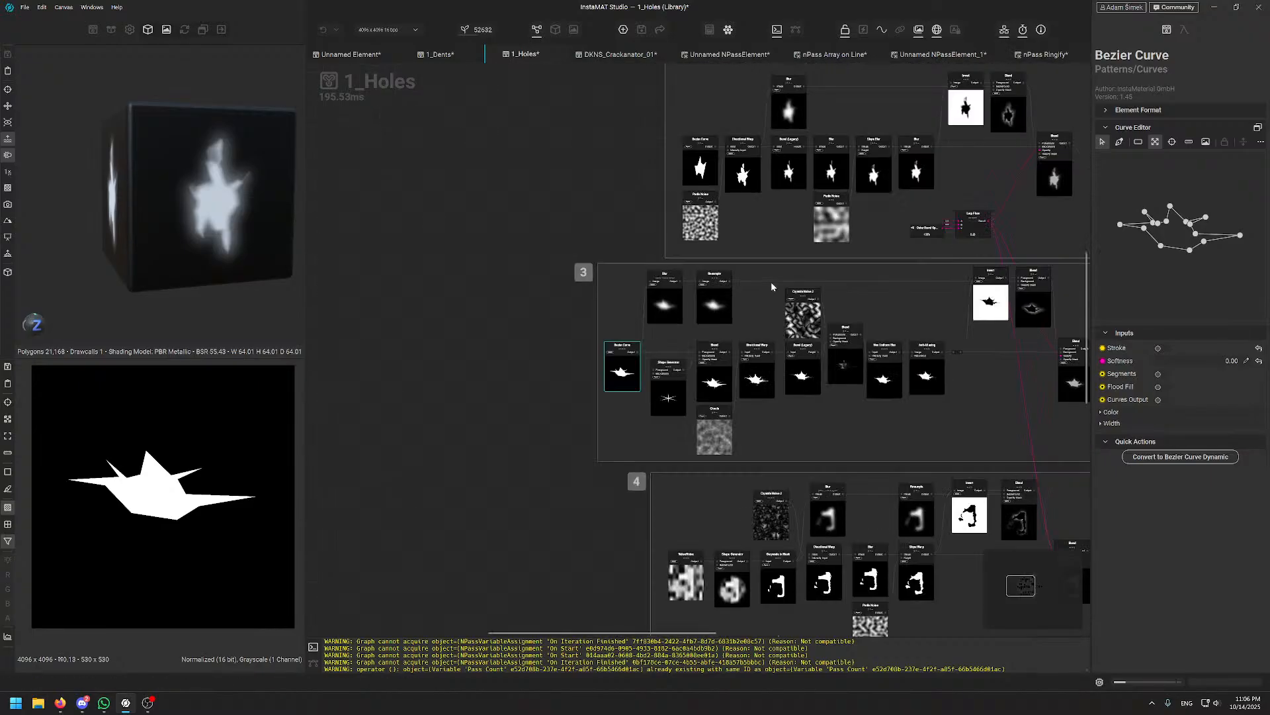
- Examine groups 2 and 3 of the holes graph, including the hole type selection and the Directional Warp node
scroll(490, 212, up, 5)
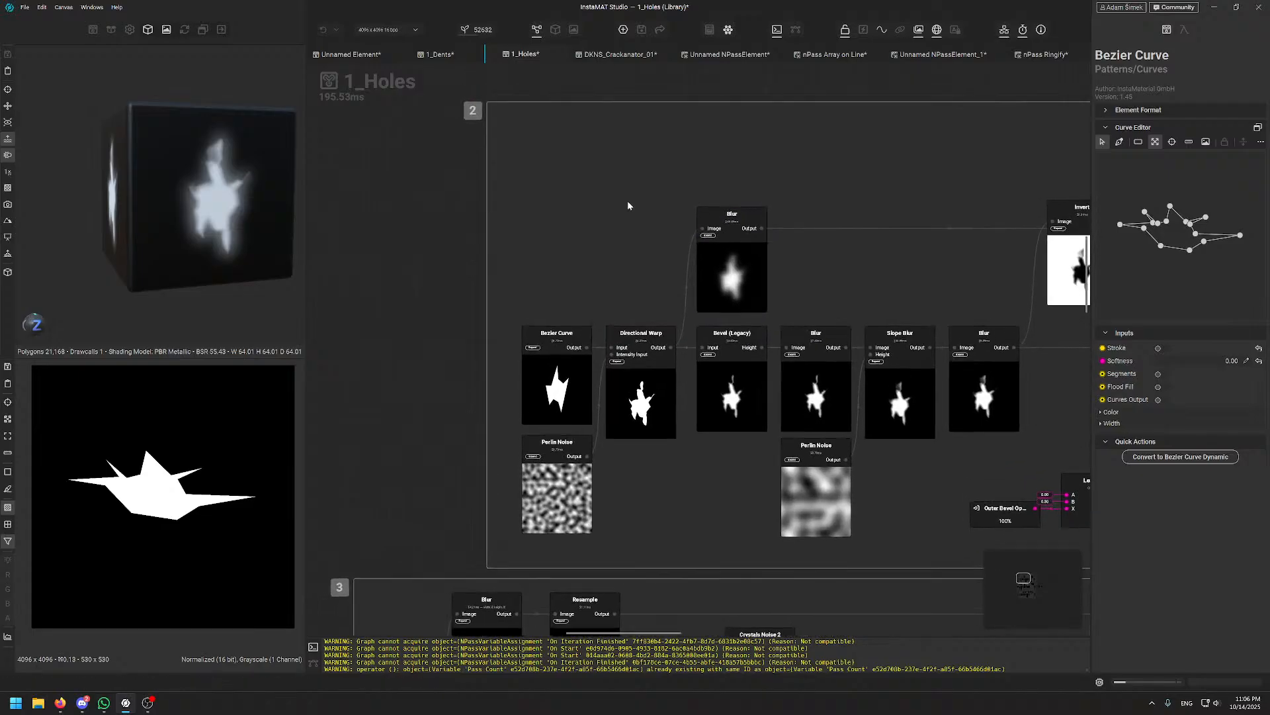
scroll(607, 330, down, 6)
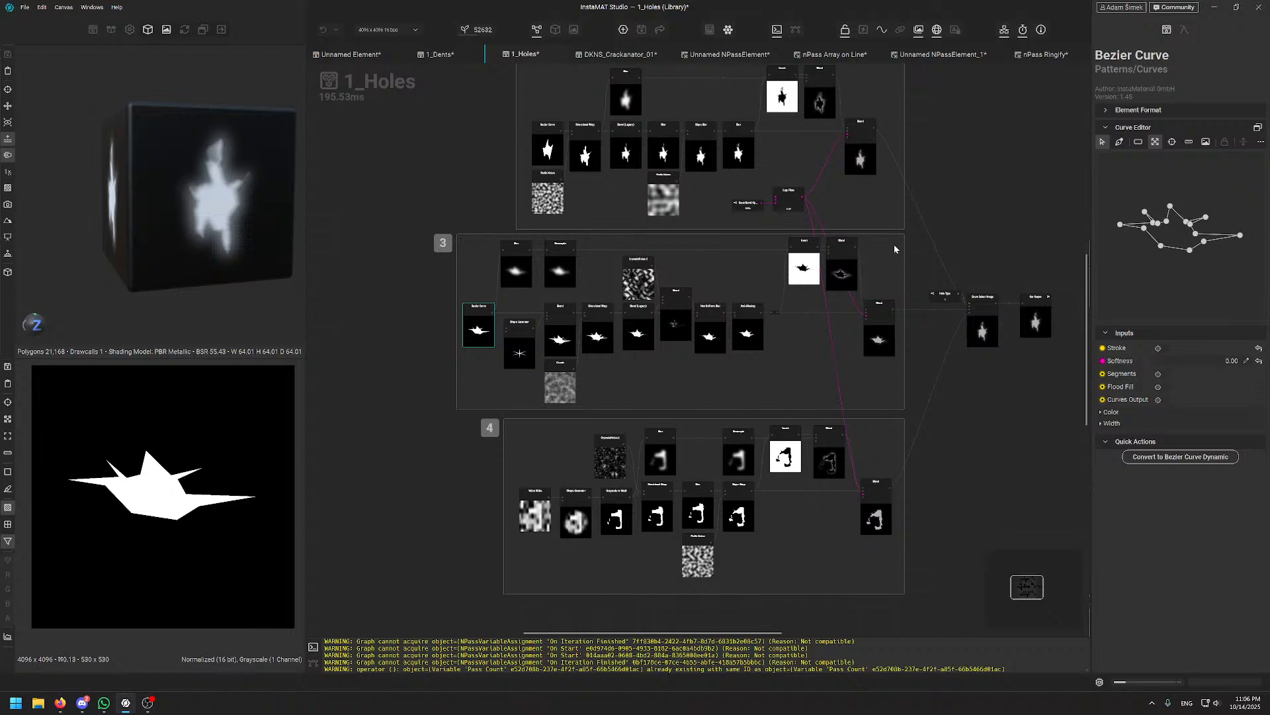
scroll(820, 306, up, 5)
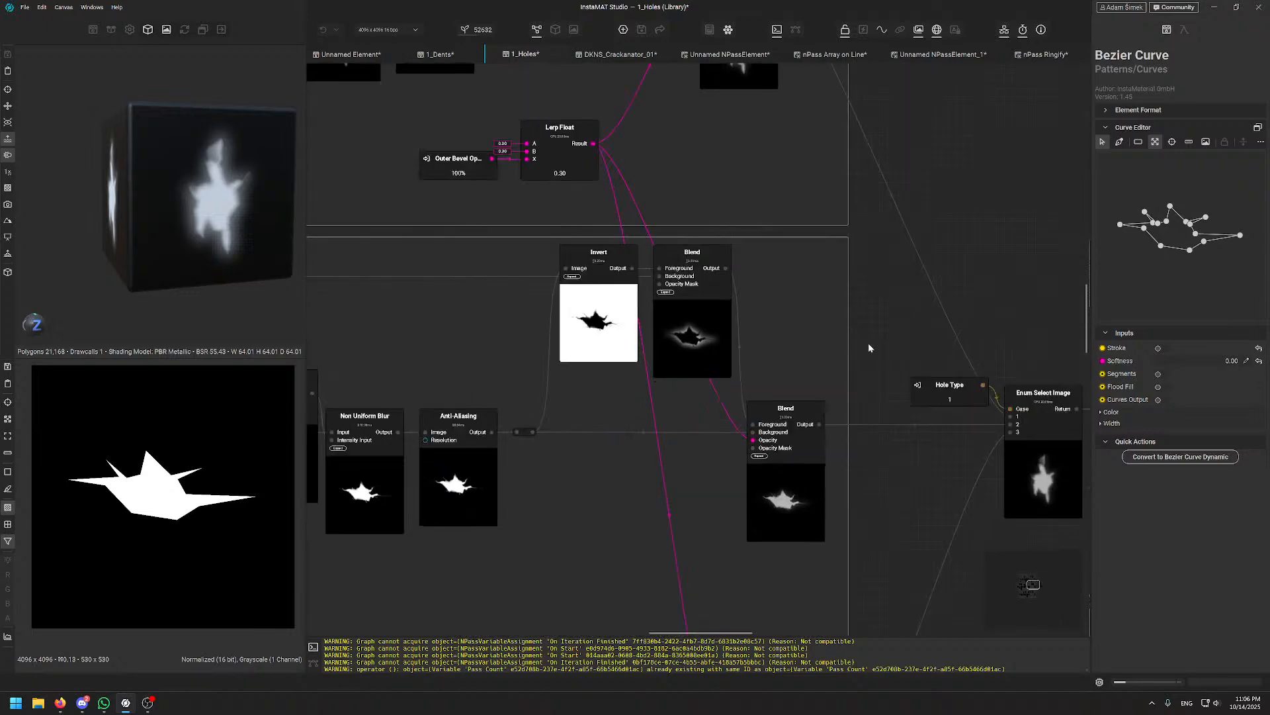
middle_drag(868, 345, 953, 234)
scroll(753, 285, down, 5)
middle_drag(607, 348, 743, 414)
scroll(640, 361, up, 5)
middle_drag(794, 156, 685, 421)
middle_drag(588, 549, 620, 317)
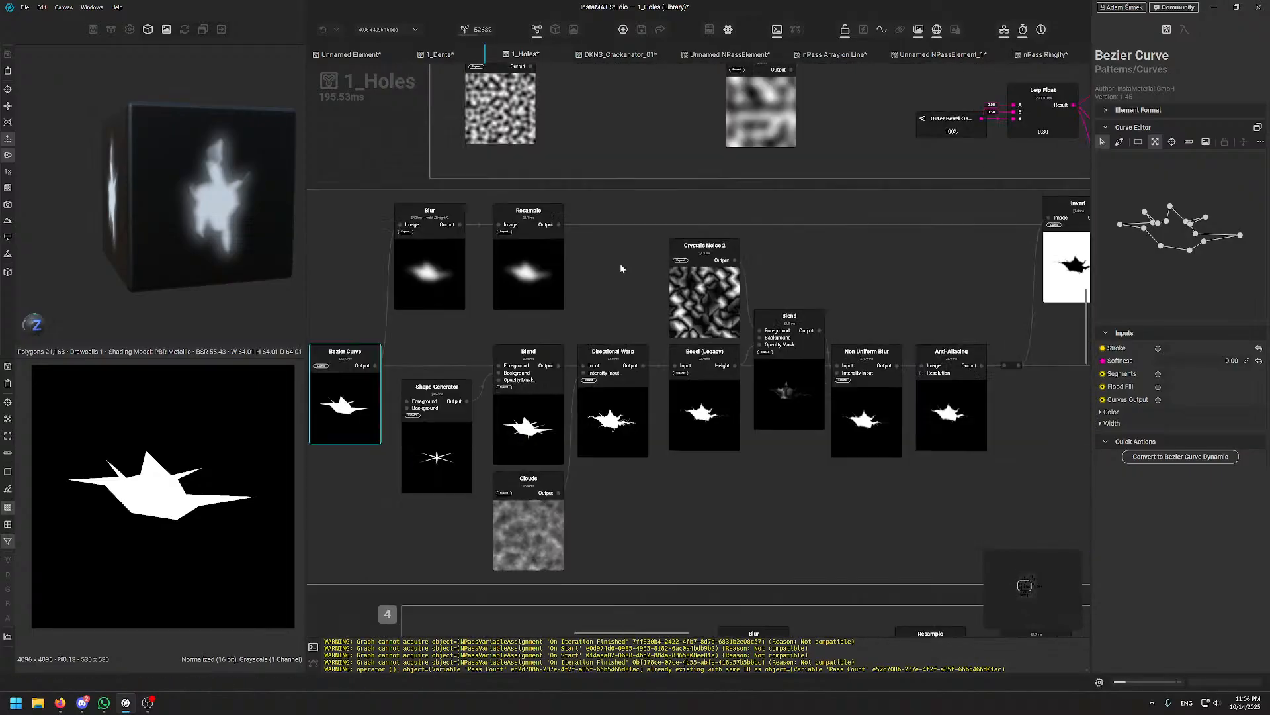
click(627, 416)
scroll(627, 415, up, 4)
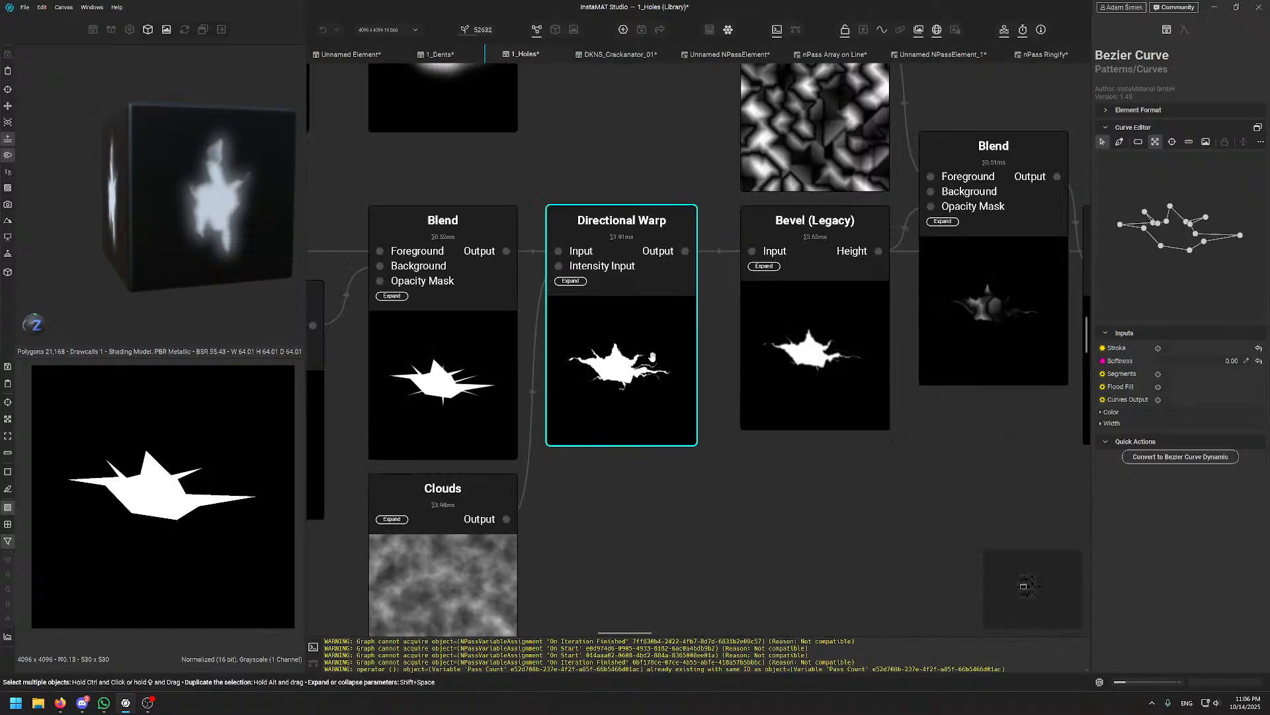
- Open the DKNS_Crackanator_01 graph and examine how Crack Width and Crack Softness feed the Bezier Curve nodes
click(615, 54)
scroll(665, 269, down, 5)
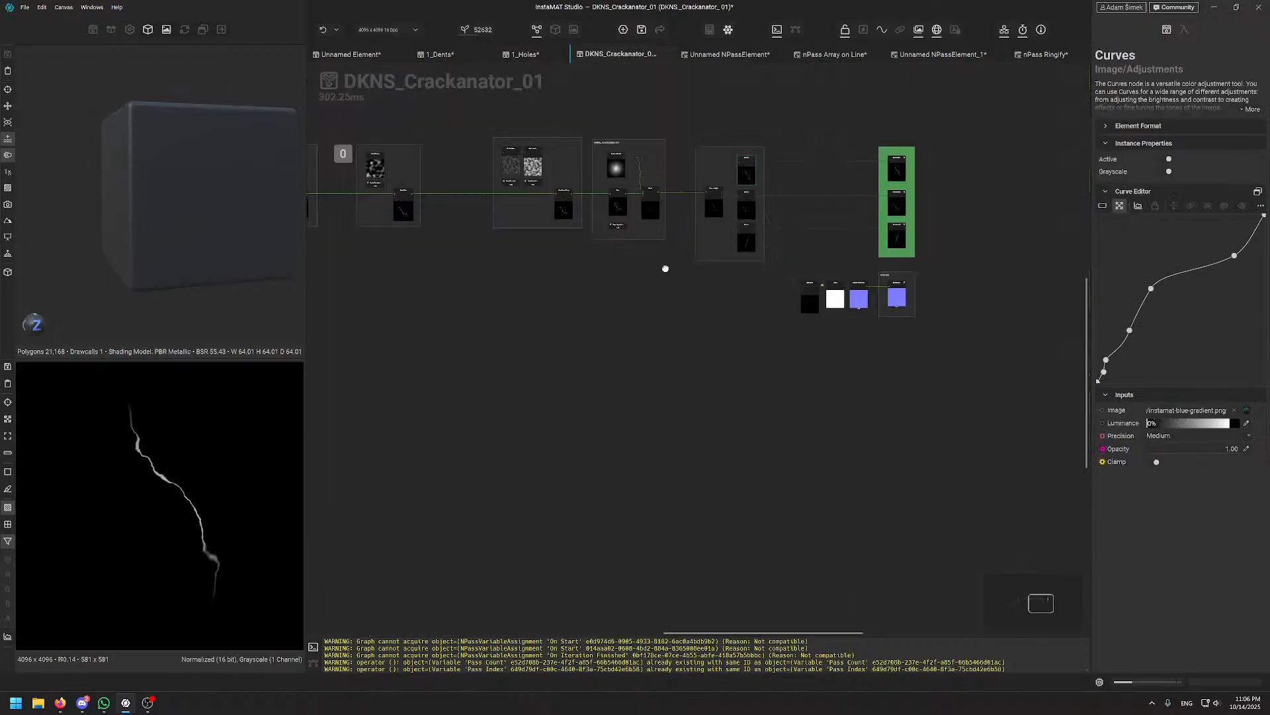
middle_drag(665, 269, 827, 375)
middle_drag(369, 380, 790, 364)
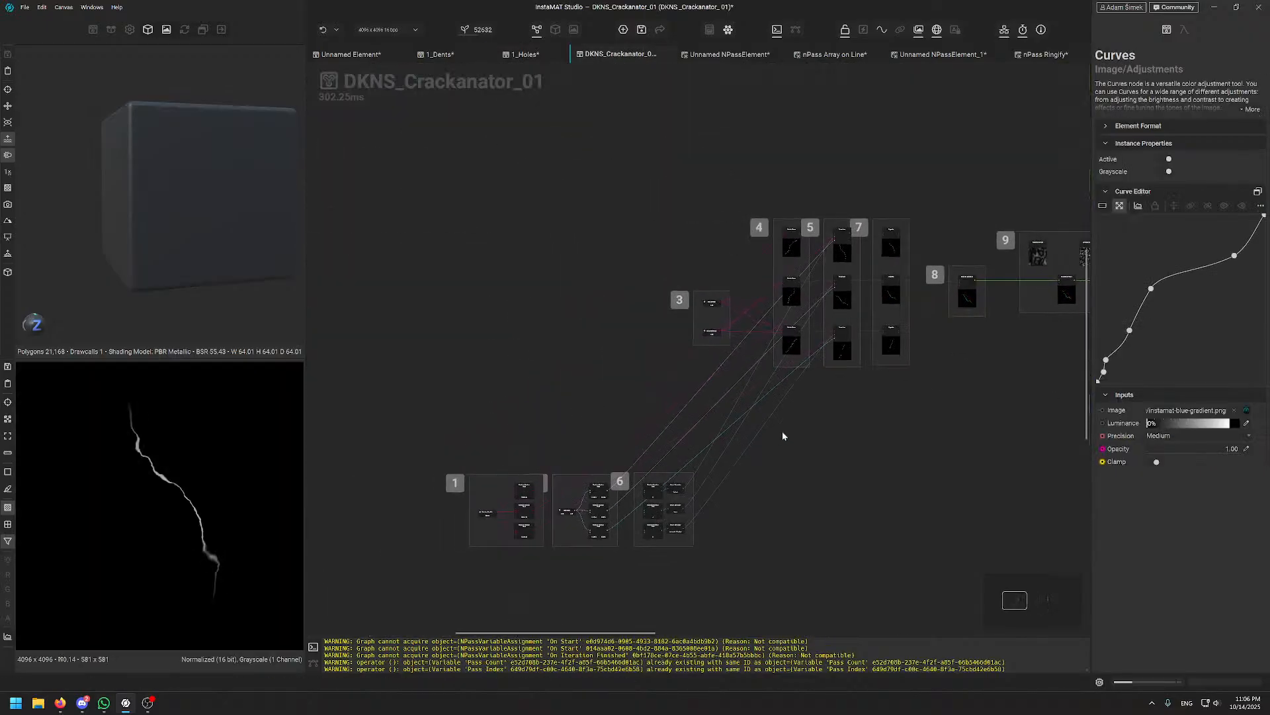
scroll(788, 433, up, 4)
middle_drag(791, 433, 735, 558)
middle_drag(658, 502, 615, 541)
scroll(651, 225, up, 4)
middle_drag(802, 298, 725, 227)
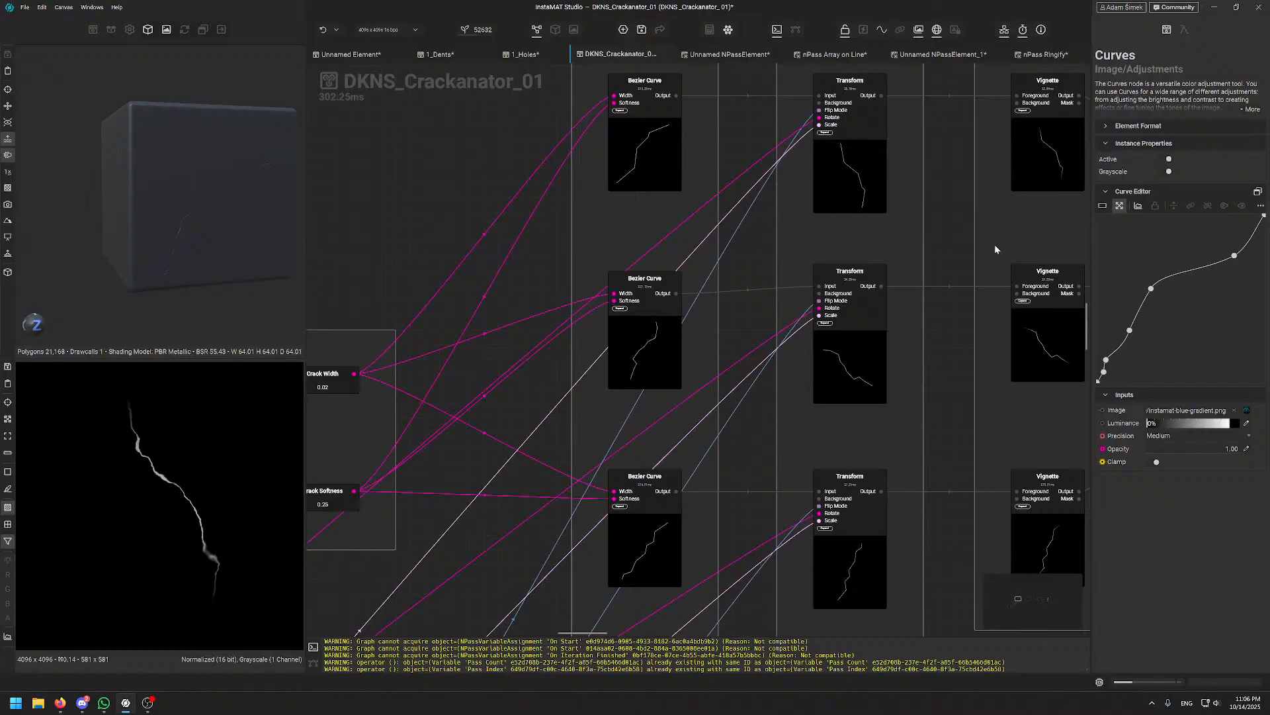
- Follow the crack chain from the Transform and Vignette nodes through groups 8 and 9 to the crack and normal outputs
middle_drag(994, 249, 708, 309)
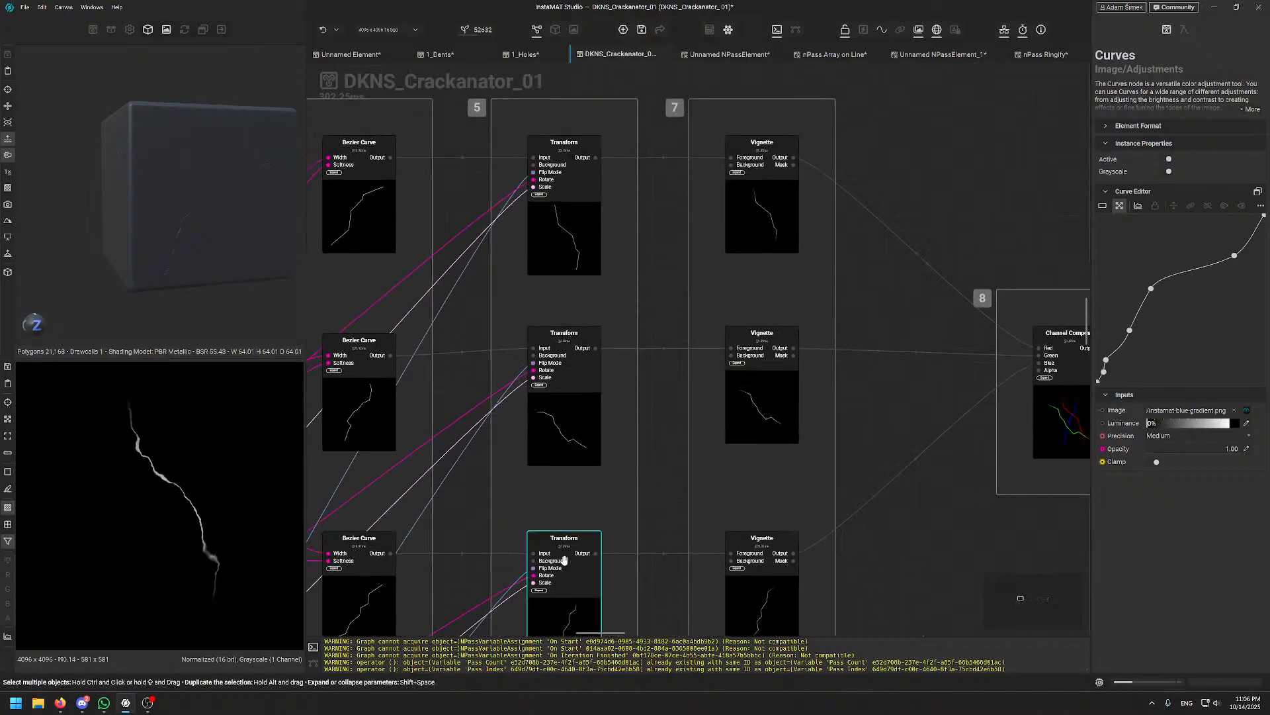
middle_drag(896, 335, 532, 323)
scroll(860, 411, down, 5)
middle_drag(857, 411, 549, 409)
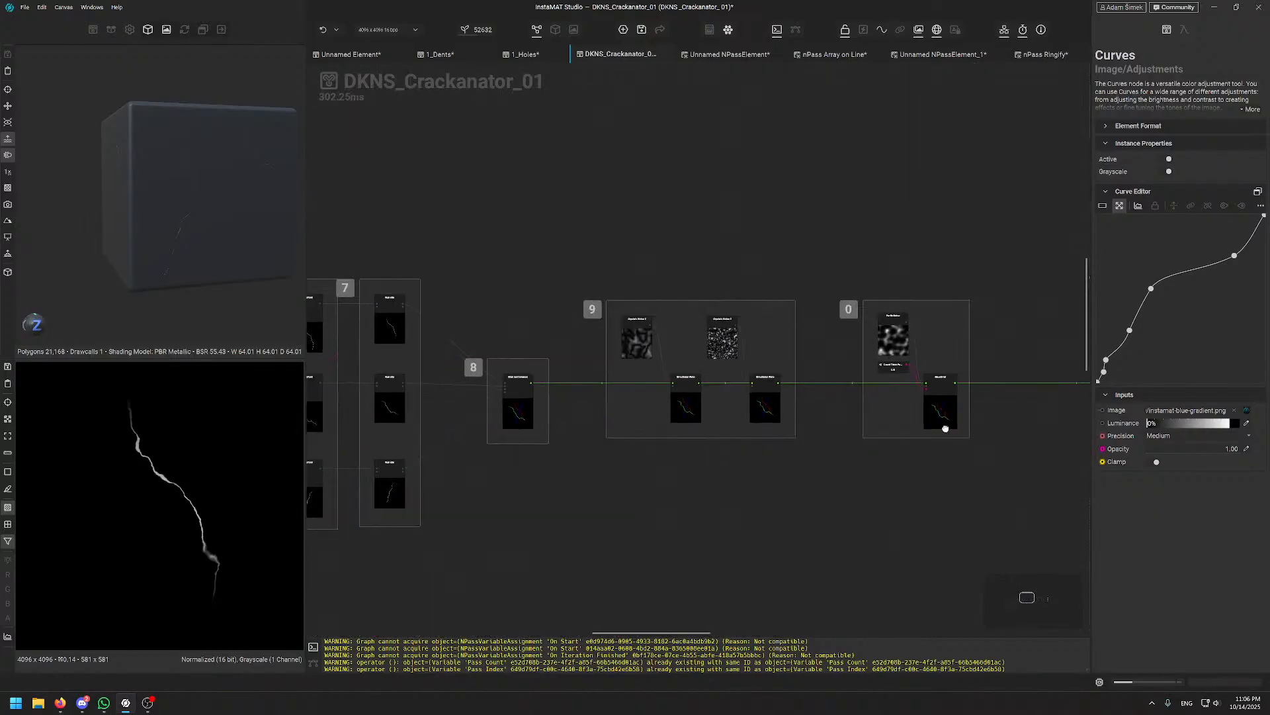
middle_drag(945, 429, 596, 431)
middle_drag(855, 408, 556, 434)
middle_drag(717, 444, 517, 400)
scroll(857, 487, up, 8)
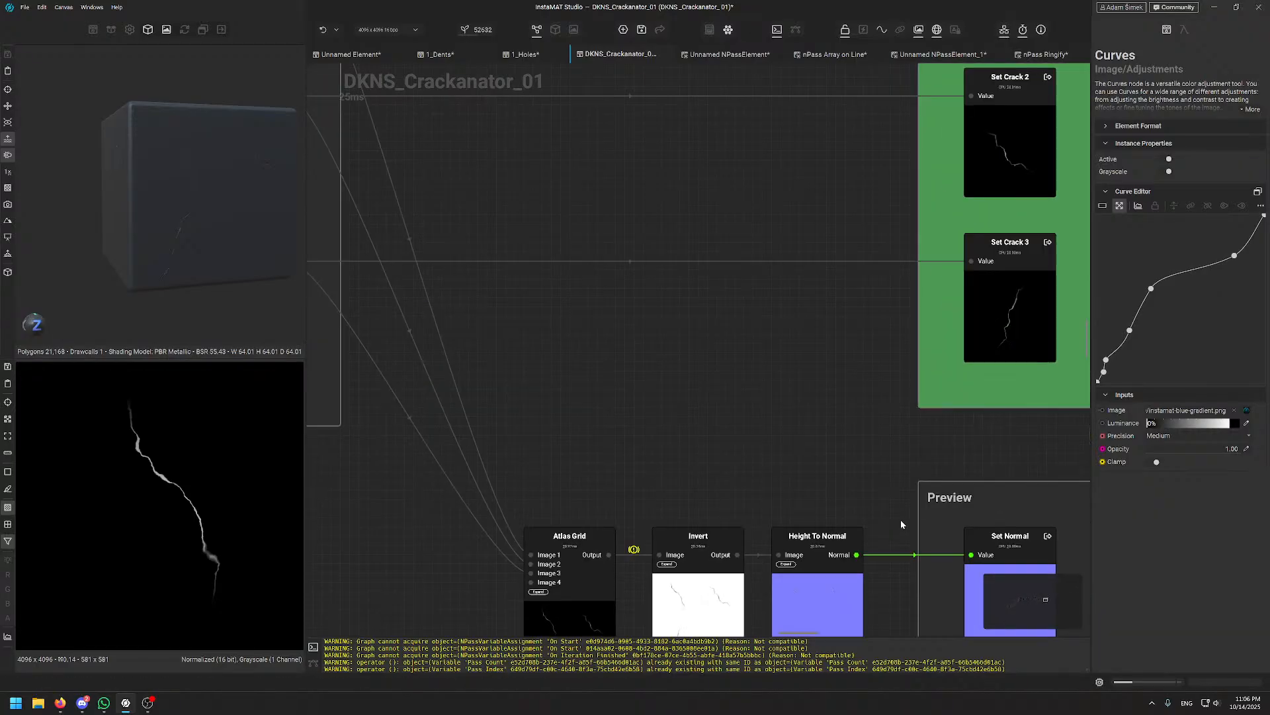
middle_drag(901, 524, 655, 635)
middle_drag(820, 628, 855, 463)
- Preview the Height To Normal node and inspect the cracks closely in its normal map
click(800, 440)
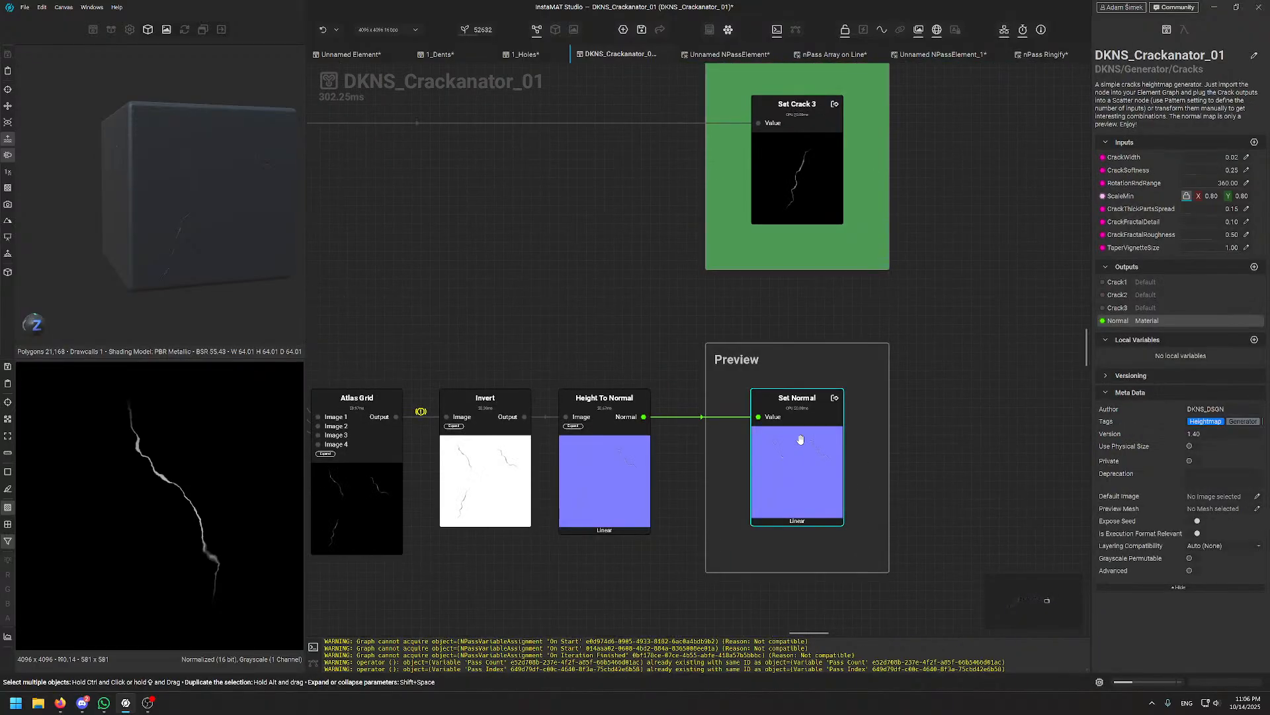
double_click(600, 437)
scroll(94, 476, down, 5)
scroll(93, 477, up, 6)
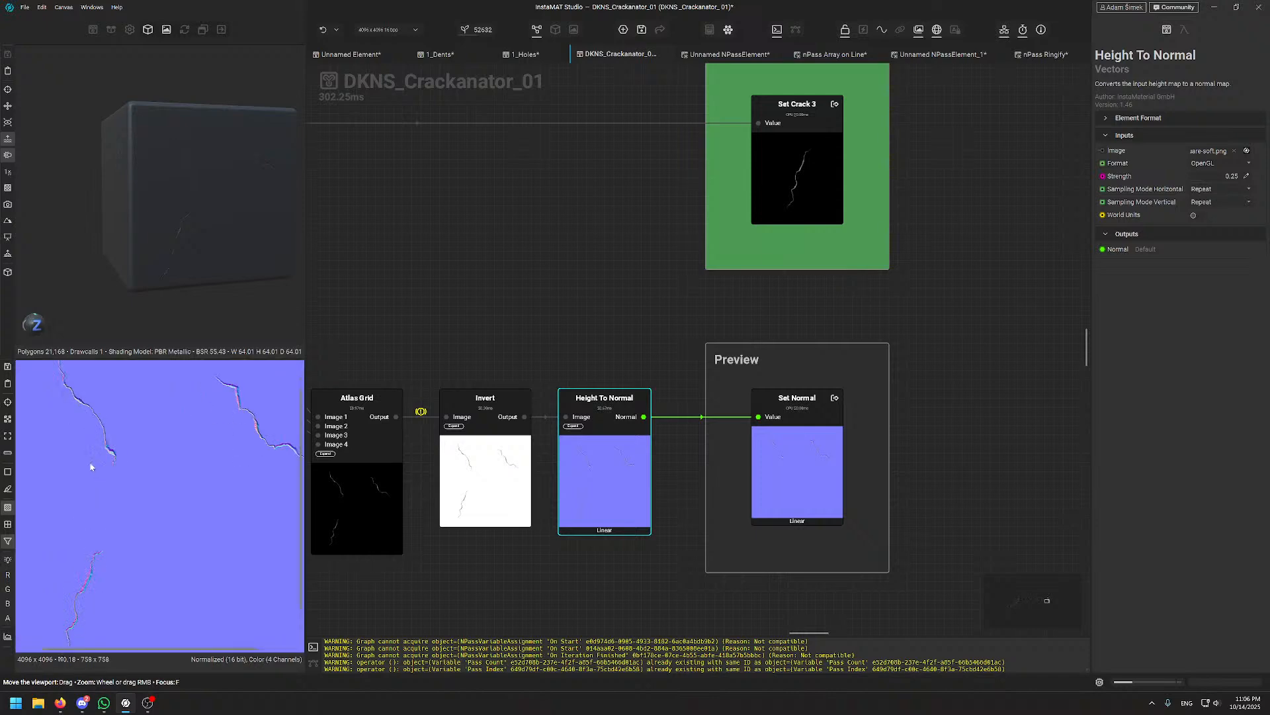
scroll(90, 466, up, 3)
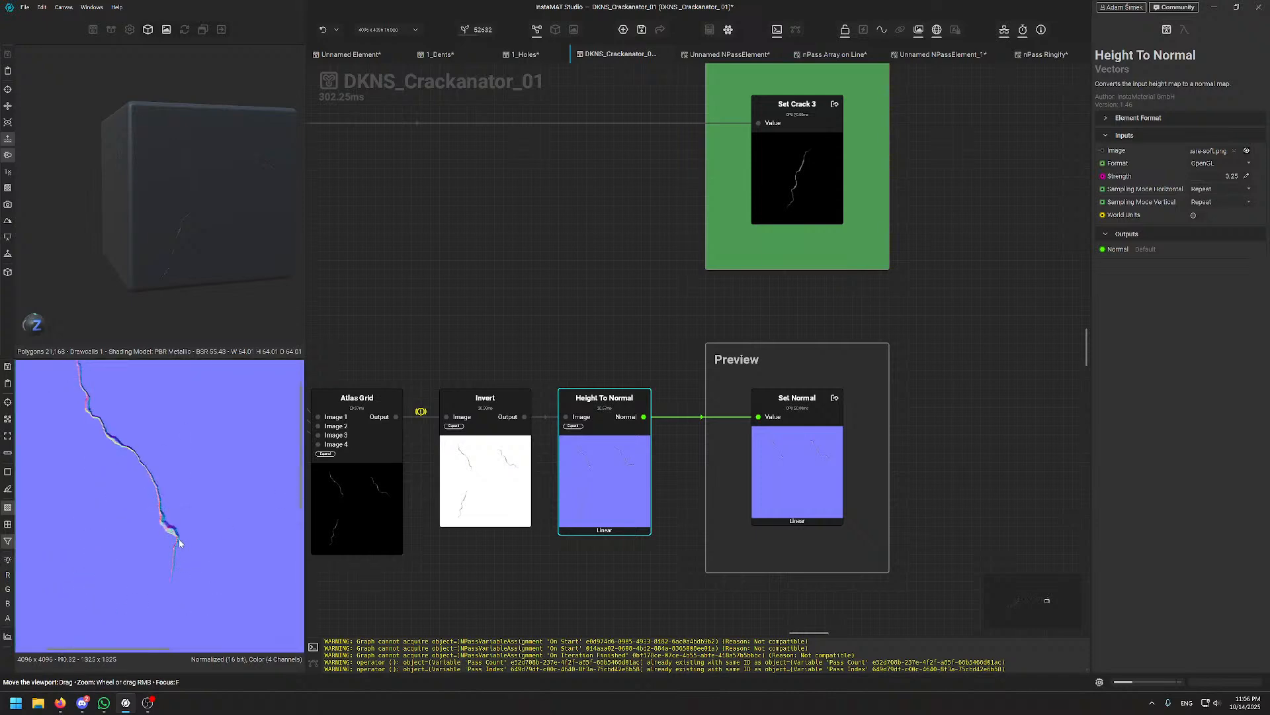
scroll(554, 239, down, 4)
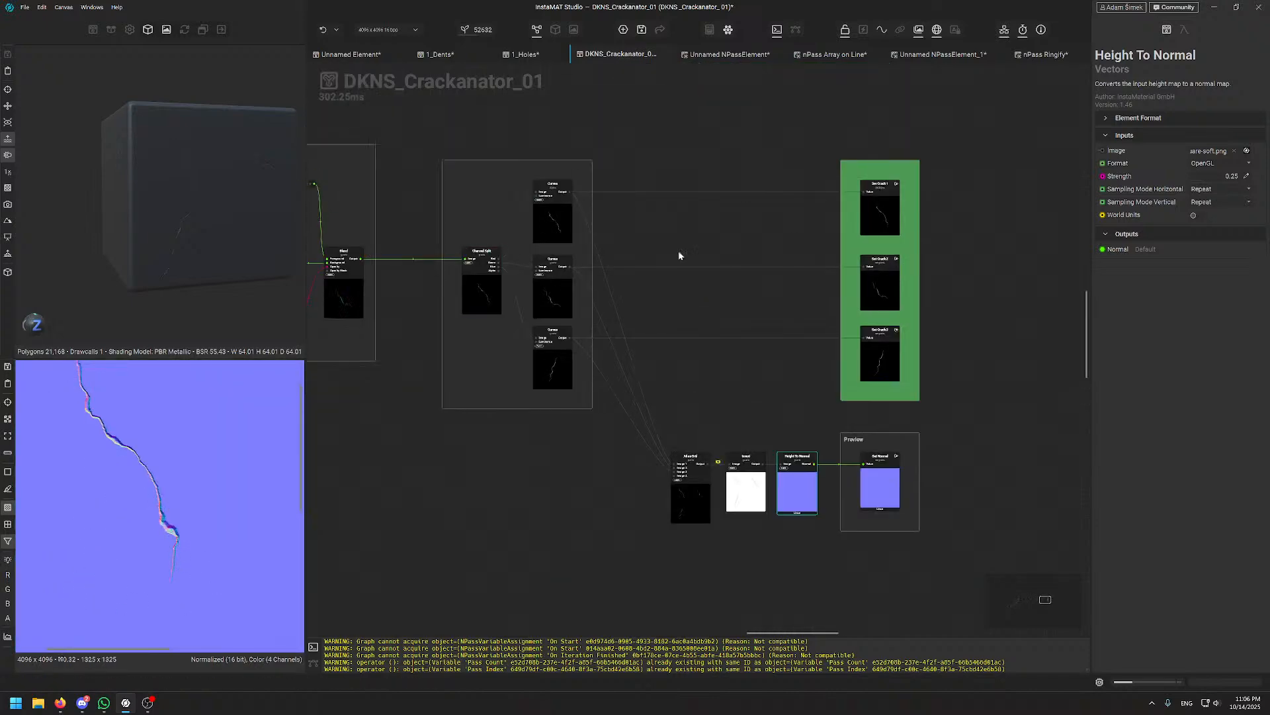
- Review the Crackanator graph again from the Bezier Curve groups to the Channel Split and crack outputs
middle_drag(510, 259, 1069, 332)
scroll(1070, 332, down, 4)
scroll(507, 314, up, 6)
middle_drag(382, 331, 577, 270)
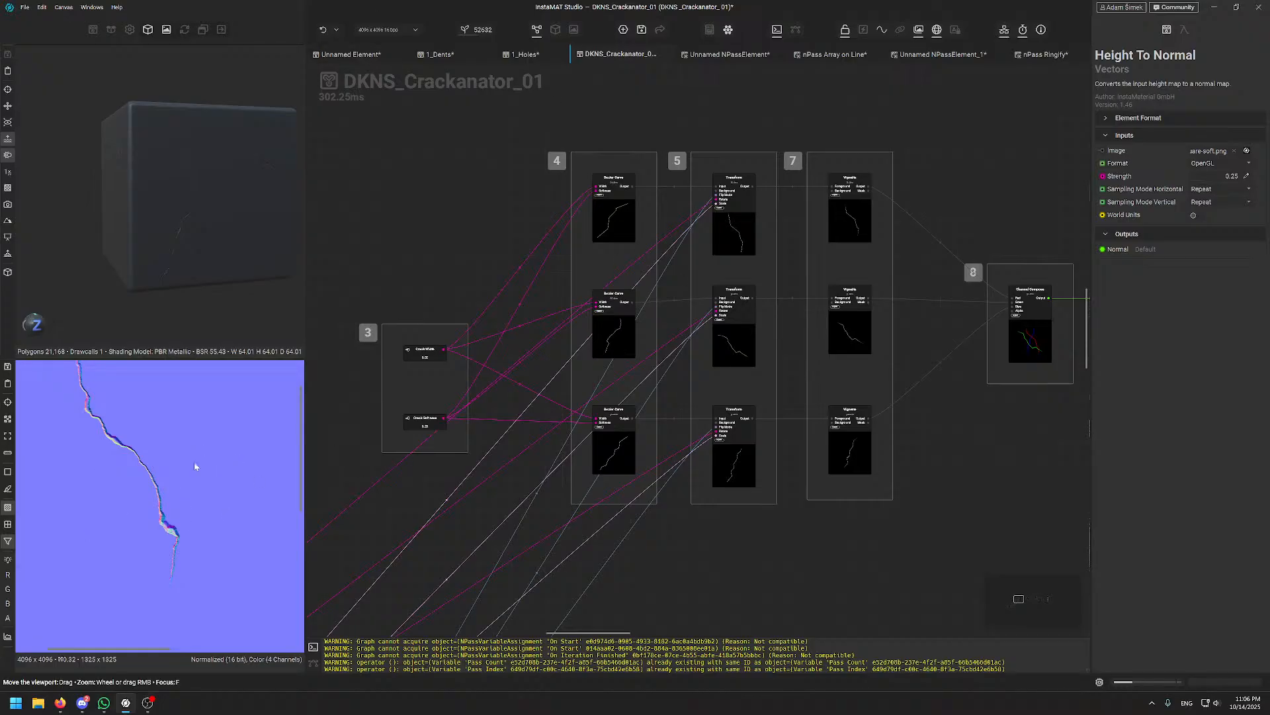
scroll(959, 423, down, 6)
middle_drag(939, 484, 309, 444)
scroll(635, 311, up, 6)
middle_drag(803, 280, 561, 249)
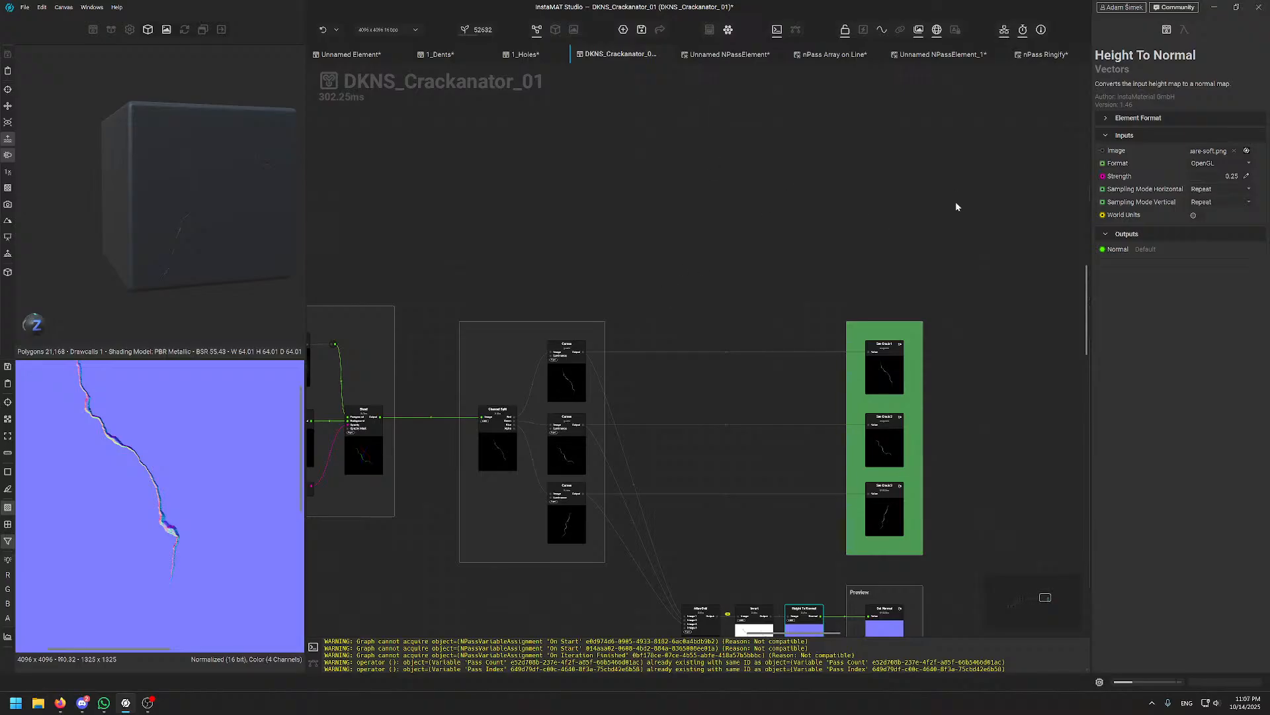
- Close the nPass Ringify, nPass Array on Line and DKNS_Crackanator_01 projects, discarding their unsaved changes
click(1079, 55)
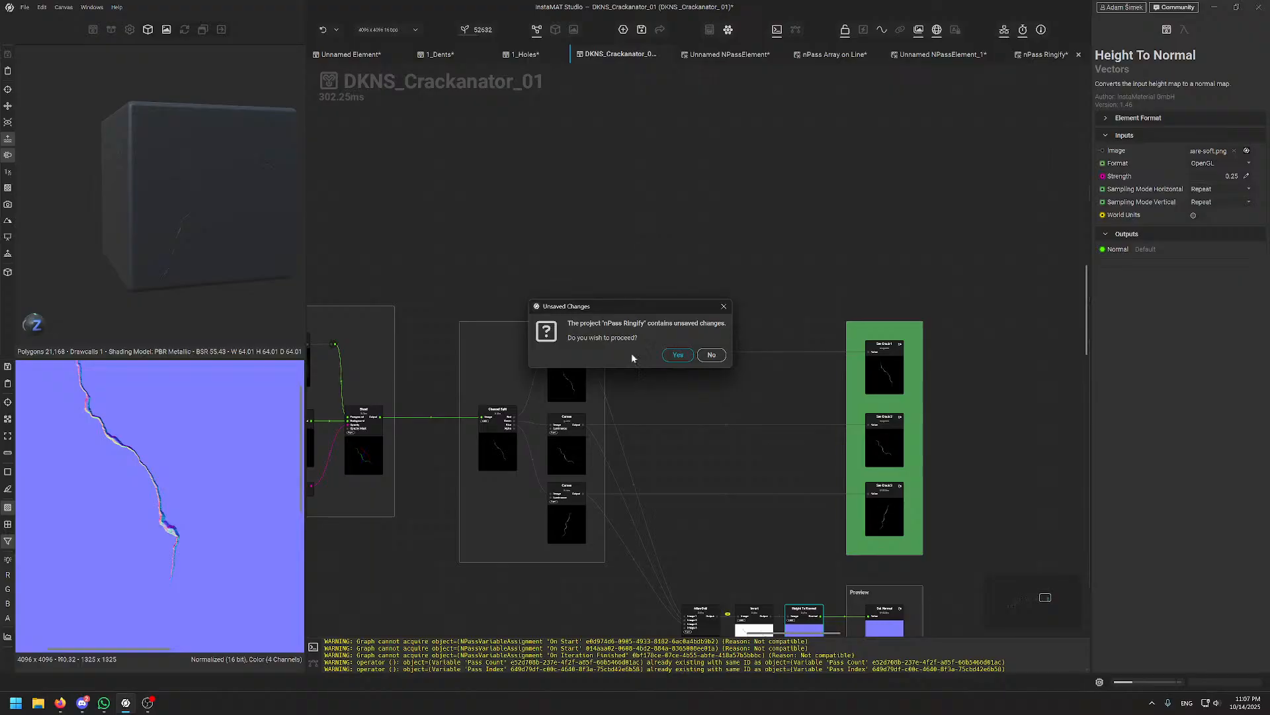
click(678, 355)
click(922, 58)
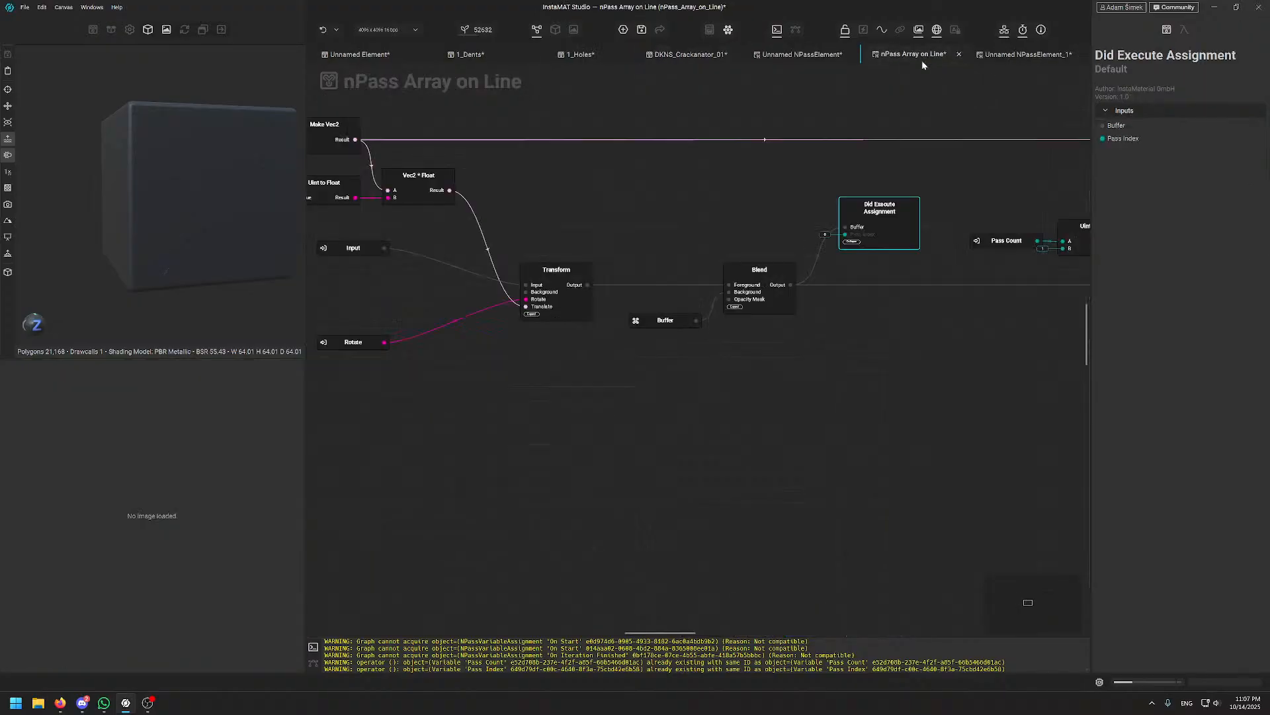
click(956, 54)
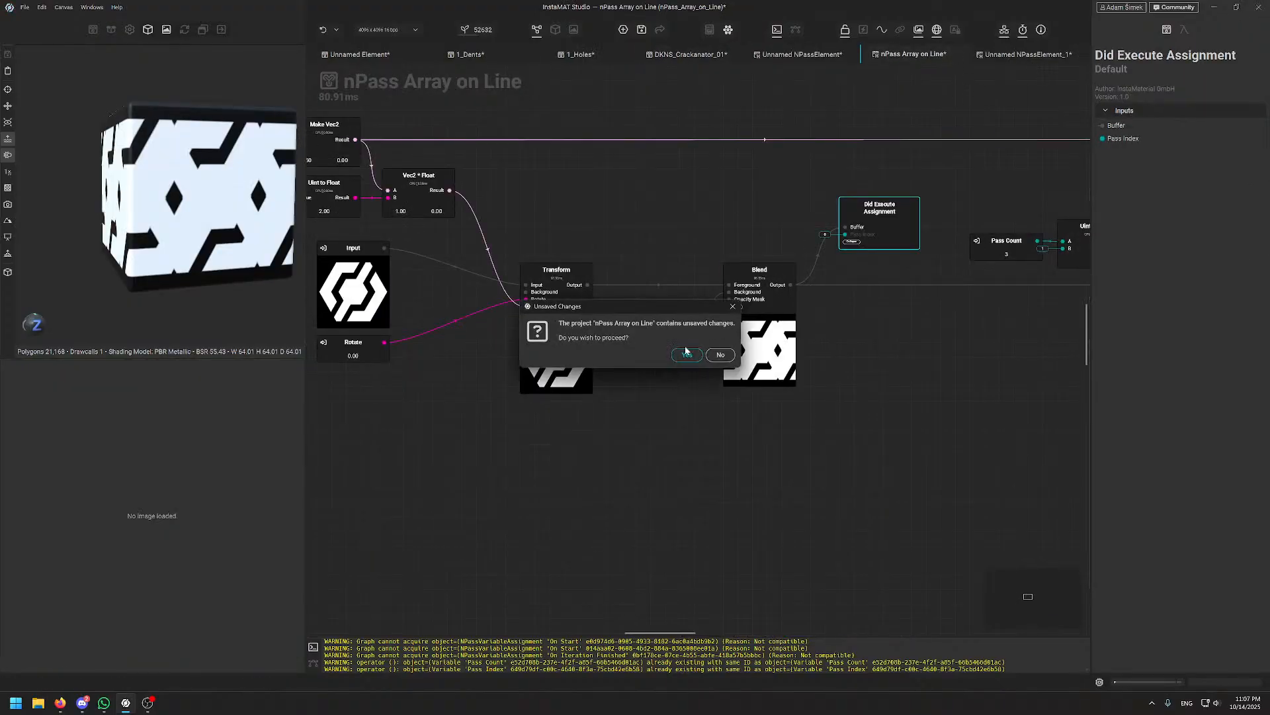
click(682, 358)
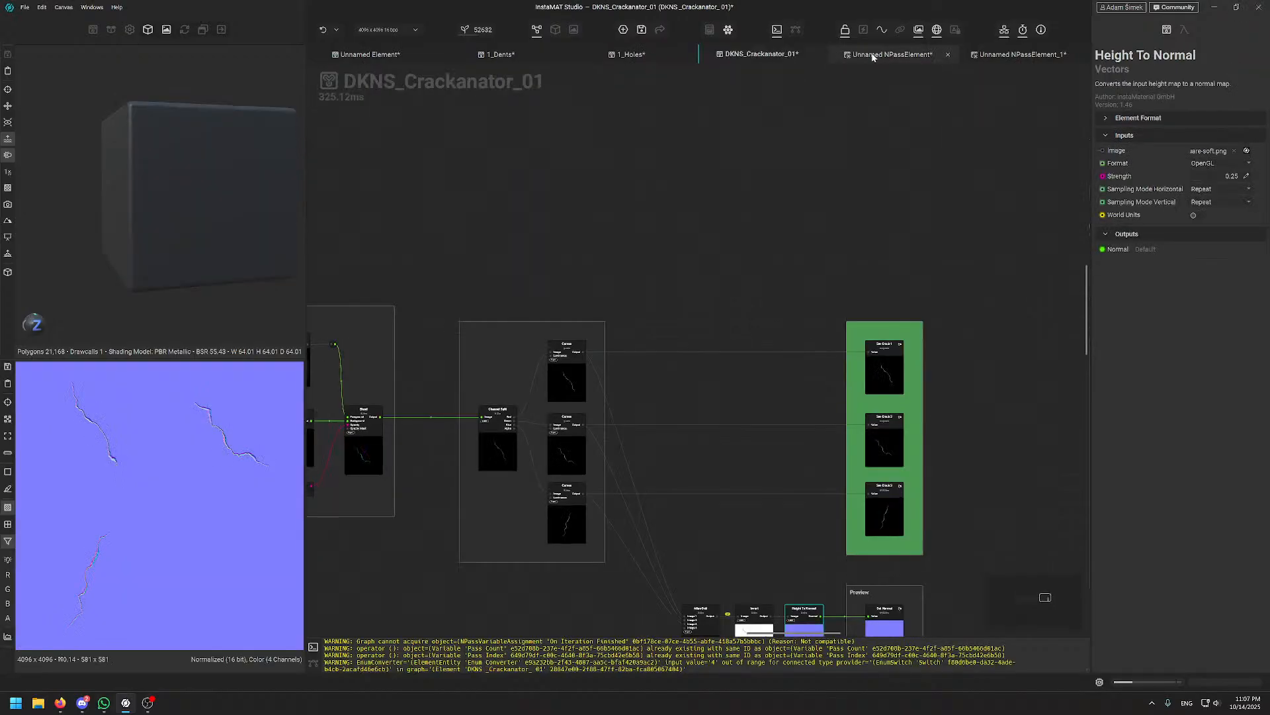
click(818, 58)
click(682, 357)
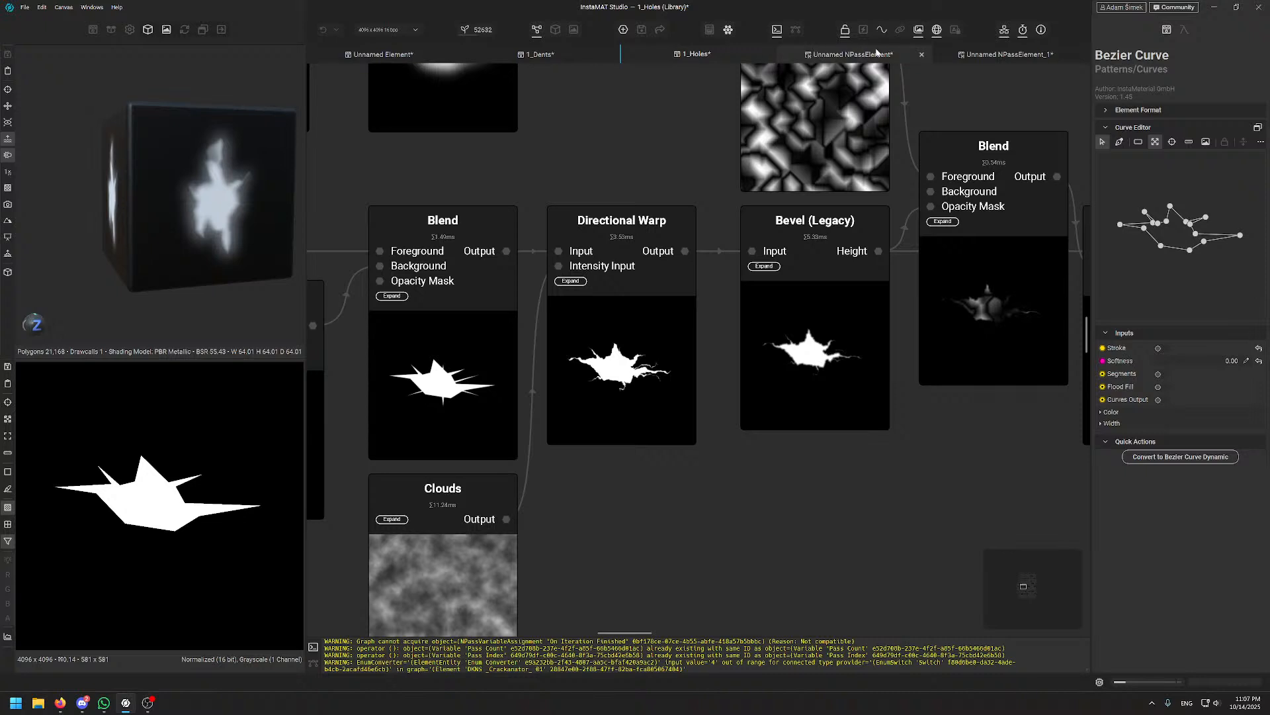
- Close the Unnamed NPassElement project without saving and return to the Unnamed NPassElement_1 graph
click(846, 58)
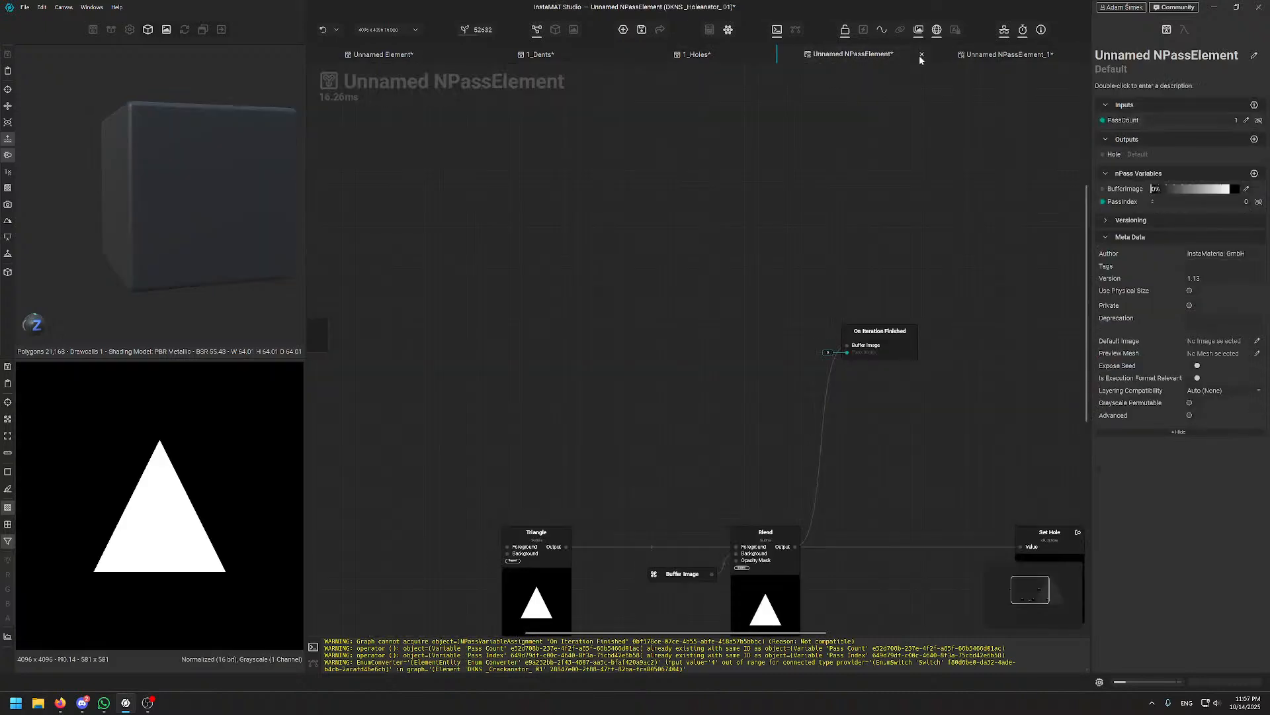
click(922, 55)
click(682, 354)
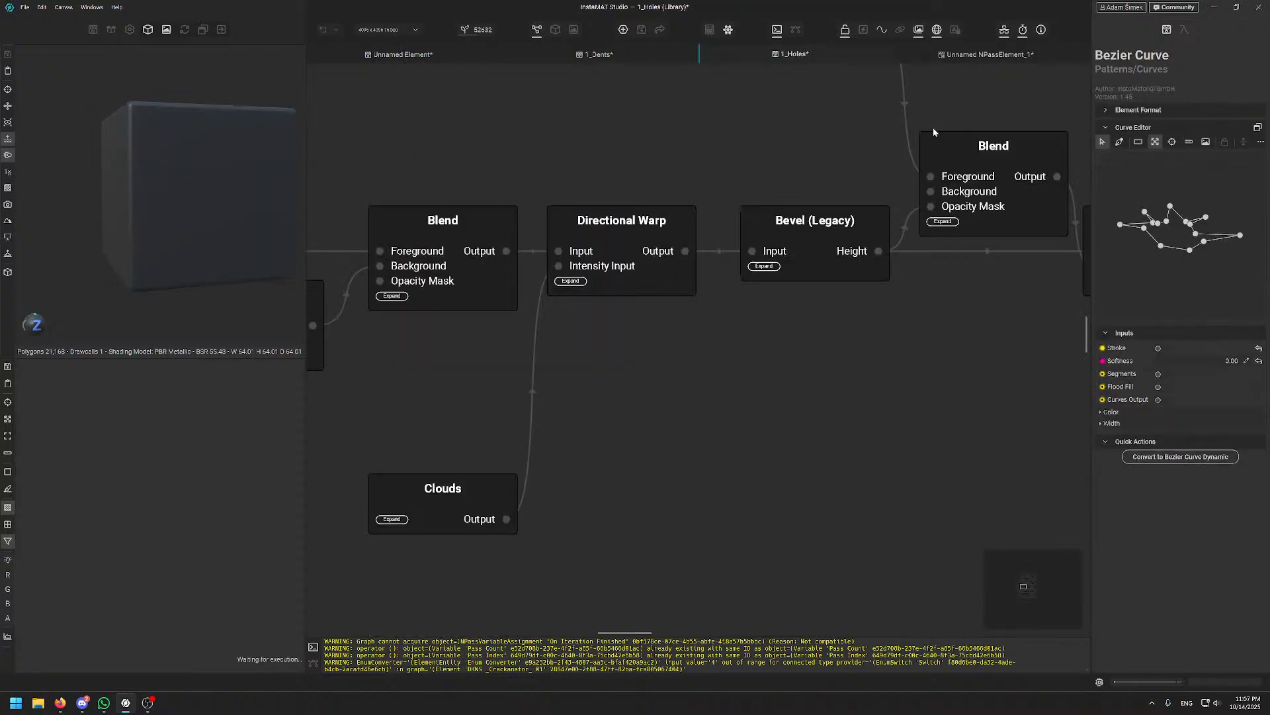
click(956, 54)
middle_drag(728, 385, 629, 281)
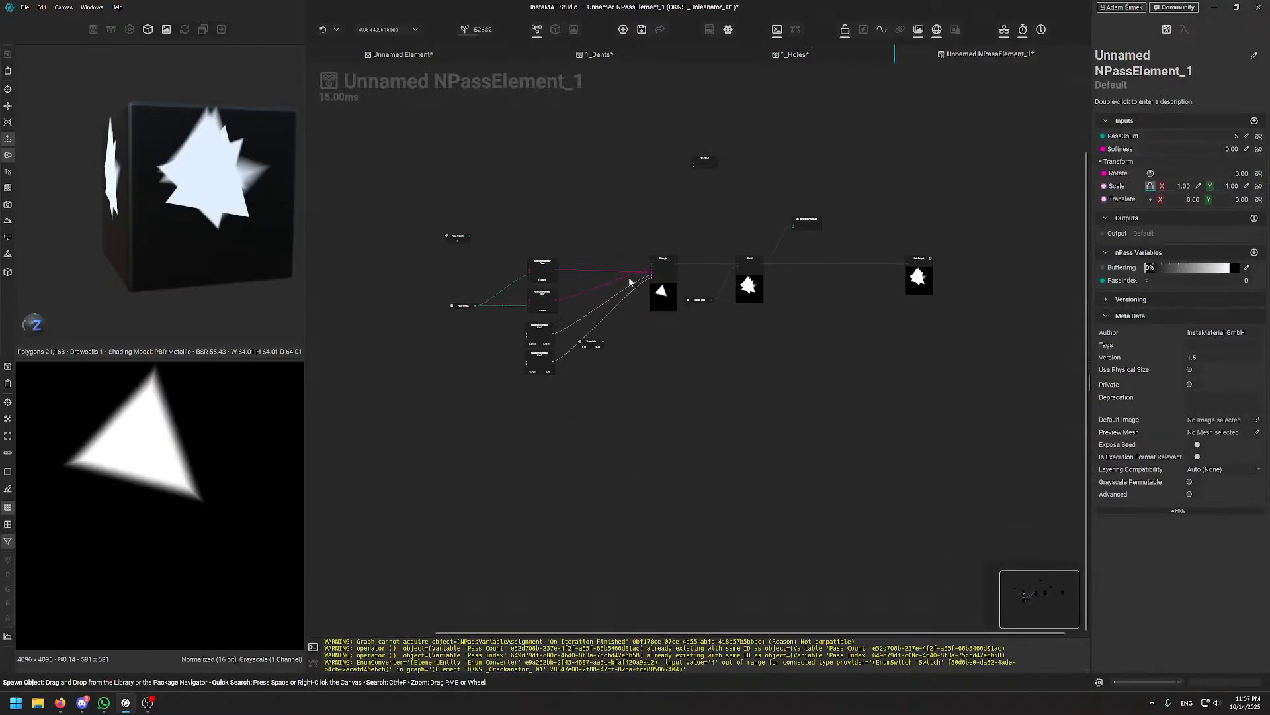
- Move the Translate input node clear of the wires running from the Random Number Vec2 nodes to the Triangle
scroll(634, 221, up, 5)
middle_drag(605, 196, 473, 258)
scroll(211, 152, up, 1)
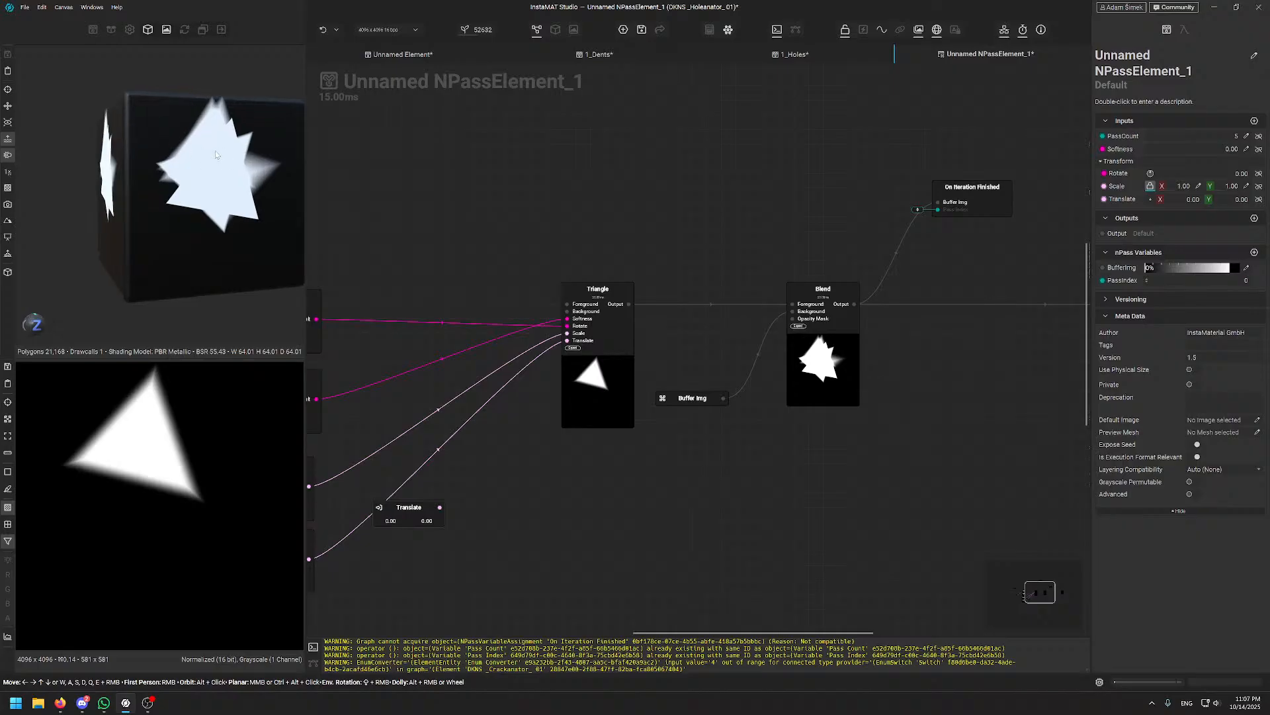
alt+drag(216, 152, 213, 113)
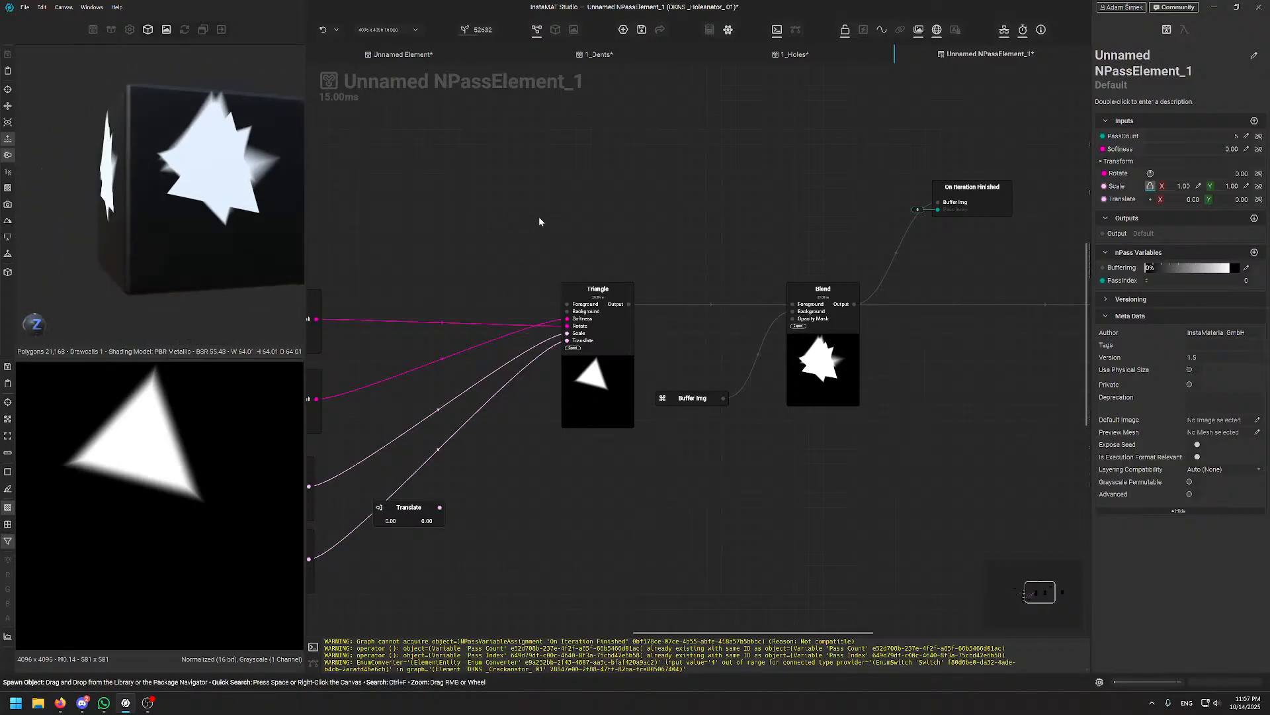
middle_drag(539, 217, 826, 201)
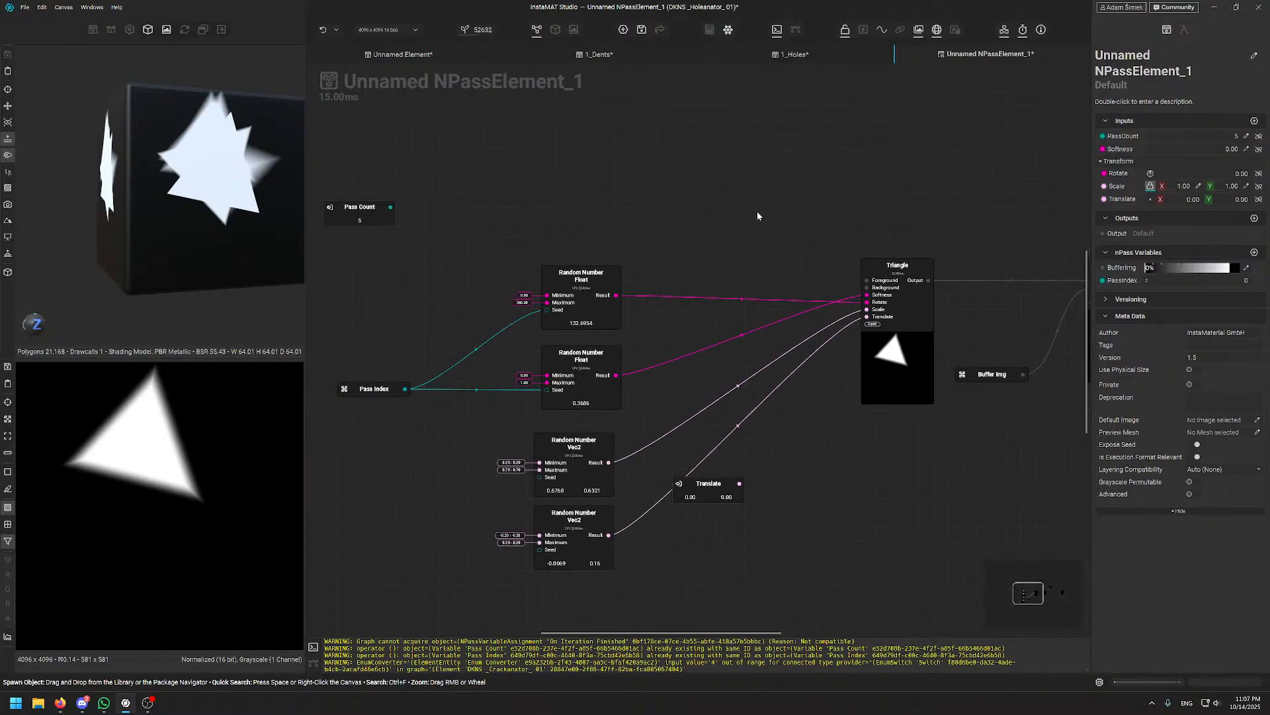
mouse_move(745, 224)
middle_down()
mouse_move(711, 236)
mouse_move(722, 230)
middle_up()
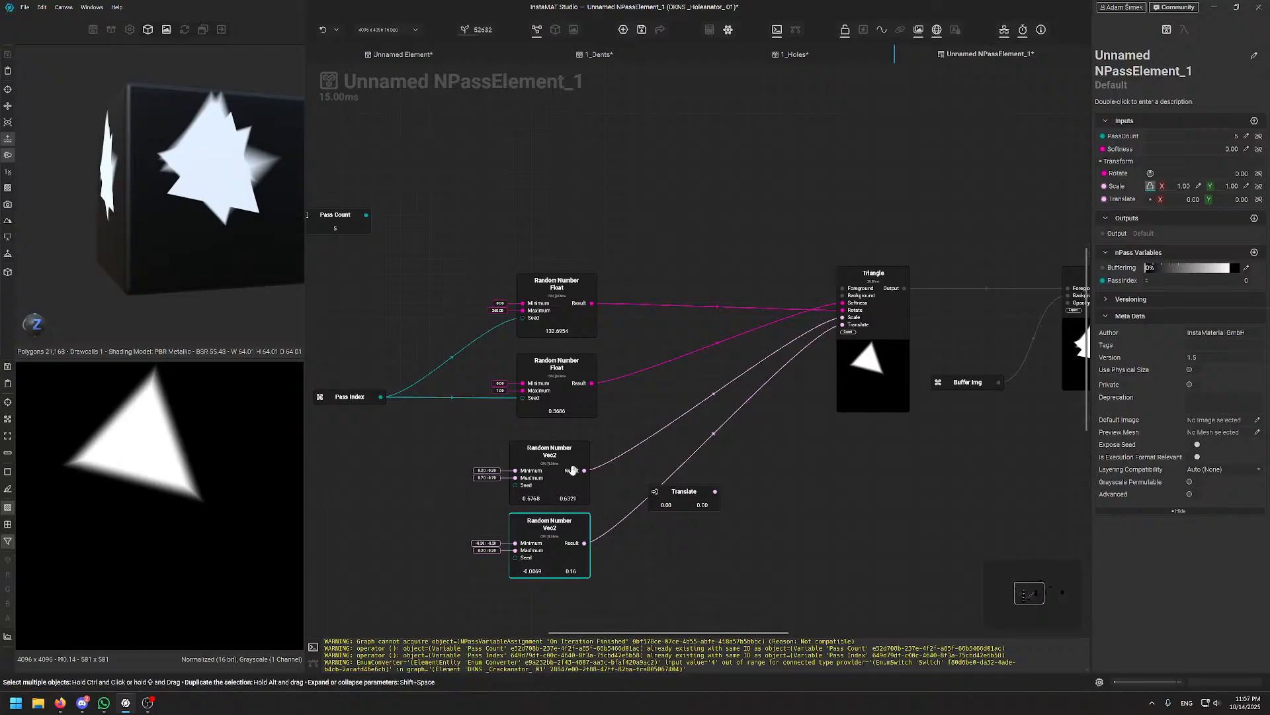
drag(675, 503, 740, 515)
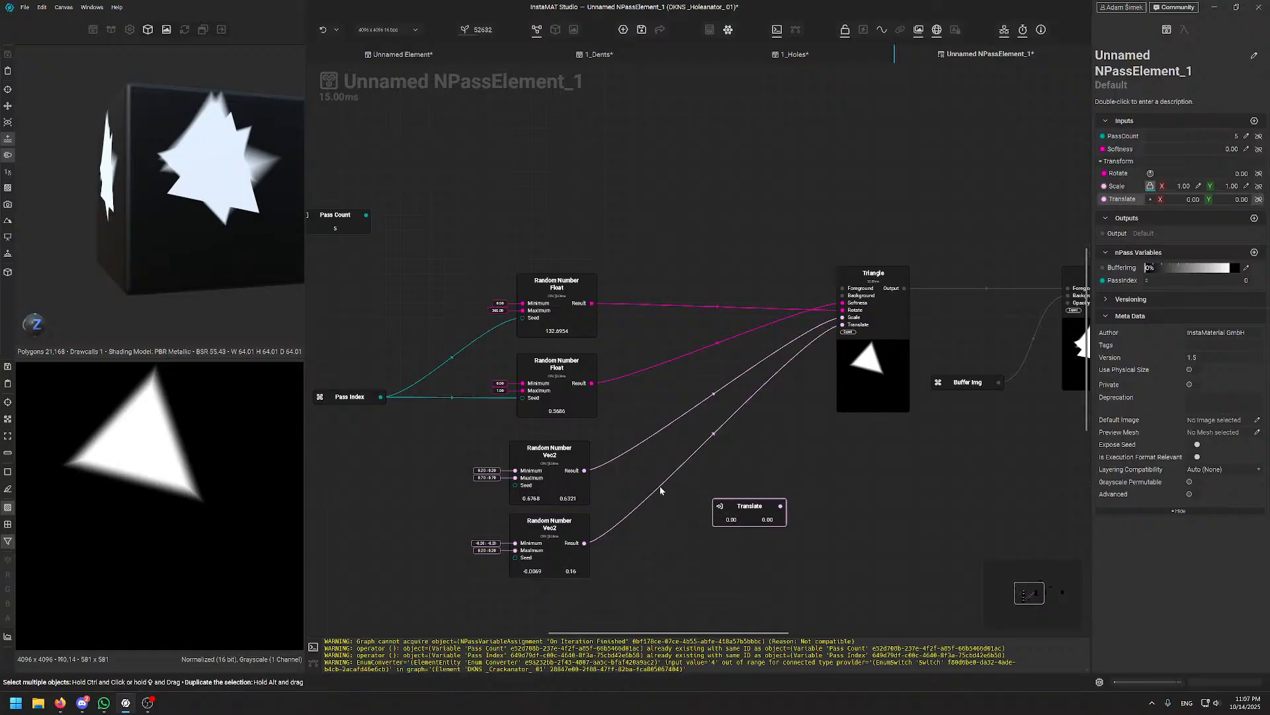
- Connect Pass Index to the Seed inputs of both Random Number Vec2 nodes
middle_drag(491, 491, 691, 449)
scroll(690, 447, up, 3)
drag(531, 313, 737, 558)
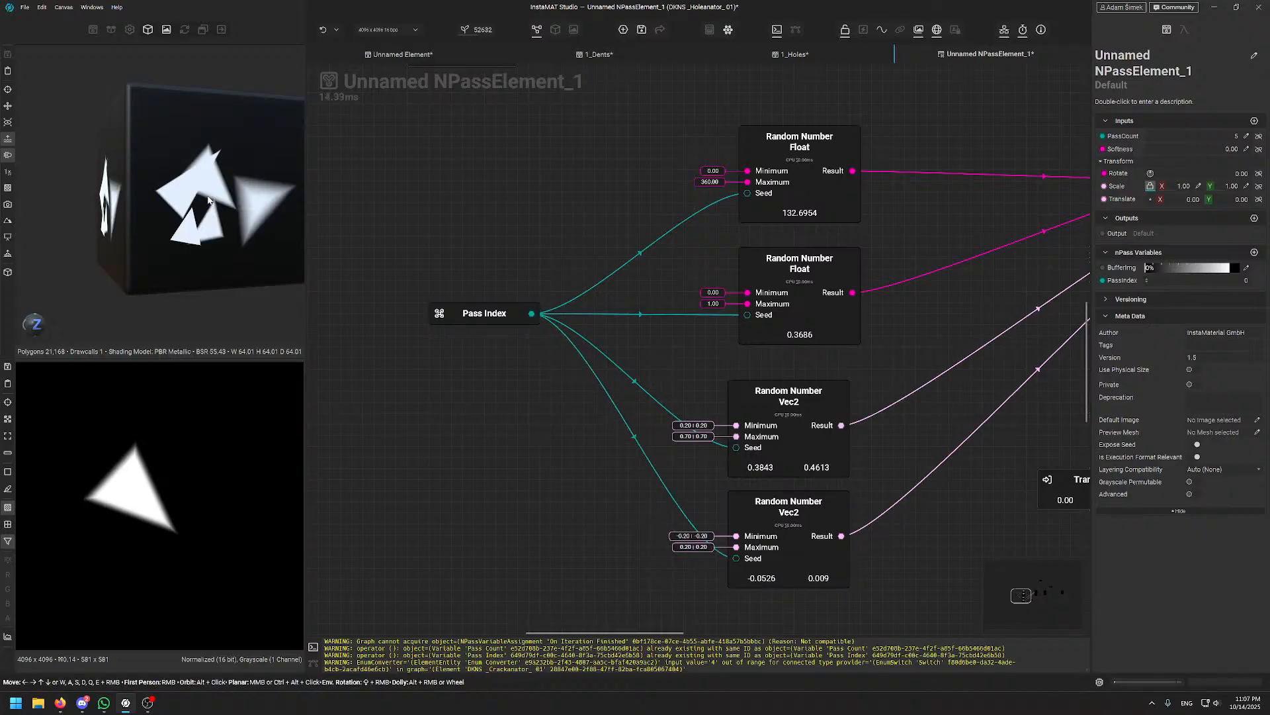
alt+drag(210, 200, 289, 200)
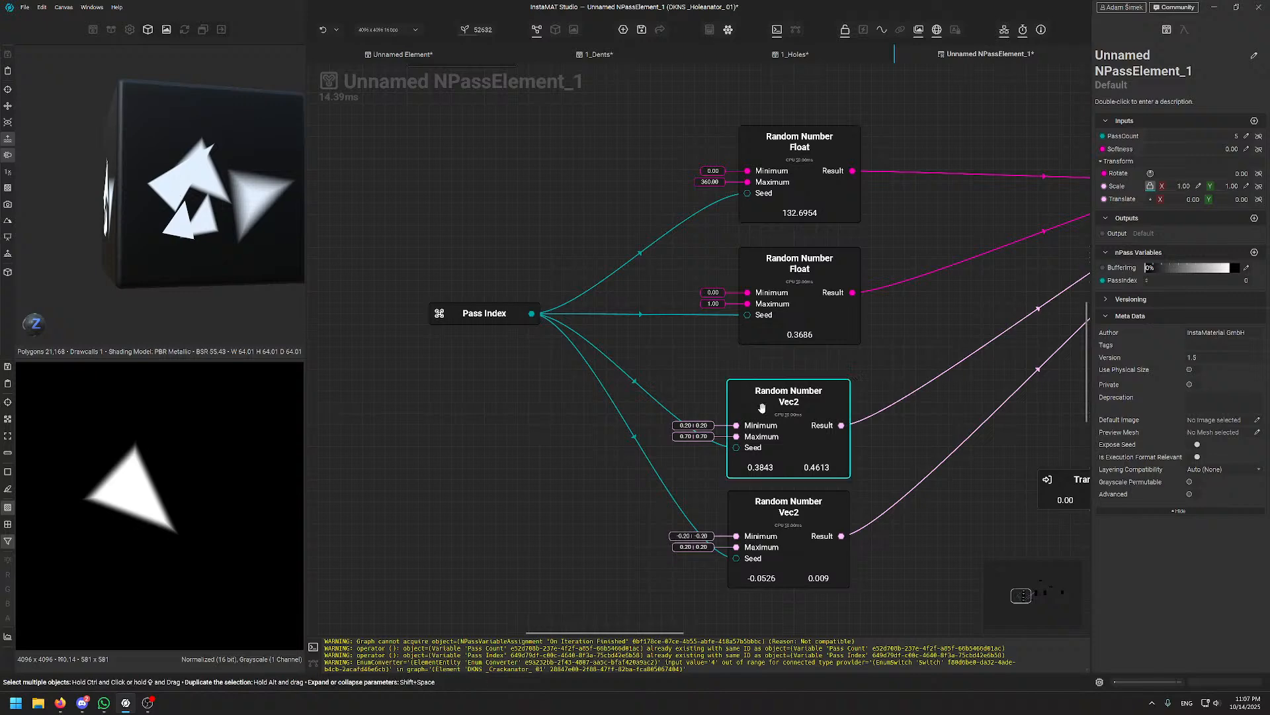
- Set the Minimum of the Random Number Vec2 driving the Triangle's translation to -0.10 on X and Y
click(808, 453)
click(787, 533)
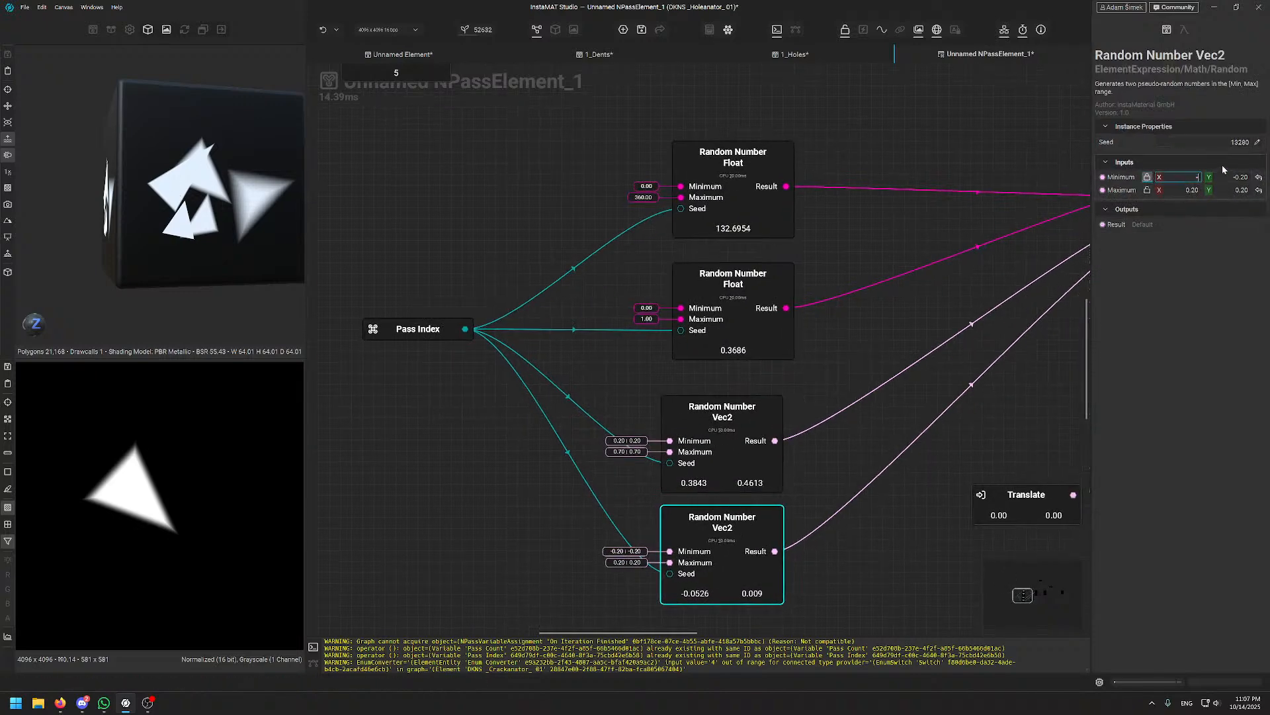
text(-0.1)
key(Return)
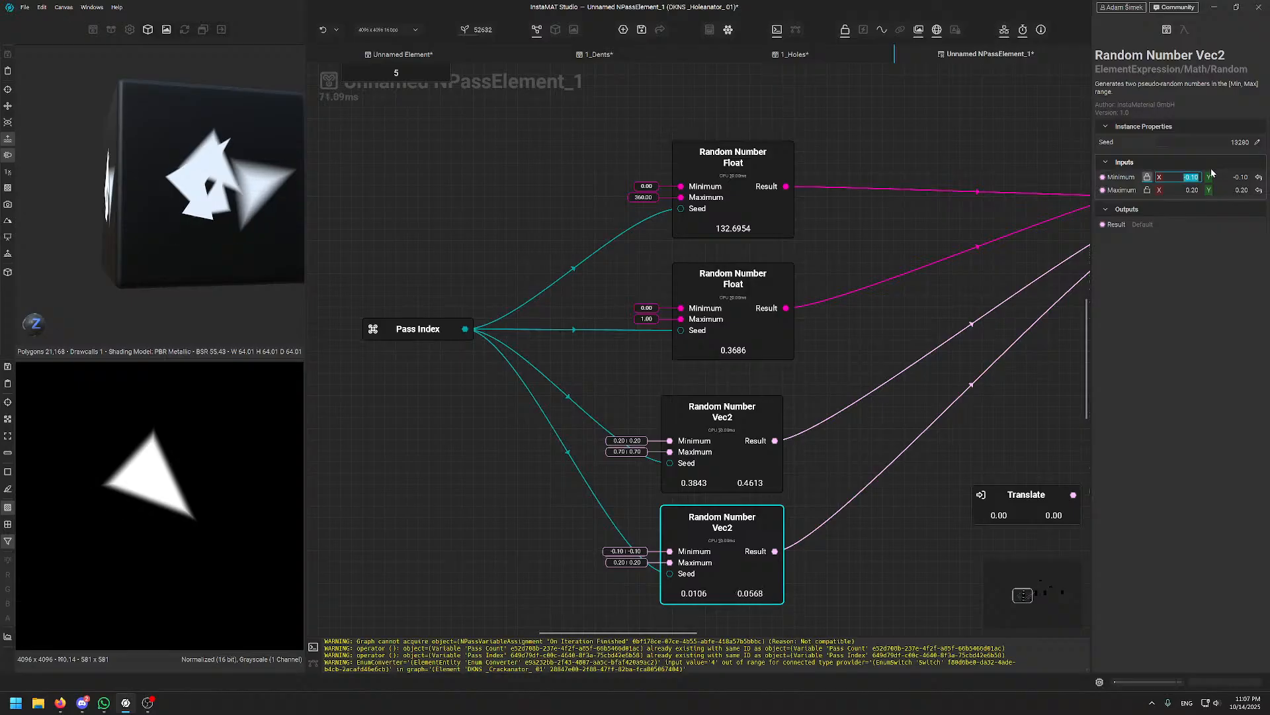
- Set the scale Random Number Vec2's Minimum X to 0.35 and Maximum X to 0.90
middle_drag(814, 415, 722, 388)
click(649, 426)
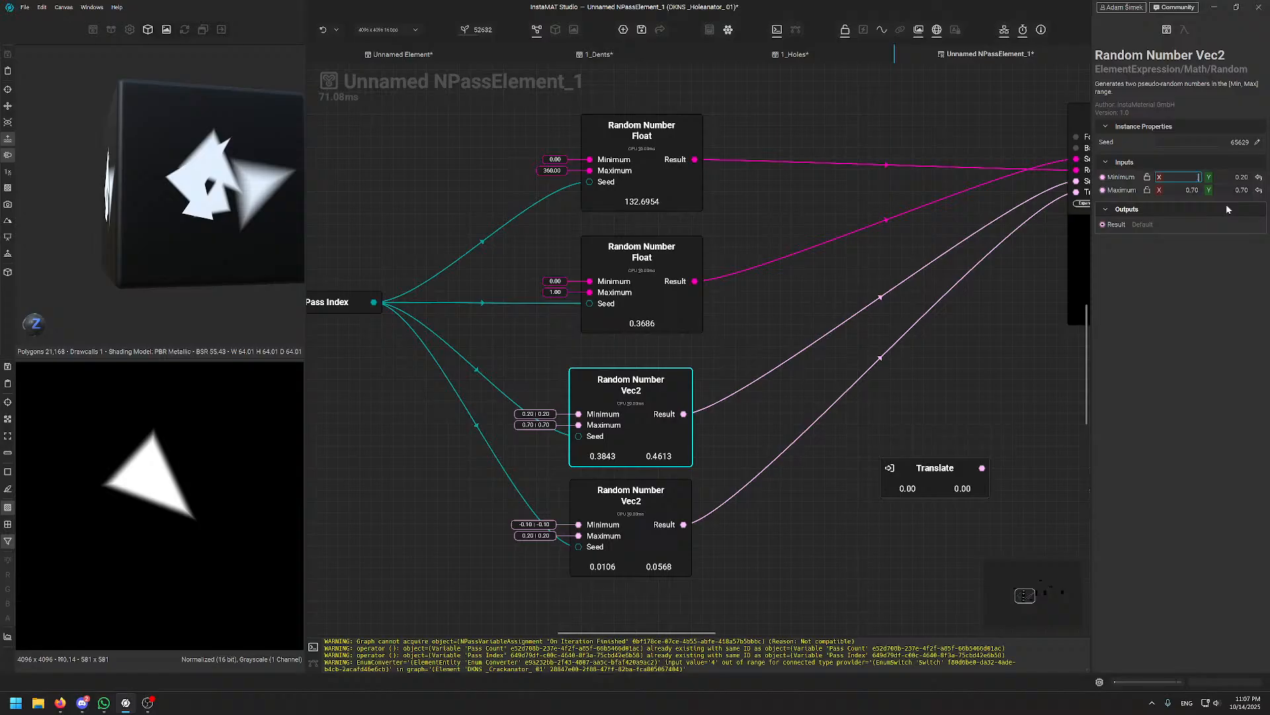
text(.35)
key(Return)
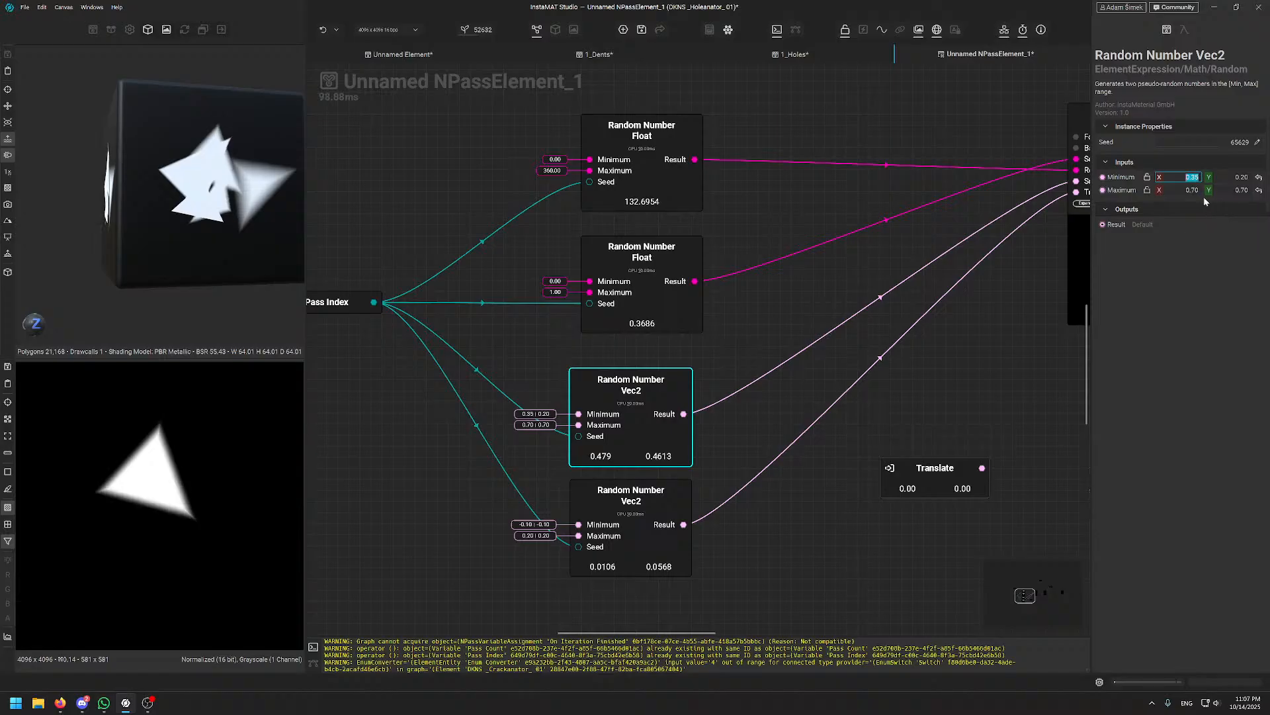
text(.9)
key(Return)
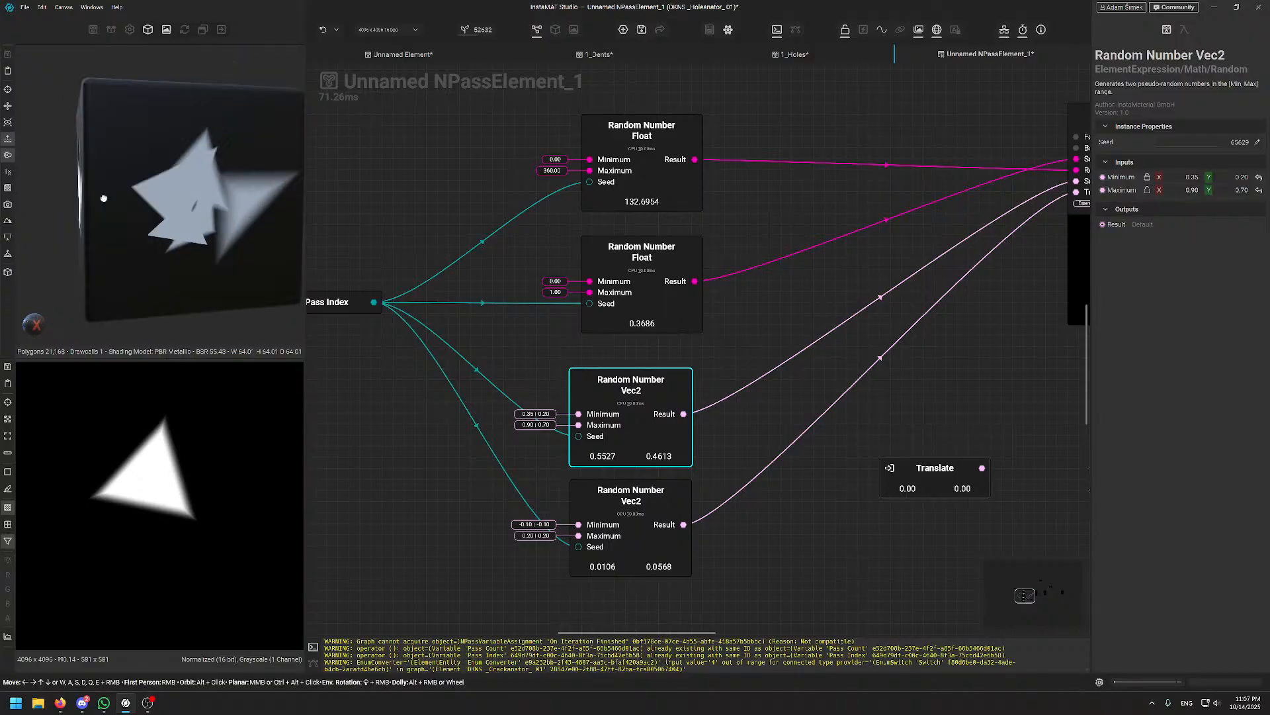
- Expose the Maximum of the 0 to 360 Random Number Float as an input parameter and place its node near Pass Index
drag(657, 284, 647, 284)
click(435, 281)
middle_drag(435, 277, 483, 282)
middle_drag(600, 330, 763, 276)
middle_drag(676, 120, 664, 152)
drag(828, 154, 818, 151)
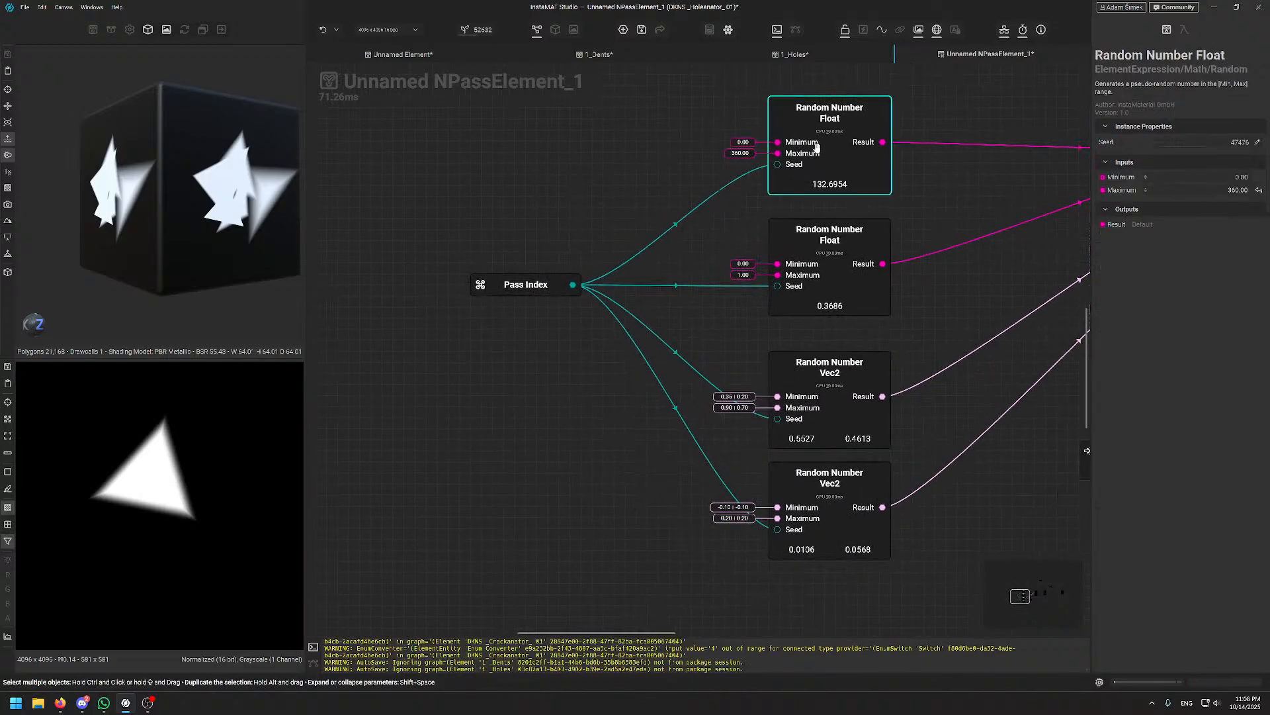
middle_drag(686, 174, 689, 304)
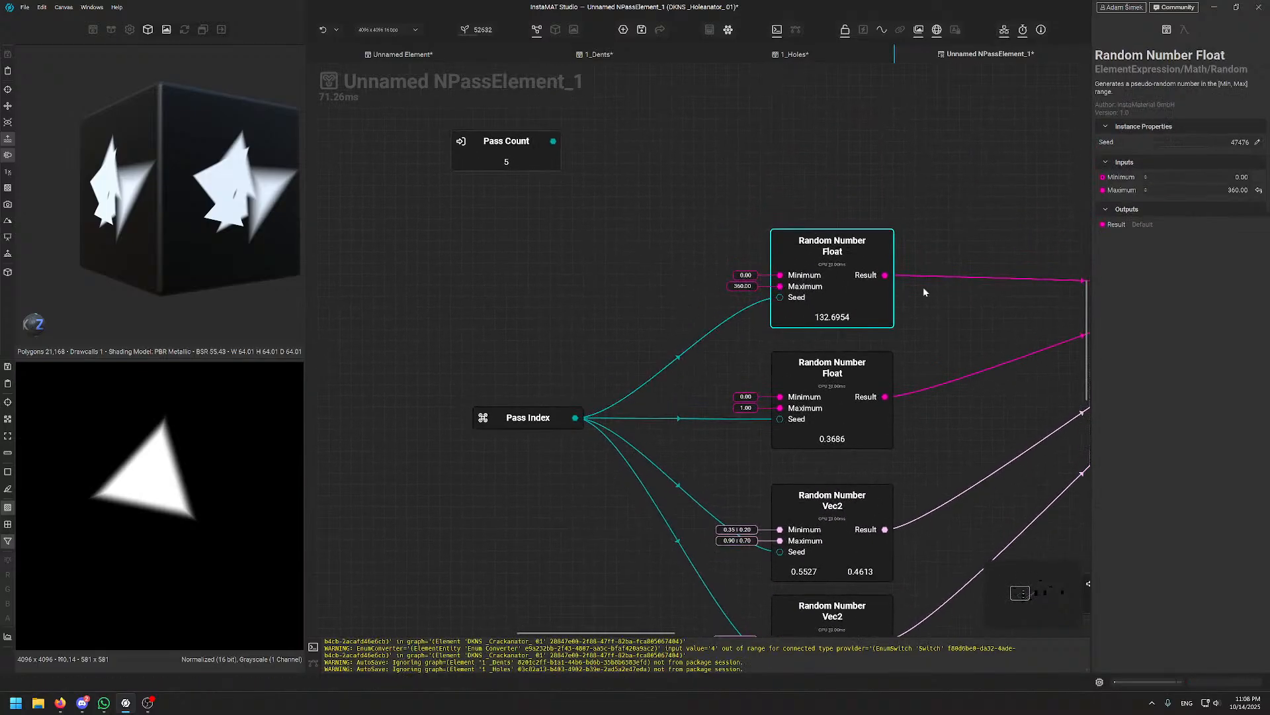
middle_drag(588, 379, 541, 356)
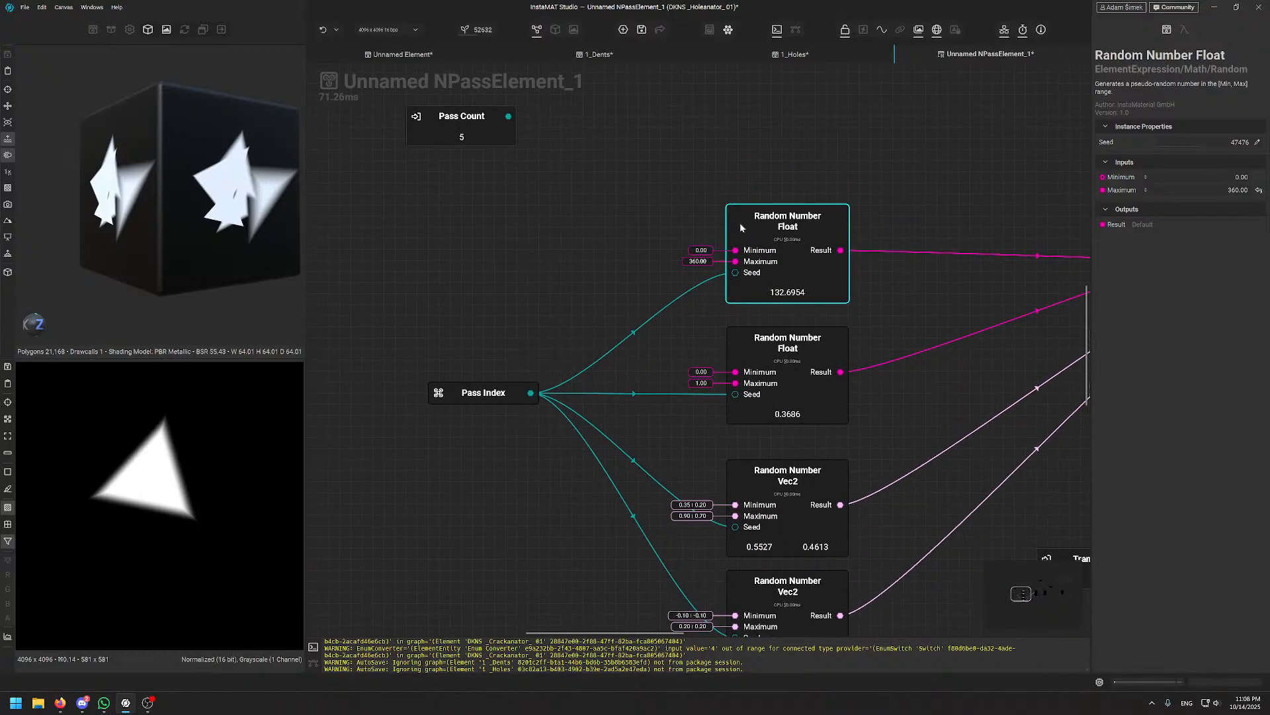
right_click(1123, 192)
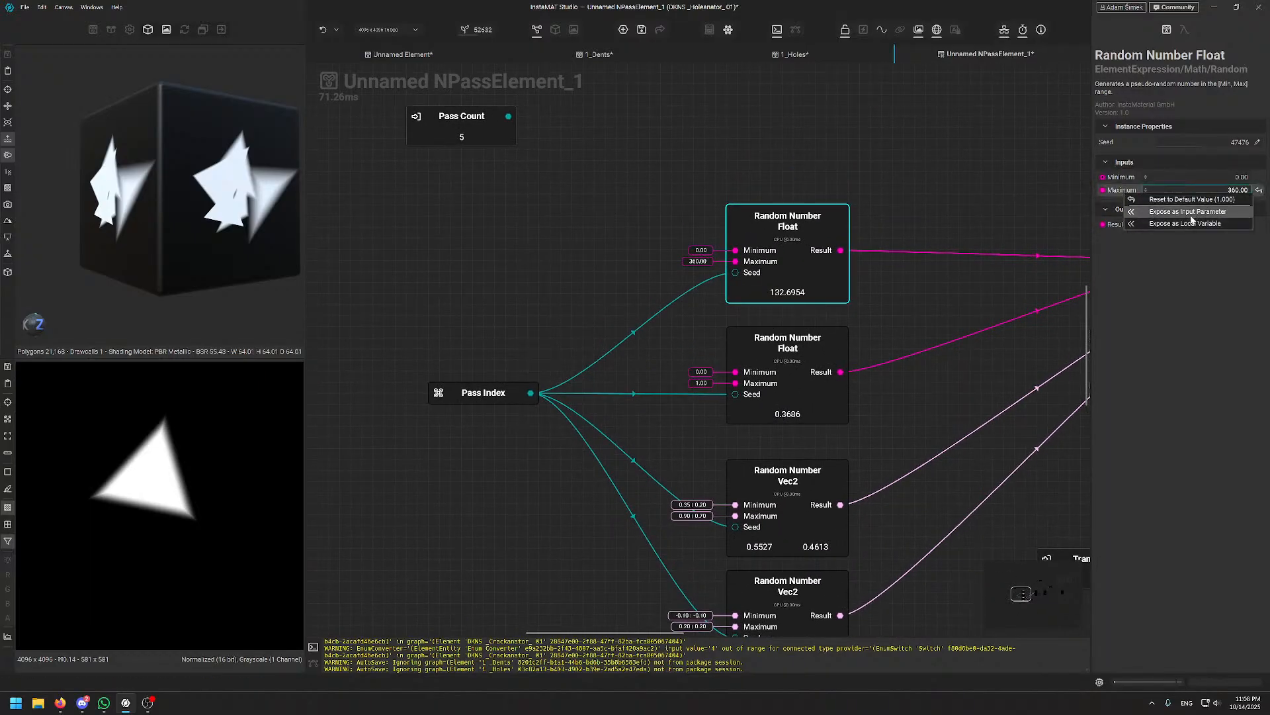
click(1221, 213)
drag(638, 215, 539, 269)
- Expose only the Maximum of the second Random Number Float as a graph input
click(781, 373)
right_click(782, 372)
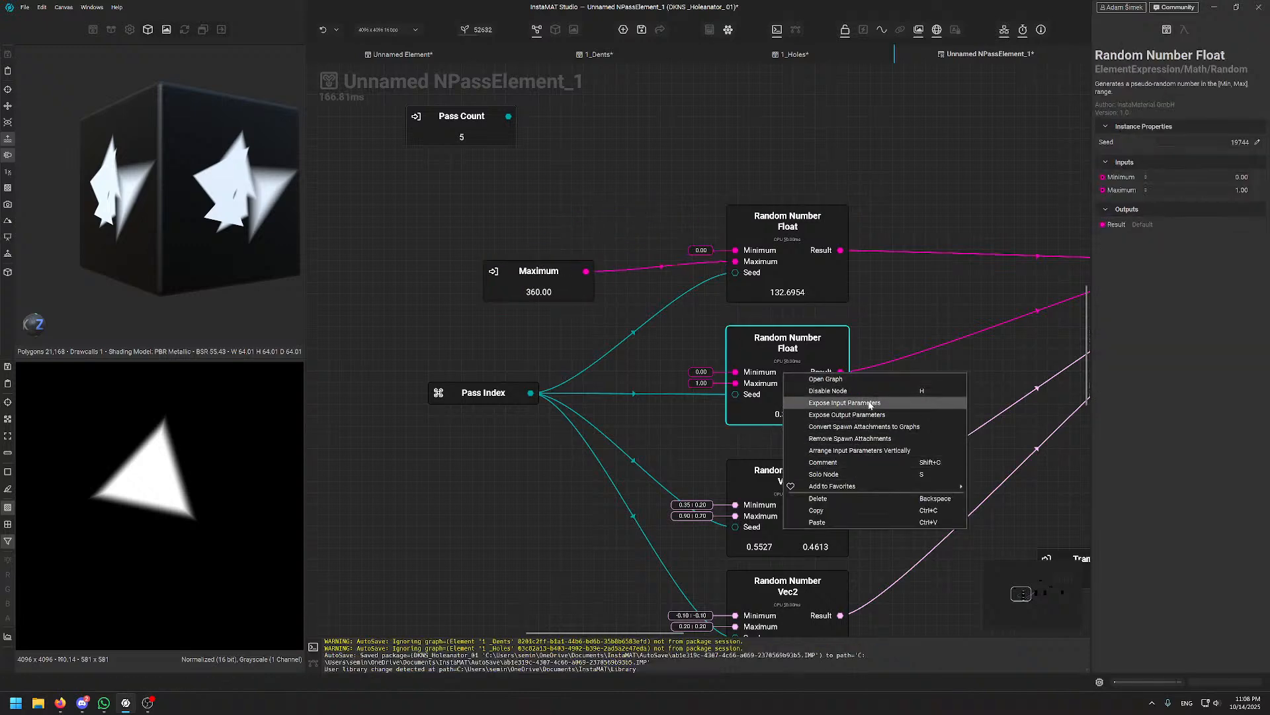
click(844, 403)
click(757, 294)
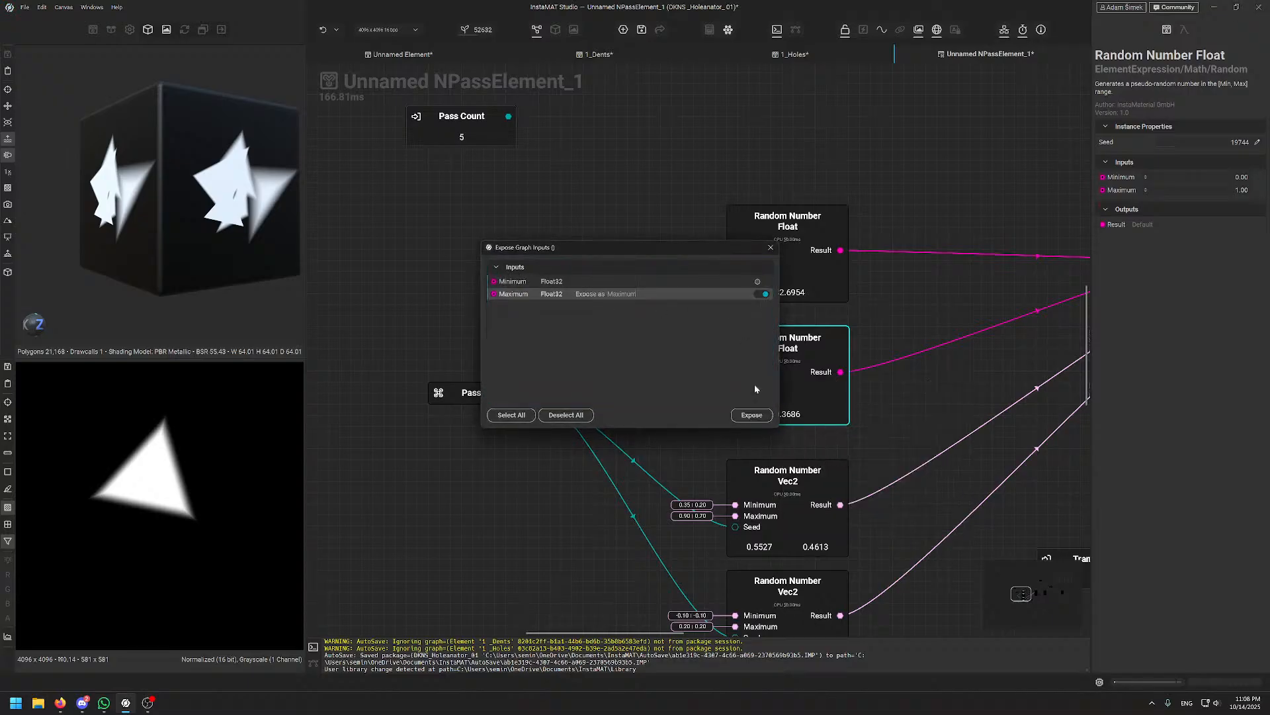
click(752, 415)
- Expose the Minimum and Maximum of the scale Random Number Vec2 as graph inputs
right_click(761, 516)
click(764, 491)
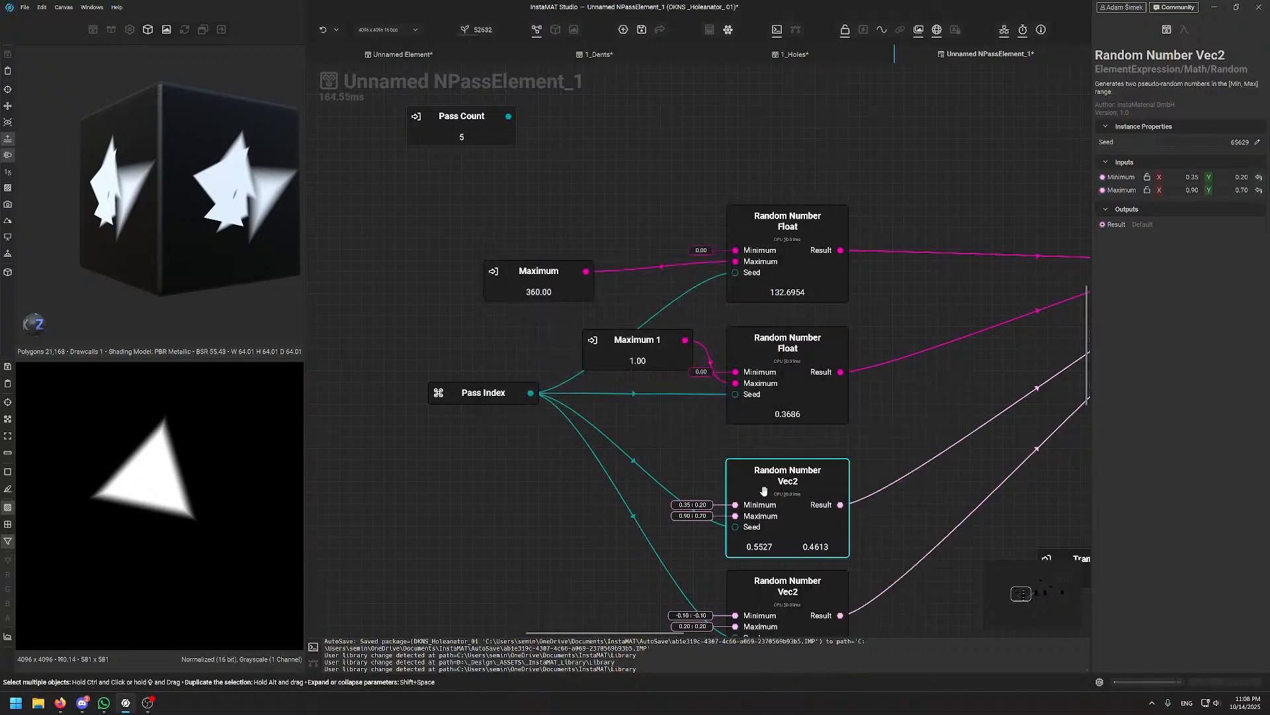
right_click(766, 493)
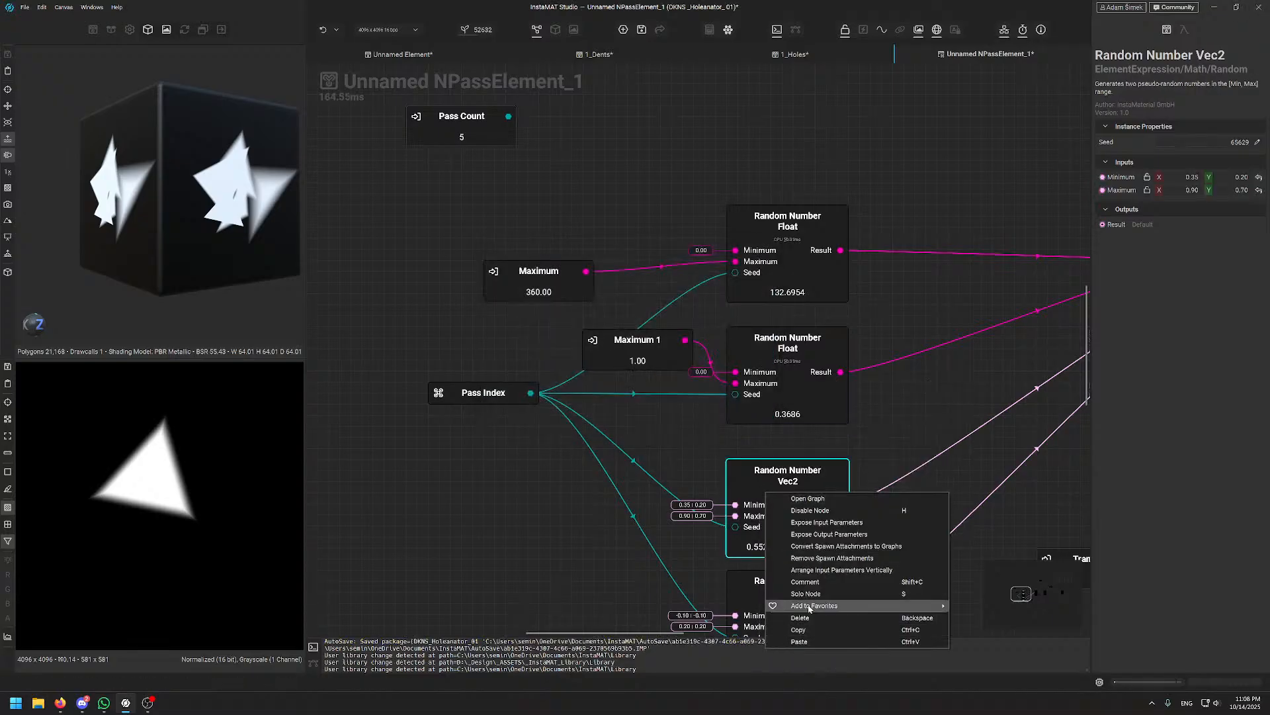
click(854, 522)
click(757, 305)
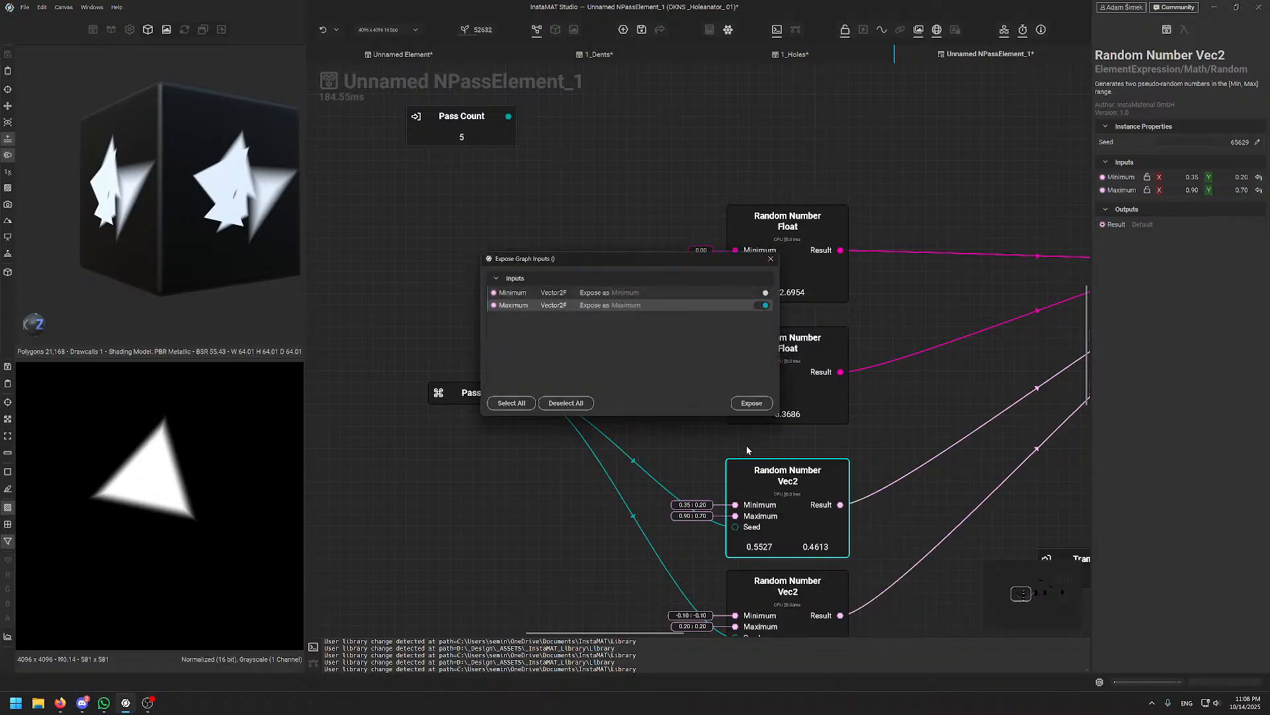
click(751, 403)
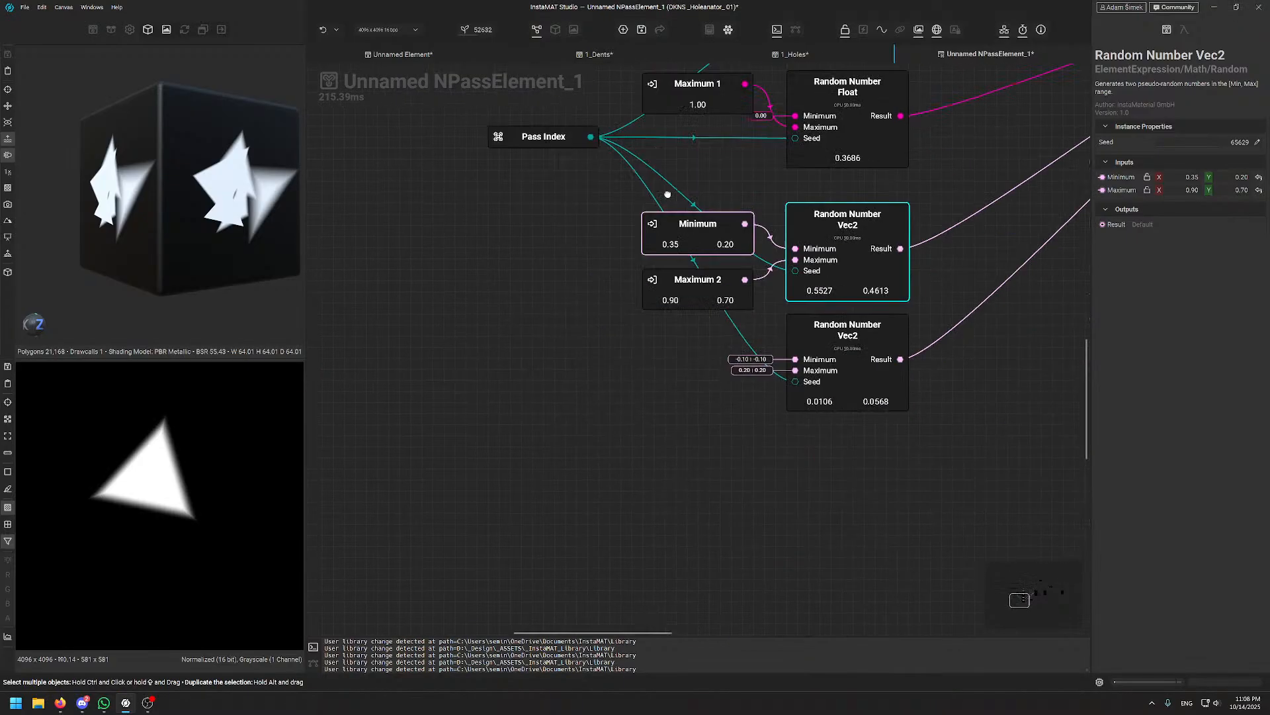
- Expose the Minimum and Maximum of the translation Random Number Vec2 as graph inputs
right_click(867, 321)
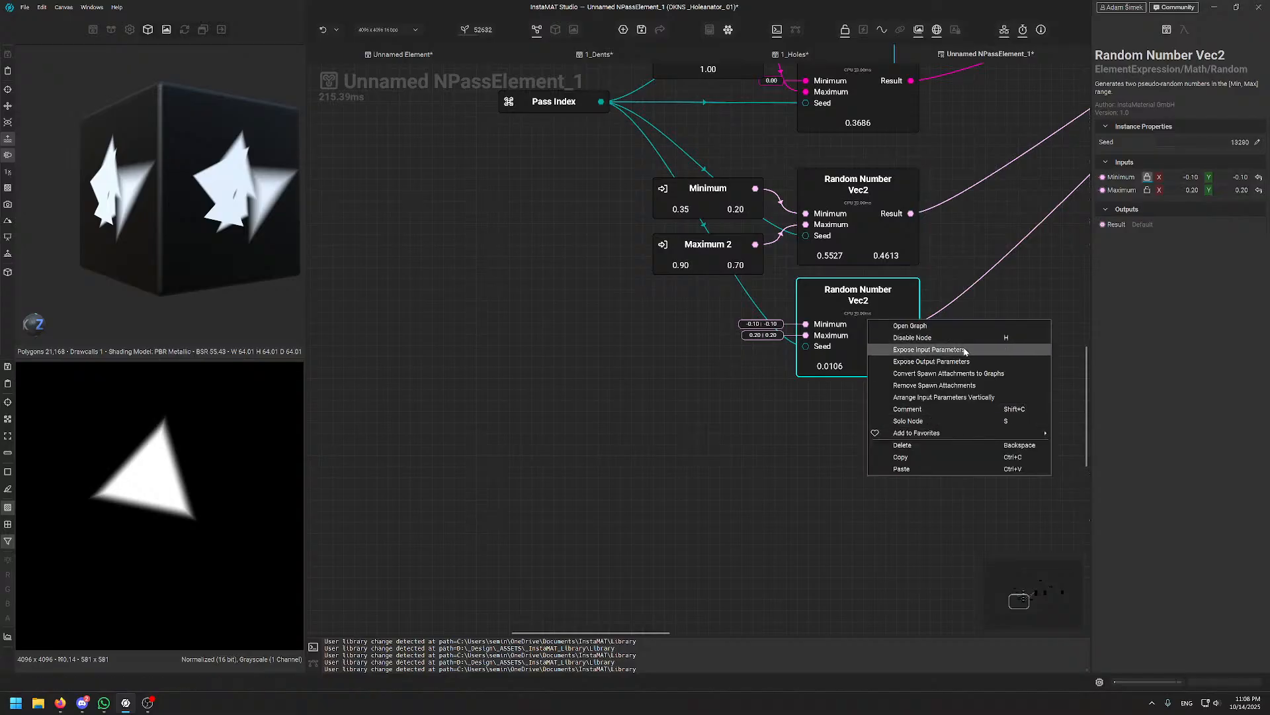
click(953, 350)
click(758, 305)
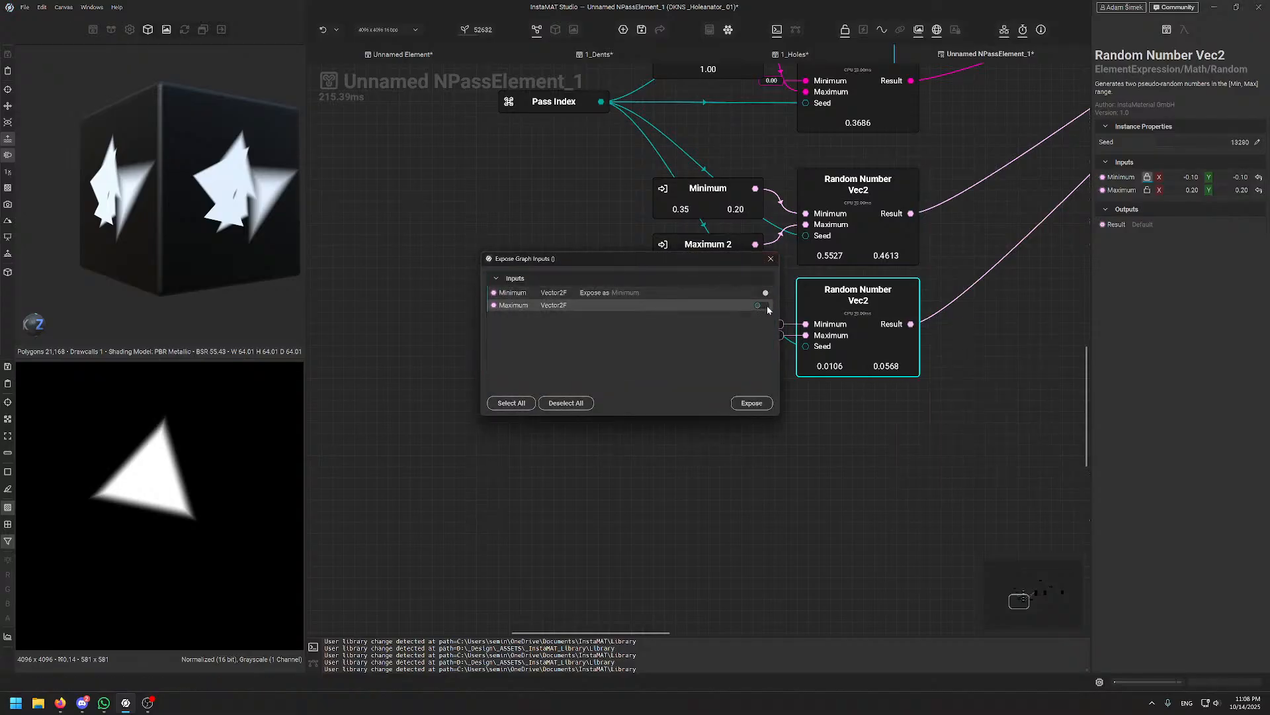
click(752, 403)
- Arrange the exposed Minimum and Maximum input nodes in one column ahead of the Random Number nodes
drag(929, 366, 665, 511)
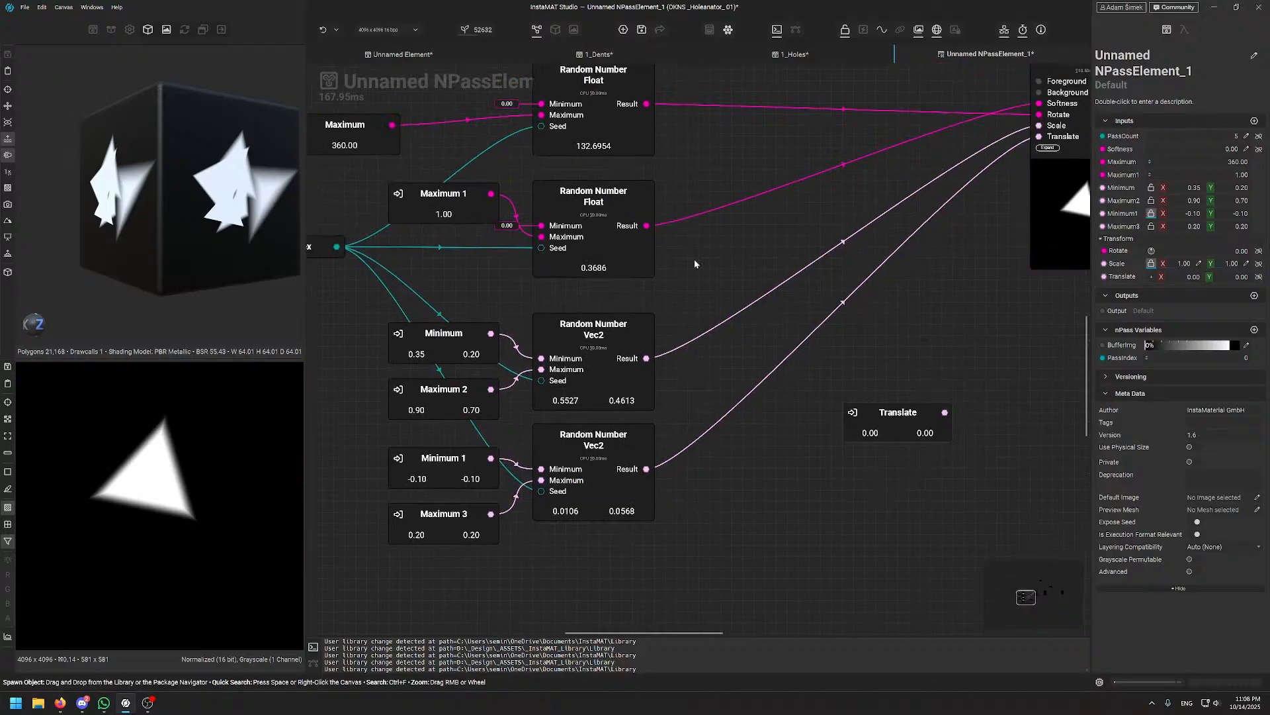
middle_drag(639, 278, 857, 259)
drag(551, 339, 610, 530)
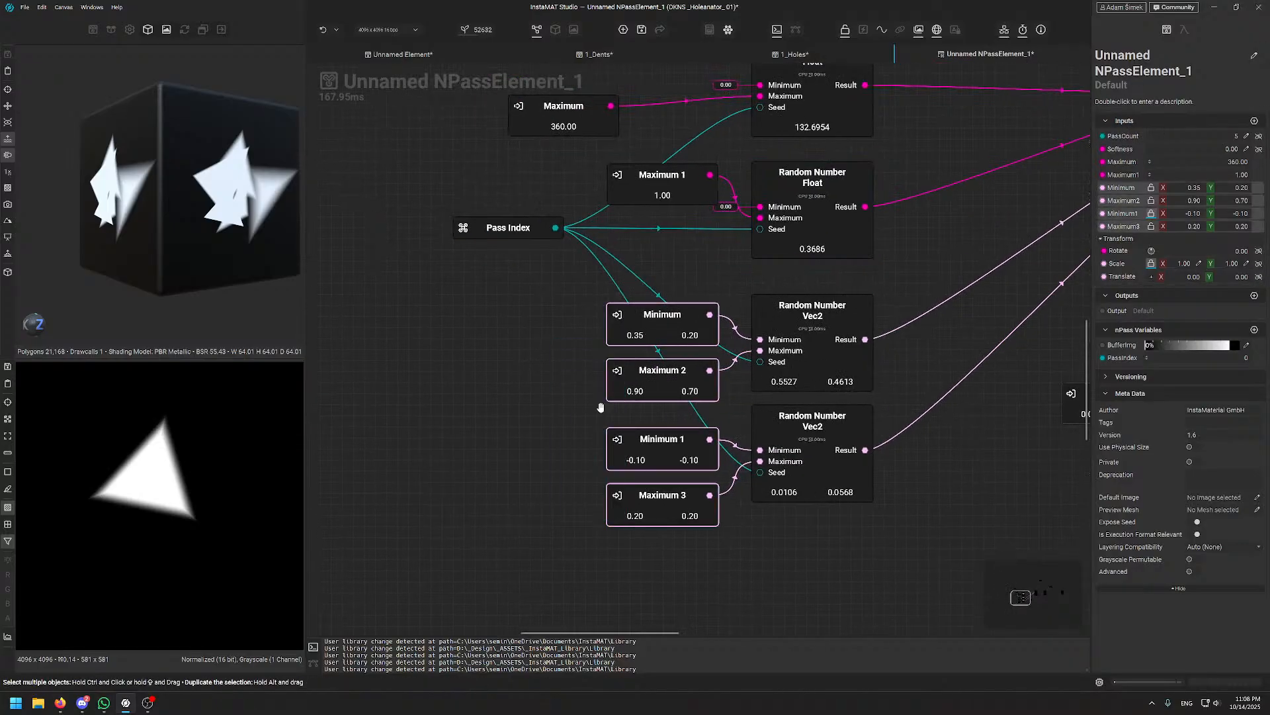
drag(613, 335, 469, 376)
middle_drag(469, 376, 573, 493)
drag(761, 307, 606, 451)
drag(612, 346, 612, 175)
drag(662, 225, 606, 380)
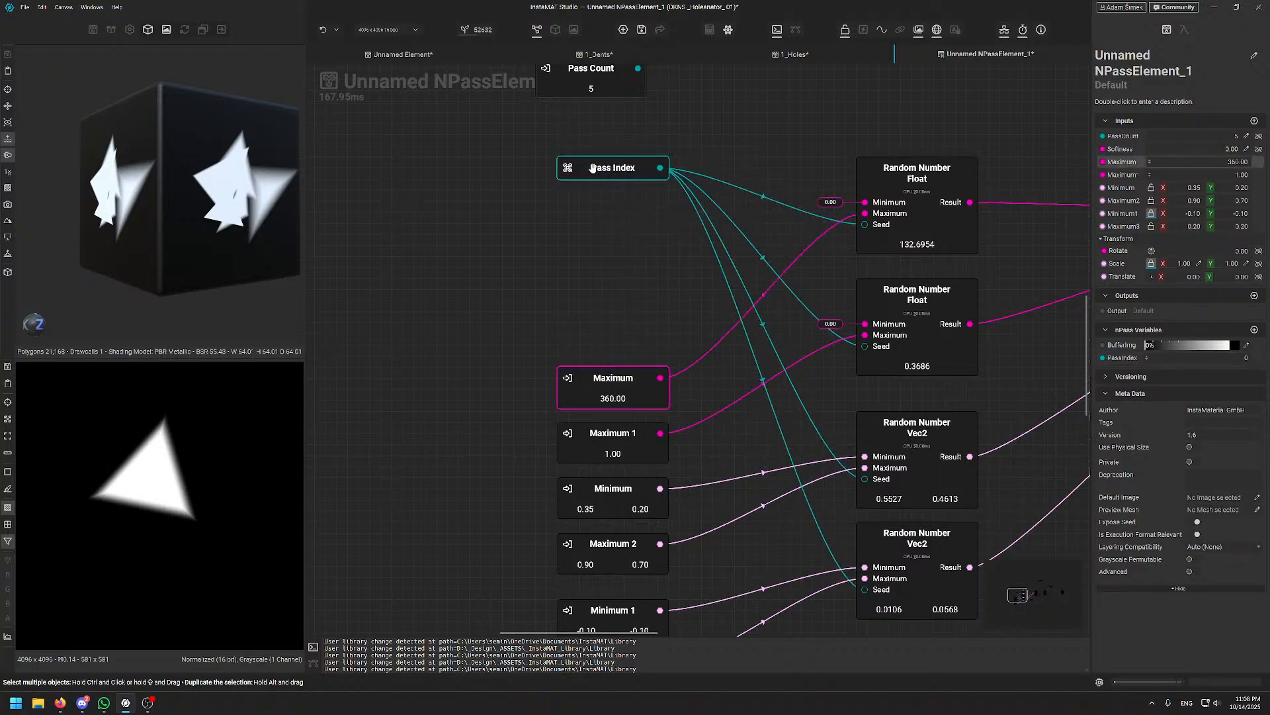
- Place the Pass Index node above the column of exposed inputs, level with the first Random Number Float's Seed
drag(604, 176, 604, 335)
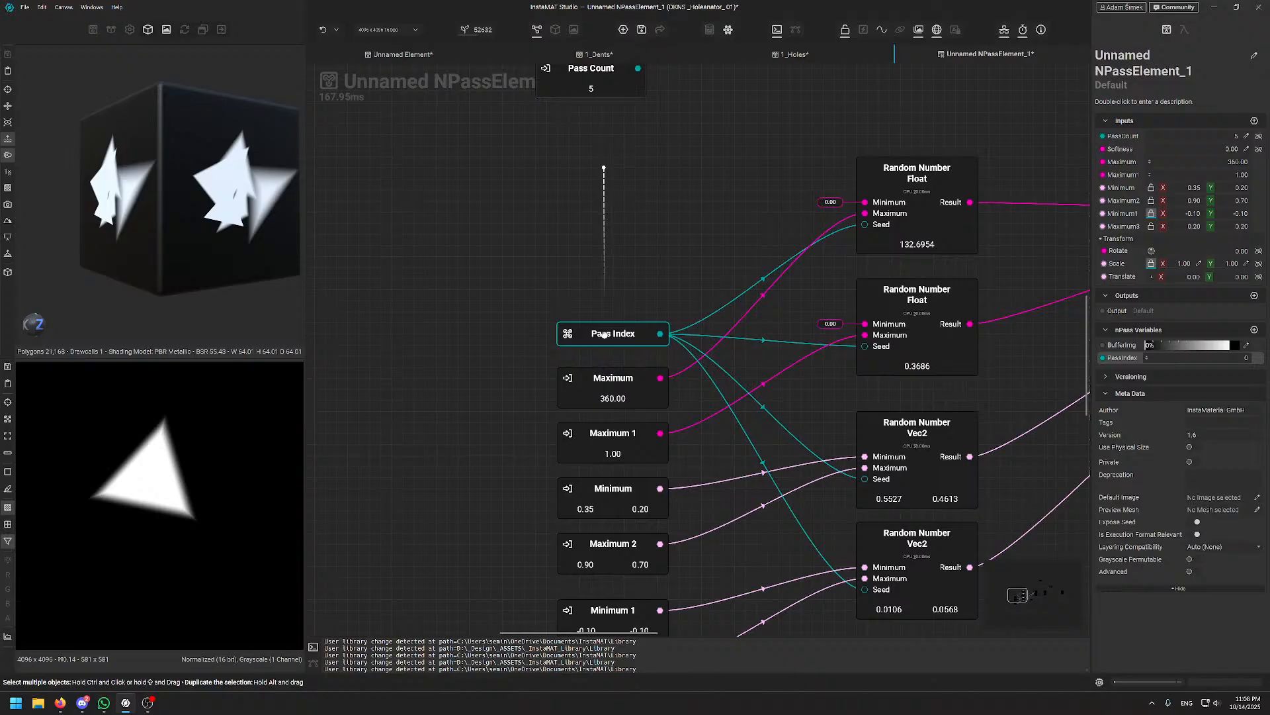
drag(603, 334, 603, 237)
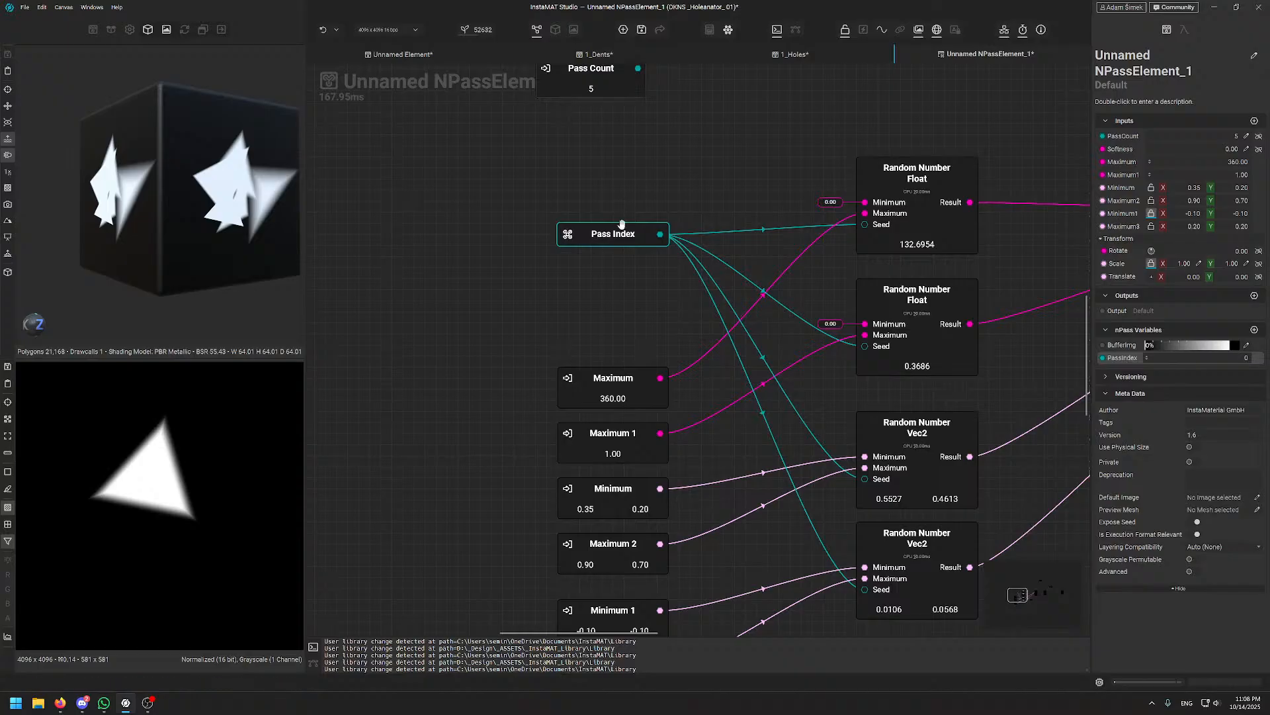
drag(601, 236, 602, 225)
middle_drag(585, 313, 609, 221)
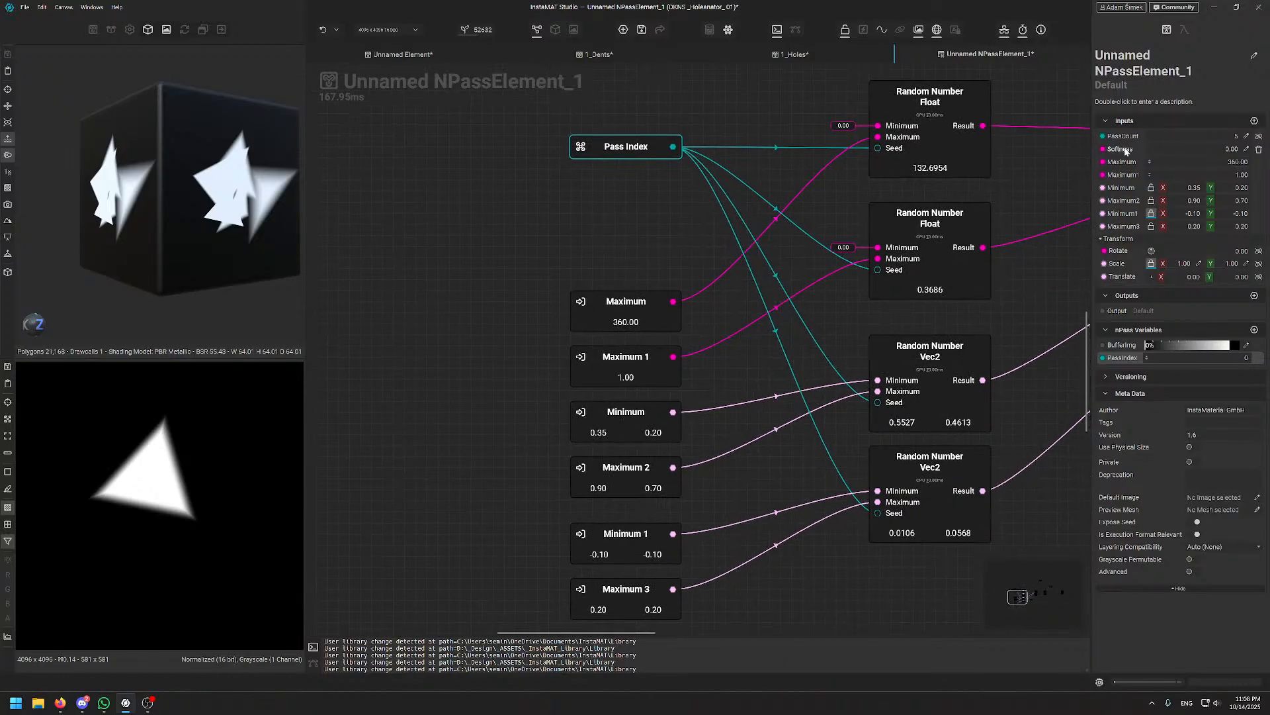
- Delete the unused Softness, Rotate, Scale and Translate parameters from the graph's inputs
click(1259, 150)
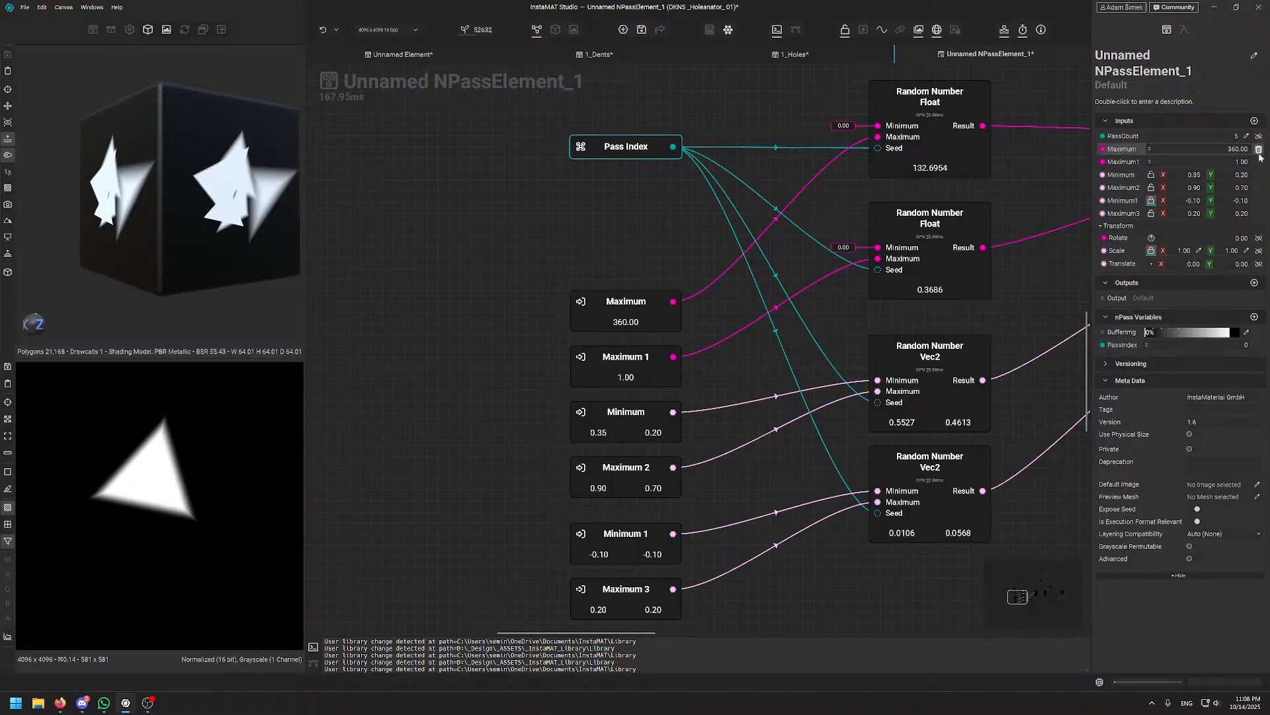
click(1260, 241)
click(1261, 241)
click(1261, 240)
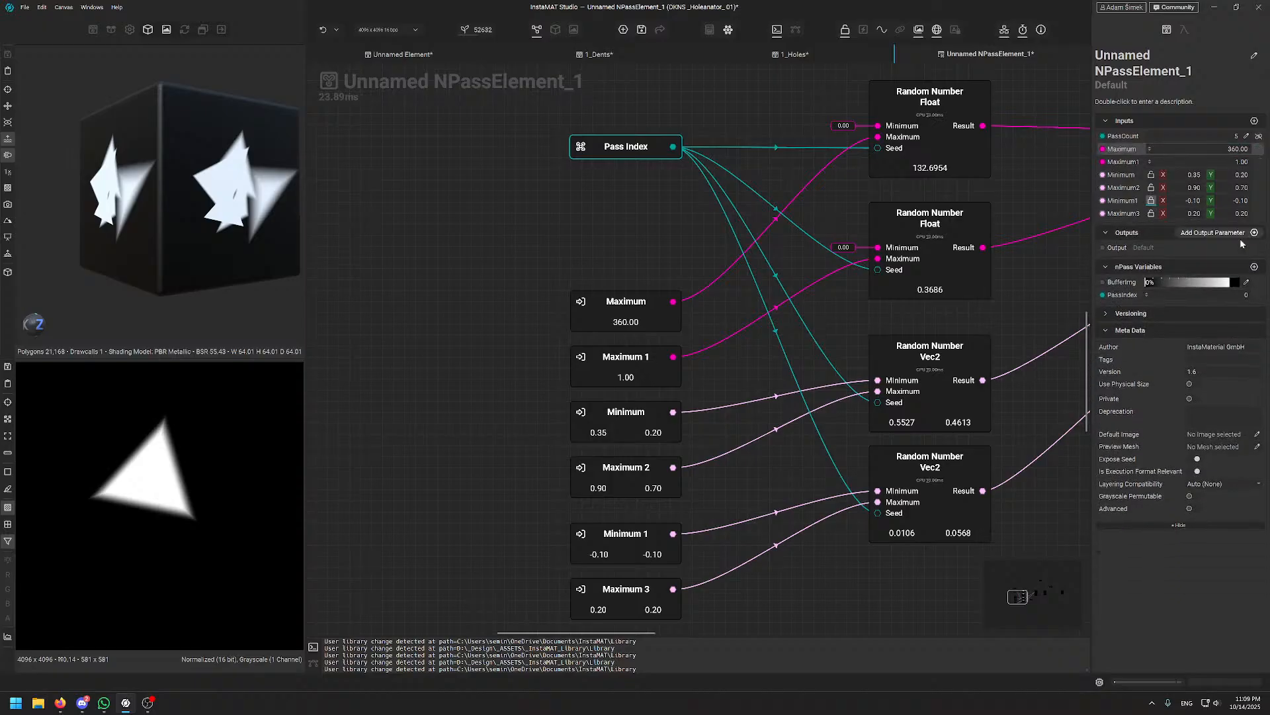
- Rename the first exposed Maximum input, holding 360, as Rotation
middle_drag(794, 239, 773, 157)
middle_drag(601, 236, 564, 384)
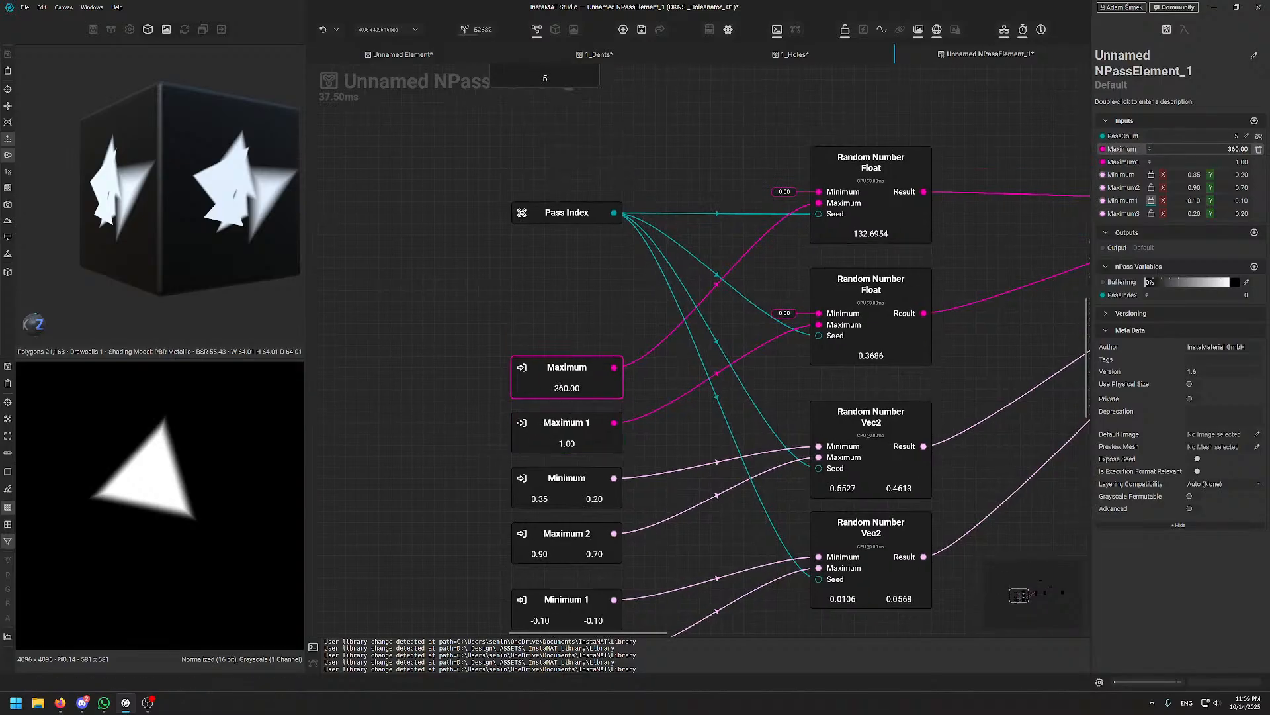
double_click(1130, 150)
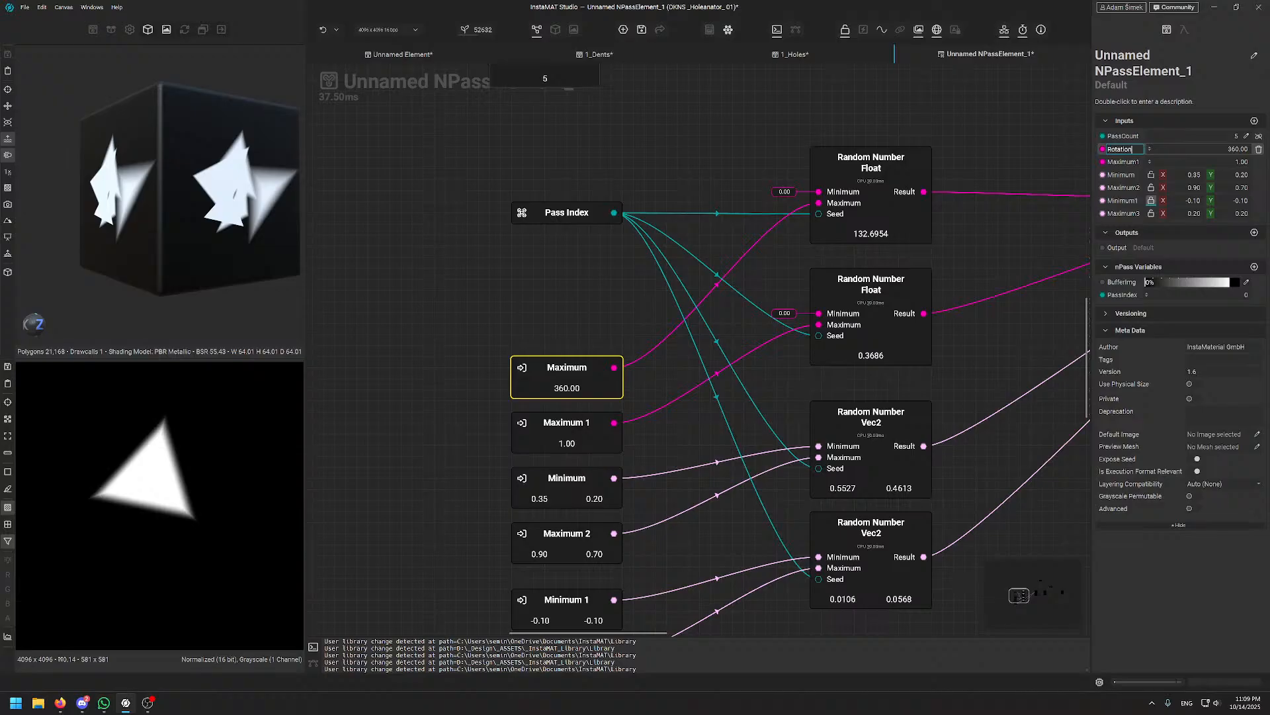
key(Return)
right_click(1160, 148)
click(1132, 153)
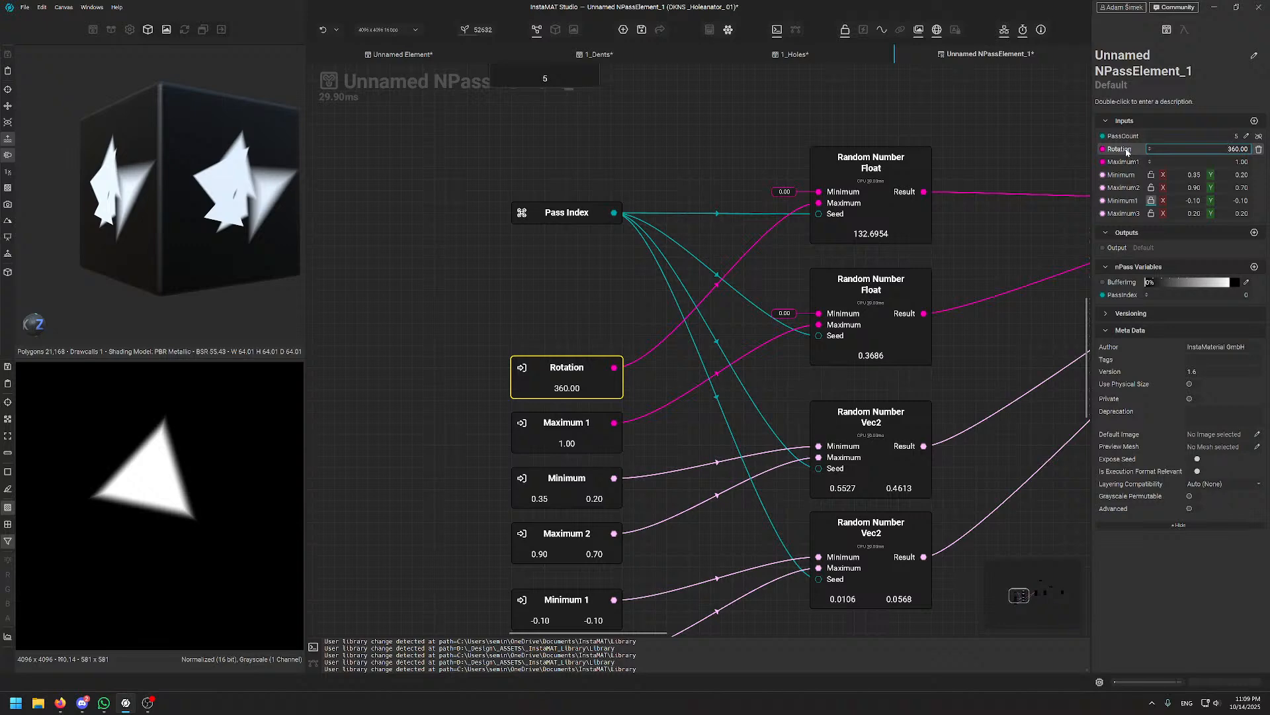
- Expose the Minimum input of the second Random Number Float node as a graph input
click(1120, 163)
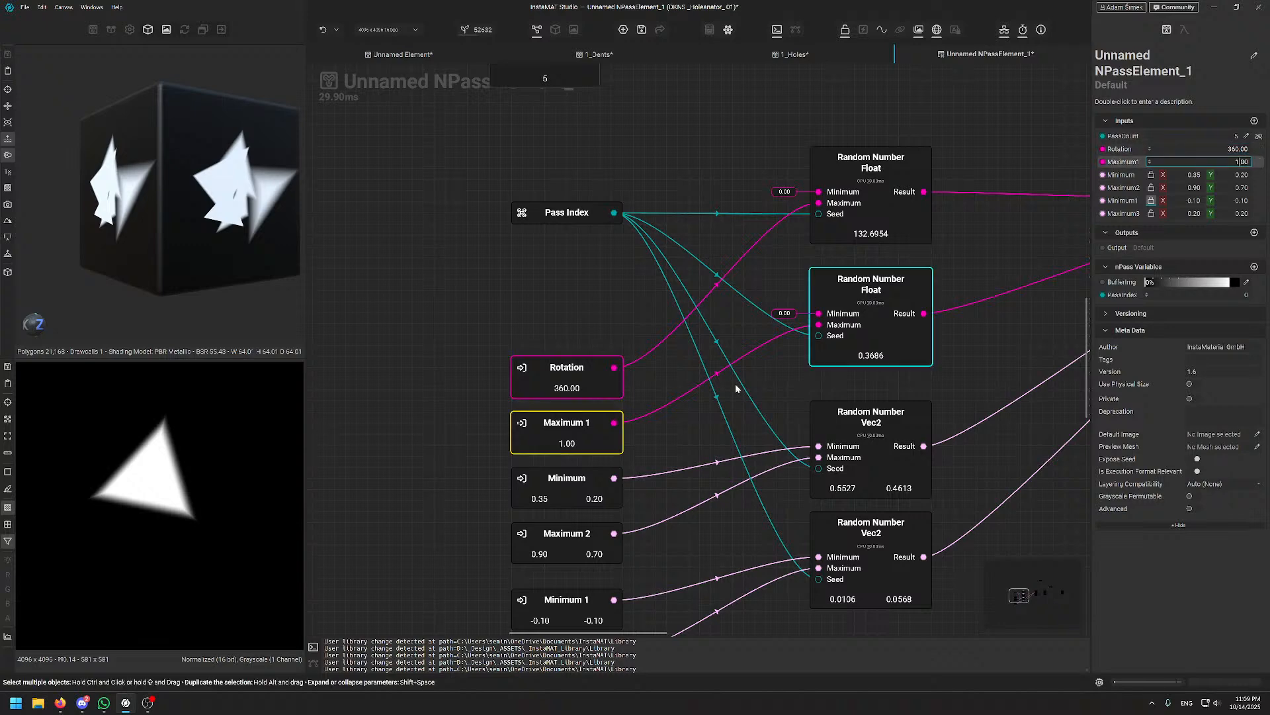
click(858, 305)
middle_drag(957, 256, 932, 286)
click(516, 419)
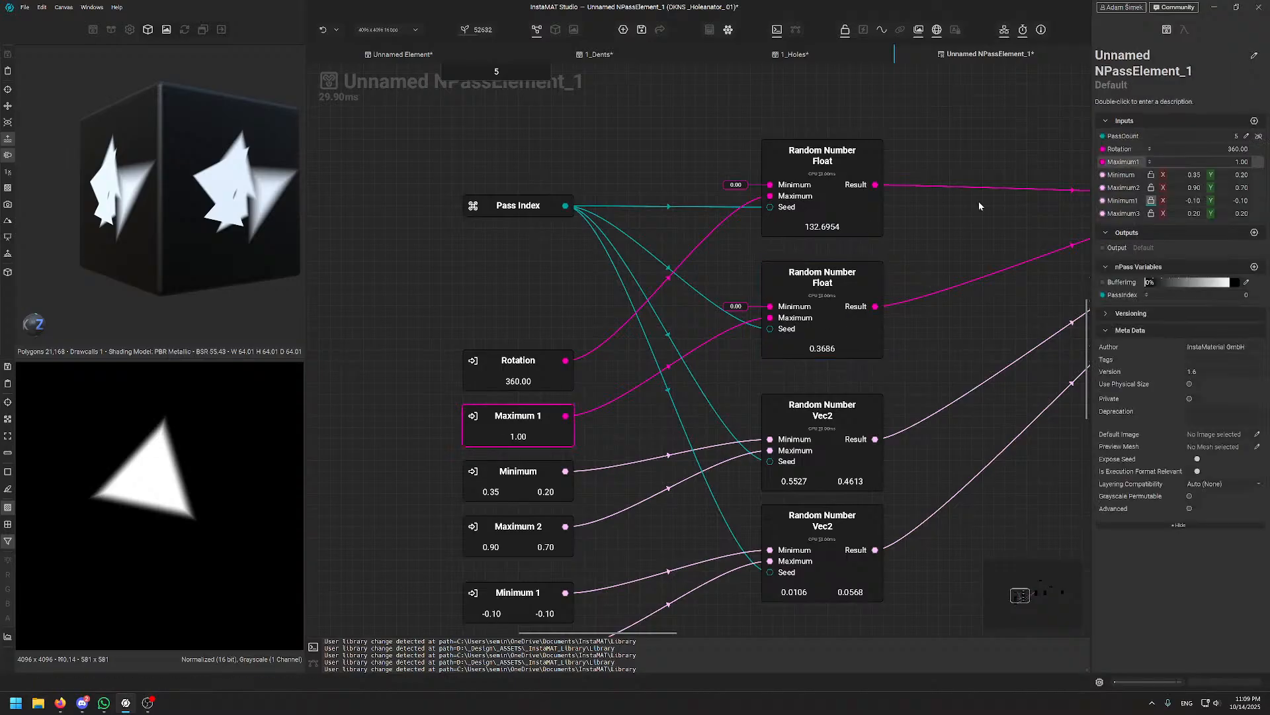
right_click(837, 293)
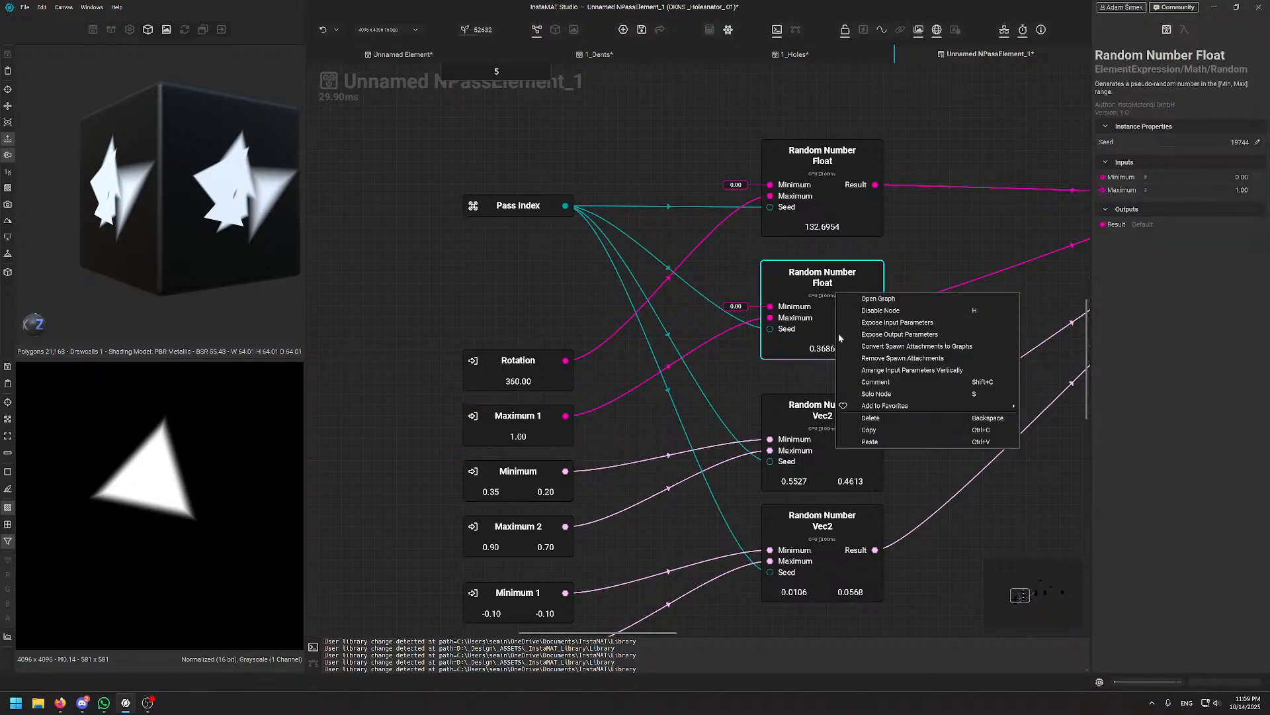
click(942, 322)
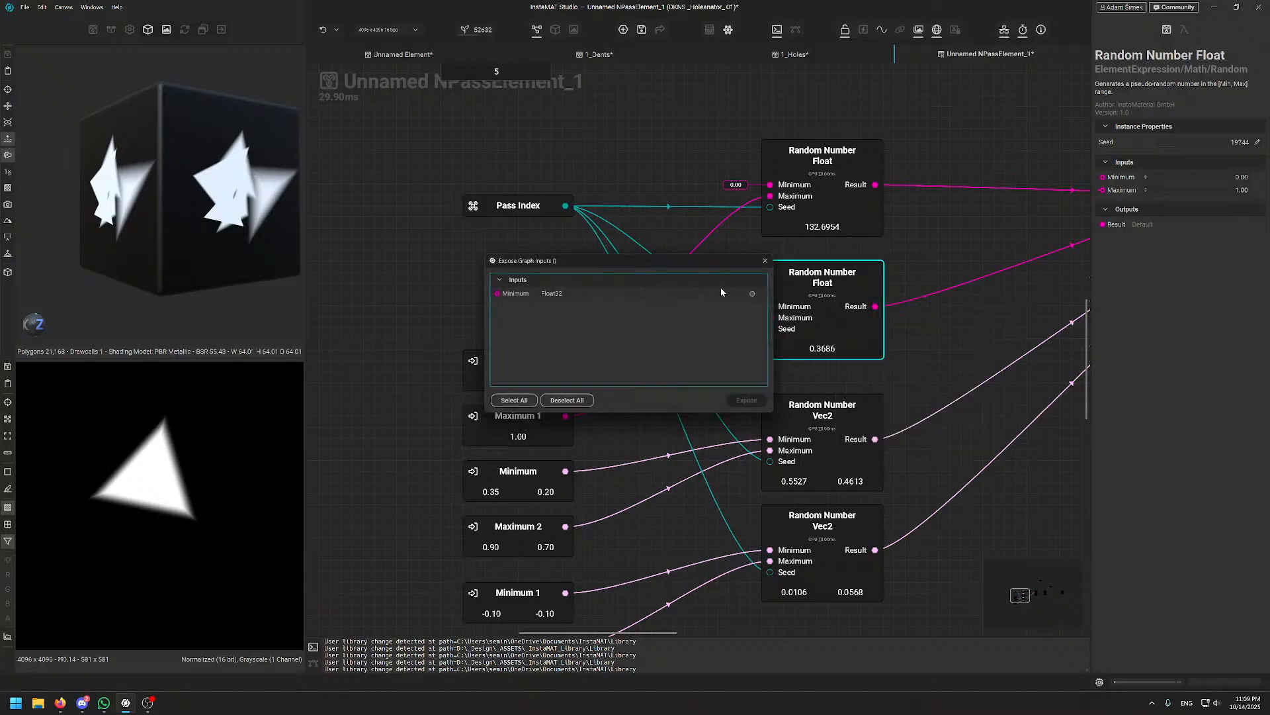
click(758, 293)
click(751, 403)
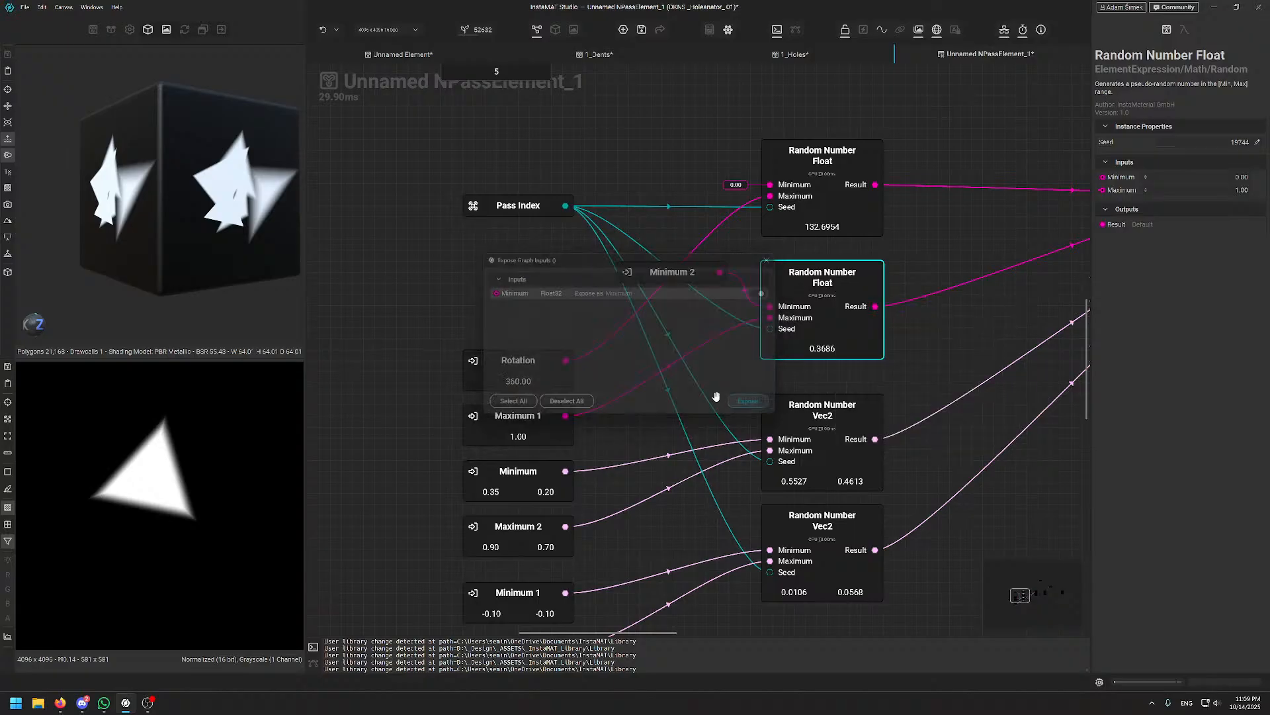
- Place the Rotation node beneath Pass Index and Minimum 2 above Maximum 1, and reorder Minimum2 ahead of Maximum1 among the graph inputs
click(509, 372)
drag(508, 371, 508, 272)
drag(669, 285, 514, 362)
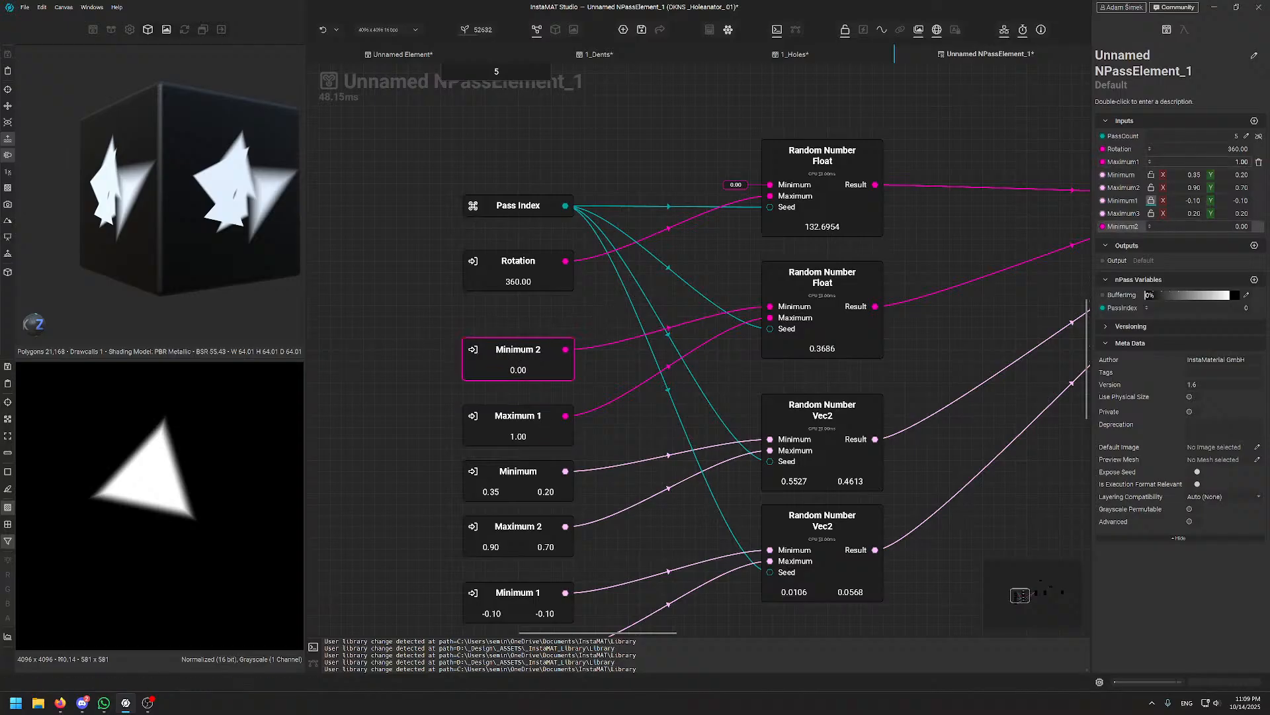
drag(1125, 230, 1125, 162)
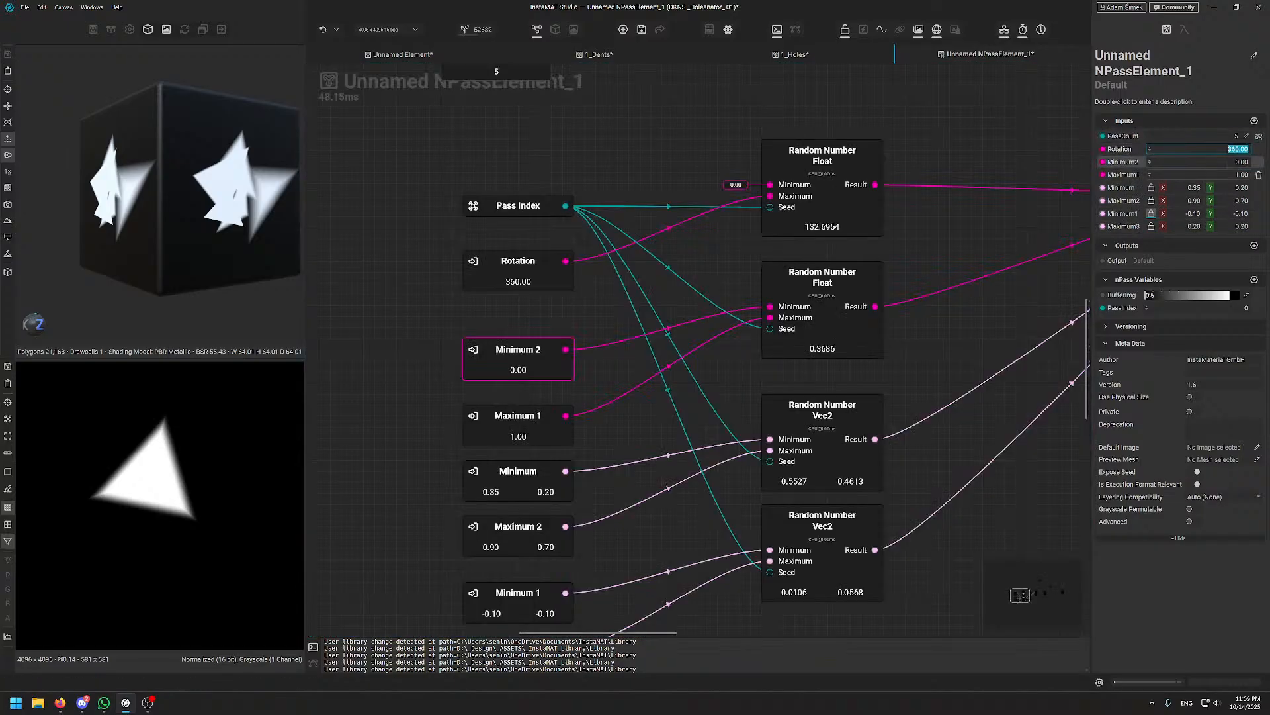
- Rename the Minimum2 input as SoftnessMin and the Maximum1 input as SoftnessMax
double_click(1124, 162)
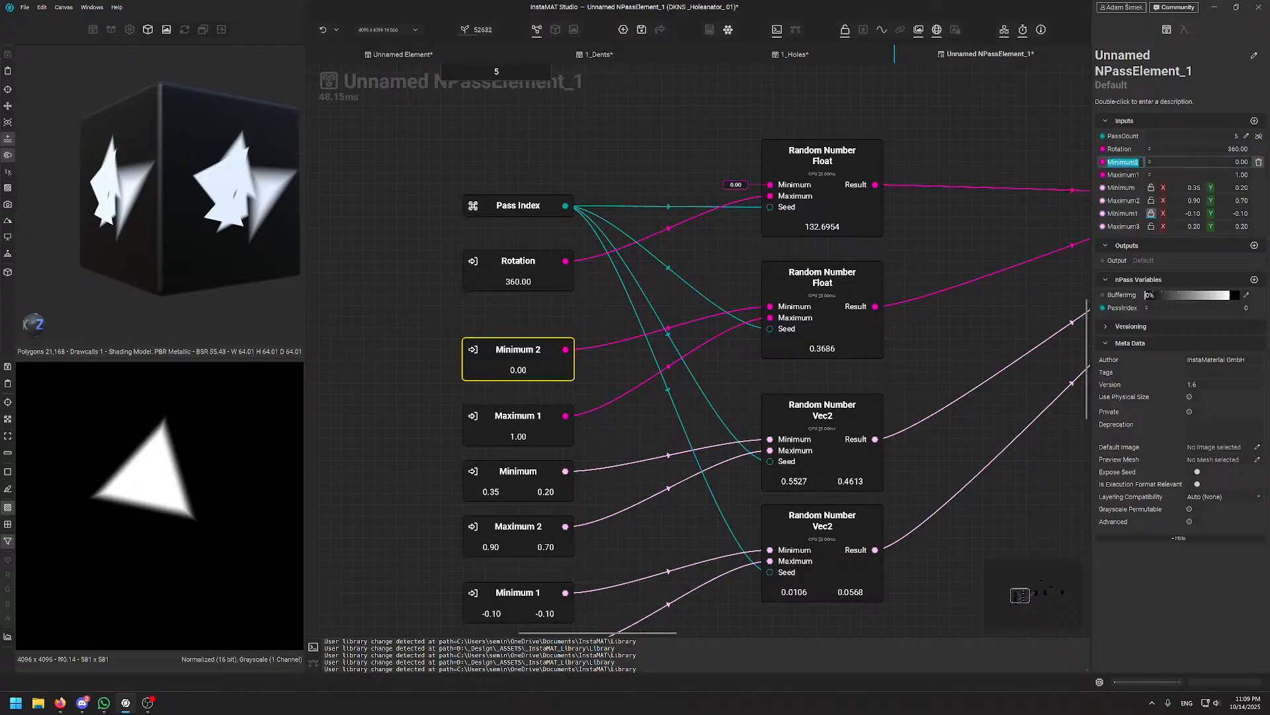
text(SoftnessMin)
key(Return)
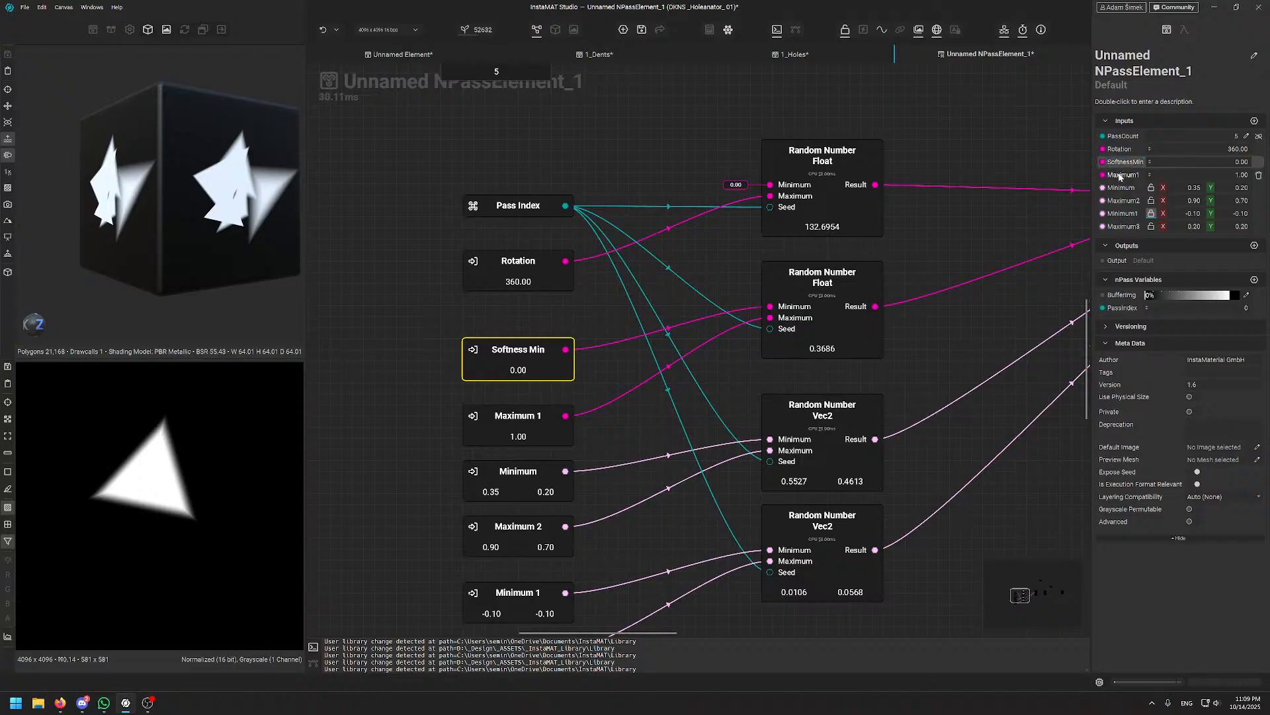
double_click(1122, 174)
text(SoftnessM)
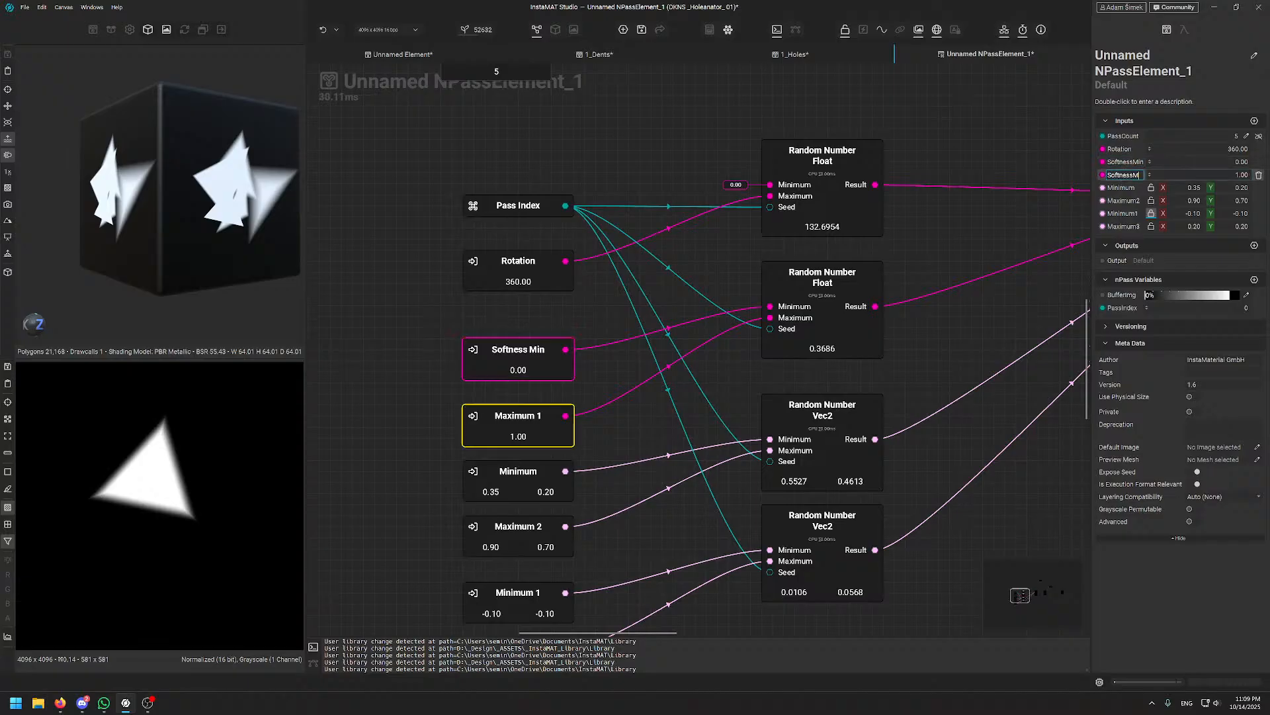
text(ax)
key(Return)
- Rename the Minimum input as ScaleMin and the Maximum2 input as ScaleMax
click(1119, 188)
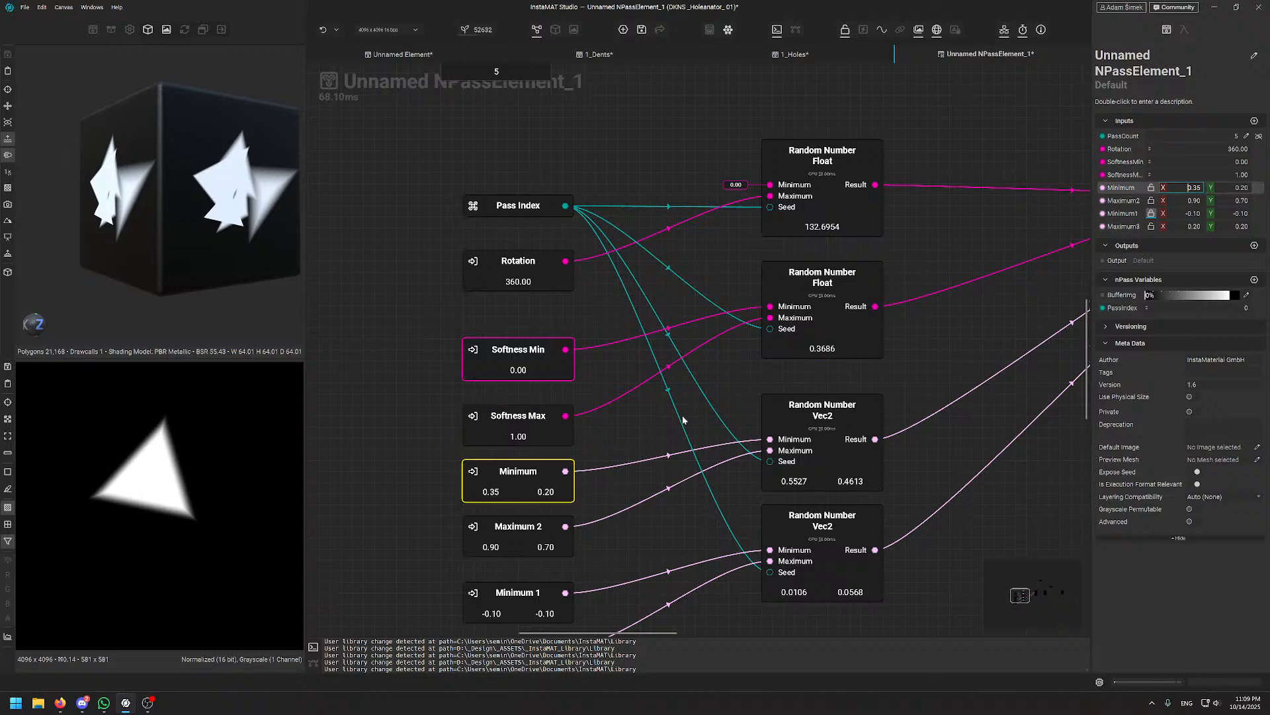
middle_drag(1022, 356, 674, 443)
middle_drag(474, 523, 775, 406)
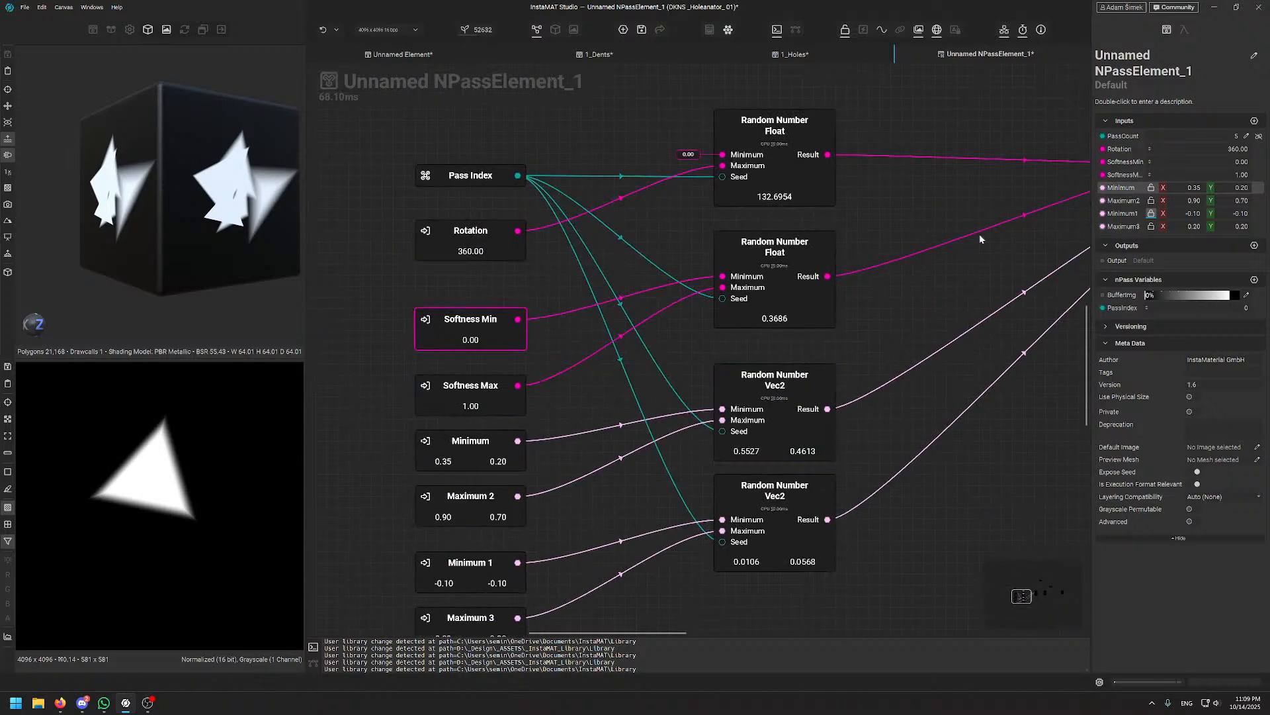
double_click(1123, 187)
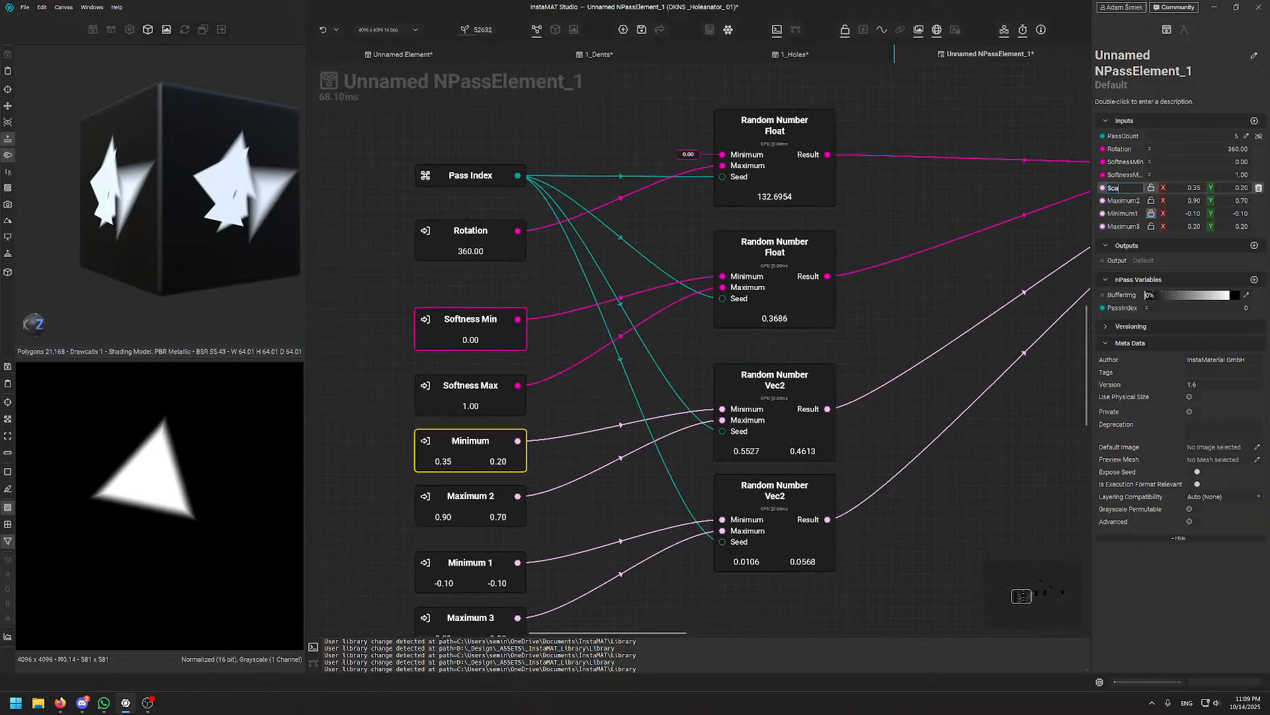
double_click(1124, 201)
text(ScaleMax)
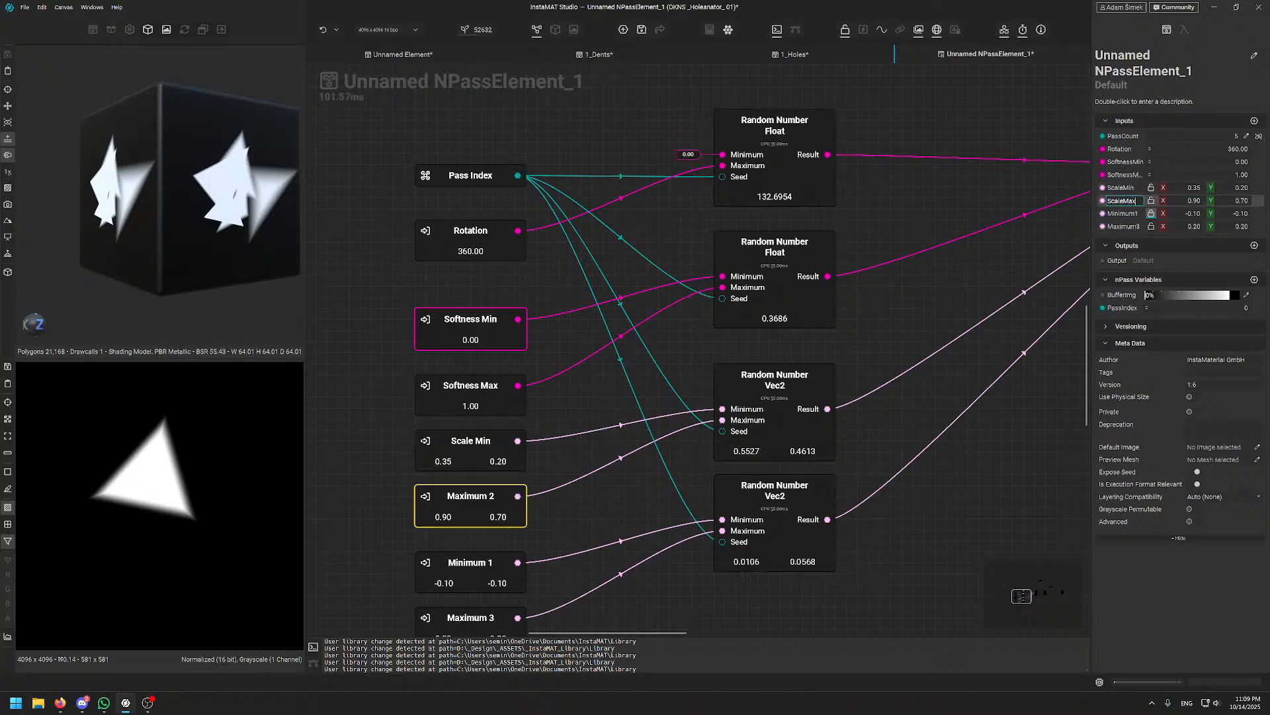
- Rename the Minimum1 input feeding the Translate random node as OffsetMin and the Maximum3 input as OffsetMax
click(1128, 215)
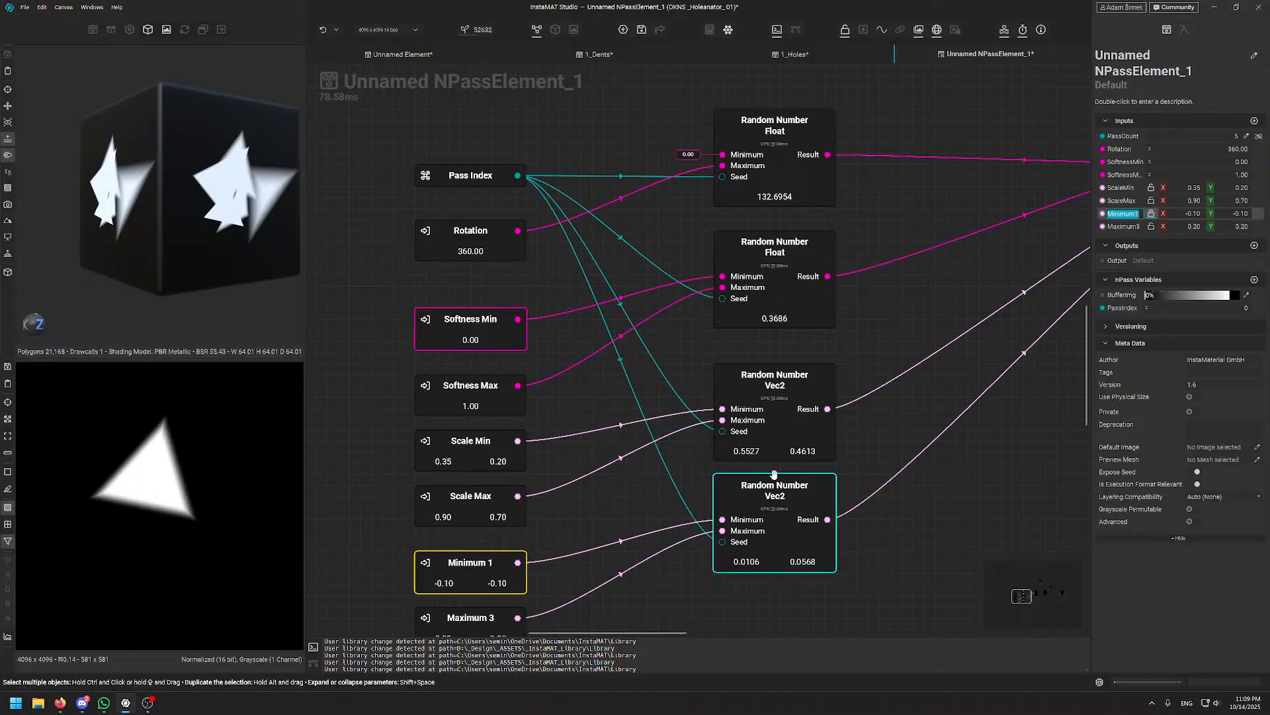
middle_drag(804, 436, 556, 510)
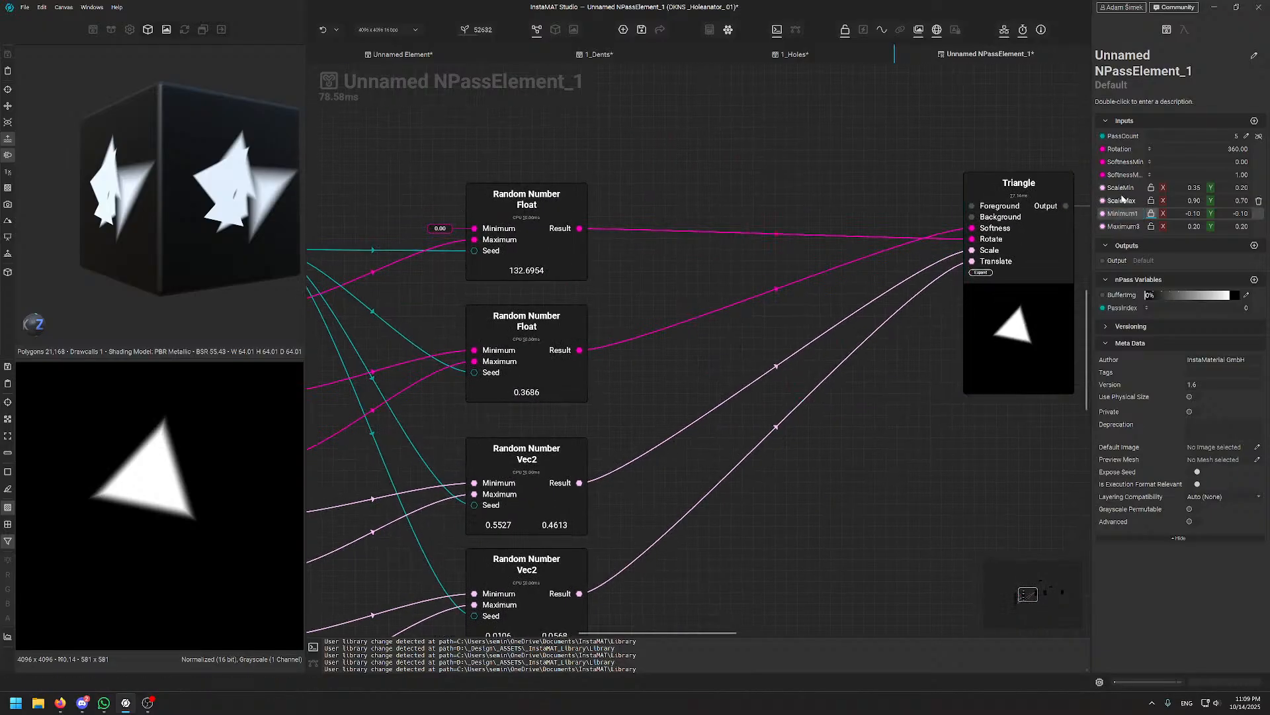
double_click(1123, 213)
text(OffsetMin)
key(Tab)
text(Of)
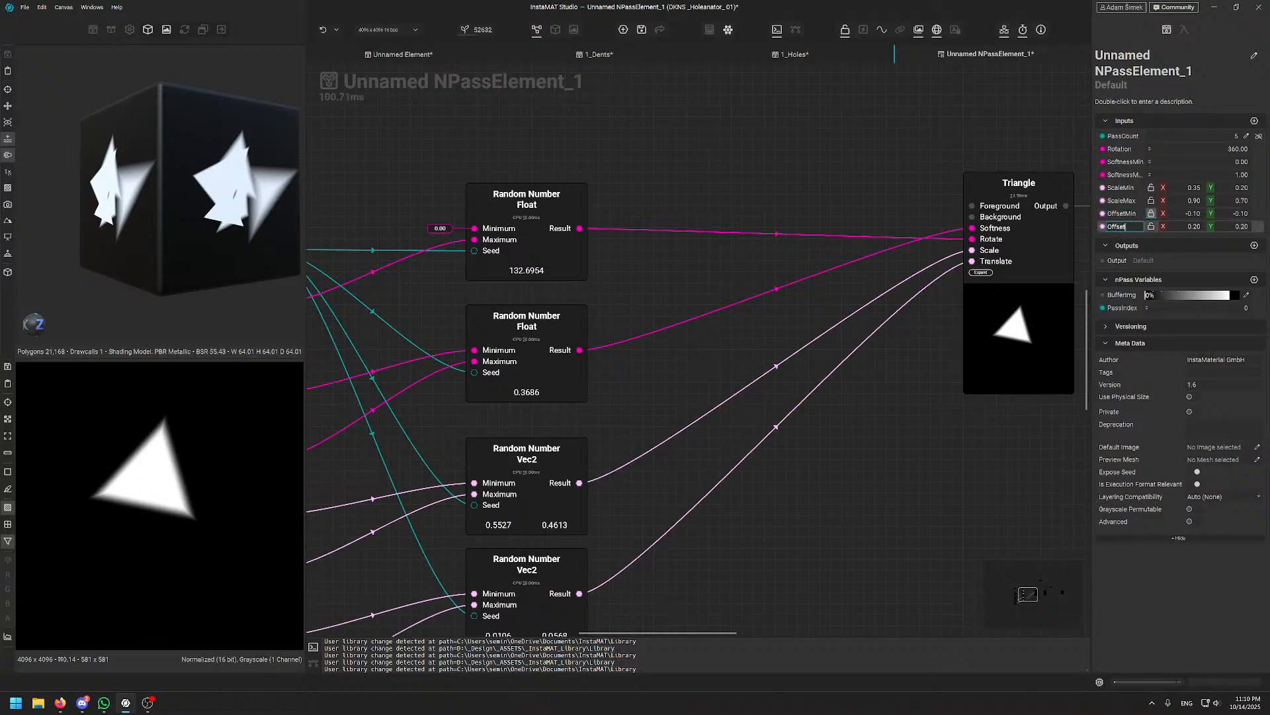
text(fsetMax)
key(Return)
- Set ScaleMax's Y to 0.90 and ScaleMin's Y to 0.35, and lock X and Y together on the scale and offset inputs
text(.9)
key(Return)
double_click(1242, 188)
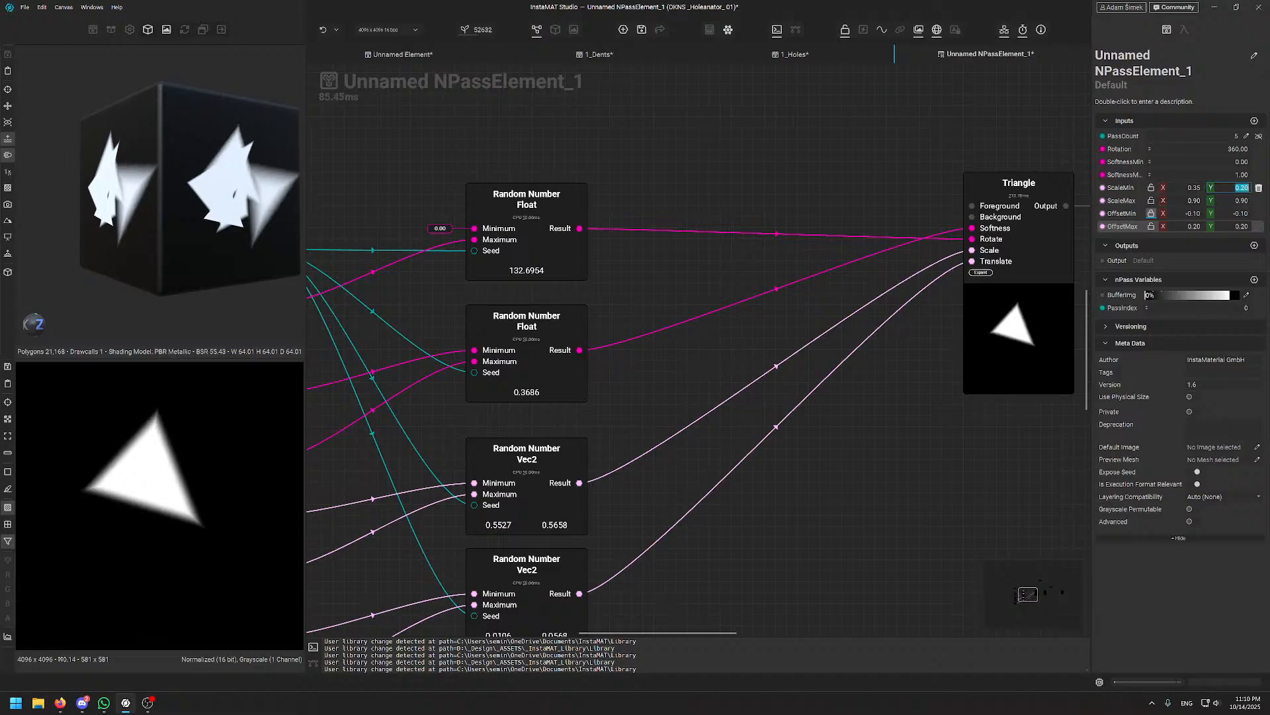
text(.35)
key(Return)
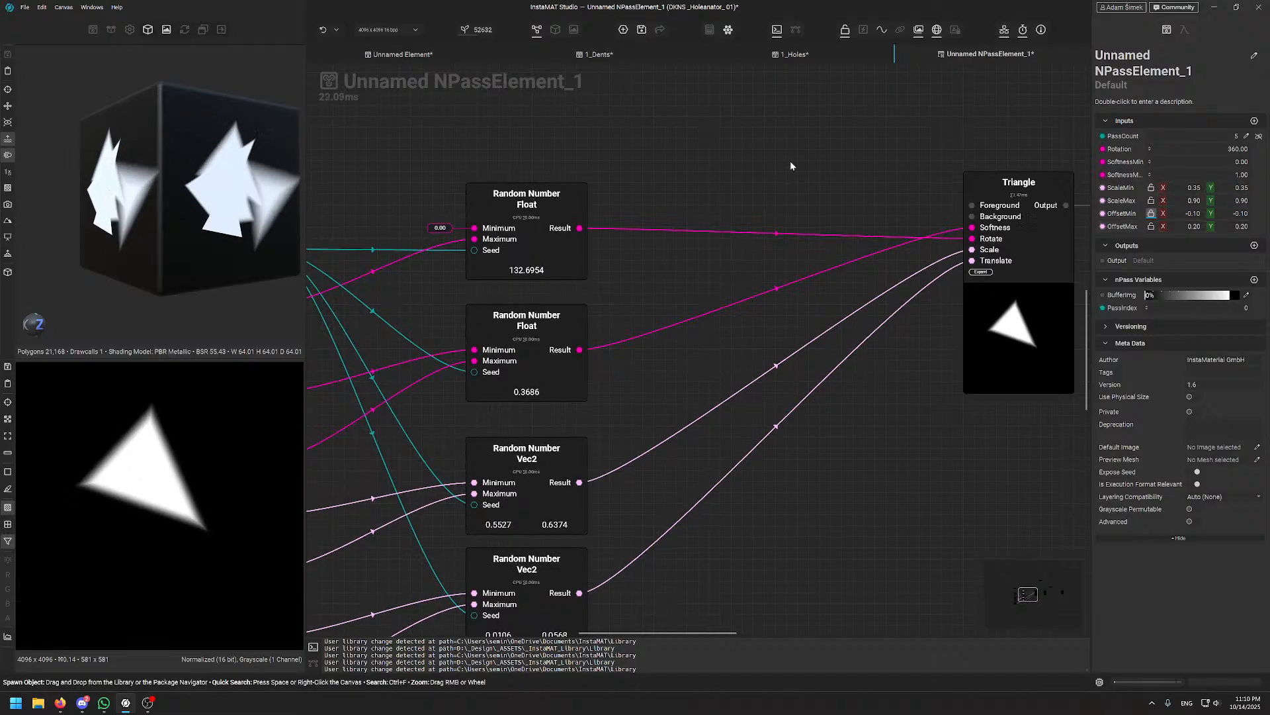
click(1153, 200)
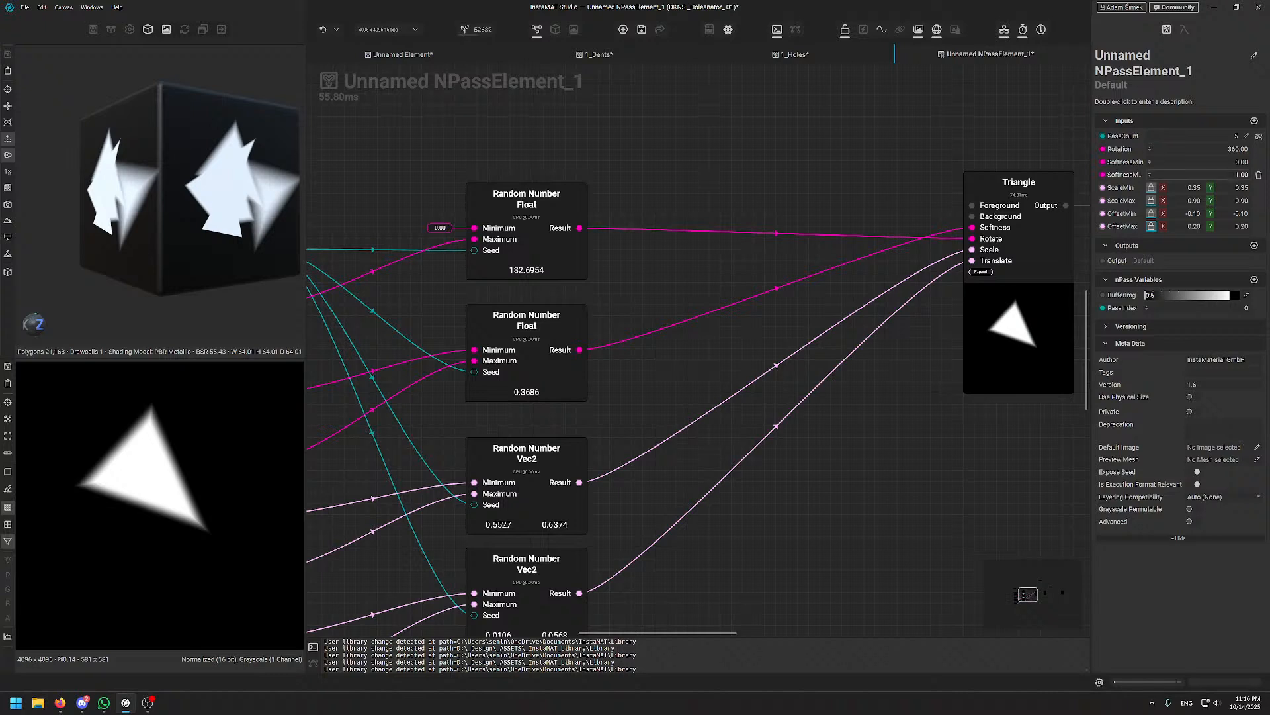
- Set SoftnessMax to 0.75 and SoftnessMin to 0.10
key(BackSpace)
text(.75)
key(Return)
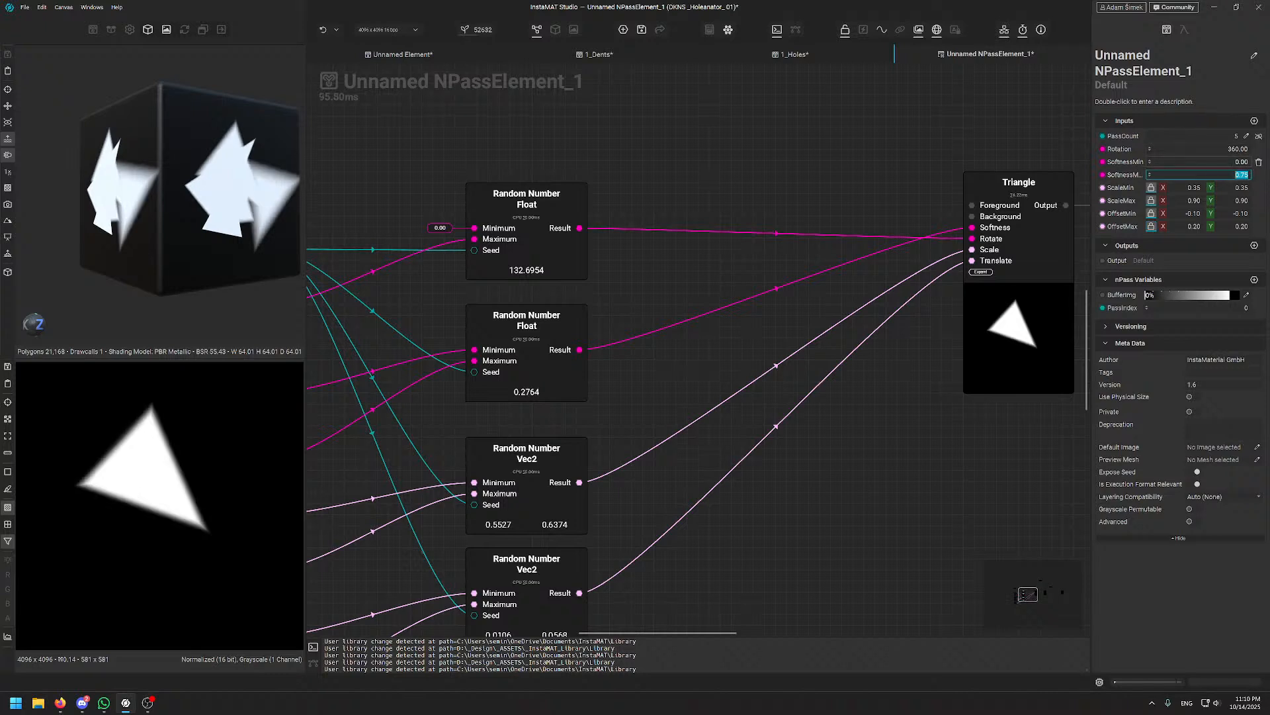
click(1242, 162)
text(.1)
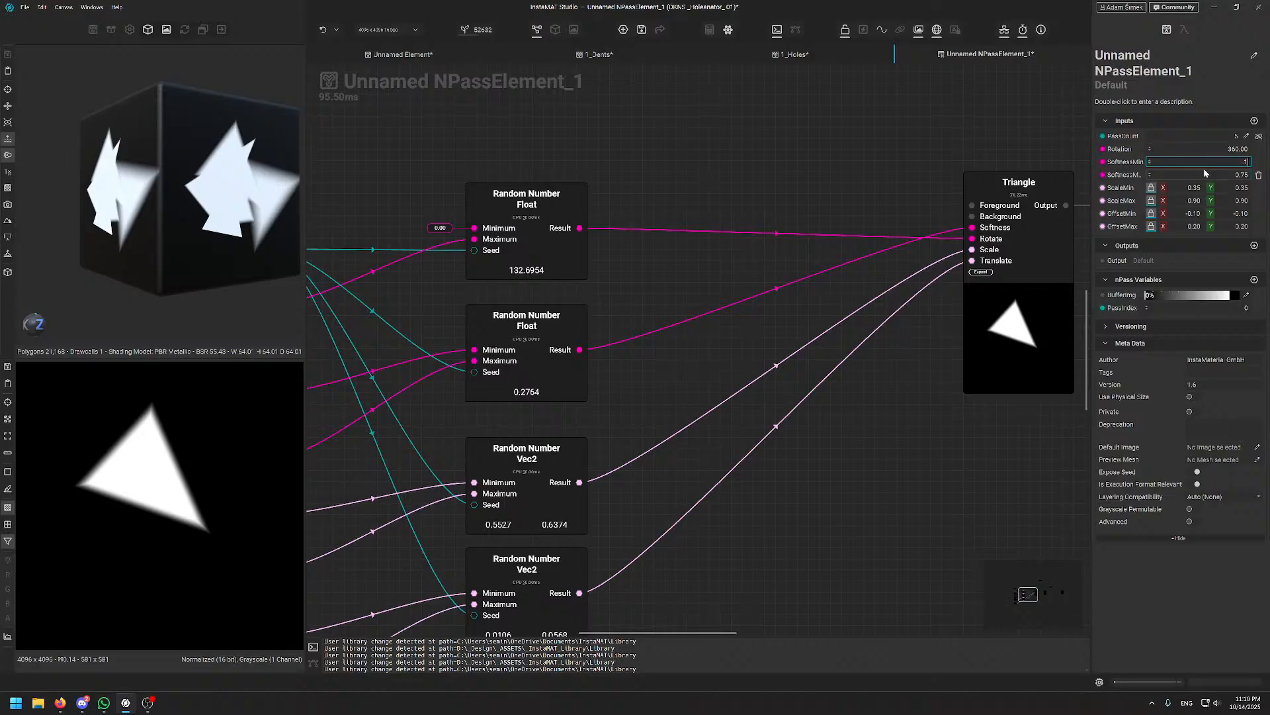
key(Return)
- Turn the 3D preview to face one side of the cube and set ScaleMax to 0.80 on both axes
alt+drag(207, 177, 138, 171)
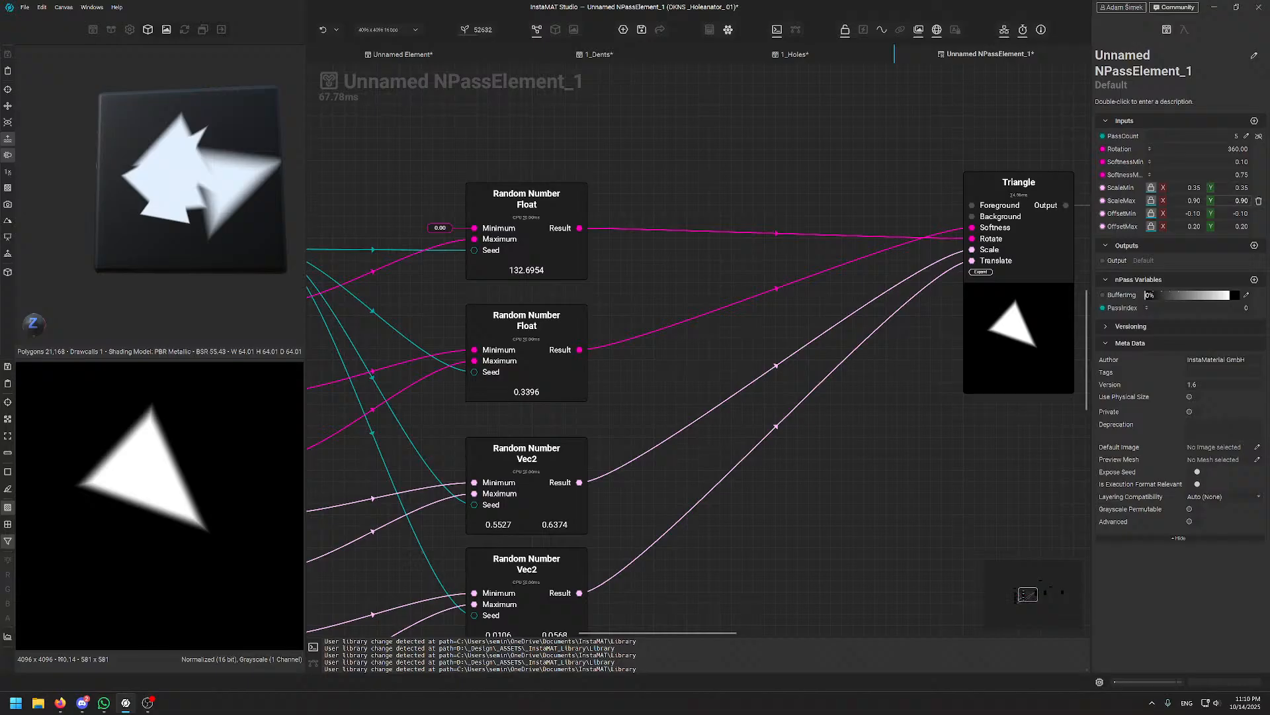
text(.8)
key(Return)
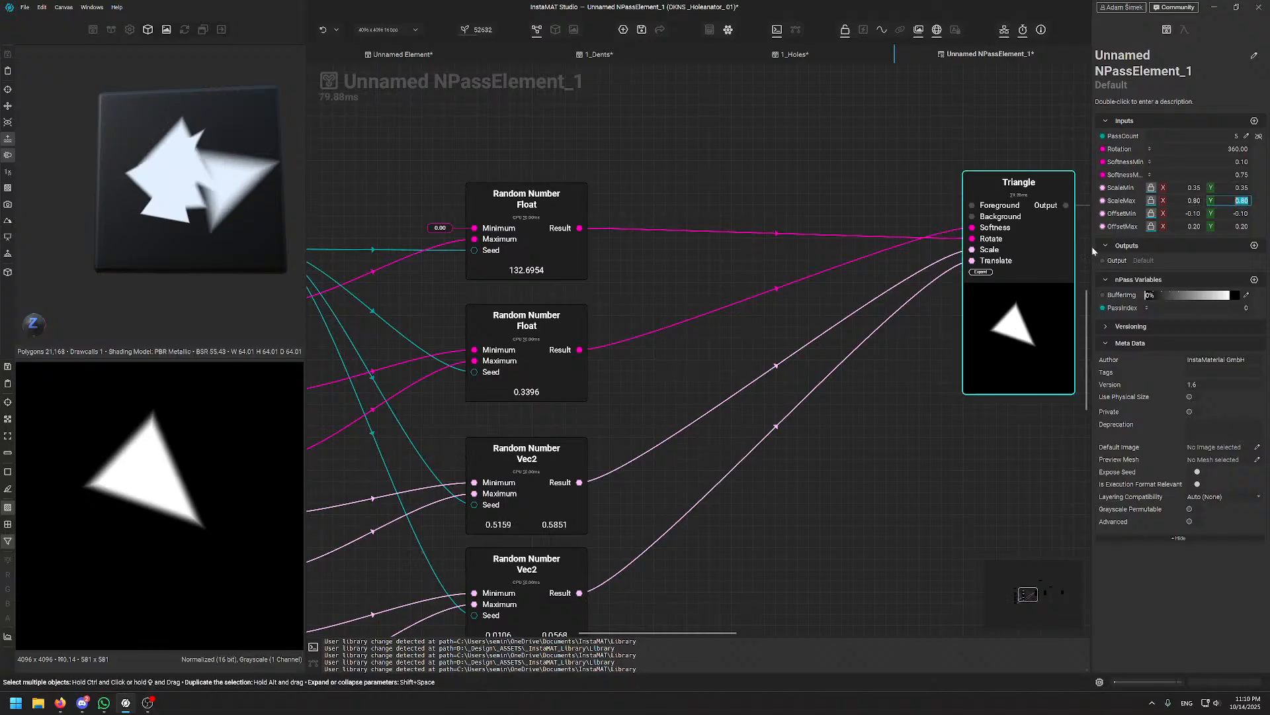
middle_drag(522, 251, 765, 224)
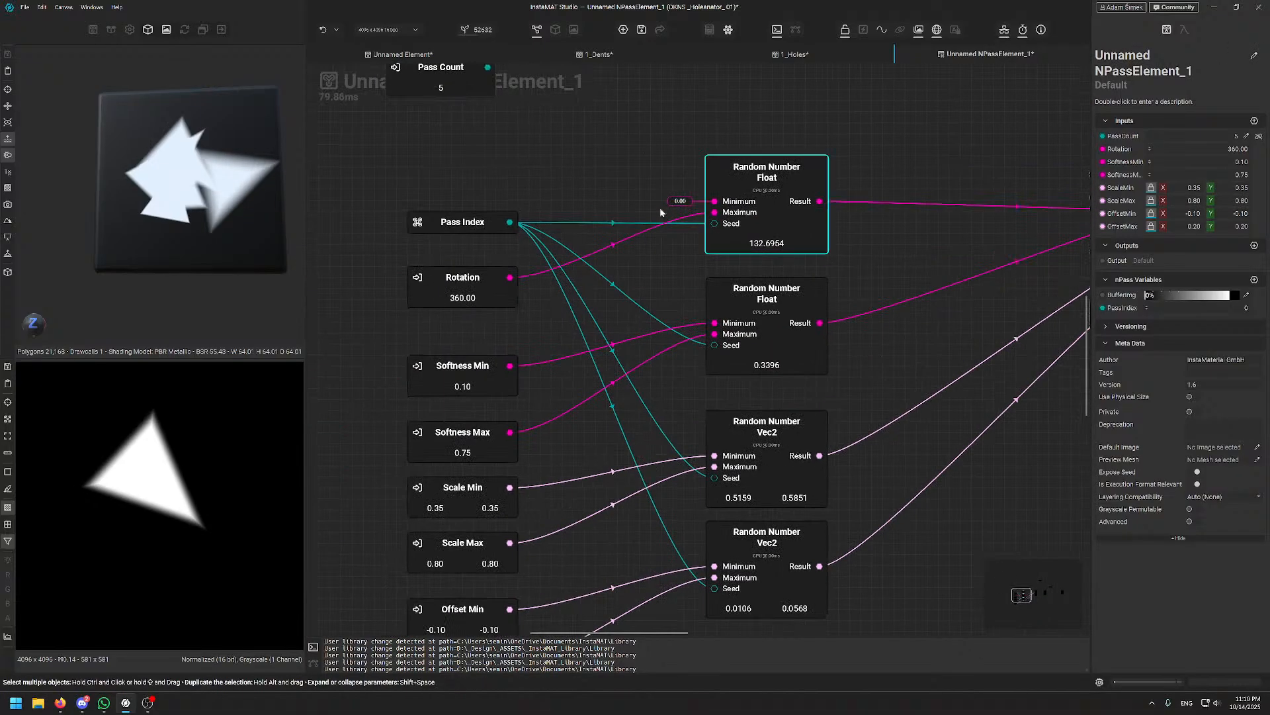
middle_drag(660, 208, 827, 214)
click(664, 234)
middle_drag(798, 137, 708, 244)
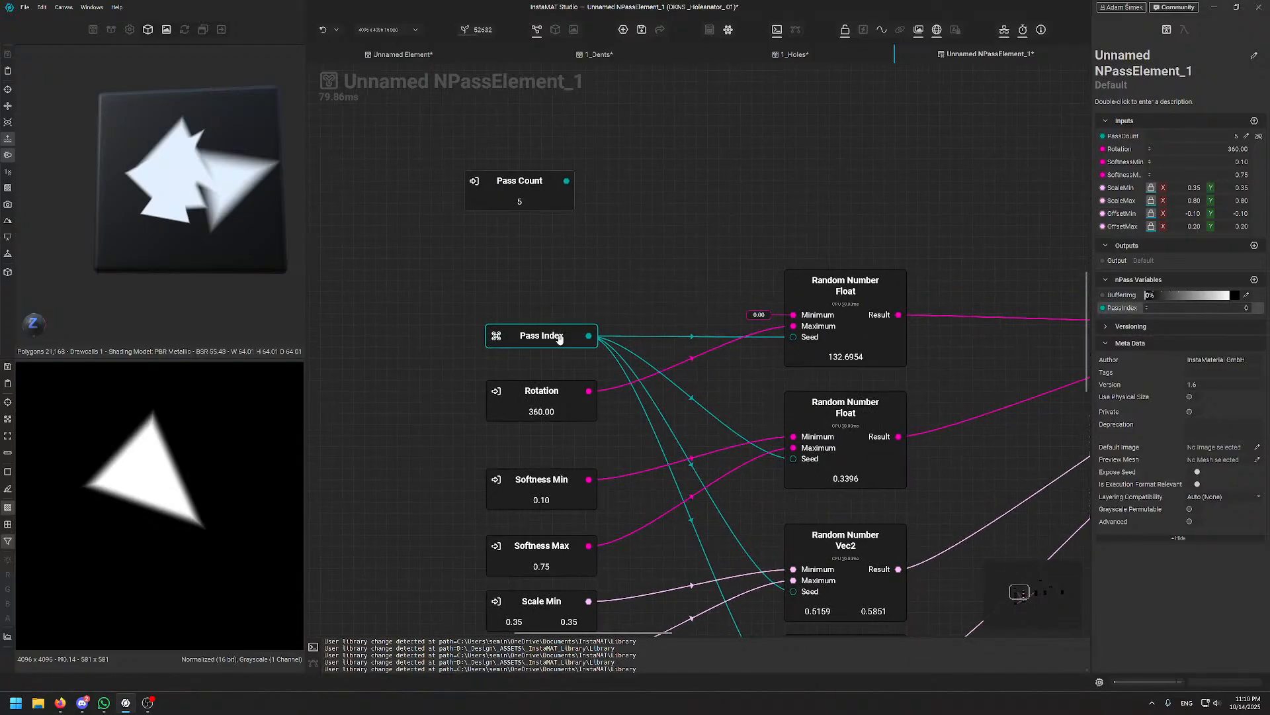
click(608, 231)
- Randomize the graph's seed repeatedly and check the resulting triangle arrangements in the 3D and 2D previews
click(474, 33)
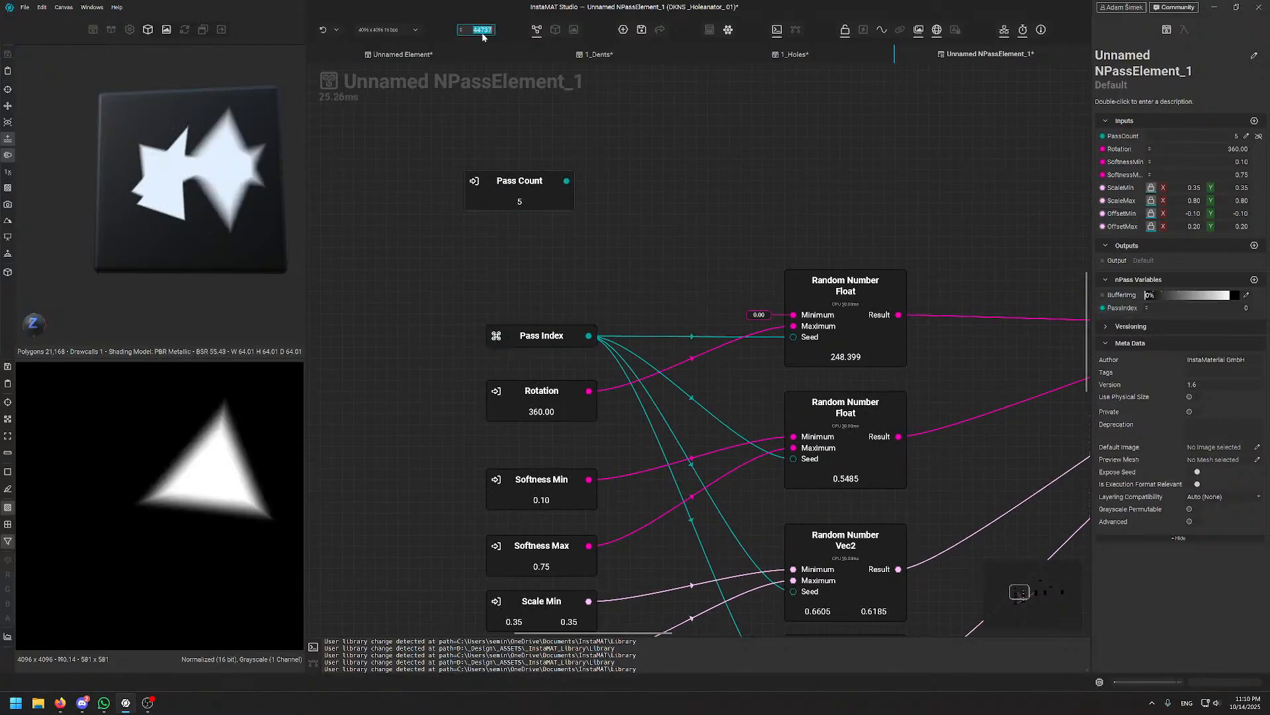
click(482, 30)
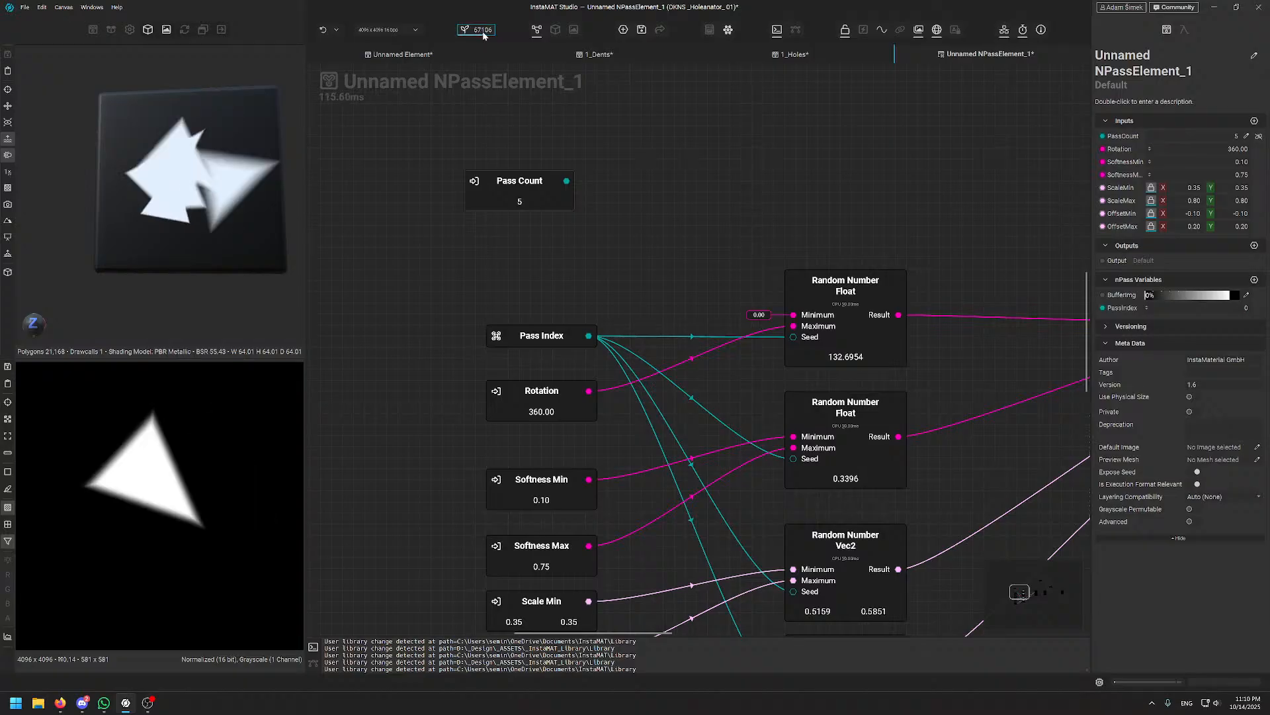
click(482, 30)
click(470, 34)
click(470, 34)
click(481, 35)
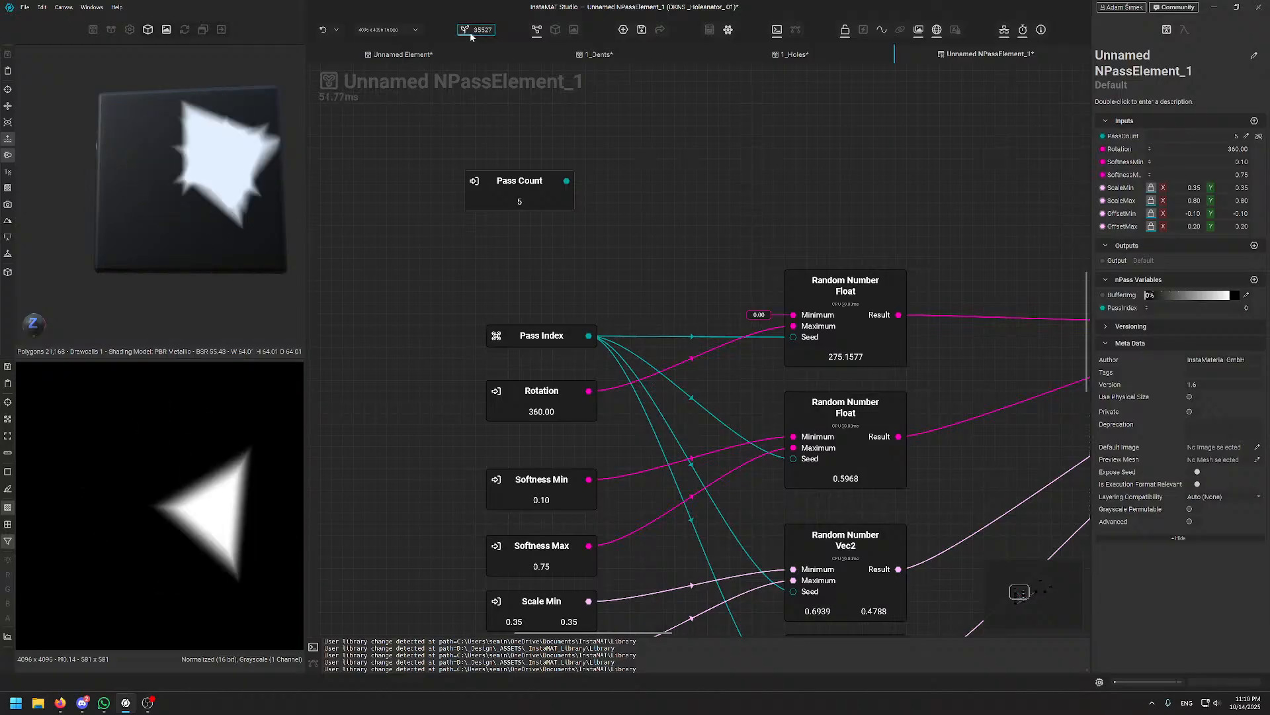
click(479, 34)
click(476, 34)
click(476, 35)
click(480, 34)
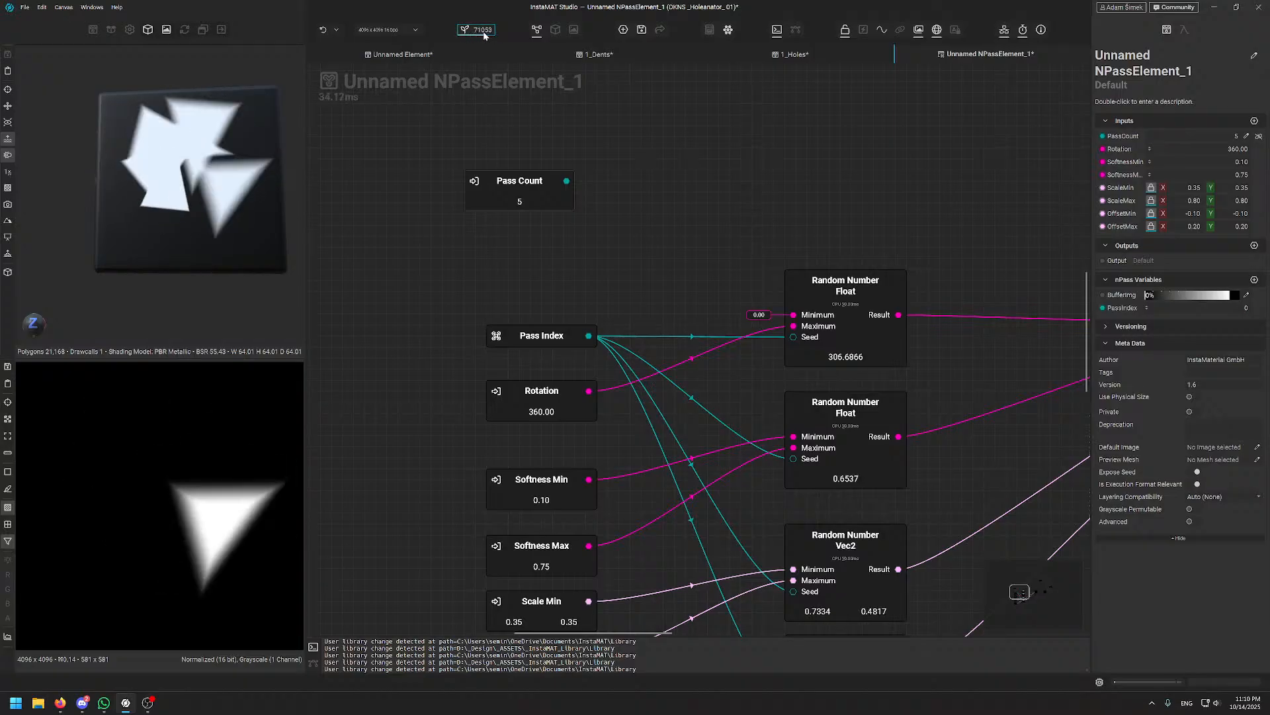
alt+drag(215, 188, 173, 246)
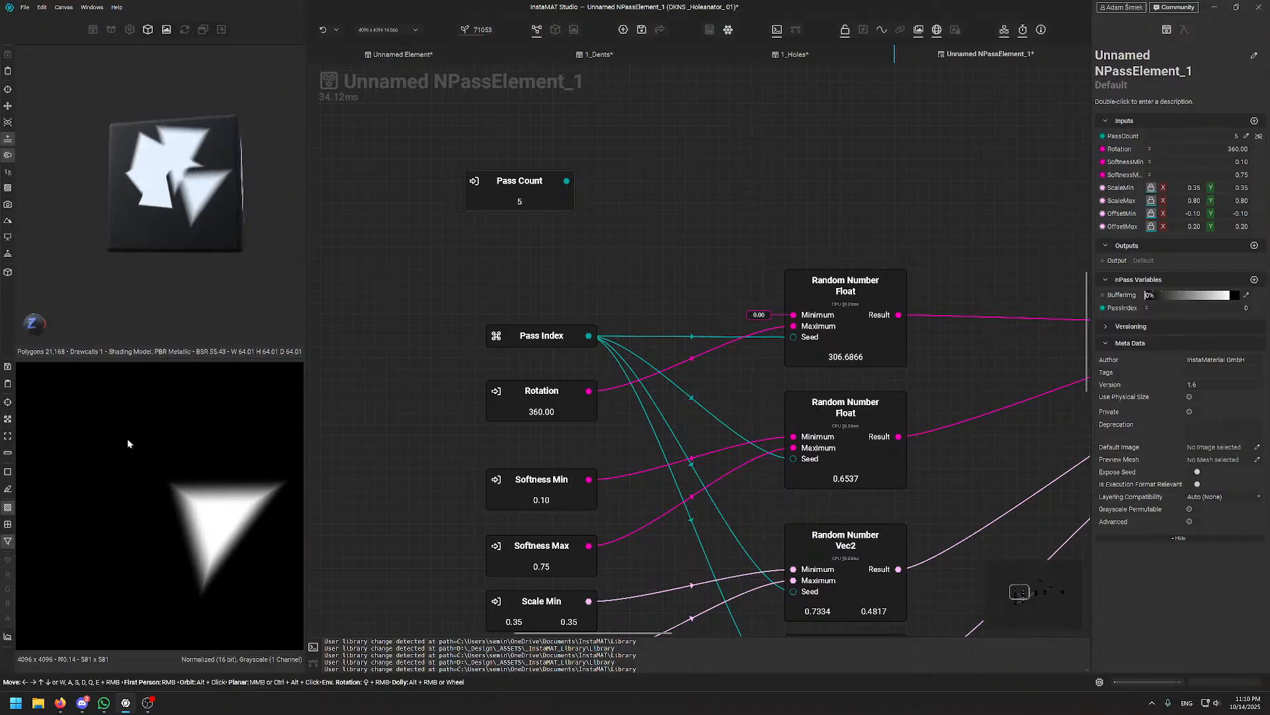
scroll(133, 494, down, 3)
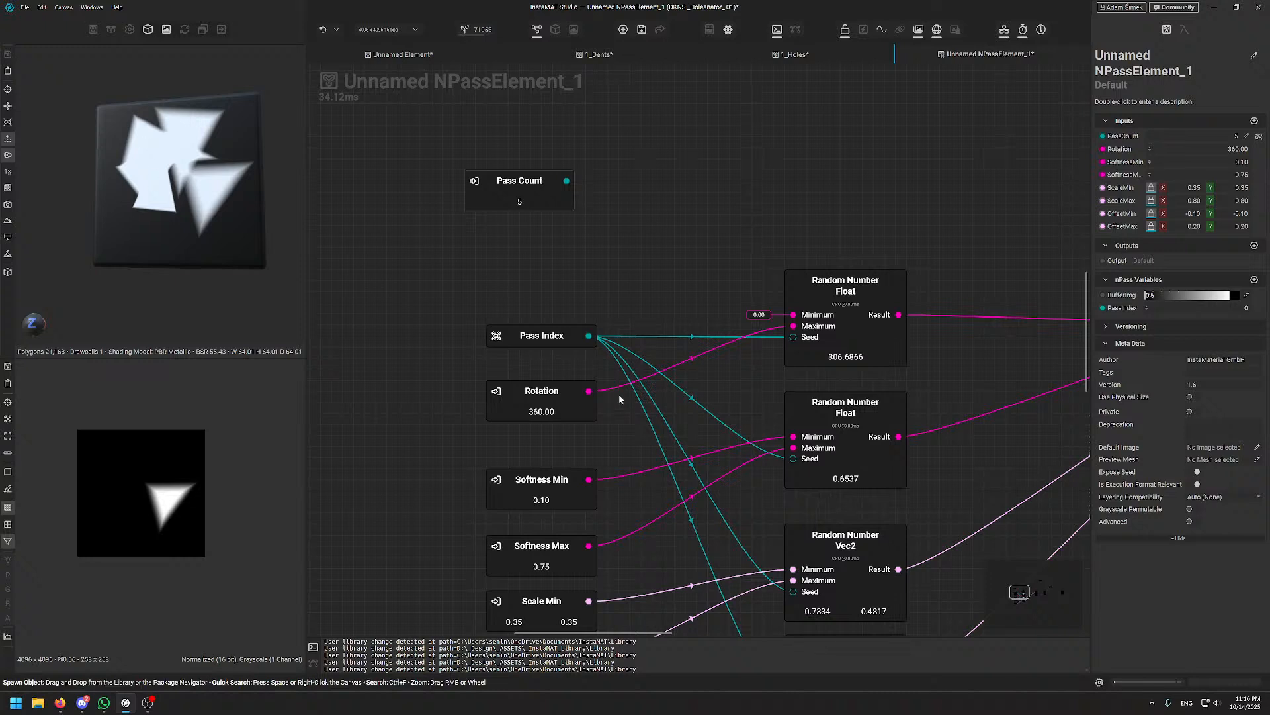
- Align the Pass Index node with the column of exposed inputs, just above the Rotation node
mouse_move(541, 319)
mouse_down()
mouse_move(561, 230)
mouse_move(537, 242)
mouse_move(536, 309)
mouse_up()
middle_drag(654, 279, 681, 241)
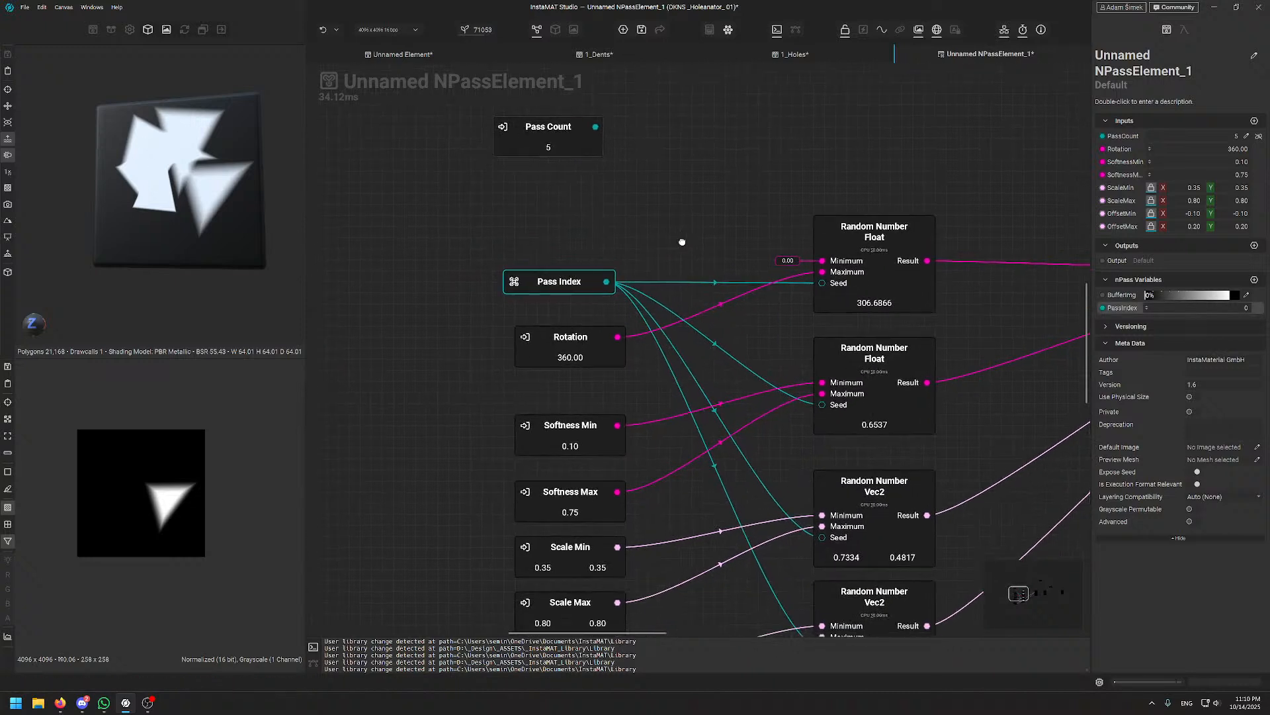
drag(561, 284, 573, 294)
click(644, 202)
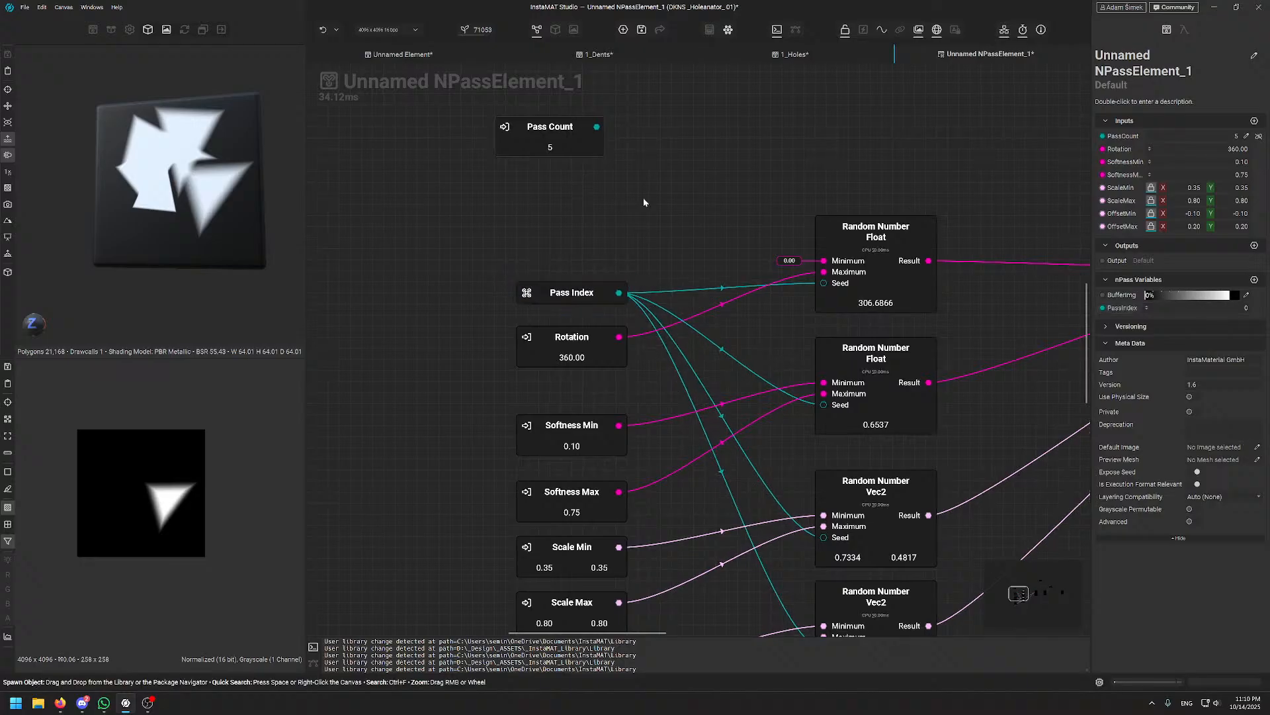
middle_drag(644, 202, 654, 266)
scroll(654, 267, up, 1)
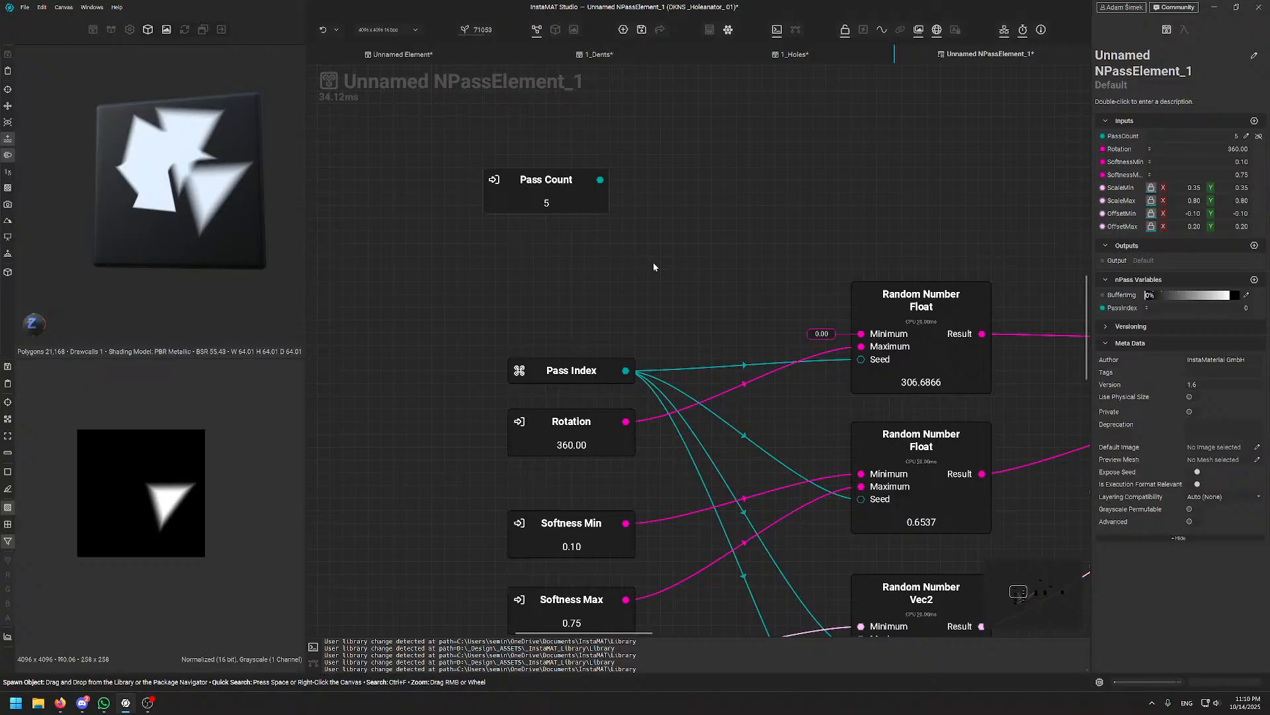
middle_drag(654, 263, 643, 84)
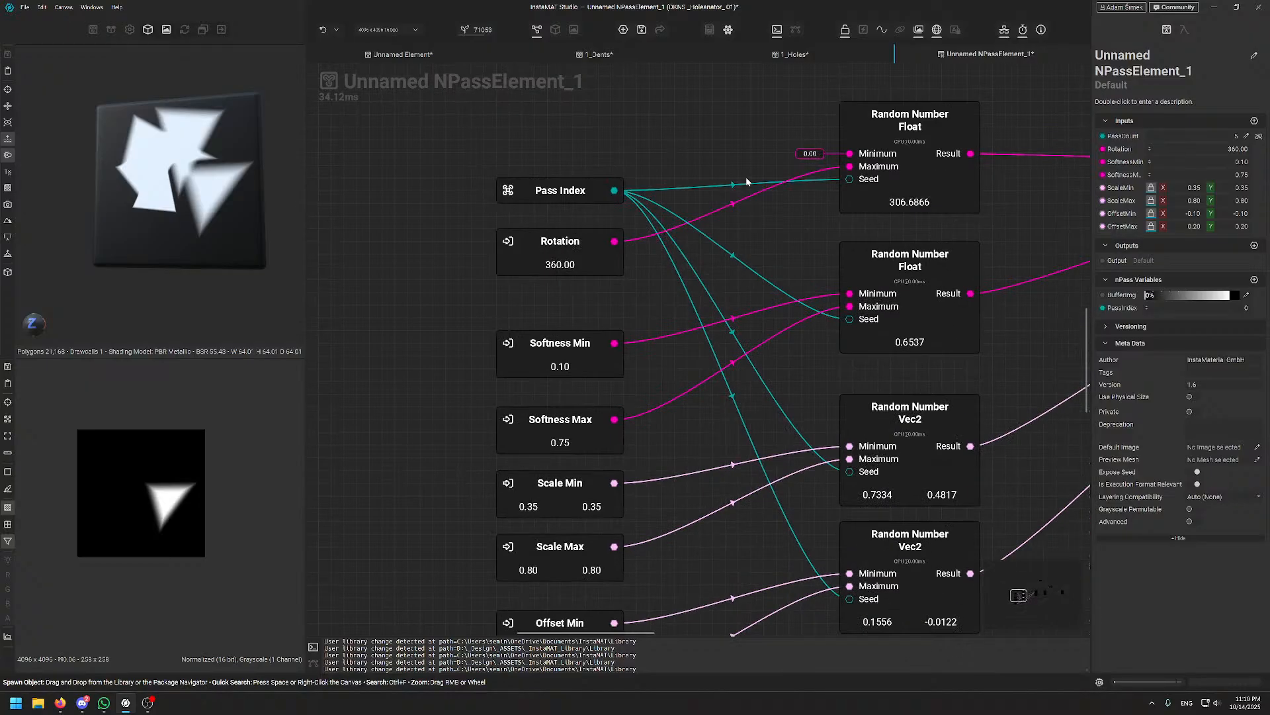
click(825, 181)
key(Delete)
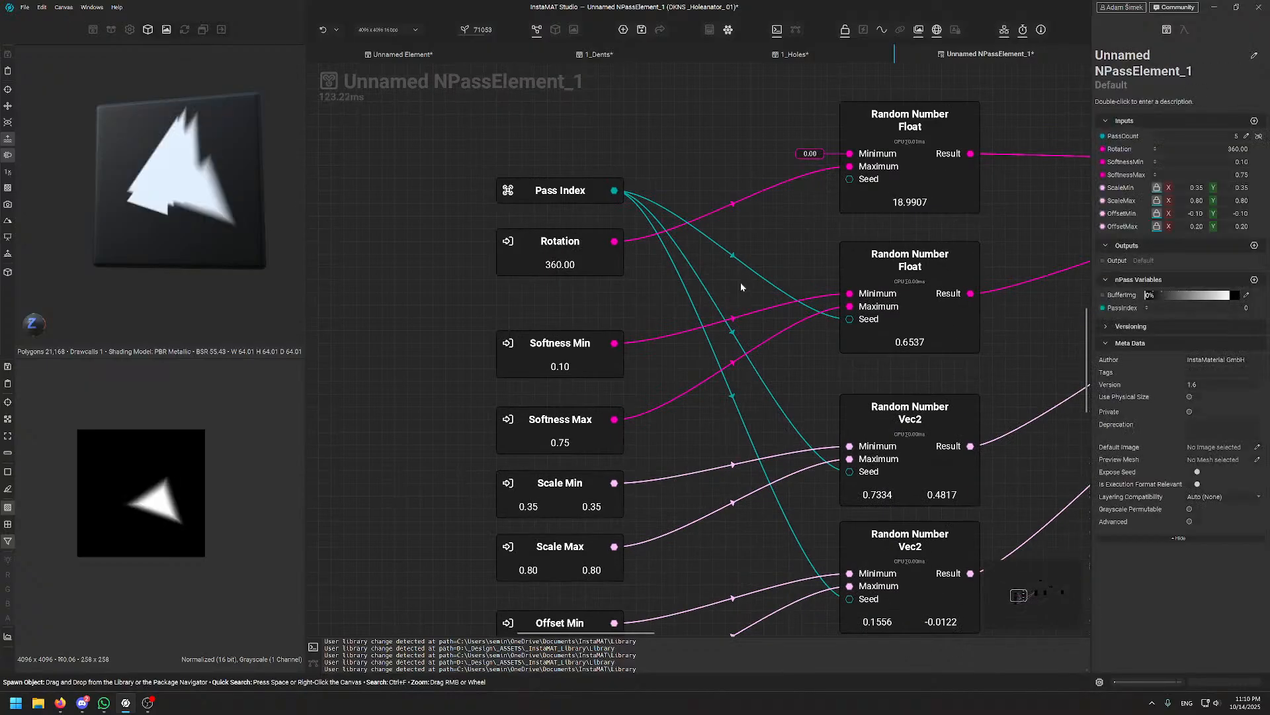
click(725, 286)
key(Delete)
click(709, 308)
key(Delete)
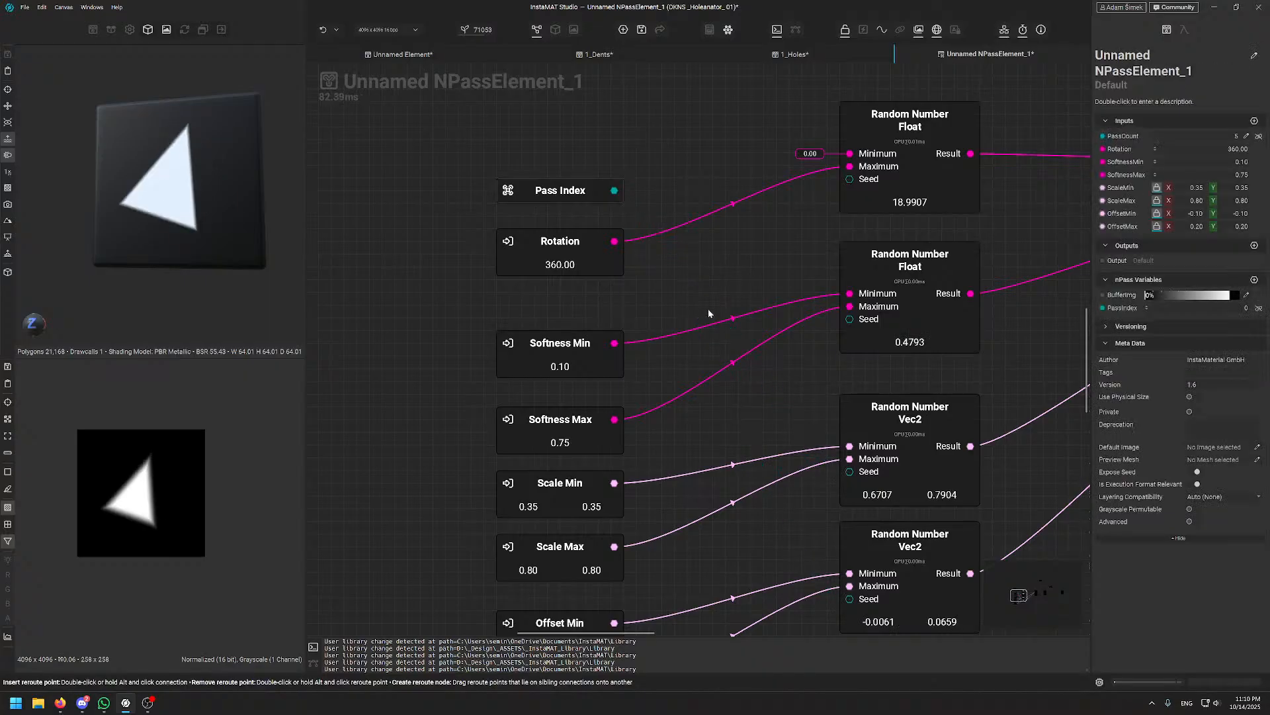
key(ctrl+z)
key(ctrl+z)
key(ctrl+z)
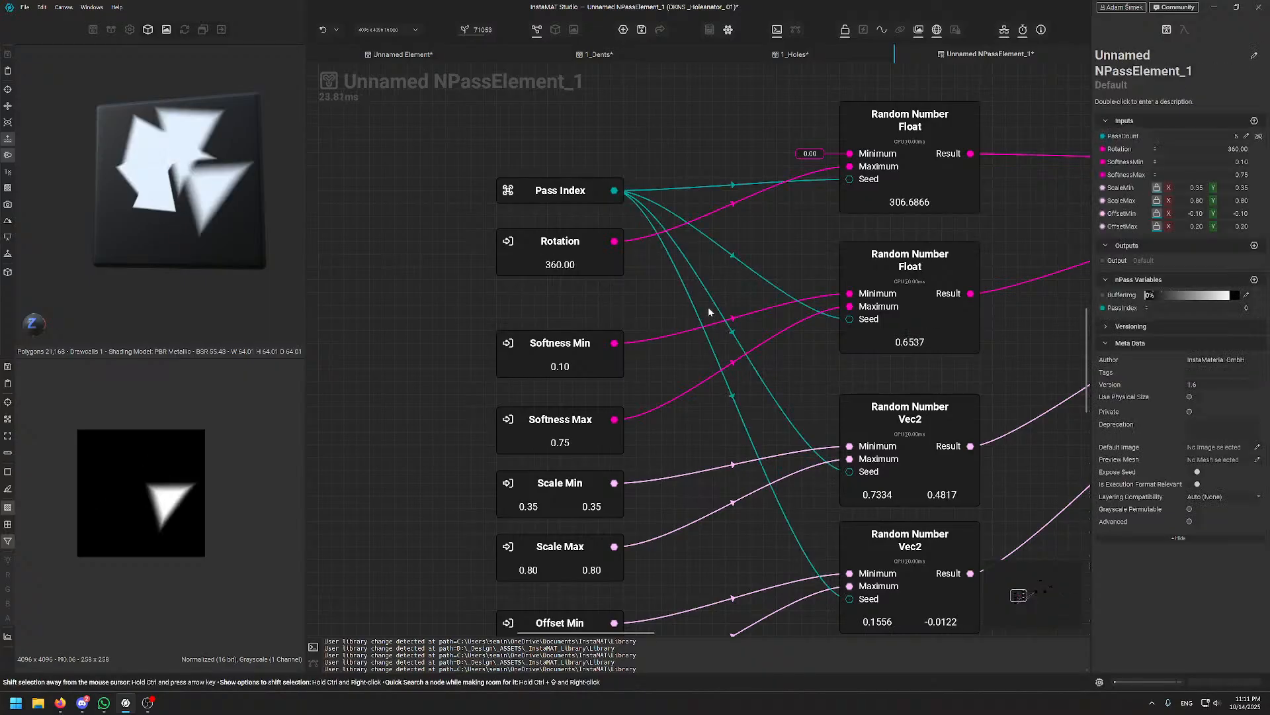
- Add a Uint + Uint node above the random number nodes, with its A input fed by Pass Index
middle_drag(708, 307, 700, 422)
key(space)
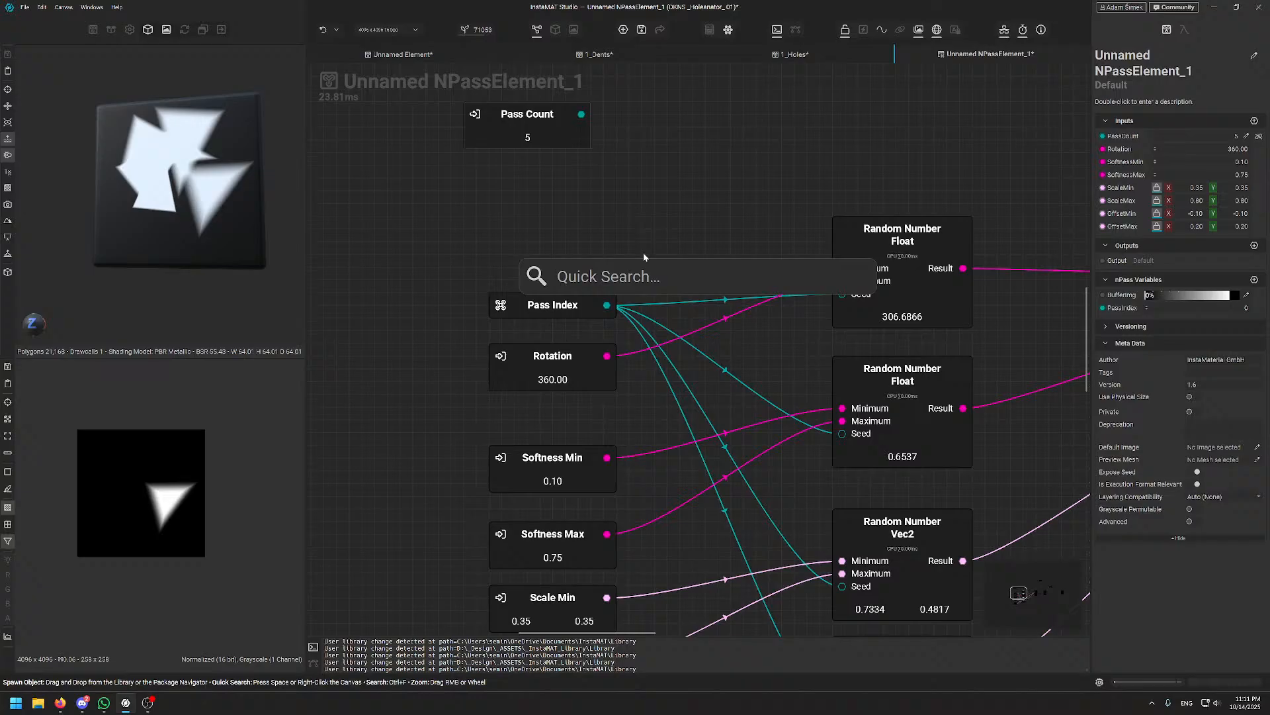
key(Escape)
drag(606, 305, 689, 209)
text(add)
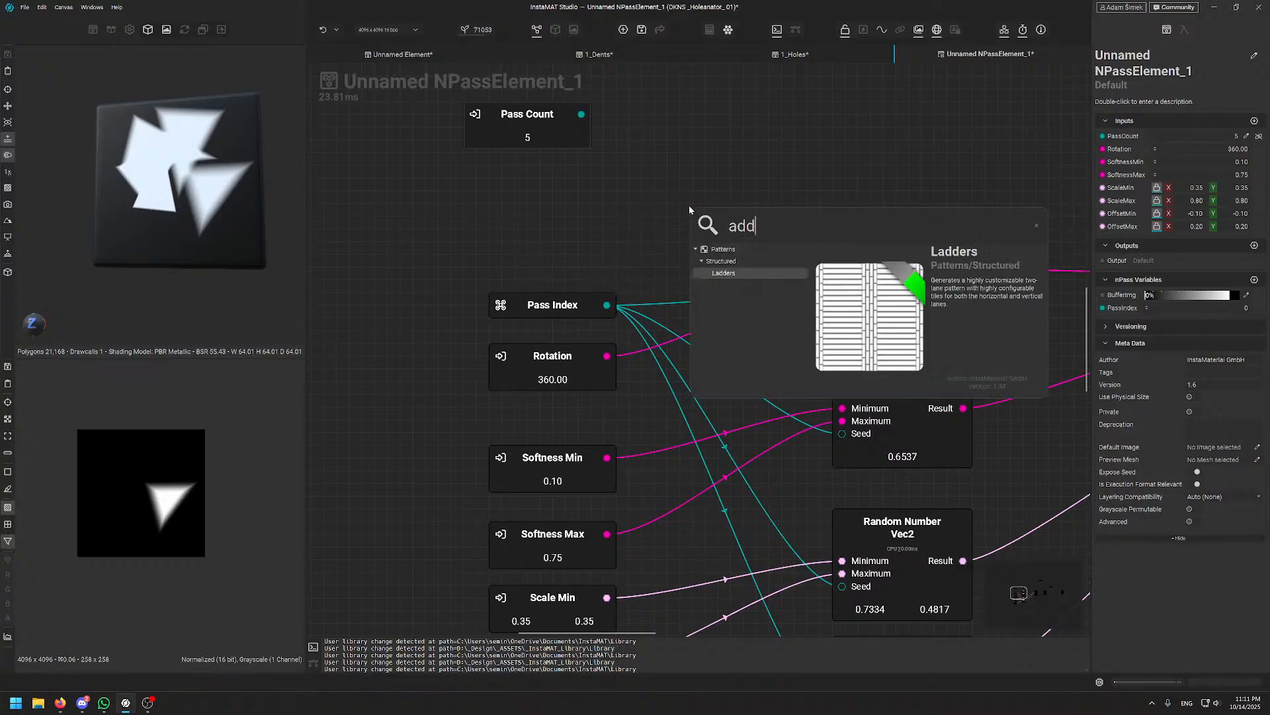
key(BackSpace)
key(BackSpace)
key(BackSpace)
text(+)
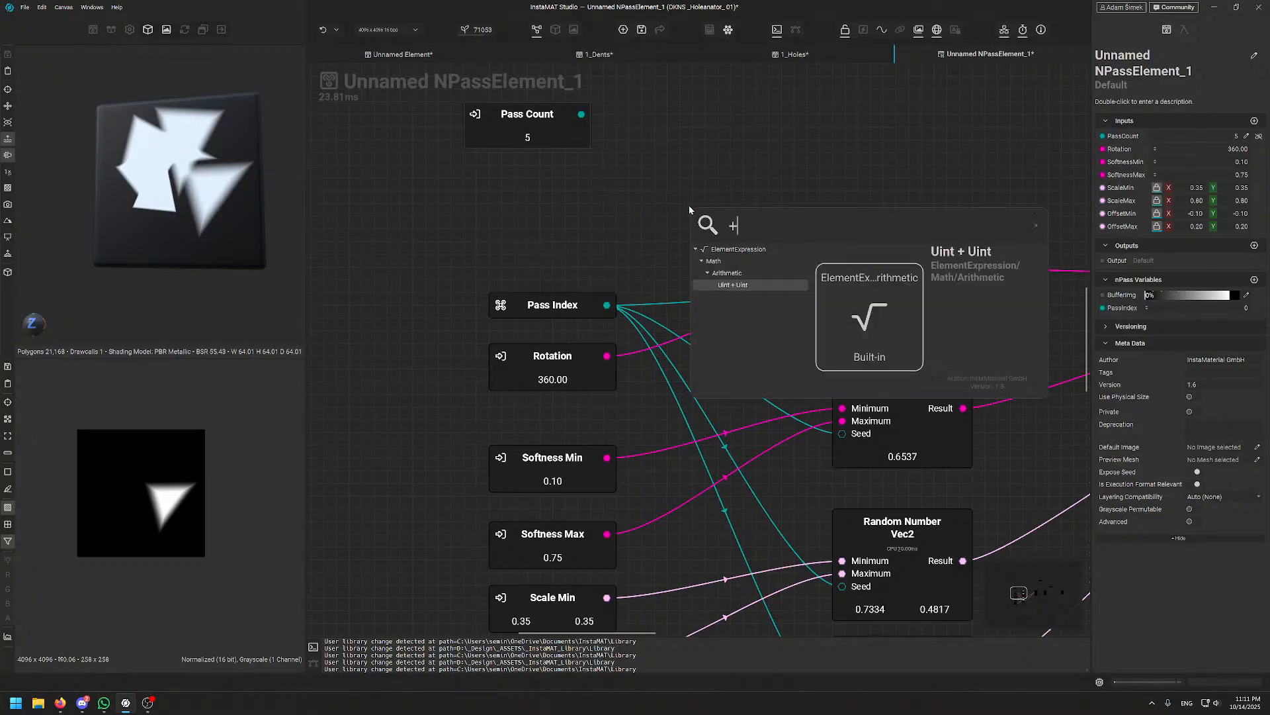
key(Return)
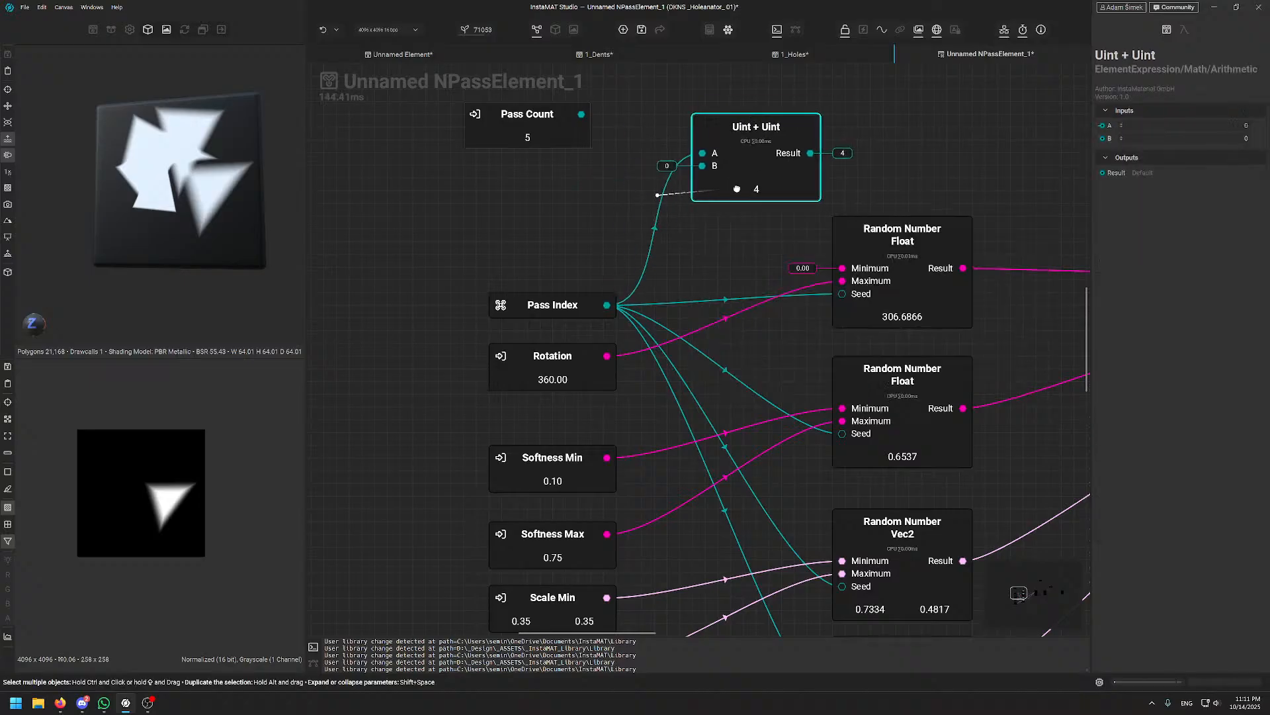
click(993, 116)
click(788, 152)
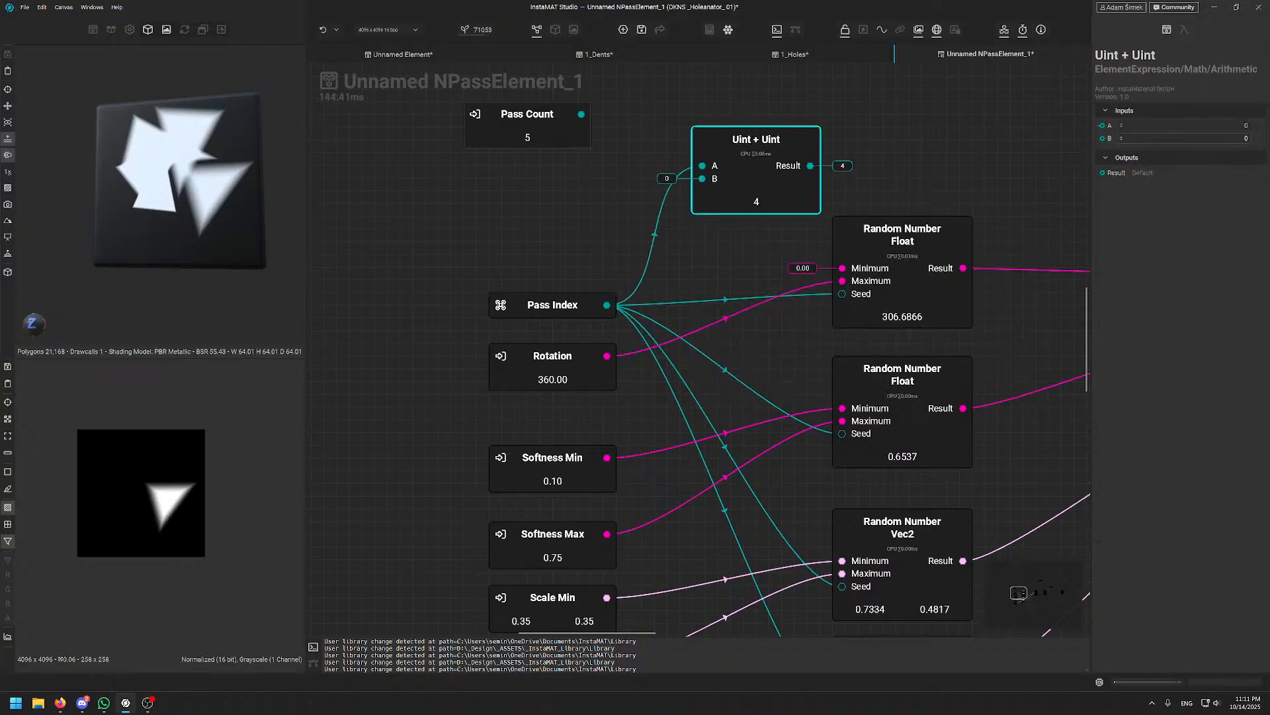
- Set the Uint + Uint node's B input to 666 and connect its Result to the Seed of the first Random Number Float
double_click(1205, 139)
text(1)
key(Return)
middle_drag(852, 132, 813, 173)
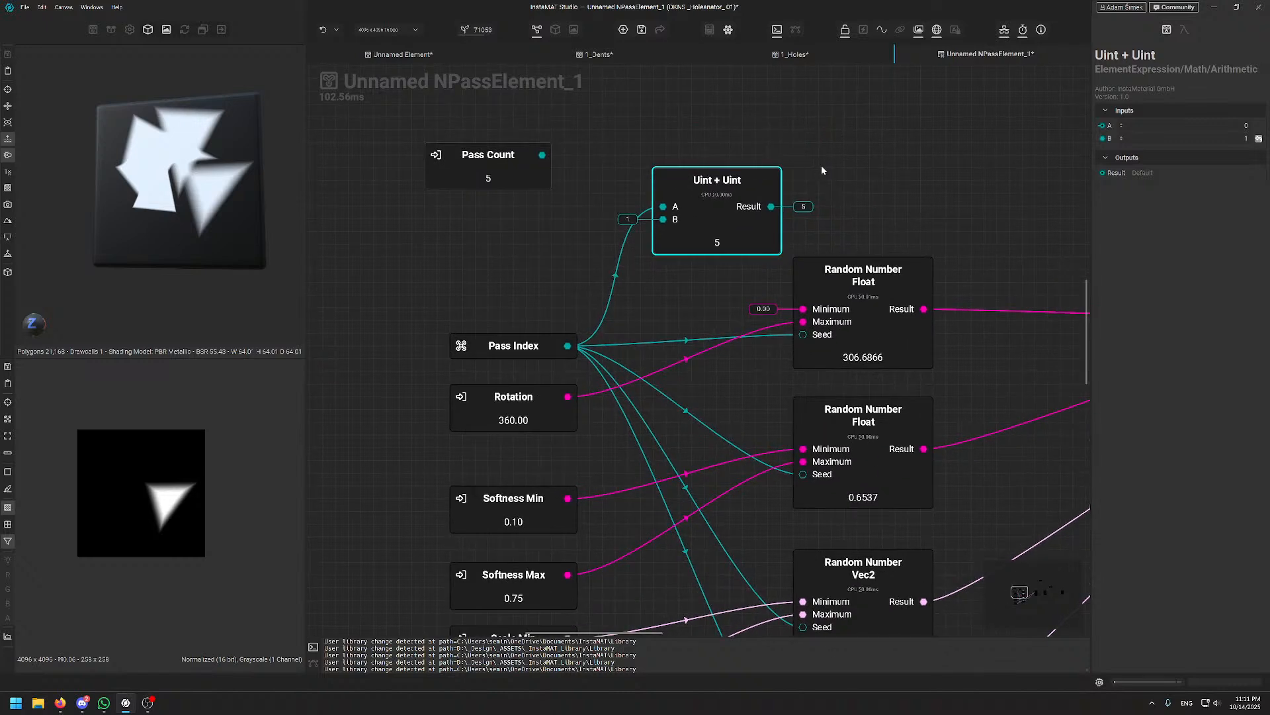
double_click(1132, 138)
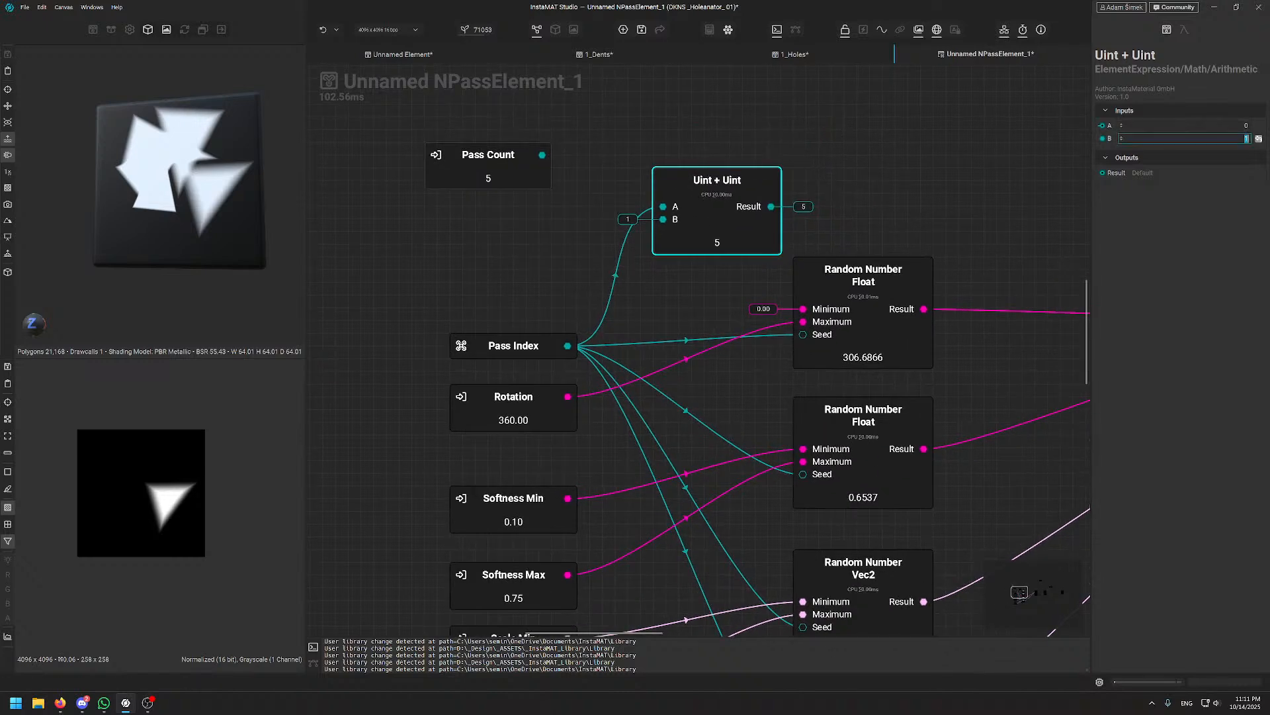
key(Return)
click(497, 363)
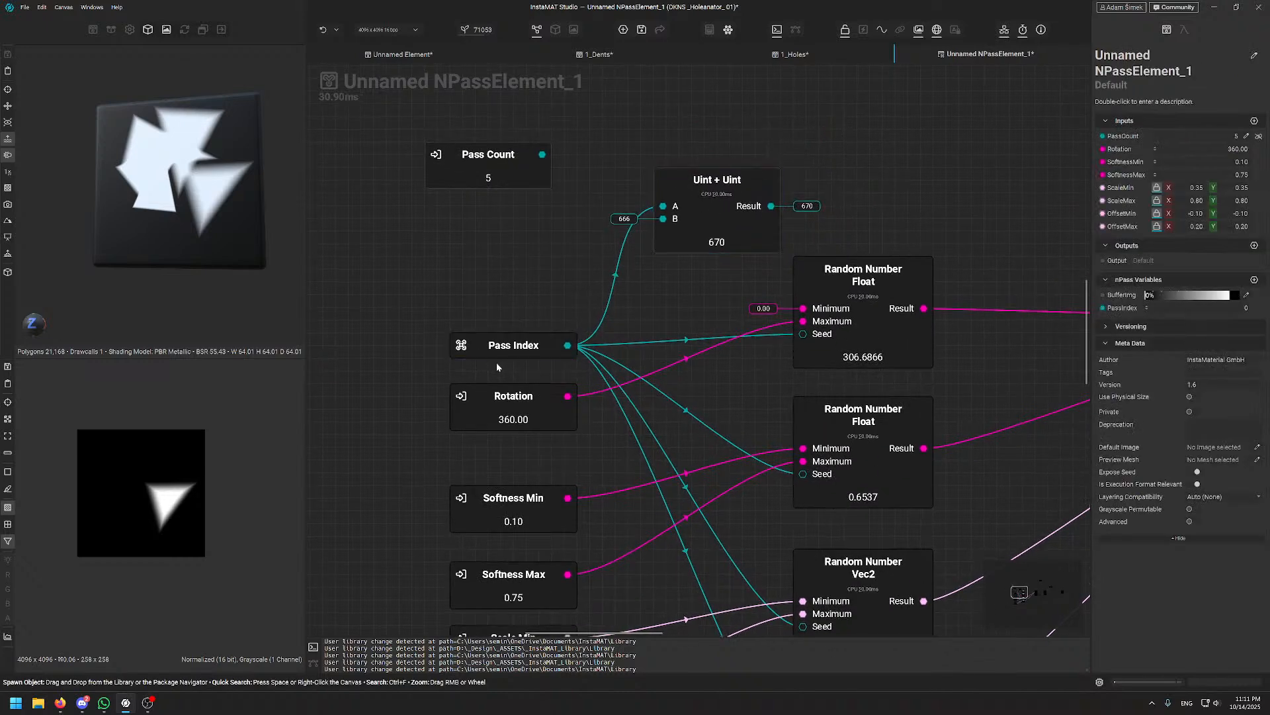
drag(778, 239, 805, 336)
middle_drag(688, 324, 705, 312)
- Duplicate the Uint + Uint node, set the copy's B to 6666 and connect its Result to the second Random Number Float's Seed
alt+drag(709, 209, 711, 329)
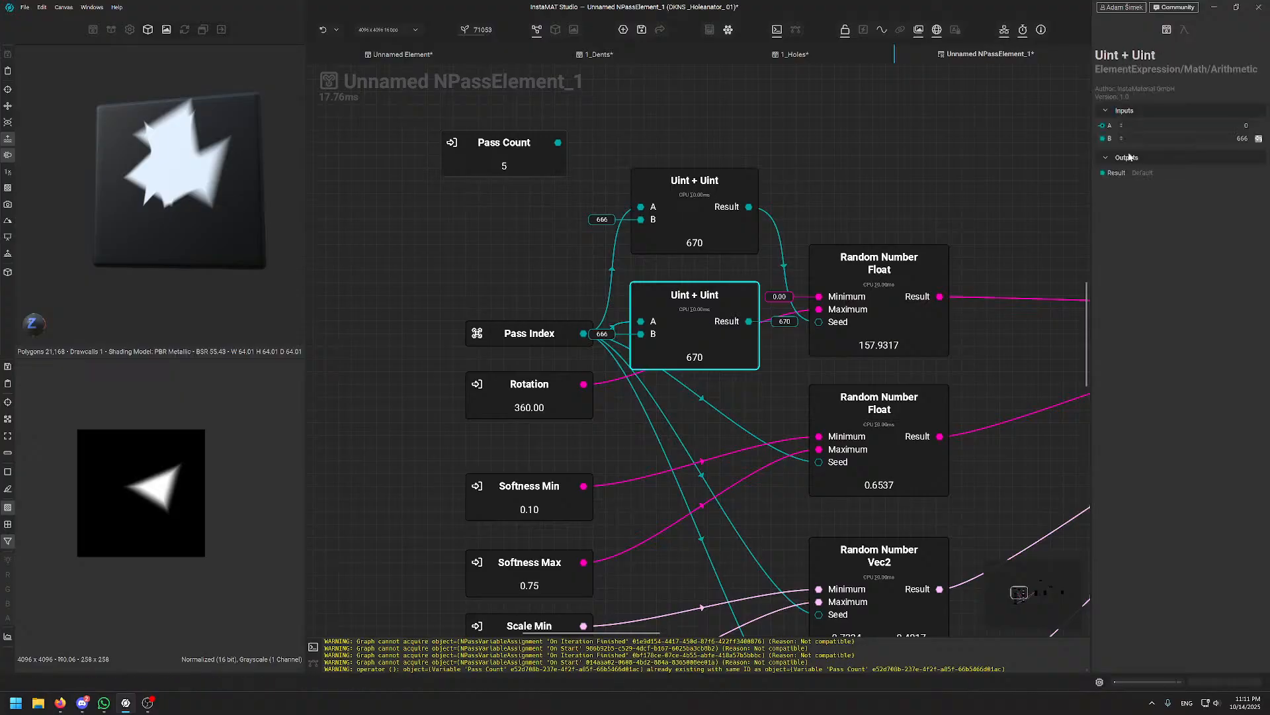
click(1224, 138)
text(6666)
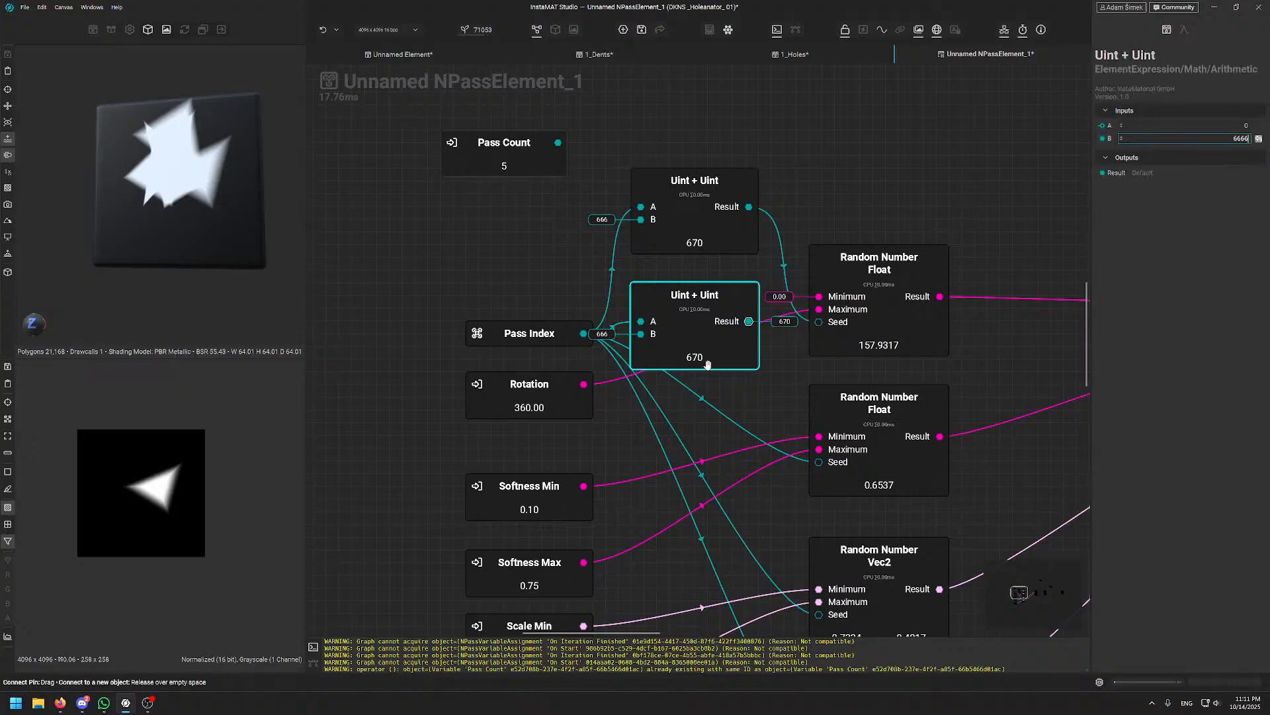
click(764, 404)
drag(749, 322, 819, 462)
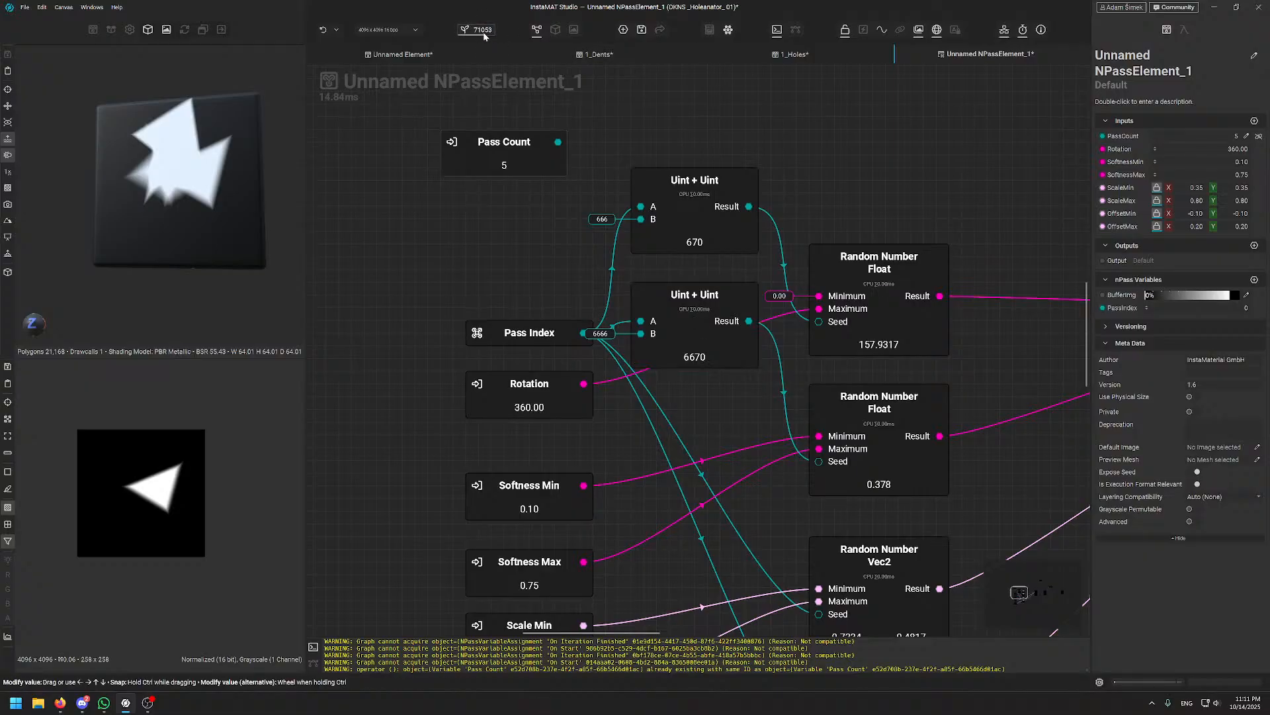
- Add a third Uint + Uint copy feeding the Seed of the first Random Number Vec2, with B set to 0
middle_drag(761, 294, 780, 204)
alt+drag(722, 233, 836, 525)
click(716, 381)
click(1247, 139)
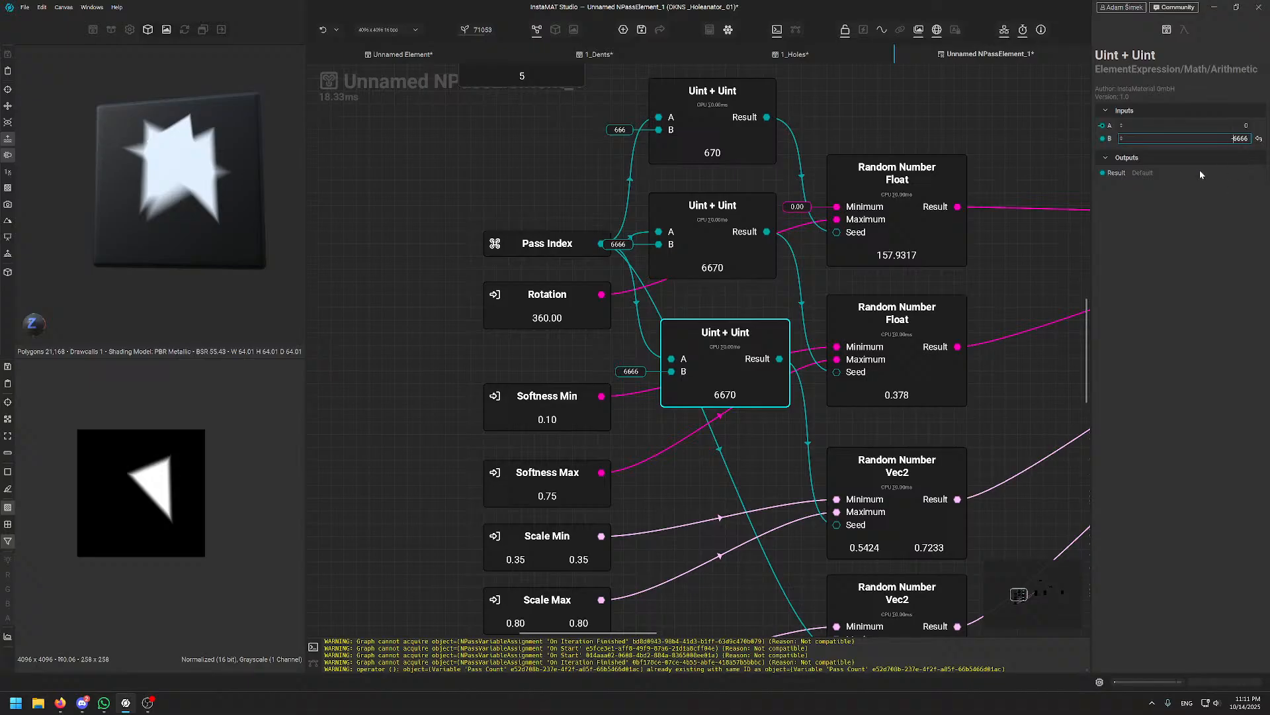
text(0)
- Duplicate a fourth Uint + Uint node, connect its Result to the second Random Number Vec2's Seed and set B to 546456
middle_drag(751, 339, 745, 270)
alt+drag(736, 292, 731, 471)
middle_drag(737, 382, 735, 194)
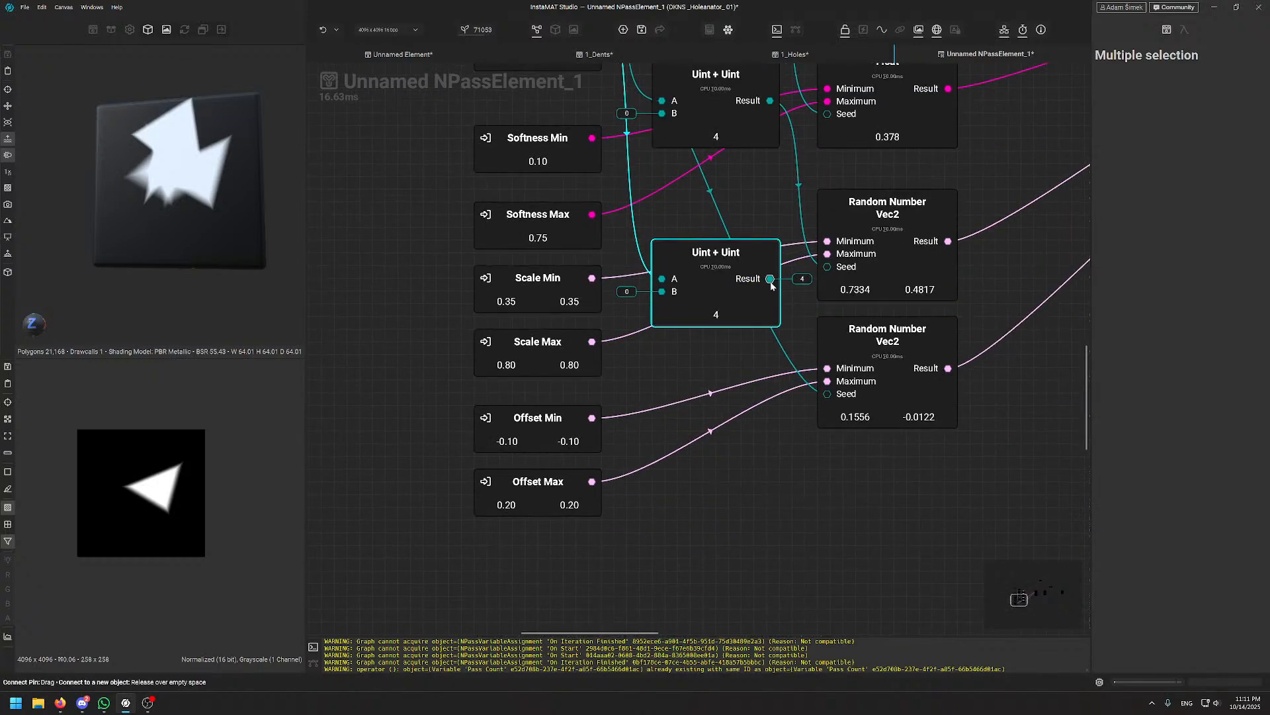
drag(769, 279, 827, 394)
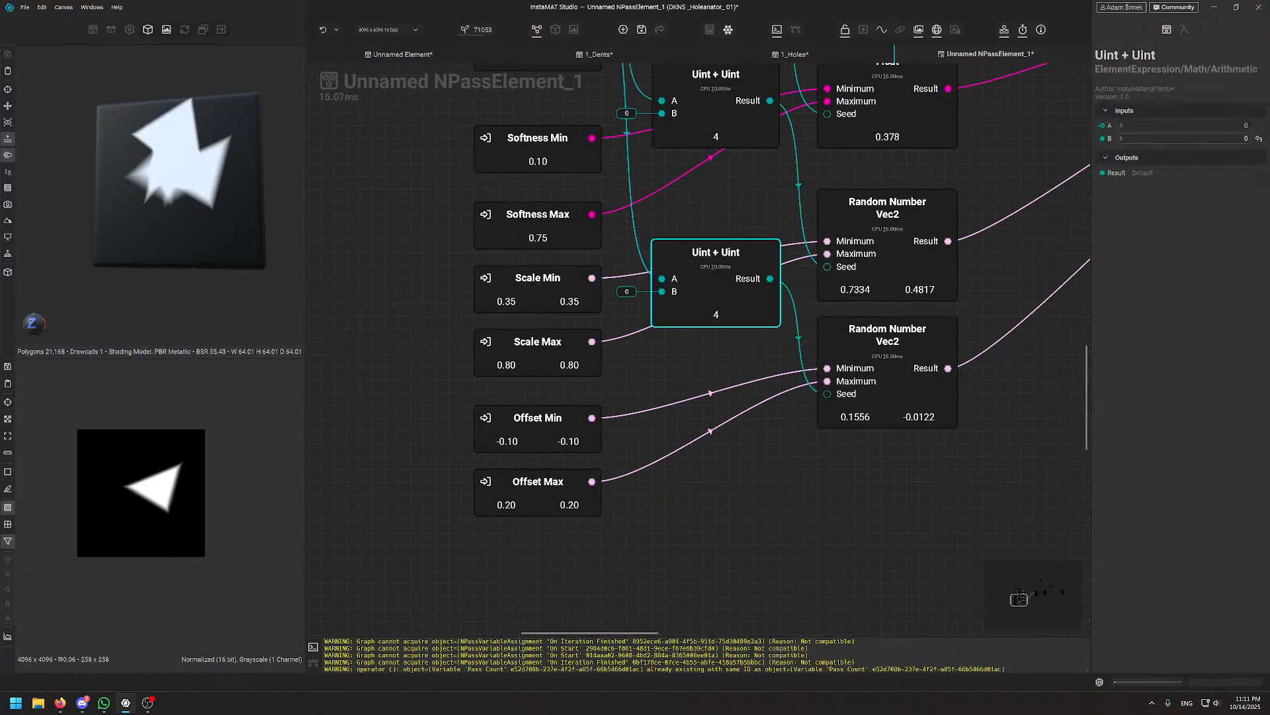
click(1185, 139)
text(546456)
key(Return)
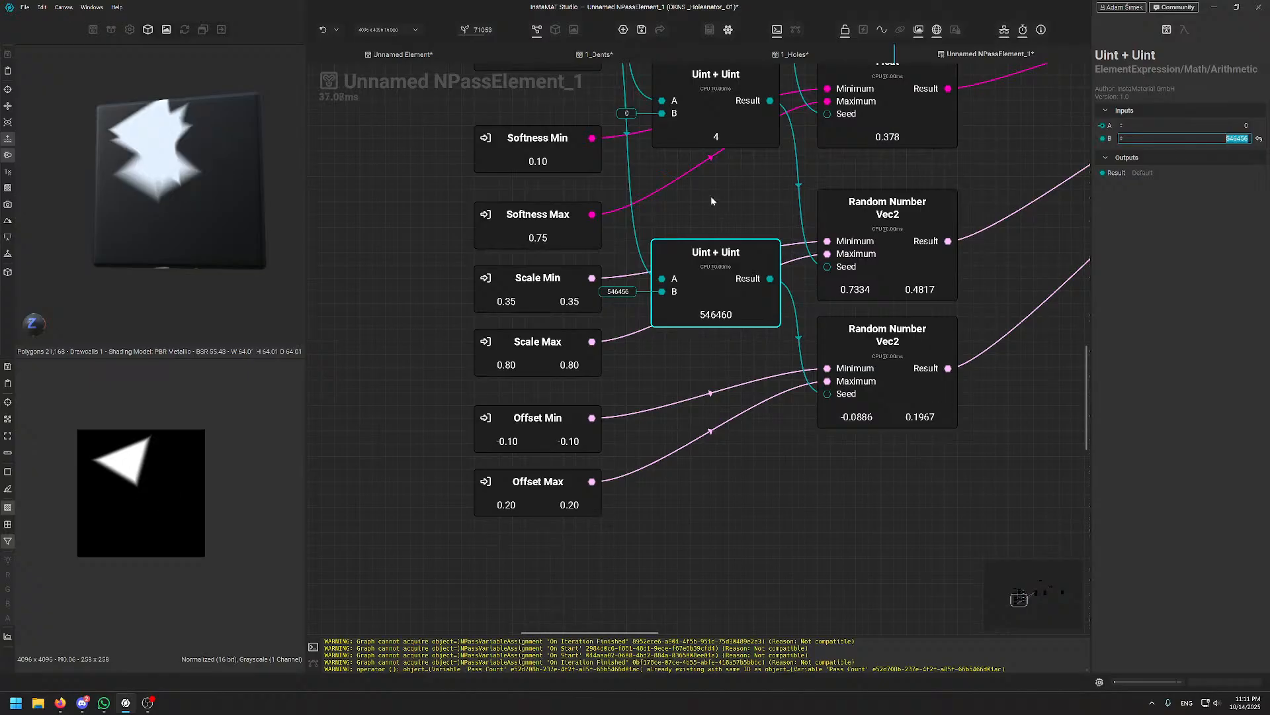
- Shorten the fourth Uint + Uint node's B value to 5456
middle_drag(710, 195, 772, 369)
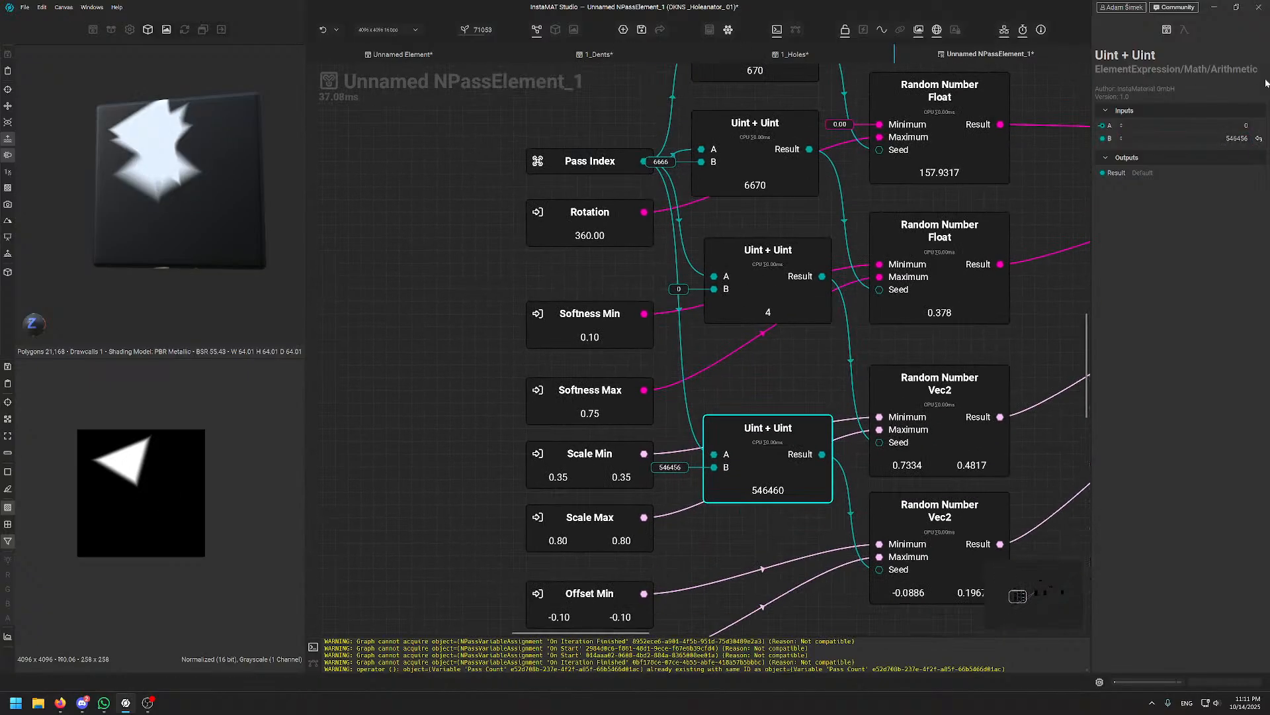
click(1184, 139)
click(1238, 138)
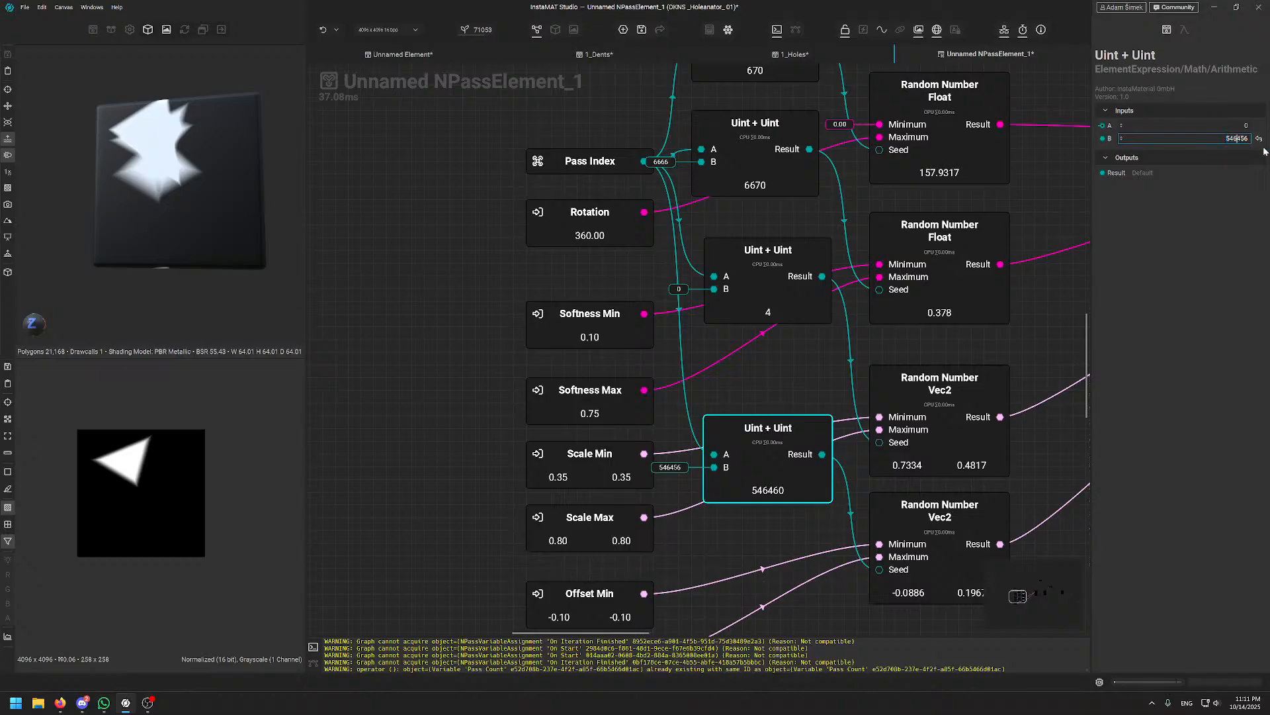
key(Return)
- Line up the four Uint + Uint nodes in one evenly spaced column and move the Pass Index node up slightly
middle_drag(789, 436, 693, 308)
drag(688, 330, 682, 319)
middle_drag(689, 199, 688, 355)
drag(694, 314, 693, 338)
drag(671, 198, 683, 223)
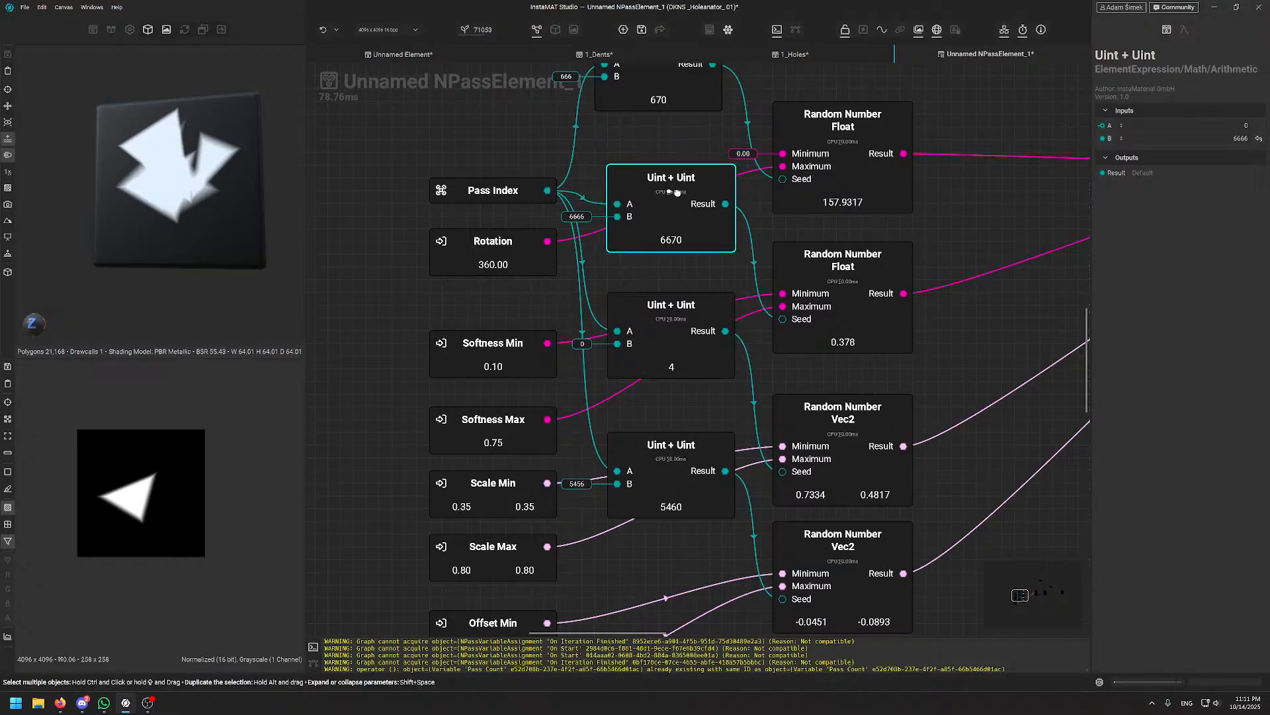
middle_drag(664, 119, 677, 190)
drag(677, 190, 689, 202)
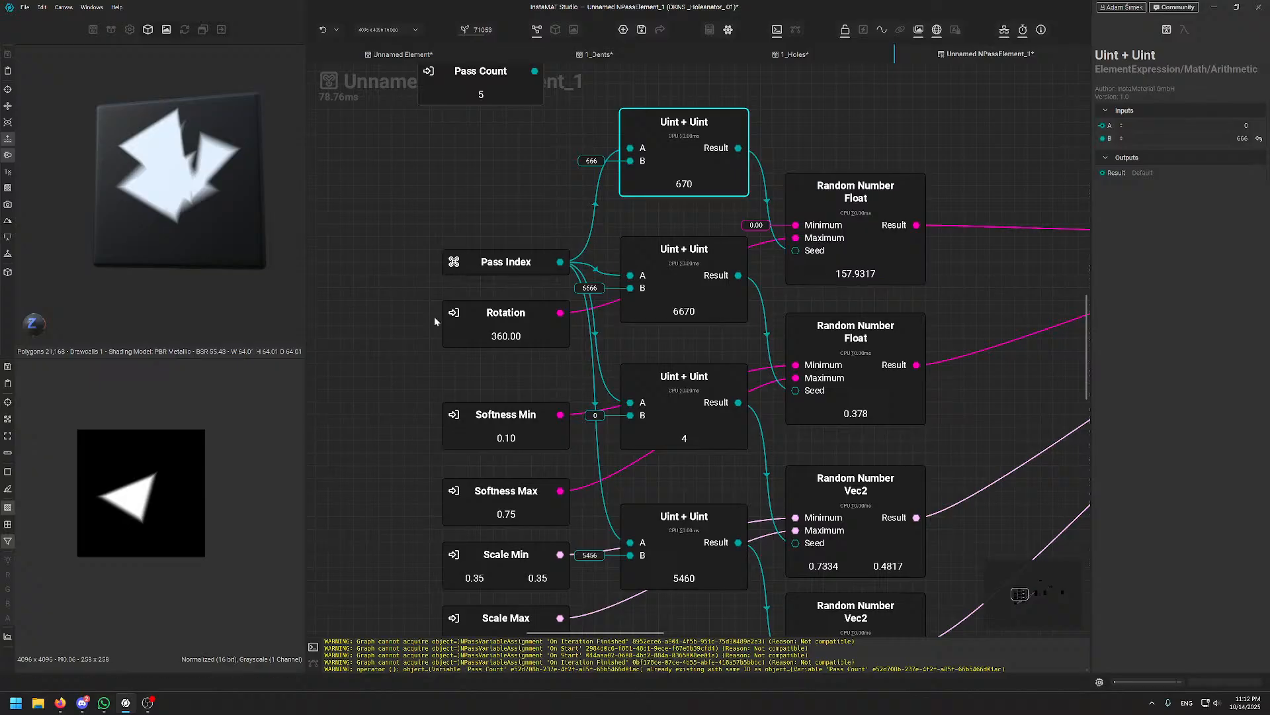
mouse_move(495, 264)
mouse_down()
mouse_move(497, 202)
mouse_move(496, 239)
mouse_up()
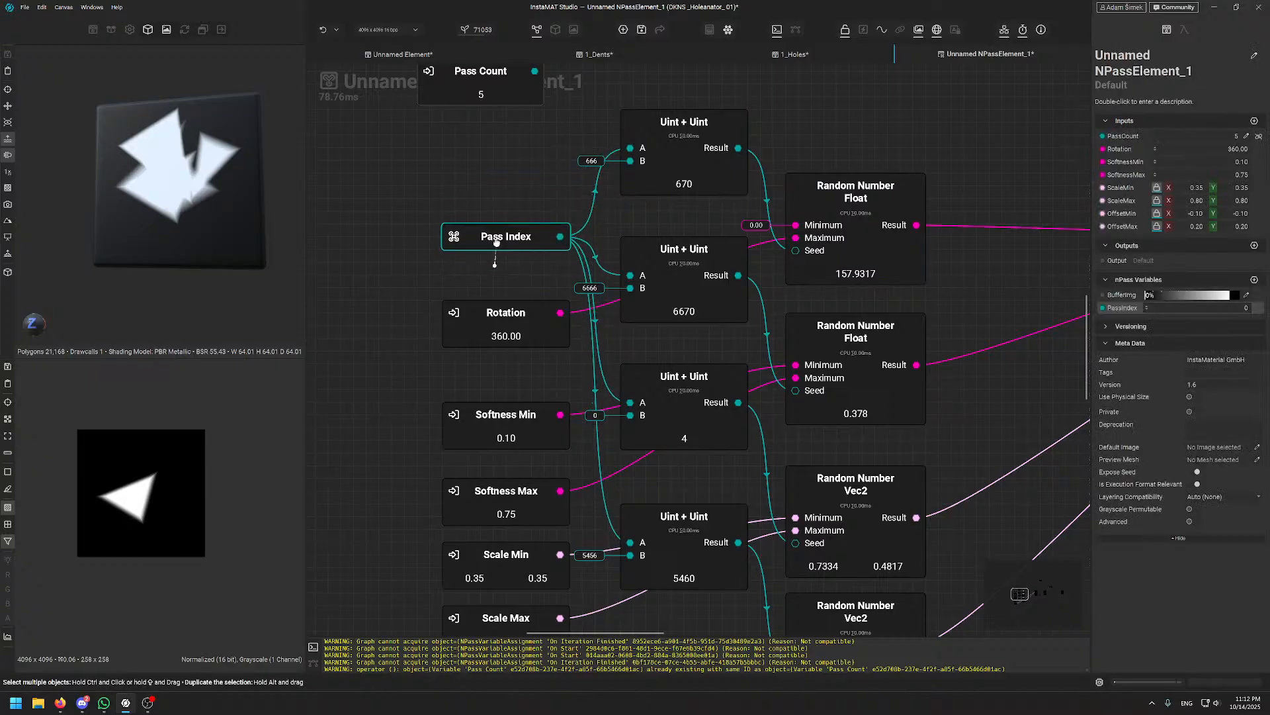
- Tilt the 3D preview slightly and randomize the graph's seed several times to test the separately seeded random values
scroll(745, 309, down, 4)
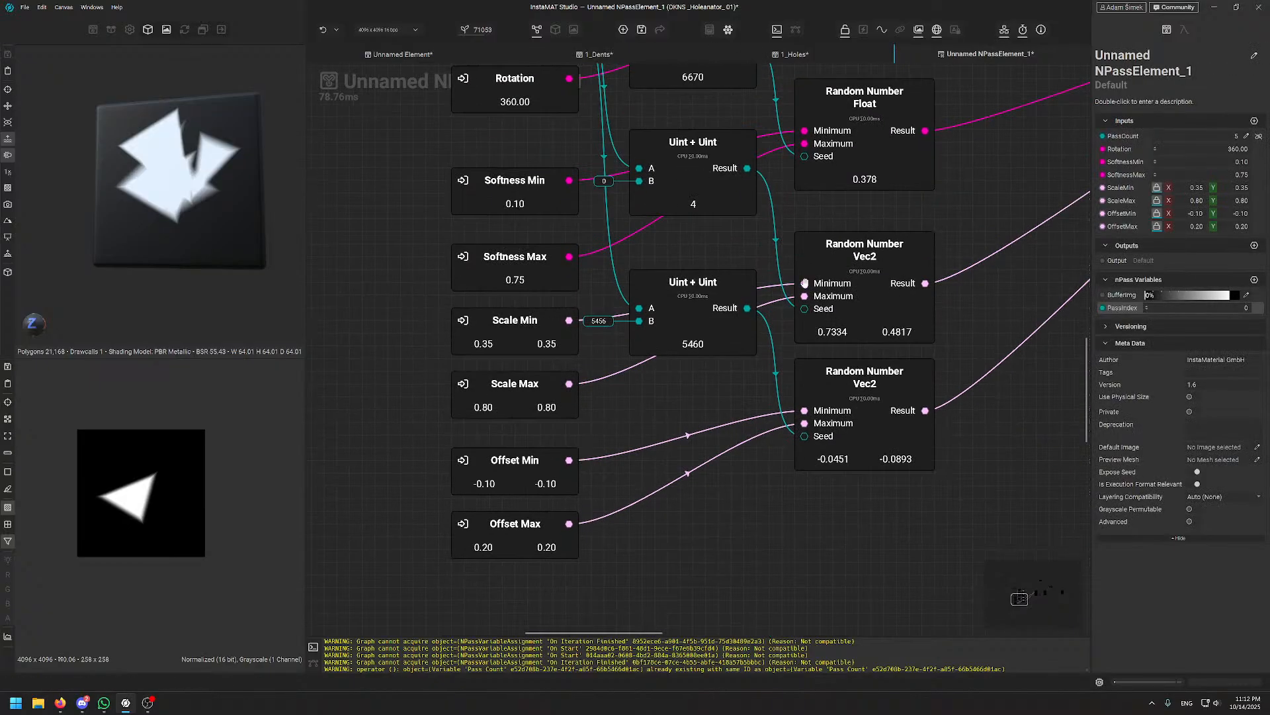
middle_drag(928, 116, 960, 334)
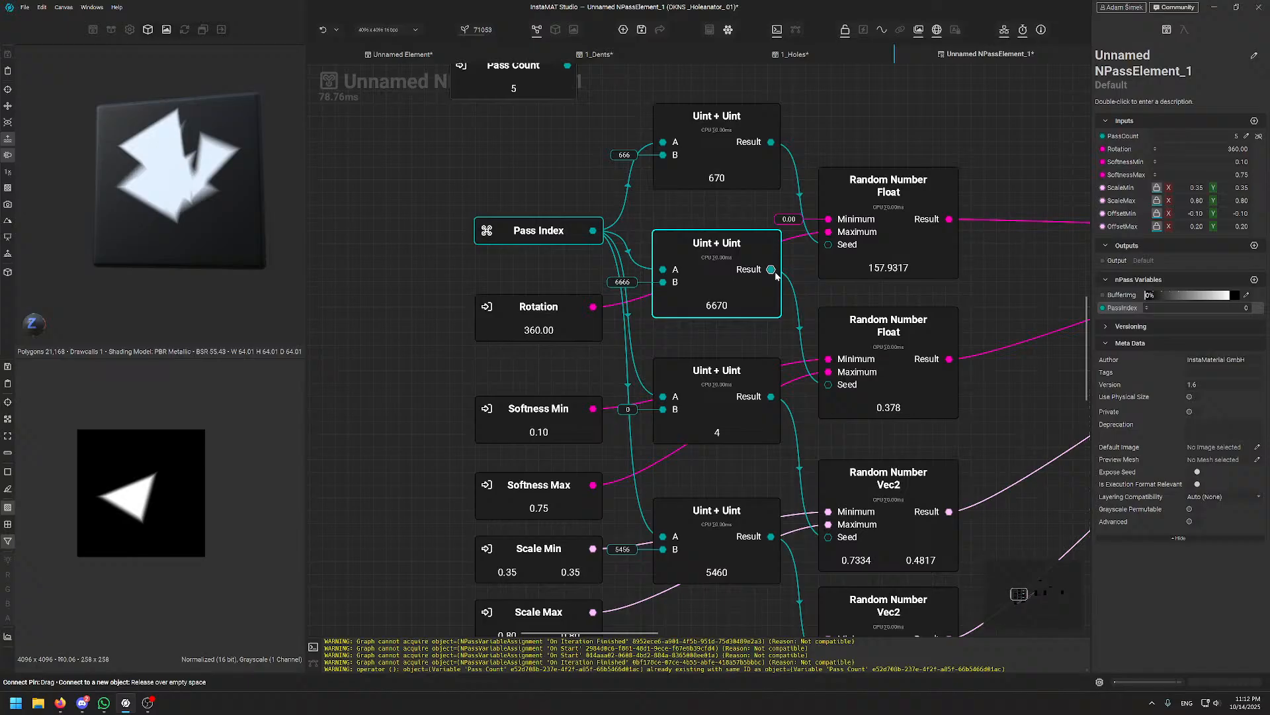
scroll(775, 283, down, 3)
middle_drag(772, 433, 751, 365)
mouse_move(180, 181)
alt+mouse_down()
mouse_move(193, 229)
mouse_move(150, 292)
mouse_move(194, 186)
mouse_move(191, 225)
mouse_move(152, 199)
mouse_move(169, 204)
alt+mouse_up()
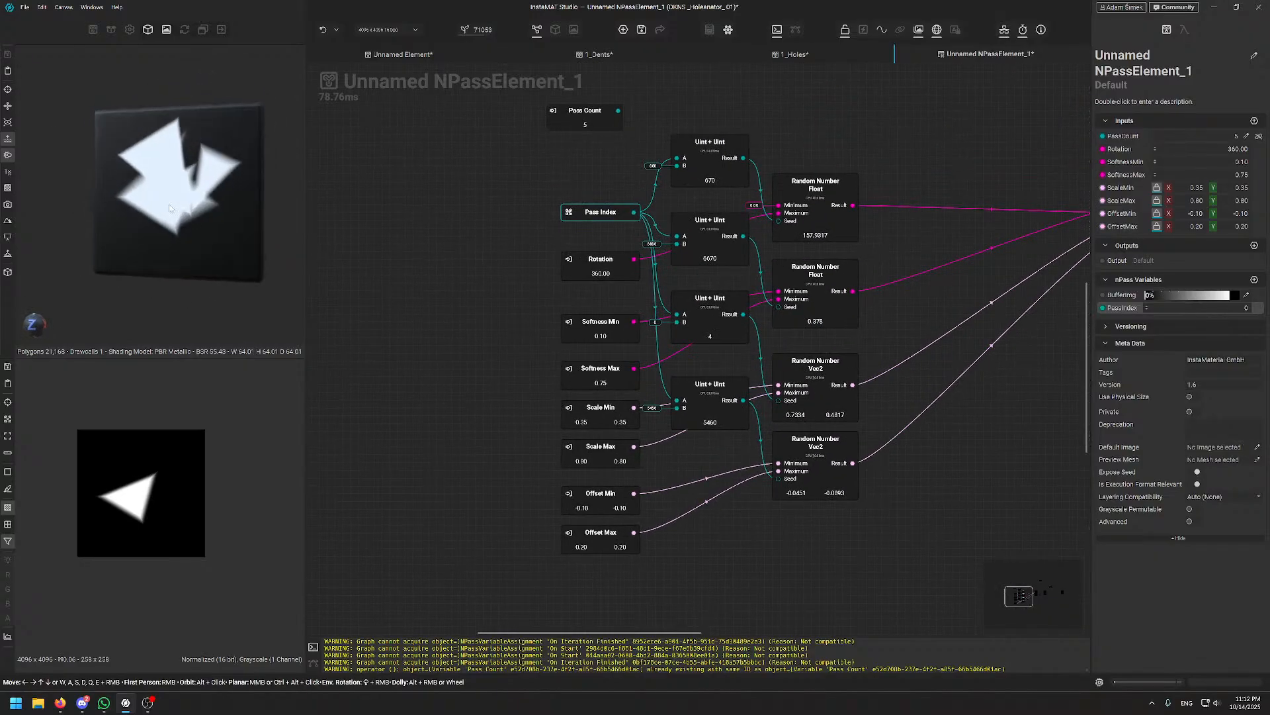
click(475, 34)
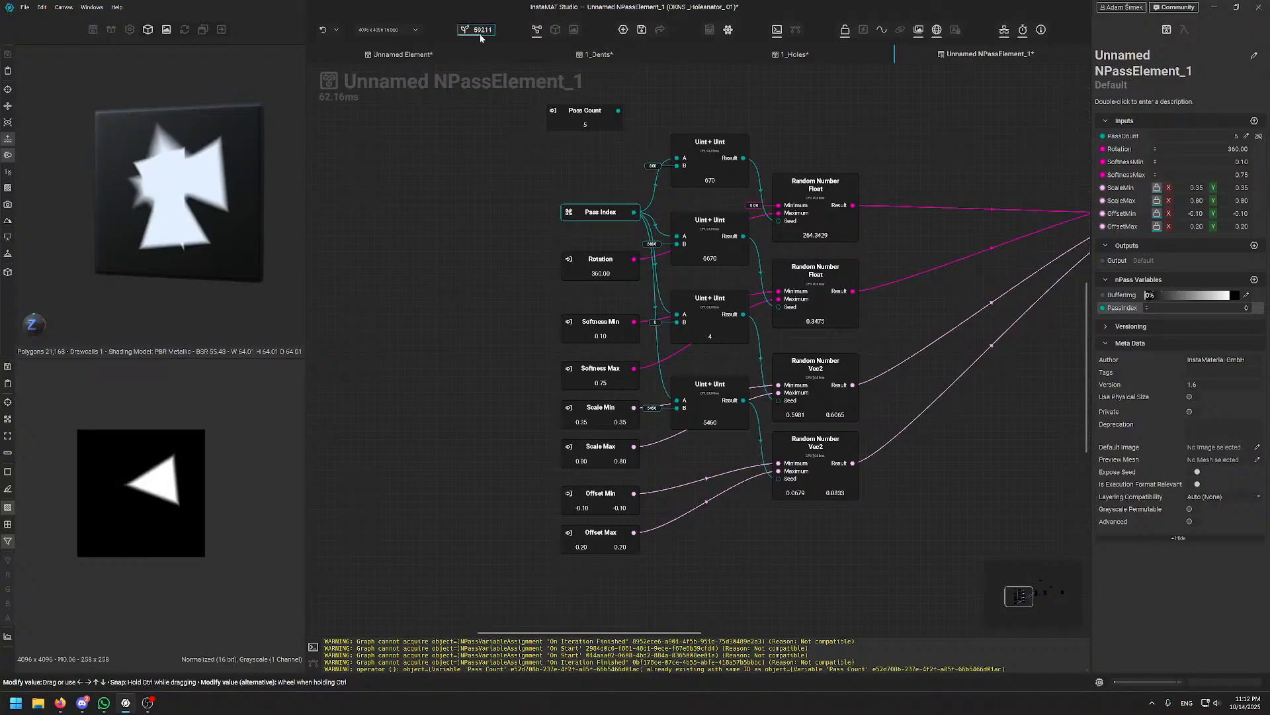
double_click(478, 33)
click(478, 34)
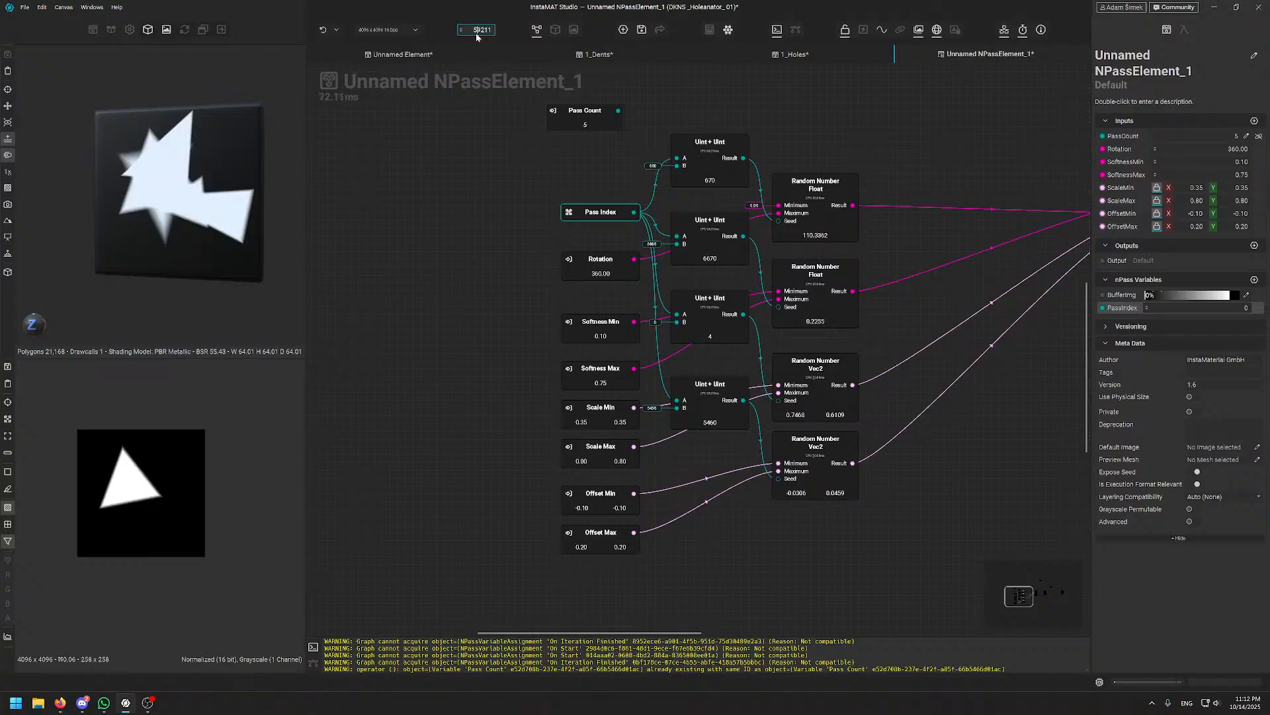
click(478, 33)
click(477, 34)
- Move Set Output farther from Blend and place a Transform node with Grayscale enabled between them, slightly below the connection
middle_drag(813, 188, 432, 246)
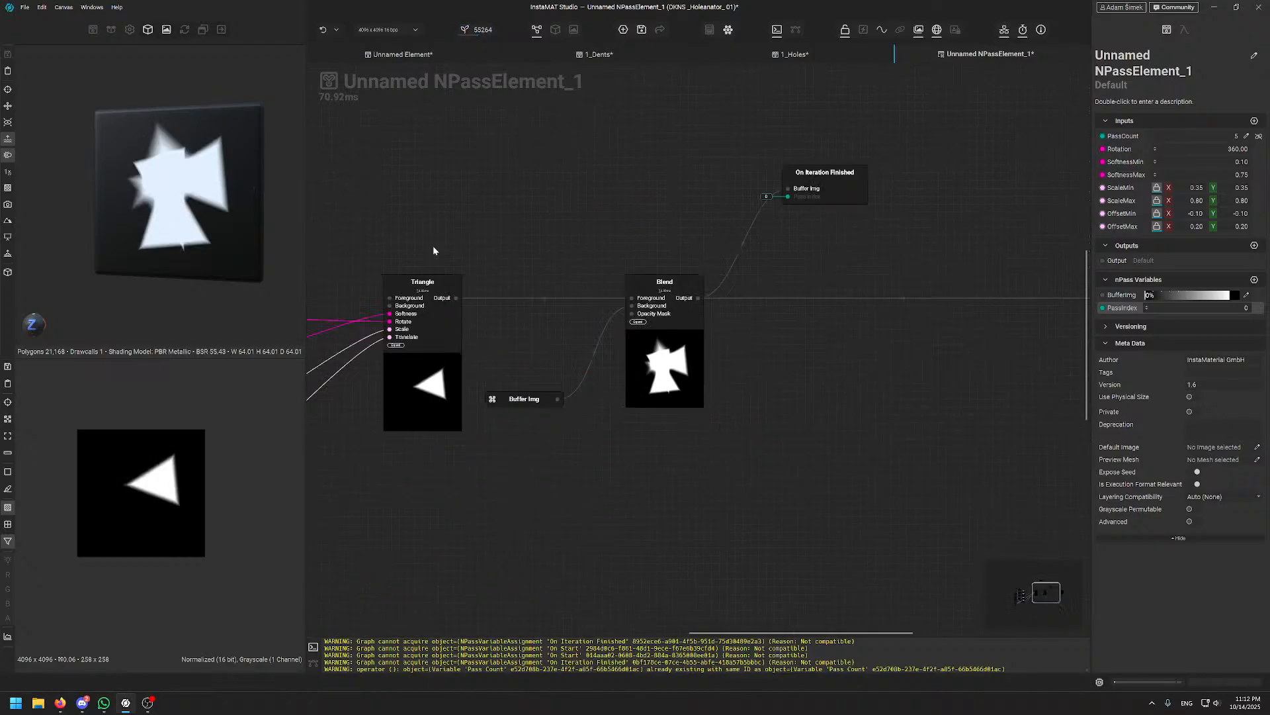
middle_drag(1058, 263, 807, 233)
middle_drag(732, 242, 753, 266)
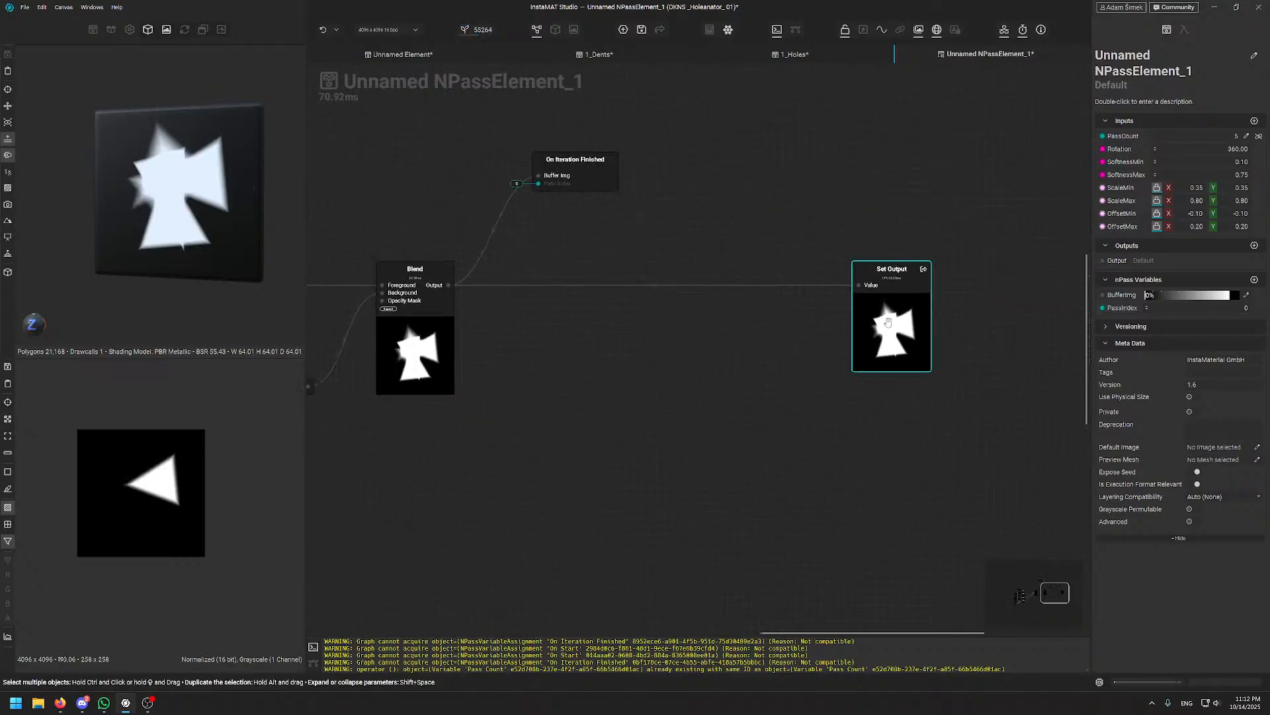
drag(889, 319, 952, 318)
click(876, 321)
key(space)
text(trans)
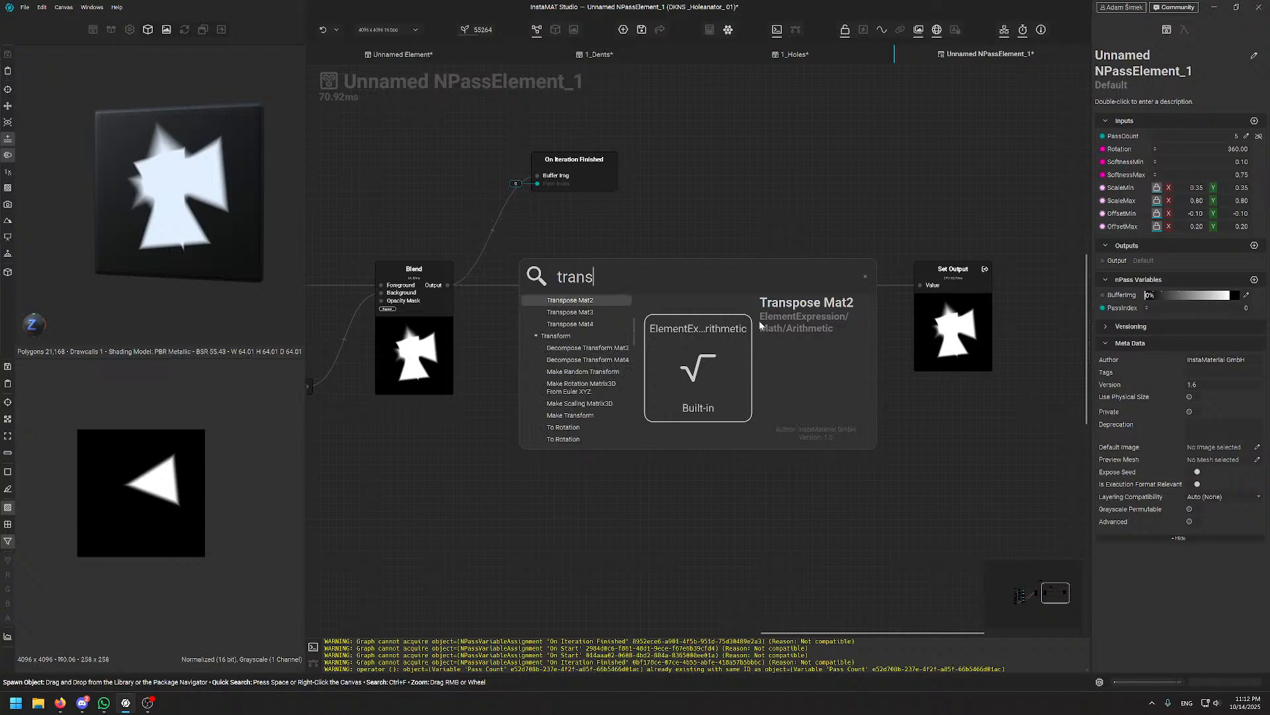
text(form)
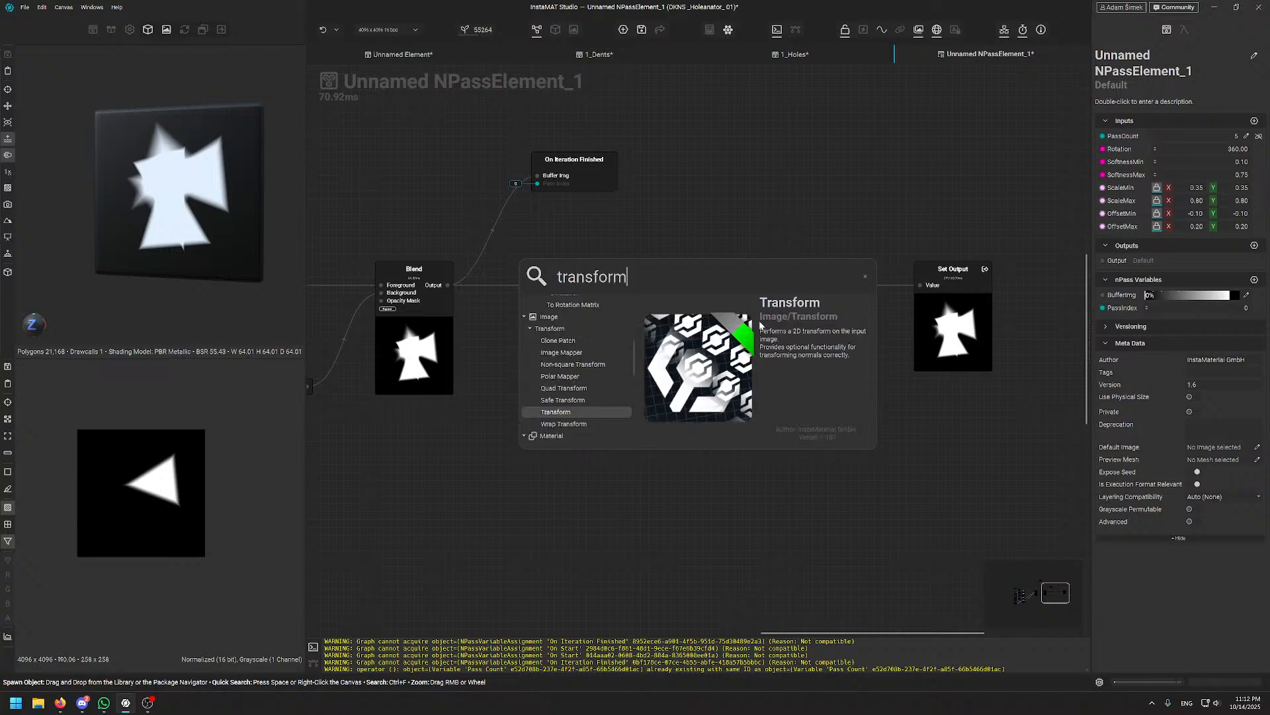
key(Return)
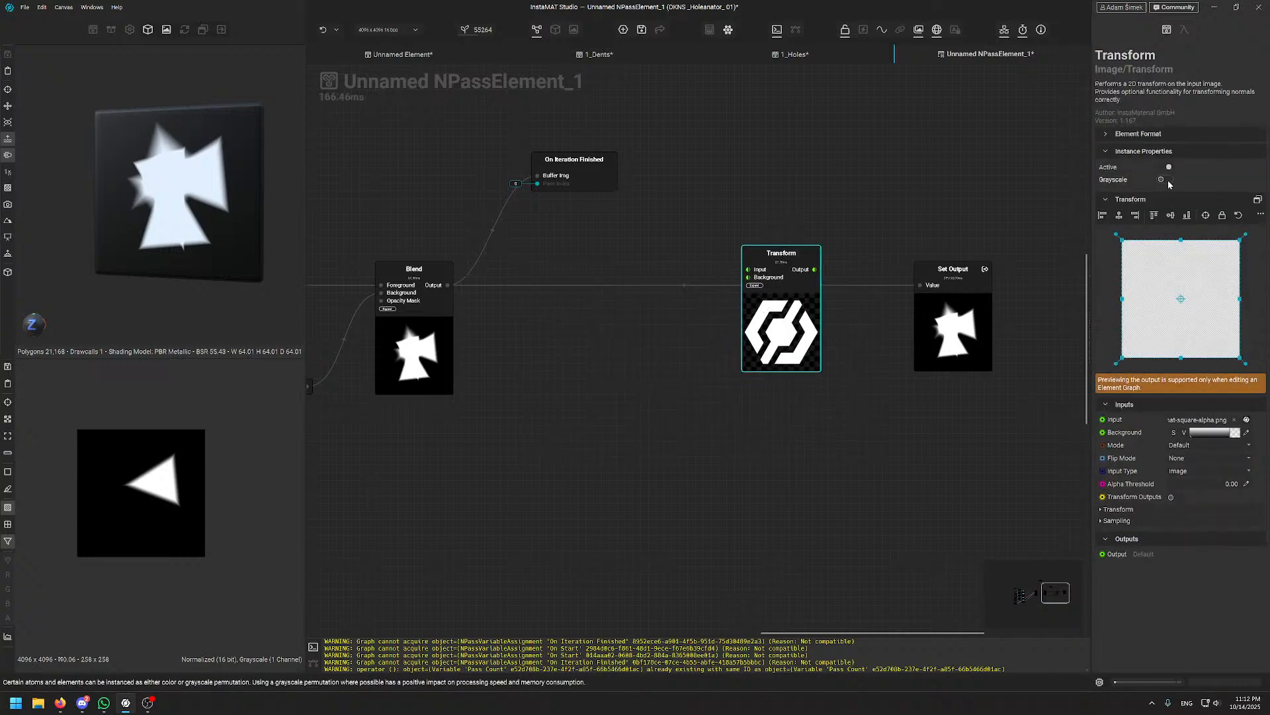
middle_drag(741, 320, 753, 306)
drag(787, 301, 794, 347)
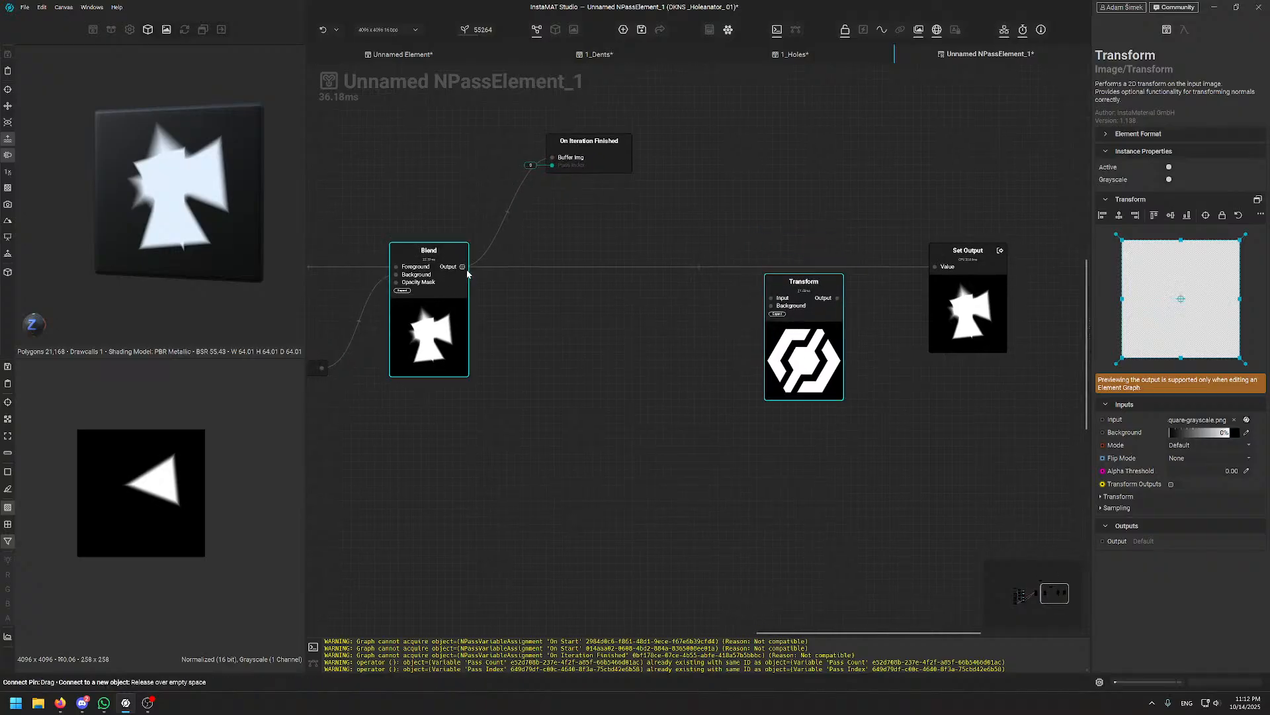
- Connect the Blend node's Output to the Transform node's Input
drag(462, 267, 777, 300)
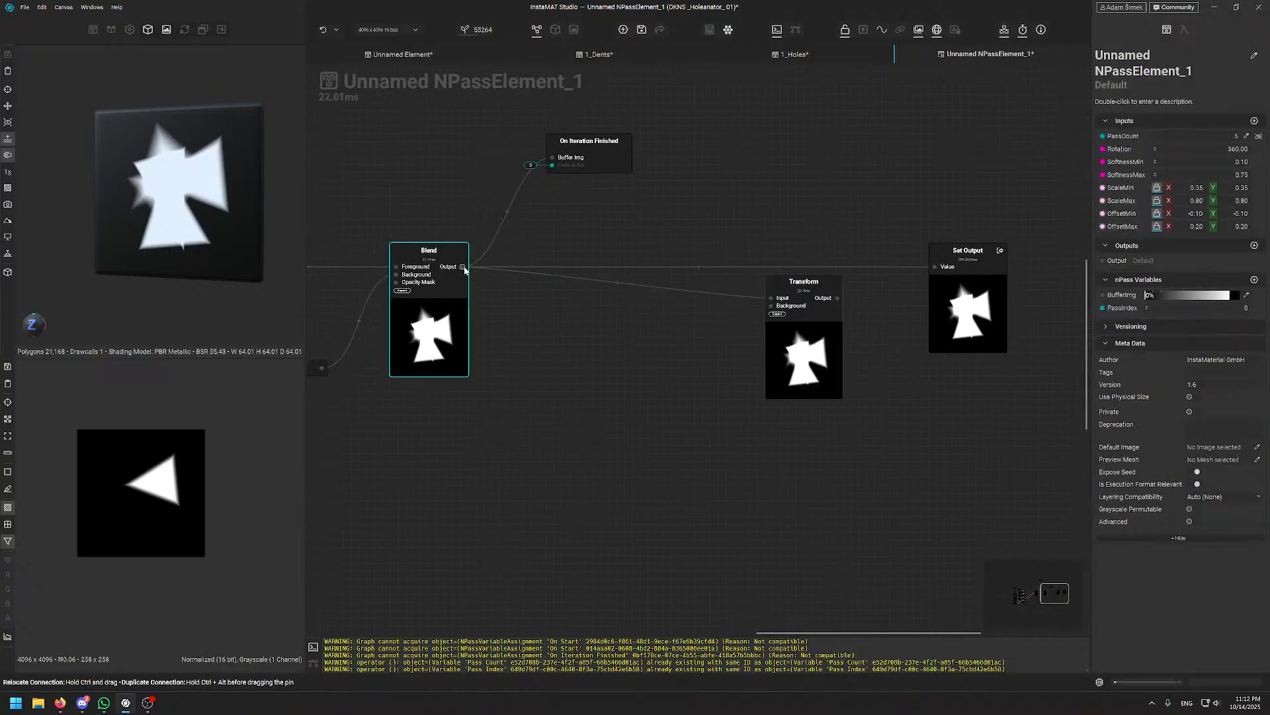
shift+drag(463, 267, 838, 298)
drag(839, 383, 818, 359)
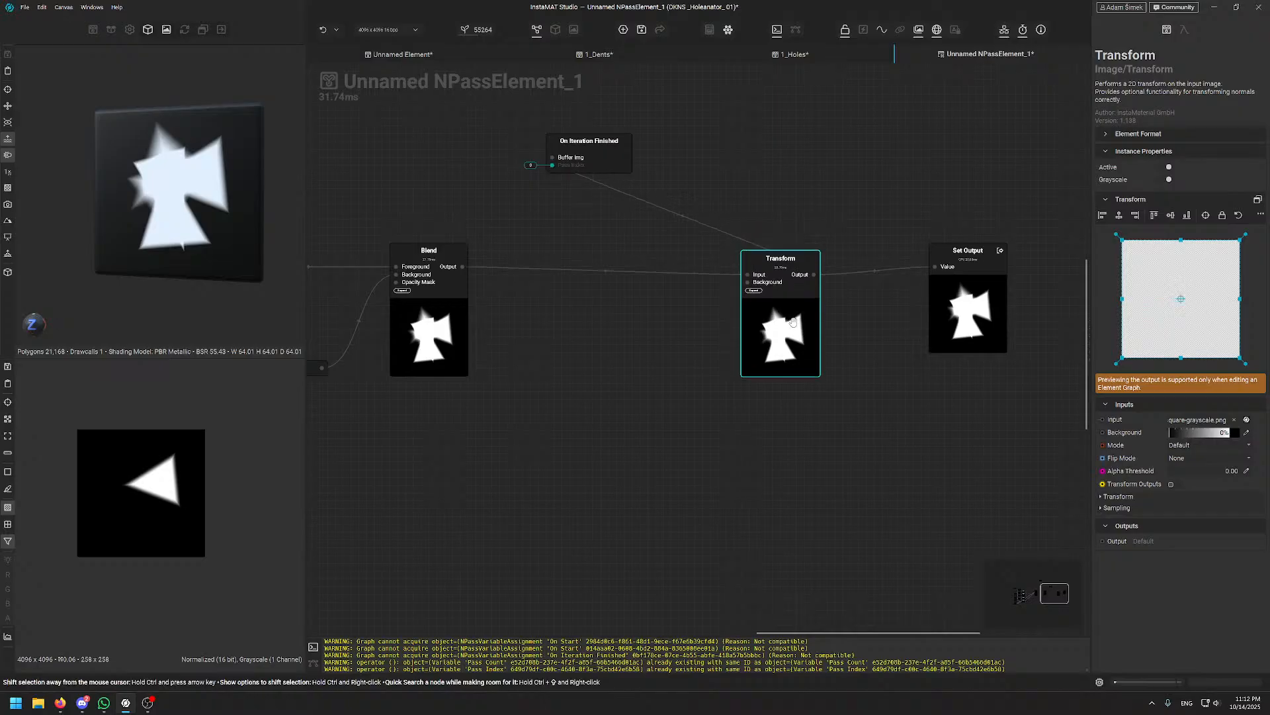
key(ctrl+z)
key(ctrl+z)
- Feed the Transform node's Output into Set Output and line Transform up between Blend and Set Output
drag(839, 297, 945, 266)
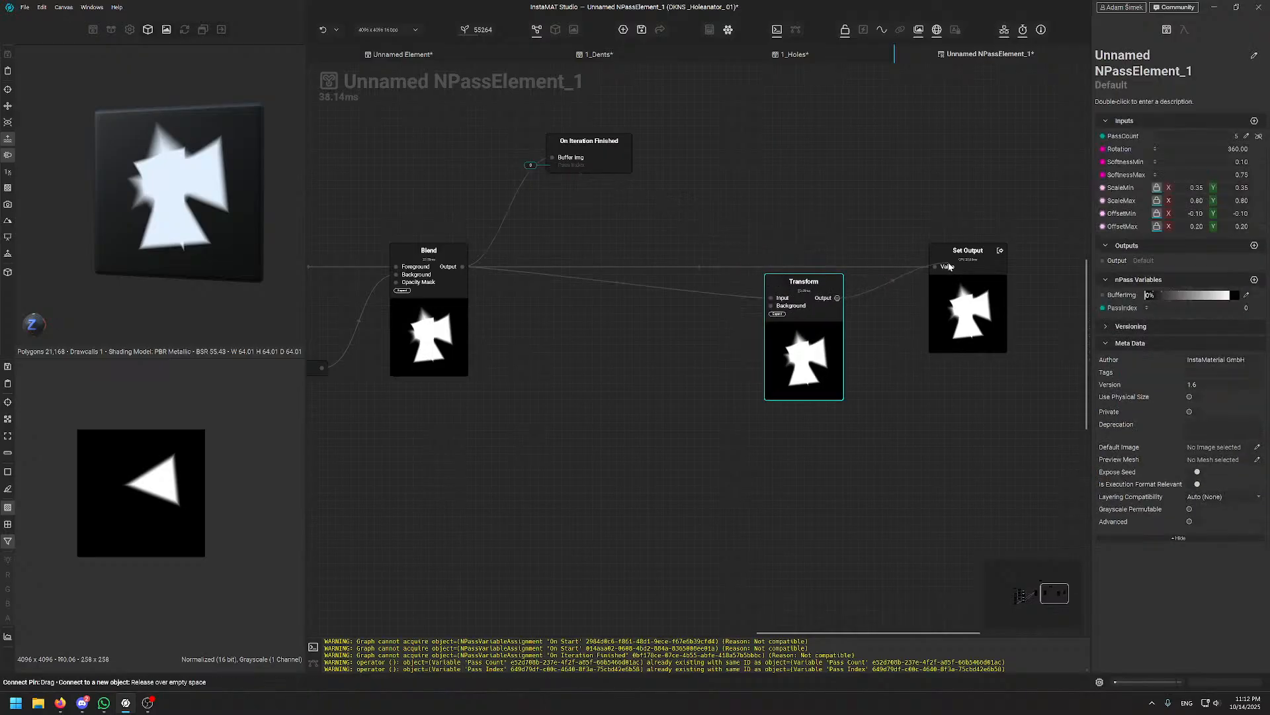
drag(788, 359, 796, 328)
click(875, 398)
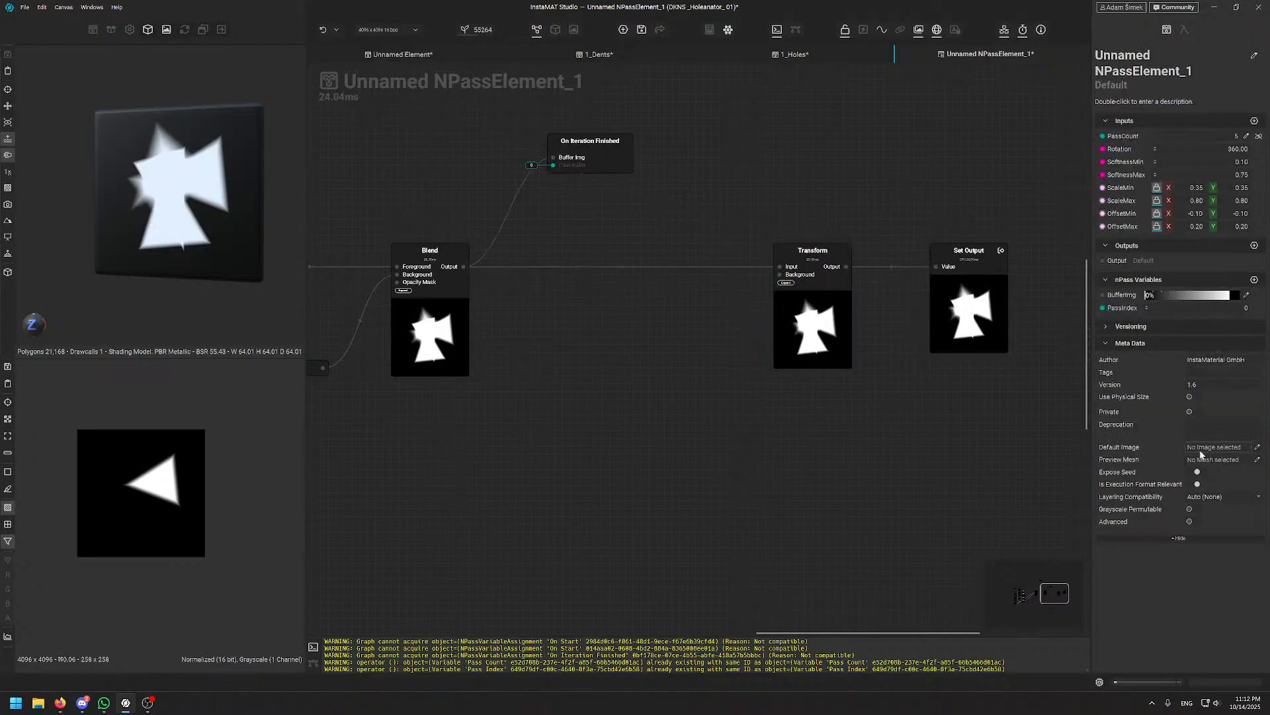
- Set the Transform node's linked X and Y Scale to 0.8 and inspect the smaller shape in the 3D preview
click(815, 332)
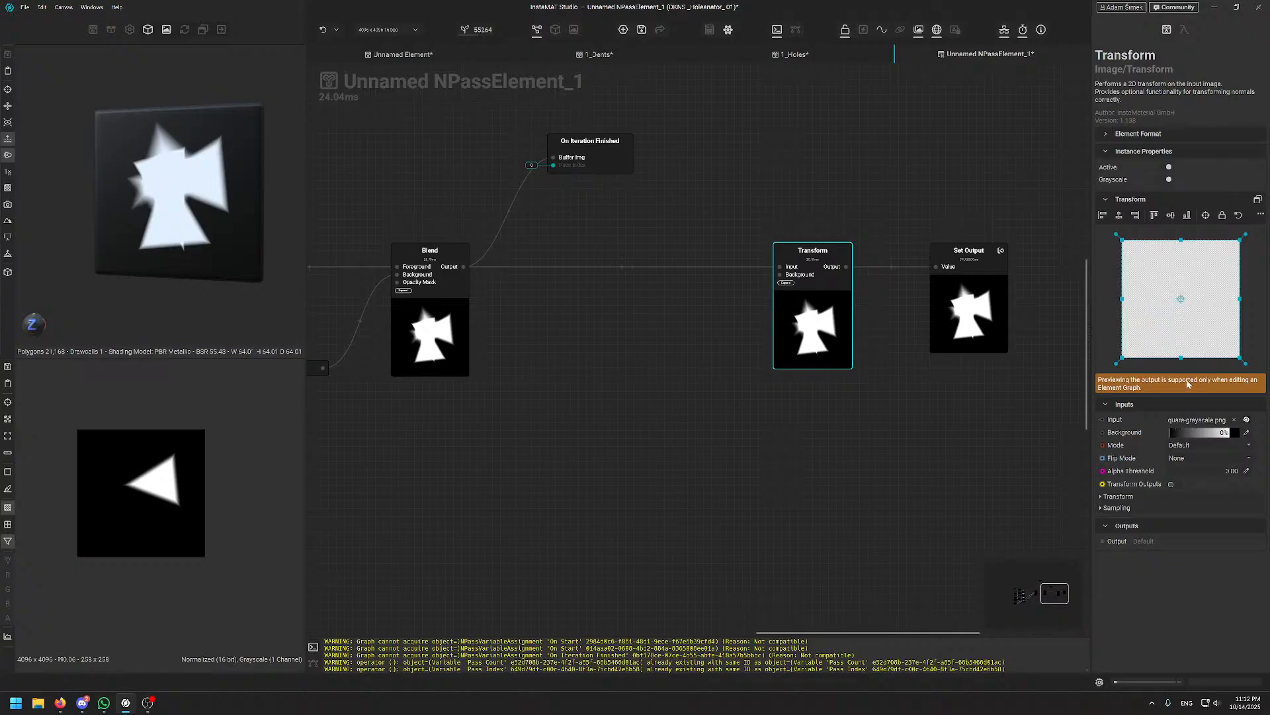
click(1101, 497)
click(1173, 535)
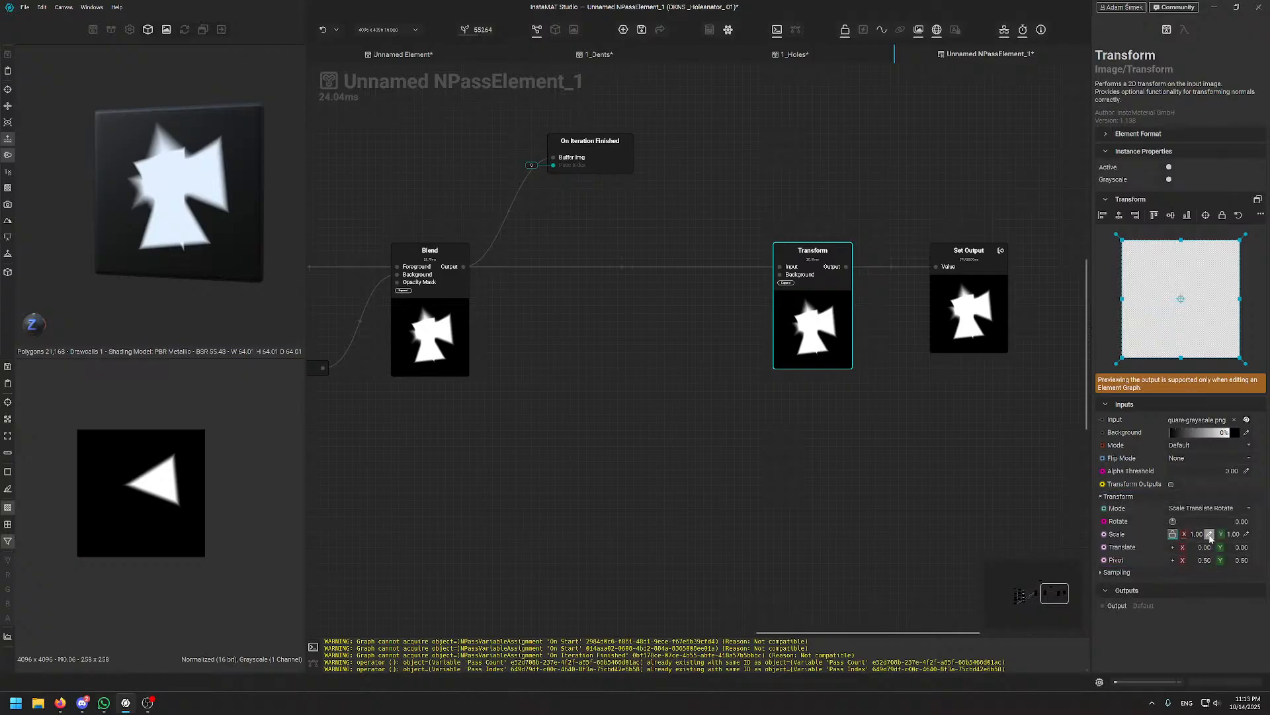
click(1209, 534)
text(.8)
key(Return)
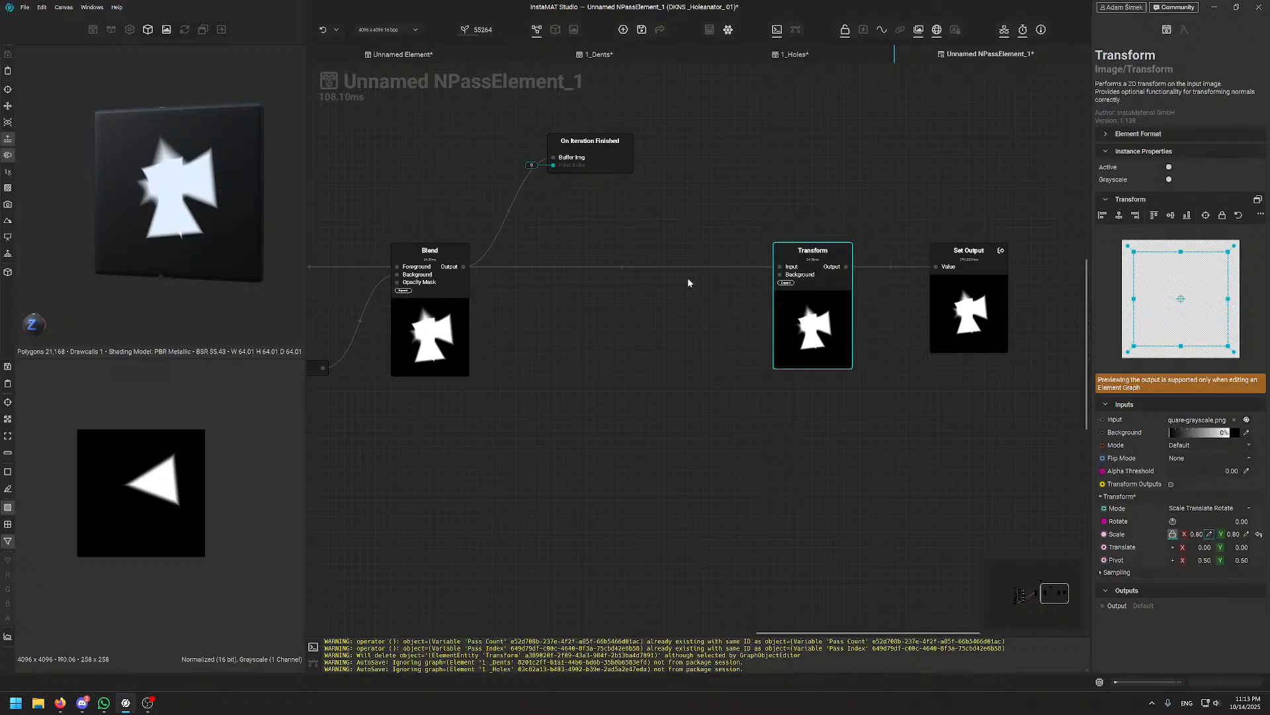
scroll(169, 211, up, 5)
mouse_move(169, 211)
alt+mouse_down()
mouse_move(243, 196)
mouse_move(171, 224)
alt+mouse_up()
scroll(170, 225, down, 4)
middle_drag(170, 224, 142, 222)
alt+drag(141, 222, 156, 218)
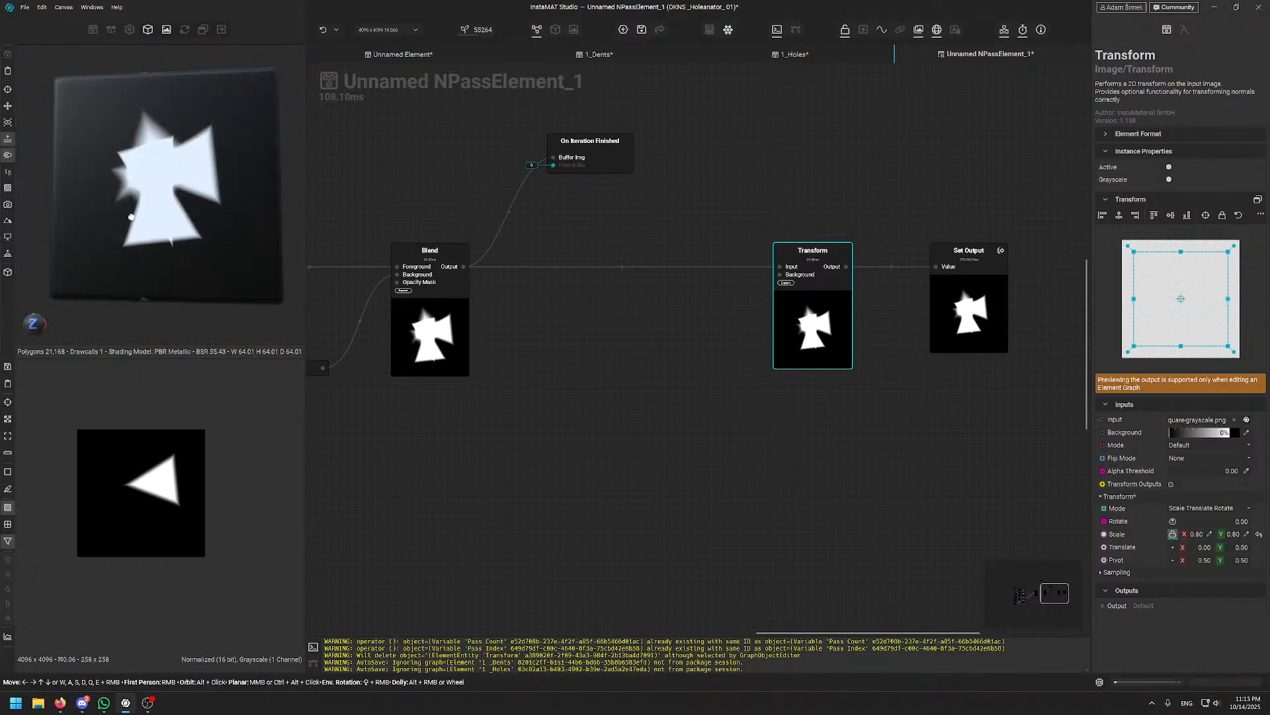
- Replace the third Uint + Uint node with a direct Pass Index link to the scale randomizer's Seed and lower the fourth Uint + Uint node
middle_drag(563, 456, 724, 323)
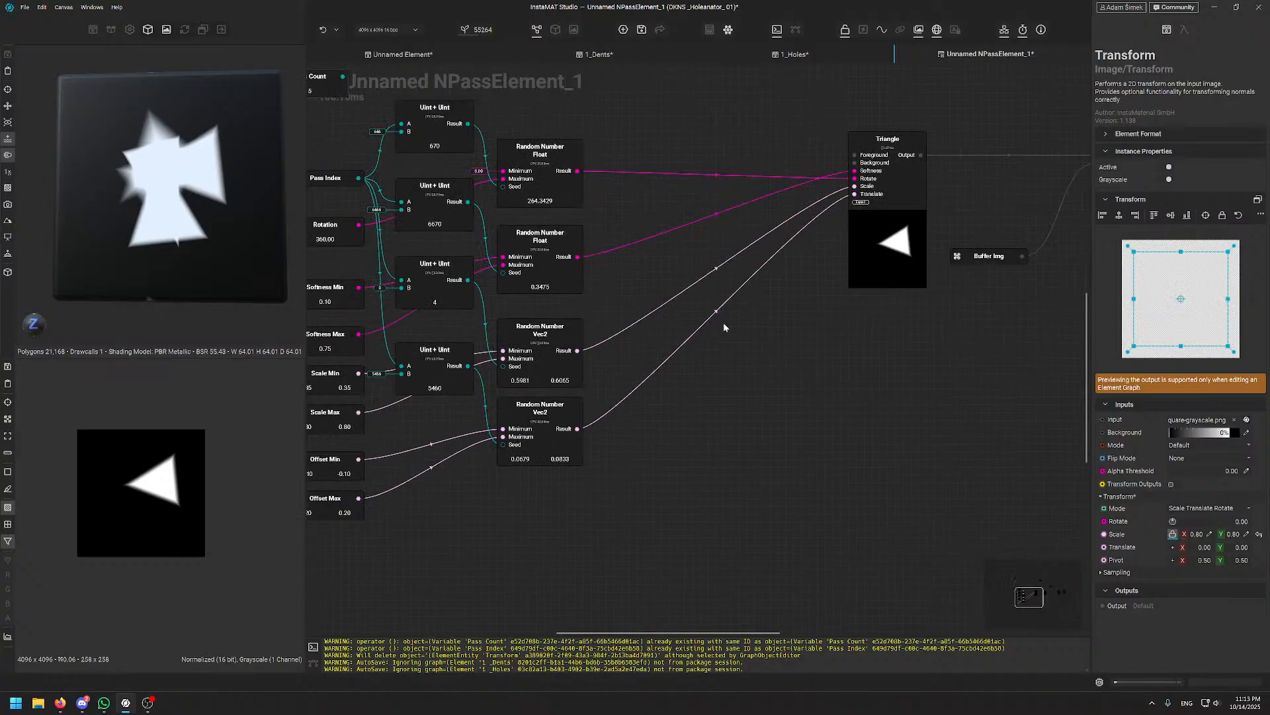
click(626, 288)
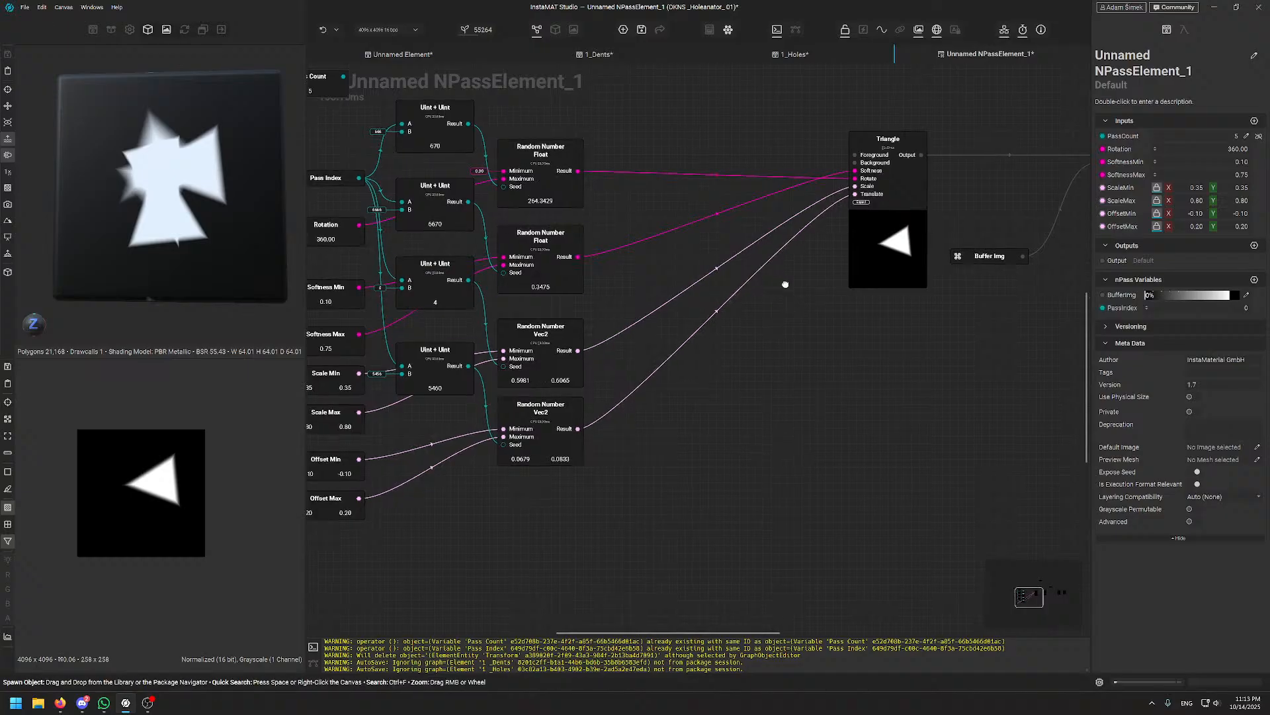
middle_drag(785, 281, 931, 358)
click(580, 361)
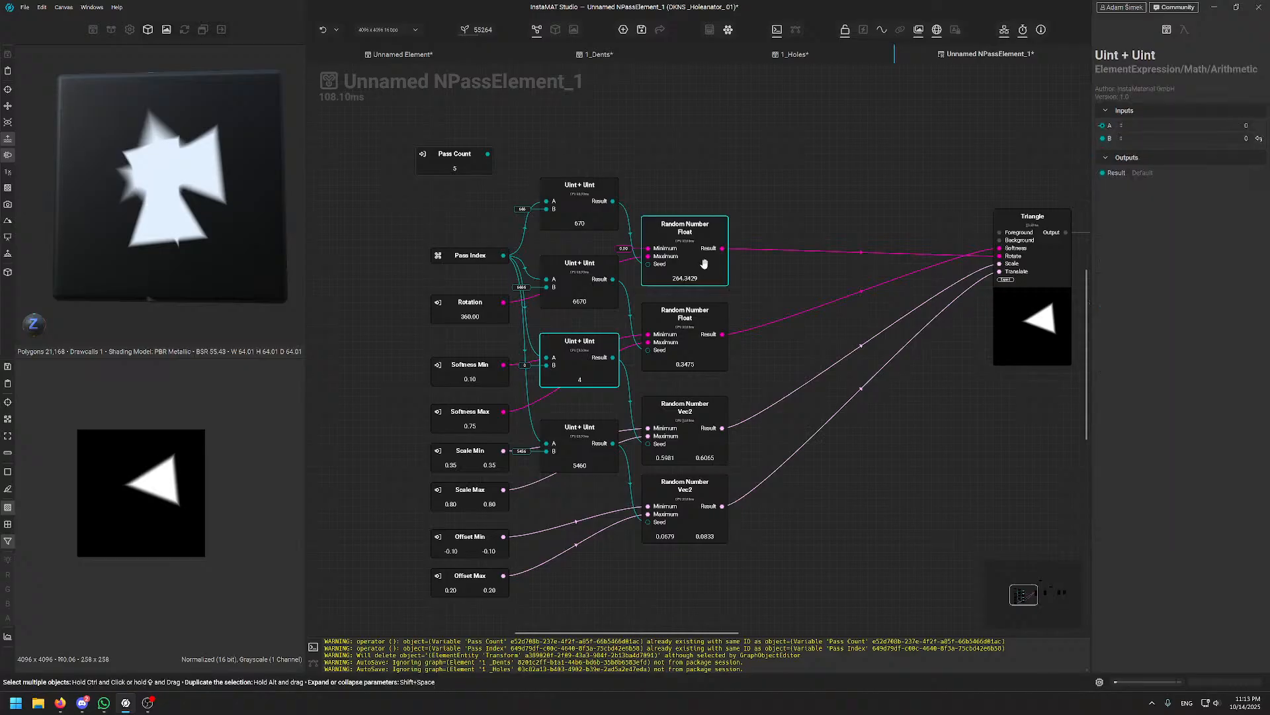
key(Delete)
drag(503, 255, 594, 523)
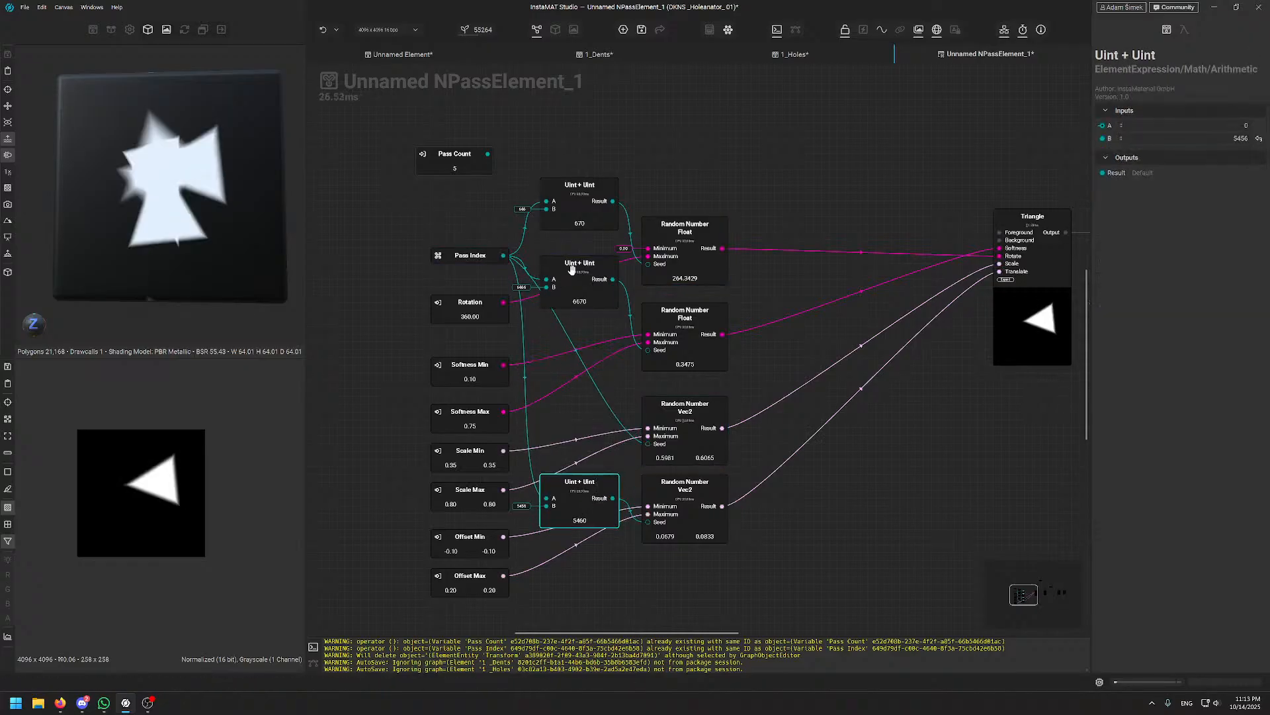
- Move the first two Uint + Uint nodes level with their Random Number Float nodes and place Pass Count above the Uint + Uint column
drag(574, 295, 574, 349)
drag(574, 198, 574, 253)
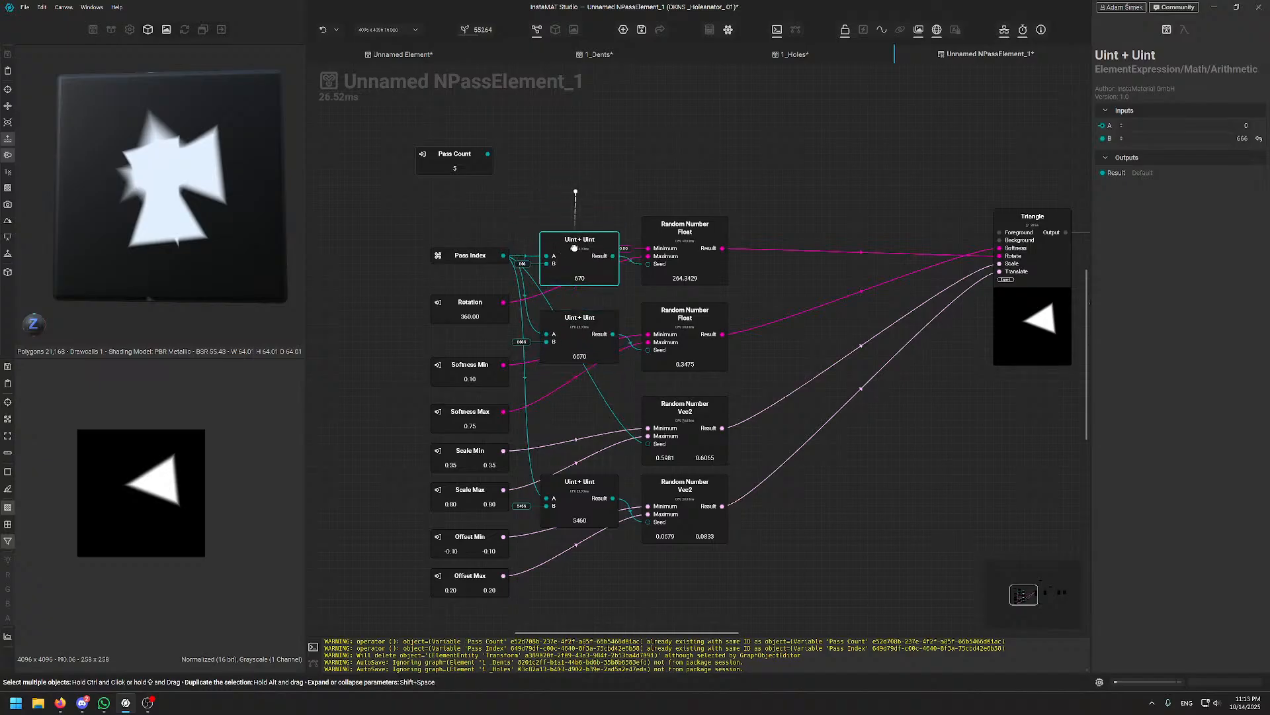
drag(465, 173, 589, 178)
middle_drag(671, 136, 671, 193)
scroll(689, 241, down, 3)
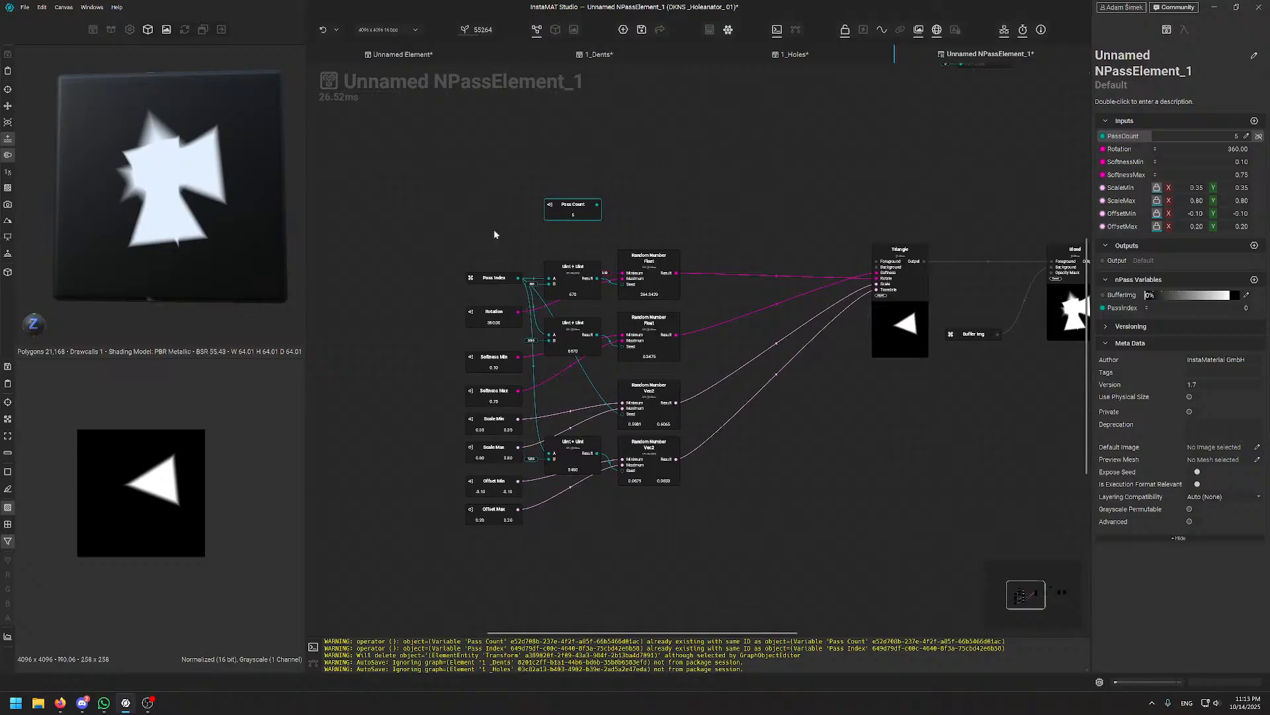
- Move the Triangle node away from Blend, closer to the random number nodes
middle_drag(849, 226, 542, 258)
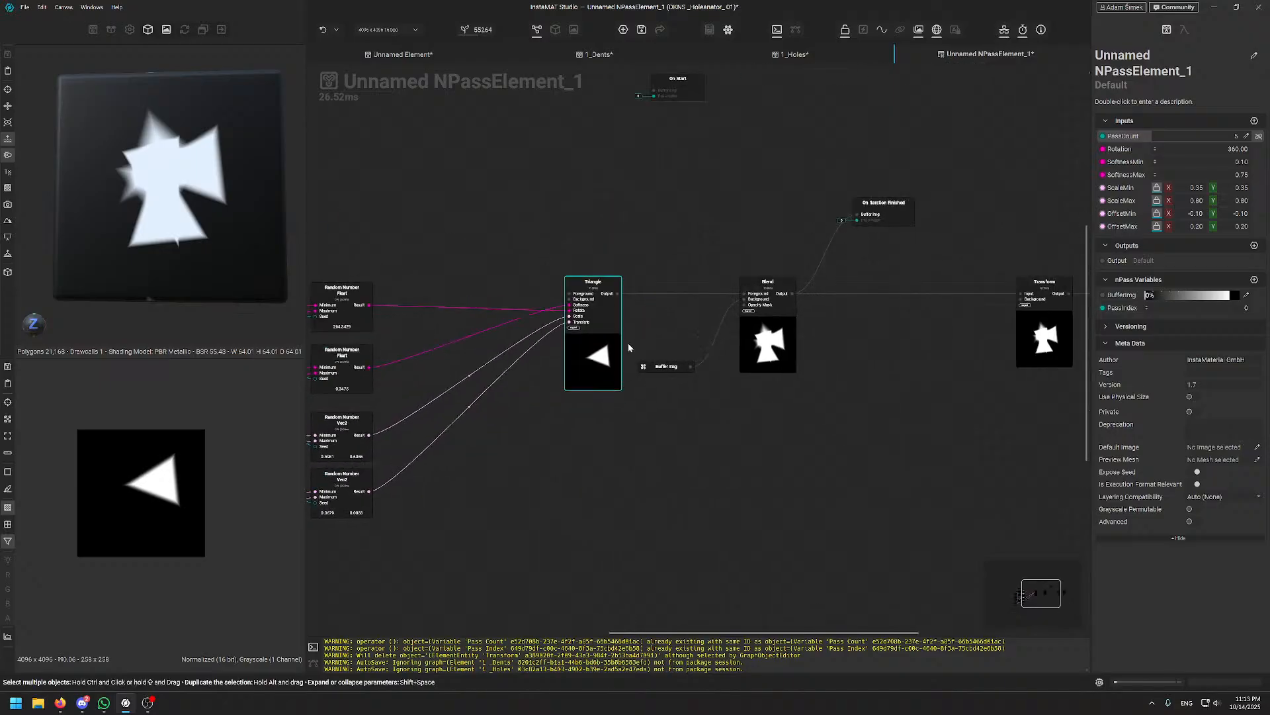
drag(601, 345, 563, 345)
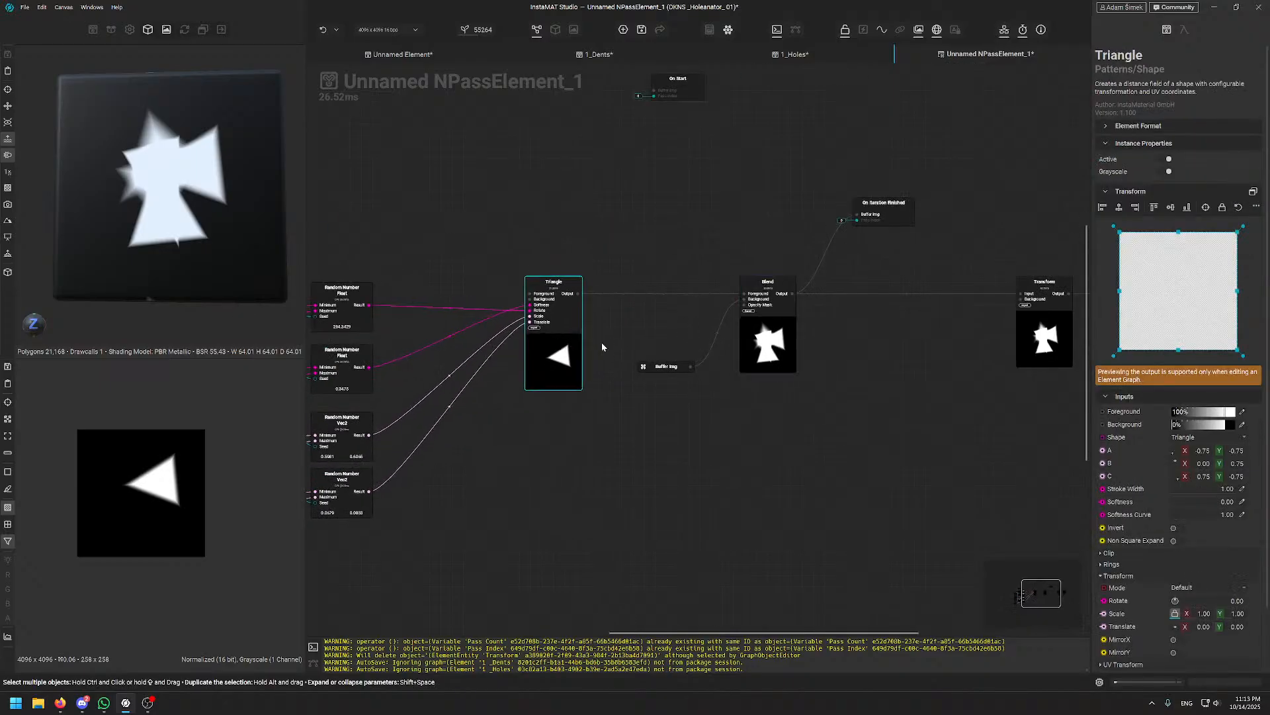
click(746, 322)
middle_drag(736, 254, 822, 235)
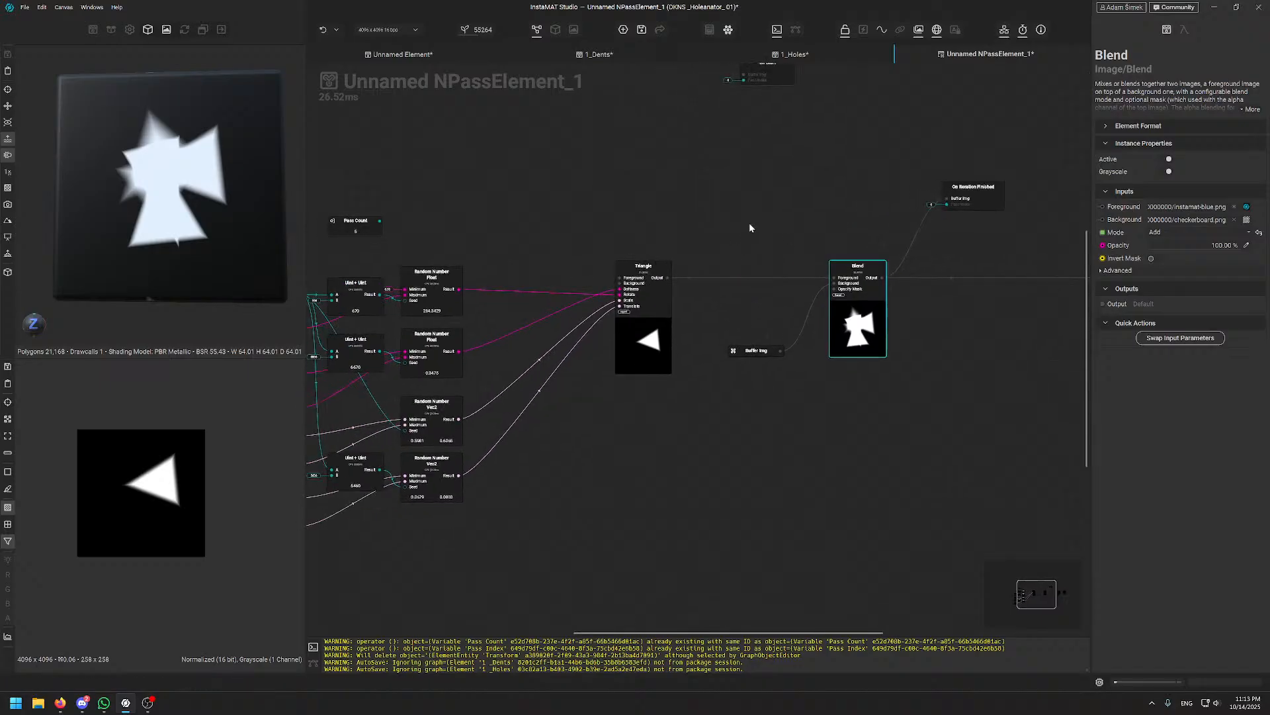
- Change the Triangle node's Shape to Isosceles Triangle
scroll(651, 329, up, 3)
click(651, 329)
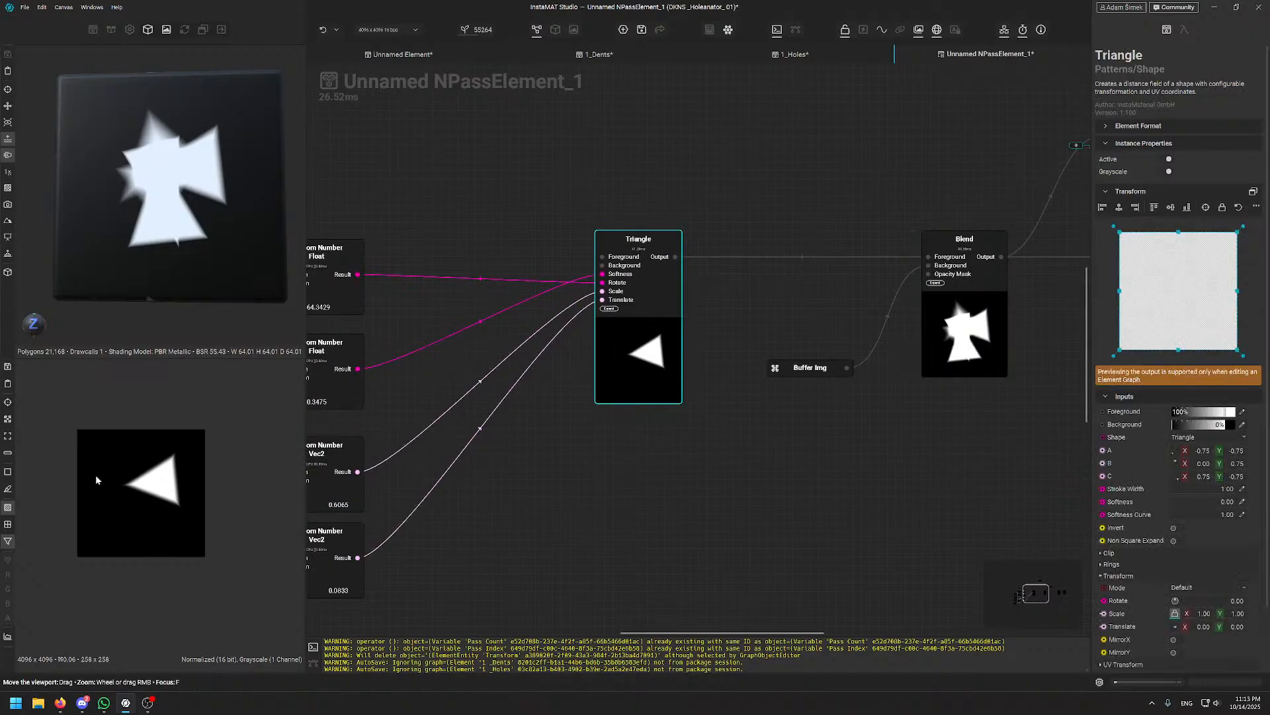
middle_drag(491, 229, 727, 201)
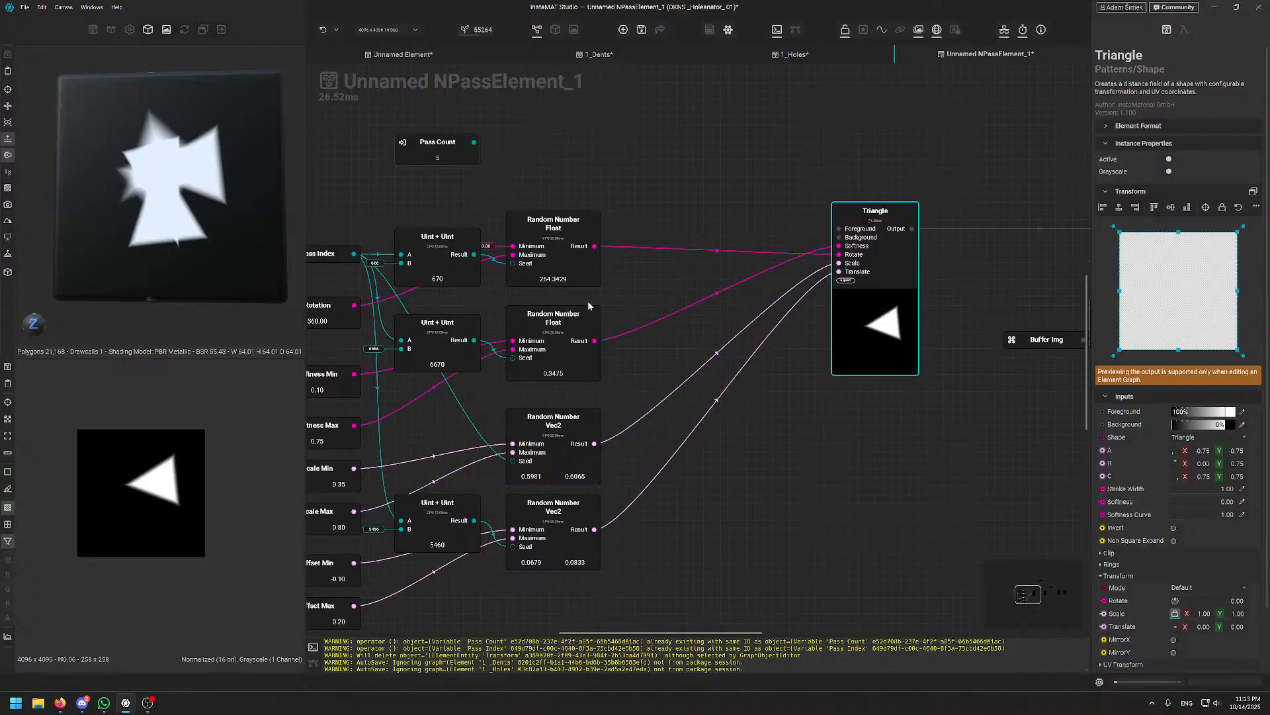
click(1234, 438)
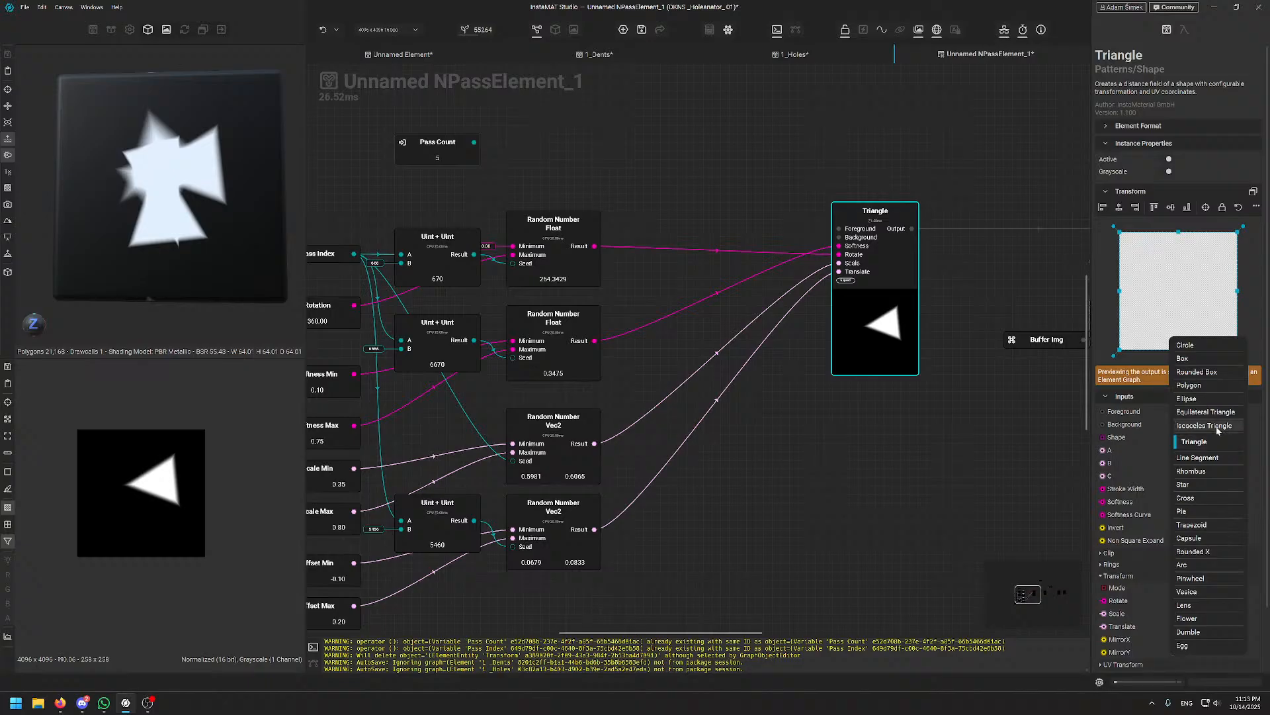
click(1216, 427)
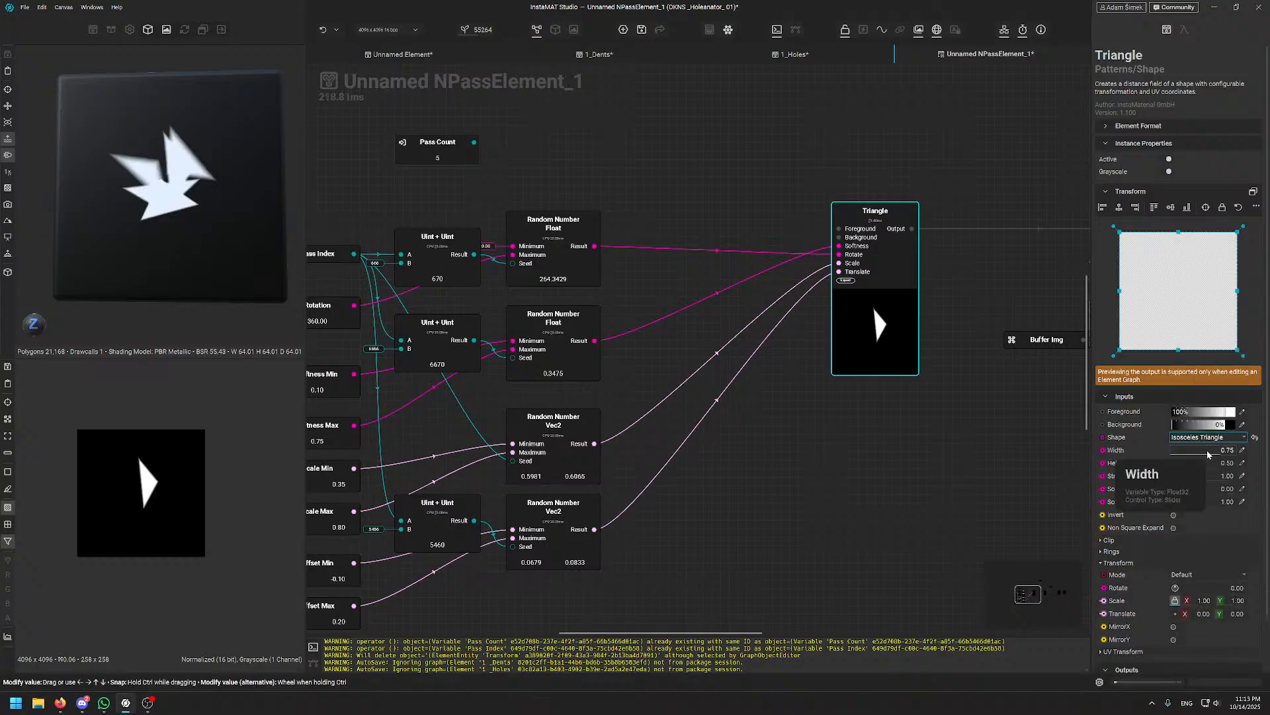
middle_drag(704, 476, 790, 455)
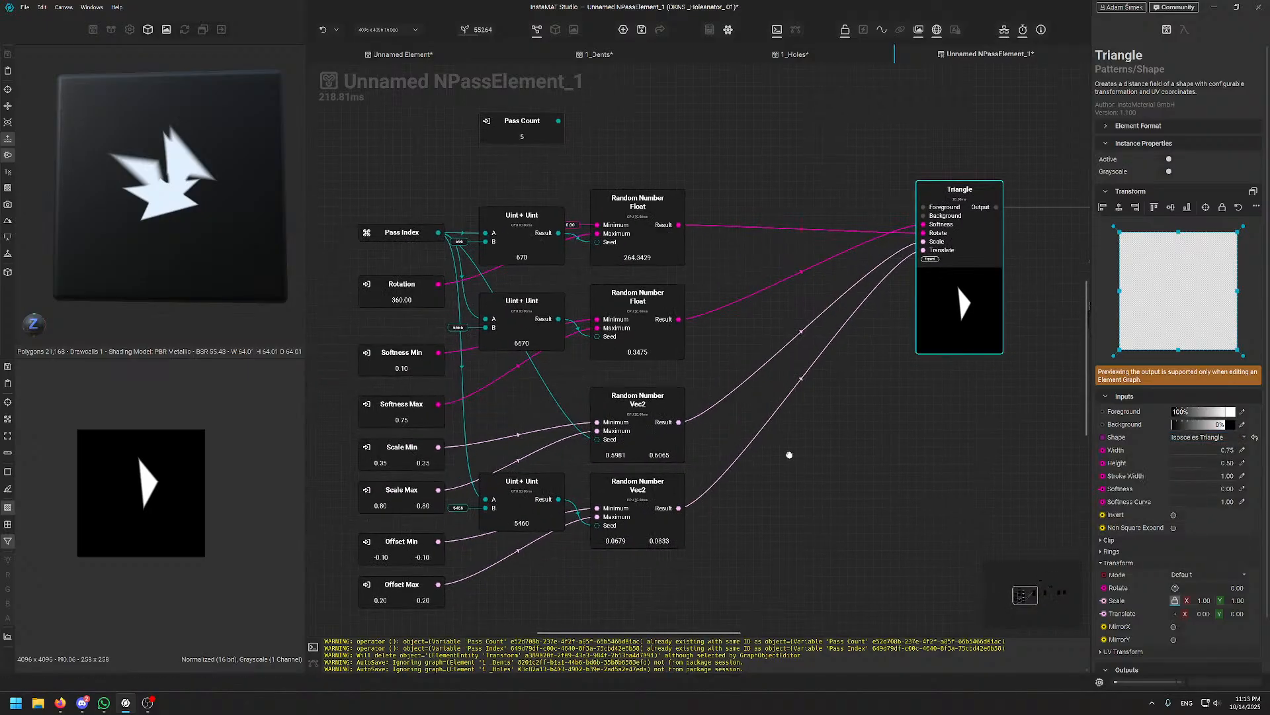
- Set the graph's ScaleMax input to 1 on both axes
click(823, 430)
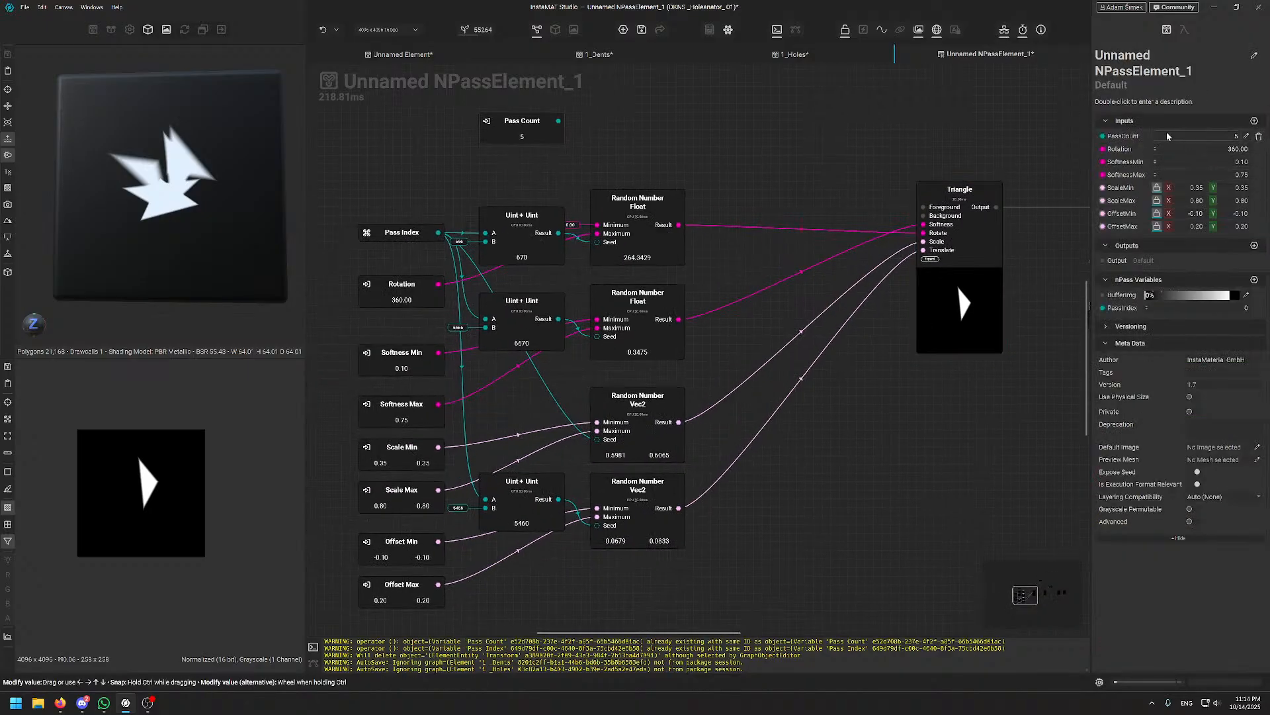
double_click(1195, 201)
text(1)
key(Return)
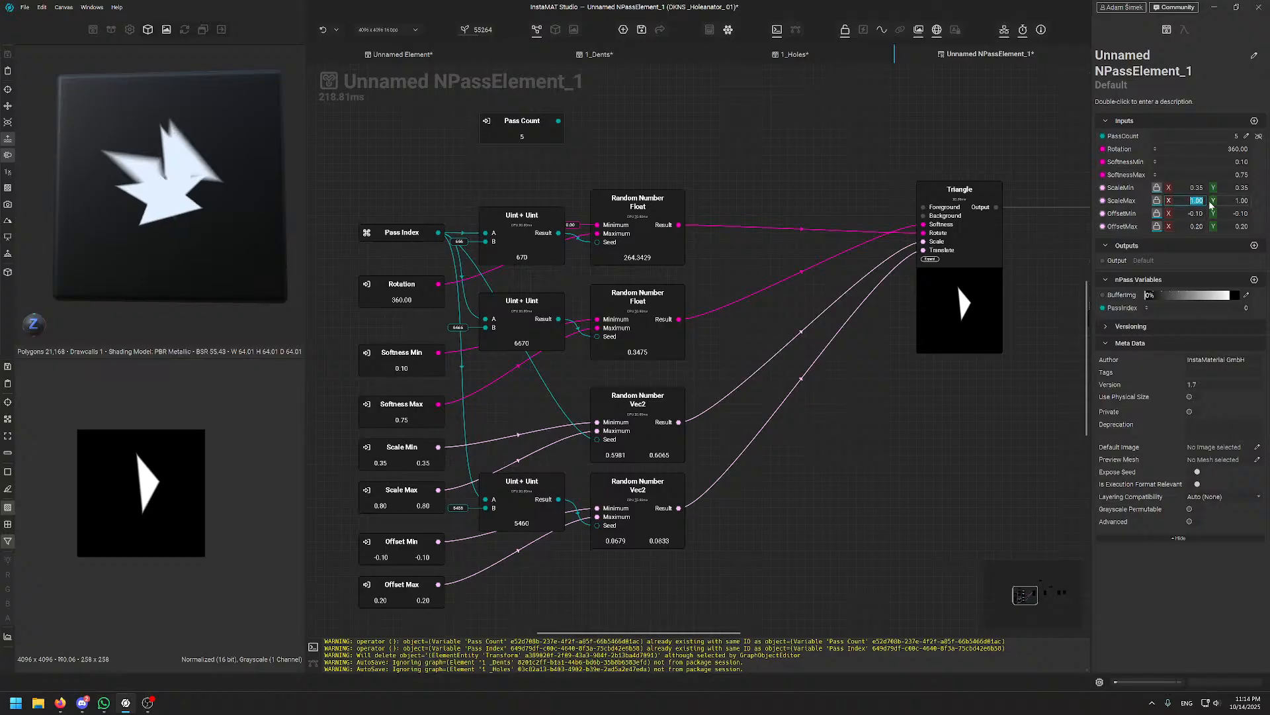
middle_drag(953, 157, 917, 158)
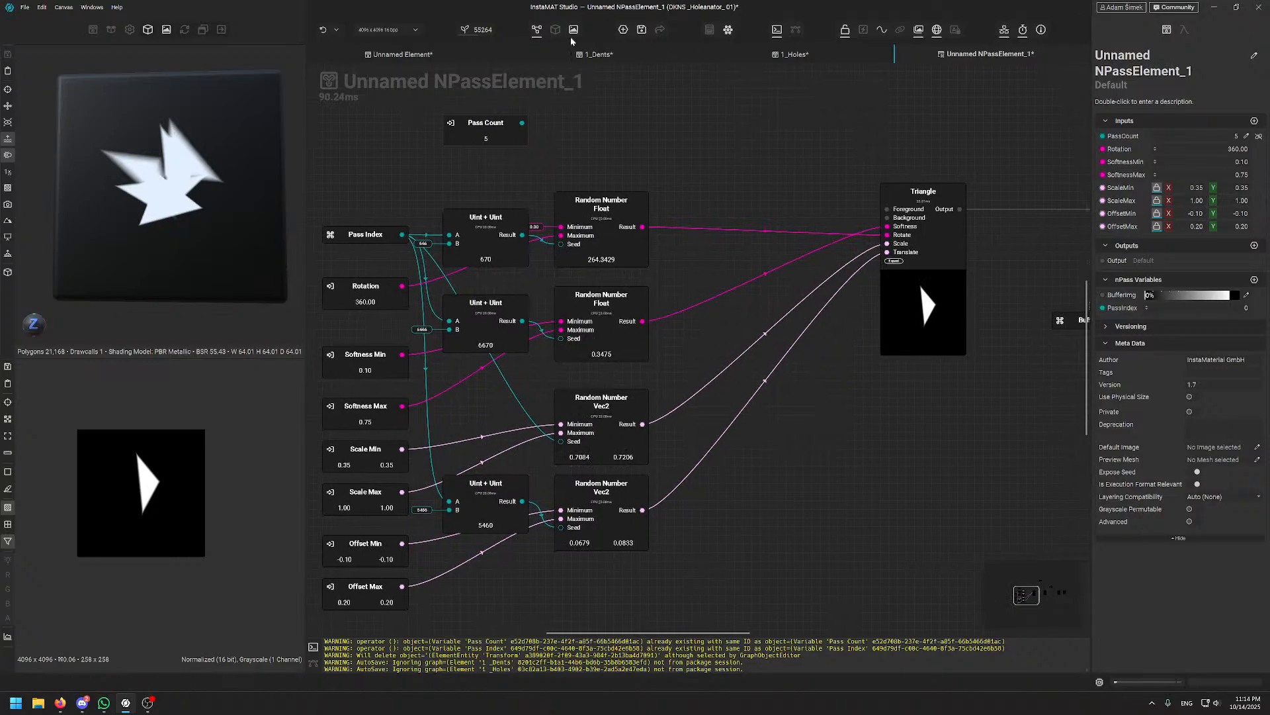
- Randomize the graph's seed and inspect the resulting overlapping shapes up close in the 3D preview
mouse_move(485, 33)
mouse_down()
mouse_move(467, 31)
mouse_move(478, 35)
mouse_up()
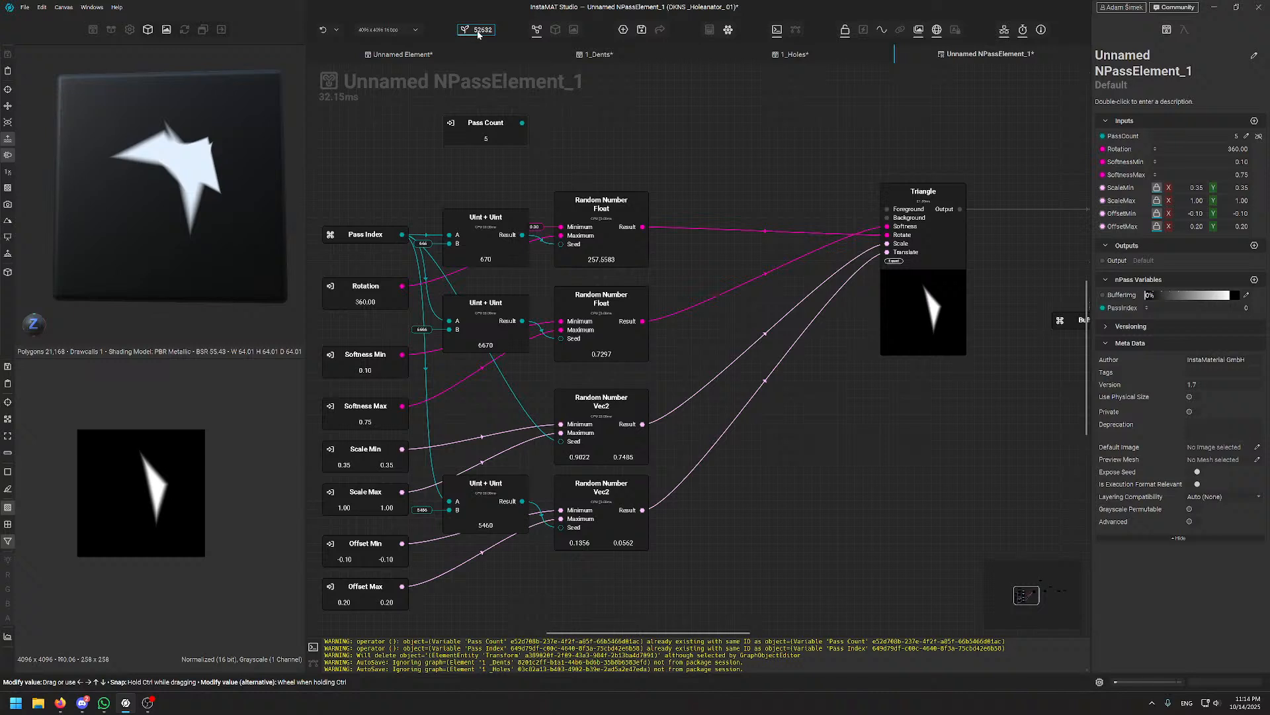
alt+drag(150, 202, 251, 144)
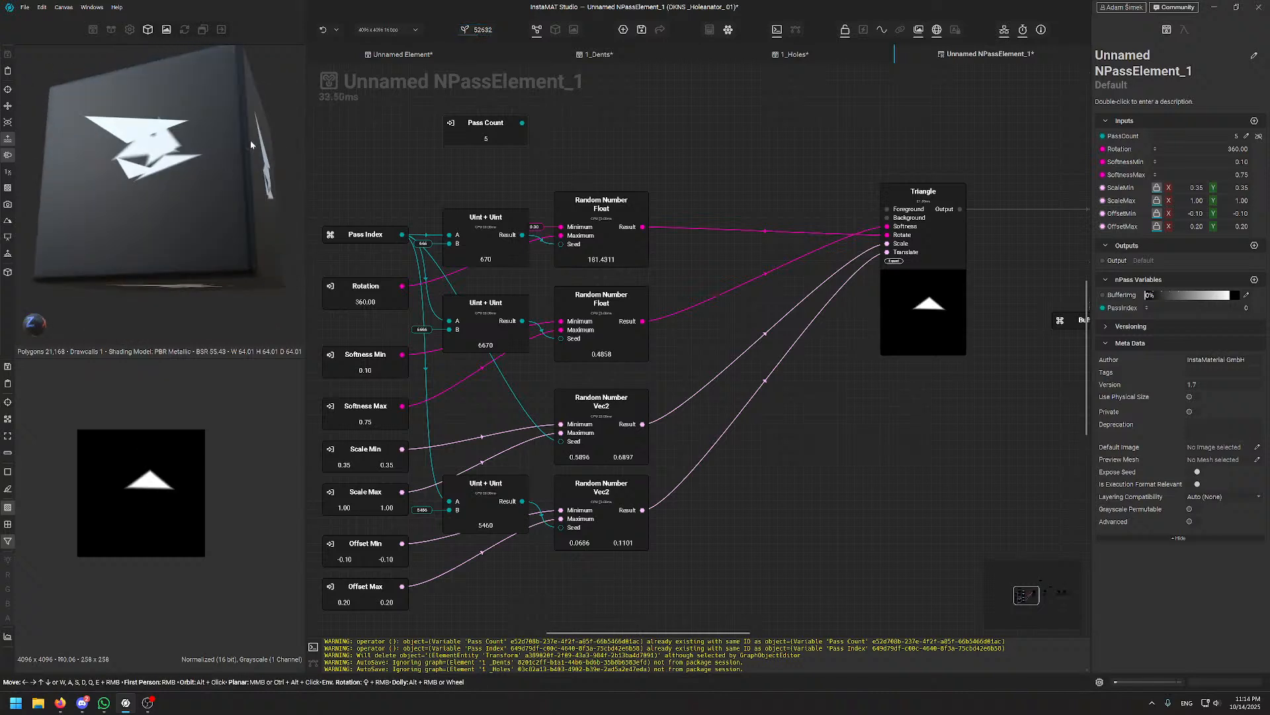
scroll(222, 169, up, 3)
scroll(213, 487, up, 4)
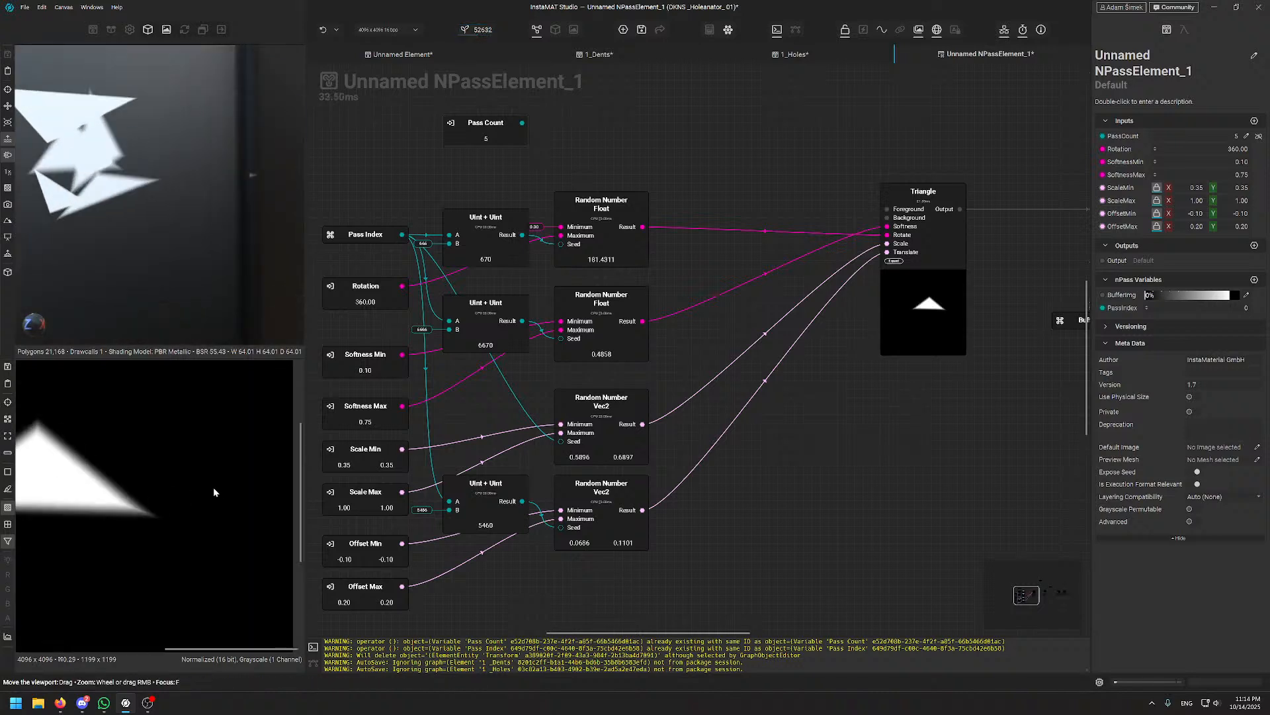
scroll(214, 534, up, 2)
scroll(208, 160, up, 3)
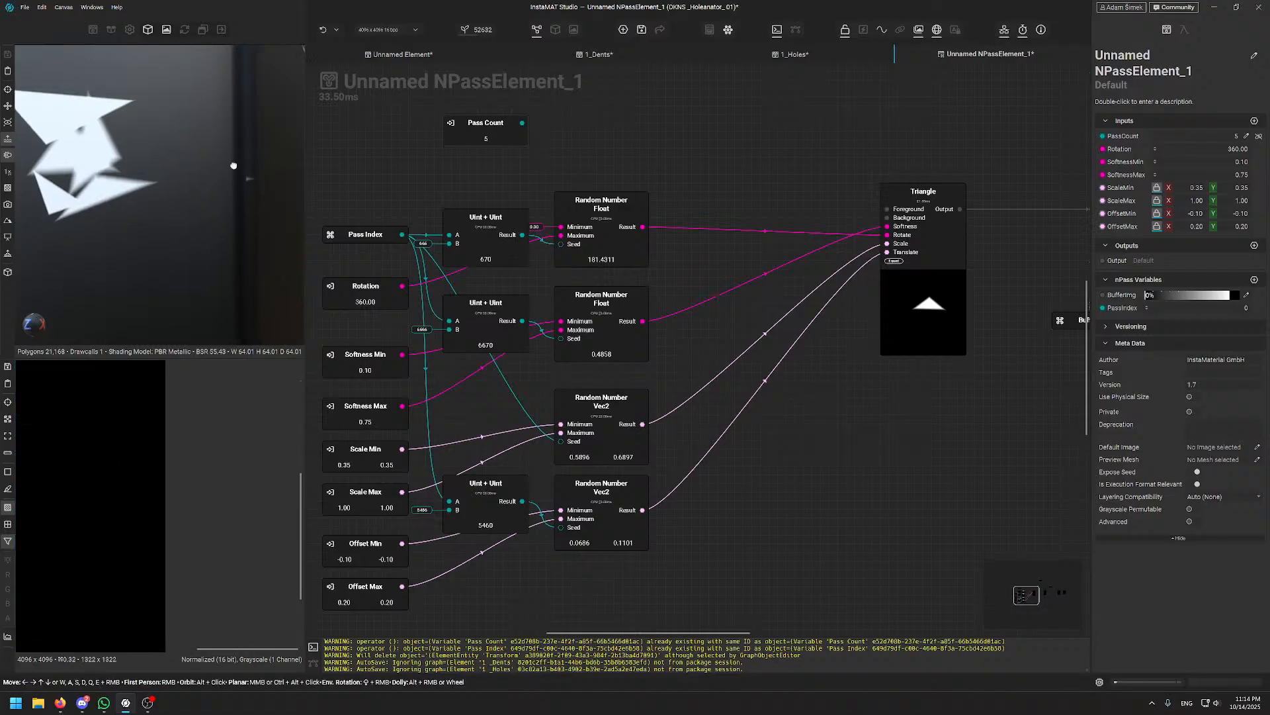
alt+drag(209, 159, 258, 178)
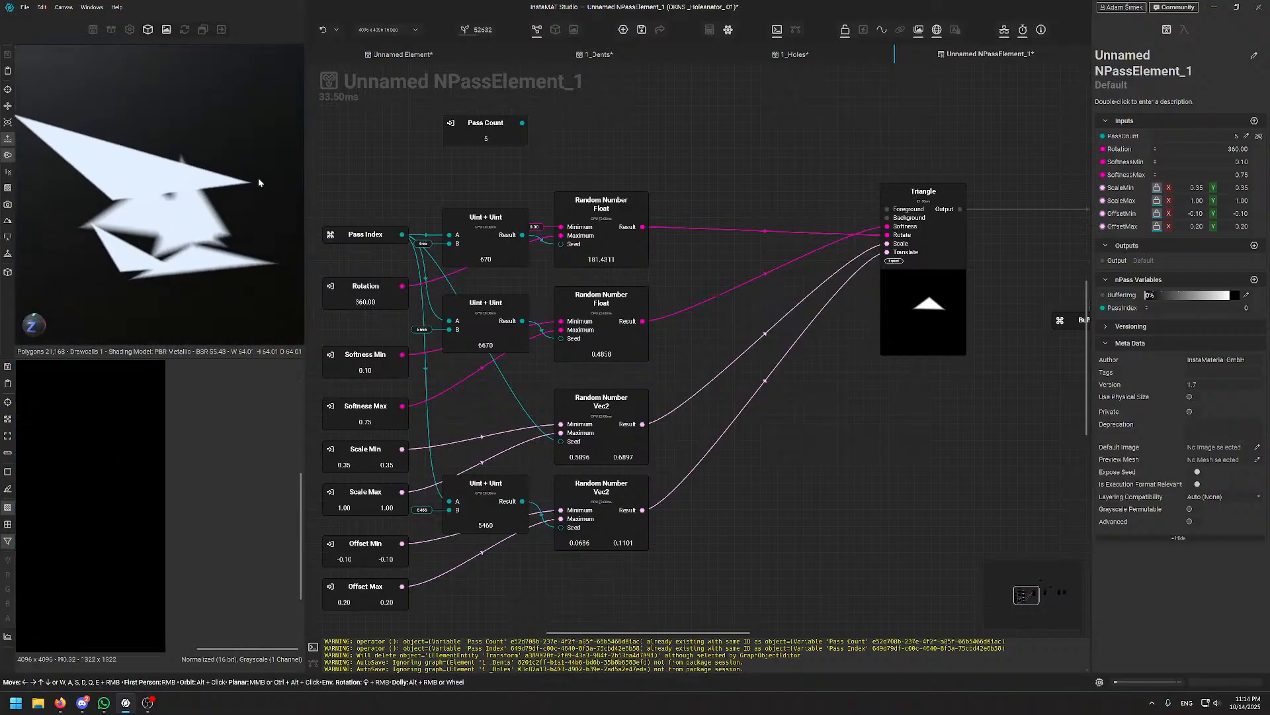
scroll(256, 179, down, 5)
mouse_move(176, 256)
alt+mouse_down()
mouse_move(245, 182)
mouse_move(184, 239)
alt+mouse_up()
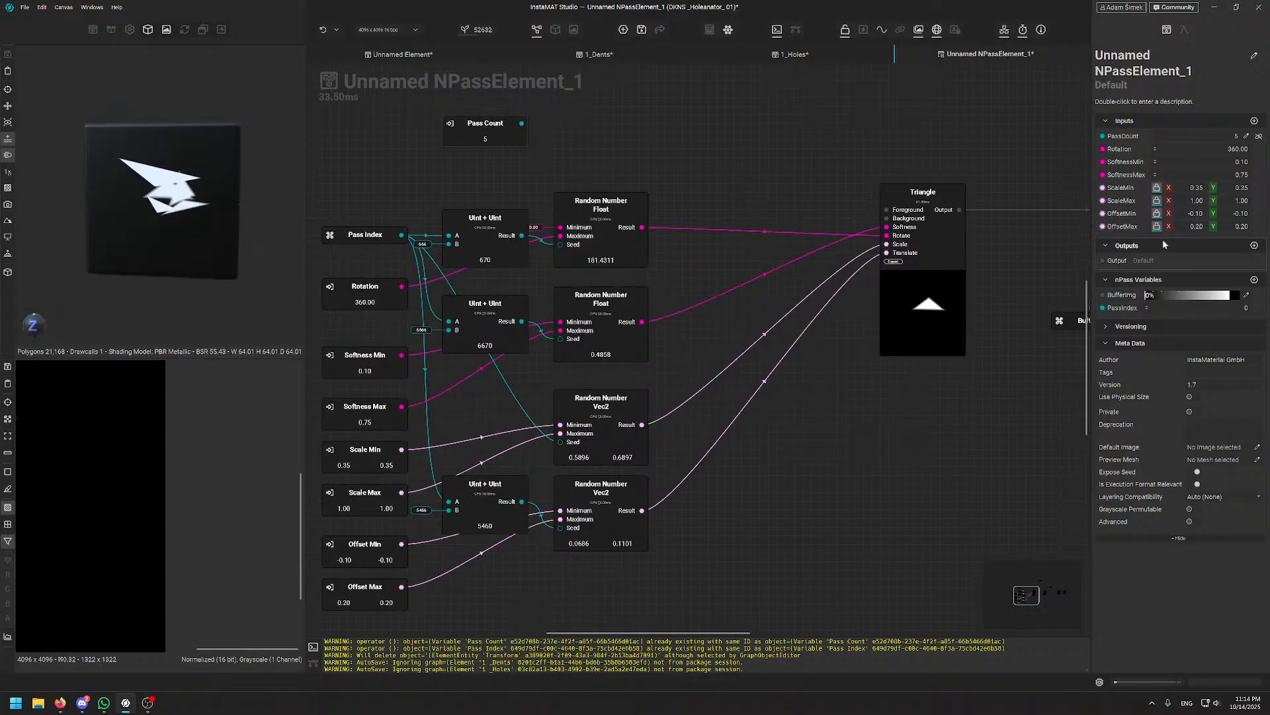
- Set the graph's ScaleMin input to 0.5 on both axes and orbit the 3D preview to check the result
double_click(1196, 188)
text(0.5)
key(Return)
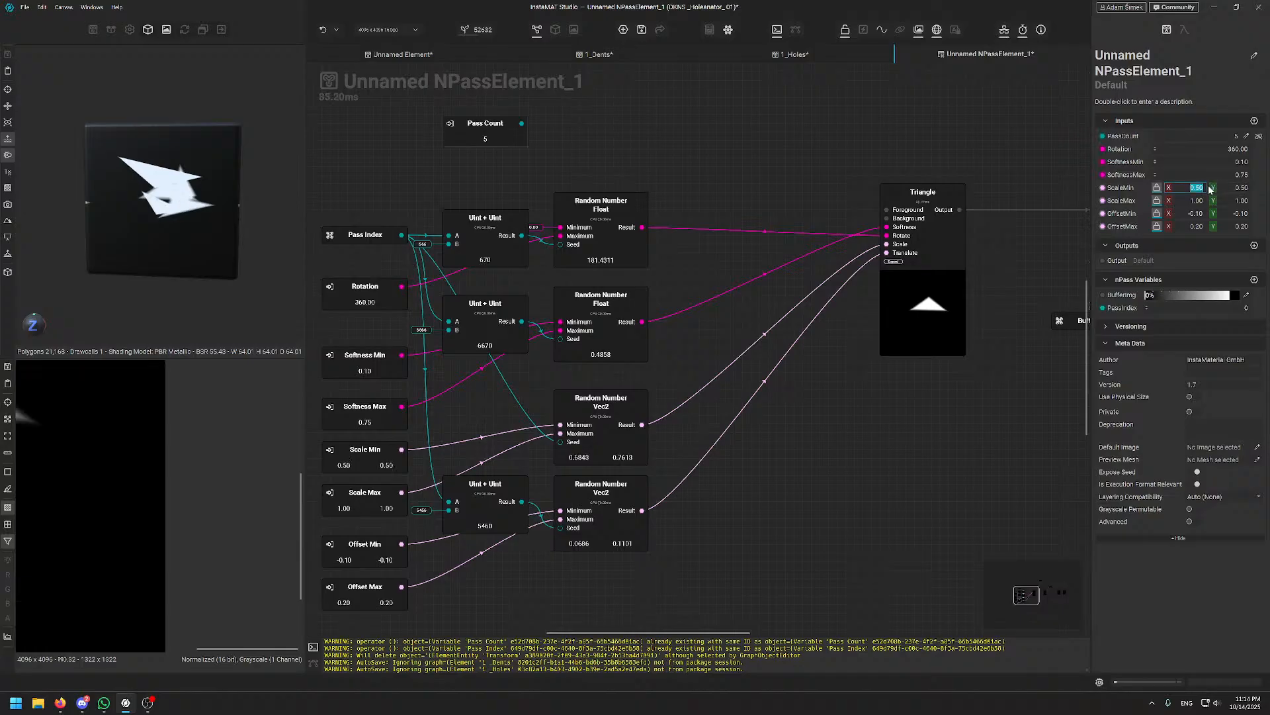
scroll(152, 211, up, 3)
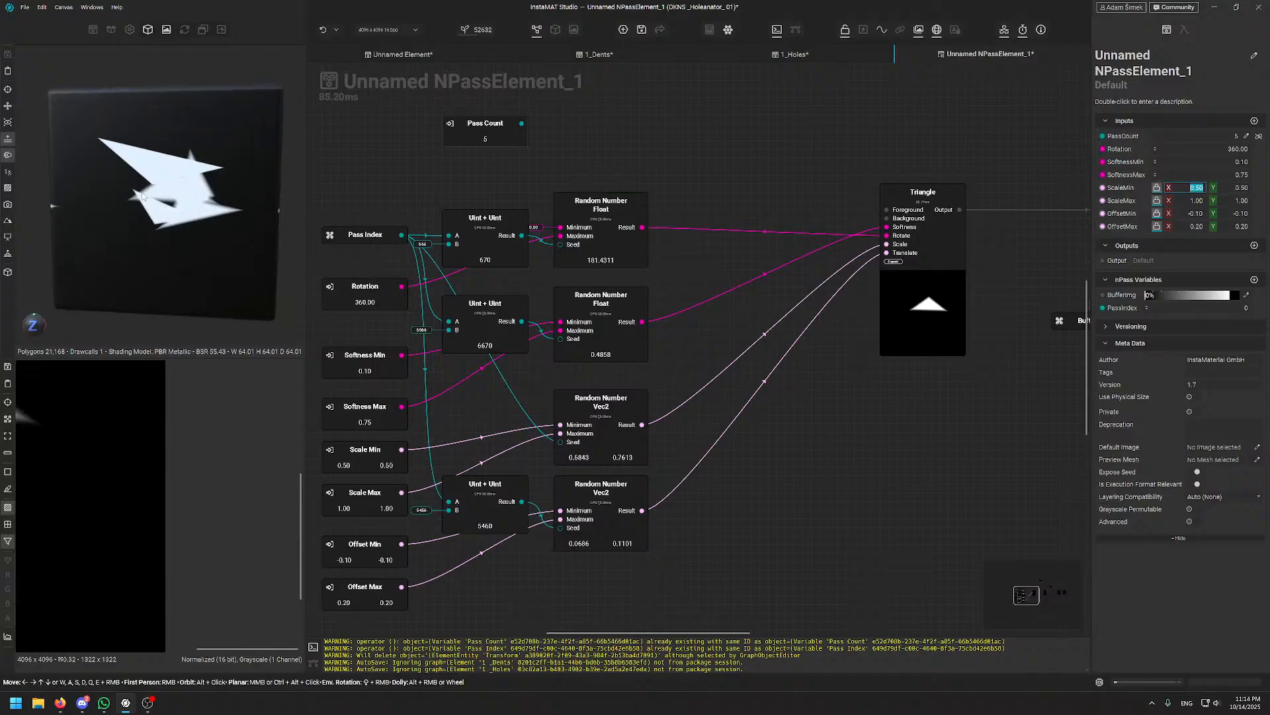
alt+drag(162, 206, 199, 263)
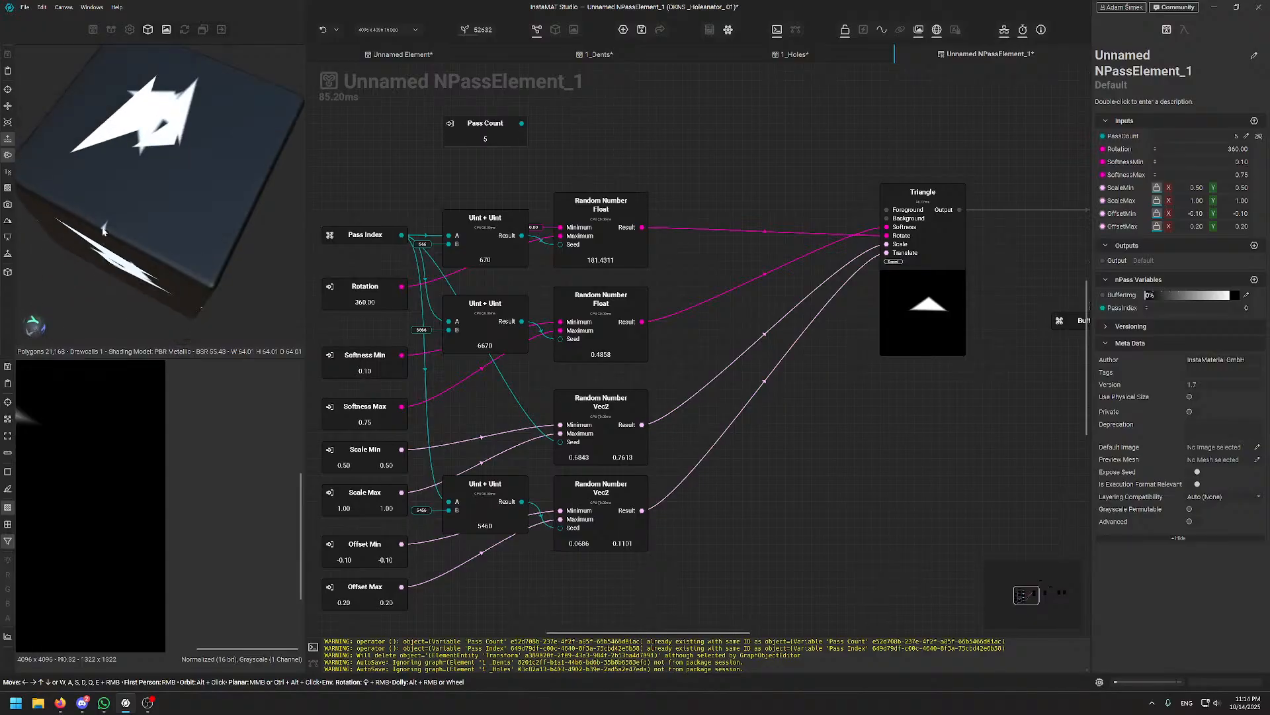
alt+drag(109, 237, 145, 159)
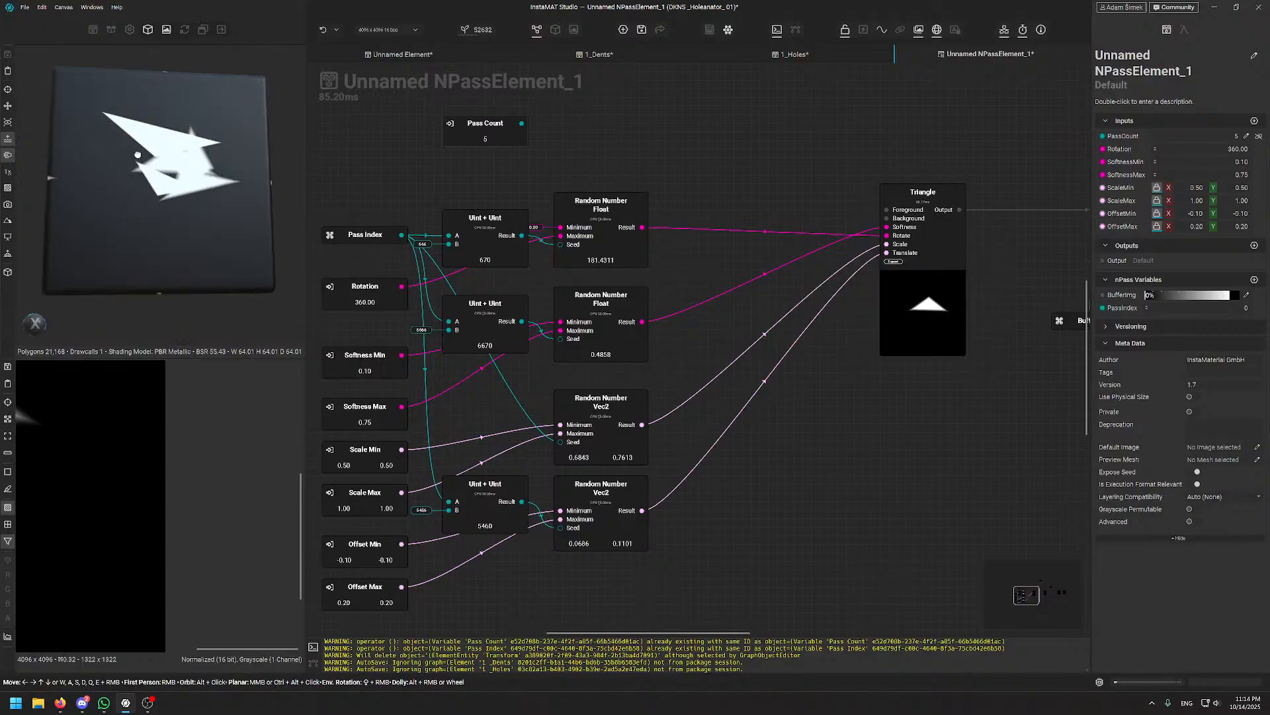
- Set the Transform node's Mode to Wrap Transform
scroll(695, 207, down, 5)
middle_drag(768, 229, 442, 258)
scroll(696, 236, up, 7)
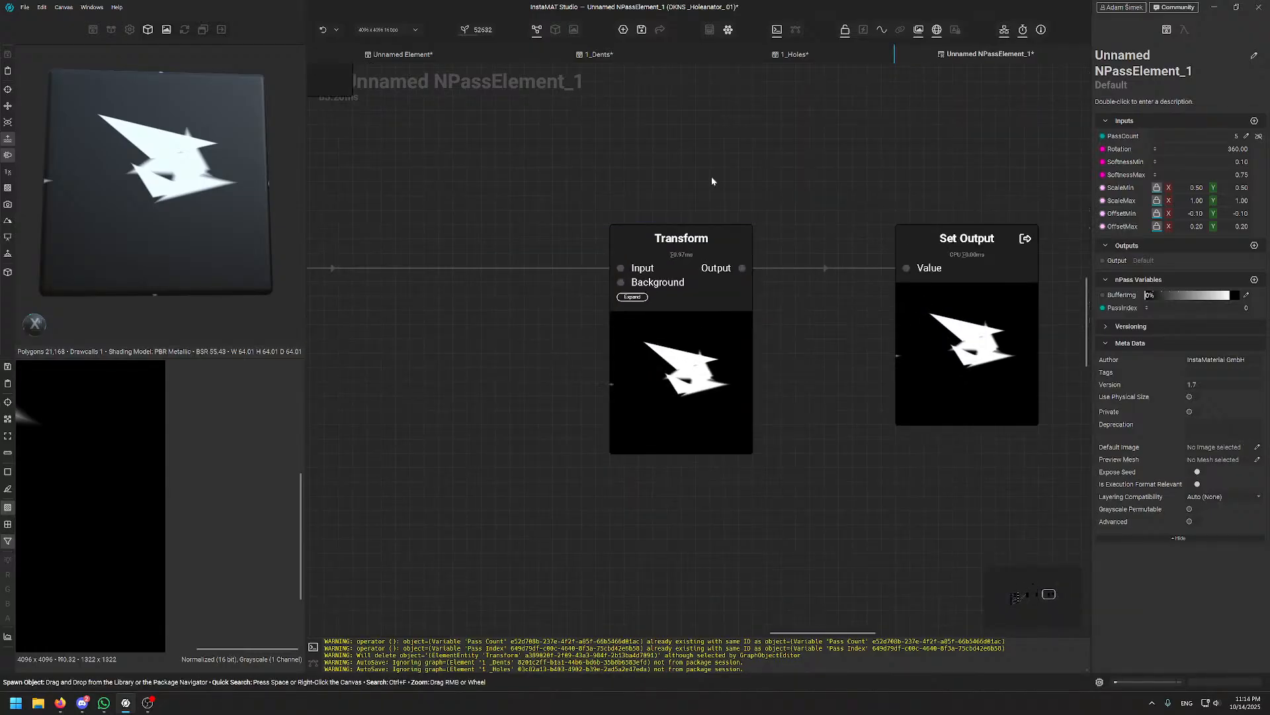
click(698, 303)
click(1205, 445)
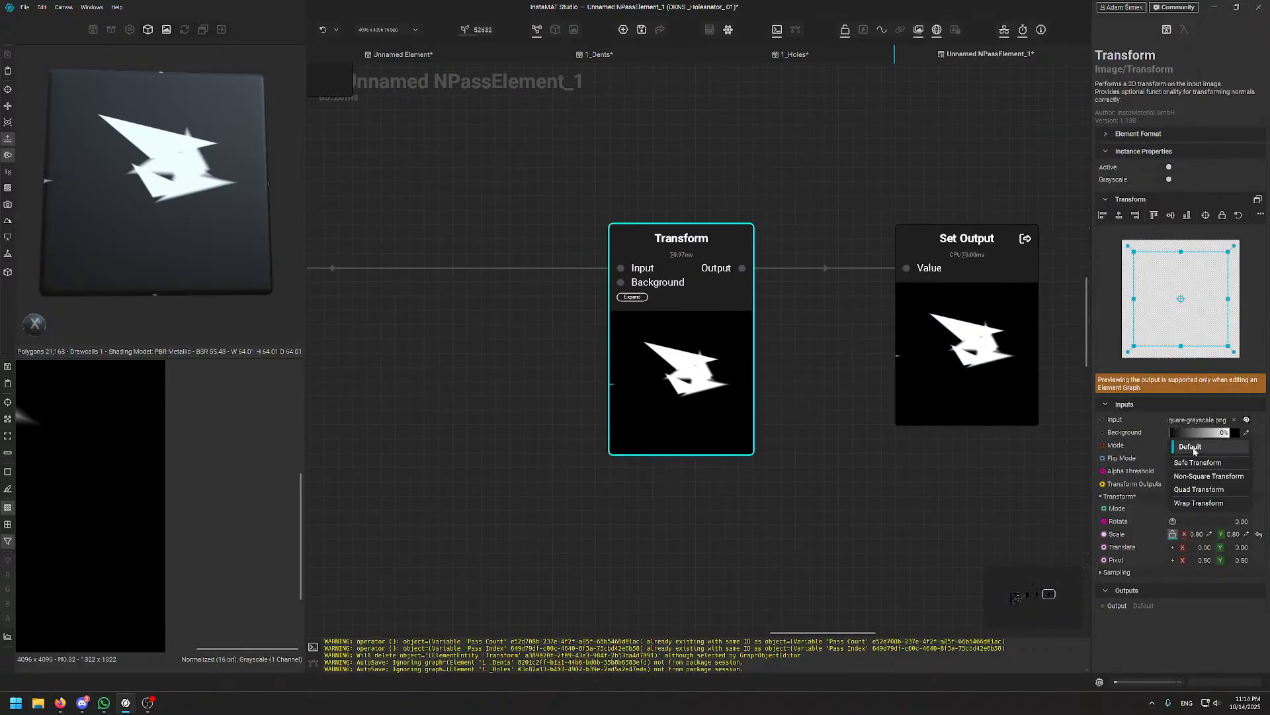
click(1199, 503)
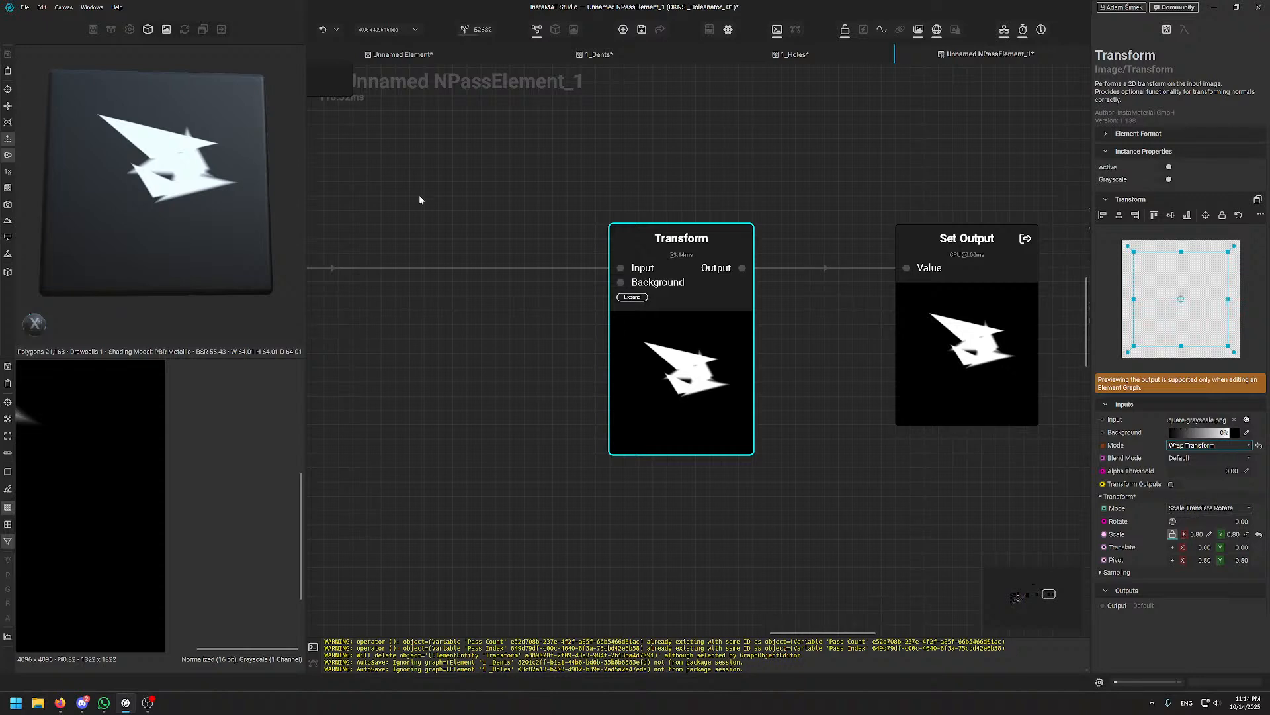
- Move the On Start node directly above the On Iteration Finished node
scroll(582, 355, down, 5)
middle_drag(561, 353, 676, 383)
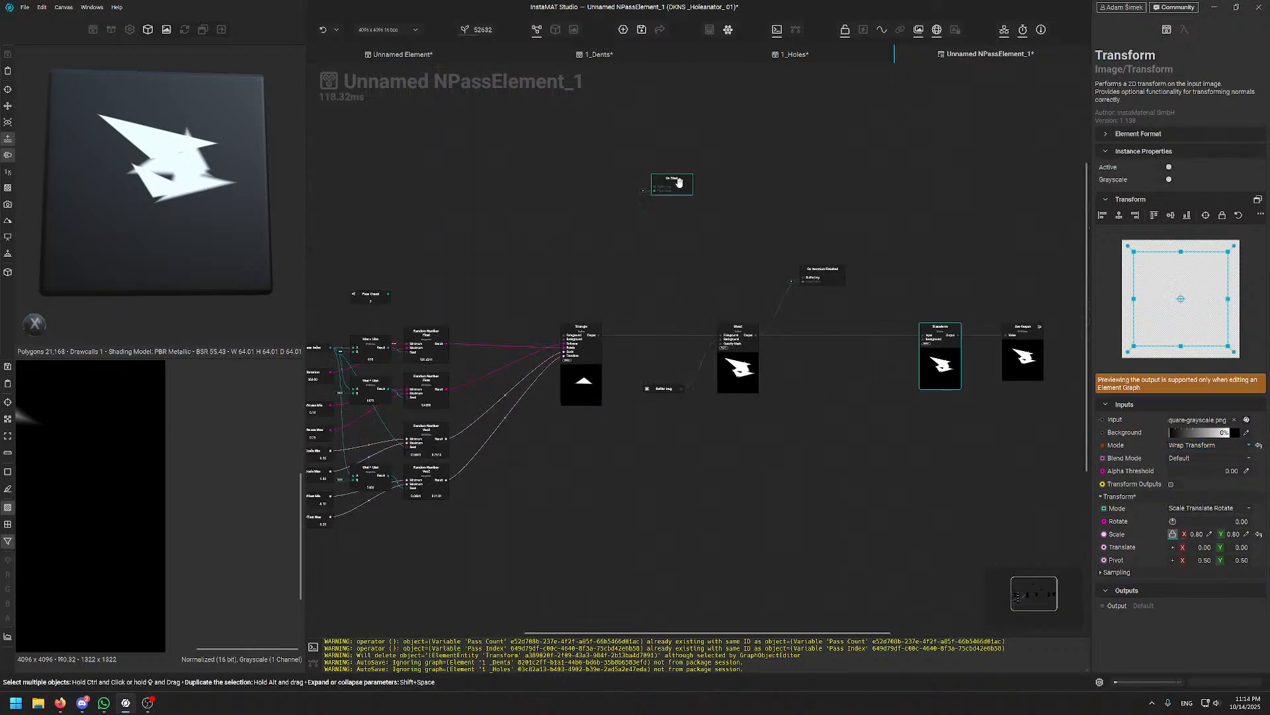
drag(673, 179, 821, 190)
middle_drag(597, 233, 787, 204)
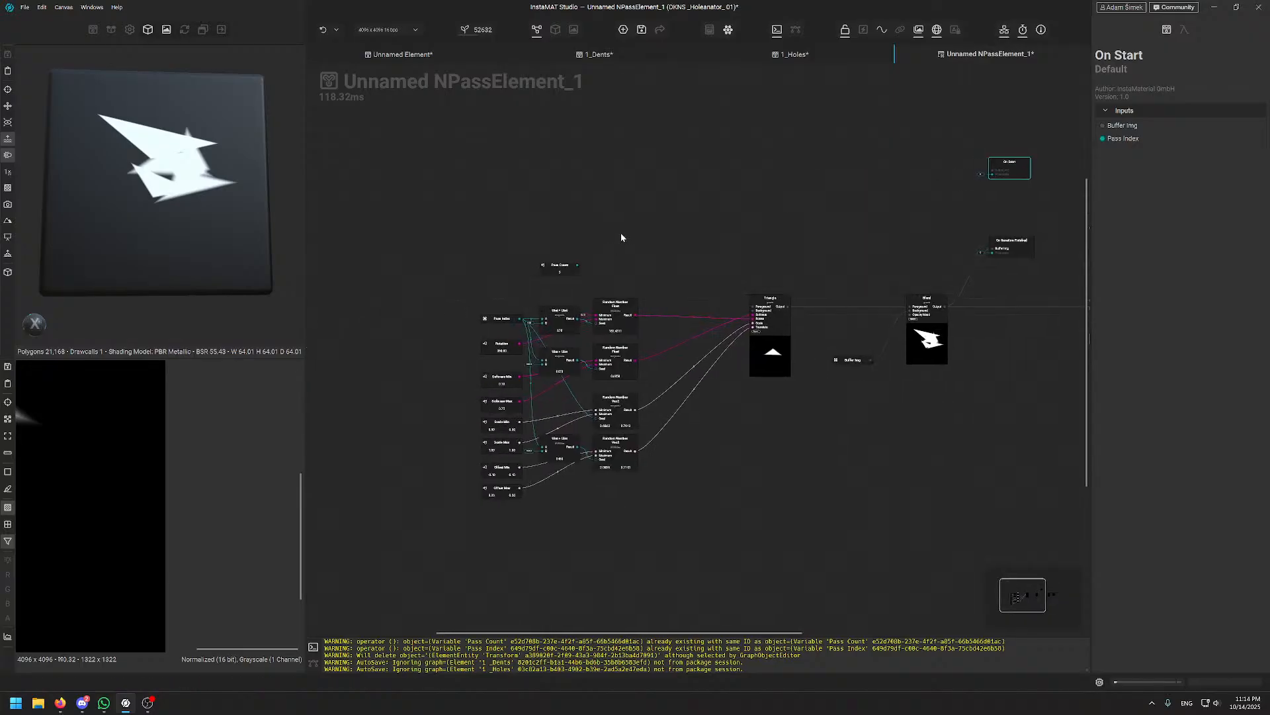
middle_drag(1043, 256, 782, 270)
- Shift the Set Output node slightly farther away from the Transform node
click(872, 347)
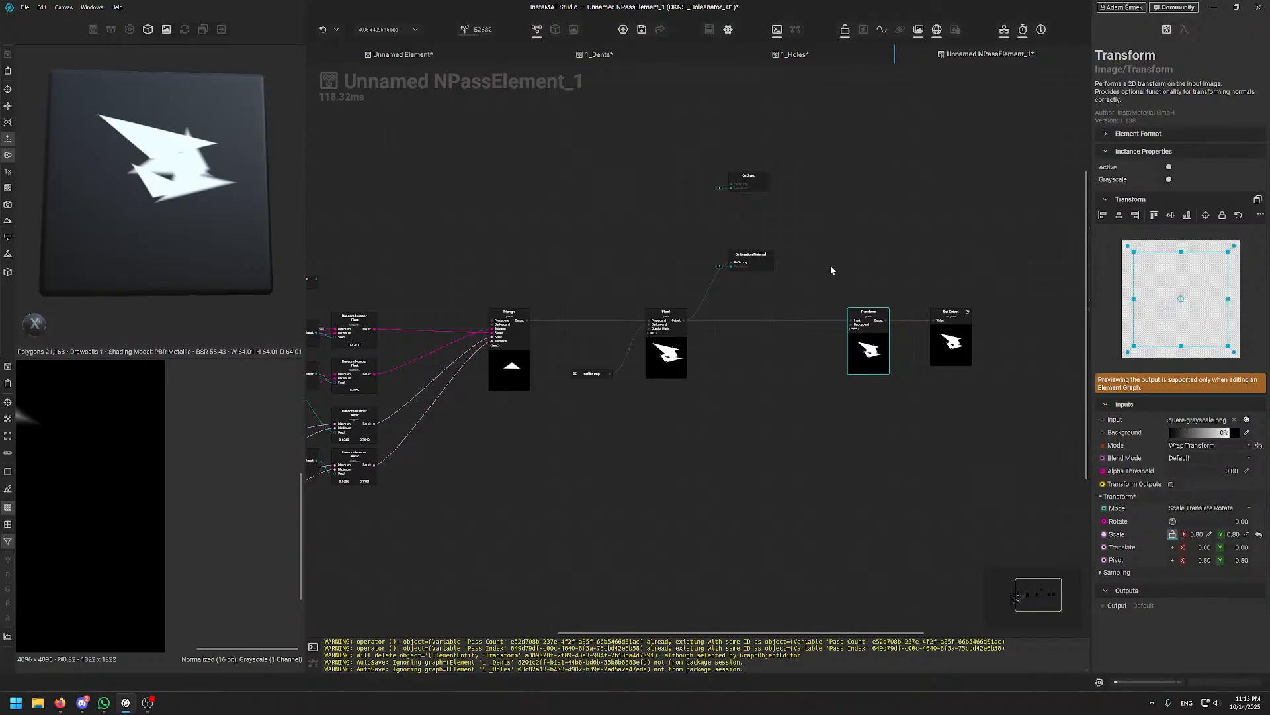
middle_drag(815, 273, 733, 254)
scroll(785, 303, up, 5)
middle_drag(786, 302, 725, 365)
drag(962, 433, 995, 440)
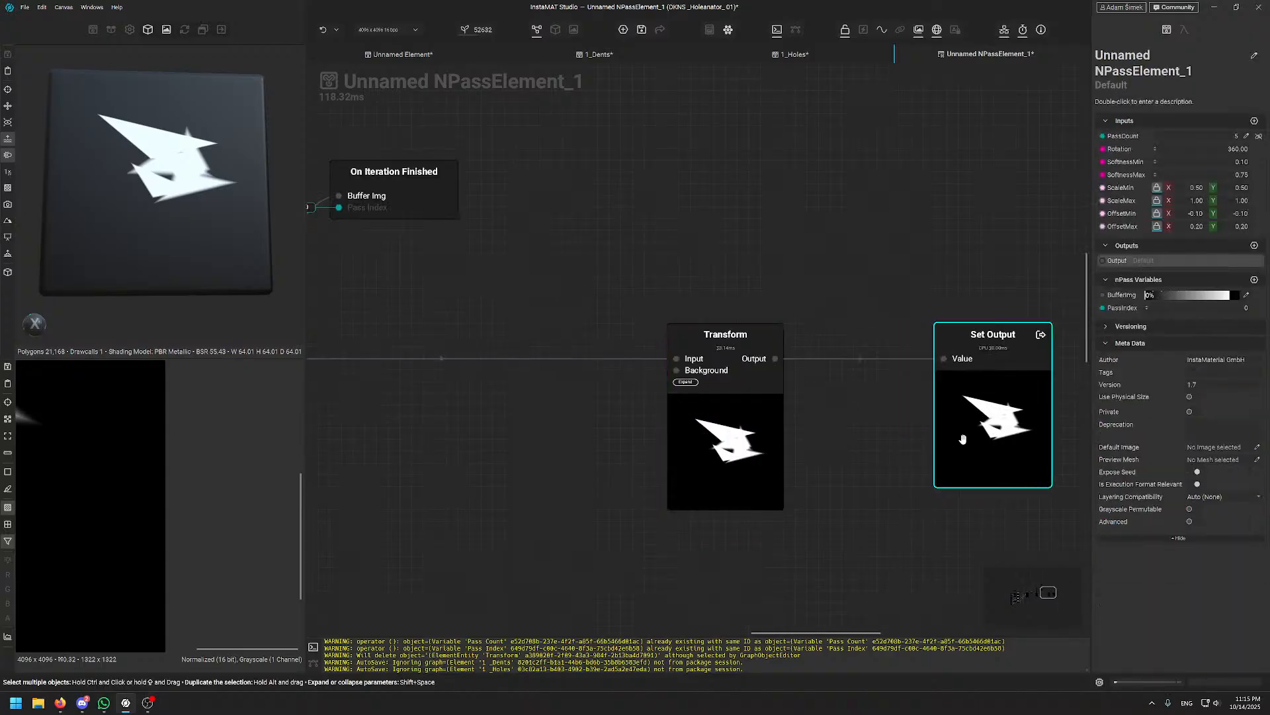
click(731, 464)
- Inspect the blended triangles up close in the 3D preview and review the node chain back to the Triangle node
middle_drag(499, 280, 798, 281)
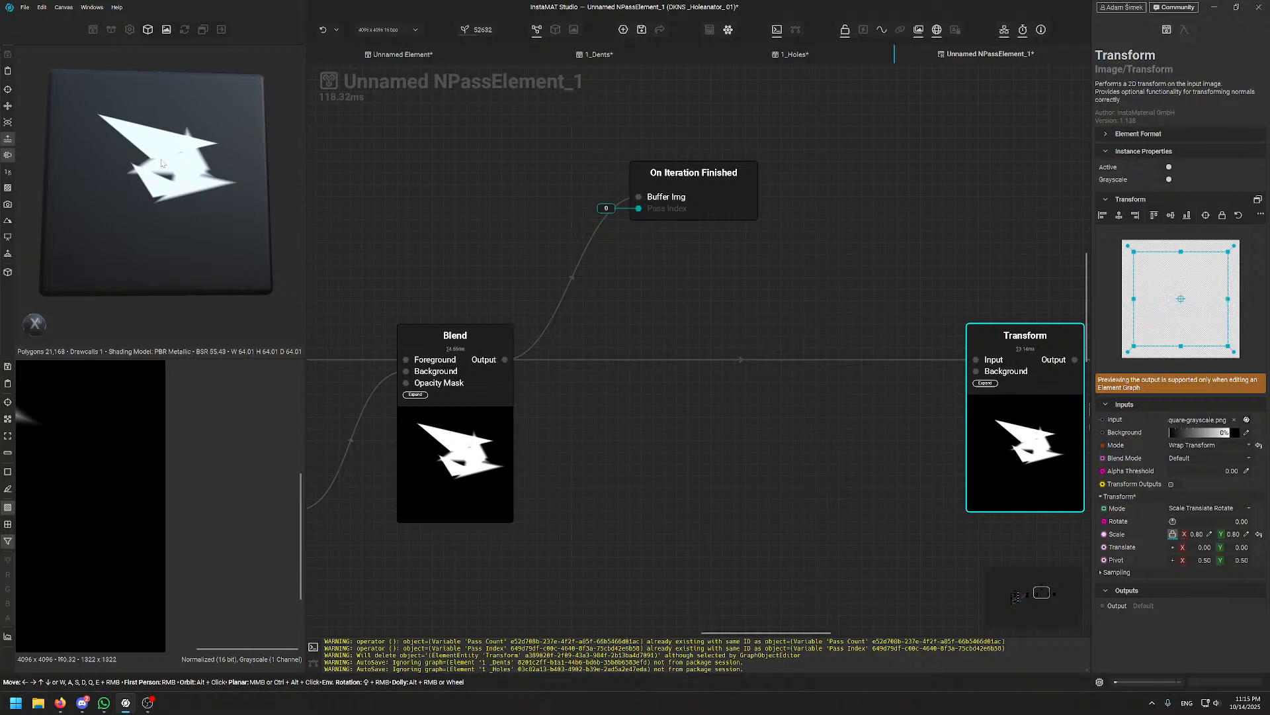
middle_drag(562, 292, 872, 276)
alt+drag(147, 155, 171, 188)
scroll(171, 187, up, 4)
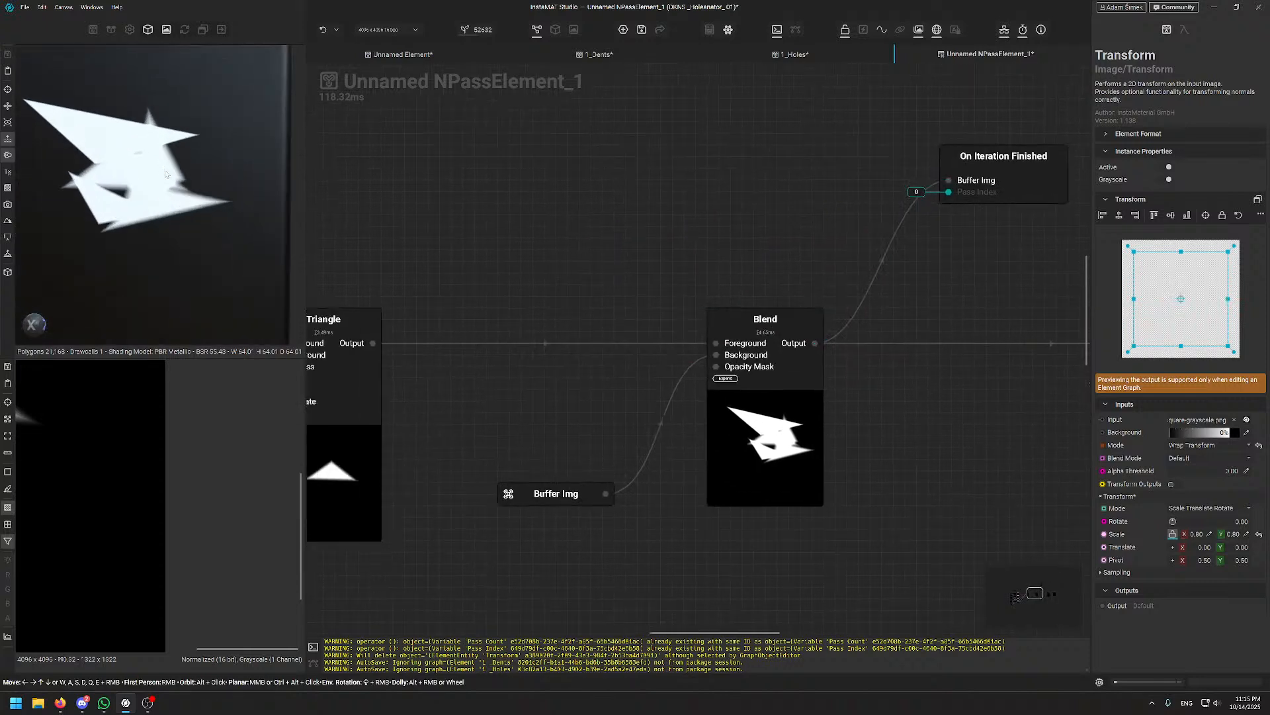
scroll(594, 249, down, 5)
middle_drag(494, 256, 668, 224)
scroll(675, 217, up, 3)
- Expose the Triangle node's Shape as an input parameter of the graph and position its input node above the Triangle
click(842, 371)
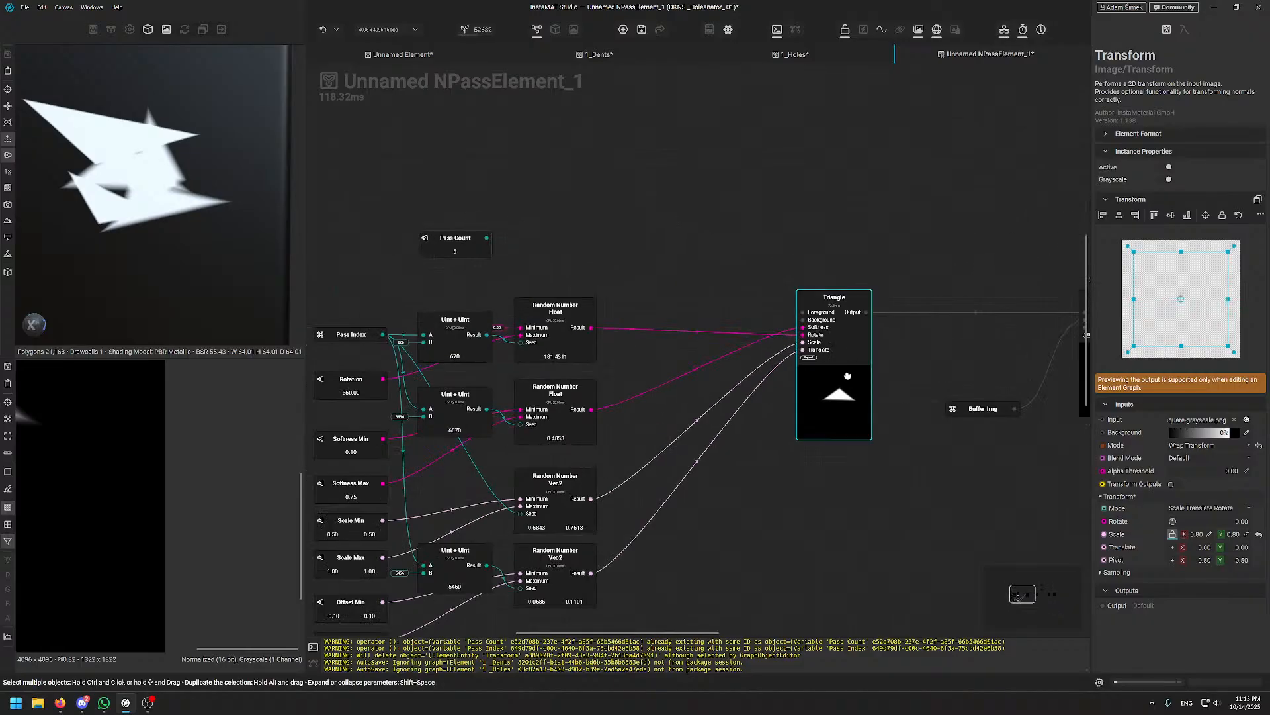
drag(842, 372, 842, 379)
click(814, 233)
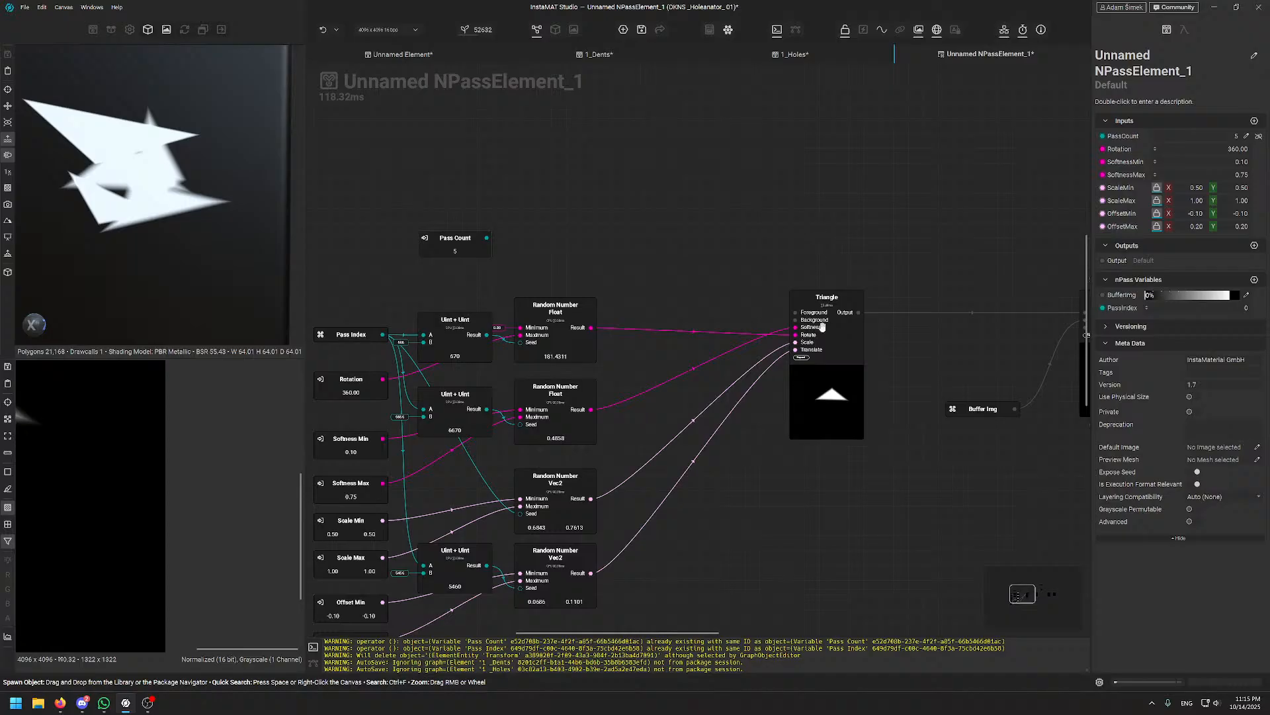
drag(819, 323, 819, 315)
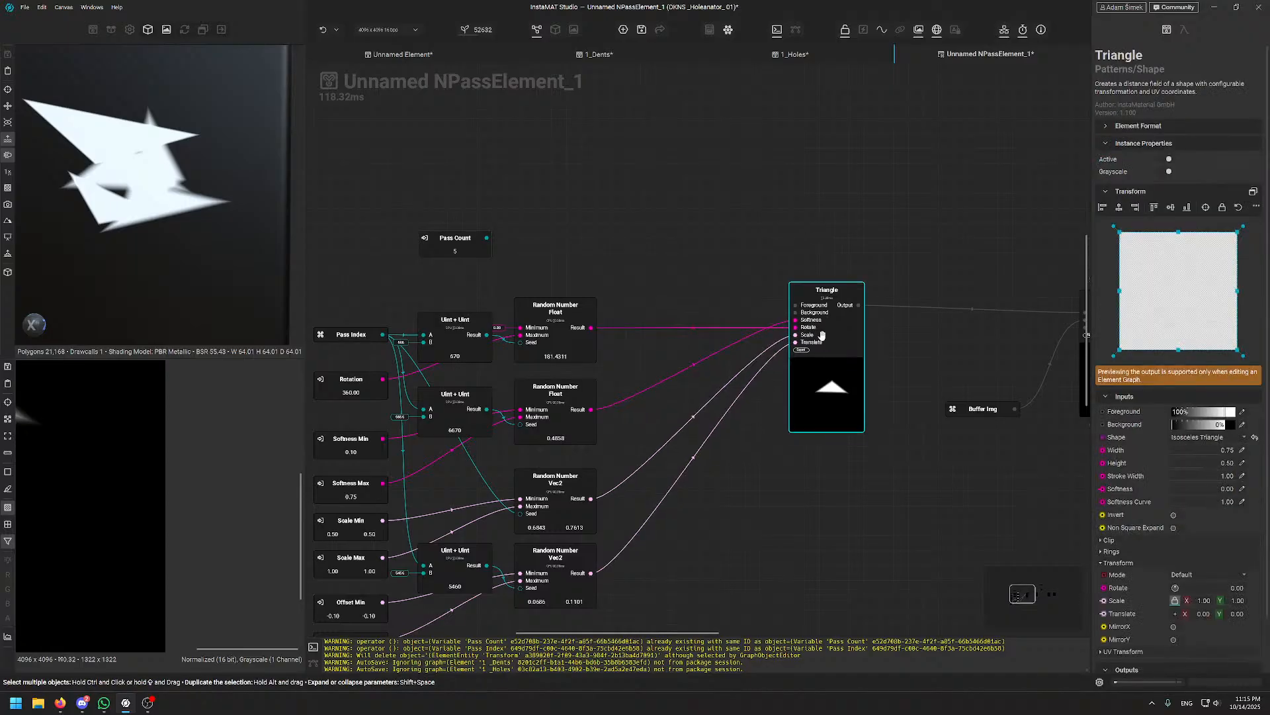
right_click(1116, 441)
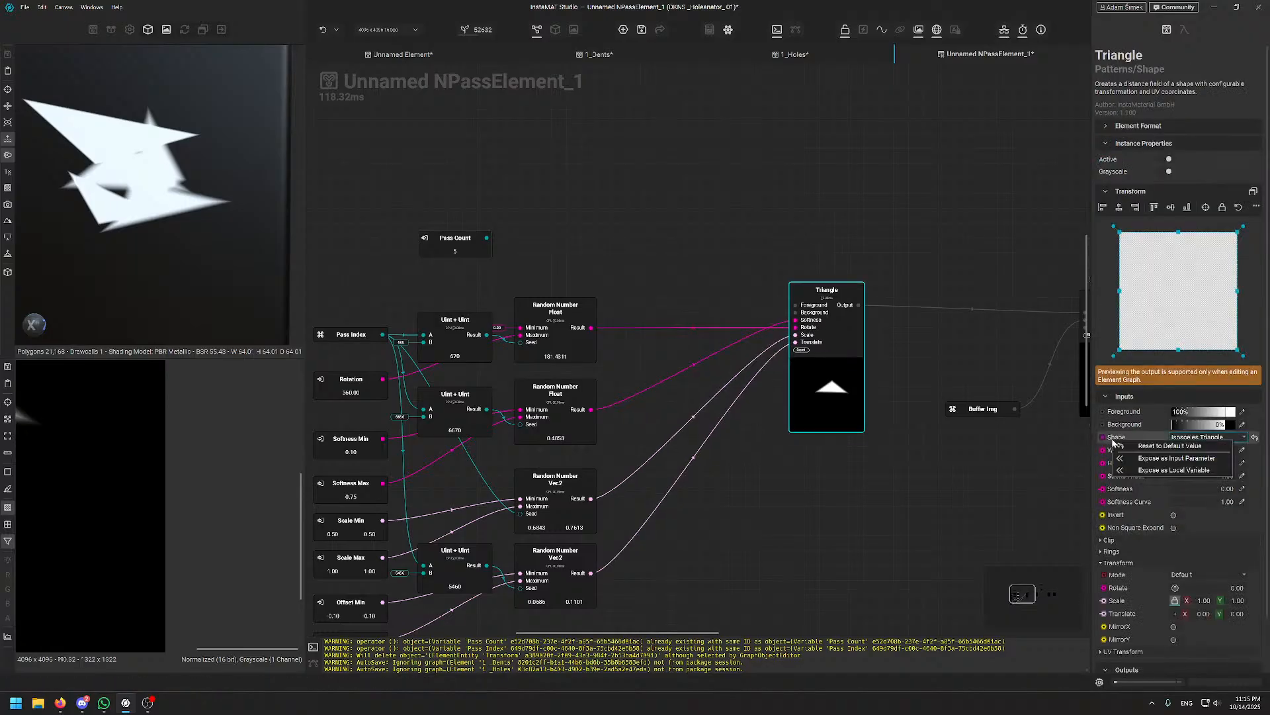
click(1152, 459)
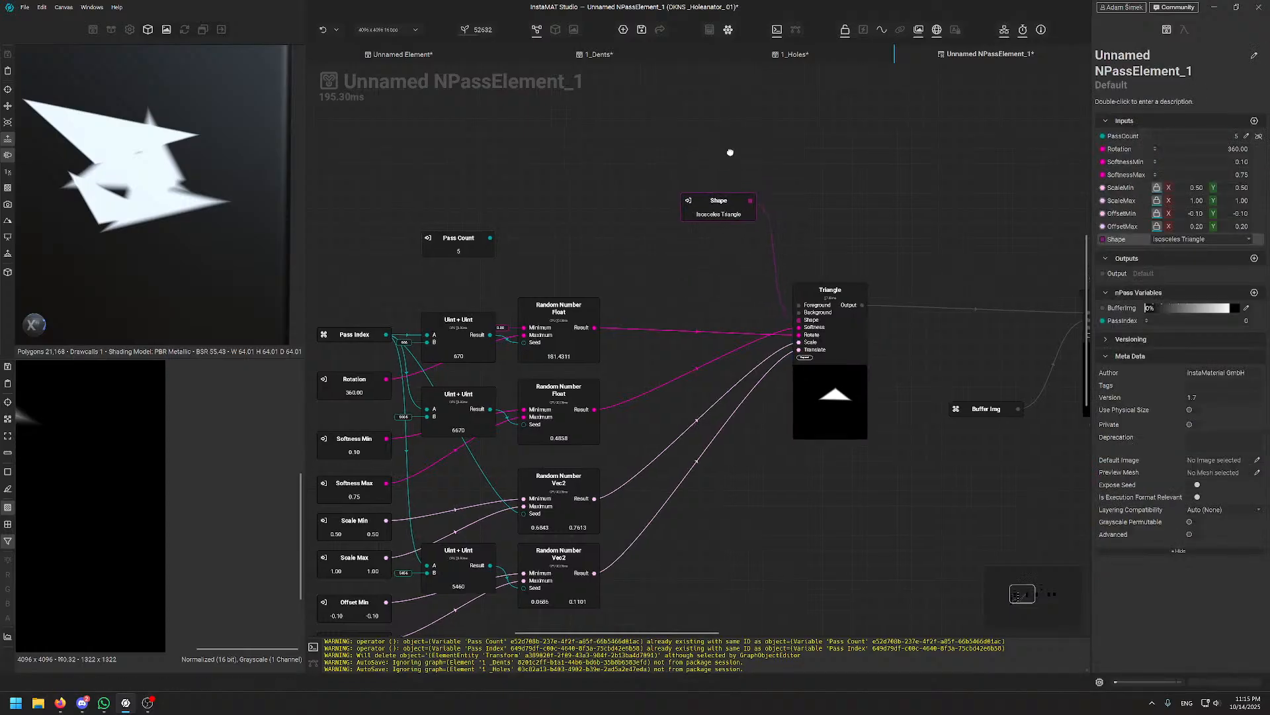
middle_drag(730, 152, 660, 247)
mouse_move(658, 289)
mouse_down()
mouse_move(690, 290)
mouse_move(675, 282)
mouse_up()
- Review the shape options of the graph's Shape input, keeping Isosceles Triangle, and examine the Triangle node's parameters
click(1198, 239)
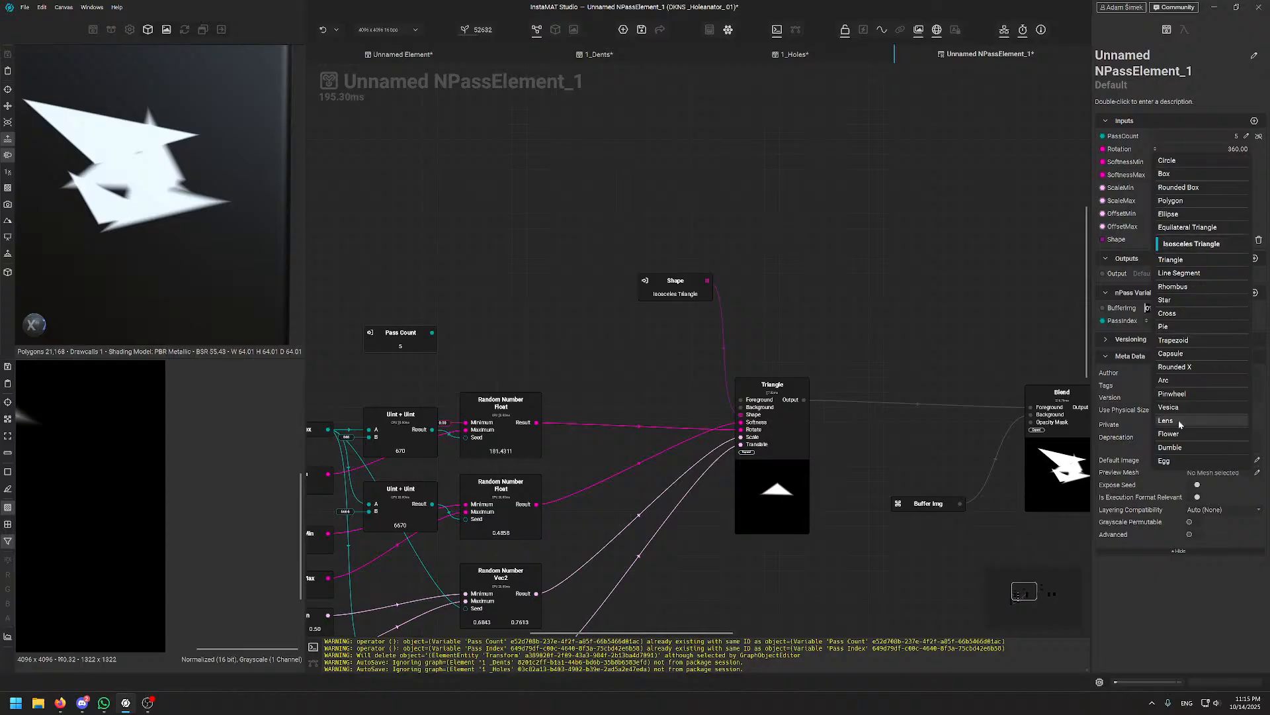
click(1192, 243)
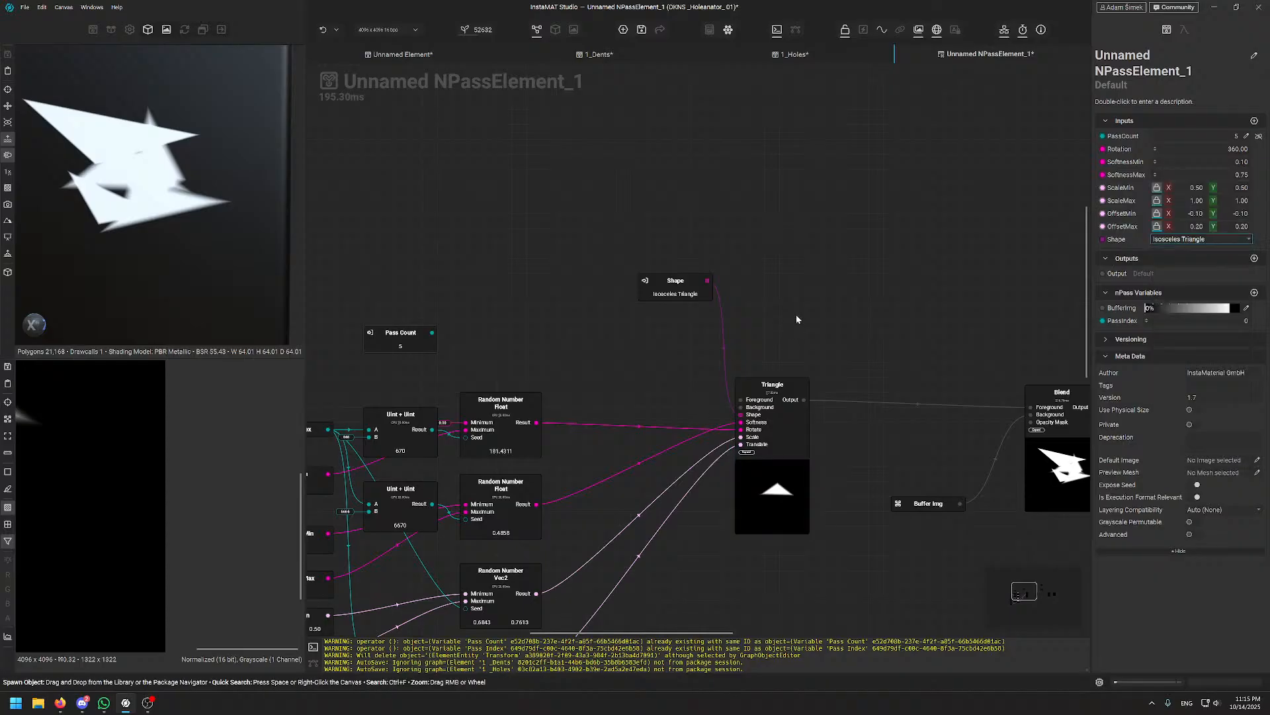
middle_drag(820, 297, 882, 218)
click(859, 323)
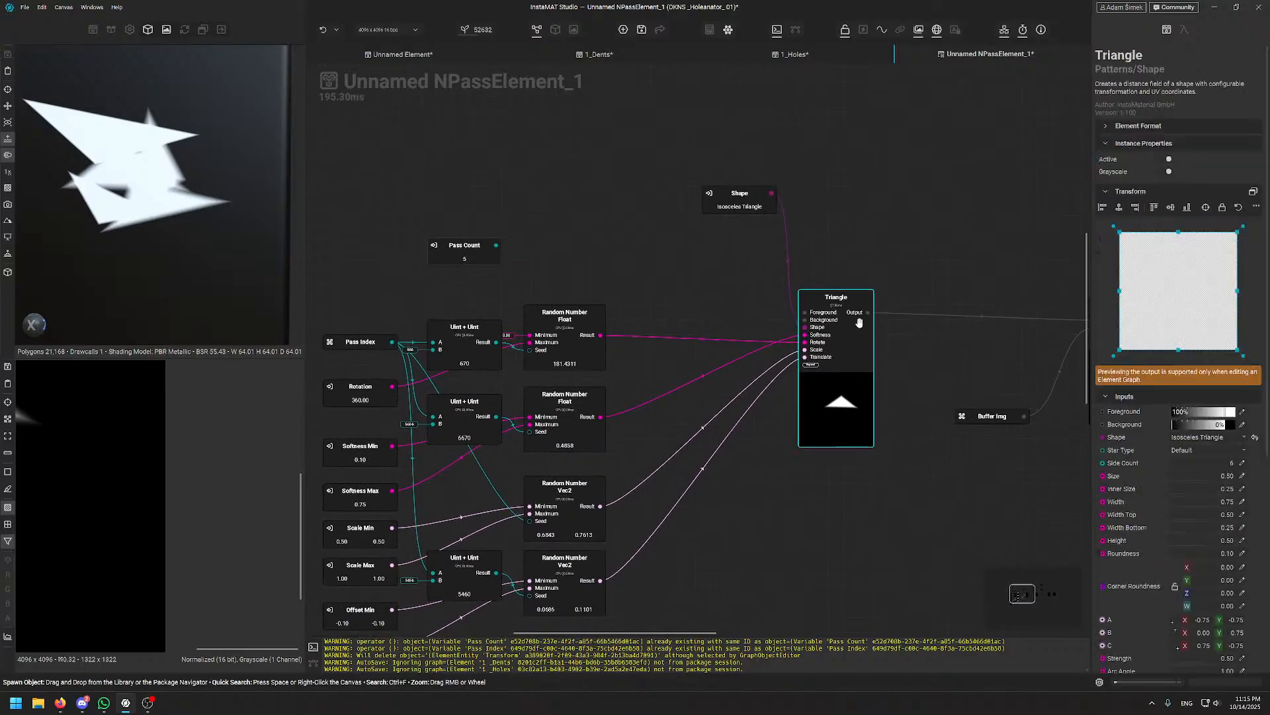
click(834, 236)
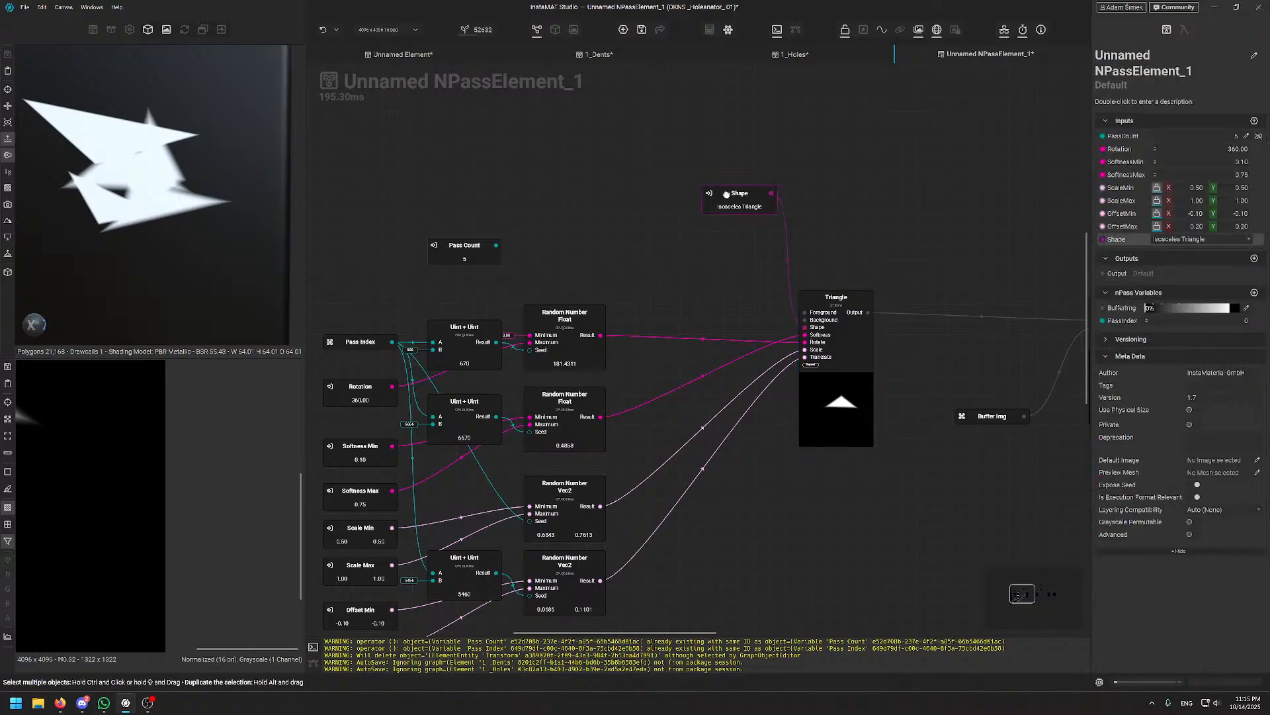
middle_drag(638, 610, 796, 487)
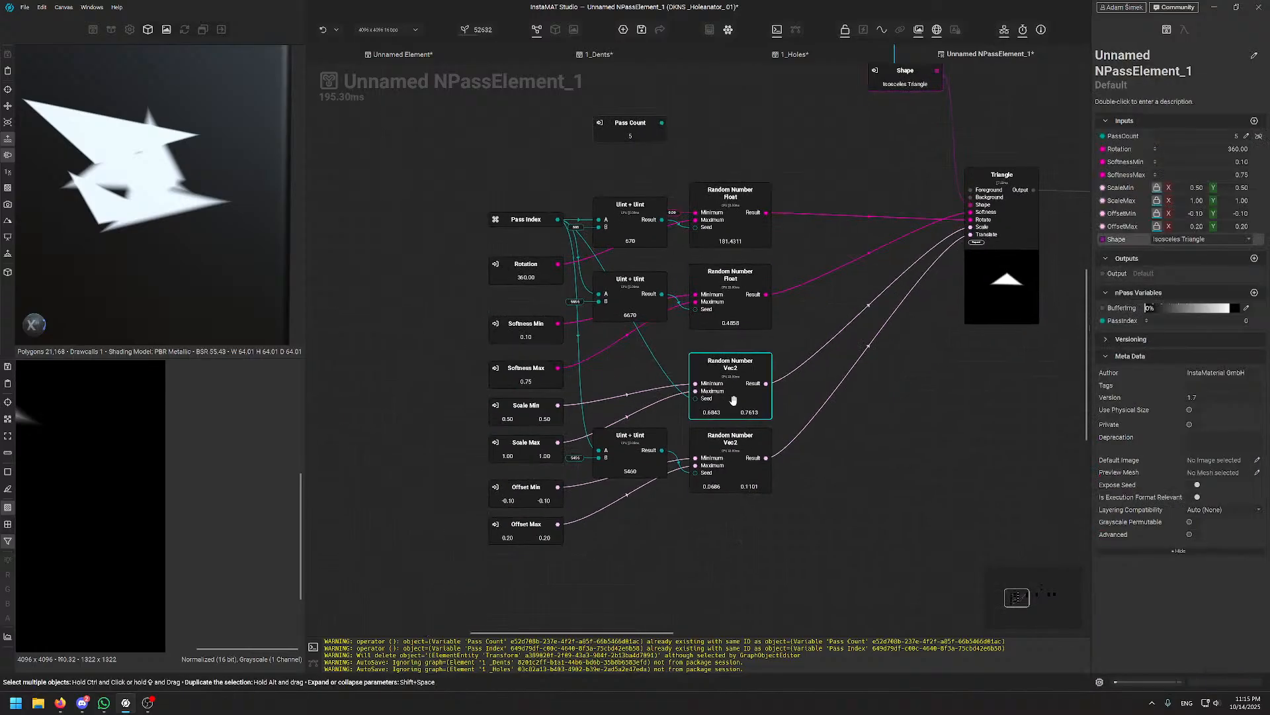
middle_drag(918, 323, 862, 368)
click(960, 314)
scroll(1117, 580, down, 5)
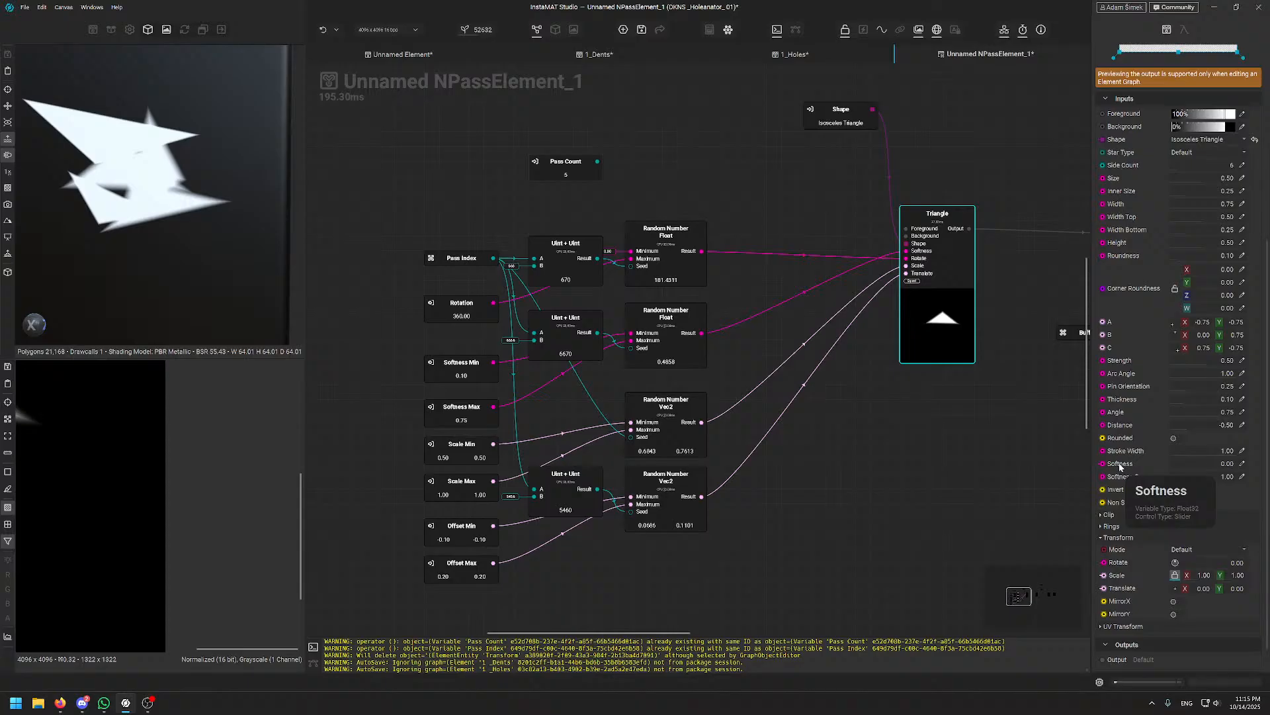
middle_drag(918, 115, 889, 286)
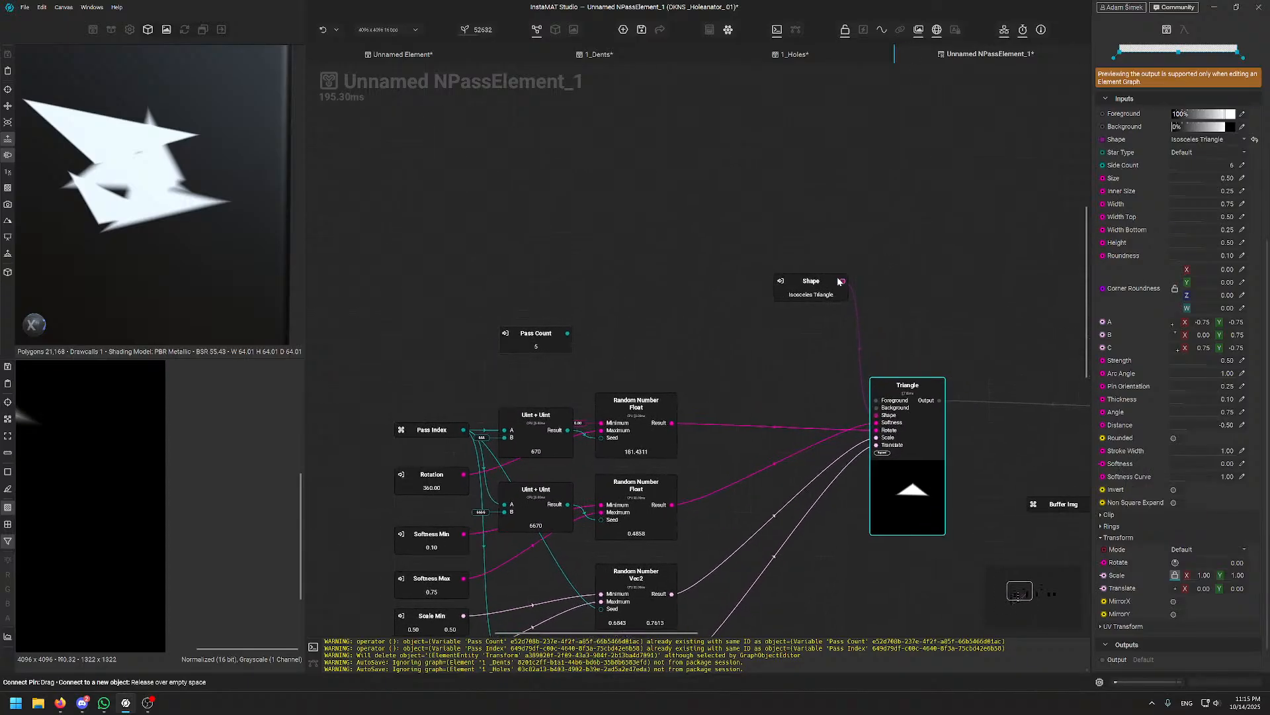
- Try Lens for the graph's Shape input and look through the Triangle node's parameters
click(819, 283)
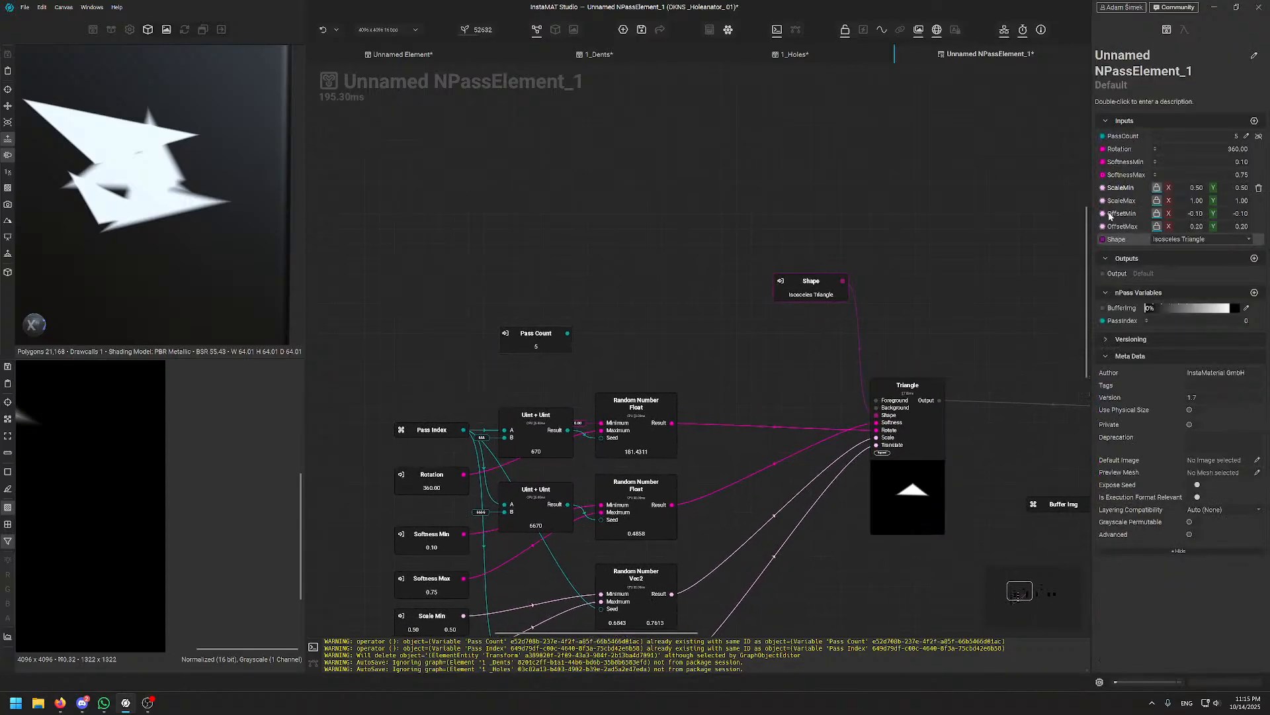
click(1169, 241)
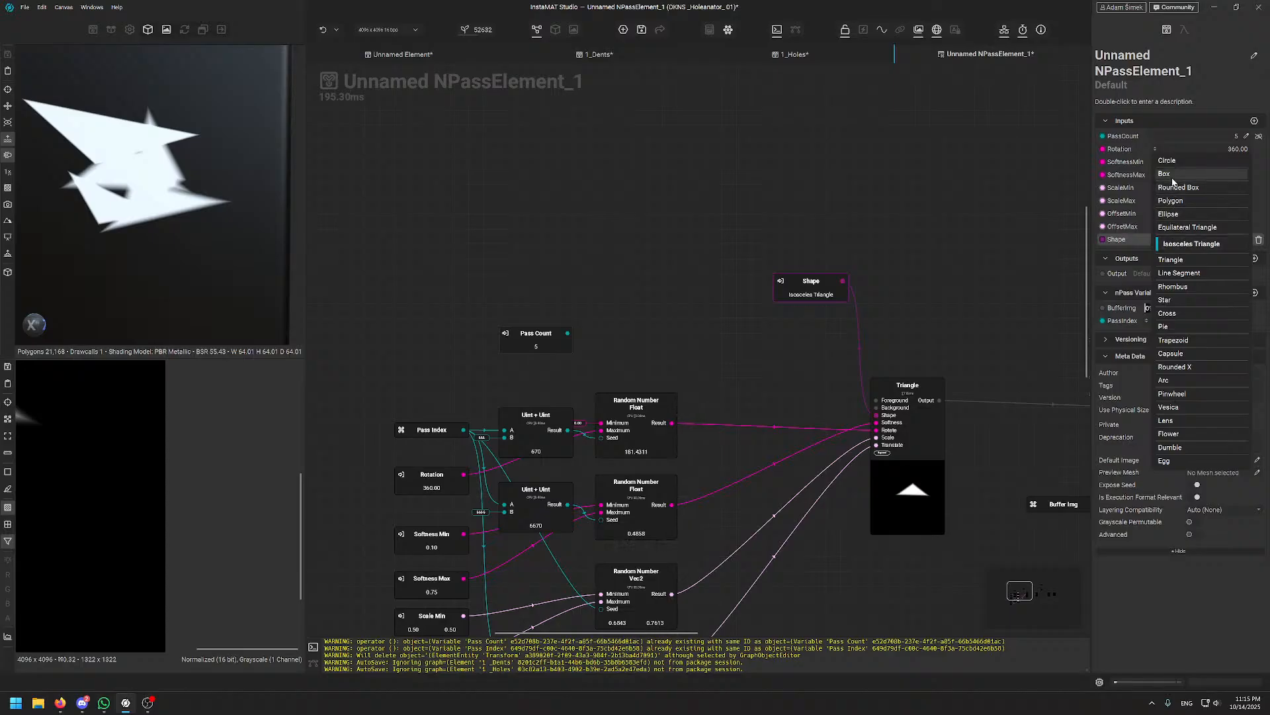
click(1179, 422)
click(912, 467)
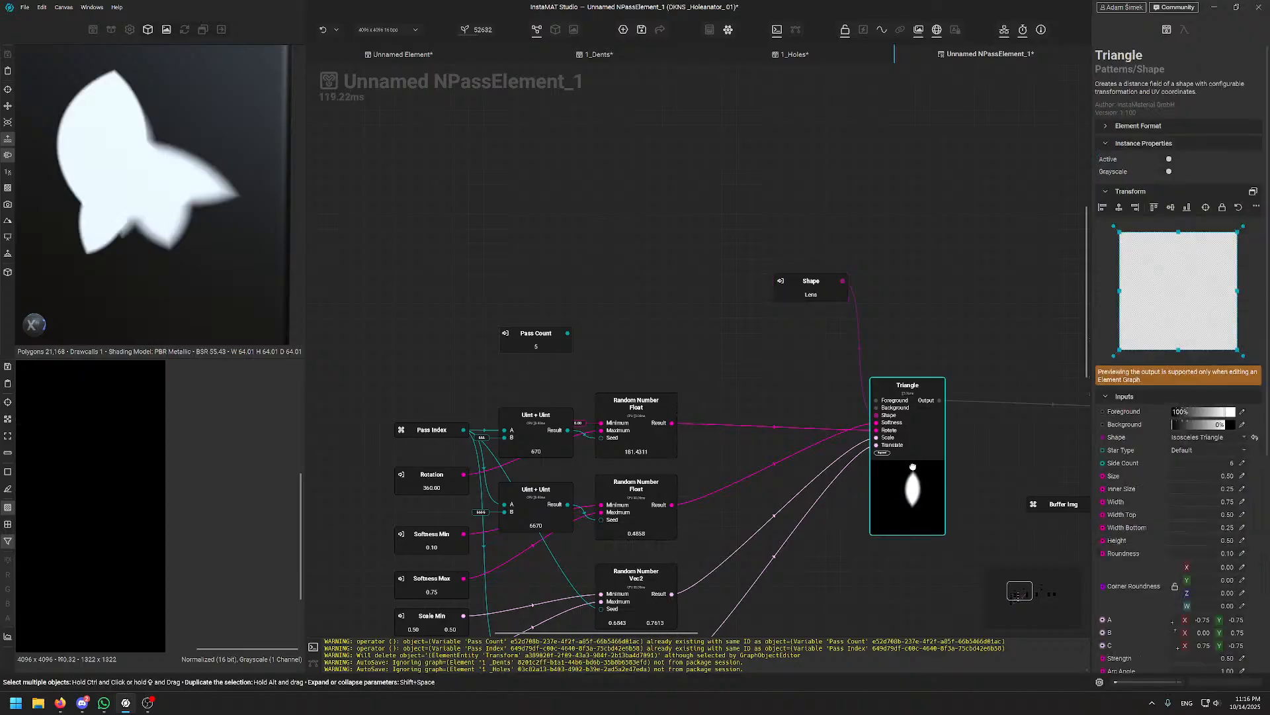
scroll(1155, 518, down, 5)
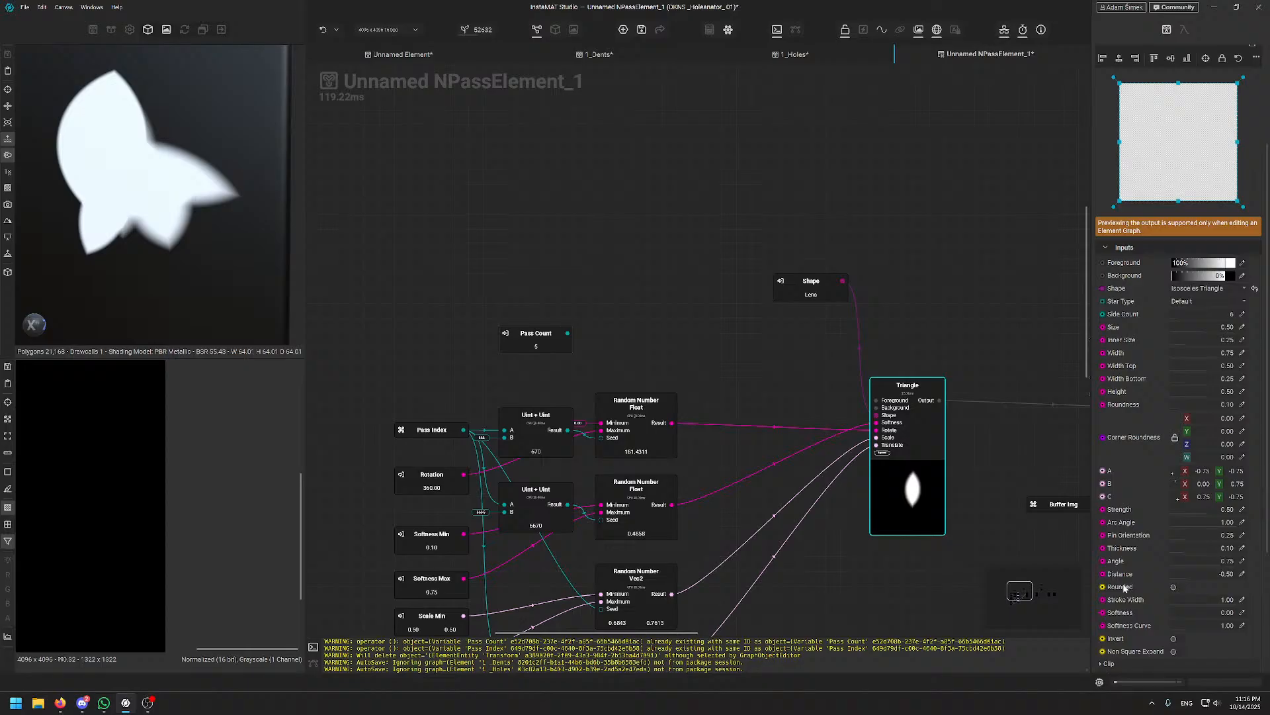
scroll(1122, 589, down, 4)
scroll(1123, 589, up, 9)
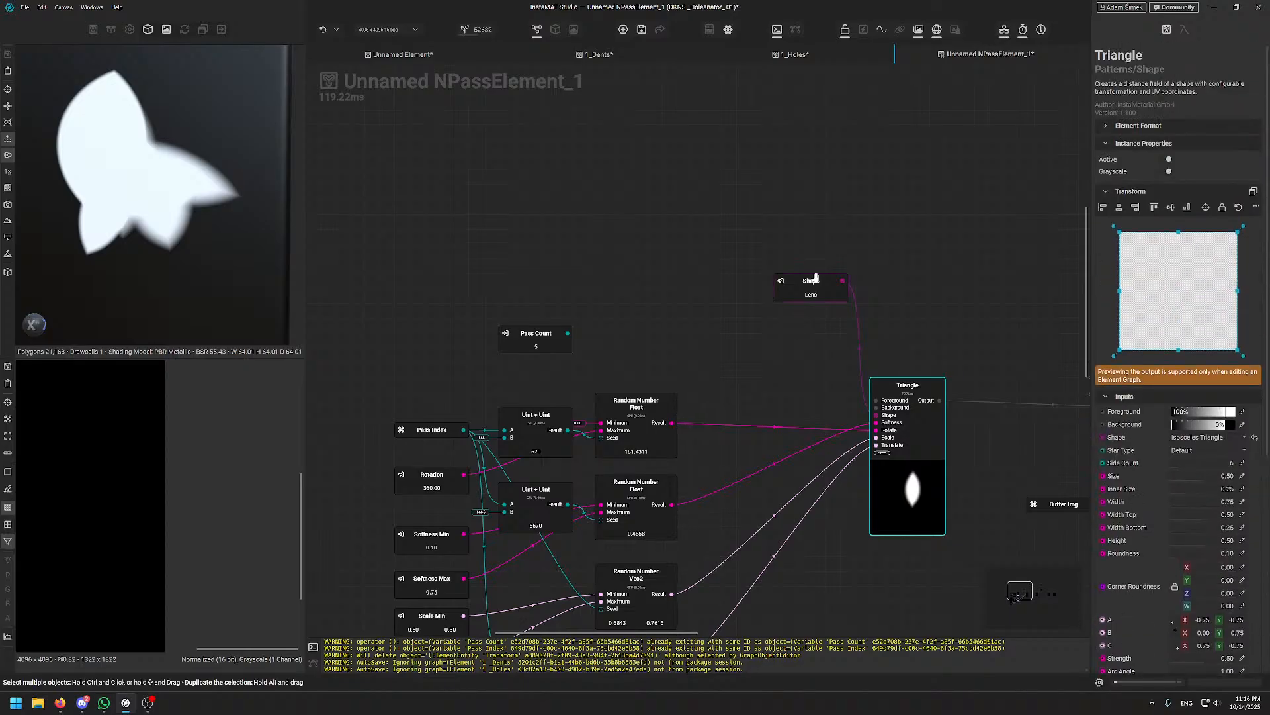
- Set the graph's Shape input to Polygon and inspect the overlapping shapes in the 3D preview
drag(816, 278, 787, 293)
click(1201, 237)
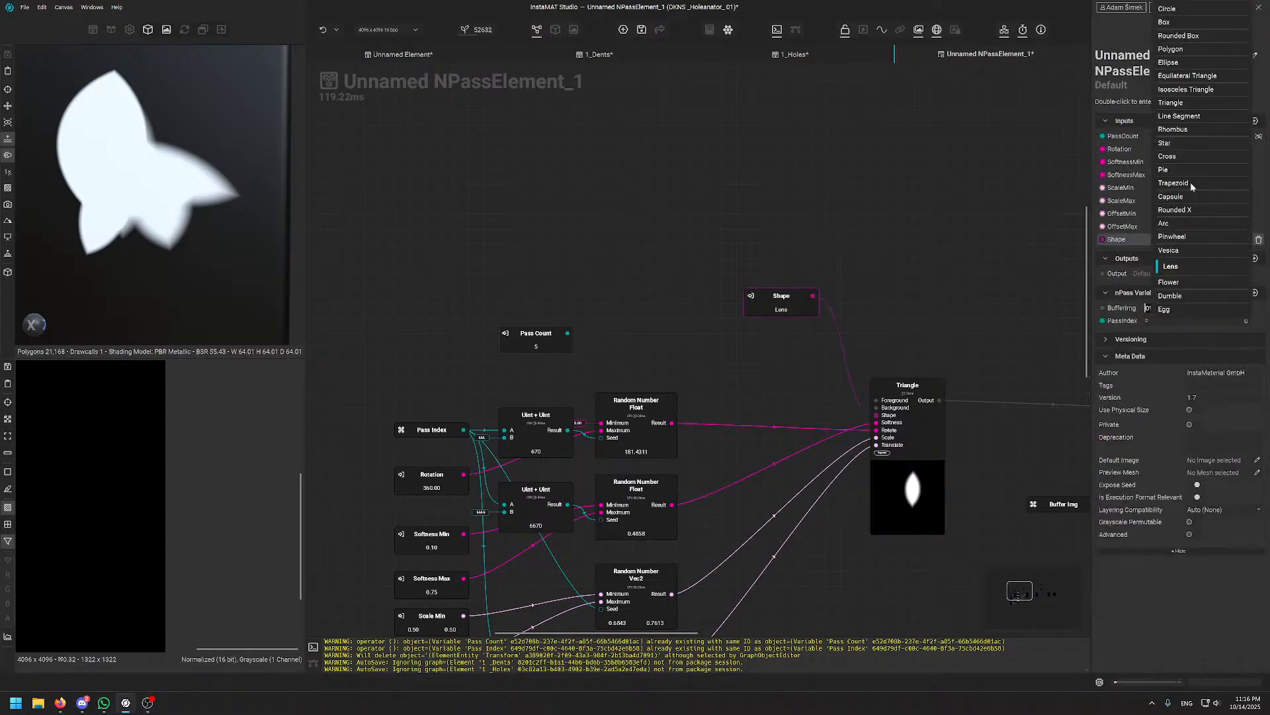
click(1172, 49)
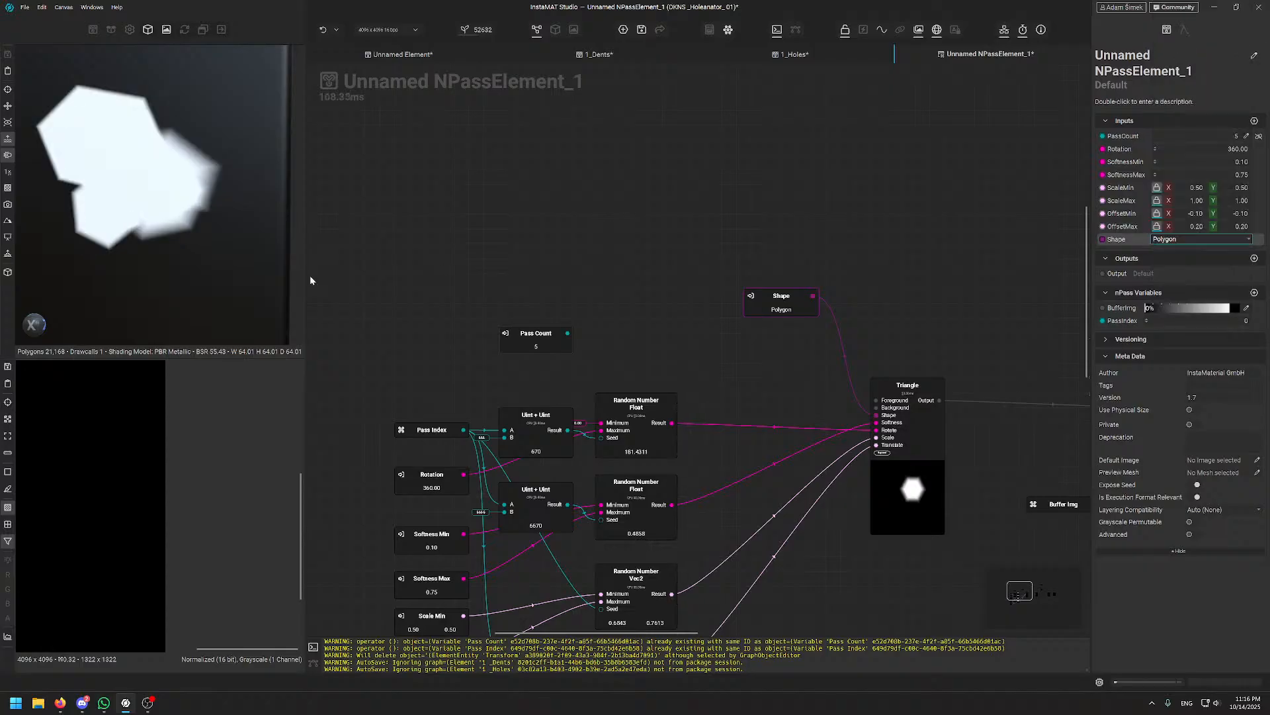
scroll(219, 228, down, 3)
scroll(179, 205, up, 4)
alt+drag(174, 205, 192, 245)
scroll(164, 217, down, 4)
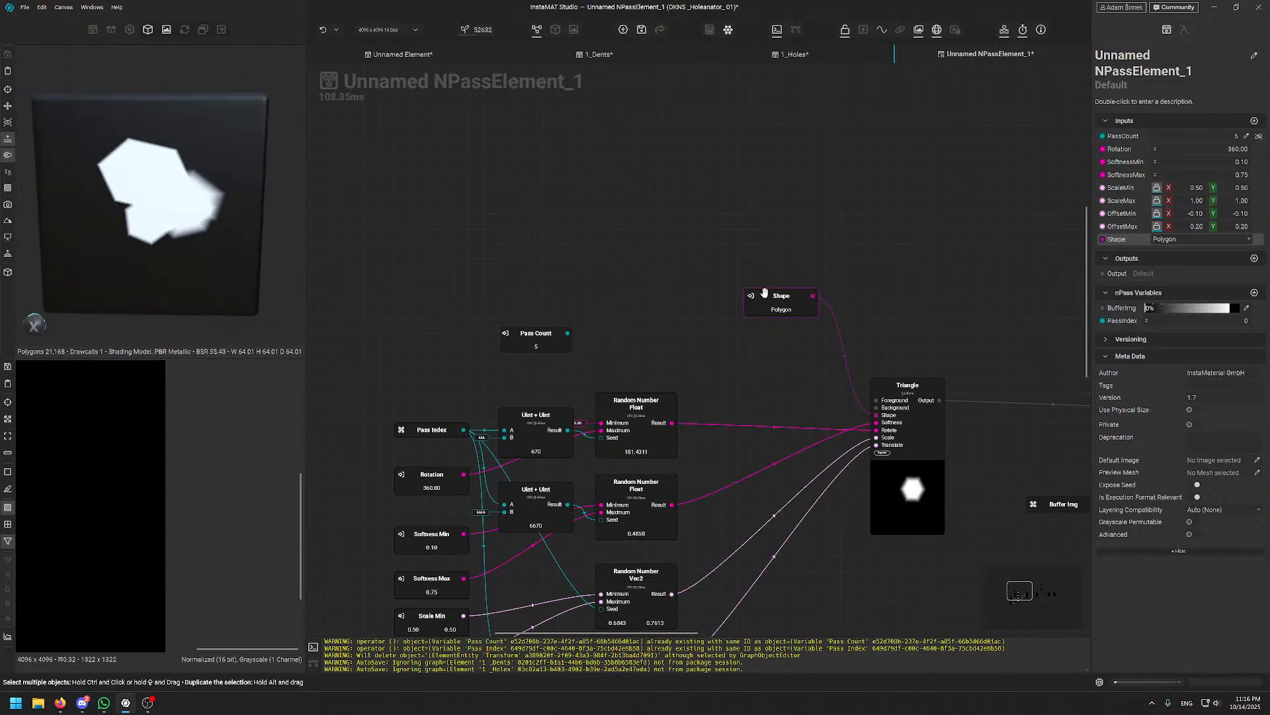
- Rearrange the Pass Count and Shape input nodes above the random number nodes, with Pass Count higher up
drag(765, 293, 571, 248)
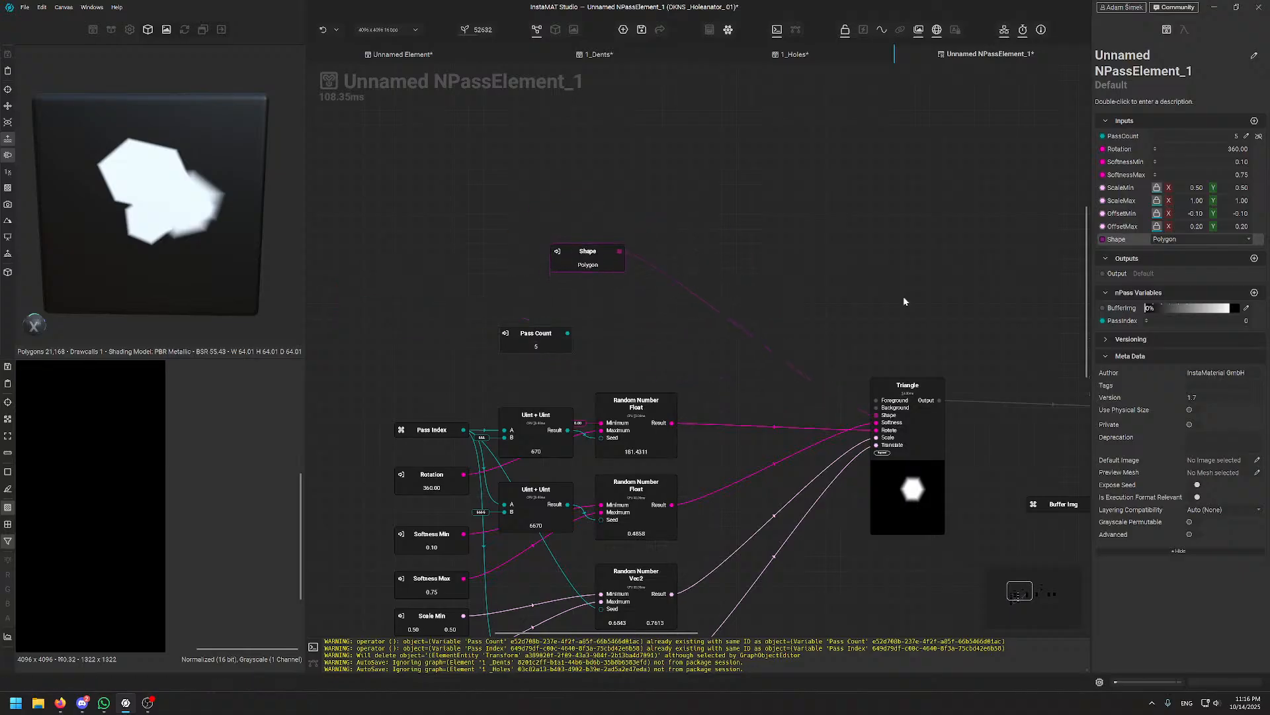
click(923, 508)
click(869, 240)
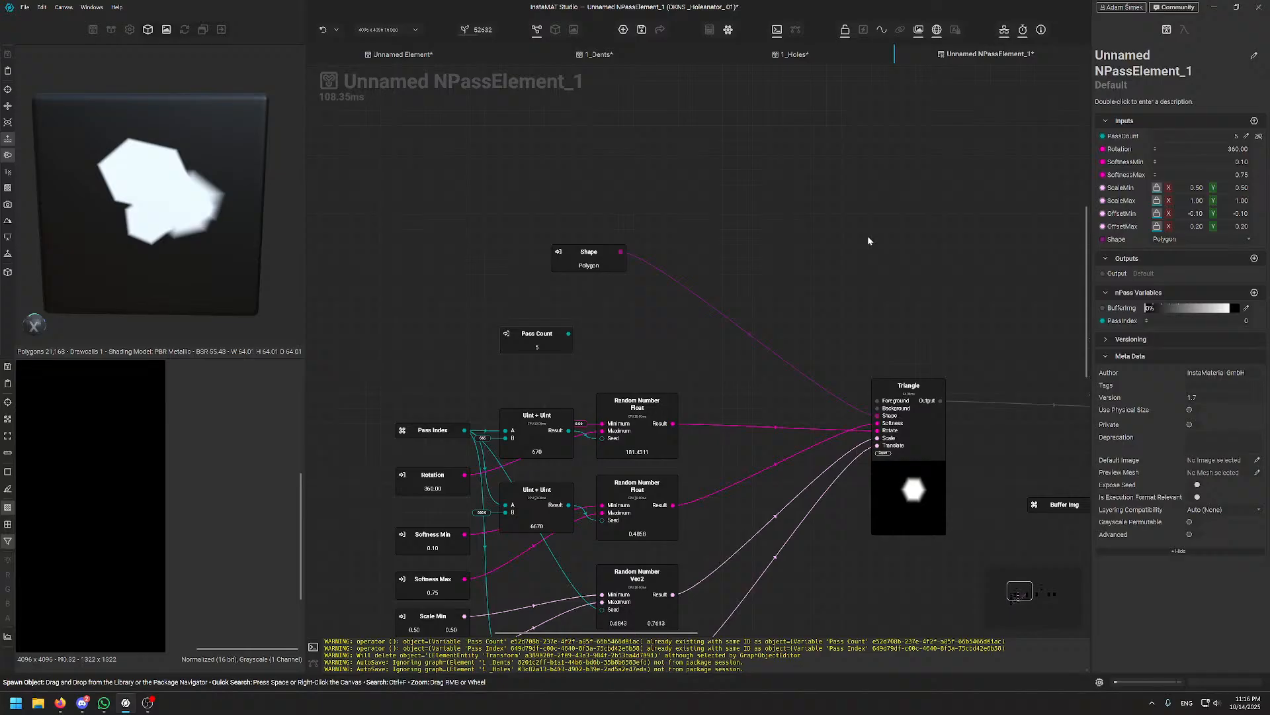
drag(560, 329, 538, 173)
drag(591, 256, 649, 279)
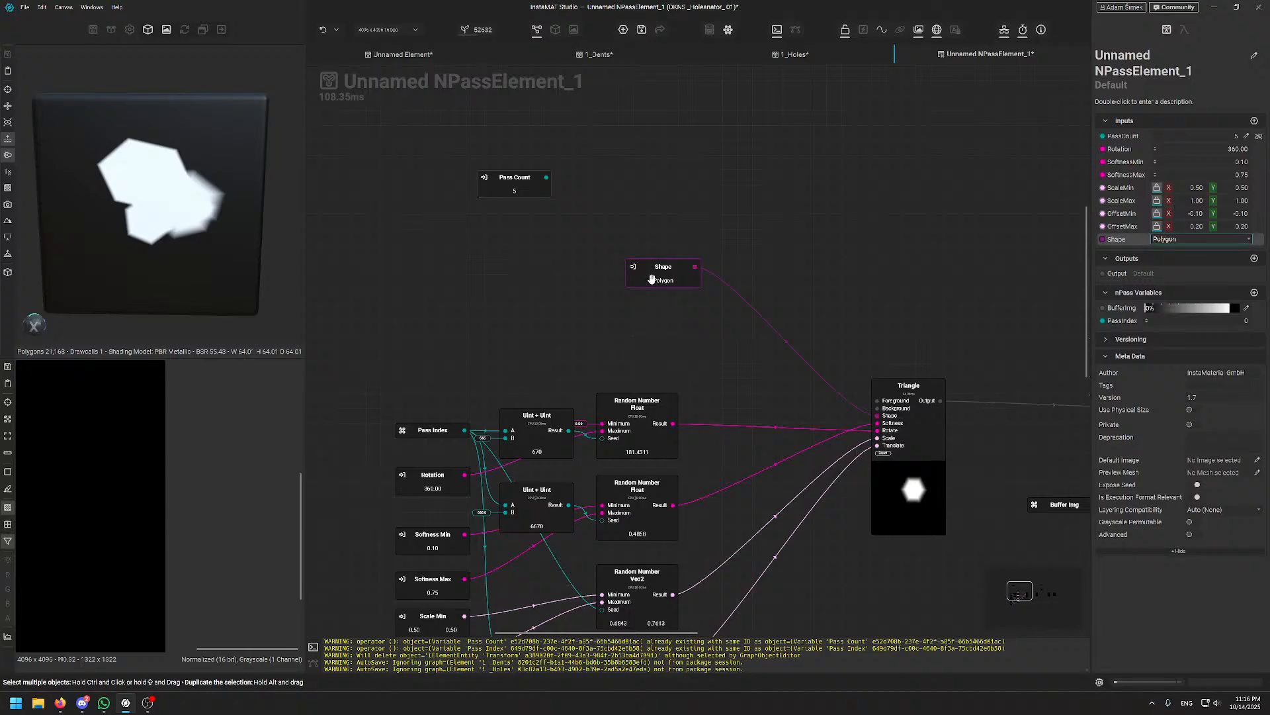
- Review the Triangle node's parameters and the connections running from the Shape input to the Blend node
click(909, 474)
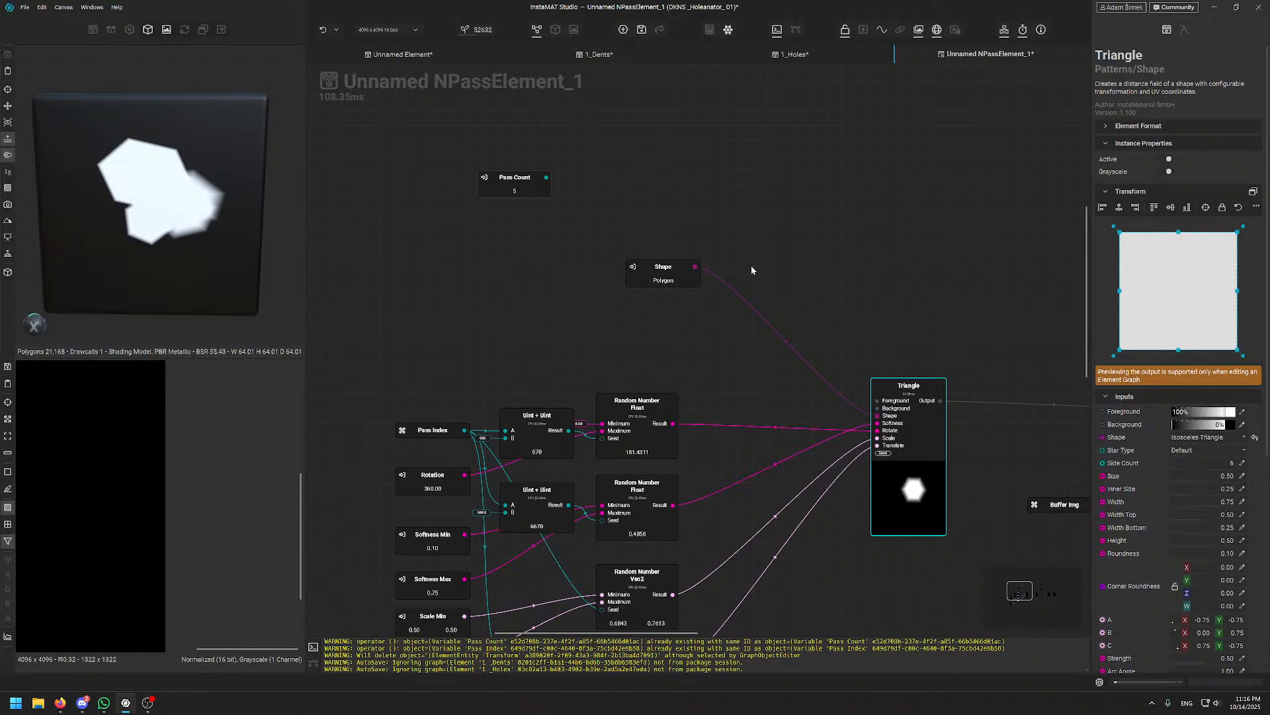
scroll(752, 270, down, 3)
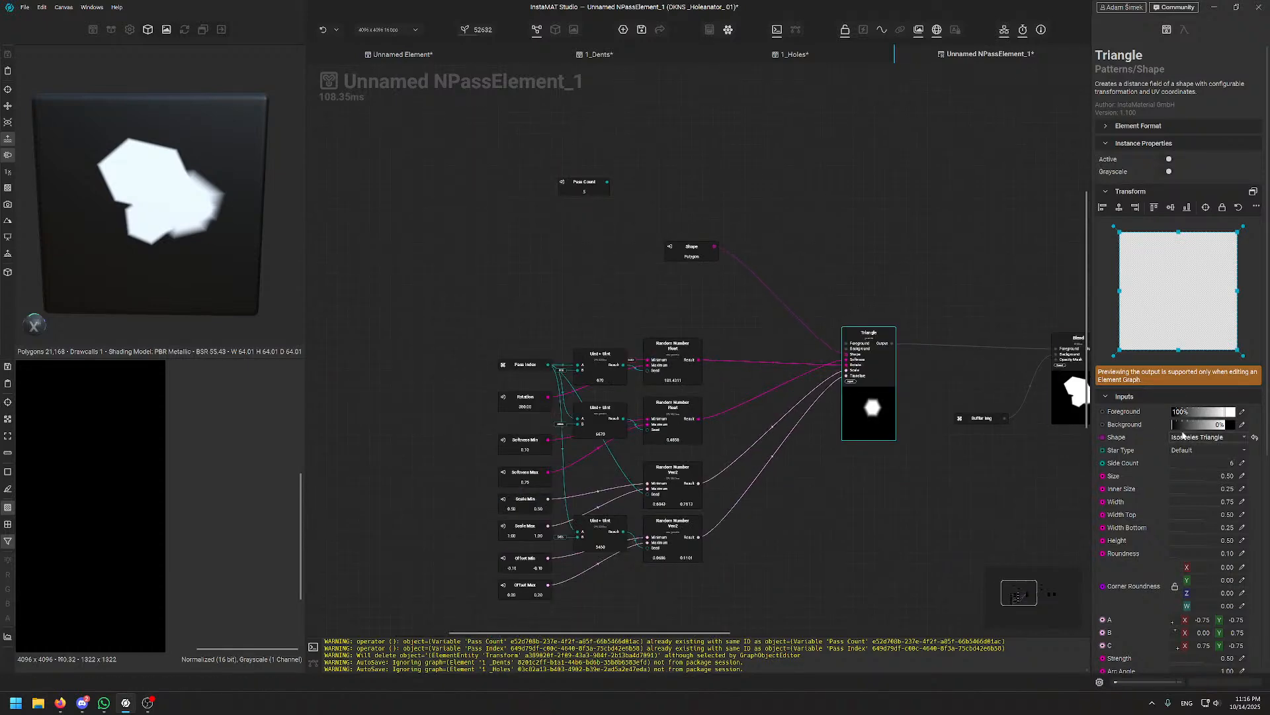
middle_drag(936, 299, 686, 311)
middle_drag(788, 294, 964, 274)
click(654, 250)
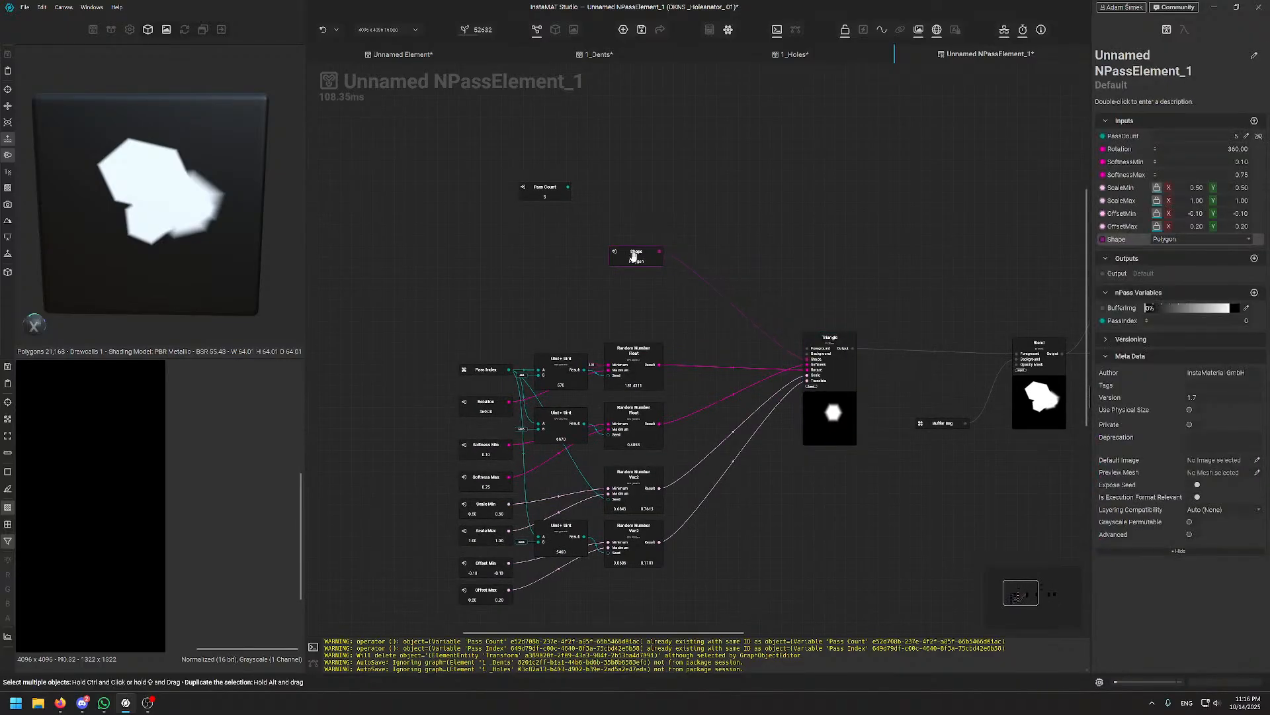
- Check the Shape input's option list, and add an Enum Converter node above and beyond the Shape input
scroll(653, 208, up, 3)
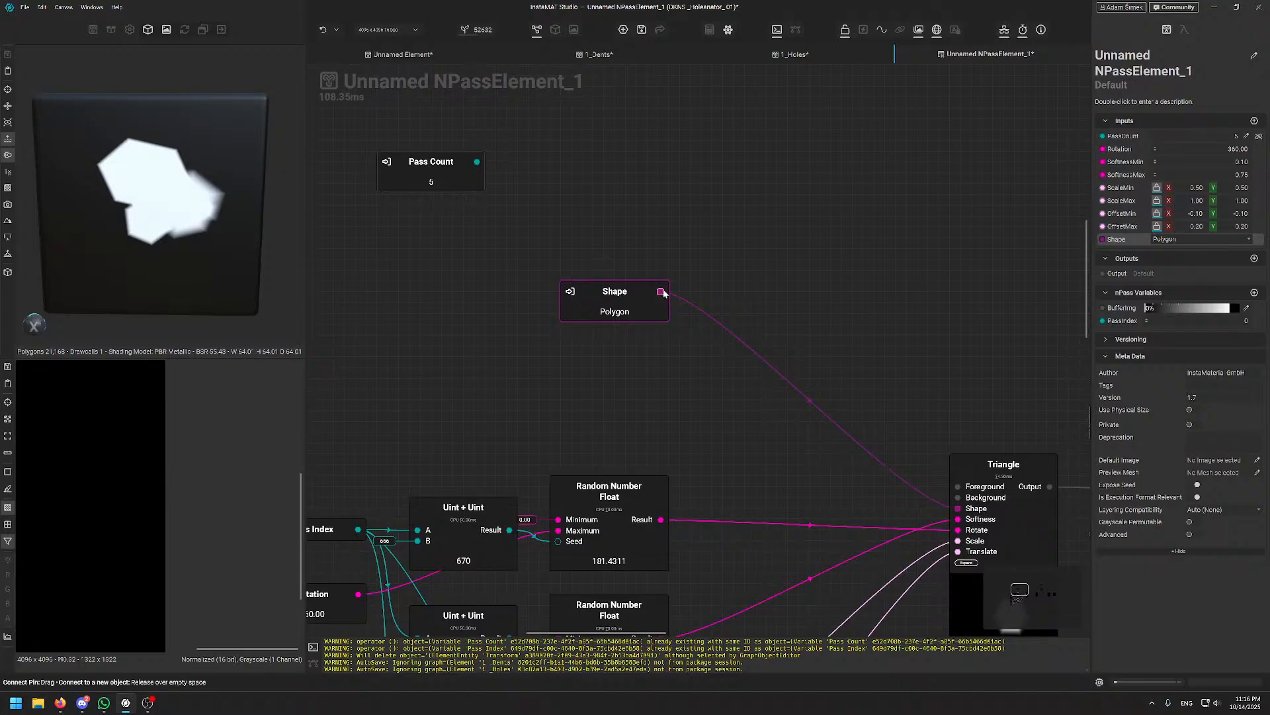
click(1201, 240)
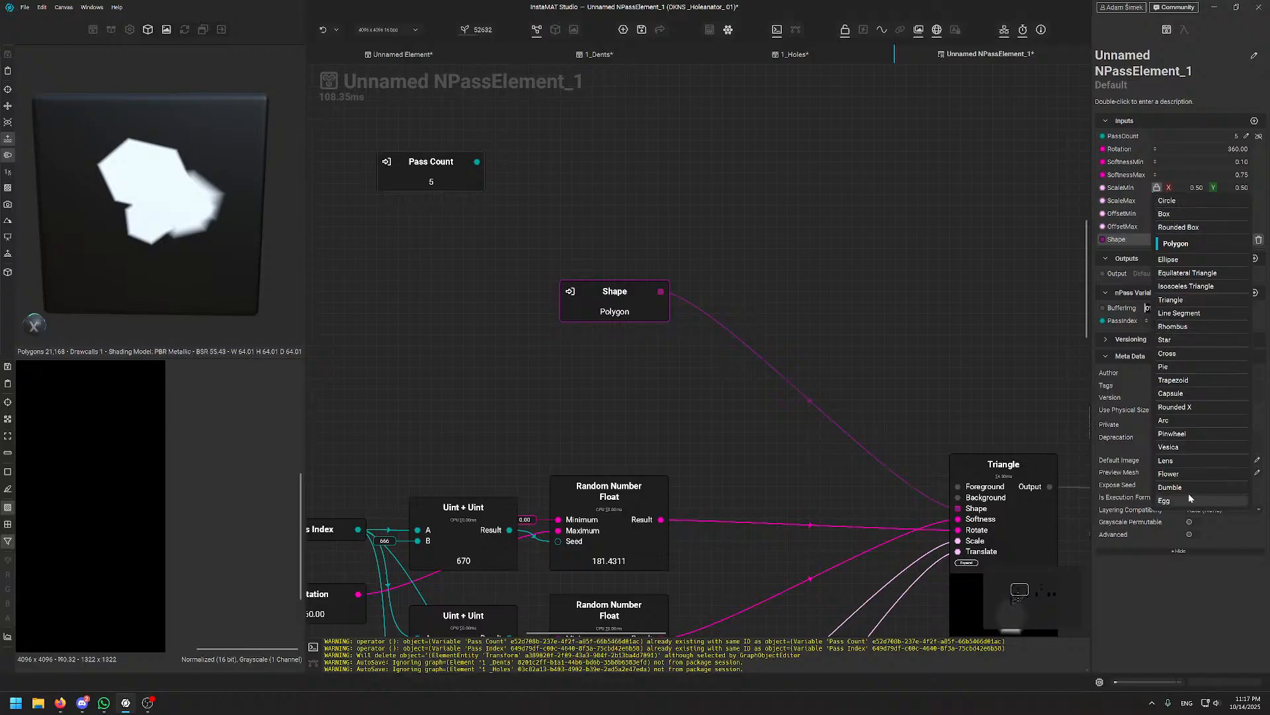
click(828, 310)
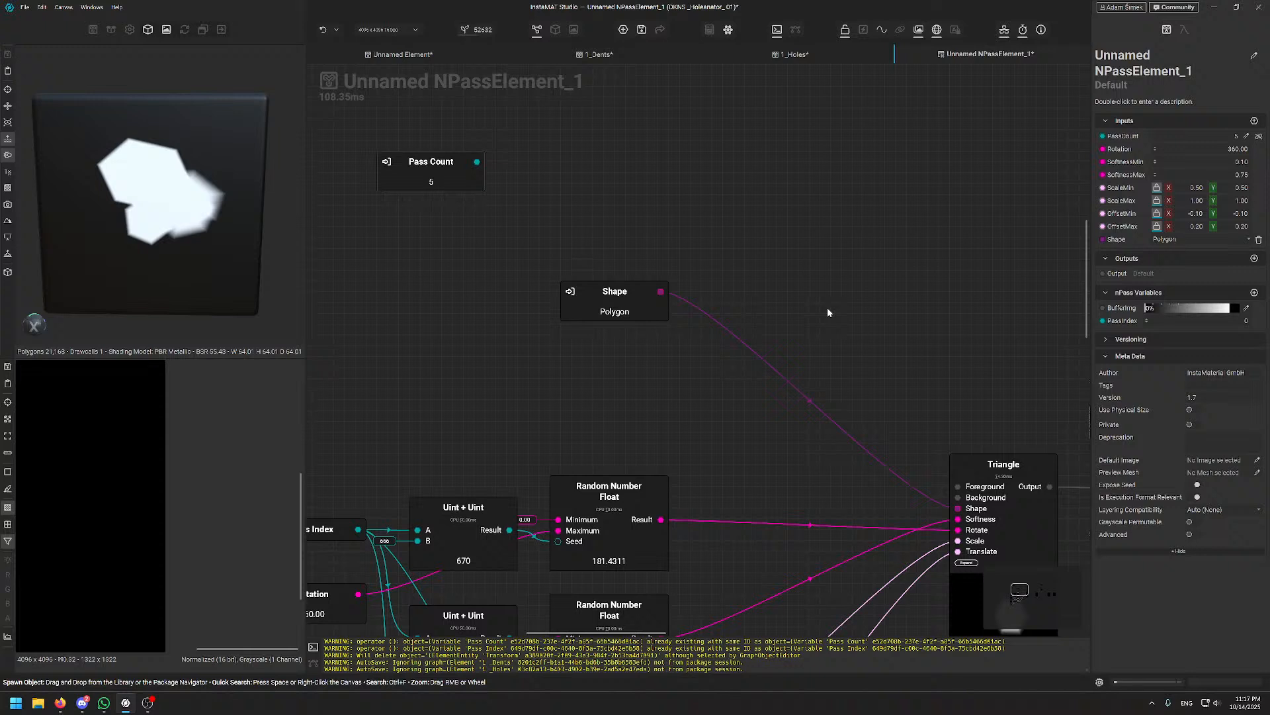
key(space)
text(enum)
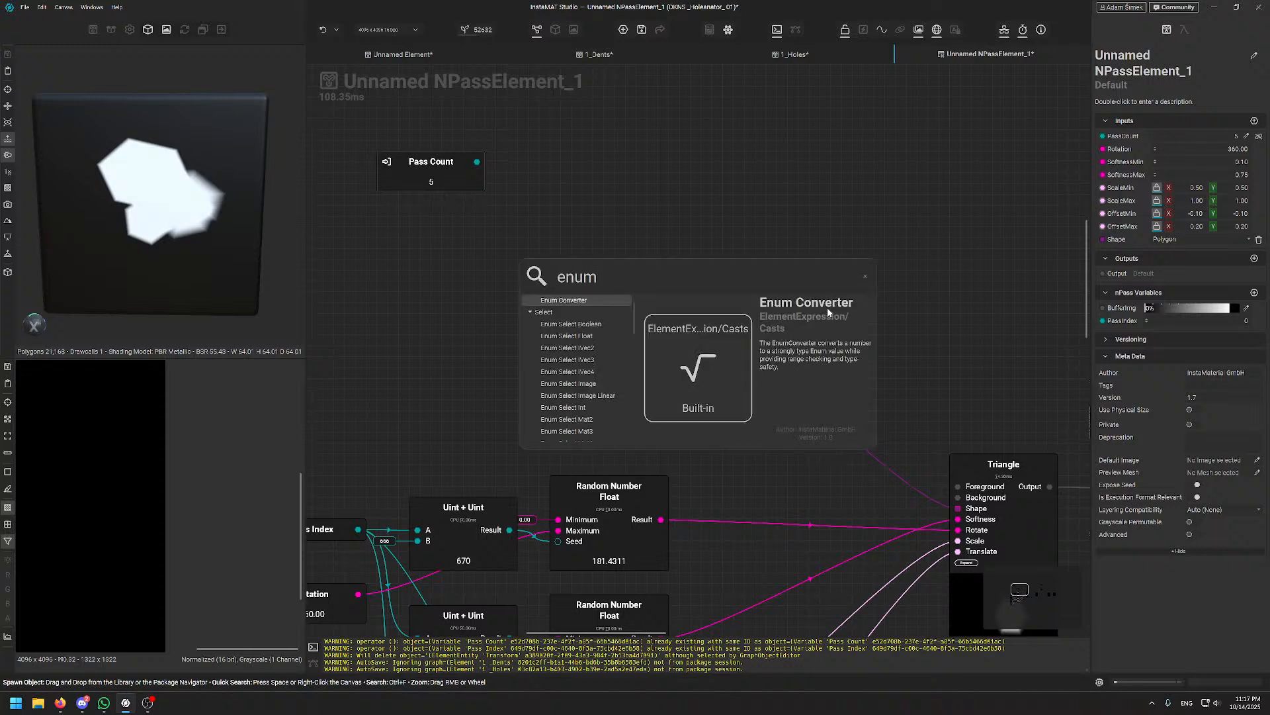
key(Return)
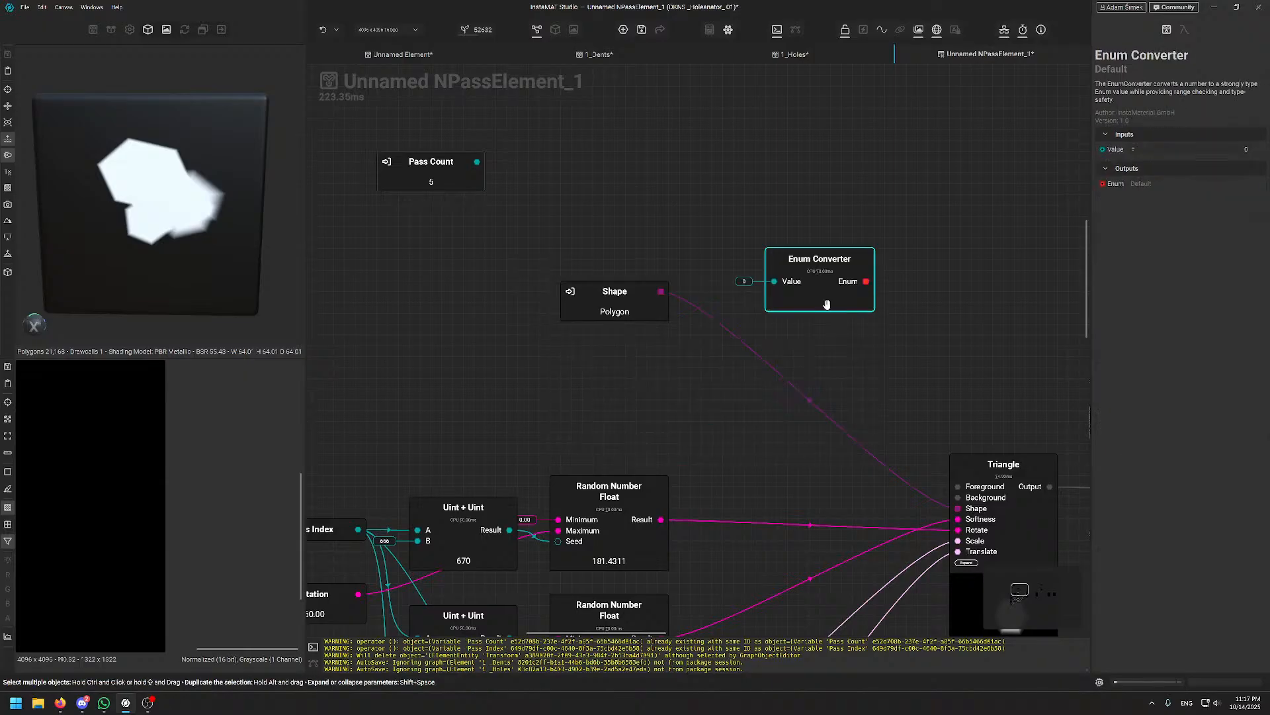
drag(825, 303, 800, 174)
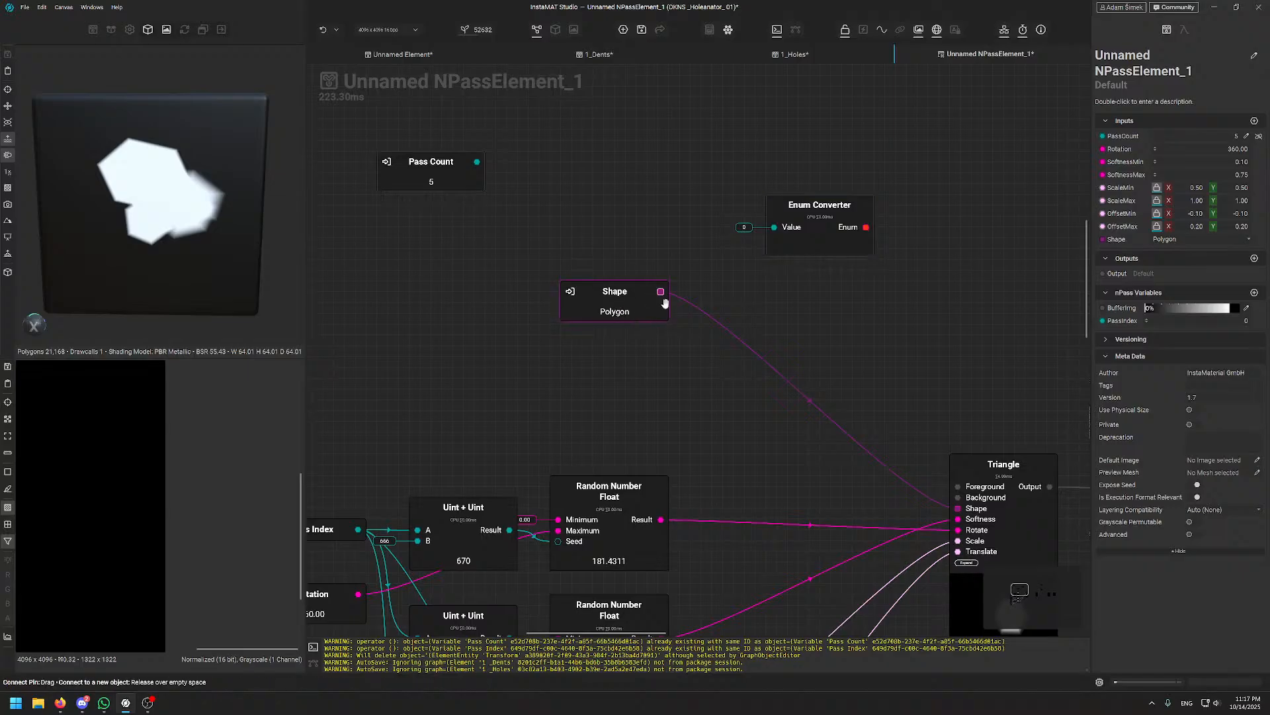
- Check the shape options on the Triangle node, and place a Random Number Uint node between Pass Count and the Enum Converter
click(990, 486)
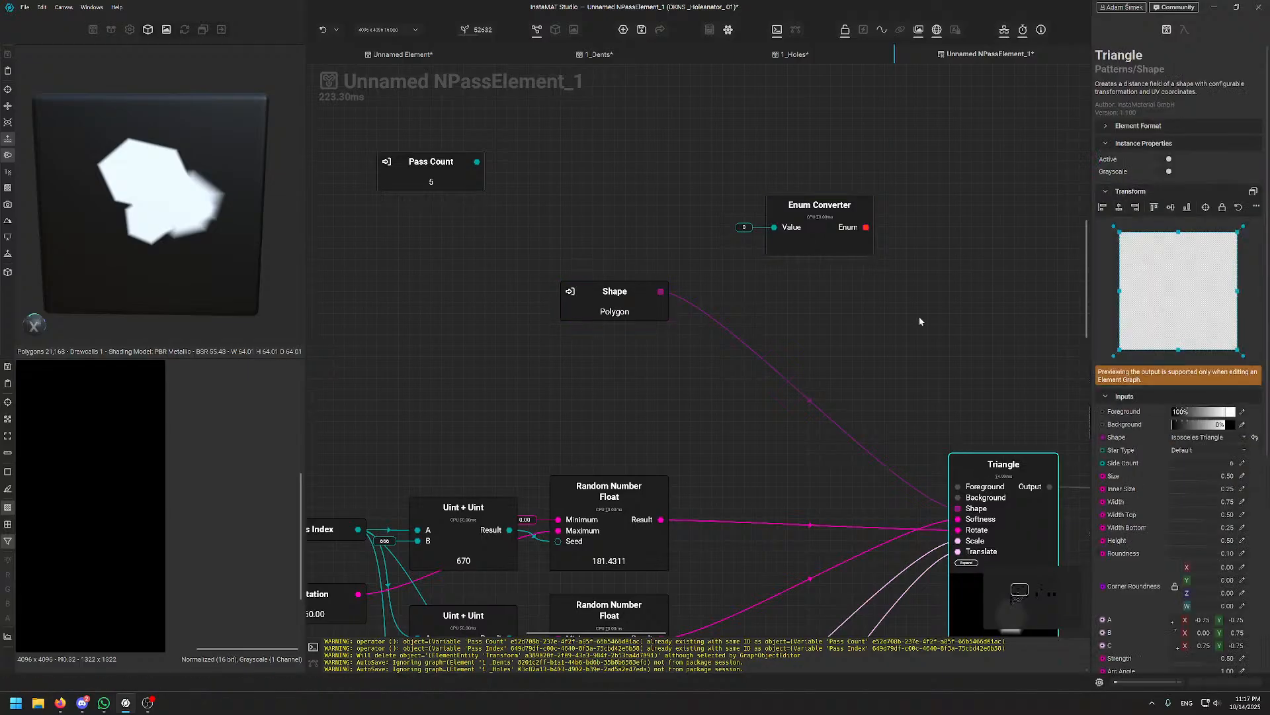
click(1221, 438)
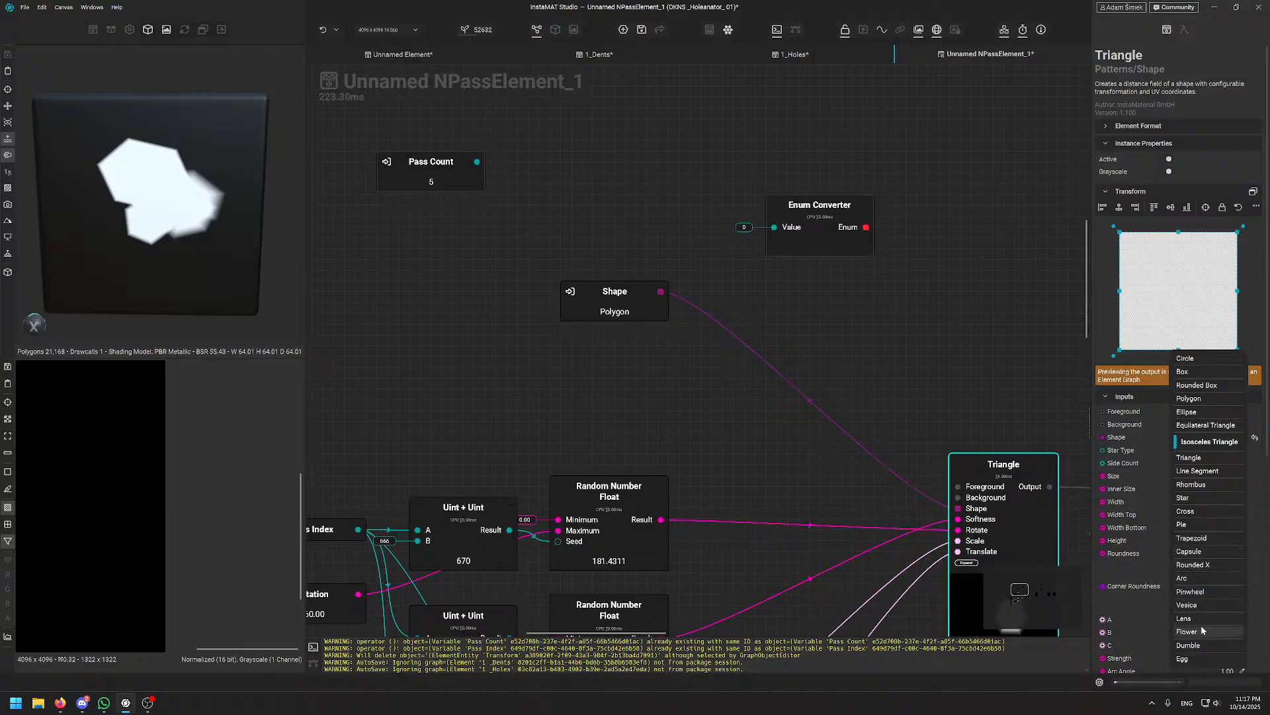
click(736, 139)
middle_drag(591, 198, 590, 292)
key(space)
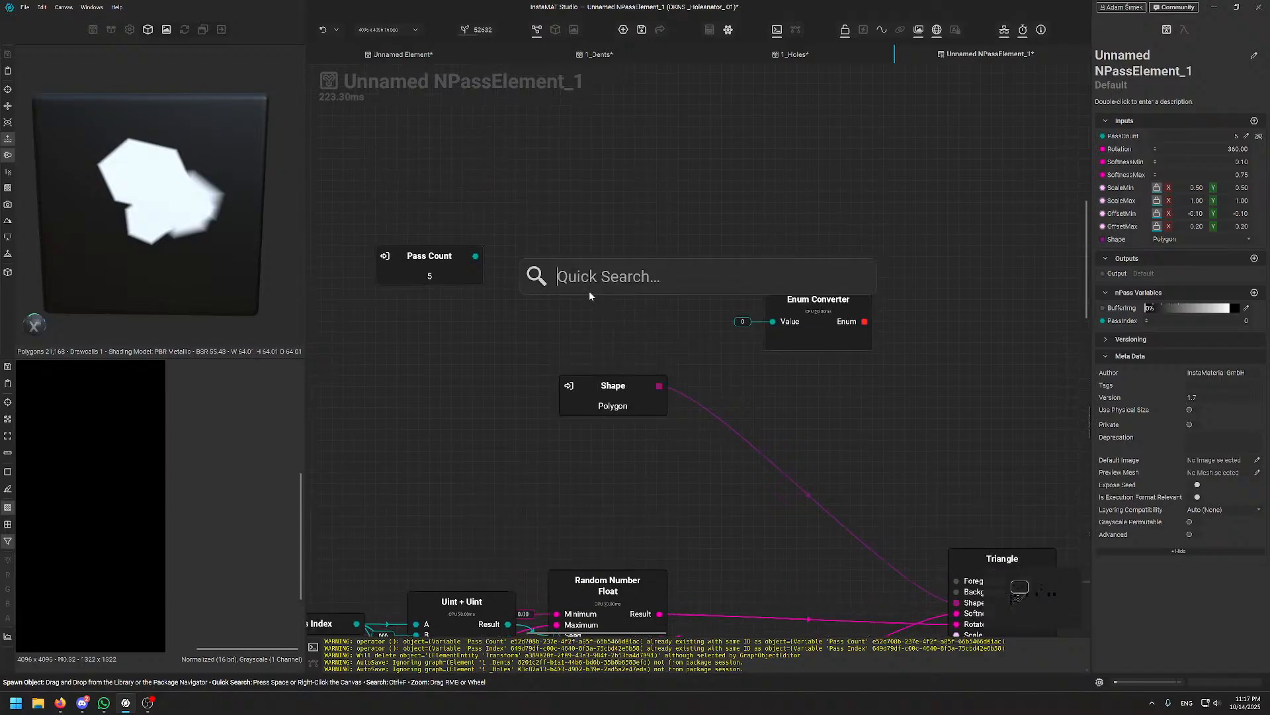
text(random)
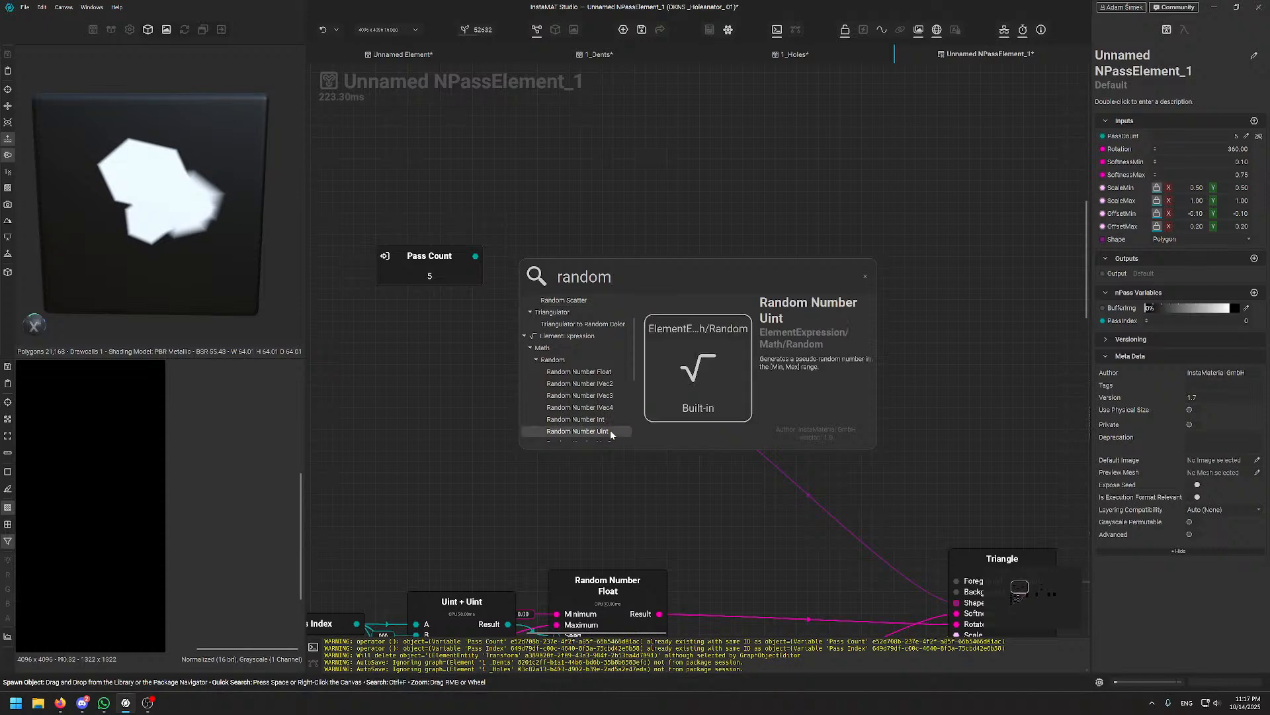
click(578, 431)
drag(582, 213, 626, 267)
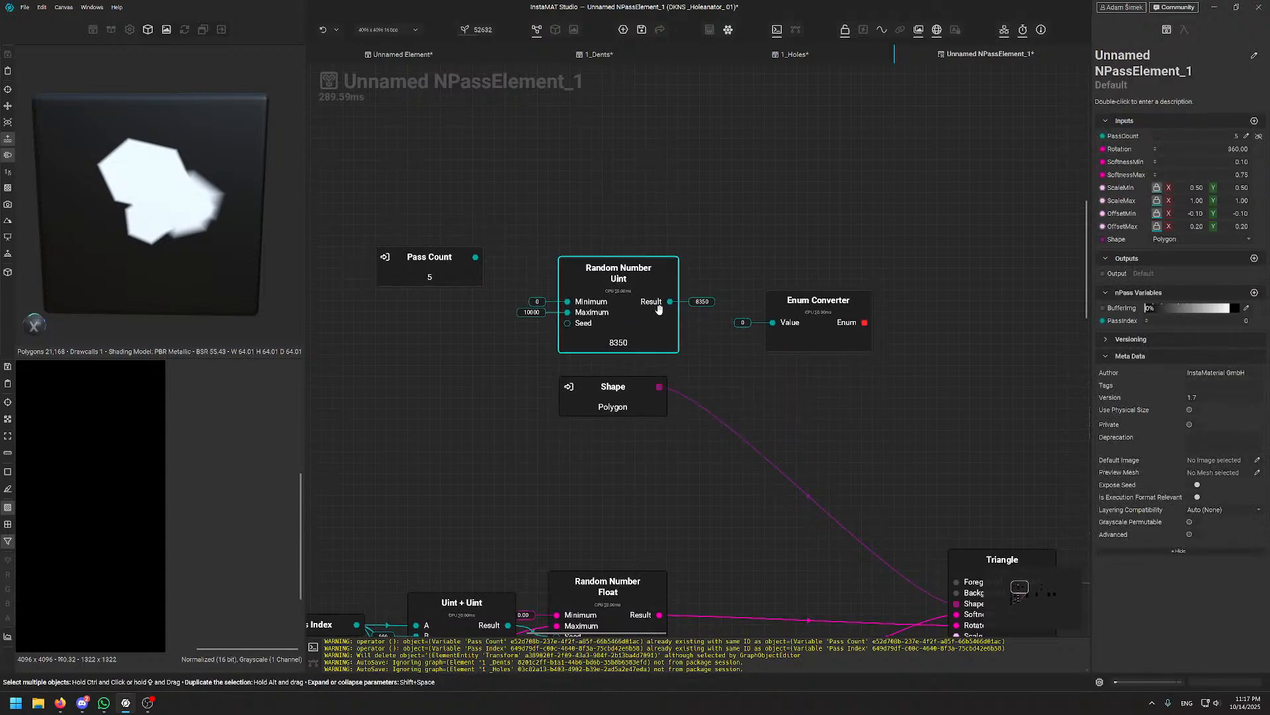
- Count the Triangle node's shape options and set the Random Number Uint node's Minimum to 1 and Maximum to 23
middle_drag(892, 516, 869, 417)
middle_drag(1016, 569, 990, 444)
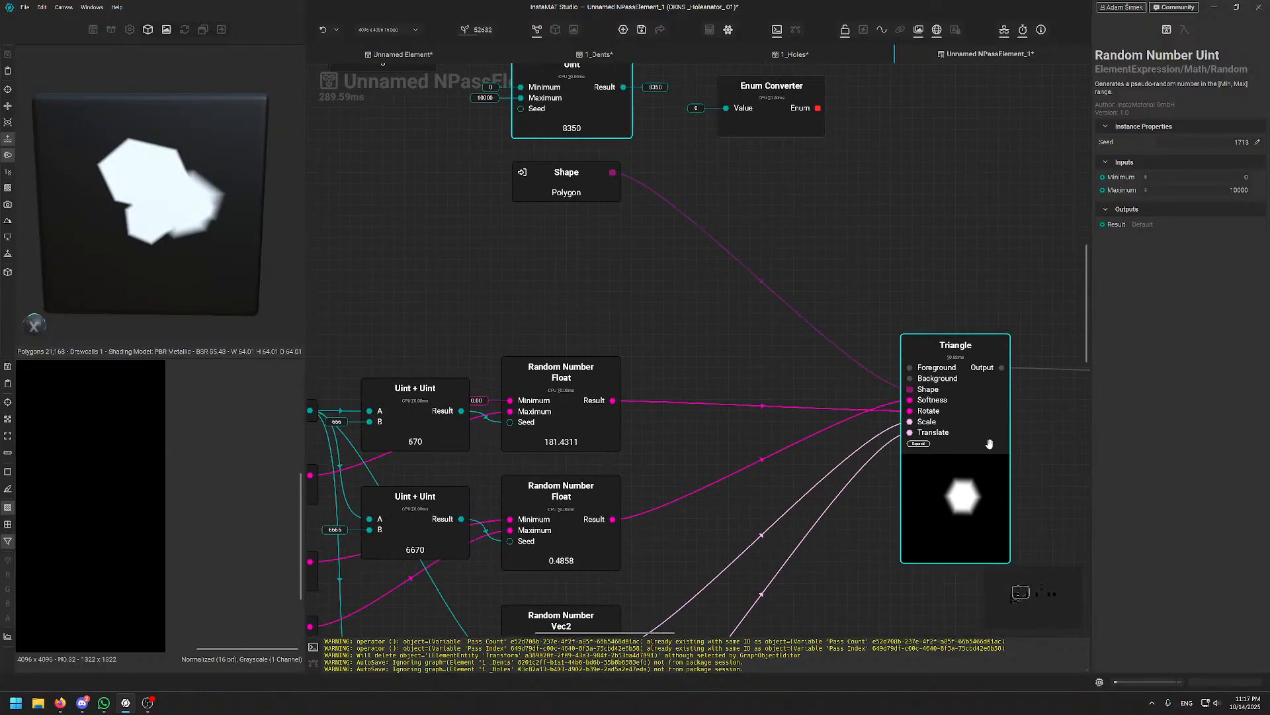
click(989, 444)
click(1222, 439)
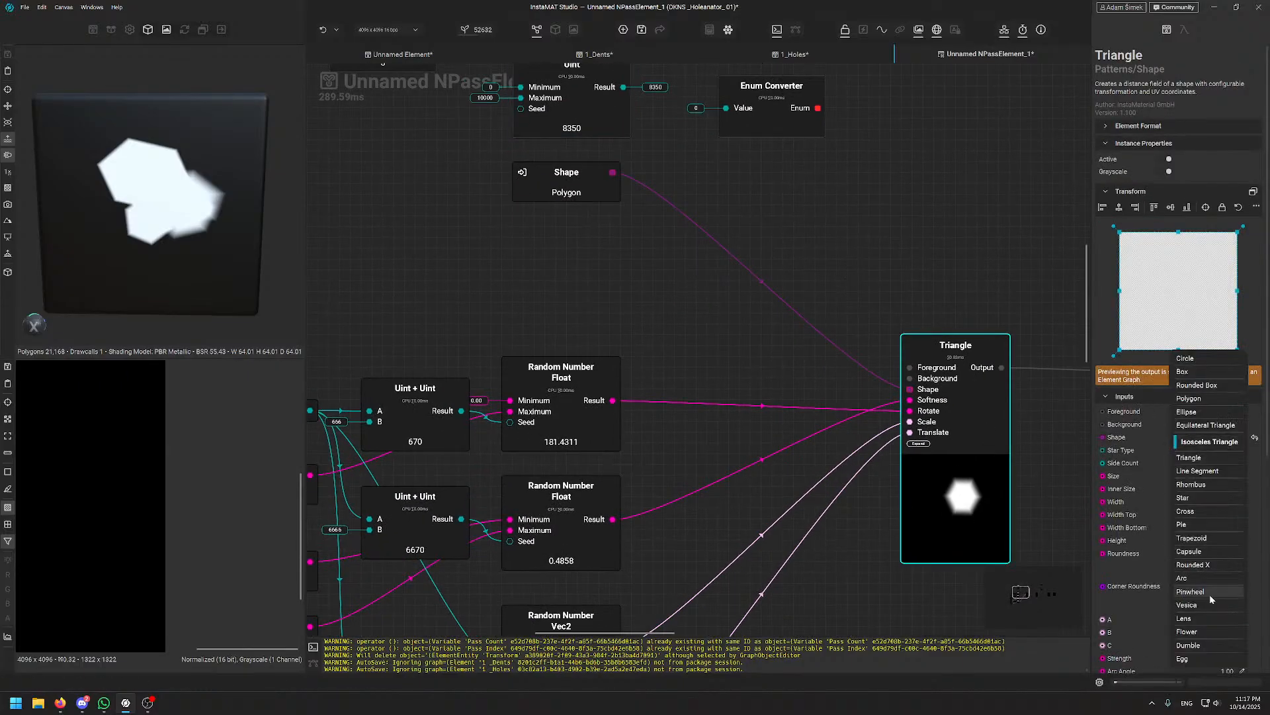
click(656, 147)
click(609, 191)
middle_drag(657, 147, 666, 255)
double_click(1221, 193)
text(23)
middle_drag(864, 389, 845, 372)
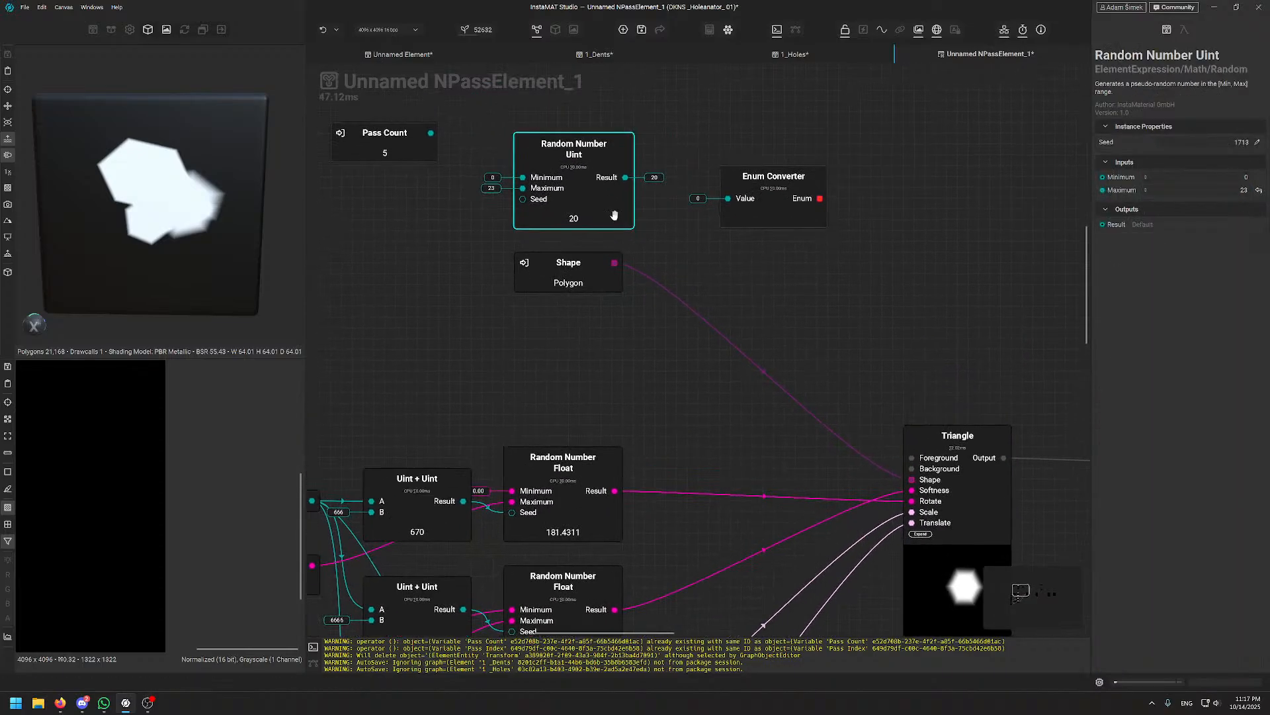
double_click(1245, 178)
text(1)
- Connect the Random Number Uint result to the Enum Converter's Value, and its Enum output to the Triangle node's Shape
middle_drag(689, 108, 721, 249)
scroll(721, 249, up, 1)
drag(646, 328, 765, 353)
middle_drag(720, 338, 709, 210)
drag(823, 128, 934, 454)
middle_drag(762, 249, 529, 193)
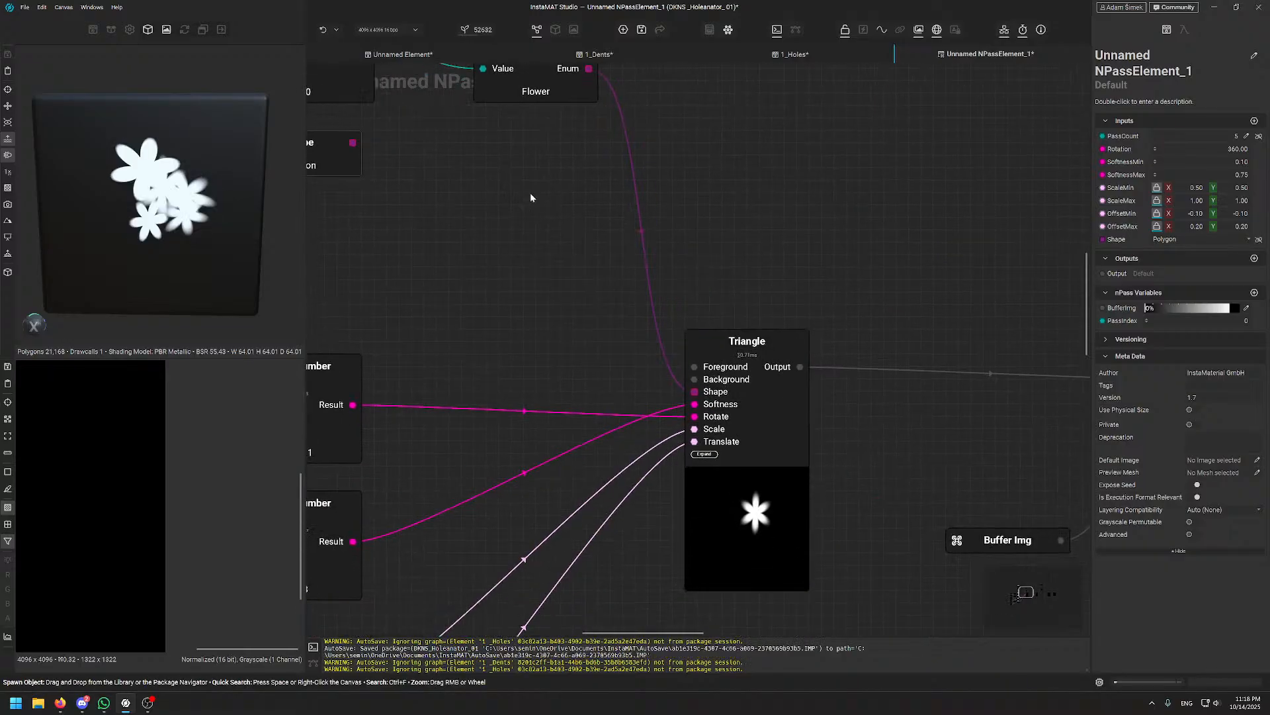
- Connect Pass Index to the Random Number Uint node's Seed and inspect the blended shapes at the Blend and Transform nodes
scroll(528, 192, down, 5)
middle_drag(798, 228, 892, 339)
scroll(519, 283, up, 5)
scroll(506, 289, down, 3)
middle_drag(669, 286, 868, 304)
scroll(547, 458, up, 3)
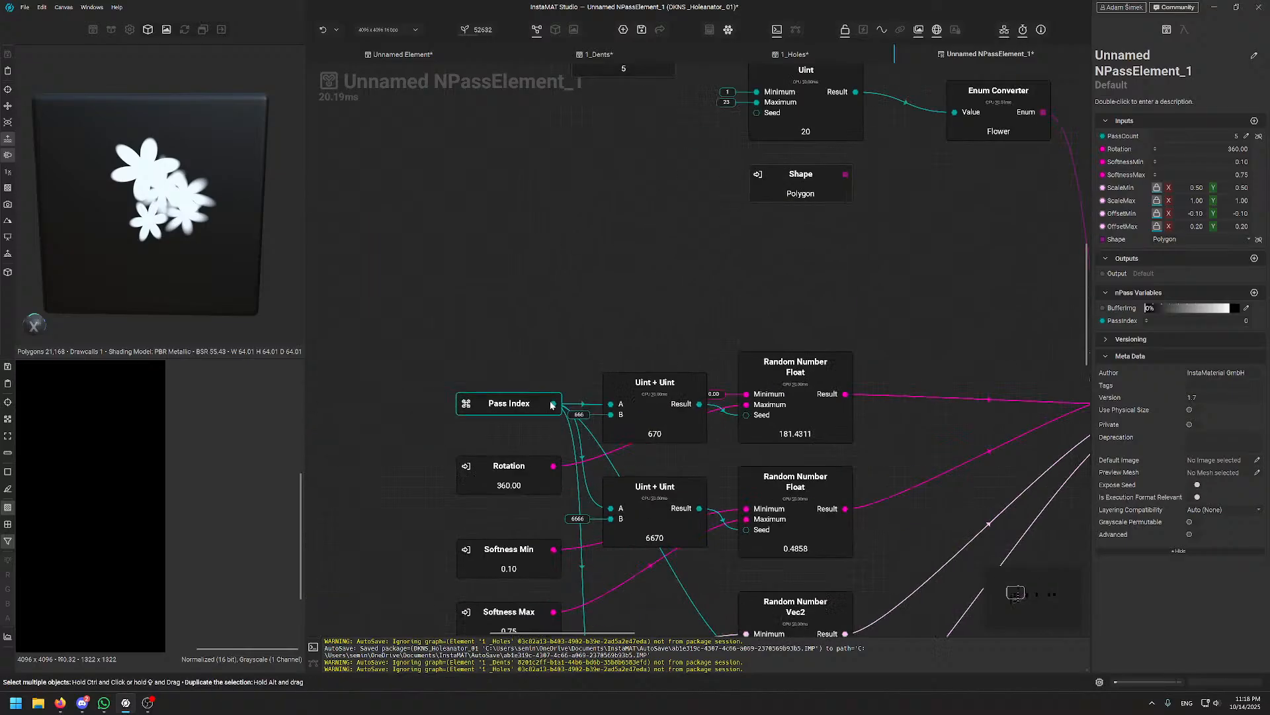
drag(553, 403, 756, 113)
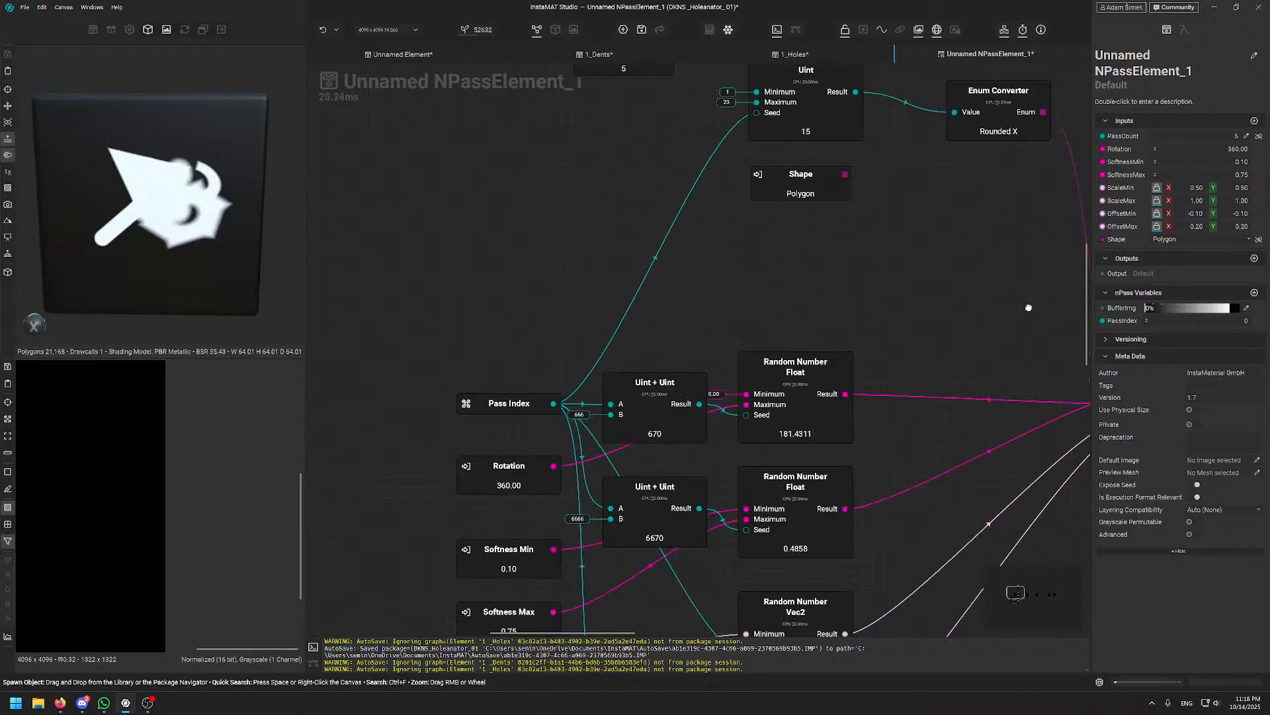
scroll(855, 252, down, 3)
middle_drag(855, 252, 463, 259)
scroll(628, 305, up, 3)
middle_drag(773, 332, 481, 316)
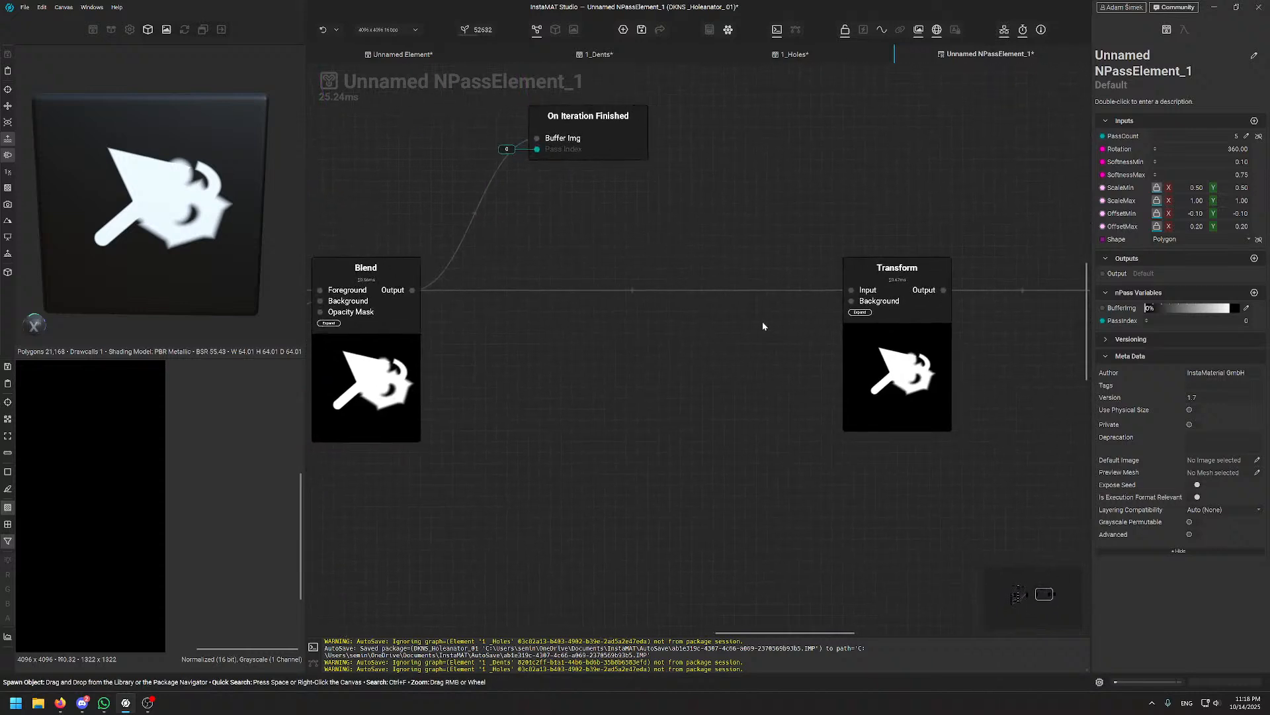
- Connect the graph's Shape input to the Triangle node's Shape in place of the Enum Converter and inspect the Blend result
middle_drag(590, 248, 991, 316)
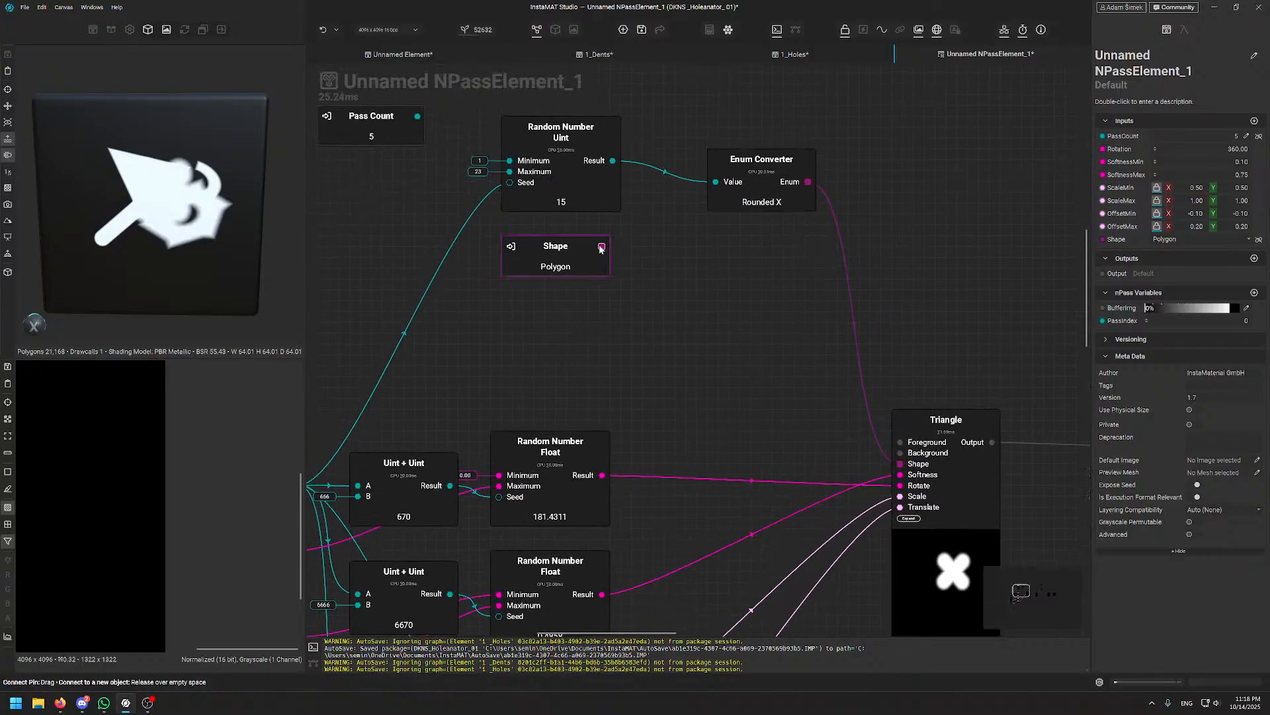
drag(601, 246, 901, 464)
middle_drag(846, 356, 607, 325)
middle_drag(992, 366, 613, 326)
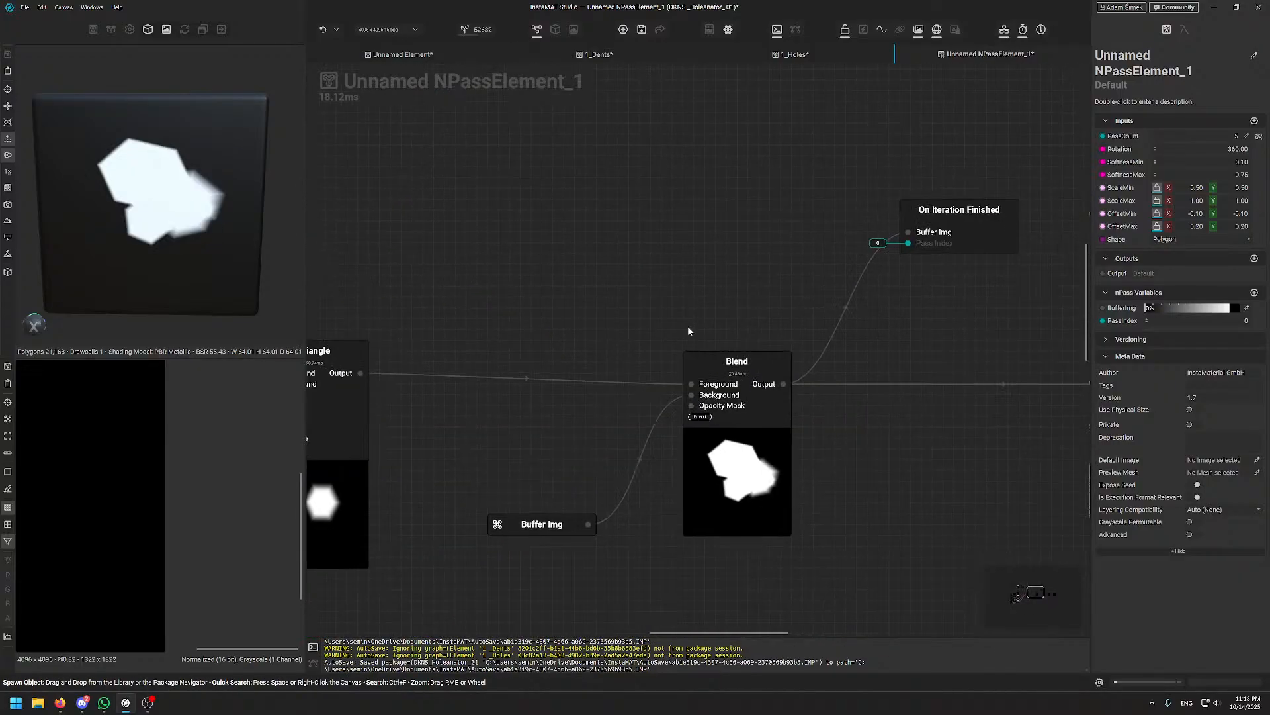
middle_drag(855, 334, 622, 372)
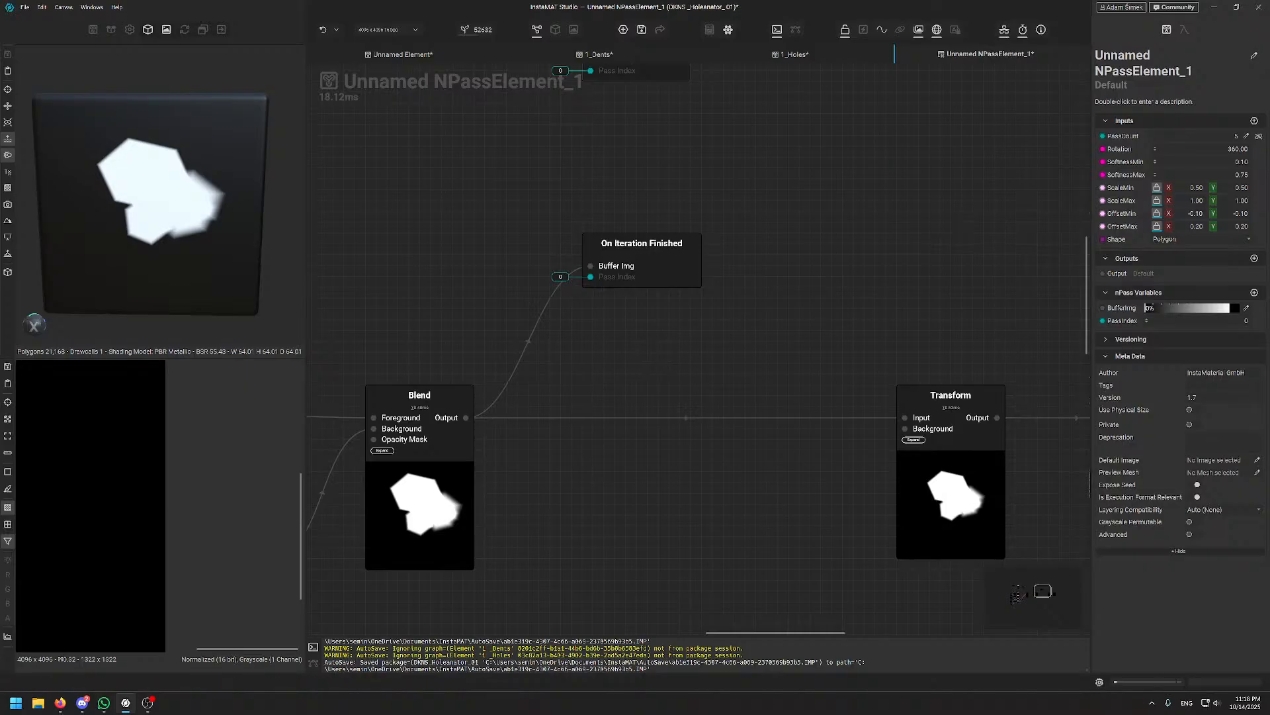
middle_drag(887, 262, 794, 187)
middle_drag(539, 166, 1019, 291)
middle_drag(370, 265, 935, 273)
- Move the Shape input node lower and place the Enum Converter directly above the Random Number Uint node
drag(680, 293, 691, 345)
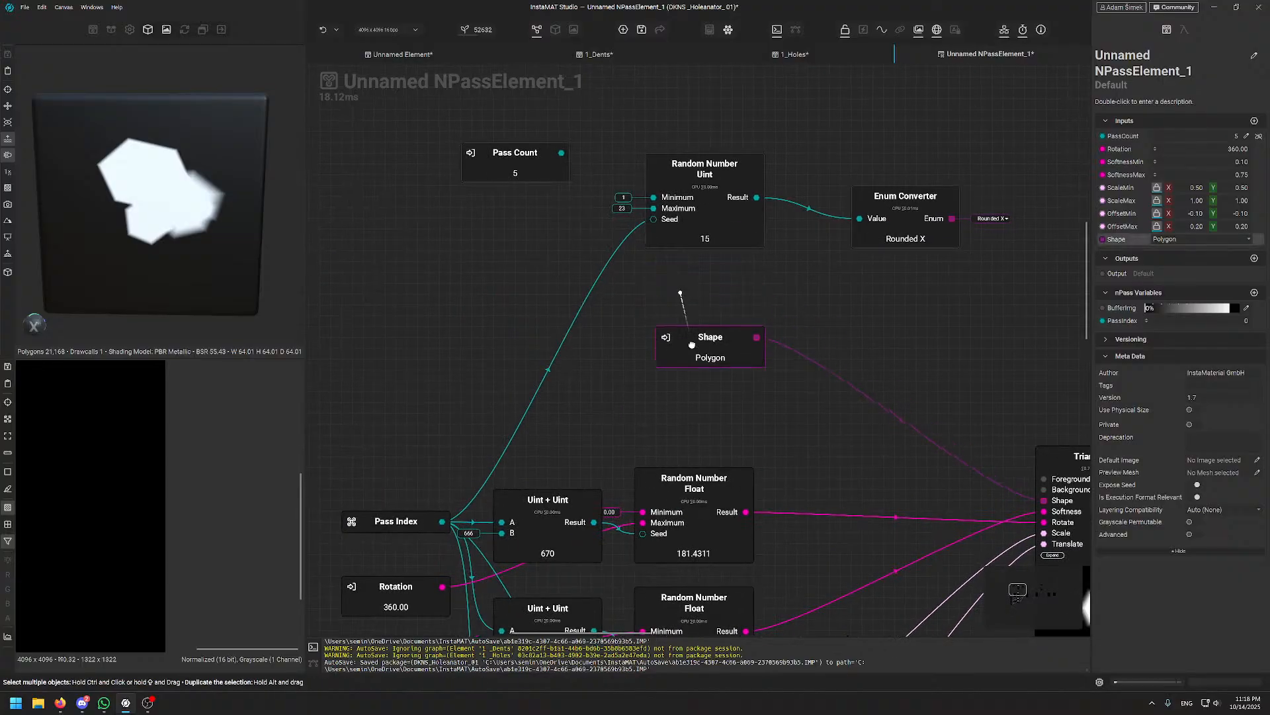
drag(905, 196, 700, 98)
middle_drag(809, 271, 510, 207)
- Examine the Triangle node and its connections from the random number nodes through to the Blend node
click(704, 284)
middle_drag(704, 283, 725, 165)
scroll(669, 217, down, 3)
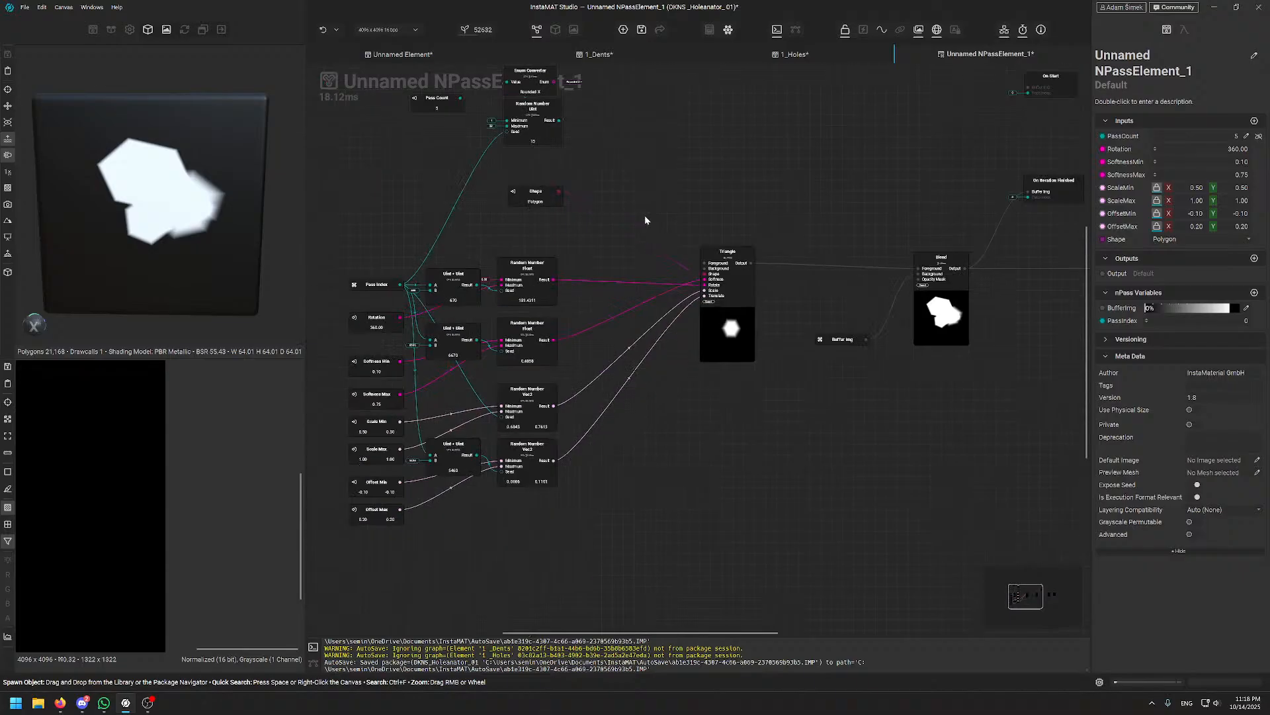
middle_drag(646, 221, 591, 252)
click(674, 395)
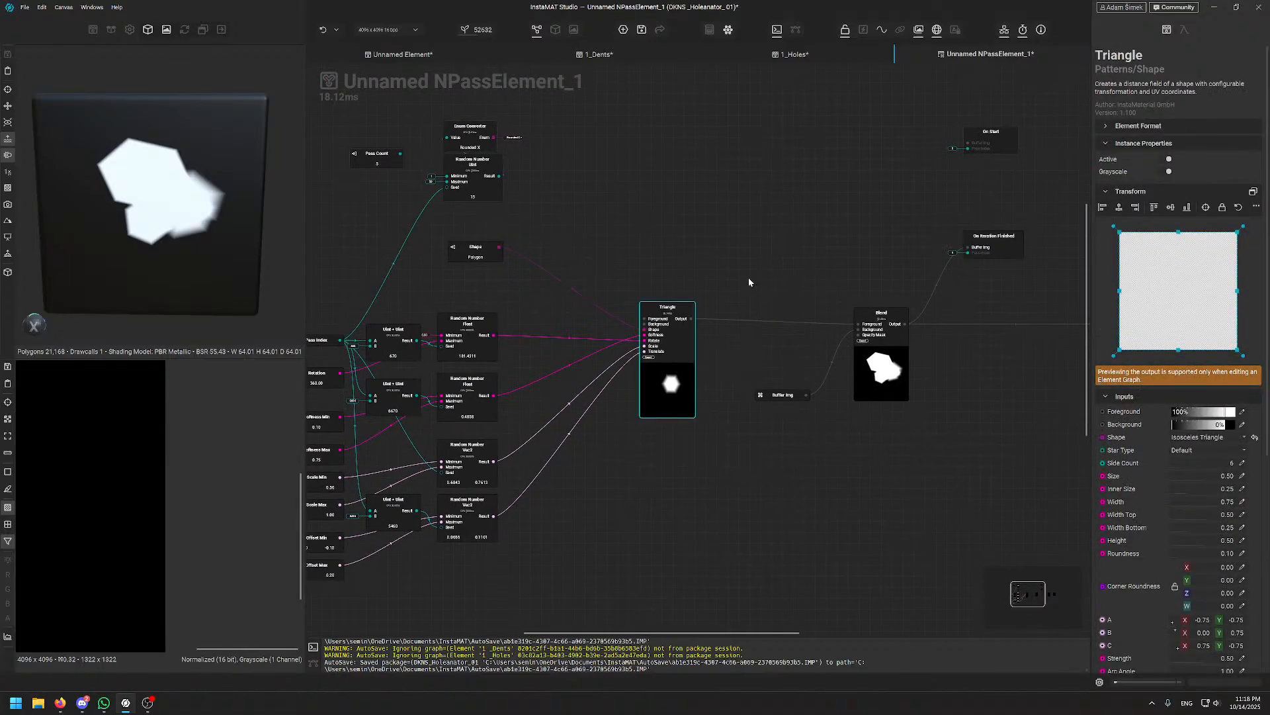
middle_drag(819, 346, 706, 299)
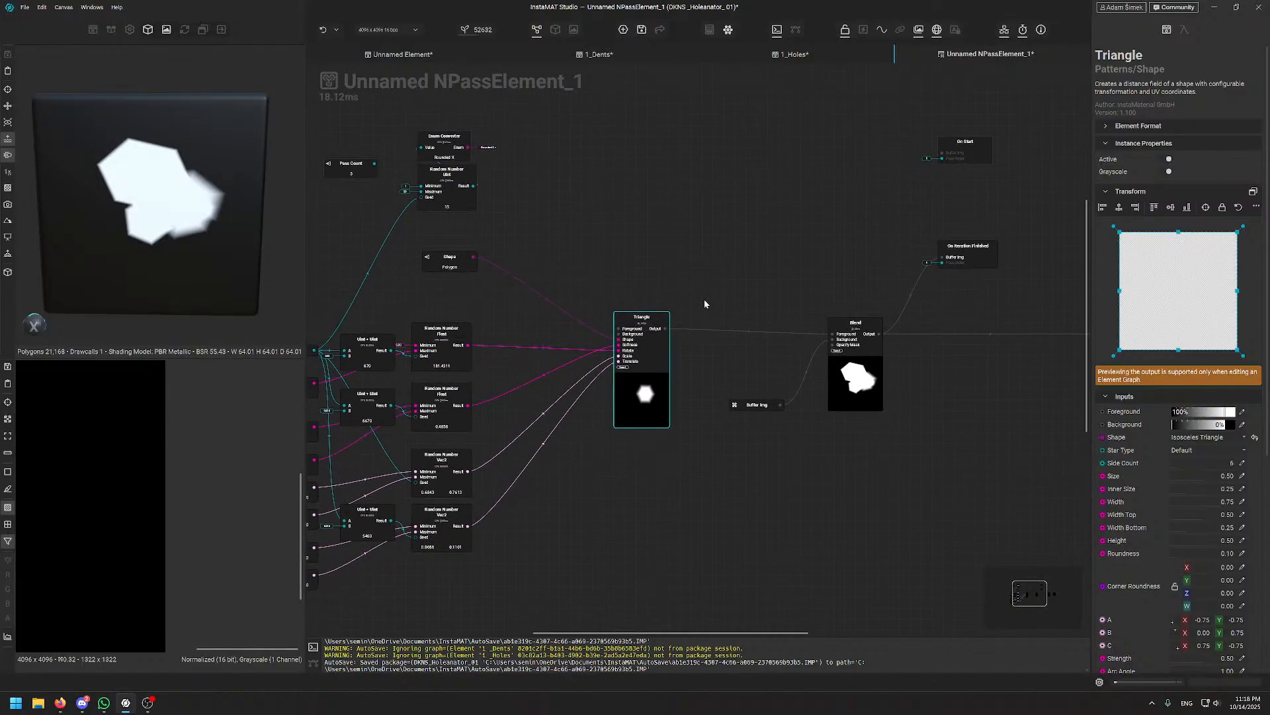
middle_drag(554, 197, 612, 216)
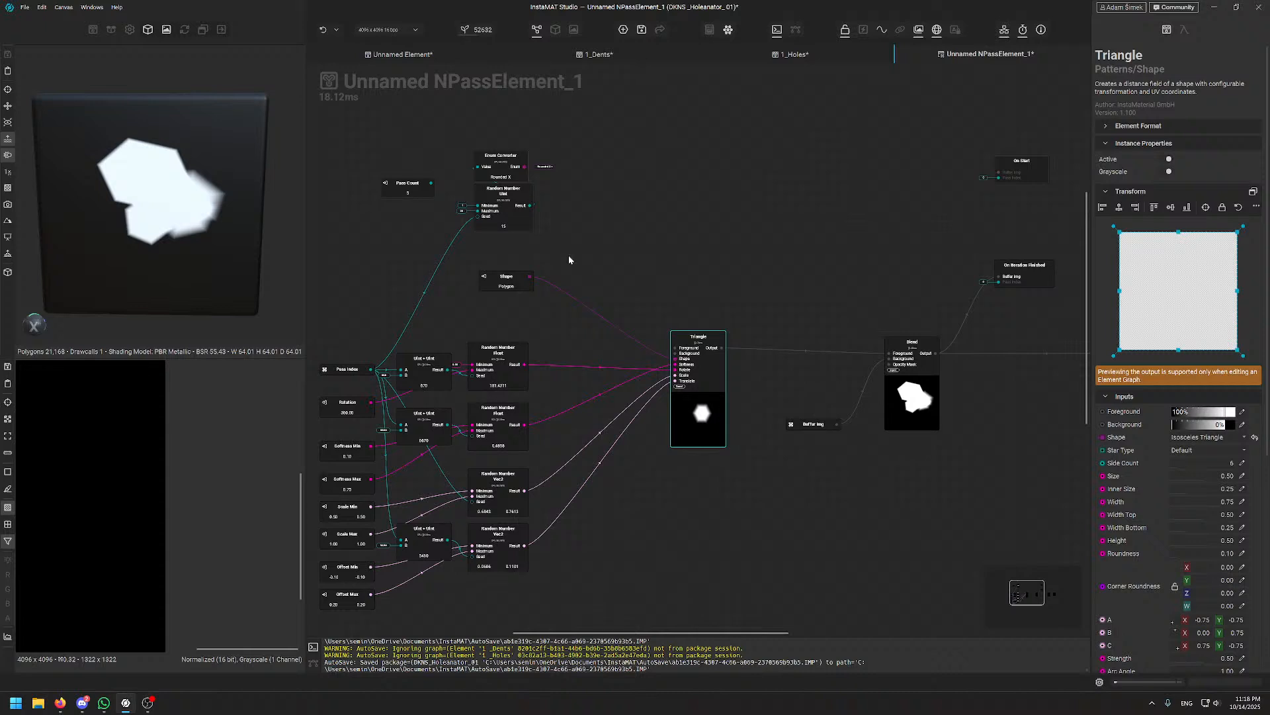
- Move the Enum Converter beside the Random Number Uint node and reconnect its Enum output to the Triangle node's Shape
scroll(550, 193, up, 4)
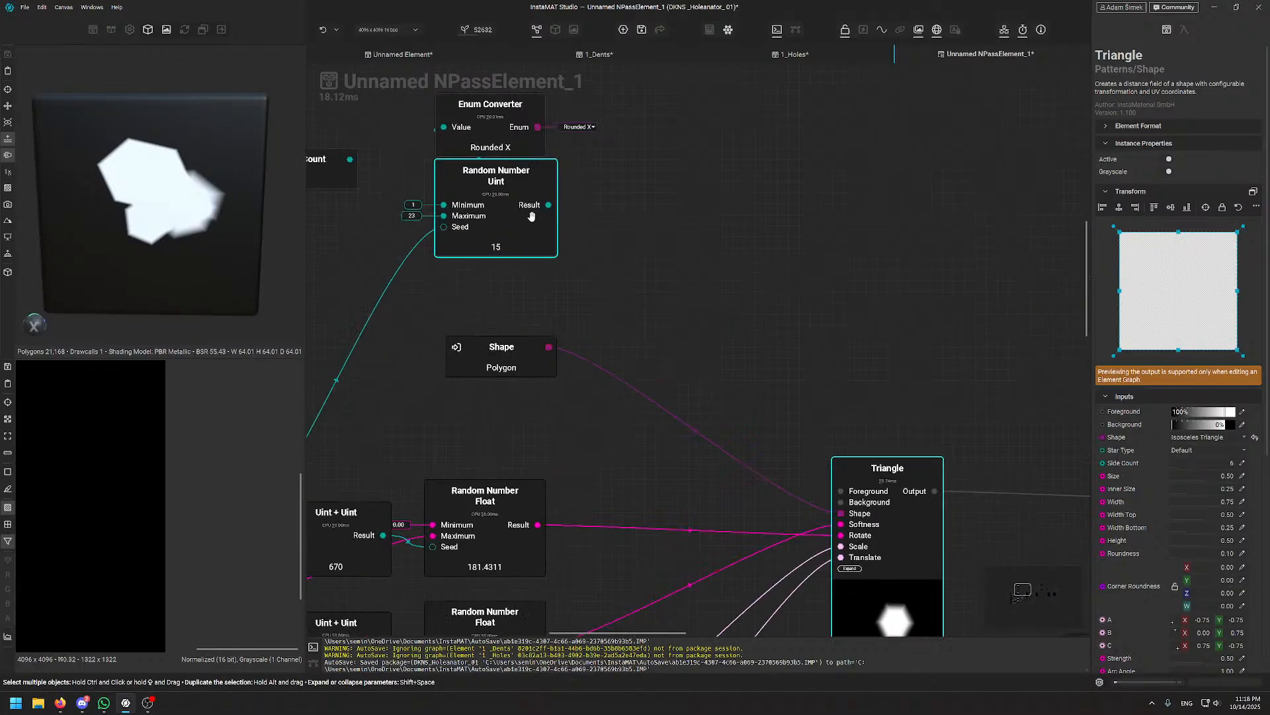
drag(509, 122, 841, 513)
middle_drag(917, 402, 772, 223)
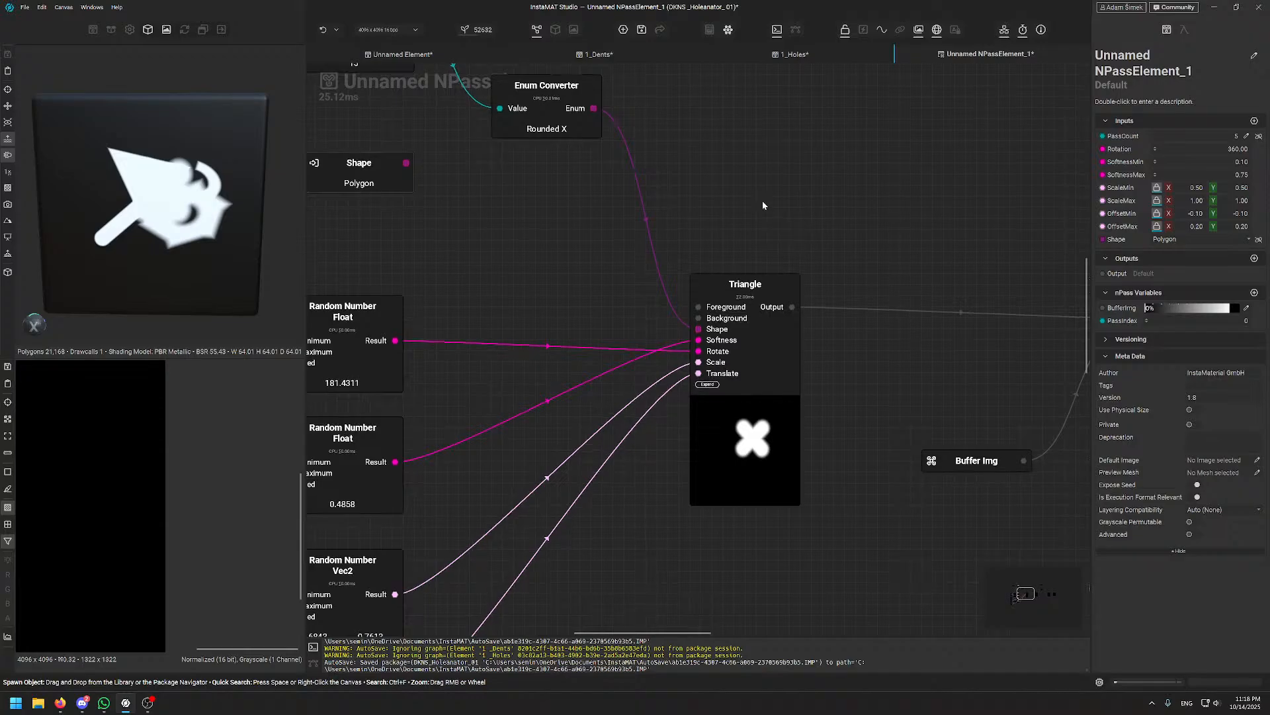
scroll(820, 210, down, 2)
middle_drag(865, 208, 846, 208)
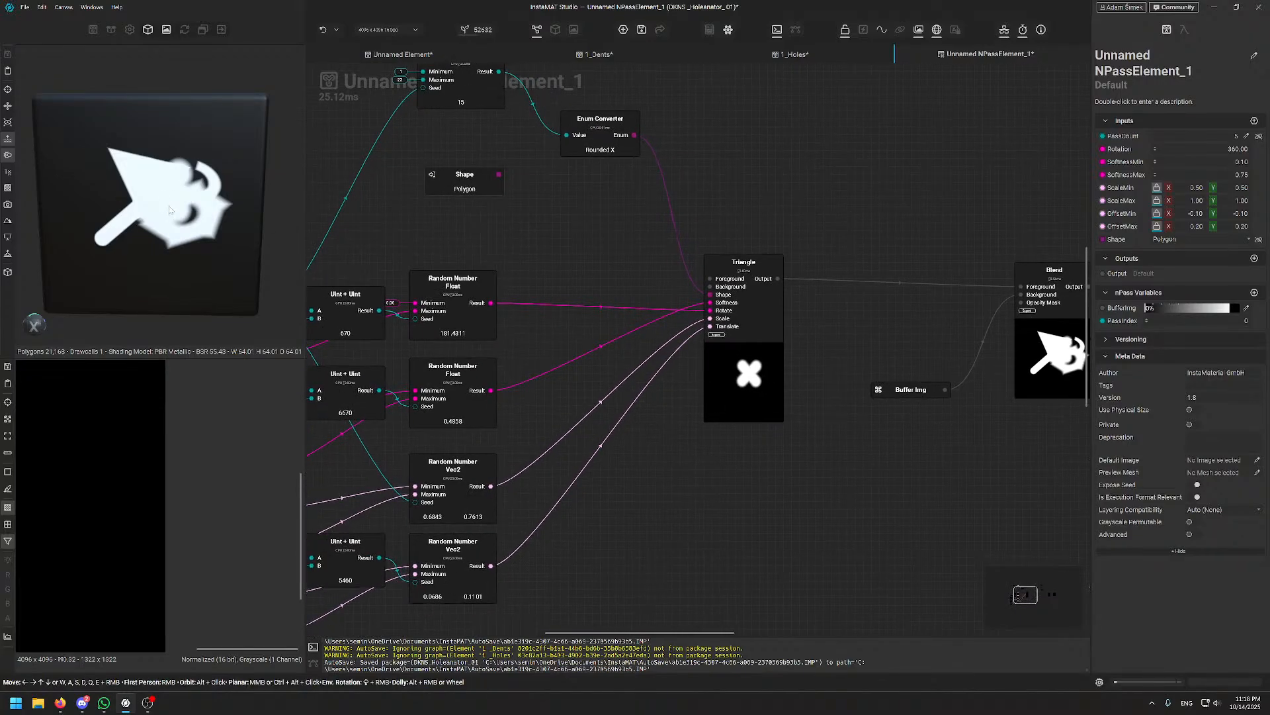
- Randomize the graph's seed four times to preview different combinations of random shapes
click(479, 31)
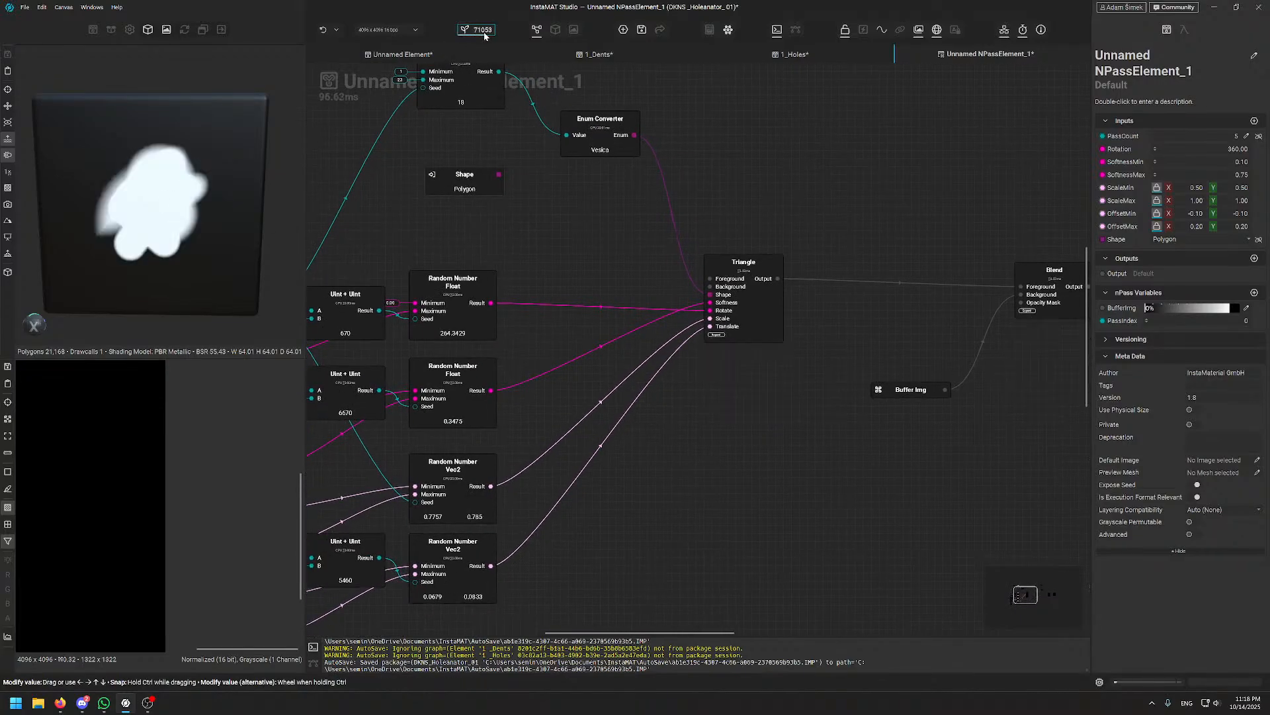
click(482, 33)
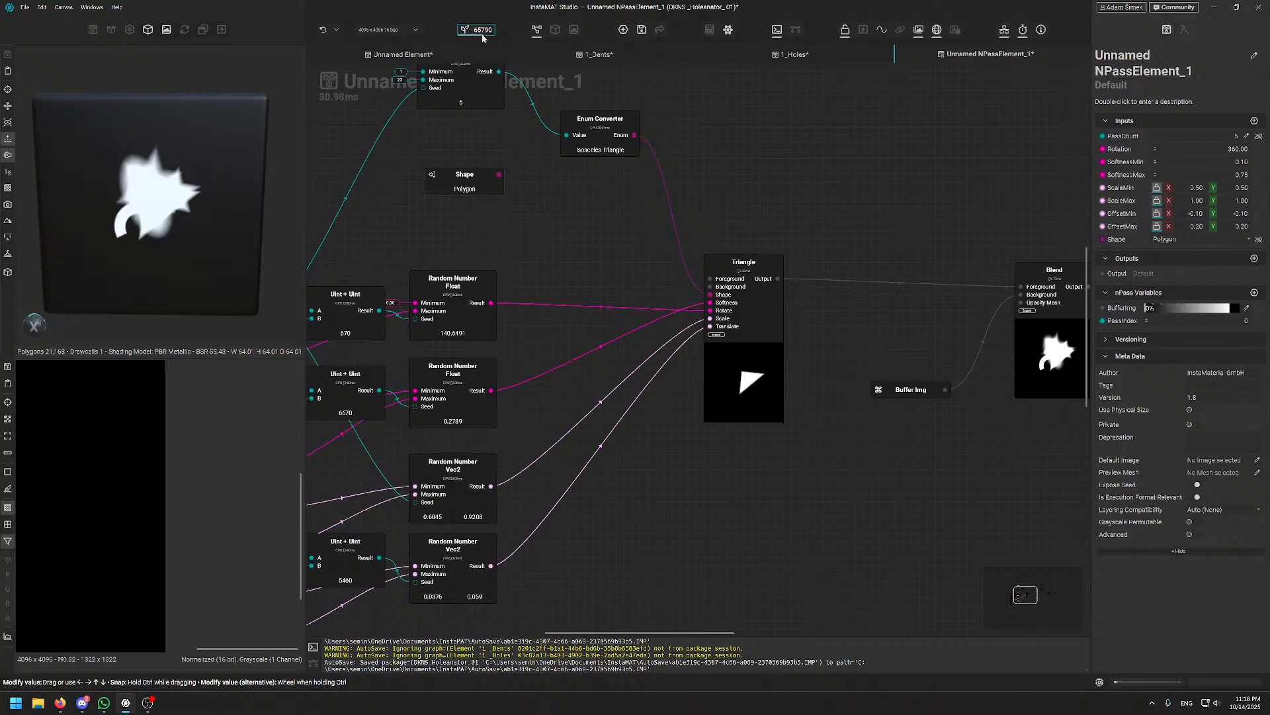
click(472, 31)
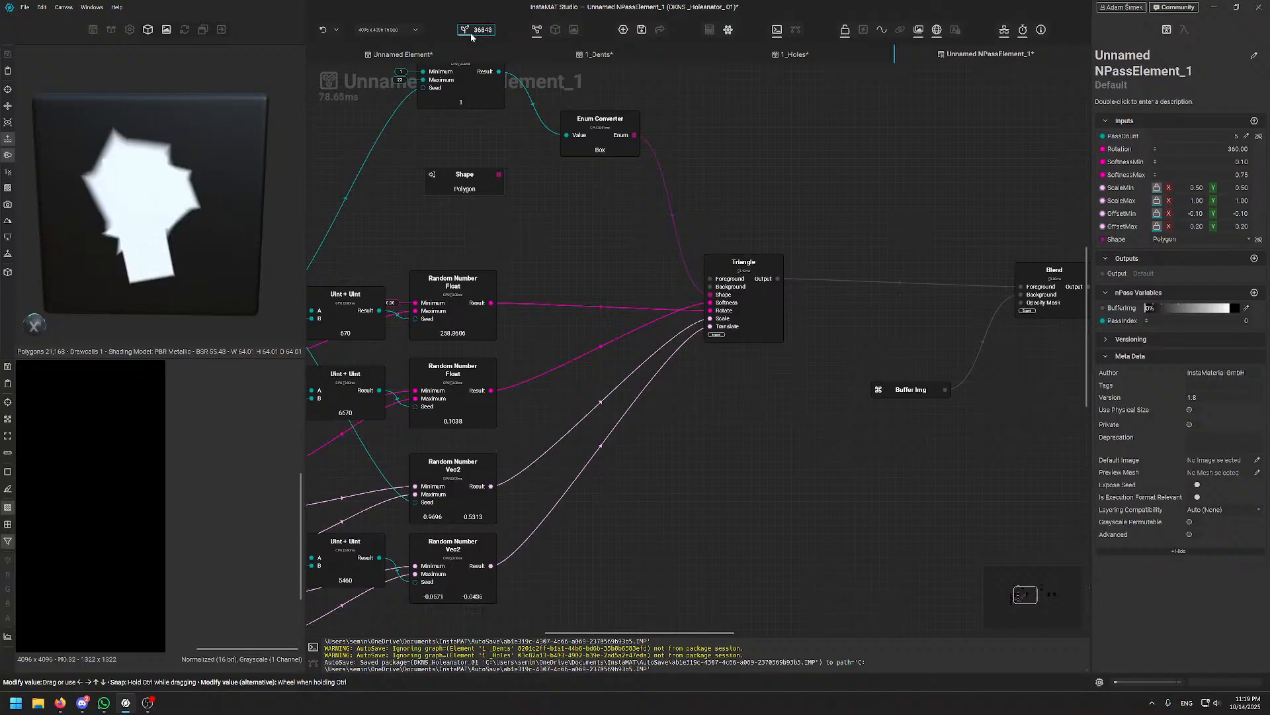
click(474, 34)
- Place the Enum Converter close beside the Random Number Uint node and move Pass Count up, clear of the shape nodes
middle_drag(600, 138, 710, 269)
drag(704, 269, 671, 214)
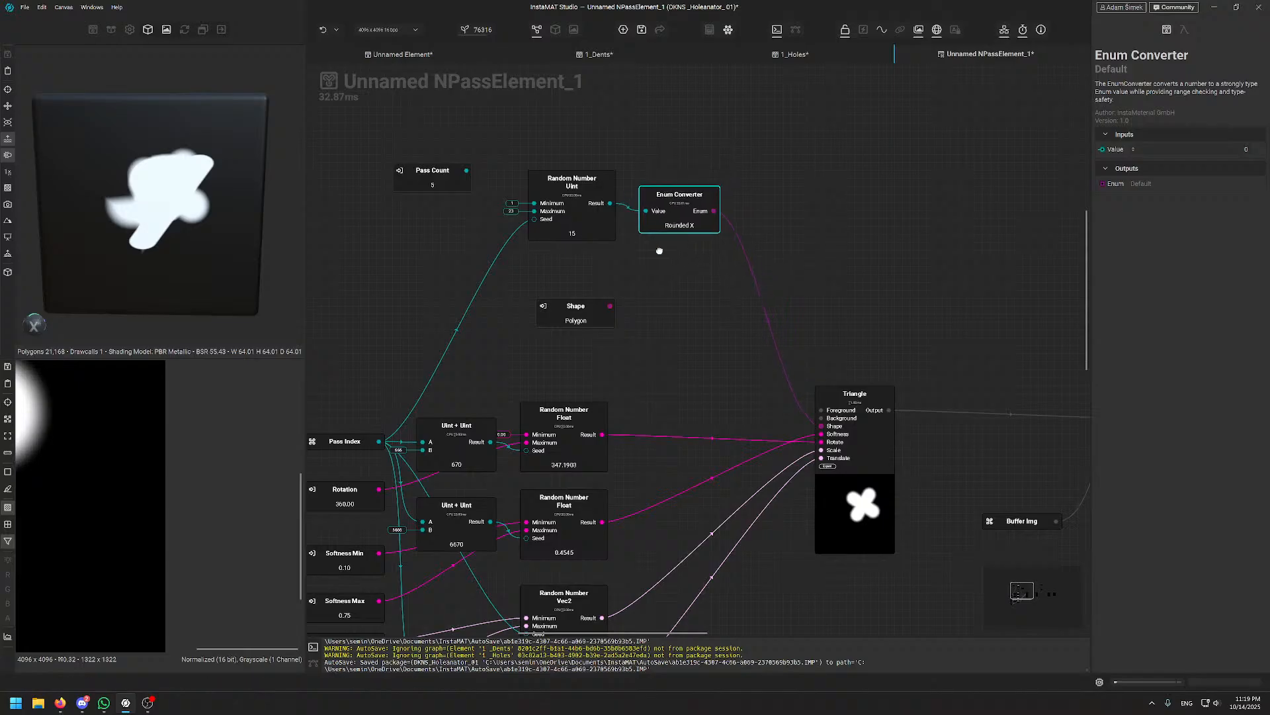
middle_drag(659, 250, 691, 294)
drag(463, 213, 934, 86)
middle_drag(724, 187, 745, 192)
click(747, 250)
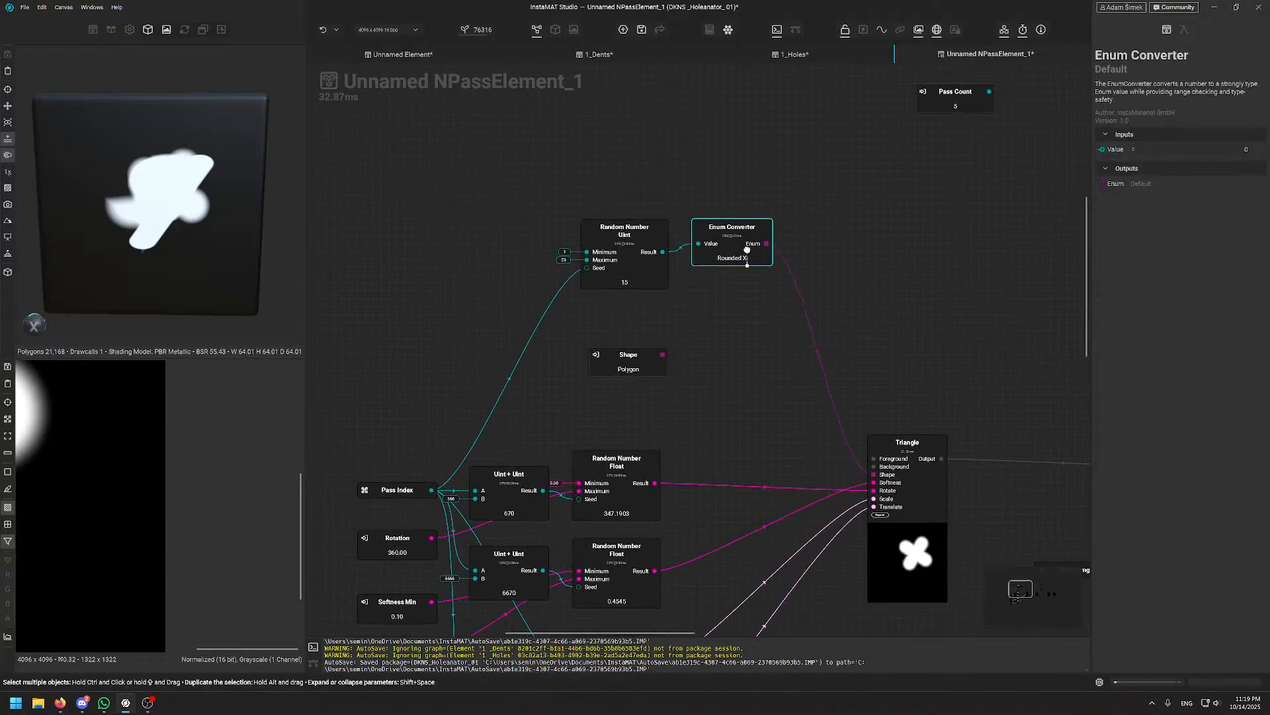
- Search the node library for "condit" and look through the Conditional Select variants for one that handles enum values
click(632, 377)
key(space)
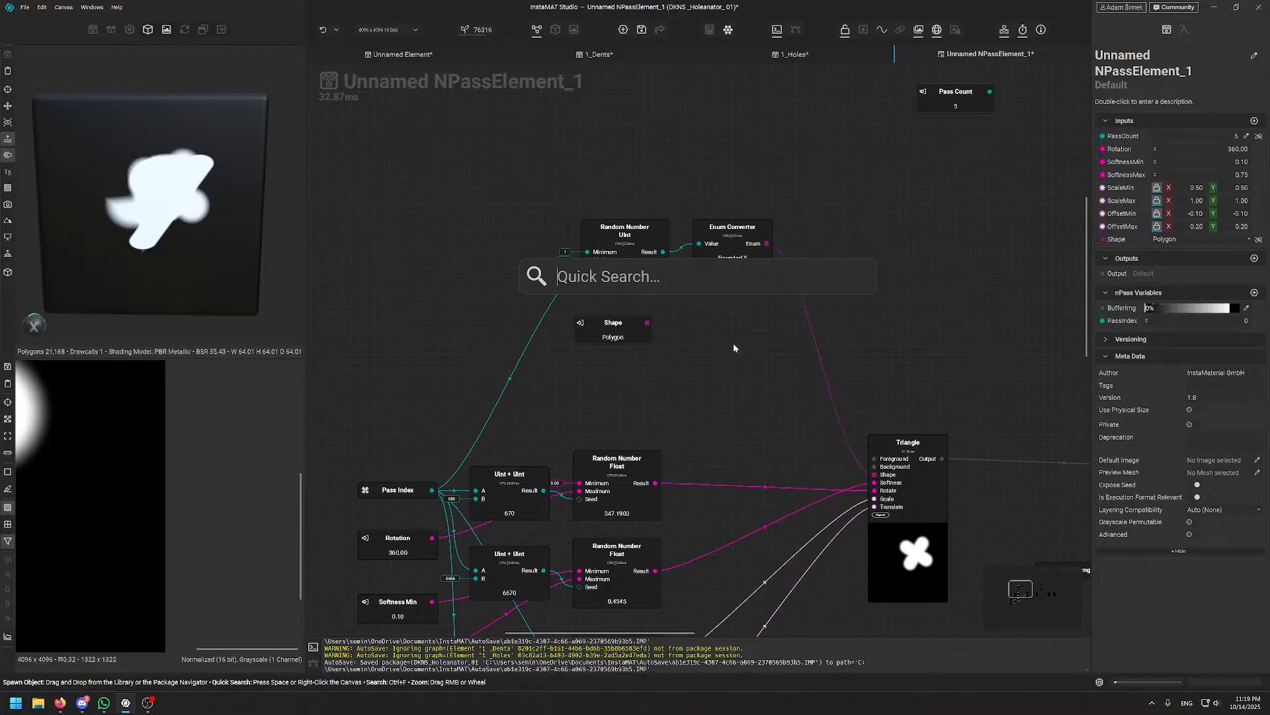
text(condit)
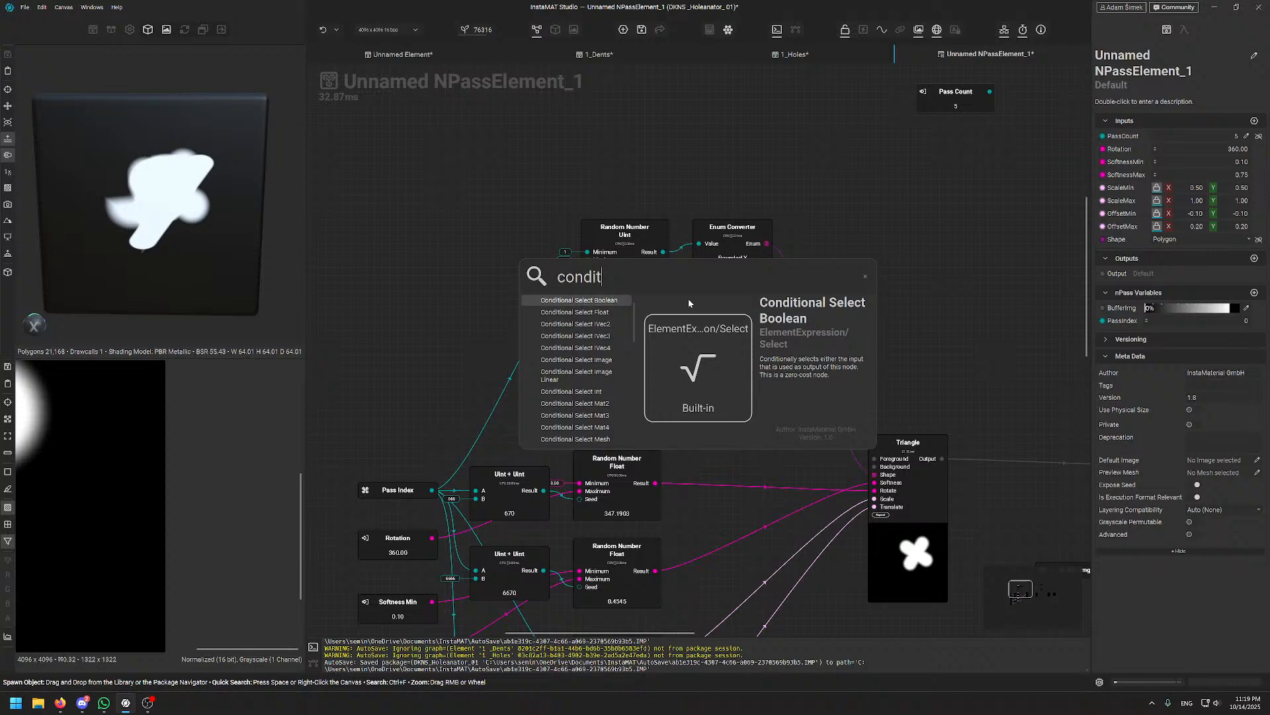
scroll(600, 341, down, 1)
scroll(600, 341, down, 2)
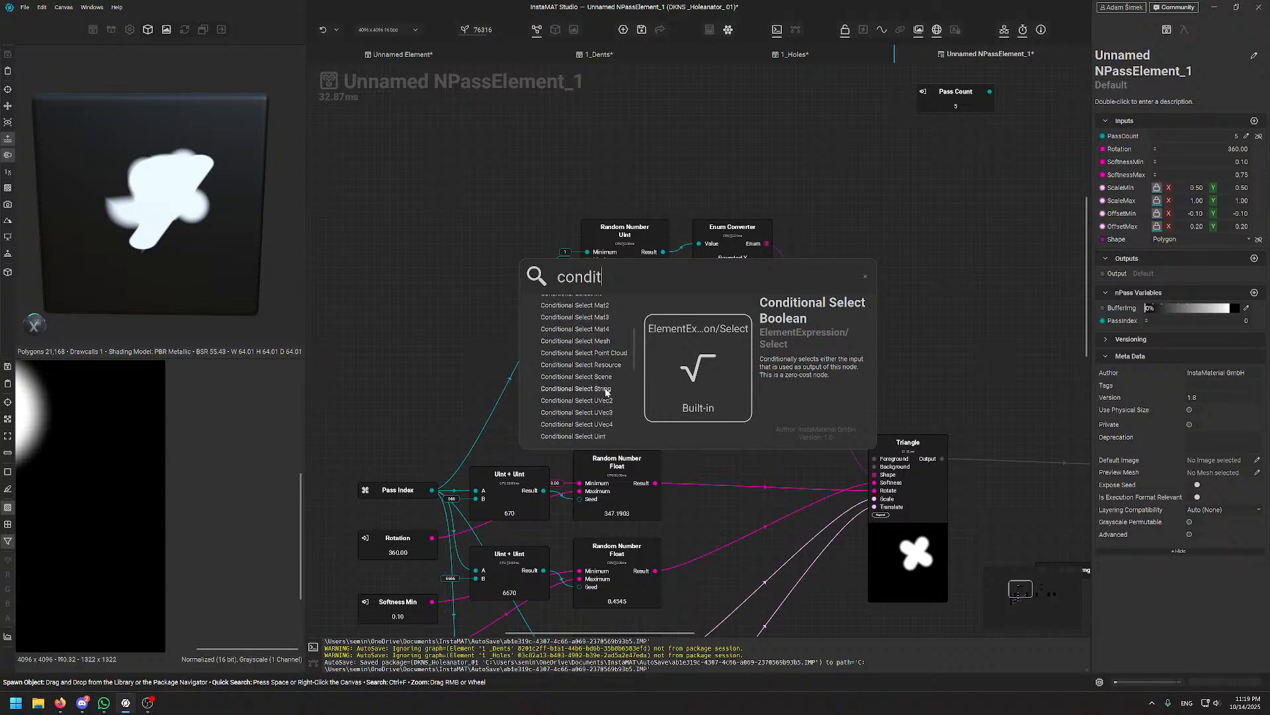
scroll(606, 392, down, 4)
scroll(606, 392, down, 4)
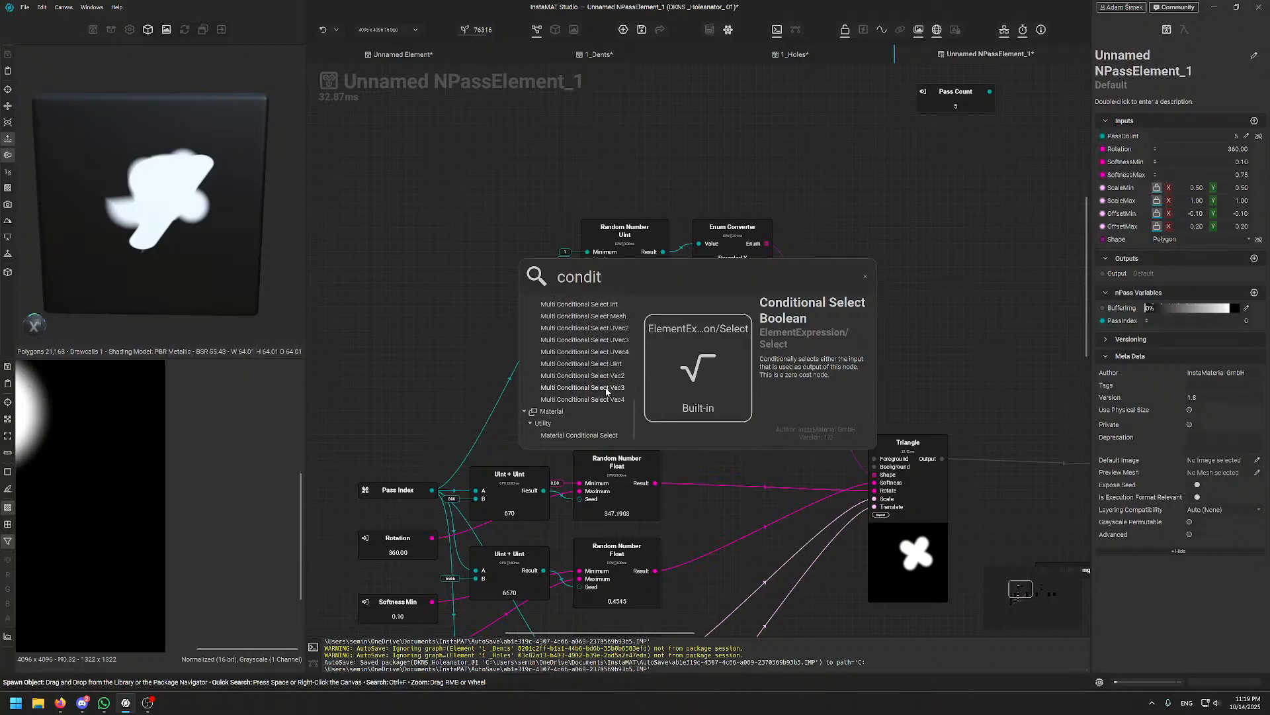
scroll(606, 392, up, 7)
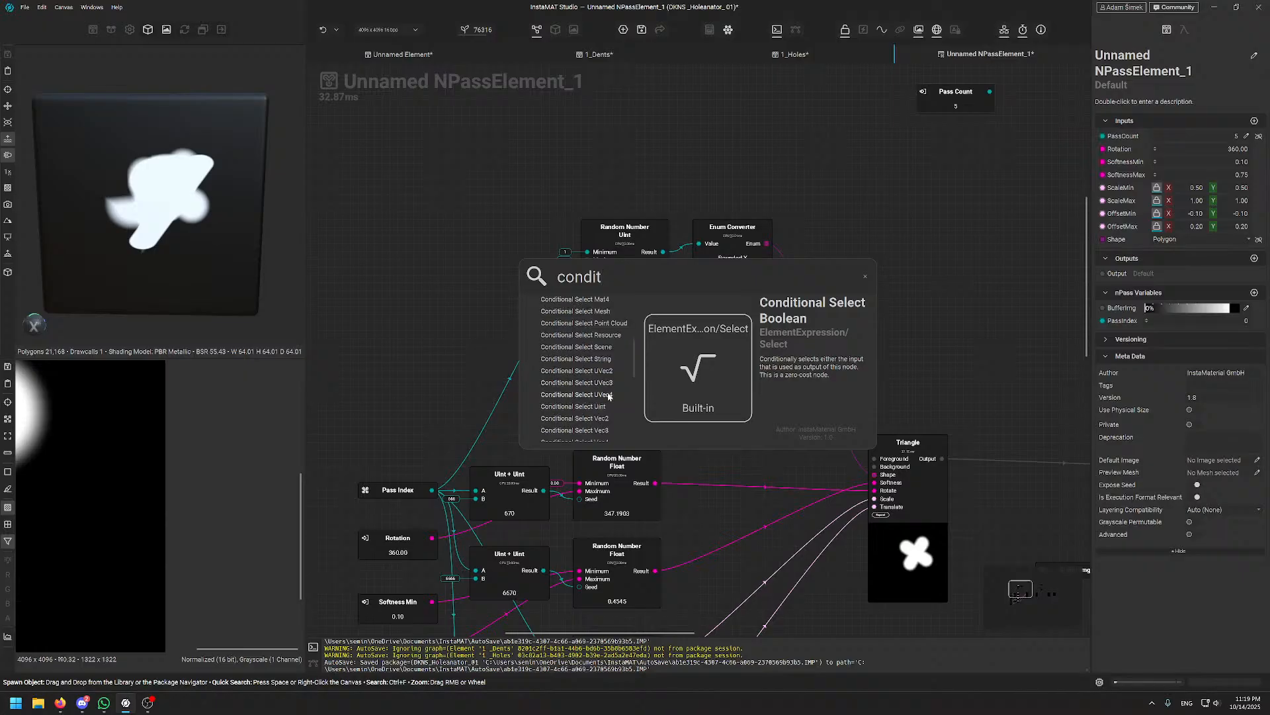
scroll(606, 400, up, 1)
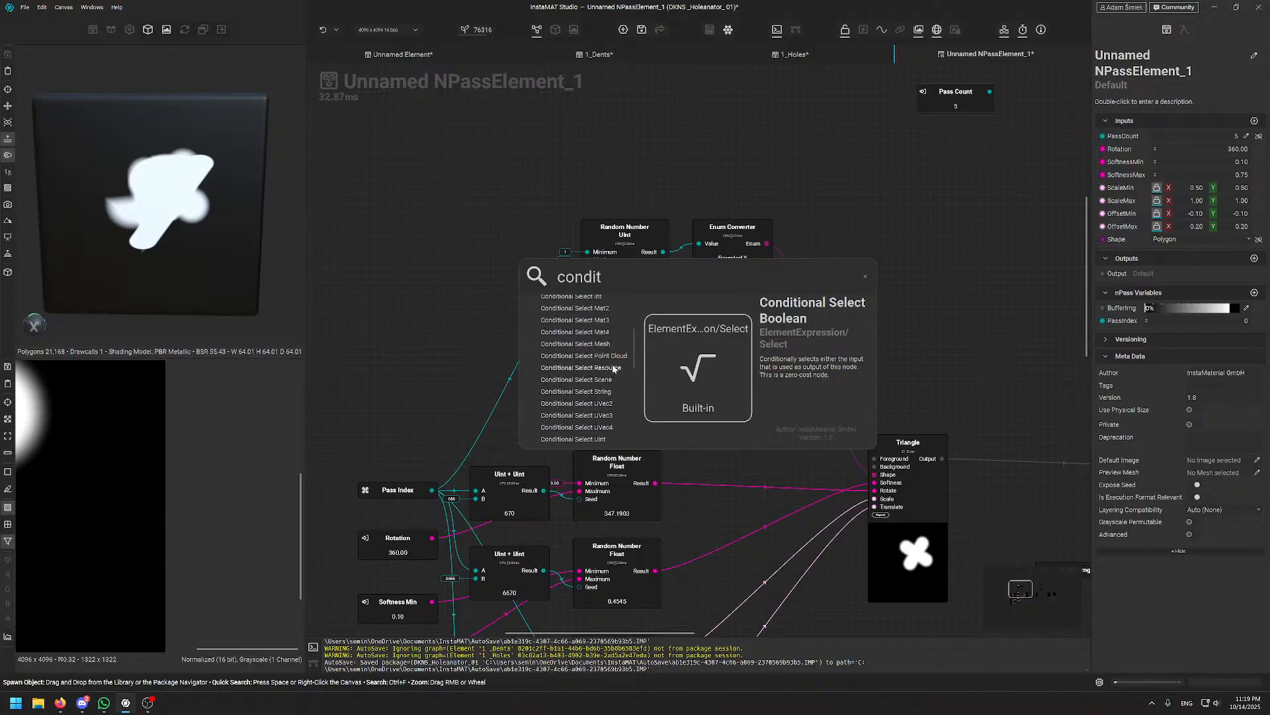
scroll(613, 367, up, 3)
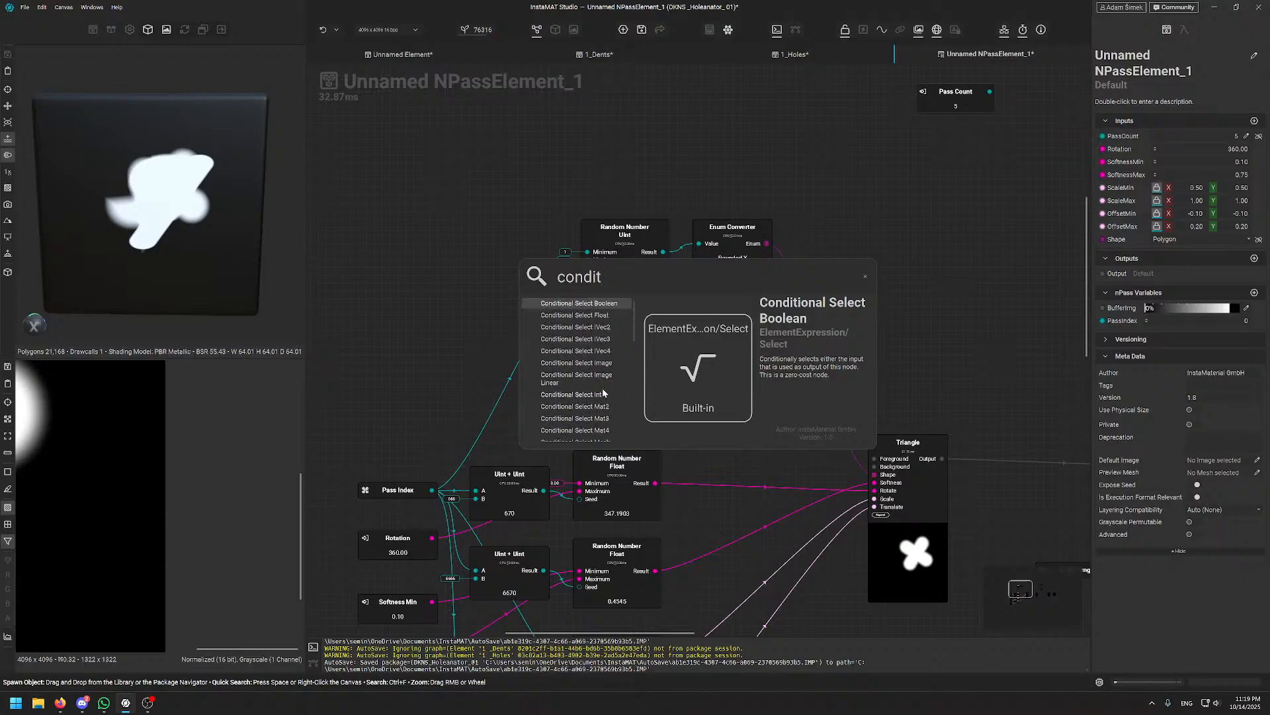
scroll(602, 393, up, 1)
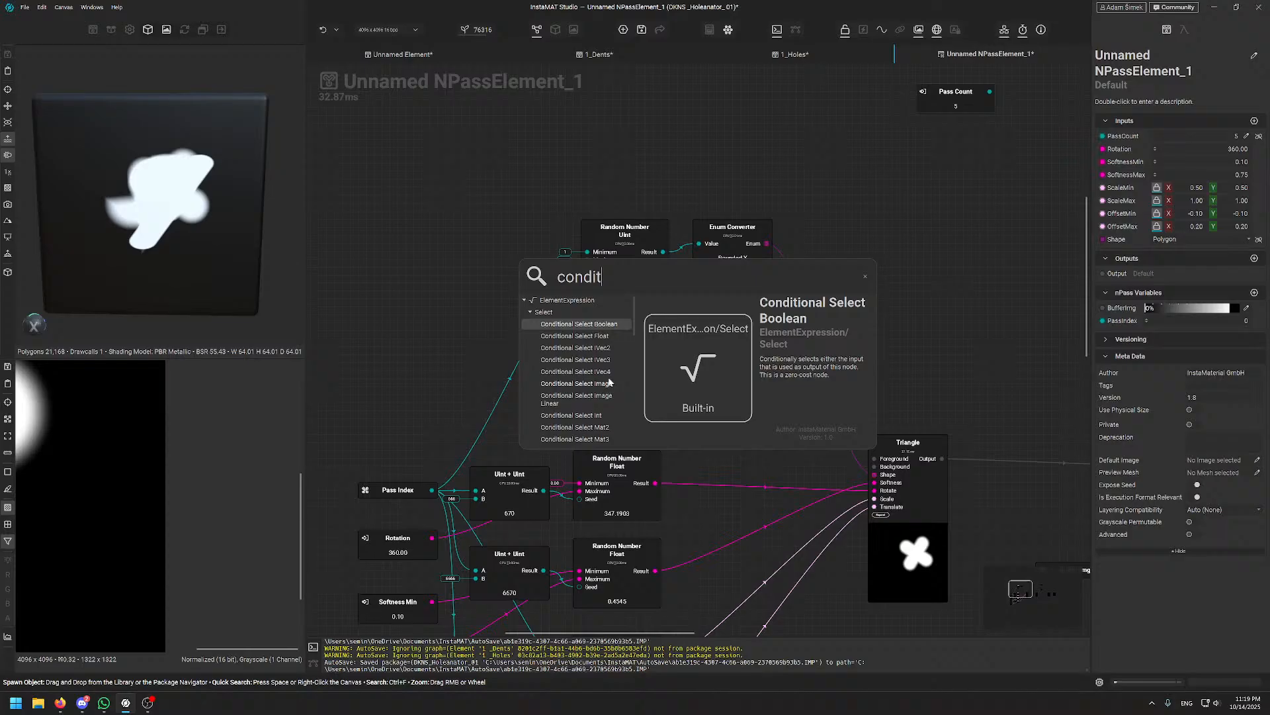
scroll(610, 383, down, 3)
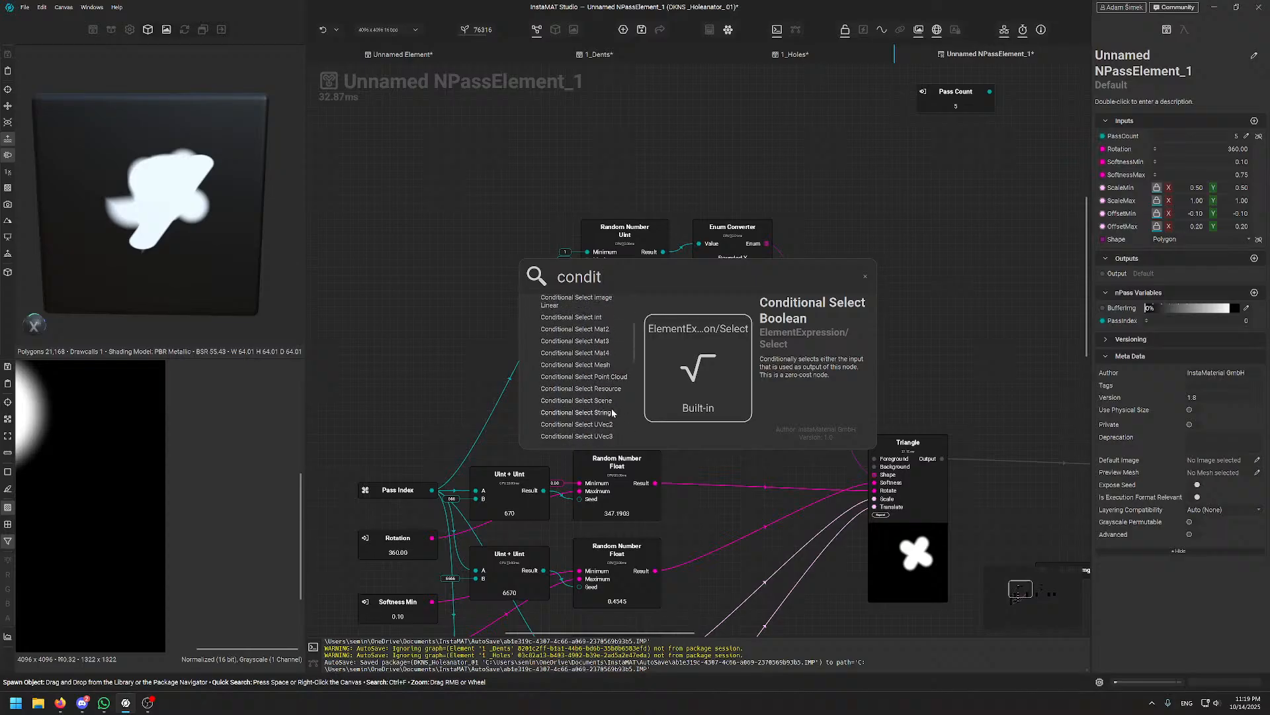
scroll(612, 413, down, 1)
scroll(612, 418, down, 6)
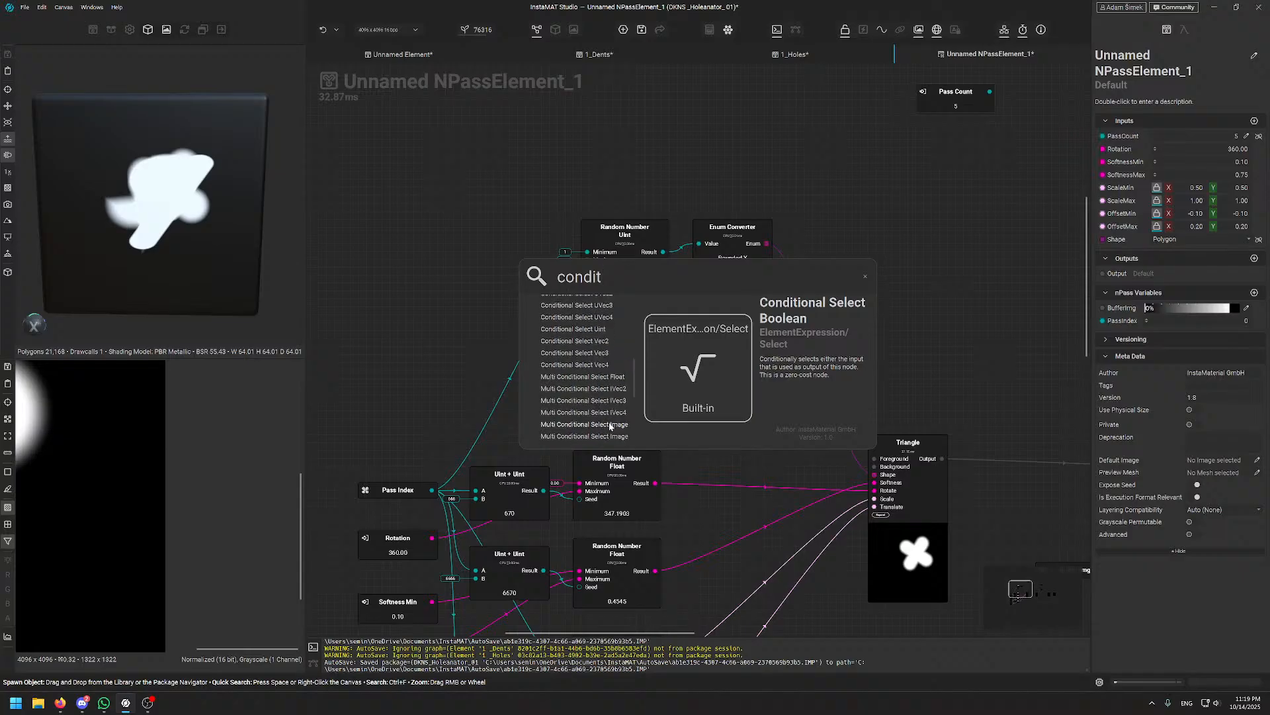
scroll(608, 427, down, 2)
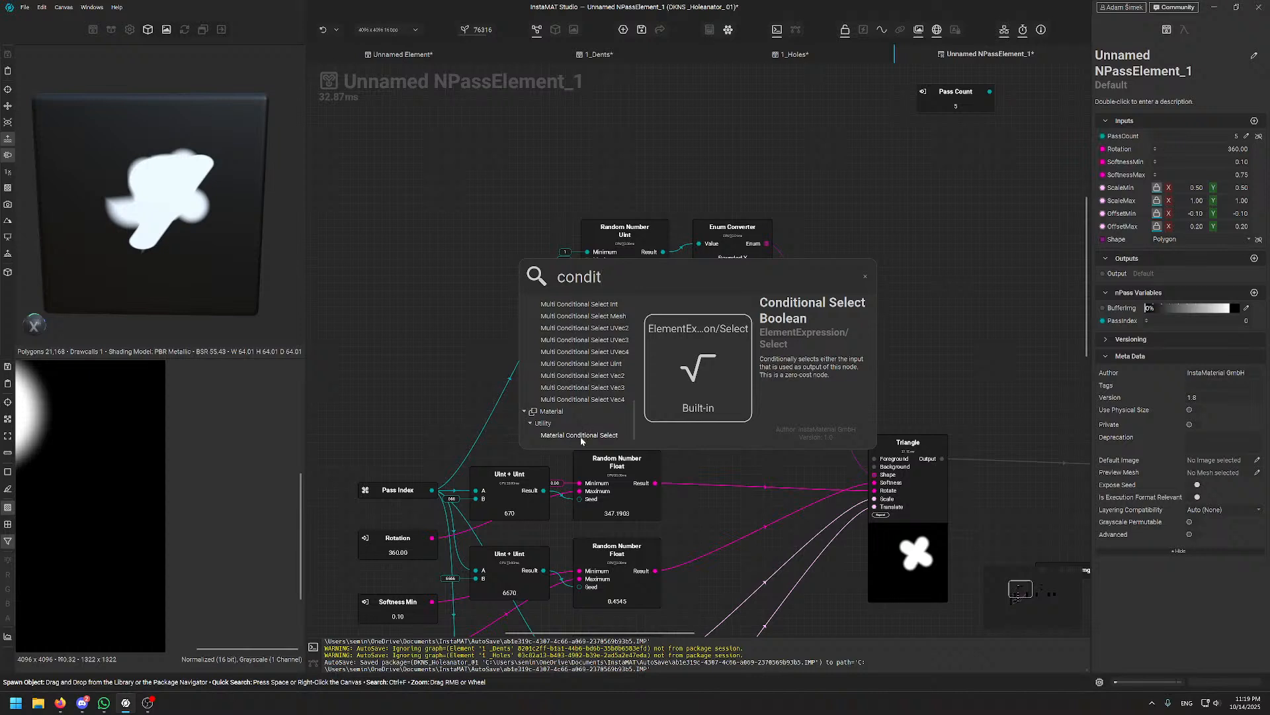
scroll(592, 405, up, 10)
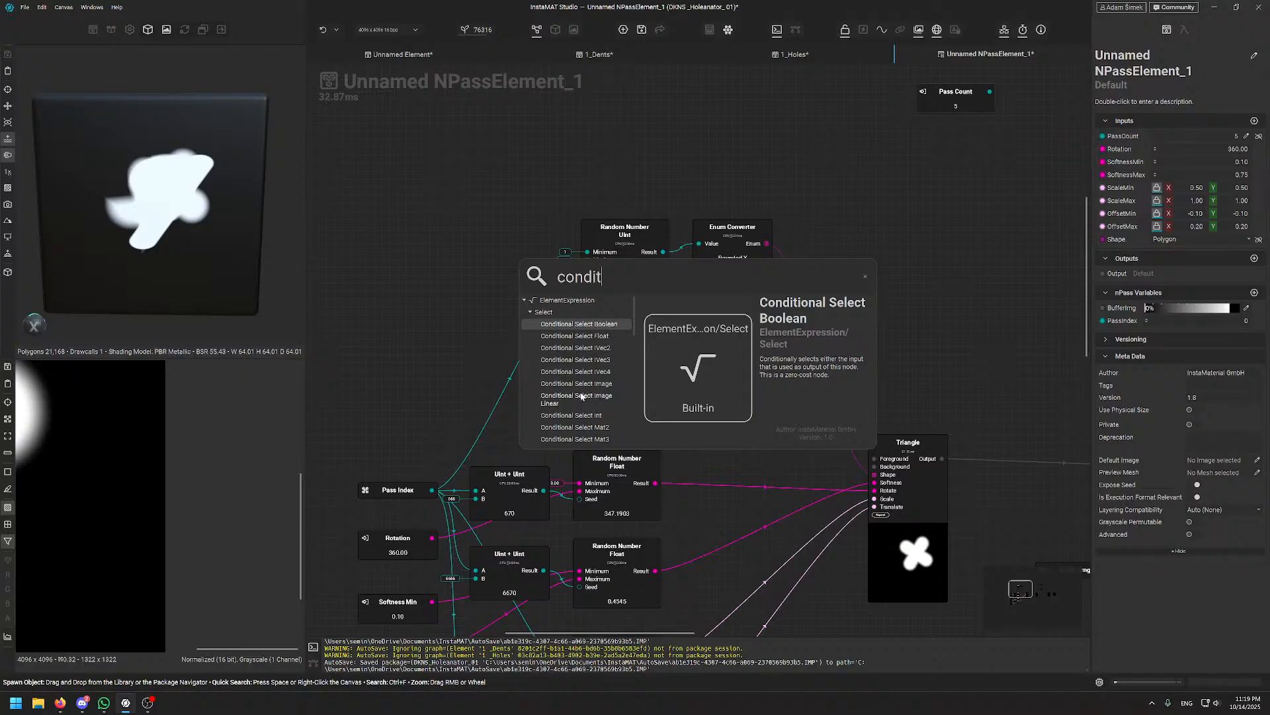
key(Escape)
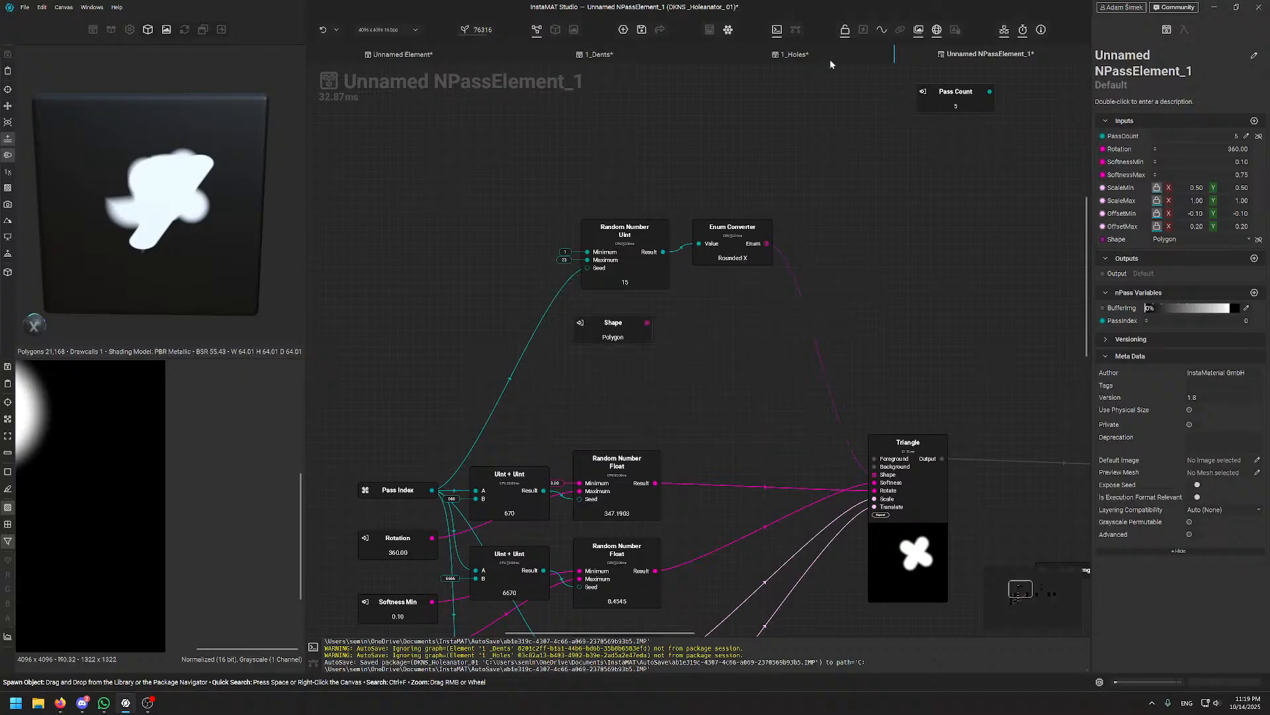
- Inspect the Enum Converter's Enum output and open the Shape input's parameter settings to check its type
click(767, 244)
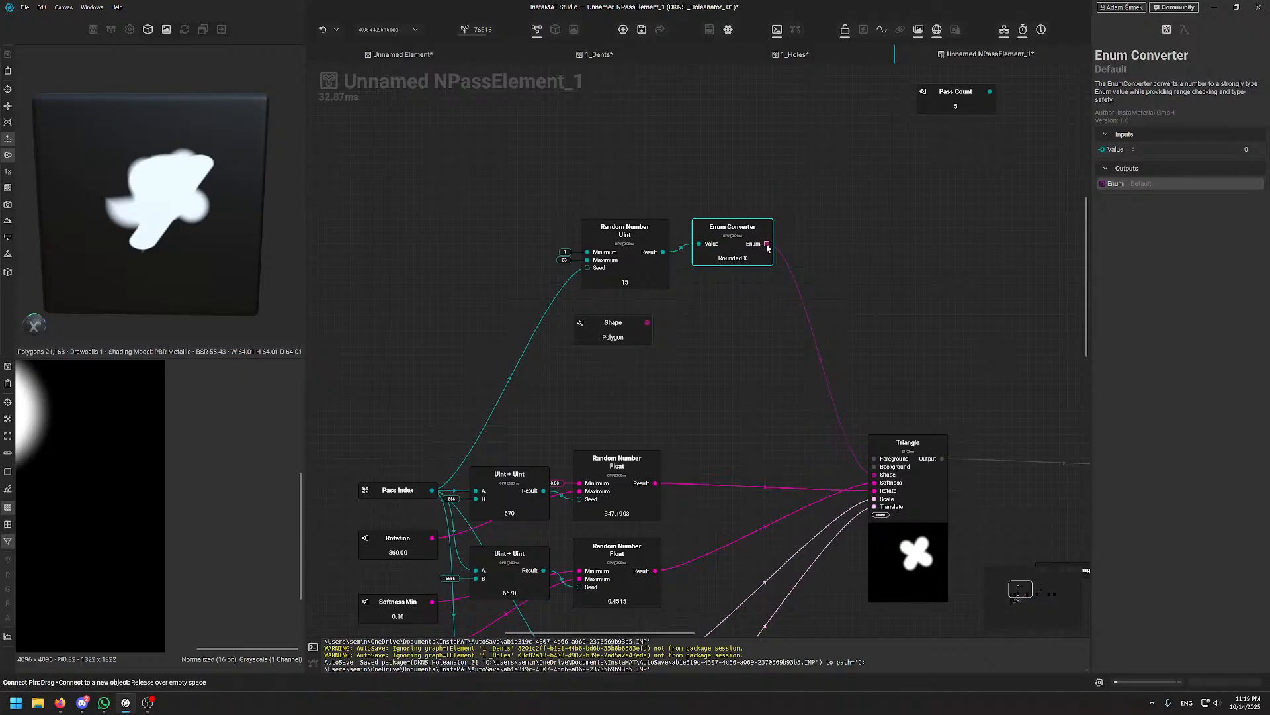
click(811, 225)
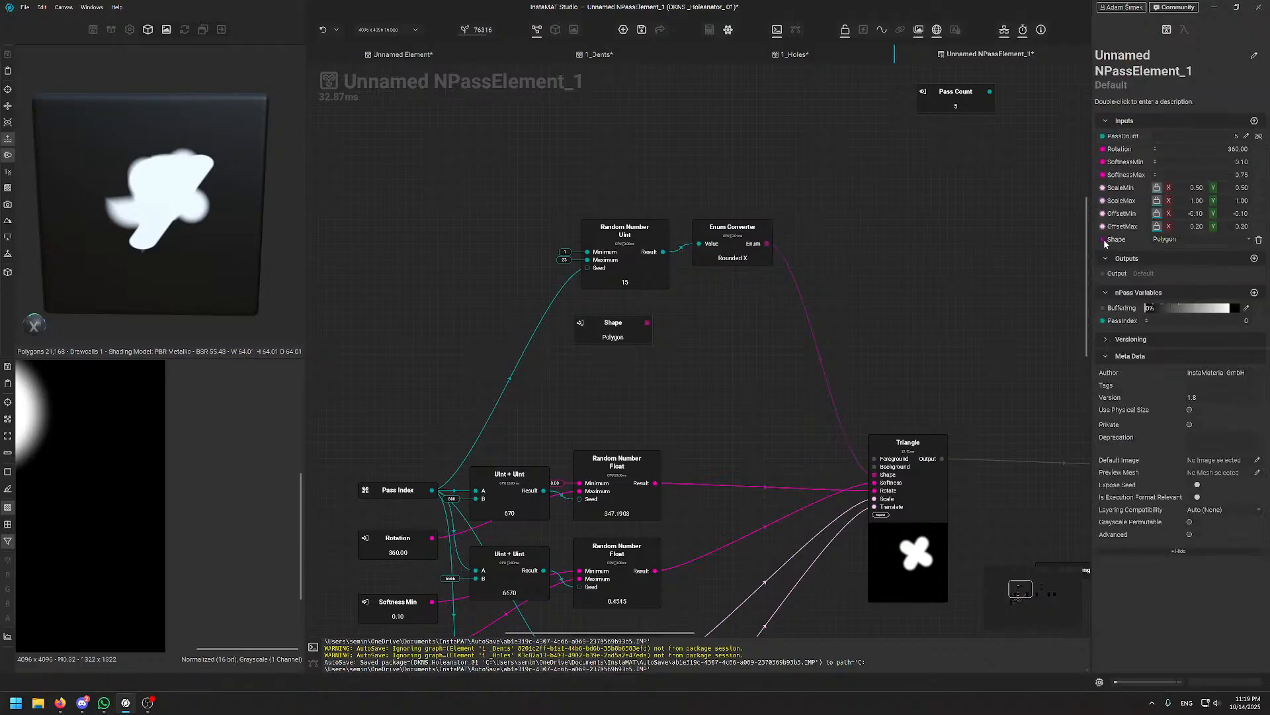
double_click(1119, 241)
right_click(1127, 240)
click(1144, 282)
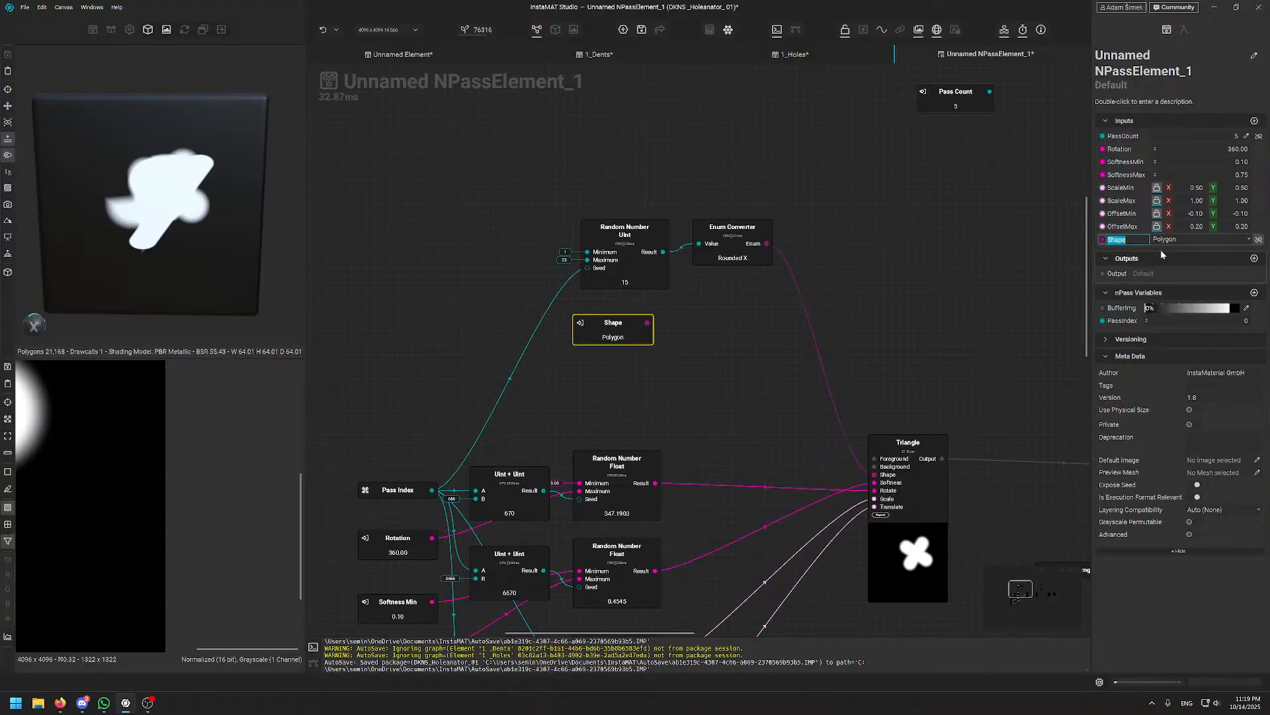
right_click(1134, 238)
click(1201, 250)
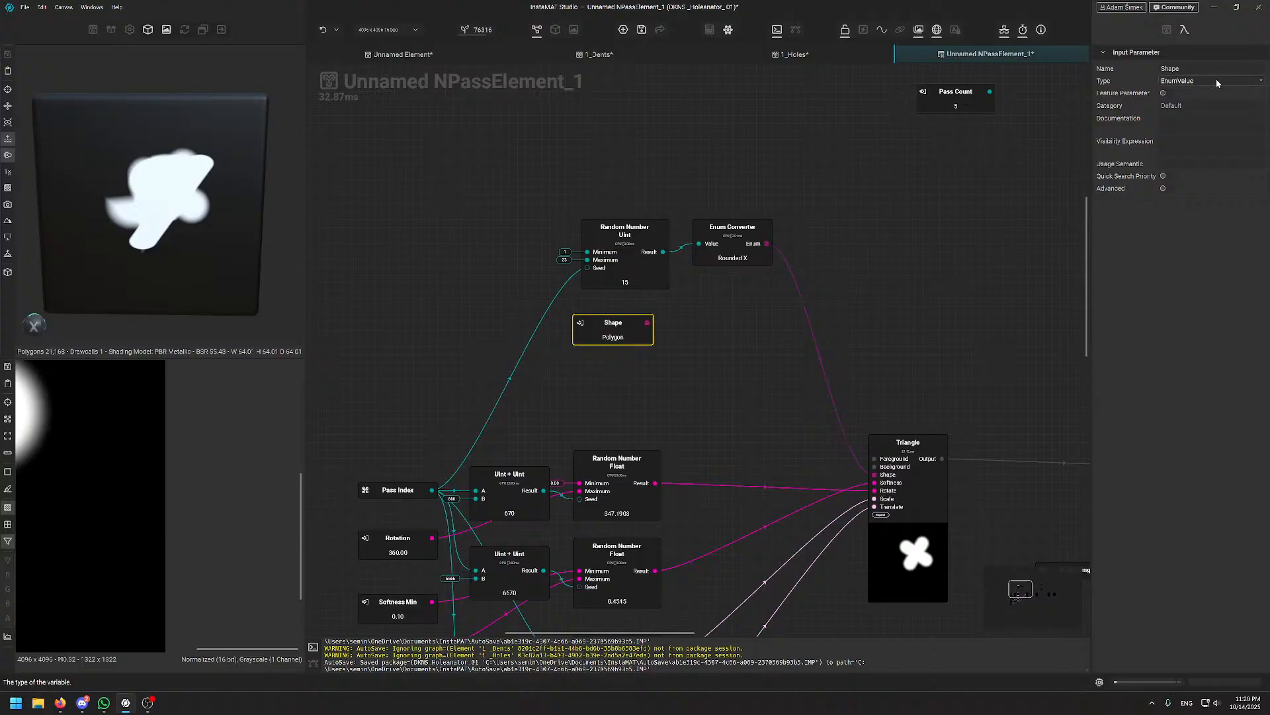
click(716, 350)
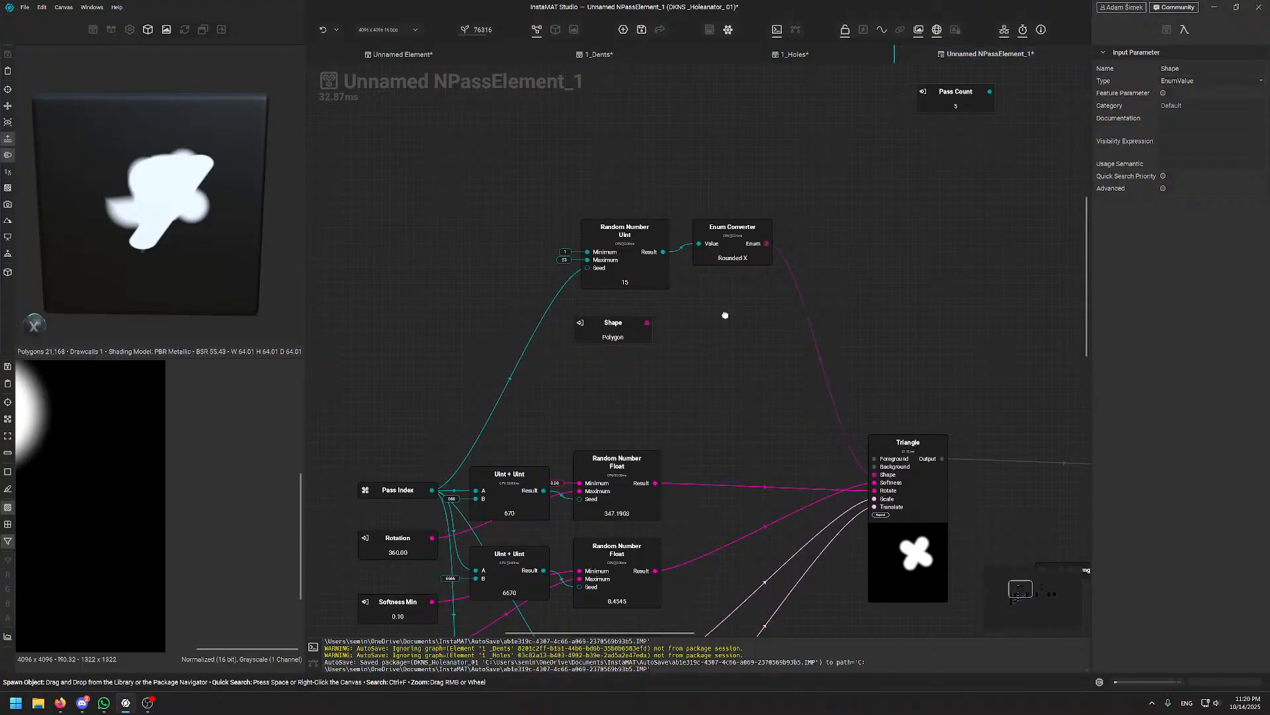
- Search the node library for "enum va" and look through the Get Enum Value nodes for a suitable shape type
middle_drag(725, 315, 700, 378)
key(space)
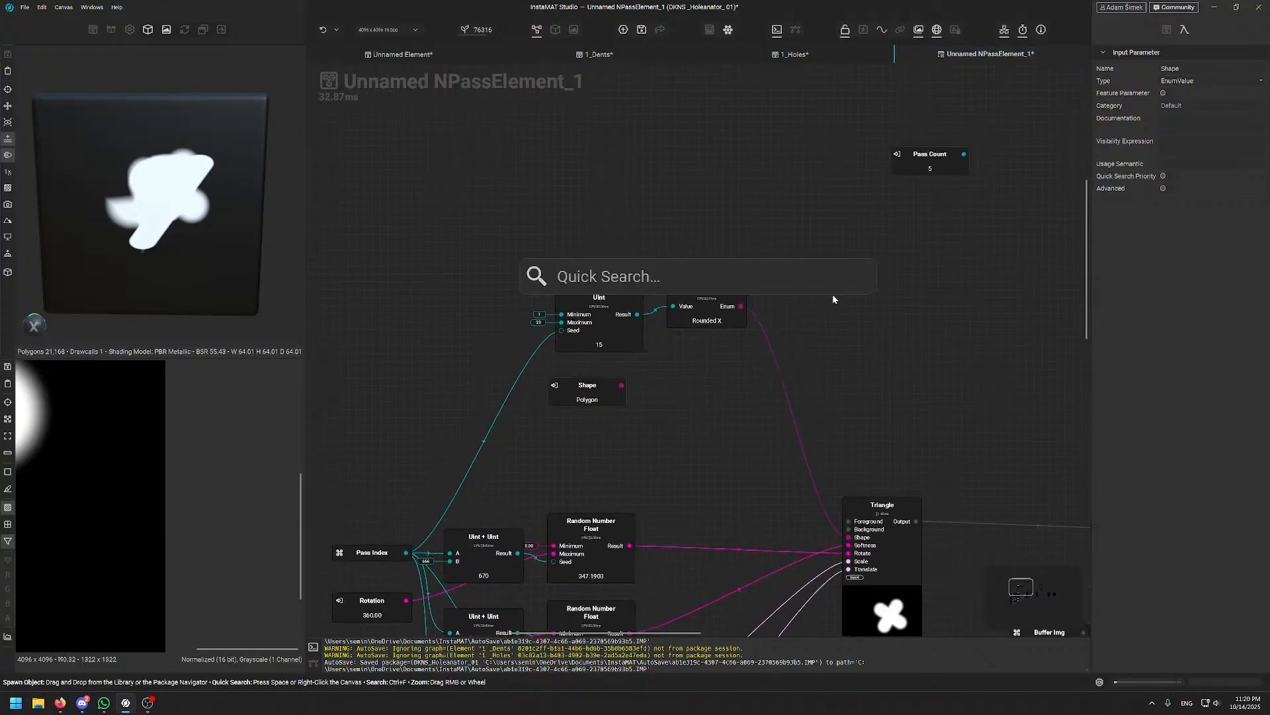
text(enum)
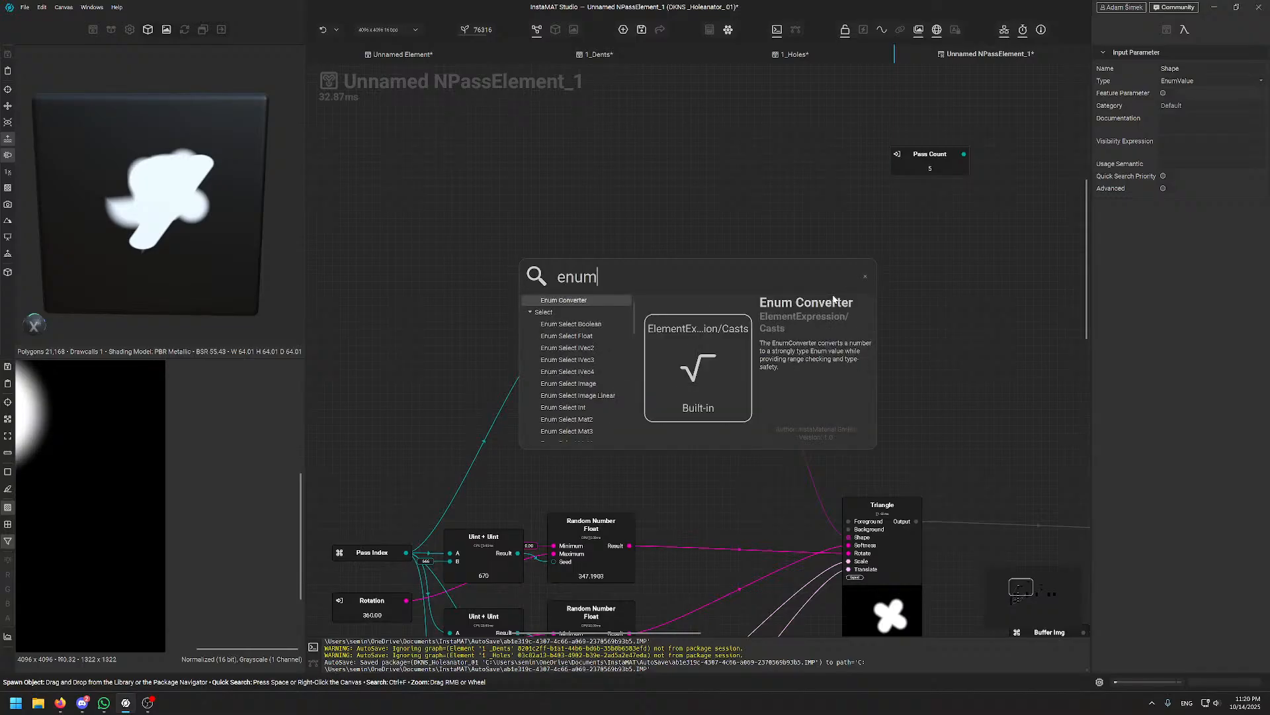
text( va)
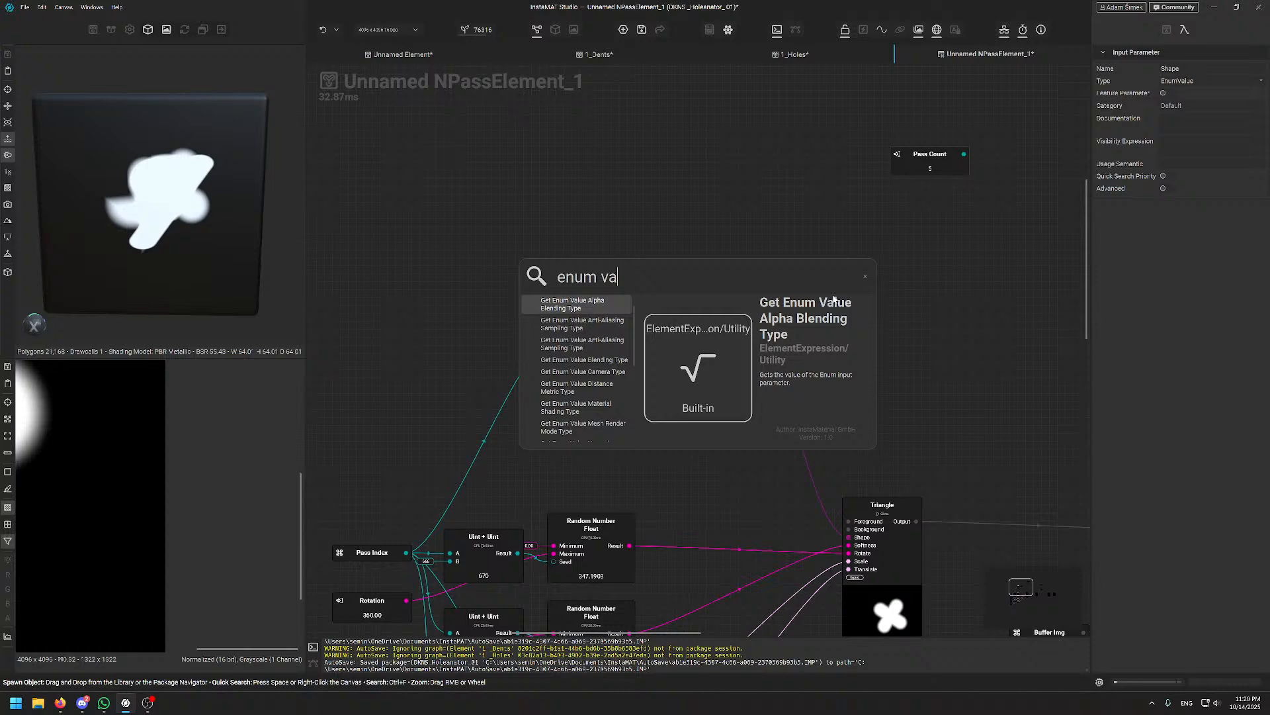
key(Down)
key(Down)
key(Down)
key(Down)
key(Down)
key(Down)
key(Down)
key(Down)
key(Down)
key(Down)
key(Down)
key(Down)
key(Down)
key(Down)
key(Down)
key(Down)
key(Down)
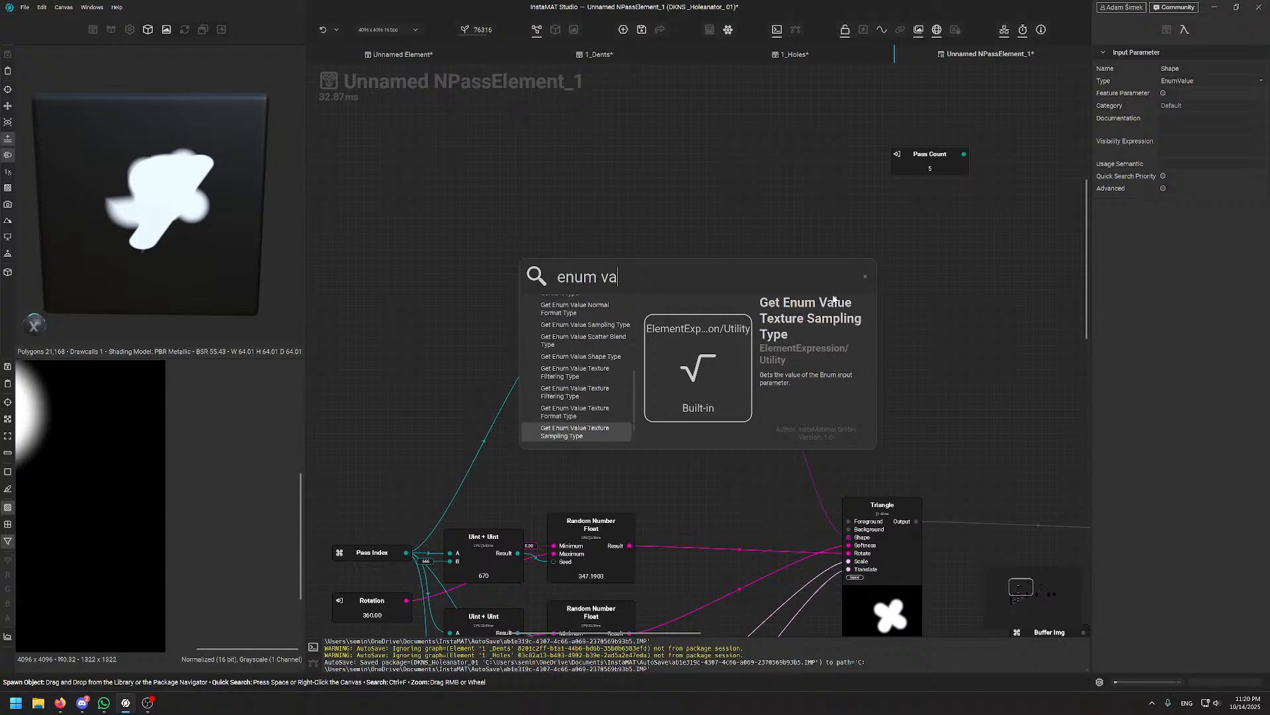
key(Down)
key(Up)
key(Up)
key(Up)
key(Up)
key(Up)
key(Up)
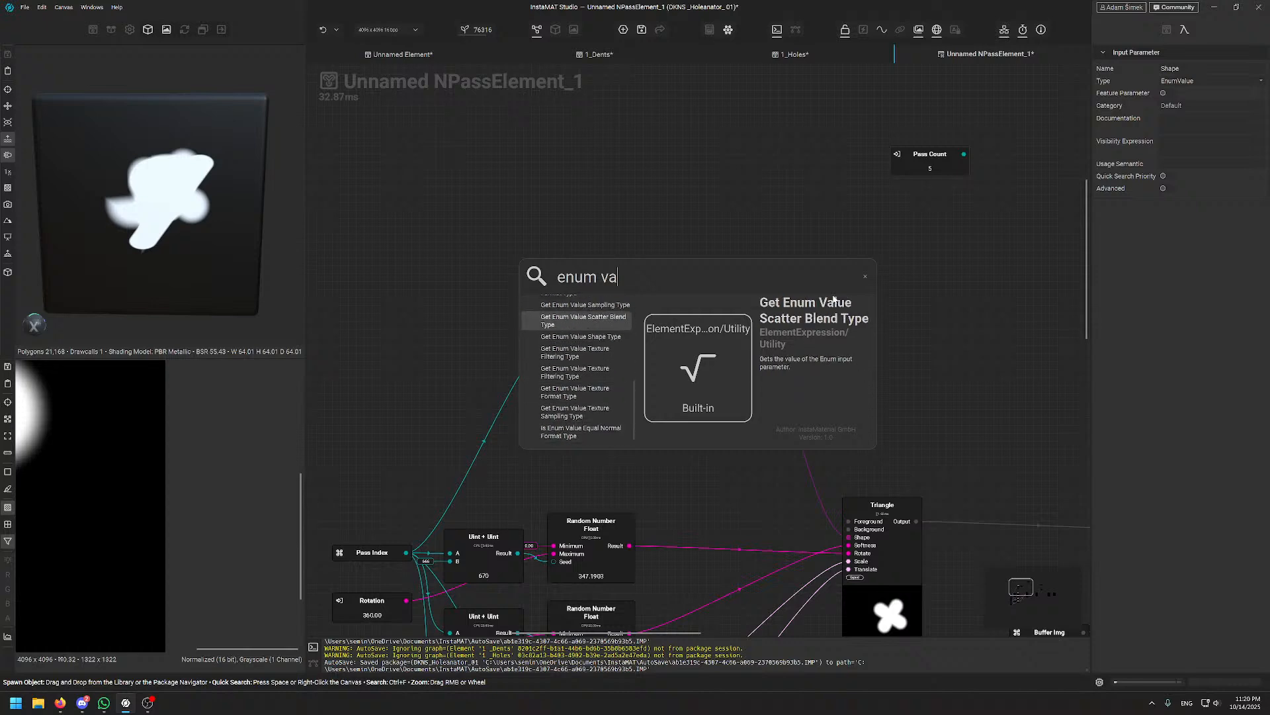
key(Up)
key(Up)
key(Up)
key(Up)
key(Up)
key(Up)
key(Up)
key(Up)
key(Up)
key(Up)
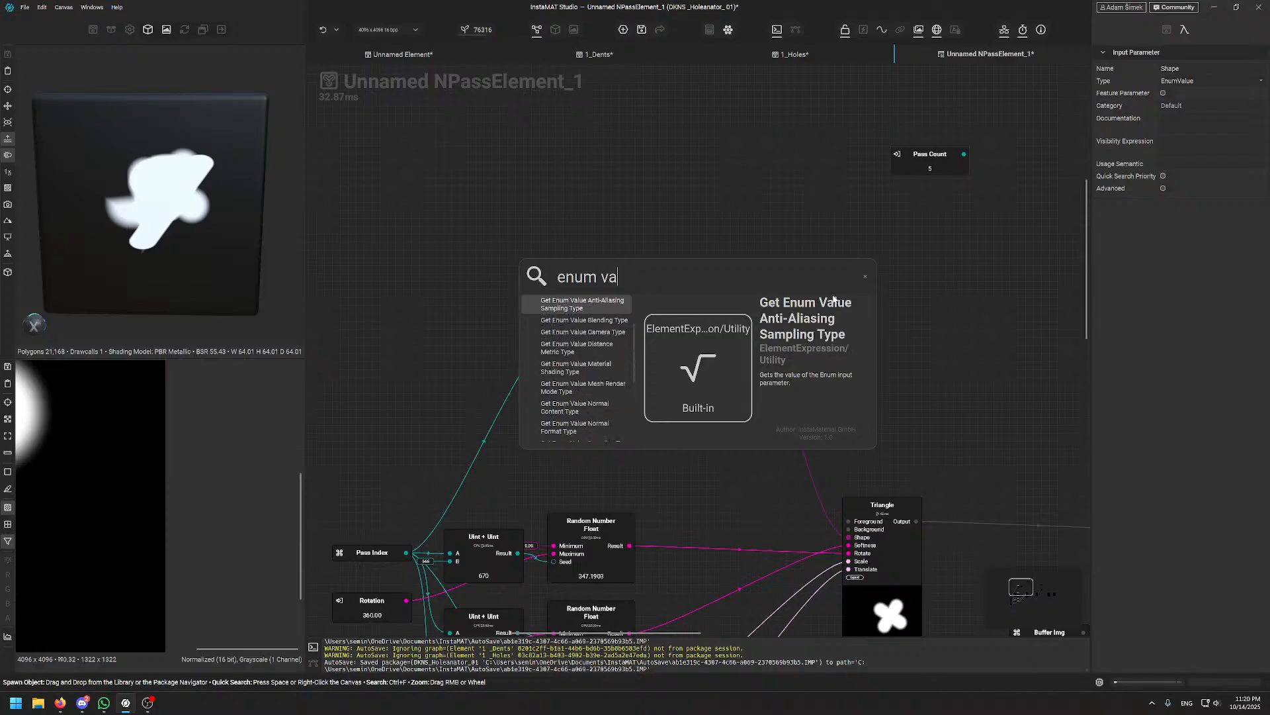
key(Up)
key(Up)
key(Up)
key(Up)
key(Down)
key(Down)
key(Down)
key(Down)
key(Down)
key(Down)
key(Down)
key(Down)
key(Down)
key(Down)
key(Down)
key(Down)
key(Down)
key(Down)
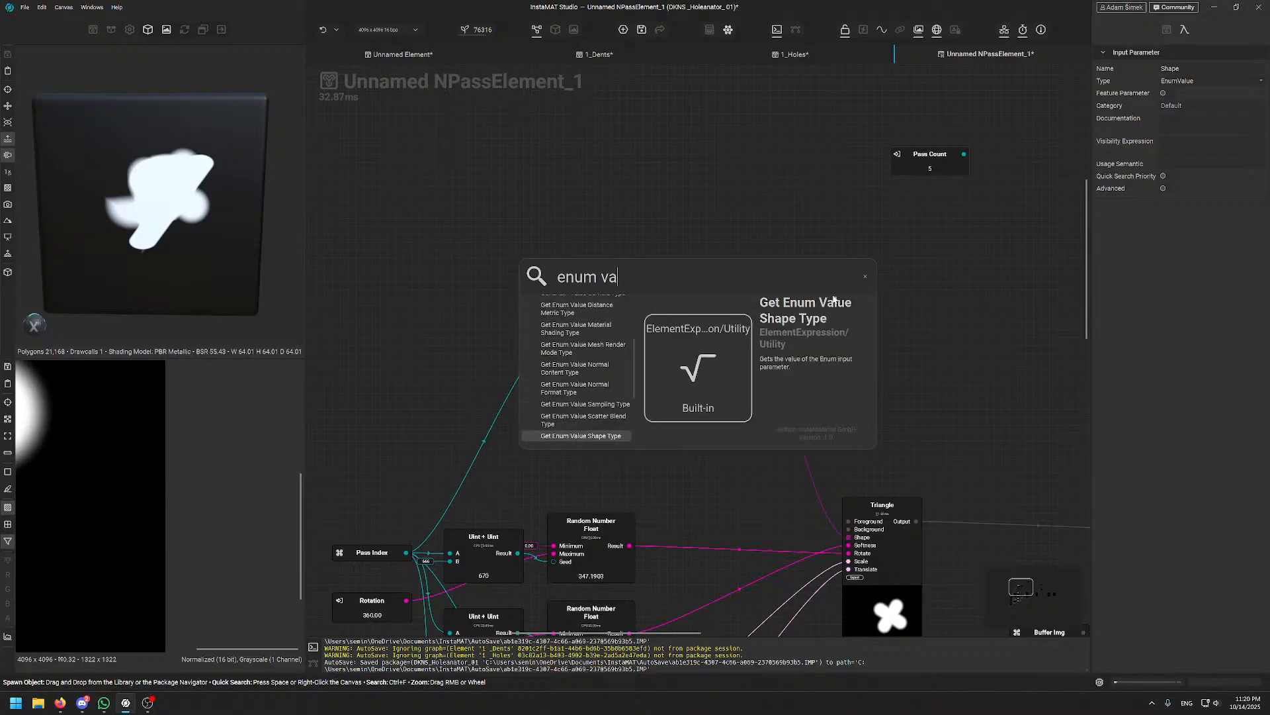
key(Up)
key(Down)
key(Up)
key(Up)
key(Up)
key(Up)
key(Up)
key(Up)
key(Up)
key(Up)
key(Up)
key(Up)
key(Up)
key(Up)
key(Up)
key(Up)
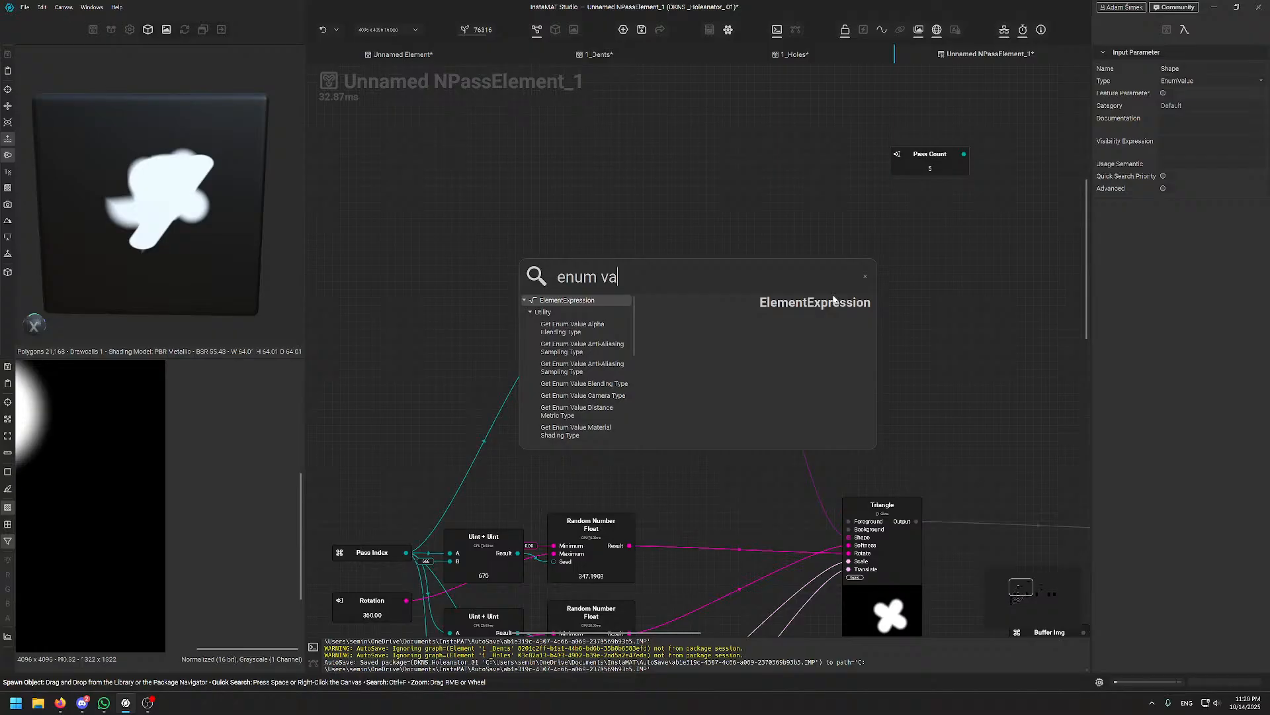
key(Escape)
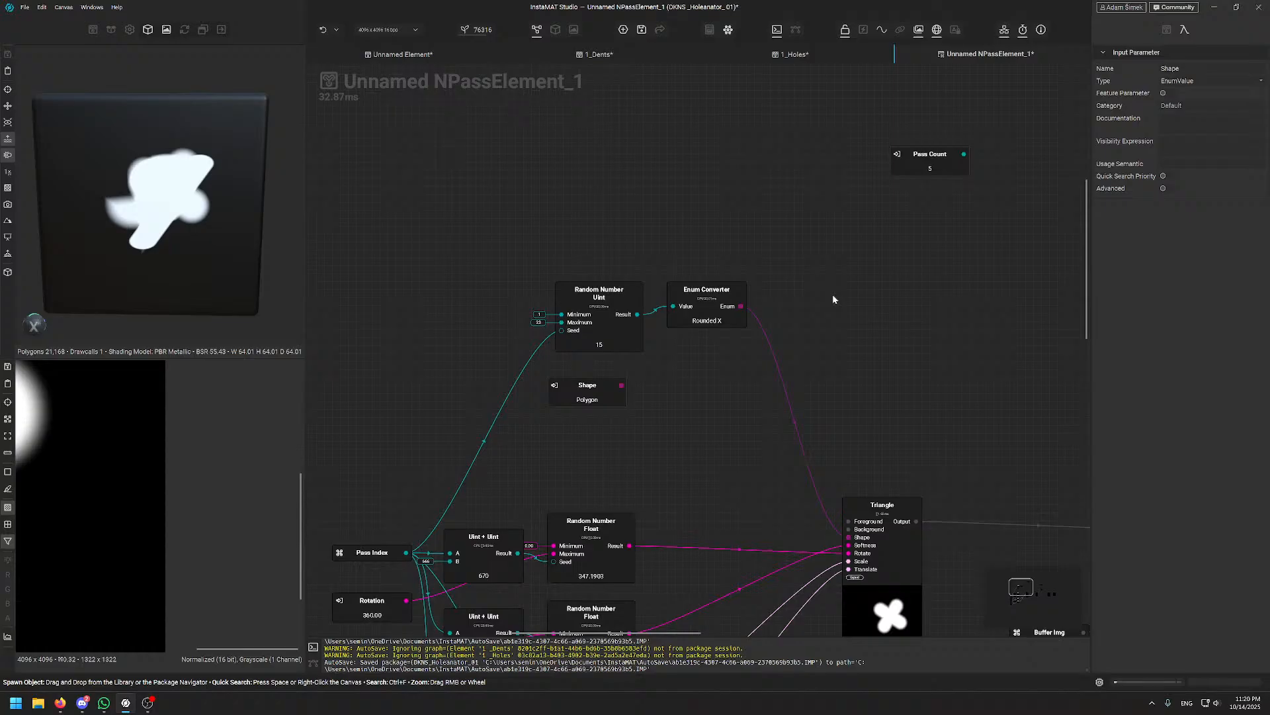
- Add an Enum Select Boolean node above the Enum Converter
middle_drag(712, 303, 601, 207)
middle_drag(729, 244, 777, 263)
click(645, 242)
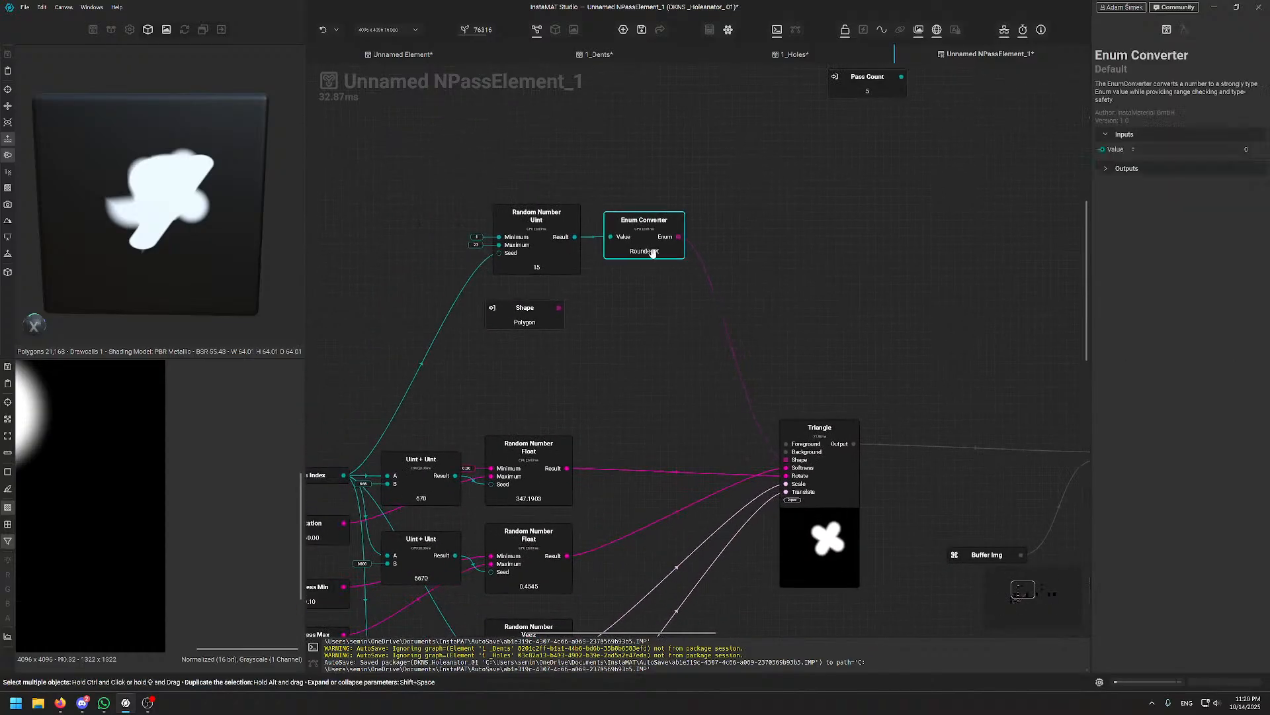
scroll(599, 264, down, 3)
scroll(710, 282, up, 3)
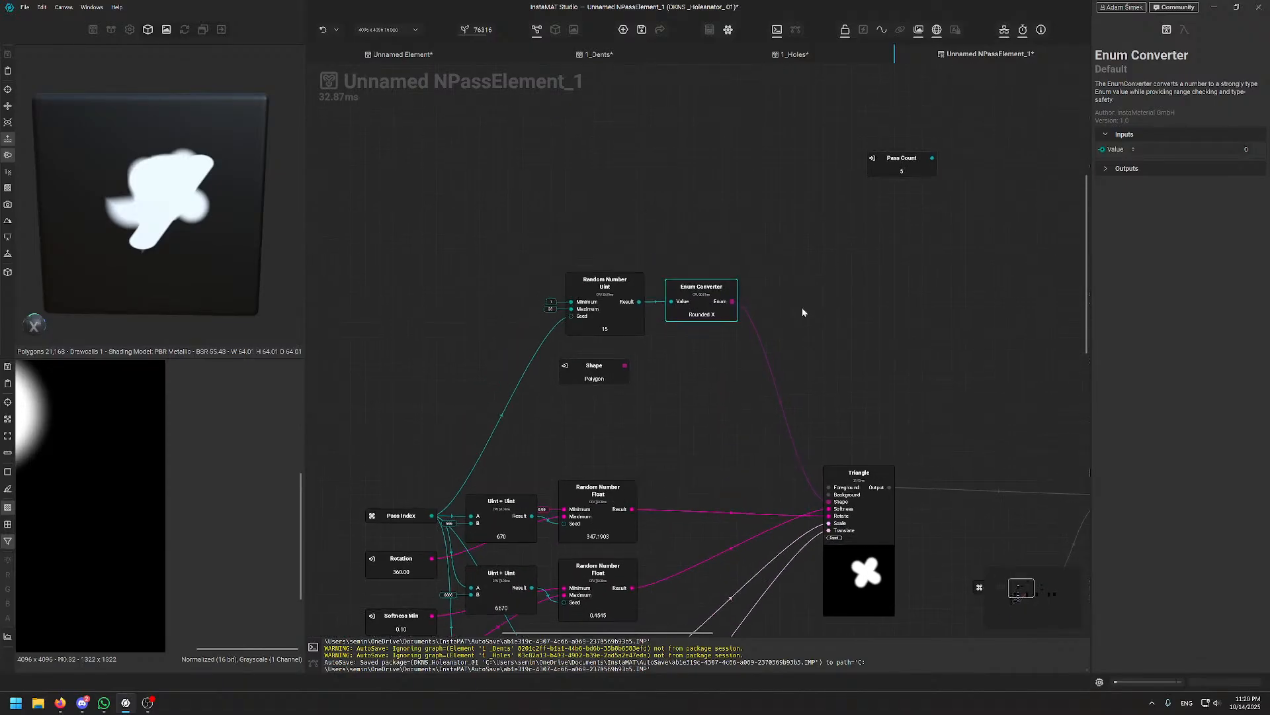
middle_drag(741, 209, 749, 251)
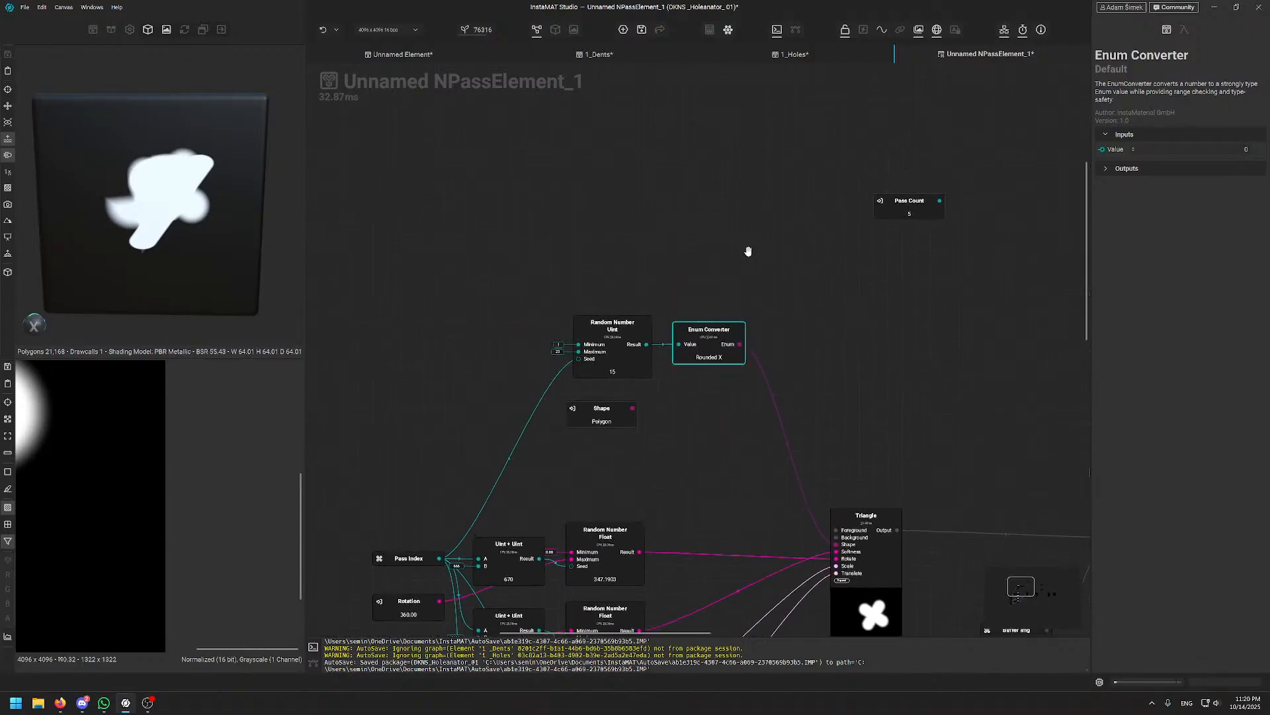
key(space)
text(enum)
key(Down)
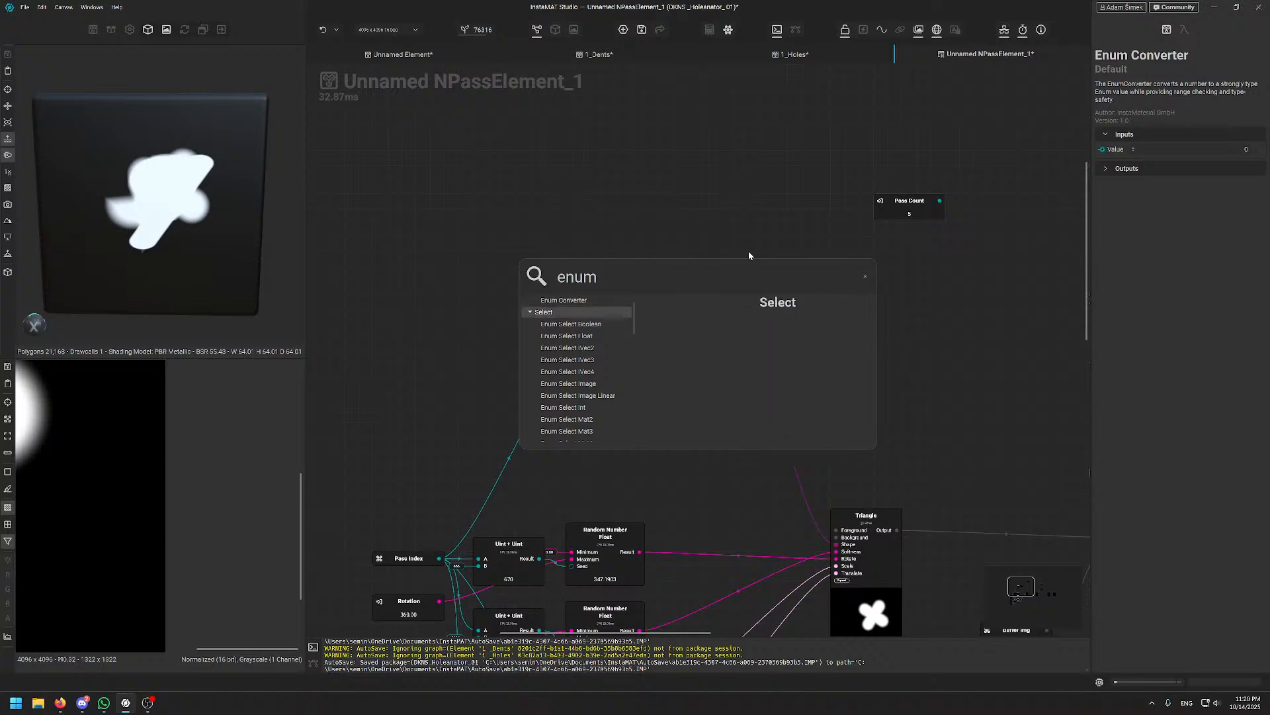
key(Return)
- Examine the Enum Select Boolean node's Case, Default and Return pins in relation to the Enum Converter
scroll(720, 256, up, 4)
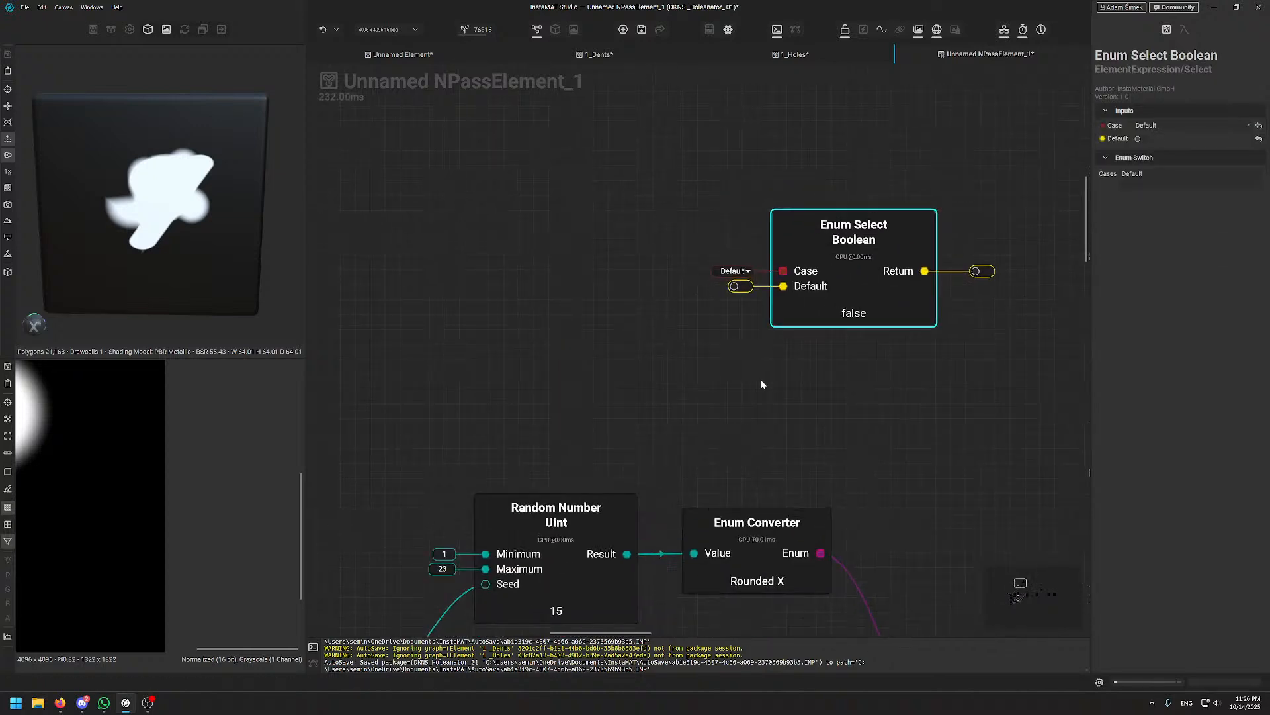
scroll(711, 184, down, 5)
scroll(731, 292, up, 3)
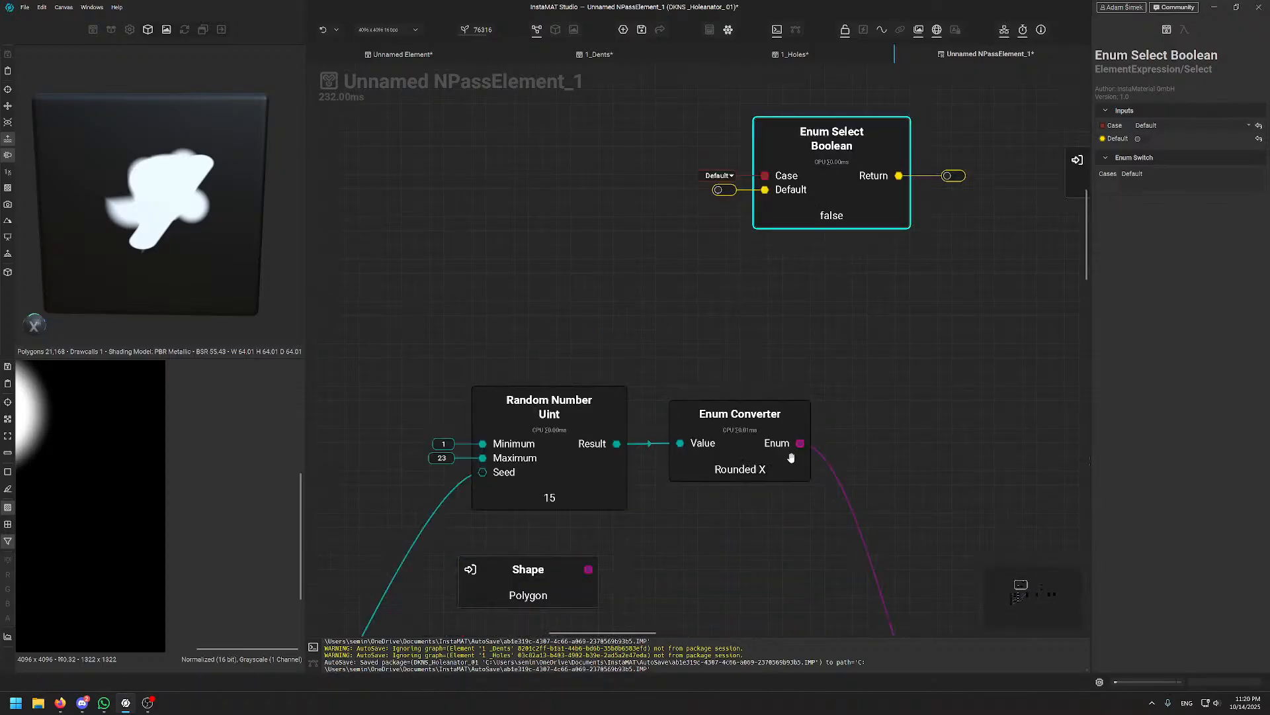
middle_drag(793, 455, 844, 162)
scroll(812, 178, down, 2)
middle_drag(691, 135, 663, 408)
scroll(782, 279, up, 3)
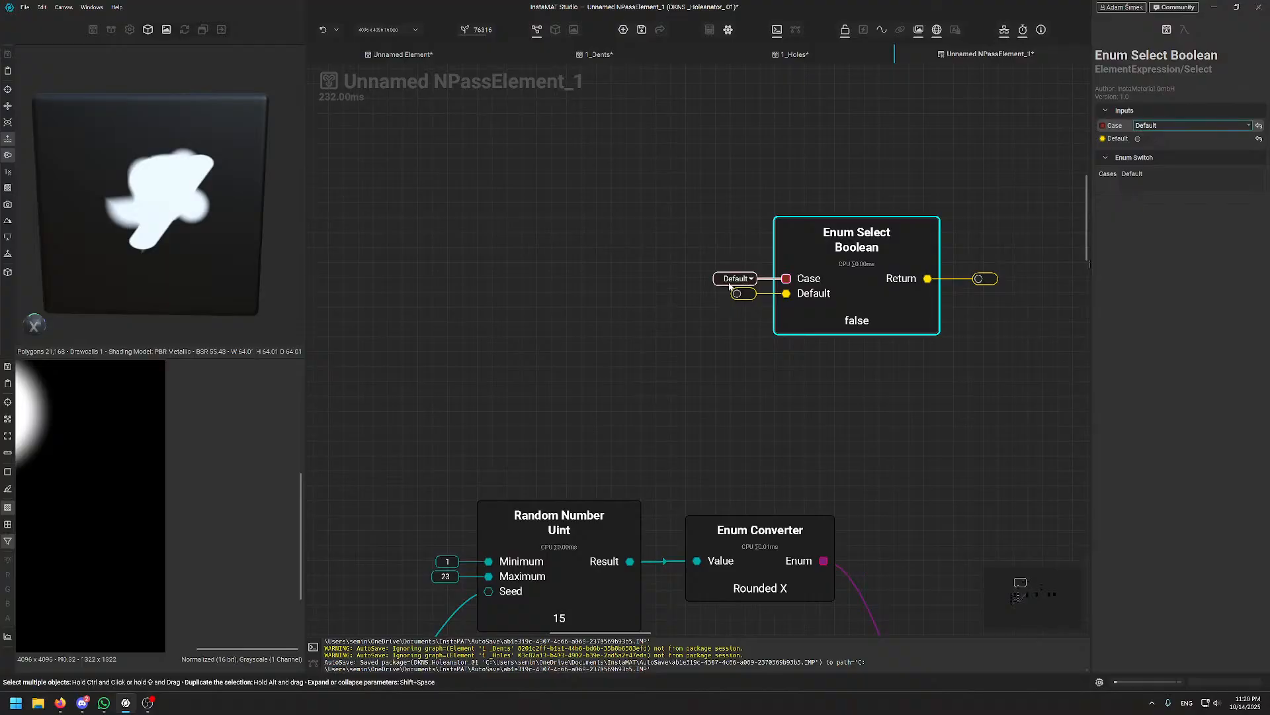
middle_drag(712, 293, 704, 284)
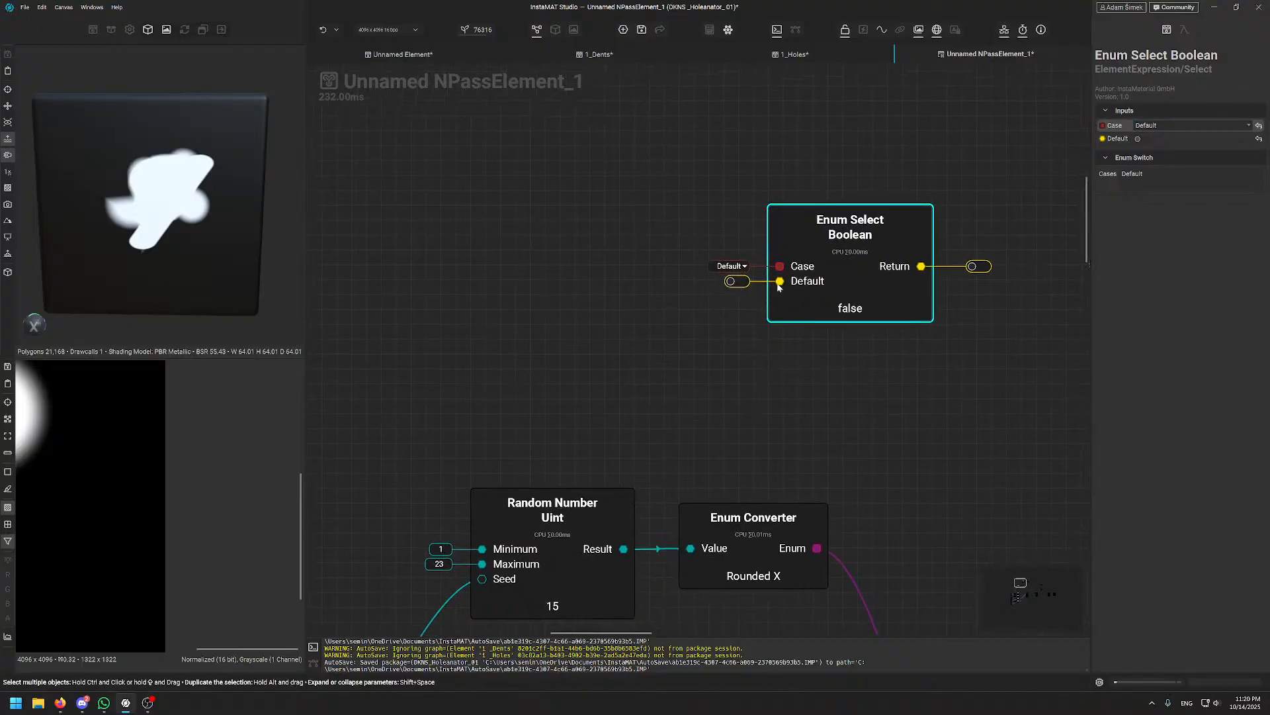
- Delete the Enum Select Boolean node above the Enum Converter
drag(780, 281, 603, 402)
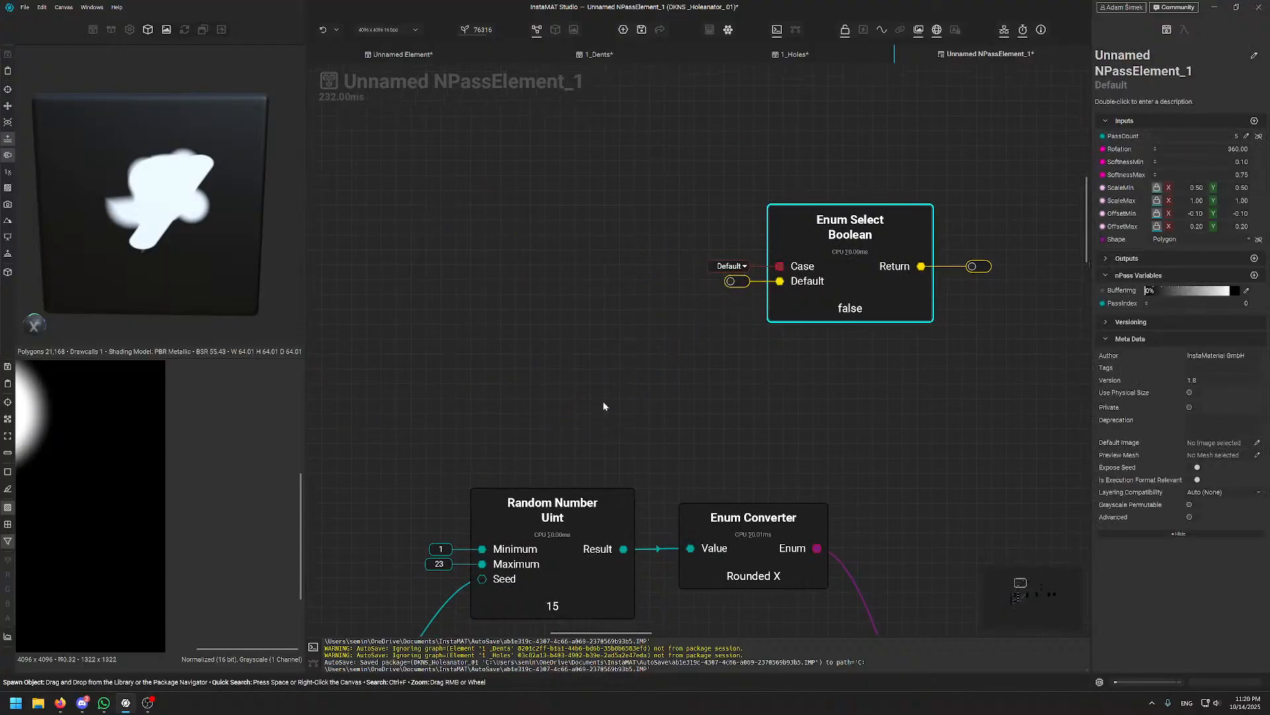
click(604, 402)
scroll(758, 344, down, 5)
middle_drag(759, 347, 657, 196)
click(657, 196)
key(Delete)
- Tighten the graph layout by moving the On Iteration Finished, Blend, Transform and Set Output nodes closer to the Triangle node
middle_drag(923, 304, 701, 262)
drag(812, 279, 771, 279)
drag(668, 401, 658, 396)
drag(954, 383, 928, 377)
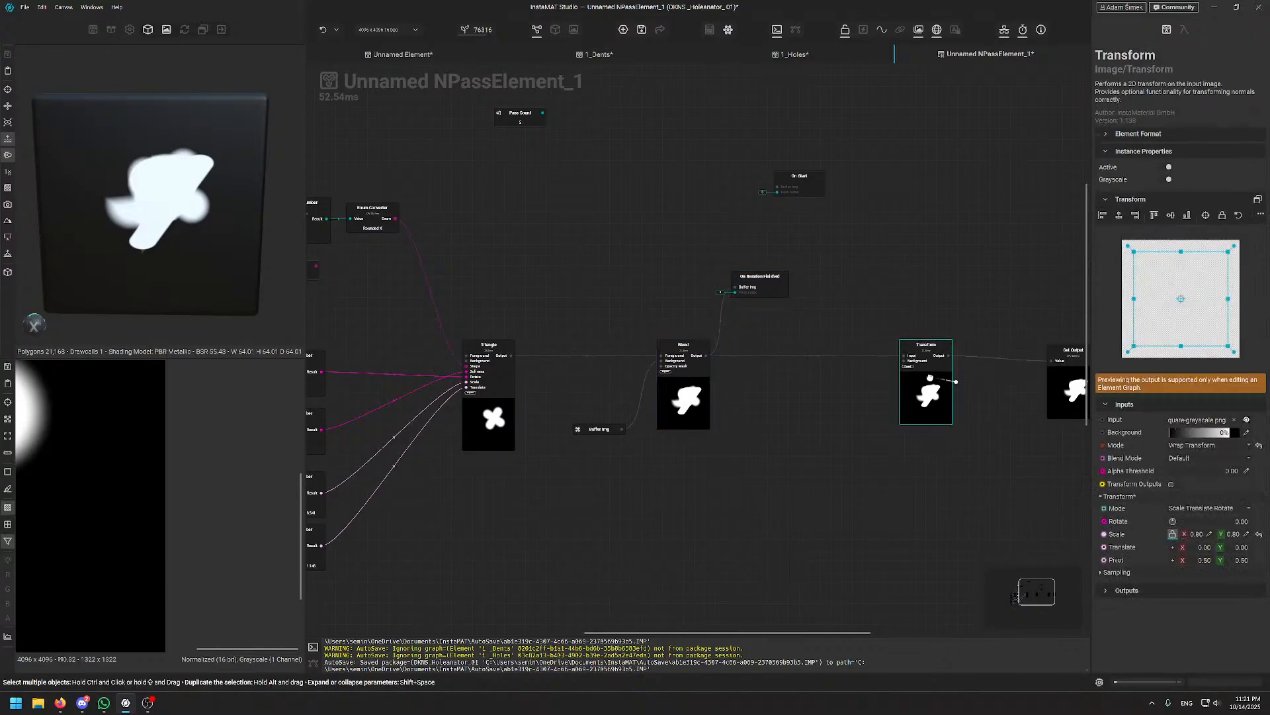
middle_drag(999, 364, 945, 375)
drag(1015, 401, 951, 395)
middle_drag(371, 424, 694, 438)
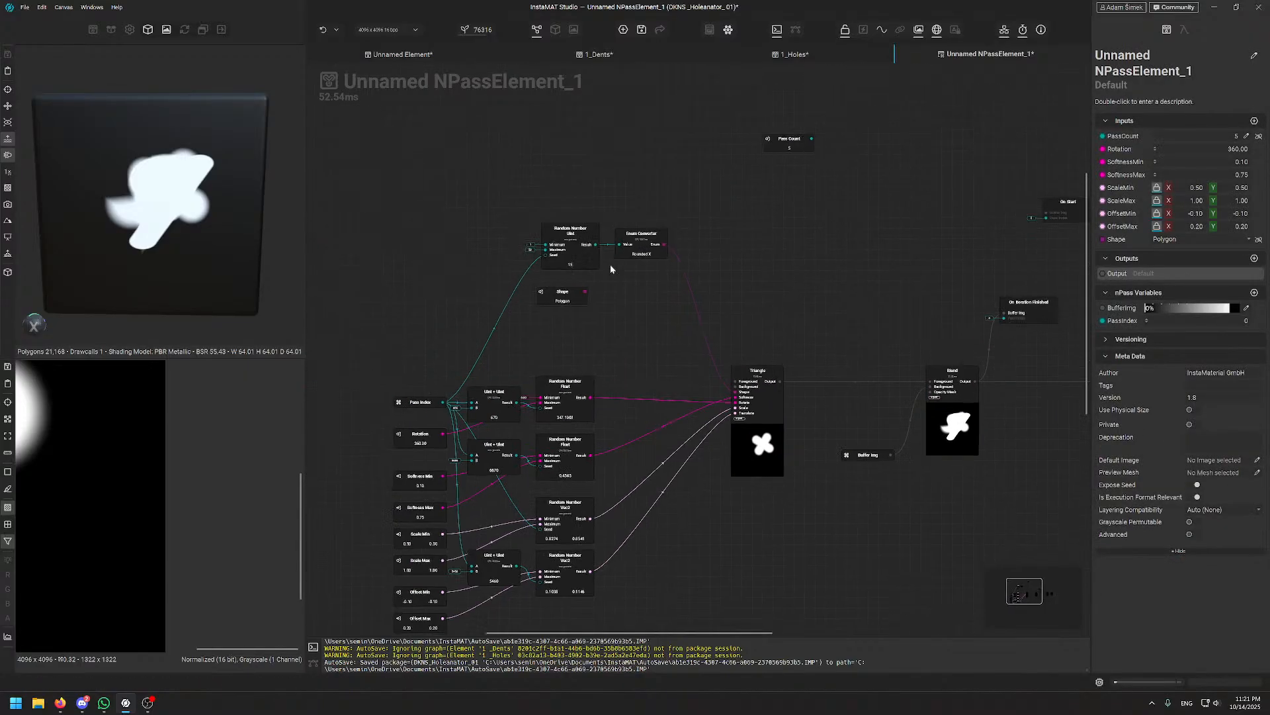
click(647, 245)
click(614, 322)
middle_drag(821, 317, 634, 341)
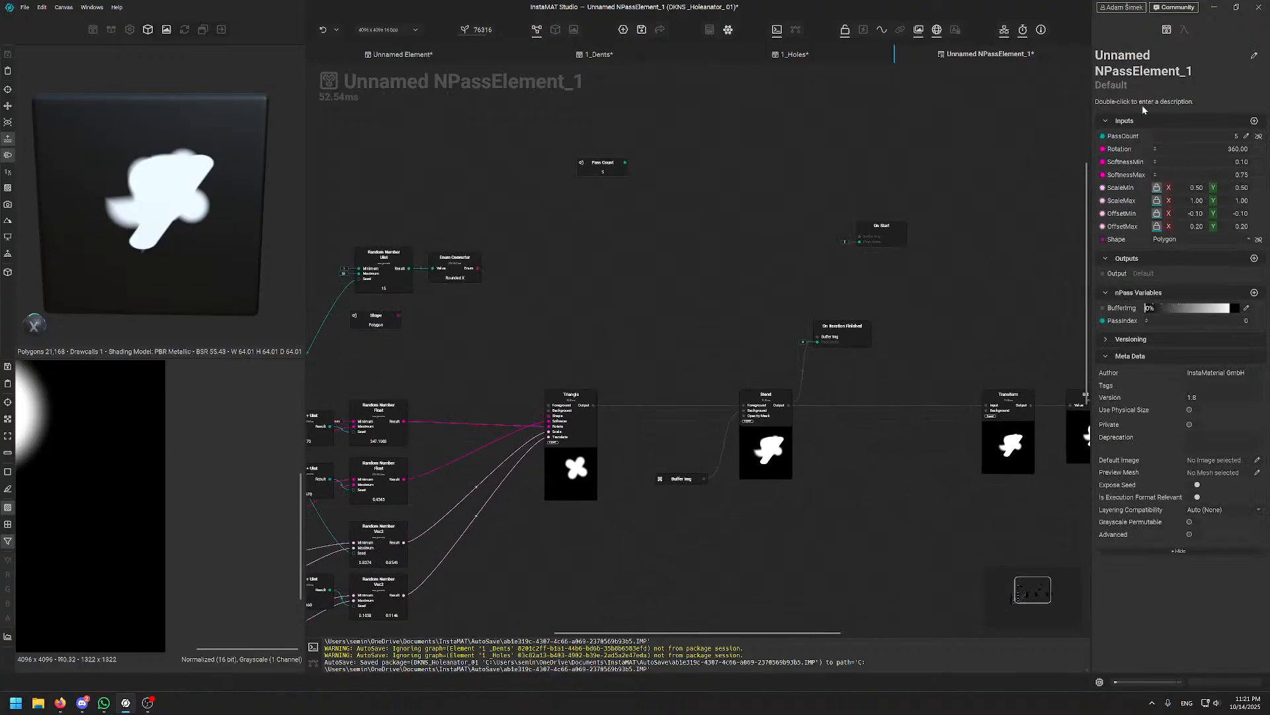
- Rename the nPass element as DKNS_nPass_HoleBase_01
double_click(1142, 69)
text(DKNS_)
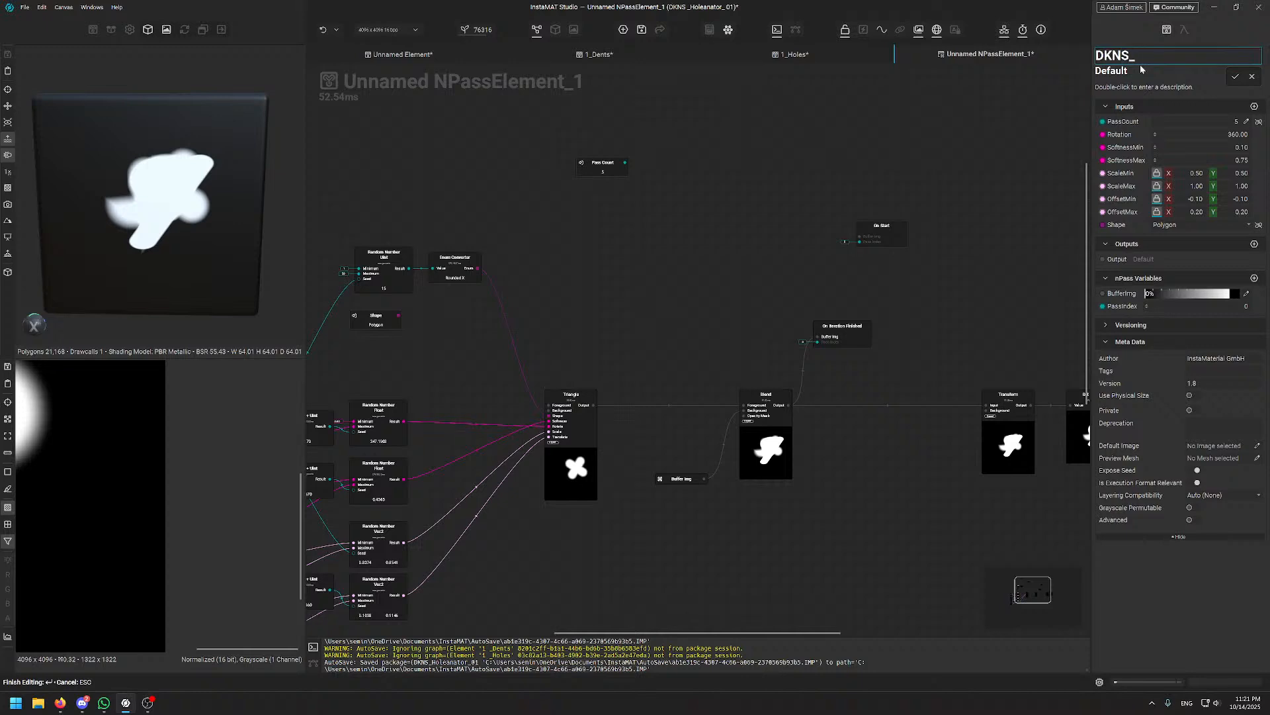
text(nPass_HoleBase_01)
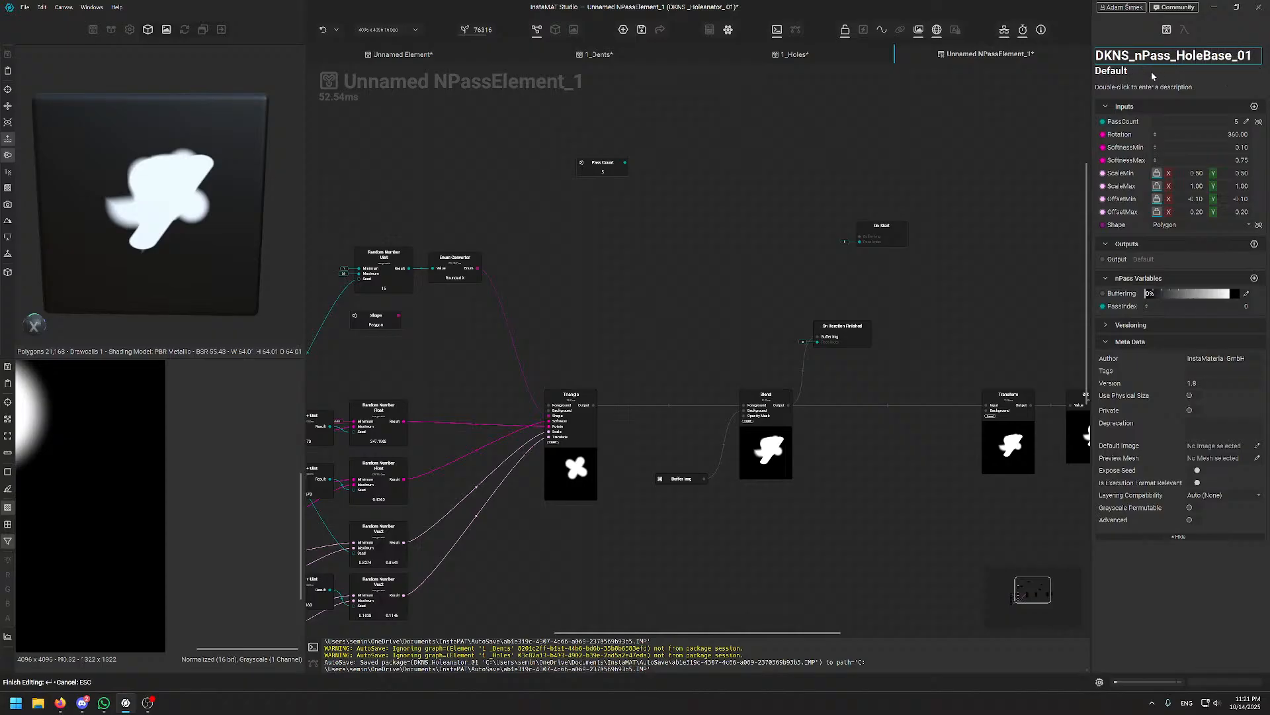
key(Return)
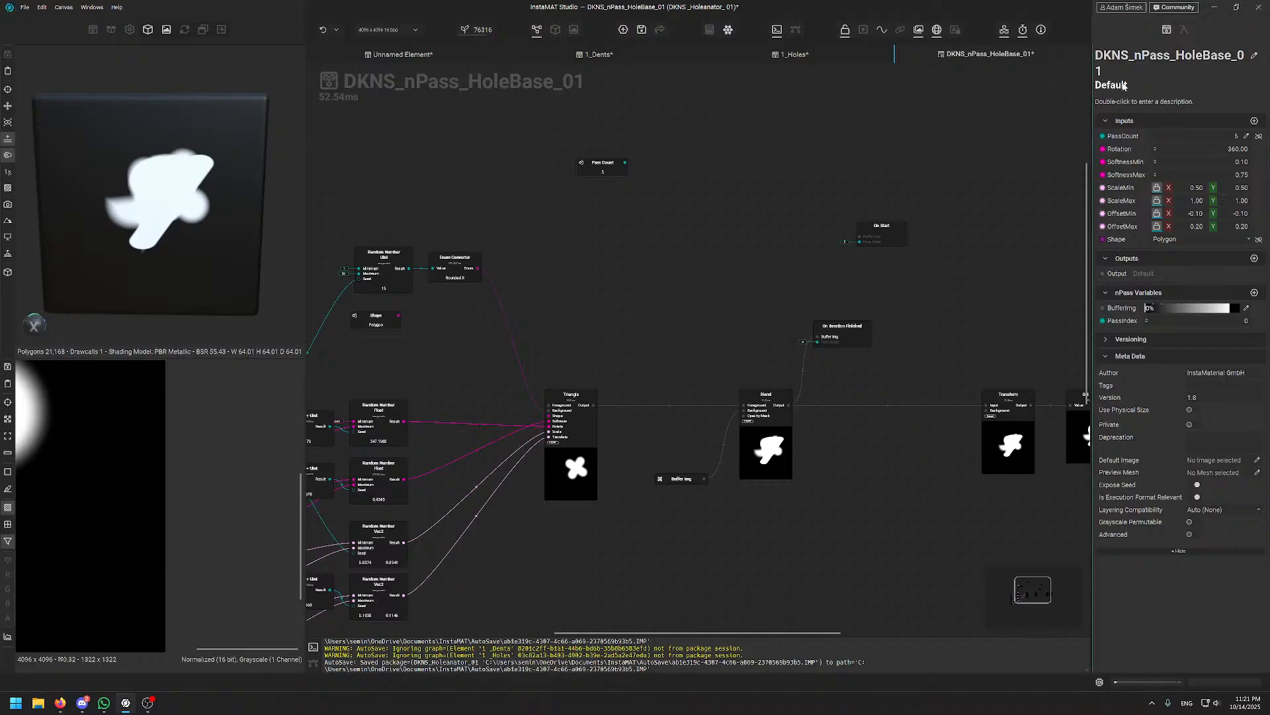
- Set the element's category to DKNS/nPass
double_click(1123, 85)
text(DKNS/n)
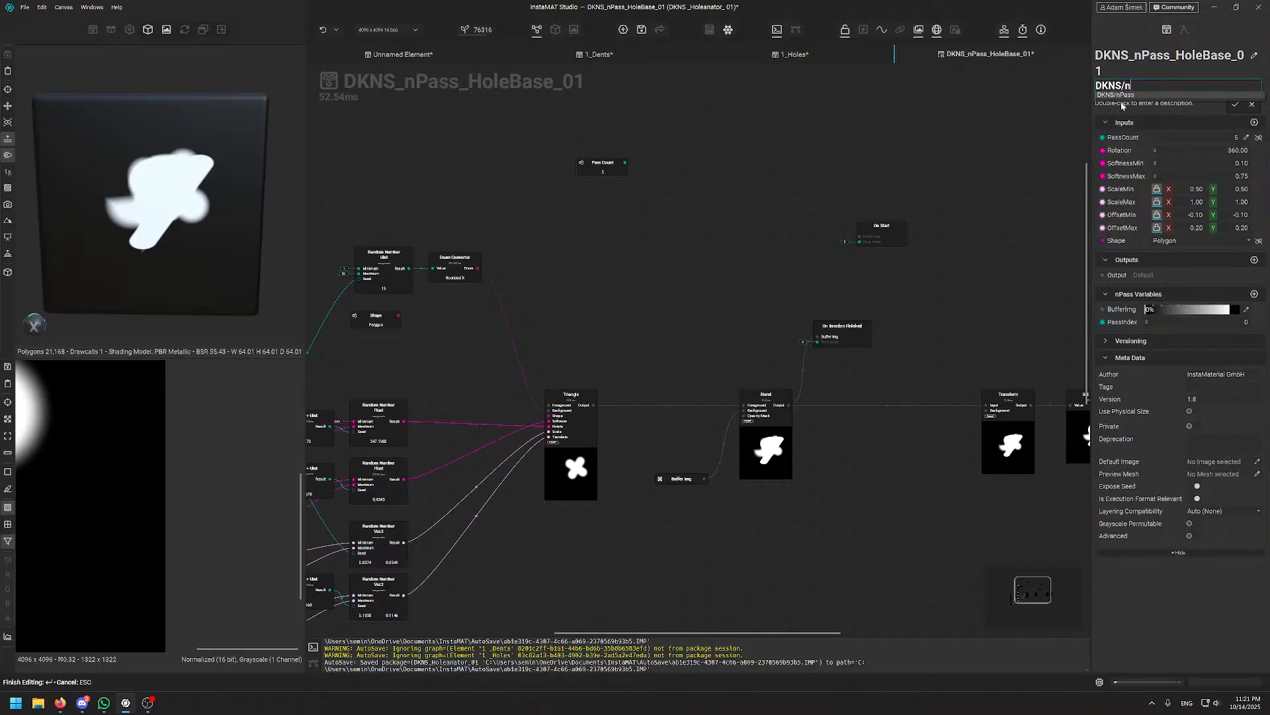
click(1125, 94)
key(Return)
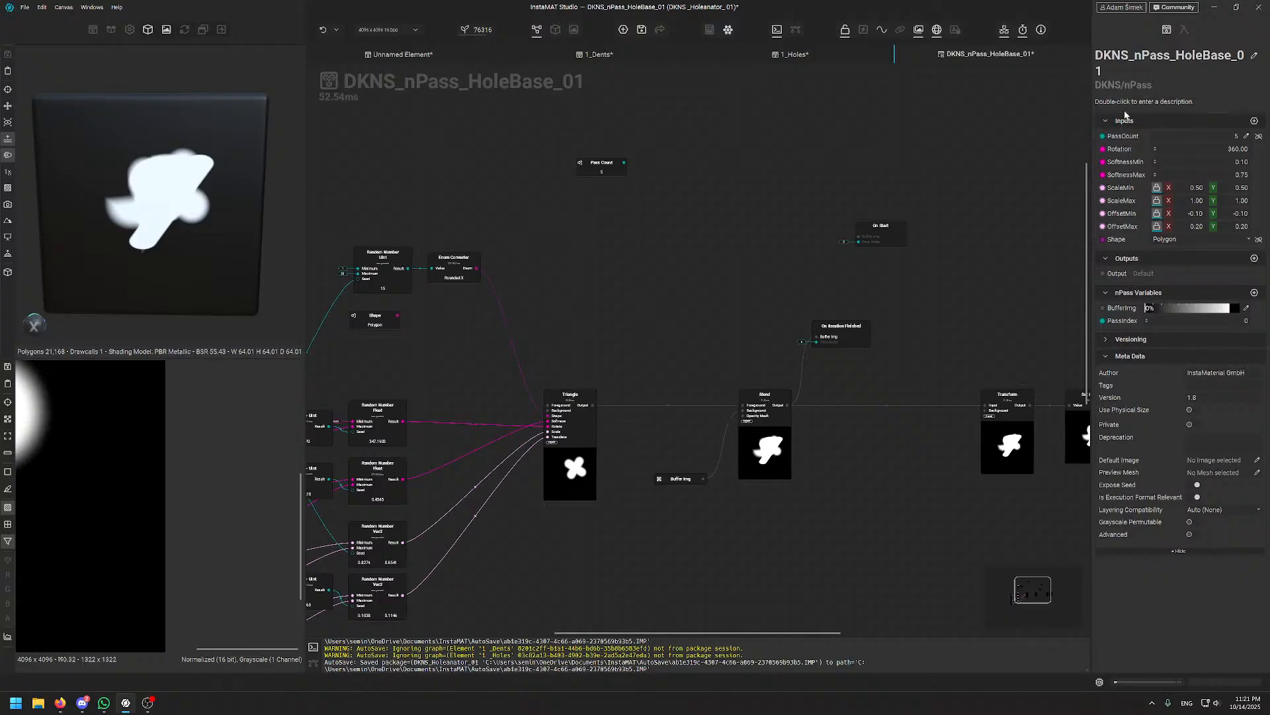
- Enter "Hole Generator" as the element's description and collapse its Meta Data section
double_click(1125, 102)
text(H)
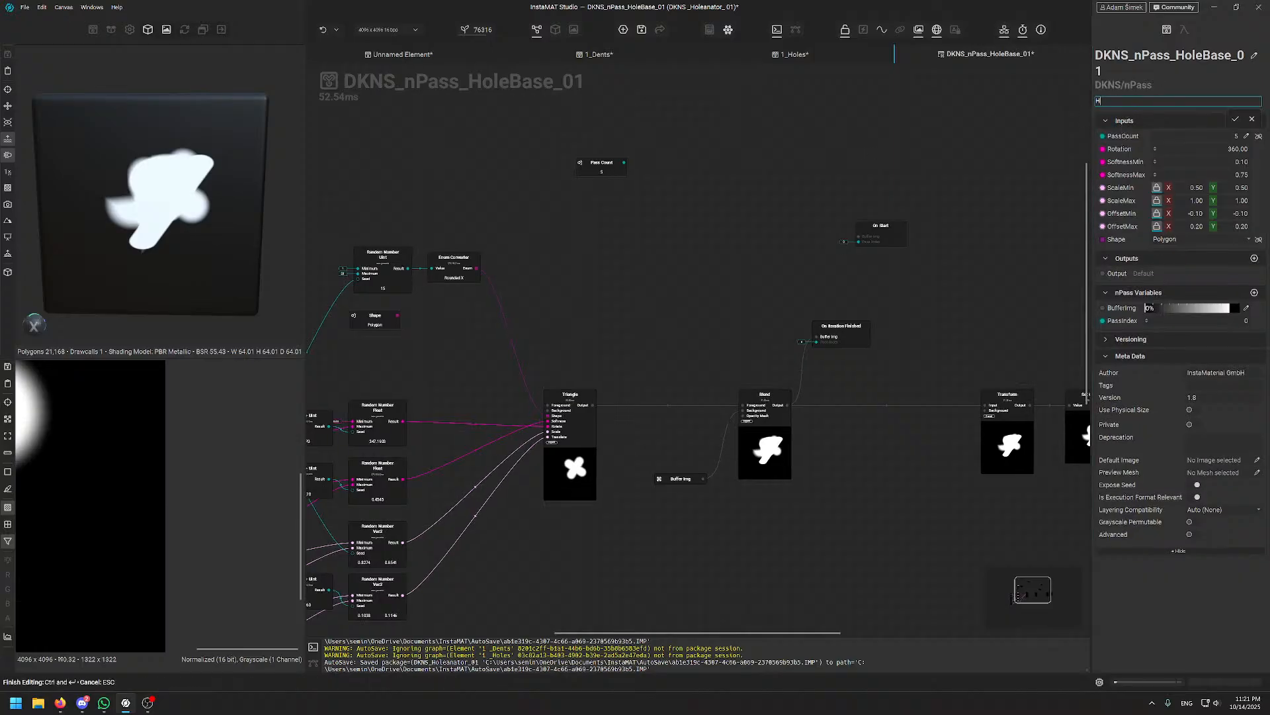
text(ole 0)
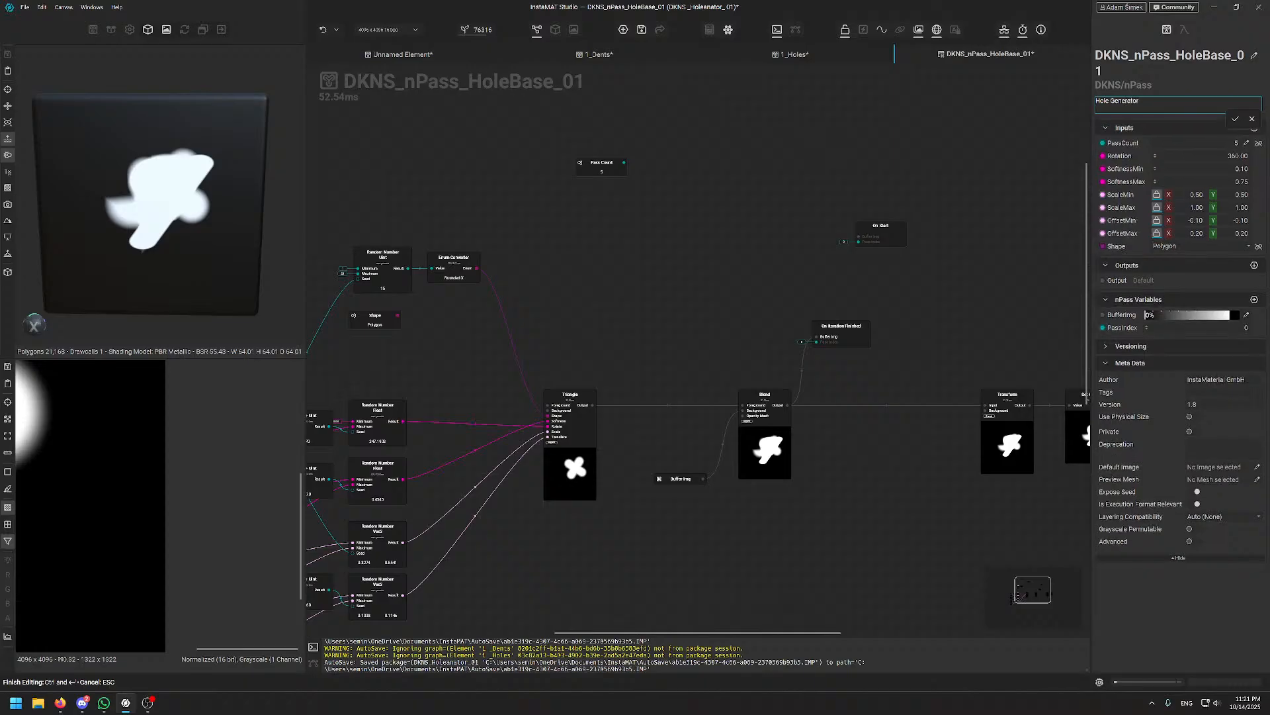
key(ctrl+Return)
click(1244, 360)
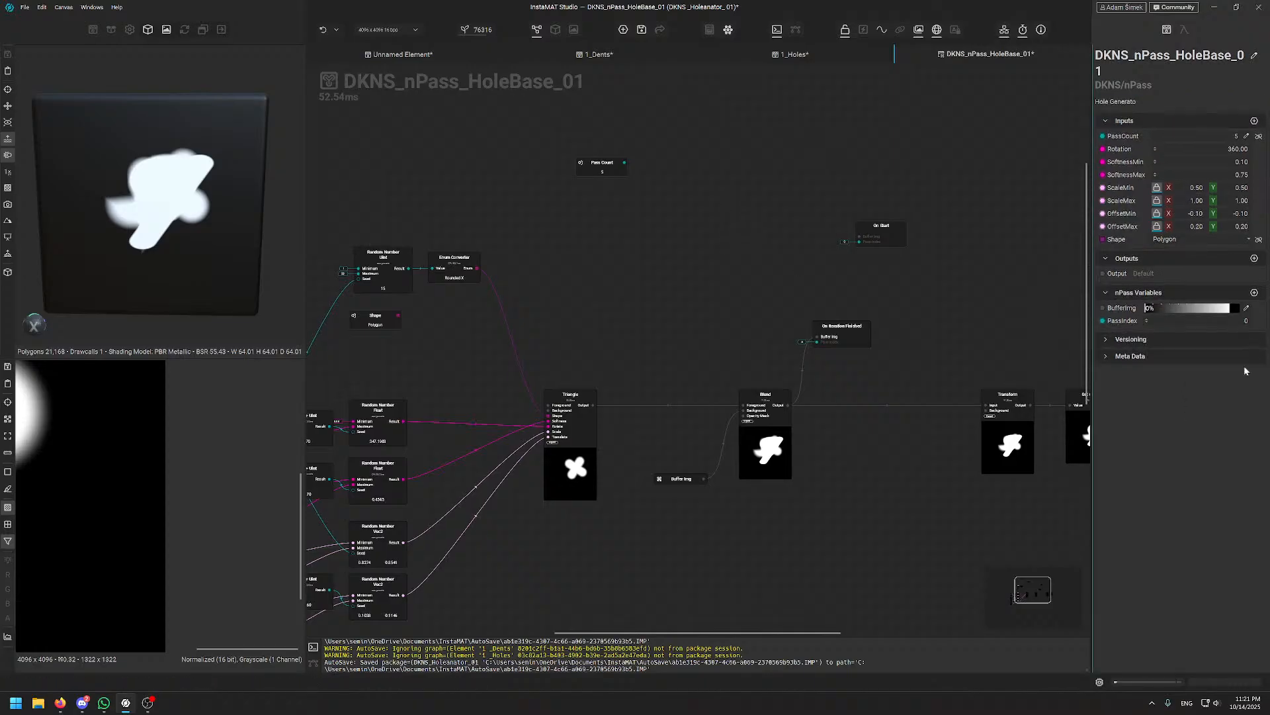
- Set the author of the nPass element to "DKNS DSGN" in its metadata and save the package
click(1107, 356)
double_click(1236, 372)
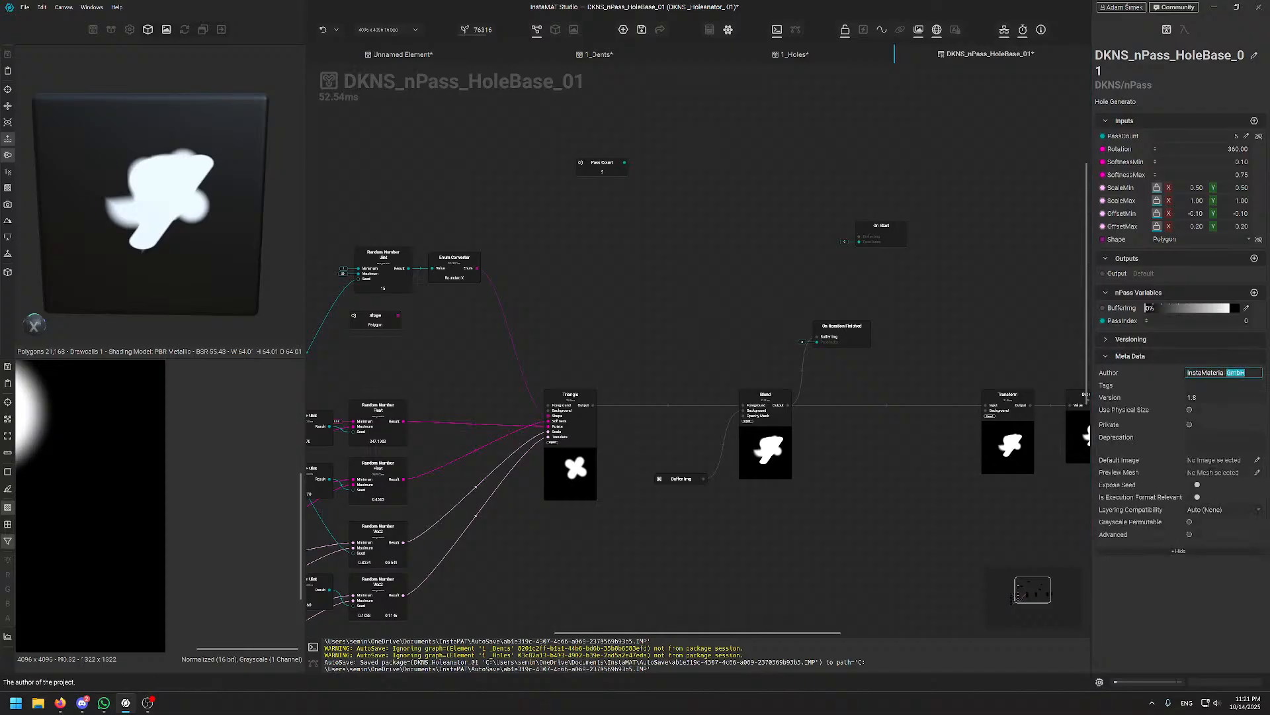
key(shift+Home)
text(DKNS DSGN)
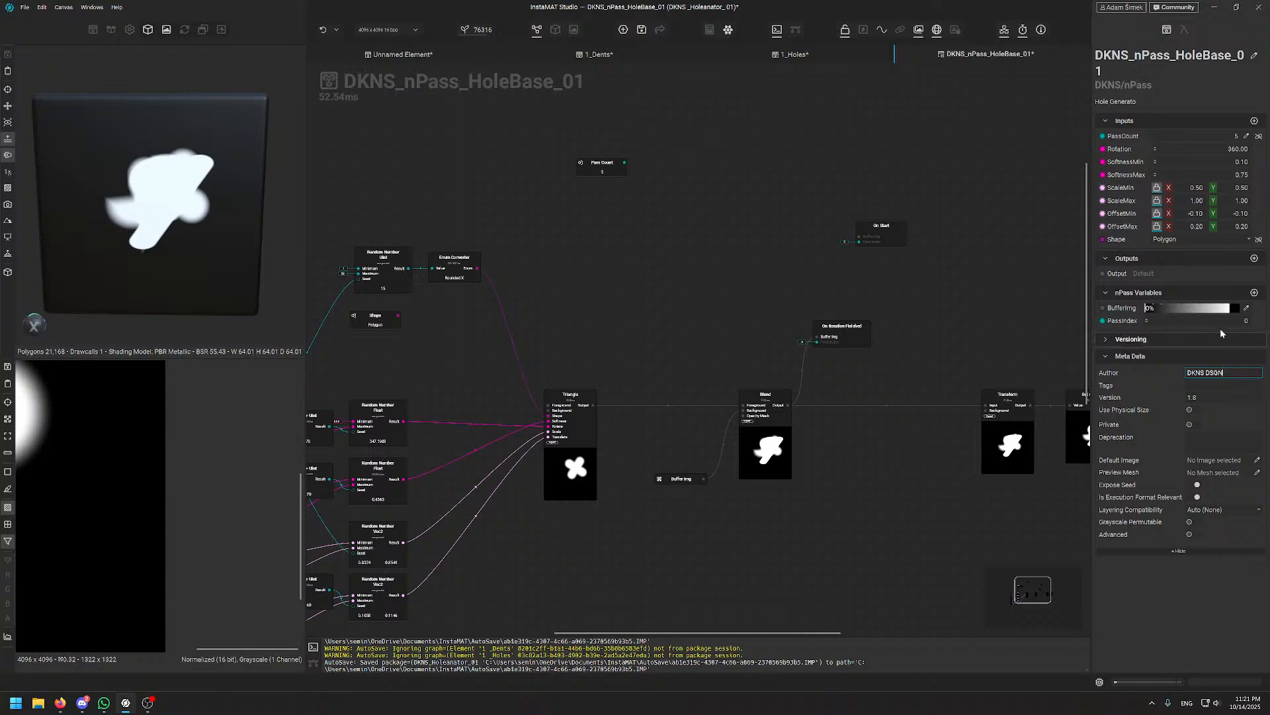
key(ctrl+s)
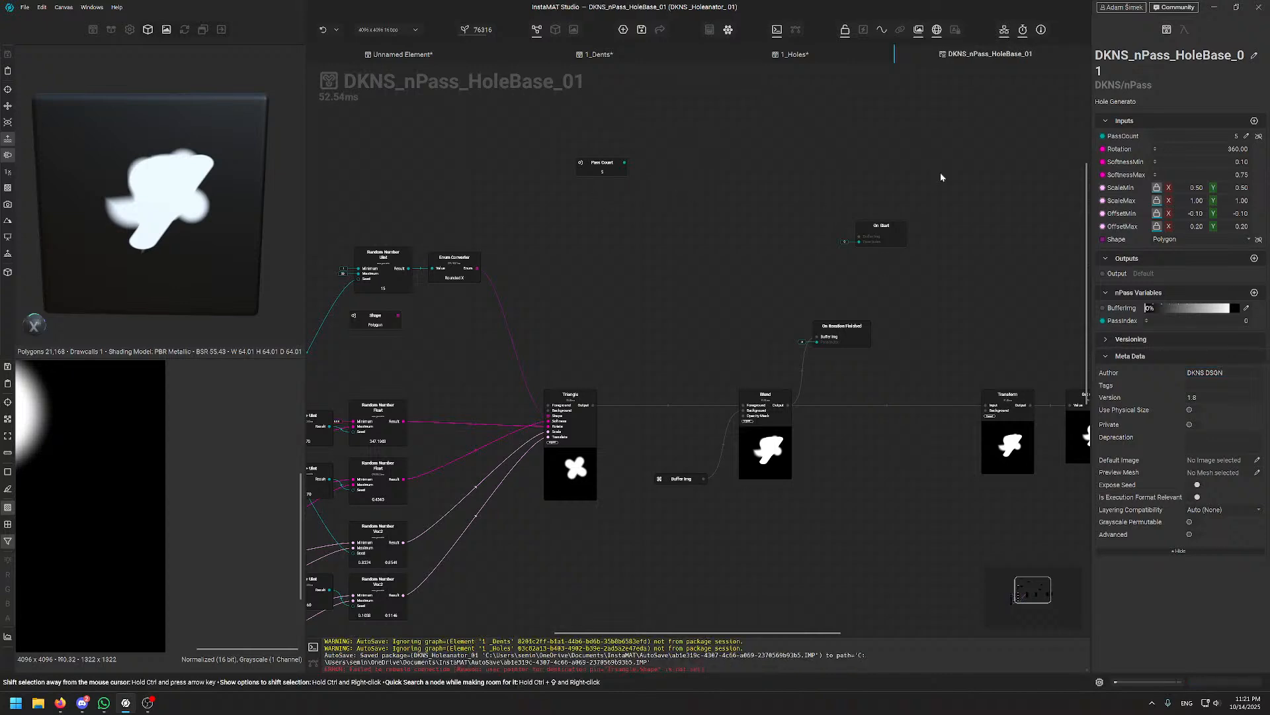
- Correct the element's description to read "Hole Generator"
double_click(1152, 101)
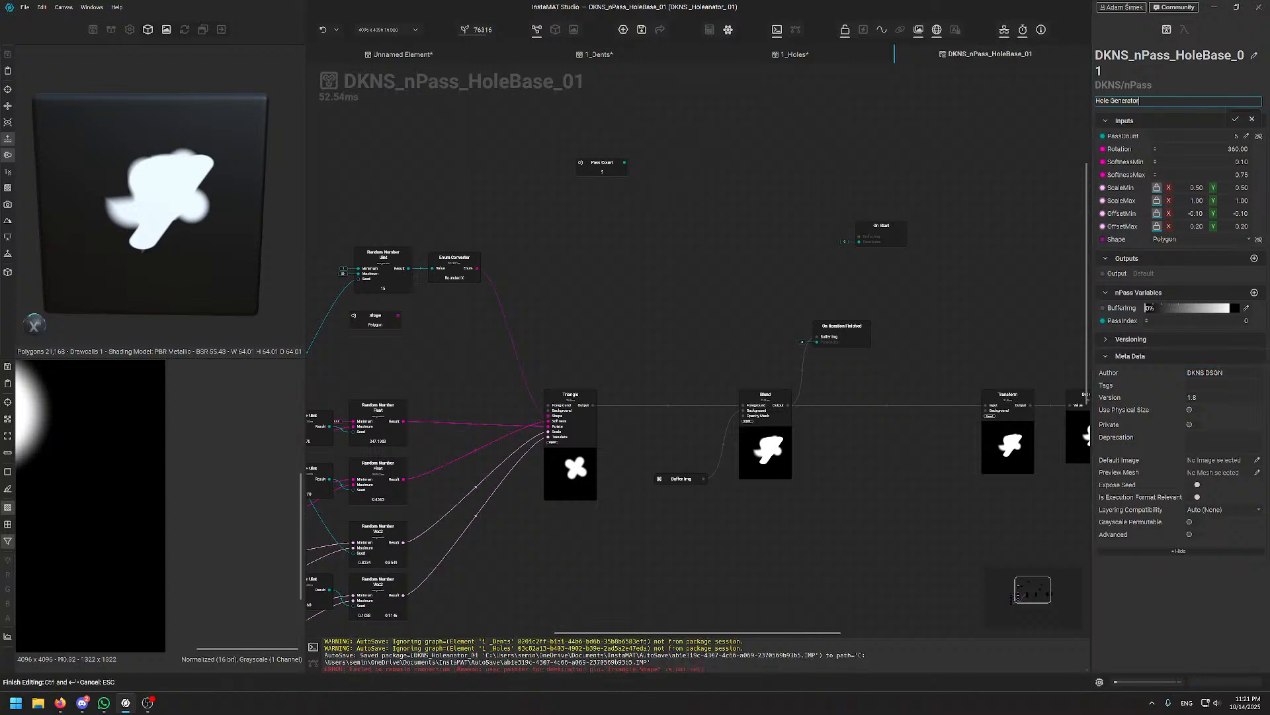
key(ctrl+Return)
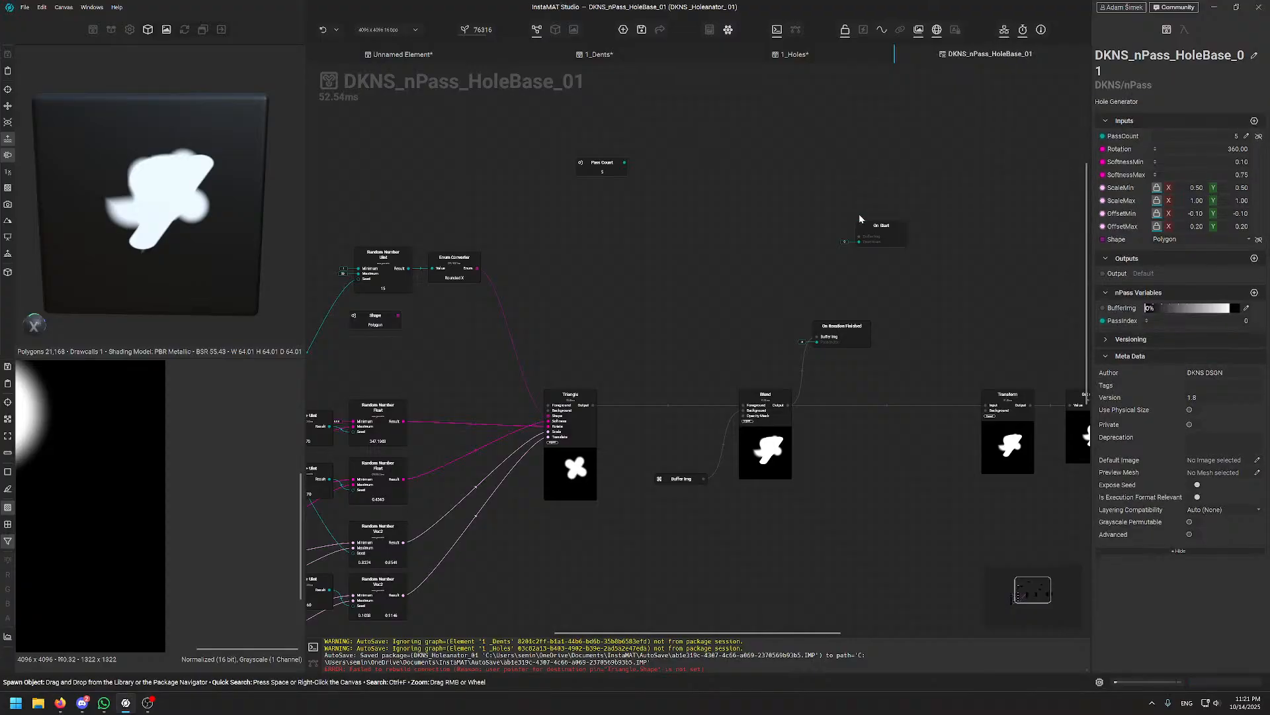
middle_drag(798, 195, 803, 196)
- Delete all nodes from the Unnamed Element graph
click(440, 54)
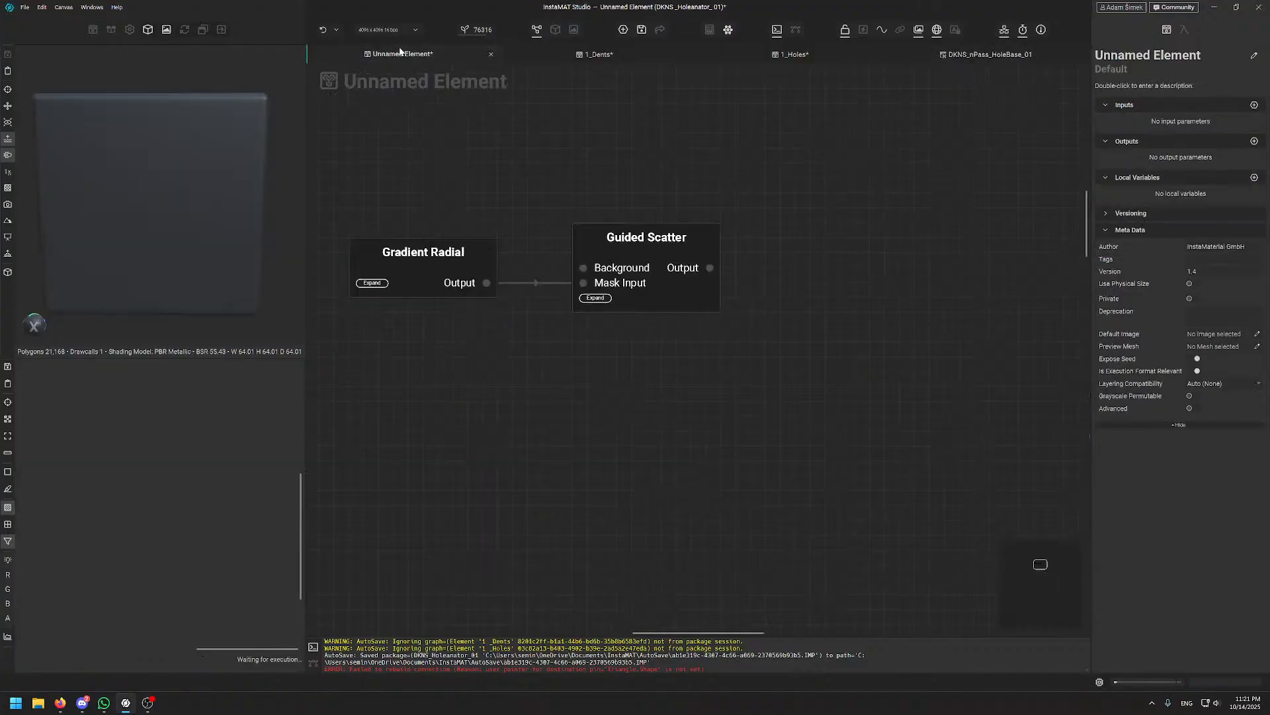
key(ctrl+a)
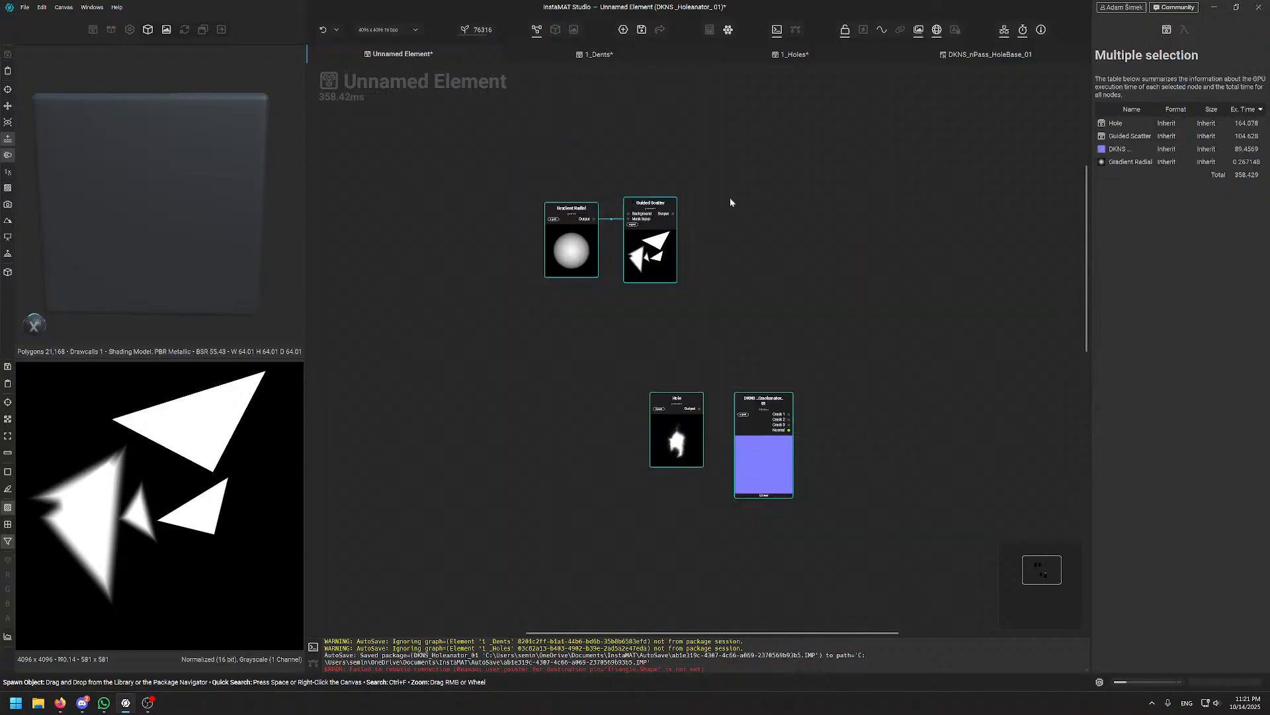
drag(518, 159, 828, 496)
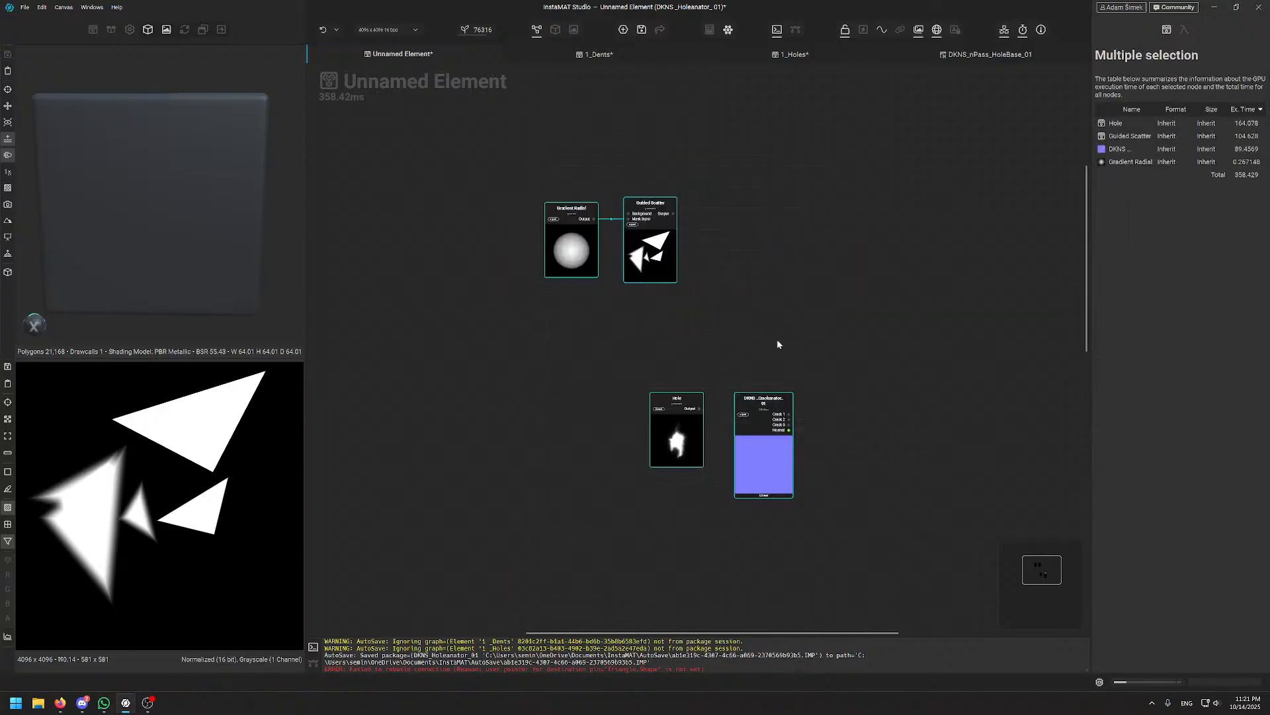
key(Delete)
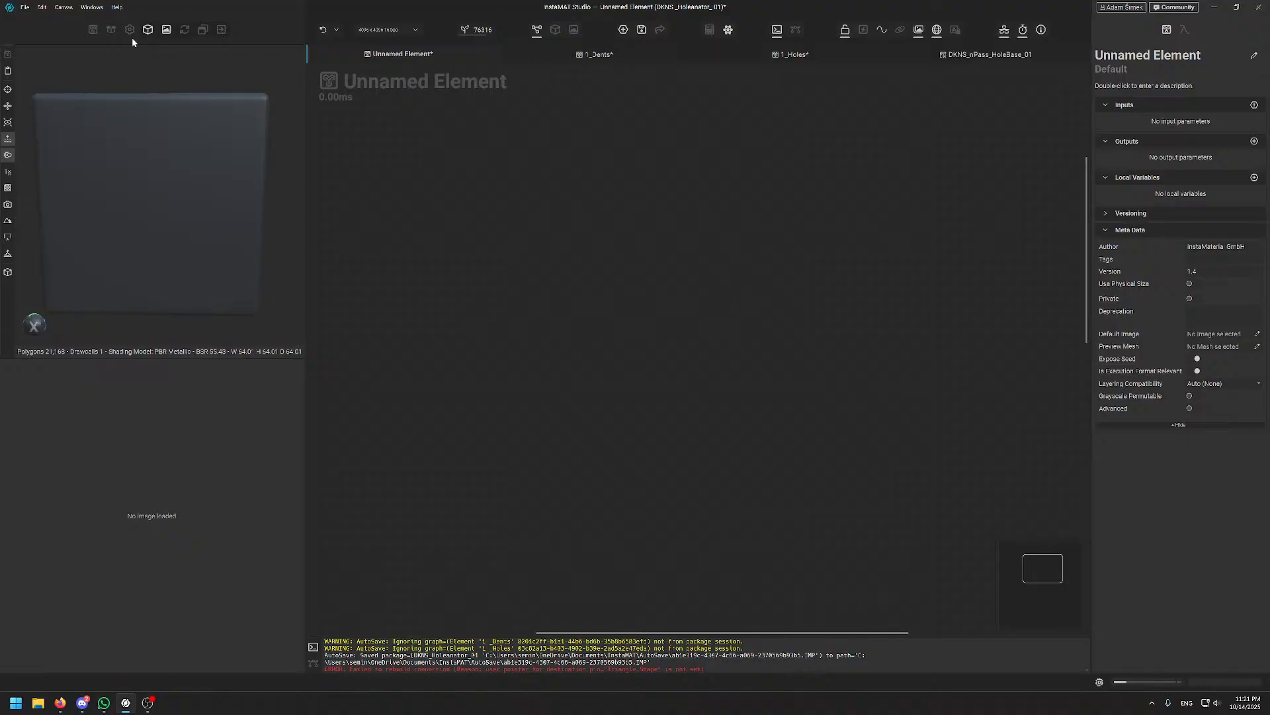
- Add DKNS_nPass_HoleBase_01 from the package contents to the empty Unnamed Element graph and position its node
click(110, 30)
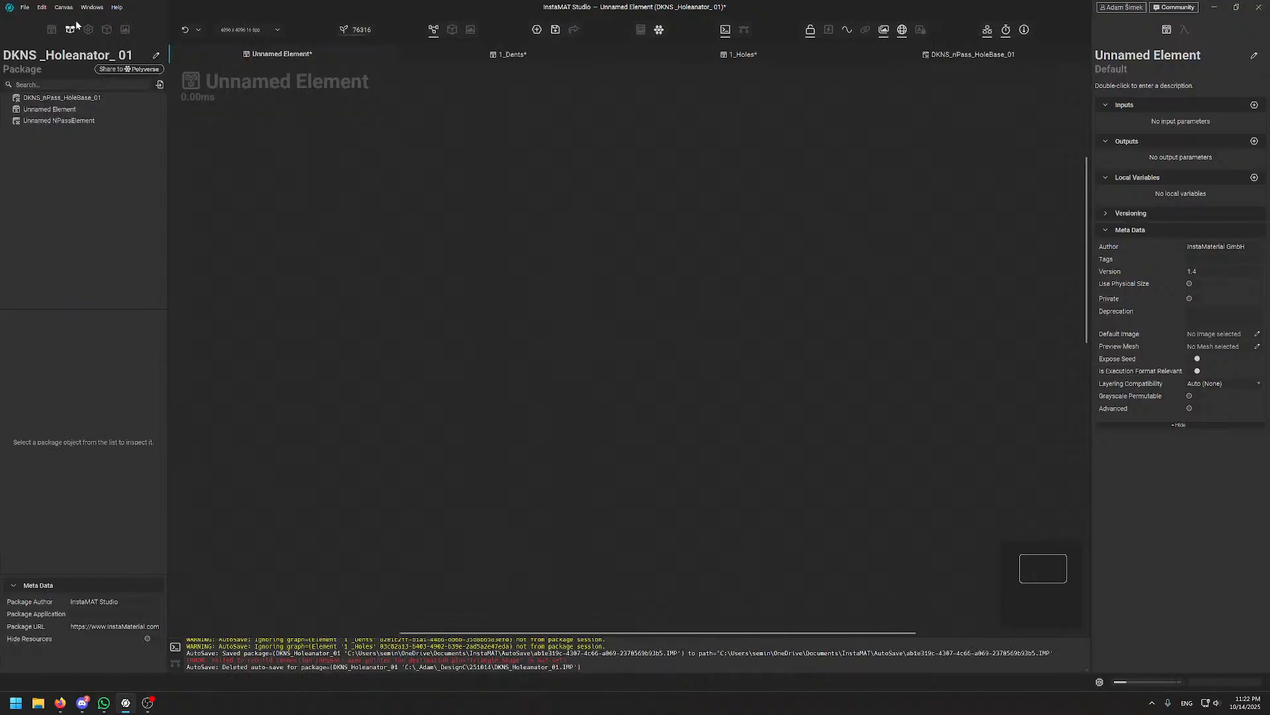
click(46, 99)
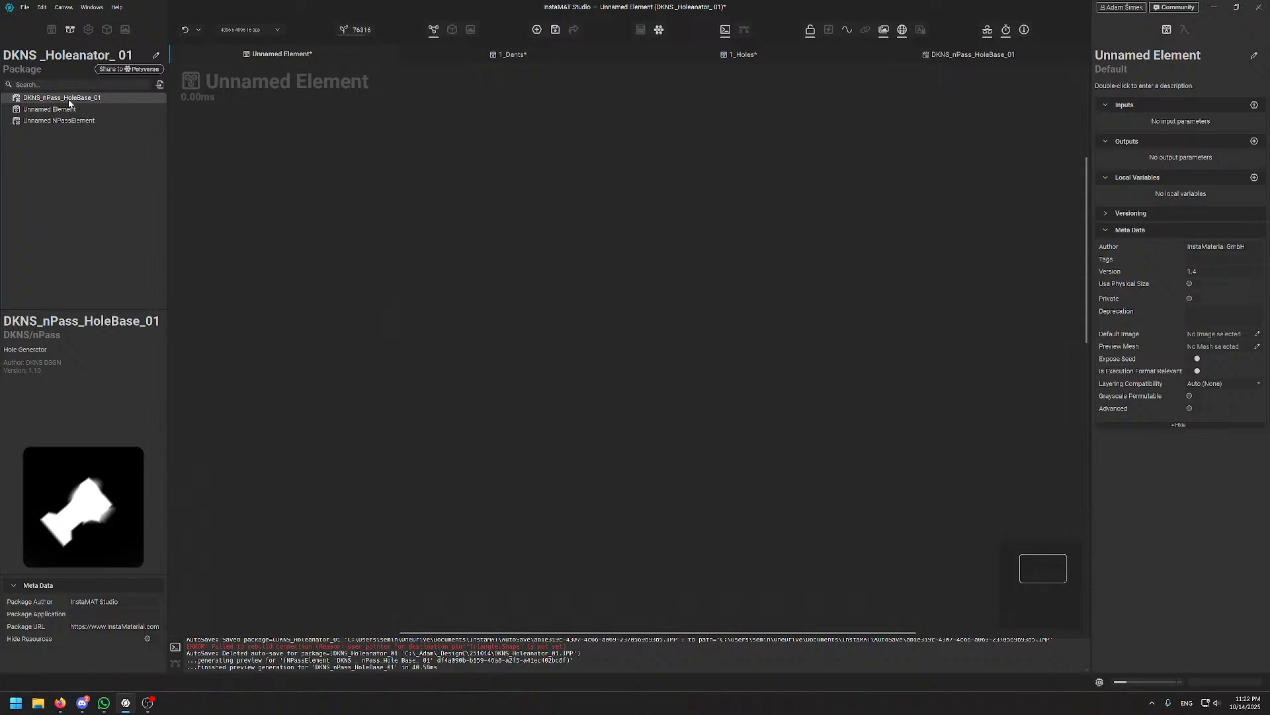
drag(60, 101, 496, 291)
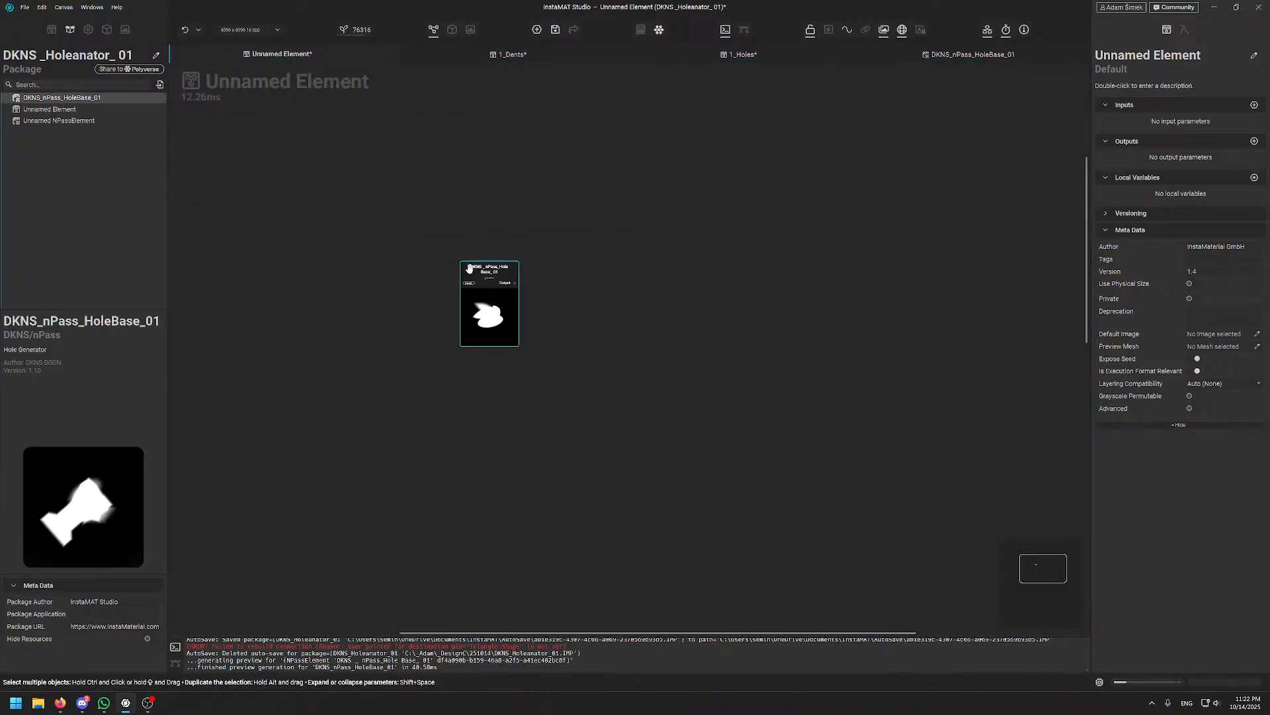
scroll(475, 246, up, 3)
click(528, 331)
drag(577, 457, 681, 405)
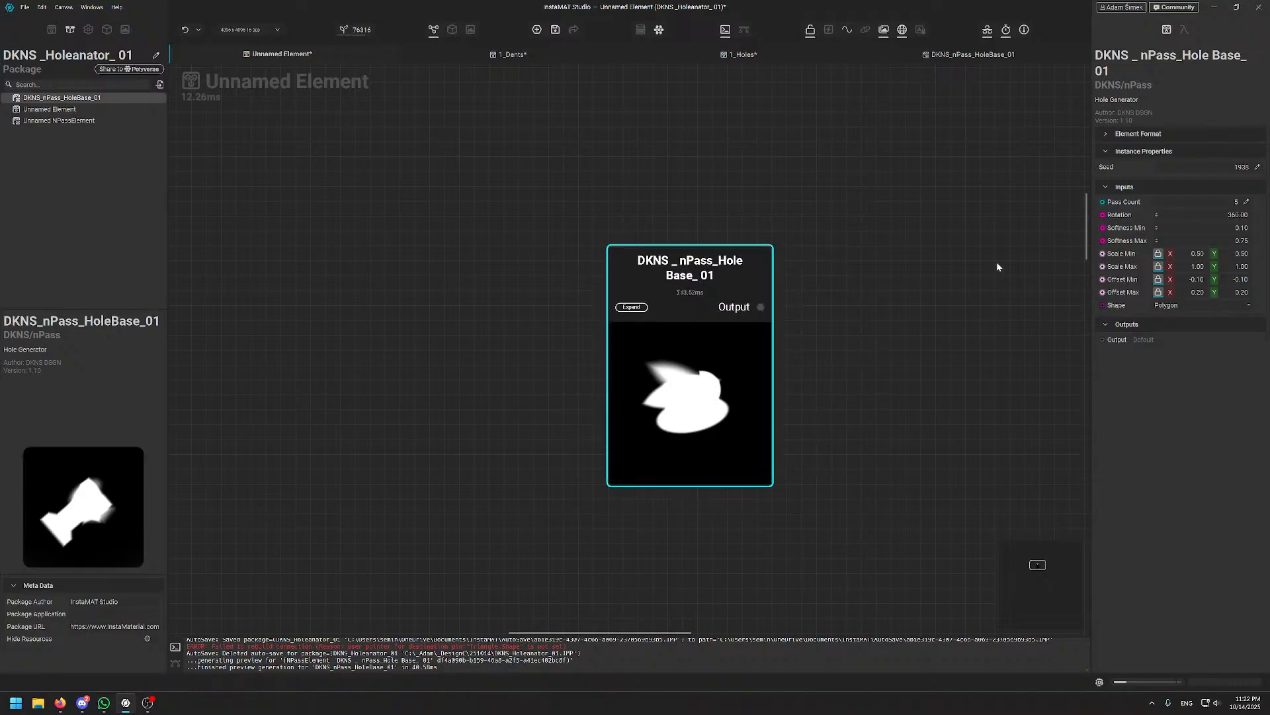
drag(678, 298, 618, 297)
- Set the hole base node's seed to 13403
mouse_move(1168, 171)
mouse_down()
mouse_move(1215, 173)
mouse_move(1170, 173)
mouse_up()
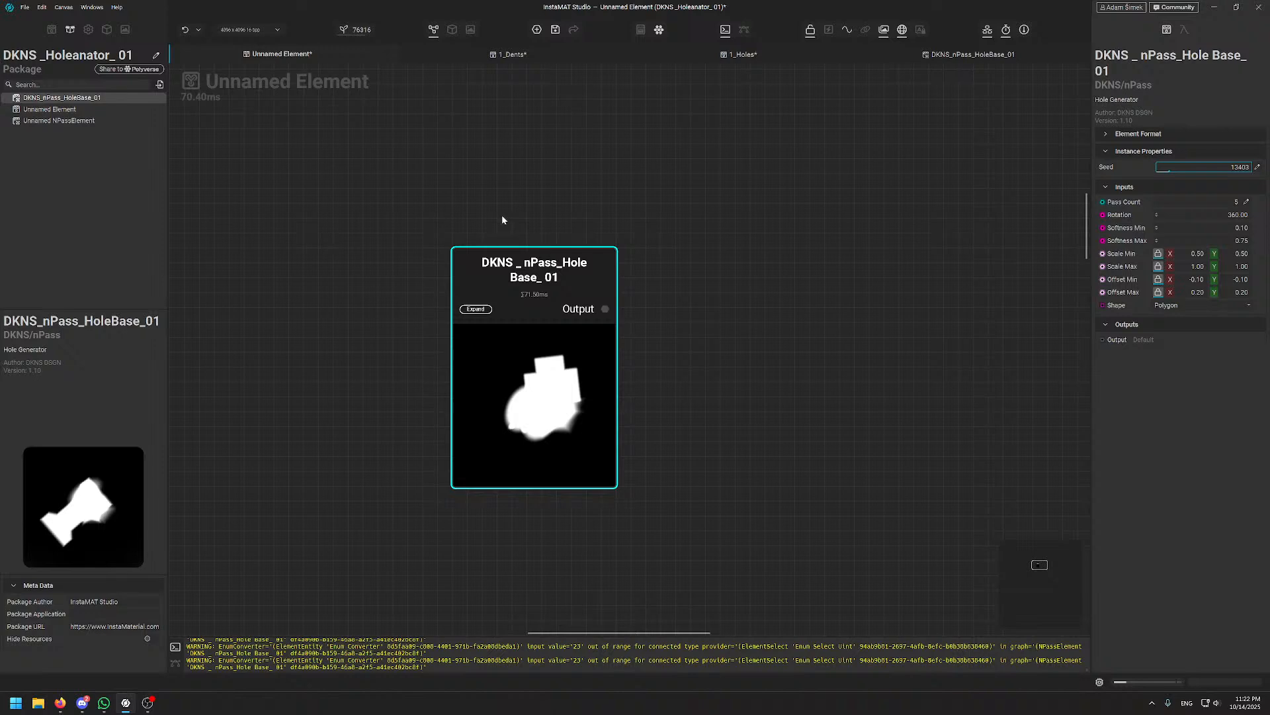
scroll(502, 215, down, 2)
scroll(502, 216, up, 1)
middle_drag(502, 205, 405, 210)
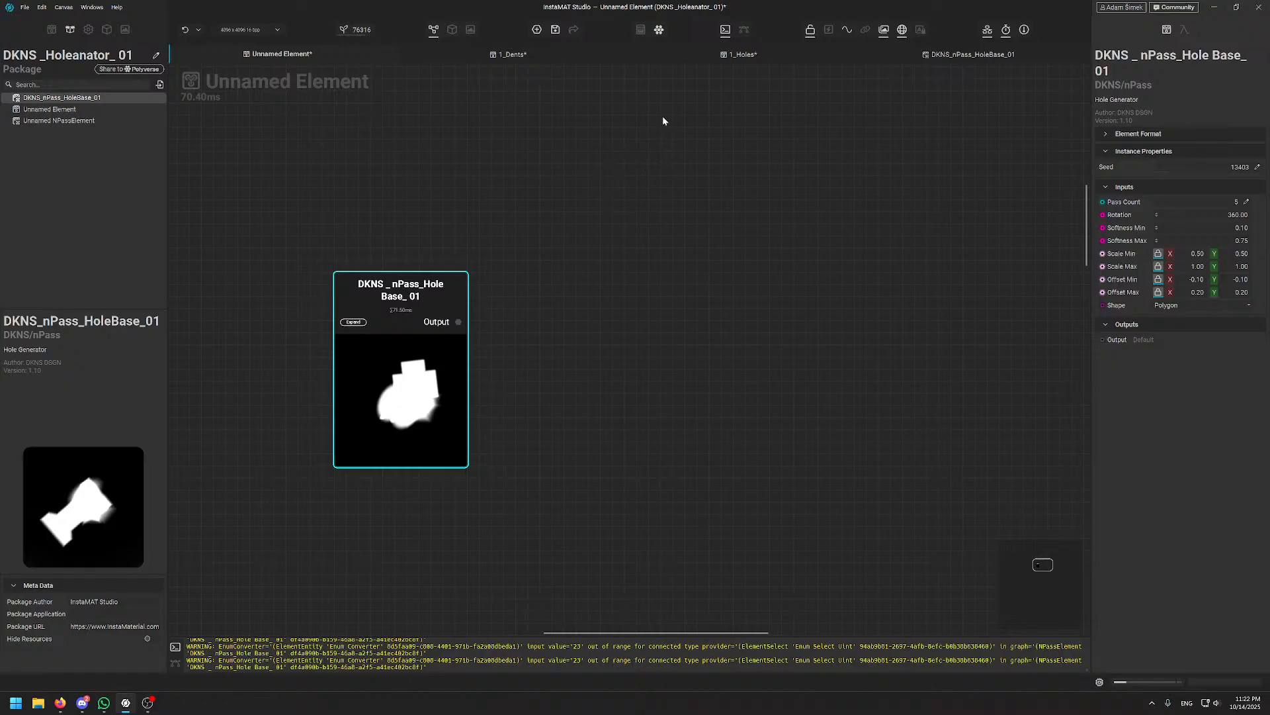
- Examine how group 8 of the 1_Dents graph warps and blurs its shape, previewing the final Blur node
click(506, 55)
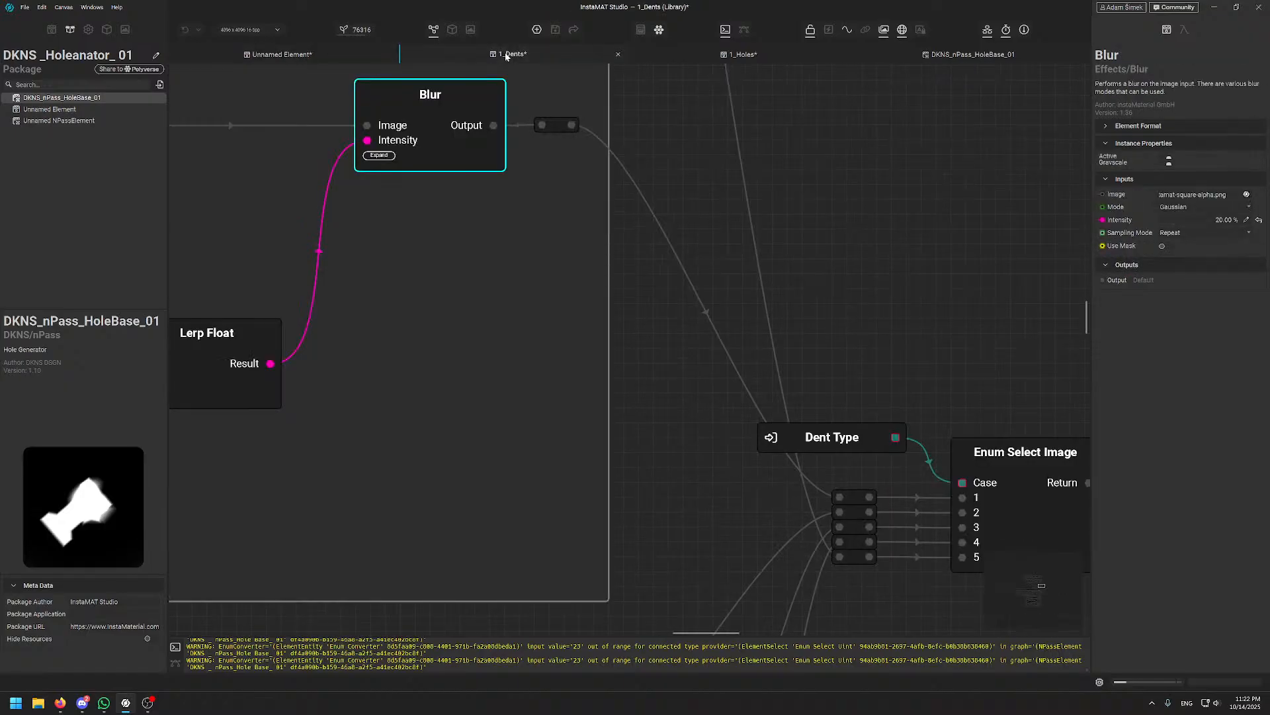
scroll(721, 261, down, 5)
scroll(731, 274, up, 3)
scroll(551, 452, up, 3)
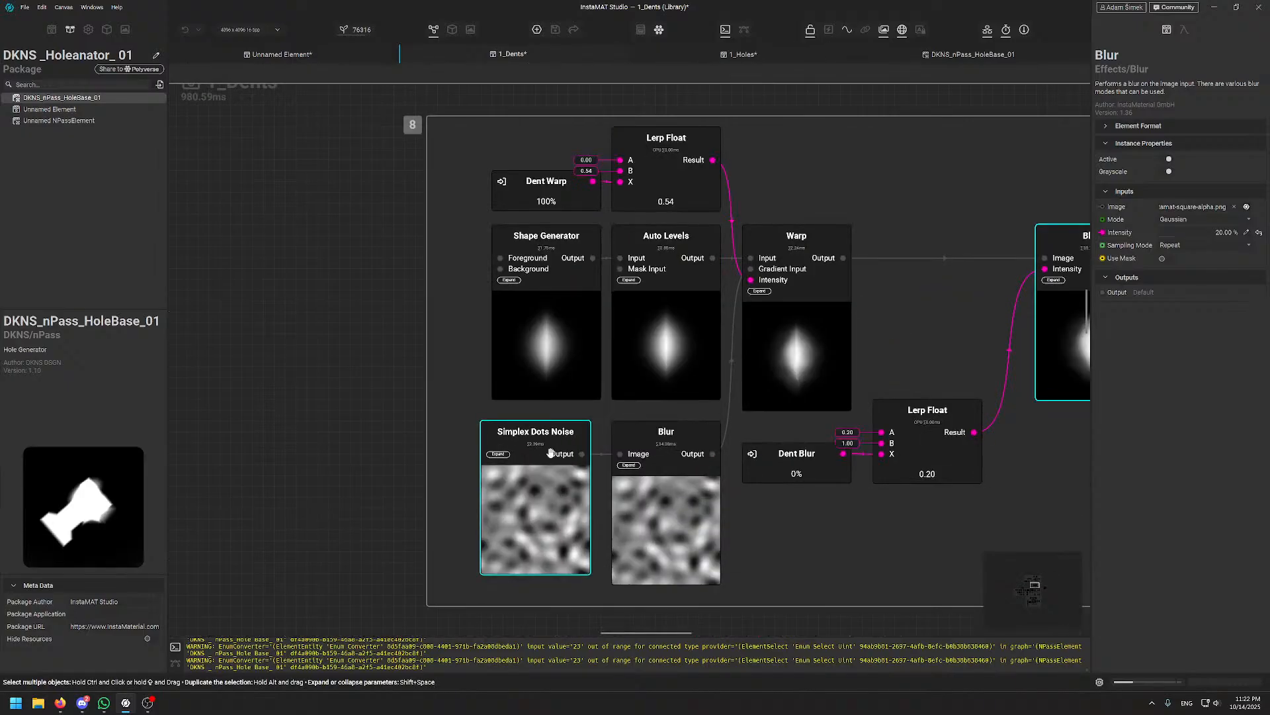
middle_drag(551, 453, 412, 465)
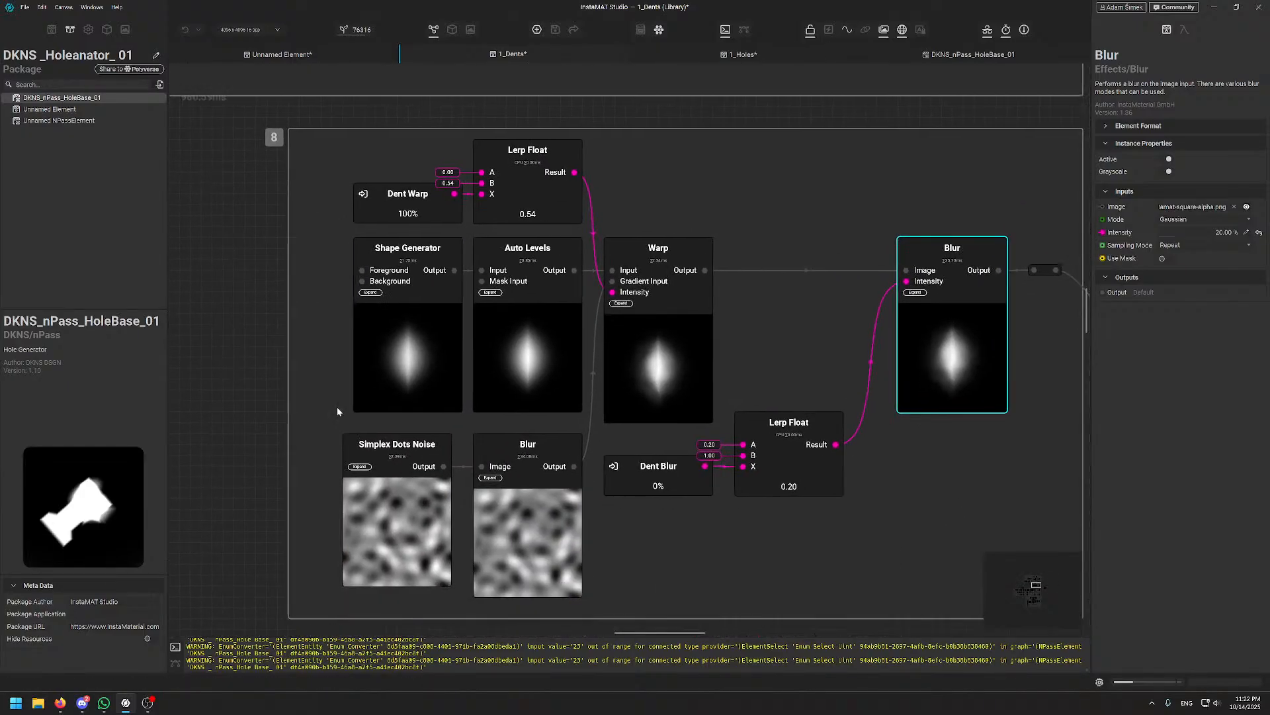
click(685, 331)
middle_drag(814, 320, 768, 323)
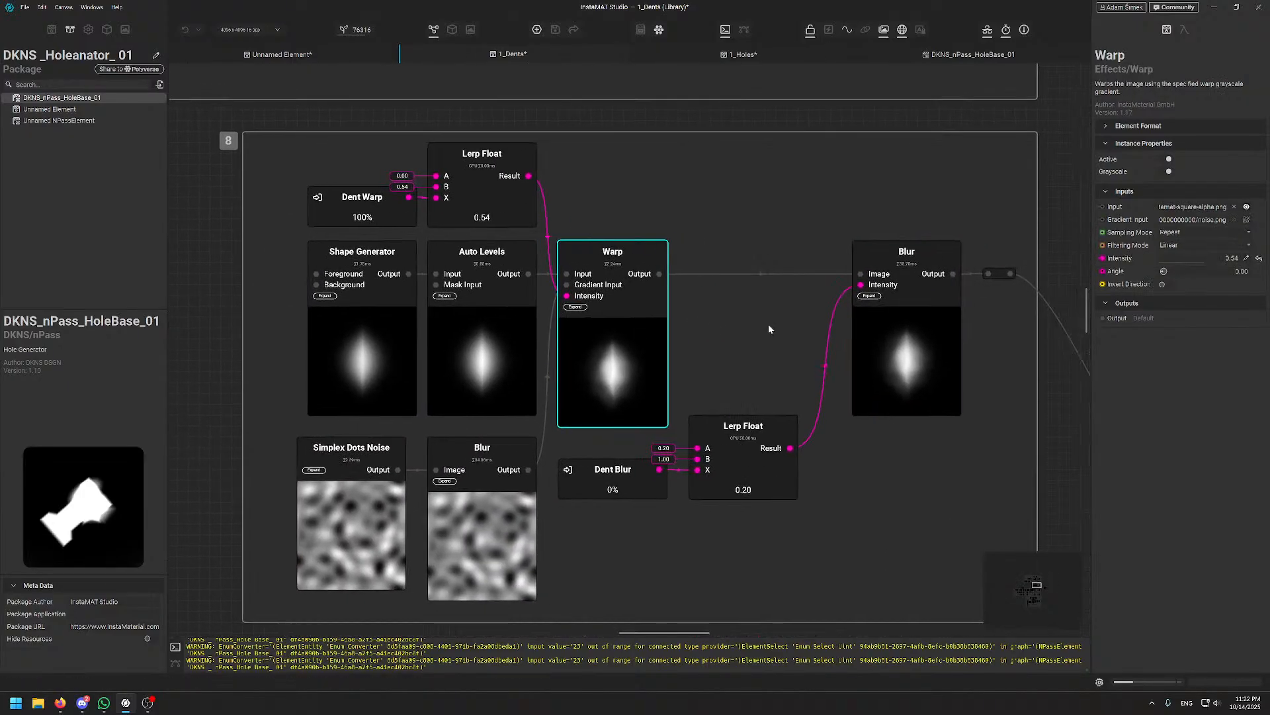
double_click(941, 326)
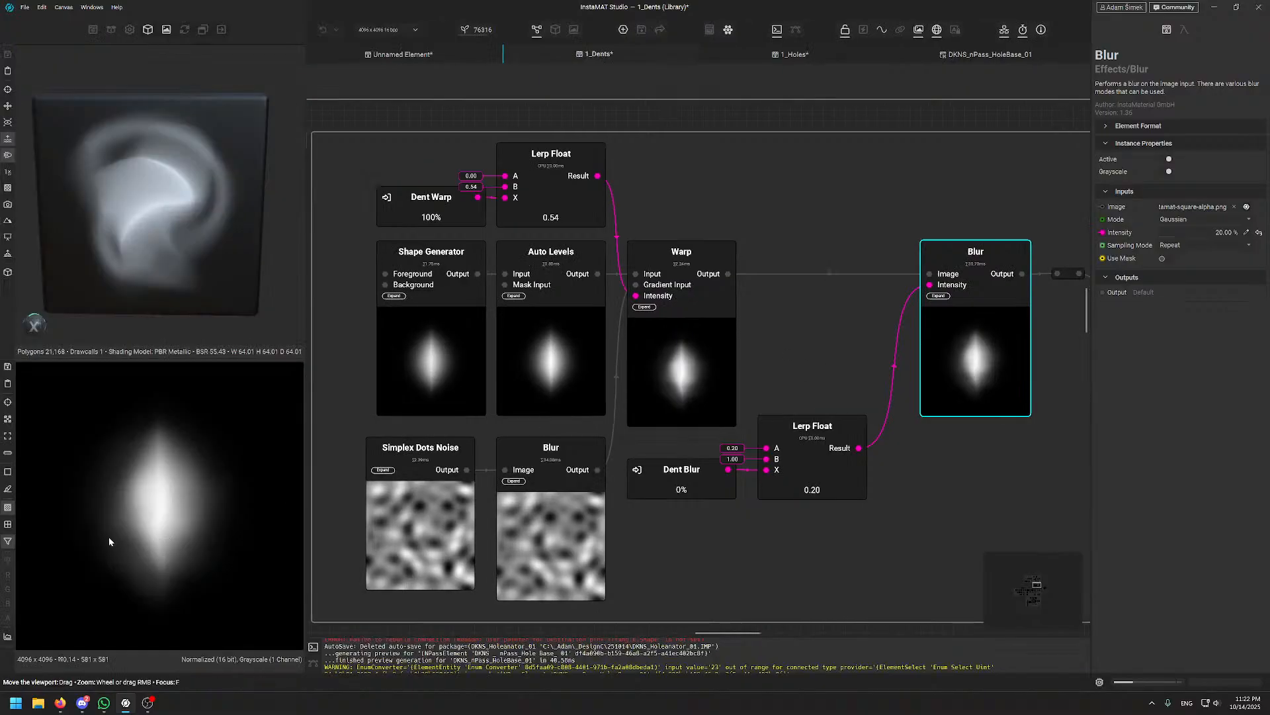
- Examine the node chain in the 1_Holes graph that starts from the Bezier Curve, including its Blur and Resample branch
click(798, 56)
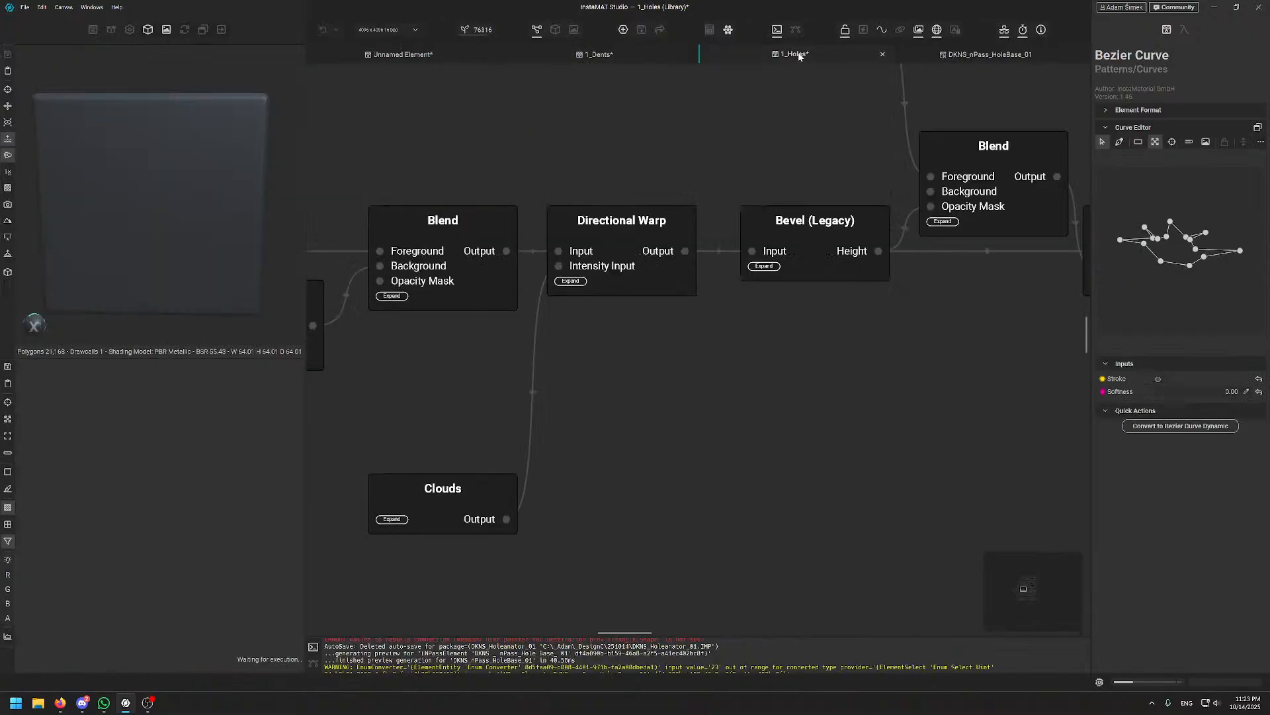
scroll(580, 344, down, 6)
middle_drag(582, 336, 662, 348)
scroll(618, 275, up, 5)
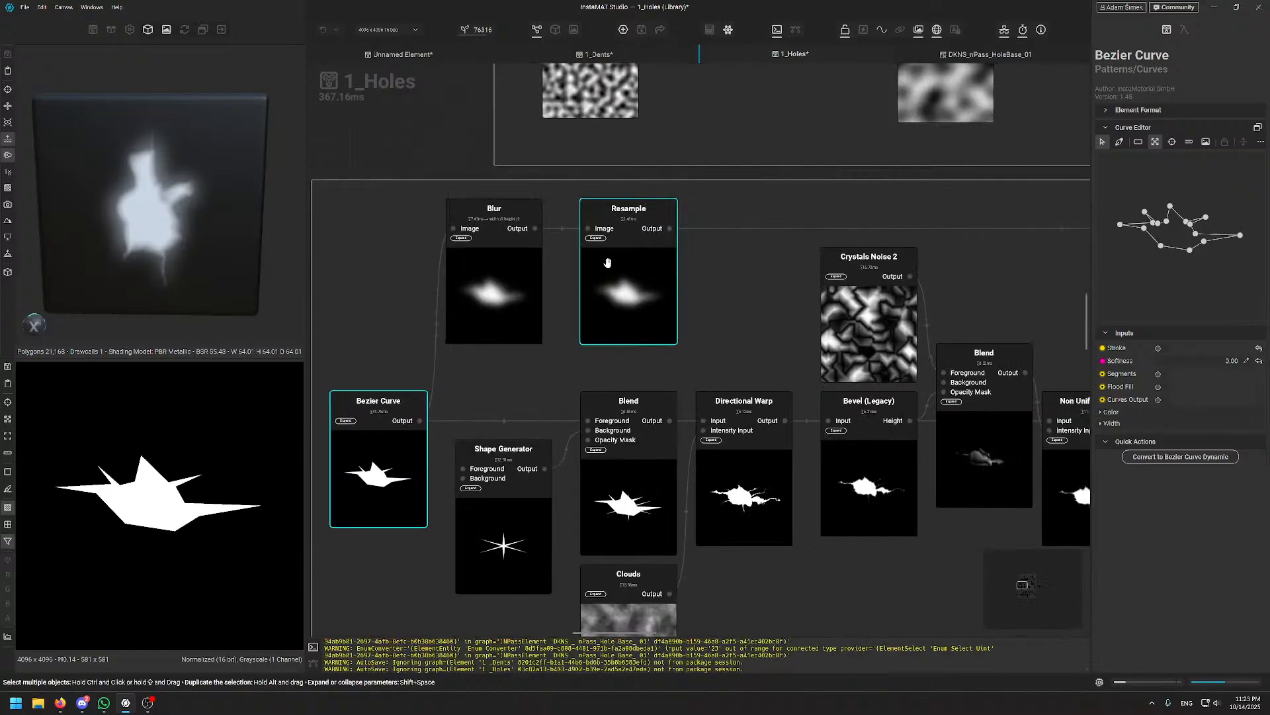
click(505, 262)
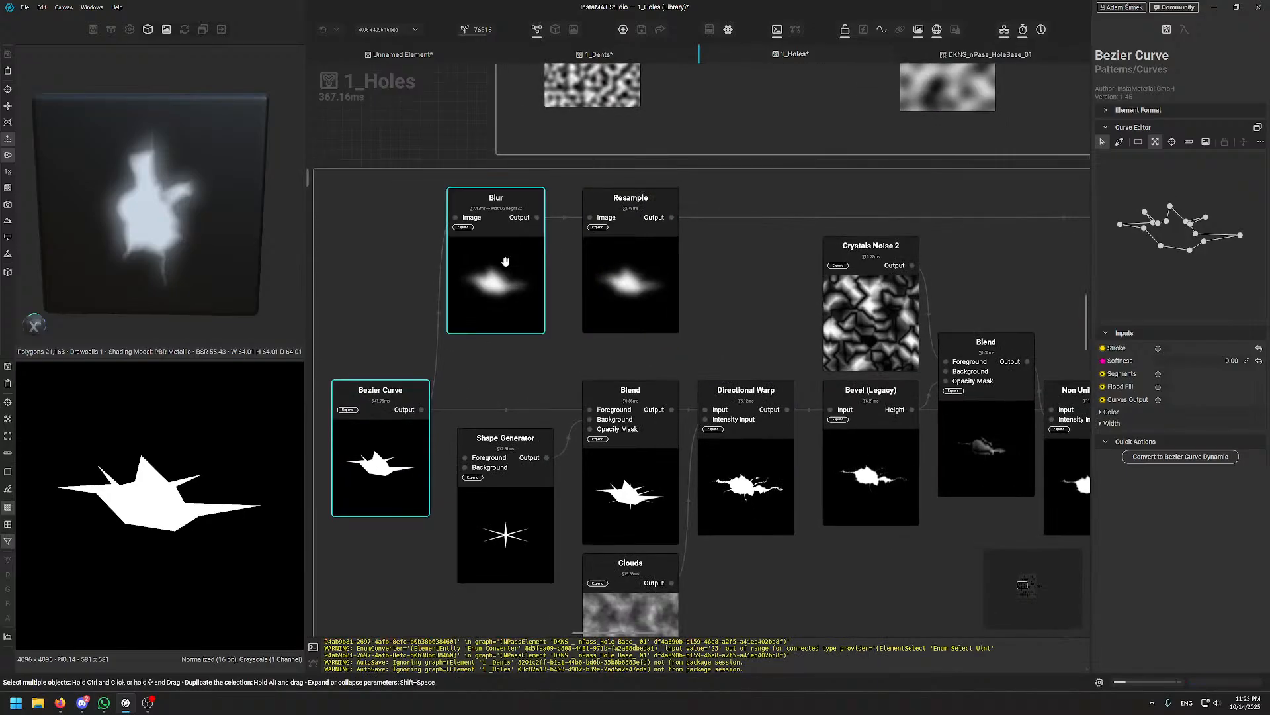
middle_drag(659, 281, 195, 256)
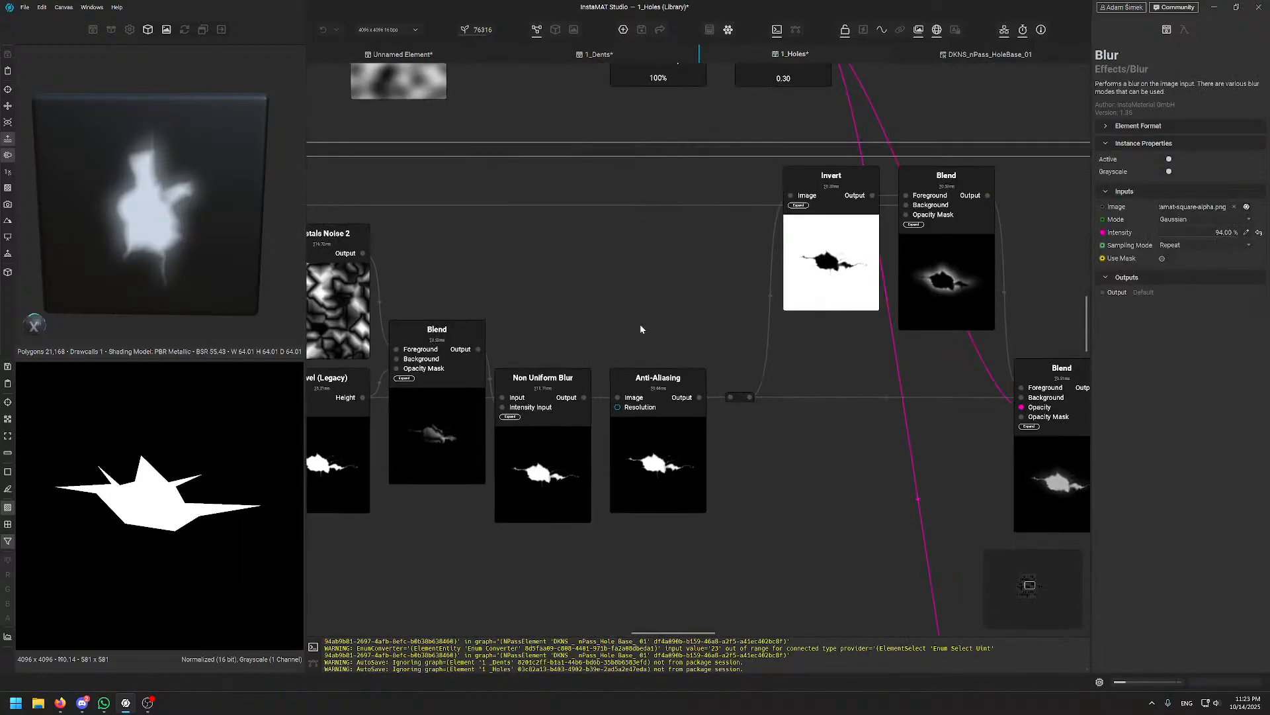
middle_drag(344, 298, 790, 157)
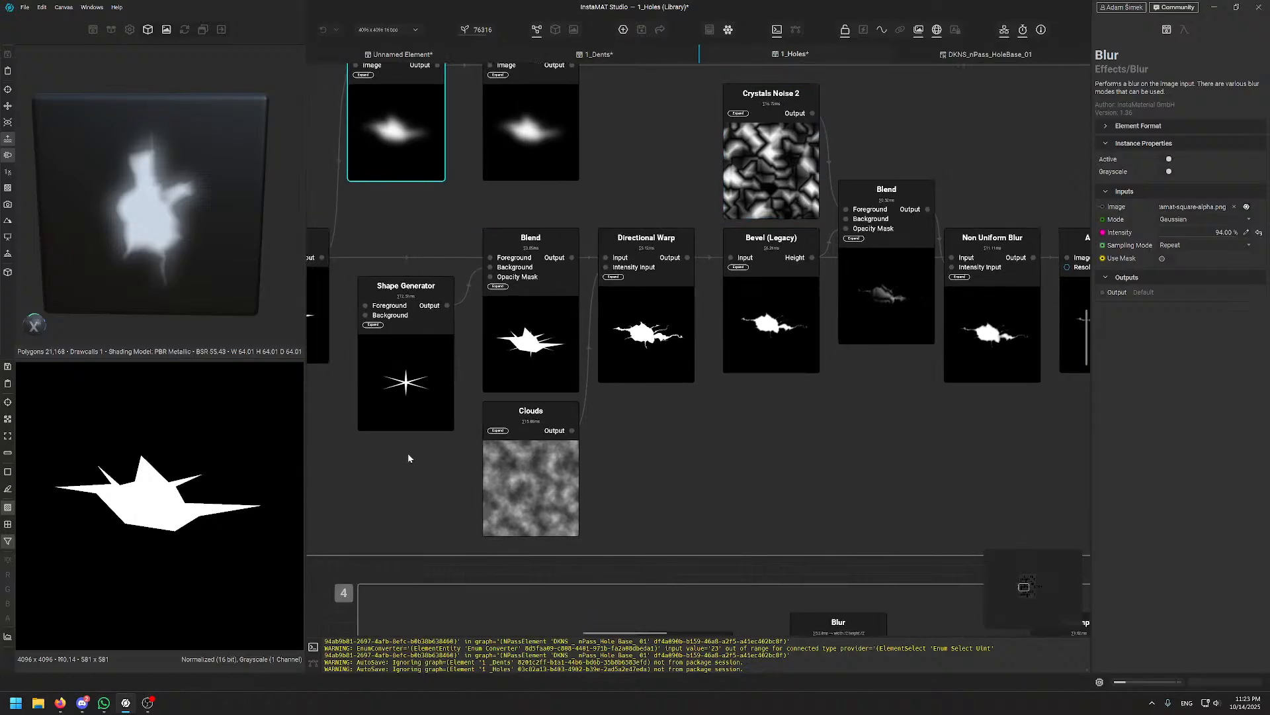
- Inspect the Directional Warp, Clouds, Crystals Noise 2 and Non Uniform Blur nodes that roughen the hole's edges
click(659, 265)
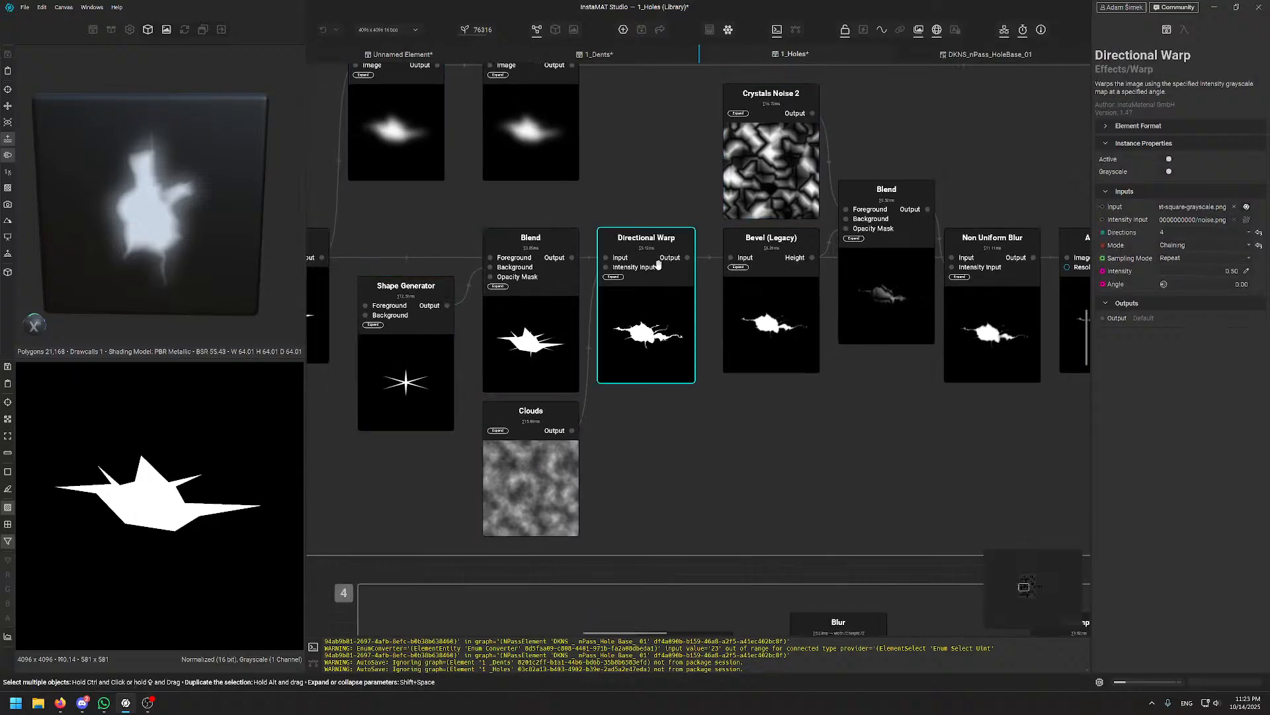
click(522, 453)
middle_drag(705, 388, 485, 443)
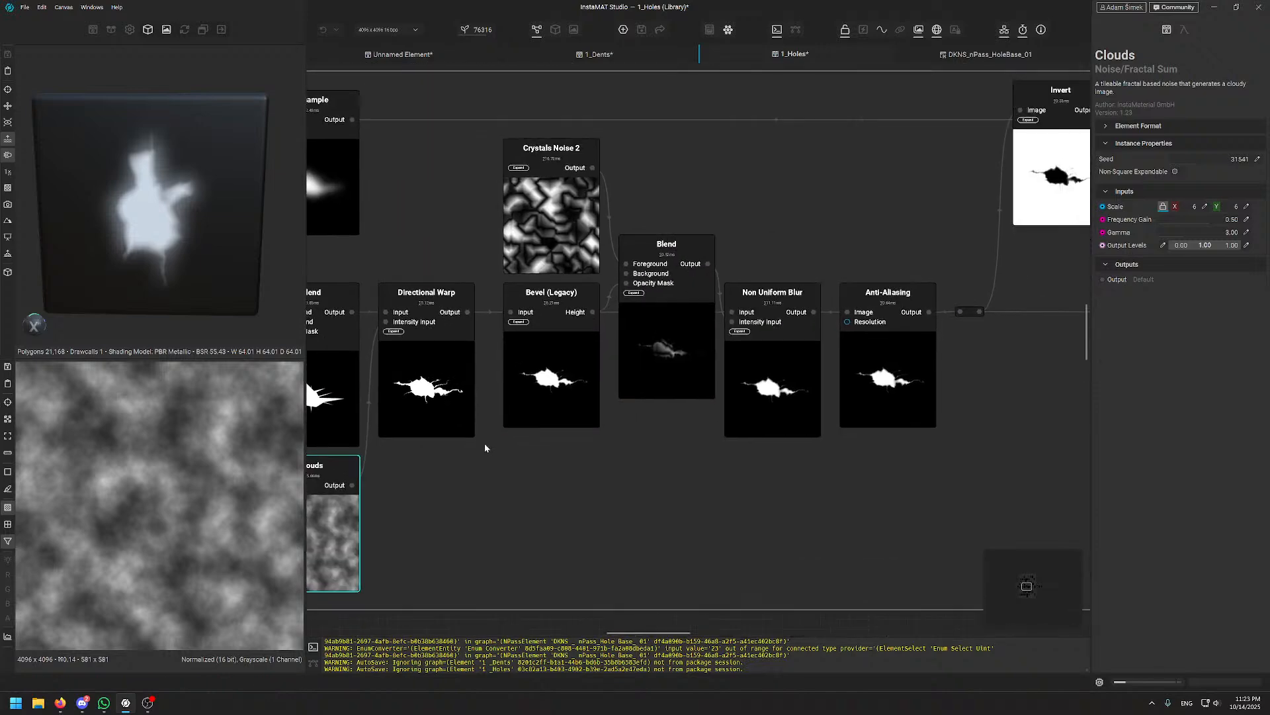
click(551, 212)
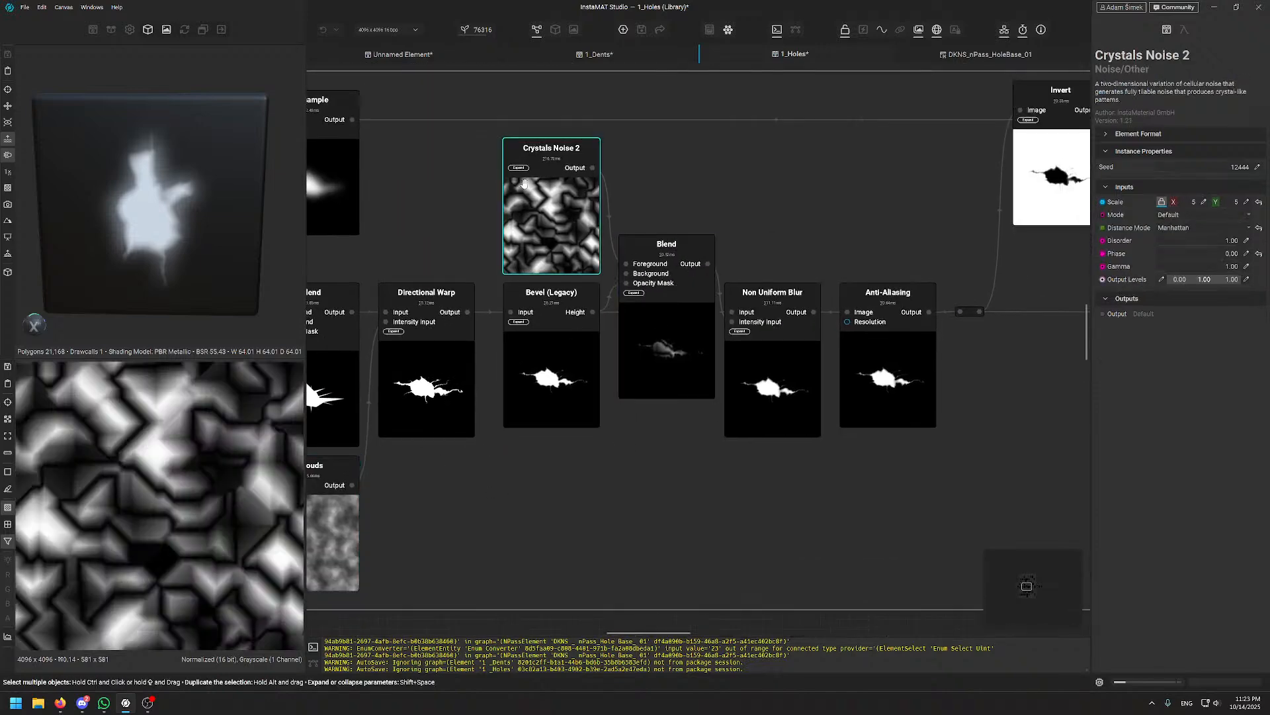
scroll(749, 269, up, 5)
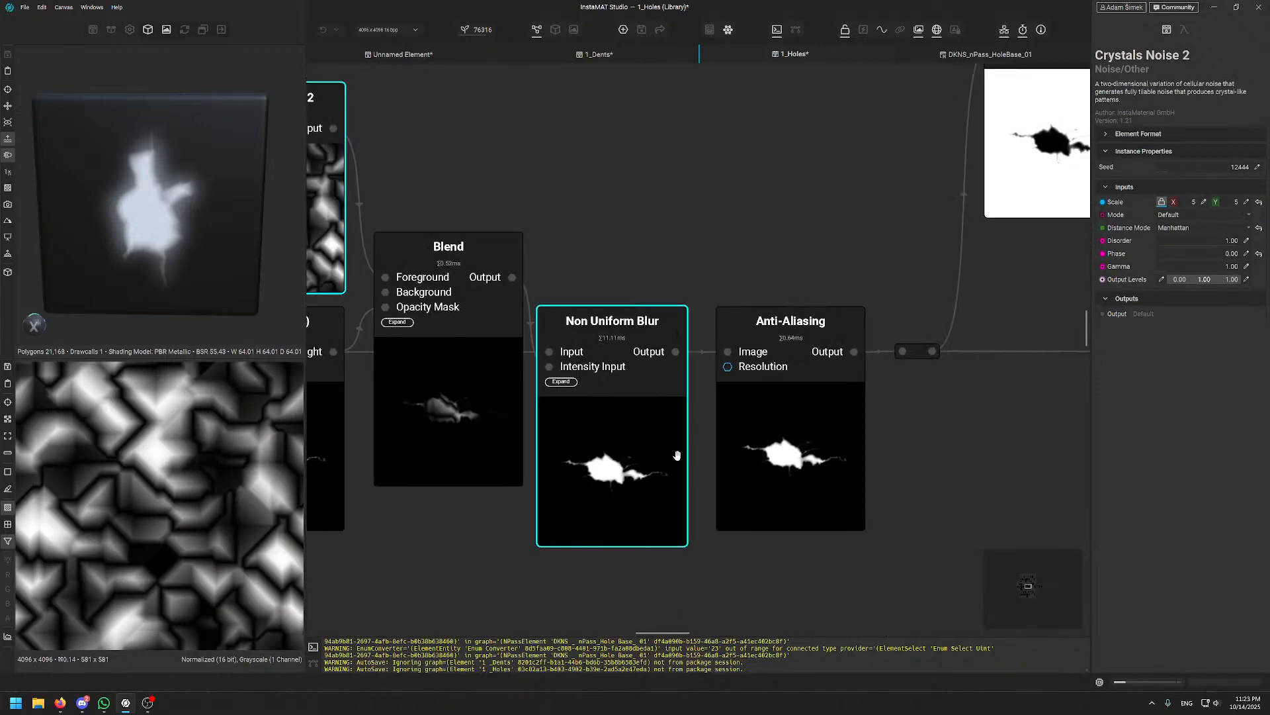
click(668, 377)
scroll(167, 512, up, 4)
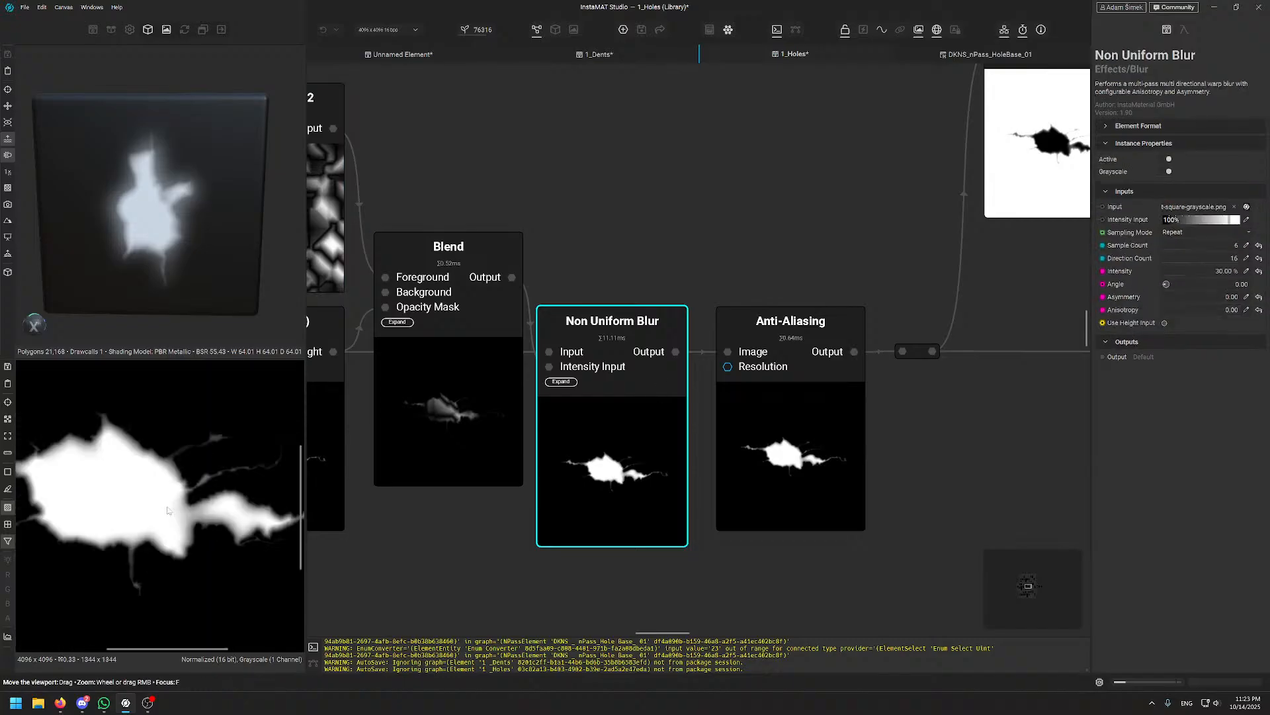
scroll(583, 373, down, 4)
- Inspect how the Resample and Invert nodes feed the Blend nodes that form the hole's outer bevel
middle_drag(817, 278, 533, 376)
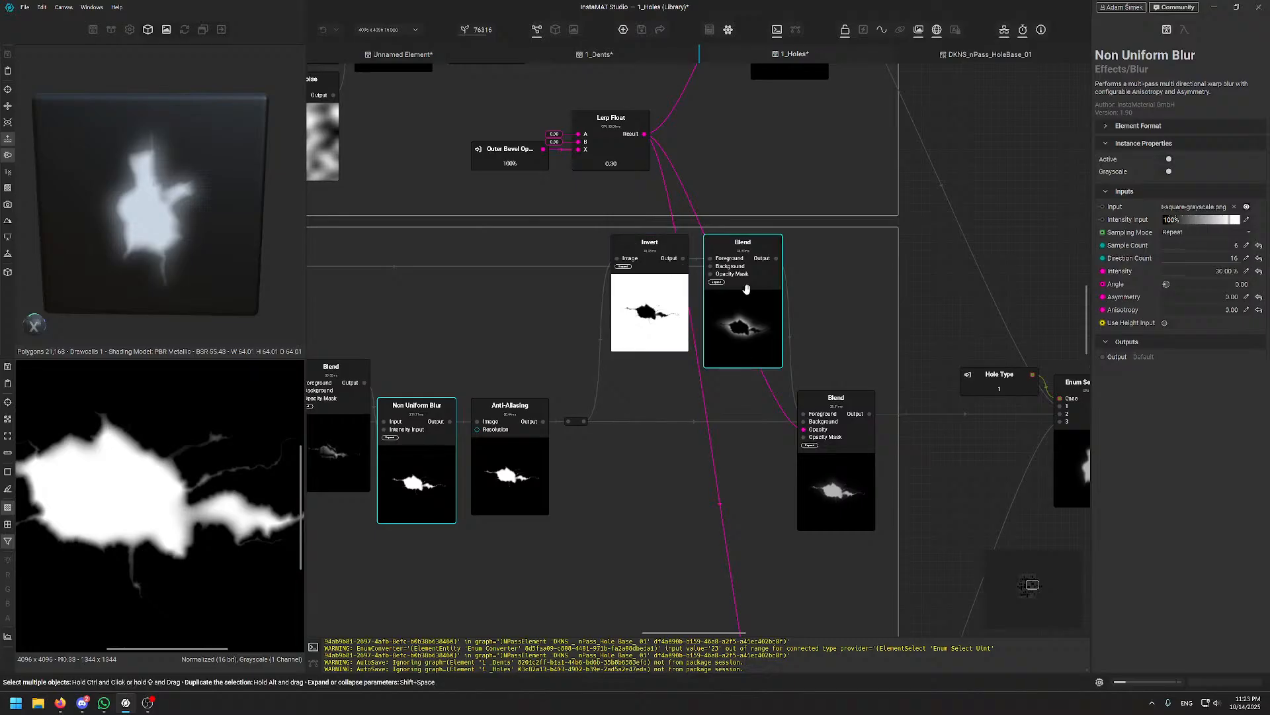
middle_drag(450, 292, 758, 299)
click(344, 301)
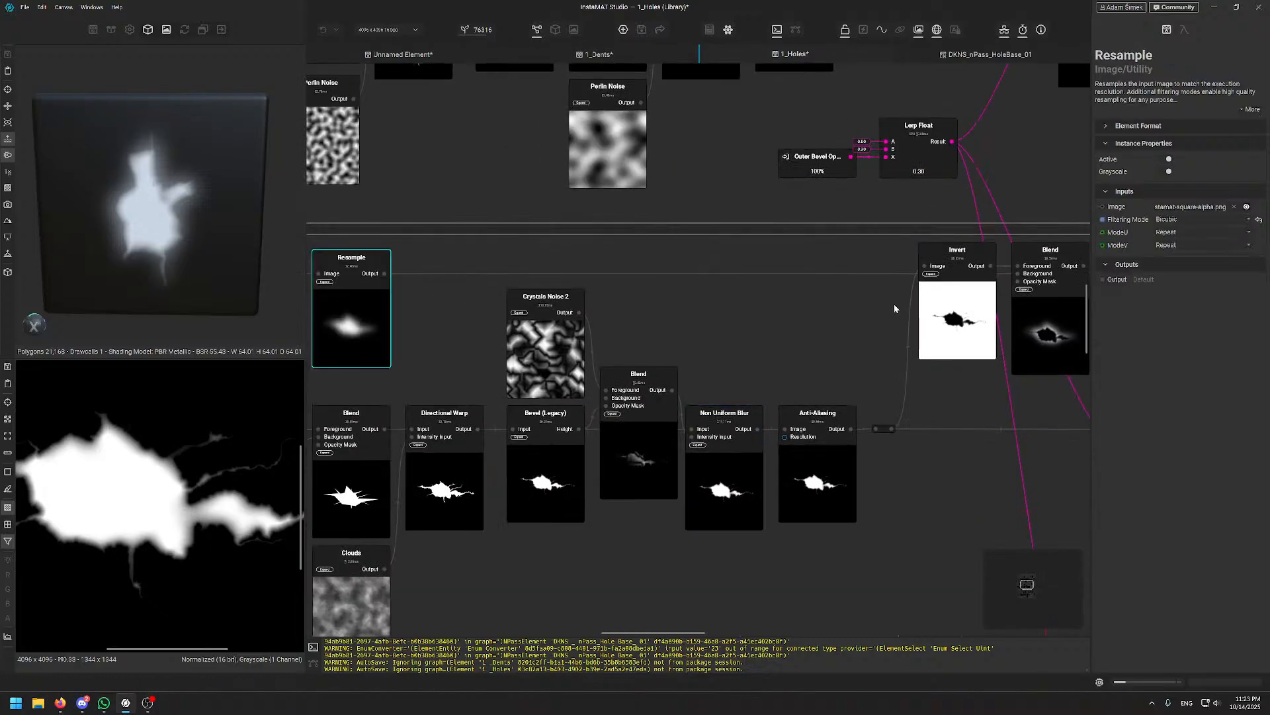
middle_drag(344, 301, 273, 309)
click(887, 318)
scroll(128, 467, up, 5)
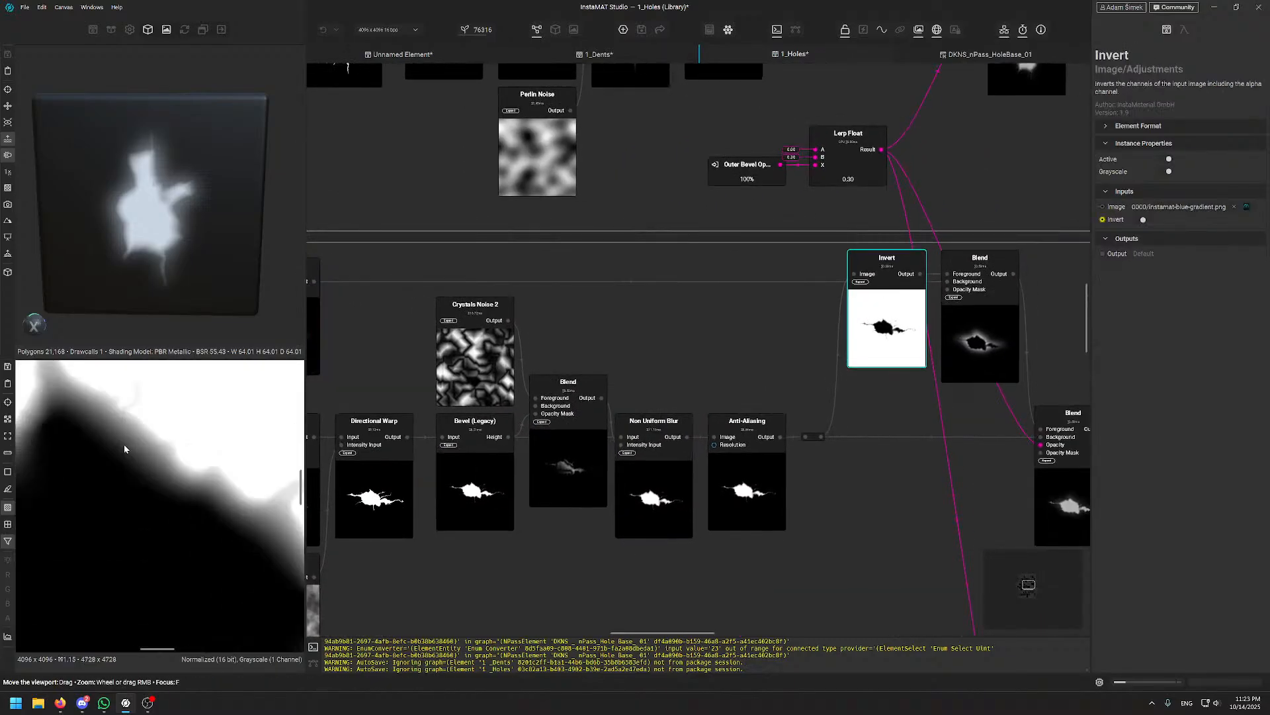
scroll(146, 467, down, 4)
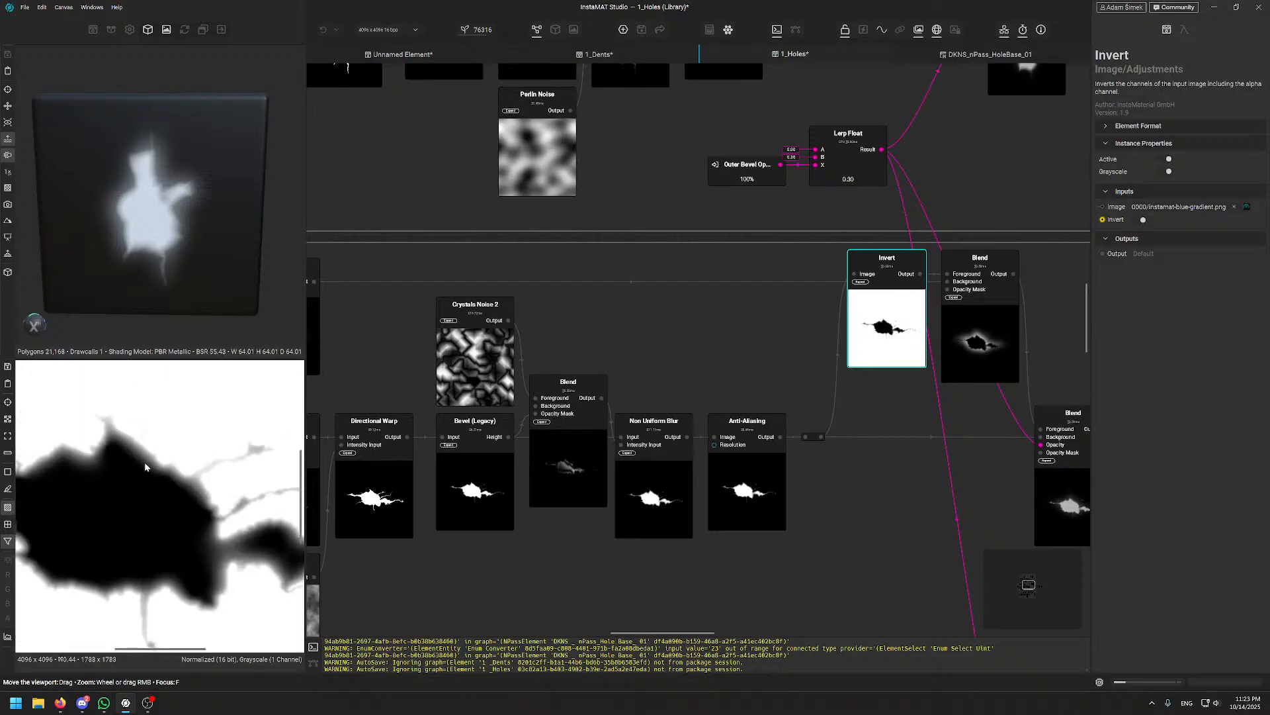
middle_drag(859, 428, 660, 377)
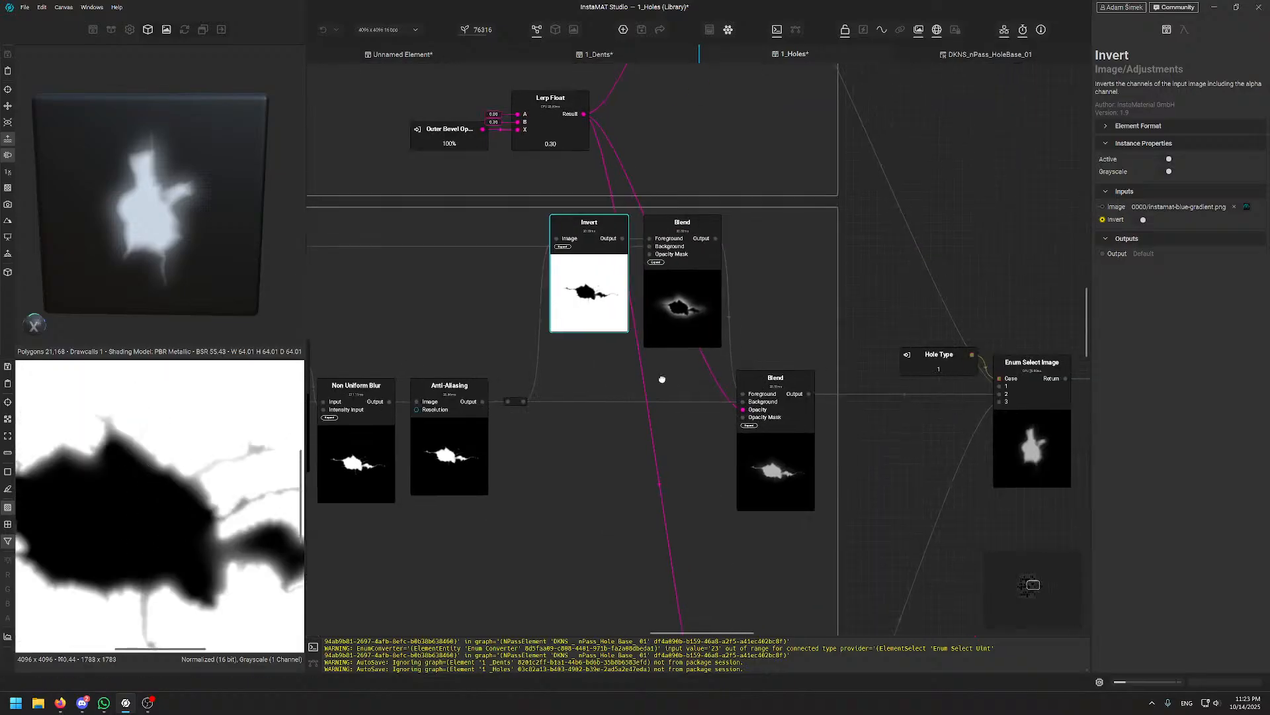
- Preview the final Blend node of group 3 in the 1_Holes graph and examine its edges up close
middle_drag(788, 320, 676, 243)
click(668, 381)
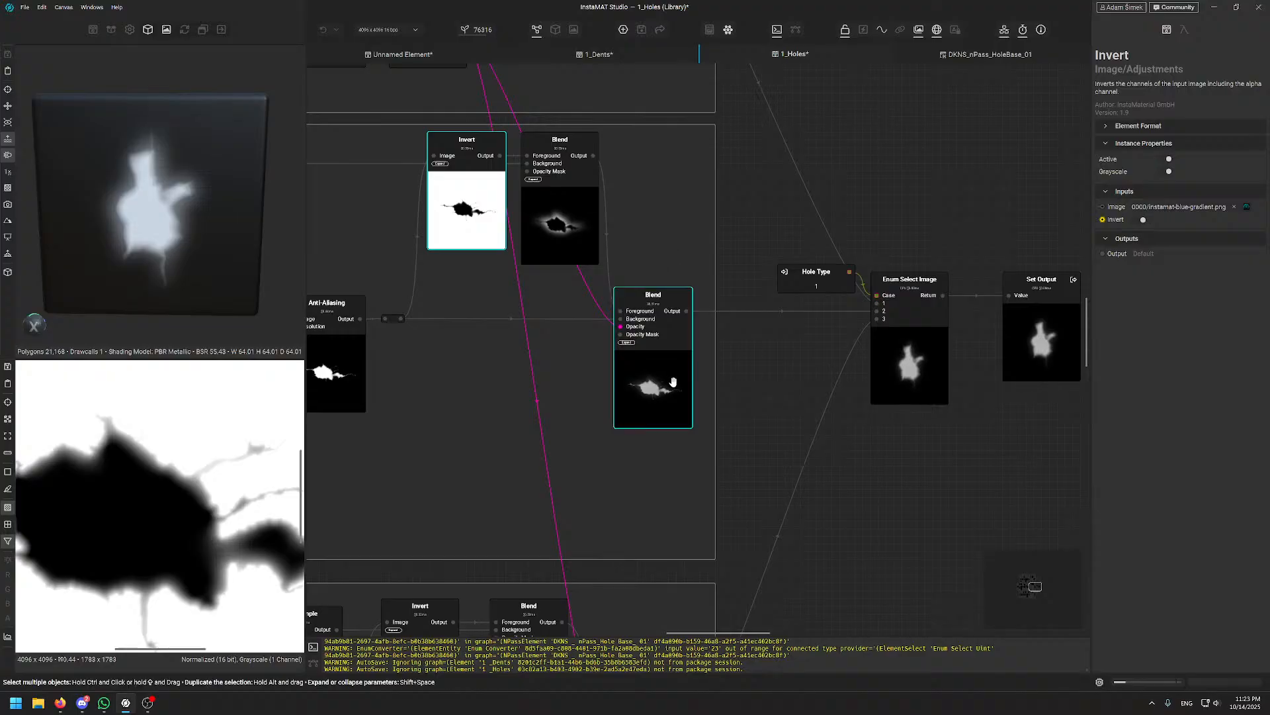
scroll(166, 504, up, 4)
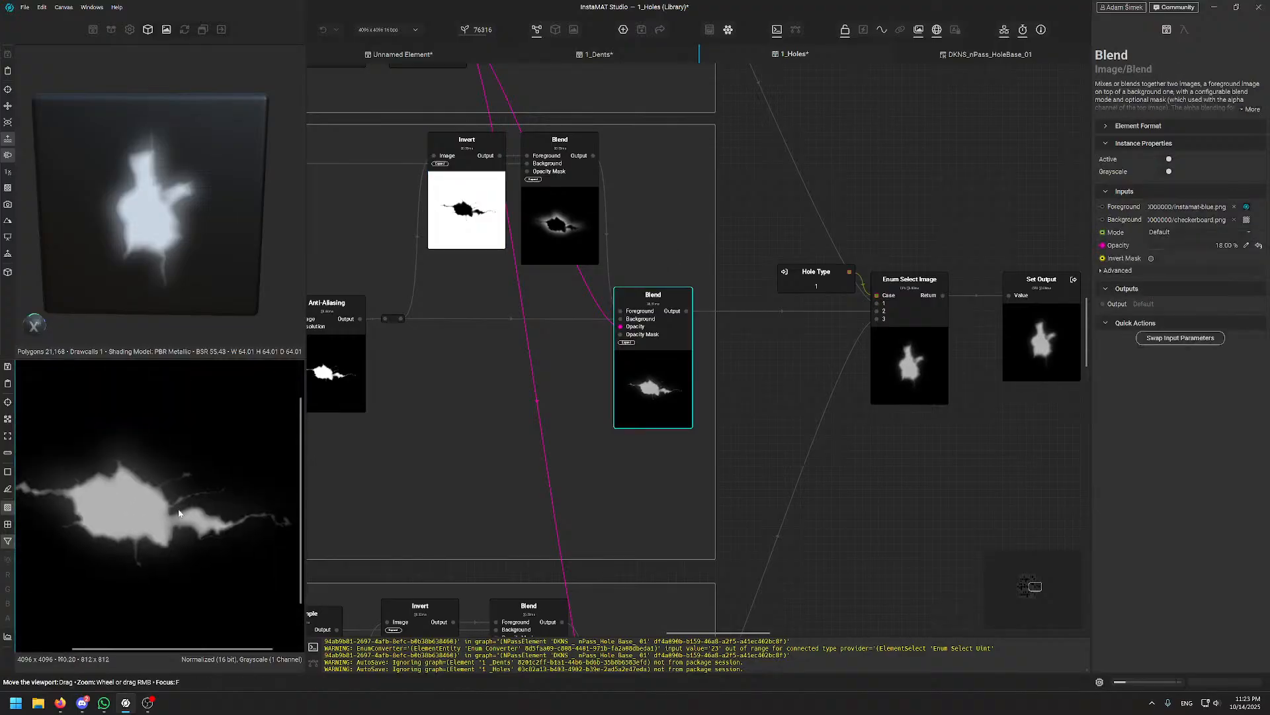
middle_drag(794, 434, 669, 424)
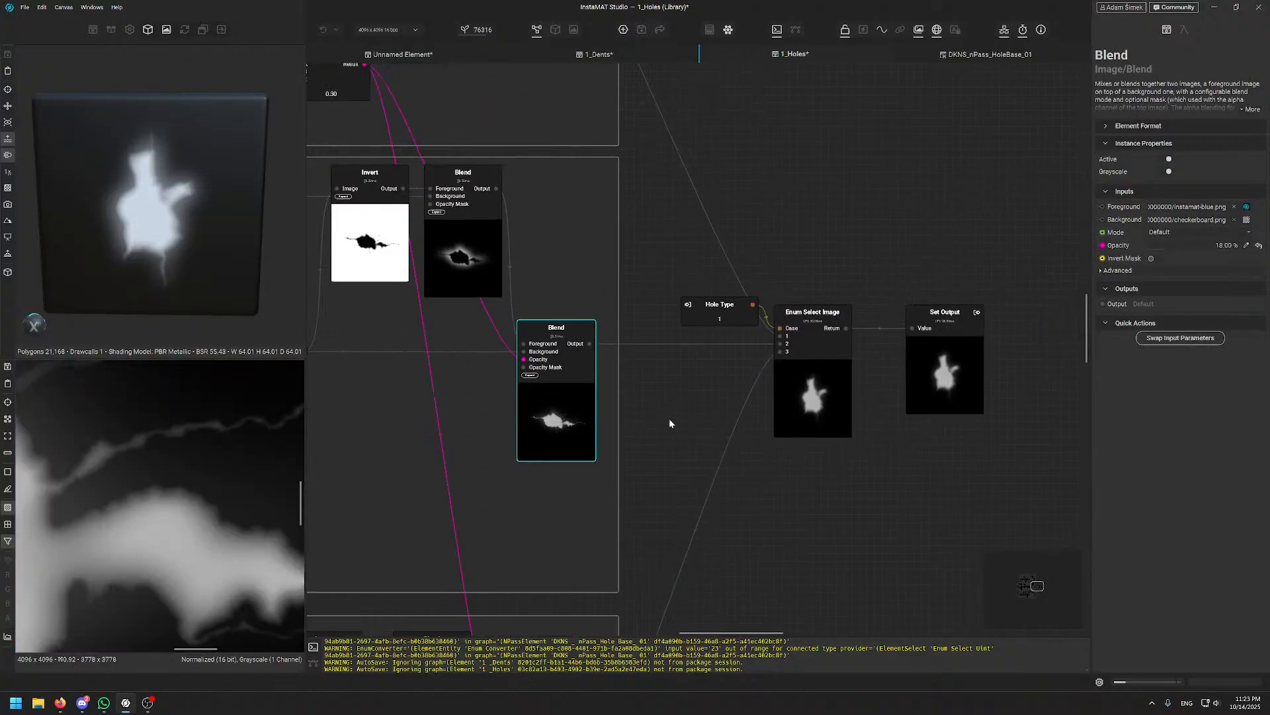
- Examine how group 2 of the 1_Holes graph warps its Bezier Curve with Perlin Noise, previewing the Directional Warp node
middle_drag(786, 204, 859, 223)
scroll(859, 222, down, 5)
scroll(876, 380, up, 4)
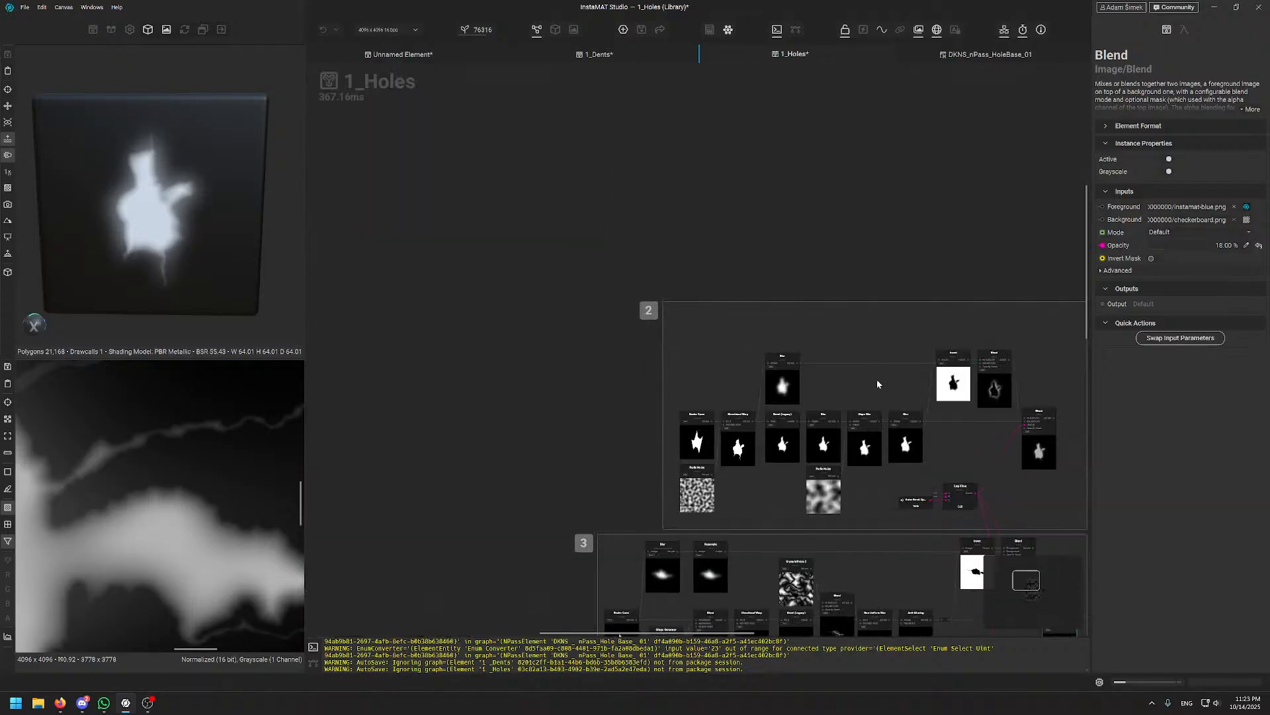
middle_drag(835, 315, 920, 260)
scroll(695, 368, up, 4)
middle_drag(694, 369, 468, 227)
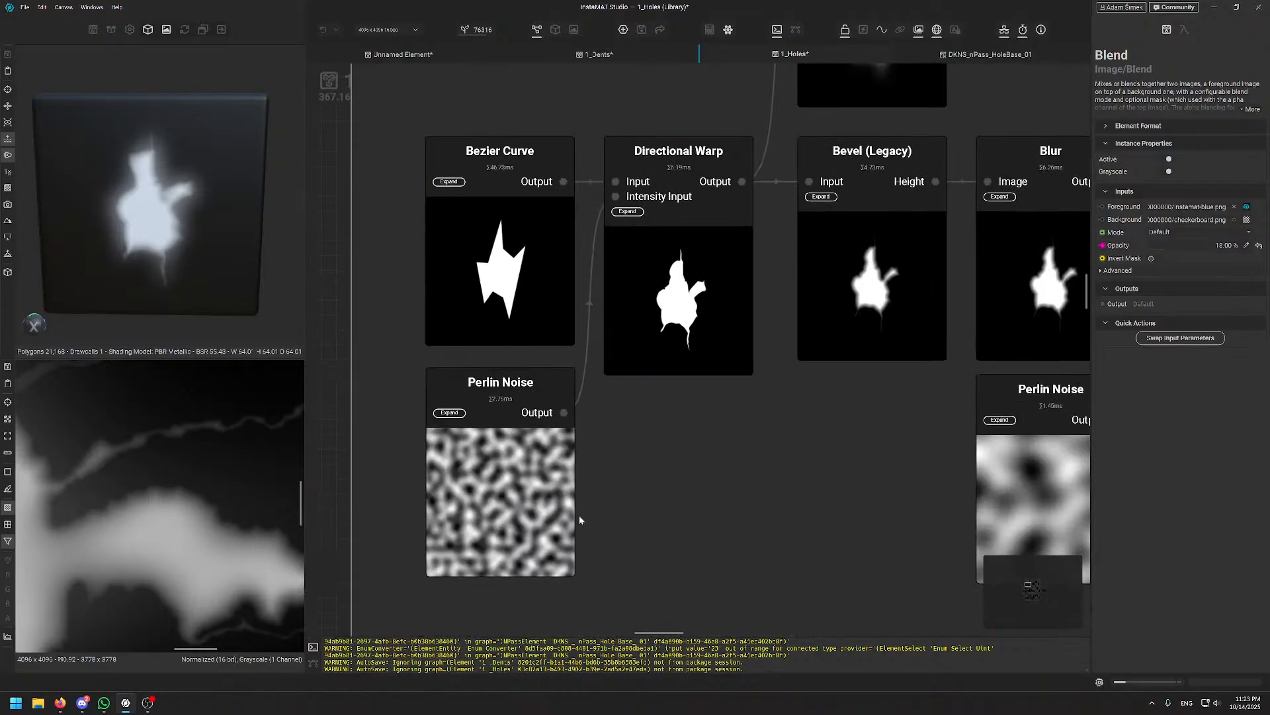
click(717, 258)
scroll(139, 487, down, 4)
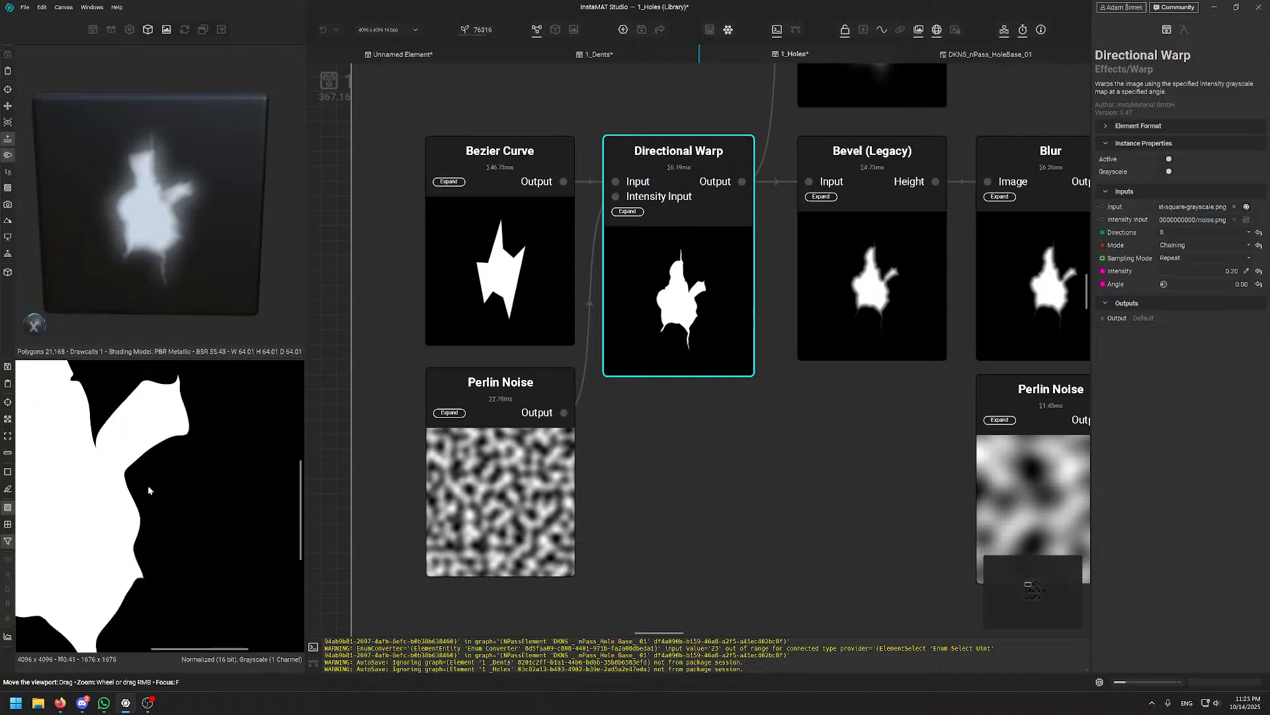
scroll(139, 487, down, 1)
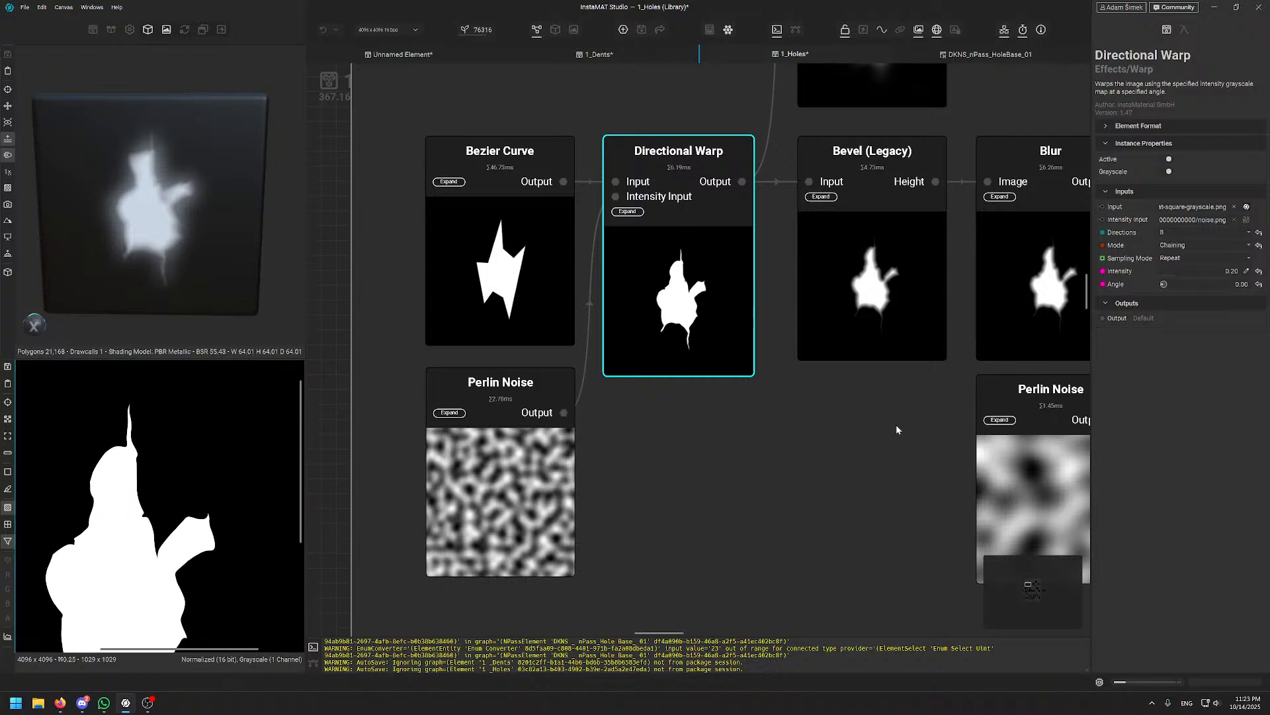
- Inspect the rest of group 2's chain, previewing the Slope Blur node and the final Blend node
middle_drag(781, 146, 482, 276)
middle_drag(700, 161, 440, 273)
scroll(463, 271, down, 3)
middle_drag(561, 264, 697, 247)
middle_drag(642, 344, 655, 292)
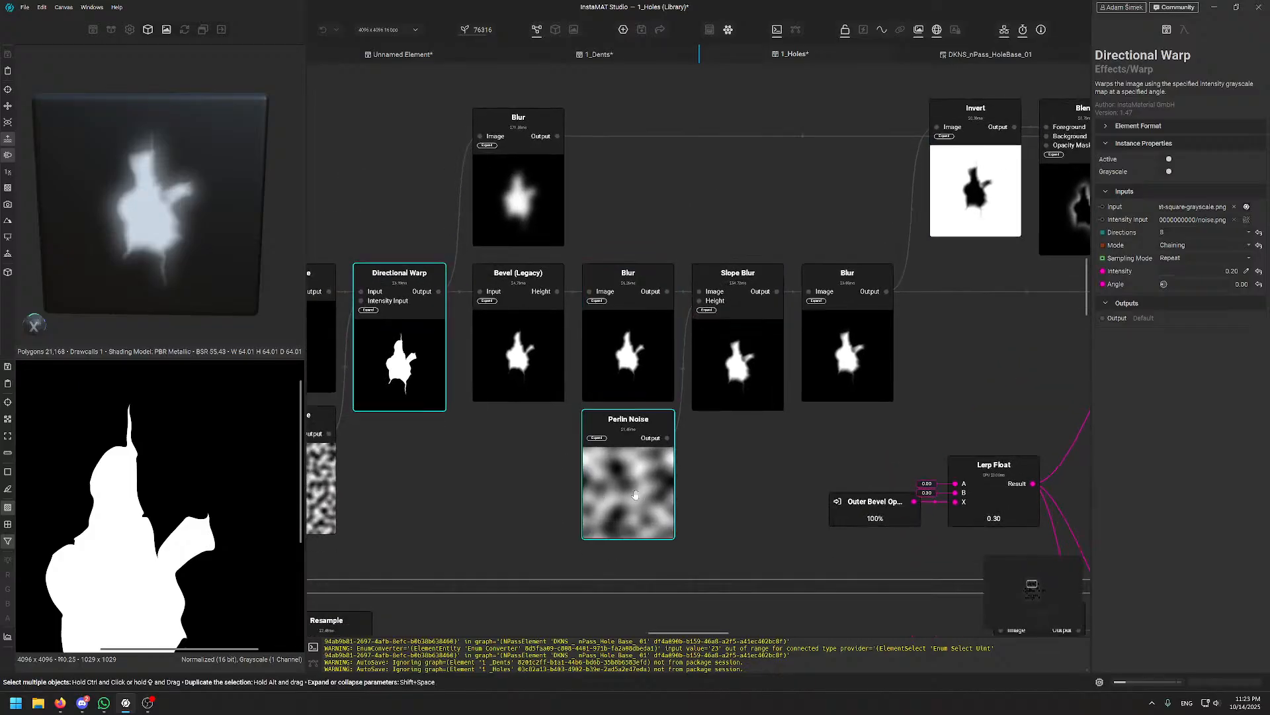
click(735, 350)
scroll(145, 514, up, 3)
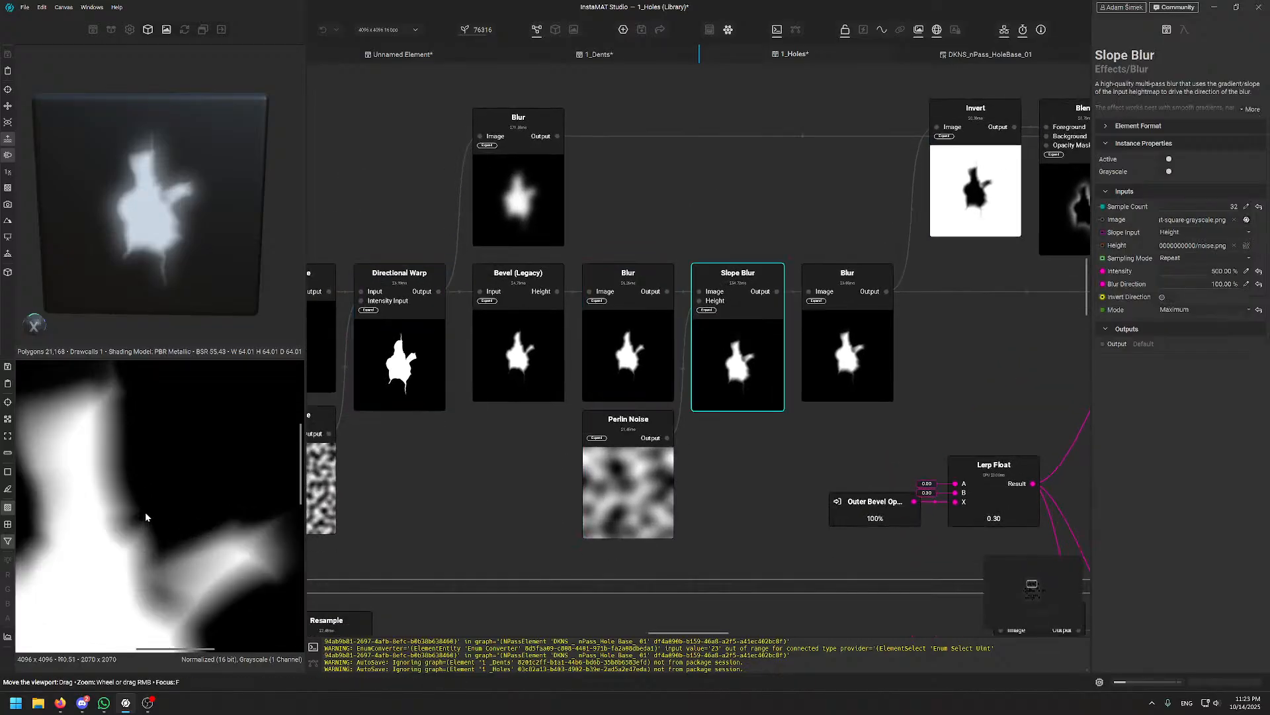
middle_drag(1041, 102, 615, 183)
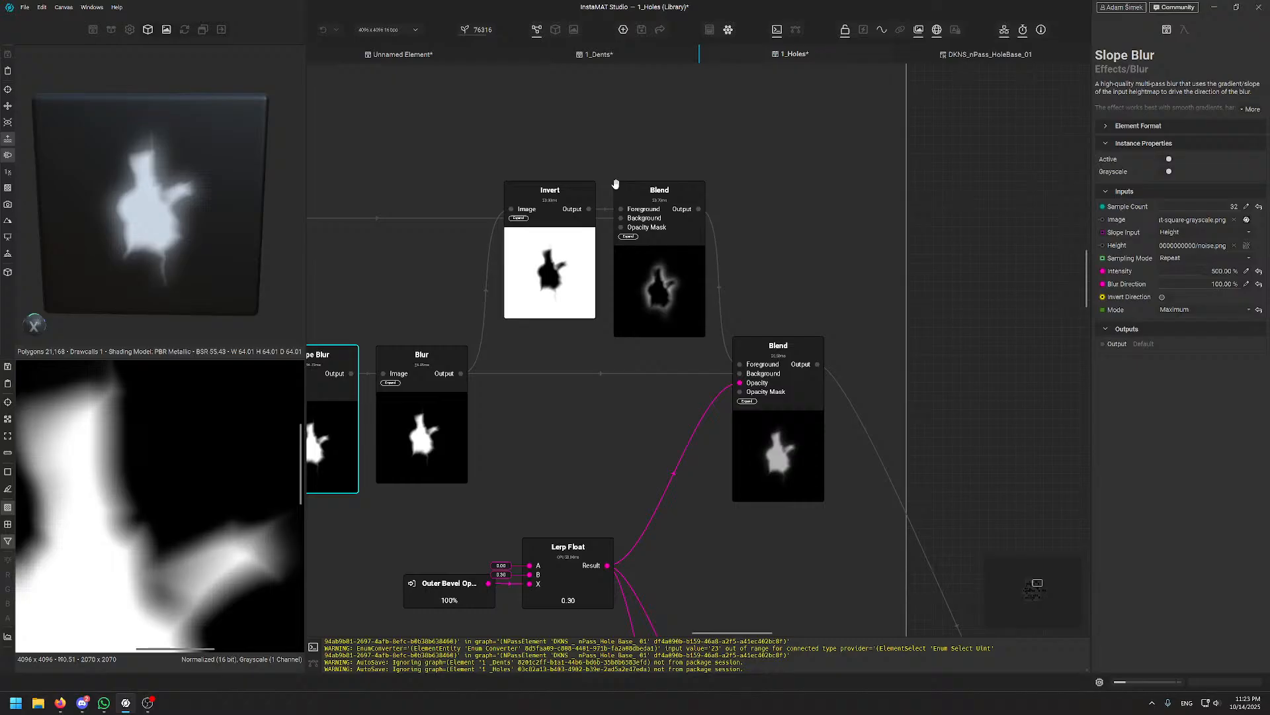
click(772, 439)
middle_drag(705, 433, 626, 74)
middle_drag(745, 293, 639, 145)
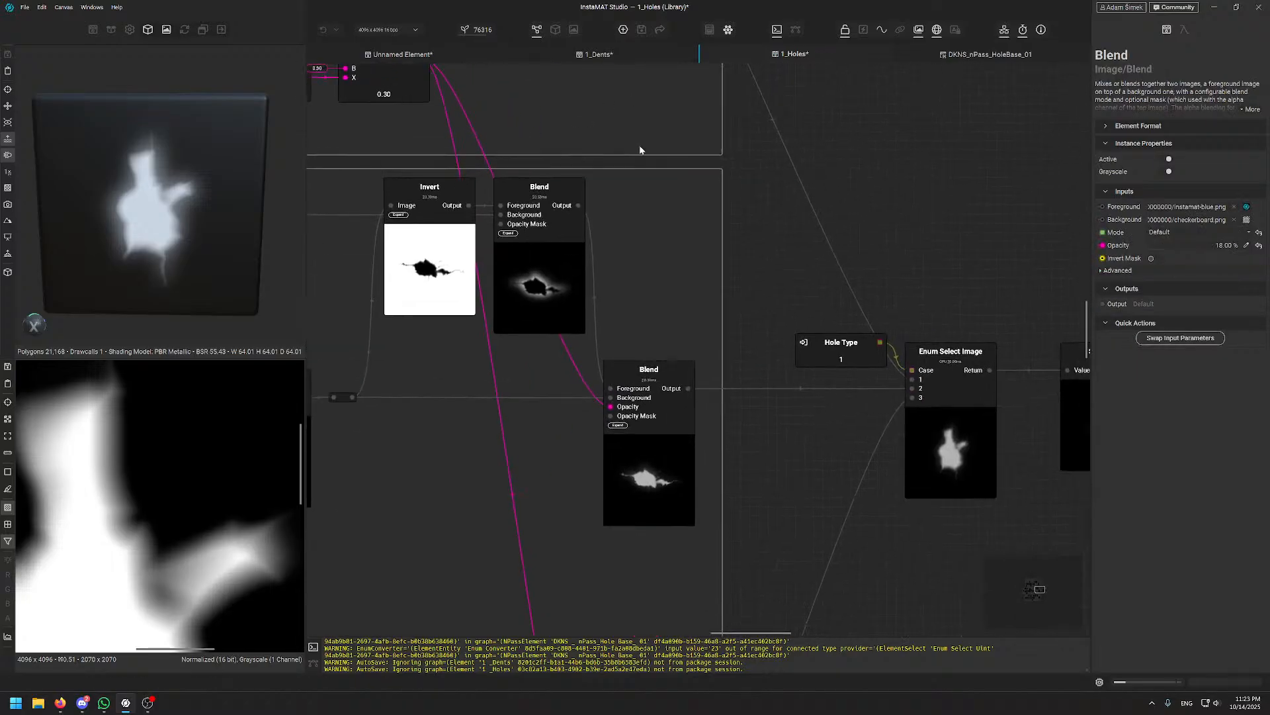
- Examine the Enum Select Image node that picks the hole type, and the lowest group built from the Shape Generator
middle_drag(966, 213, 637, 261)
scroll(611, 206, down, 2)
scroll(637, 262, up, 3)
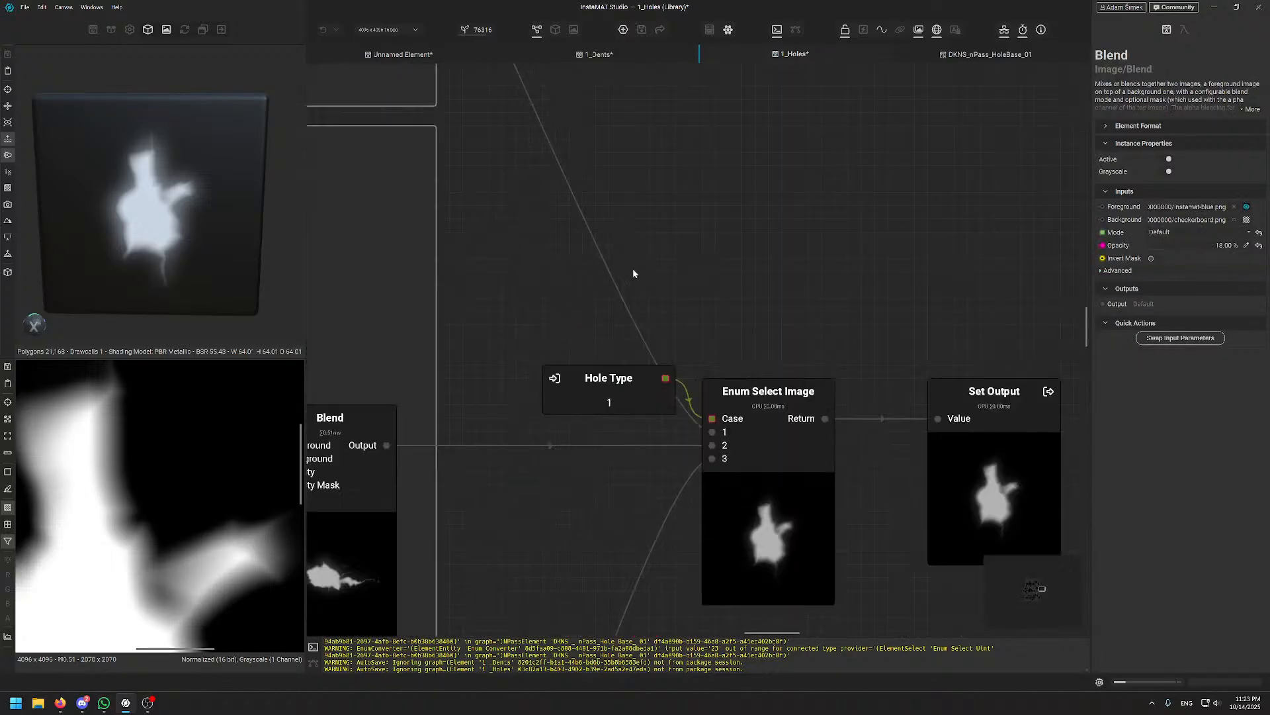
click(799, 411)
scroll(769, 316, down, 4)
middle_drag(440, 570, 839, 262)
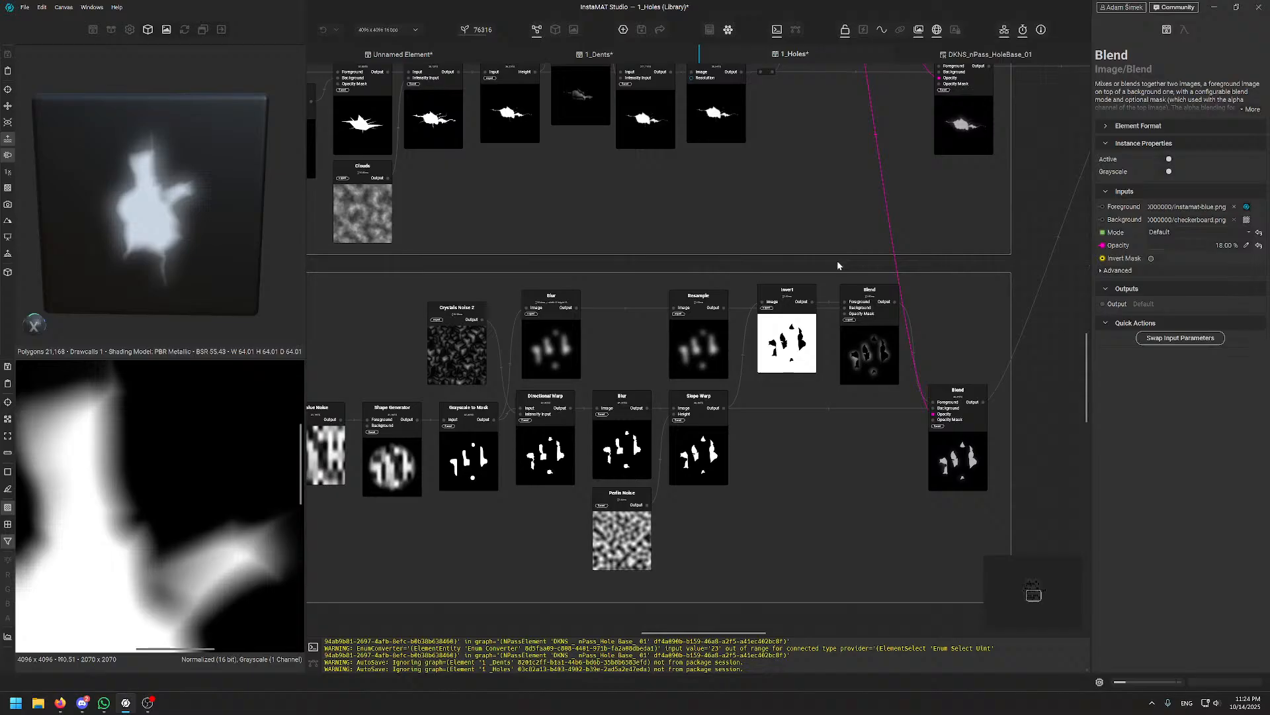
middle_drag(708, 269, 694, 339)
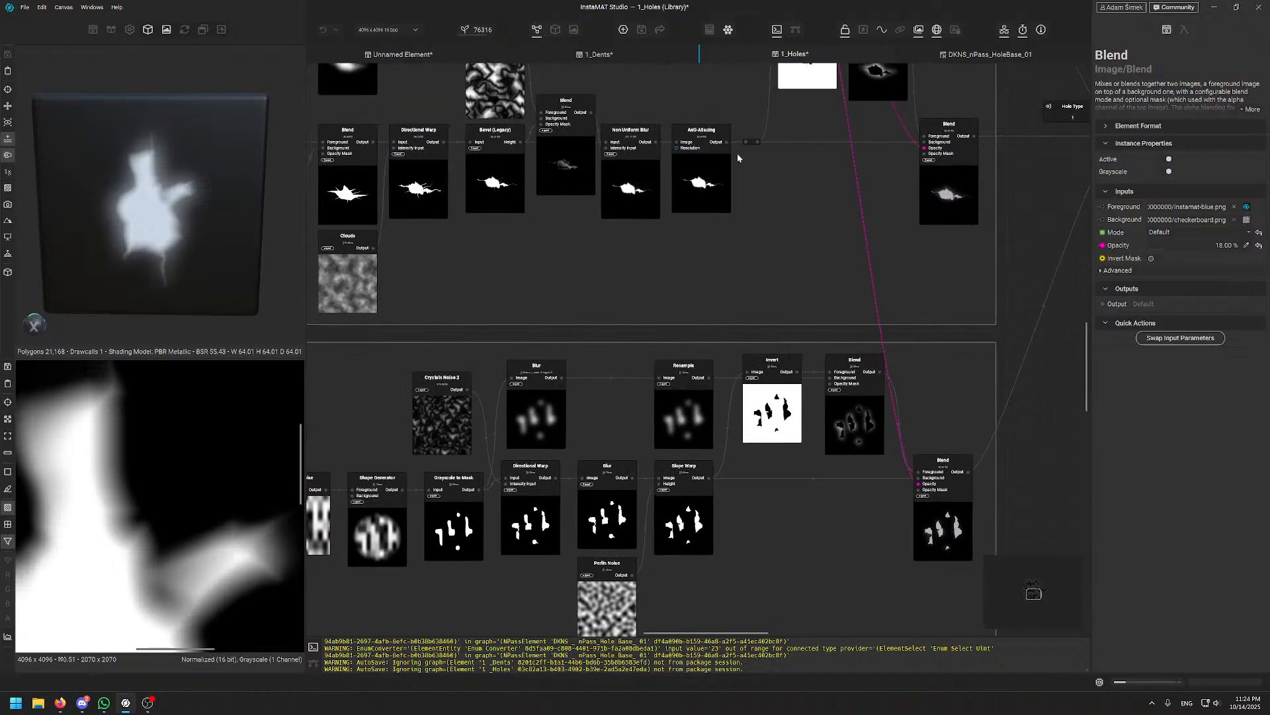
- Return to the Unnamed Element graph and preview the output of the hole base node
click(409, 52)
scroll(722, 258, down, 4)
middle_drag(516, 264, 622, 324)
scroll(622, 325, up, 5)
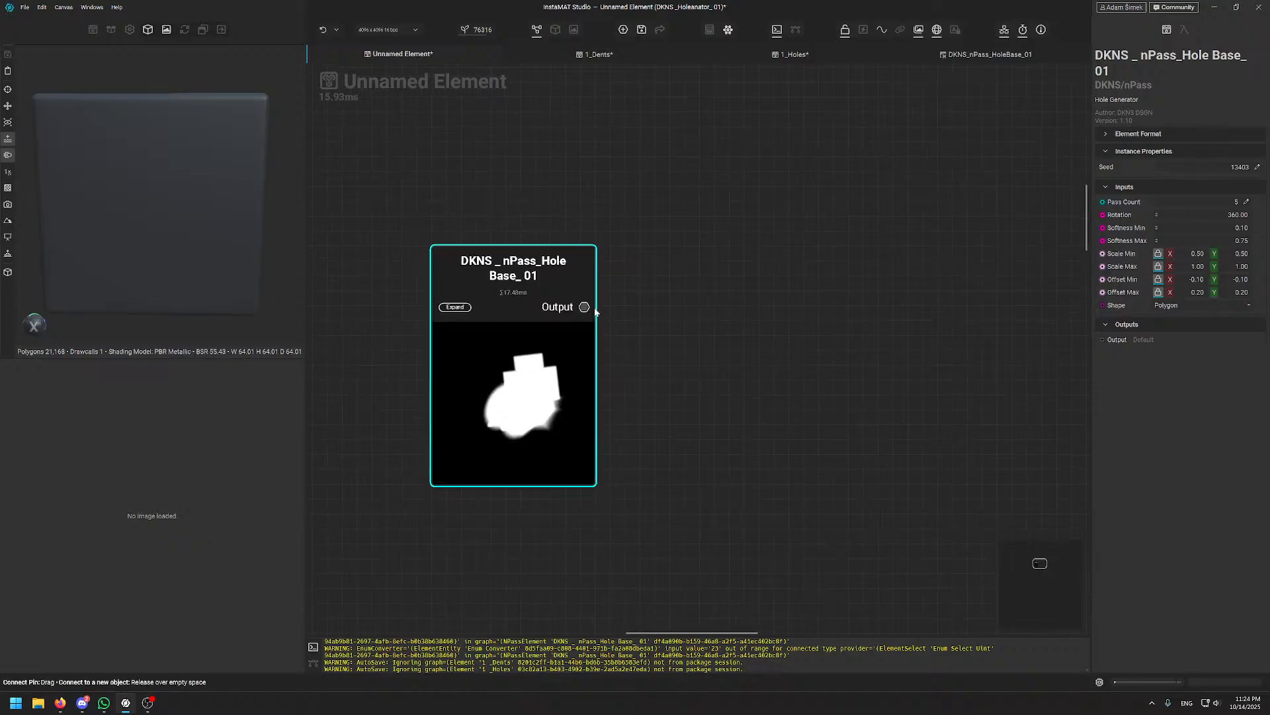
drag(593, 311, 709, 304)
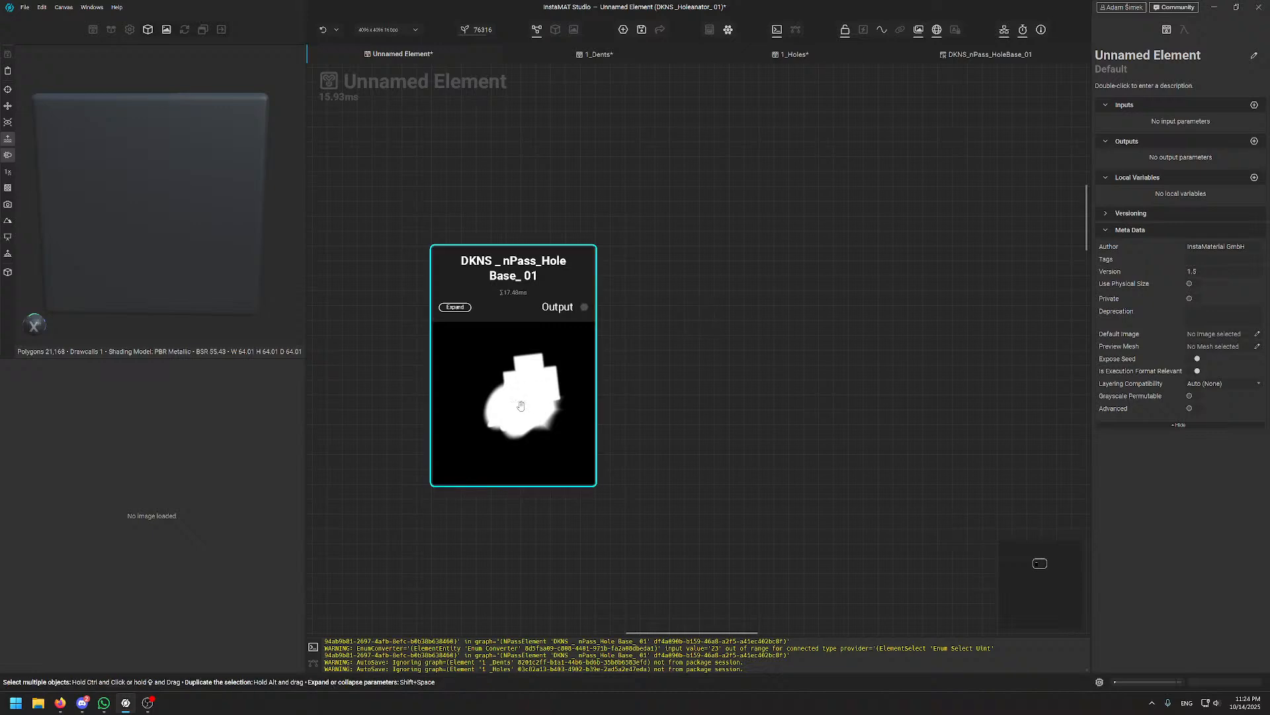
click(720, 365)
- Open the DKNS_nPass_HoleBase_01 graph and move the Random Number Uint, Enum Converter and Shape nodes up to free space
click(990, 54)
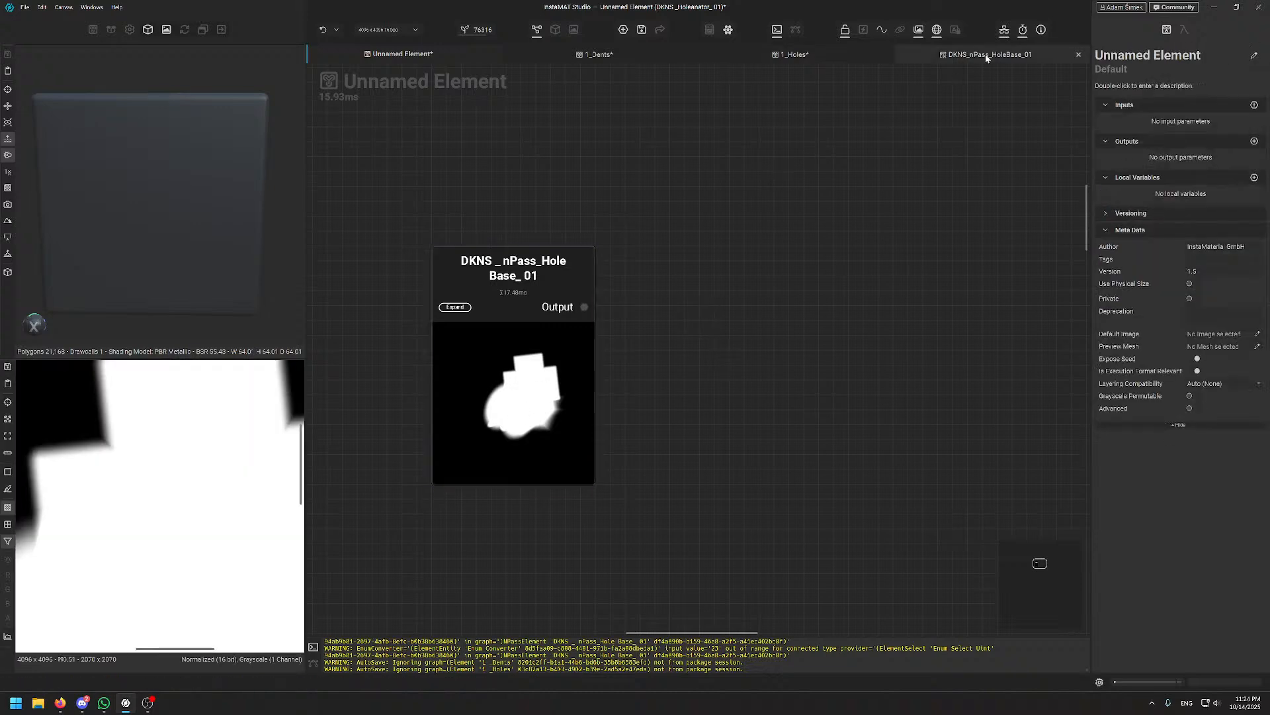
middle_drag(469, 231, 821, 218)
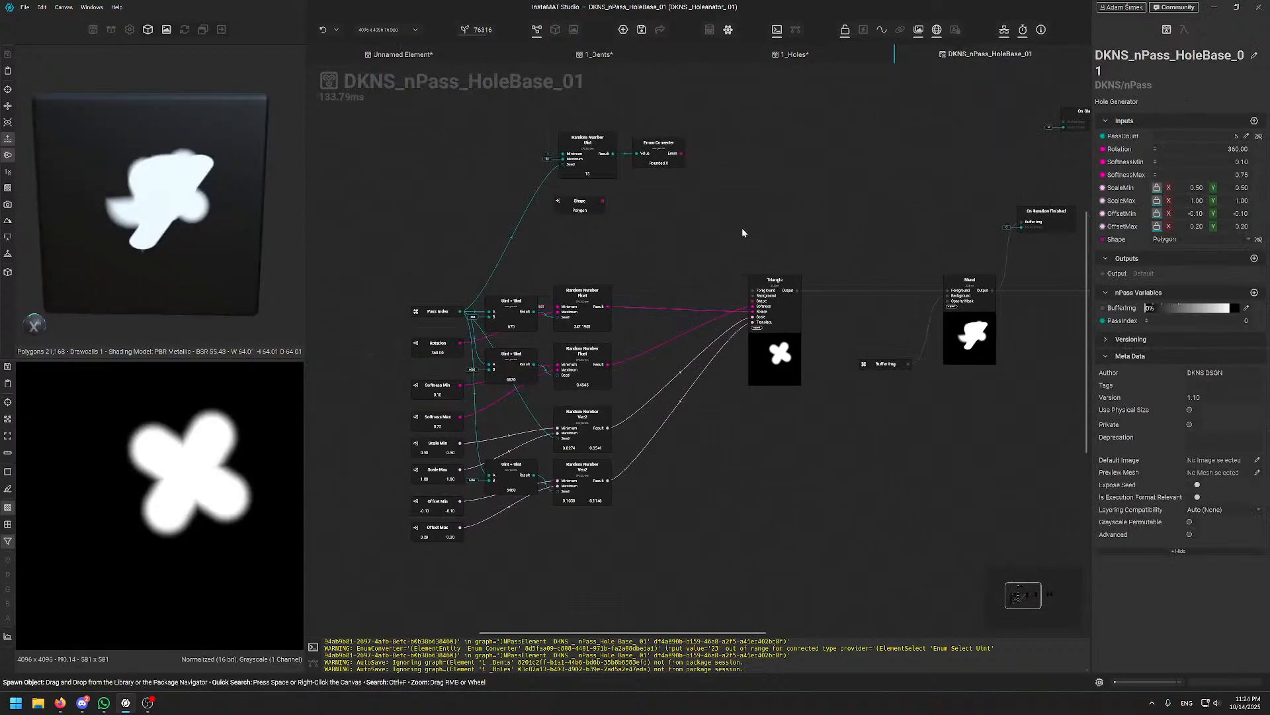
middle_drag(647, 206, 662, 316)
scroll(652, 314, up, 4)
middle_drag(515, 154, 526, 167)
drag(514, 170, 704, 331)
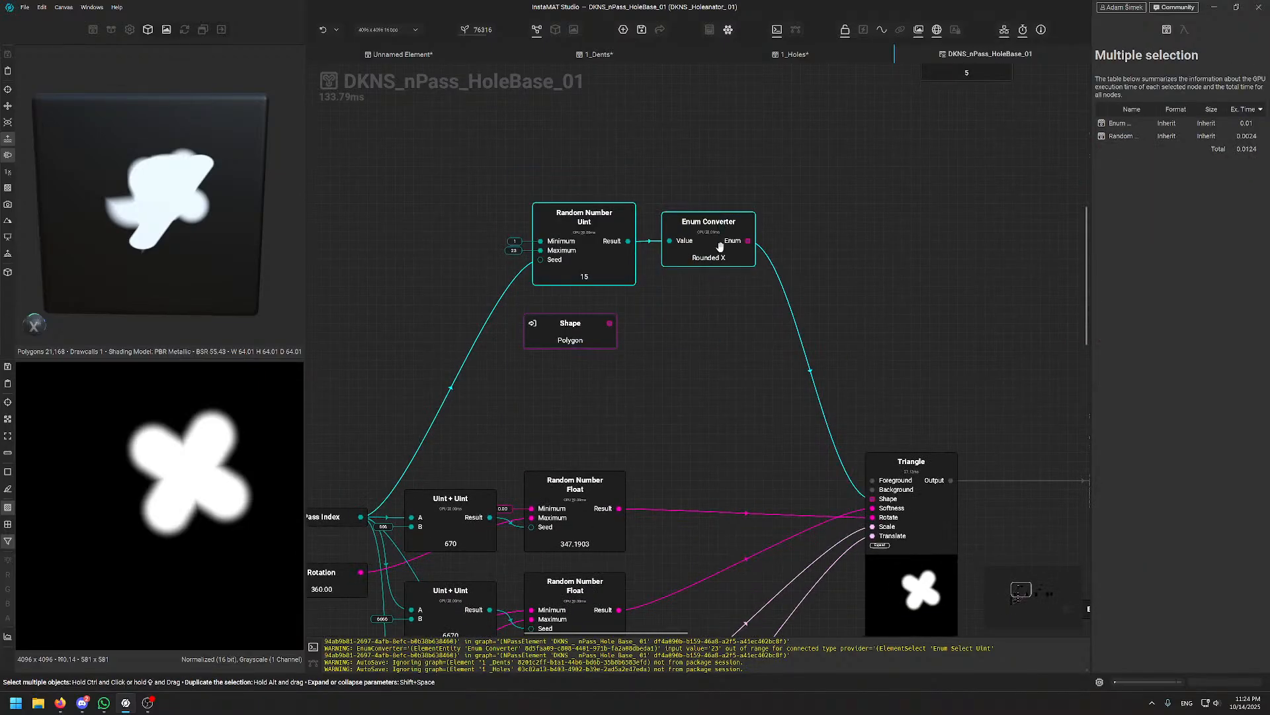
drag(720, 246, 665, 145)
click(788, 285)
- Try a darker Foreground value on the Triangle node
click(939, 557)
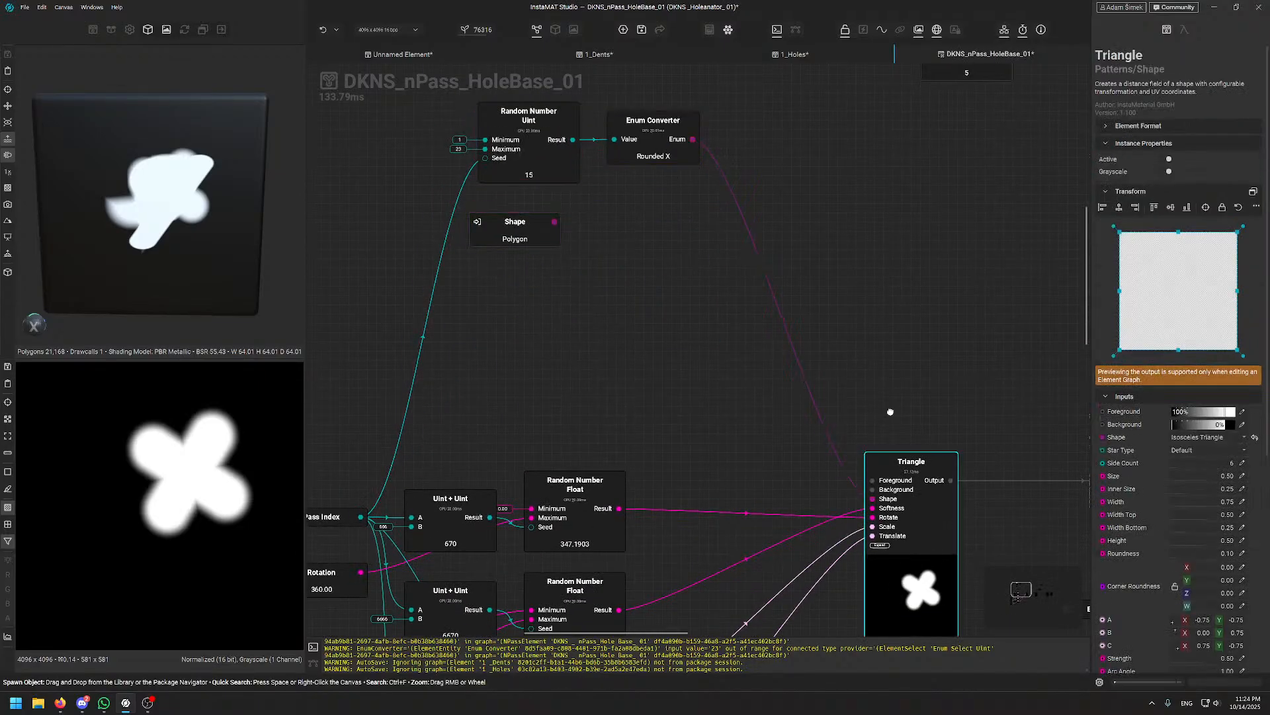
click(891, 411)
click(889, 458)
middle_drag(890, 458, 658, 409)
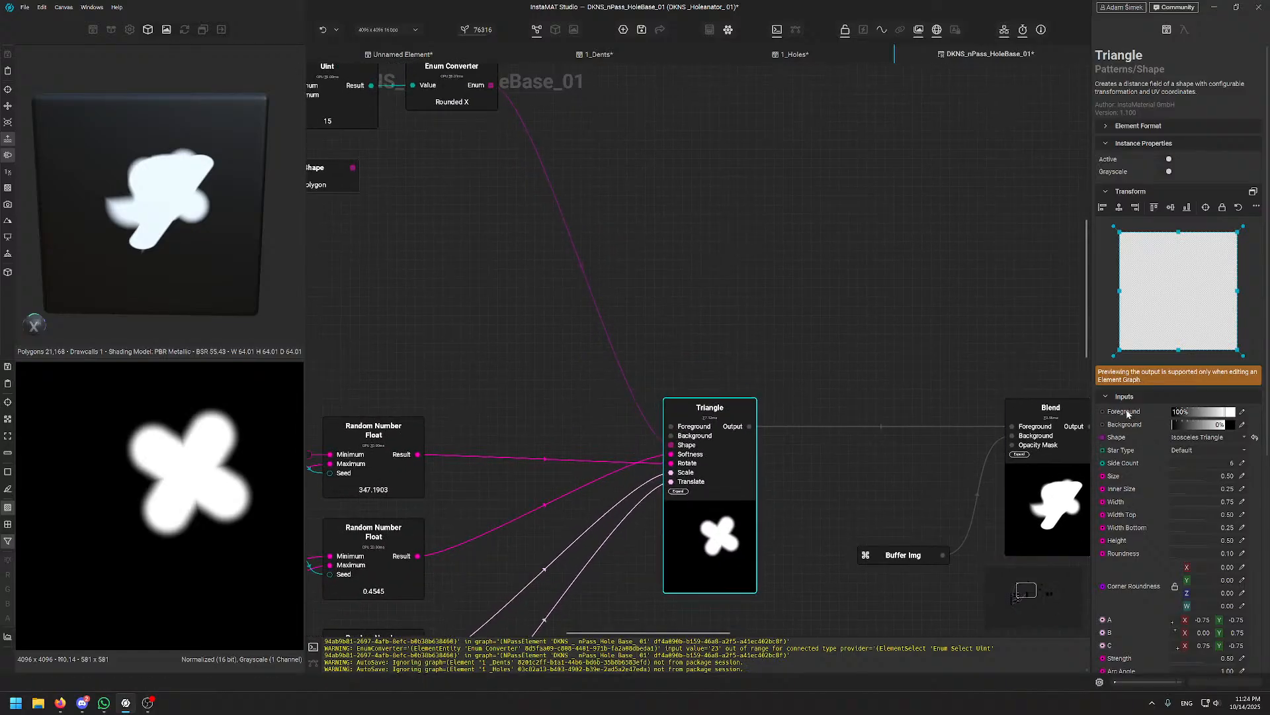
click(1237, 410)
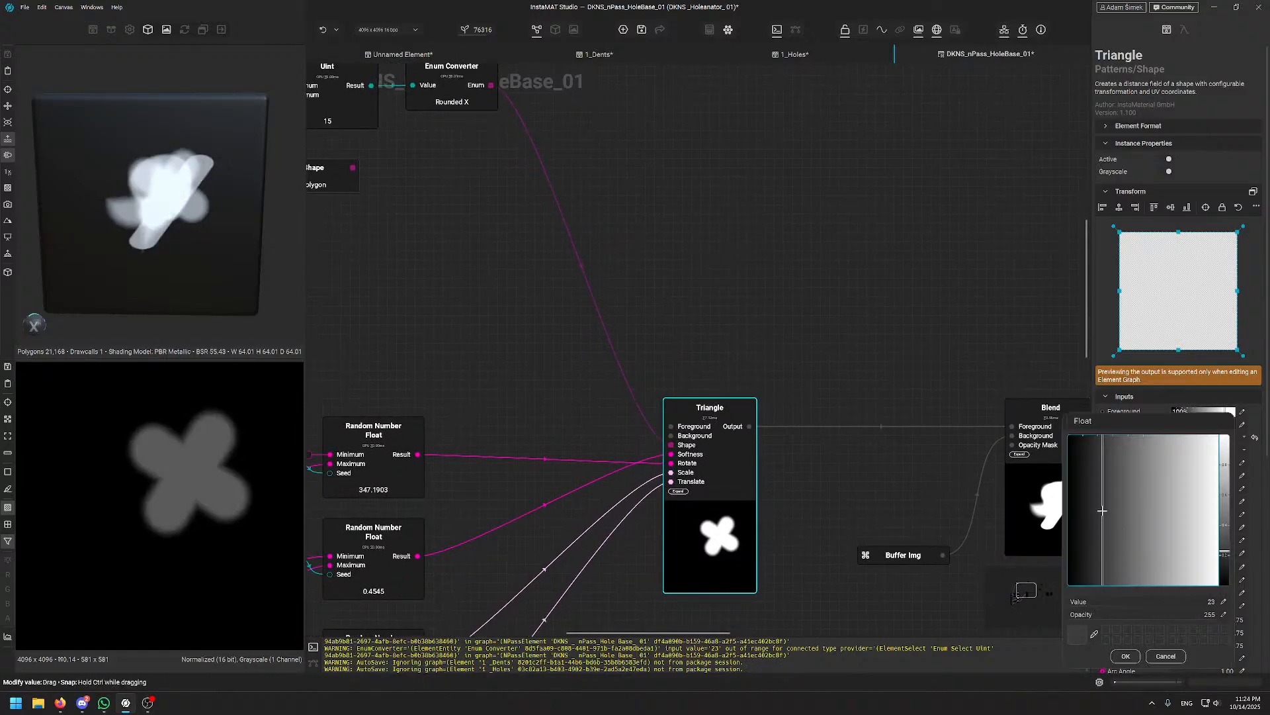
click(1251, 518)
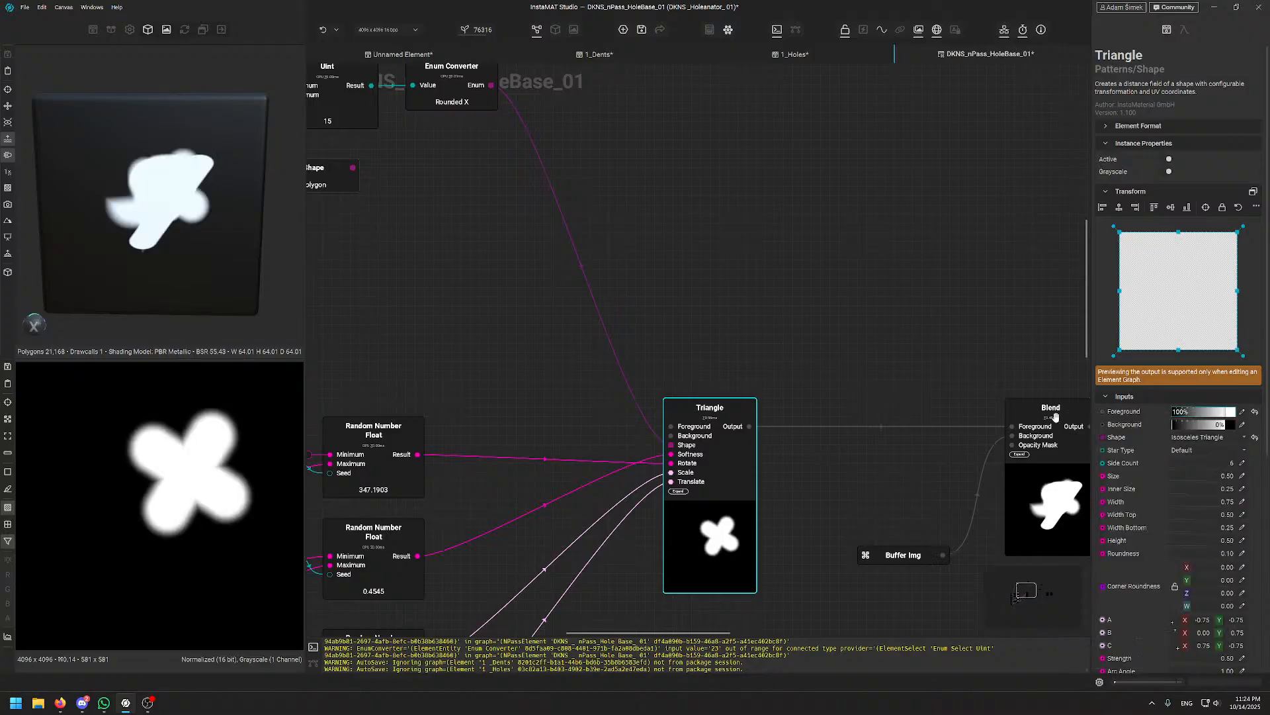
- Try exposing the Triangle node's Foreground as a graph input, reposition the Foreground node, and delete it from the canvas
right_click(1120, 413)
click(1196, 445)
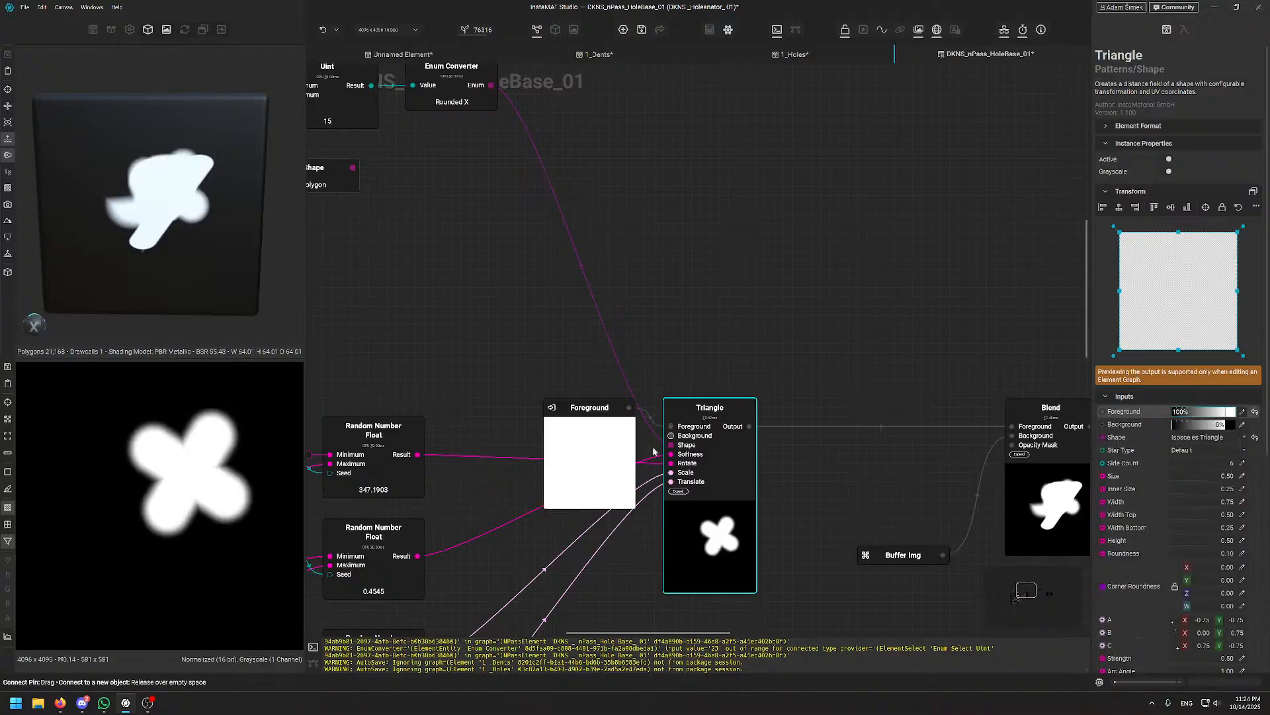
drag(603, 440, 456, 292)
middle_drag(589, 203, 802, 292)
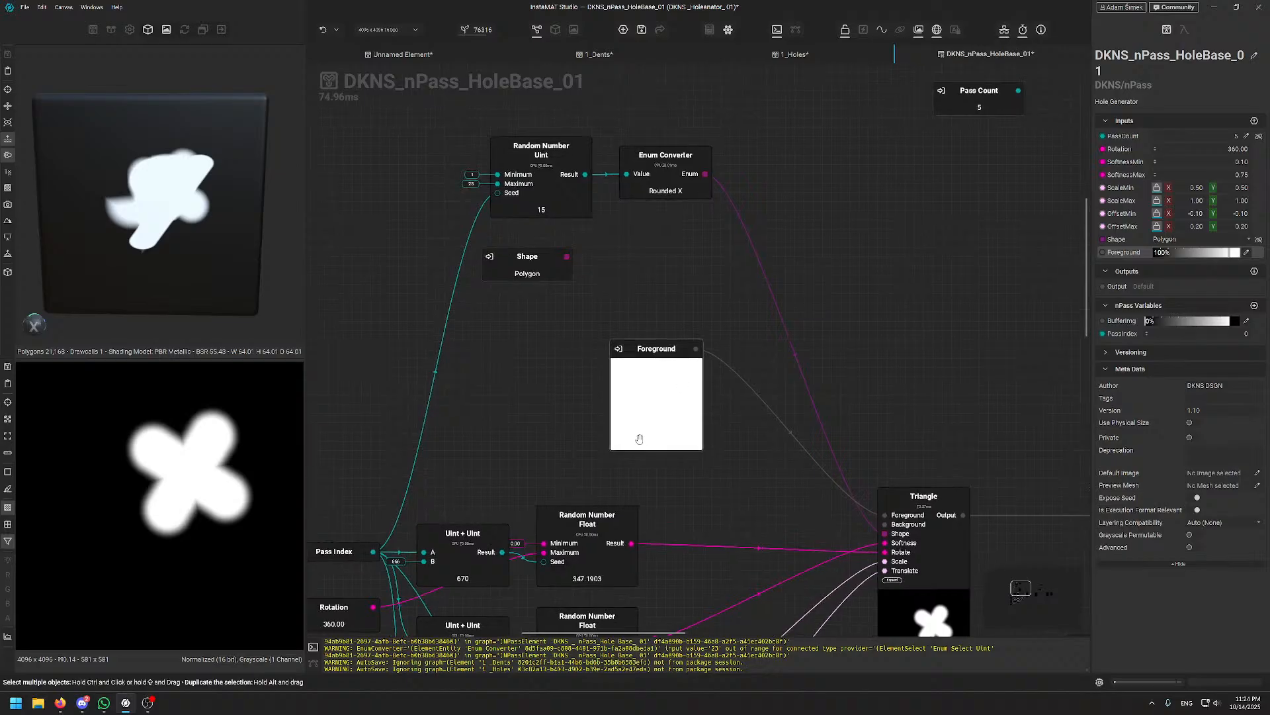
drag(639, 438, 658, 439)
middle_drag(857, 362, 781, 322)
click(606, 351)
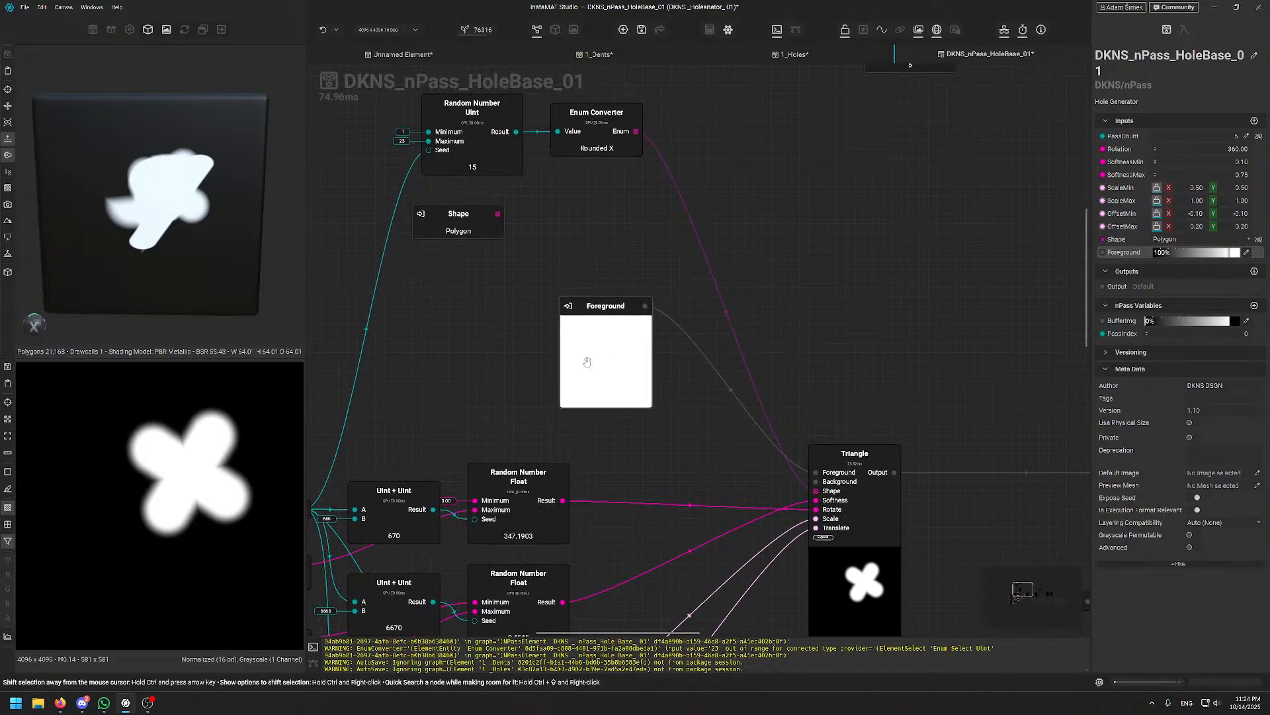
key(Delete)
- Add a Solid Color node, switch it to grayscale, and connect its Output to the Triangle node's Foreground
key(space)
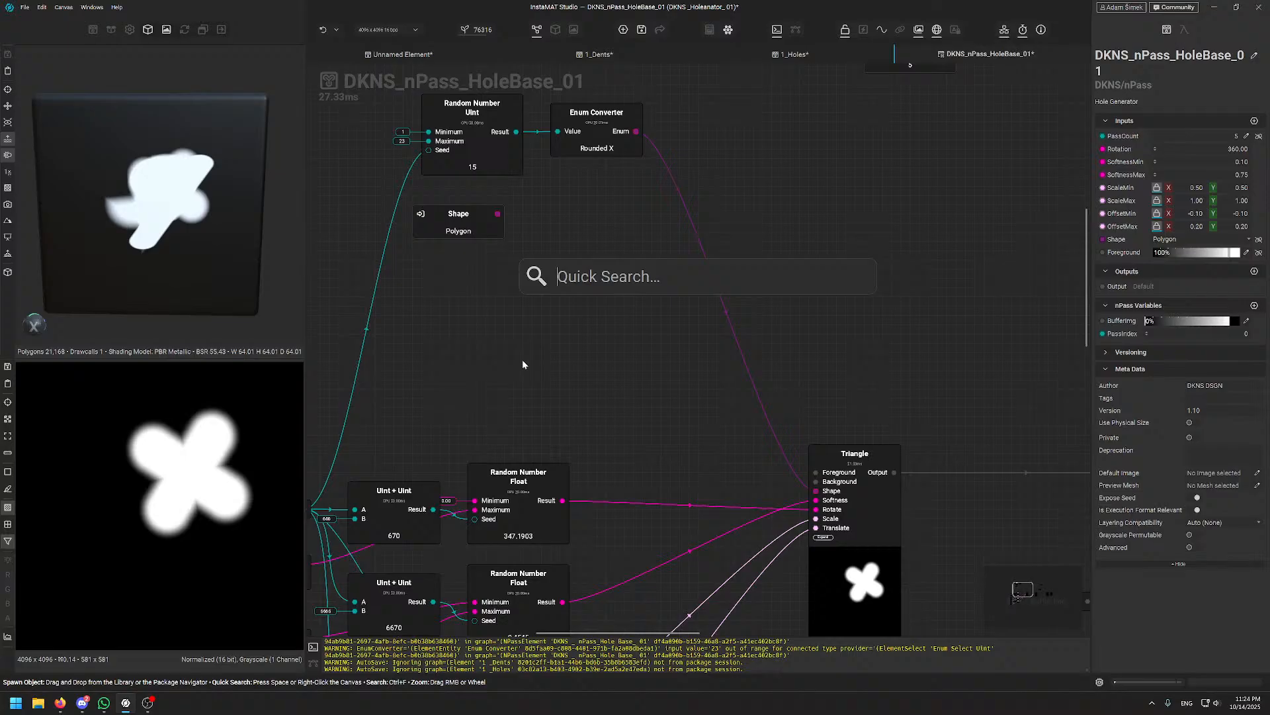
text(solid co)
key(Return)
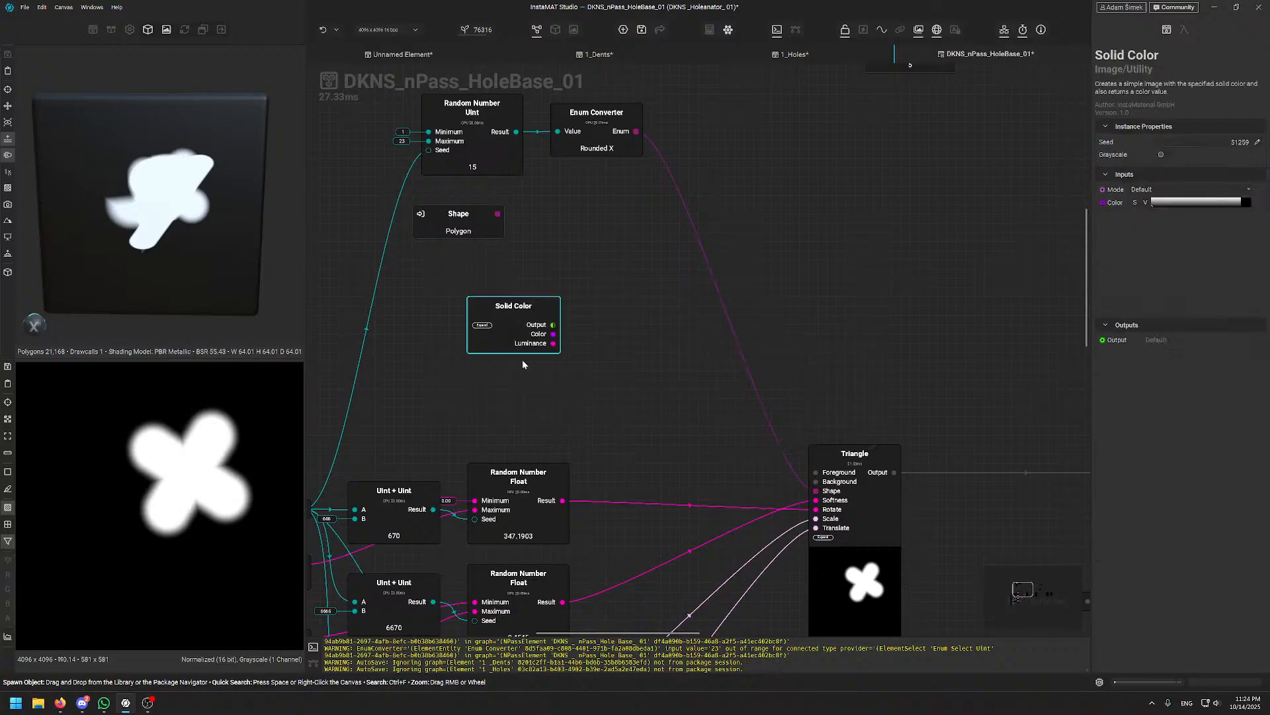
drag(508, 345, 889, 528)
click(1163, 154)
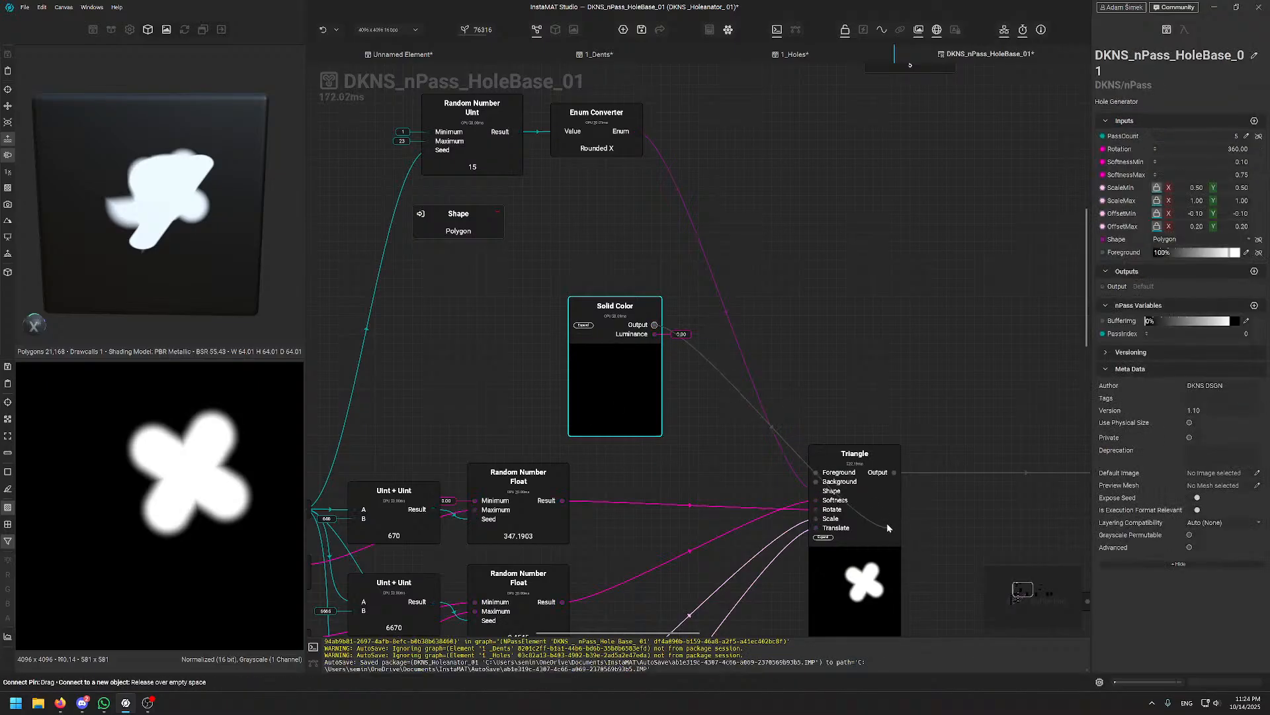
drag(825, 476, 821, 474)
- Set the Solid Color node's Luminance to 1.00
click(589, 368)
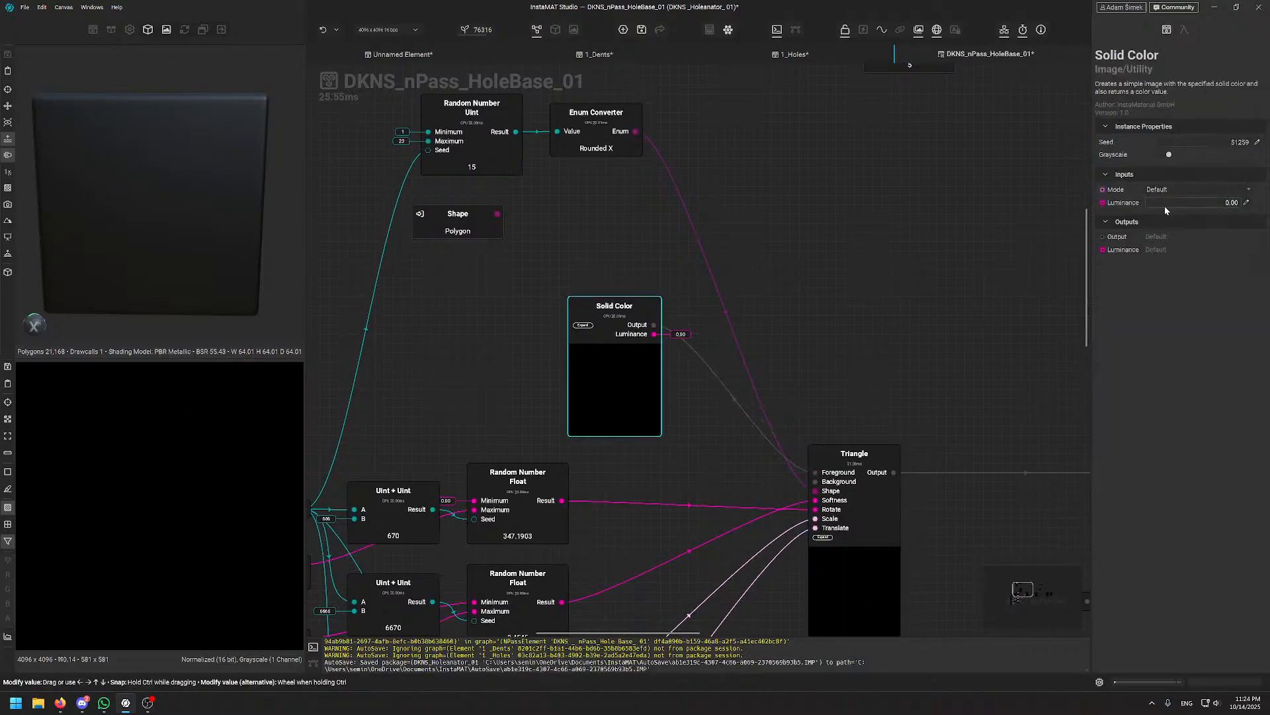
drag(1164, 205, 1269, 214)
middle_drag(522, 274, 743, 303)
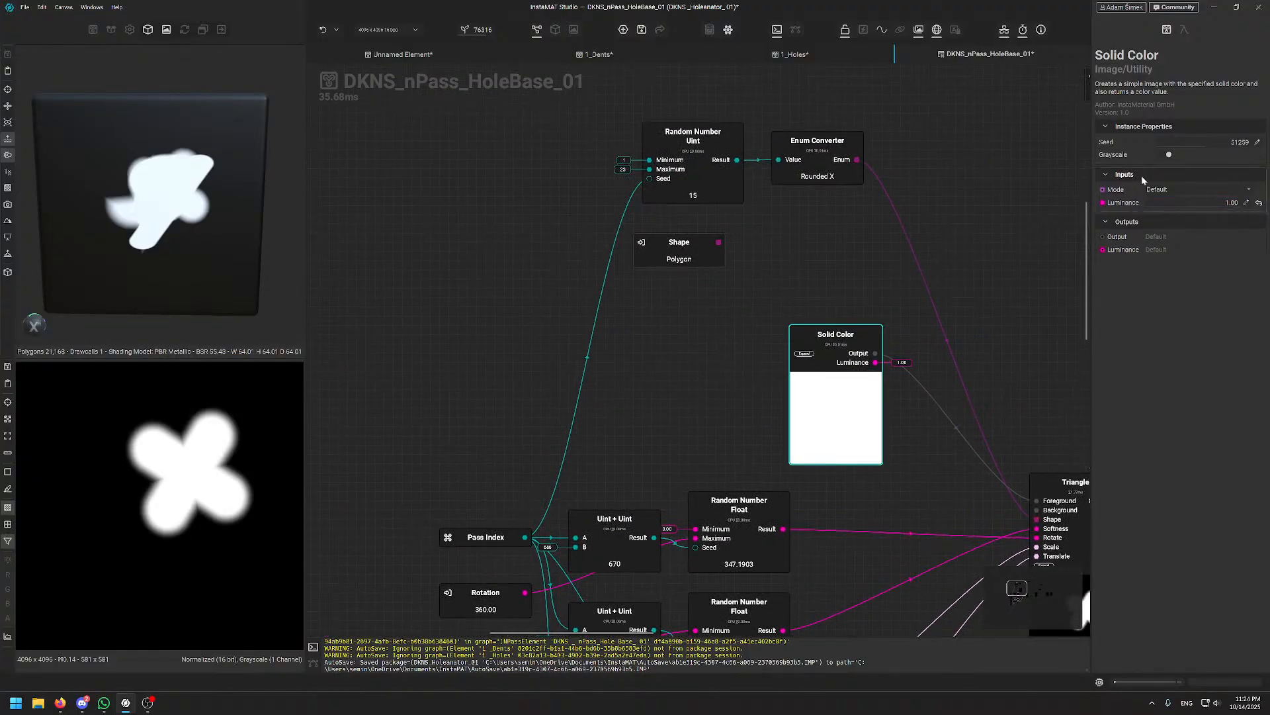
- Try exposing the Solid Color node's Luminance as a graph input, and delete the Luminance node from the canvas
right_click(1119, 205)
click(1182, 225)
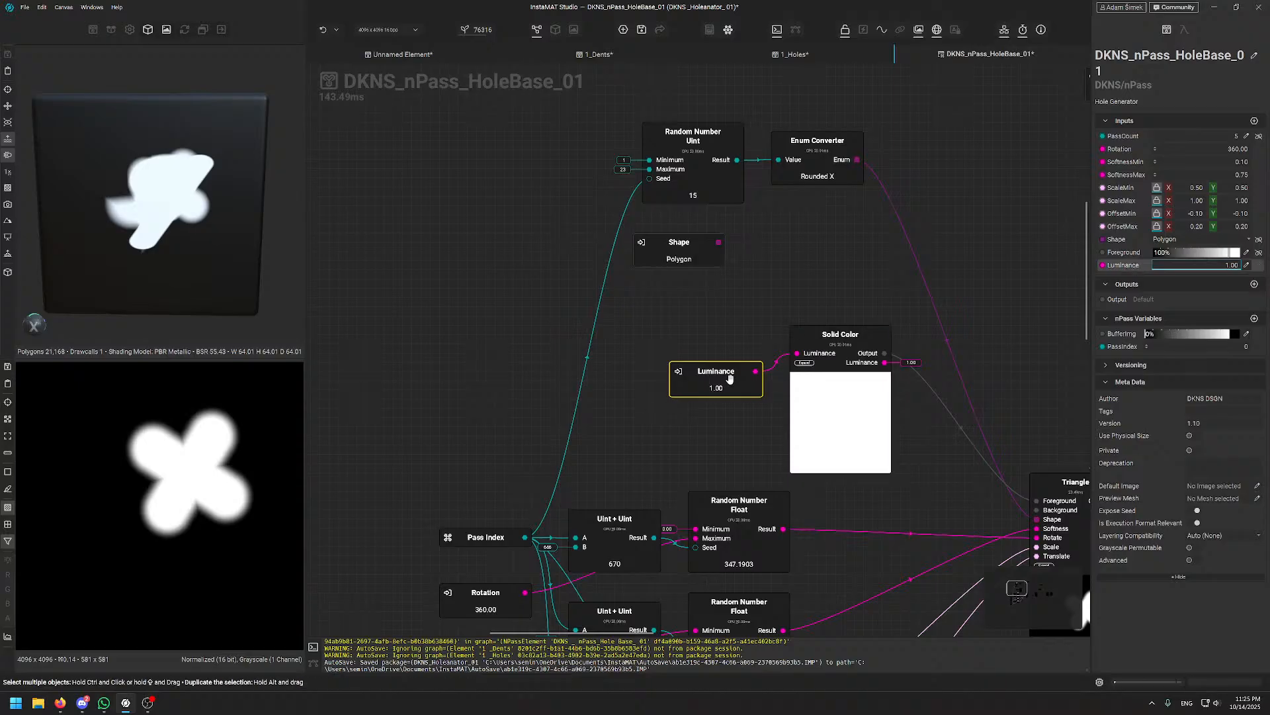
drag(725, 384, 707, 375)
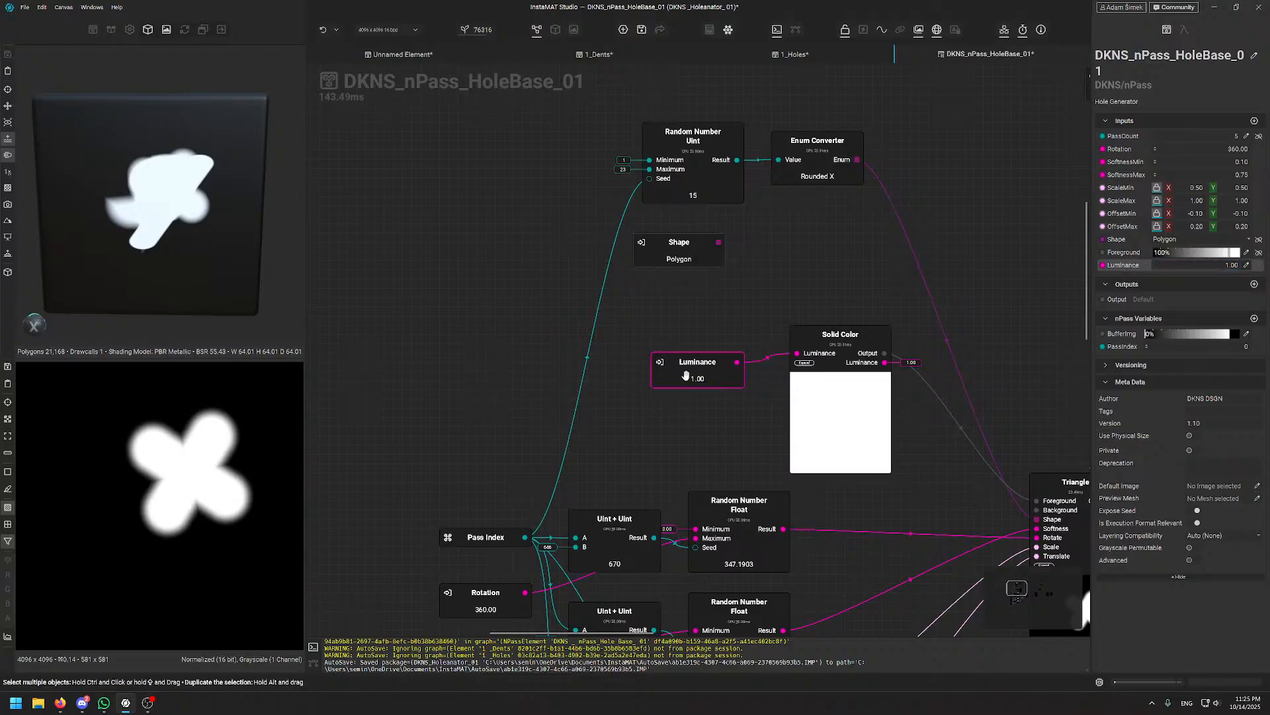
key(Delete)
- Duplicate the Rotation branch's Random Number Float and Uint + Uint nodes and place the copies beside the Solid Color node
key(space)
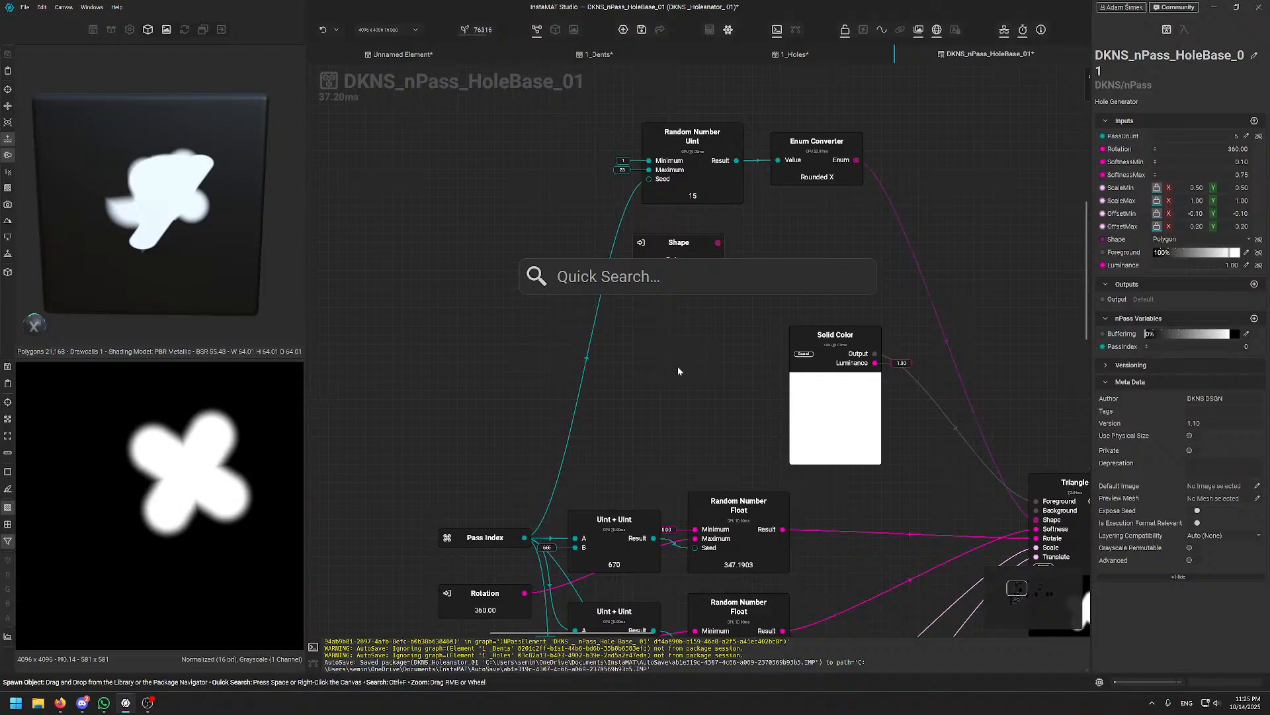
click(680, 368)
click(751, 541)
alt+drag(751, 541, 744, 376)
click(619, 530)
alt+drag(619, 529, 624, 390)
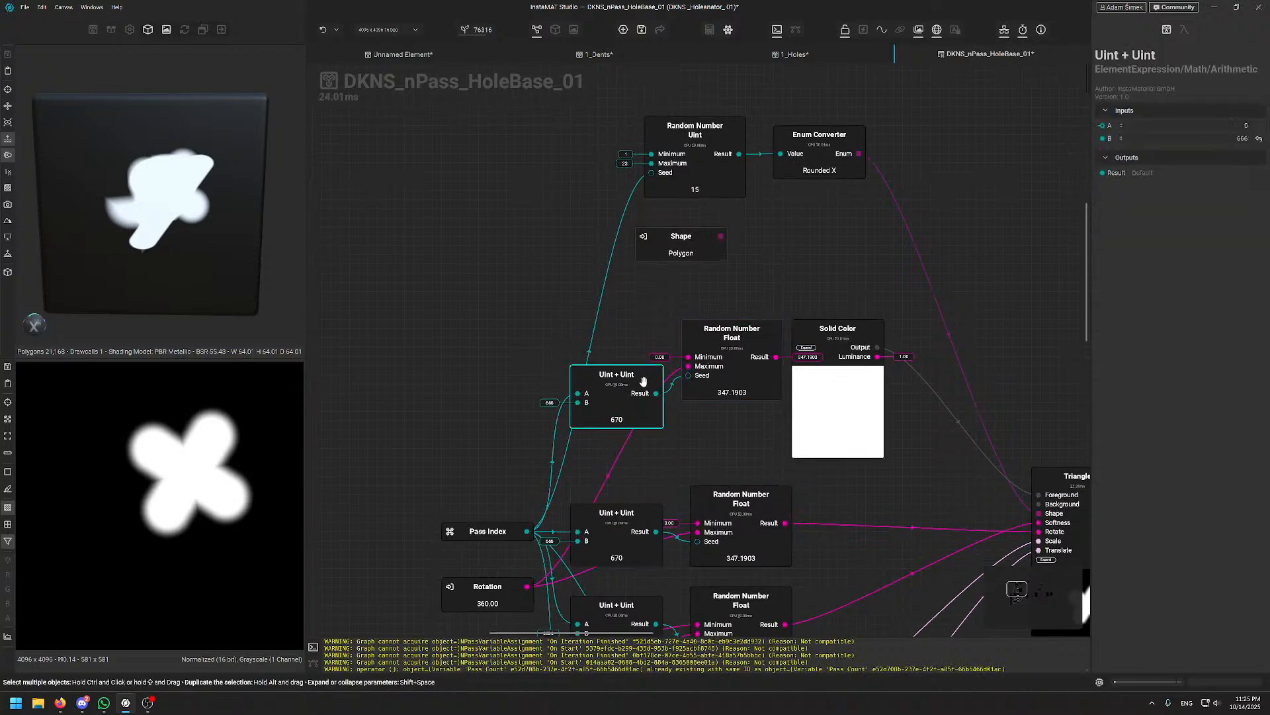
- Set the copied Uint + Uint node's B value to 45645 and space out the Random Number Float and Solid Color nodes
drag(624, 405, 629, 383)
middle_drag(712, 295, 655, 272)
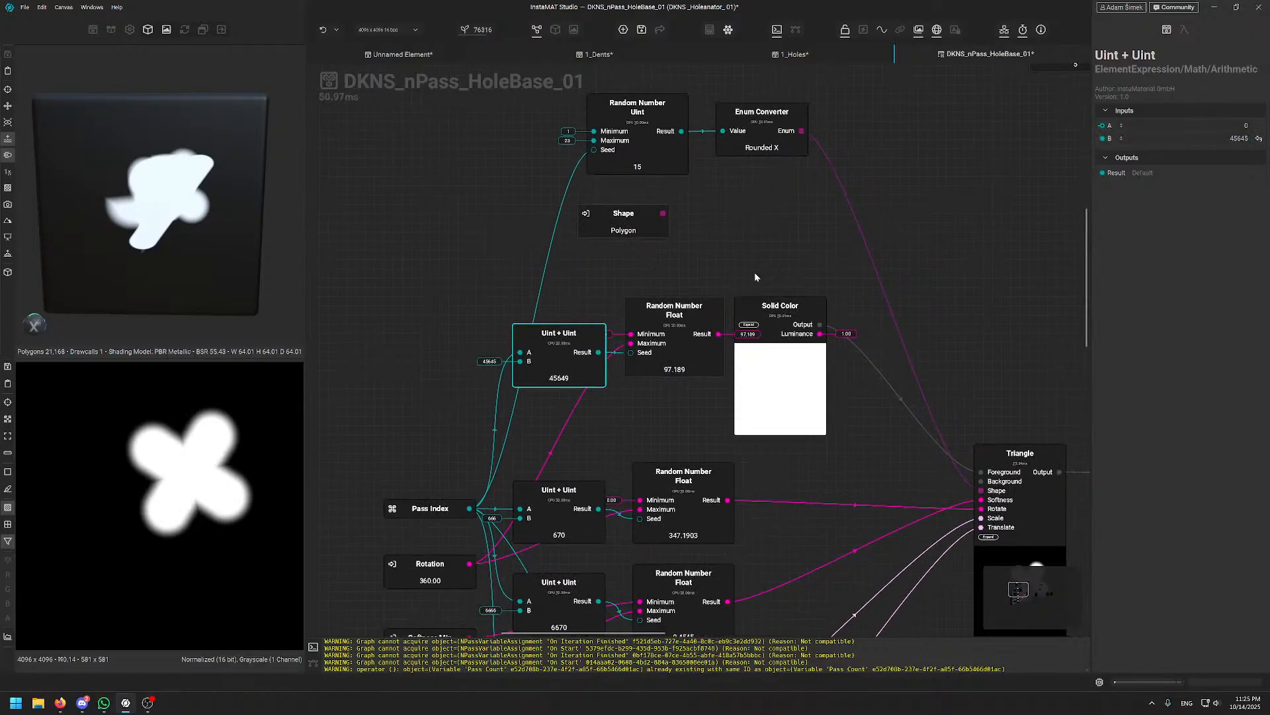
drag(780, 309, 827, 309)
drag(675, 310, 703, 309)
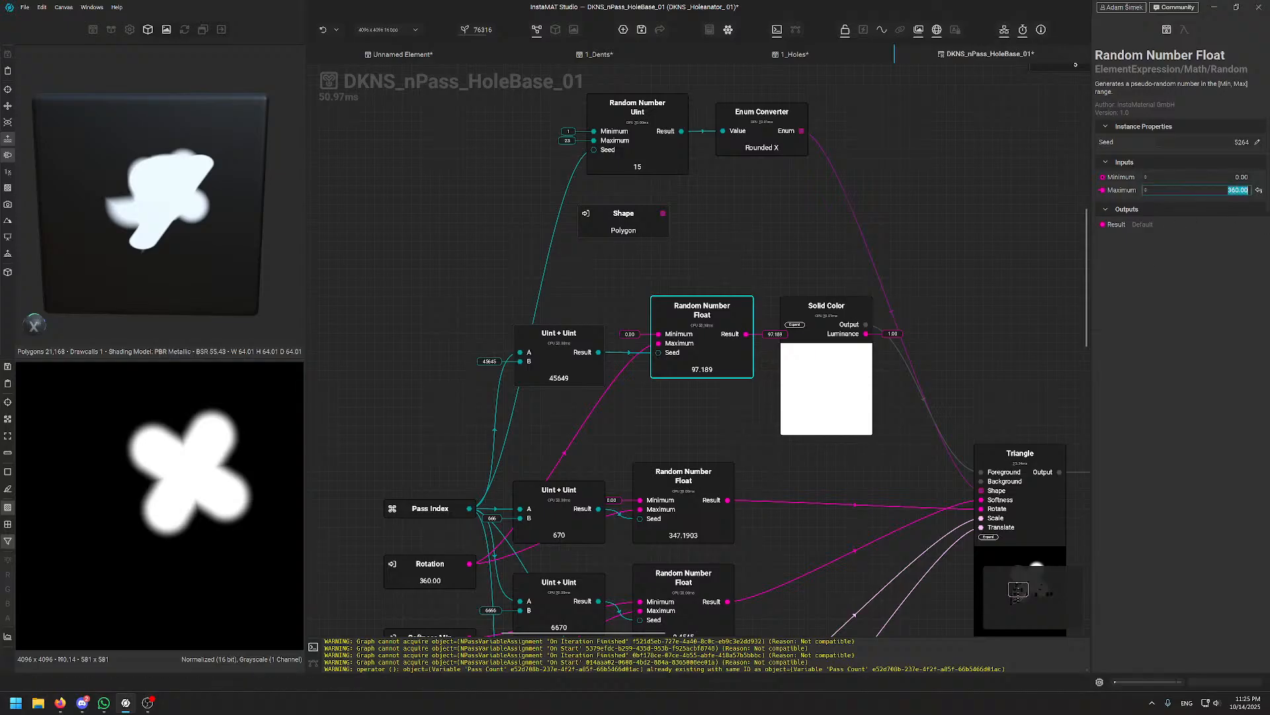
- Set the copied Random Number Float's Maximum to 1 and its Minimum to 0.7
text(1)
key(Return)
double_click(1215, 177)
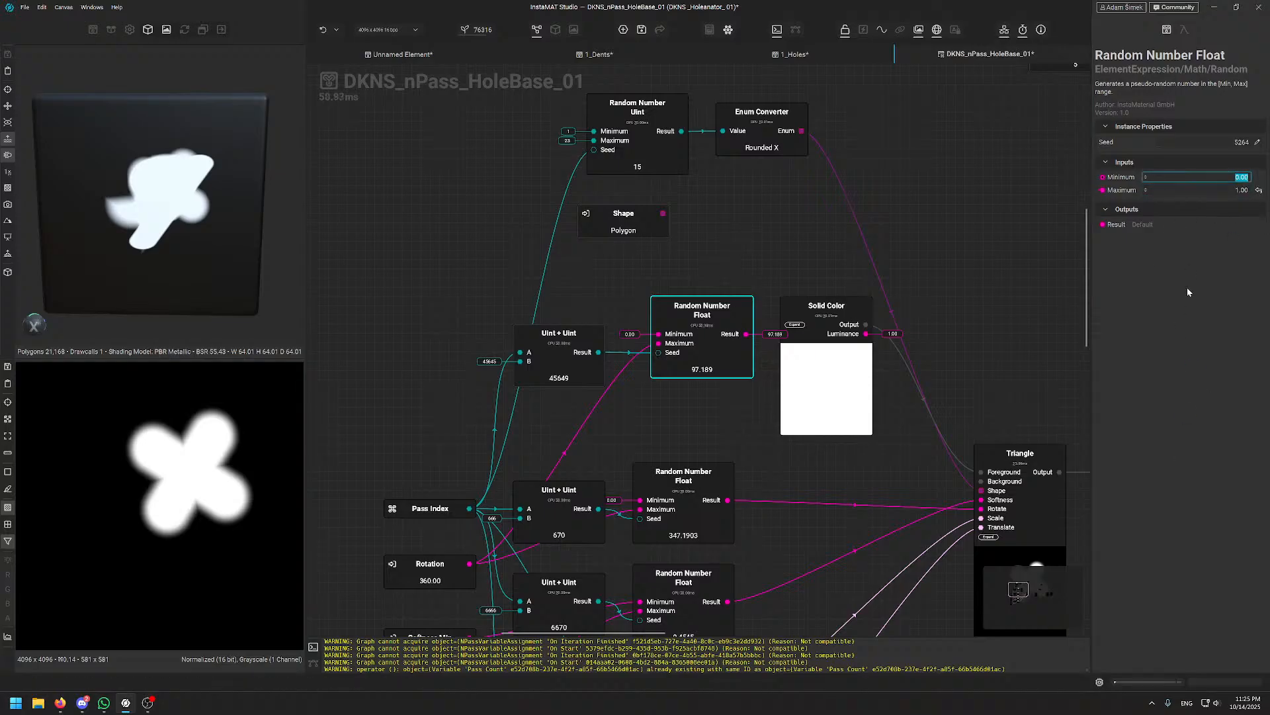
text(.7)
key(Return)
- Connect the copied Random Number Float's Result to the Solid Color node's Luminance and realign the two nodes
click(847, 336)
drag(811, 367, 846, 317)
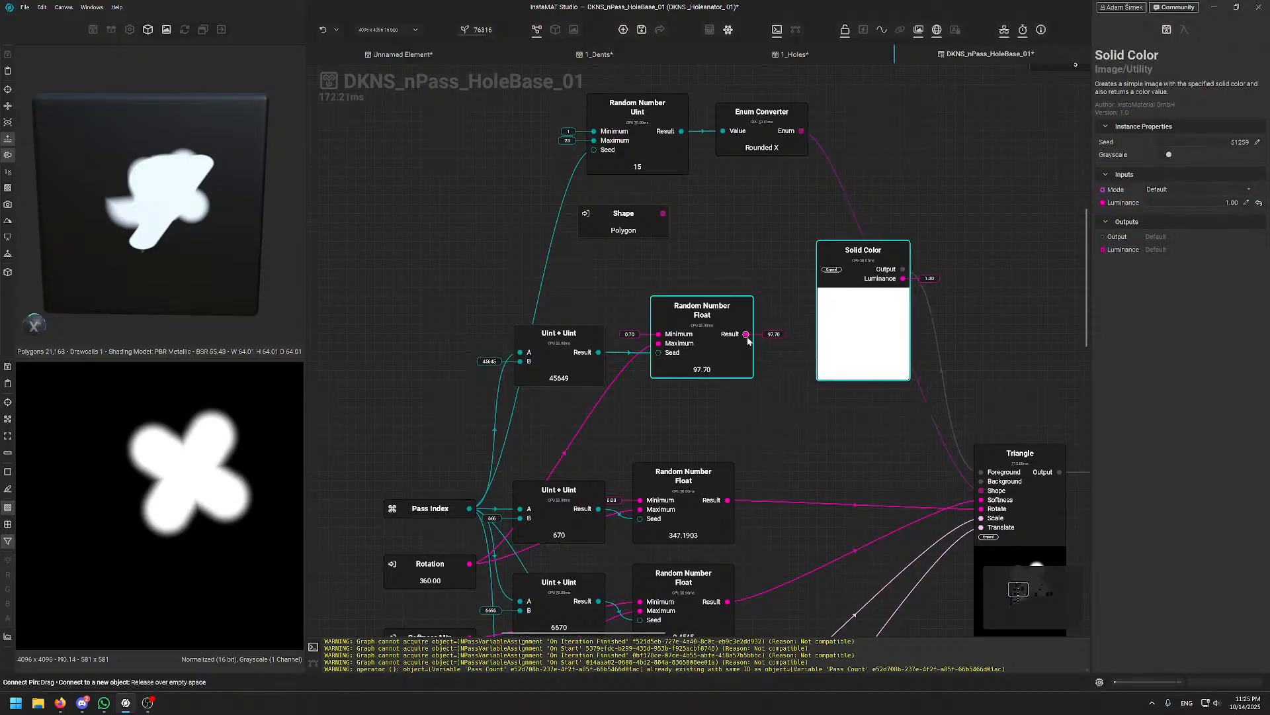
drag(747, 334, 822, 305)
click(868, 251)
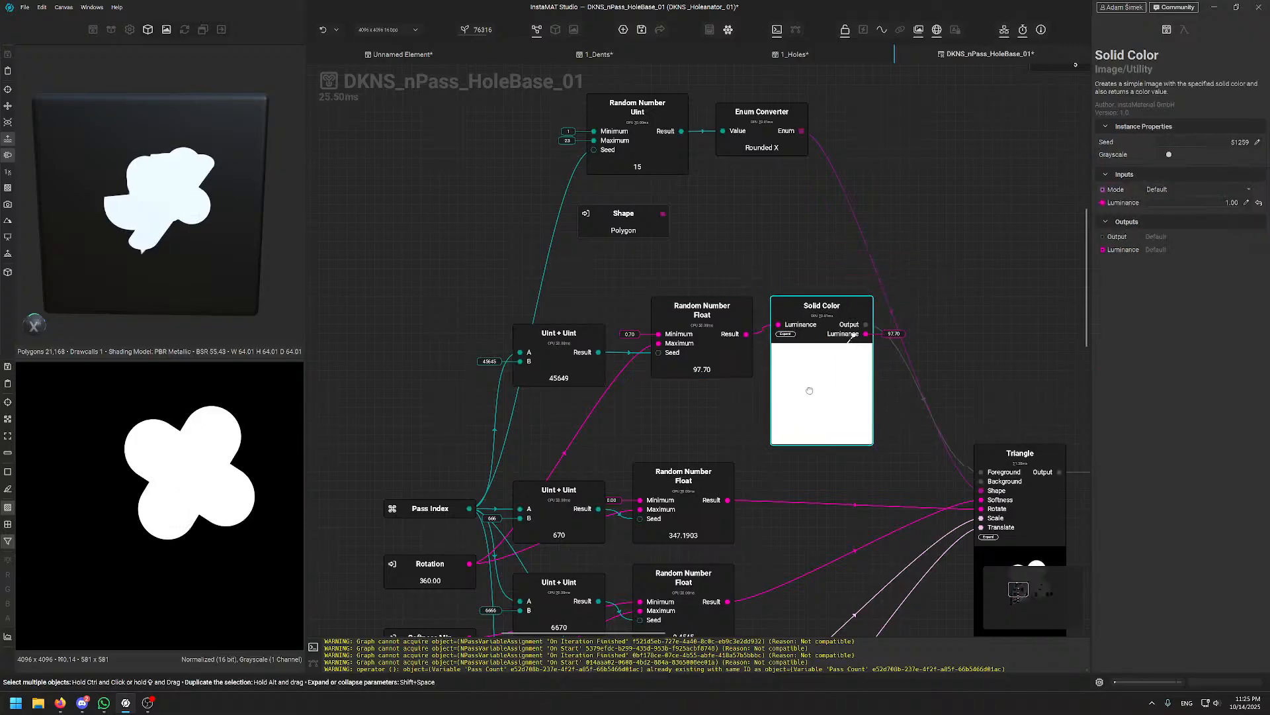
drag(698, 361, 687, 370)
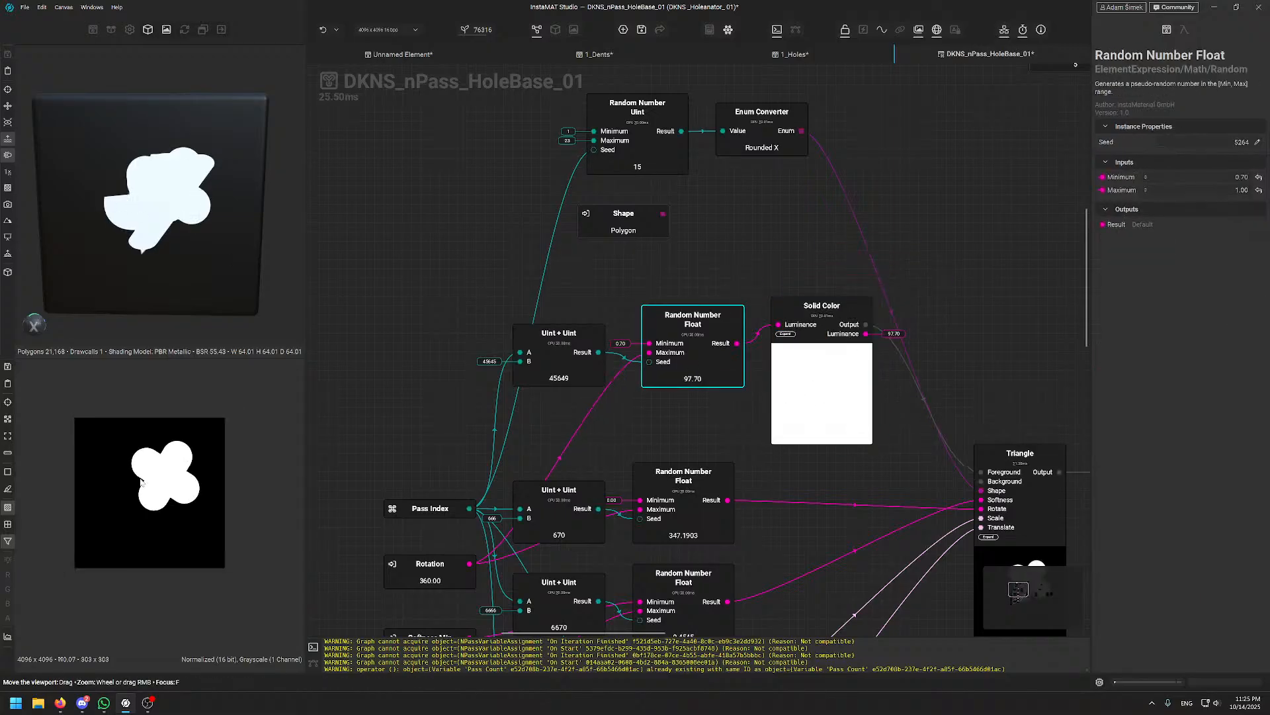
- Change the Blend node's Mode to Maximum
middle_drag(1070, 578, 855, 396)
middle_drag(907, 283, 522, 314)
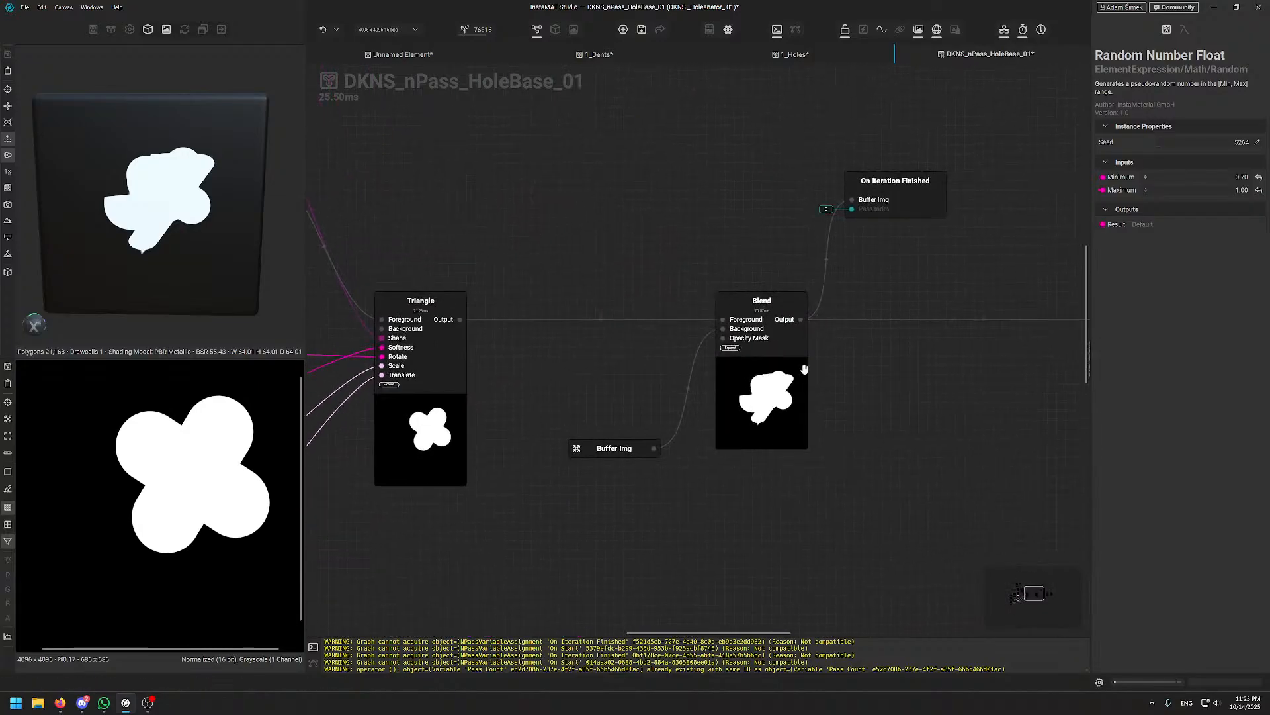
click(801, 367)
click(1195, 229)
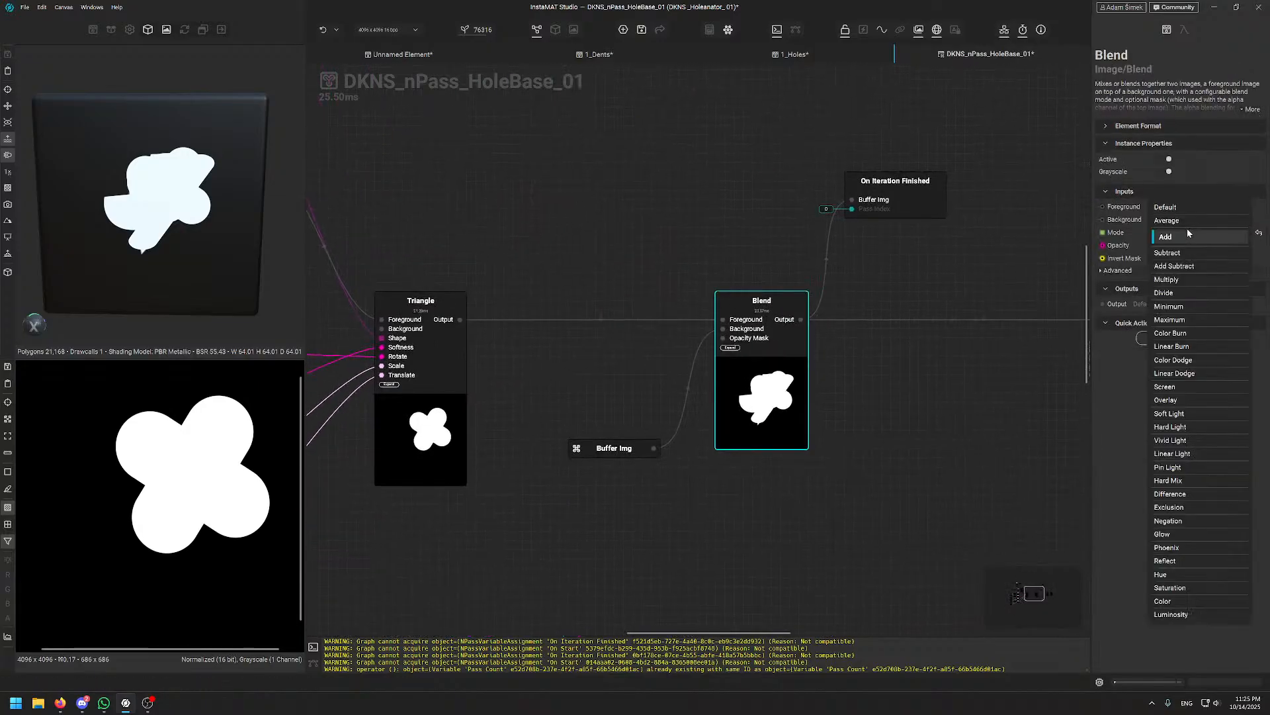
click(1184, 320)
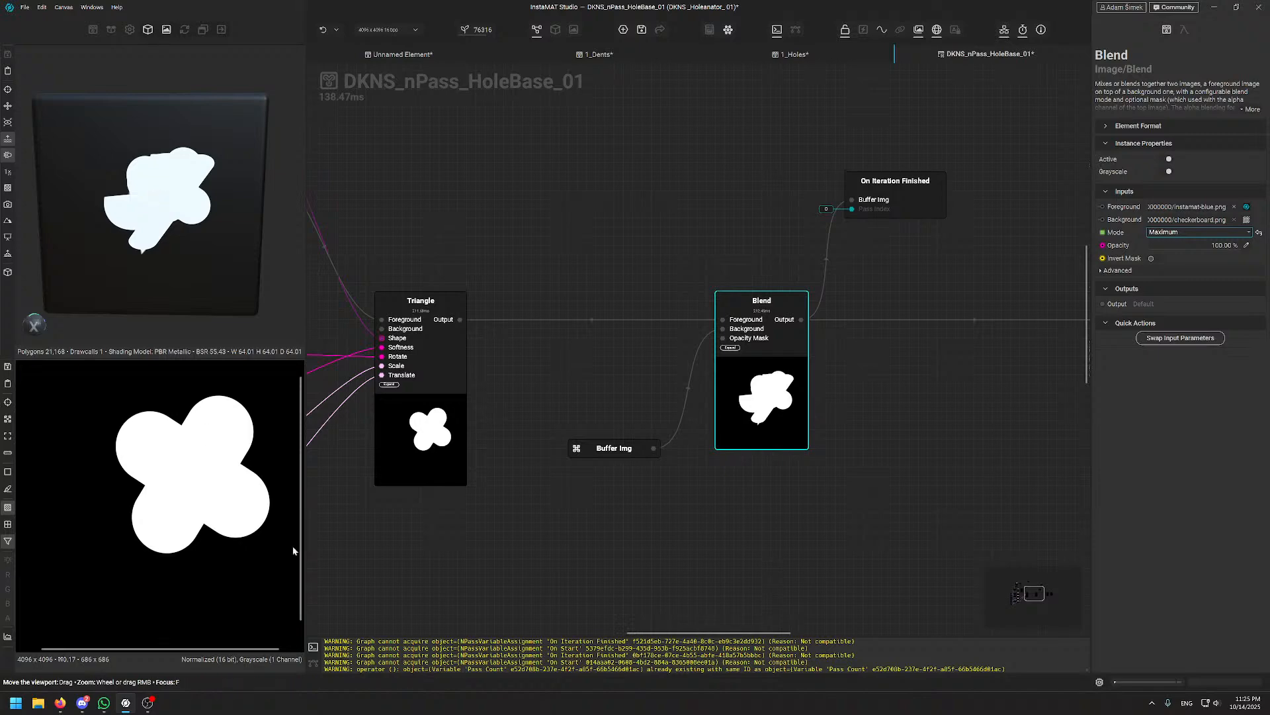
- Check the luminance branch's settings and spread out its Uint + Uint and Solid Color nodes to make room for another node
middle_drag(665, 318, 797, 334)
middle_drag(417, 232, 854, 274)
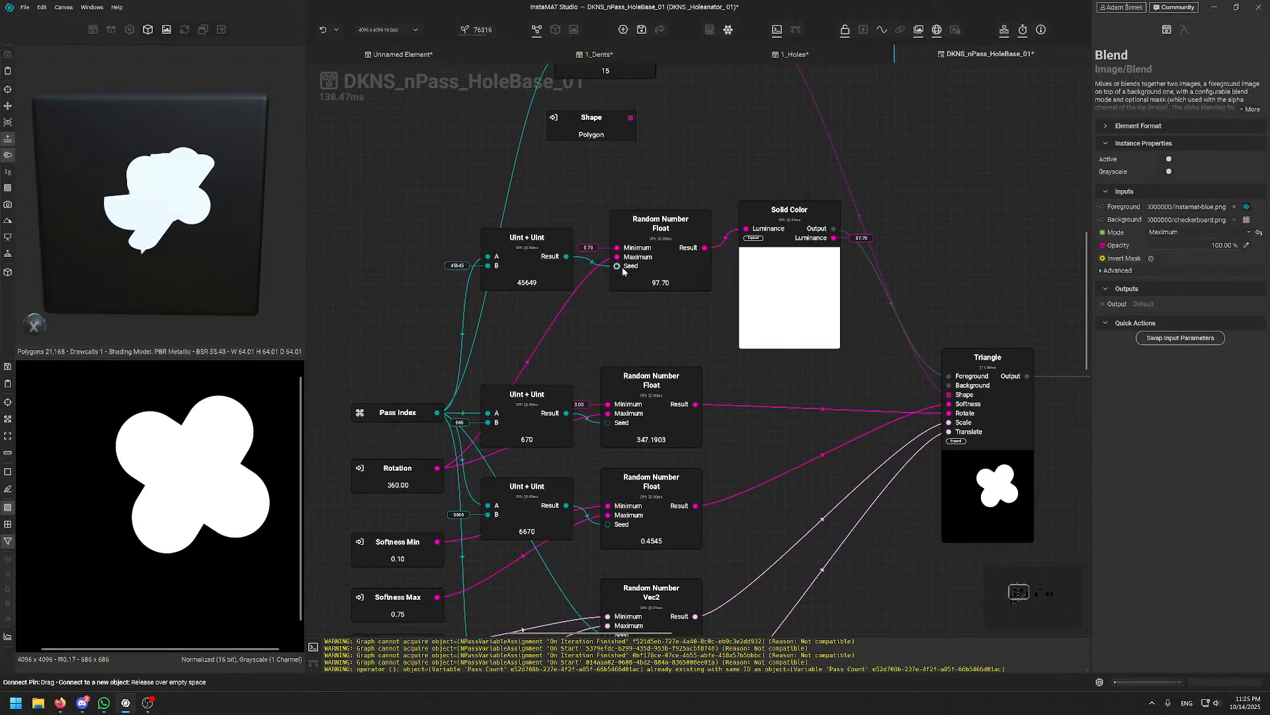
click(652, 265)
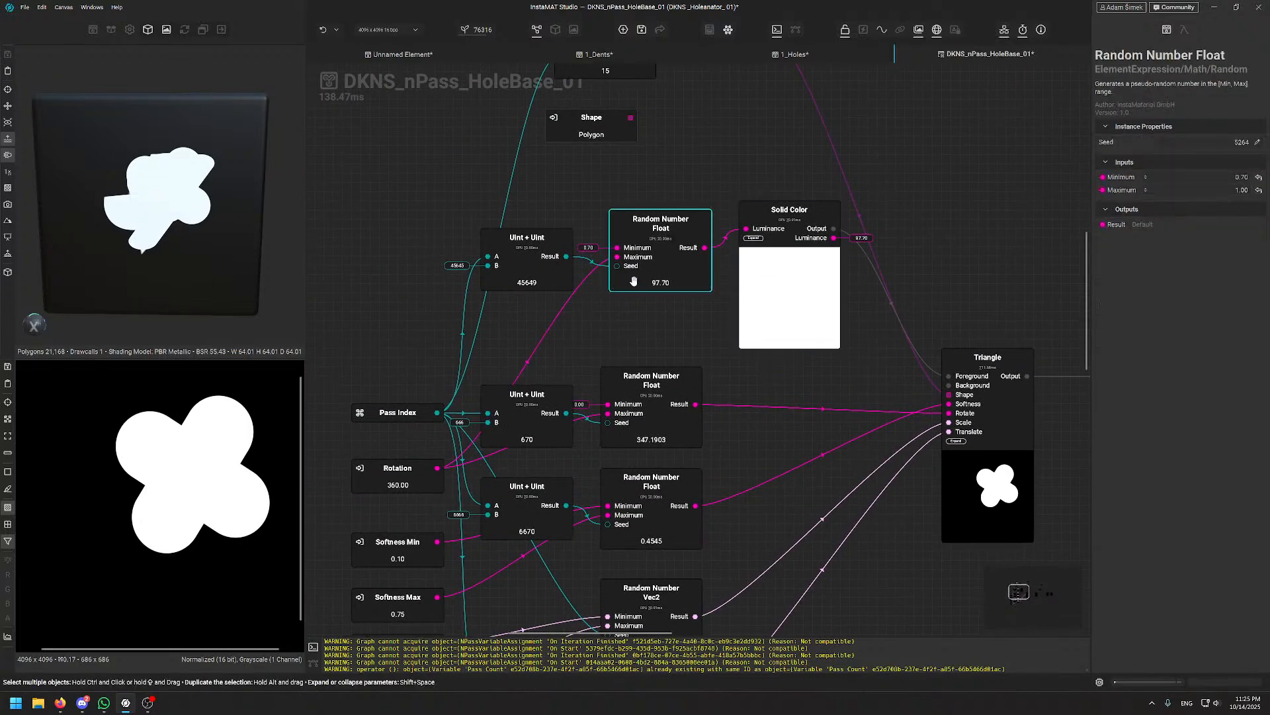
click(789, 265)
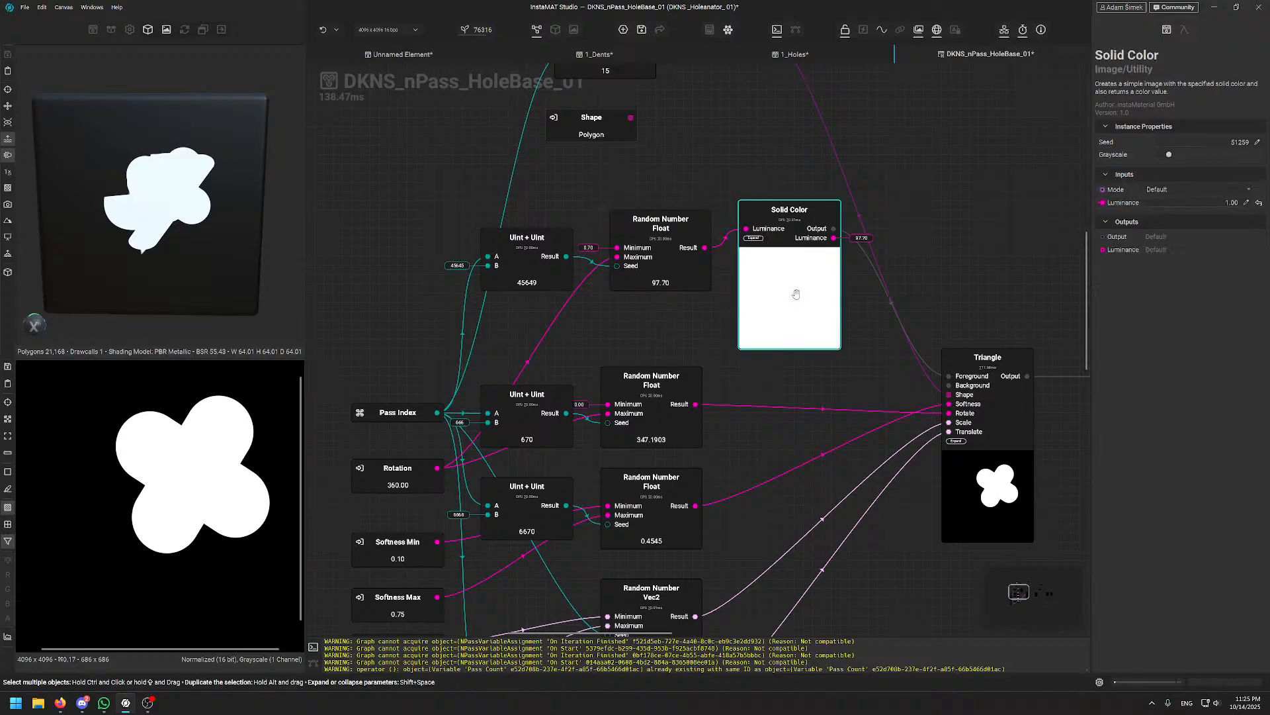
click(665, 248)
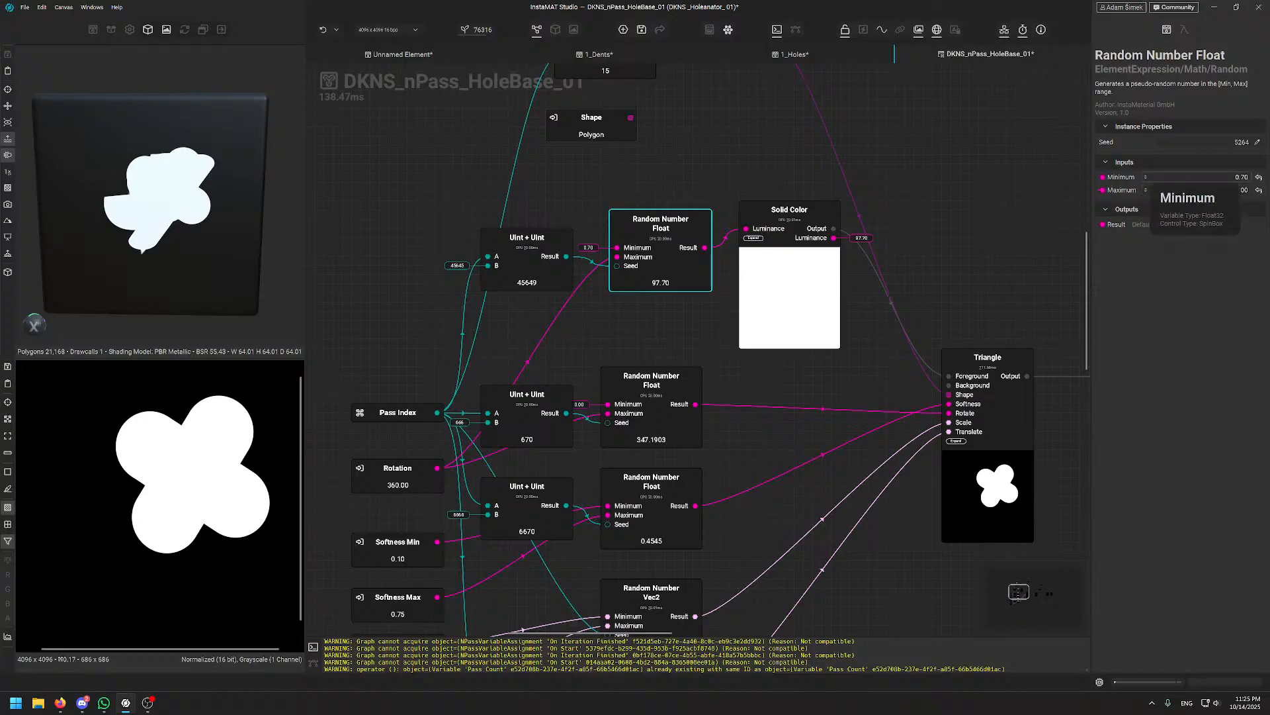
middle_drag(549, 219, 563, 250)
drag(534, 288, 465, 297)
drag(802, 245, 866, 244)
- Insert a Float / Float node between the Random Number Float and the Solid Color's Luminance, dividing the random result by 100
drag(668, 262, 728, 311)
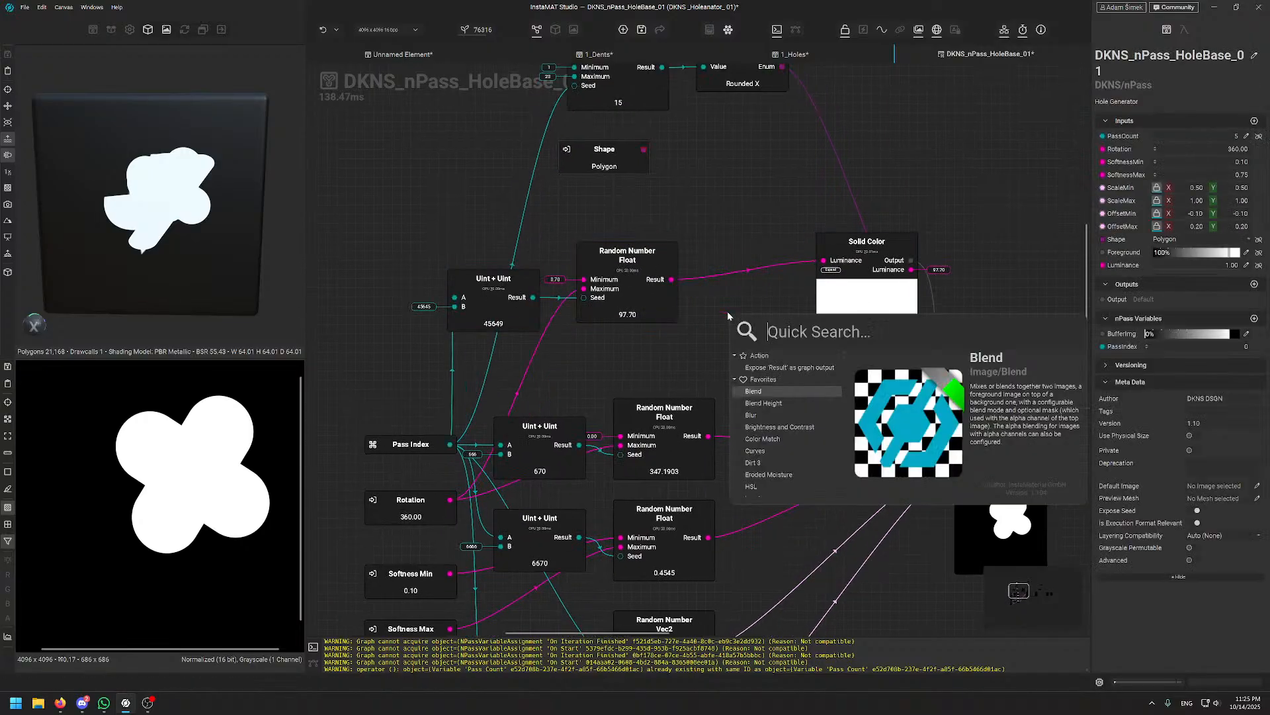
text(/)
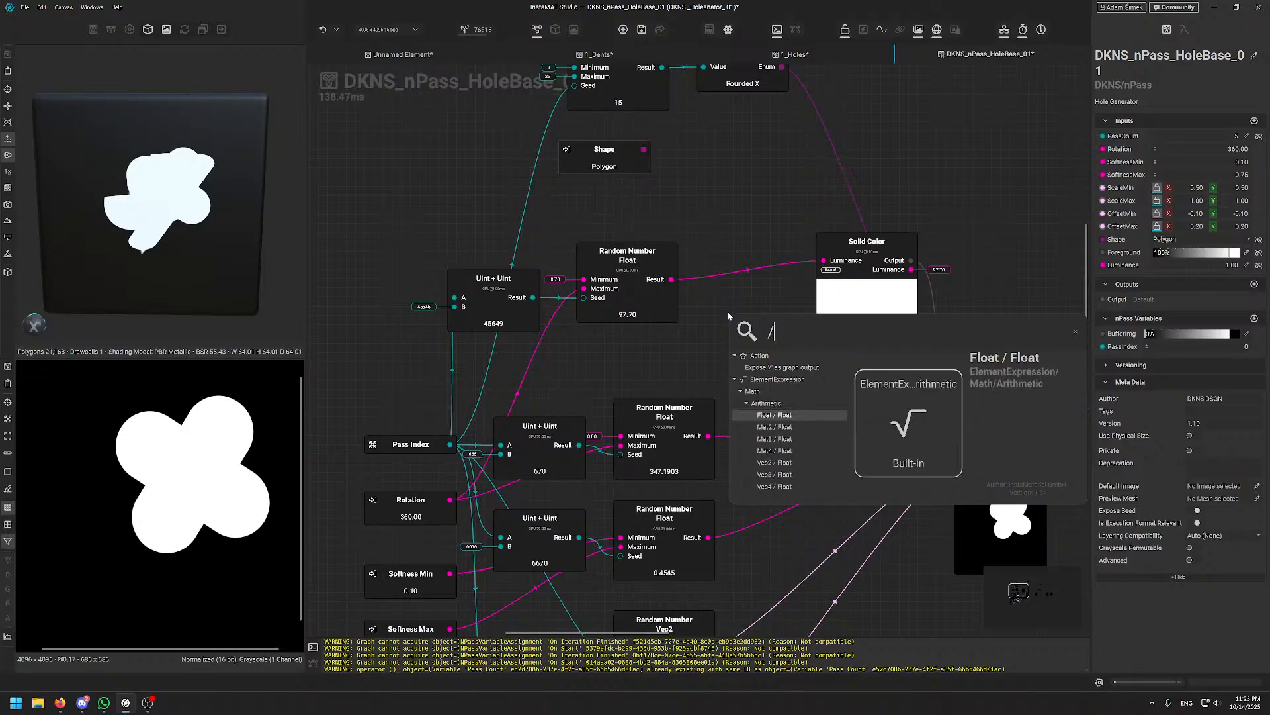
key(Return)
drag(727, 300, 745, 327)
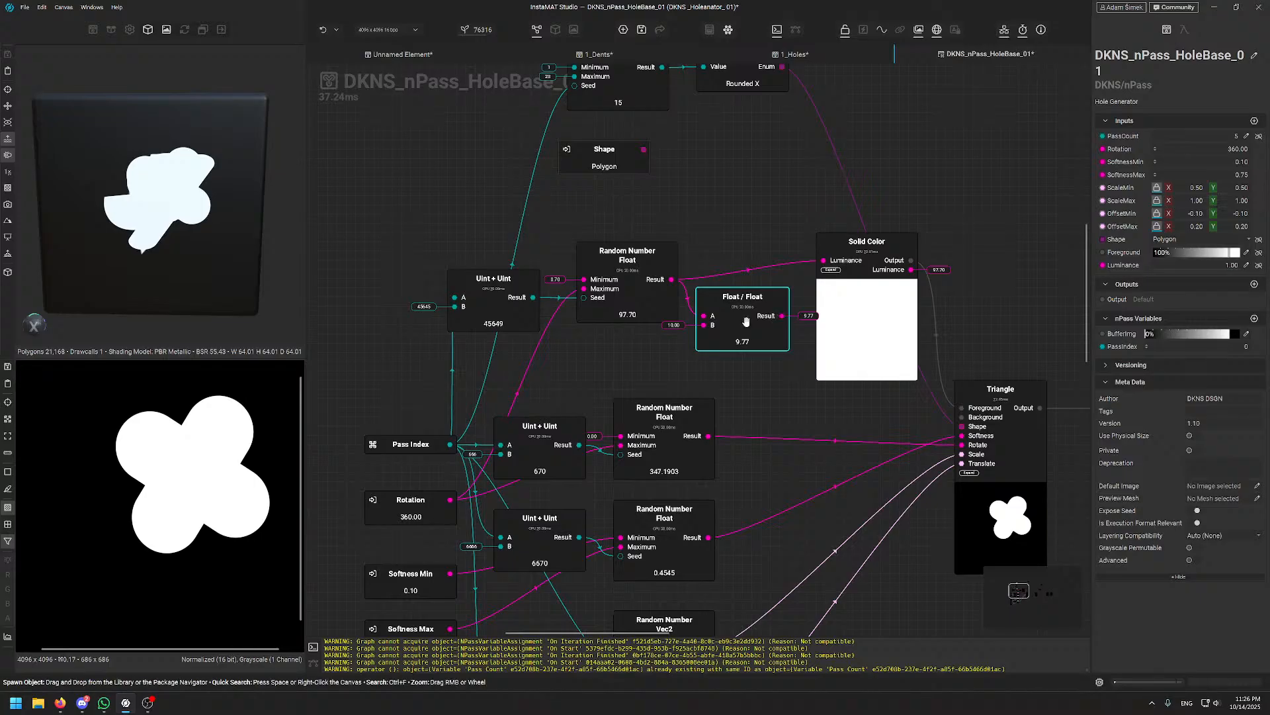
click(730, 207)
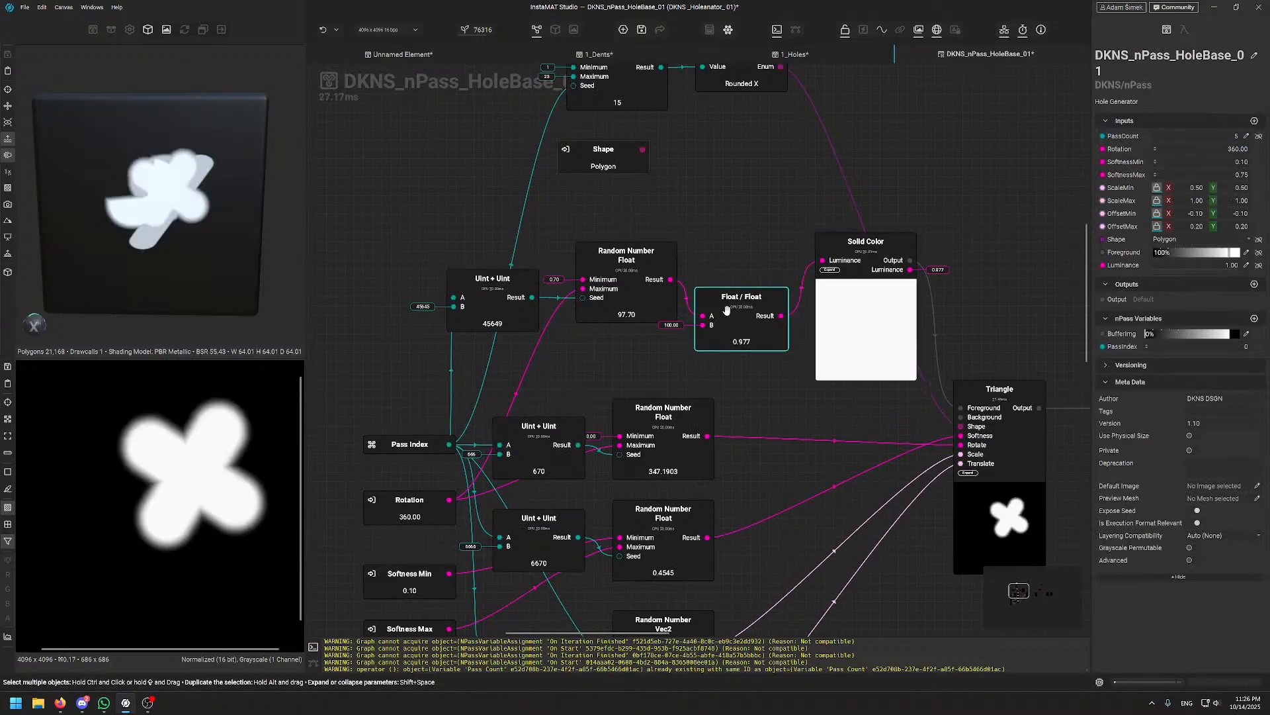
- Arrange the luminance branch's Uint + Uint, Random Number Float and Float / Float nodes in a compact row before the Solid Color
drag(727, 331, 727, 285)
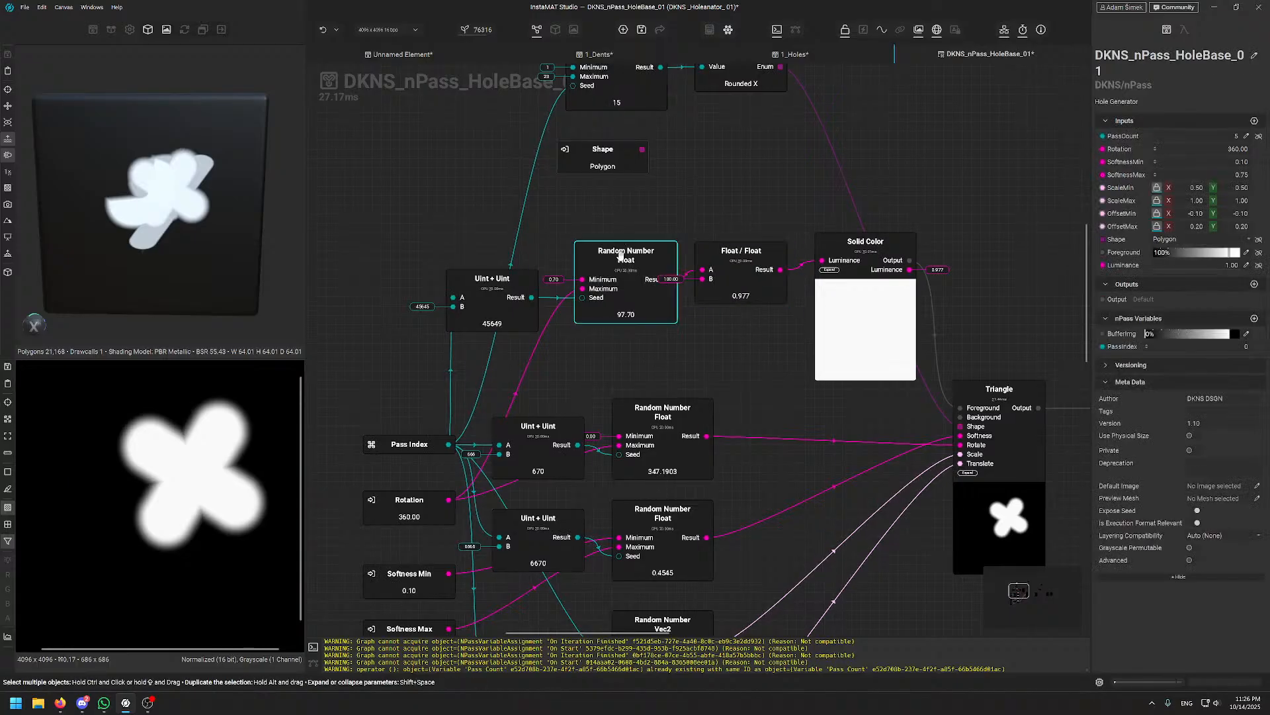
drag(615, 317, 624, 318)
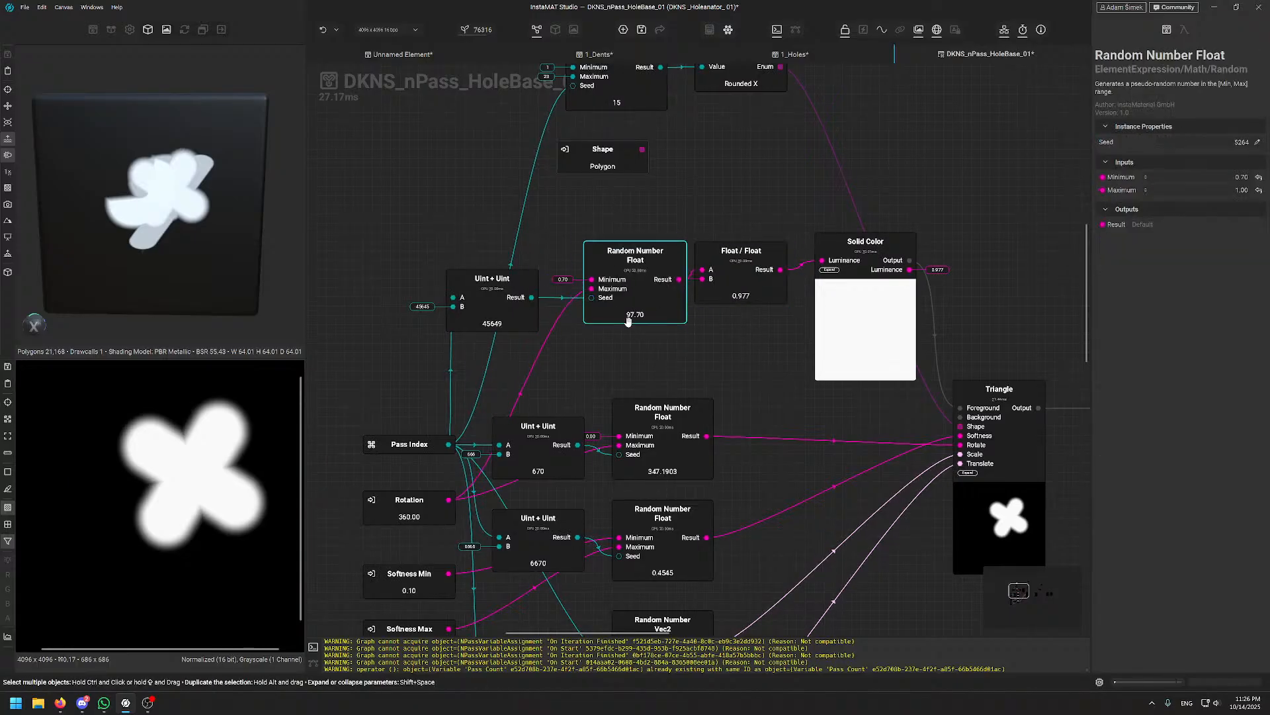
click(496, 336)
drag(537, 318, 550, 289)
click(737, 216)
drag(647, 296, 648, 290)
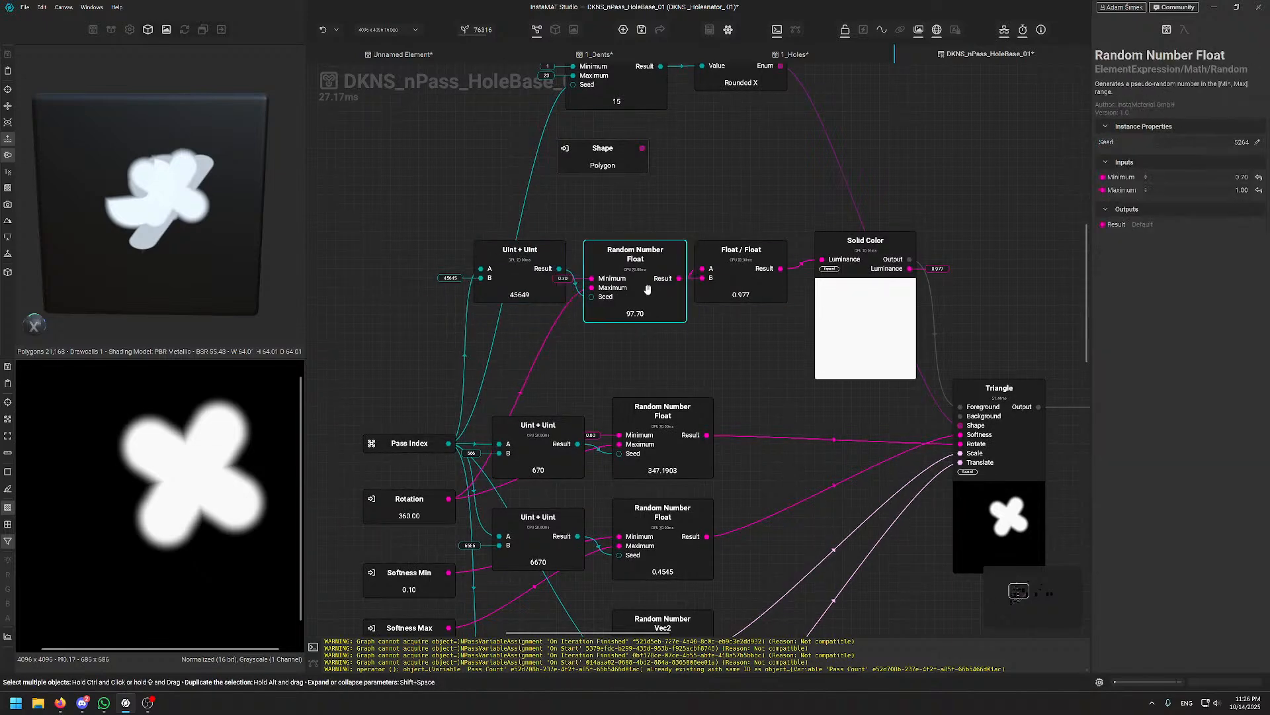
- Examine the luminance branch nodes' settings, the overall graph layout and the overlapping hole shapes in the 3D preview
click(638, 277)
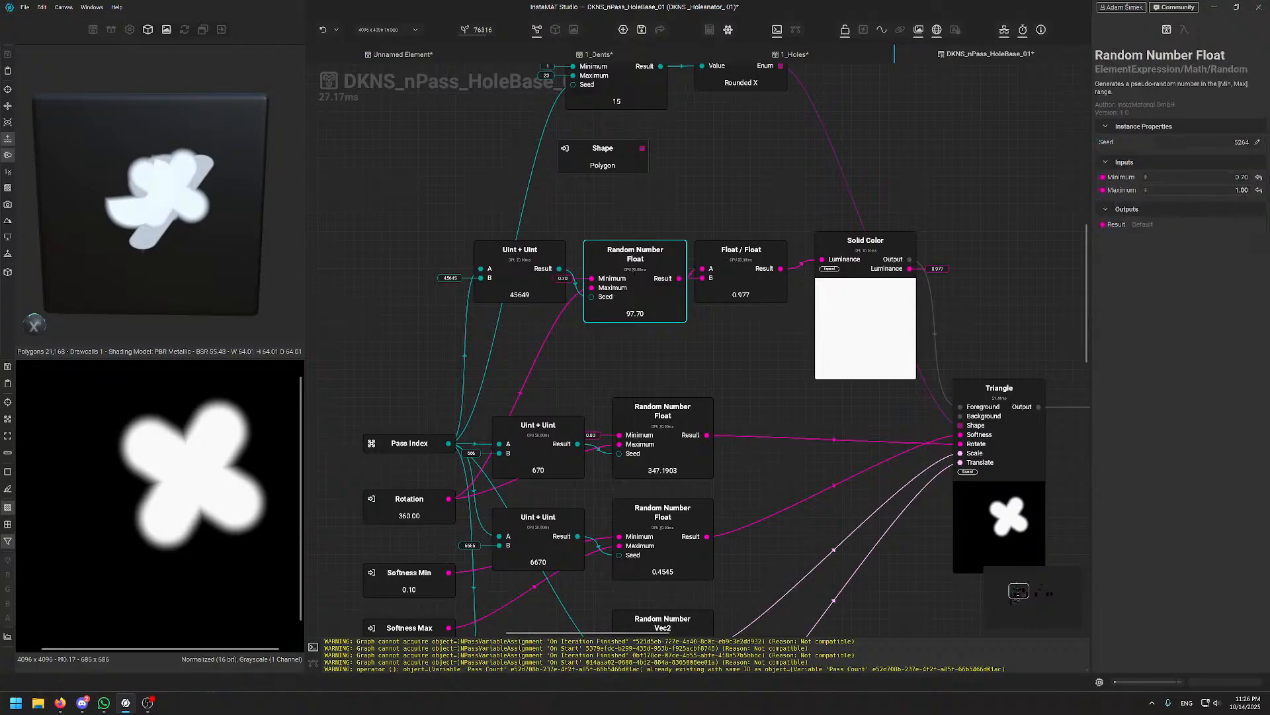
click(768, 265)
scroll(800, 221, down, 2)
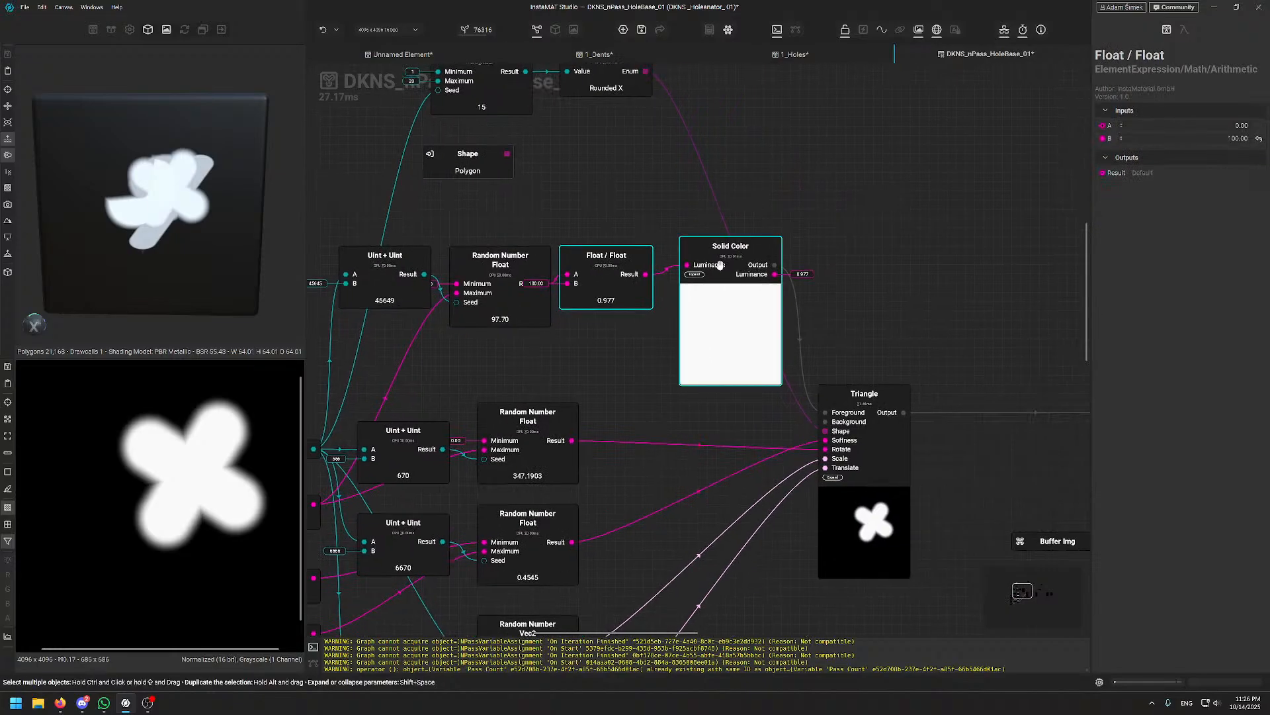
click(721, 250)
scroll(808, 280, down, 2)
scroll(808, 276, down, 1)
middle_drag(861, 289, 663, 278)
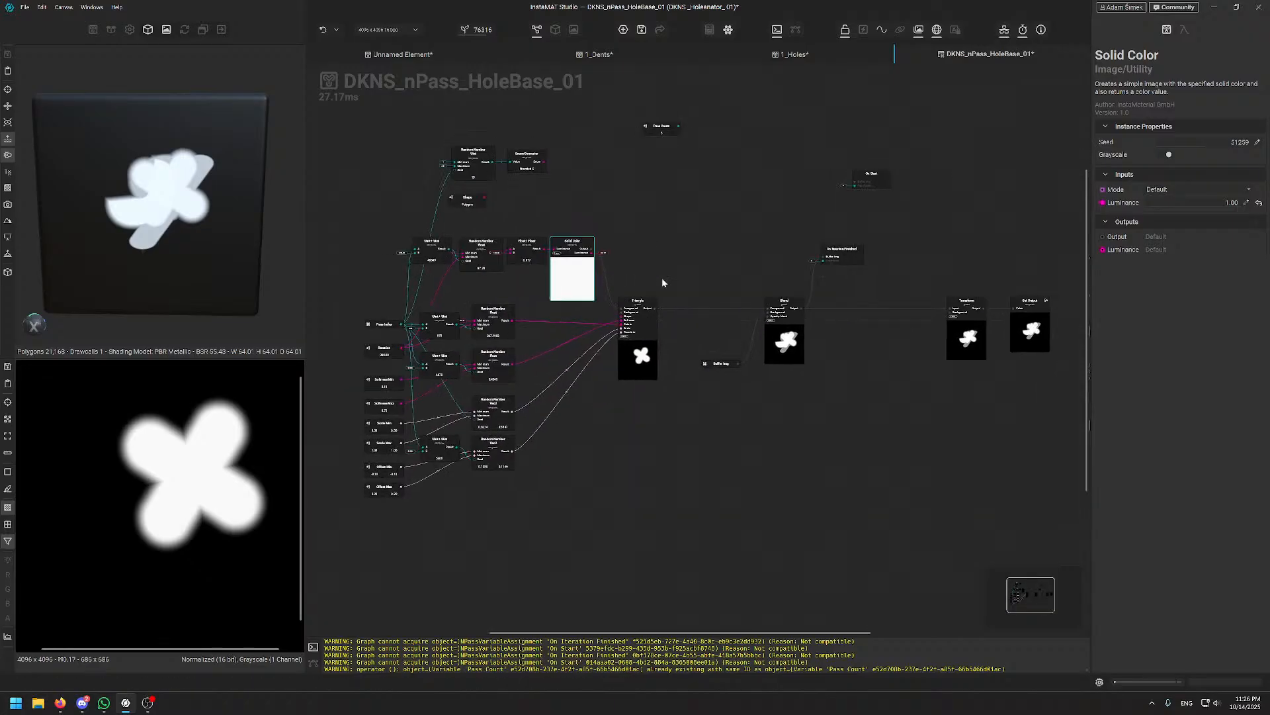
middle_drag(740, 275, 662, 284)
scroll(167, 194, up, 5)
scroll(168, 197, down, 5)
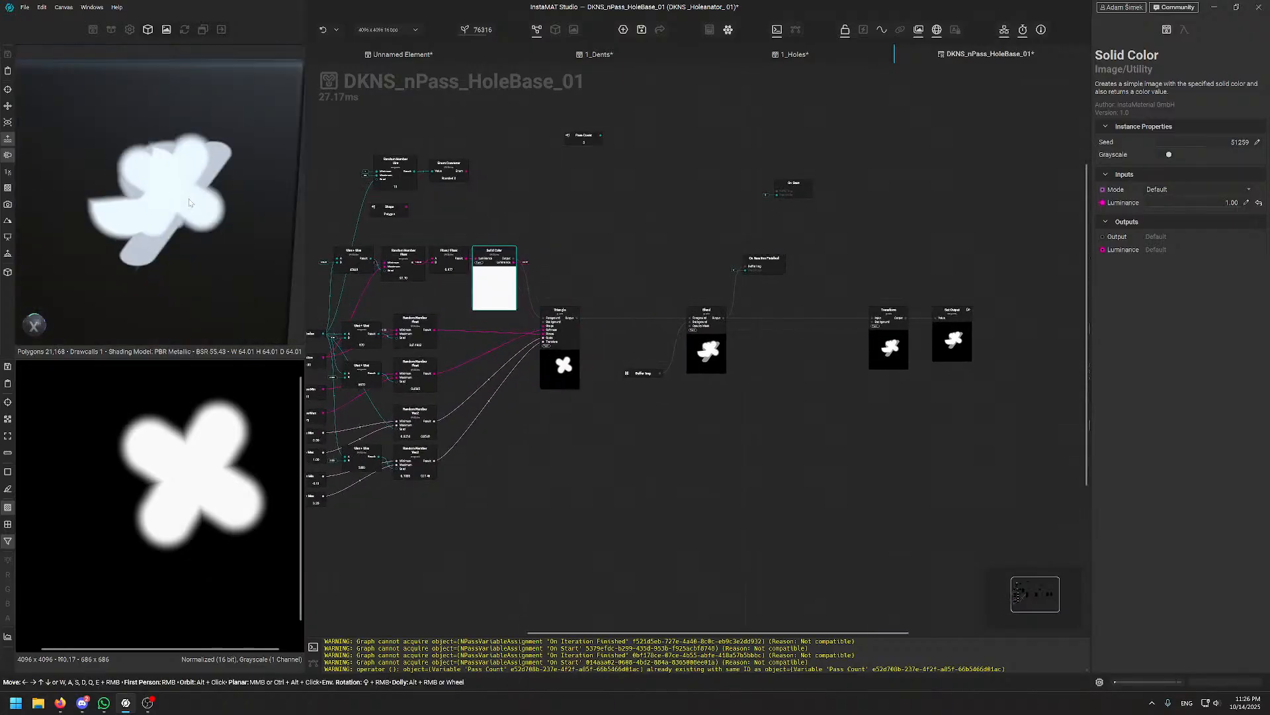
scroll(192, 203, up, 5)
middle_drag(838, 266, 815, 273)
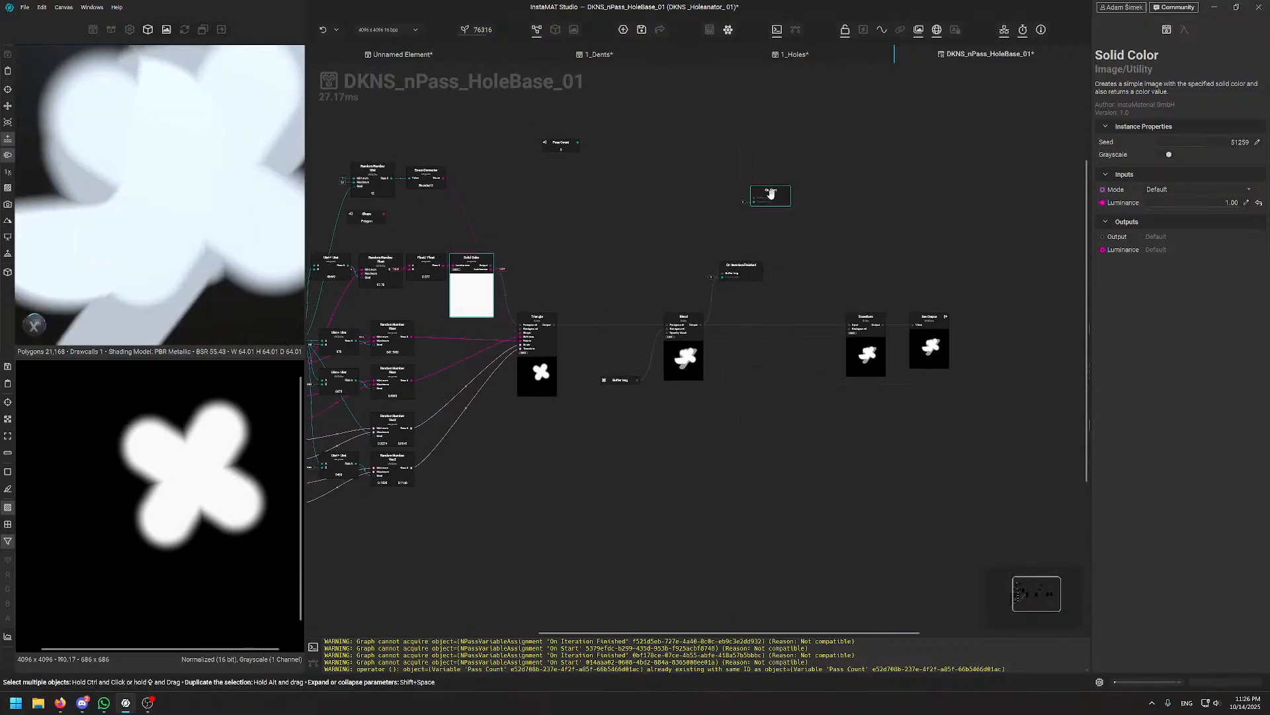
- Place the Pass Count node directly above the On Start node and save the package
click(765, 192)
drag(559, 147, 767, 156)
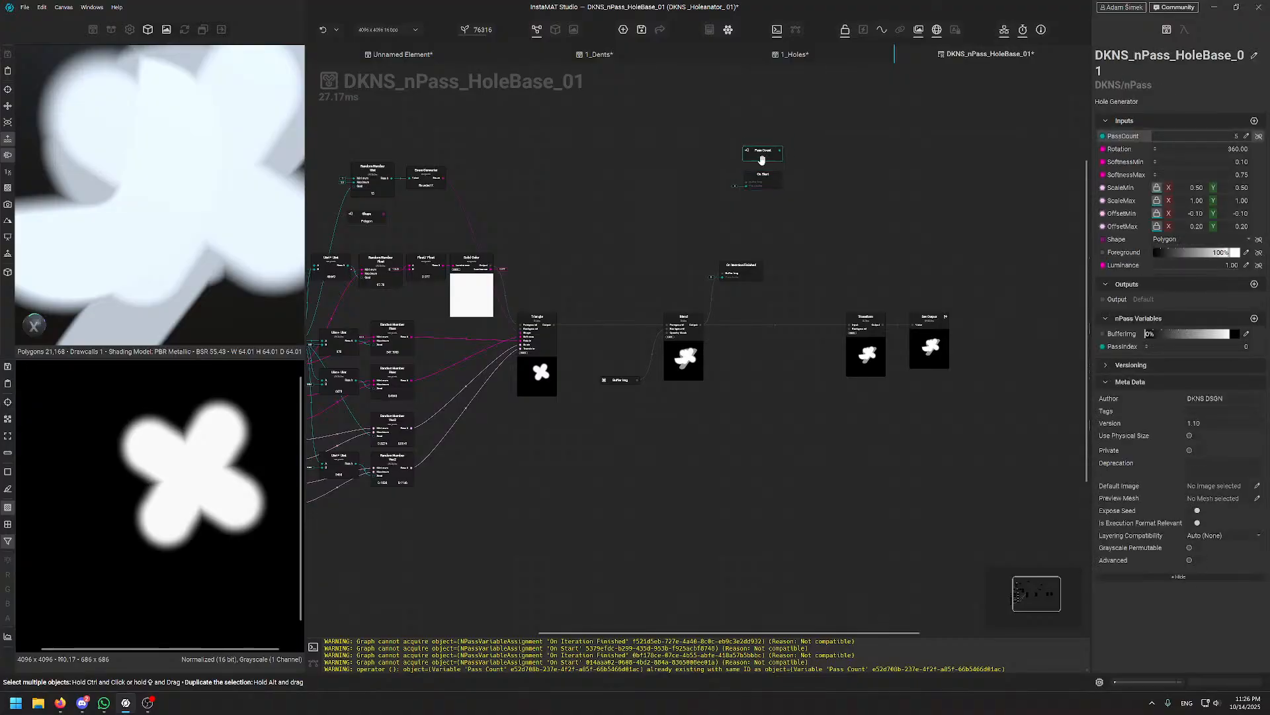
key(ctrl+s)
scroll(652, 247, down, 4)
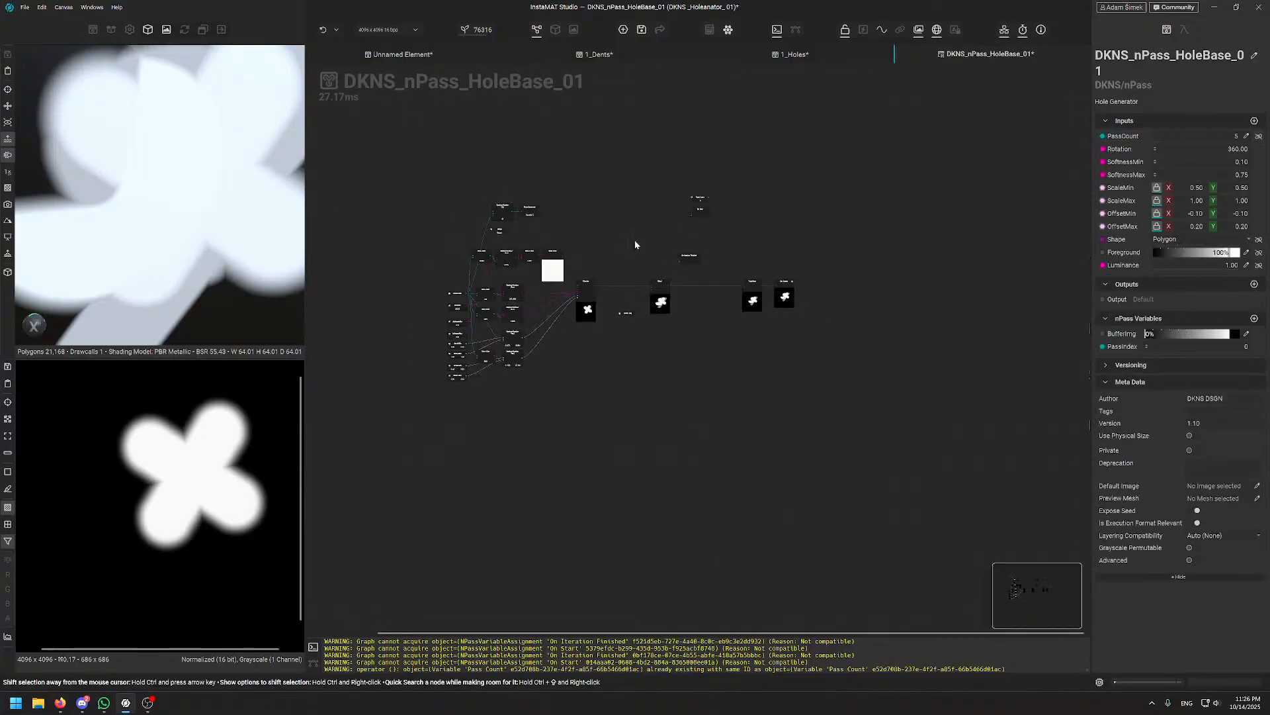
- Switch to the Unnamed Element graph and examine the hole base node's exposed inputs and output image
click(437, 54)
drag(718, 266, 733, 266)
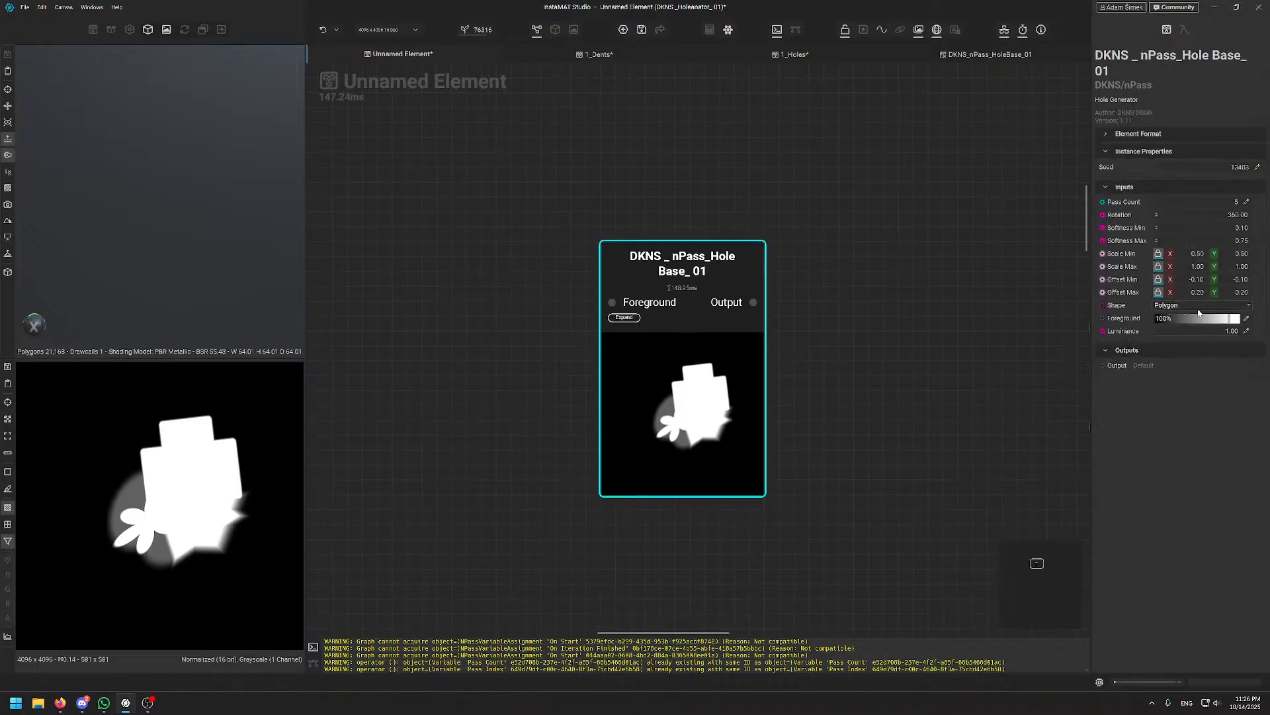
scroll(739, 188, down, 5)
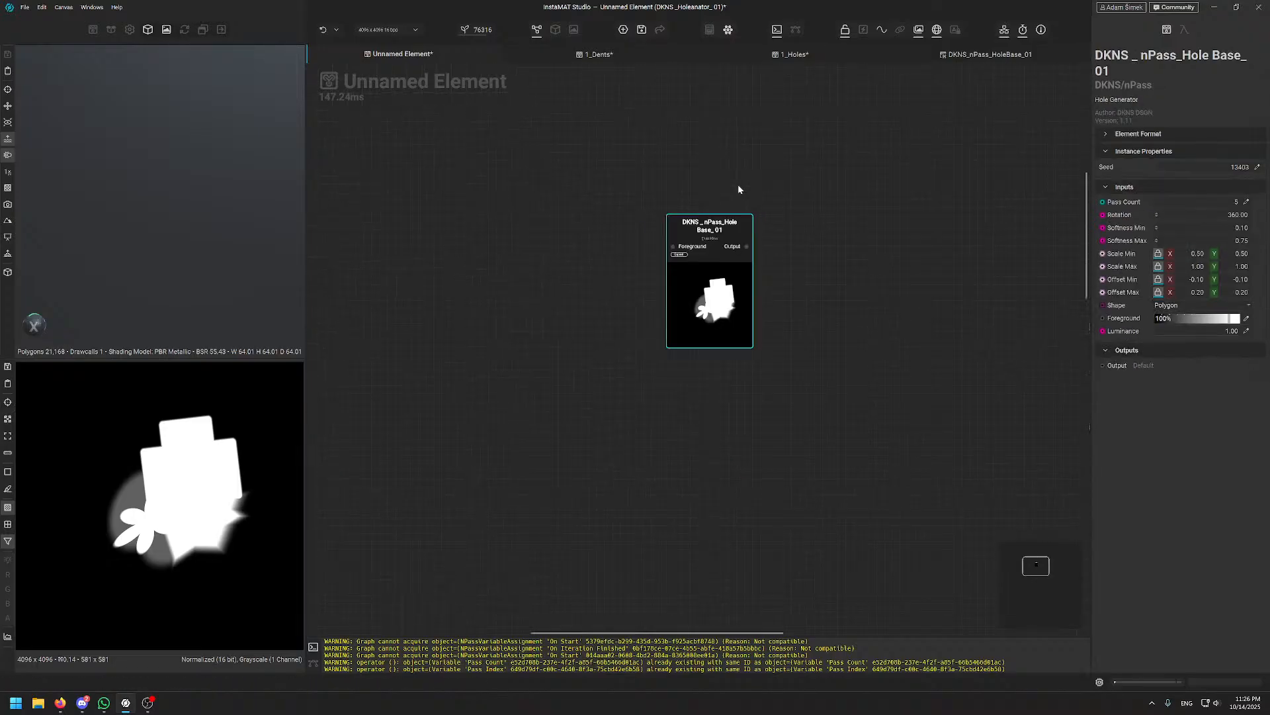
scroll(740, 188, up, 4)
middle_drag(743, 184, 711, 213)
click(712, 212)
- Return to the DKNS_nPass_HoleBase_01 graph and try deleting its unused Shape, Foreground and Luminance inputs
click(1021, 60)
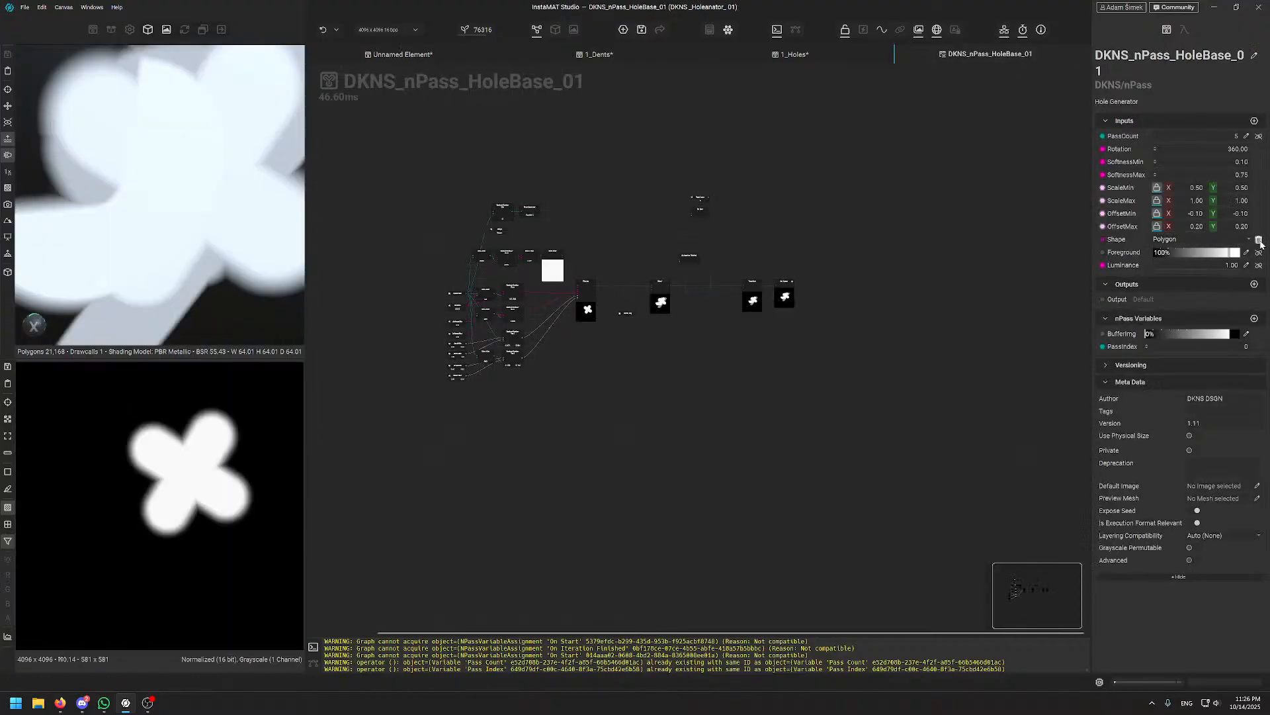
click(1259, 240)
click(1259, 240)
click(1259, 240)
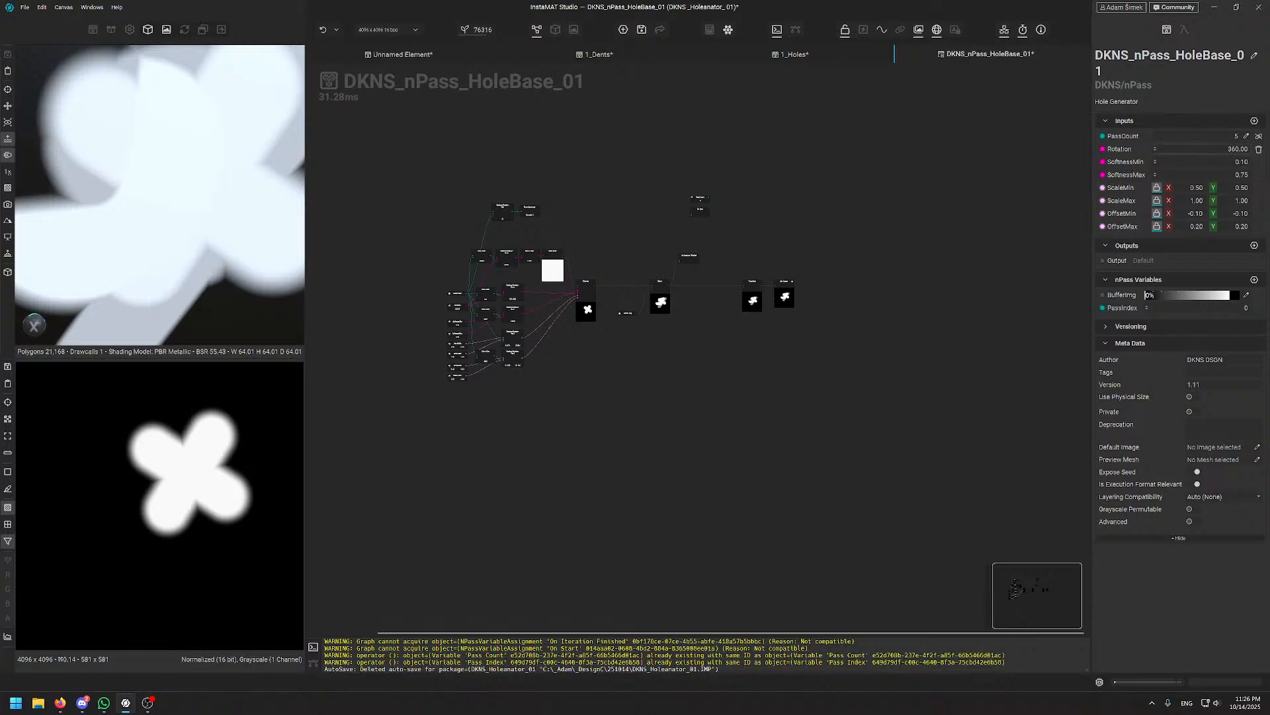
- Review the nPass graph around the Enum Converter and the luminance branch's Random Number Float settings
middle_drag(721, 183, 795, 211)
scroll(596, 240, up, 5)
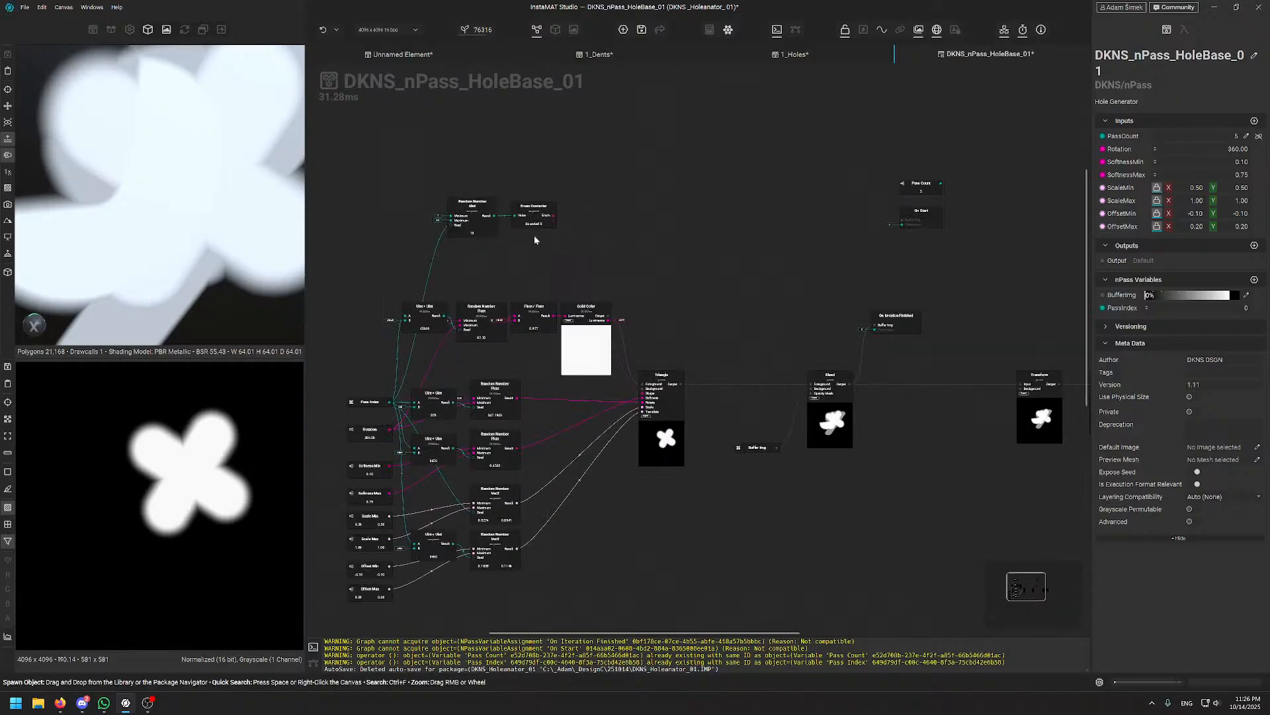
middle_drag(594, 236, 737, 245)
scroll(731, 278, up, 5)
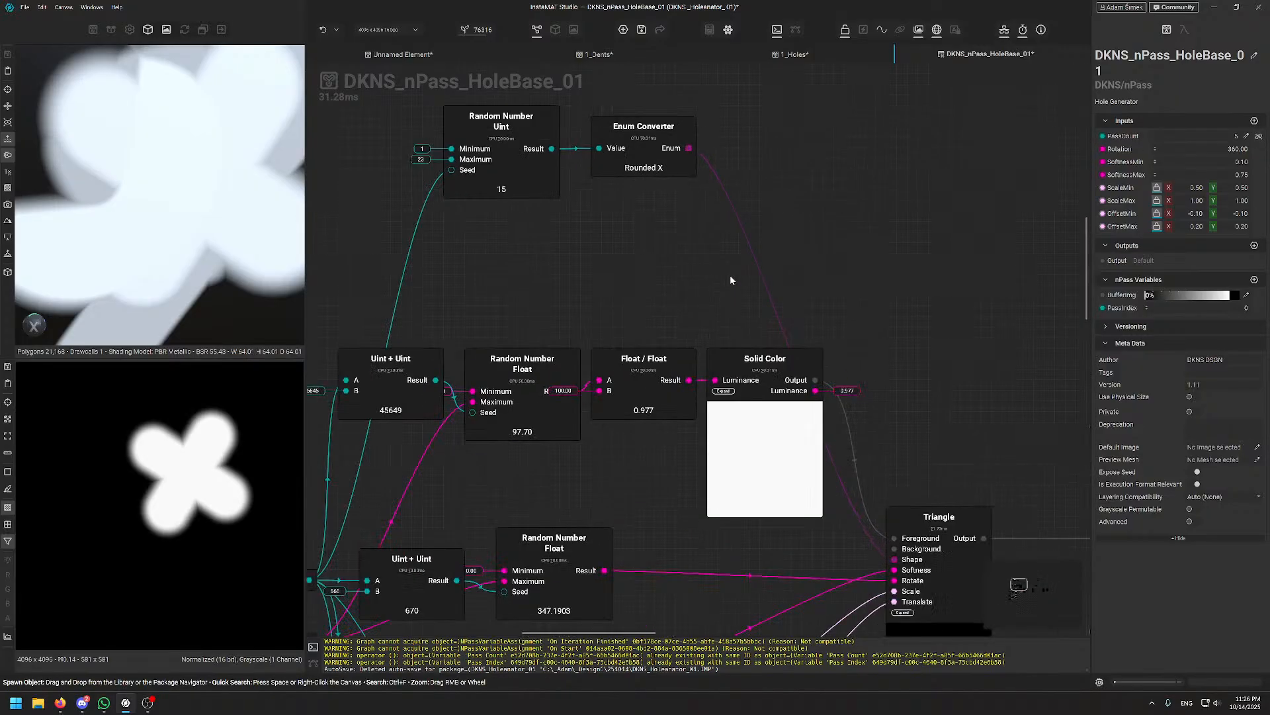
click(585, 373)
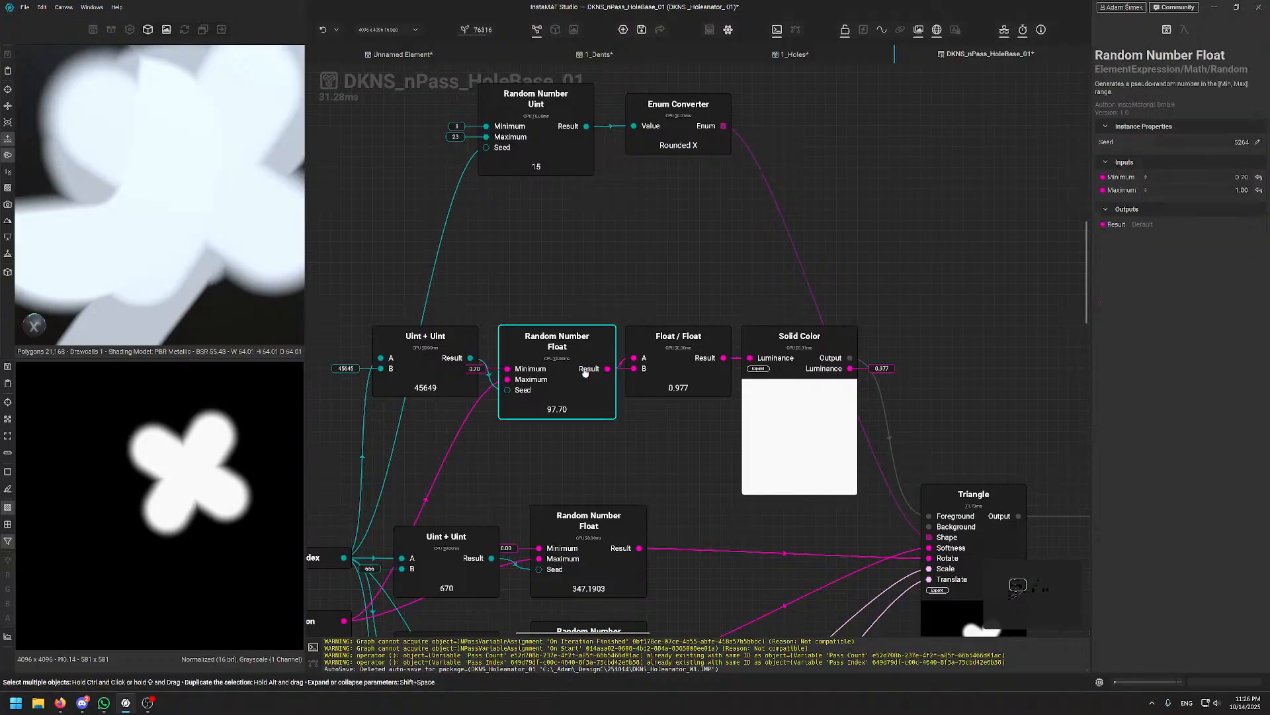
scroll(530, 285, down, 8)
scroll(517, 248, up, 9)
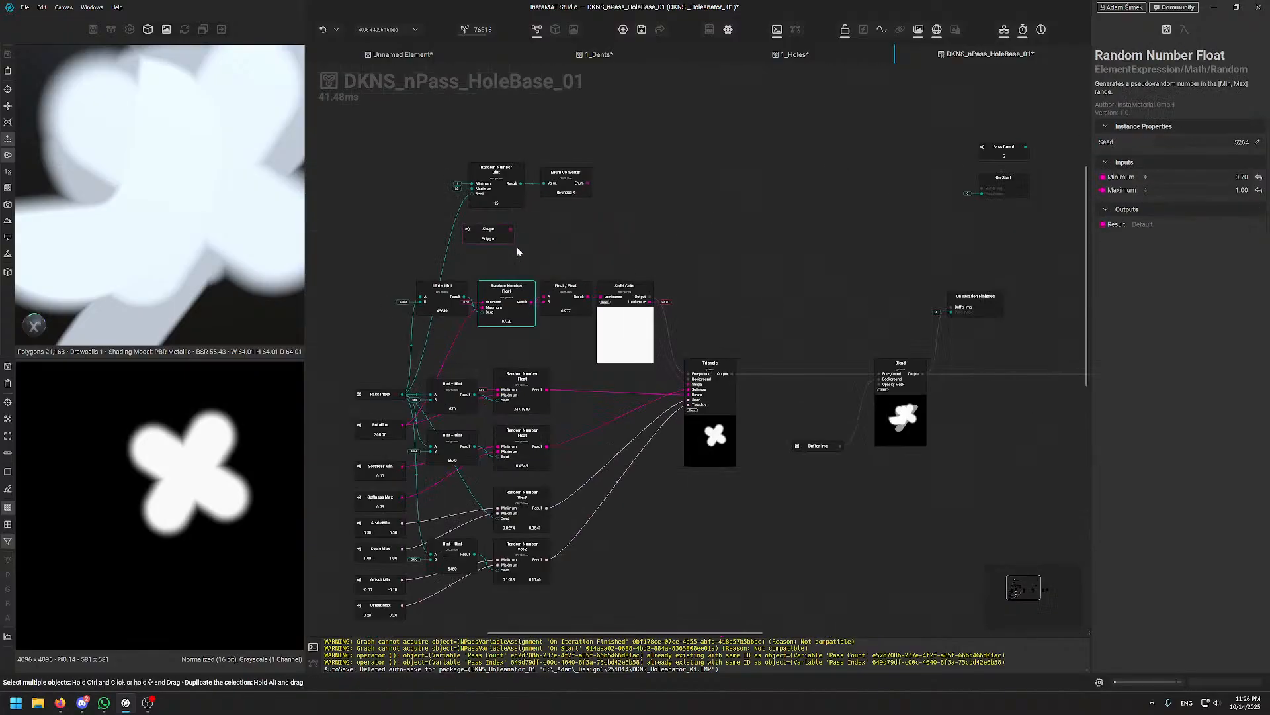
- Remove the Rotation connection from the Maximum of the luminance branch's Random Number Float node
click(484, 290)
middle_drag(478, 292, 664, 269)
click(677, 298)
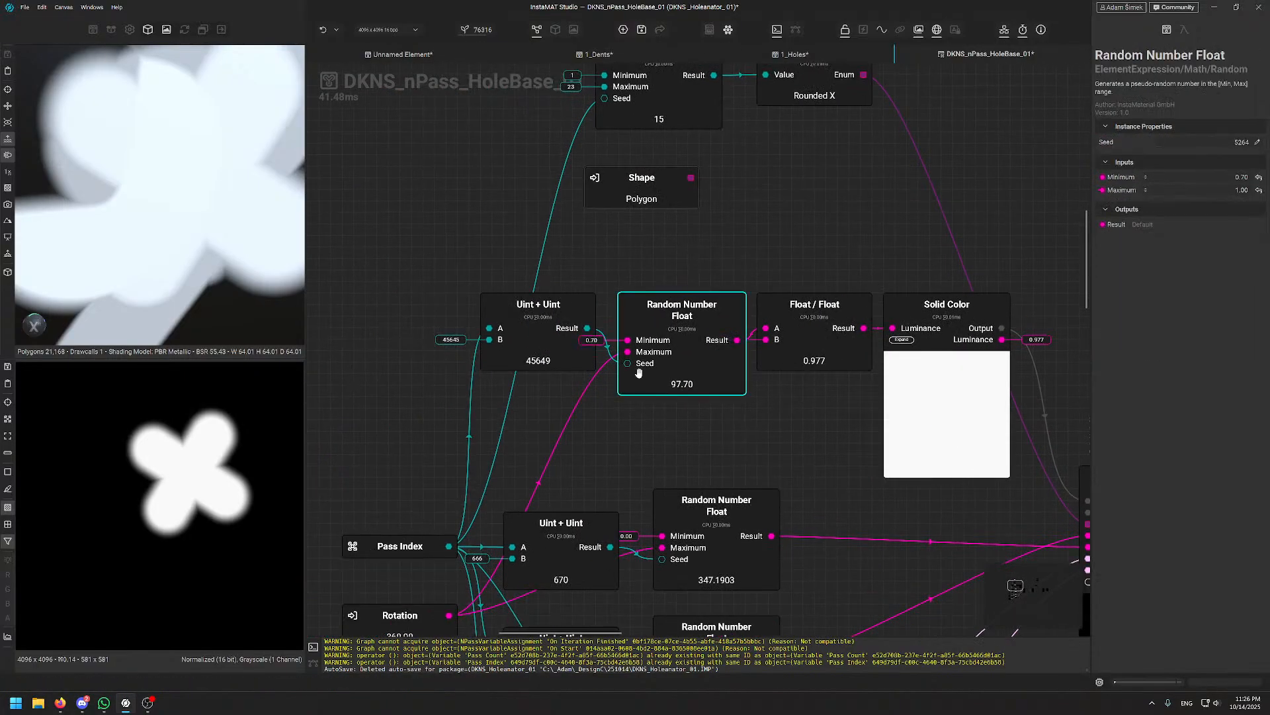
middle_drag(563, 437, 680, 333)
click(659, 313)
key(Delete)
click(666, 227)
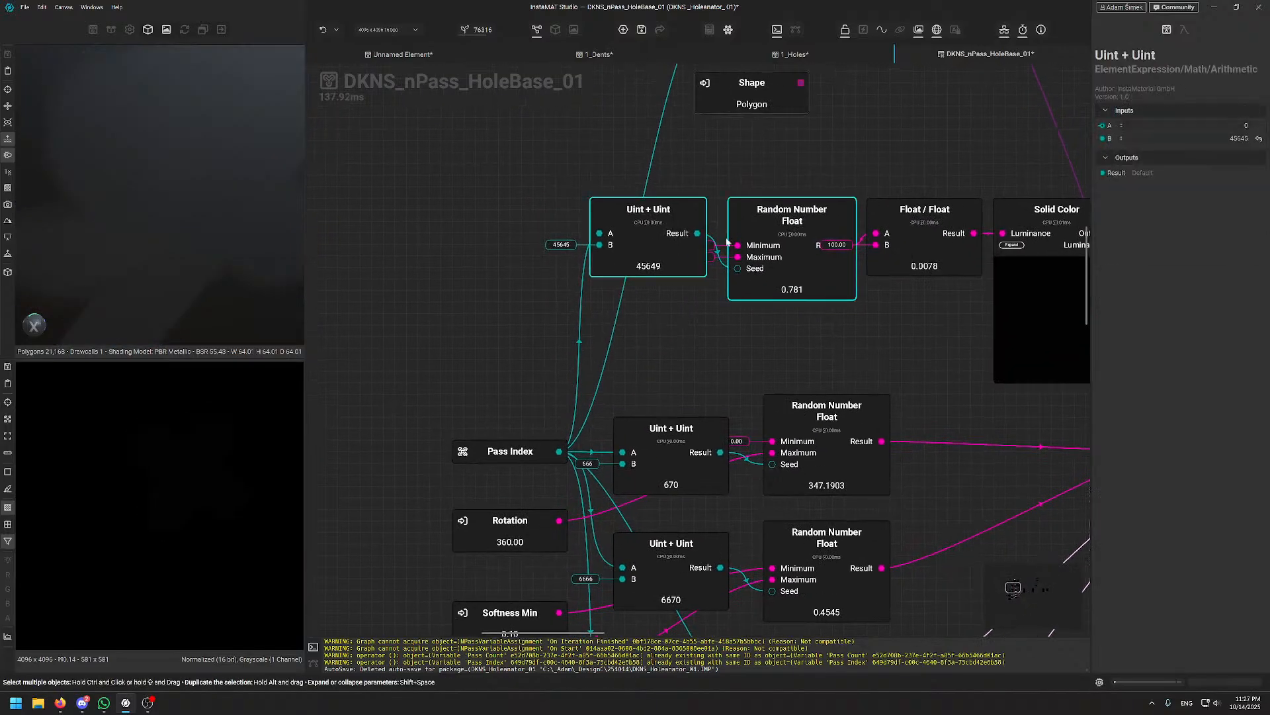
- Tidy the luminance branch by repositioning its Uint + Uint and Float / Float nodes around the Random Number Float
drag(645, 243, 610, 275)
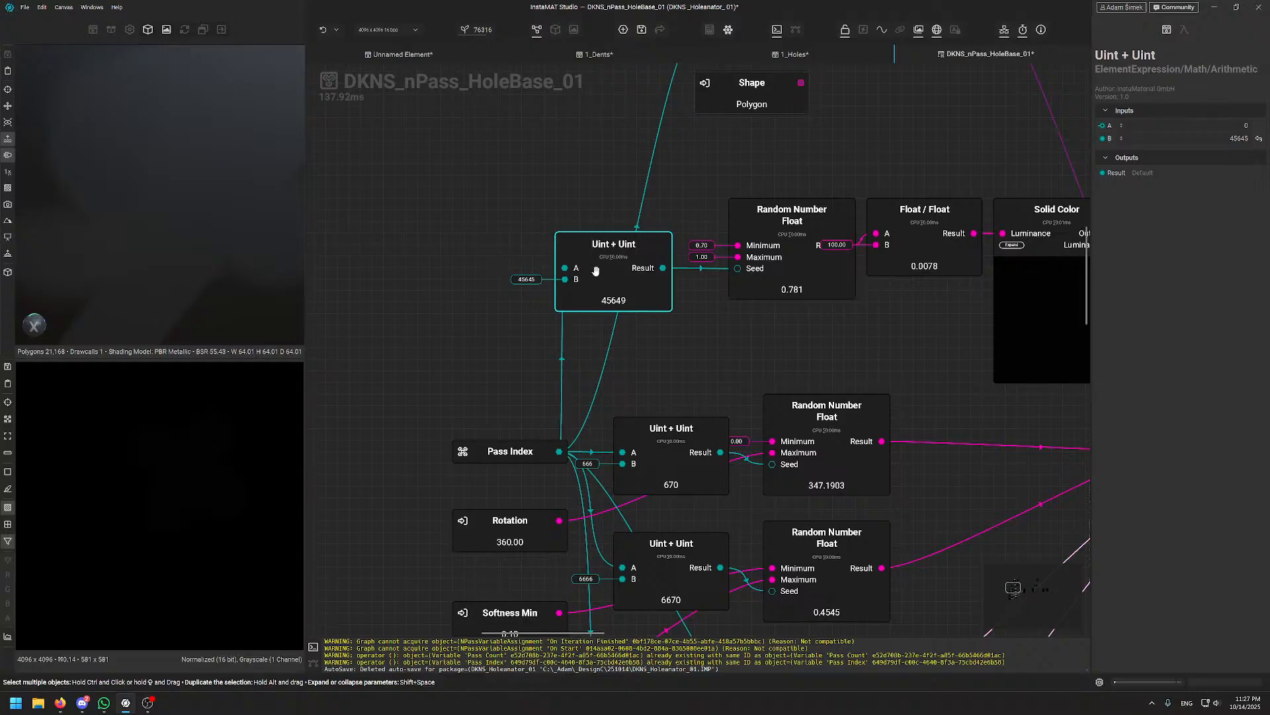
click(778, 191)
click(791, 216)
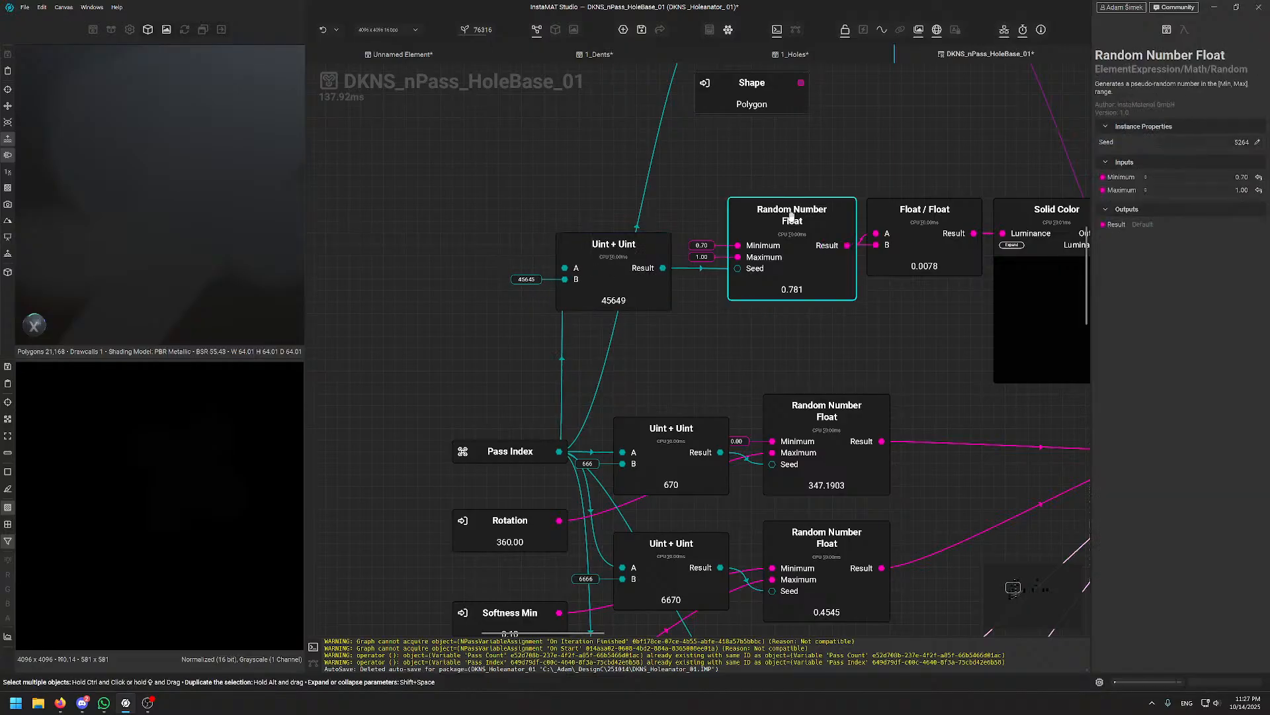
middle_drag(792, 215, 649, 260)
mouse_move(804, 281)
mouse_down()
mouse_move(806, 354)
mouse_move(839, 224)
mouse_move(806, 291)
mouse_up()
drag(470, 305, 505, 269)
click(728, 196)
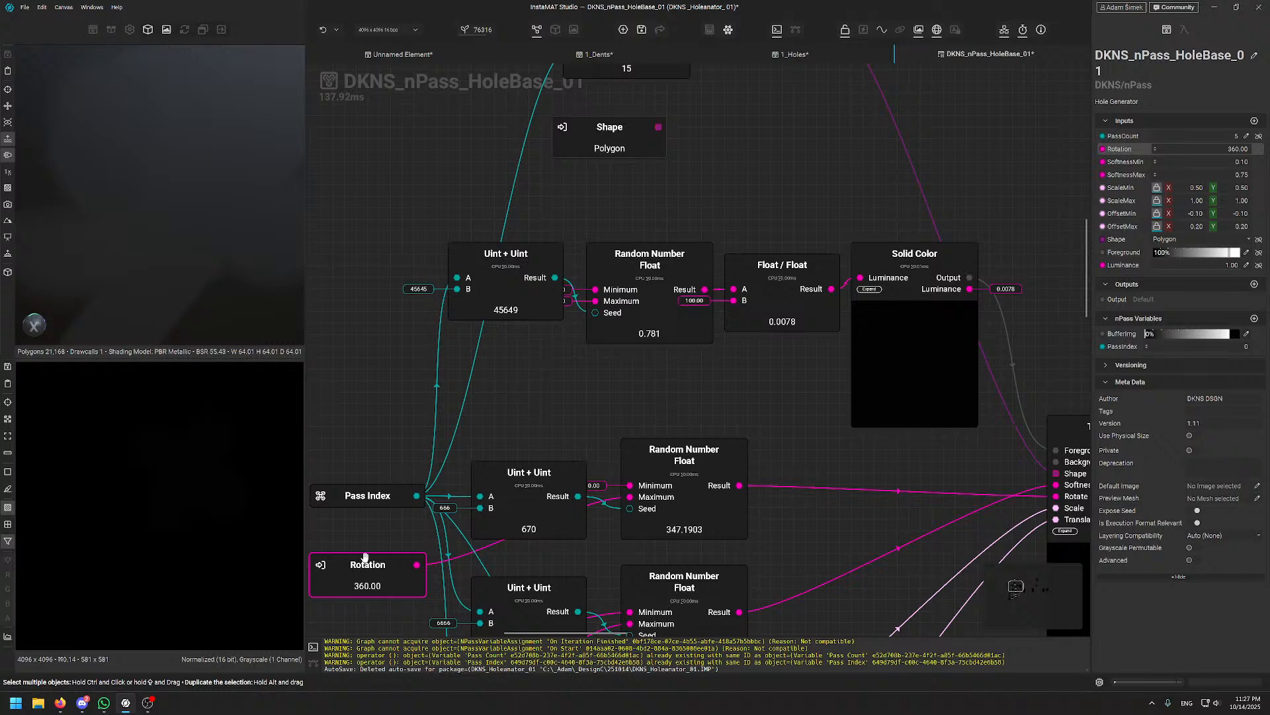
- Expose the luminance Random Number Float's Maximum and Minimum as graph inputs named LuminanceMax and LuminanceMin
drag(599, 302, 342, 390)
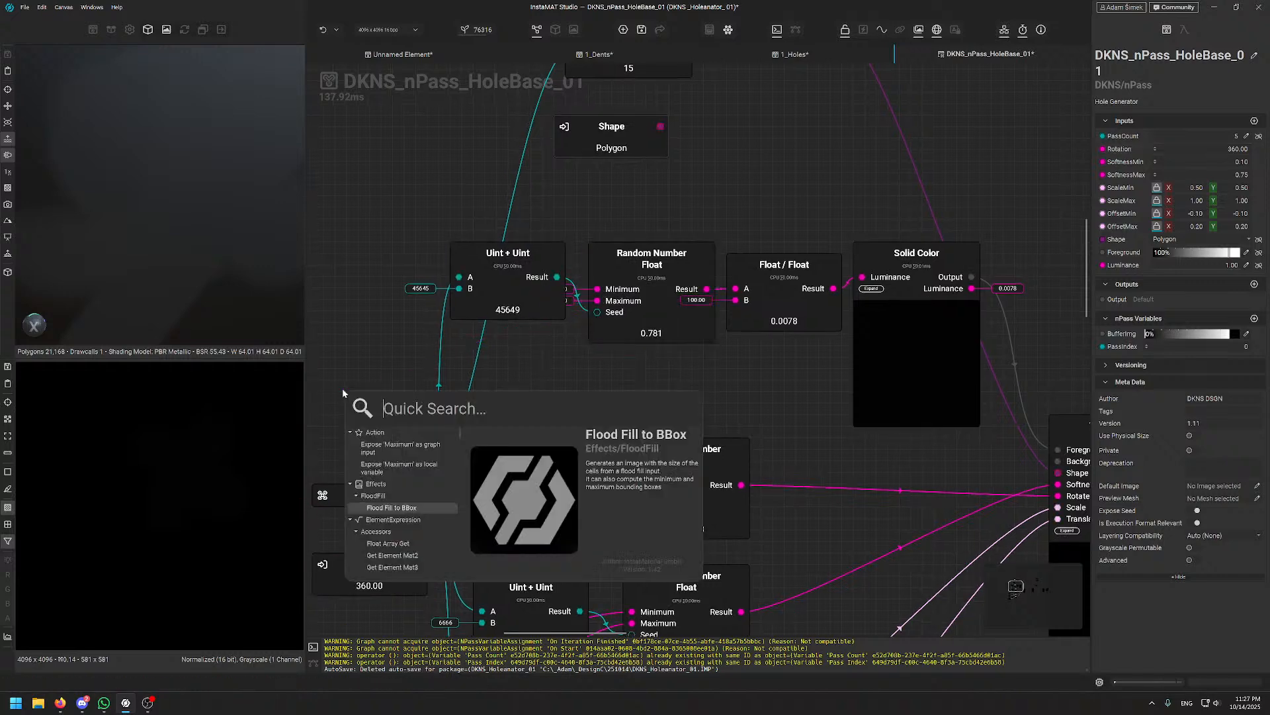
text(Lu)
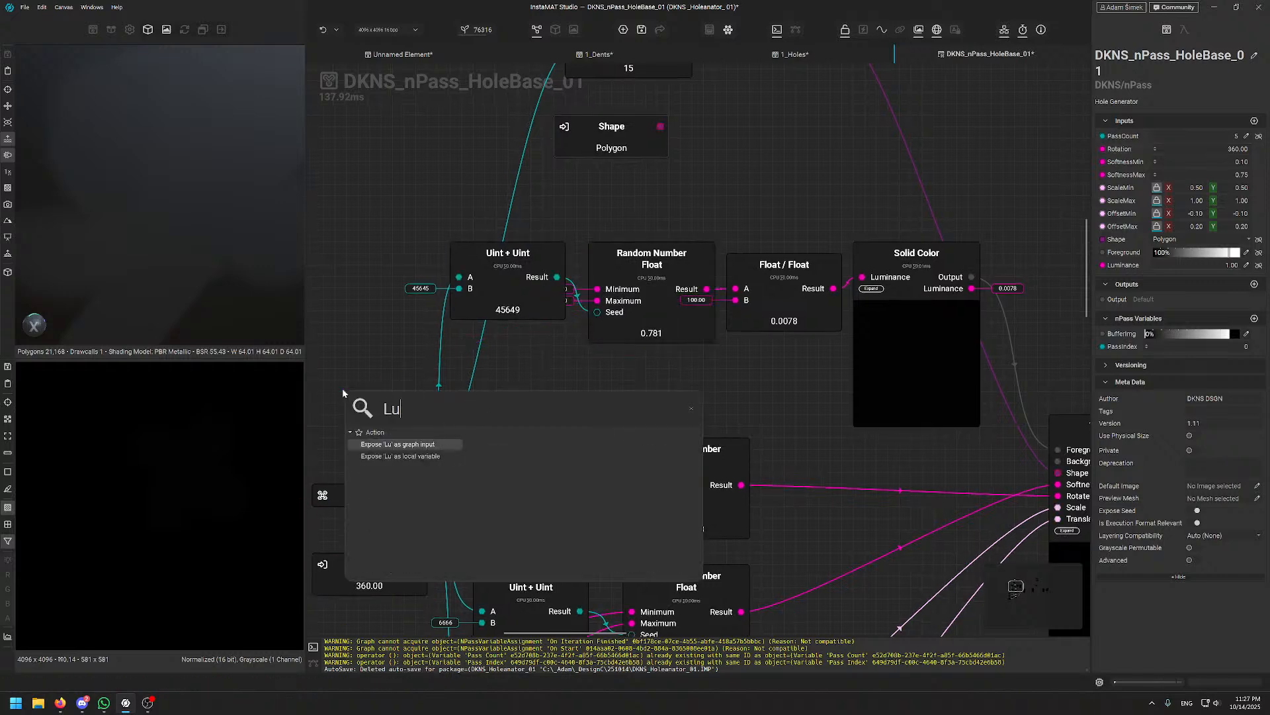
text(minanceMax)
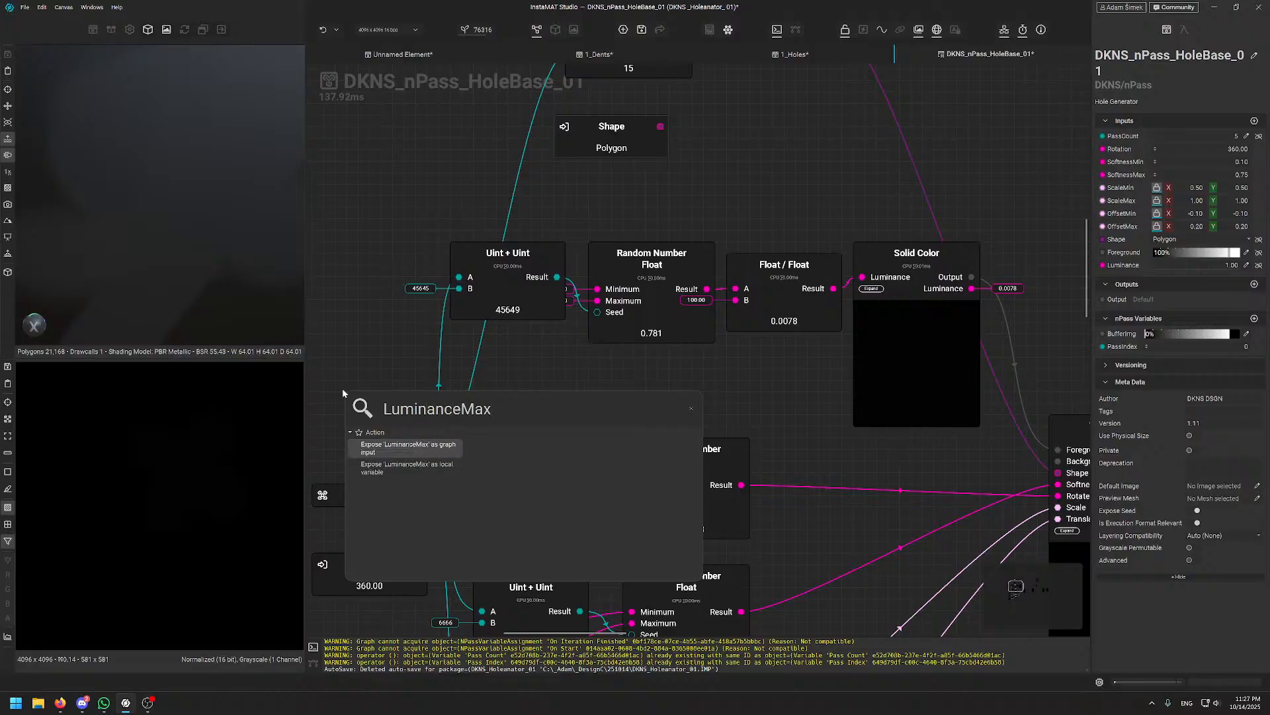
key(Return)
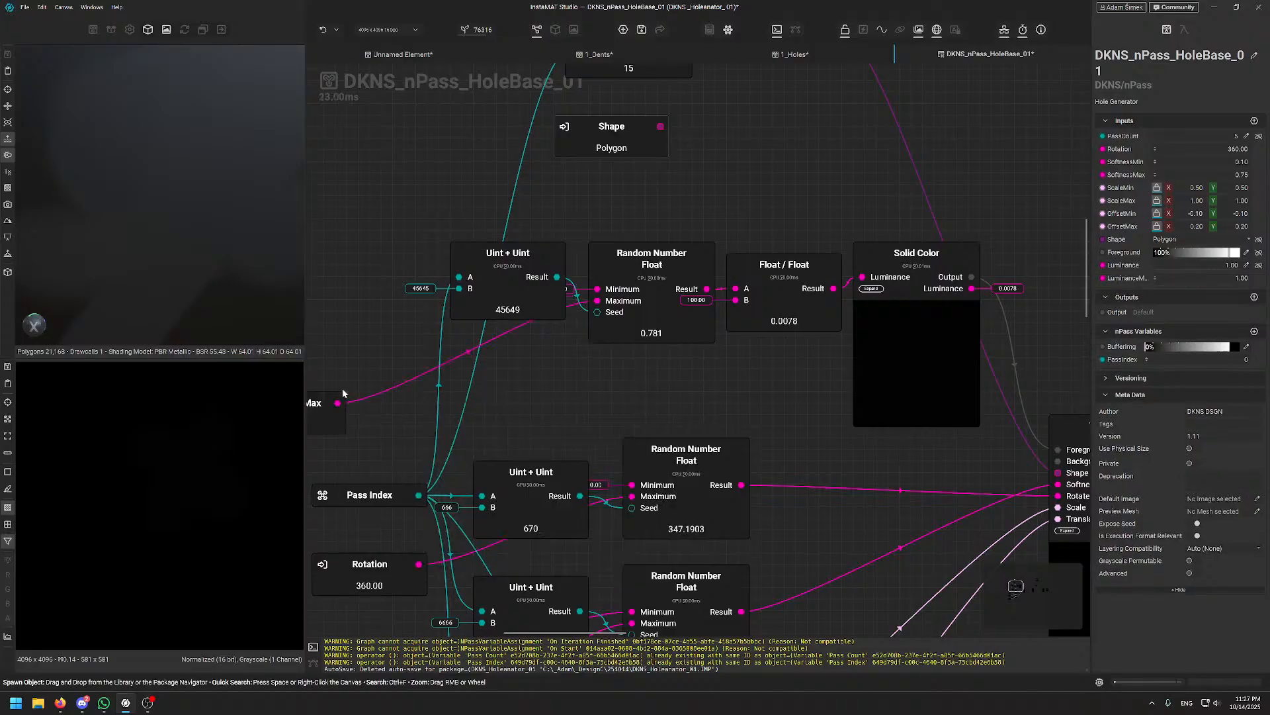
drag(597, 290, 380, 337)
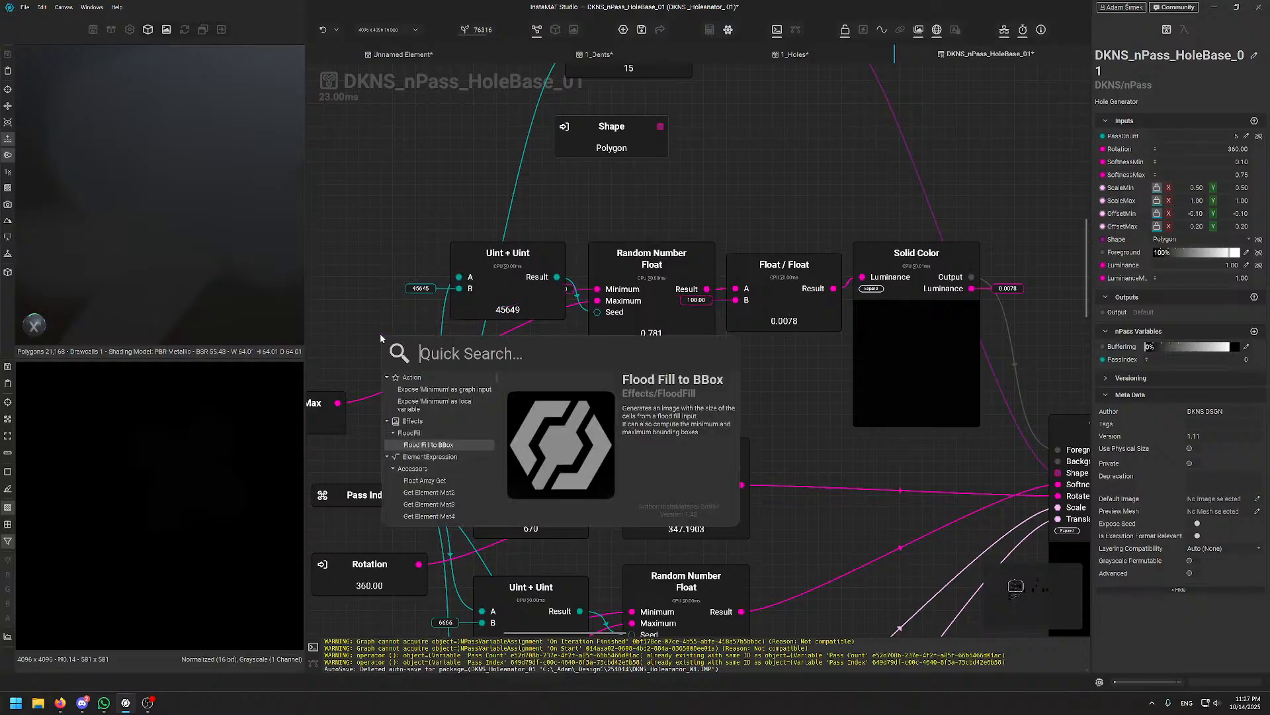
text(LuminanceMin)
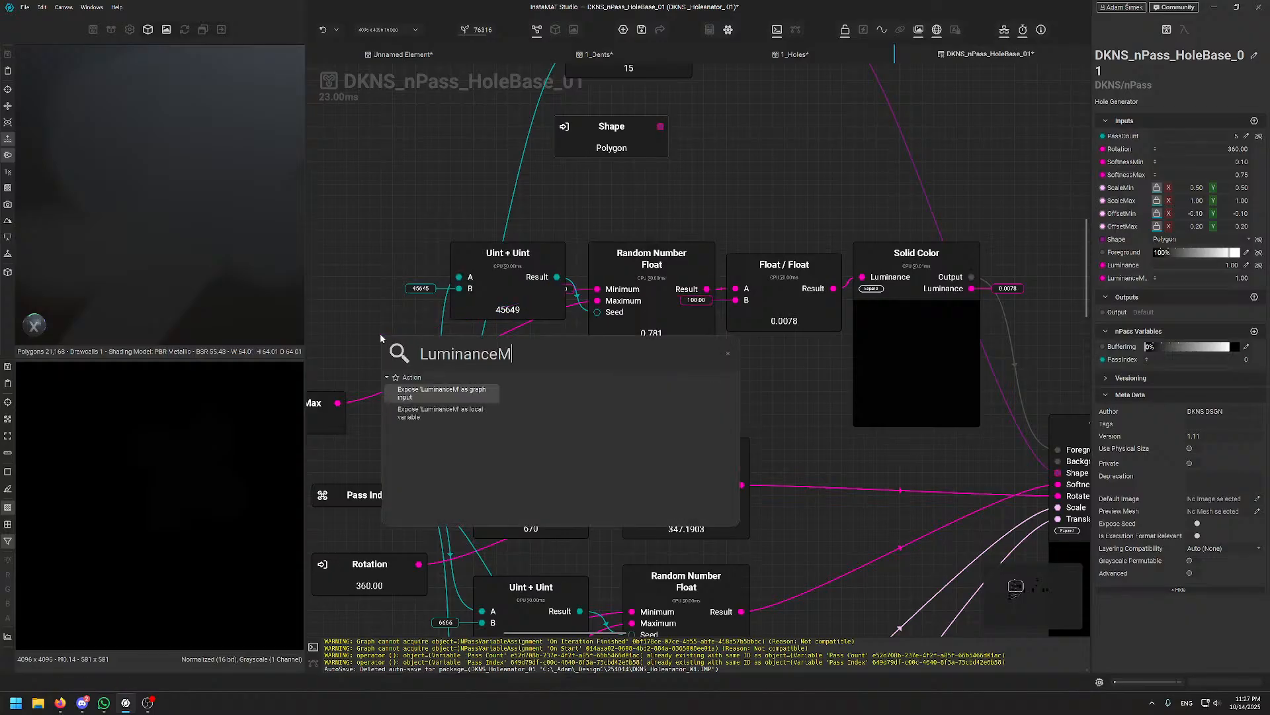
key(Return)
- Align the Luminance Max node directly below Luminance Min and save the package
middle_drag(414, 284, 673, 276)
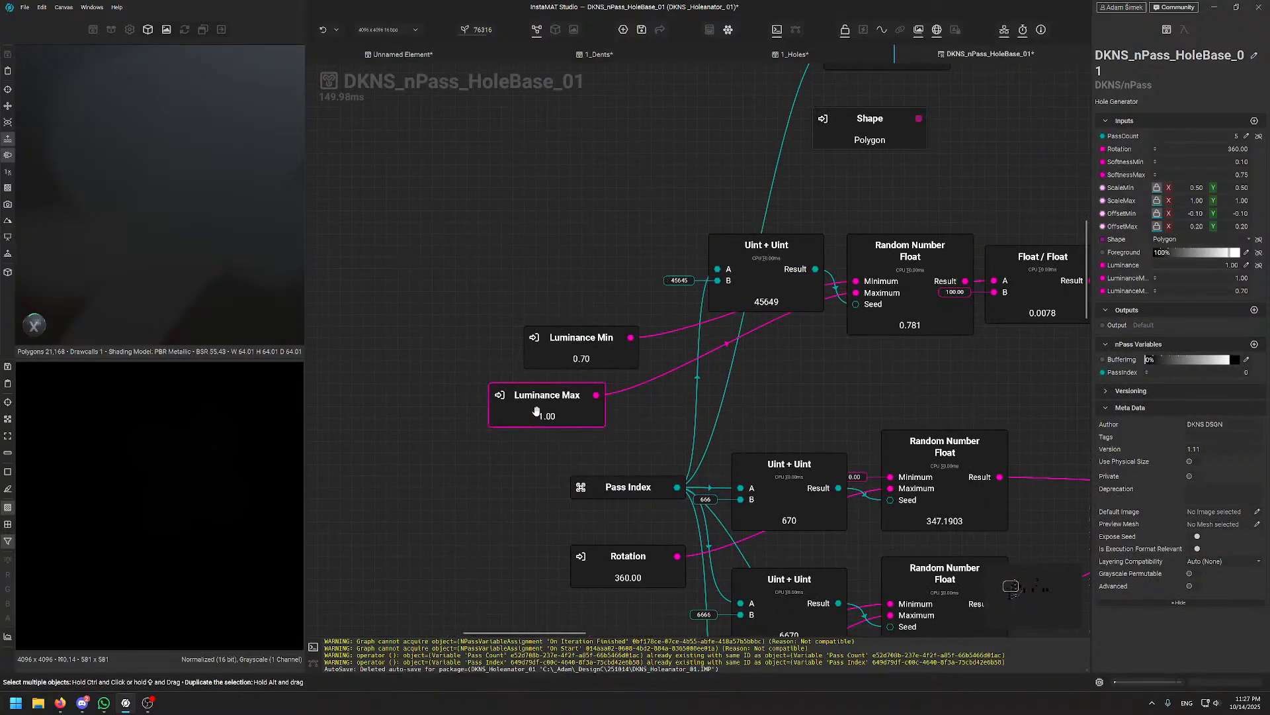
drag(536, 411, 570, 404)
click(638, 194)
key(ctrl+s)
- Feed the luminance Random Number Float straight into Solid Color's Luminance, deleting the bypassed Float / Float node, and save the package
middle_drag(718, 195, 627, 217)
middle_drag(969, 223, 611, 234)
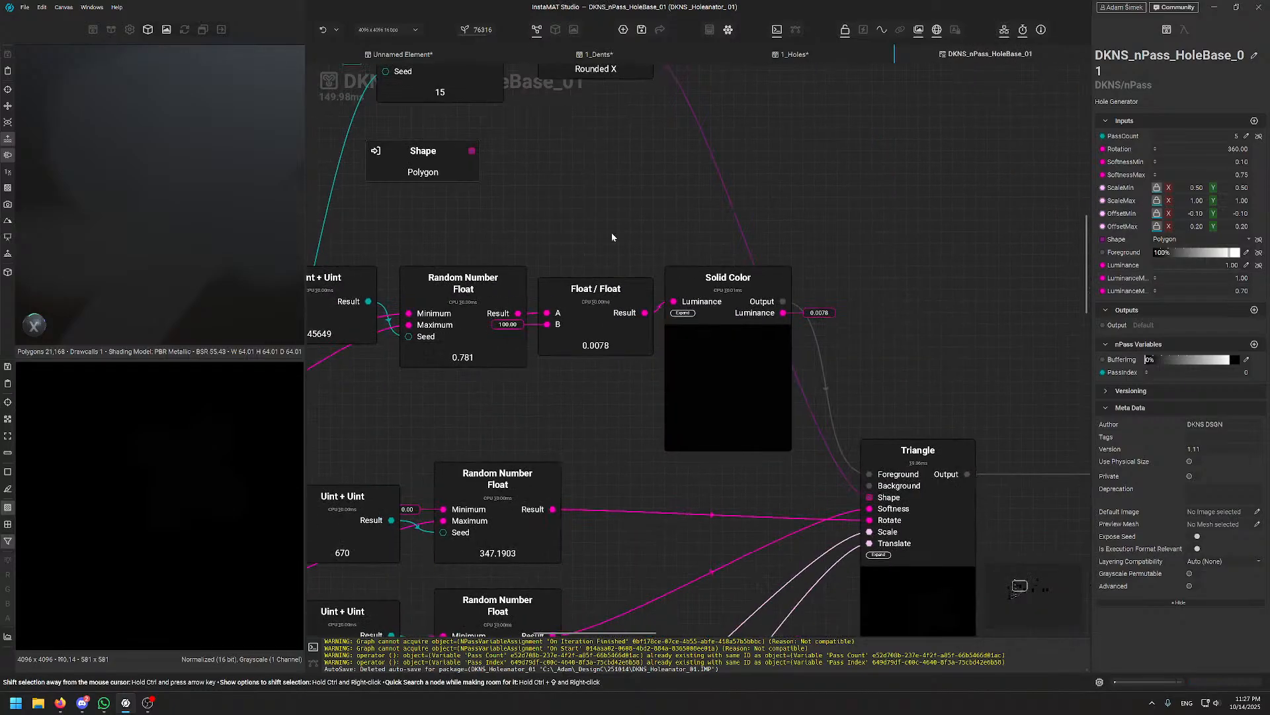
scroll(761, 223, down, 5)
middle_drag(951, 212, 750, 238)
scroll(389, 255, up, 5)
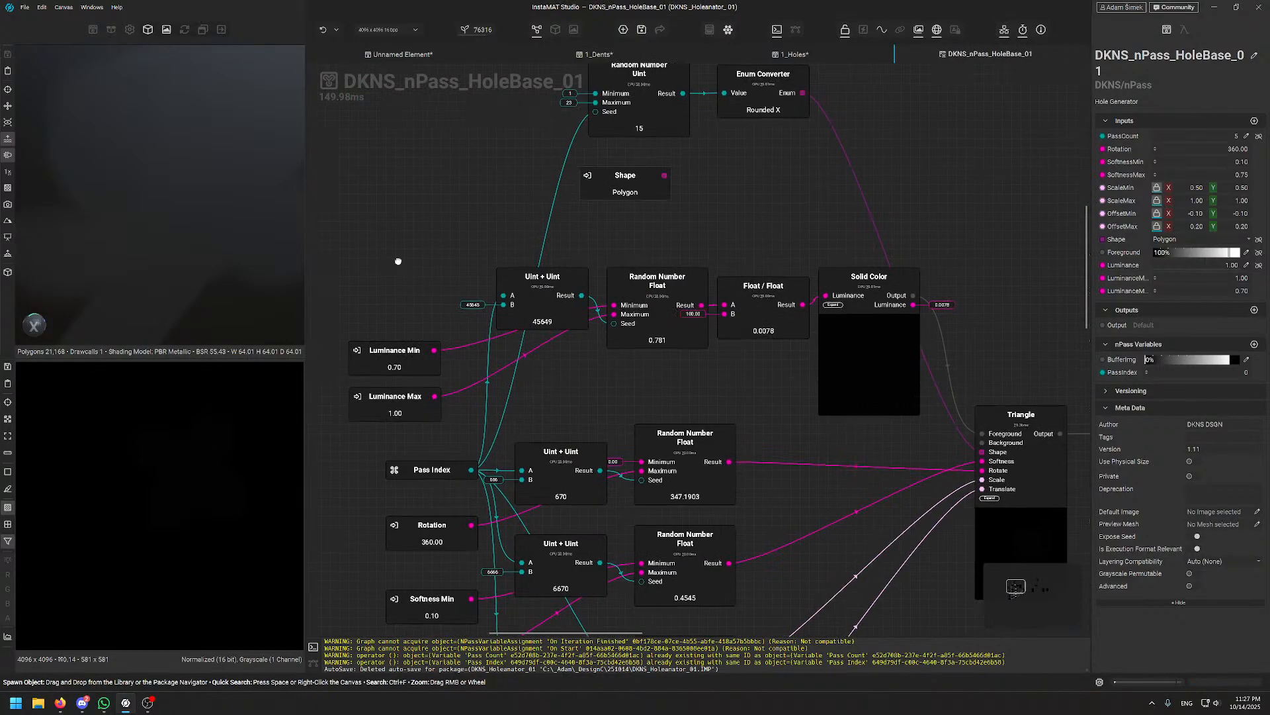
middle_drag(397, 260, 430, 261)
click(818, 324)
shift+click(734, 302)
drag(735, 305, 859, 295)
click(806, 312)
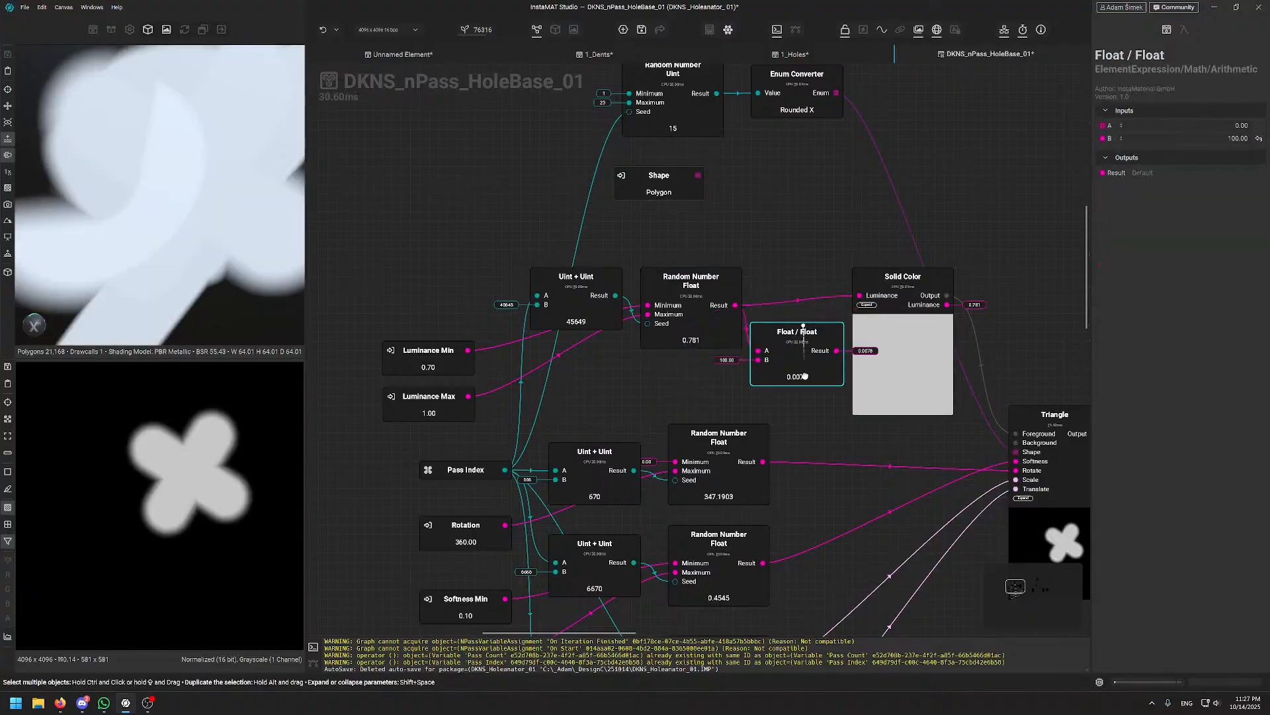
key(Delete)
key(ctrl+s)
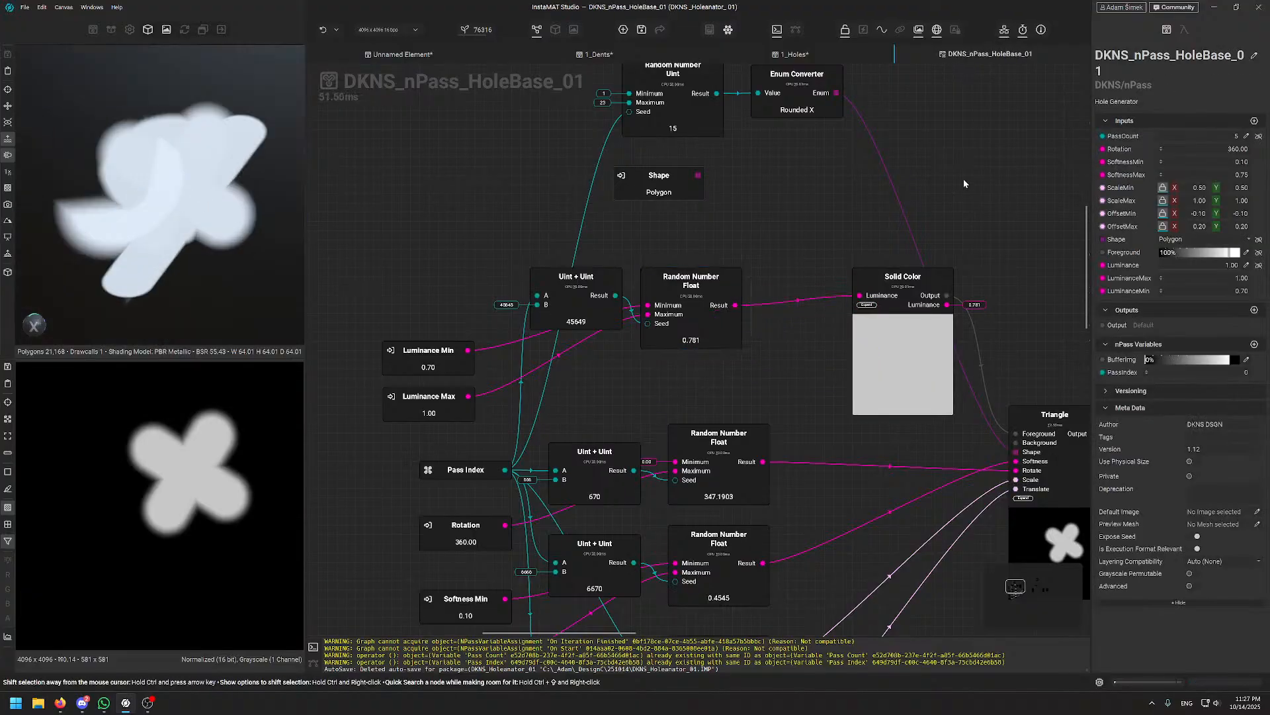
- Switch to the Unnamed Element graph and add a Blur node to the hole base node's output
click(427, 54)
middle_drag(652, 223, 519, 271)
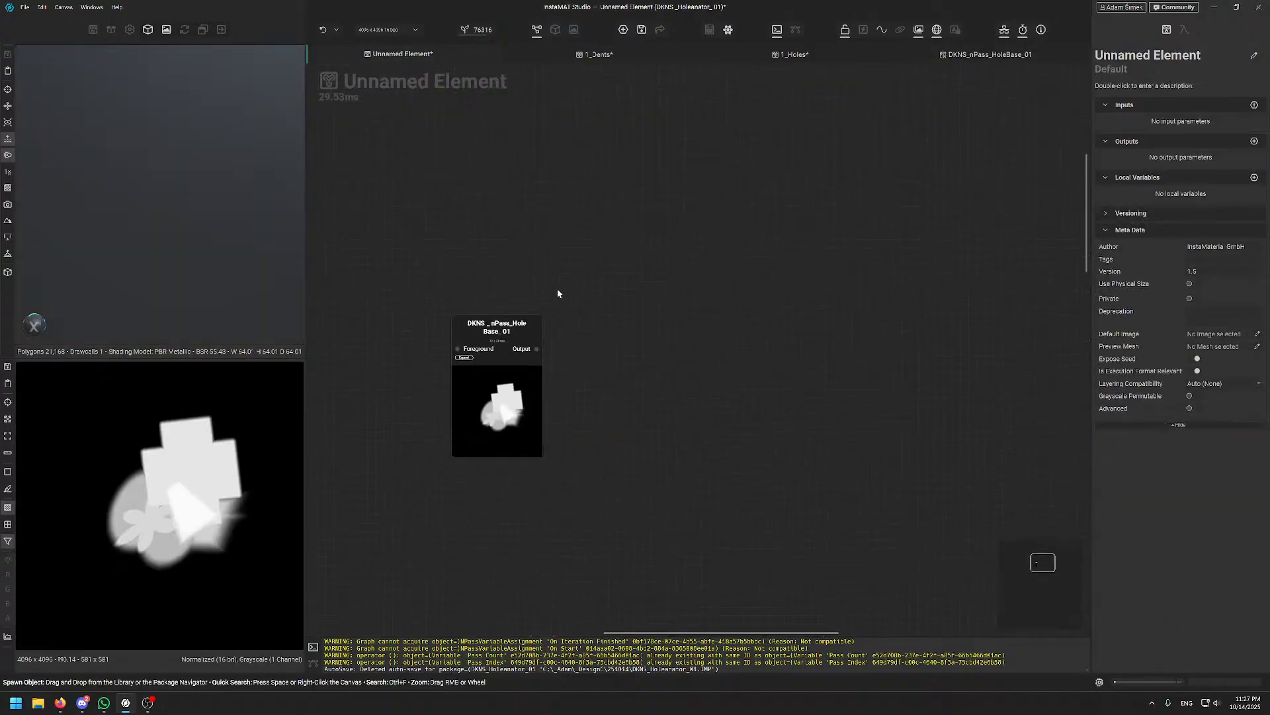
scroll(178, 488, up, 2)
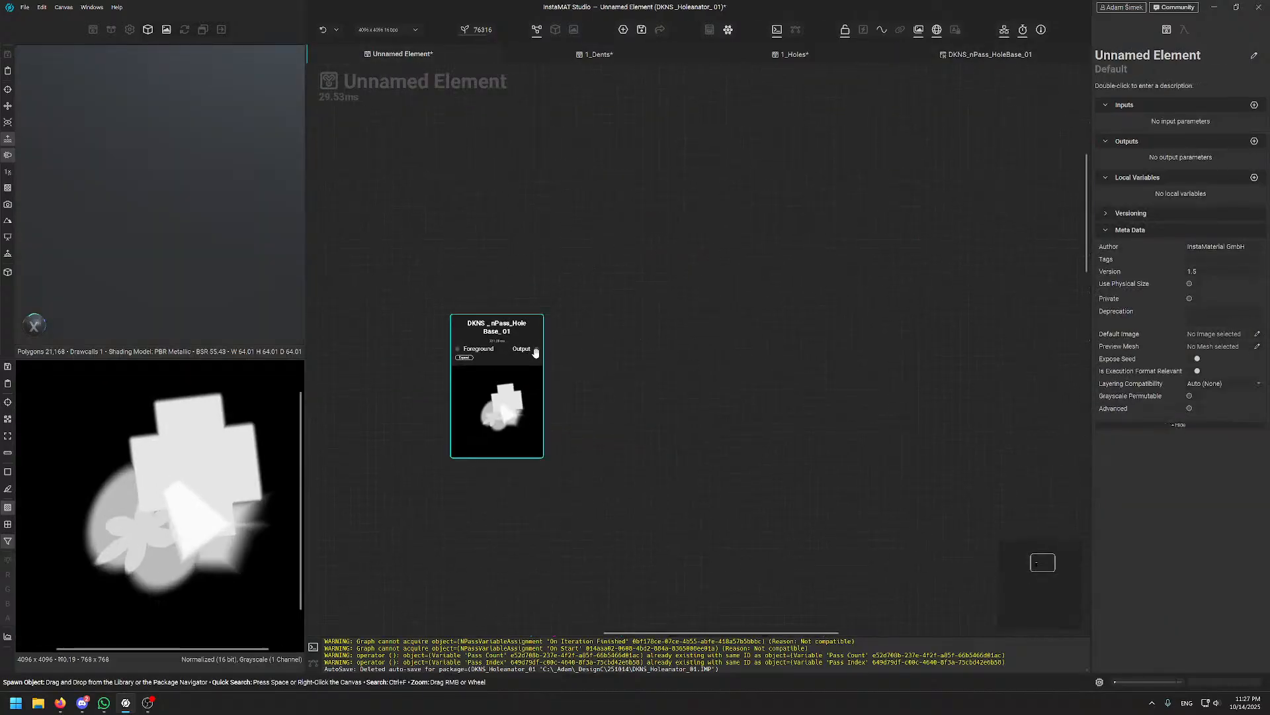
drag(536, 348, 693, 349)
text(bkl)
key(BackSpace)
key(BackSpace)
text(l)
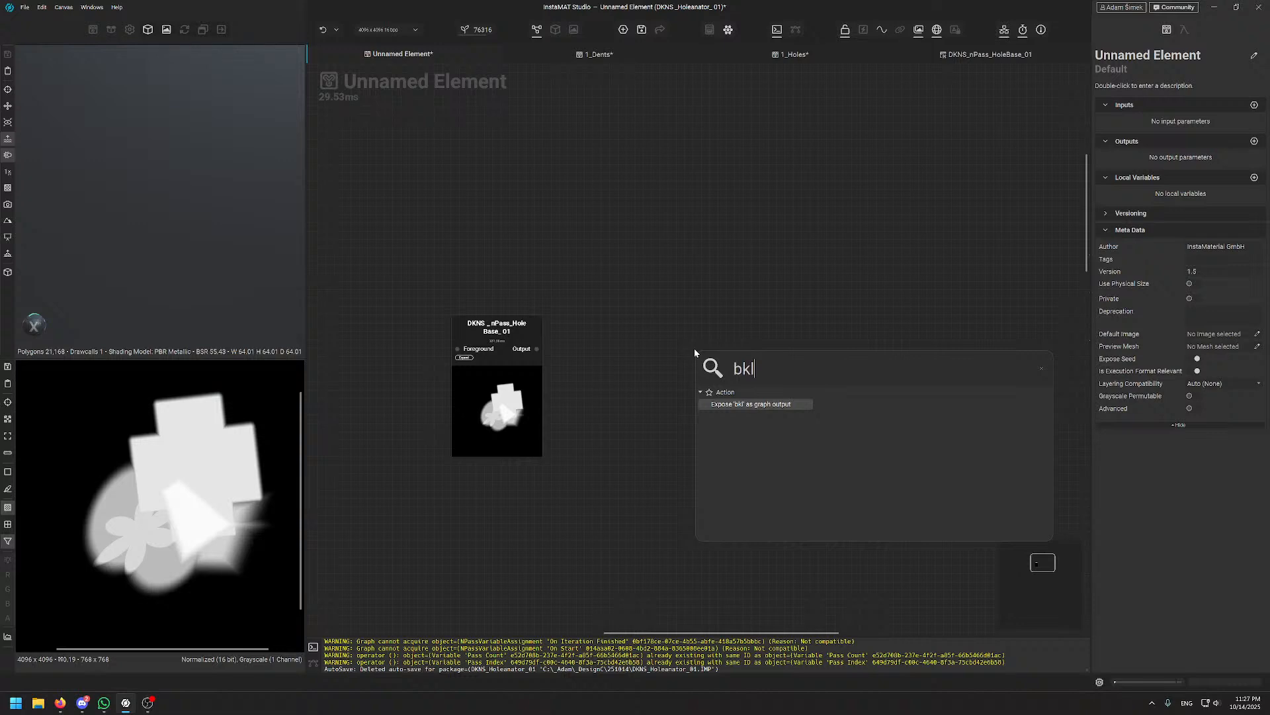
key(BackSpace)
key(BackSpace)
text(blur)
key(Return)
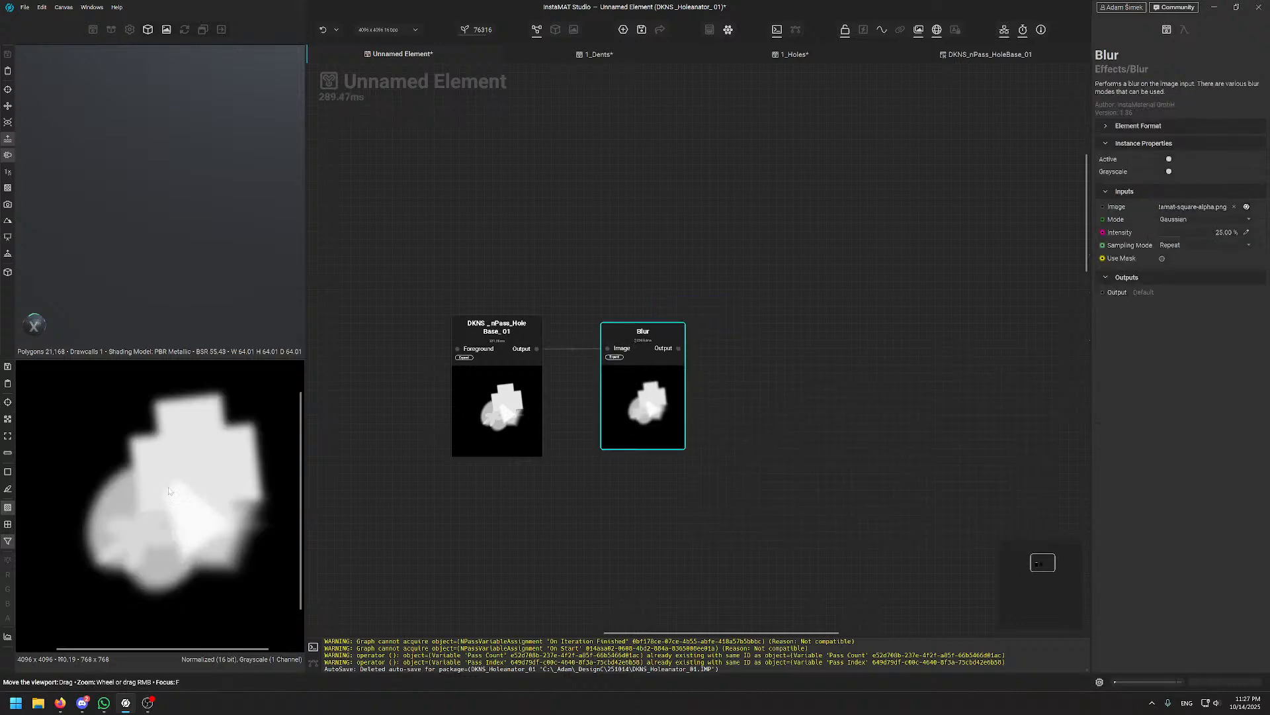
- Set the Blur node's intensity to 23.95 %
drag(1201, 232, 1179, 236)
middle_drag(651, 349, 513, 353)
middle_drag(711, 293, 996, 286)
middle_drag(722, 237, 564, 184)
middle_drag(710, 273, 689, 300)
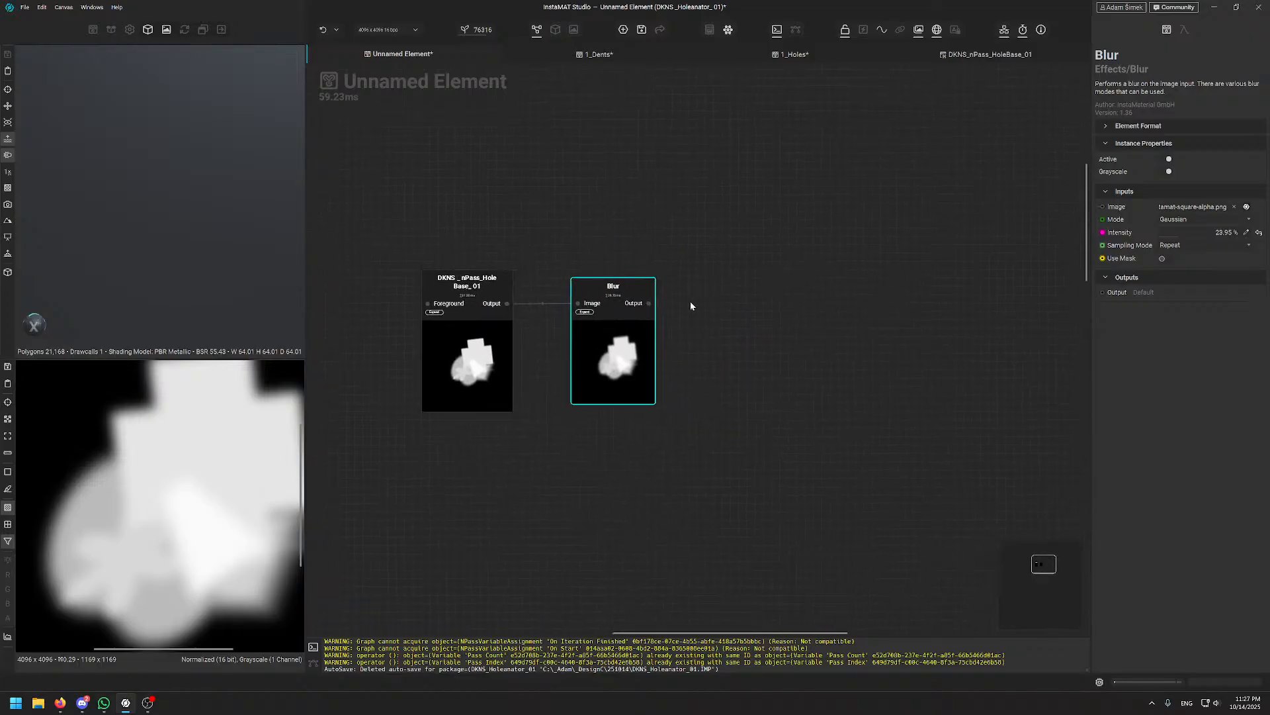
- Add an Auto Levels node fed by the Blur output and place it beside the Blur node
drag(655, 306, 771, 301)
text(auto)
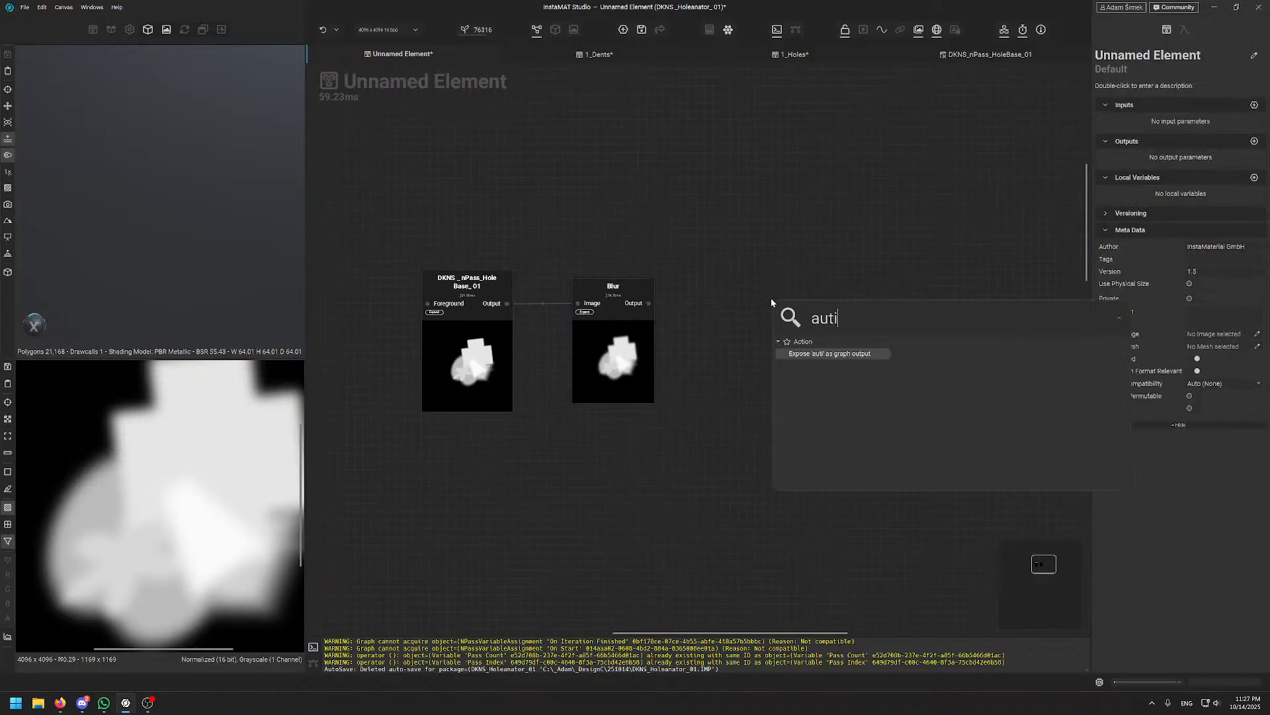
key(Return)
drag(752, 315, 729, 342)
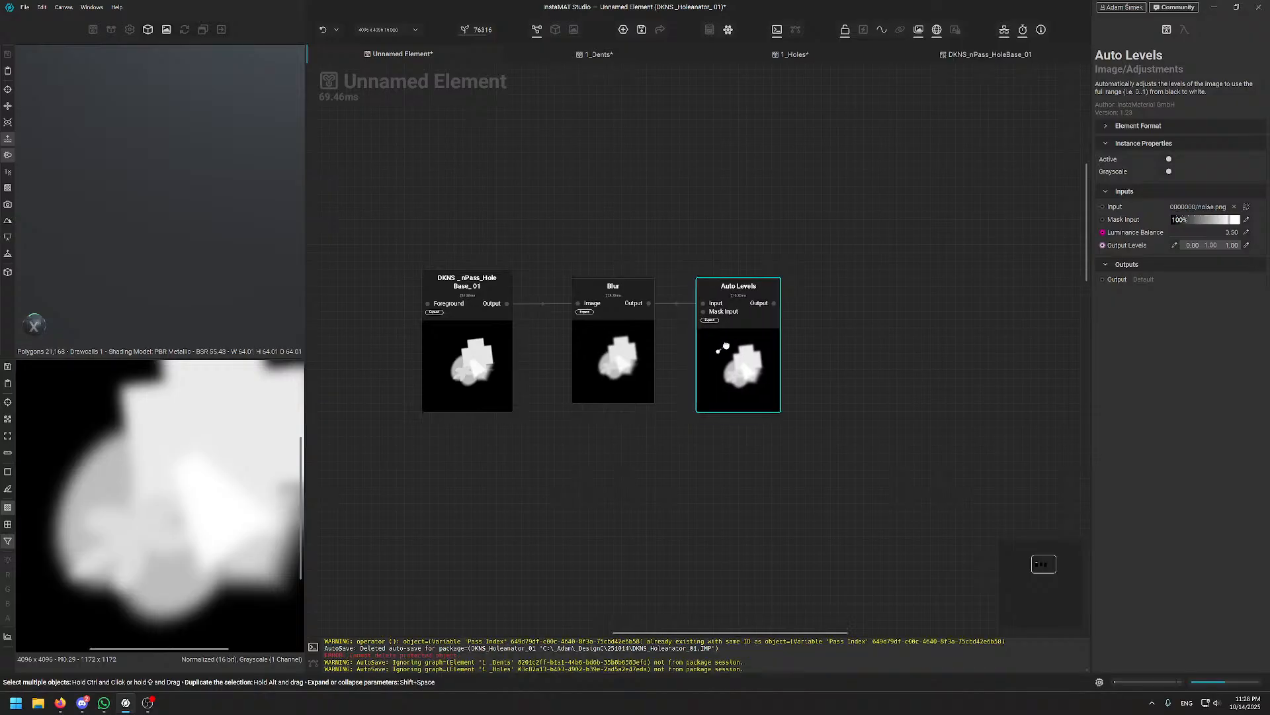
- Add a Warp node fed by the Auto Levels output
middle_drag(823, 295, 685, 280)
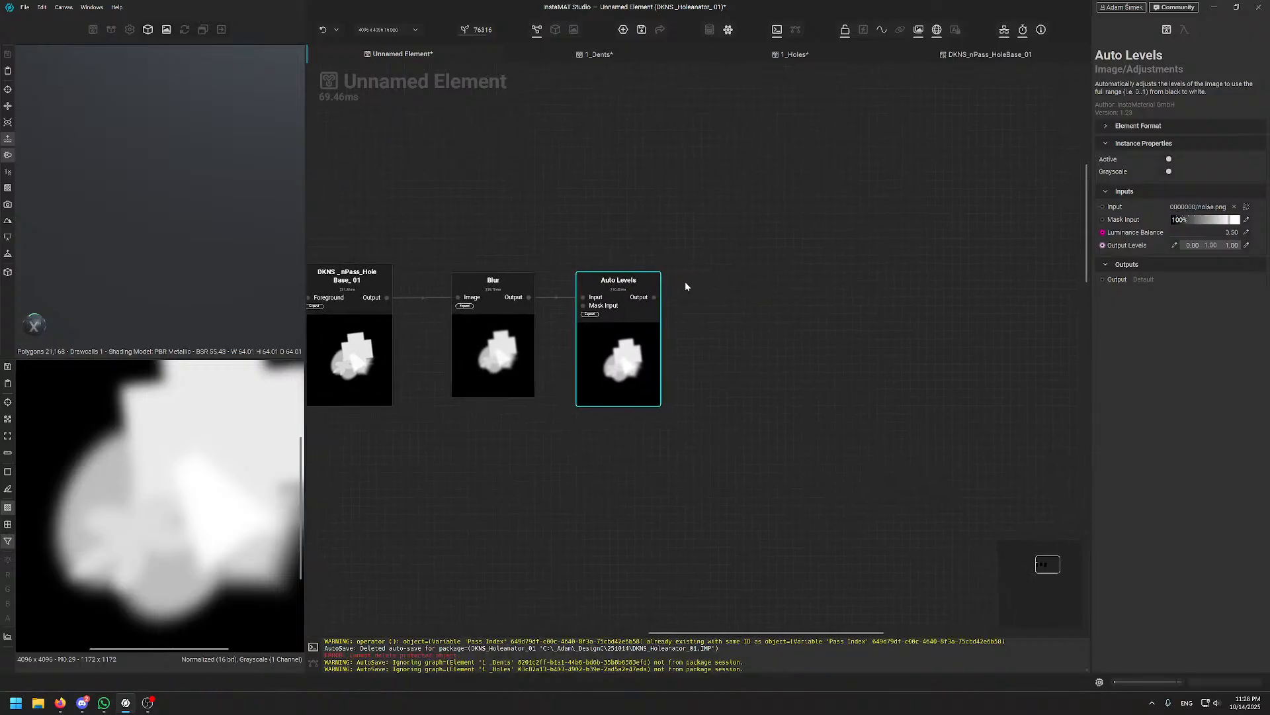
middle_drag(878, 259, 950, 219)
drag(725, 257, 870, 260)
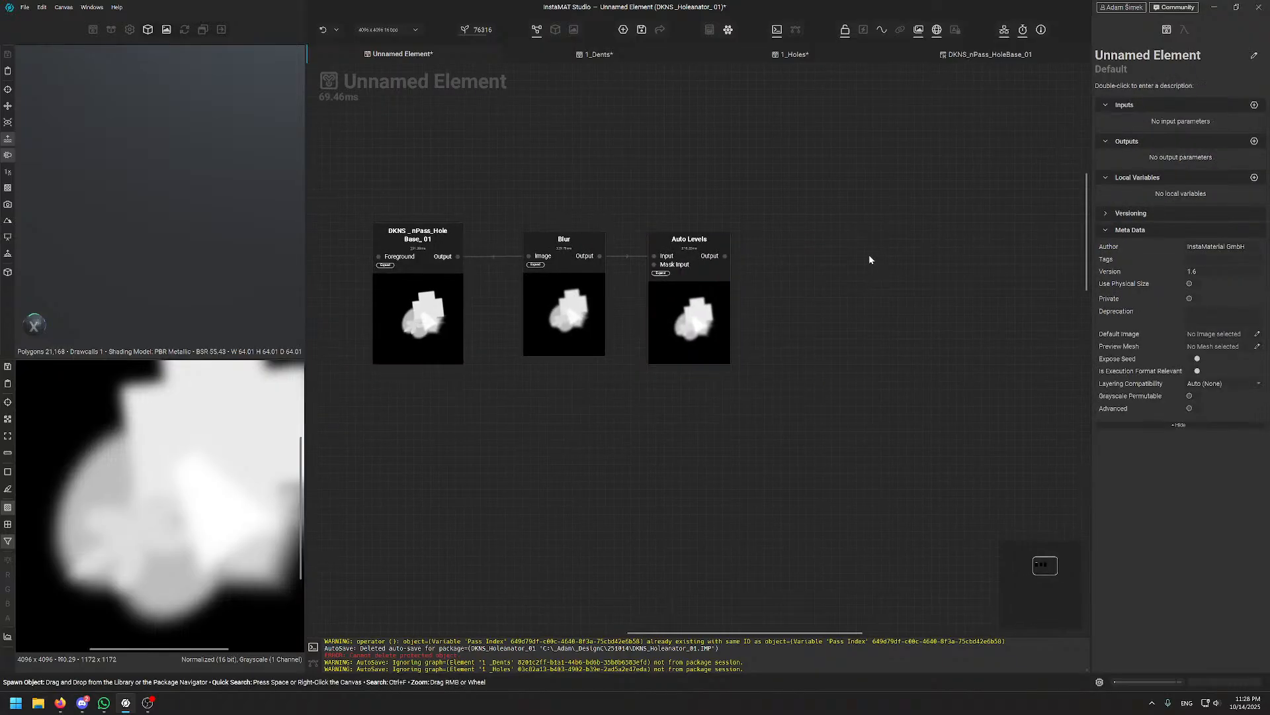
drag(729, 251, 893, 308)
text(war)
click(869, 337)
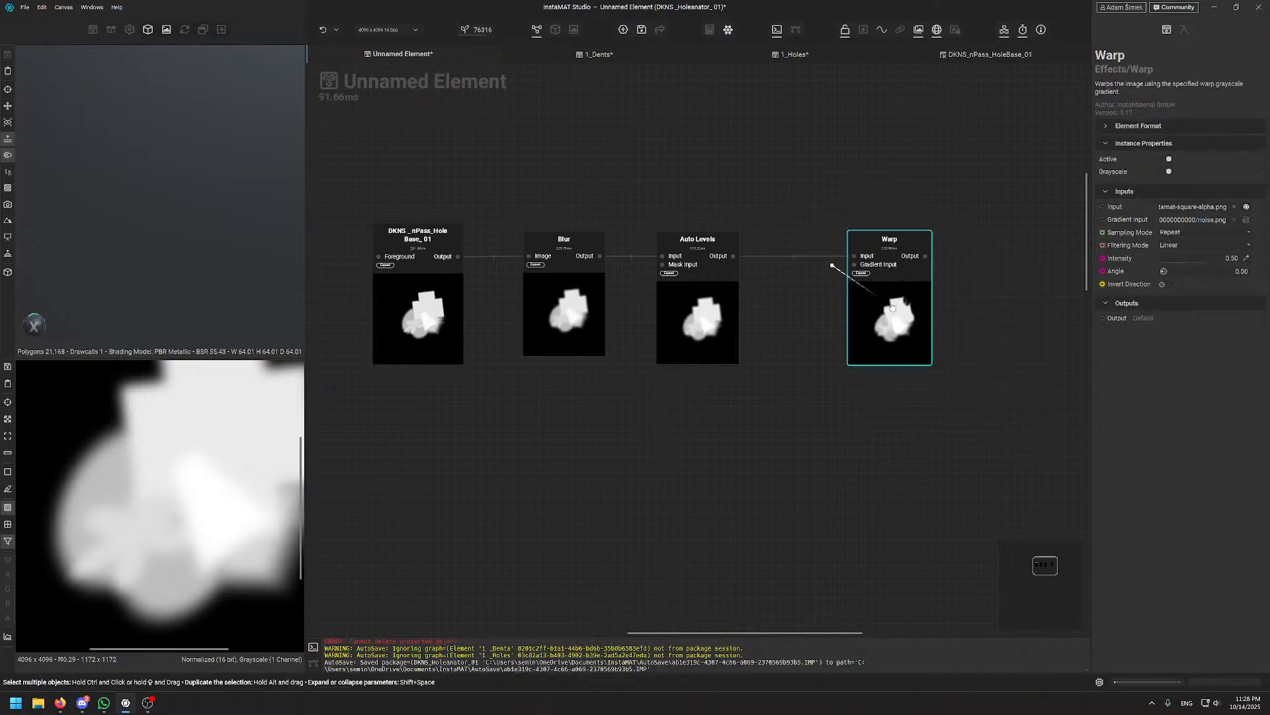
- Add a Perlin Noise node below Auto Levels and connect its output to the Warp node's Gradient Input
click(786, 430)
key(space)
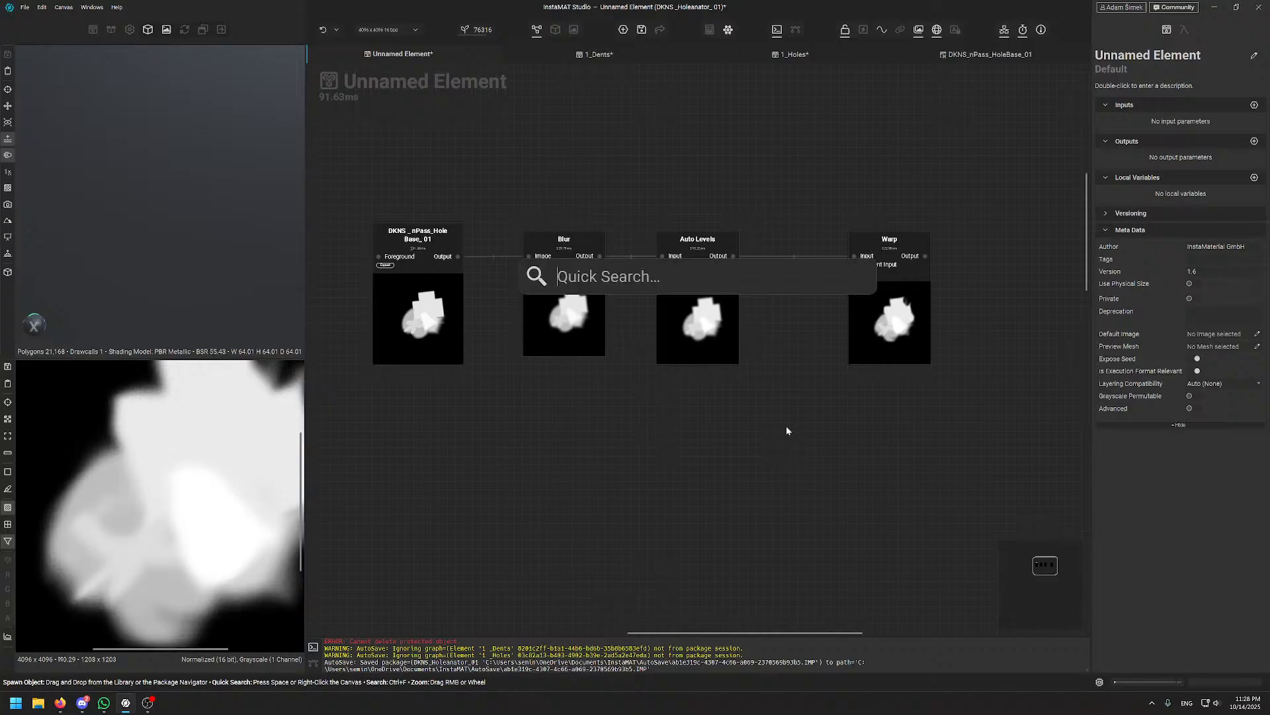
text(perlin)
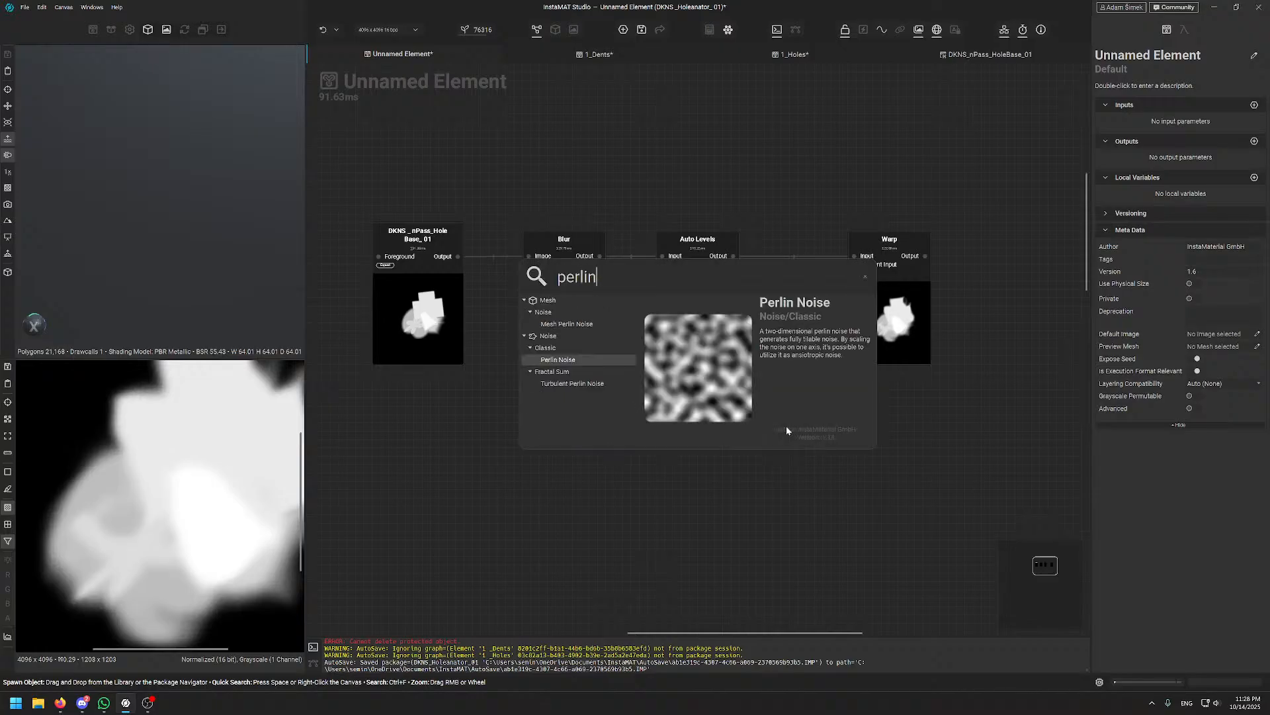
key(Down)
key(Up)
key(Return)
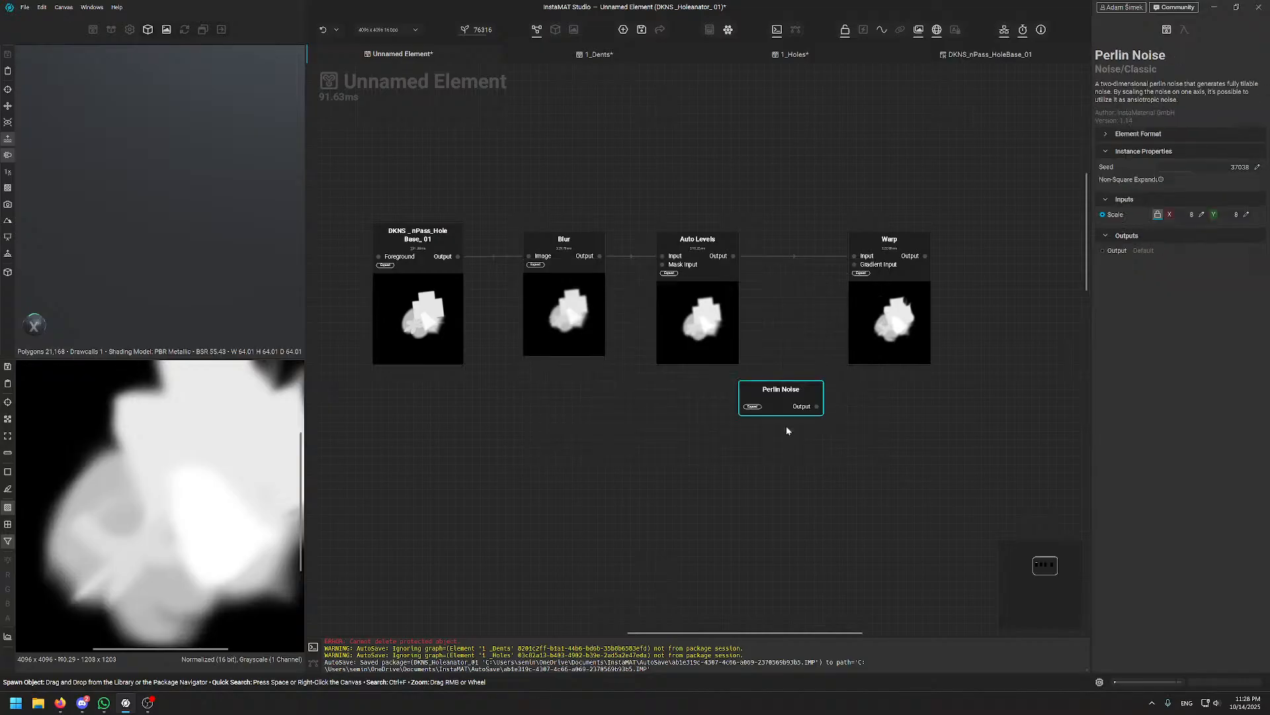
middle_drag(753, 498, 703, 512)
drag(735, 449, 637, 489)
drag(700, 452, 803, 283)
scroll(240, 467, down, 5)
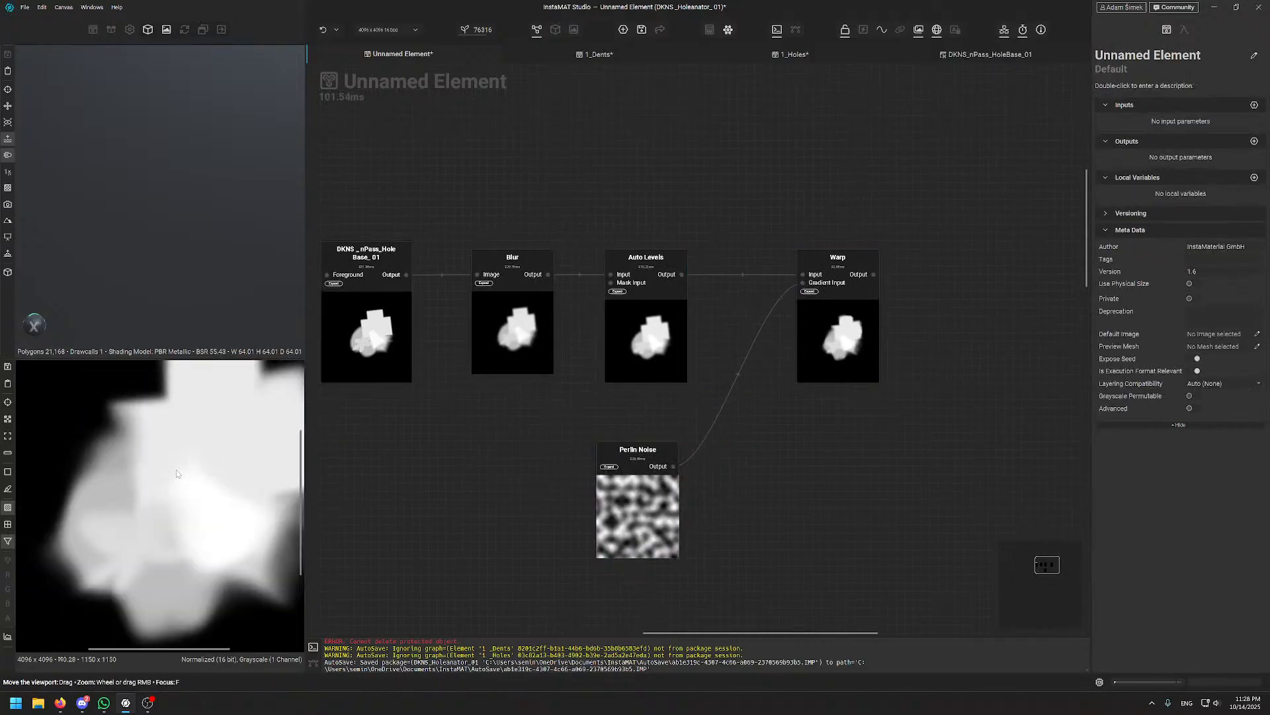
- Set the Warp node's intensity to 0.25
middle_drag(240, 468, 226, 469)
scroll(715, 468, up, 2)
drag(599, 523, 648, 514)
click(917, 331)
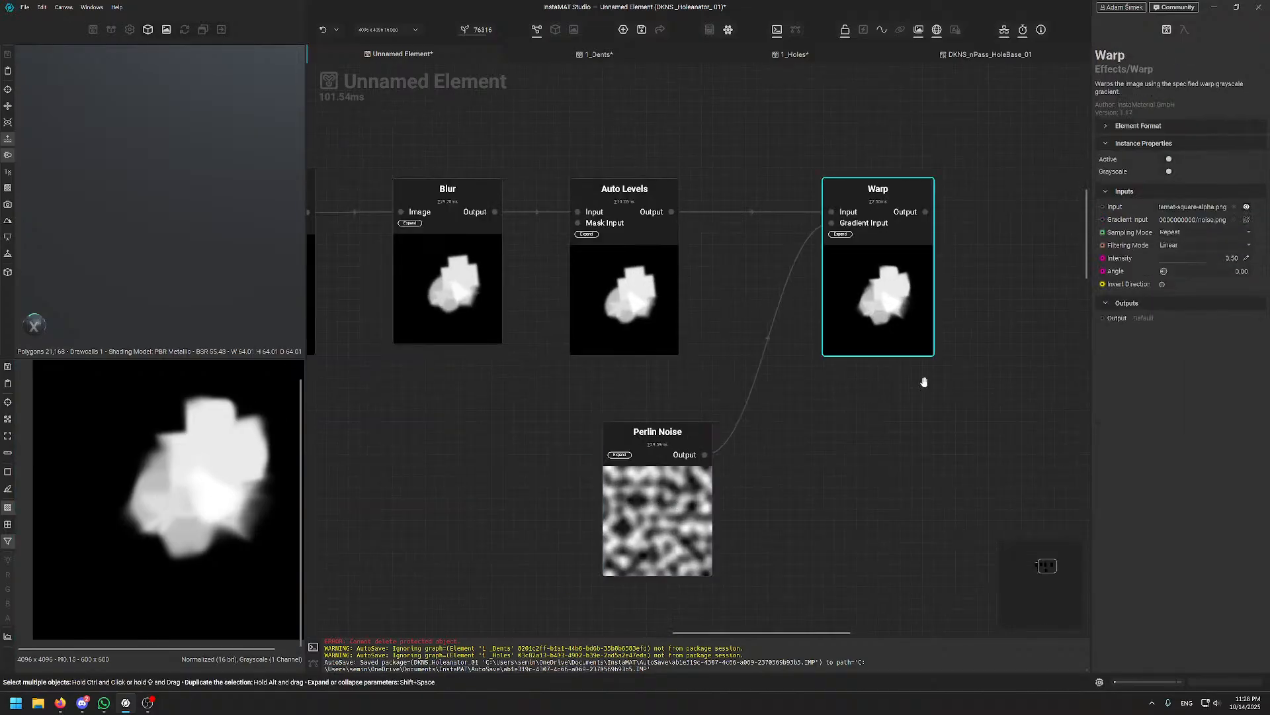
drag(1195, 264, 1179, 264)
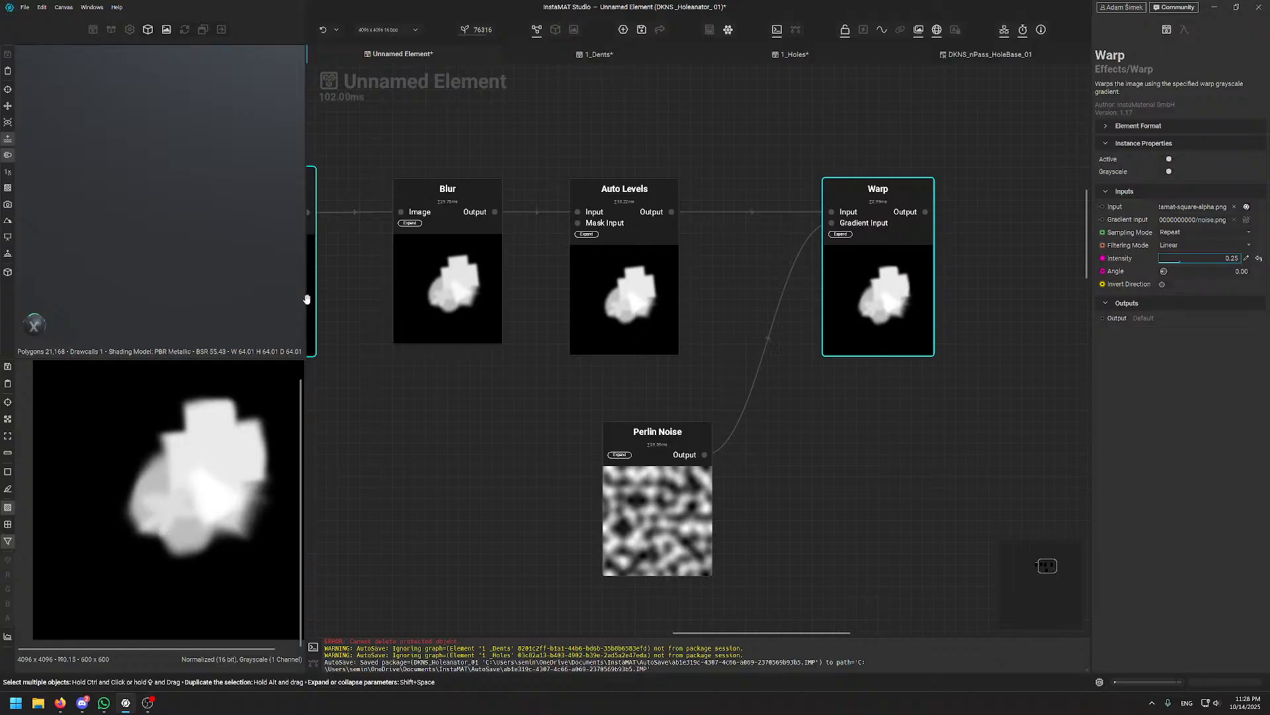
- Enlarge the 2D image preview in width and height and fit the warped image in it
drag(306, 299, 392, 314)
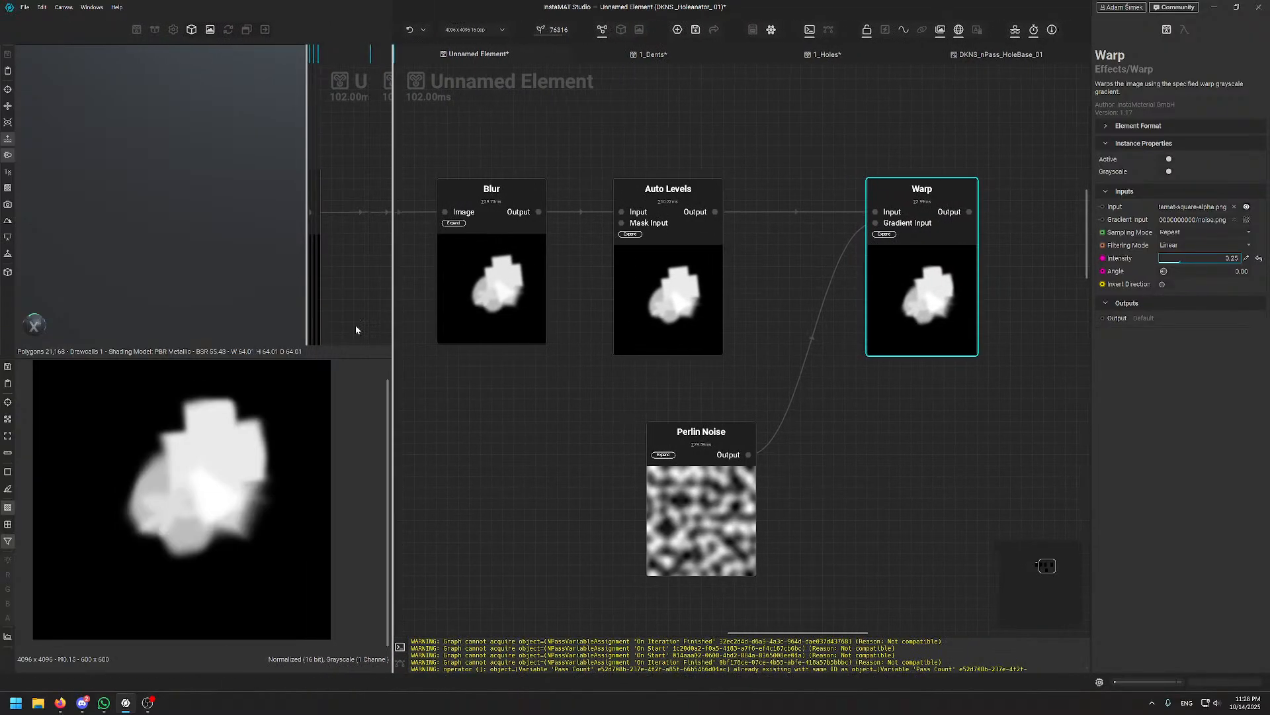
drag(329, 358, 329, 221)
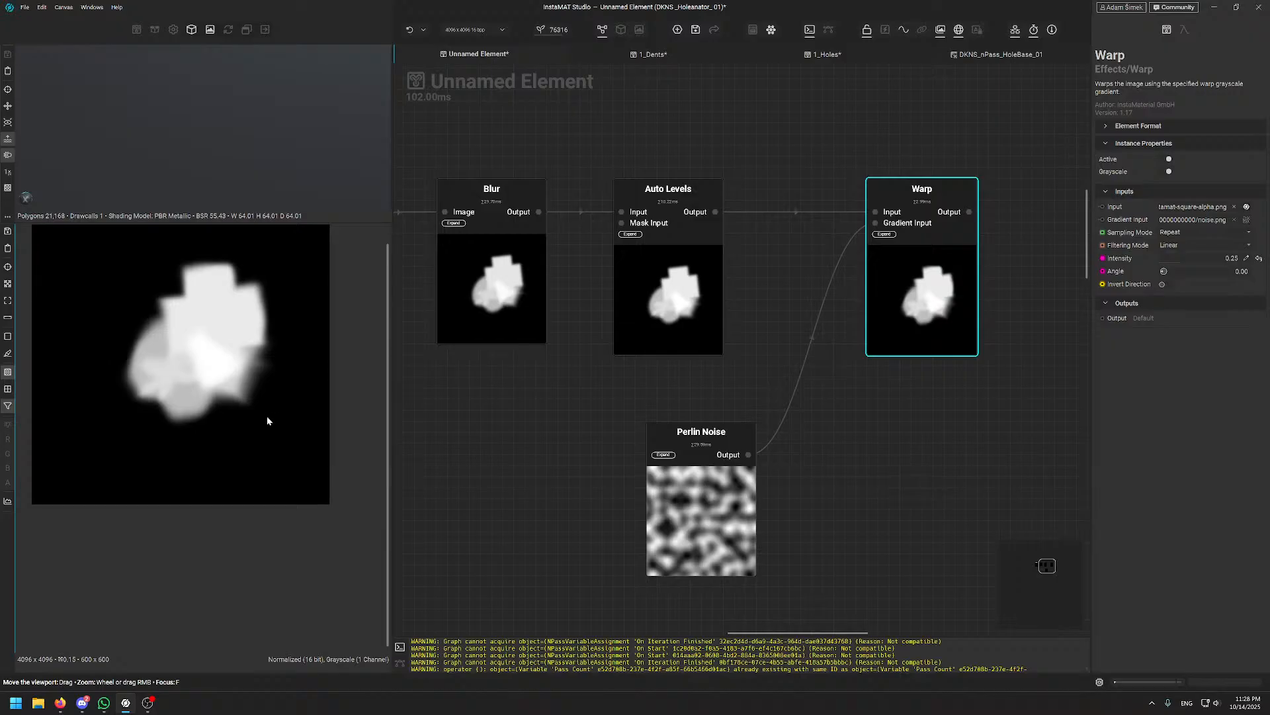
key(f)
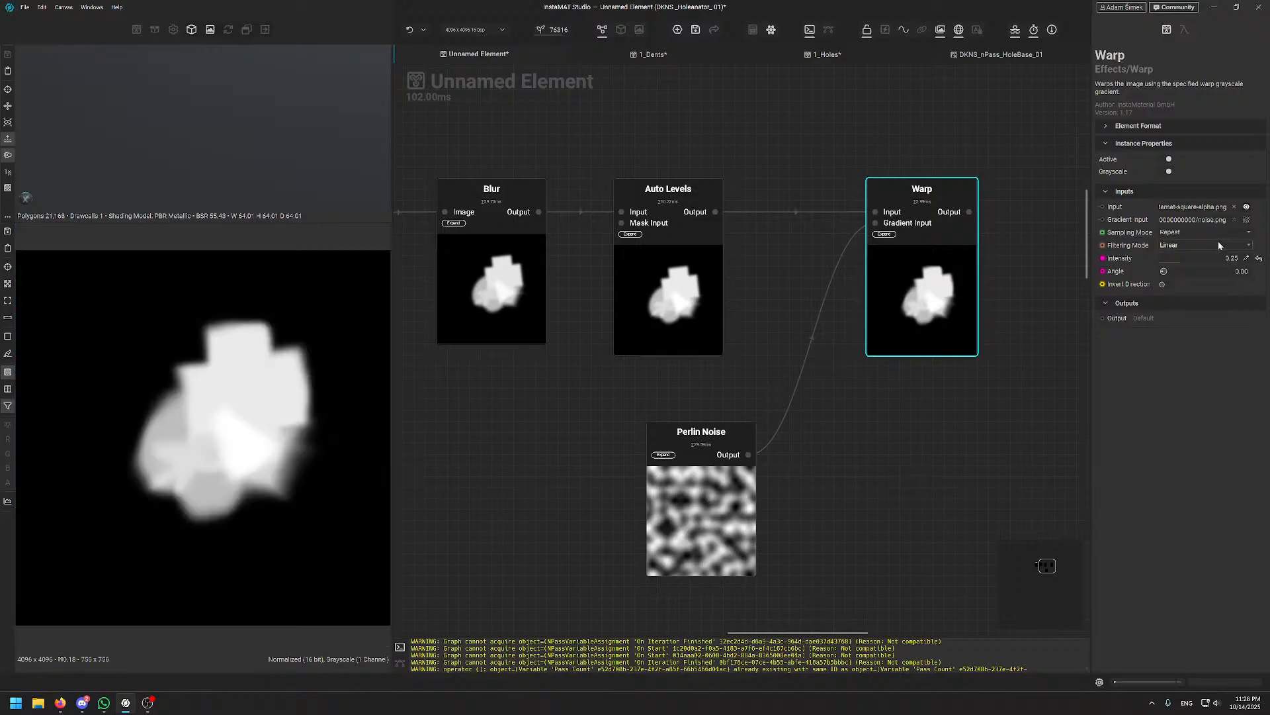
- Raise the Warp node's intensity to 0.42 and enlarge the warped image in the preview
mouse_move(1174, 262)
mouse_down()
mouse_move(1203, 262)
mouse_move(1186, 265)
mouse_up()
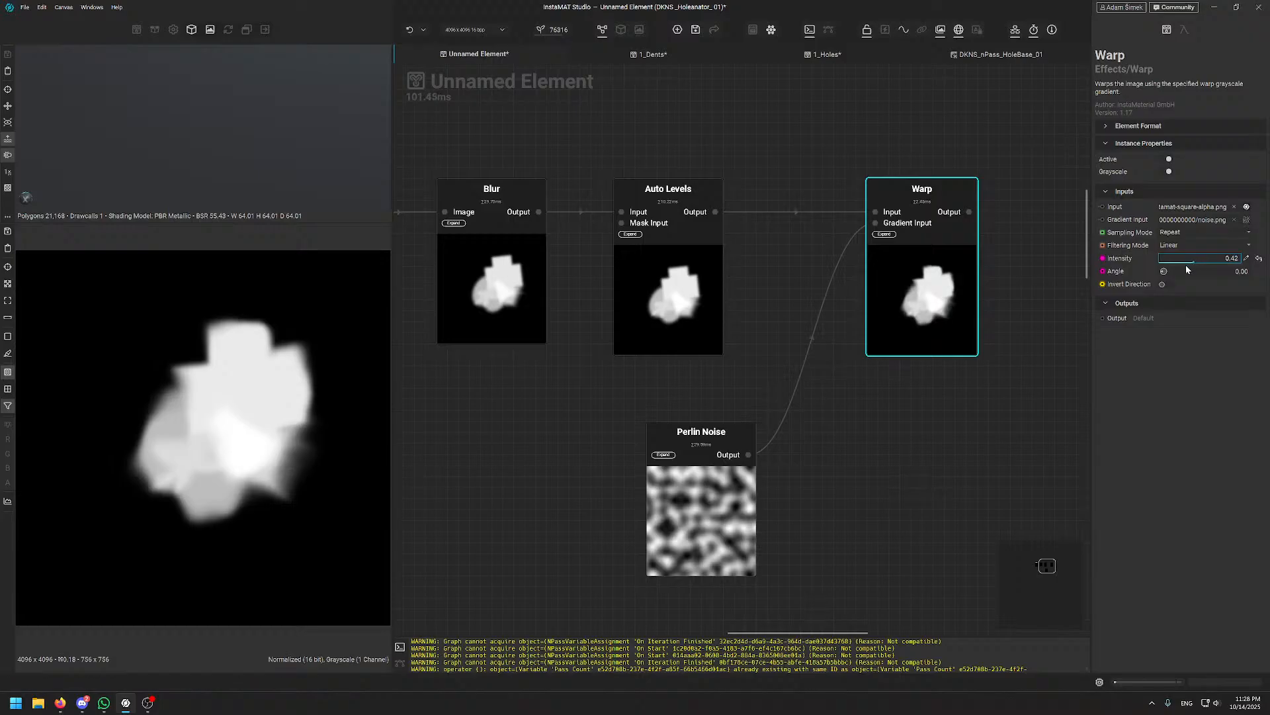
scroll(276, 397, up, 3)
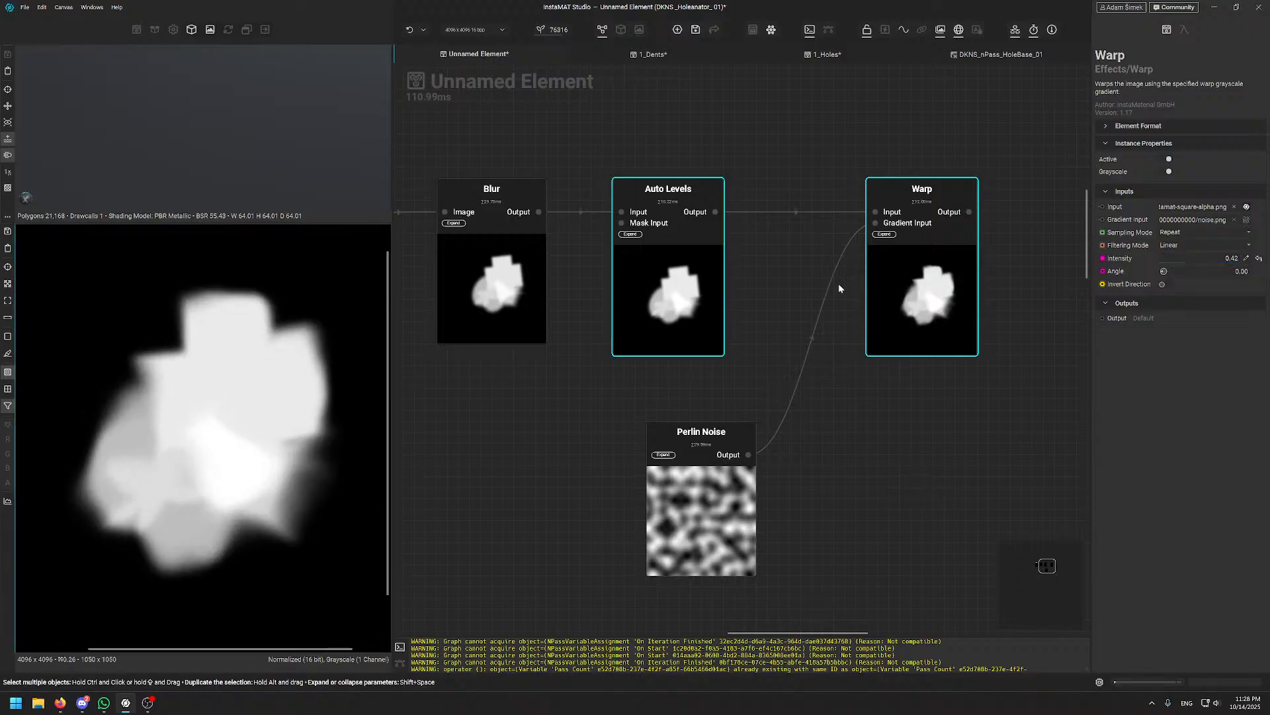
- Tidy the graph layout by shifting the Perlin Noise, Blur and Auto Levels nodes slightly
mouse_move(711, 491)
mouse_down()
mouse_move(788, 483)
mouse_move(700, 514)
mouse_up()
scroll(656, 375, down, 3)
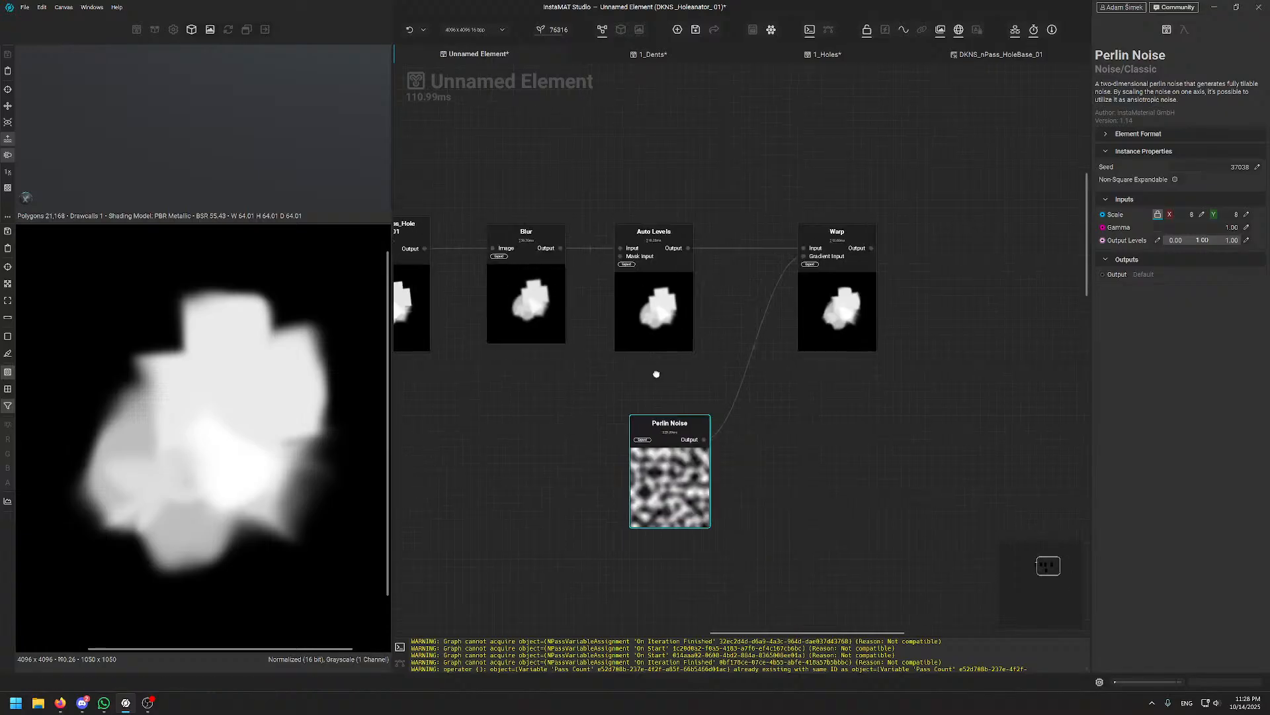
middle_drag(655, 374, 837, 375)
drag(570, 296, 568, 296)
middle_drag(762, 177, 632, 197)
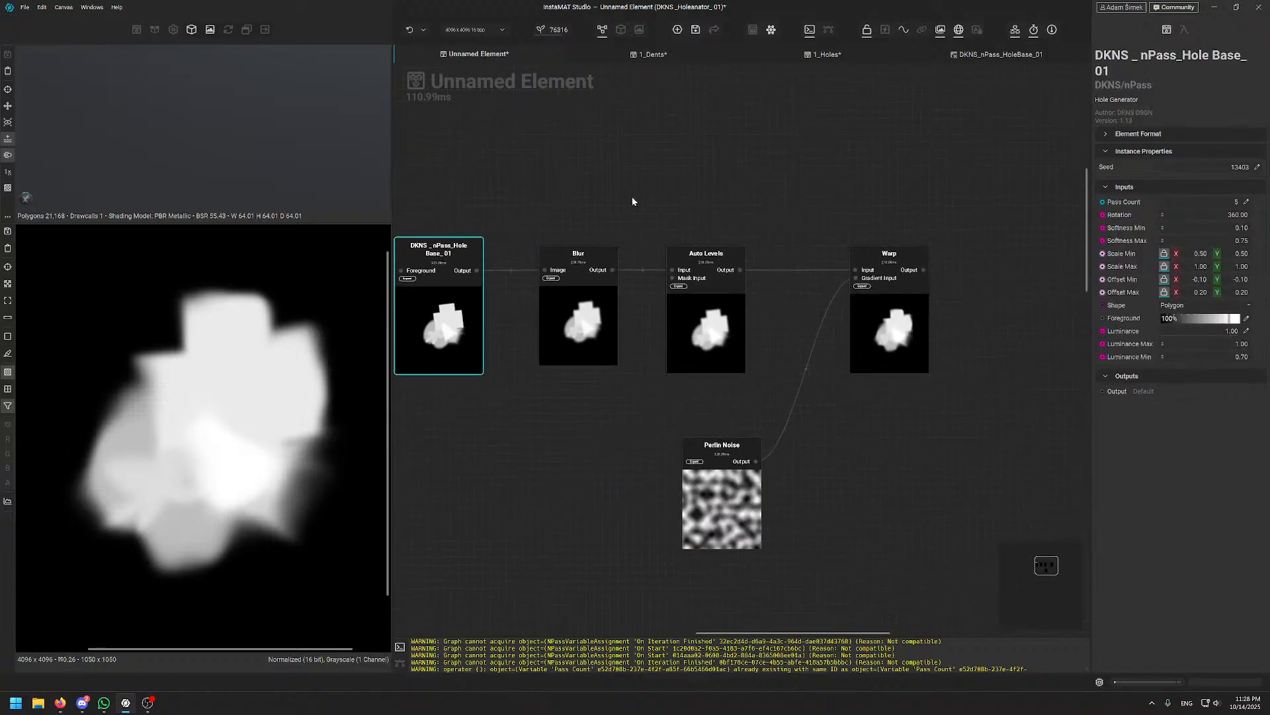
click(568, 311)
click(699, 308)
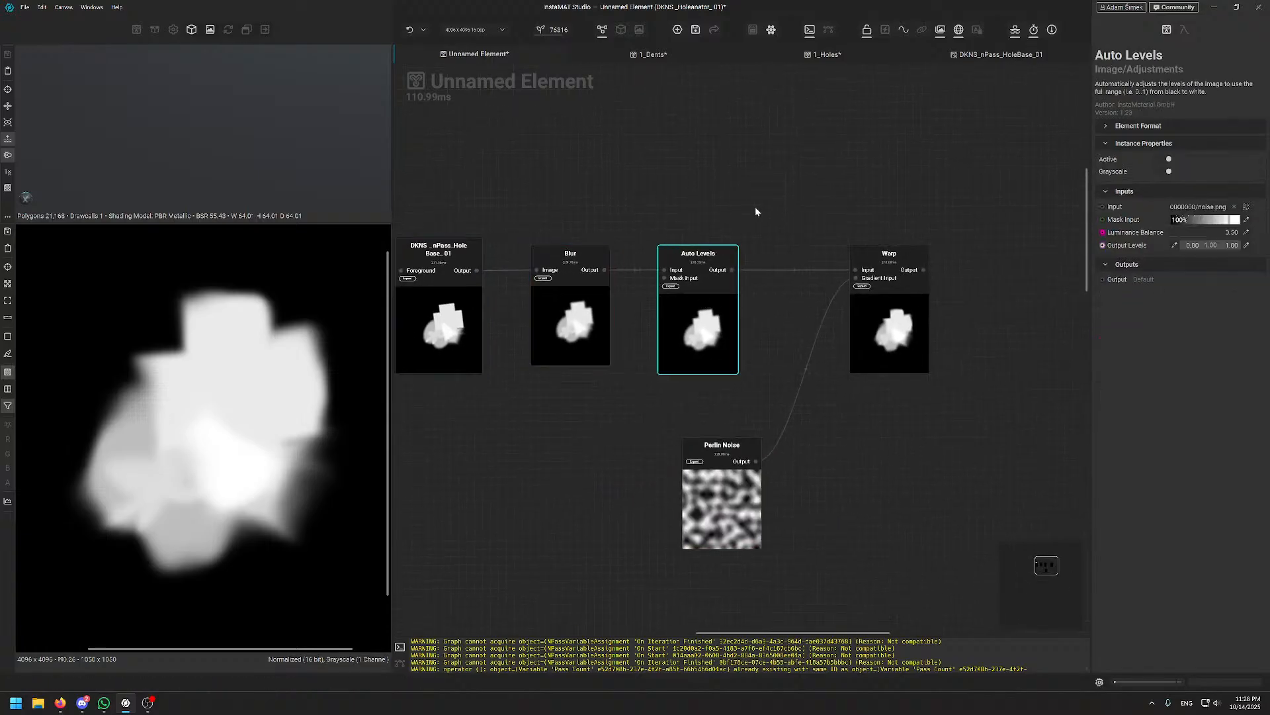
middle_drag(756, 206, 729, 214)
- Set the Perlin Noise node's X and Y scale to 7
click(867, 342)
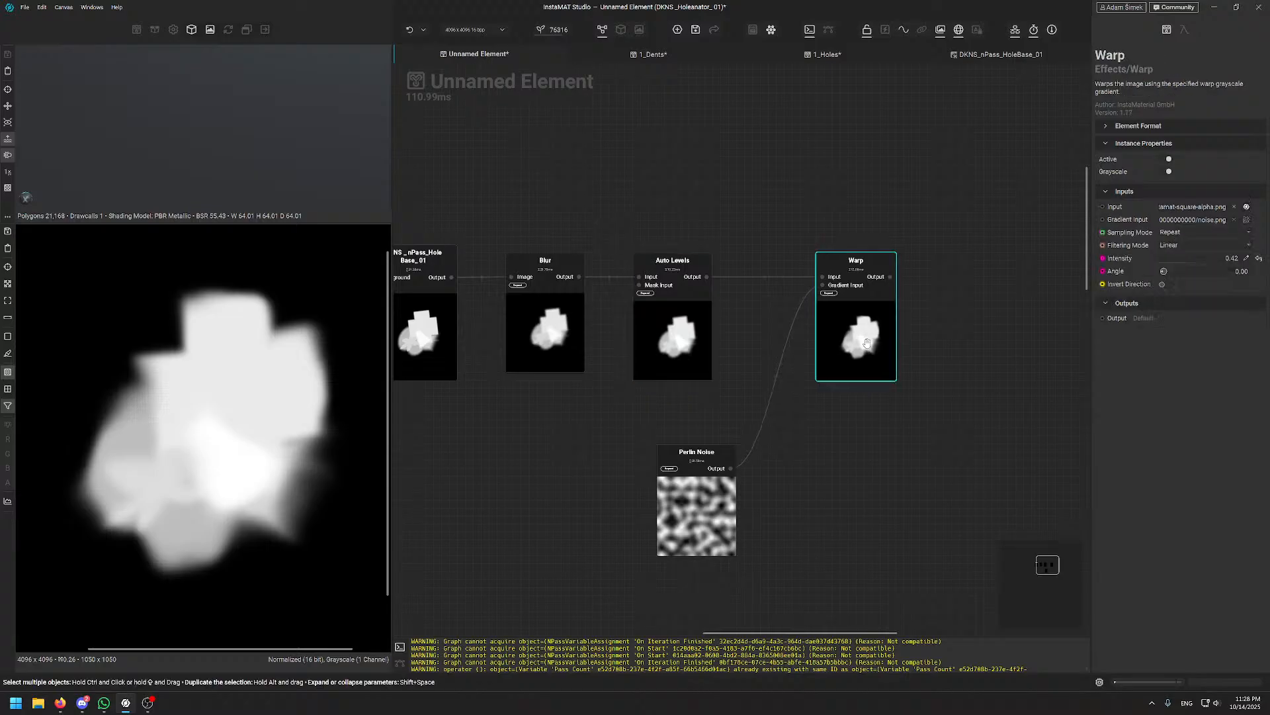
click(698, 503)
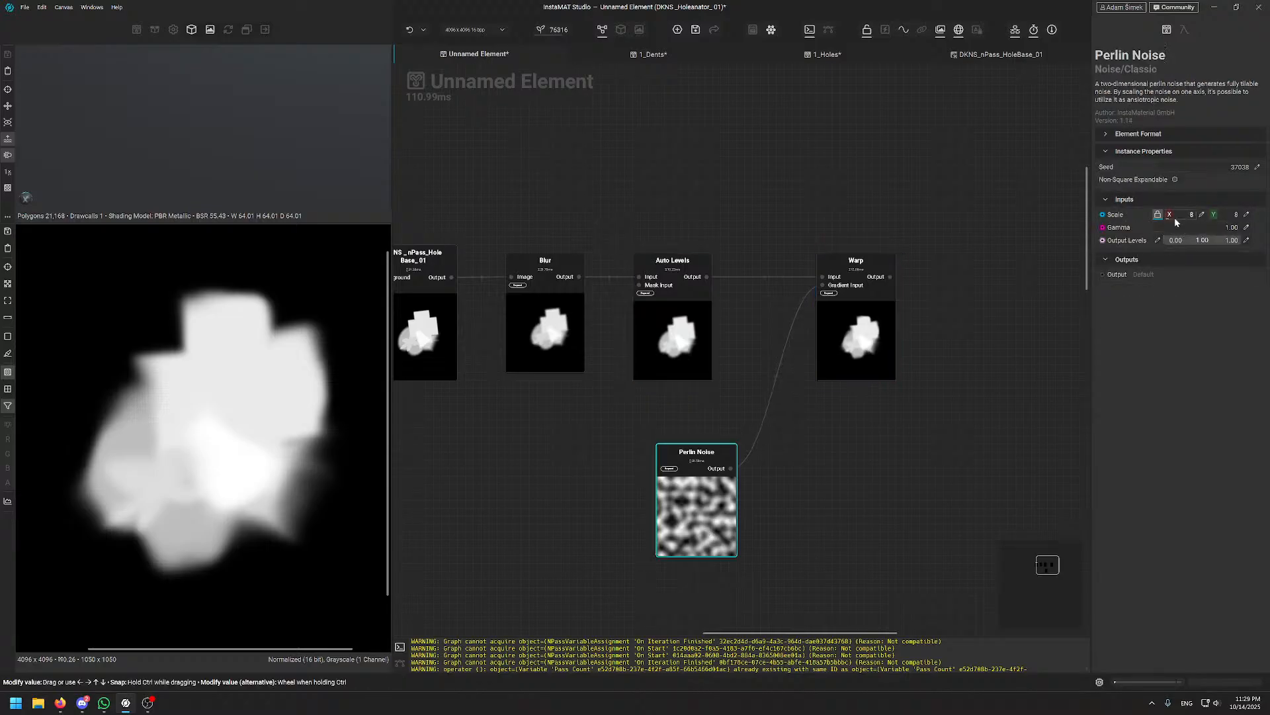
drag(1170, 217, 1169, 217)
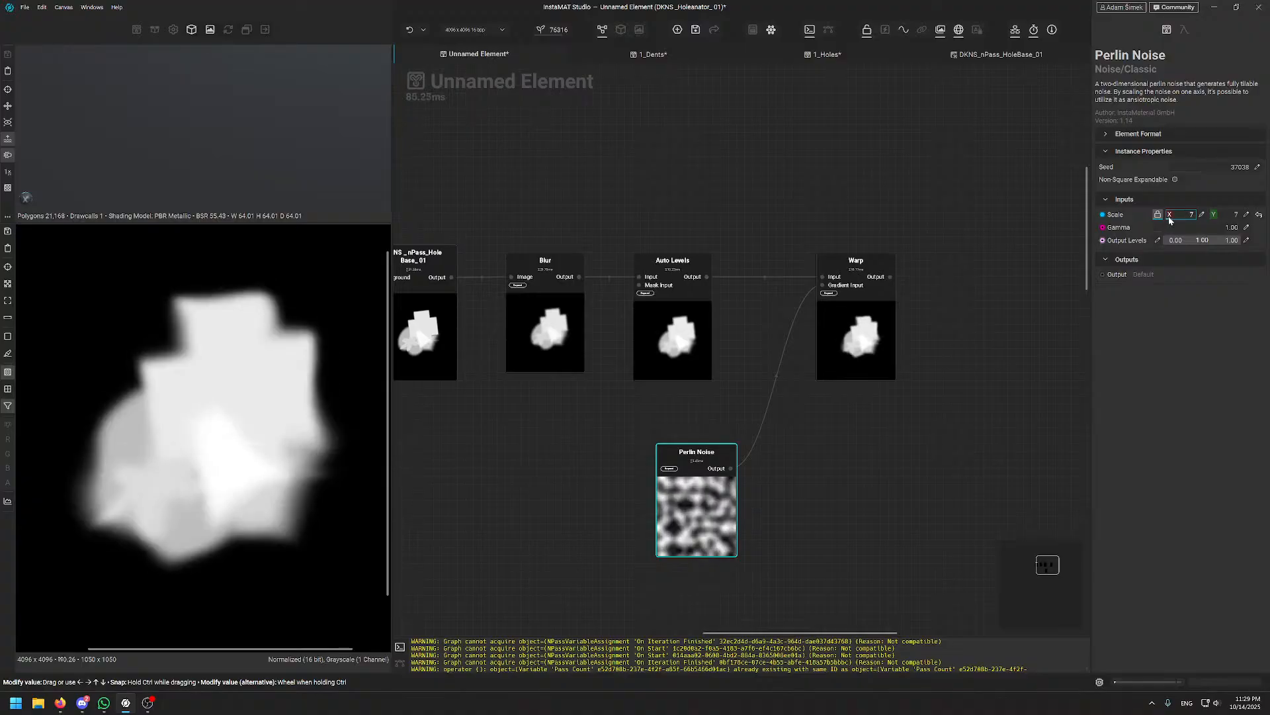
- Add a Directional Warp node fed by the Warp output and align it in the same row
middle_drag(819, 336, 741, 349)
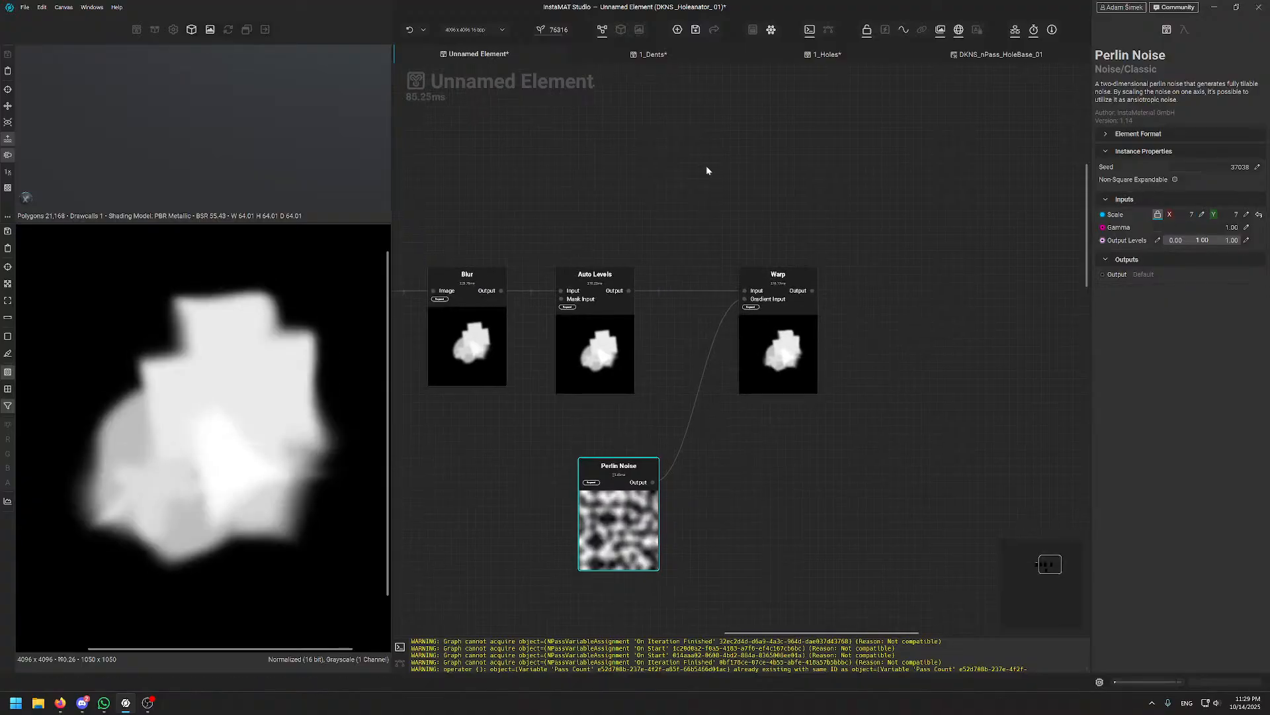
middle_drag(707, 171, 629, 234)
scroll(746, 241, up, 1)
middle_drag(714, 269, 719, 220)
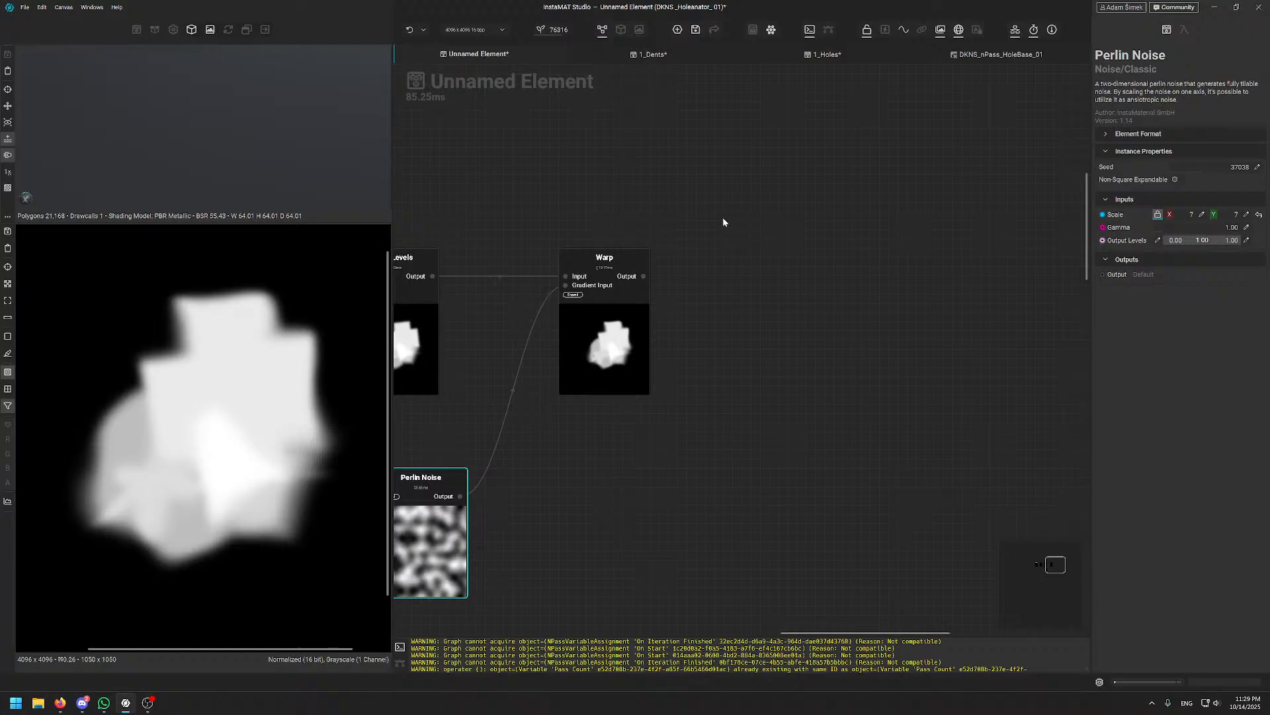
drag(643, 276, 805, 279)
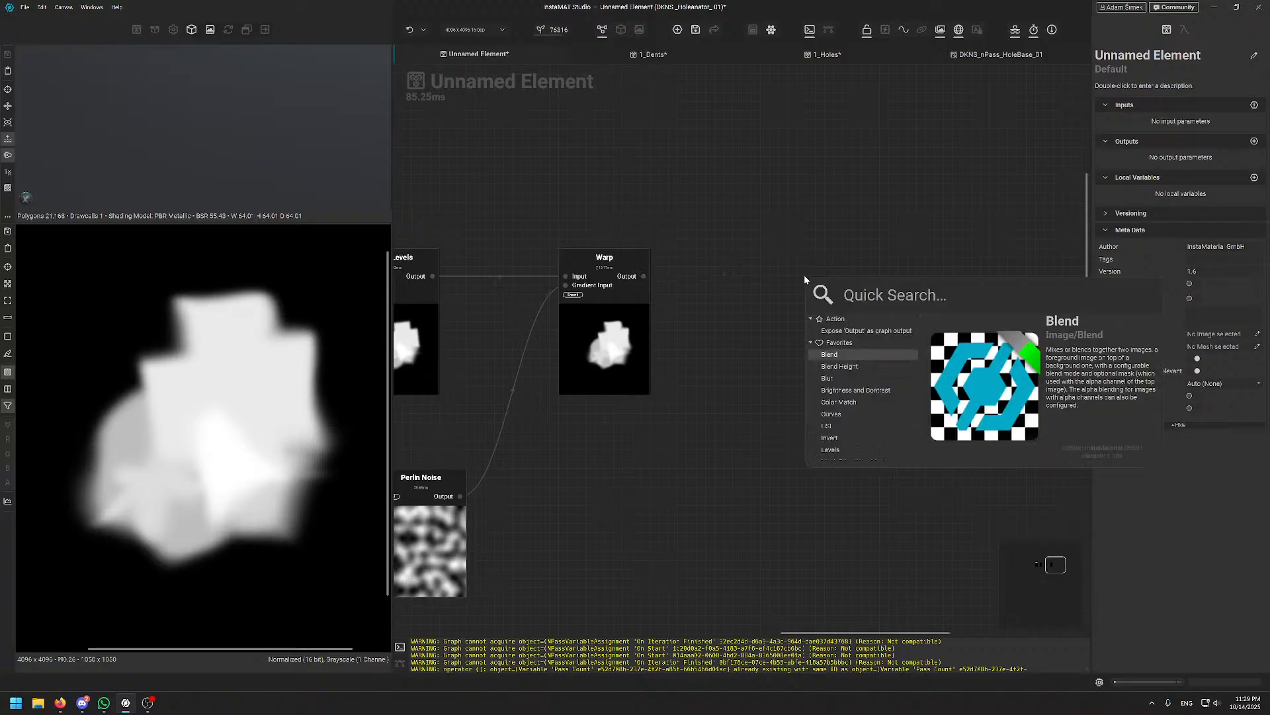
text(dire)
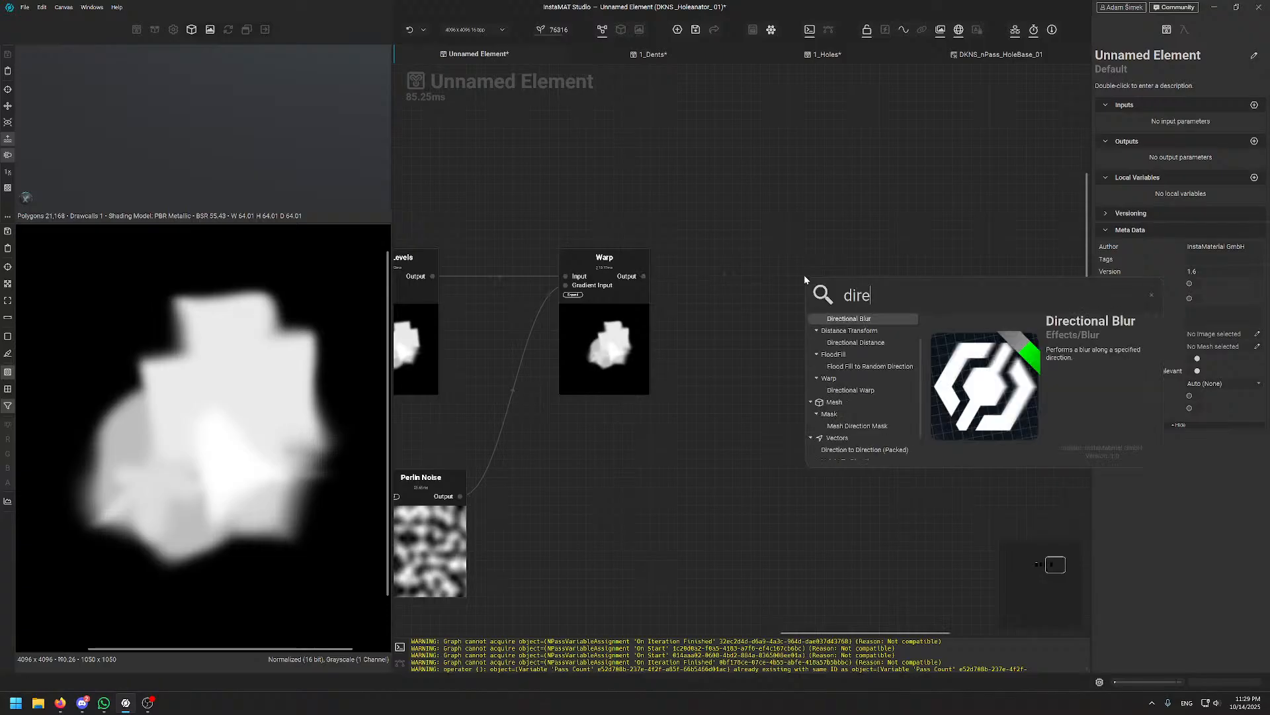
text(ctional war)
key(Return)
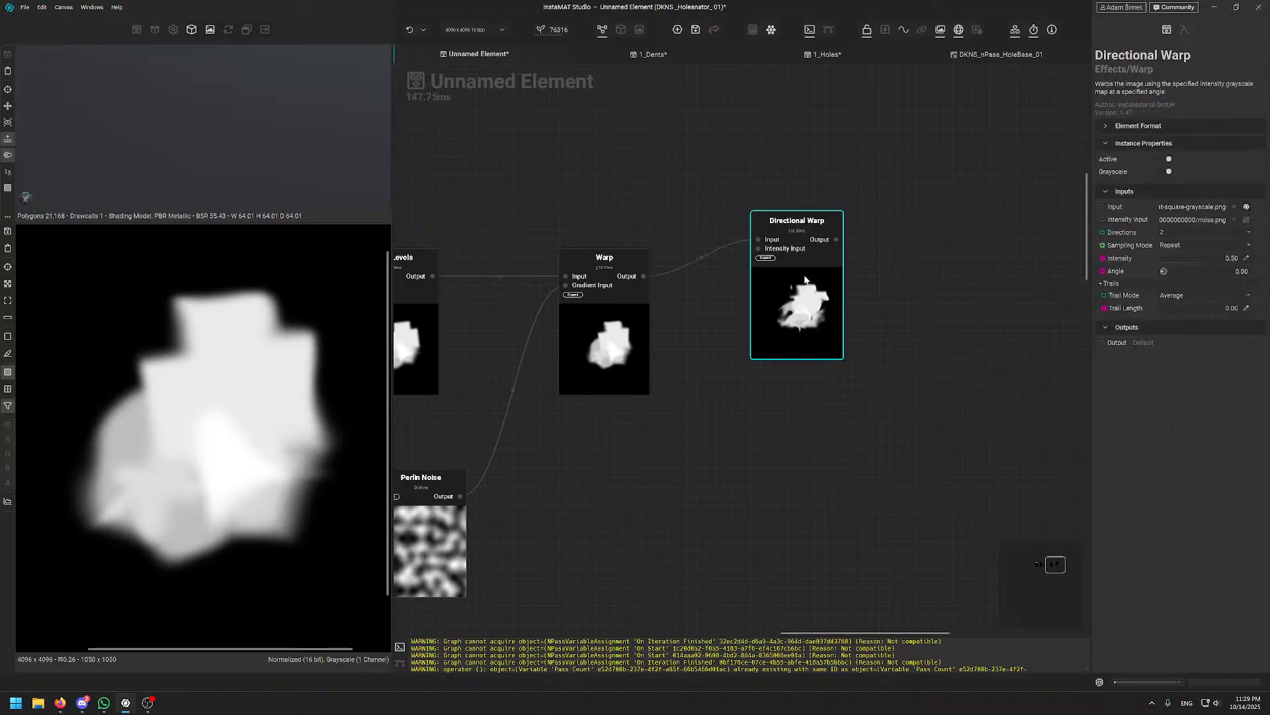
drag(805, 279, 816, 319)
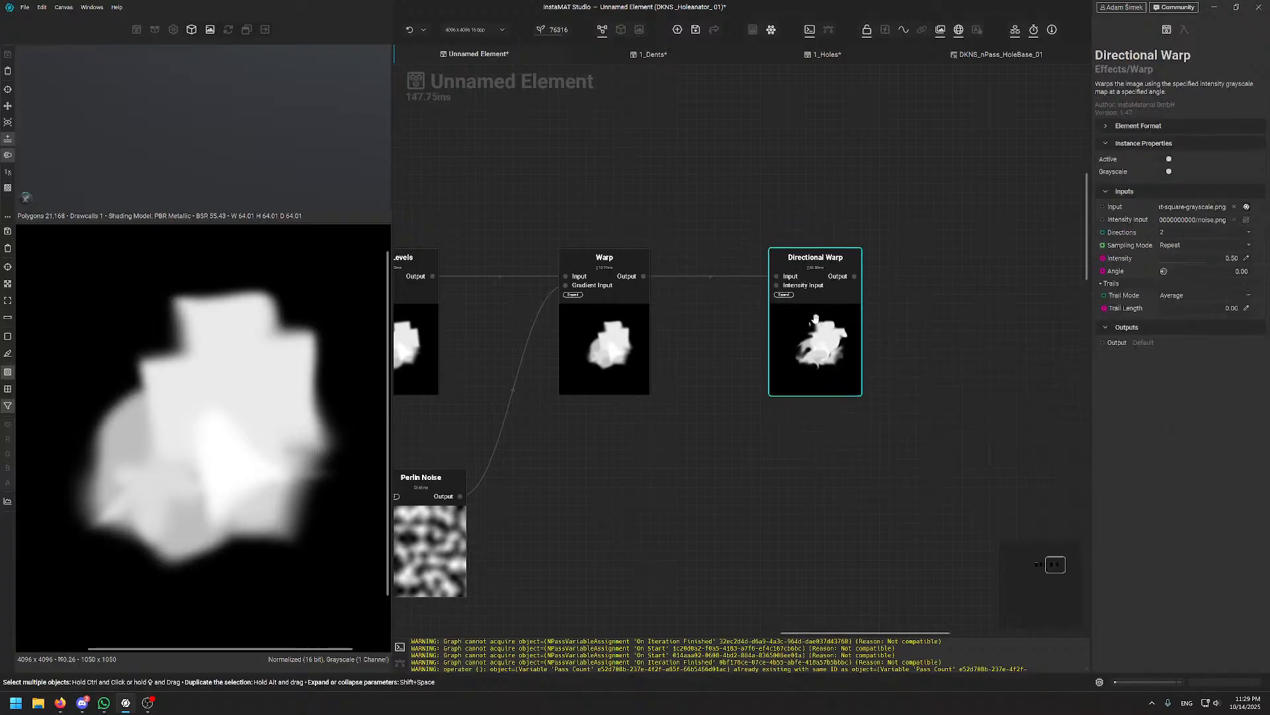
- Add a Crystals Noise 2 node and place it below, between the Warp and Directional Warp nodes
middle_drag(684, 497, 708, 428)
click(710, 428)
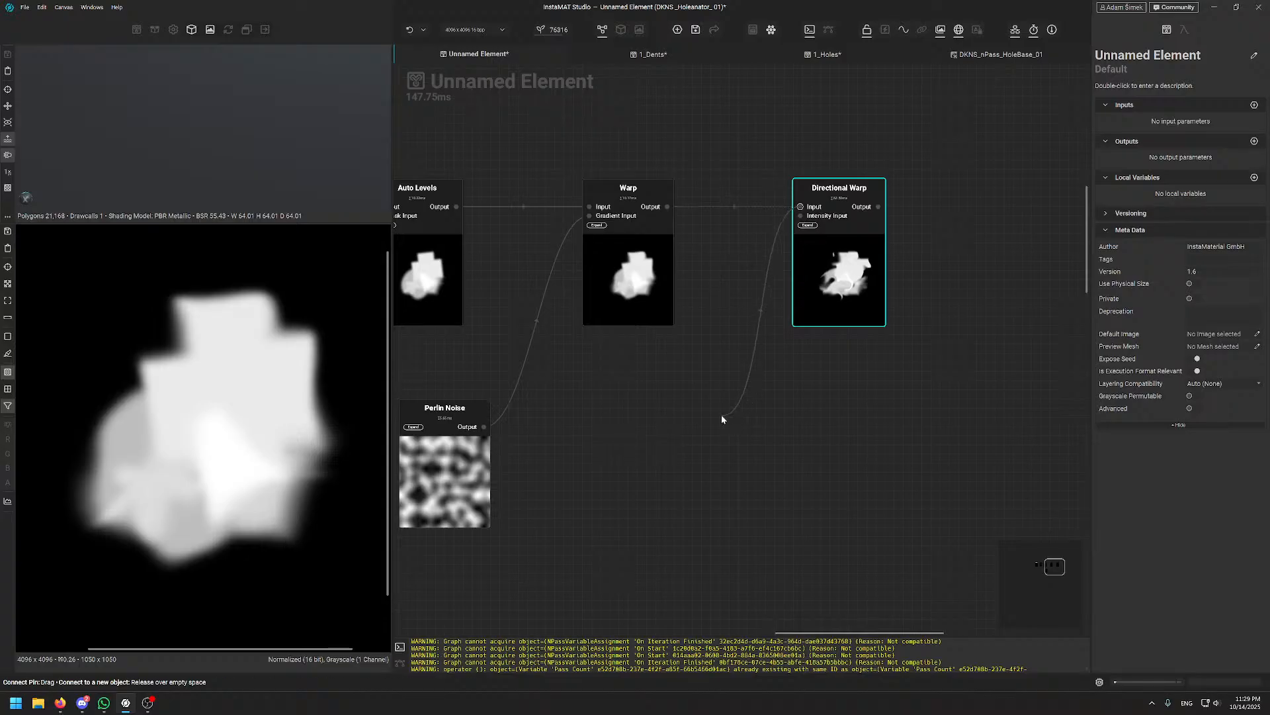
key(space)
text(crystals)
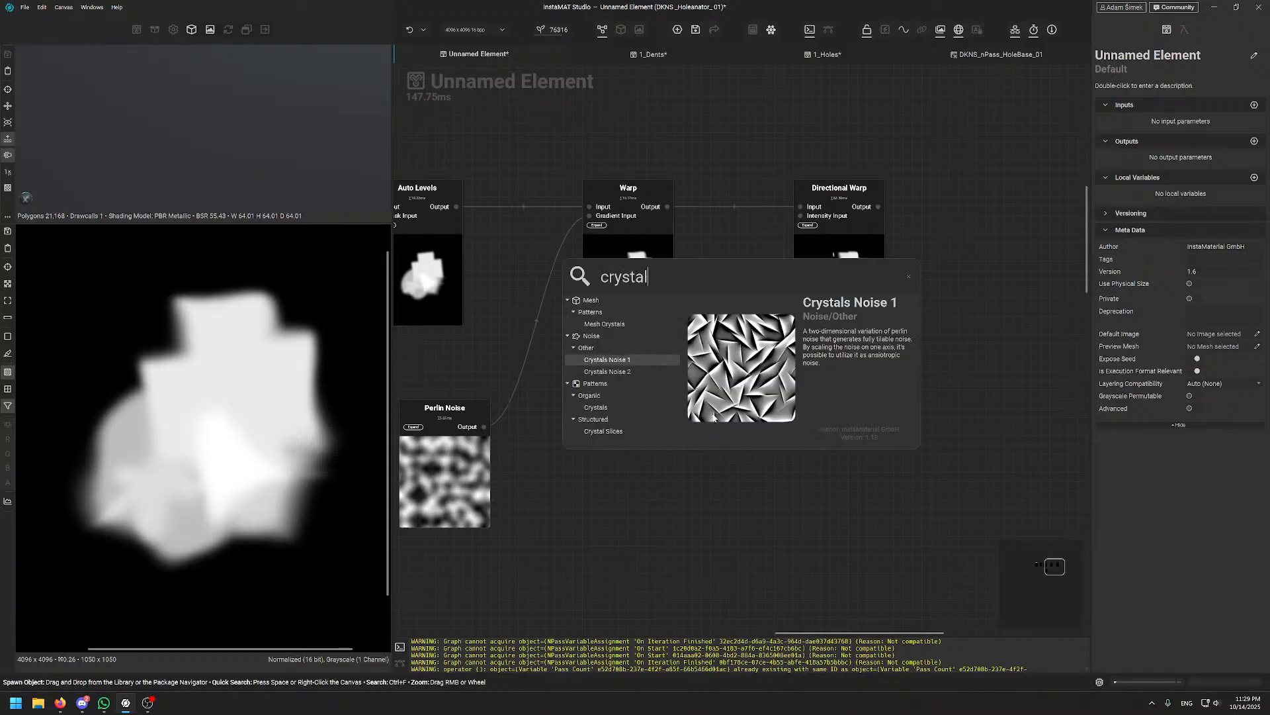
key(Up)
key(Up)
key(Down)
key(Down)
key(Down)
key(Down)
key(Up)
key(Up)
key(Up)
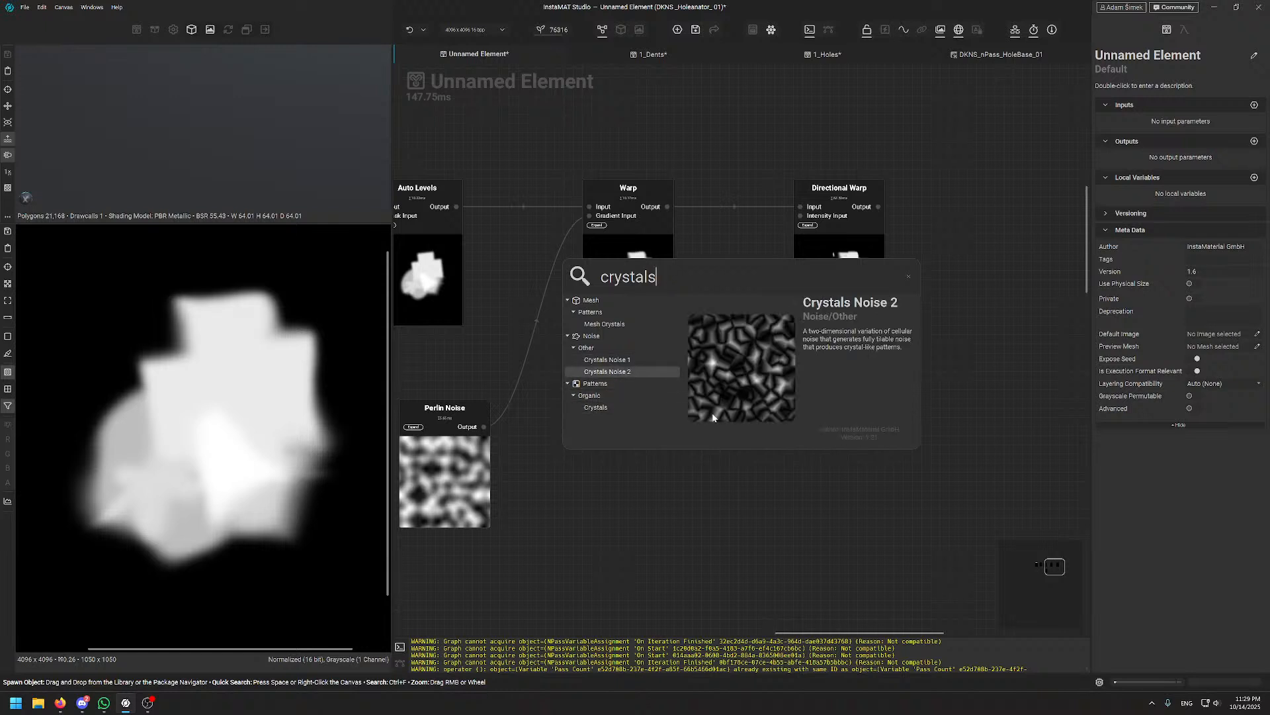
key(Return)
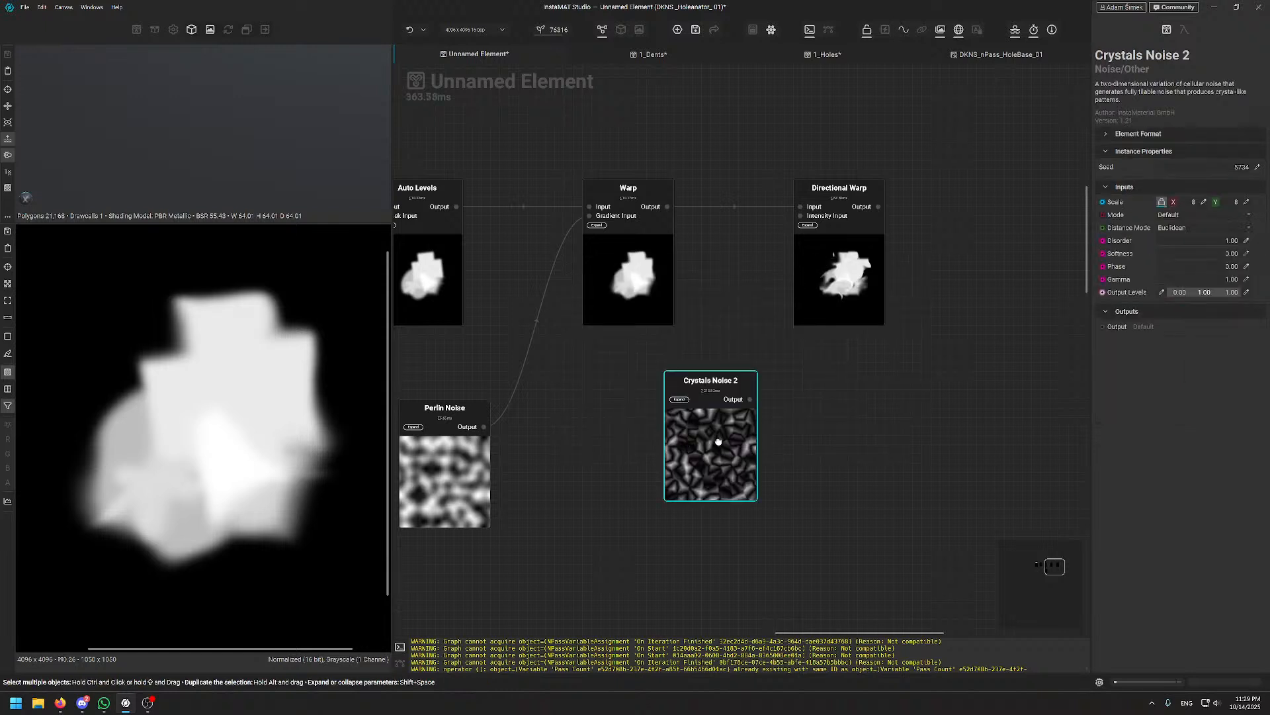
drag(716, 443, 700, 462)
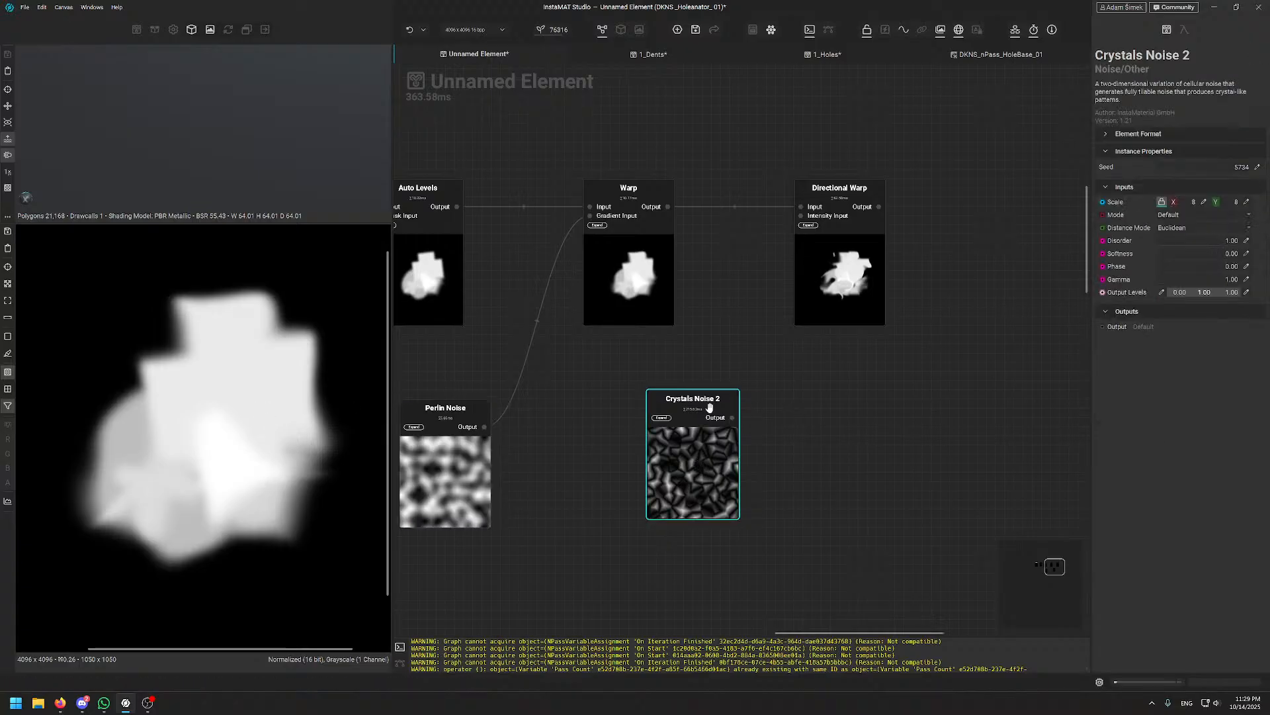
- Set the Crystals Noise 2 node's distance mode to Manhattan and show the noise in the image preview
click(1190, 228)
click(1180, 259)
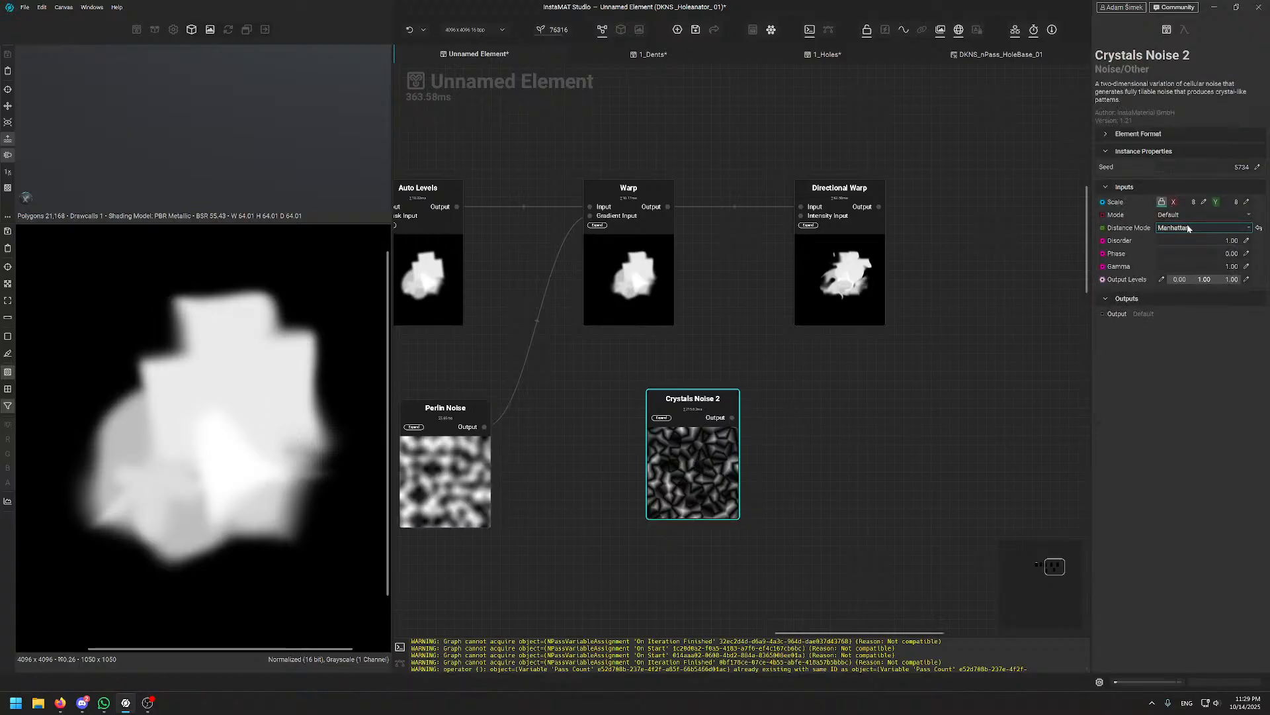
scroll(1189, 228, up, 1)
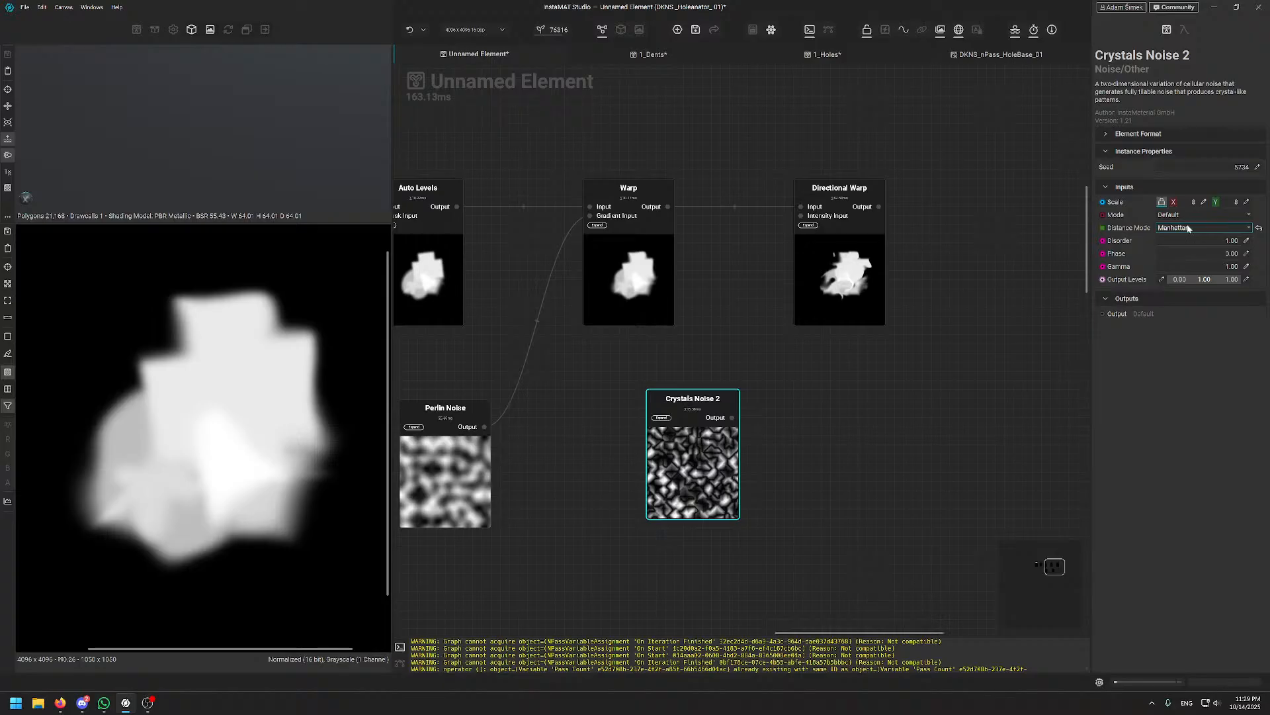
double_click(714, 438)
scroll(221, 441, down, 6)
scroll(222, 441, up, 3)
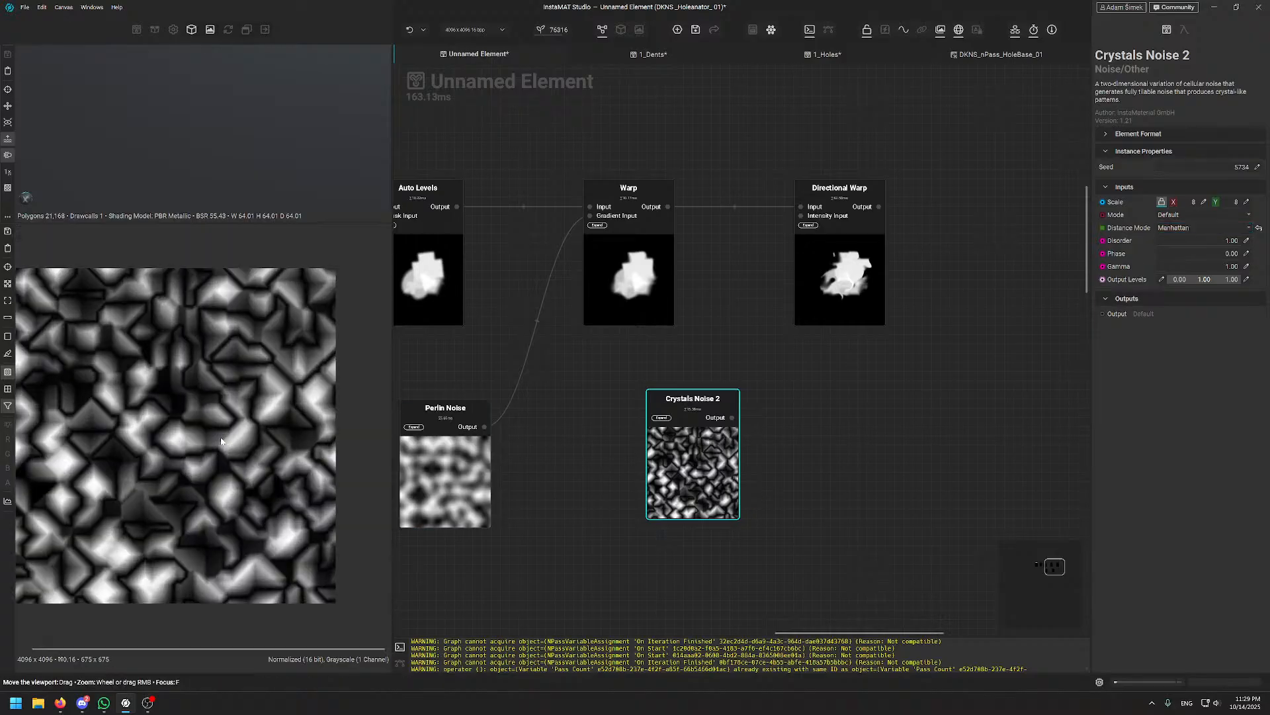
- Try the Alternative mode on the Crystals Noise 2 node and return it to Default
click(1184, 216)
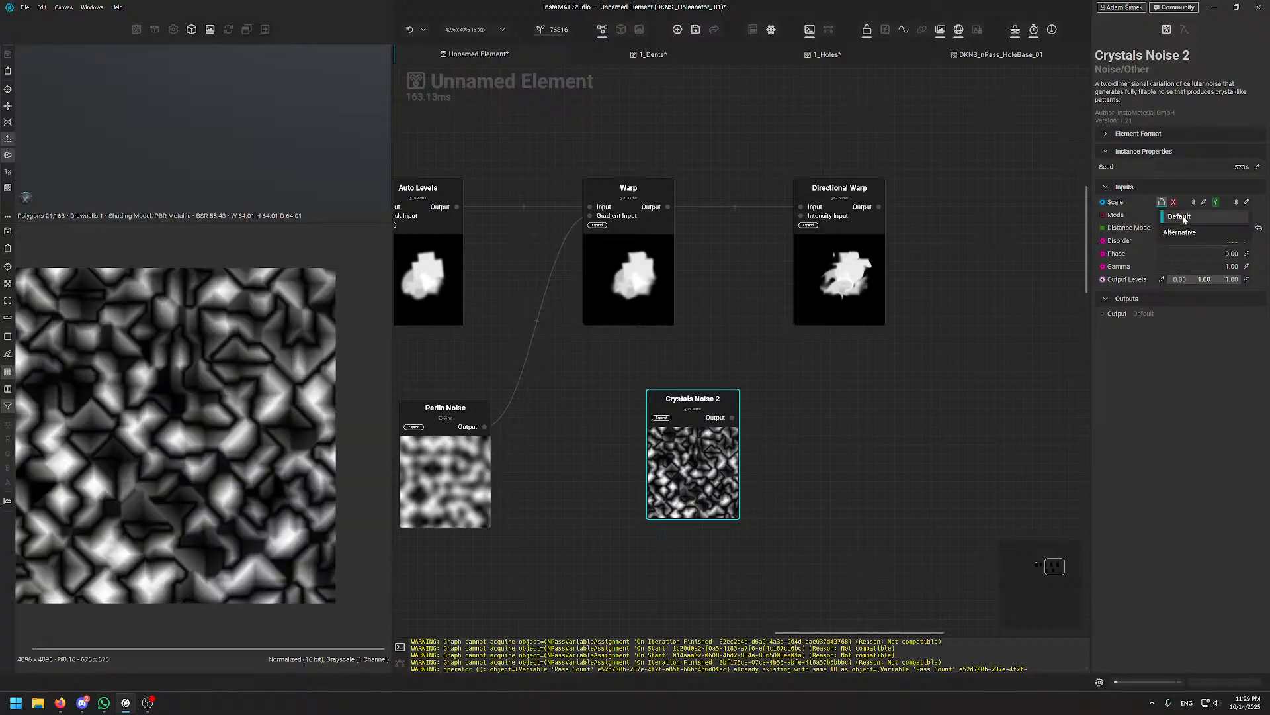
click(1181, 232)
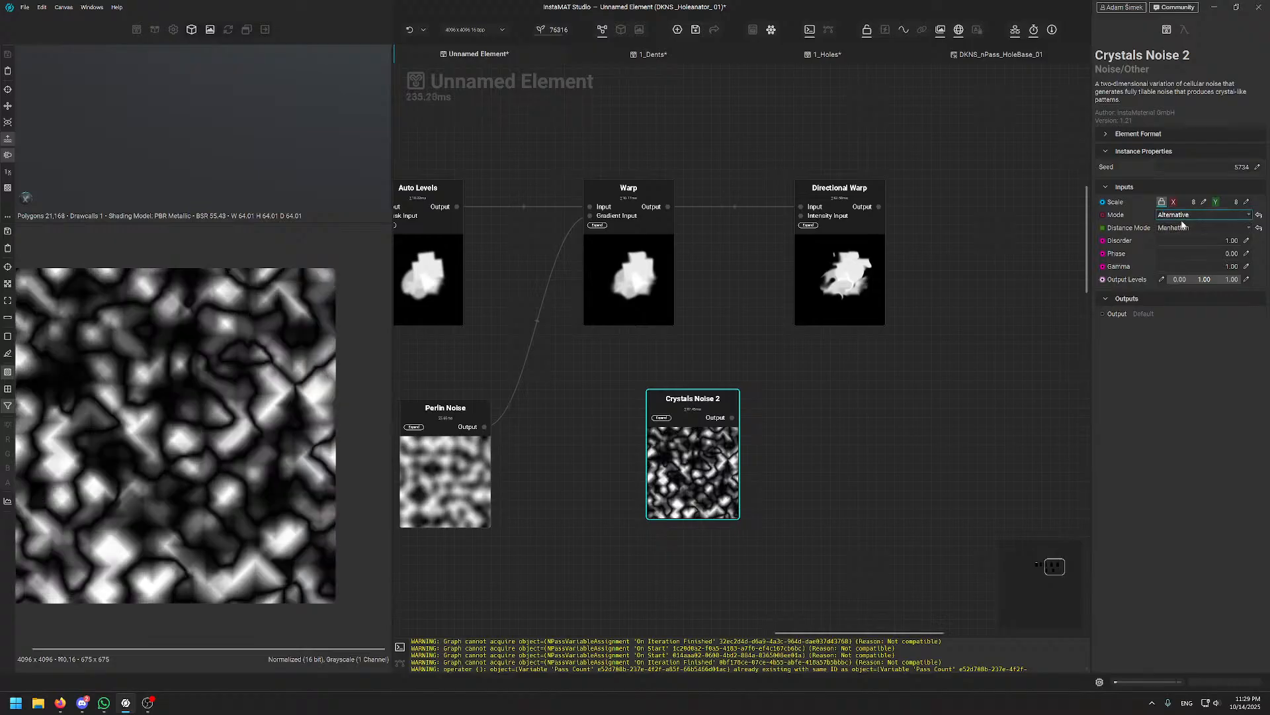
click(1181, 221)
click(1175, 203)
- Connect the Crystals Noise 2 output to the Directional Warp's Intensity Input and preview the Directional Warp result
middle_drag(645, 338, 566, 373)
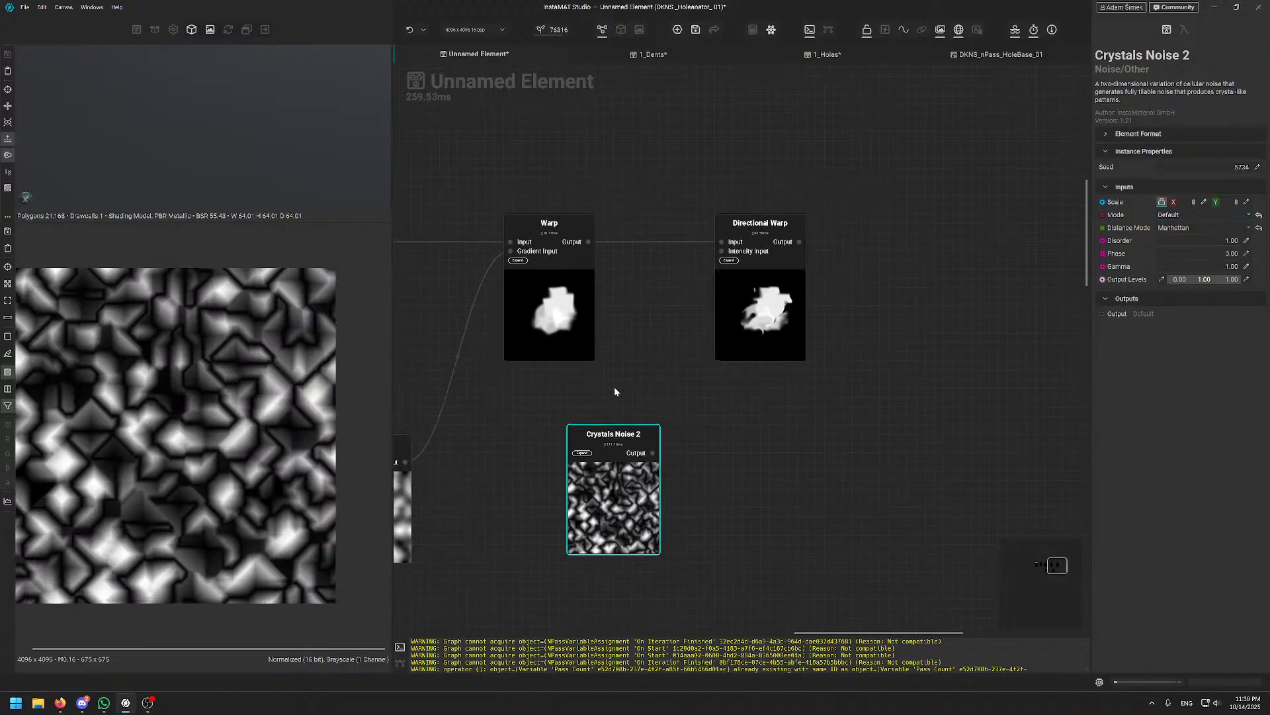
drag(655, 450, 722, 251)
click(781, 281)
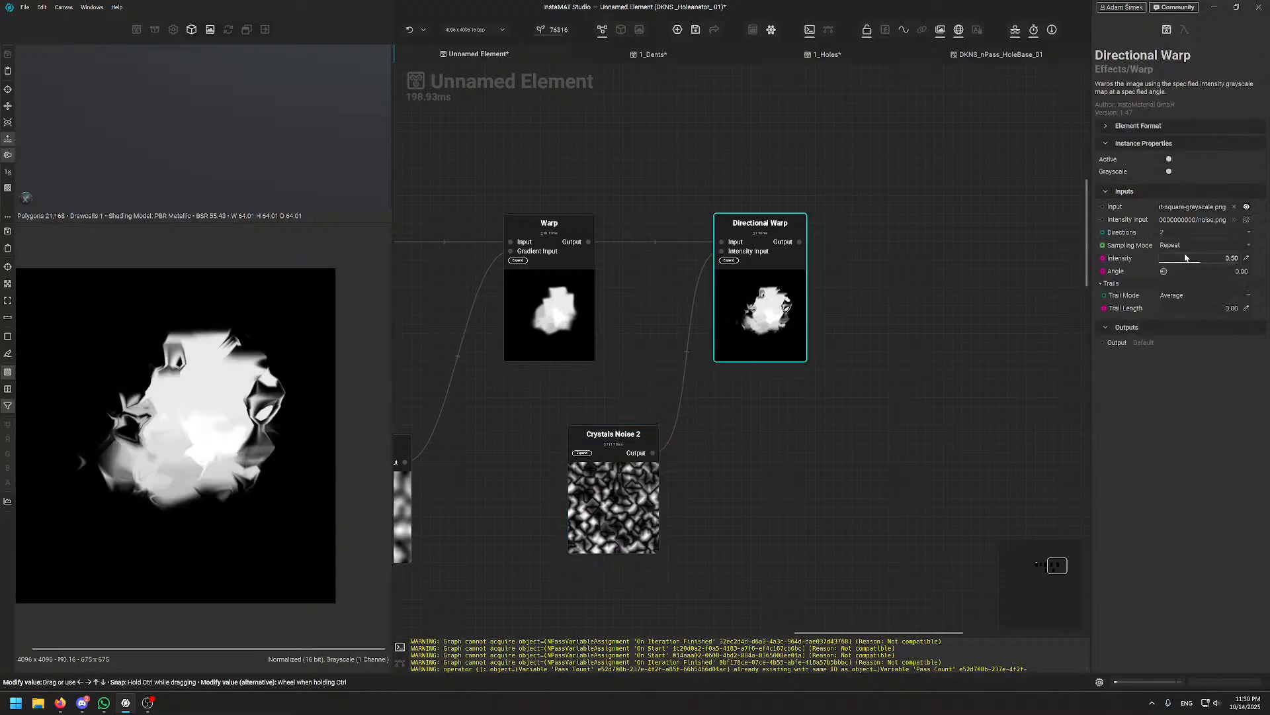
- Set the Directional Warp node's intensity to 0.17 and its directions to 4
drag(1186, 260, 1170, 260)
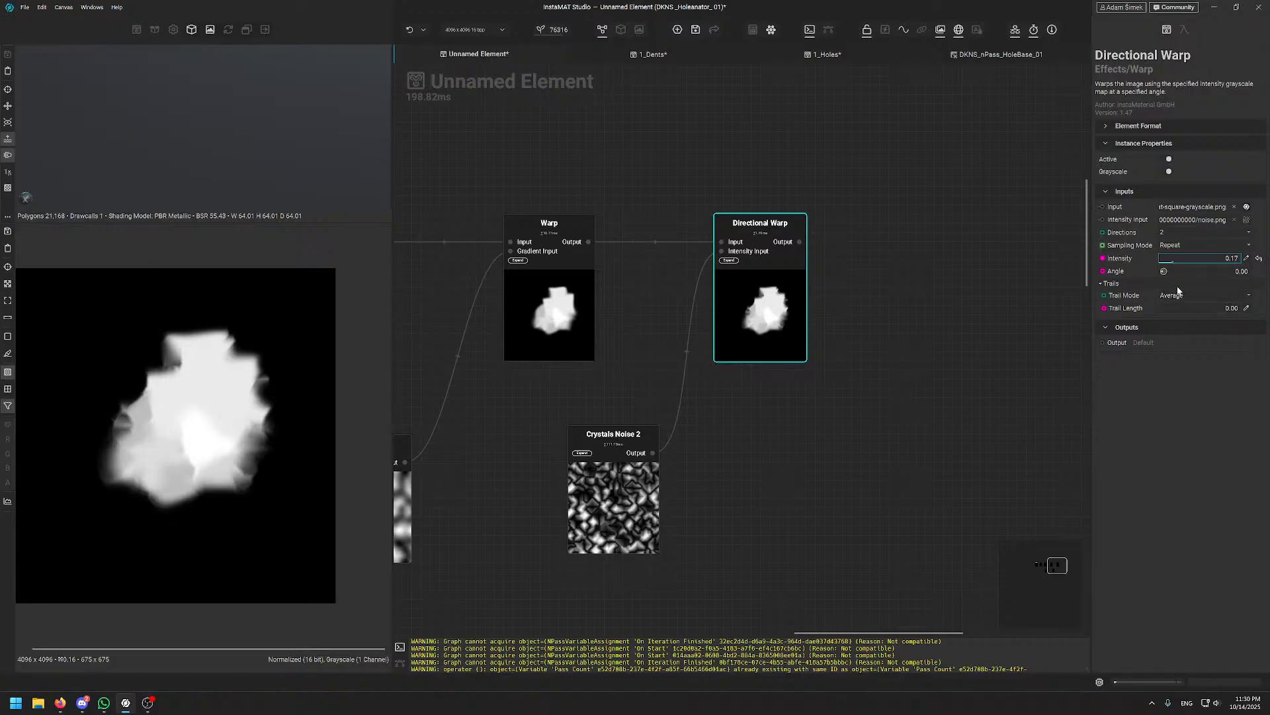
click(1183, 234)
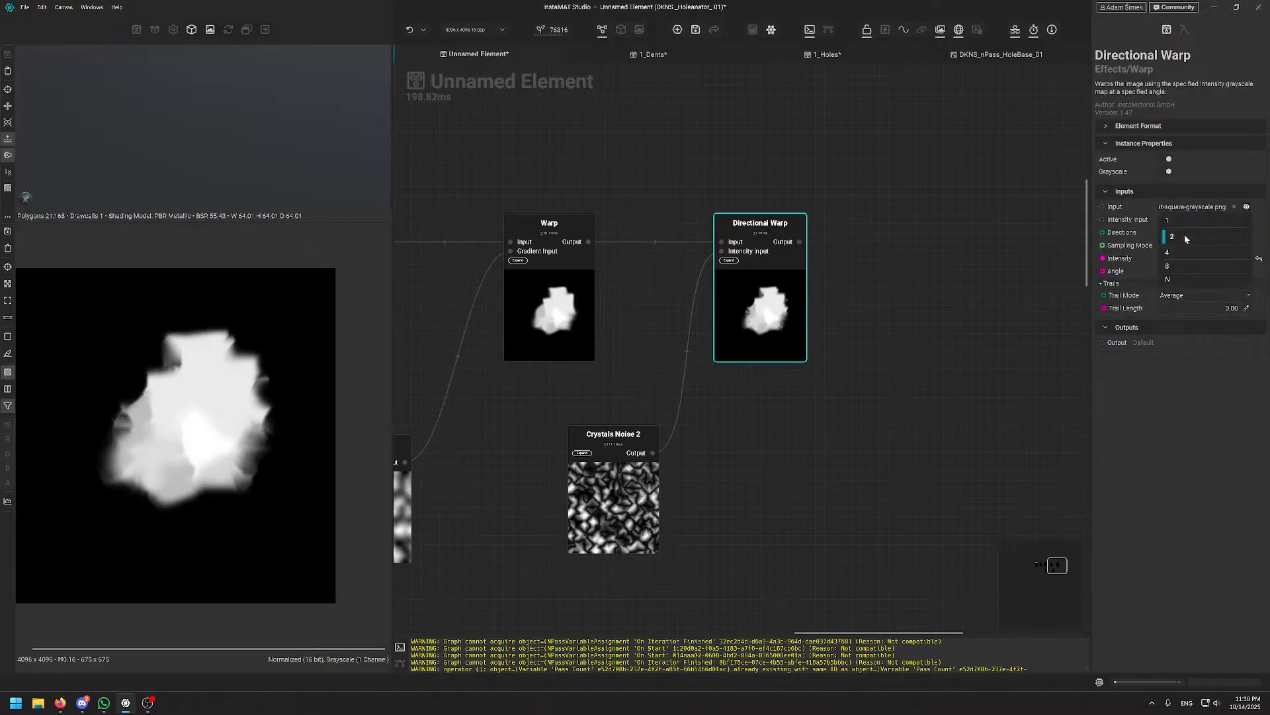
click(1182, 252)
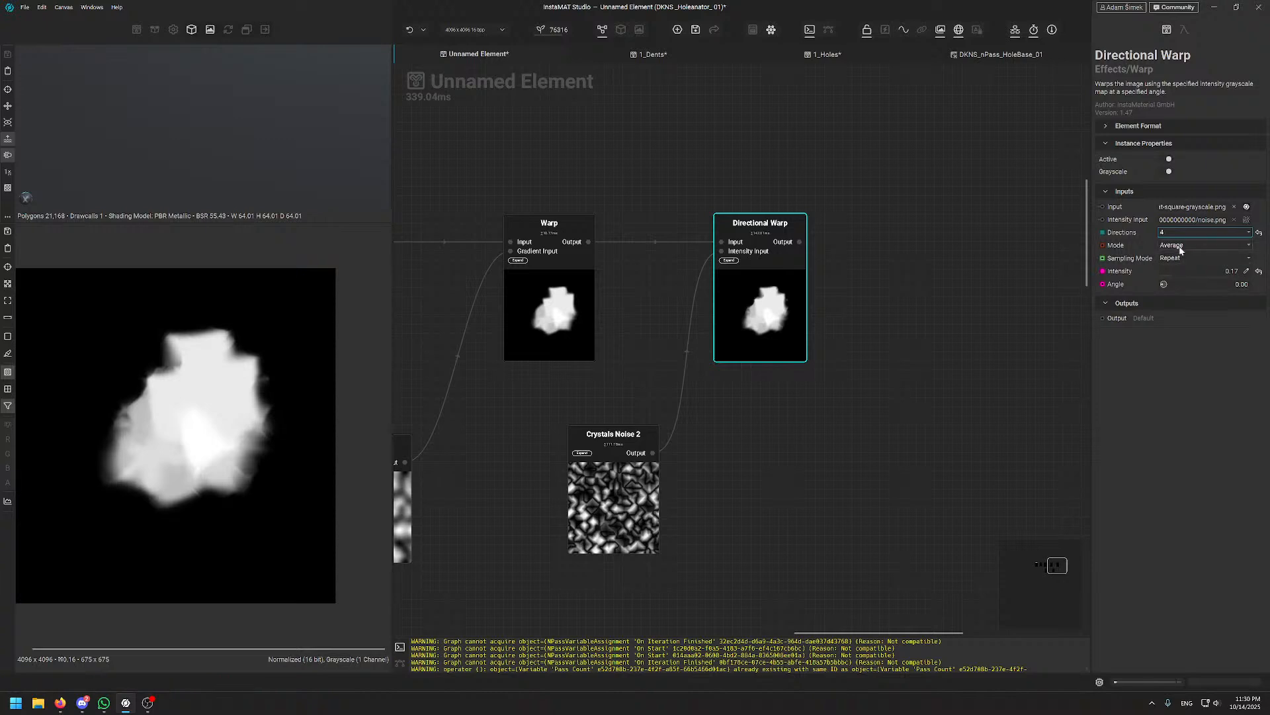
- Try the Chaining mode on the Directional Warp node, and set its mode to Maximum
click(1188, 245)
click(1188, 287)
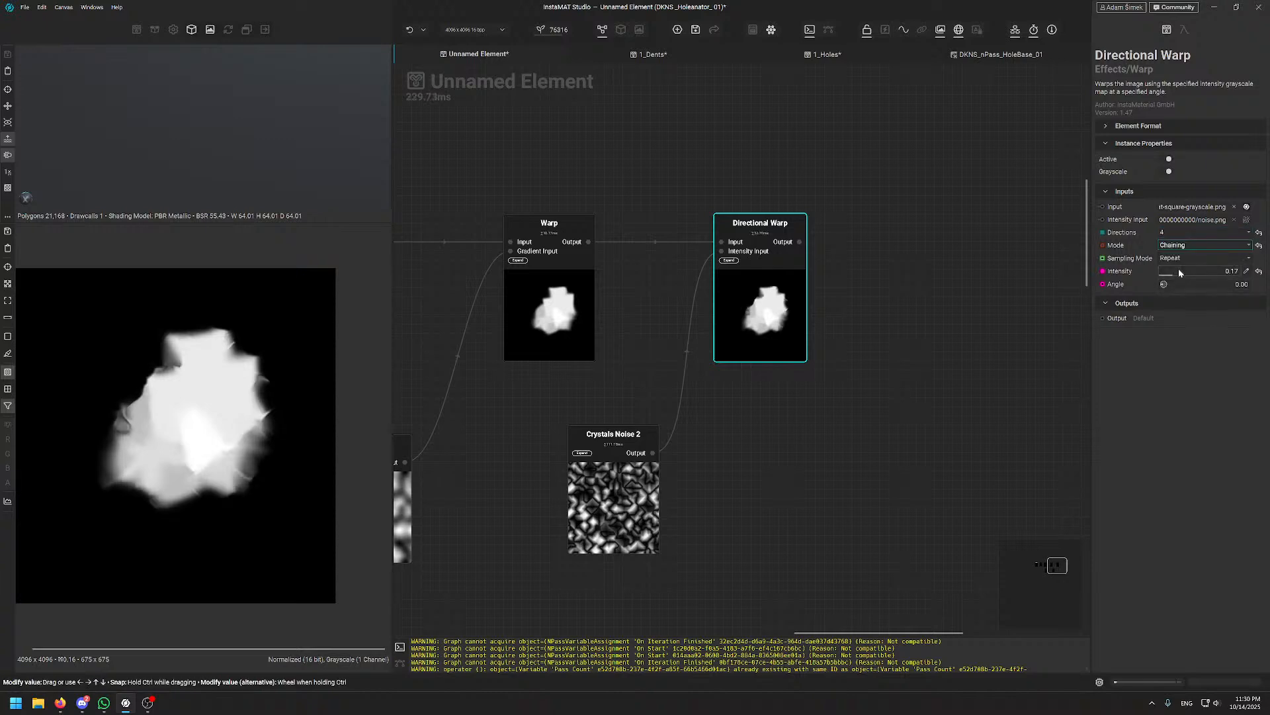
click(1181, 245)
click(1191, 233)
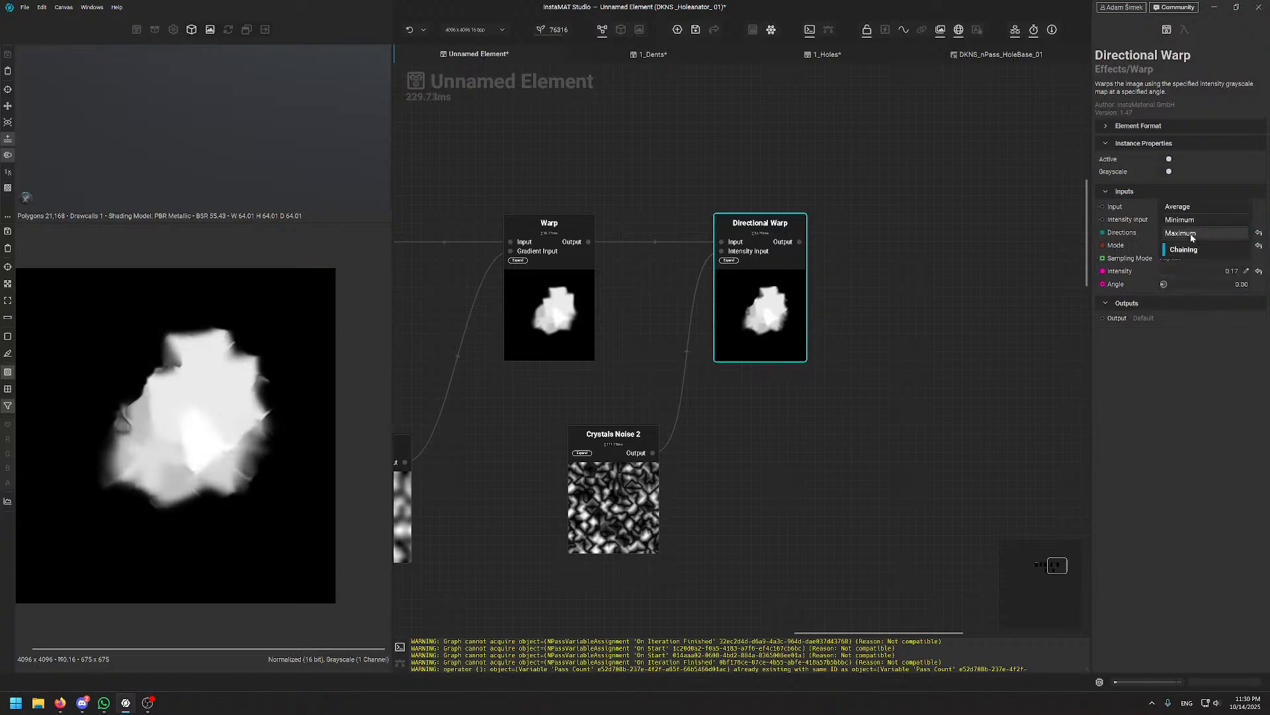
- Try the Chebyshev distance mode on the Crystals Noise 2 node, set it to Euclidean and check the warped shape up close
click(622, 493)
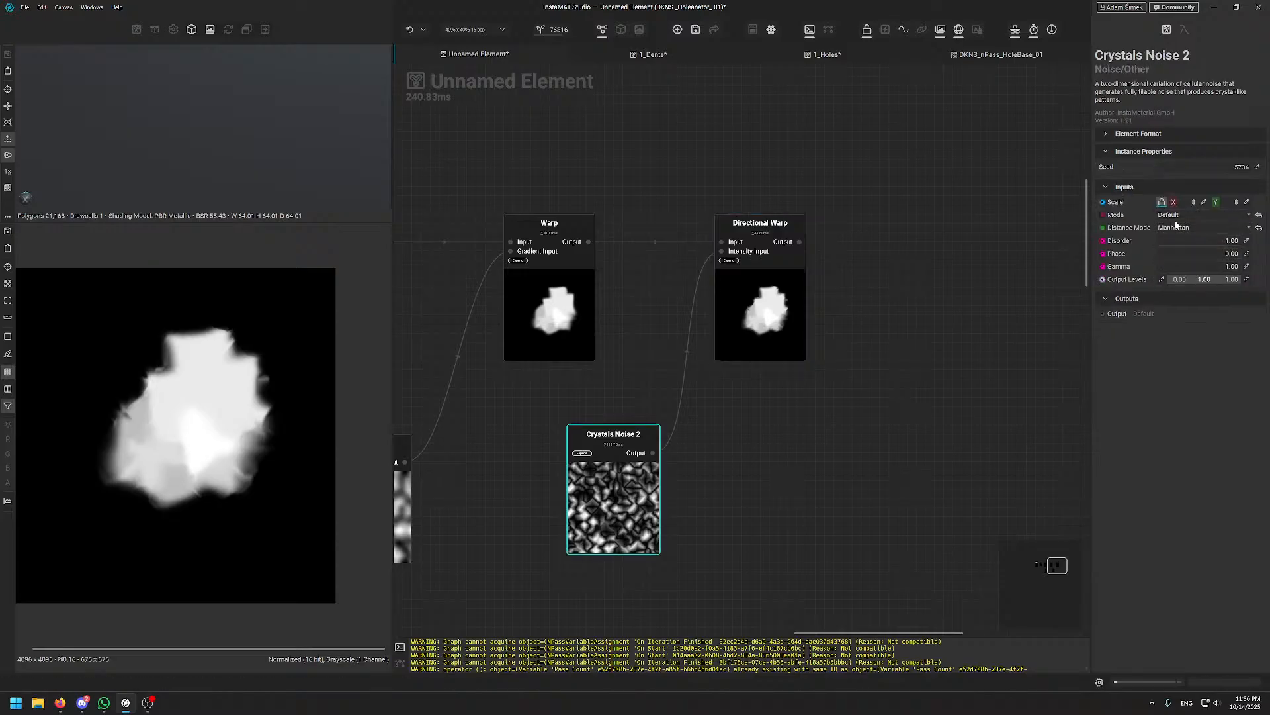
click(1179, 232)
click(1181, 250)
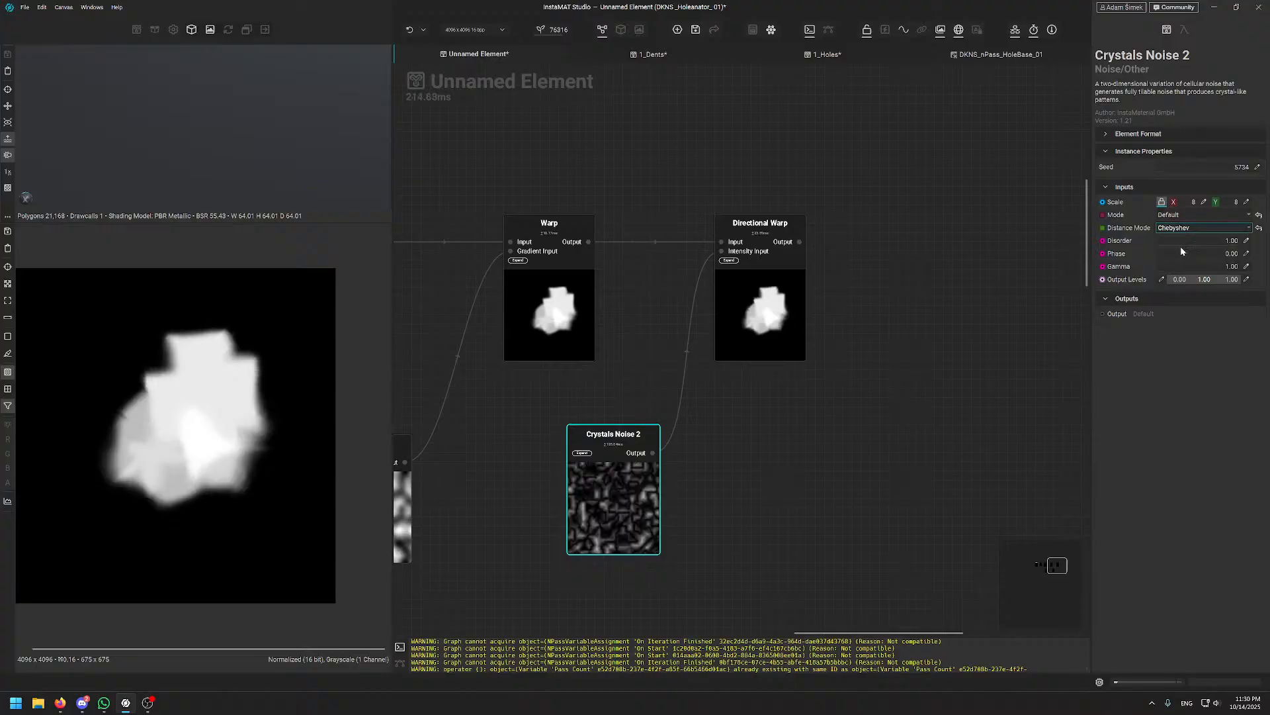
click(1191, 229)
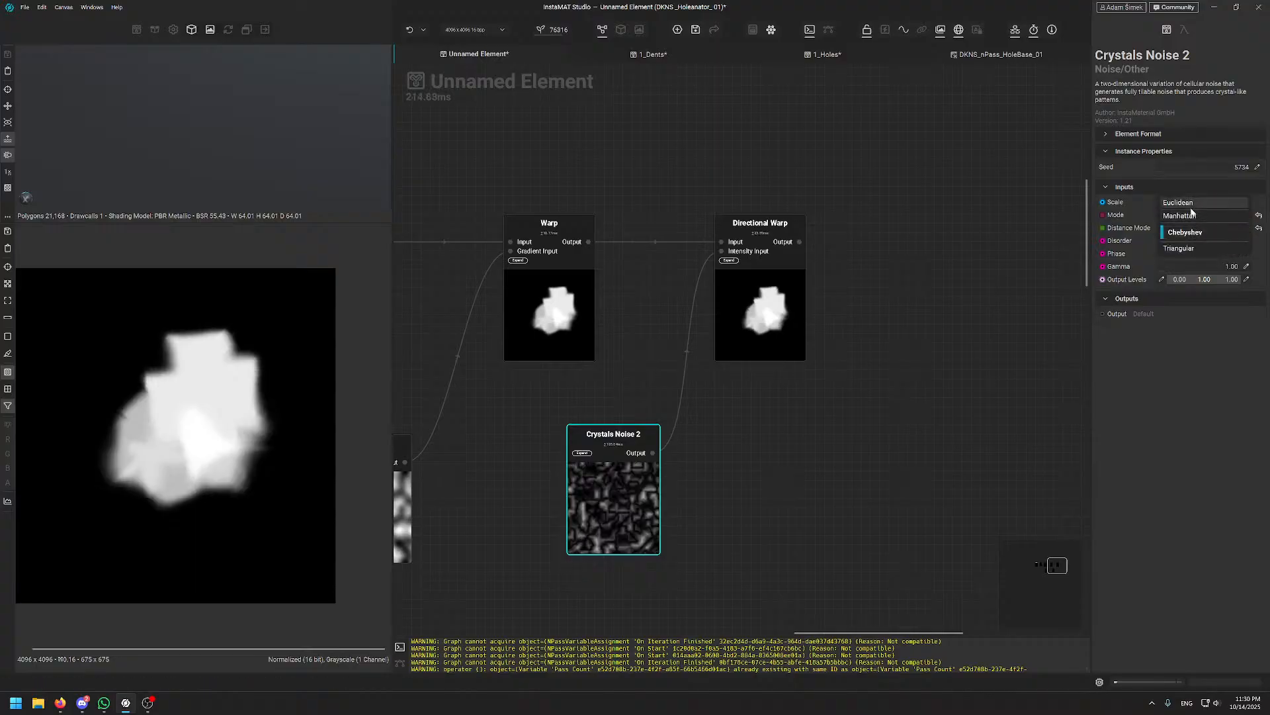
click(1192, 206)
scroll(298, 350, up, 3)
scroll(267, 323, down, 1)
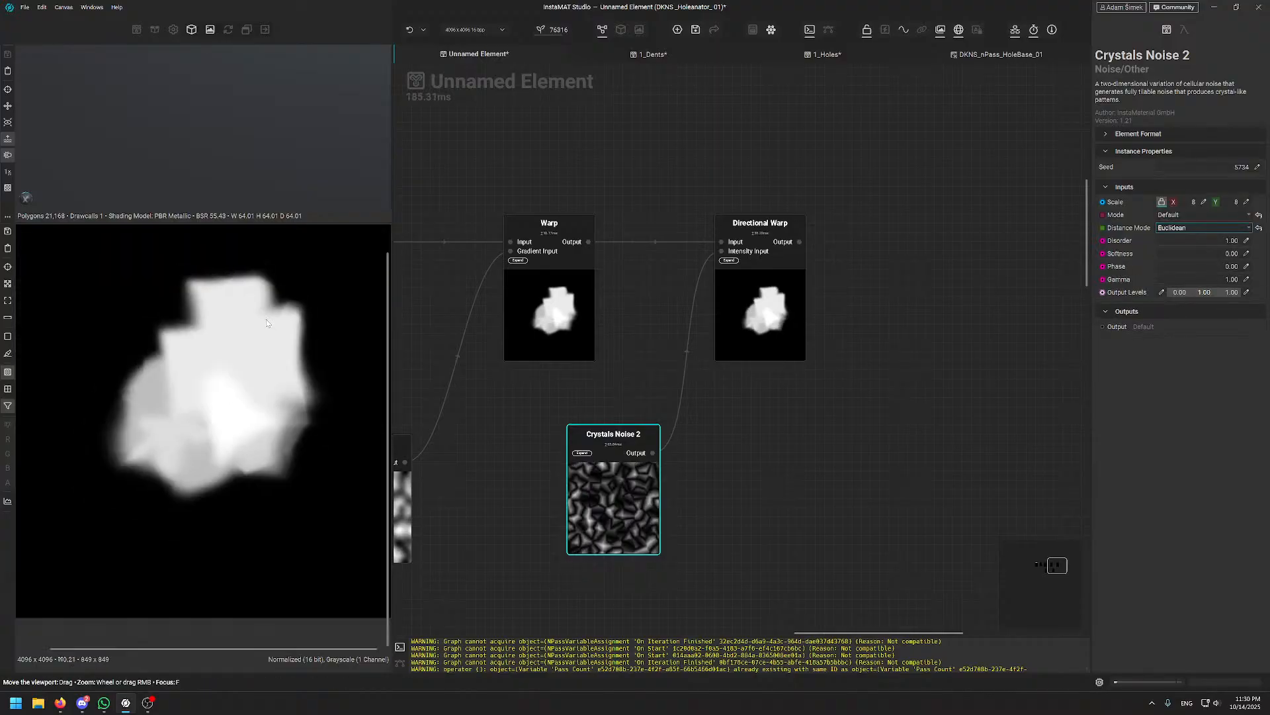
- Set the Crystals Noise 2 node's phase to 0.72 and its gamma to 0.94
scroll(271, 295, up, 4)
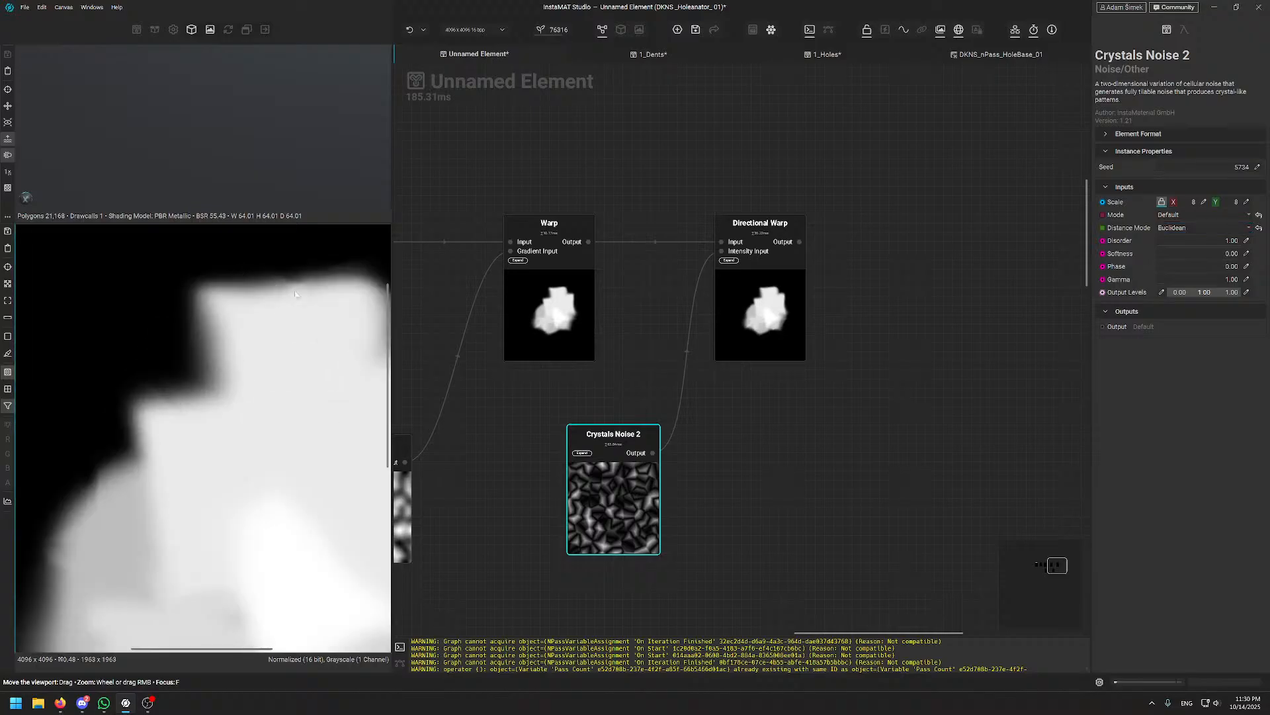
scroll(126, 454, down, 2)
middle_drag(768, 434, 776, 372)
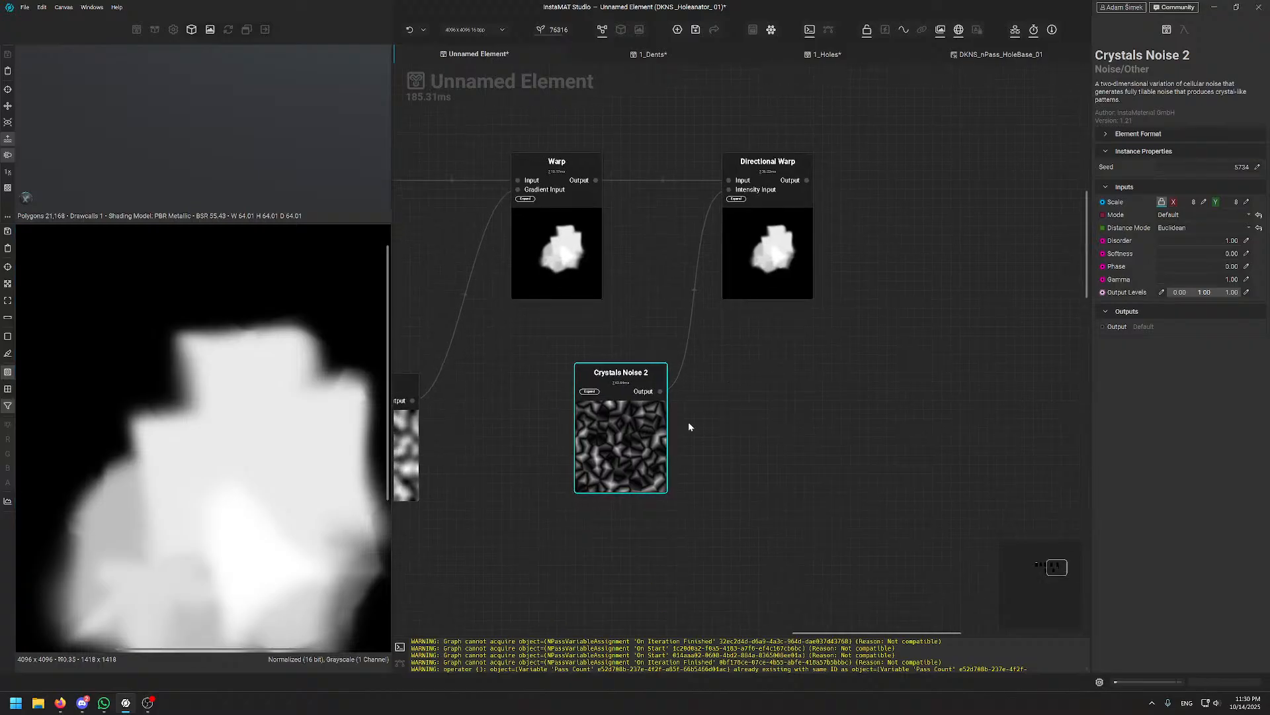
drag(637, 450, 610, 486)
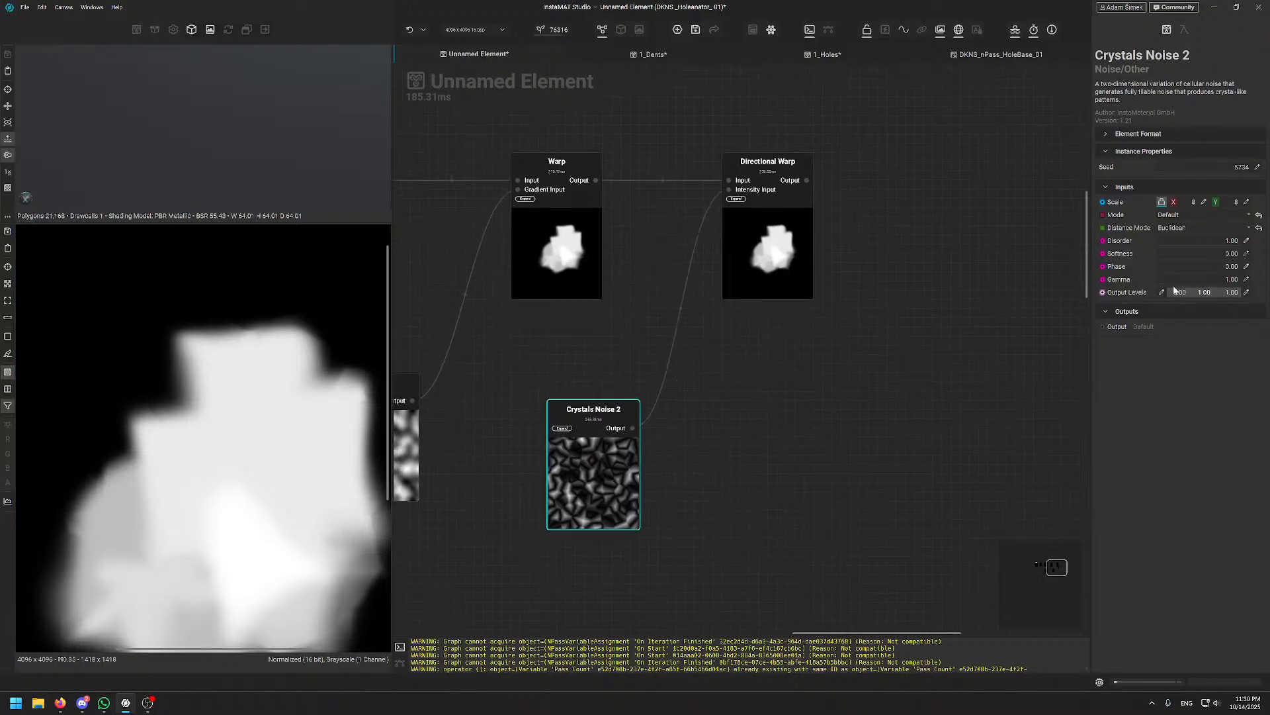
drag(1165, 268, 1217, 271)
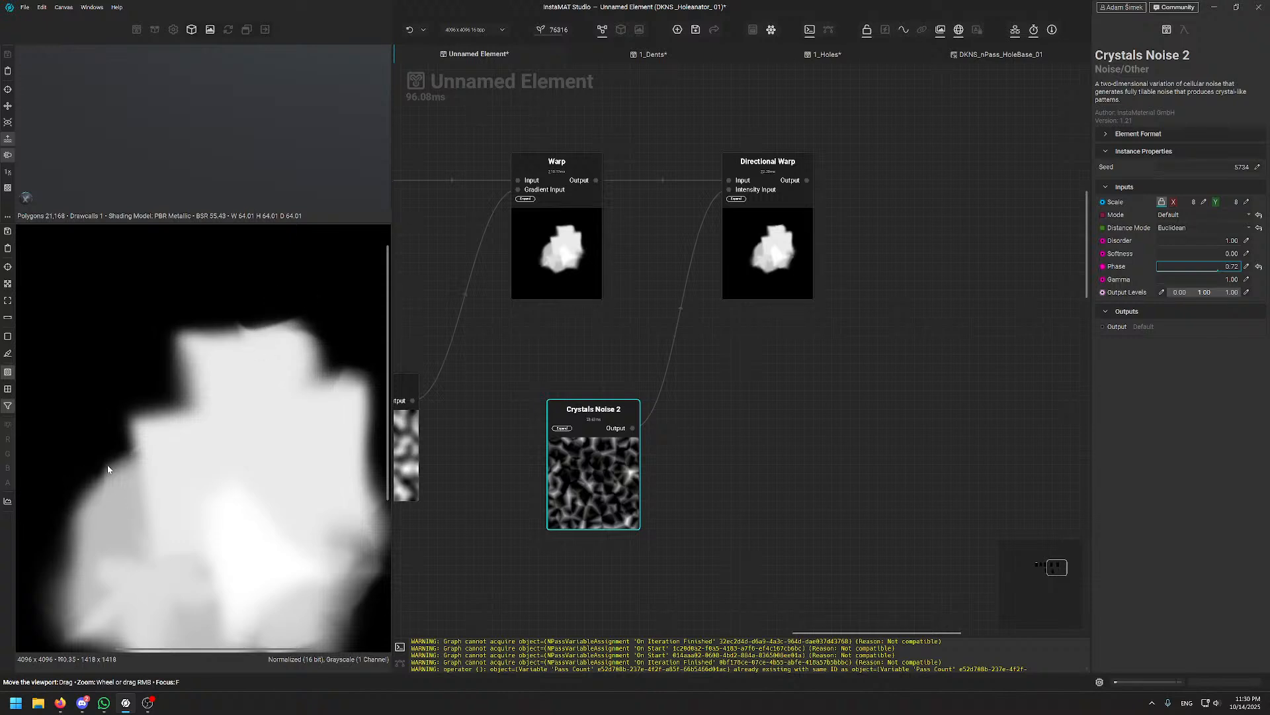
click(1159, 281)
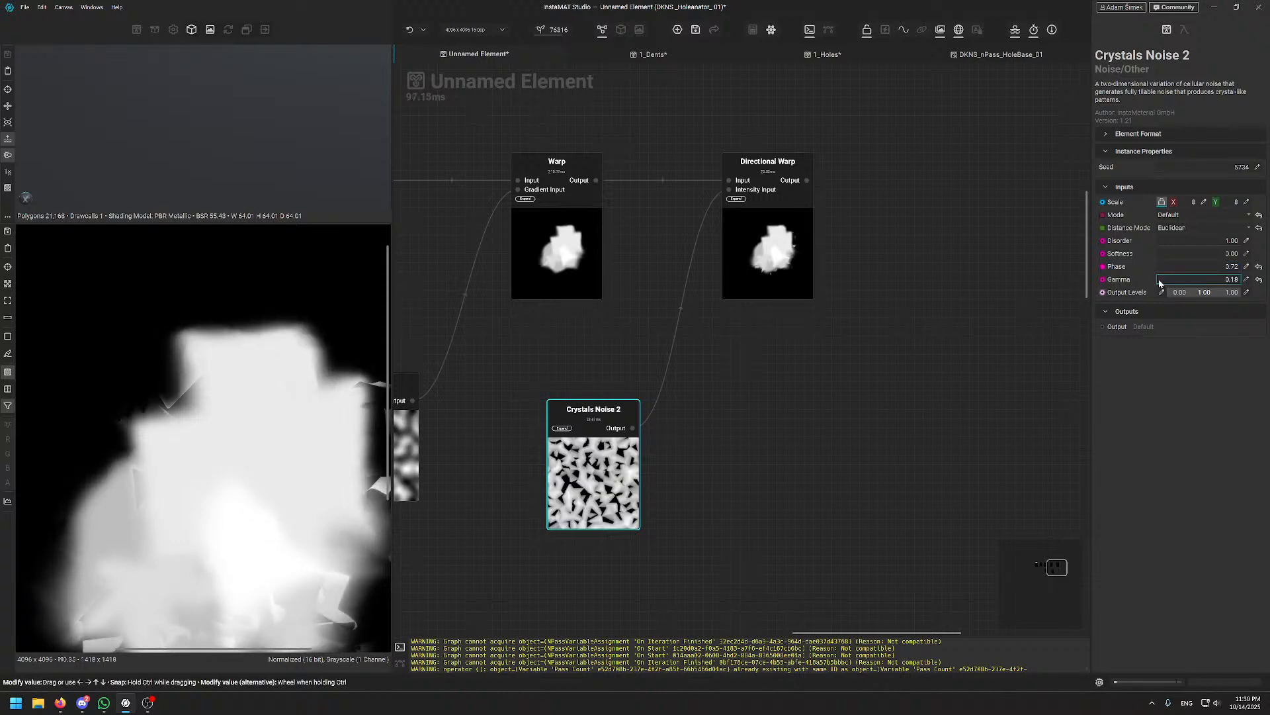
drag(1159, 283, 1166, 282)
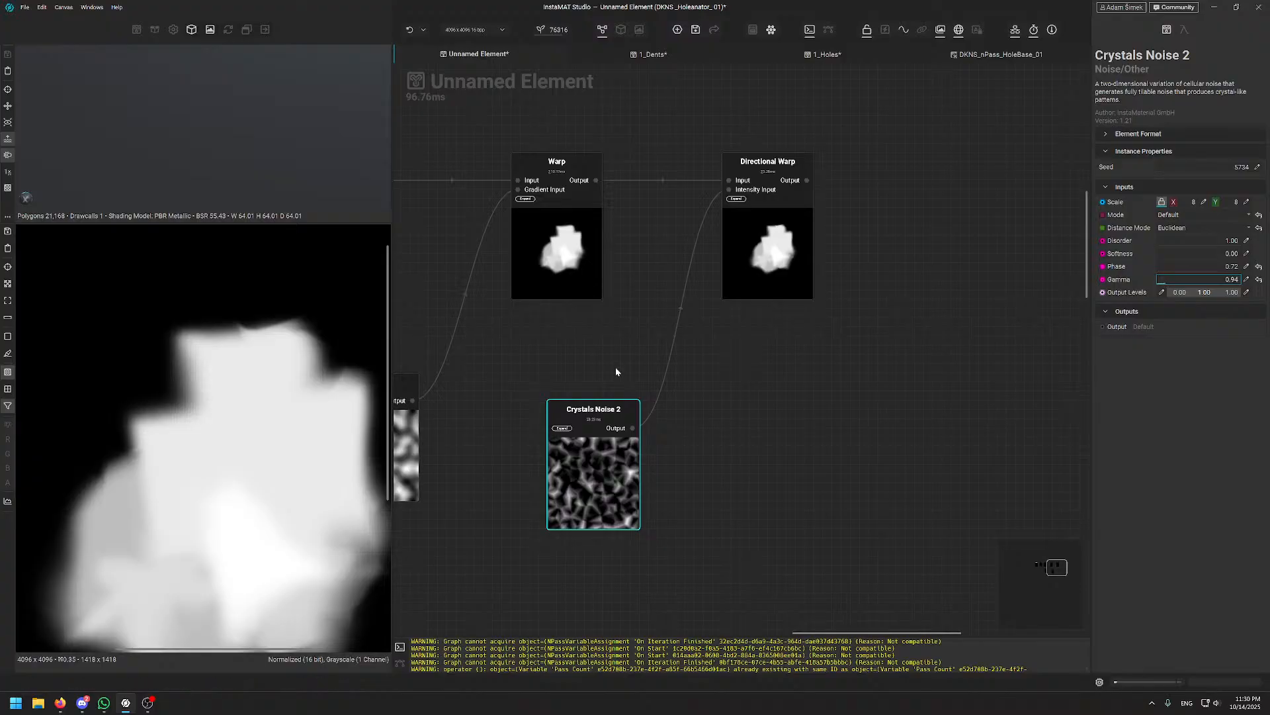
- Space out the Warp and Directional Warp nodes, placing Perlin Noise and Crystals Noise 2 below and just before the warp each one feeds
middle_drag(615, 371, 707, 307)
drag(698, 400, 753, 372)
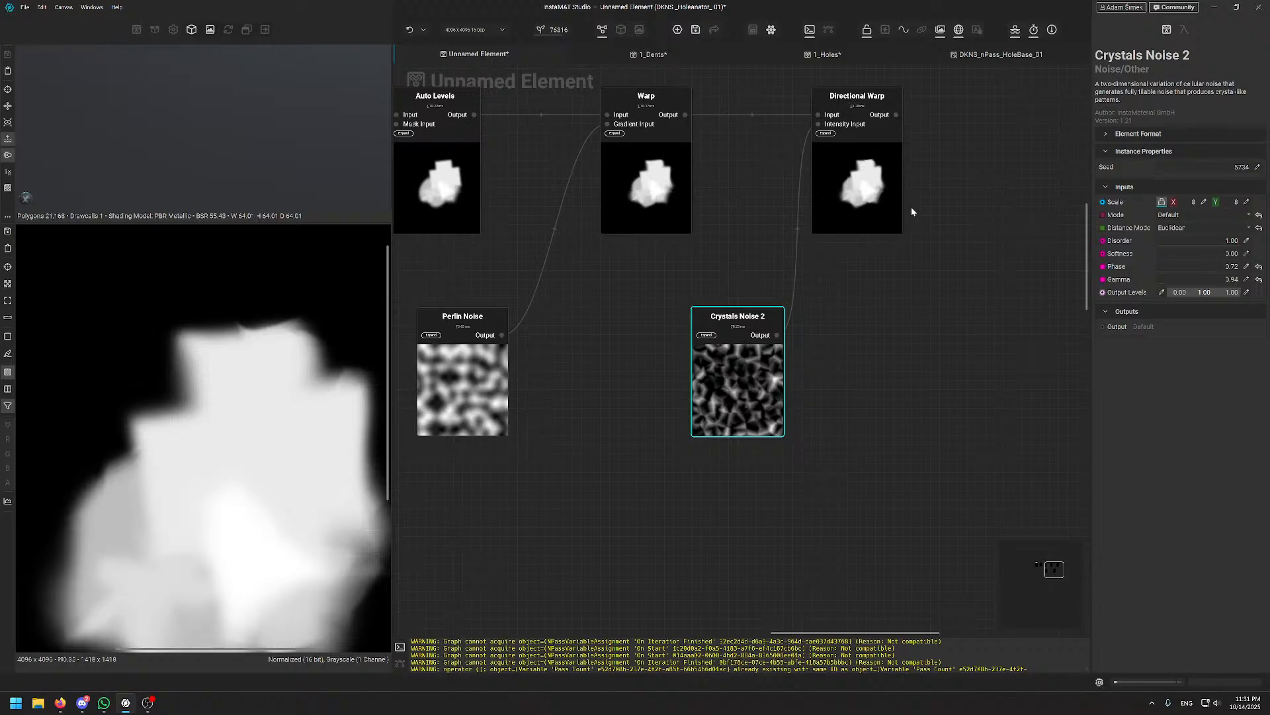
middle_drag(911, 206, 601, 304)
drag(511, 269, 538, 270)
middle_drag(558, 285, 775, 253)
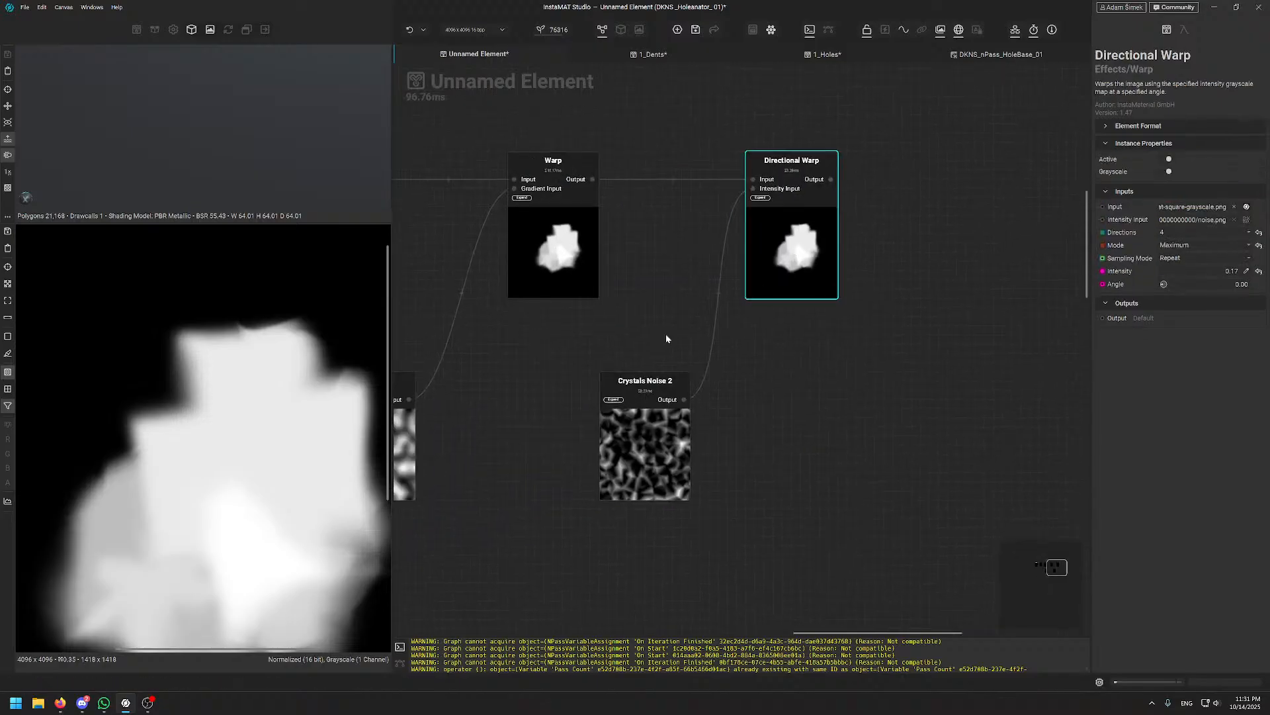
middle_drag(666, 333, 743, 282)
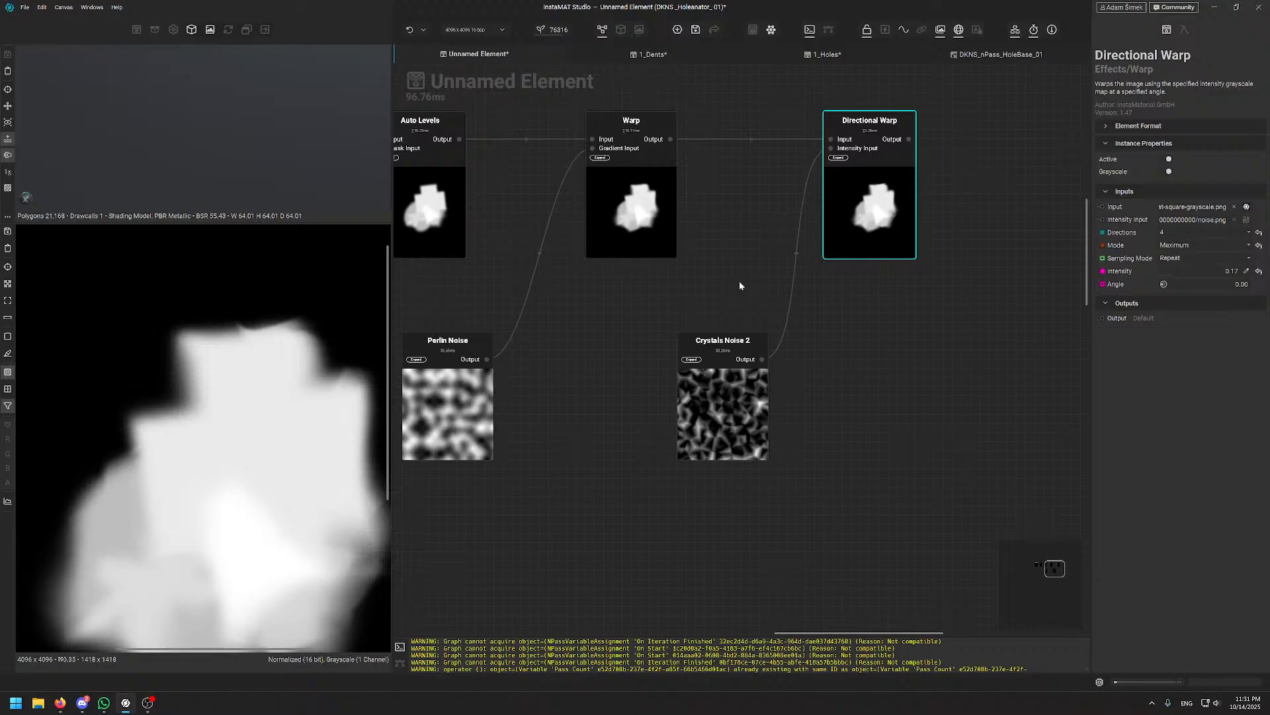
scroll(739, 285, down, 3)
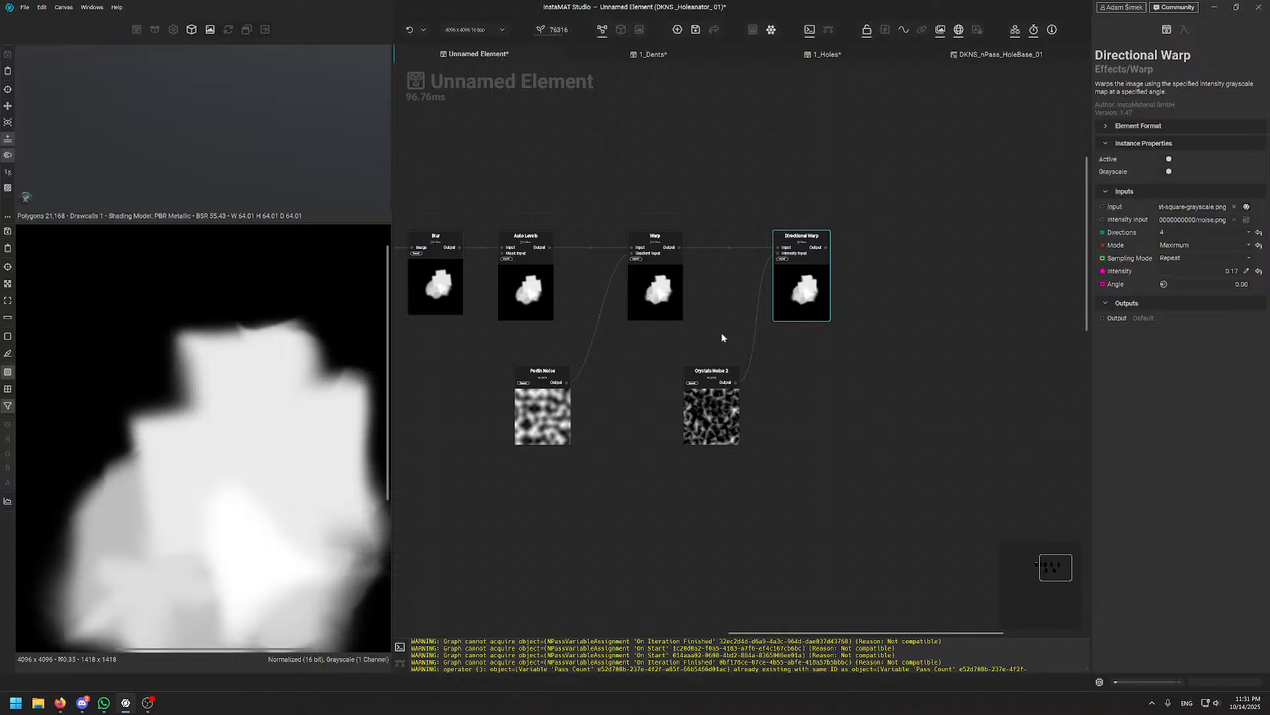
drag(802, 285, 875, 284)
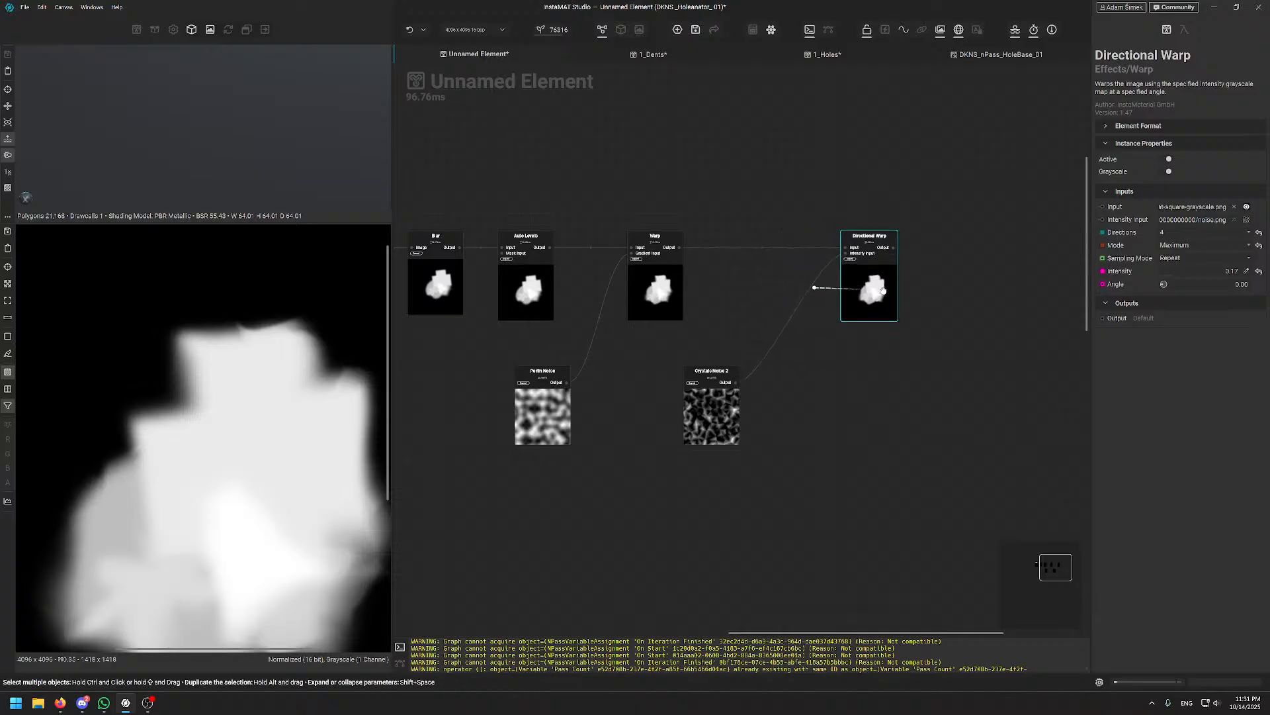
drag(653, 294, 676, 295)
drag(711, 413, 785, 400)
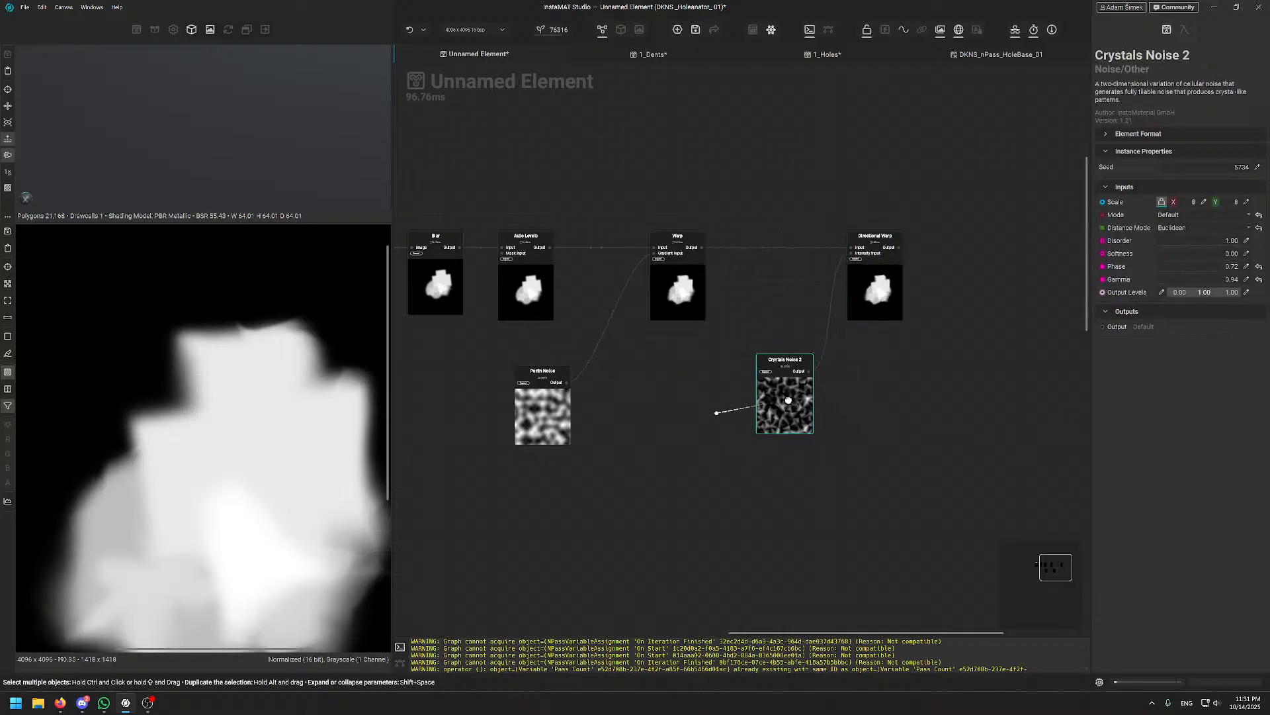
drag(565, 418, 609, 407)
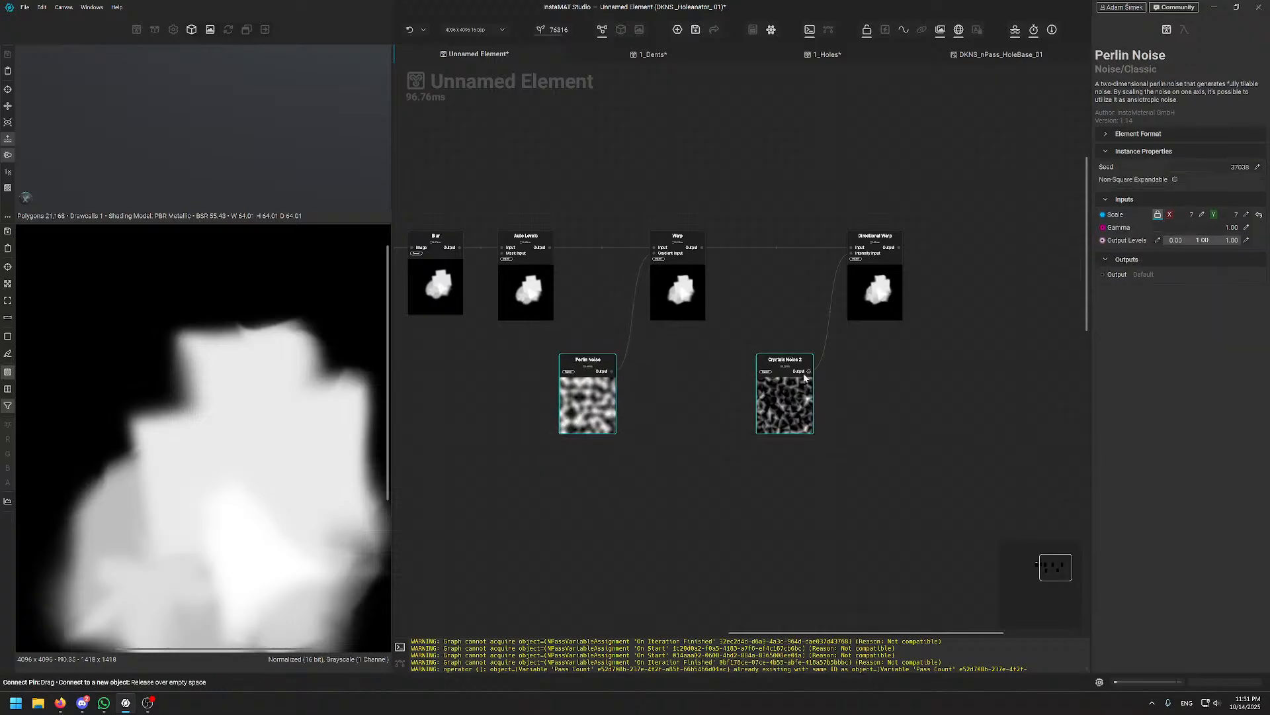
- Set the Directional Warp node's mode to Minimum and inspect the warped shape's edges up close
scroll(884, 303, up, 3)
click(858, 289)
middle_drag(844, 278, 667, 339)
click(1176, 239)
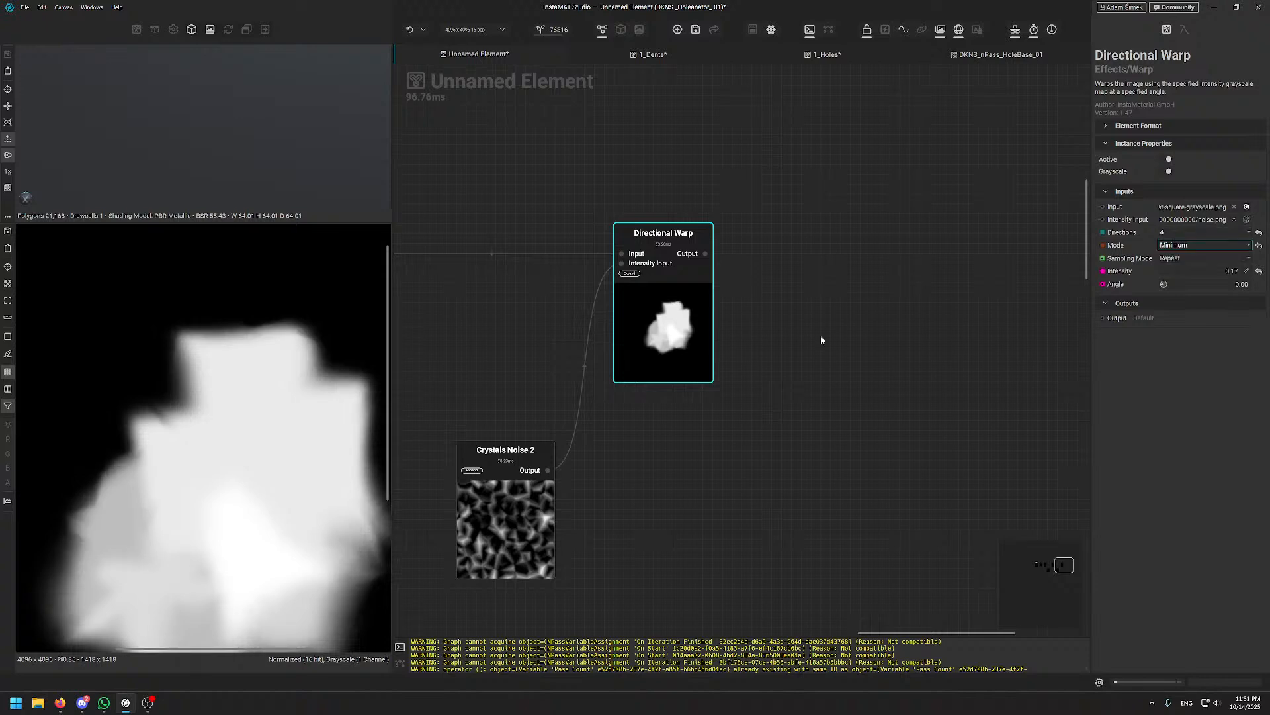
scroll(208, 425, up, 3)
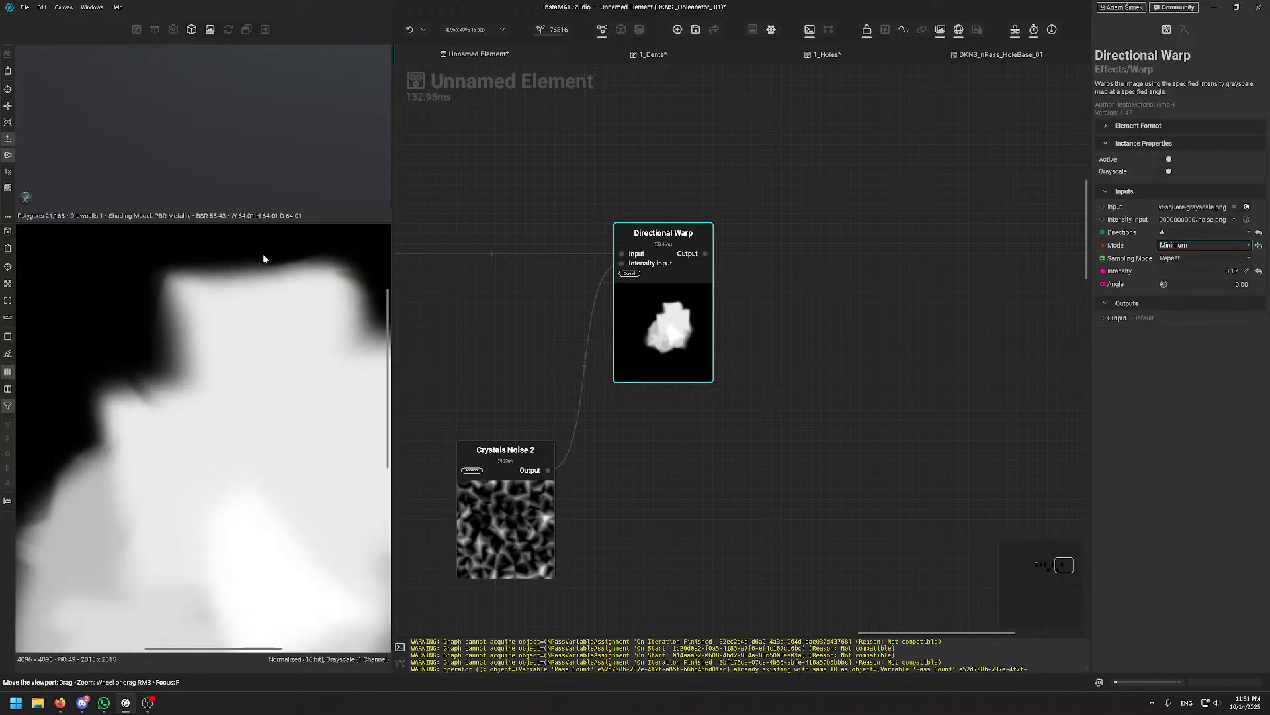
scroll(295, 258, down, 6)
scroll(235, 387, up, 4)
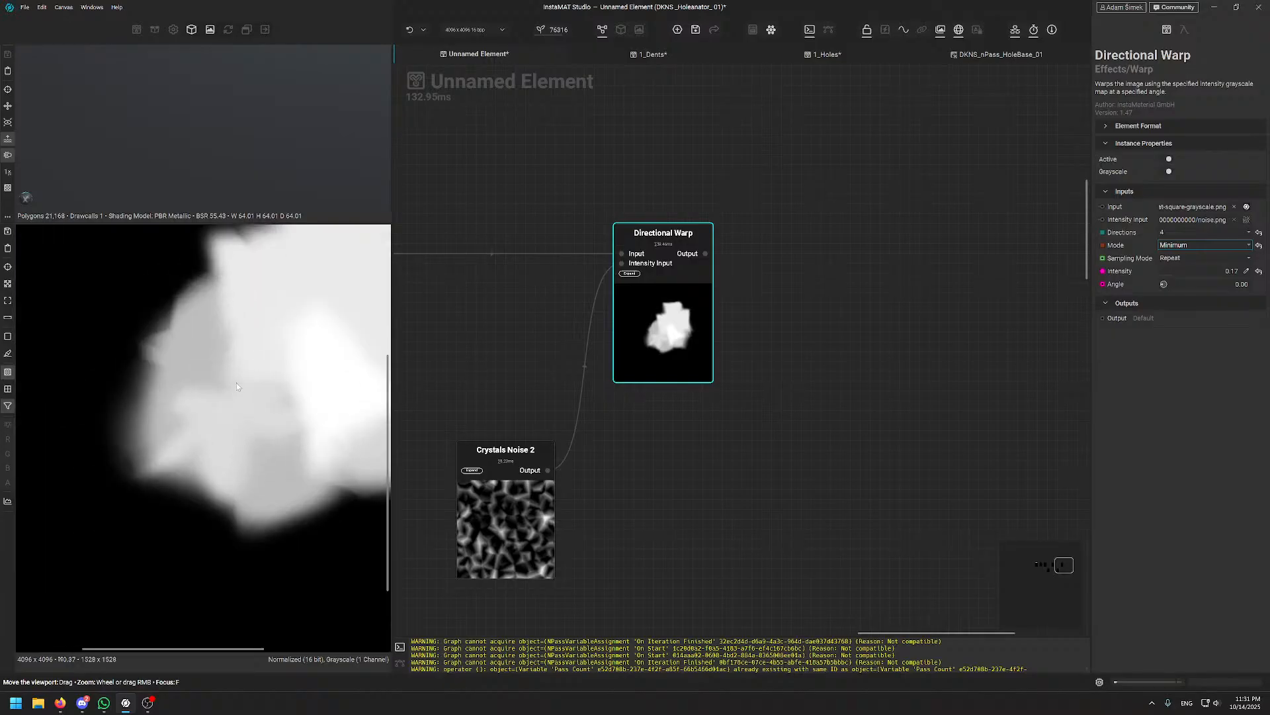
drag(236, 383, 201, 442)
- Compare the Maximum, Average and Chaining modes on the Directional Warp node and return it to Minimum
click(1175, 244)
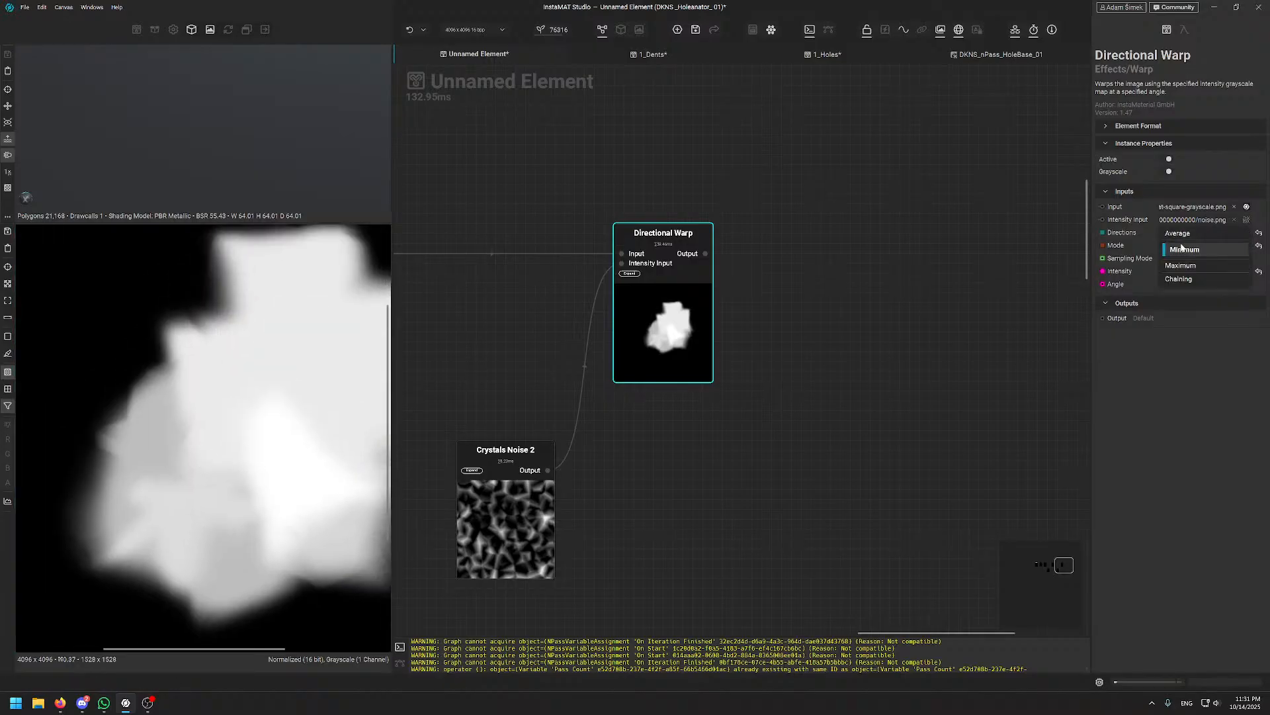
click(1181, 264)
click(1183, 246)
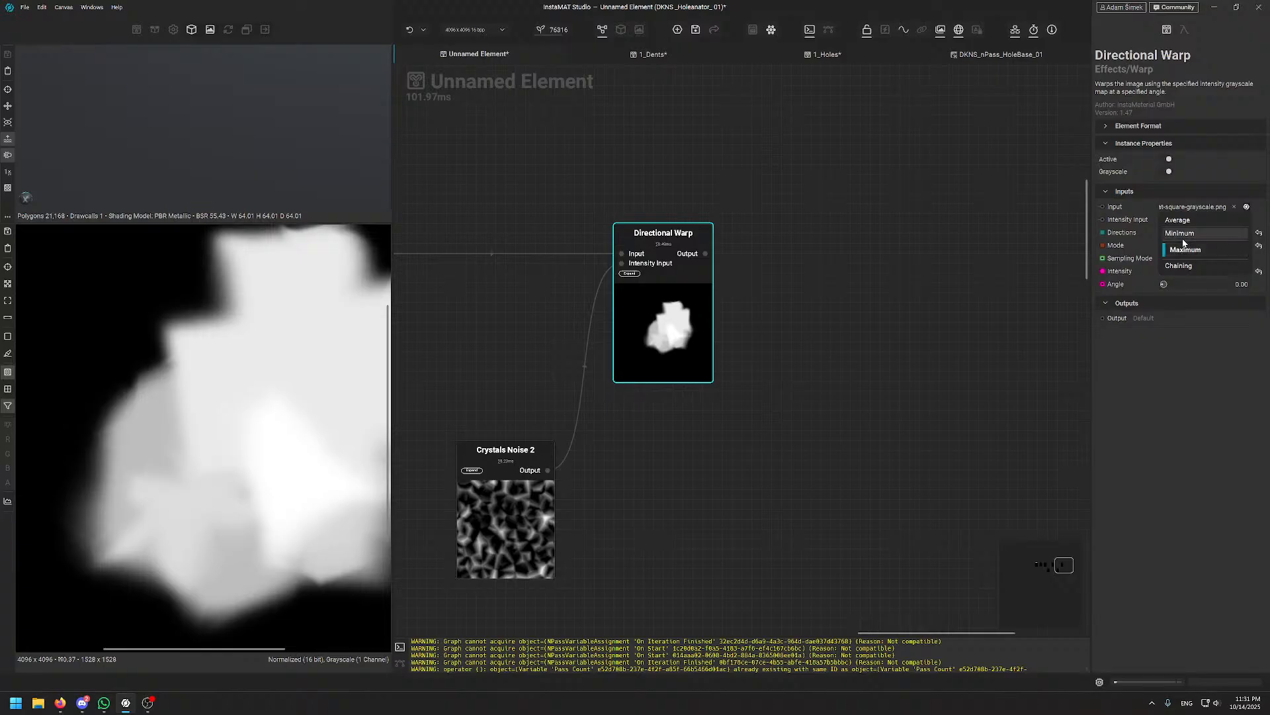
click(1180, 233)
click(1186, 246)
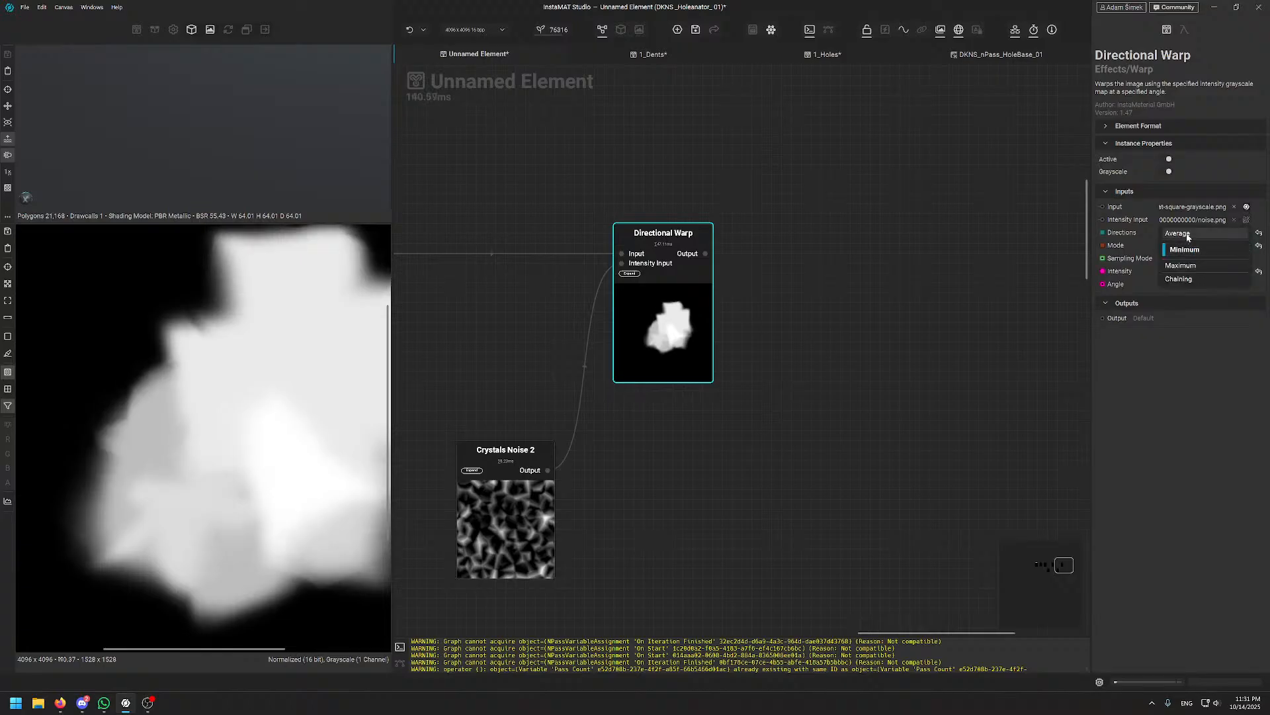
click(1178, 233)
click(1179, 246)
click(1181, 288)
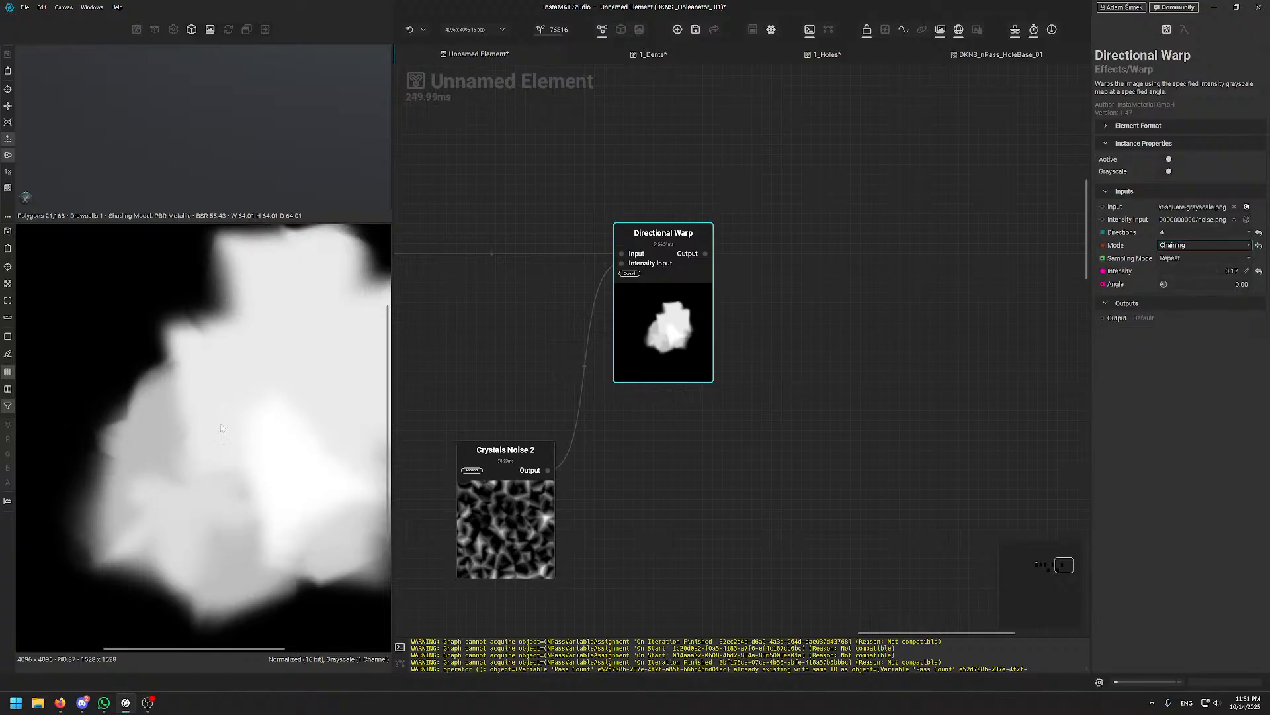
click(1199, 245)
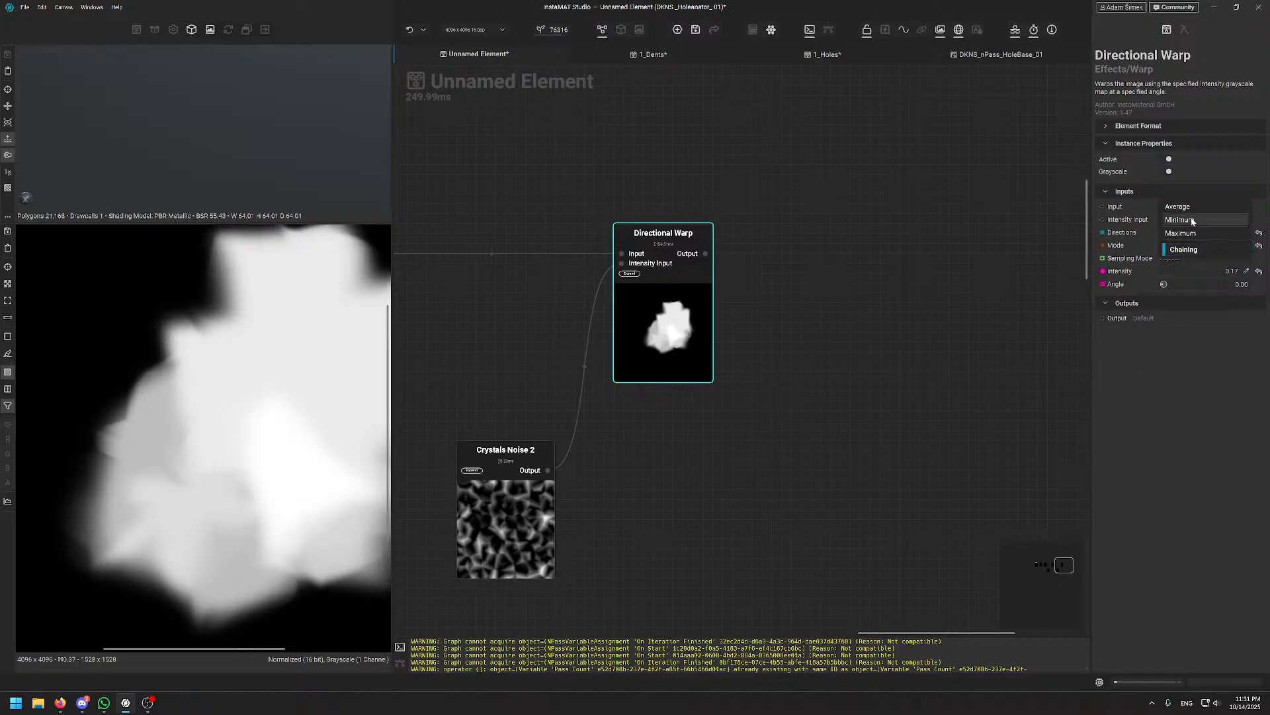
click(1198, 220)
- Set the Directional Warp node's intensity to 0.28 and check the shape's edges up close
scroll(198, 334, down, 6)
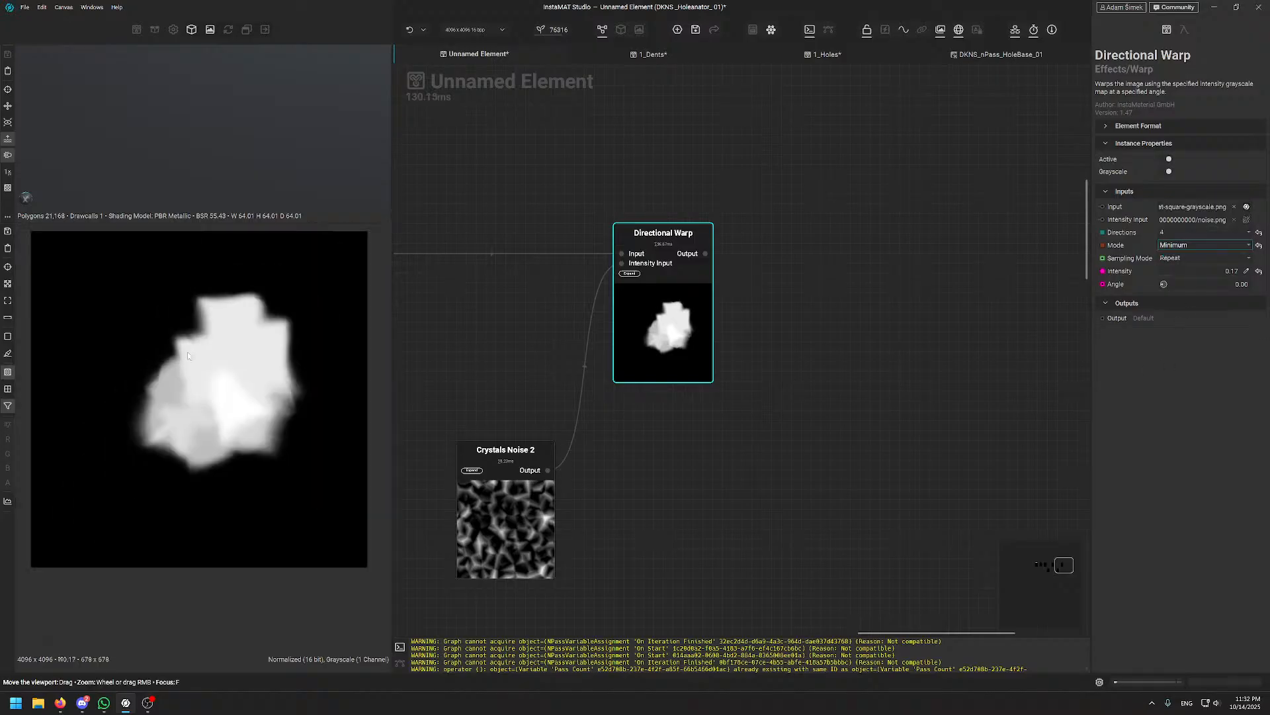
scroll(235, 281, up, 6)
drag(1172, 277, 1183, 278)
middle_drag(840, 287, 843, 223)
scroll(264, 544, down, 5)
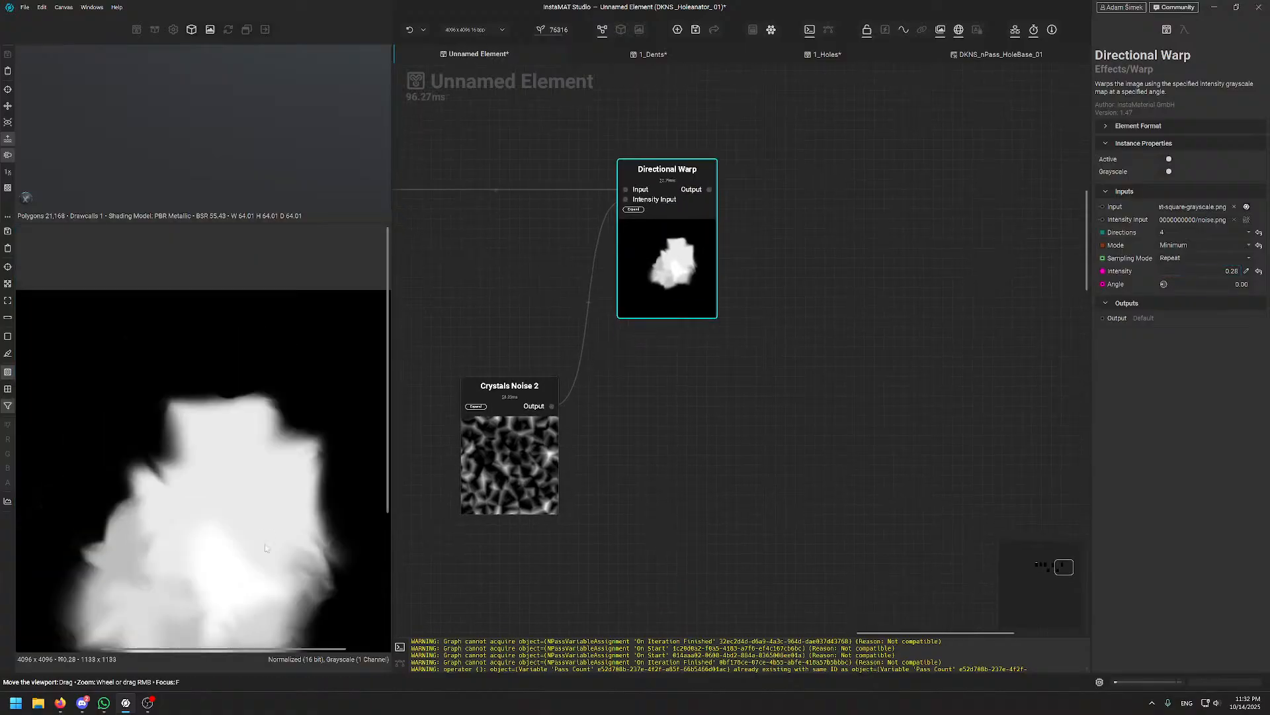
scroll(302, 480, up, 10)
scroll(320, 455, down, 2)
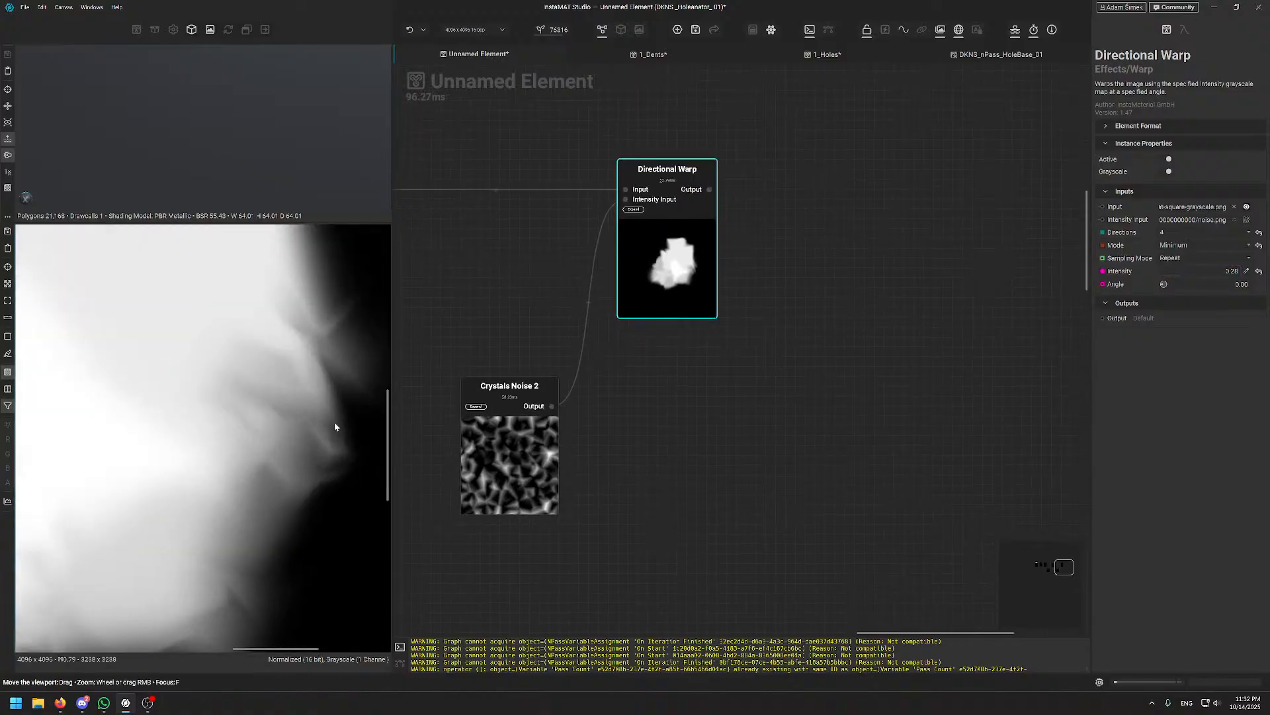
scroll(249, 580, down, 5)
middle_drag(113, 404, 182, 399)
middle_drag(761, 170, 680, 237)
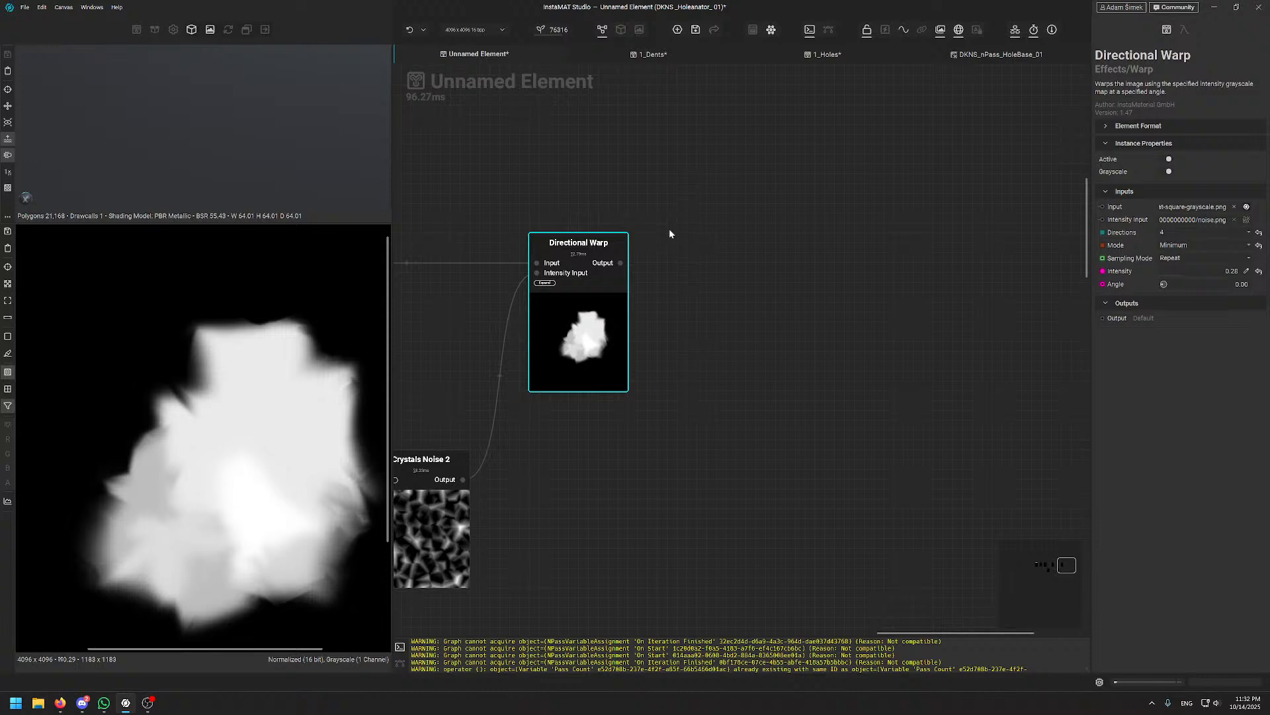
drag(620, 263, 801, 262)
text(dire)
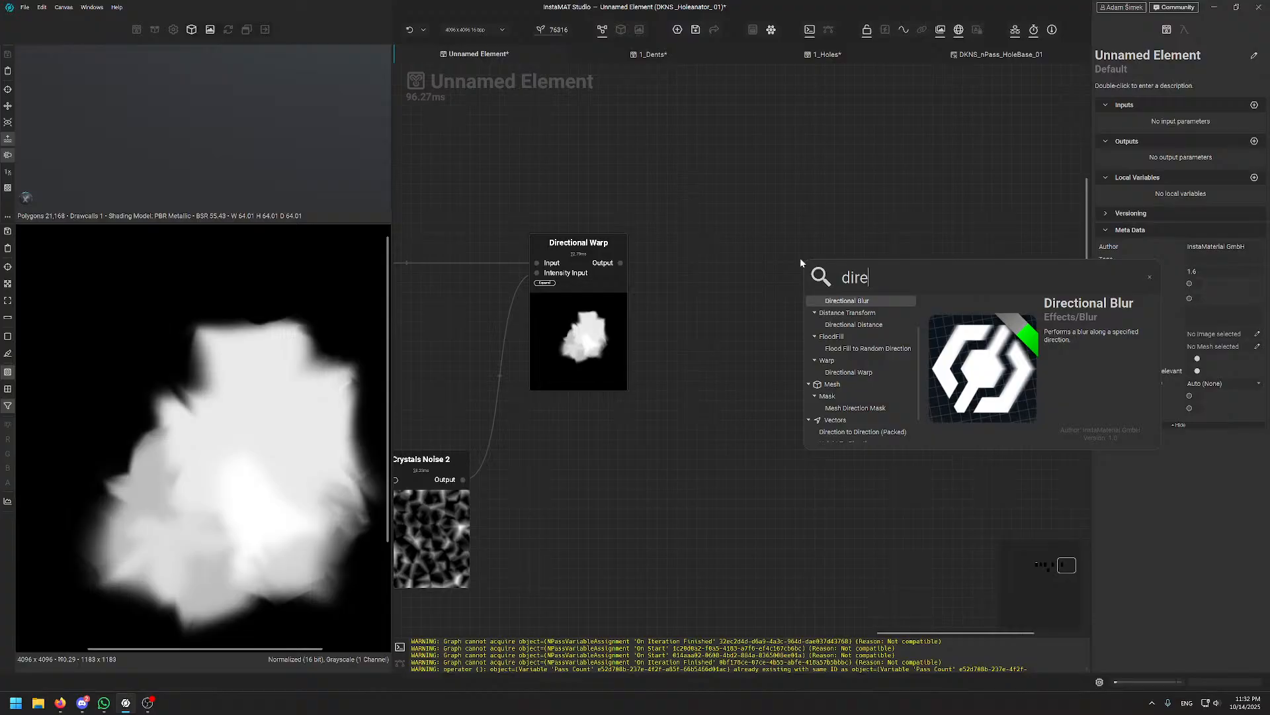
text(ct)
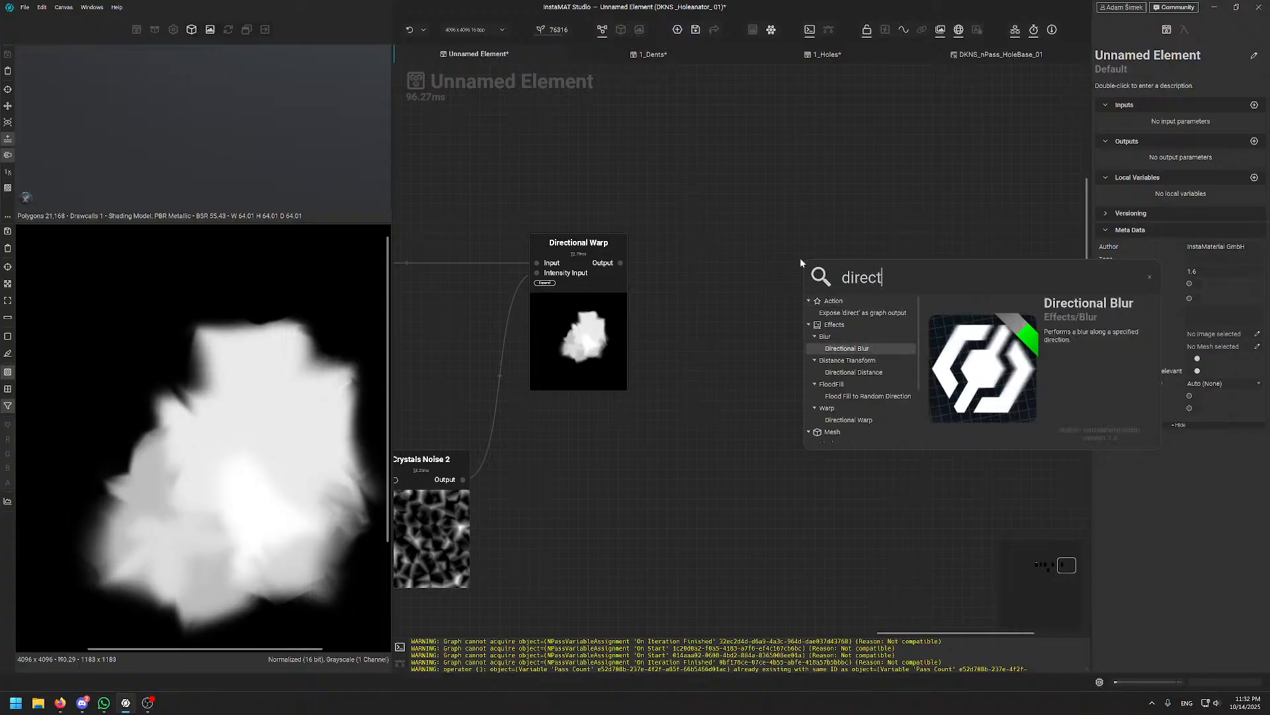
text( war)
key(BackSpace)
key(BackSpace)
key(BackSpace)
key(BackSpace)
key(BackSpace)
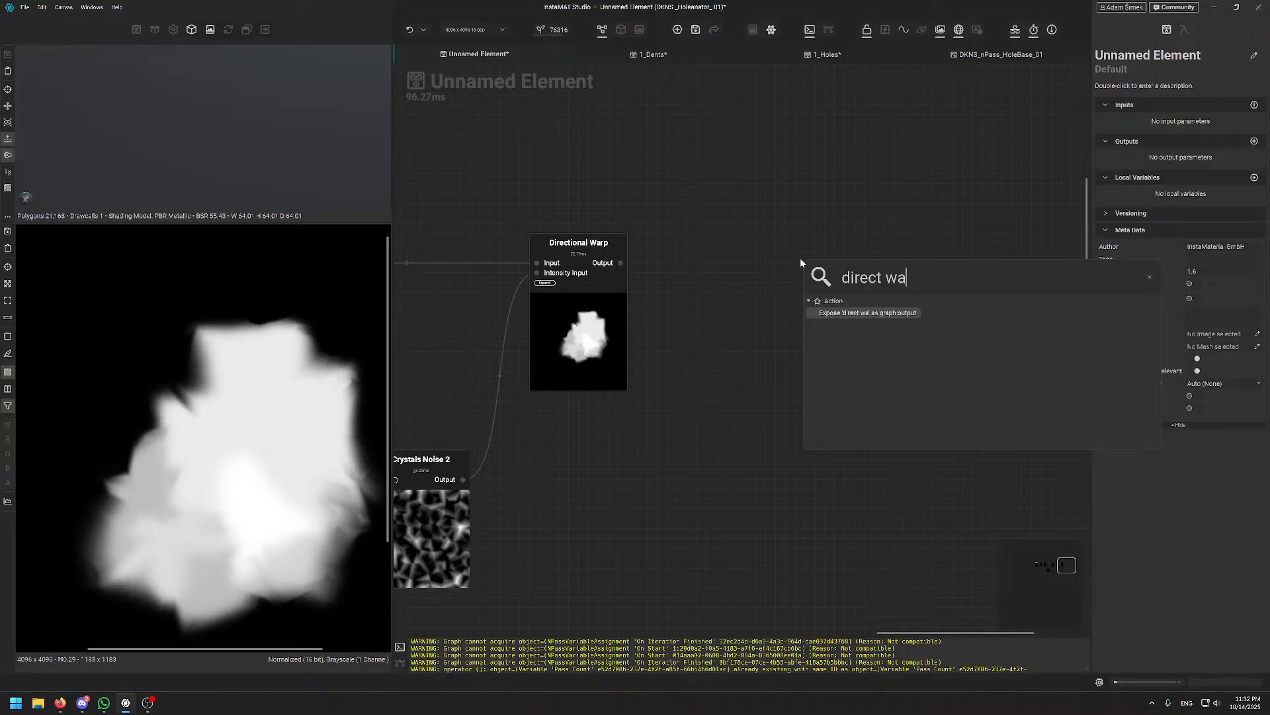
key(Escape)
- Duplicate the Directional Warp node and connect the original's Output to the copy's Input
click(609, 333)
key(ctrl+c)
key(ctrl+v)
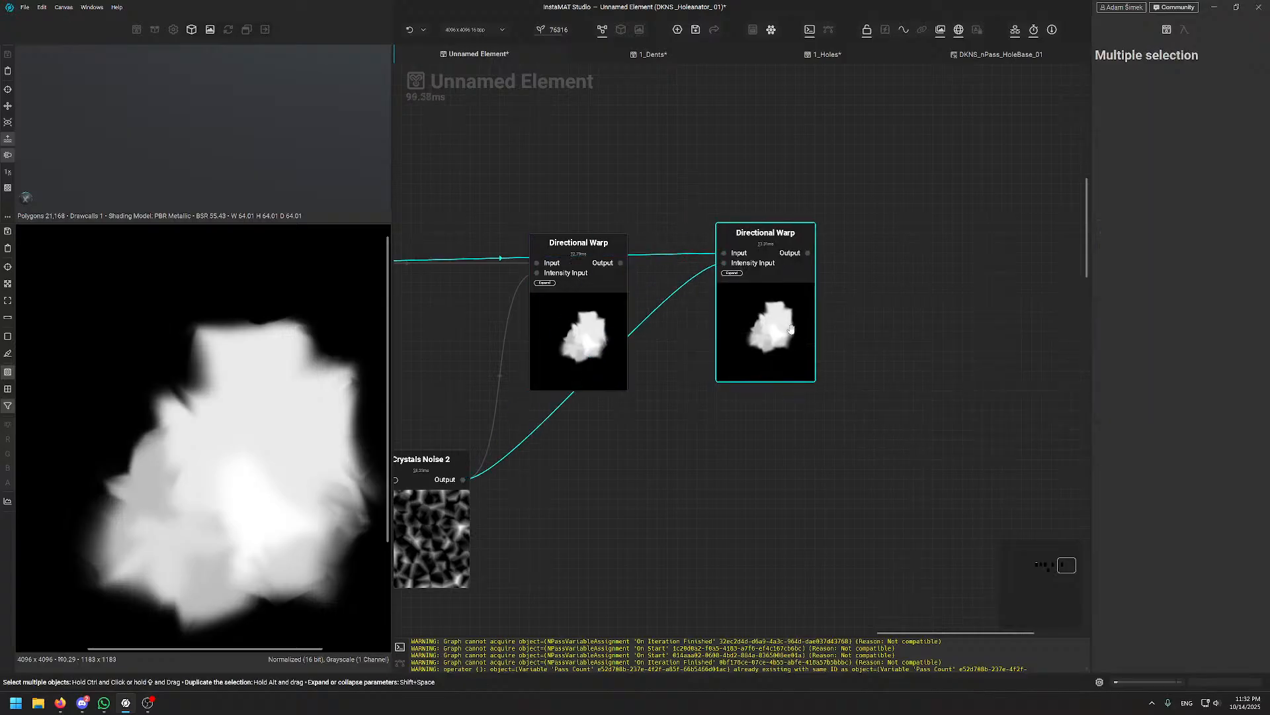
click(662, 270)
drag(620, 262, 761, 253)
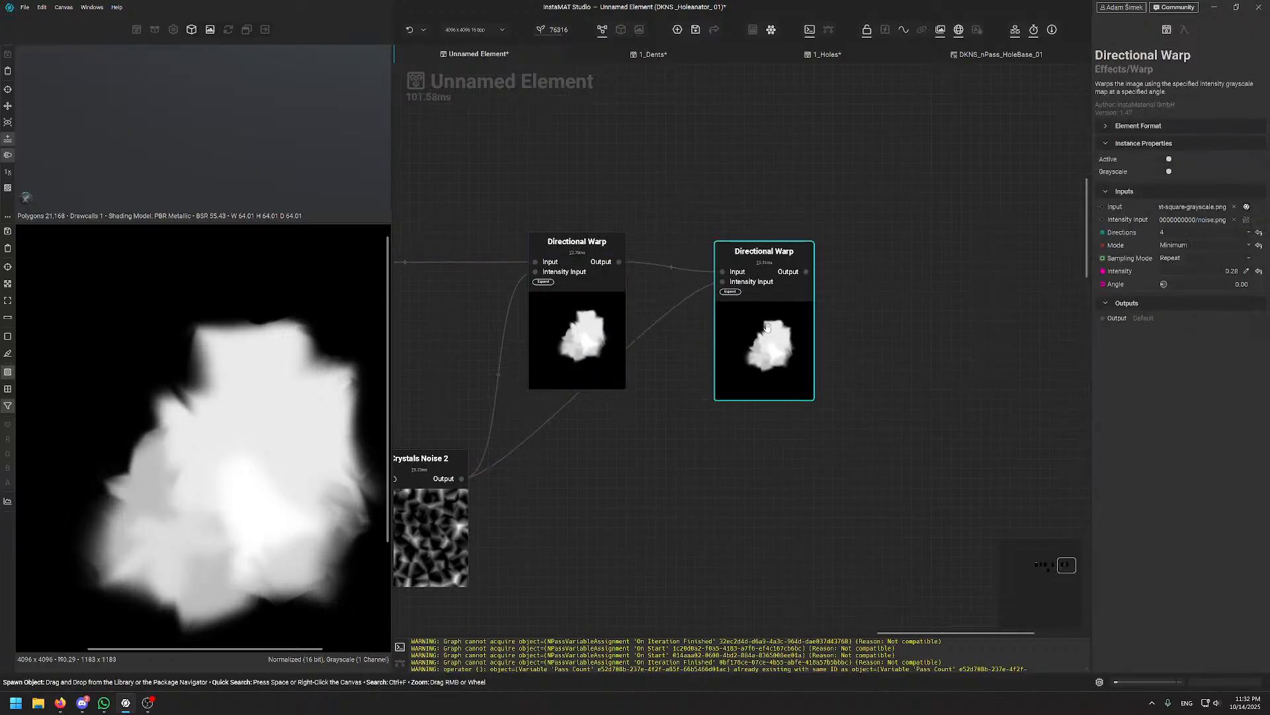
- Delete the Crystals Noise 2 connection to the second Directional Warp's Intensity Input and align that node with the first
click(676, 309)
key(Delete)
drag(763, 333, 772, 322)
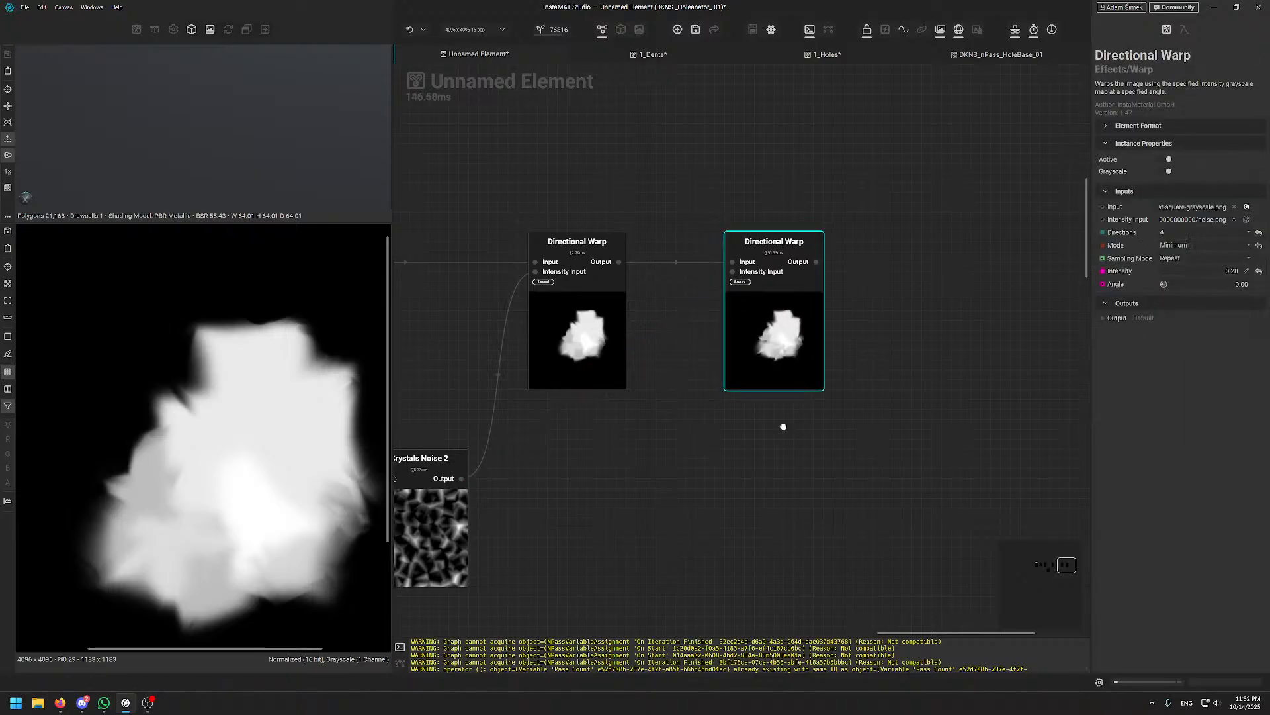
- Reset the second Directional Warp's directions to 2 and its intensity to 0.50, and move it farther from the first warp
click(1257, 233)
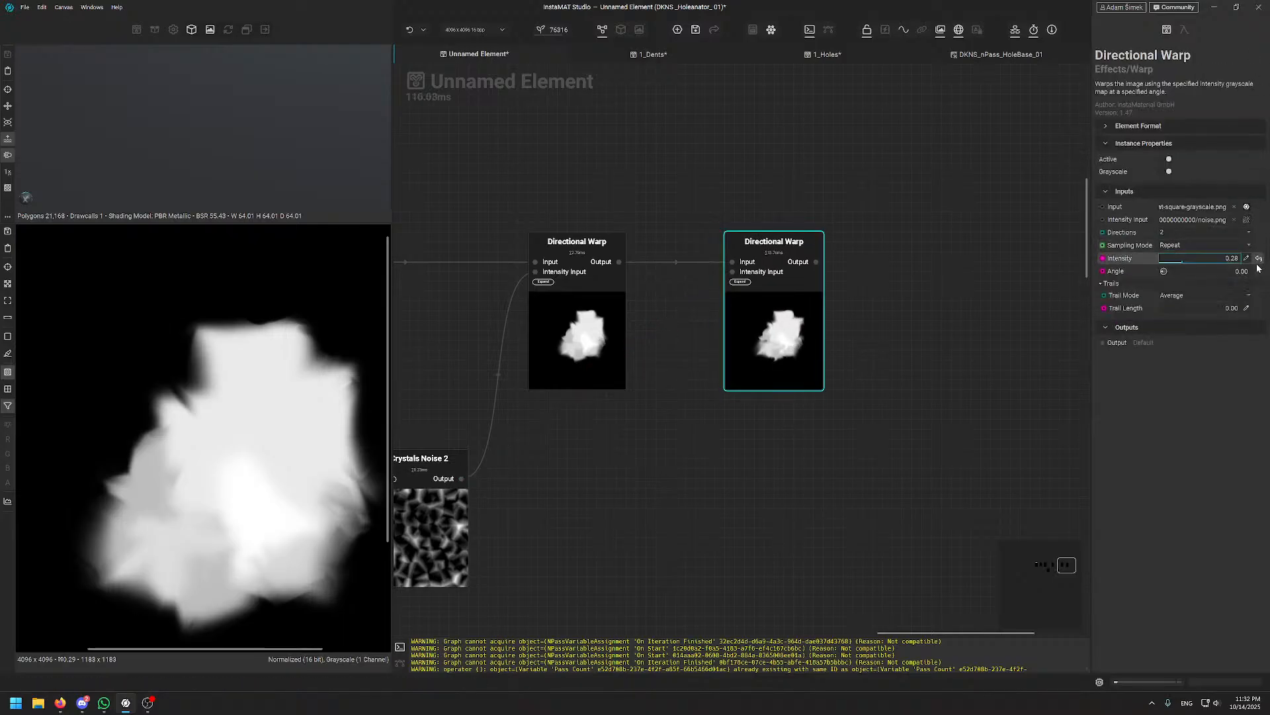
click(1259, 258)
middle_drag(798, 435, 772, 360)
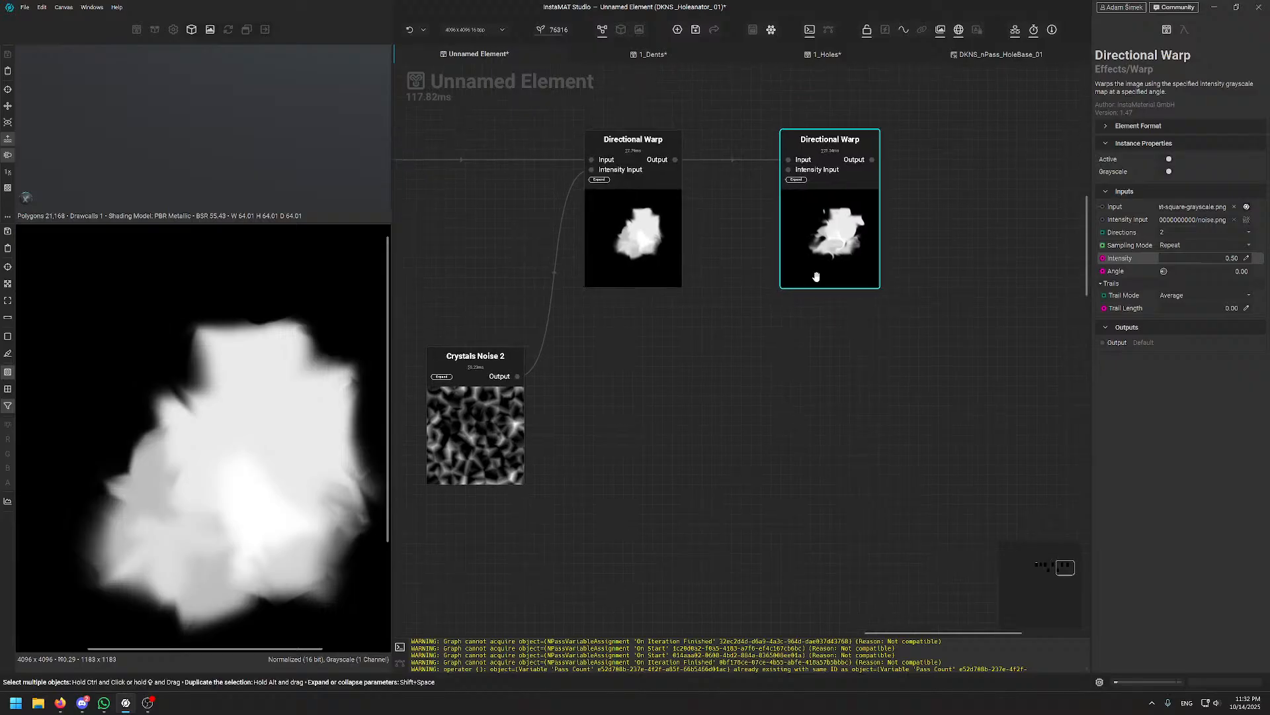
drag(834, 239, 916, 231)
click(734, 434)
scroll(735, 434, down, 2)
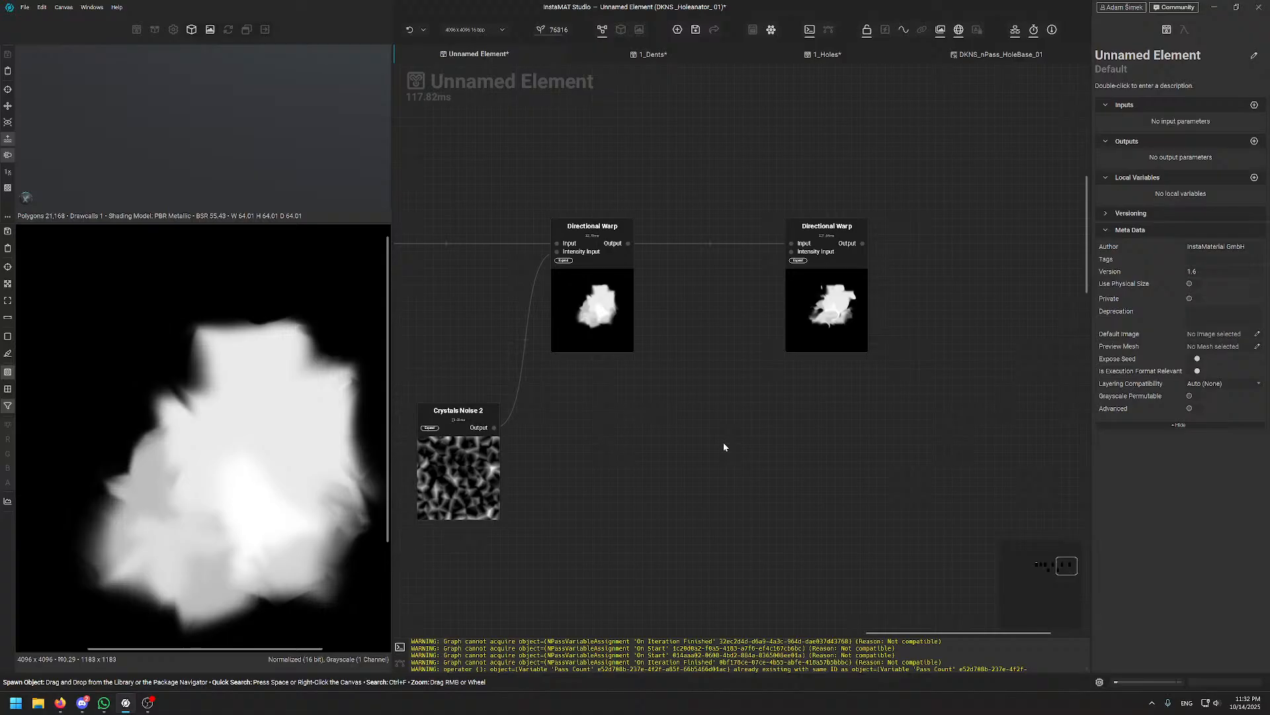
drag(837, 319, 853, 320)
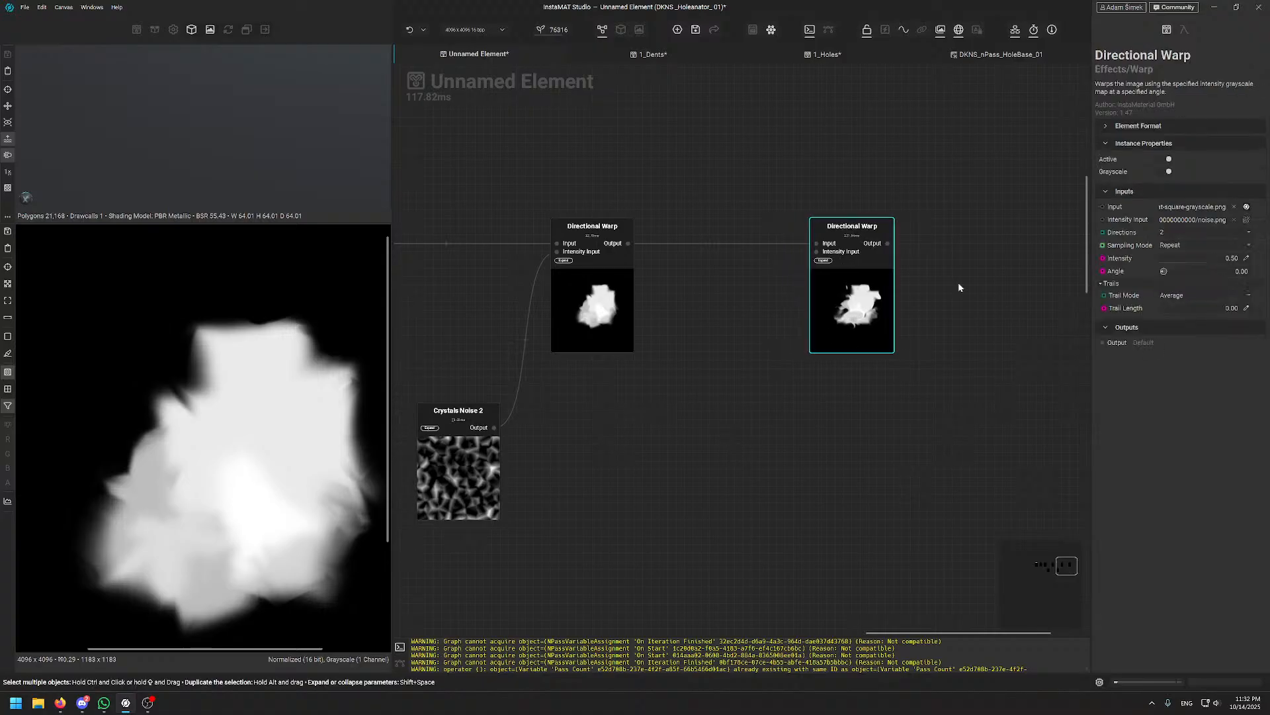
- Add a Stone Noise node above the second Directional Warp node
drag(956, 283, 906, 375)
key(space)
text(stone)
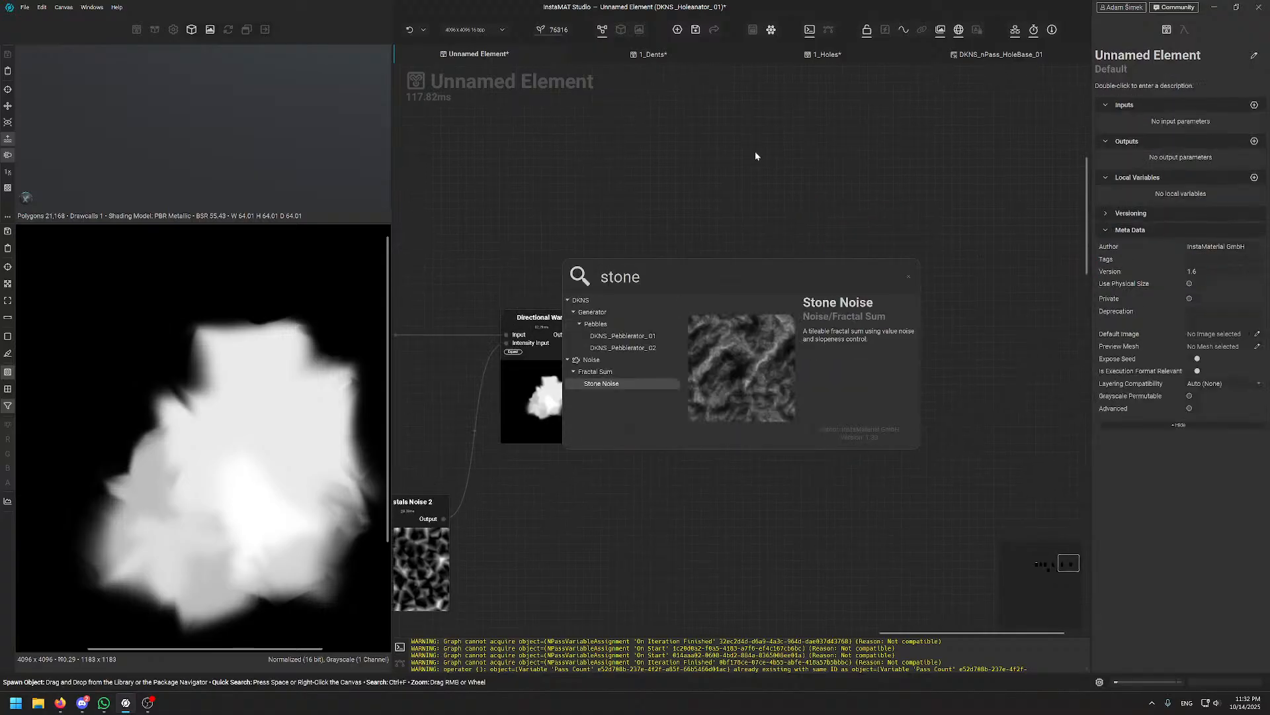
key(Return)
click(812, 257)
key(space)
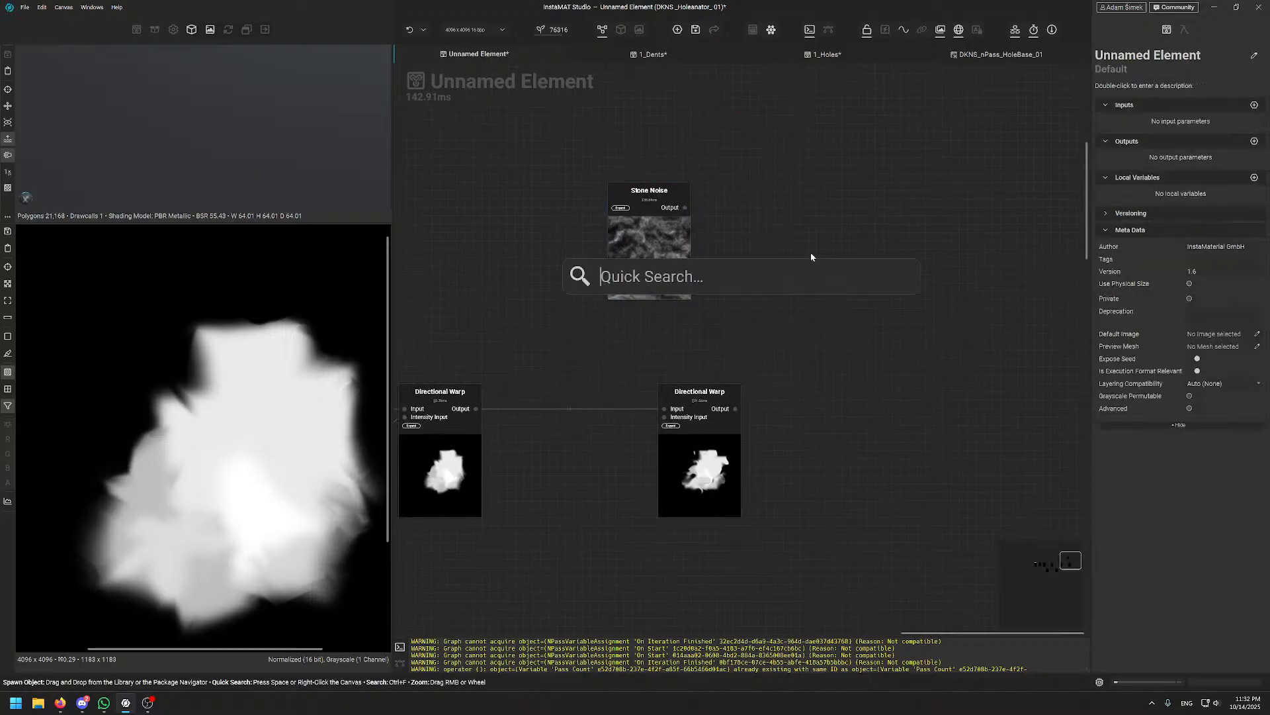
text(fractal)
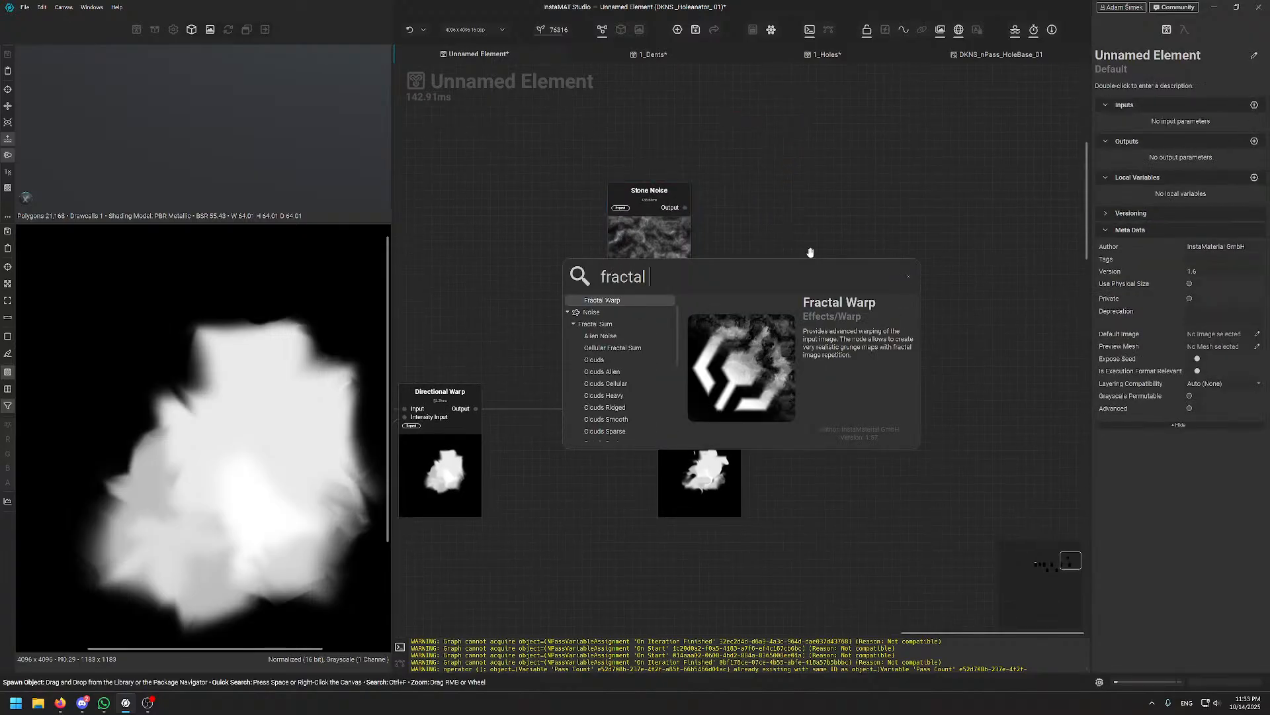
text( s)
key(Down)
key(Down)
key(Down)
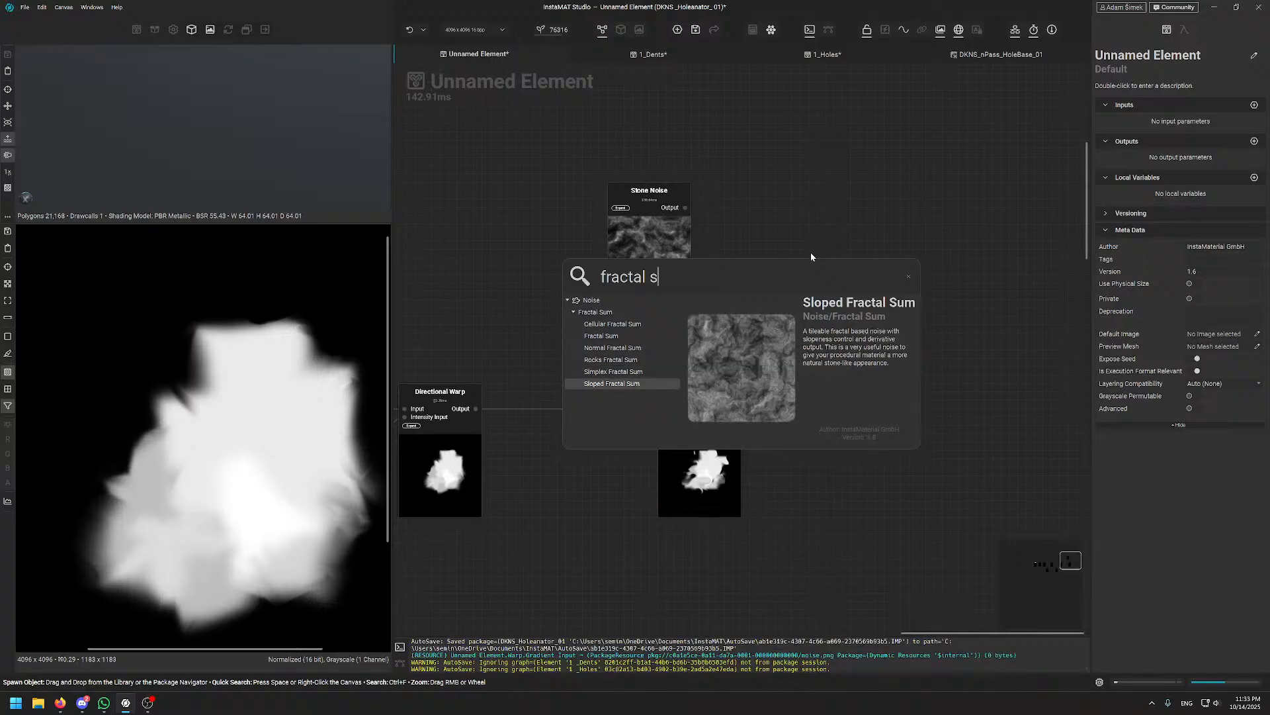
key(Up)
key(Up)
key(Return)
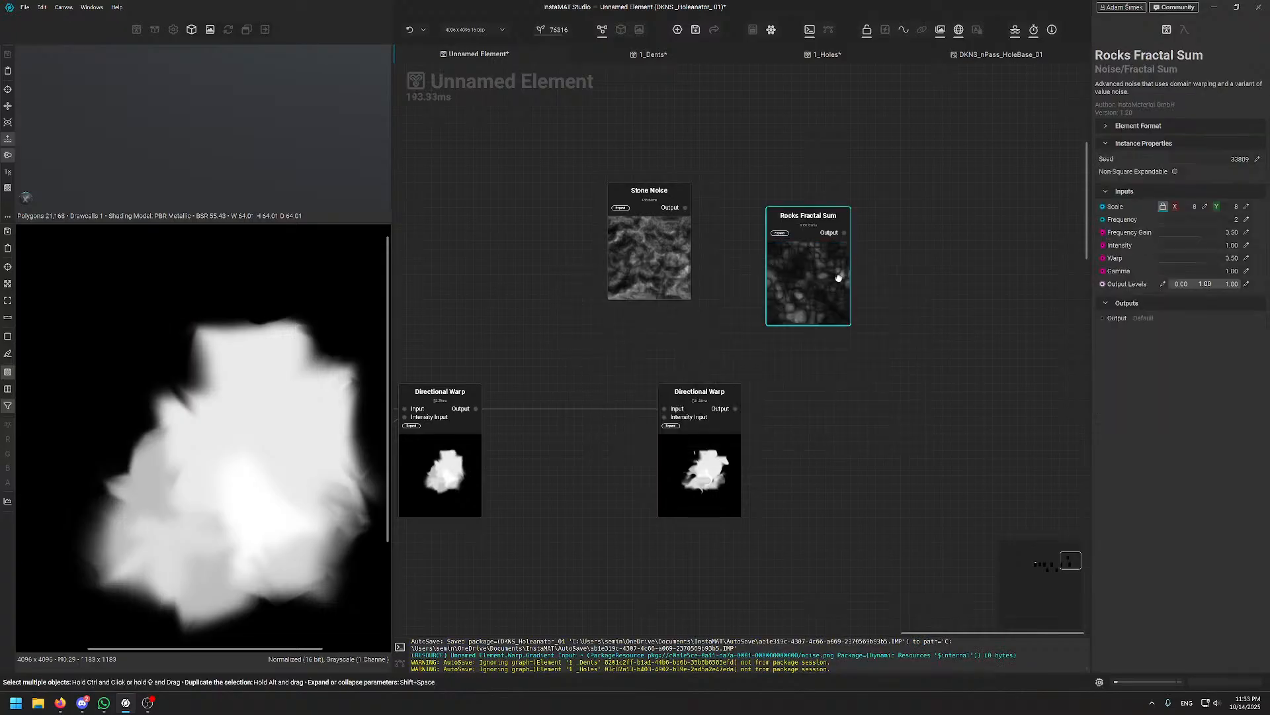
key(Delete)
- Add a Sloped Fractal Sum node and place it beside the Stone Noise node
key(space)
text(fractal s)
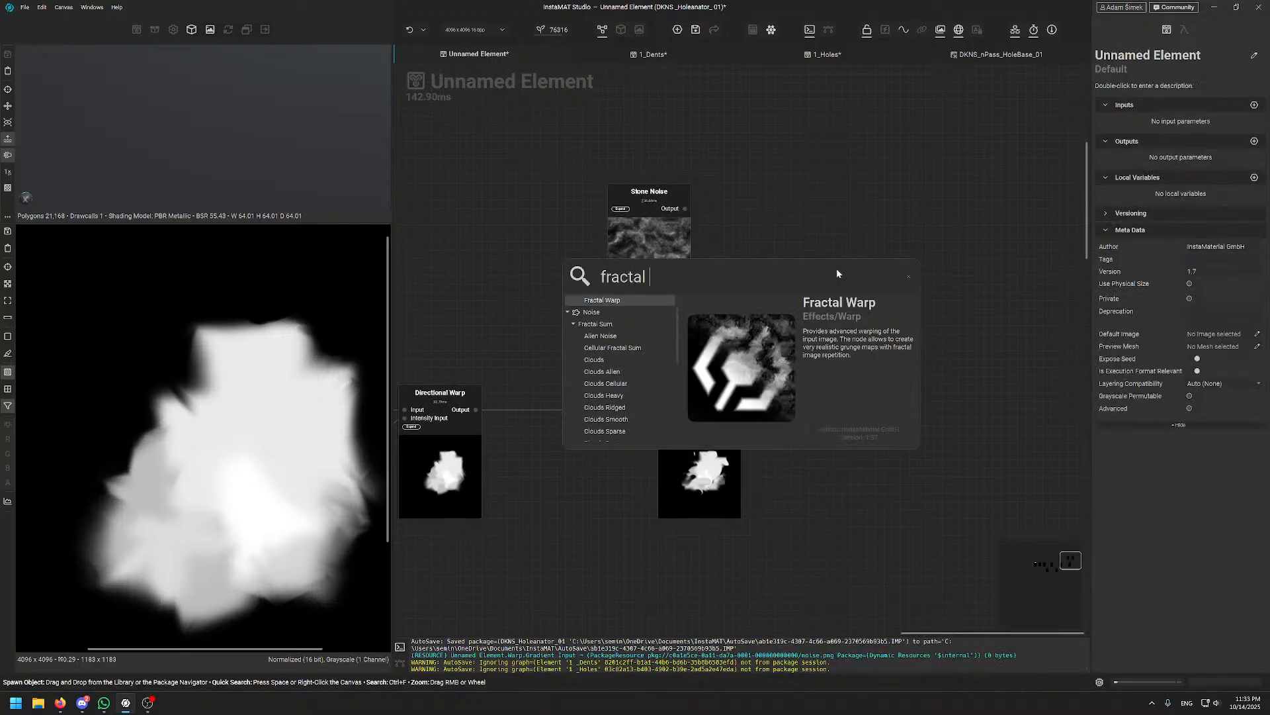
key(Down)
key(Down)
key(Down)
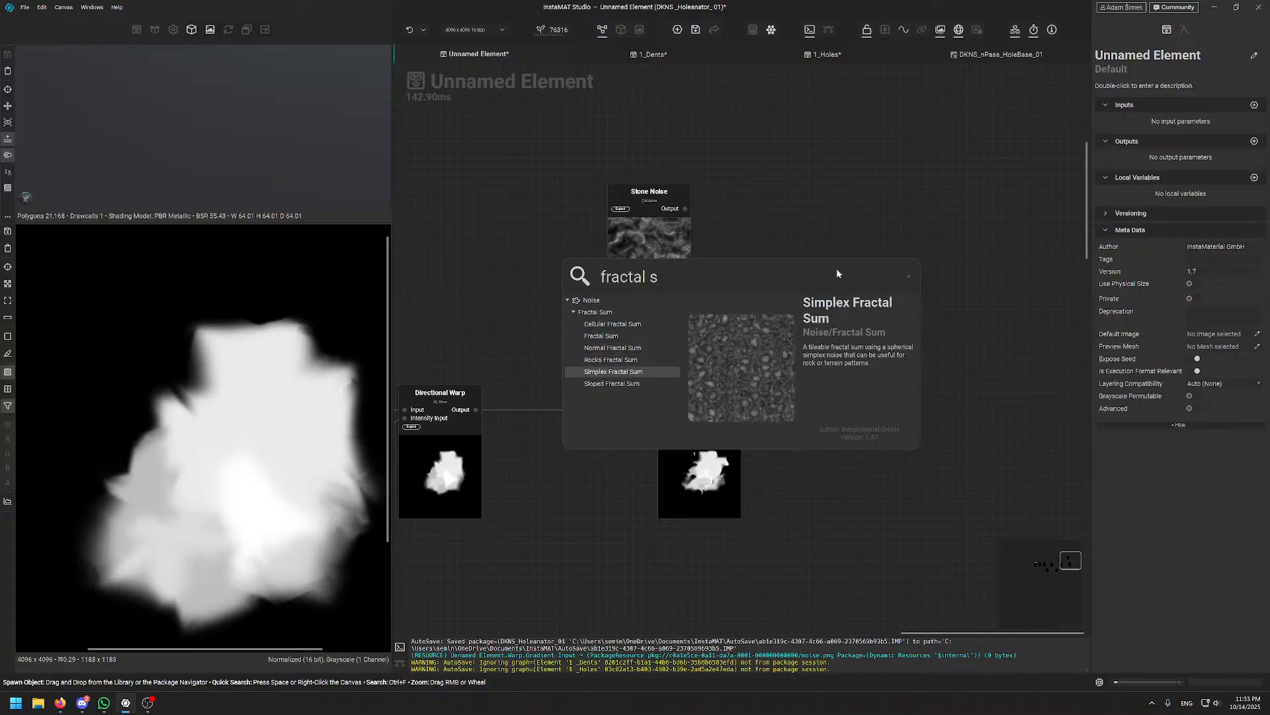
key(Down)
key(Return)
drag(837, 268, 761, 235)
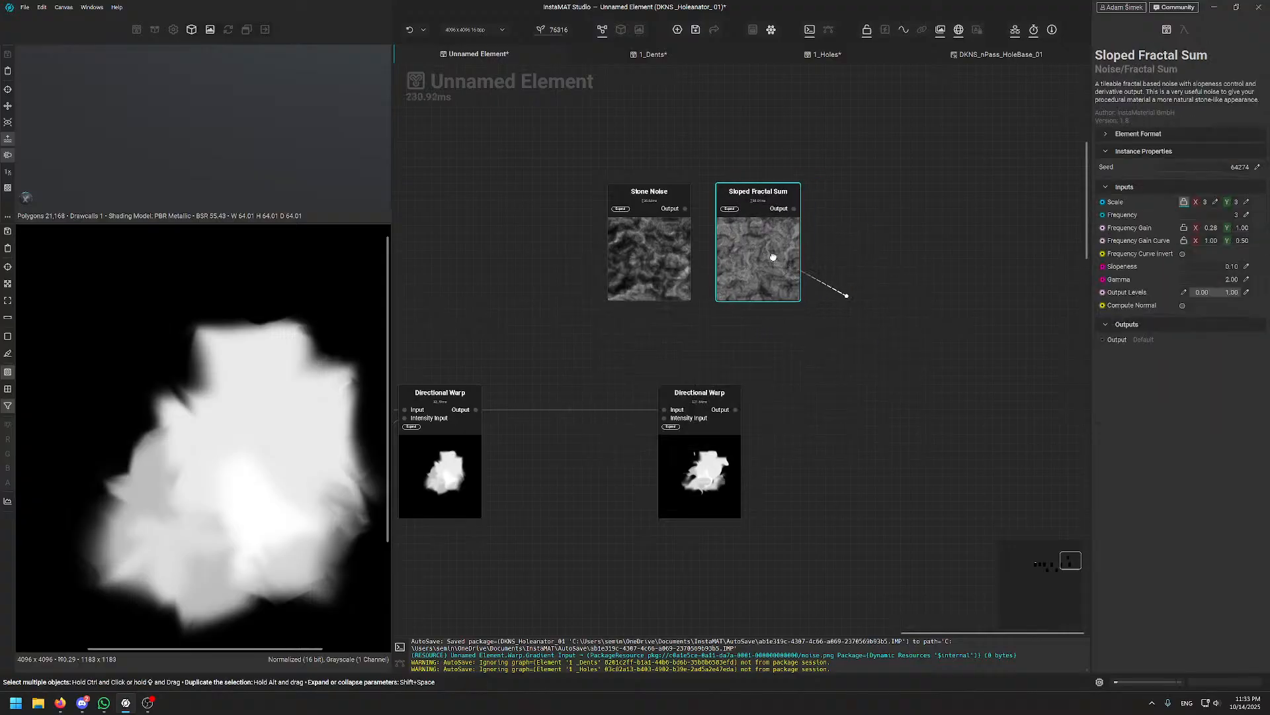
- Preview the Sloped Fractal Sum and Stone Noise textures and compare their detail up close
double_click(779, 247)
scroll(198, 404, up, 4)
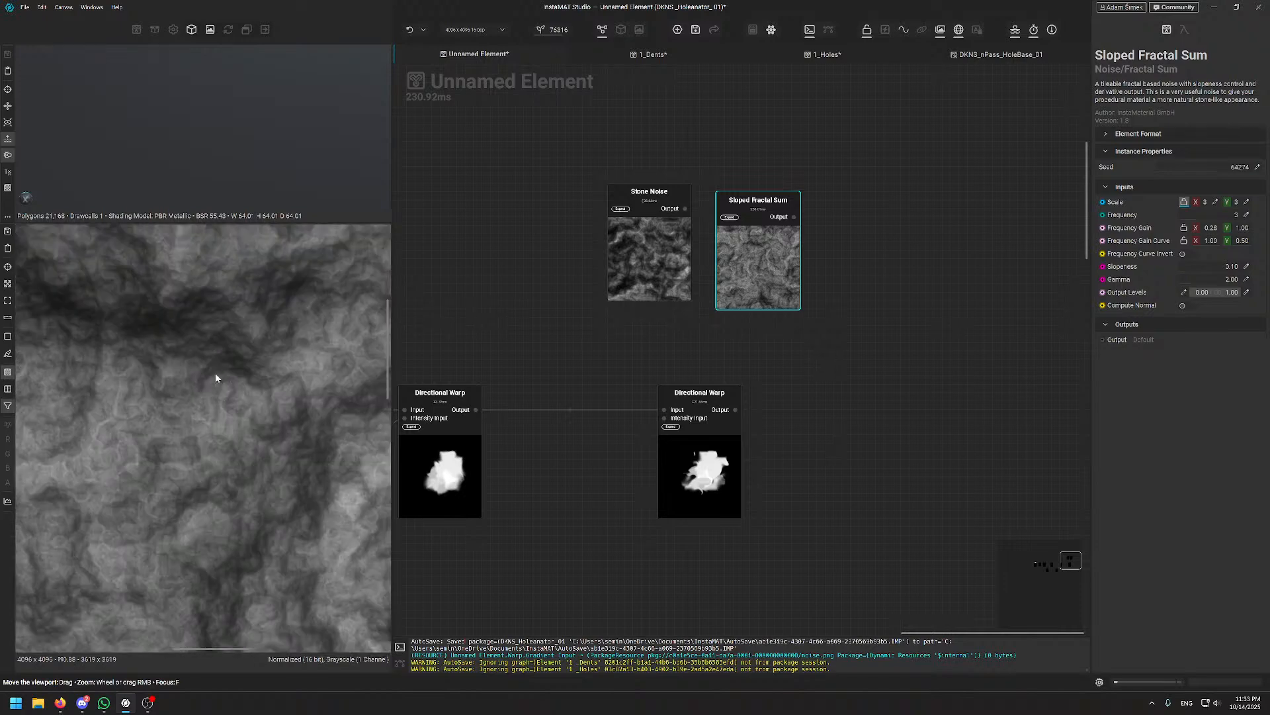
scroll(197, 435, down, 3)
scroll(155, 462, up, 4)
double_click(649, 258)
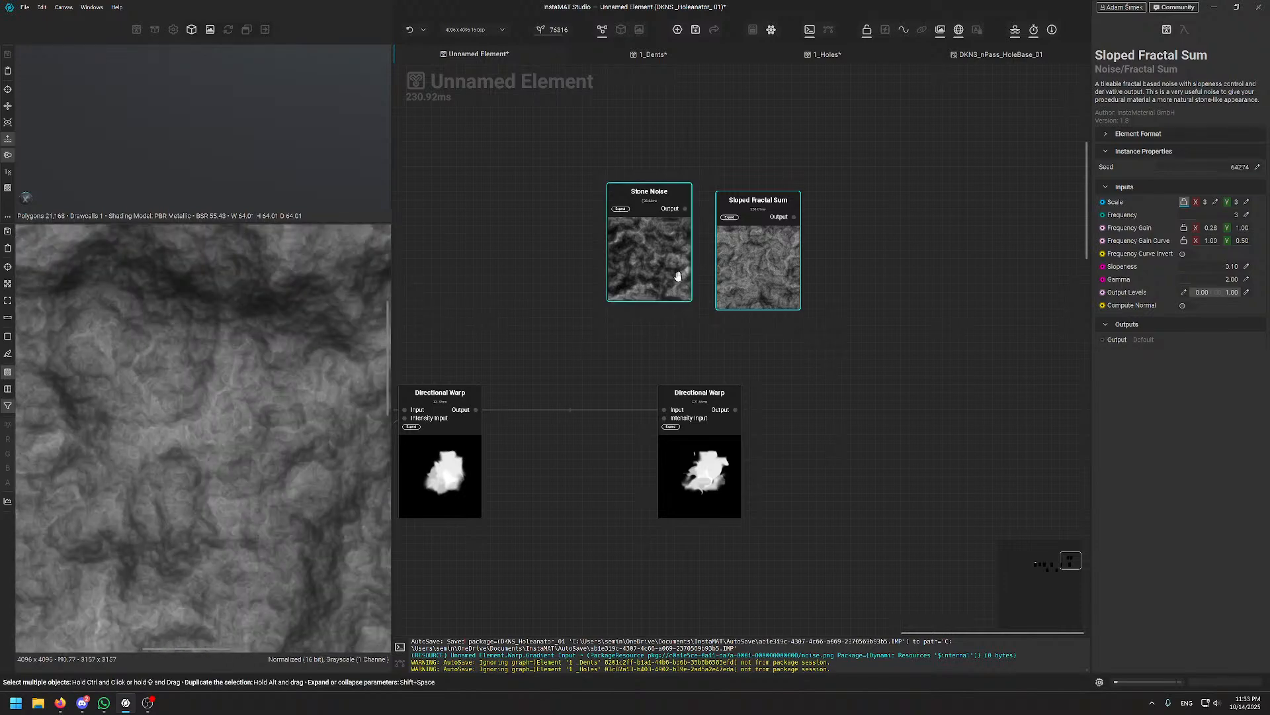
scroll(192, 463, down, 4)
scroll(187, 408, up, 3)
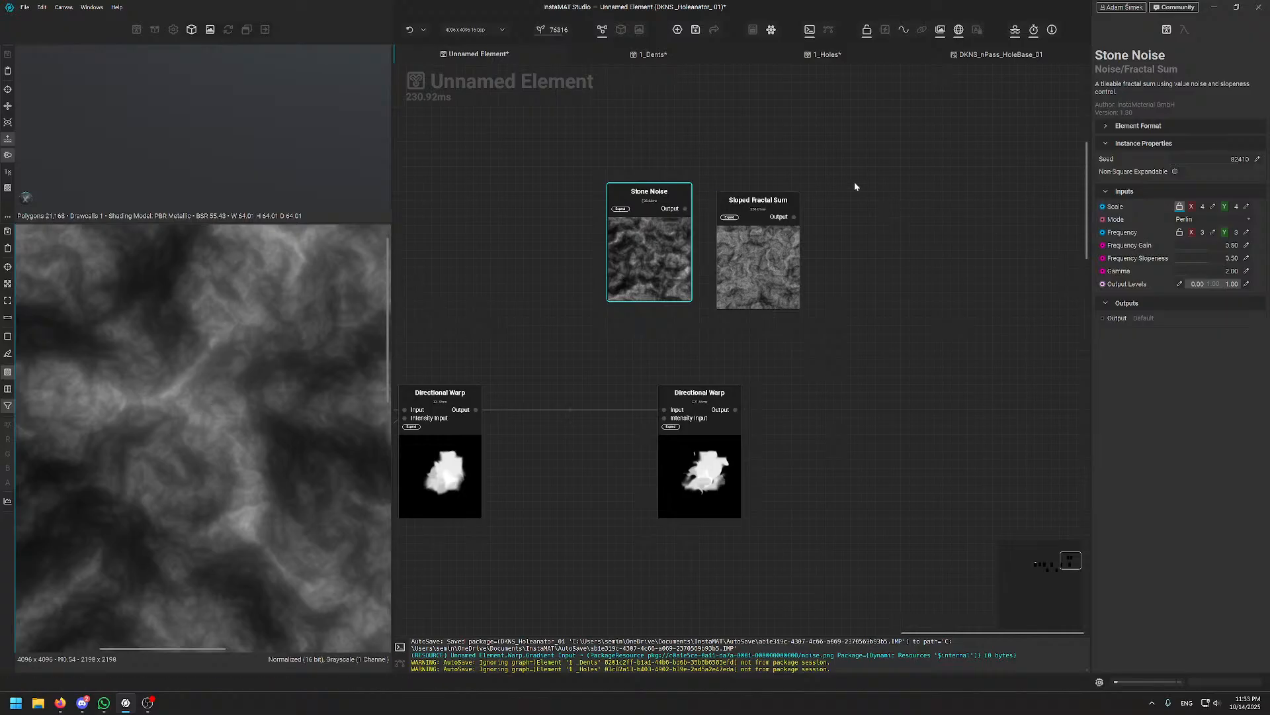
- Align the Sloped Fractal Sum node with Stone Noise, move both farther above the warp nodes, and inspect Stone Noise
drag(787, 234, 778, 225)
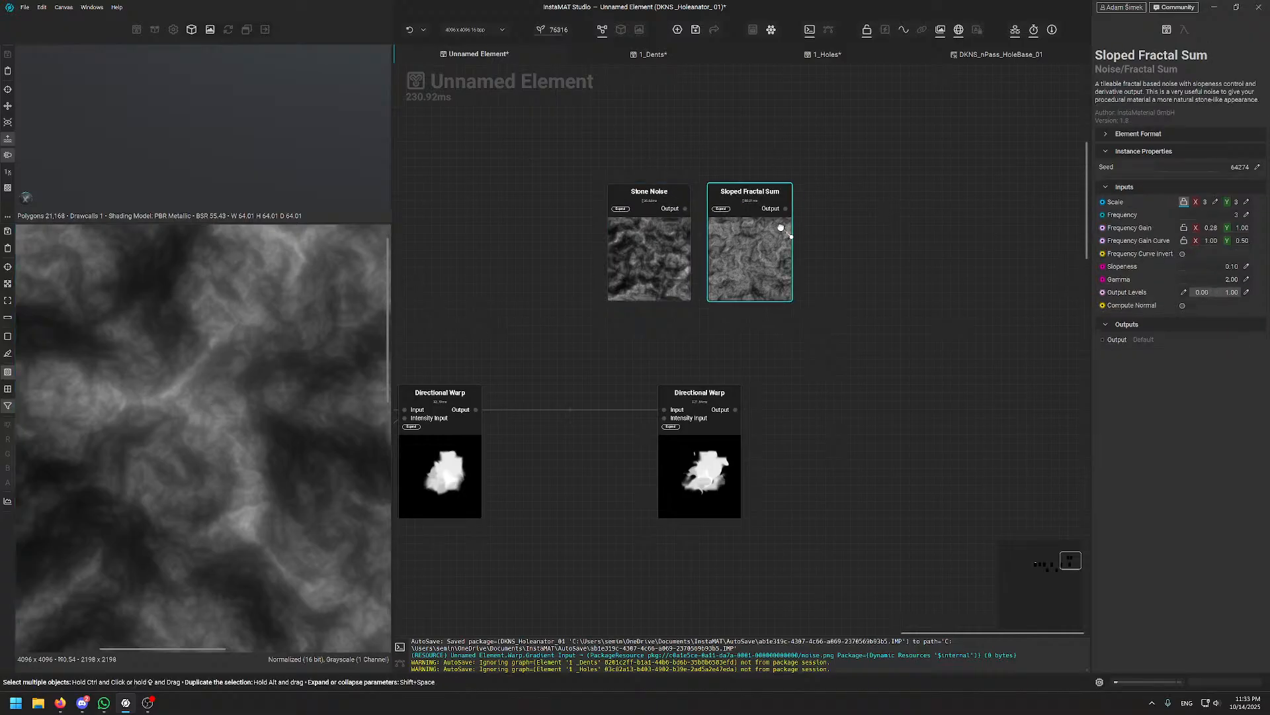
drag(606, 149, 794, 304)
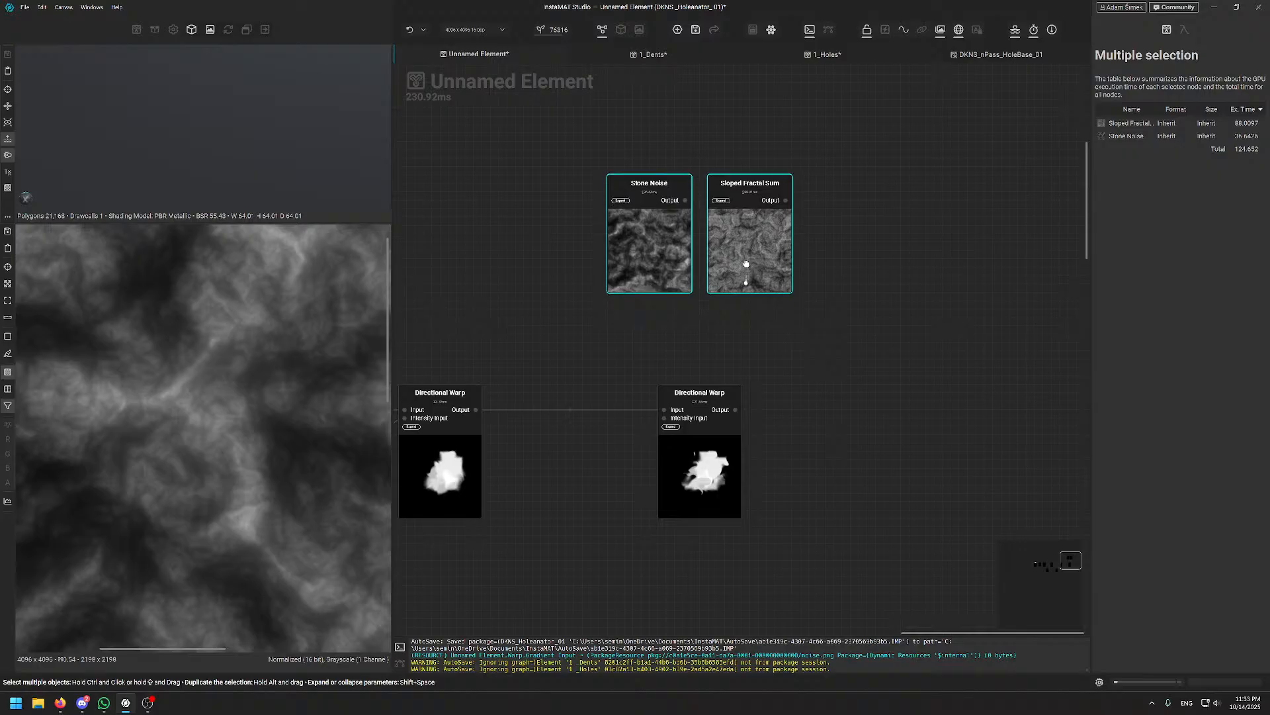
drag(746, 269, 744, 185)
click(612, 170)
scroll(96, 418, up, 5)
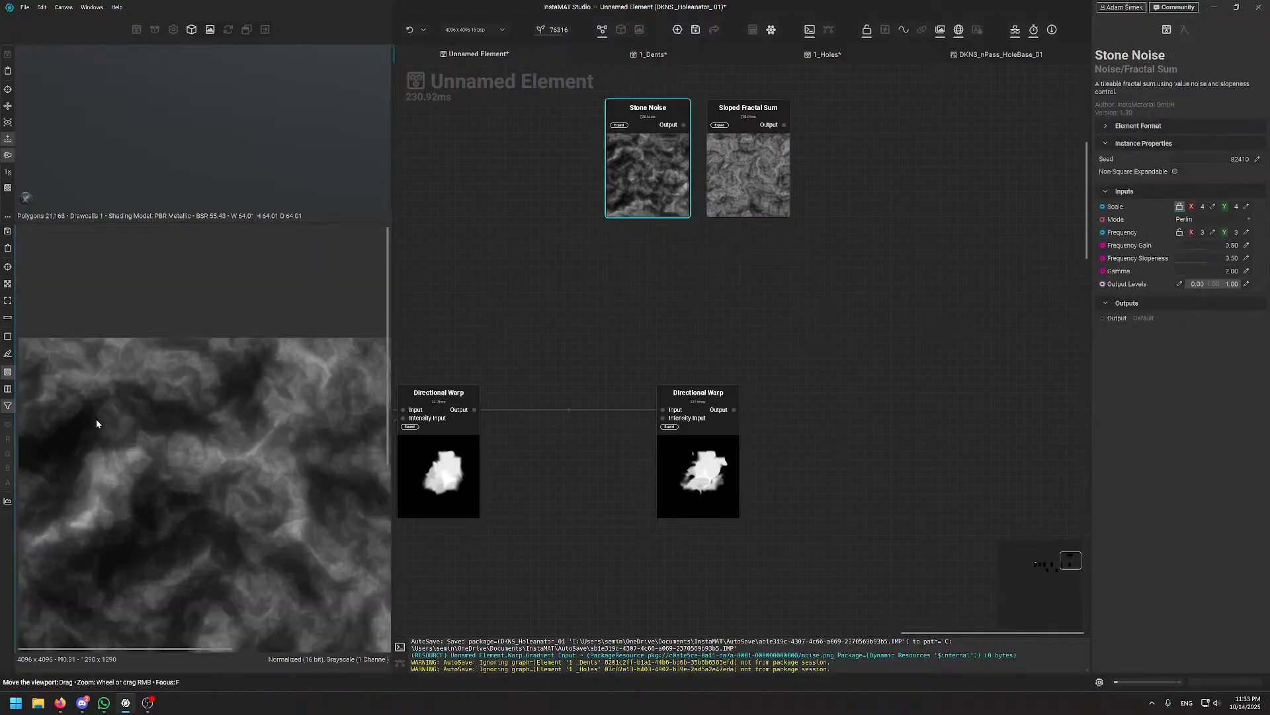
scroll(151, 447, down, 2)
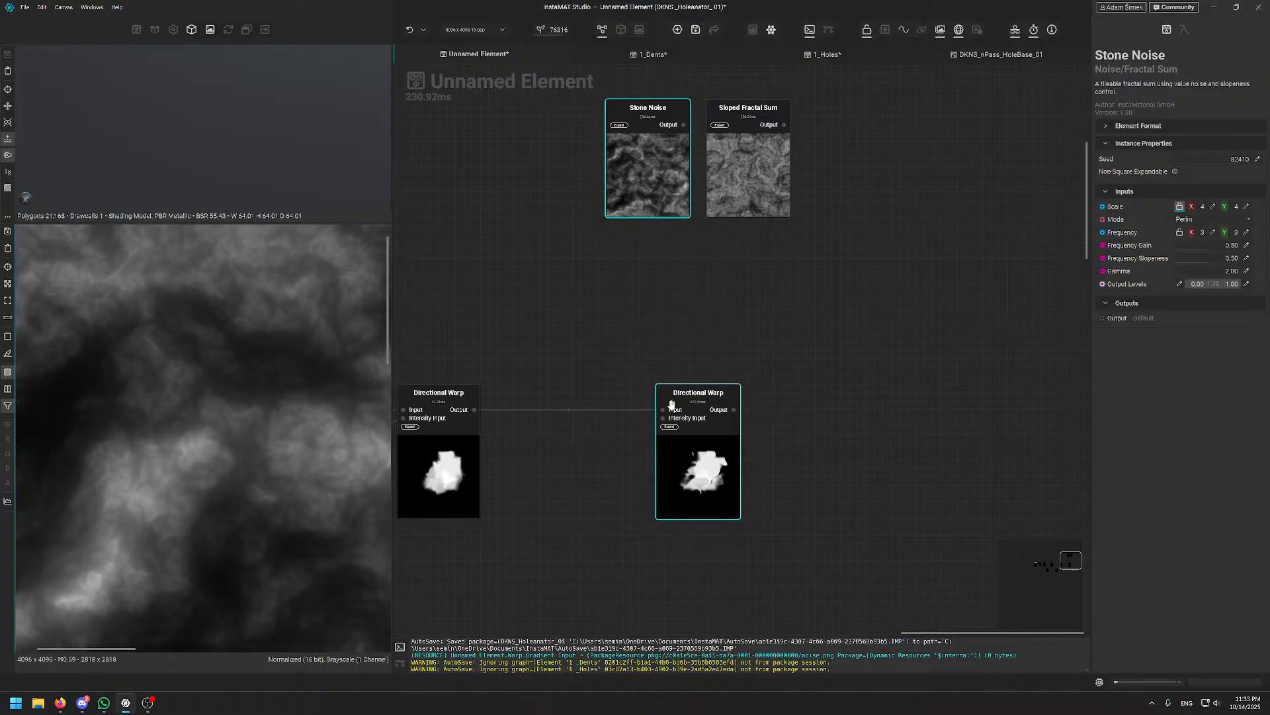
- Move the second Directional Warp node farther from the first to widen the gap between them
middle_drag(786, 244, 811, 260)
middle_drag(594, 209, 770, 71)
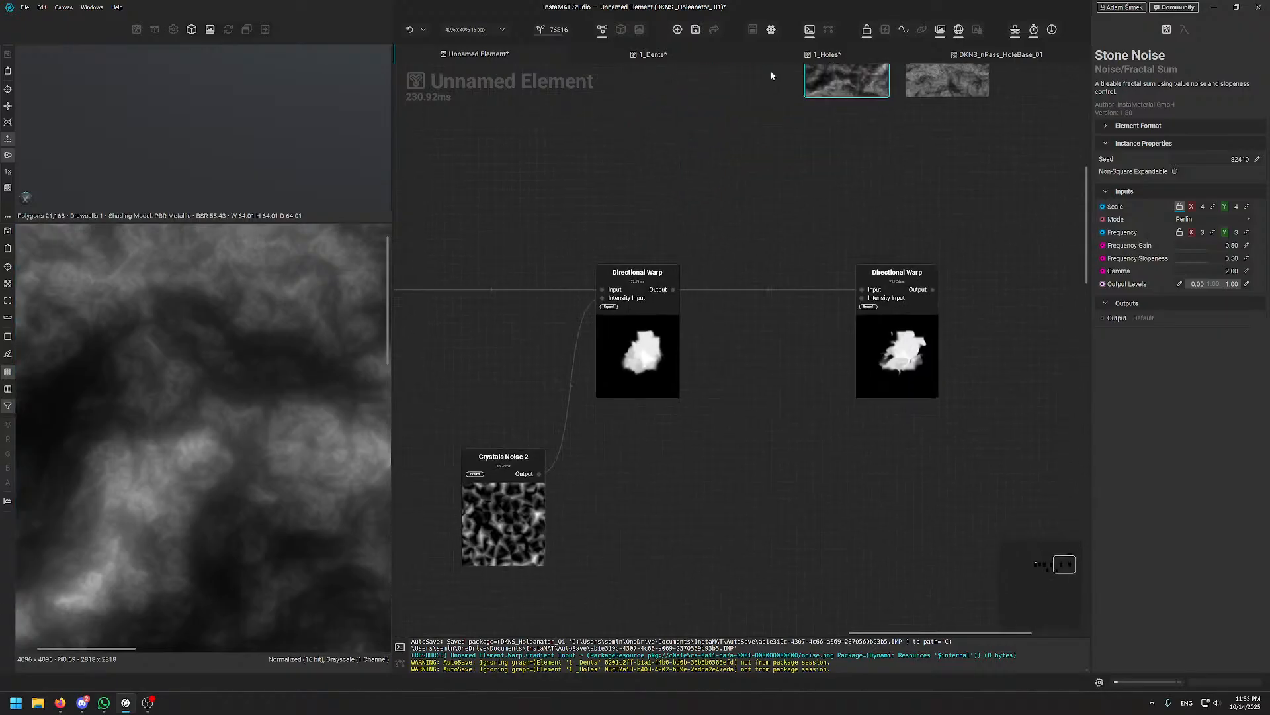
middle_drag(655, 222, 522, 229)
click(802, 370)
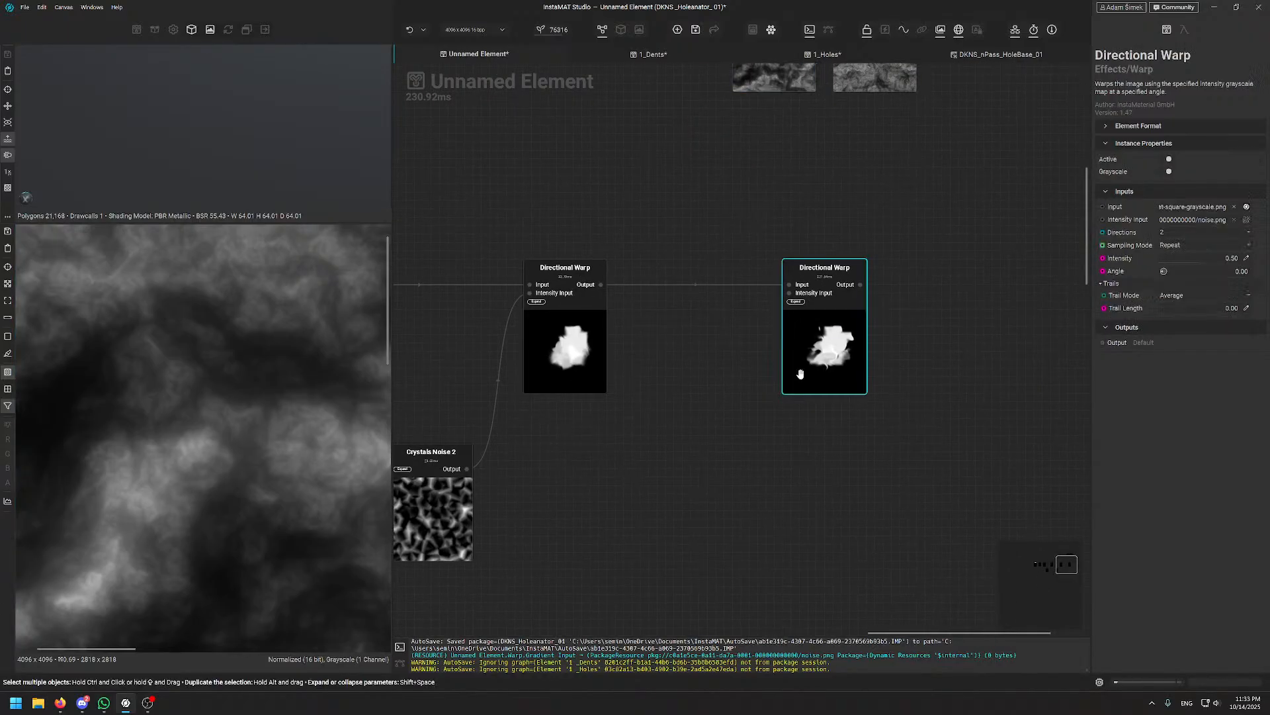
middle_drag(800, 371, 868, 297)
middle_drag(712, 384, 626, 426)
drag(790, 315, 858, 315)
click(738, 405)
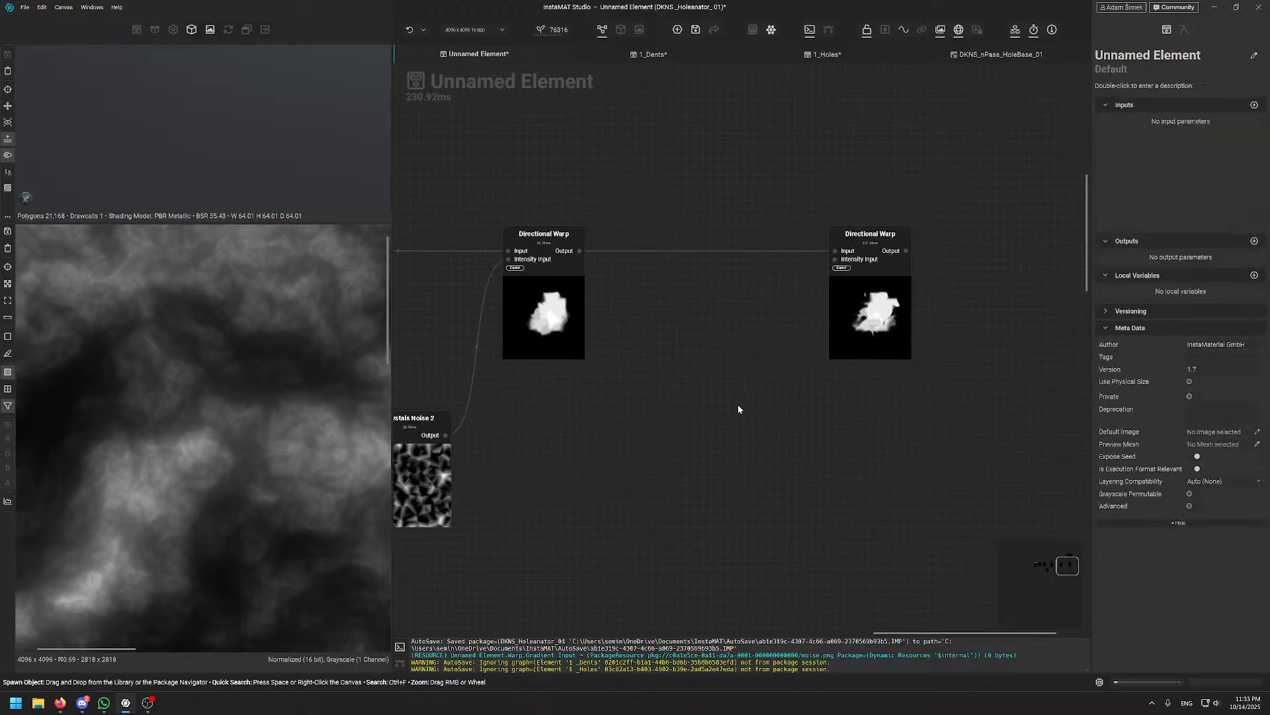
- Search the node library for "turbu" and clear the search term
middle_drag(420, 464, 435, 434)
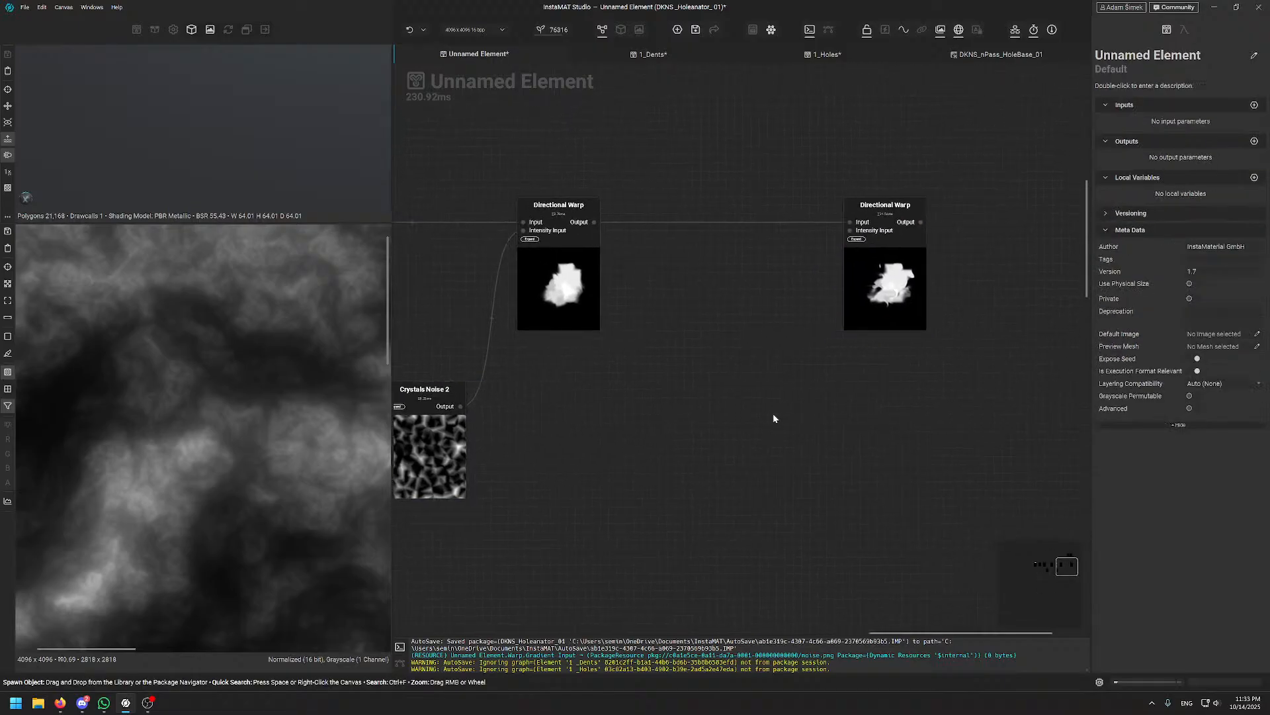
middle_drag(766, 411, 772, 407)
key(space)
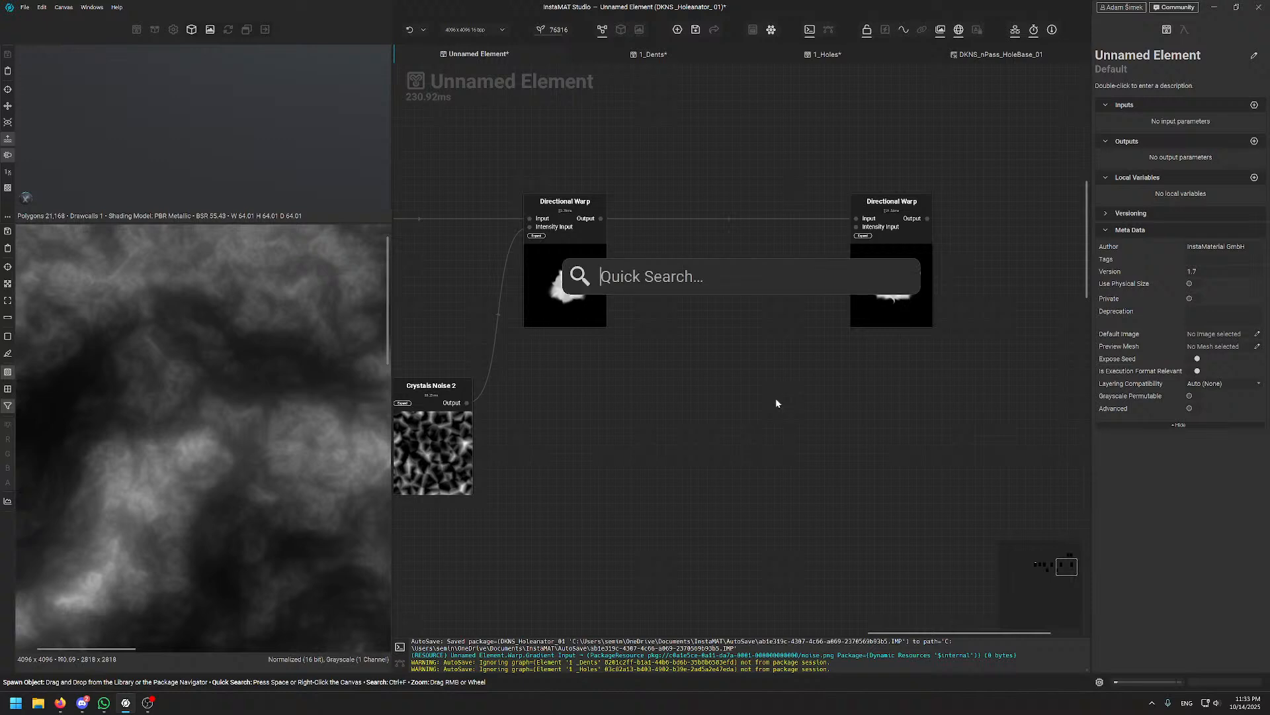
text(turbu)
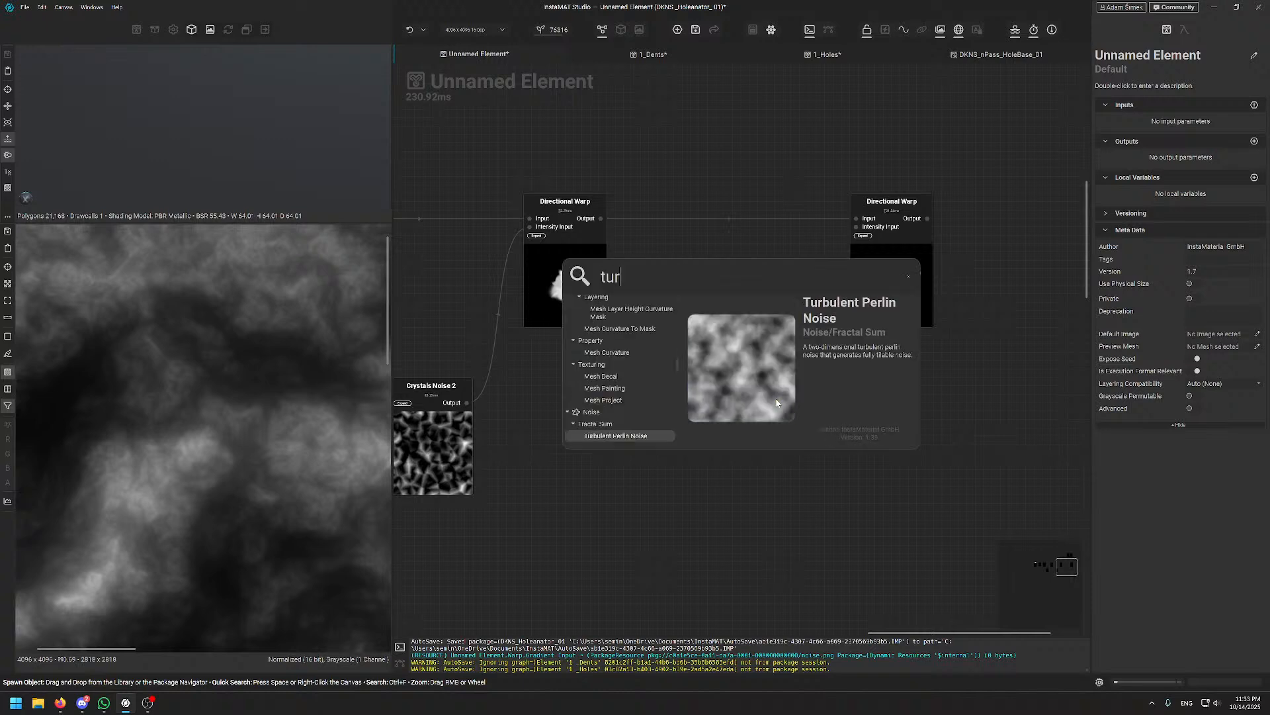
key(BackSpace)
key(BackSpace)
key(BackSpace)
key(BackSpace)
key(BackSpace)
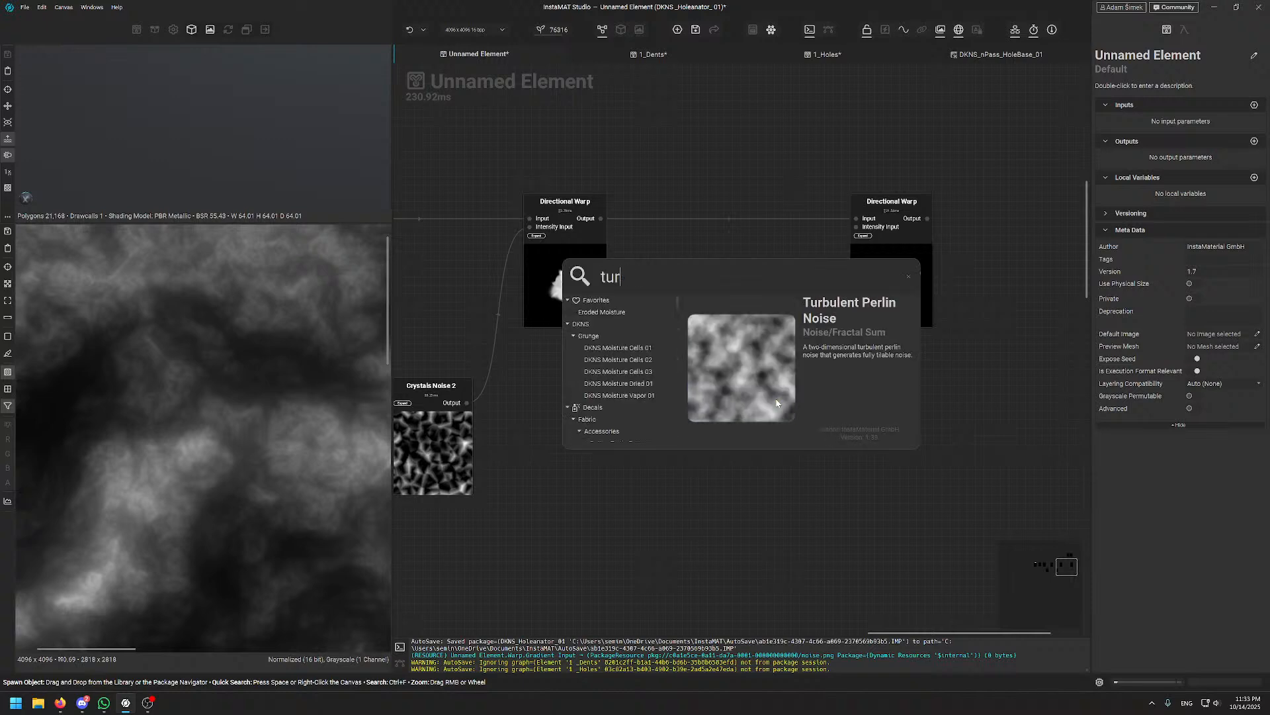
- Search the node library for "clouds" and browse the previews of the Clouds noise variants
text(clouds)
key(Down)
key(Down)
key(Down)
key(Down)
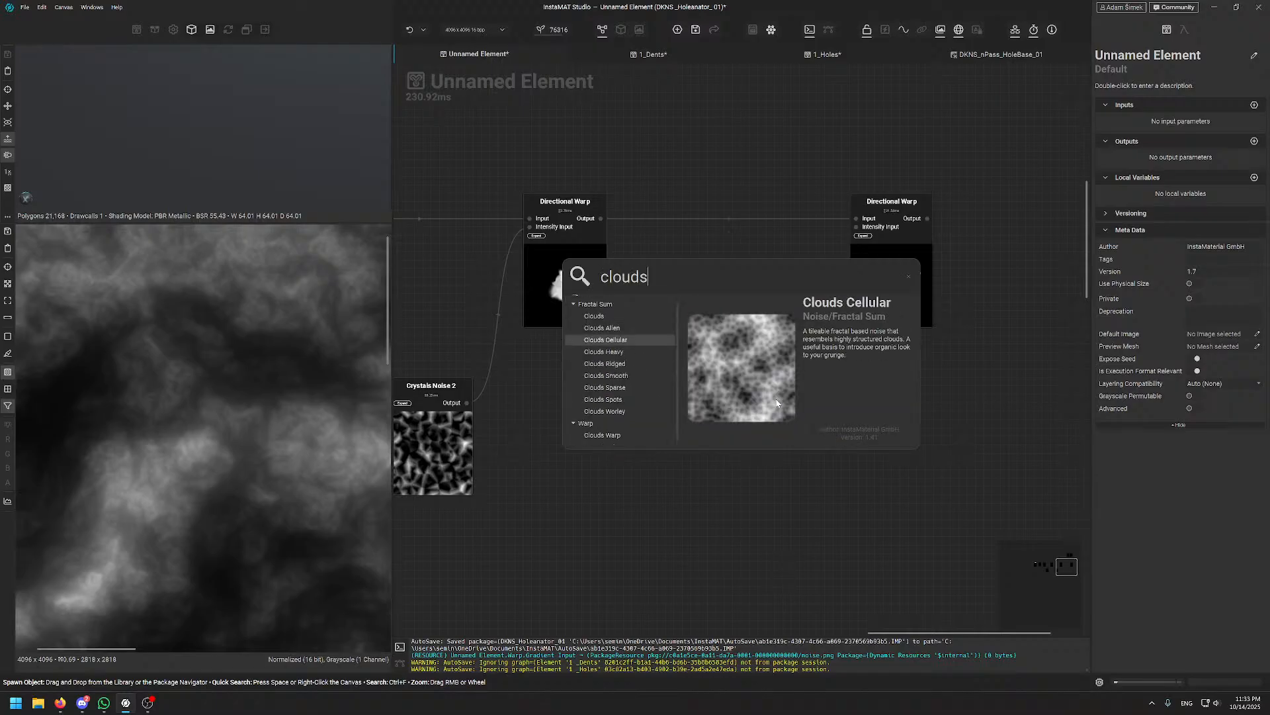
key(Down)
key(Down)
key(Down)
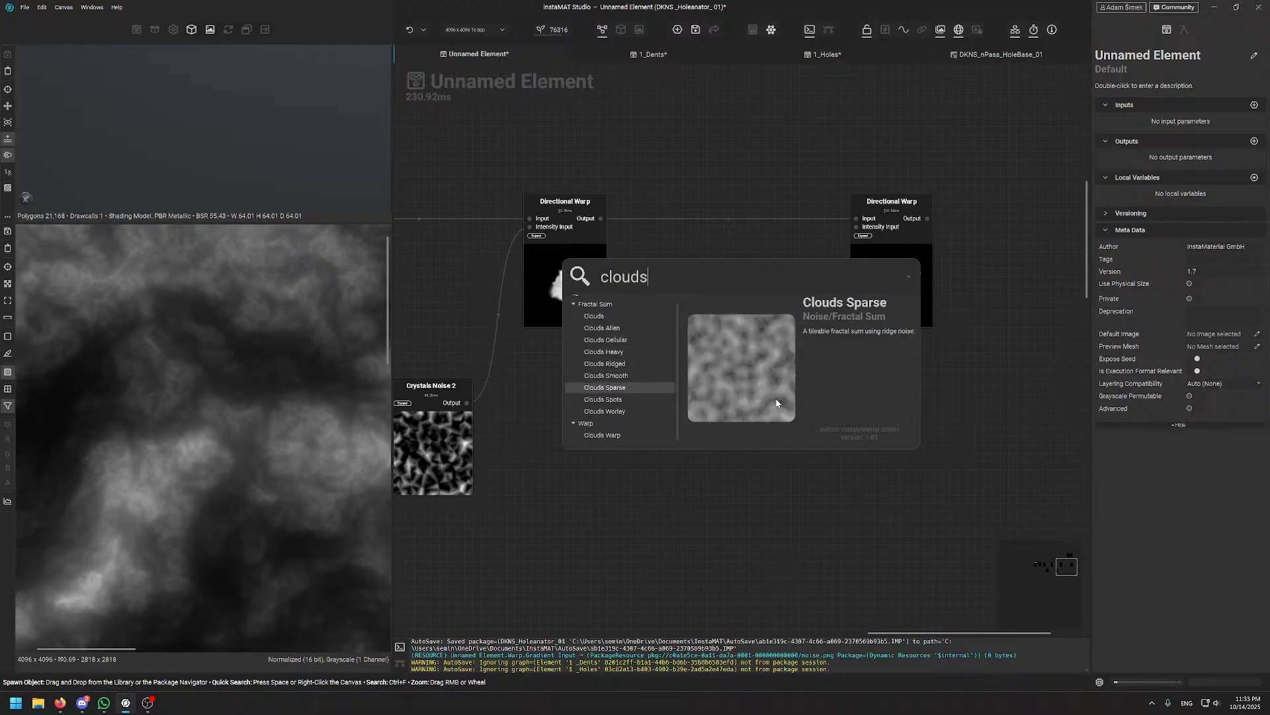
key(Up)
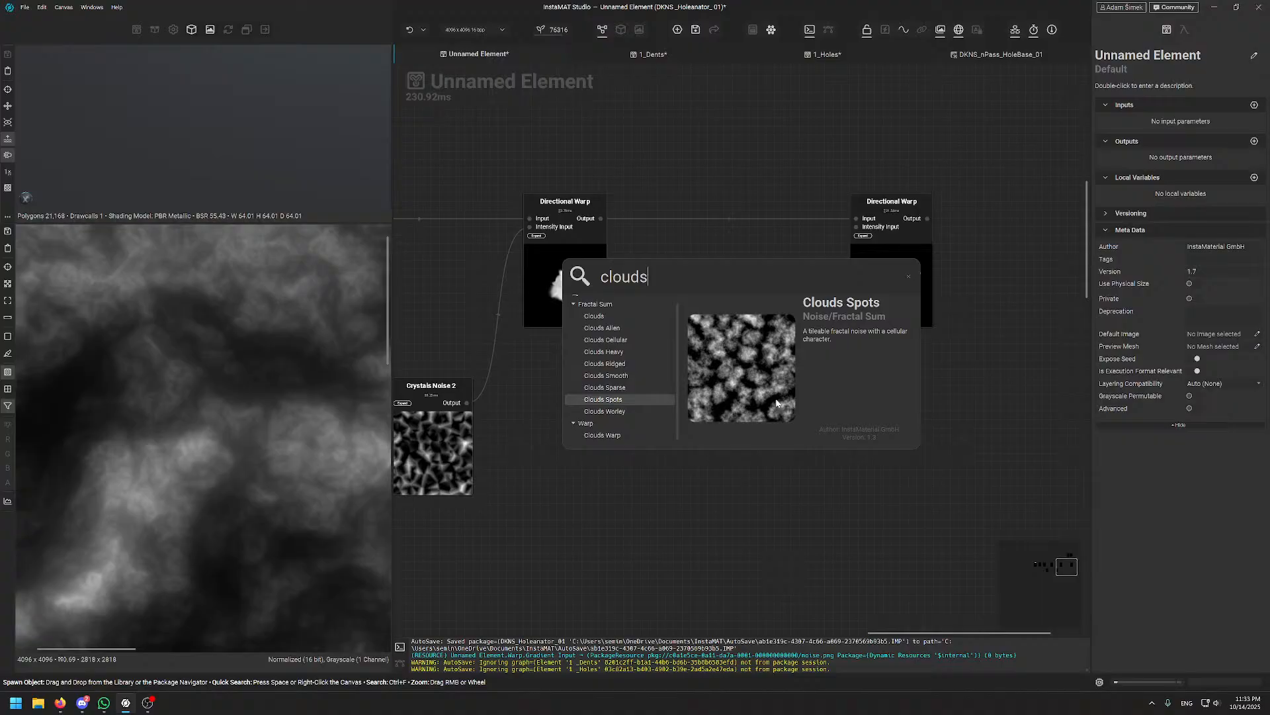
key(Down)
key(Down)
key(Down)
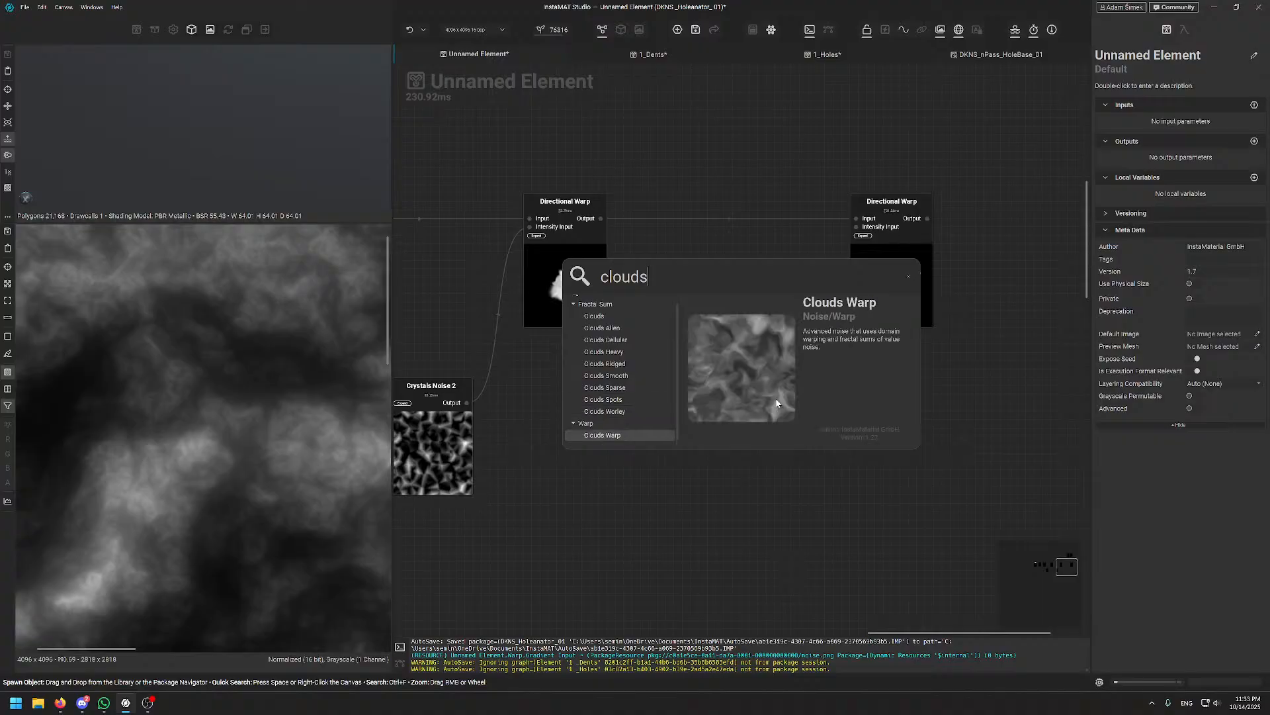
key(Up)
key(Up)
key(Up)
key(Up)
key(Up)
key(Up)
key(Up)
key(Up)
key(Up)
key(Up)
key(Up)
key(Up)
key(Down)
key(Down)
key(Down)
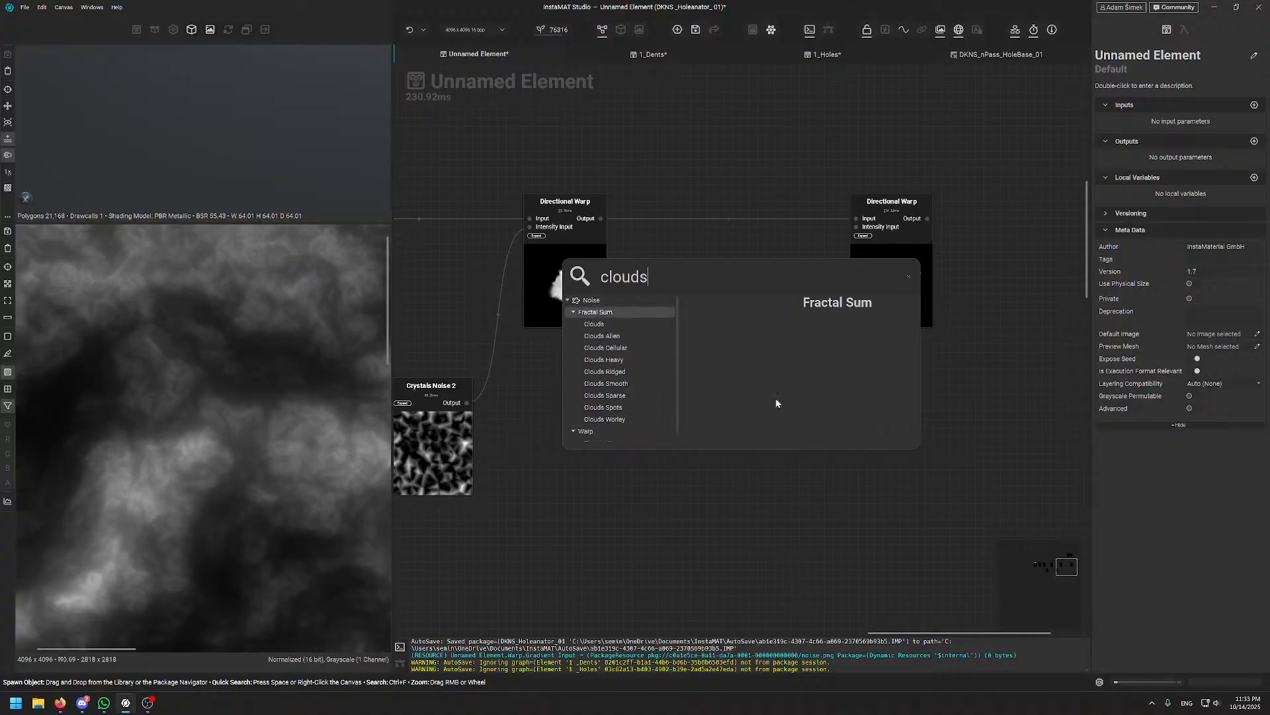
key(Down)
key(Up)
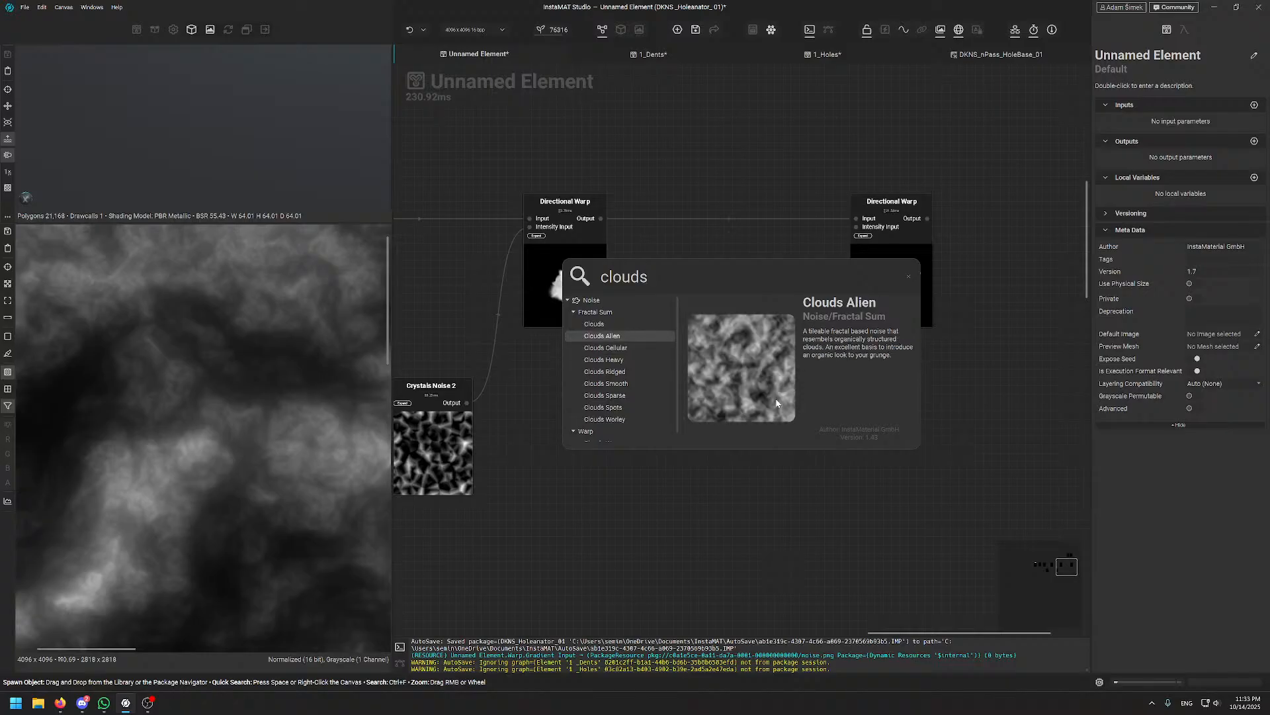
key(Down)
key(Down)
key(Down)
key(BackSpace)
key(BackSpace)
key(BackSpace)
key(BackSpace)
key(BackSpace)
key(BackSpace)
- Search the node library for "crystal" and add a second Crystals Noise 2 node below the gap between the warps
text(cr)
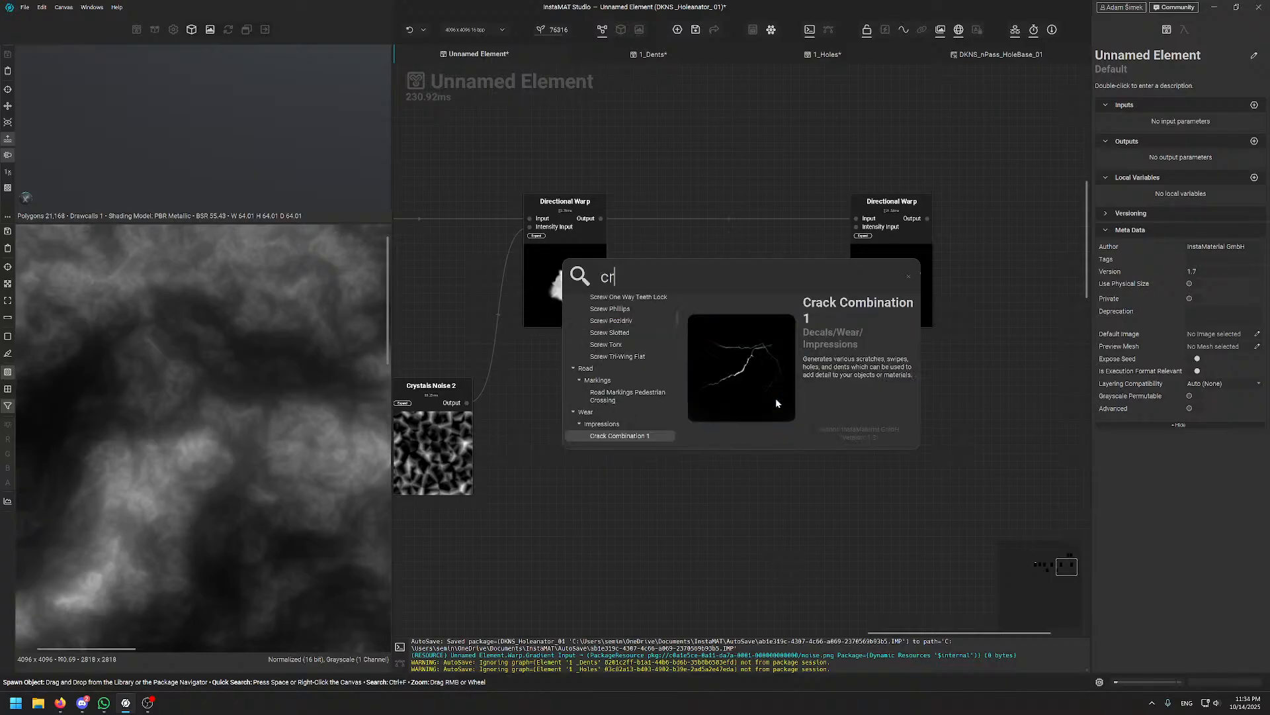
text(ystal)
key(Down)
key(Down)
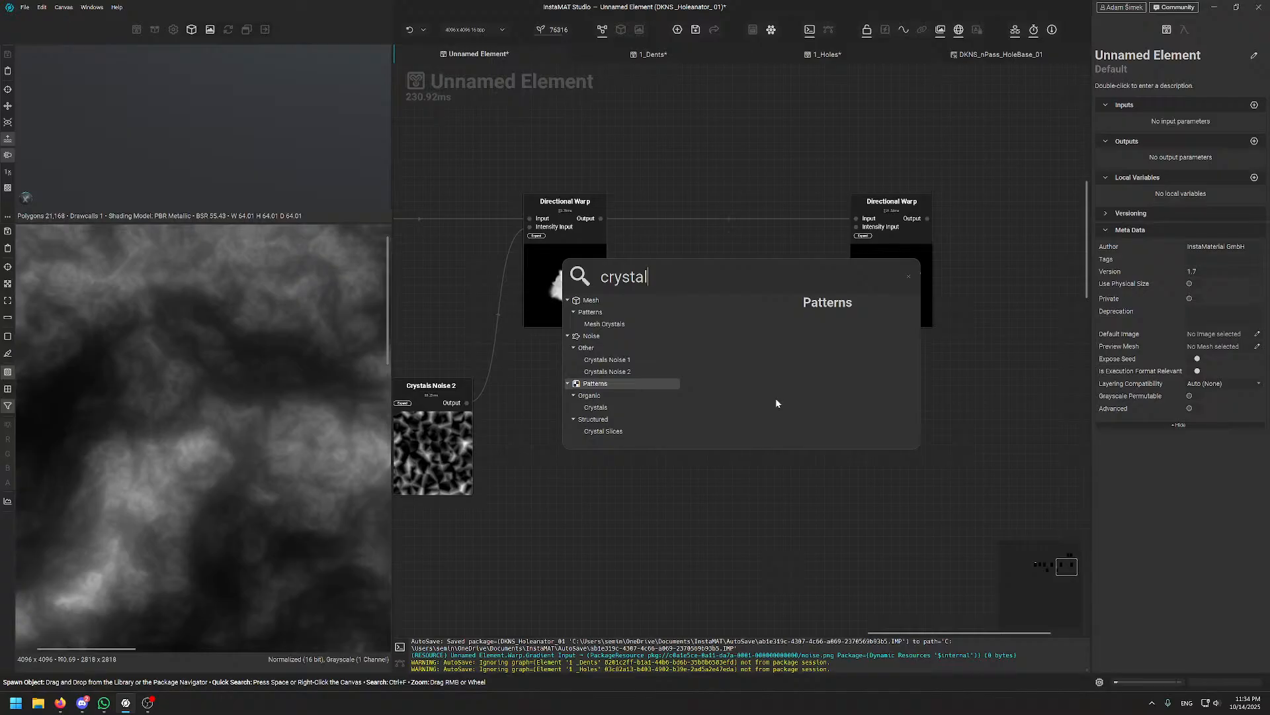
key(Up)
key(Up)
key(Down)
key(Return)
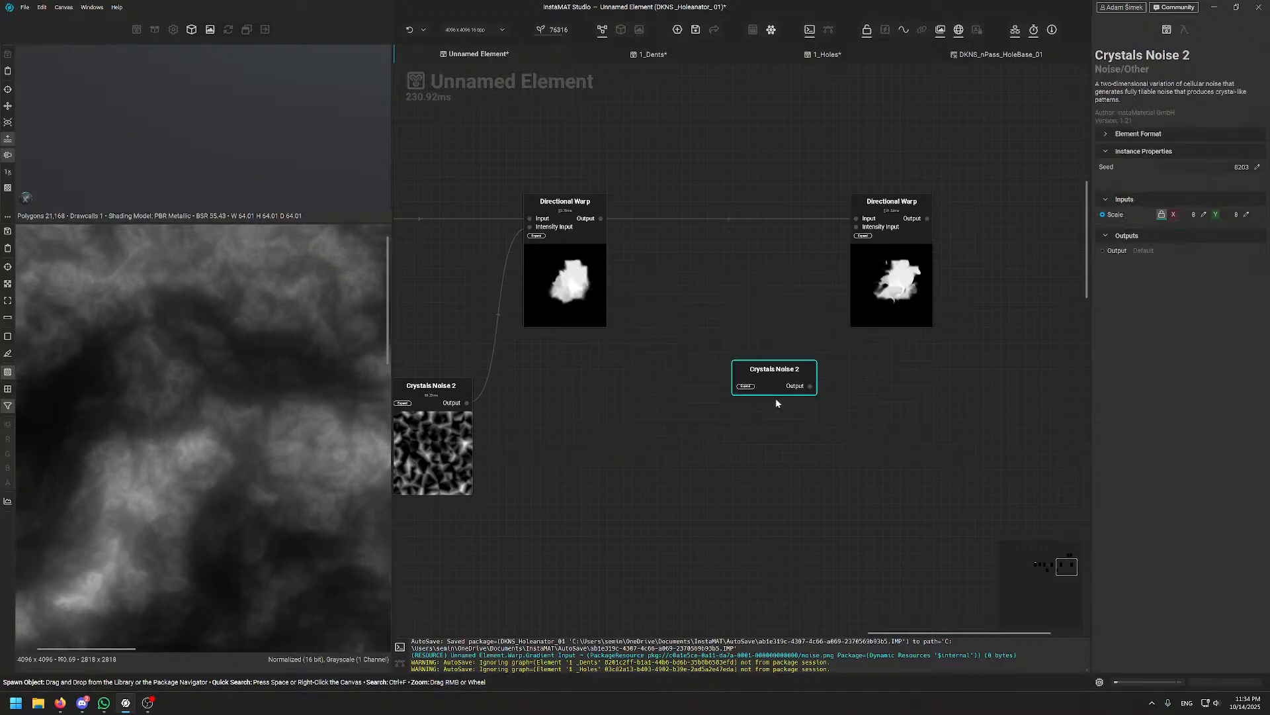
- Align the new Crystals Noise 2 node with the existing one and set its phase to 0.42 and scale to 18
drag(761, 446, 744, 453)
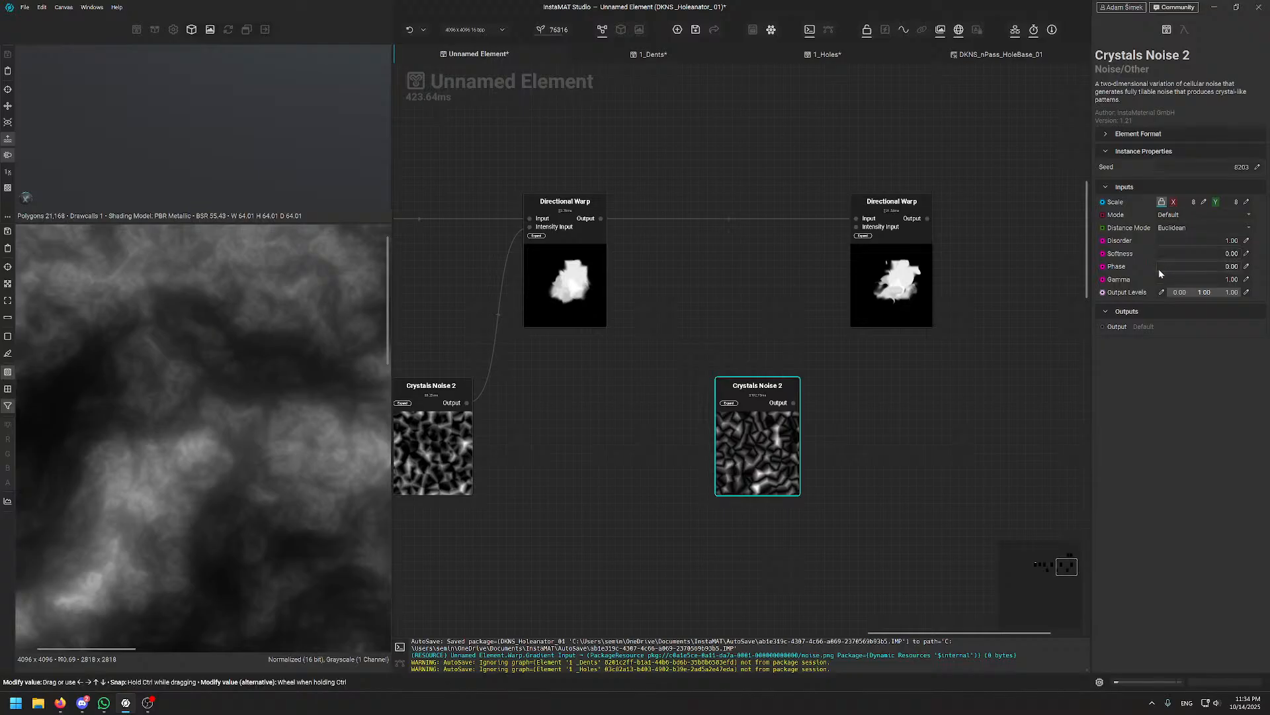
drag(1158, 269, 1191, 271)
drag(1175, 204, 1179, 210)
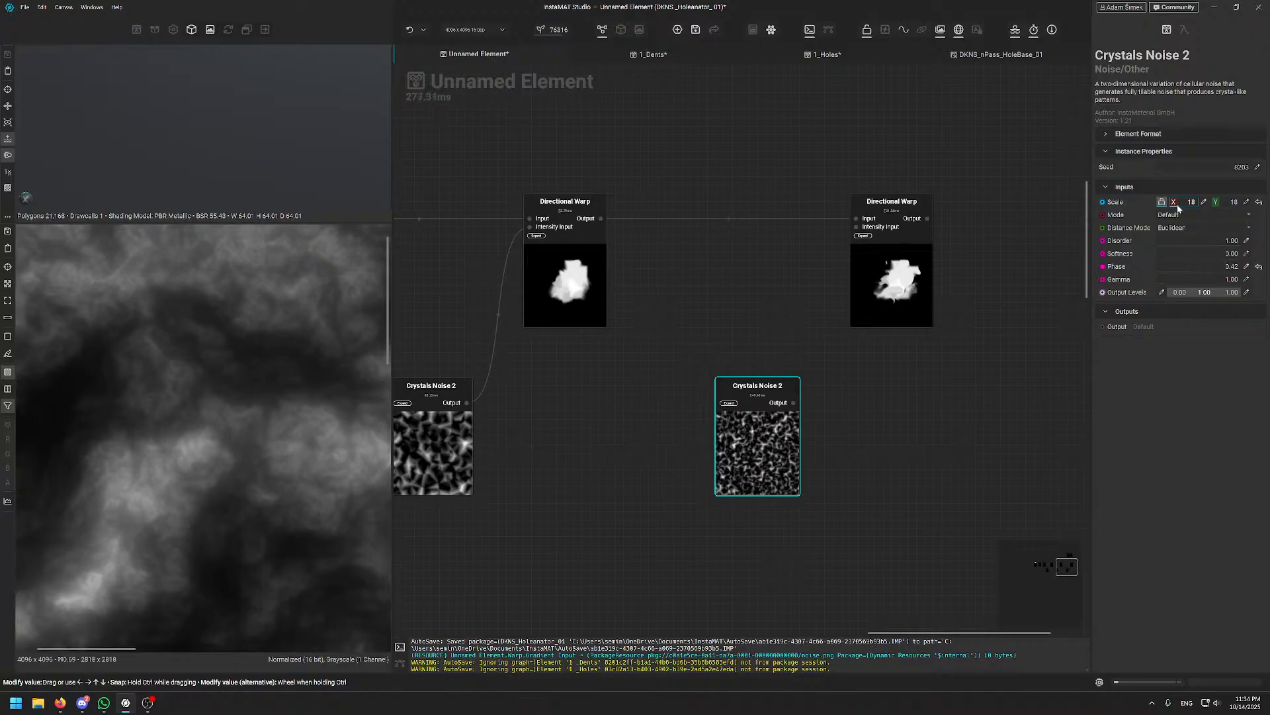
- Connect the new Crystals Noise 2 Output to the second Directional Warp's Intensity Input and preview the warped shape
middle_drag(833, 324, 790, 341)
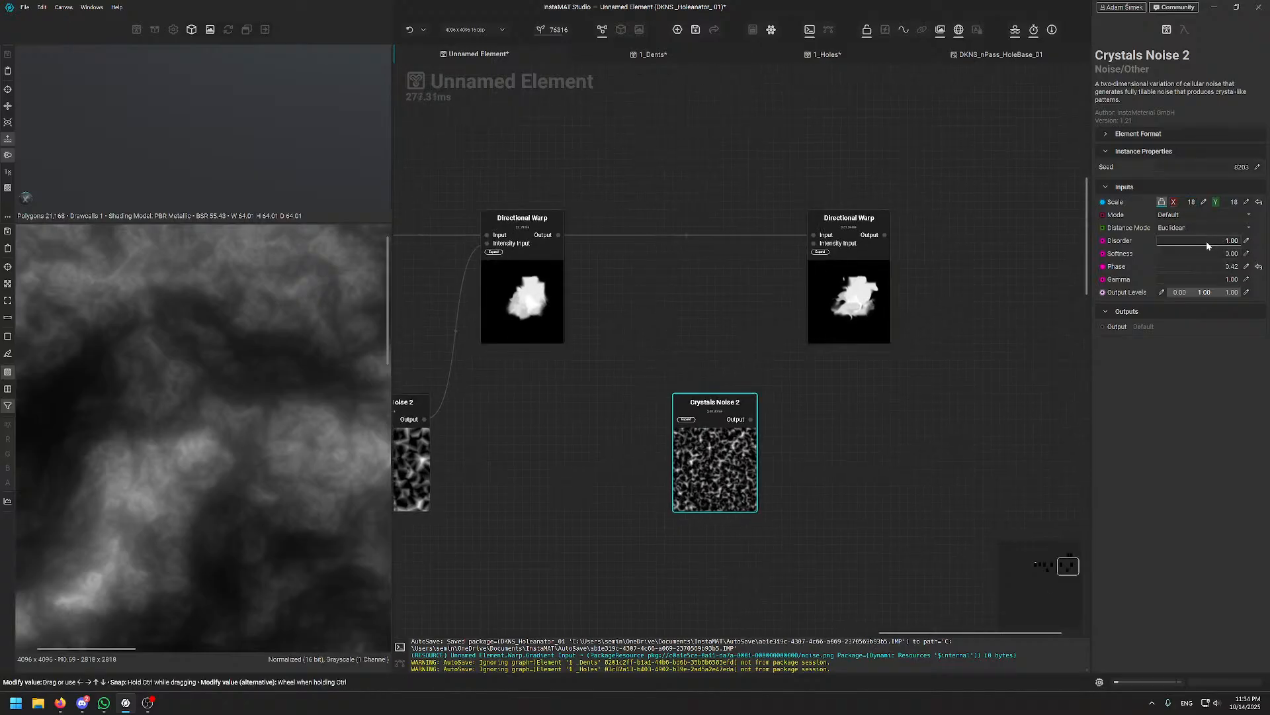
drag(750, 419, 813, 243)
click(849, 298)
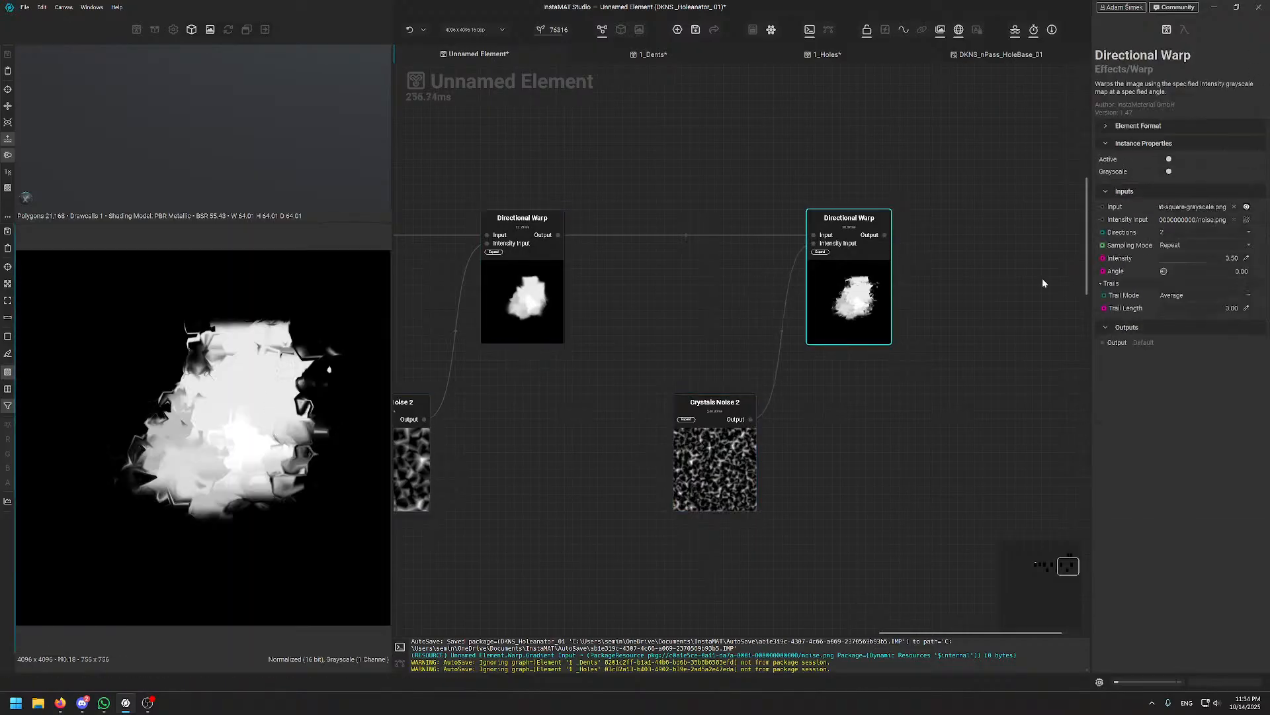
- Set the second Directional Warp to 4 directions and its mode to Maximum
click(1176, 232)
click(1183, 252)
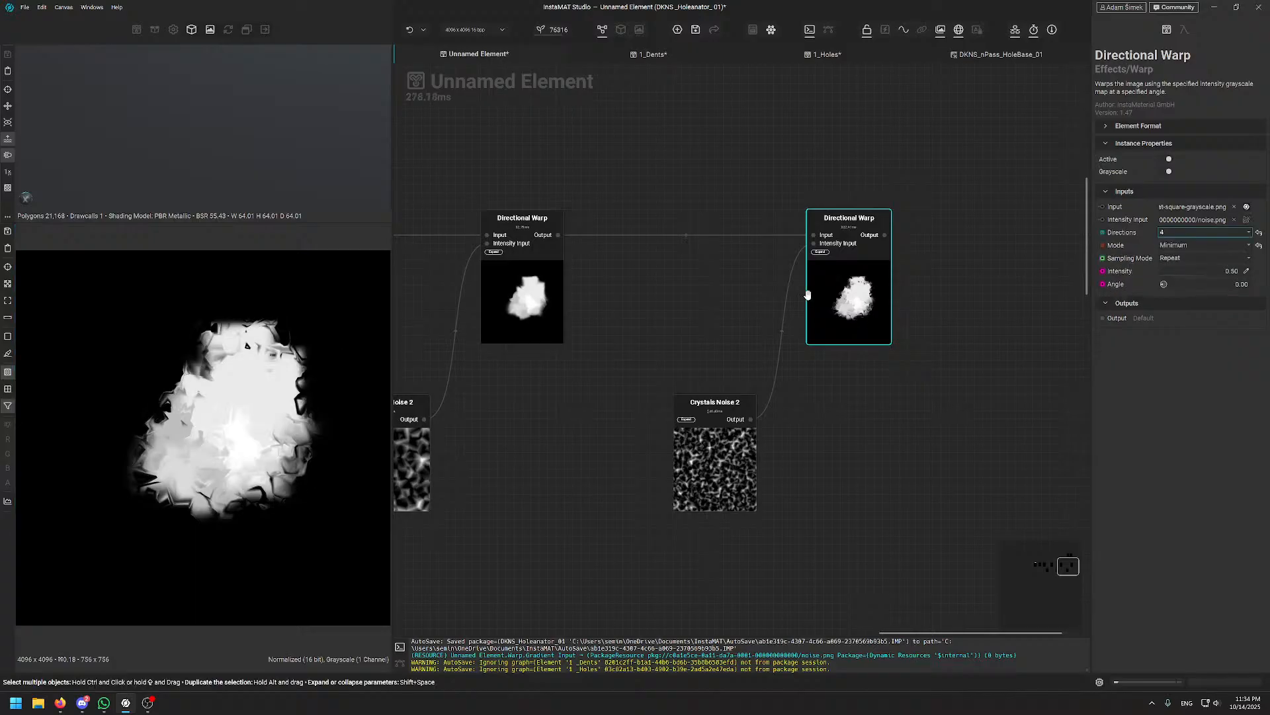
click(1192, 245)
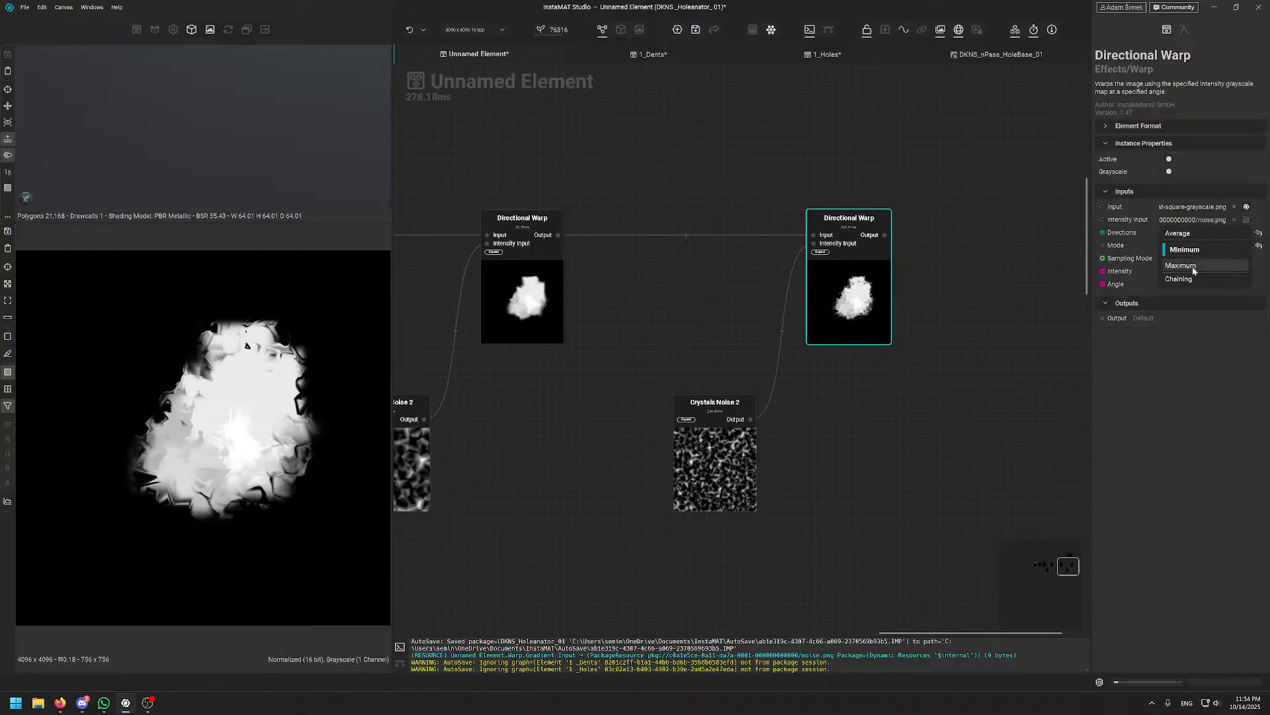
click(1181, 265)
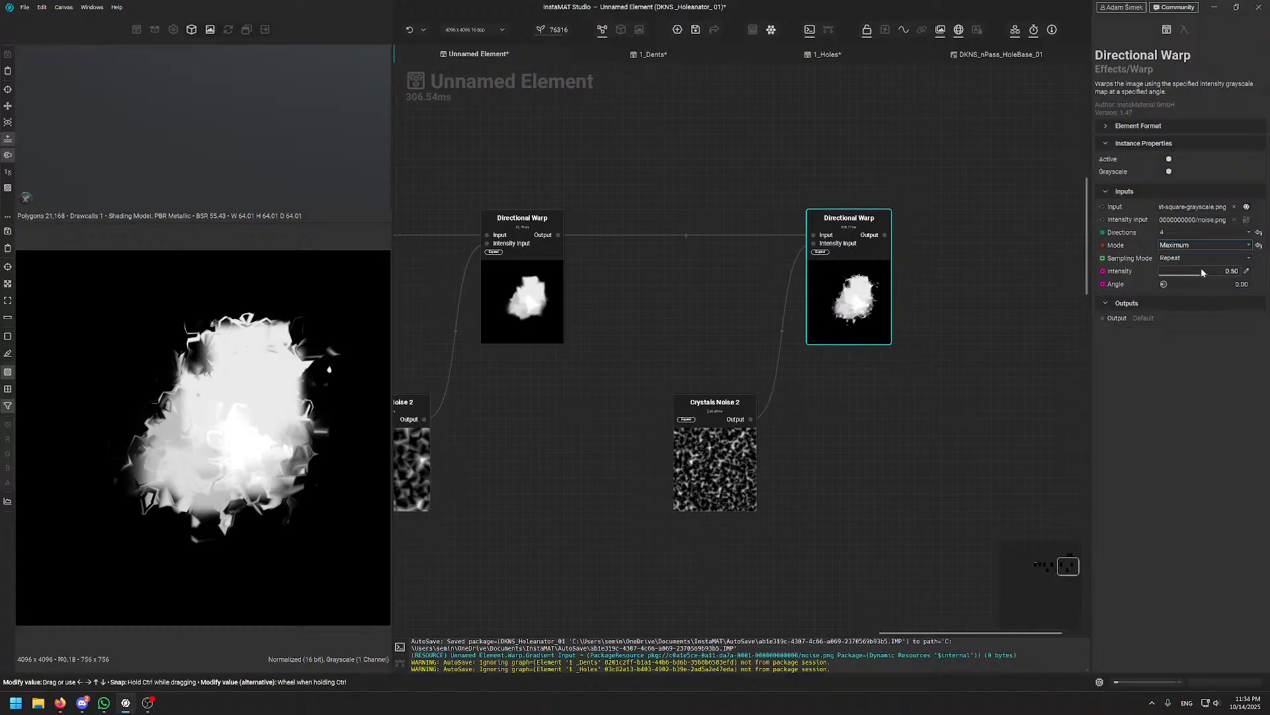
- Set the second Directional Warp's intensity to 0.14 and inspect the edges of the warped shape up close
drag(1199, 273, 1173, 275)
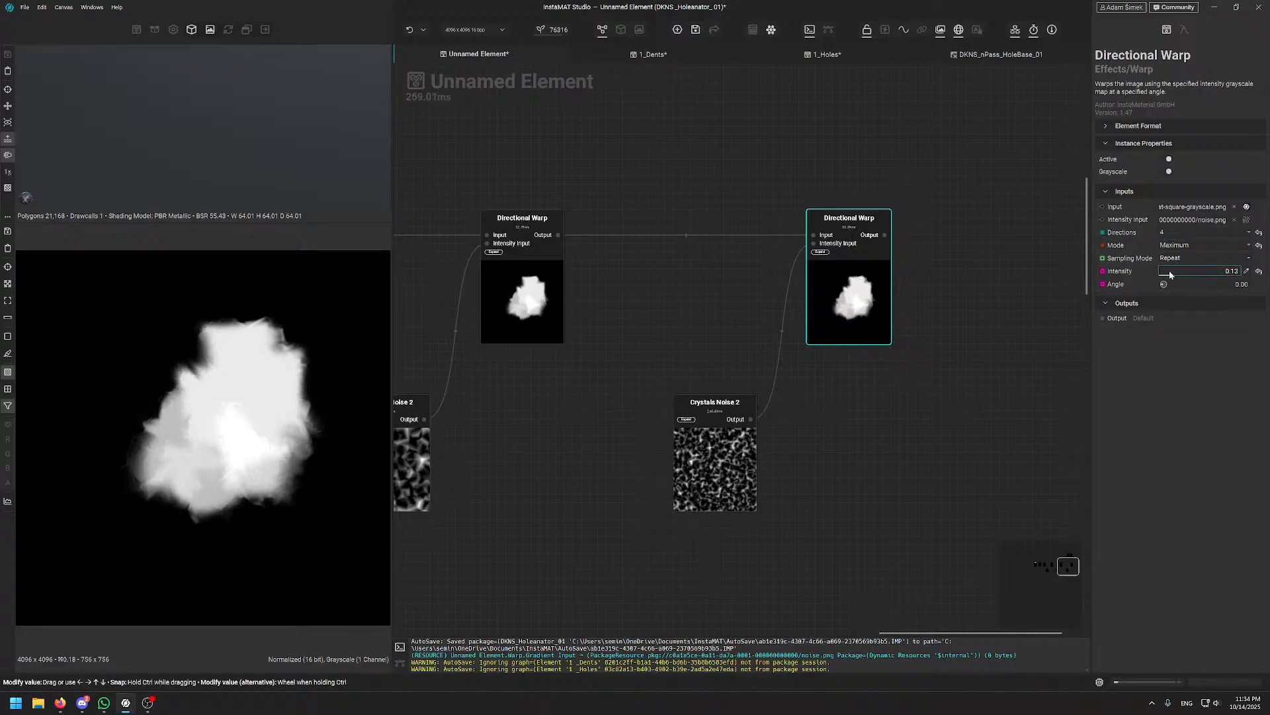
scroll(233, 443, up, 8)
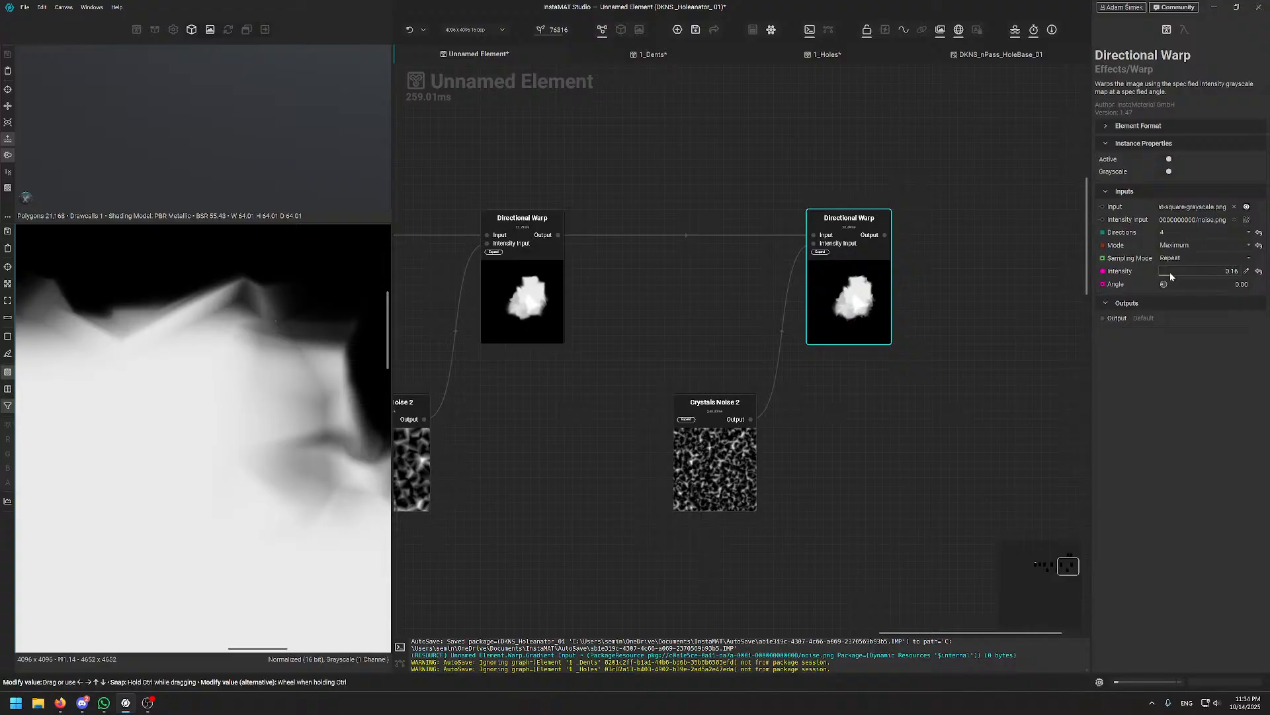
drag(1171, 276, 1170, 276)
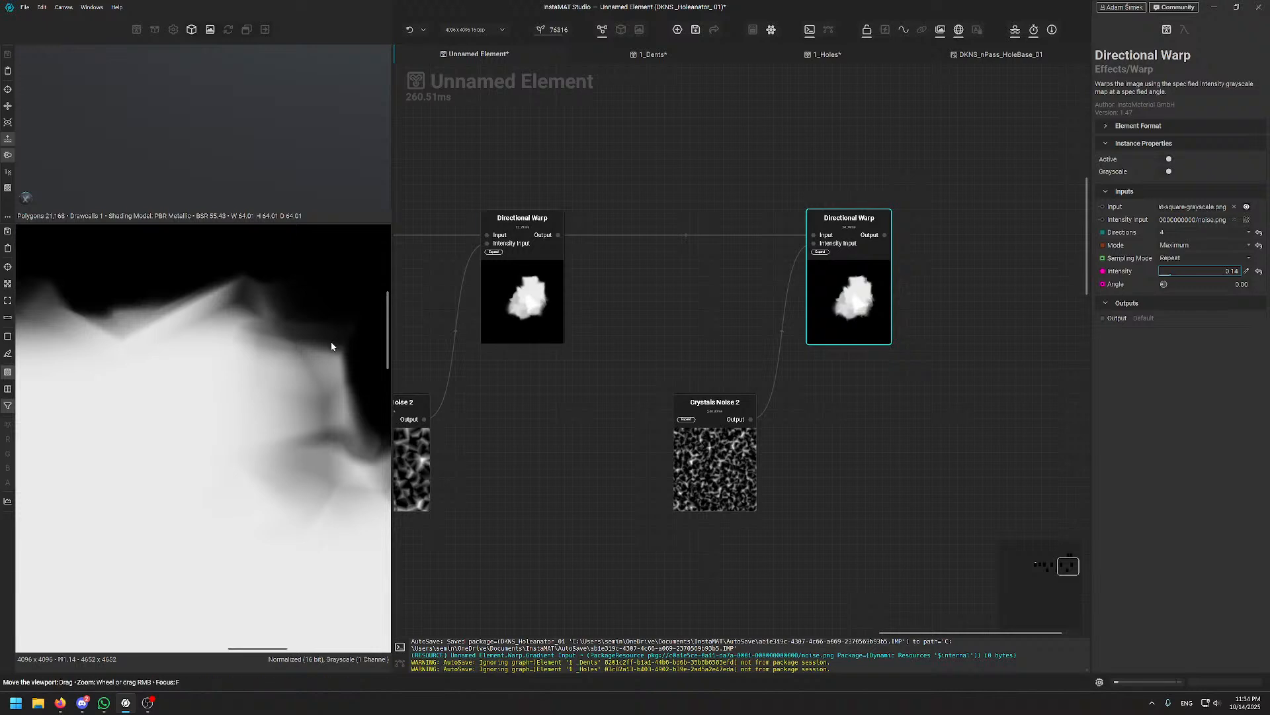
scroll(324, 354, down, 10)
drag(260, 424, 270, 343)
scroll(270, 343, up, 4)
scroll(270, 343, up, 3)
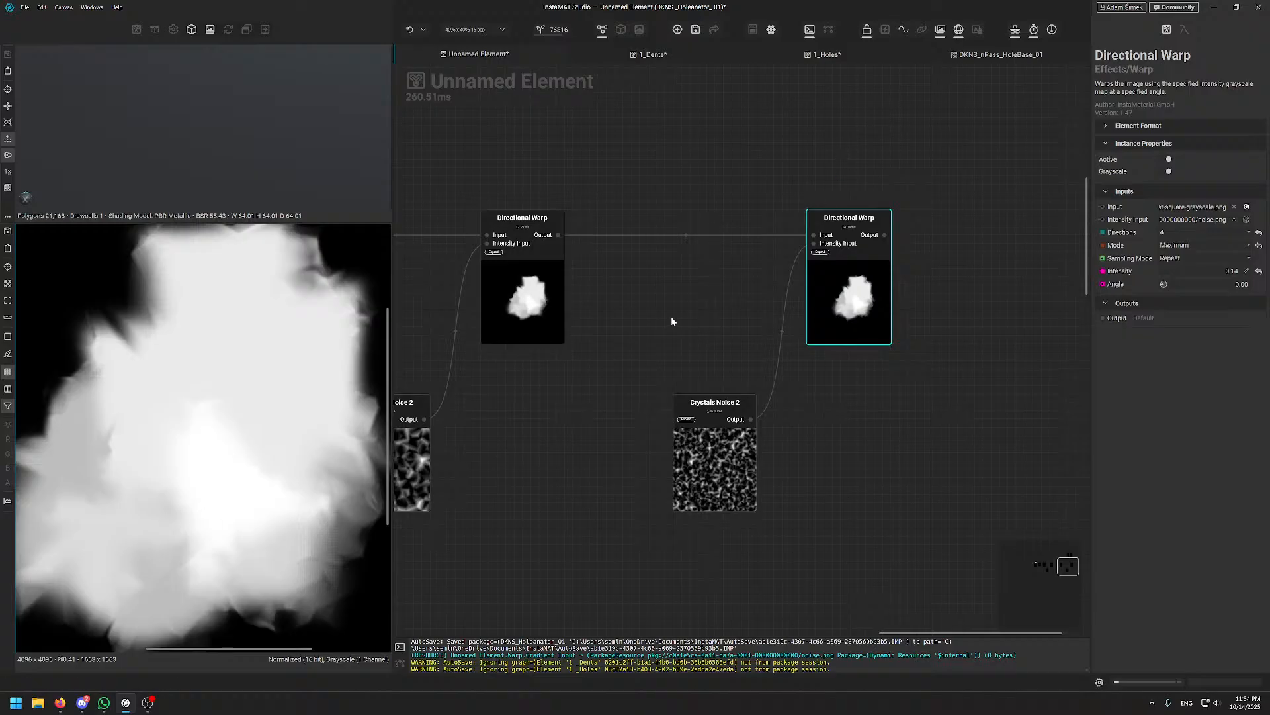
scroll(671, 201, down, 2)
scroll(150, 425, down, 3)
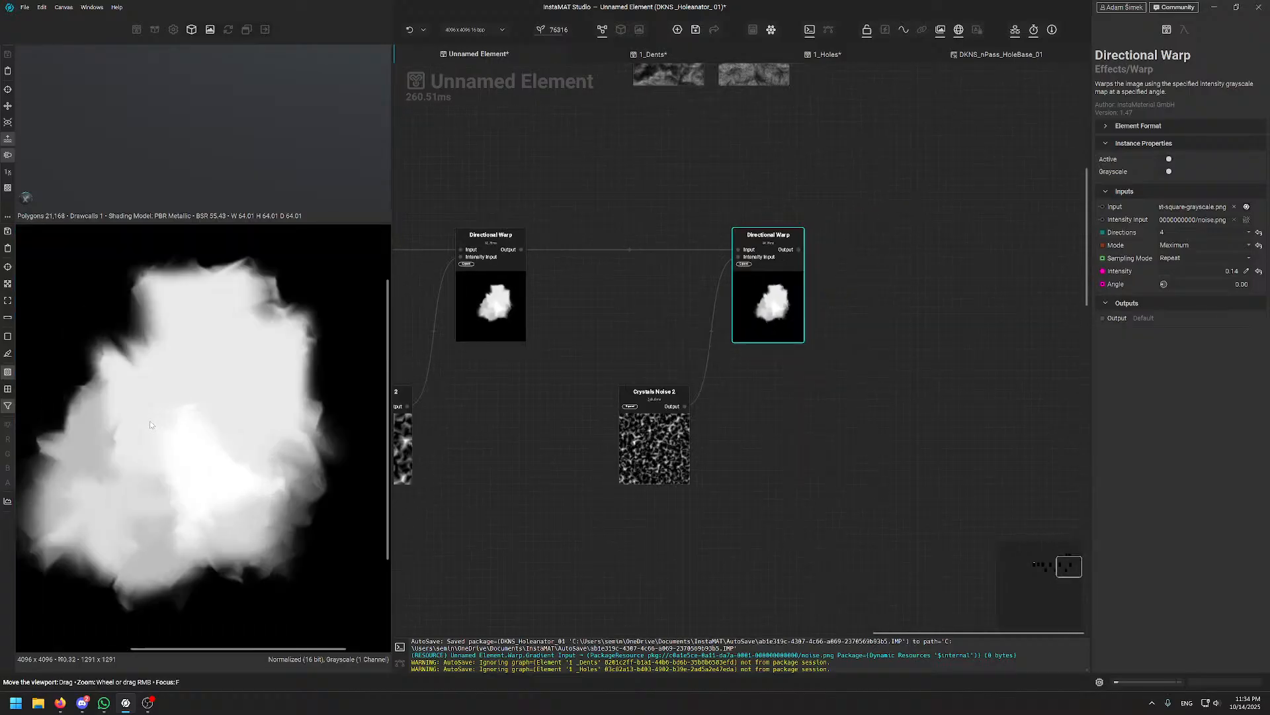
- Open the 1_Dents graph and look through its numbered dent node groups for reusable techniques
middle_drag(701, 185, 842, 215)
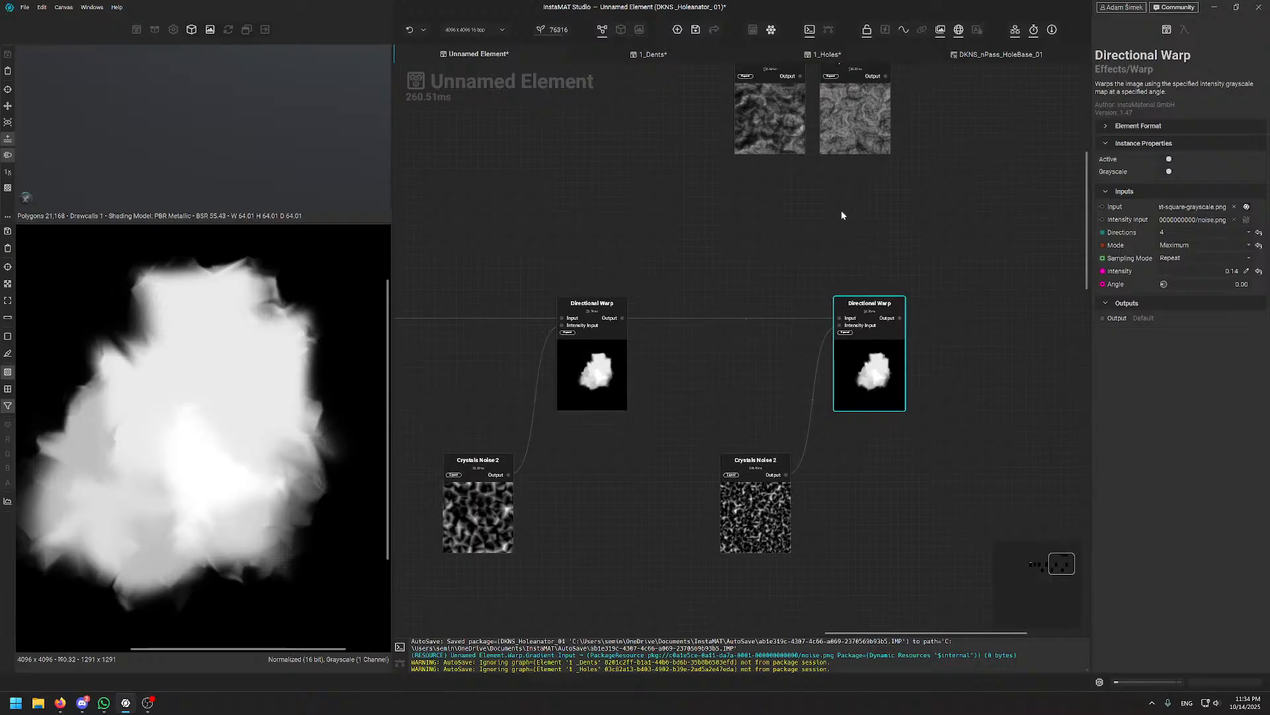
click(841, 215)
scroll(733, 211, down, 2)
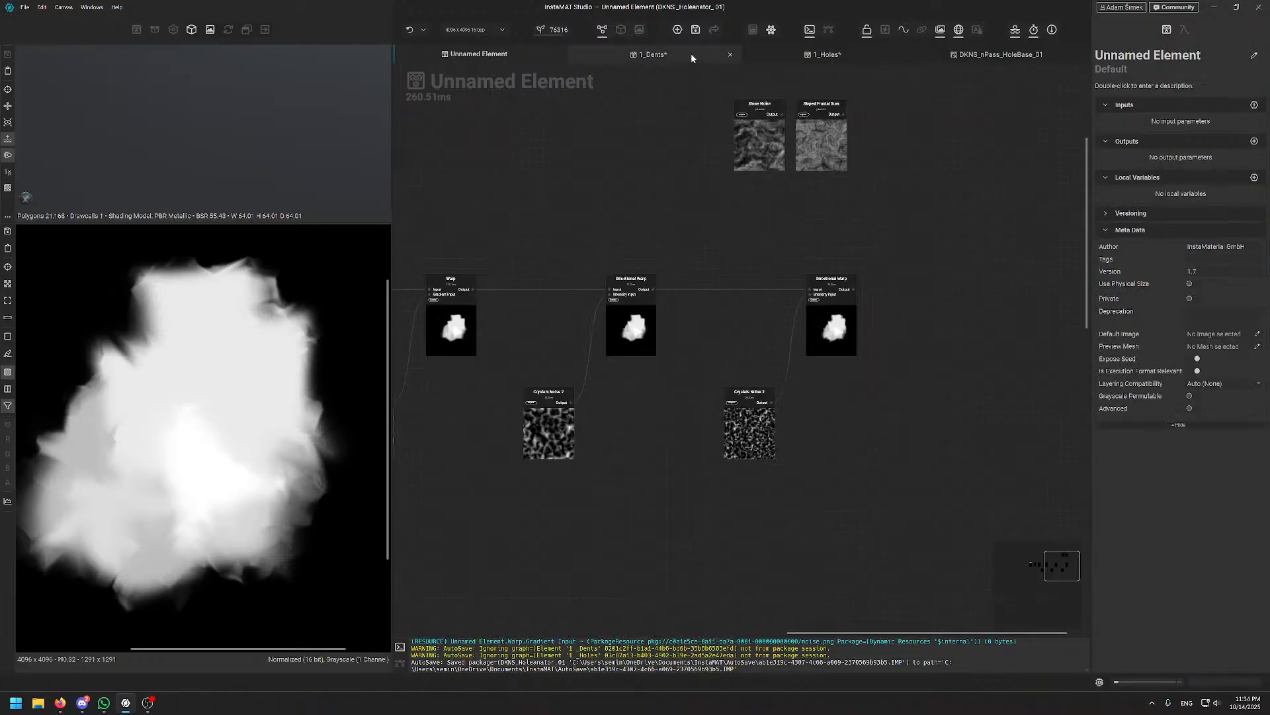
click(629, 60)
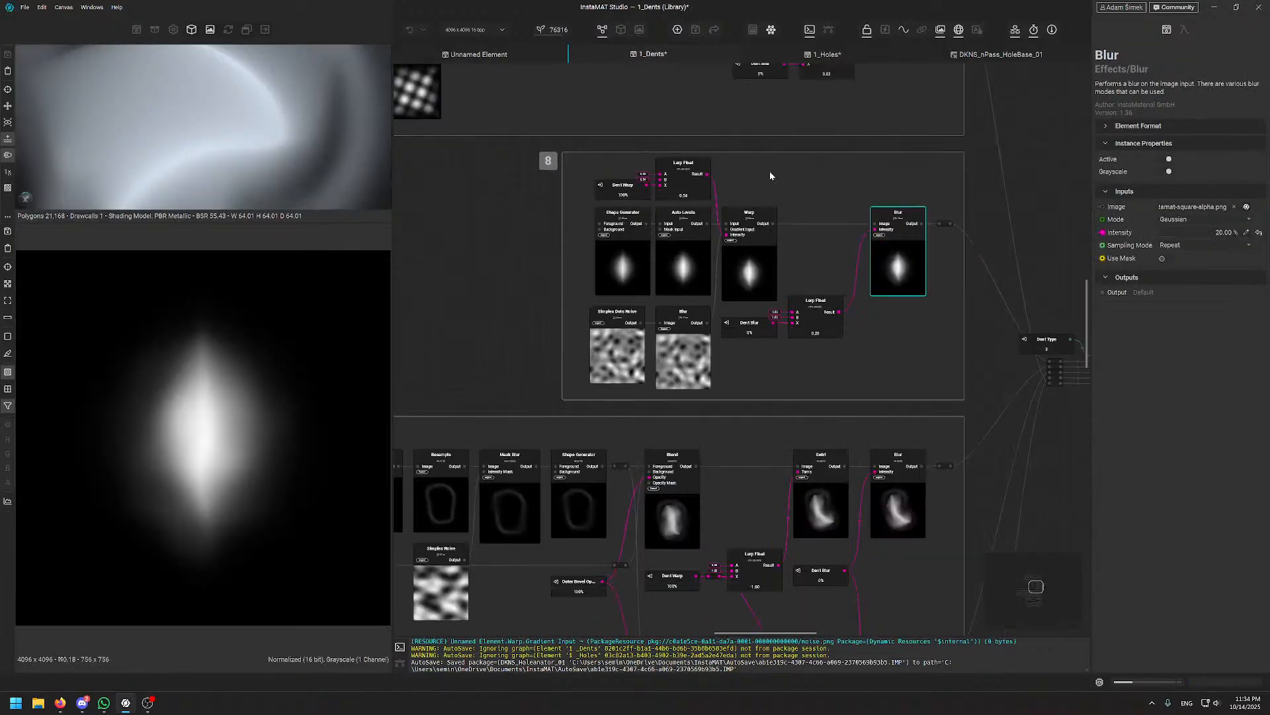
middle_drag(790, 181, 832, 272)
scroll(695, 450, up, 3)
middle_drag(1081, 131, 819, 453)
scroll(622, 284, down, 6)
middle_drag(559, 286, 901, 323)
scroll(898, 404, up, 4)
middle_drag(1015, 335, 547, 402)
scroll(536, 410, up, 1)
middle_drag(529, 414, 827, 135)
scroll(827, 136, down, 11)
scroll(747, 266, up, 5)
middle_drag(756, 252, 817, 221)
scroll(674, 295, up, 3)
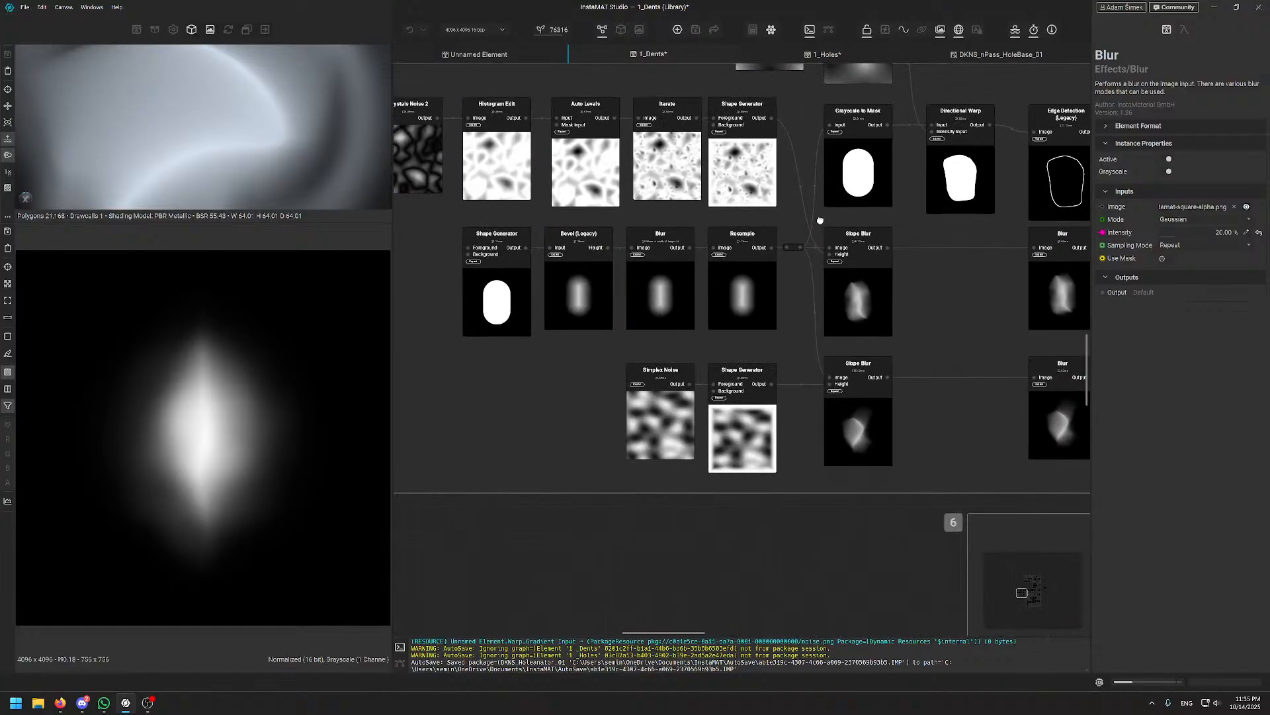
- Preview the Shape Generator fed by Simplex Noise in 1_Dents and follow its chain through the Slope Blur, Blend and Swirl nodes
click(738, 427)
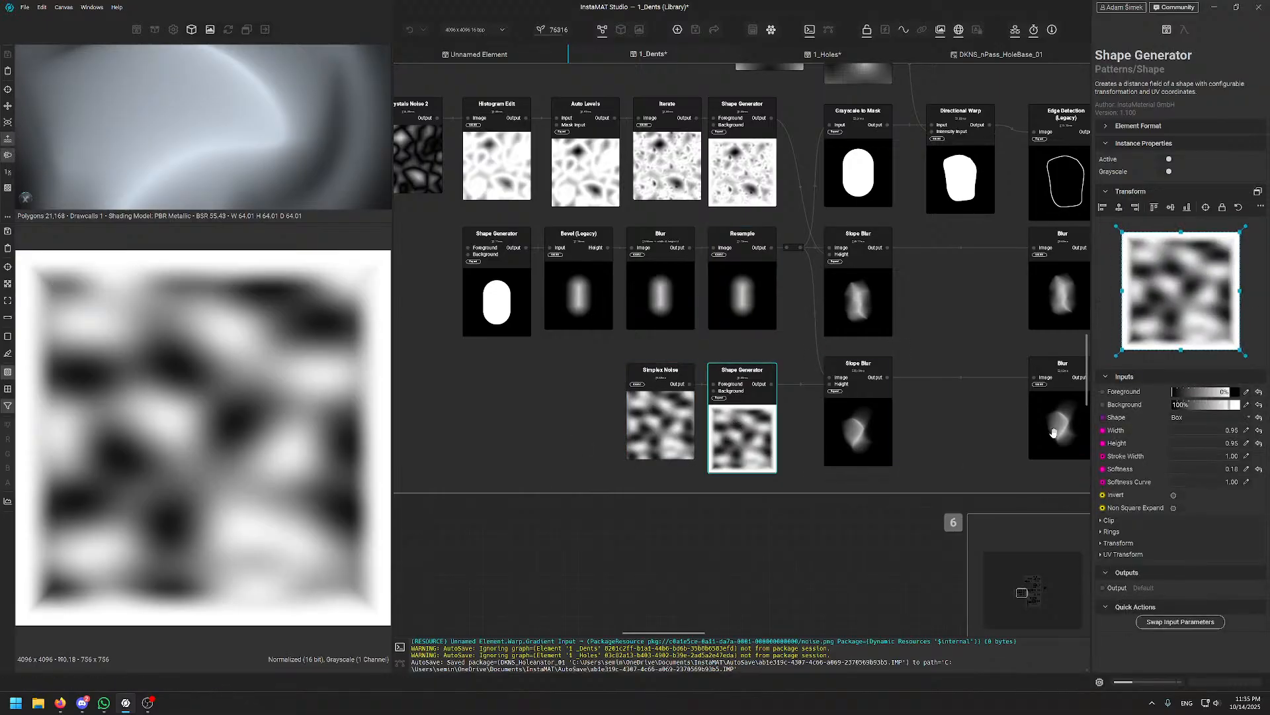
middle_drag(947, 351, 936, 356)
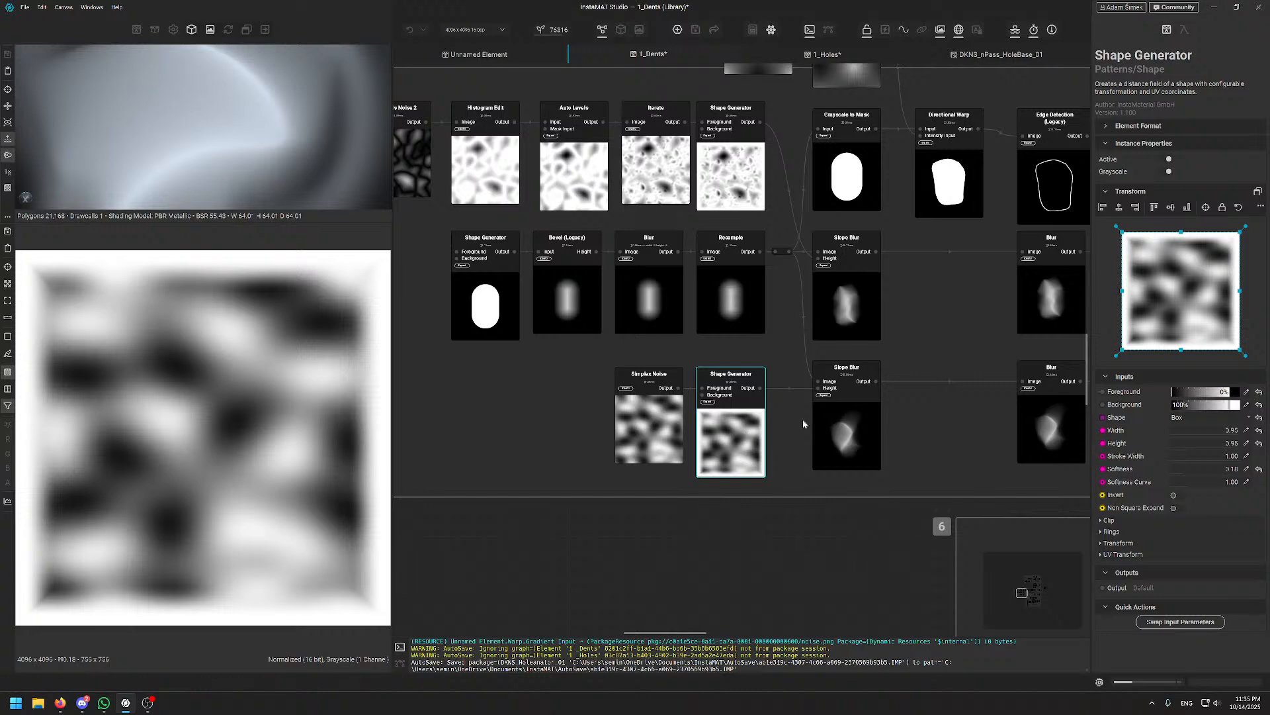
middle_drag(847, 375, 605, 409)
middle_drag(747, 437, 444, 481)
middle_drag(845, 408, 588, 409)
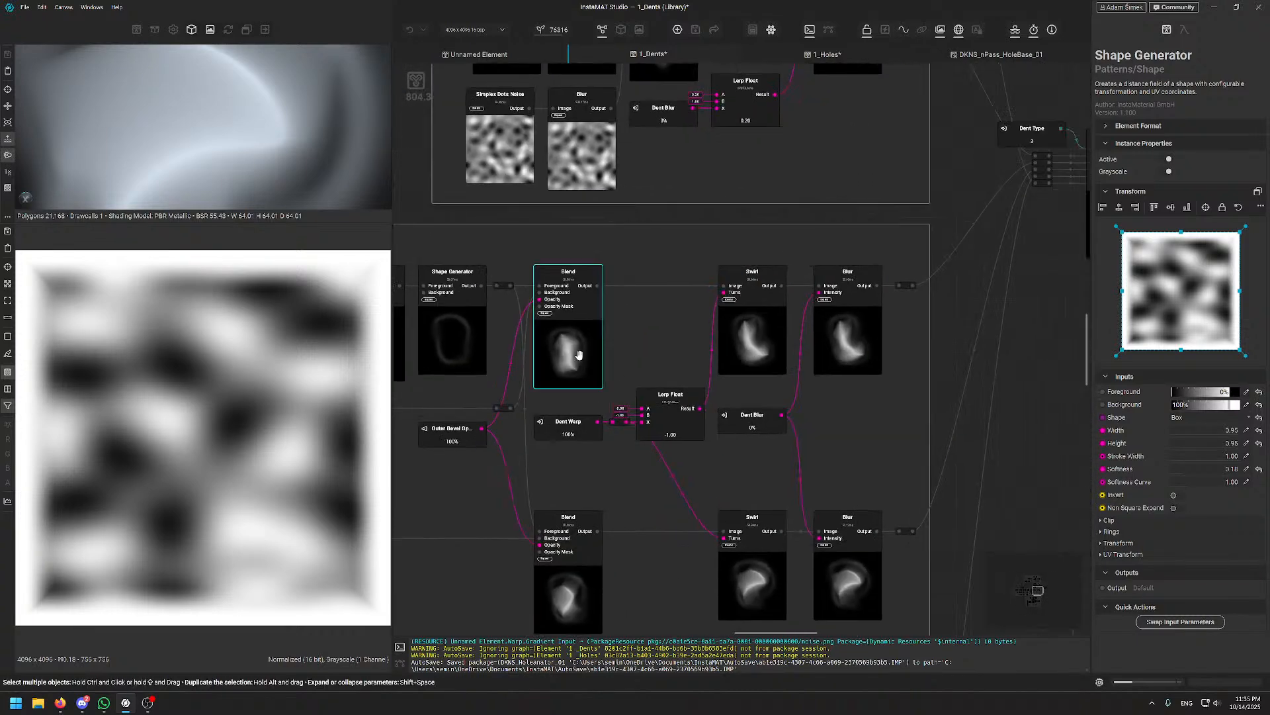
middle_drag(575, 564, 800, 160)
middle_drag(813, 284, 835, 97)
middle_drag(562, 343, 659, 323)
- Open the 1_Holes graph and examine group 3's Blend, star-shaped Shape Generator and Directional Warp
click(823, 54)
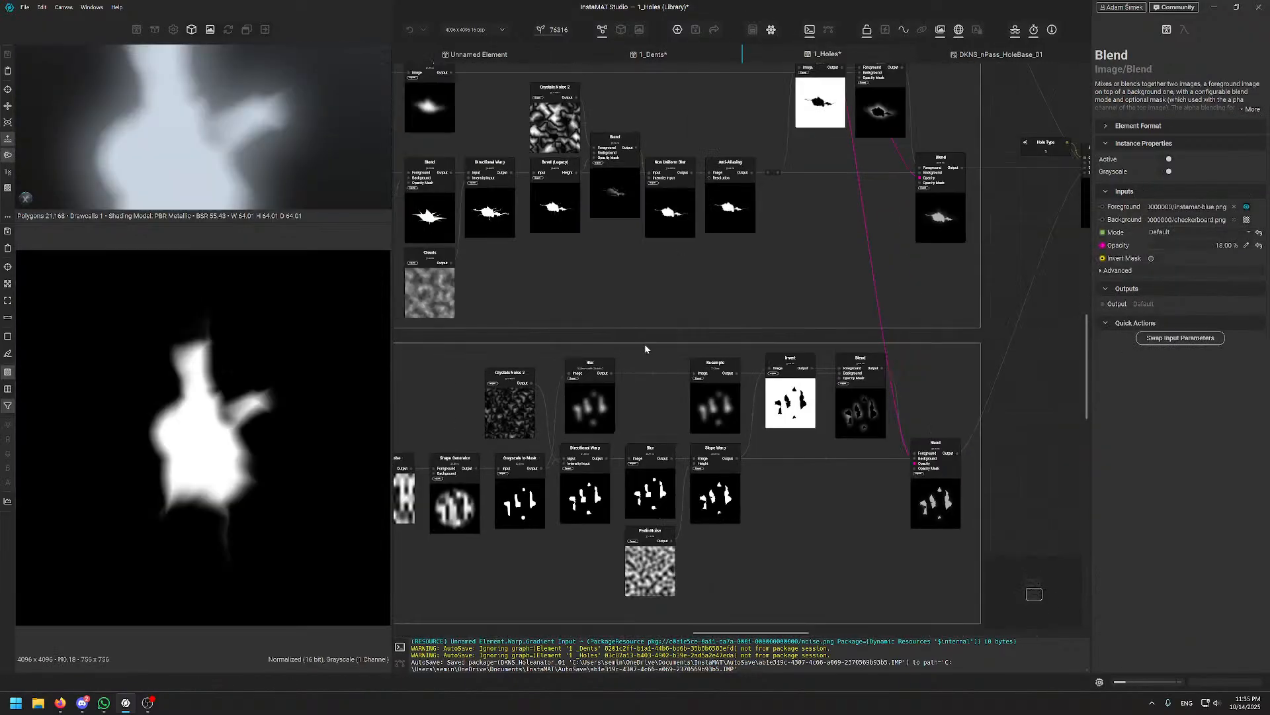
middle_drag(729, 453, 892, 544)
scroll(622, 469, up, 3)
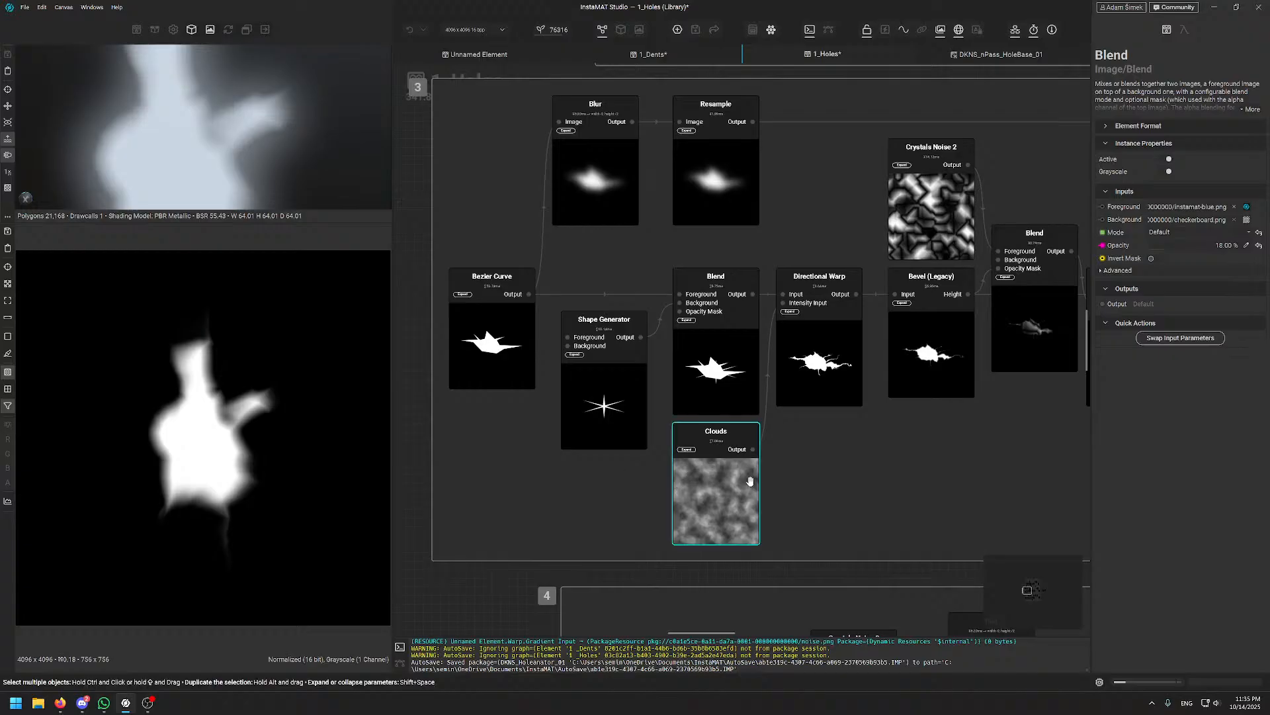
scroll(775, 355, up, 3)
click(703, 248)
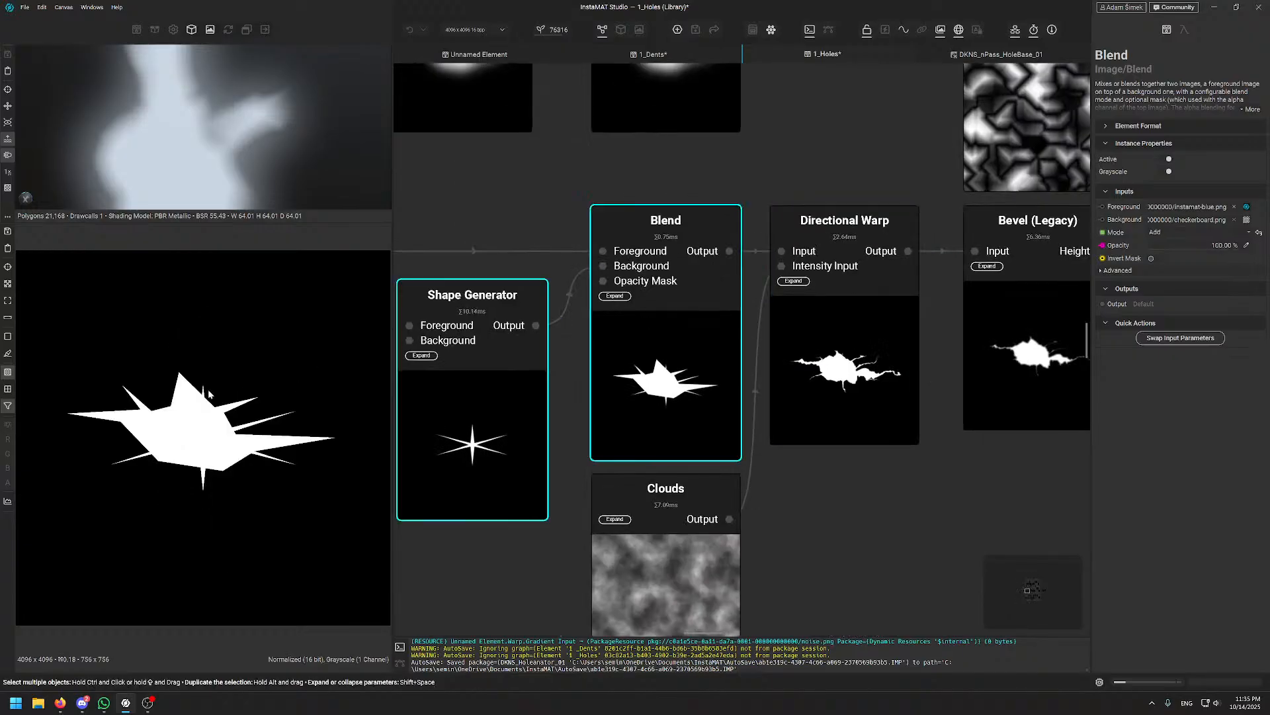
scroll(196, 388, up, 3)
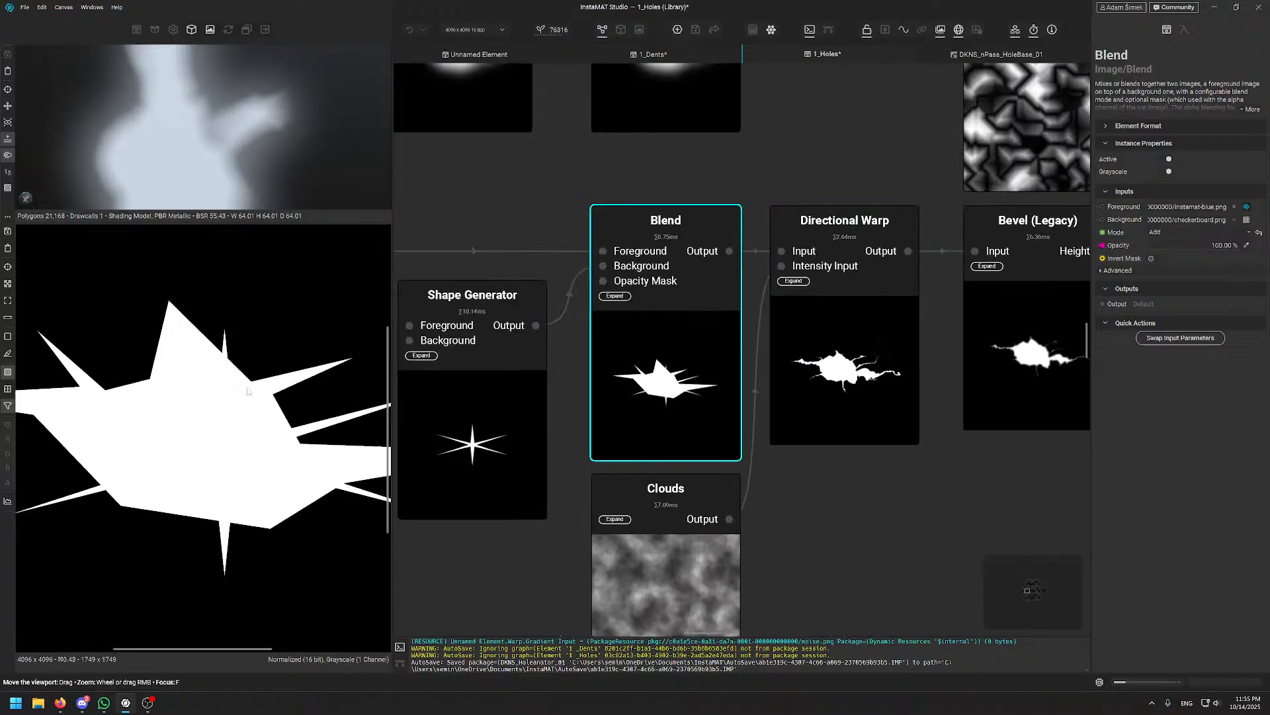
click(453, 444)
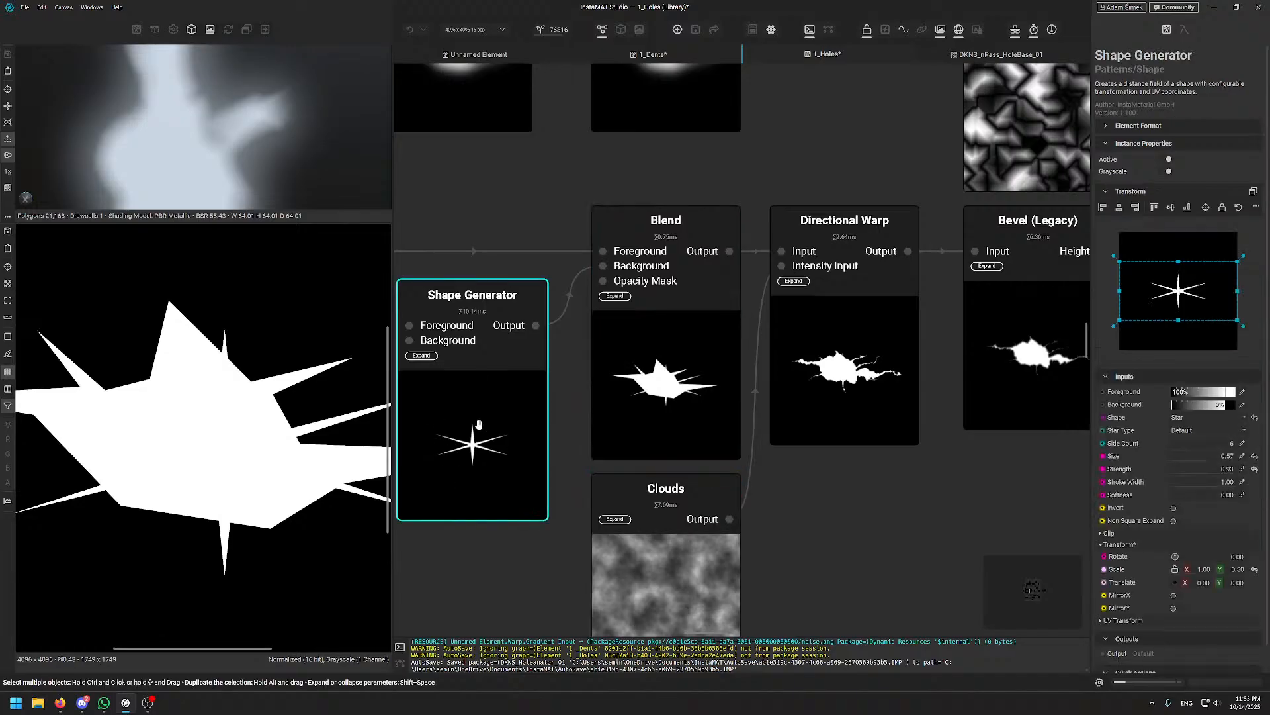
click(870, 333)
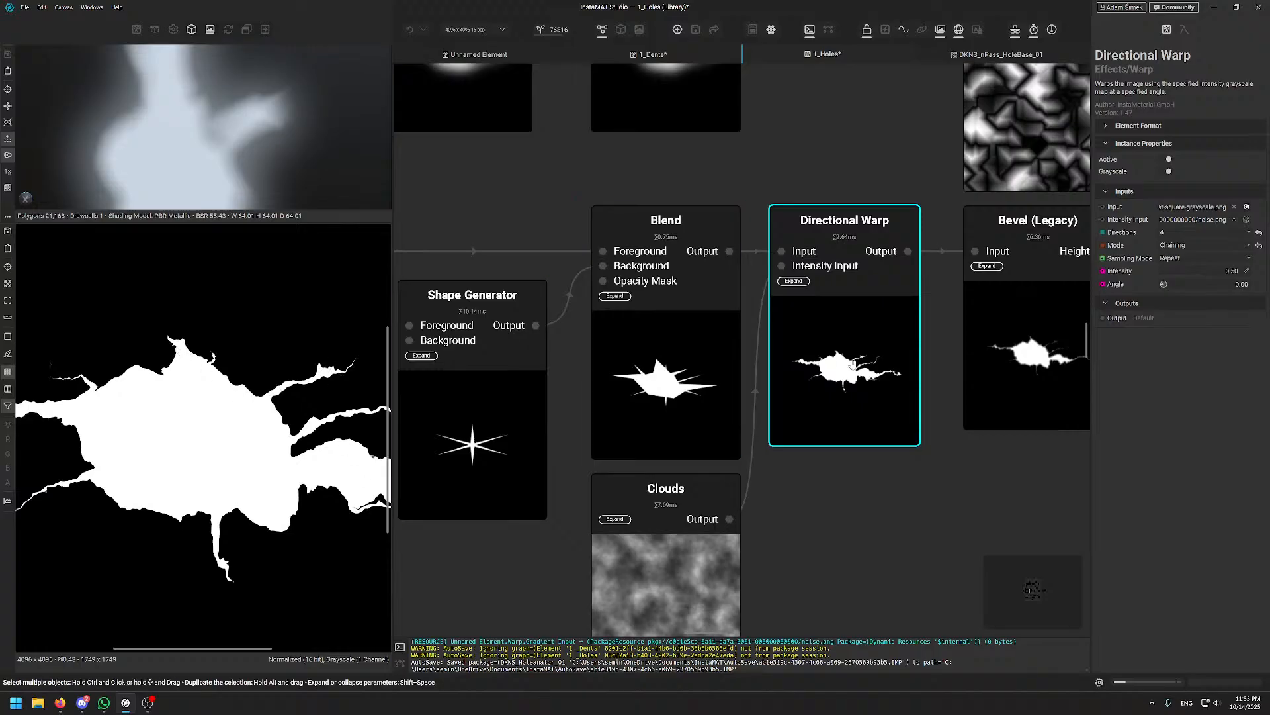
- Follow group 3 past the Bevel (Legacy) node and examine the Non Uniform Blur result
middle_drag(881, 390, 570, 445)
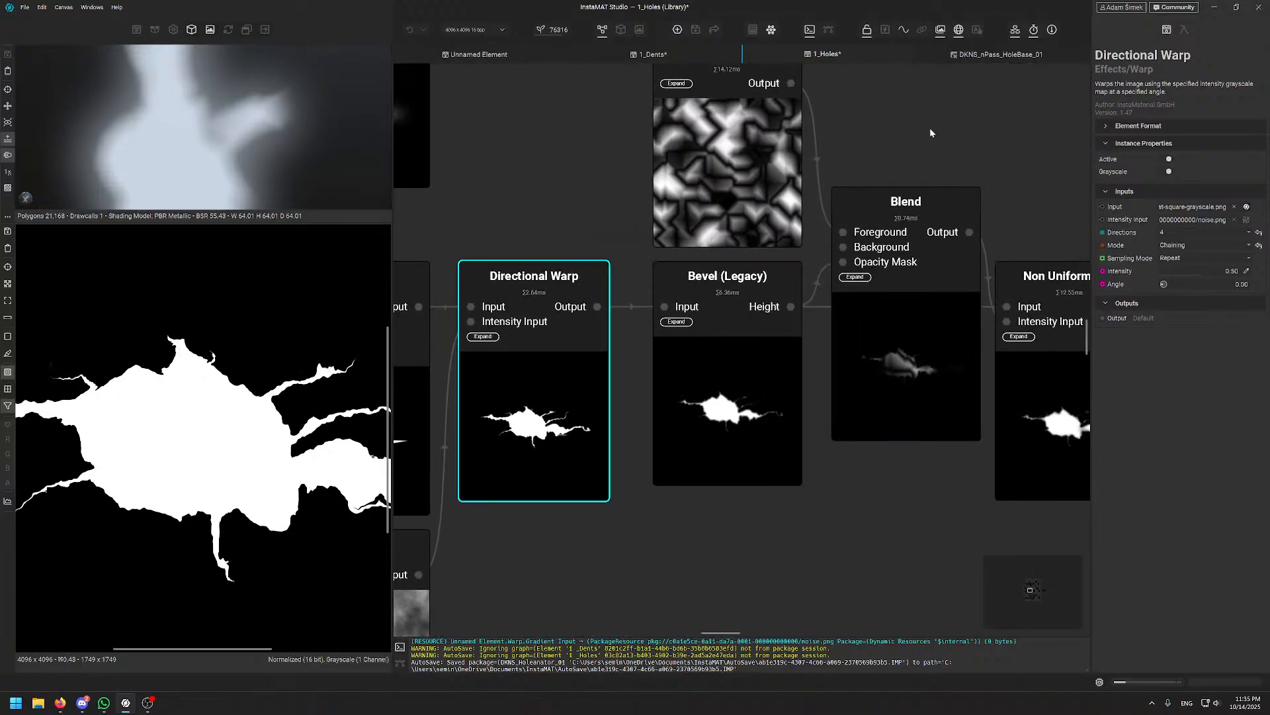
middle_drag(930, 144, 544, 202)
click(753, 380)
middle_drag(728, 285, 696, 253)
click(678, 391)
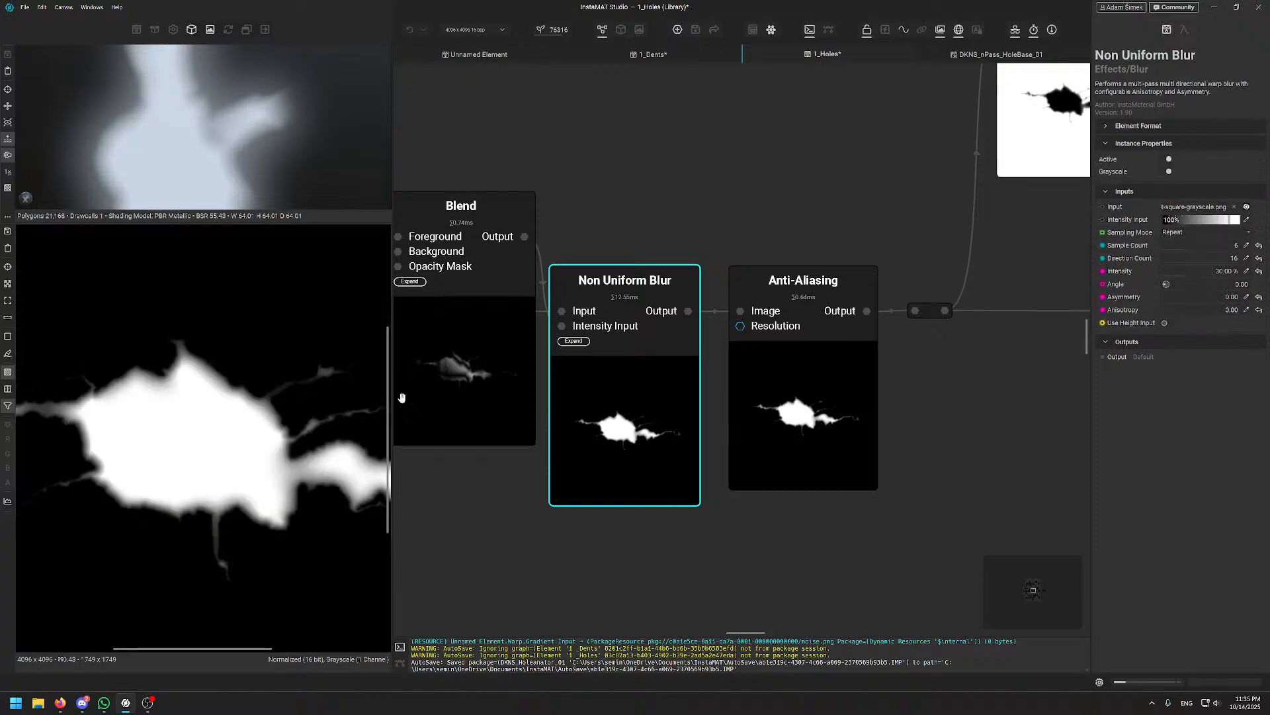
scroll(186, 350, up, 1)
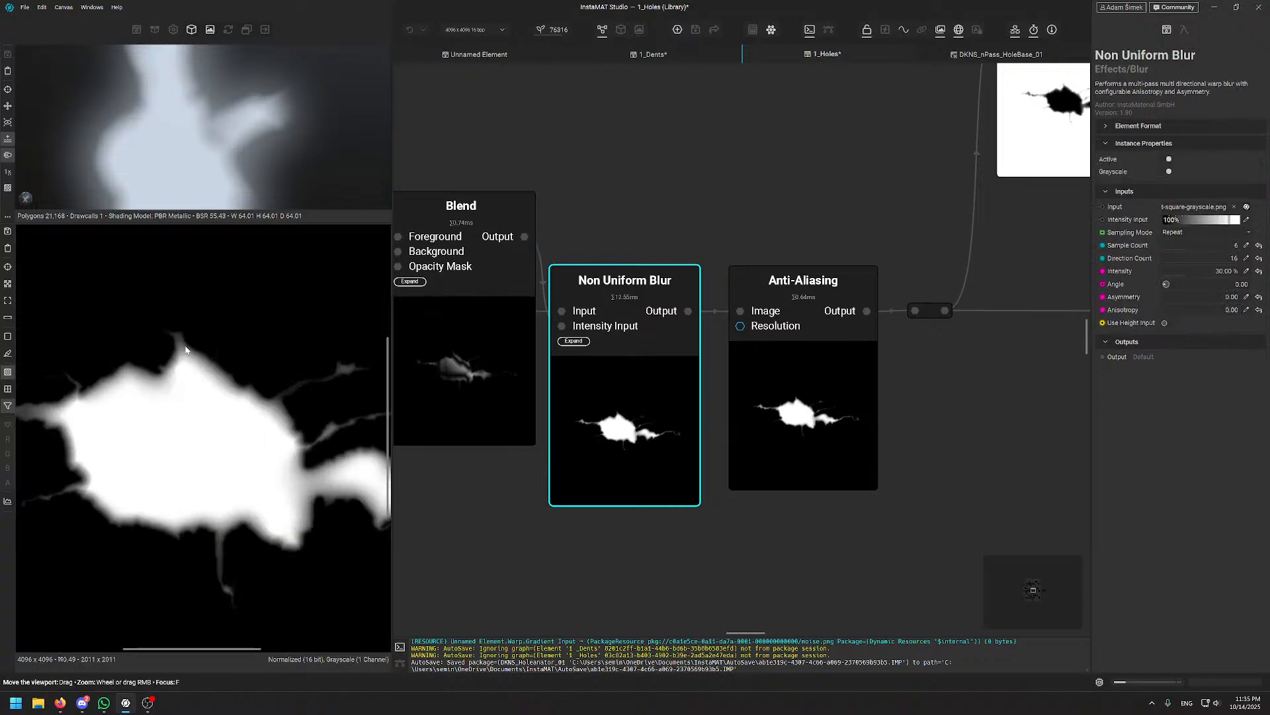
- Move the Blend node up beside the Crystals Noise 2 node in group 3 of 1_Holes
middle_drag(843, 205, 521, 239)
scroll(727, 304, down, 3)
scroll(772, 303, up, 3)
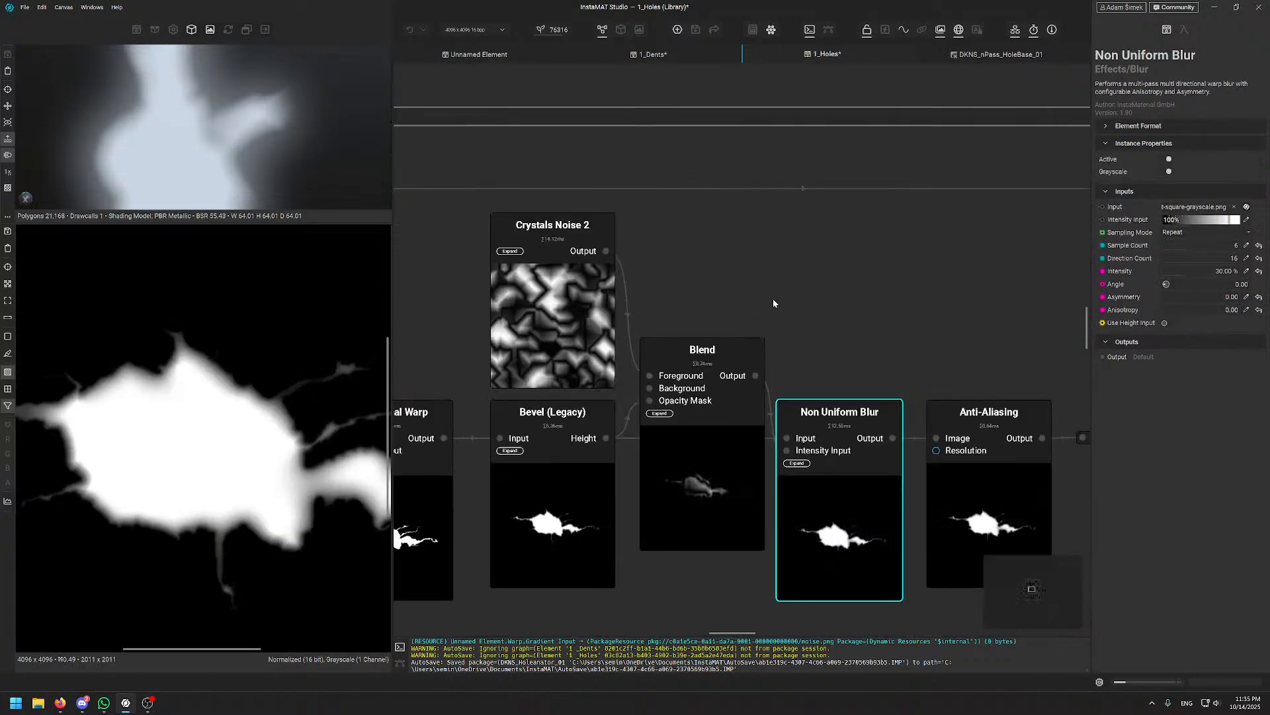
drag(700, 386, 701, 249)
middle_drag(665, 491, 714, 428)
- Compare the Bevel (Legacy), Blend and Non Uniform Blur results and check the blur's Intensity Input
click(584, 417)
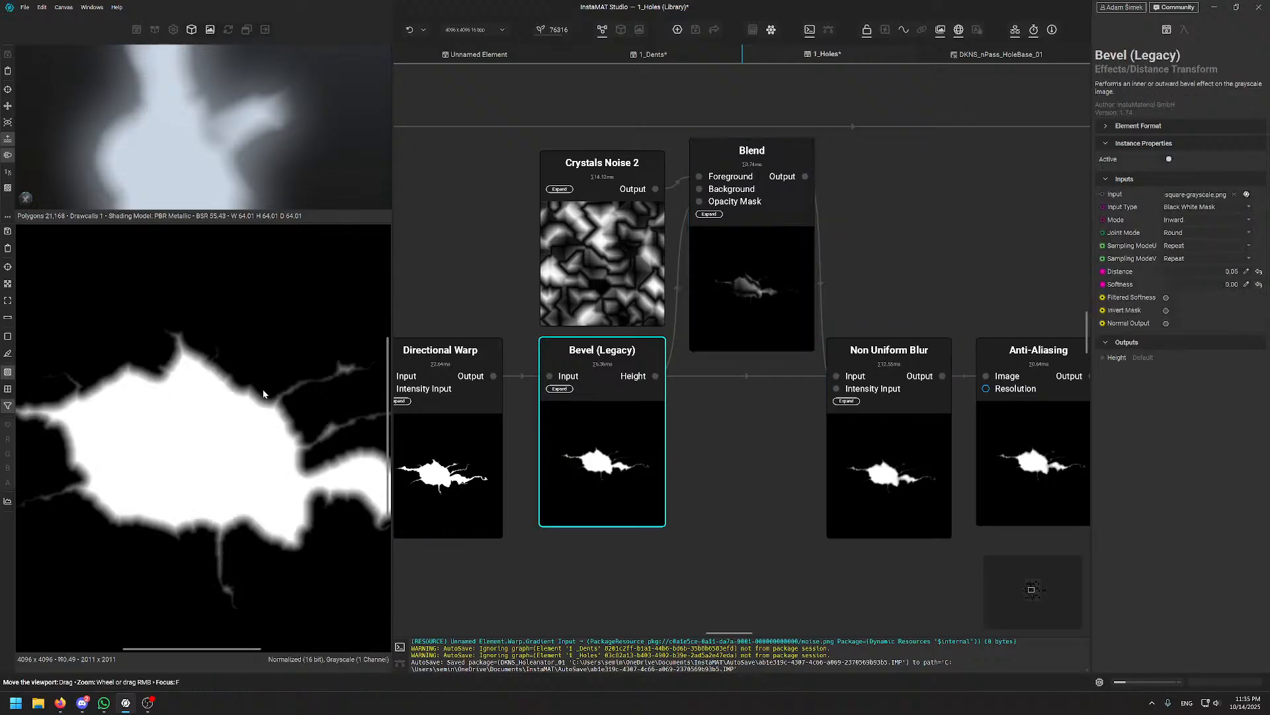
click(741, 278)
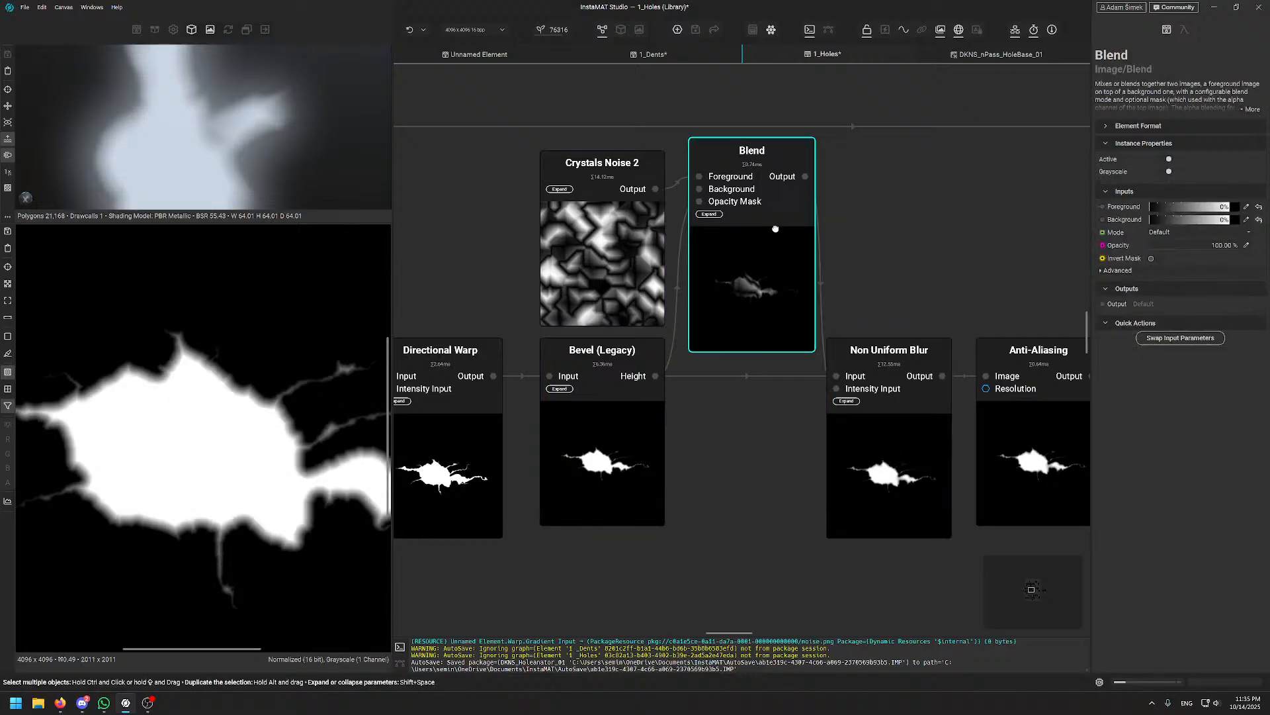
click(881, 452)
scroll(271, 463, down, 3)
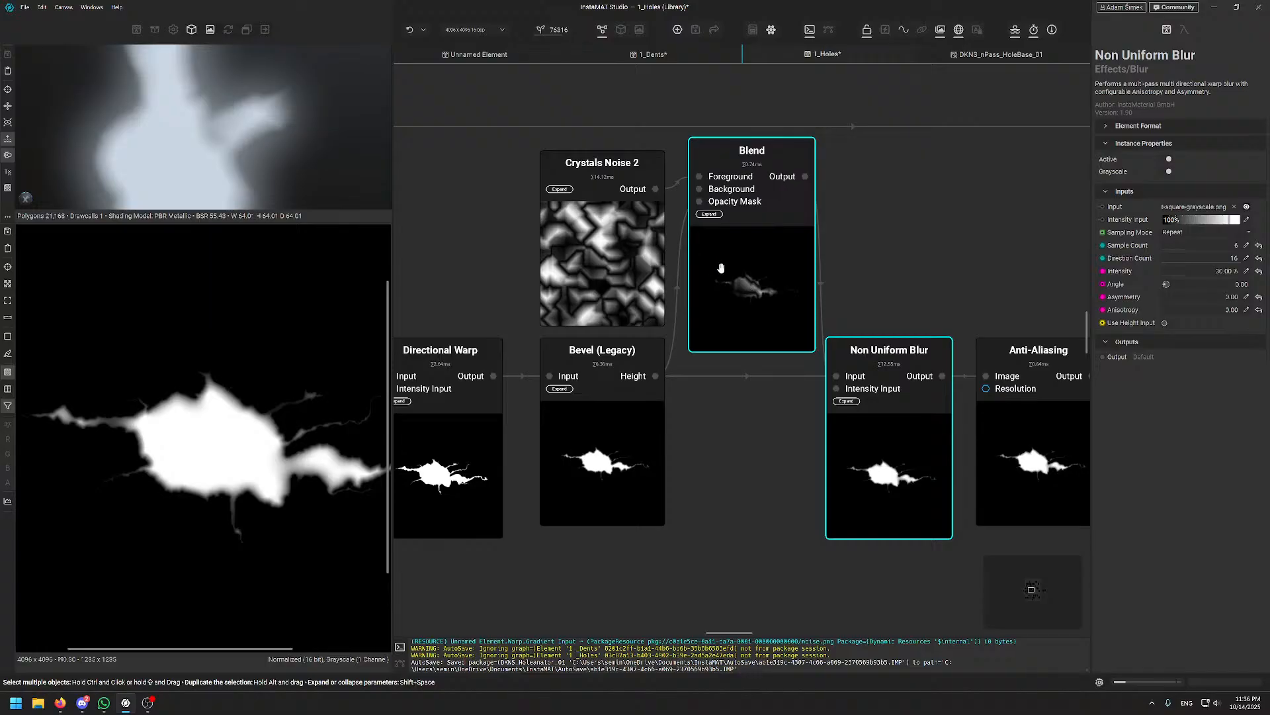
scroll(215, 471, up, 4)
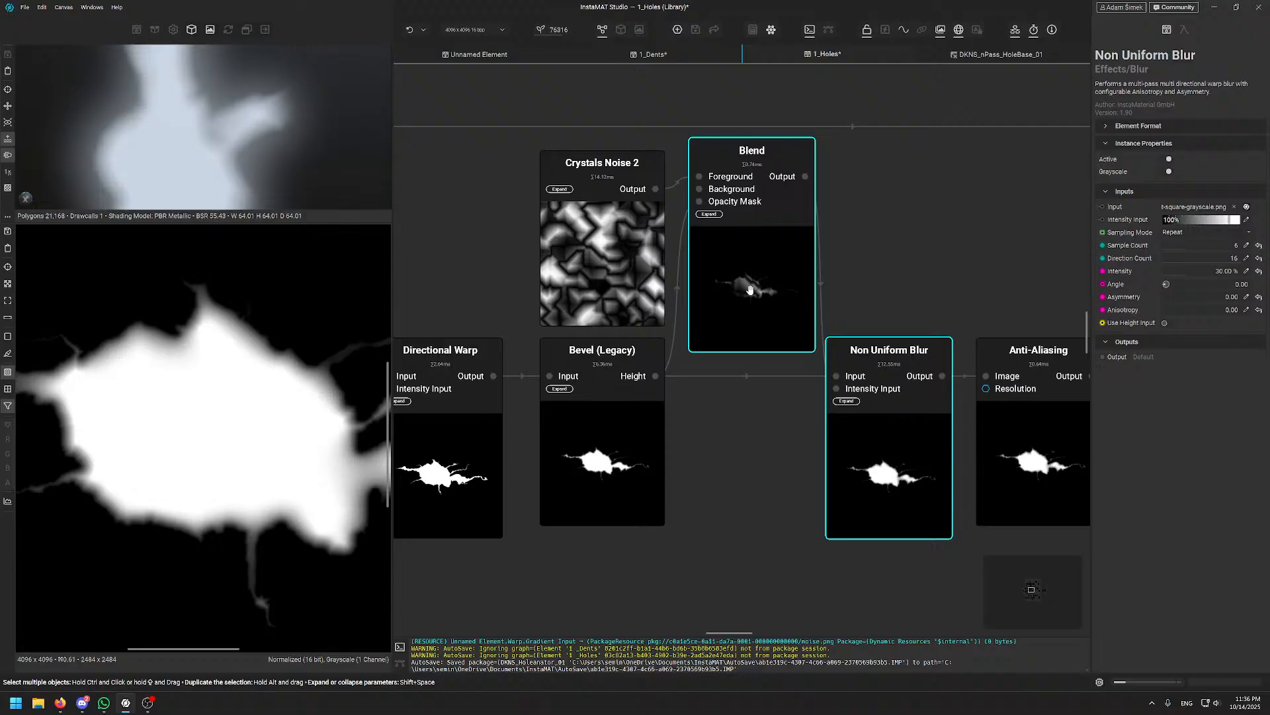
click(842, 389)
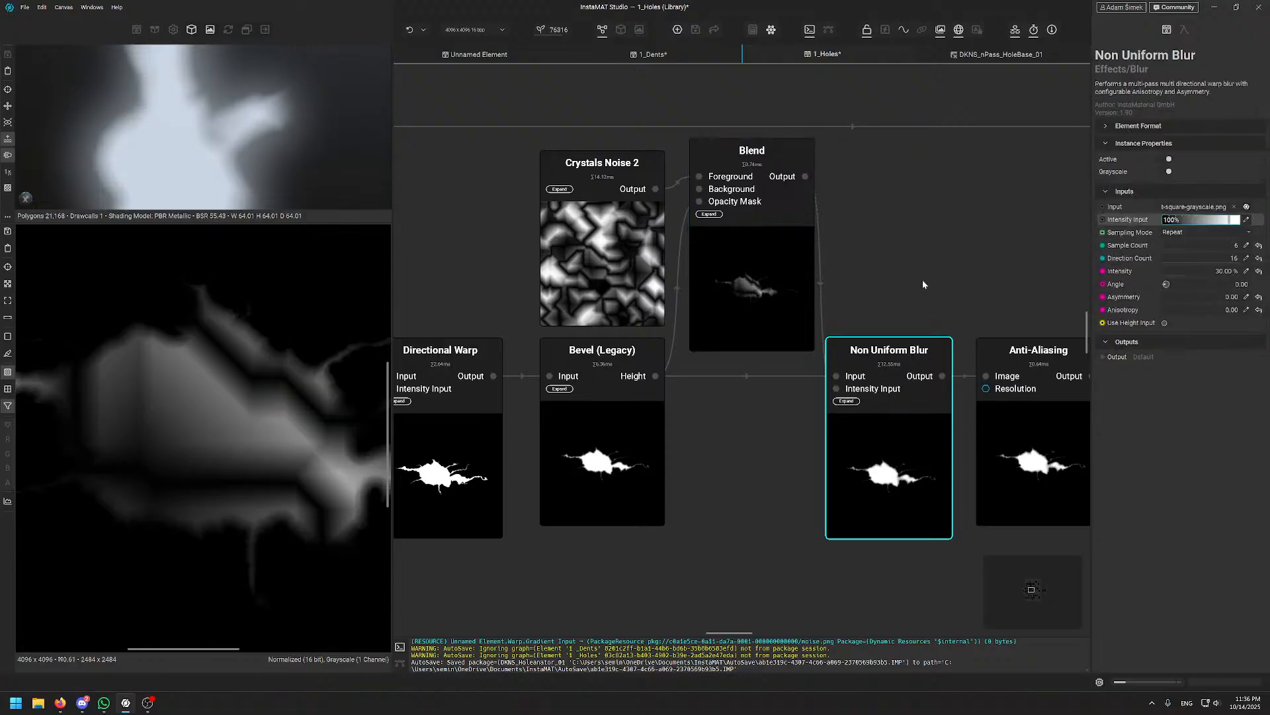
- Return to the Unnamed Element graph and inspect the second Directional Warp's settings and shape up close
middle_drag(917, 283, 730, 326)
scroll(731, 326, down, 5)
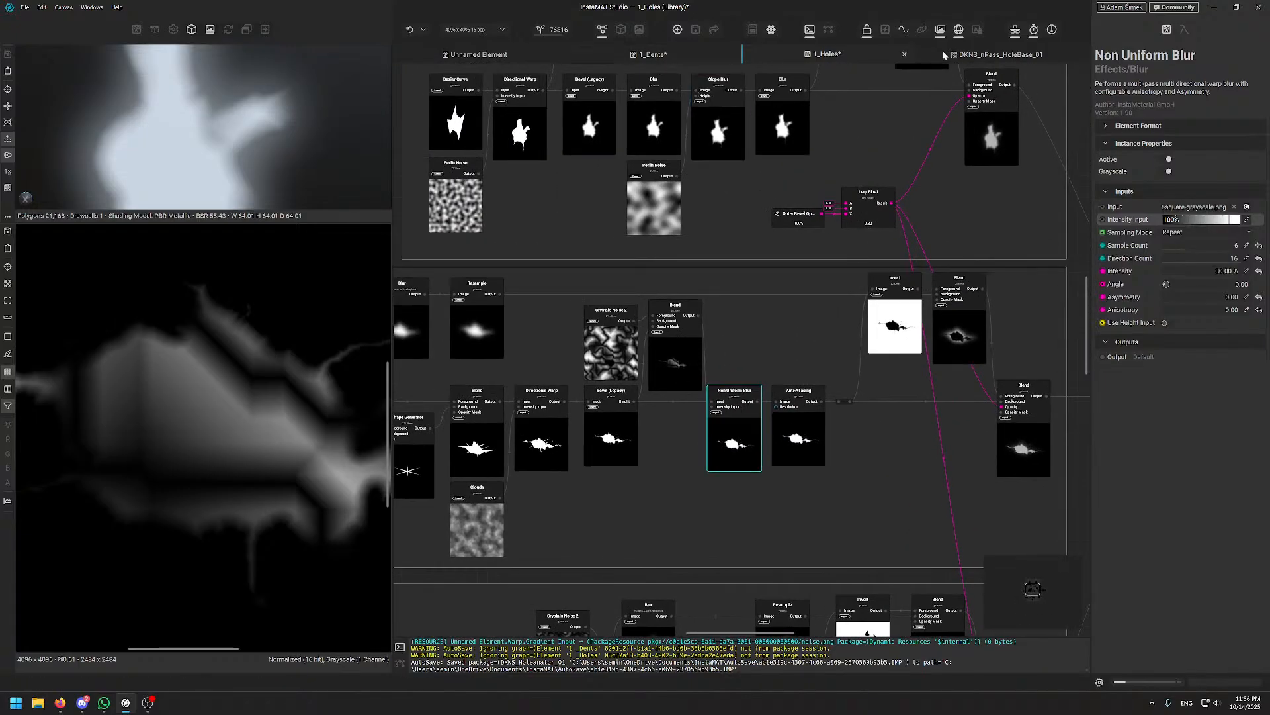
click(475, 55)
scroll(716, 279, up, 3)
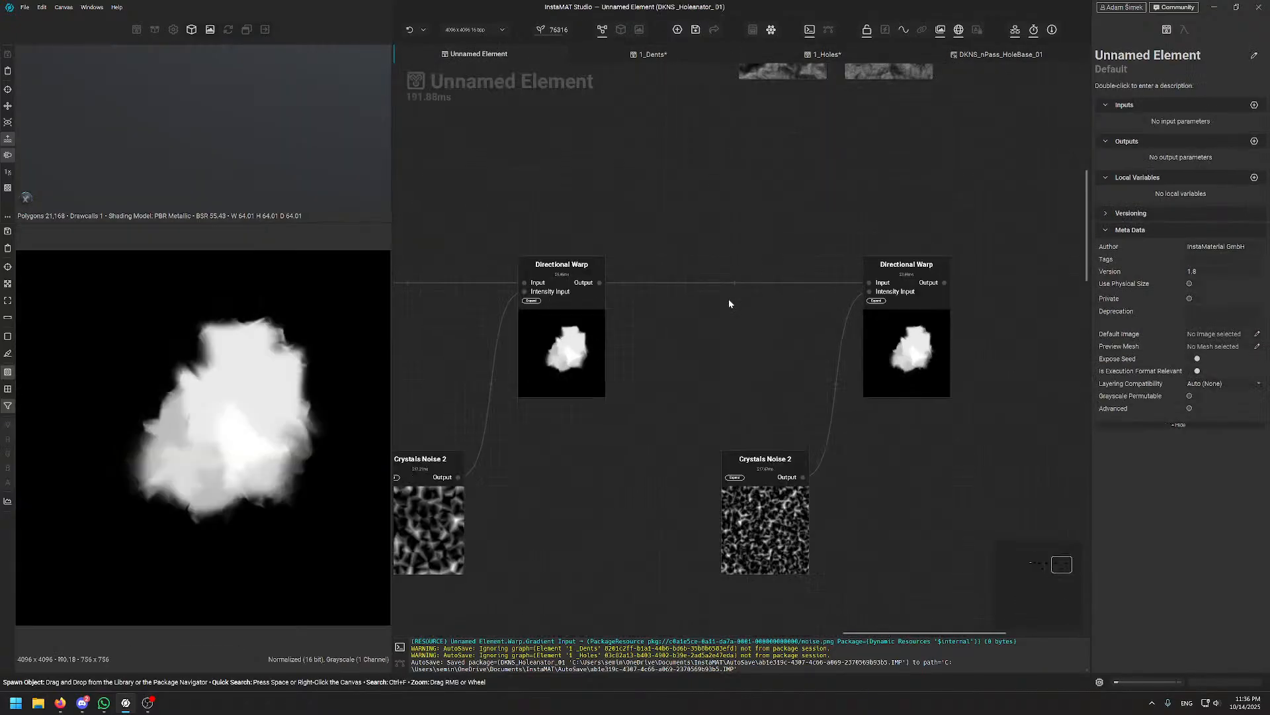
middle_drag(686, 345, 515, 337)
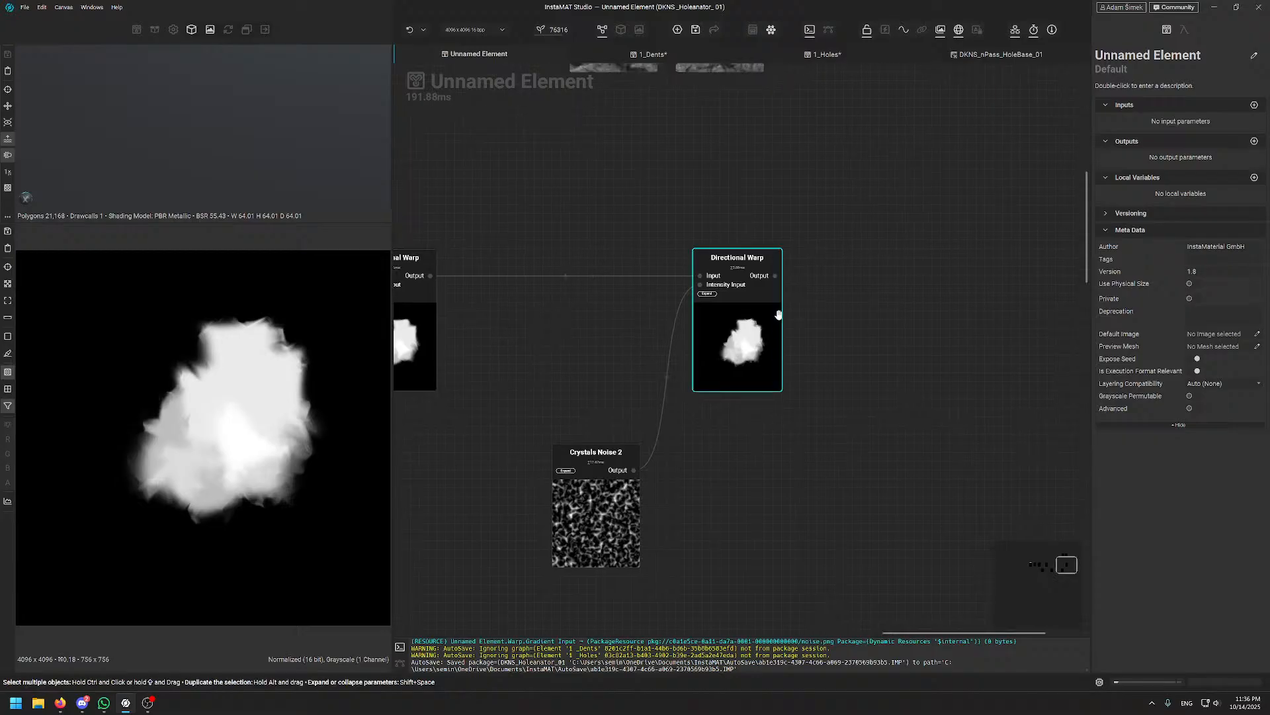
click(776, 316)
scroll(252, 431, up, 3)
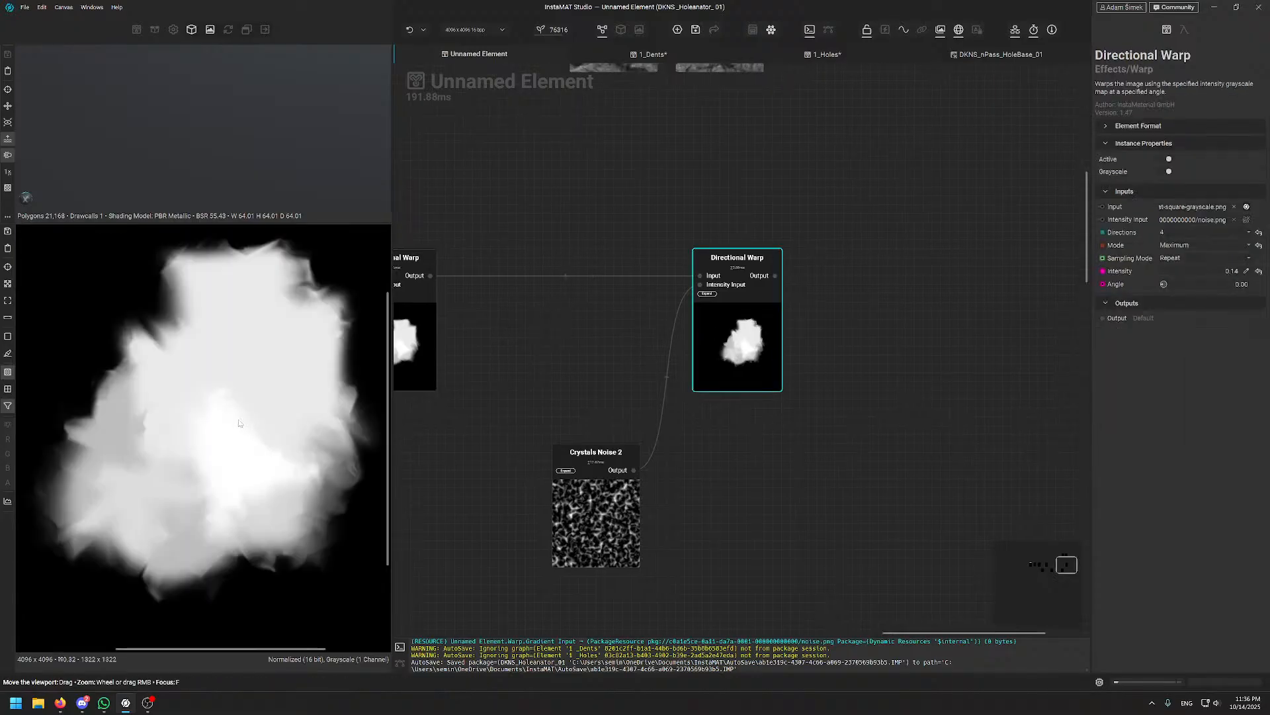
- Move the second Crystals Noise 2 node slightly farther away from the Directional Warp it feeds
middle_drag(873, 285, 851, 284)
drag(560, 539, 542, 539)
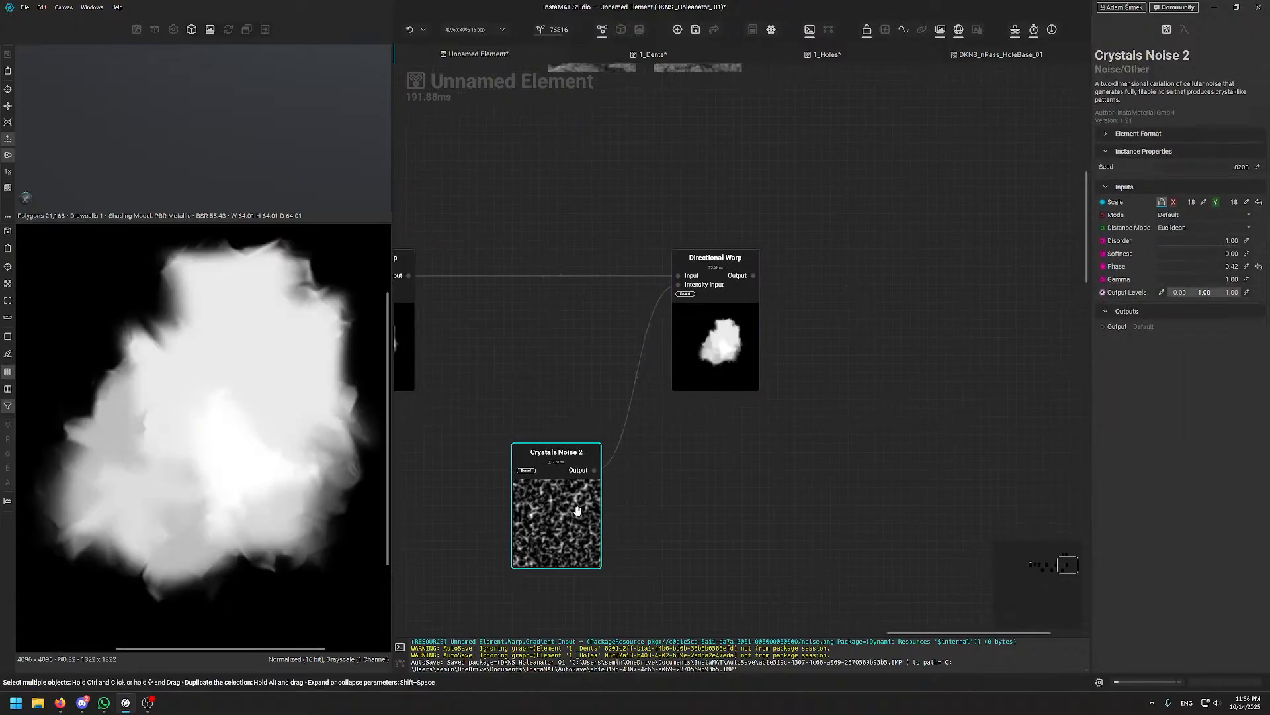
- Add a Bevel node fed by the last Directional Warp's output and place it above and beyond the warp
drag(737, 335, 728, 335)
middle_drag(884, 270, 788, 329)
drag(645, 334, 737, 273)
text(bevel)
key(Return)
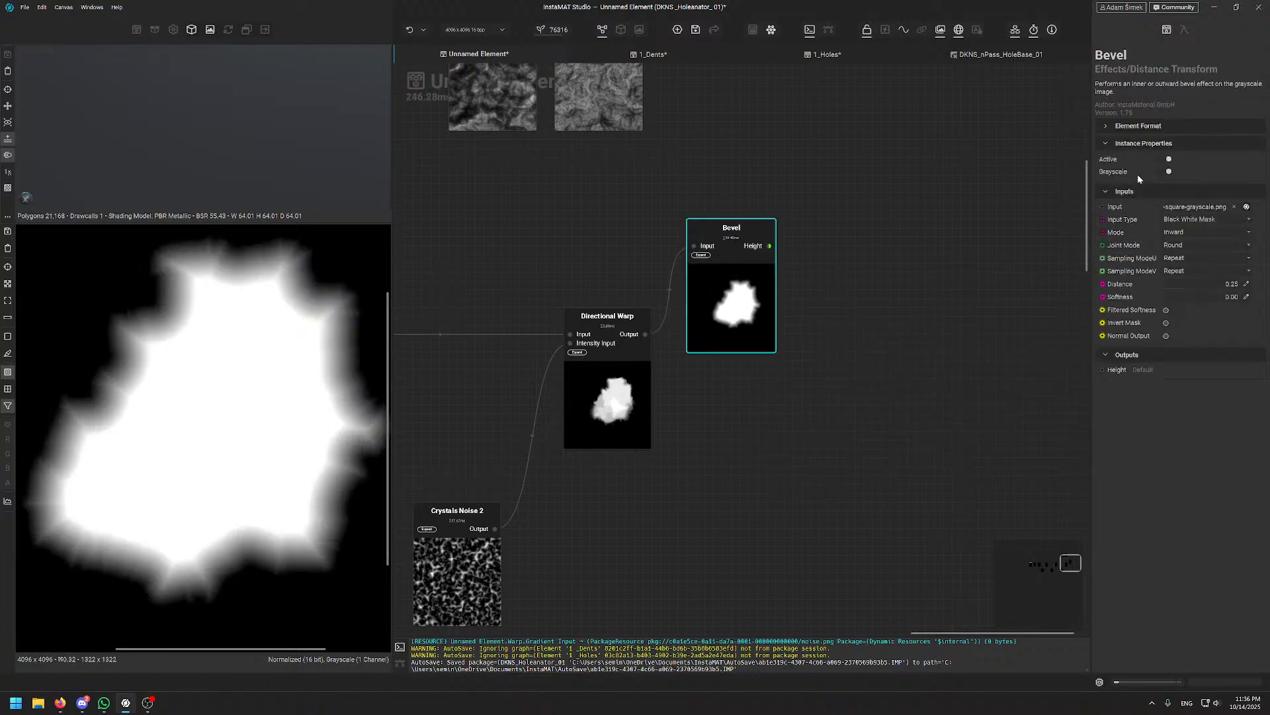
drag(757, 289, 810, 271)
- Try the Bevel with input type Grayscale Mask, mode Outward and a distance of 0.06
click(1197, 219)
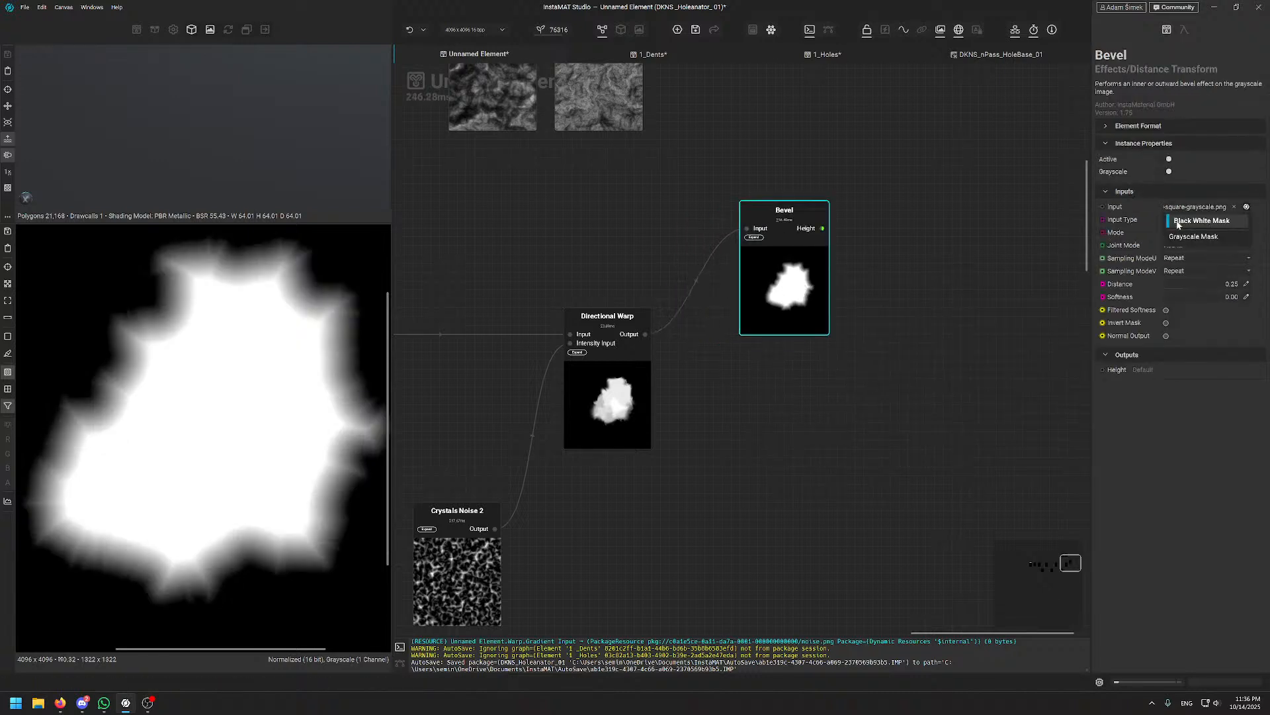
click(1199, 236)
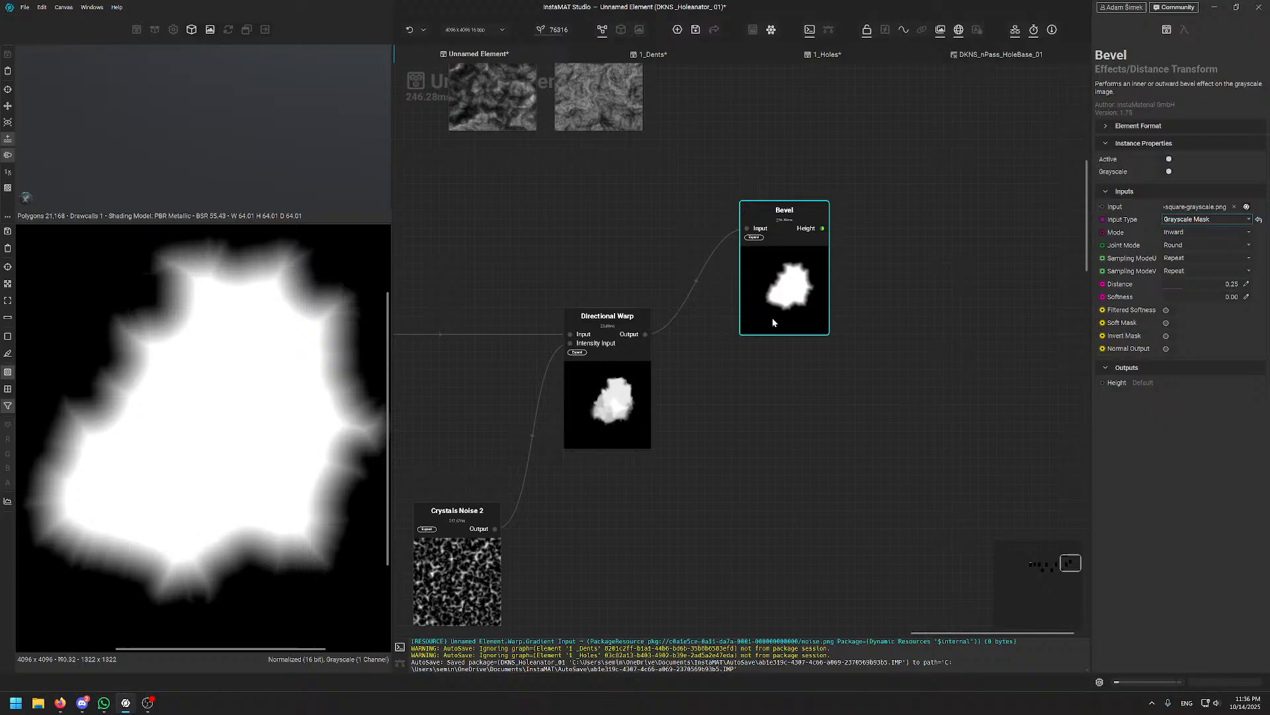
click(1191, 232)
click(1183, 251)
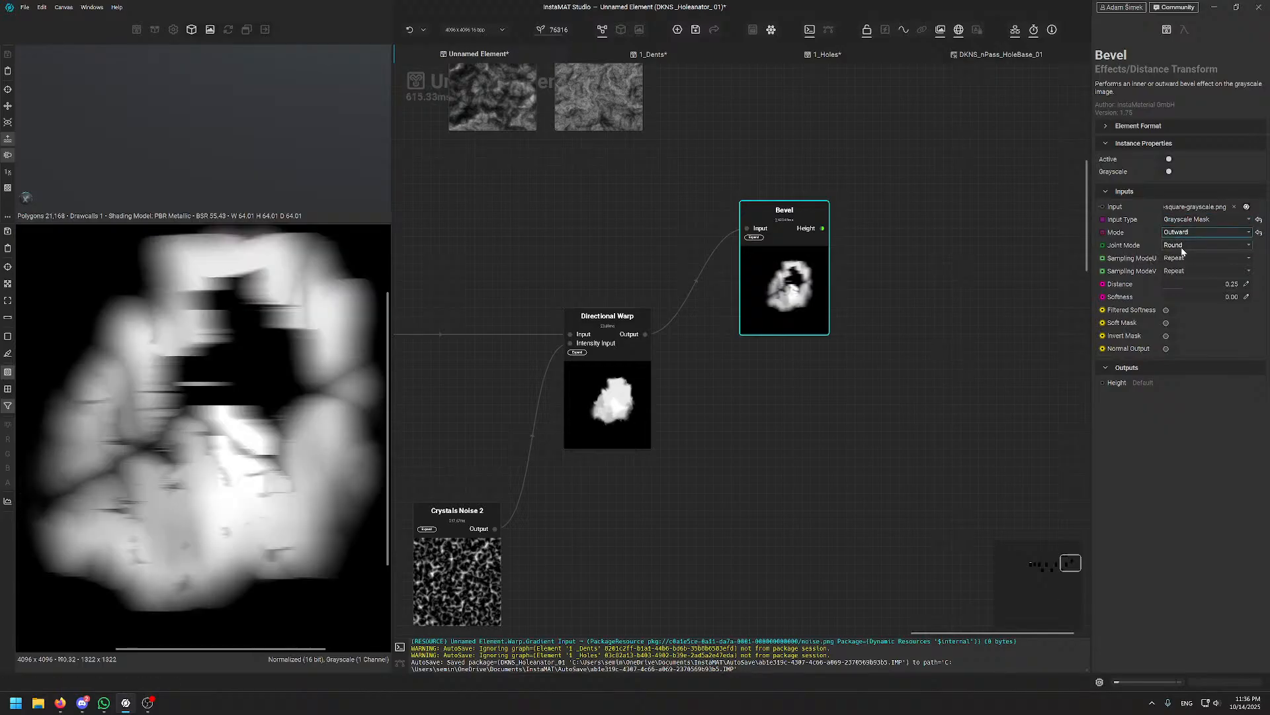
drag(1182, 283, 1165, 285)
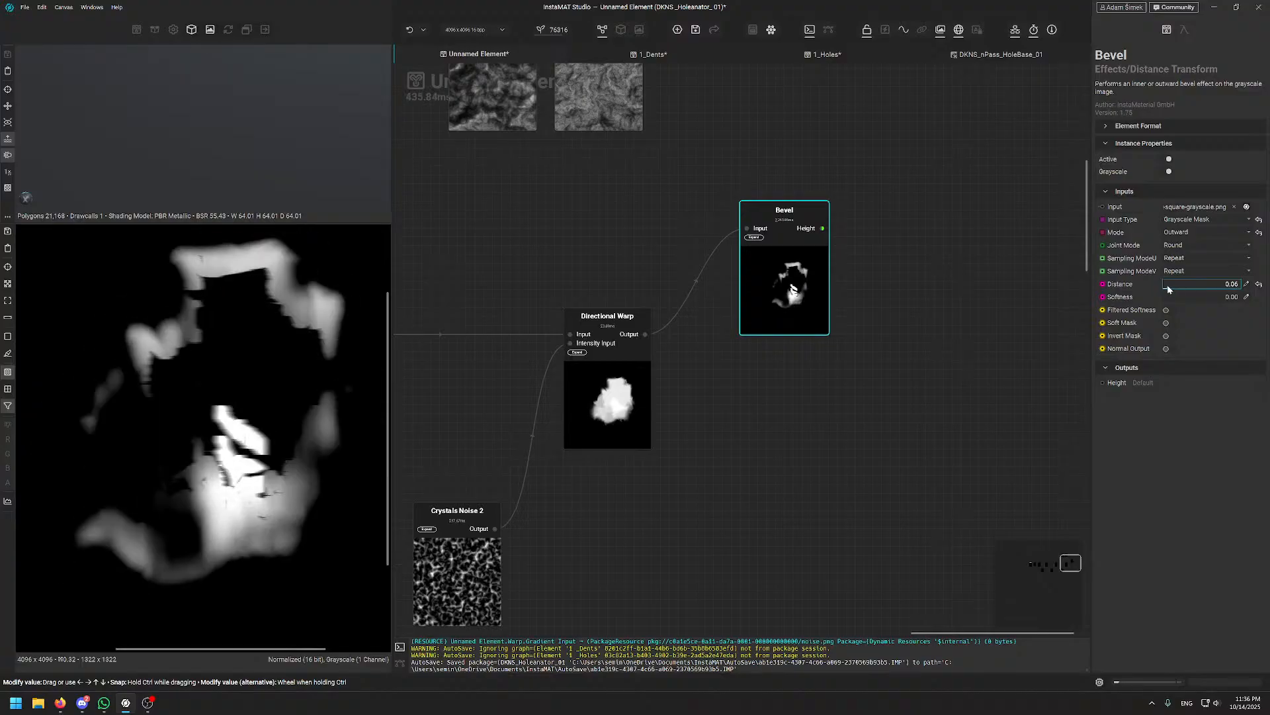
- Try the Bevel in Inward mode with a softness of 0.36
click(1204, 231)
click(1178, 251)
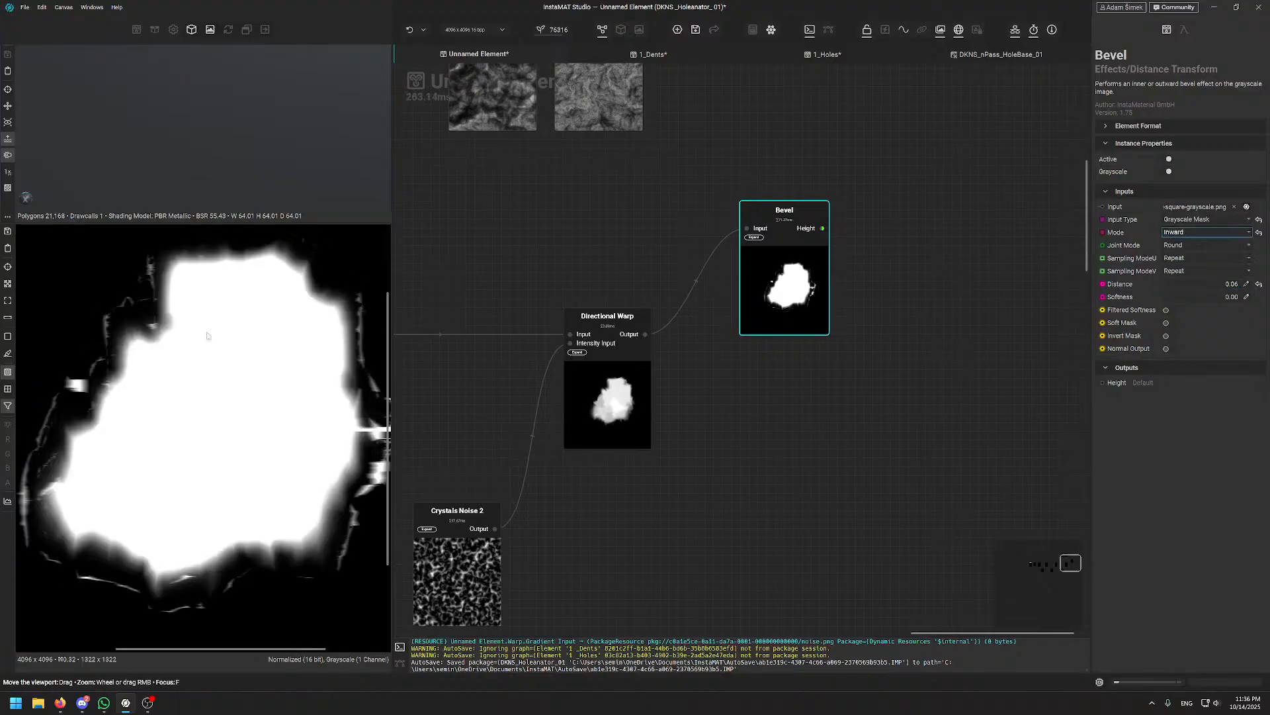
mouse_move(1168, 299)
mouse_down()
mouse_move(1244, 302)
mouse_move(1191, 302)
mouse_up()
- Compare Bevel distances of 0.005 and 0.2, ending with 0.005
click(1247, 285)
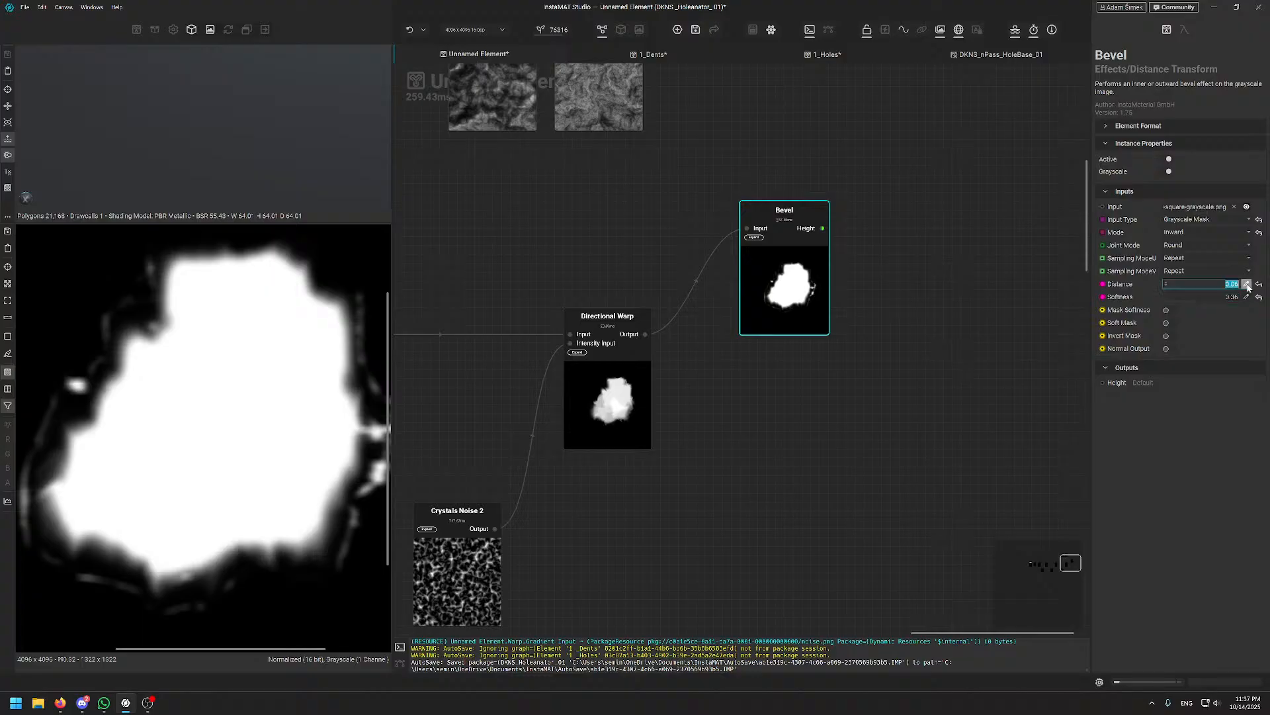
text(.005)
key(Return)
click(1249, 286)
text(.2)
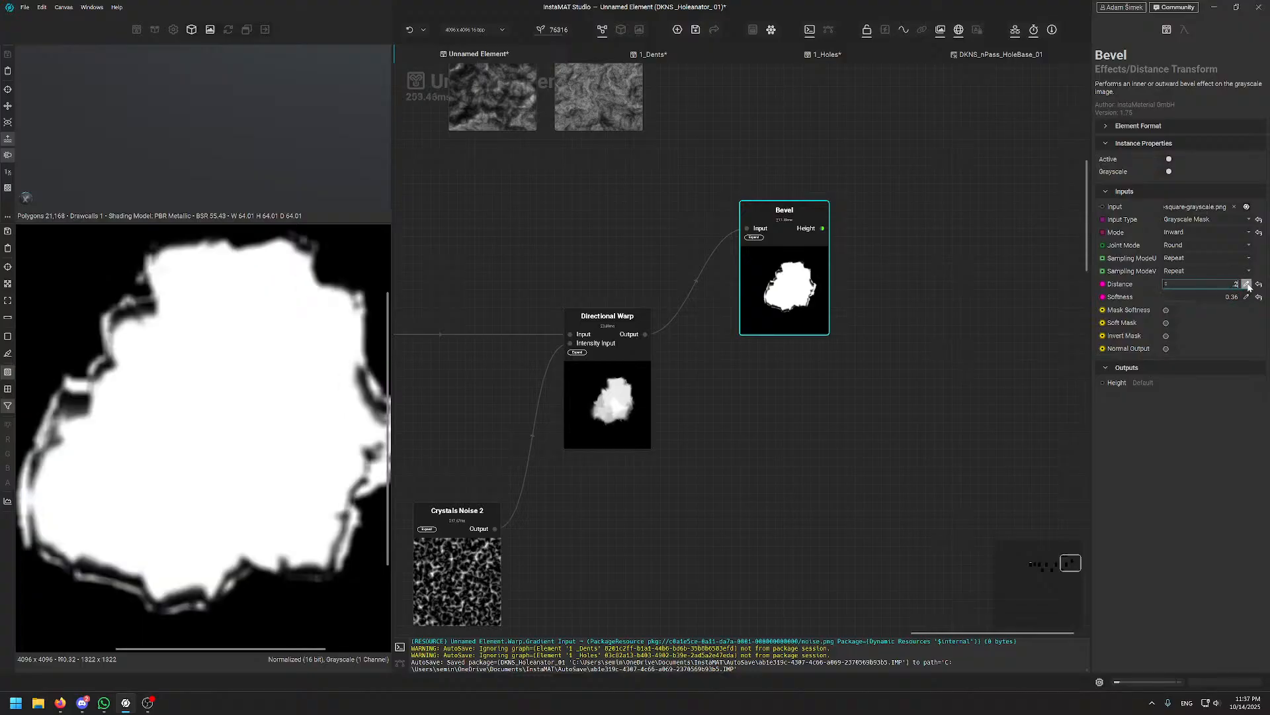
key(Return)
click(1249, 286)
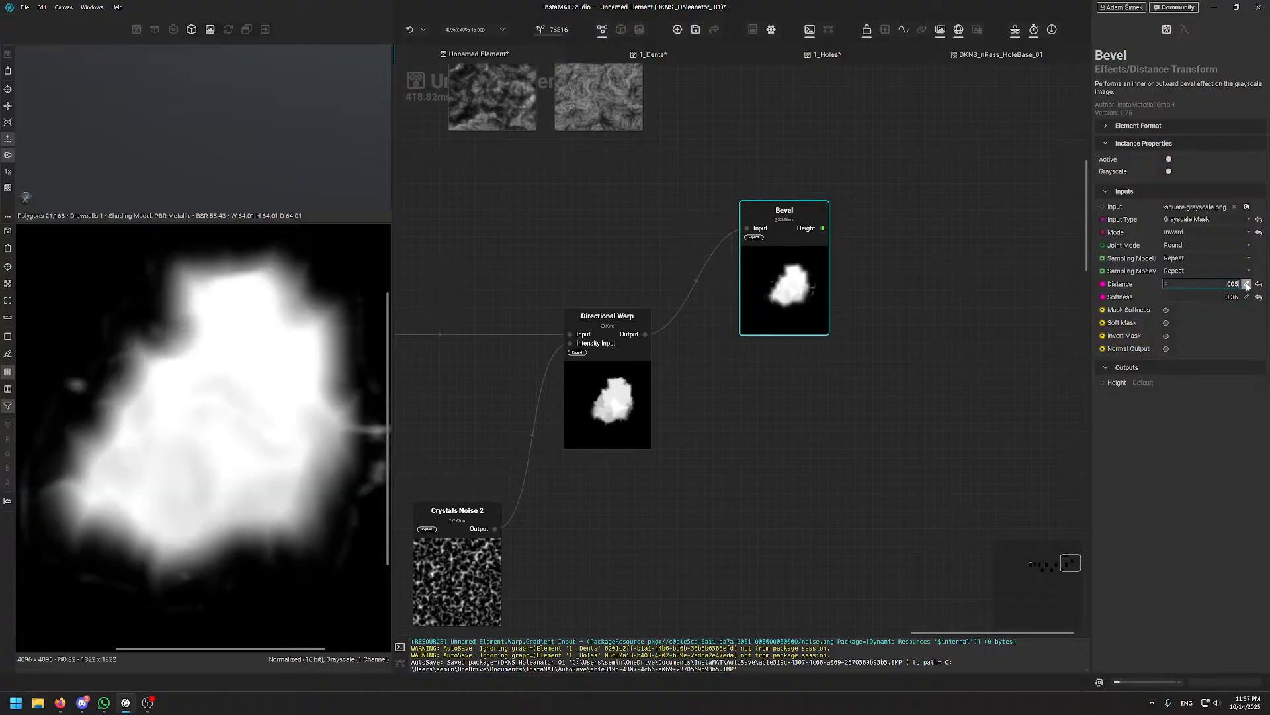
key(Return)
- Toggle the Bevel's Grayscale property off and on, and delete the Bevel node
middle_drag(424, 338, 1033, 316)
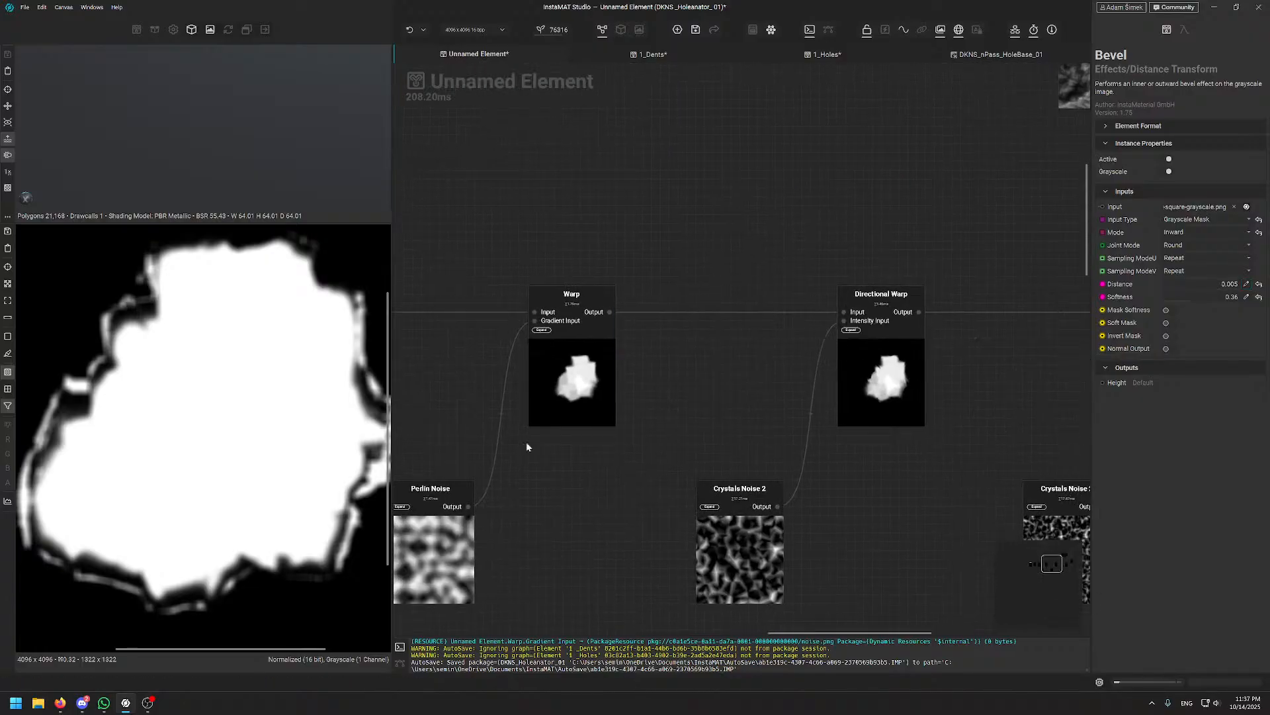
mouse_move(611, 373)
middle_down()
mouse_move(925, 360)
mouse_move(525, 400)
middle_up()
middle_drag(885, 366, 409, 427)
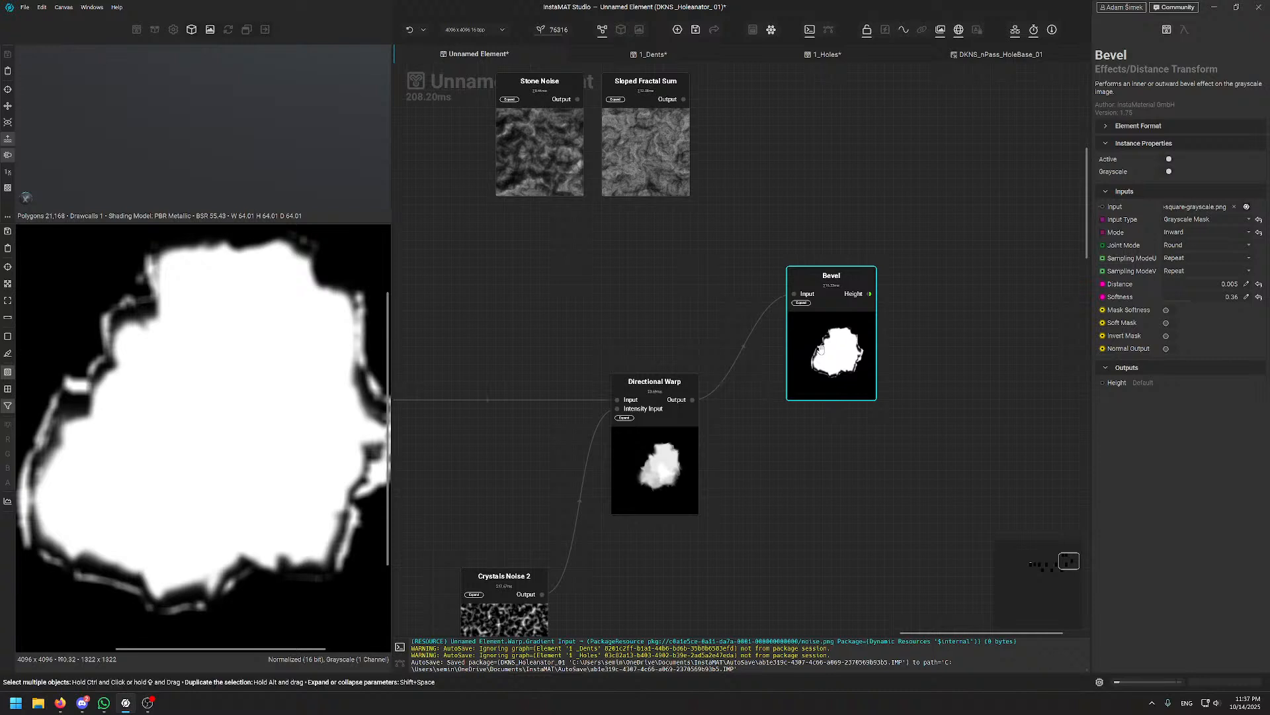
drag(832, 353, 840, 345)
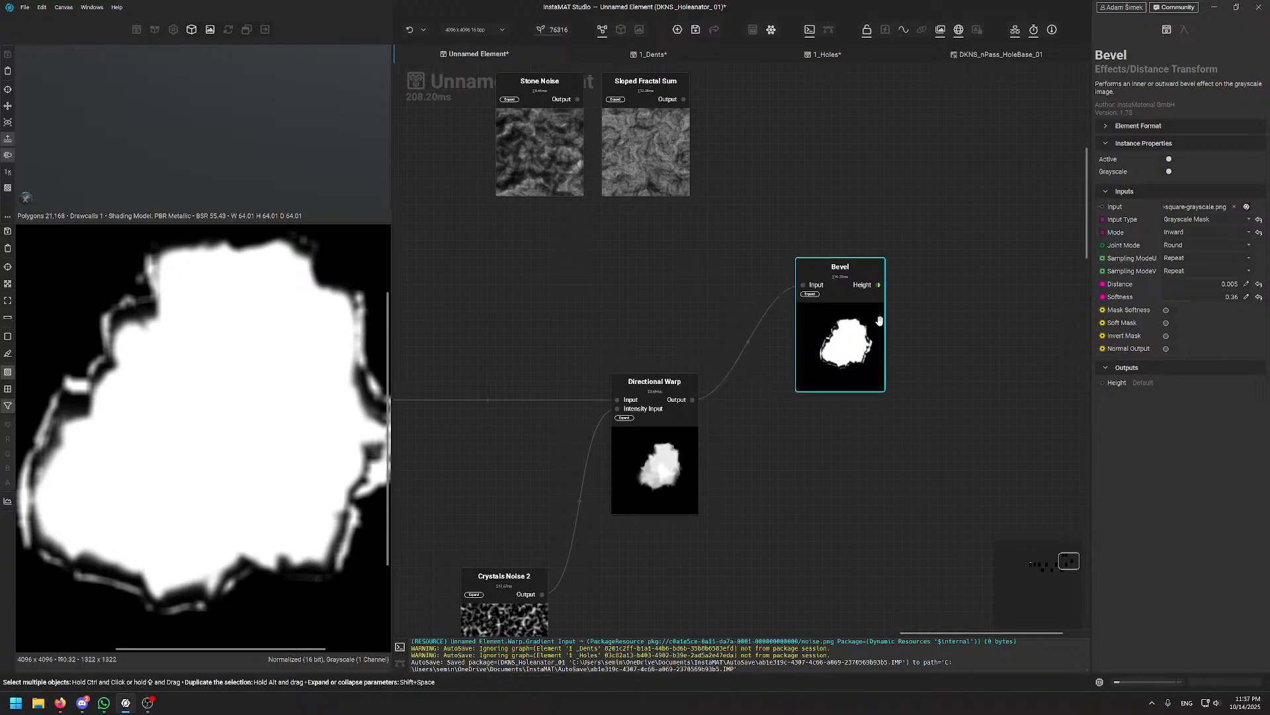
click(1169, 171)
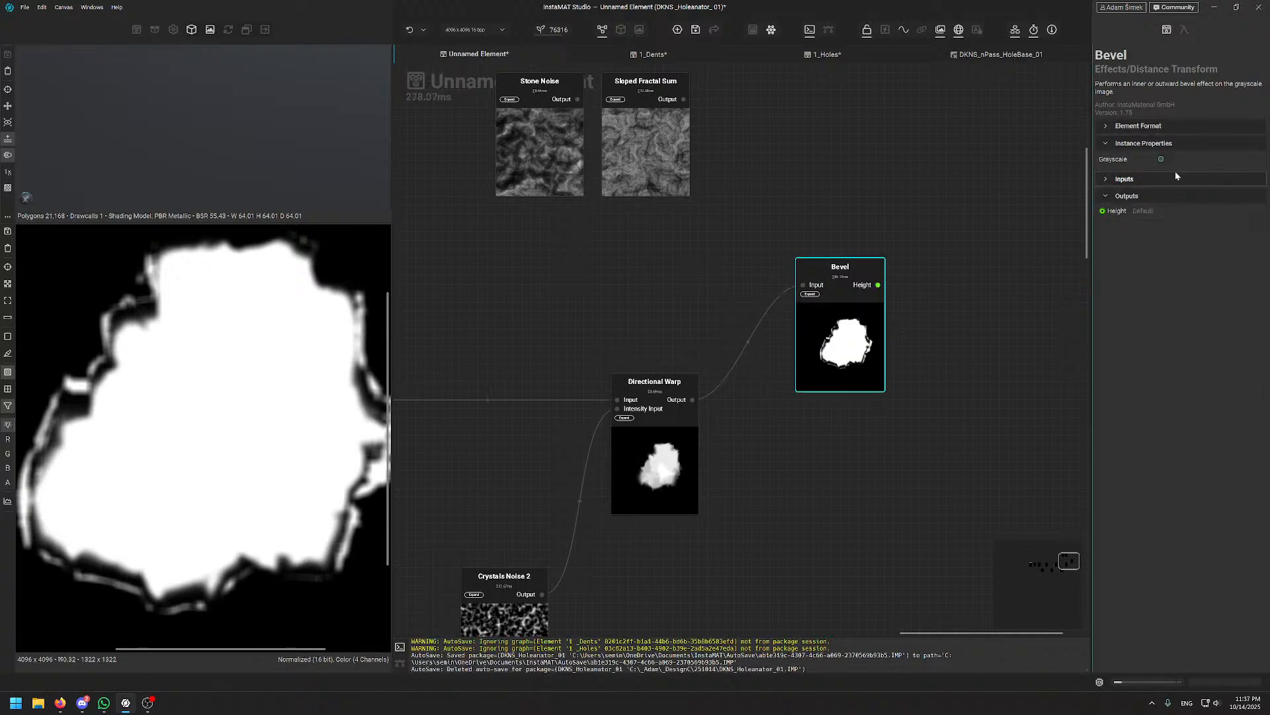
click(1170, 160)
drag(838, 351, 847, 325)
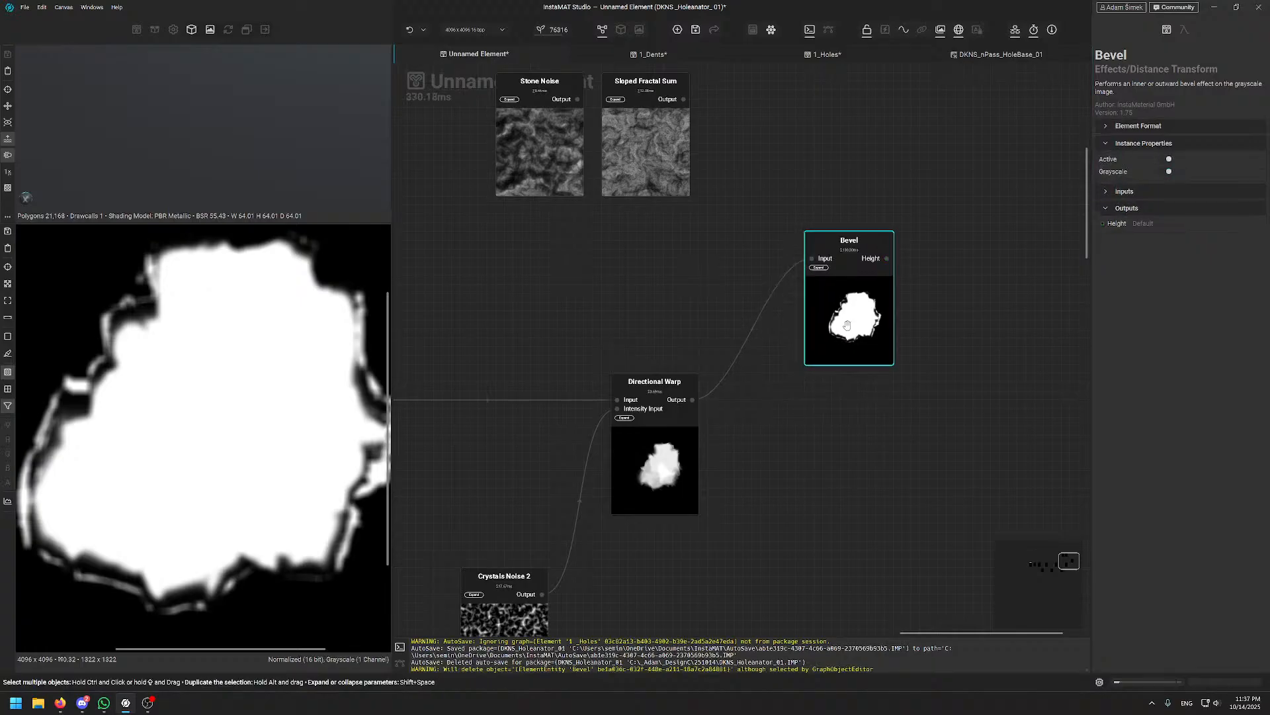
key(Delete)
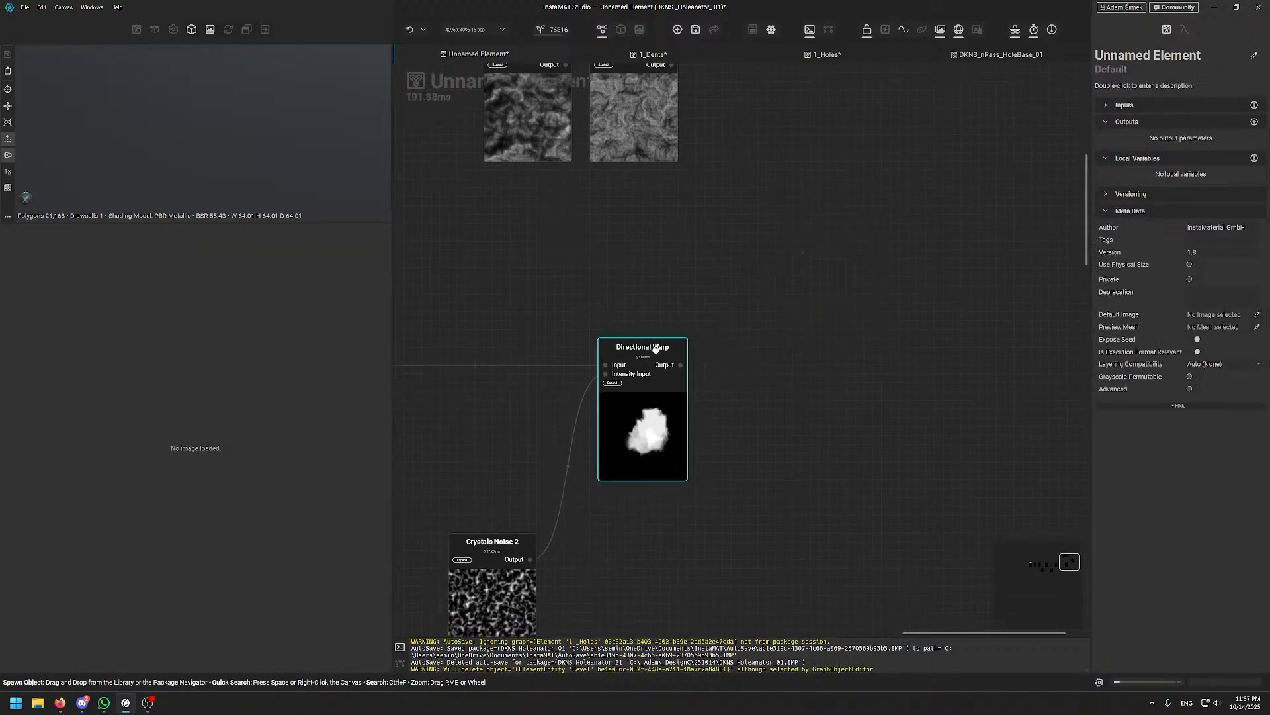
- Add a Grayscale to Mask node fed by the last Directional Warp and preview its mask
drag(813, 282, 822, 276)
text(graysca)
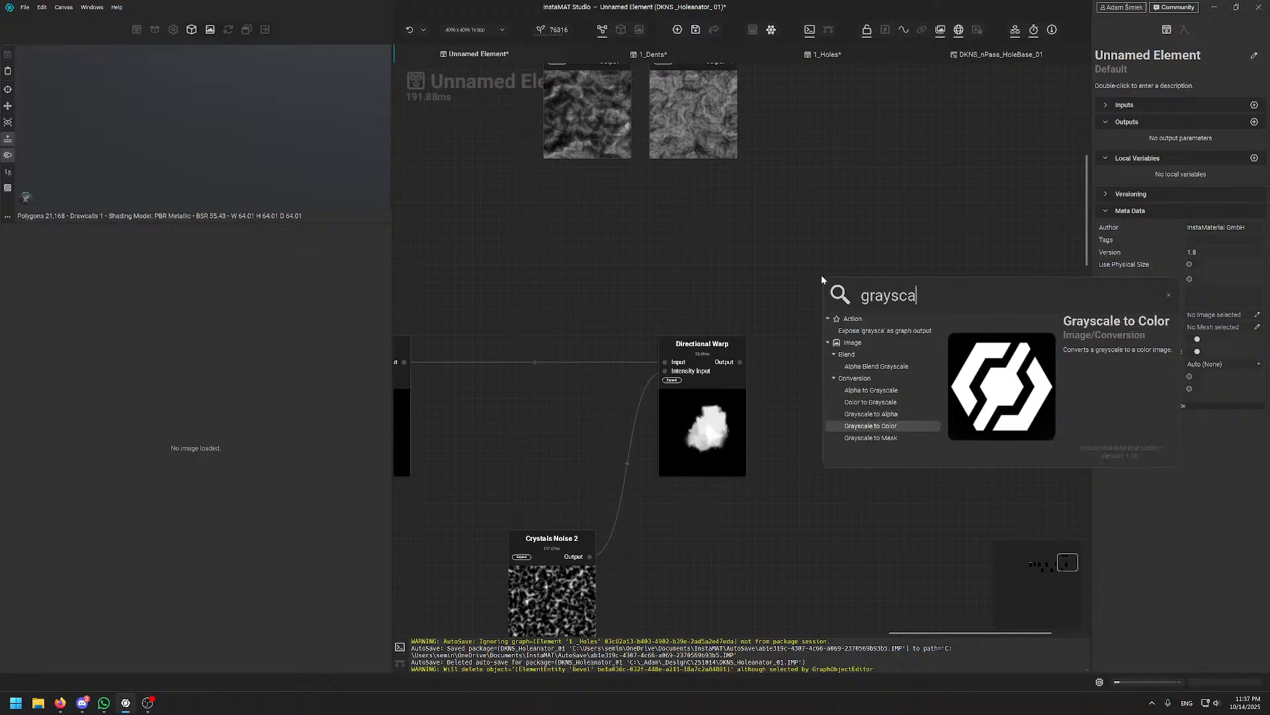
key(Down)
key(Return)
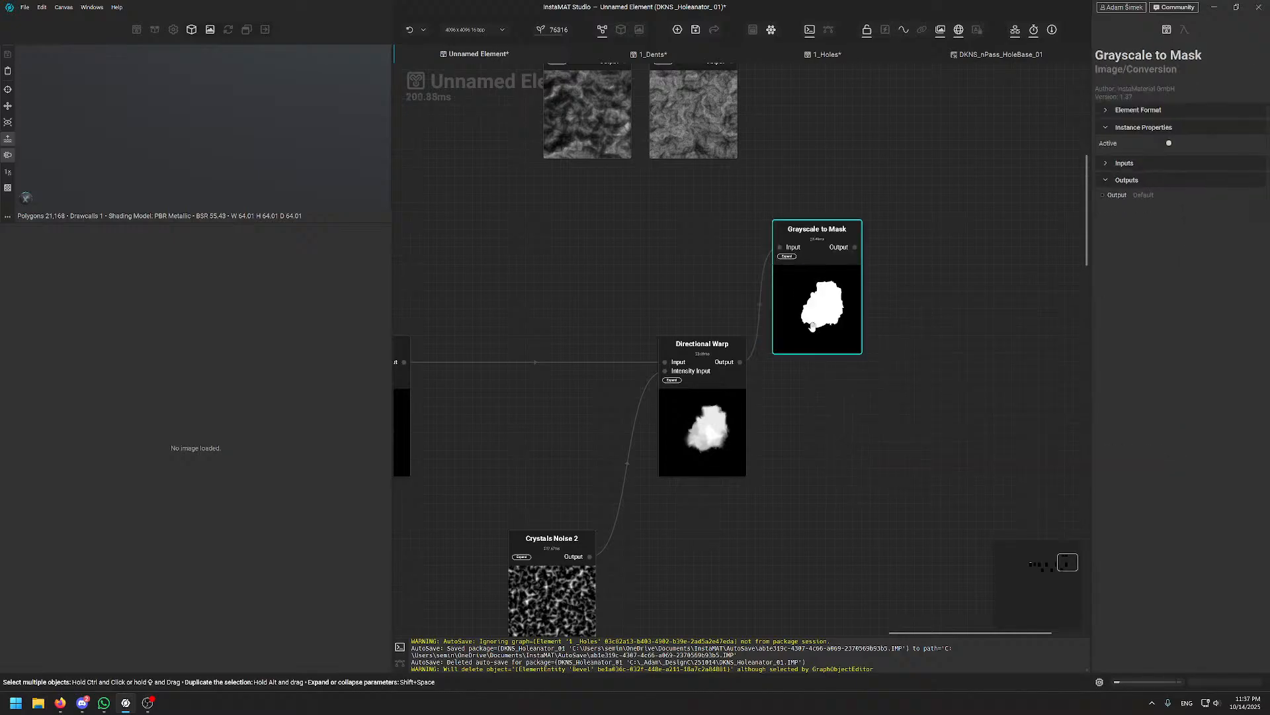
scroll(201, 416, down, 3)
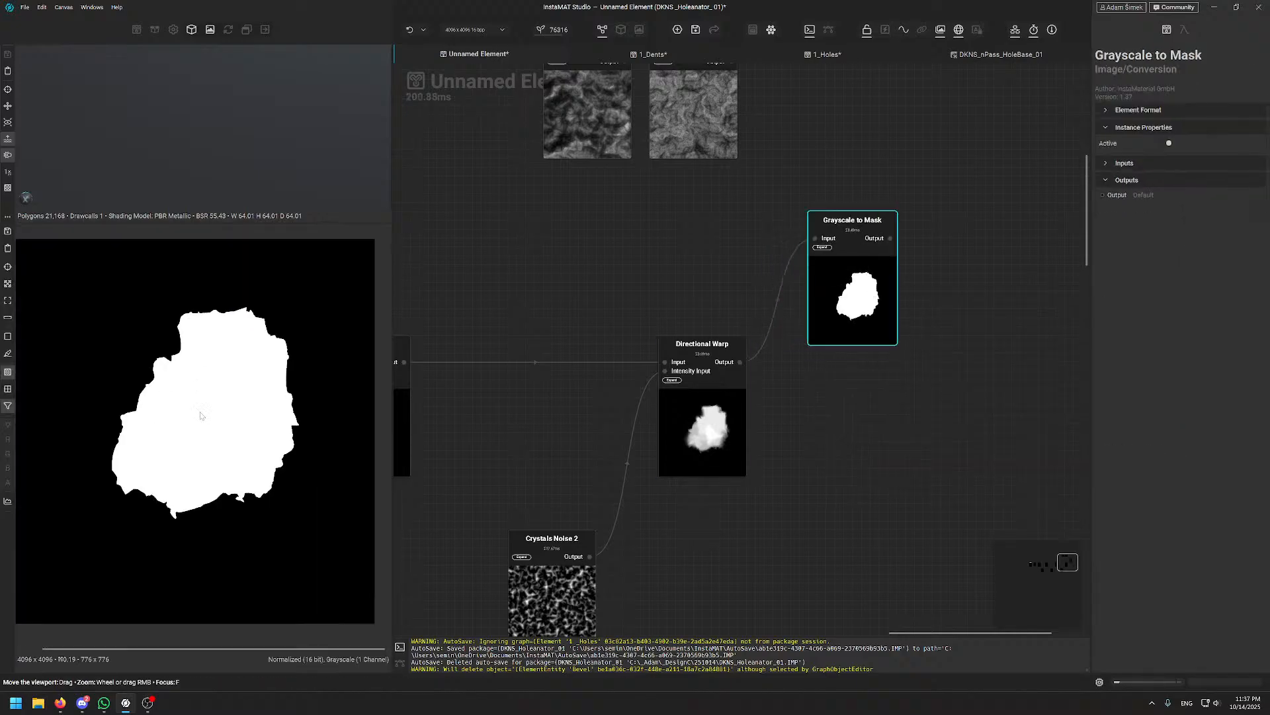
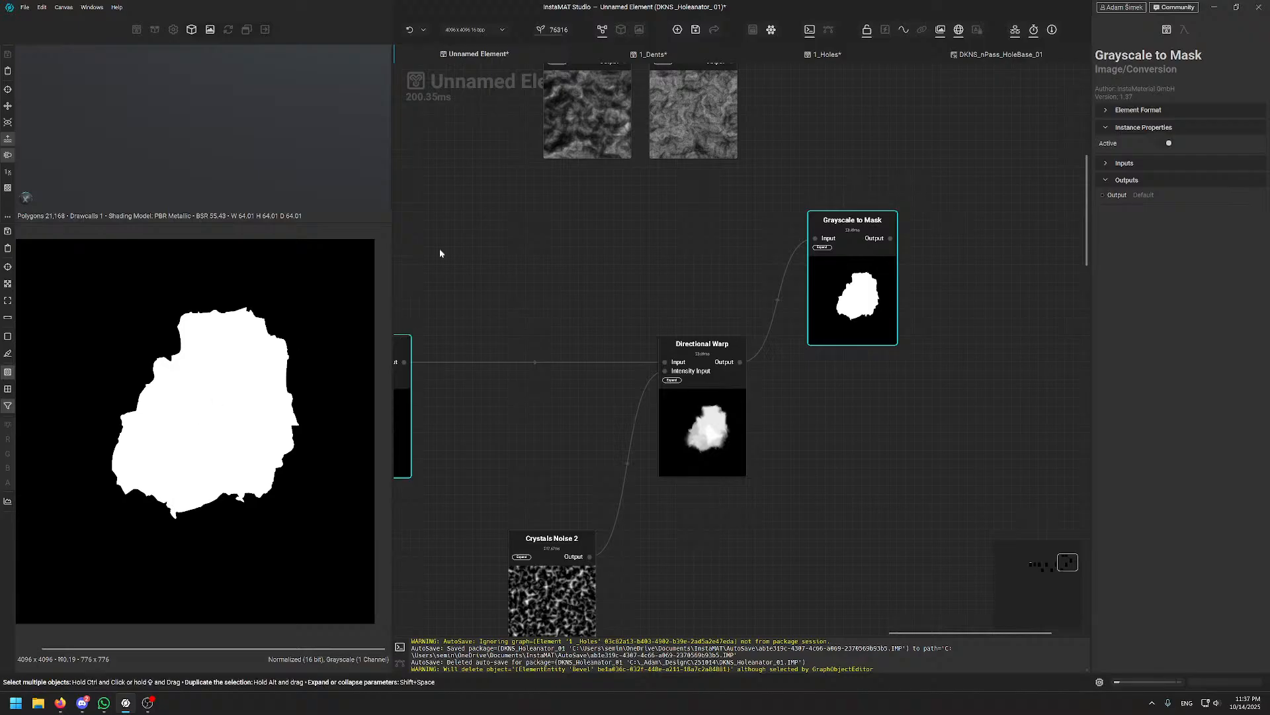
- Move the Grayscale to Mask node farther from the Directional Warp and set its threshold to 0.02
middle_drag(763, 236, 629, 270)
drag(709, 315, 748, 289)
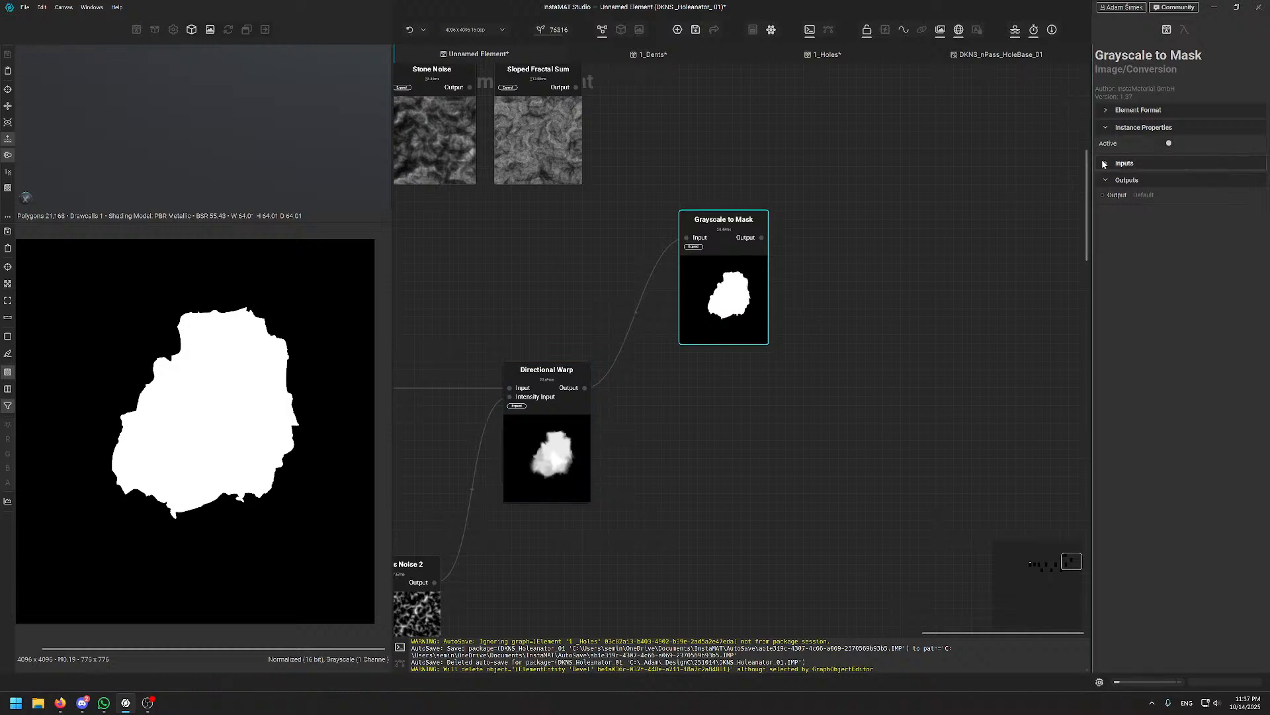
click(1121, 163)
mouse_move(1163, 214)
mouse_down()
mouse_move(1141, 219)
mouse_move(1207, 224)
mouse_move(1145, 224)
mouse_up()
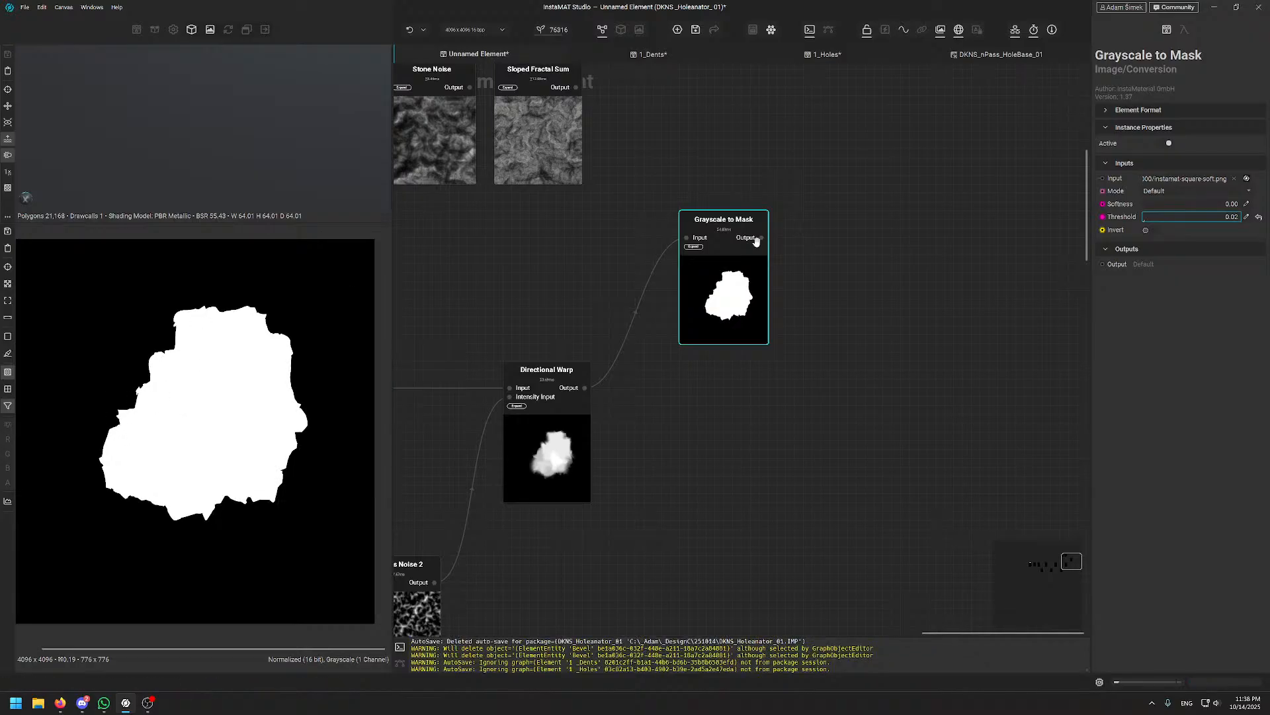
- Add a Bevel node fed by the Grayscale to Mask output, align it with that node and make its output grayscale
click(784, 232)
key(space)
text(beve)
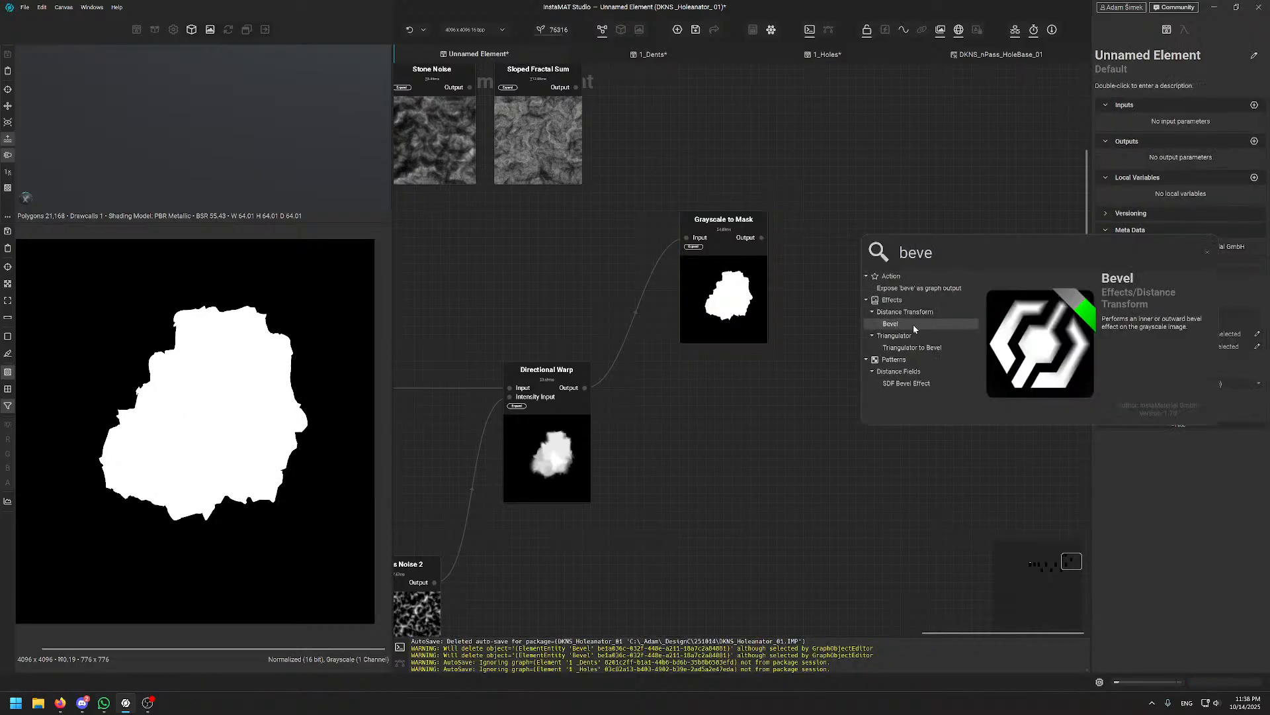
click(913, 323)
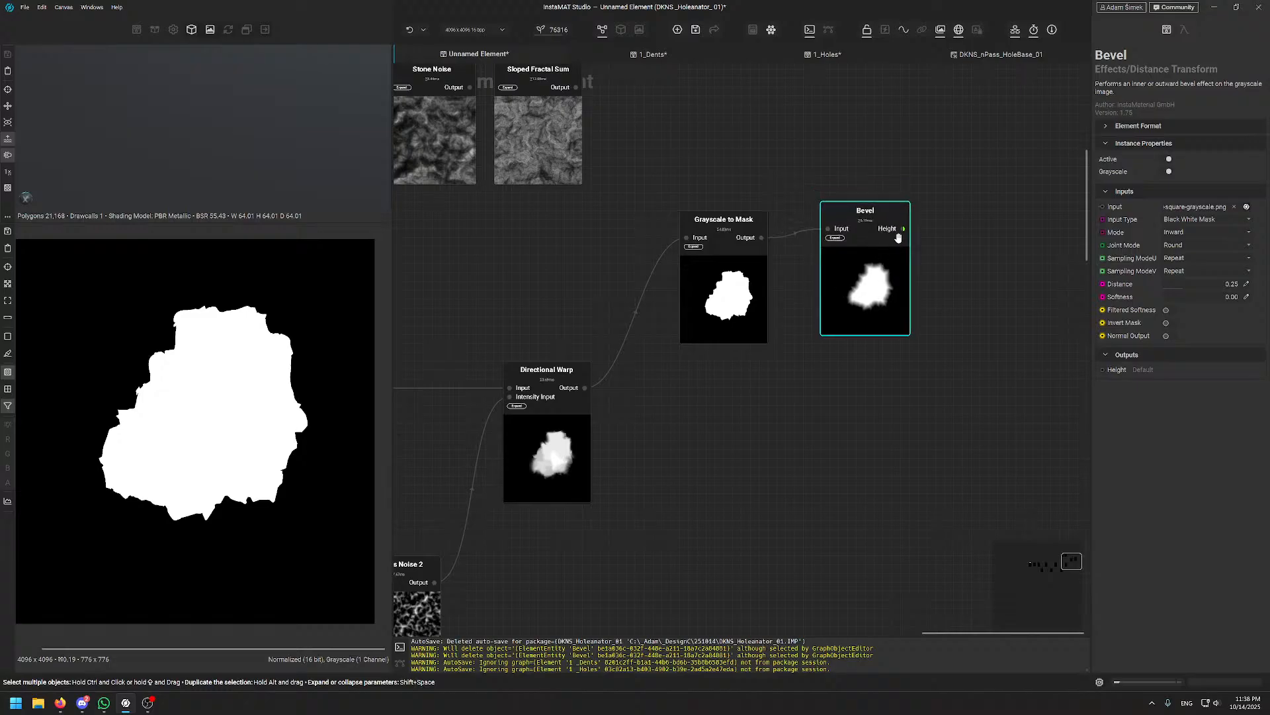
drag(888, 254, 884, 262)
click(903, 239)
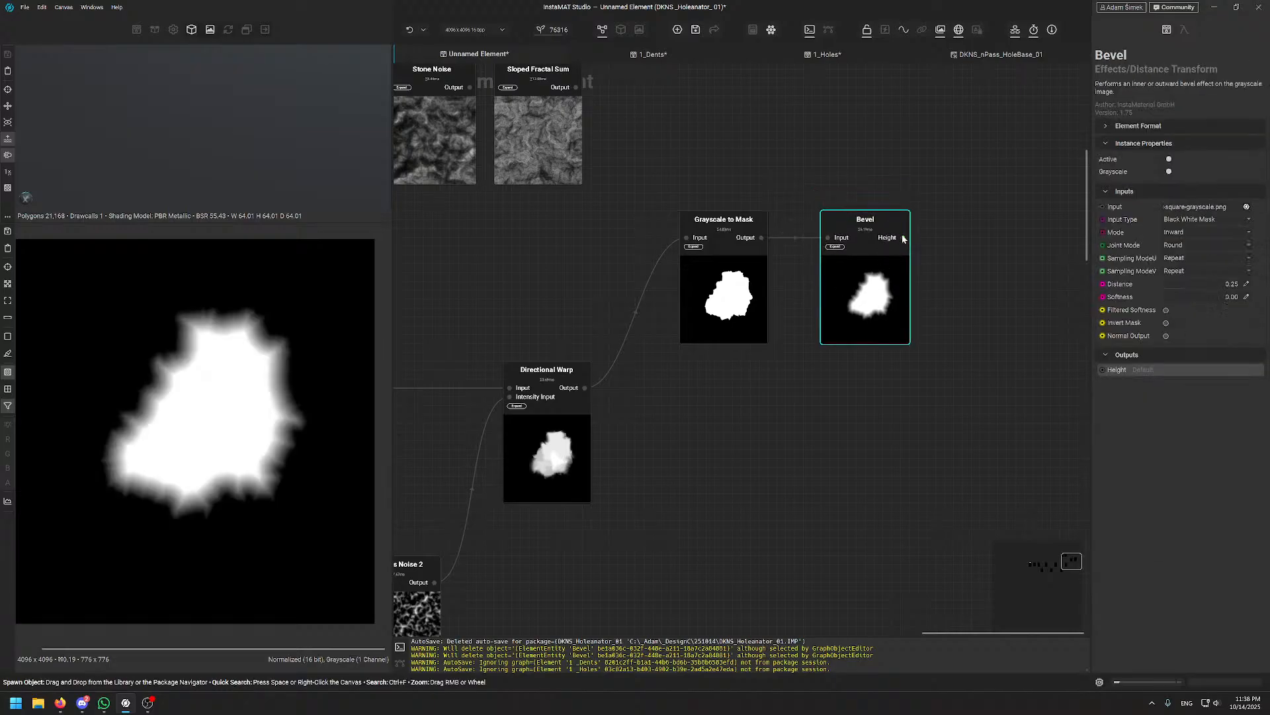
middle_drag(960, 152, 904, 182)
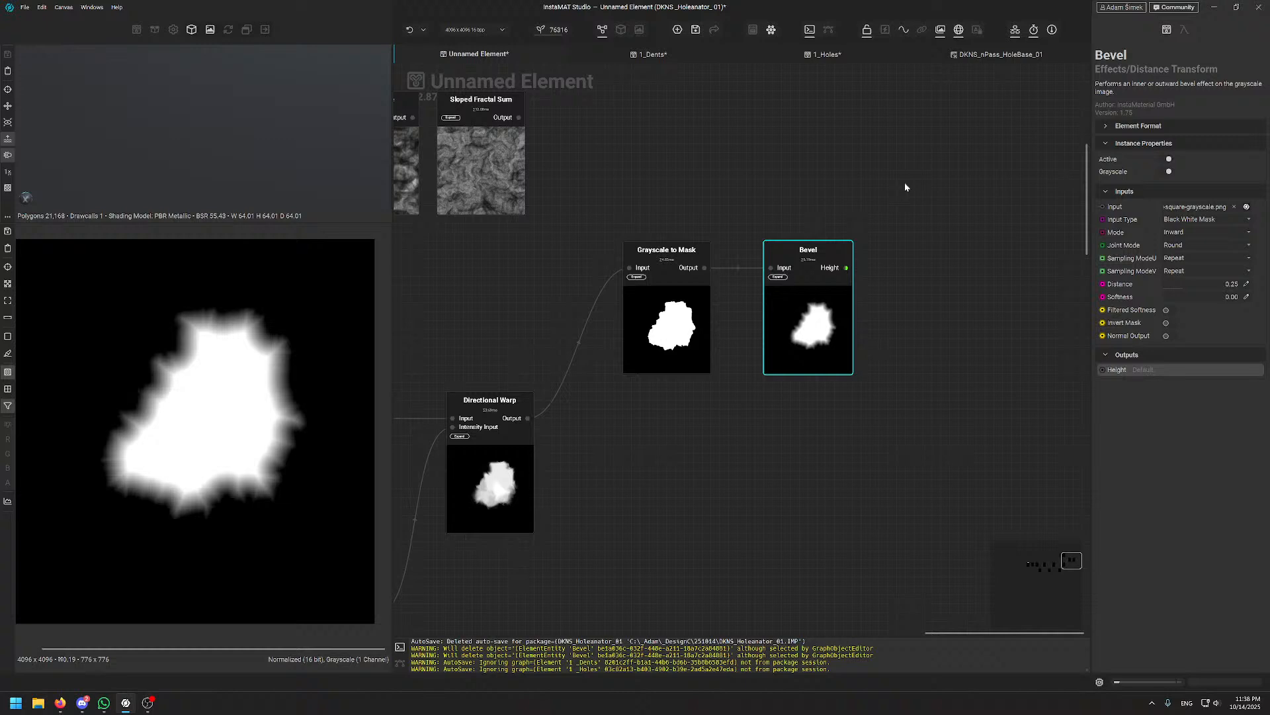
click(1168, 172)
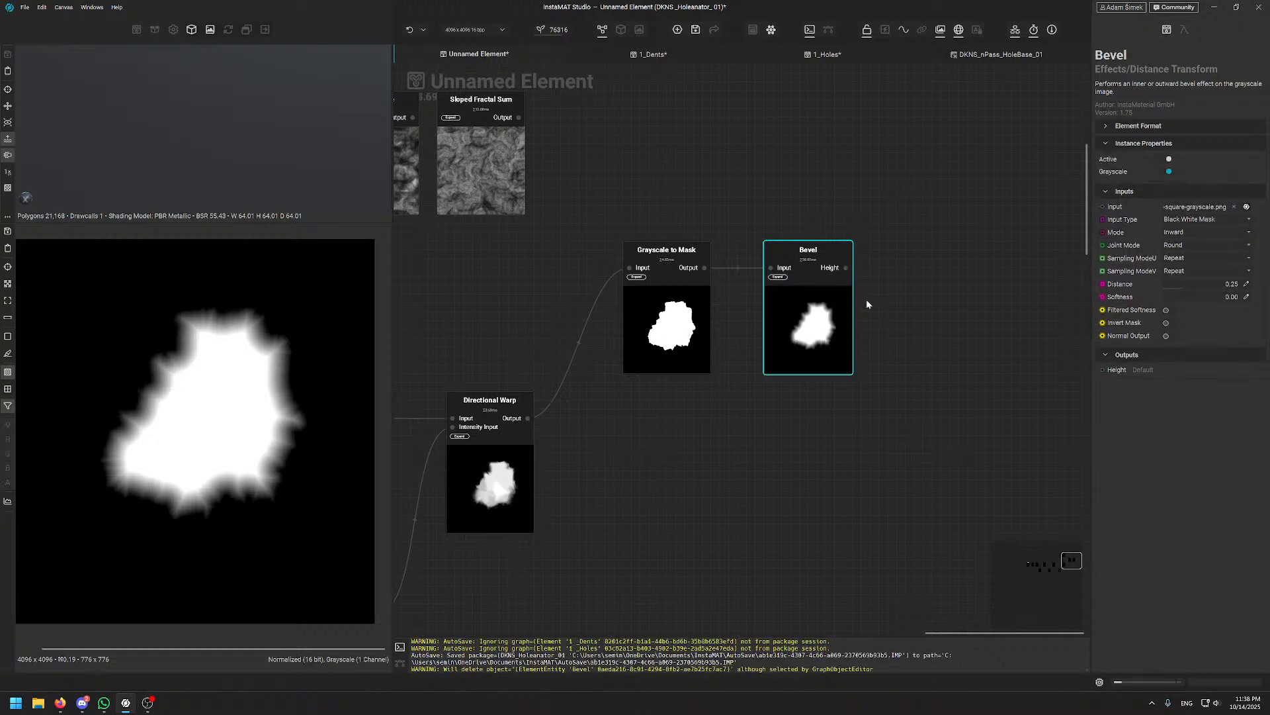
- Set the new Bevel's distance to 0.13, keeping the Black White Mask input type
scroll(853, 307, up, 3)
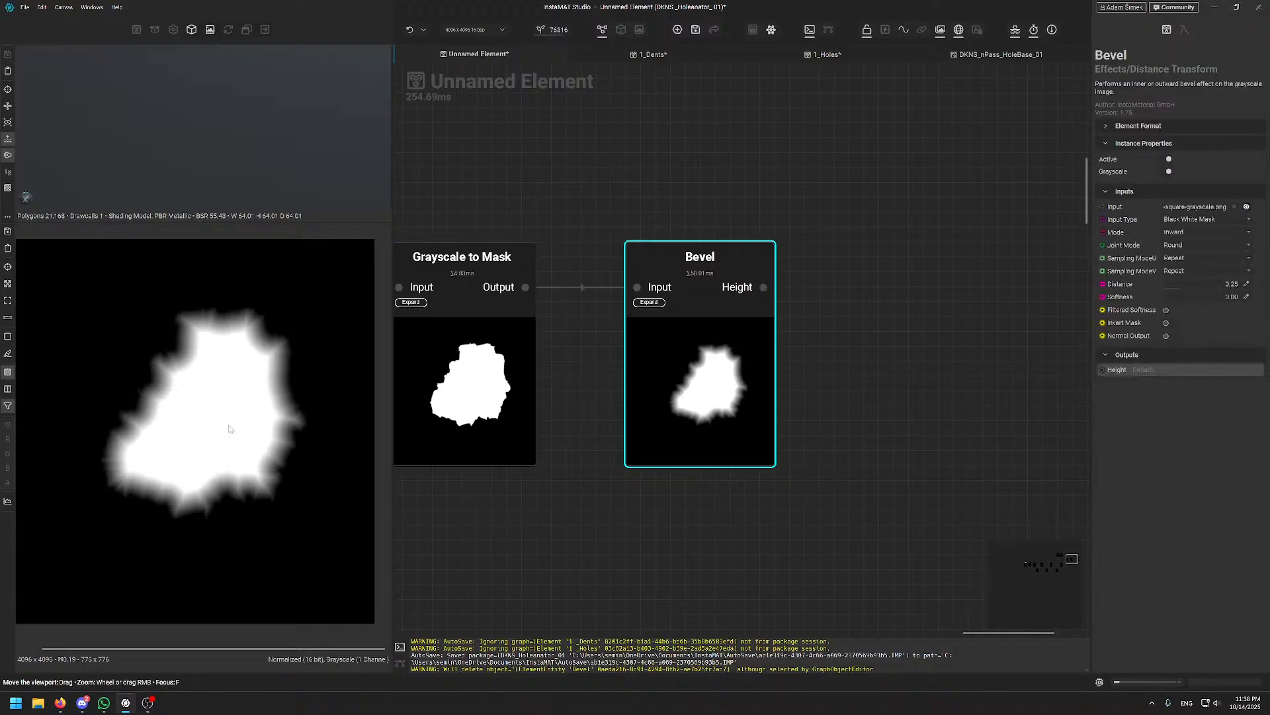
scroll(231, 420, up, 1)
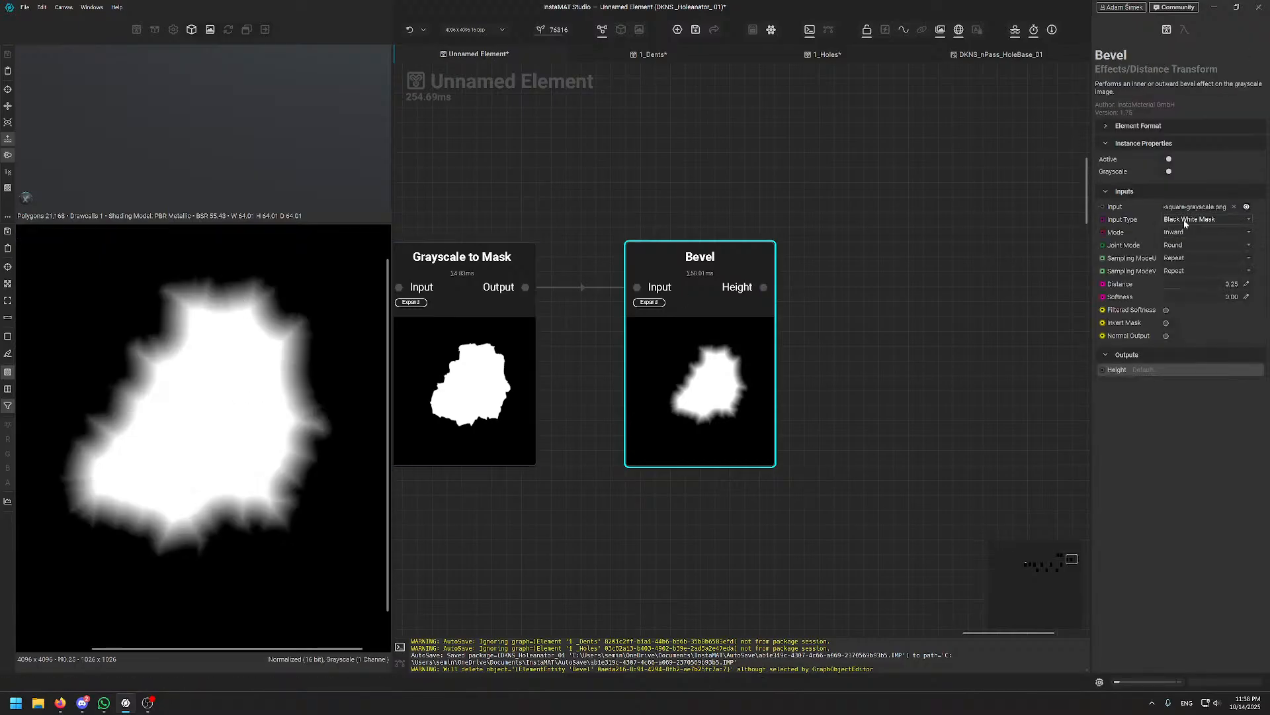
click(1168, 284)
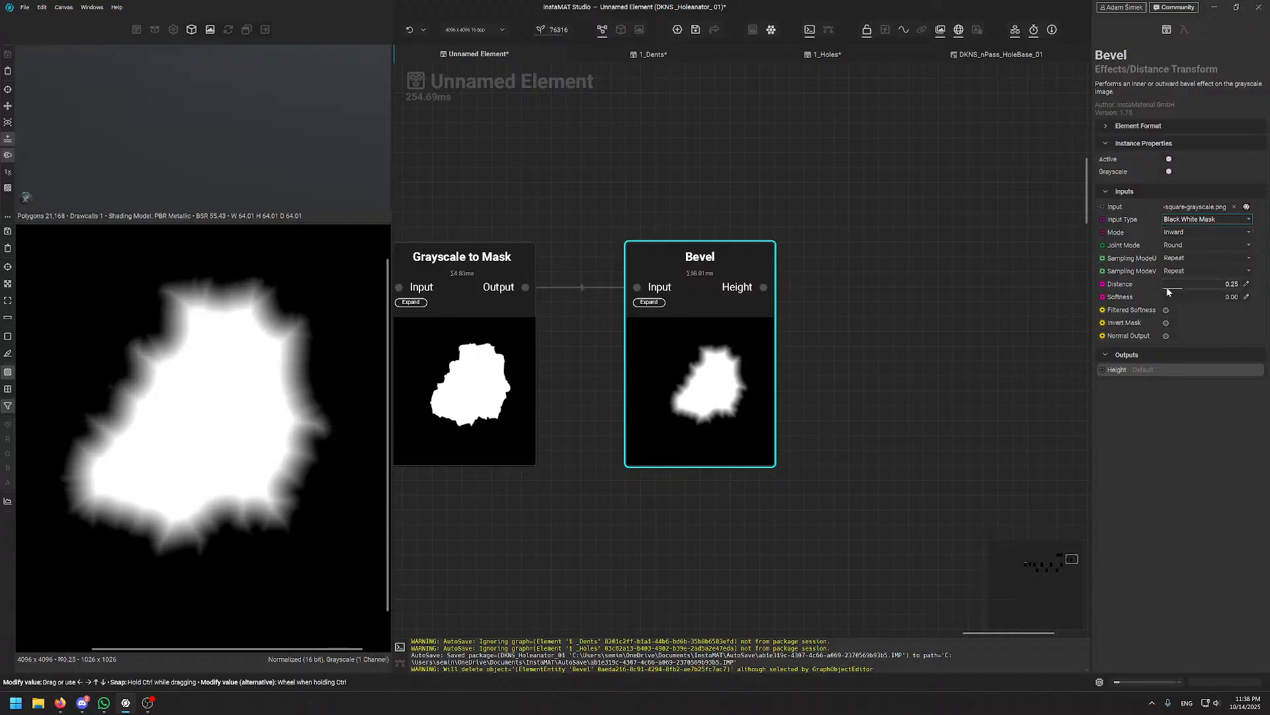
drag(1167, 288, 1173, 289)
- Add a Blend node with the last Directional Warp as background and the Bevel height as foreground, and select it
scroll(675, 467, down, 8)
middle_drag(675, 467, 810, 298)
scroll(646, 363, up, 6)
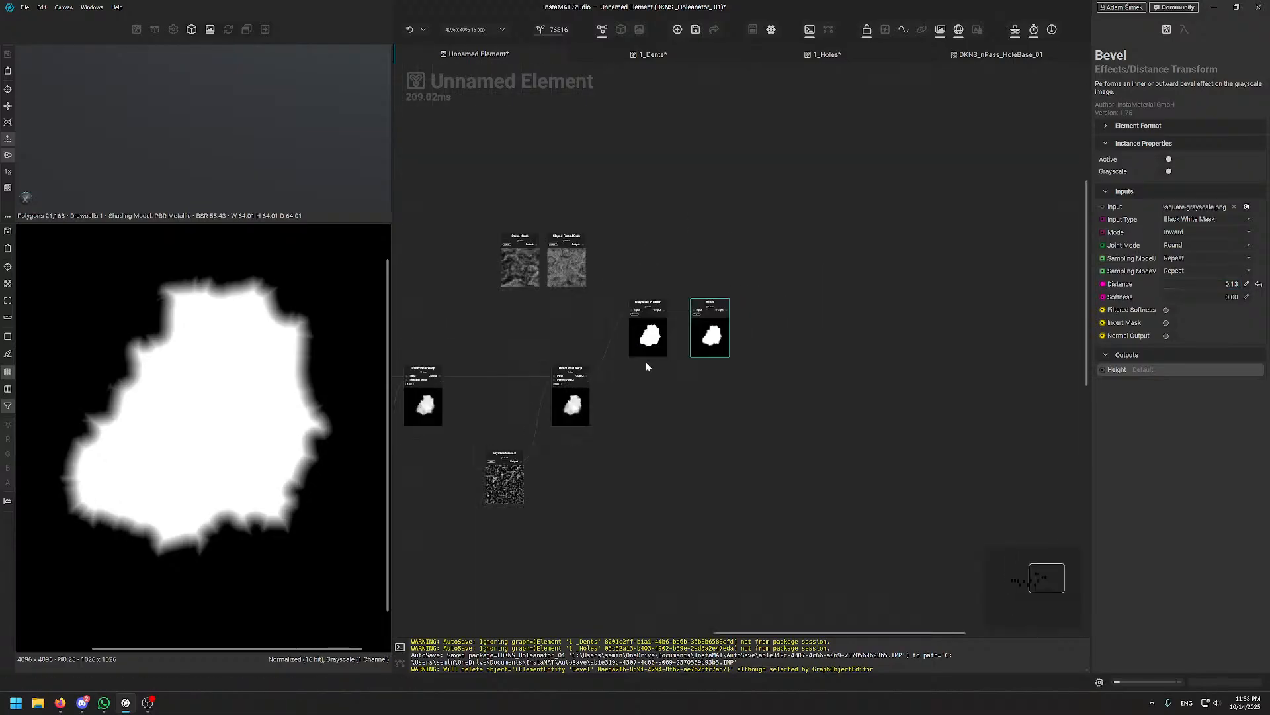
middle_drag(726, 405, 731, 401)
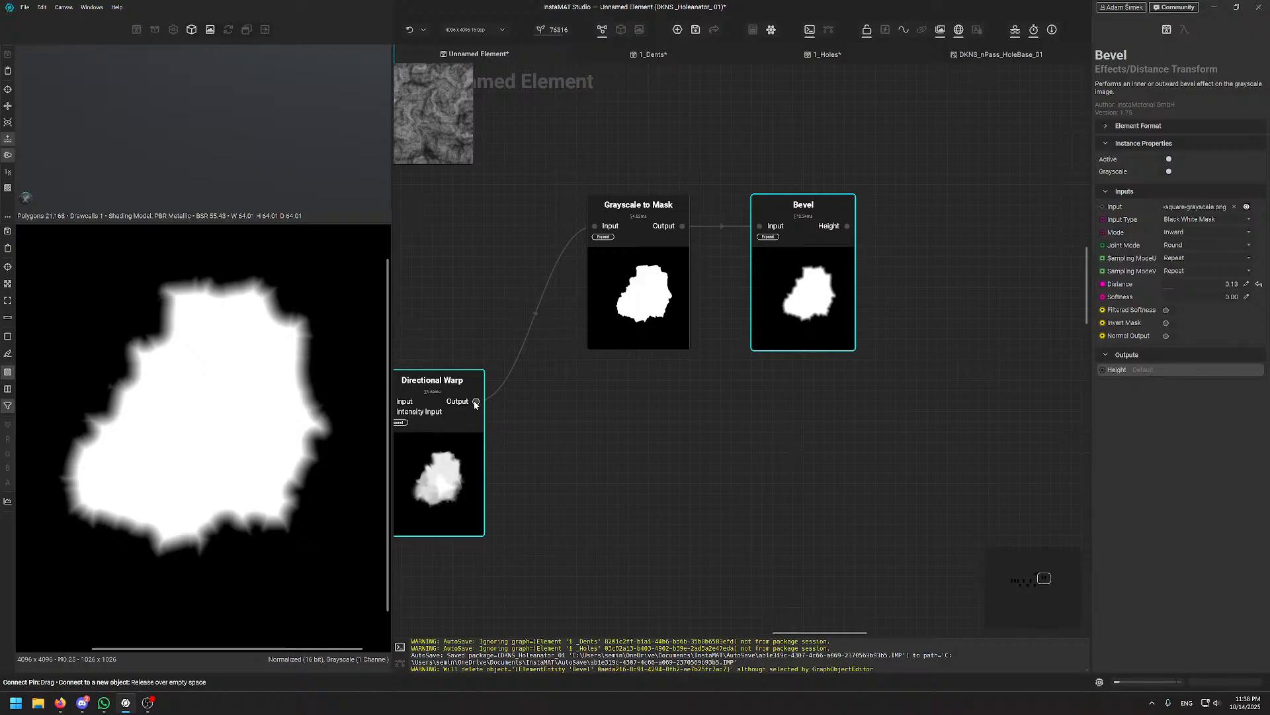
drag(475, 402, 975, 403)
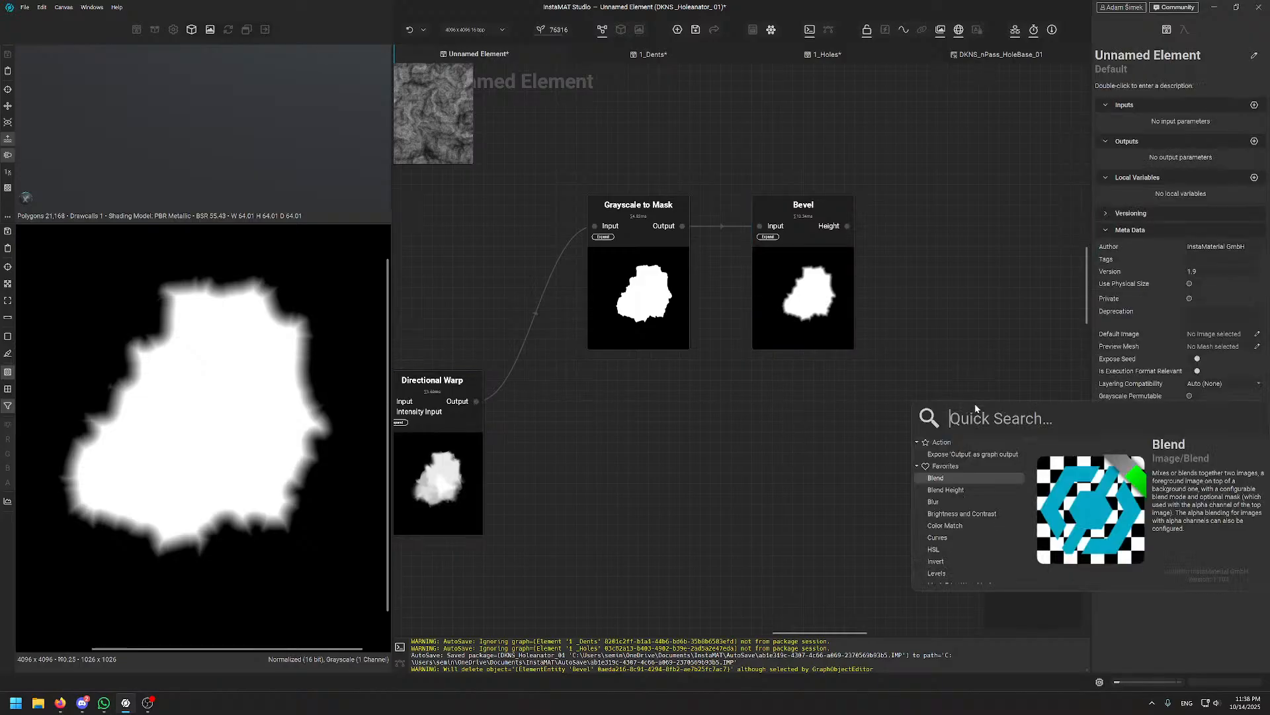
click(973, 478)
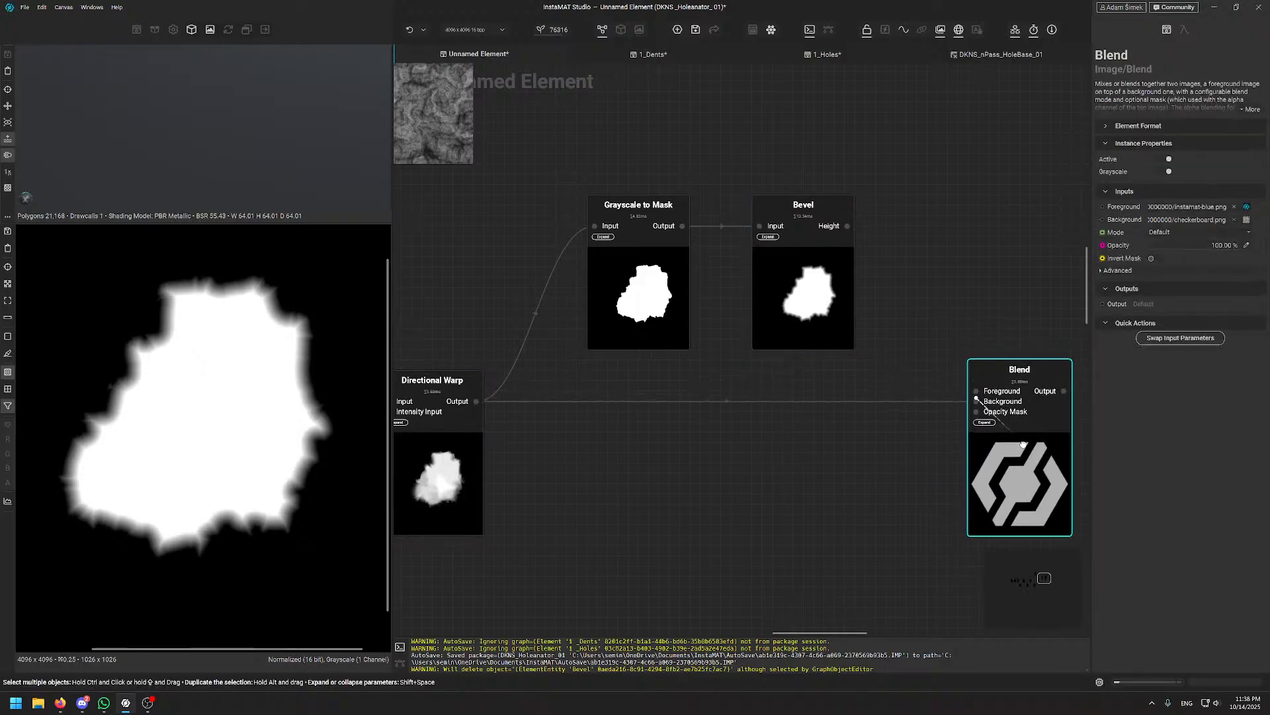
drag(847, 227, 976, 391)
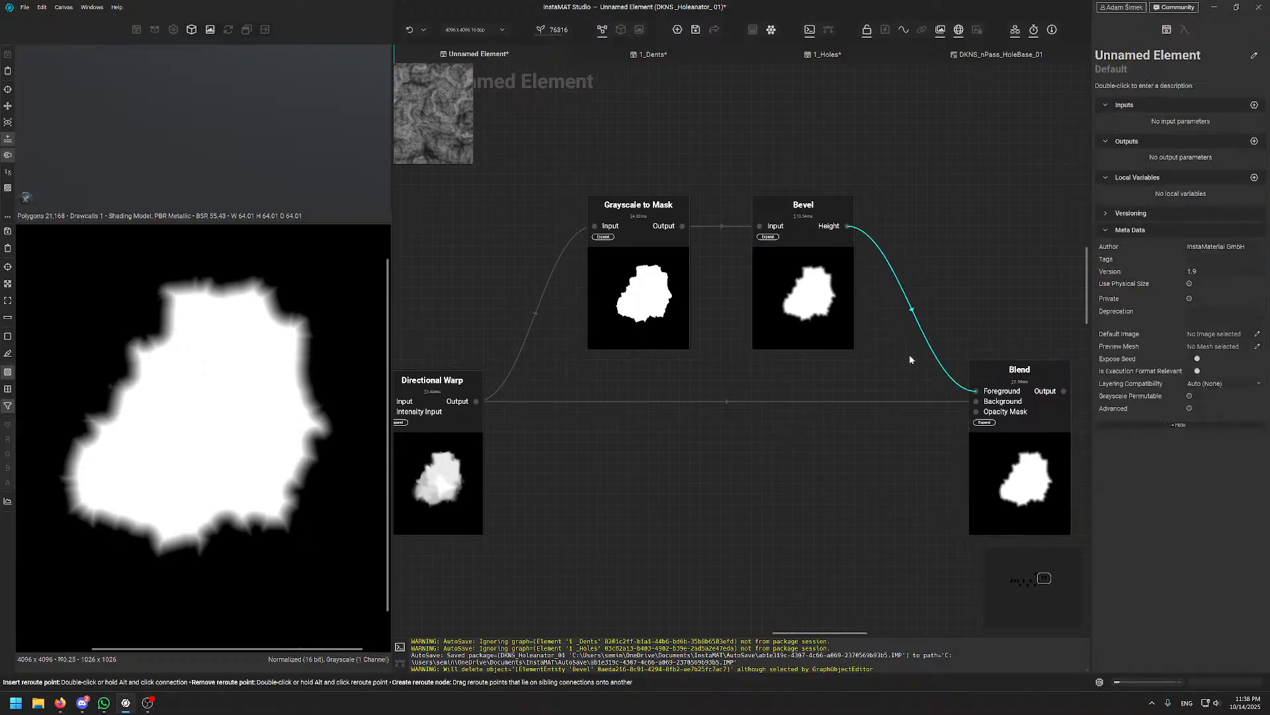
middle_drag(909, 356, 760, 391)
click(873, 474)
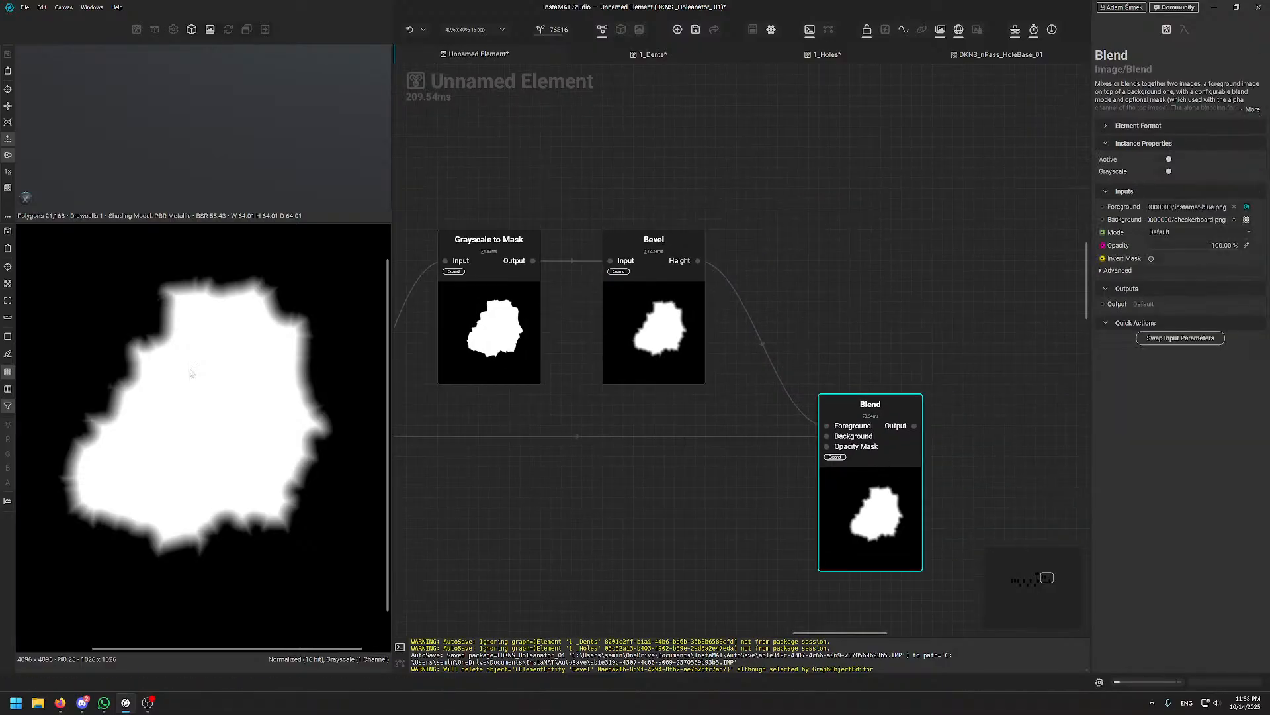
- Try the Average mode on the Blend node and vary its opacity, ending at 100%
click(1176, 232)
click(1168, 249)
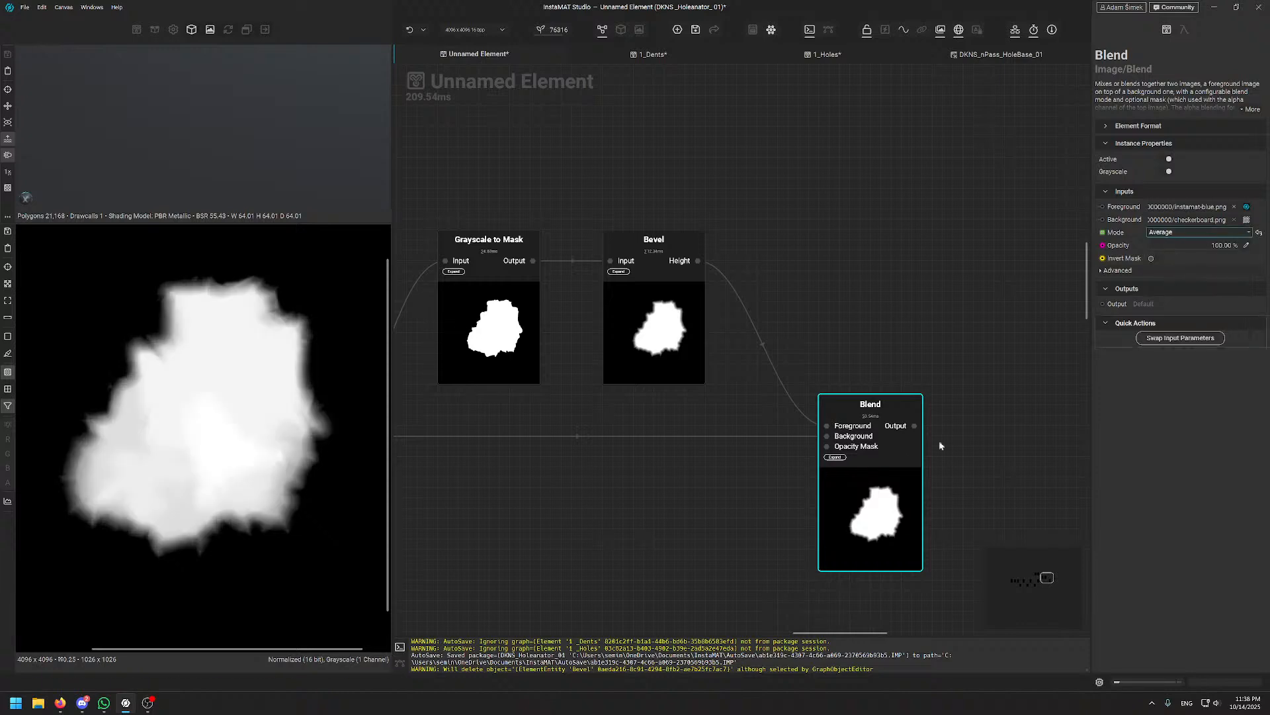
scroll(225, 390, up, 4)
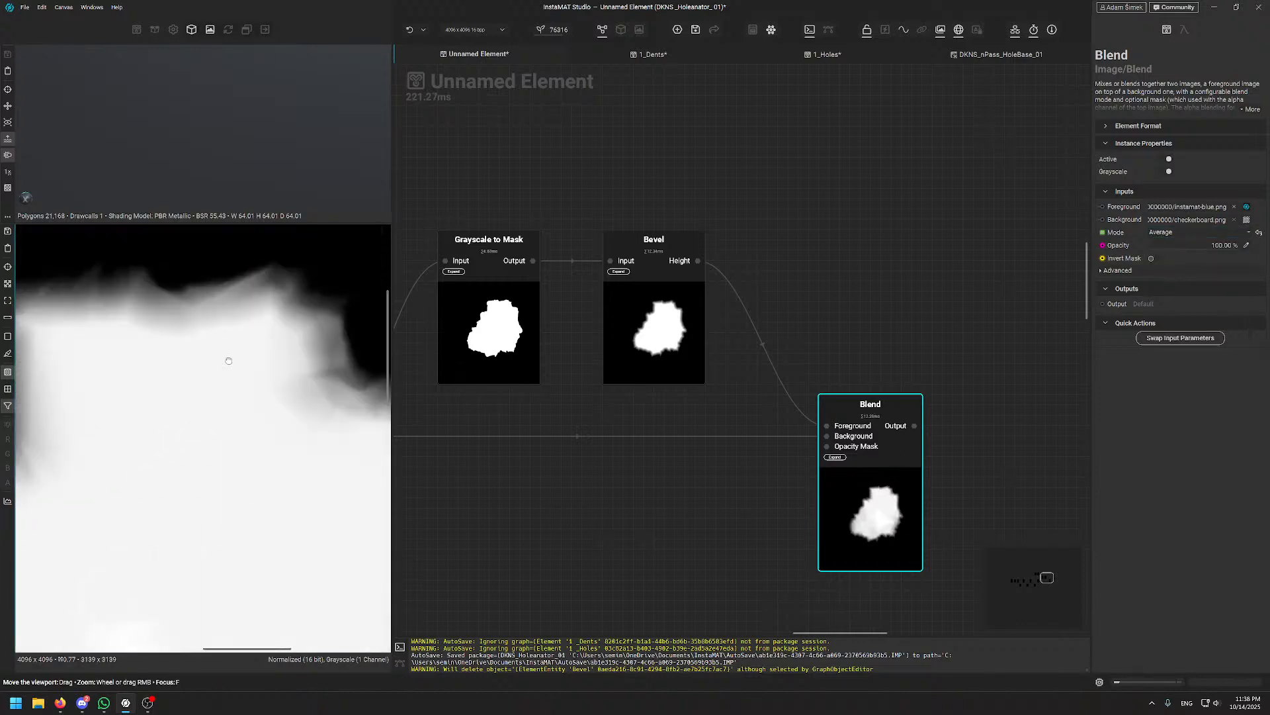
scroll(220, 409, down, 2)
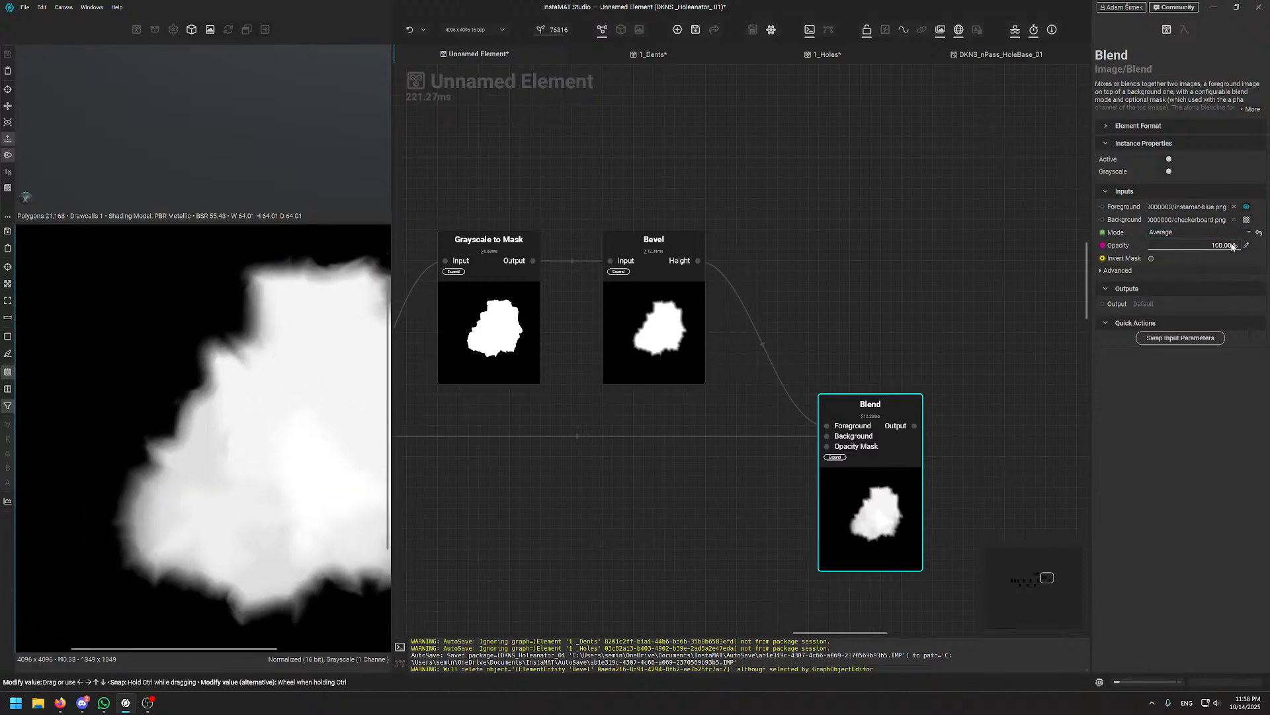
drag(1227, 246, 1199, 245)
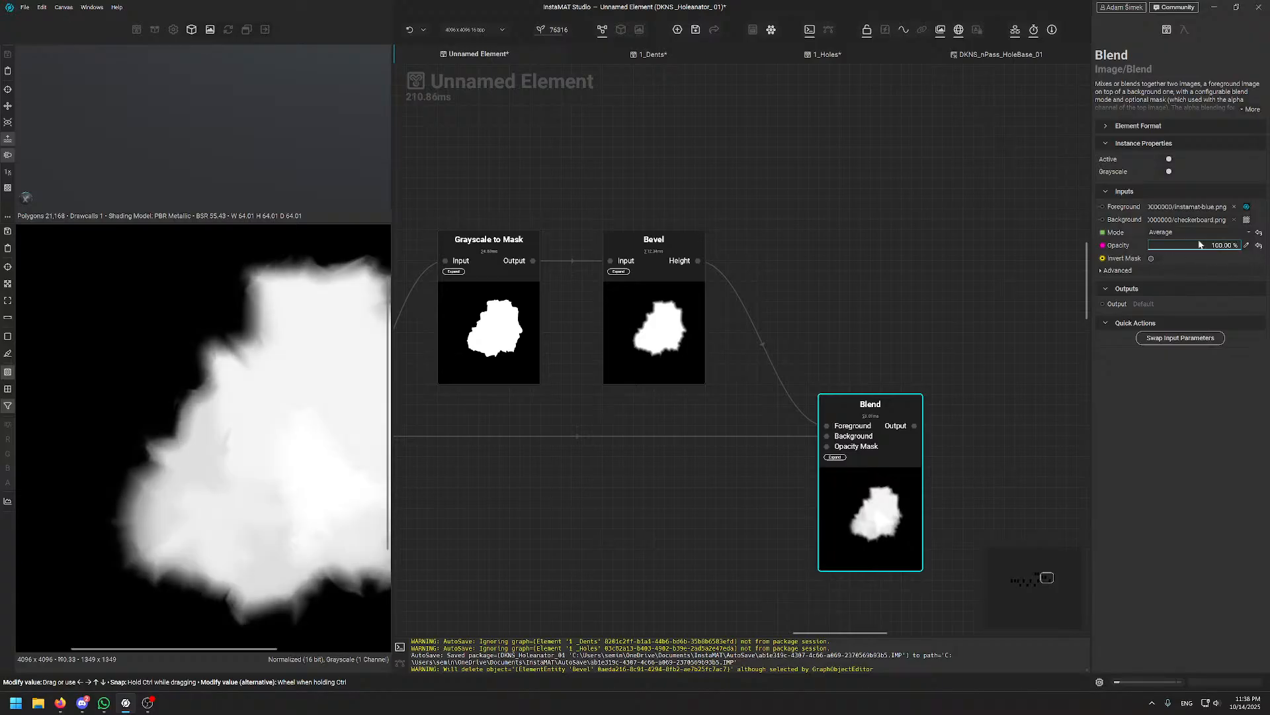
- Try the Maximum, Soft Light and Hard Light modes on the Blend node, testing opacity variations along the way
click(1165, 234)
click(1172, 230)
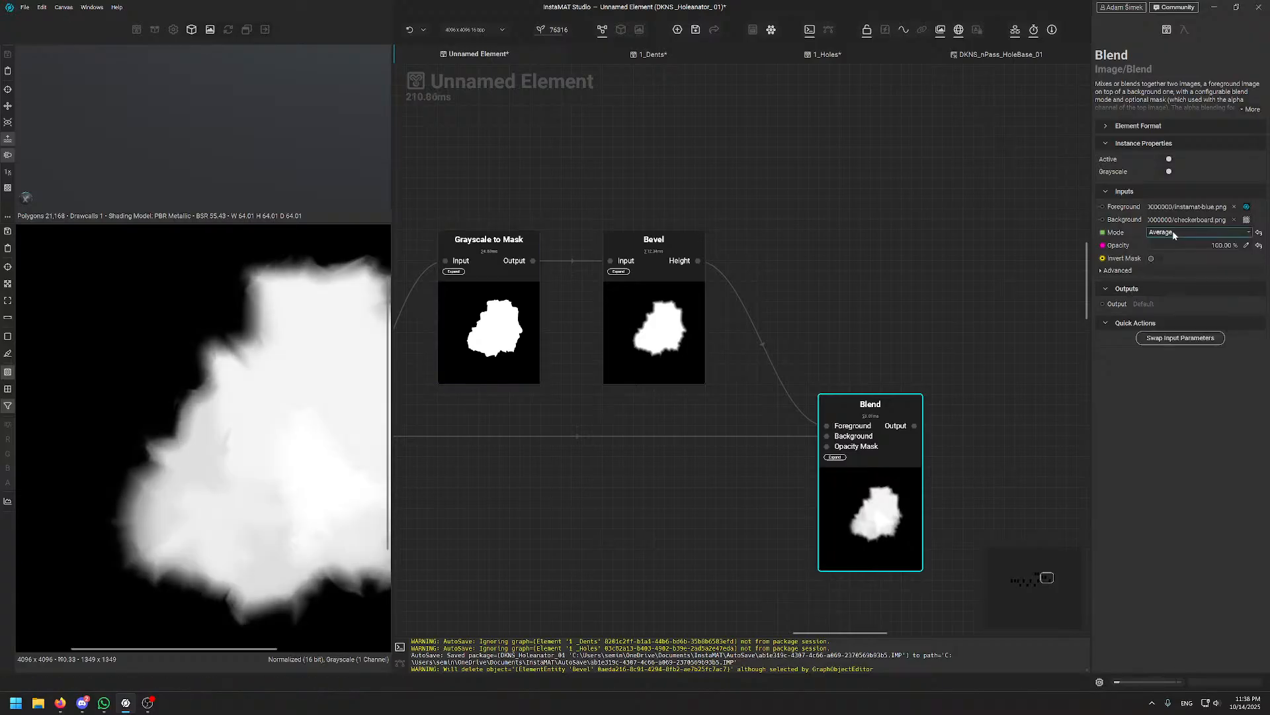
scroll(1173, 232, down, 4)
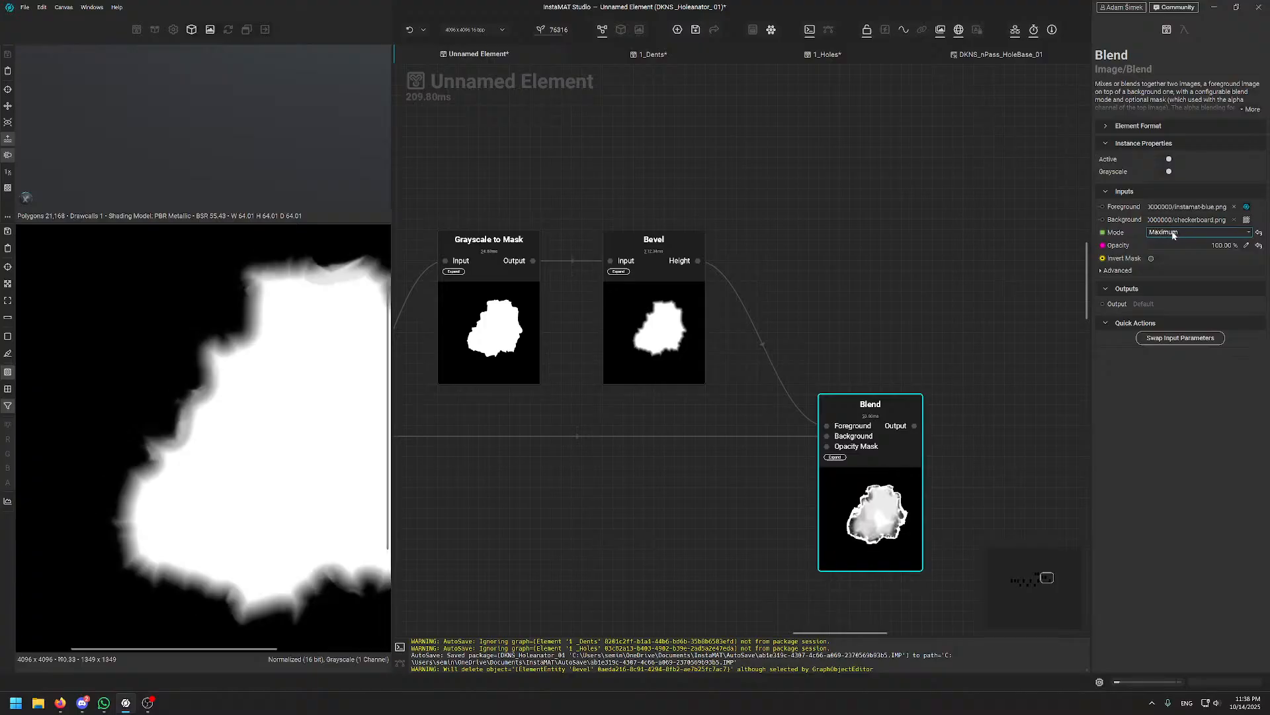
scroll(1173, 232, down, 4)
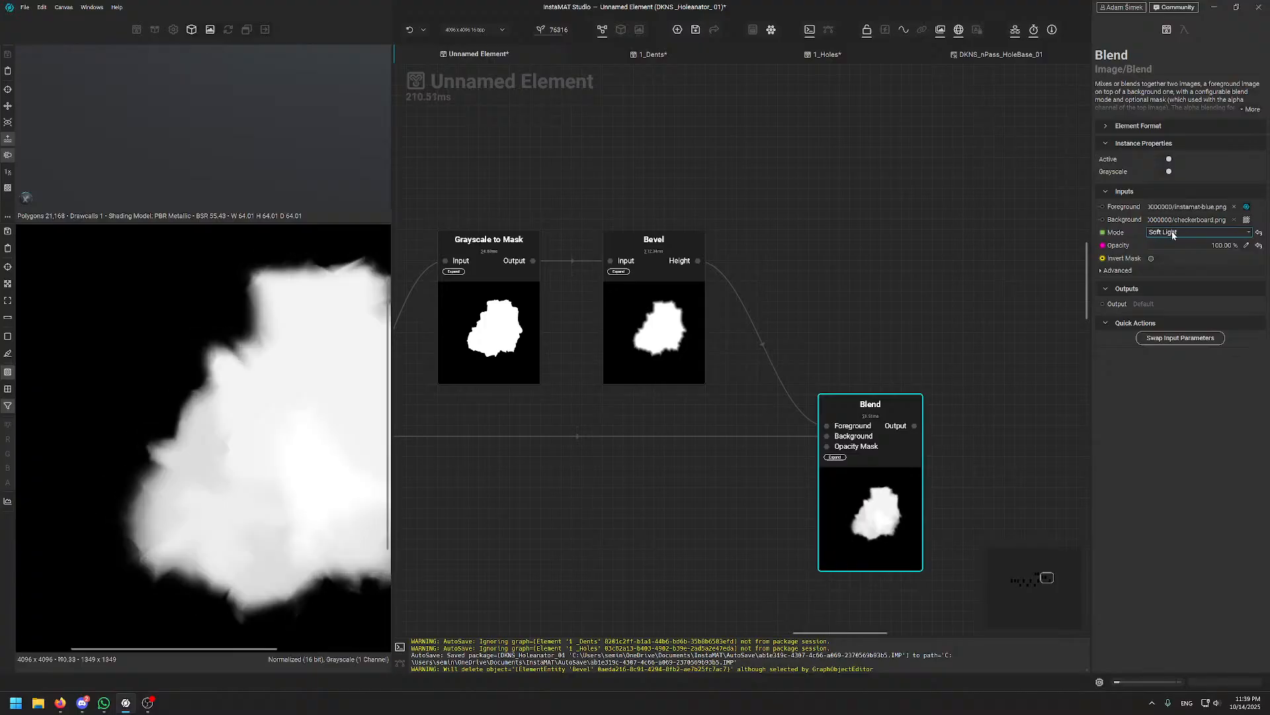
drag(1197, 245, 1244, 248)
scroll(1191, 233, down, 1)
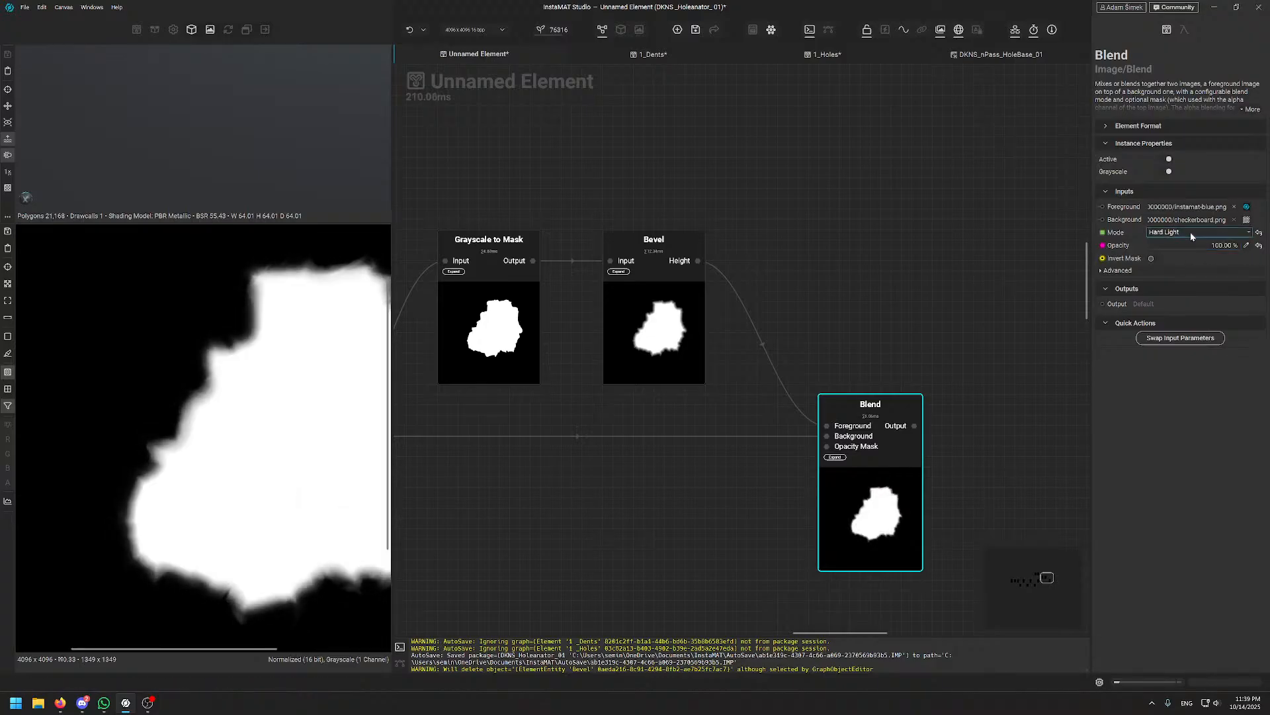
- Set the Blend mode to Exclusion after trying Difference, and lower its opacity to about 45%
scroll(1191, 235, down, 4)
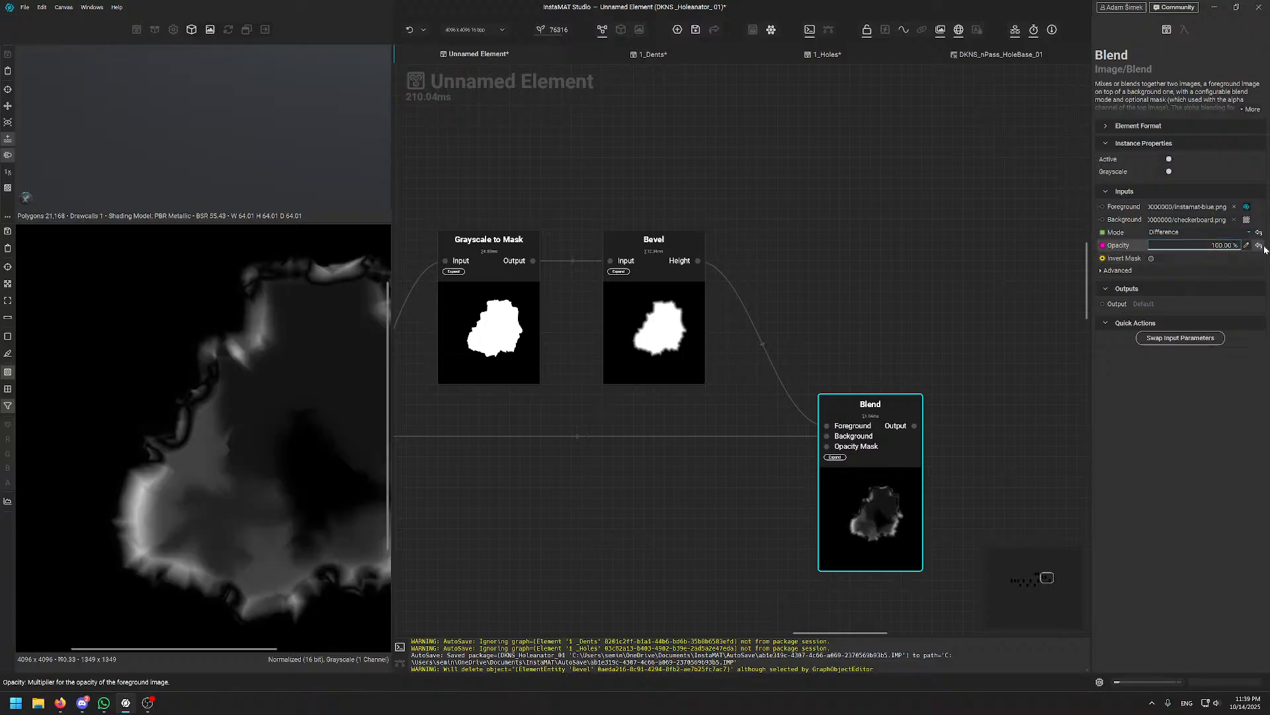
scroll(1191, 235, down, 1)
click(1174, 247)
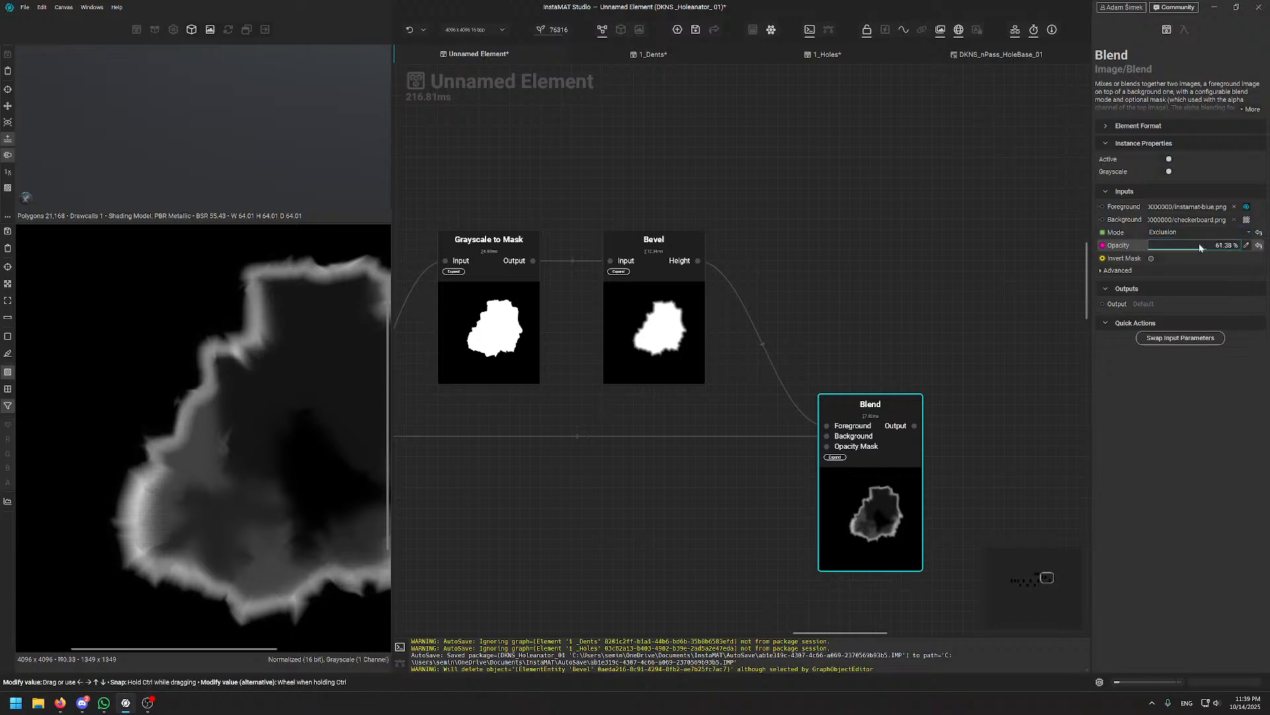
drag(1173, 252, 1183, 252)
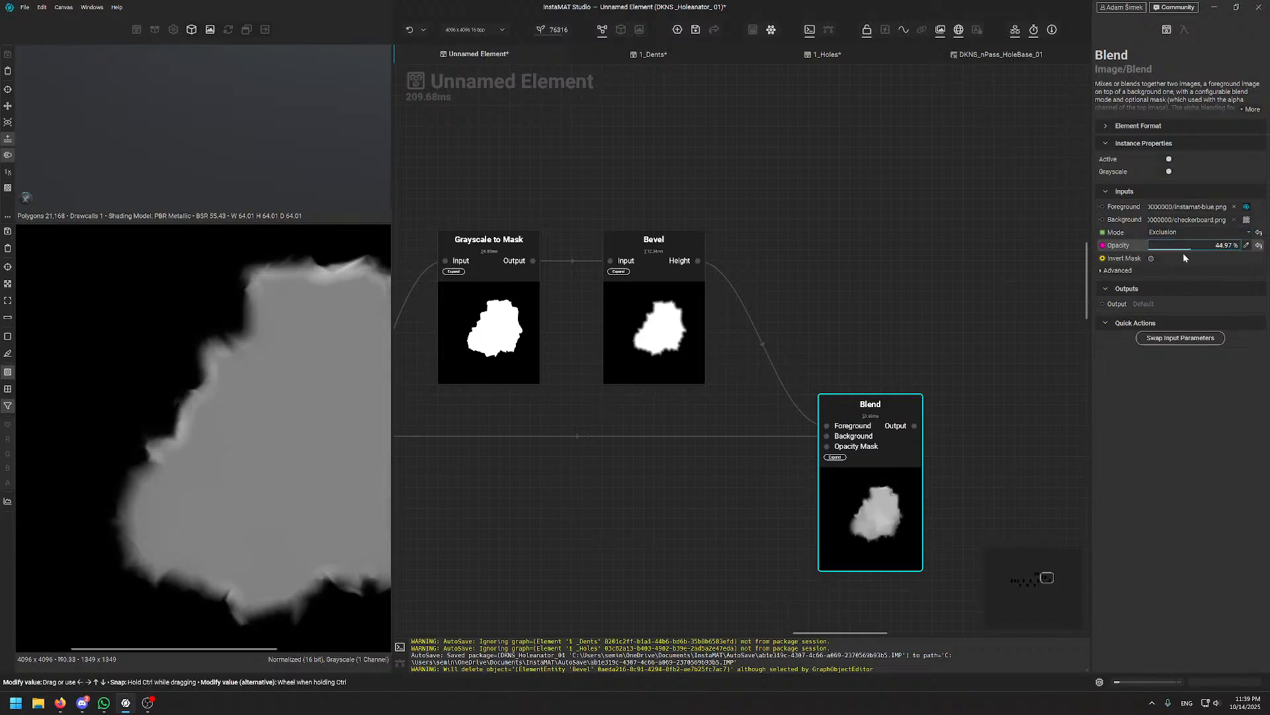
- Swap the Blend node's foreground and background inputs and raise its opacity to 100%
click(1180, 337)
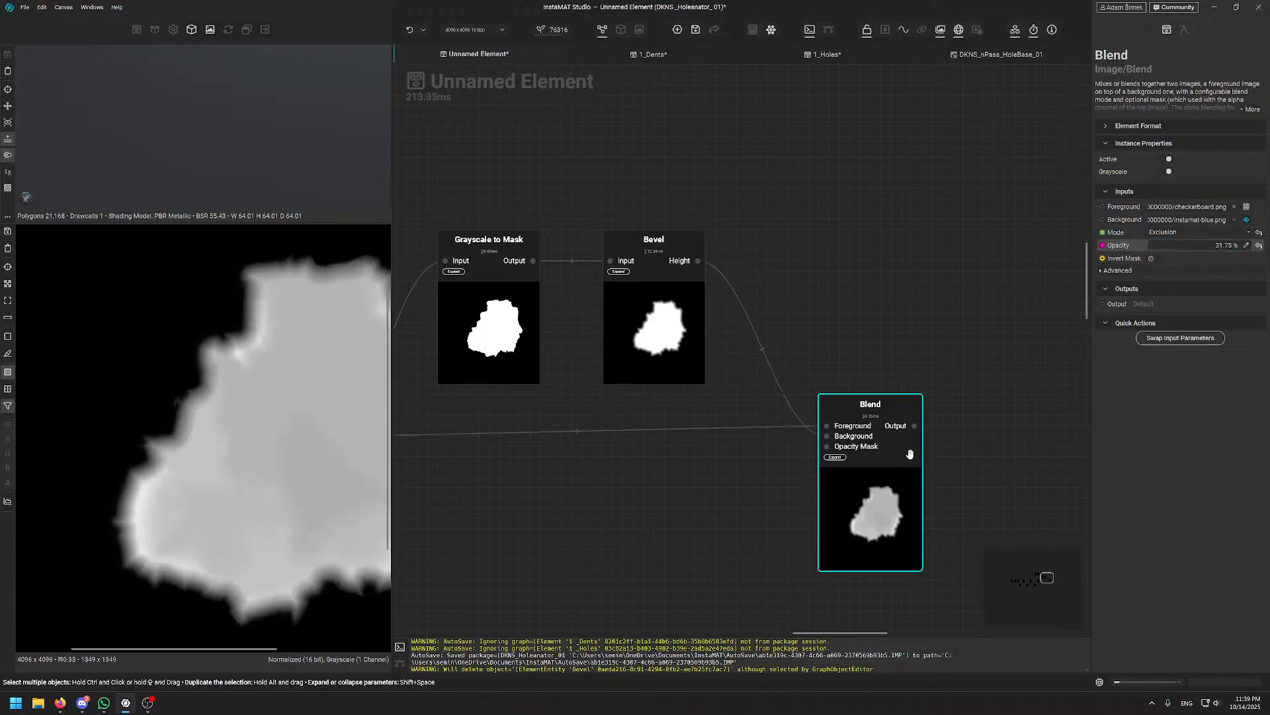
scroll(248, 401, down, 2)
scroll(249, 406, up, 2)
click(1164, 248)
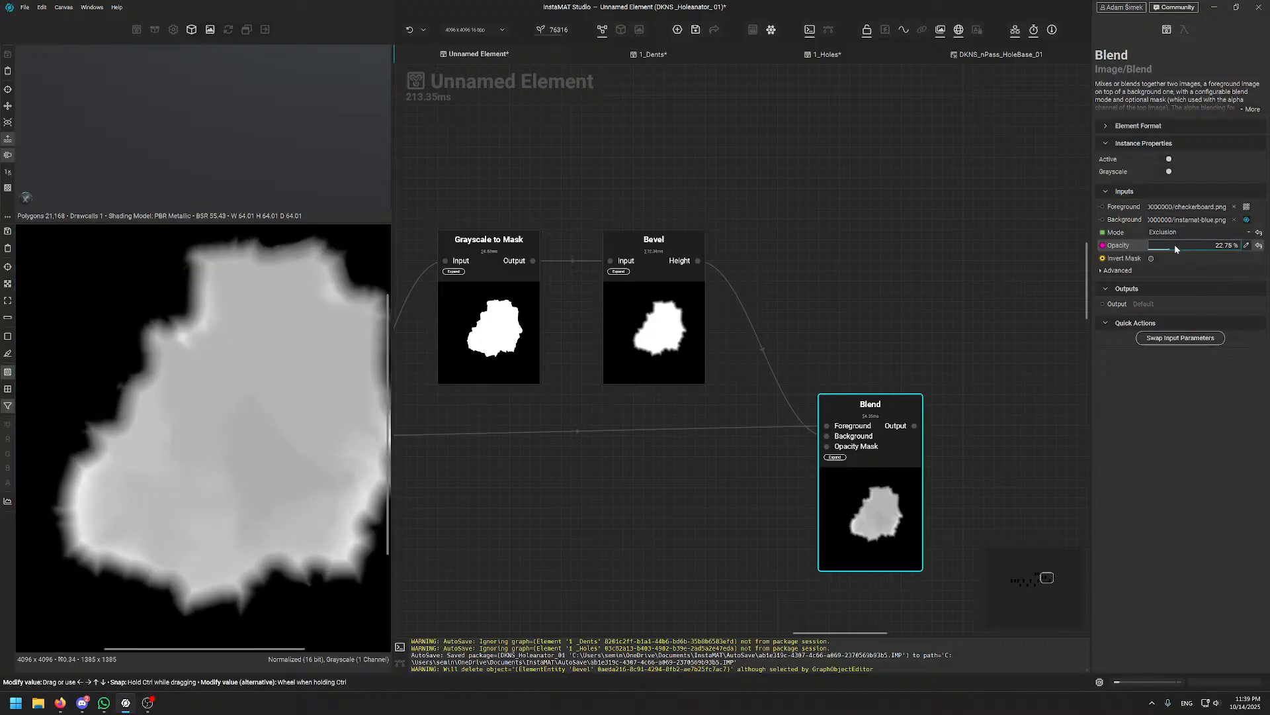
drag(1164, 250, 1248, 251)
scroll(256, 425, down, 2)
scroll(250, 427, up, 1)
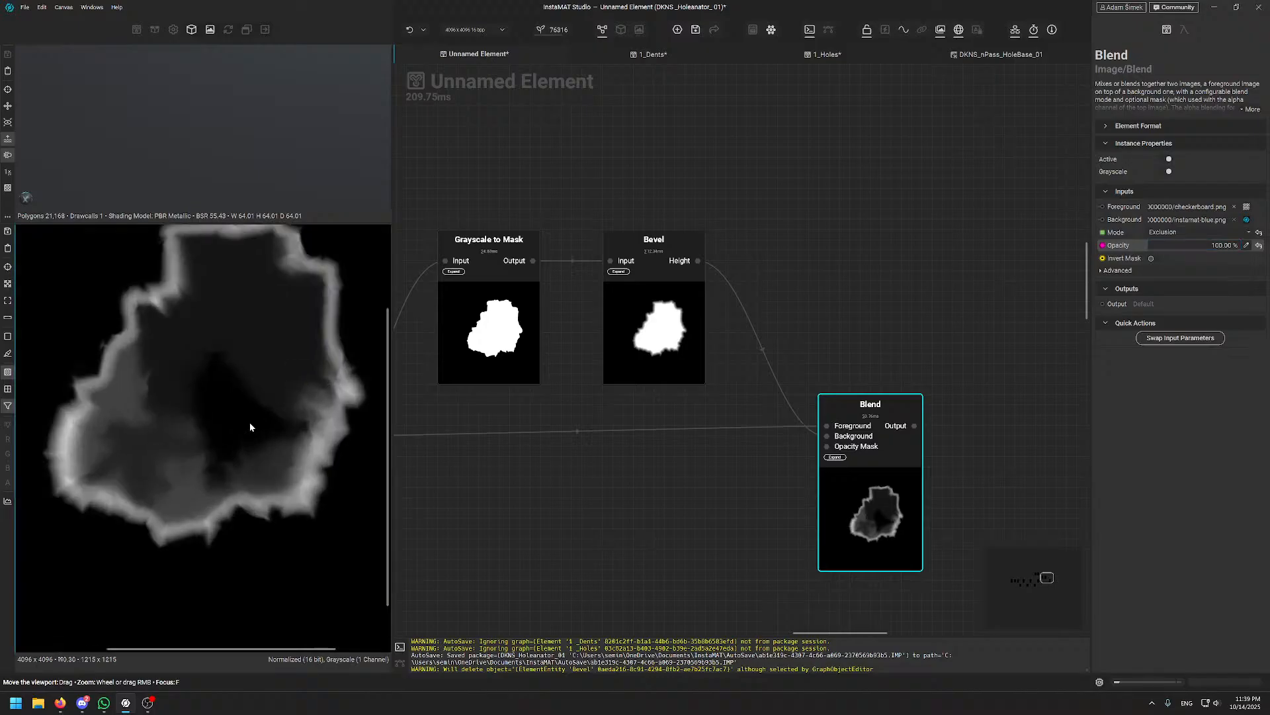
scroll(181, 298, down, 3)
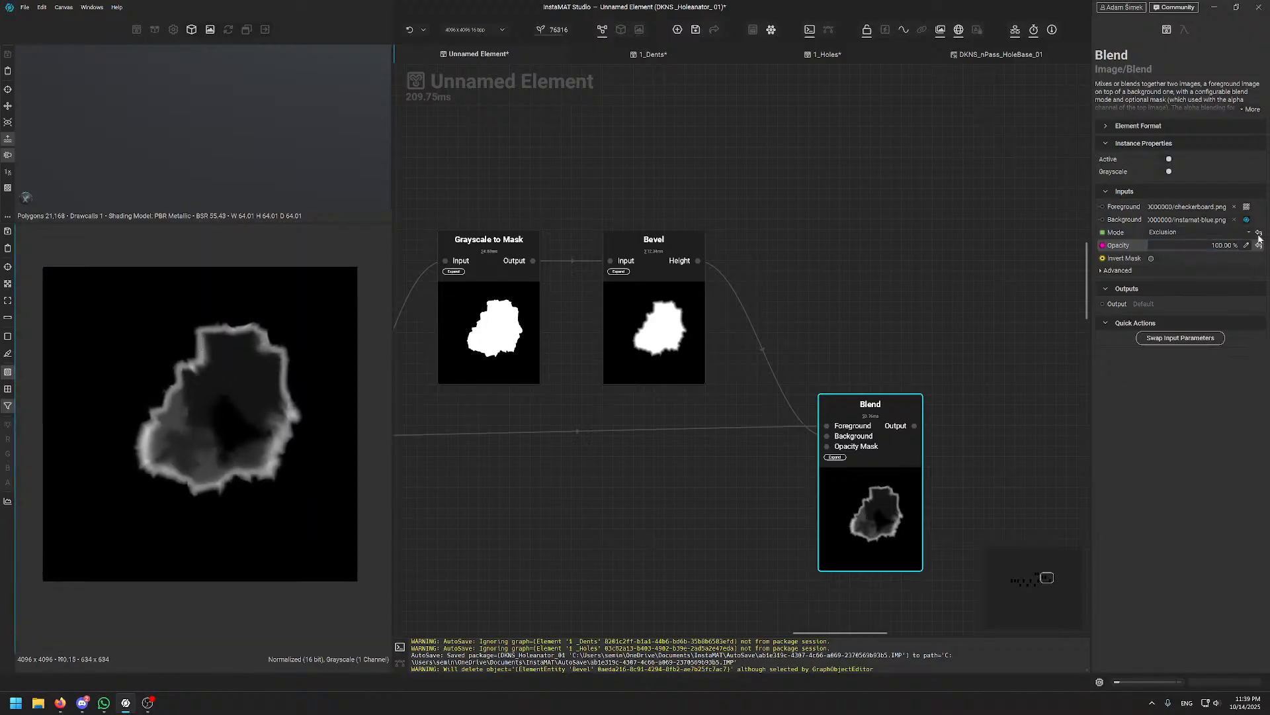
- Try the Difference mode on the Blend node, and settle on Negation as its blend mode
click(1178, 231)
click(1185, 292)
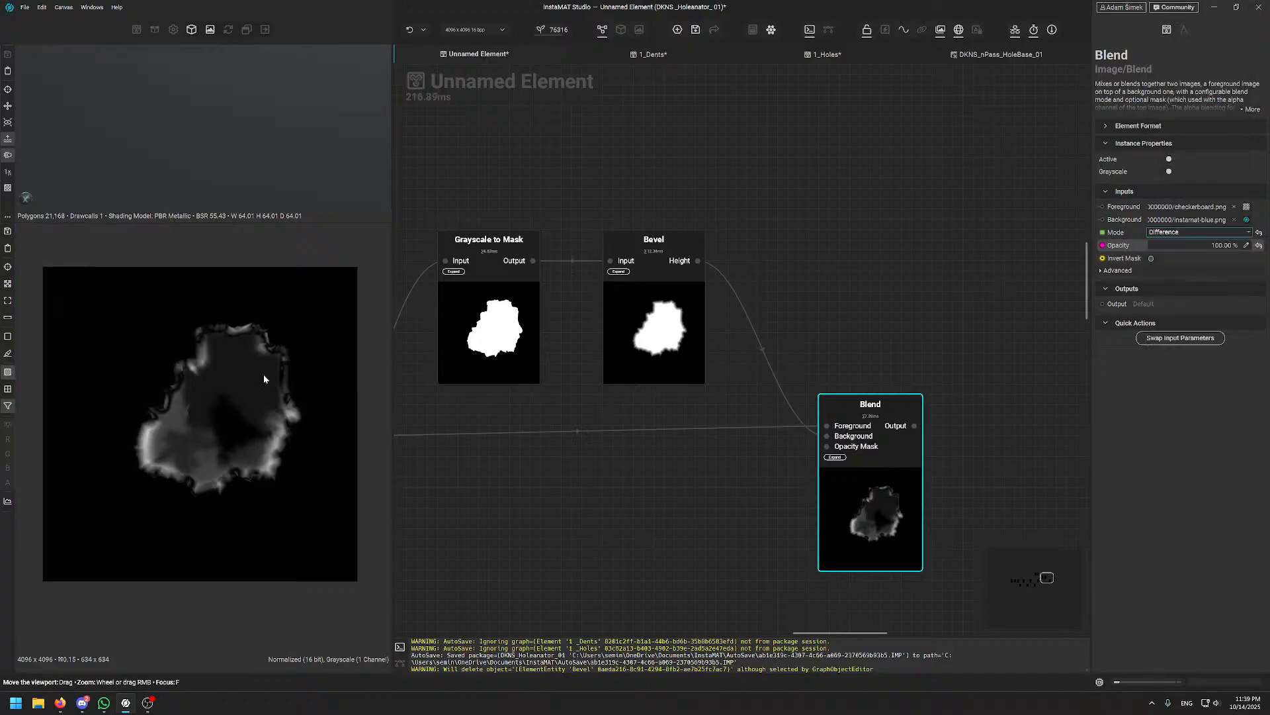
click(1177, 233)
click(1184, 314)
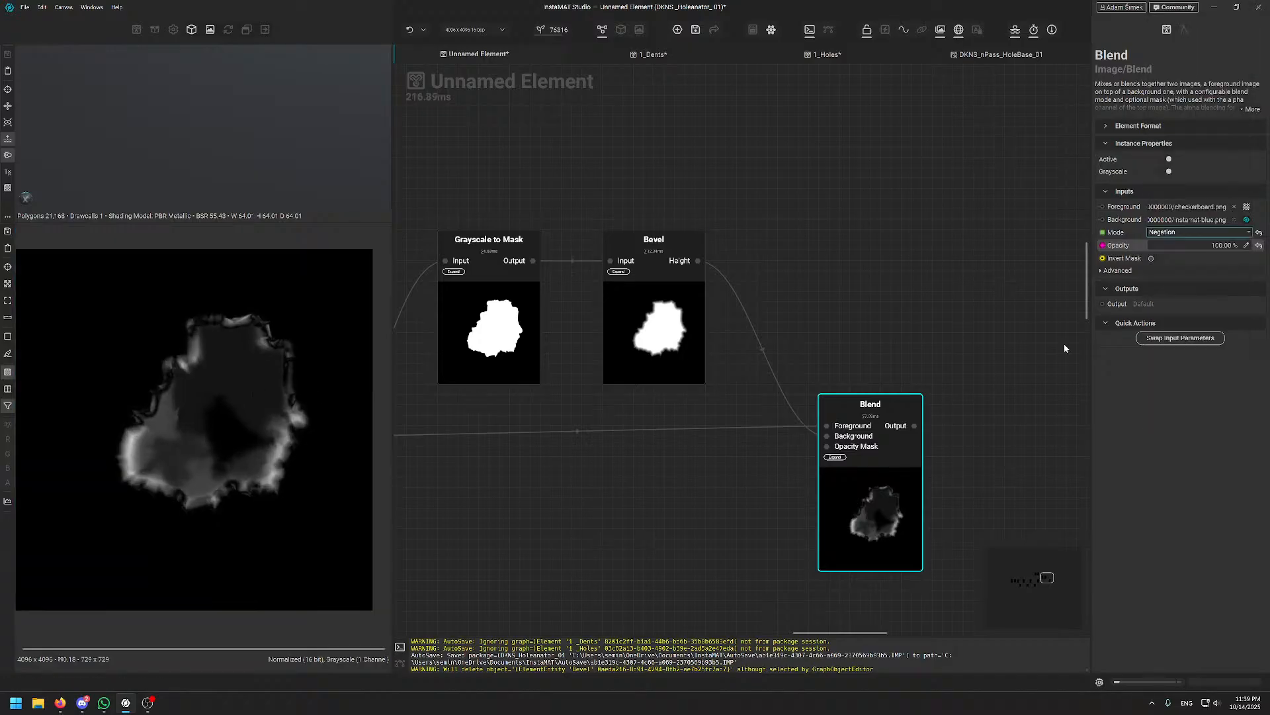
scroll(192, 387, up, 2)
scroll(209, 363, up, 4)
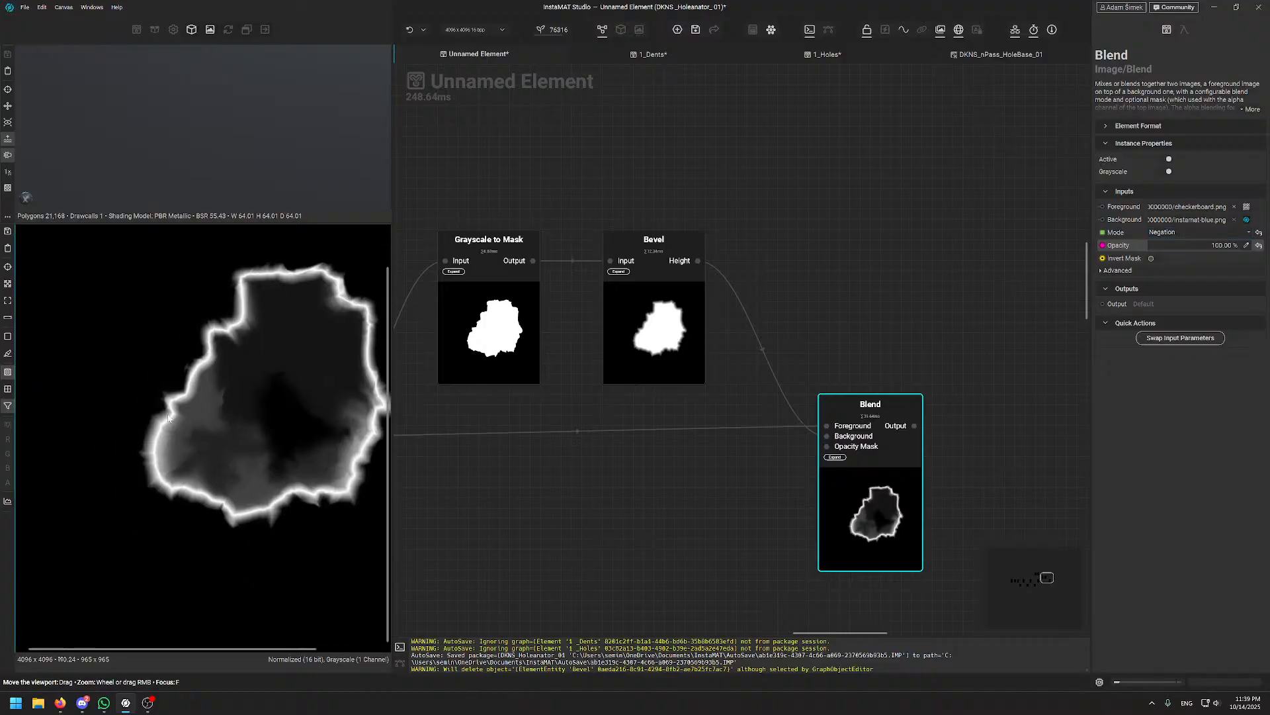
scroll(181, 456, down, 5)
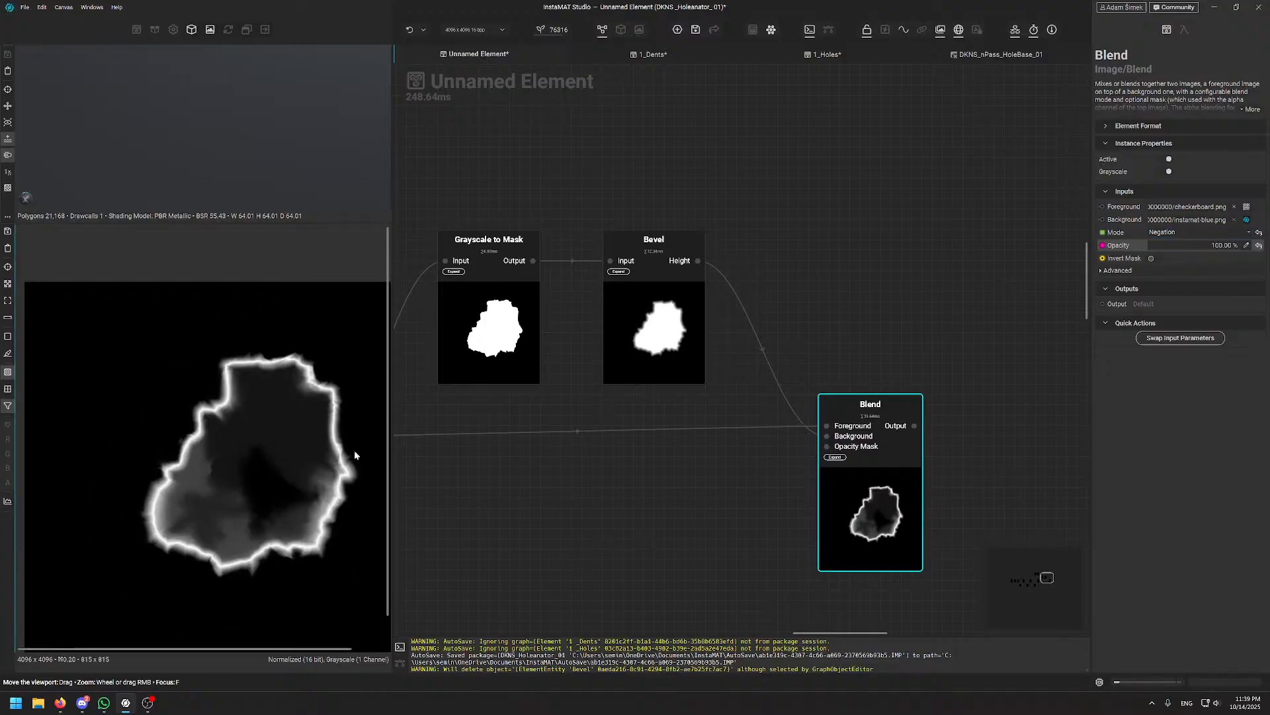
middle_drag(756, 233, 811, 195)
middle_drag(260, 472, 228, 446)
scroll(229, 442, up, 1)
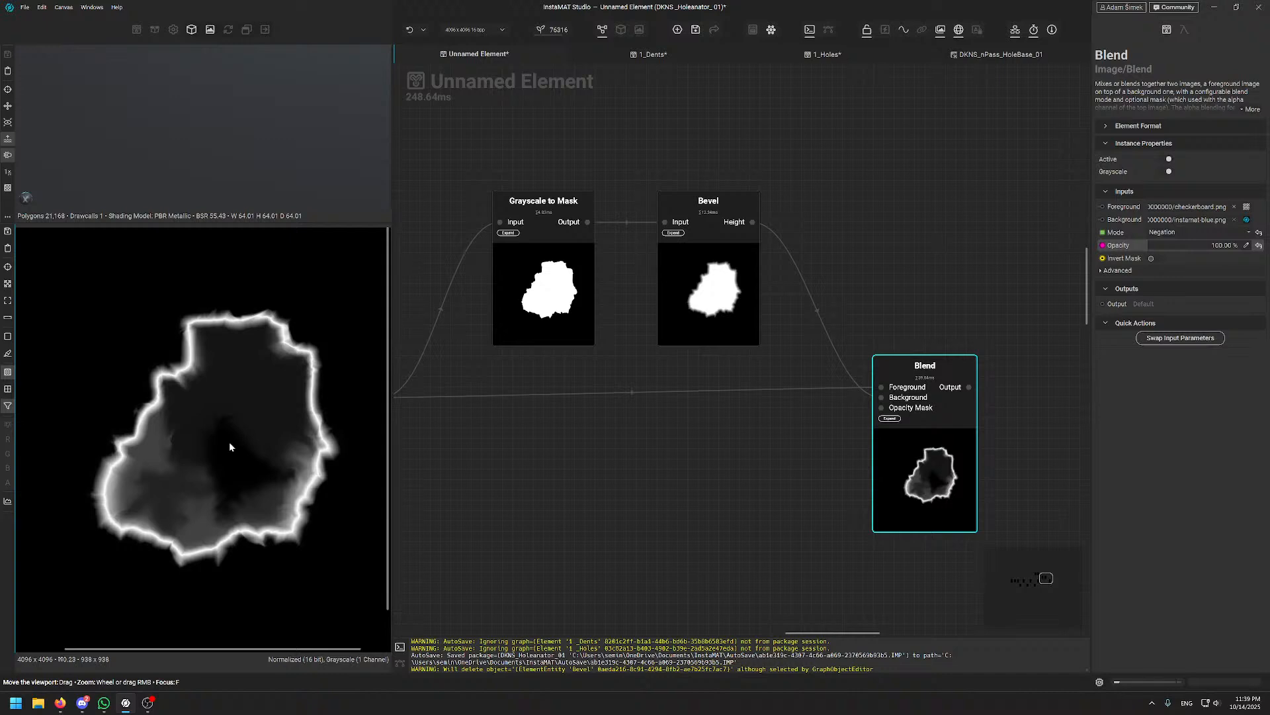
- Move the Grayscale to Mask, Bevel and Blend nodes upward to free graph space beside the Directional Warp
click(533, 340)
drag(533, 340, 533, 257)
click(709, 262)
drag(710, 263, 678, 180)
middle_drag(657, 279, 675, 252)
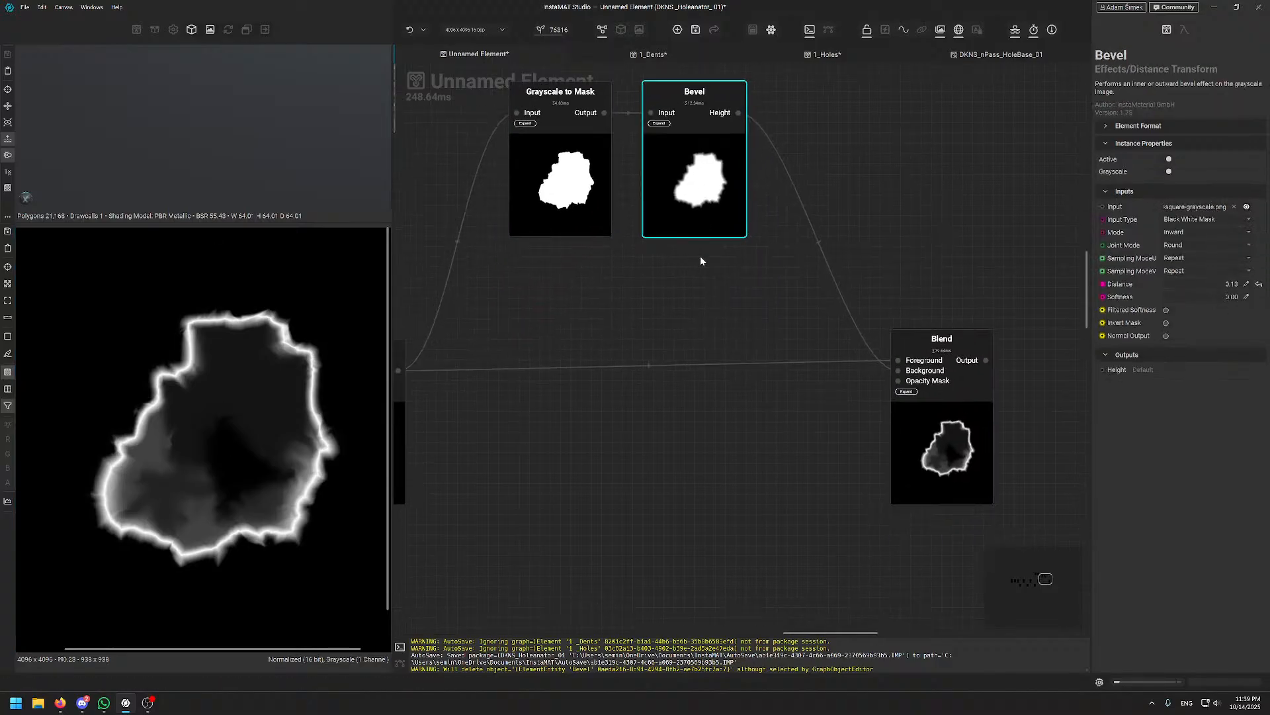
drag(944, 437, 892, 148)
middle_drag(778, 302, 895, 263)
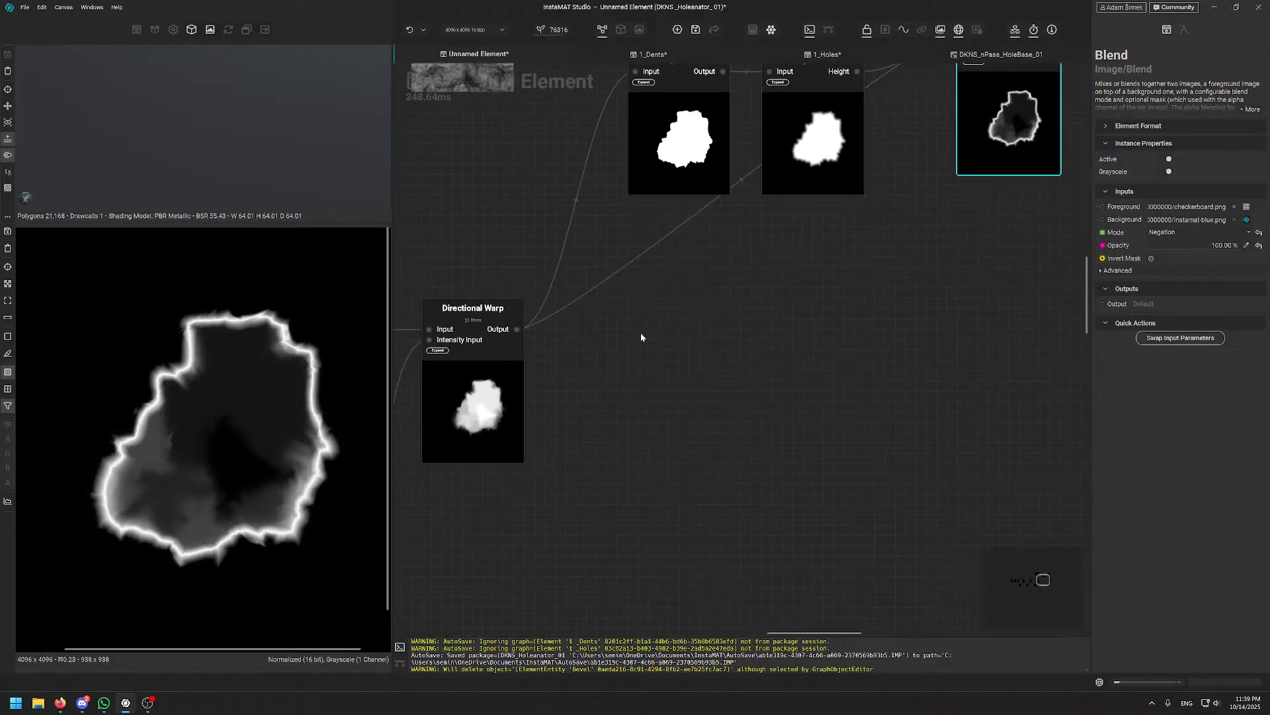
- Preview the Directional Warp output and examine the upstream warp and Crystals Noise 2 nodes
click(510, 331)
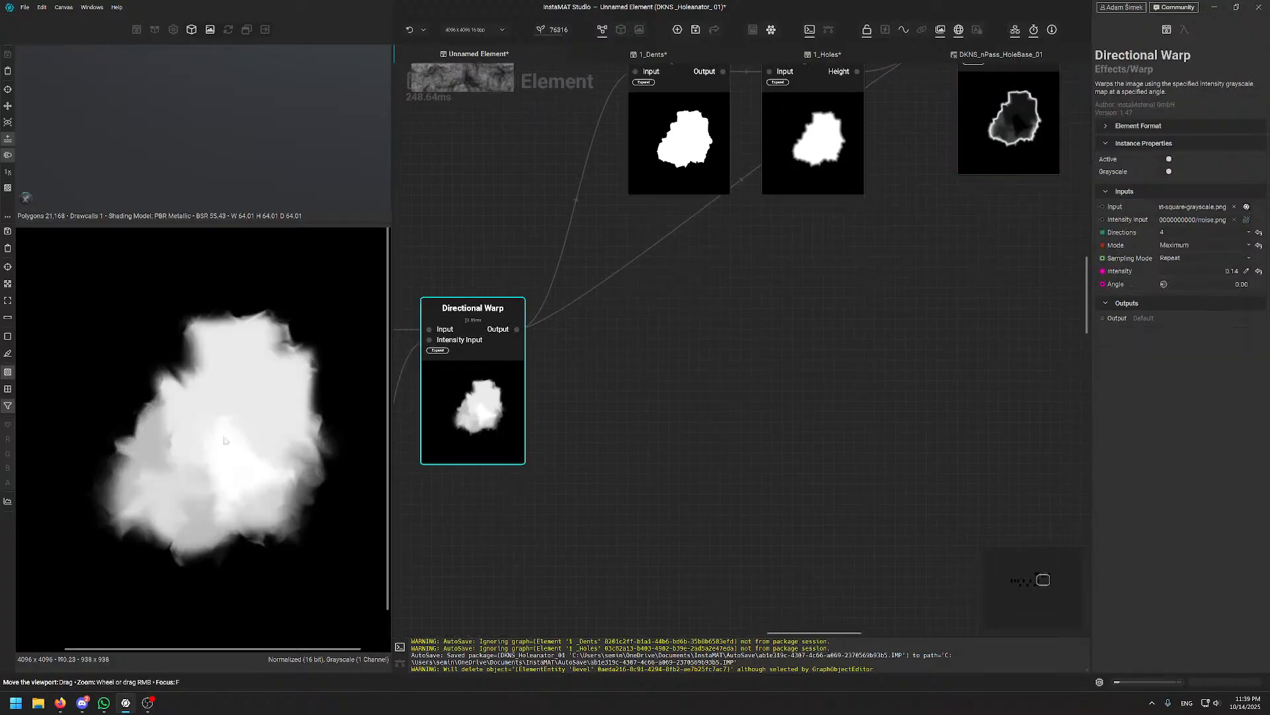
middle_drag(592, 354, 588, 357)
drag(513, 331, 615, 377)
middle_drag(601, 384, 1116, 348)
middle_drag(817, 355, 1112, 287)
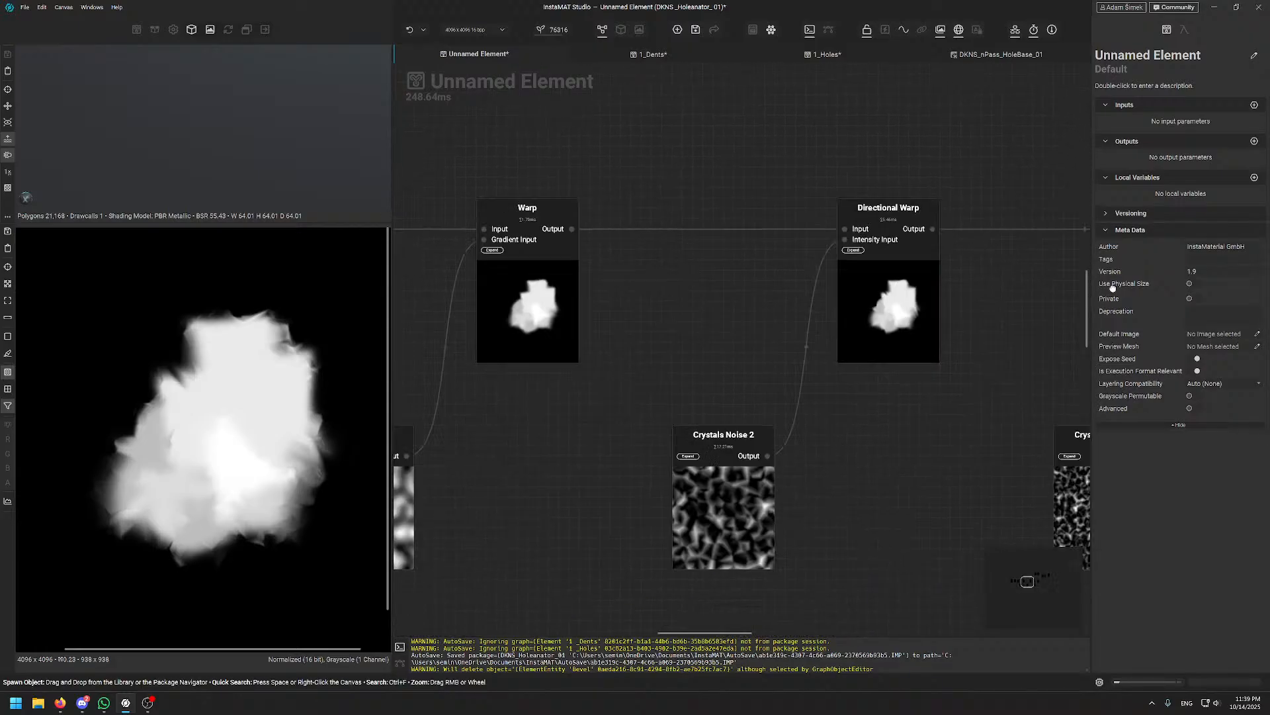
middle_drag(684, 294, 1080, 267)
middle_drag(768, 282, 343, 315)
middle_drag(728, 307, 533, 388)
middle_drag(783, 369, 615, 386)
- Add a Slope Blur node with its Image input fed by the Directional Warp output, and inspect the result
click(550, 351)
drag(547, 328, 855, 389)
text(slope)
key(Return)
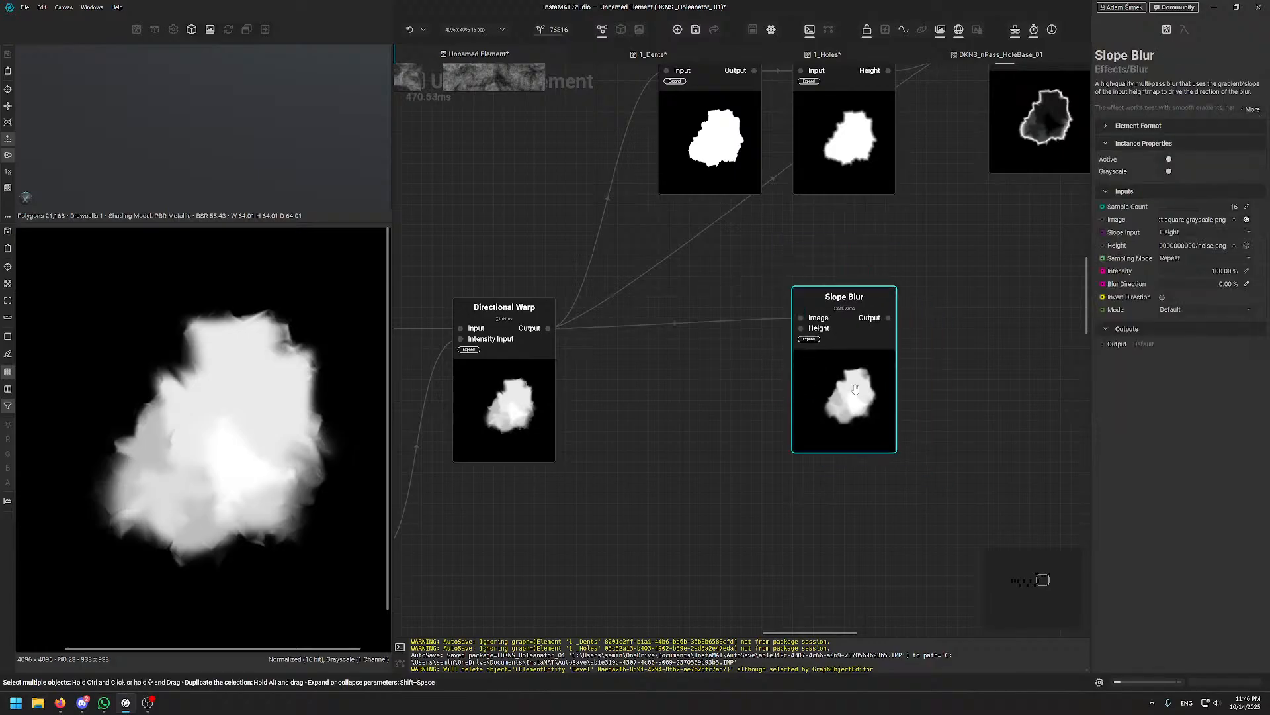
scroll(197, 382, up, 2)
scroll(197, 382, down, 2)
scroll(243, 428, up, 4)
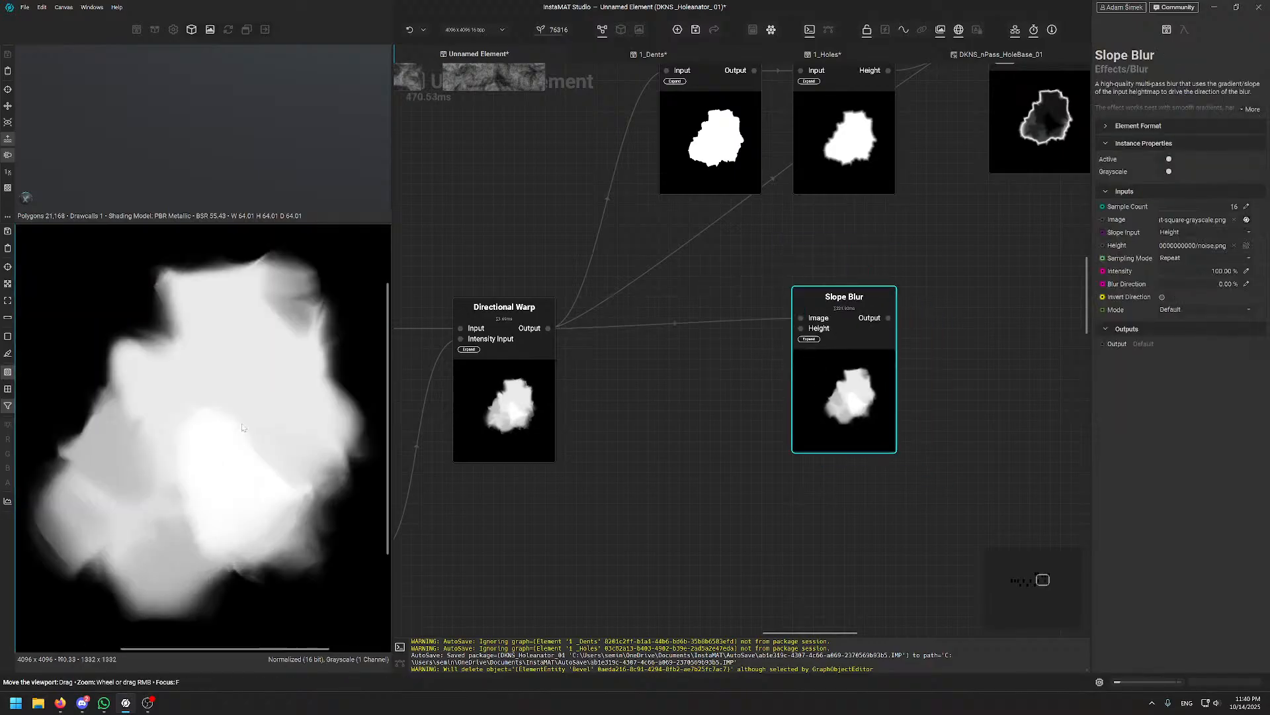
- Move the Slope Blur node farther from the Directional Warp and check the default image of its Height input
drag(858, 416, 930, 427)
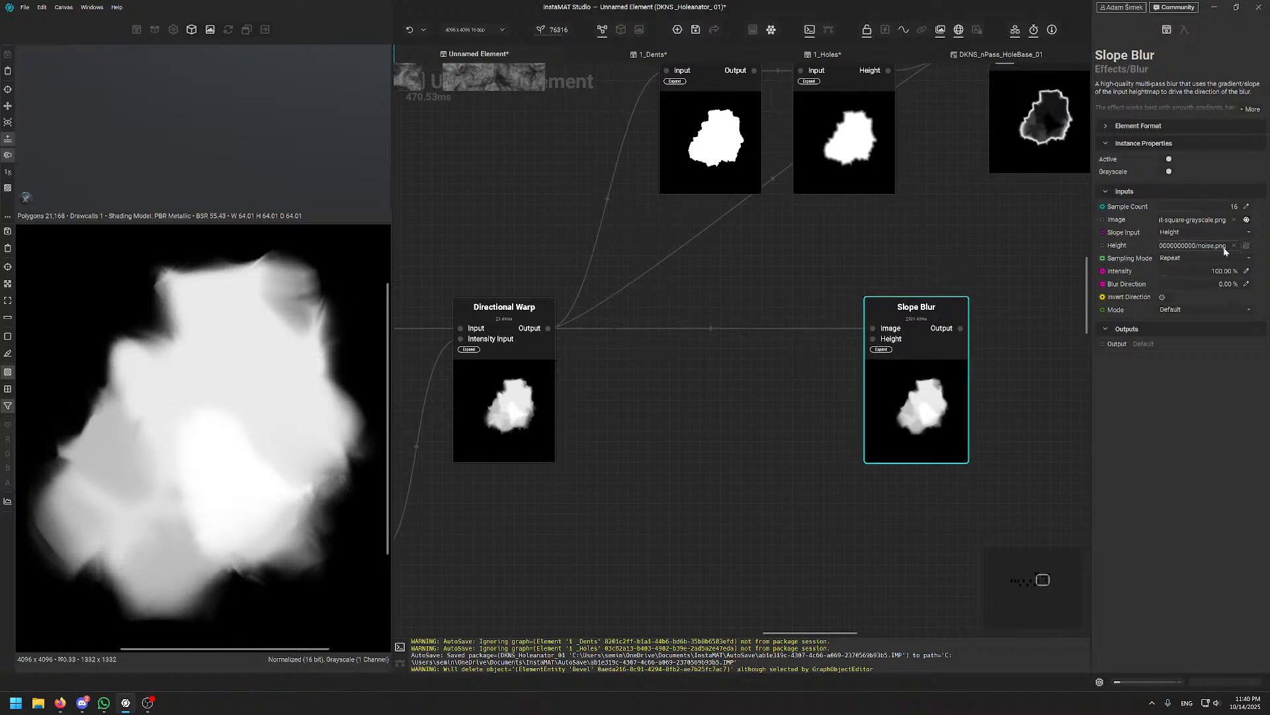
mouse_move(1248, 249)
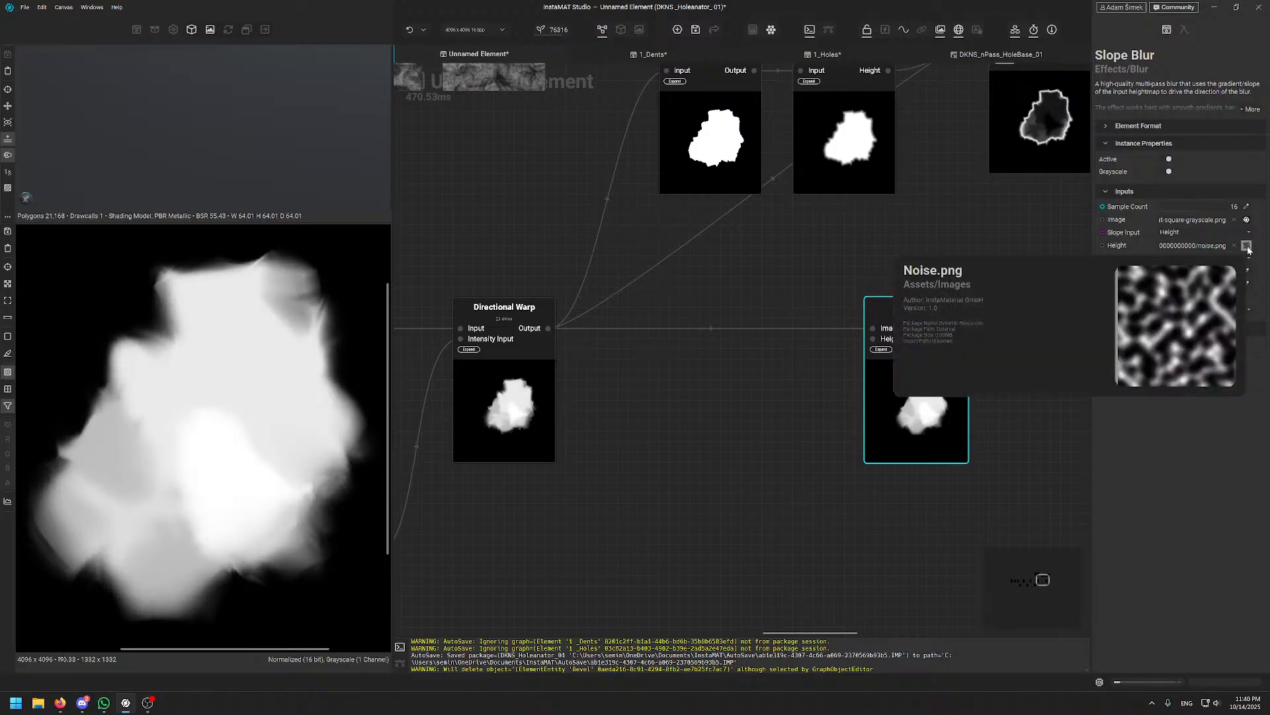
middle_drag(828, 513, 823, 392)
drag(879, 314, 948, 299)
- Search the node library for noise and examine the noise previews, from the mesh noises through to the warp noises
click(805, 402)
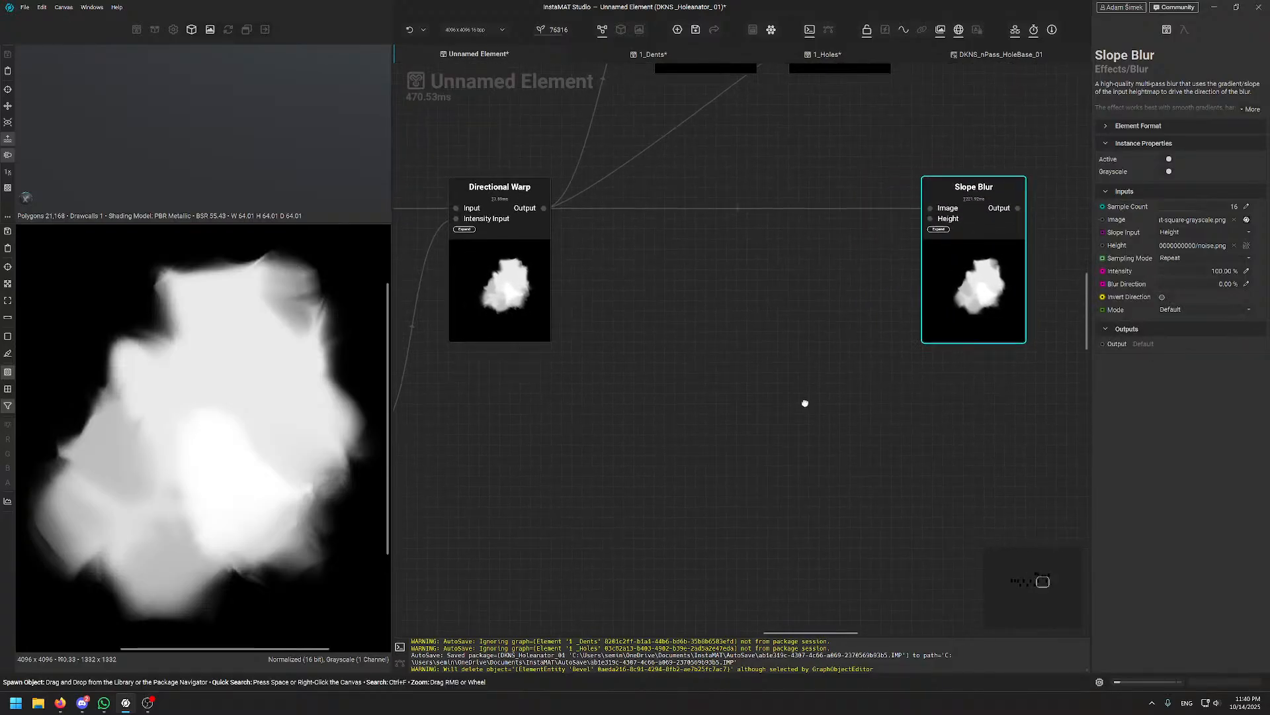
middle_drag(815, 390, 739, 401)
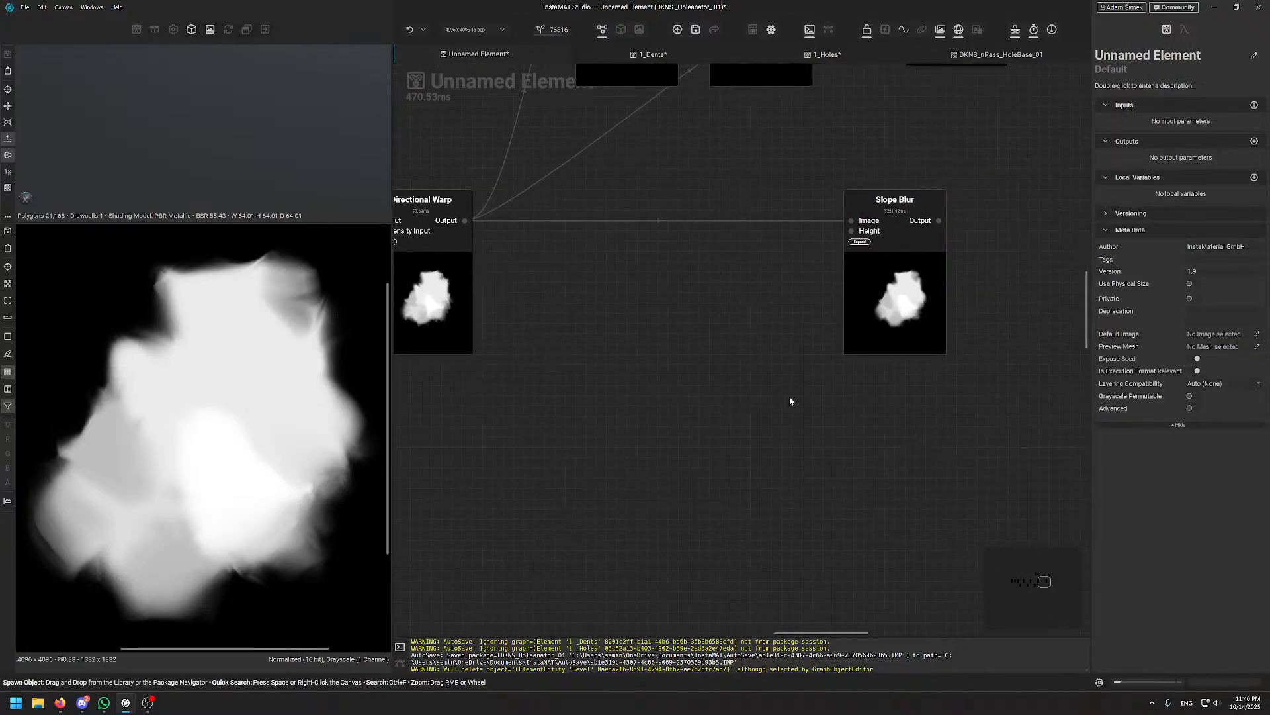
key(space)
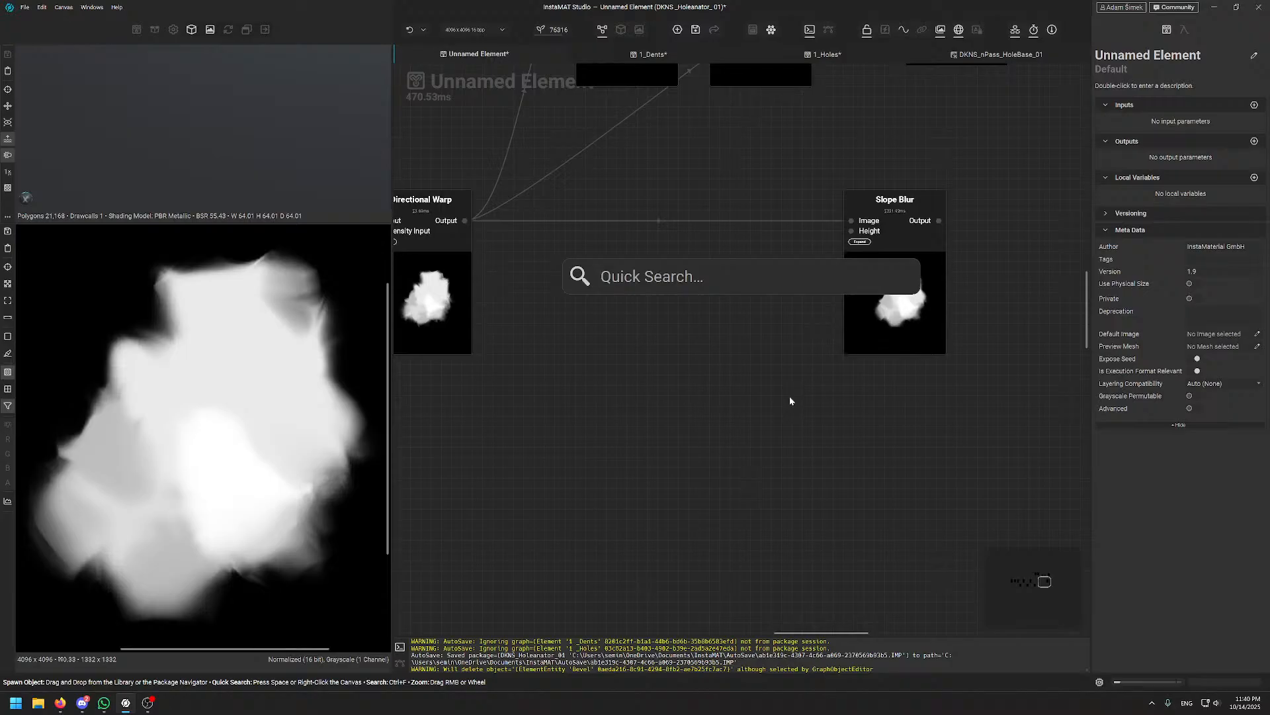
text(noise)
key(Down)
key(Down)
key(Down)
key(Down)
key(Down)
key(Down)
key(Down)
key(Down)
key(Down)
key(Down)
key(Down)
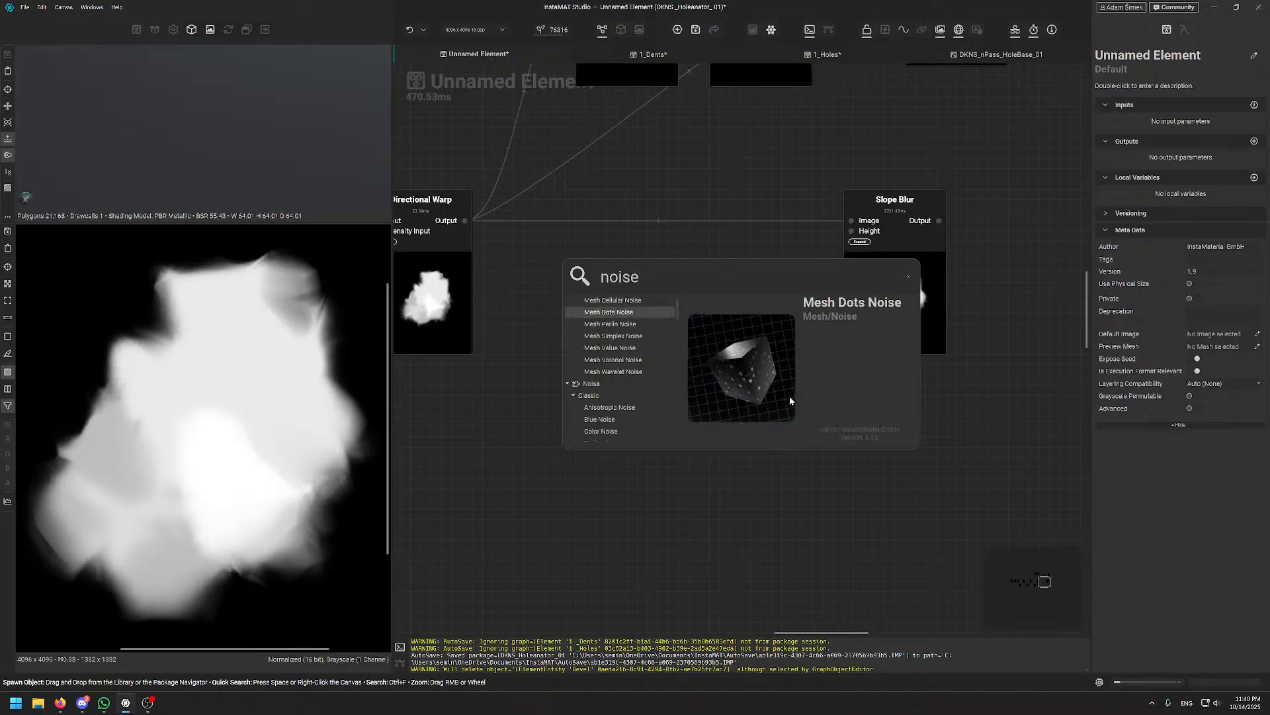
key(Down)
key(Down)
key(Down)
key(Down)
key(Down)
key(Up)
key(Up)
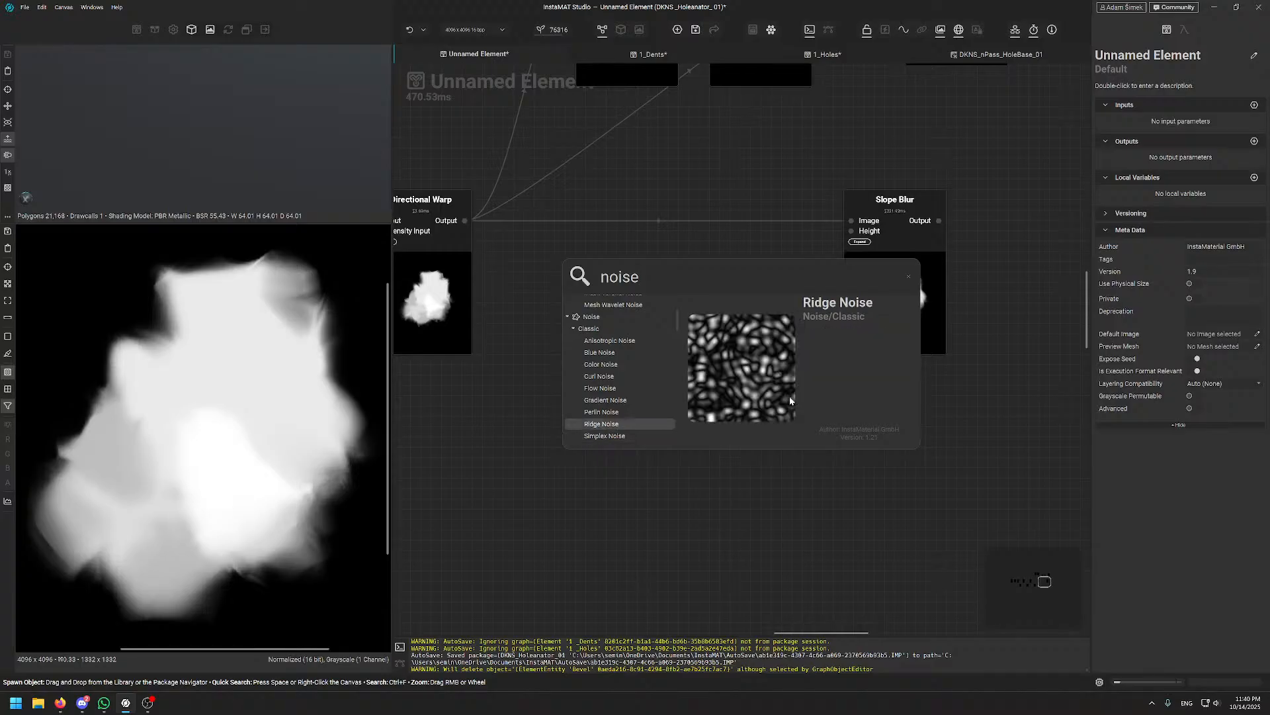
key(Down)
key(Down)
key(Down)
key(Down)
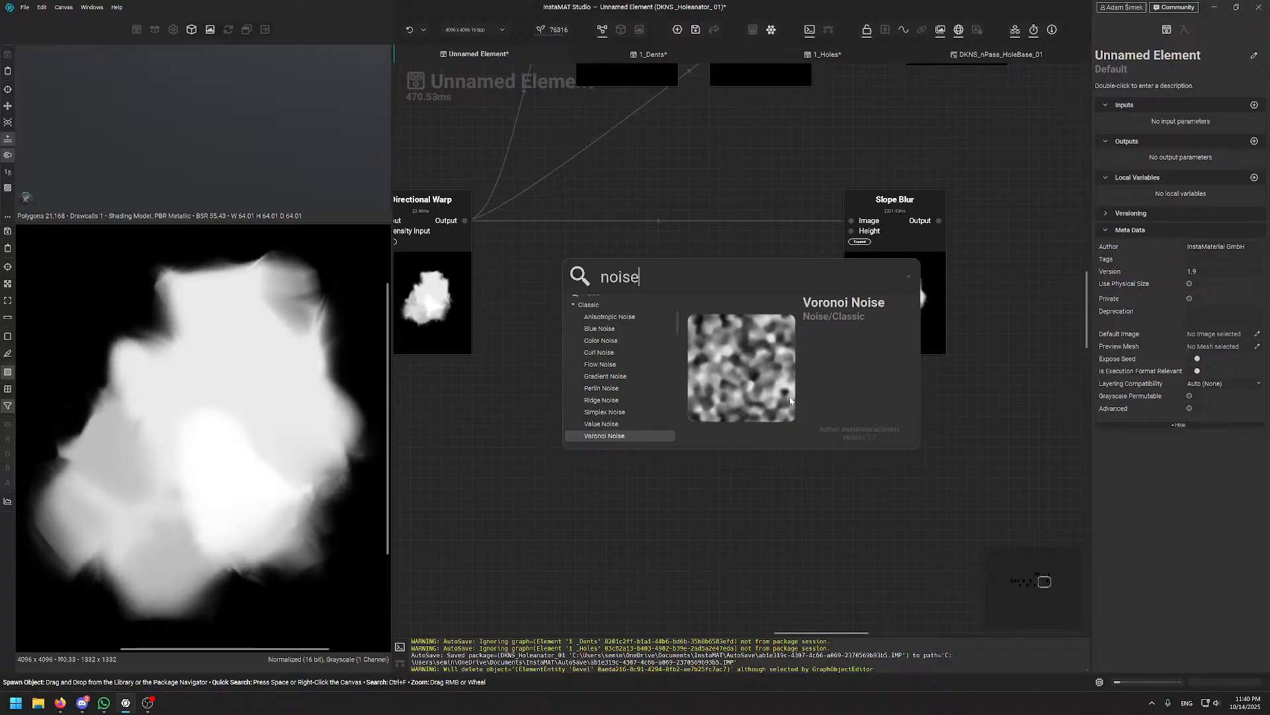
key(Down)
key(Down)
key(Down)
key(Down)
key(Down)
key(Down)
key(Down)
key(Down)
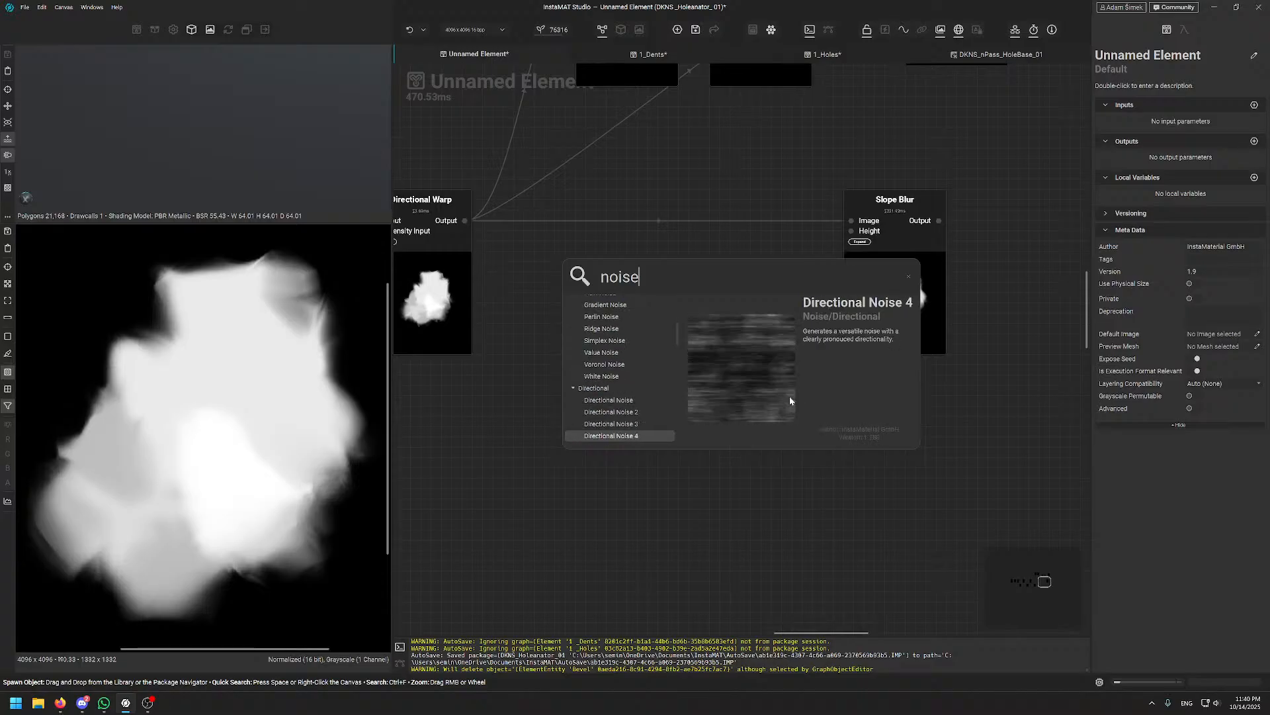
key(Down)
key(Down)
key(Down)
key(Down)
key(Down)
key(Down)
key(Down)
key(Down)
key(Down)
key(Down)
key(Down)
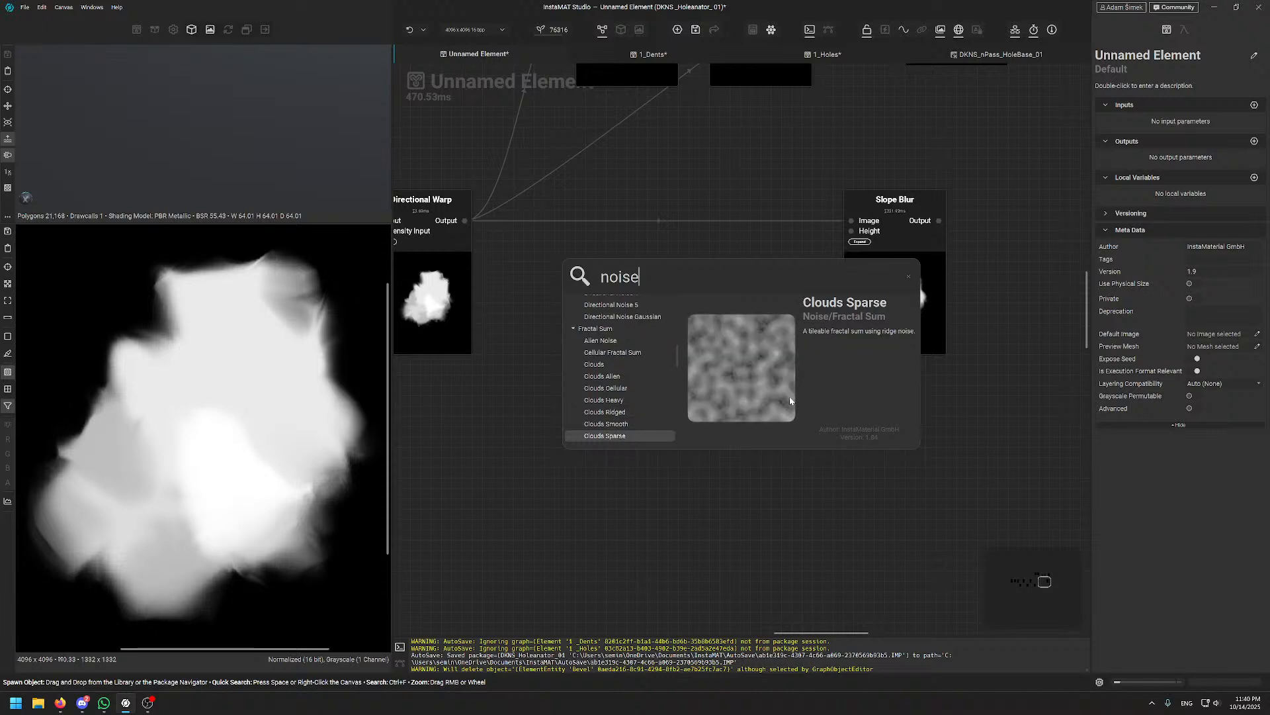
key(Down)
key(Down)
key(Down)
key(Down)
key(Down)
key(Down)
key(Down)
key(Down)
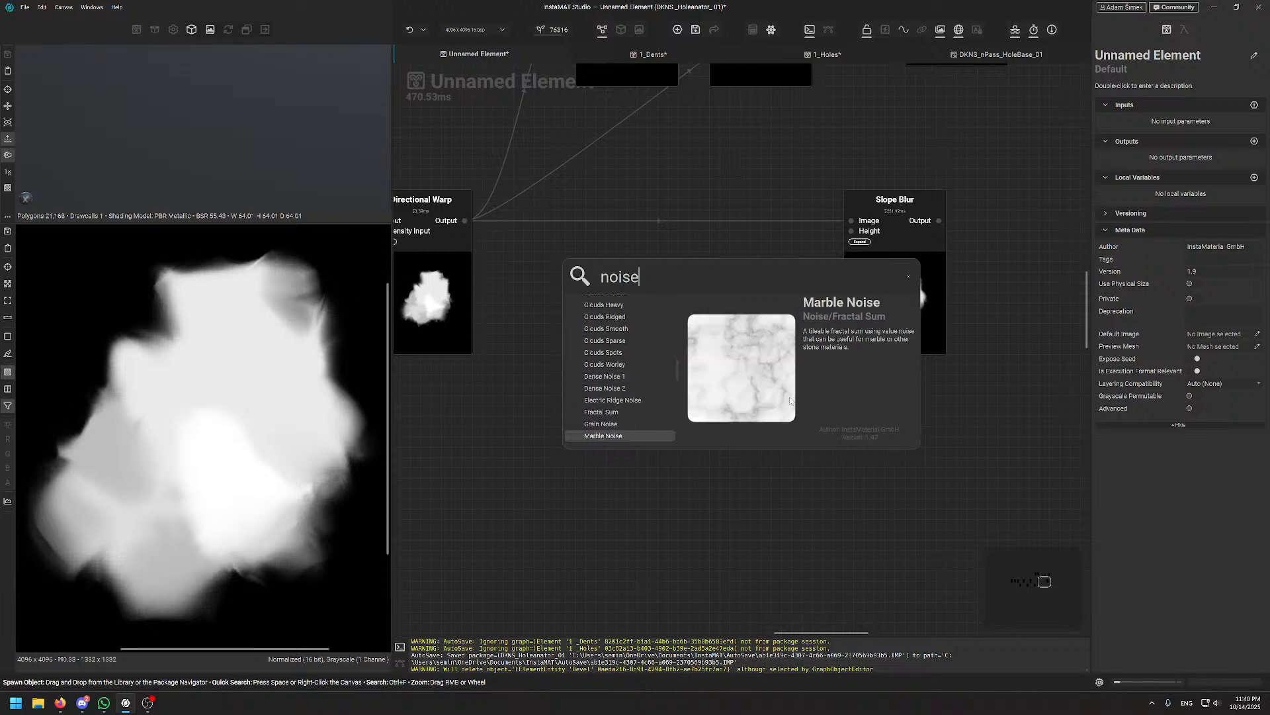
key(Down)
key(Down)
key(Down)
key(Down)
key(Down)
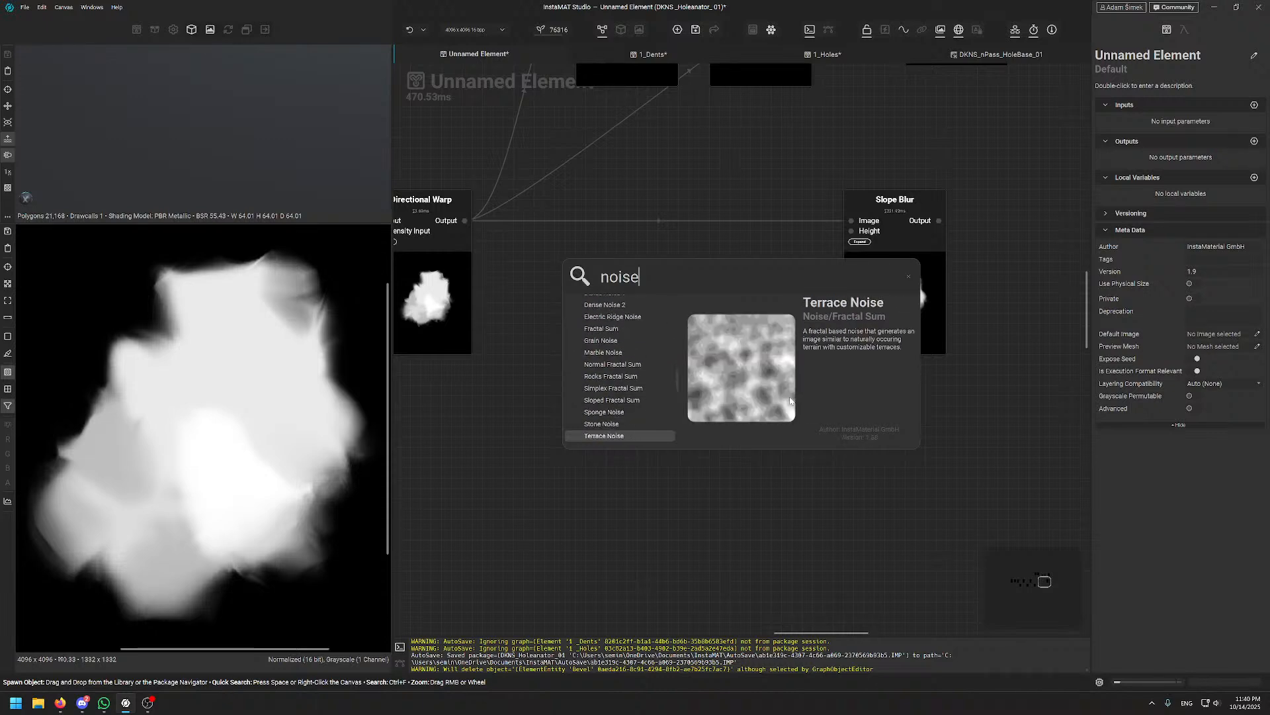
key(Down)
key(Down)
key(Down)
key(Down)
key(Down)
key(Down)
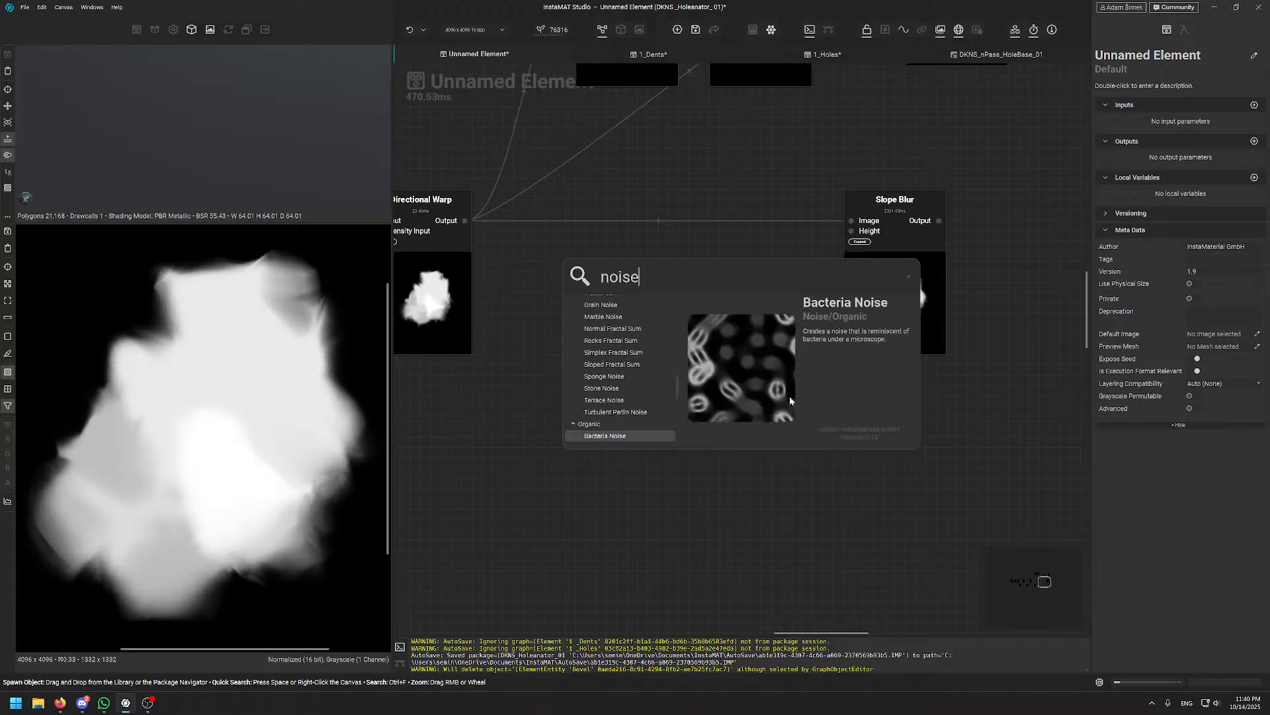
key(Down)
key(Down)
key(Down)
key(Down)
key(Down)
key(Down)
key(Down)
key(Down)
key(Down)
key(Down)
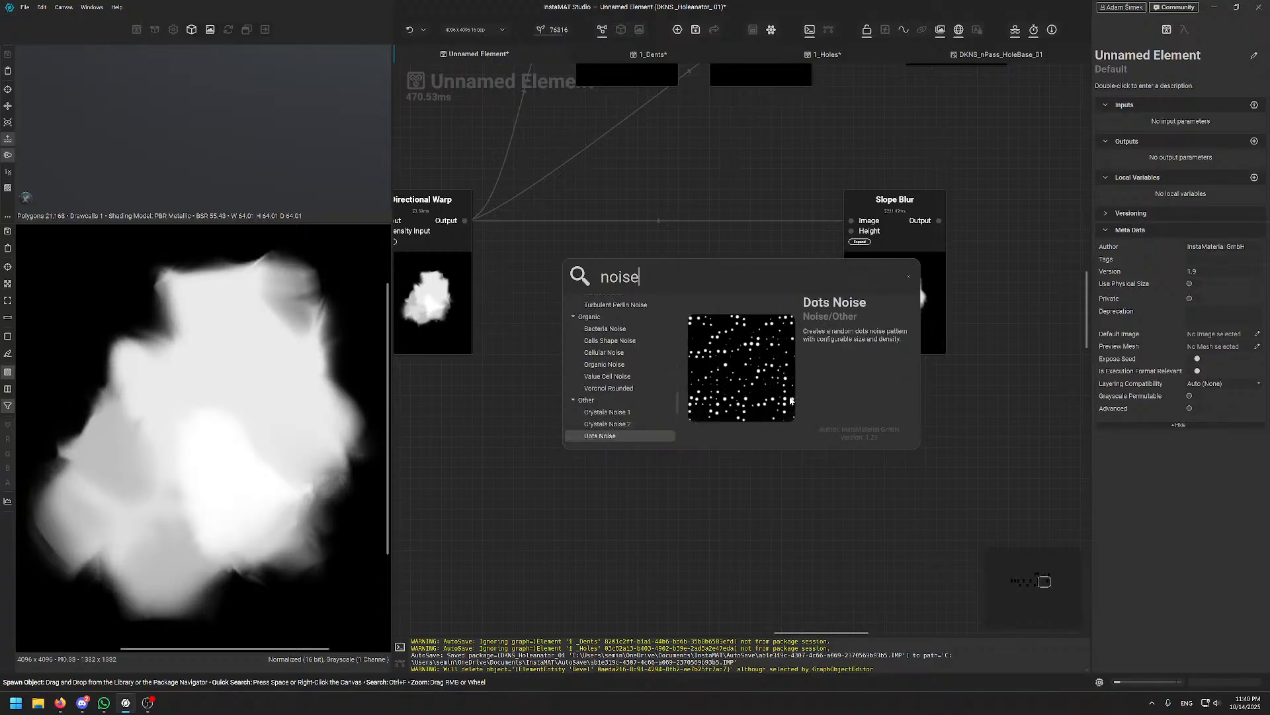
key(Down)
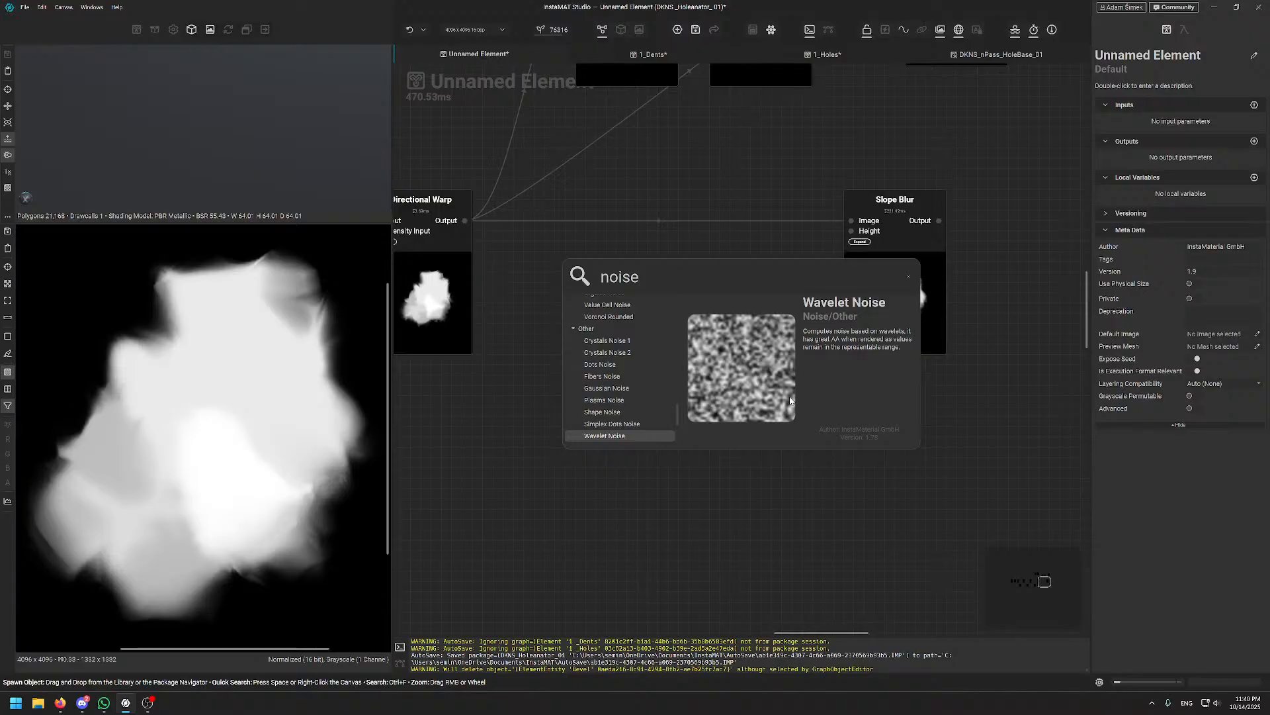
key(Down)
key(Down)
key(Down)
key(Down)
key(Down)
key(Down)
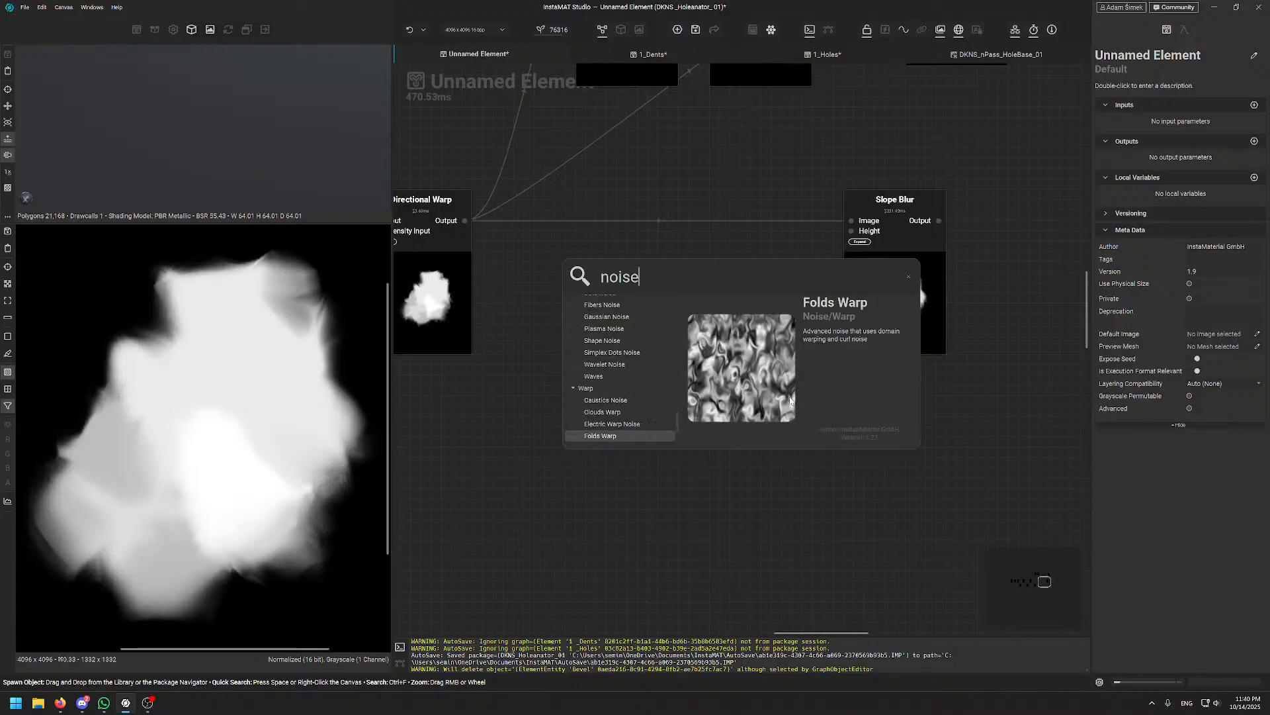
key(Down)
key(Down)
key(Up)
- Search the node library for clouds, compare the variants, and place a Clouds Heavy node between the Directional Warp and Slope Blur
key(BackSpace)
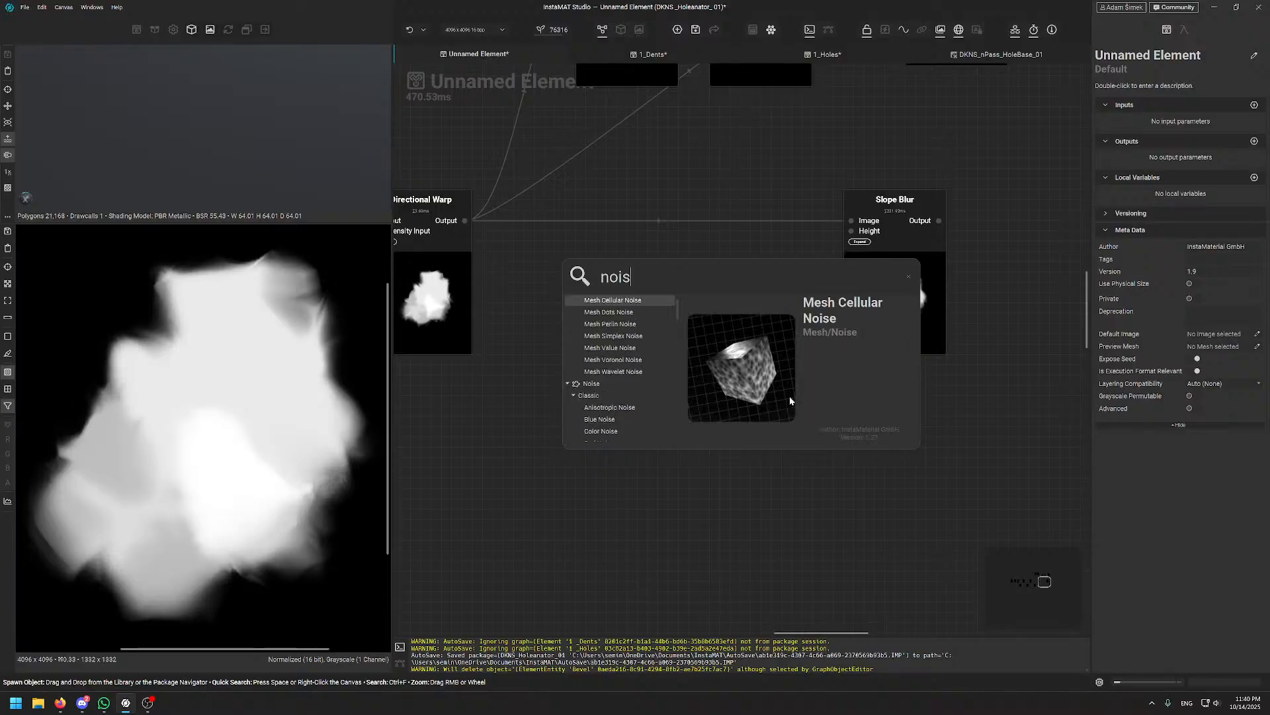
key(BackSpace)
key(BackSpace)
key(BackSpace)
key(BackSpace)
text(clouds)
key(Down)
key(Down)
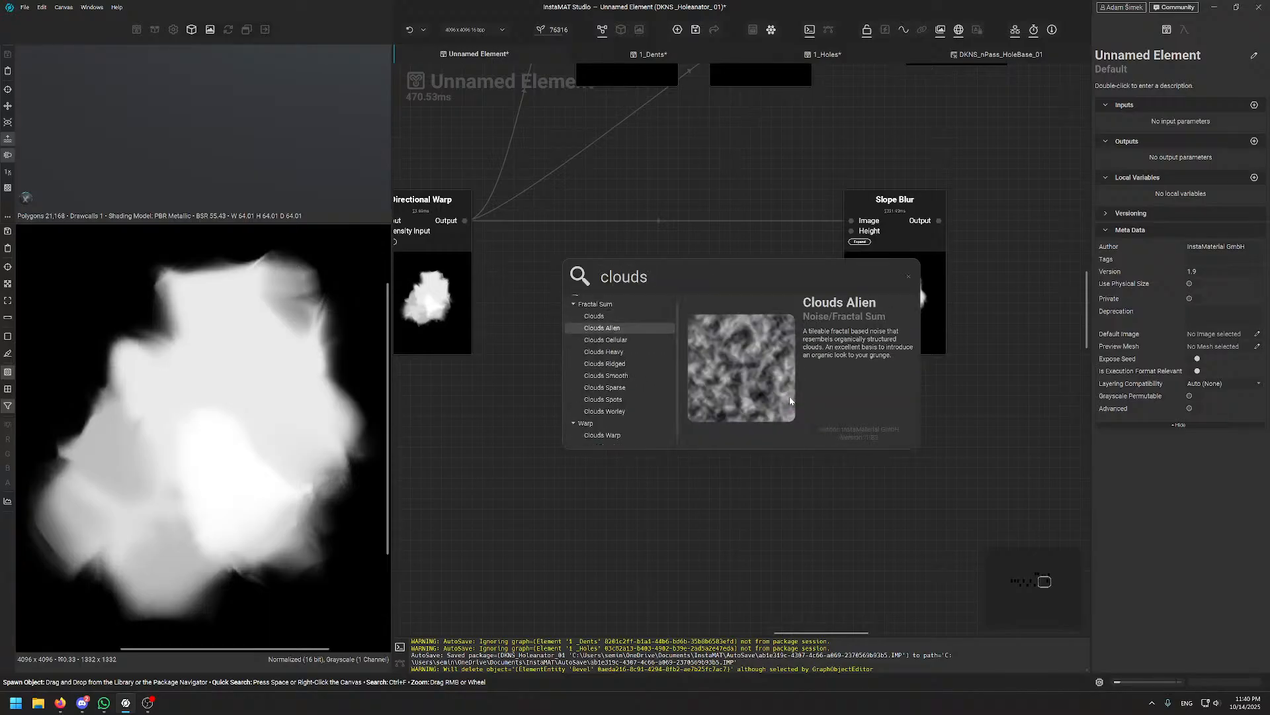
key(Down)
key(Down)
key(Up)
key(Down)
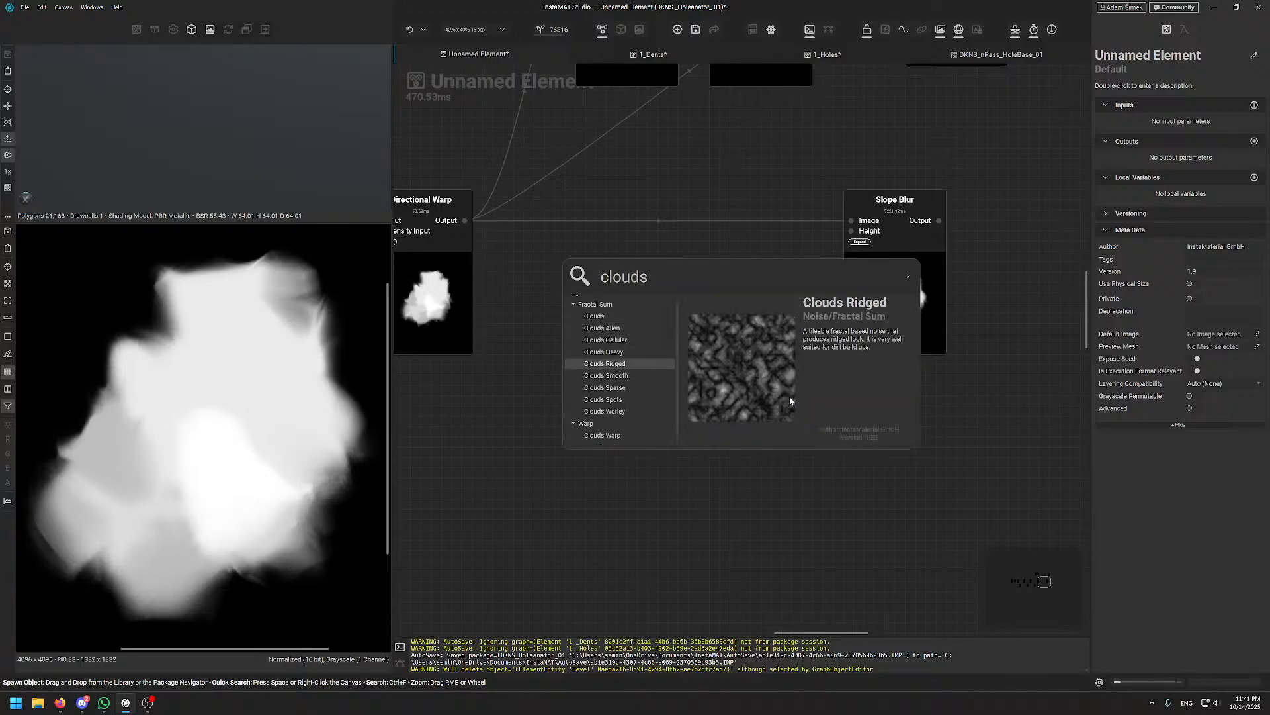
key(Down)
key(Down)
key(Down)
key(Down)
key(Up)
key(Up)
key(Up)
key(Up)
key(Up)
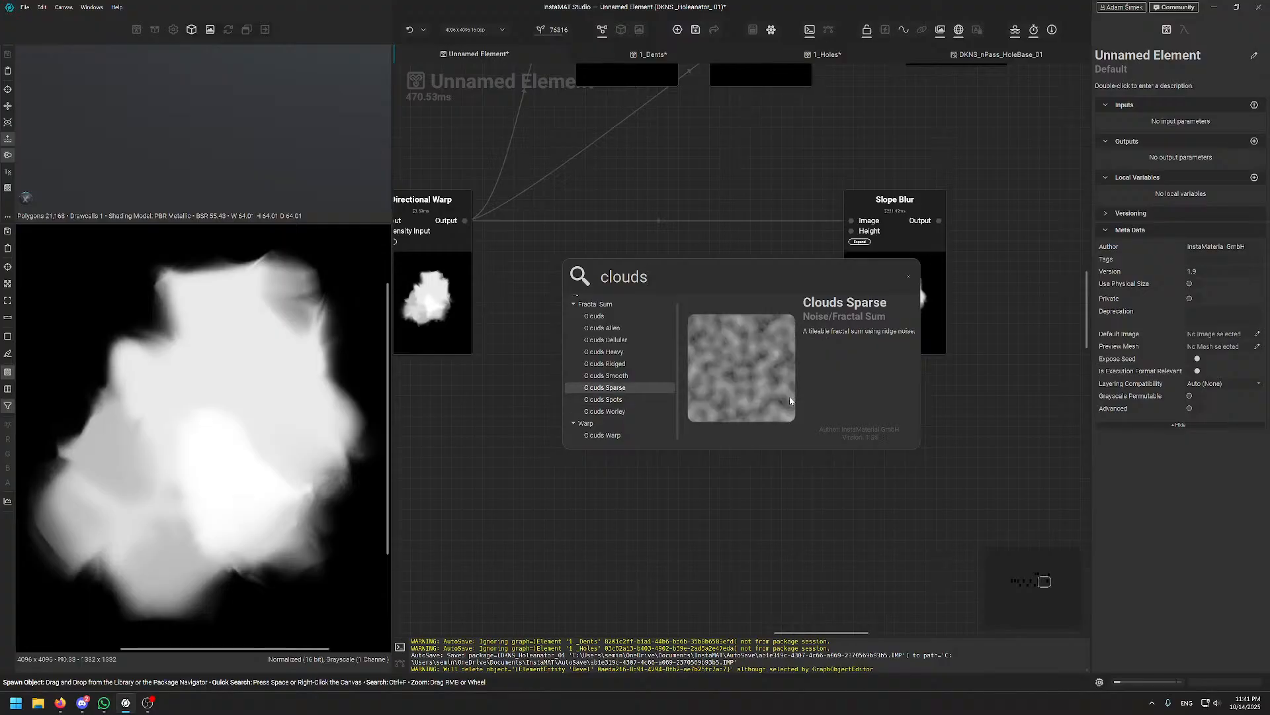
key(Return)
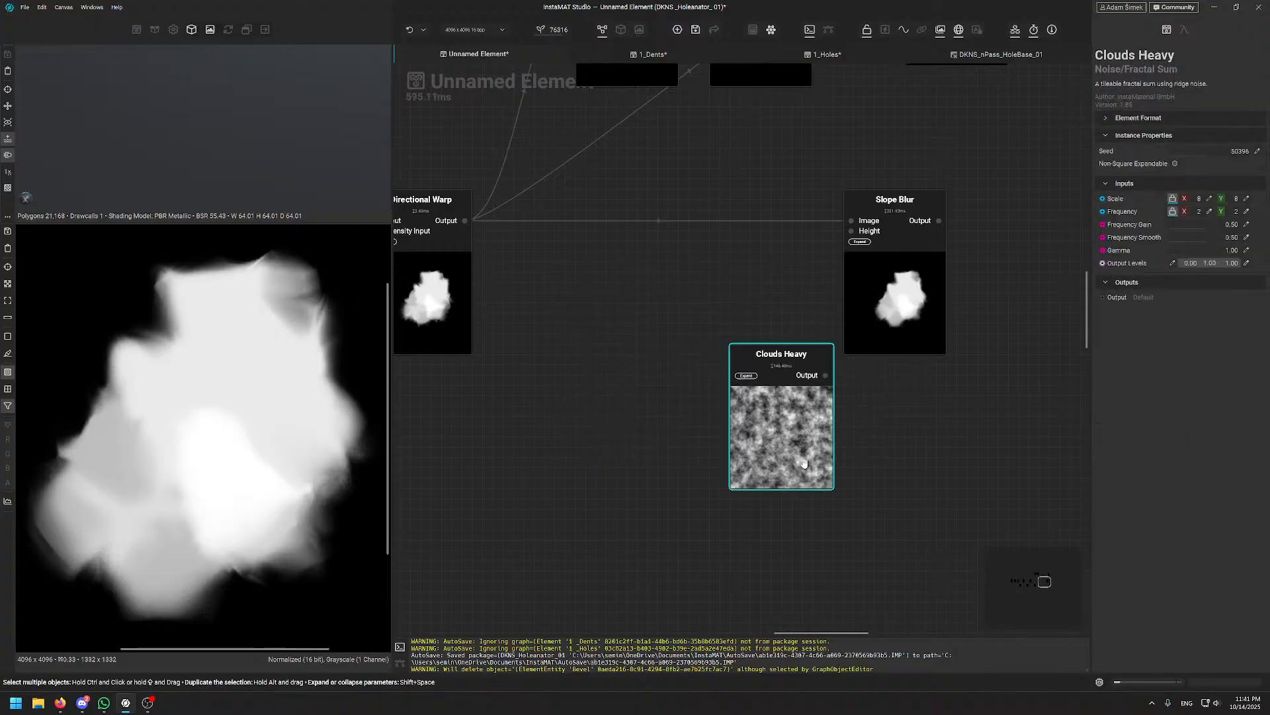
drag(790, 400, 708, 396)
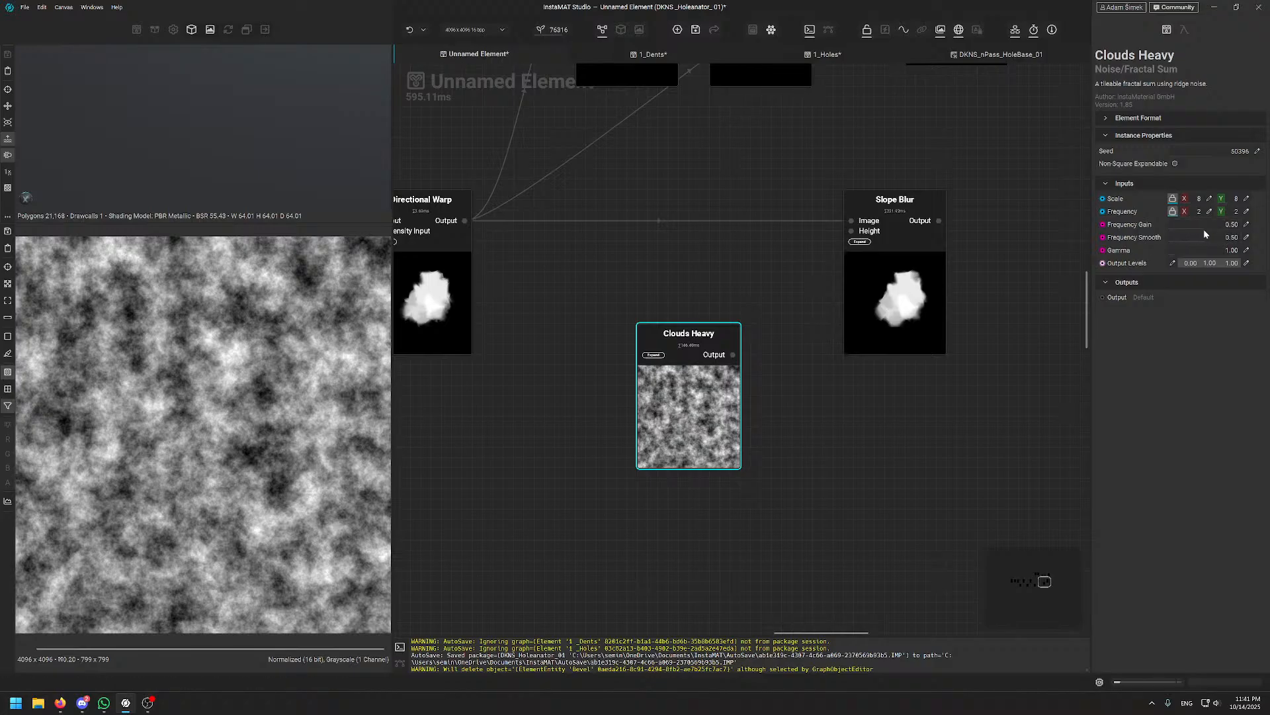
- Set the Clouds Heavy Scale to 7, Frequency Gain to 0.83 and Frequency Smooth to 0.30, and shift the node slightly away from Slope Blur
drag(1193, 202, 1245, 230)
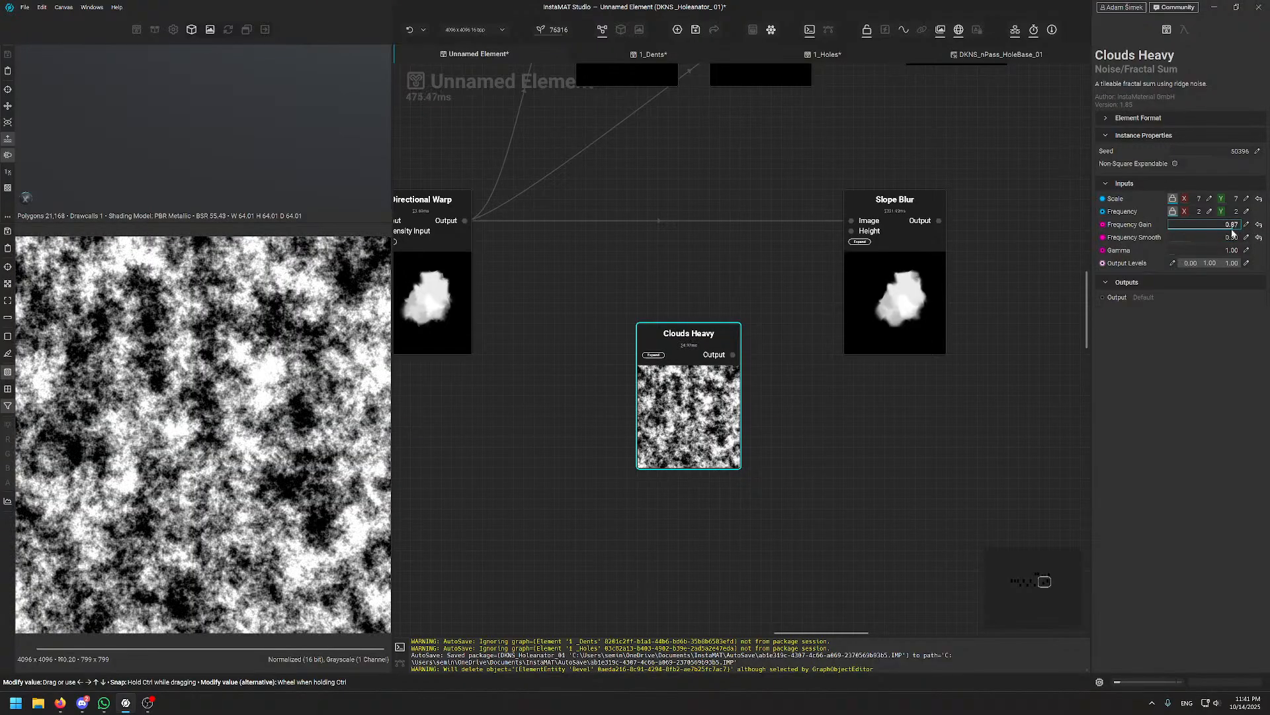
drag(1230, 232, 1229, 232)
drag(673, 407, 652, 416)
- Add a Levels node fed by Clouds Heavy and increase the noise contrast by moving the input black and white points inward
drag(712, 366, 764, 386)
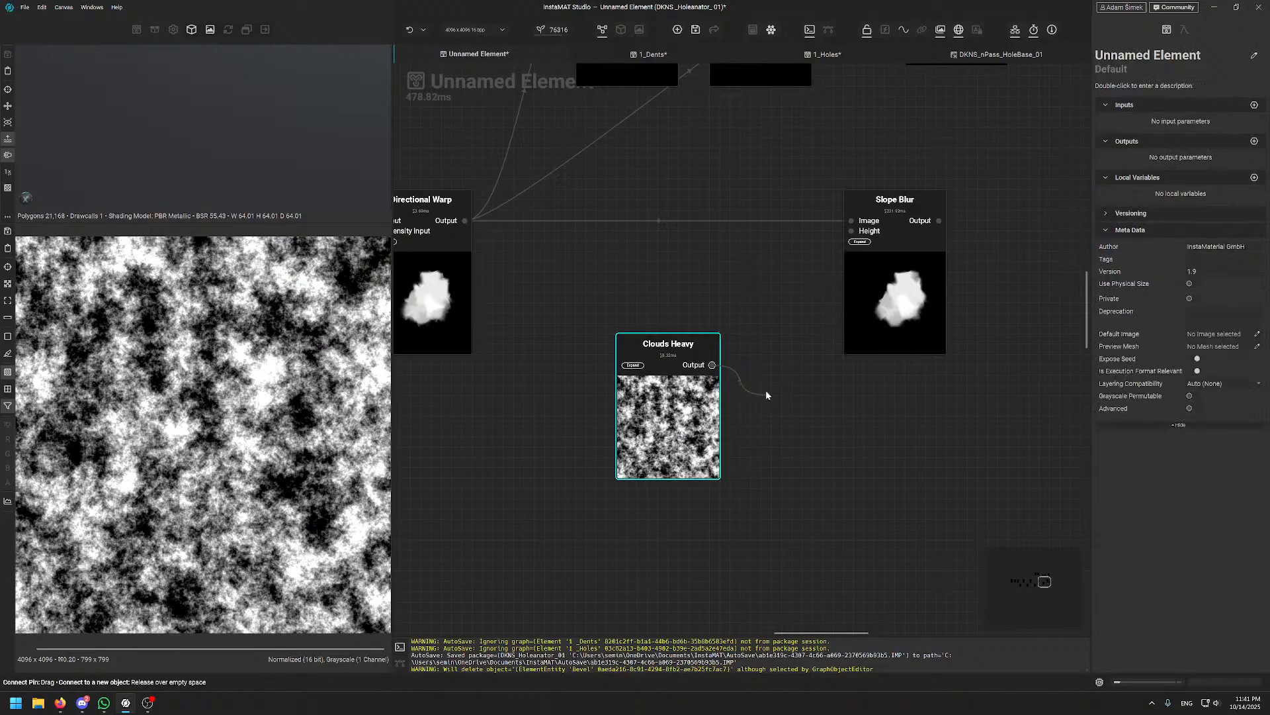
text(level)
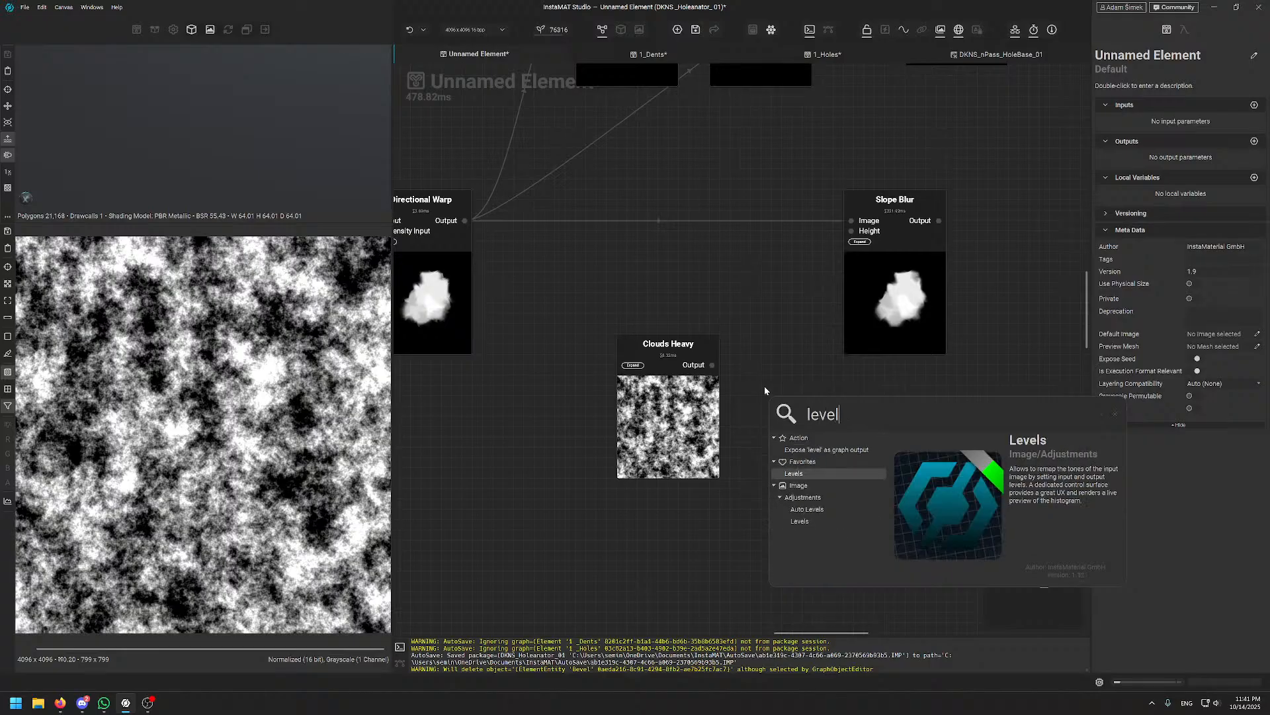
key(Return)
shift+click(685, 424)
key(l)
click(771, 450)
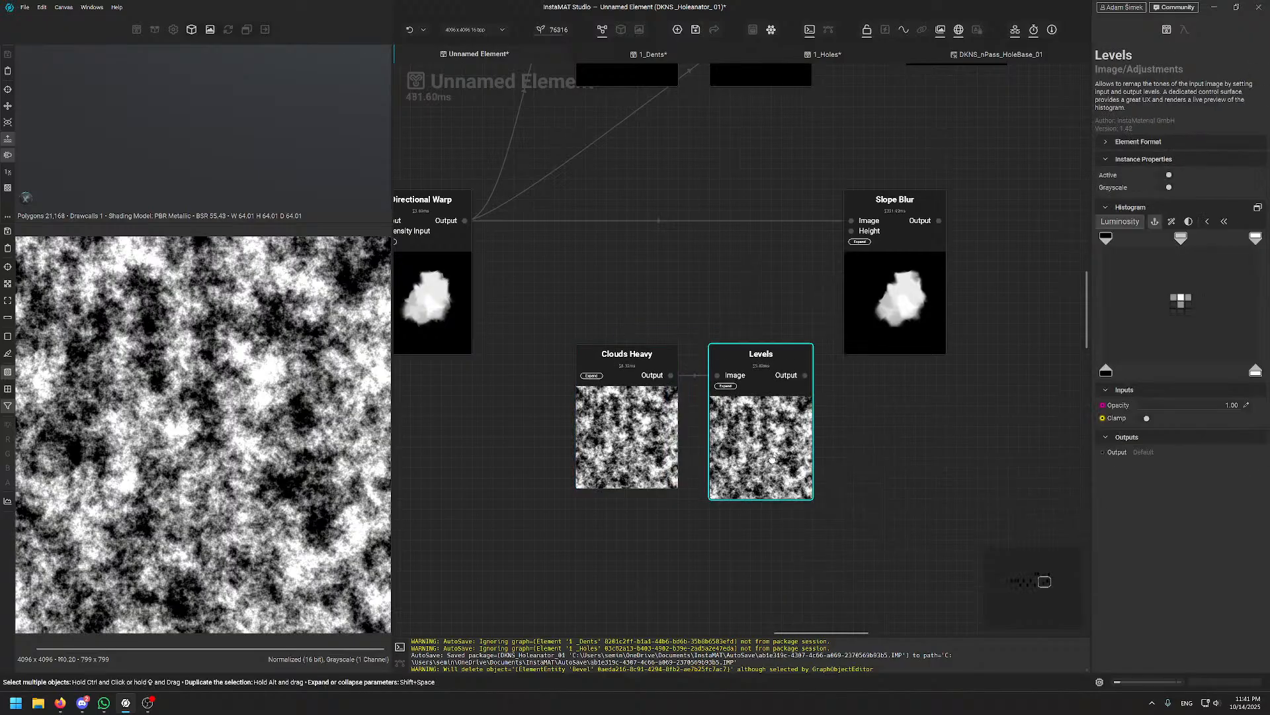
drag(1111, 239, 1235, 249)
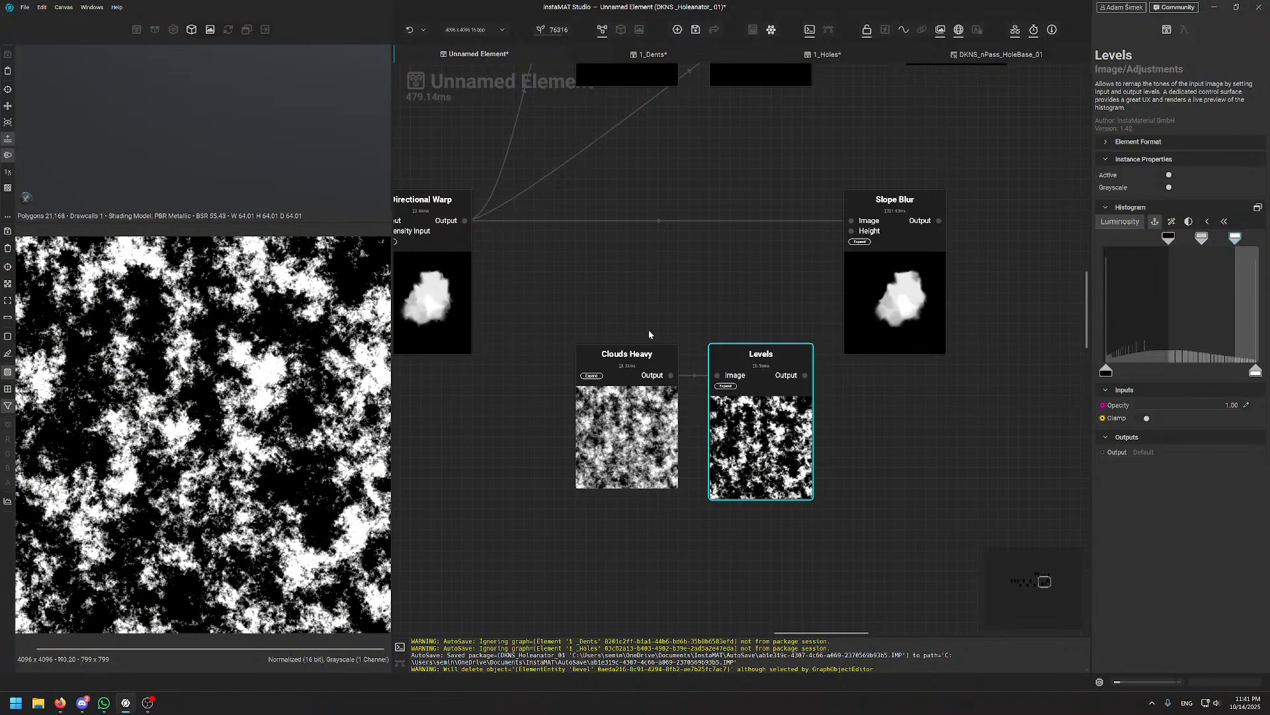
- Connect the Levels output to the Slope Blur's Height input, preview the blur, and lower its Intensity to 0%
drag(805, 375, 852, 230)
click(965, 311)
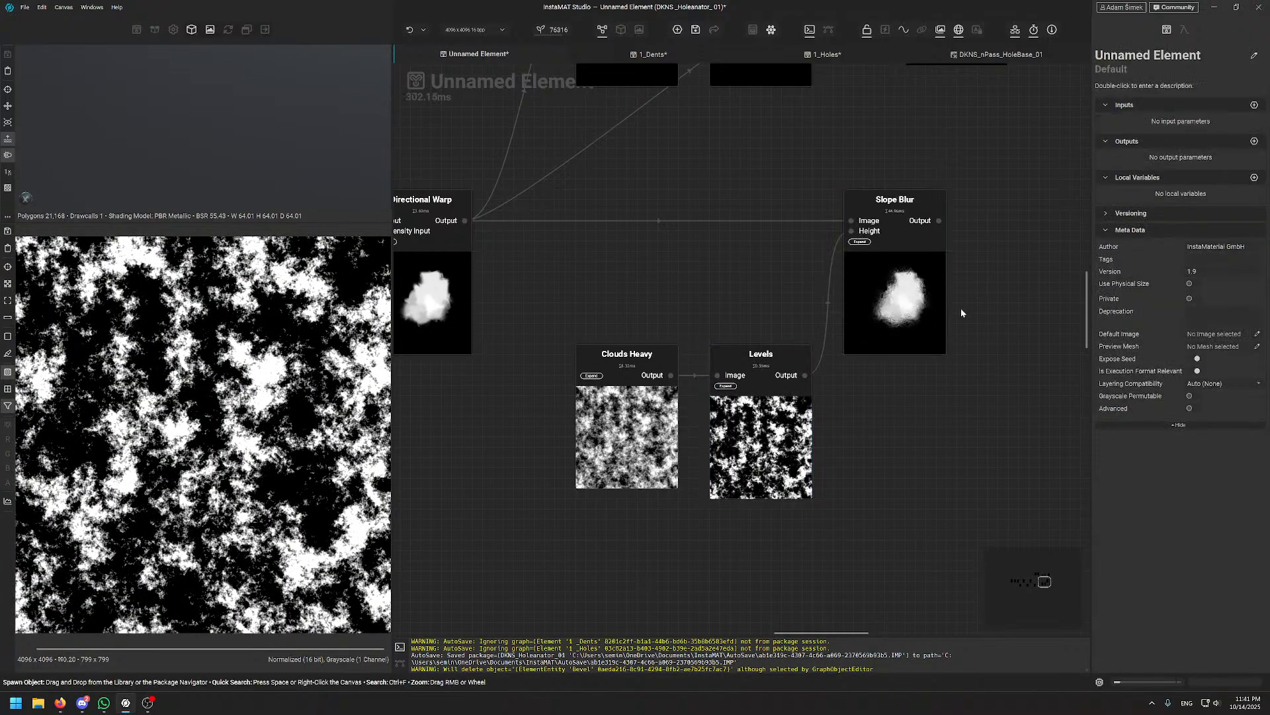
click(924, 269)
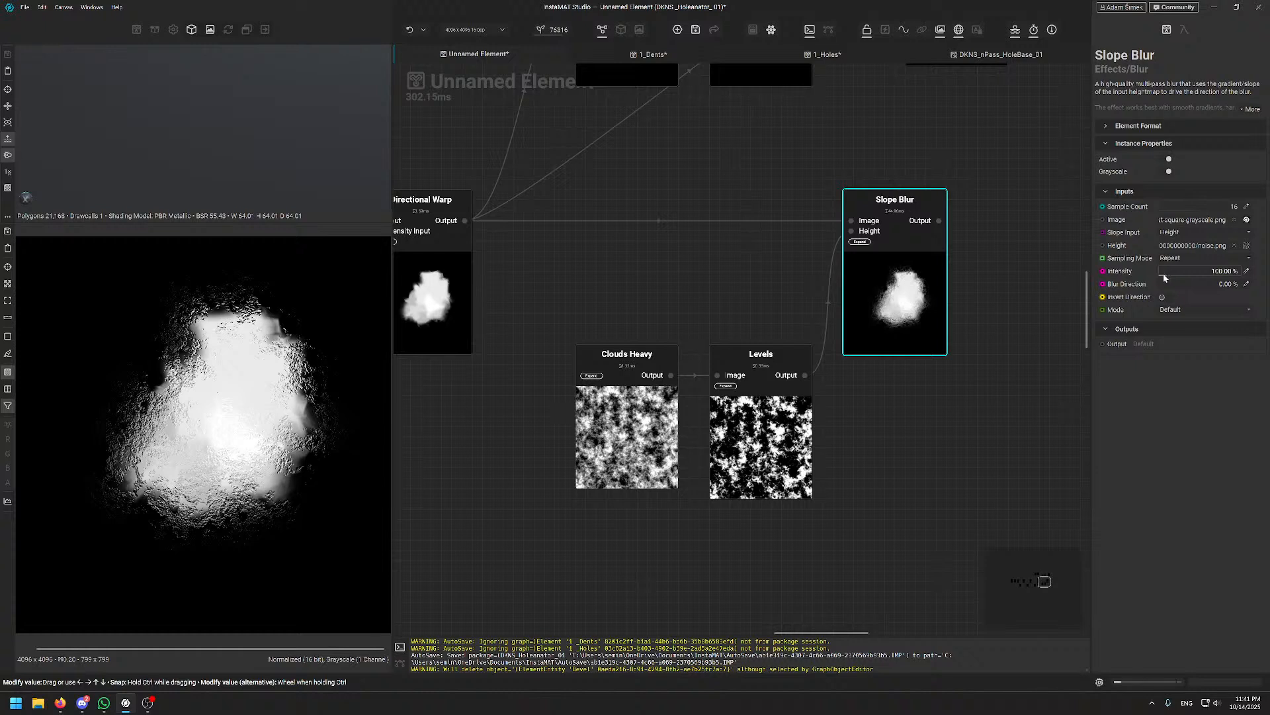
drag(1165, 278, 1159, 278)
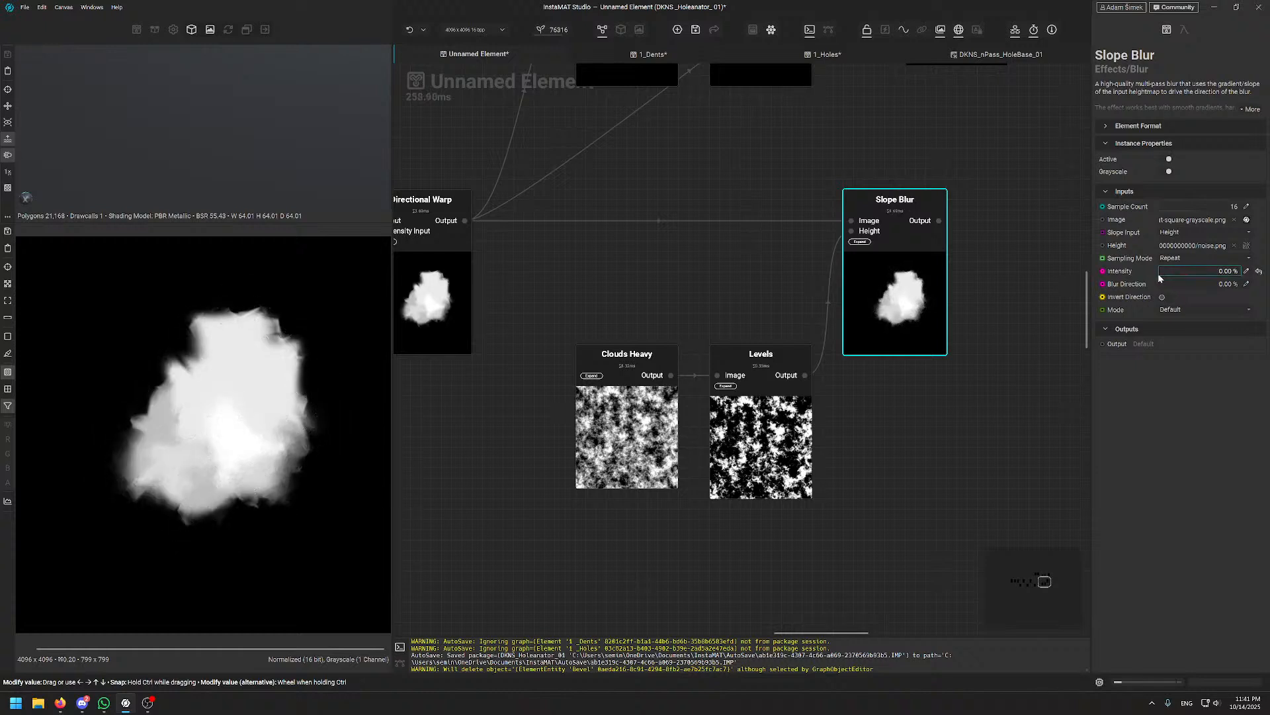
- Try a Clouds Heavy Scale of 4 with a Slope Blur Intensity of 5% and inspect the shape's edges
click(641, 414)
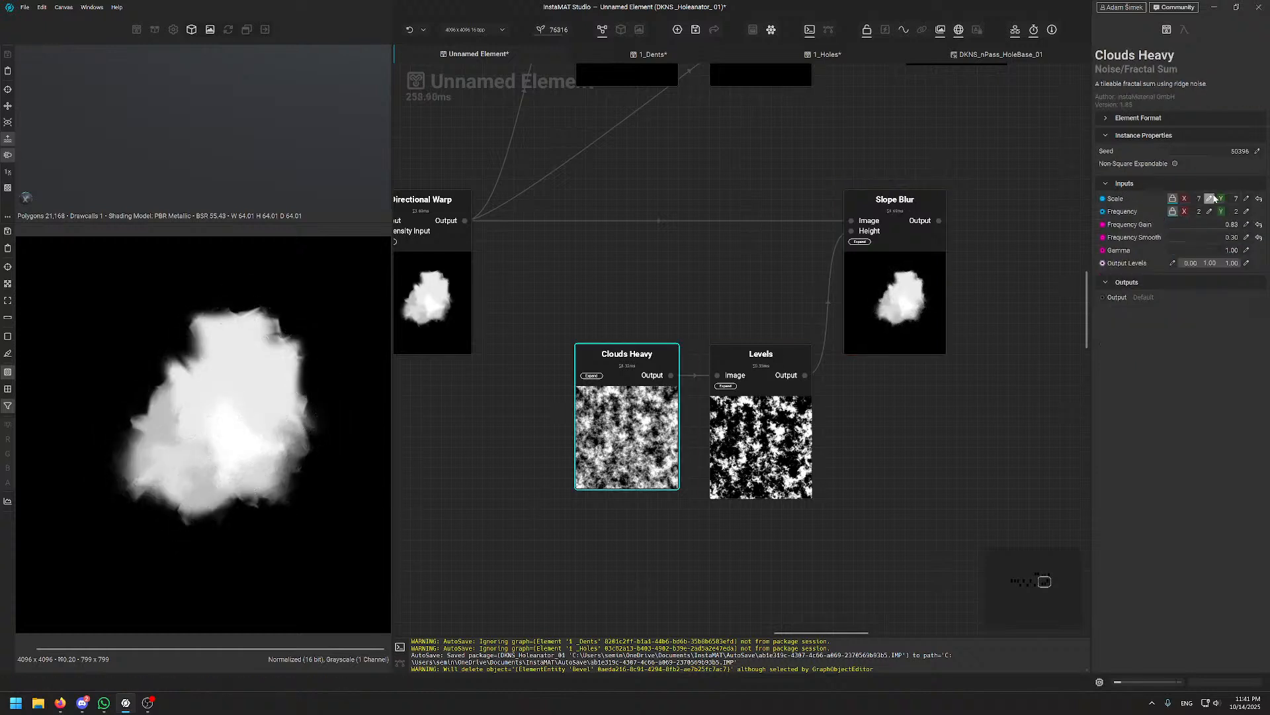
key(Return)
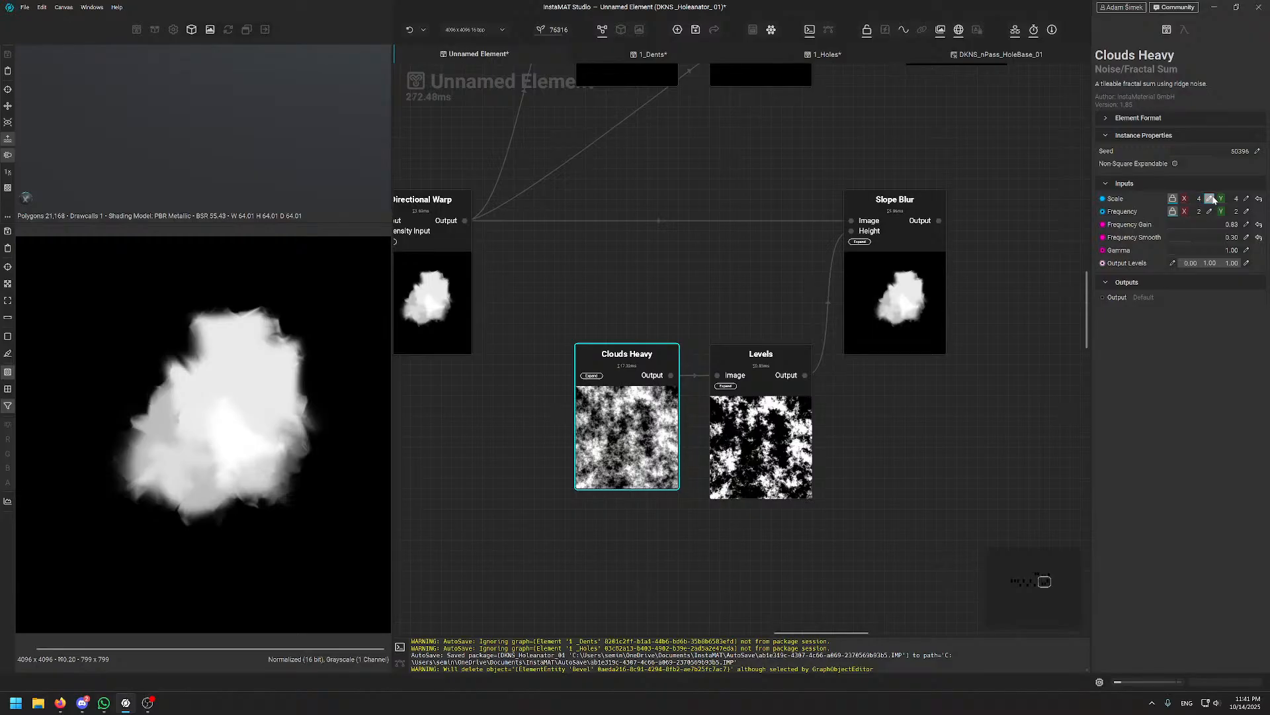
click(857, 305)
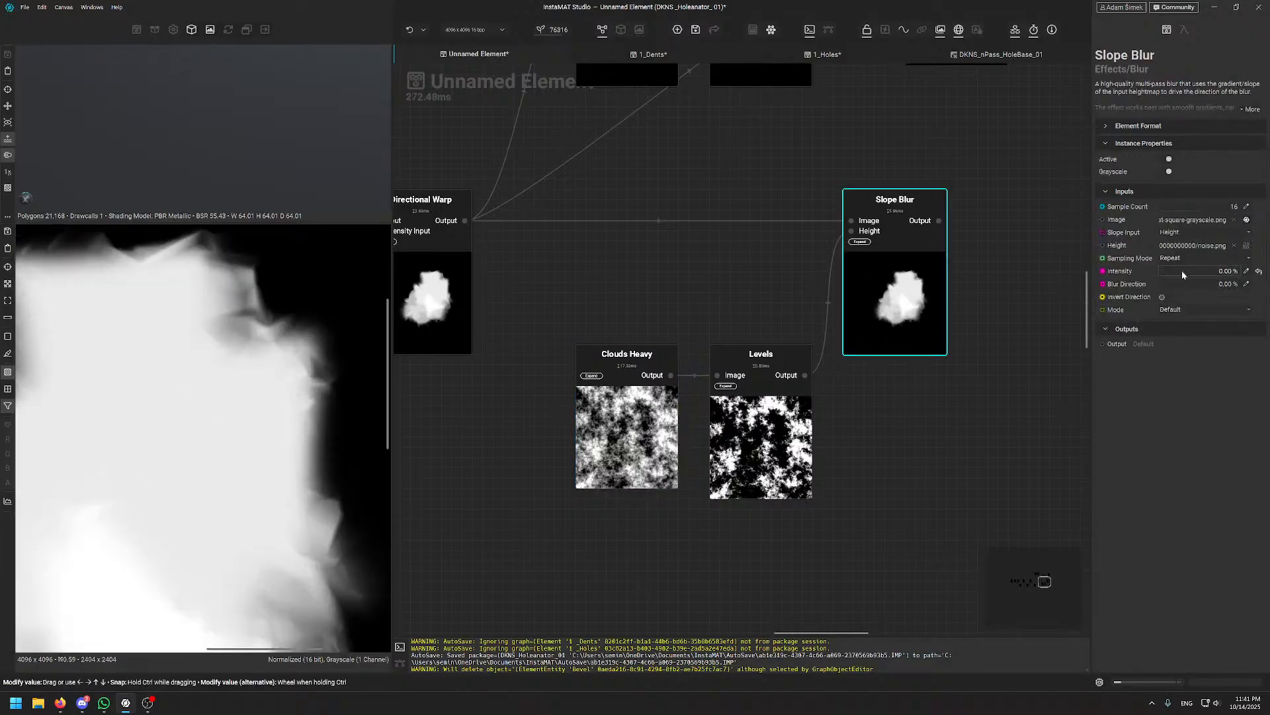
click(1247, 272)
text(5)
key(Return)
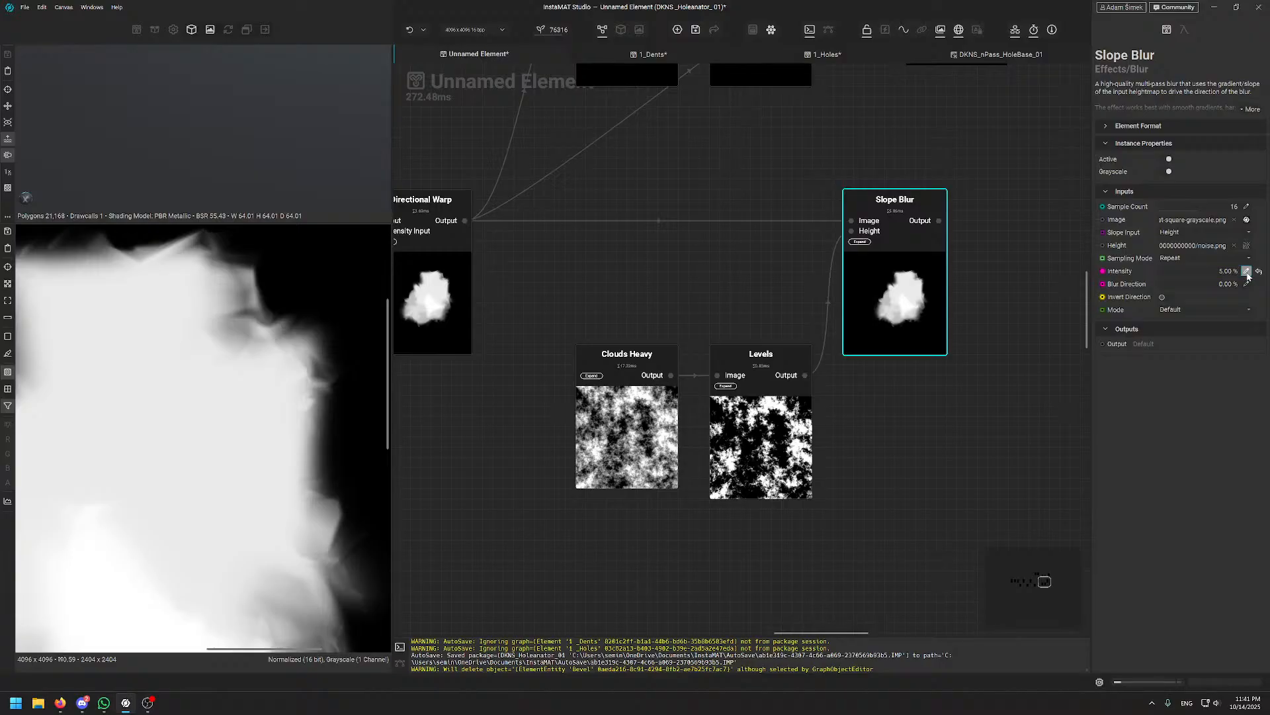
scroll(331, 460, down, 5)
scroll(316, 514, up, 5)
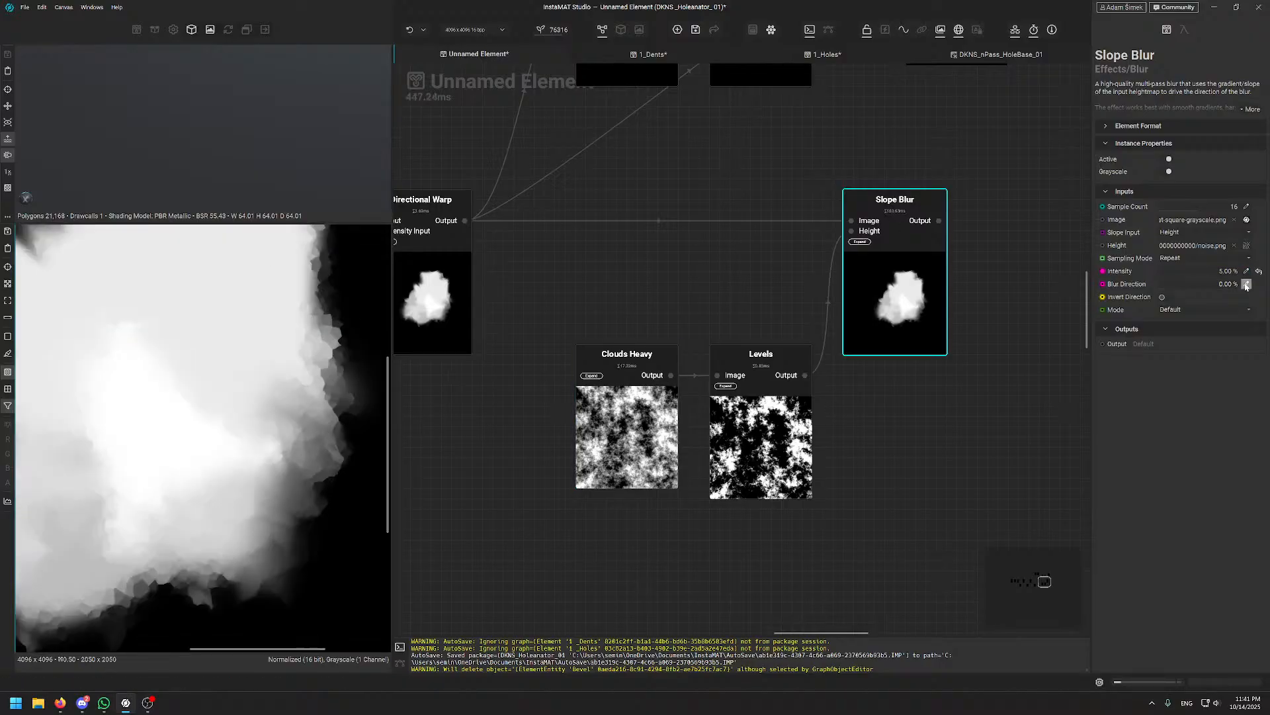
- Try small Slope Blur direction values, then set Blur Direction to 5% and Intensity to 10%
click(1247, 283)
text(1)
key(Return)
click(1247, 284)
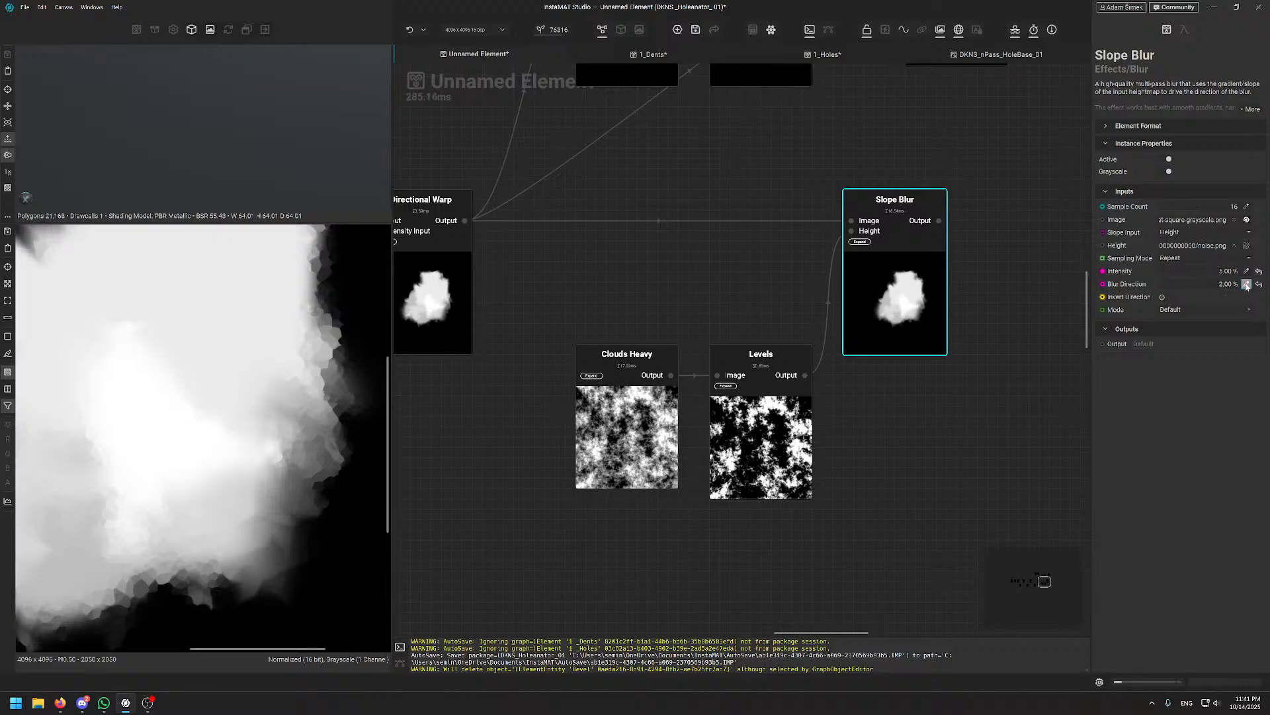
text(5)
key(Return)
click(1246, 271)
text(10)
key(Return)
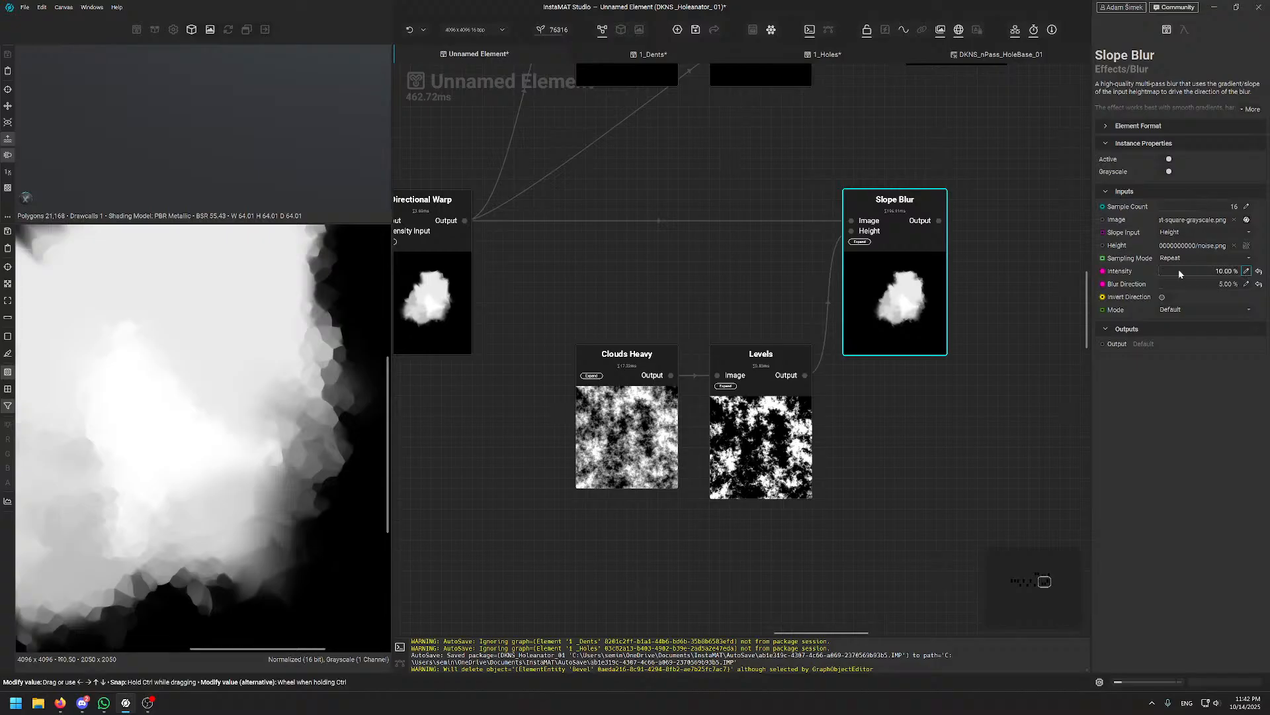
drag(1163, 277, 1177, 276)
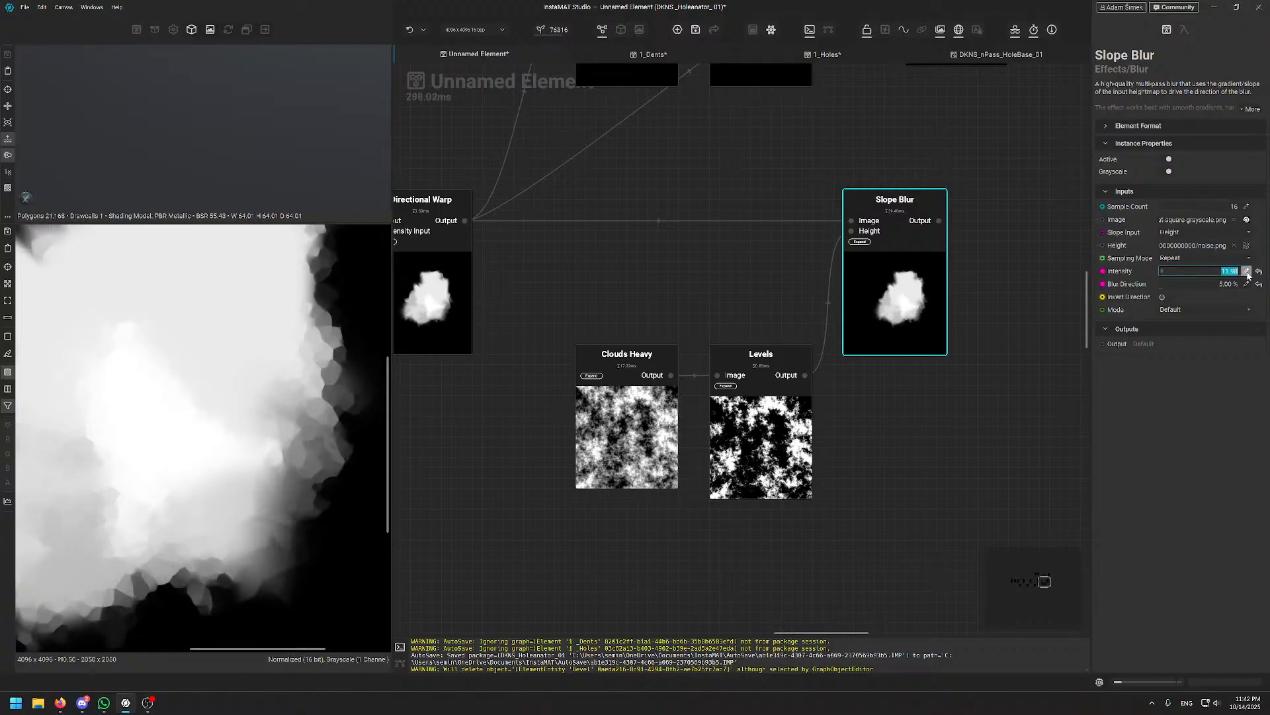
key(Return)
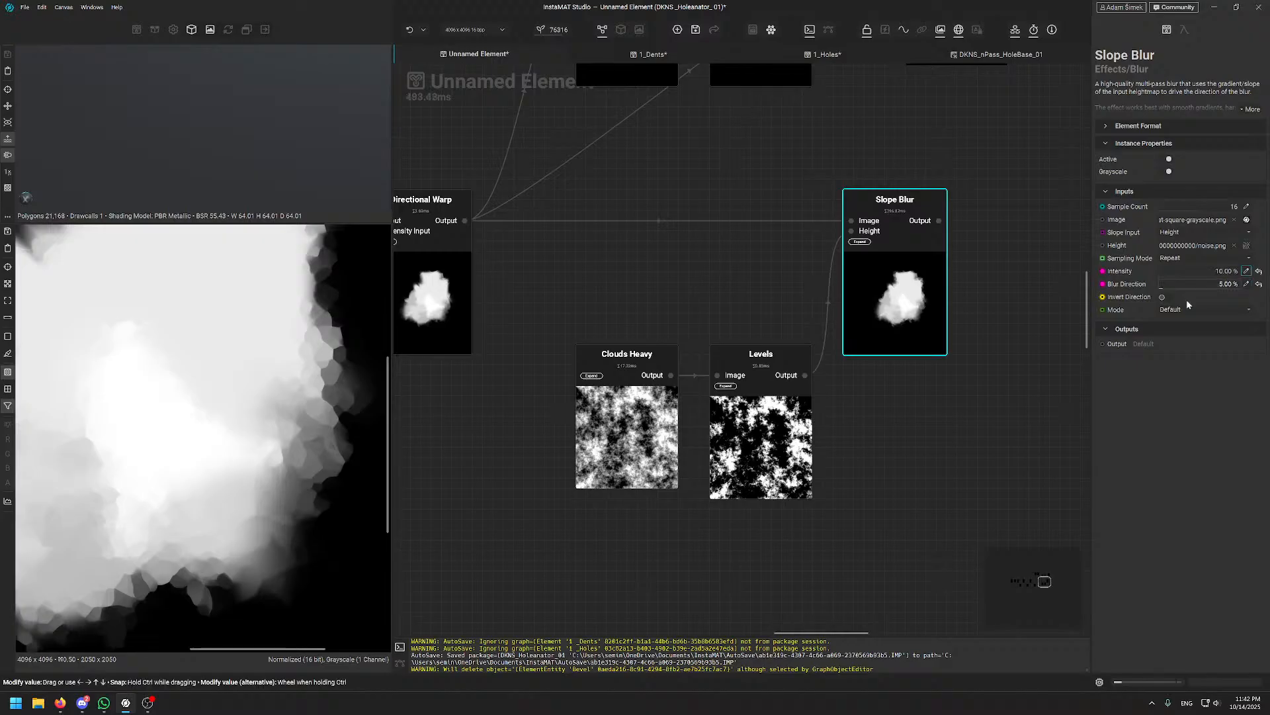
- Try a Clouds Heavy Scale of 6, then set it to 5 and inspect the blurred shape's edges
click(647, 424)
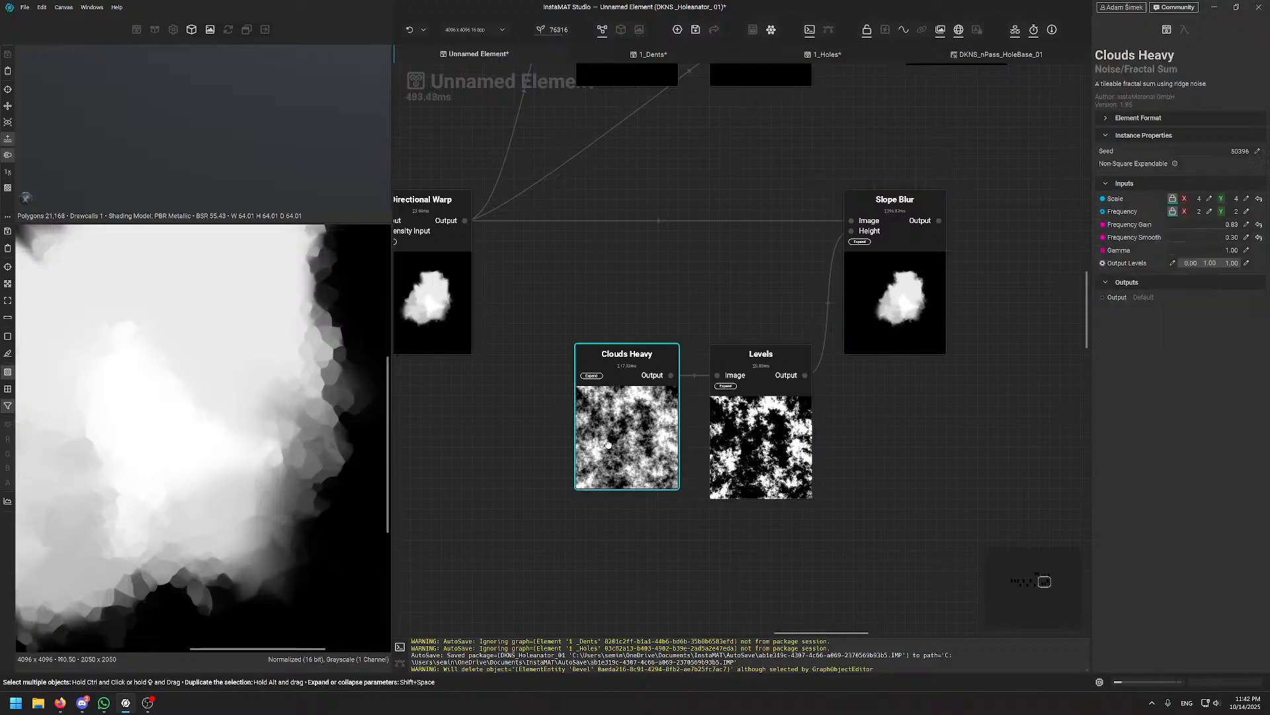
key(Return)
click(1213, 199)
text(6)
key(Return)
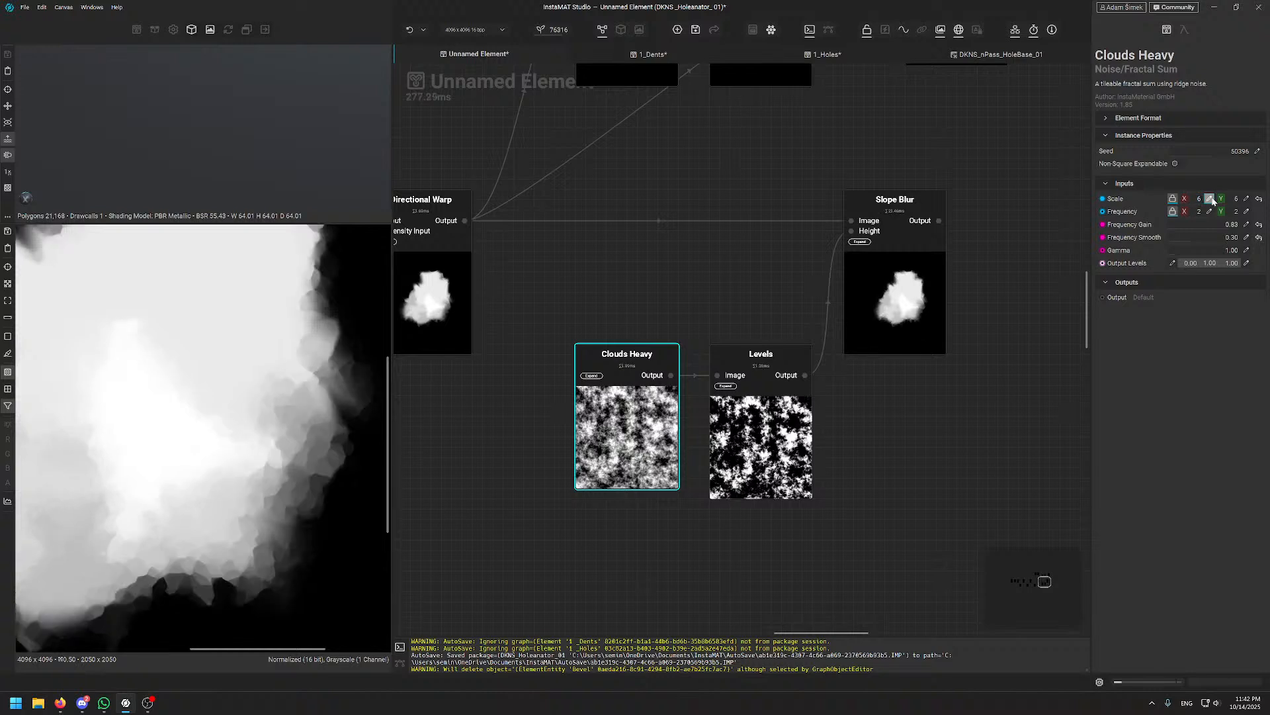
click(1212, 200)
text(5)
key(Return)
scroll(221, 384, down, 8)
drag(225, 350, 283, 385)
scroll(283, 385, up, 2)
scroll(229, 461, up, 4)
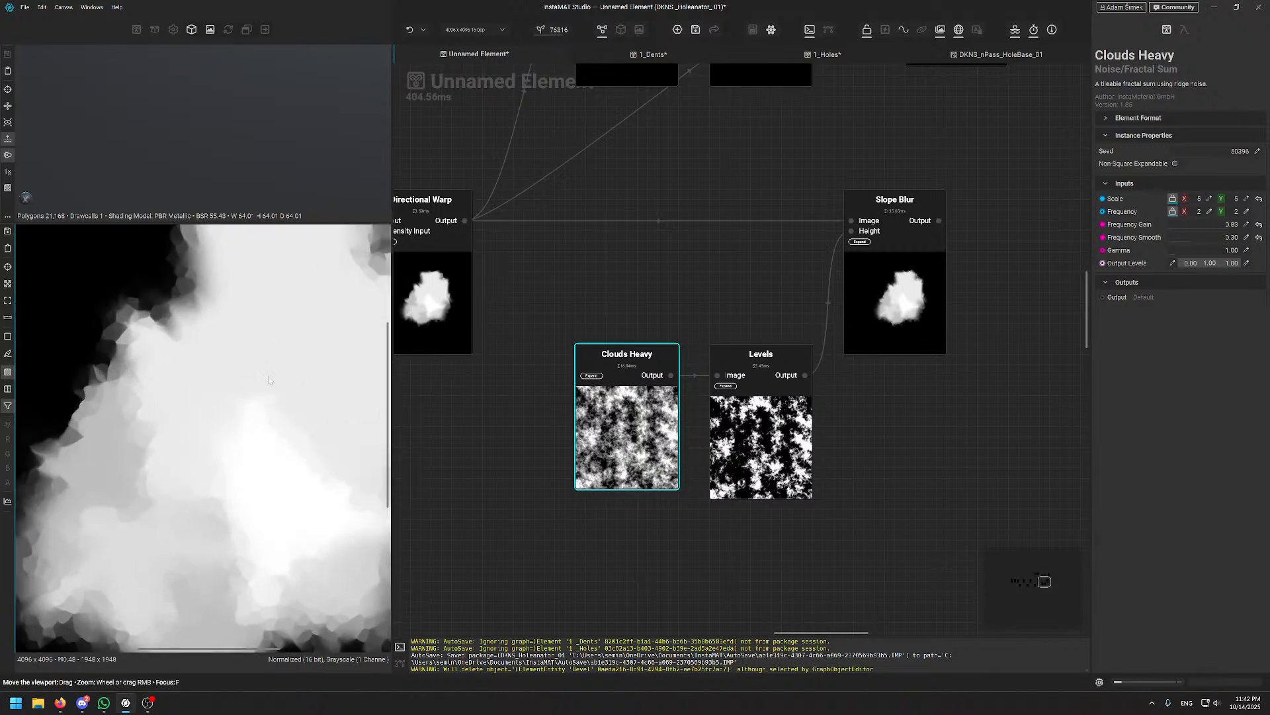
- Move the Slope Blur, Clouds Heavy and Levels nodes together to a lower spot in the graph, below the Directional Warp's output line
middle_drag(853, 199, 638, 226)
scroll(637, 226, down, 4)
shift+drag(617, 244, 827, 390)
drag(768, 235, 713, 310)
click(669, 194)
middle_drag(670, 194, 549, 262)
scroll(635, 238, up, 3)
click(586, 443)
click(670, 371)
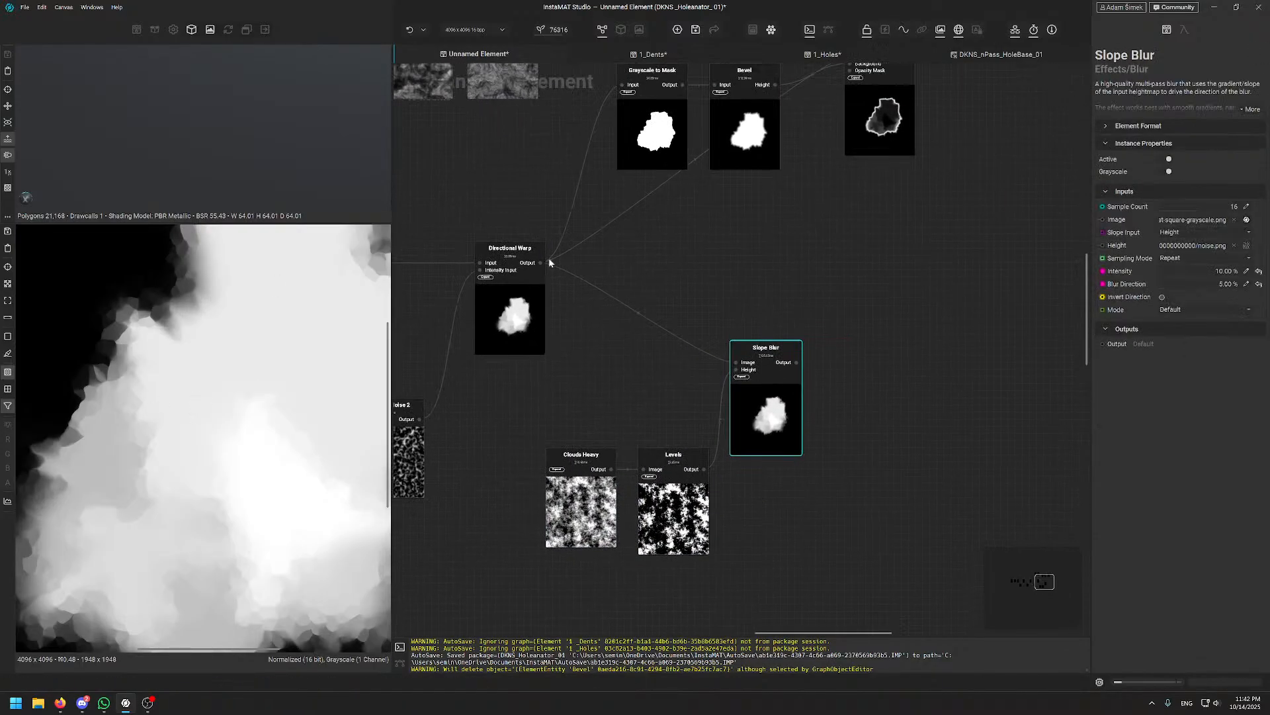
- Add a Dissolve Blend node with the Directional Warp output as Foreground and the Slope Blur output as Background
drag(540, 263, 933, 305)
text(dissol)
key(Return)
middle_drag(952, 213, 918, 208)
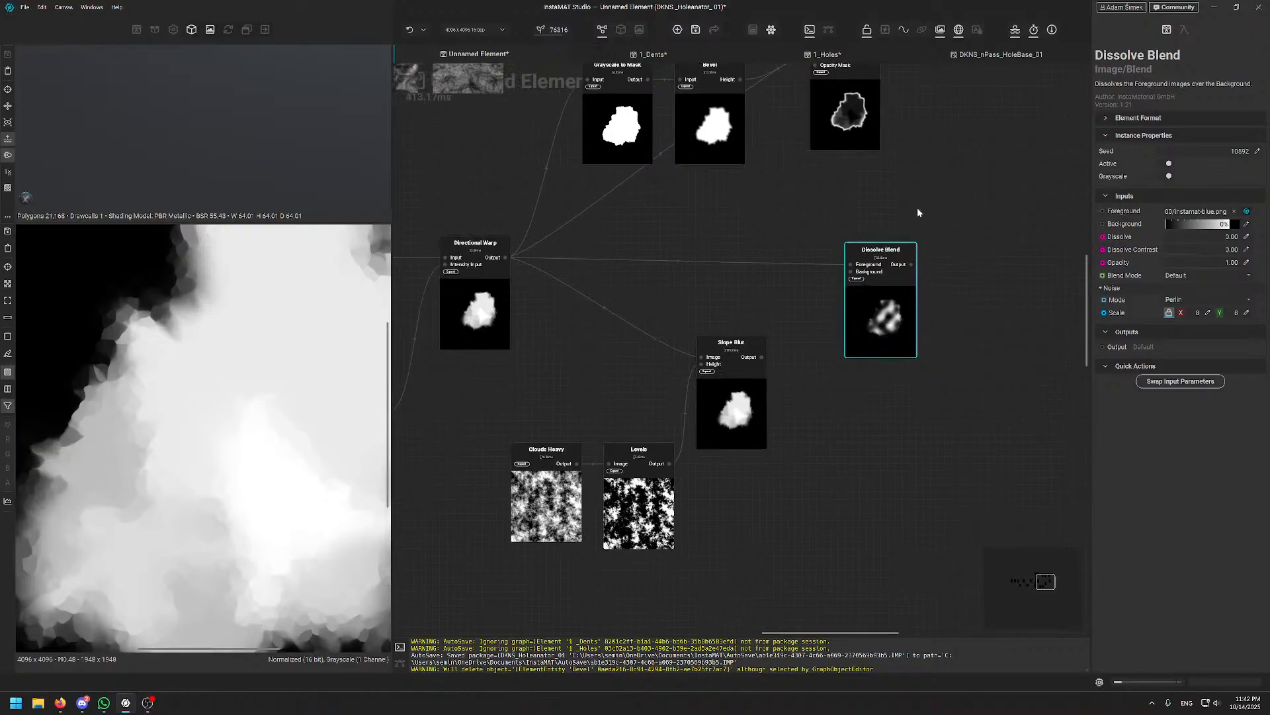
scroll(917, 213, up, 3)
click(658, 445)
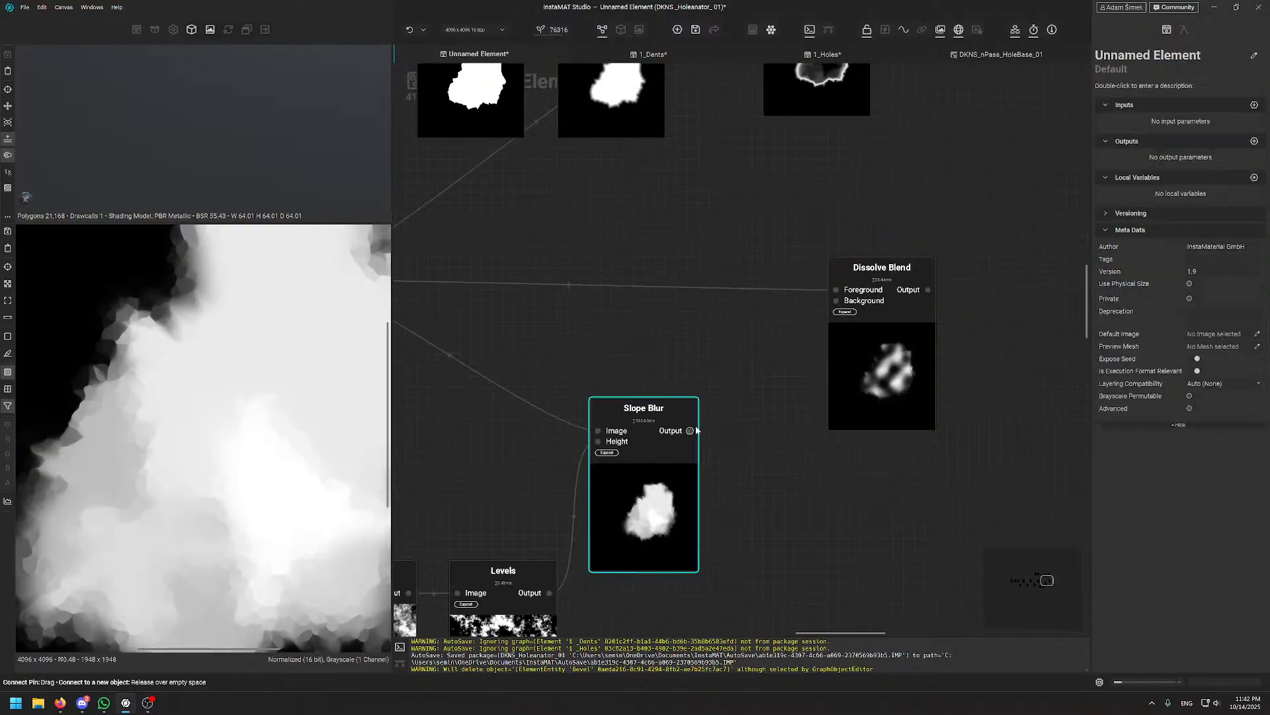
drag(695, 431, 842, 305)
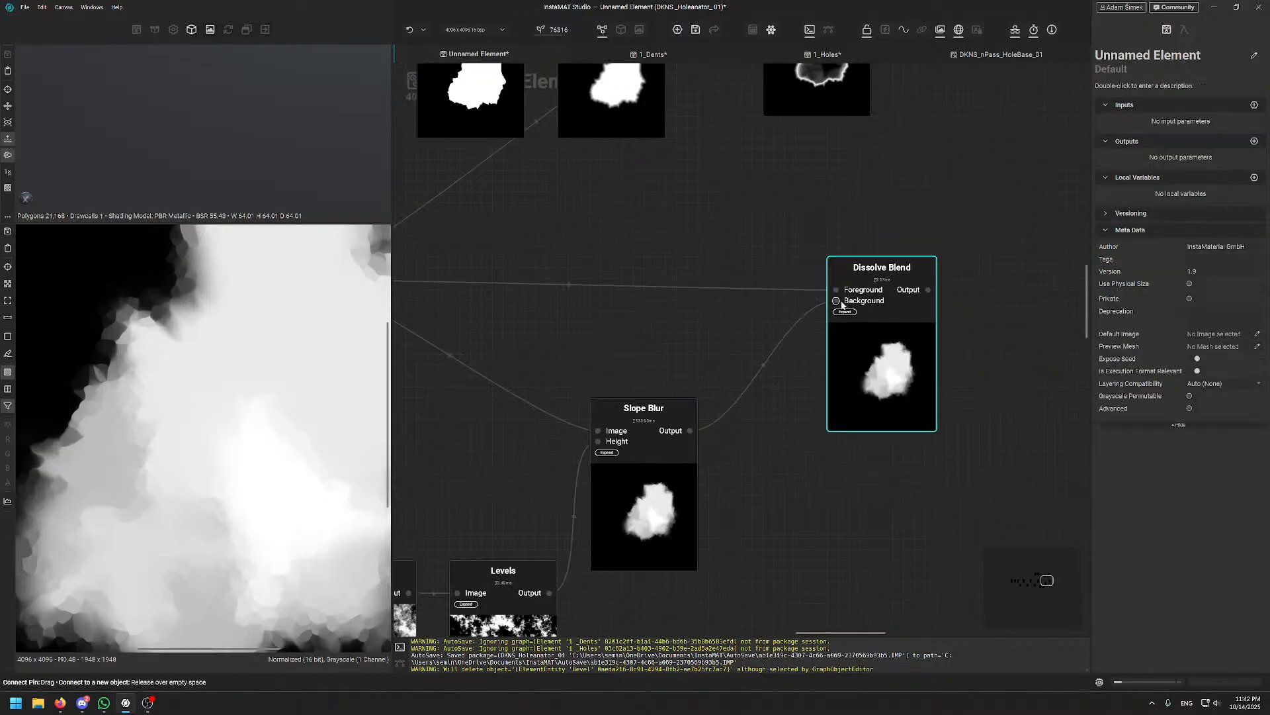
drag(862, 347, 861, 319)
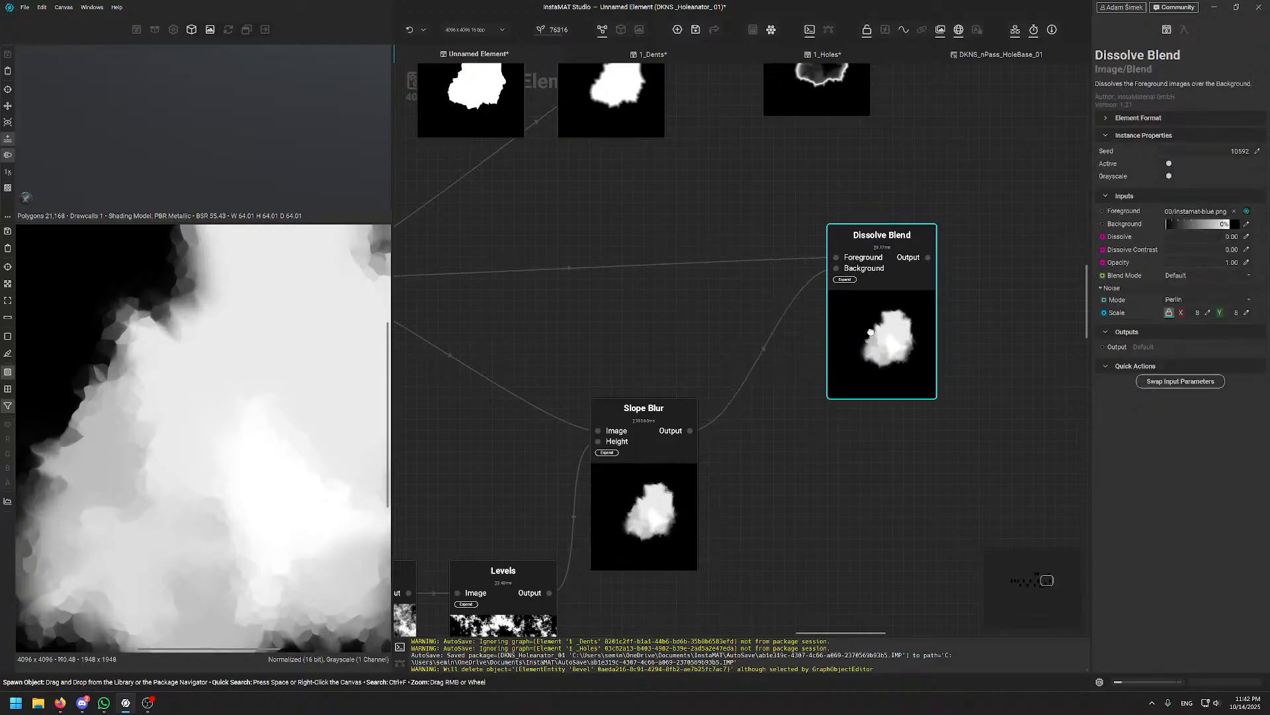
- Check the Dissolve Blend's noise mode options, keep Perlin, and set Dissolve to 0.69
click(1187, 299)
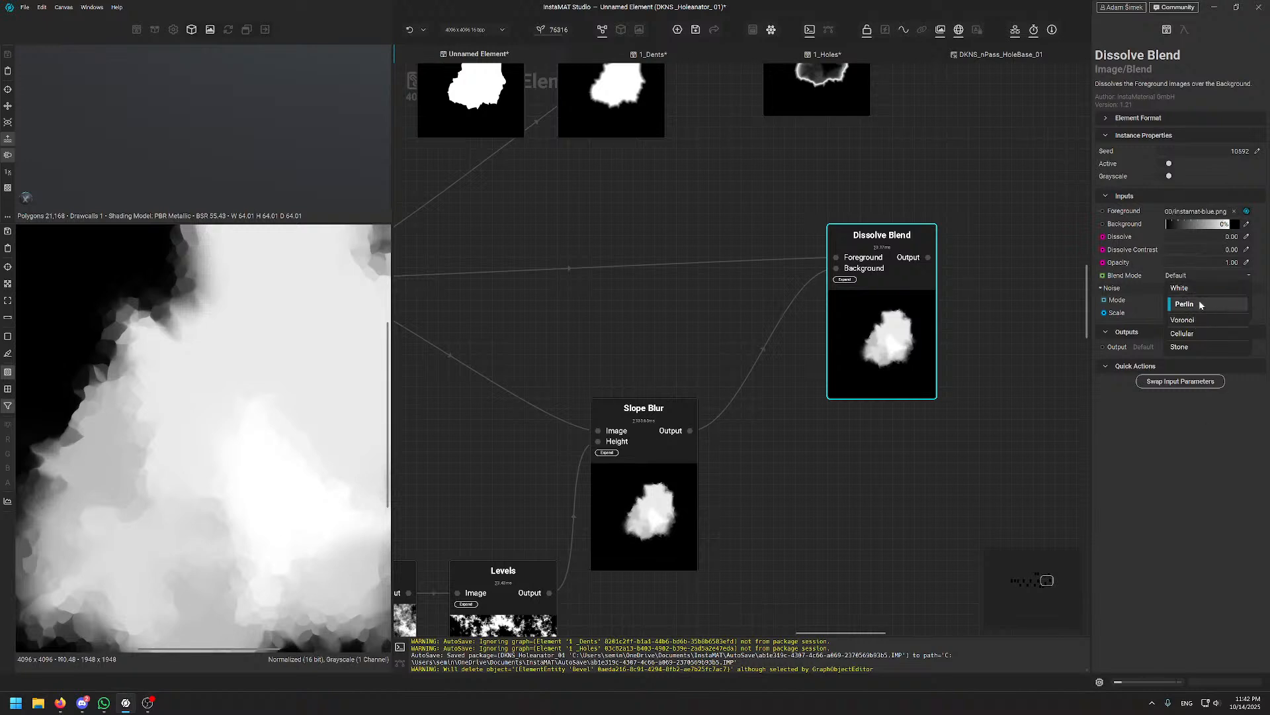
click(904, 238)
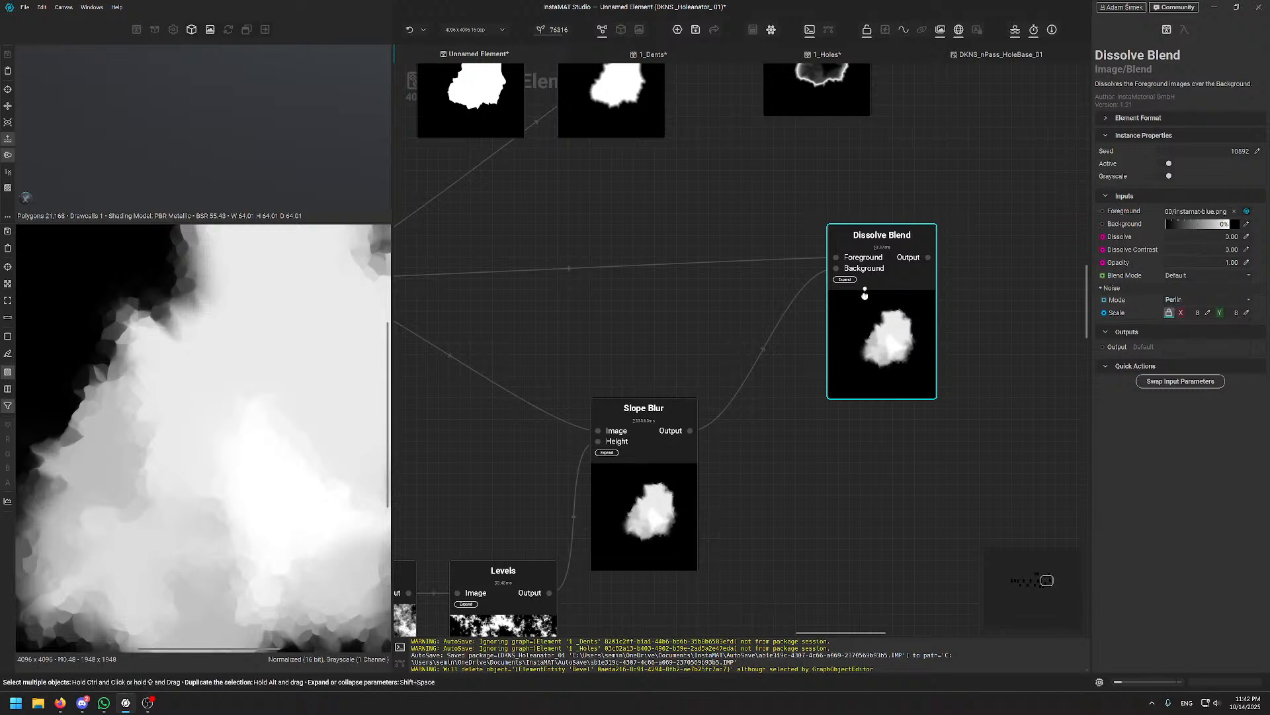
drag(865, 289, 864, 301)
drag(1170, 240, 1218, 240)
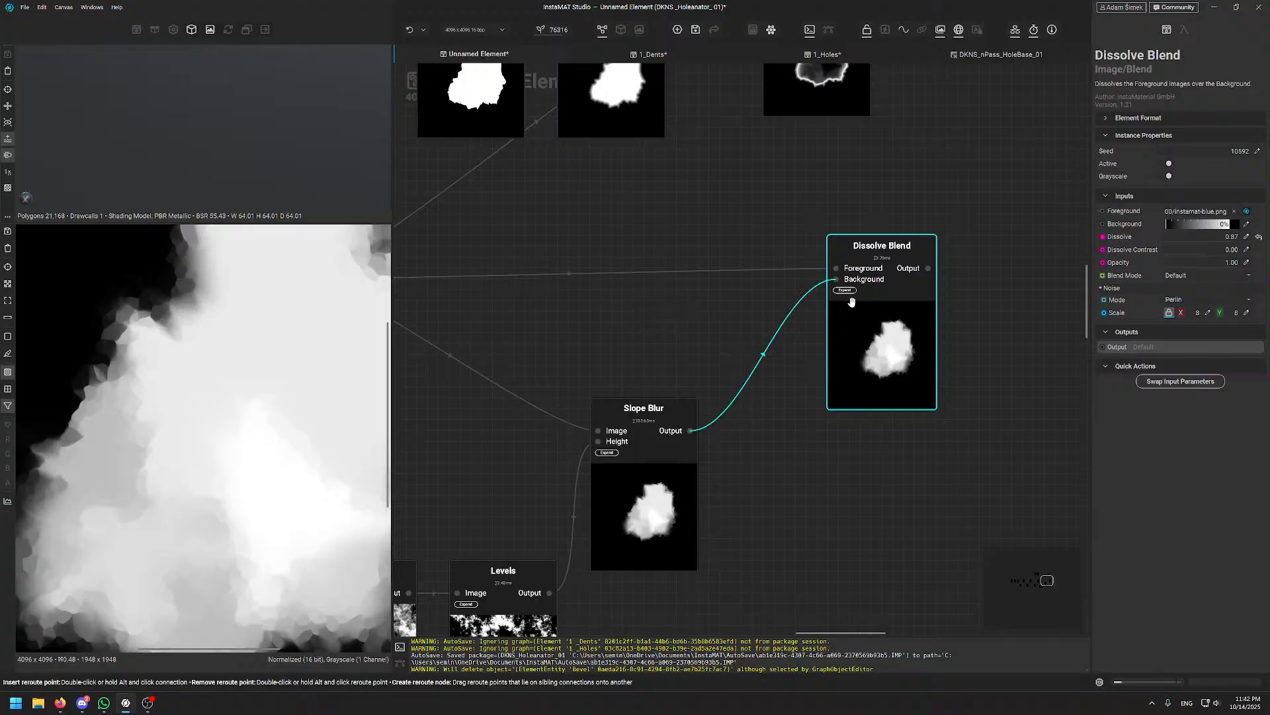
mouse_move(1231, 242)
mouse_down()
mouse_move(1136, 245)
mouse_move(1218, 251)
mouse_up()
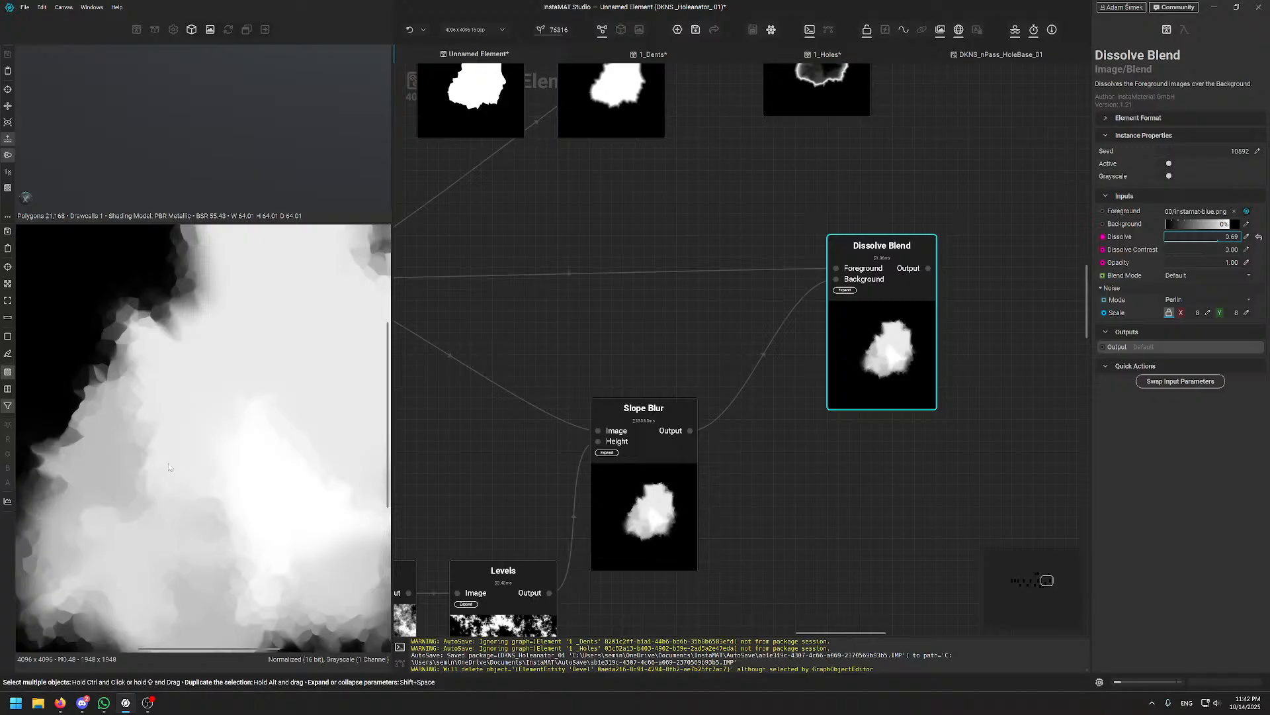
- Set the Dissolve Blend's Dissolve to 0.44 and its Dissolve Contrast to 0.59
scroll(169, 467, down, 2)
scroll(151, 338, up, 5)
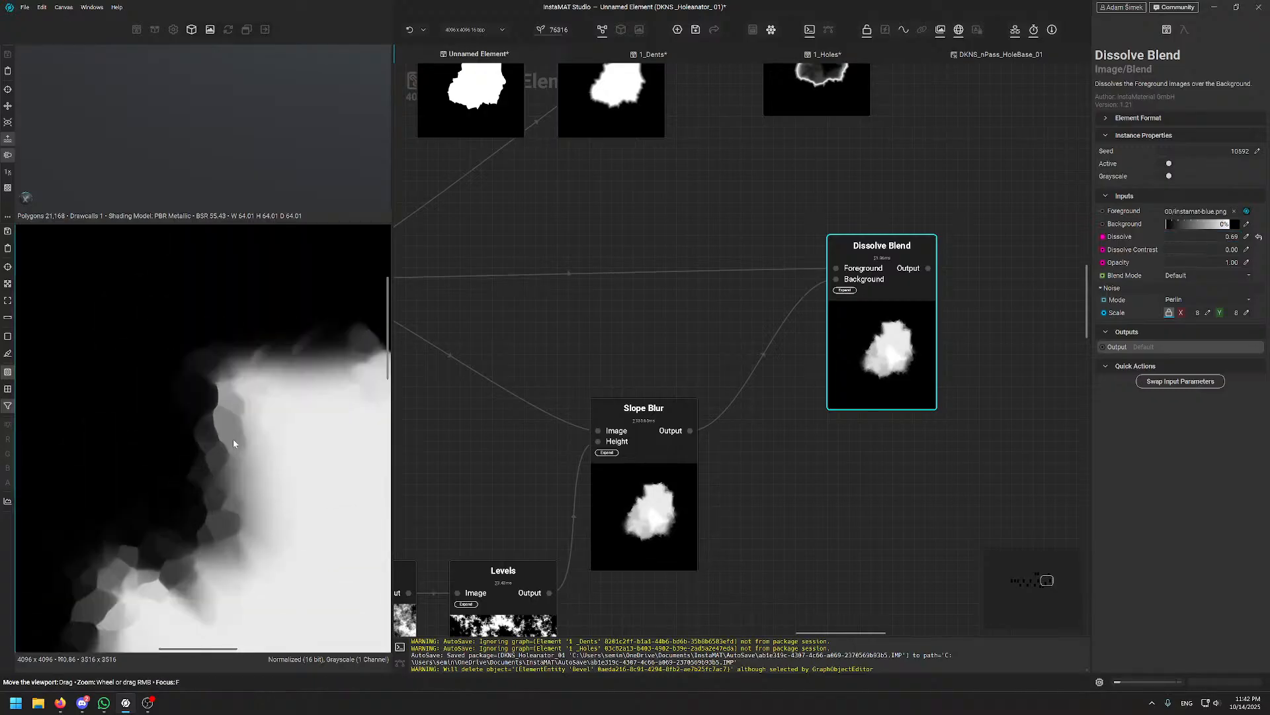
mouse_move(1218, 242)
mouse_down()
mouse_move(1198, 234)
mouse_move(1206, 252)
mouse_move(1227, 252)
mouse_up()
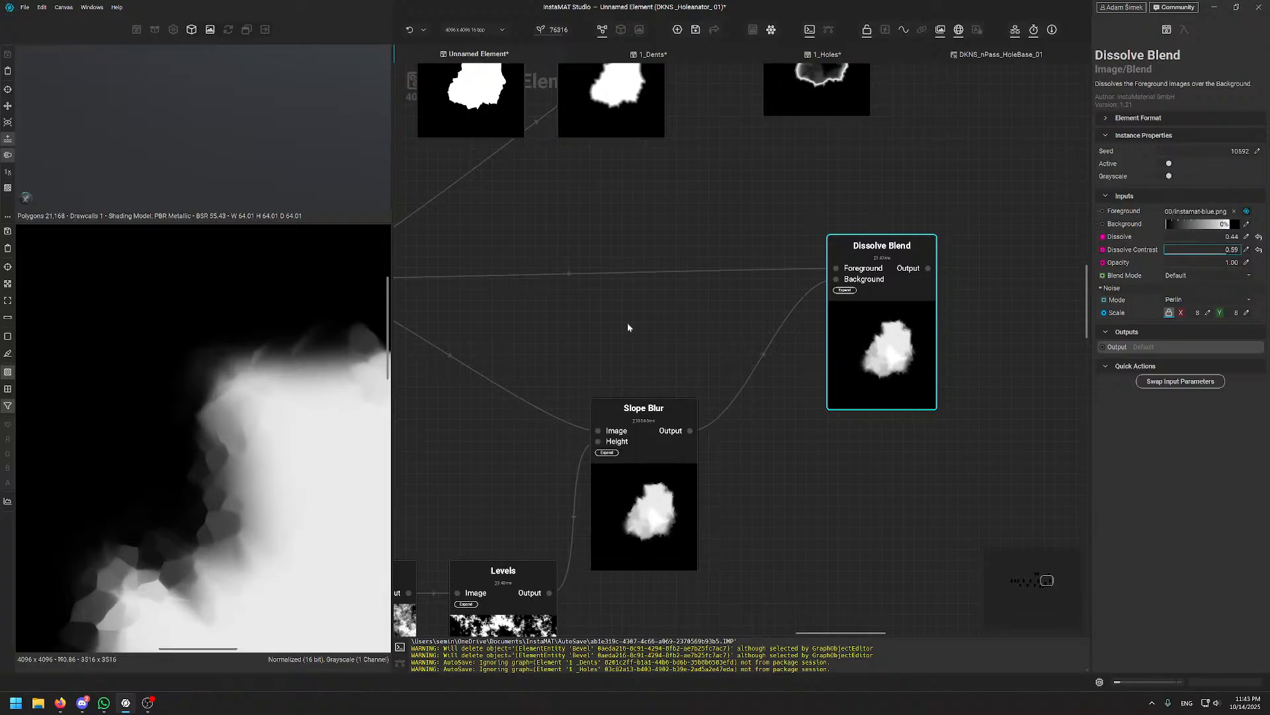
- Examine the Dissolve Blend result close up, checking the shape's outer edges and its overall silhouette
scroll(283, 390, down, 5)
drag(271, 476, 229, 377)
scroll(126, 501, up, 5)
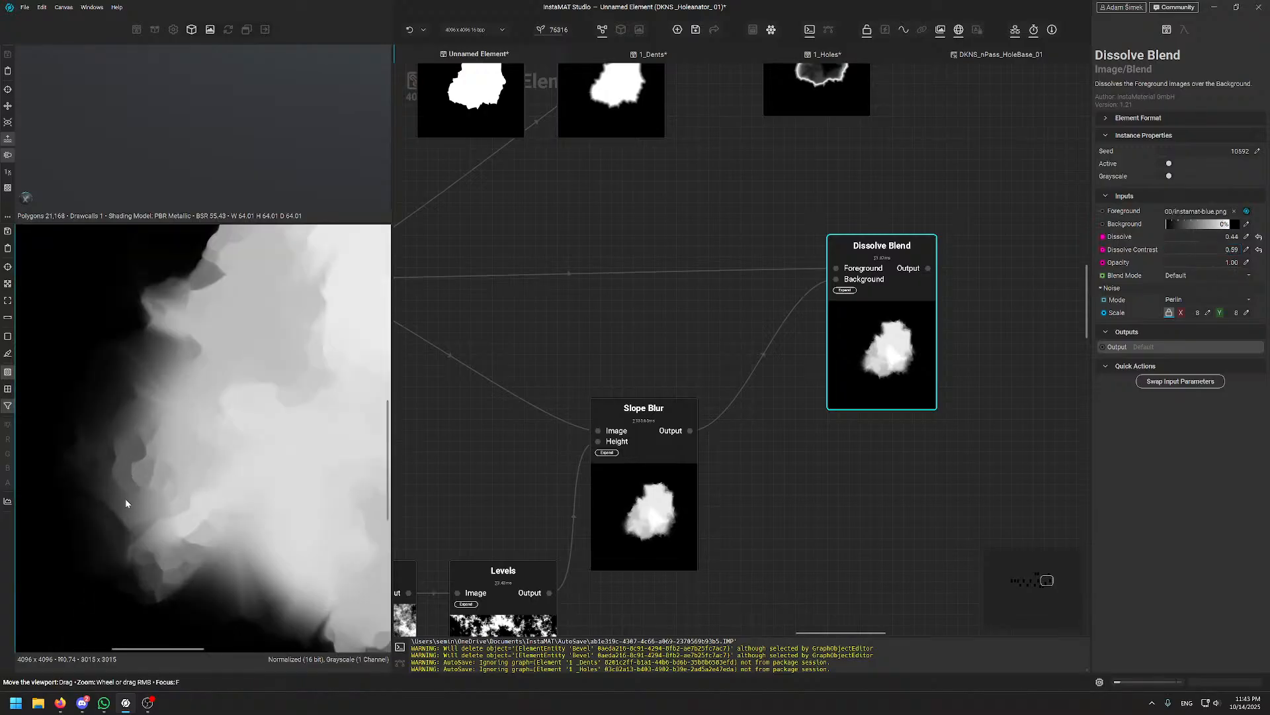
drag(126, 503, 183, 427)
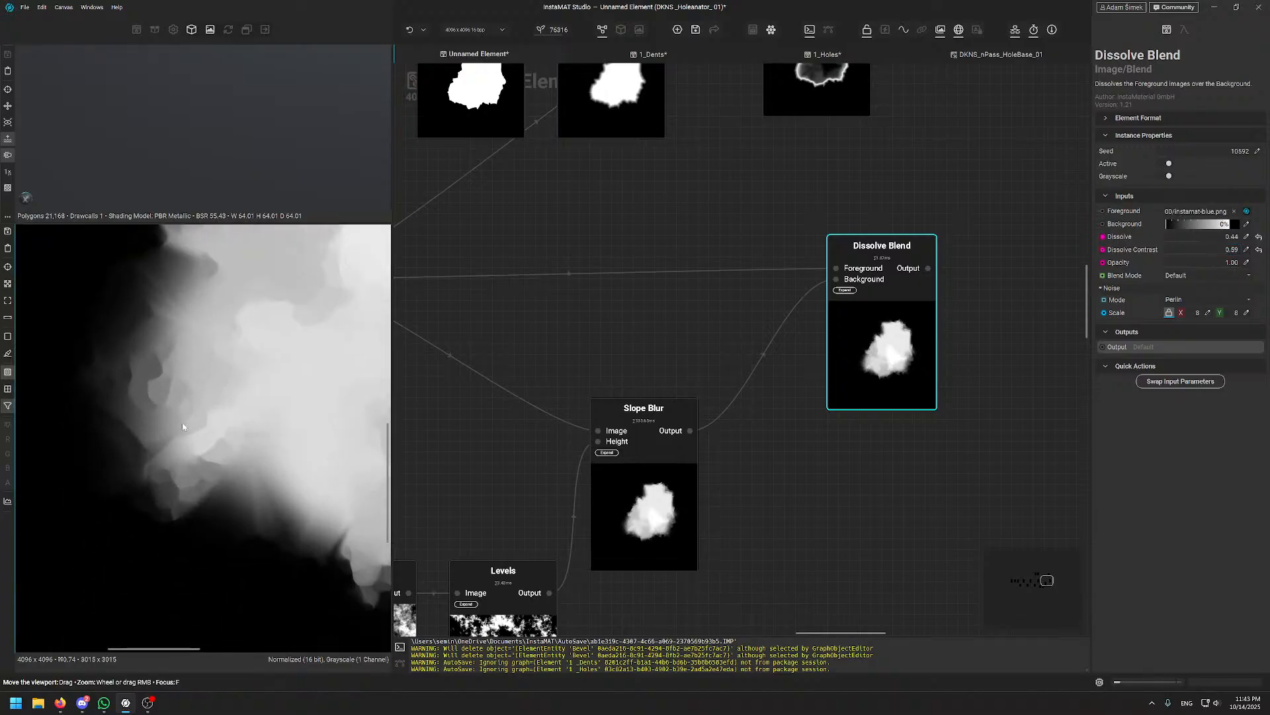
scroll(197, 361, down, 5)
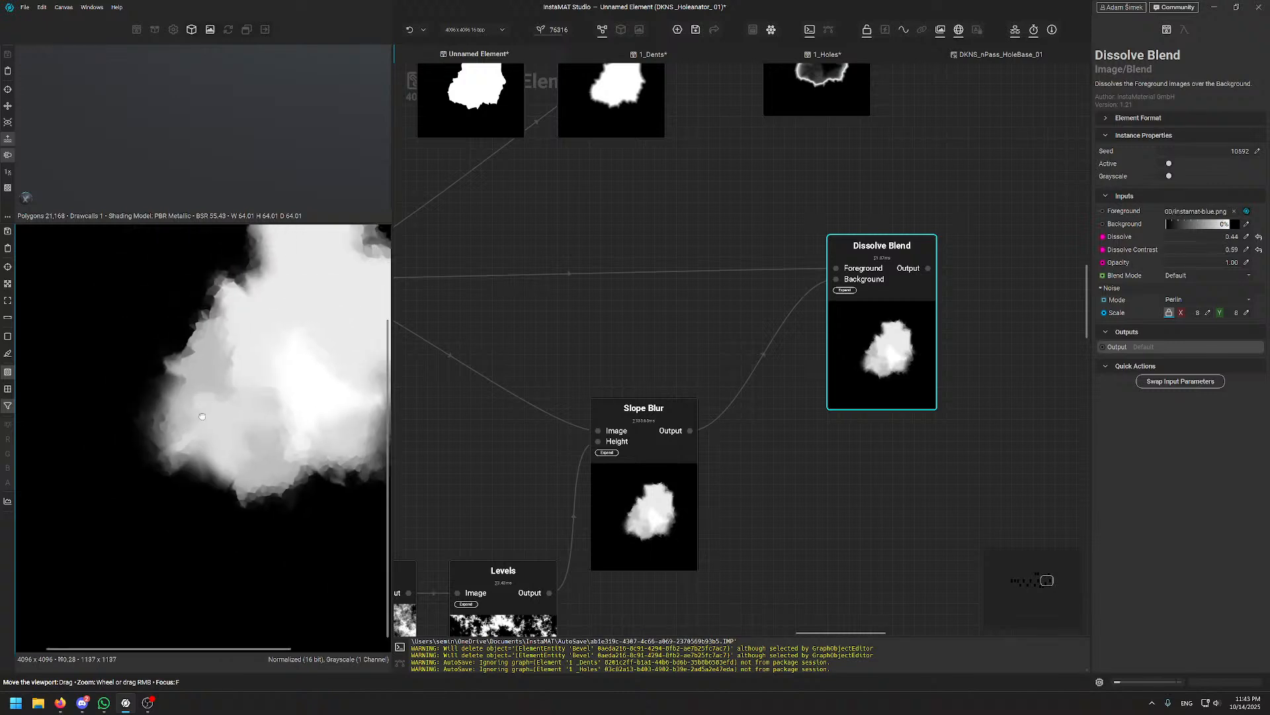
drag(308, 306, 303, 350)
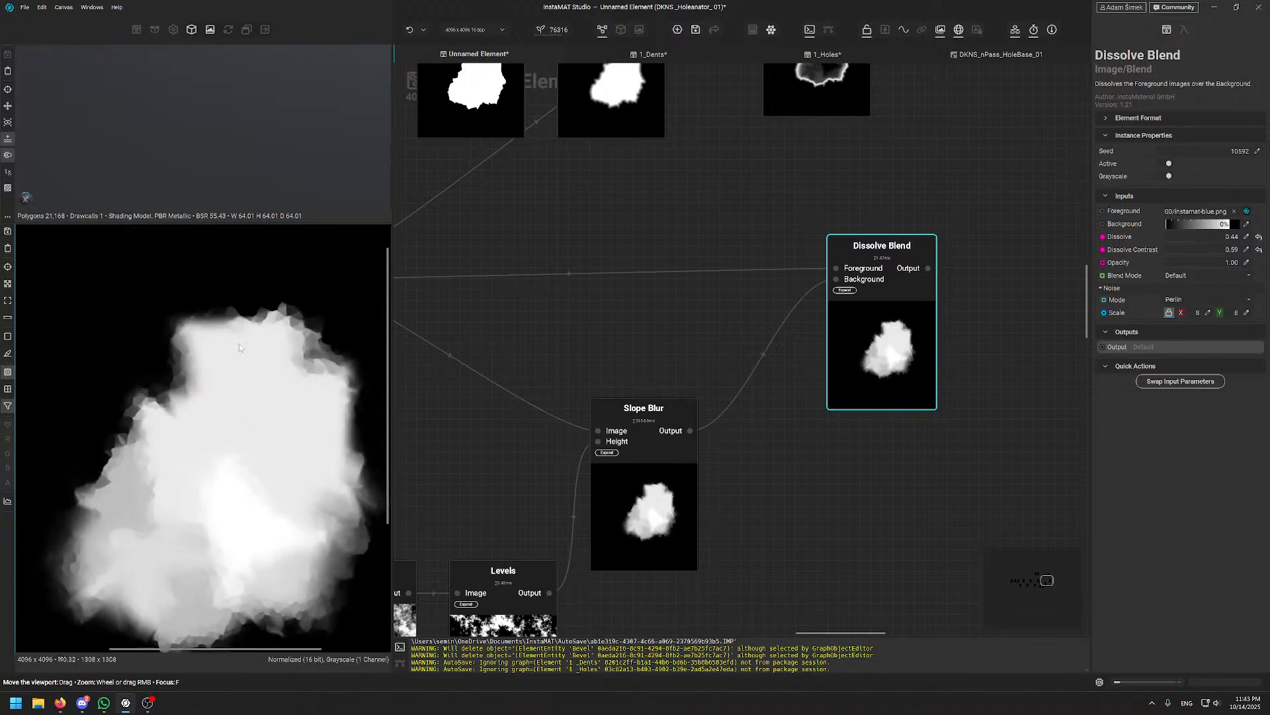
drag(280, 452, 256, 436)
scroll(246, 449, down, 1)
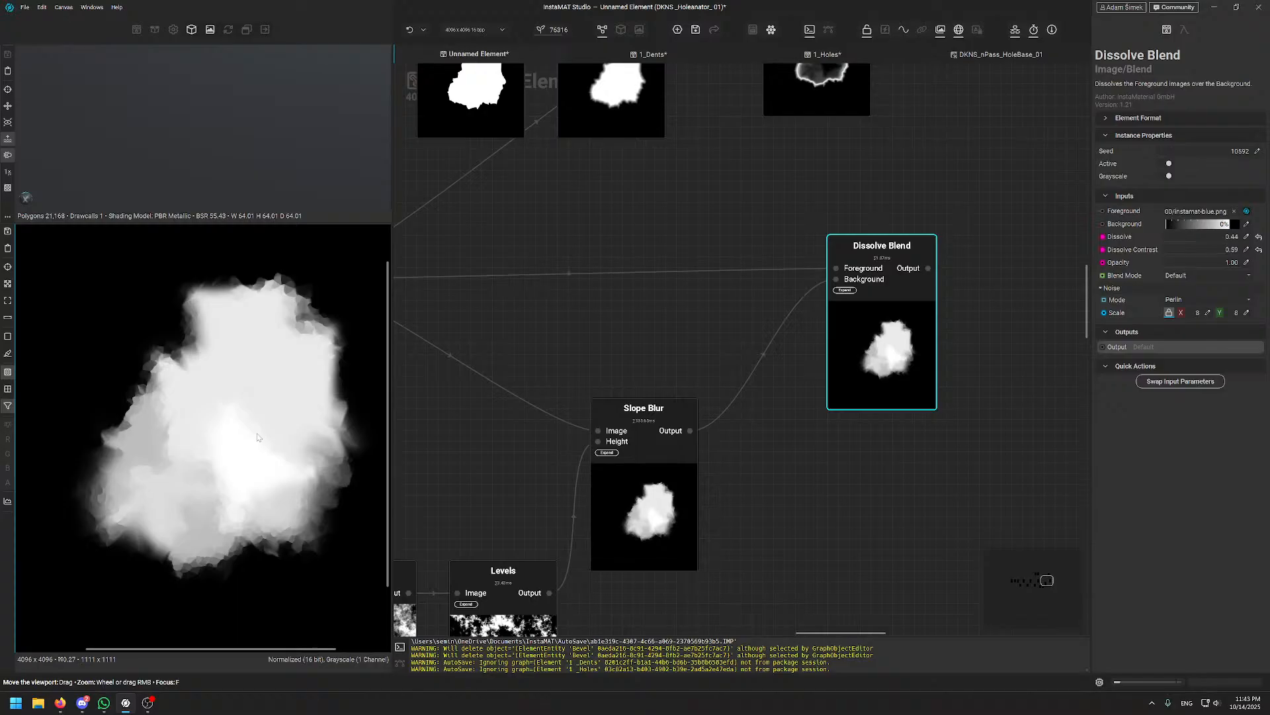
- Align the Dissolve Blend node level with its Foreground connection and add a Terrace Noise node beside the upper Blend node
drag(892, 372, 892, 382)
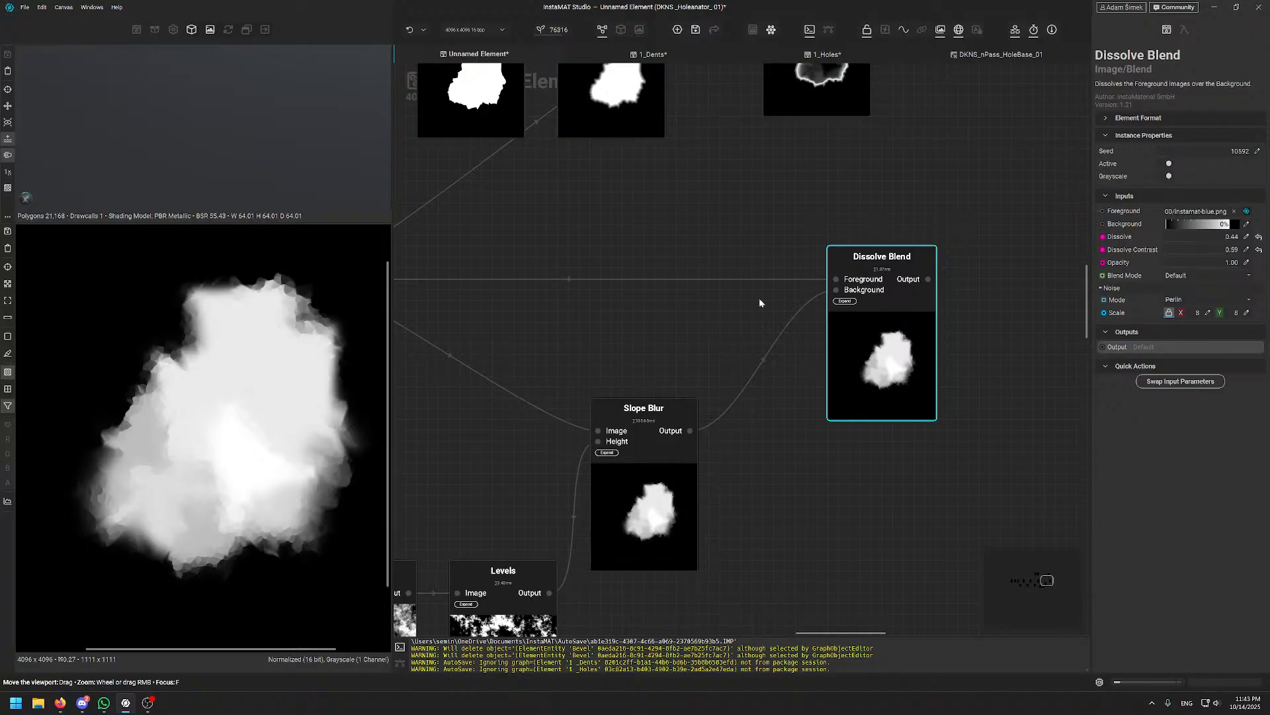
middle_drag(942, 197, 860, 449)
click(890, 251)
key(space)
text(tr)
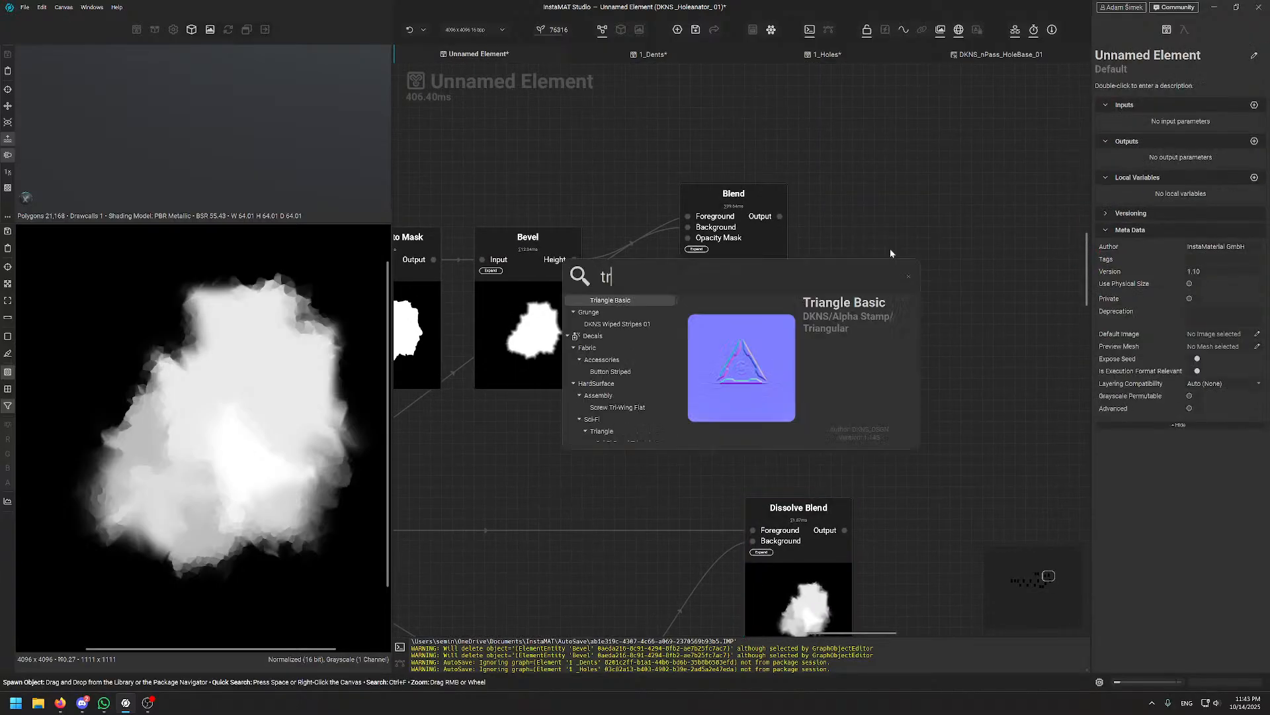
key(BackSpace)
text(err)
key(Return)
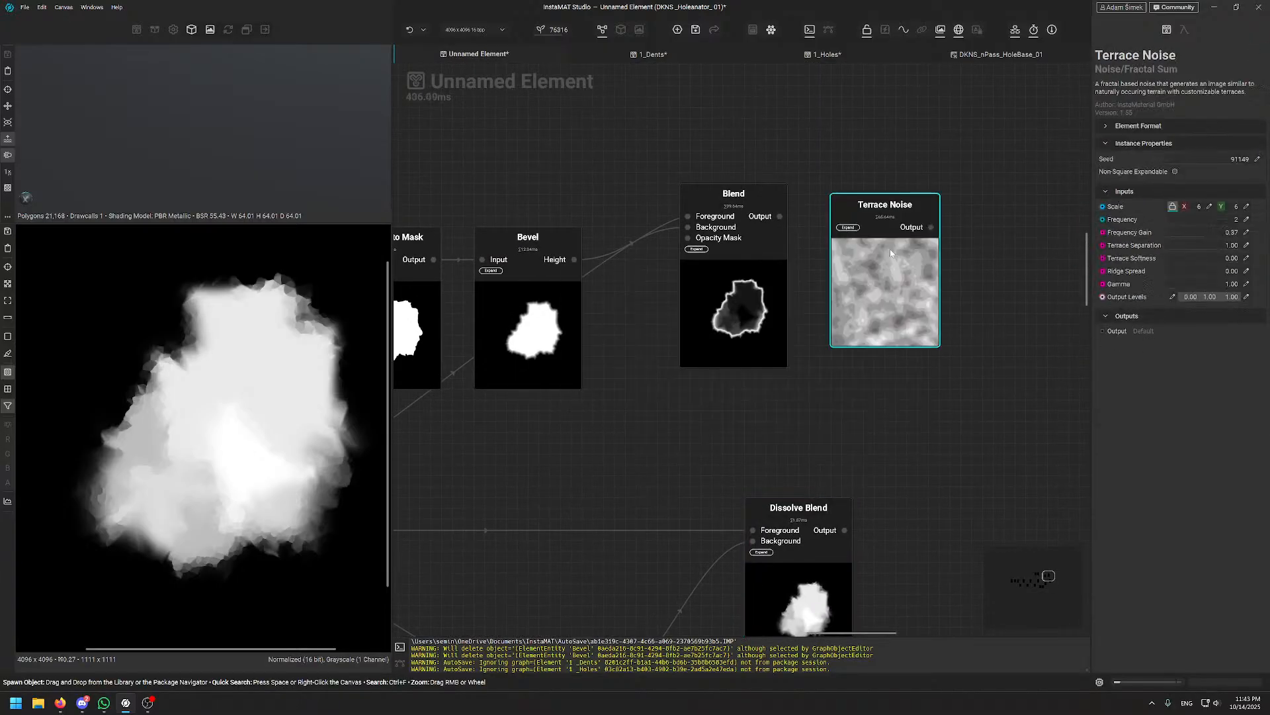
- Preview the Terrace Noise pattern and move its node out of the way, above and to the right of the Blend node
scroll(282, 419, down, 3)
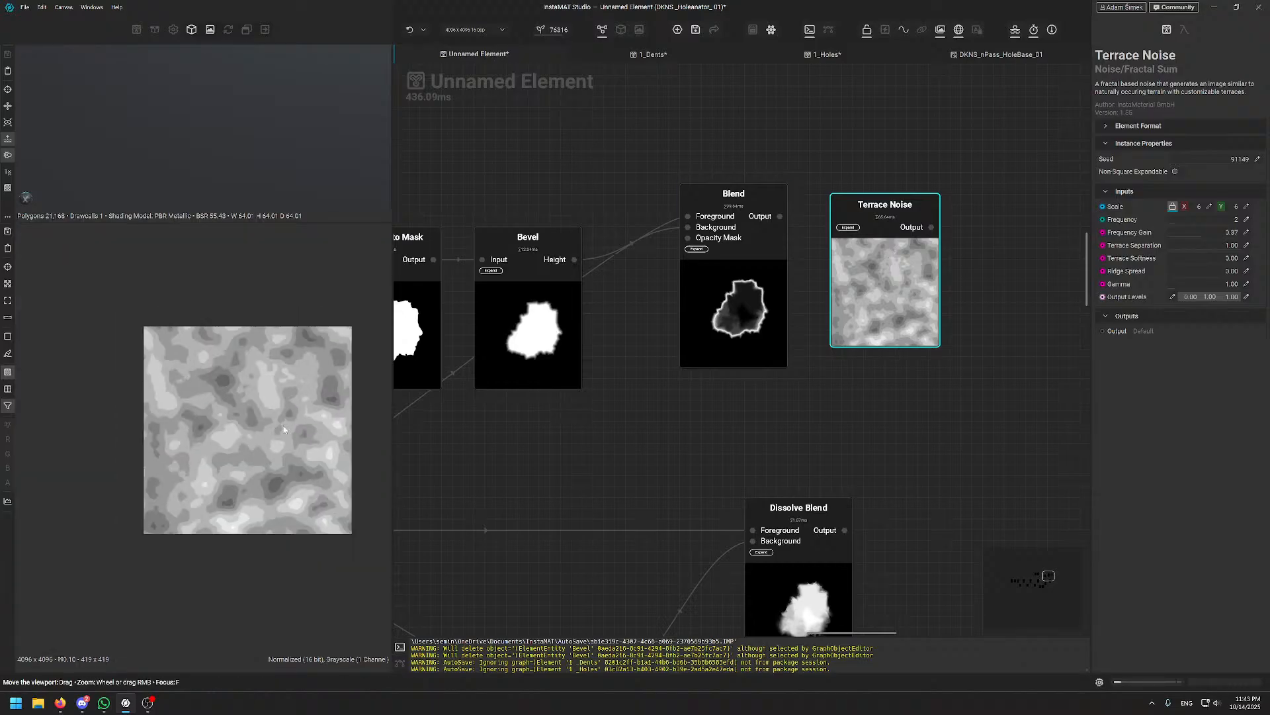
drag(892, 296, 946, 263)
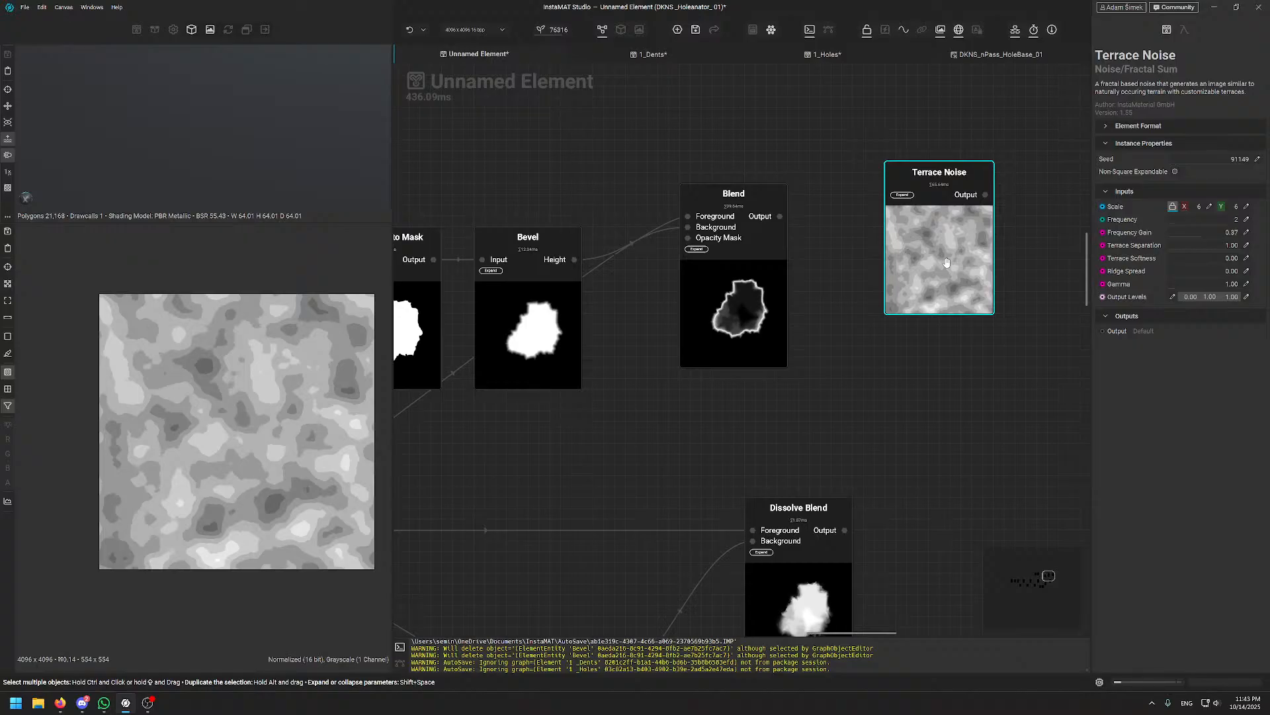
middle_drag(954, 454, 820, 455)
drag(820, 266, 867, 272)
middle_drag(823, 338, 854, 219)
drag(907, 198, 793, 86)
scroll(852, 395, down, 3)
middle_drag(795, 456, 813, 398)
scroll(799, 396, up, 4)
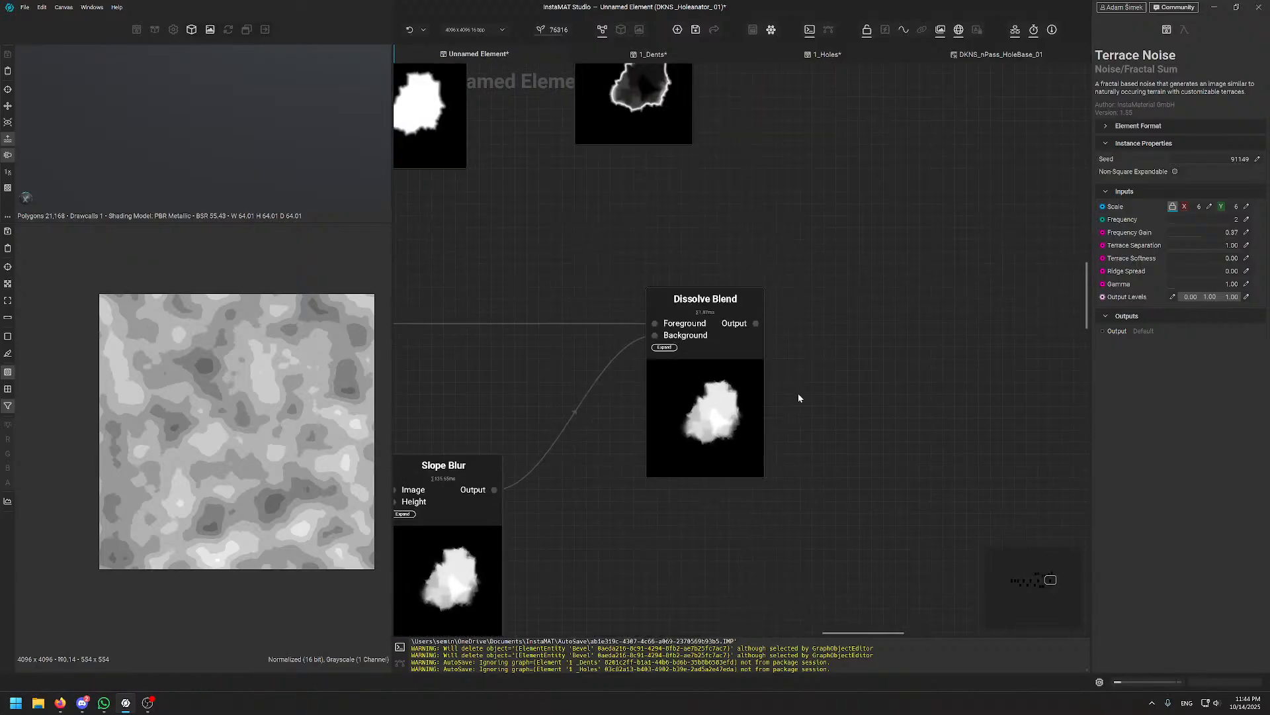
- Preview the Dissolve Blend's output and move the Stone Noise and Sloped Fractal Sum nodes together to below it
click(721, 397)
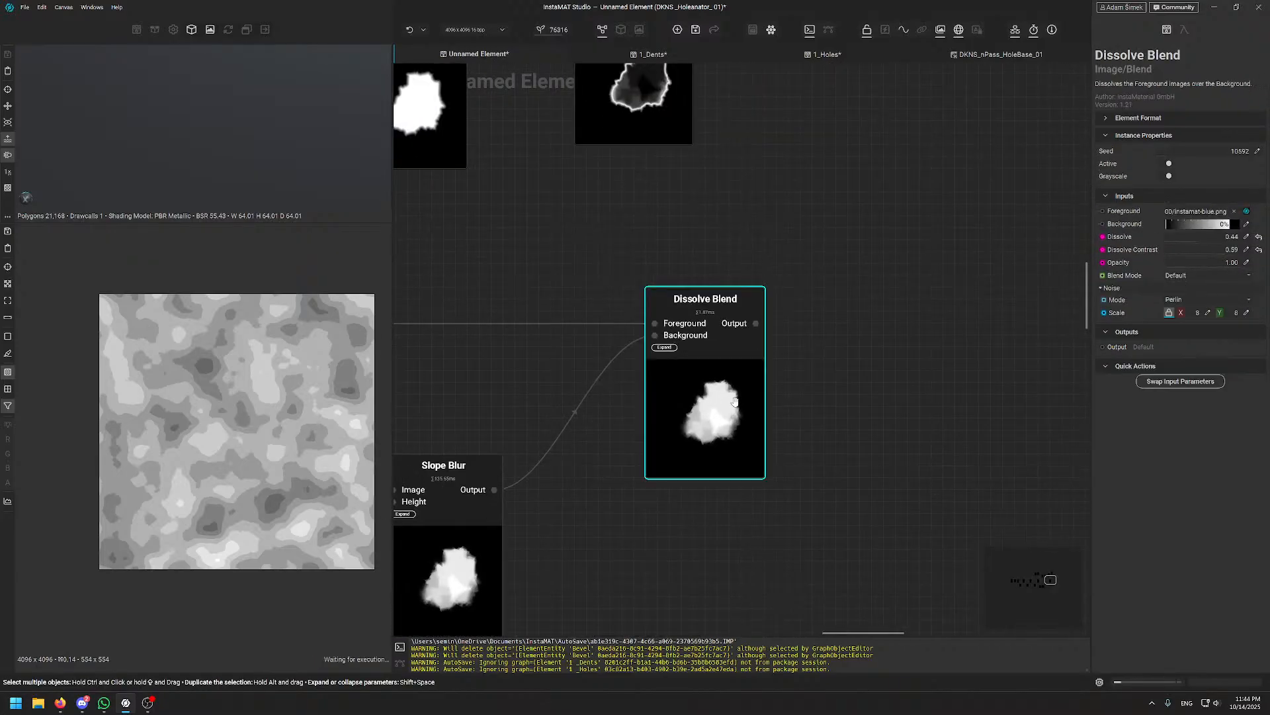
scroll(247, 403, up, 6)
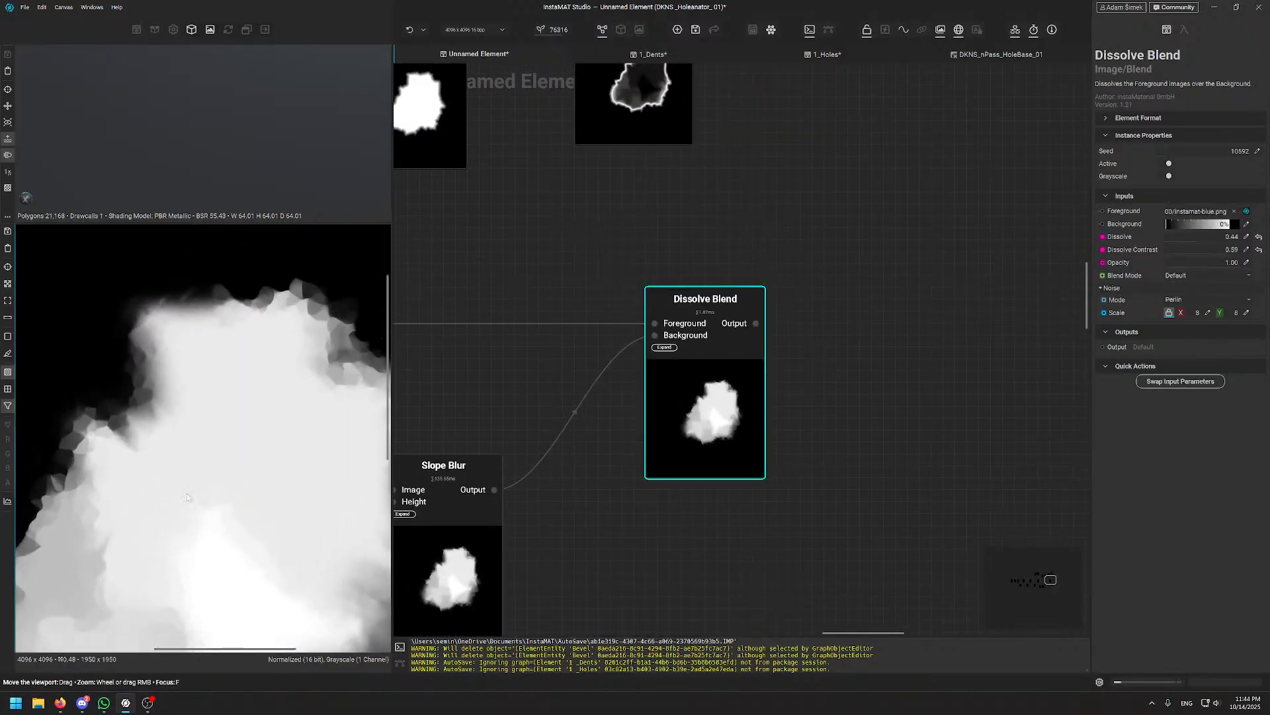
scroll(187, 493, down, 3)
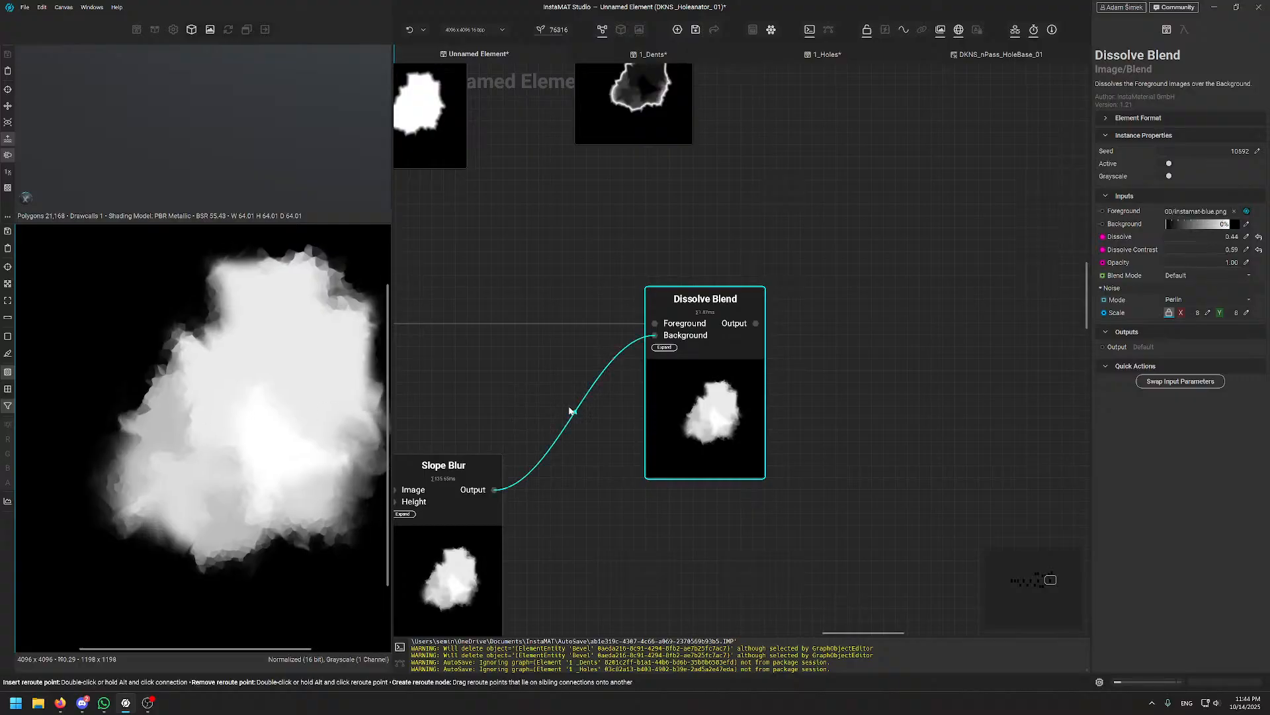
middle_drag(569, 410, 471, 411)
scroll(733, 228, down, 3)
middle_drag(437, 99, 739, 232)
scroll(505, 154, down, 1)
drag(505, 157, 635, 291)
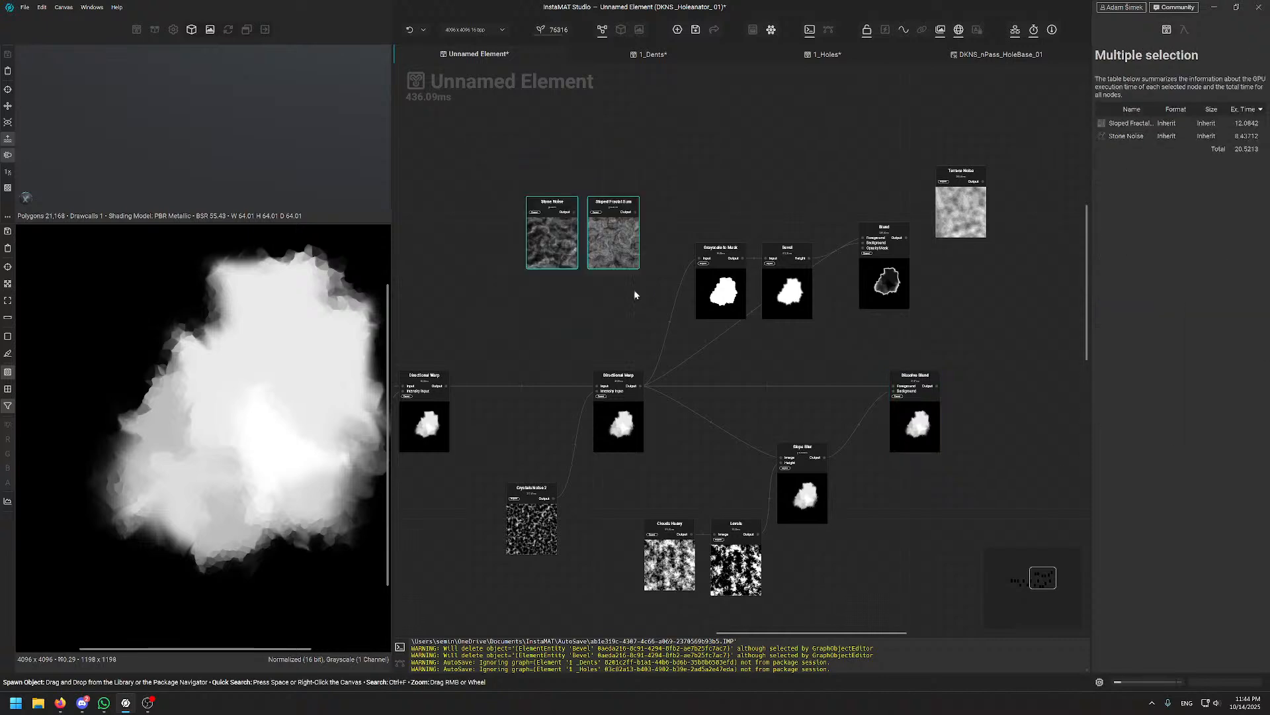
drag(616, 244, 927, 555)
scroll(984, 425, up, 3)
middle_drag(985, 424, 840, 358)
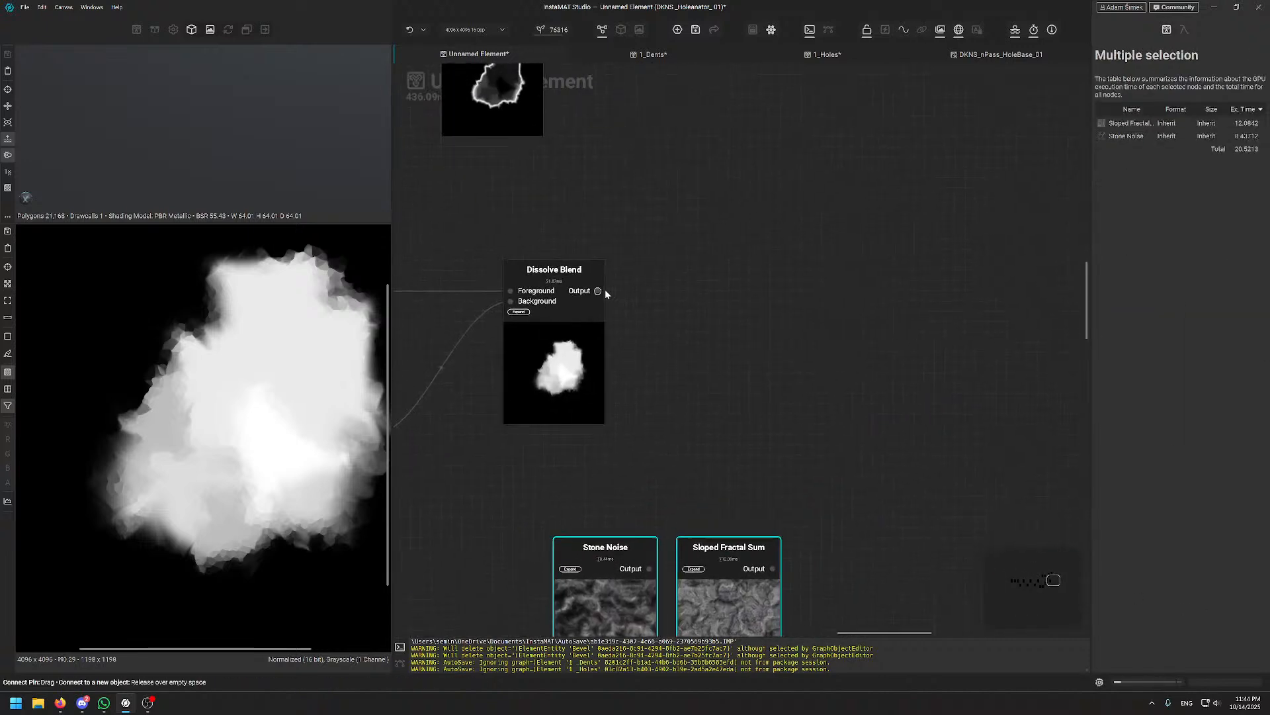
- Add a Directional Warp node fed by the Dissolve Blend's output and align it level with that node
drag(605, 291, 867, 293)
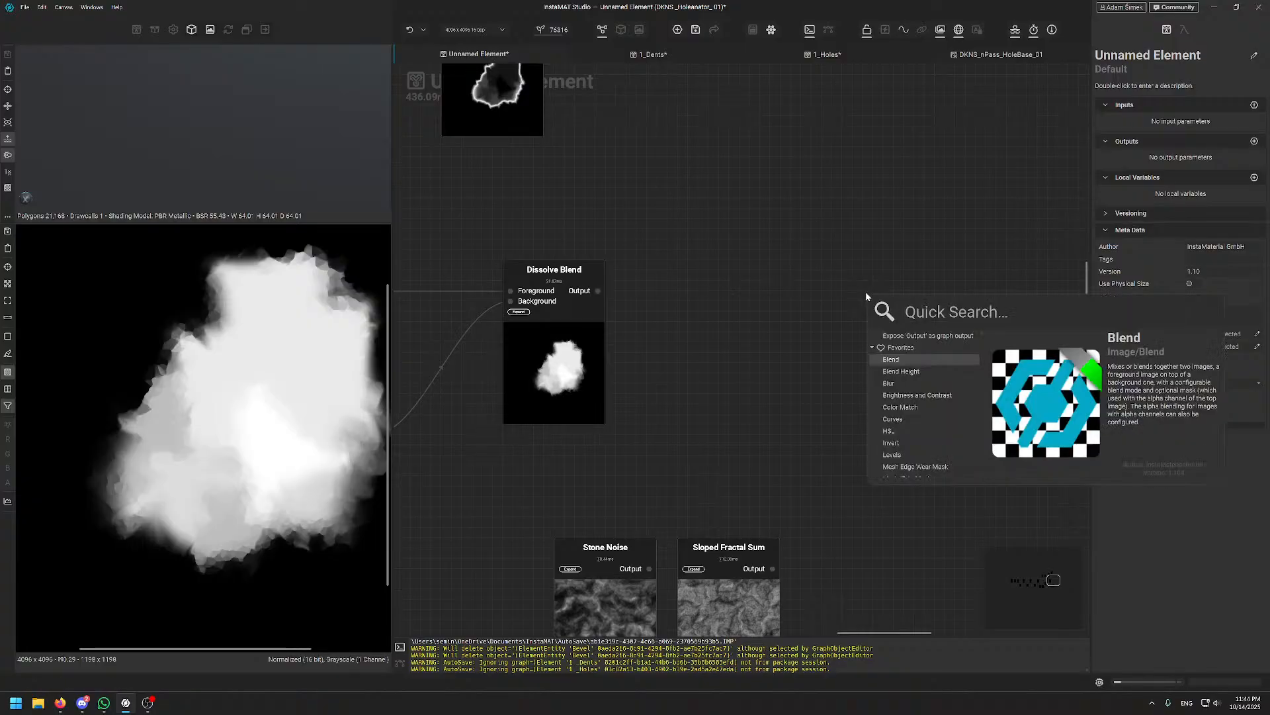
text(dire)
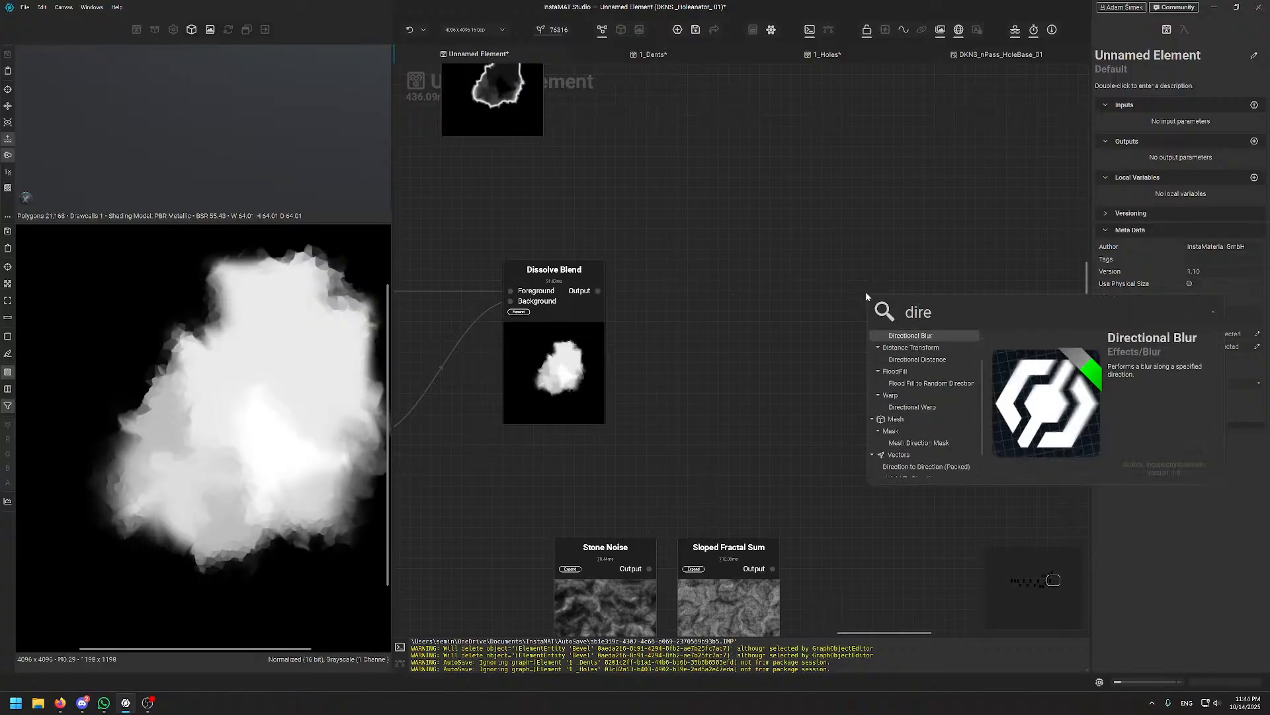
text(ctional)
key(Down)
key(Down)
key(Return)
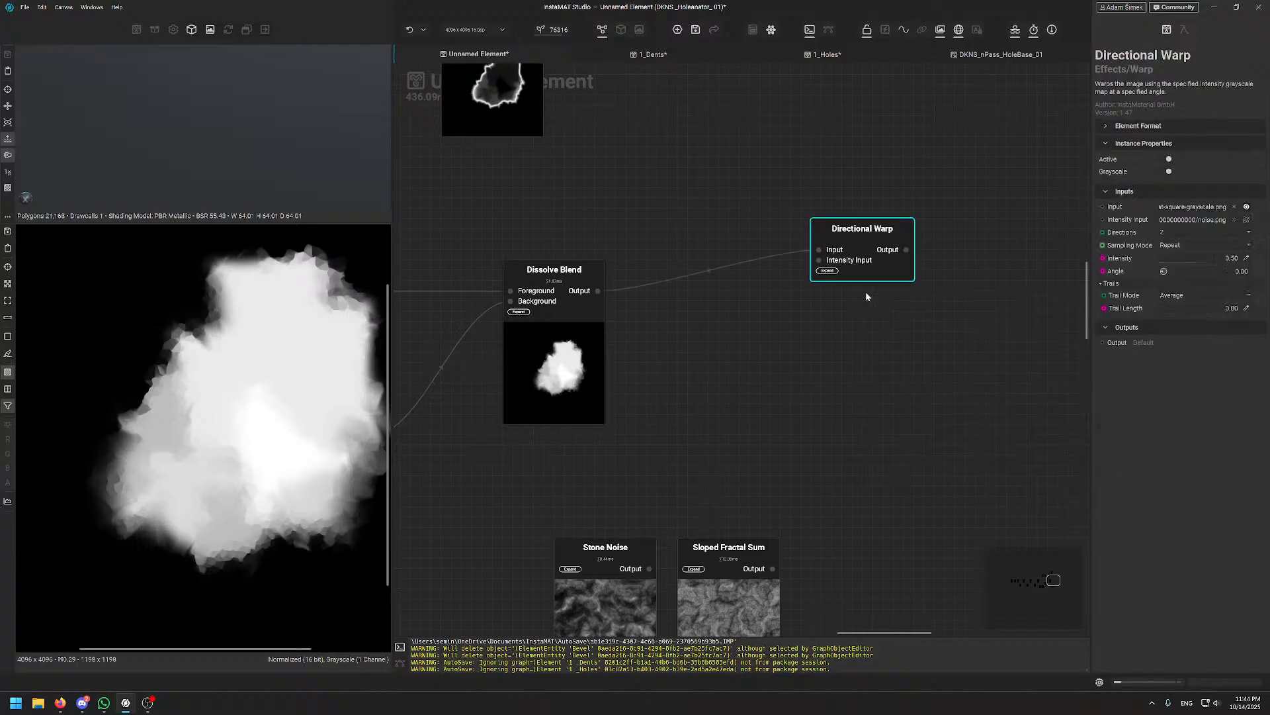
drag(878, 382, 857, 383)
middle_drag(645, 489, 654, 368)
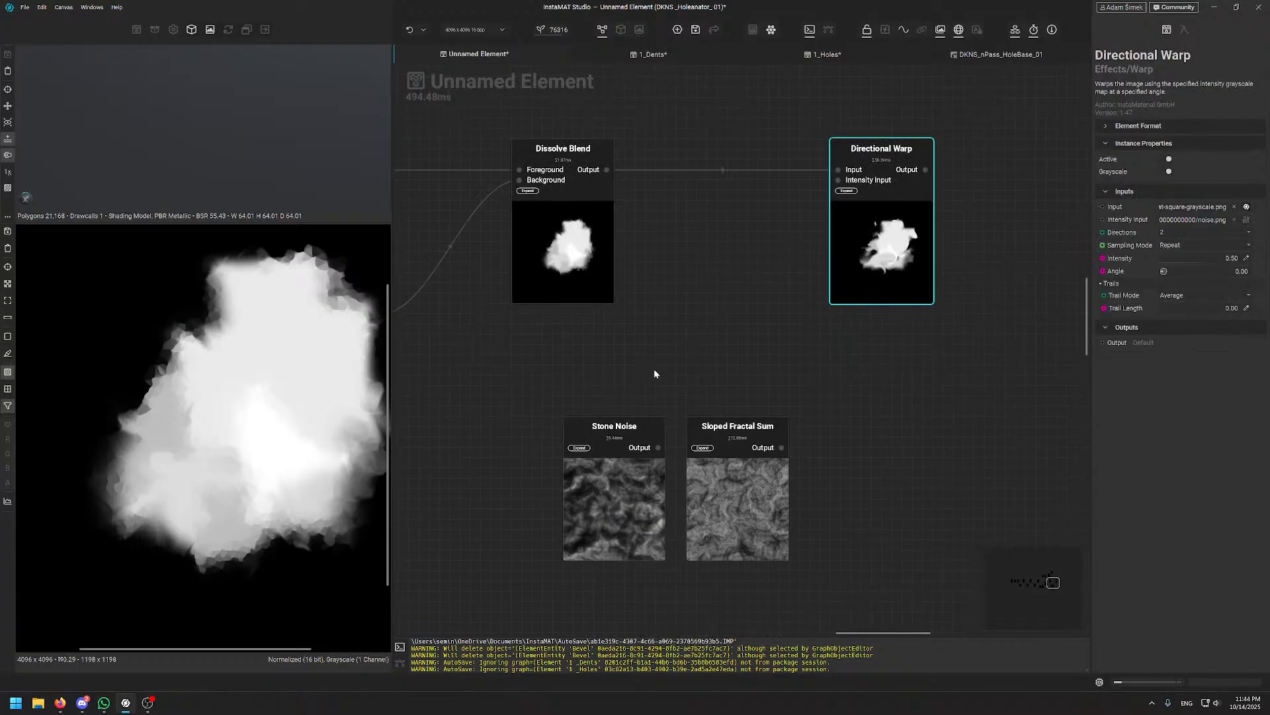
- Move the Sloped Fractal Sum node further right and connect the Stone Noise output to the new Directional Warp's Intensity Input
drag(755, 501, 868, 503)
click(590, 514)
middle_drag(662, 362, 641, 456)
drag(638, 541, 809, 276)
click(814, 278)
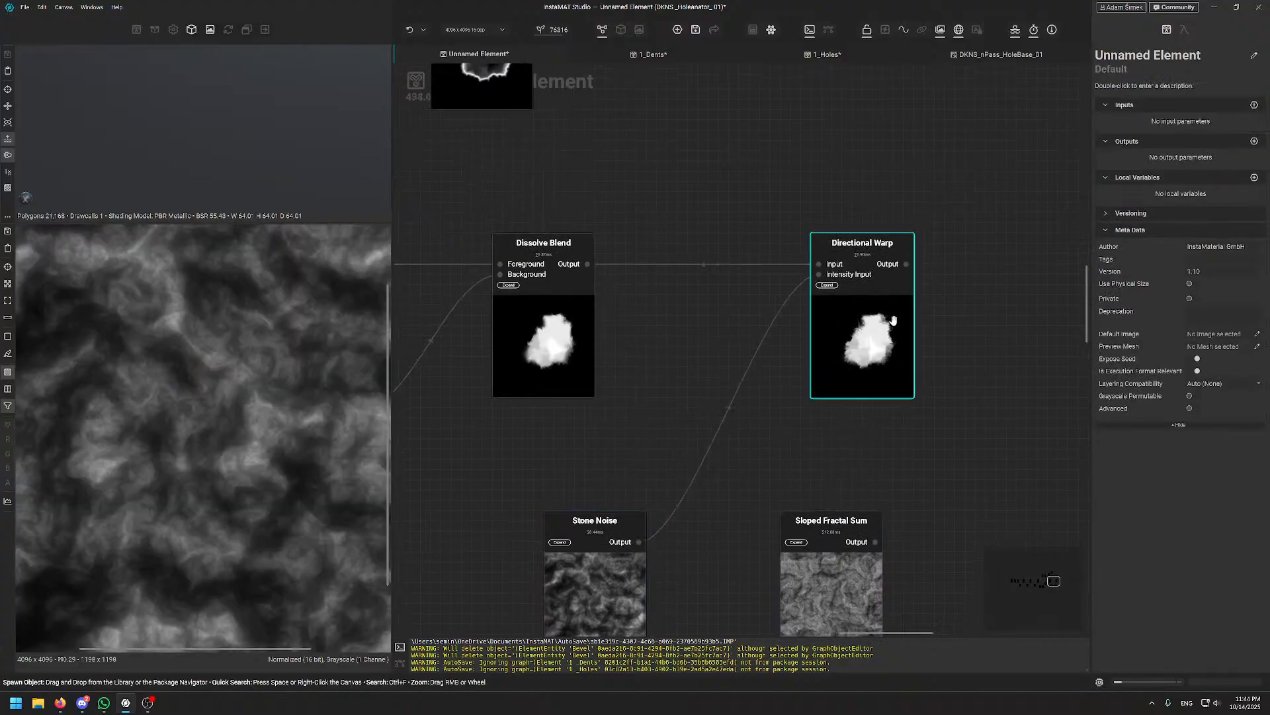
- Inspect the warped edges and set the Directional Warp to 4 Directions with Minimum mode
scroll(227, 310, up, 5)
scroll(225, 331, down, 3)
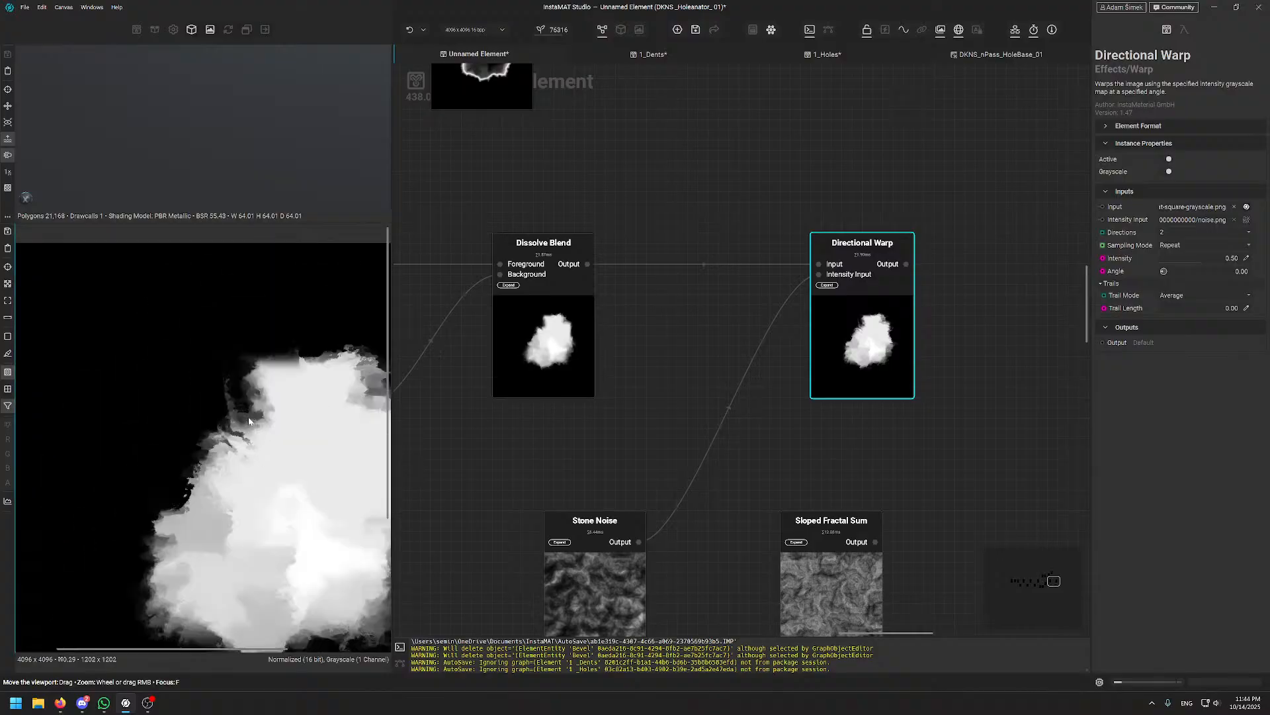
scroll(221, 357, up, 4)
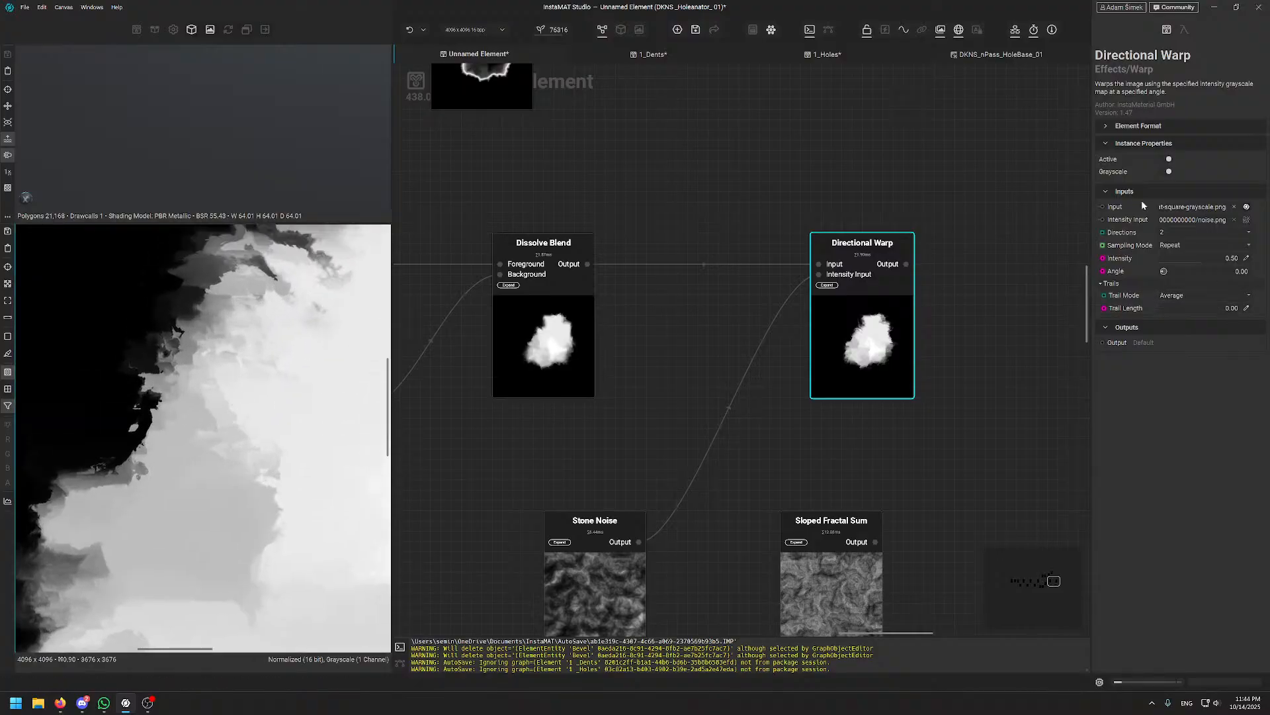
click(1173, 233)
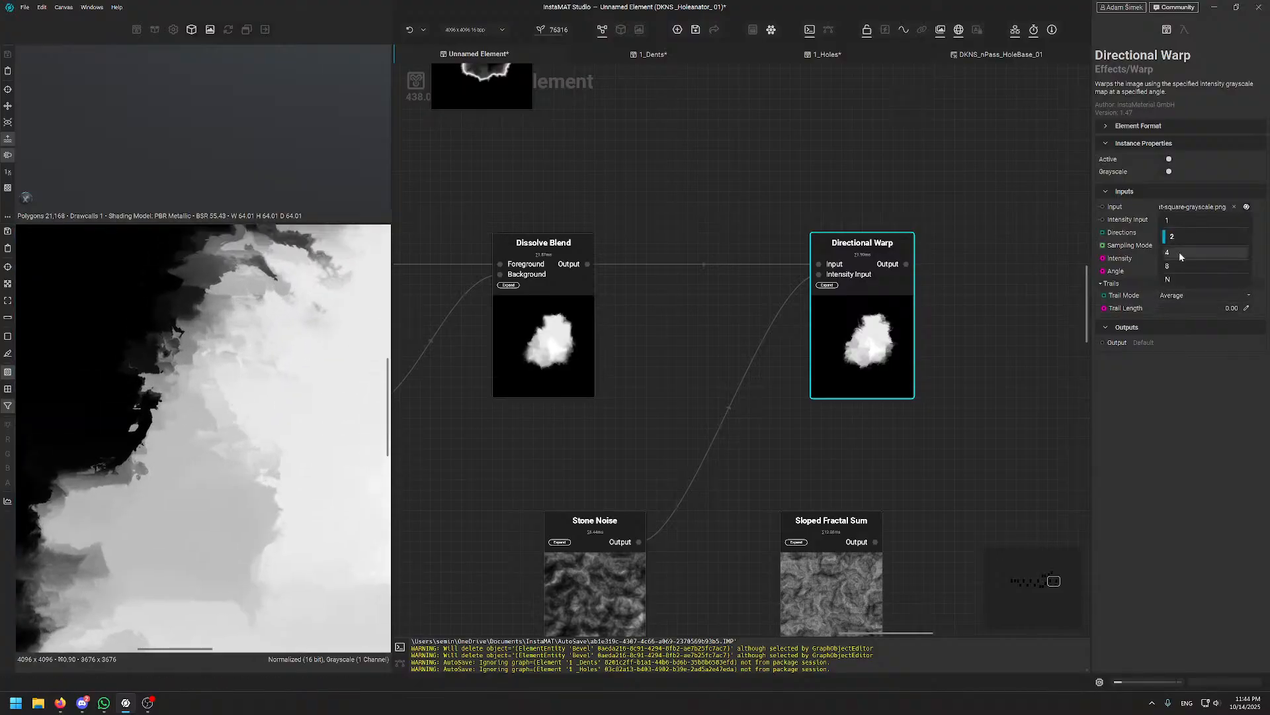
click(1179, 251)
click(1201, 245)
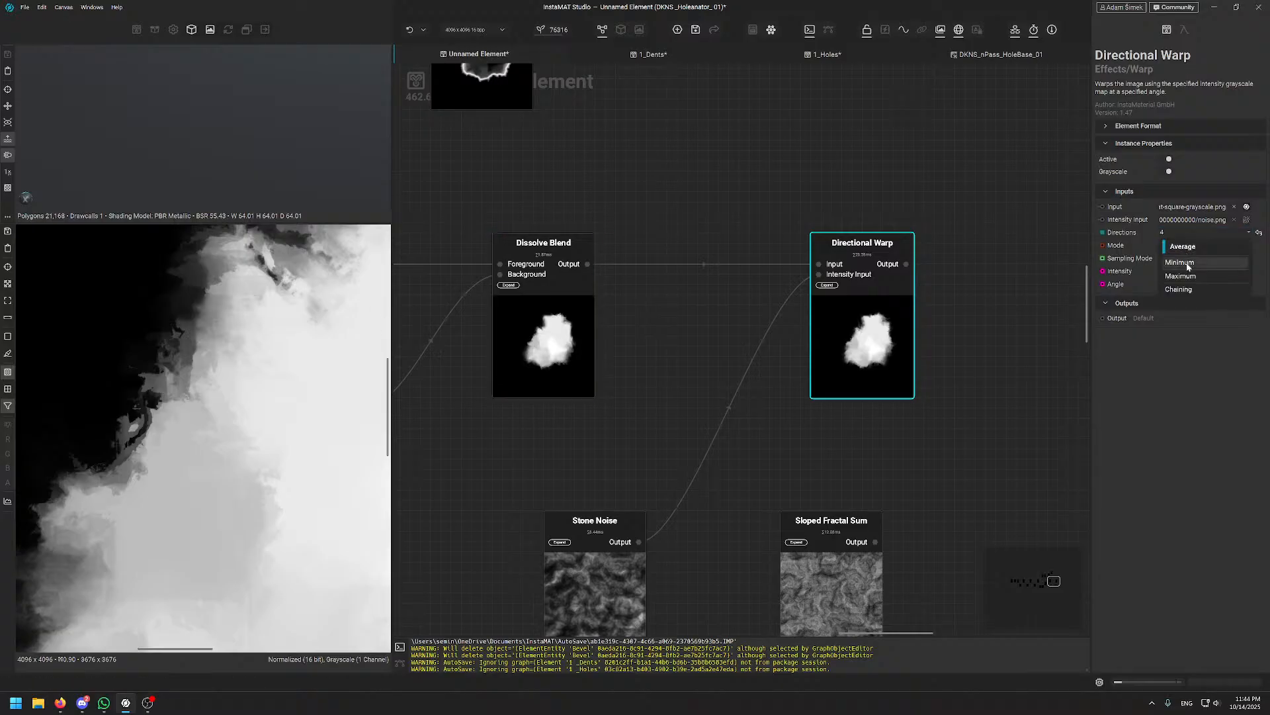
click(1188, 268)
scroll(192, 379, down, 4)
scroll(192, 379, up, 4)
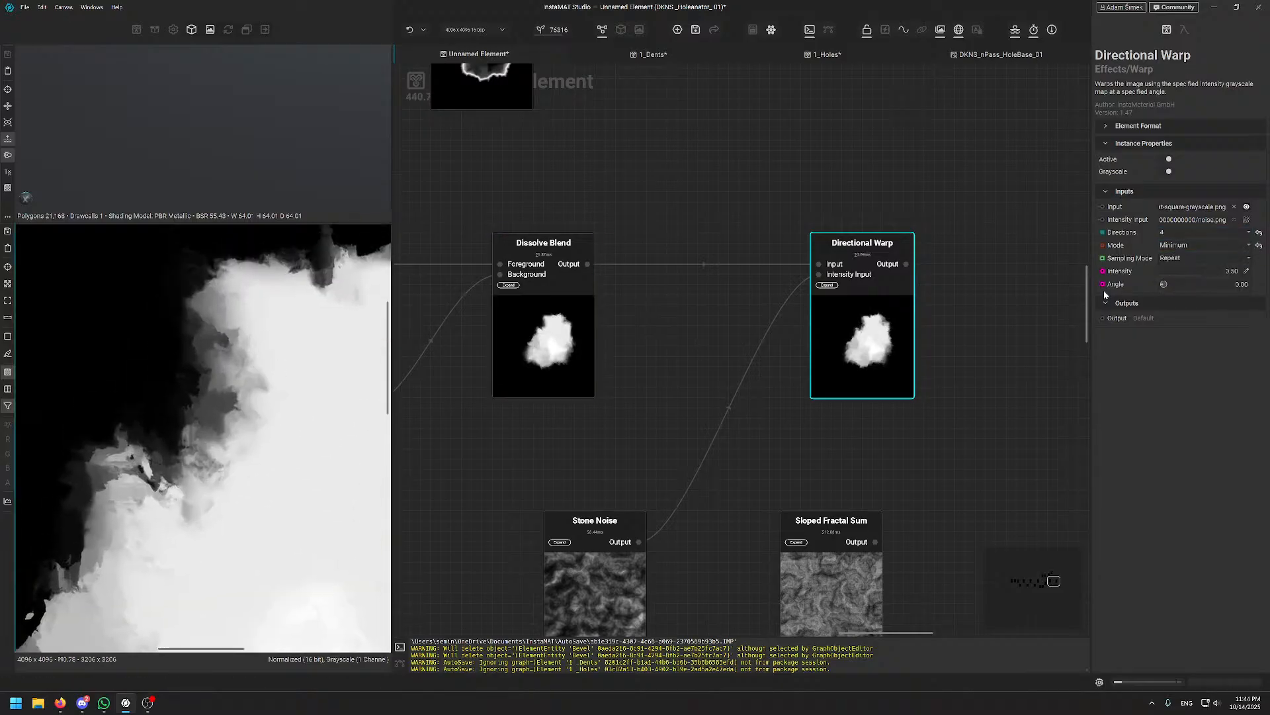
- Set the Directional Warp's Intensity to 0.73, trying a lower value first, and inspect the warped shape
click(1172, 272)
drag(1172, 272, 1199, 279)
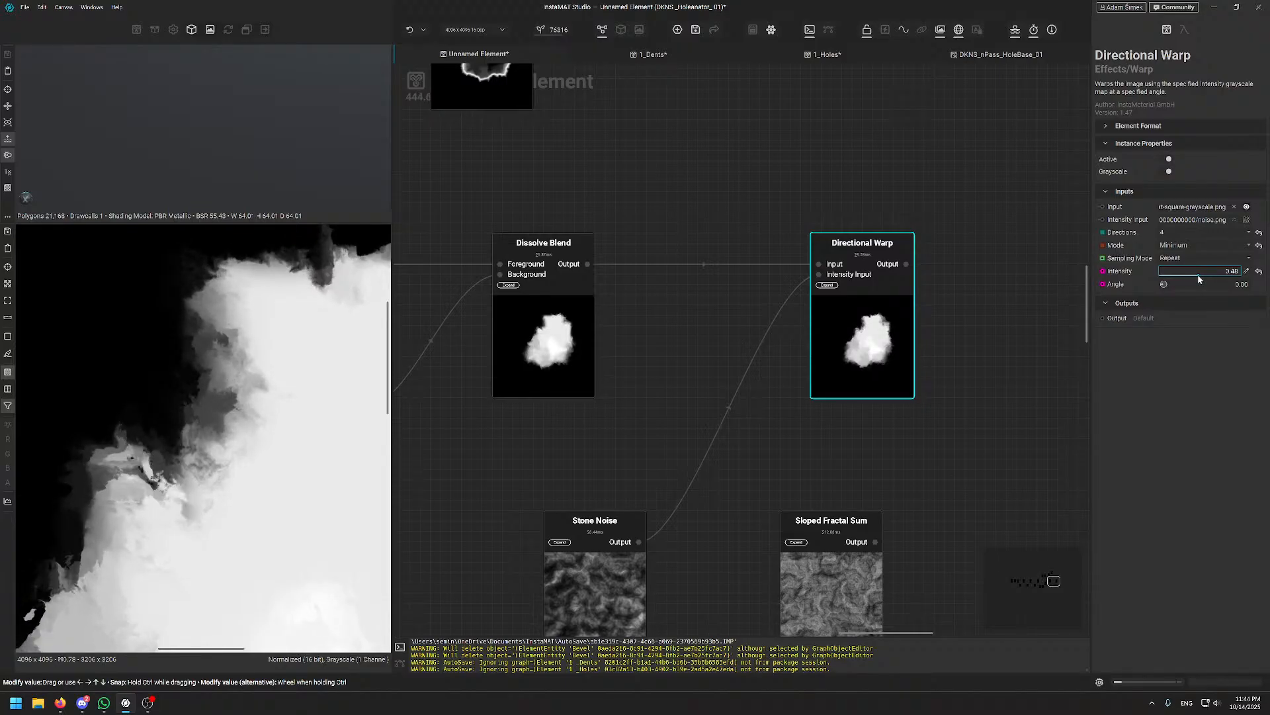
drag(1199, 279, 1221, 278)
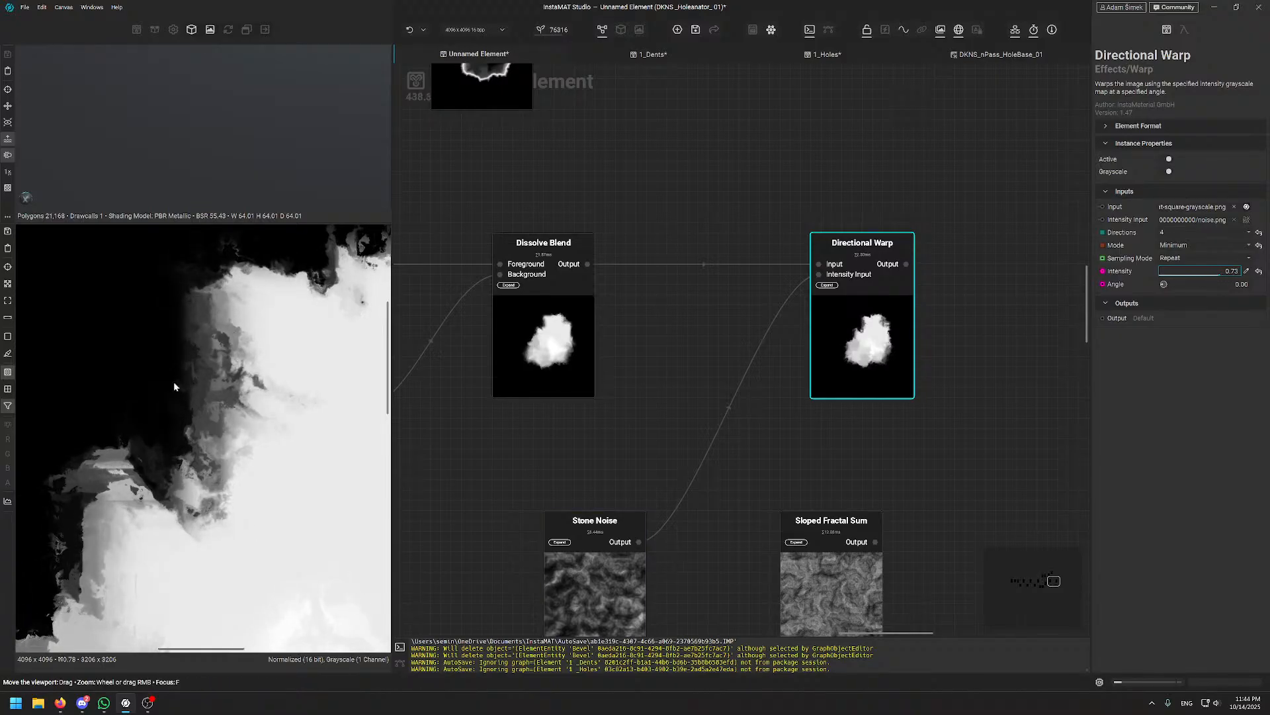
scroll(174, 381, down, 5)
scroll(284, 487, up, 5)
drag(299, 482, 292, 436)
scroll(760, 286, down, 2)
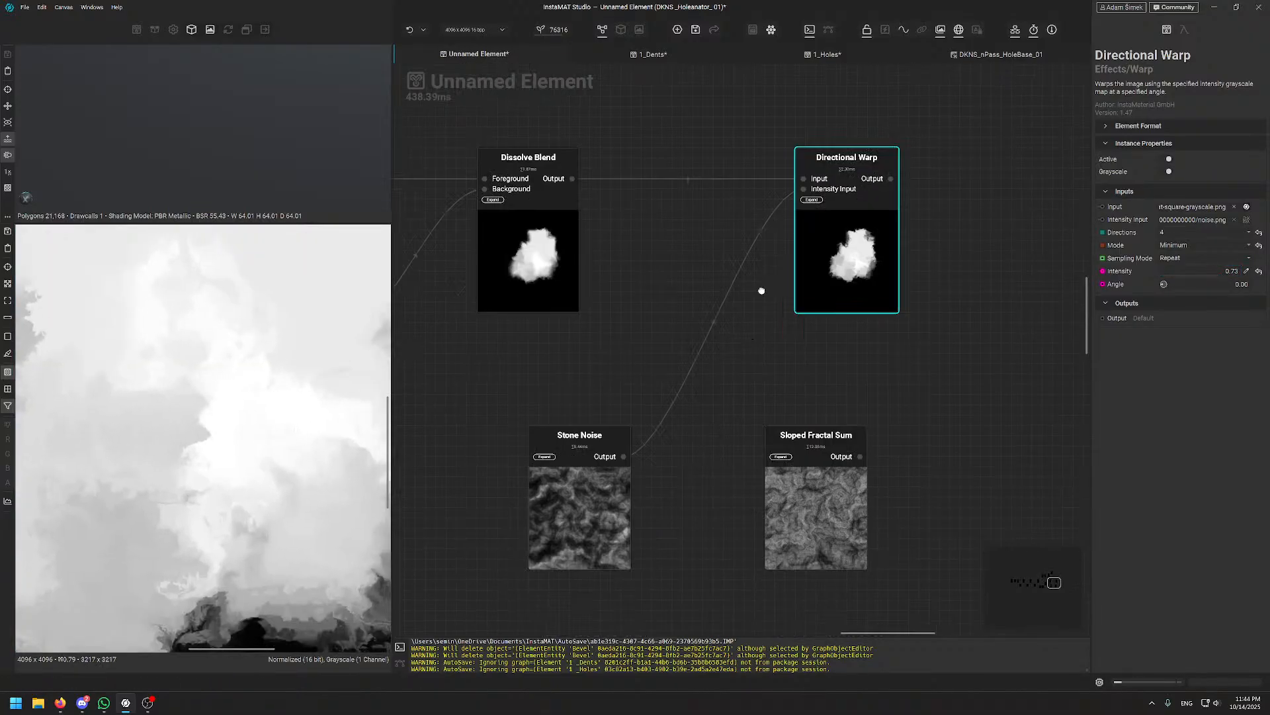
- Set the Stone Noise Frequency to 2 on both axes, then try a different Frequency Gain and reset it to default
scroll(814, 420, up, 2)
click(613, 569)
scroll(223, 381, down, 5)
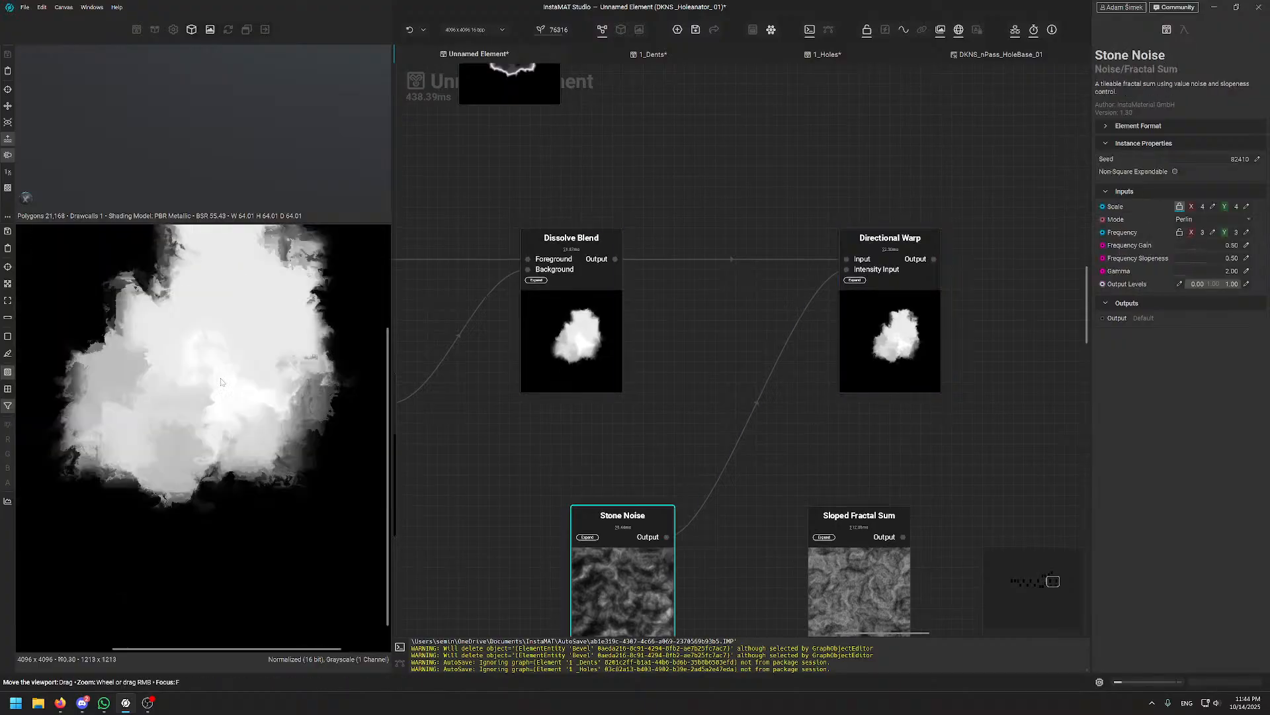
drag(222, 298, 252, 455)
scroll(252, 455, up, 5)
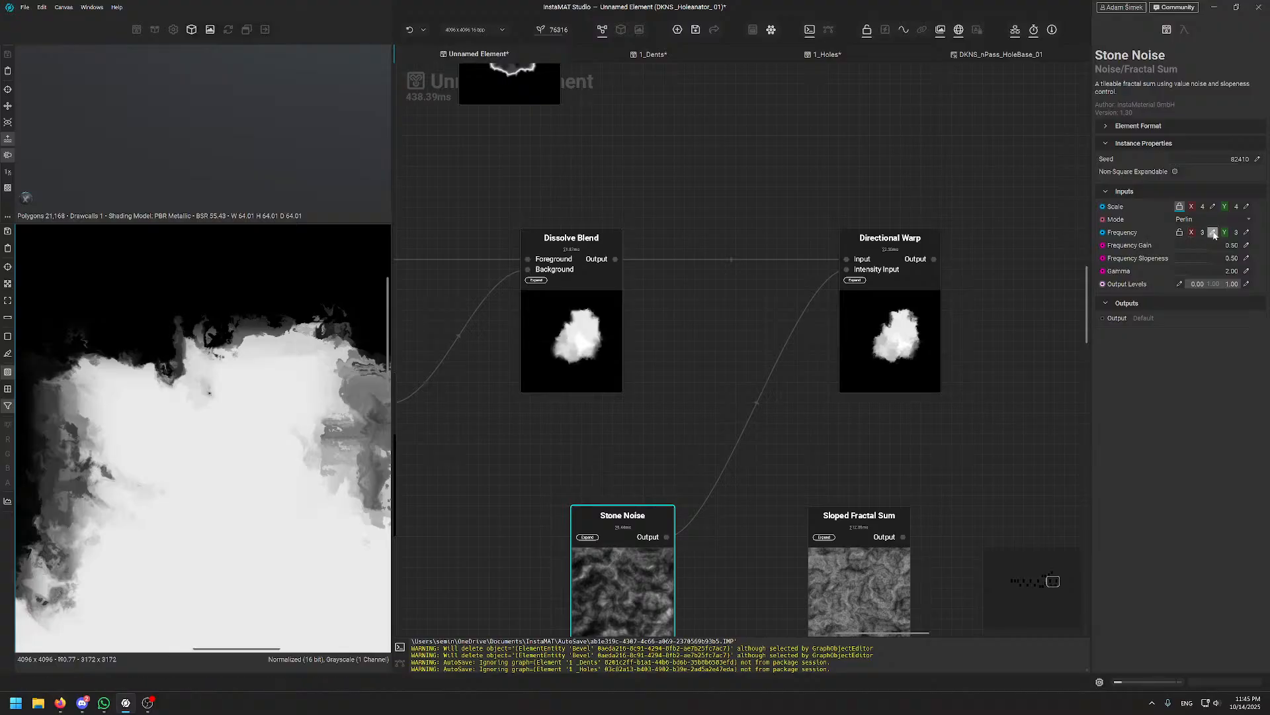
key(Return)
scroll(218, 381, down, 4)
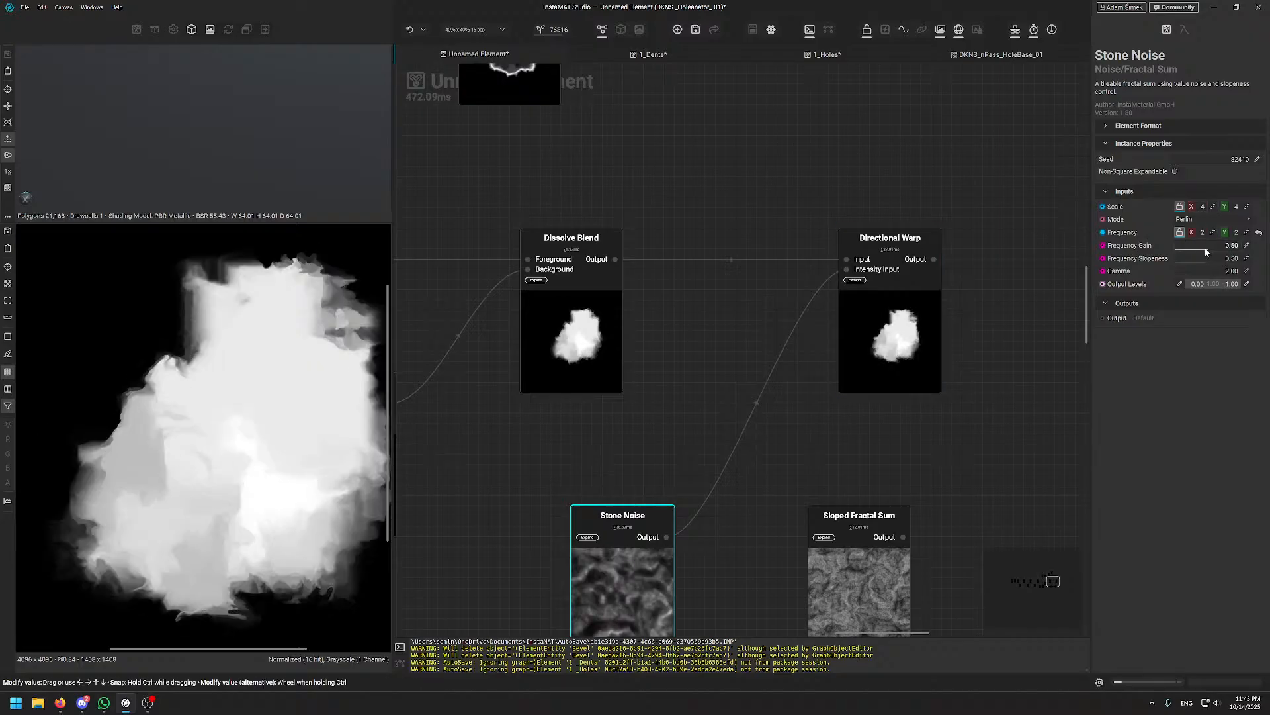
drag(1205, 248, 1244, 262)
click(1260, 246)
- Disconnect the Stone Noise from the Directional Warp's Intensity Input and move its node to the right of the Sloped Fractal Sum
middle_drag(710, 429, 681, 387)
click(718, 384)
key(Delete)
middle_drag(643, 496, 617, 350)
drag(562, 400, 952, 420)
- Add a Clouds Heavy noise node and connect its output to the Directional Warp's Intensity Input
click(582, 403)
key(space)
text(clouds he)
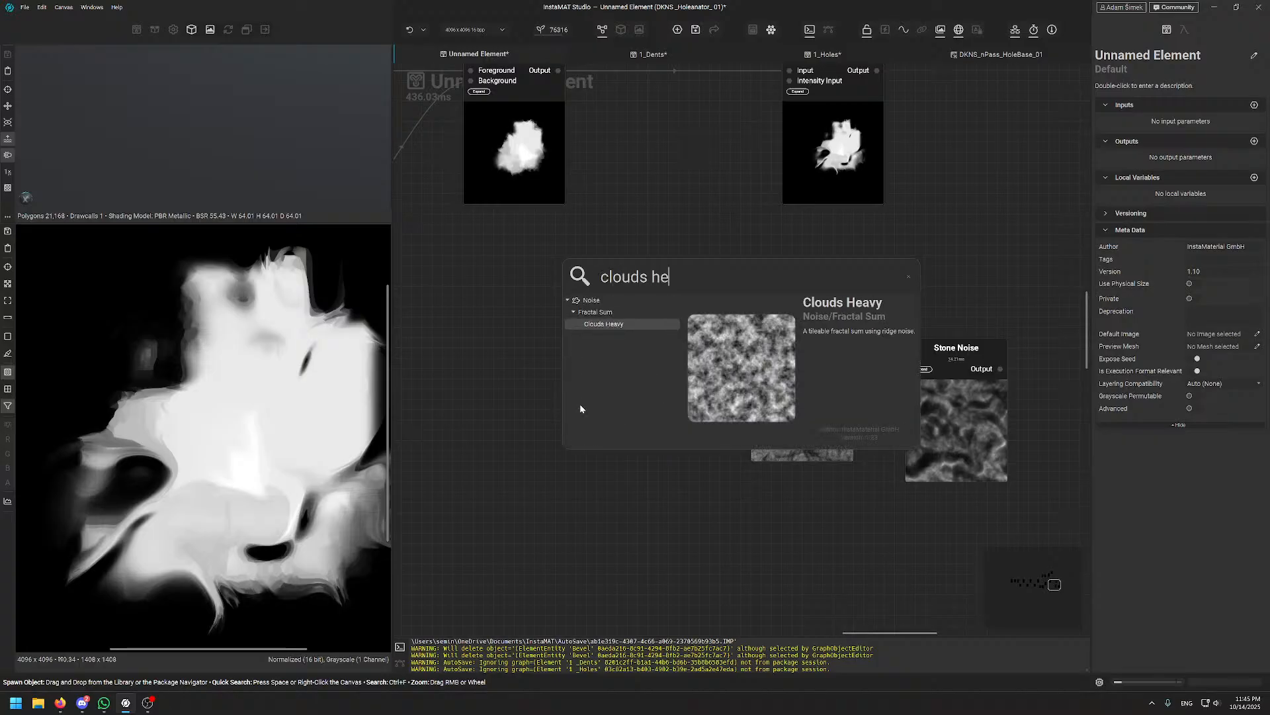
key(Return)
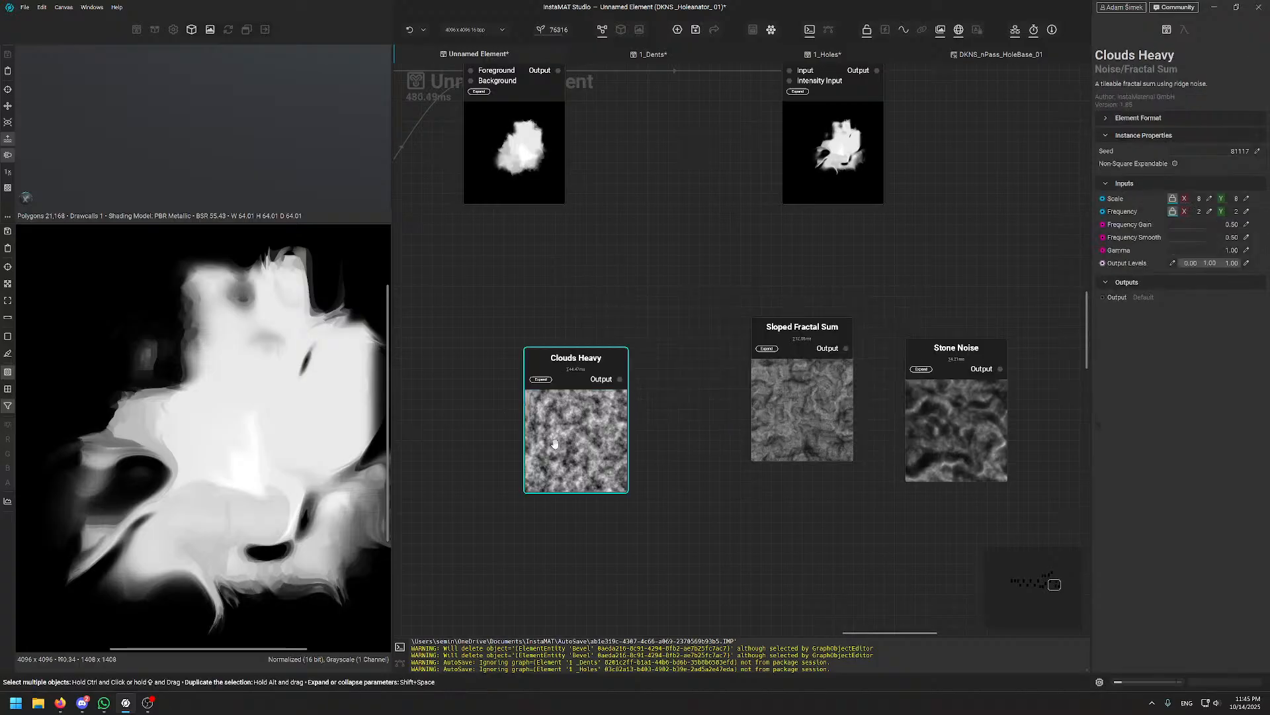
middle_drag(628, 271, 633, 352)
drag(625, 460, 764, 216)
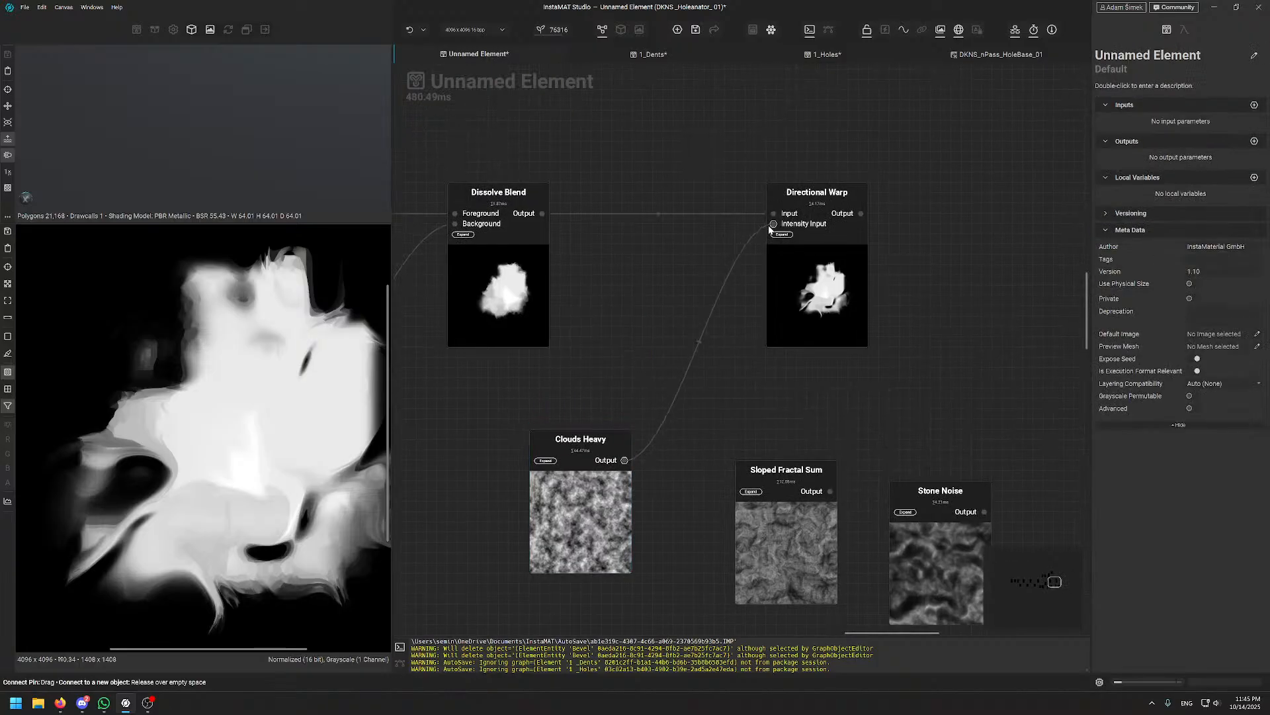
- Set the Directional Warp's Intensity to 0.20, trying nearby values first, and inspect the warped edges up close
click(827, 228)
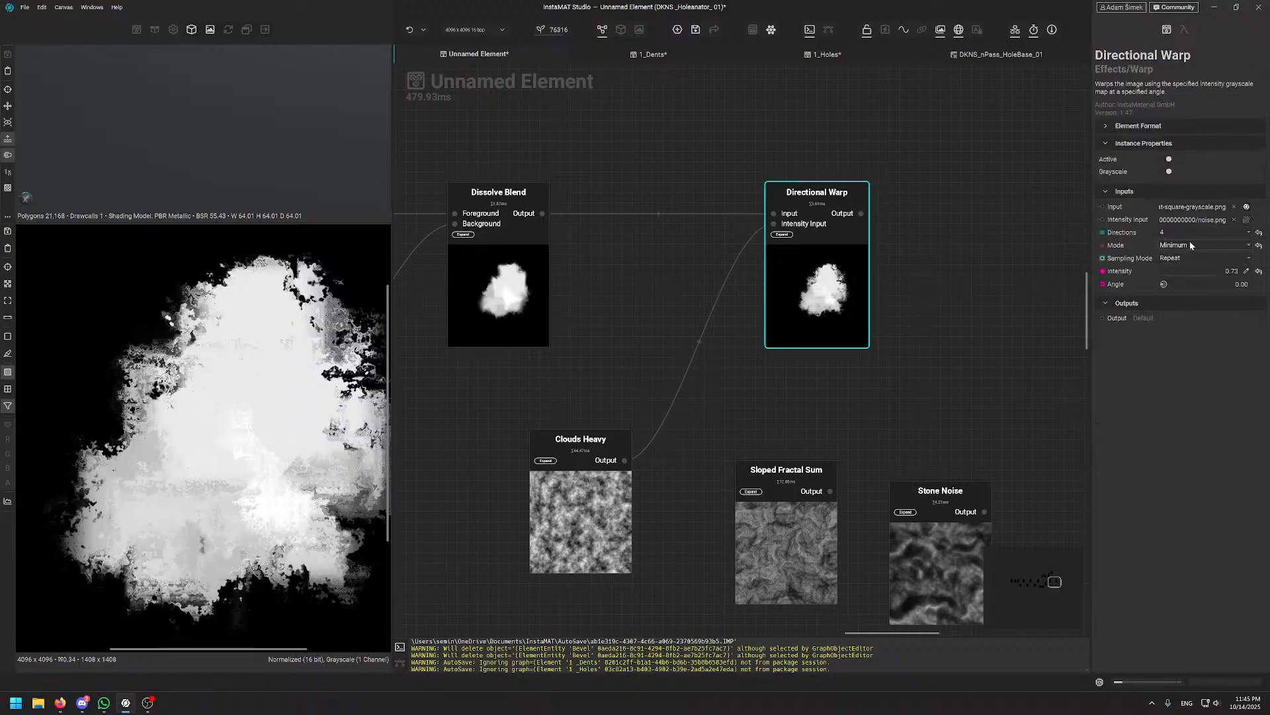
click(1169, 275)
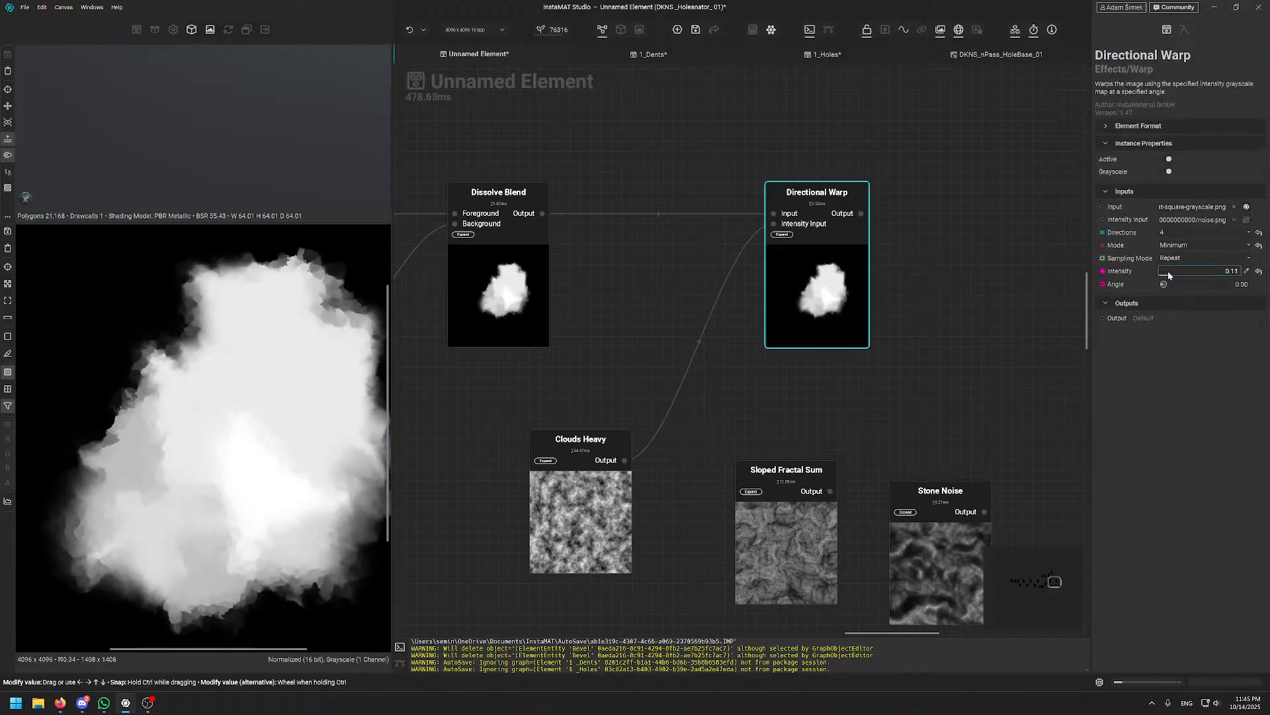
drag(1169, 272, 1177, 272)
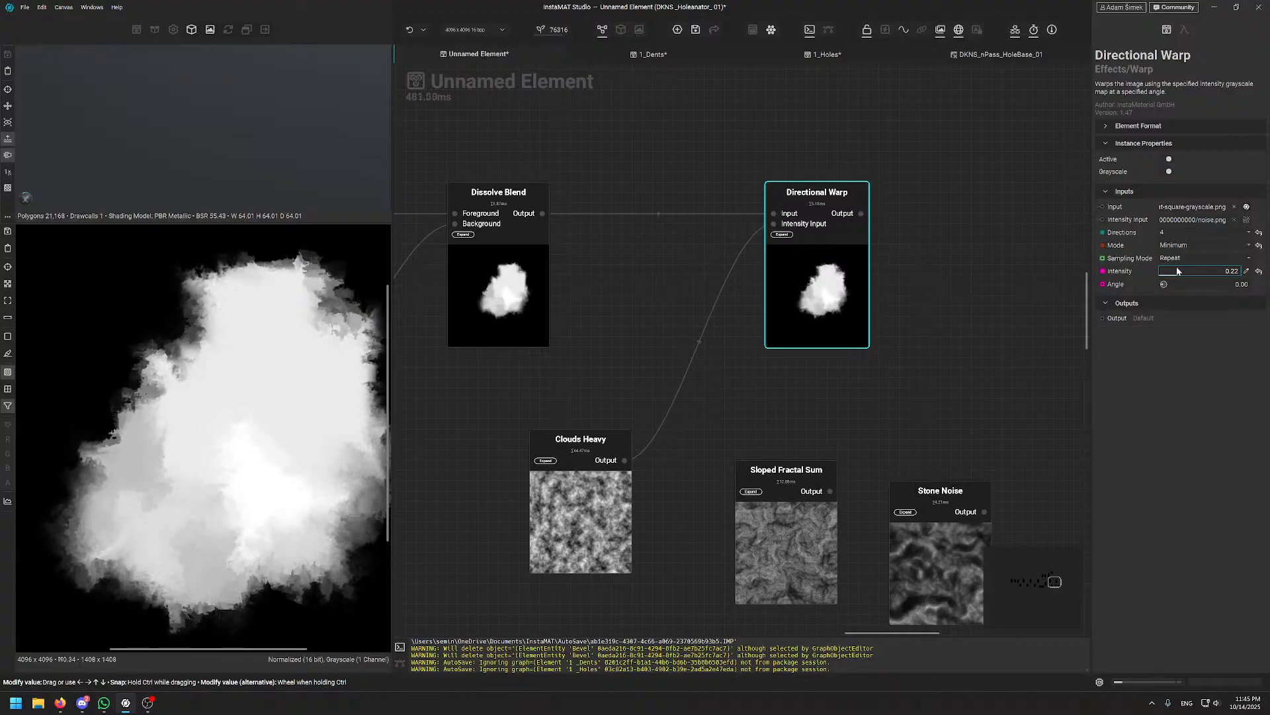
drag(1177, 271, 1174, 272)
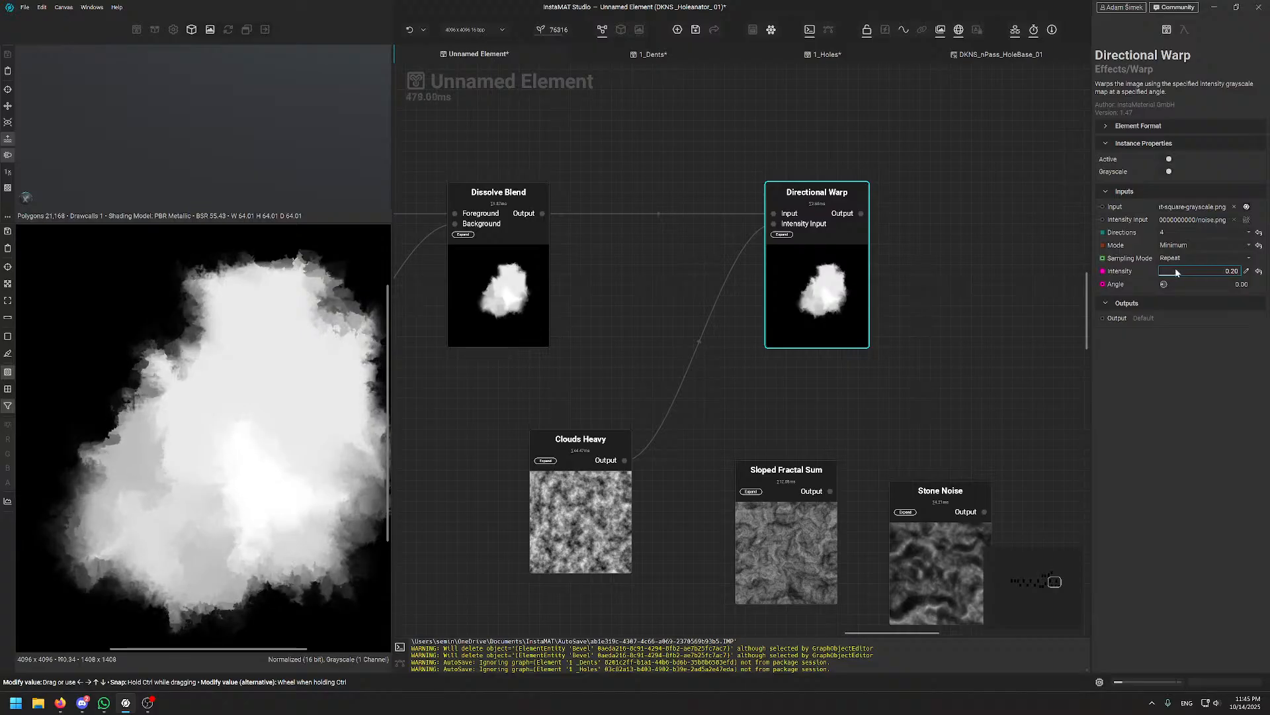
scroll(138, 387, down, 2)
scroll(179, 332, up, 5)
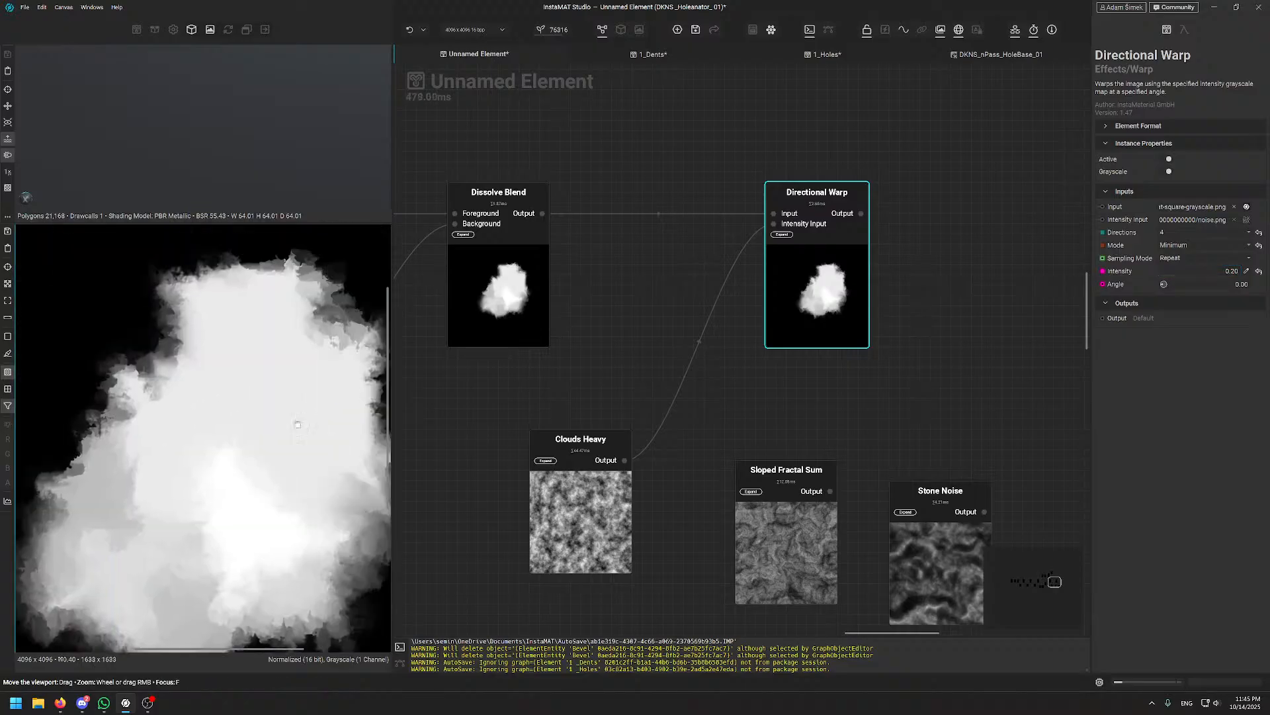
scroll(180, 331, up, 3)
scroll(199, 364, down, 6)
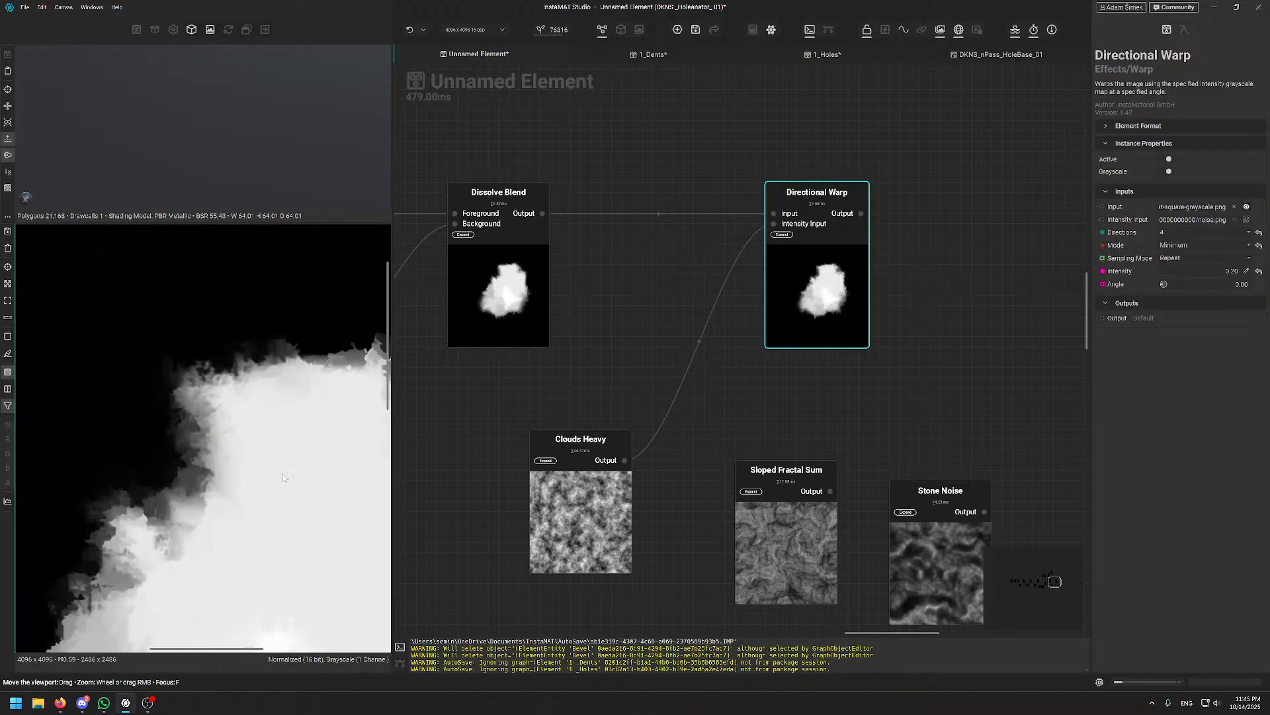
scroll(234, 324, up, 3)
scroll(237, 397, down, 4)
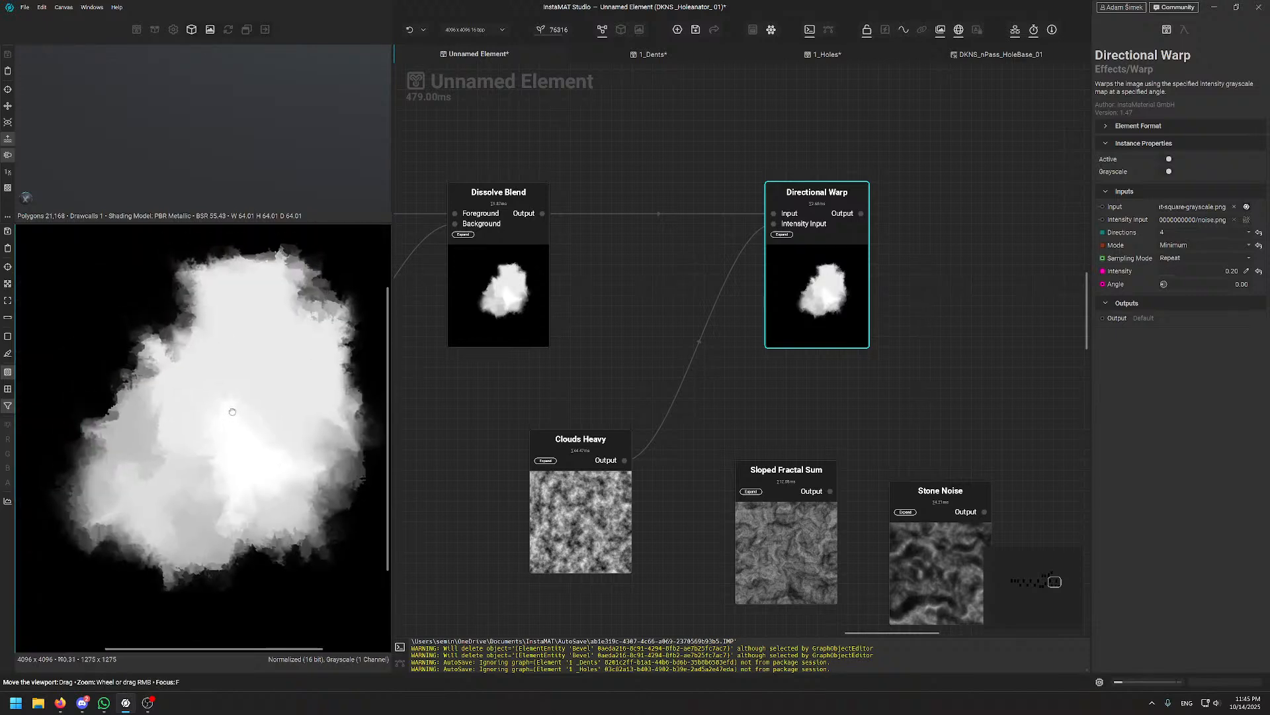
mouse_move(239, 413)
mouse_down()
mouse_move(252, 400)
mouse_move(225, 409)
mouse_up()
- Try various seeds on the DKNS _ nPass_Hole Base_01 node while checking the warped shape, and set its Seed to 41238
scroll(616, 210, down, 4)
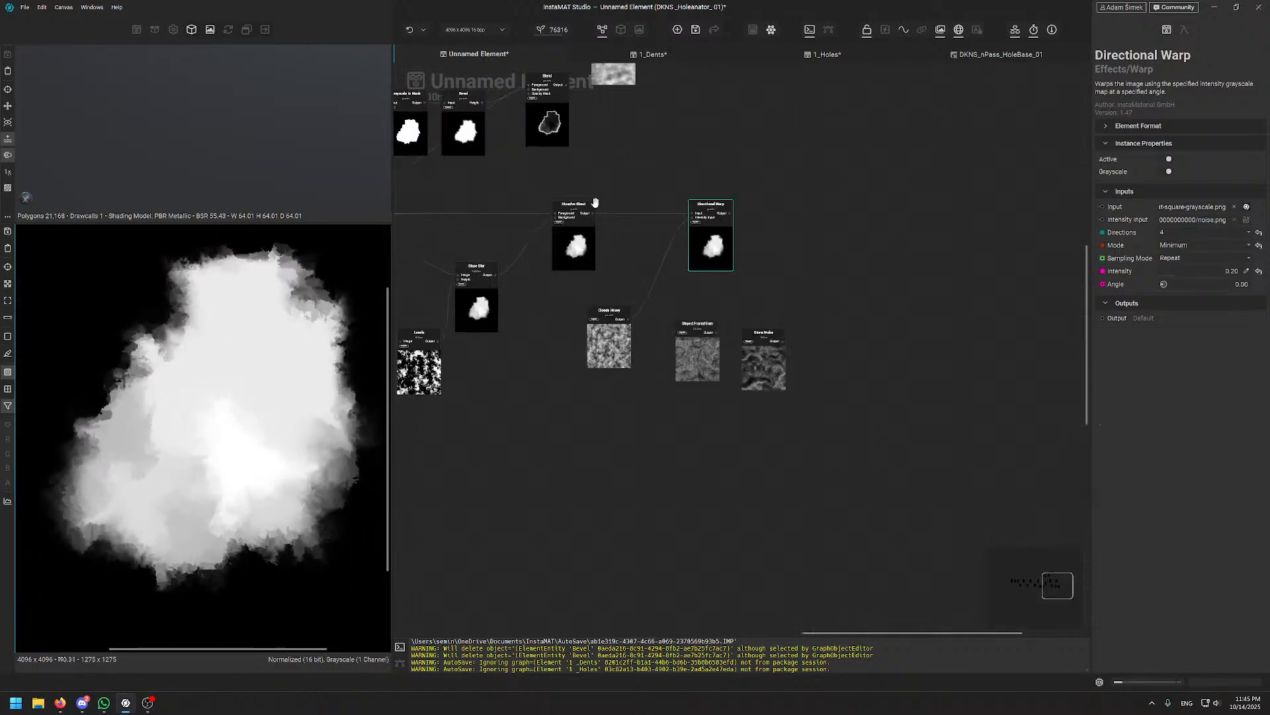
middle_drag(411, 211, 1086, 246)
scroll(563, 200, up, 3)
middle_drag(543, 199, 821, 192)
middle_drag(602, 196, 811, 209)
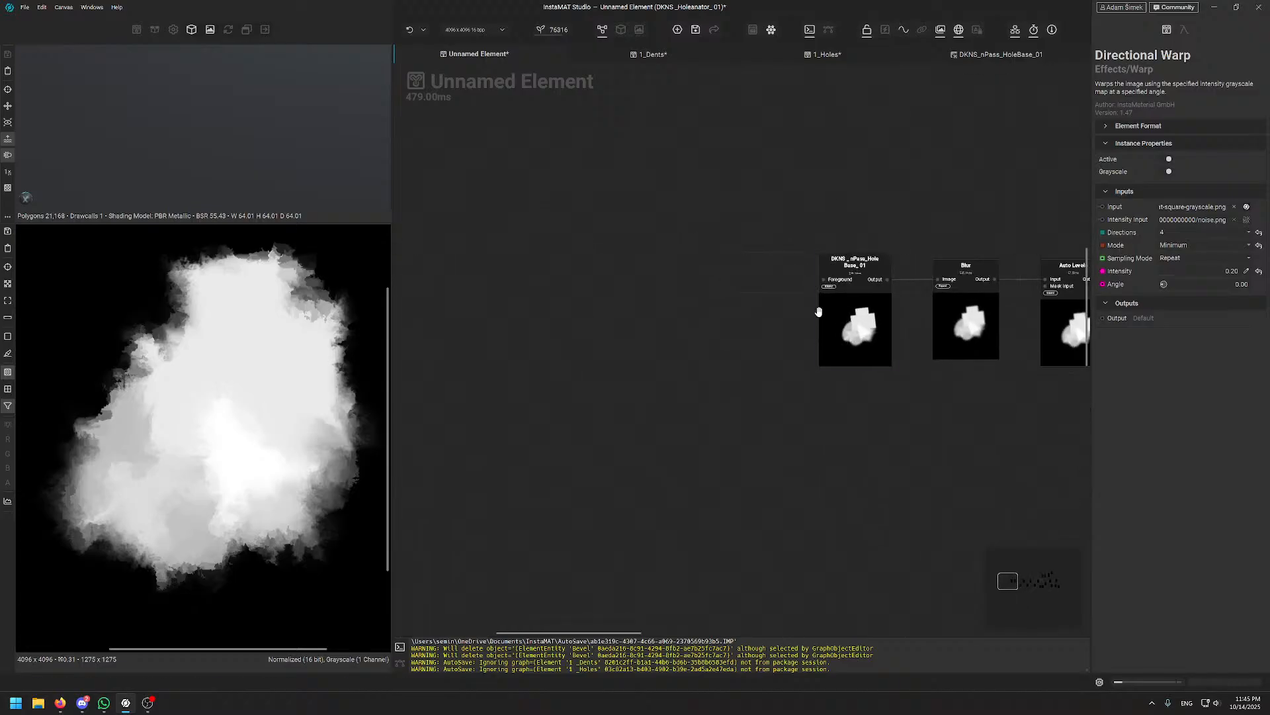
click(842, 311)
click(1197, 166)
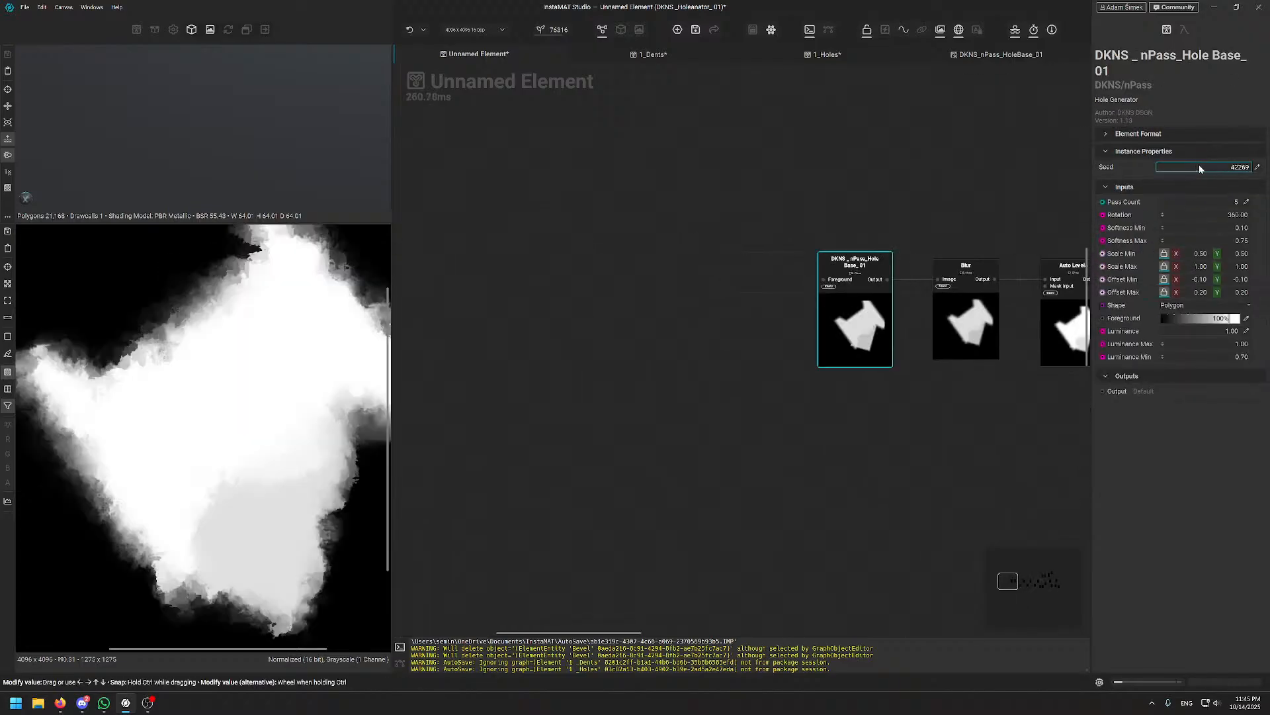
click(1214, 167)
scroll(351, 402, down, 4)
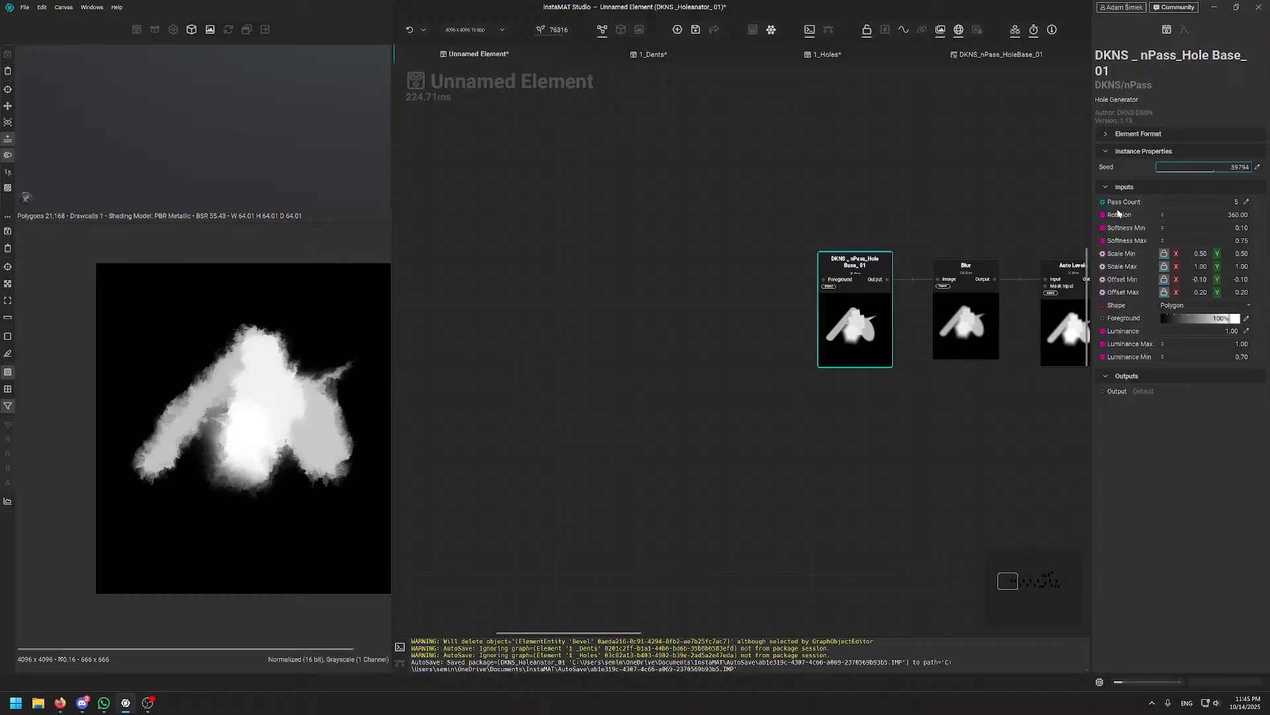
click(1194, 168)
click(1193, 169)
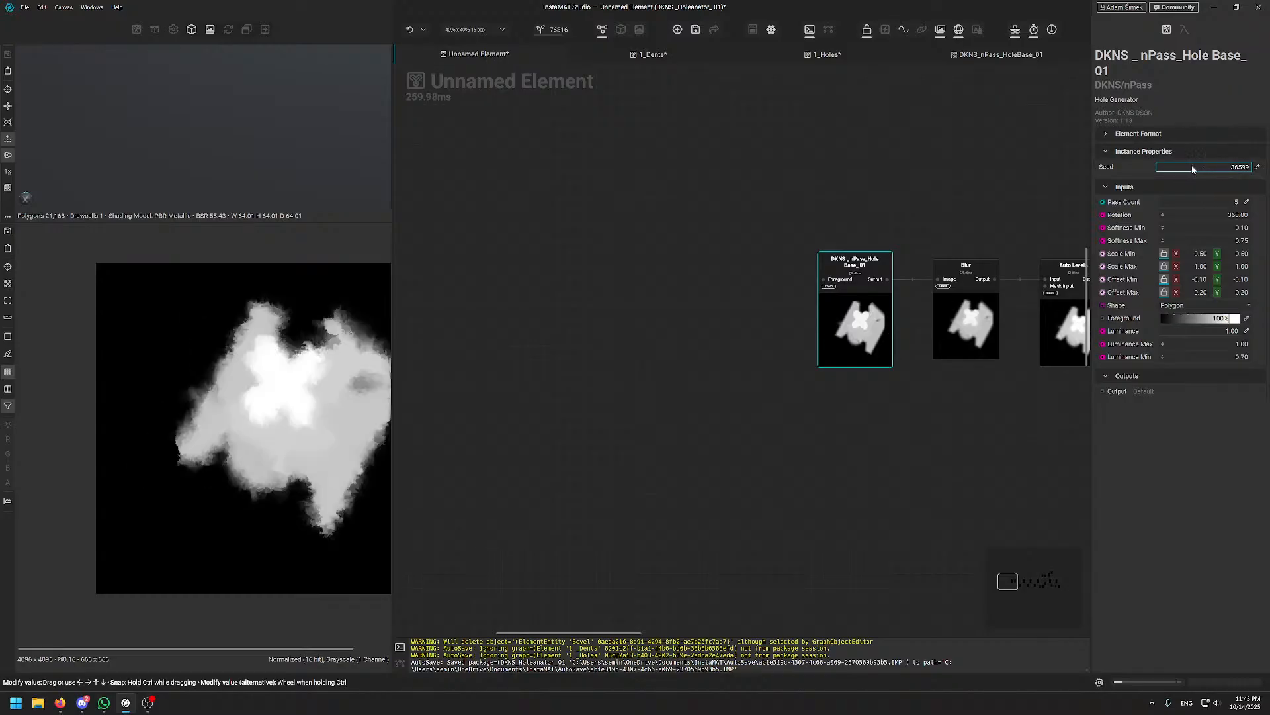
click(1175, 170)
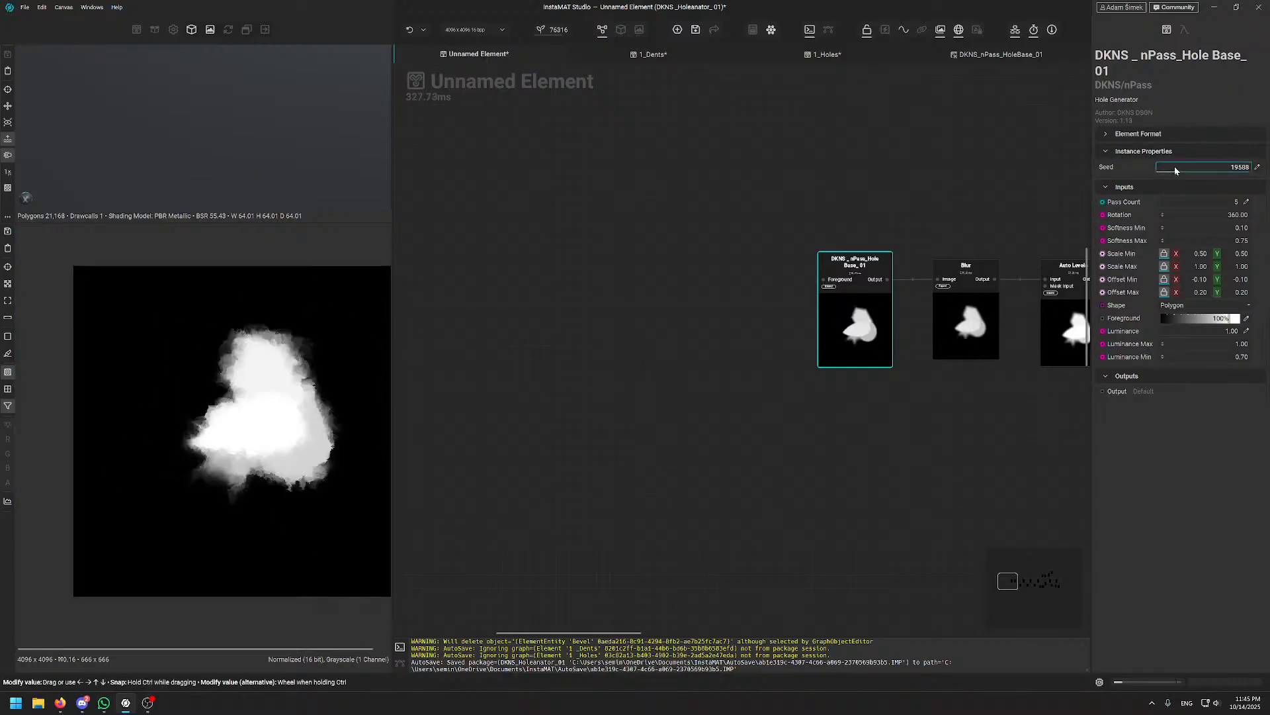
drag(266, 428, 251, 428)
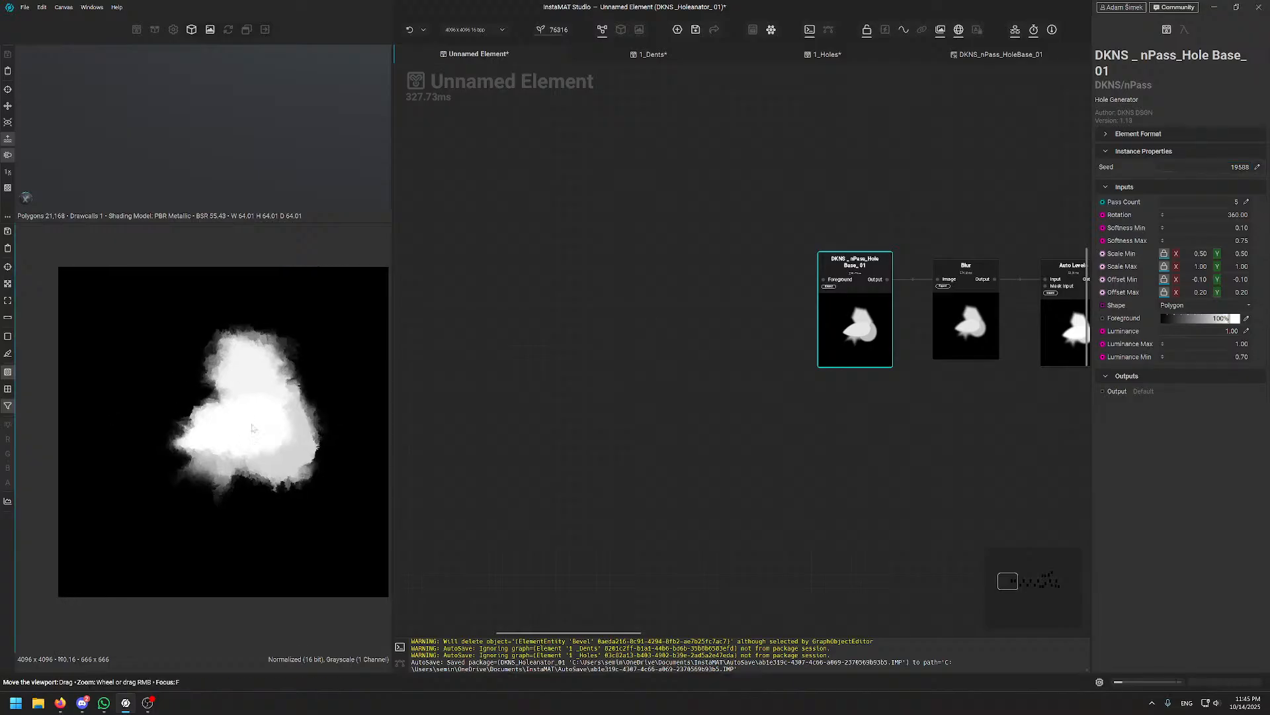
click(1189, 168)
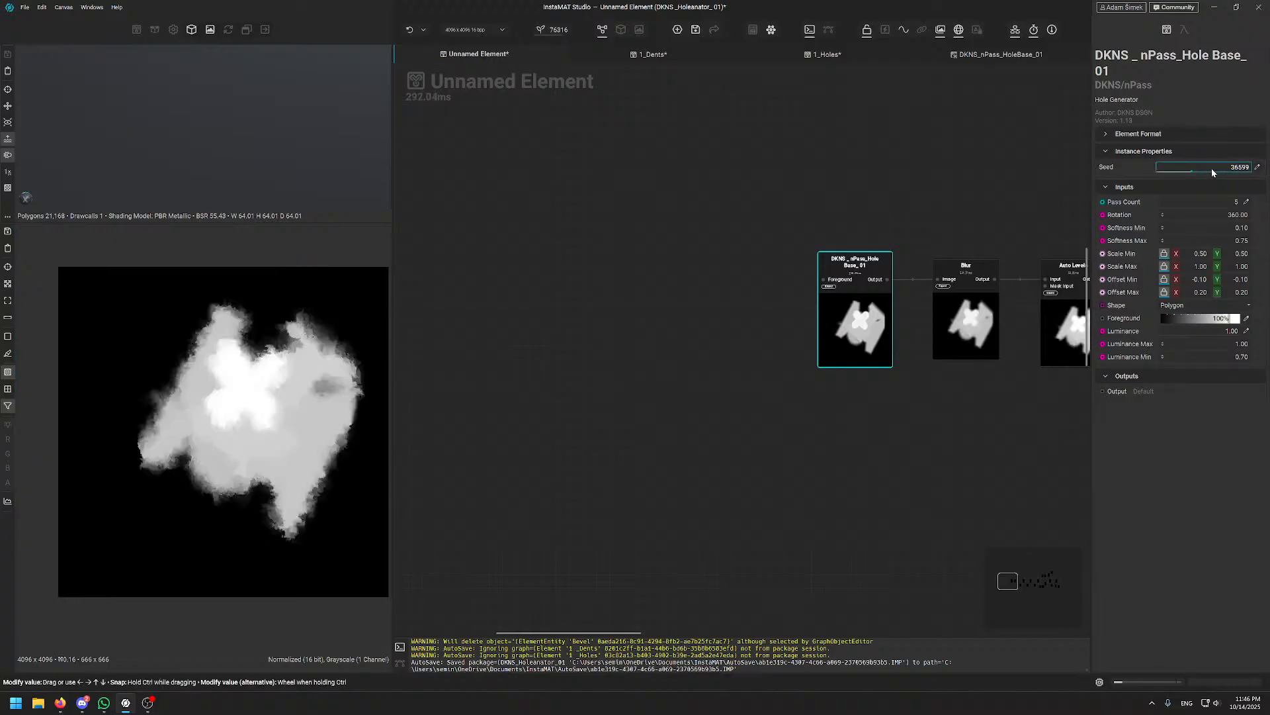
click(1182, 169)
click(1173, 169)
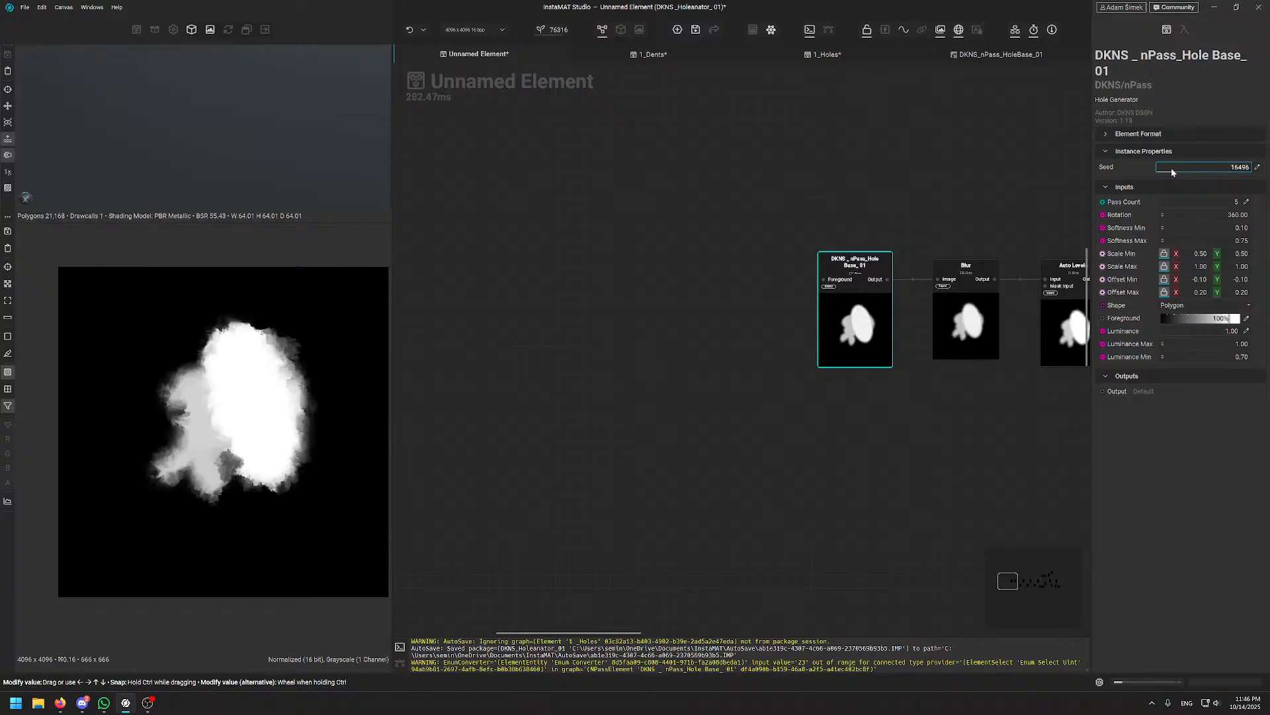
click(1204, 170)
click(1220, 170)
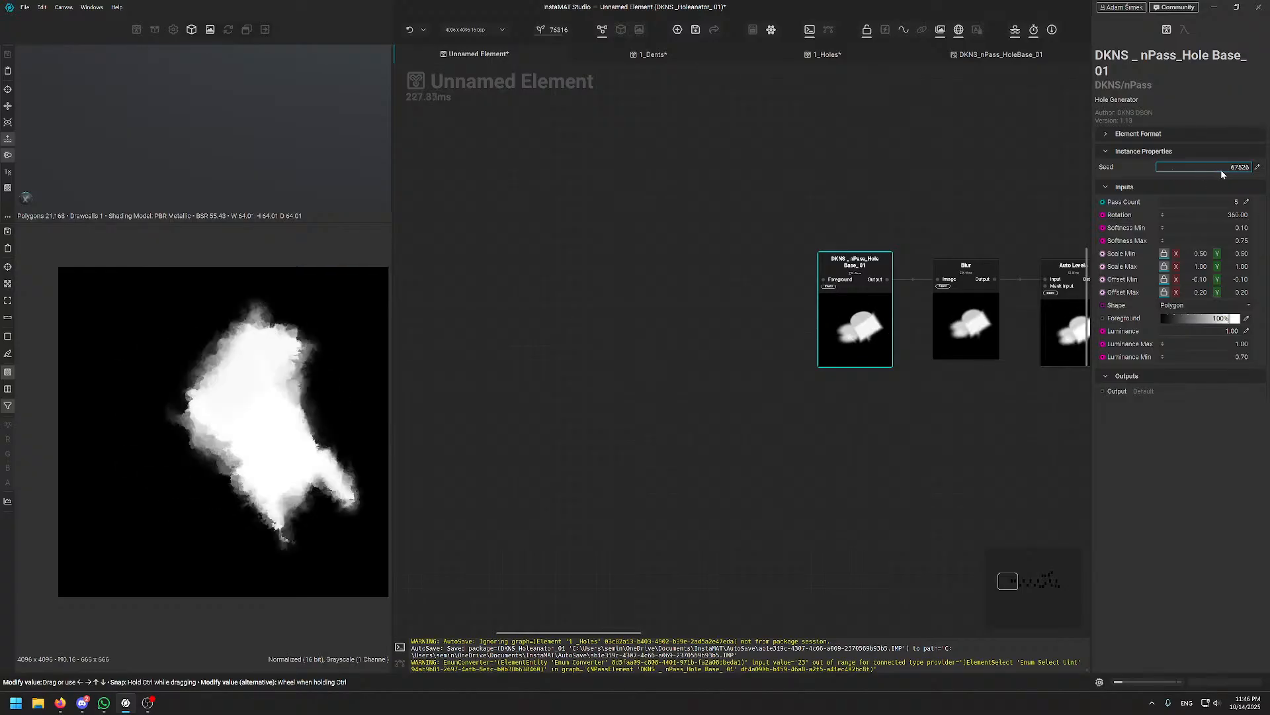
click(1198, 169)
drag(1198, 170, 1197, 171)
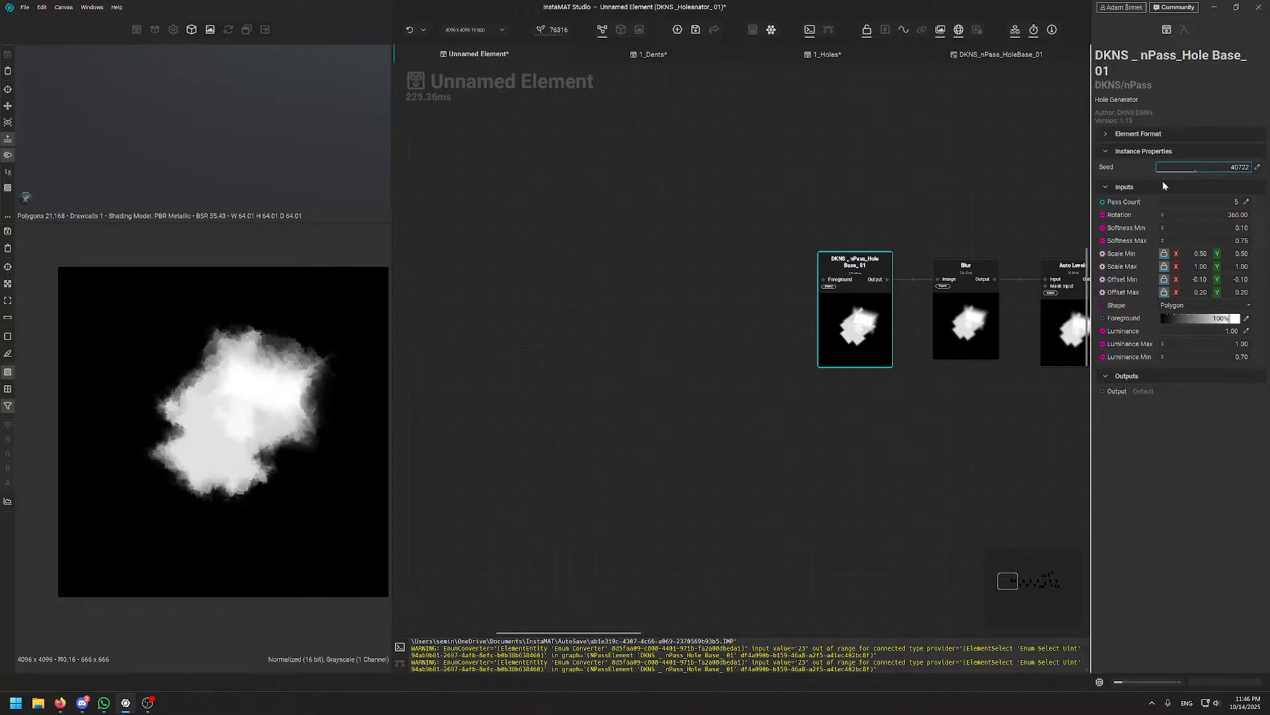
drag(1168, 169, 1197, 166)
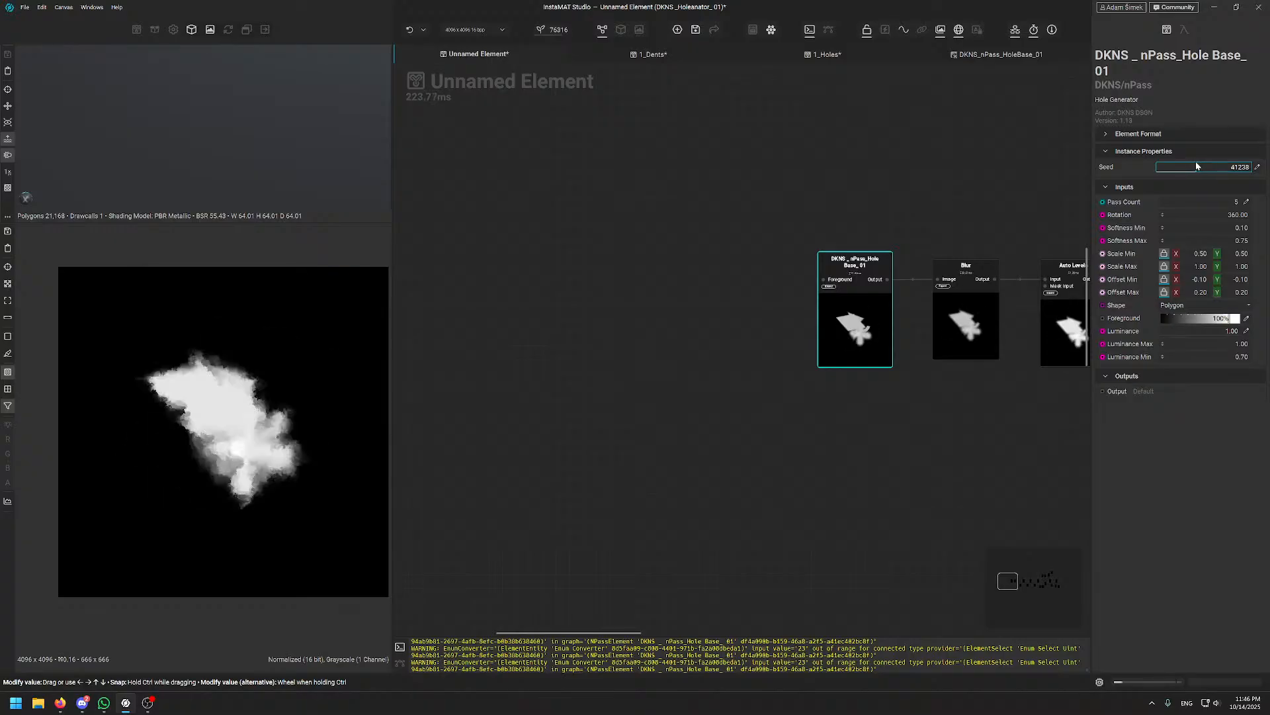
- Move the unused Stone Noise and Sloped Fractal Sum nodes farther away from the Clouds Heavy and Directional Warp nodes
middle_drag(804, 226, 519, 266)
middle_drag(958, 201, 558, 225)
middle_drag(1013, 212, 680, 223)
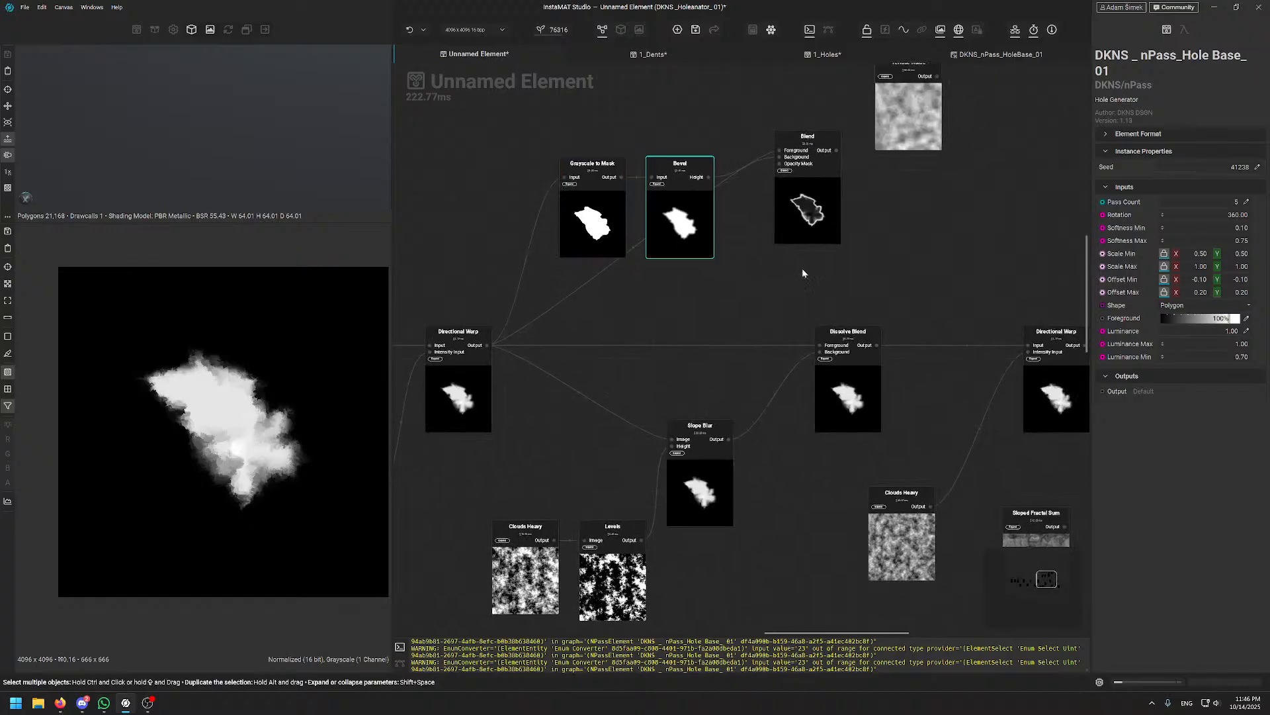
middle_drag(1045, 271, 642, 252)
mouse_move(966, 302)
middle_down()
mouse_move(760, 295)
mouse_move(1085, 218)
middle_up()
drag(864, 463, 935, 463)
drag(761, 456, 774, 503)
drag(933, 463, 923, 515)
drag(757, 514, 778, 555)
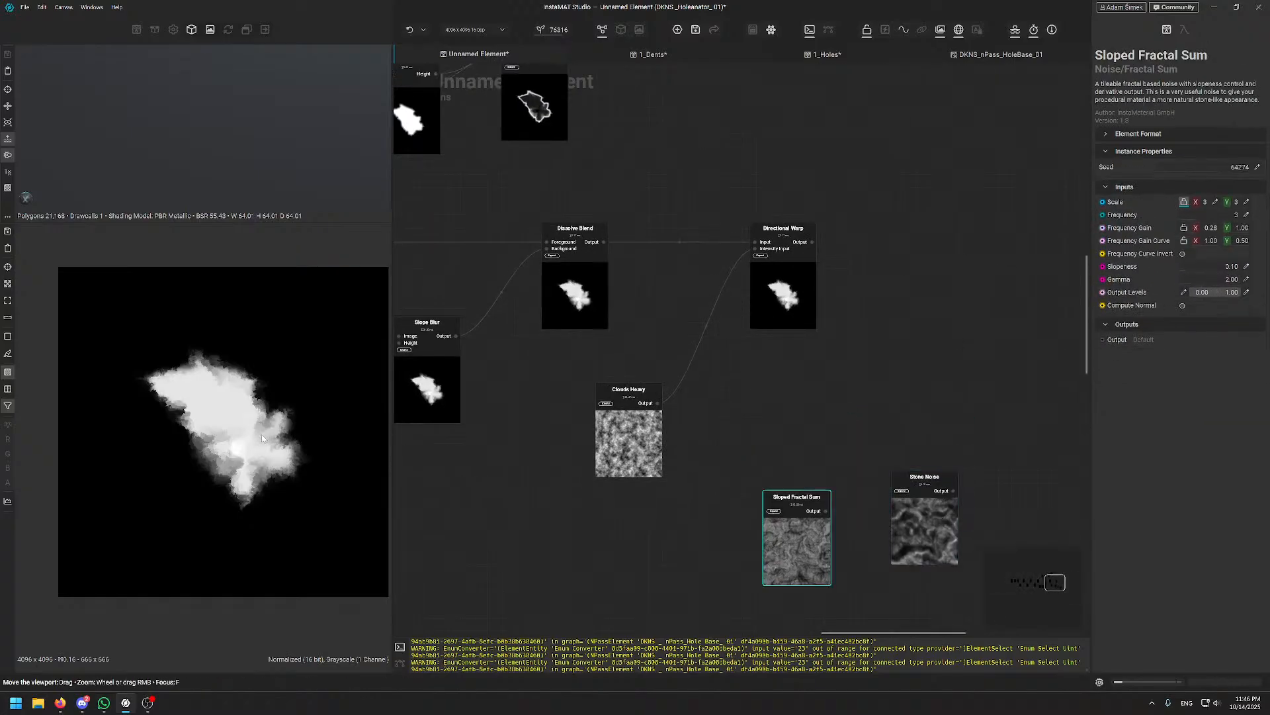
- Inspect the warped shape's edges and add a Non Uniform Blur node fed by the Directional Warp's output
scroll(261, 434, up, 3)
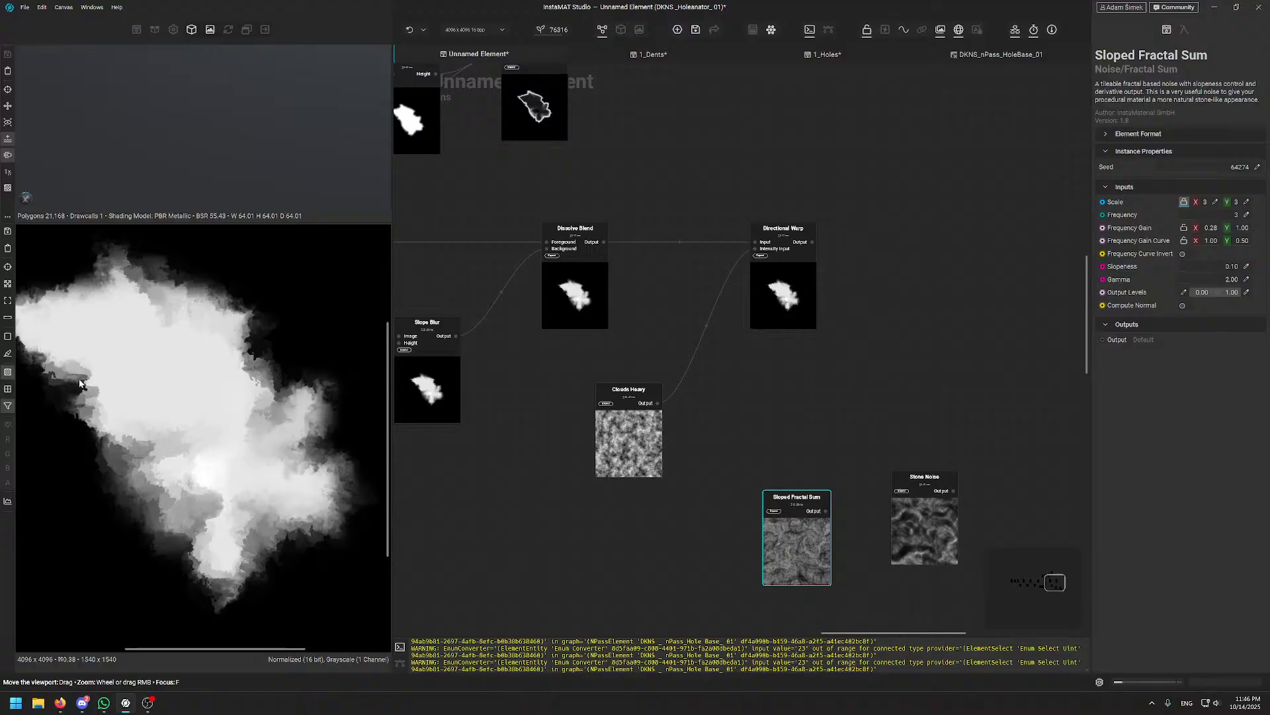
middle_drag(835, 295, 821, 303)
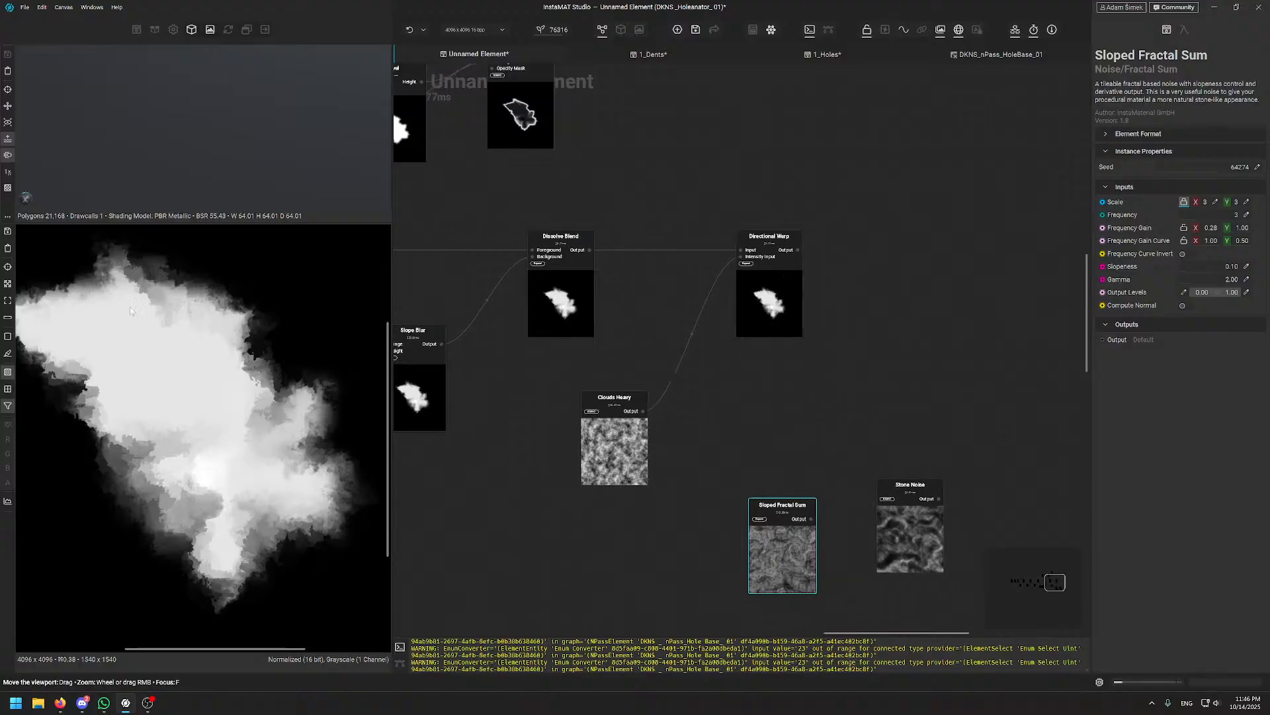
scroll(189, 334, down, 2)
middle_drag(829, 145, 758, 174)
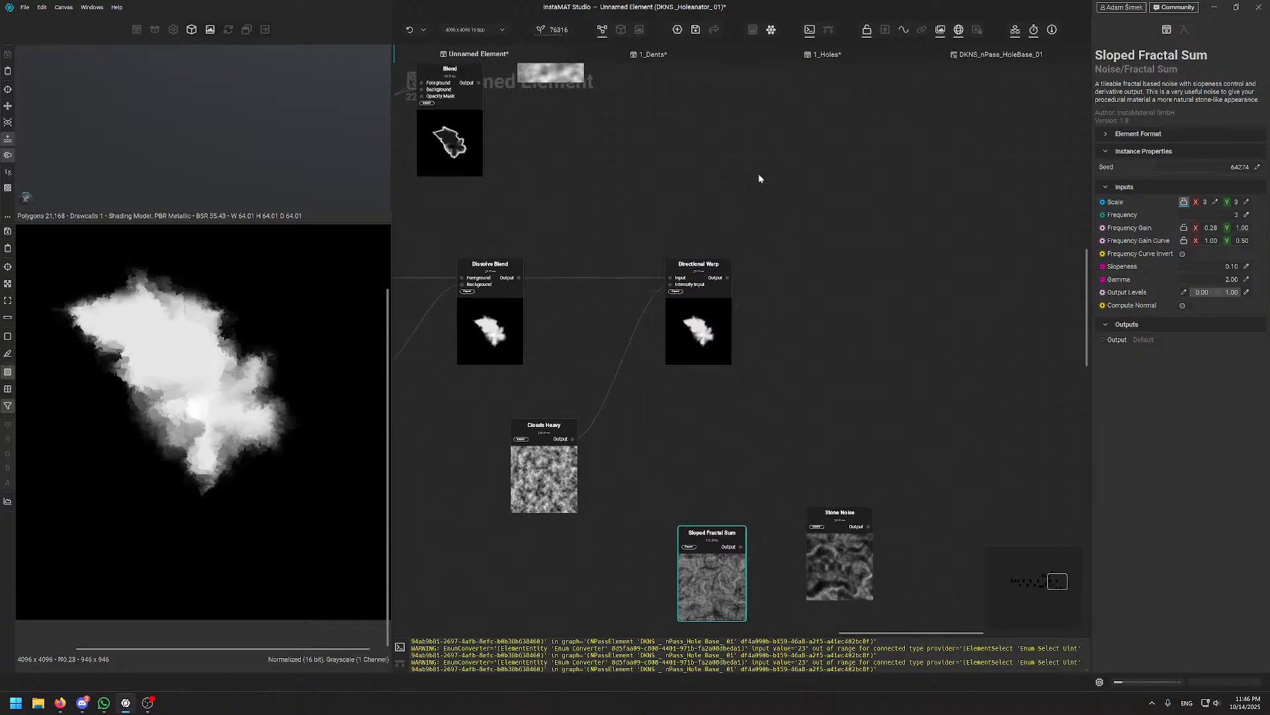
scroll(749, 203, up, 3)
drag(709, 338, 1022, 399)
text(non)
key(Return)
- Add a Perlin Noise node with Scale 3 on both axes and connect it to the Non Uniform Blur's Intensity Input
click(701, 220)
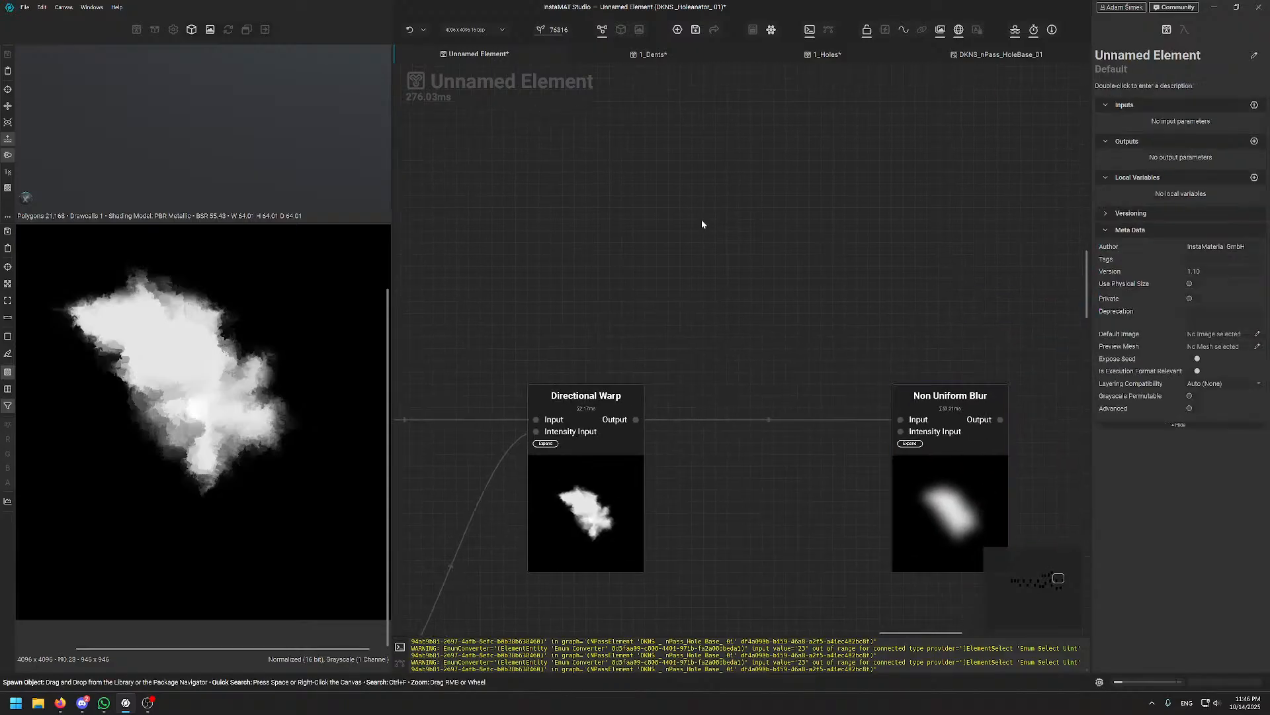
key(space)
text(perlin)
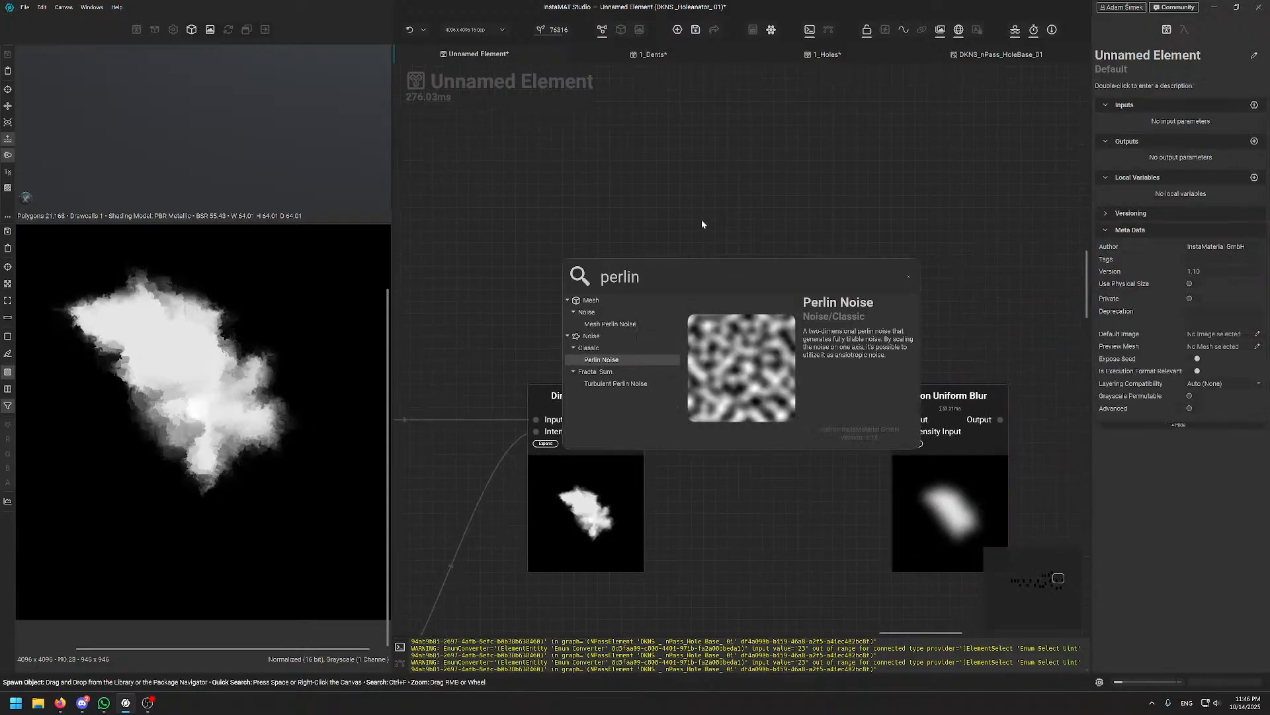
key(Return)
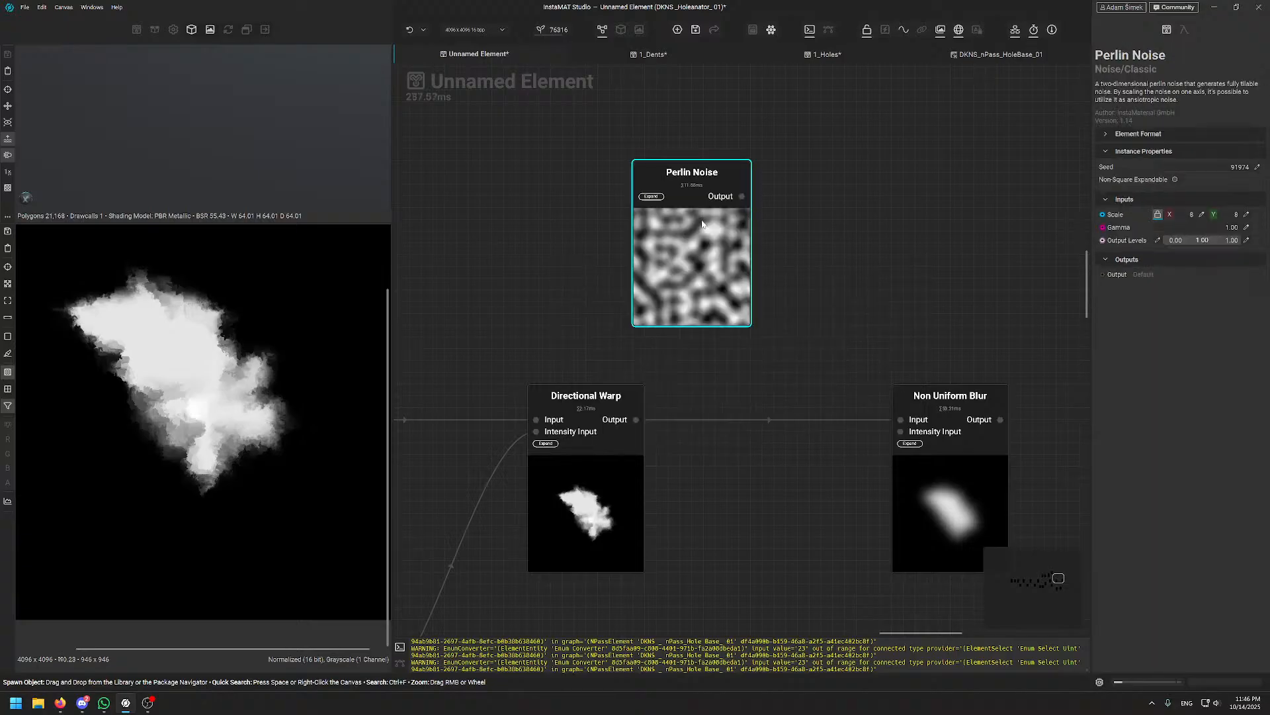
double_click(1168, 215)
text(3)
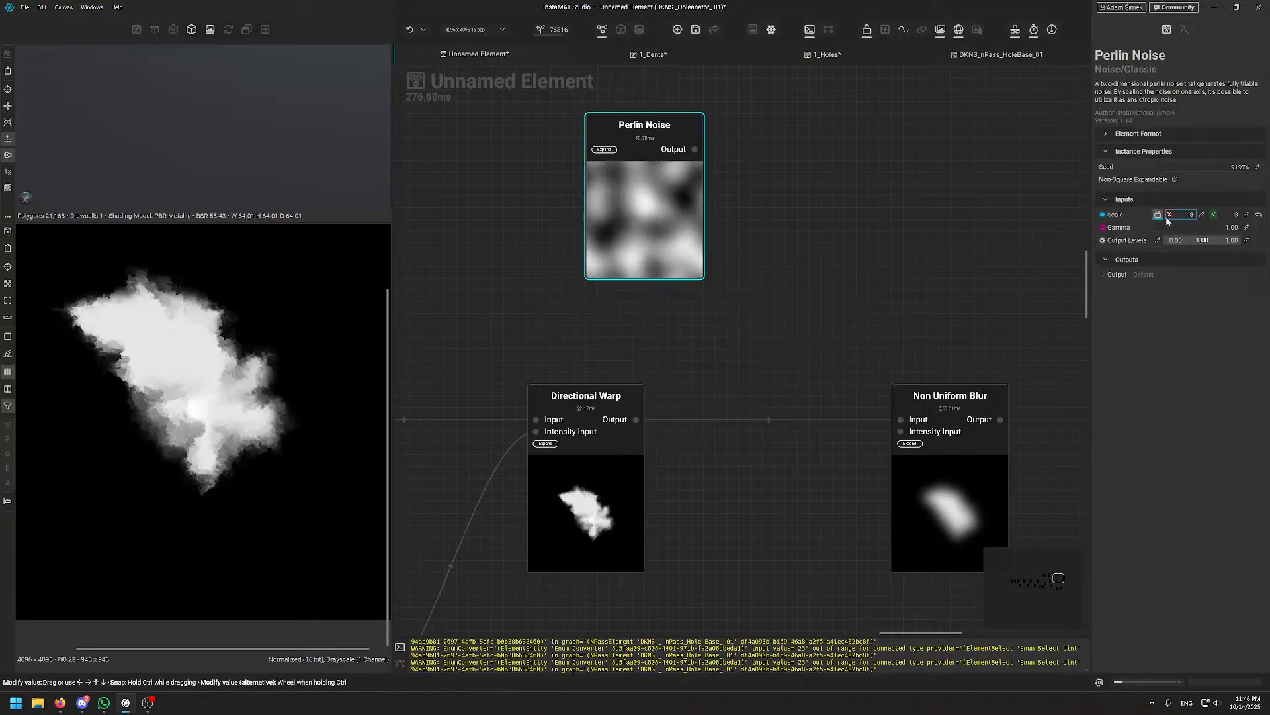
drag(695, 150, 901, 431)
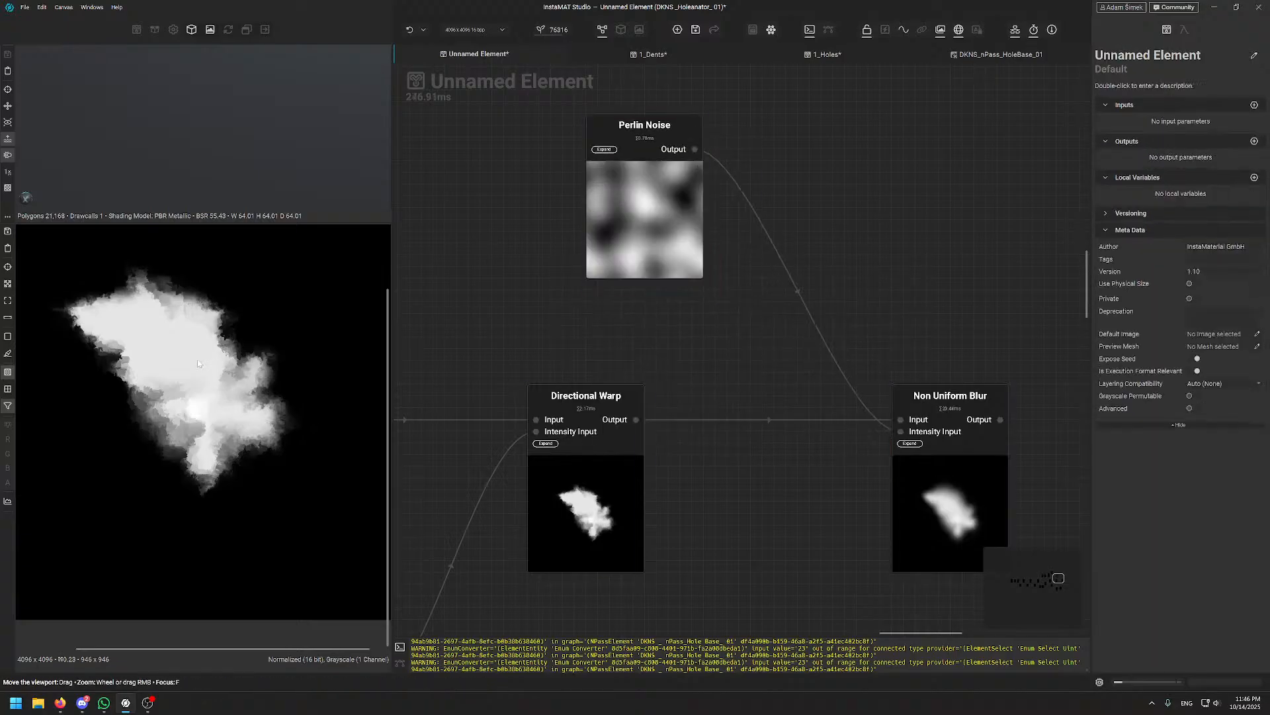
- Preview the Non Uniform Blur result and set the Perlin Noise Scale to 5 on both axes
click(938, 512)
click(963, 501)
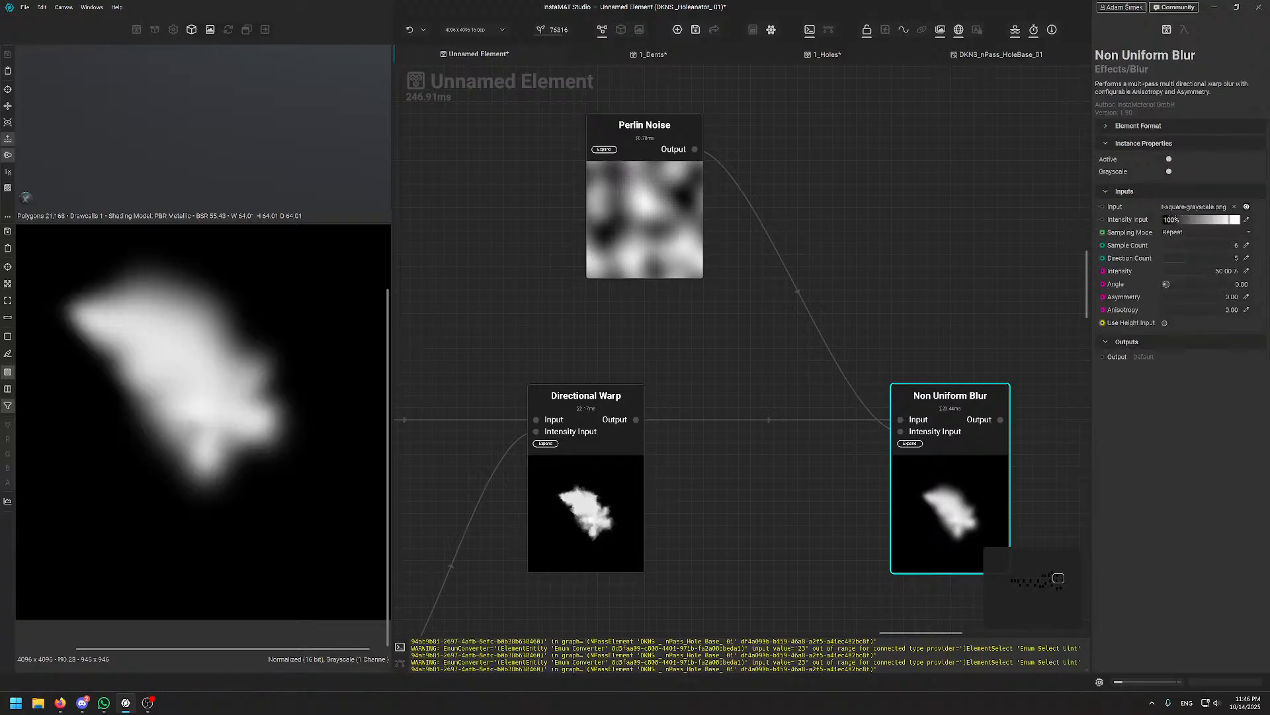
click(636, 211)
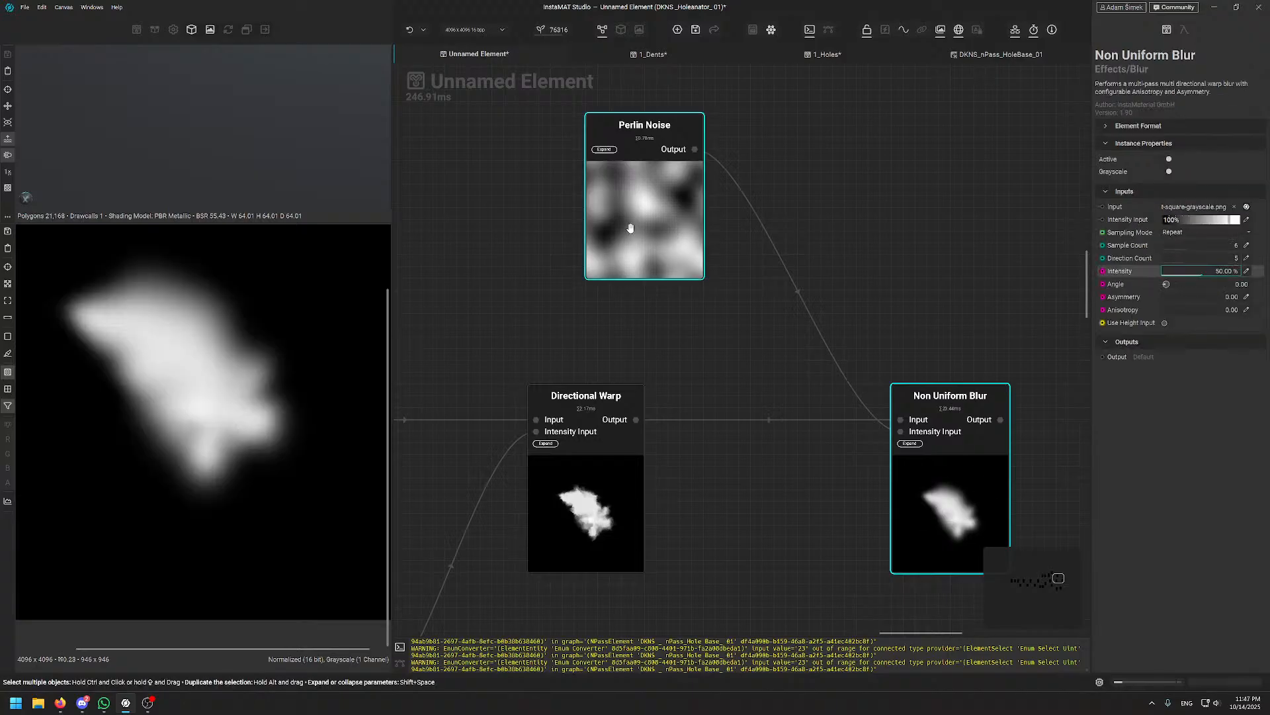
ctrl+scroll(1169, 218, up, 6)
ctrl+scroll(1168, 218, down, 4)
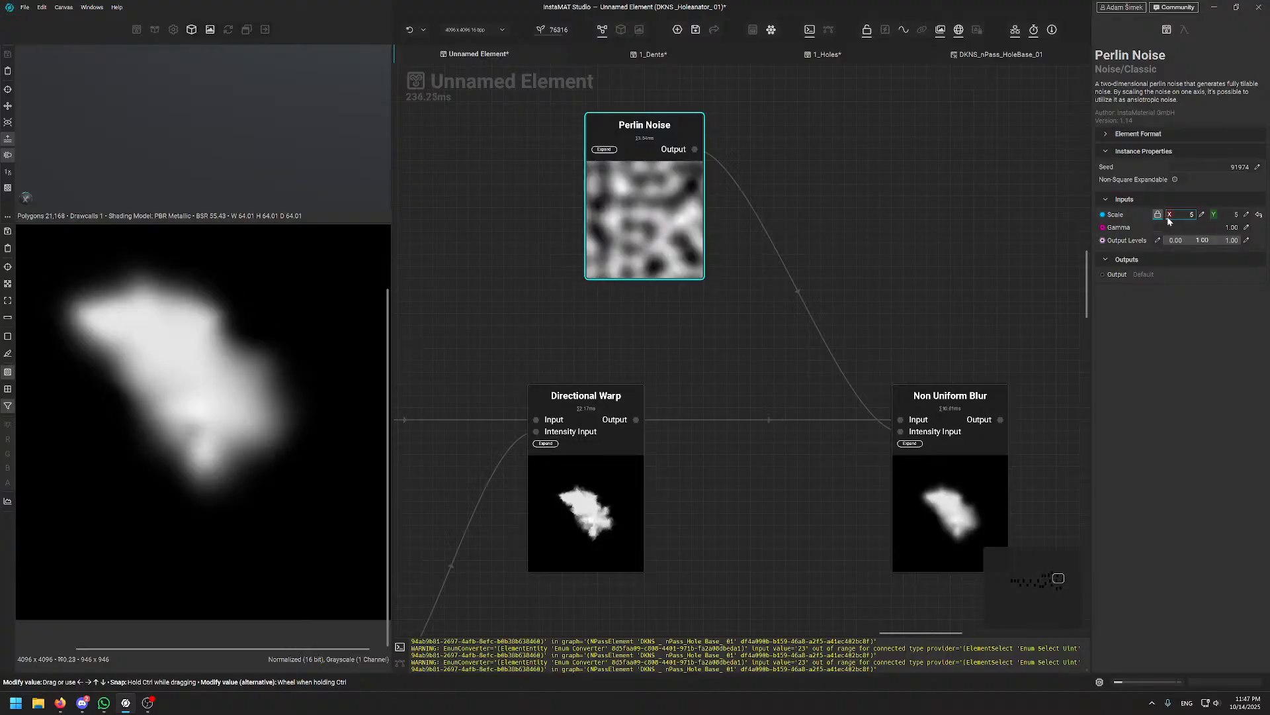
- Increase the Perlin Noise Scale, set the Non Uniform Blur Intensity to 2 %, and inspect the blurred edges
ctrl+scroll(1169, 218, up, 2)
click(958, 485)
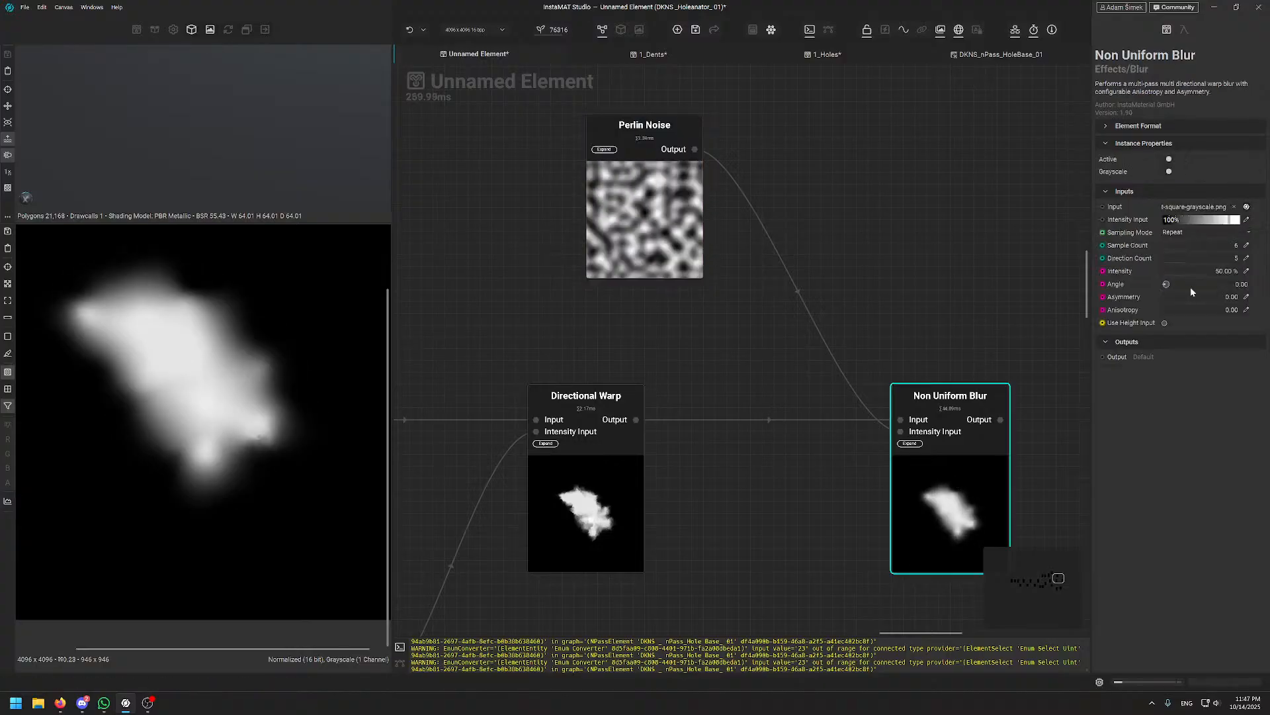
click(1166, 278)
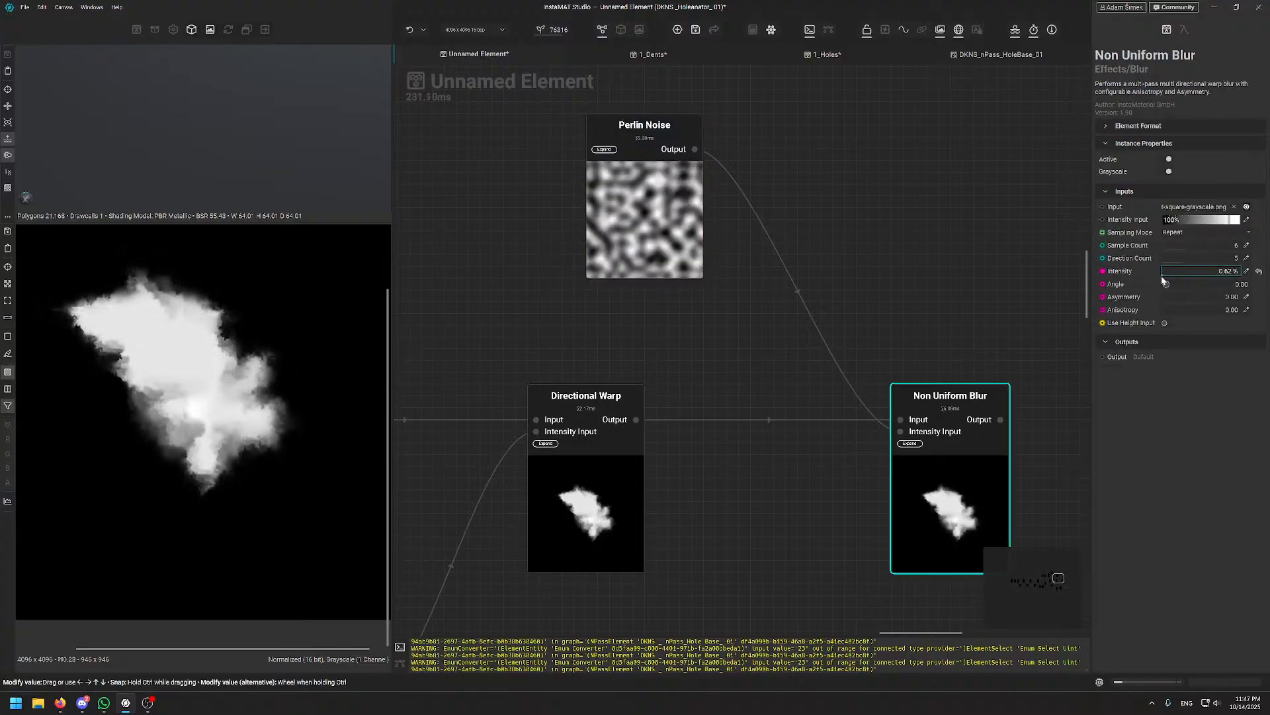
scroll(228, 344, up, 5)
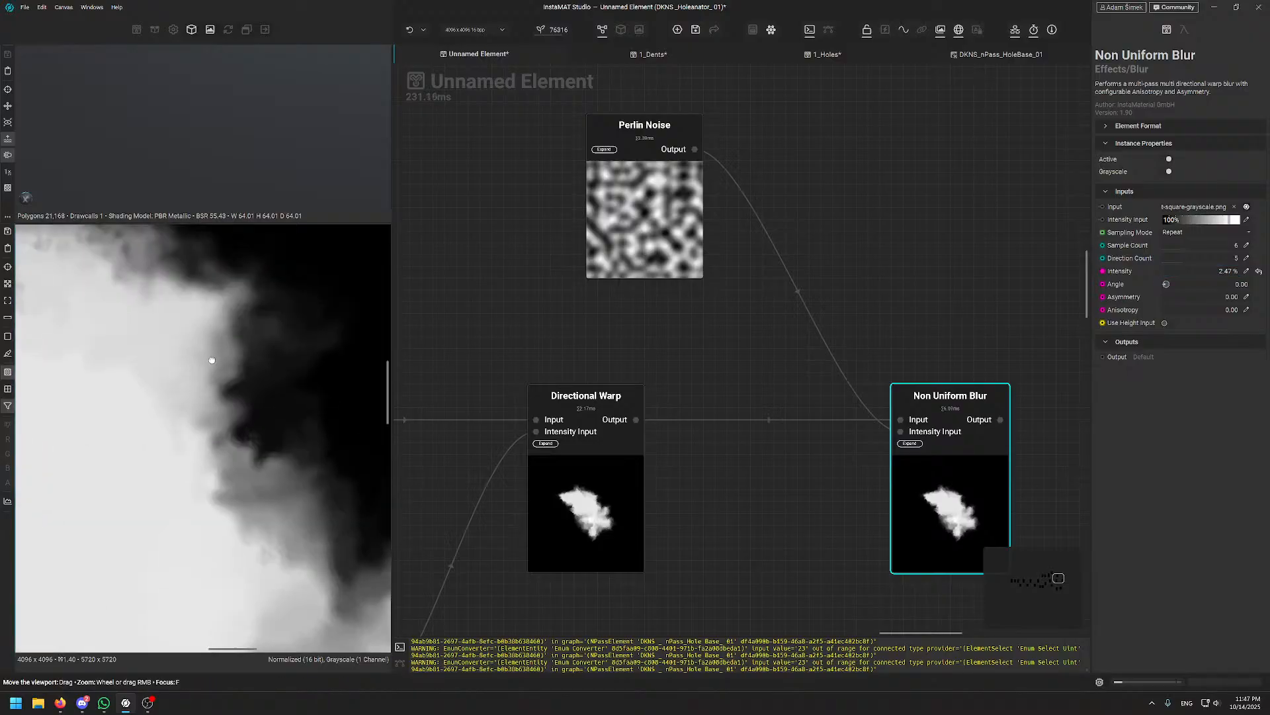
drag(204, 368, 171, 386)
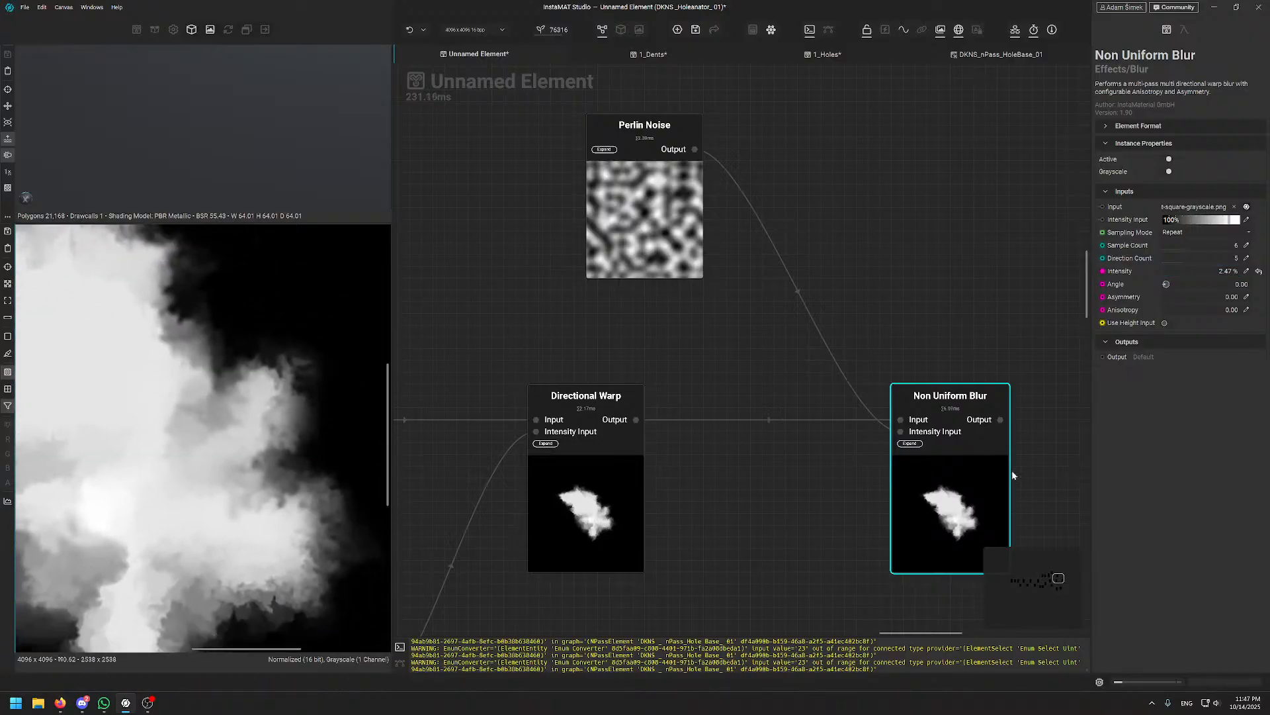
click(968, 480)
key(d)
key(d)
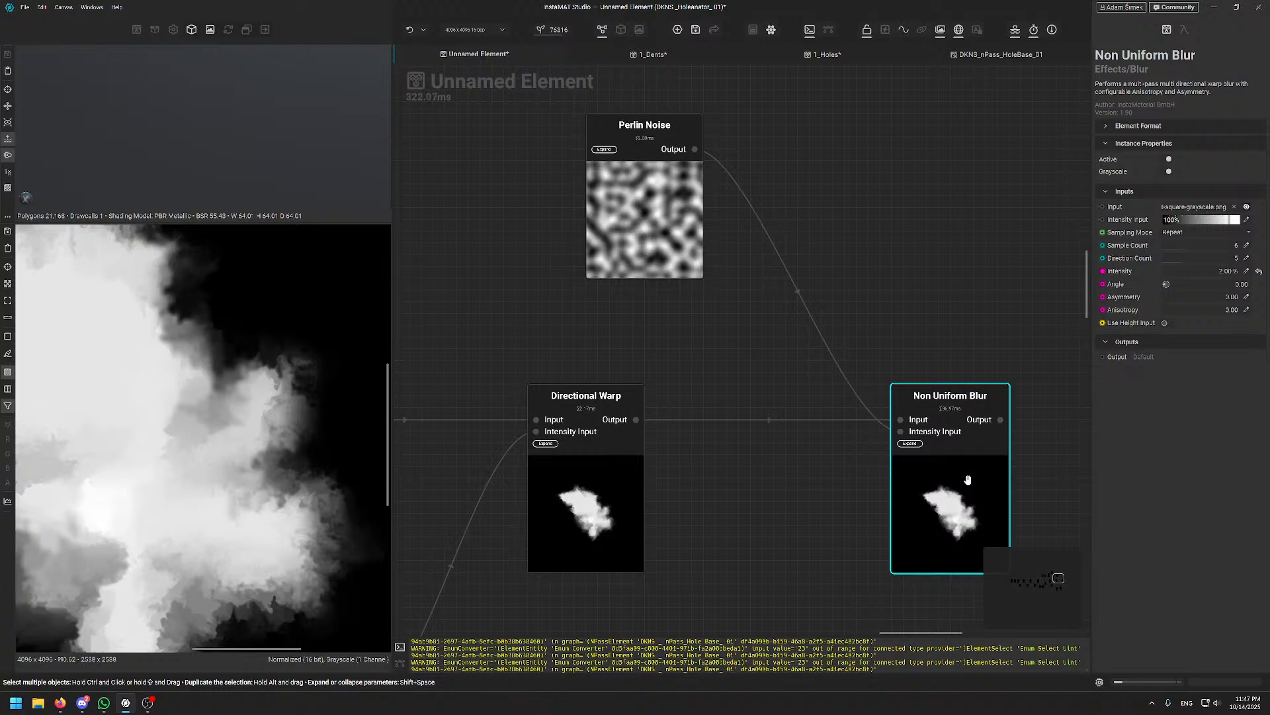
scroll(235, 386, up, 3)
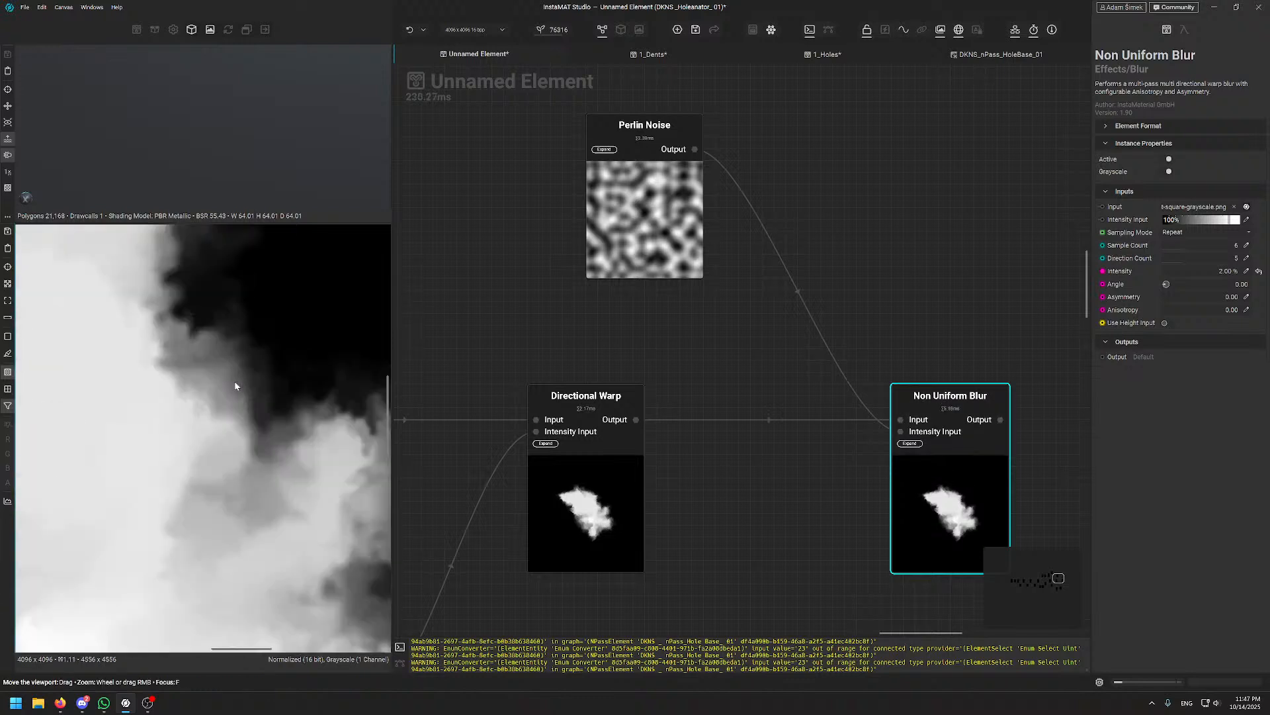
scroll(235, 386, down, 4)
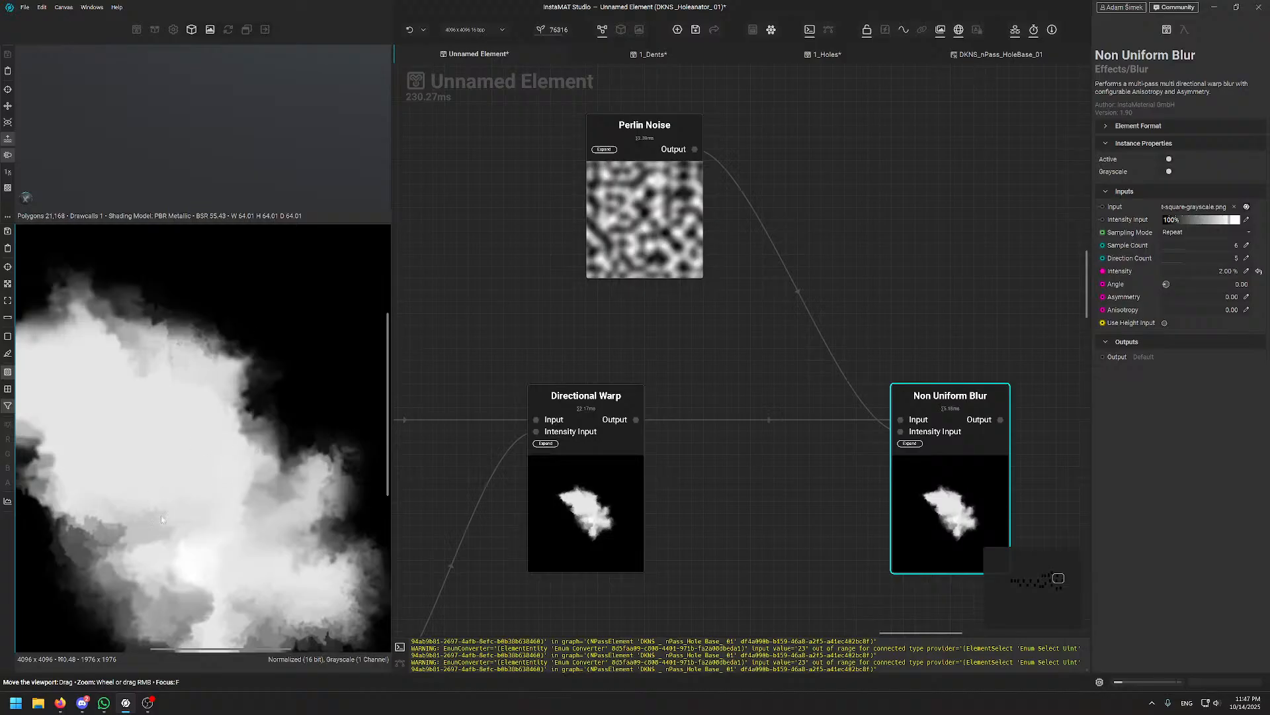
scroll(162, 519, up, 2)
- Add a Blur node fed by the Non Uniform Blur's output and set its Intensity to 1 %
middle_drag(1011, 444, 625, 414)
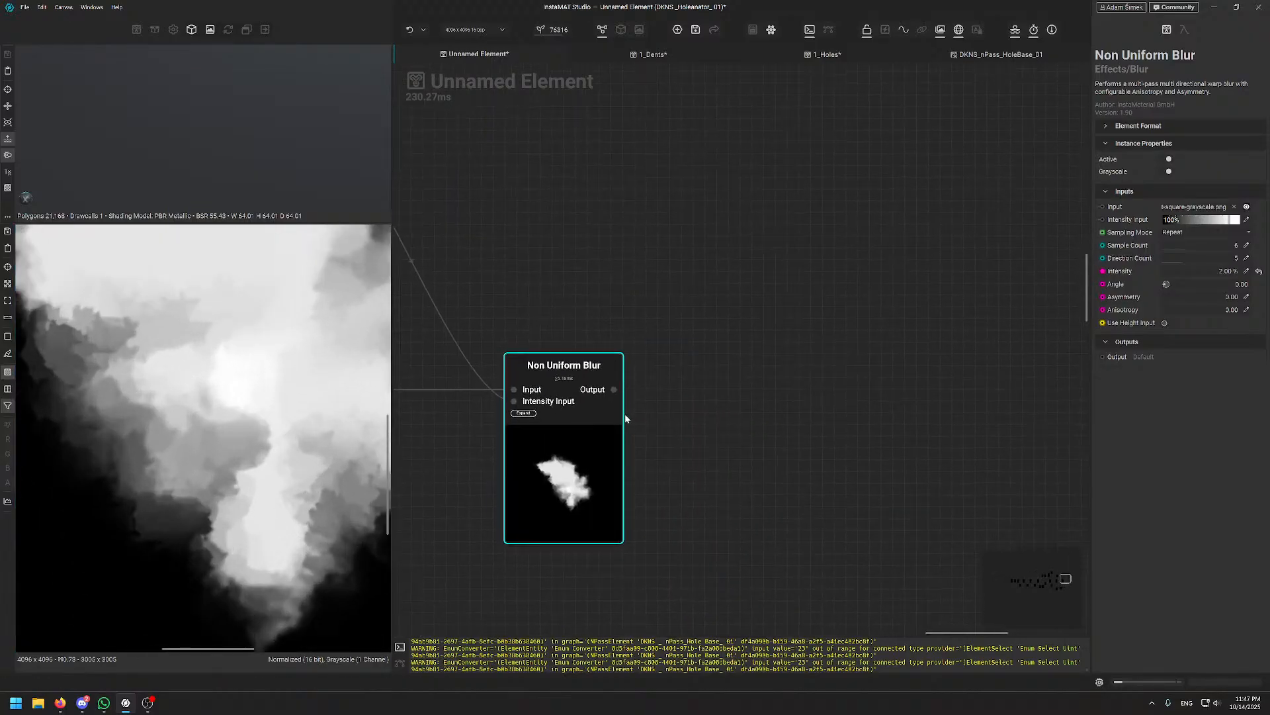
click(740, 395)
key(space)
text(blur)
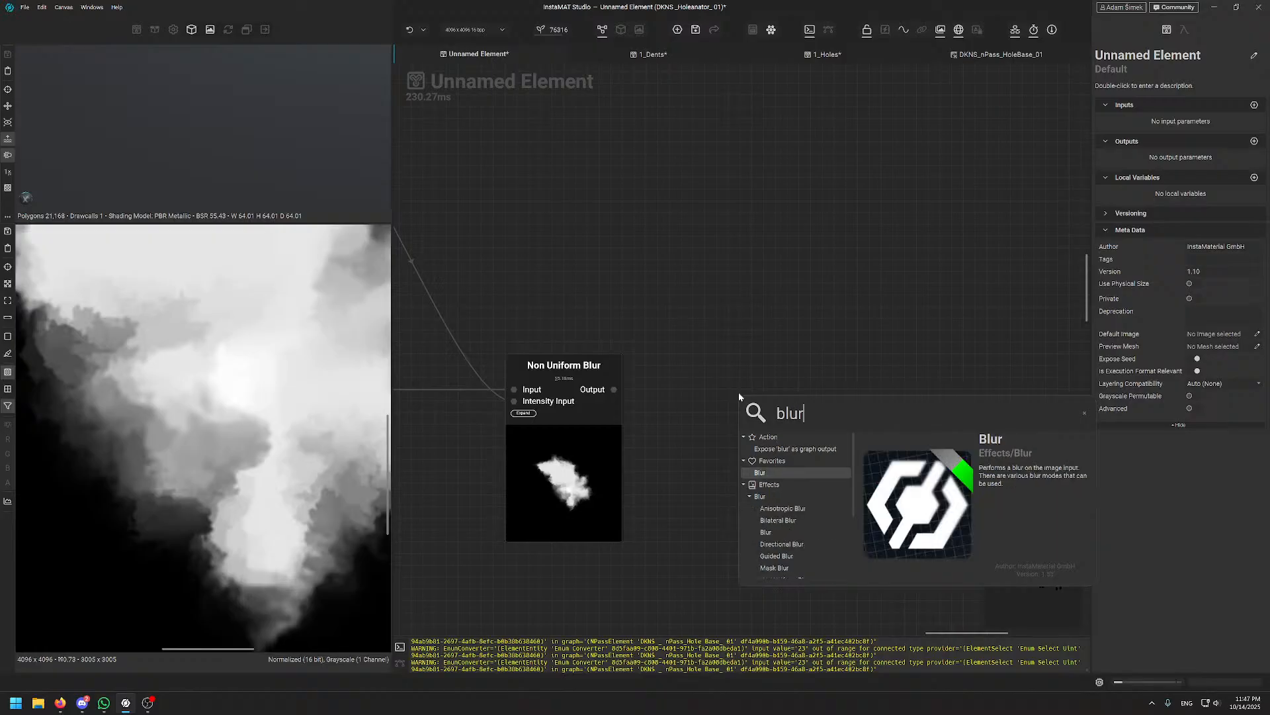
key(Return)
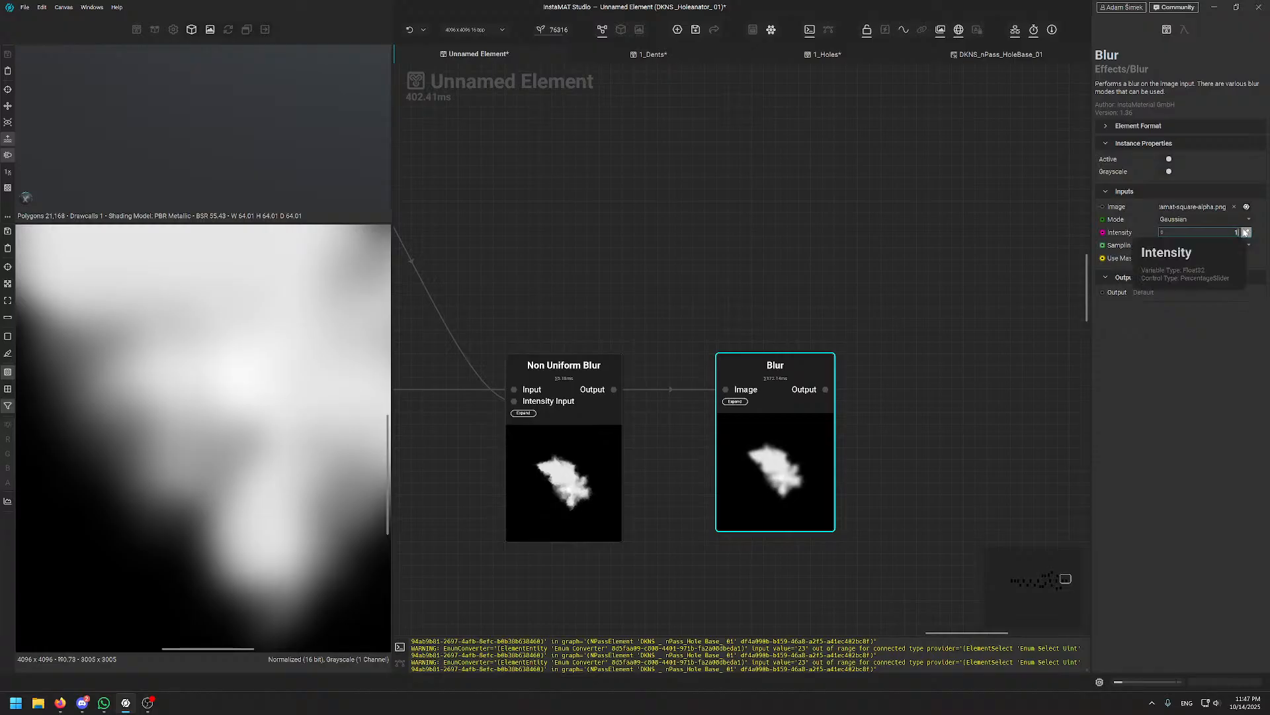
key(Return)
- Inspect the softened shape up close and set the Blur node's Intensity to 1.80 %
scroll(178, 402, down, 5)
drag(319, 247, 329, 392)
scroll(329, 391, up, 1)
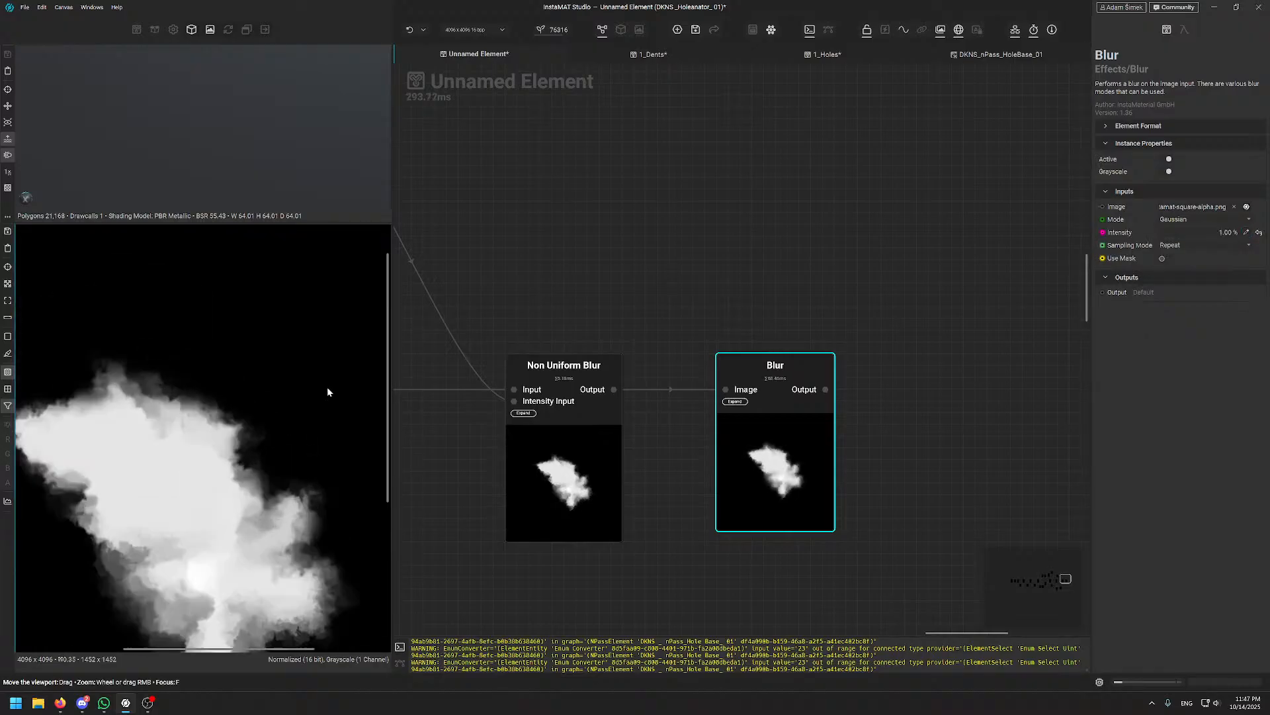
scroll(329, 392, up, 5)
drag(39, 405, 116, 426)
scroll(117, 426, up, 5)
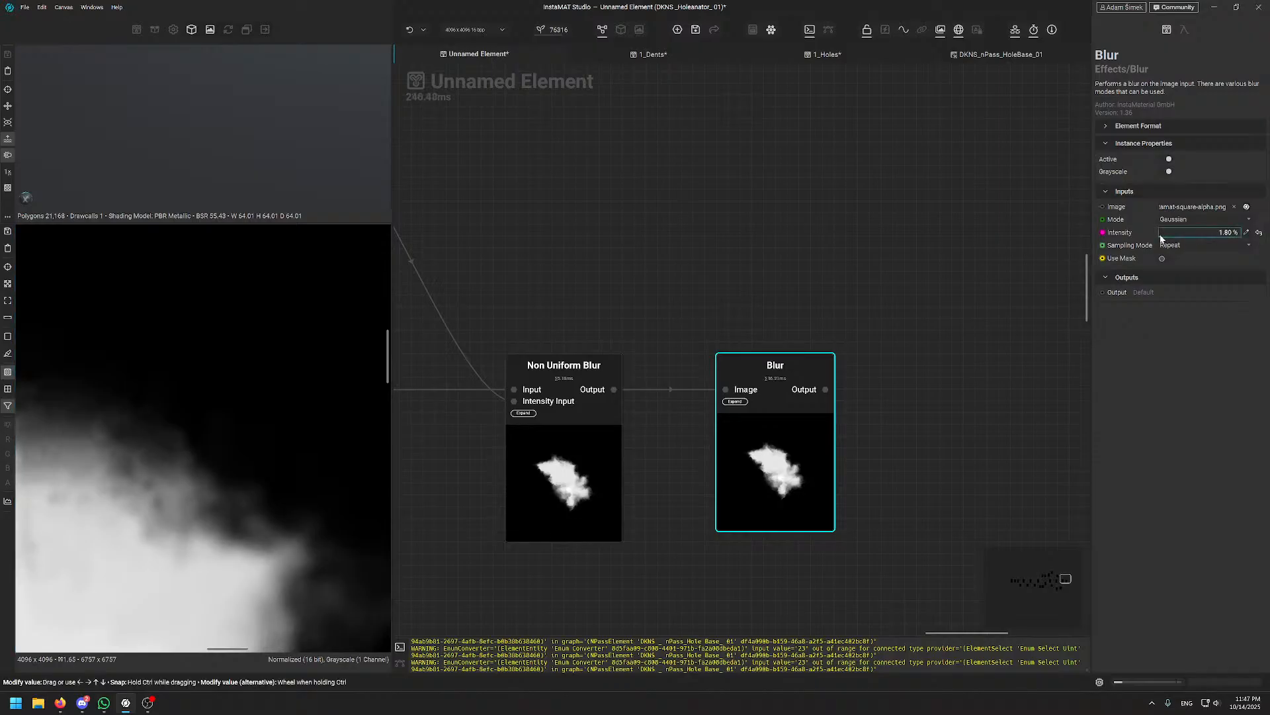
scroll(282, 393, down, 8)
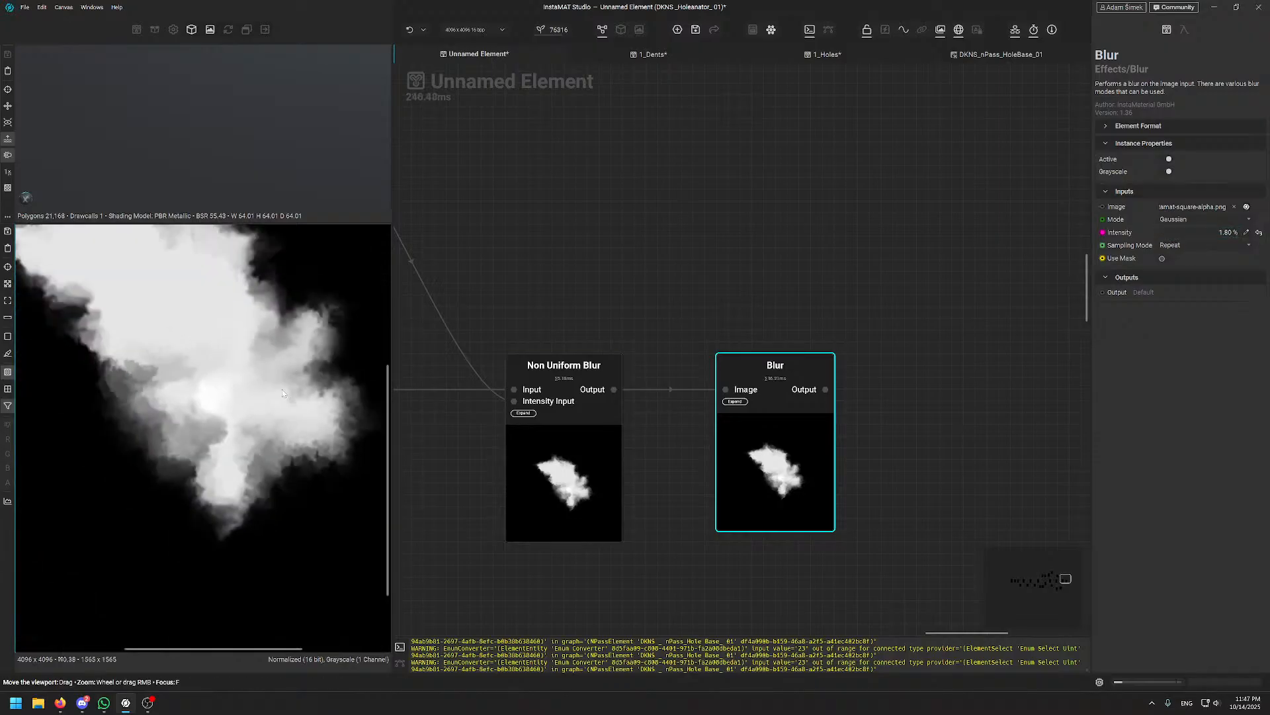
drag(252, 414, 337, 520)
scroll(104, 350, up, 3)
scroll(103, 349, down, 5)
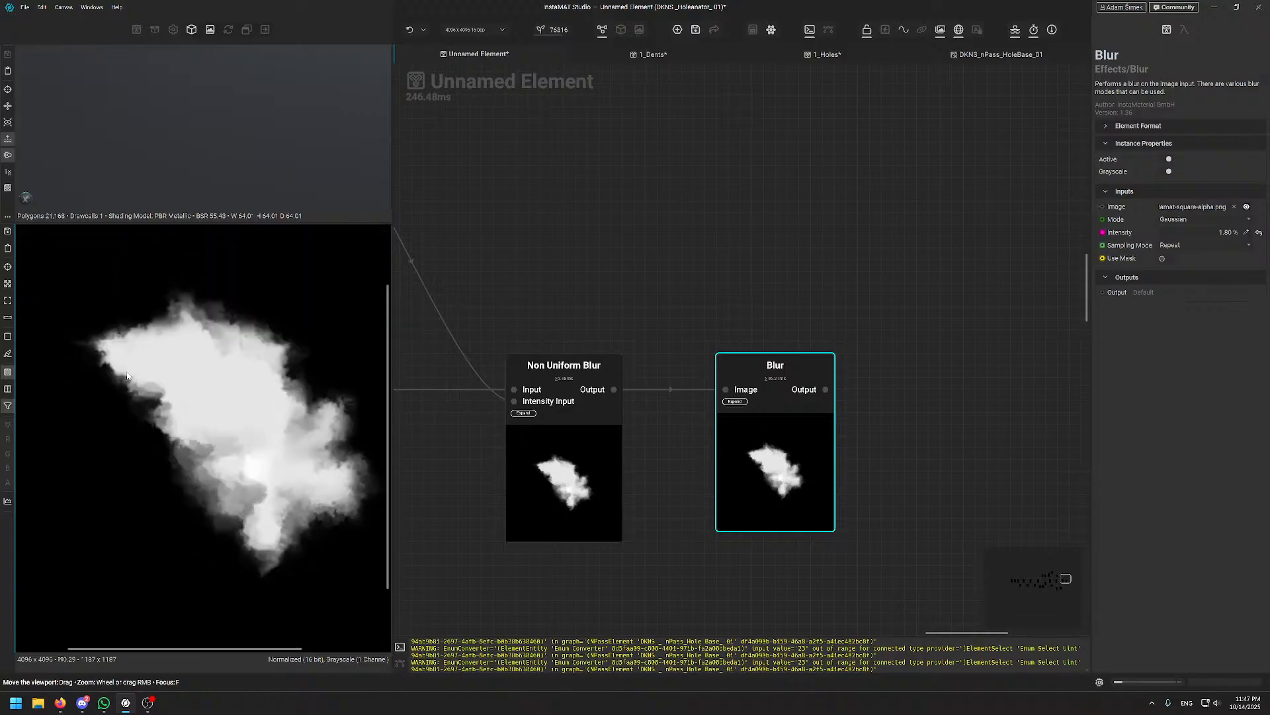
- Move the Stone Noise node beside the Sloped Fractal Sum node and adjust the view of the 3D preview cube
scroll(658, 289, down, 5)
middle_drag(658, 289, 738, 192)
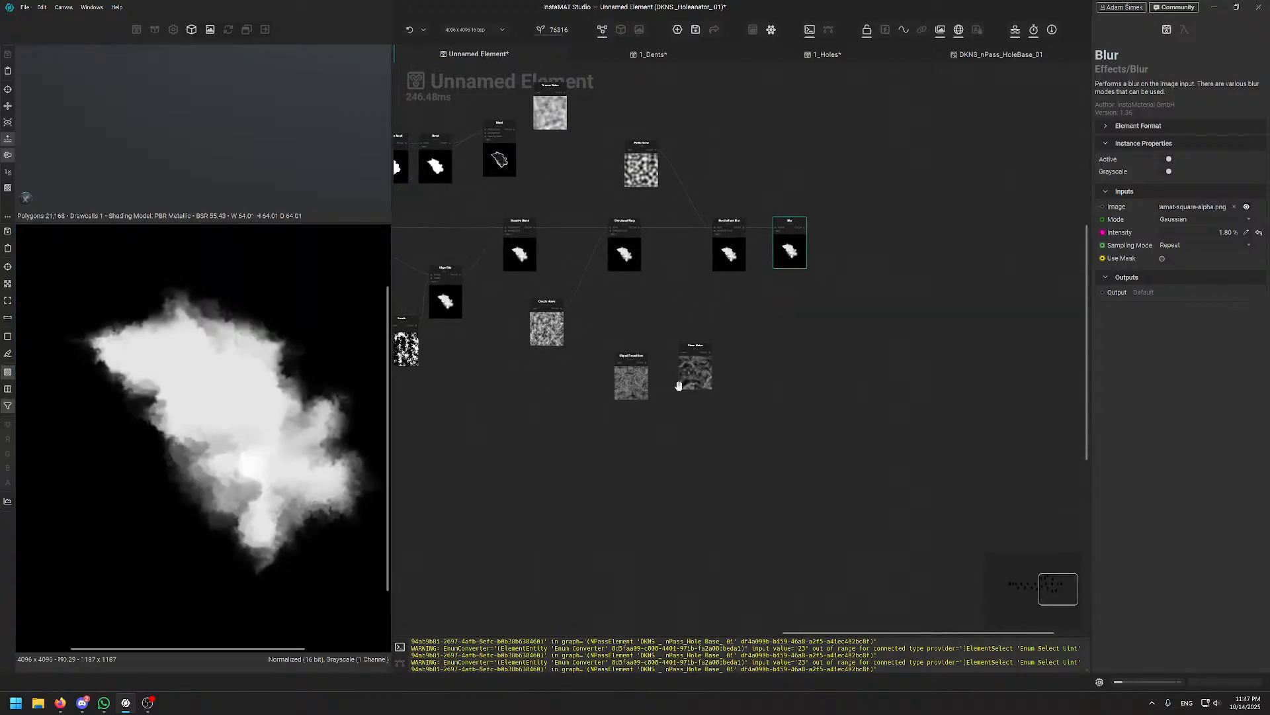
drag(678, 386, 662, 403)
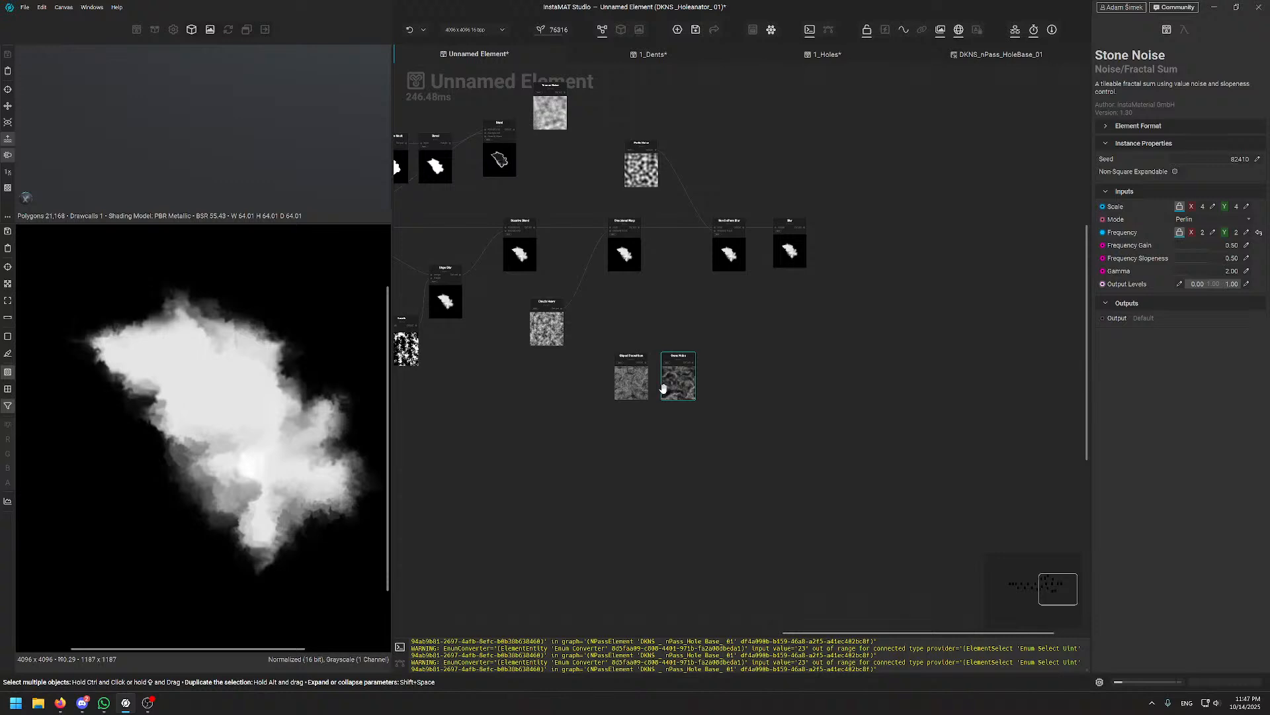
scroll(272, 114, down, 3)
drag(272, 114, 265, 73)
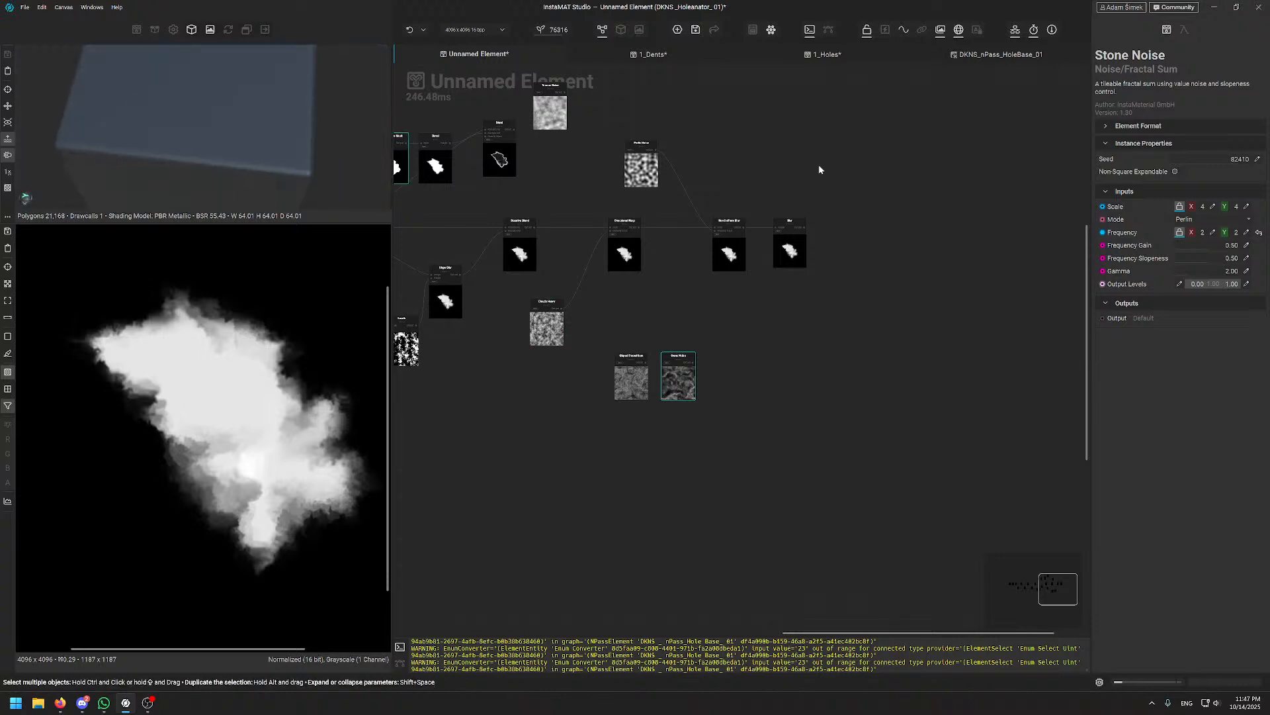
- Add an Invert node fed by the Blur's output
middle_drag(814, 175, 687, 215)
scroll(736, 205, up, 4)
drag(667, 337, 911, 332)
text(invert)
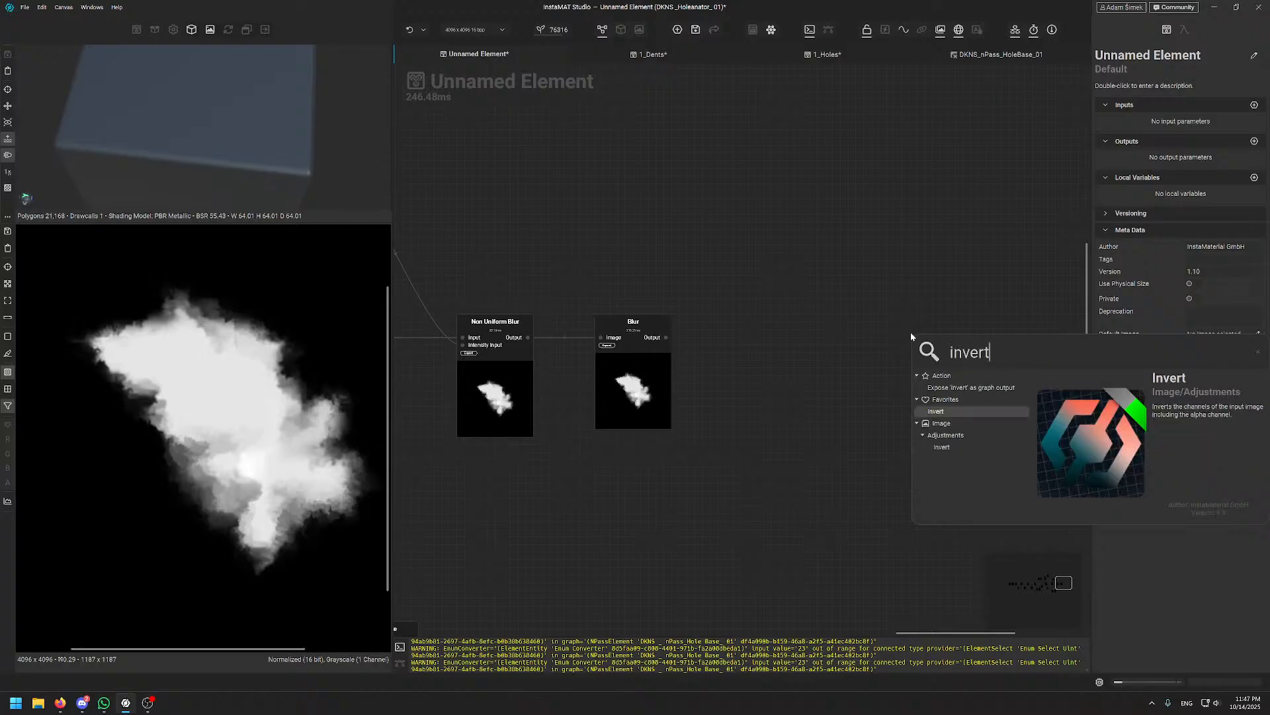
key(Return)
drag(918, 346, 895, 370)
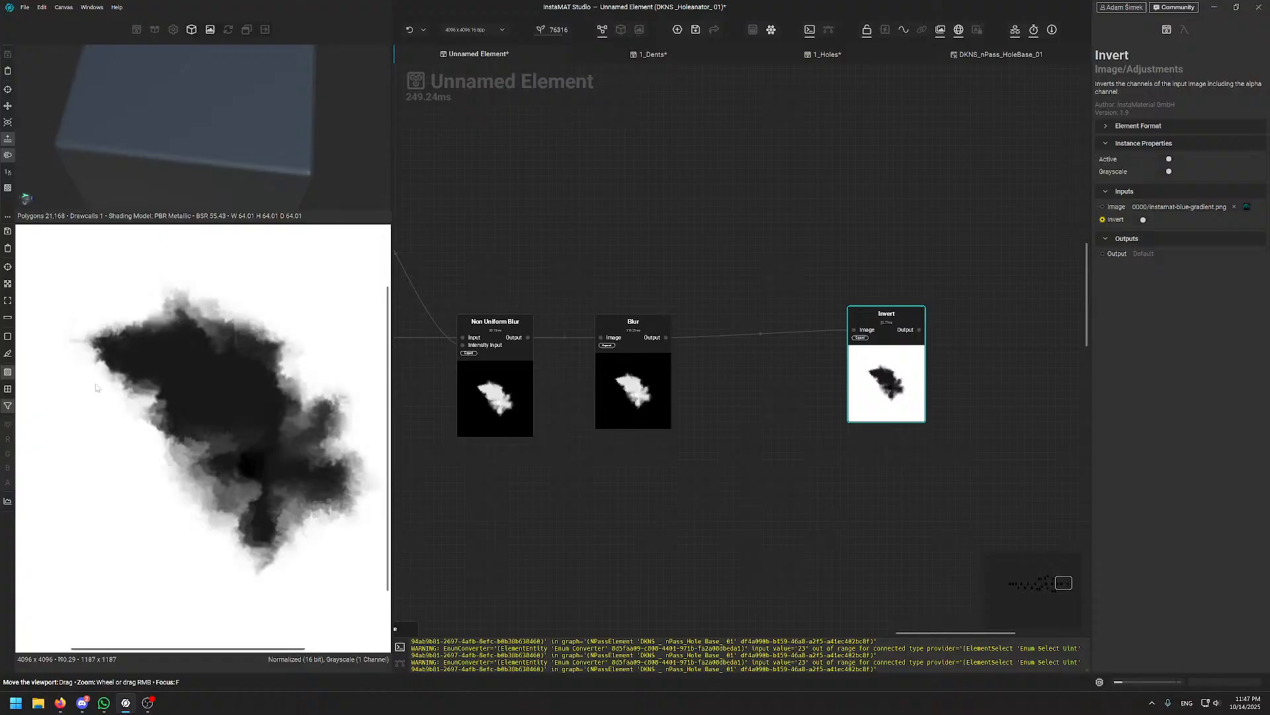
- Switch to the 1_Holes graph and preview the Blur and the Multiply Blend nodes of hole group 3
click(810, 61)
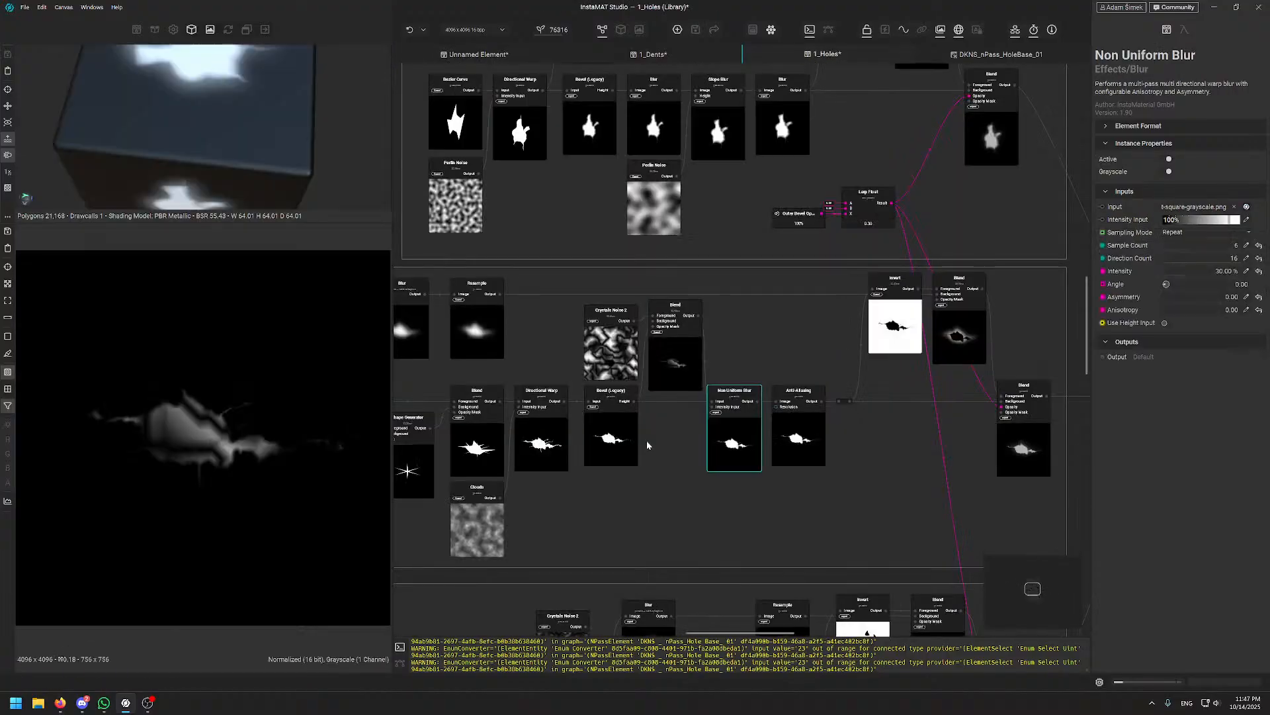
middle_drag(470, 333, 556, 320)
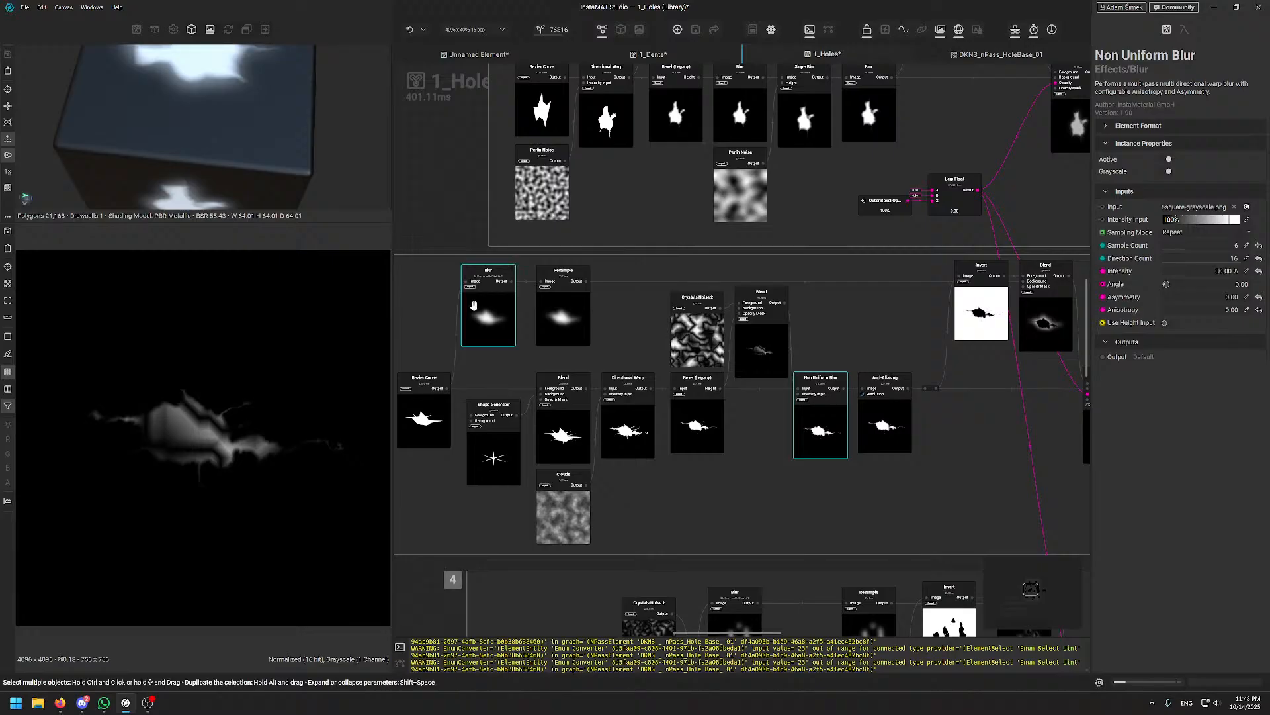
click(510, 335)
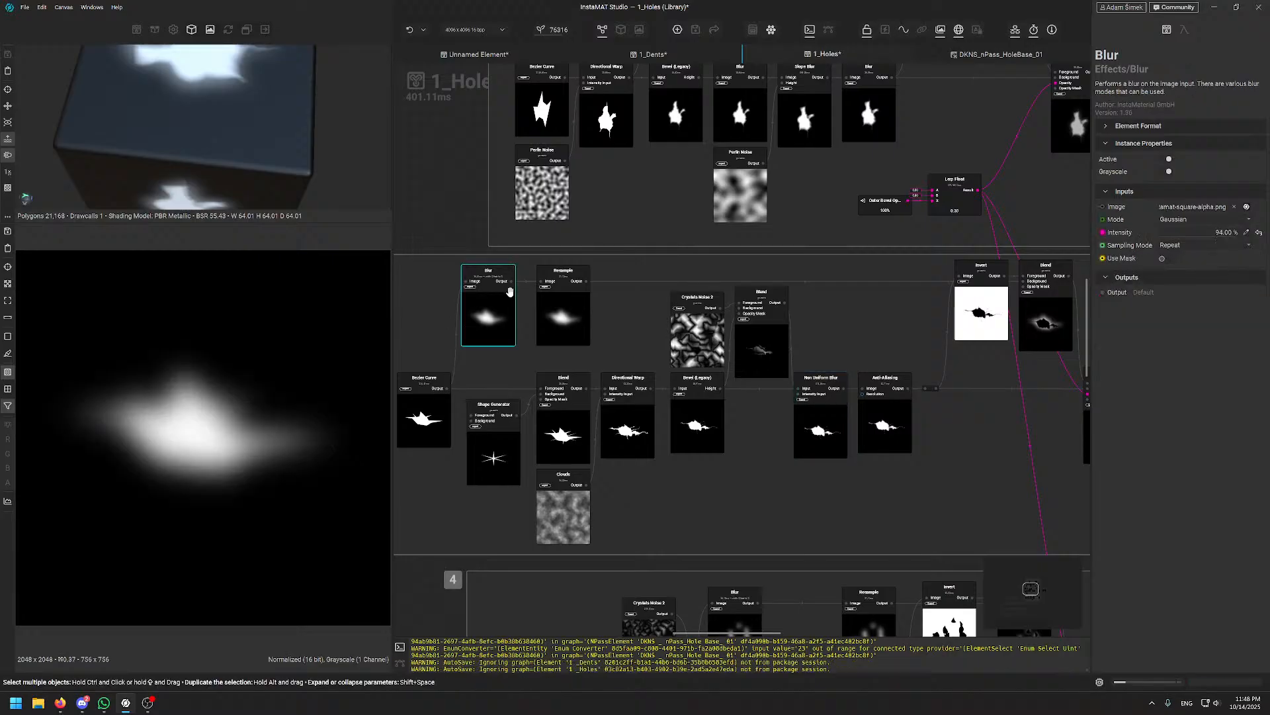
scroll(626, 311, right, 5)
click(879, 333)
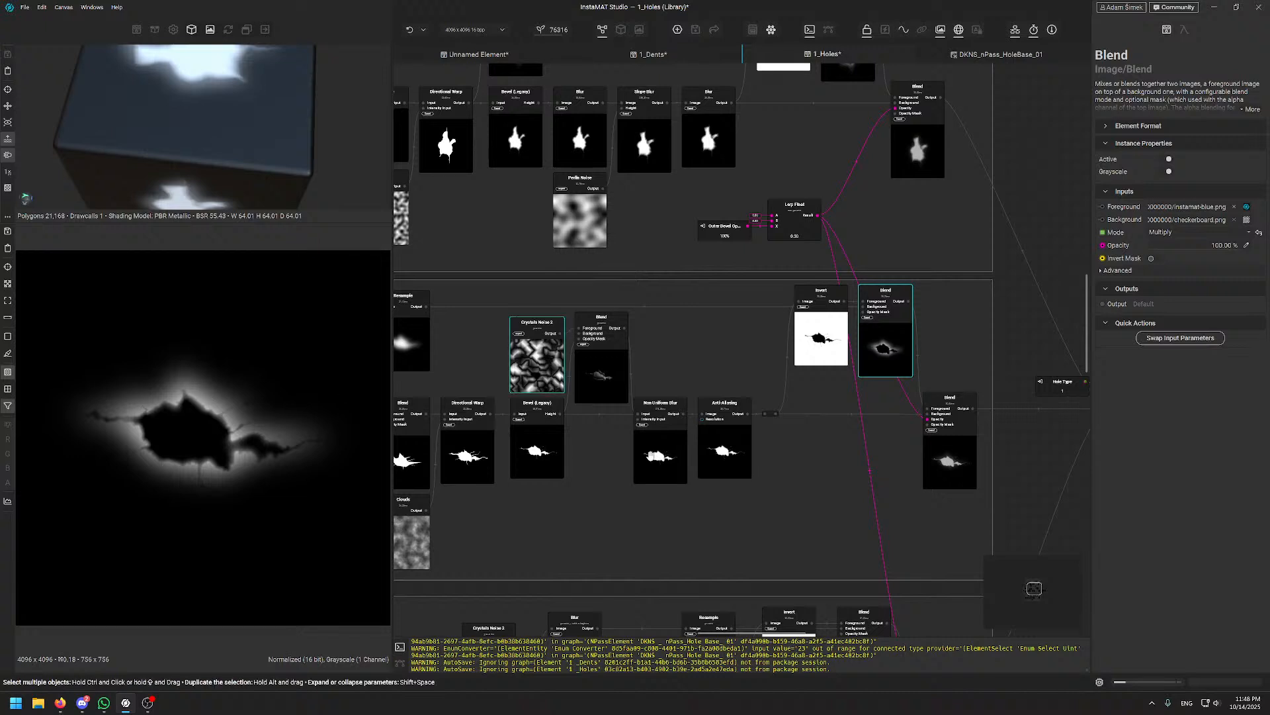
- Preview the final Blend of hole group 3, examine its outer edge falloff, and review the connections to the graph output
middle_drag(914, 502, 806, 474)
click(861, 417)
scroll(190, 398, up, 5)
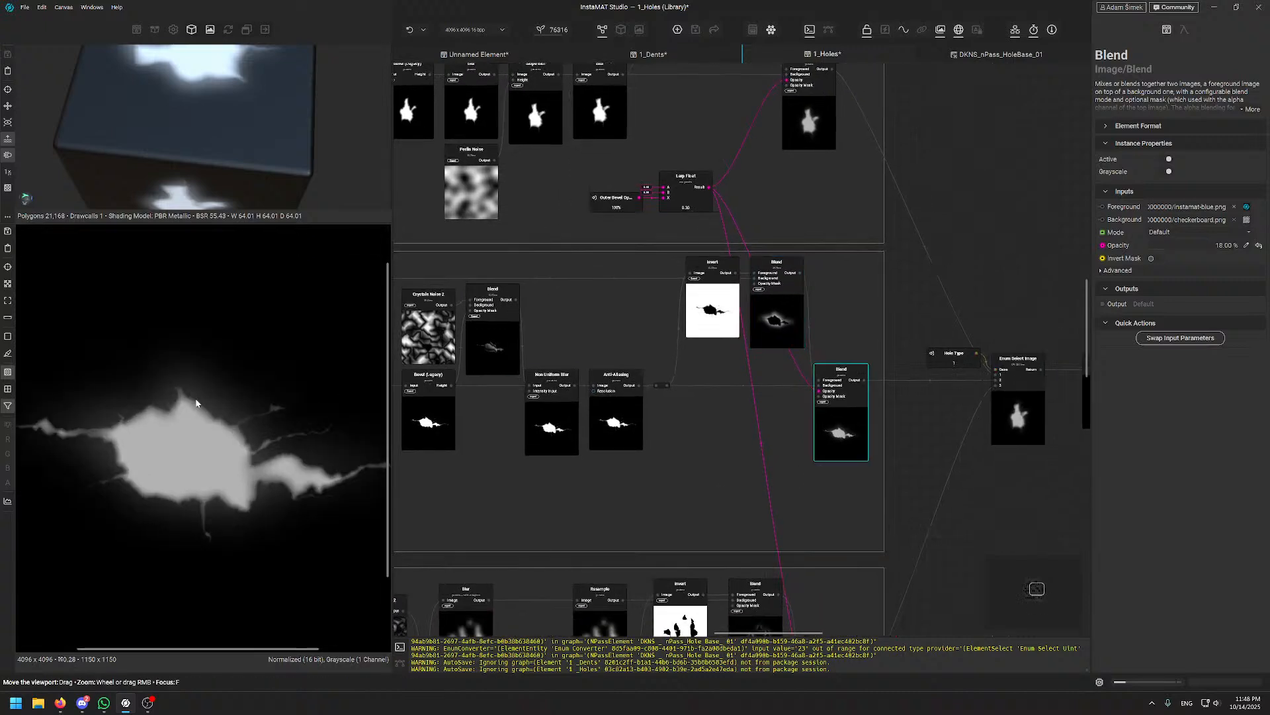
scroll(200, 402, down, 5)
scroll(201, 380, up, 12)
scroll(205, 400, up, 2)
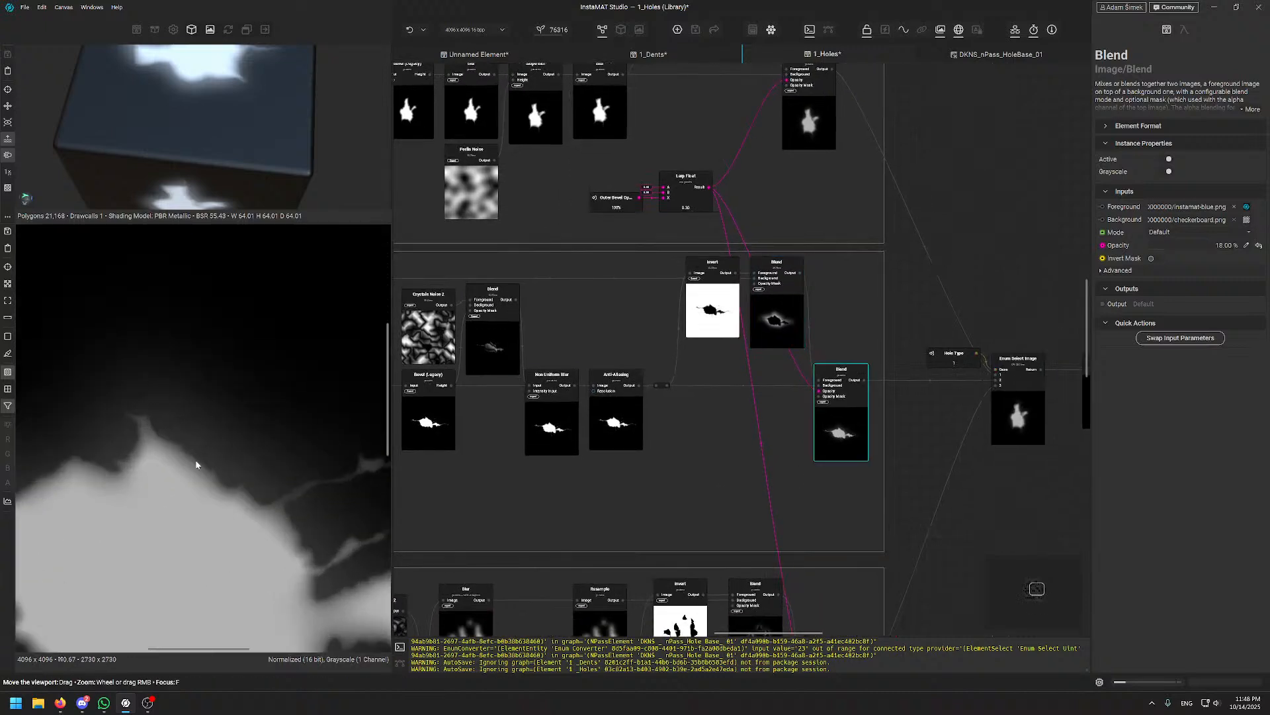
scroll(922, 312, down, 3)
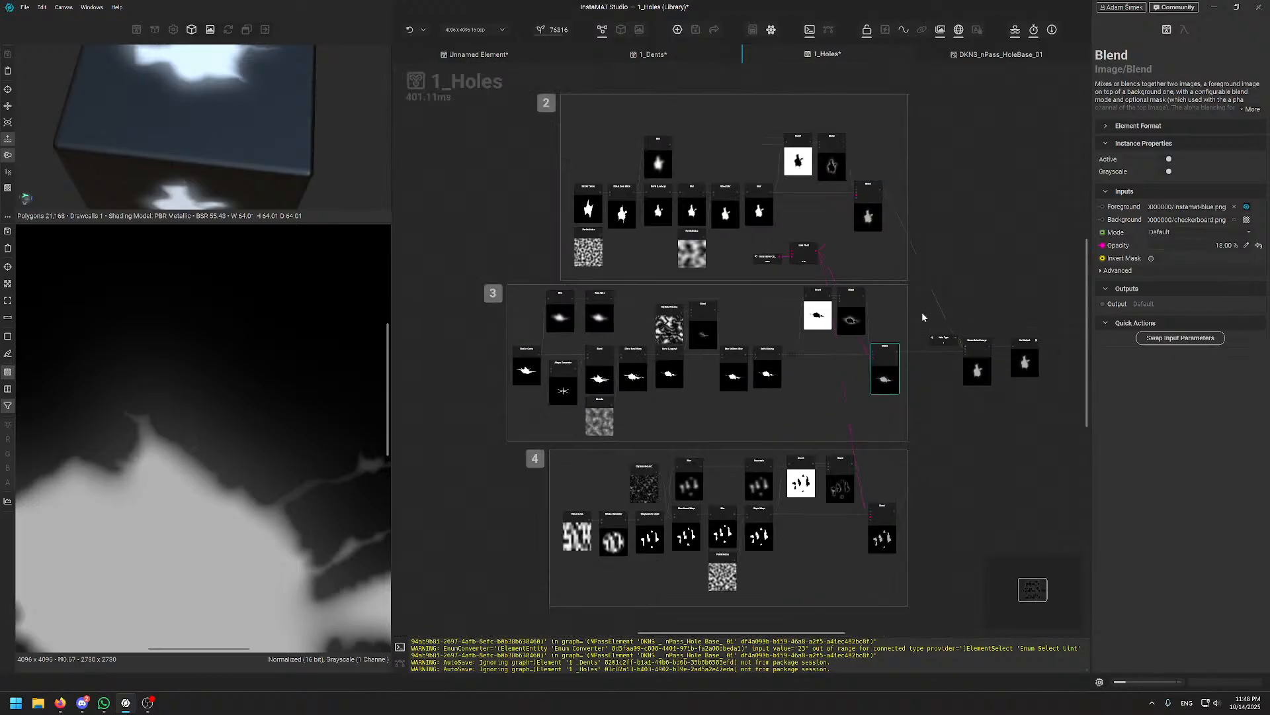
middle_drag(922, 312, 673, 360)
scroll(674, 360, up, 2)
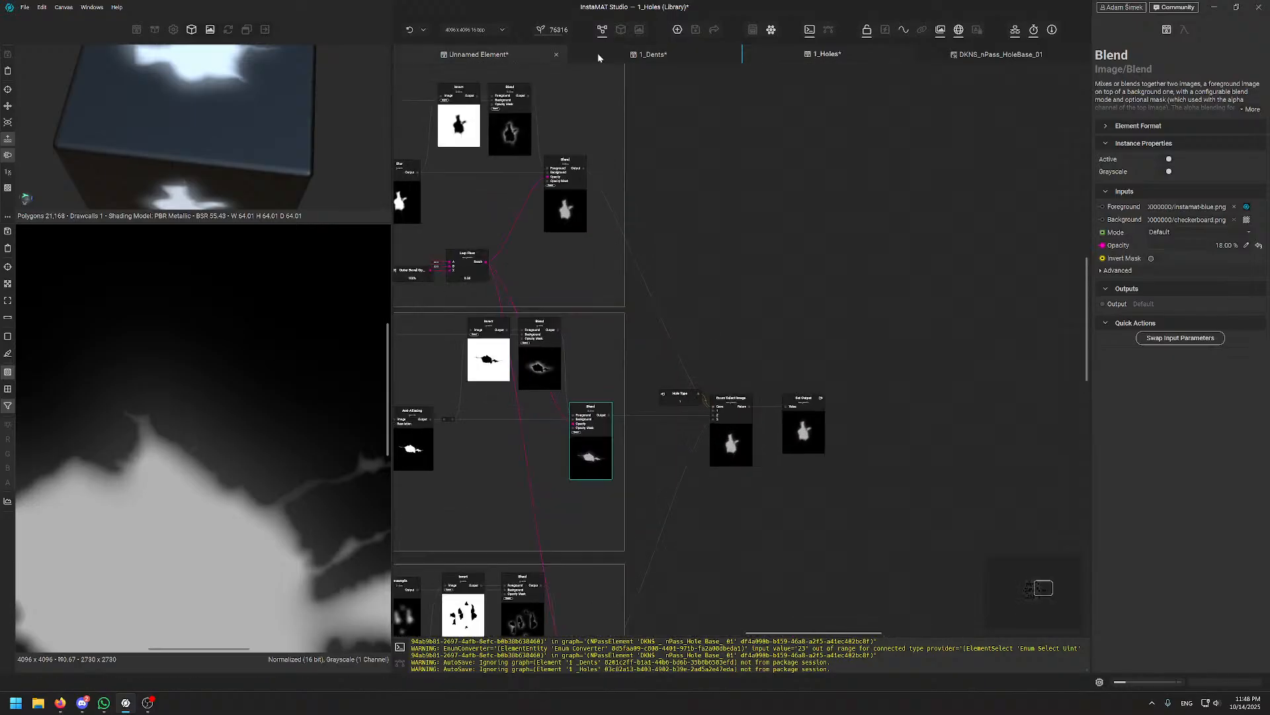
- Return to the unnamed element graph, check the inverted shape, and move the Invert node closer to the Blur node
middle_drag(773, 307, 790, 300)
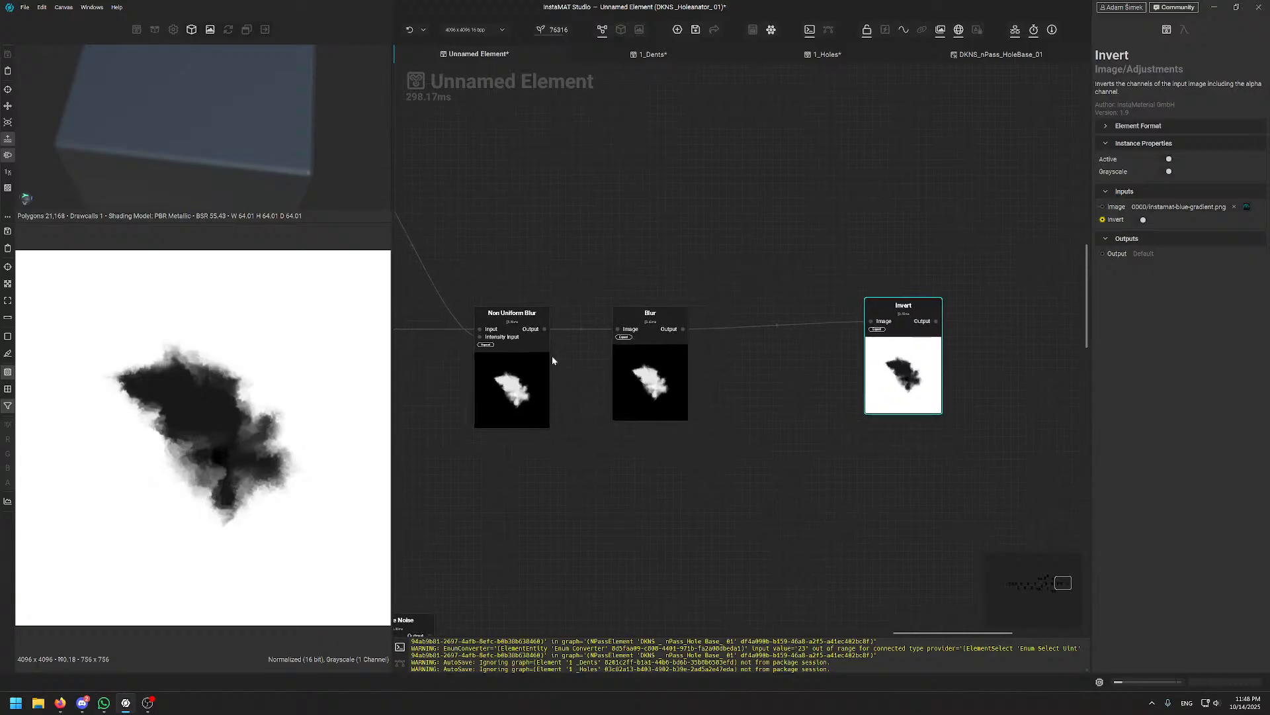
scroll(166, 424, up, 5)
scroll(179, 425, down, 5)
middle_drag(195, 428, 191, 413)
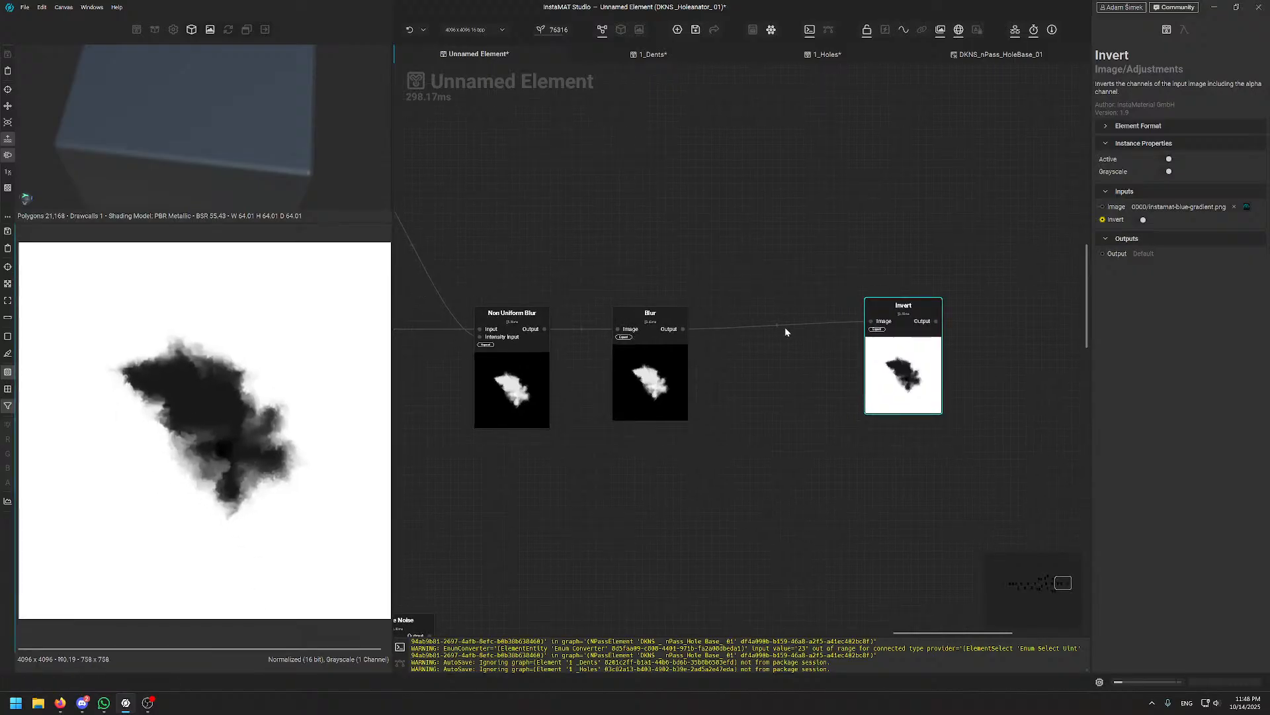
drag(874, 360, 774, 370)
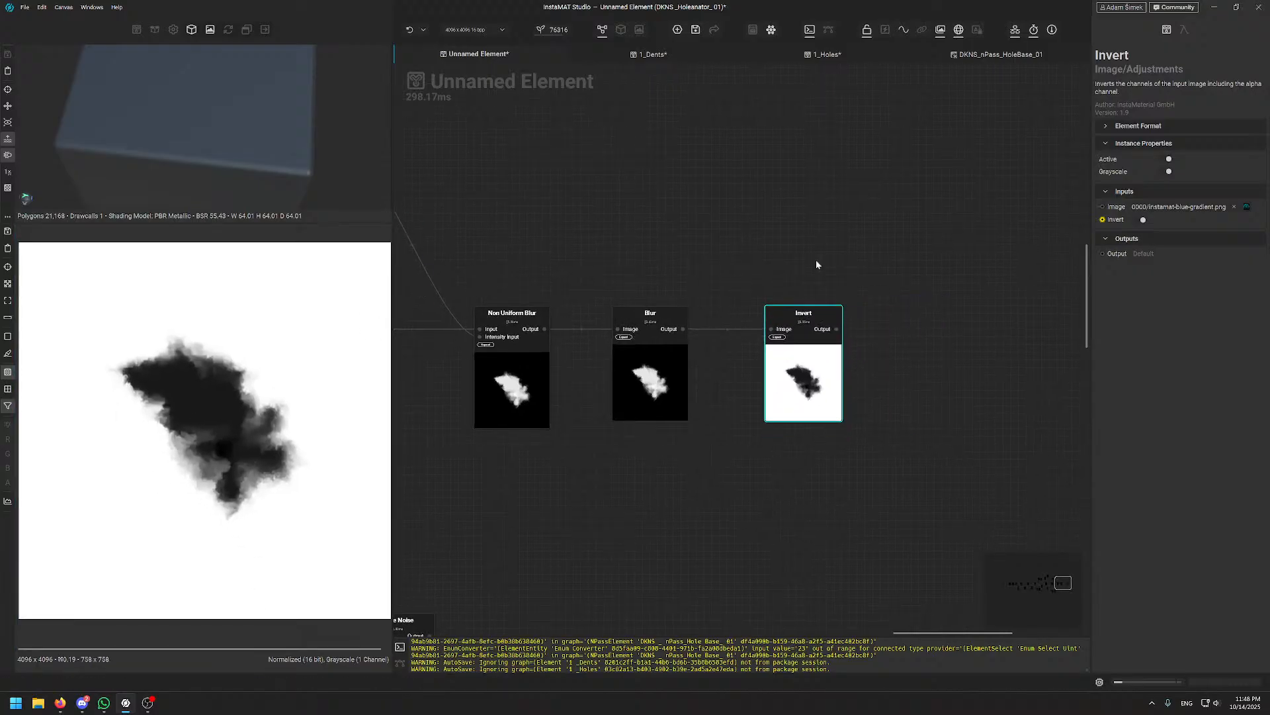
- Add a Height To Normal node fed by the Invert's output and preview its normal map up close
middle_drag(816, 264, 682, 307)
drag(640, 319, 906, 387)
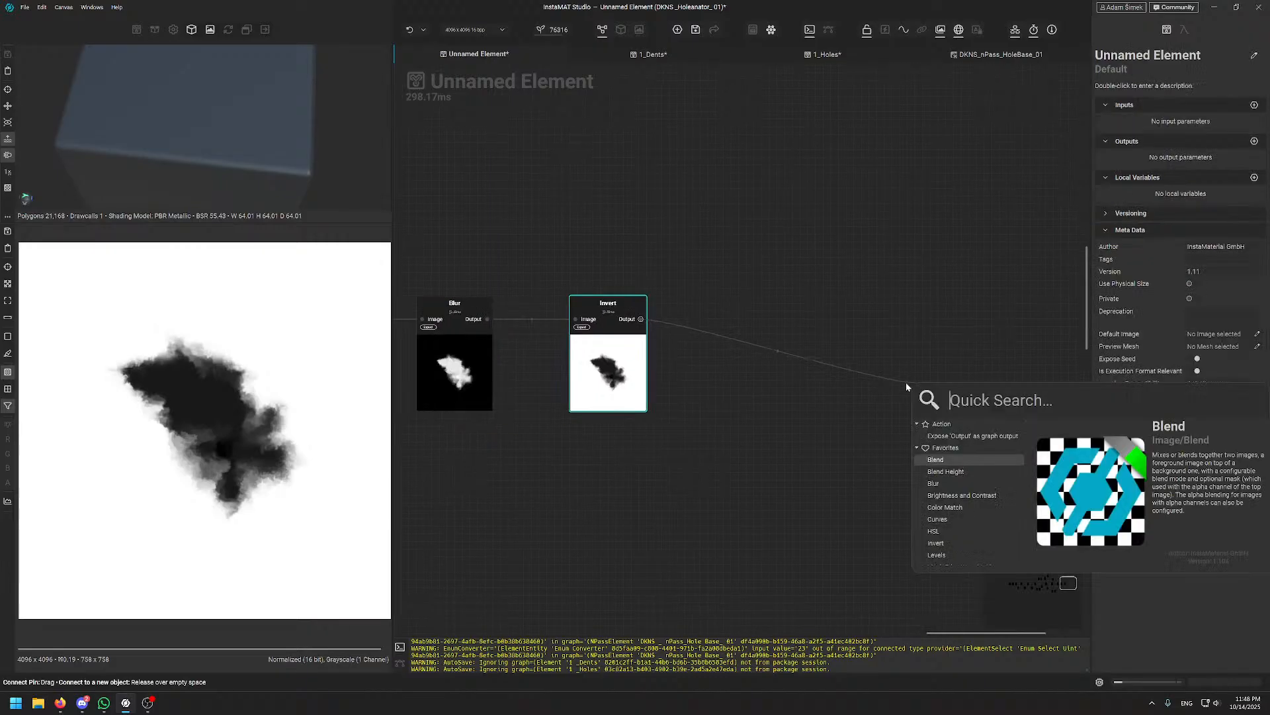
text(height to no)
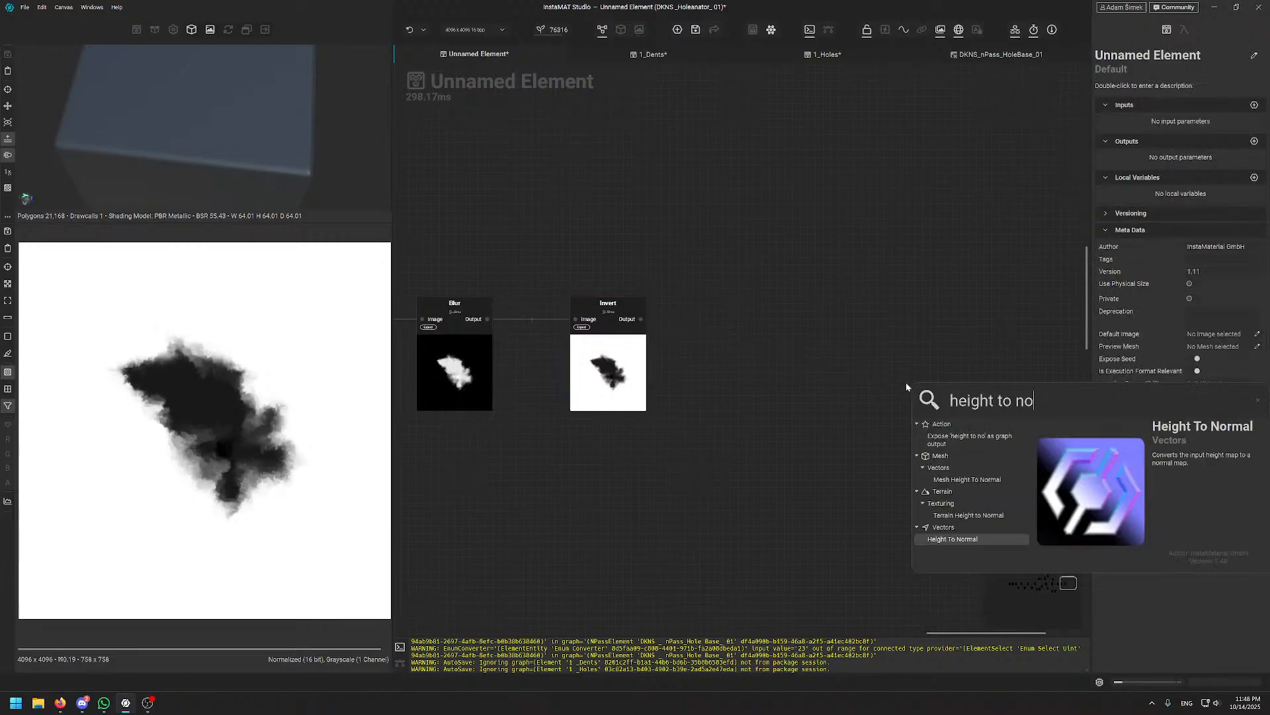
key(Return)
middle_drag(1016, 408, 733, 437)
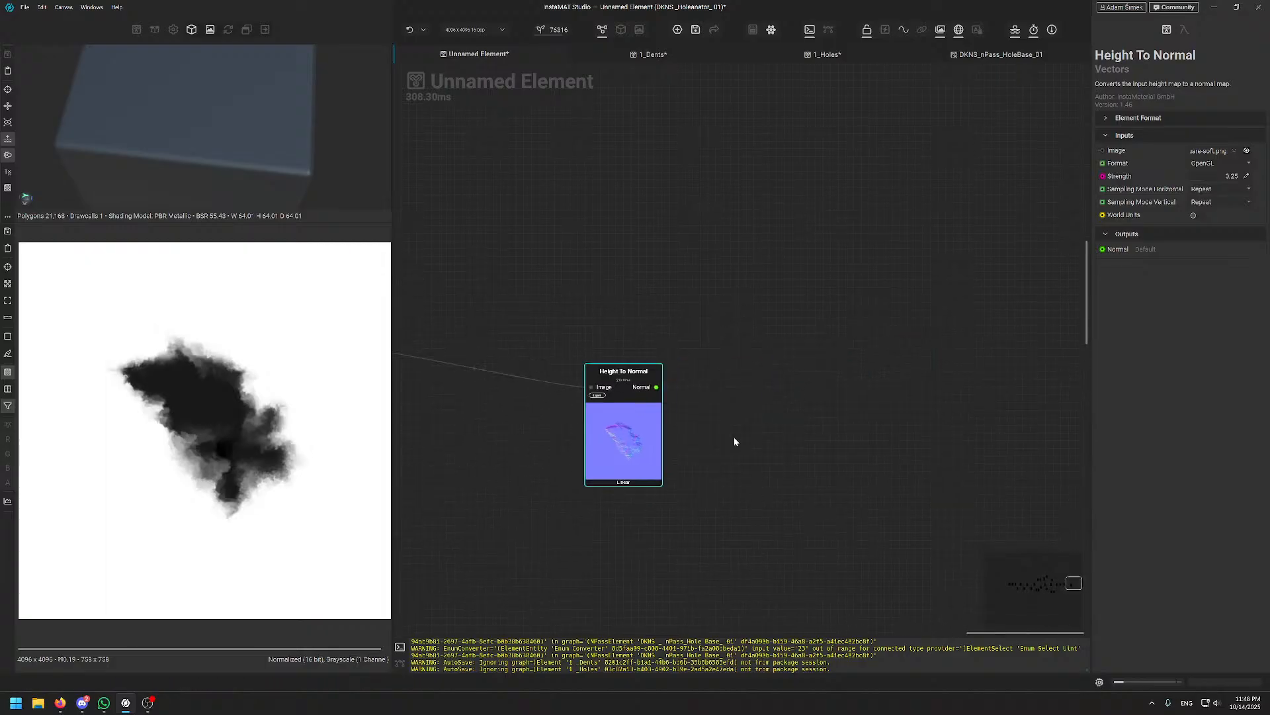
double_click(617, 438)
scroll(240, 467, up, 4)
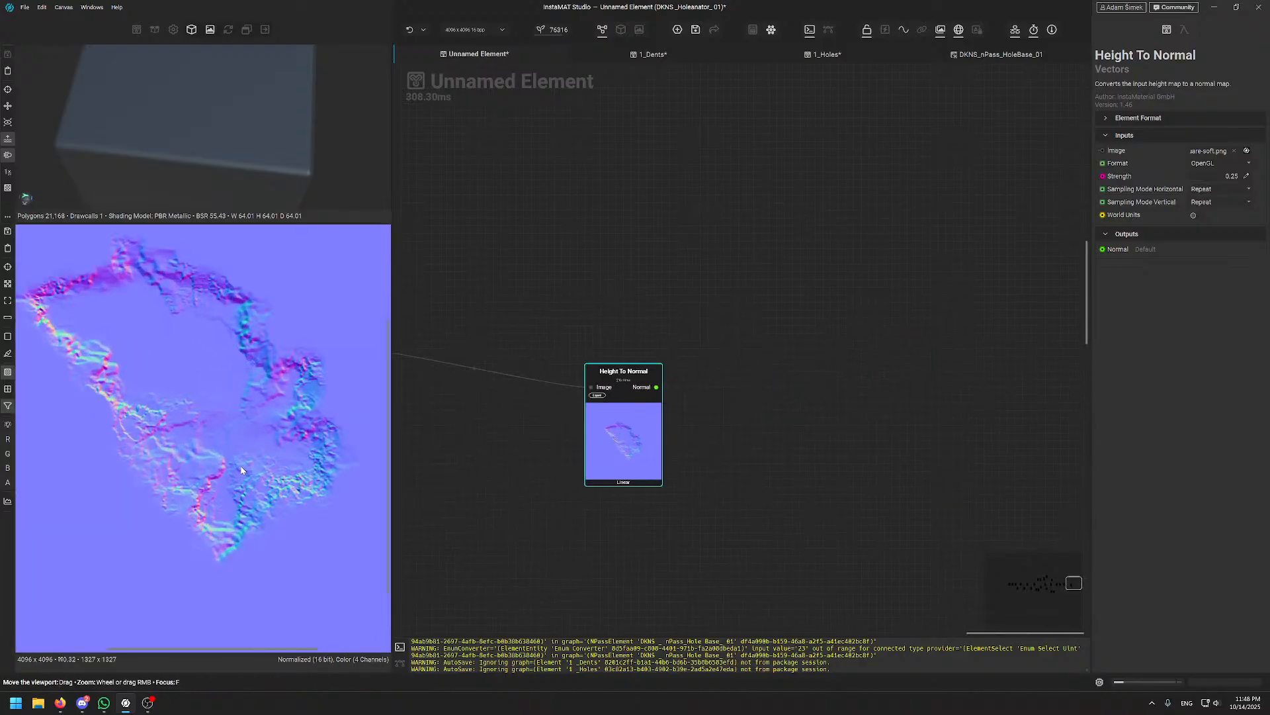
drag(234, 490, 249, 504)
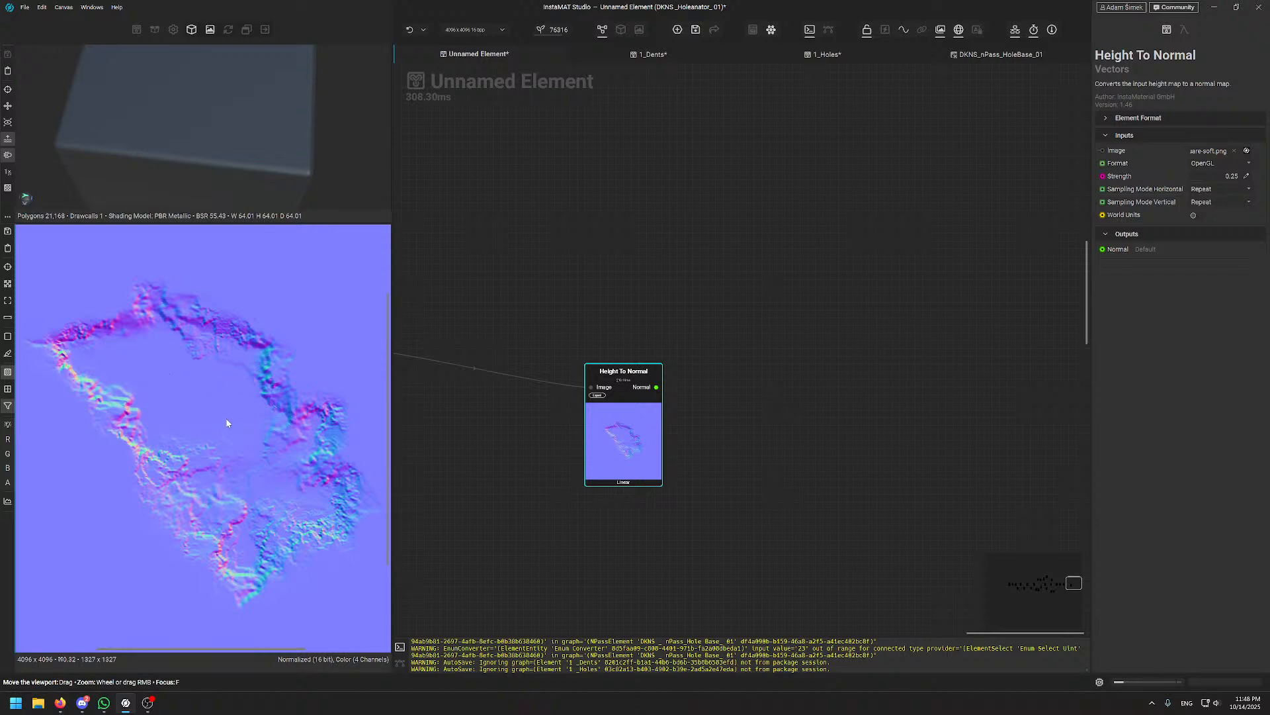
- Move the Invert node farther away from the Blur node to make room between them
scroll(227, 422, down, 3)
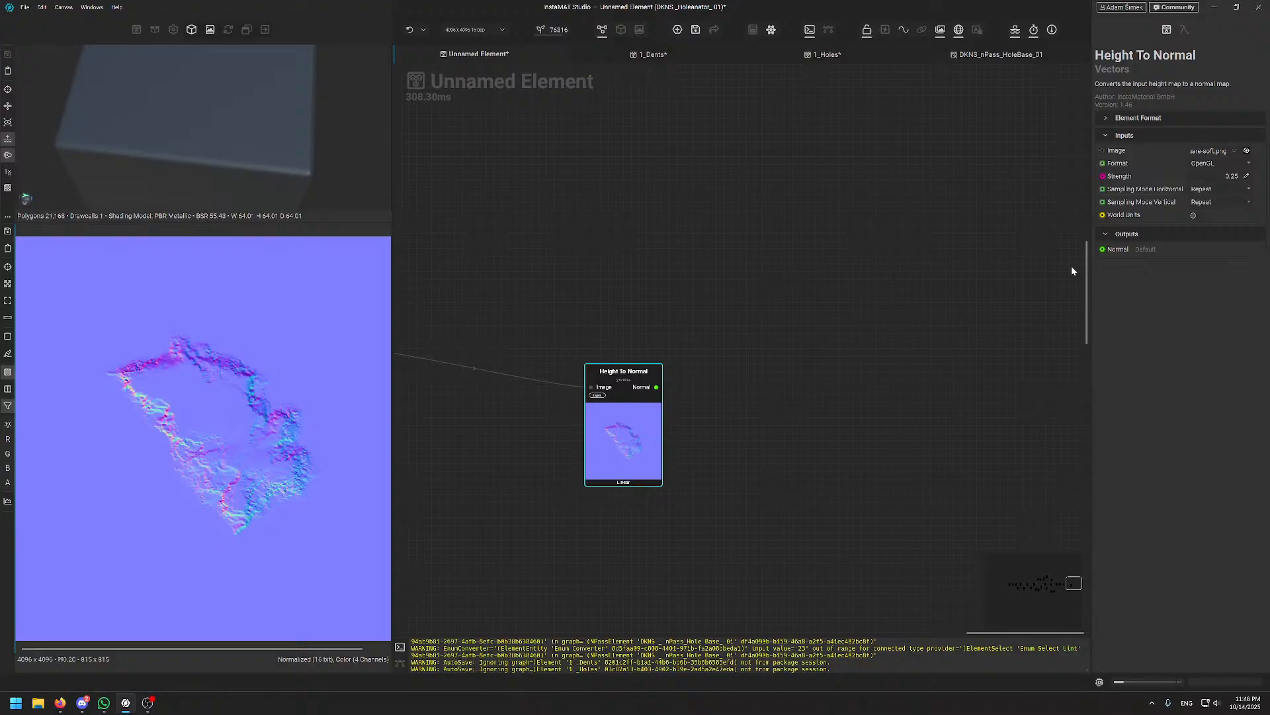
scroll(729, 304, left, 5)
click(694, 384)
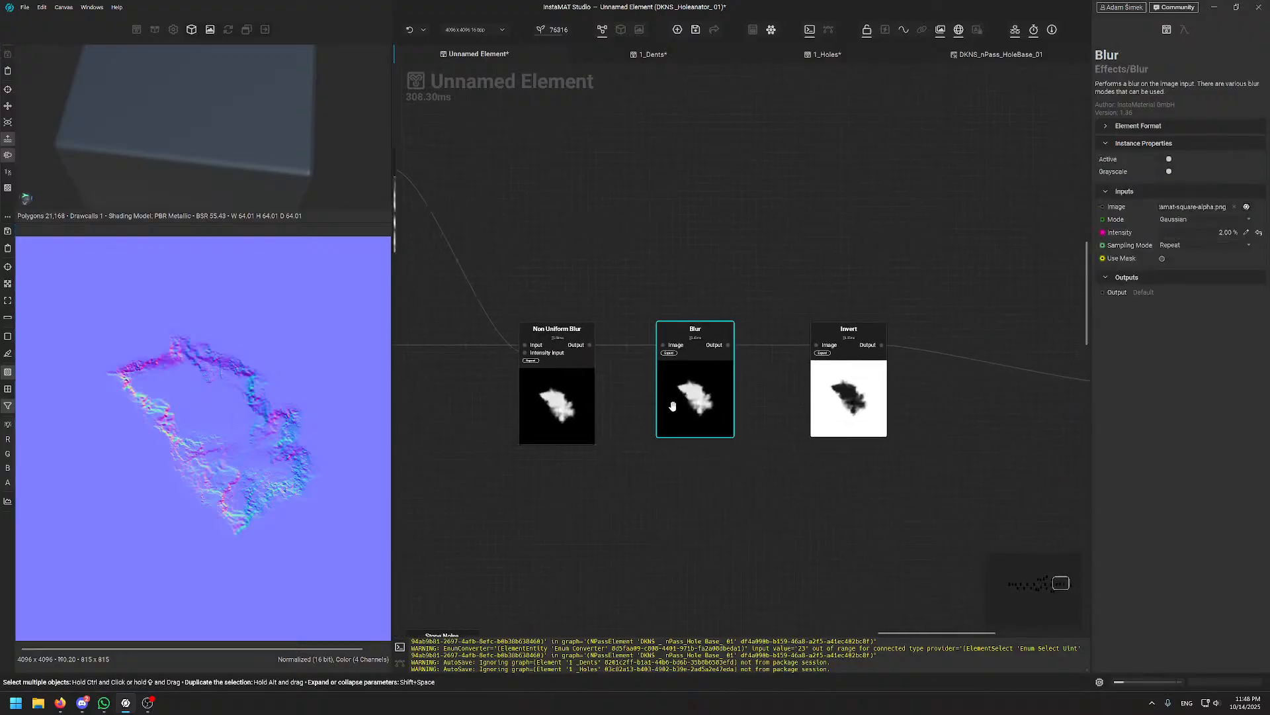
drag(849, 390, 994, 391)
- Place the Sloped Fractal Sum and Stone Noise nodes side by side below the Blur node
middle_drag(796, 285, 1019, 180)
middle_drag(776, 402, 696, 375)
drag(489, 531, 951, 439)
middle_drag(953, 349, 790, 410)
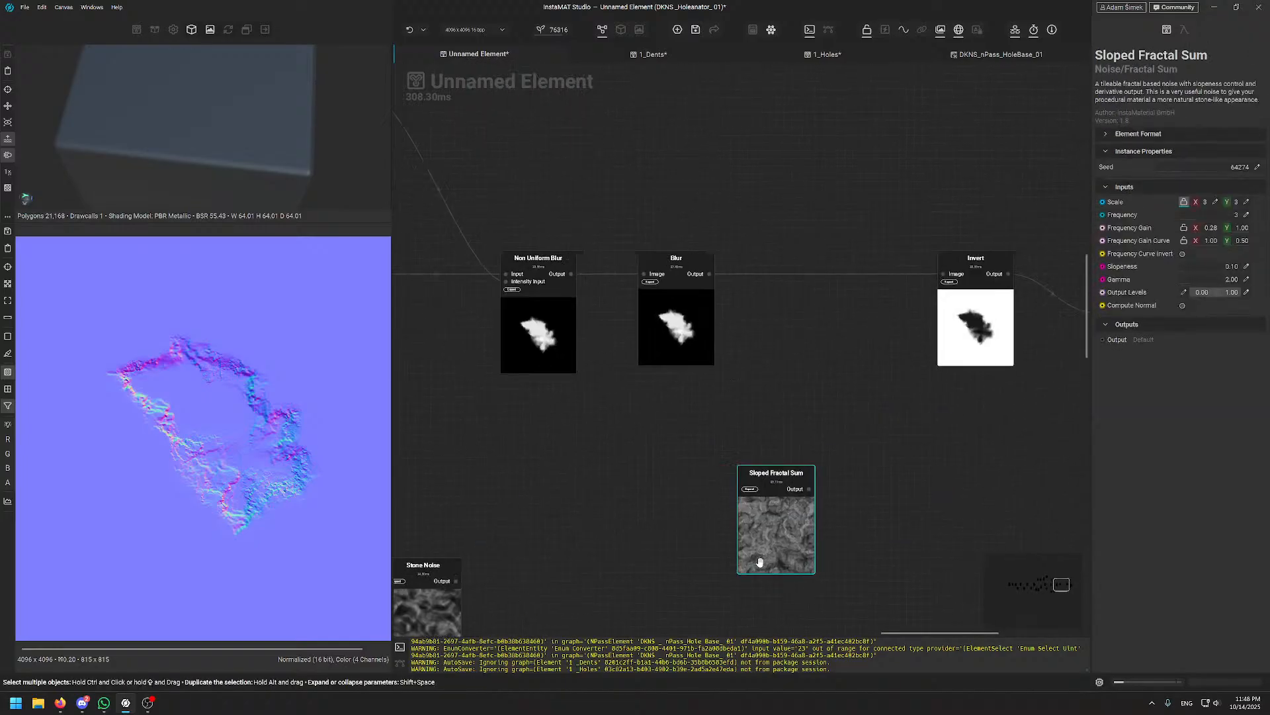
drag(765, 556, 782, 519)
drag(444, 609, 650, 515)
drag(812, 472, 750, 518)
middle_drag(776, 325, 769, 330)
- Add a Blend node on the connection between the Blur and Invert nodes
key(space)
text(ble)
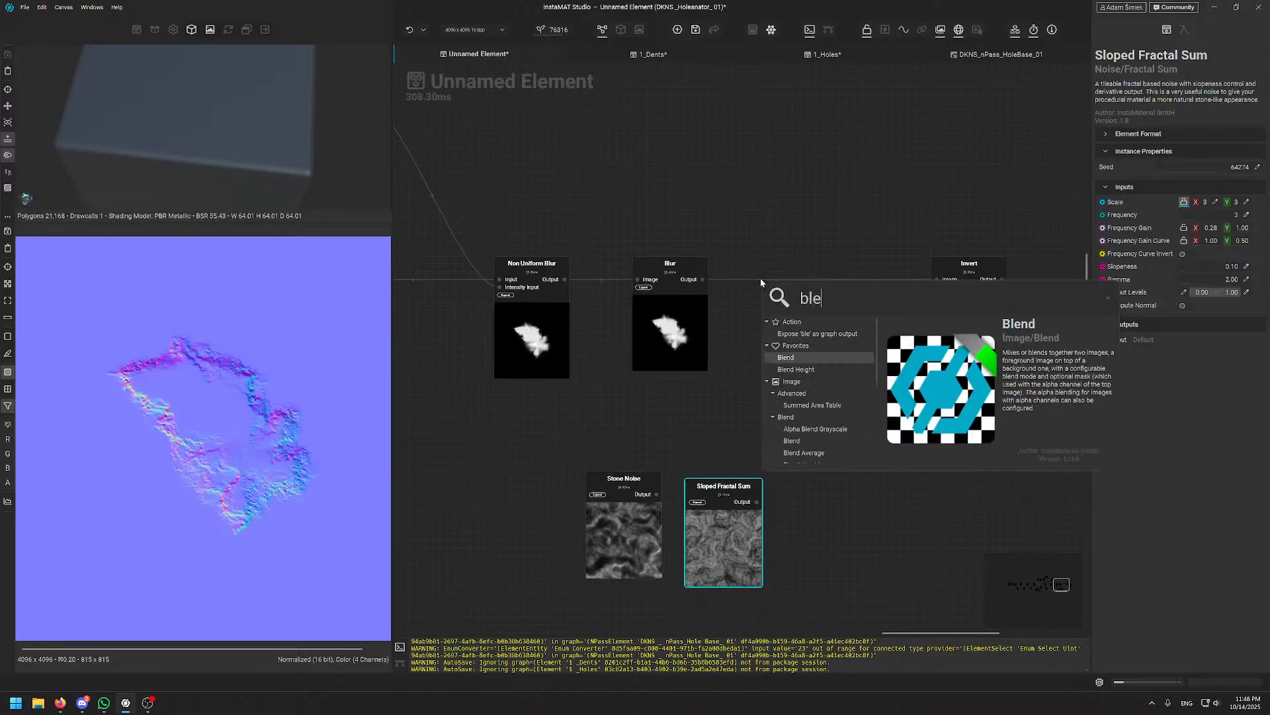
key(Return)
drag(812, 301, 857, 324)
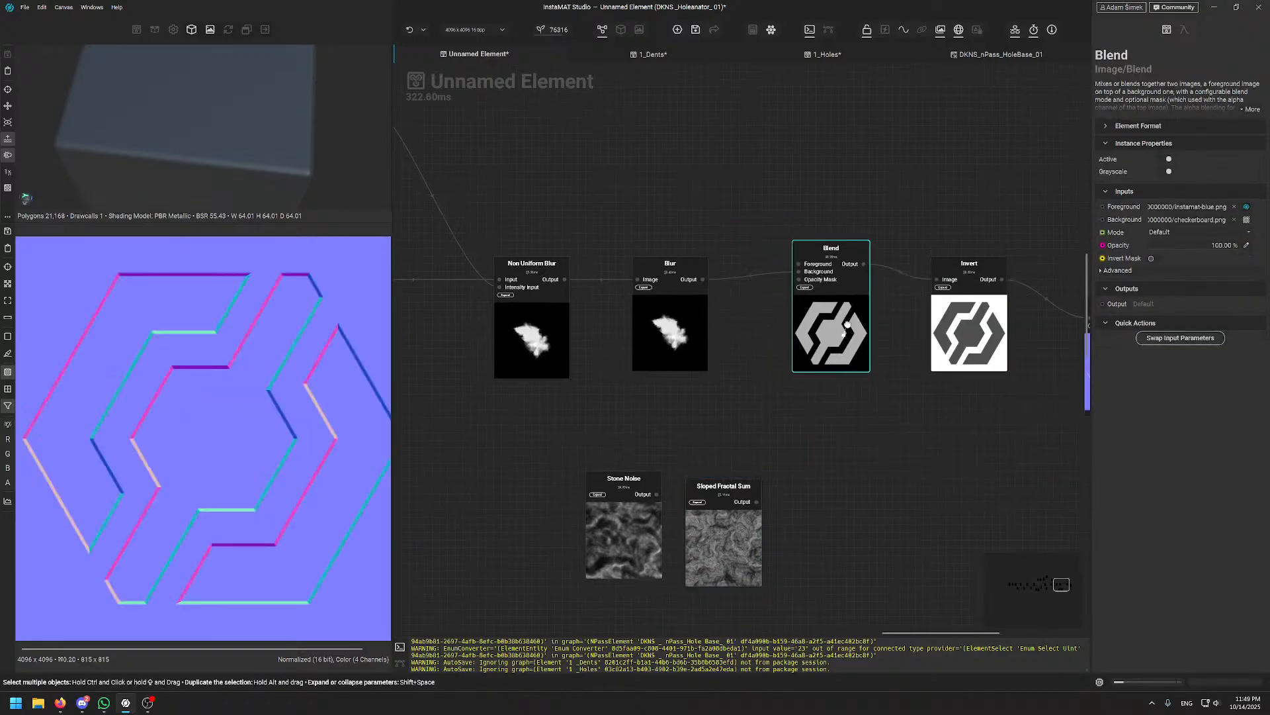
- Feed Sloped Fractal Sum into the Blend's Foreground, set the mode to Multiply with 24% opacity, and shift Stone Noise slightly away
drag(756, 503, 799, 272)
click(814, 358)
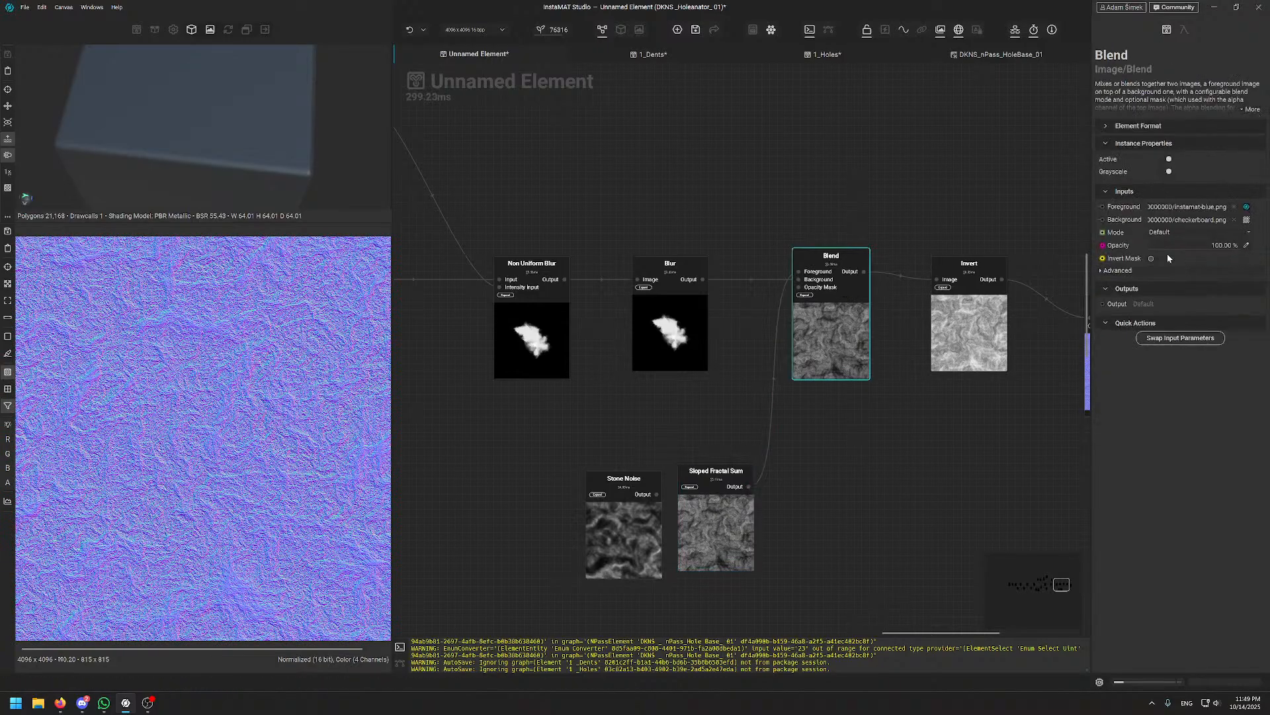
click(1184, 231)
click(1193, 304)
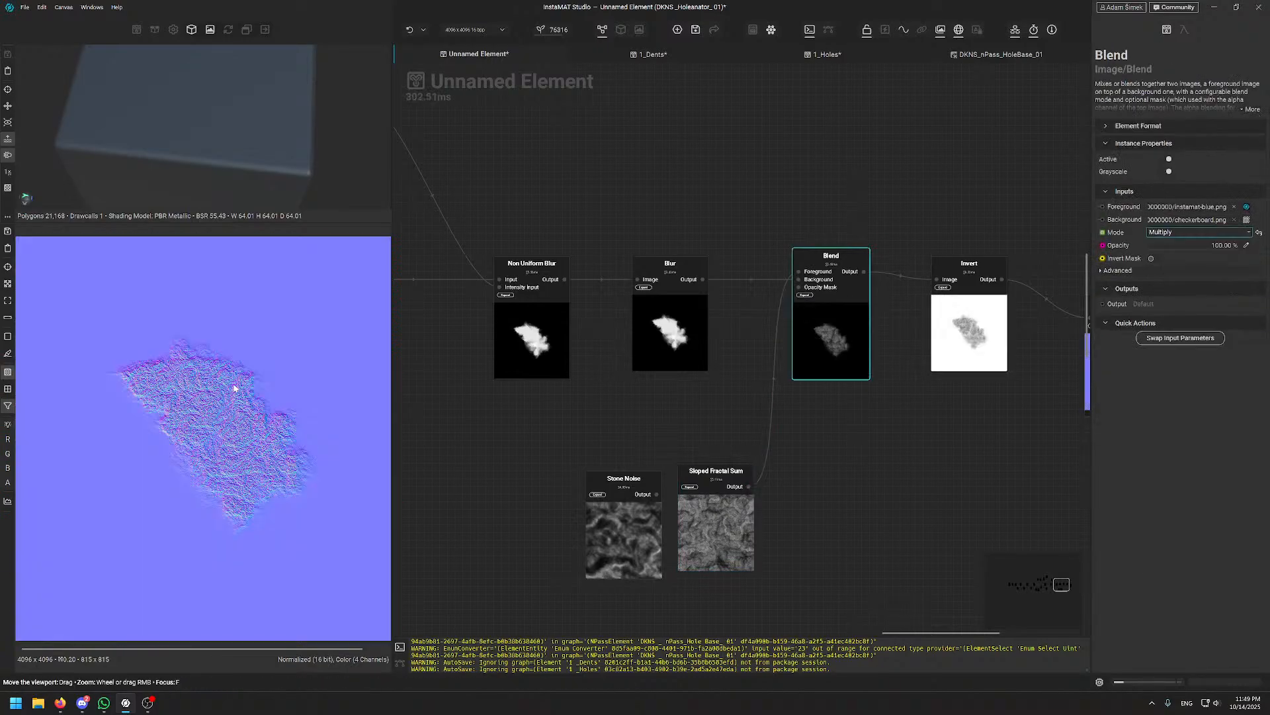
drag(1207, 249, 1174, 249)
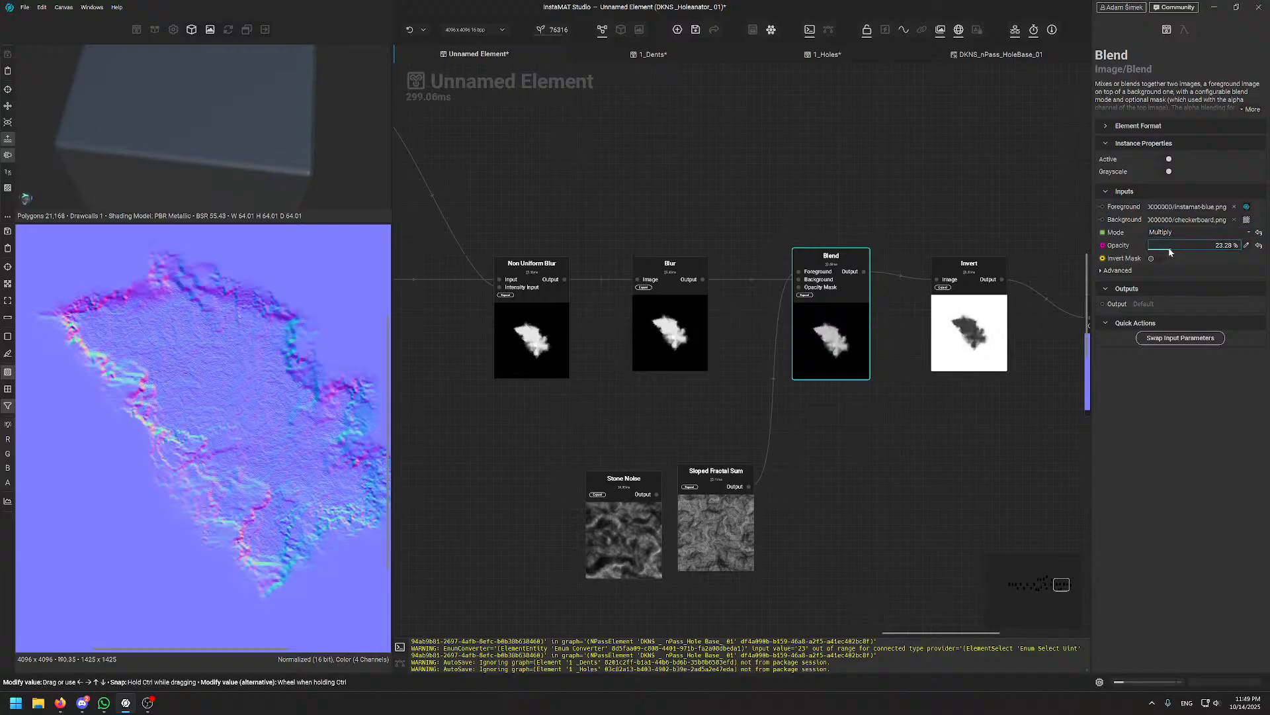
drag(624, 536, 600, 521)
alt+drag(658, 297, 843, 452)
key(ctrl+z)
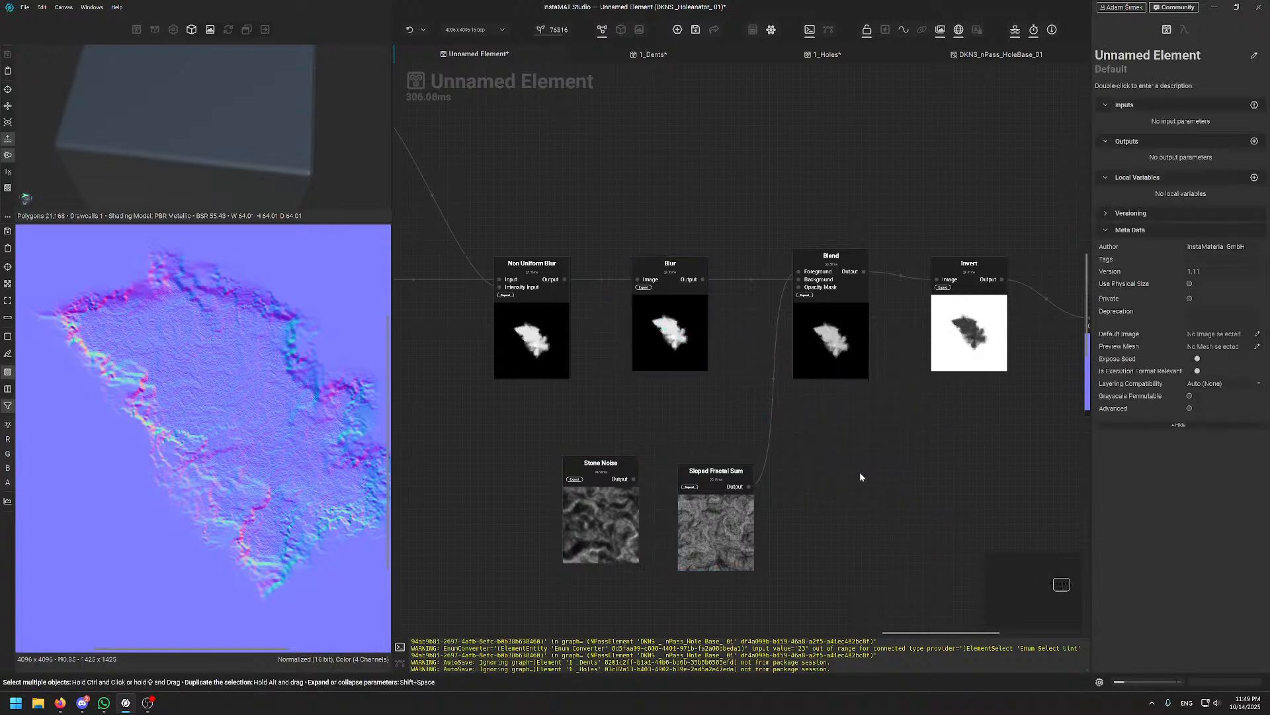
click(830, 292)
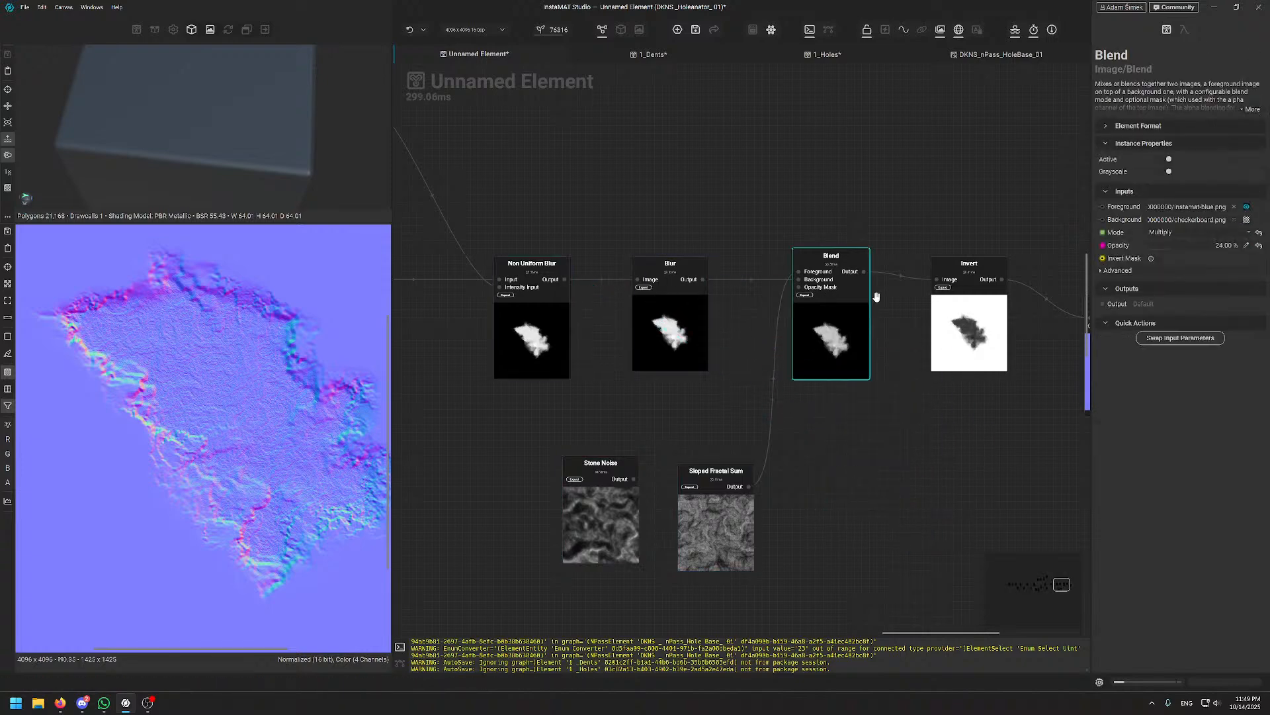
- Rewire the chain so Non Uniform Blur feeds the Blend's Background and the Blend feeds the Blur, and line up both nodes before Invert
drag(687, 309, 727, 258)
drag(565, 280, 799, 272)
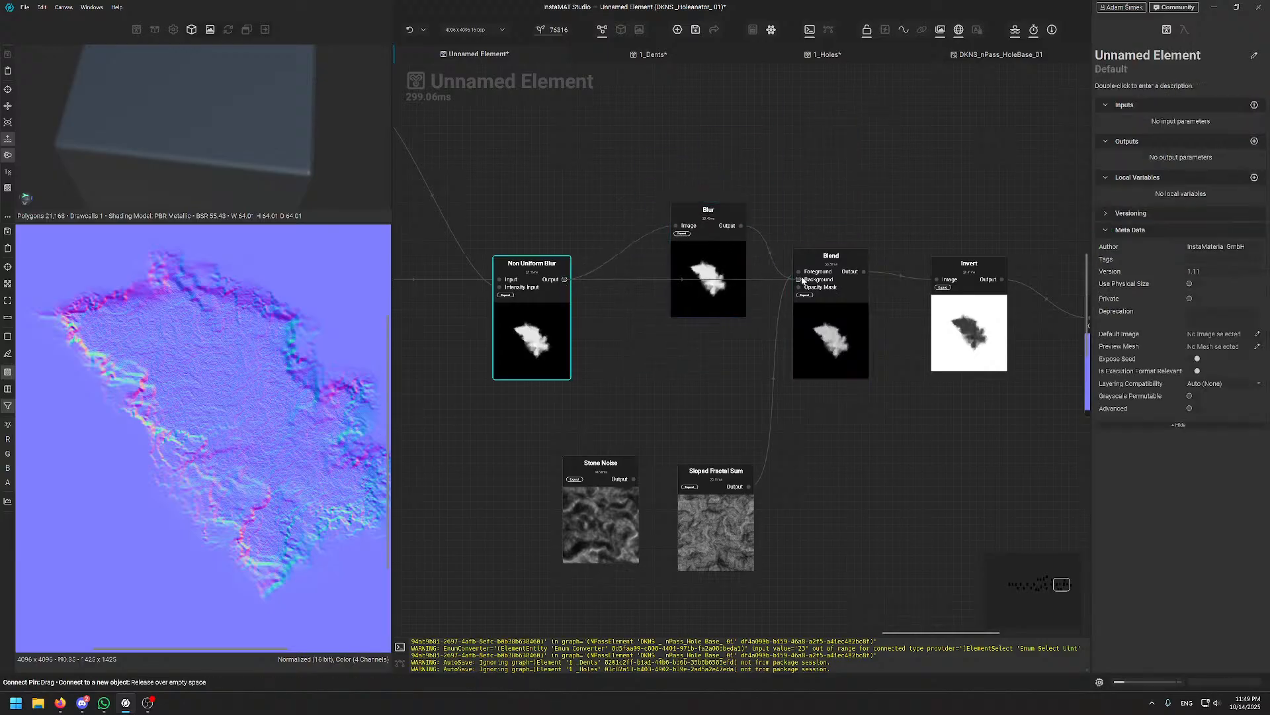
drag(708, 211, 885, 126)
shift+drag(864, 272, 852, 141)
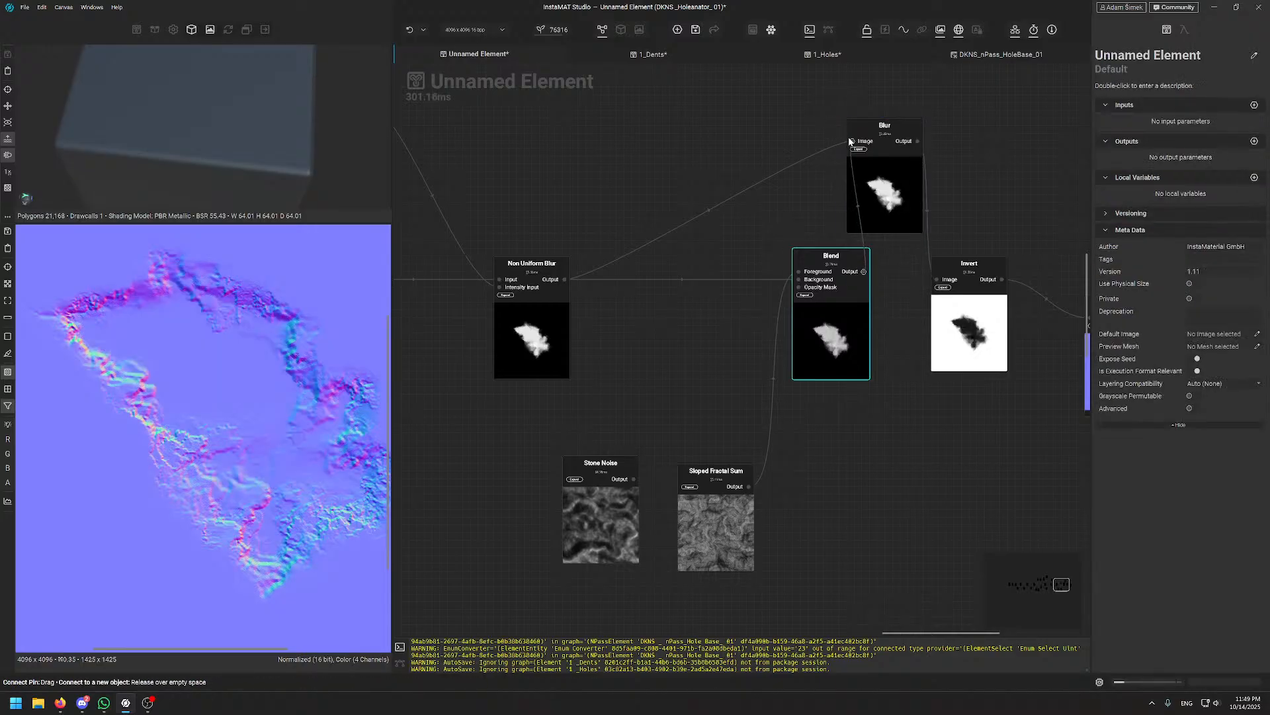
drag(841, 264, 725, 257)
drag(885, 126, 831, 279)
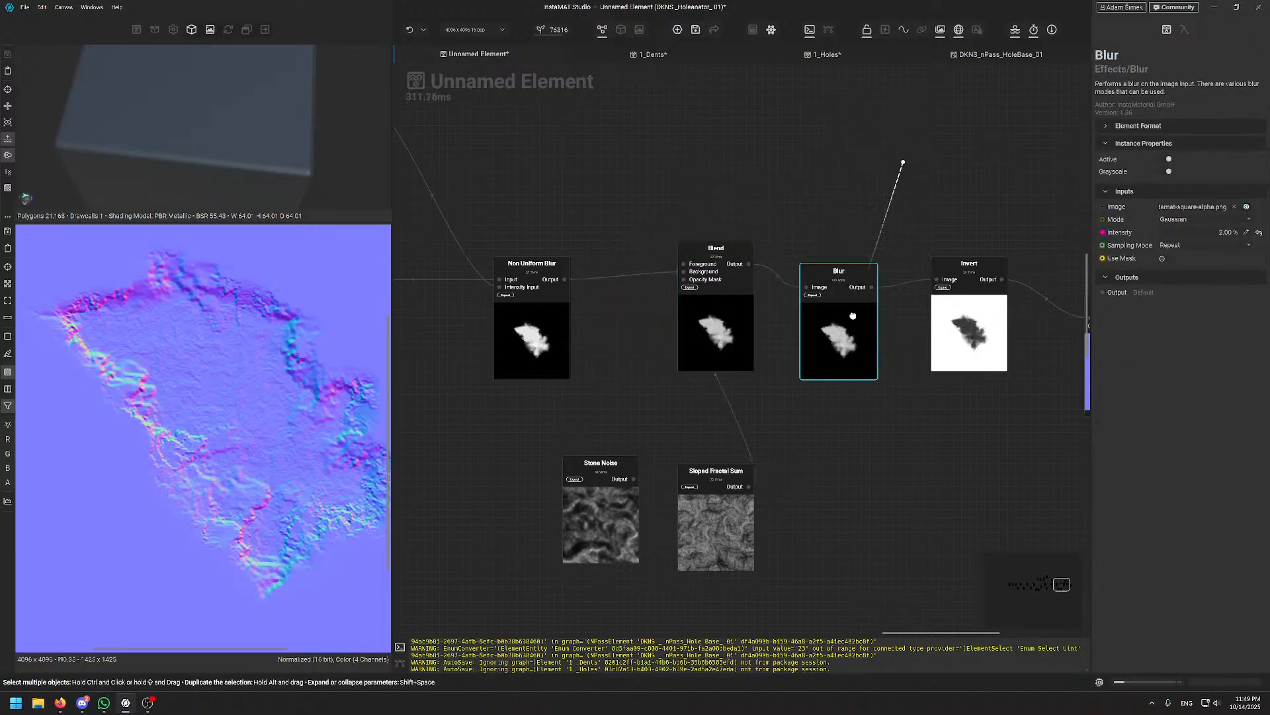
- Preview the reordered chain's grayscale result and examine its detail in the Height To Normal output
double_click(939, 335)
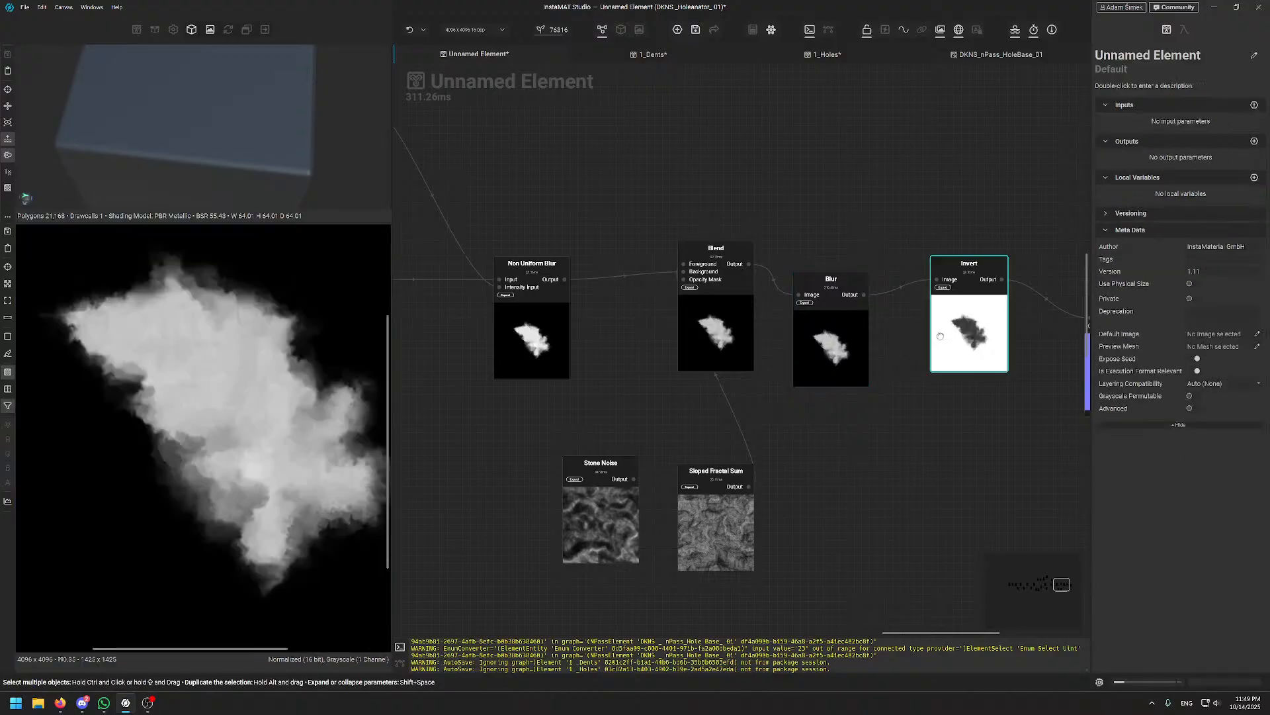
middle_drag(648, 417, 434, 406)
click(920, 351)
double_click(920, 351)
scroll(184, 371, up, 4)
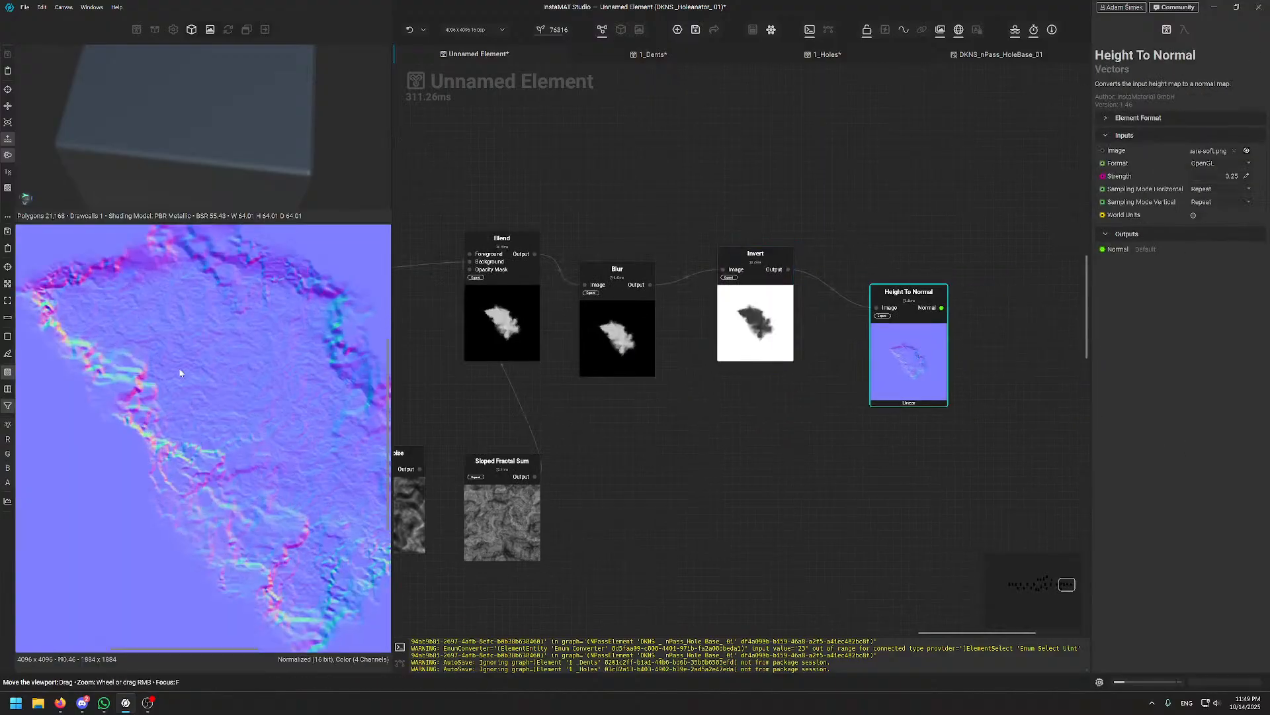
scroll(227, 358, down, 6)
middle_drag(230, 391, 222, 405)
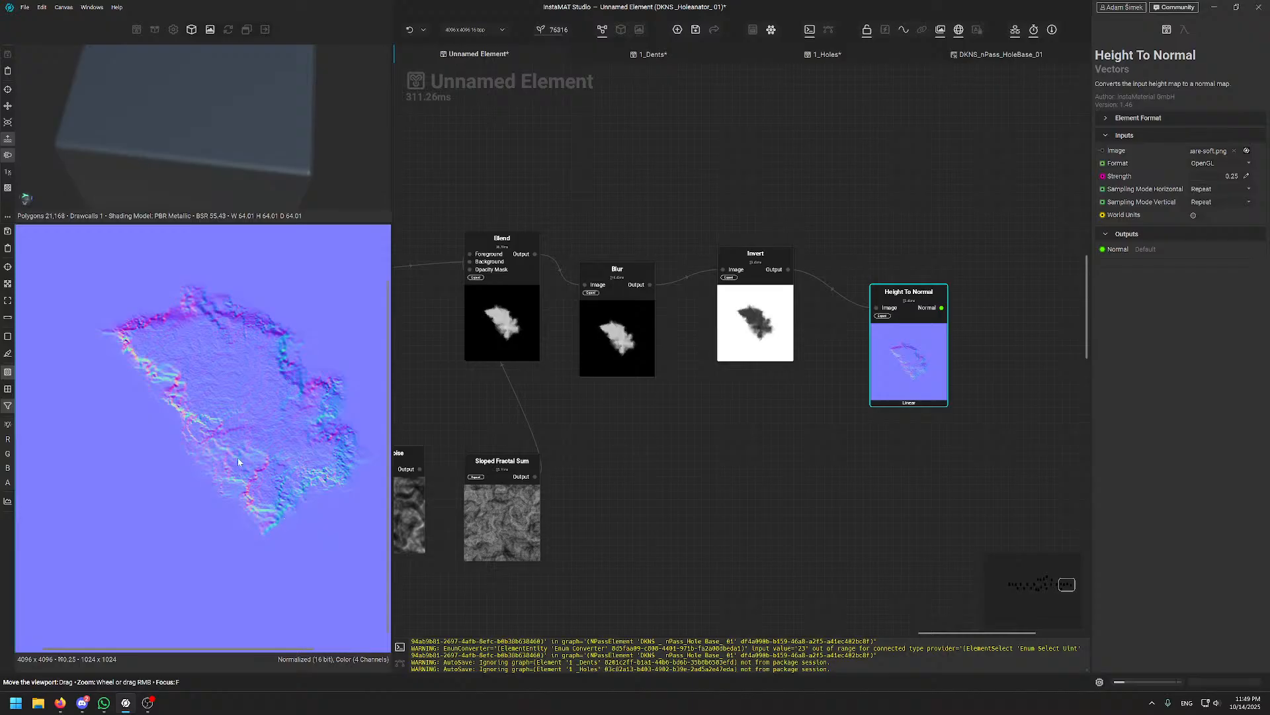
- Move the Stone Noise and Sloped Fractal Sum nodes away from the Blend, below the Non Uniform Blur
middle_drag(485, 422, 665, 397)
drag(503, 305, 496, 304)
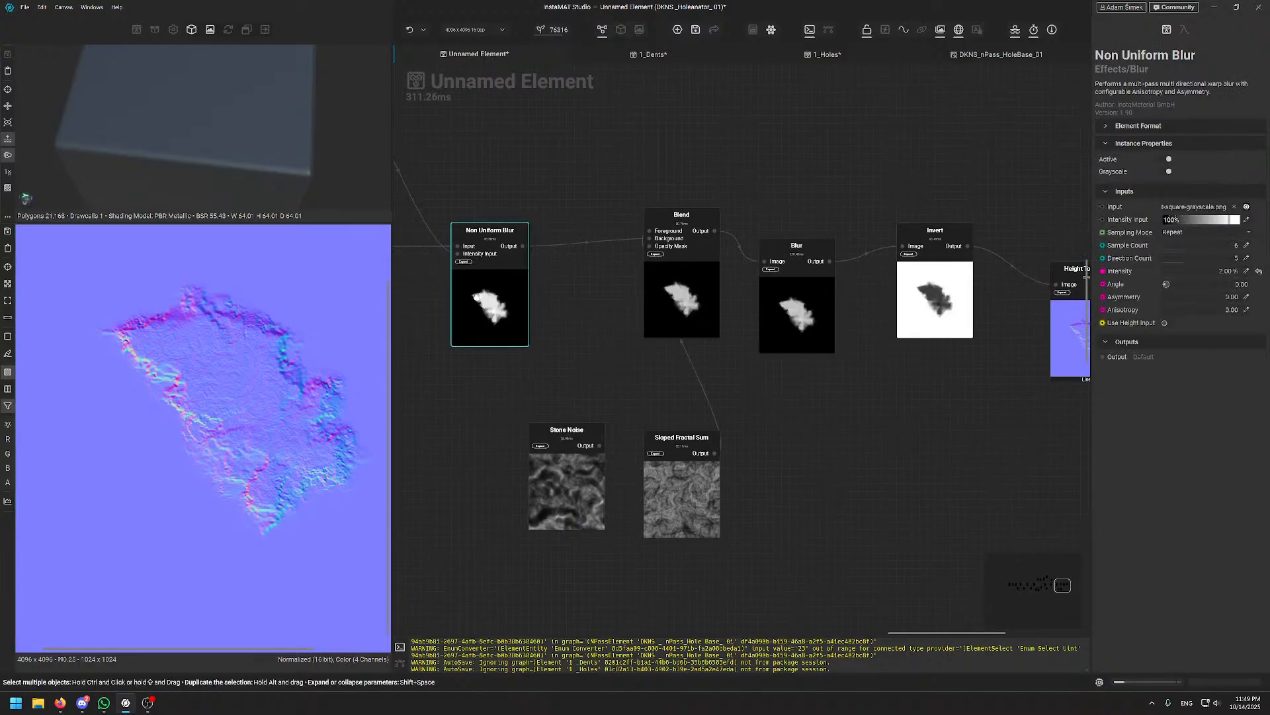
drag(563, 478, 478, 493)
drag(675, 498, 584, 514)
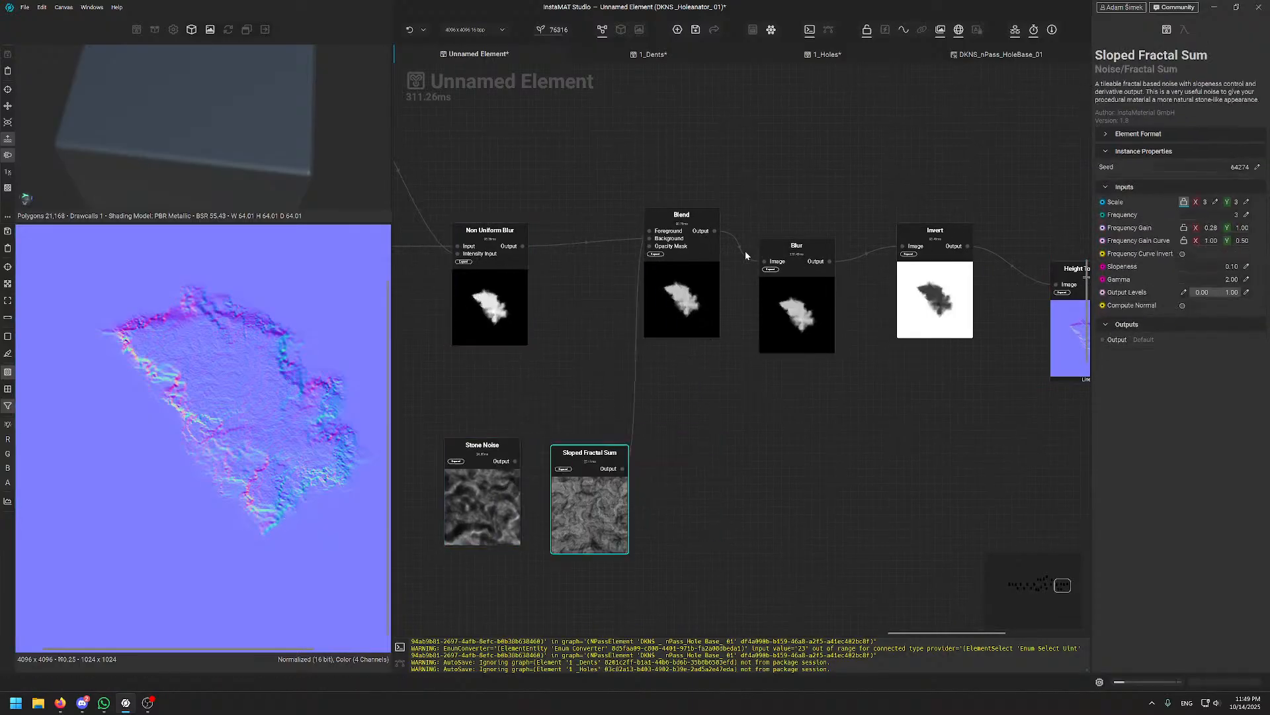
drag(707, 278, 708, 285)
middle_drag(569, 364, 641, 375)
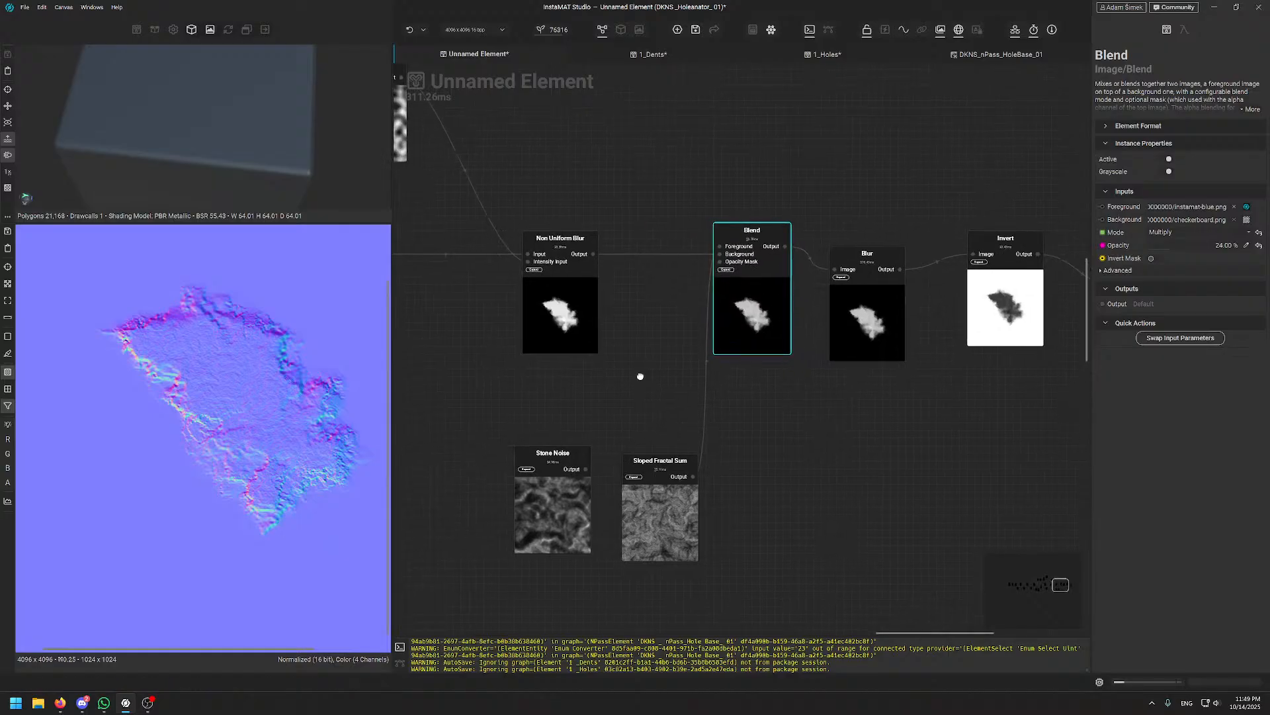
- Connect the Perlin Noise output to the Blend's Opacity Mask and check the normal map up close
drag(721, 264, 585, 403)
click(604, 415)
middle_drag(581, 400, 670, 455)
drag(491, 134, 797, 329)
scroll(242, 383, up, 2)
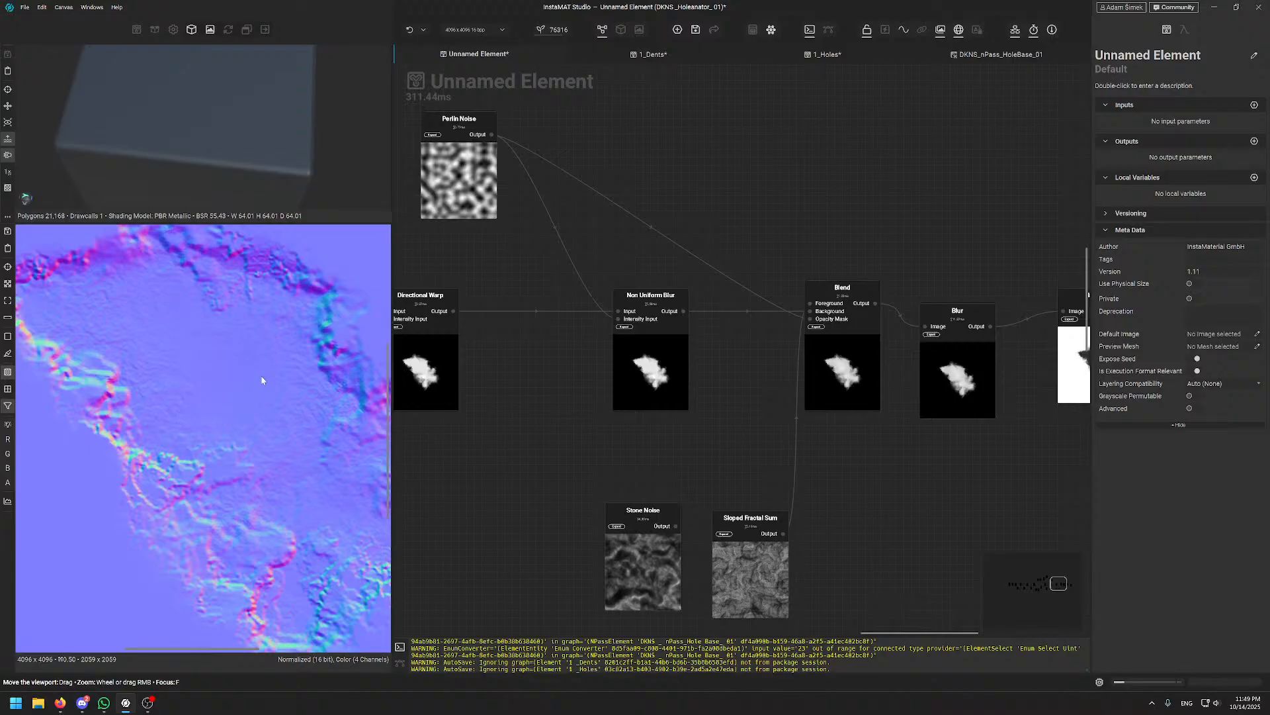
scroll(262, 381, down, 2)
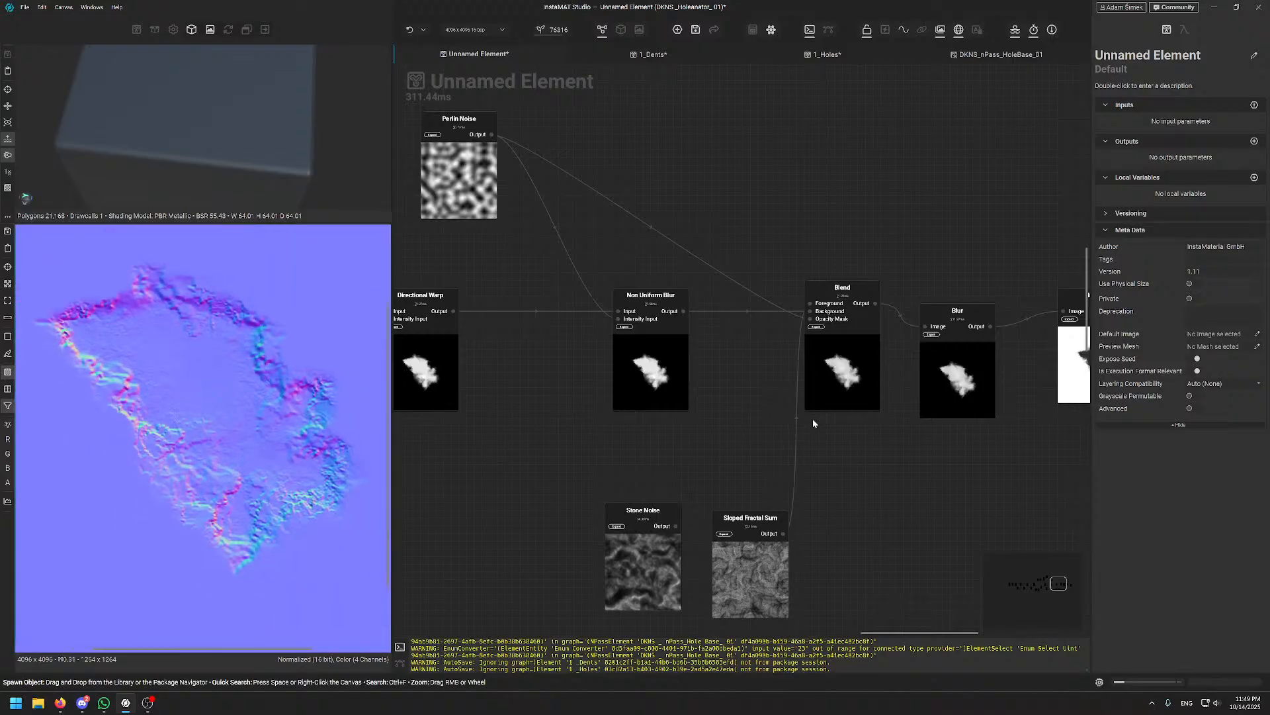
- Set the Blend's mode to Minimum and its opacity to 23.81% while checking the surface detail
click(820, 374)
drag(1176, 251, 1169, 248)
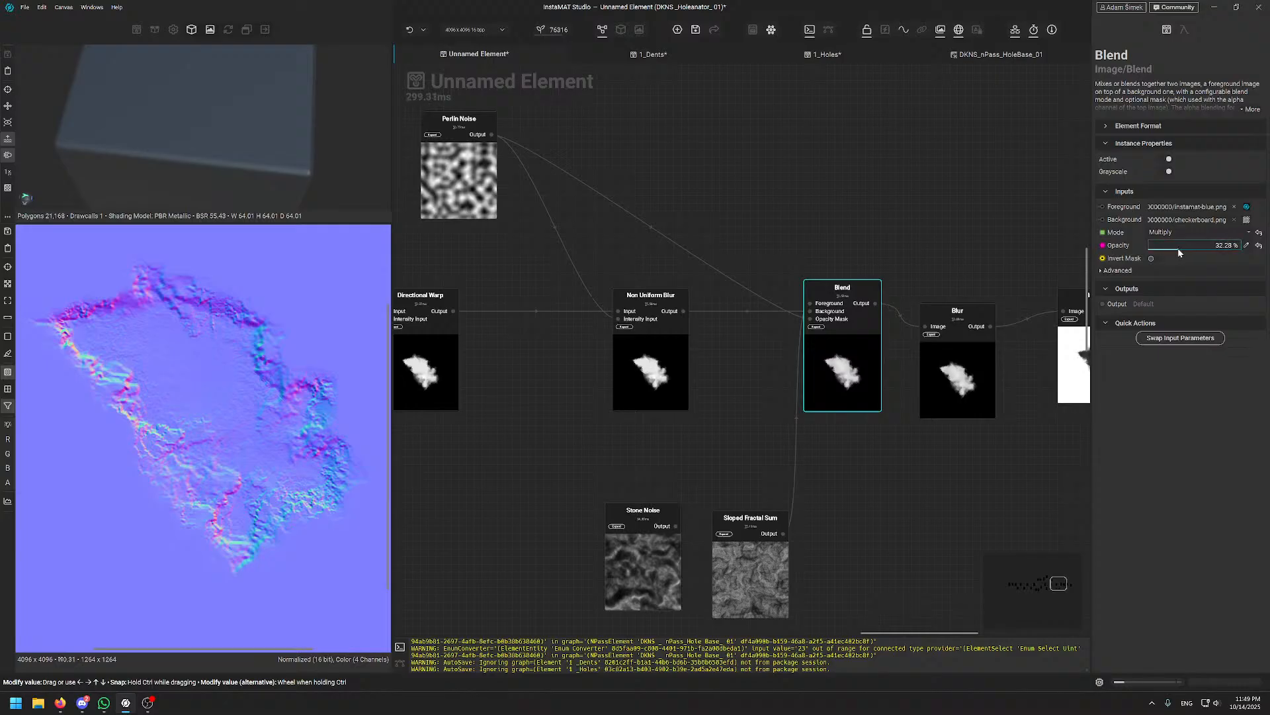
click(1173, 232)
click(1169, 266)
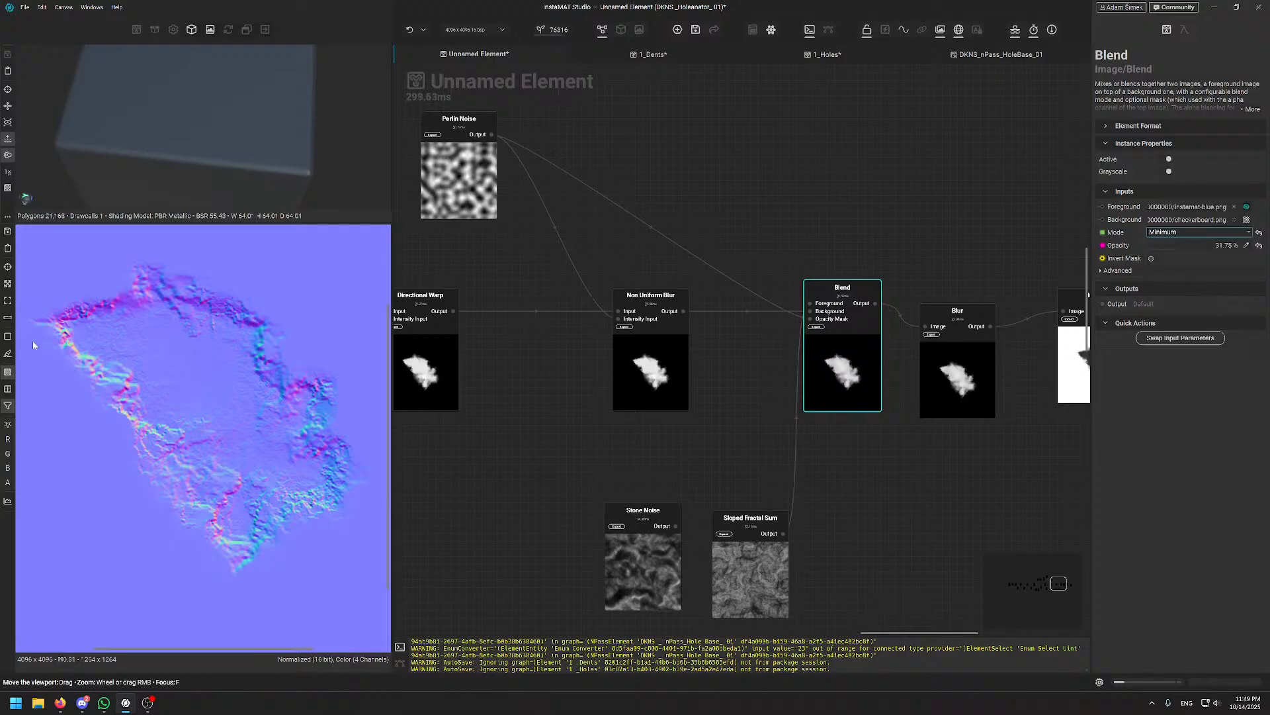
scroll(33, 340, up, 5)
click(1161, 245)
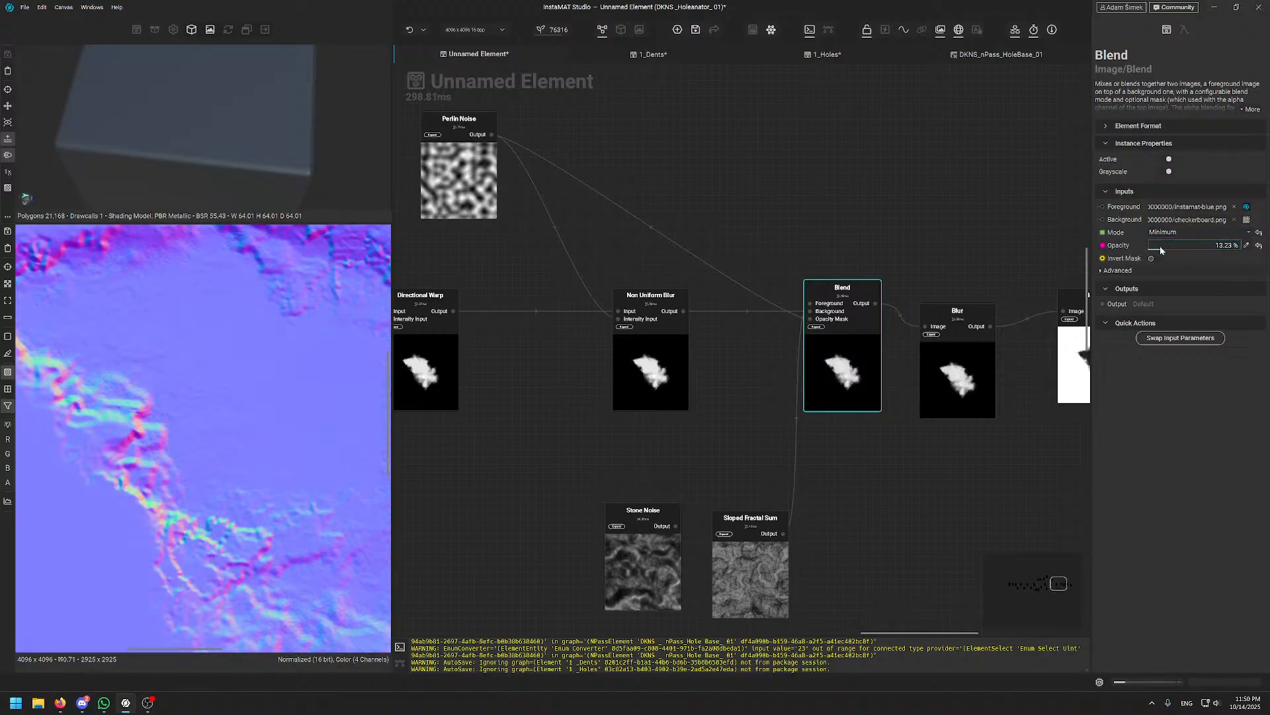
drag(1160, 248, 1158, 248)
drag(1161, 248, 1169, 245)
- Space out the Height To Normal, Invert and Blur nodes at the chain's end and tidy the two noise nodes below
mouse_move(738, 217)
middle_down()
mouse_move(737, 230)
mouse_move(740, 213)
middle_up()
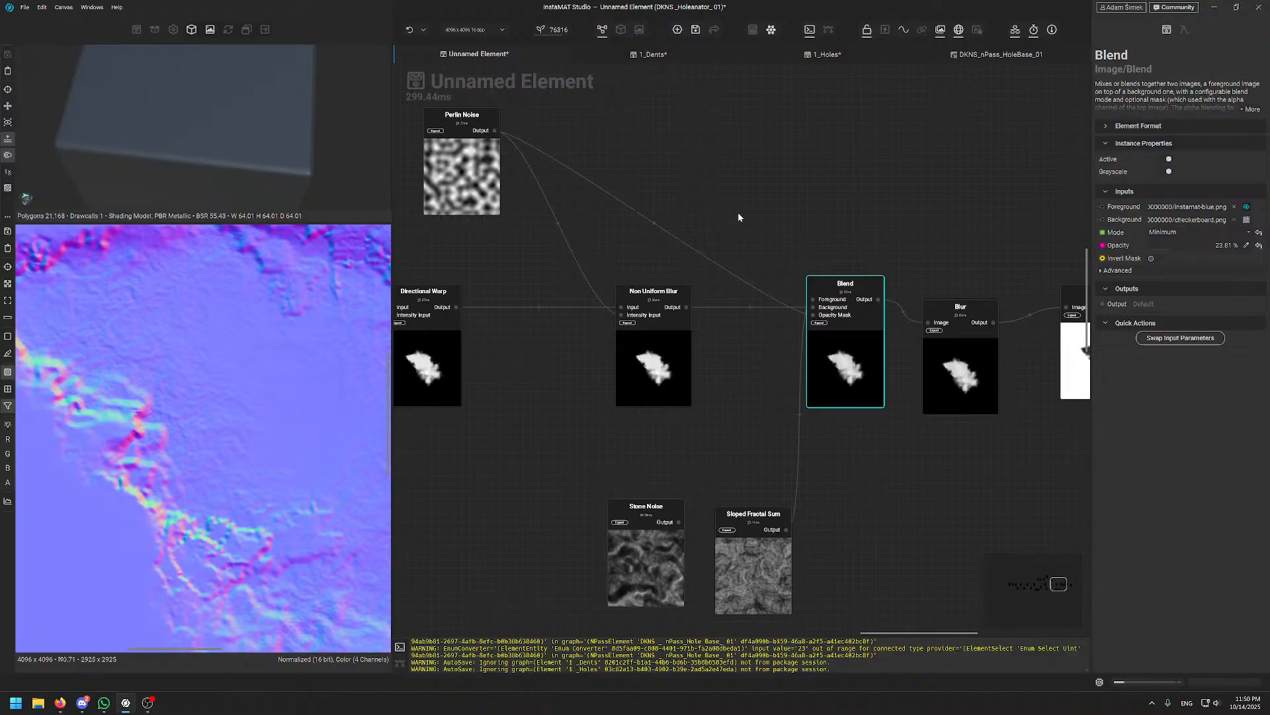
middle_drag(789, 216, 524, 235)
scroll(796, 243, down, 5)
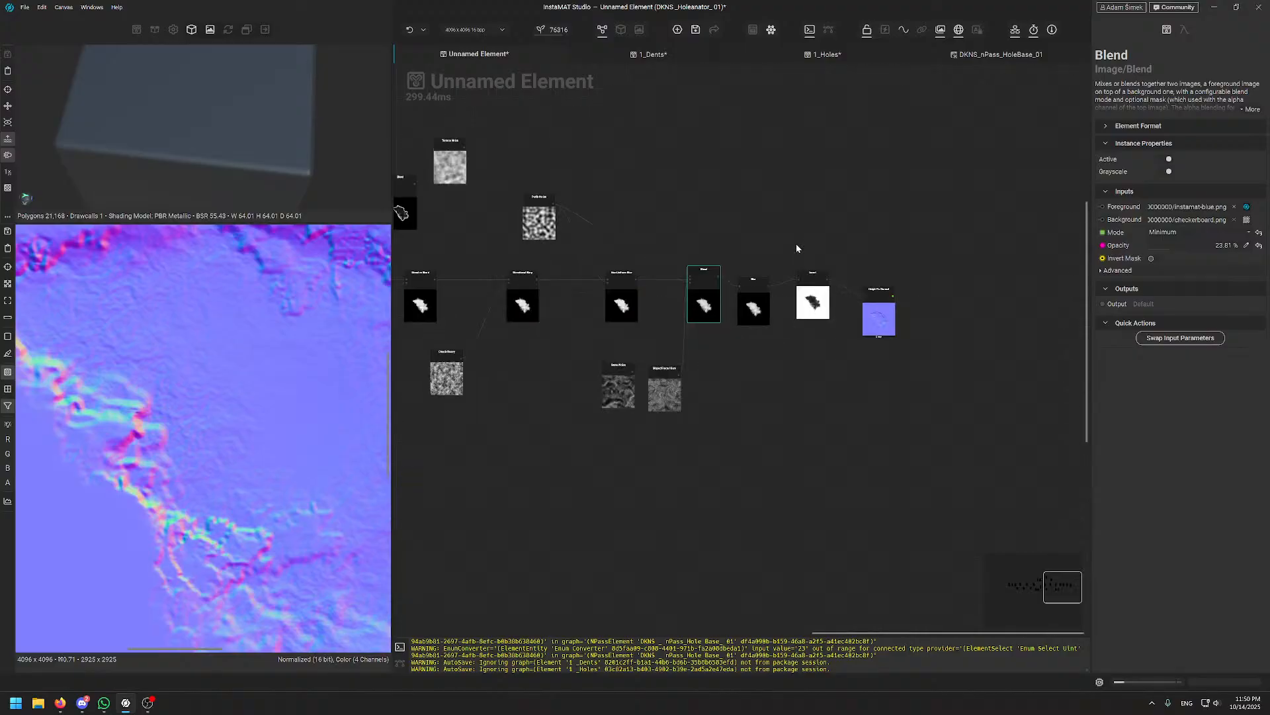
drag(880, 319, 933, 306)
drag(815, 303, 855, 303)
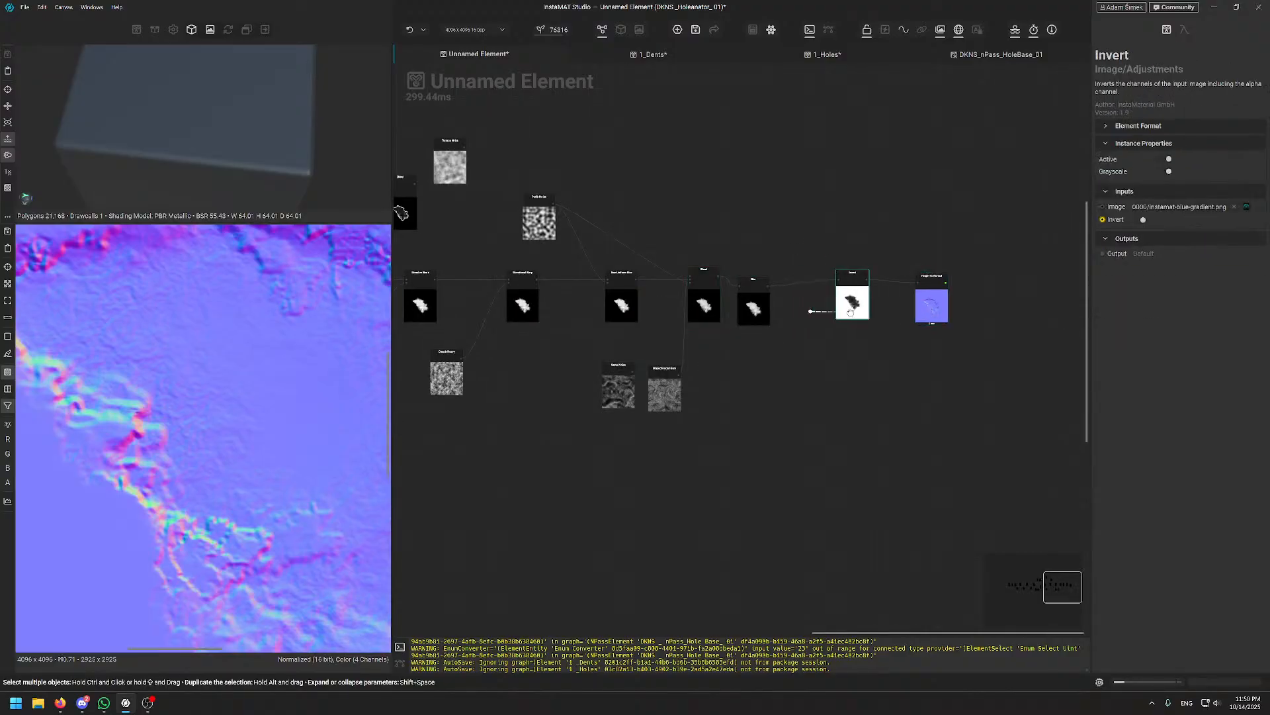
click(746, 311)
scroll(661, 371, up, 5)
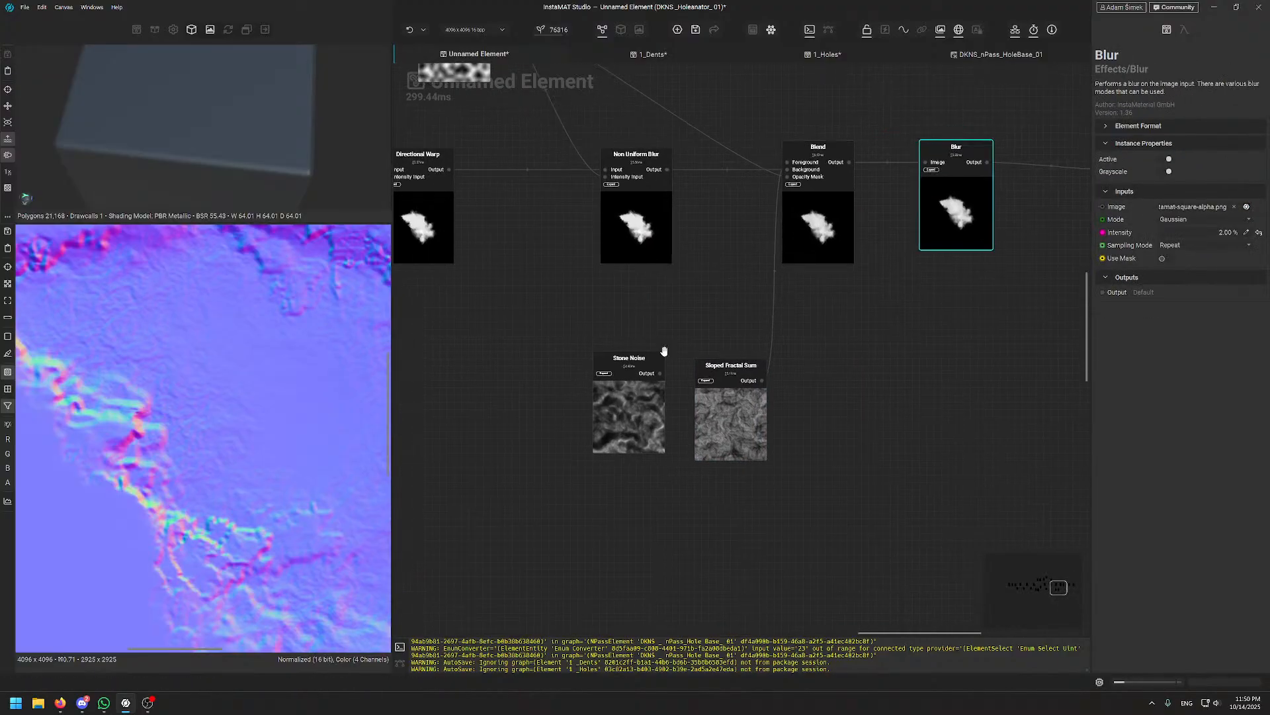
click(699, 357)
drag(591, 401, 576, 379)
- Examine the hole's normal map both close up and as a whole
scroll(181, 409, down, 5)
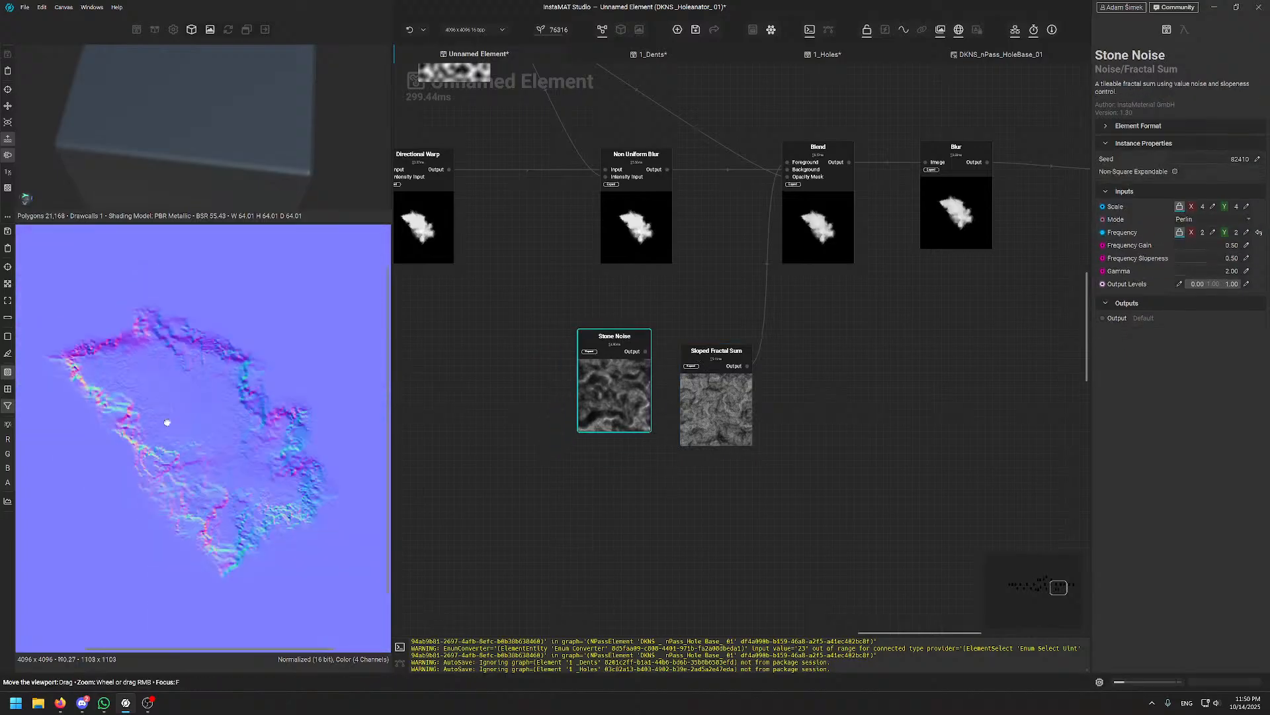
scroll(181, 409, up, 5)
scroll(185, 411, down, 5)
drag(198, 410, 215, 441)
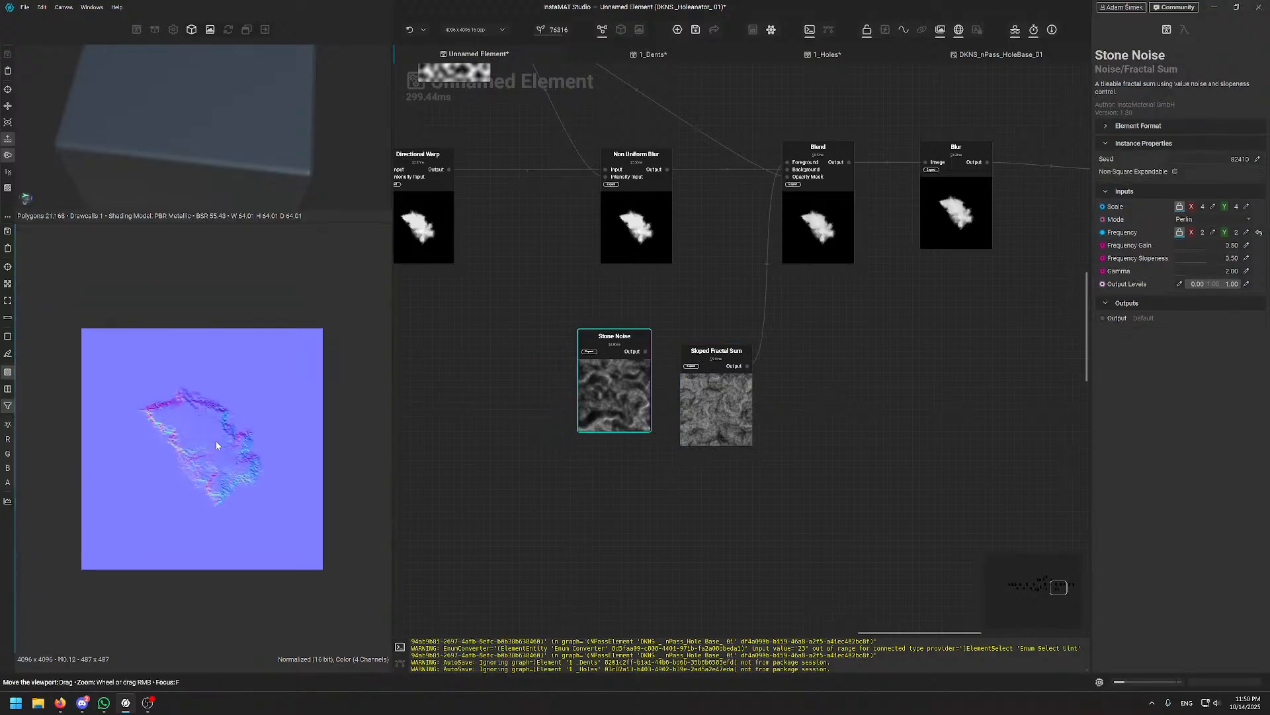
scroll(225, 450, up, 2)
scroll(235, 427, up, 3)
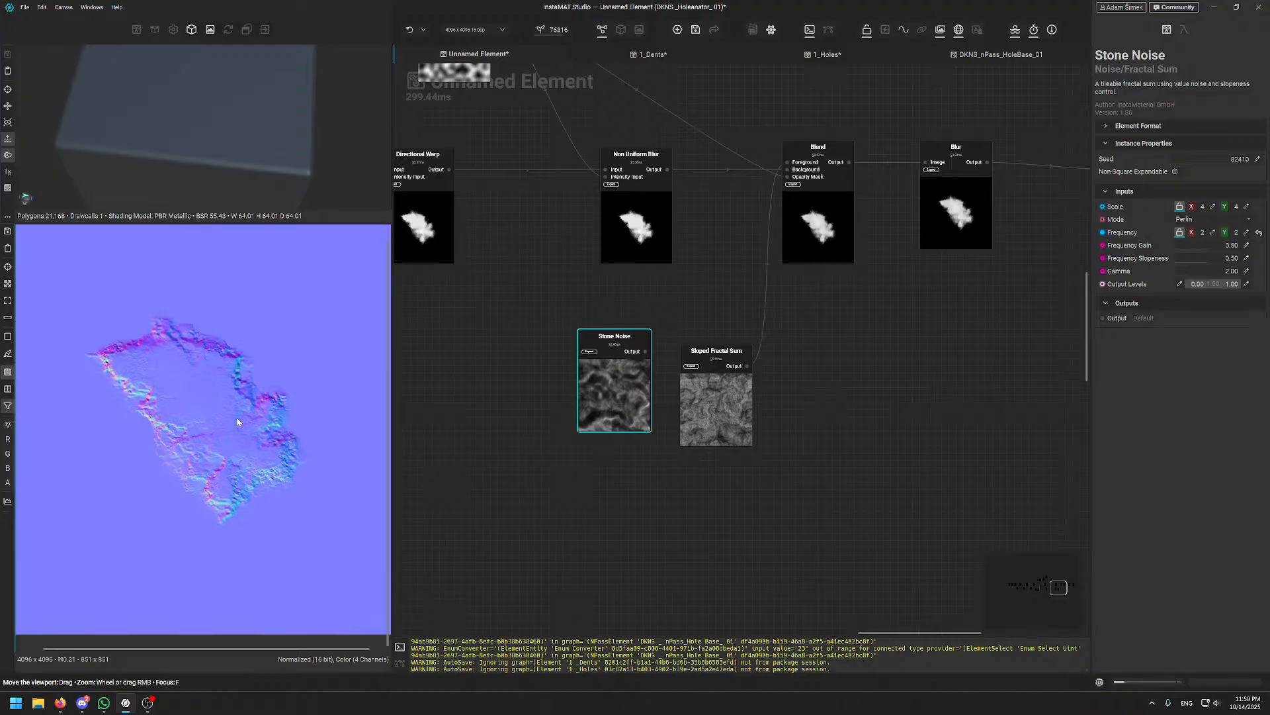
scroll(781, 315, down, 2)
- Return to the start of the graph and move the DKNS_nPass_Hole Base_01 node farther from the first Blur
middle_drag(768, 315, 1026, 334)
middle_drag(483, 311, 1023, 331)
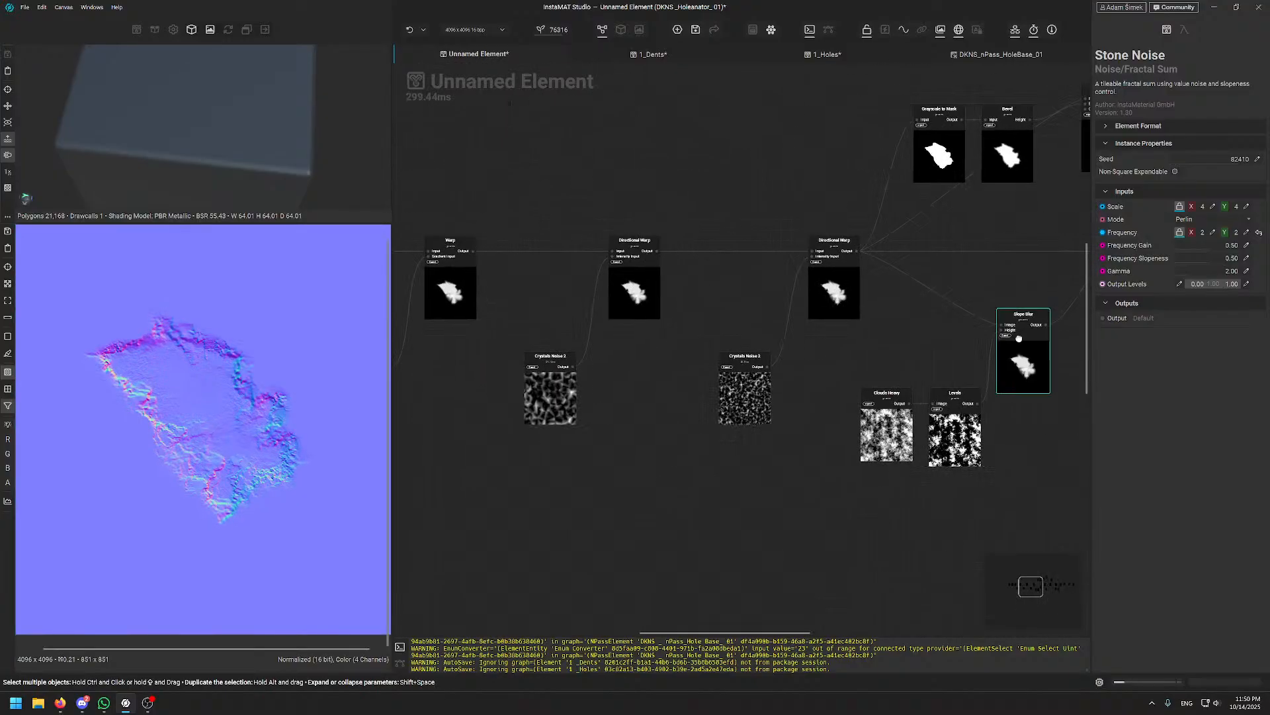
middle_drag(707, 194, 1071, 215)
middle_drag(739, 234, 1118, 257)
scroll(966, 324, up, 3)
drag(837, 343, 795, 338)
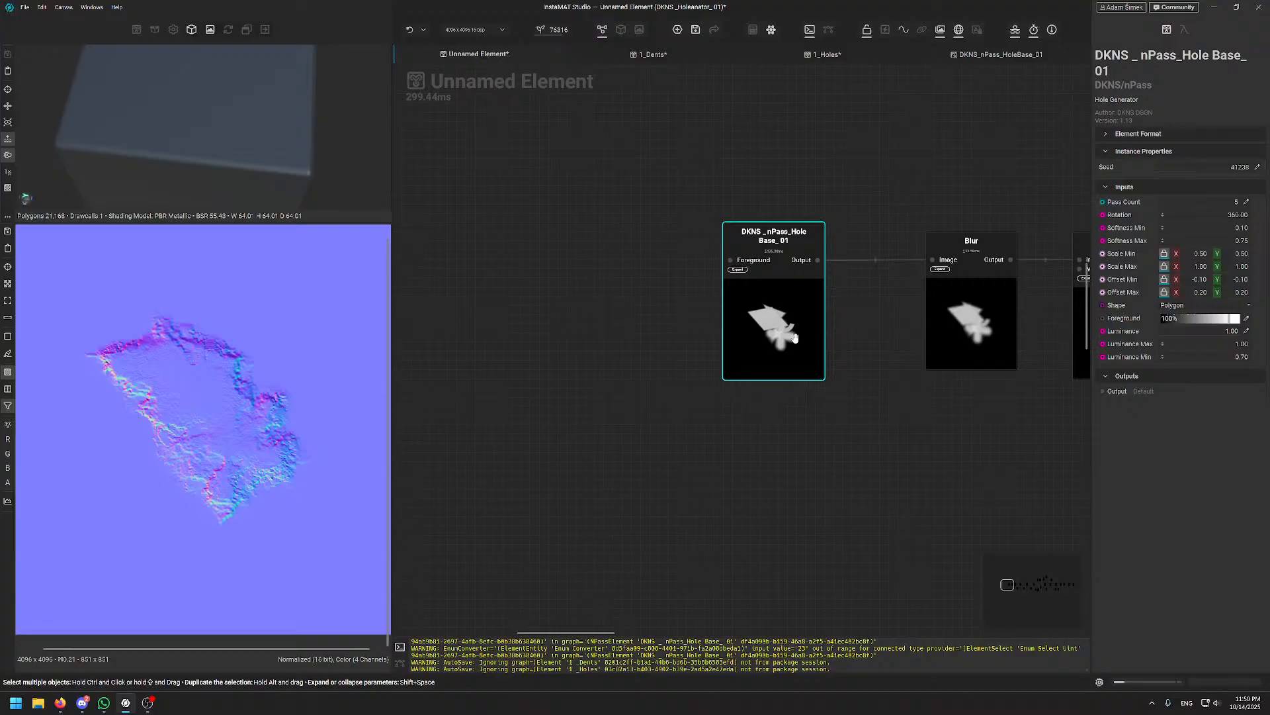
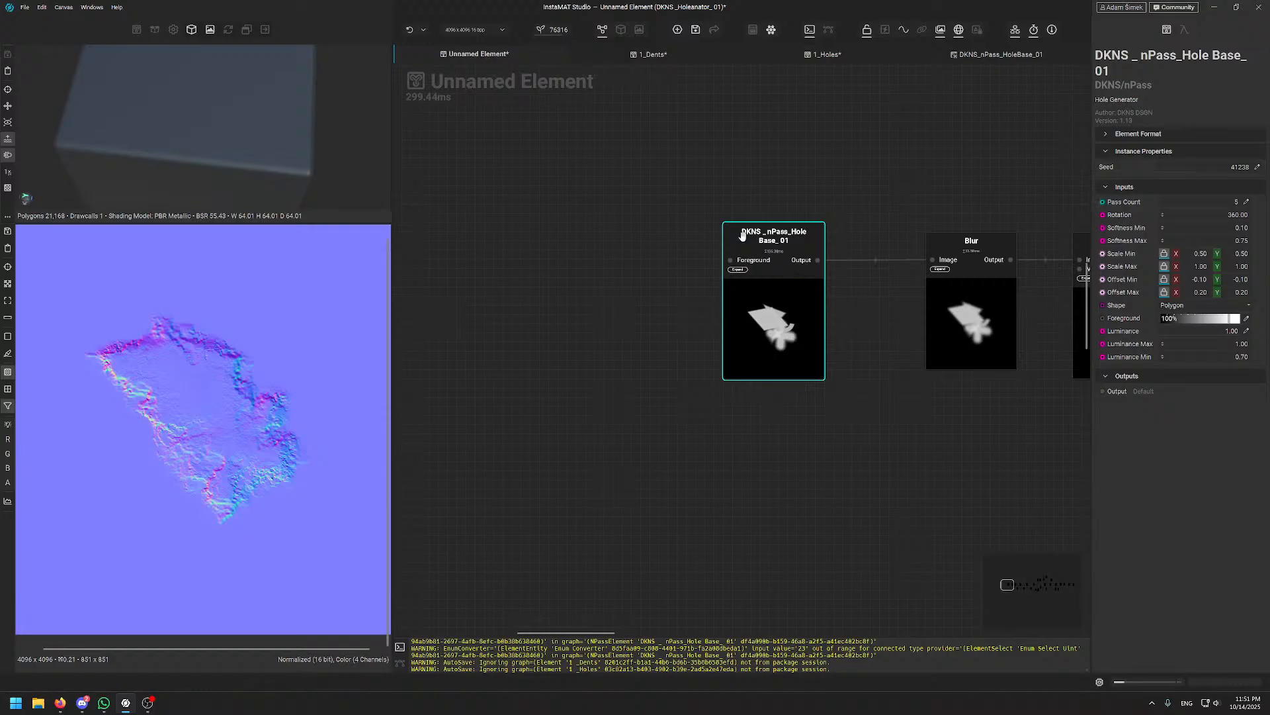
drag(742, 236, 687, 245)
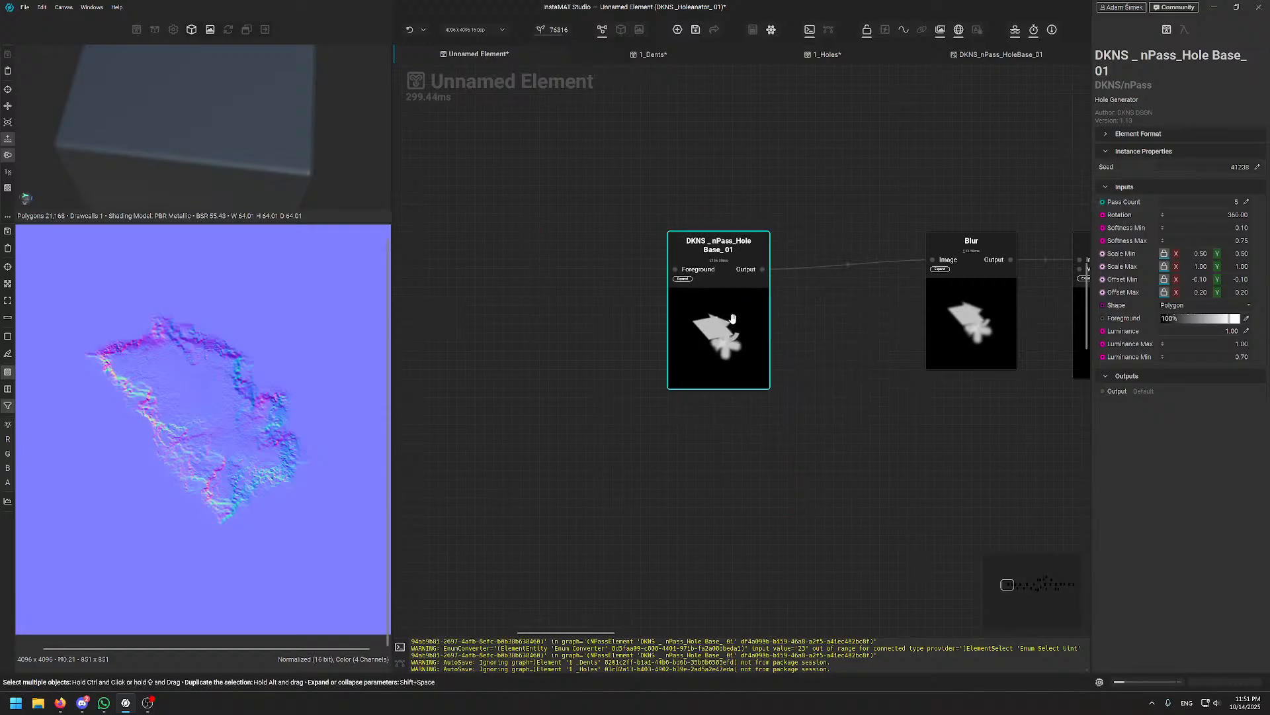
- Open the graph inside the DKNS_nPass_Hole Base_01 node and inspect its Triangle shape node
drag(733, 319, 768, 313)
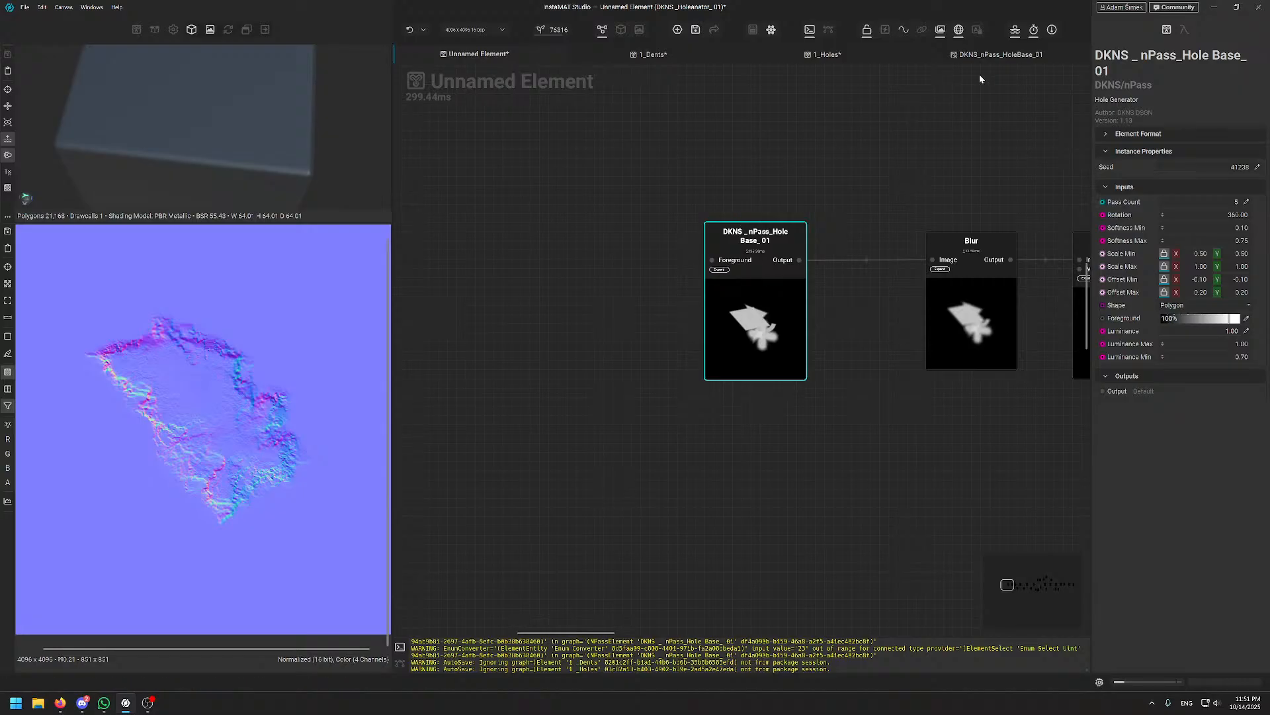
double_click(782, 244)
middle_drag(782, 243, 600, 287)
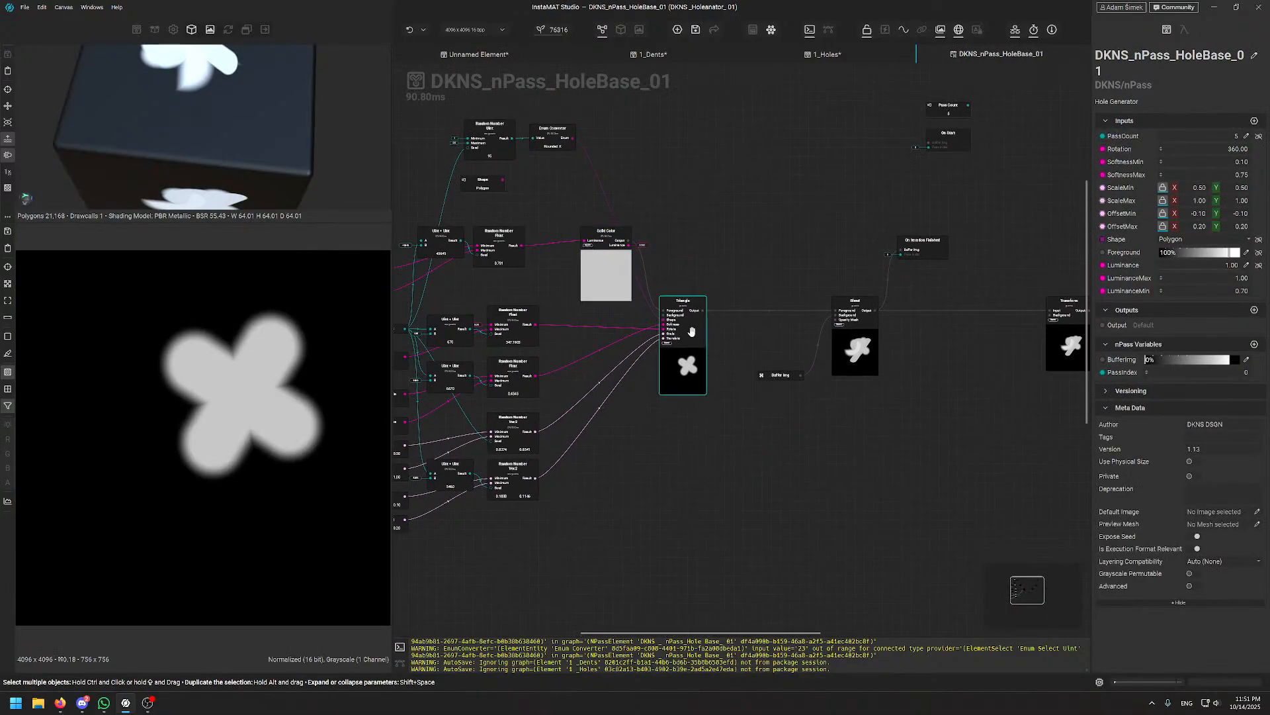
drag(687, 332, 718, 328)
scroll(719, 316, up, 5)
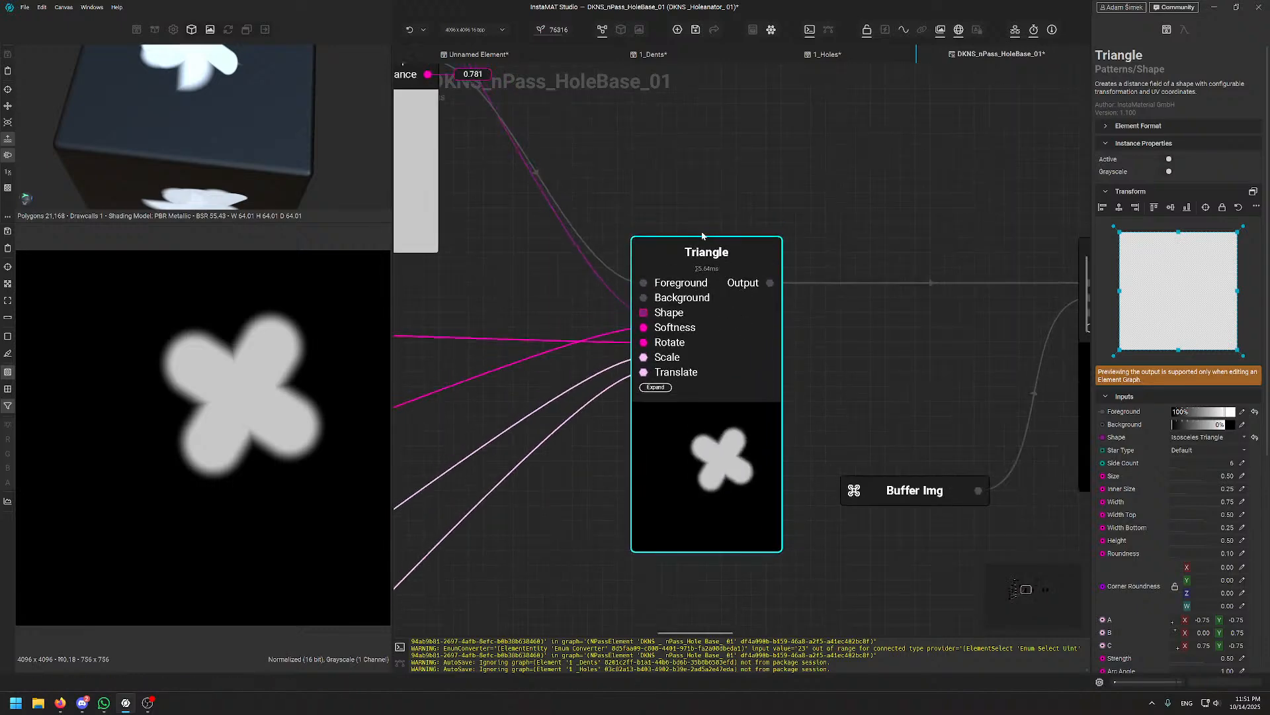
scroll(797, 238, down, 6)
scroll(844, 327, up, 4)
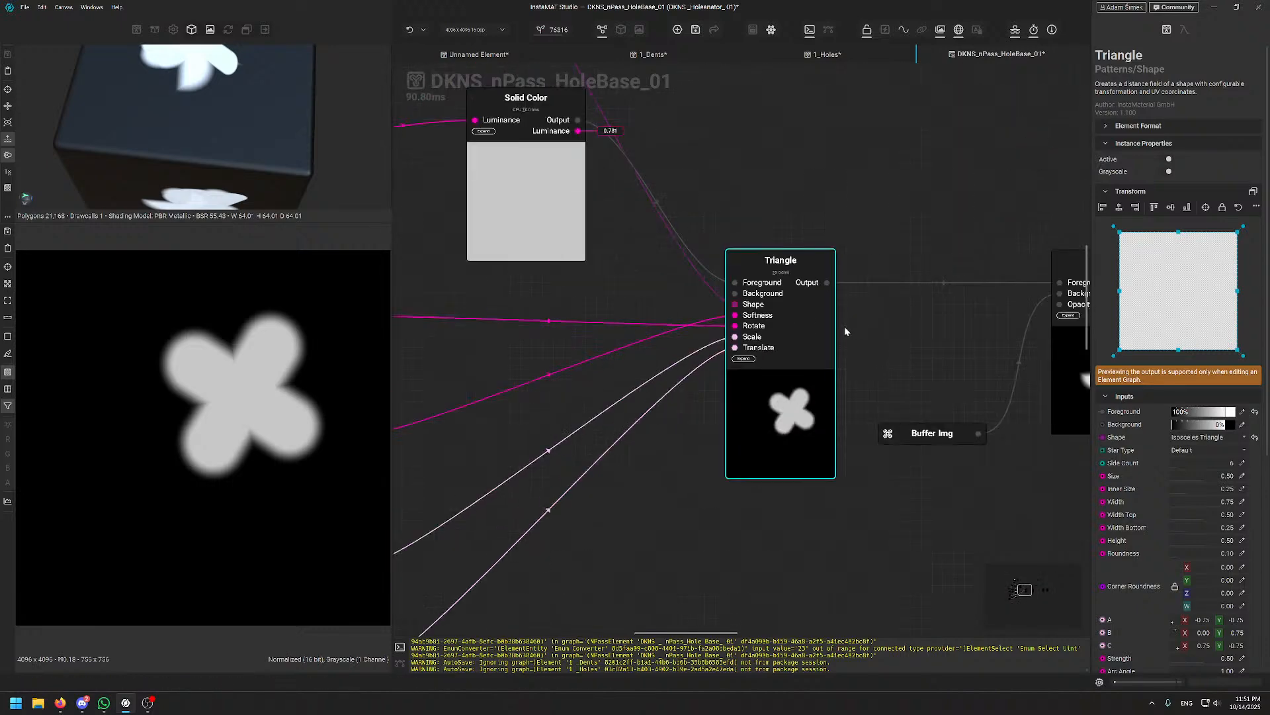
scroll(777, 336, down, 4)
scroll(631, 162, up, 5)
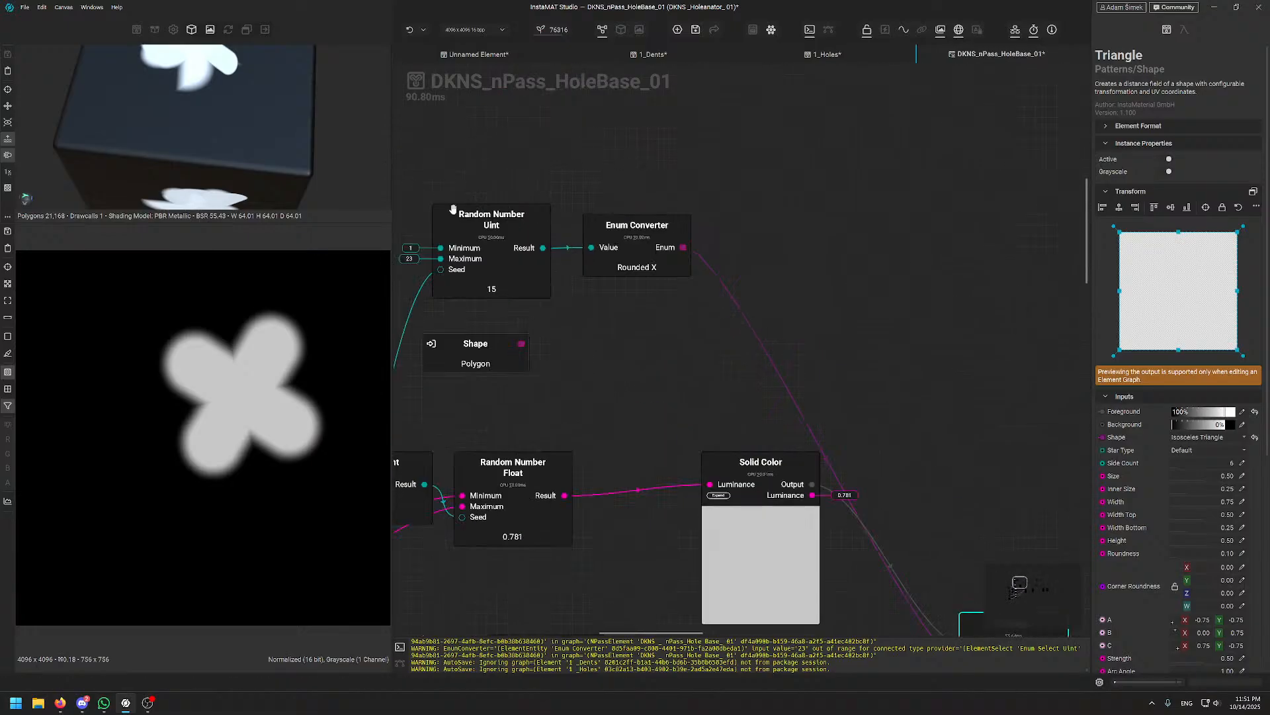
- Shift the Random Number Uint, Enum Converter and Solid Color nodes slightly away from the Triangle node
drag(467, 270, 444, 270)
drag(600, 264, 585, 263)
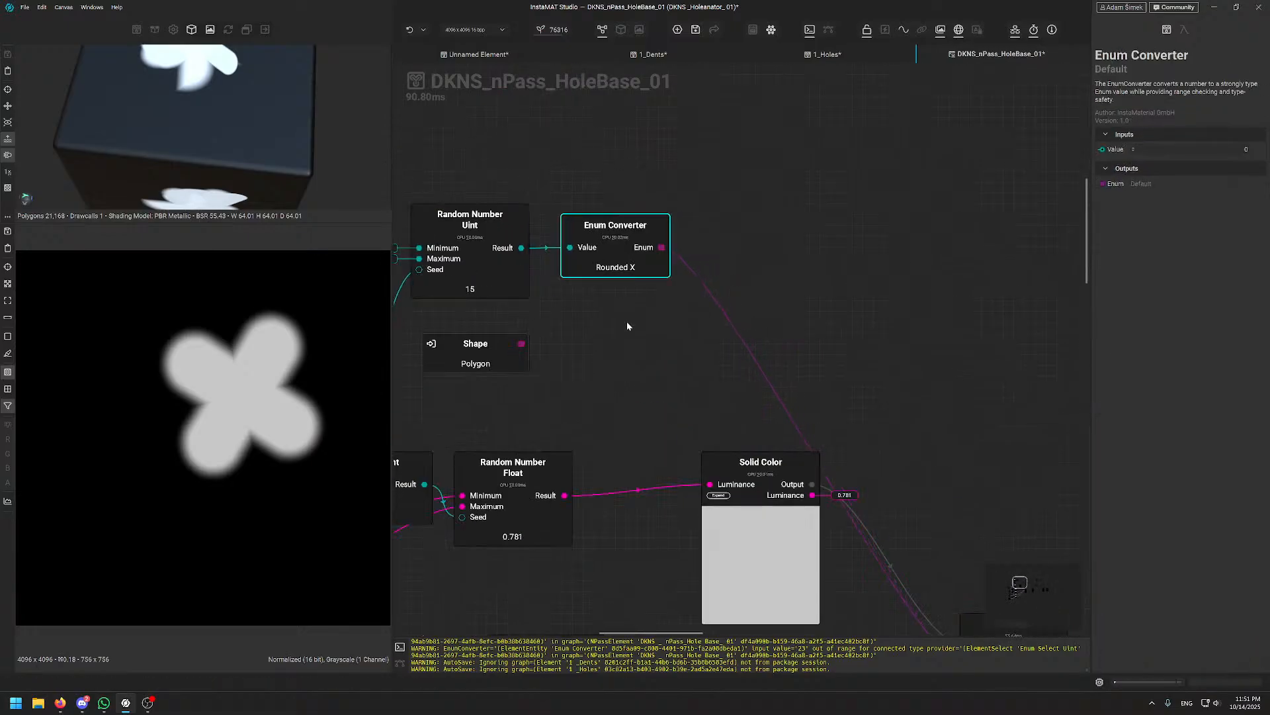
scroll(649, 284, down, 5)
middle_drag(663, 234, 736, 228)
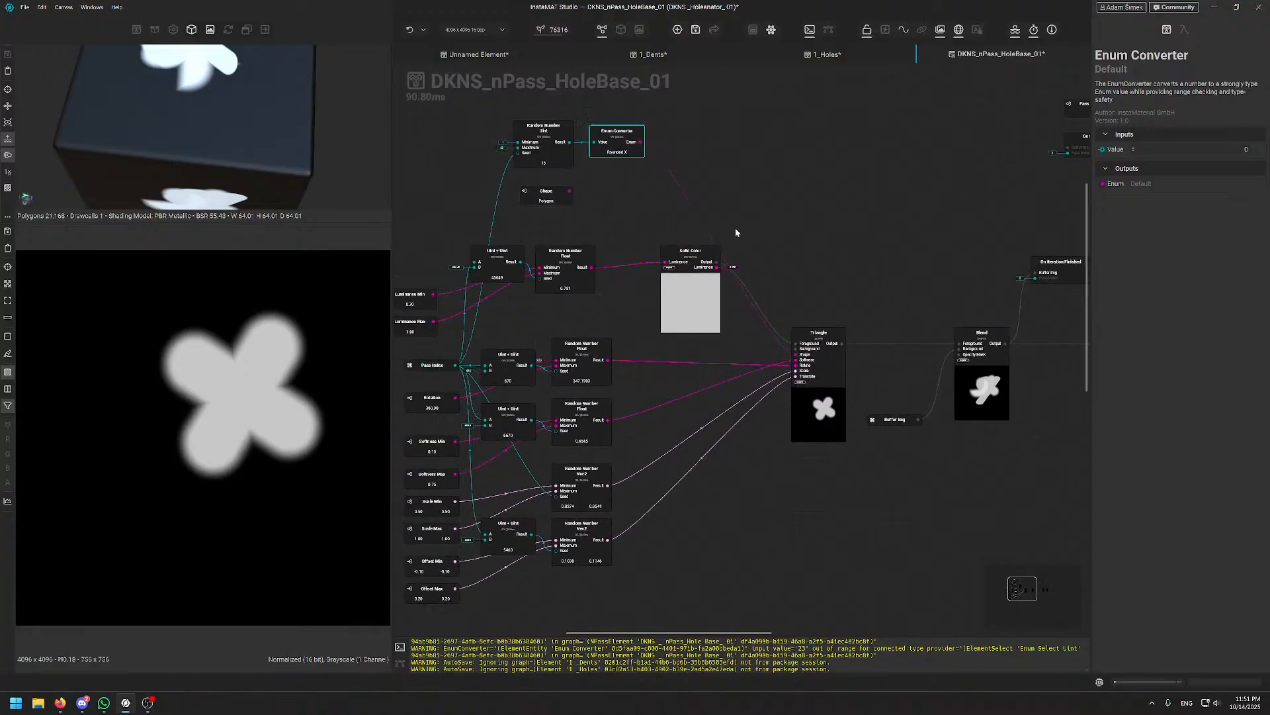
scroll(685, 258, up, 4)
drag(684, 297, 644, 305)
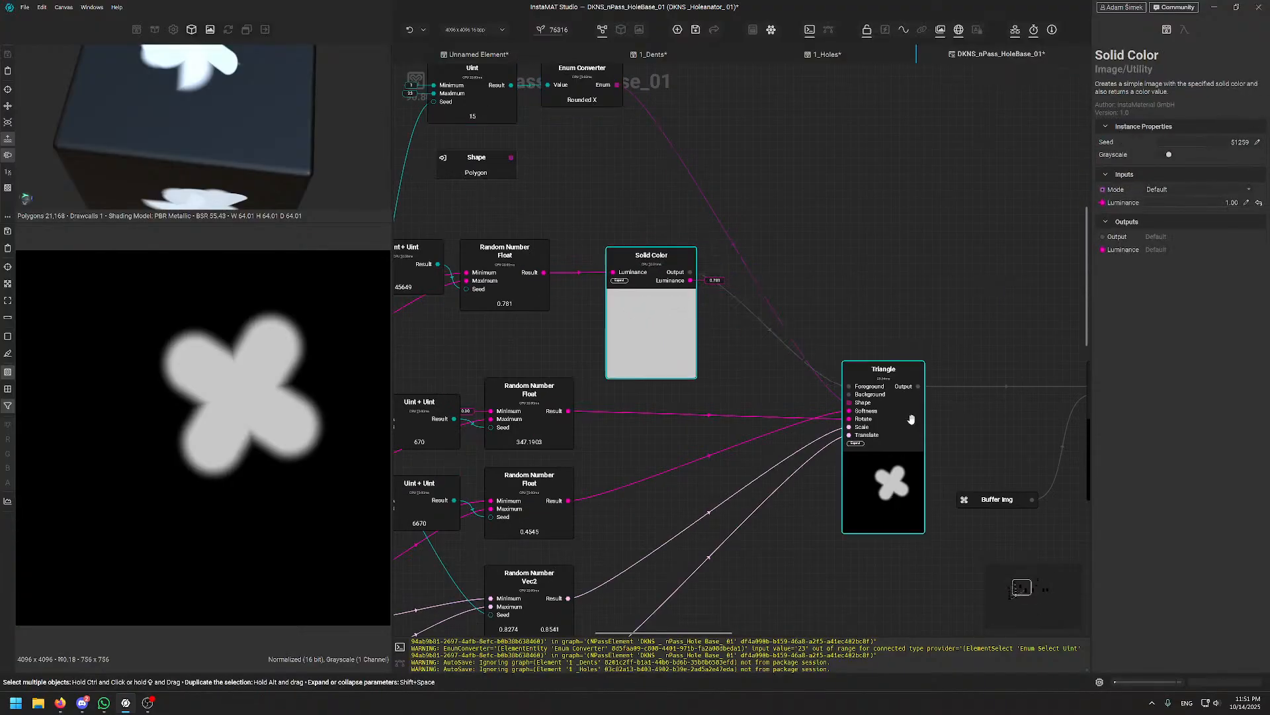
- Examine the Triangle node's parameters and the random-number nodes that feed its shape, softness, rotation, scale and translation
click(883, 371)
middle_drag(806, 317, 737, 448)
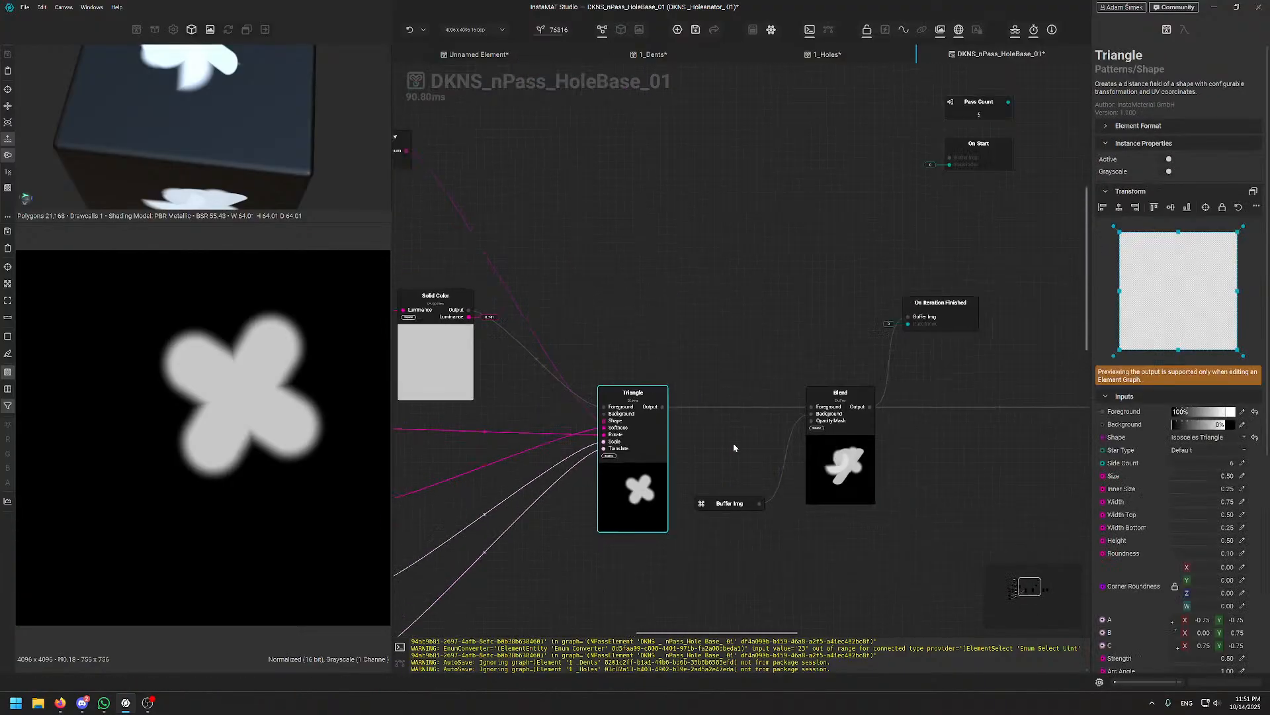
middle_drag(920, 478, 765, 446)
middle_drag(473, 328, 860, 318)
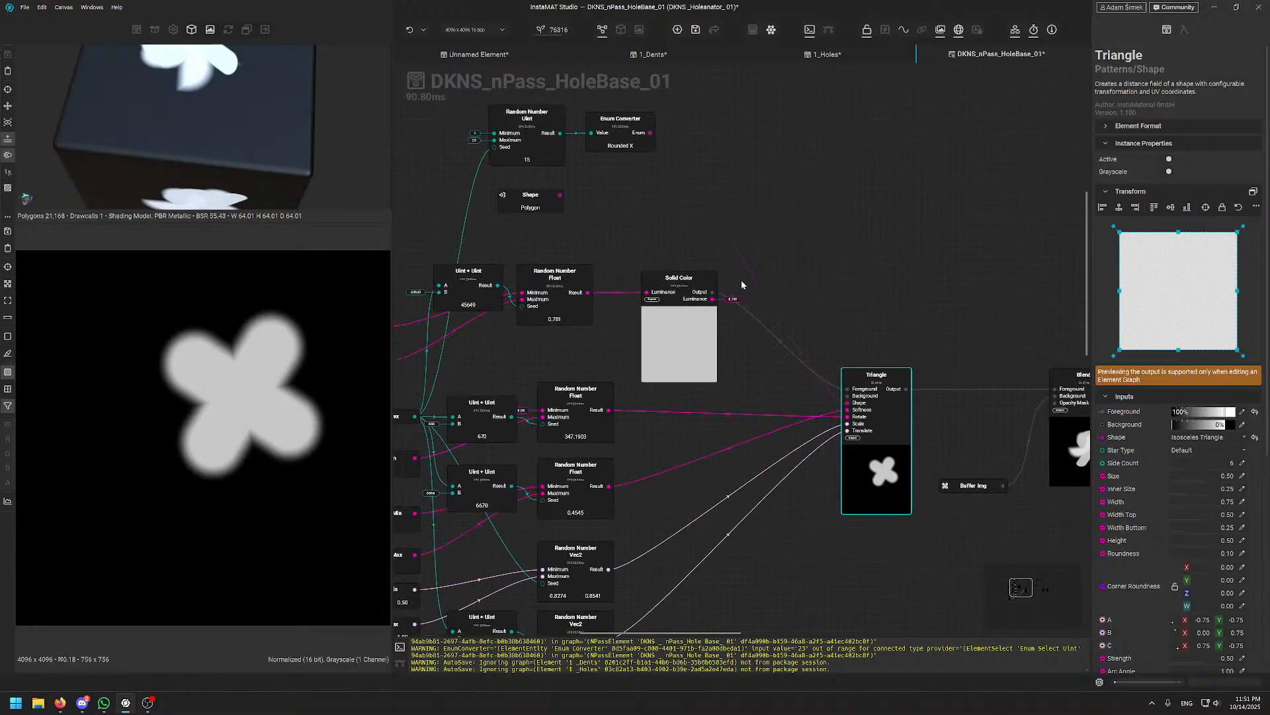
middle_drag(761, 280, 825, 227)
scroll(965, 184, down, 4)
scroll(879, 322, up, 4)
middle_drag(880, 322, 886, 323)
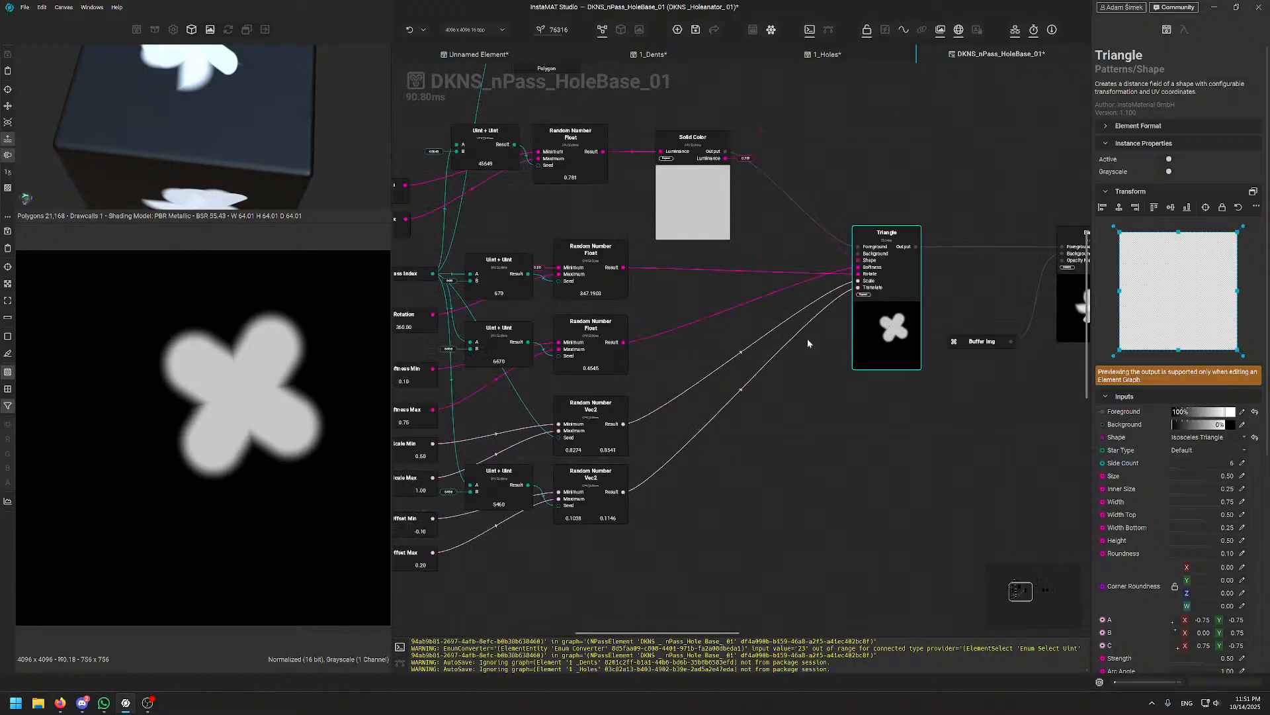
middle_drag(808, 342, 870, 372)
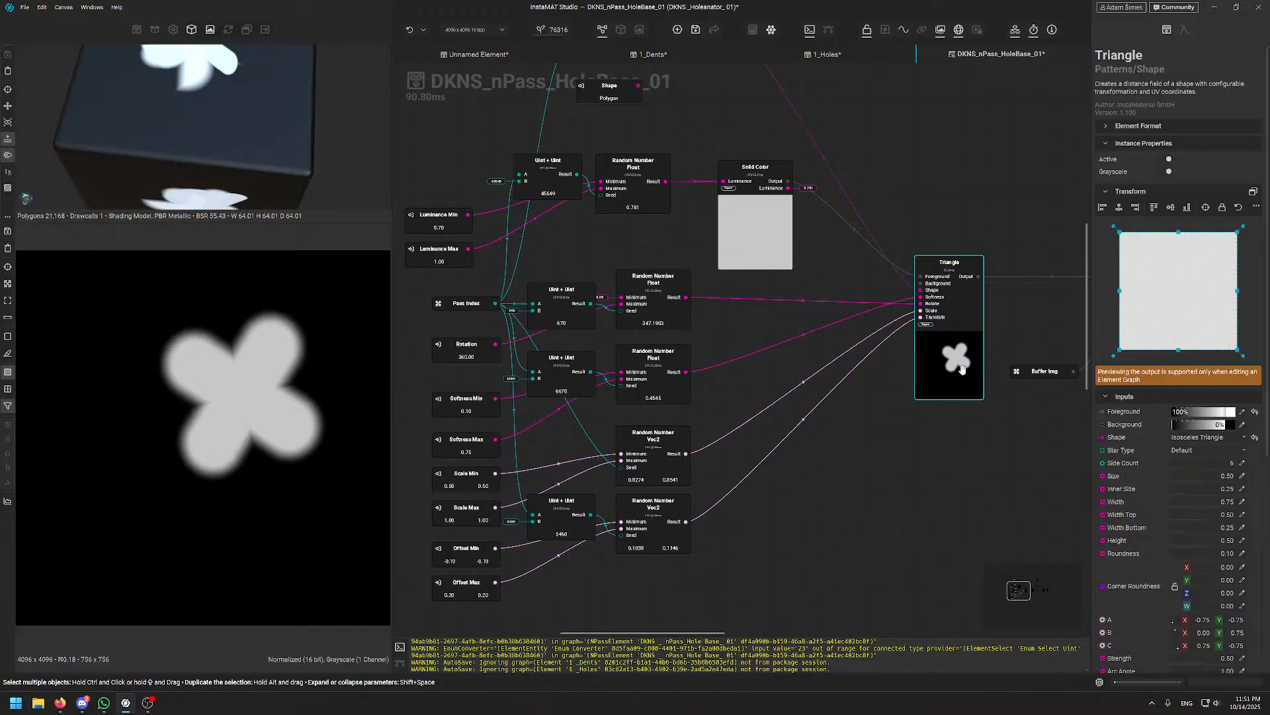
middle_drag(830, 441, 804, 443)
- Move the Buffer Img node nearer to the Blend and raise the Triangle node slightly
middle_drag(942, 197, 576, 245)
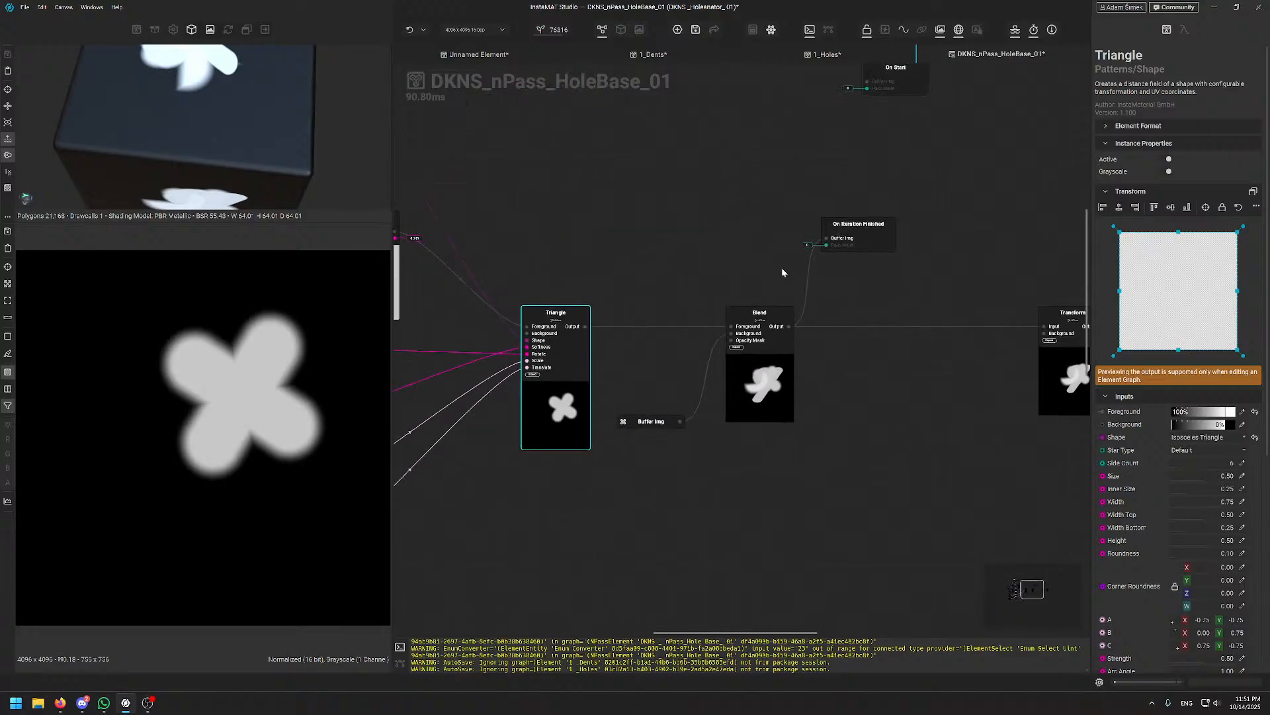
middle_drag(799, 271, 698, 287)
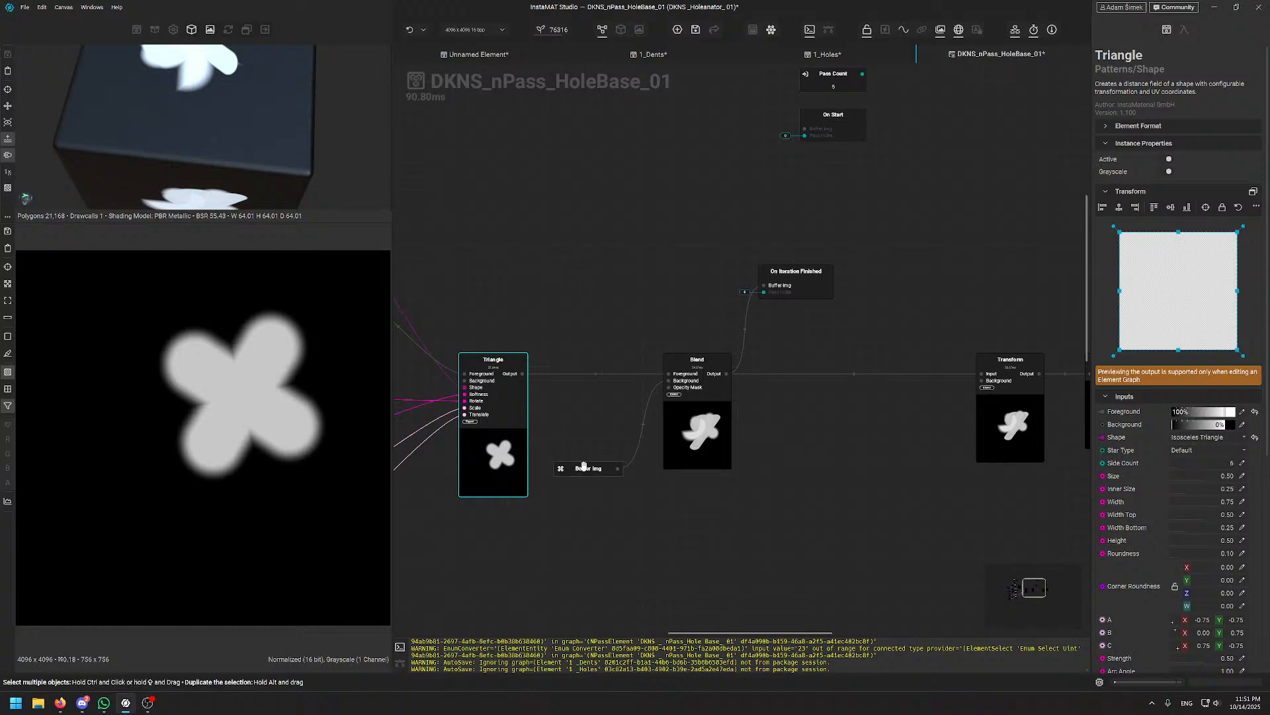
drag(584, 468, 597, 448)
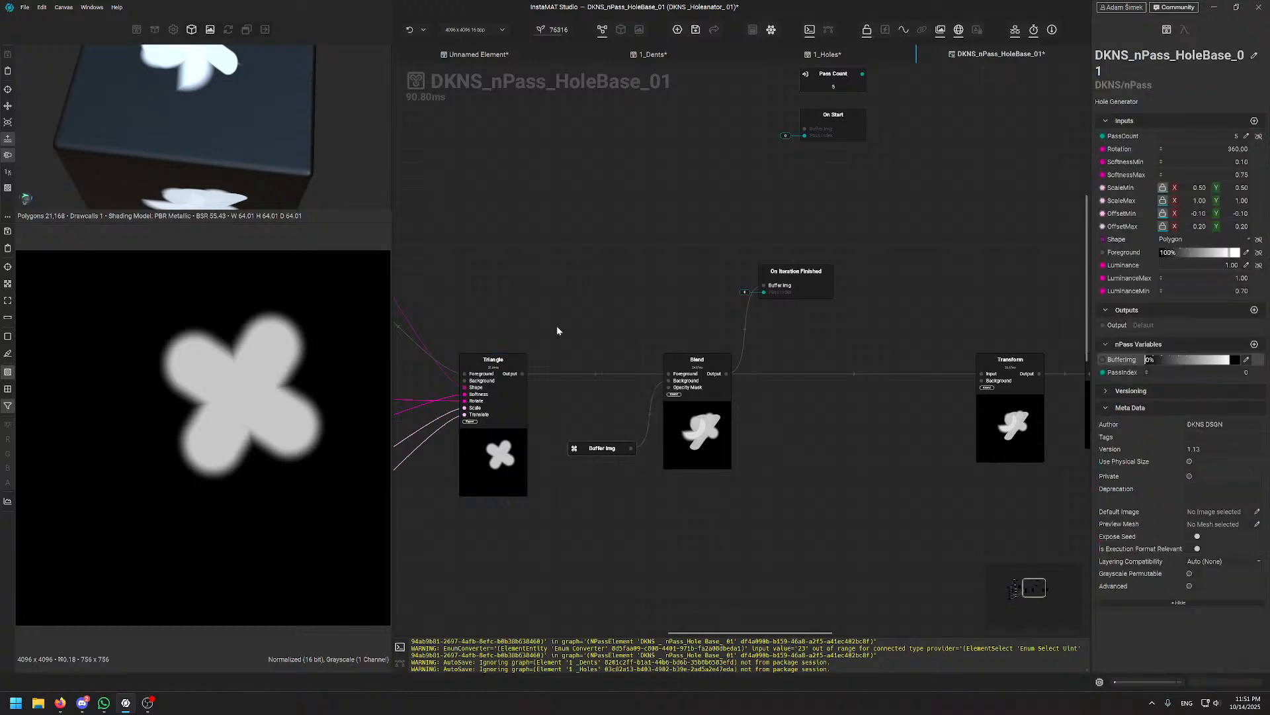
middle_drag(554, 326, 589, 322)
click(542, 440)
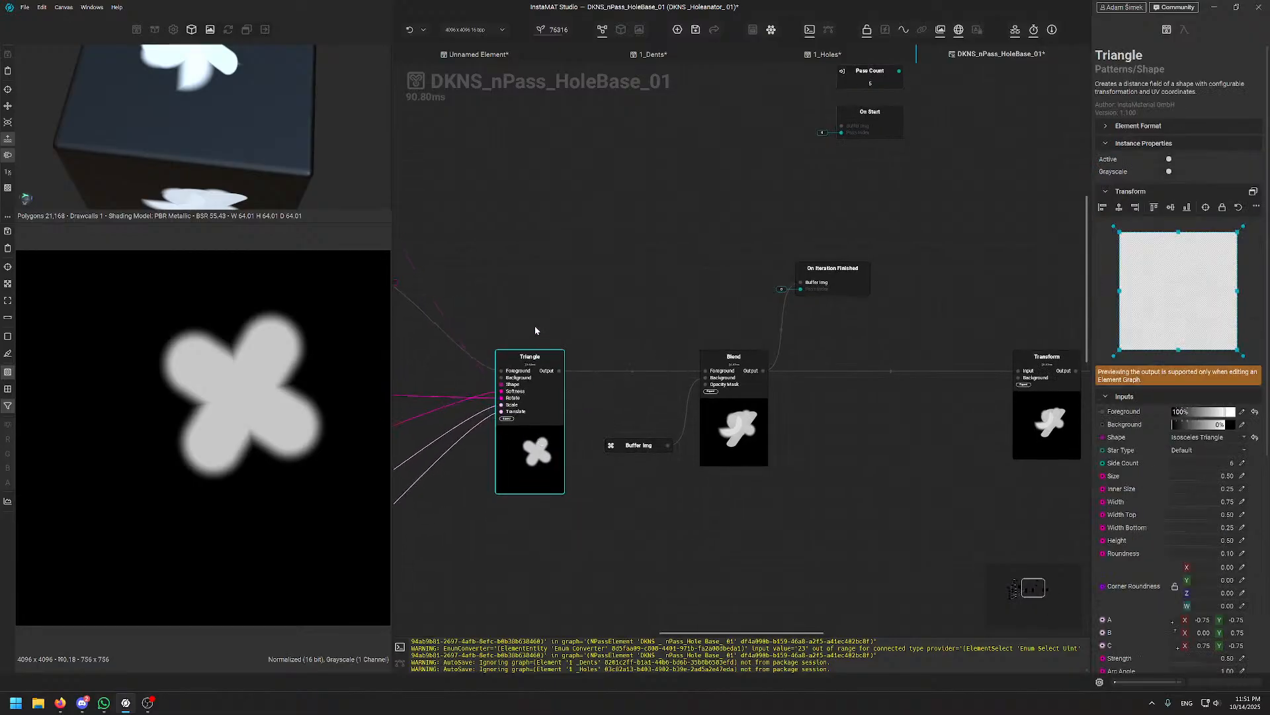
middle_drag(536, 326, 555, 328)
mouse_move(547, 455)
mouse_down()
mouse_move(530, 430)
mouse_move(531, 462)
mouse_move(563, 454)
mouse_up()
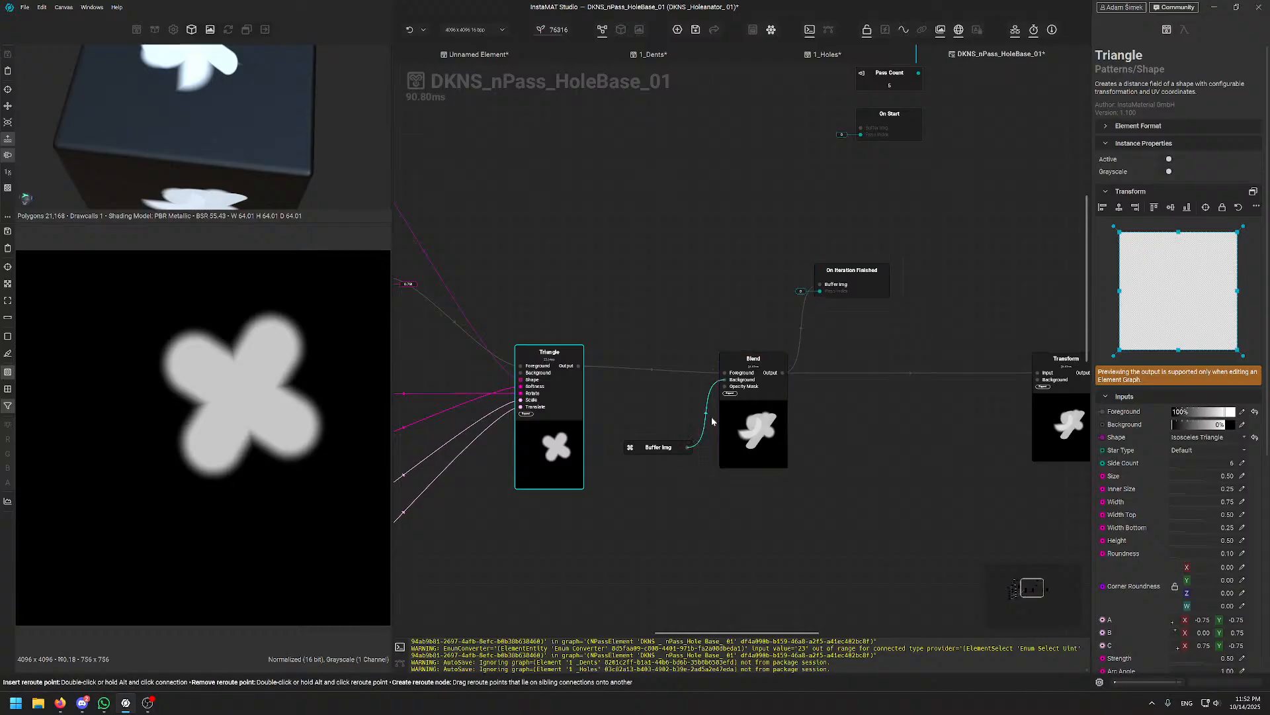
- Raise the On Iteration Finished node and the Blend node, clearing the selection when done
drag(890, 283, 875, 236)
drag(760, 429, 753, 416)
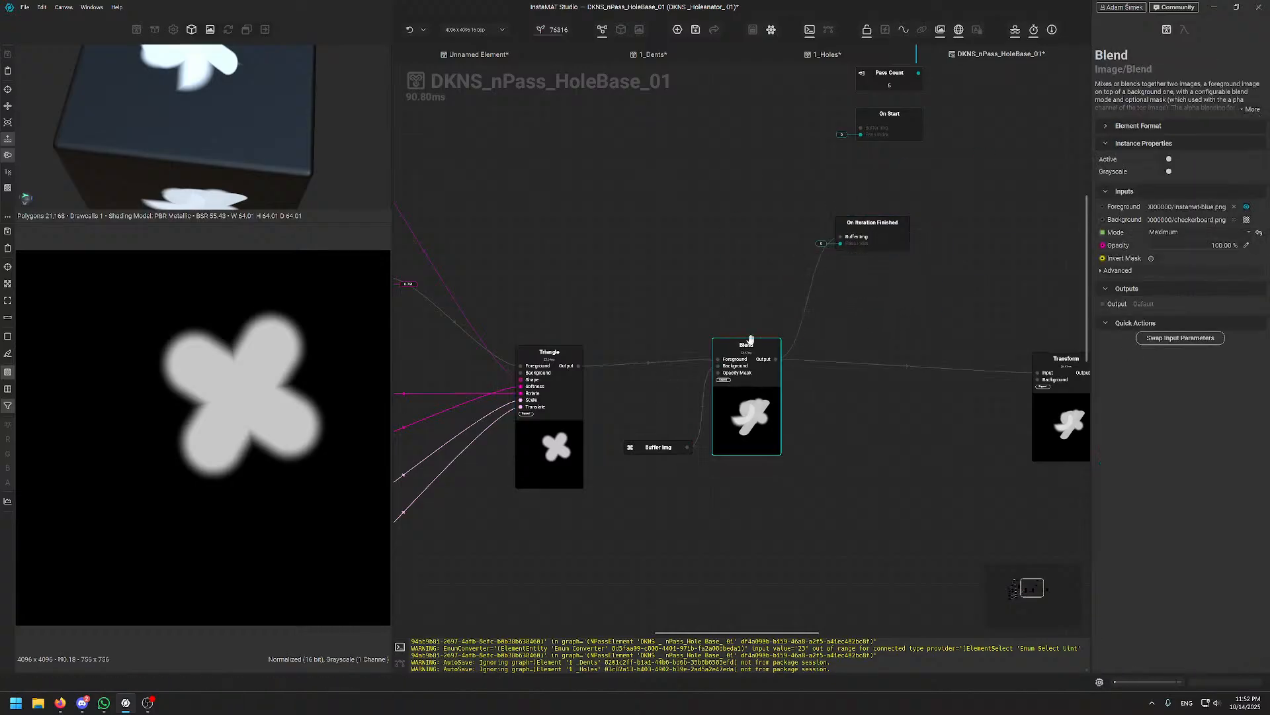
scroll(598, 290, down, 4)
click(636, 264)
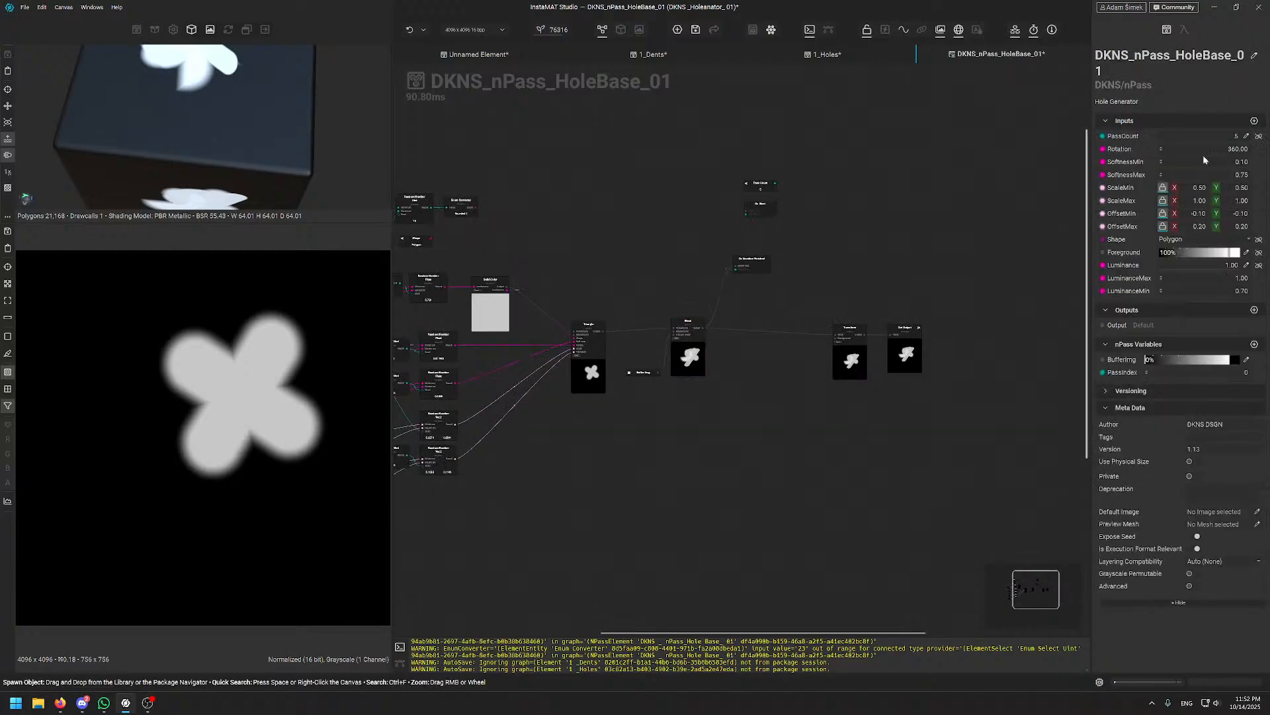
- Inspect the Transform and Set Output nodes at the end of the hole base graph
middle_drag(641, 301, 698, 307)
middle_drag(773, 349, 695, 362)
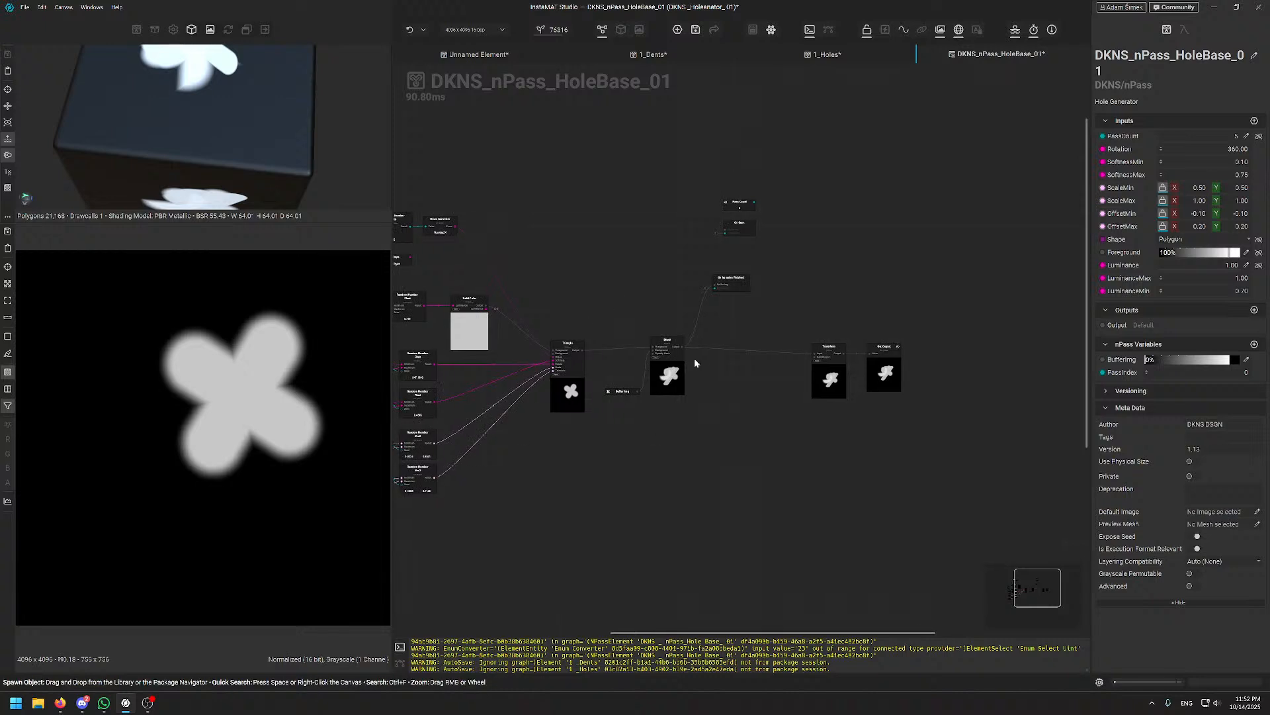
scroll(816, 340, up, 6)
click(778, 333)
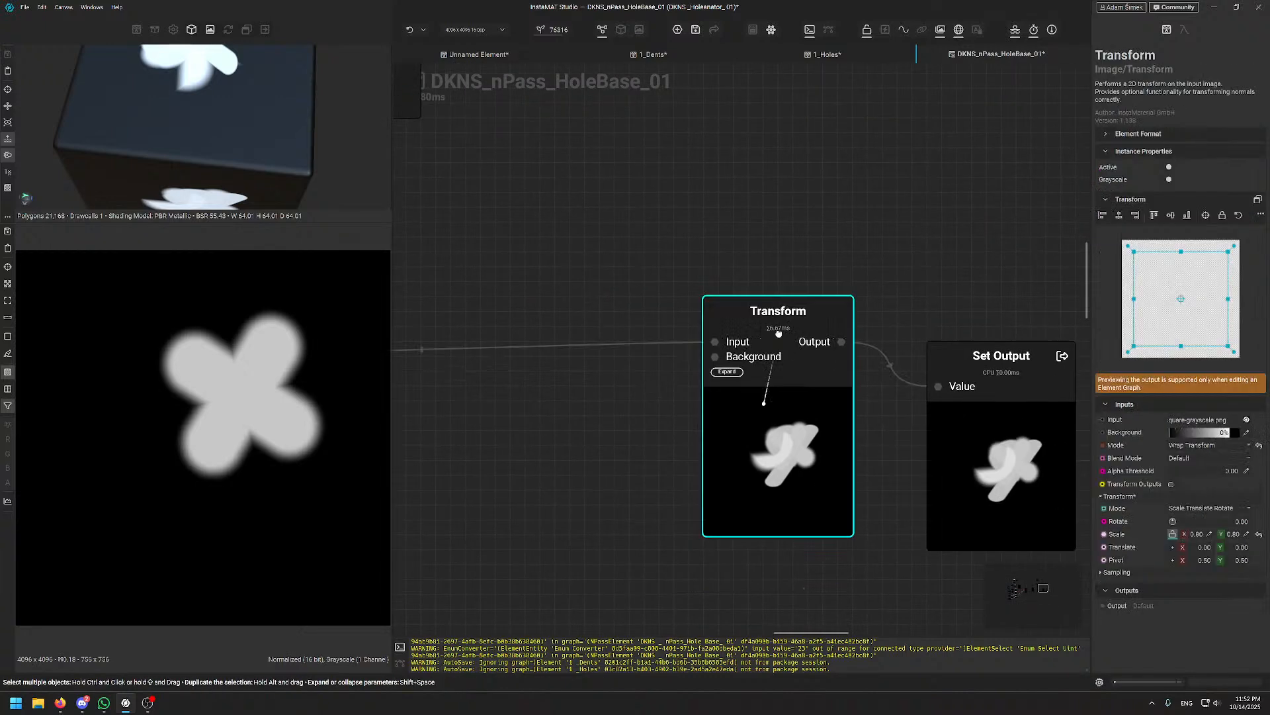
middle_drag(774, 360, 640, 383)
click(882, 389)
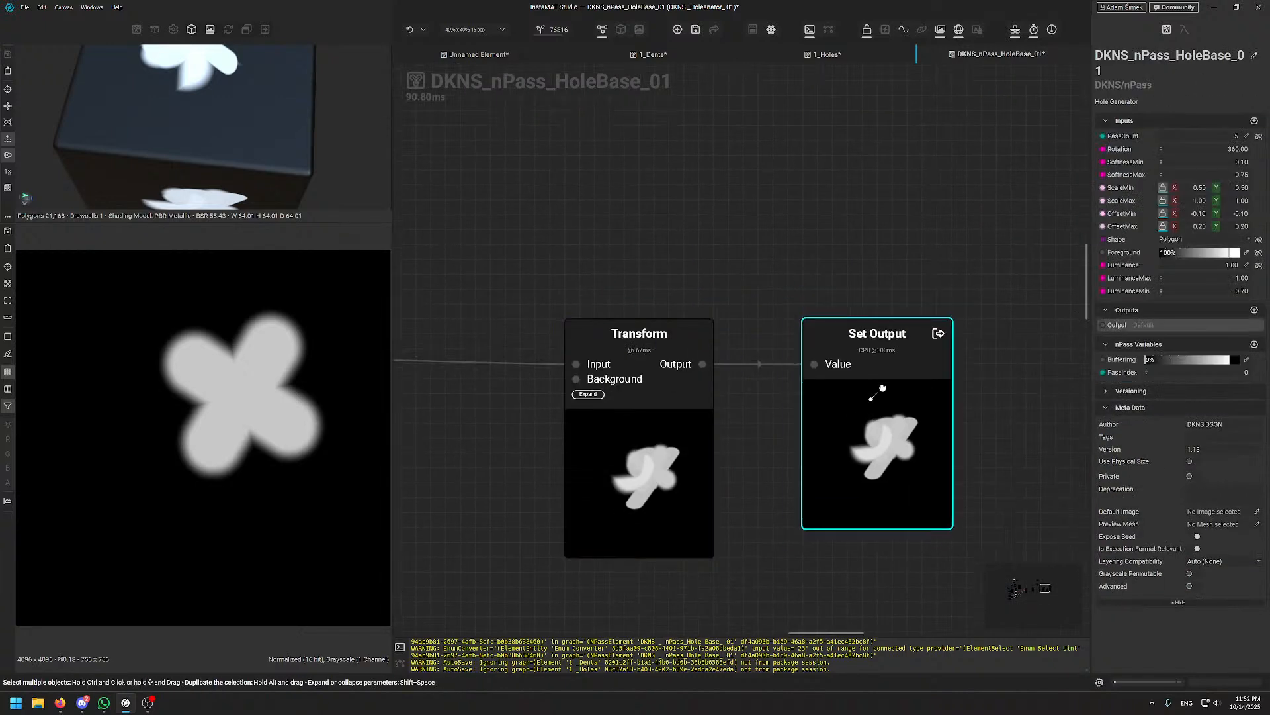
click(754, 205)
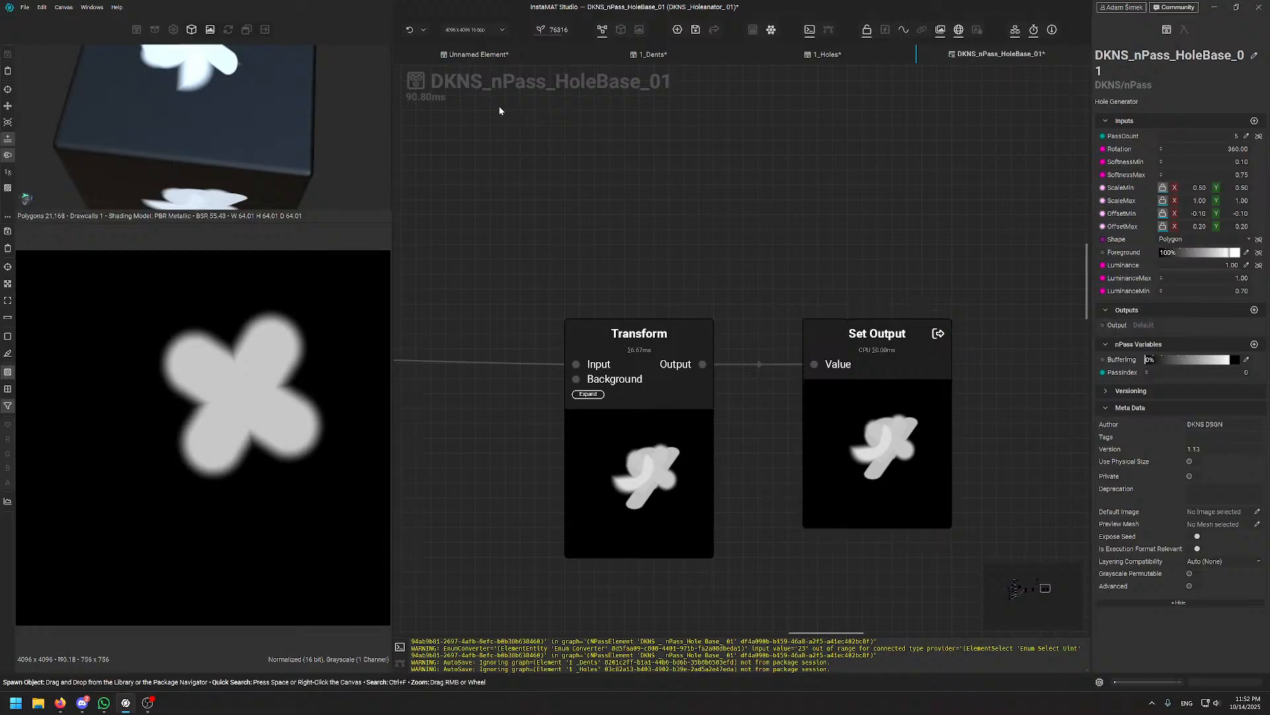
- Return to the Unnamed Element graph and reposition the DKNS_nPass_Hole Base_01 node before the first Blur
click(453, 59)
middle_drag(740, 212, 652, 224)
mouse_move(651, 270)
mouse_down()
mouse_move(607, 188)
mouse_move(701, 212)
mouse_move(634, 280)
mouse_up()
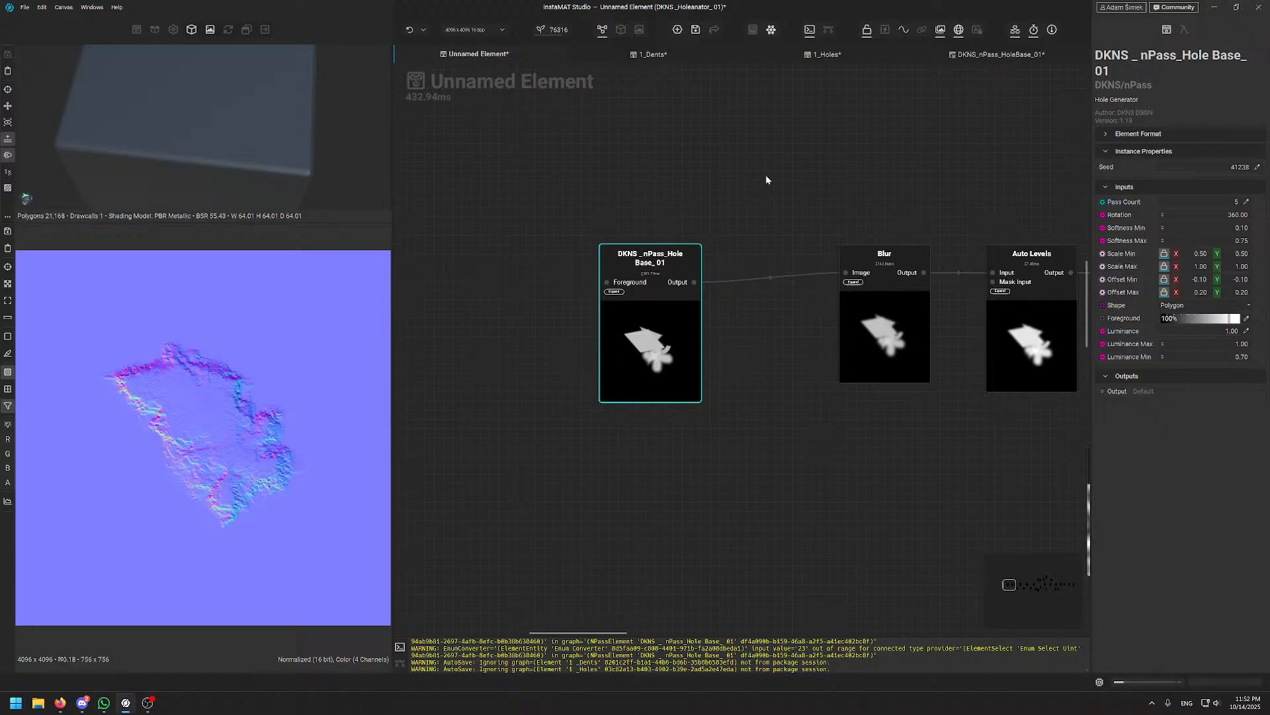
middle_drag(766, 176, 703, 193)
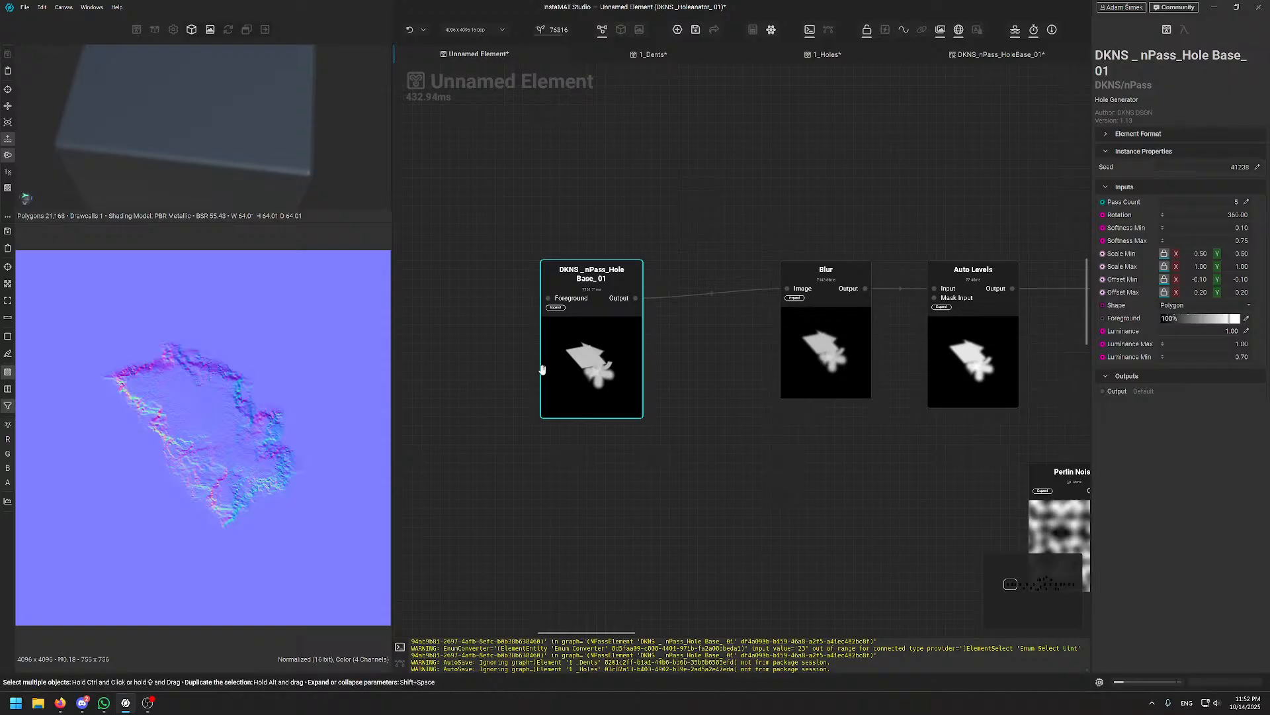
drag(573, 354, 591, 344)
- Examine the hole graph's node chain from the base shape through the warps and blends to the final nodes
middle_drag(712, 247, 588, 256)
scroll(963, 333, down, 6)
middle_drag(973, 338, 779, 358)
middle_drag(931, 381, 372, 356)
mouse_move(852, 327)
middle_down()
mouse_move(751, 337)
mouse_move(840, 337)
middle_up()
middle_drag(570, 324, 882, 303)
middle_drag(467, 321, 634, 337)
scroll(625, 327, up, 7)
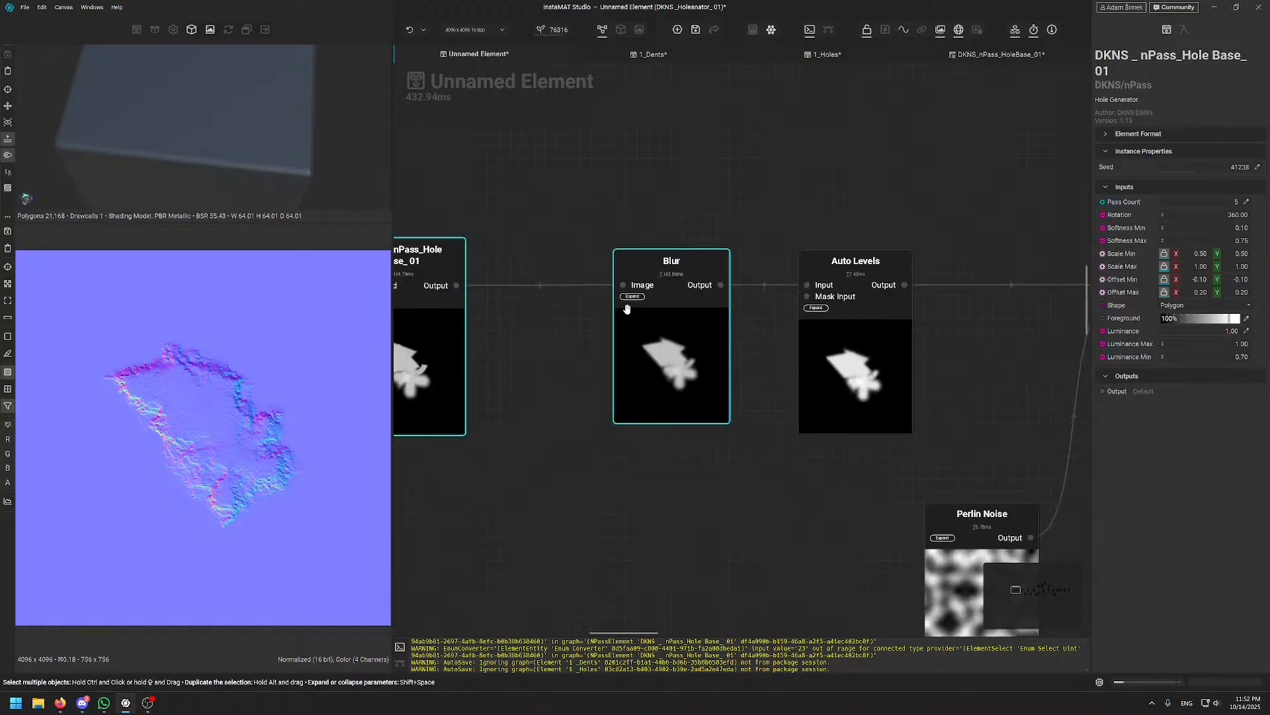
scroll(741, 283, down, 4)
middle_drag(860, 299, 529, 311)
middle_drag(1059, 353, 496, 377)
middle_drag(1082, 372, 898, 381)
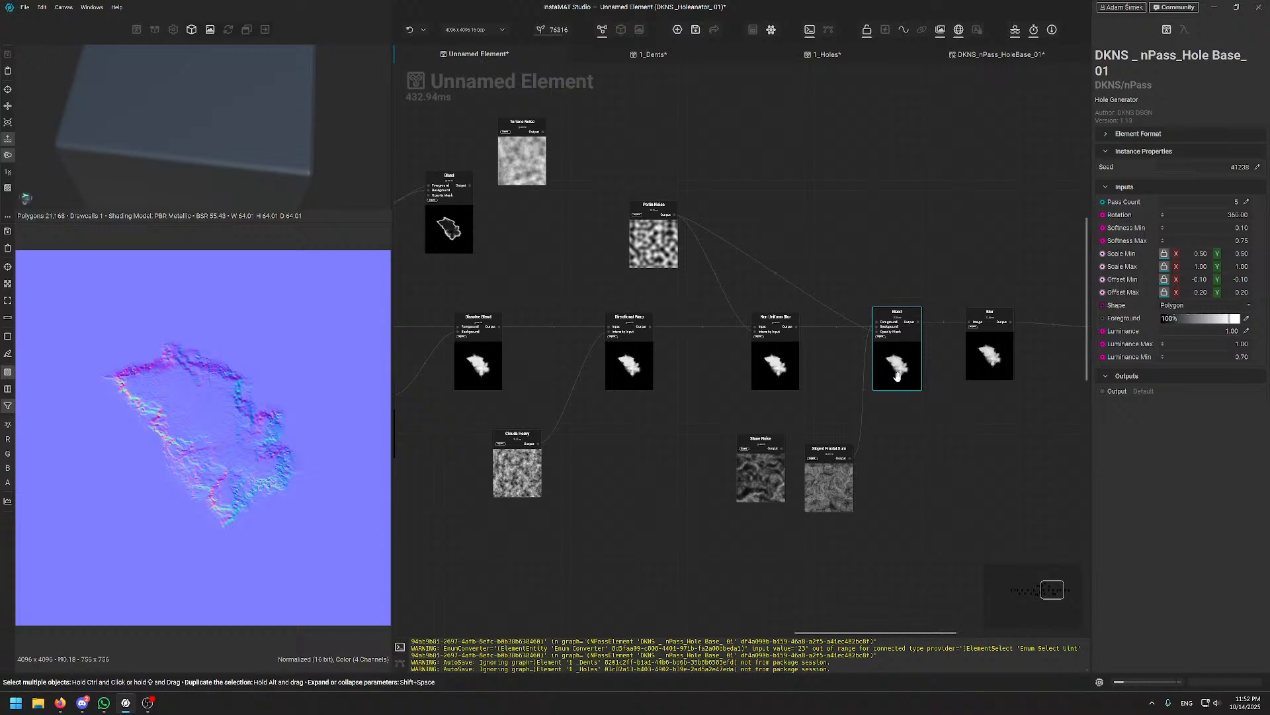
middle_drag(408, 387, 1064, 364)
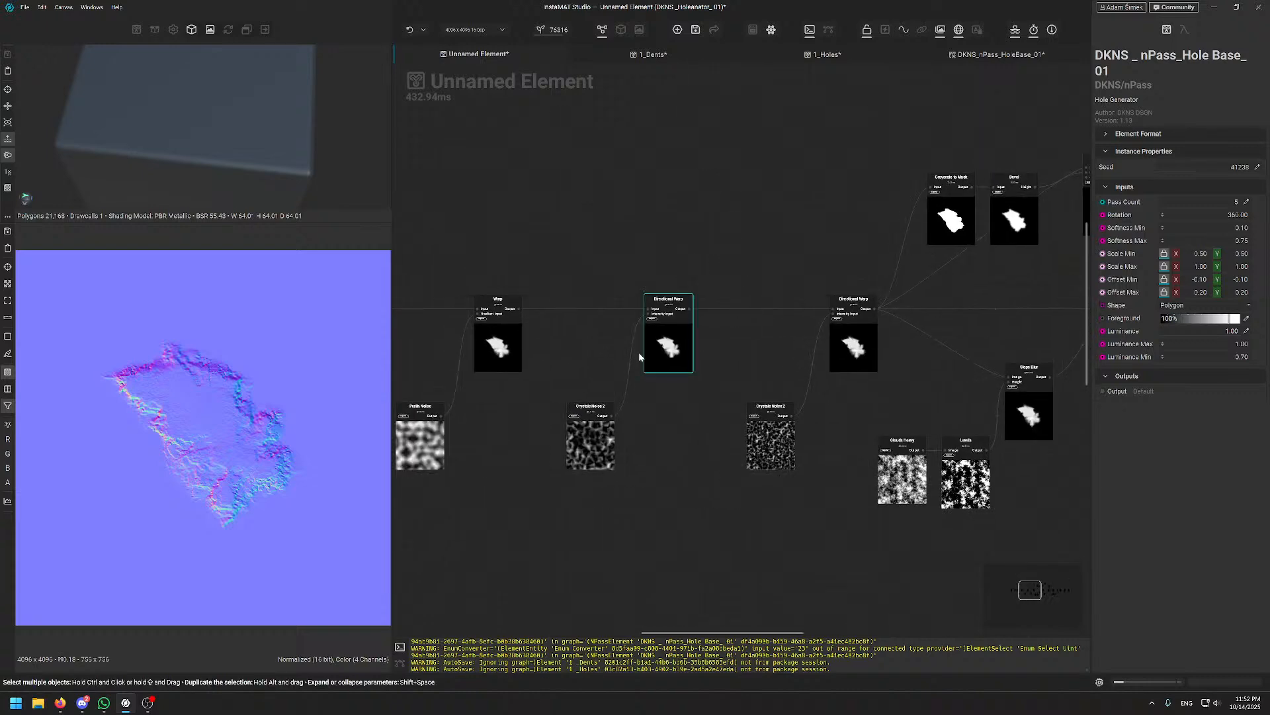
middle_drag(545, 363, 793, 340)
- Compare the preview of the first Blur node with that of the Auto Levels node
scroll(524, 323, up, 5)
click(605, 247)
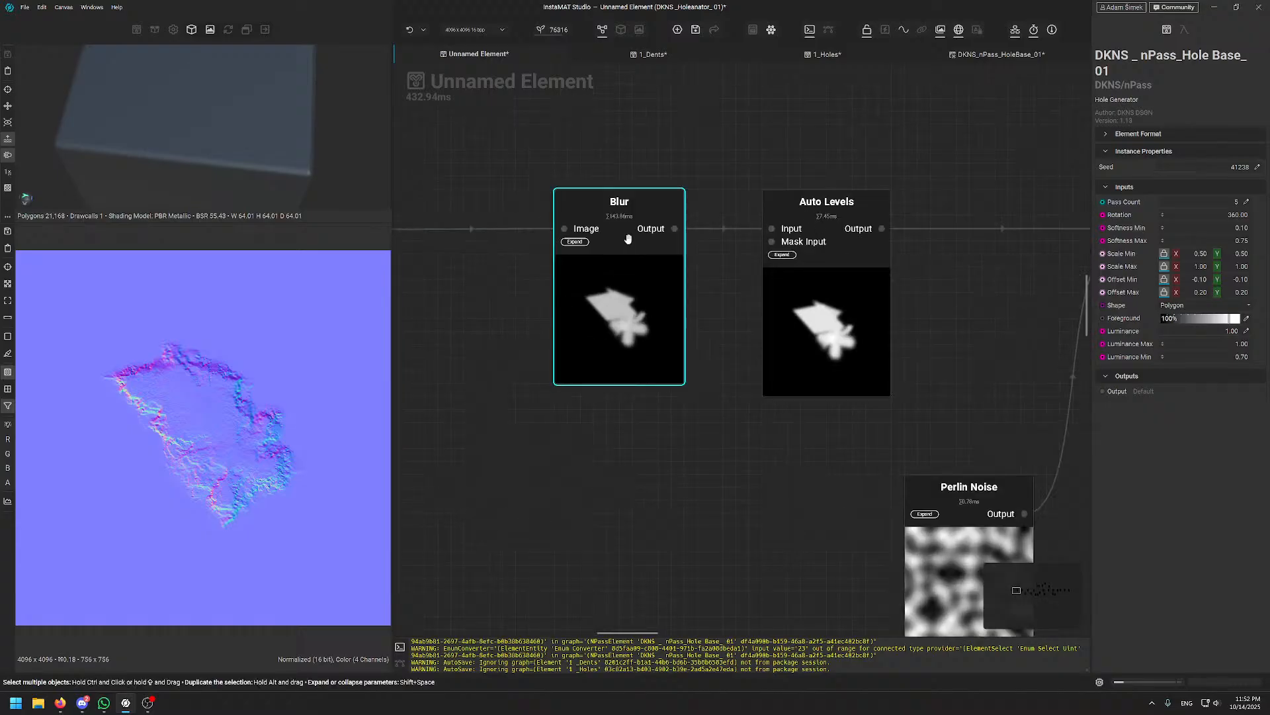
click(855, 239)
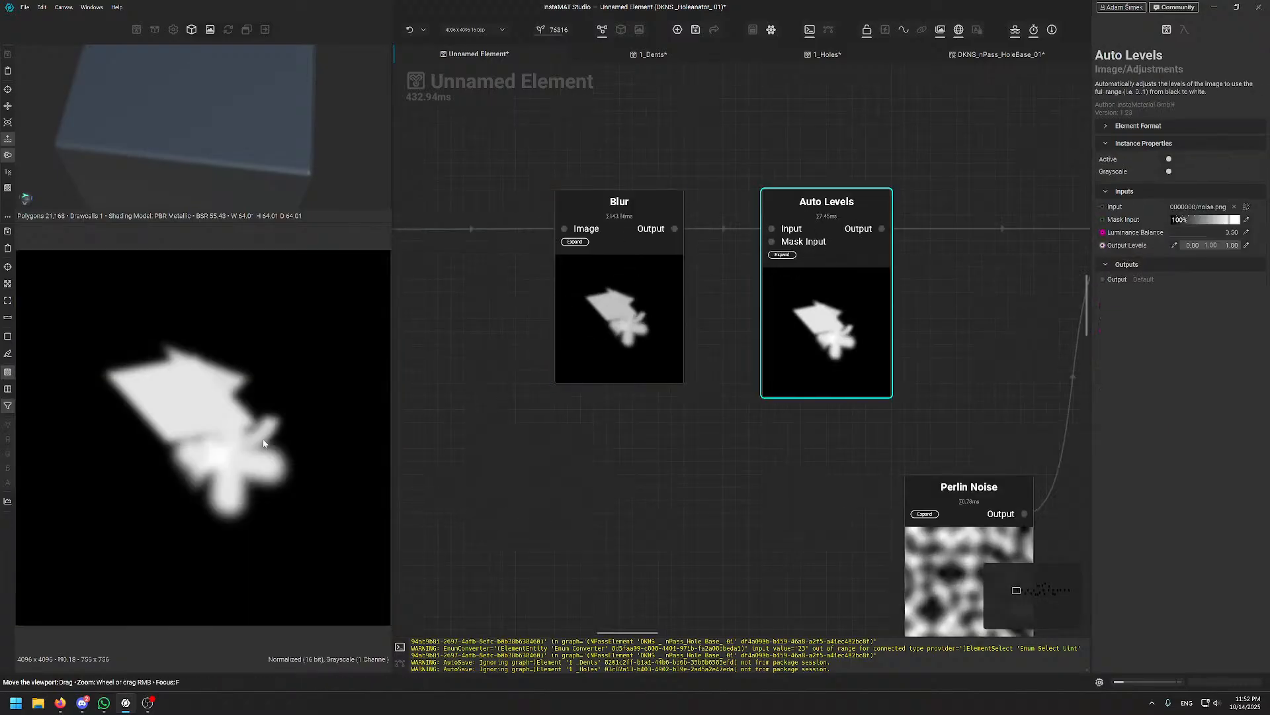
click(620, 274)
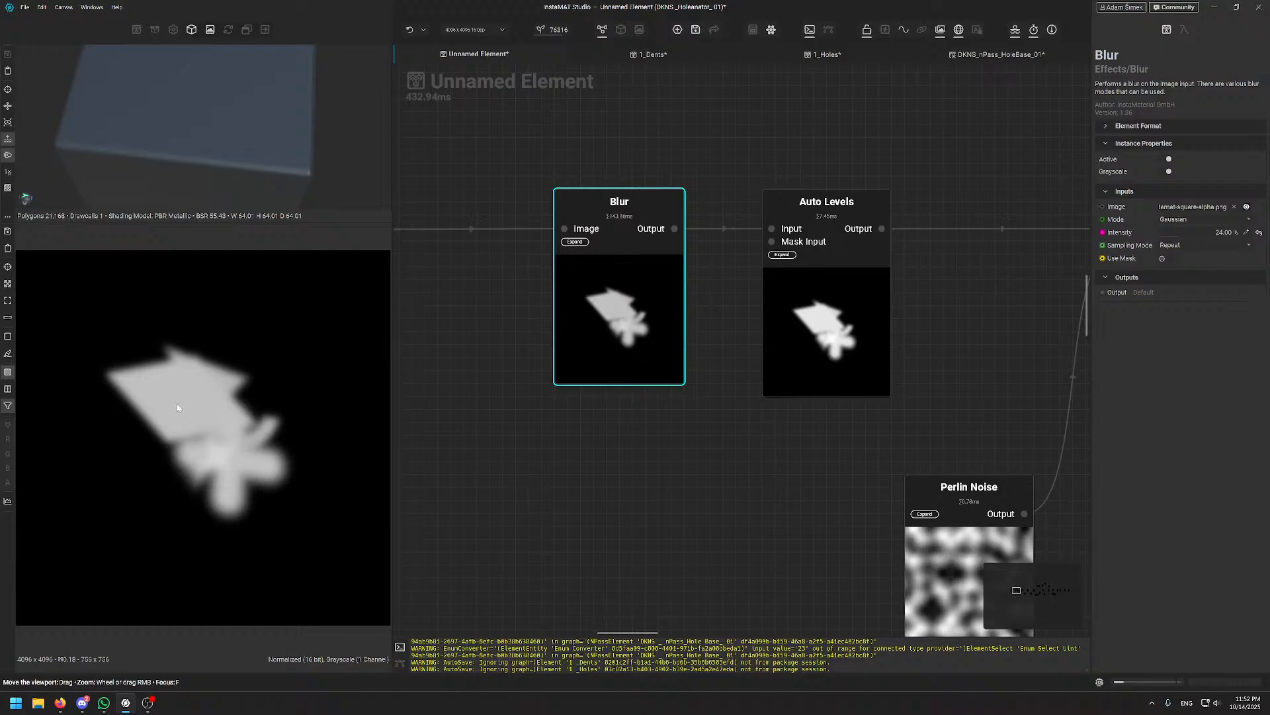
click(856, 281)
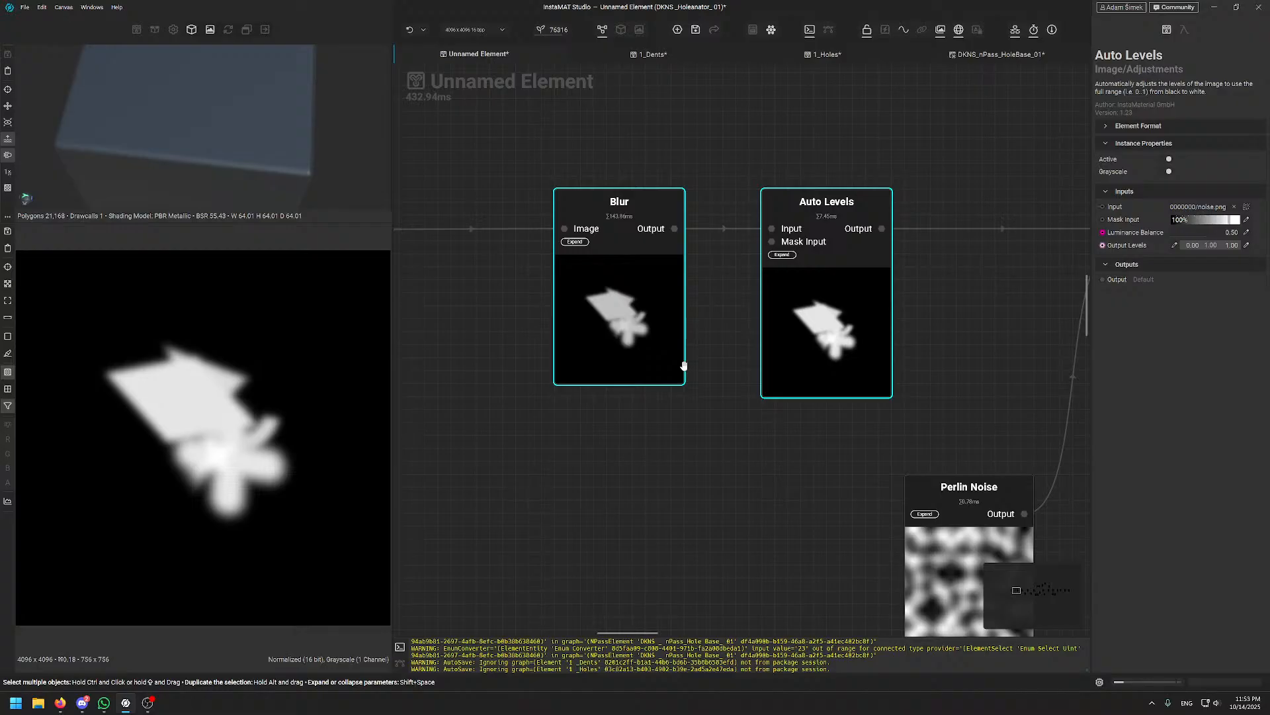
- Inspect the Warp node and preview the Perlin Noise that drives its gradient input
scroll(749, 142, down, 6)
scroll(1013, 124, up, 7)
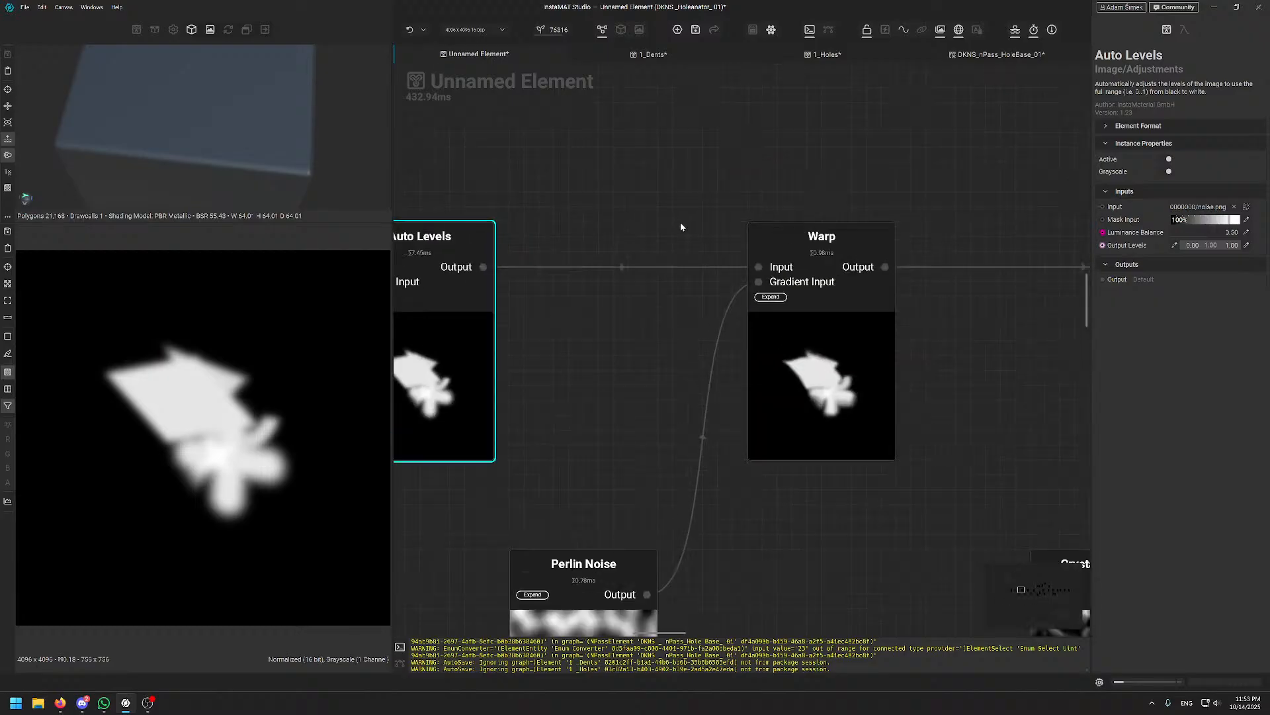
click(885, 403)
middle_drag(584, 618, 645, 364)
mouse_move(644, 411)
mouse_down()
mouse_move(688, 339)
mouse_move(644, 396)
mouse_up()
scroll(727, 547, down, 5)
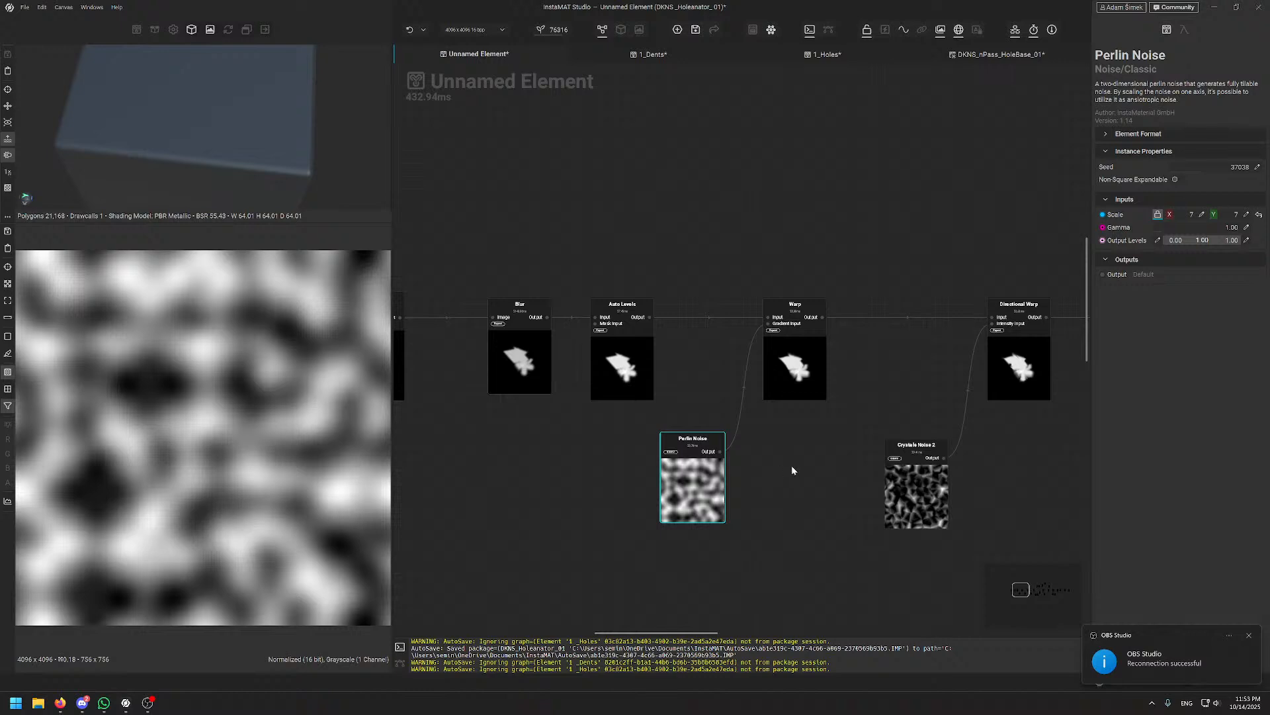
middle_drag(835, 432, 916, 390)
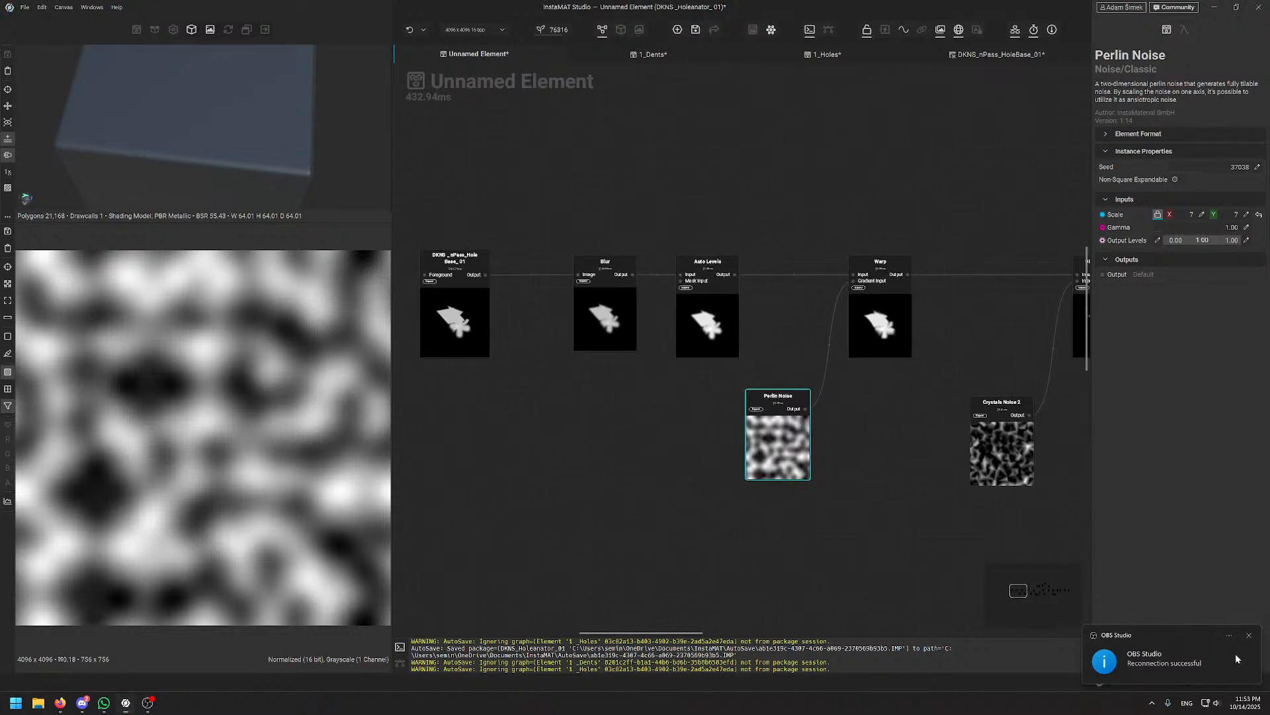
- Preview the DKNS_nPass_Hole Base_01 node, the first Blur and the Auto Levels node in turn
middle_drag(457, 221, 542, 270)
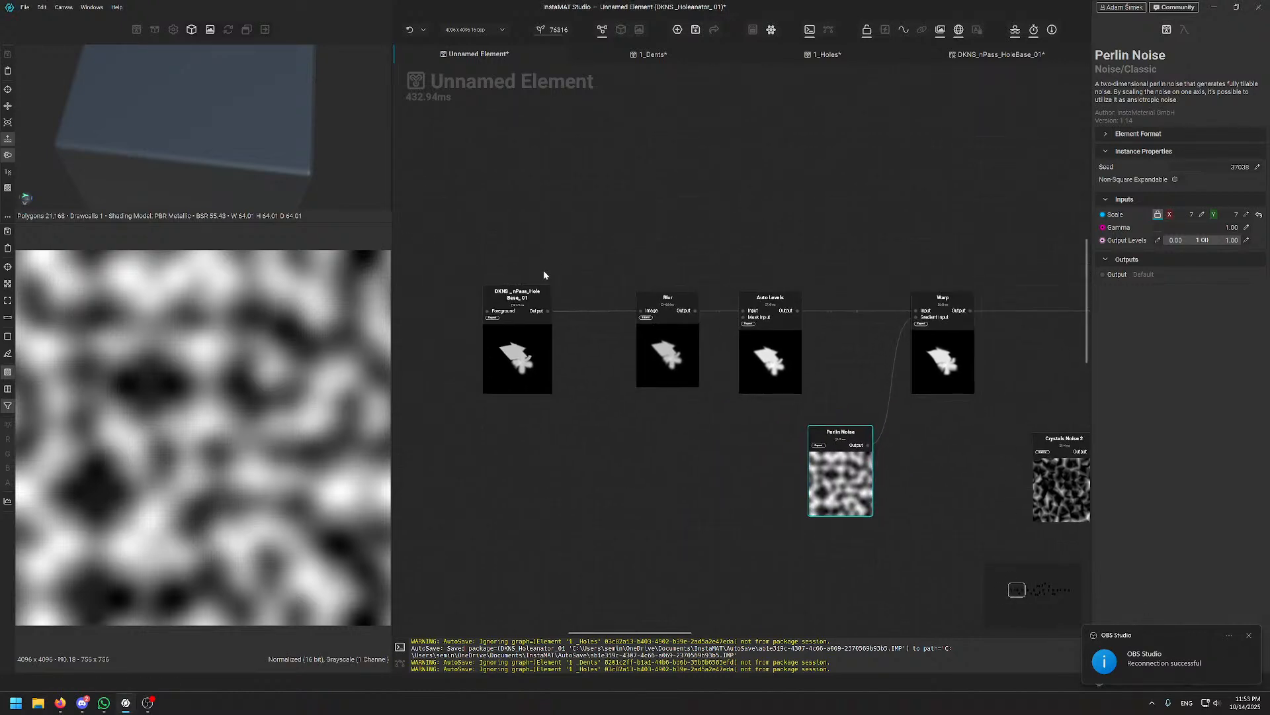
middle_drag(684, 343, 666, 318)
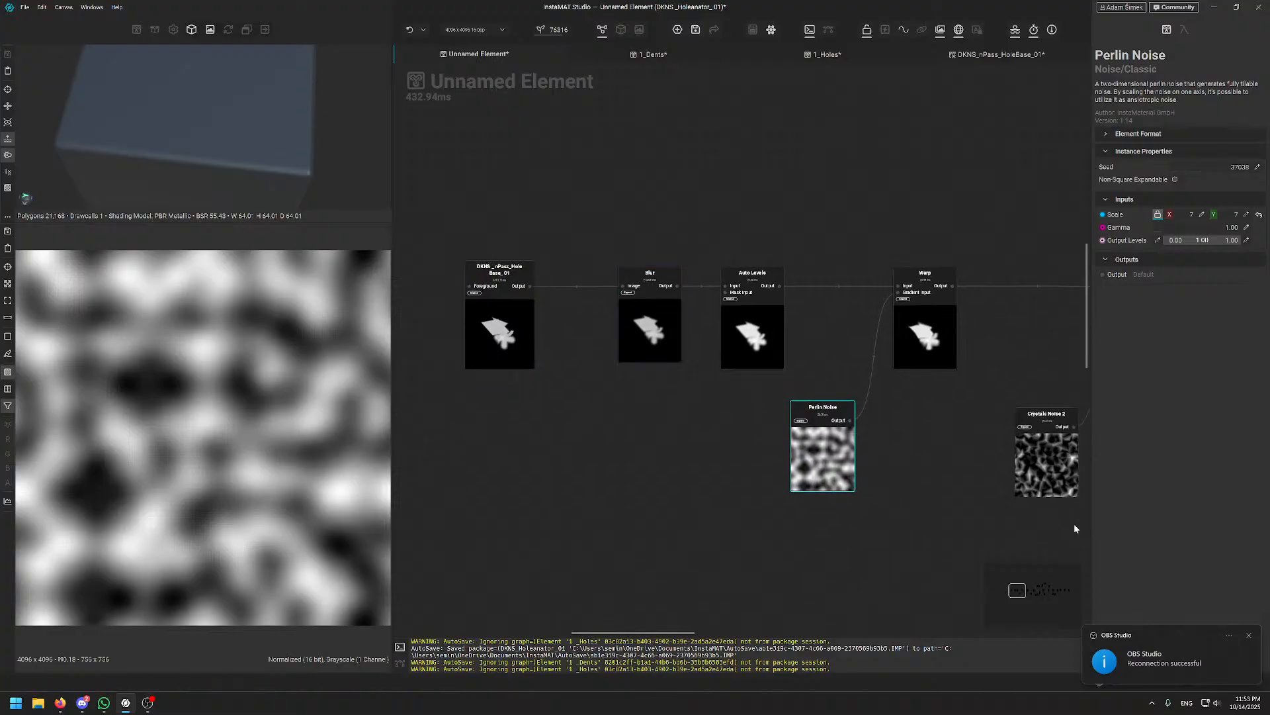
click(1248, 638)
click(526, 357)
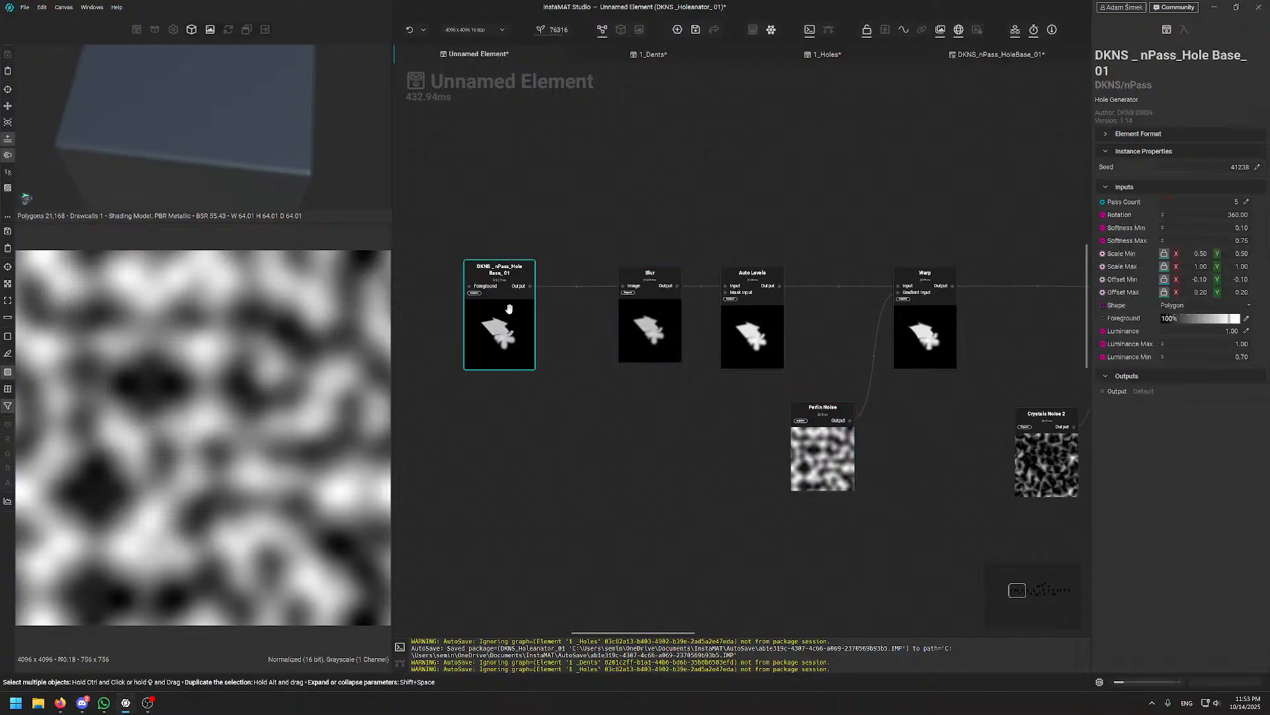
middle_drag(631, 247, 603, 251)
scroll(602, 251, up, 3)
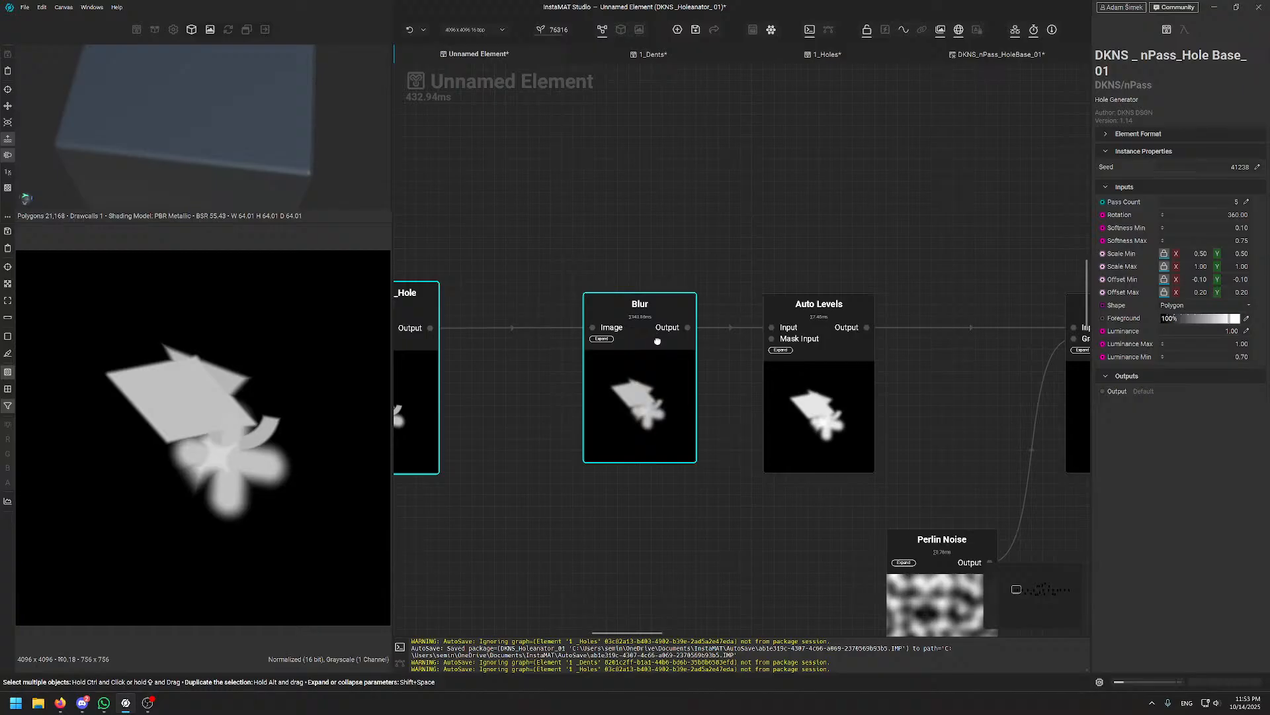
click(658, 340)
middle_drag(852, 314, 757, 307)
click(753, 377)
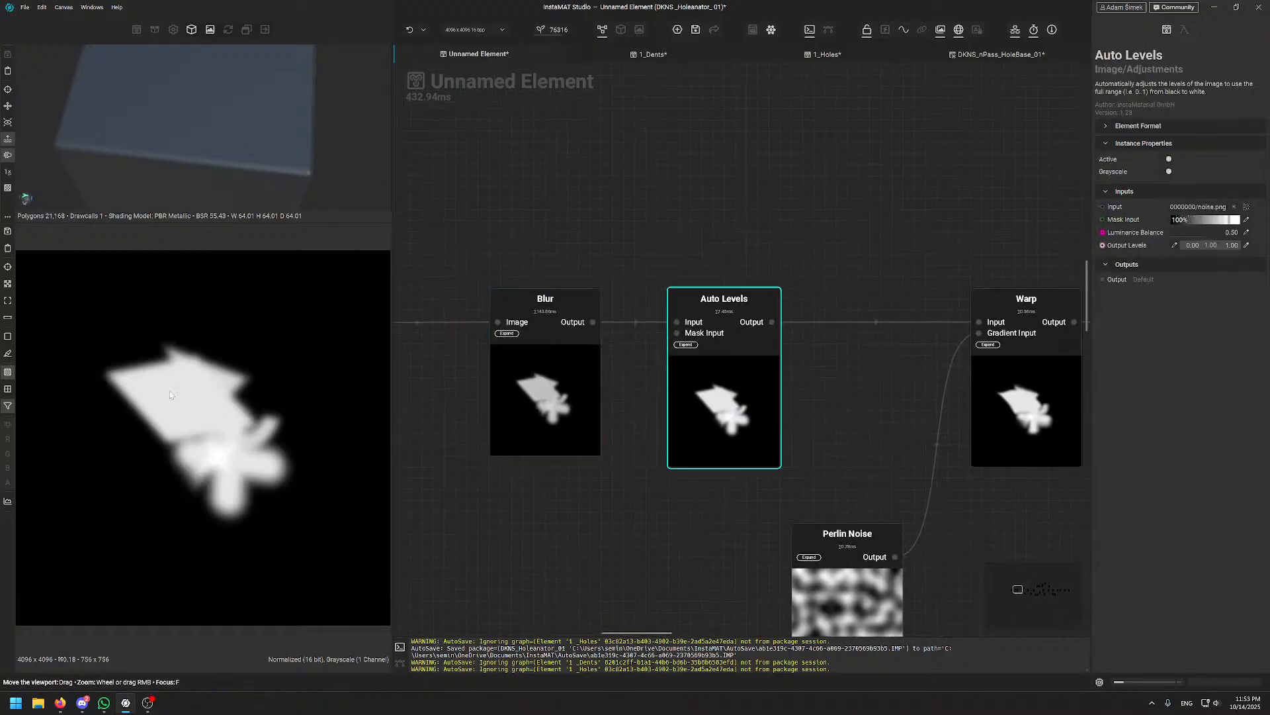
- Compare the Warp node's preview with the effect active and inactive, and inspect the Perlin Noise driving its gradient input
middle_drag(884, 229, 669, 187)
click(787, 348)
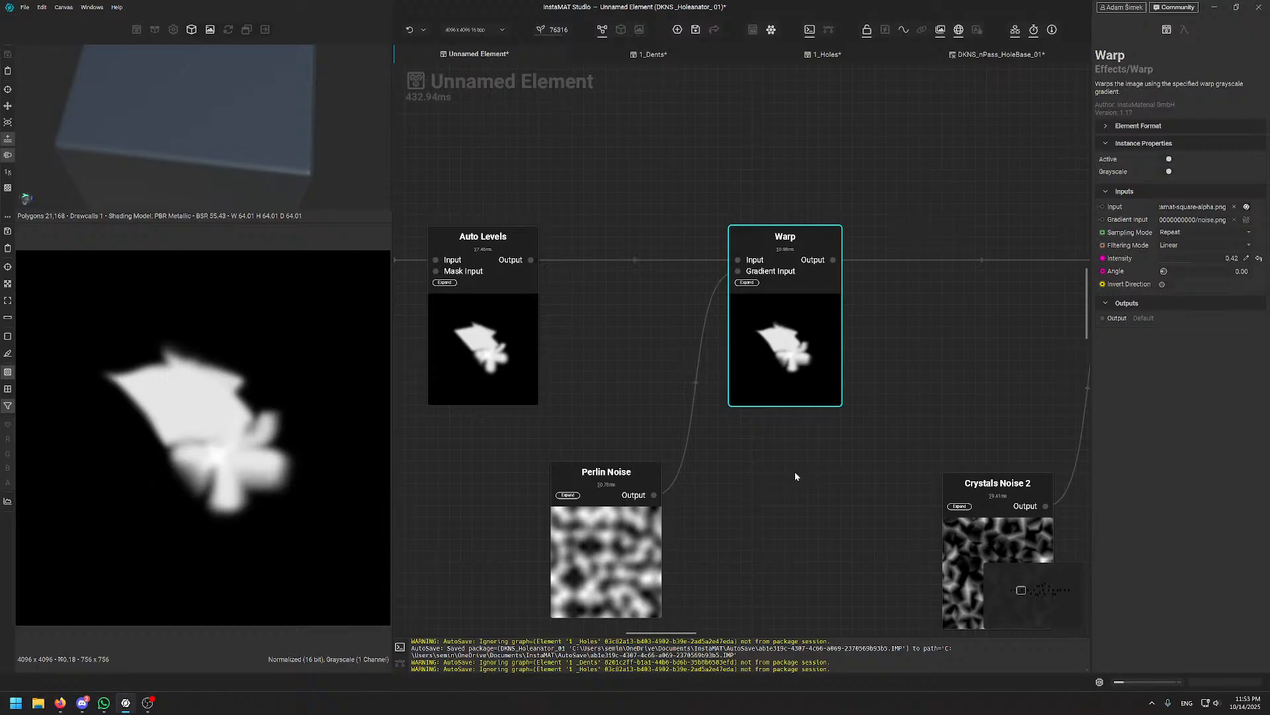
middle_drag(796, 474, 822, 452)
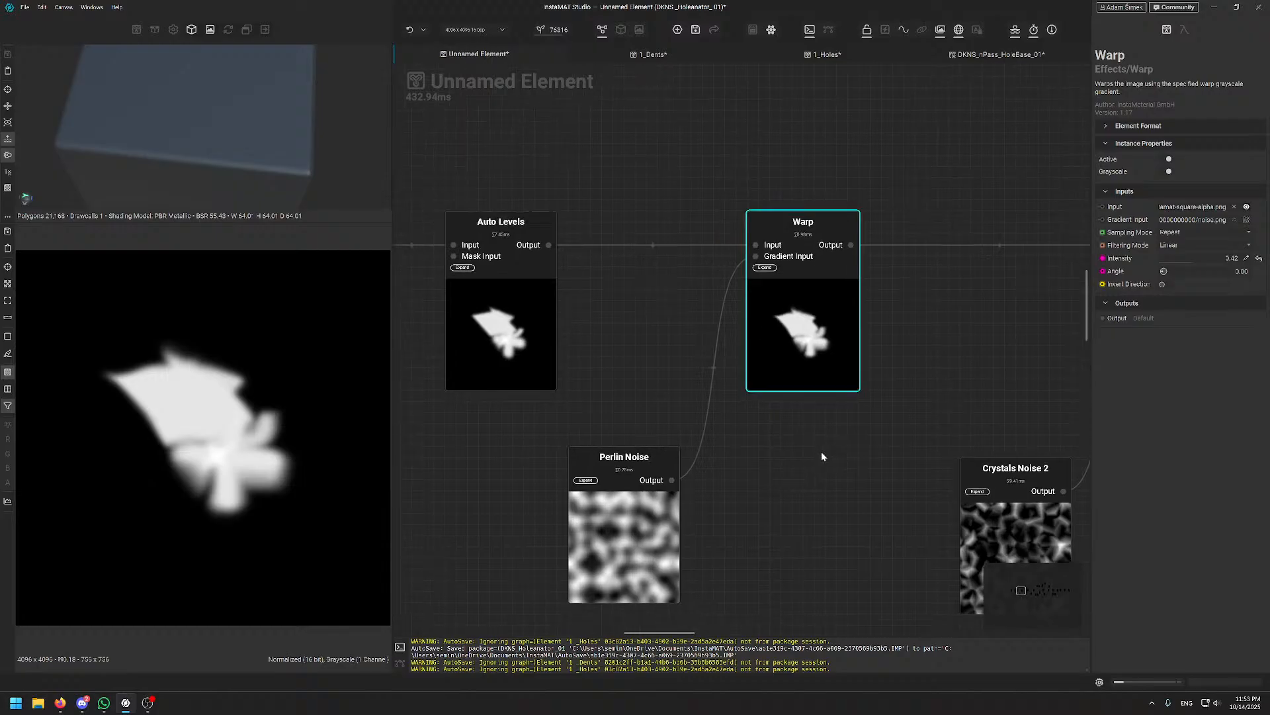
click(642, 597)
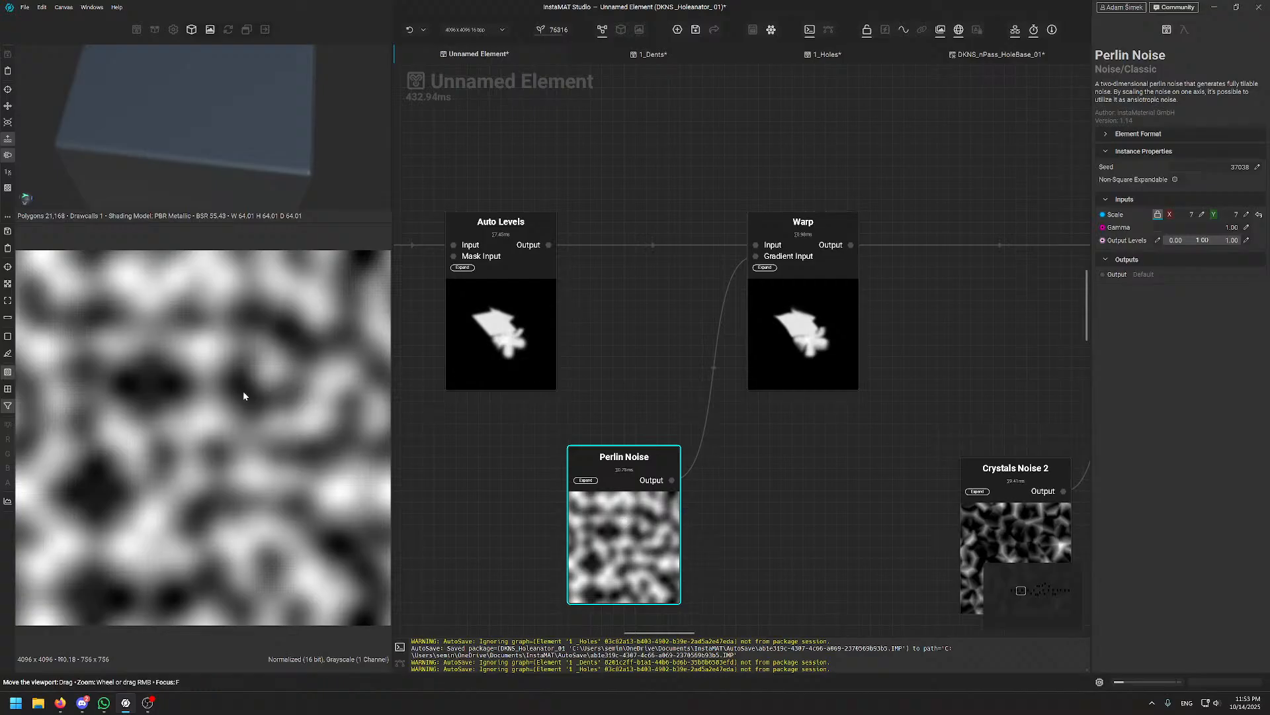
click(845, 302)
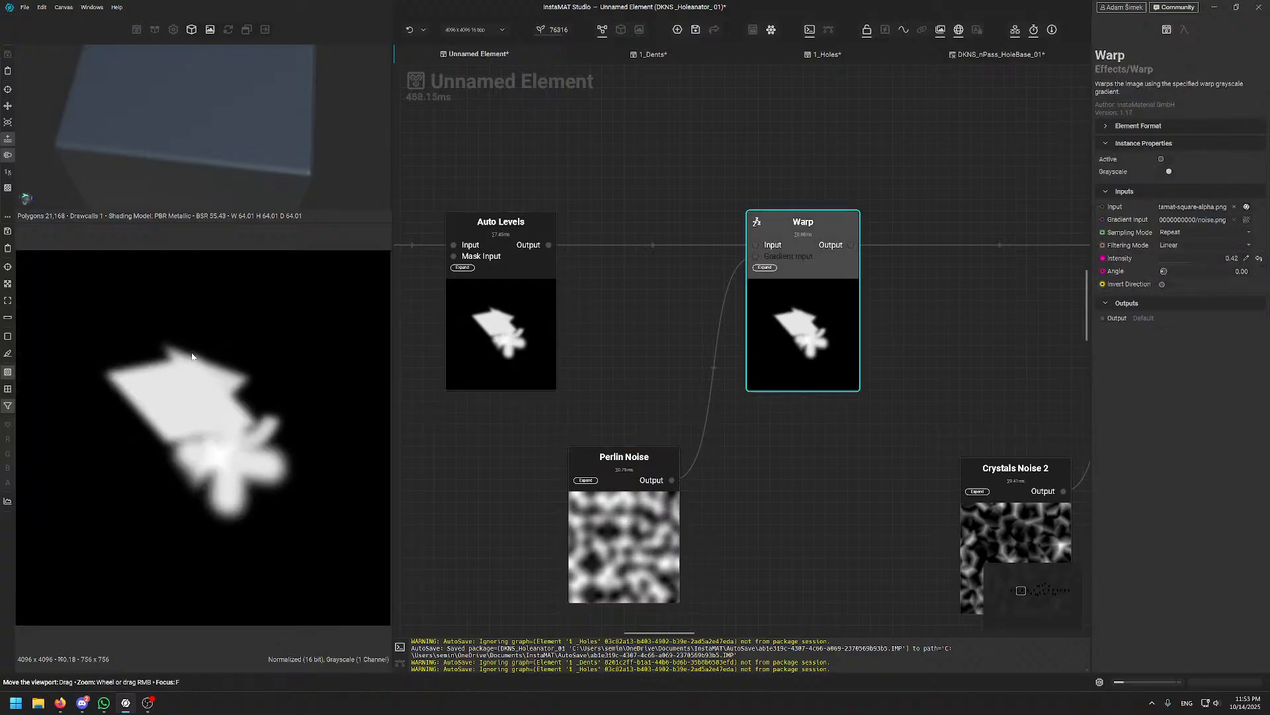
scroll(169, 417, up, 2)
scroll(113, 395, up, 1)
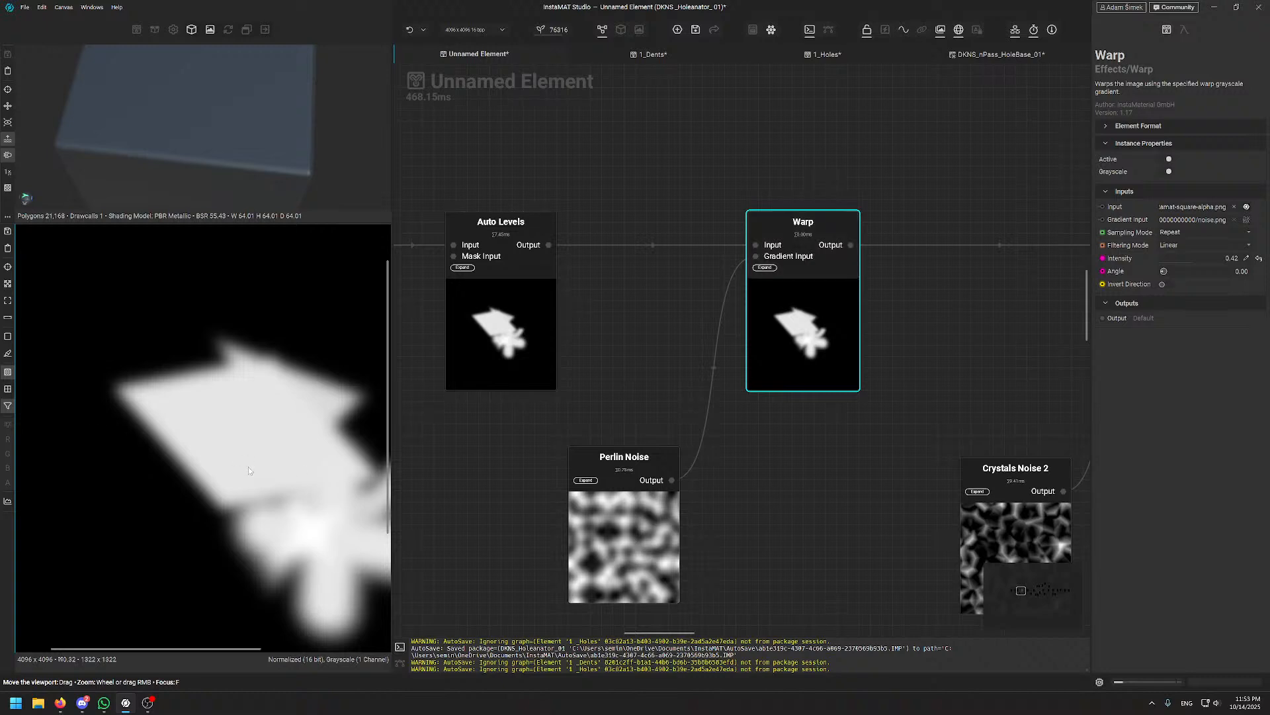
scroll(249, 466, down, 2)
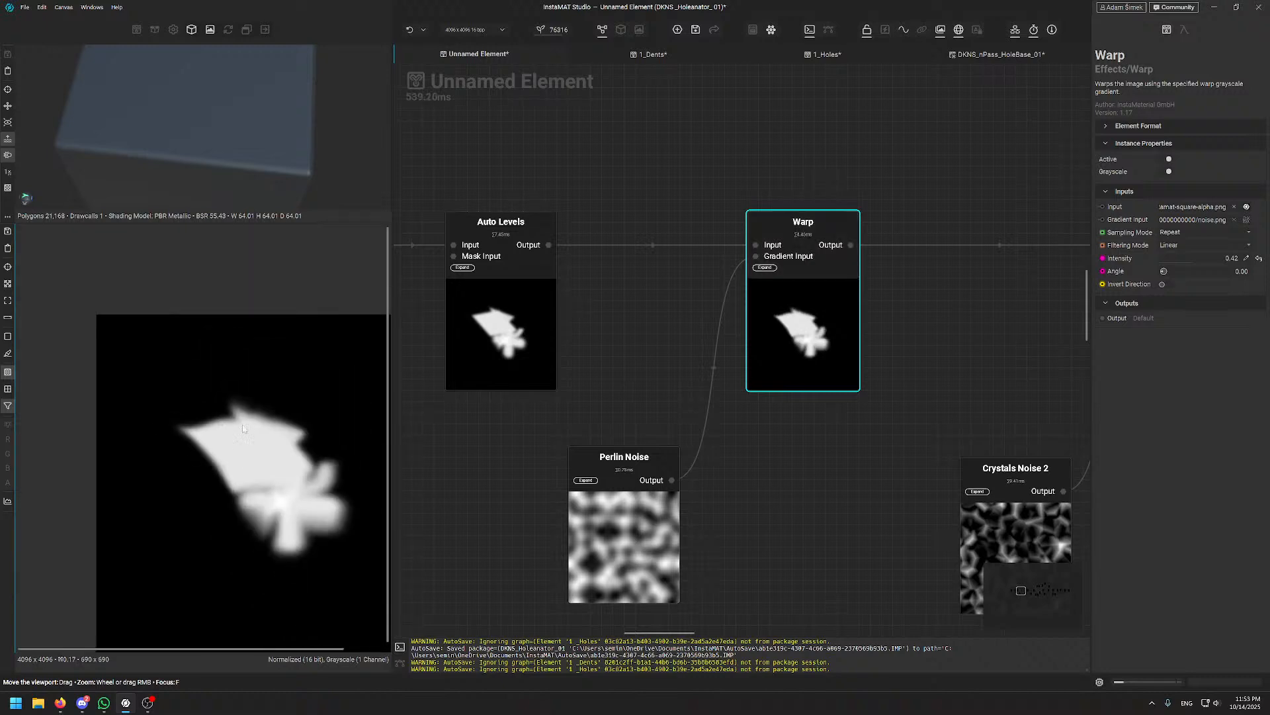
- Reposition the first Crystals Noise 2 node slightly and compare its preview with that of the Directional Warp it feeds
middle_drag(884, 379, 525, 343)
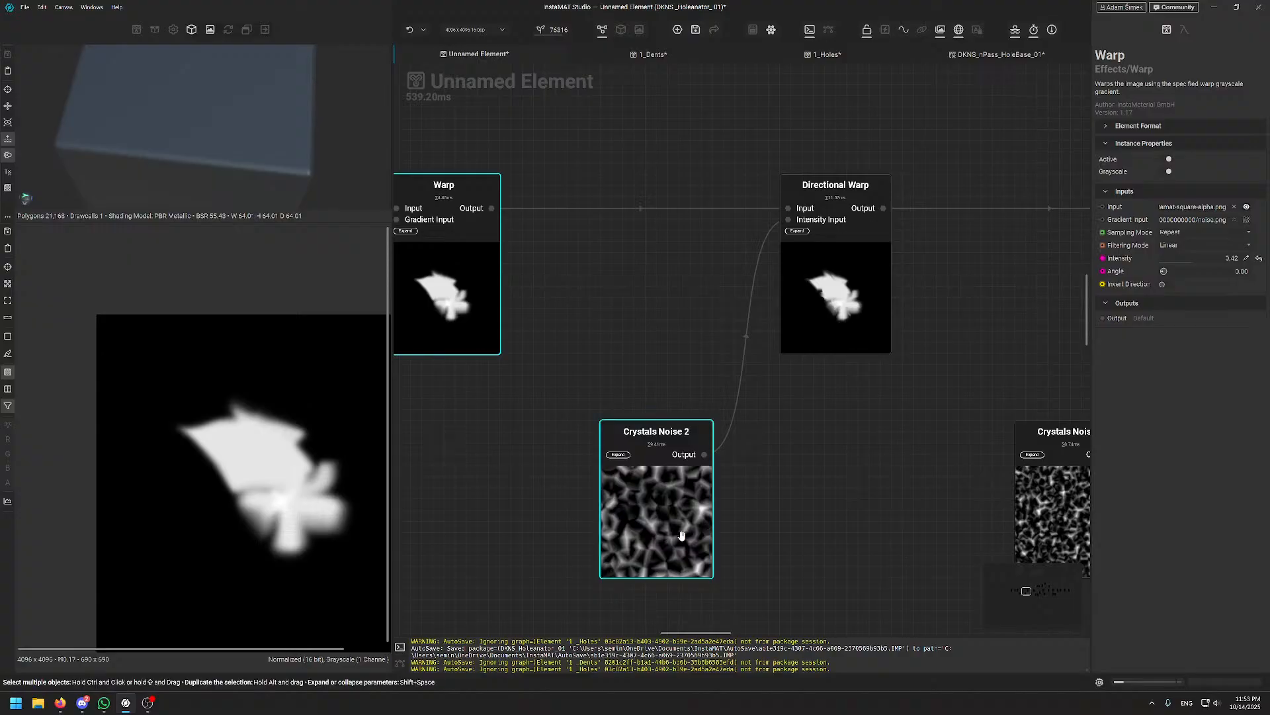
drag(682, 535, 663, 533)
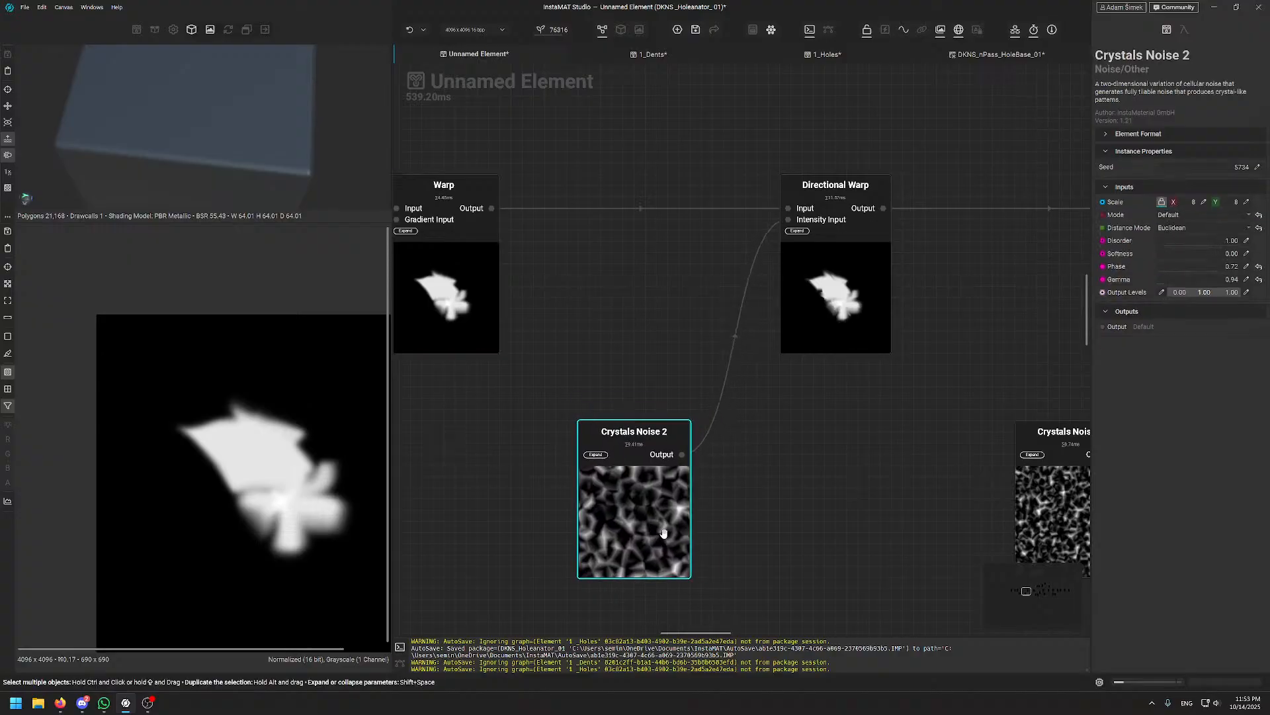
click(880, 201)
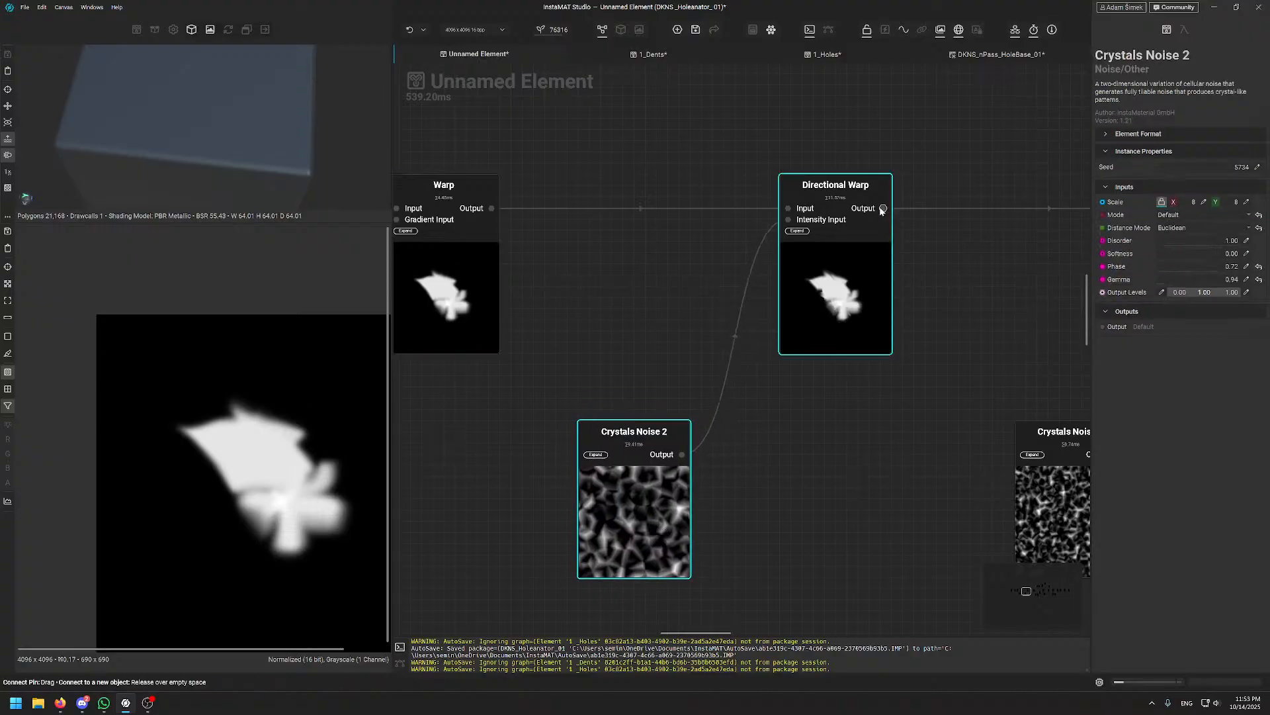
scroll(270, 456, up, 6)
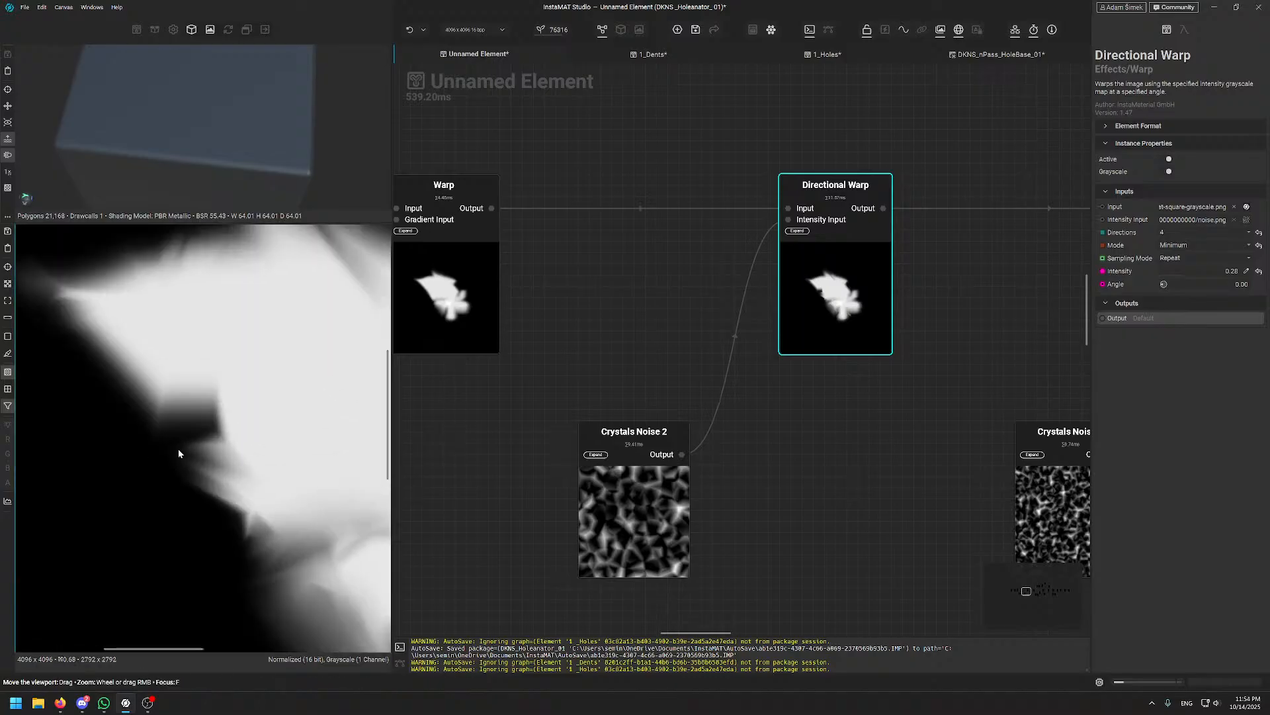
drag(629, 537, 625, 525)
double_click(625, 526)
scroll(150, 458, down, 5)
scroll(150, 458, down, 3)
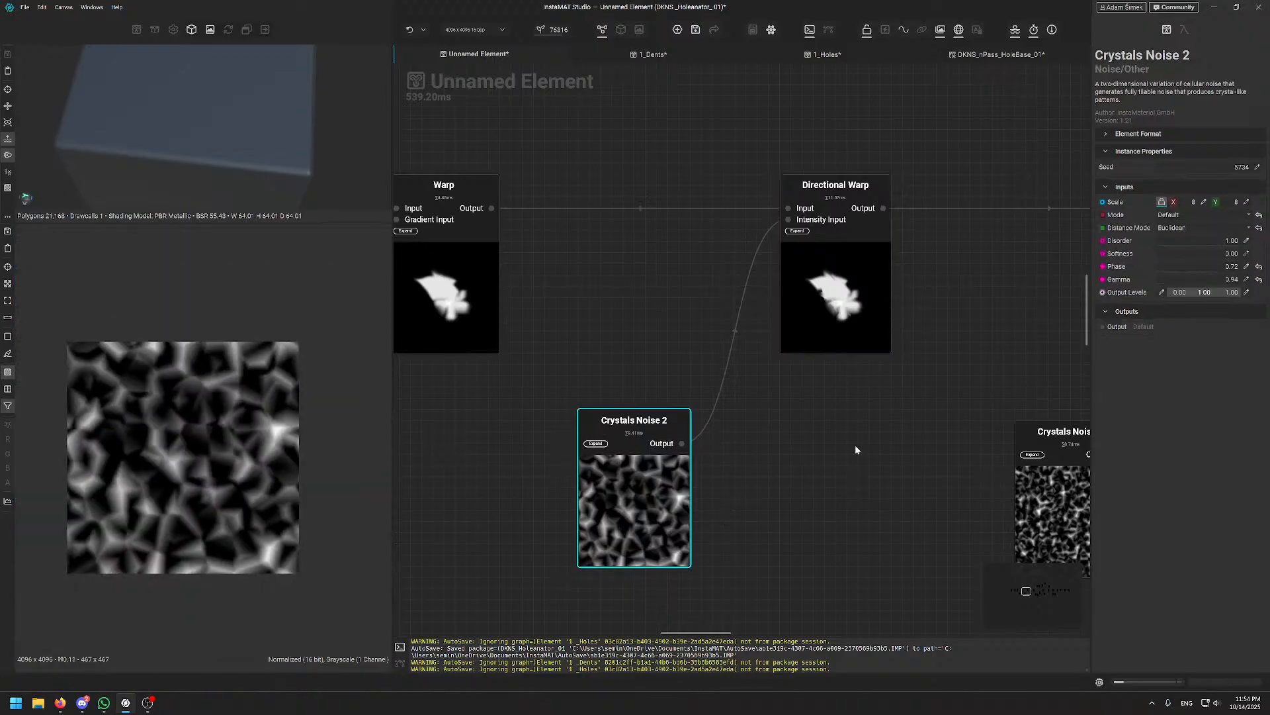
- Compare the second Directional Warp, in Maximum mode, with the finer Crystals Noise 2 that drives its intensity, examining the shape edges closely
middle_drag(855, 445, 582, 420)
double_click(890, 242)
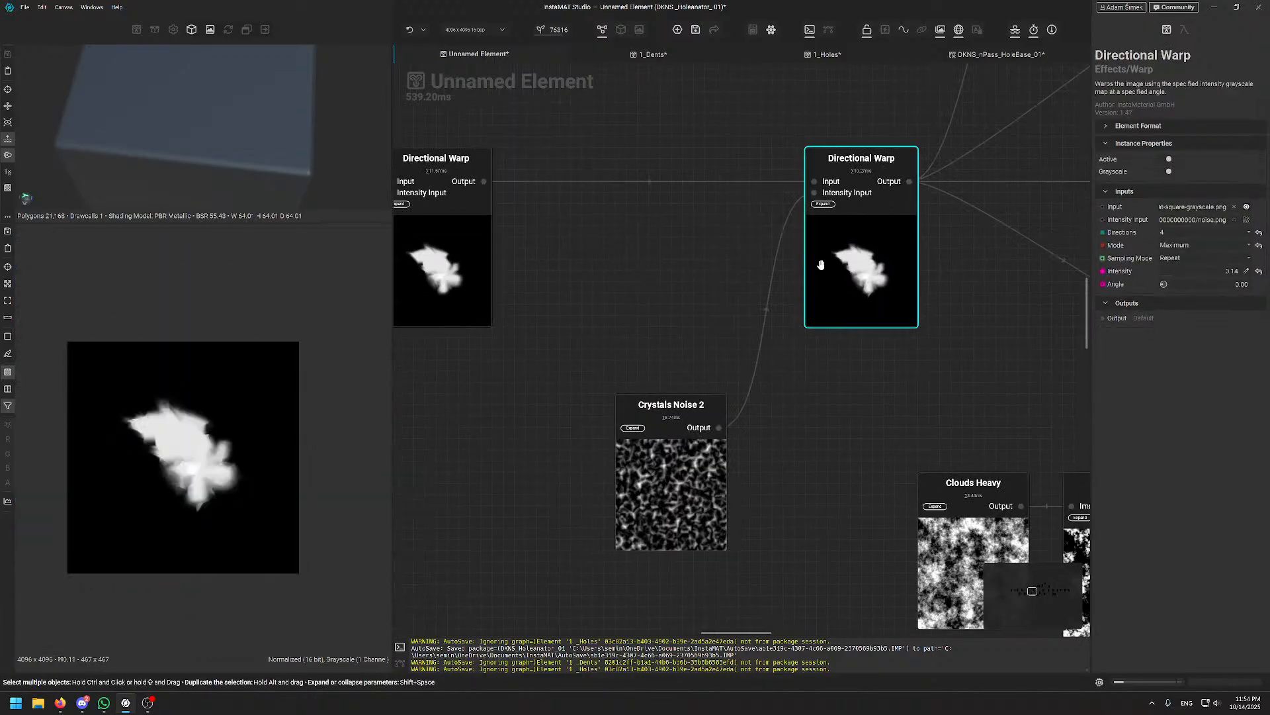
scroll(221, 411, up, 3)
double_click(671, 483)
scroll(142, 493, down, 5)
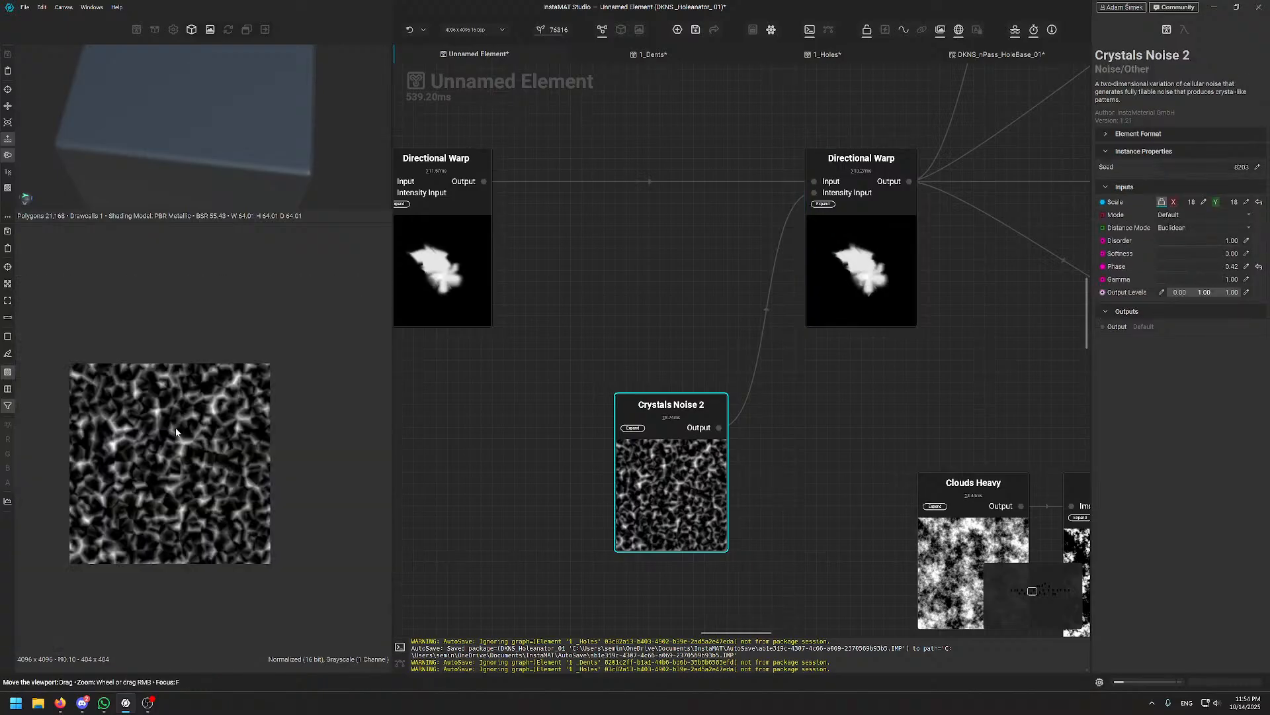
scroll(196, 476, up, 6)
scroll(195, 476, up, 1)
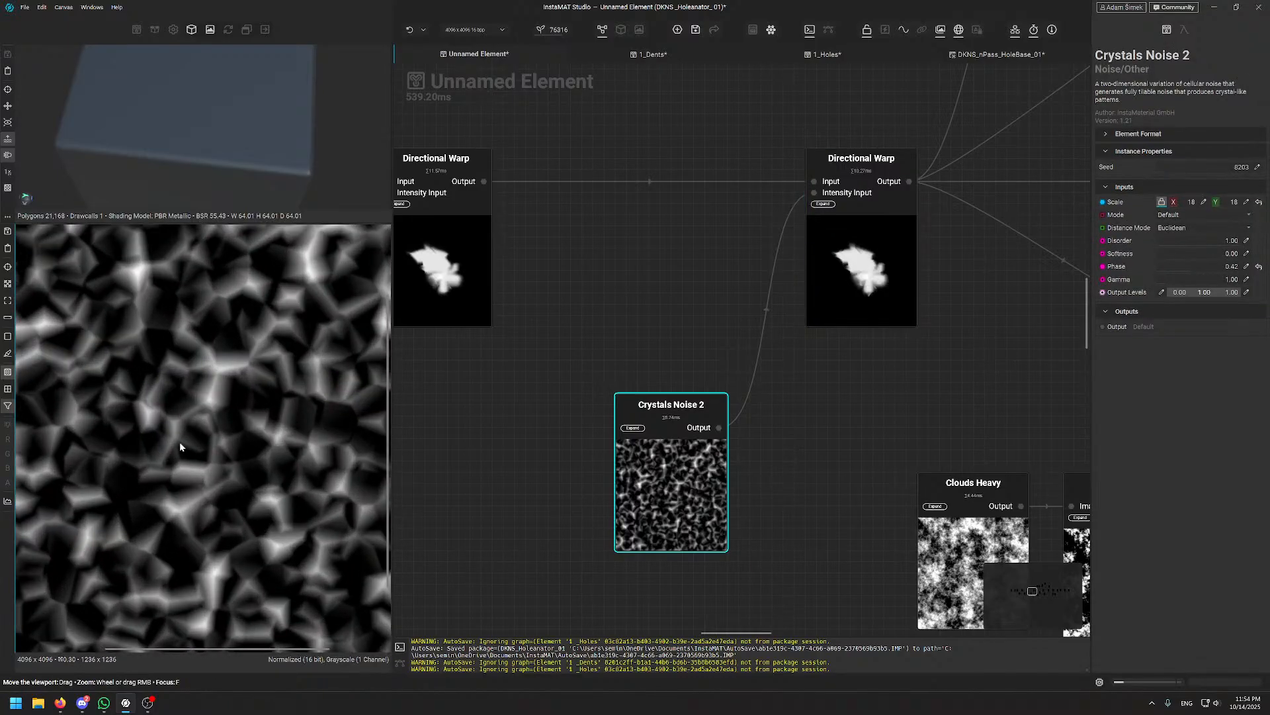
double_click(867, 258)
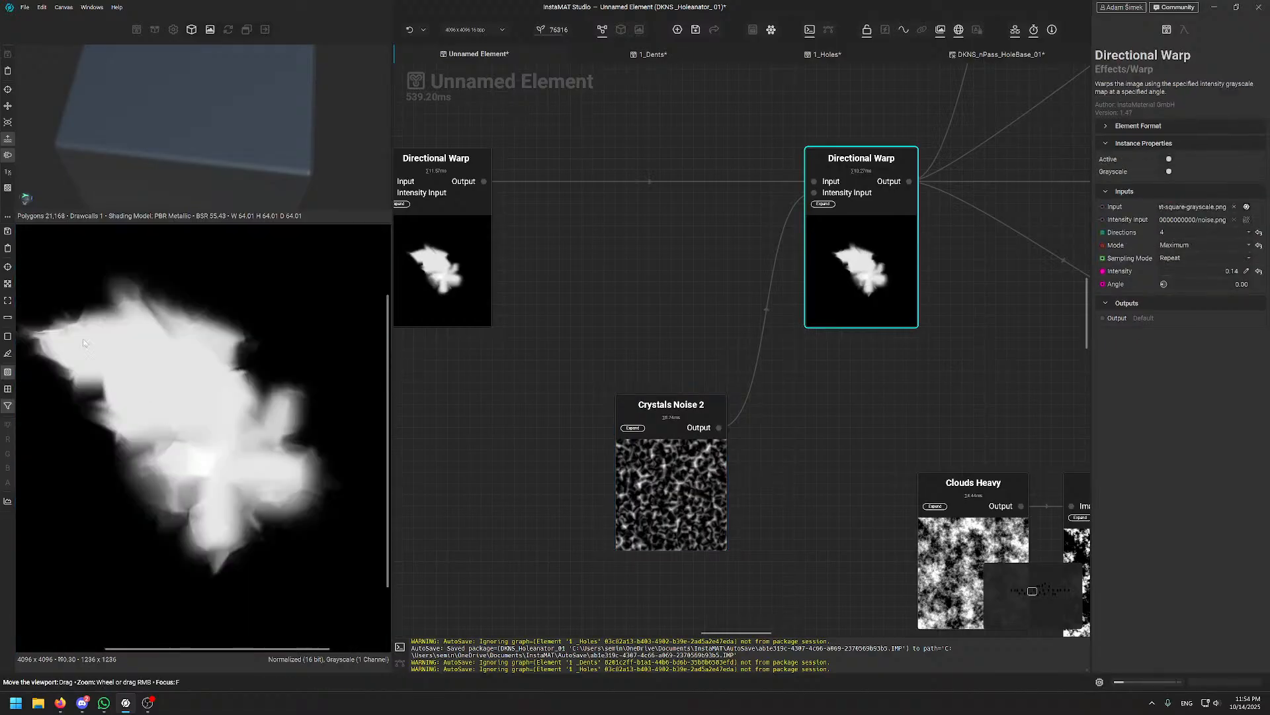
scroll(231, 302, up, 6)
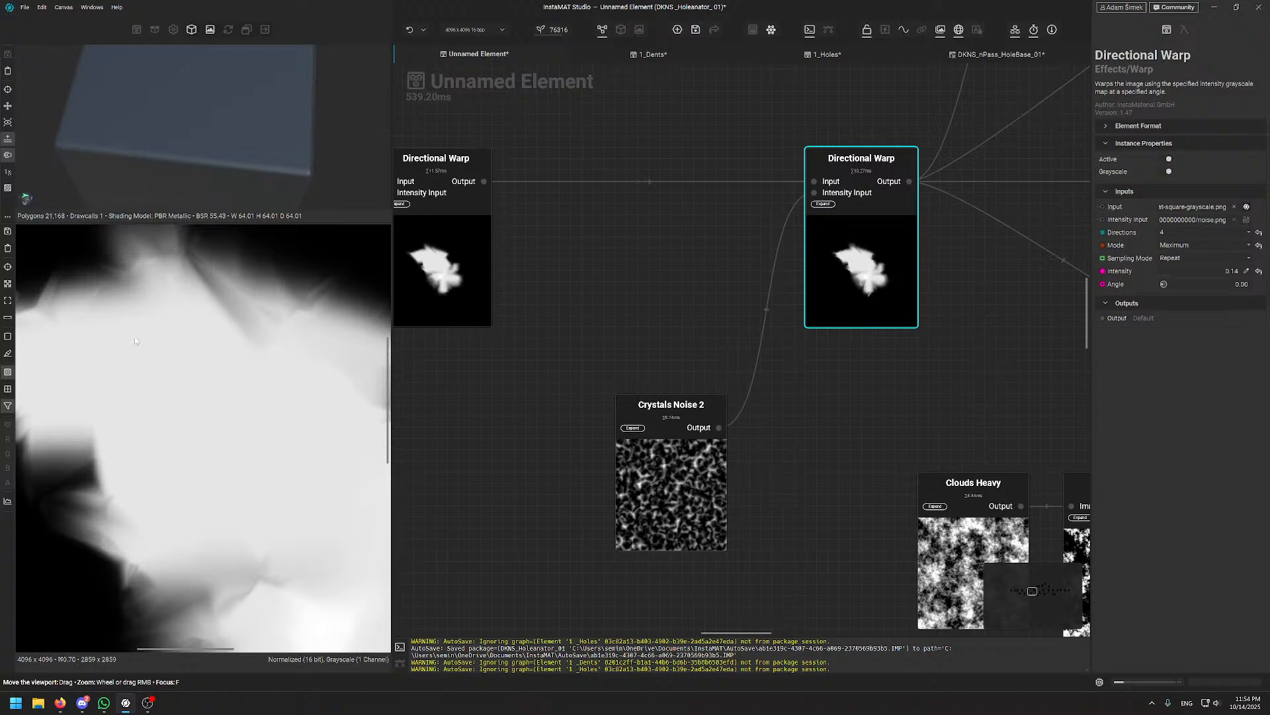
scroll(828, 435, down, 3)
- Preview the Slope Blur node fed by the second Directional Warp and the Clouds Heavy levels
middle_drag(827, 435, 510, 376)
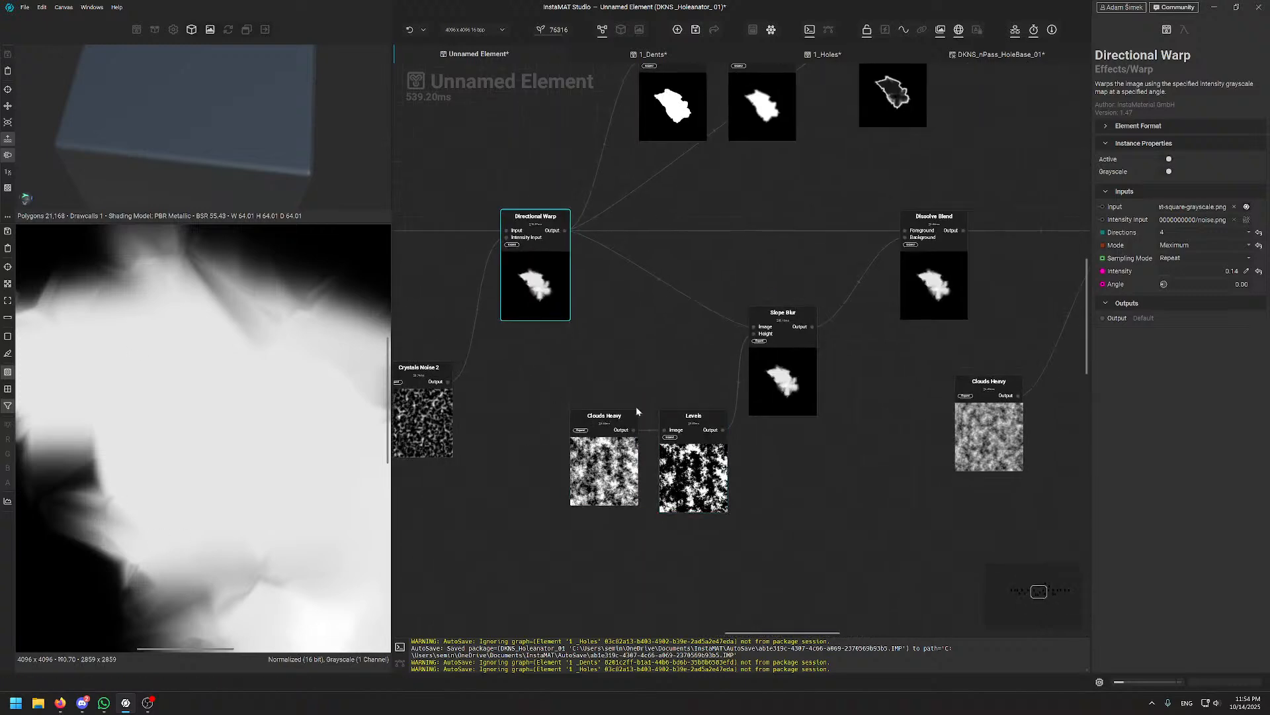
middle_drag(636, 411, 598, 425)
double_click(745, 390)
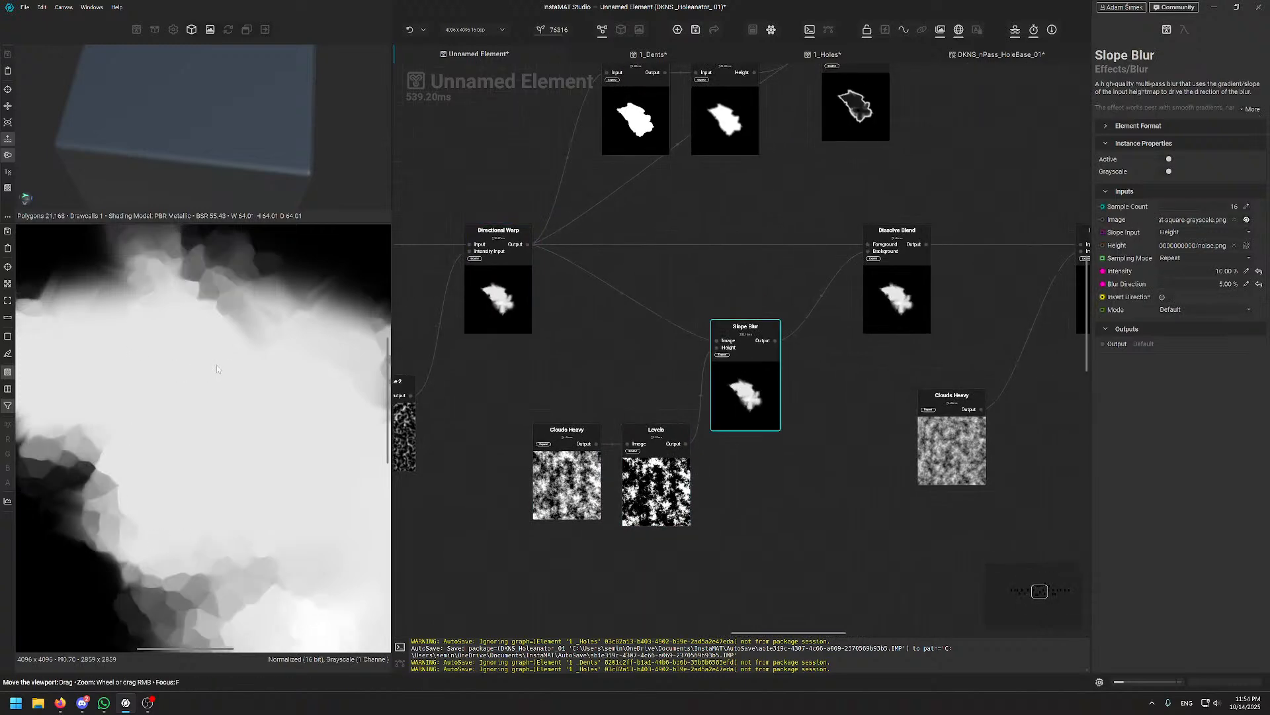
scroll(216, 364, down, 4)
- Preview the Dissolve Blend node and examine how it mixes the warped and slope-blurred edges
click(897, 284)
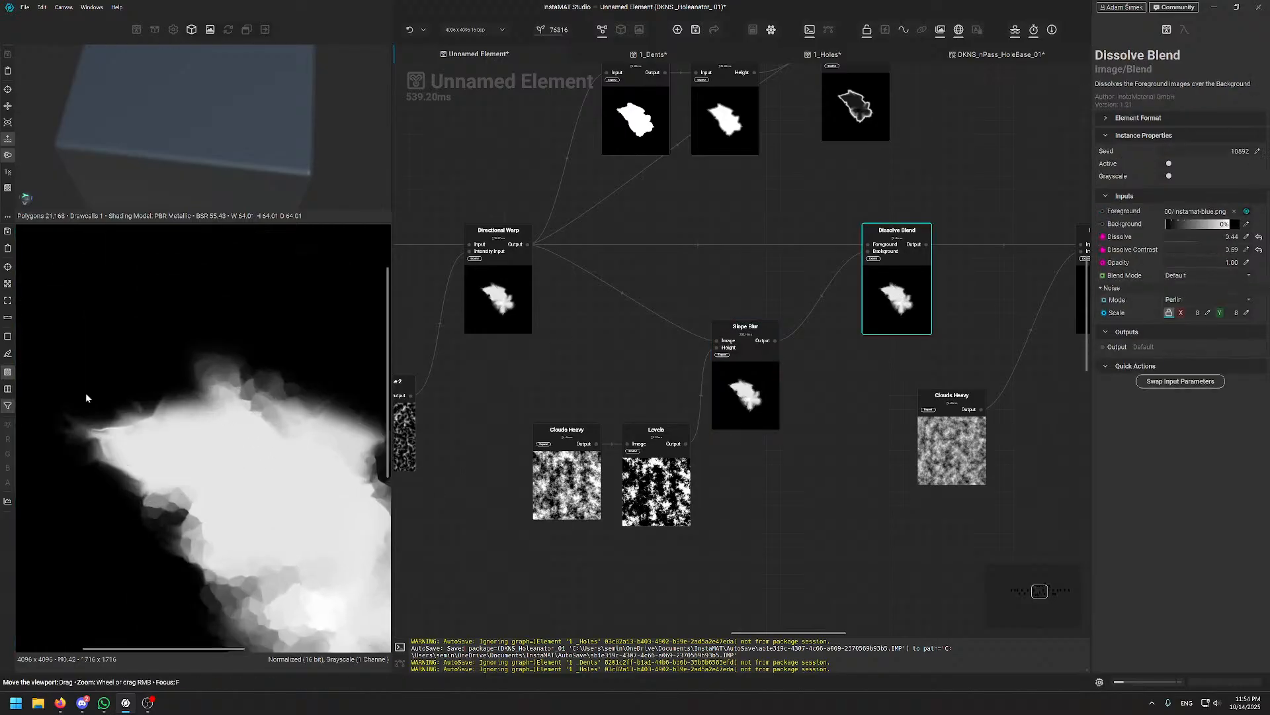
scroll(158, 420, up, 4)
scroll(130, 454, down, 7)
middle_drag(130, 454, 120, 394)
scroll(129, 390, up, 7)
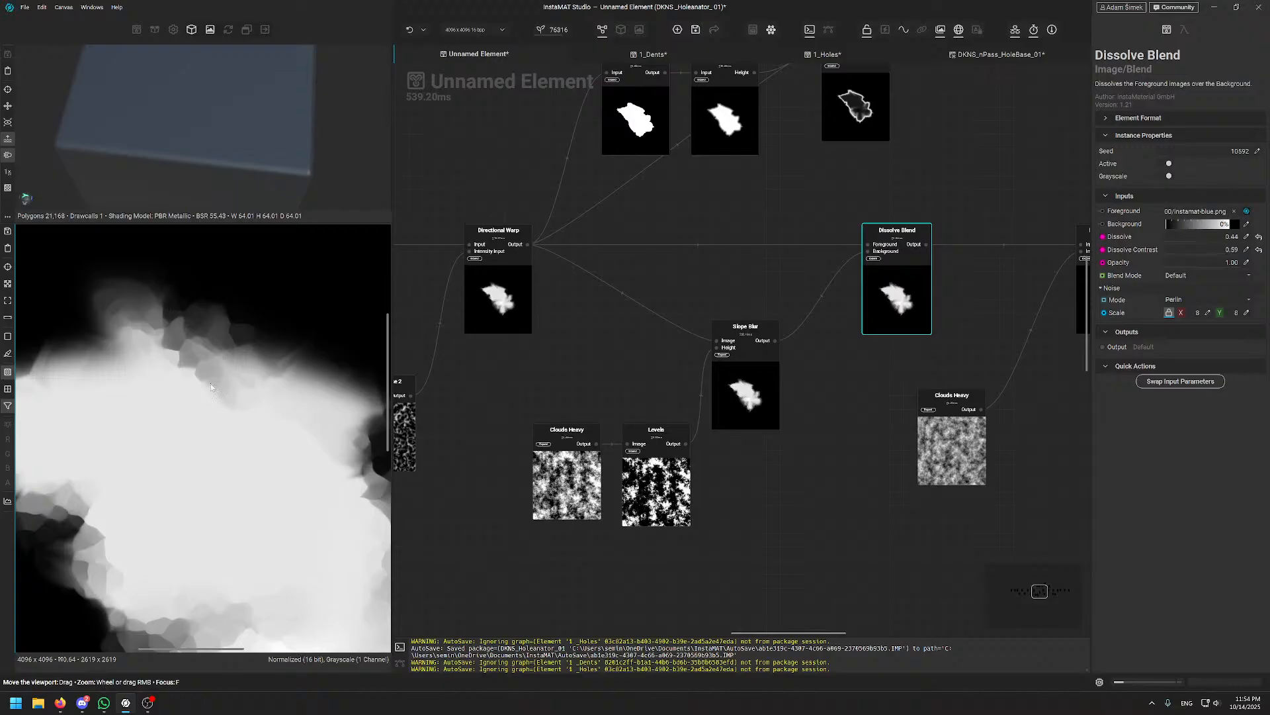
drag(159, 429, 239, 434)
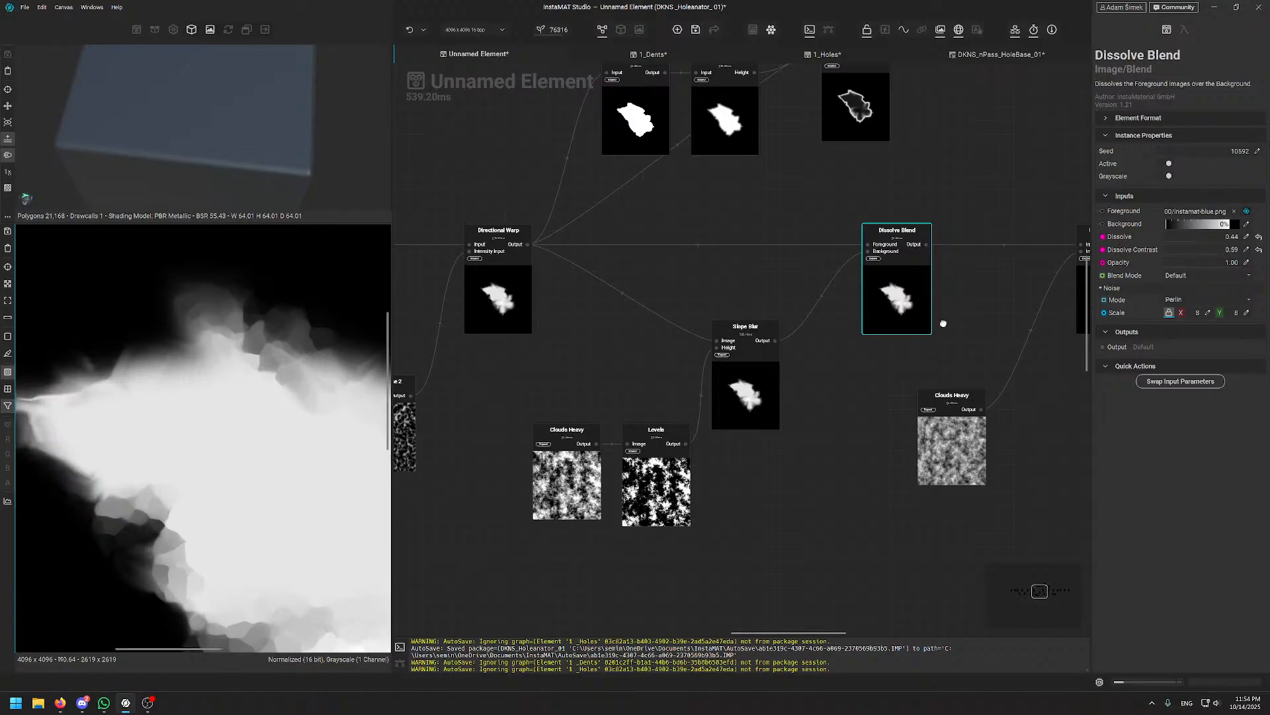
- Move the Clouds Heavy node closer to the Directional Warp after the Dissolve Blend and set that warp's intensity to 0.08
drag(944, 323, 533, 407)
drag(568, 521, 610, 500)
double_click(699, 396)
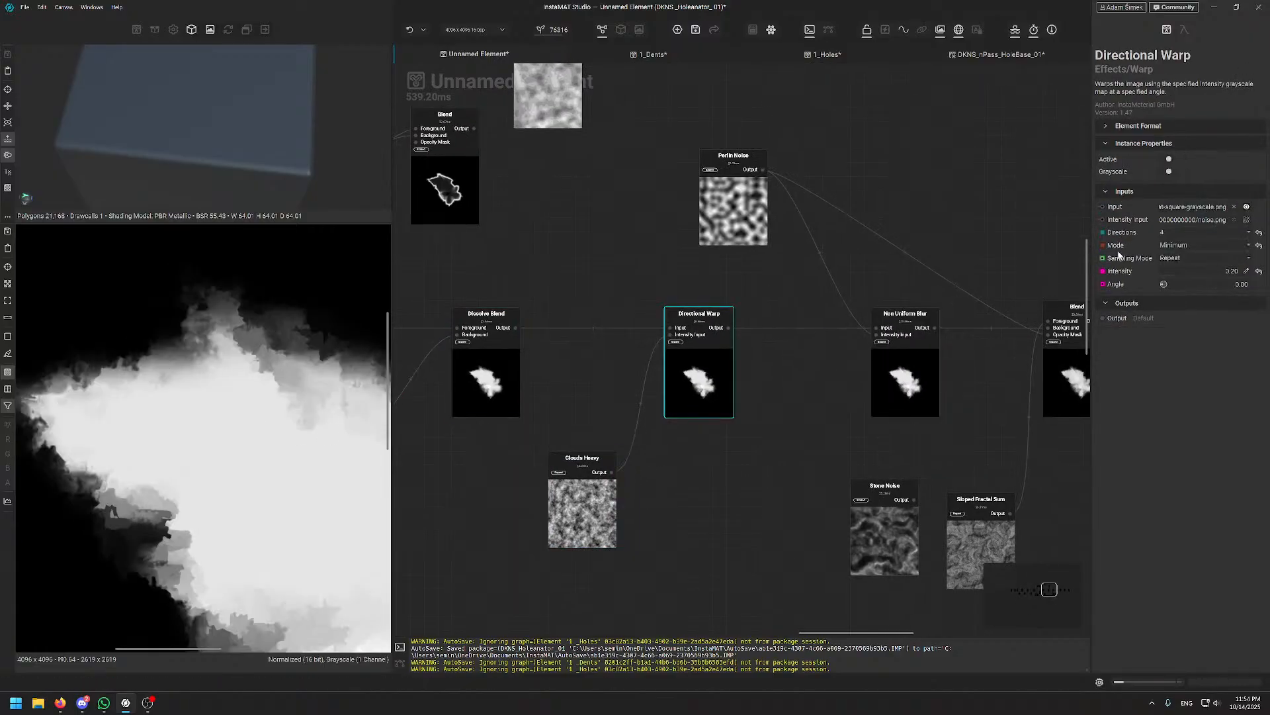
click(1168, 273)
drag(1168, 273, 1165, 273)
scroll(225, 410, down, 6)
scroll(231, 408, up, 6)
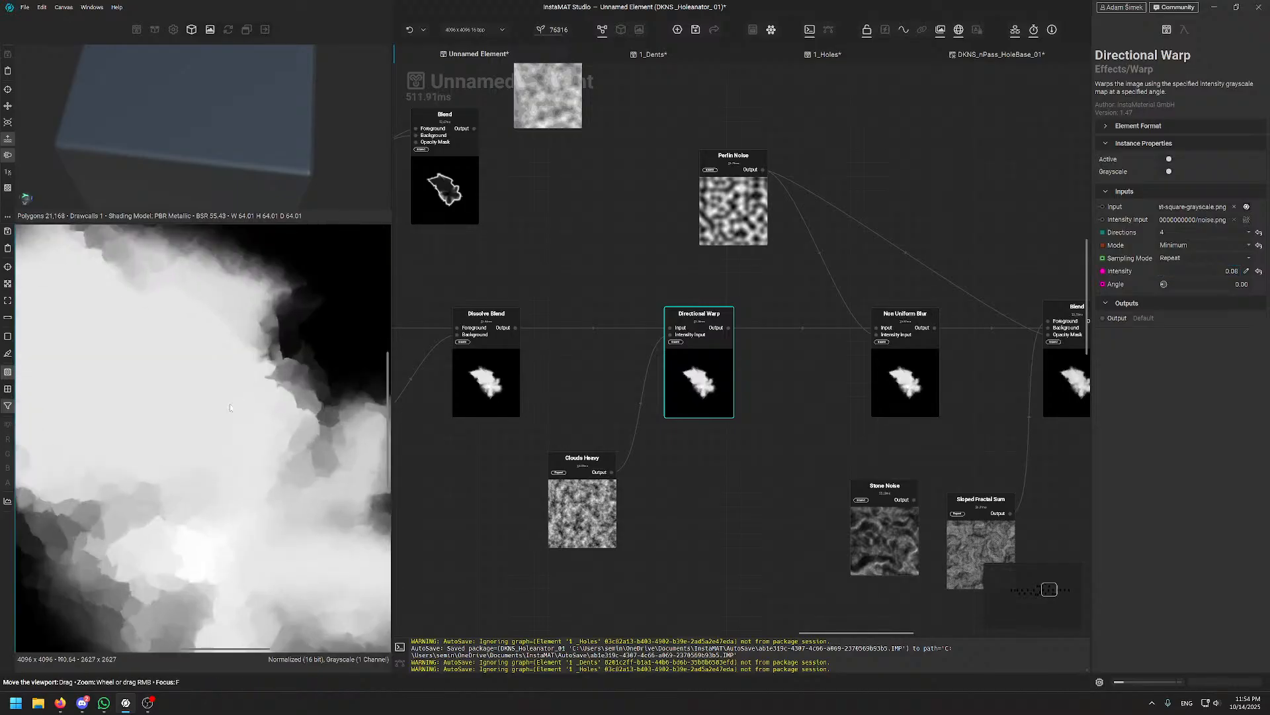
- Preview the Non Uniform Blur node and examine its softened edges up close
middle_drag(792, 428, 646, 386)
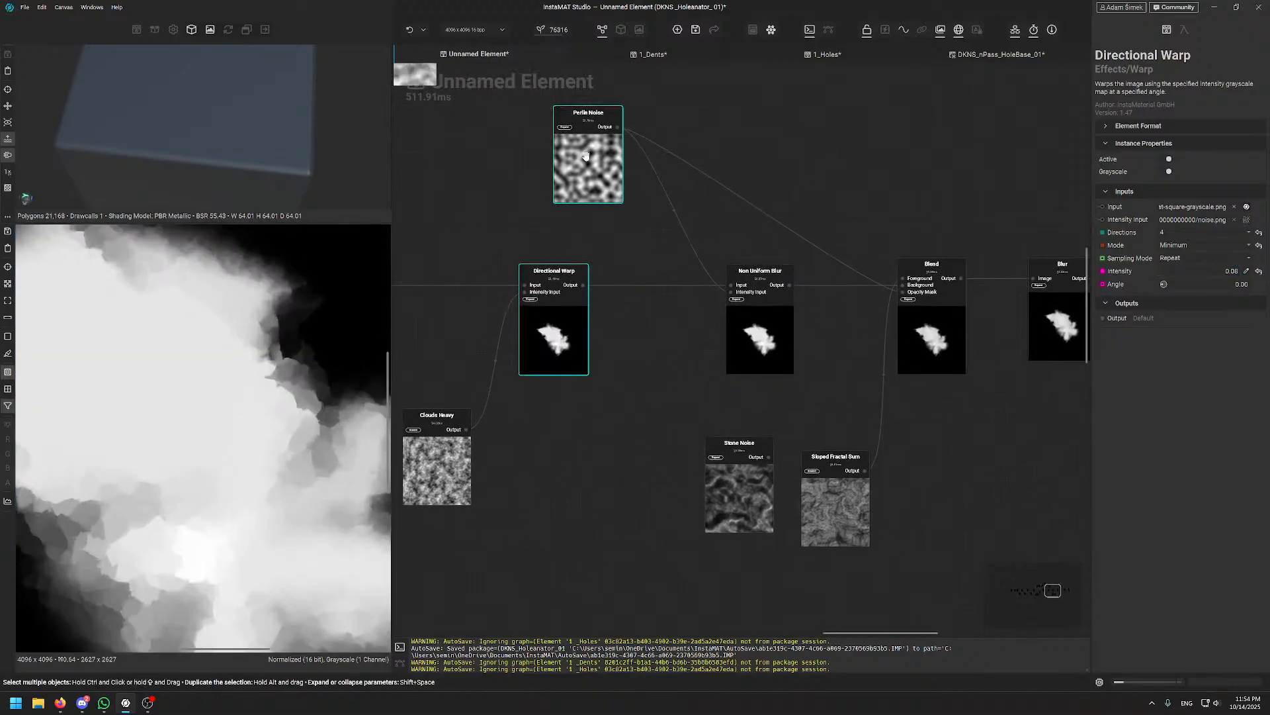
click(782, 345)
scroll(230, 396, down, 5)
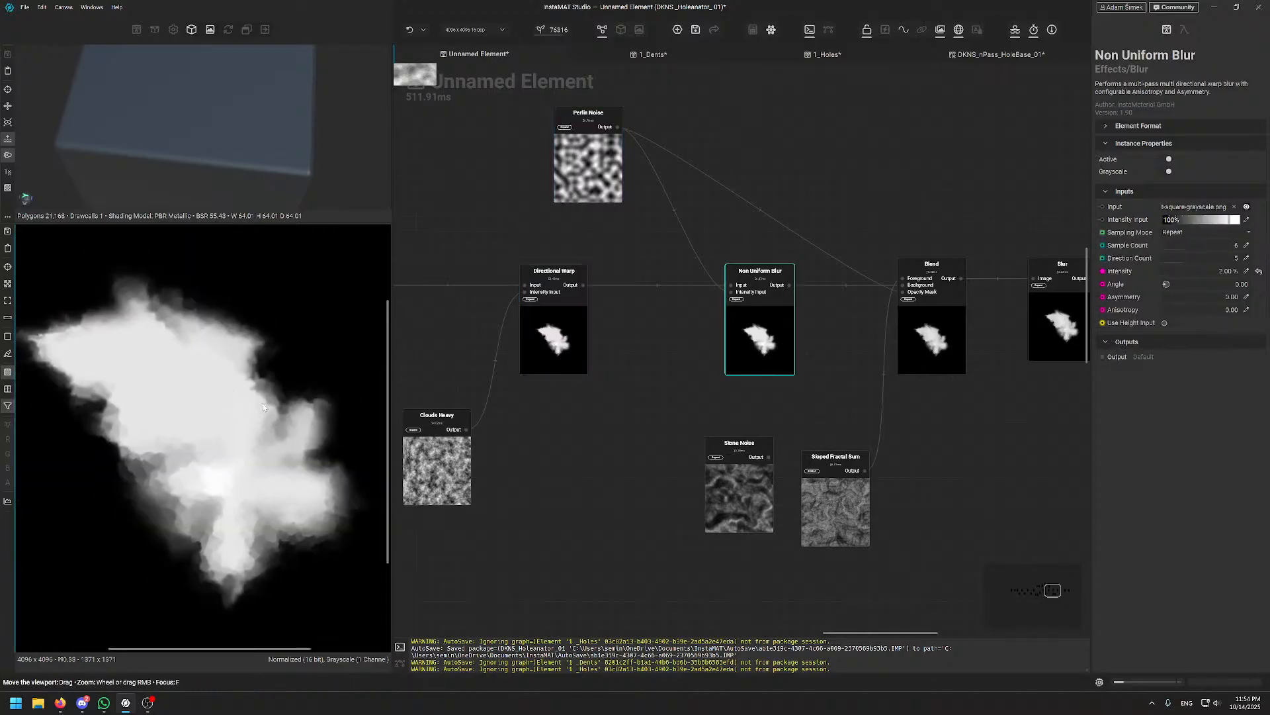
scroll(263, 403, up, 5)
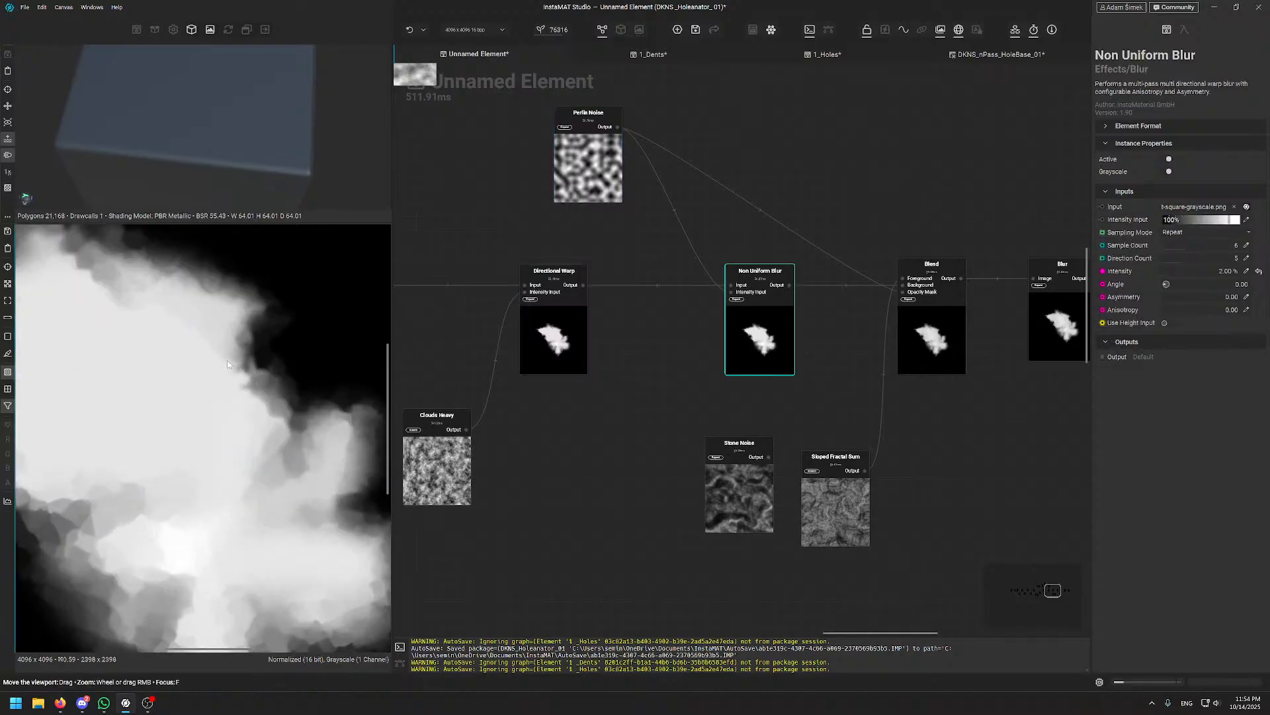
scroll(218, 374, up, 5)
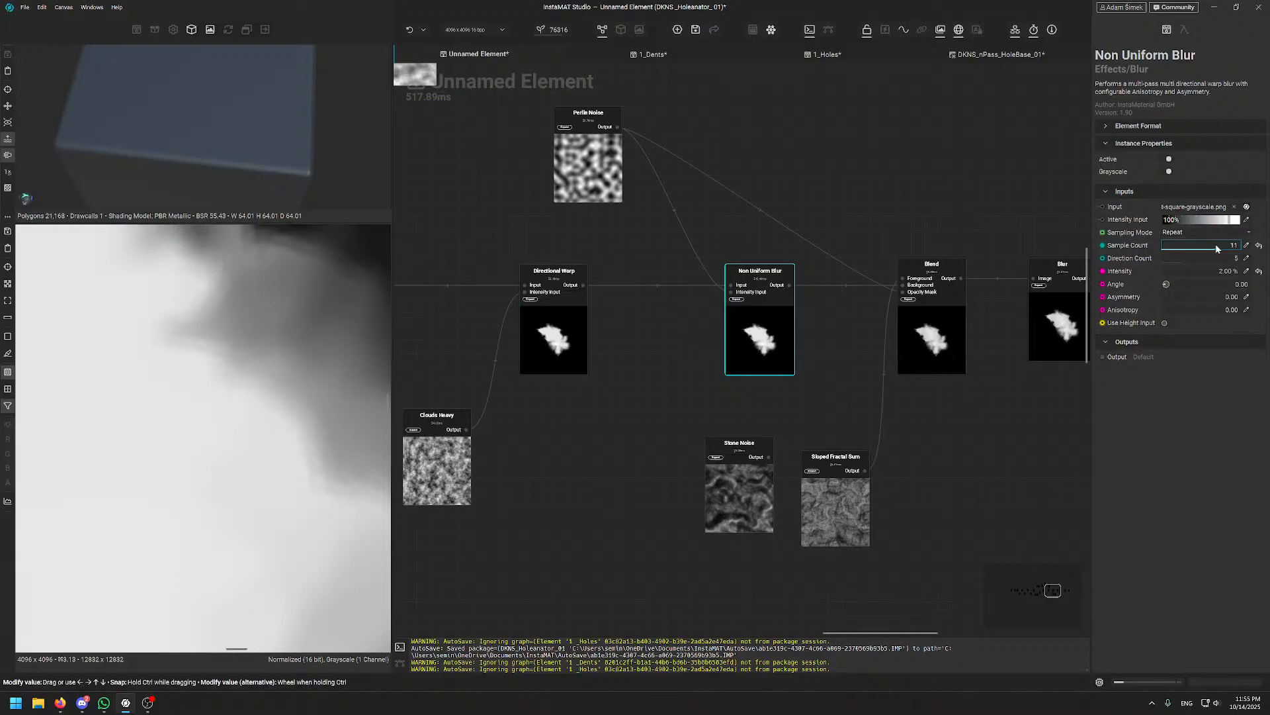
- Set the Non Uniform Blur's sample count to 16 and check the smoothness of the result
drag(1217, 249, 1238, 248)
scroll(193, 403, down, 5)
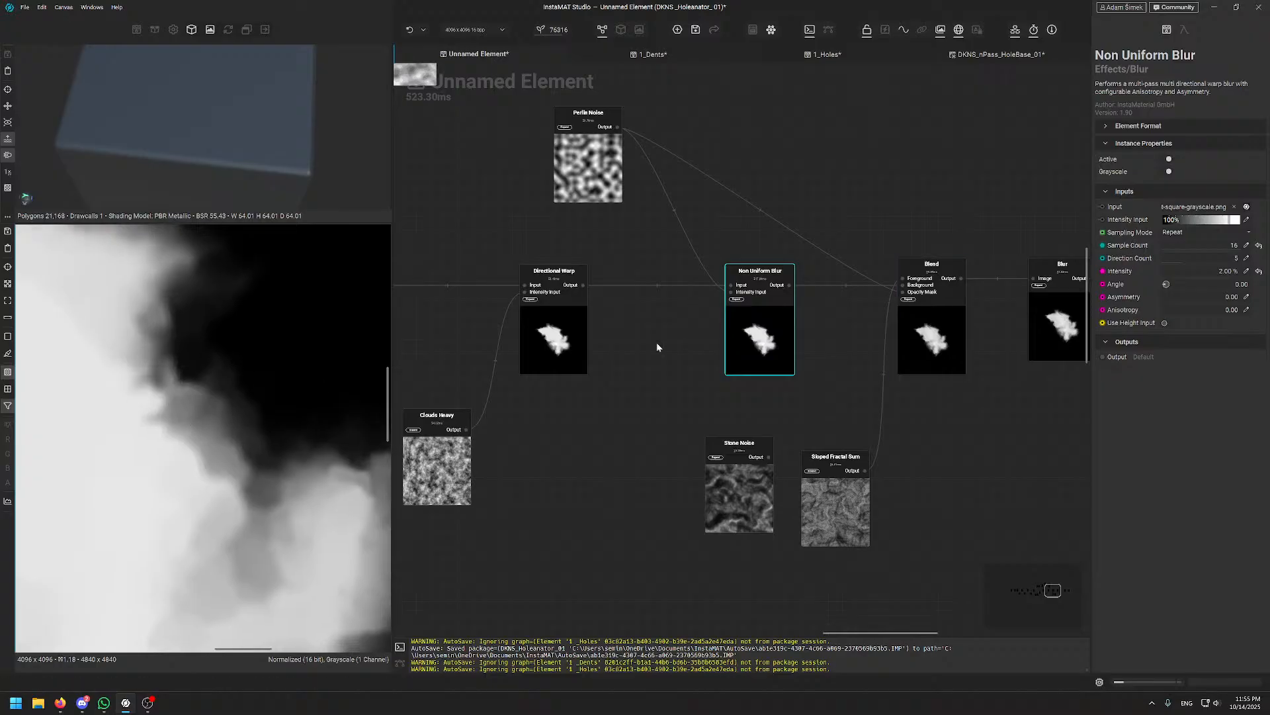
scroll(177, 387, up, 3)
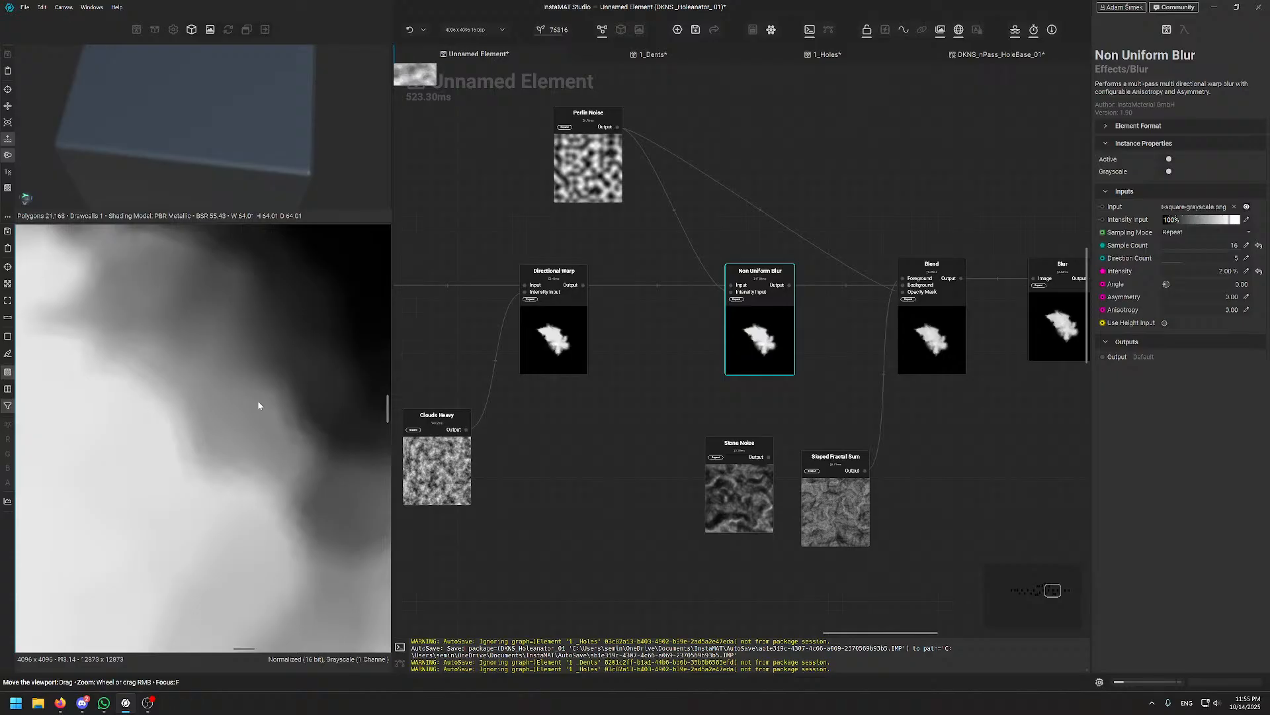
scroll(256, 403, down, 5)
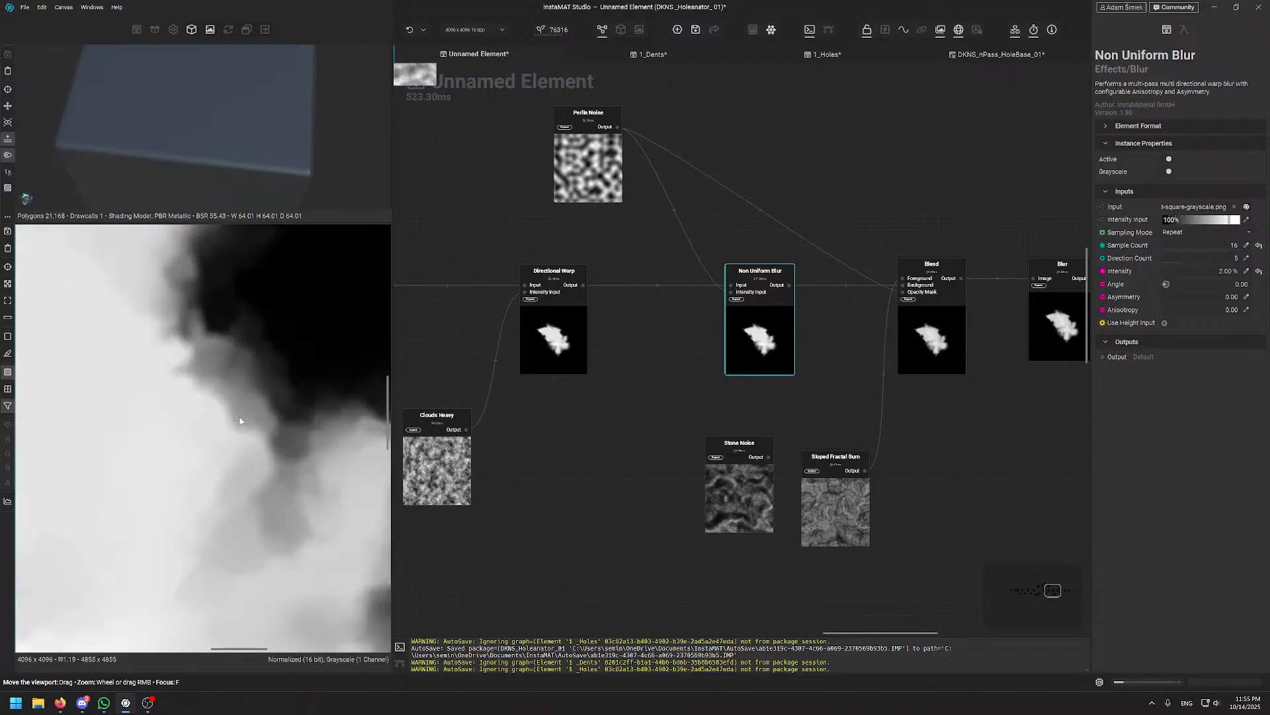
- Set the Non Uniform Blur's sample count to 6 and check the shape's edges up close
drag(1219, 247, 1191, 246)
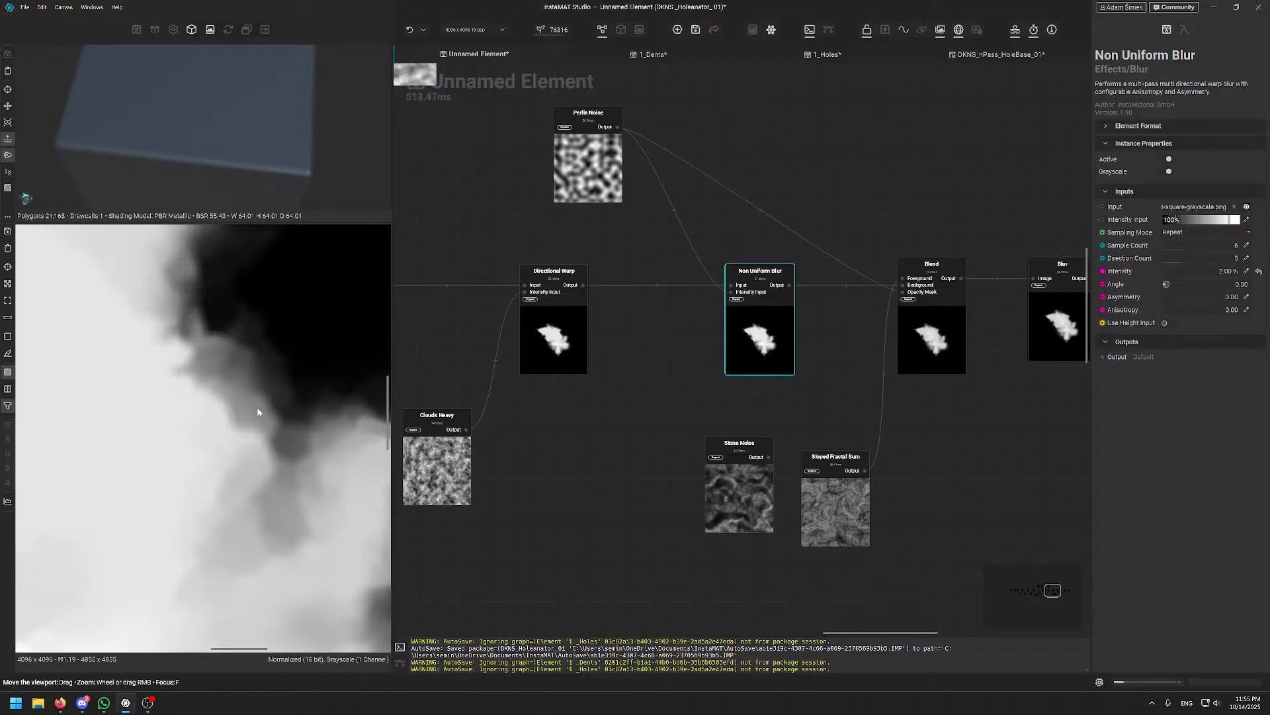
scroll(255, 410, down, 6)
scroll(251, 414, up, 2)
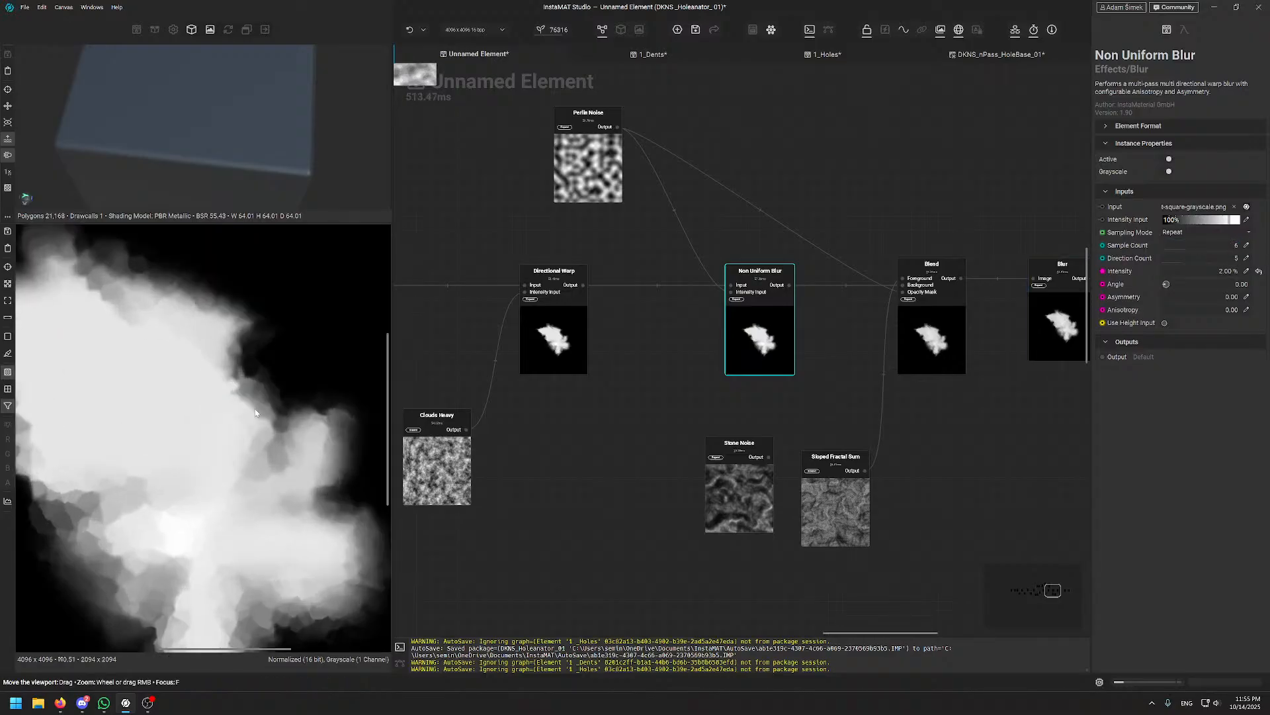
scroll(300, 369, up, 4)
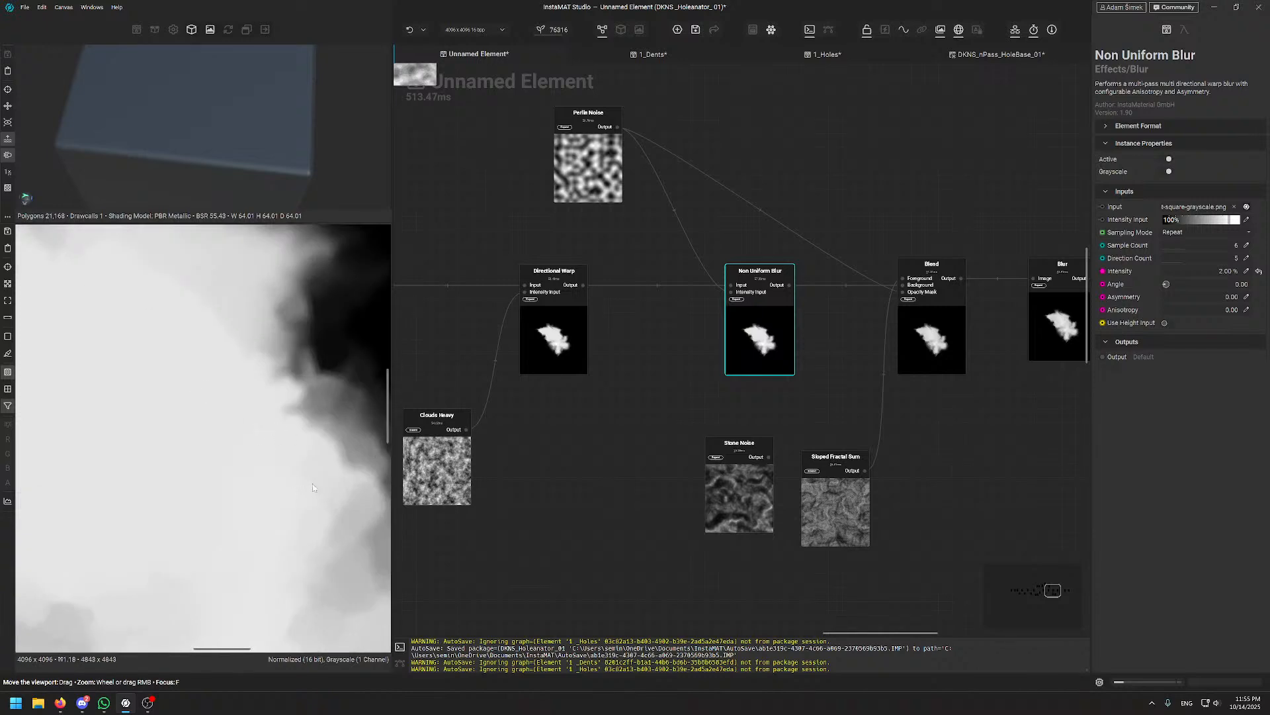
- Move the Perlin Noise node closer to the Non Uniform Blur and the Sloped Fractal Sum node closer to the Blend
middle_drag(1004, 206, 641, 227)
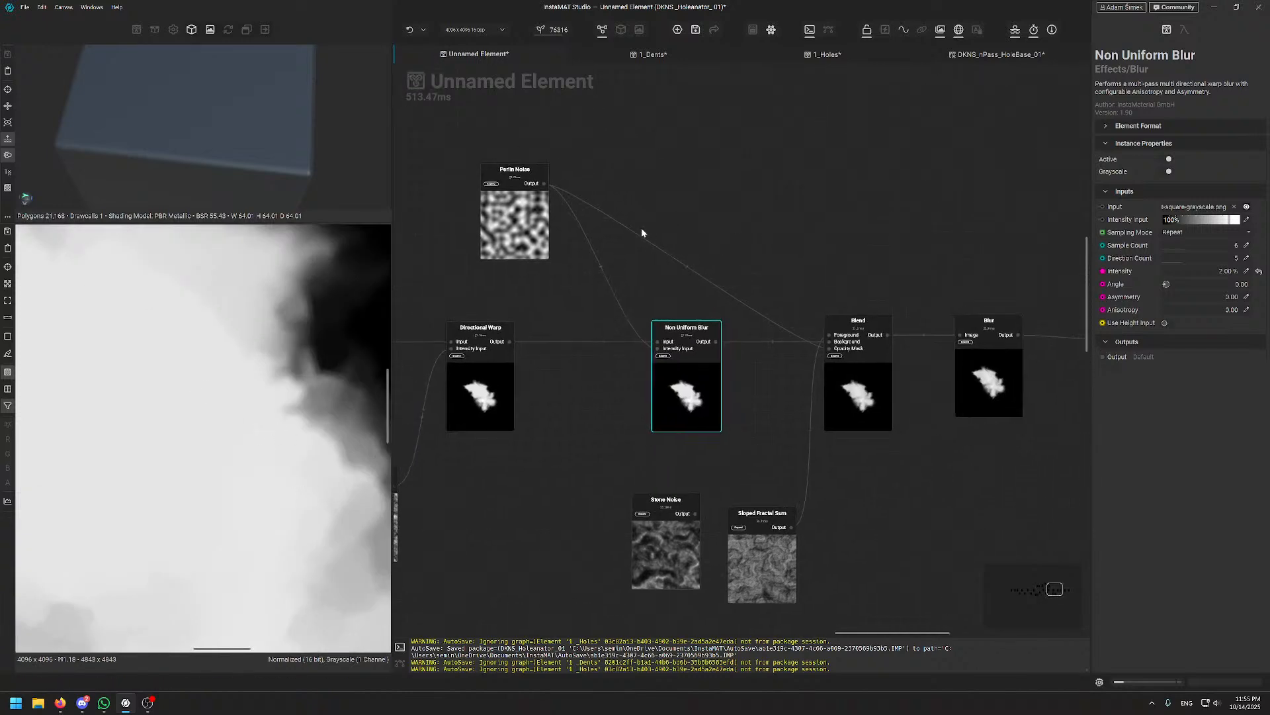
click(506, 237)
drag(507, 237, 575, 258)
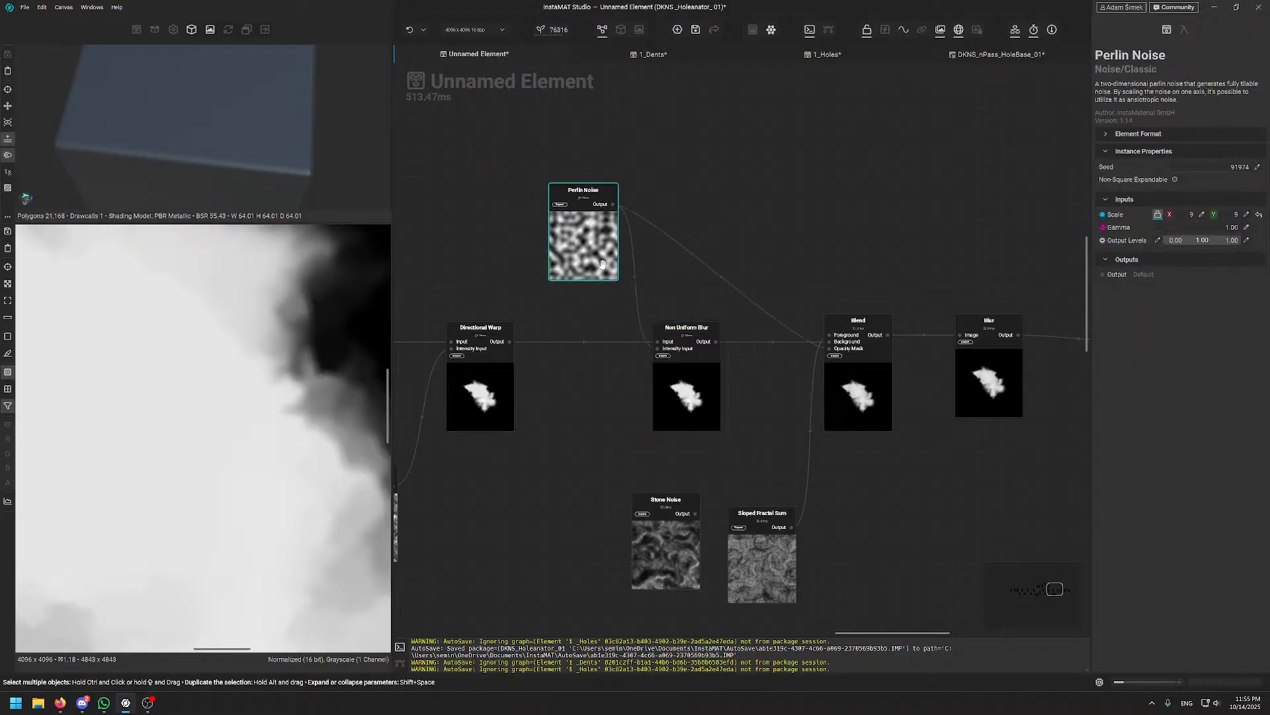
middle_drag(860, 238, 847, 190)
drag(749, 509, 756, 468)
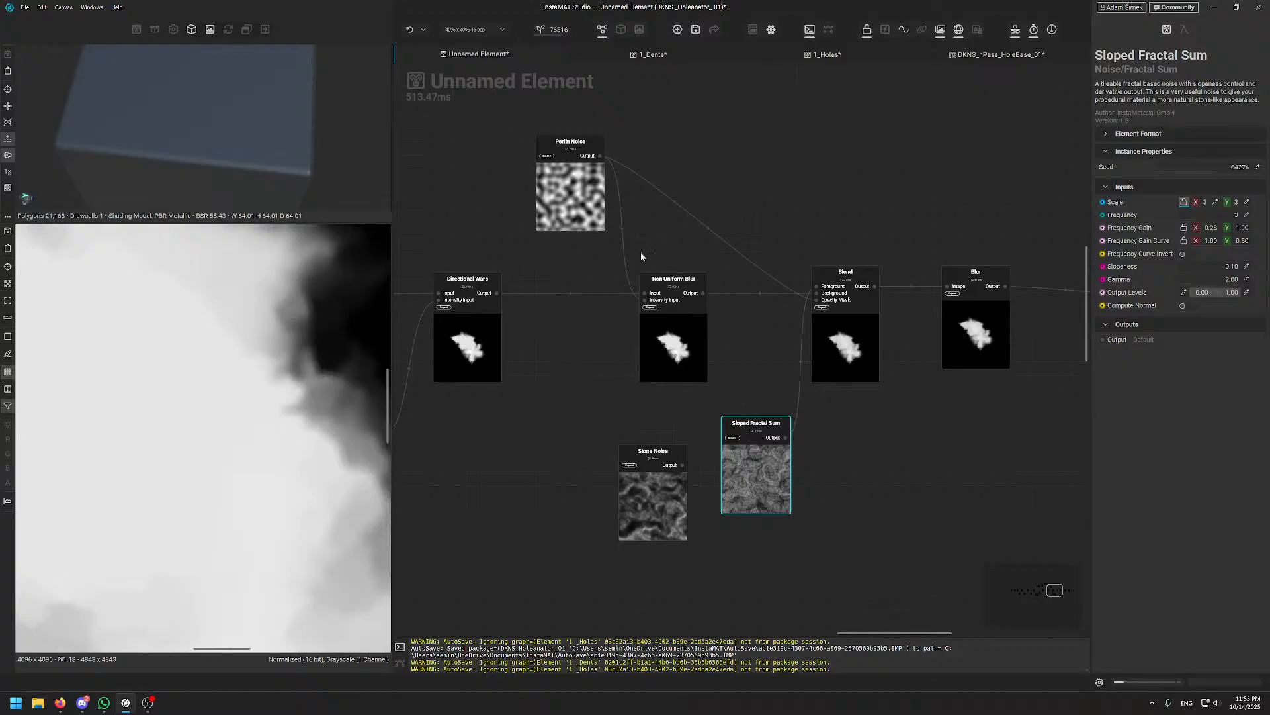
- Preview the Blend after the Non Uniform Blur and move the Sloped Fractal Sum node above the chain, beside the Perlin Noise
click(664, 316)
click(821, 358)
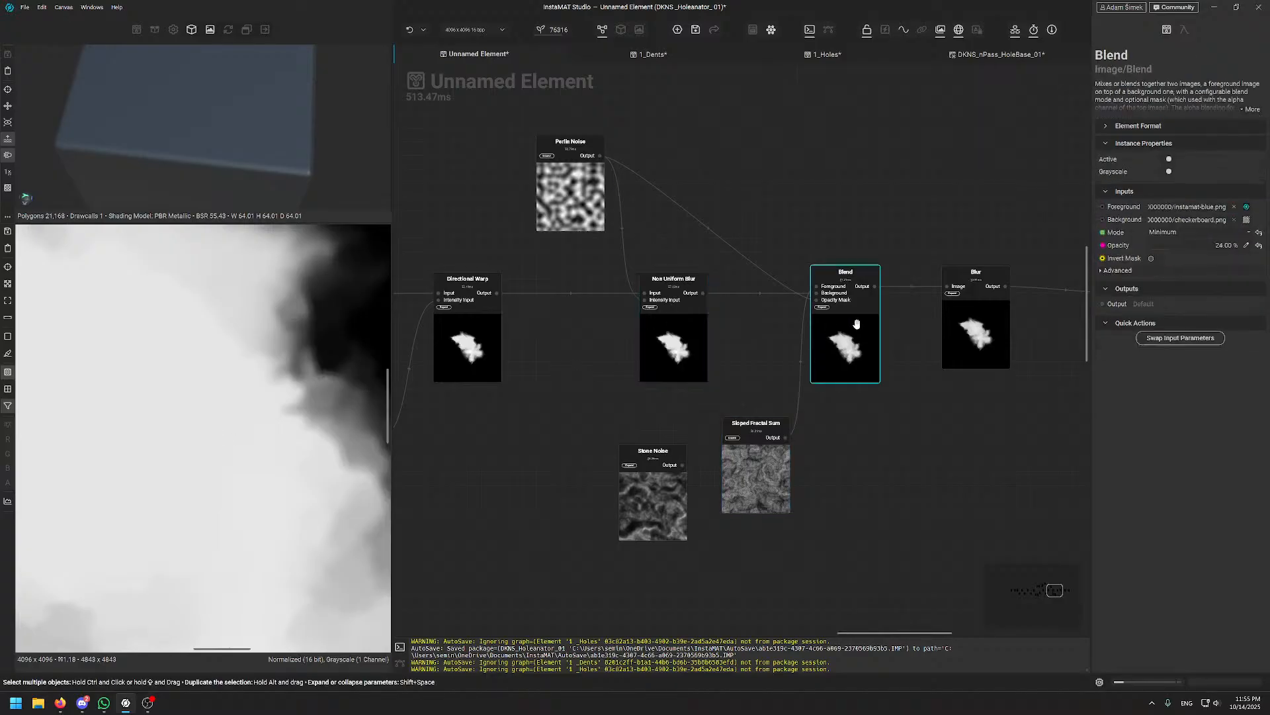
scroll(306, 483, down, 2)
scroll(305, 483, down, 3)
middle_drag(304, 483, 315, 465)
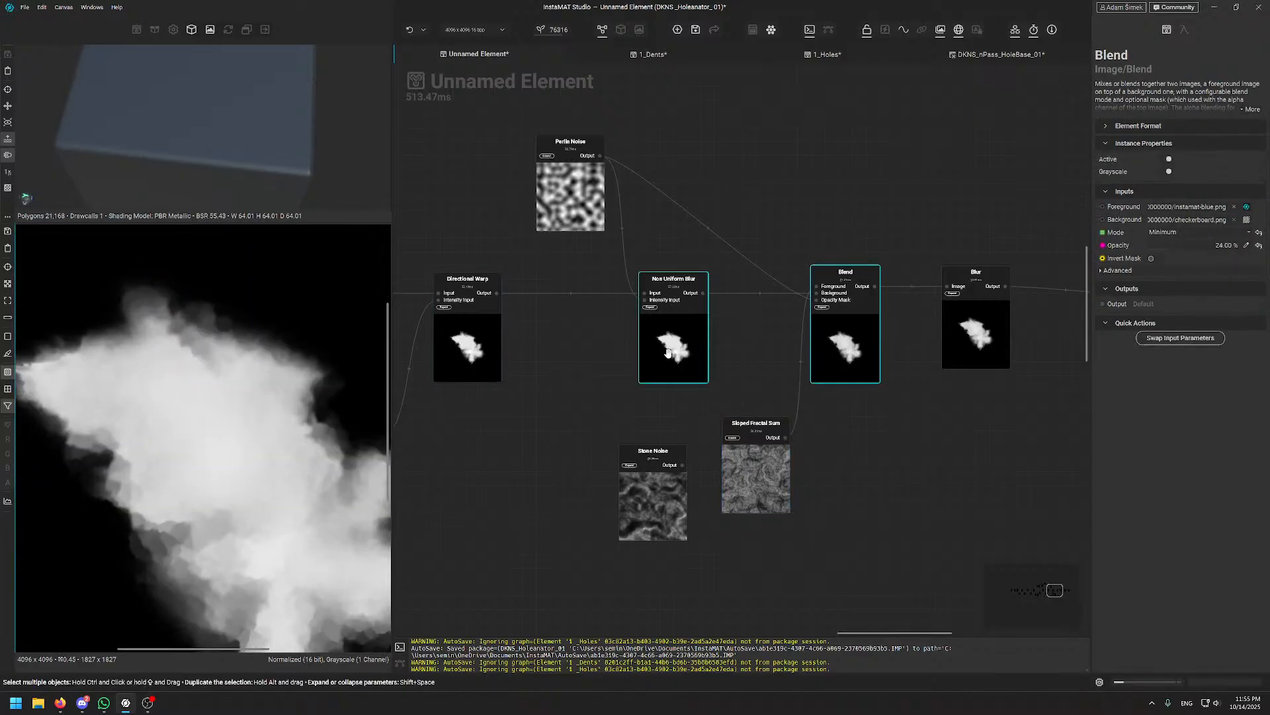
middle_drag(664, 349, 674, 343)
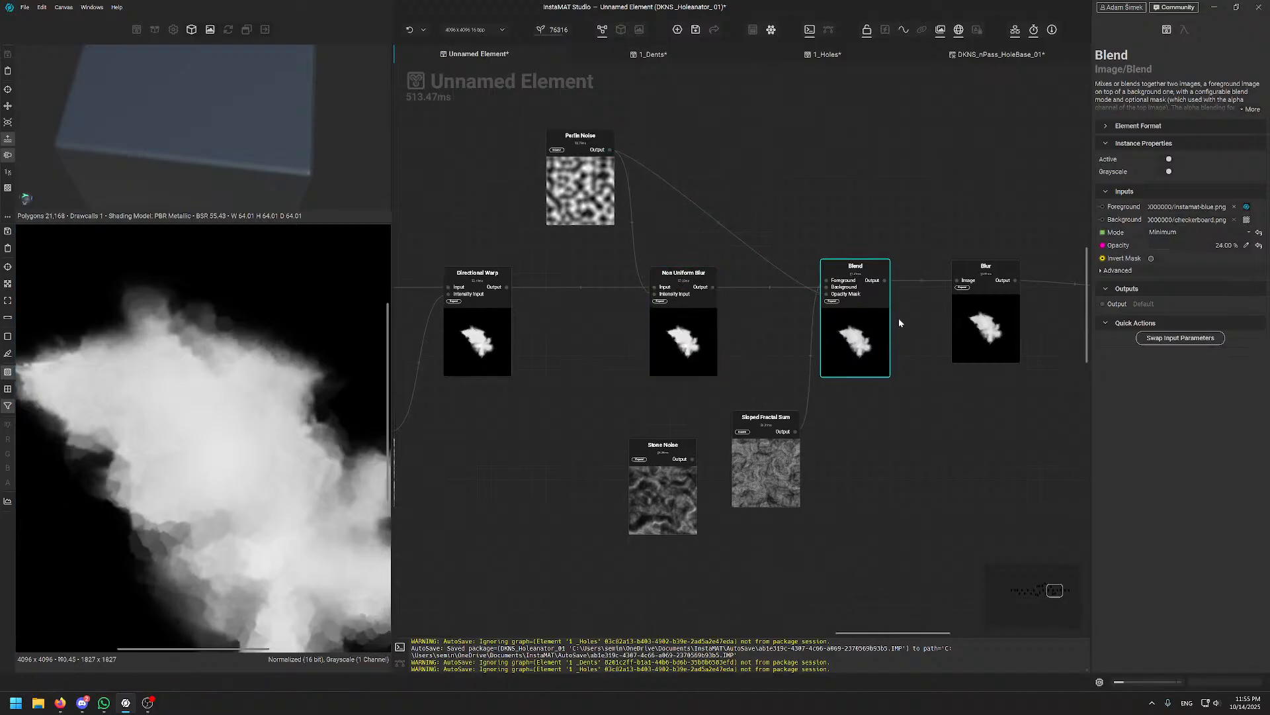
drag(790, 496, 790, 221)
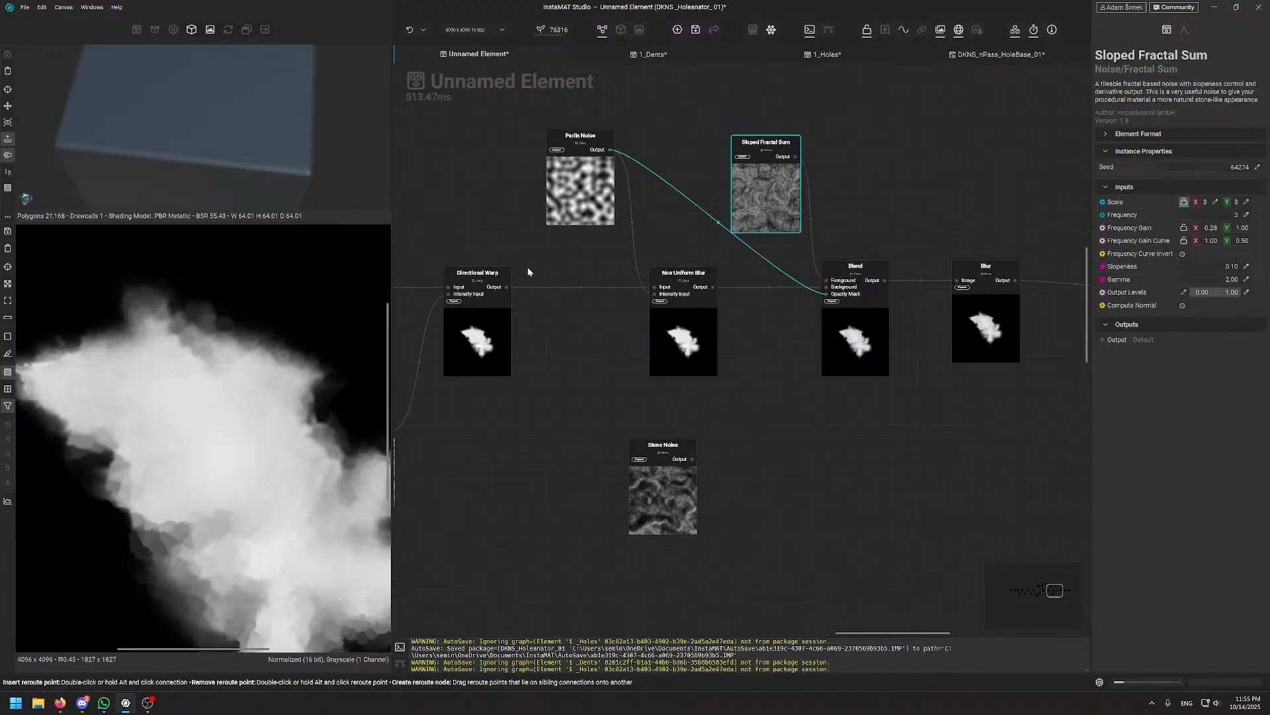
- Compare the edges of the Non Uniform Blur preview with those of the Blur node up close
scroll(78, 381, up, 4)
drag(105, 415, 156, 411)
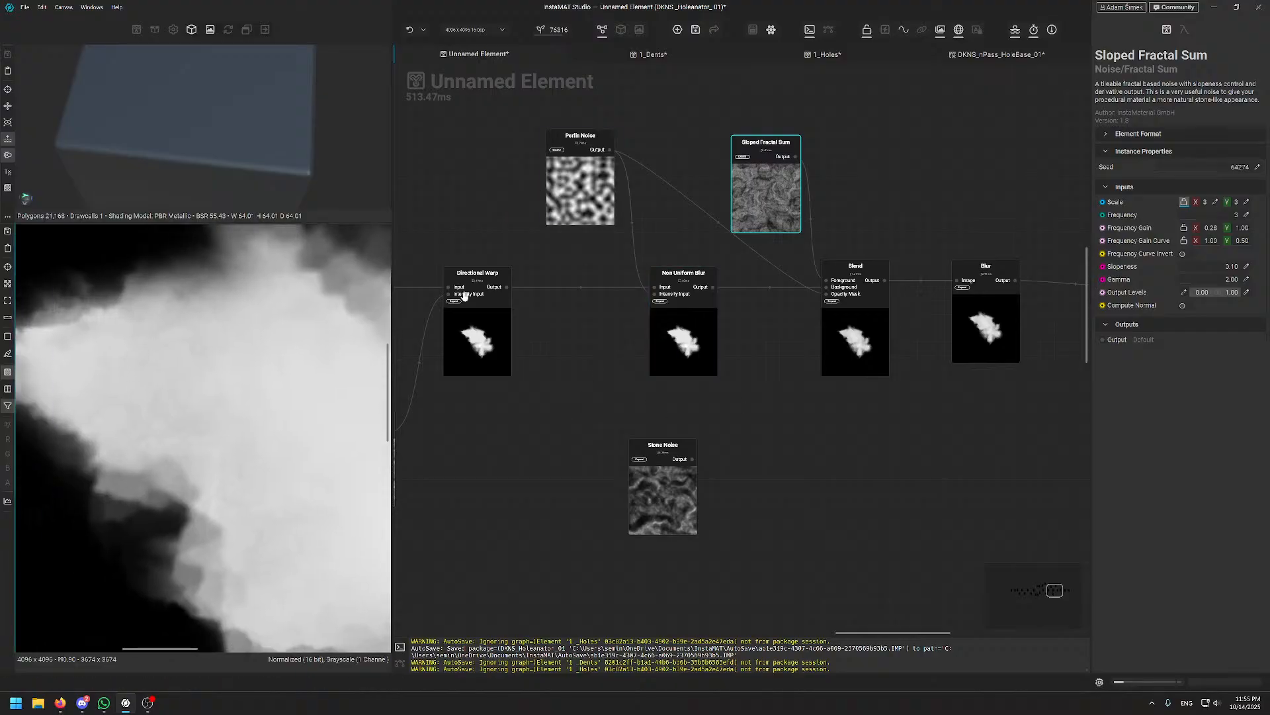
click(716, 319)
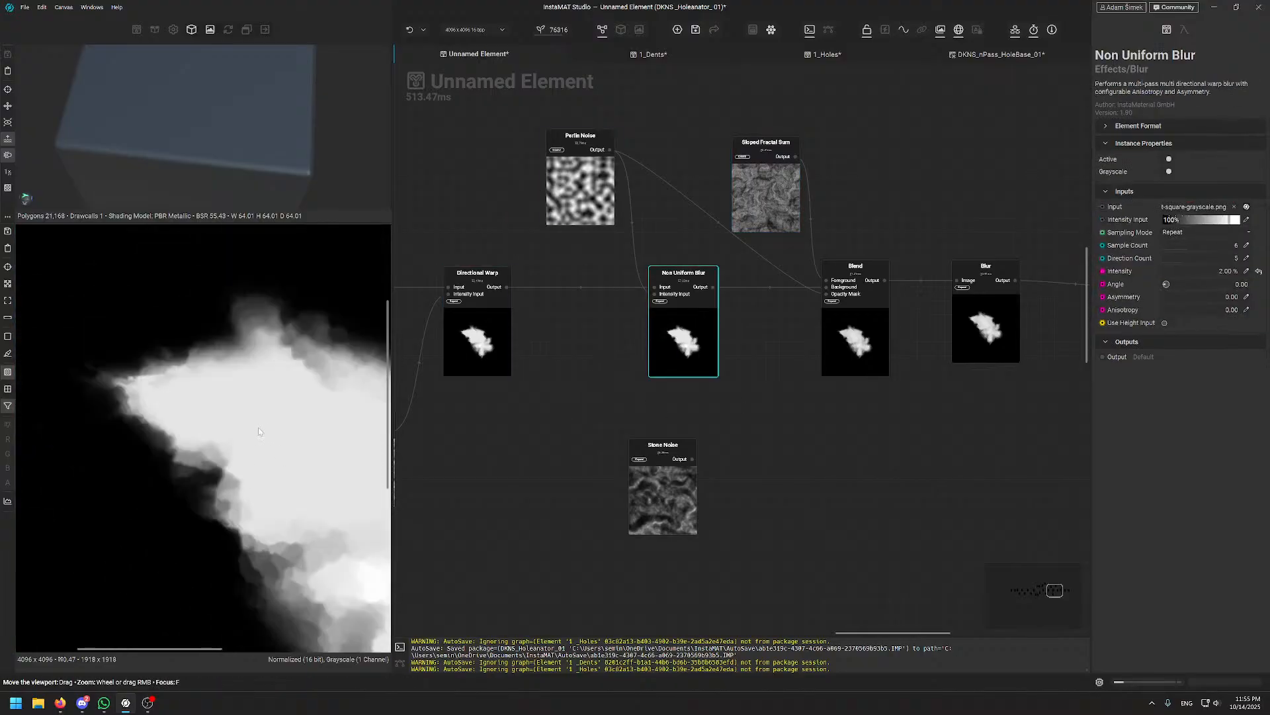
middle_drag(905, 366, 657, 391)
click(737, 344)
scroll(253, 409, up, 5)
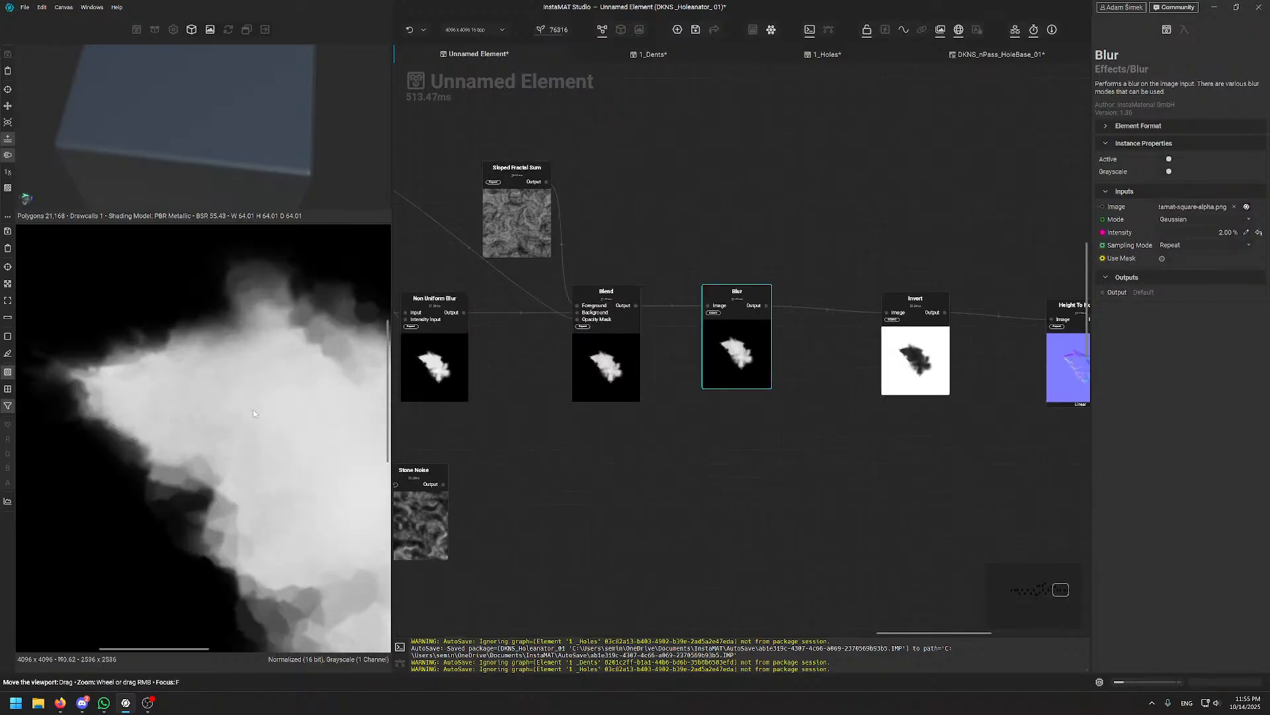
- Preview the Invert node, and align it and the Height To Normal node in a straight line with the Blur
middle_drag(939, 439, 757, 433)
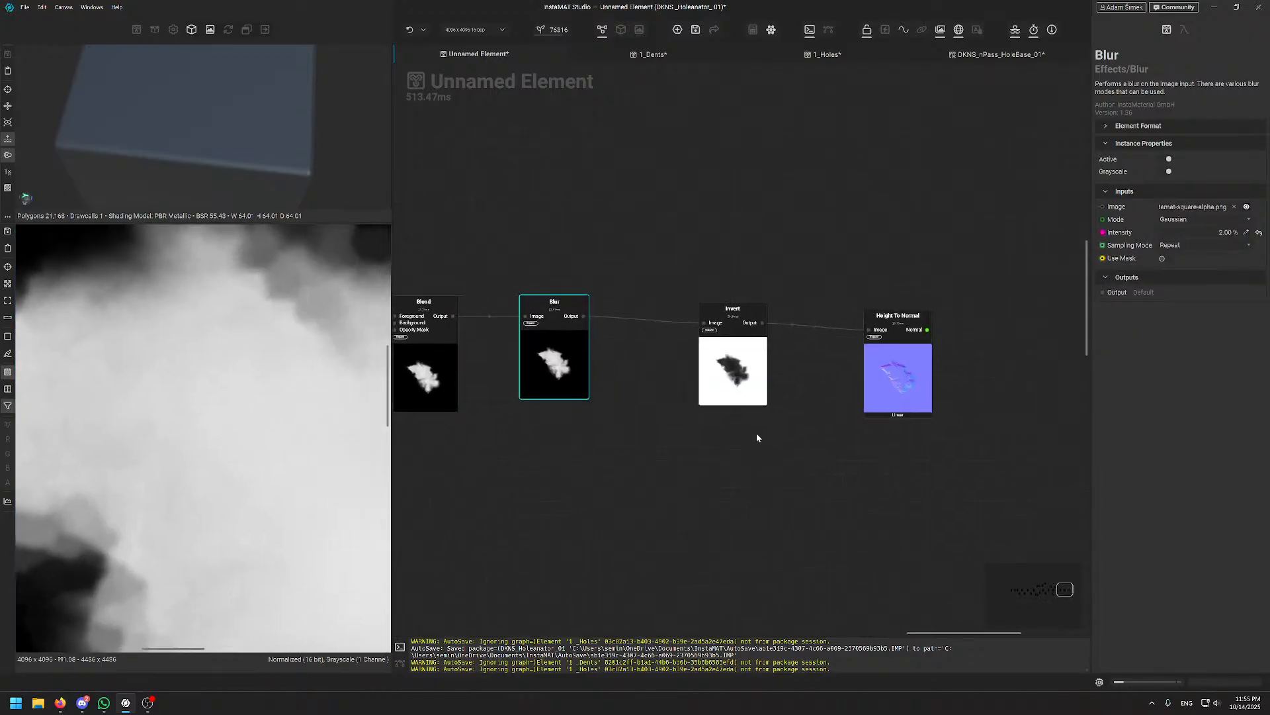
click(737, 381)
scroll(192, 371, down, 6)
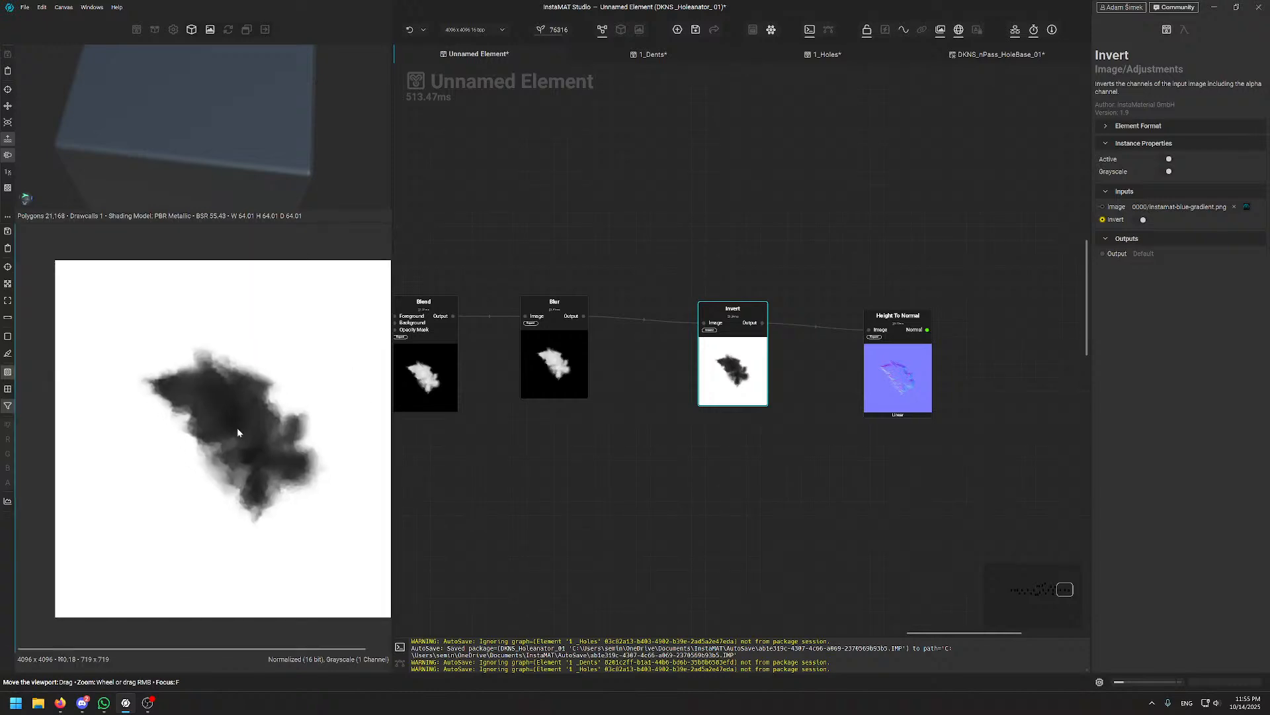
scroll(265, 434, up, 1)
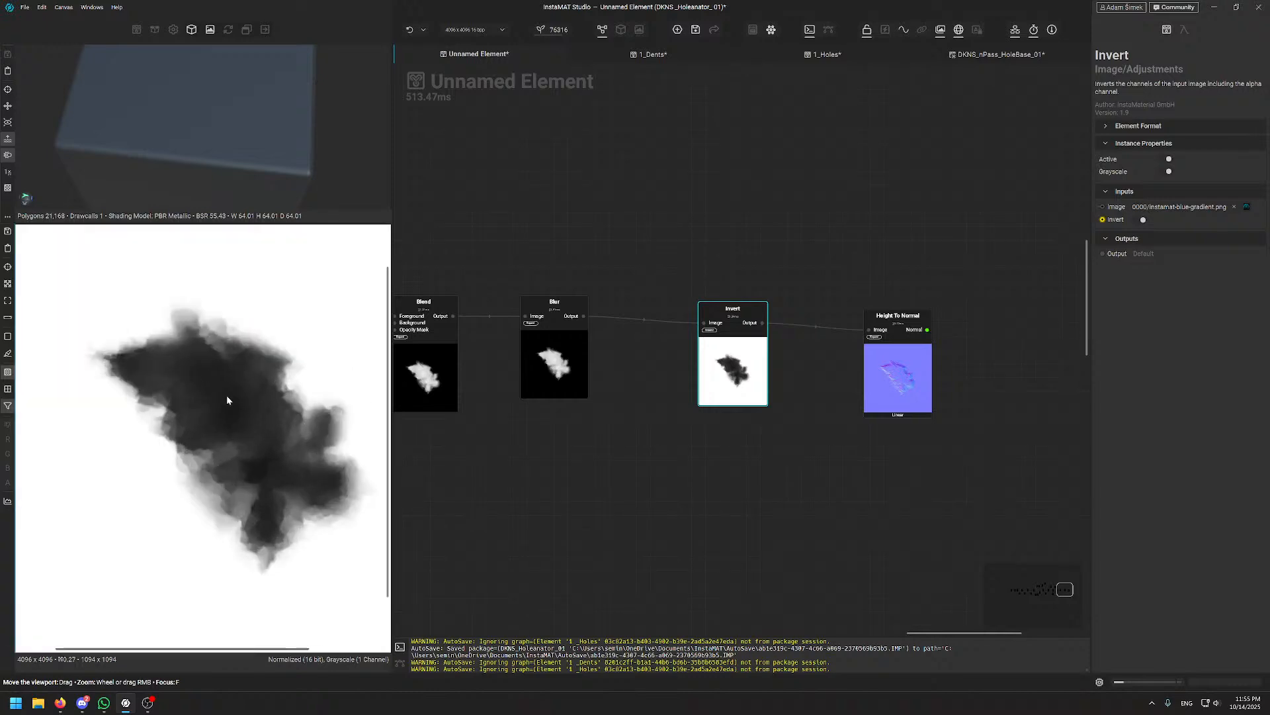
drag(748, 365, 741, 360)
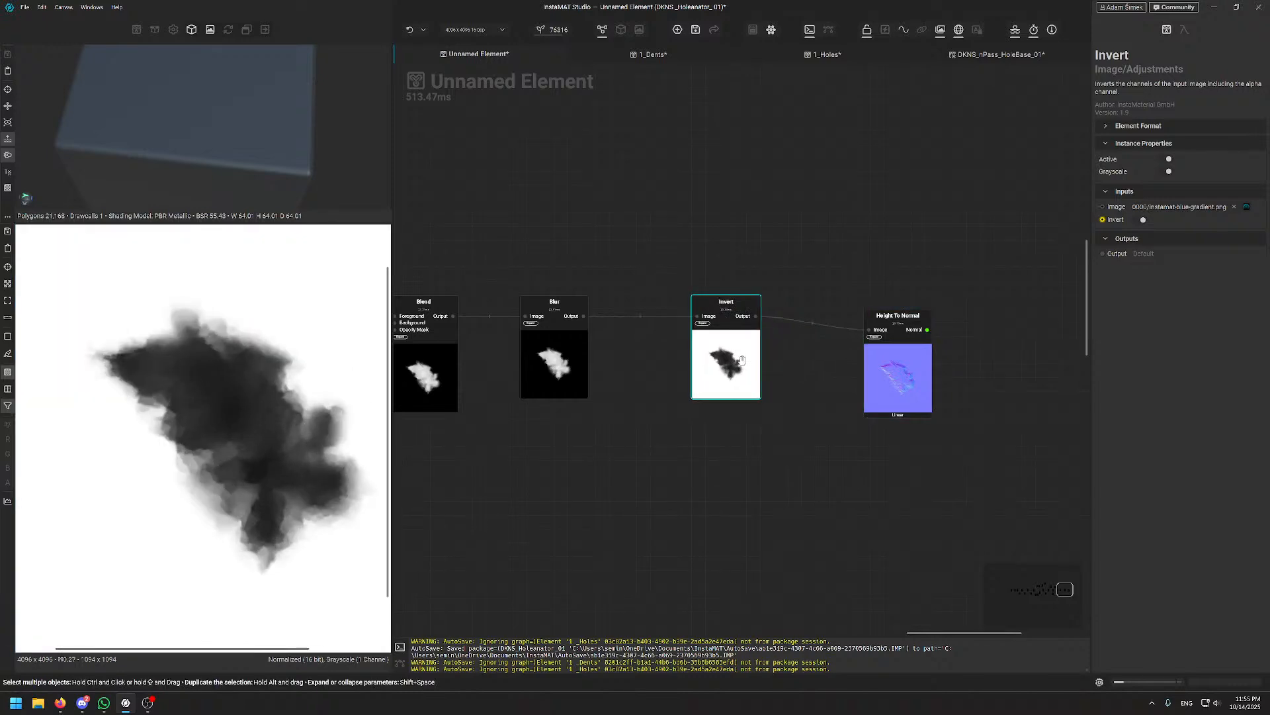
drag(900, 371, 927, 356)
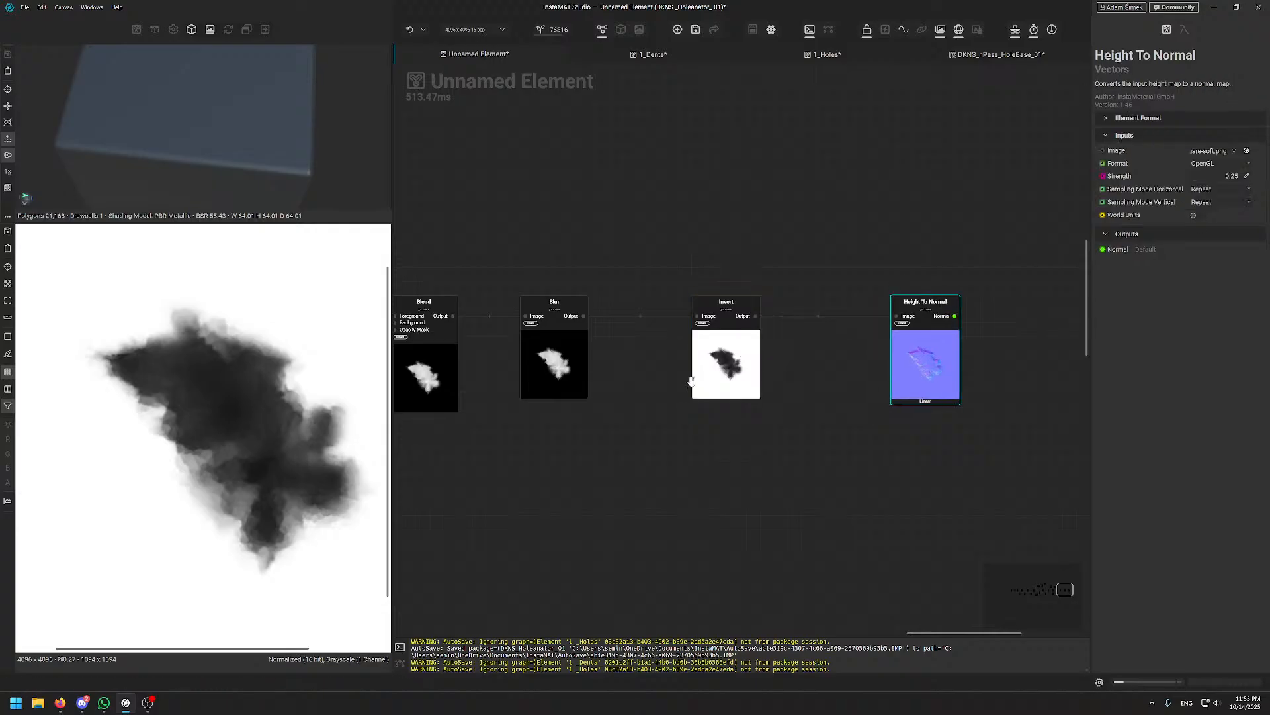
- Switch the Invert node's inversion off and back on, comparing the white and black versions of the shape
click(749, 299)
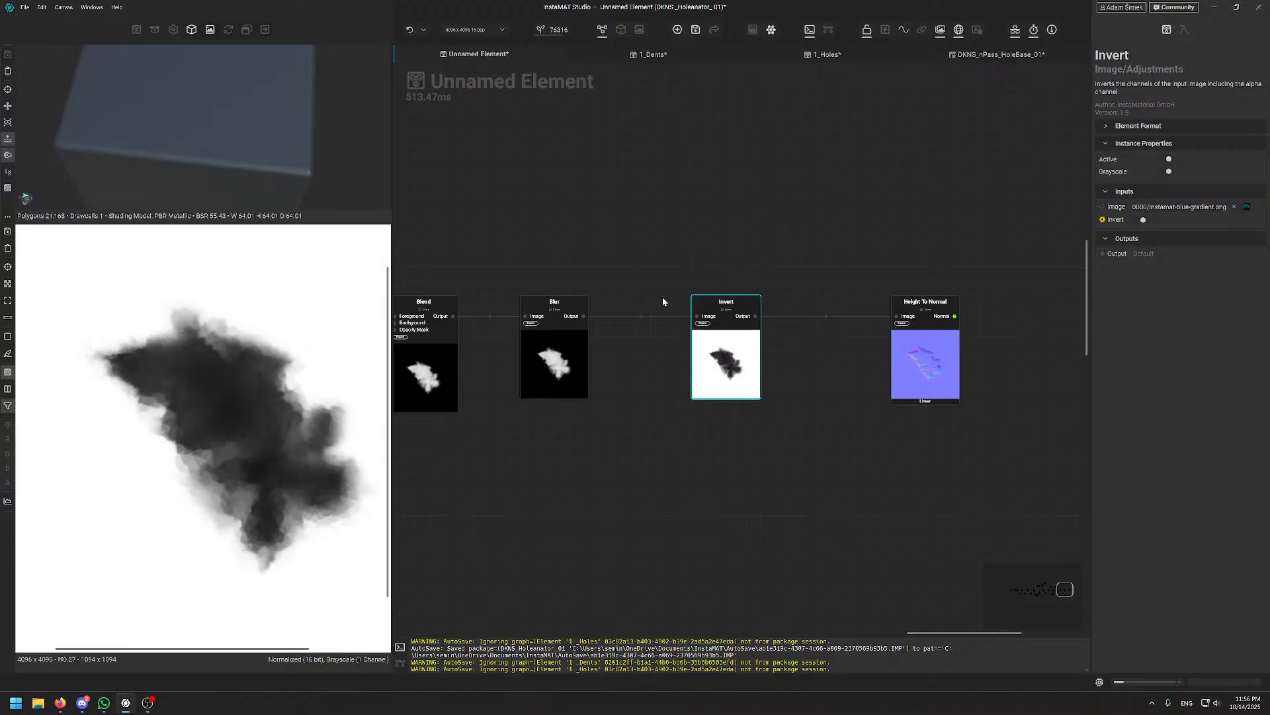
click(1138, 220)
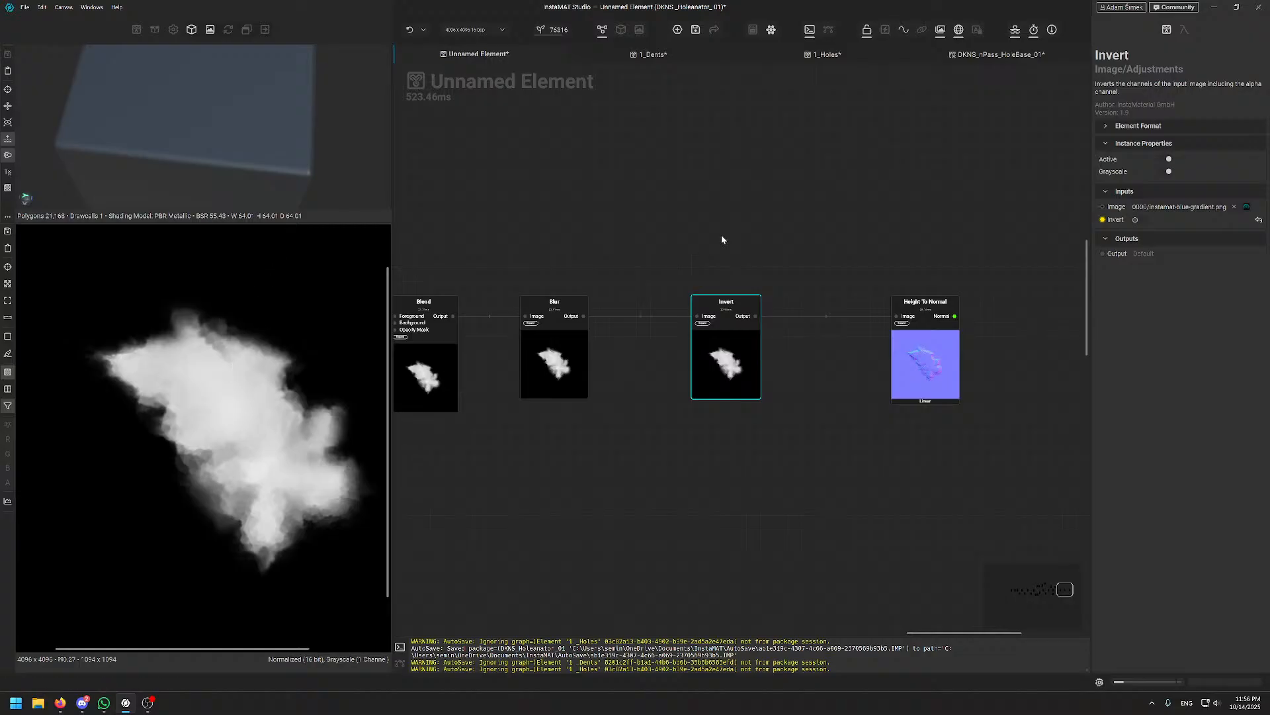
middle_drag(653, 239, 687, 249)
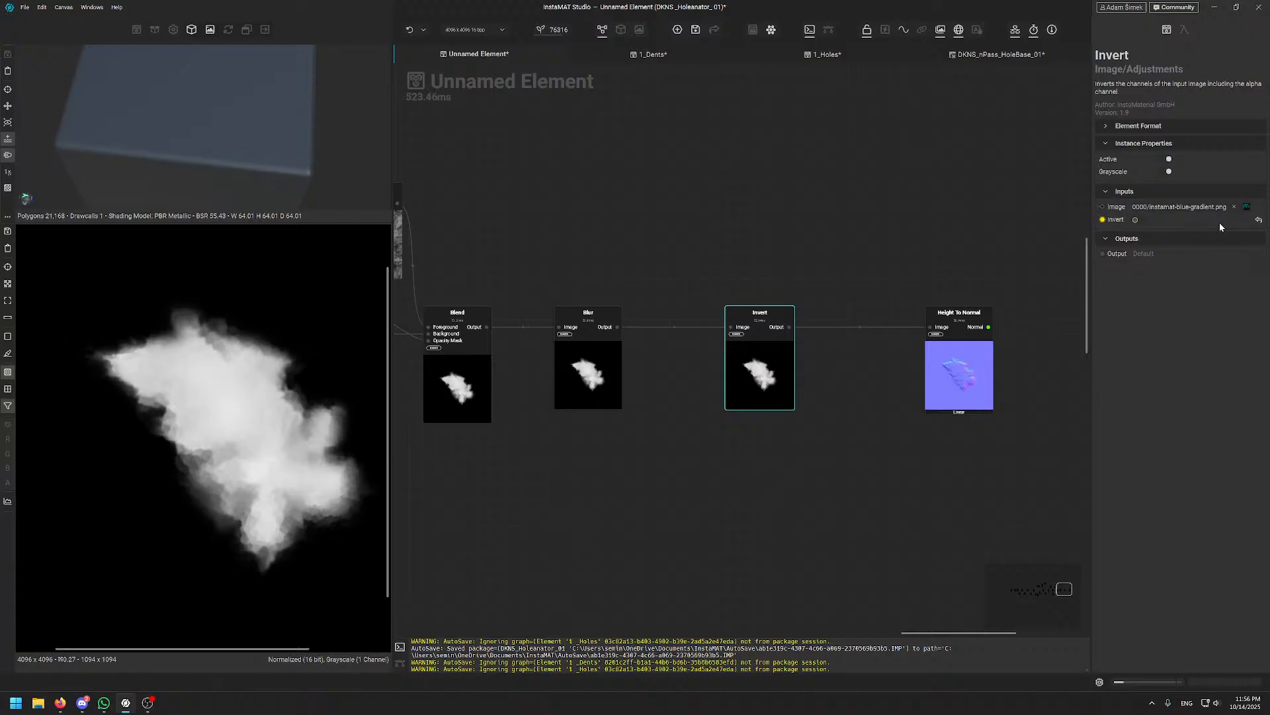
click(1136, 219)
scroll(283, 448, down, 3)
scroll(261, 458, up, 3)
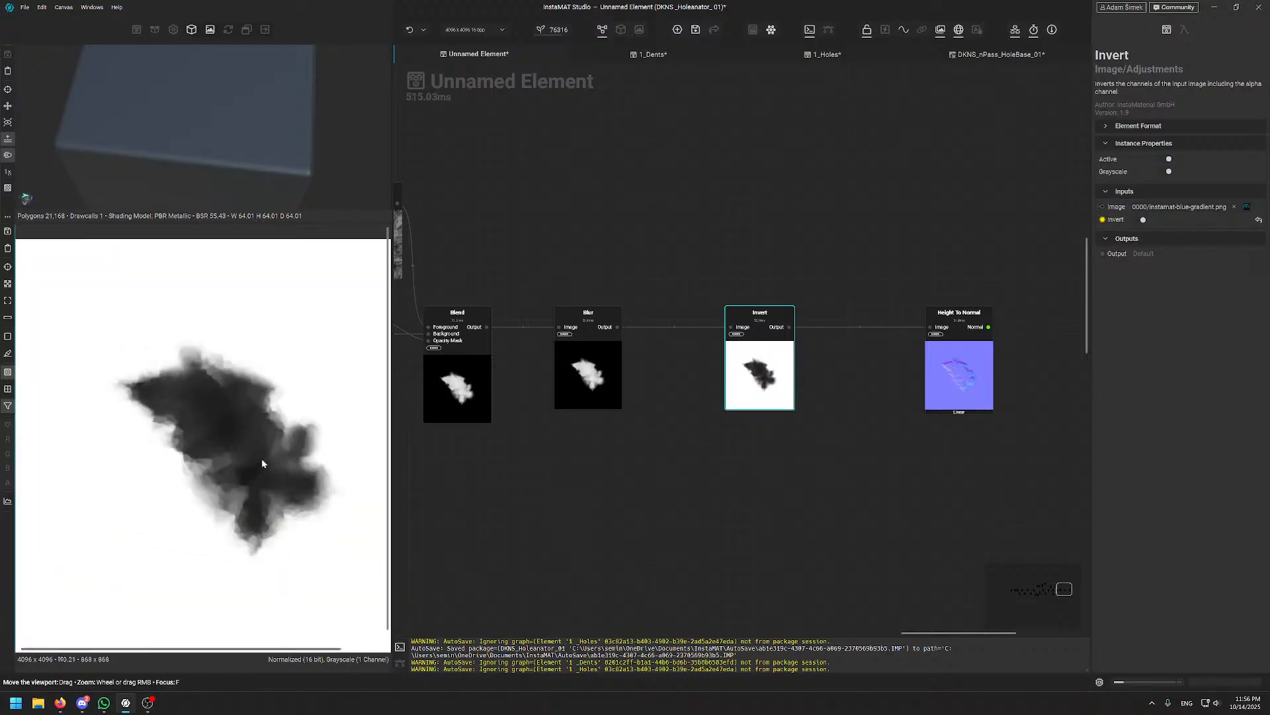
scroll(247, 452, down, 1)
scroll(244, 447, up, 1)
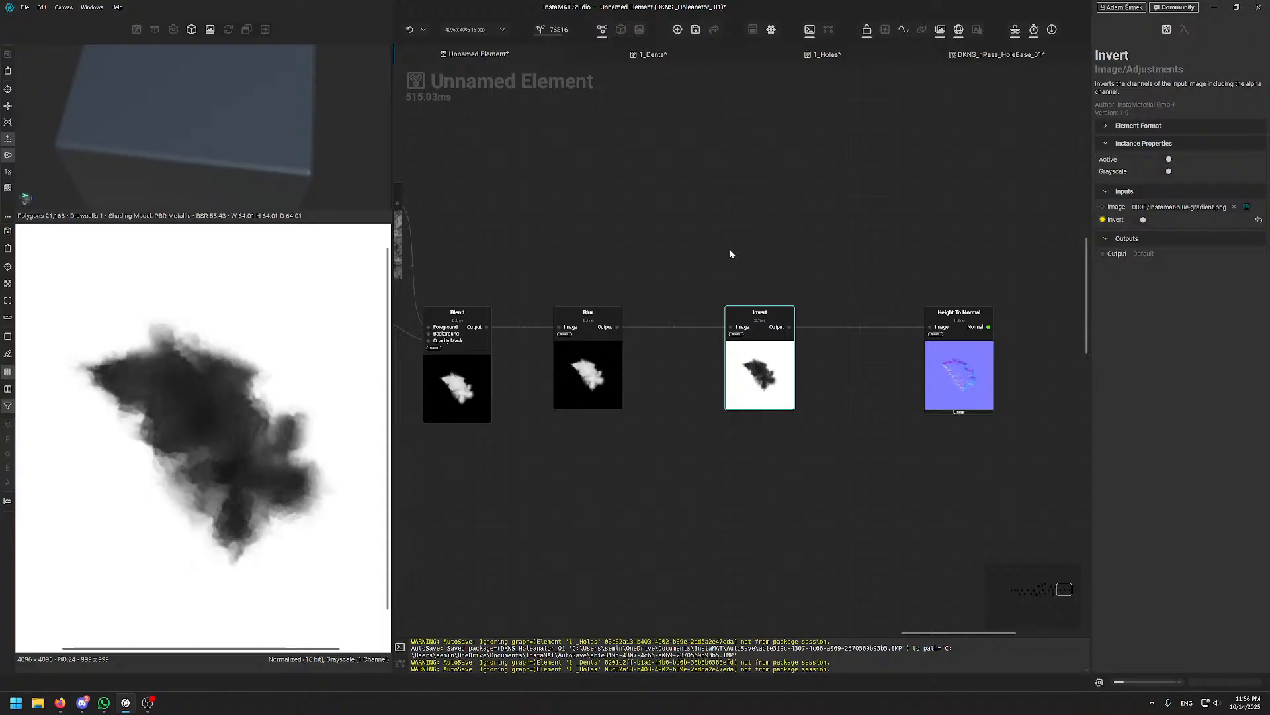
- Shift the Invert node slightly towards Height To Normal and examine the whole inverted hole shape in the preview
mouse_move(742, 349)
mouse_down()
mouse_move(866, 204)
mouse_move(758, 246)
mouse_move(755, 350)
mouse_up()
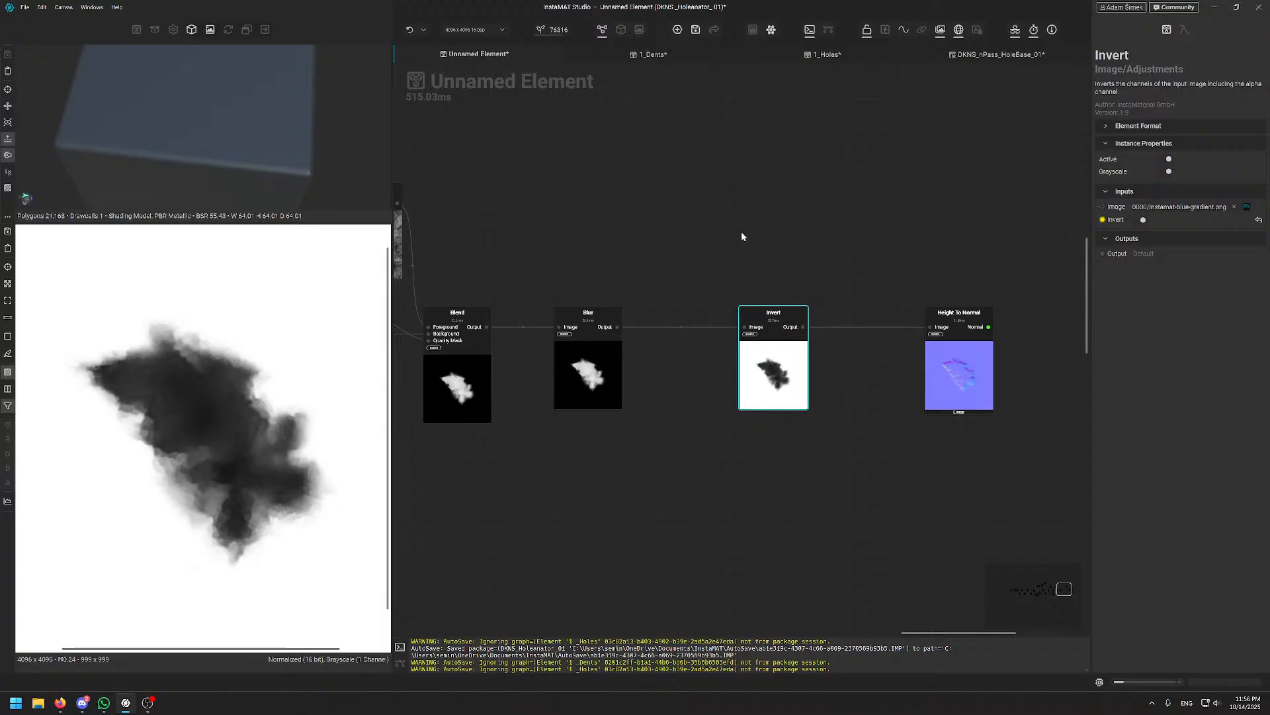
scroll(212, 330, down, 4)
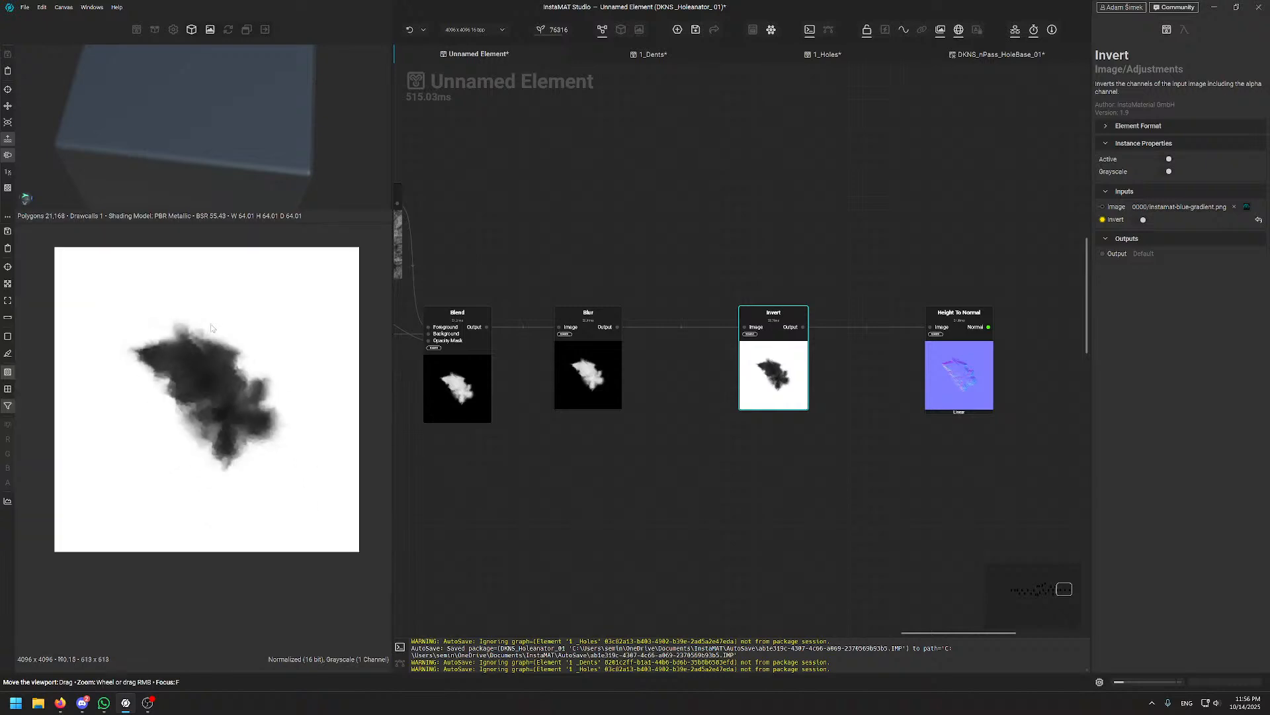
scroll(212, 327, up, 2)
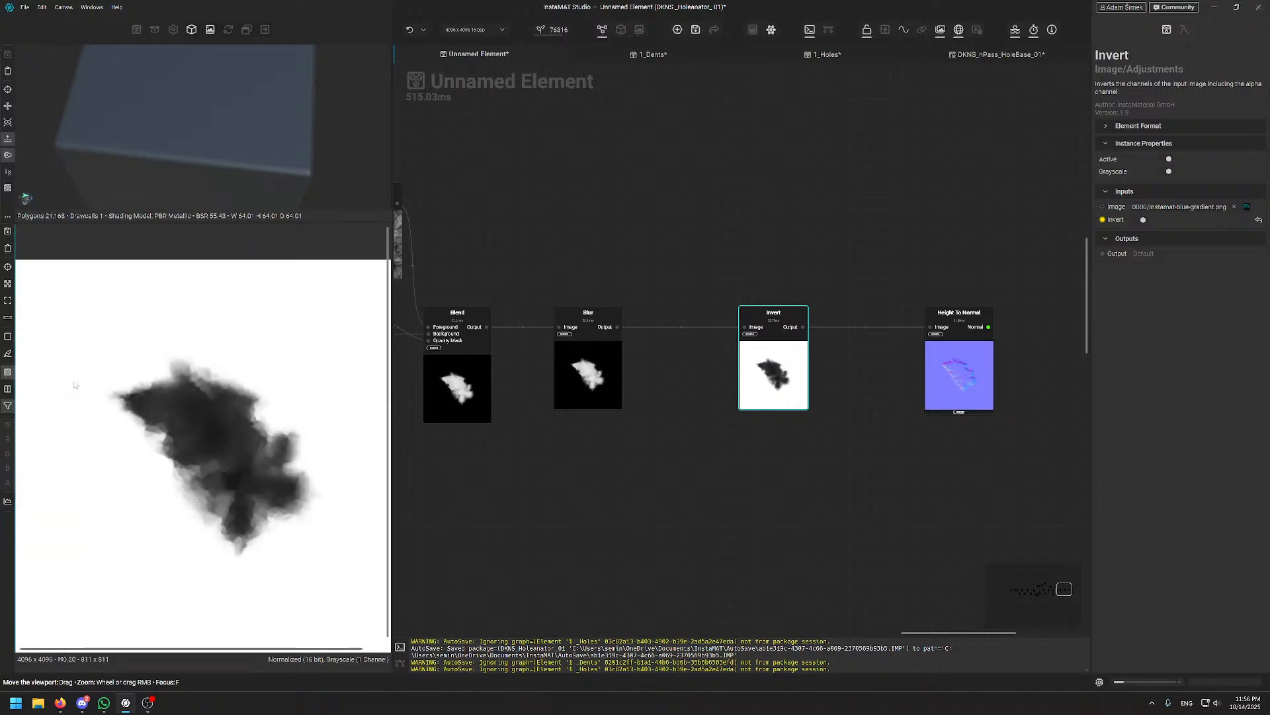
scroll(79, 382, down, 3)
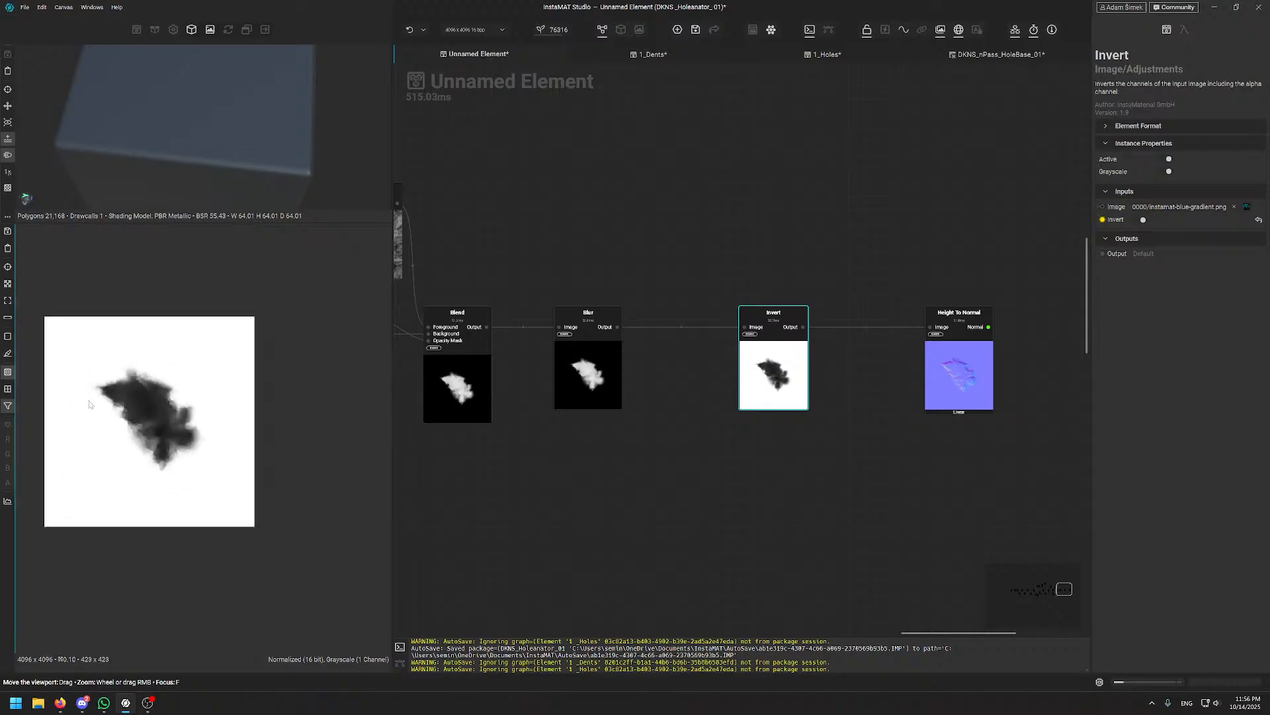
scroll(134, 405, up, 1)
drag(135, 403, 190, 394)
scroll(188, 413, up, 1)
scroll(190, 396, up, 2)
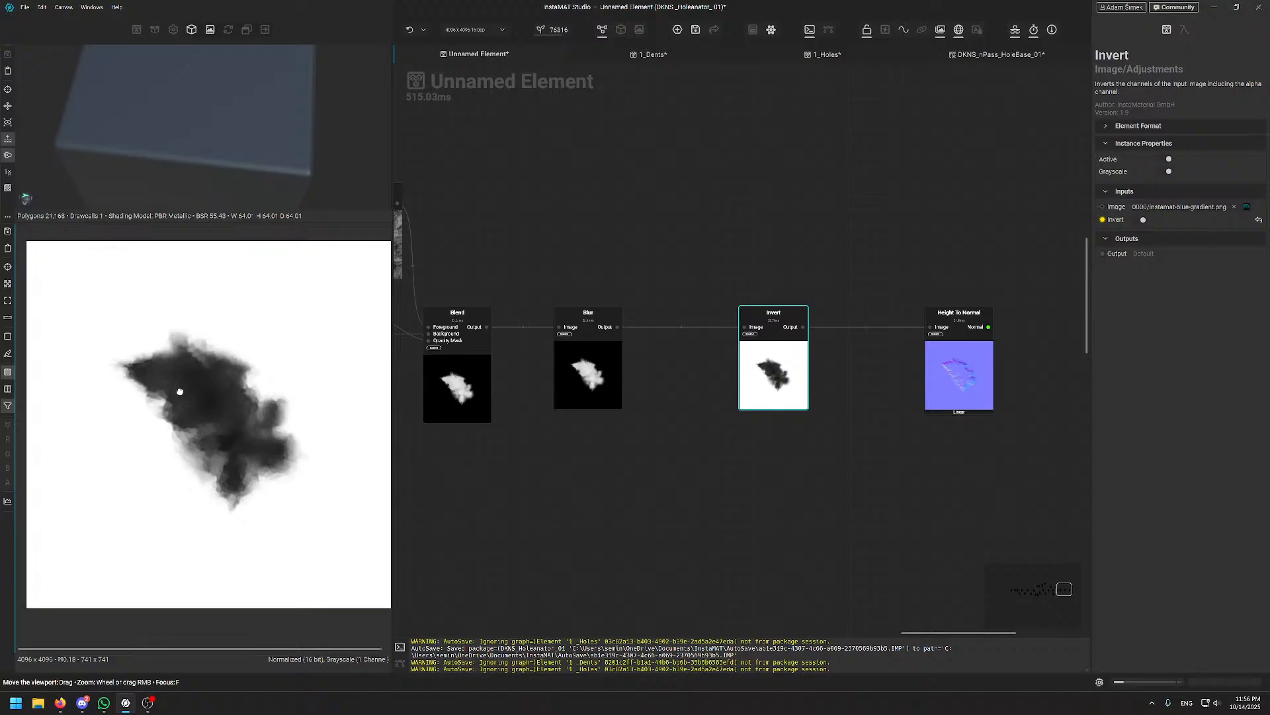
scroll(178, 395, down, 1)
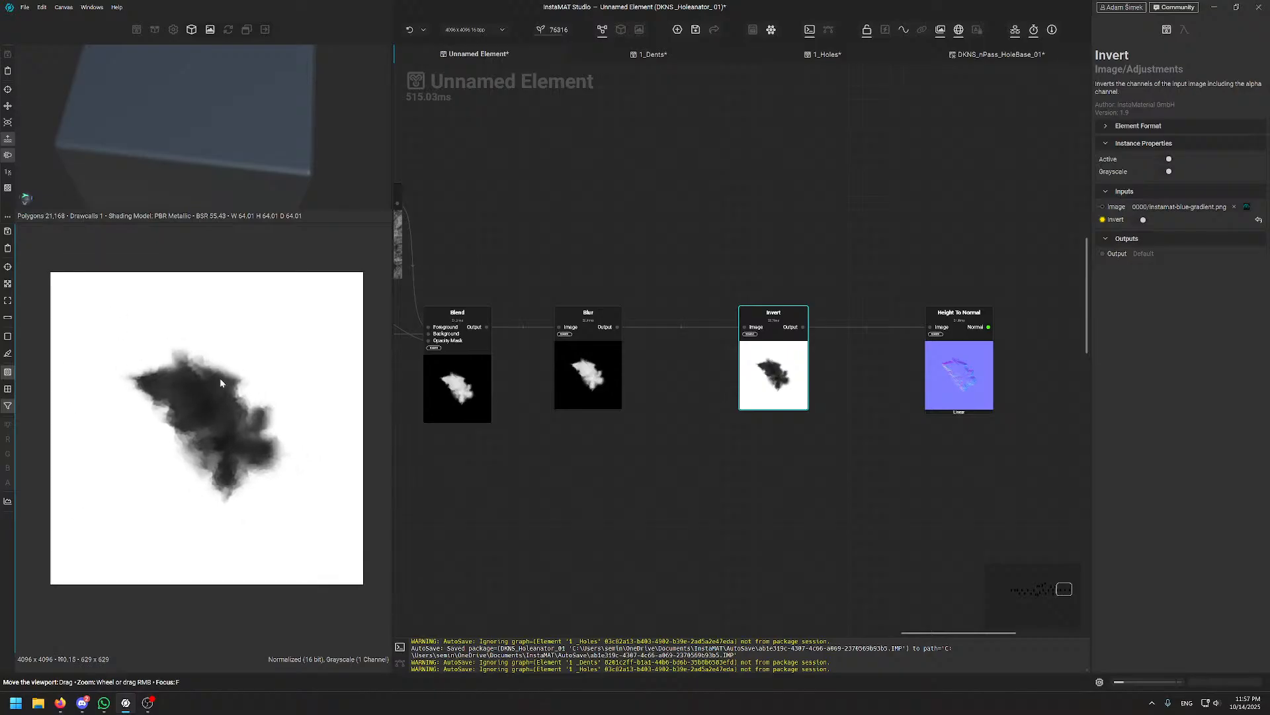
- Preview the Blur node's output, followed by the normal map from the Height To Normal node
click(588, 371)
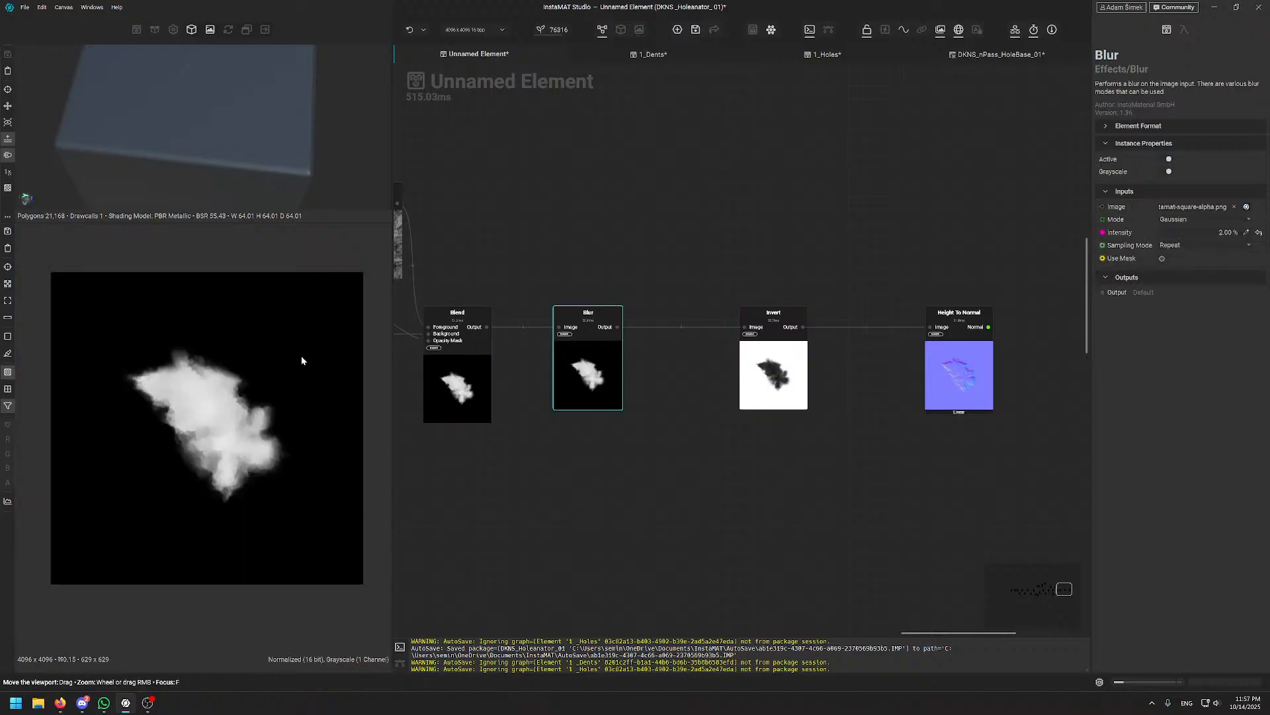
middle_drag(848, 268, 707, 278)
scroll(790, 270, up, 3)
middle_drag(780, 253, 697, 277)
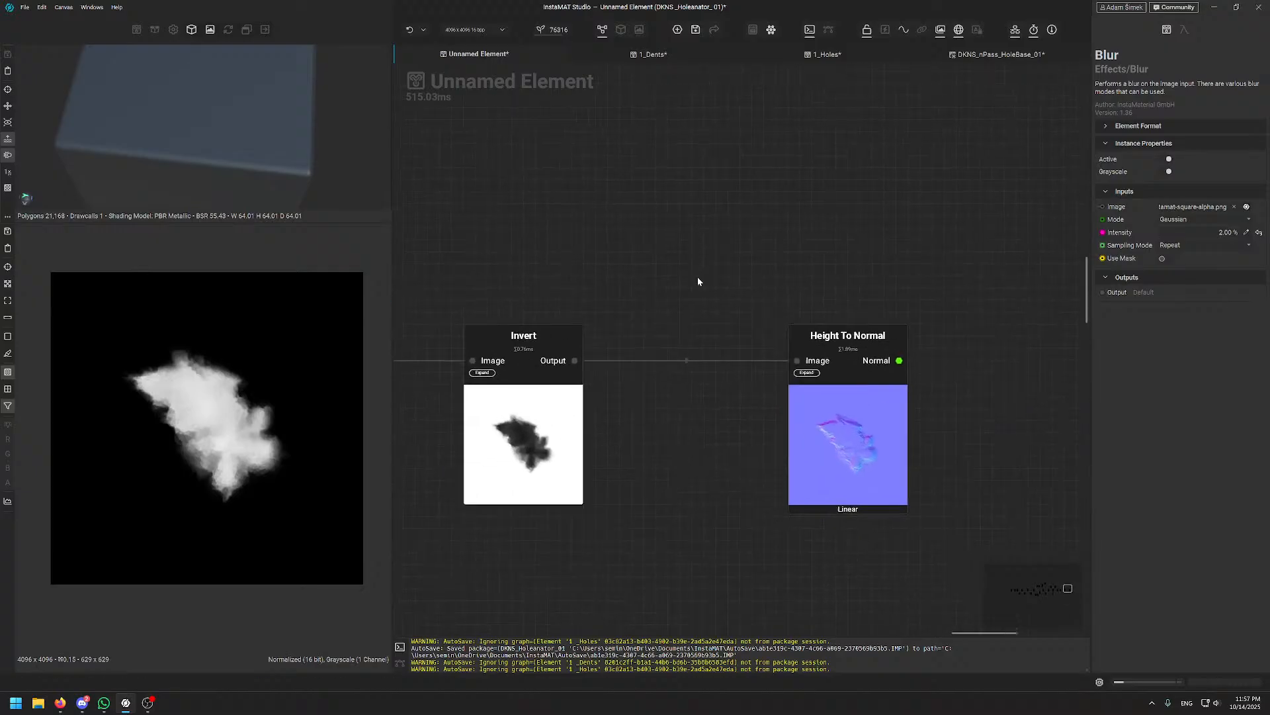
double_click(847, 420)
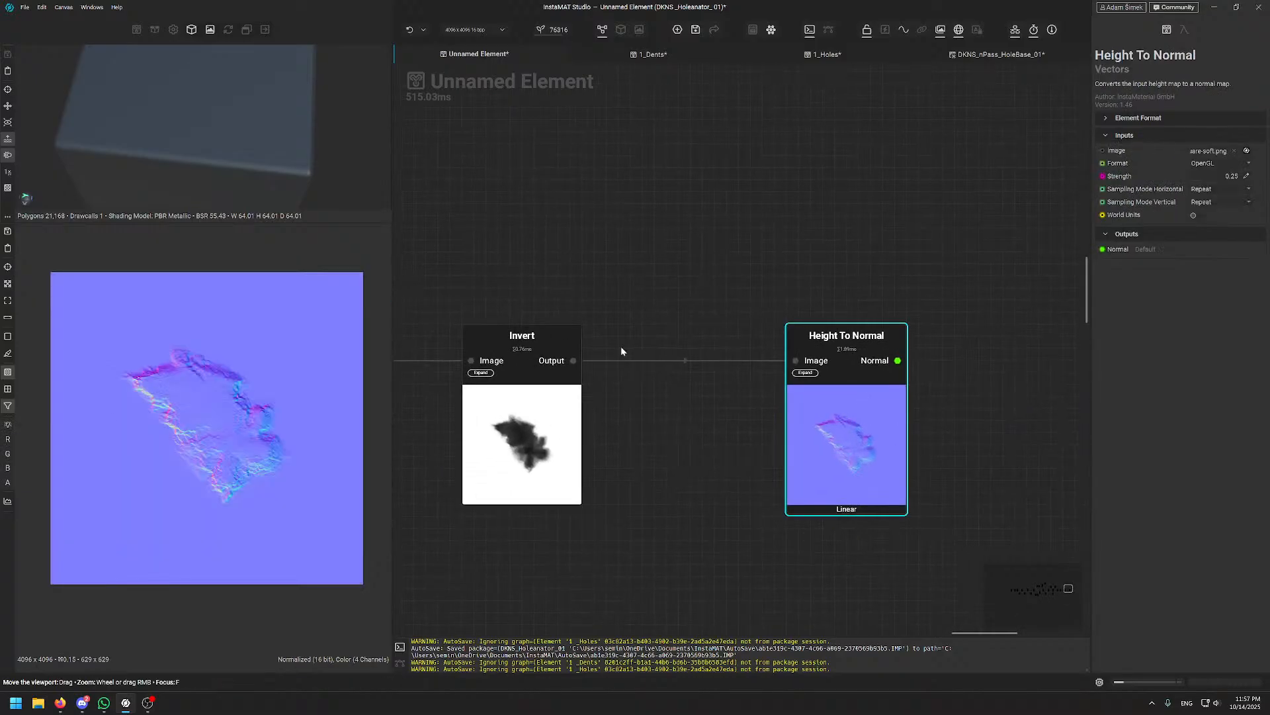
- Expose the Height To Normal node's Normal output as a graph output named Normal
middle_drag(928, 389, 704, 395)
middle_drag(720, 340, 732, 317)
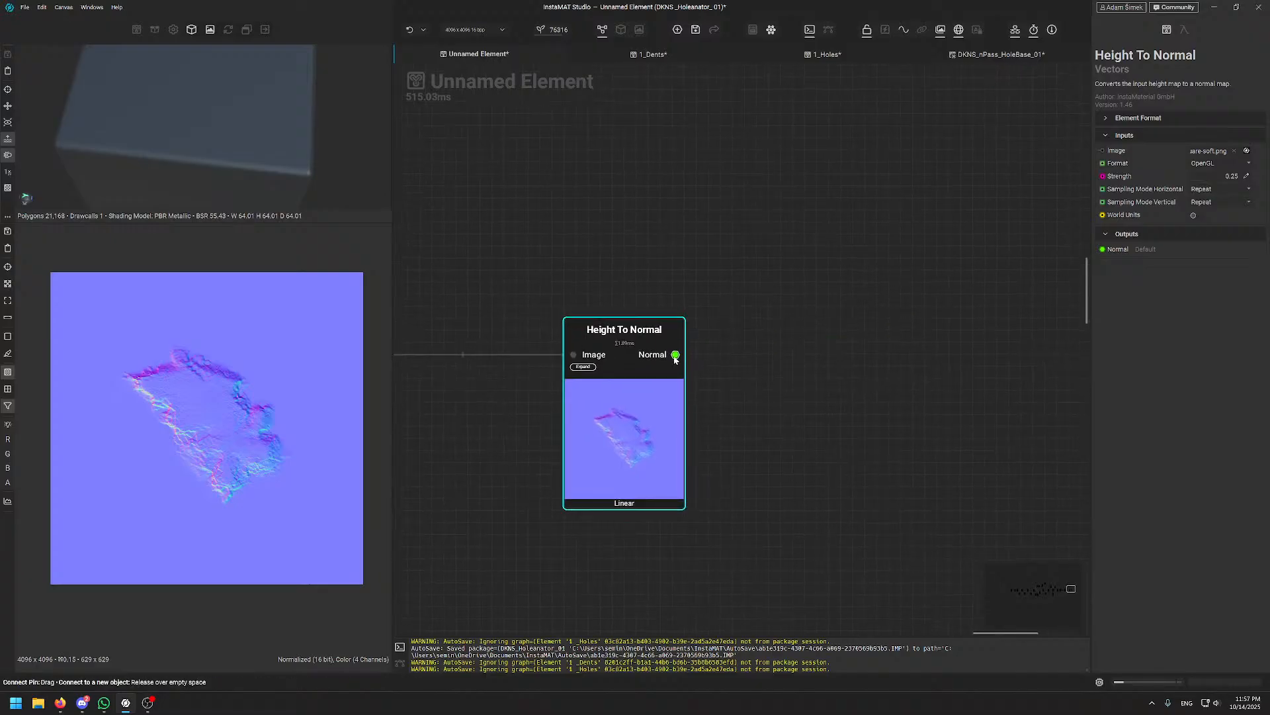
drag(675, 355, 921, 363)
text(Normal)
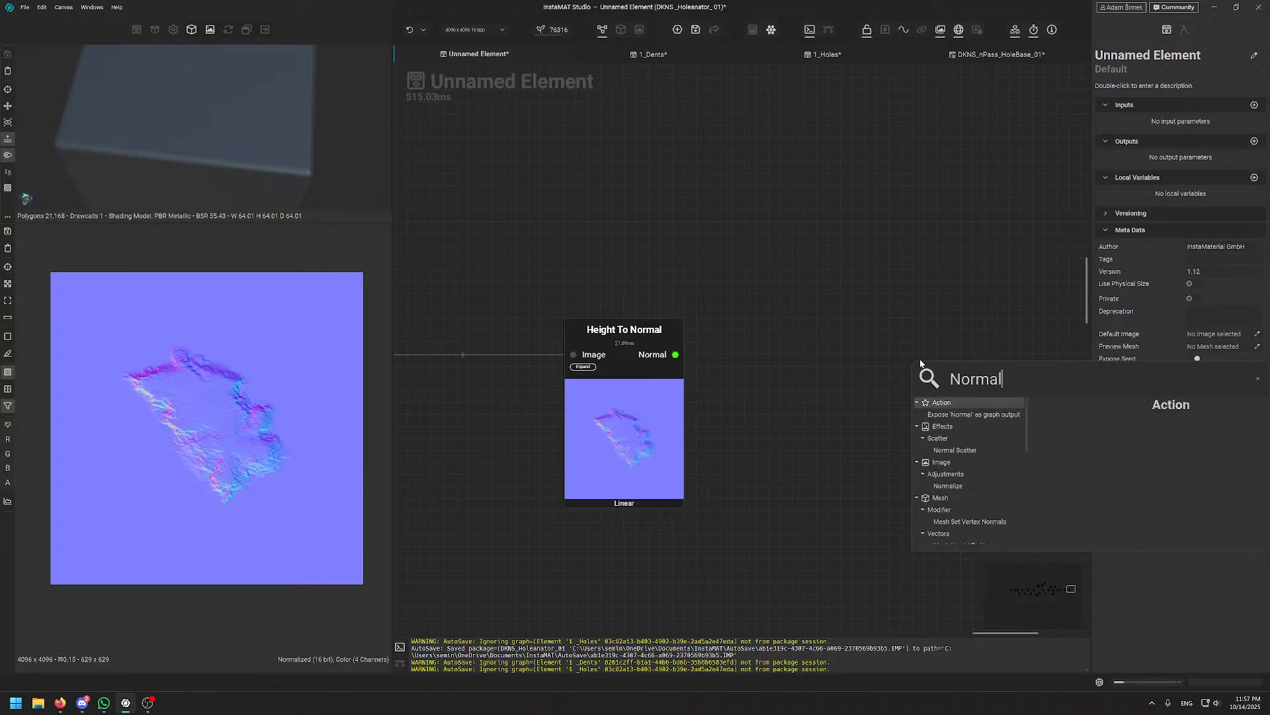
key(Return)
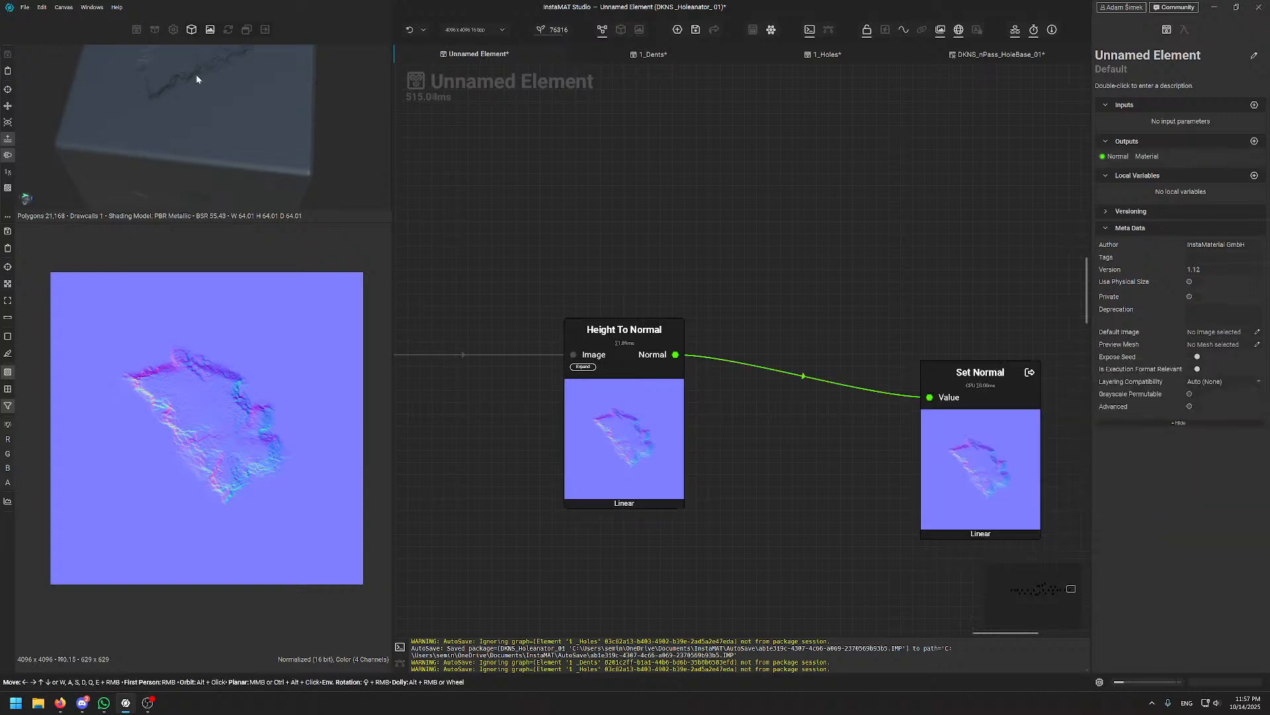
- Examine the hole's normal relief on the preview cube from several angles while rotating the environment lighting
alt+drag(198, 153, 240, 77)
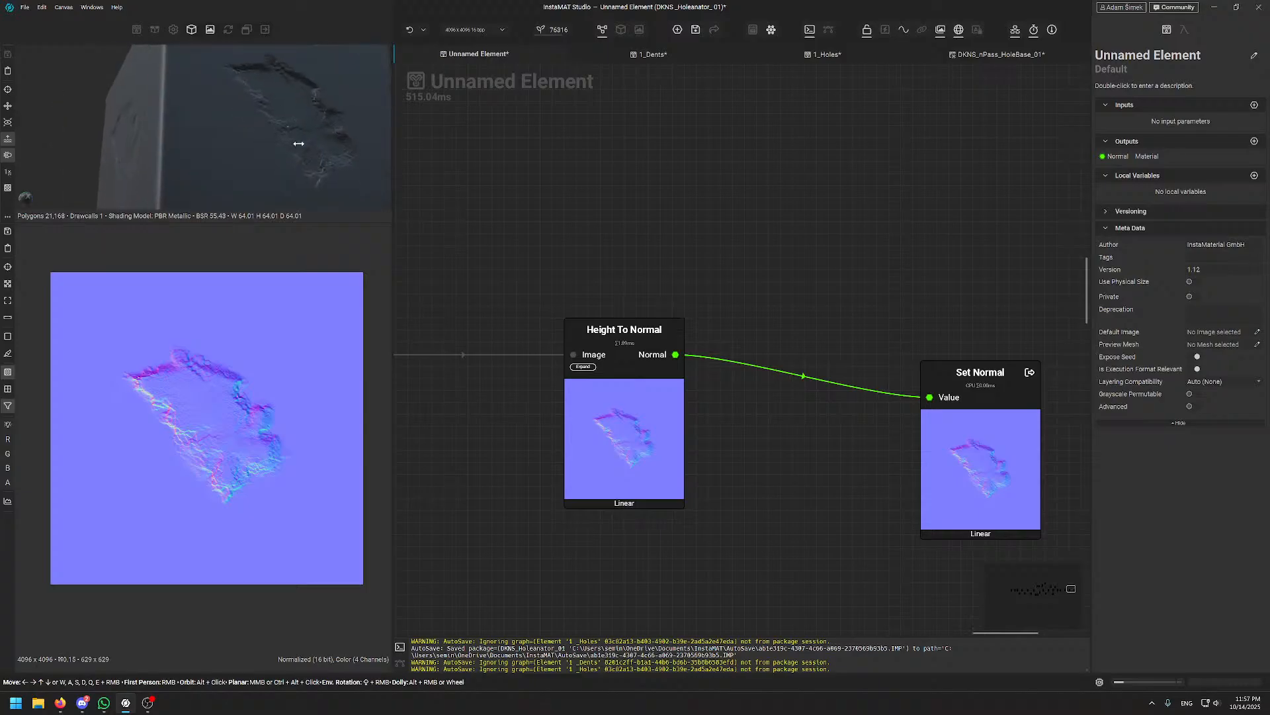
shift+right_drag(298, 143, 345, 139)
mouse_move(344, 139)
alt+mouse_down()
mouse_move(305, 140)
mouse_move(324, 150)
alt+mouse_up()
- Expose the Invert node's Output as a graph output named height and arrange its Set Height node above Set Normal
middle_drag(901, 314, 820, 324)
scroll(679, 325, down, 3)
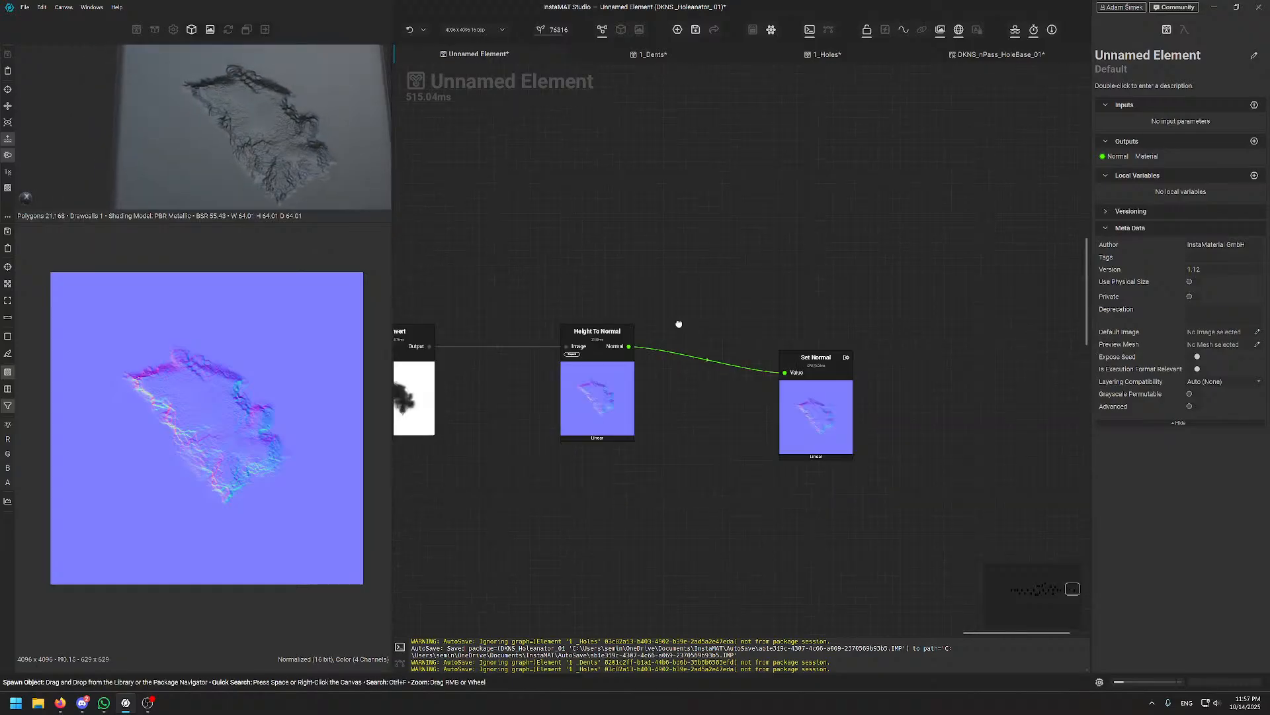
middle_drag(679, 324, 665, 359)
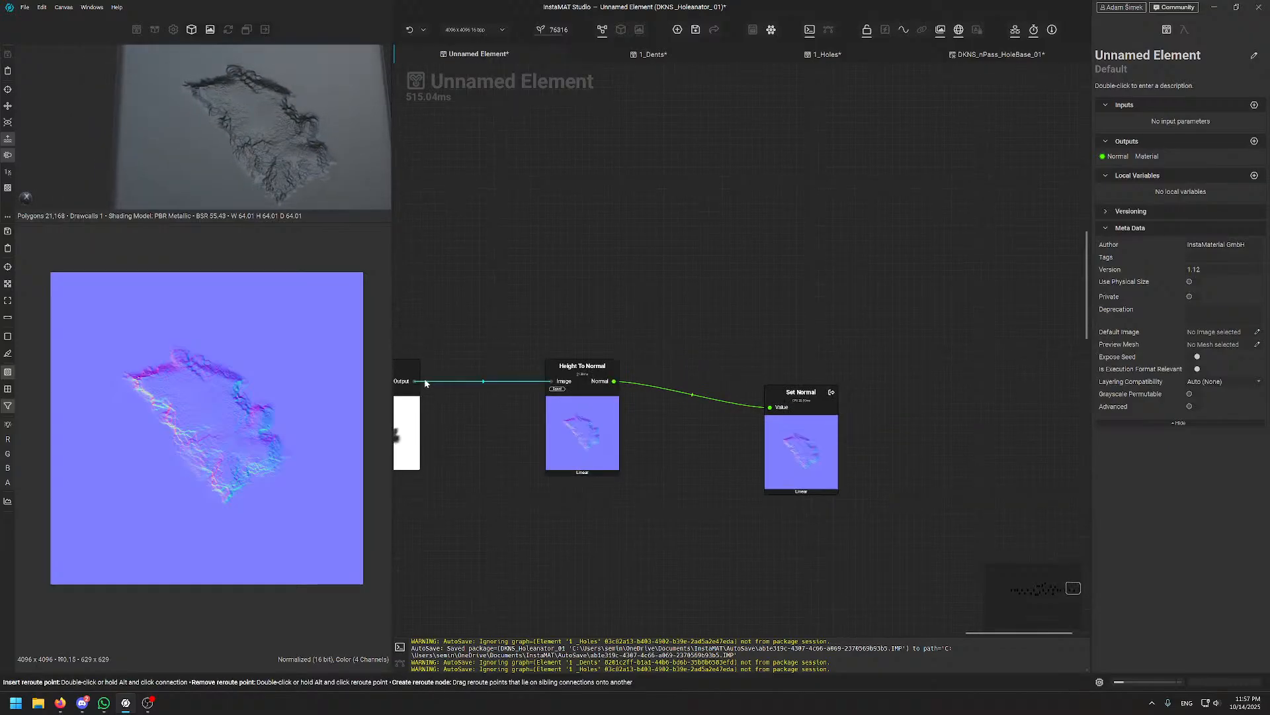
key(space)
text(heigh)
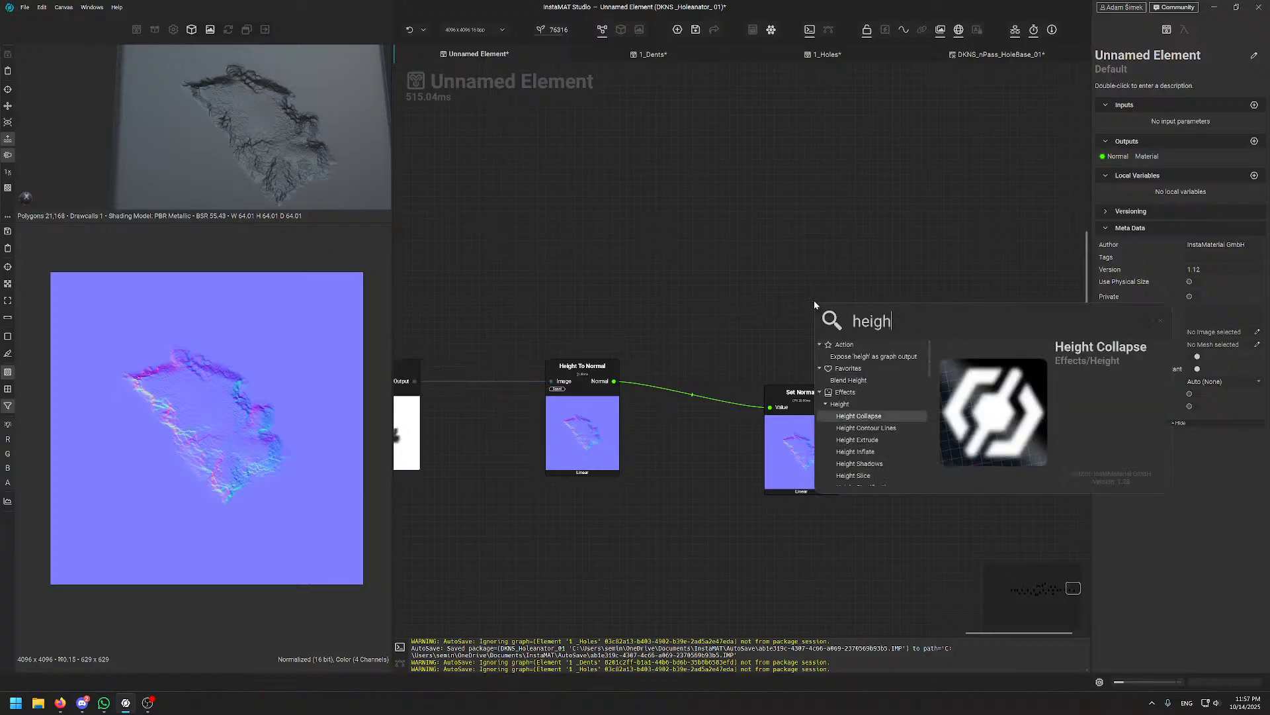
text(t)
key(Up)
key(Up)
key(Up)
key(Up)
key(Up)
key(Return)
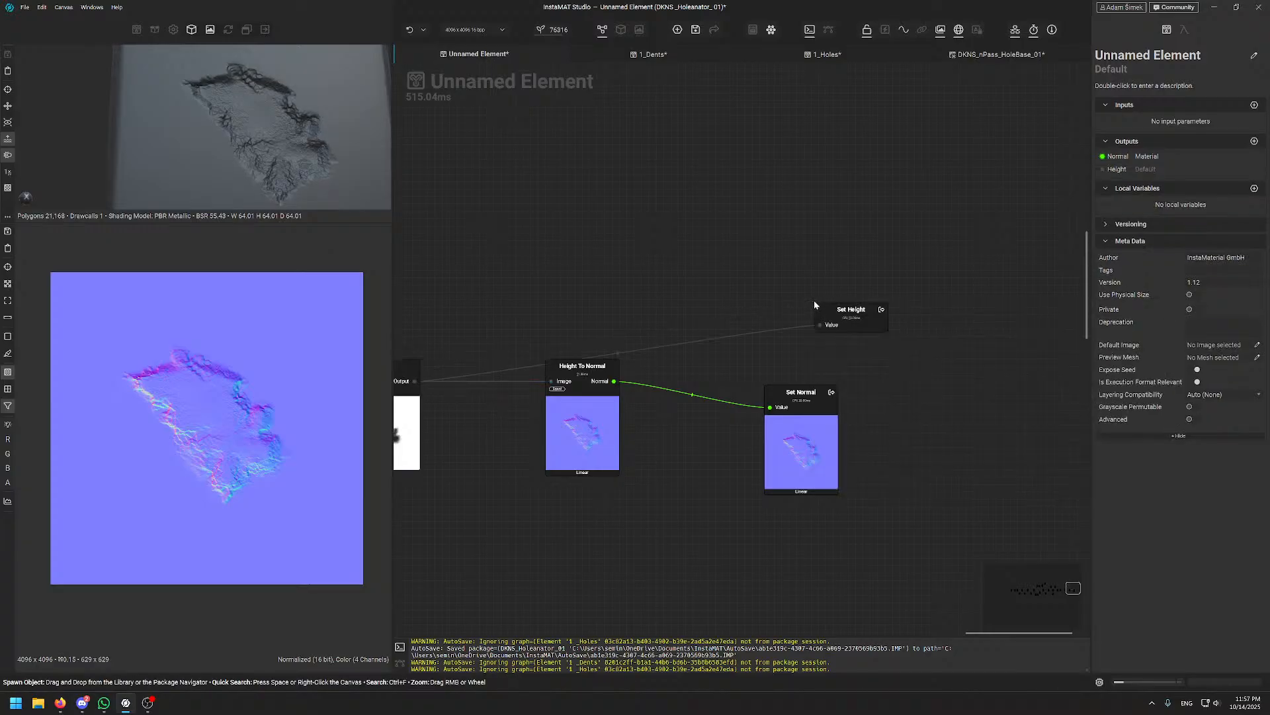
drag(851, 344, 796, 298)
drag(815, 421, 818, 424)
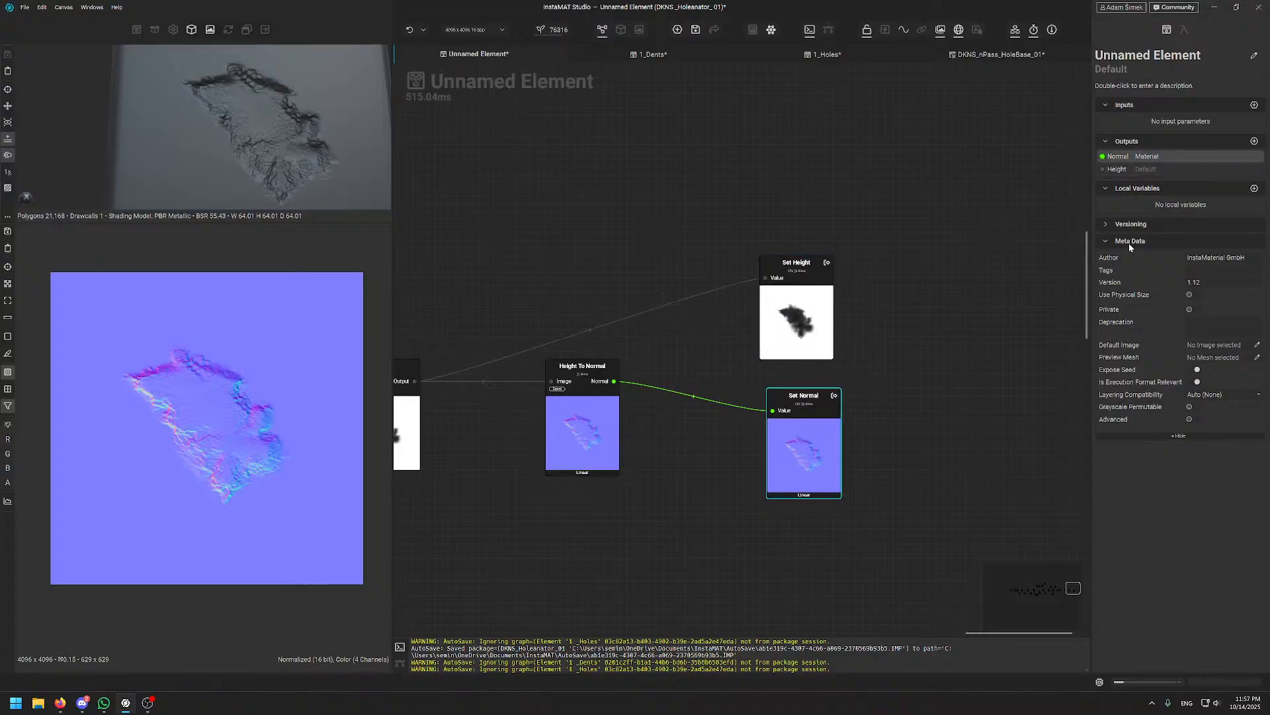
- Set the Height To Normal node's Strength to 0.08 and check the softer relief on the cube
click(599, 457)
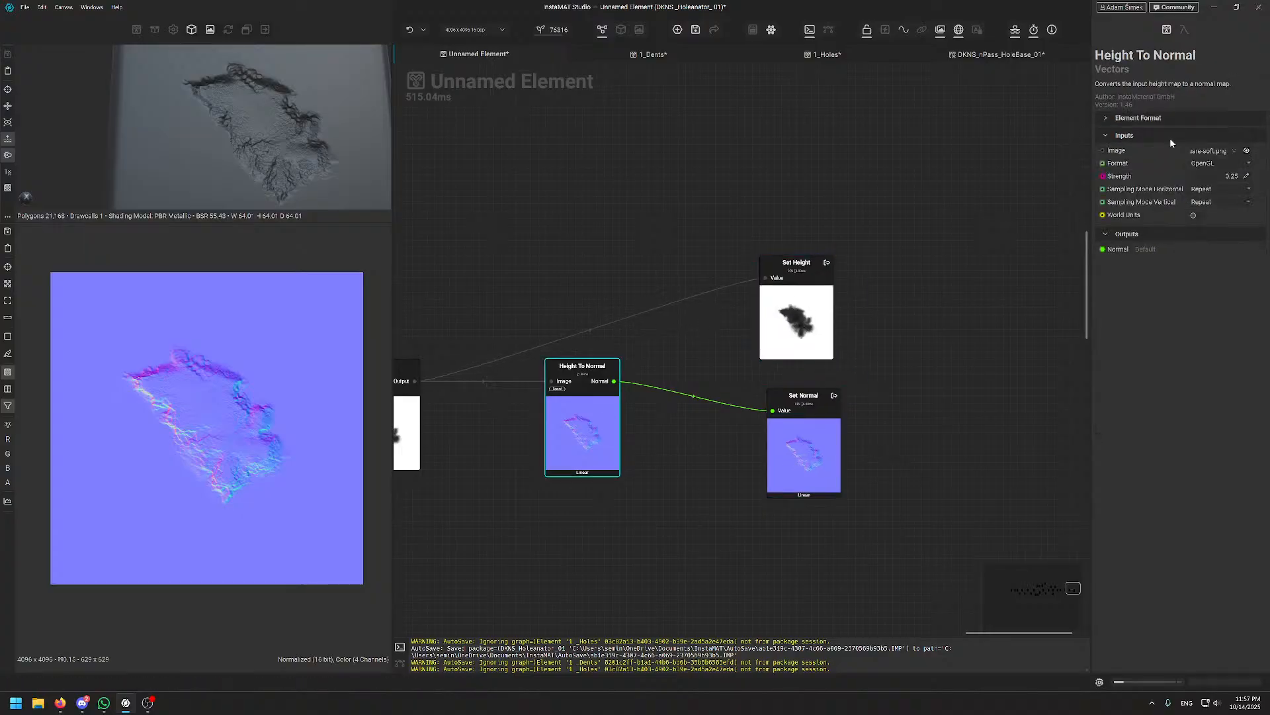
drag(1201, 178, 1195, 183)
scroll(292, 144, down, 2)
alt+drag(292, 145, 220, 99)
- Enlarge the 3D preview, enable its camera option and rotate the environment lighting across the damaged face
drag(257, 223, 248, 438)
scroll(220, 264, up, 8)
scroll(233, 260, down, 4)
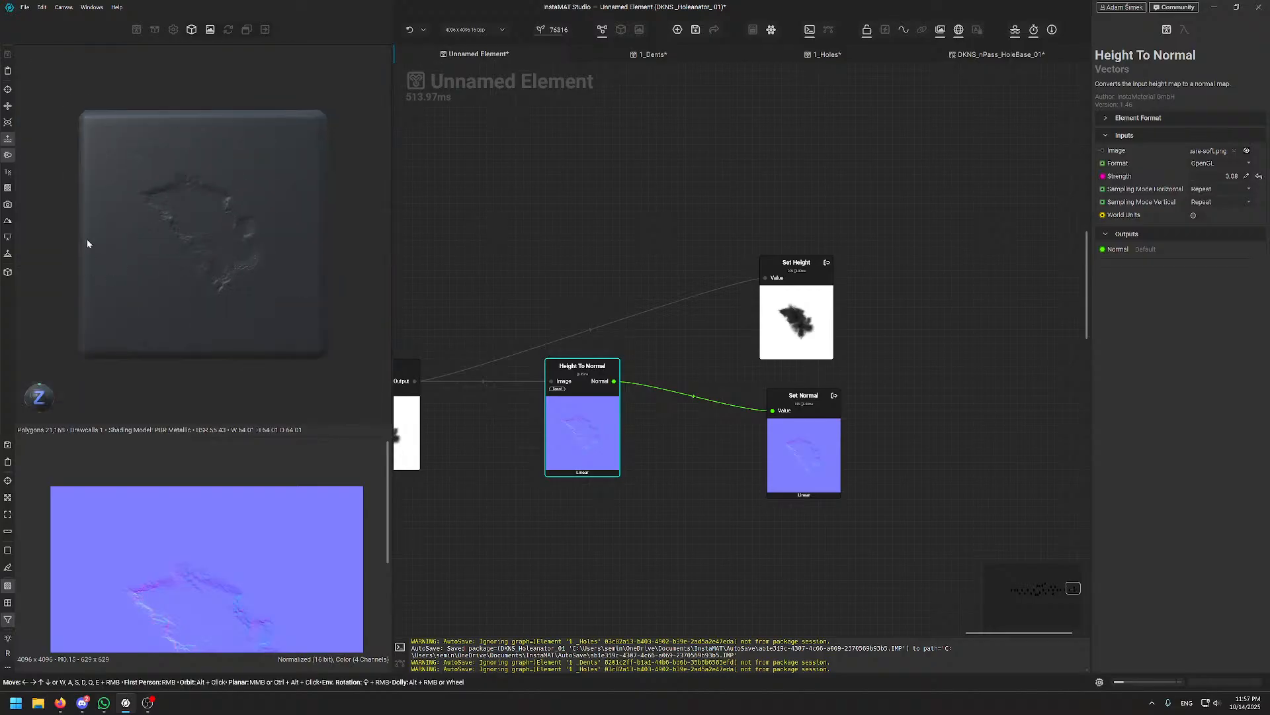
click(7, 204)
shift+right_drag(192, 209, 108, 207)
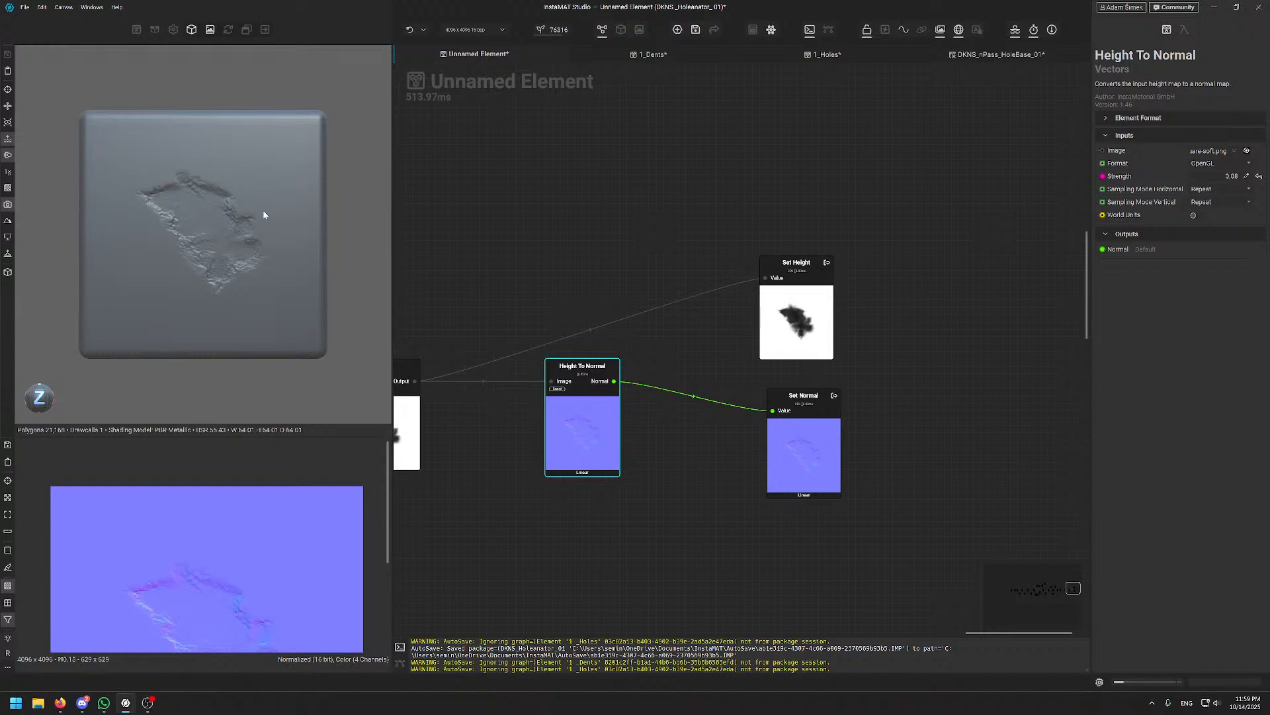
- Line up the Set Normal node with Height To Normal and place Set Height higher, directly above it
scroll(712, 296, down, 5)
scroll(784, 298, up, 3)
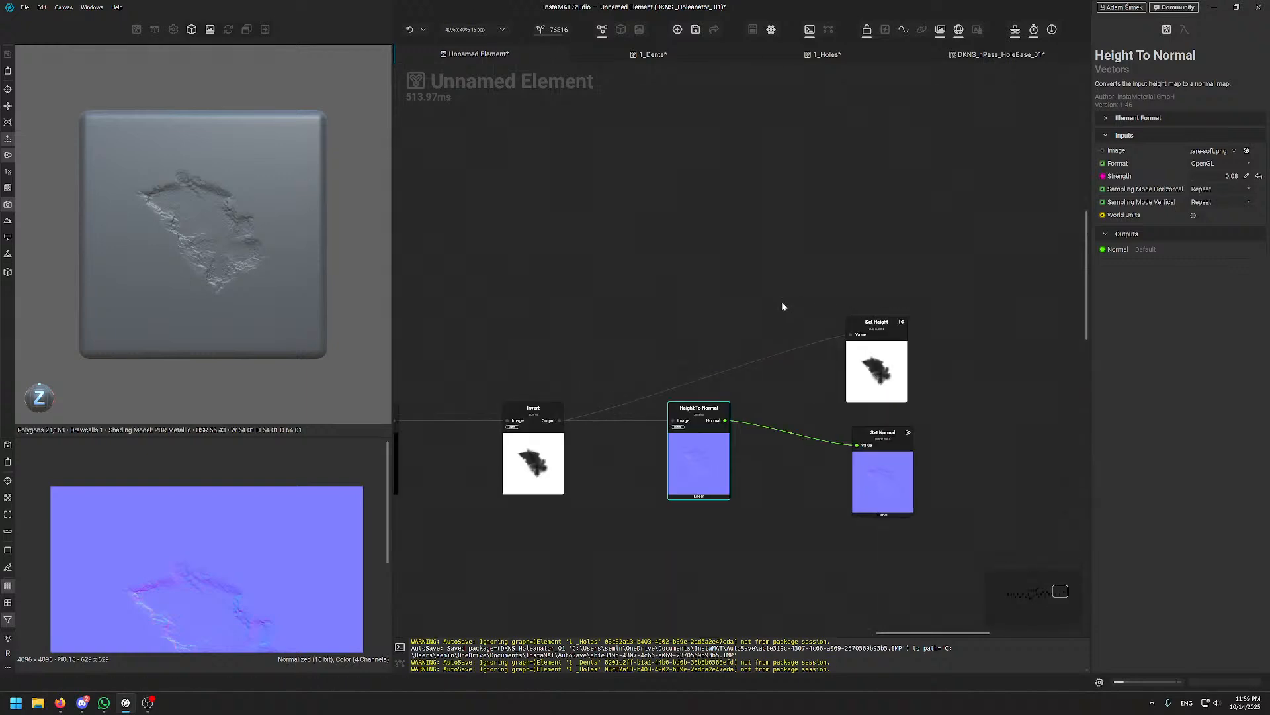
click(880, 473)
drag(880, 473, 874, 467)
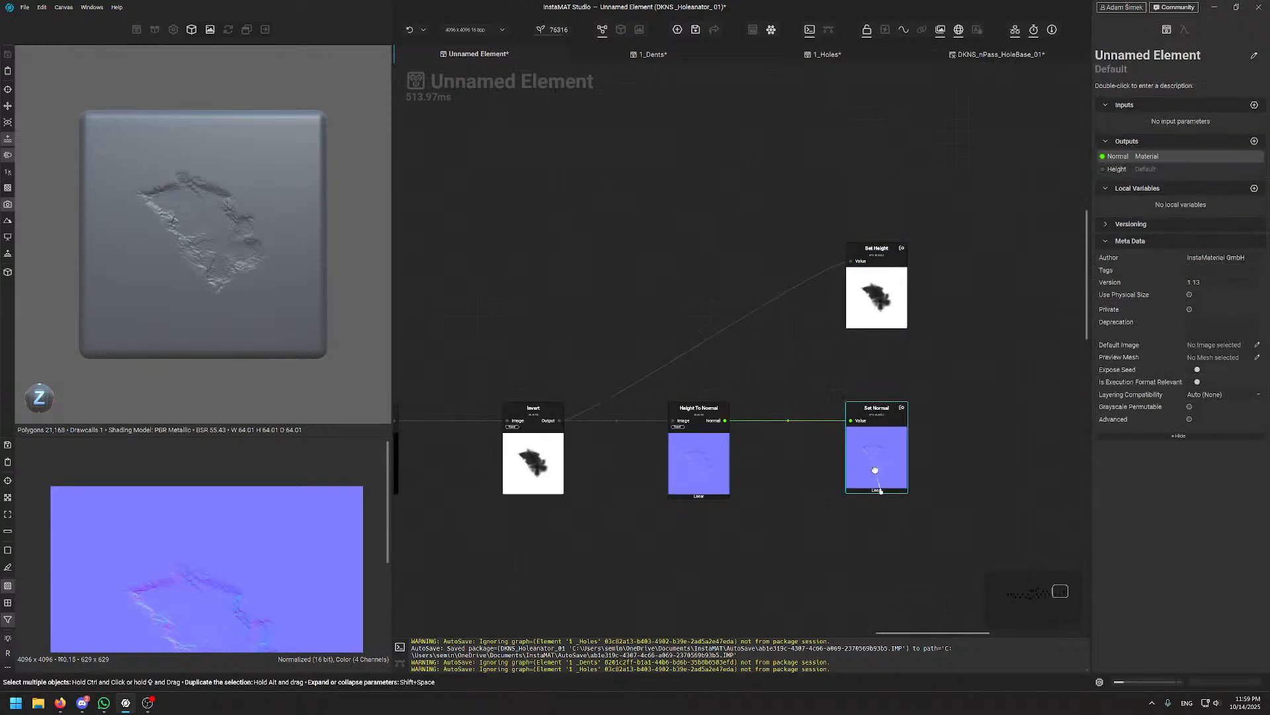
middle_drag(736, 334, 656, 356)
click(825, 327)
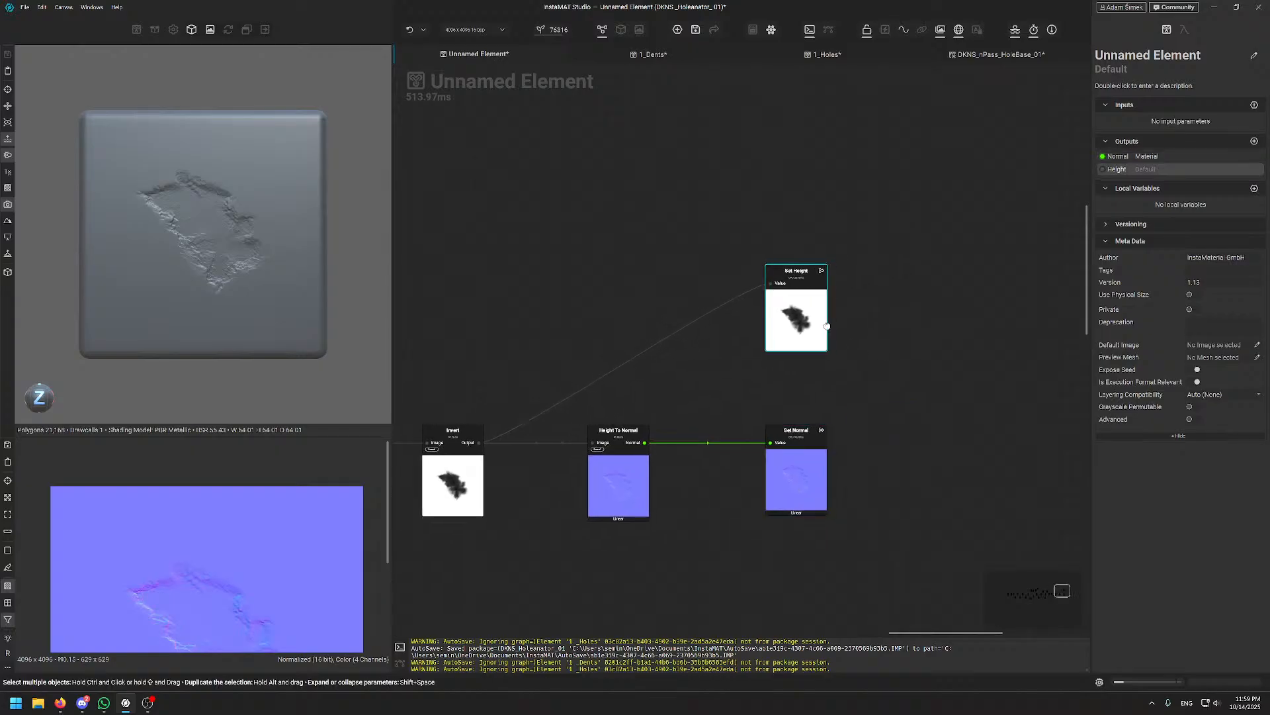
- Review the whole node chain from the noise and warp nodes through Blur and Invert to the Height and Normal outputs
middle_drag(596, 285, 877, 284)
scroll(737, 272, down, 4)
middle_drag(489, 277, 744, 280)
middle_drag(857, 261, 712, 259)
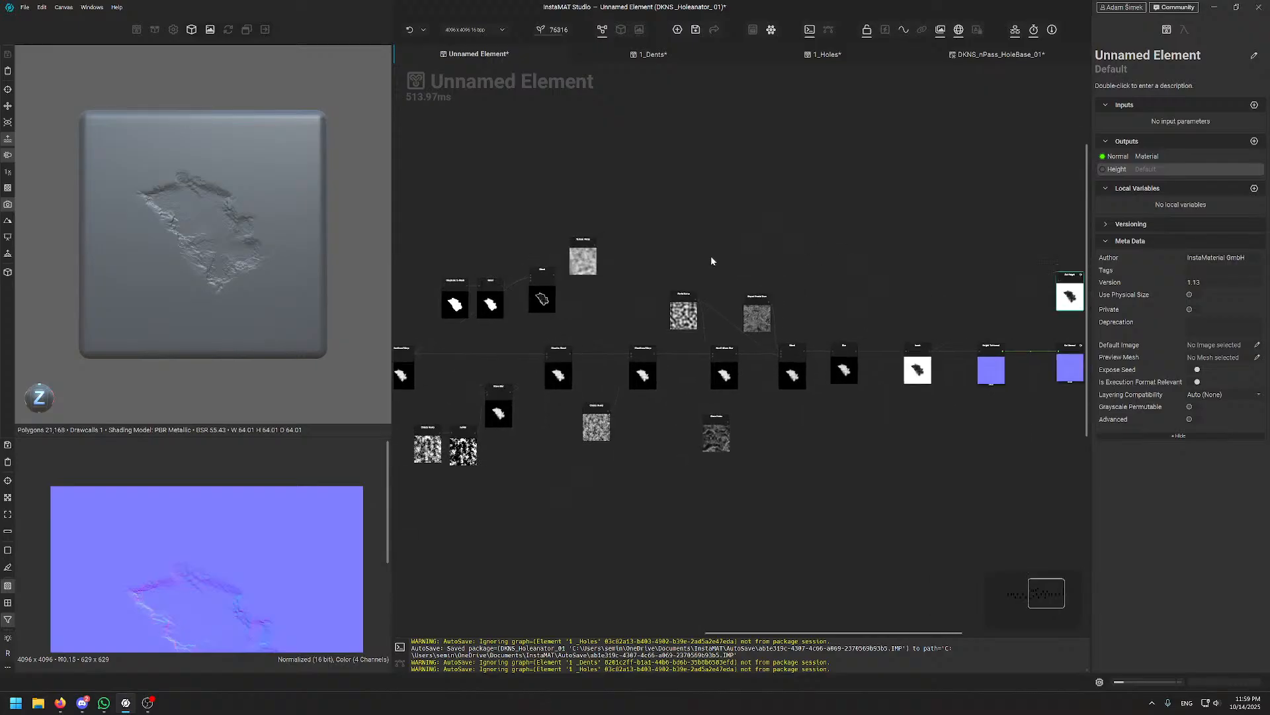
middle_drag(816, 270, 754, 270)
middle_drag(866, 276, 749, 259)
scroll(876, 246, up, 5)
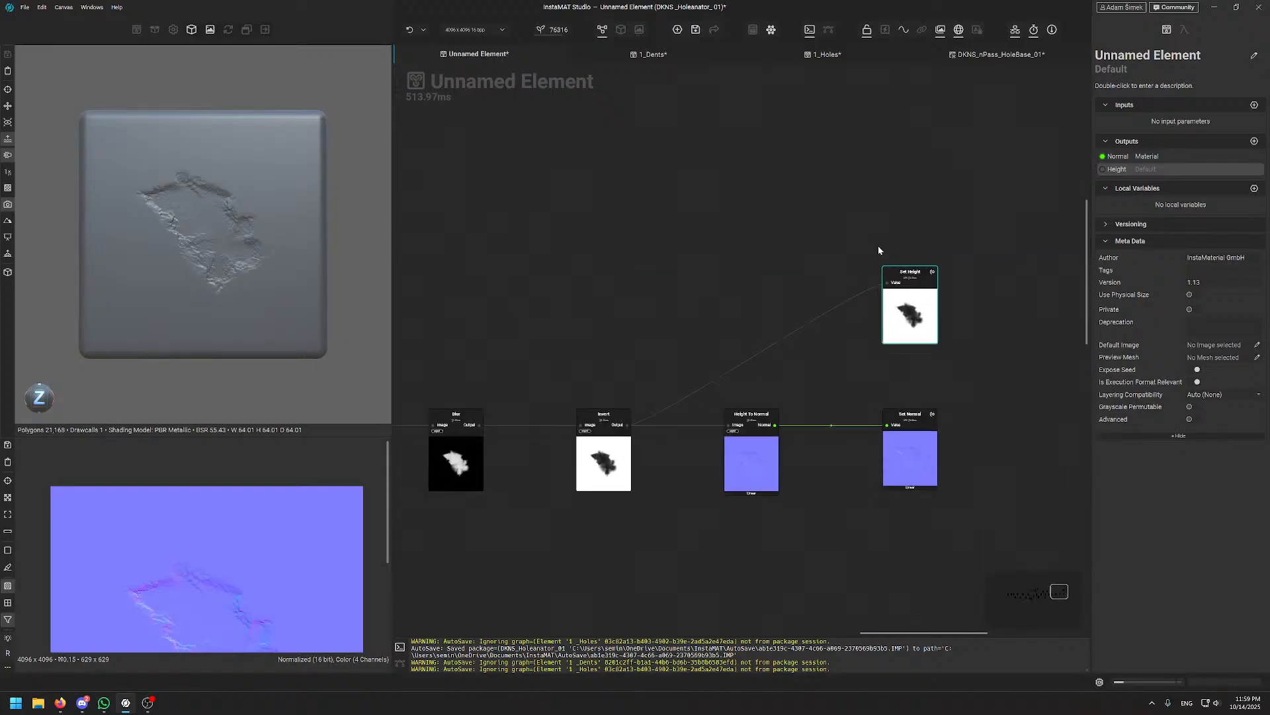
middle_drag(581, 280, 921, 223)
scroll(958, 228, down, 6)
mouse_move(712, 227)
middle_down()
mouse_move(981, 208)
mouse_move(668, 229)
middle_up()
middle_drag(745, 226, 701, 249)
middle_drag(566, 284, 747, 280)
mouse_move(853, 249)
mouse_down()
mouse_move(828, 241)
mouse_move(646, 264)
mouse_up()
drag(934, 263, 825, 239)
scroll(824, 239, up, 3)
scroll(824, 240, up, 3)
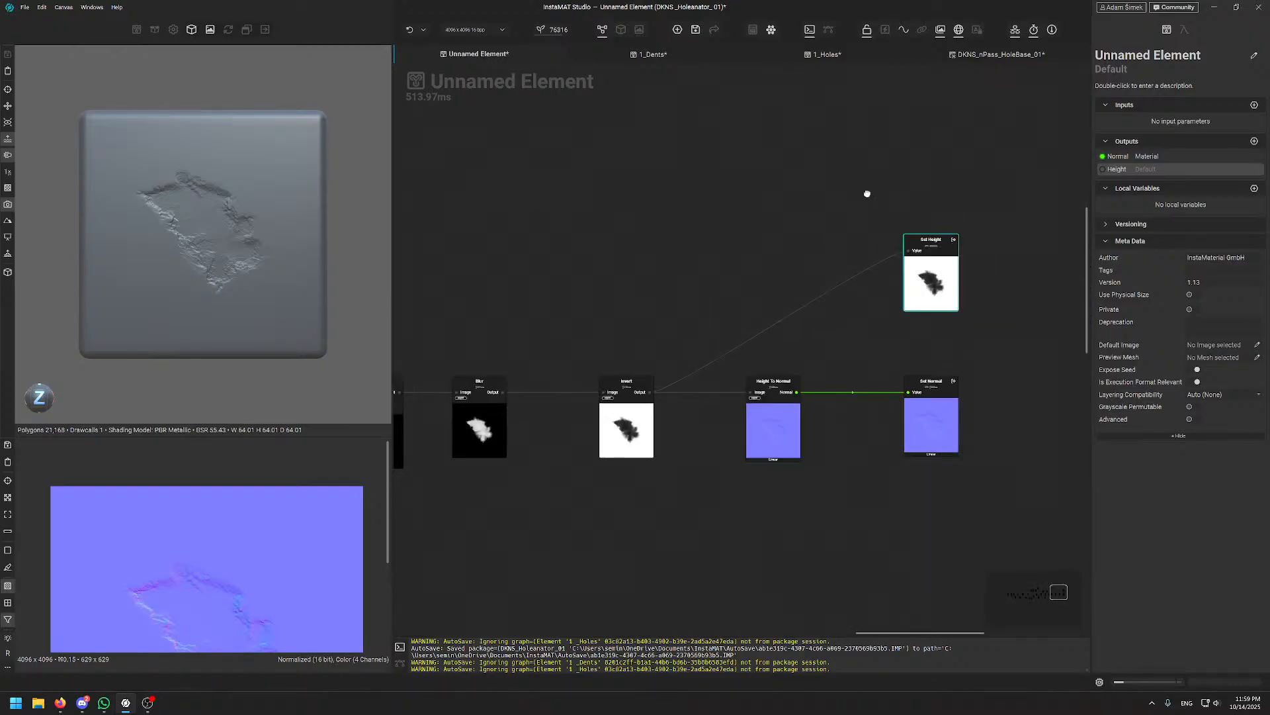
middle_drag(864, 193, 808, 224)
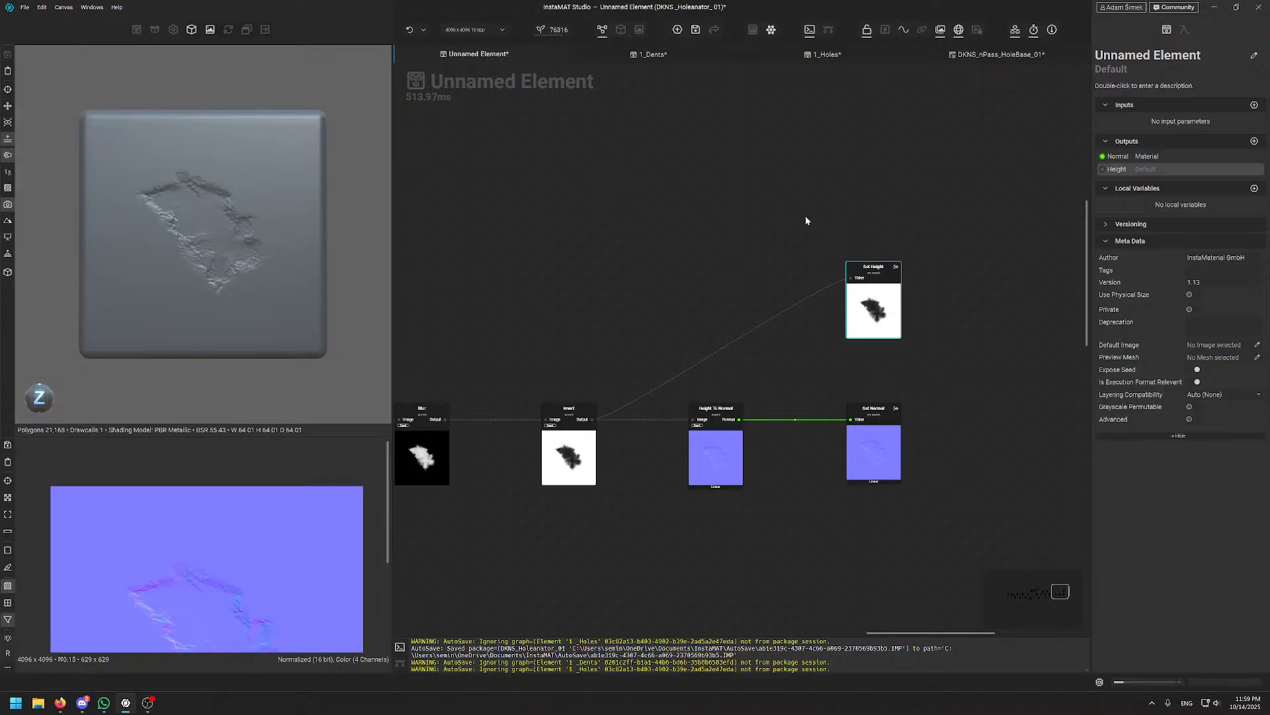